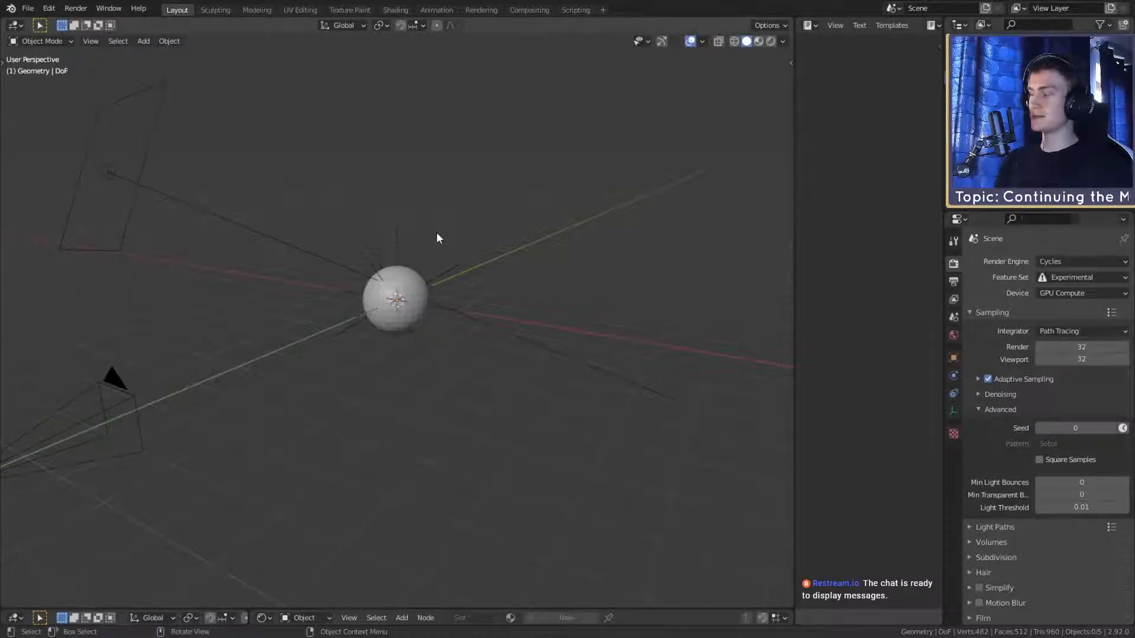
# Step: Delete the sphere at the center of the scene
pyautogui.click(392, 293)
pyautogui.scroll(3, 394, 331)
pyautogui.moveTo(395, 347); pyautogui.dragTo(425, 387, button='middle')
pyautogui.scroll(-2, 421, 375)
pyautogui.press('Delete')
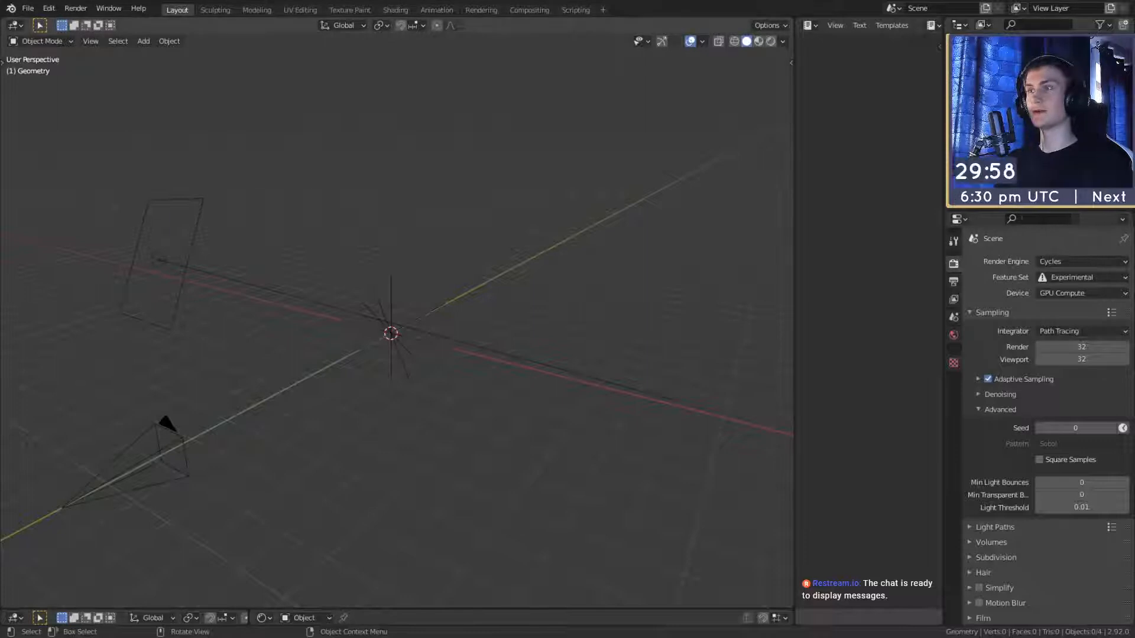
# Step: Circle-select the row of rig shape objects stretching out beside the character along the X axis and delete them
pyautogui.click(221, 254)
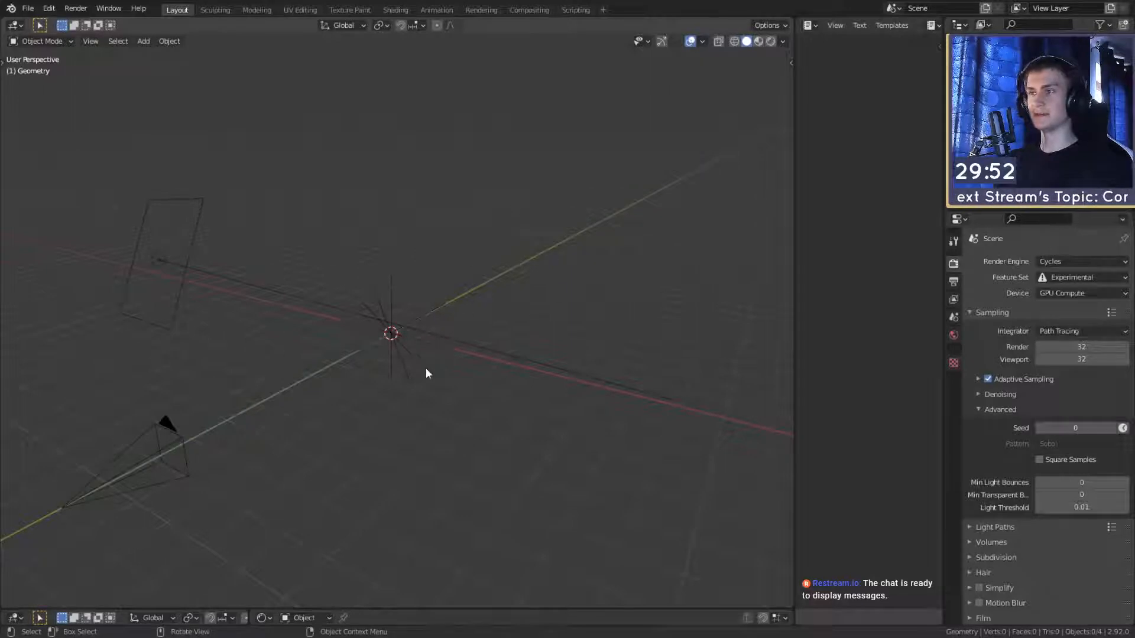
pyautogui.scroll(5, 443, 396)
pyautogui.moveTo(391, 368); pyautogui.dragTo(573, 430, button='middle')
pyautogui.click(498, 385)
pyautogui.scroll(2, 497, 385)
pyautogui.moveTo(498, 385)
pyautogui.keyDown('shift'); pyautogui.mouseDown(button='middle')
pyautogui.moveTo(426, 414)
pyautogui.moveTo(484, 380)
pyautogui.mouseUp(button='middle'); pyautogui.keyUp('shift')
pyautogui.scroll(-2, 468, 397)
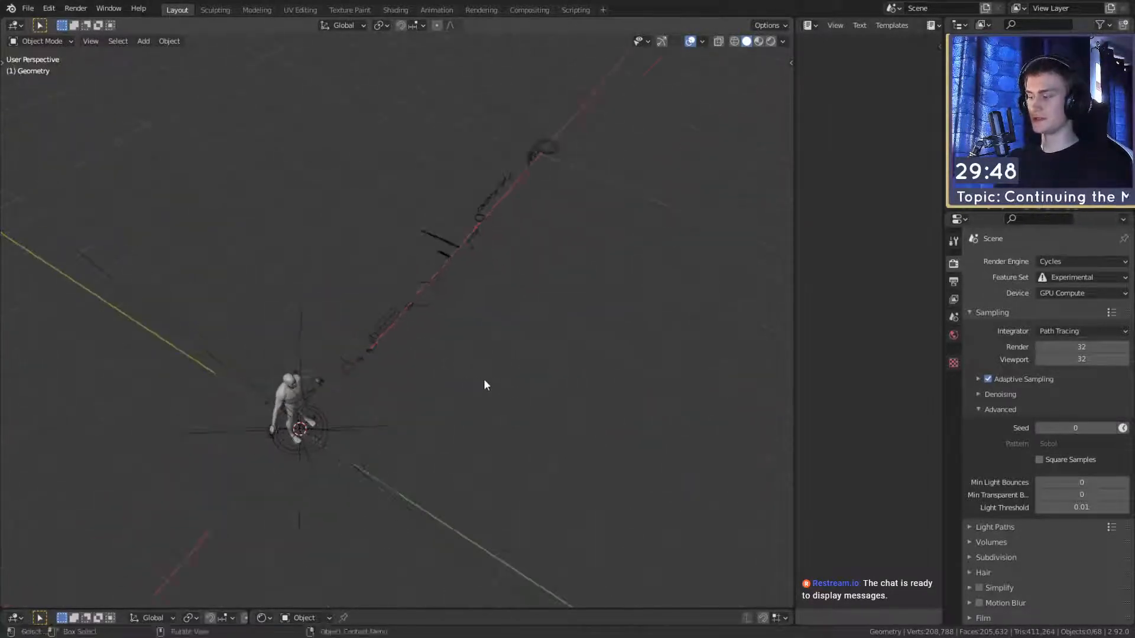
pyautogui.press('c')
pyautogui.moveTo(350, 373); pyautogui.dragTo(572, 103)
pyautogui.moveTo(577, 163); pyautogui.dragTo(499, 200)
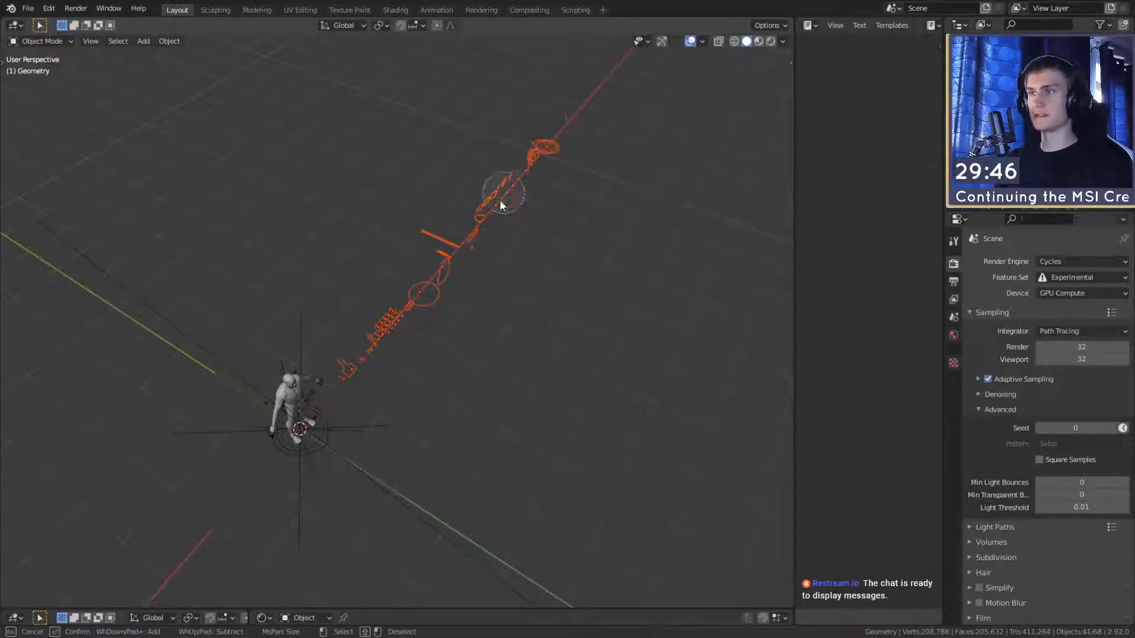
pyautogui.press('Escape')
pyautogui.press('Delete')
pyautogui.moveTo(534, 388); pyautogui.dragTo(451, 353, button='middle')
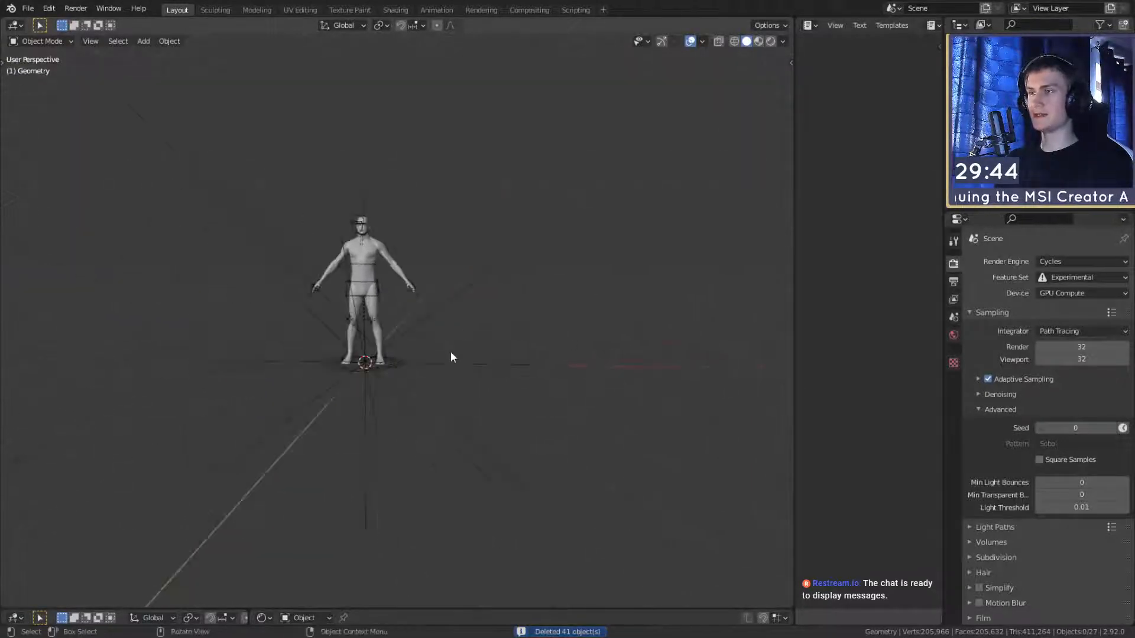
# Step: Lower the viewport level of the Multires modifier on the character's body mesh to 2
pyautogui.click(375, 250)
pyautogui.press('KP_Decimal')
pyautogui.scroll(3, 375, 250)
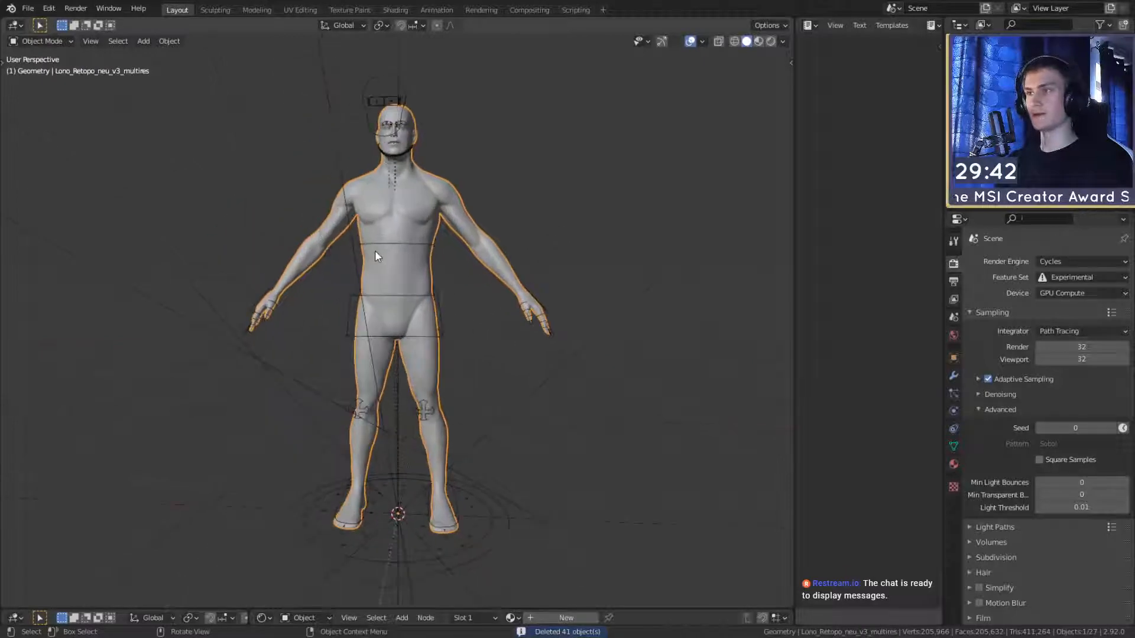
pyautogui.scroll(-4, 545, 208)
pyautogui.moveTo(545, 208); pyautogui.dragTo(701, 283, button='middle')
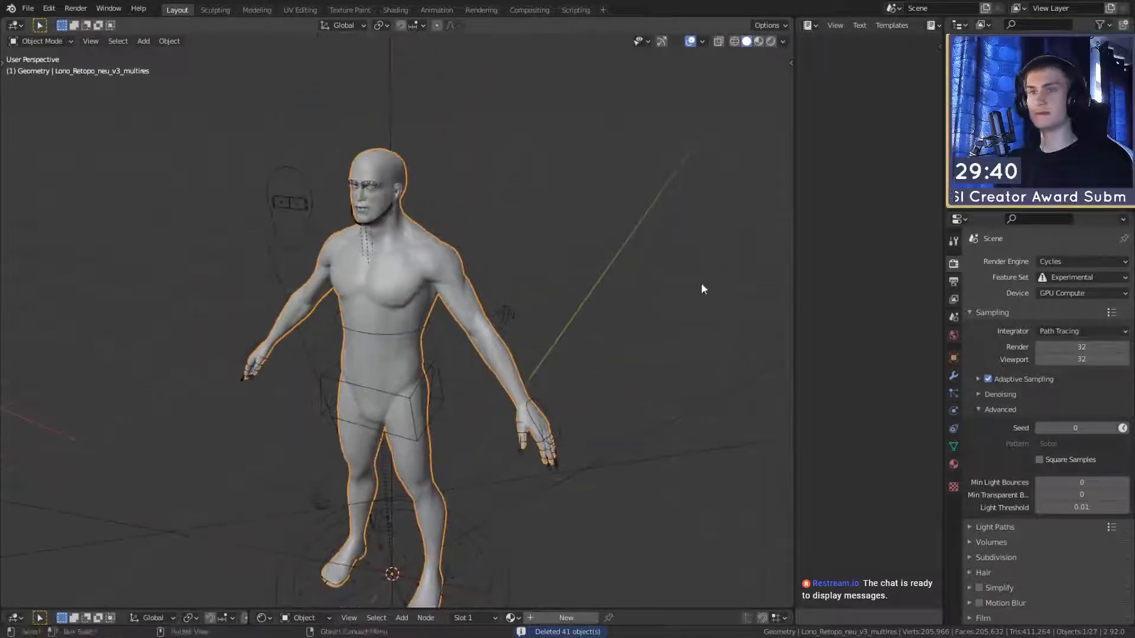
pyautogui.click(954, 375)
pyautogui.click(1033, 416)
pyautogui.click(1032, 415)
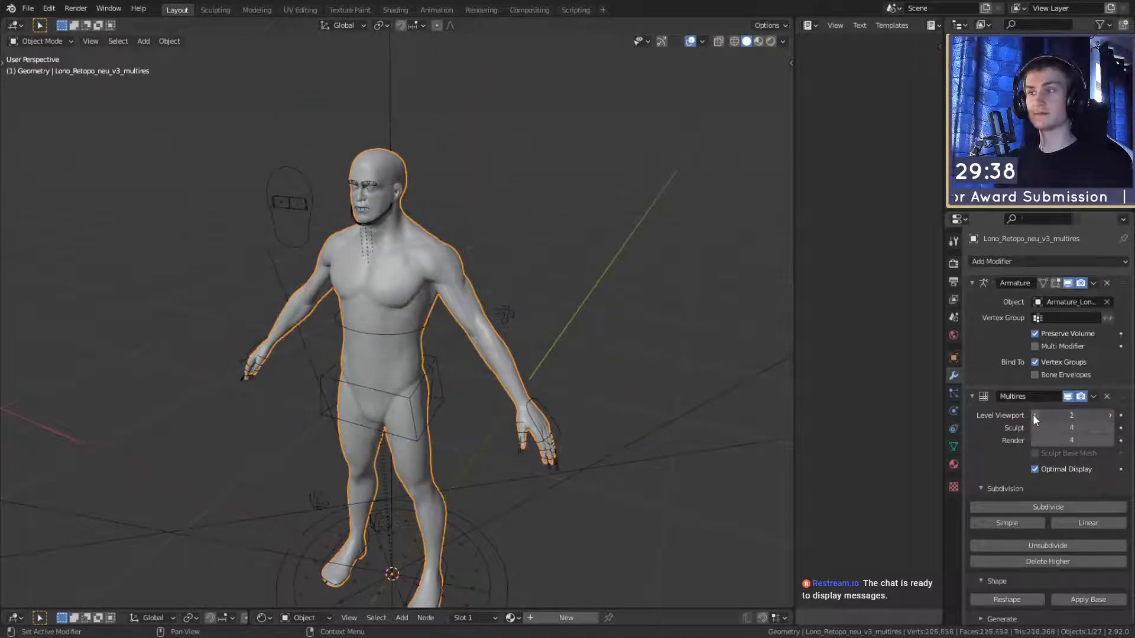
# Step: Select the character's armature and rotate it 90 degrees about the global Z axis
pyautogui.scroll(-3, 577, 424)
pyautogui.keyDown('shift'); pyautogui.moveTo(578, 420); pyautogui.dragTo(567, 352, button='middle'); pyautogui.keyUp('shift')
pyautogui.click(495, 446)
pyautogui.click(449, 433)
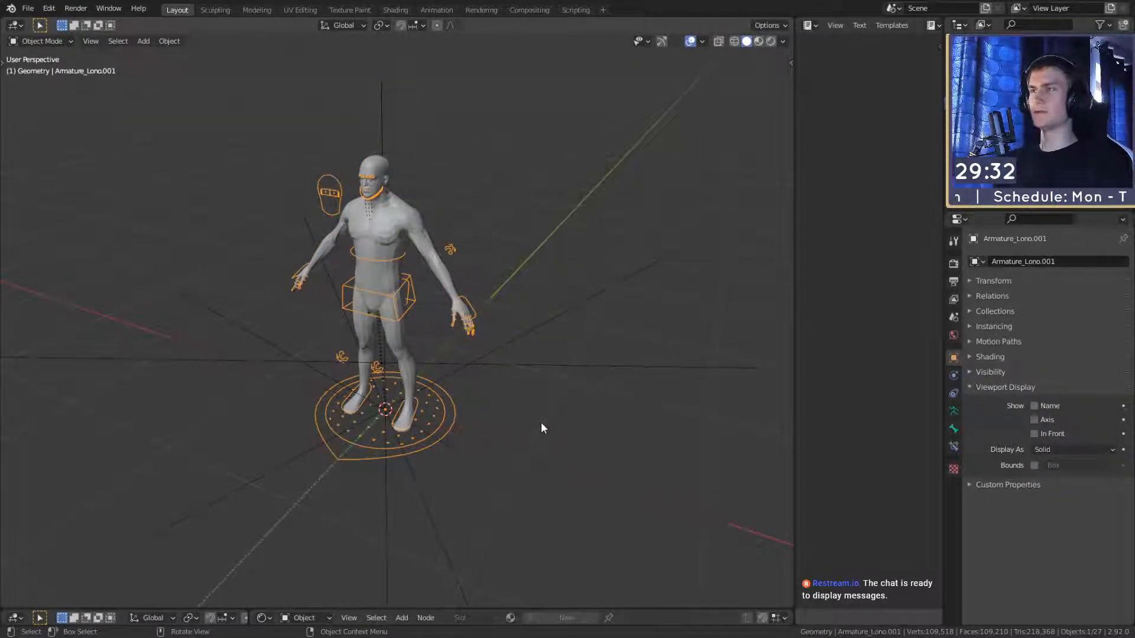
pyautogui.moveTo(541, 414); pyautogui.dragTo(571, 418, button='middle')
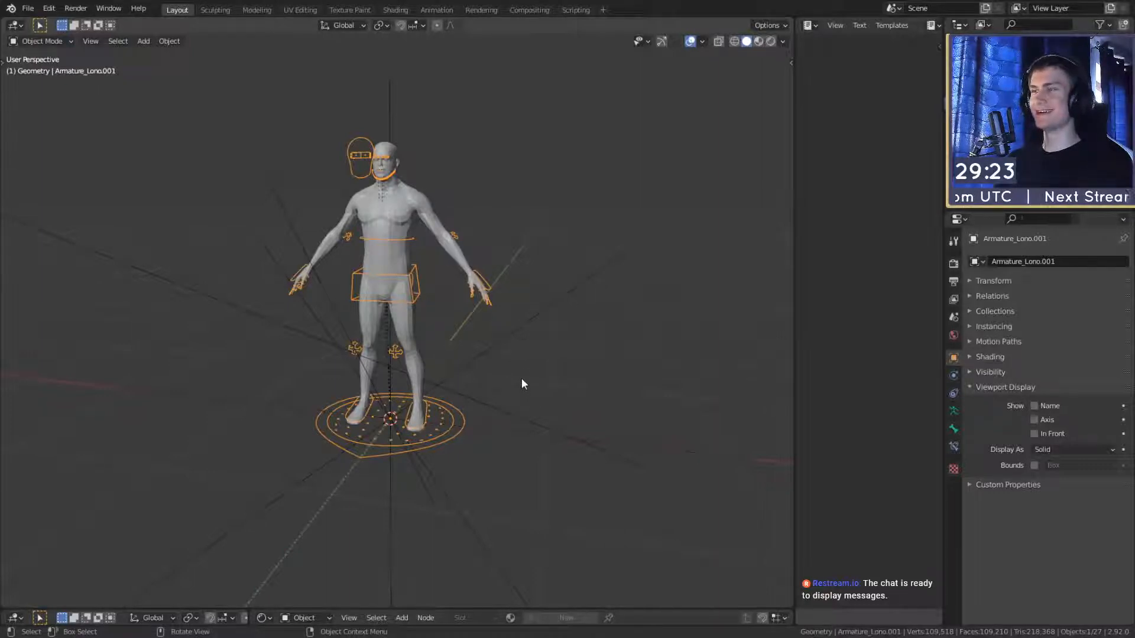
pyautogui.moveTo(515, 300); pyautogui.dragTo(538, 371, button='middle')
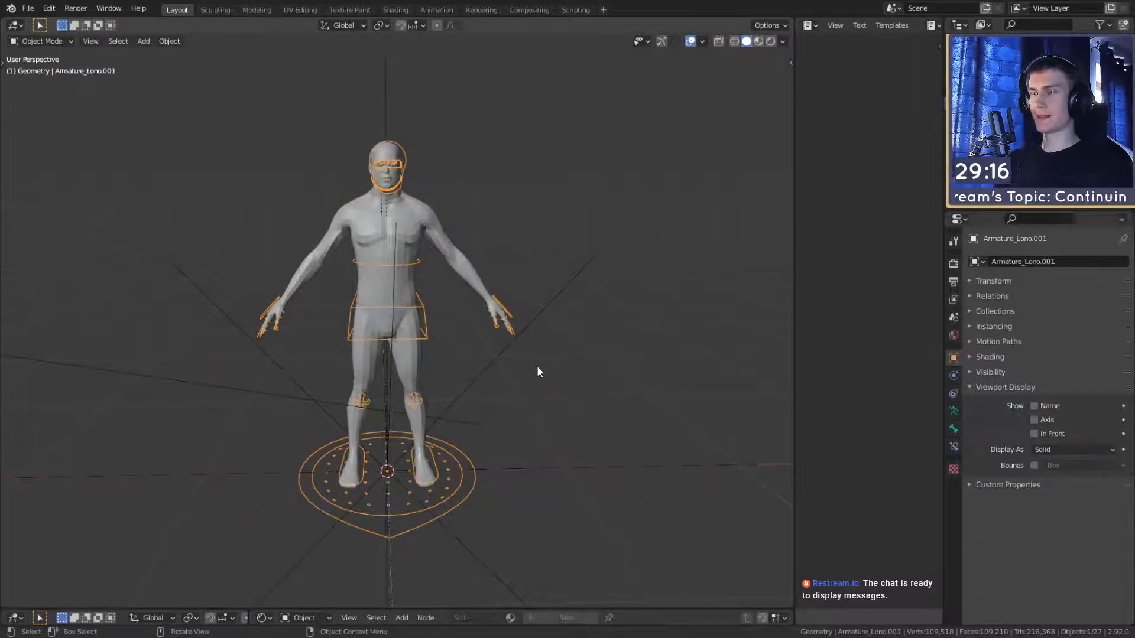
pyautogui.moveTo(457, 408); pyautogui.dragTo(560, 451, button='middle')
pyautogui.write('rz')
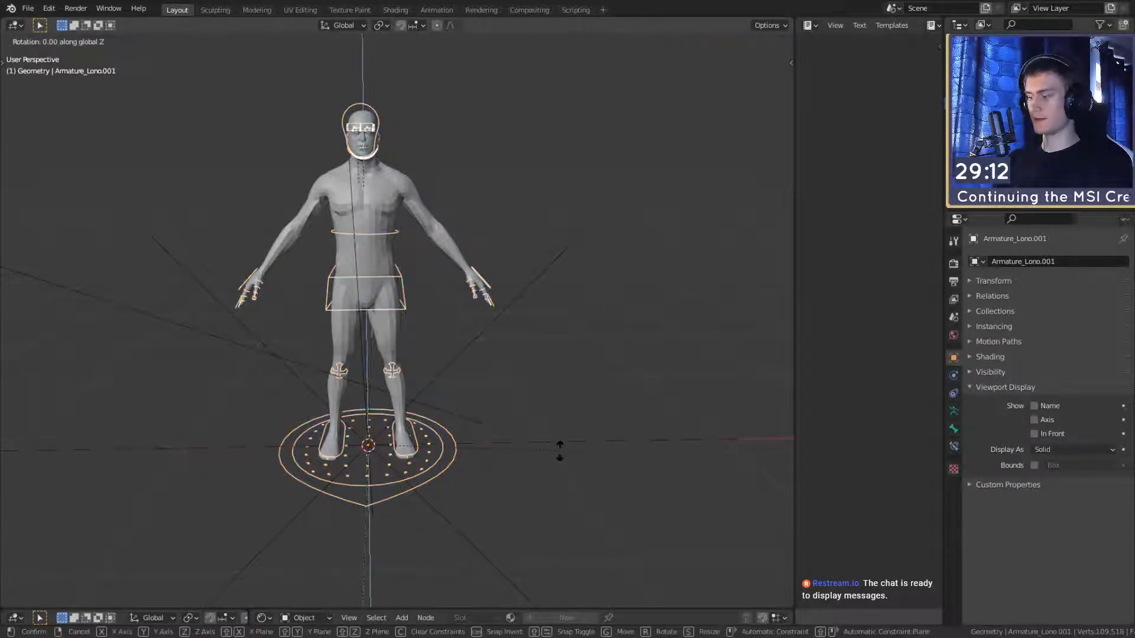
pyautogui.write('90')
pyautogui.press('Return')
pyautogui.scroll(-1, 532, 417)
# Step: Tilt the armature about the global Y axis until the body lies face down, almost horizontal
pyautogui.press('r')
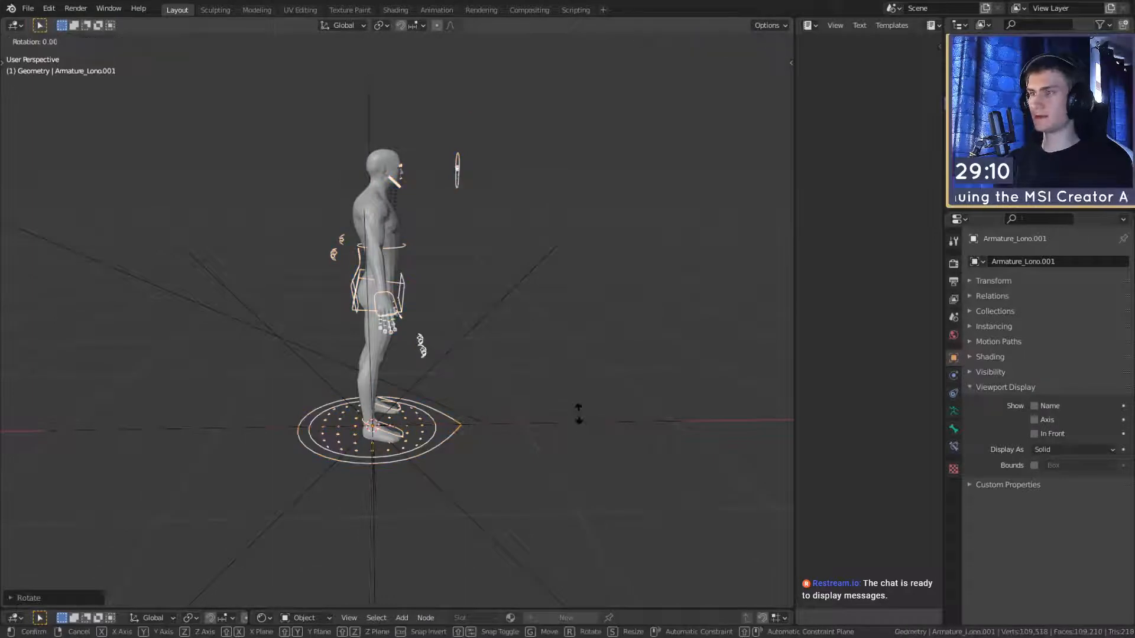
pyautogui.press('y')
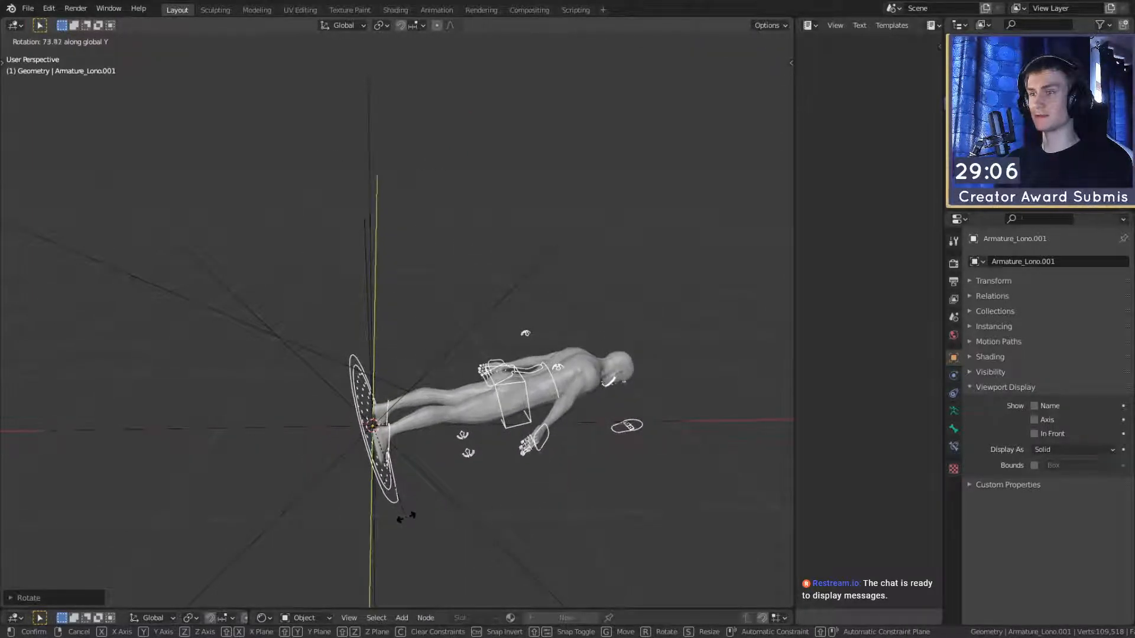
pyautogui.click(527, 492)
pyautogui.moveTo(562, 489); pyautogui.dragTo(566, 481, button='middle')
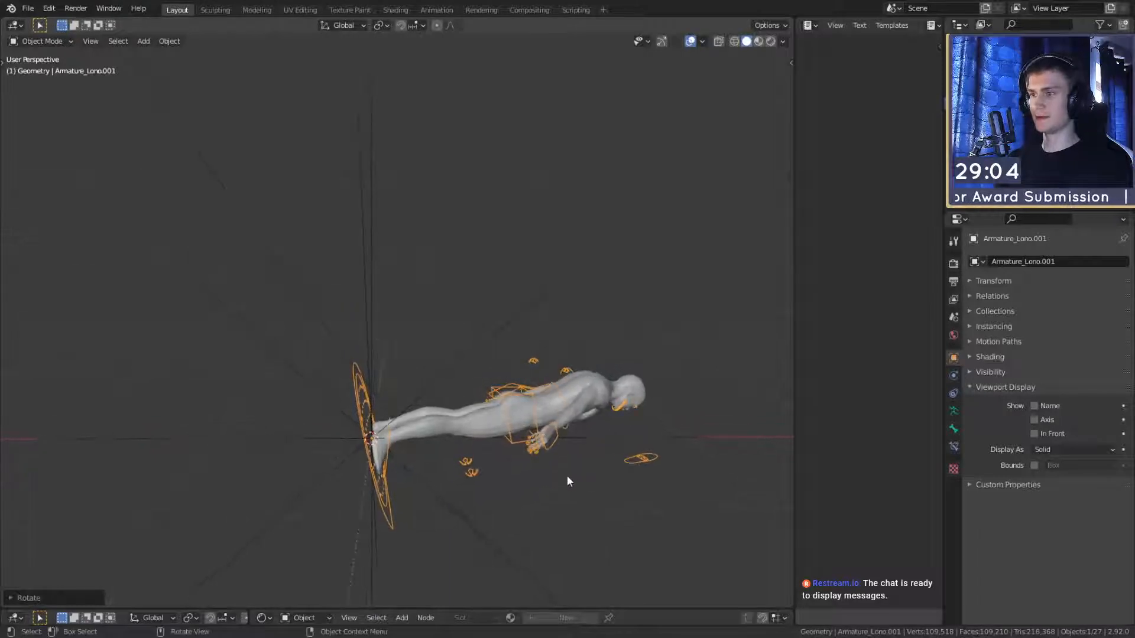
# Step: Move the armature backward and upward with the global Y axis locked, so the body floats above the world origin
pyautogui.press('g')
pyautogui.hotkey('shift', 'y')
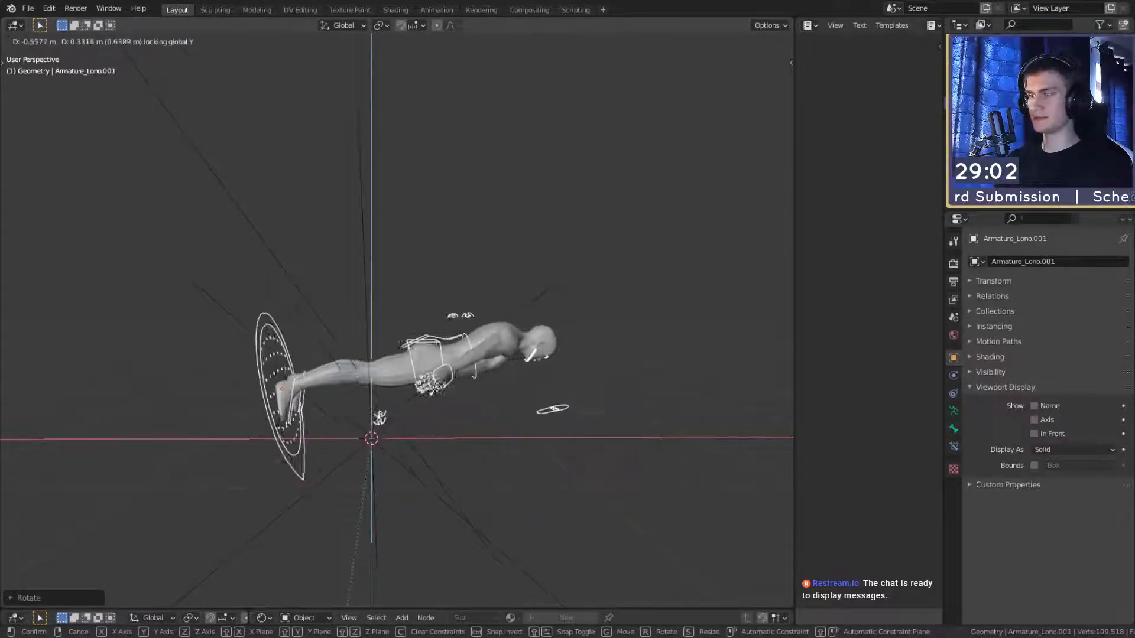
pyautogui.click(470, 360)
pyautogui.moveTo(469, 361); pyautogui.dragTo(436, 314, button='middle')
# Step: Switch the armature to Pose Mode and rotate the coreIK bone about the X axis
pyautogui.hotkey('ctrl', 'Tab')
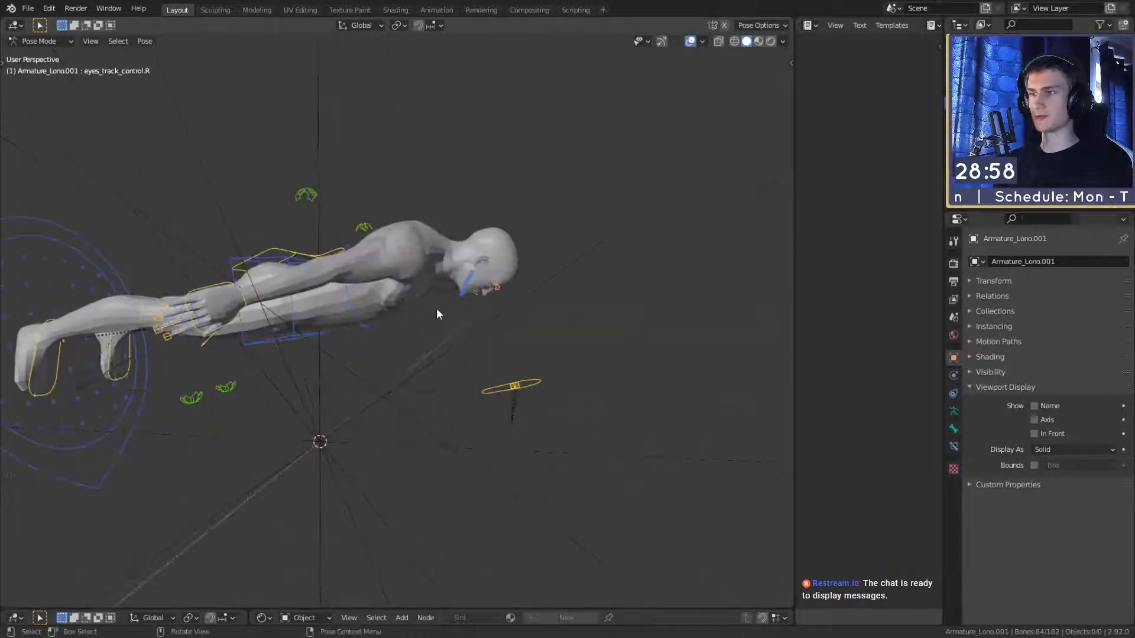
pyautogui.moveTo(367, 319); pyautogui.dragTo(502, 384, button='middle')
pyautogui.click(515, 398)
pyautogui.press('r')
pyautogui.press('x')
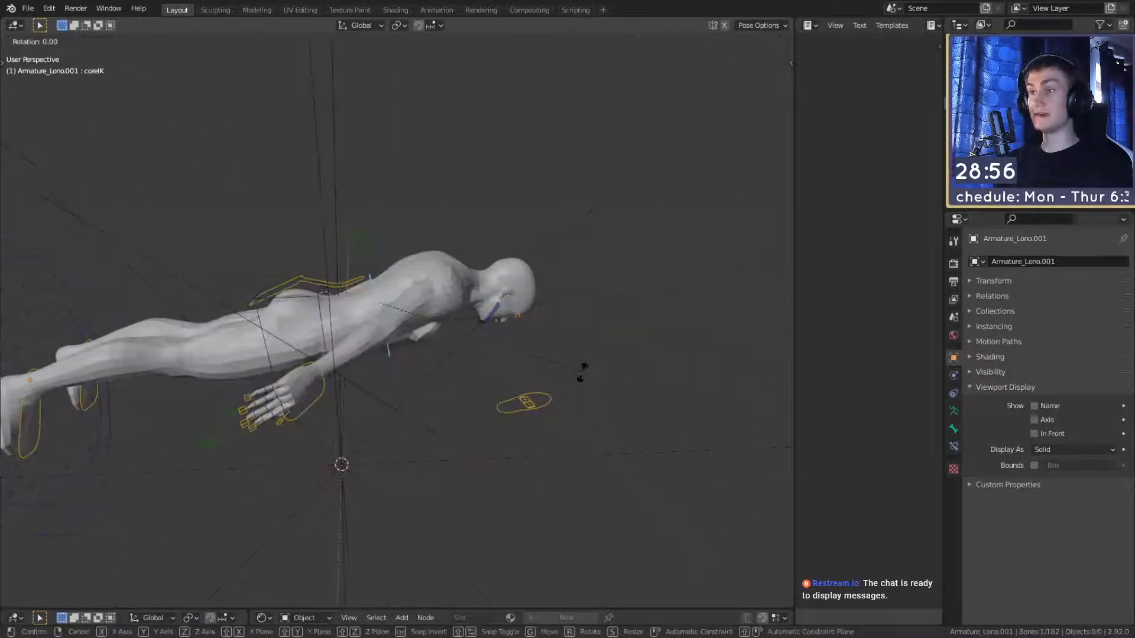
pyautogui.click(562, 322)
# Step: Move the head_track control about 0.5 m forward and upward so the head looks ahead
pyautogui.moveTo(562, 321); pyautogui.dragTo(449, 407, button='middle')
pyautogui.click(448, 408)
pyautogui.moveTo(522, 400); pyautogui.dragTo(566, 393, button='middle')
pyautogui.press('g')
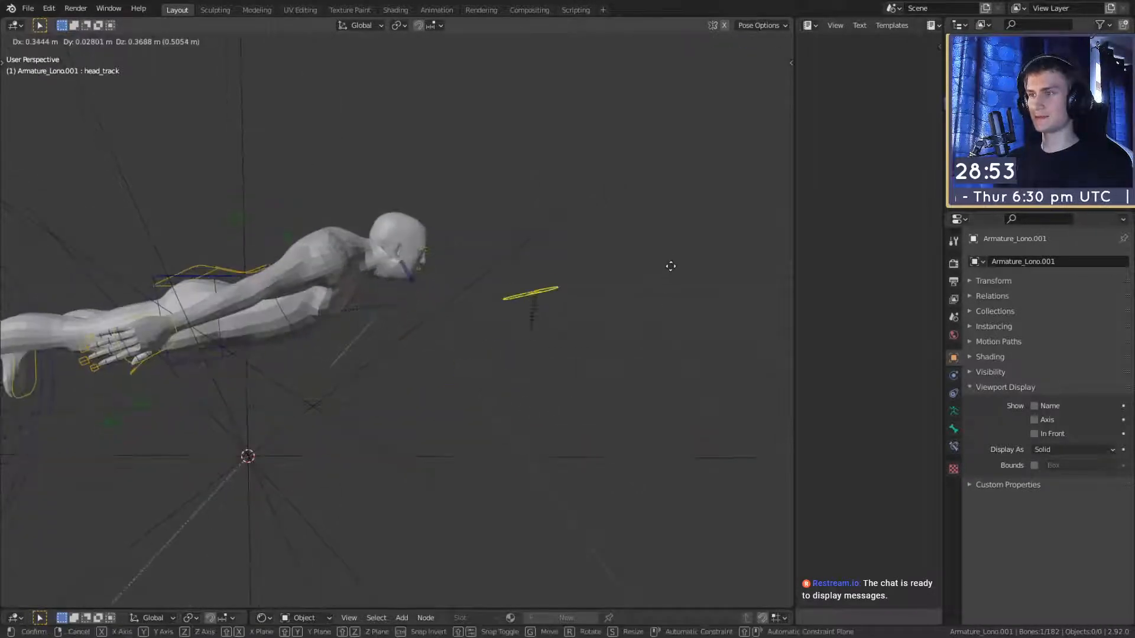
pyautogui.click(676, 278)
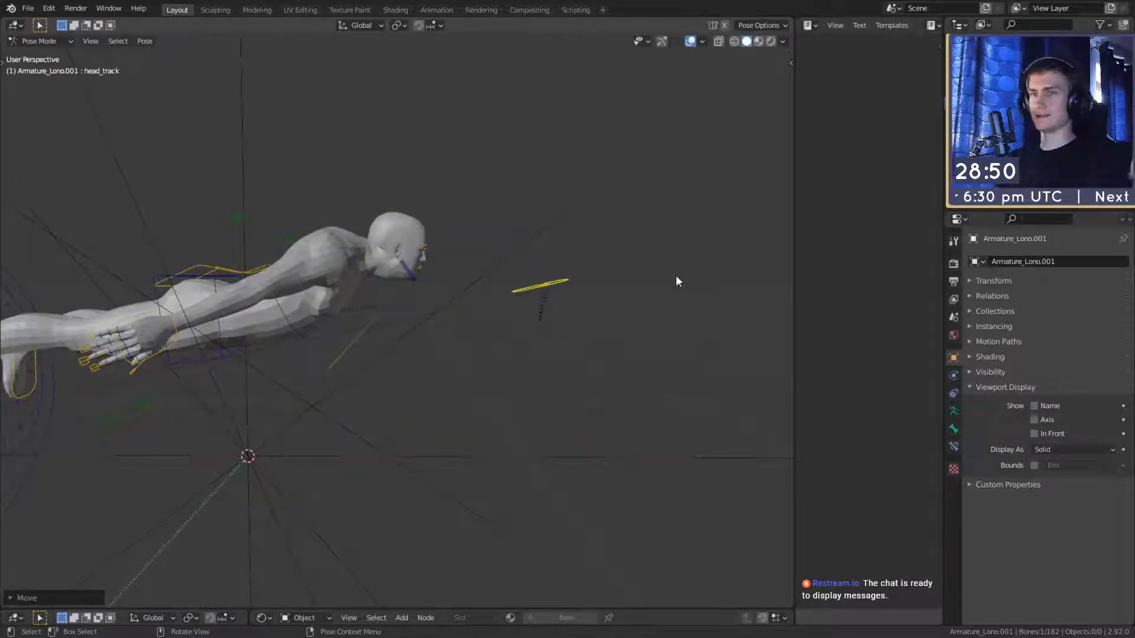
# Step: Rotate the neck_1 bone about its local X axis to lift the head
pyautogui.moveTo(436, 350); pyautogui.dragTo(410, 299, button='middle')
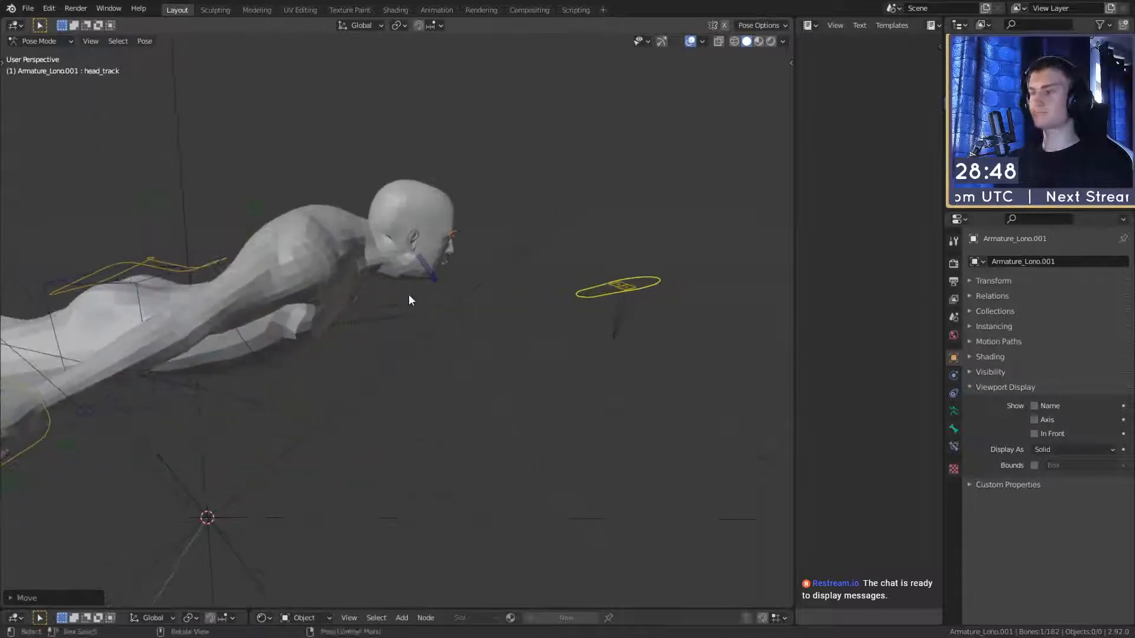
pyautogui.press('r')
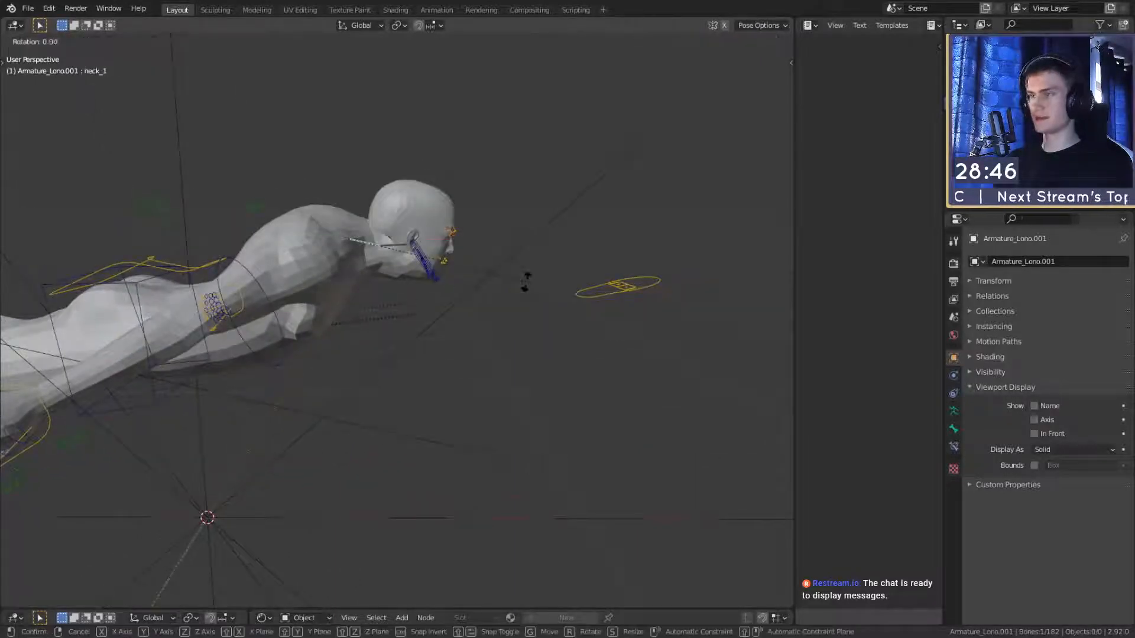
pyautogui.press('x')
pyautogui.press('x')
pyautogui.click(518, 239)
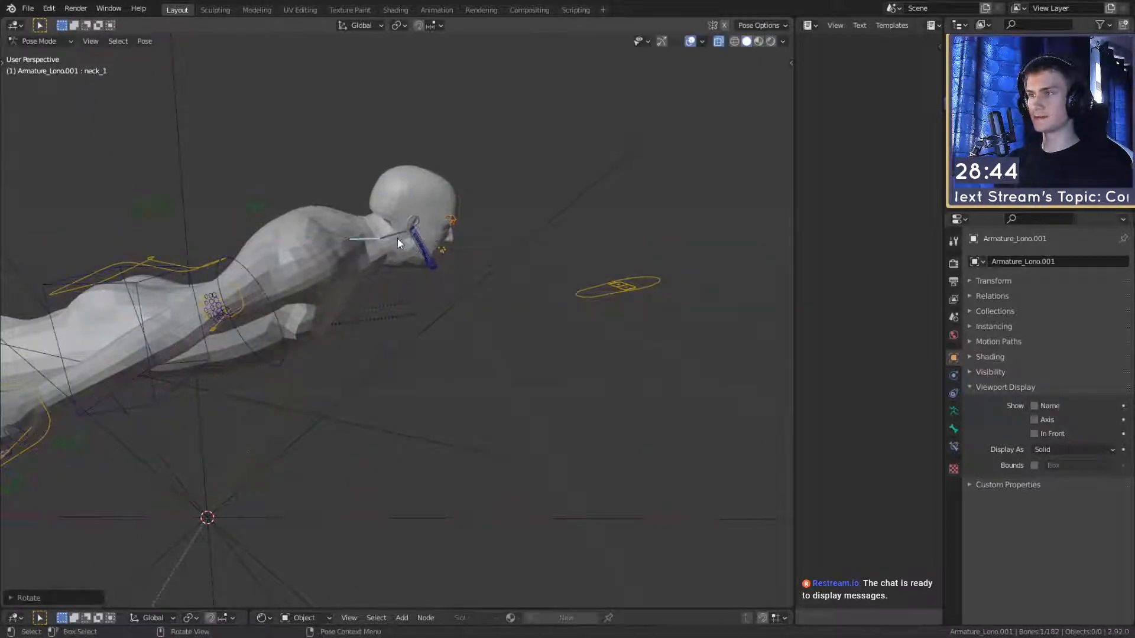
pyautogui.click(397, 237)
pyautogui.press('r')
pyautogui.press('x')
pyautogui.press('y')
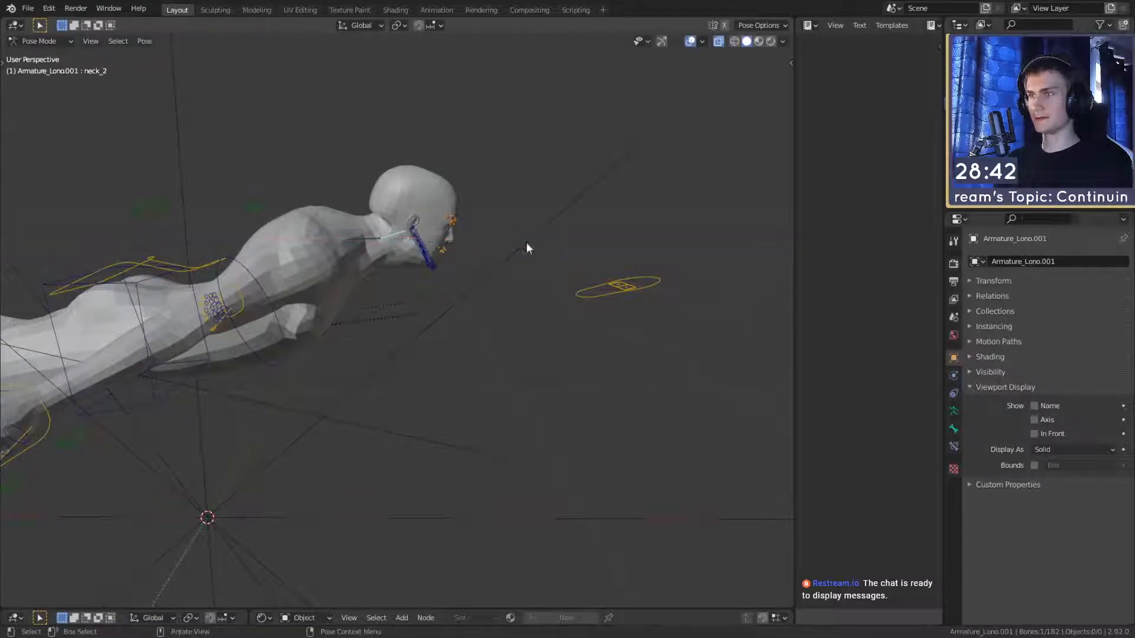
pyautogui.press('y')
pyautogui.click(554, 245)
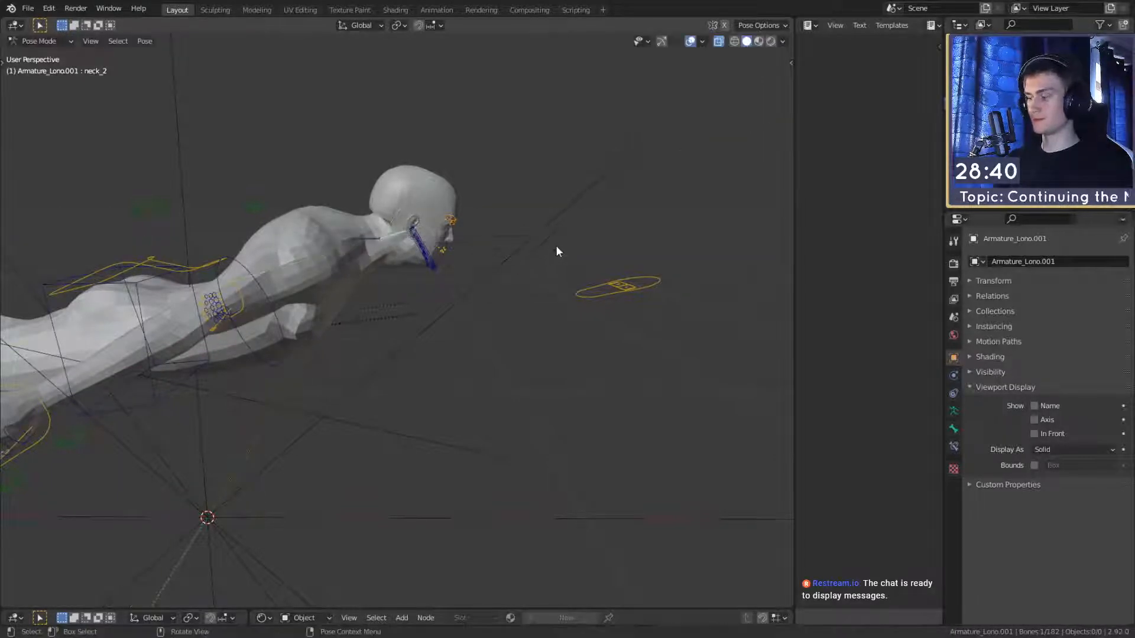
pyautogui.press('r')
pyautogui.press('x')
pyautogui.press('x')
pyautogui.rightClick(530, 251)
pyautogui.moveTo(530, 251); pyautogui.dragTo(522, 284, button='middle')
pyautogui.press('r')
pyautogui.press('x')
pyautogui.press('x')
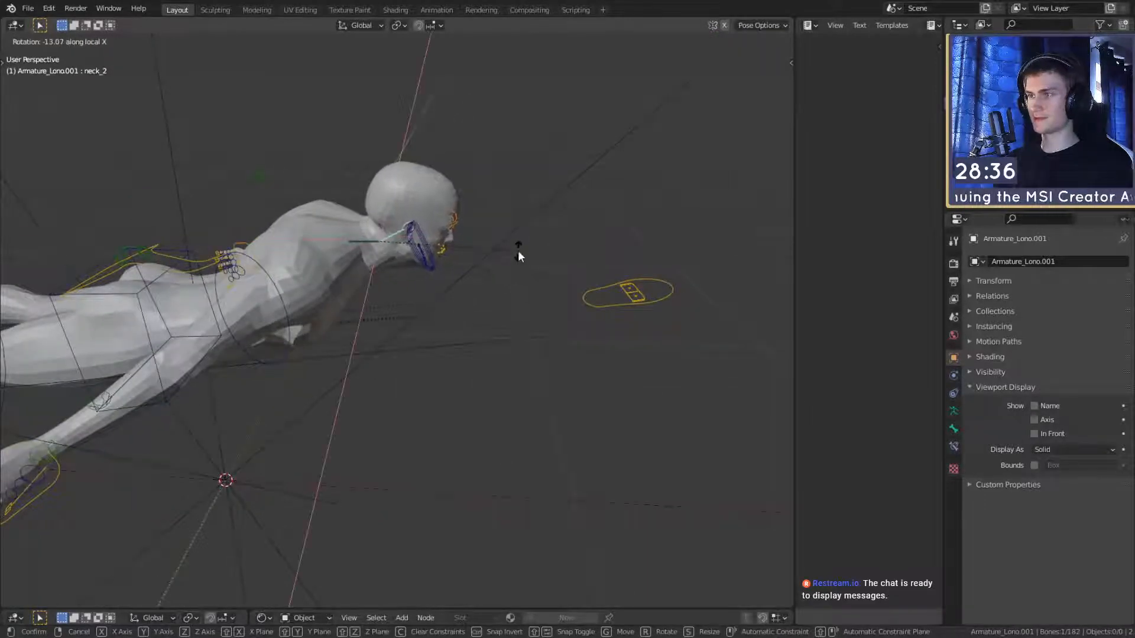
pyautogui.rightClick(518, 250)
# Step: Rotate the neck_1 bone about -6 degrees around its local X axis to raise the head further
pyautogui.click(363, 236)
pyautogui.press('r')
pyautogui.press('x')
pyautogui.press('x')
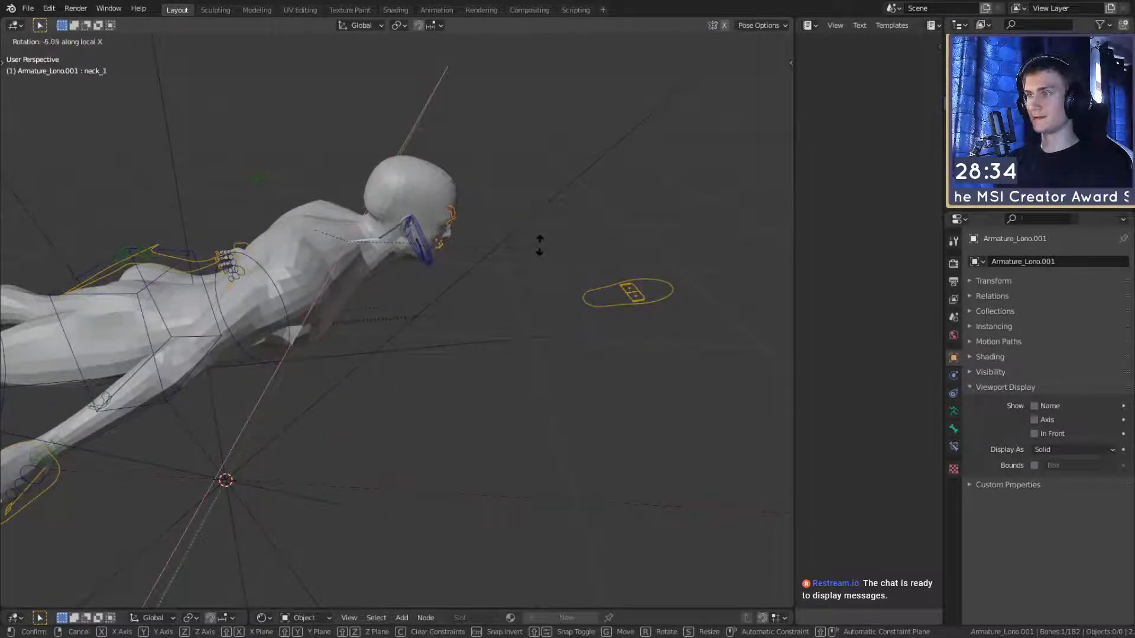
pyautogui.click(540, 247)
# Step: Move the handIK.L control forward past the head to stretch out the left arm, and rotate the hand to point forward
pyautogui.scroll(-3, 477, 348)
pyautogui.moveTo(477, 349); pyautogui.dragTo(485, 312, button='middle')
pyautogui.scroll(-3, 473, 350)
pyautogui.scroll(3, 461, 342)
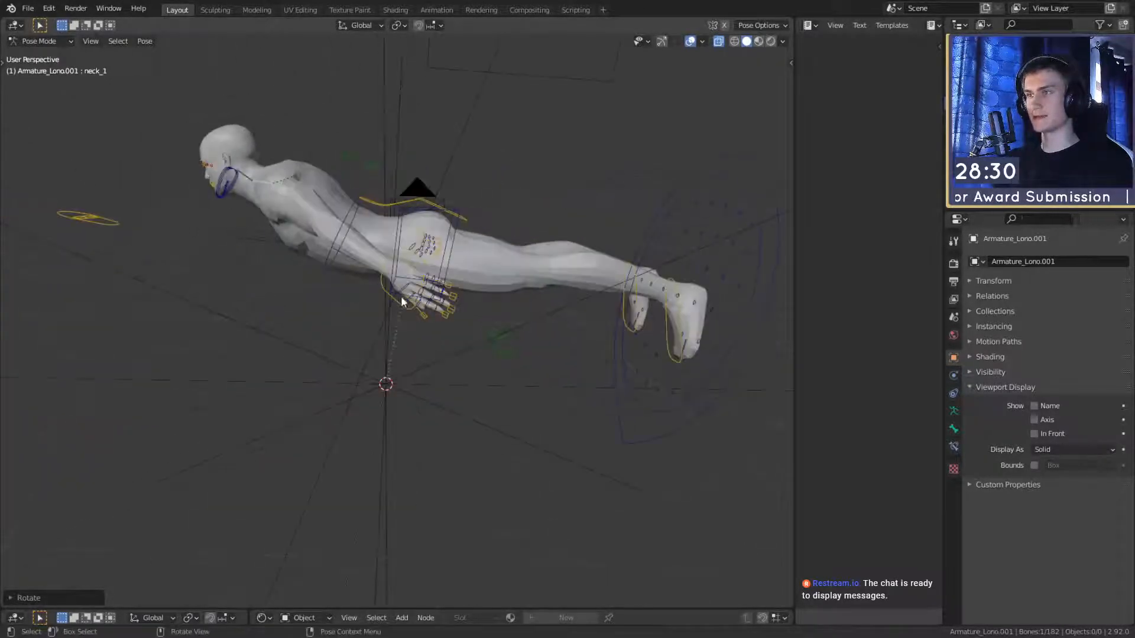
pyautogui.click(401, 300)
pyautogui.scroll(-2, 395, 299)
pyautogui.moveTo(395, 299); pyautogui.dragTo(507, 321, button='middle')
pyautogui.press('g')
pyautogui.click(291, 298)
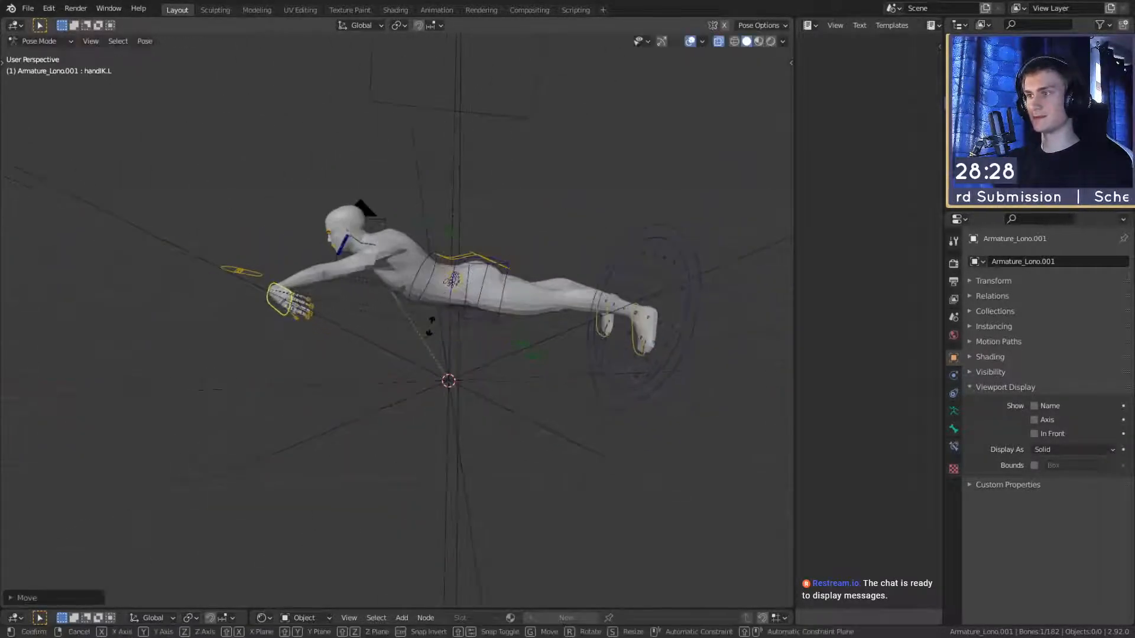
pyautogui.press('r')
pyautogui.click(190, 330)
# Step: Rotate the left hand control as seen from the character's front
pyautogui.moveTo(296, 337); pyautogui.dragTo(507, 338, button='middle')
pyautogui.moveTo(638, 337); pyautogui.dragTo(506, 333, button='middle')
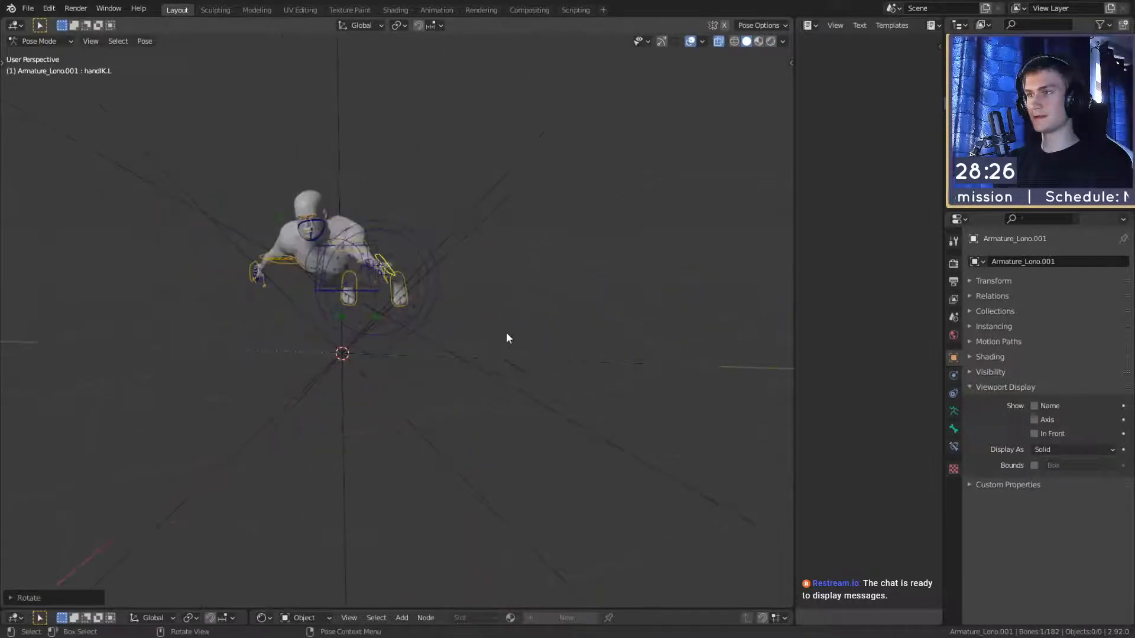
pyautogui.press('r')
pyautogui.click(406, 356)
# Step: Reposition the left hand control in several moves so the arm reaches forward in front of the left shoulder
pyautogui.moveTo(406, 356); pyautogui.dragTo(539, 335, button='middle')
pyautogui.press('g')
pyautogui.click(455, 356)
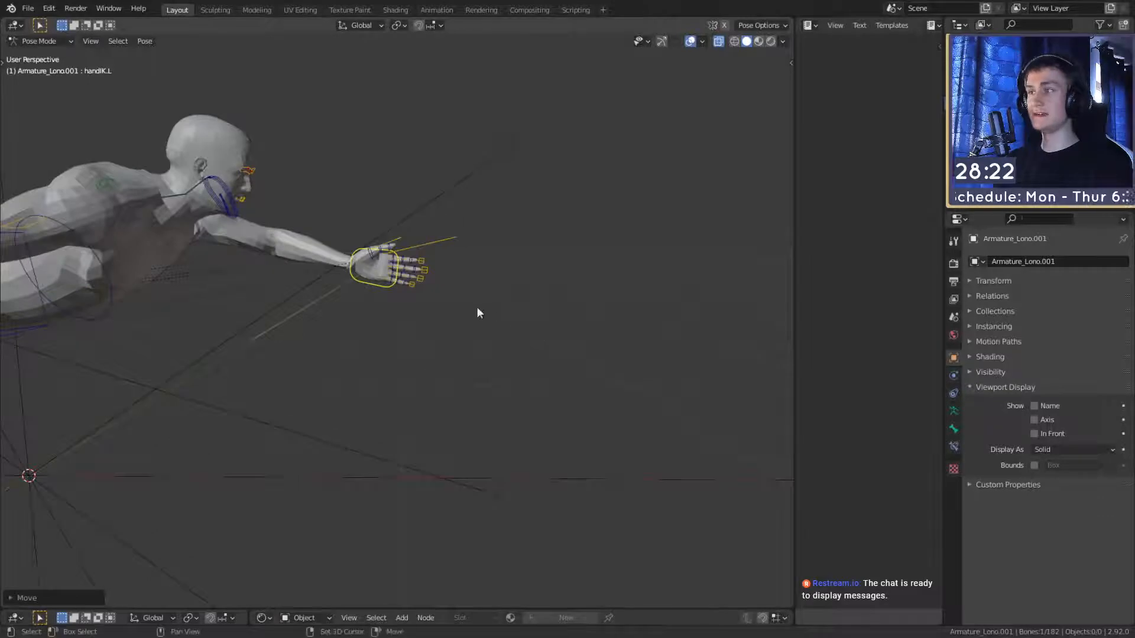
pyautogui.moveTo(476, 312); pyautogui.dragTo(442, 315, button='middle')
pyautogui.press('g')
pyautogui.click(471, 350)
pyautogui.press('g')
pyautogui.click(609, 338)
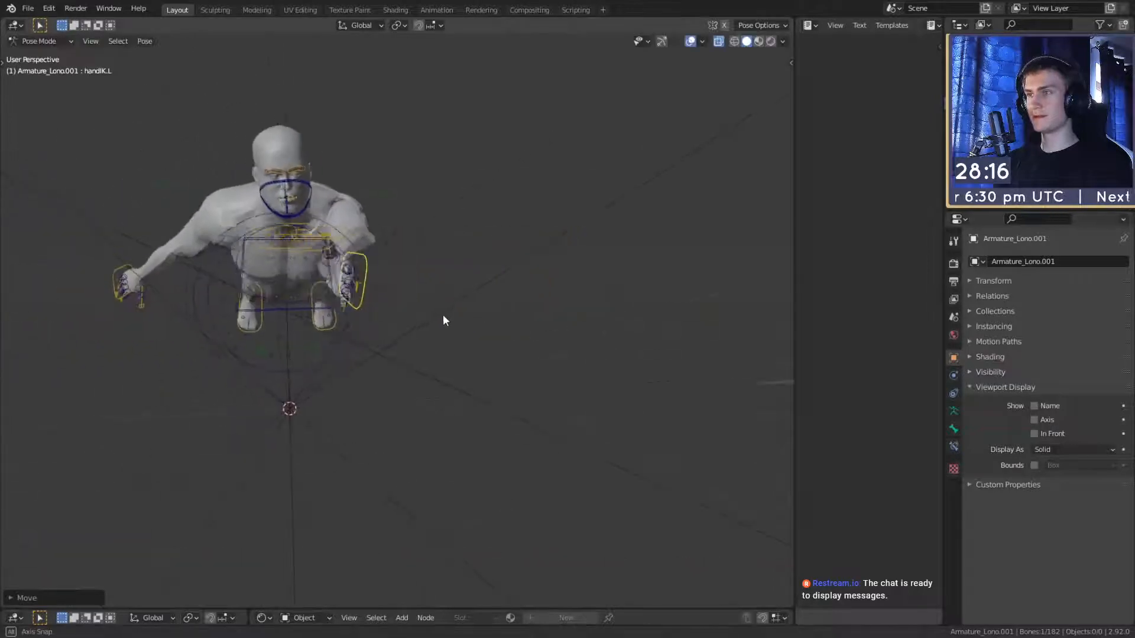
# Step: Try rotating the left hand control so that the hand lies flat
pyautogui.press('r')
pyautogui.click(455, 234)
pyautogui.moveTo(455, 233); pyautogui.dragTo(616, 304, button='middle')
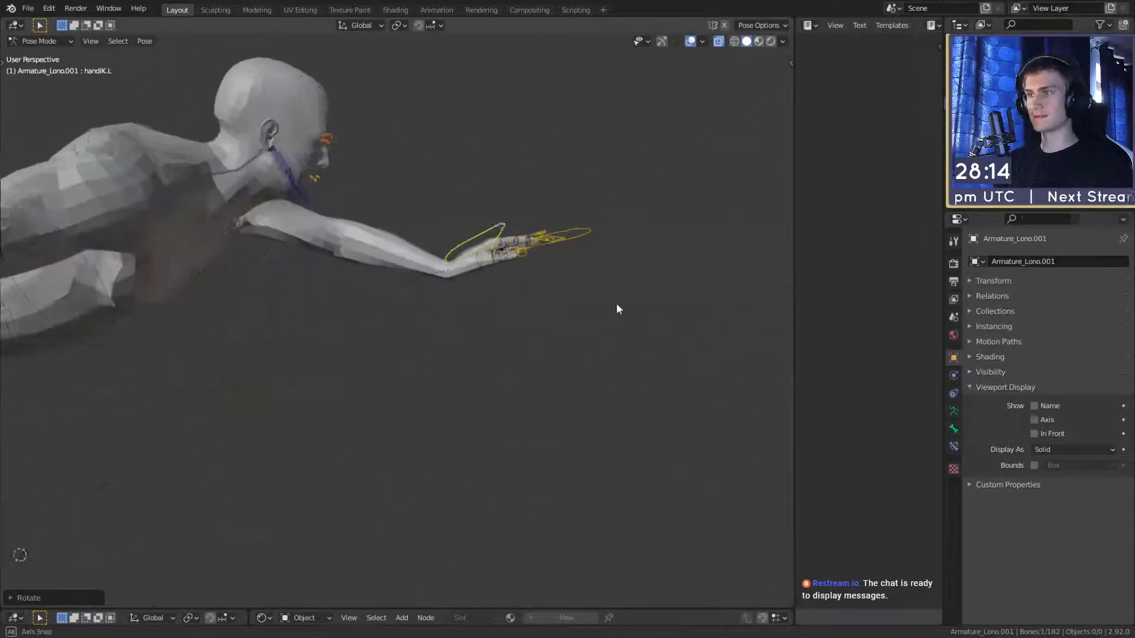
pyautogui.press('r')
pyautogui.click(589, 357)
# Step: Undo the latest rotations of the left hand control
pyautogui.scroll(-5, 588, 356)
pyautogui.moveTo(585, 356); pyautogui.dragTo(502, 312, button='middle')
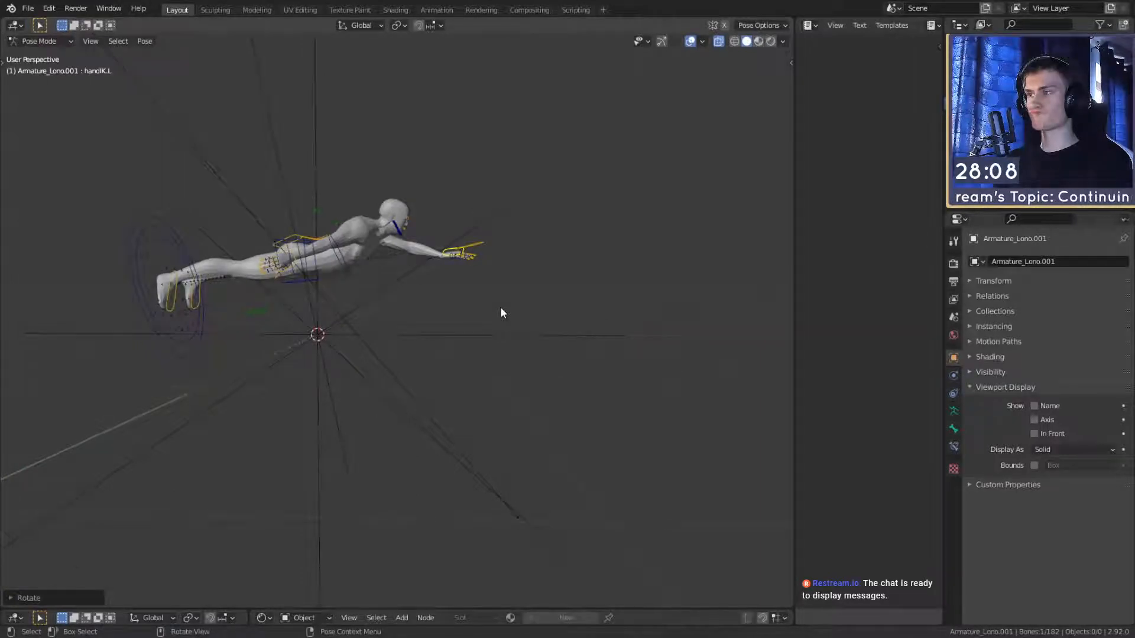
pyautogui.hotkey('ctrl', 'z')
pyautogui.hotkey('ctrl', 'z')
pyautogui.hotkey('ctrl', 'z')
pyautogui.hotkey('ctrl', 'z')
pyautogui.hotkey('ctrl', 'z')
pyautogui.hotkey('ctrl', 'z')
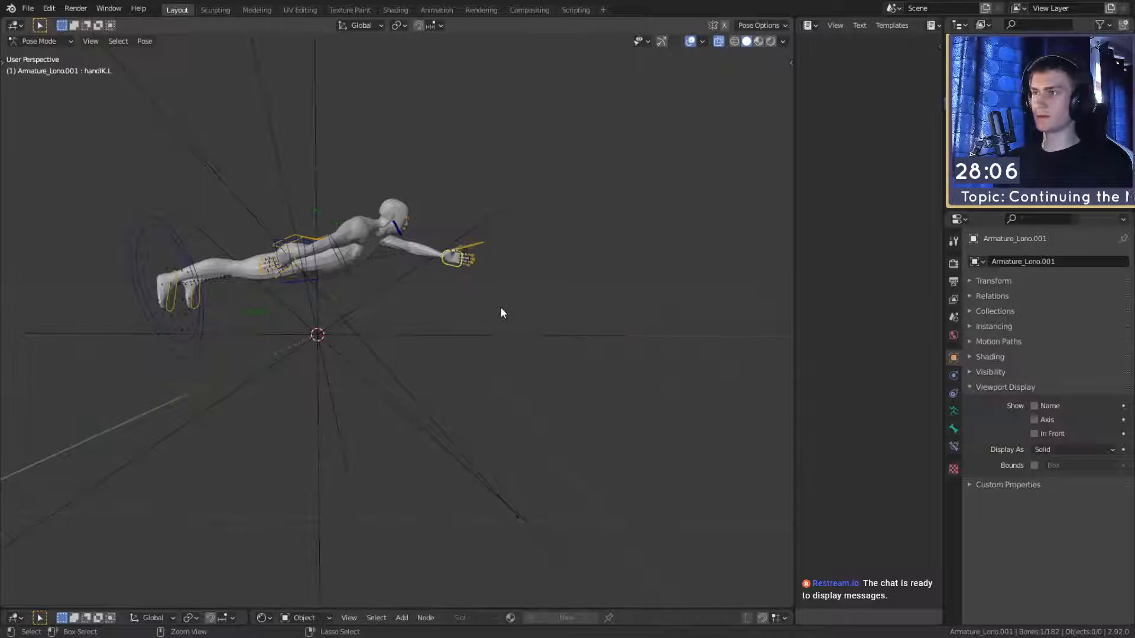
# Step: Undo the flying pose edits step by step until the character stands in its original pose in Object Mode
pyautogui.hotkey('ctrl', 'z')
pyautogui.hotkey('ctrl', 'z')
pyautogui.hotkey('ctrl', 'z')
pyautogui.hotkey('ctrl', 'z')
pyautogui.hotkey('ctrl', 'z')
pyautogui.hotkey('ctrl', 'z')
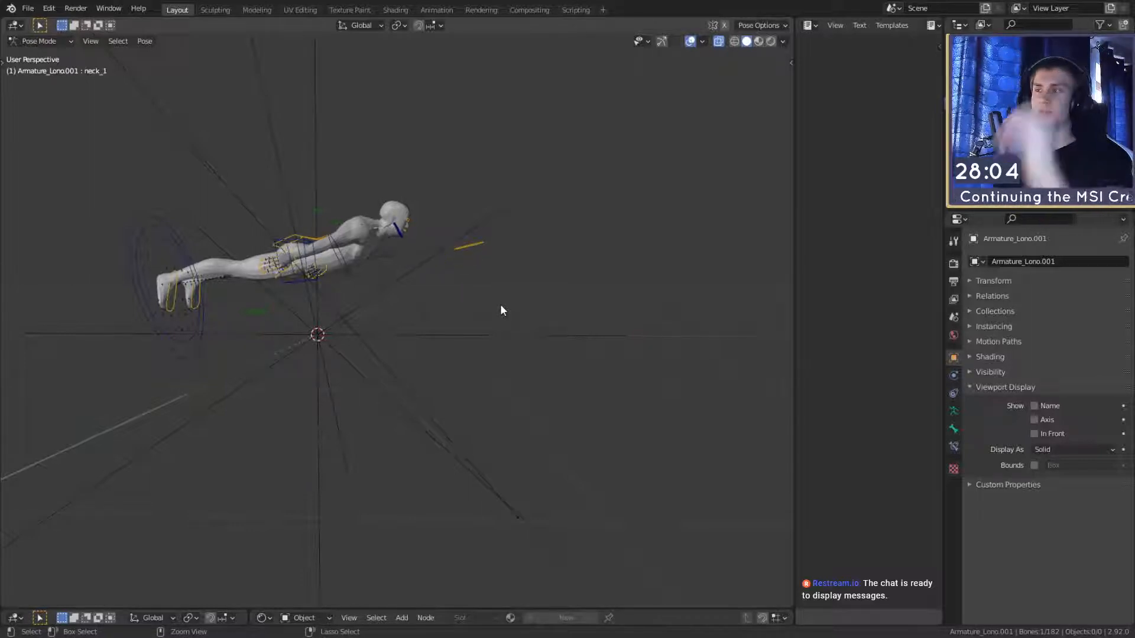
pyautogui.hotkey('ctrl', 'z')
pyautogui.hotkey('ctrl', 'z')
pyautogui.hotkey('ctrl', 'z')
pyautogui.hotkey('ctrl', 'z')
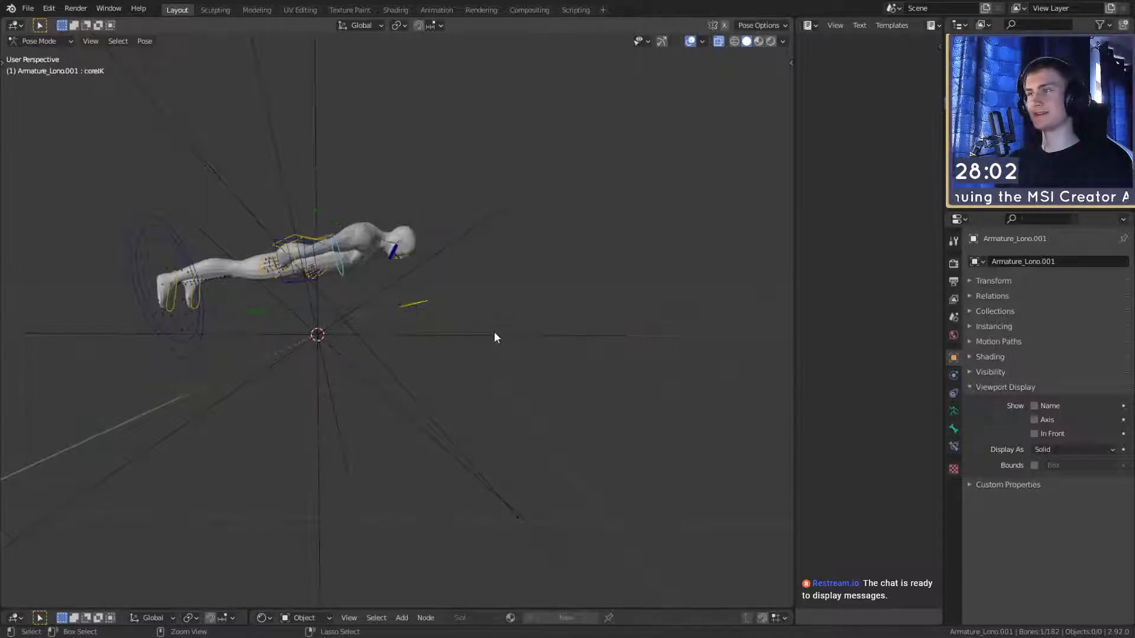
pyautogui.hotkey('ctrl', 'z')
pyautogui.hotkey('ctrl', 'z')
pyautogui.hotkey('ctrl', 'z')
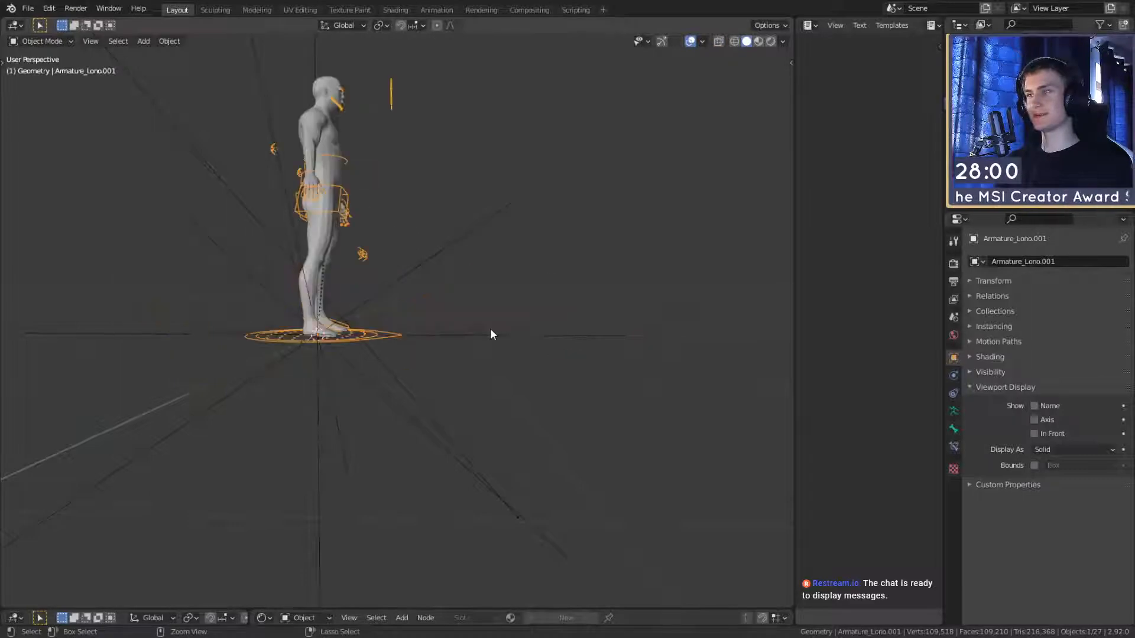
# Step: Enter Pose Mode and move the left hand control forward in front of the body, as seen from the side
pyautogui.moveTo(429, 260); pyautogui.dragTo(485, 343, button='middle')
pyautogui.hotkey('ctrl', 'Tab')
pyautogui.scroll(1, 486, 327)
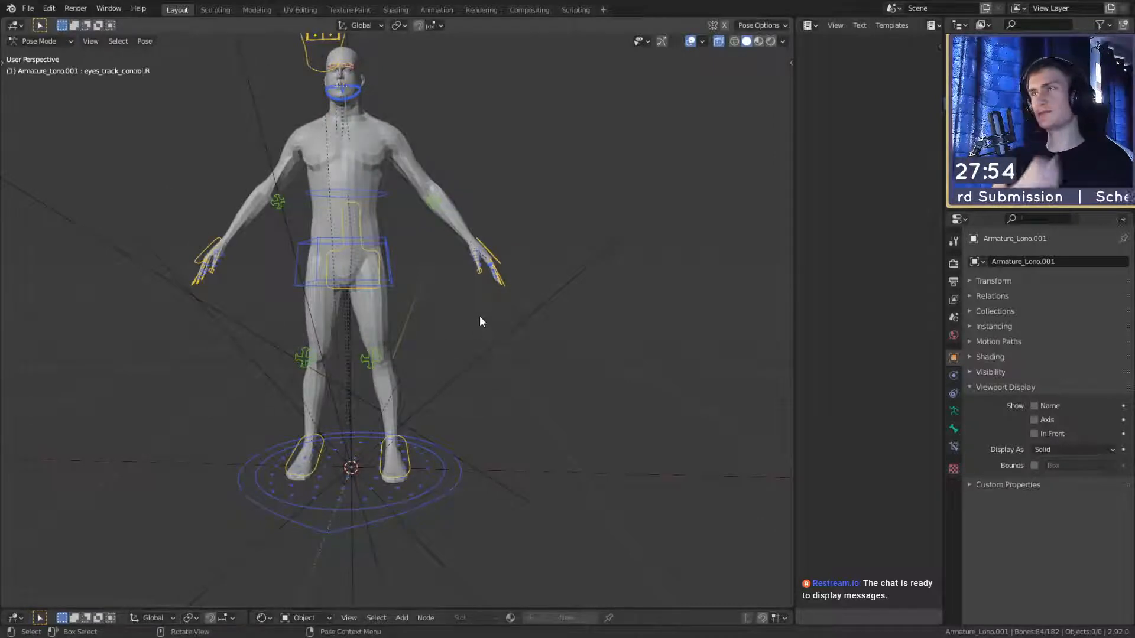
pyautogui.click(498, 254)
pyautogui.moveTo(498, 254); pyautogui.dragTo(537, 343, button='middle')
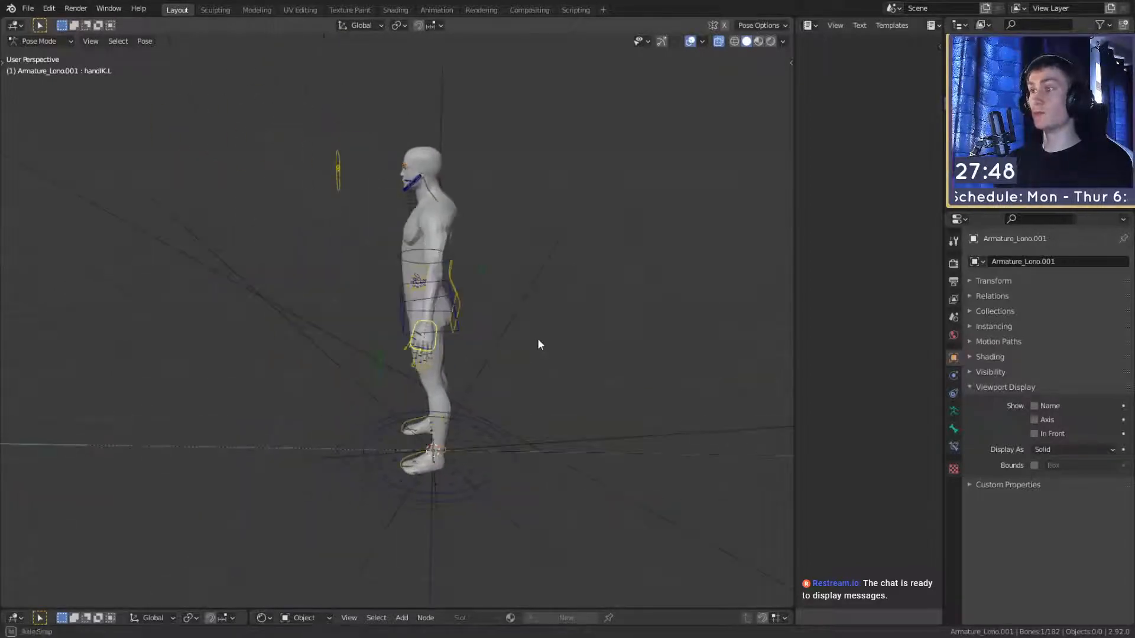
pyautogui.press('g')
pyautogui.click(510, 292)
# Step: Rotate the left hand control from a high front view and reposition it in front of the torso
pyautogui.moveTo(510, 292); pyautogui.dragTo(583, 338, button='middle')
pyautogui.press('r')
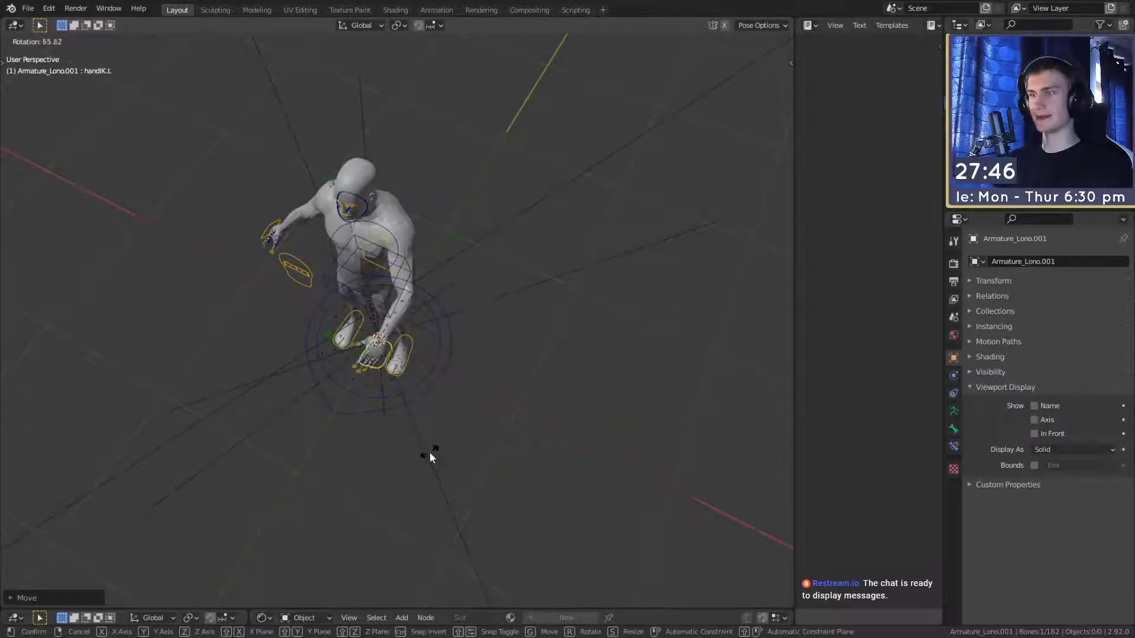
pyautogui.click(430, 452)
pyautogui.moveTo(429, 452); pyautogui.dragTo(458, 385, button='middle')
pyautogui.press('g')
pyautogui.click(493, 349)
# Step: Rotate the left hand control from several viewing angles so the hand lies palm down and points across the body
pyautogui.moveTo(493, 348); pyautogui.dragTo(596, 297, button='middle')
pyautogui.press('r')
pyautogui.click(535, 83)
pyautogui.moveTo(535, 83); pyautogui.dragTo(552, 349, button='middle')
pyautogui.press('r')
pyautogui.click(451, 367)
pyautogui.press('r')
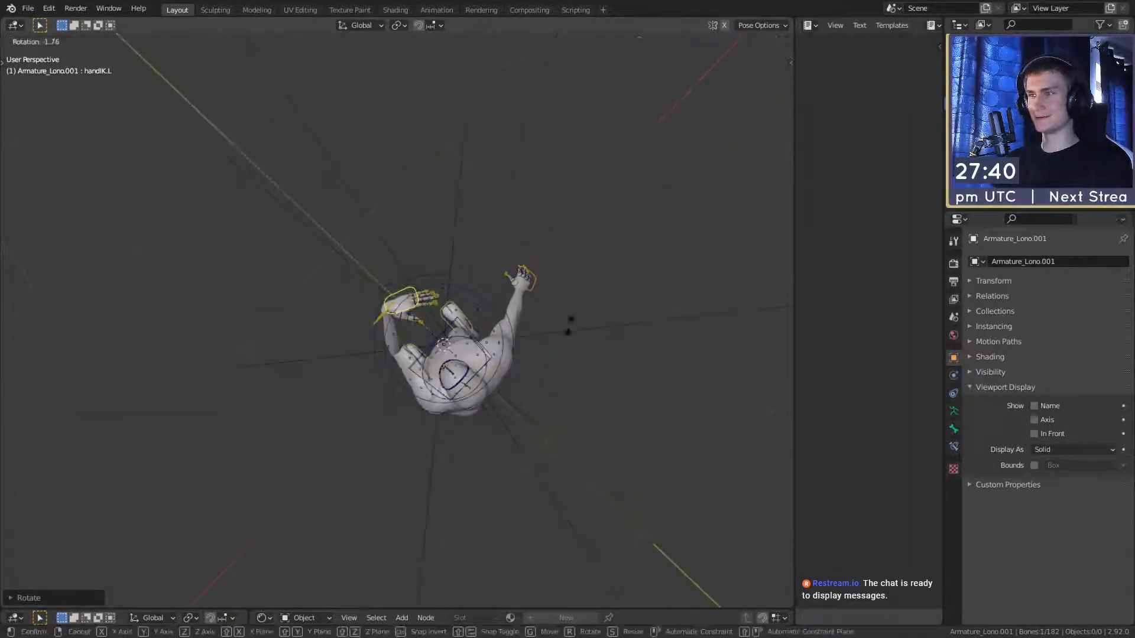
pyautogui.click(342, 412)
pyautogui.moveTo(342, 412); pyautogui.dragTo(559, 266, button='middle')
pyautogui.press('r')
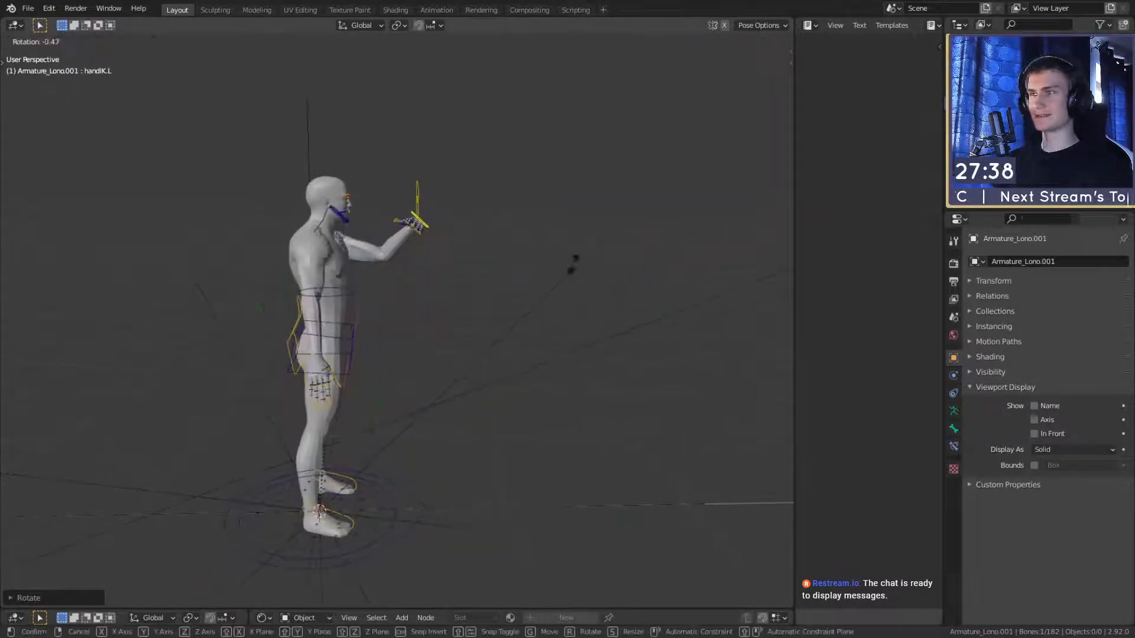
pyautogui.click(572, 176)
# Step: Move the left hand control close to the chest so the left forearm lies across the torso
pyautogui.moveTo(572, 176); pyautogui.dragTo(423, 306, button='middle')
pyautogui.press('g')
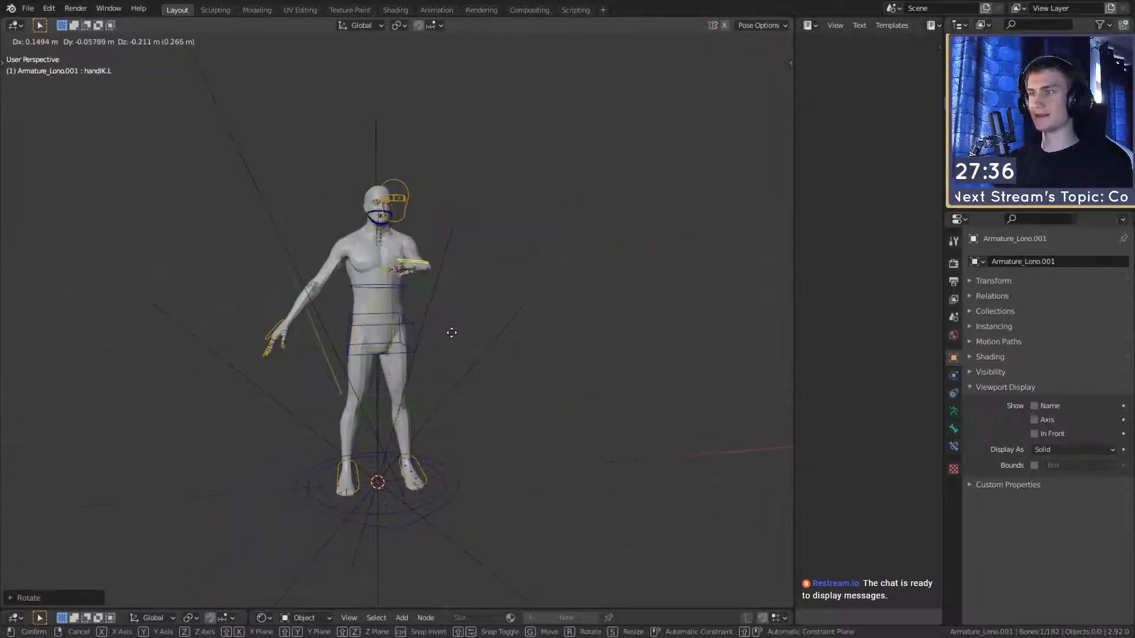
pyautogui.click(436, 297)
pyautogui.click(428, 284)
pyautogui.moveTo(563, 308); pyautogui.dragTo(462, 324, button='middle')
pyautogui.press('g')
pyautogui.click(446, 343)
pyautogui.click(362, 298)
pyautogui.press('g')
pyautogui.click(453, 377)
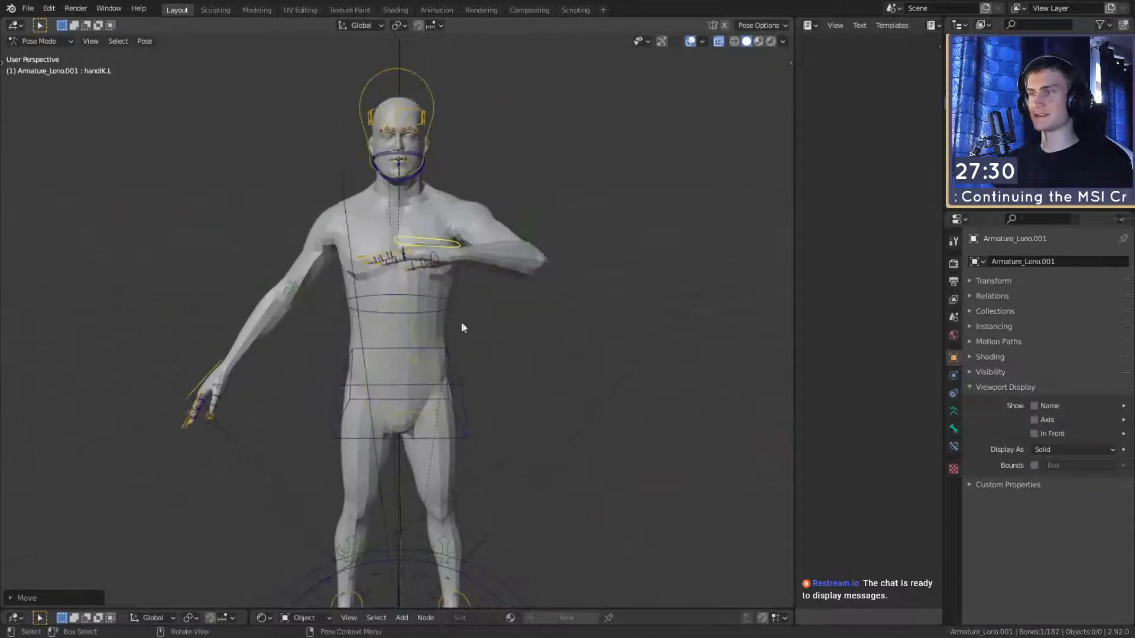
# Step: Bring the right hand control up in front of the chest with two moves and a rotation between them
pyautogui.click(210, 373)
pyautogui.moveTo(210, 373); pyautogui.dragTo(440, 377, button='middle')
pyautogui.press('g')
pyautogui.click(526, 195)
pyautogui.moveTo(597, 296); pyautogui.dragTo(550, 455, button='middle')
pyautogui.press('r')
pyautogui.click(320, 212)
pyautogui.moveTo(547, 405); pyautogui.dragTo(460, 319, button='middle')
pyautogui.press('g')
pyautogui.click(575, 283)
# Step: Rotate the right hand control from front and angled views until the palm faces down
pyautogui.moveTo(575, 283); pyautogui.dragTo(532, 248, button='middle')
pyautogui.press('r')
pyautogui.click(526, 186)
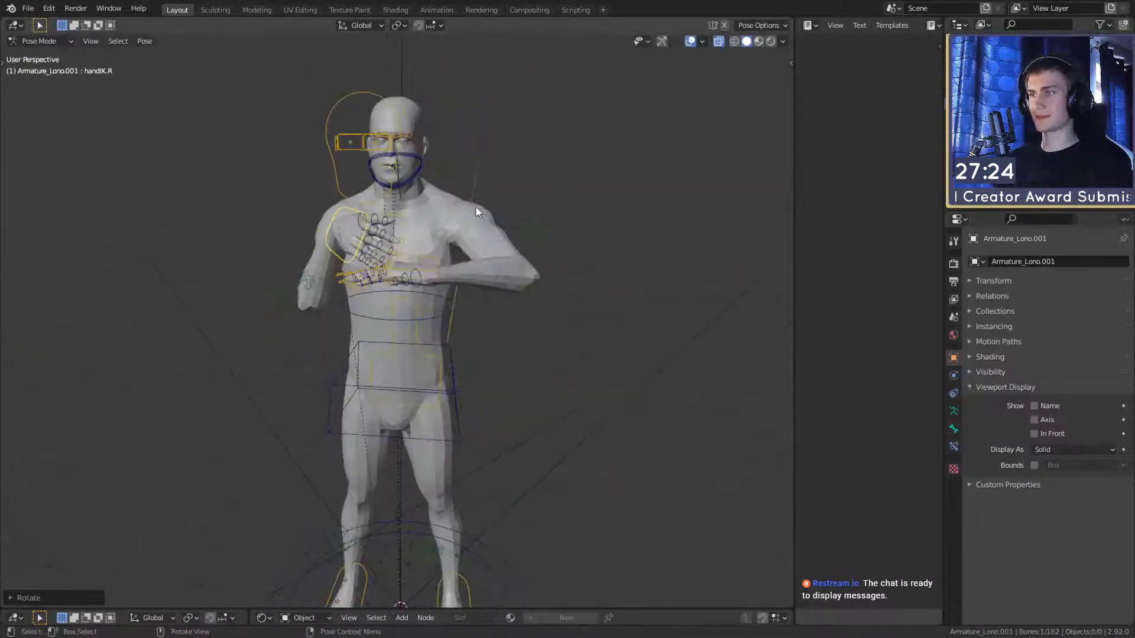
pyautogui.moveTo(476, 206); pyautogui.dragTo(444, 198, button='middle')
pyautogui.press('r')
pyautogui.click(323, 303)
pyautogui.press('r')
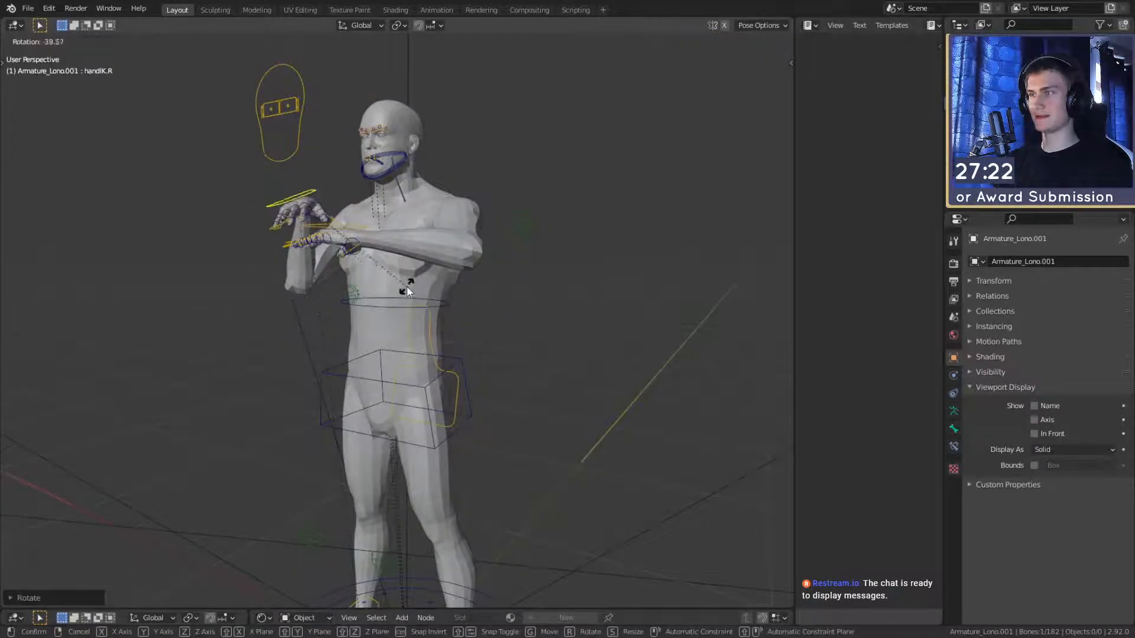
pyautogui.click(407, 286)
# Step: Rotate the right hand control from above to point across the body, and move it over the left forearm
pyautogui.moveTo(431, 237); pyautogui.dragTo(484, 424, button='middle')
pyautogui.press('r')
pyautogui.click(580, 268)
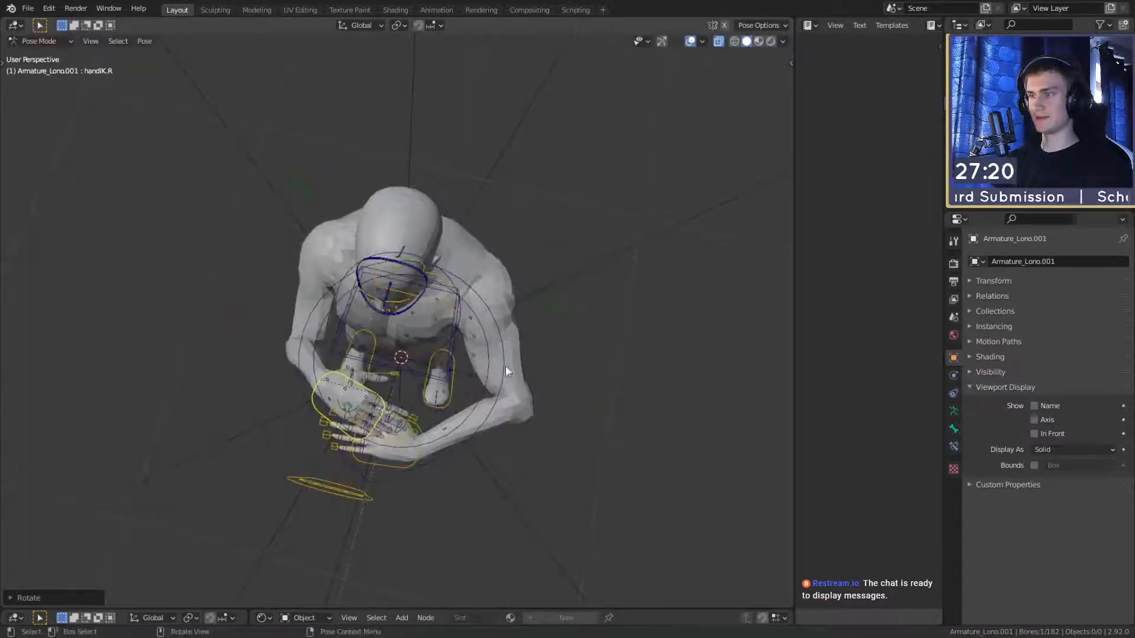
pyautogui.moveTo(506, 367); pyautogui.dragTo(509, 328, button='middle')
pyautogui.press('r')
pyautogui.click(555, 287)
pyautogui.press('g')
pyautogui.click(296, 303)
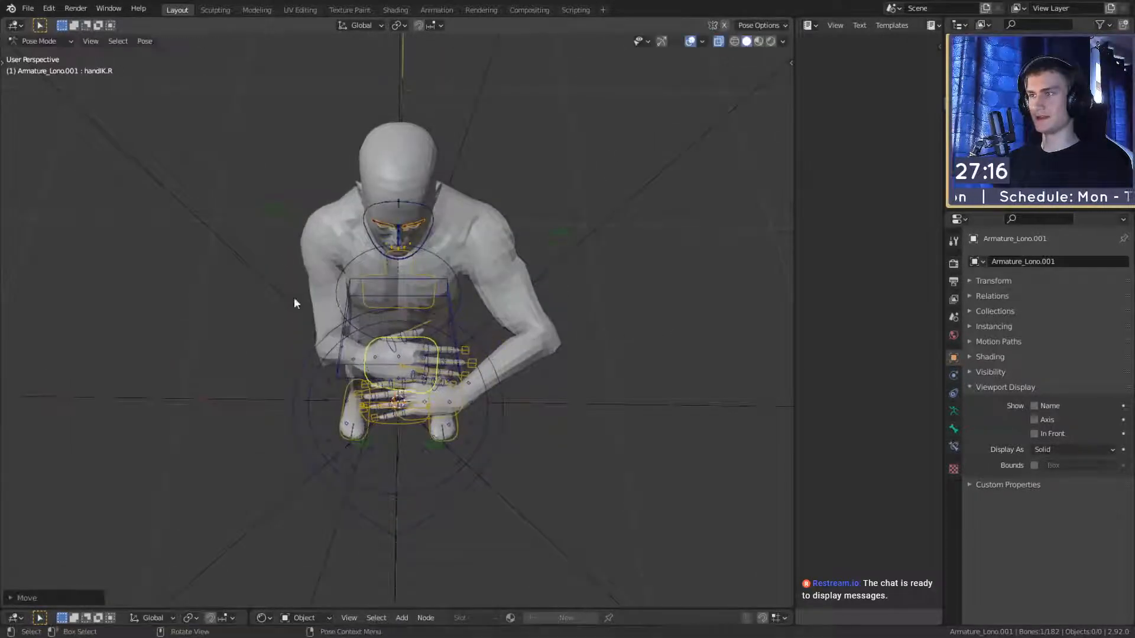
# Step: Move the right elbow control so that the right elbow lifts outward
pyautogui.click(275, 207)
pyautogui.moveTo(390, 272); pyautogui.dragTo(585, 249, button='middle')
pyautogui.press('g')
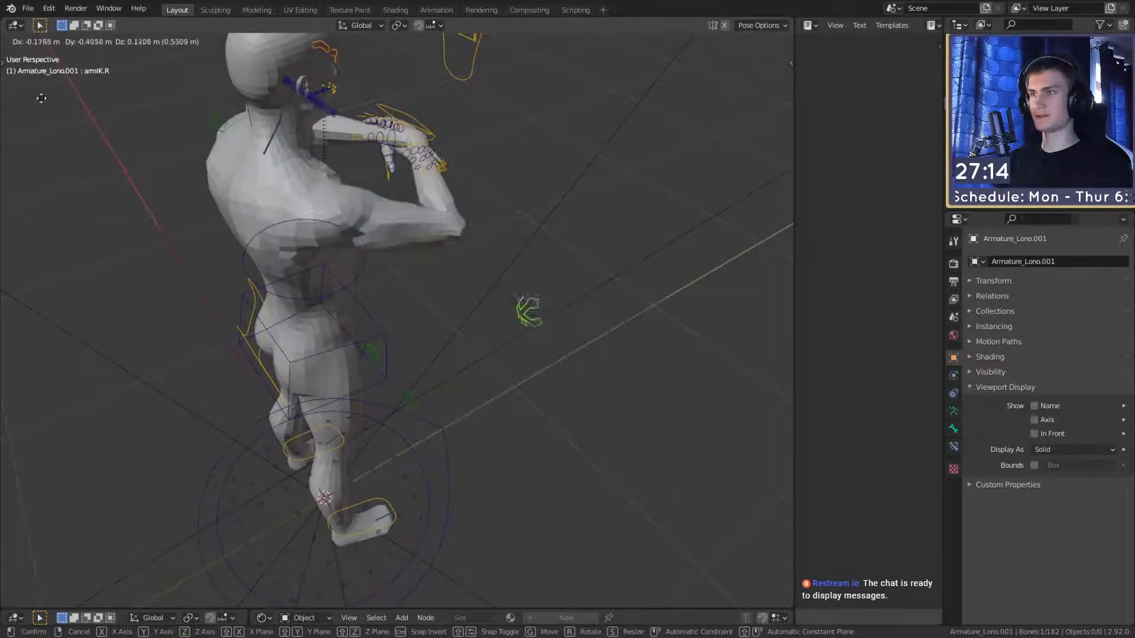
pyautogui.click(172, 142)
pyautogui.moveTo(373, 154); pyautogui.dragTo(180, 185, button='middle')
pyautogui.moveTo(319, 186); pyautogui.dragTo(262, 233, button='middle')
# Step: Move the right hand control across the chest toward the left upper arm
pyautogui.click(355, 206)
pyautogui.moveTo(355, 207); pyautogui.dragTo(403, 225, button='middle')
pyautogui.press('g')
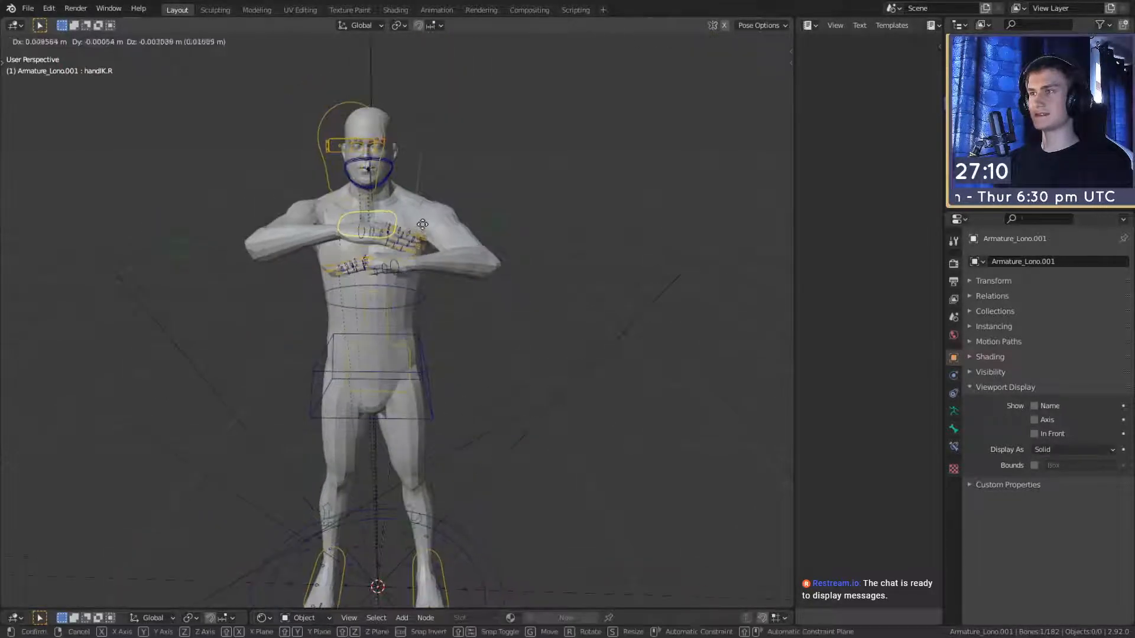
pyautogui.click(454, 230)
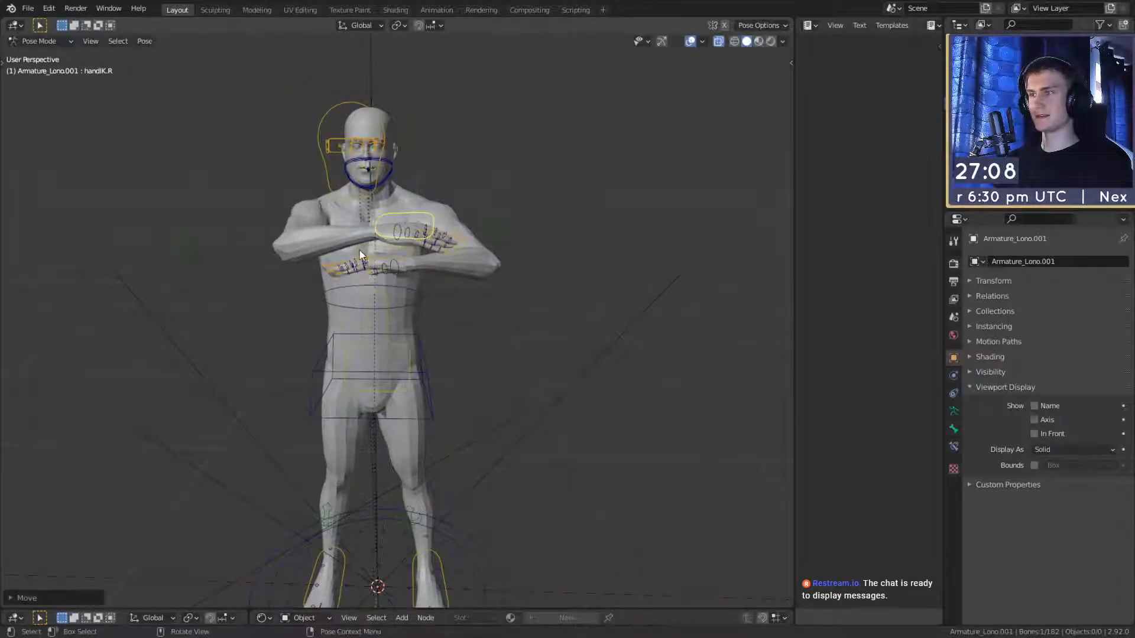
# Step: Move the left hand control across the chest toward the right elbow so the arms cross
pyautogui.click(359, 254)
pyautogui.moveTo(359, 254); pyautogui.dragTo(409, 260, button='middle')
pyautogui.press('g')
pyautogui.click(505, 239)
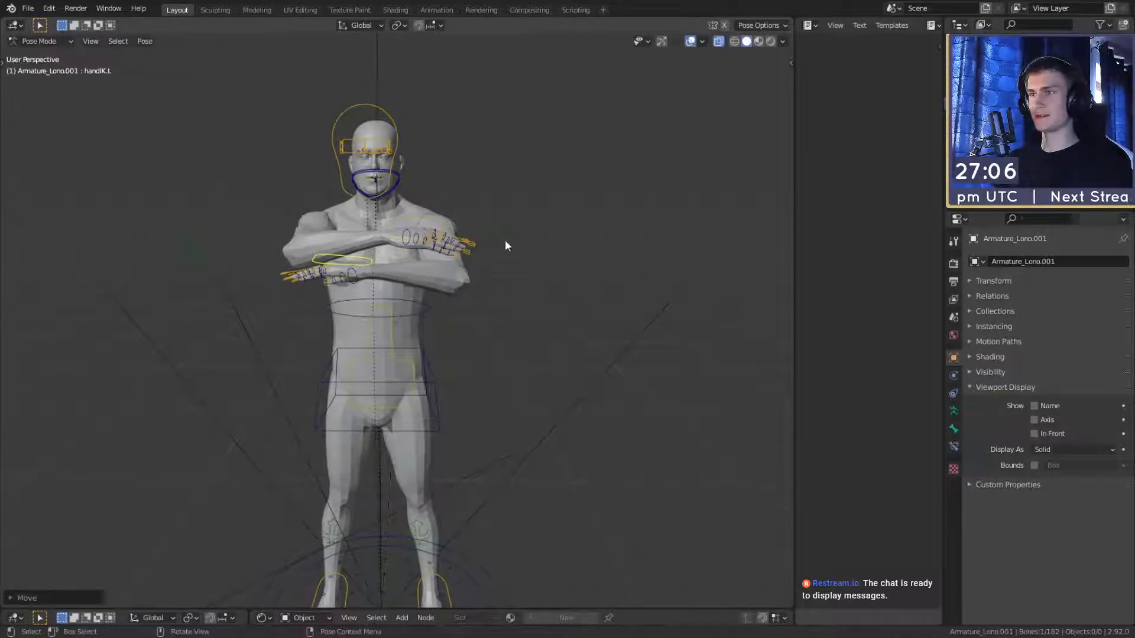
# Step: Reposition the left elbow control to raise the left elbow level with the crossed arms
pyautogui.click(503, 242)
pyautogui.press('g')
pyautogui.click(445, 278)
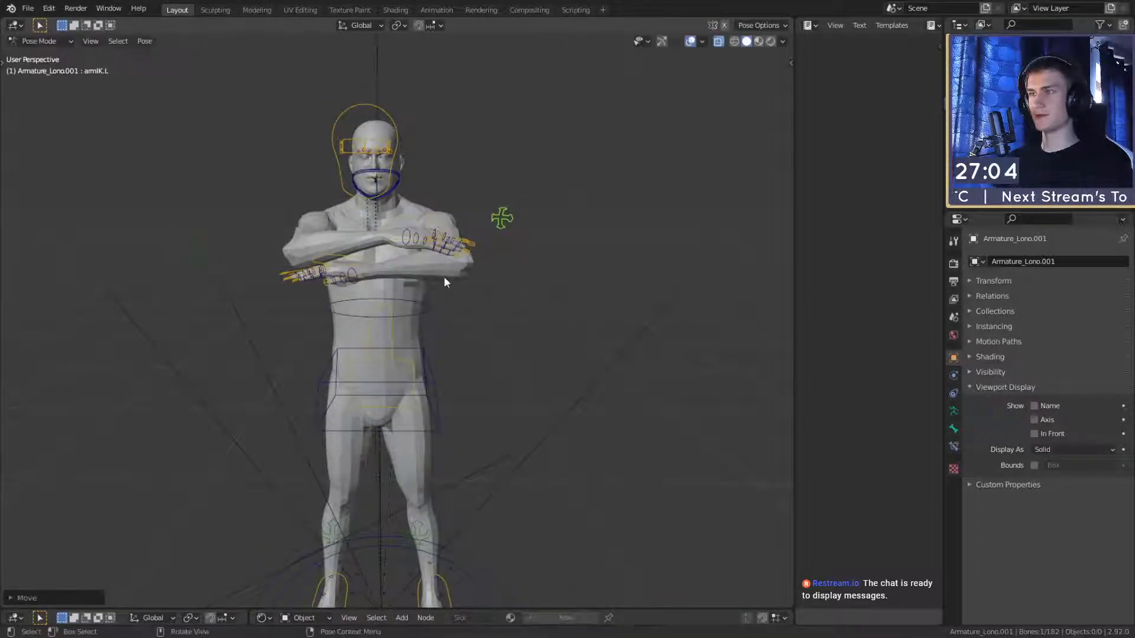
# Step: Fine-tune the left hand control's position beneath the right forearm from a closer, angled view
pyautogui.moveTo(444, 277); pyautogui.dragTo(363, 308, button='middle')
pyautogui.scroll(2, 420, 313)
pyautogui.click(308, 253)
pyautogui.moveTo(309, 253); pyautogui.dragTo(502, 293, button='middle')
pyautogui.press('g')
pyautogui.click(380, 340)
# Step: Switch back to Object Mode and move the camera much closer to the character
pyautogui.scroll(-8, 481, 310)
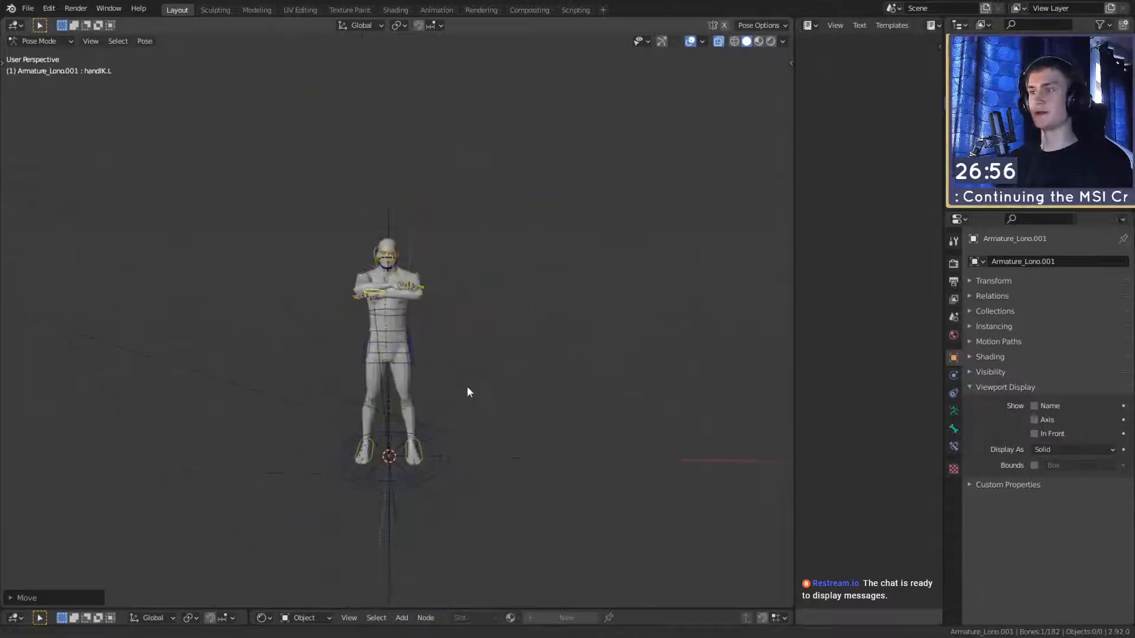
pyautogui.scroll(3, 467, 386)
pyautogui.moveTo(467, 386); pyautogui.dragTo(304, 330, button='middle')
pyautogui.scroll(2, 304, 330)
pyautogui.keyDown('shift'); pyautogui.moveTo(447, 315); pyautogui.dragTo(381, 424, button='middle'); pyautogui.keyUp('shift')
pyautogui.scroll(-3, 382, 424)
pyautogui.moveTo(418, 387); pyautogui.dragTo(381, 365, button='middle')
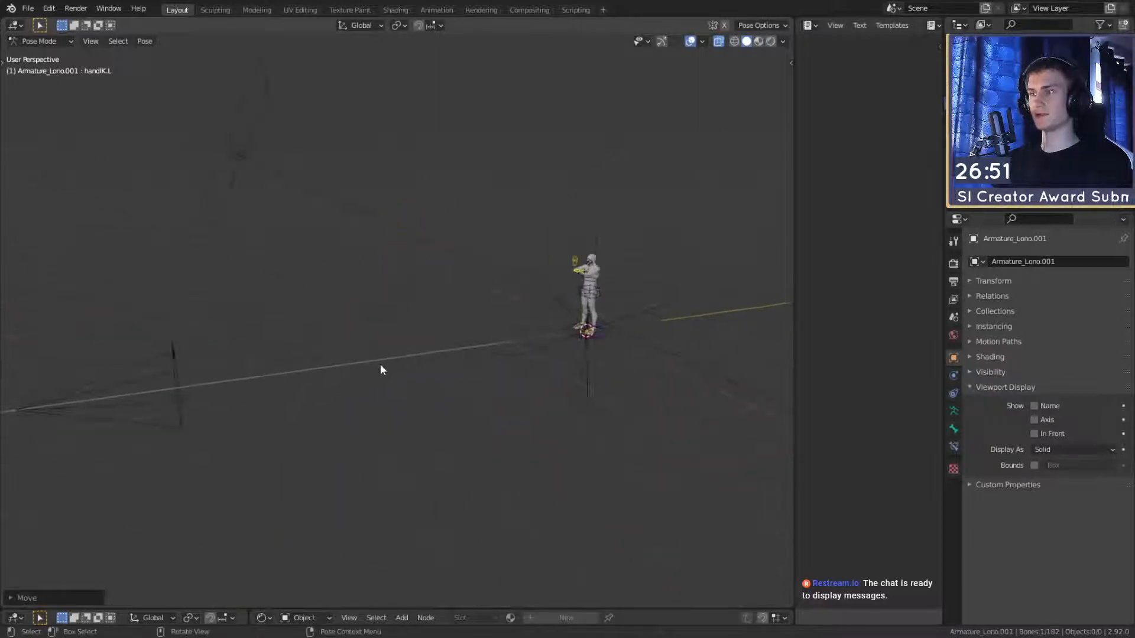
pyautogui.click(170, 355)
pyautogui.moveTo(170, 355); pyautogui.dragTo(347, 379, button='middle')
pyautogui.moveTo(131, 358); pyautogui.dragTo(316, 372, button='middle')
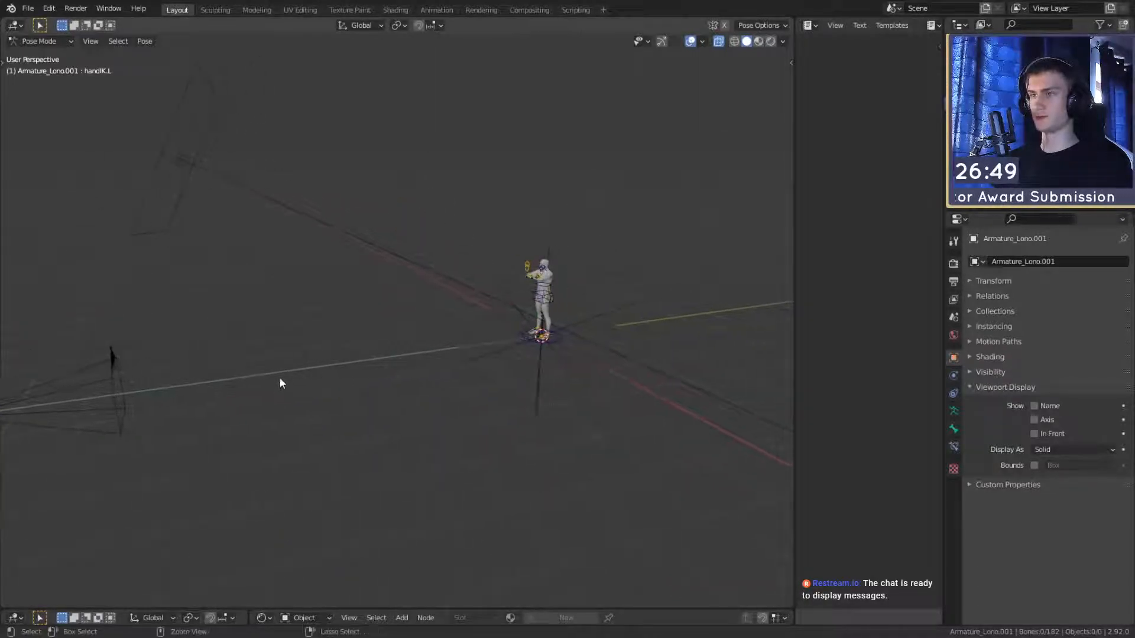
pyautogui.hotkey('ctrl', 'Tab')
pyautogui.click(118, 357)
pyautogui.press('g')
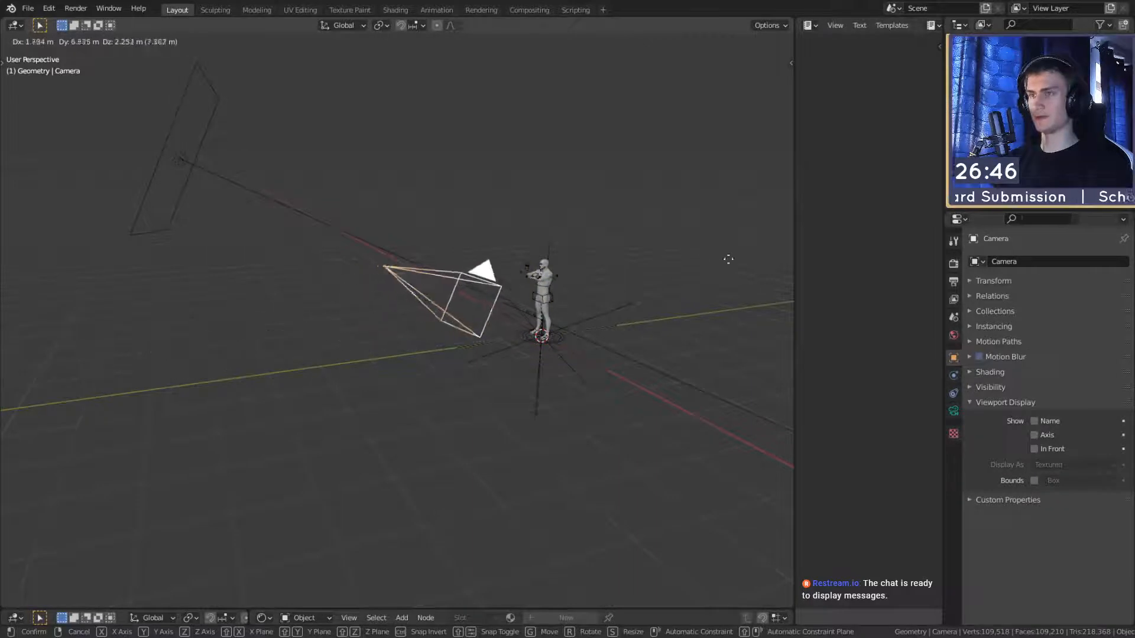
pyautogui.click(729, 258)
# Step: Enlarge the lower editor area and zoom its camera view to show the framed character
pyautogui.moveTo(309, 609); pyautogui.dragTo(406, 396)
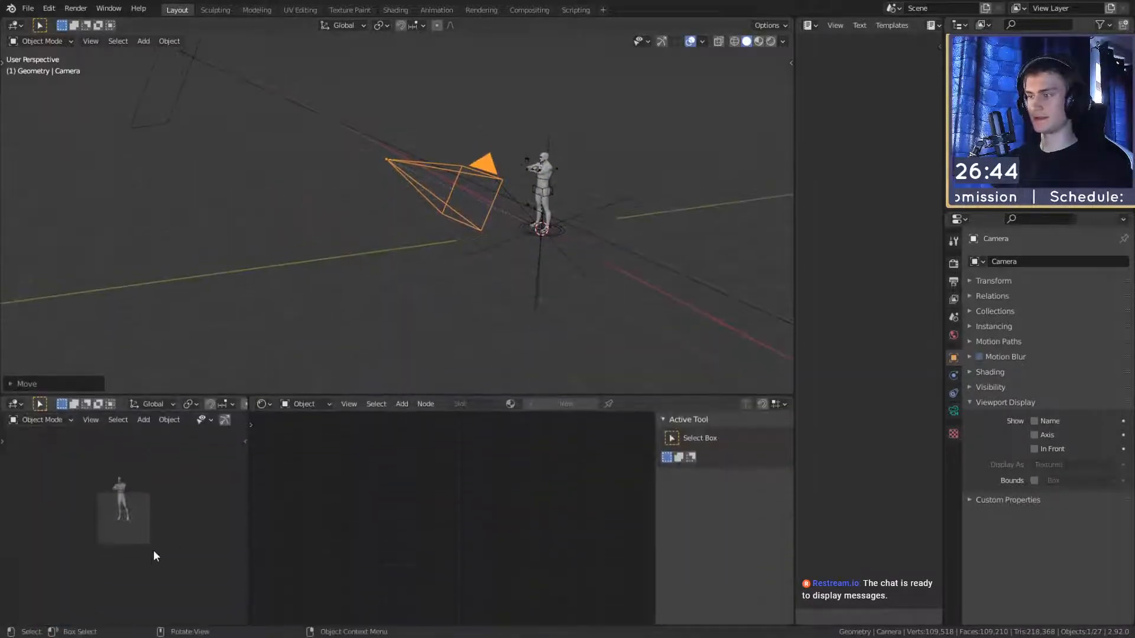
pyautogui.scroll(2, 153, 551)
pyautogui.keyDown('shift'); pyautogui.moveTo(149, 550); pyautogui.dragTo(137, 567, button='middle'); pyautogui.keyUp('shift')
pyautogui.keyDown('shift'); pyautogui.moveTo(562, 241); pyautogui.dragTo(441, 269, button='middle'); pyautogui.keyUp('shift')
pyautogui.scroll(2, 442, 269)
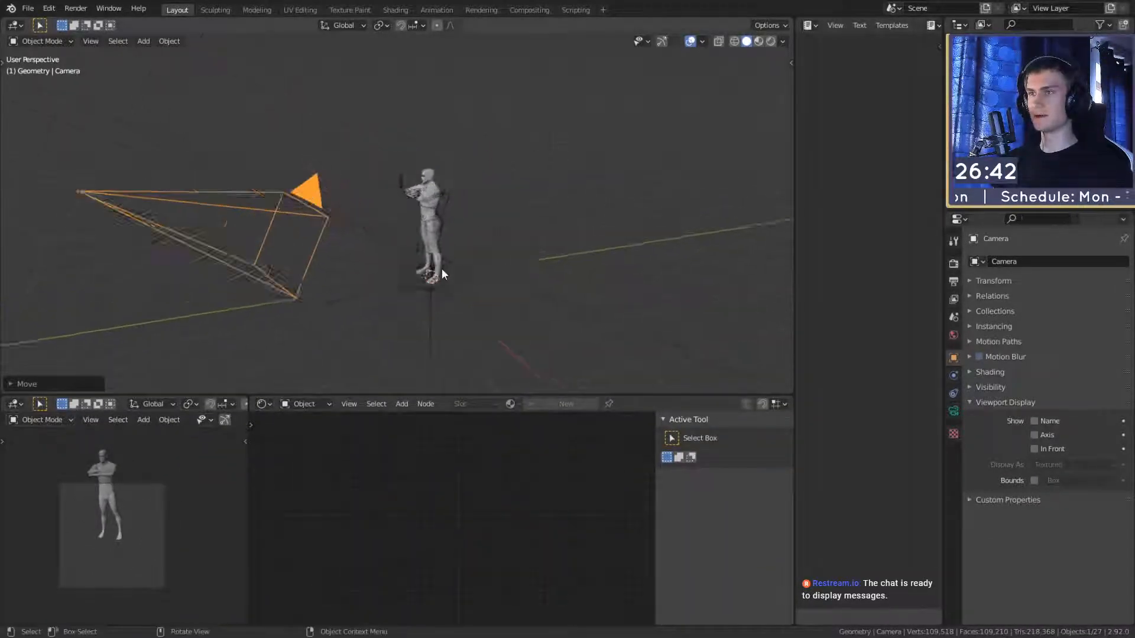
# Step: Raise the Focus empty along the global Z axis to the character's head
pyautogui.scroll(2, 441, 271)
pyautogui.click(502, 299)
pyautogui.press('g')
pyautogui.press('z')
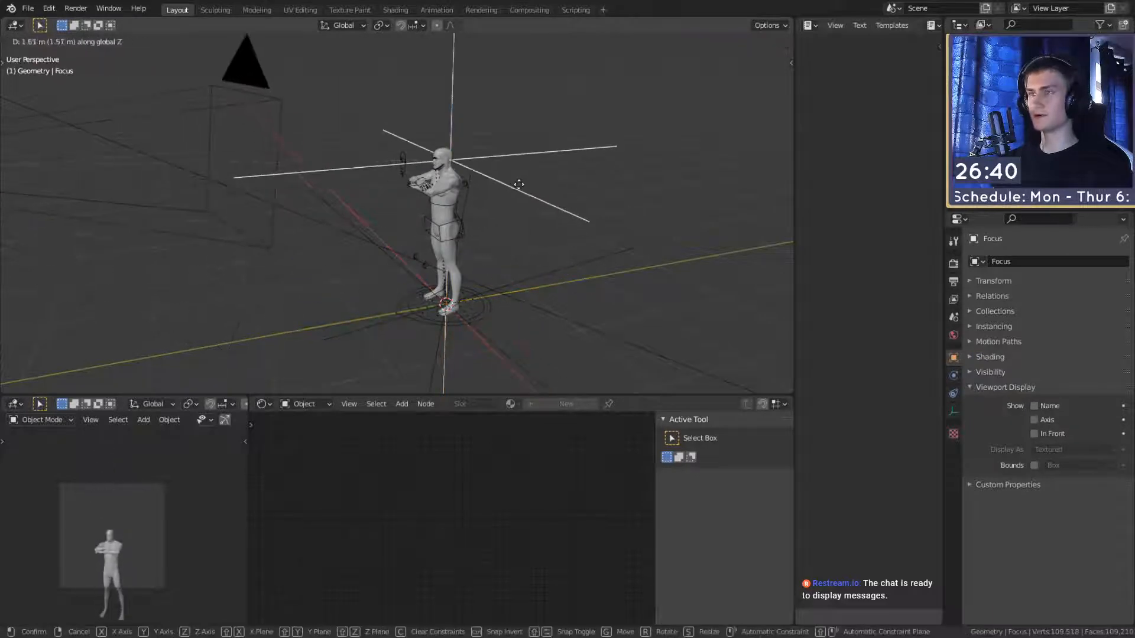
pyautogui.click(518, 184)
# Step: Move the camera closer to the character and scale the camera object down
pyautogui.click(284, 124)
pyautogui.press('g')
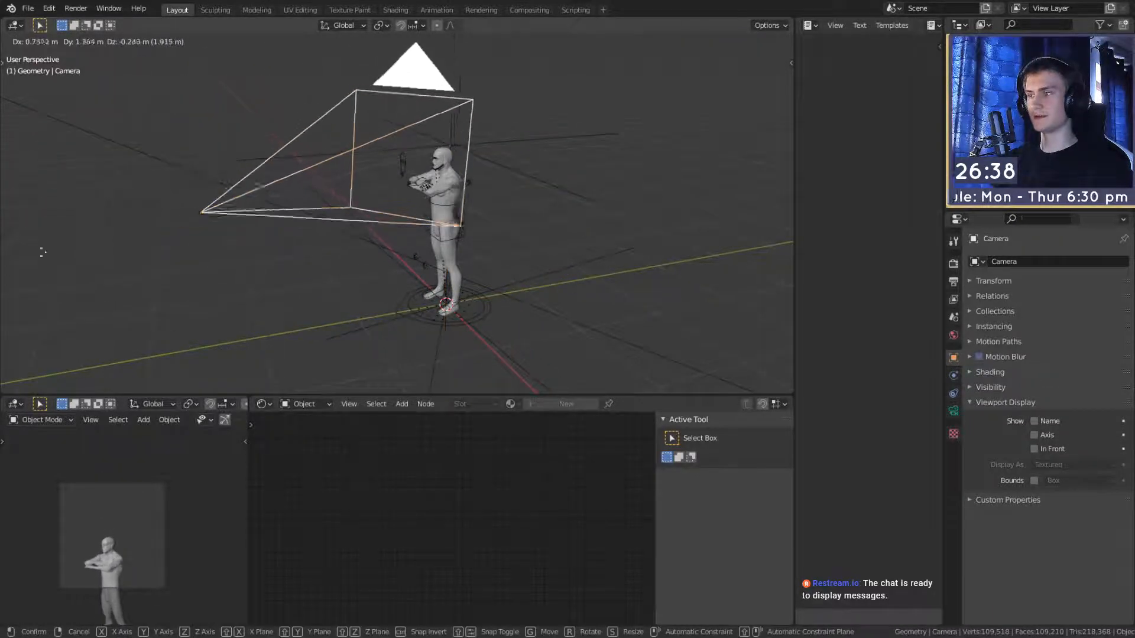
pyautogui.click(42, 252)
pyautogui.press('s')
pyautogui.click(426, 221)
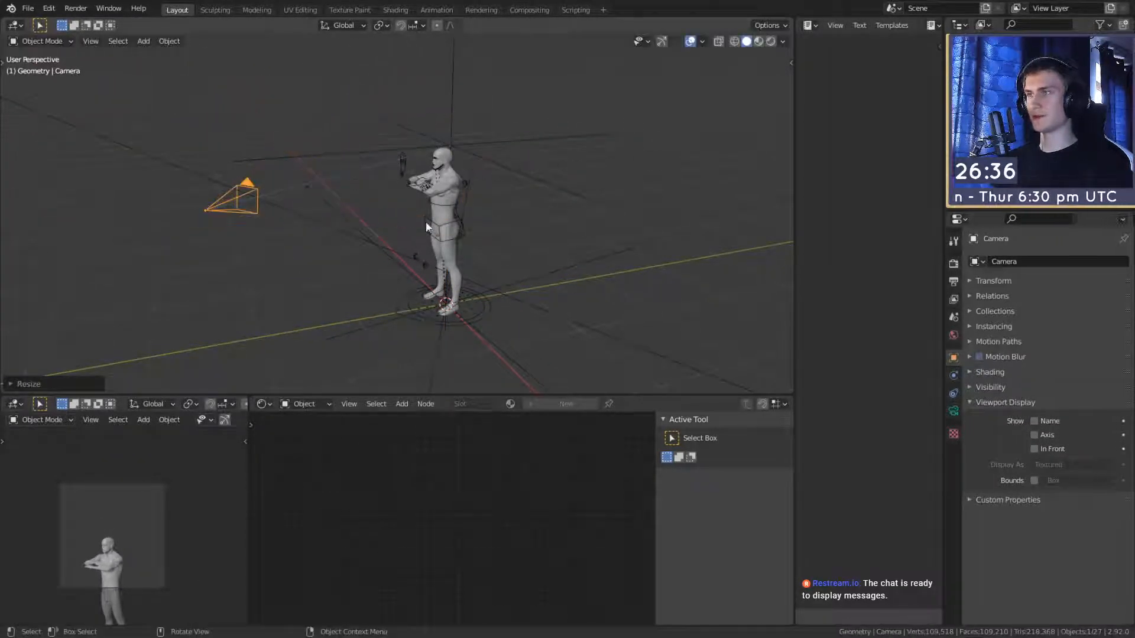
# Step: Move the camera nearer from the side to frame the character's upper body
pyautogui.moveTo(425, 221); pyautogui.dragTo(339, 215, button='middle')
pyautogui.press('g')
pyautogui.click(562, 282)
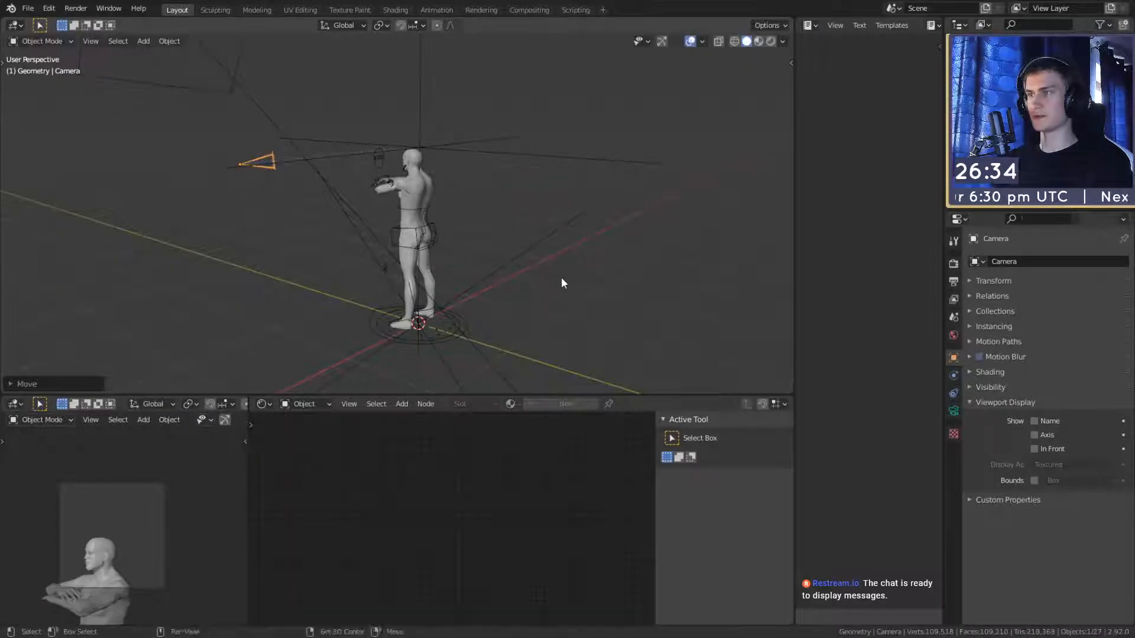
# Step: Lower the Focus empty along the global Z axis from above the head to the shoulders
pyautogui.moveTo(561, 283); pyautogui.dragTo(471, 106, button='middle')
pyautogui.click(526, 175)
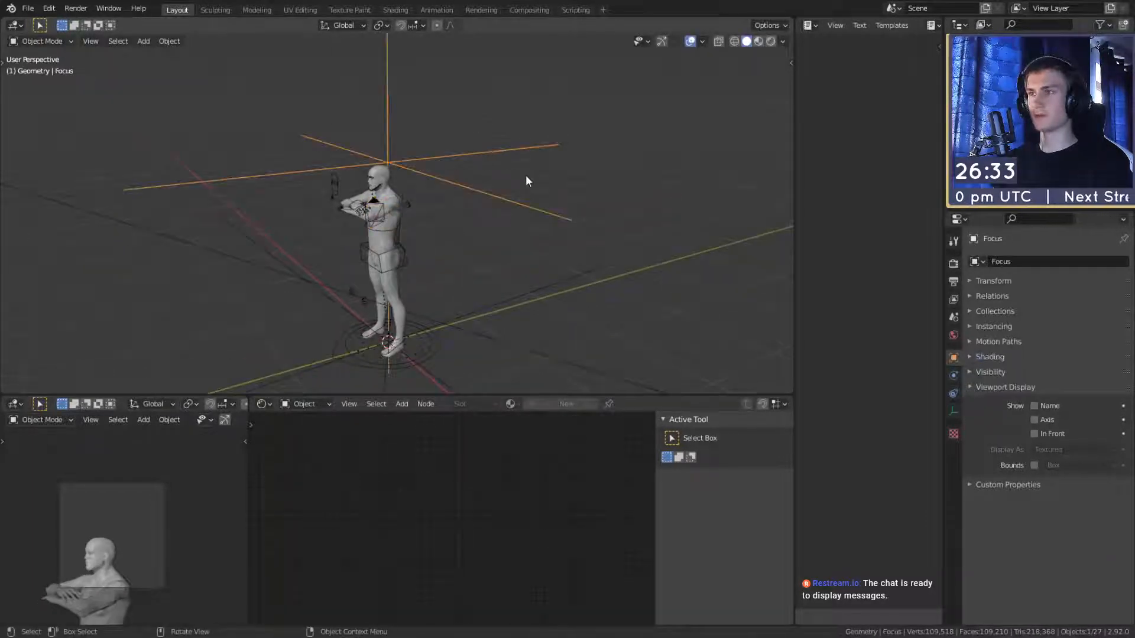
pyautogui.press('g')
pyautogui.press('z')
pyautogui.click(591, 198)
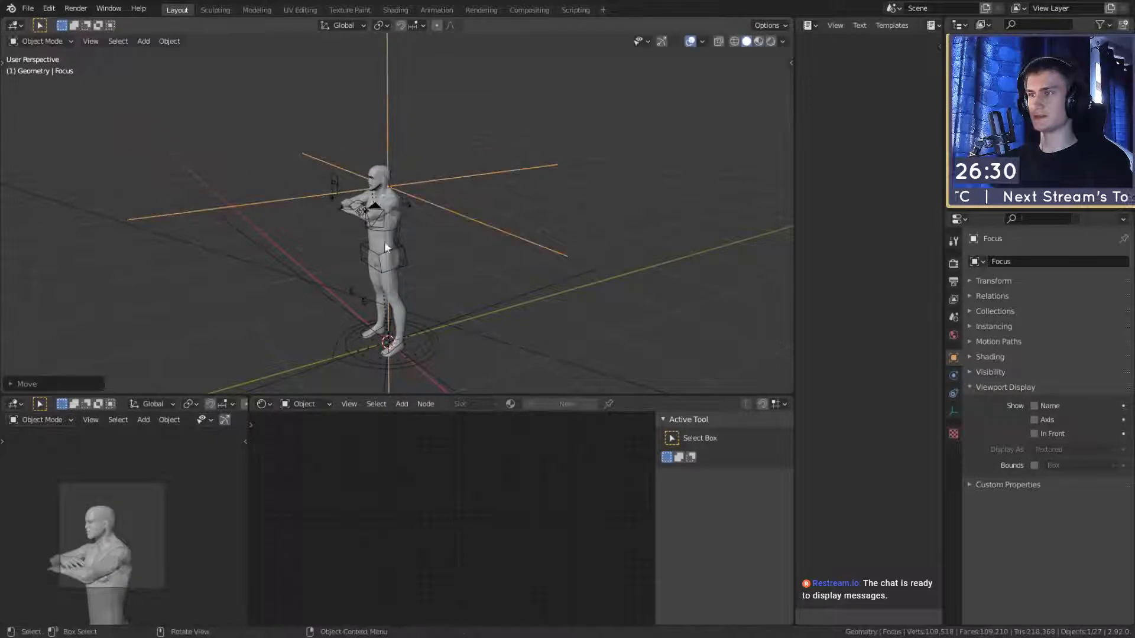
# Step: Shift the camera toward the character's front to view the crossed arms from a new angle
pyautogui.click(382, 206)
pyautogui.moveTo(484, 251); pyautogui.dragTo(491, 265, button='middle')
pyautogui.press('g')
pyautogui.click(390, 211)
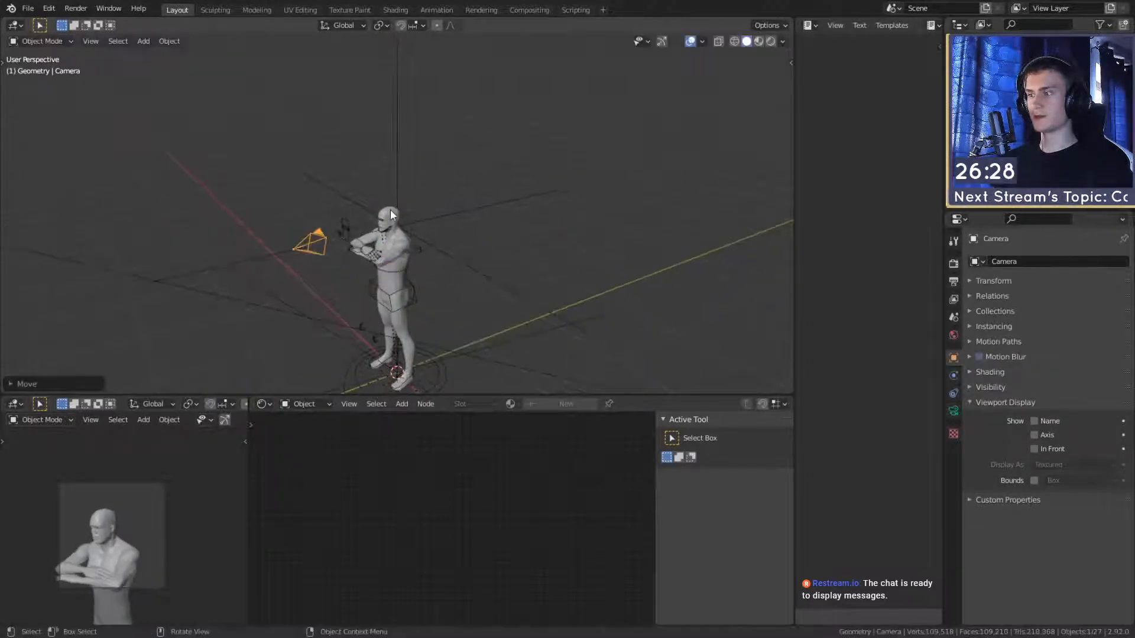
# Step: Shift the Focus empty slightly in the horizontal plane, keeping its height locked, to recenter the character in the camera frame
pyautogui.moveTo(391, 183); pyautogui.dragTo(545, 292, button='middle')
pyautogui.click(387, 189)
pyautogui.hotkey('shift', 'g')
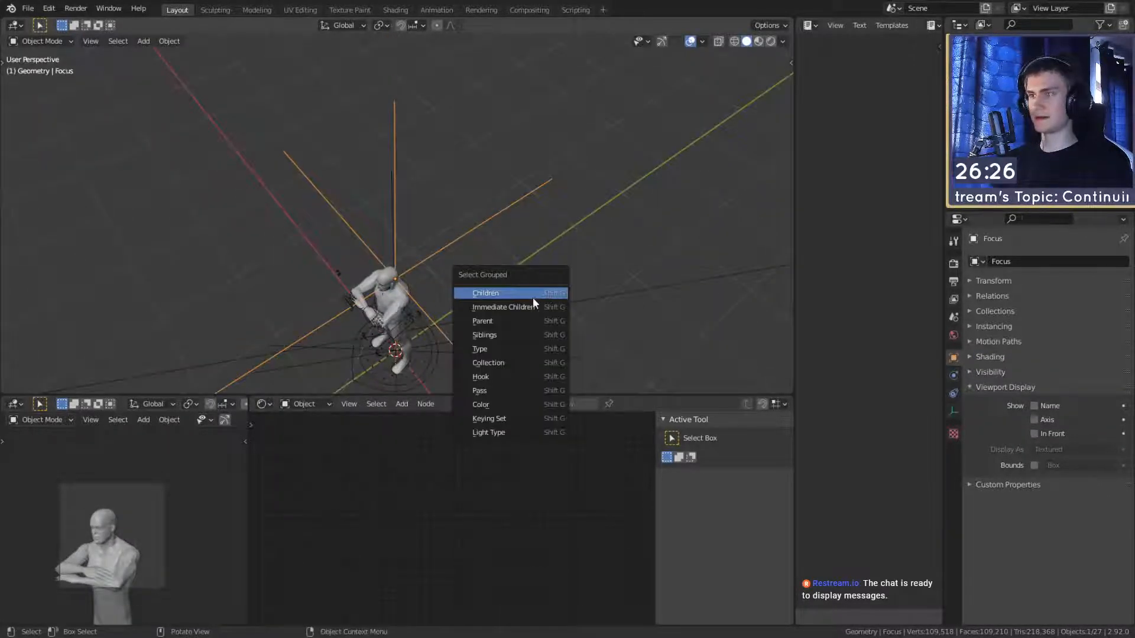
pyautogui.press('g')
pyautogui.hotkey('shift', 'z')
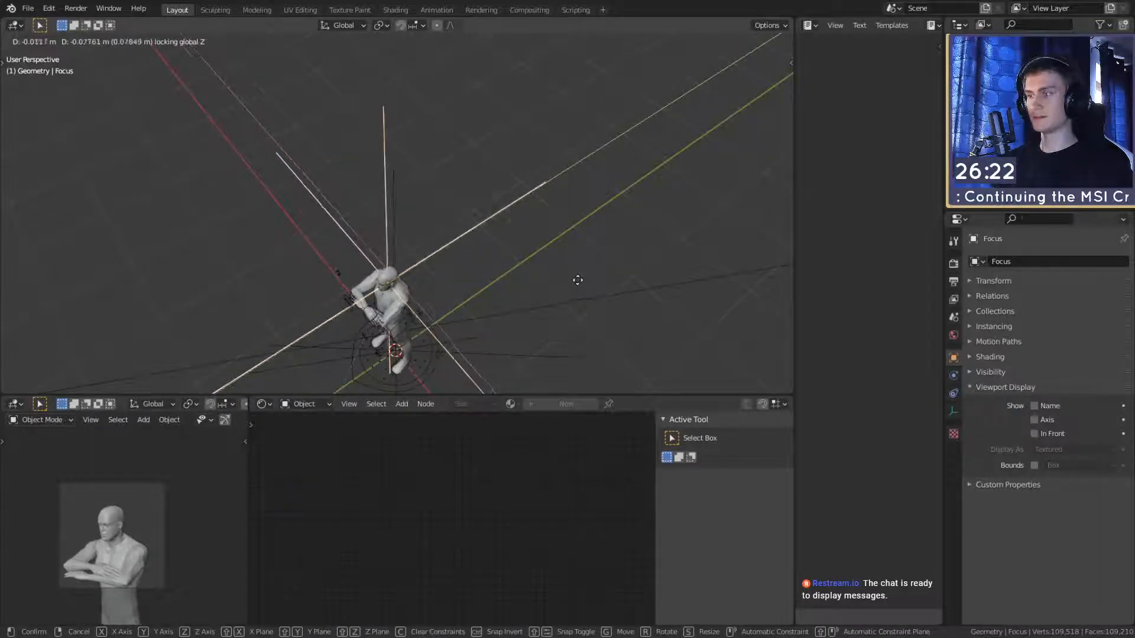
pyautogui.click(577, 277)
# Step: Move the camera freely around the character to bring it toward a more frontal view of the crossed arms
pyautogui.moveTo(487, 306); pyautogui.dragTo(322, 177, button='middle')
pyautogui.click(283, 163)
pyautogui.moveTo(431, 163); pyautogui.dragTo(487, 198, button='middle')
pyautogui.press('g')
pyautogui.rightClick(411, 170)
pyautogui.press('g')
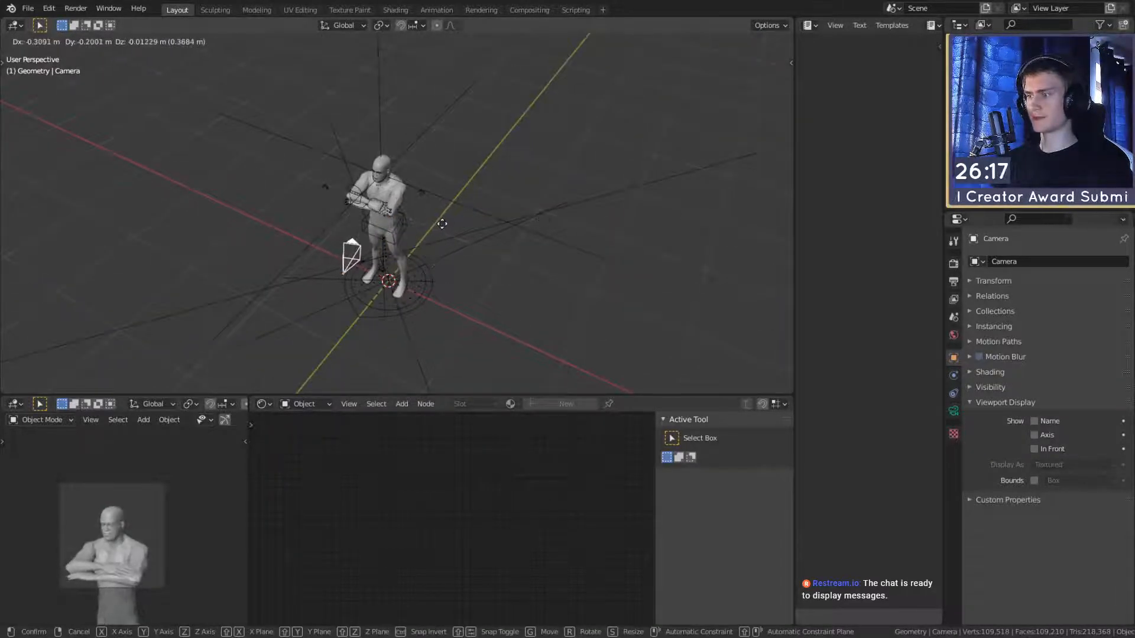
pyautogui.click(450, 220)
# Step: Bring the camera closer to the character from a side view to tighten the upper-body framing
pyautogui.moveTo(451, 219); pyautogui.dragTo(380, 189, button='middle')
pyautogui.press('g')
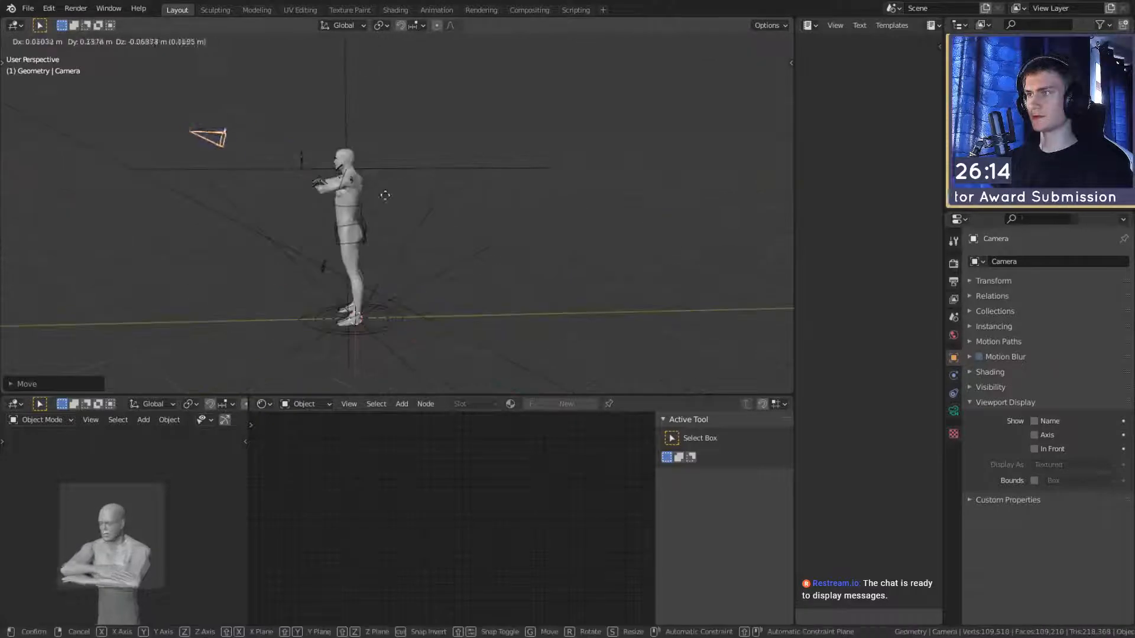
pyautogui.click(378, 144)
# Step: Shift the Focus empty about 0.11 m in the horizontal plane with its height locked to recenter the character
pyautogui.click(428, 144)
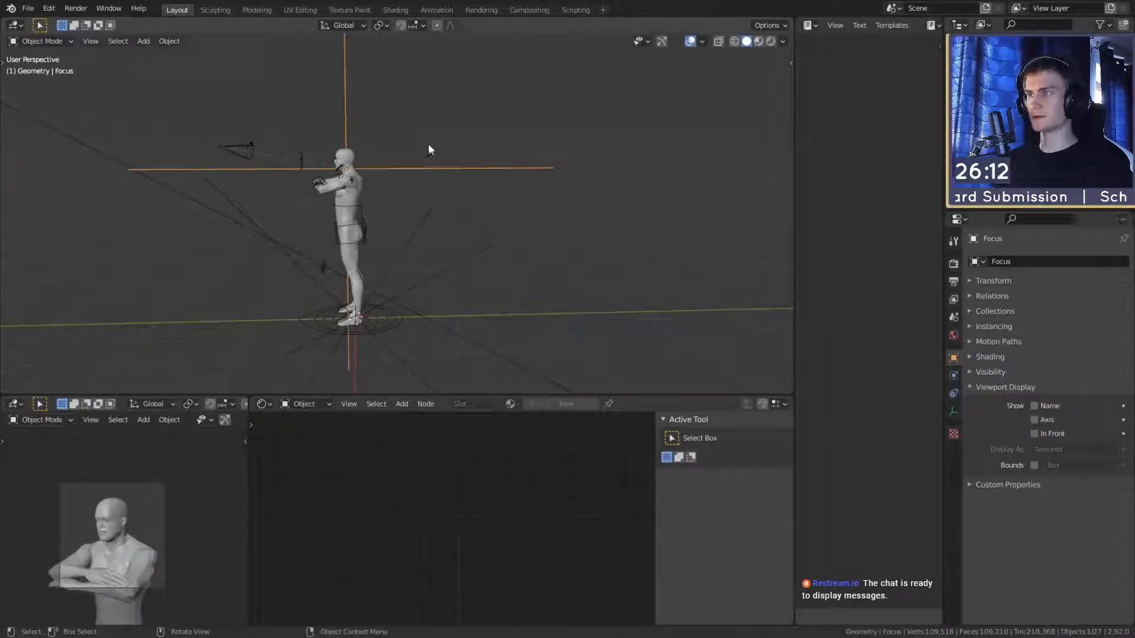
pyautogui.moveTo(428, 144); pyautogui.dragTo(516, 257, button='middle')
pyautogui.press('g')
pyautogui.hotkey('shift', 'z')
pyautogui.rightClick(469, 237)
pyautogui.press('g')
pyautogui.hotkey('shift', 'z')
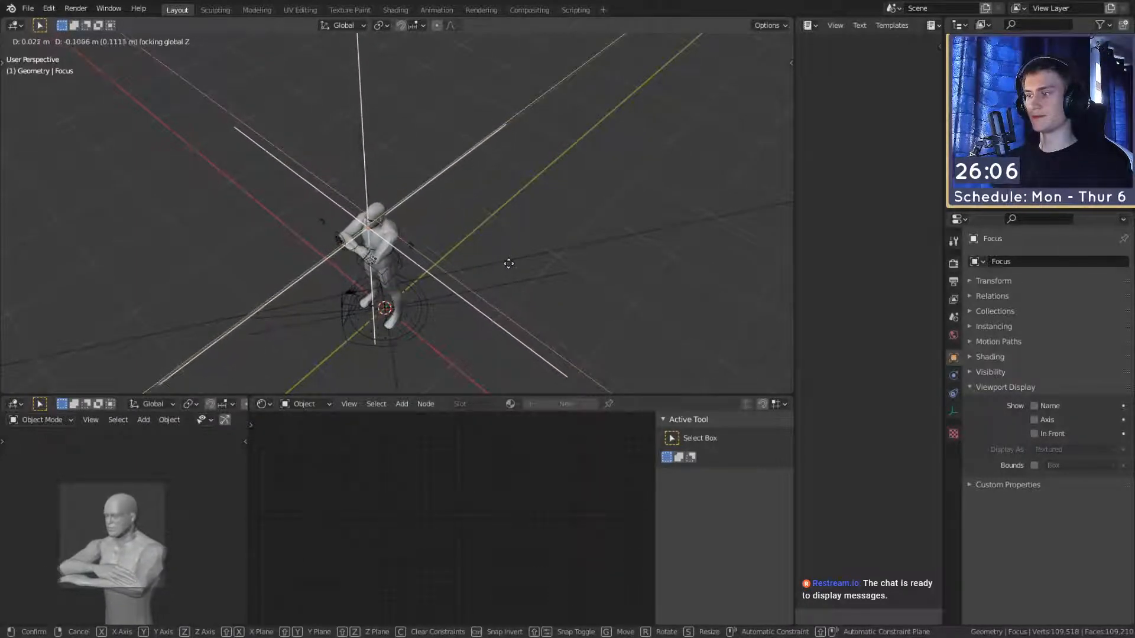
pyautogui.click(511, 269)
# Step: Pull the camera slightly back from the character's front to loosen the upper-body framing
pyautogui.moveTo(509, 265); pyautogui.dragTo(427, 217, button='middle')
pyautogui.scroll(4, 460, 236)
pyautogui.click(252, 155)
pyautogui.press('g')
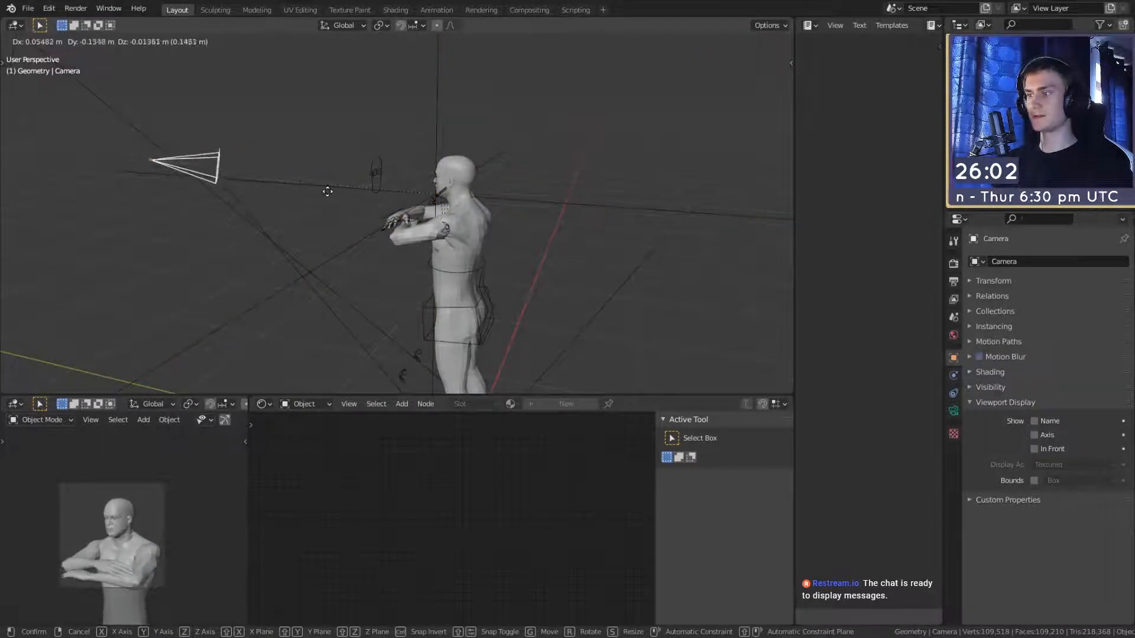
pyautogui.click(342, 180)
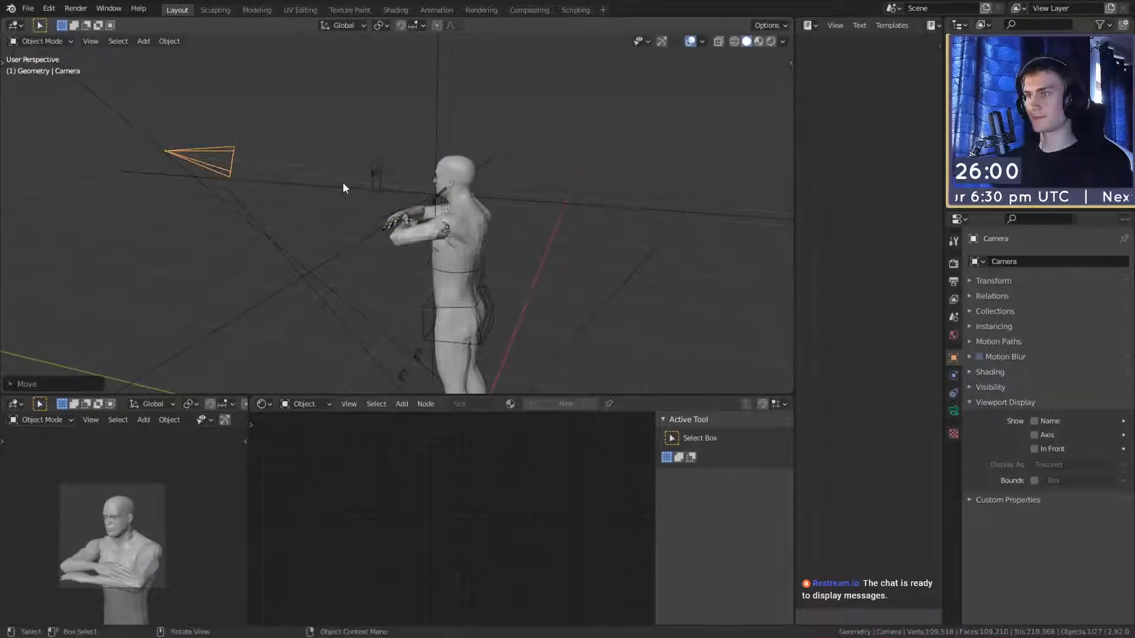
# Step: Lower the Focus empty about 0.02 m along the global Z axis
pyautogui.click(506, 156)
pyautogui.press('g')
pyautogui.press('z')
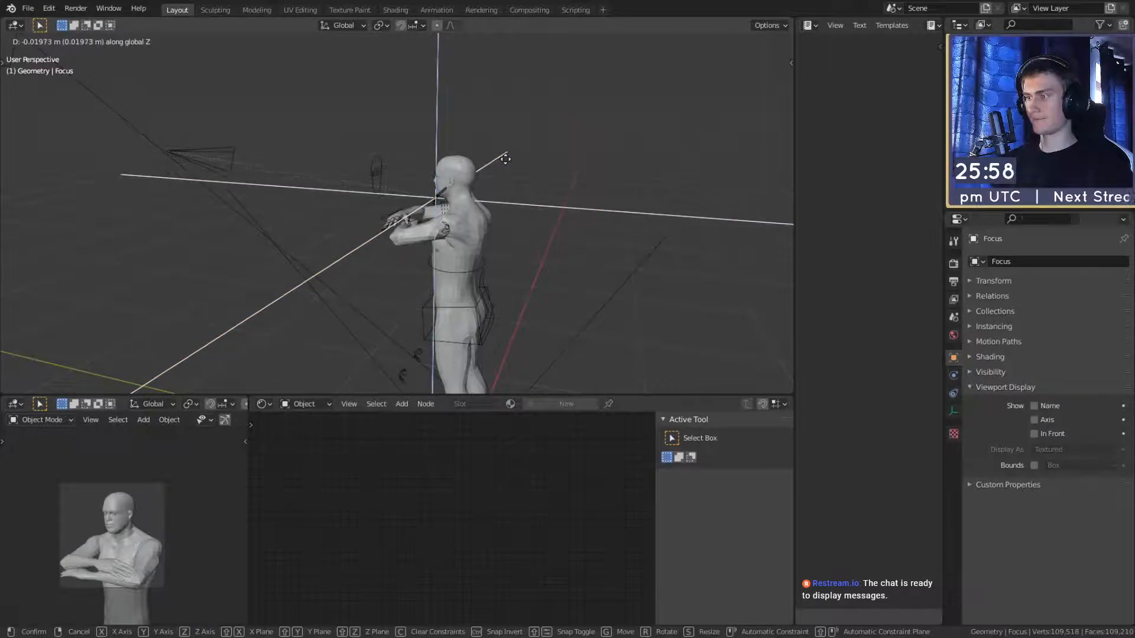
pyautogui.click(503, 157)
# Step: Set the camera's focal length to 50 mm
pyautogui.scroll(-2, 495, 253)
pyautogui.moveTo(495, 253); pyautogui.dragTo(547, 236, button='middle')
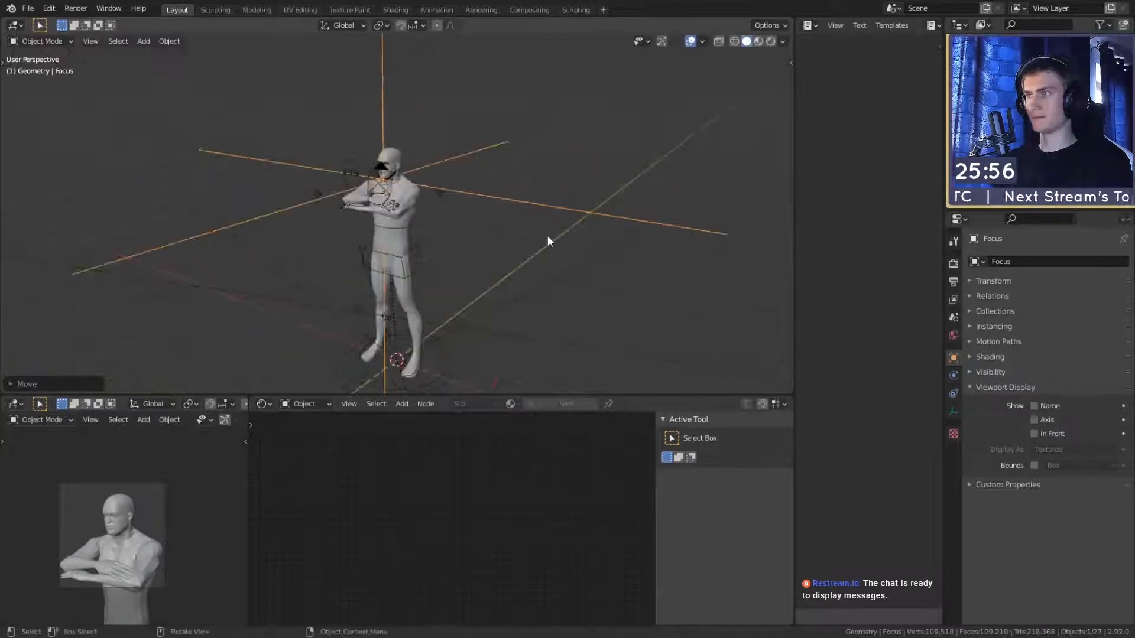
pyautogui.click(381, 172)
pyautogui.click(953, 411)
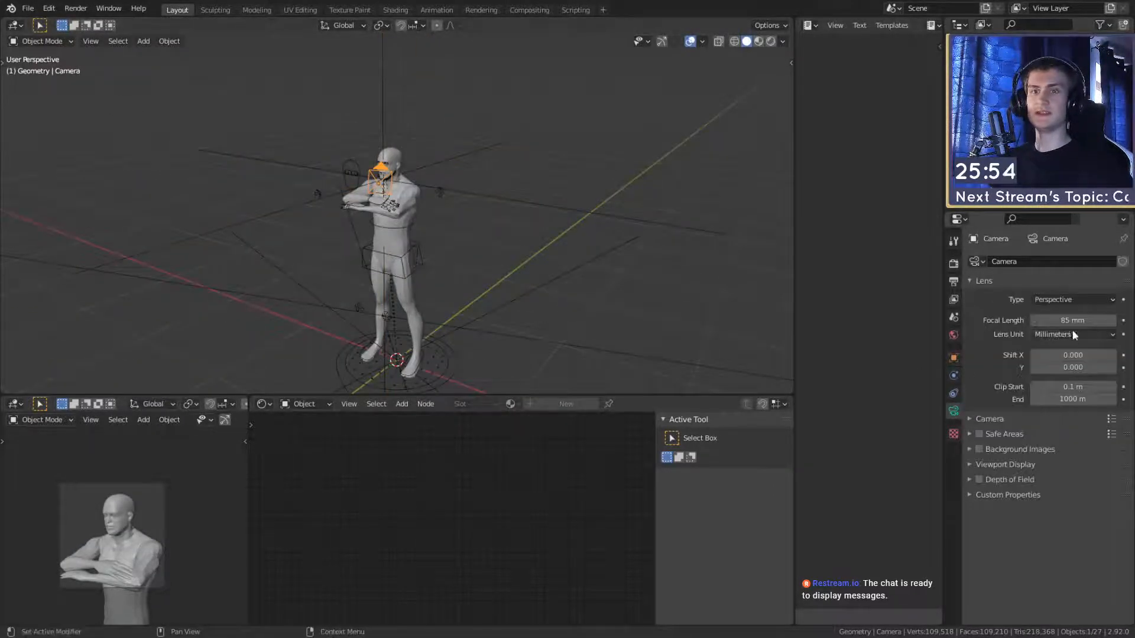
pyautogui.click(1032, 322)
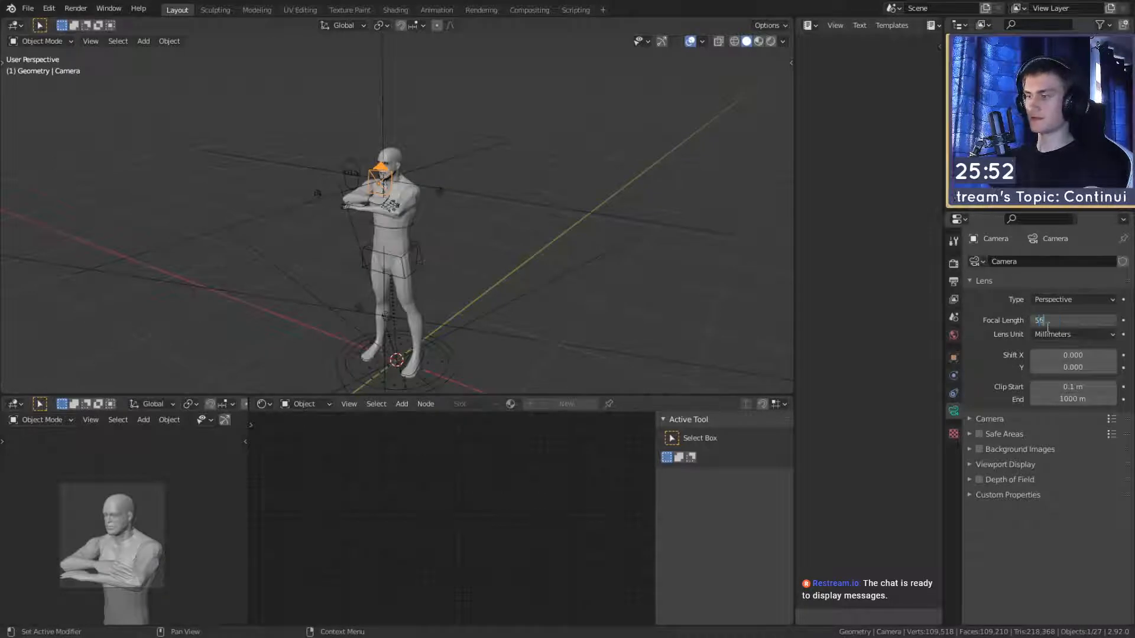
pyautogui.write('50')
pyautogui.press('Return')
# Step: Move the camera toward the character along its local Z axis until the upper body fills the frame
pyautogui.moveTo(435, 204); pyautogui.dragTo(304, 172, button='middle')
pyautogui.press('g')
pyautogui.press('z')
pyautogui.press('z')
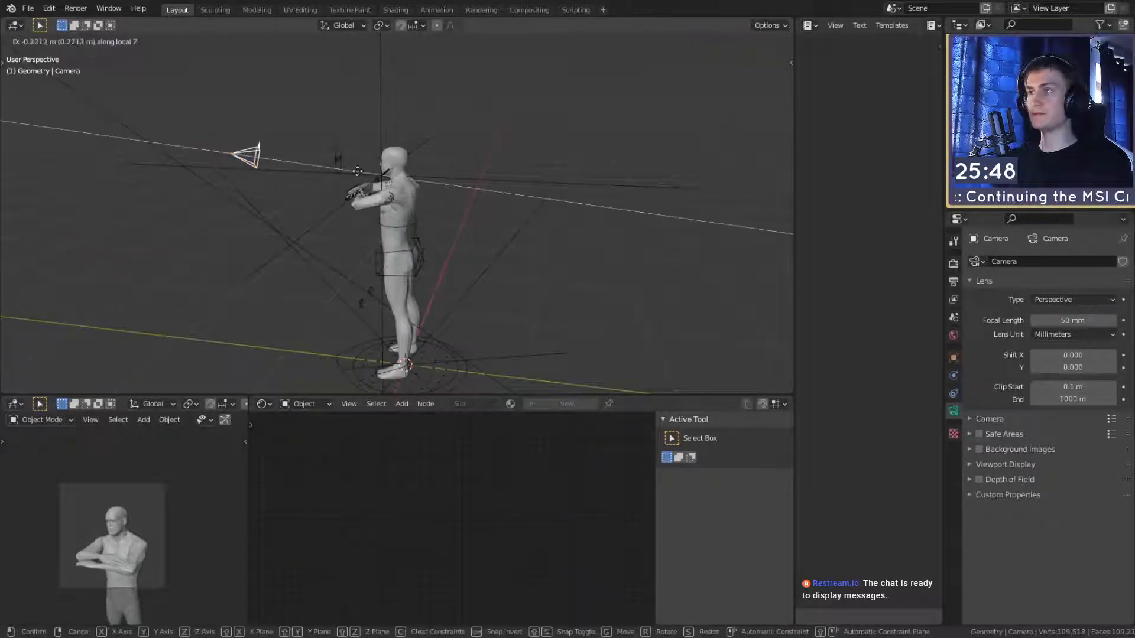
pyautogui.click(430, 191)
# Step: Set the camera's focal length to 60 mm
pyautogui.moveTo(431, 192); pyautogui.dragTo(396, 206, button='middle')
pyautogui.scroll(2, 475, 215)
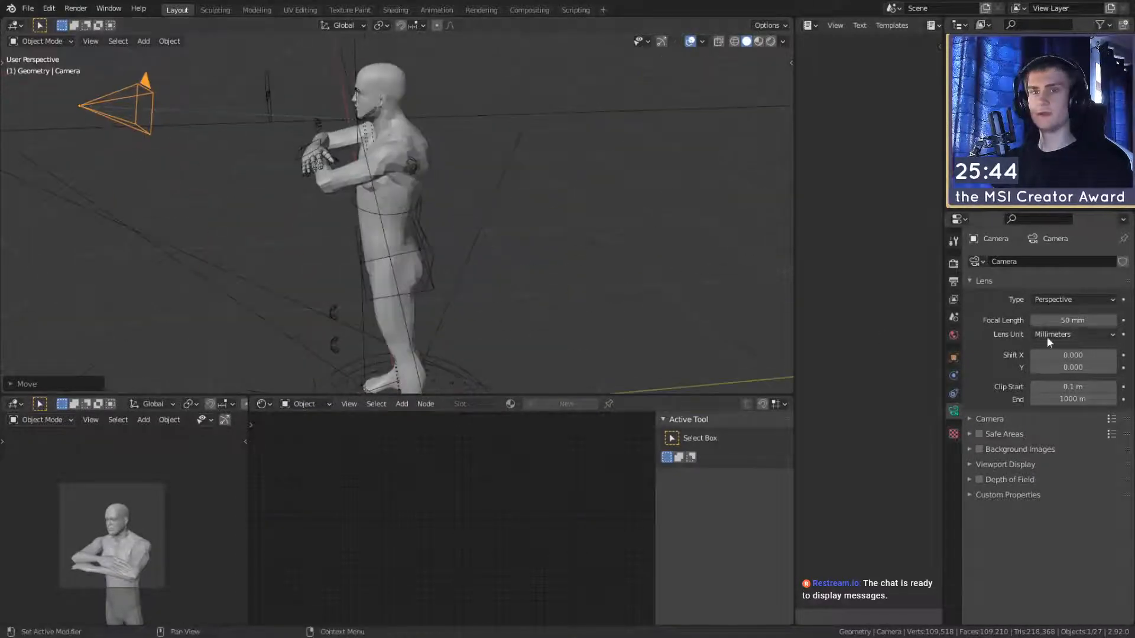
pyautogui.click(1067, 320)
pyautogui.write('60')
pyautogui.press('Return')
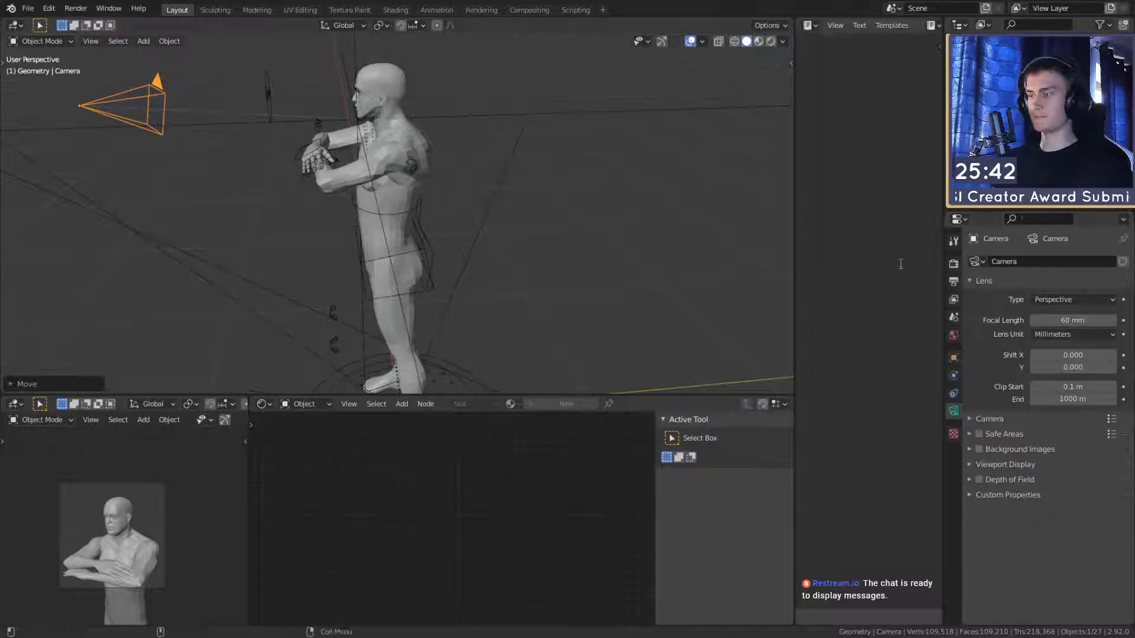
# Step: Nudge the camera about 0.04 m closer to the character along its local Z axis
pyautogui.moveTo(392, 219); pyautogui.dragTo(359, 239, button='middle')
pyautogui.press('g')
pyautogui.press('z')
pyautogui.press('z')
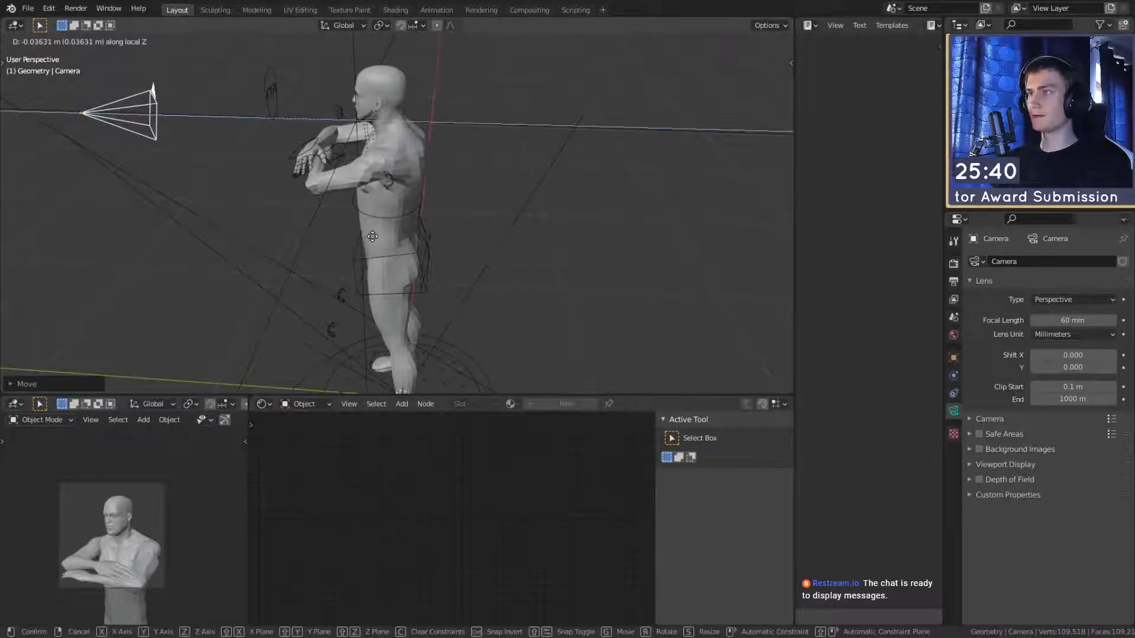
pyautogui.click(373, 239)
# Step: Lower the Focus empty slightly along the global Z axis to leave more room above the head
pyautogui.click(356, 55)
pyautogui.press('g')
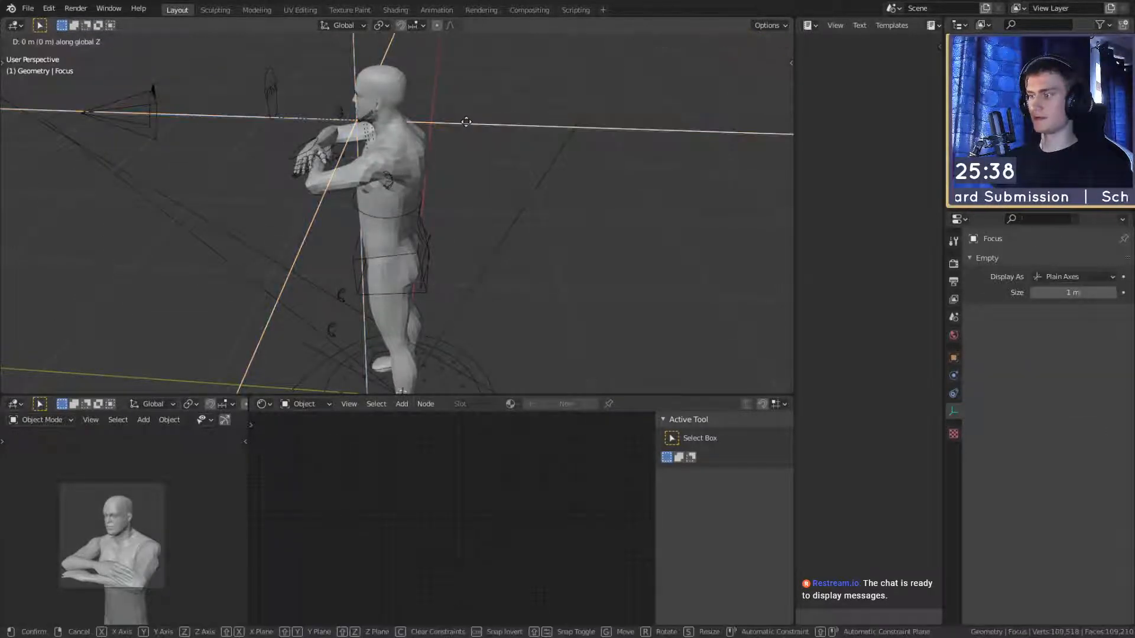
pyautogui.press('z')
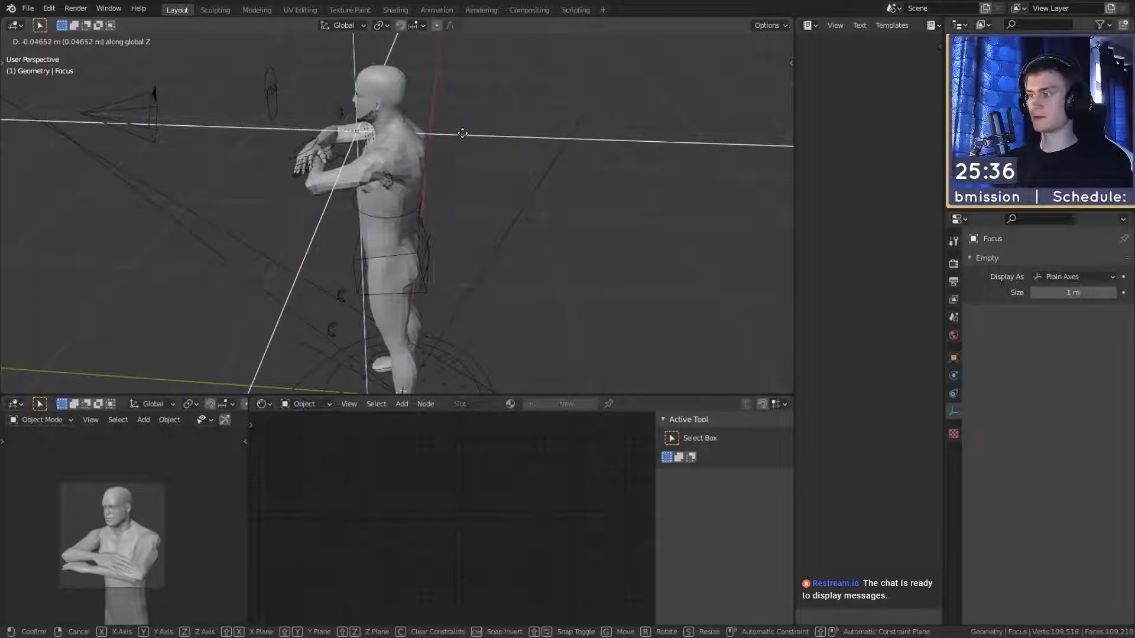
pyautogui.click(467, 135)
# Step: Pull the camera back from the character along its local Z axis to widen the framing
pyautogui.click(155, 99)
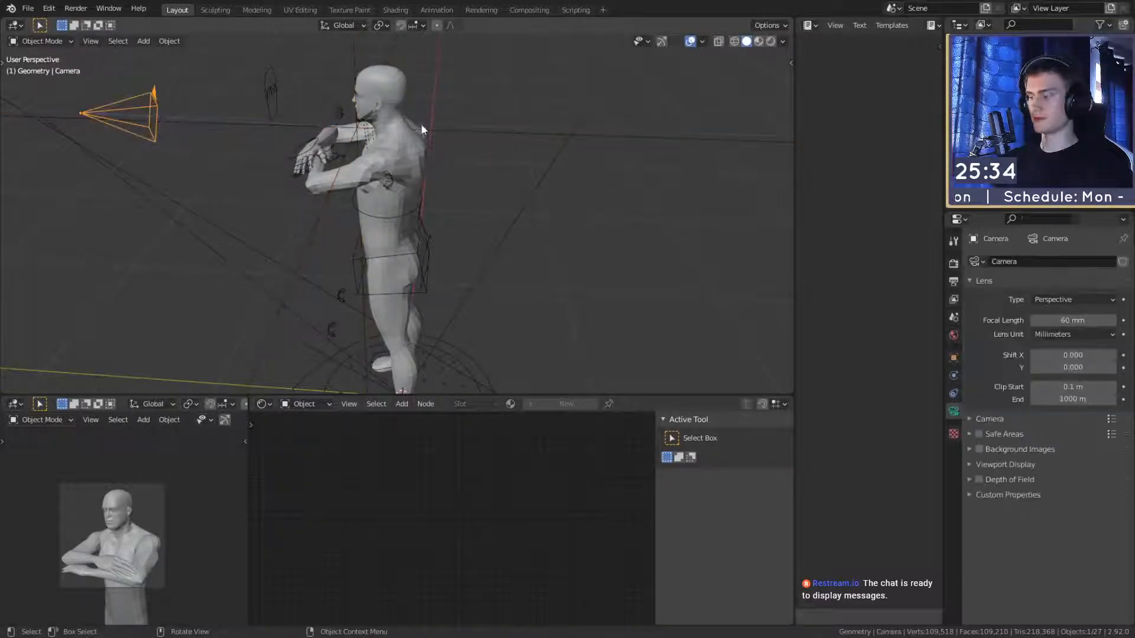
pyautogui.press('g')
pyautogui.press('z')
pyautogui.press('z')
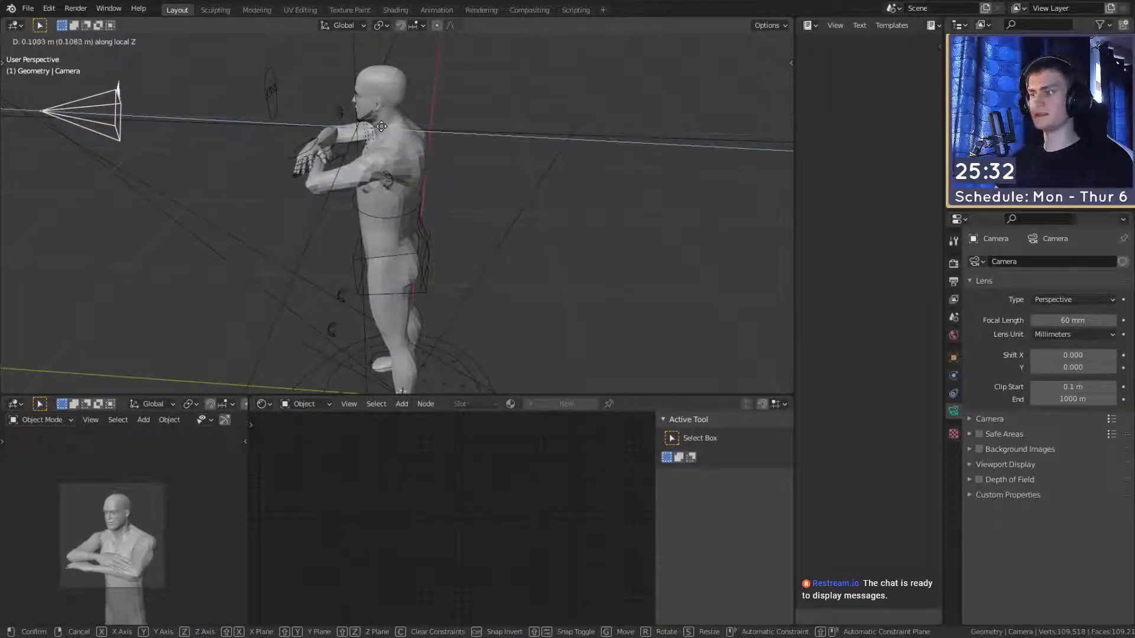
pyautogui.click(368, 129)
# Step: Select the character's body mesh and save the file
pyautogui.keyDown('shift'); pyautogui.moveTo(406, 194); pyautogui.dragTo(526, 243, button='middle'); pyautogui.keyUp('shift')
pyautogui.scroll(-4, 527, 243)
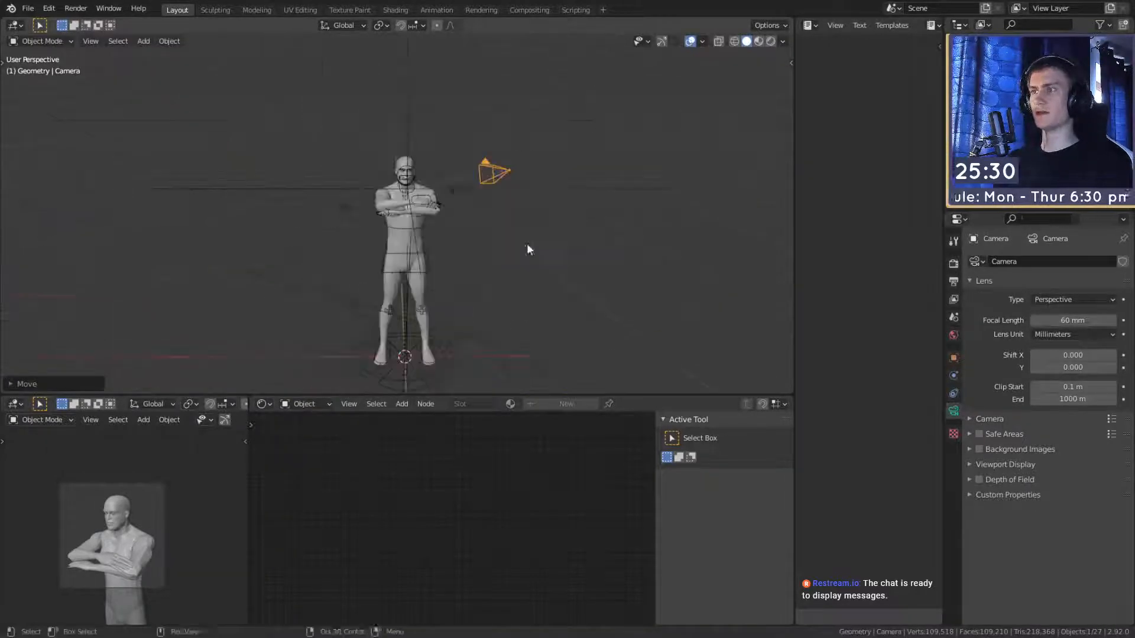
pyautogui.keyDown('shift'); pyautogui.moveTo(450, 243); pyautogui.dragTo(427, 196, button='middle'); pyautogui.keyUp('shift')
pyautogui.click(374, 180)
pyautogui.scroll(2, 374, 180)
pyautogui.click(352, 153)
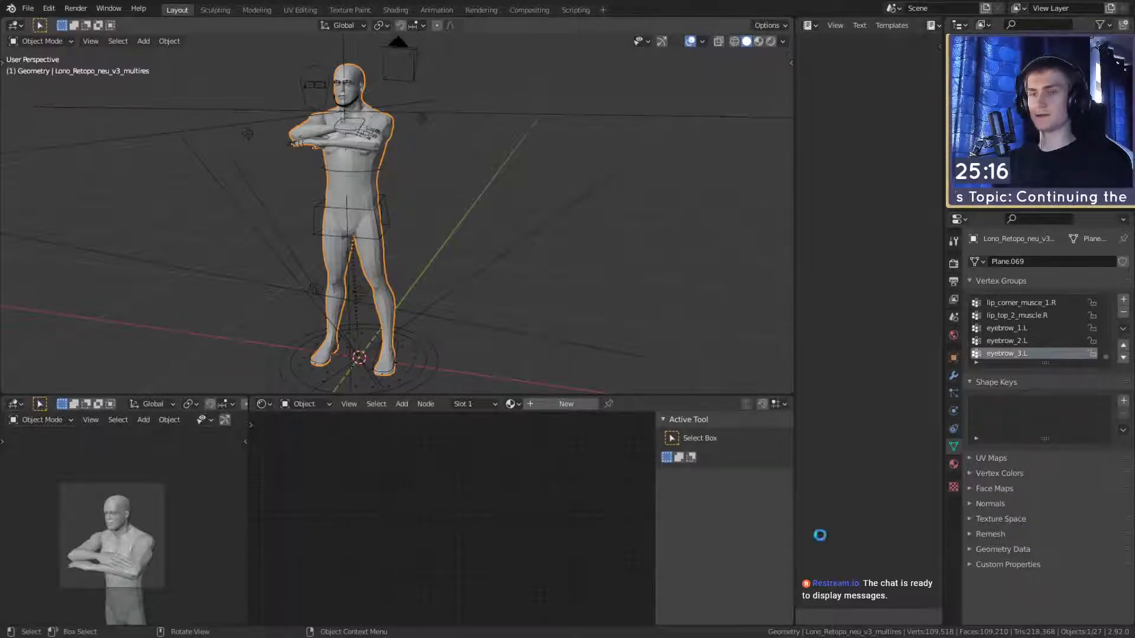
# Step: Check the character's face up close, pick the left eye object, and save the file
pyautogui.scroll(-5, 453, 176)
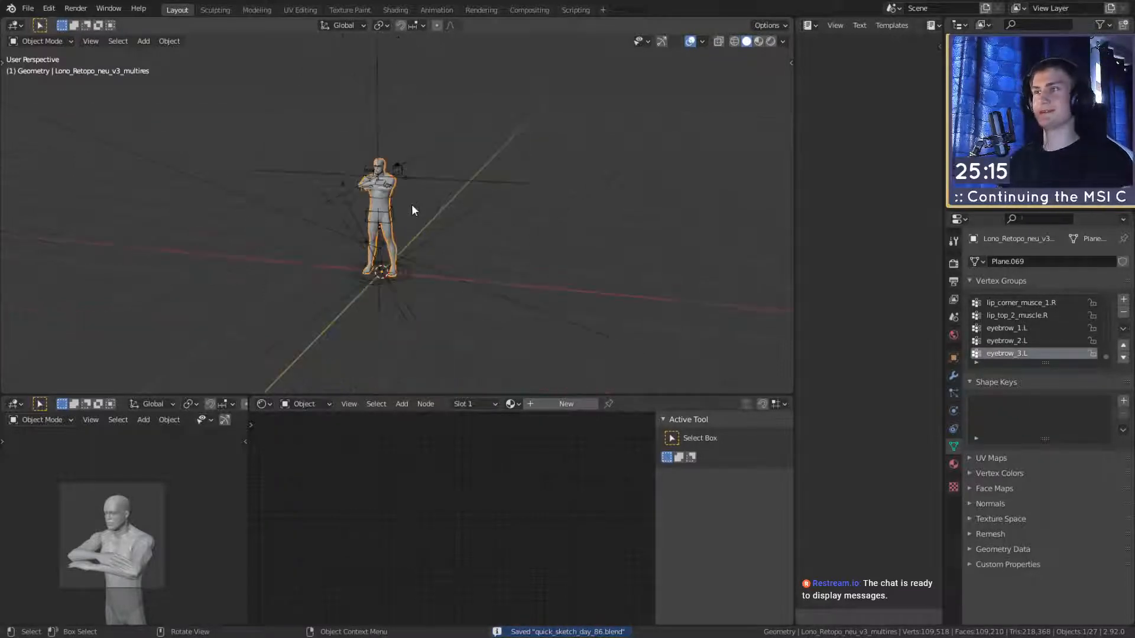
pyautogui.scroll(5, 413, 208)
pyautogui.moveTo(433, 200); pyautogui.dragTo(501, 235, button='middle')
pyautogui.scroll(3, 509, 236)
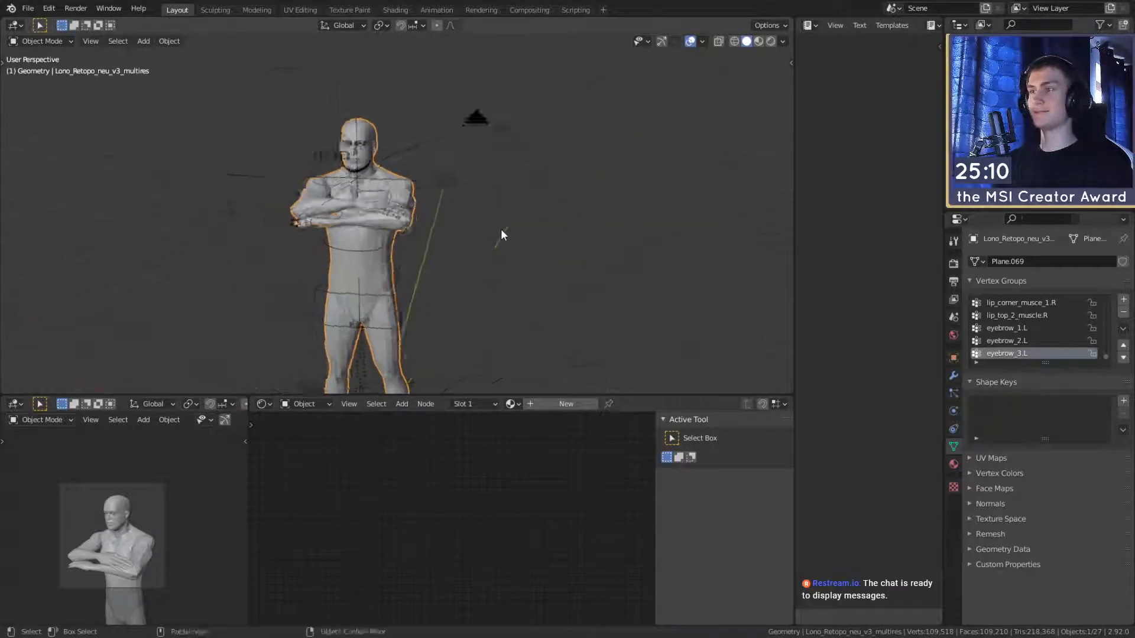
pyautogui.scroll(10, 515, 244)
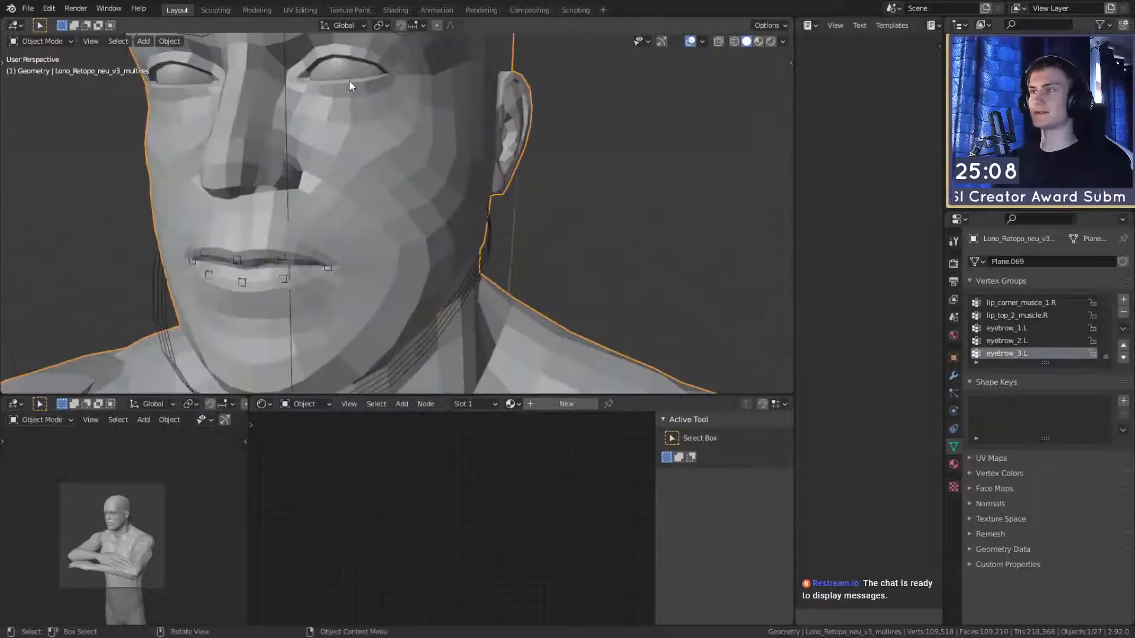
pyautogui.click(348, 80)
pyautogui.scroll(-10, 421, 108)
pyautogui.moveTo(519, 264); pyautogui.dragTo(449, 201, button='middle')
pyautogui.click(28, 8)
pyautogui.click(44, 92)
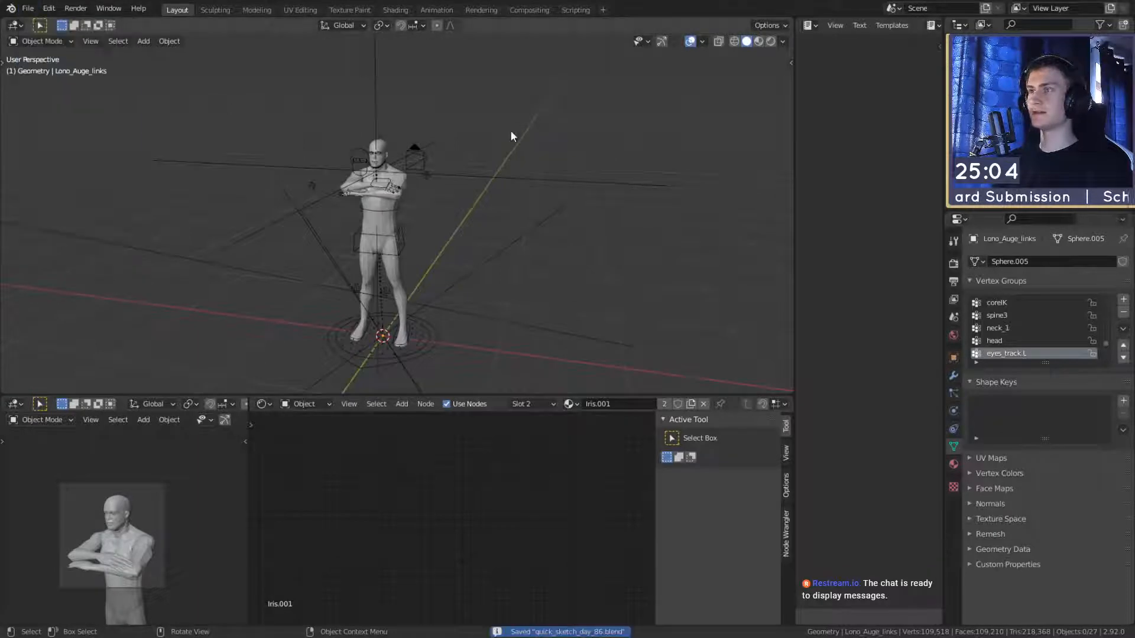
# Step: Delete both sets of separate tooth objects, including LL1, from the character
pyautogui.scroll(2, 461, 228)
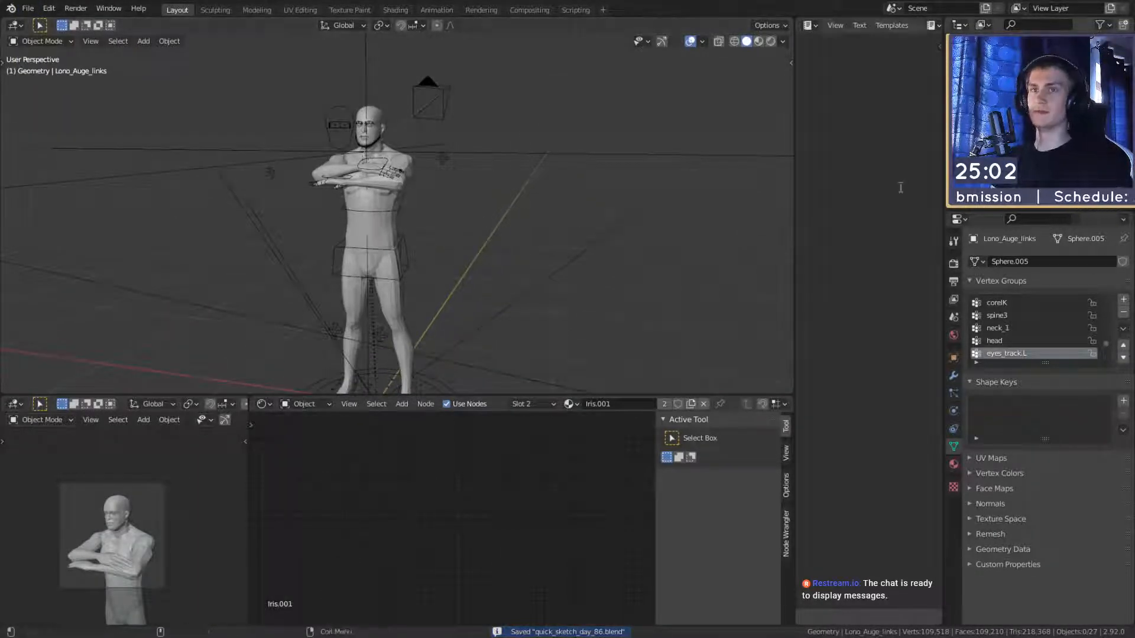
pyautogui.click(1067, 204)
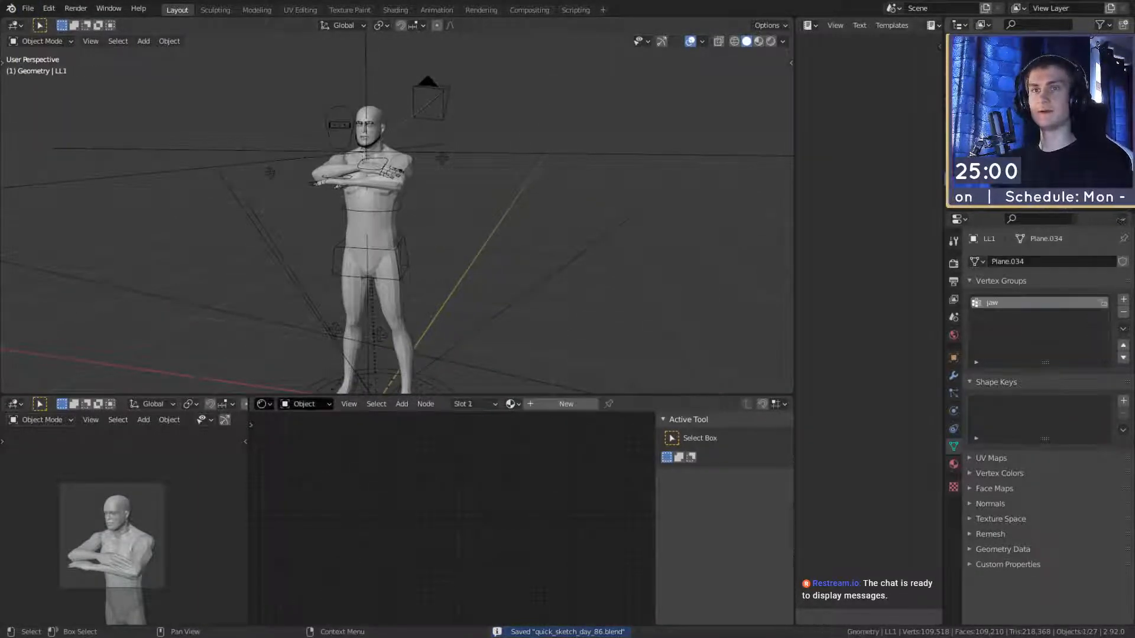
pyautogui.press('Delete')
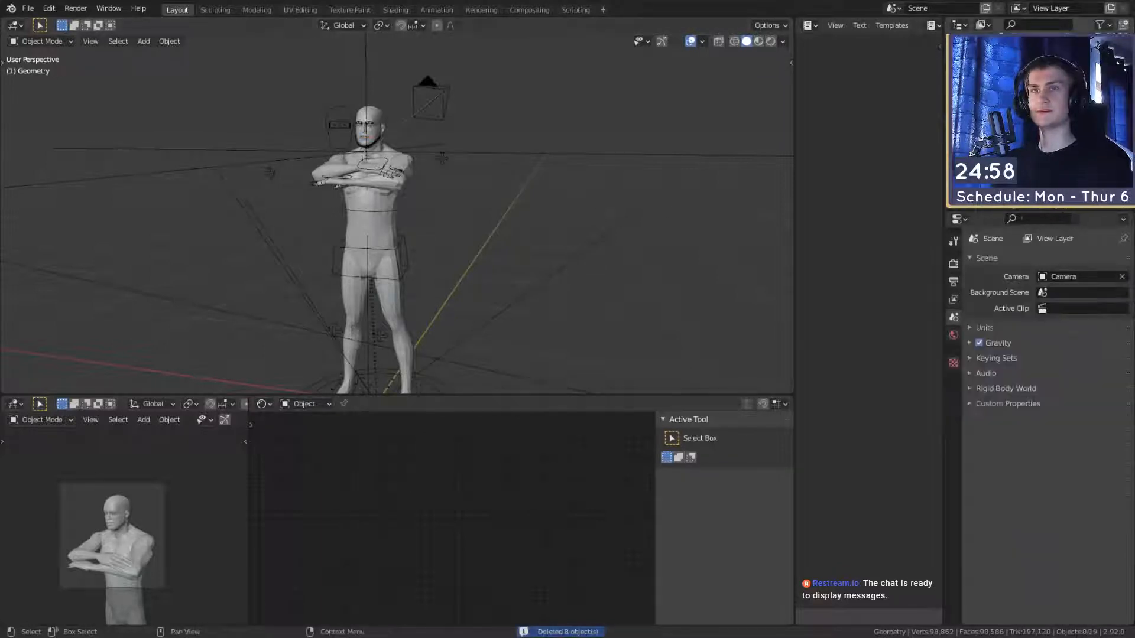
pyautogui.click(1066, 204)
pyautogui.press('Delete')
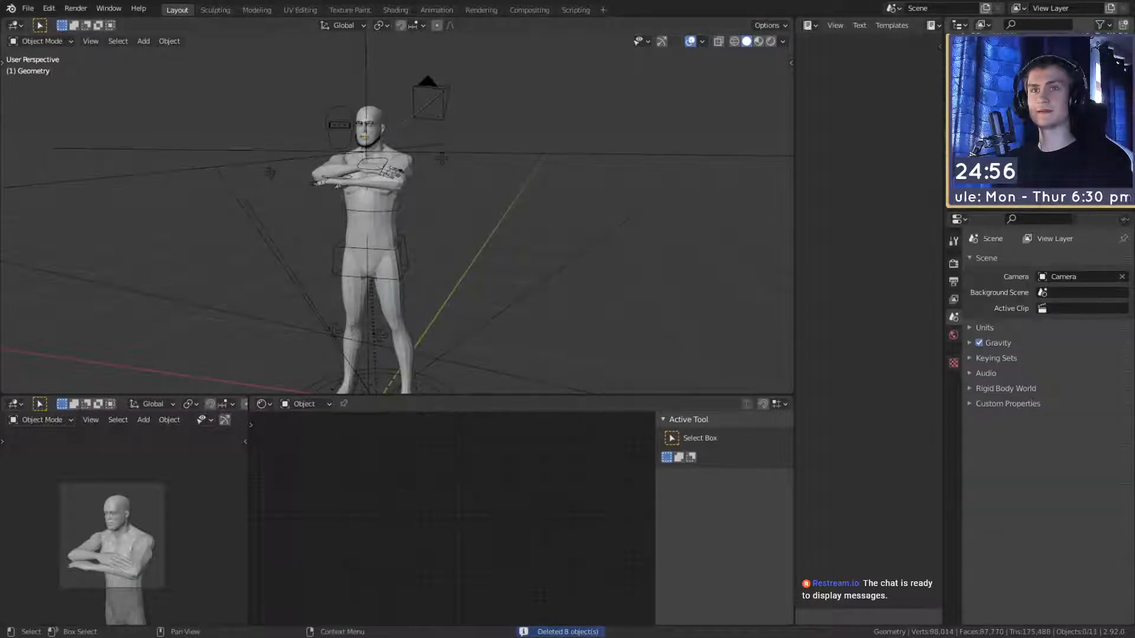
# Step: Delete the three remaining inner-mouth objects, including the upper gum Zahnfleisch_oben
pyautogui.click(1040, 198)
pyautogui.keyDown('ctrl'); pyautogui.click(1040, 198); pyautogui.keyUp('ctrl')
pyautogui.keyDown('ctrl'); pyautogui.click(1040, 198); pyautogui.keyUp('ctrl')
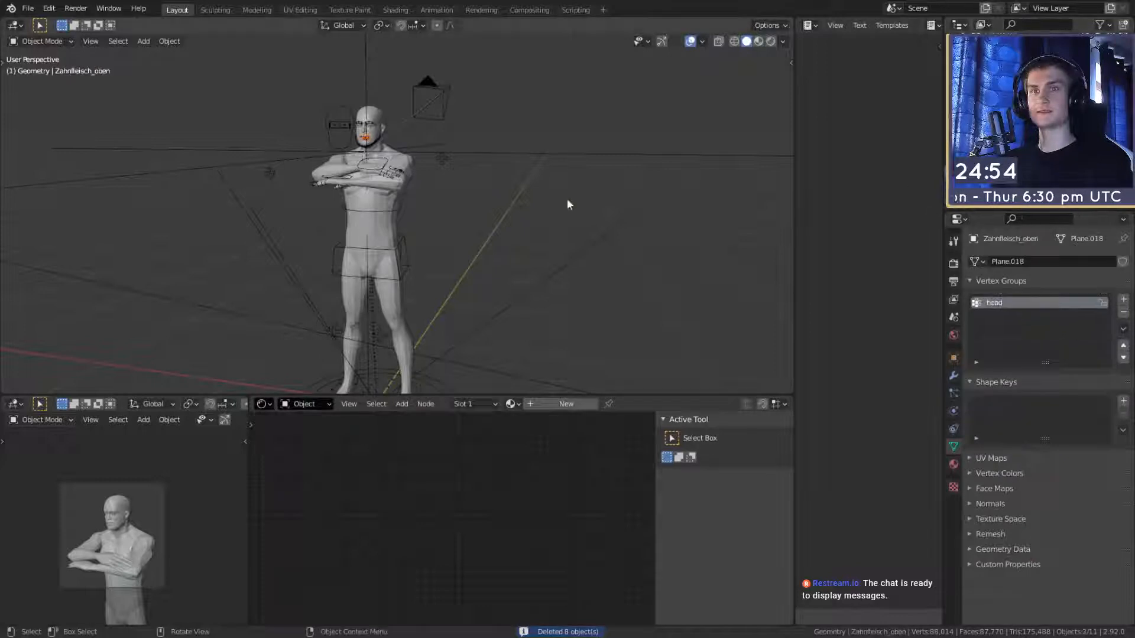
pyautogui.press('Delete')
# Step: Put the character's armature in Pose Mode and raise both hand IK controls about 0.035 m along the global Z axis
pyautogui.scroll(4, 498, 201)
pyautogui.keyDown('shift'); pyautogui.moveTo(482, 172); pyautogui.dragTo(534, 243, button='middle'); pyautogui.keyUp('shift')
pyautogui.scroll(-1, 530, 244)
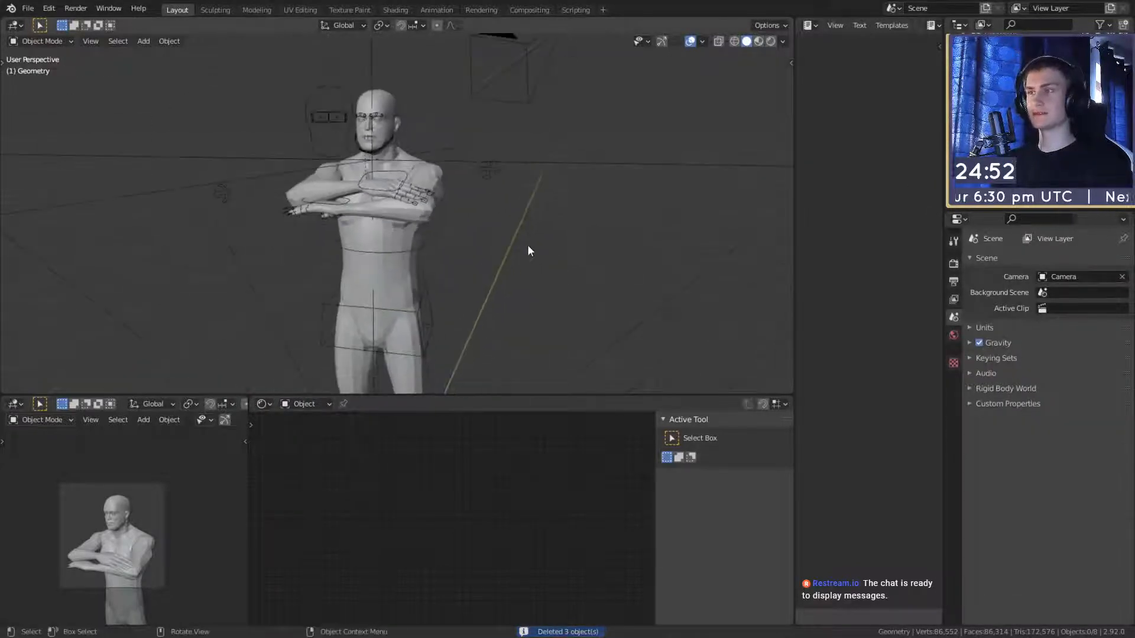
pyautogui.moveTo(520, 304); pyautogui.dragTo(474, 263, button='middle')
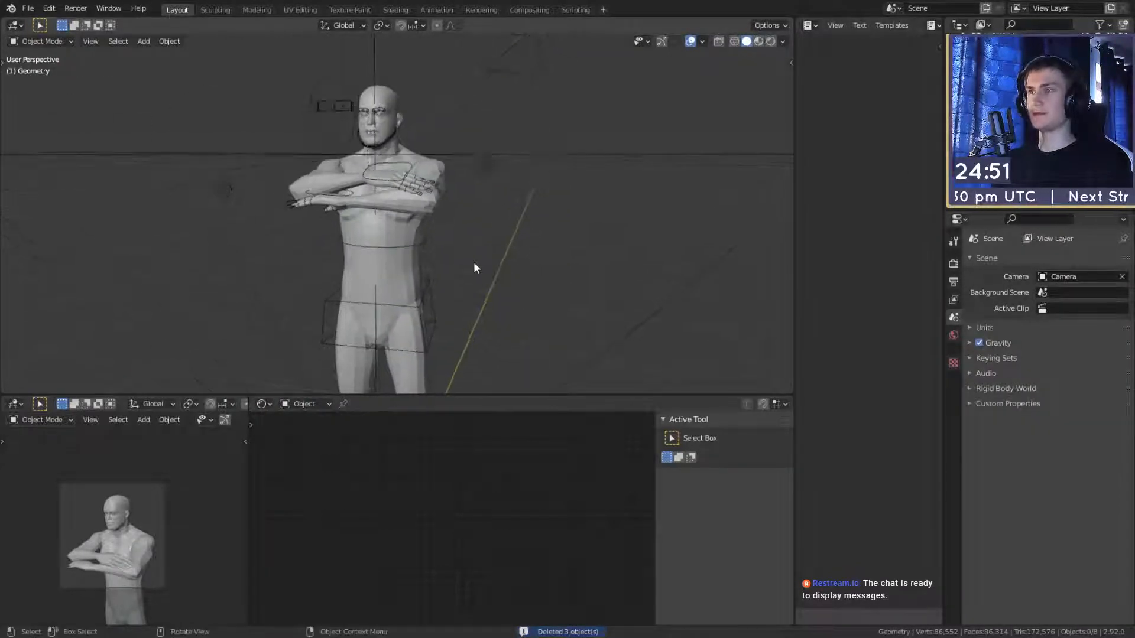
pyautogui.click(396, 167)
pyautogui.hotkey('ctrl', 'Tab')
pyautogui.click(340, 207)
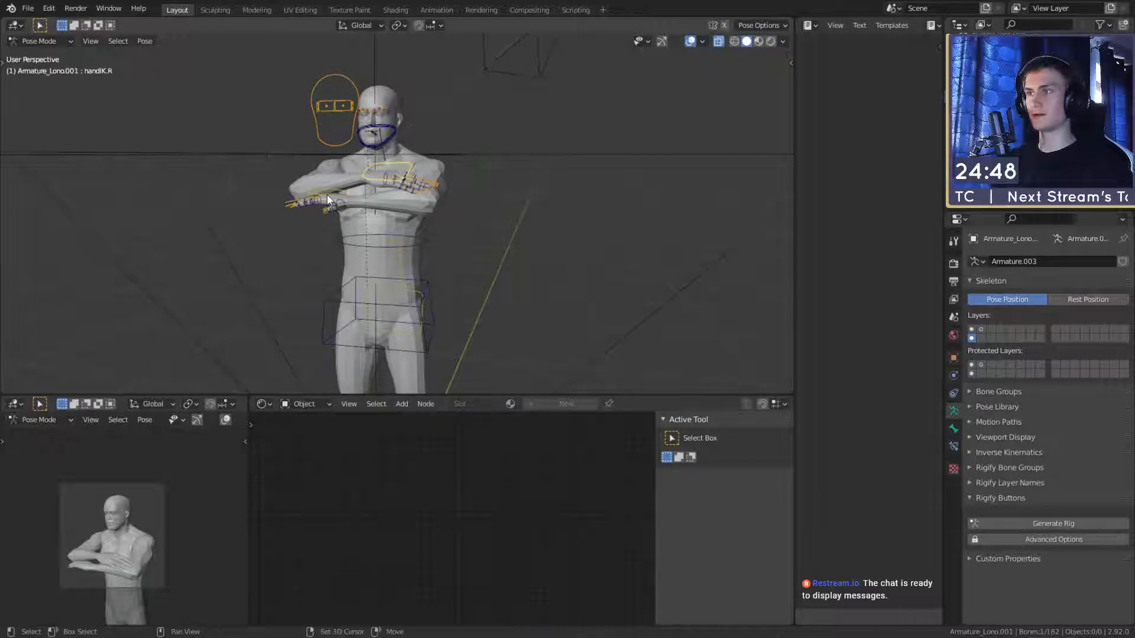
pyautogui.press('g')
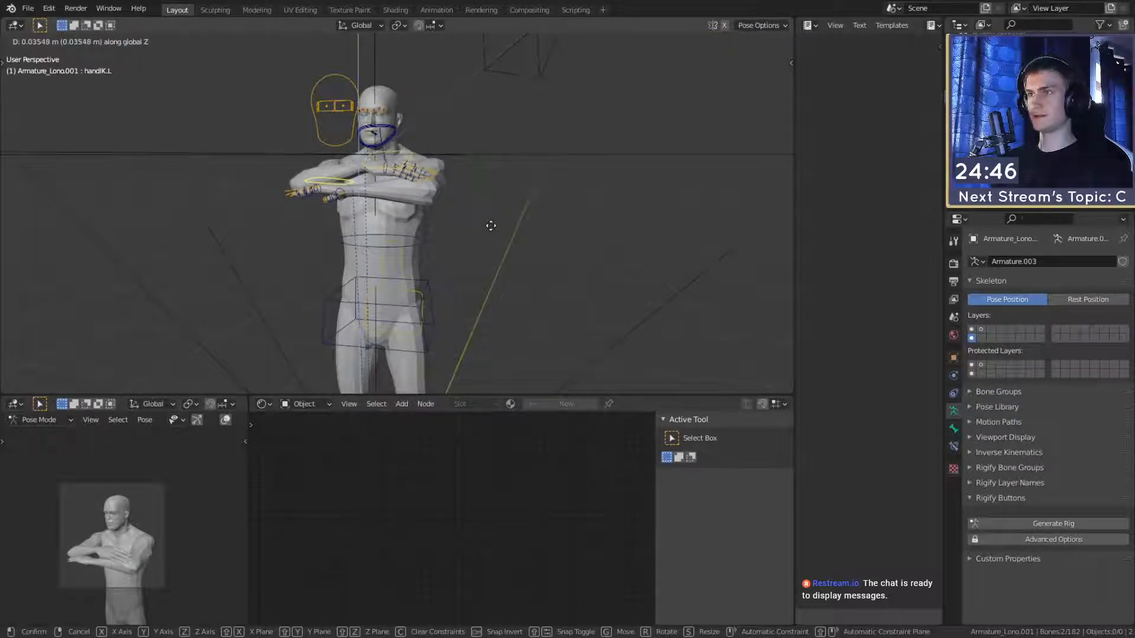
pyautogui.click(472, 178)
# Step: Raise both arm IK pole controls about 0.017 m along the global Z axis
pyautogui.click(486, 169)
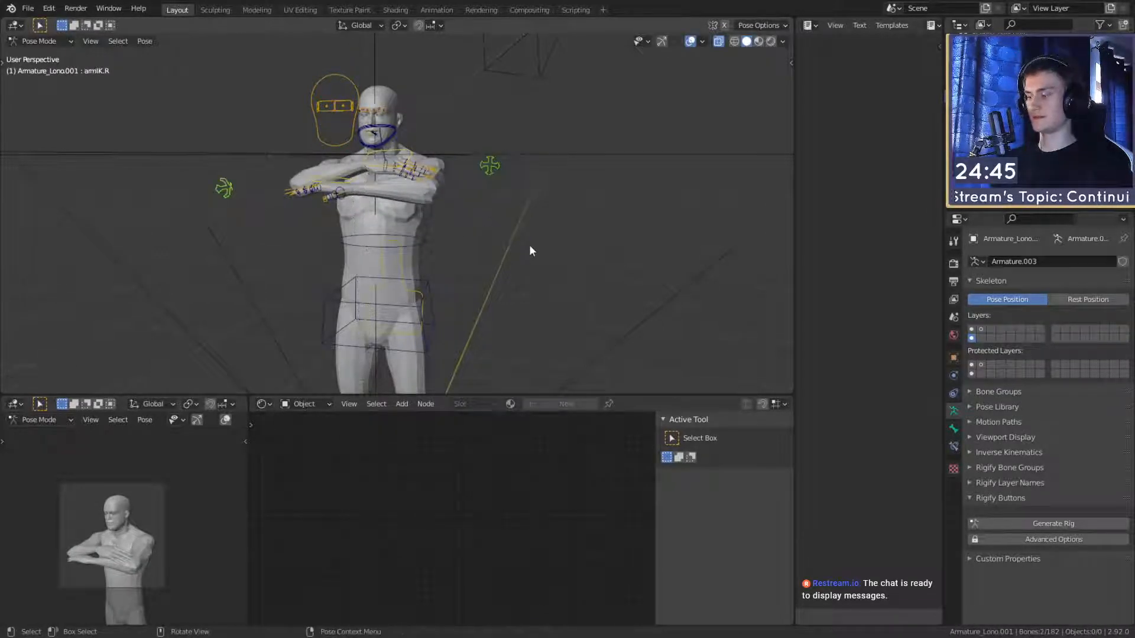
pyautogui.press('g')
pyautogui.press('z')
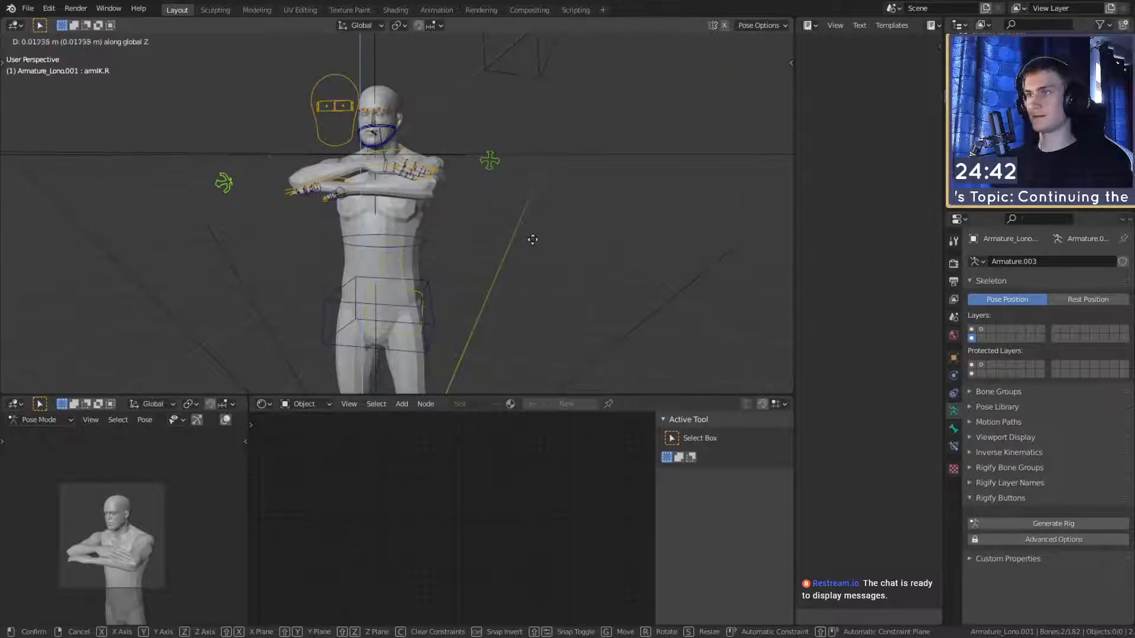
pyautogui.click(532, 239)
# Step: Reposition the right arm's IK pole control slightly by moving it freehand from a side view
pyautogui.moveTo(533, 239); pyautogui.dragTo(496, 239, button='middle')
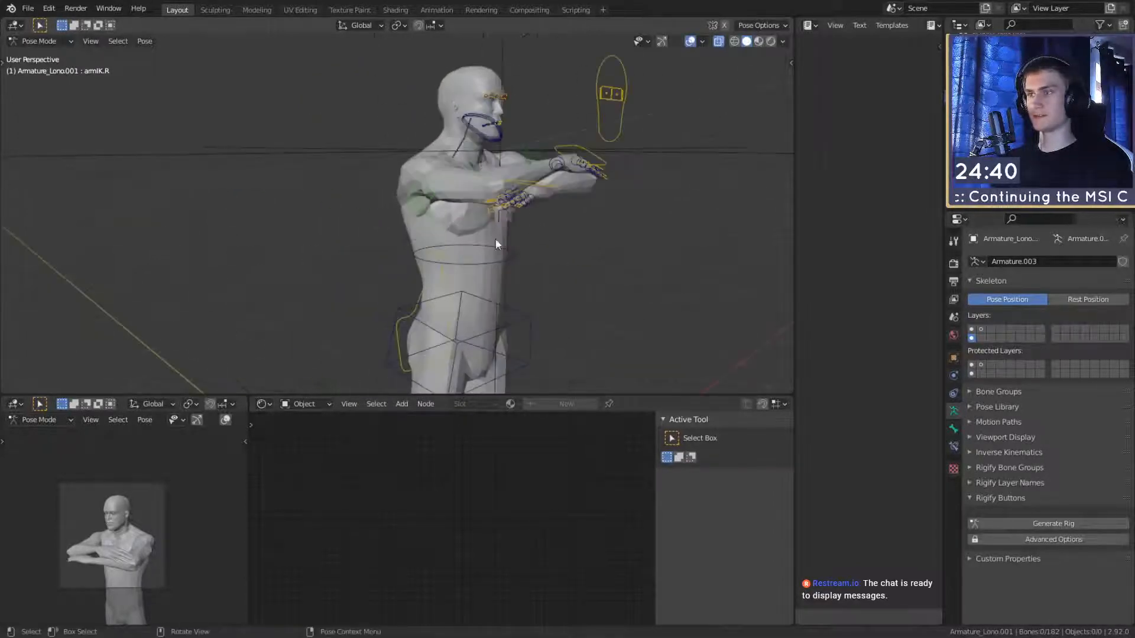
pyautogui.press('g')
pyautogui.click(507, 252)
pyautogui.moveTo(627, 261); pyautogui.dragTo(438, 237, button='middle')
pyautogui.scroll(-4, 438, 237)
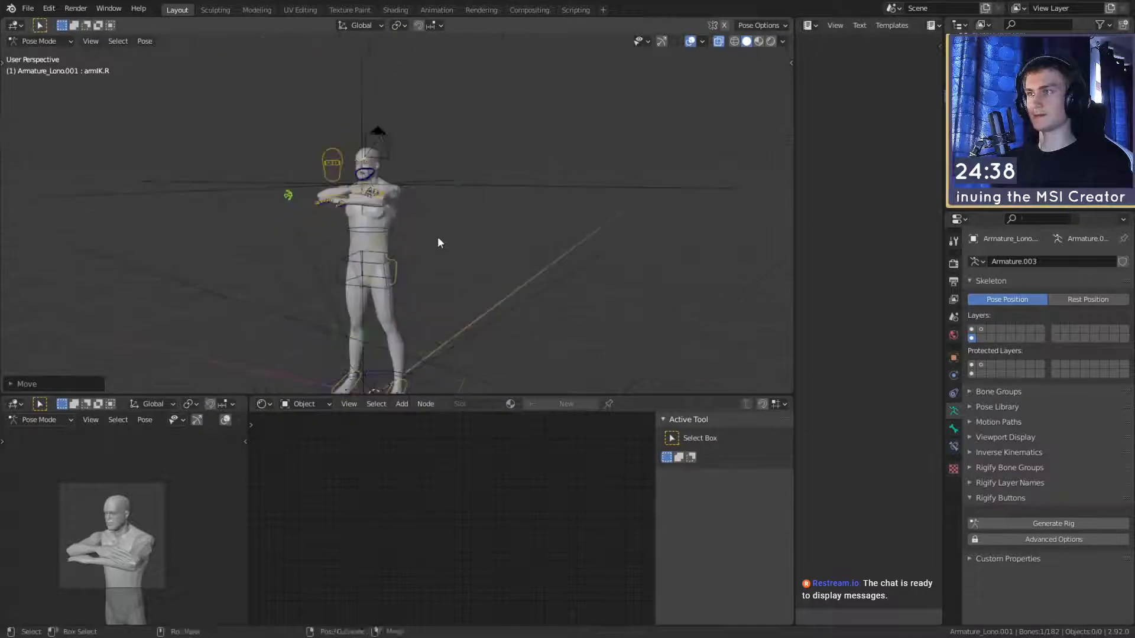
pyautogui.scroll(4, 439, 238)
pyautogui.scroll(-6, 484, 266)
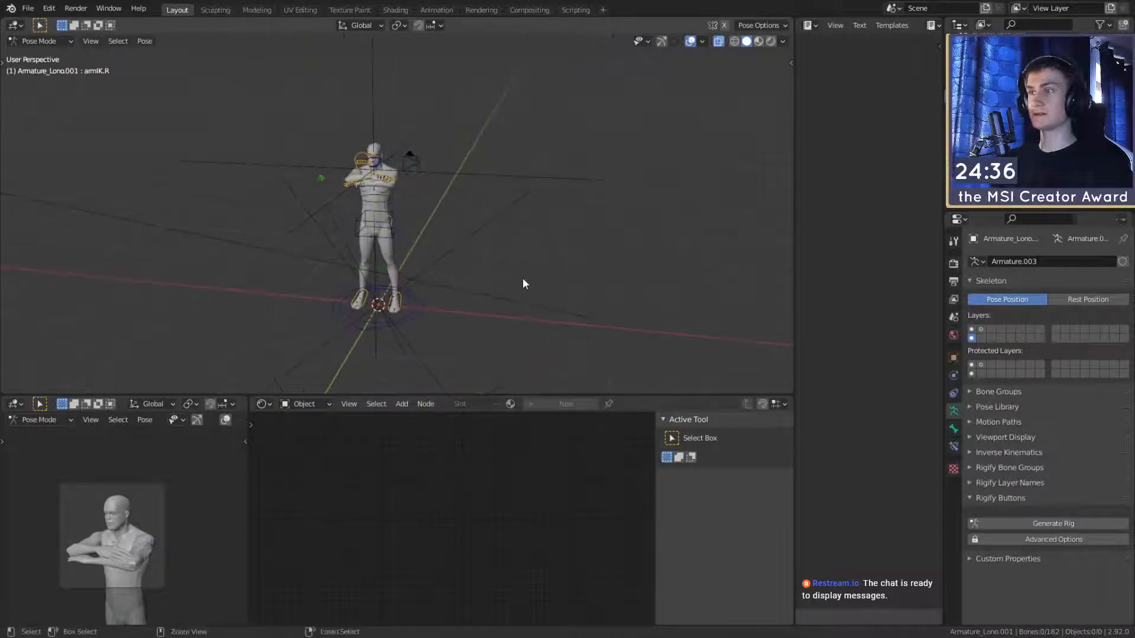
# Step: Return the armature to Object Mode and save the file
pyautogui.hotkey('ctrl', 'Tab')
pyautogui.scroll(2, 523, 278)
pyautogui.click(27, 8)
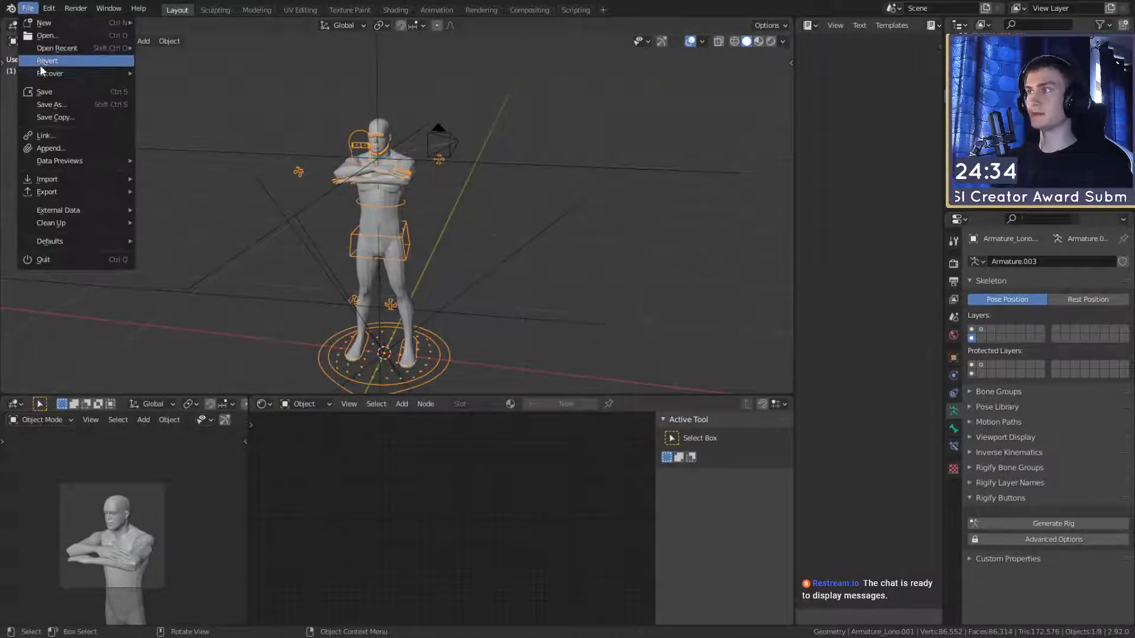
pyautogui.click(58, 95)
# Step: Deselect the armature and add a cylinder mesh at the world origin
pyautogui.scroll(-4, 467, 237)
pyautogui.moveTo(466, 237); pyautogui.dragTo(449, 254, button='middle')
pyautogui.click(409, 288)
pyautogui.hotkey('shift', 'a')
pyautogui.moveTo(360, 265)
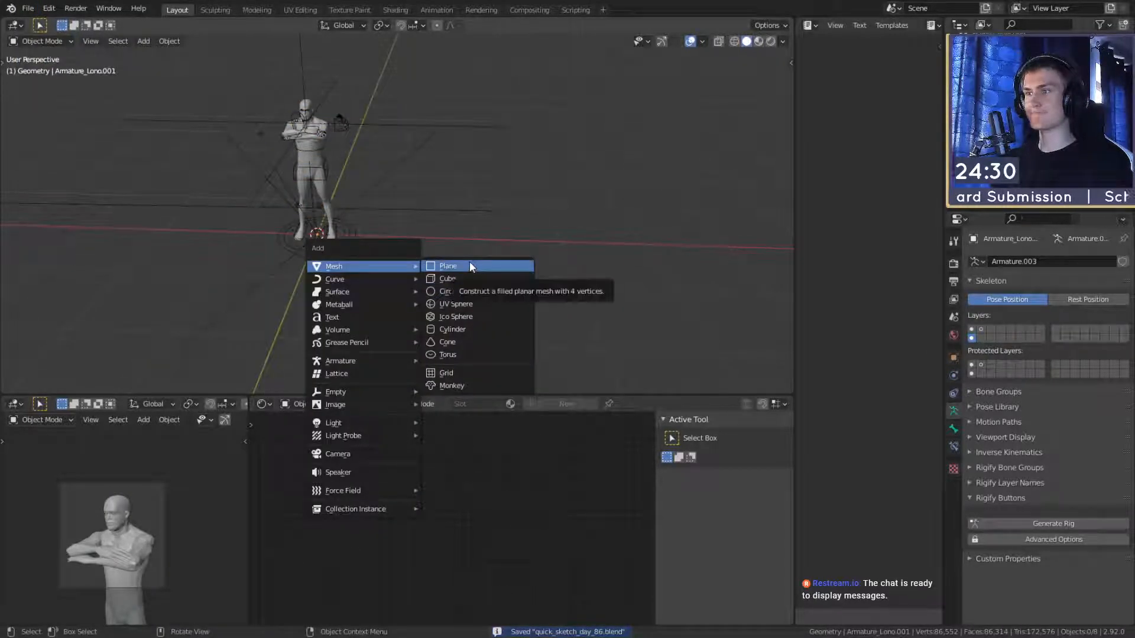
pyautogui.click(455, 329)
pyautogui.moveTo(455, 330); pyautogui.dragTo(166, 452, button='middle')
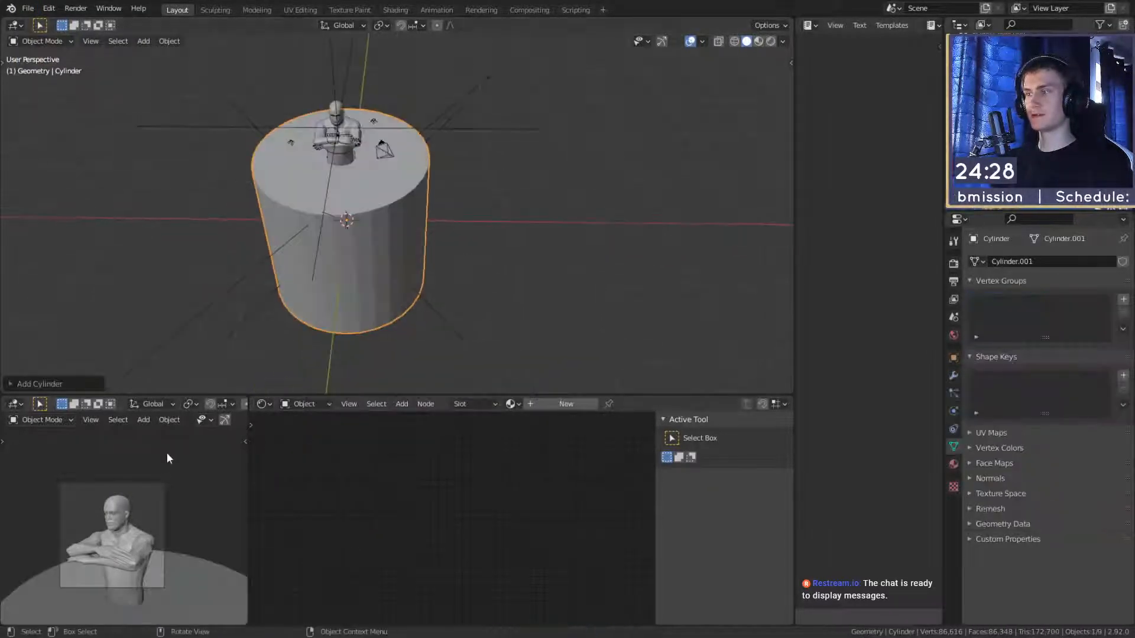
# Step: Set the new cylinder's vertex count to 6 to make it a hexagonal prism
pyautogui.click(18, 384)
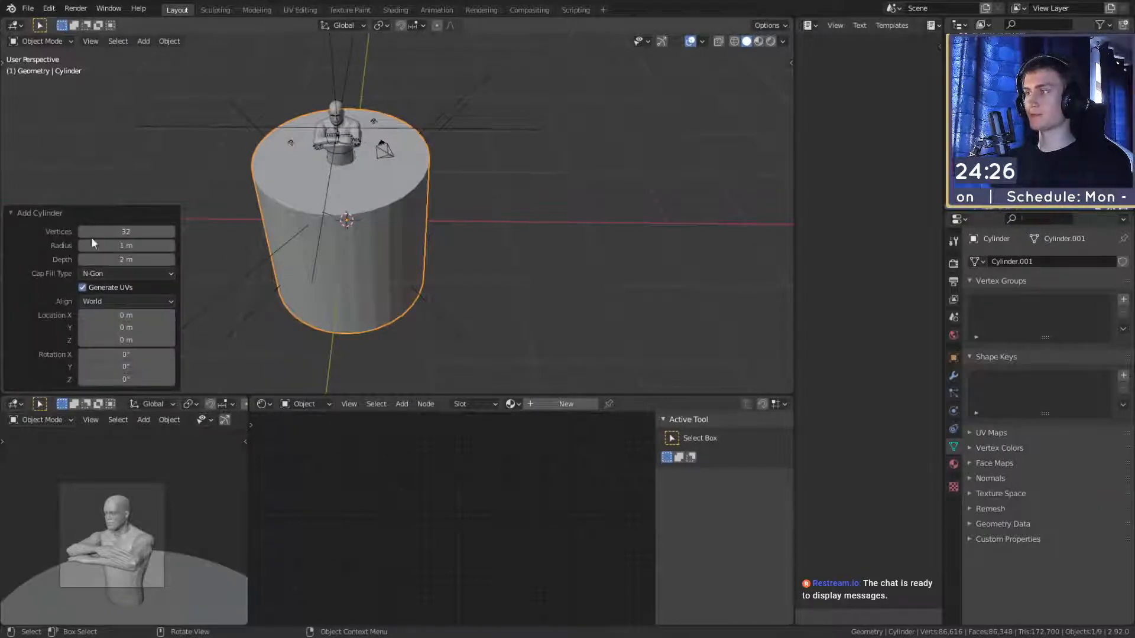
pyautogui.click(120, 230)
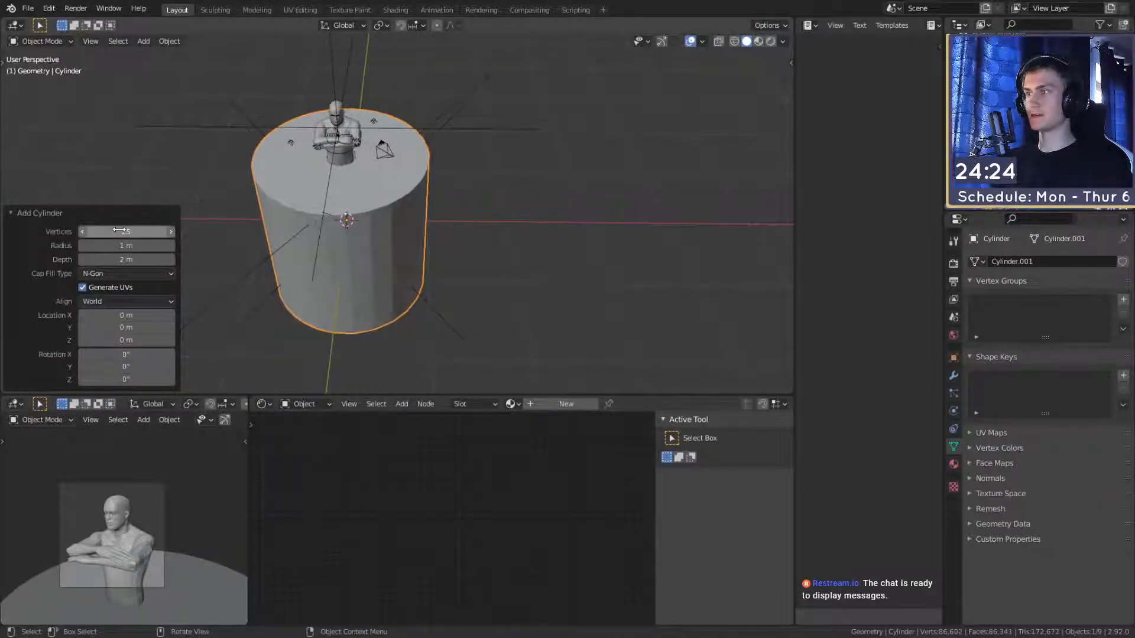
pyautogui.write('25')
pyautogui.press('Return')
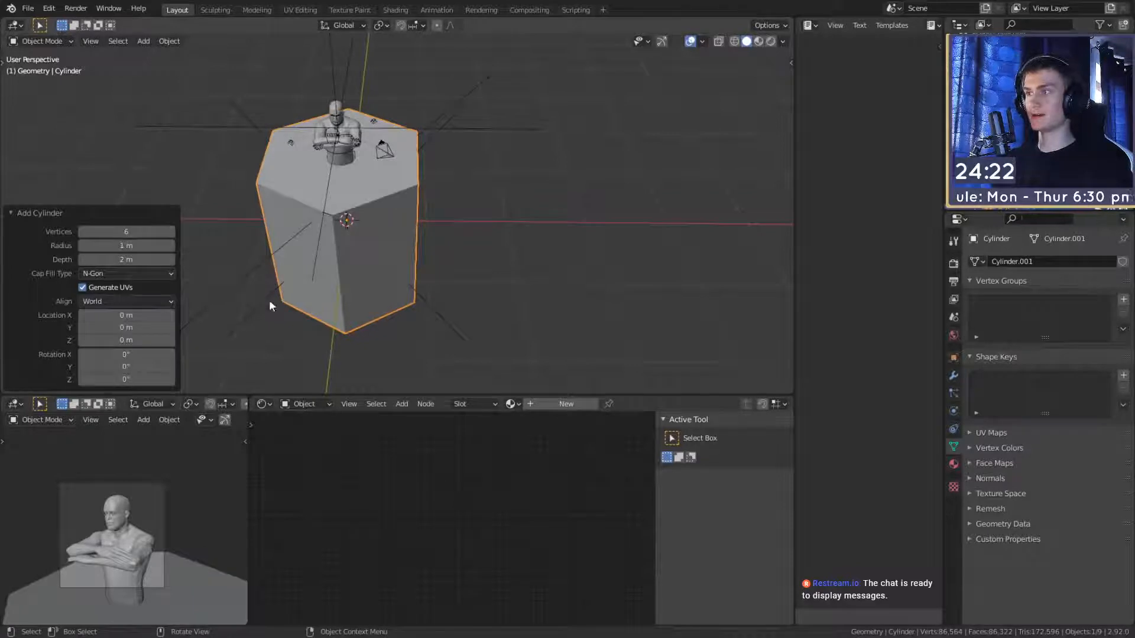
# Step: Move the hexagonal prism beside the character in the ground plane, about 1.98 m in X and 0.22 m in Y
pyautogui.click(504, 208)
pyautogui.click(417, 244)
pyautogui.press('g')
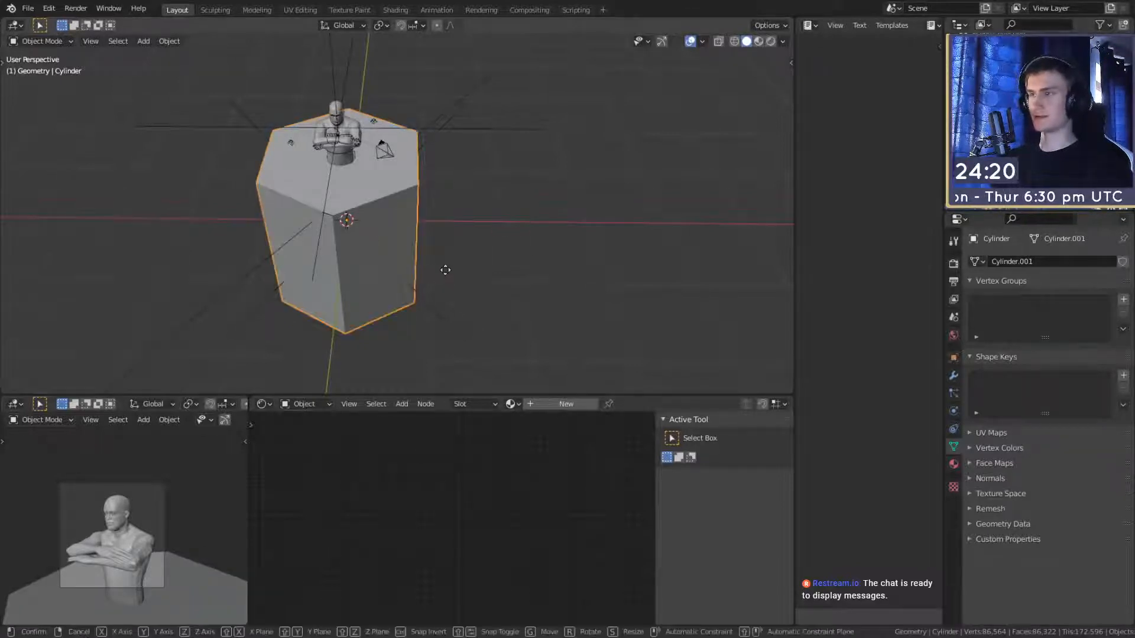
pyautogui.hotkey('shift', 'z')
pyautogui.click(735, 263)
pyautogui.keyDown('shift'); pyautogui.moveTo(594, 244); pyautogui.dragTo(646, 266, button='middle'); pyautogui.keyUp('shift')
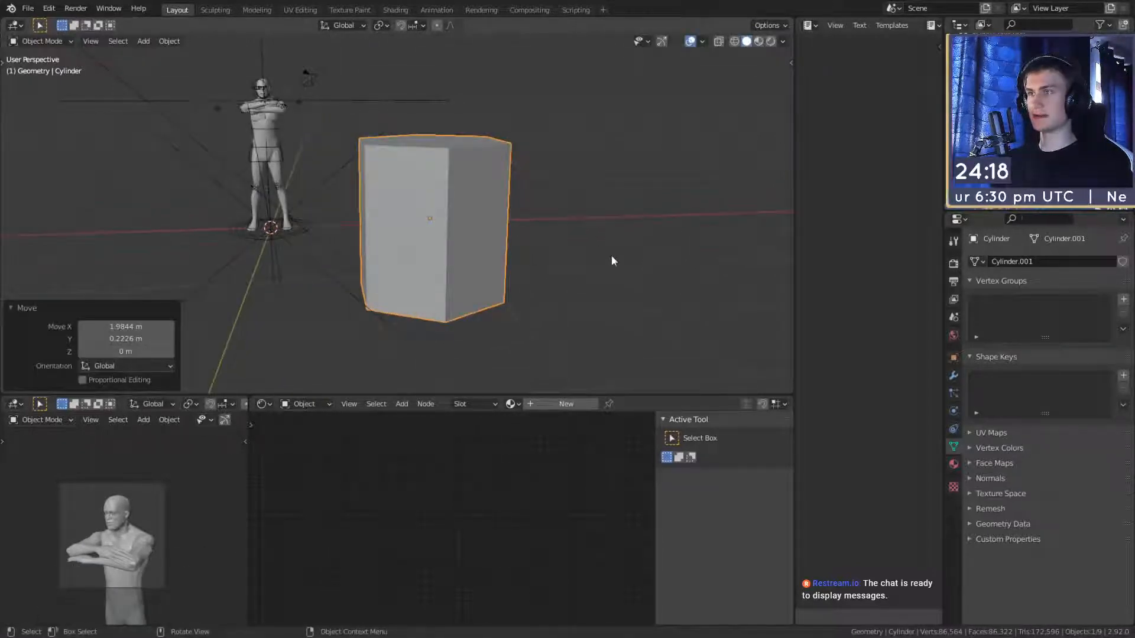
# Step: Scale the hexagonal prism horizontally to about 0.623 in X and Y, keeping its height
pyautogui.scroll(5, 560, 253)
pyautogui.press('s')
pyautogui.hotkey('shift', 'z')
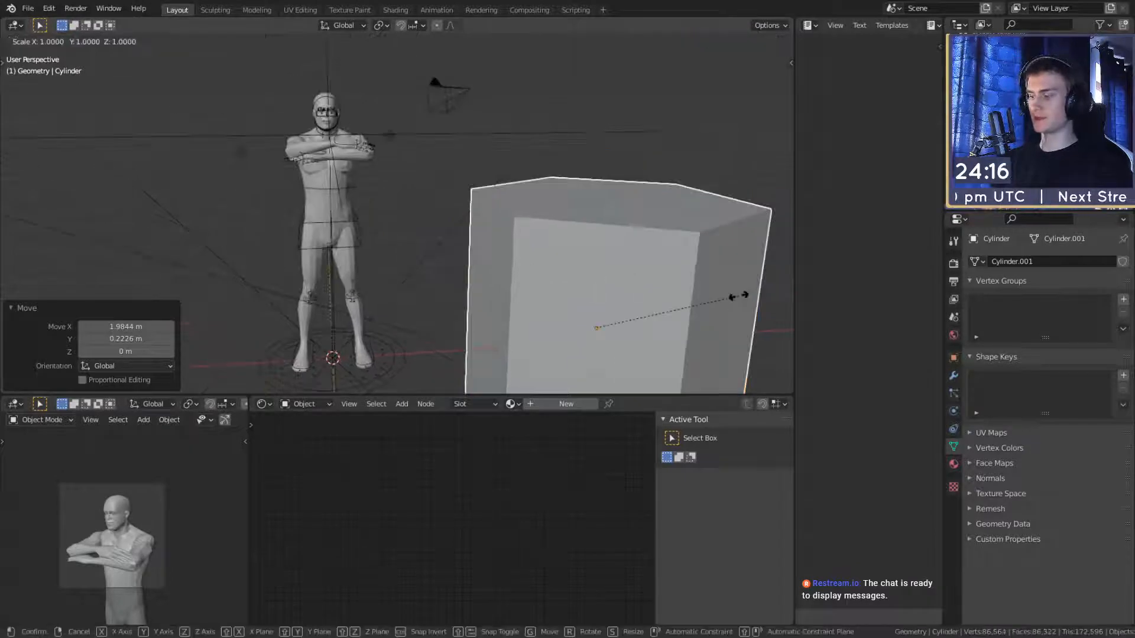
pyautogui.click(679, 296)
pyautogui.keyDown('shift'); pyautogui.moveTo(679, 296); pyautogui.dragTo(619, 245, button='middle'); pyautogui.keyUp('shift')
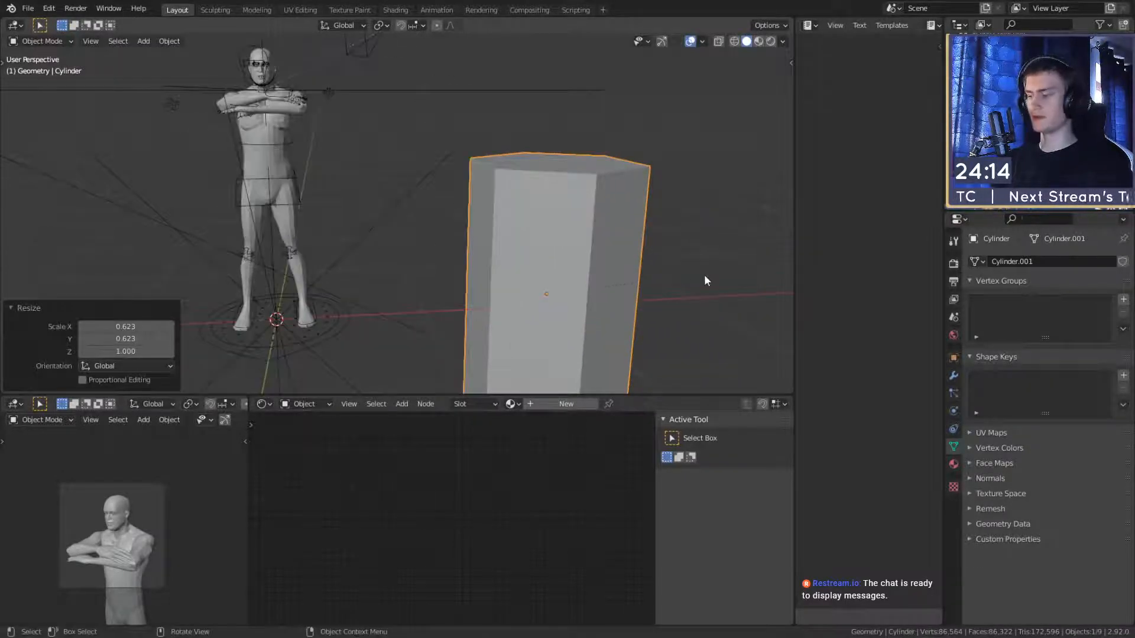
# Step: Scale the hexagonal prism to about 0.731 along Z and slim it to about 0.9 in X and Y
pyautogui.press('s')
pyautogui.press('z')
pyautogui.click(682, 288)
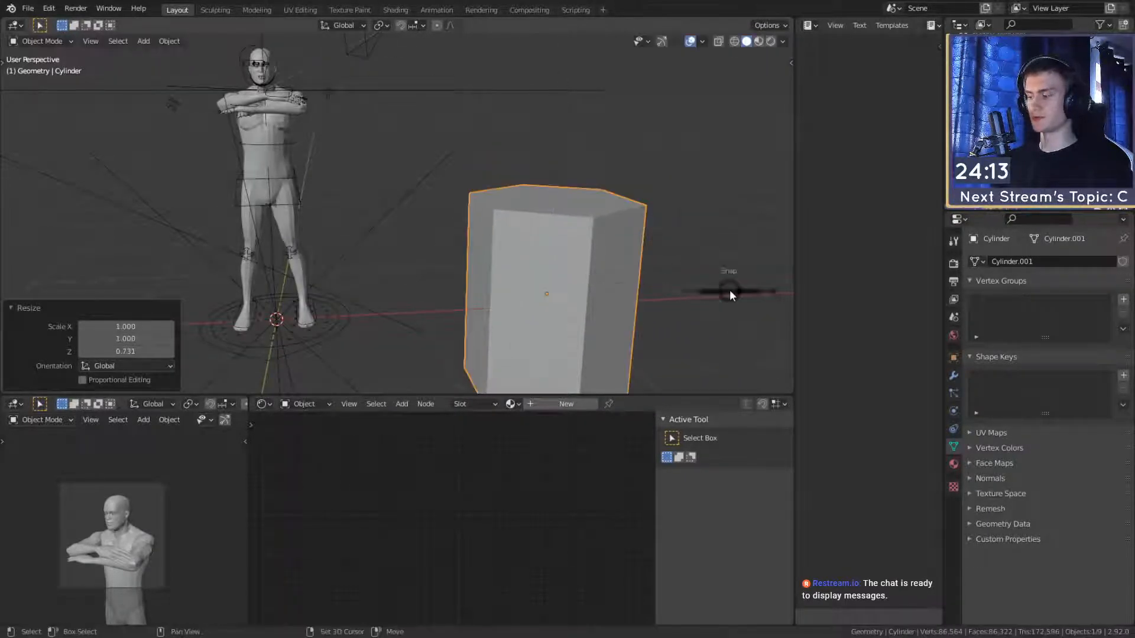
pyautogui.press('s')
pyautogui.hotkey('shift', 'z')
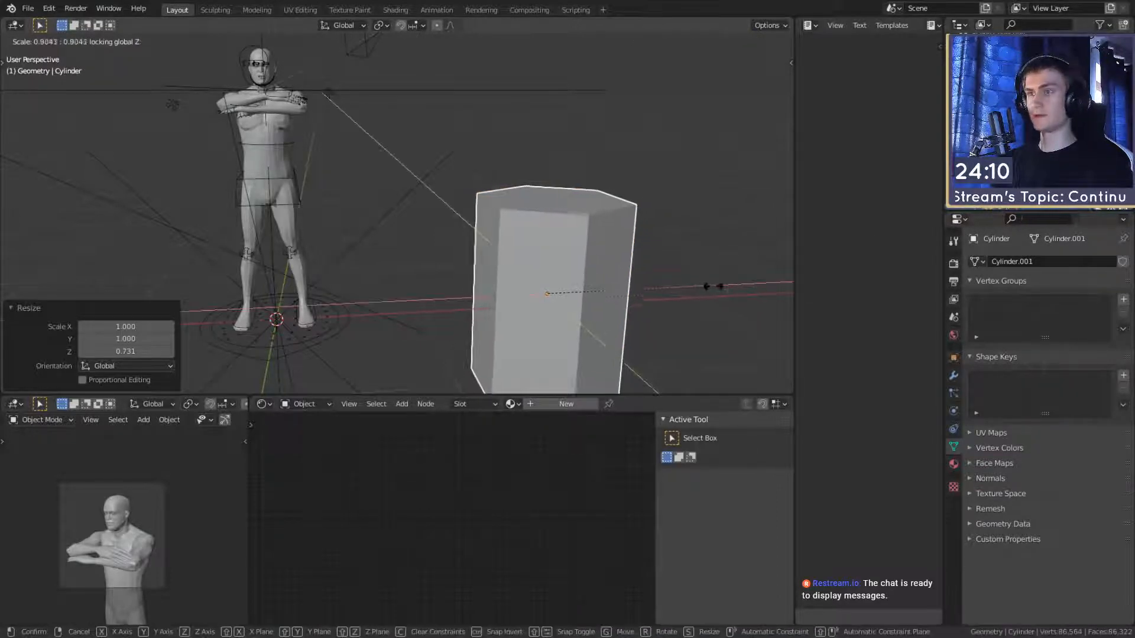
pyautogui.click(423, 187)
# Step: Select the character's body mesh and add a particle system to it
pyautogui.scroll(5, 466, 282)
pyautogui.click(386, 236)
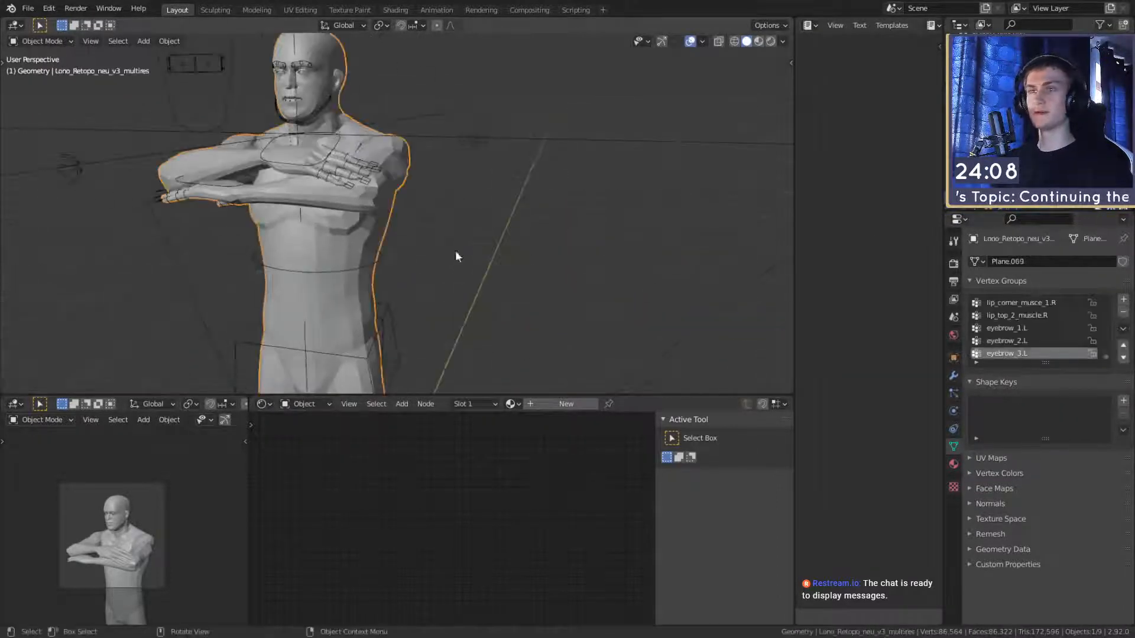
pyautogui.click(954, 375)
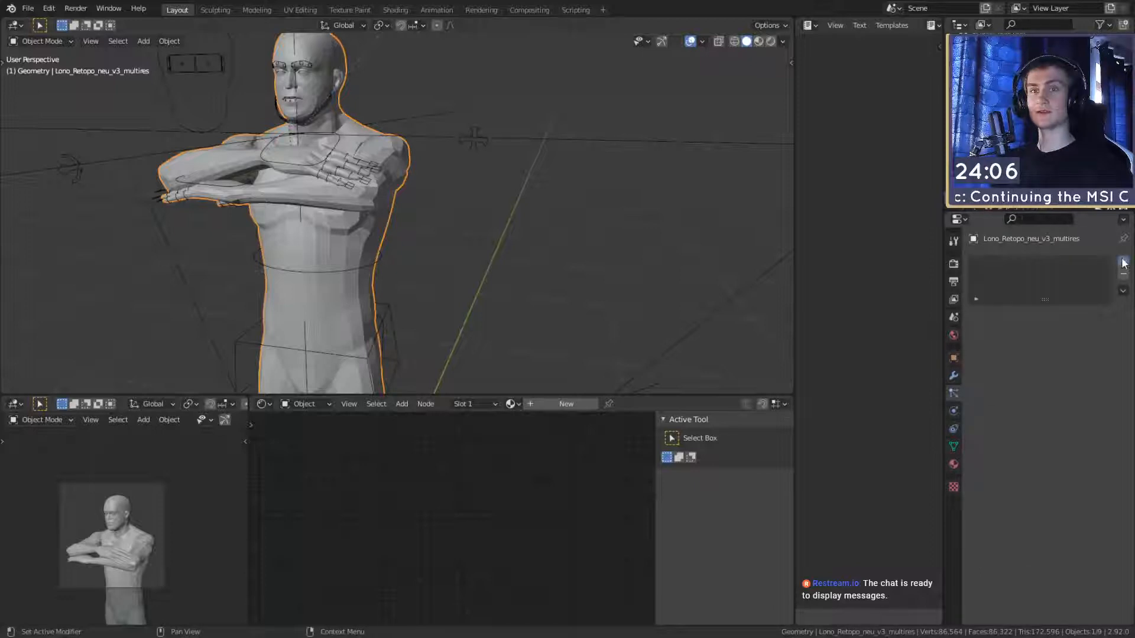
pyautogui.click(1124, 262)
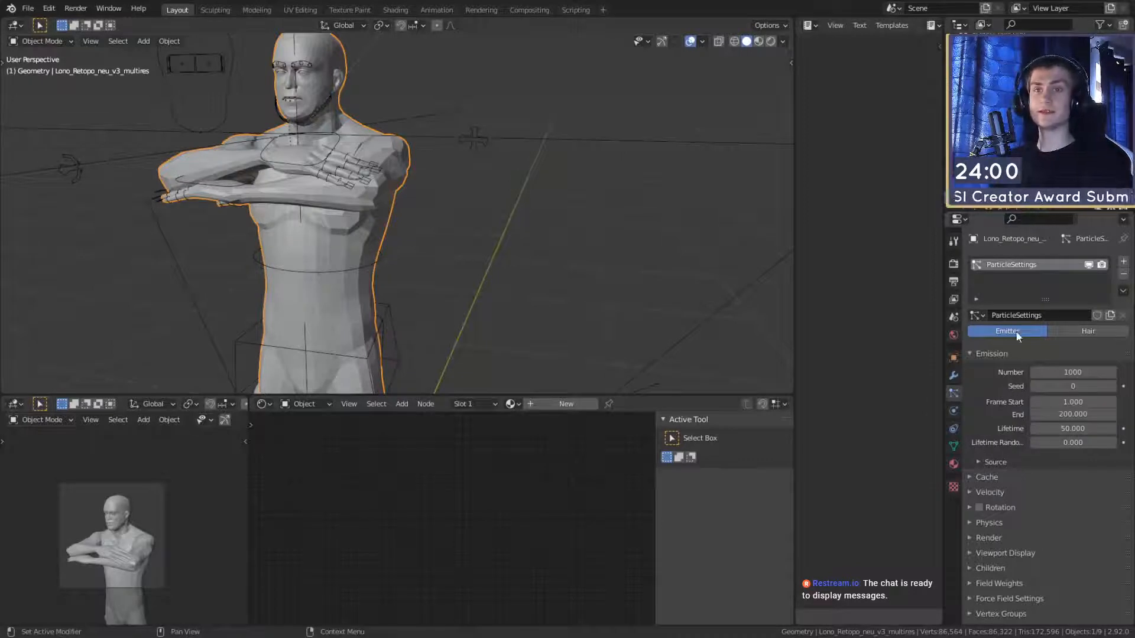
# Step: Check the particle emission source options and set the particles to render as Object
pyautogui.scroll(-2, 999, 372)
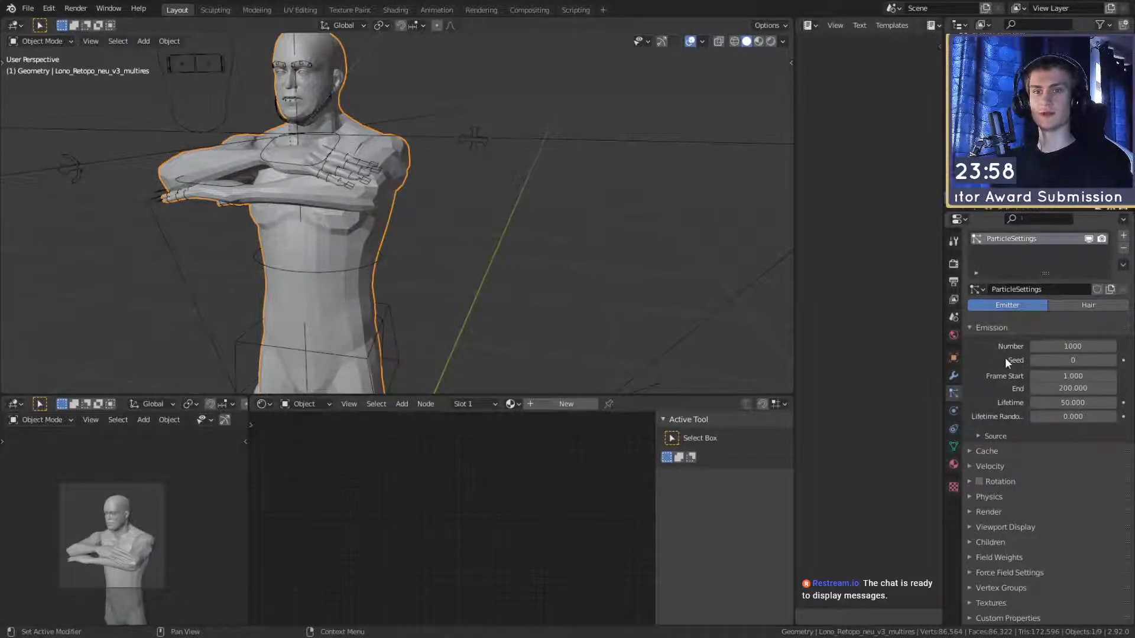
pyautogui.click(987, 436)
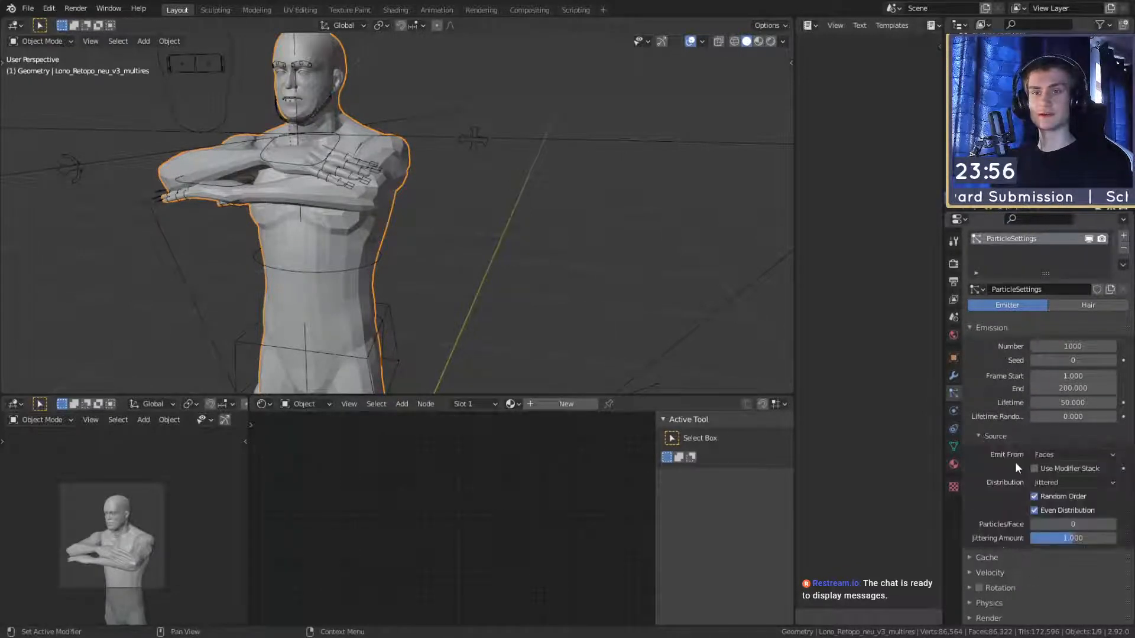
pyautogui.click(983, 436)
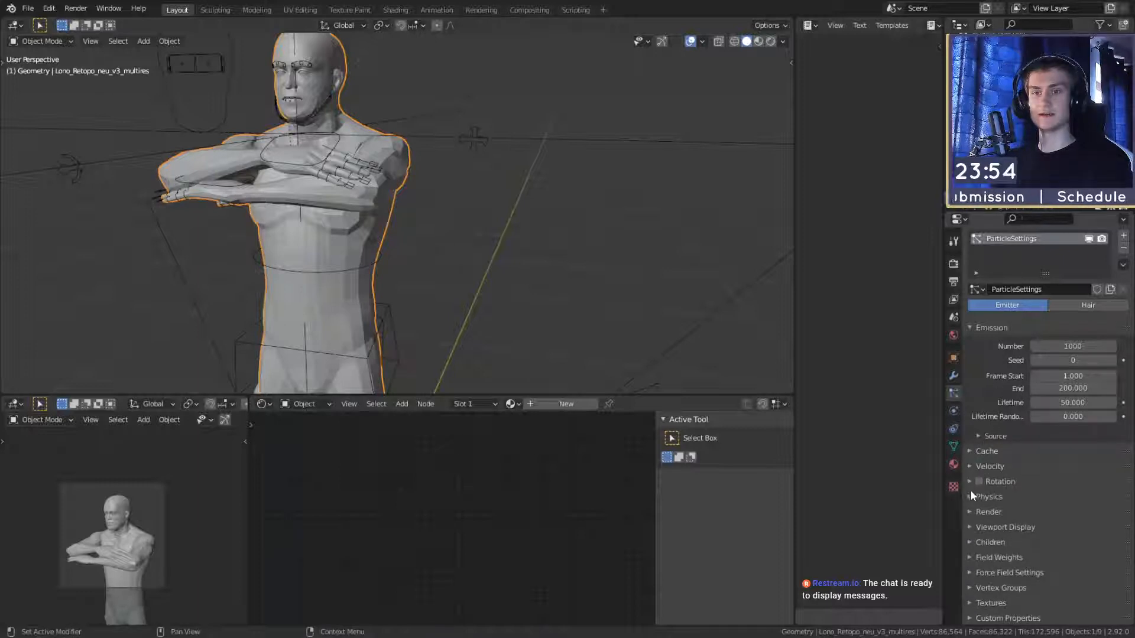
pyautogui.click(982, 512)
pyautogui.scroll(-5, 993, 484)
pyautogui.click(1052, 431)
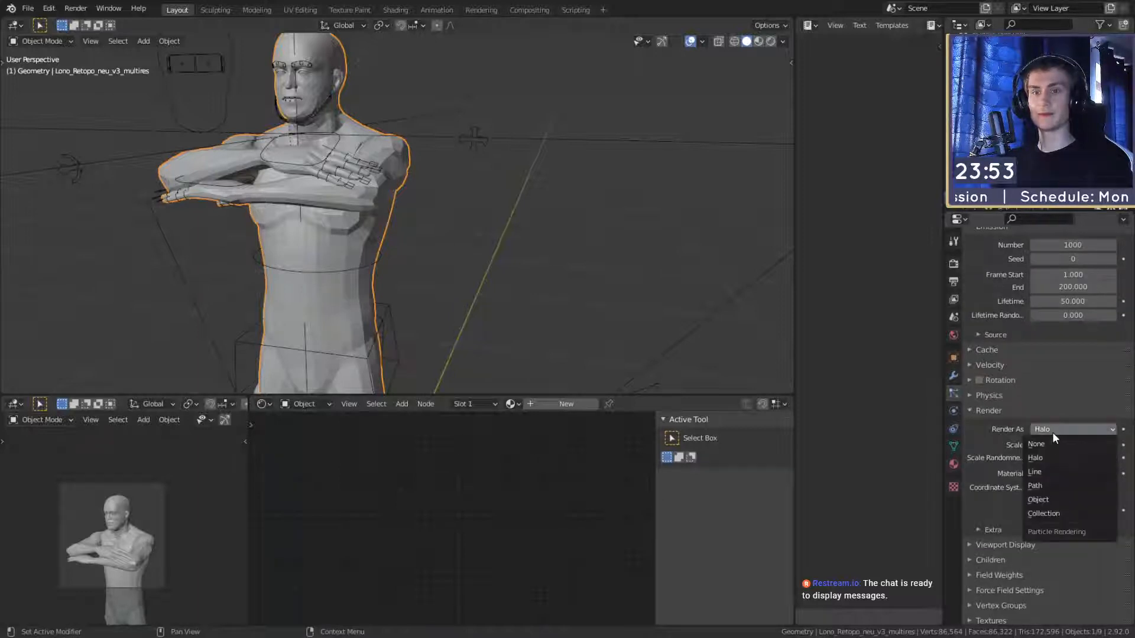
pyautogui.click(1040, 497)
pyautogui.scroll(-3, 555, 325)
# Step: Select the hexagonal prism and enter Edit Mode with all its geometry selected
pyautogui.moveTo(555, 325); pyautogui.dragTo(630, 314, button='middle')
pyautogui.scroll(-3, 630, 314)
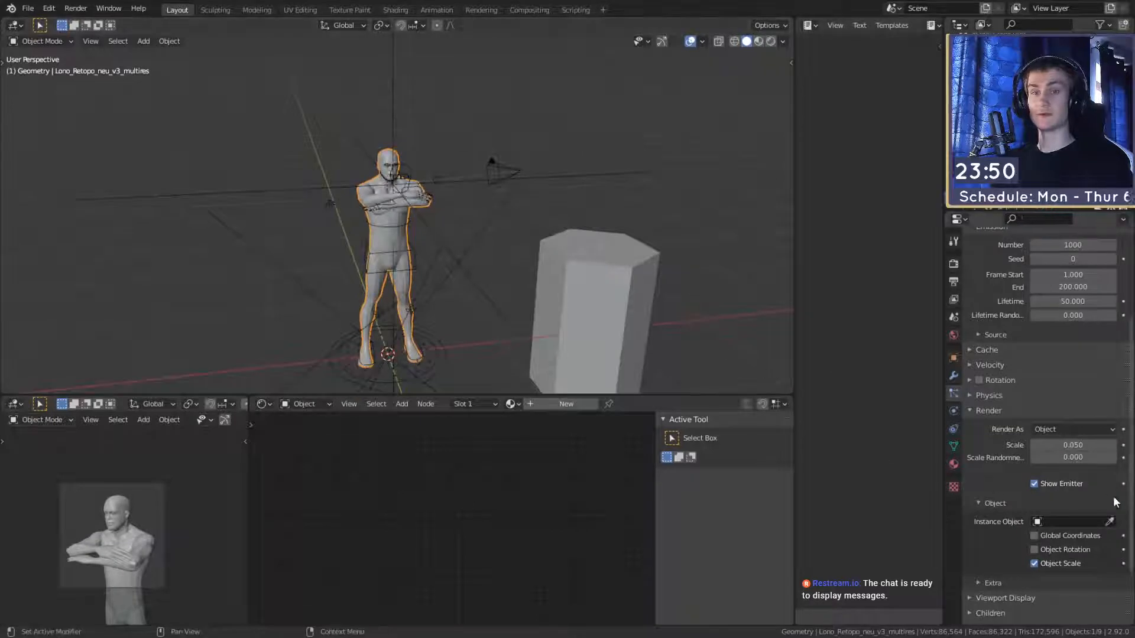
pyautogui.click(638, 328)
pyautogui.press('Tab')
pyautogui.moveTo(724, 266); pyautogui.dragTo(702, 244, button='middle')
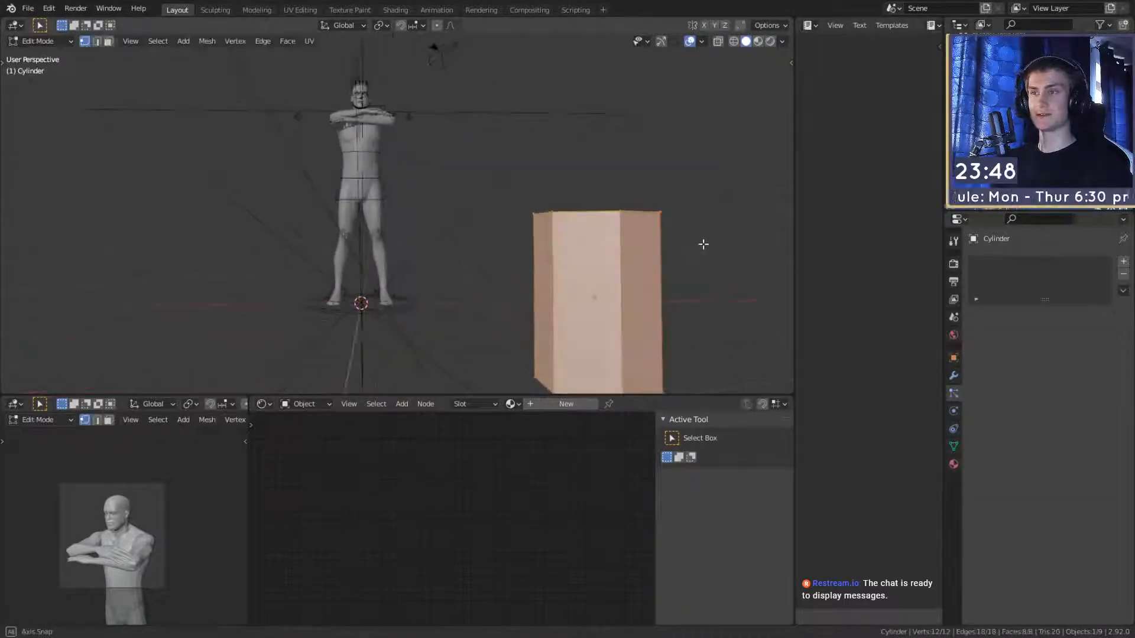
pyautogui.press('g')
pyautogui.press('z')
pyautogui.press('1')
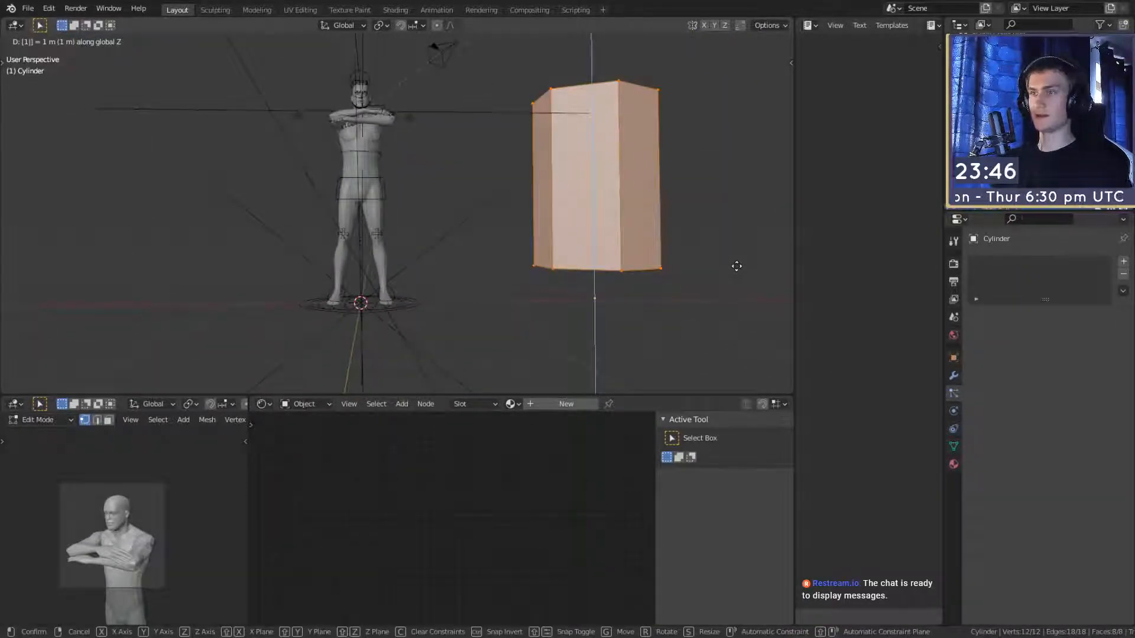
pyautogui.rightClick(736, 266)
# Step: Move all the prism's geometry up along Z until its origin sits near the base, and return to Object Mode
pyautogui.scroll(-2, 737, 266)
pyautogui.keyDown('shift'); pyautogui.moveTo(666, 312); pyautogui.dragTo(548, 261, button='middle'); pyautogui.keyUp('shift')
pyautogui.press('g')
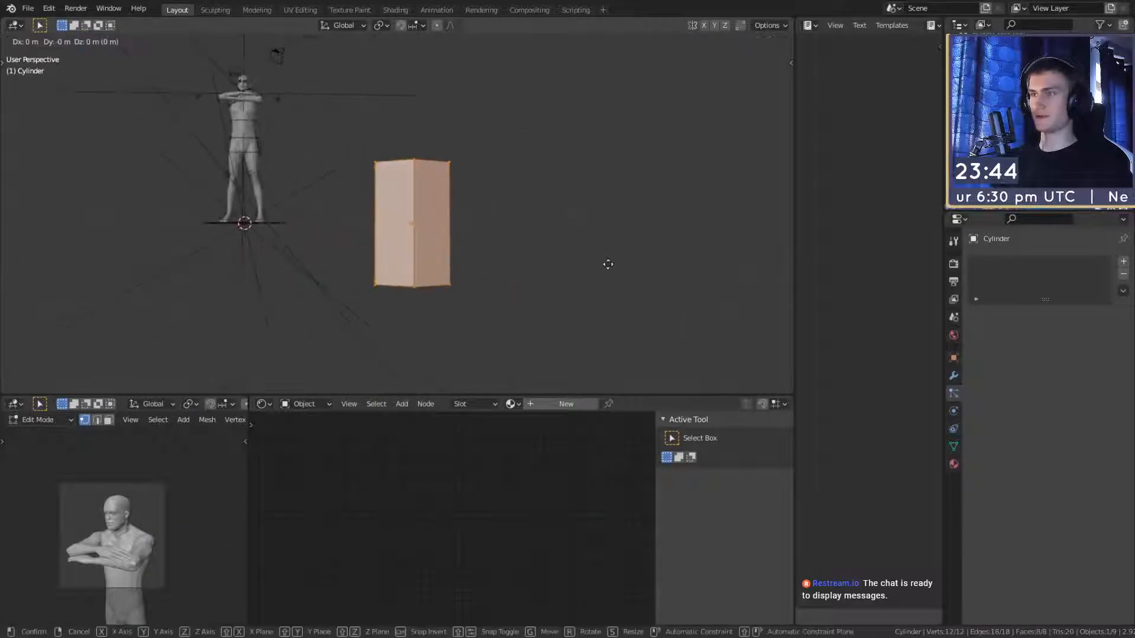
pyautogui.press('z')
pyautogui.click(602, 202)
pyautogui.moveTo(603, 203); pyautogui.dragTo(507, 233, button='middle')
pyautogui.press('Tab')
# Step: Select the character's body mesh and assign the hexagonal Cylinder as its particle system's instance object
pyautogui.scroll(3, 507, 233)
pyautogui.keyDown('shift'); pyautogui.moveTo(440, 185); pyautogui.dragTo(494, 232, button='middle'); pyautogui.keyUp('shift')
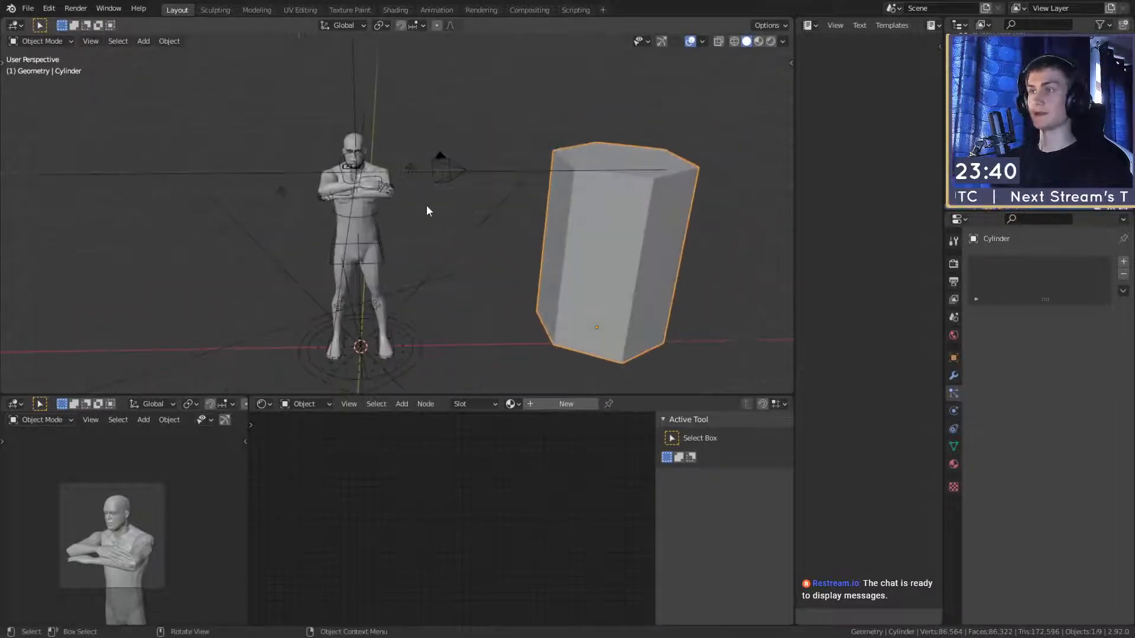
pyautogui.scroll(2, 427, 205)
pyautogui.click(354, 200)
pyautogui.scroll(-5, 1040, 402)
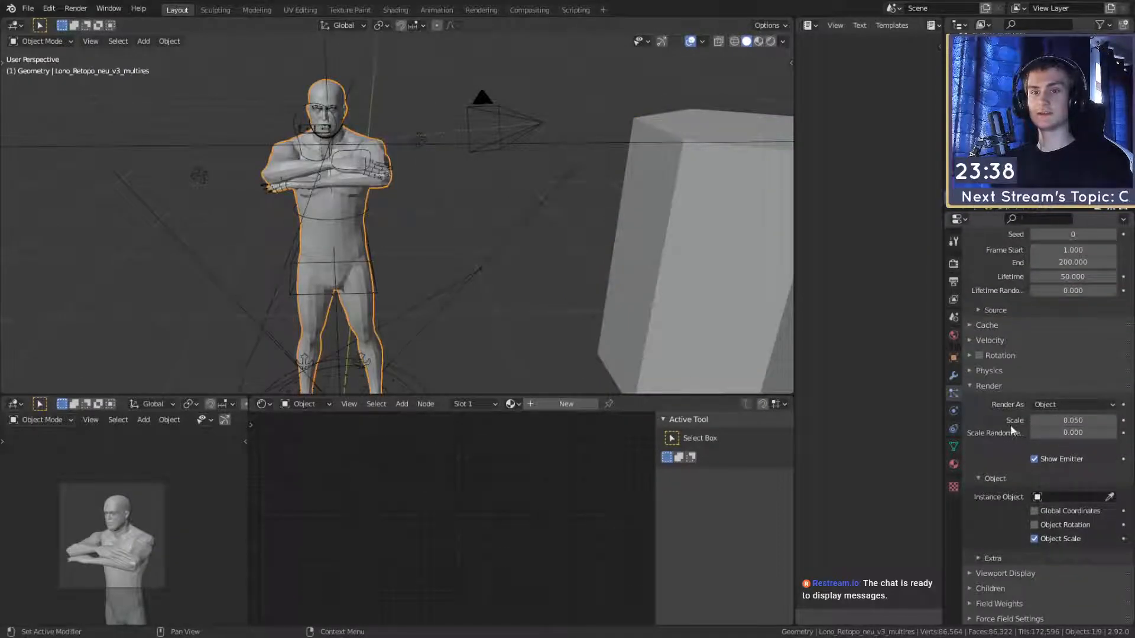
pyautogui.click(1110, 499)
pyautogui.click(668, 203)
pyautogui.scroll(-3, 541, 244)
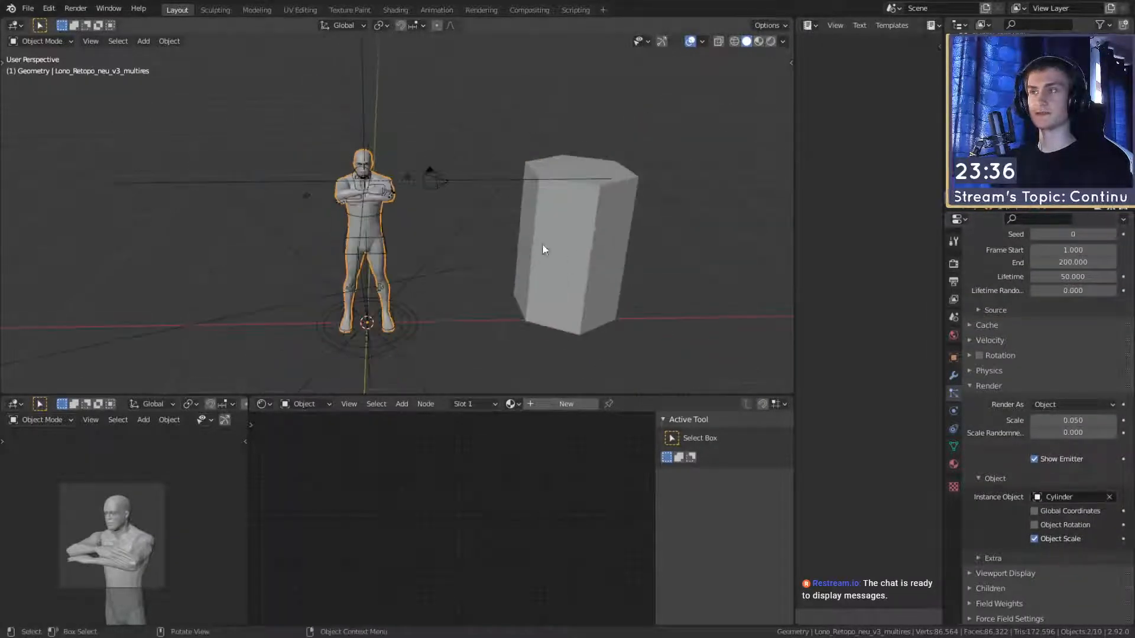
# Step: Set the particle emission's end frame to 1
pyautogui.moveTo(542, 244); pyautogui.dragTo(559, 261, button='middle')
pyautogui.scroll(6, 595, 304)
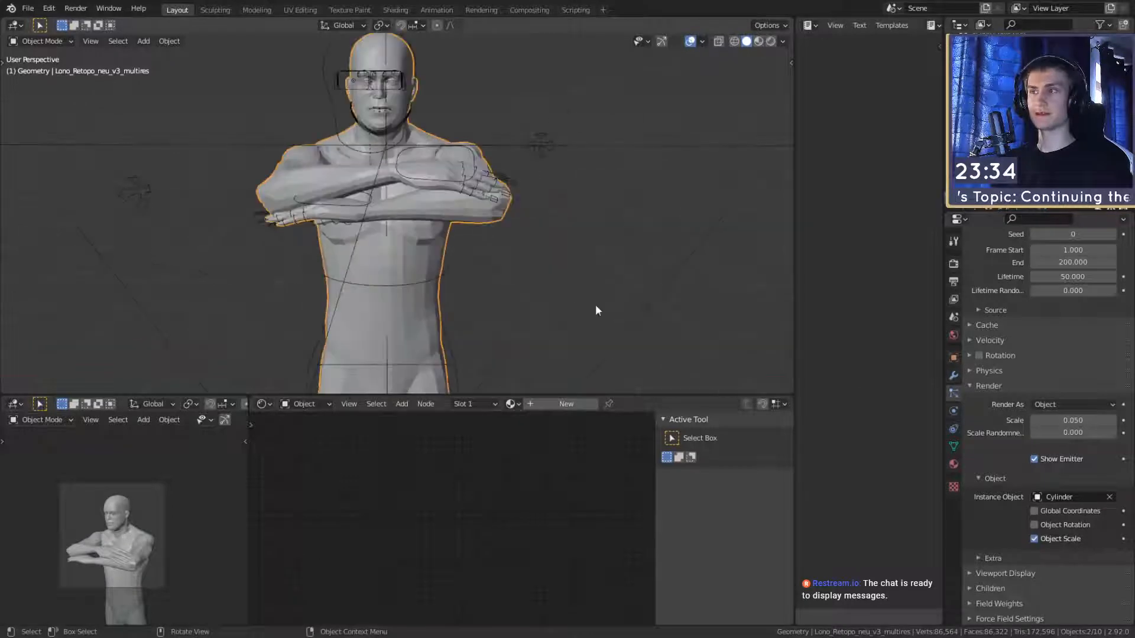
pyautogui.scroll(5, 969, 372)
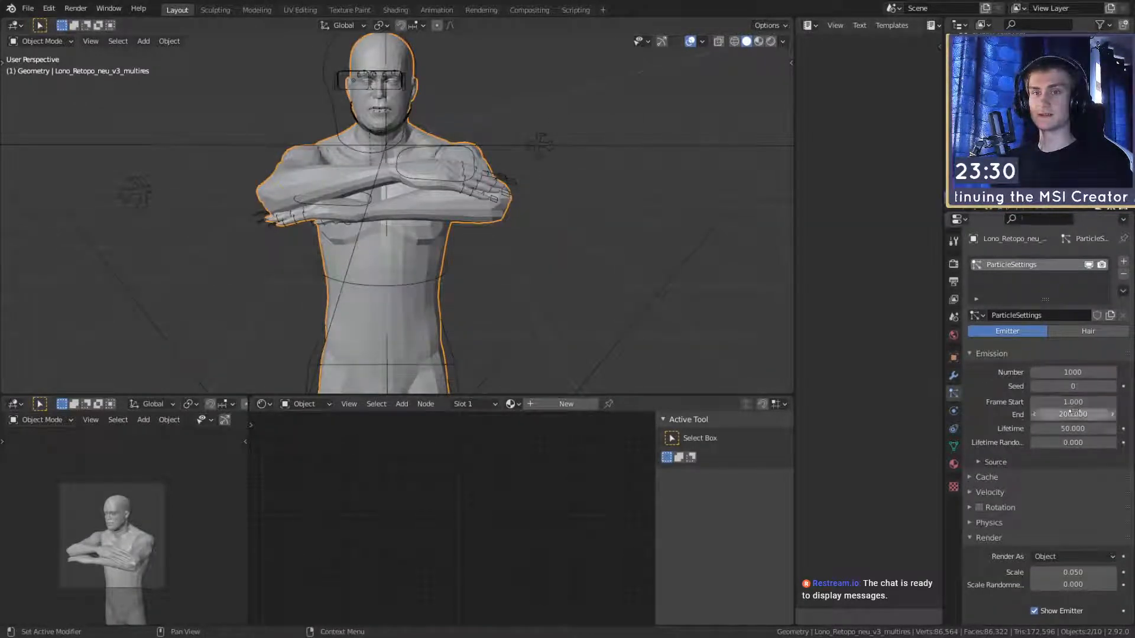
pyautogui.click(1075, 414)
pyautogui.press('Return')
# Step: Inspect the prism particles covering the character's upper body and reselect the body mesh
pyautogui.scroll(-4, 504, 220)
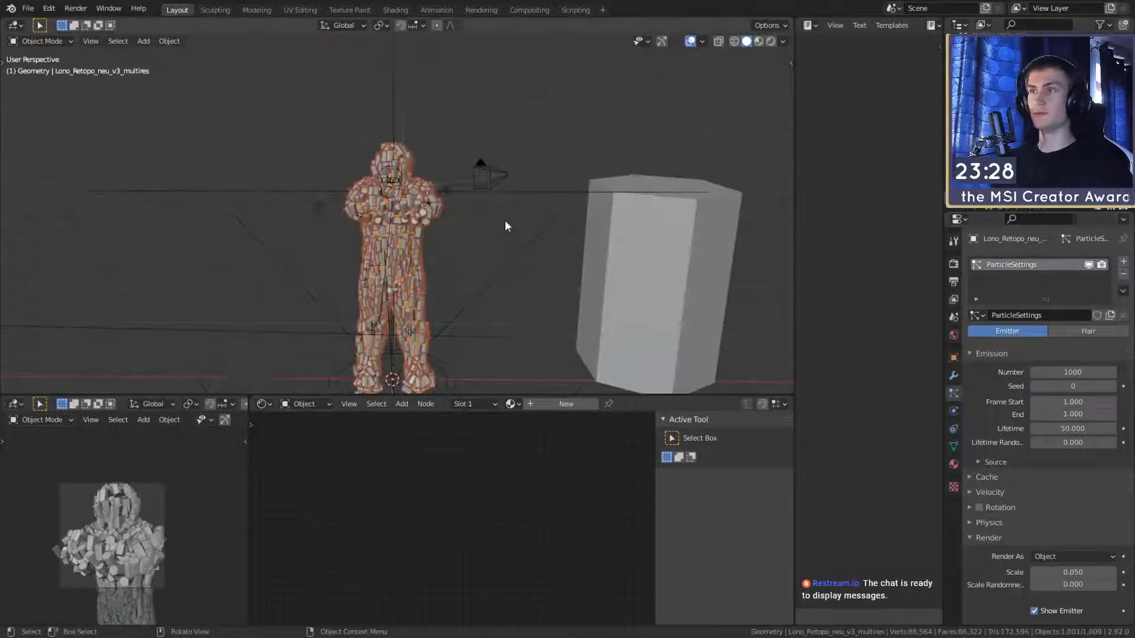
pyautogui.scroll(3, 512, 239)
pyautogui.moveTo(518, 257); pyautogui.dragTo(431, 272, button='middle')
pyautogui.click(529, 224)
pyautogui.click(349, 272)
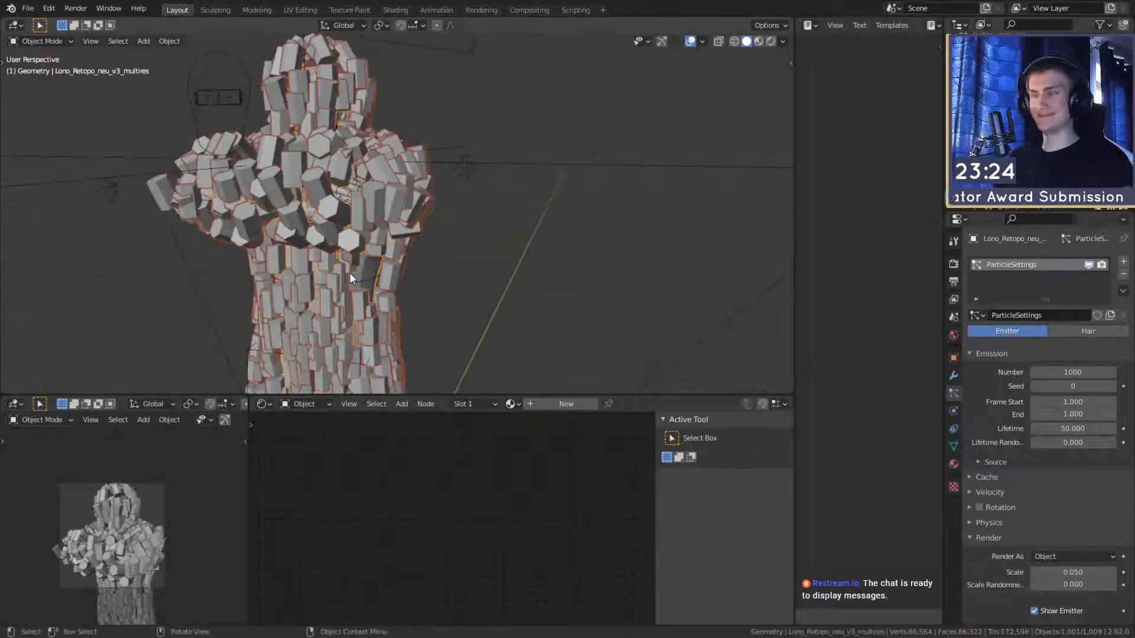
# Step: Examine the prism particles on the character's torso, arms and legs from closer and farther away
pyautogui.press('KP_Decimal')
pyautogui.scroll(10, 357, 263)
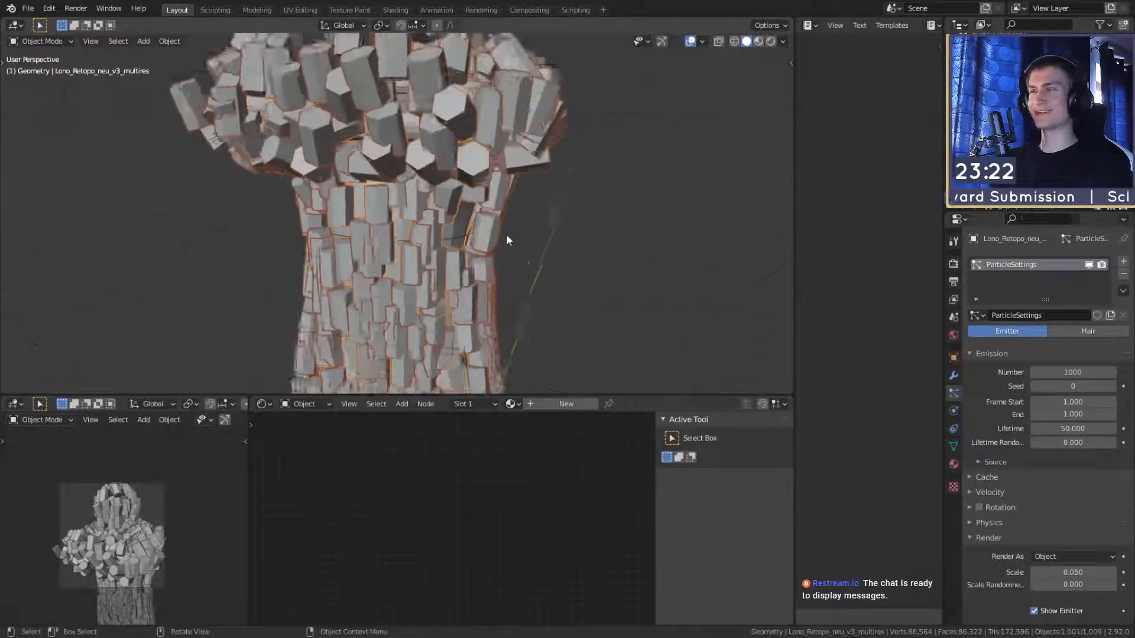
pyautogui.moveTo(457, 216); pyautogui.dragTo(520, 259, button='middle')
pyautogui.scroll(-5, 1004, 390)
pyautogui.scroll(-8, 549, 332)
pyautogui.scroll(3, 461, 237)
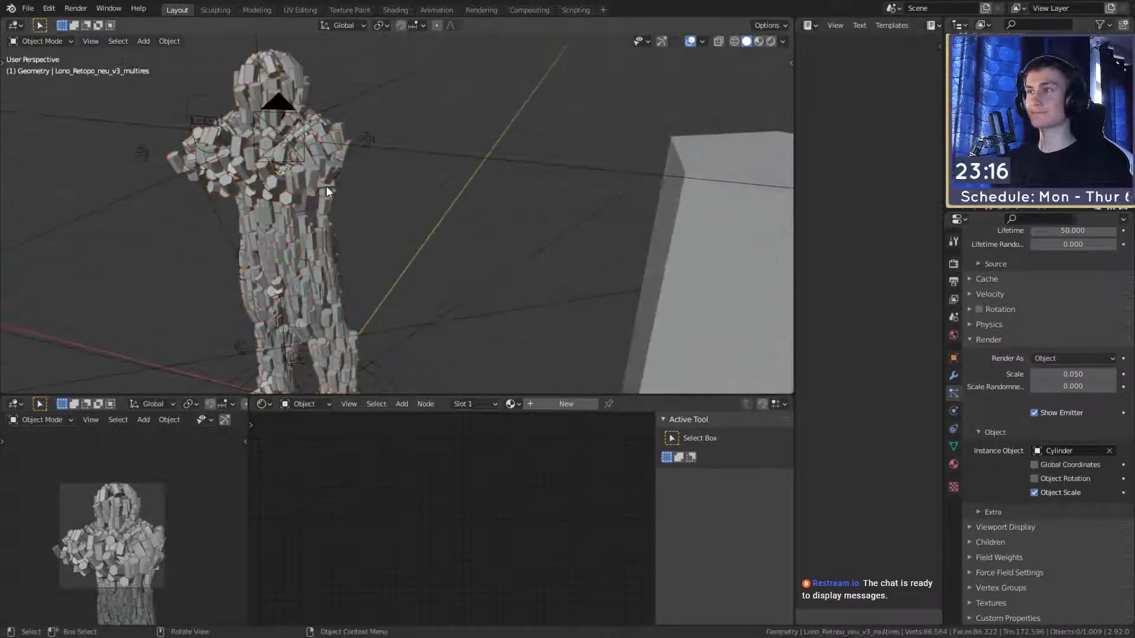
pyautogui.scroll(5, 354, 195)
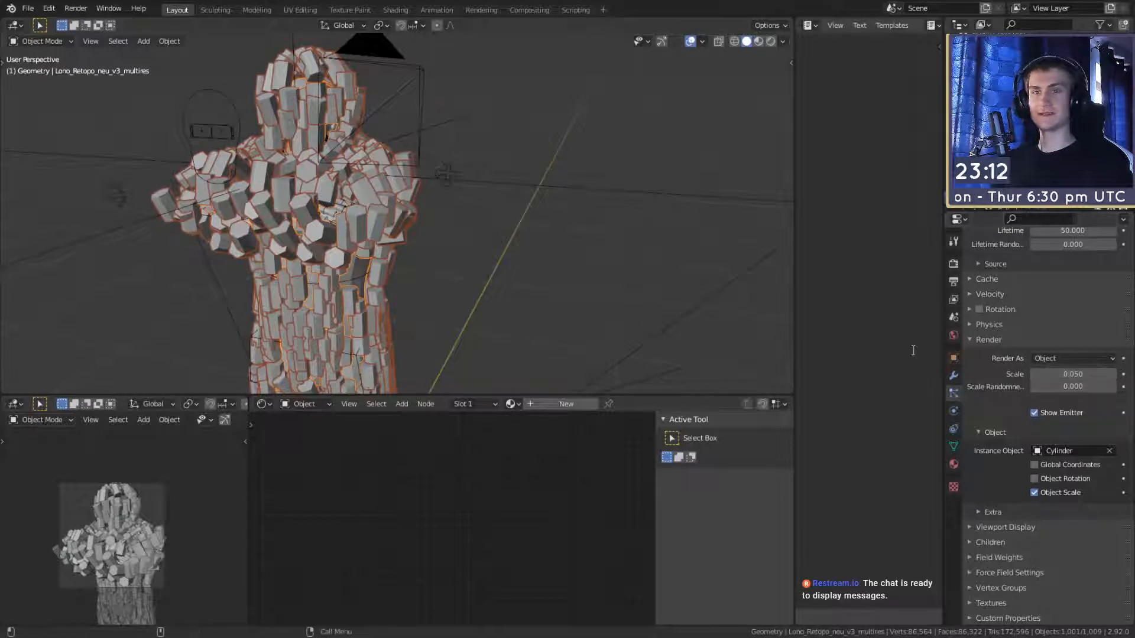
# Step: Scale the hexagonal prism beside the character down uniformly to about 0.216 of its size
pyautogui.scroll(-5, 512, 257)
pyautogui.click(735, 308)
pyautogui.scroll(-4, 656, 318)
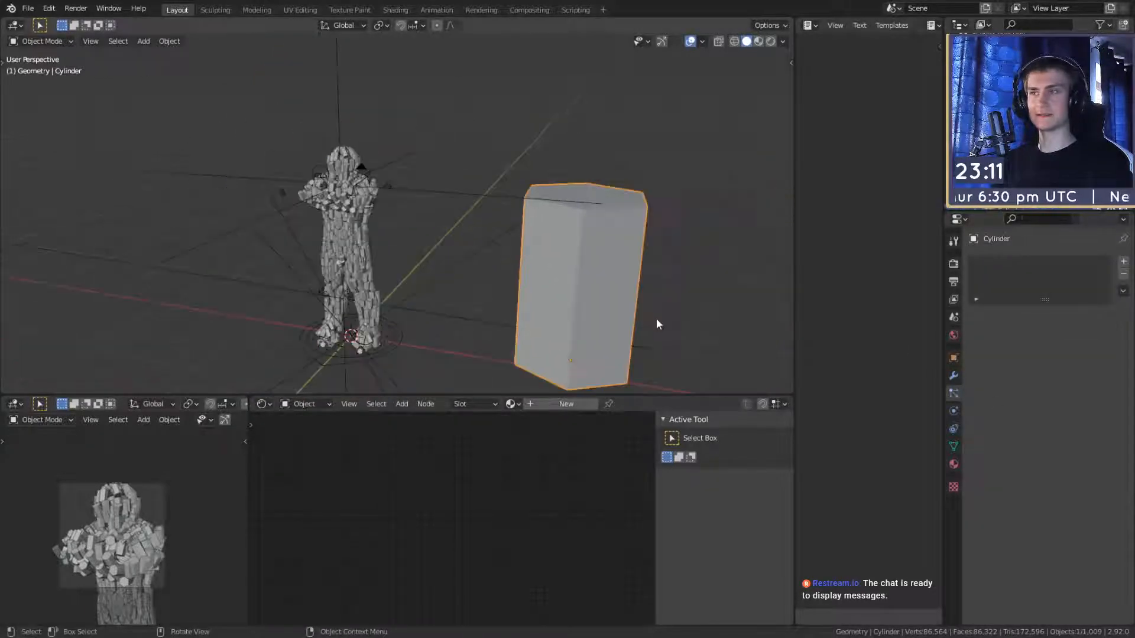
pyautogui.press('s')
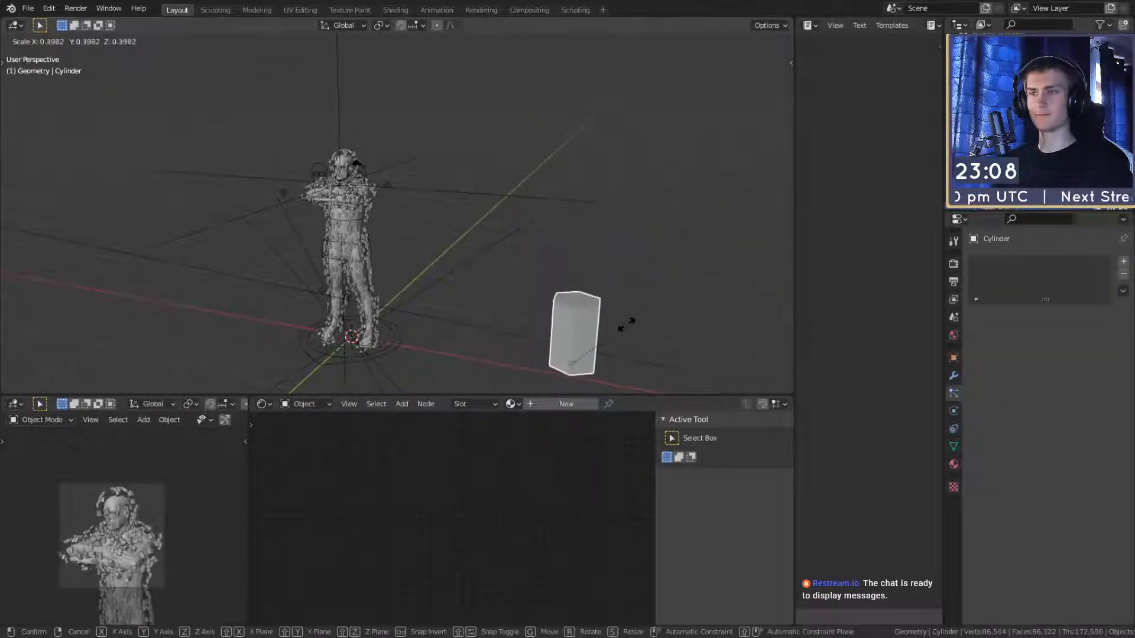
pyautogui.click(598, 332)
pyautogui.scroll(8, 425, 204)
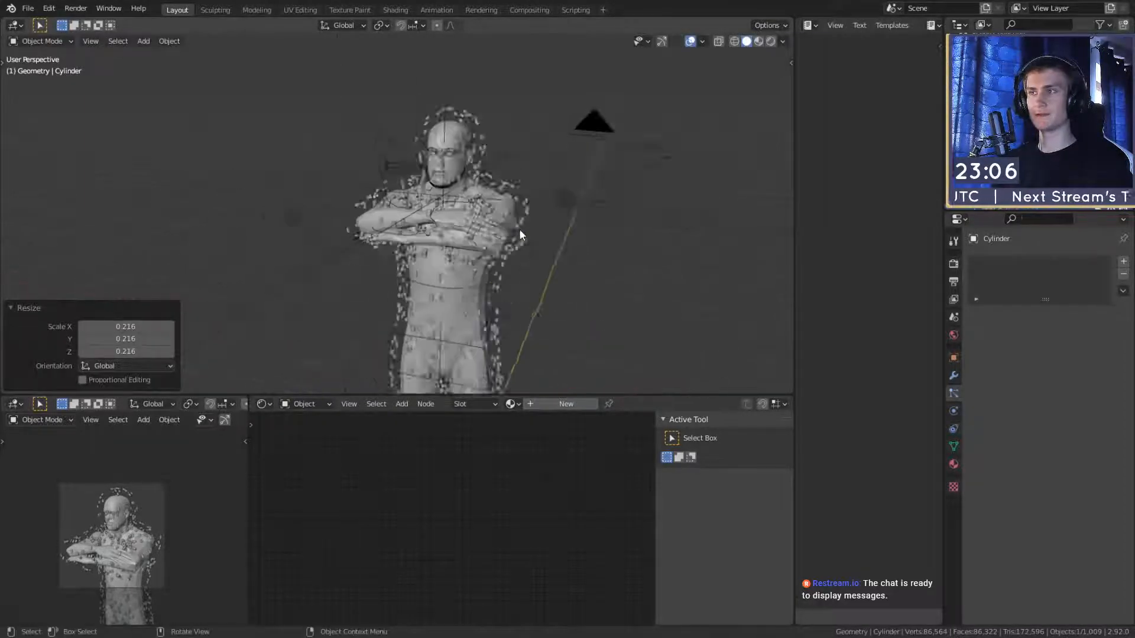
pyautogui.moveTo(533, 216); pyautogui.dragTo(550, 242, button='middle')
pyautogui.scroll(-2, 574, 243)
# Step: Select the character's body mesh and expand the Source settings of its particle emission
pyautogui.click(579, 247)
pyautogui.click(461, 241)
pyautogui.scroll(2, 496, 240)
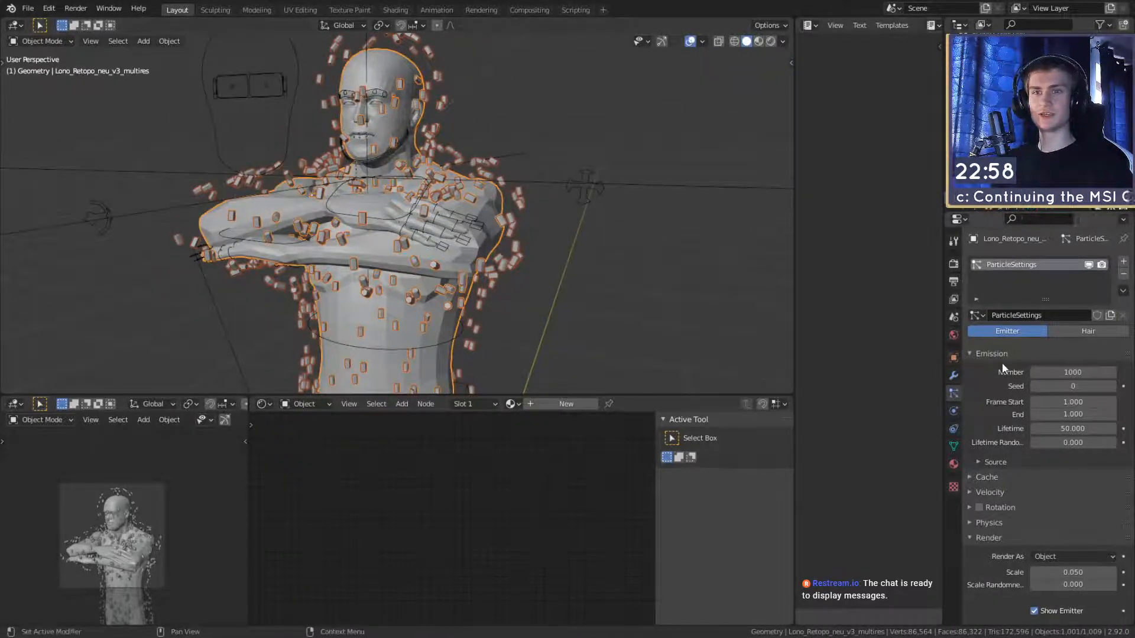
pyautogui.scroll(-4, 985, 367)
pyautogui.scroll(-1, 985, 367)
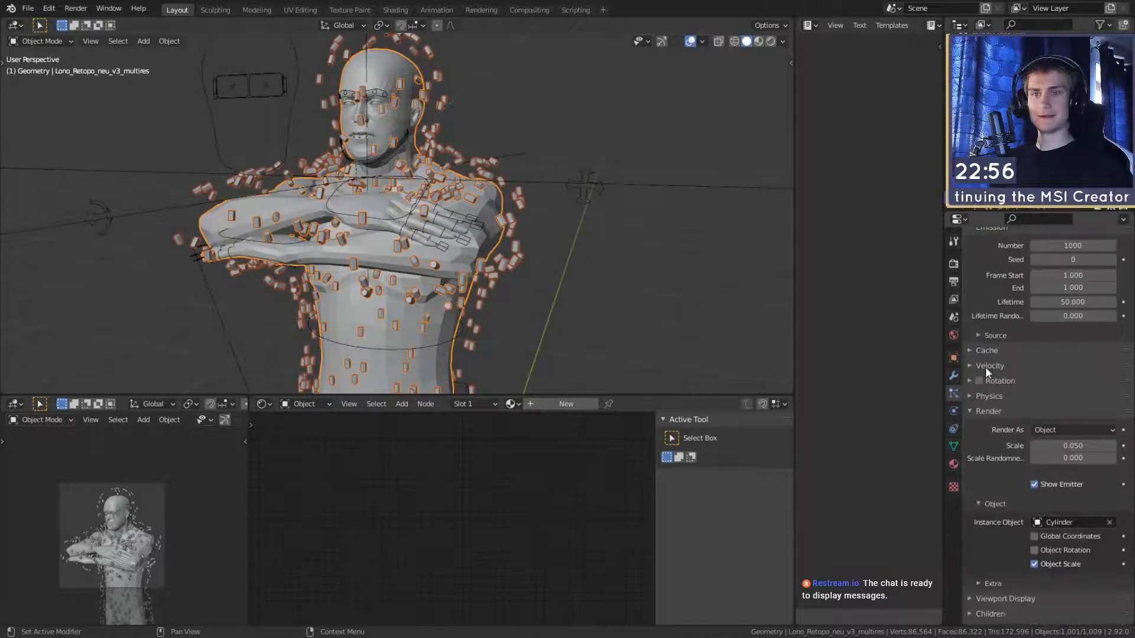
pyautogui.click(978, 336)
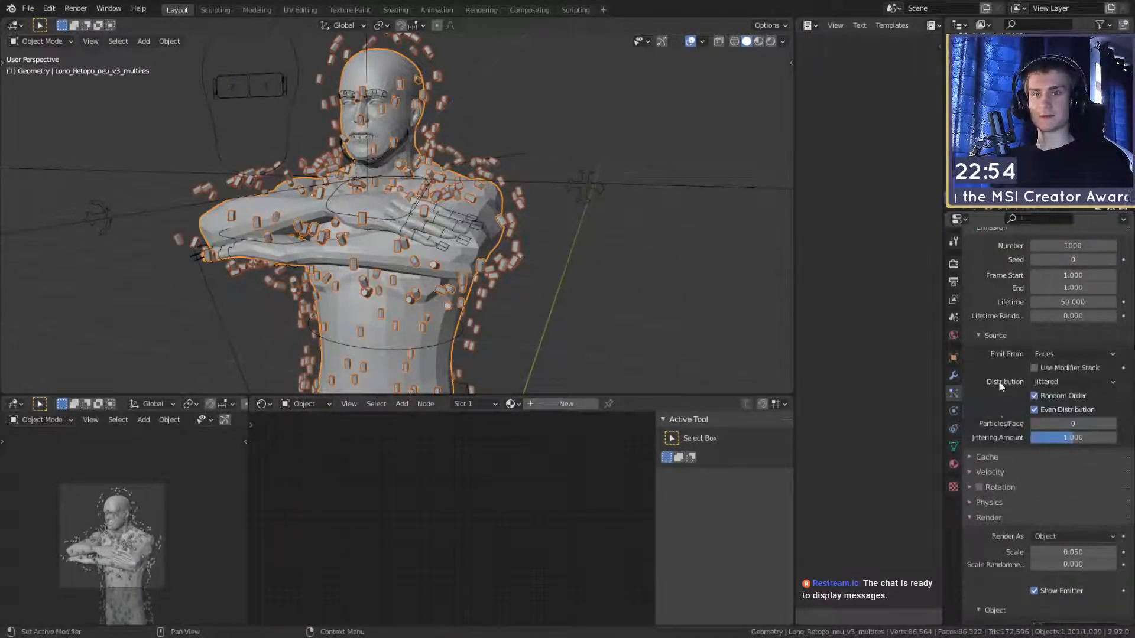
# Step: Try raising the particle jittering amount to about 1.26 and reset it to 1
pyautogui.moveTo(1069, 439)
pyautogui.mouseDown()
pyautogui.moveTo(1095, 438)
pyautogui.moveTo(1085, 439)
pyautogui.mouseUp()
pyautogui.click(1086, 439)
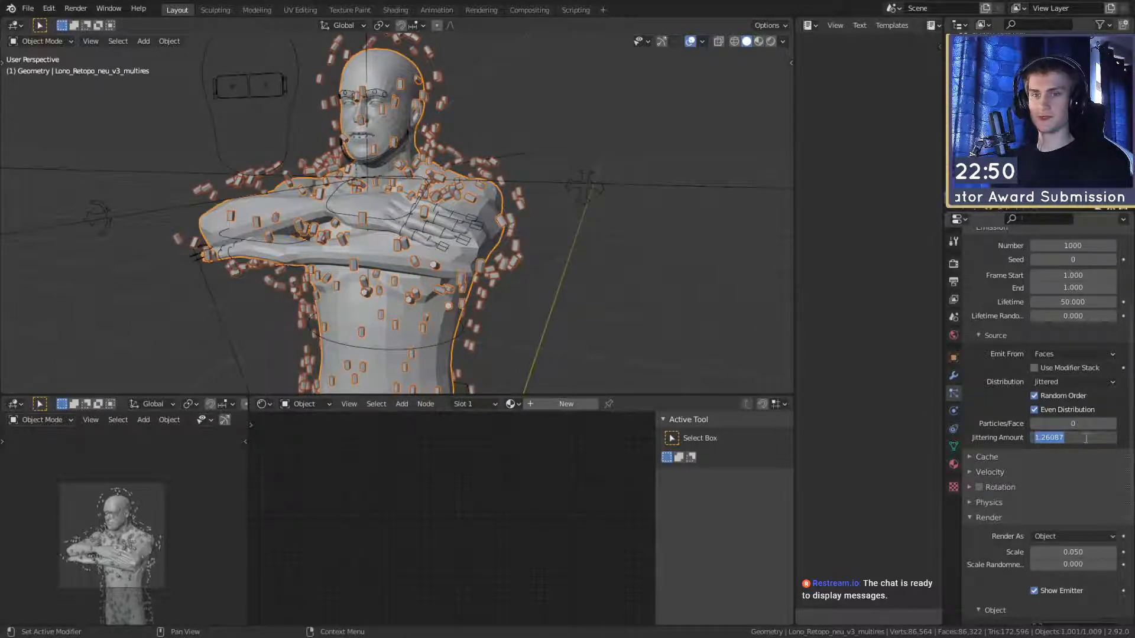
pyautogui.press('Return')
pyautogui.scroll(-4, 974, 377)
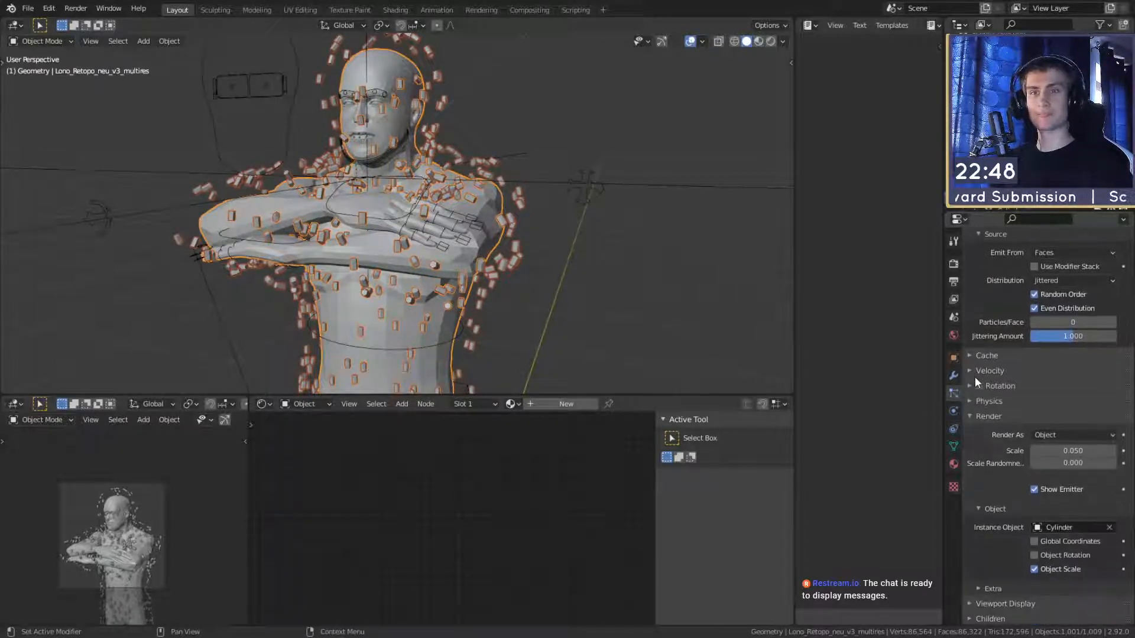
pyautogui.scroll(6, 993, 368)
# Step: Enable rotation for the body's particle system, try Global Z as orientation axis, and settle on Global Y
pyautogui.scroll(-5, 992, 372)
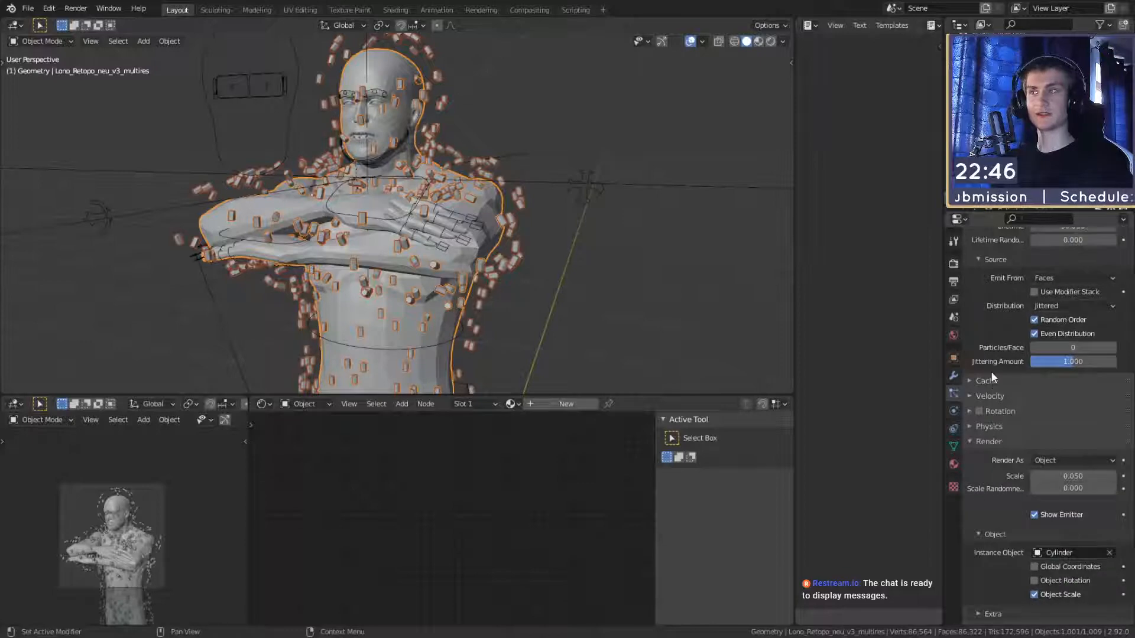
pyautogui.scroll(-1, 992, 372)
pyautogui.click(969, 390)
pyautogui.scroll(-3, 1005, 387)
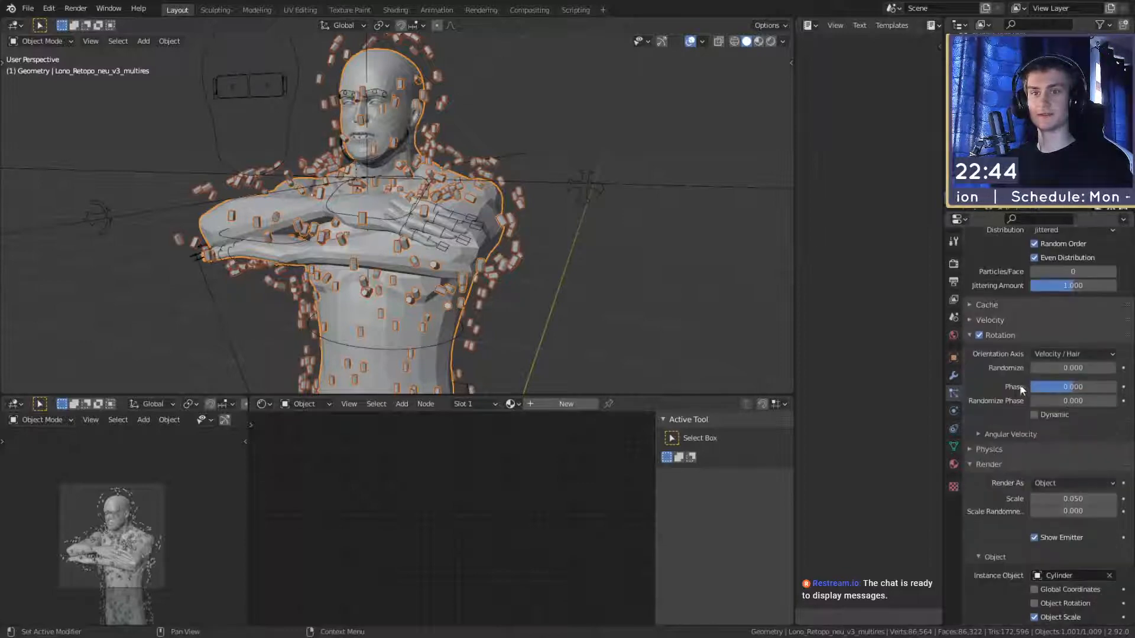
pyautogui.click(1051, 326)
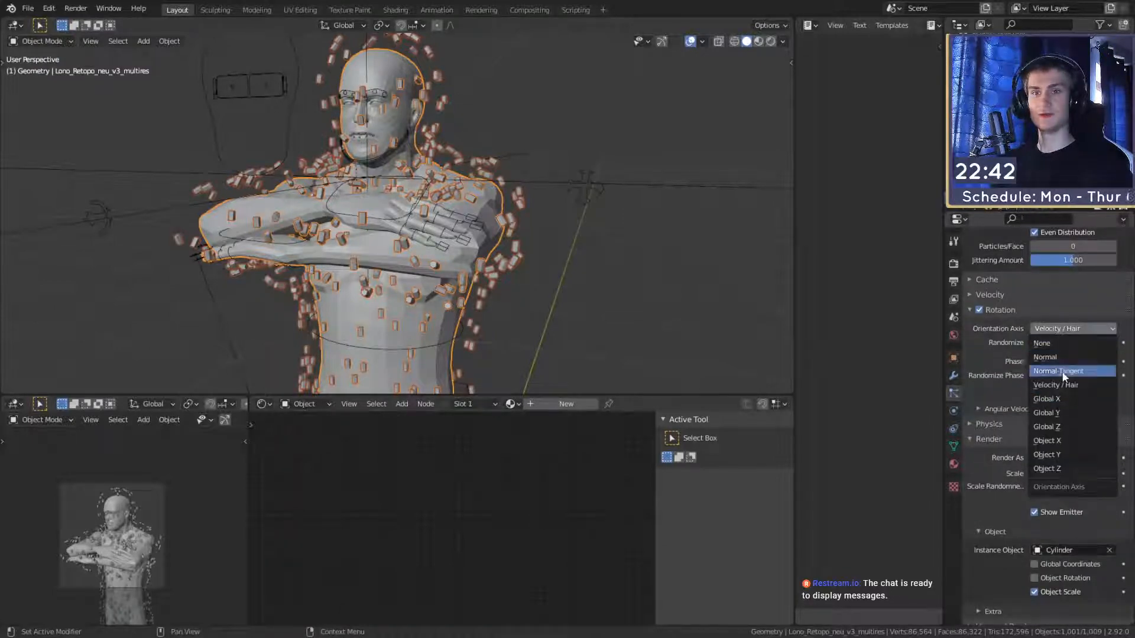
pyautogui.click(1056, 423)
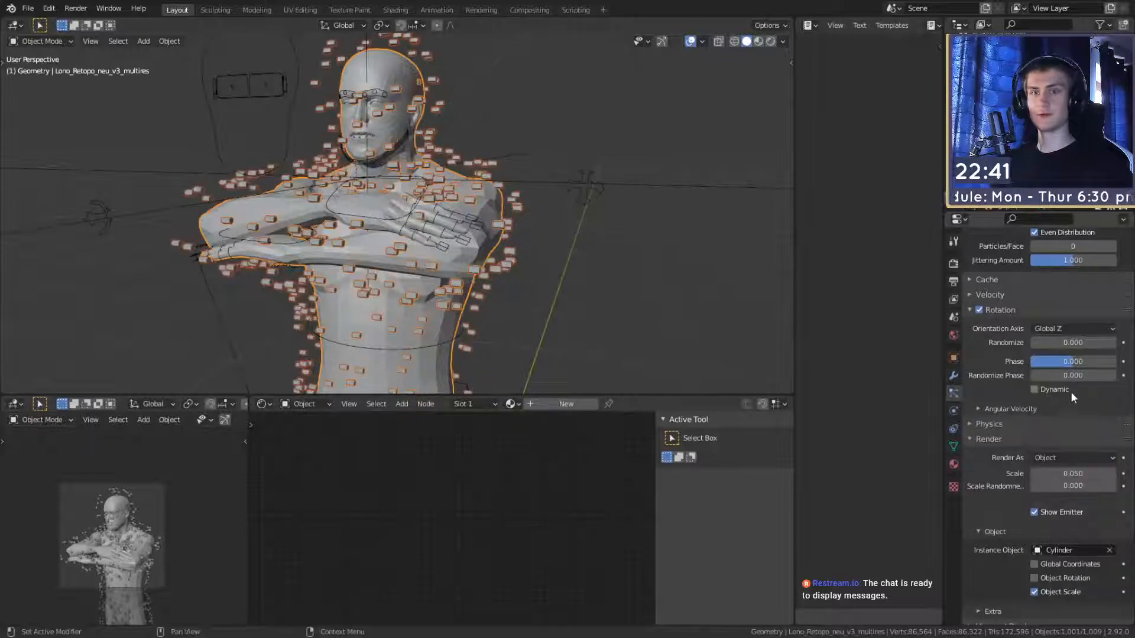
pyautogui.click(1065, 331)
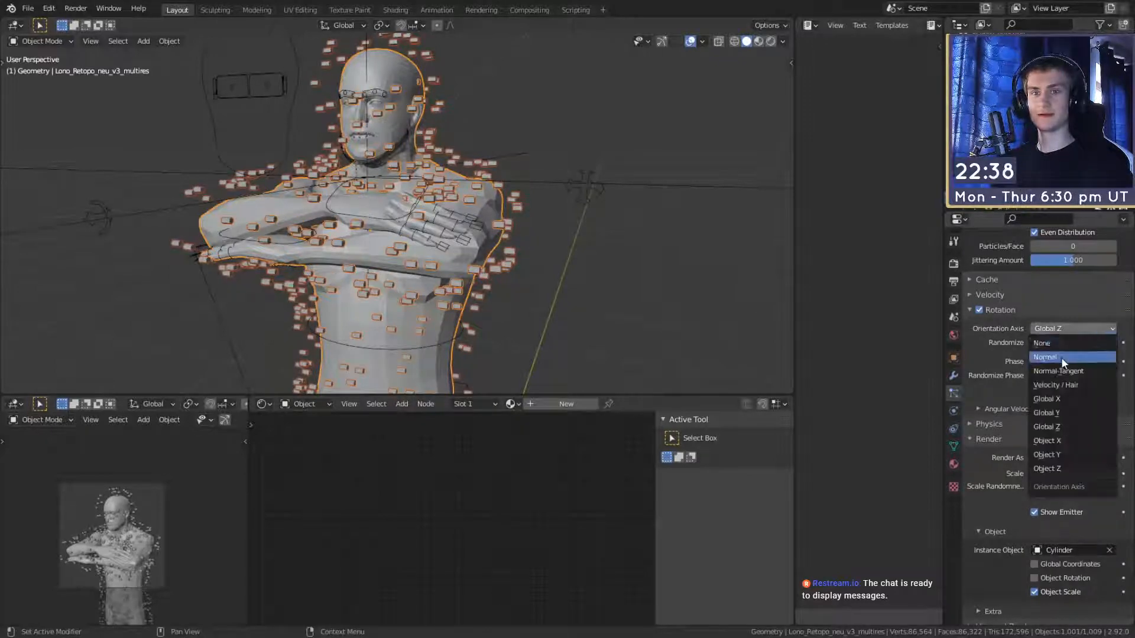
pyautogui.click(1058, 412)
pyautogui.moveTo(699, 337); pyautogui.dragTo(564, 275, button='middle')
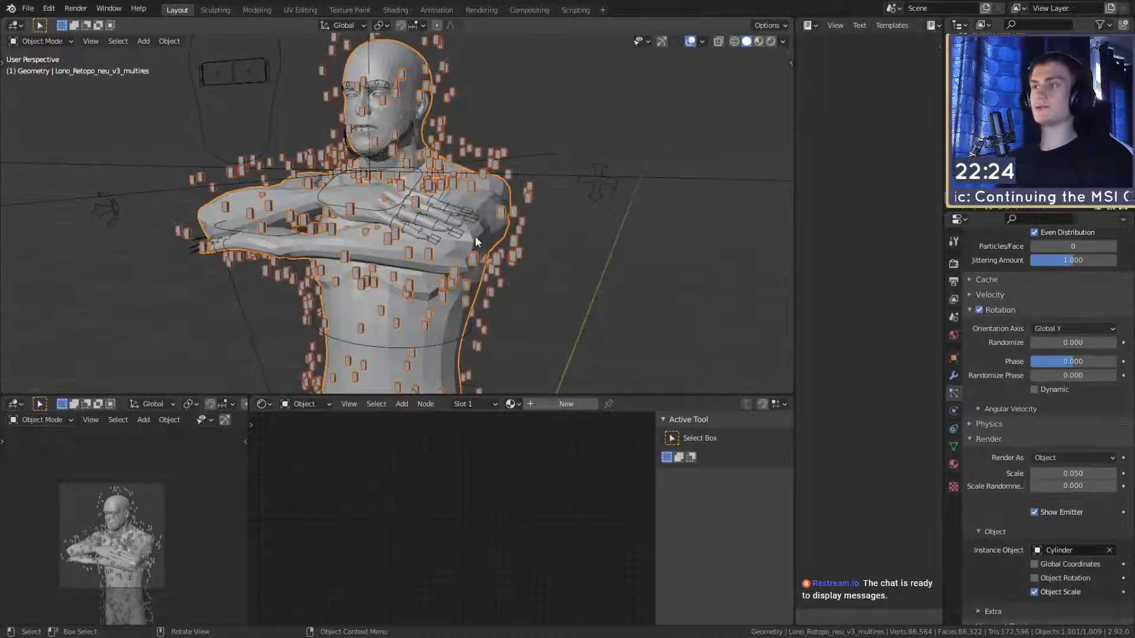
pyautogui.moveTo(484, 243)
pyautogui.mouseDown(button='middle')
pyautogui.moveTo(517, 259)
pyautogui.moveTo(564, 250)
pyautogui.moveTo(477, 251)
pyautogui.mouseUp(button='middle')
# Step: Set the particles' scale randomness to 1 and their render scale to 0.038
pyautogui.scroll(-4, 999, 384)
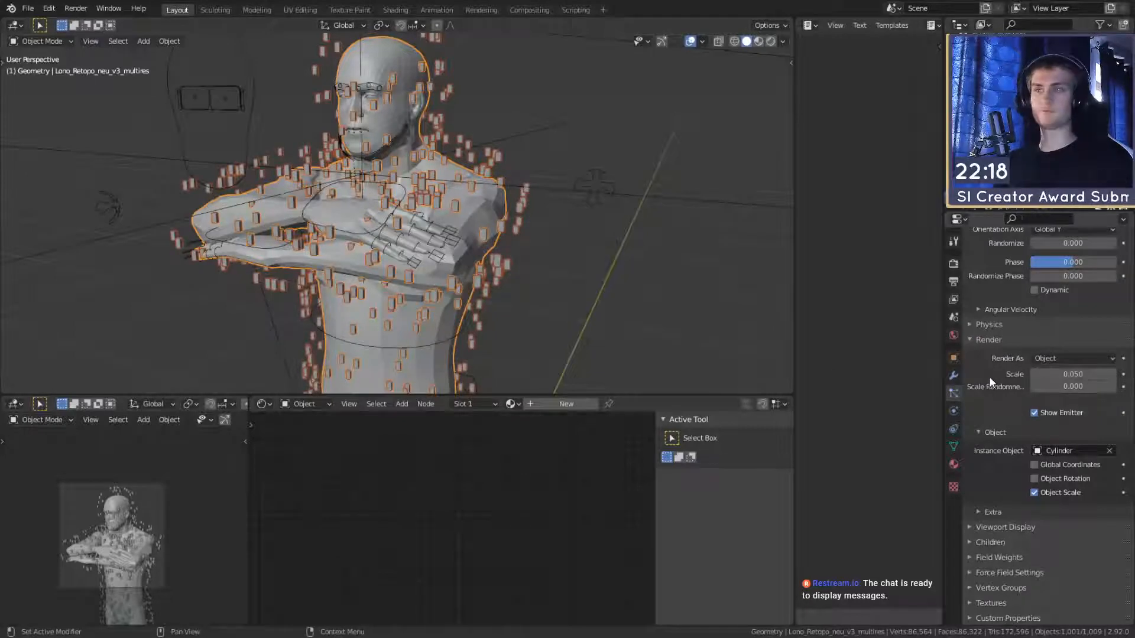
pyautogui.moveTo(1072, 374); pyautogui.dragTo(1107, 386)
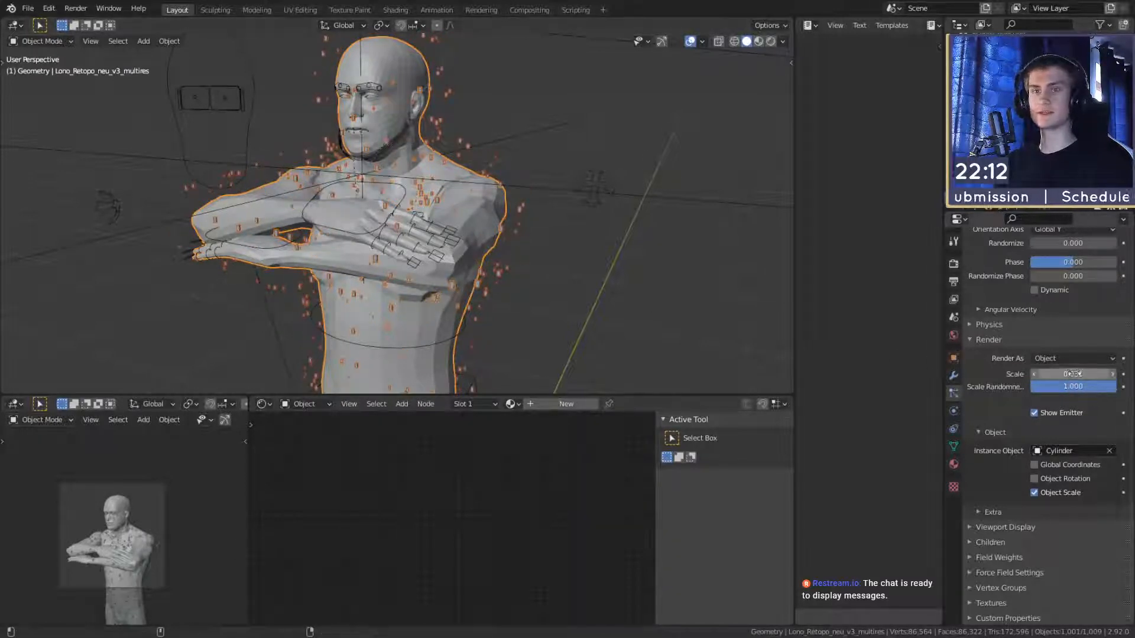
pyautogui.moveTo(1073, 375); pyautogui.dragTo(1084, 374)
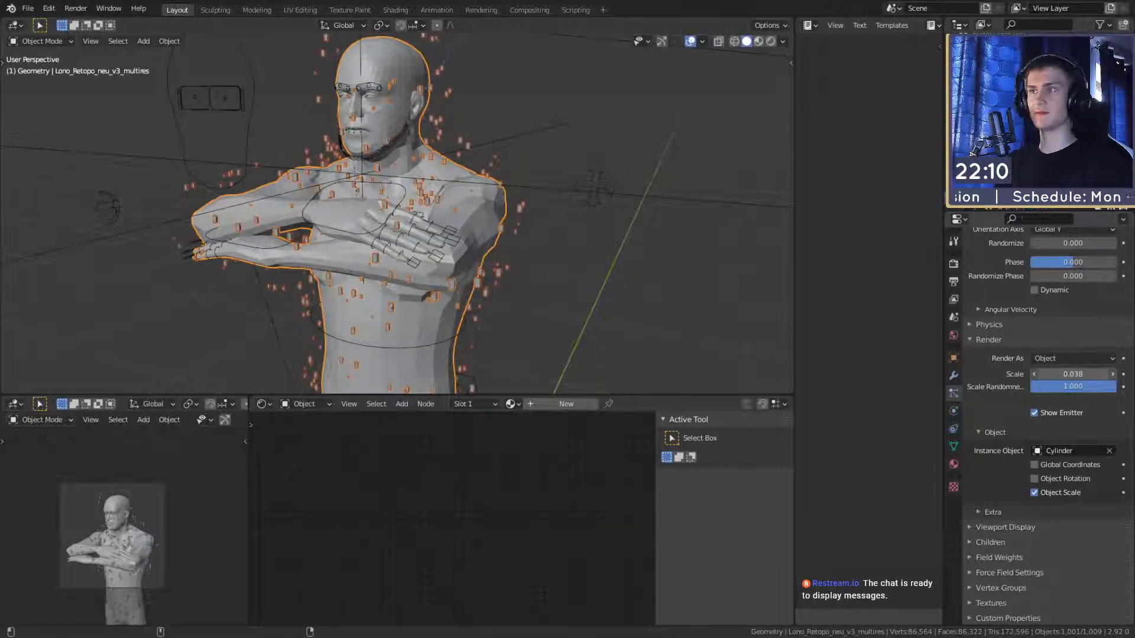
# Step: Stretch the hexagonal prism beside the character along Z by a factor of about 10
pyautogui.scroll(-5, 541, 252)
pyautogui.moveTo(542, 252)
pyautogui.mouseDown(button='middle')
pyautogui.moveTo(505, 179)
pyautogui.moveTo(618, 301)
pyautogui.moveTo(551, 268)
pyautogui.mouseUp(button='middle')
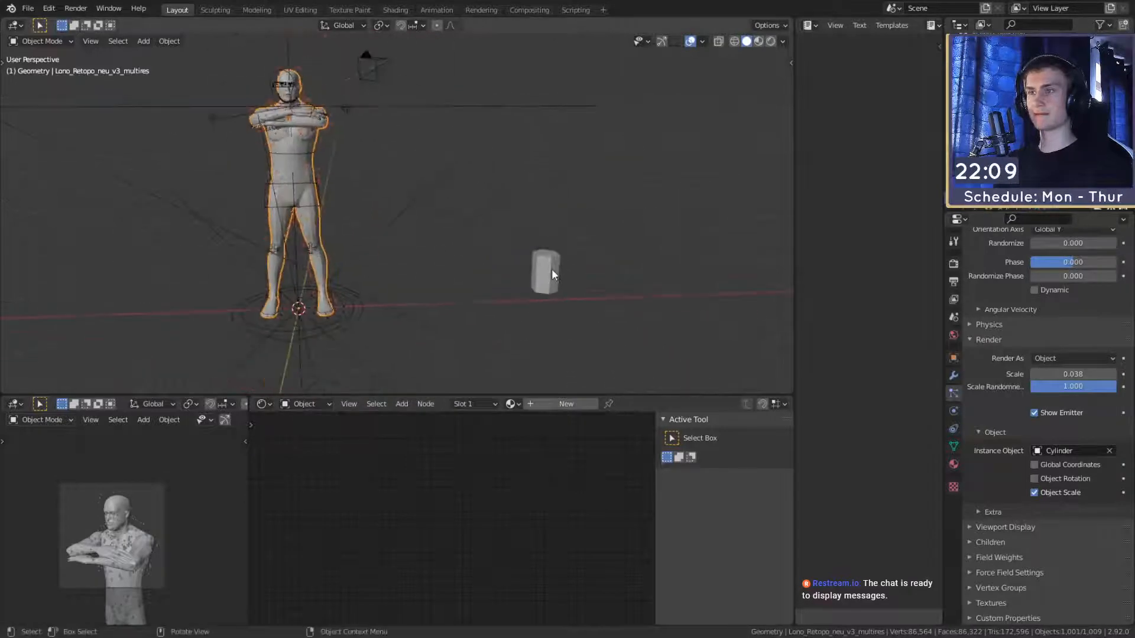
pyautogui.click(552, 269)
pyautogui.press('z')
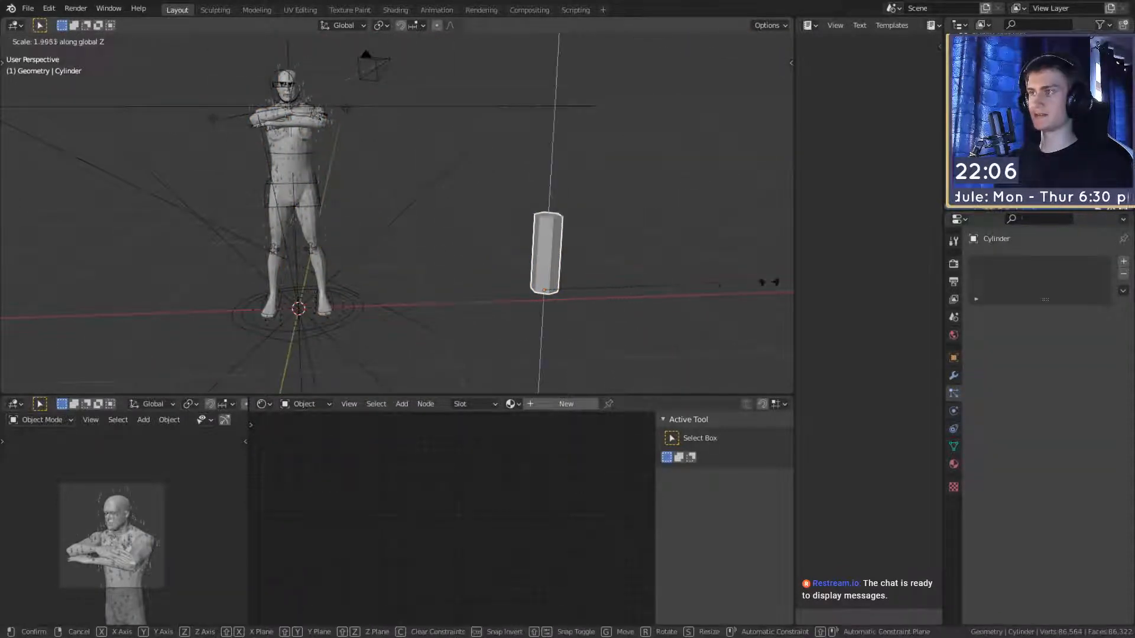
pyautogui.click(728, 168)
pyautogui.scroll(10, 532, 177)
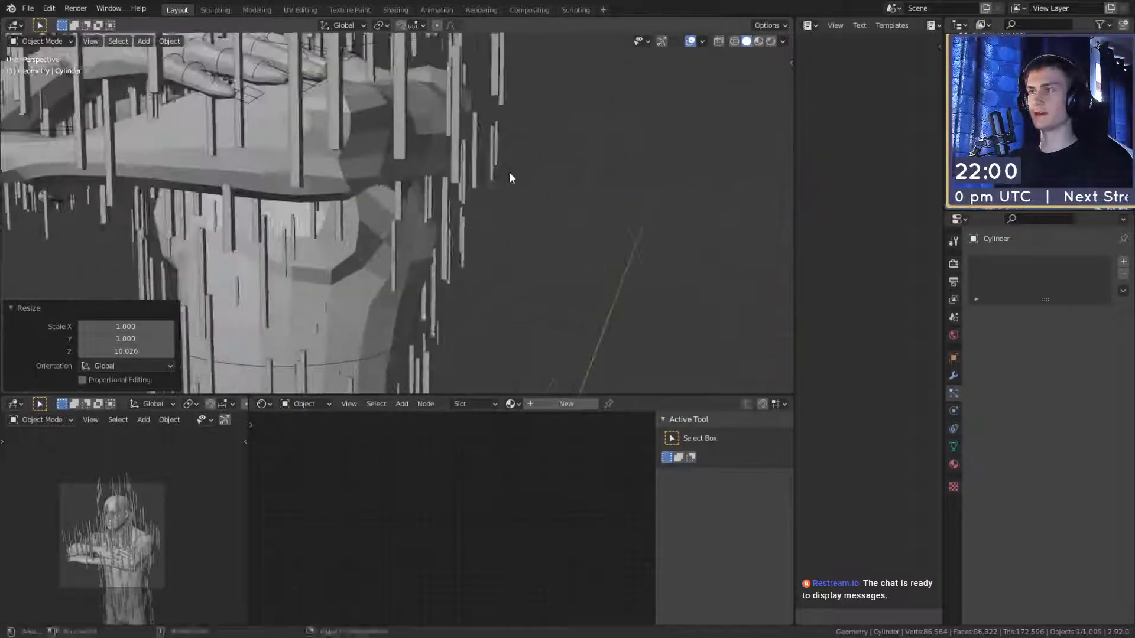
# Step: Thin the stretched hexagonal prism by scaling it in X and Y only to about 0.374
pyautogui.scroll(-8, 521, 199)
pyautogui.click(559, 275)
pyautogui.scroll(-3, 626, 264)
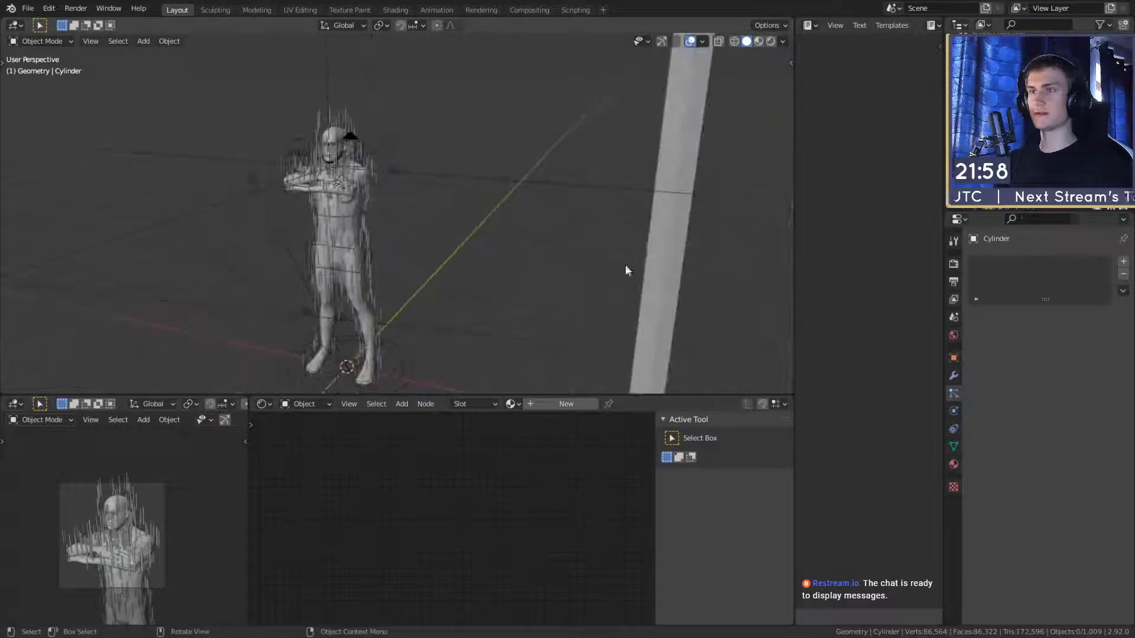
pyautogui.click(661, 267)
pyautogui.press('s')
pyautogui.hotkey('shift', 'z')
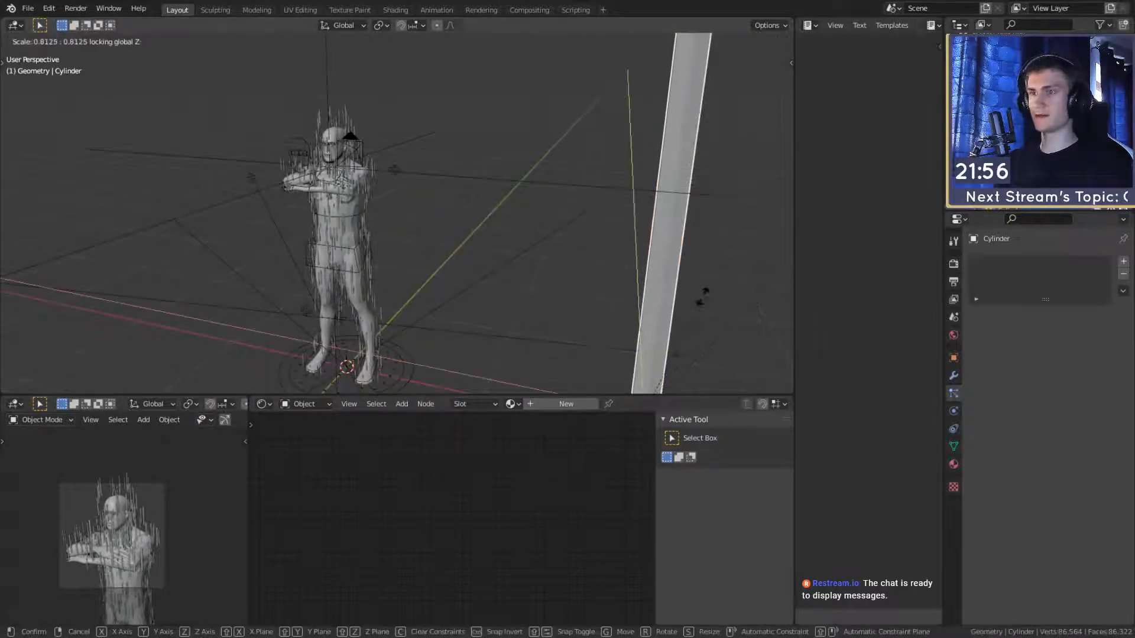
pyautogui.click(445, 239)
pyautogui.scroll(5, 470, 235)
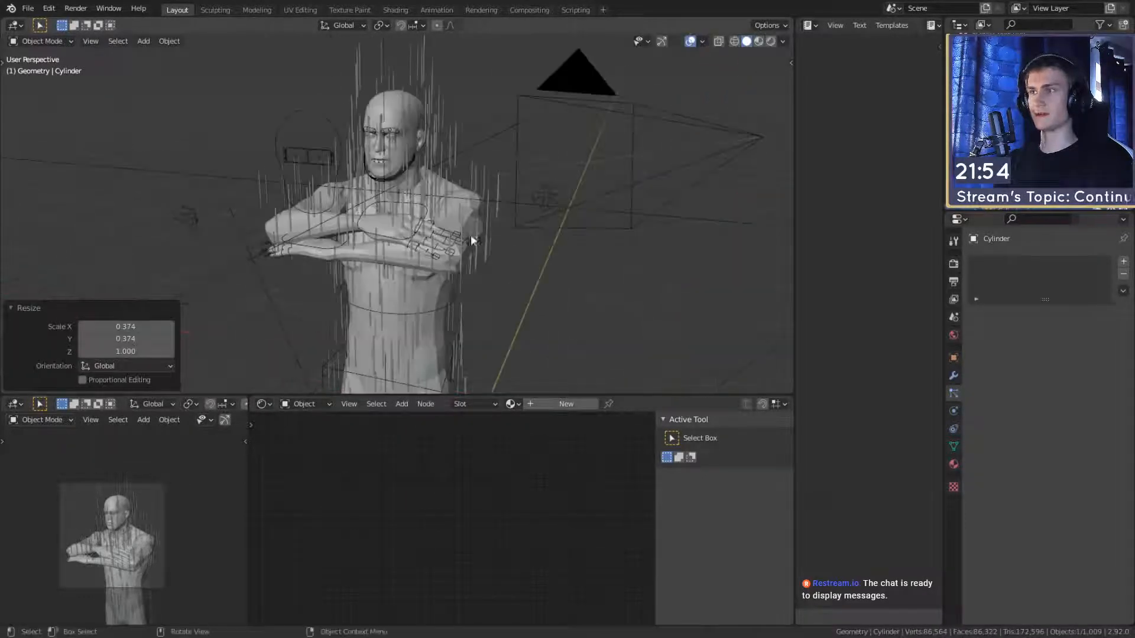
# Step: Select the character's body mesh again and try scaling it uniformly with its particles
pyautogui.scroll(-2, 519, 257)
pyautogui.click(545, 329)
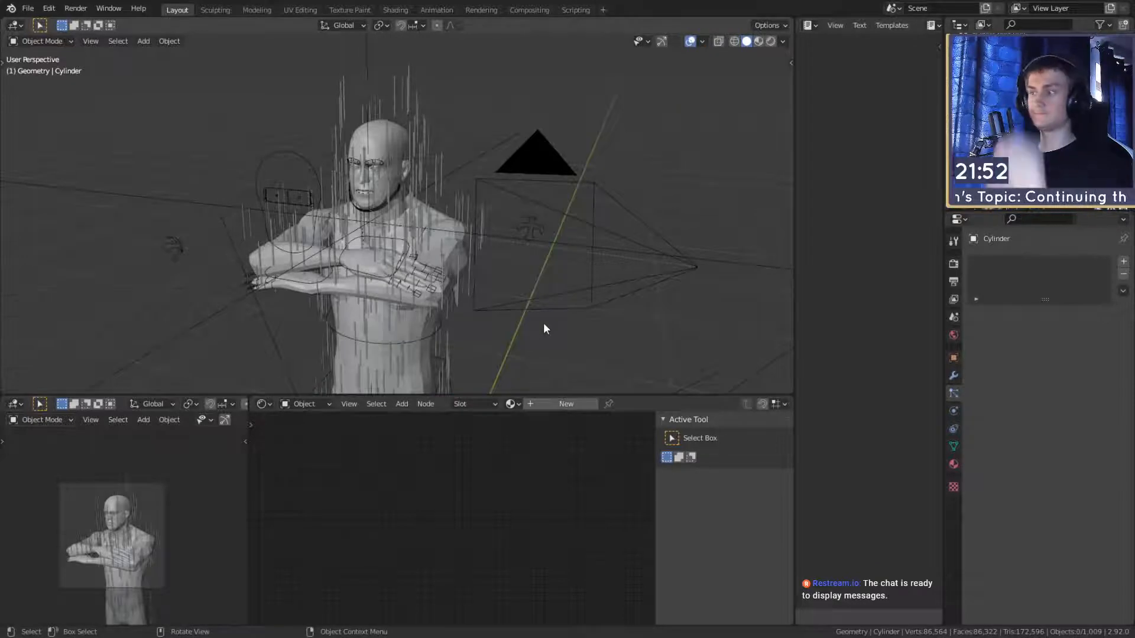
pyautogui.scroll(3, 470, 230)
pyautogui.click(367, 91)
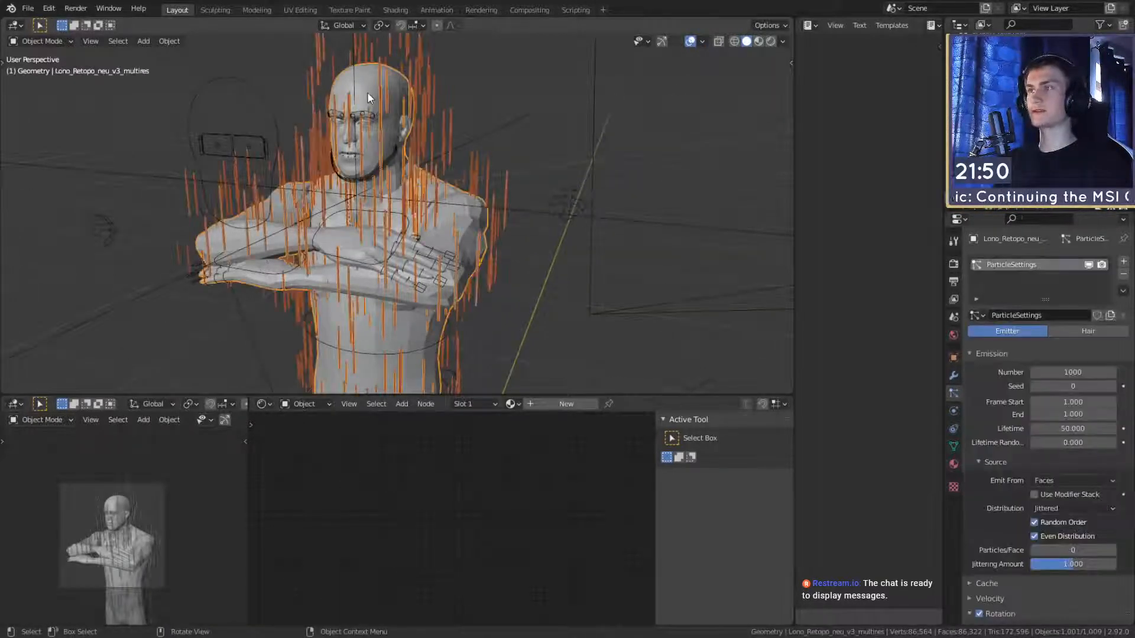
pyautogui.scroll(-2, 983, 367)
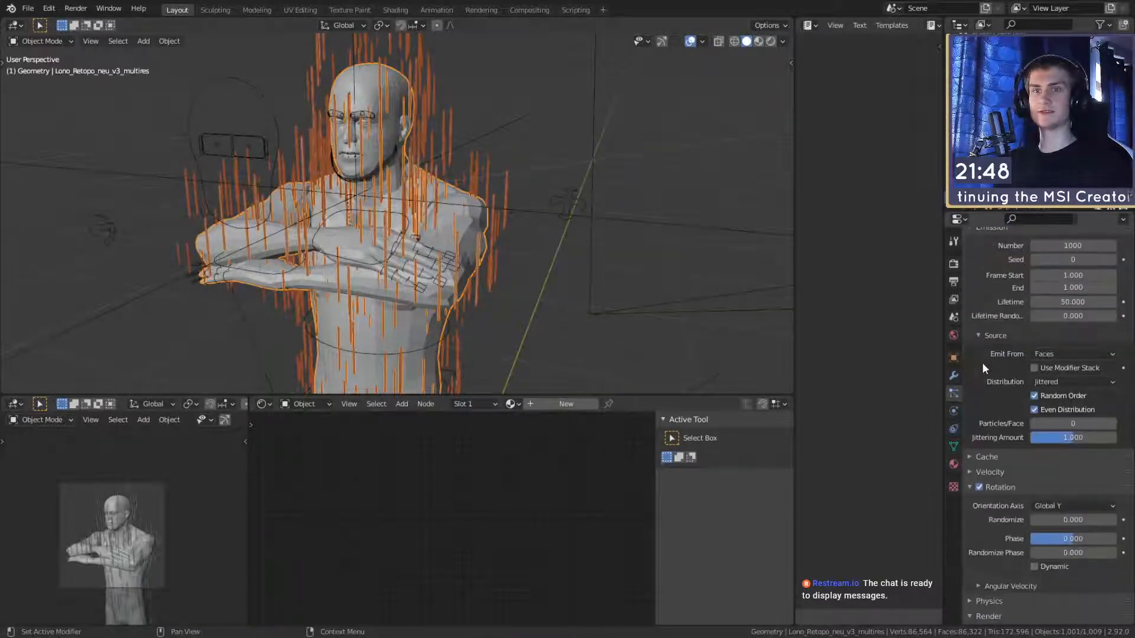
pyautogui.press('s')
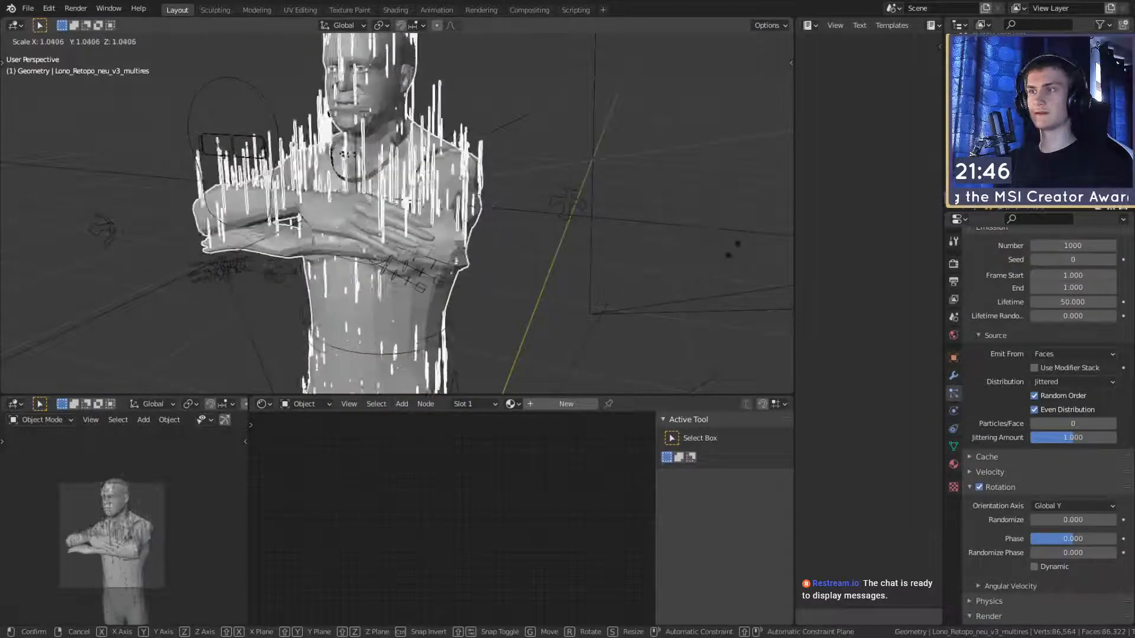
pyautogui.rightClick(676, 253)
# Step: Apply the Armature and Multires modifiers to the character's body mesh
pyautogui.scroll(-4, 542, 283)
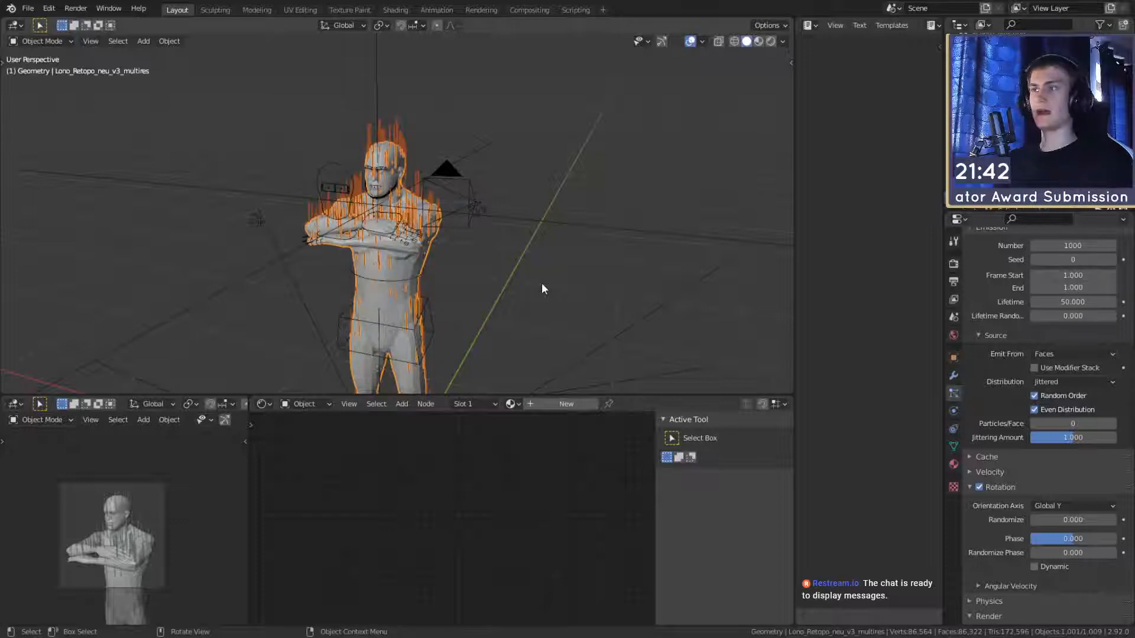
pyautogui.keyDown('shift'); pyautogui.moveTo(551, 267); pyautogui.dragTo(527, 244, button='middle'); pyautogui.keyUp('shift')
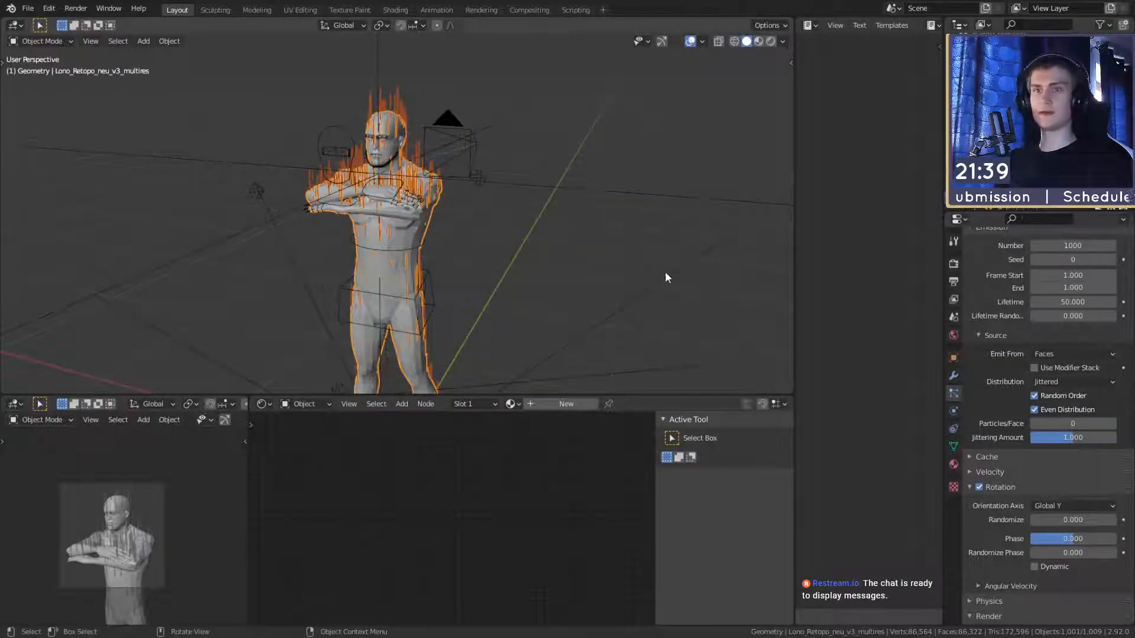
pyautogui.click(953, 373)
pyautogui.scroll(3, 980, 280)
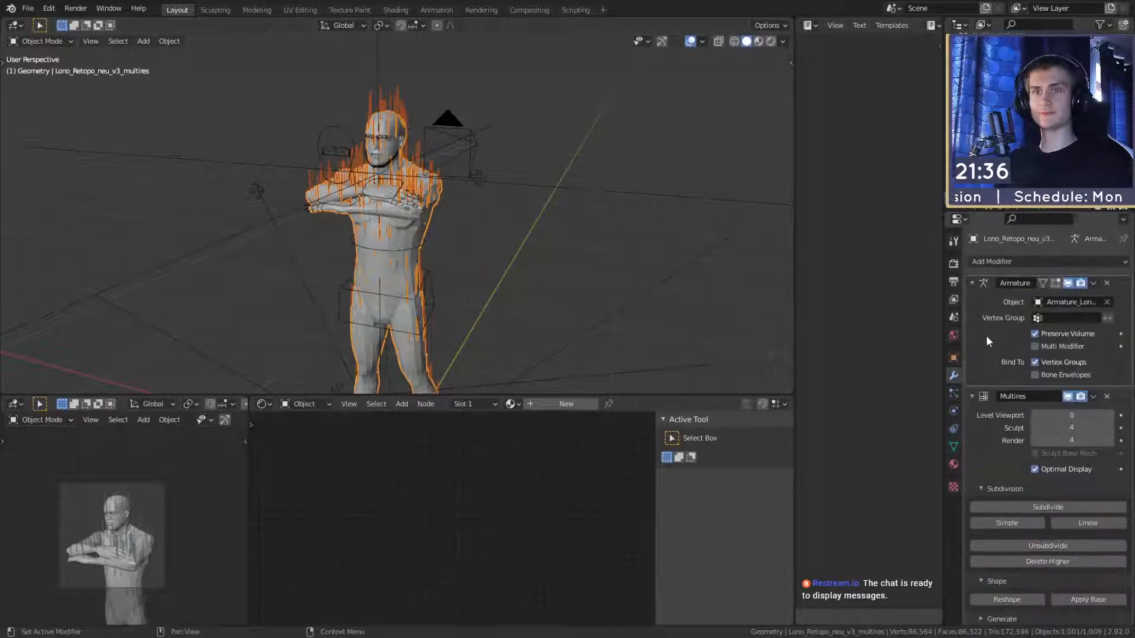
pyautogui.hotkey('ctrl', 'a')
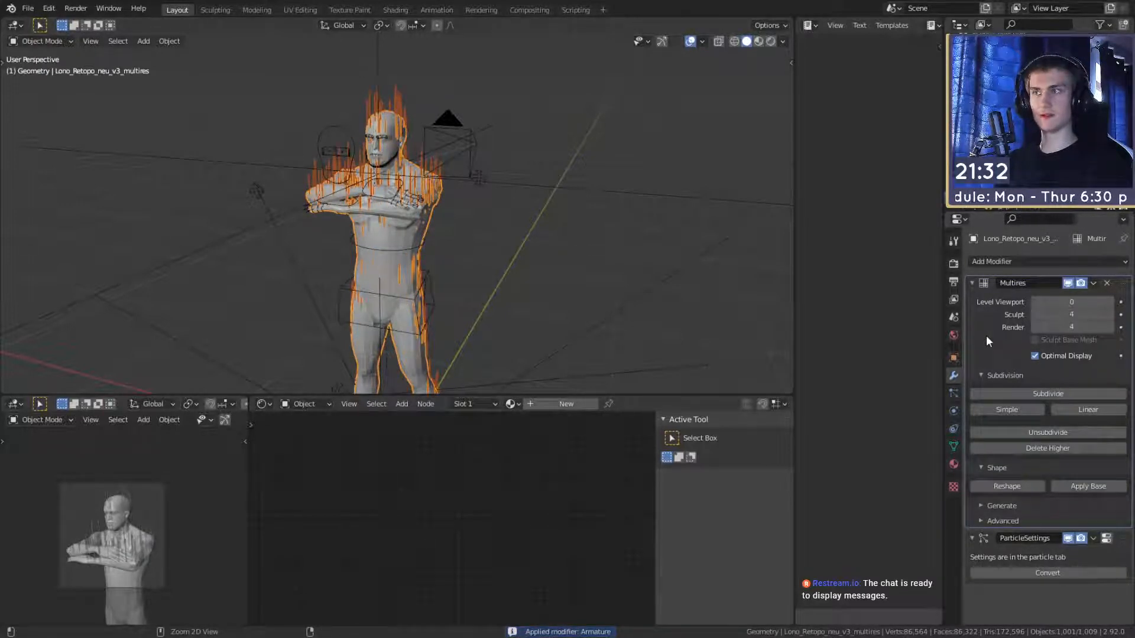
pyautogui.hotkey('ctrl', 'a')
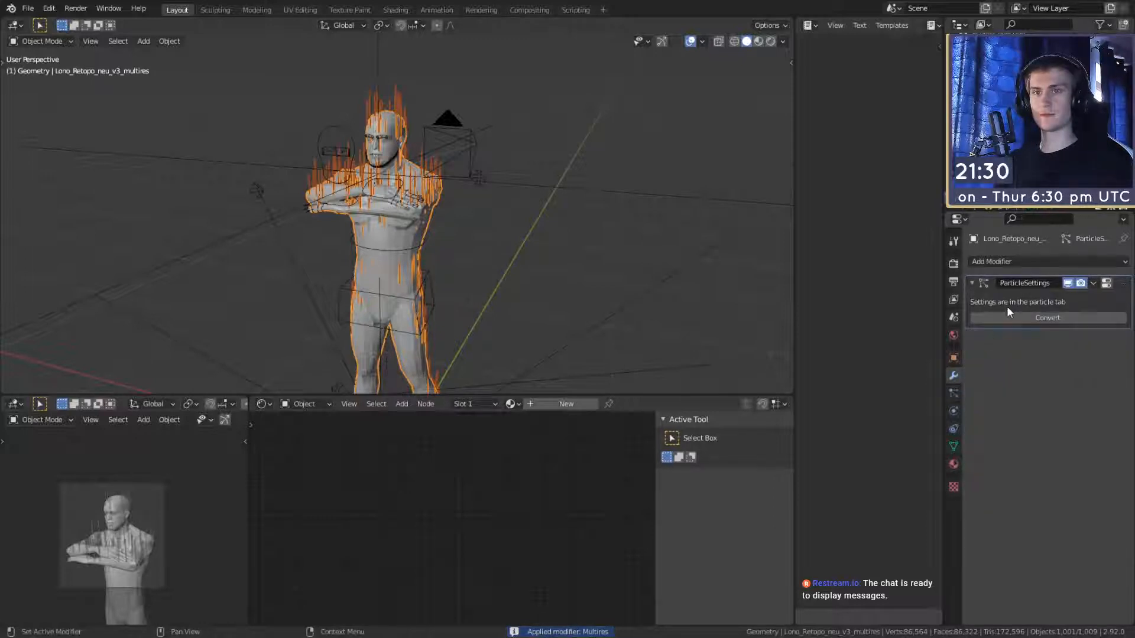
# Step: Duplicate the character's body mesh in place, remove the particle system from the duplicate, and return to the original mesh
pyautogui.hotkey('shift', 'd')
pyautogui.rightClick(562, 247)
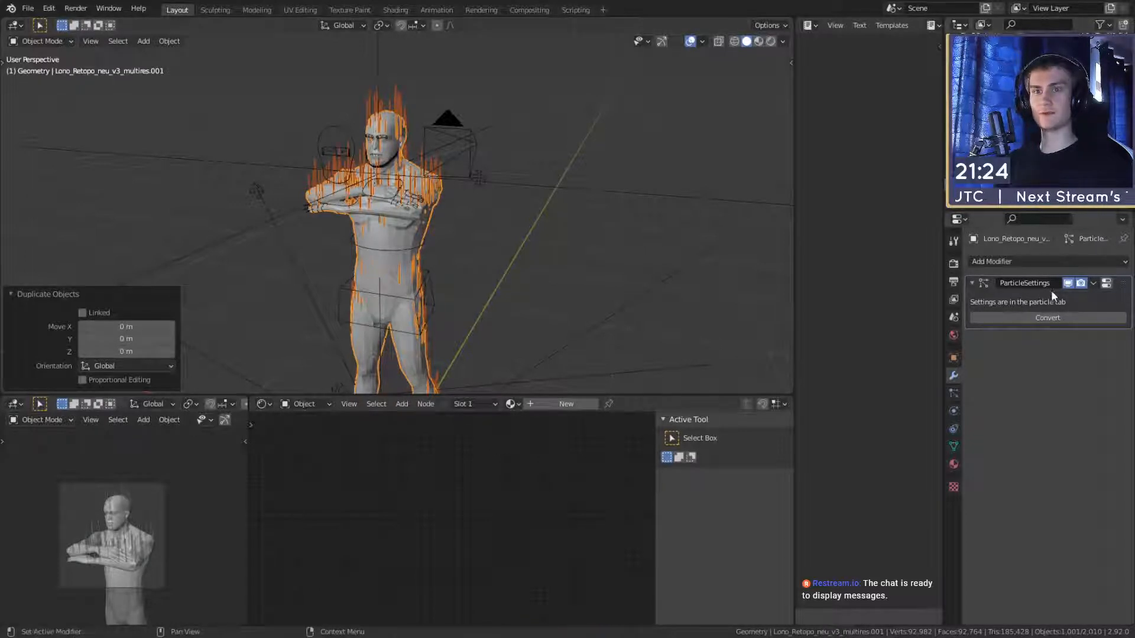
pyautogui.click(953, 393)
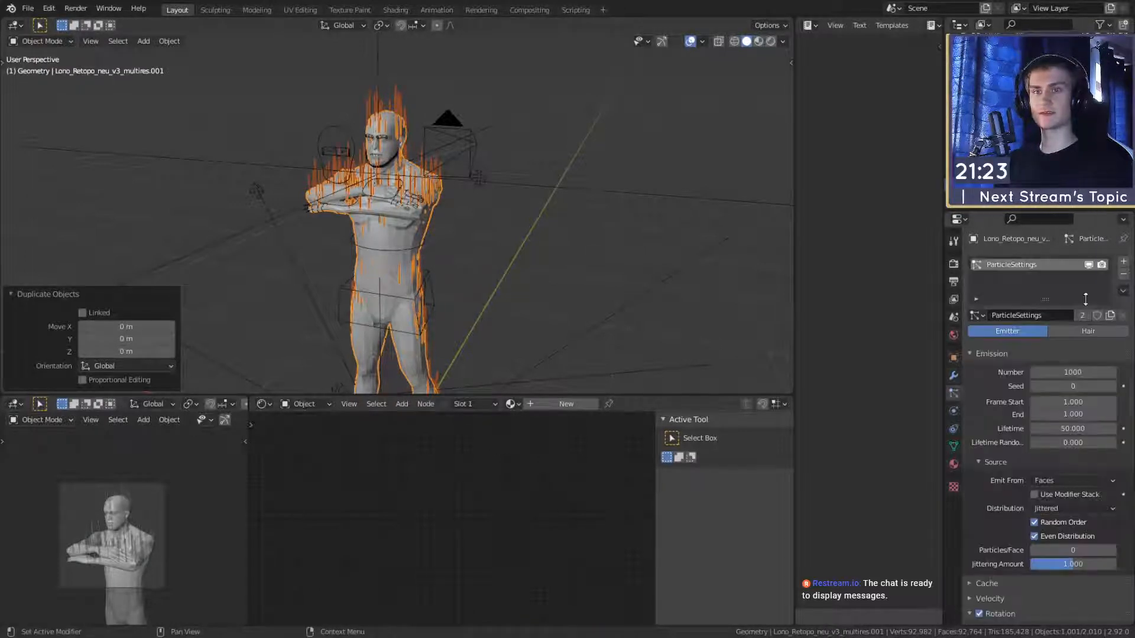
pyautogui.click(1123, 277)
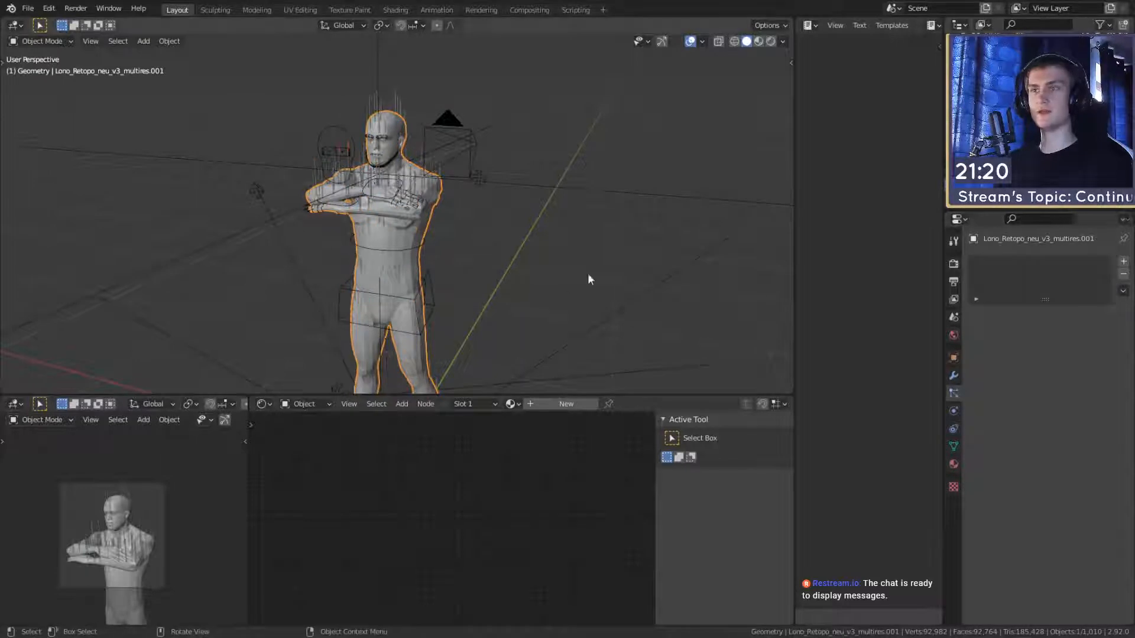
pyautogui.hotkey('ctrl', 'z')
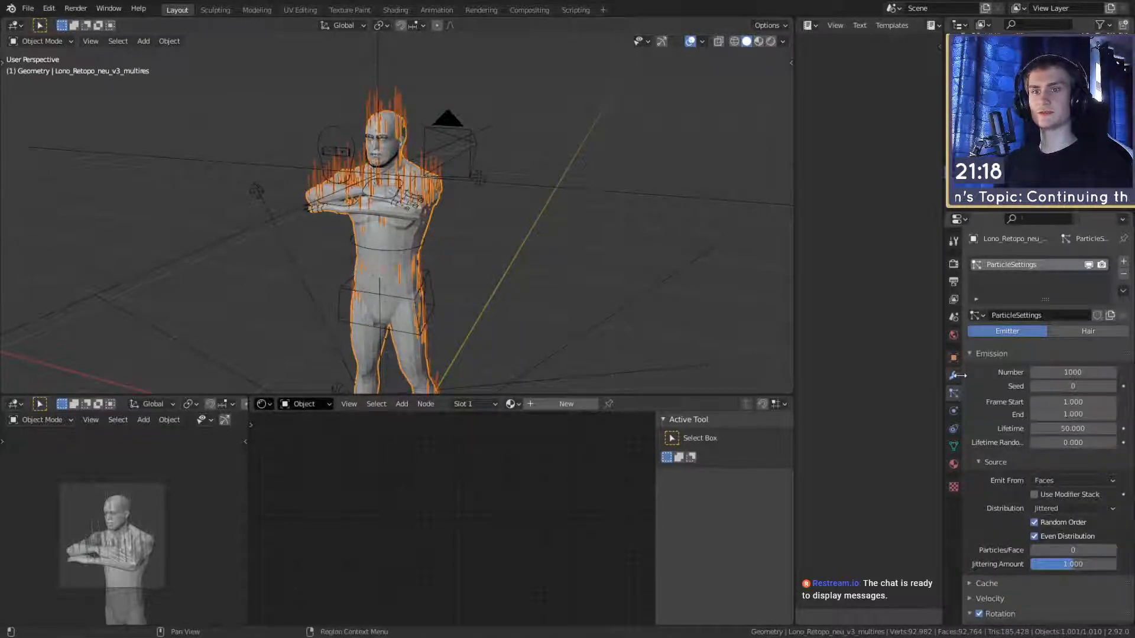
# Step: Add a Displace modifier to the original body mesh and place it above the particle system in the modifier stack
pyautogui.click(954, 375)
pyautogui.click(1012, 260)
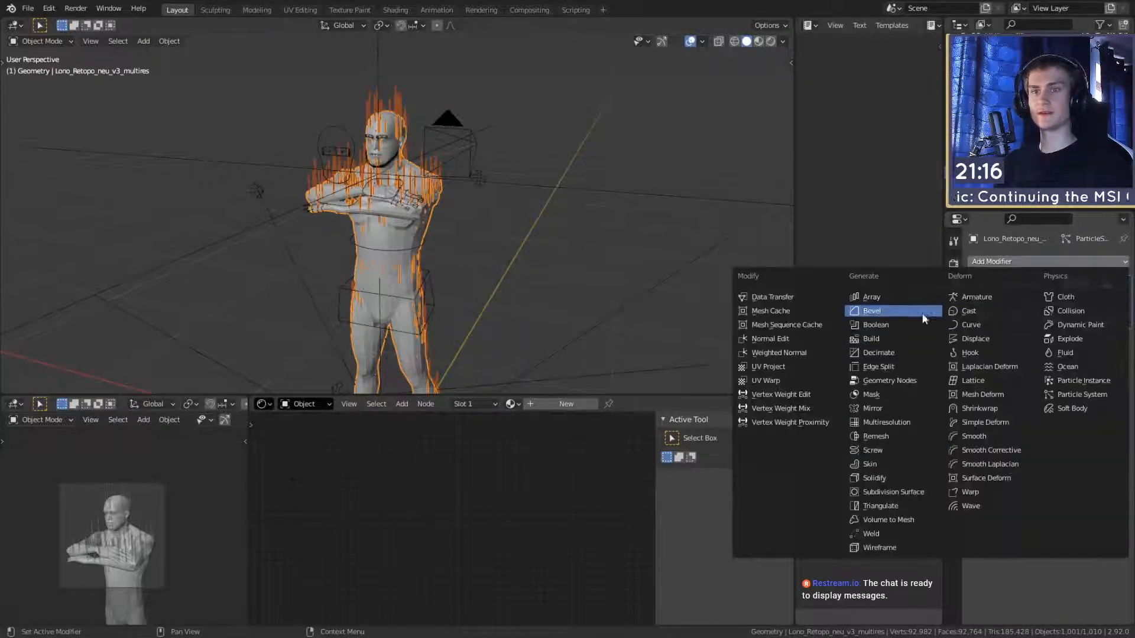
pyautogui.click(984, 338)
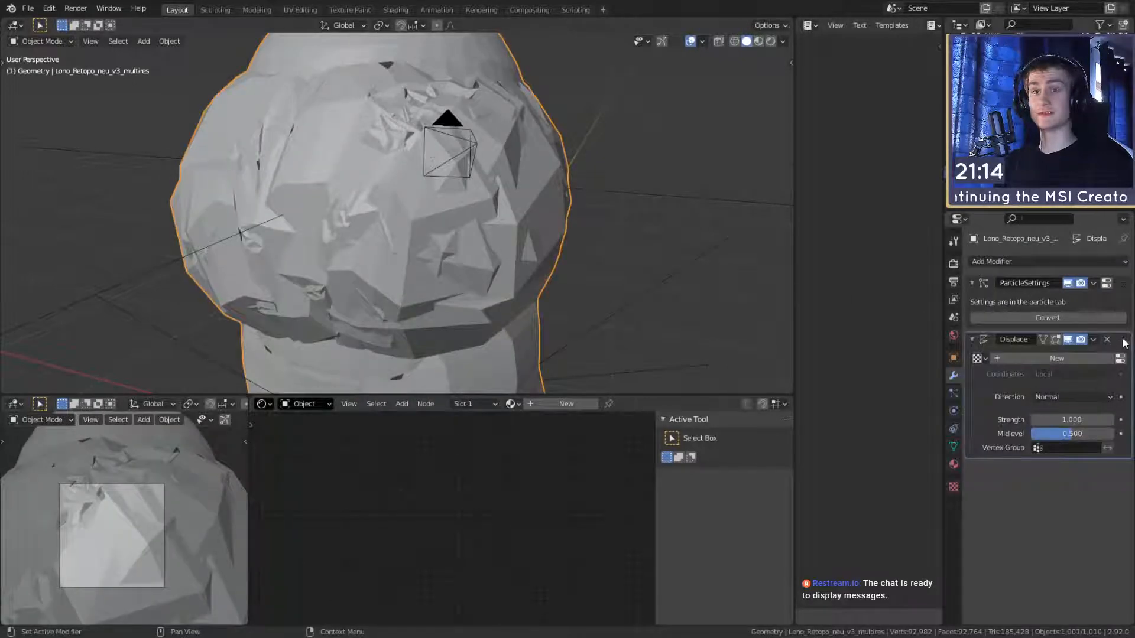
pyautogui.moveTo(1125, 312); pyautogui.dragTo(1123, 284)
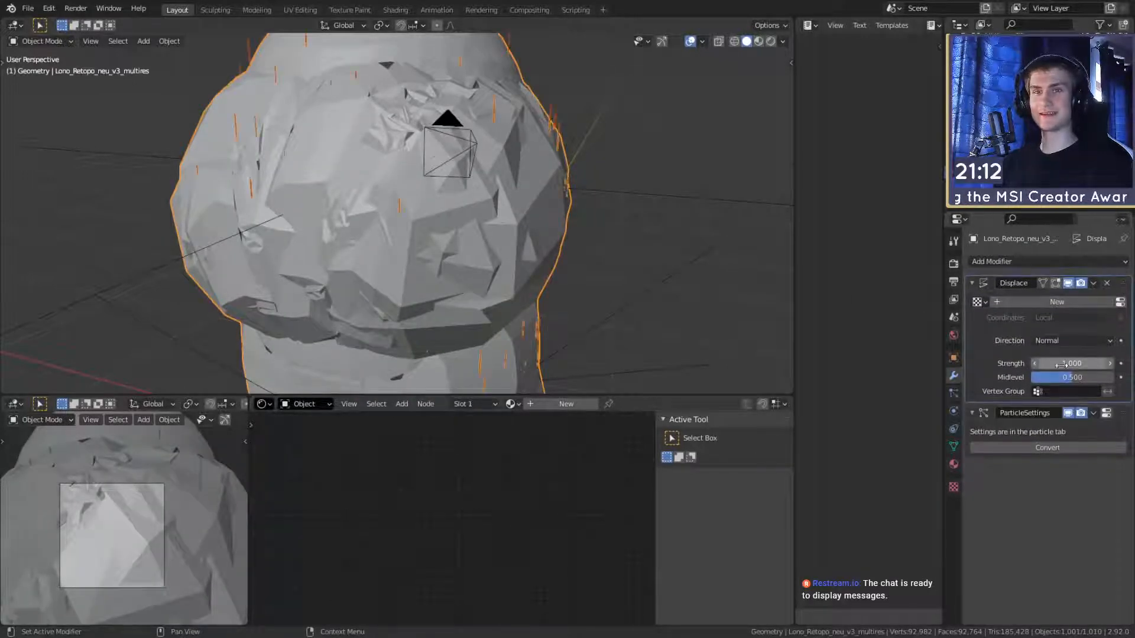
# Step: Set the Displace strength to -0.010 so the original mesh sits just inside its duplicate
pyautogui.click(1034, 363)
pyautogui.moveTo(1074, 363); pyautogui.dragTo(1036, 363)
pyautogui.click(500, 218)
pyautogui.scroll(5, 500, 194)
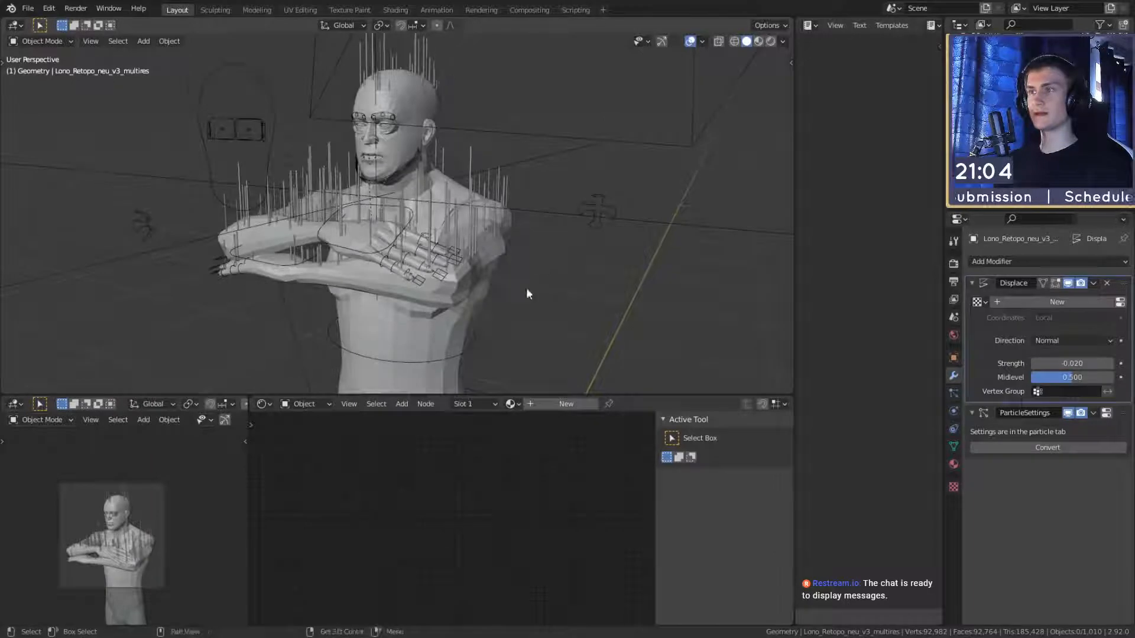
pyautogui.scroll(3, 527, 290)
pyautogui.moveTo(481, 182); pyautogui.dragTo(535, 260, button='middle')
pyautogui.scroll(-4, 608, 247)
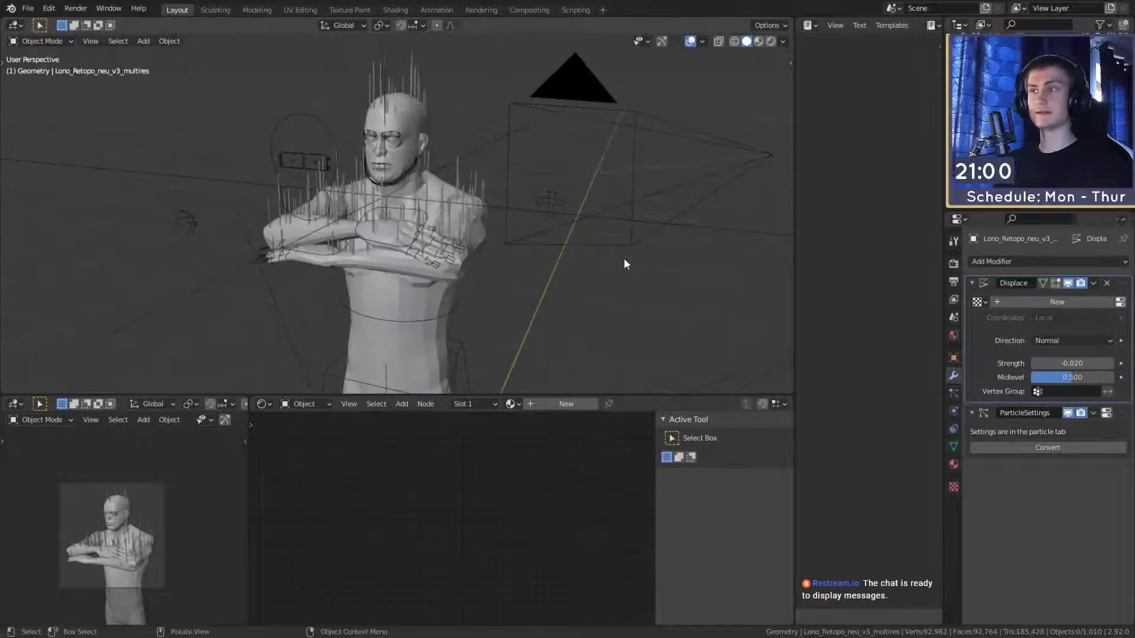
pyautogui.scroll(2, 625, 259)
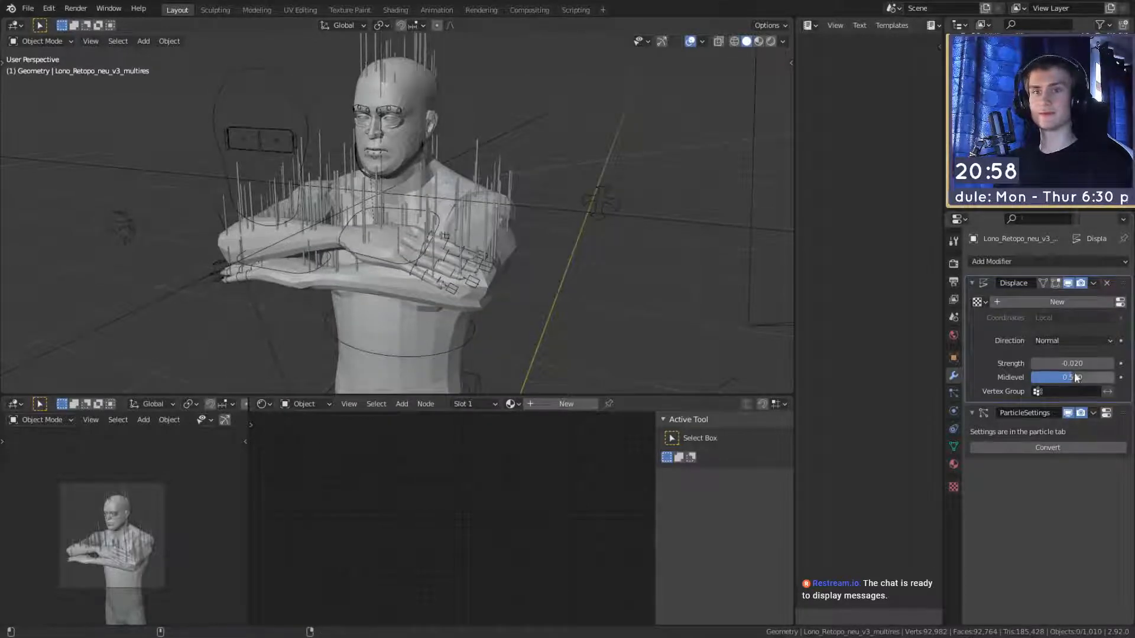
pyautogui.moveTo(1071, 363); pyautogui.dragTo(1078, 363)
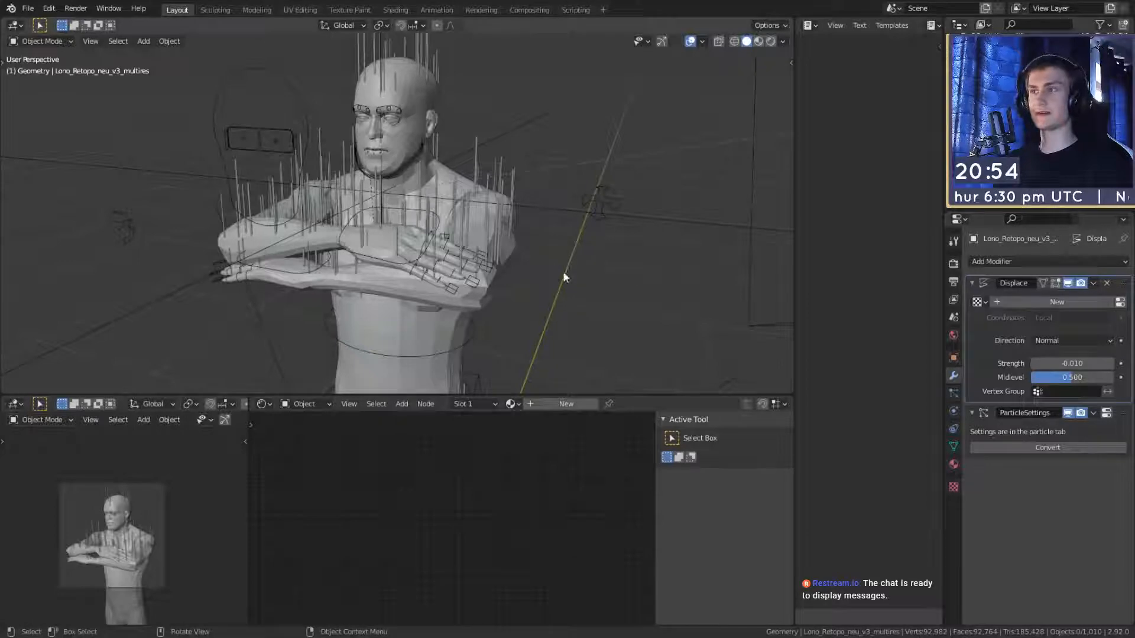
# Step: Turn off Show Emitter for both render and viewport display in the original body mesh's particle settings
pyautogui.click(511, 231)
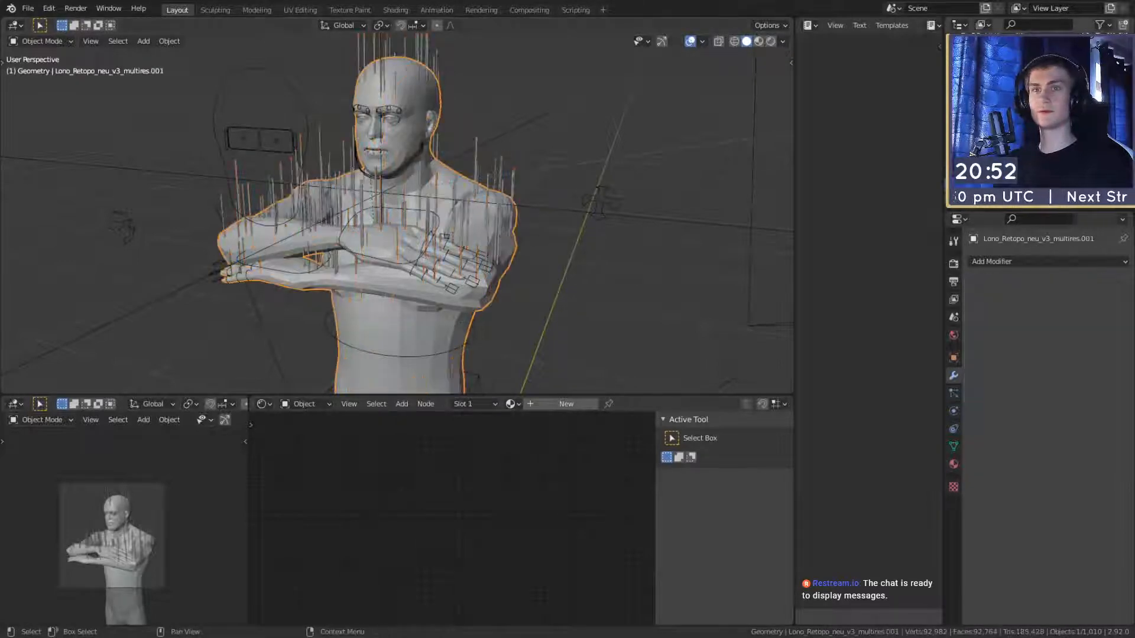
pyautogui.hotkey('ctrl', 'z')
pyautogui.click(955, 395)
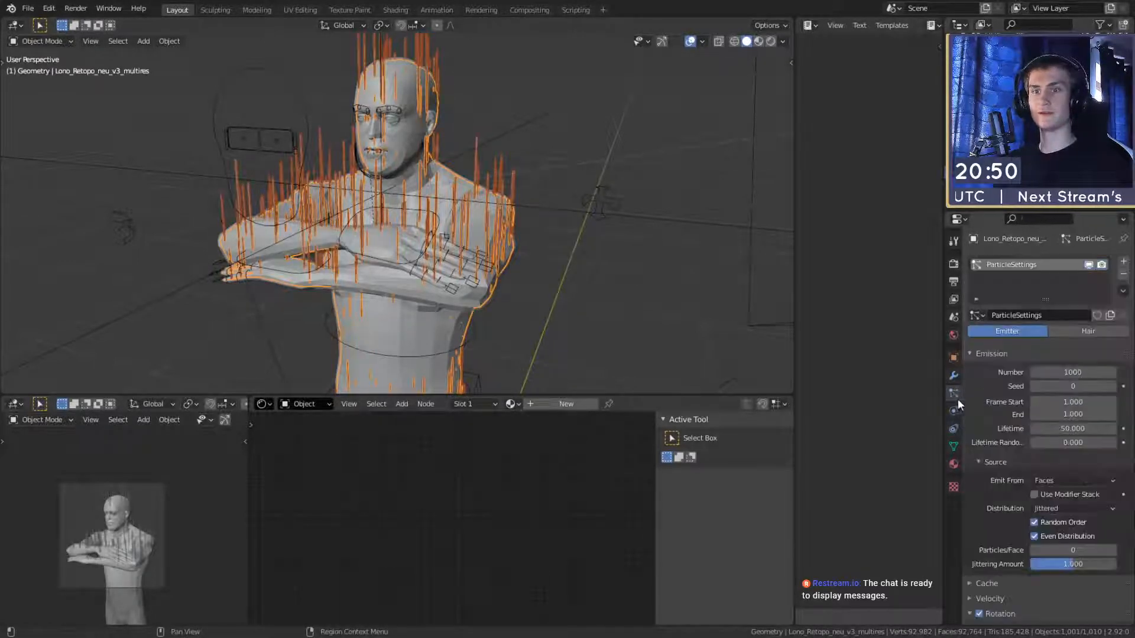
pyautogui.scroll(-10, 984, 357)
pyautogui.scroll(6, 1003, 372)
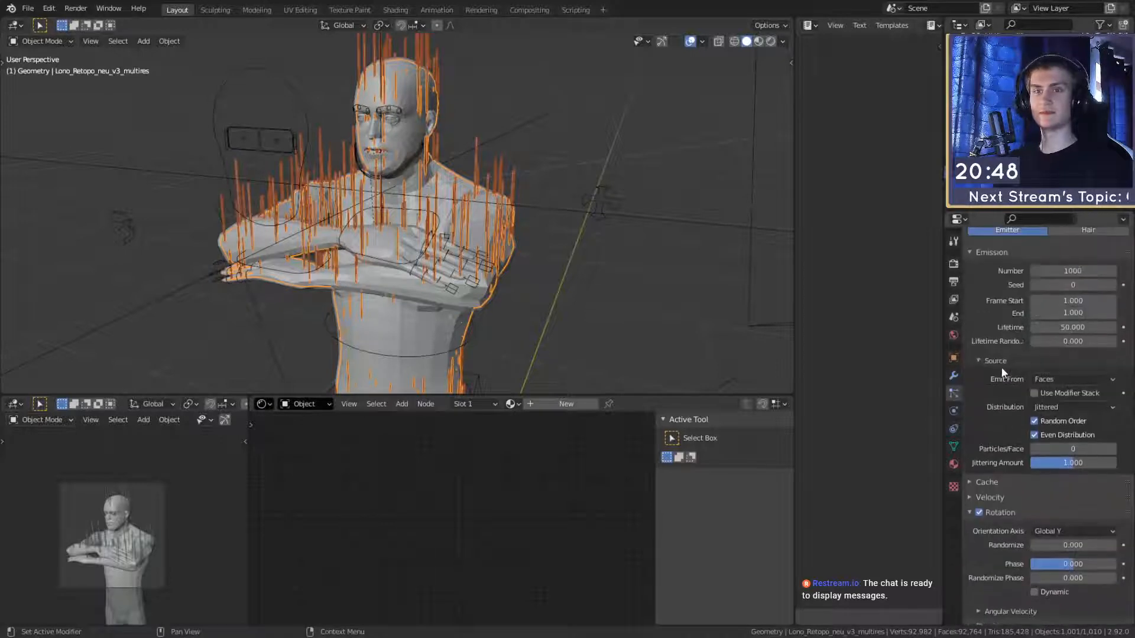
pyautogui.scroll(-5, 1012, 317)
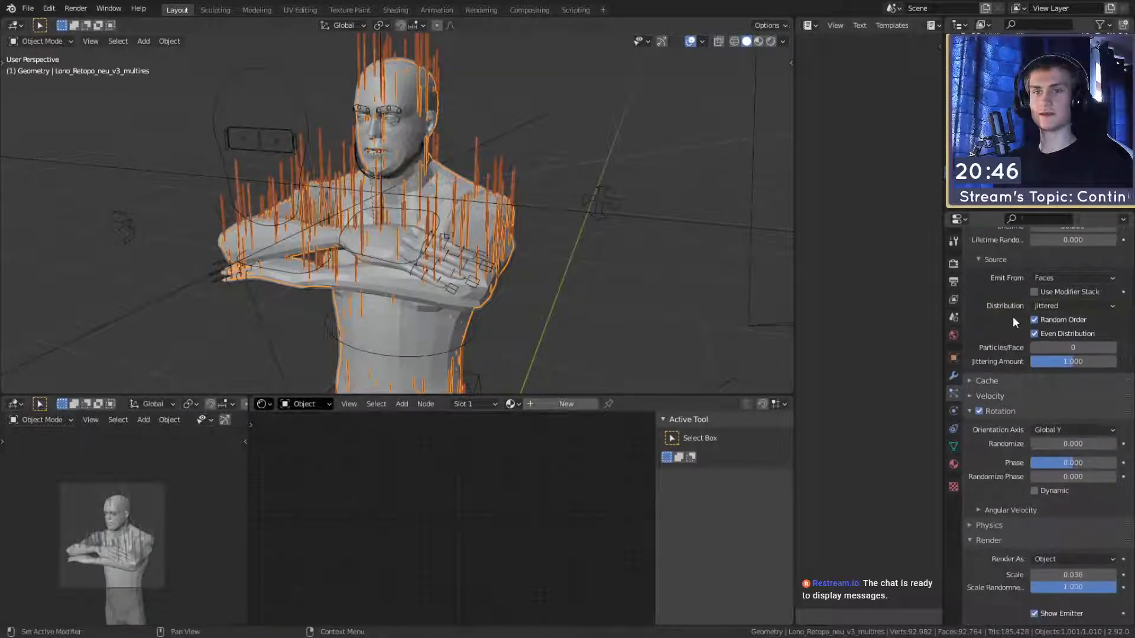
pyautogui.scroll(6, 1013, 317)
pyautogui.scroll(-9, 1012, 318)
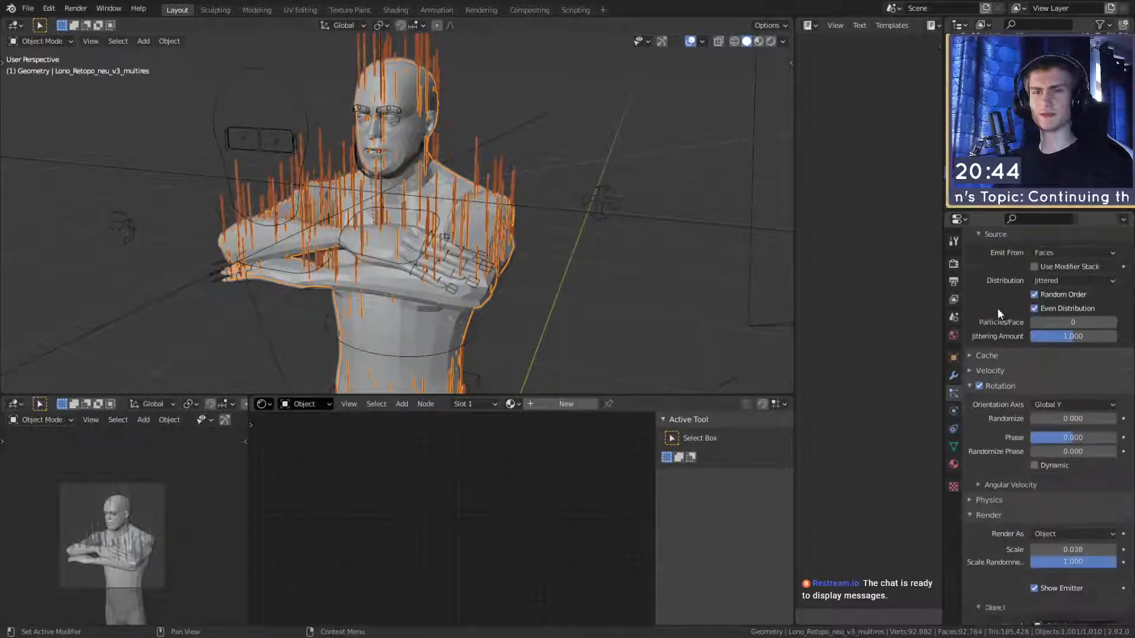
pyautogui.scroll(-4, 1005, 385)
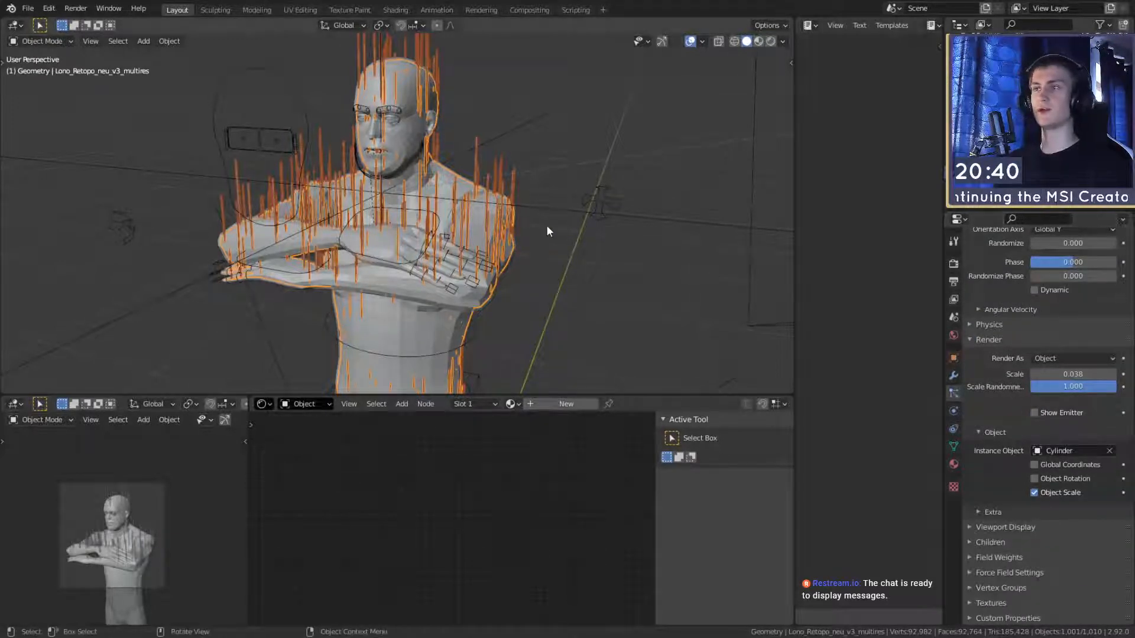
pyautogui.click(979, 526)
pyautogui.scroll(-3, 981, 441)
pyautogui.click(1034, 538)
pyautogui.scroll(6, 577, 239)
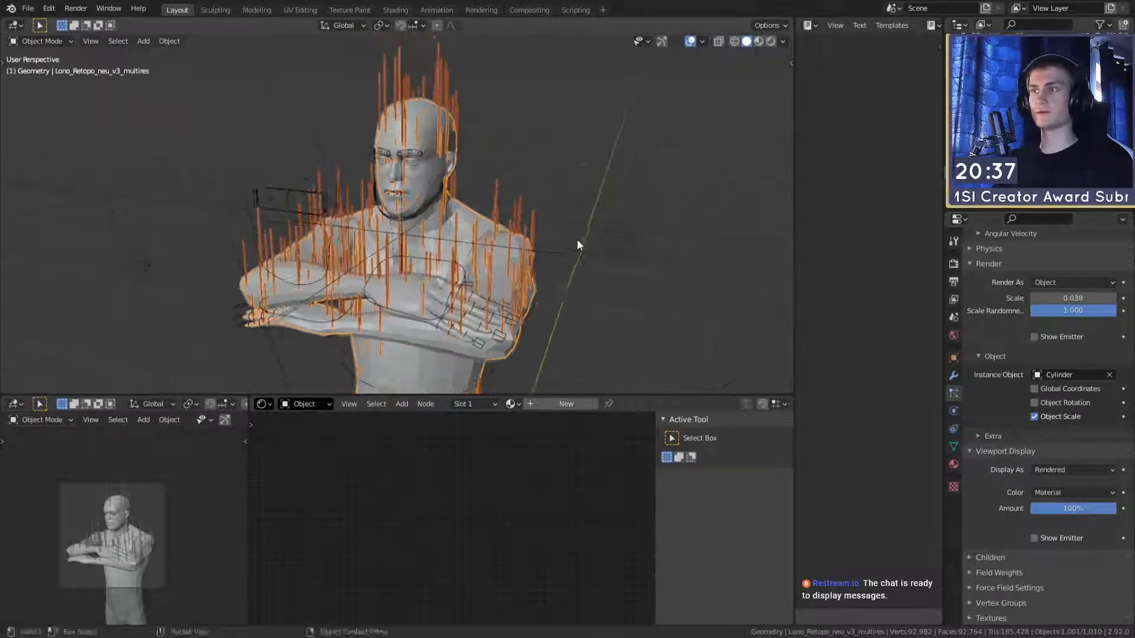
# Step: Set the particle emission number to 5000 and deselect the body mesh
pyautogui.scroll(-6, 550, 221)
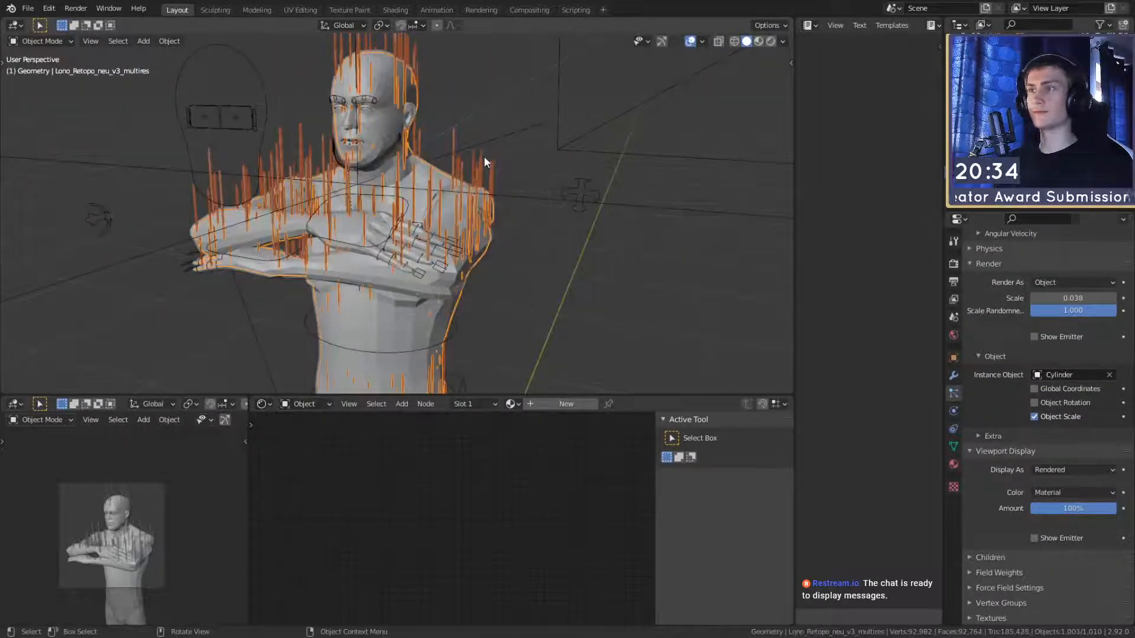
pyautogui.scroll(15, 985, 357)
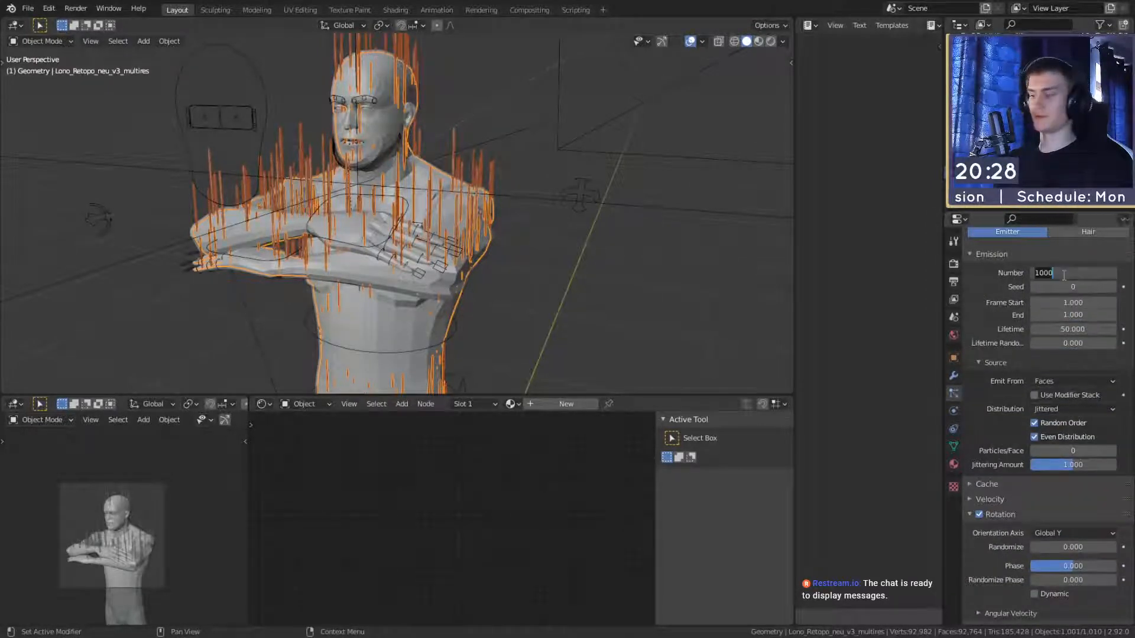
pyautogui.press('Return')
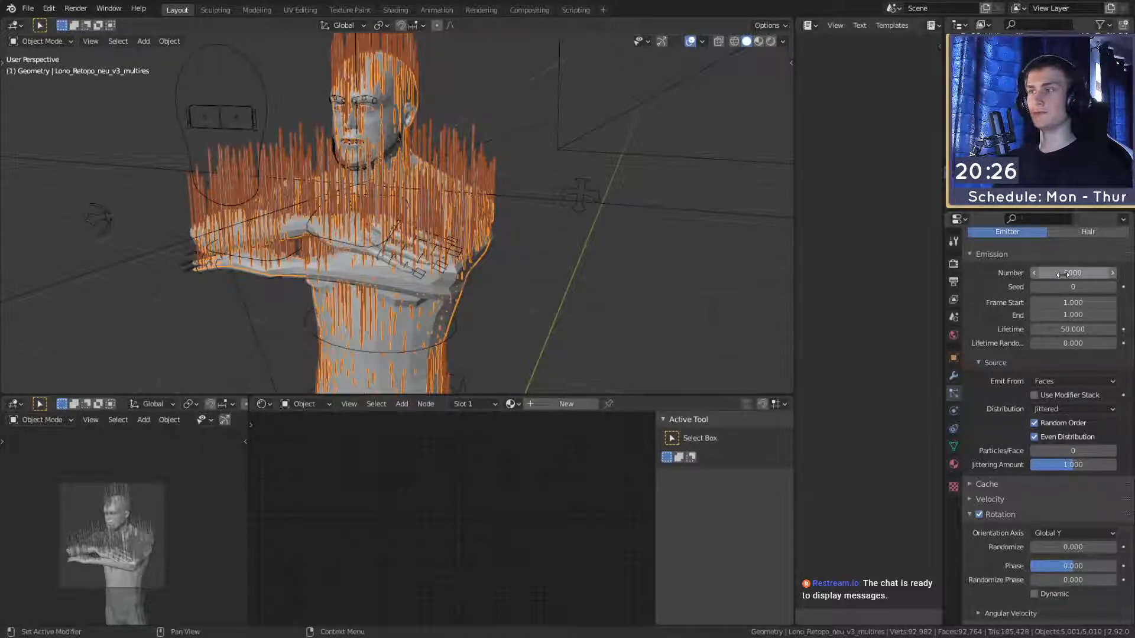
pyautogui.click(630, 253)
# Step: Examine the denser prisms around the face and shoulders from several distances and in an enlarged camera view
pyautogui.moveTo(629, 253); pyautogui.dragTo(513, 275, button='middle')
pyautogui.scroll(3, 494, 213)
pyautogui.moveTo(513, 274)
pyautogui.mouseDown(button='middle')
pyautogui.moveTo(545, 256)
pyautogui.moveTo(520, 272)
pyautogui.mouseUp(button='middle')
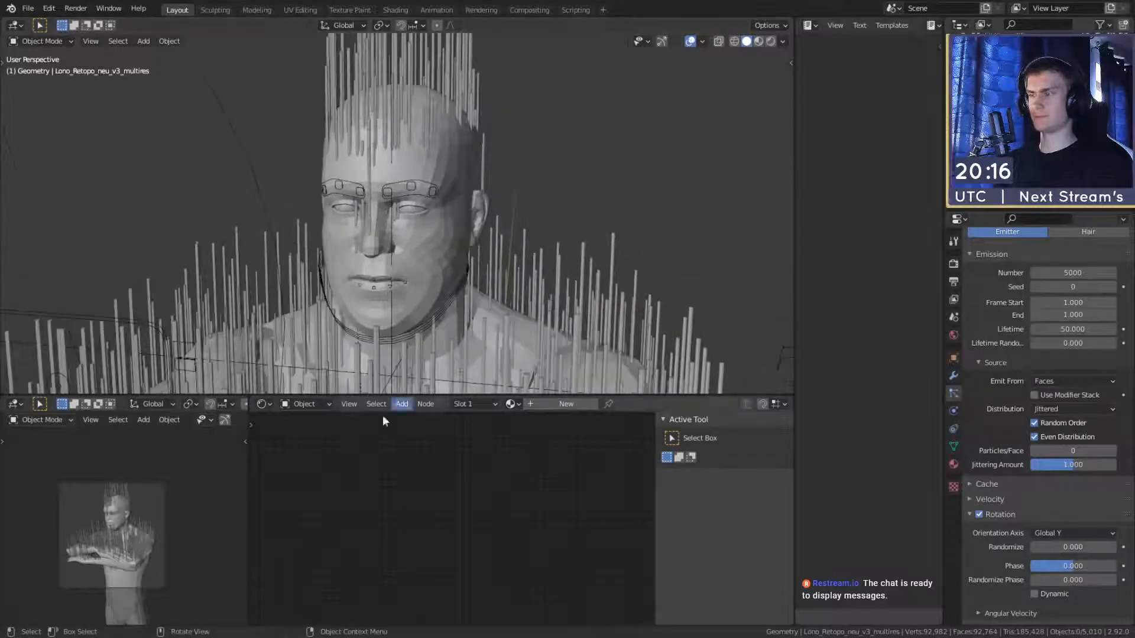
pyautogui.scroll(5, 158, 537)
pyautogui.keyDown('shift'); pyautogui.moveTo(123, 551); pyautogui.dragTo(171, 523, button='middle'); pyautogui.keyUp('shift')
pyautogui.scroll(-3, 180, 518)
pyautogui.scroll(-5, 520, 308)
pyautogui.keyDown('shift'); pyautogui.moveTo(520, 309); pyautogui.dragTo(507, 228, button='middle'); pyautogui.keyUp('shift')
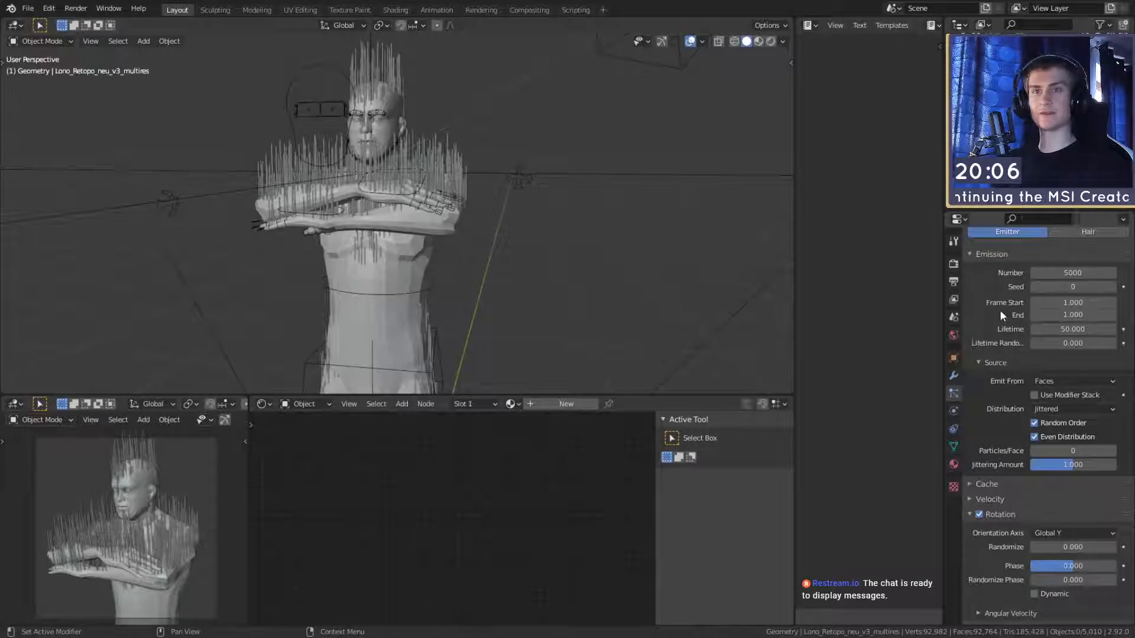
# Step: Tilt all the particles diagonally by setting the particle rotation phase to 0.145
pyautogui.scroll(-5, 999, 310)
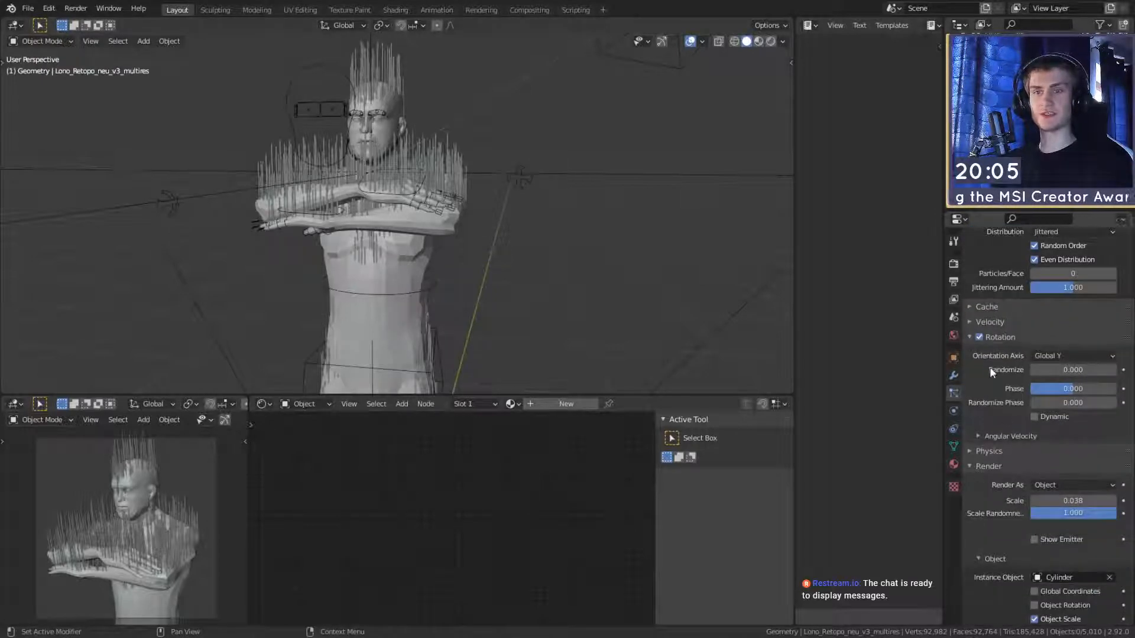
pyautogui.moveTo(1074, 389); pyautogui.dragTo(1096, 389)
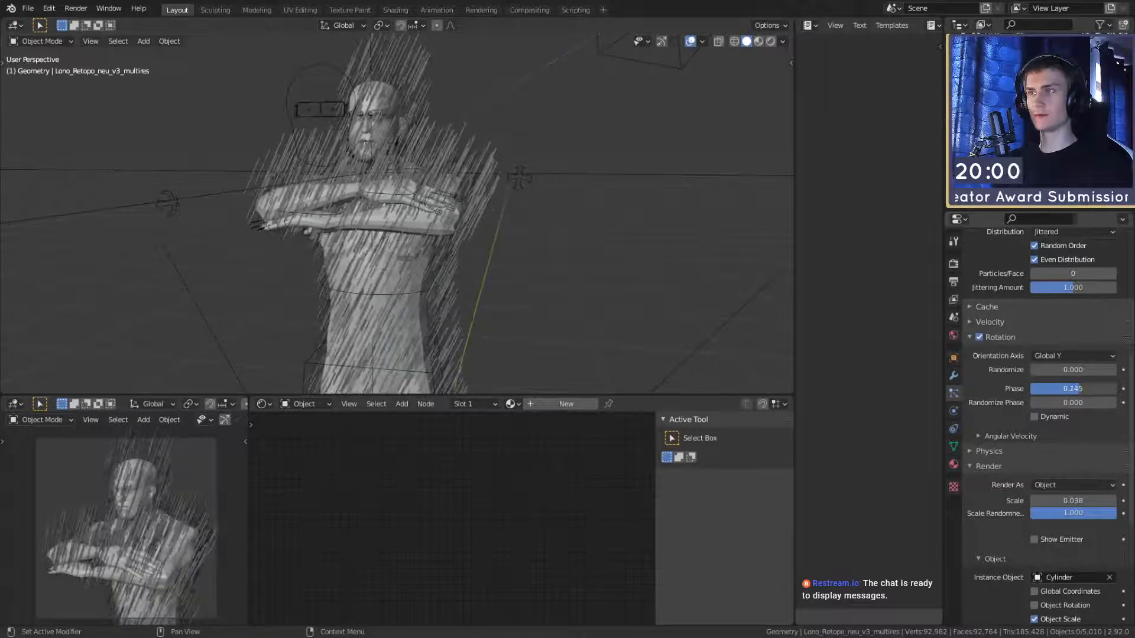
pyautogui.scroll(-2, 432, 174)
pyautogui.moveTo(432, 173); pyautogui.dragTo(495, 311, button='middle')
pyautogui.scroll(5, 473, 251)
pyautogui.scroll(-4, 495, 277)
pyautogui.scroll(3, 496, 310)
pyautogui.scroll(-6, 410, 209)
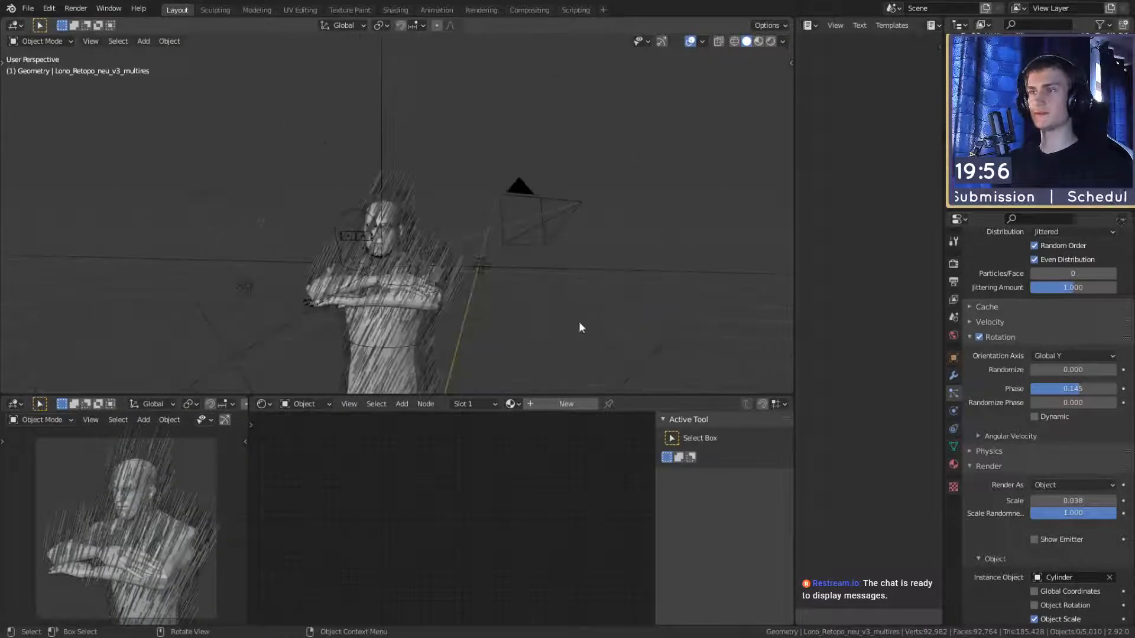
# Step: Move the geometry of the source prism beside the character slightly down along Z in Edit Mode
pyautogui.scroll(-3, 440, 235)
pyautogui.moveTo(579, 321); pyautogui.dragTo(588, 247, button='middle')
pyautogui.click(565, 240)
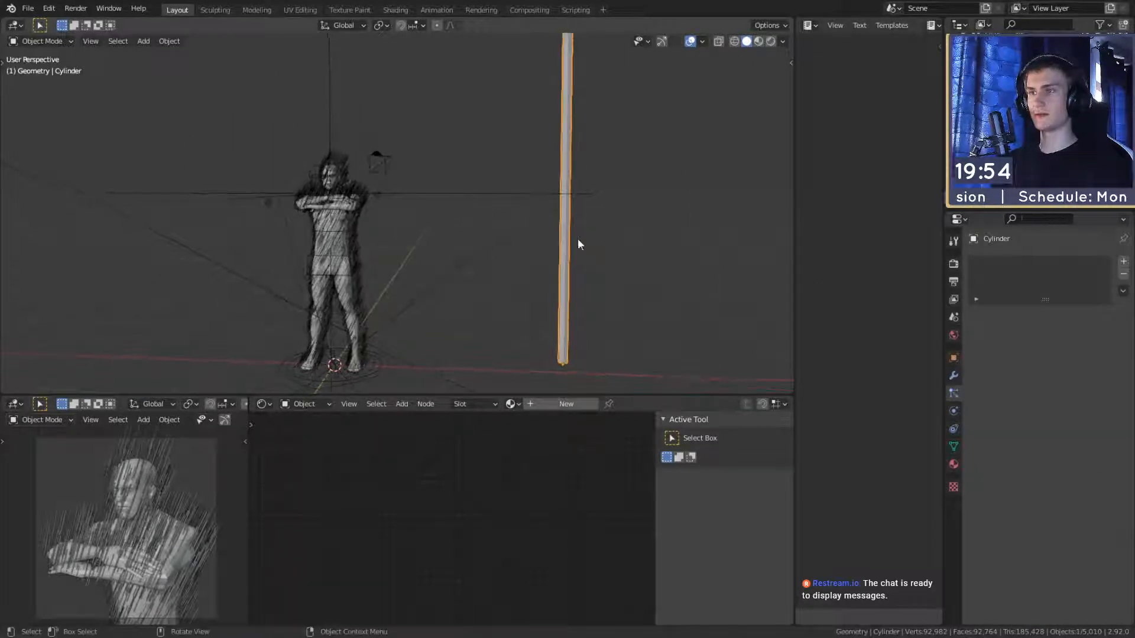
pyautogui.press('Tab')
pyautogui.press('g')
pyautogui.press('z')
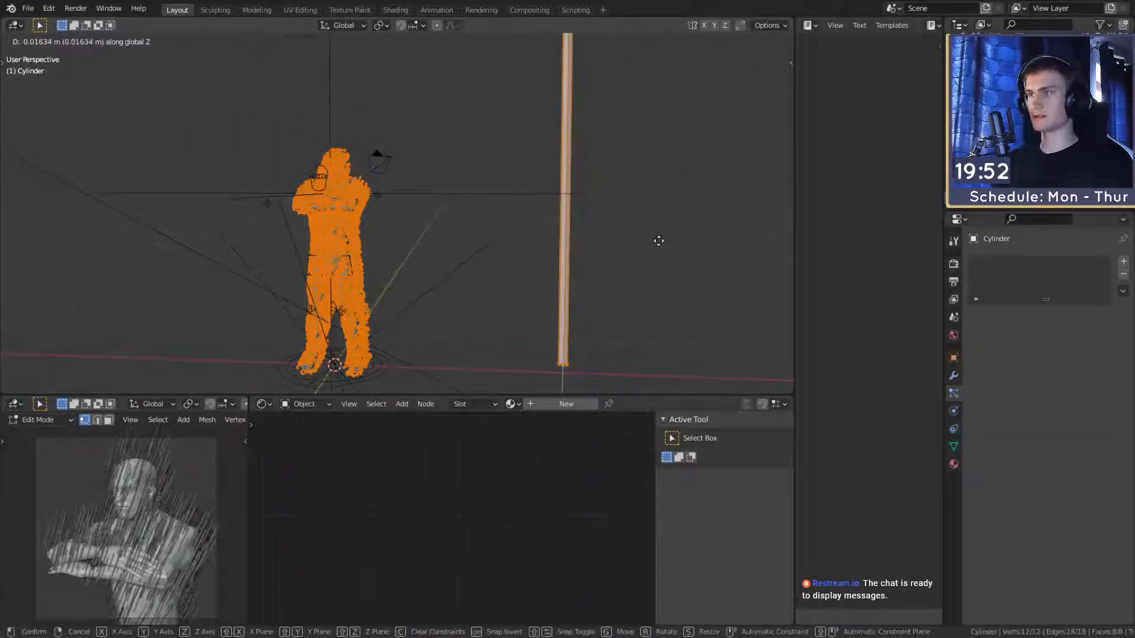
pyautogui.click(660, 270)
pyautogui.scroll(6, 337, 223)
pyautogui.keyDown('shift'); pyautogui.moveTo(337, 222); pyautogui.dragTo(578, 245, button='middle'); pyautogui.keyUp('shift')
pyautogui.scroll(3, 556, 275)
pyautogui.press('Tab')
# Step: Try hiding the duplicated body mesh so that only the slanted prisms show, and undo it
pyautogui.scroll(-8, 570, 272)
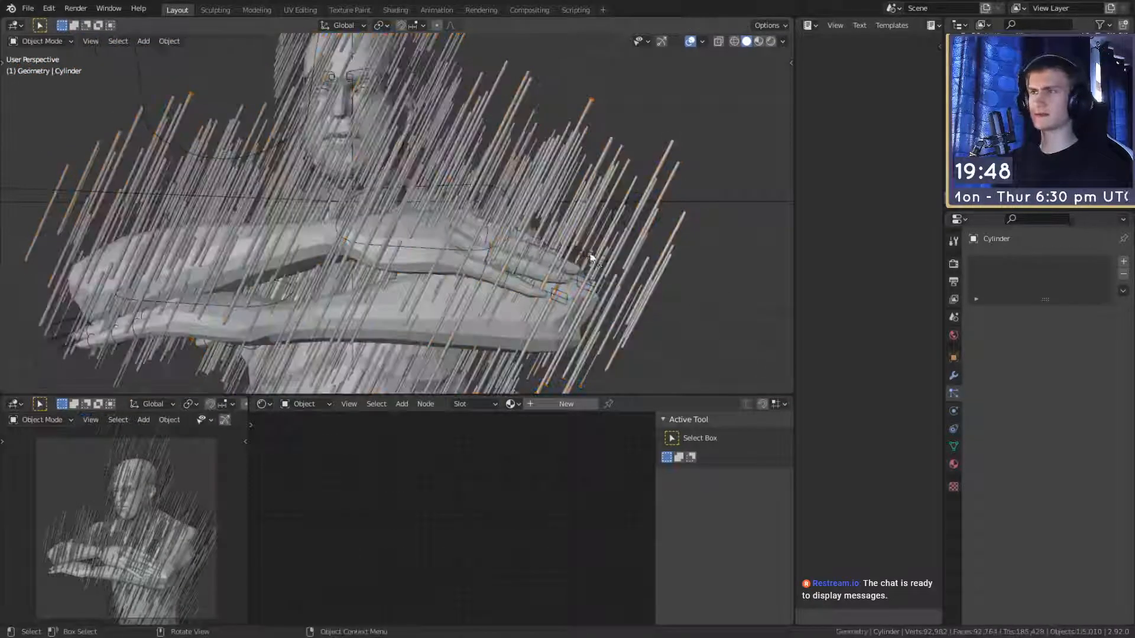
pyautogui.scroll(5, 511, 275)
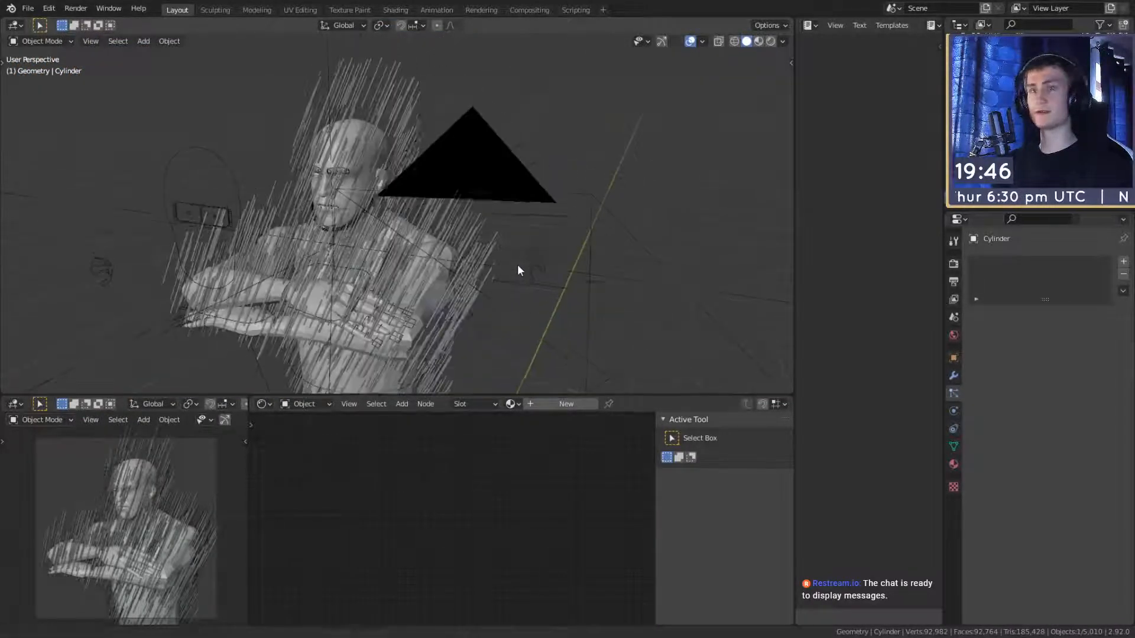
pyautogui.press('h')
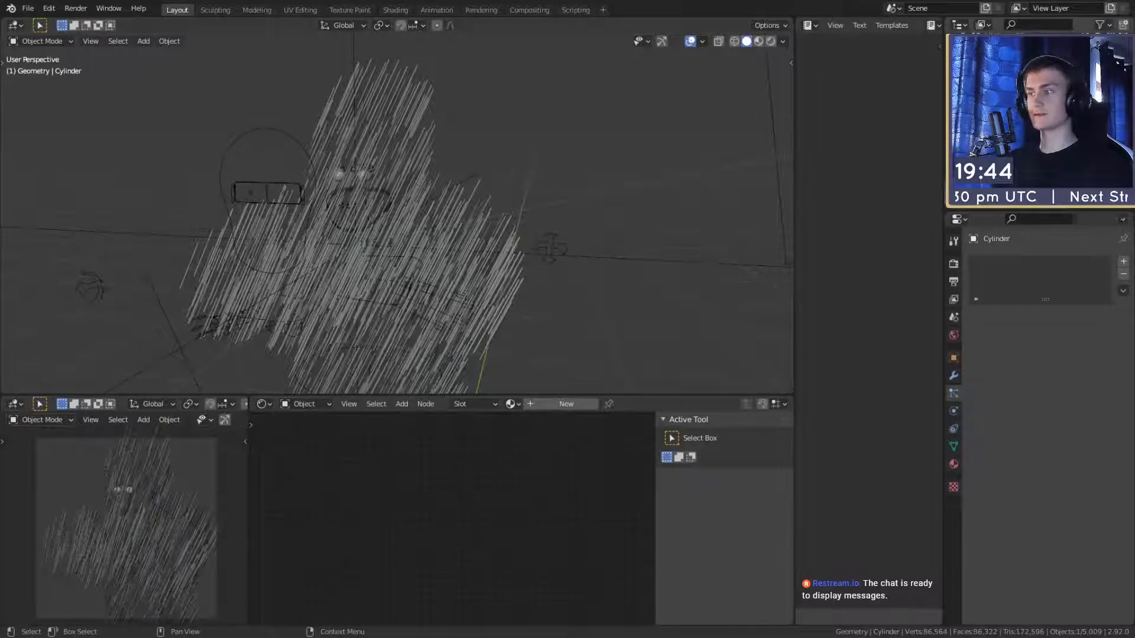
pyautogui.hotkey('ctrl', 'z')
# Step: Inspect the slanted prisms around the arms and head in both the perspective and camera views
pyautogui.scroll(-5, 523, 288)
pyautogui.moveTo(523, 288); pyautogui.dragTo(516, 264, button='middle')
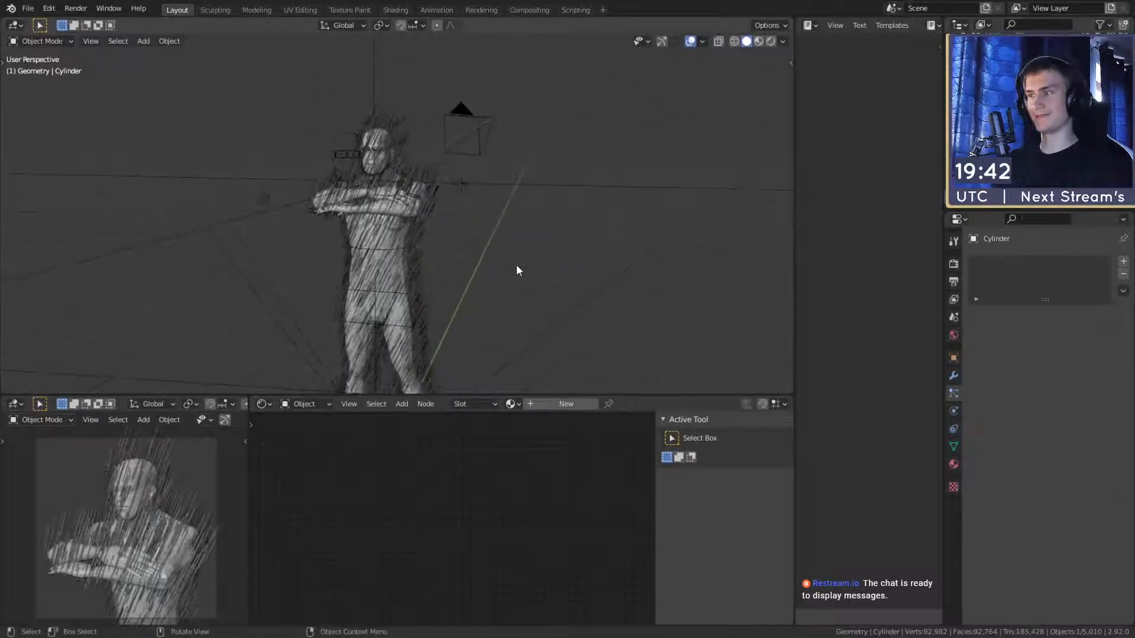
pyautogui.scroll(-4, 119, 551)
pyautogui.scroll(5, 119, 550)
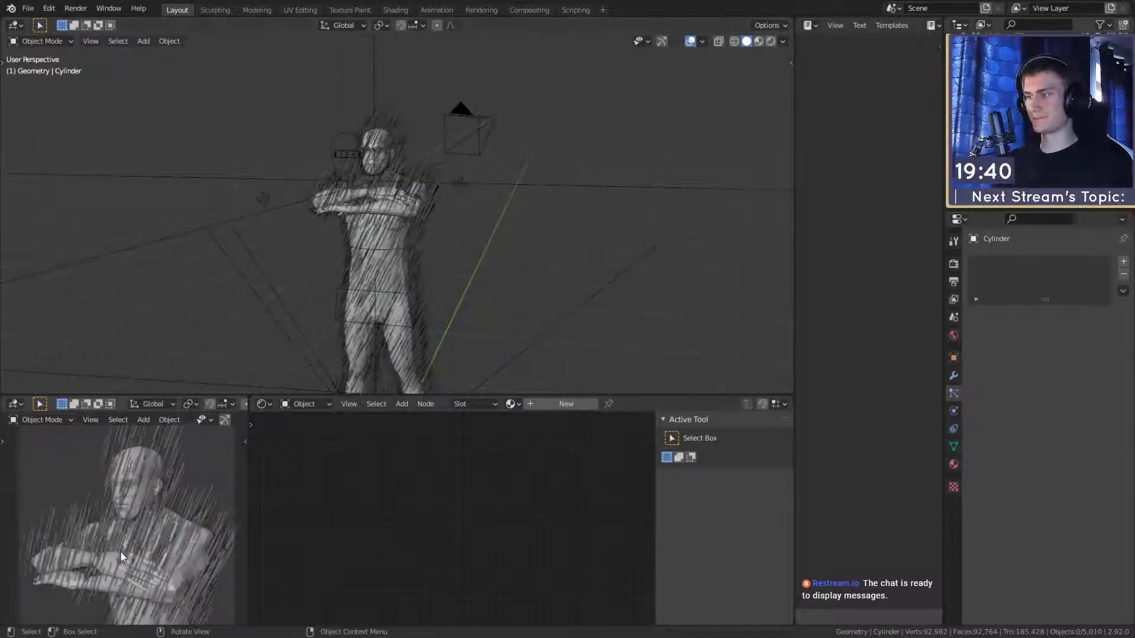
pyautogui.scroll(-1, 395, 214)
pyautogui.scroll(8, 422, 203)
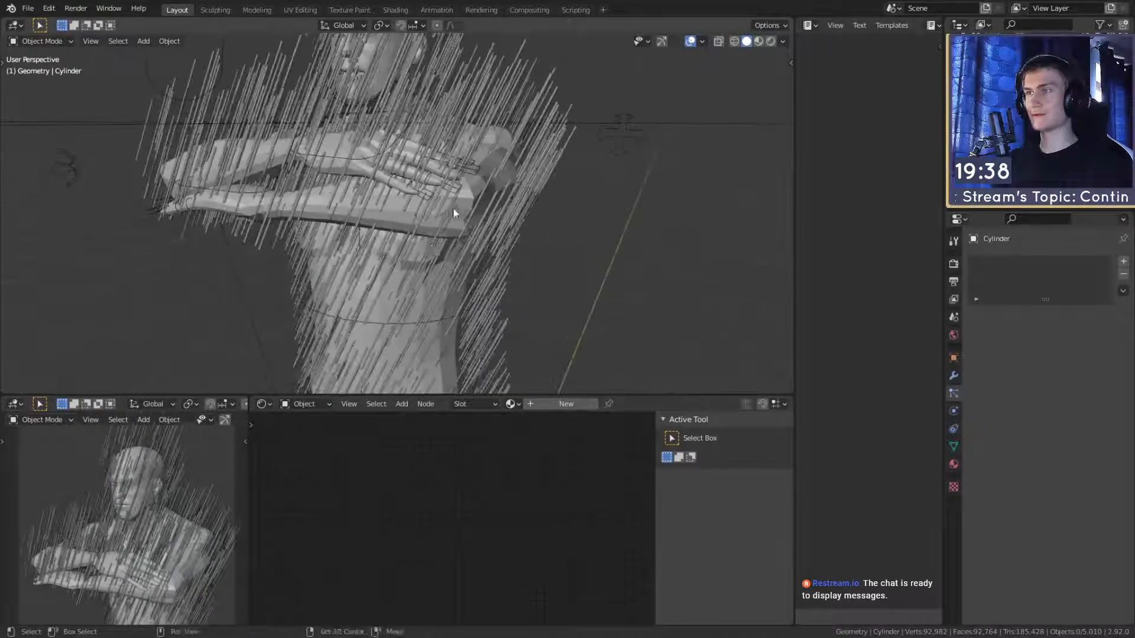
pyautogui.moveTo(453, 207); pyautogui.dragTo(445, 292, button='middle')
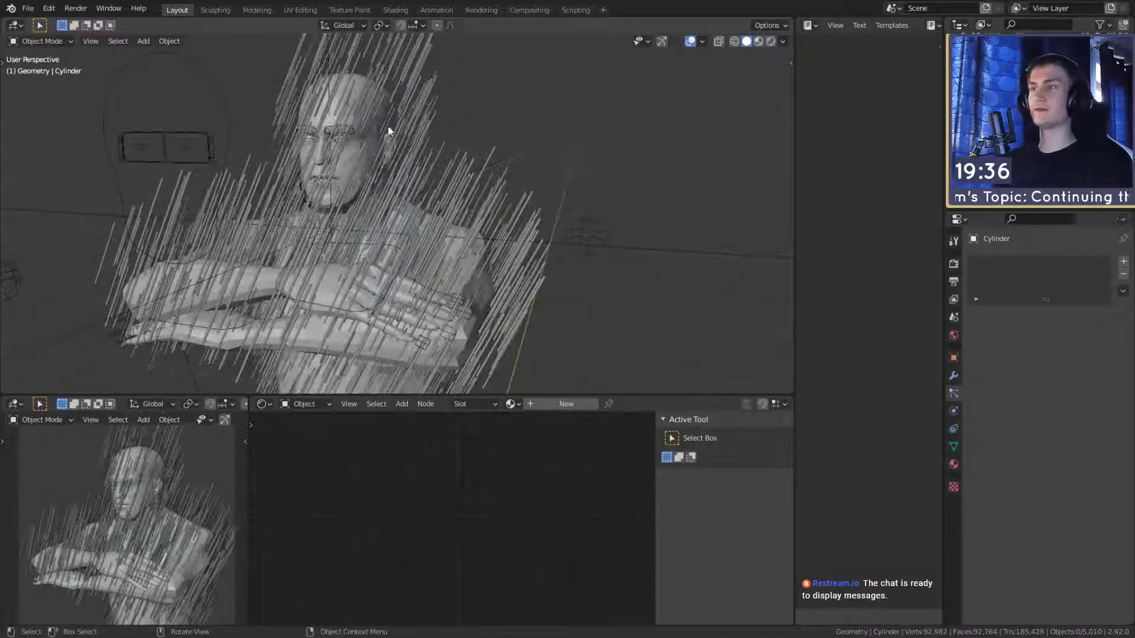
# Step: Set the particle count of the body mesh's emitter to 10000
pyautogui.click(536, 203)
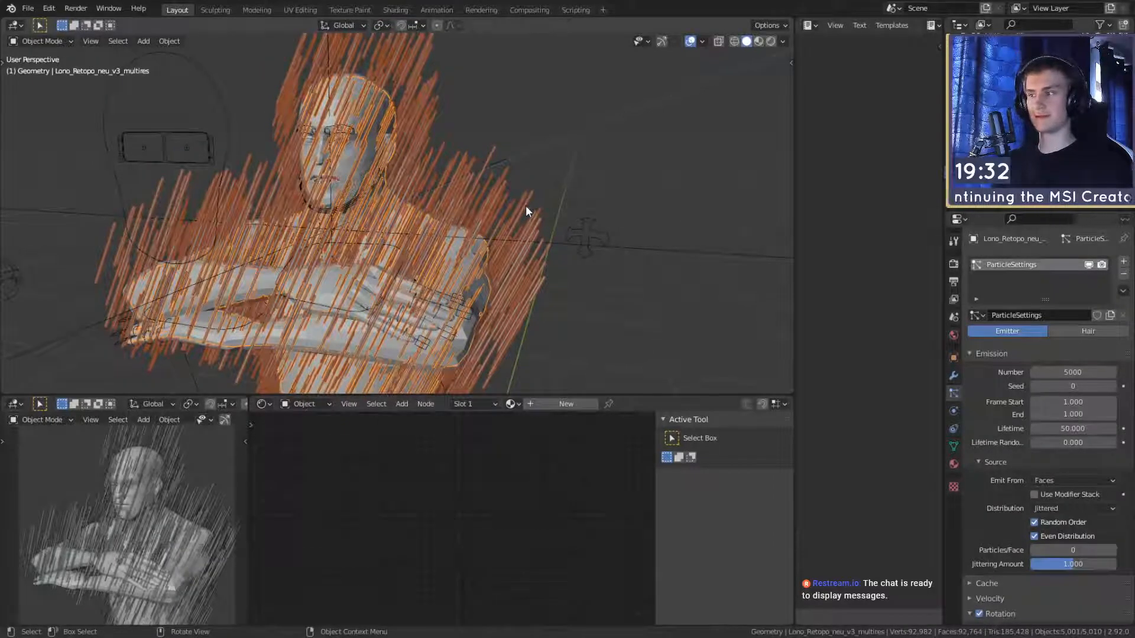
pyautogui.moveTo(526, 207); pyautogui.dragTo(523, 265, button='middle')
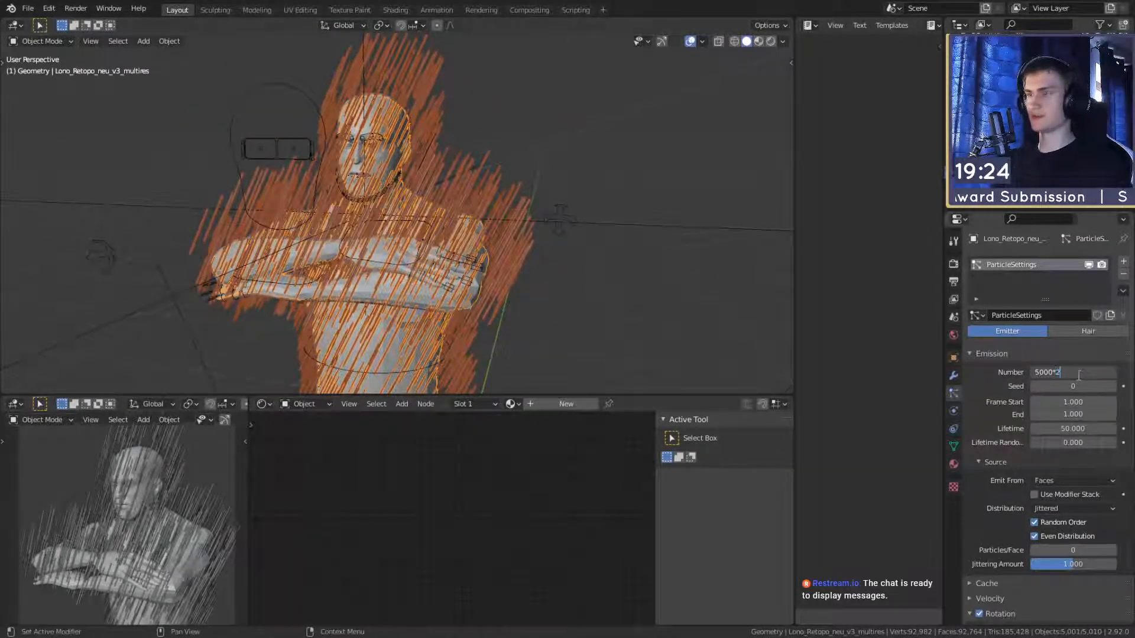
pyautogui.press('Return')
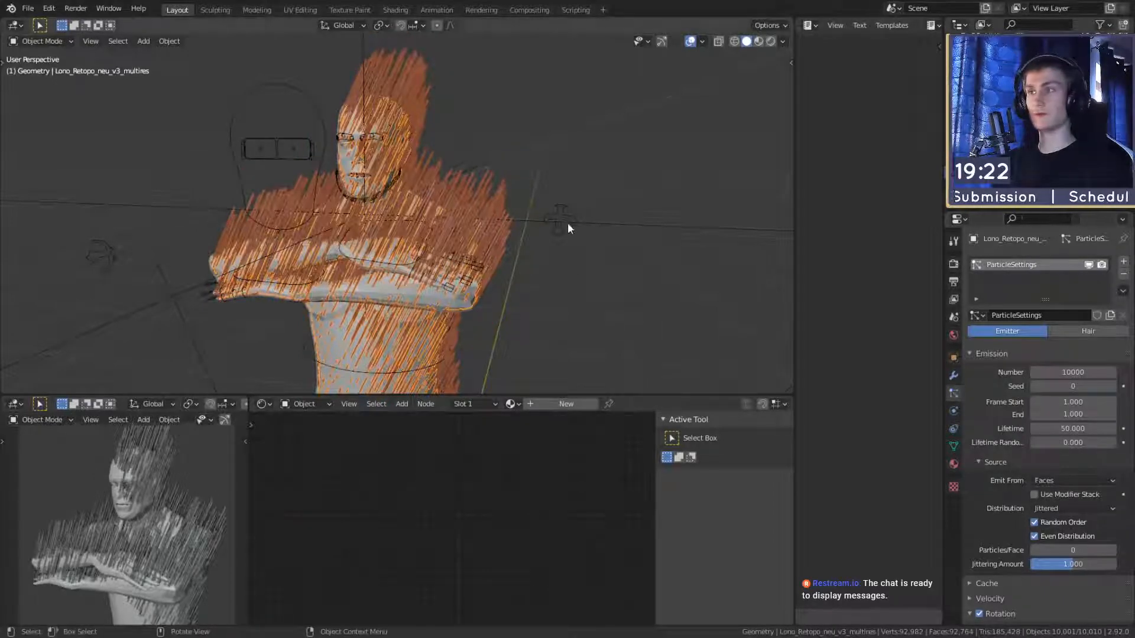
pyautogui.click(608, 263)
pyautogui.moveTo(607, 263); pyautogui.dragTo(540, 271, button='middle')
pyautogui.scroll(5, 542, 279)
pyautogui.scroll(3, 542, 279)
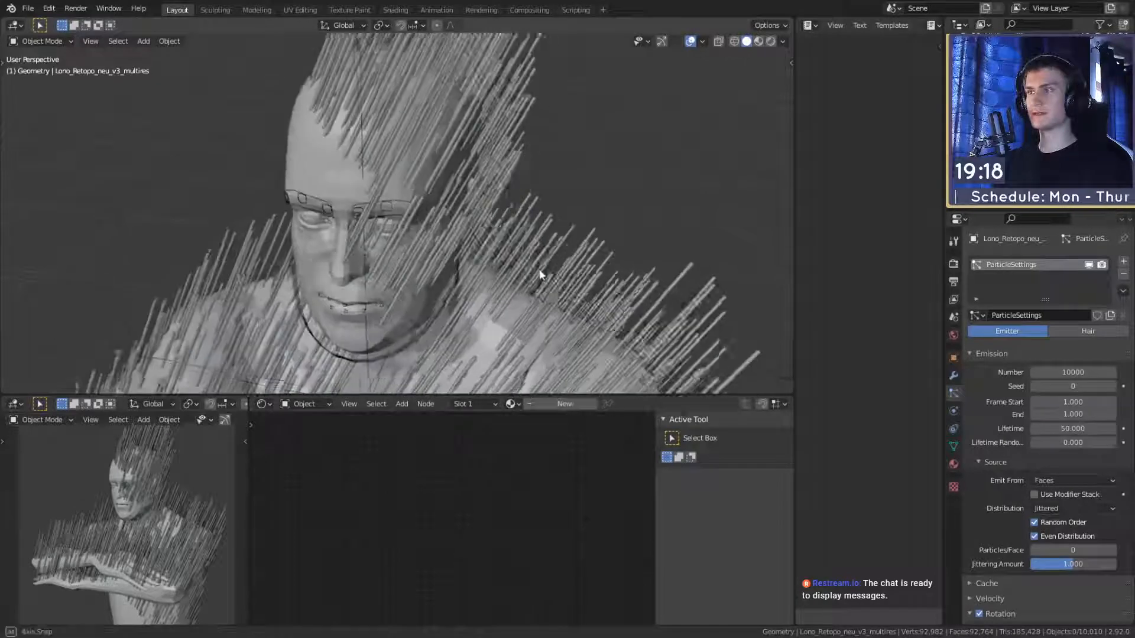
pyautogui.scroll(-5, 480, 267)
pyautogui.moveTo(480, 267); pyautogui.dragTo(509, 231, button='middle')
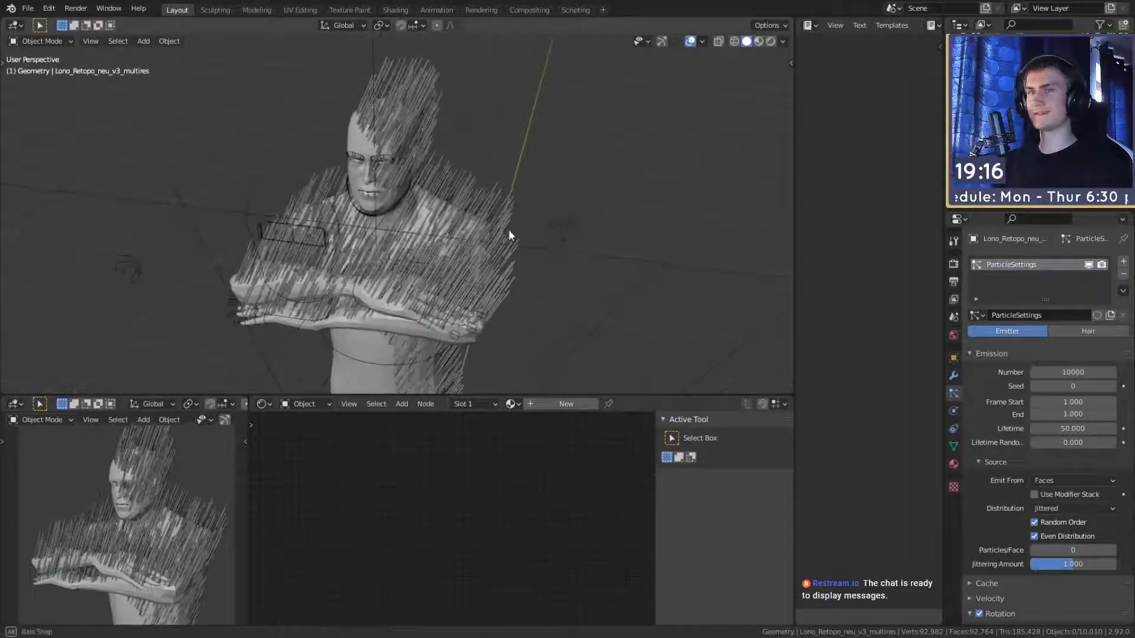
# Step: Set the Displace modifier's strength to 0 on the body mesh that emits the particles
pyautogui.click(1004, 118)
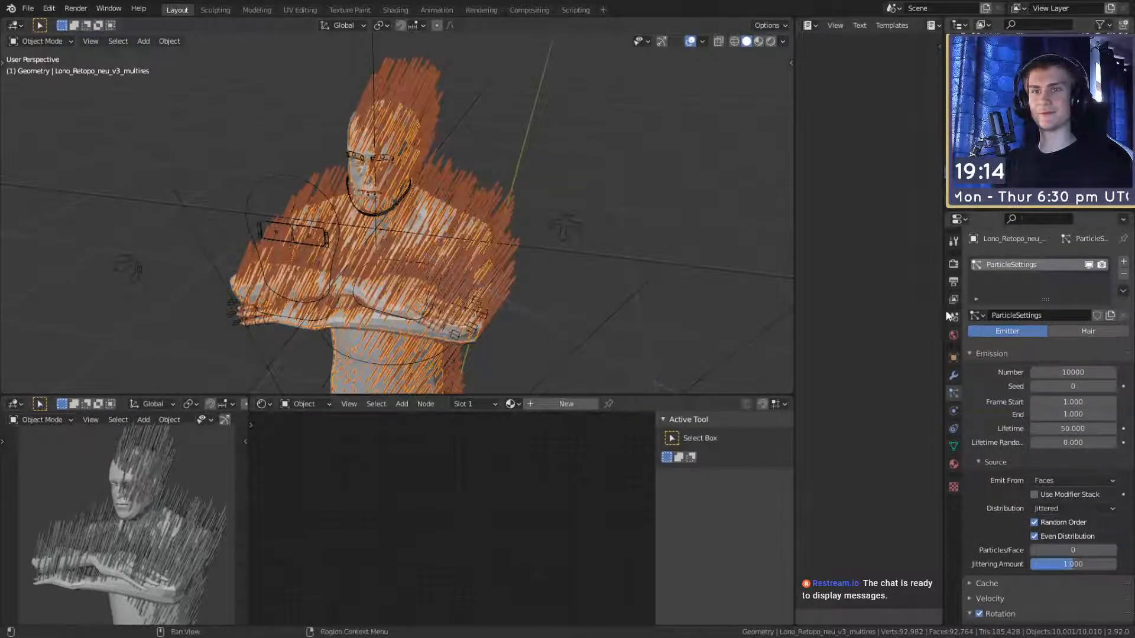
pyautogui.click(954, 375)
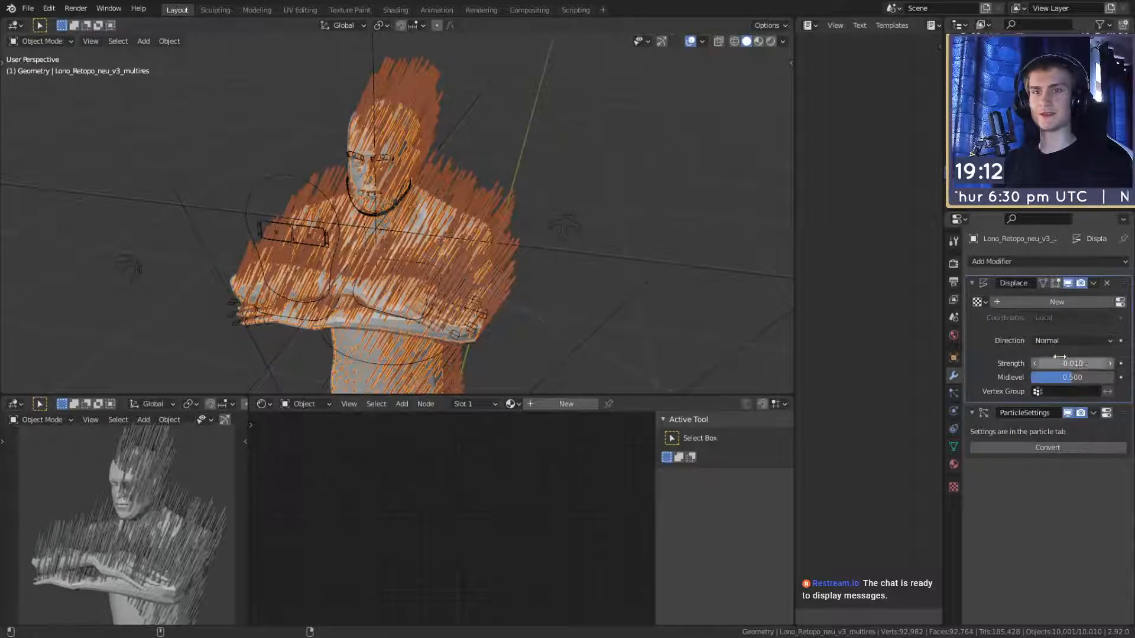
pyautogui.moveTo(1059, 357); pyautogui.dragTo(1110, 368)
pyautogui.moveTo(1038, 363); pyautogui.dragTo(985, 363)
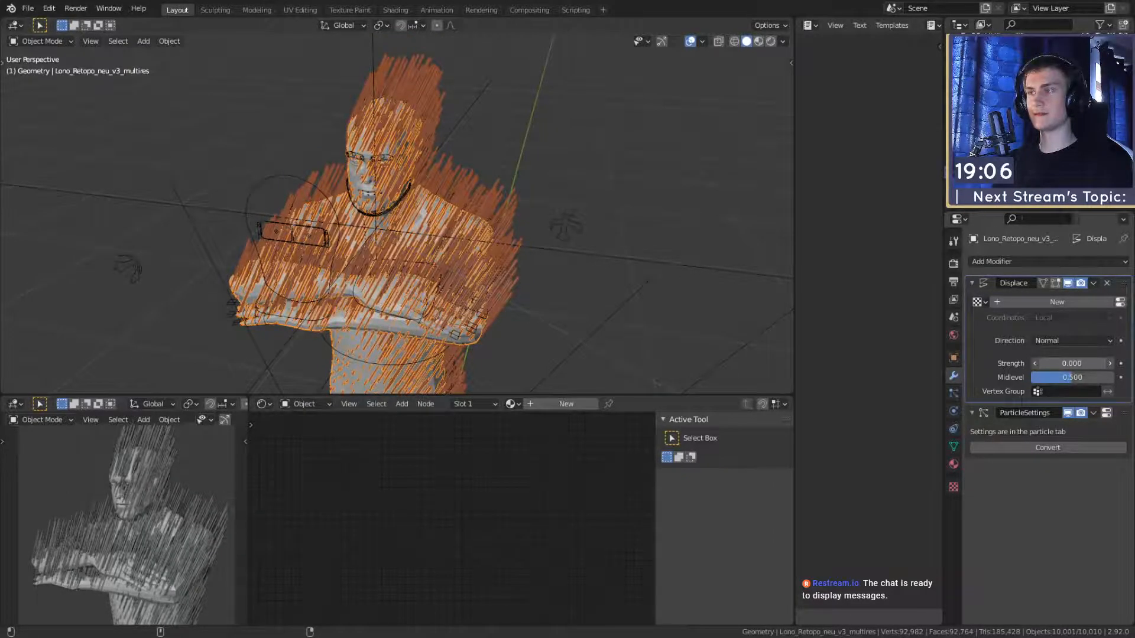
pyautogui.click(711, 193)
pyautogui.moveTo(710, 193); pyautogui.dragTo(480, 262, button='middle')
pyautogui.scroll(3, 498, 251)
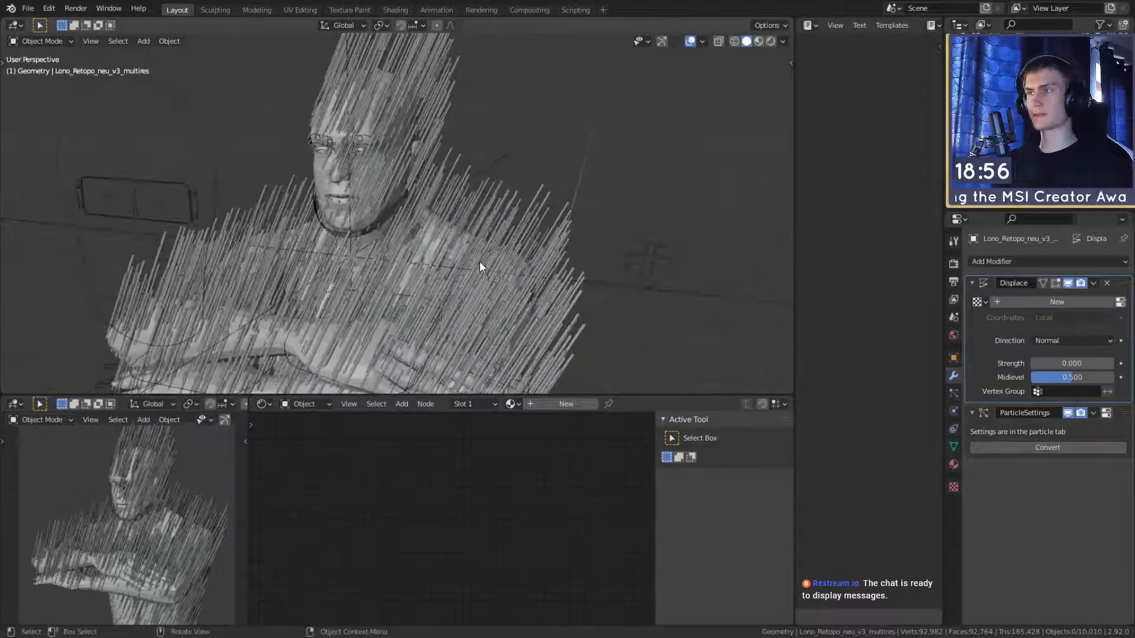
# Step: Orient the particles along Global X and lower the rotation phase until the prisms point straight up
pyautogui.click(954, 393)
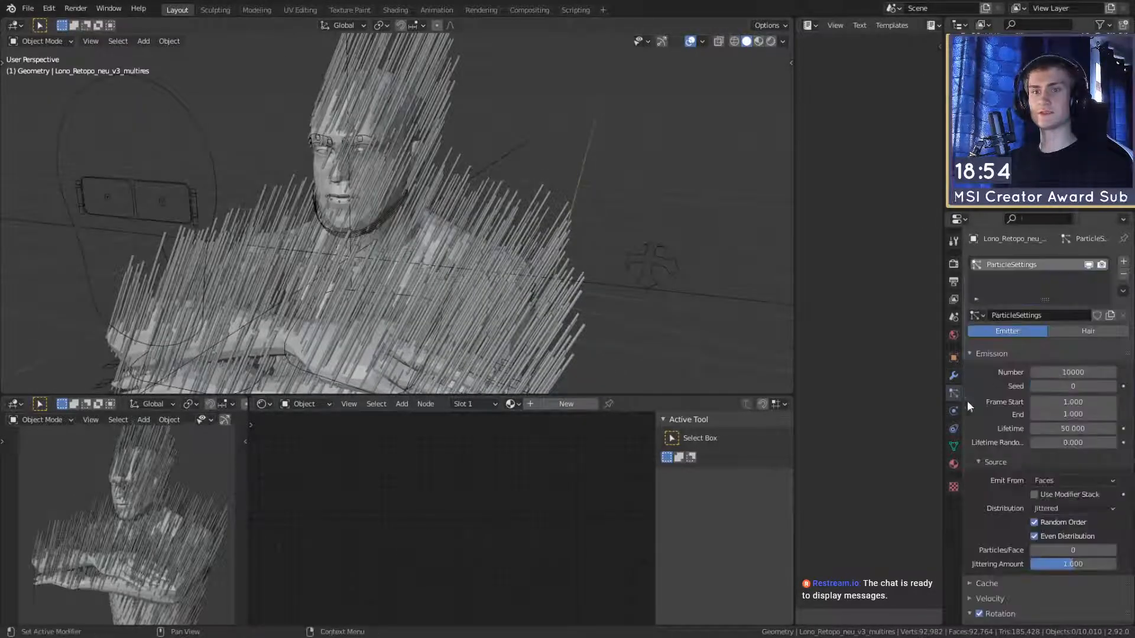
pyautogui.scroll(-5, 978, 372)
pyautogui.scroll(-2, 999, 378)
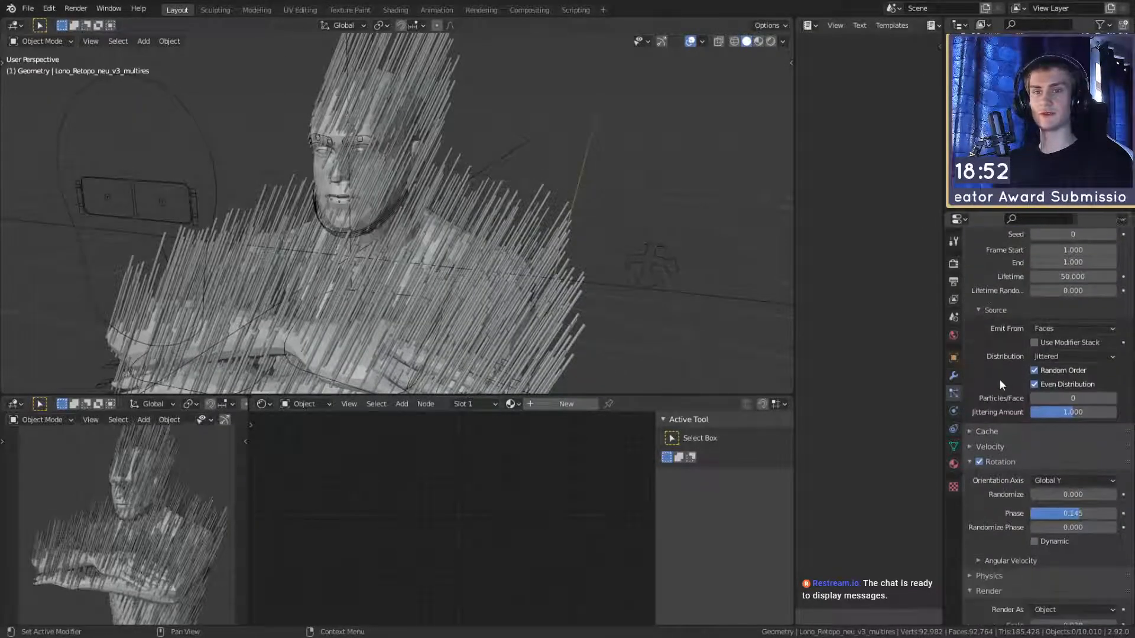
pyautogui.scroll(2, 993, 335)
pyautogui.click(1059, 379)
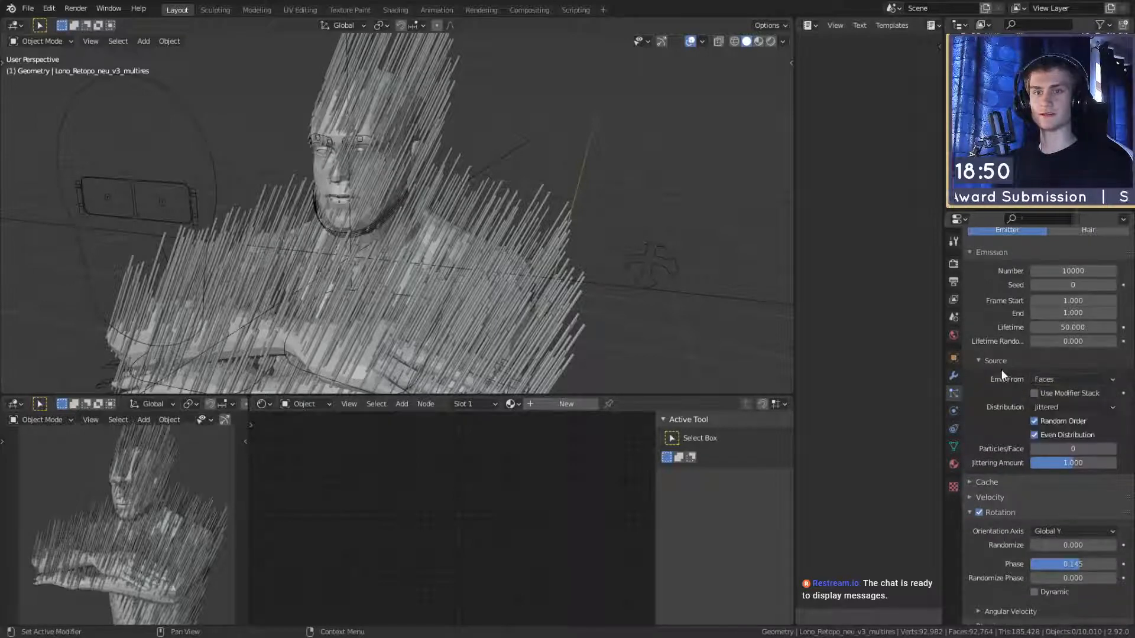
pyautogui.scroll(-6, 1034, 392)
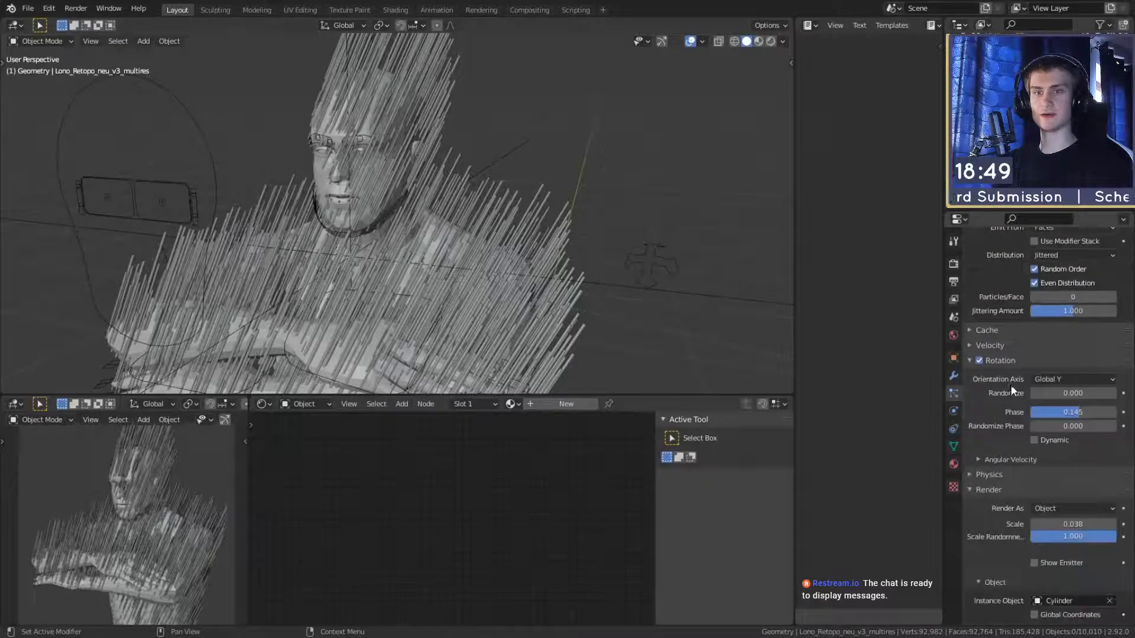
pyautogui.click(1060, 379)
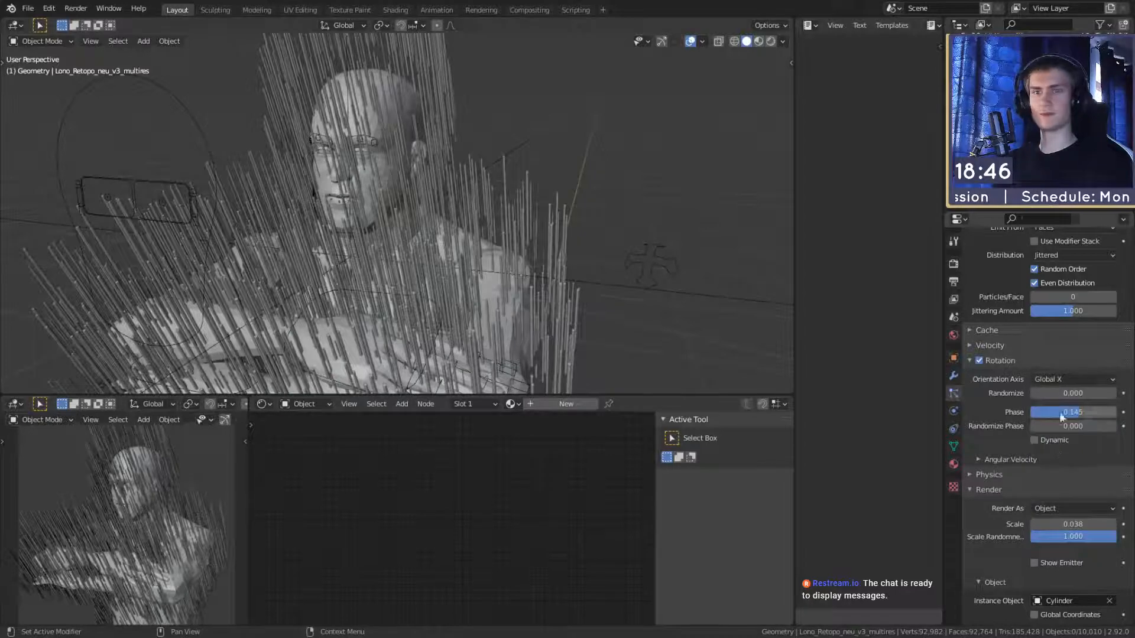
pyautogui.click(1058, 380)
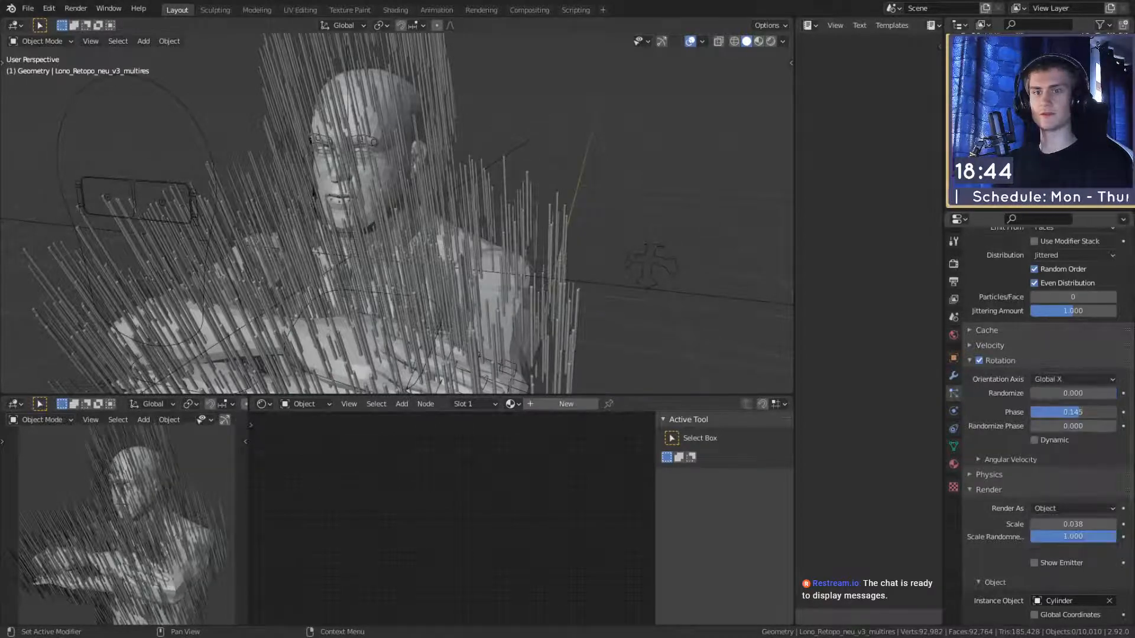
pyautogui.moveTo(1029, 414); pyautogui.dragTo(1030, 411)
# Step: Try Global Y as the particle orientation axis, and settle on Global Z
pyautogui.click(1062, 377)
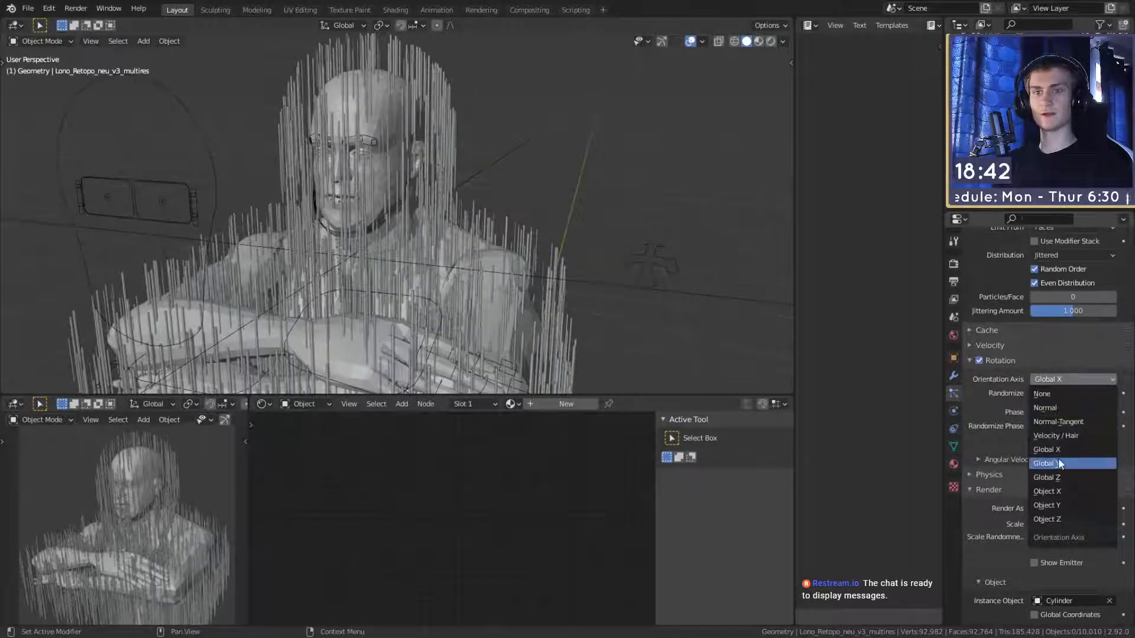
pyautogui.click(1057, 463)
pyautogui.click(1059, 382)
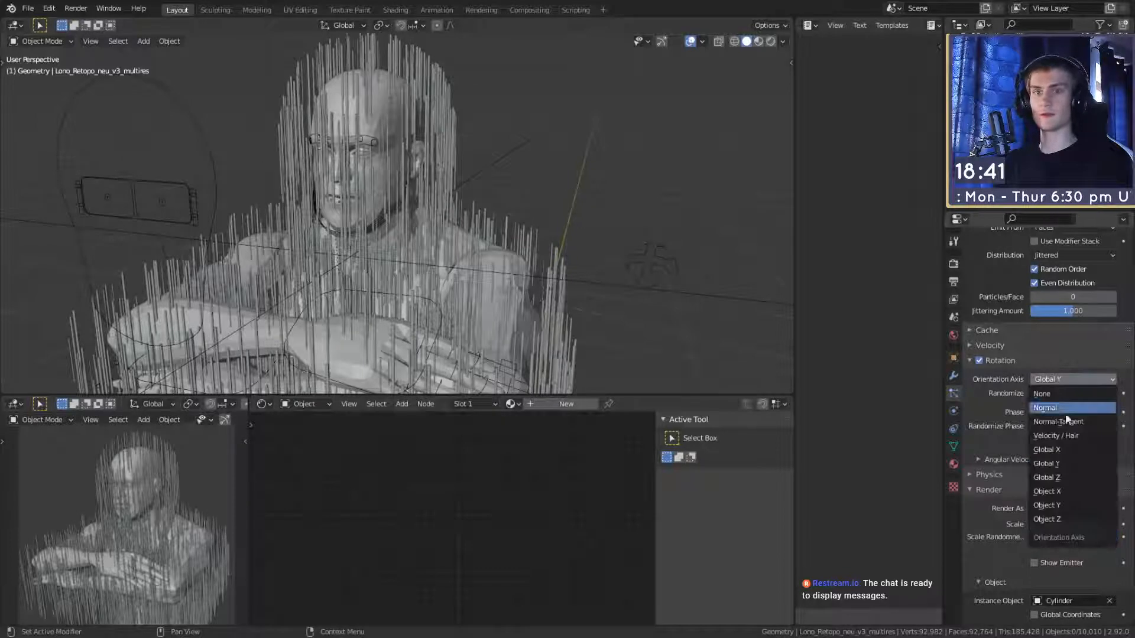
pyautogui.click(1049, 478)
# Step: Rotate the source prism's geometry -90° around global Y in Edit Mode
pyautogui.scroll(-8, 568, 310)
pyautogui.moveTo(569, 310); pyautogui.dragTo(626, 290, button='middle')
pyautogui.scroll(-2, 626, 291)
pyautogui.click(595, 235)
pyautogui.press('Tab')
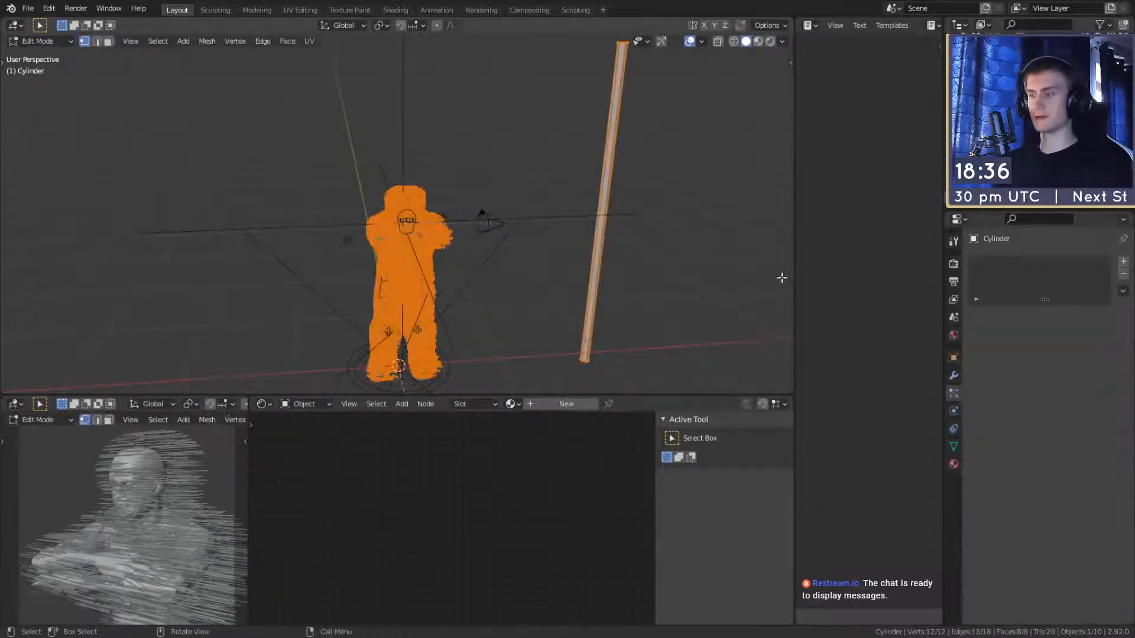
pyautogui.press('r')
pyautogui.press('y')
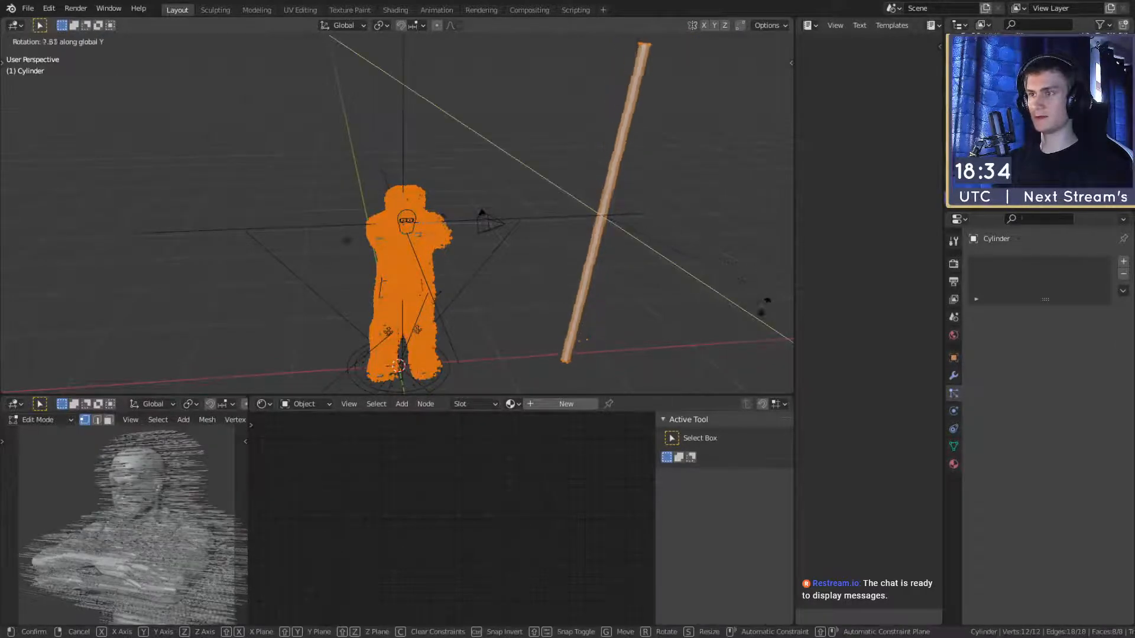
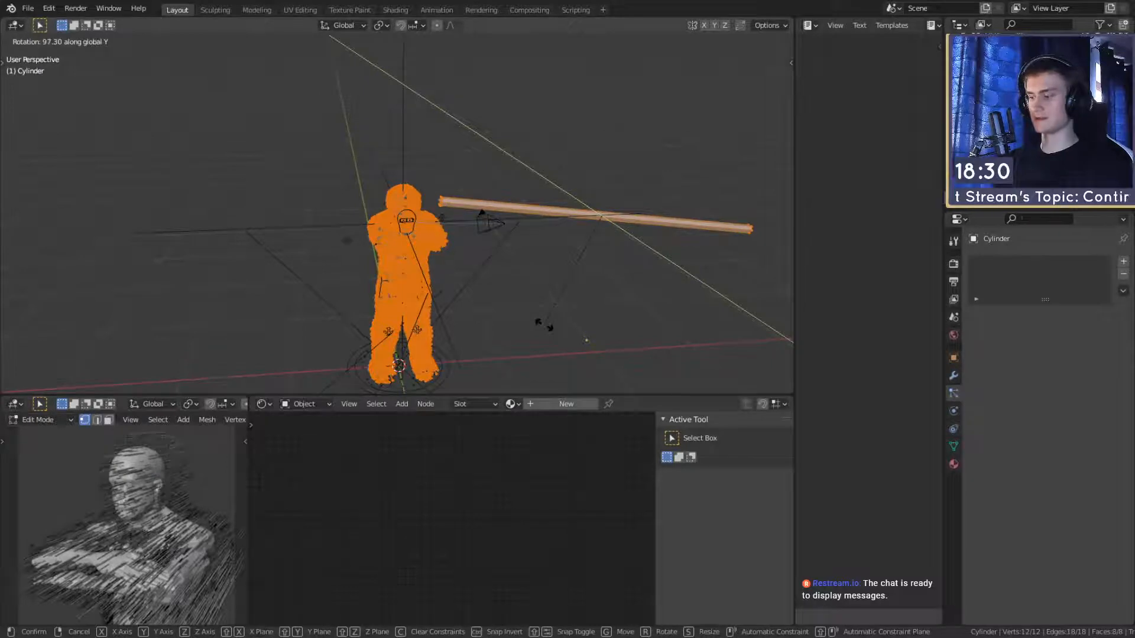
pyautogui.write('-90')
pyautogui.press('Return')
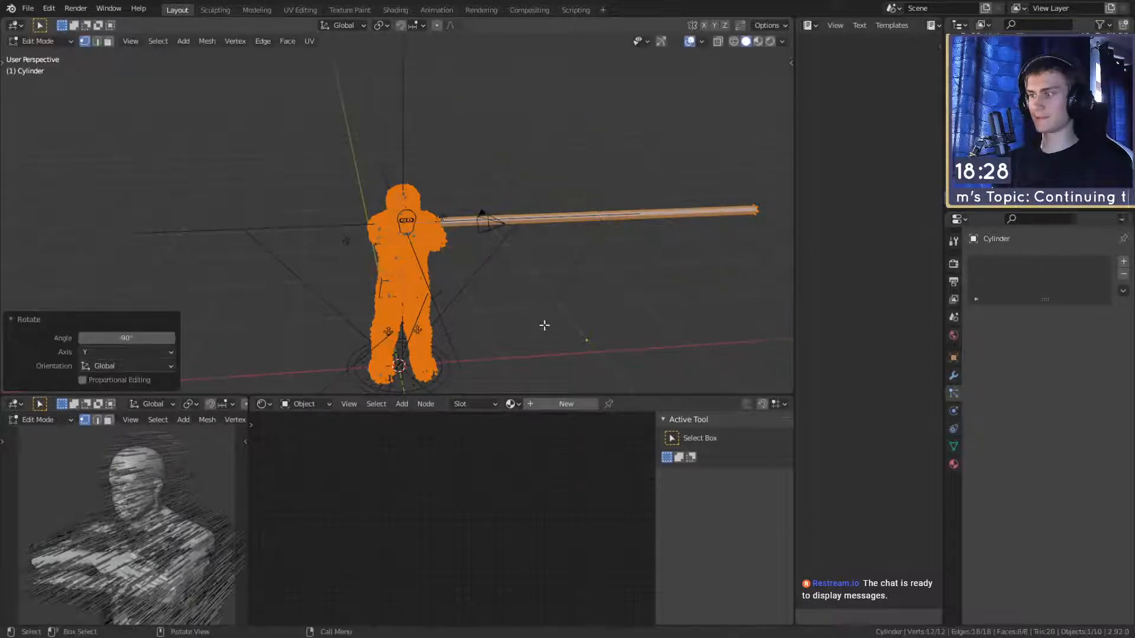
pyautogui.scroll(4, 485, 258)
pyautogui.moveTo(569, 258); pyautogui.dragTo(596, 279, button='middle')
pyautogui.press('Tab')
# Step: Shorten the source prism by scaling it to 0.078 along global X
pyautogui.scroll(2, 477, 266)
pyautogui.scroll(-5, 491, 246)
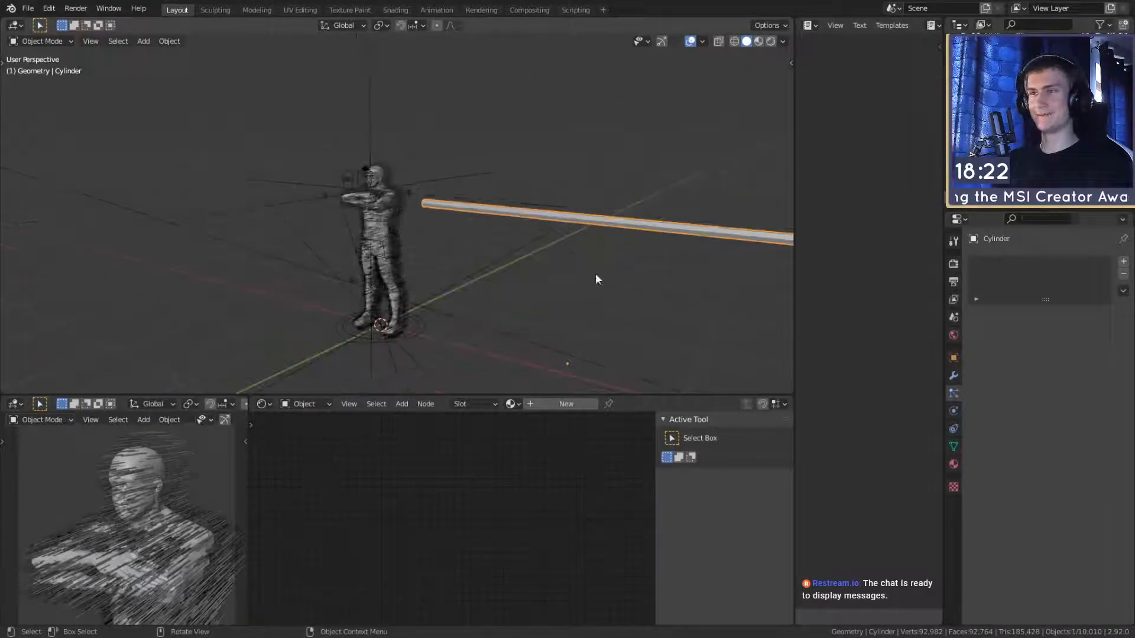
pyautogui.moveTo(636, 244); pyautogui.dragTo(628, 246, button='middle')
pyautogui.press('s')
pyautogui.press('x')
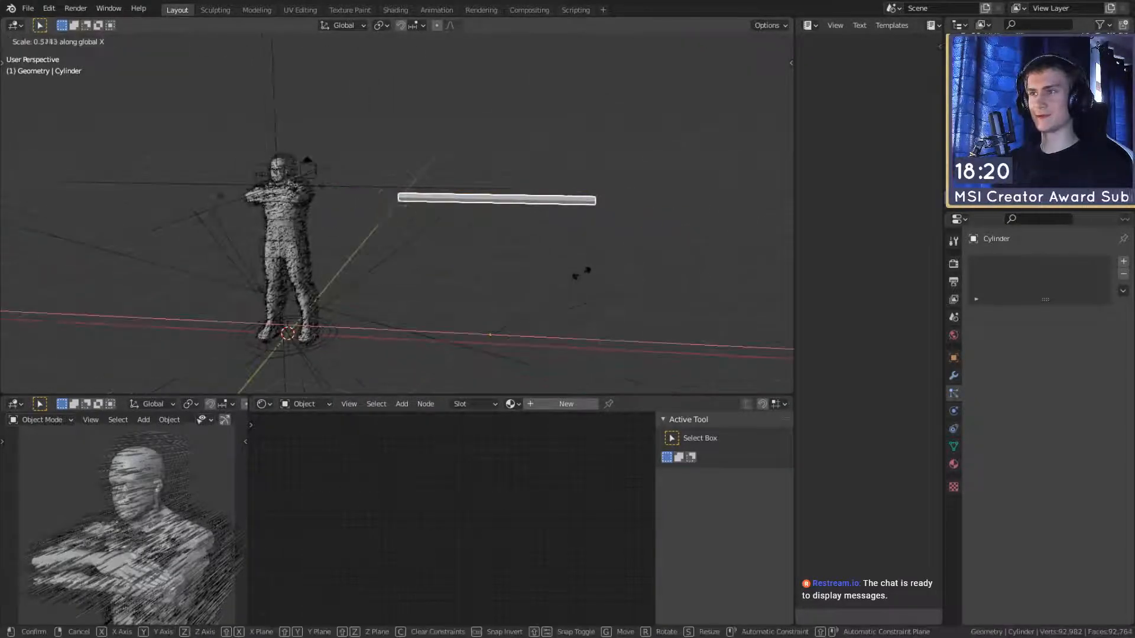
pyautogui.click(514, 314)
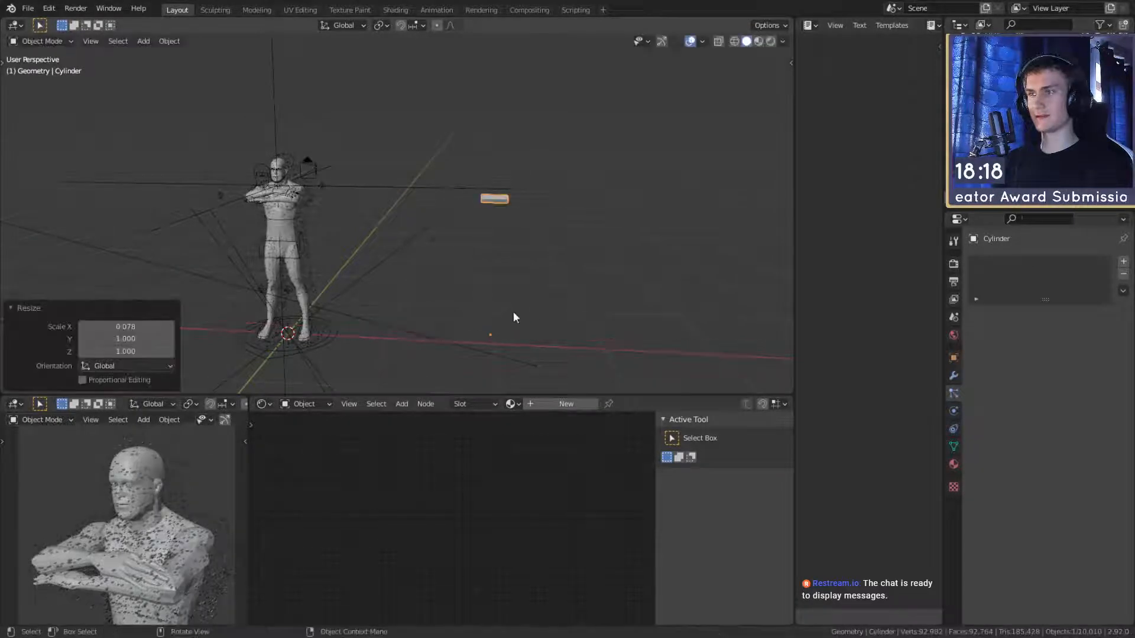
pyautogui.scroll(4, 451, 236)
pyautogui.scroll(3, 642, 261)
pyautogui.keyDown('shift'); pyautogui.moveTo(448, 215); pyautogui.dragTo(544, 247, button='middle'); pyautogui.keyUp('shift')
# Step: Try other emission seeds on the body mesh's particle system, and return the seed to 0
pyautogui.click(414, 145)
pyautogui.moveTo(416, 140); pyautogui.dragTo(516, 212, button='middle')
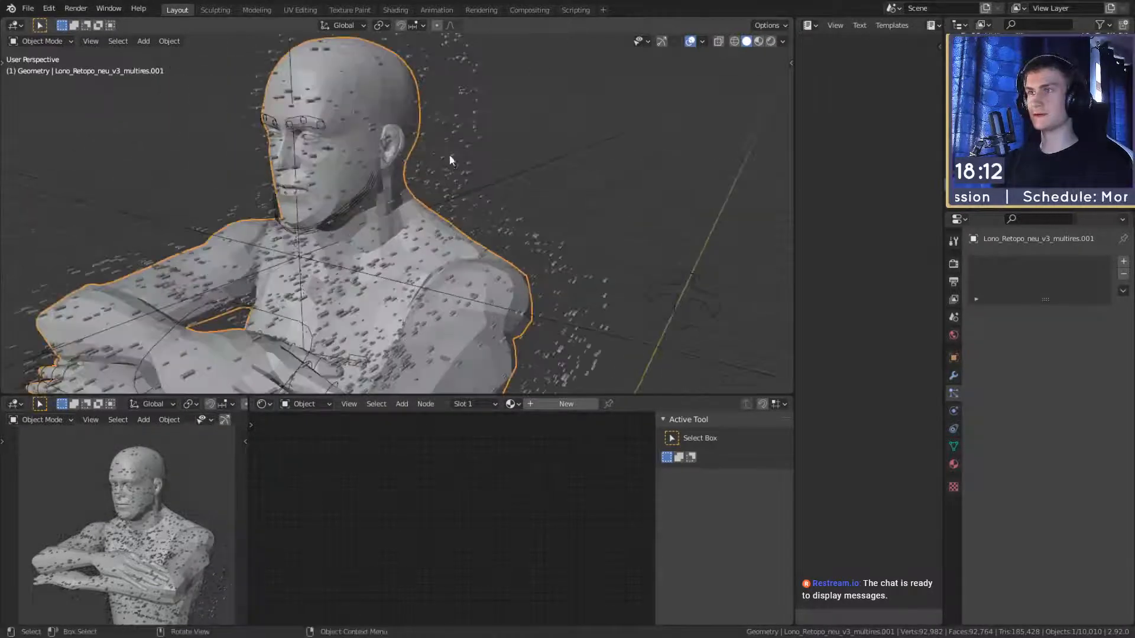
pyautogui.scroll(-3, 449, 156)
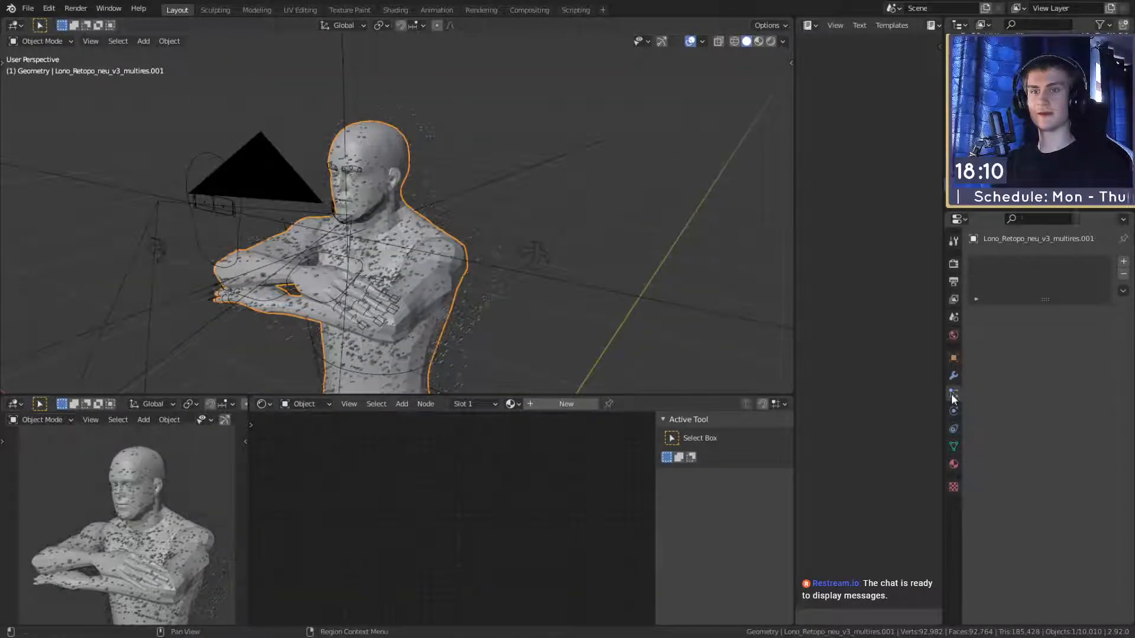
pyautogui.click(384, 153)
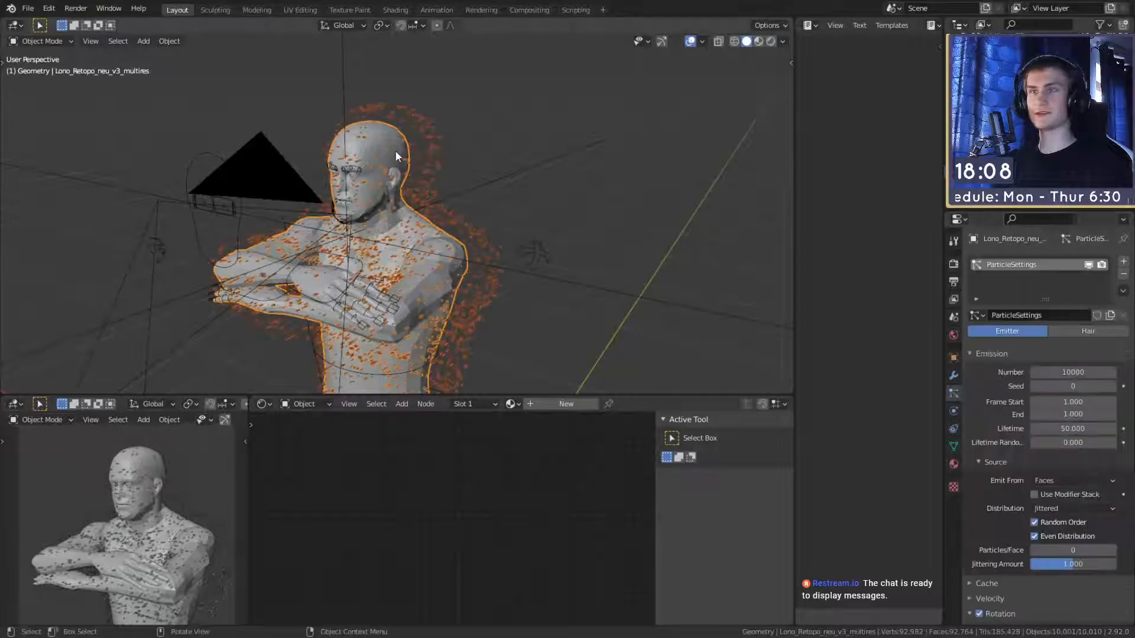
pyautogui.click(404, 149)
pyautogui.click(418, 147)
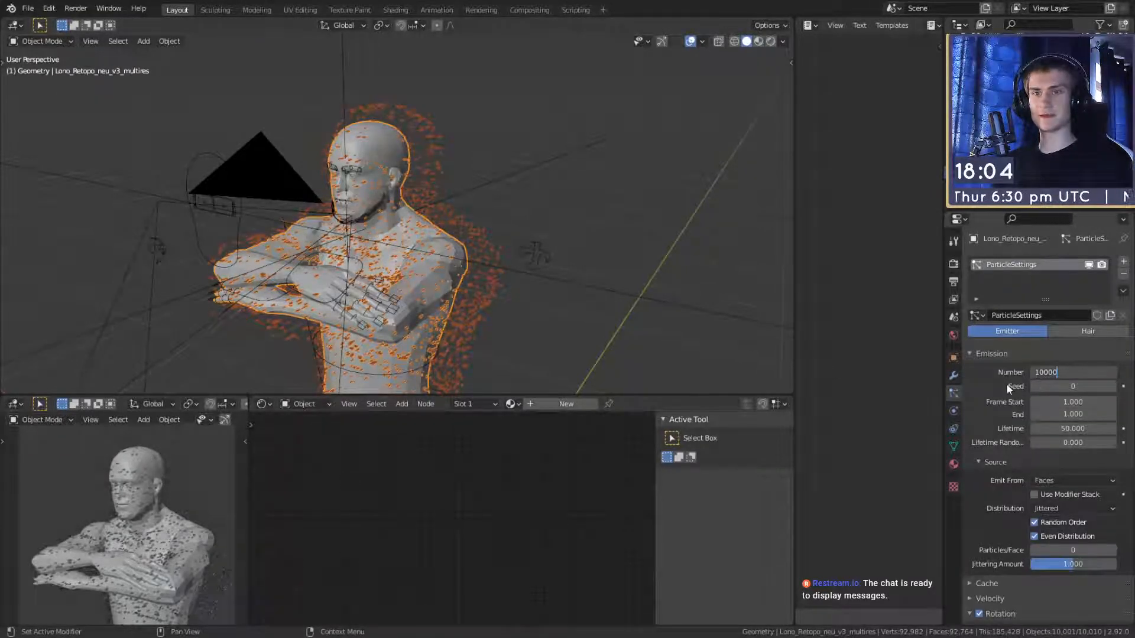
pyautogui.click(1112, 386)
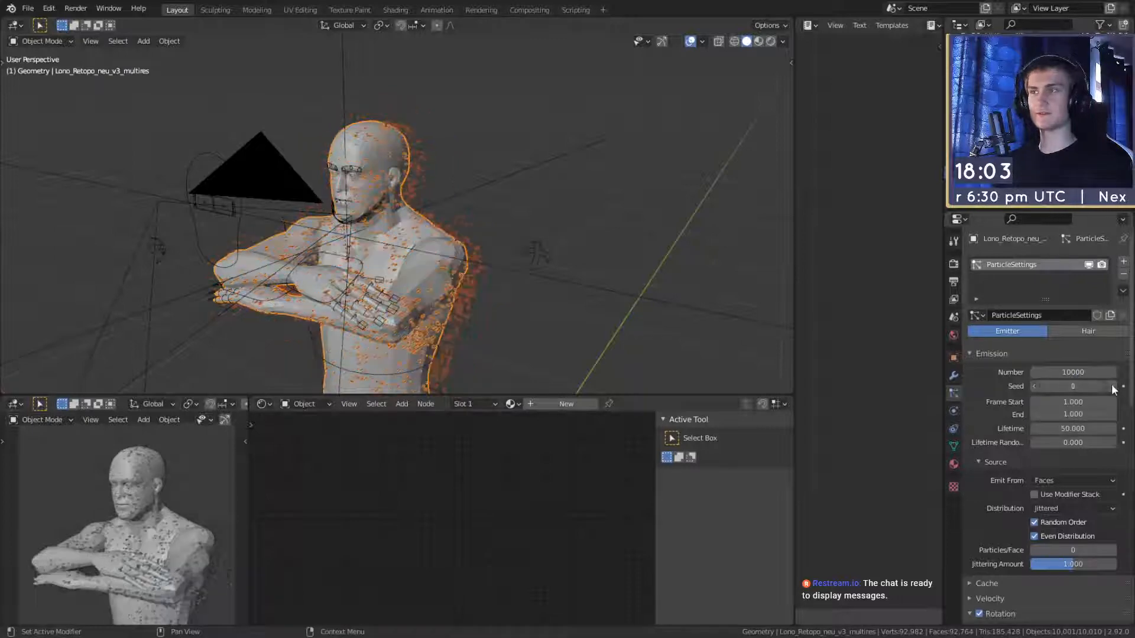
pyautogui.click(1038, 387)
pyautogui.moveTo(590, 275); pyautogui.dragTo(609, 139, button='middle')
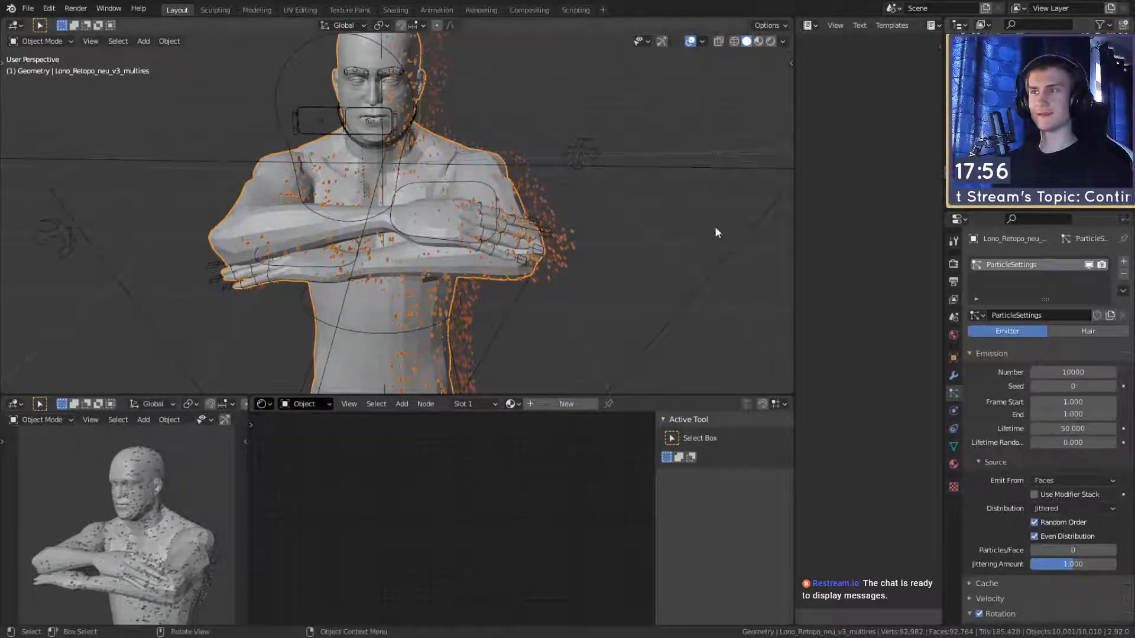
pyautogui.press('g')
pyautogui.press('x')
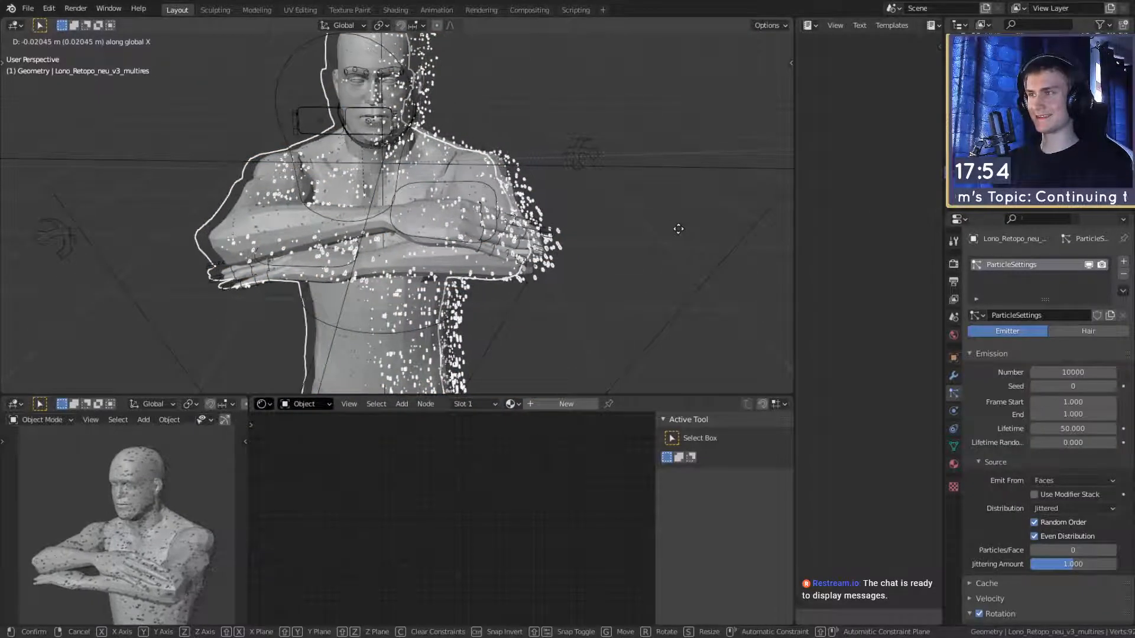
pyautogui.rightClick(672, 231)
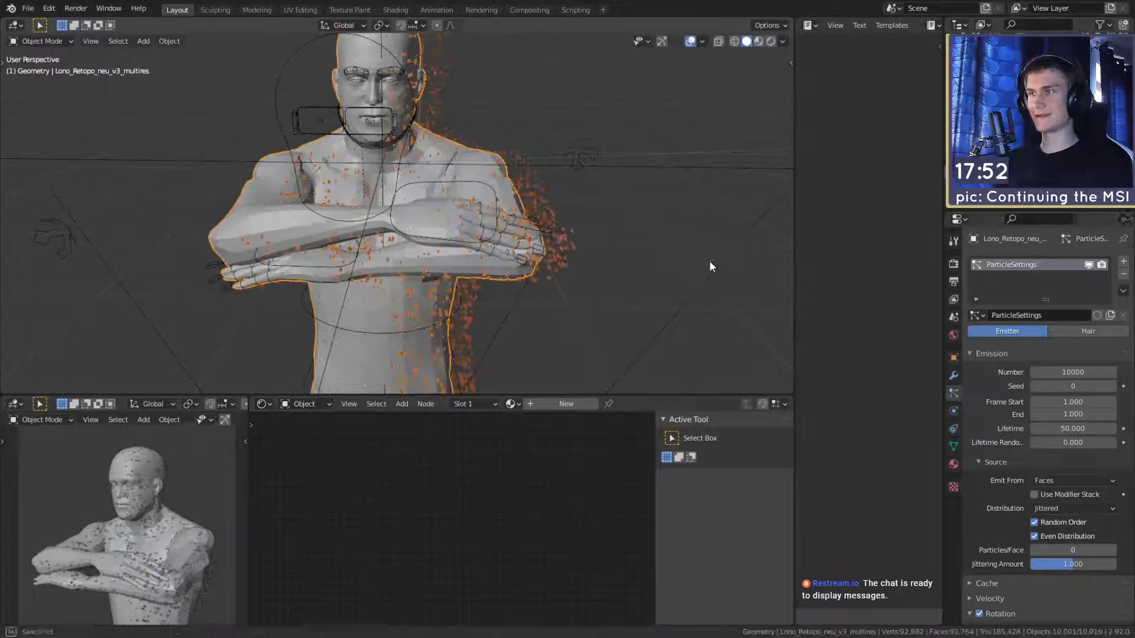
# Step: Lower the source prism's geometry about 1.34 m along global Z in Edit Mode, fine-adjust its height toward the origin, and return to Object Mode
pyautogui.scroll(-8, 710, 263)
pyautogui.keyDown('shift'); pyautogui.moveTo(609, 308); pyautogui.dragTo(582, 246, button='middle'); pyautogui.keyUp('shift')
pyautogui.click(608, 302)
pyautogui.moveTo(608, 302); pyautogui.dragTo(545, 246, button='middle')
pyautogui.click(549, 136)
pyautogui.moveTo(589, 164); pyautogui.dragTo(686, 291, button='middle')
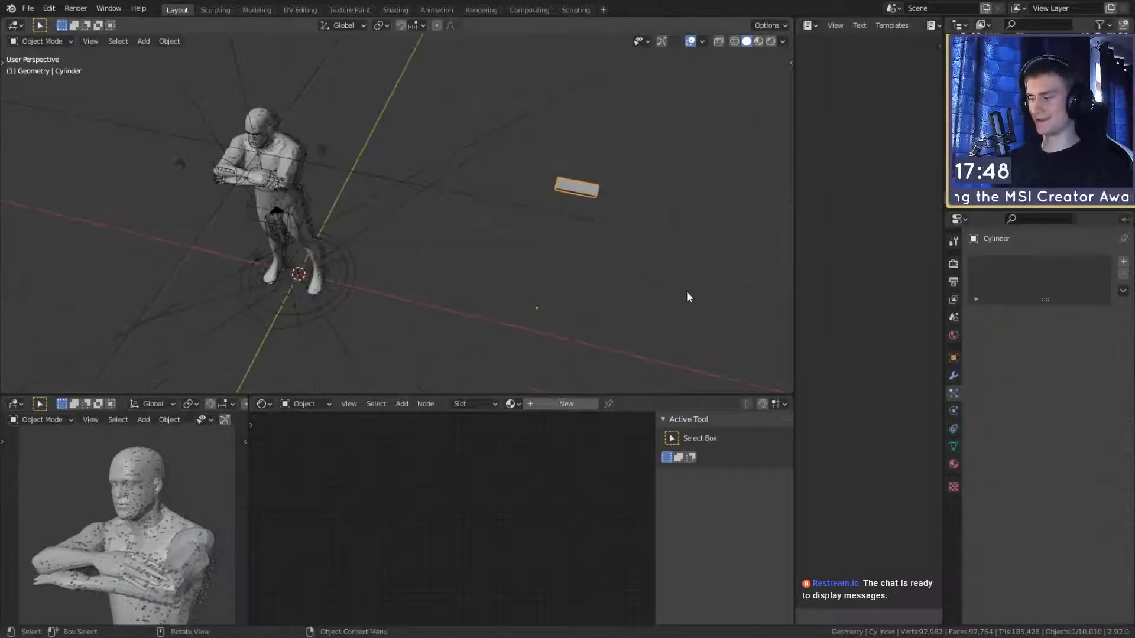
pyautogui.scroll(6, 327, 190)
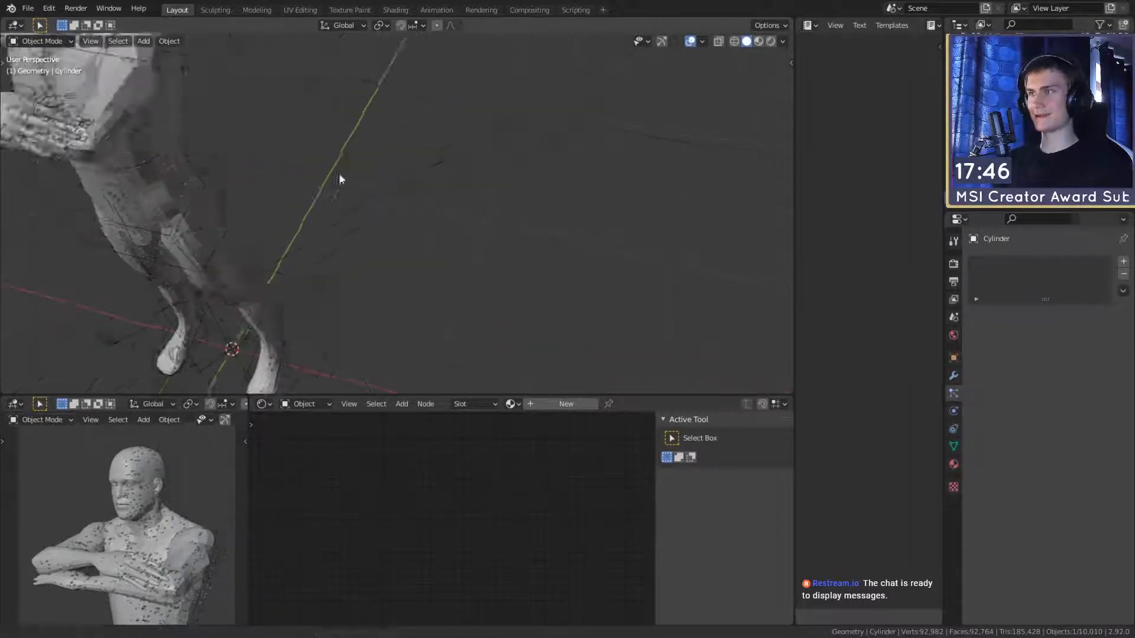
pyautogui.keyDown('shift'); pyautogui.moveTo(339, 173); pyautogui.dragTo(501, 237, button='middle'); pyautogui.keyUp('shift')
pyautogui.scroll(-5, 501, 237)
pyautogui.press('Tab')
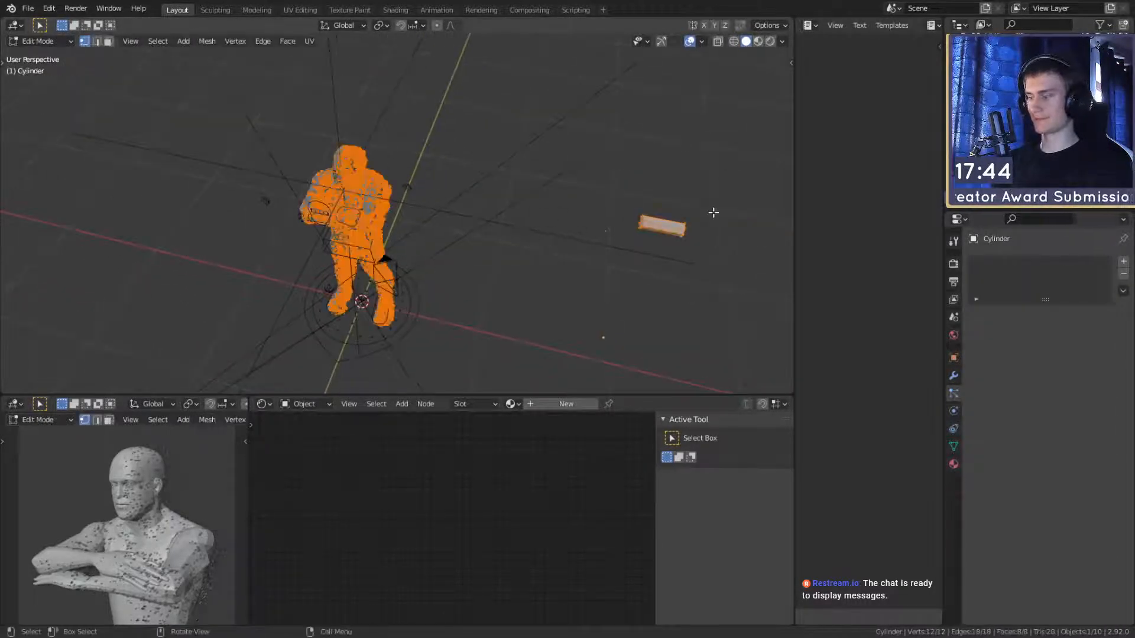
pyautogui.press('g')
pyautogui.press('z')
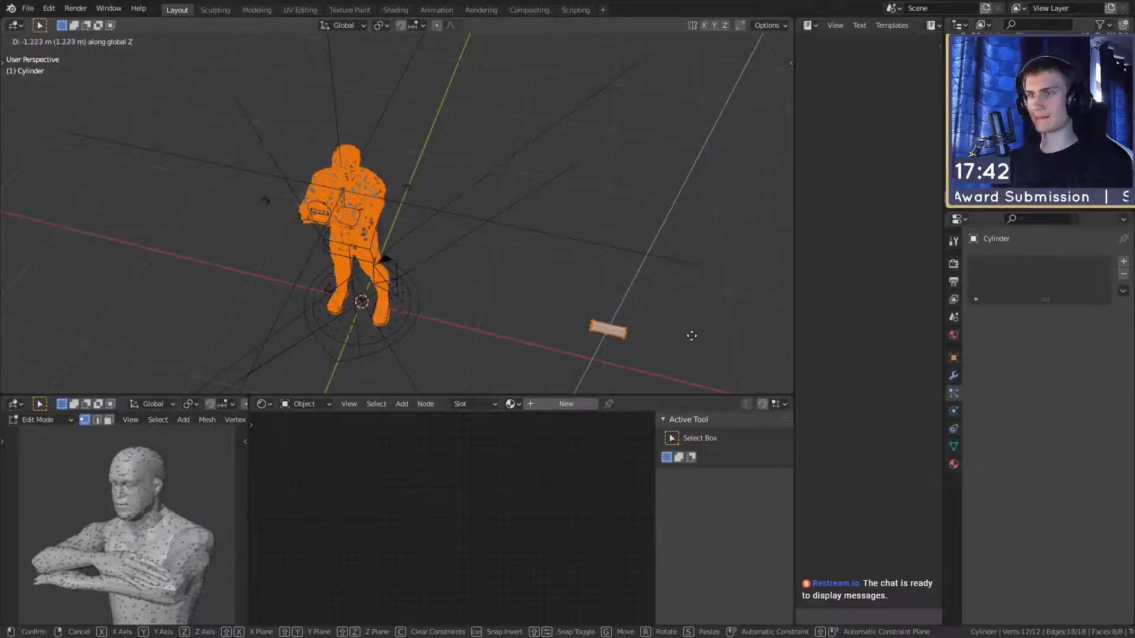
pyautogui.click(689, 342)
pyautogui.moveTo(689, 342); pyautogui.dragTo(691, 235, button='middle')
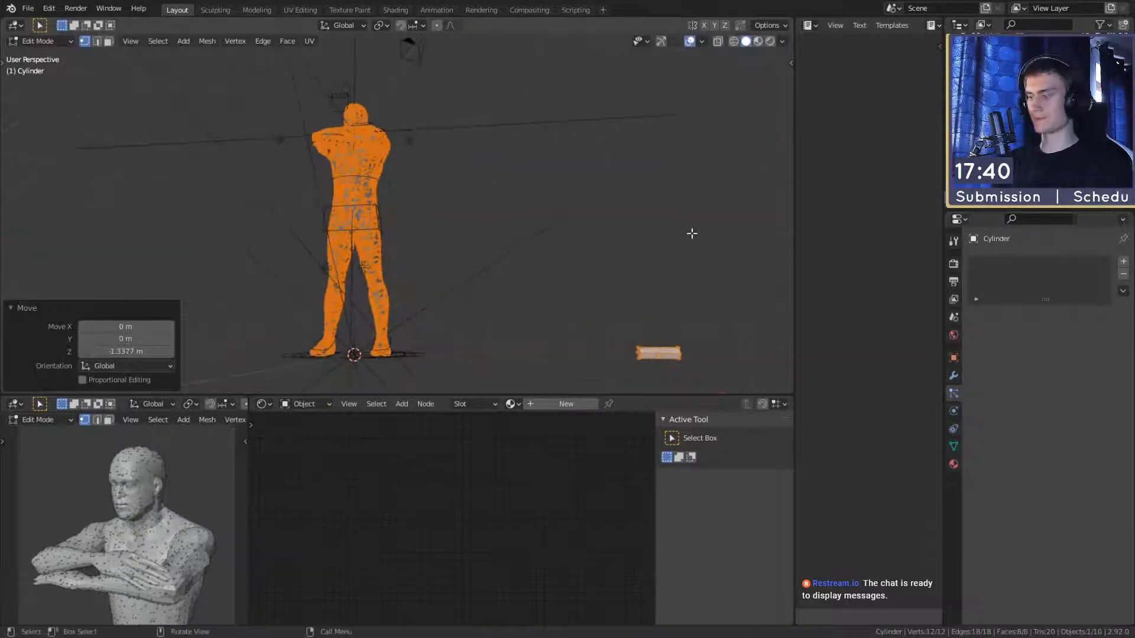
pyautogui.press('g')
pyautogui.press('z')
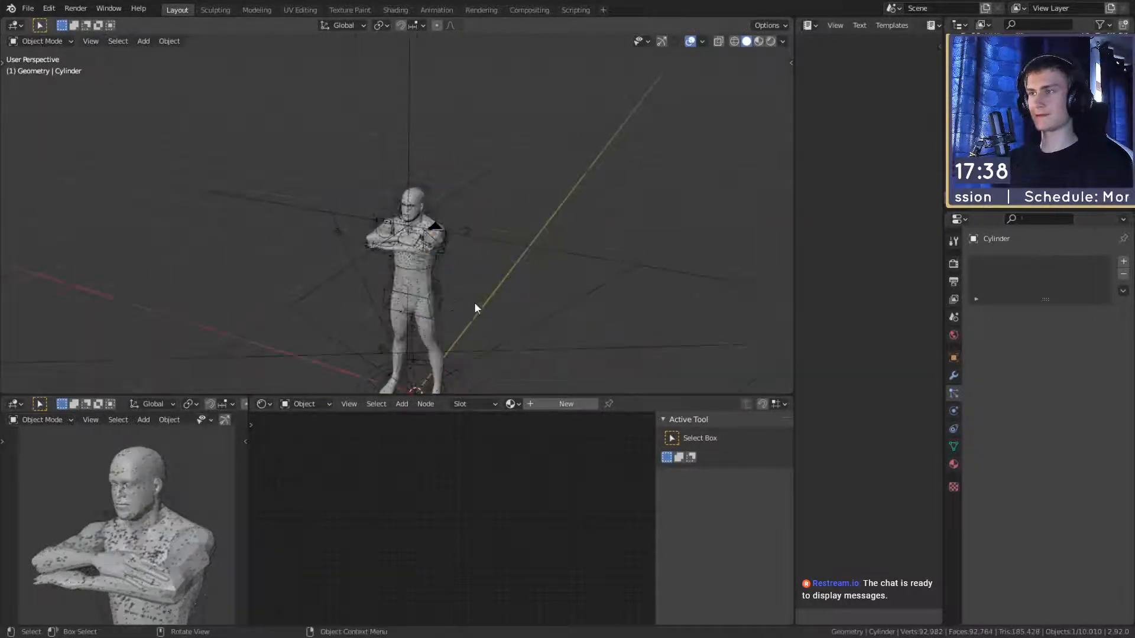
# Step: Refresh the body mesh's particle system by switching the emission seed to 1 and back to 0
pyautogui.scroll(5, 475, 302)
pyautogui.moveTo(541, 240); pyautogui.dragTo(495, 285, button='middle')
pyautogui.click(495, 285)
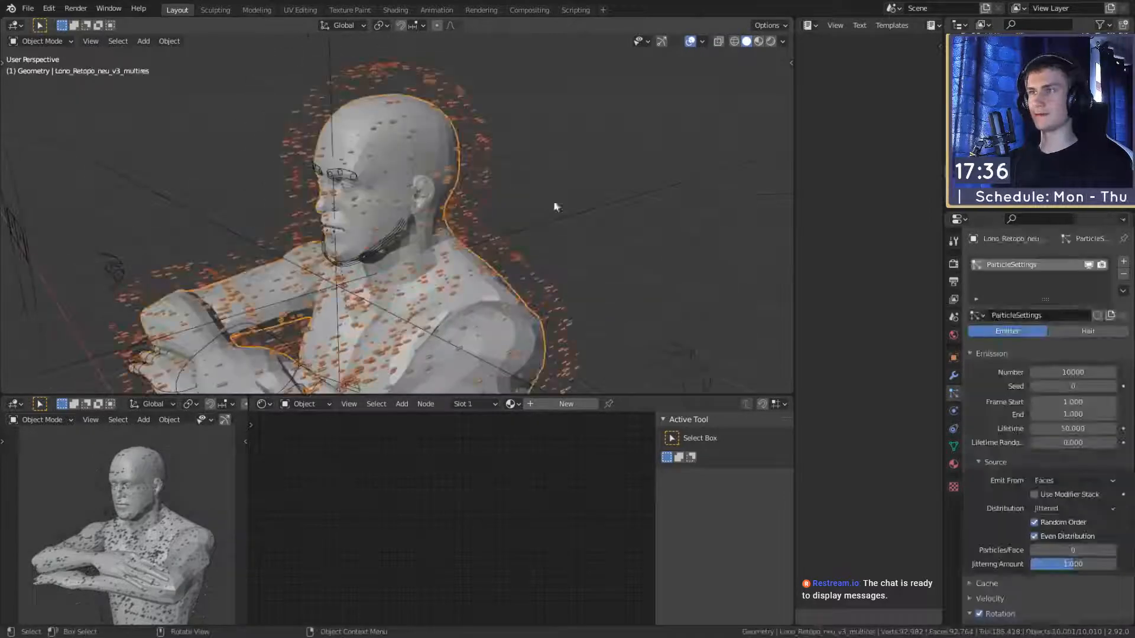
pyautogui.click(1112, 386)
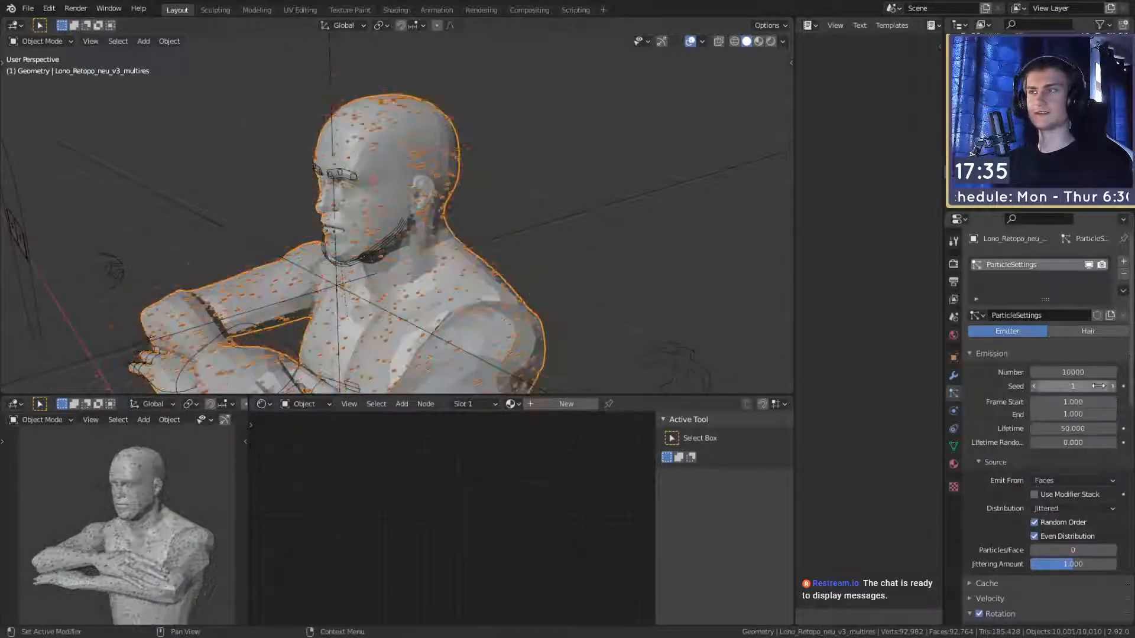
pyautogui.click(1035, 386)
pyautogui.moveTo(473, 236); pyautogui.dragTo(549, 254, button='middle')
pyautogui.scroll(4, 523, 207)
pyautogui.scroll(2, 541, 269)
# Step: Set the particles' render scale to 0.054 and refresh them by switching the seed to 1 and back to 0
pyautogui.scroll(-12, 985, 424)
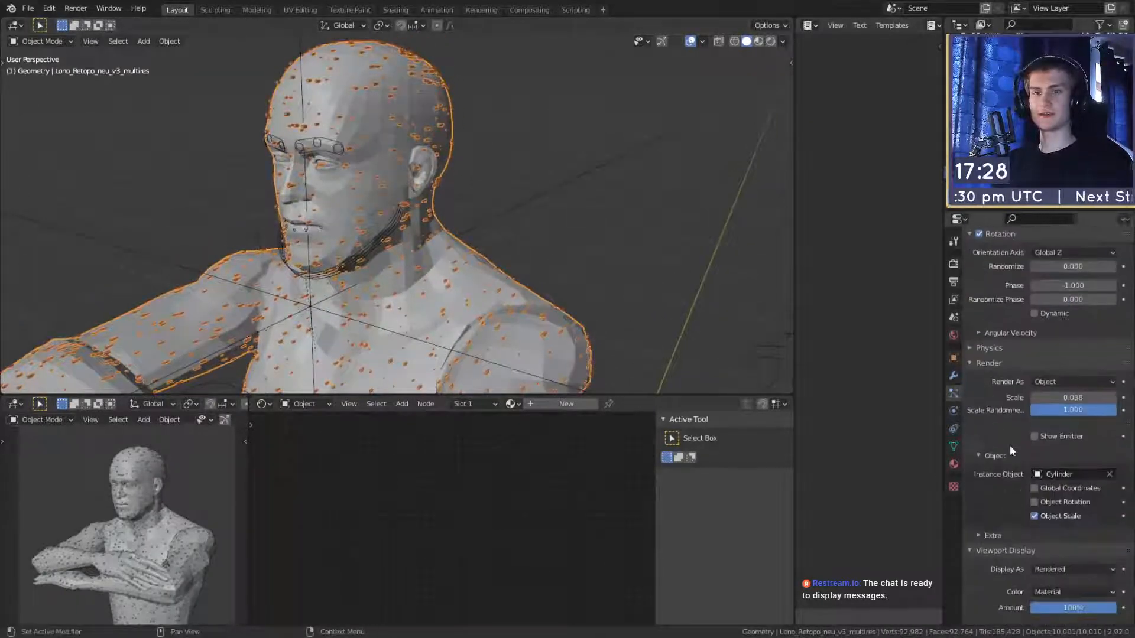
pyautogui.moveTo(1073, 397); pyautogui.dragTo(1085, 397)
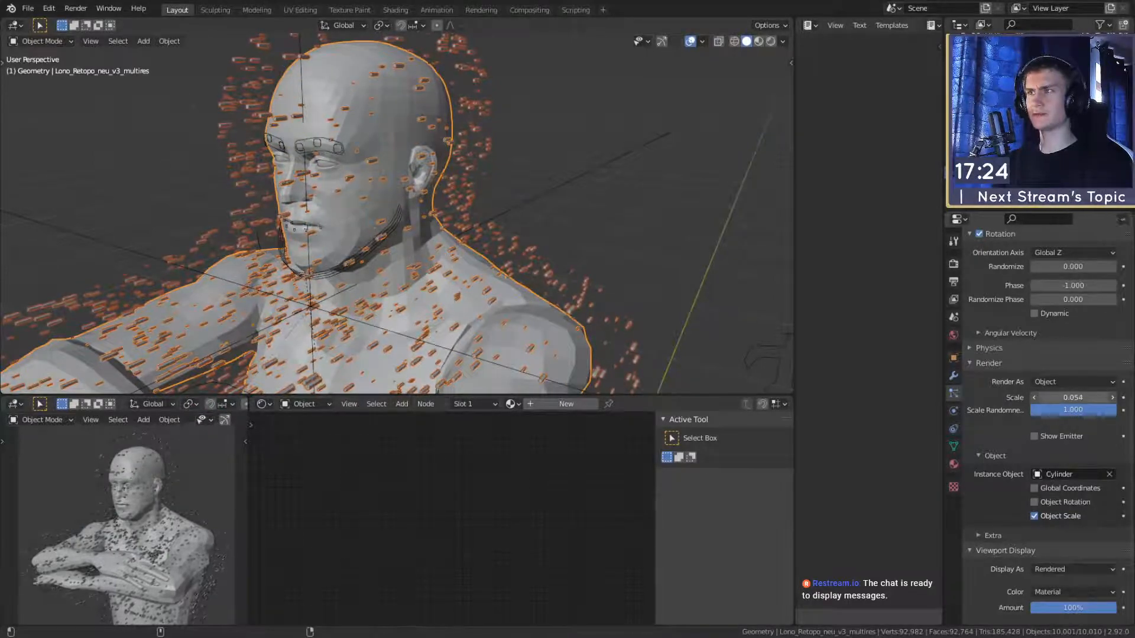
pyautogui.scroll(12, 1005, 343)
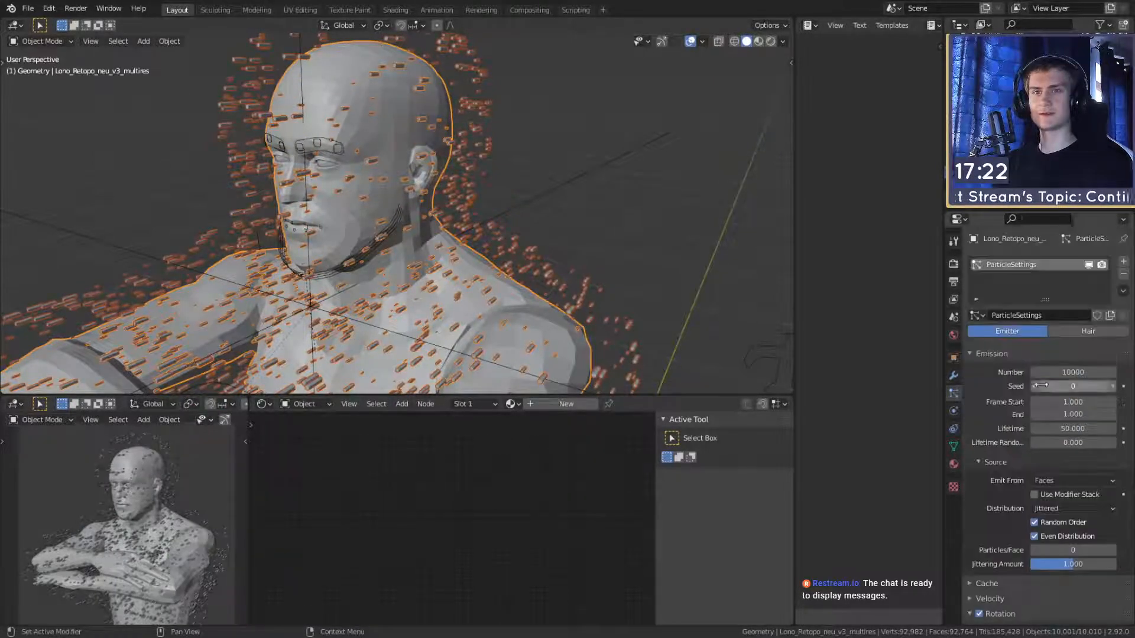
pyautogui.click(1108, 385)
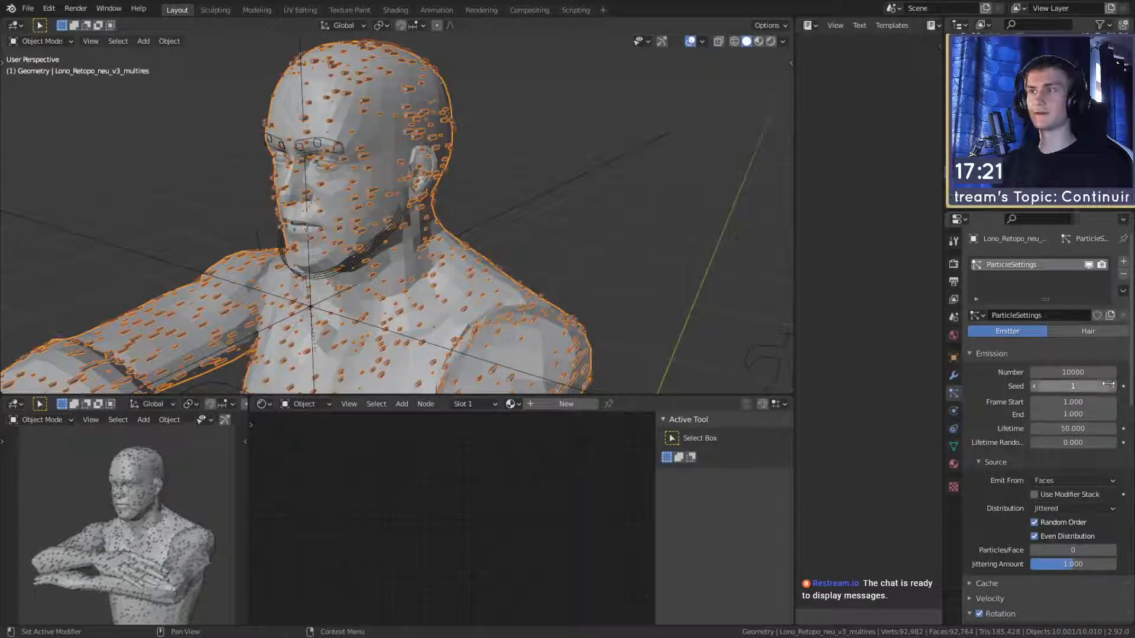
pyautogui.click(1033, 386)
# Step: Raise the particle emission number to 20000, and double it to 40000
pyautogui.moveTo(591, 177); pyautogui.dragTo(545, 176, button='middle')
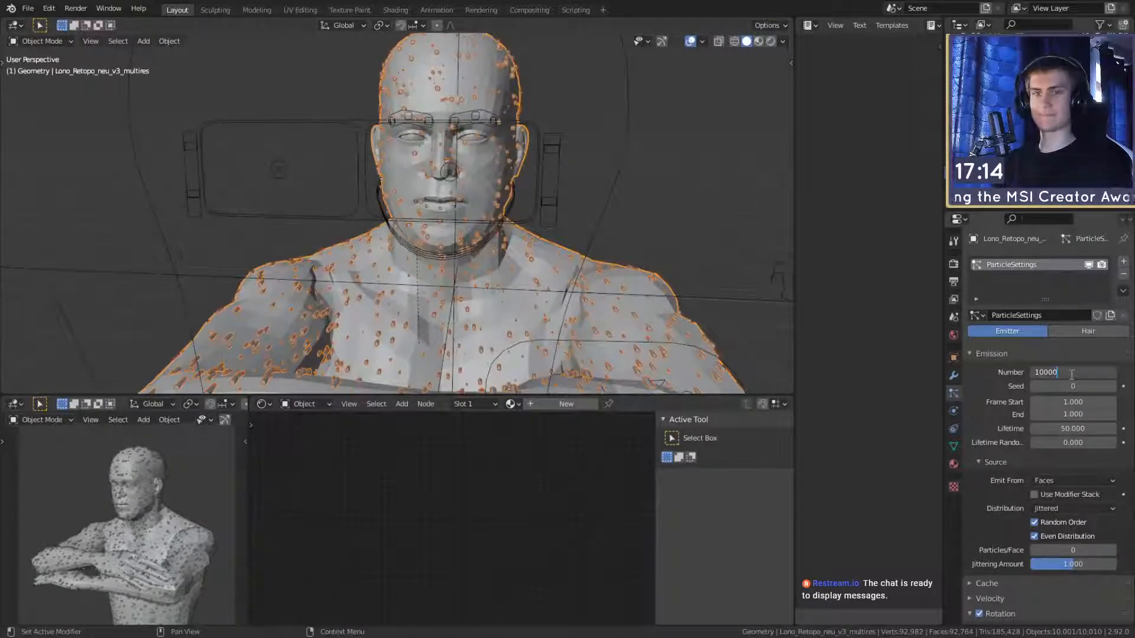
pyautogui.write('20000')
pyautogui.press('Return')
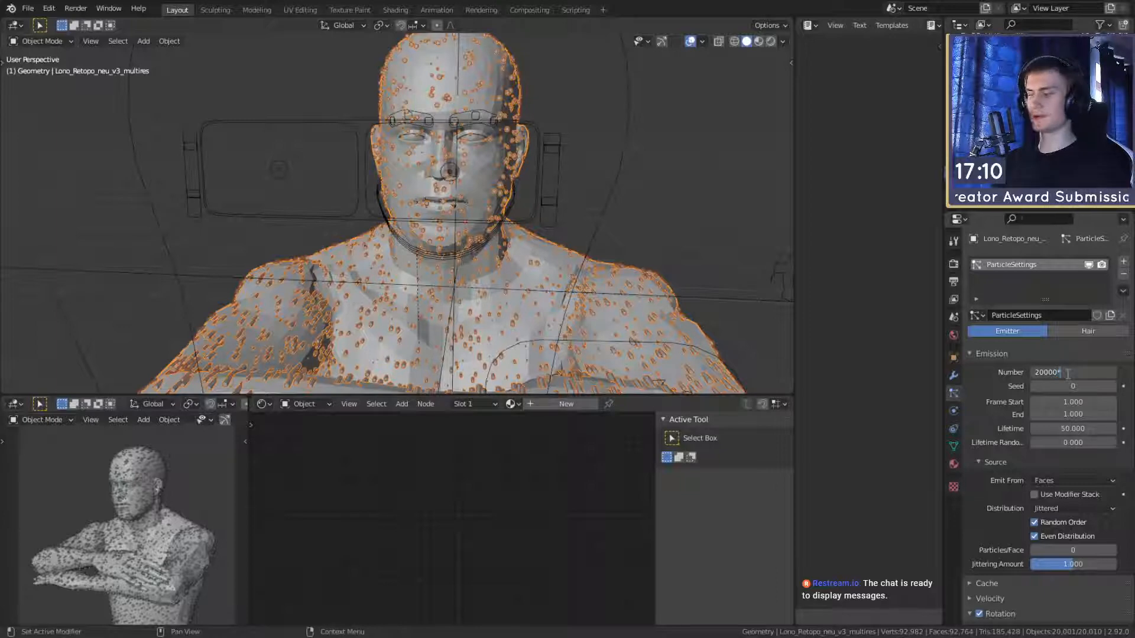
pyautogui.write('*2')
pyautogui.press('Return')
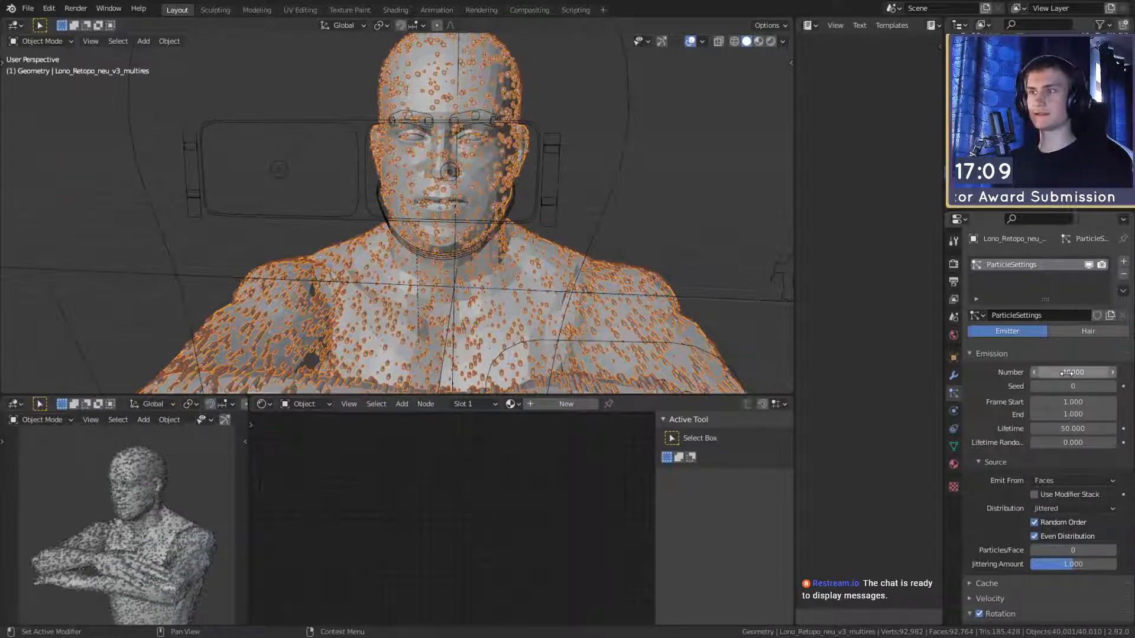
pyautogui.click(673, 215)
pyautogui.moveTo(673, 215); pyautogui.dragTo(608, 241, button='middle')
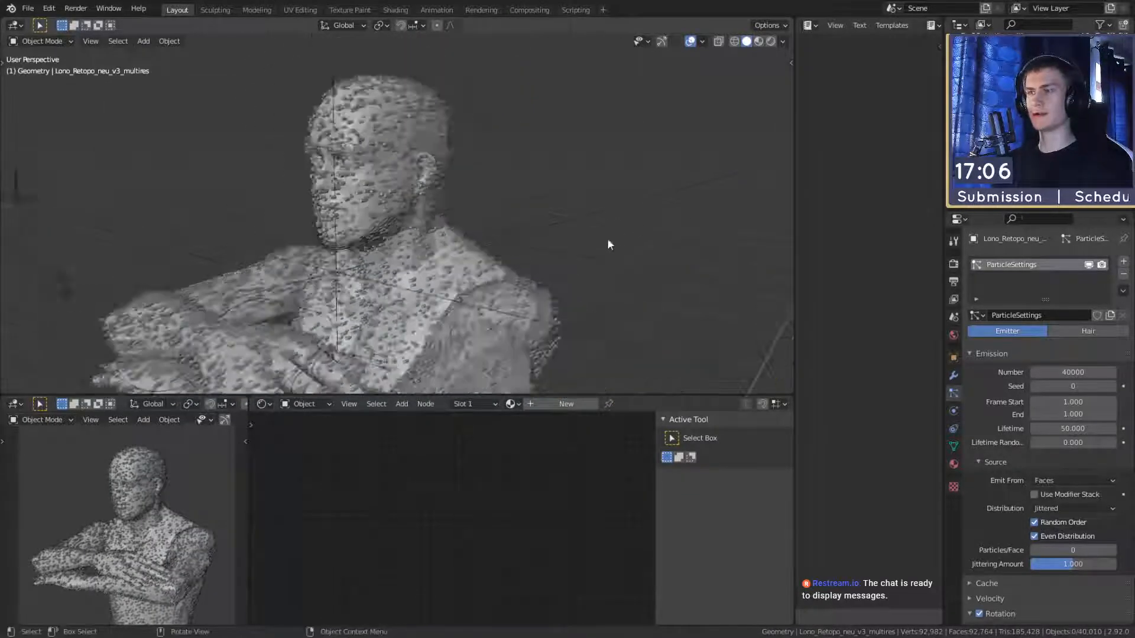
# Step: Enter Edit Mode on the body mesh and clear its vertex selection
pyautogui.scroll(-8, 608, 240)
pyautogui.moveTo(490, 180); pyautogui.dragTo(531, 190, button='middle')
pyautogui.keyDown('shift'); pyautogui.moveTo(531, 278); pyautogui.dragTo(542, 302, button='middle'); pyautogui.keyUp('shift')
pyautogui.scroll(2, 547, 179)
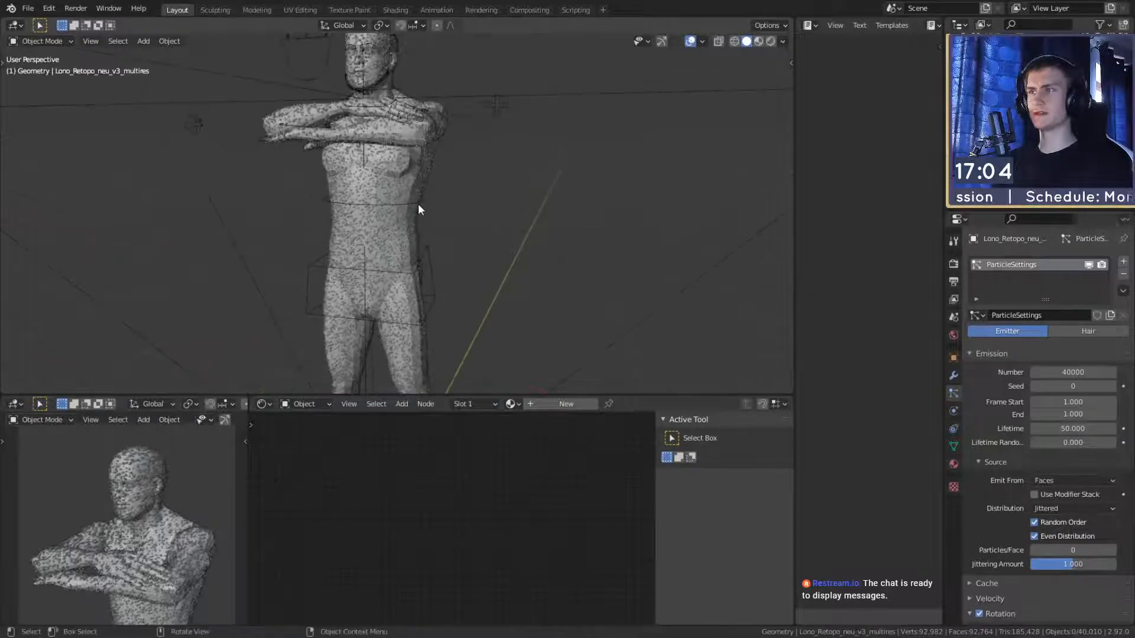
pyautogui.click(418, 207)
pyautogui.click(473, 254)
pyautogui.press('Tab')
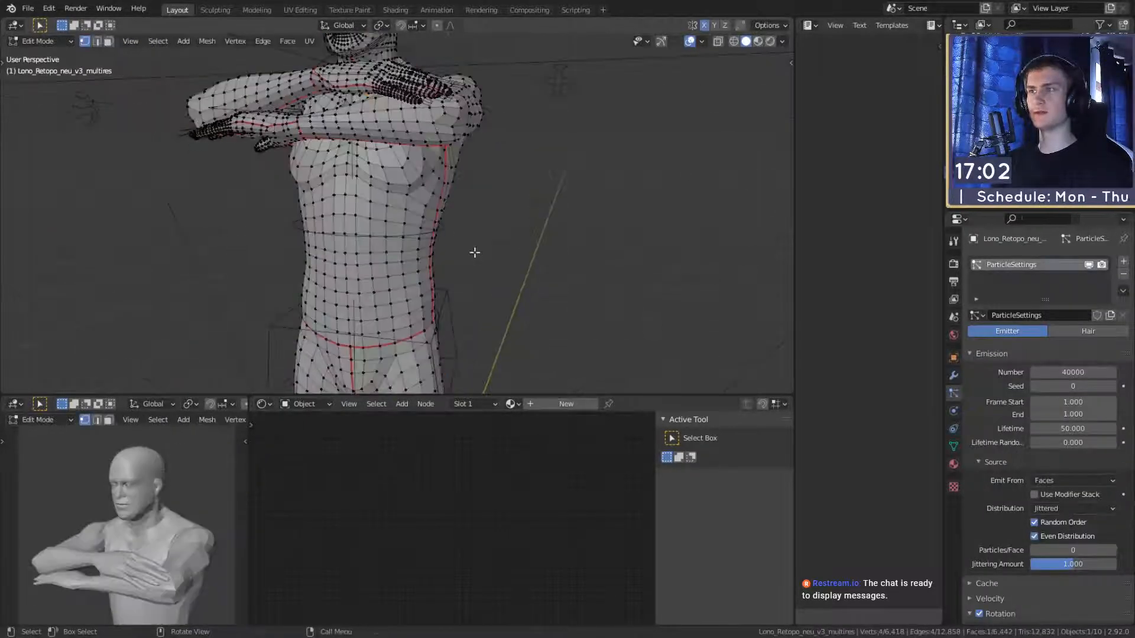
pyautogui.moveTo(473, 250); pyautogui.dragTo(489, 157, button='middle')
pyautogui.scroll(3, 488, 157)
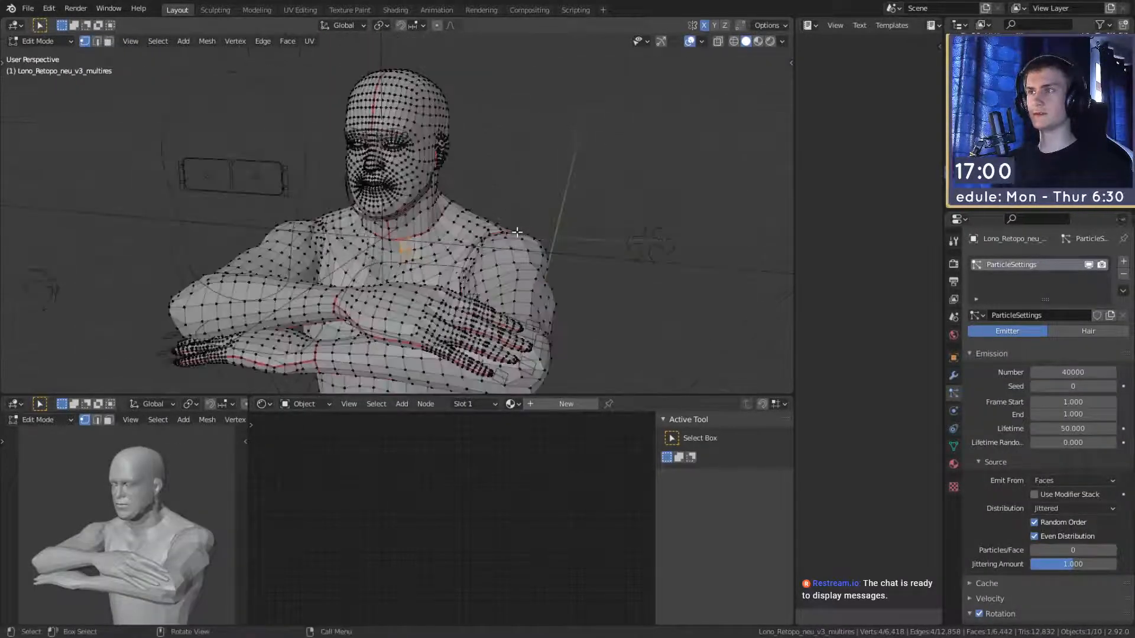
pyautogui.press('a')
pyautogui.hotkey('alt', 'a')
# Step: Circle-select the vertices of both crossed forearms and hands through the mesh with X-ray on
pyautogui.moveTo(532, 198); pyautogui.dragTo(432, 241, button='middle')
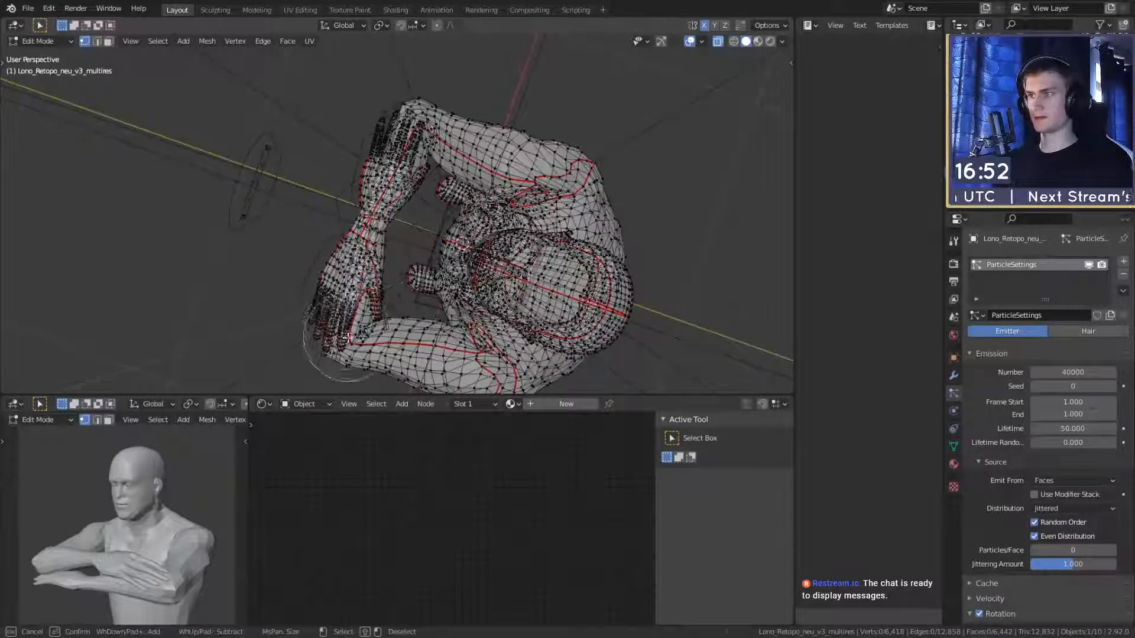
pyautogui.moveTo(347, 337)
pyautogui.mouseDown()
pyautogui.moveTo(388, 184)
pyautogui.moveTo(425, 135)
pyautogui.mouseUp()
pyautogui.moveTo(388, 282); pyautogui.dragTo(542, 207, button='middle')
pyautogui.scroll(-3, 542, 207)
pyautogui.keyDown('shift'); pyautogui.moveTo(491, 253); pyautogui.dragTo(503, 151, button='middle'); pyautogui.keyUp('shift')
pyautogui.press('c')
pyautogui.middleClick(387, 322)
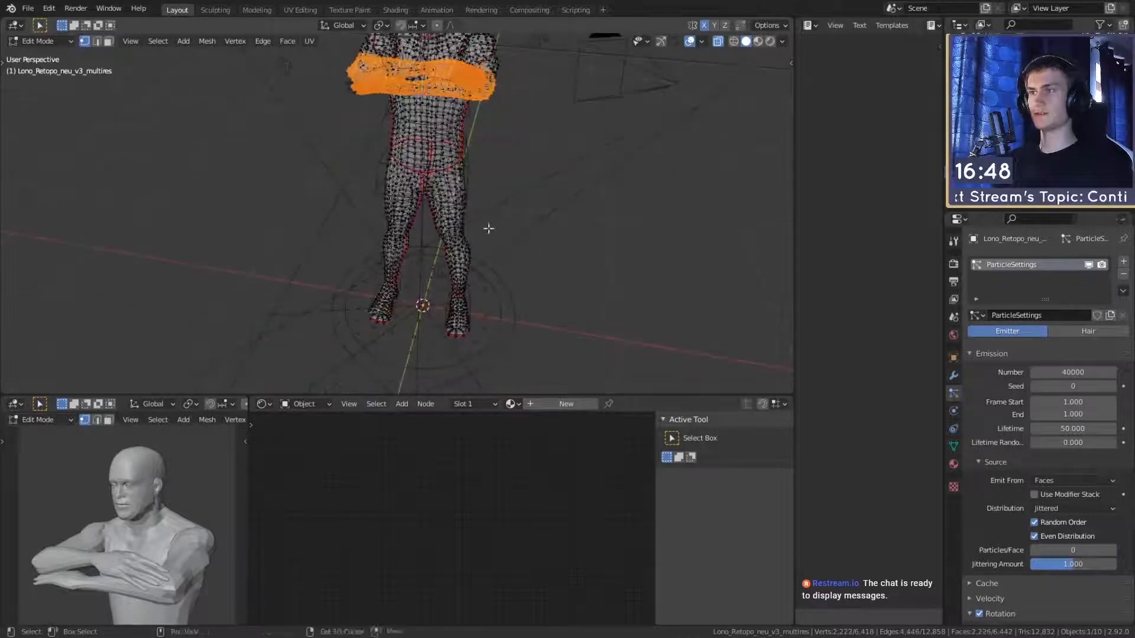
# Step: Extend the vertex selection over the head, shoulders and chest from the front view, and expand it down the torso with Select More
pyautogui.moveTo(488, 228); pyautogui.dragTo(523, 174, button='middle')
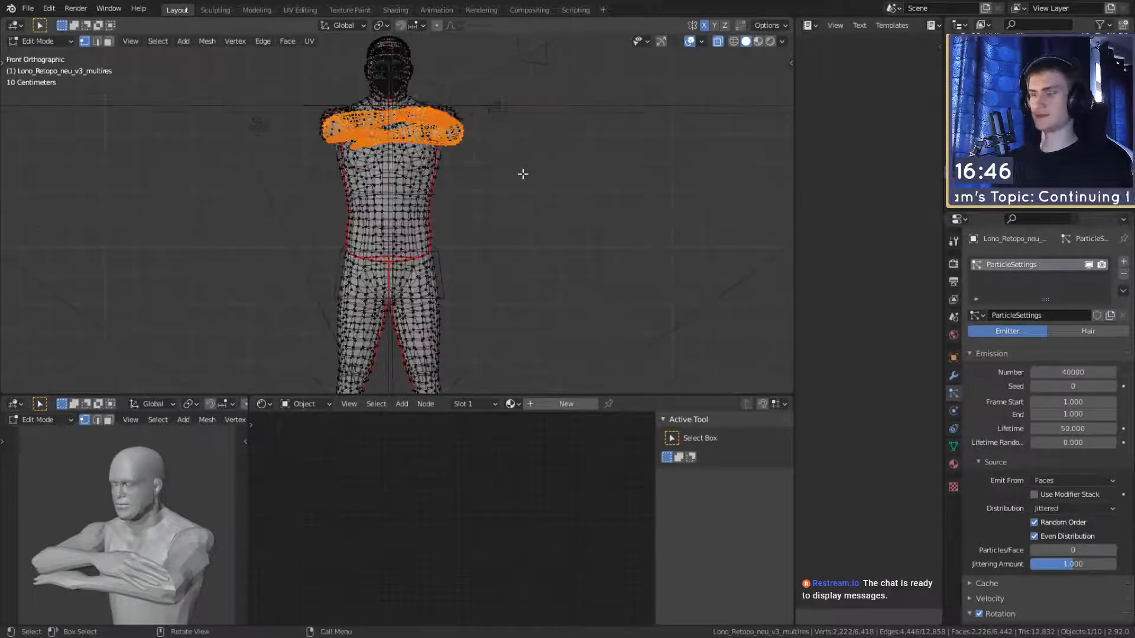
pyautogui.moveTo(415, 80)
pyautogui.mouseDown()
pyautogui.moveTo(319, 81)
pyautogui.moveTo(497, 99)
pyautogui.moveTo(407, 136)
pyautogui.moveTo(513, 137)
pyautogui.mouseUp()
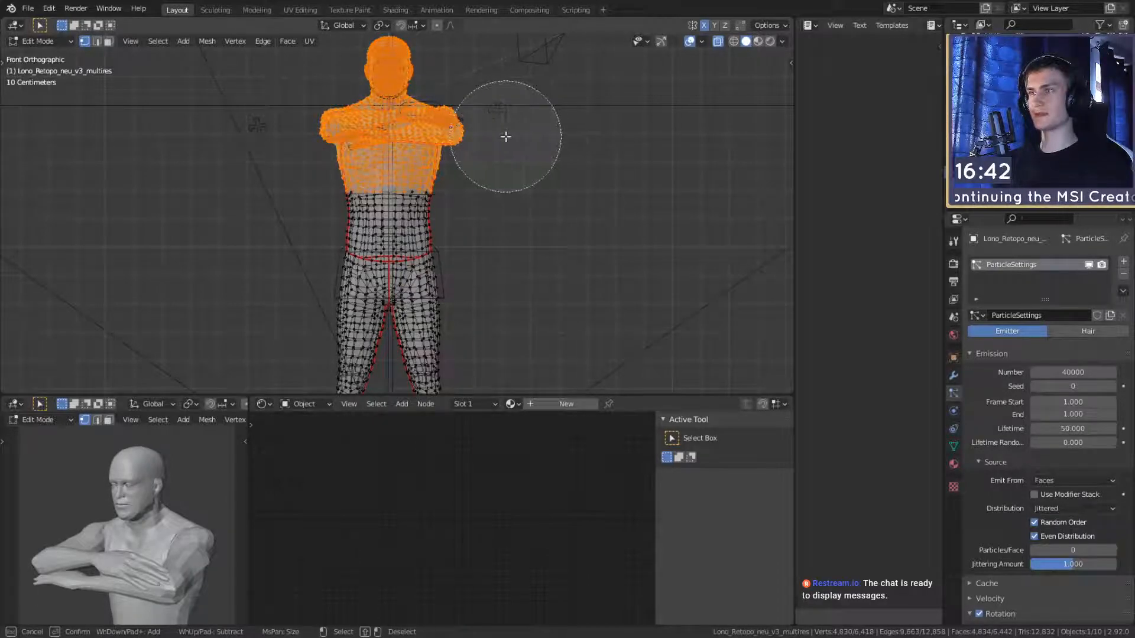
pyautogui.rightClick(506, 136)
pyautogui.moveTo(560, 185); pyautogui.dragTo(523, 287, button='middle')
pyautogui.scroll(5, 495, 234)
pyautogui.scroll(-3, 453, 167)
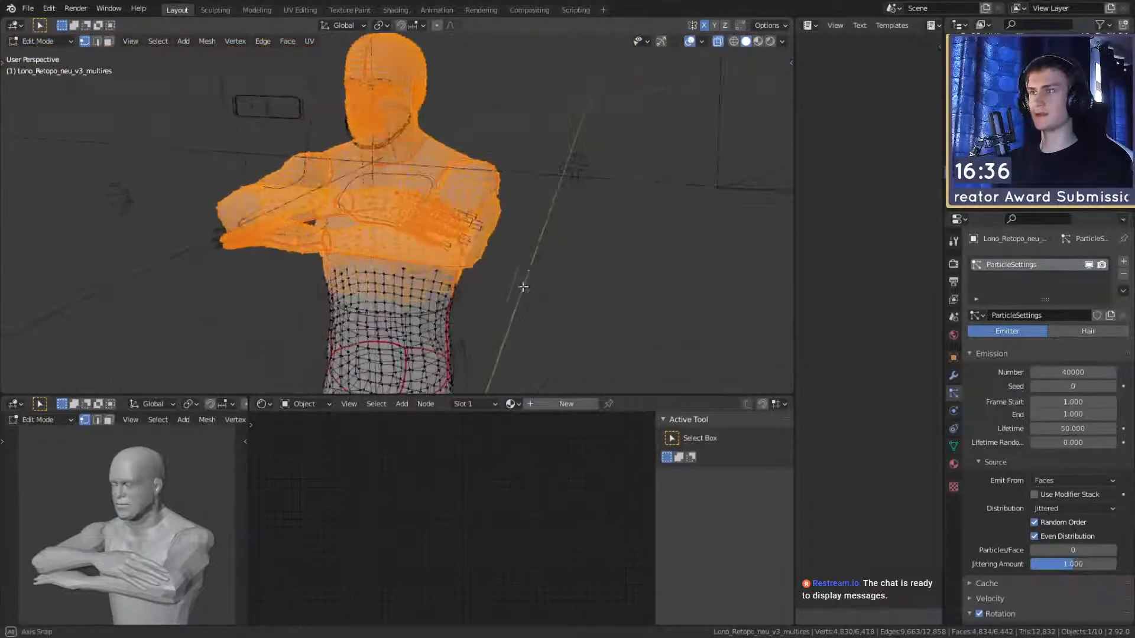
pyautogui.moveTo(529, 248); pyautogui.dragTo(536, 164, button='middle')
pyautogui.press('ctrl+KP_Add')
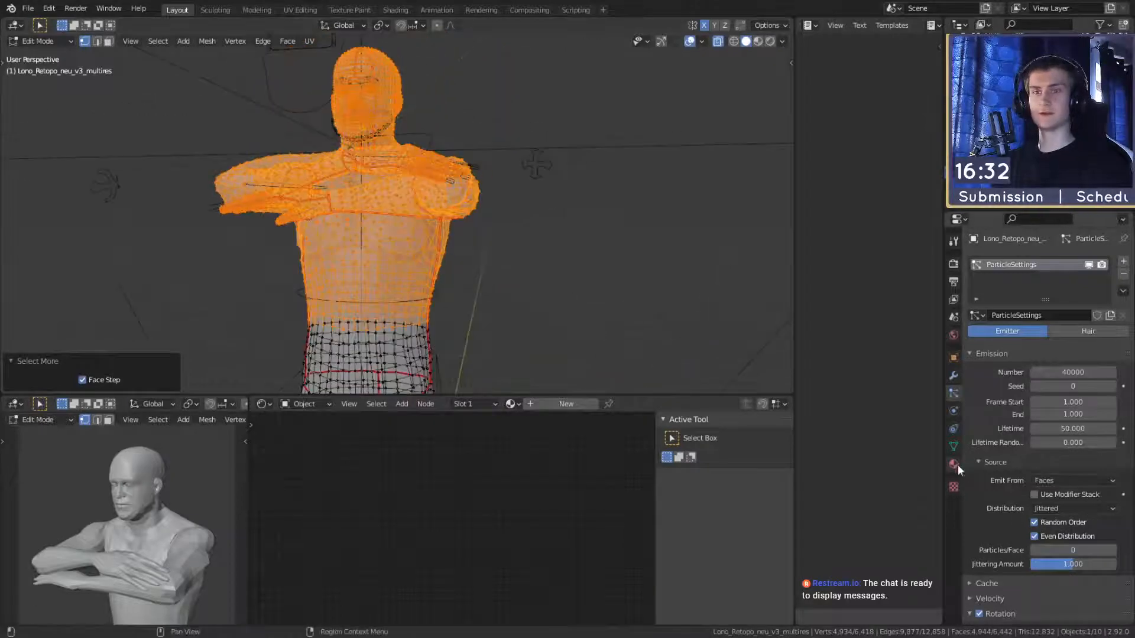
# Step: Delete all existing vertex groups from the body mesh
pyautogui.click(954, 446)
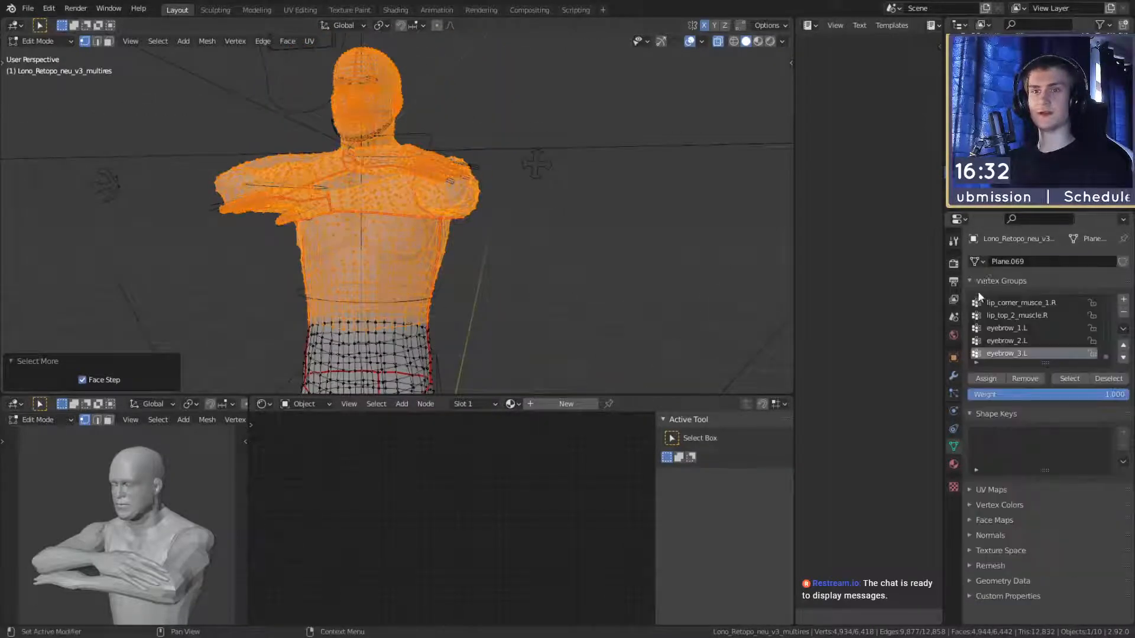
pyautogui.click(1125, 331)
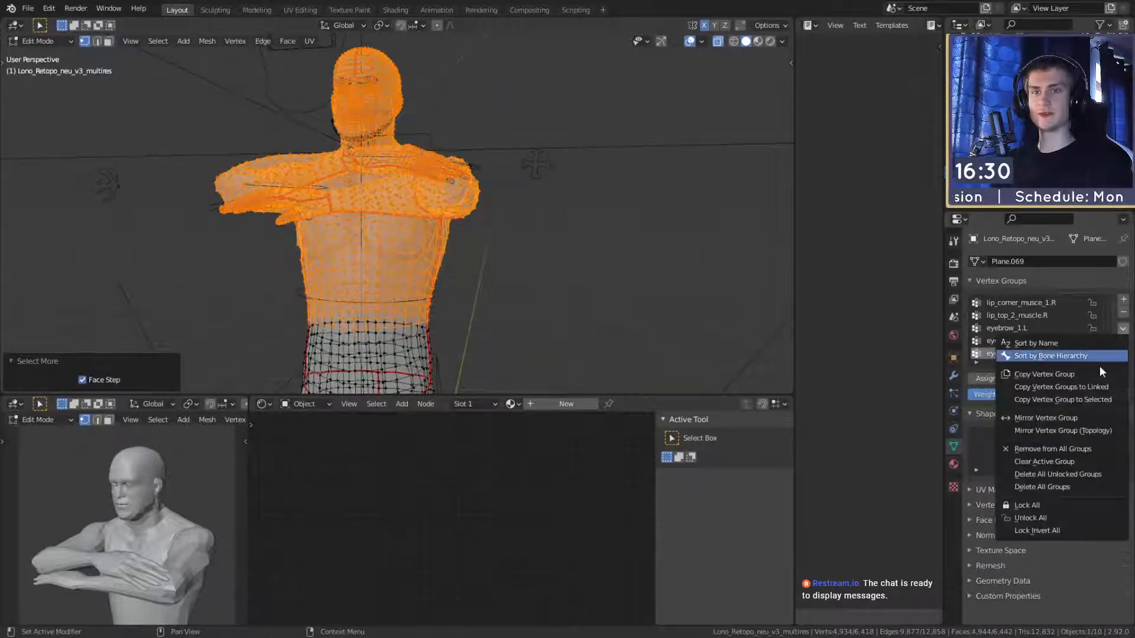
pyautogui.click(1122, 330)
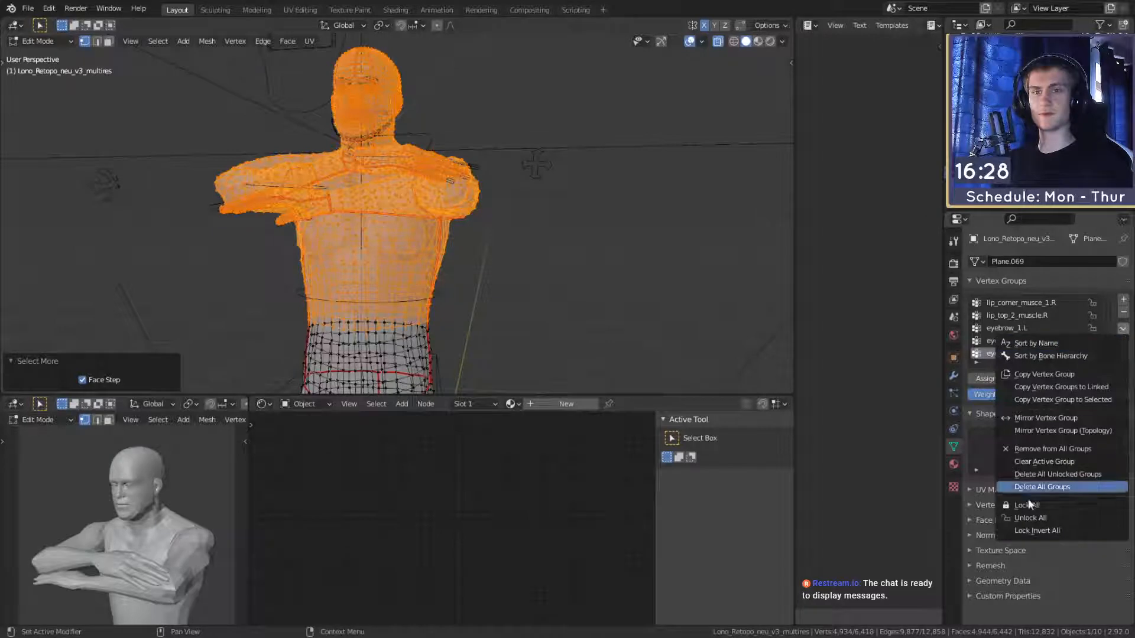
pyautogui.click(1047, 451)
pyautogui.click(1124, 330)
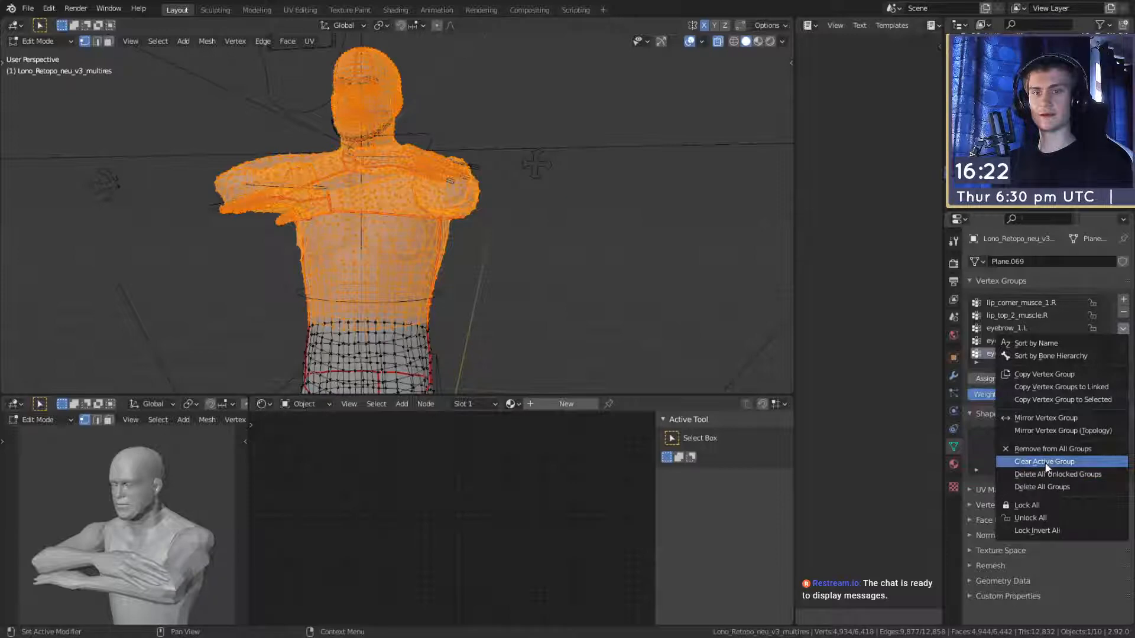
pyautogui.click(1033, 487)
# Step: Add a new vertex group, assign the selected upper-body vertices with weight 1.000, and return to Object Mode
pyautogui.click(1123, 300)
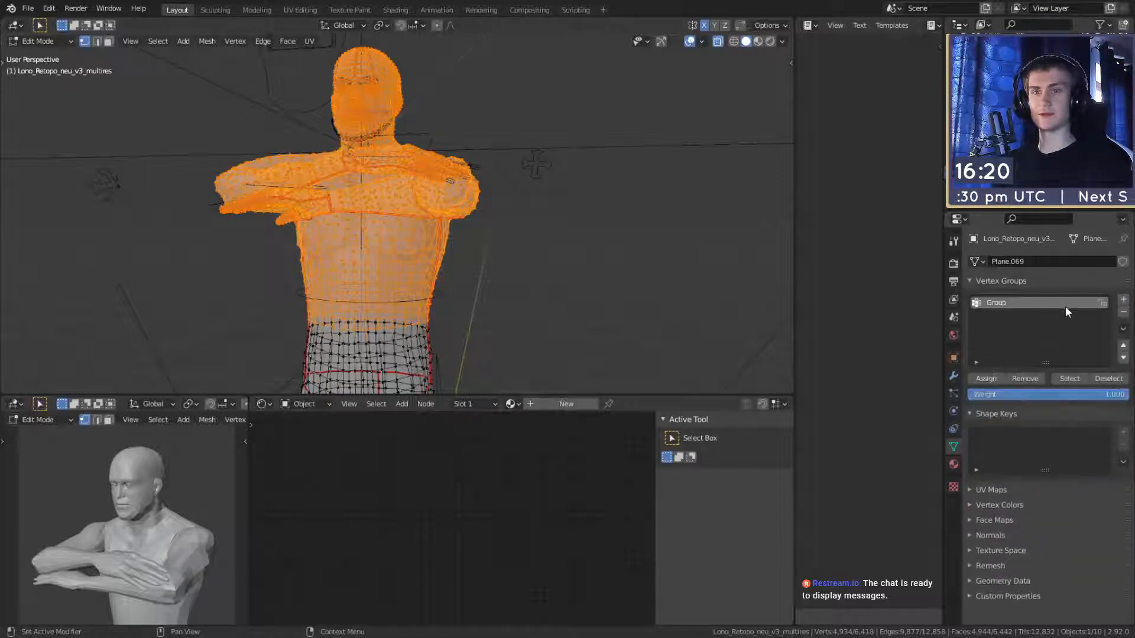
pyautogui.click(984, 378)
pyautogui.press('Tab')
pyautogui.moveTo(452, 257); pyautogui.dragTo(590, 249, button='middle')
pyautogui.scroll(3, 511, 264)
pyautogui.click(590, 249)
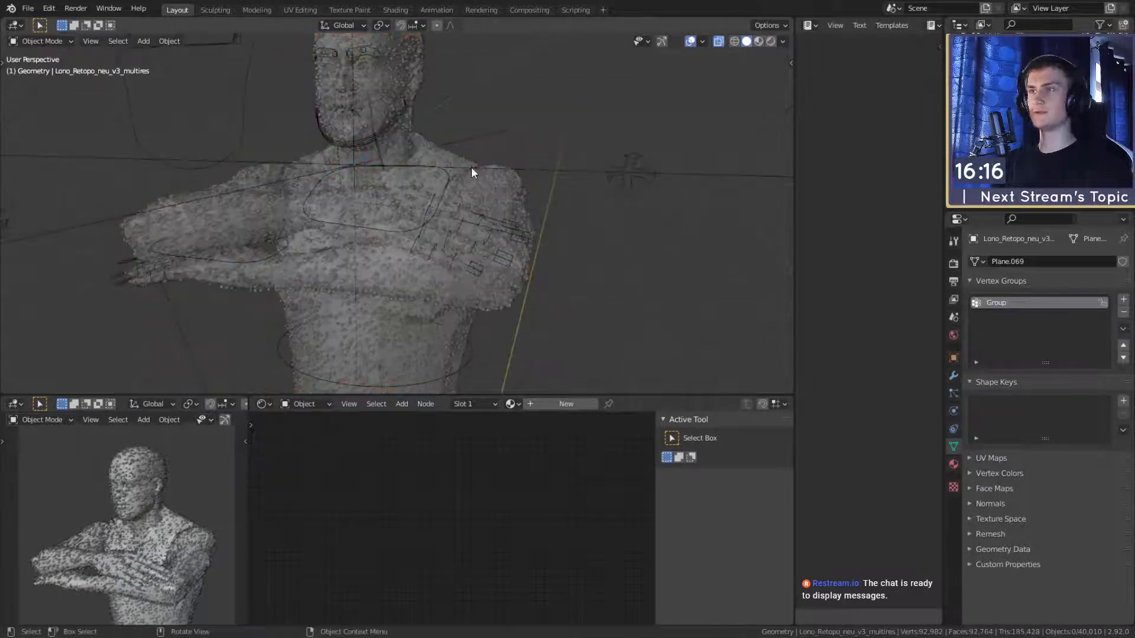
# Step: Turn off X-ray and assign the vertex group Group as the density group of the body mesh's particle system
pyautogui.click(471, 168)
pyautogui.hotkey('alt', 'z')
pyautogui.click(522, 186)
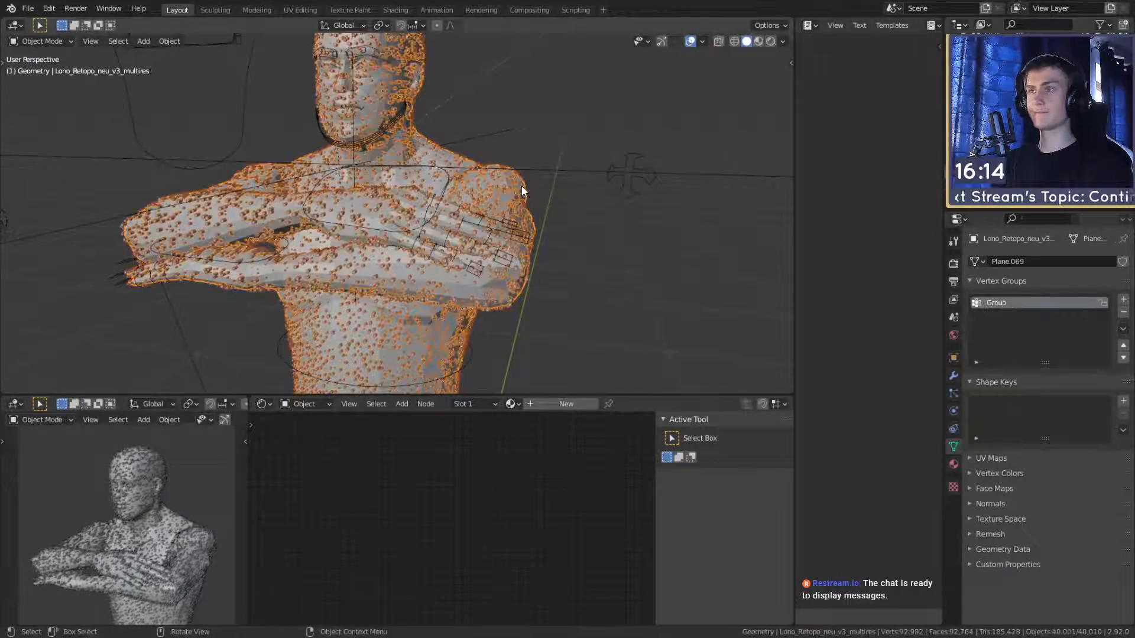
pyautogui.click(952, 393)
pyautogui.scroll(-15, 995, 367)
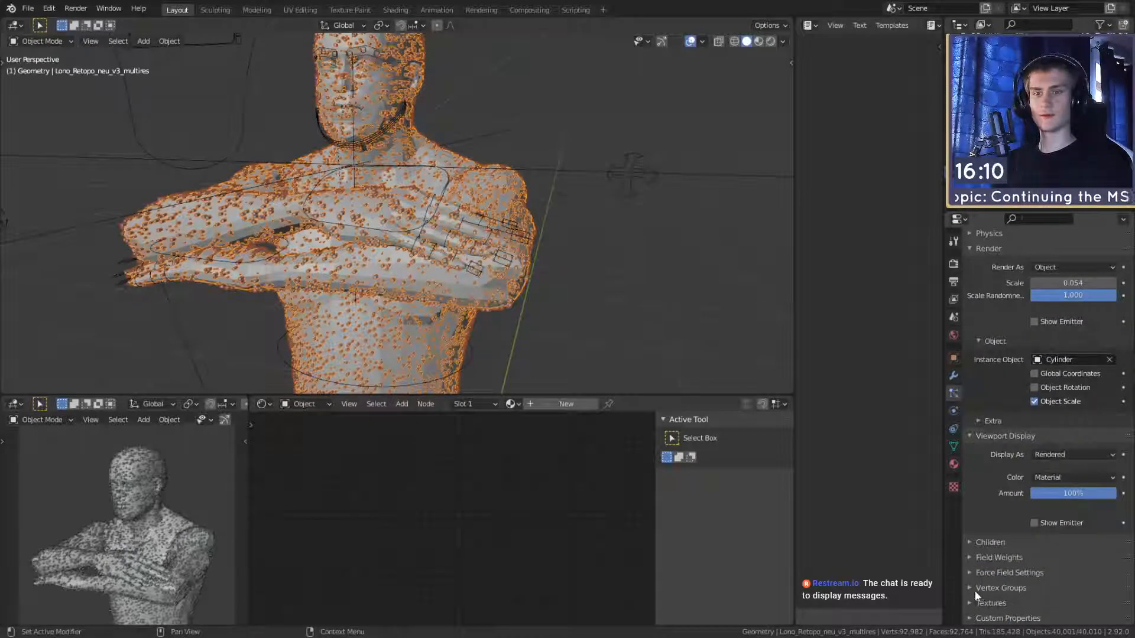
pyautogui.scroll(-5, 979, 536)
pyautogui.click(1035, 486)
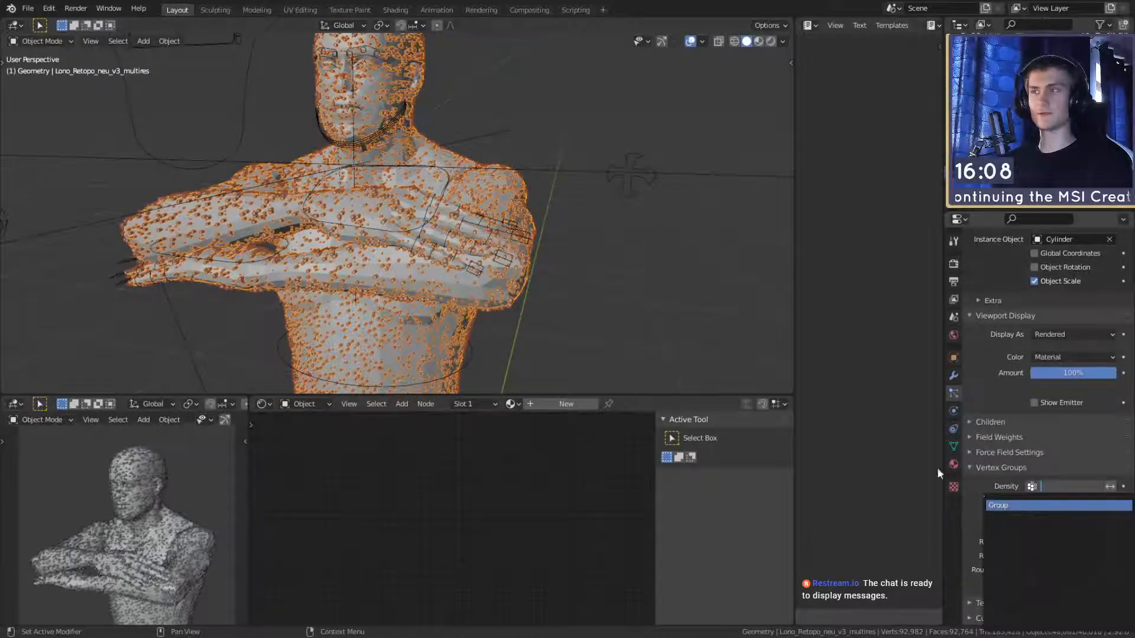
pyautogui.press('Return')
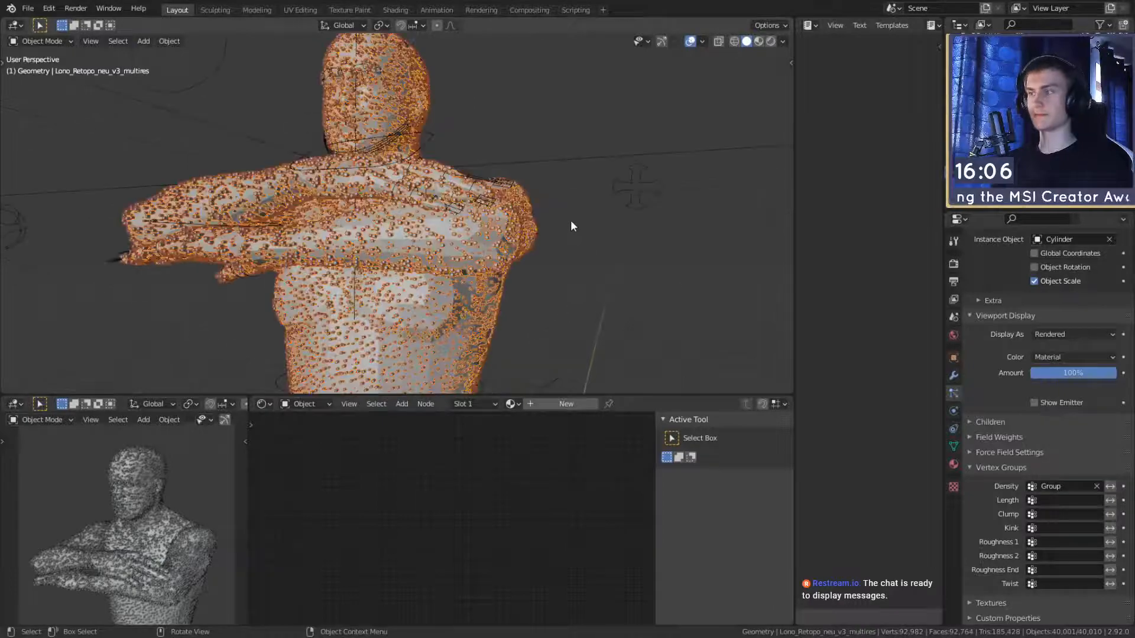
# Step: Examine the prism particles over the head, neck and shoulders from several angles with the body deselected, and reselect the body mesh
pyautogui.moveTo(571, 221); pyautogui.dragTo(521, 299, button='middle')
pyautogui.scroll(4, 547, 200)
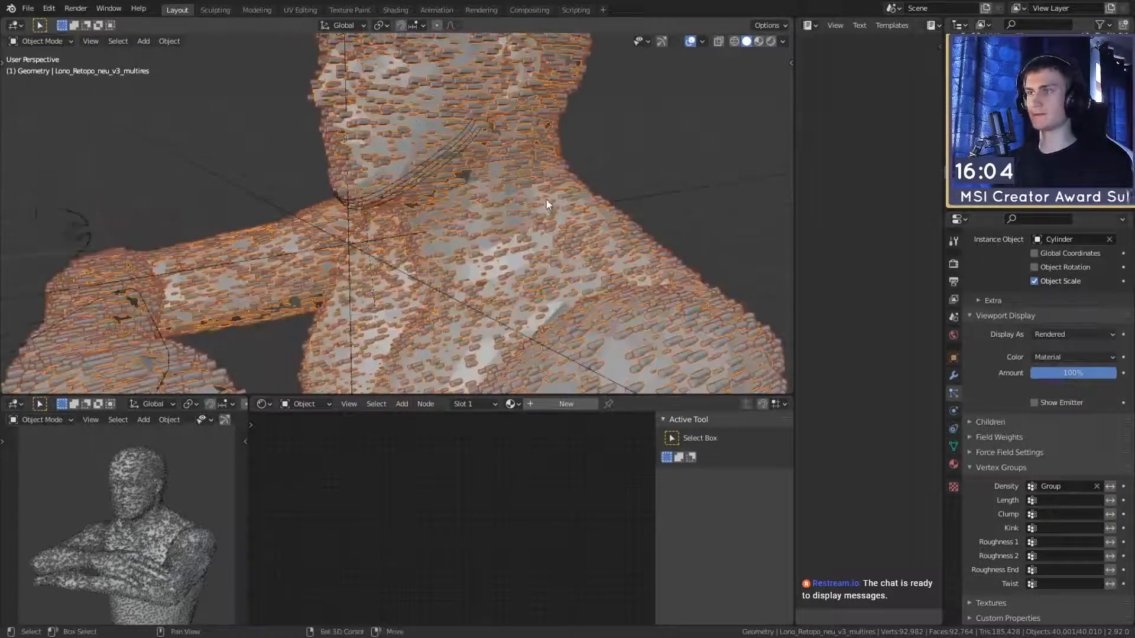
pyautogui.keyDown('shift'); pyautogui.moveTo(546, 200); pyautogui.dragTo(544, 236, button='middle'); pyautogui.keyUp('shift')
pyautogui.click(627, 201)
pyautogui.moveTo(490, 266); pyautogui.dragTo(519, 235, button='middle')
pyautogui.scroll(-3, 565, 268)
pyautogui.scroll(2, 577, 229)
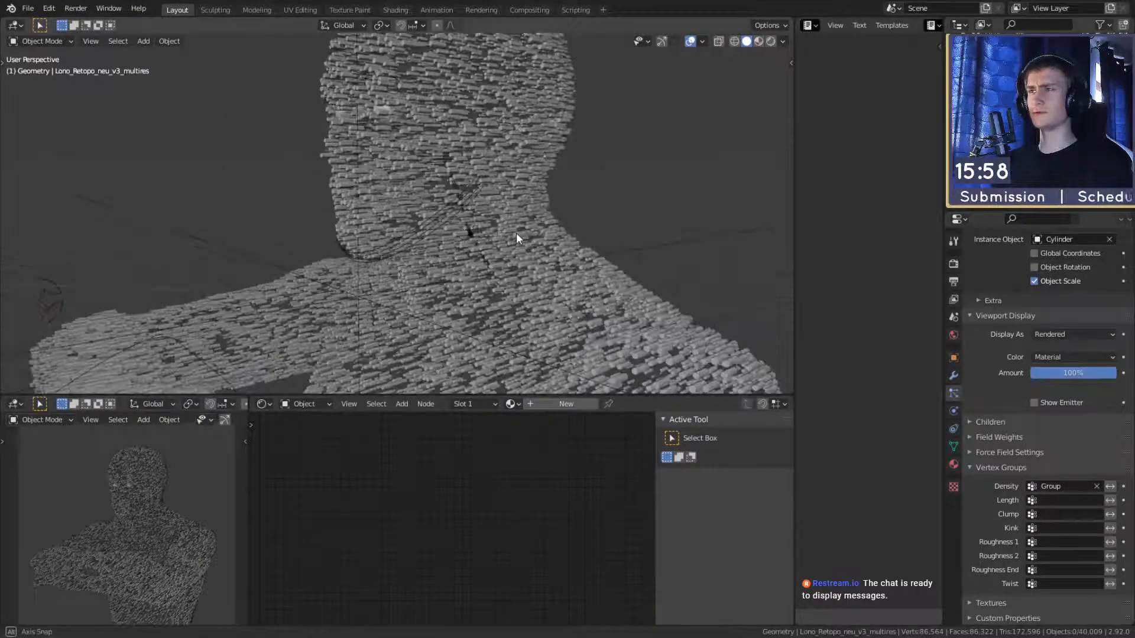
pyautogui.scroll(4, 550, 233)
pyautogui.moveTo(492, 278); pyautogui.dragTo(522, 243, button='middle')
pyautogui.click(498, 274)
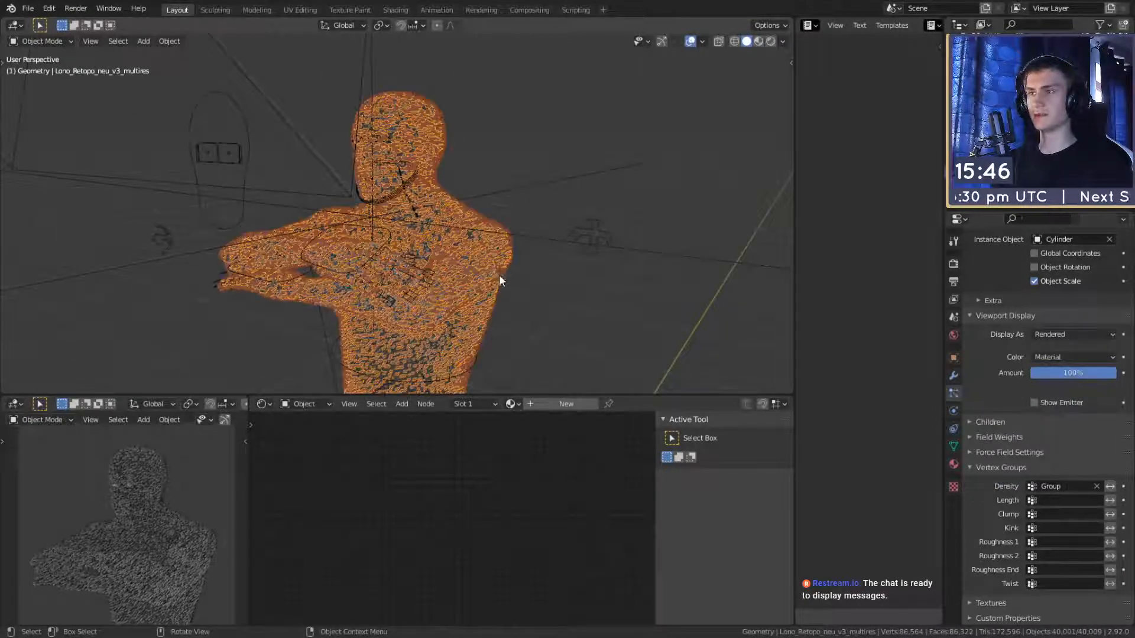
# Step: Select the cylinder used as the particle instance and scale it slightly along the global X axis
pyautogui.scroll(-5, 569, 271)
pyautogui.moveTo(568, 271)
pyautogui.mouseDown(button='middle')
pyautogui.moveTo(507, 166)
pyautogui.moveTo(555, 275)
pyautogui.mouseUp(button='middle')
pyautogui.scroll(-4, 507, 168)
pyautogui.click(477, 272)
pyautogui.scroll(6, 556, 275)
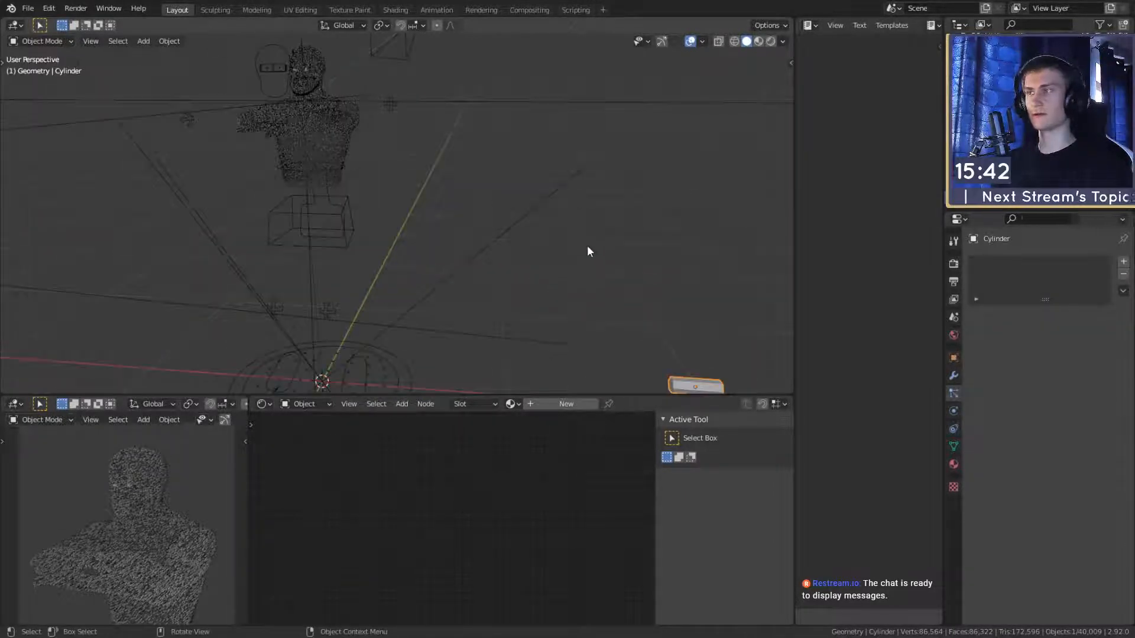
pyautogui.scroll(4, 582, 241)
pyautogui.scroll(6, 555, 296)
pyautogui.press('s')
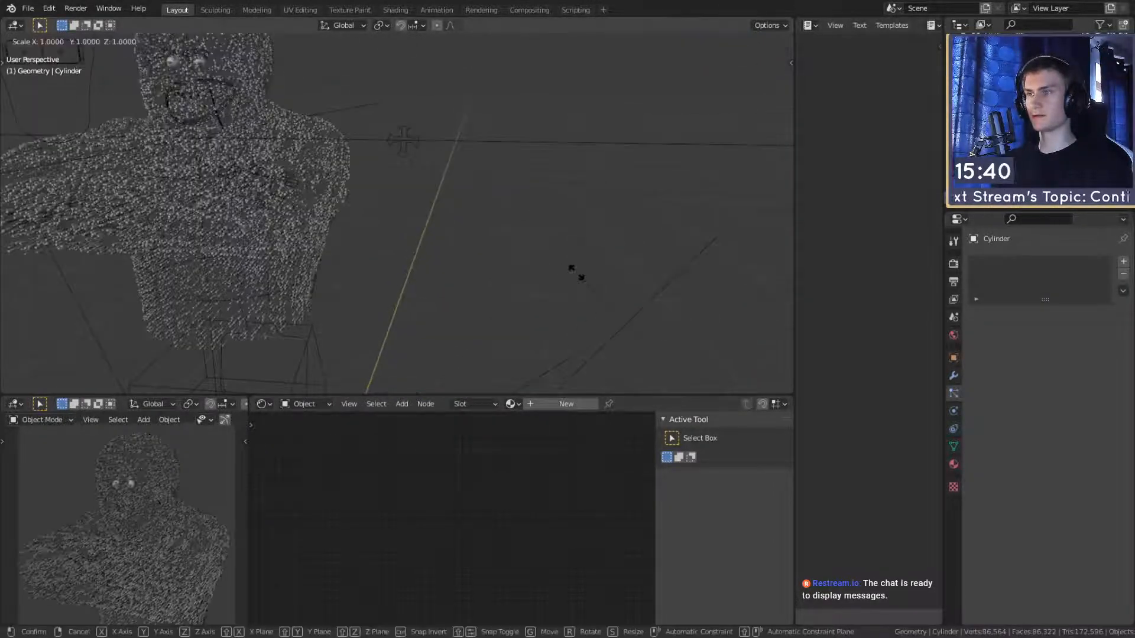
pyautogui.press('y')
pyautogui.press('x')
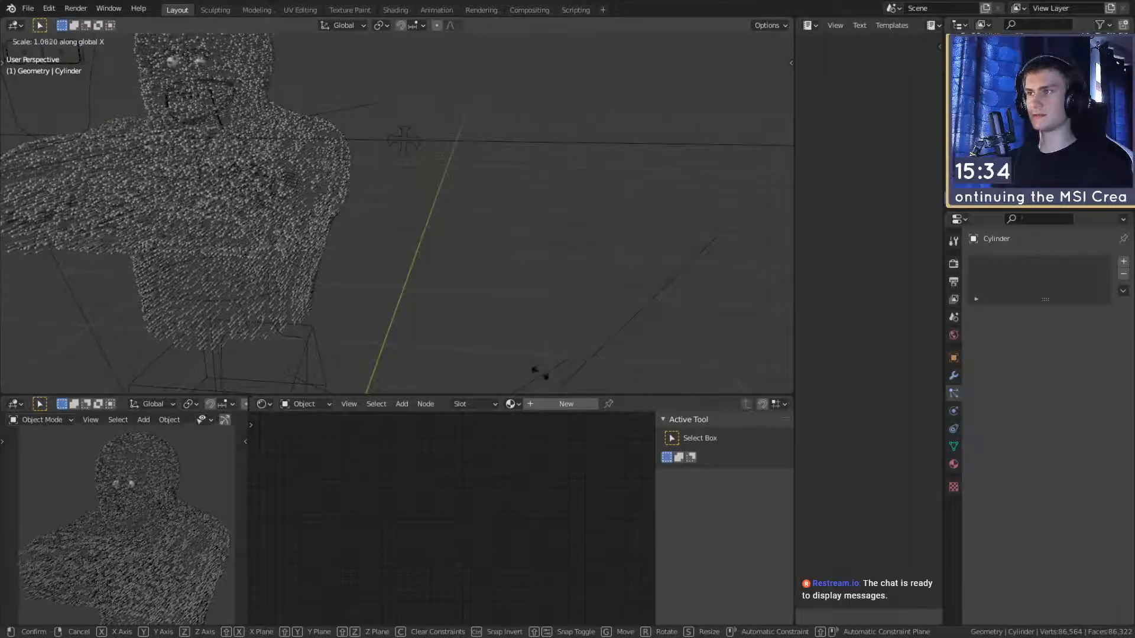
pyautogui.click(561, 371)
pyautogui.scroll(-3, 487, 282)
pyautogui.press('Tab')
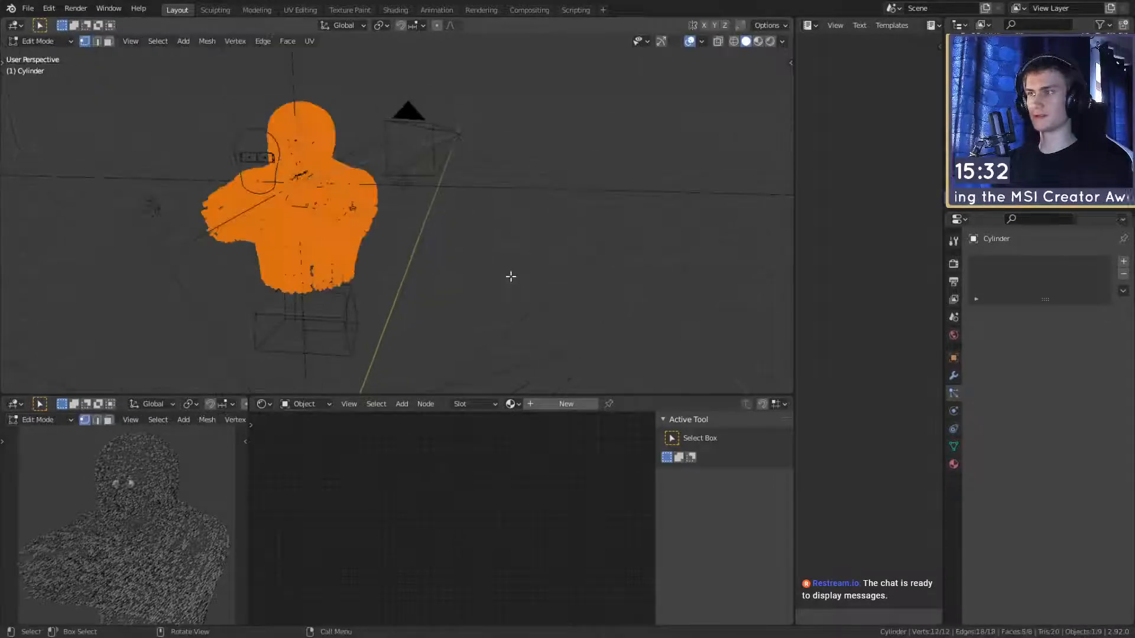
pyautogui.moveTo(546, 268); pyautogui.dragTo(519, 266, button='middle')
pyautogui.scroll(4, 570, 233)
pyautogui.hotkey('alt', 'a')
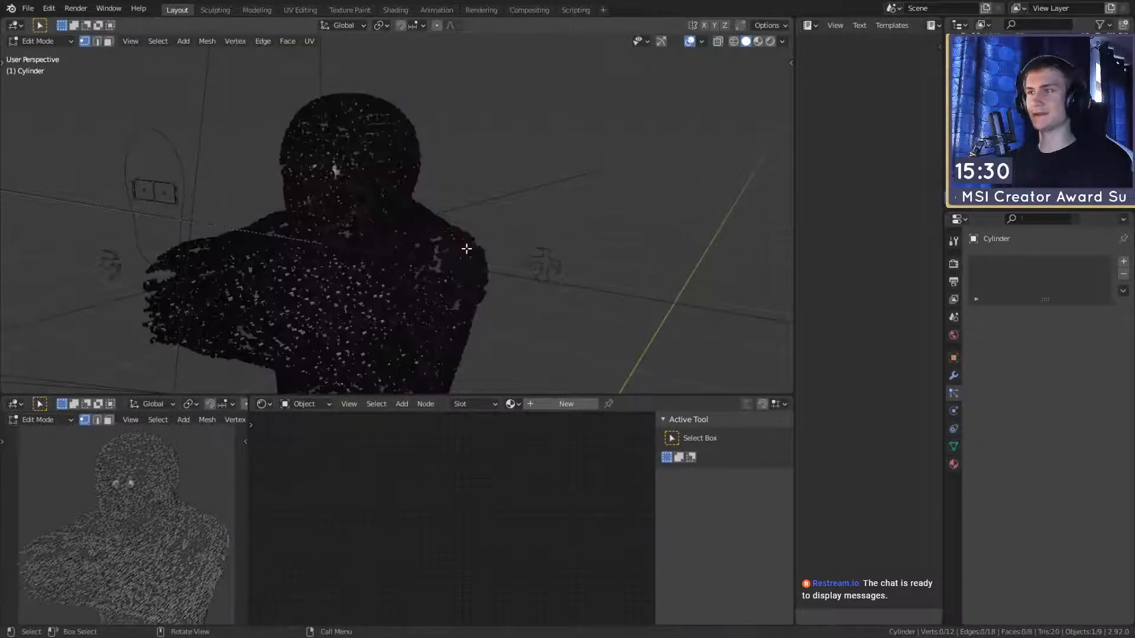
pyautogui.press('Tab')
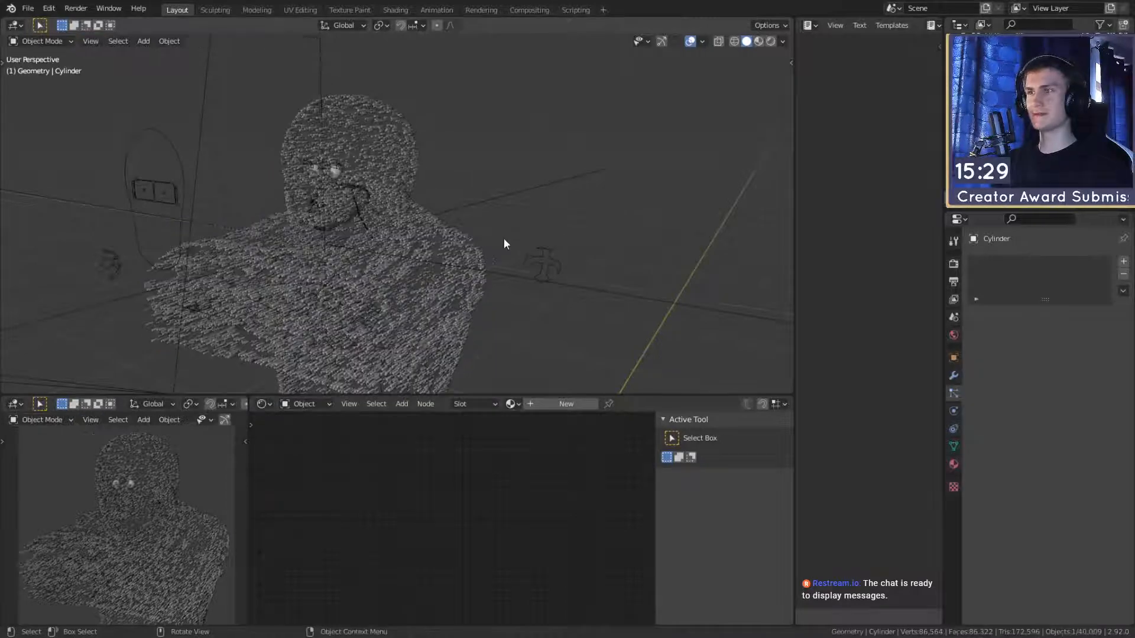
# Step: Try seed 1 for the body mesh's particle emission and set it back to 0
pyautogui.click(470, 244)
pyautogui.click(1113, 386)
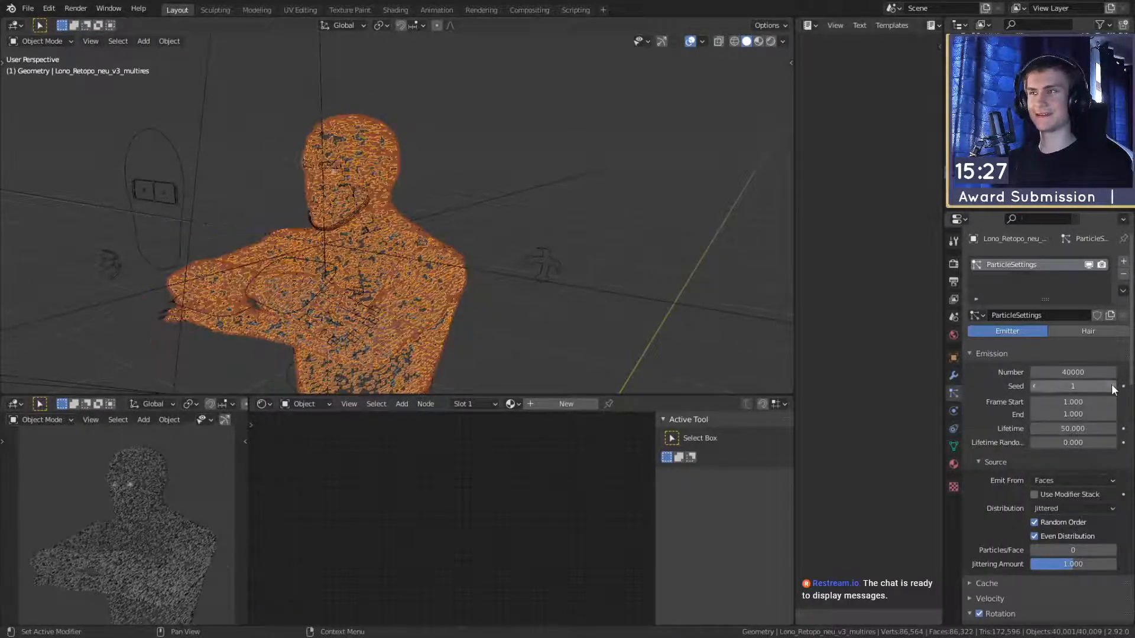
pyautogui.click(1033, 386)
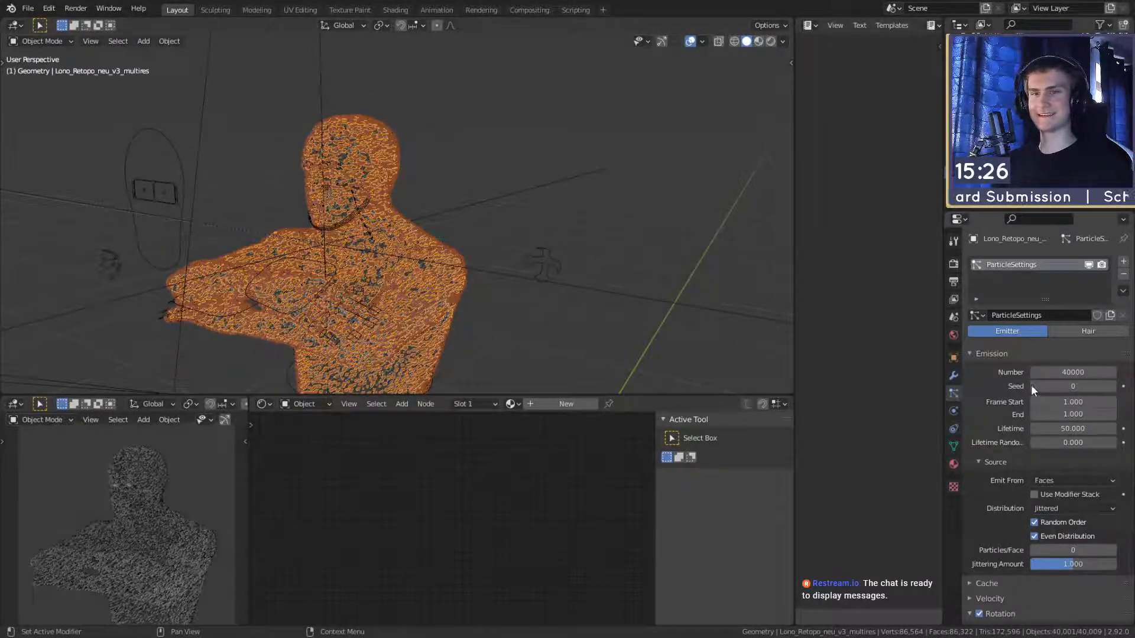
pyautogui.click(620, 209)
pyautogui.scroll(6, 556, 231)
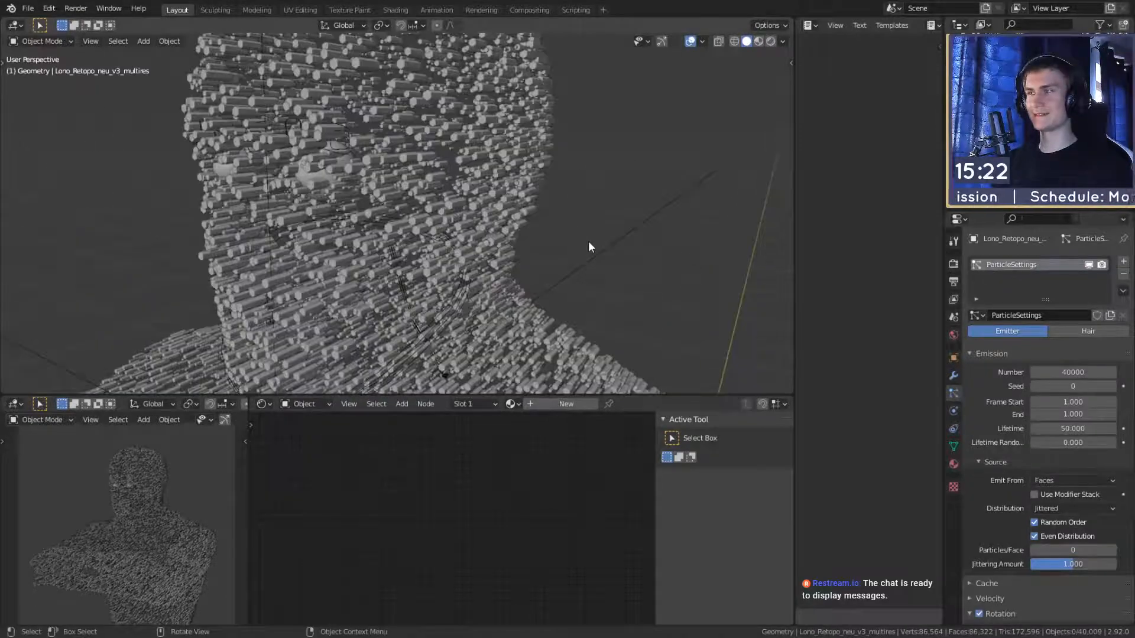
pyautogui.moveTo(588, 240)
pyautogui.mouseDown(button='middle')
pyautogui.moveTo(593, 228)
pyautogui.moveTo(570, 232)
pyautogui.mouseUp(button='middle')
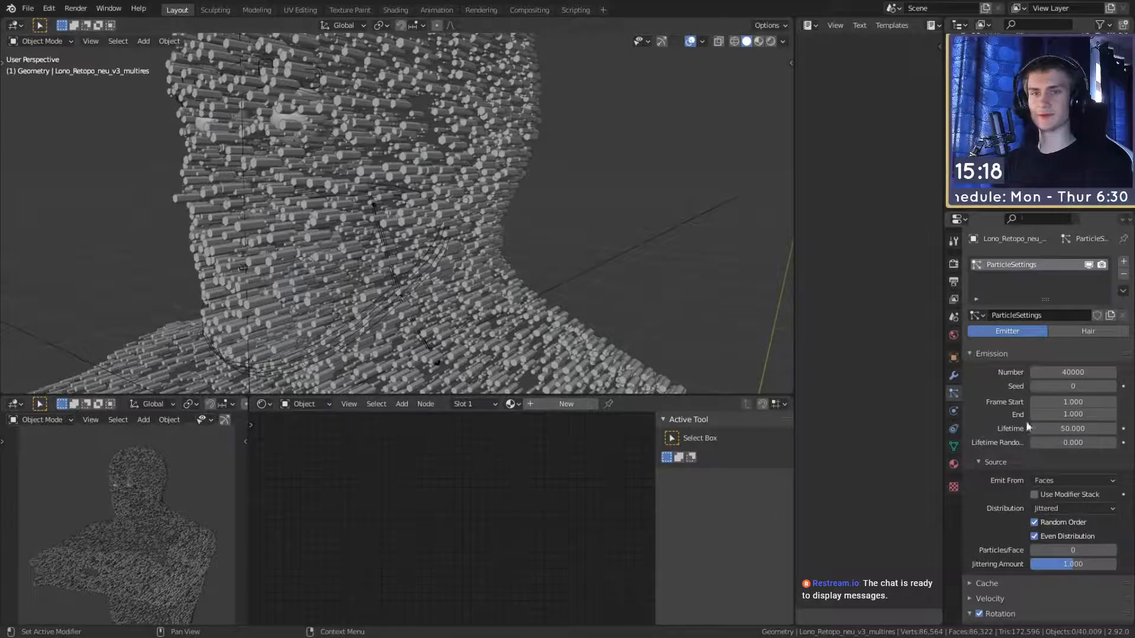
# Step: Try the particles' rotation Randomize value and the emission seed, leaving them at 0.000 and 0
pyautogui.scroll(-6, 992, 454)
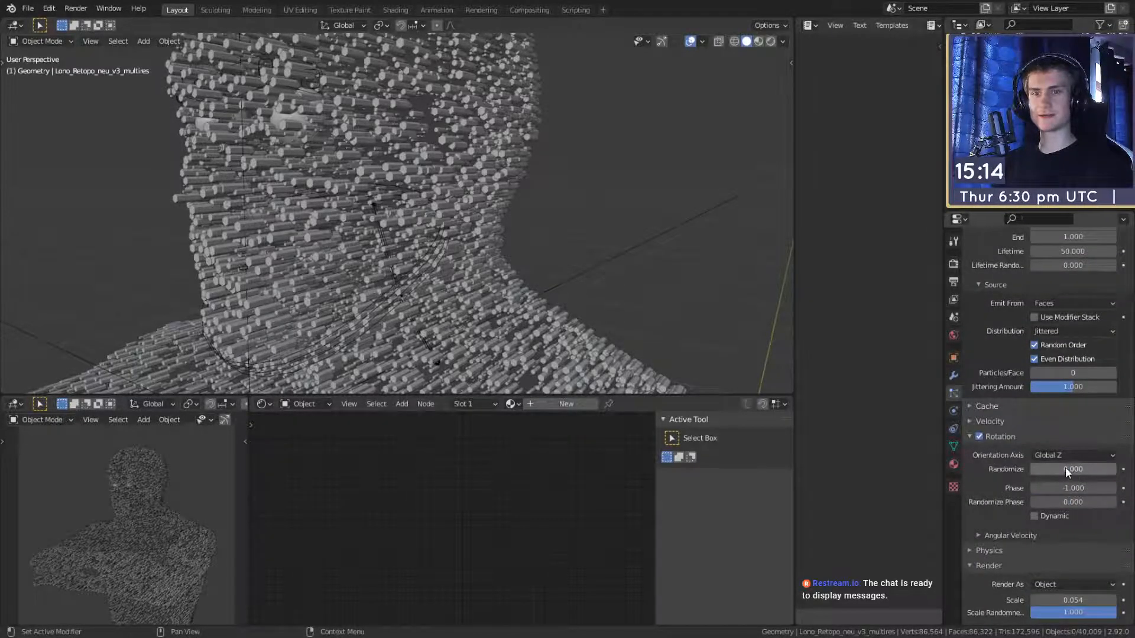
pyautogui.moveTo(1066, 468)
pyautogui.mouseDown()
pyautogui.moveTo(1093, 469)
pyautogui.moveTo(1065, 469)
pyautogui.mouseUp()
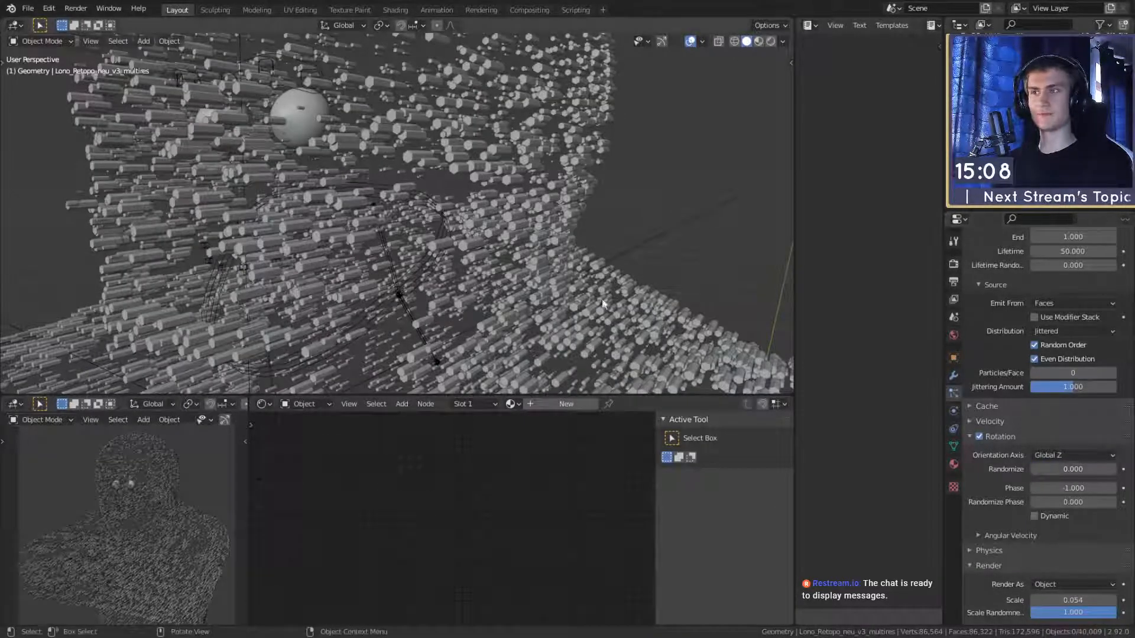
pyautogui.scroll(-12, 529, 281)
pyautogui.scroll(6, 528, 282)
pyautogui.scroll(8, 1003, 310)
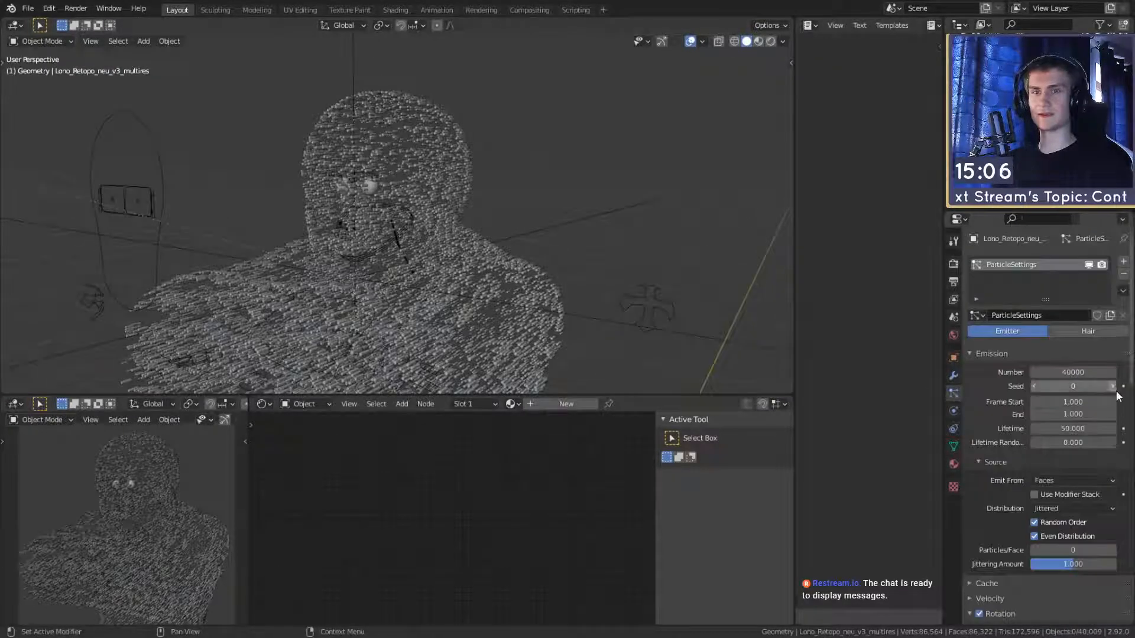
pyautogui.click(1034, 386)
pyautogui.click(1034, 386)
# Step: Set the emission number of the body's particle system to 60000 and check the coverage on the head and torso
pyautogui.scroll(5, 509, 255)
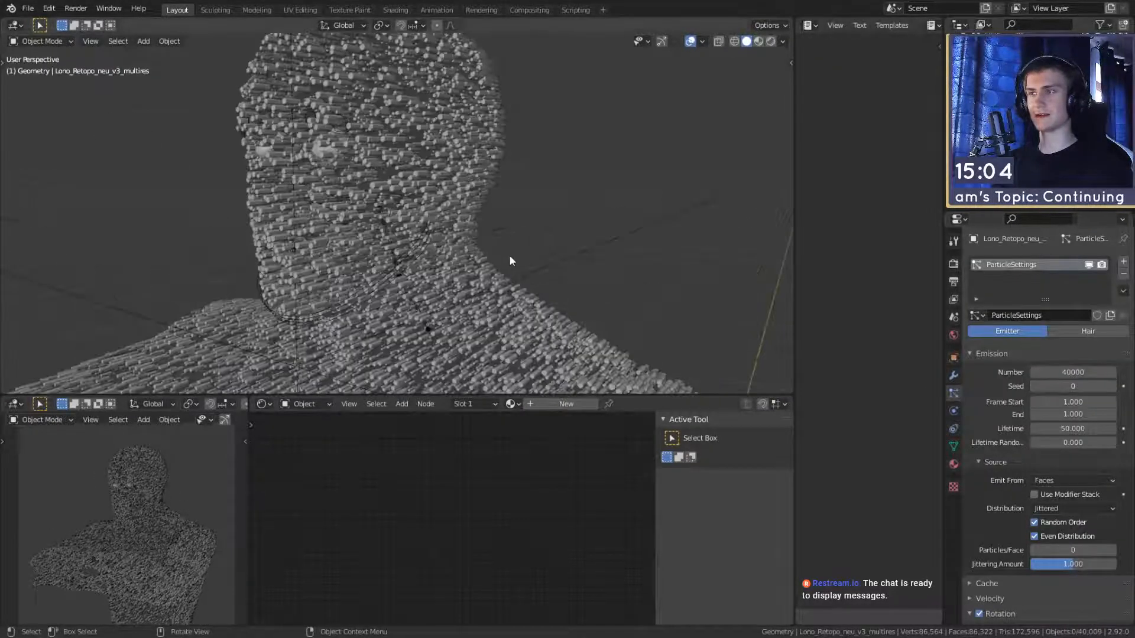
pyautogui.click(1058, 371)
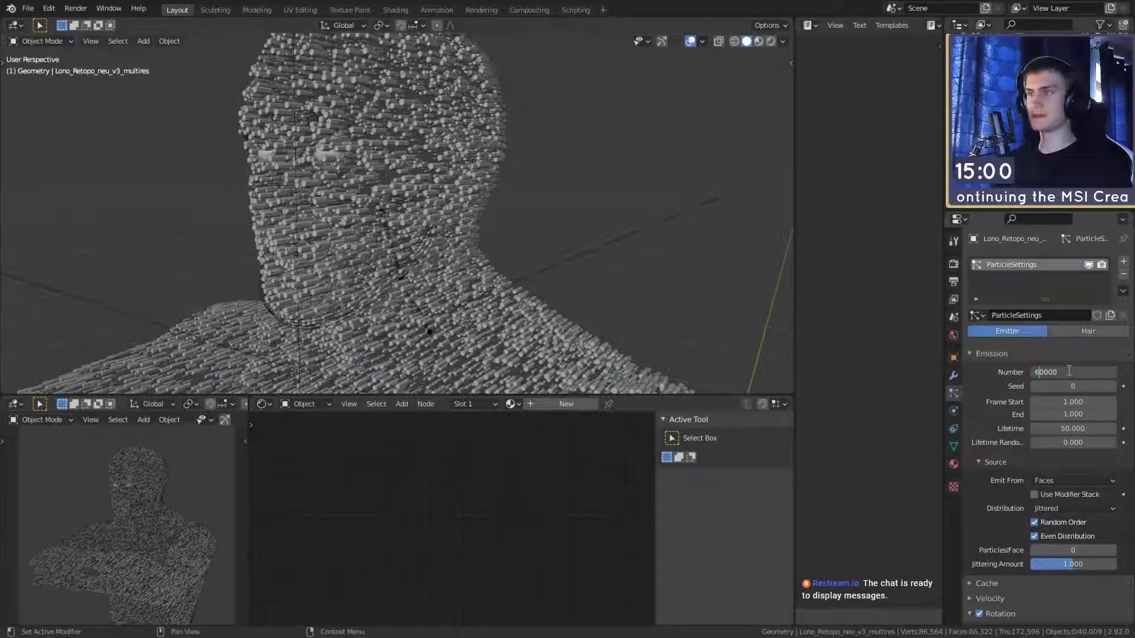
pyautogui.press('Return')
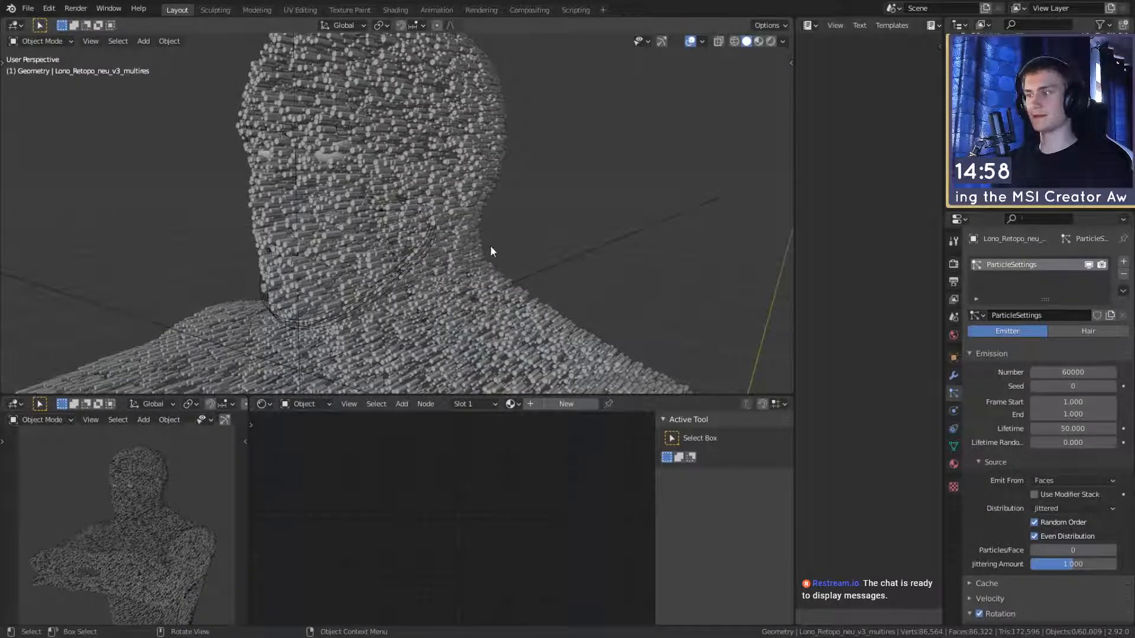
pyautogui.scroll(-9, 509, 256)
pyautogui.moveTo(524, 279); pyautogui.dragTo(576, 241, button='middle')
pyautogui.scroll(2, 567, 201)
pyautogui.scroll(3, 523, 228)
pyautogui.scroll(2, 518, 246)
pyautogui.scroll(4, 565, 262)
pyautogui.scroll(-6, 575, 239)
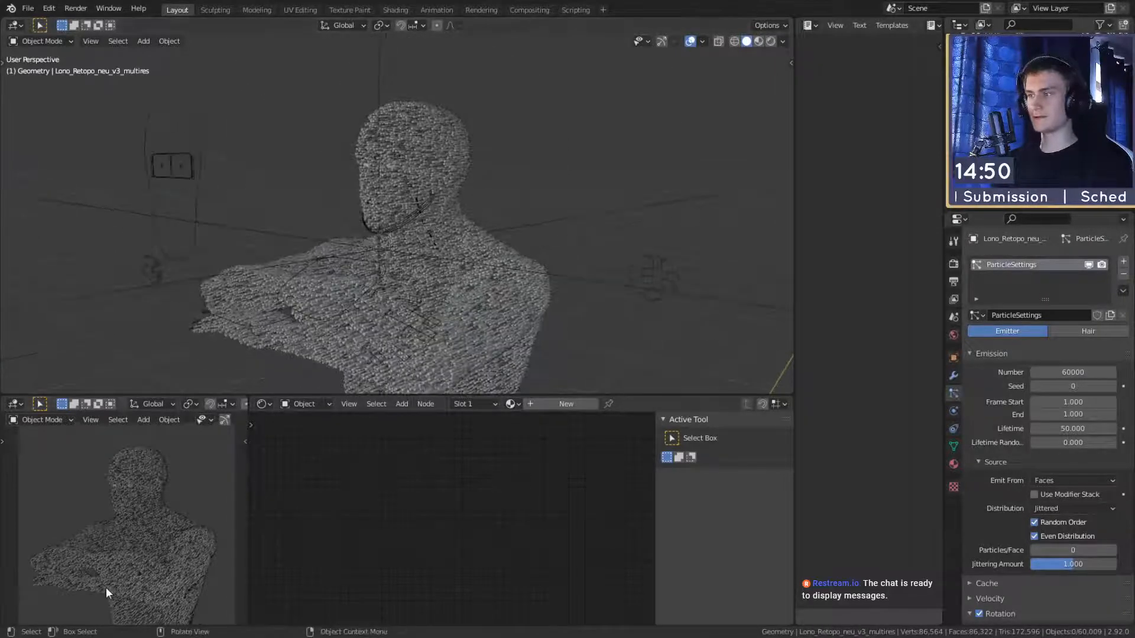
# Step: Switch the small camera viewport to Rendered shading and frame the particle-covered head in it
pyautogui.press('z')
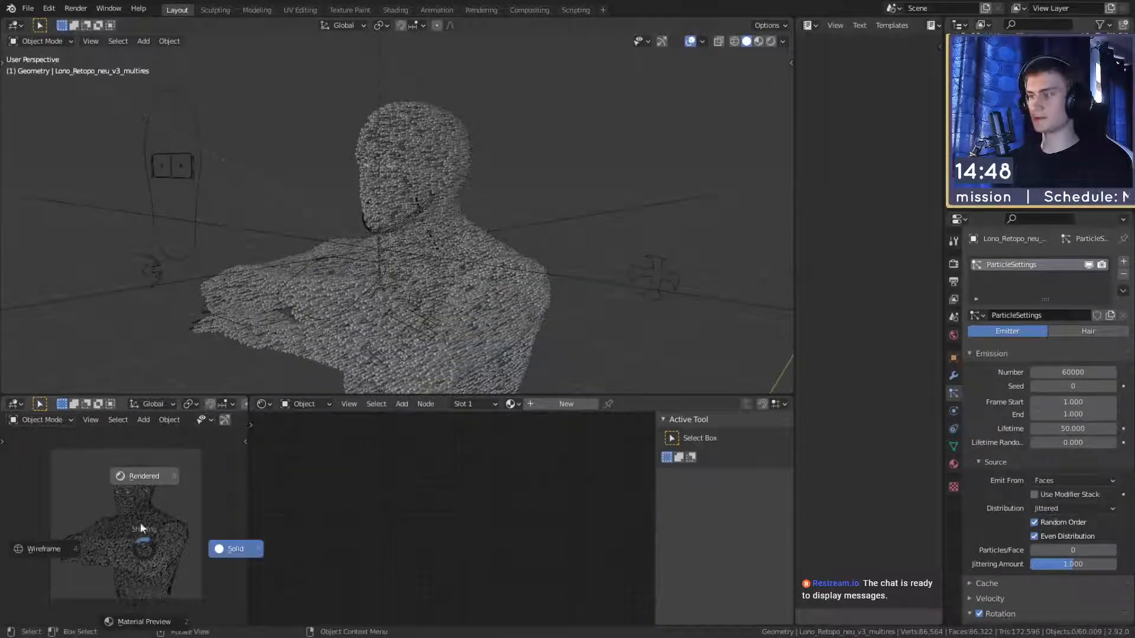
pyautogui.click(142, 477)
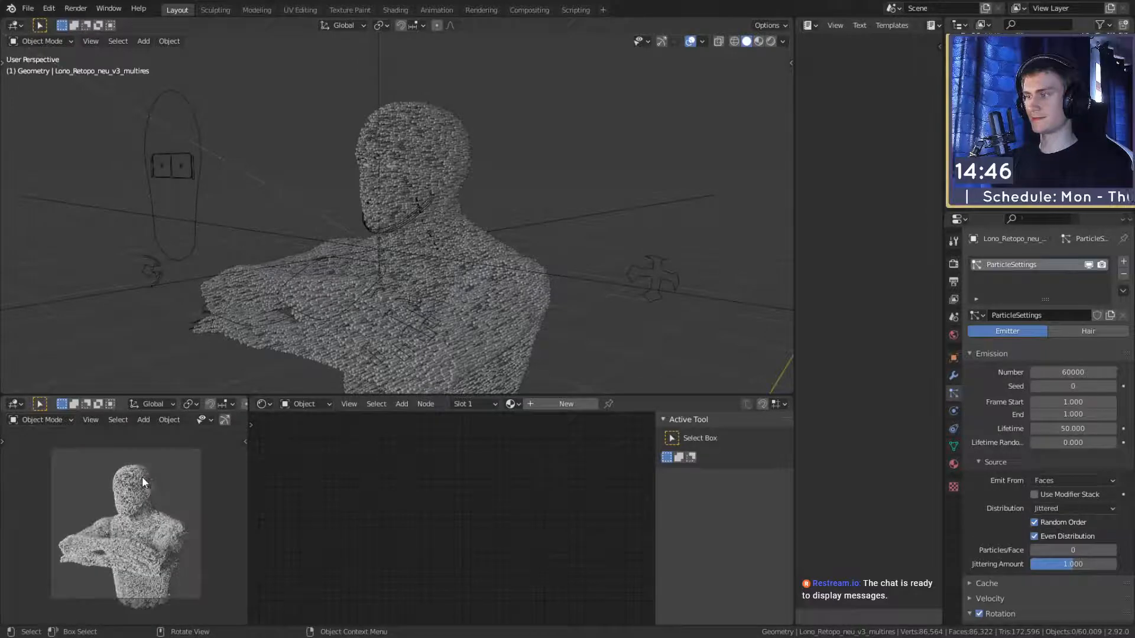
pyautogui.scroll(5, 147, 498)
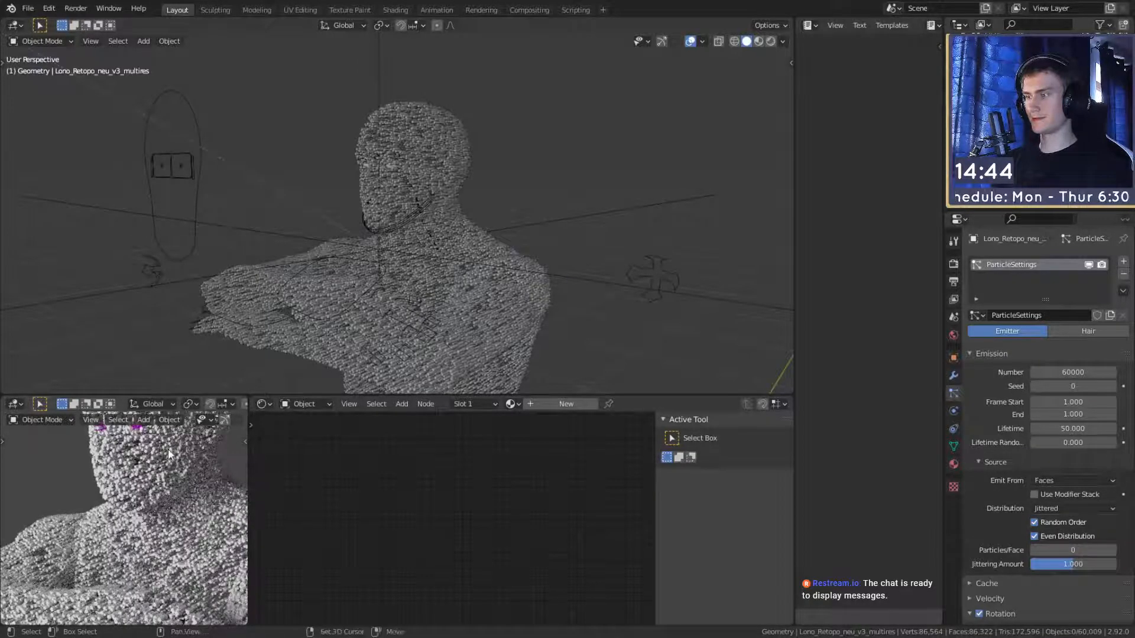
pyautogui.keyDown('shift'); pyautogui.moveTo(168, 449); pyautogui.dragTo(152, 539, button='middle'); pyautogui.keyUp('shift')
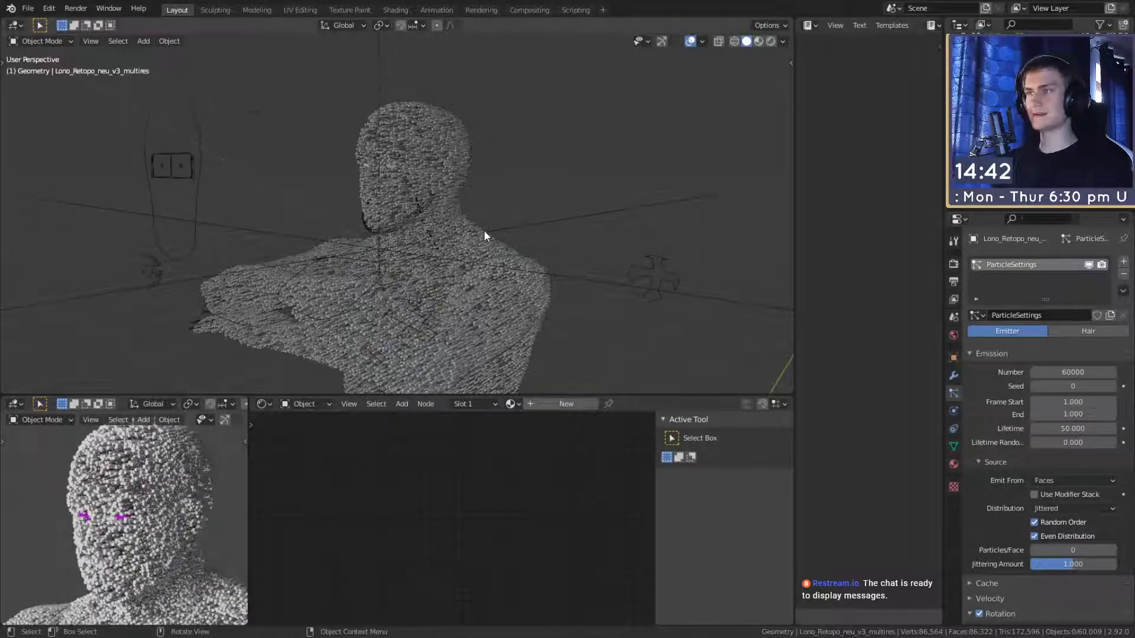
# Step: Select both eyeballs inside the particle-covered head and remove them from view
pyautogui.moveTo(483, 230); pyautogui.dragTo(506, 219, button='middle')
pyautogui.scroll(5, 506, 225)
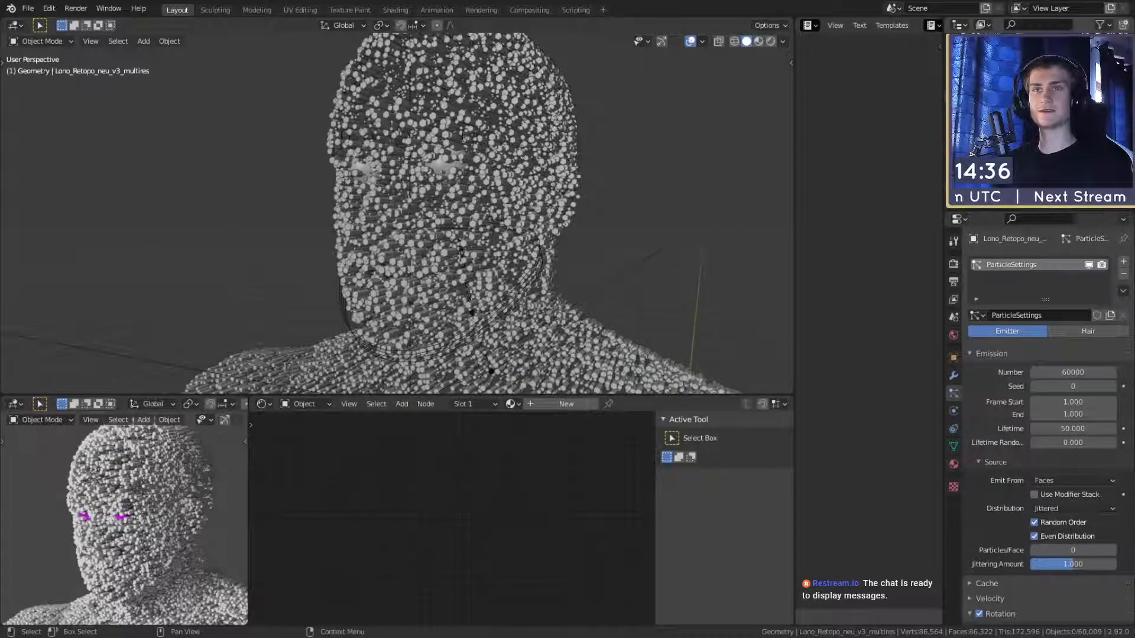
pyautogui.click(438, 165)
pyautogui.click(438, 165)
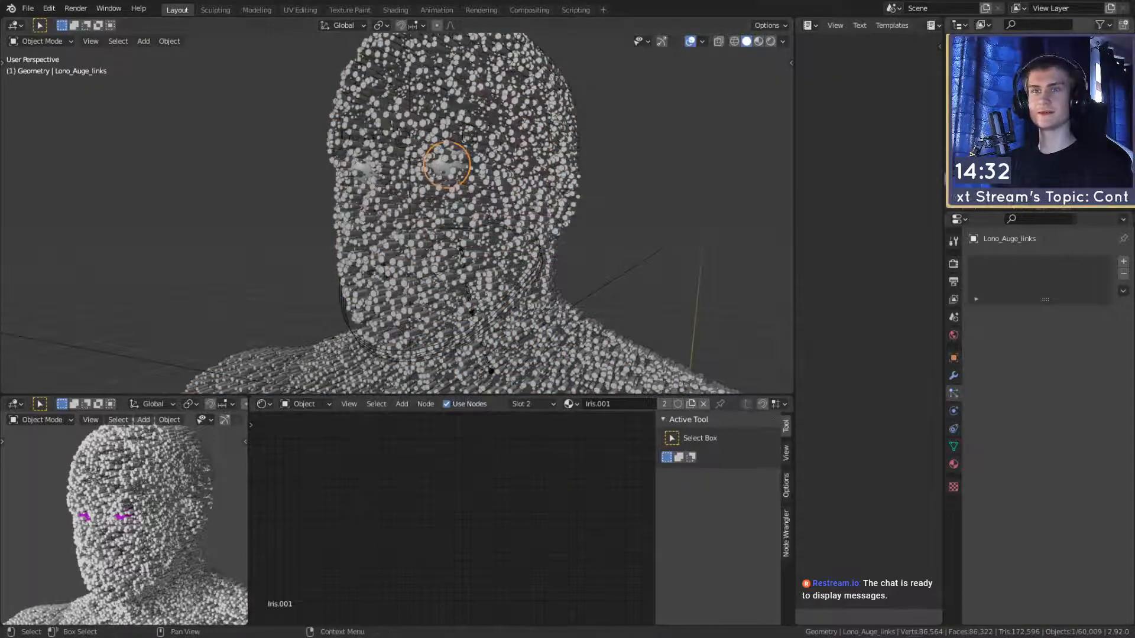
pyautogui.press('Delete')
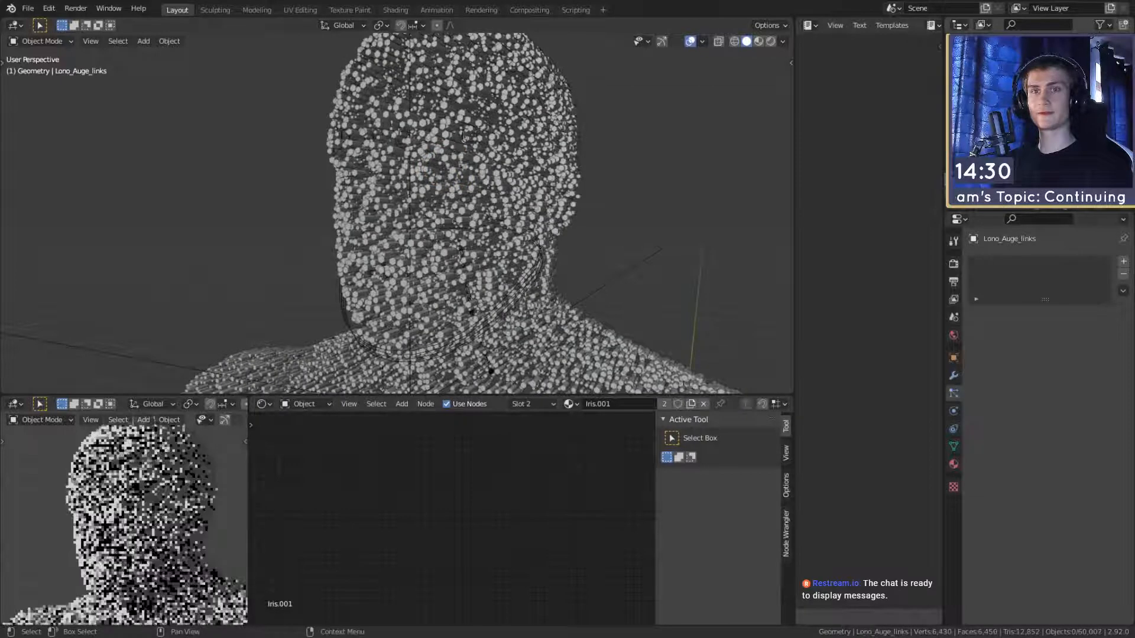
# Step: Review the particle-covered figure in the main viewport and the rendered camera view
pyautogui.scroll(-8, 586, 260)
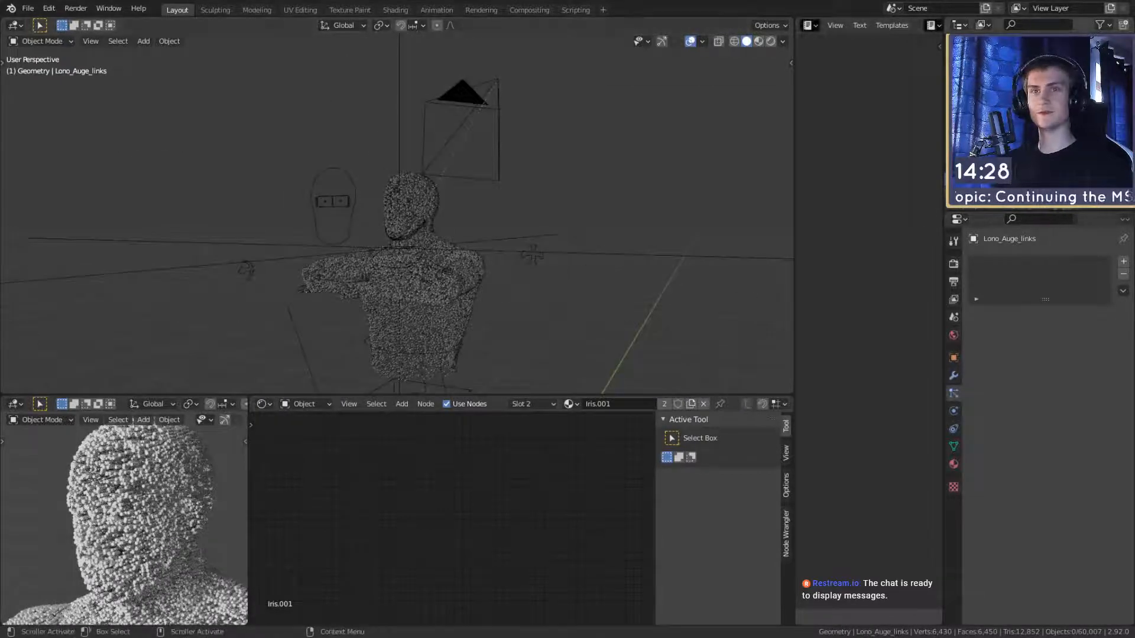
pyautogui.keyDown('shift'); pyautogui.moveTo(468, 271); pyautogui.dragTo(448, 211, button='middle'); pyautogui.keyUp('shift')
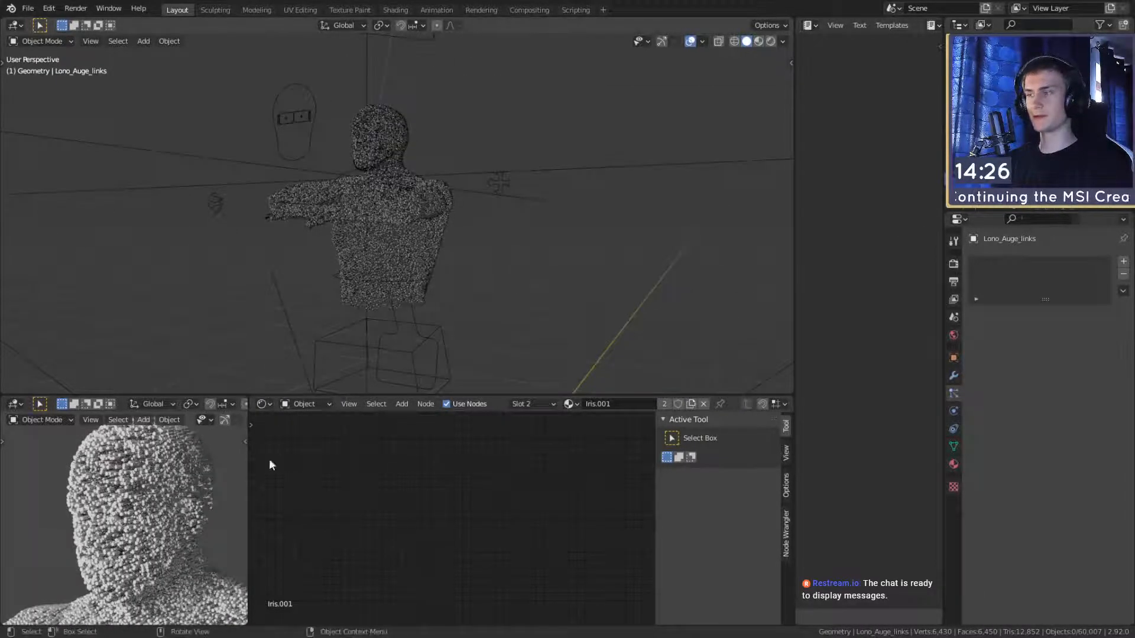
pyautogui.scroll(-3, 142, 505)
pyautogui.scroll(-4, 149, 498)
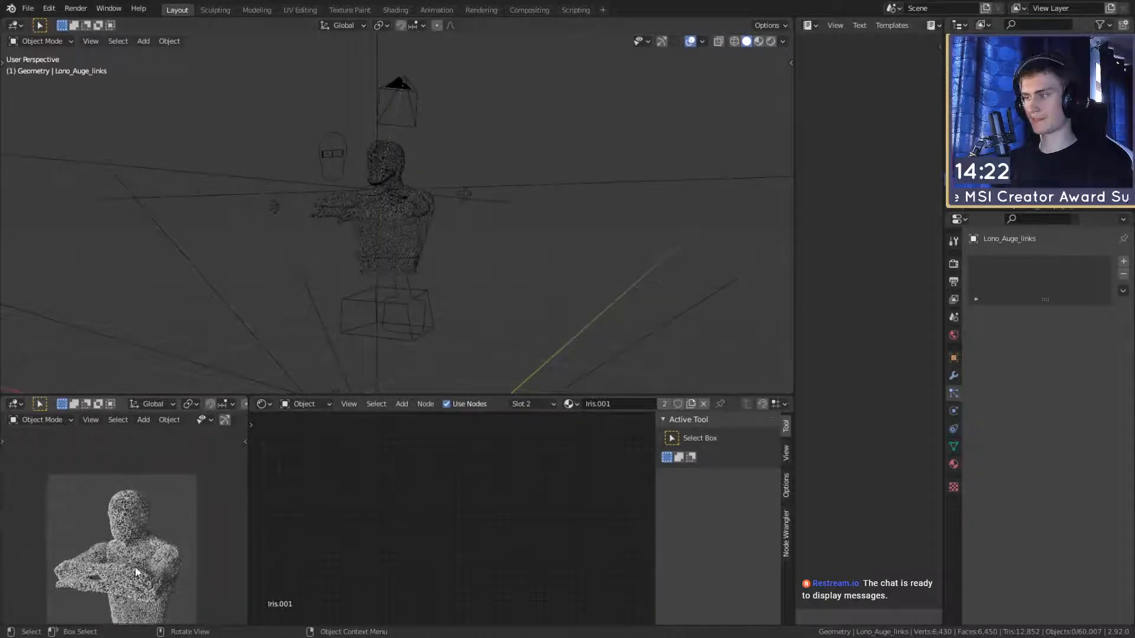
pyautogui.keyDown('shift'); pyautogui.moveTo(136, 567); pyautogui.dragTo(136, 537, button='middle'); pyautogui.keyUp('shift')
pyautogui.scroll(7, 456, 184)
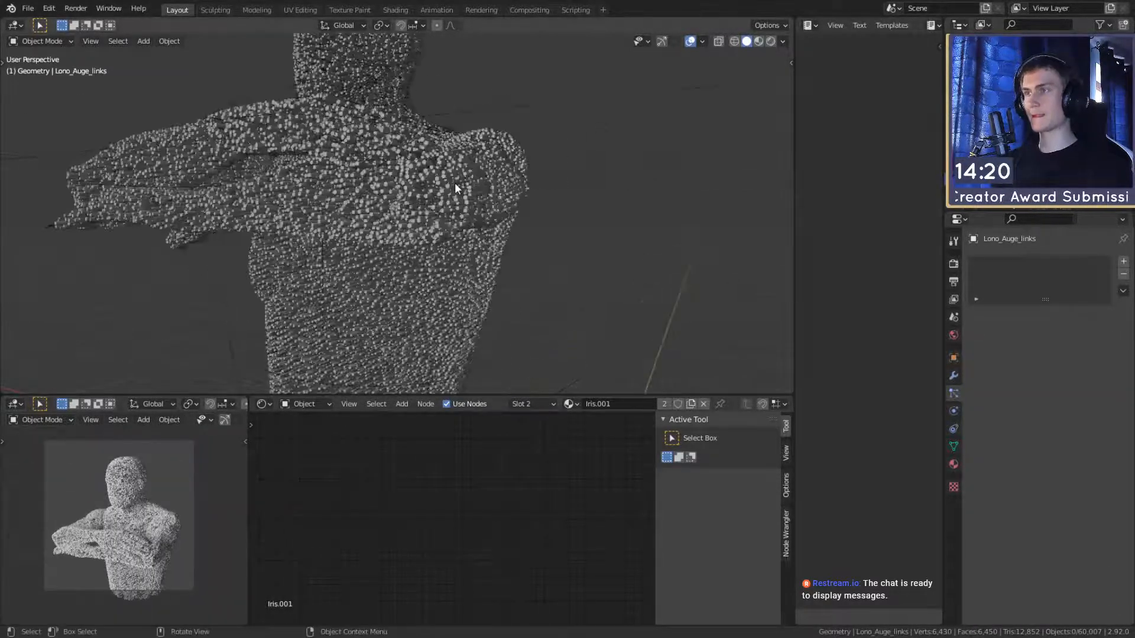
pyautogui.moveTo(455, 183); pyautogui.dragTo(543, 254, button='middle')
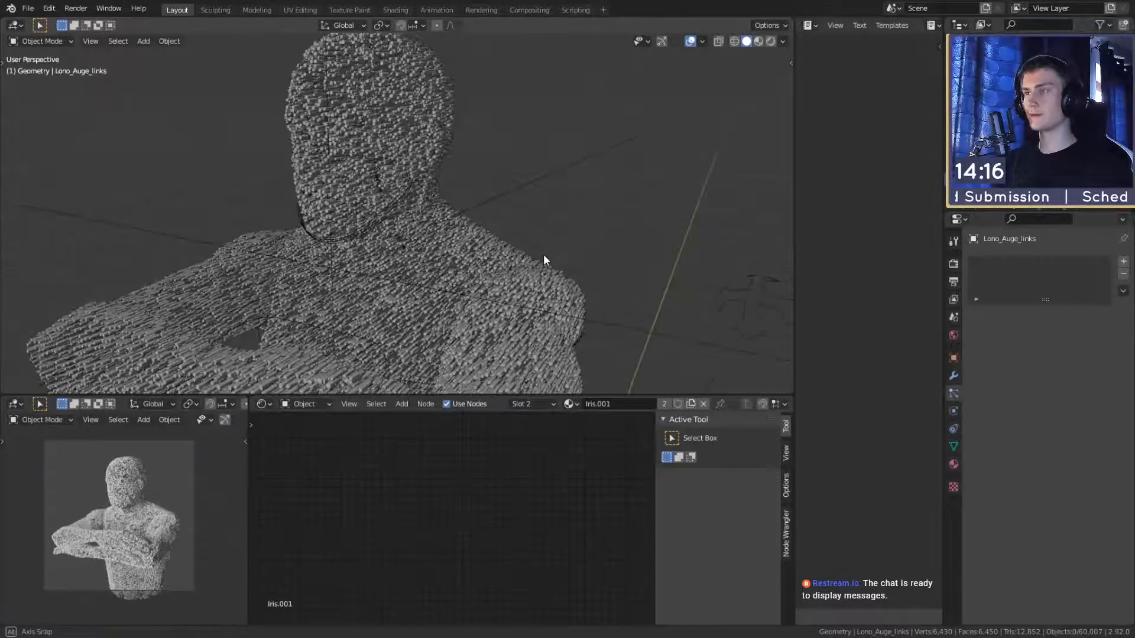
# Step: Try Global Y as the orientation axis for the body's particles and refresh them by changing the seed to 1 and back to 0
pyautogui.click(426, 165)
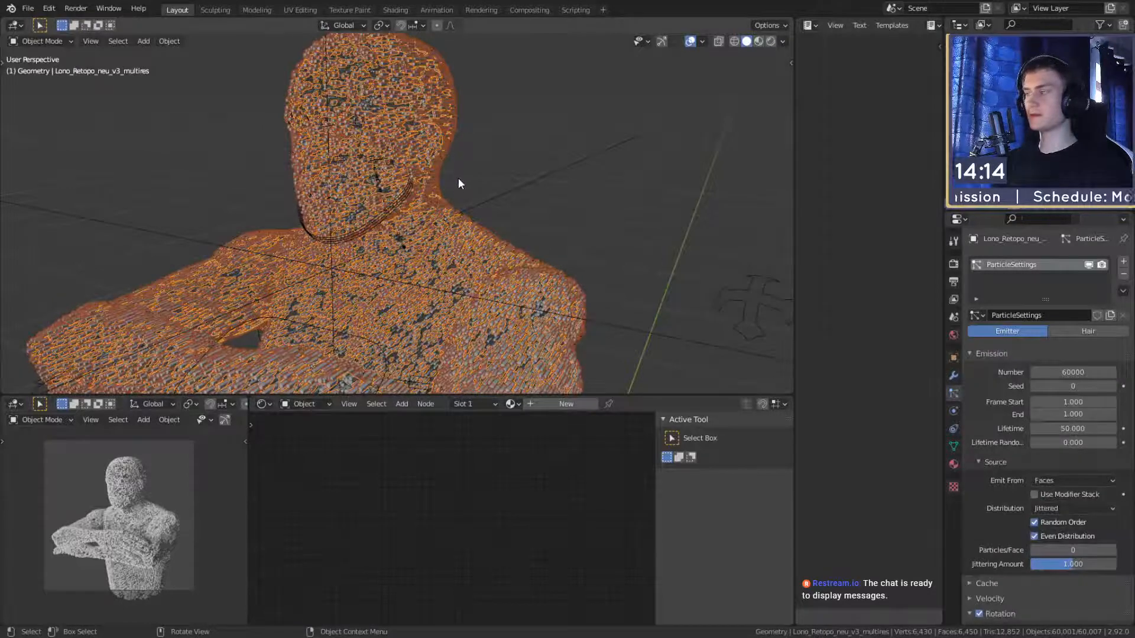
pyautogui.scroll(-1, 977, 418)
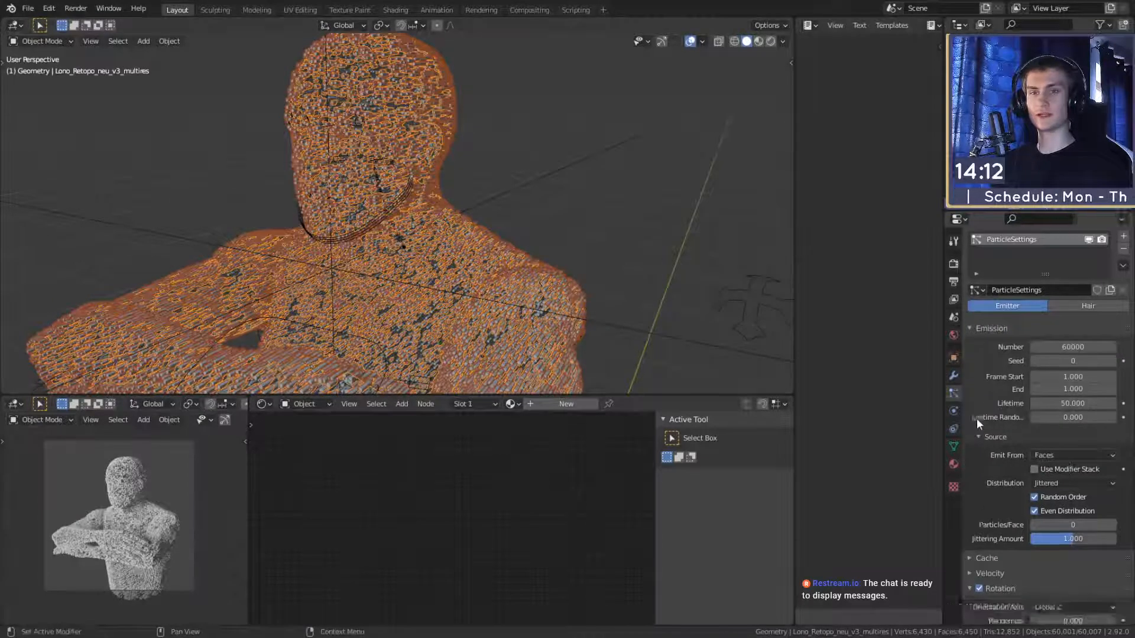
pyautogui.scroll(-5, 977, 420)
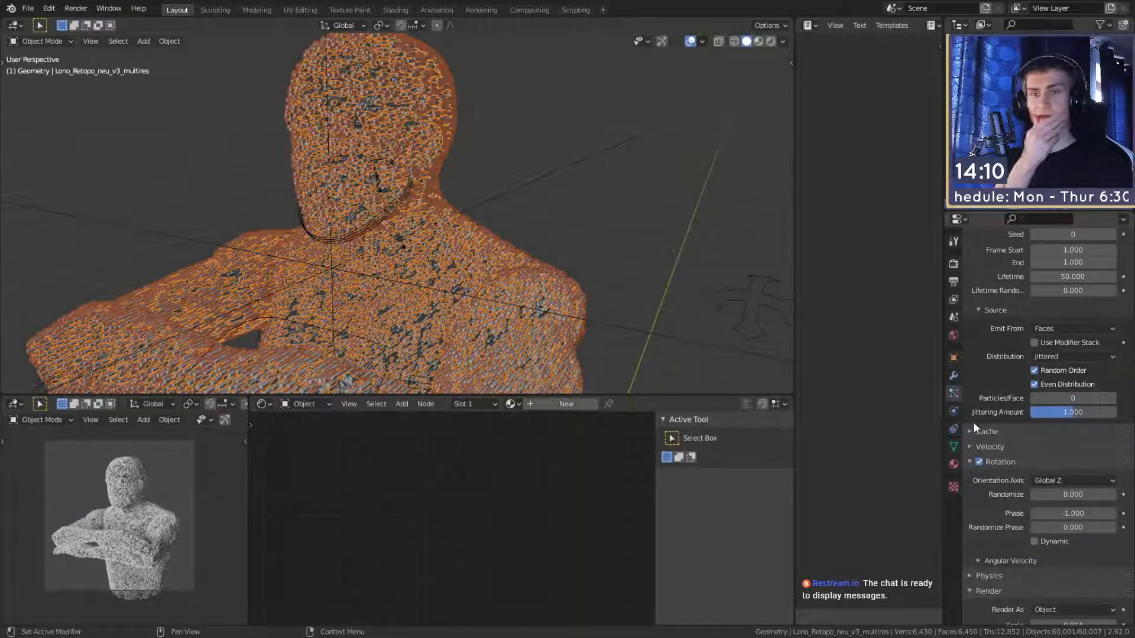
pyautogui.click(1071, 480)
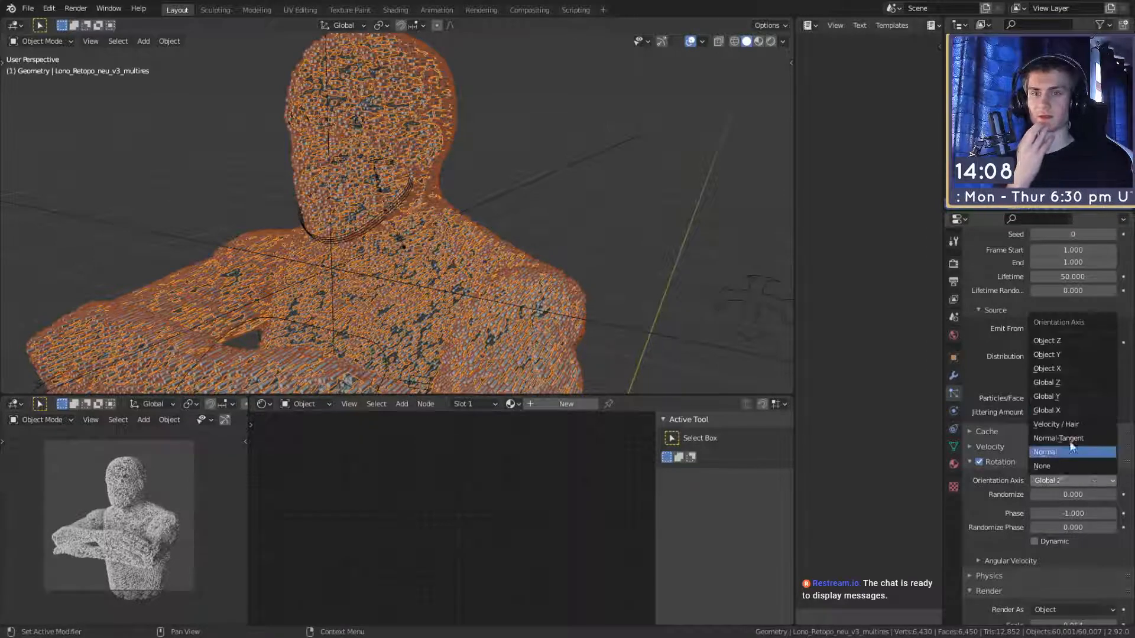
pyautogui.click(1066, 396)
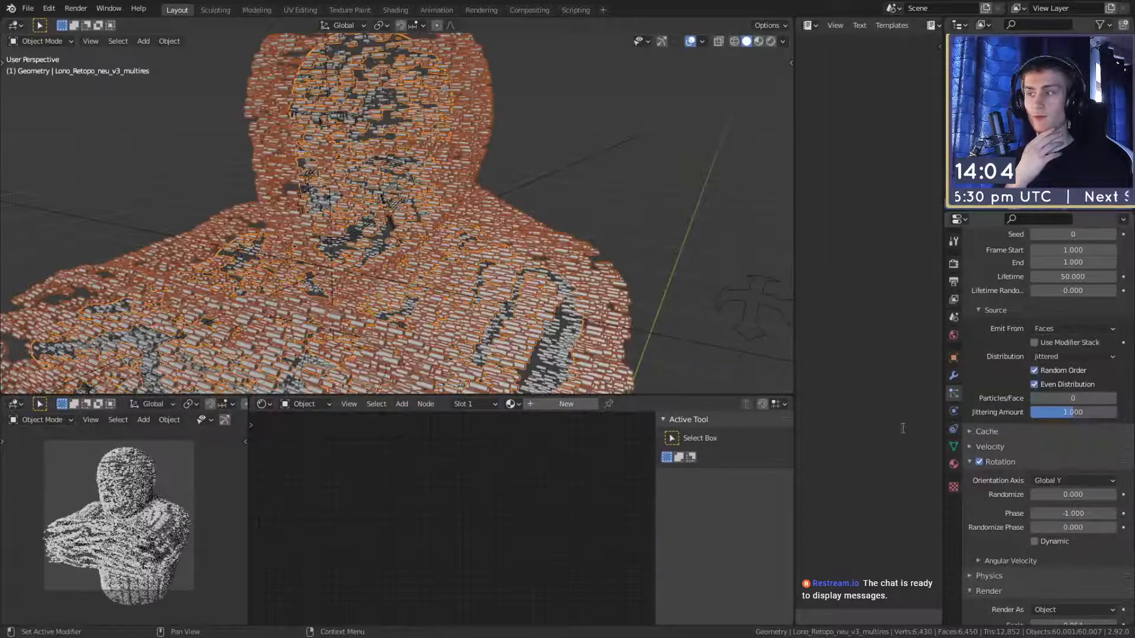
pyautogui.scroll(5, 1111, 314)
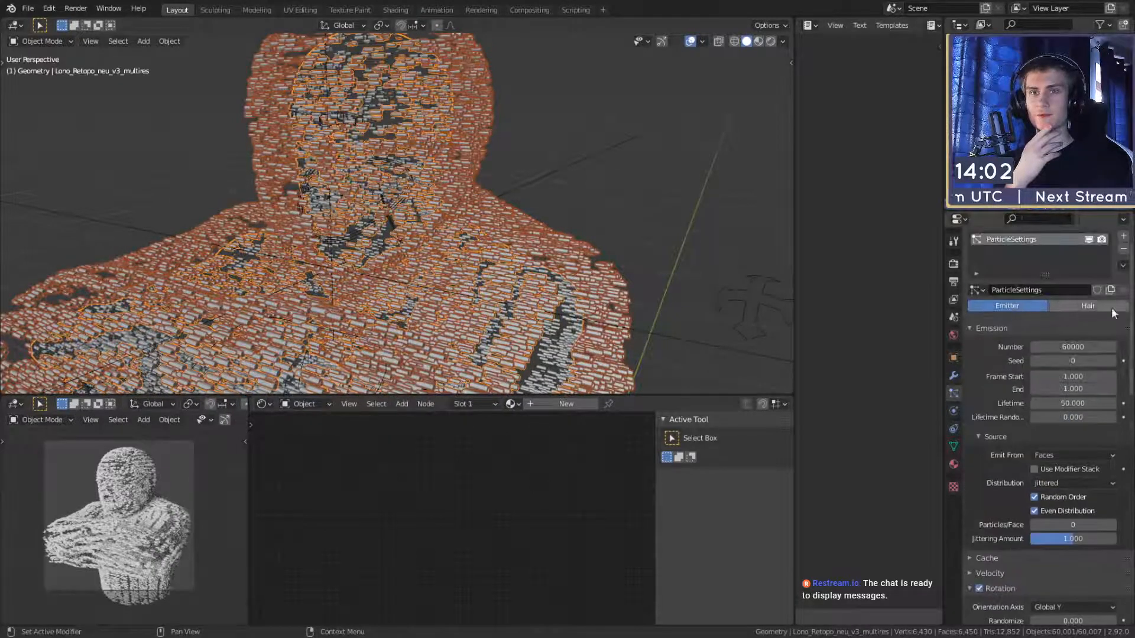
pyautogui.click(1112, 361)
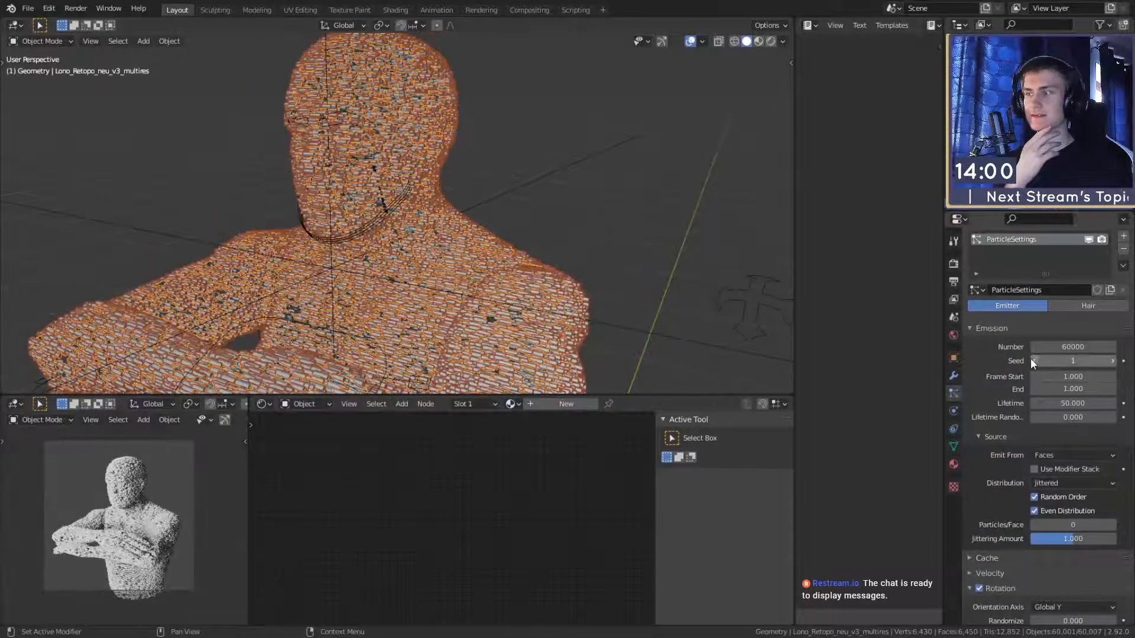
pyautogui.click(1032, 361)
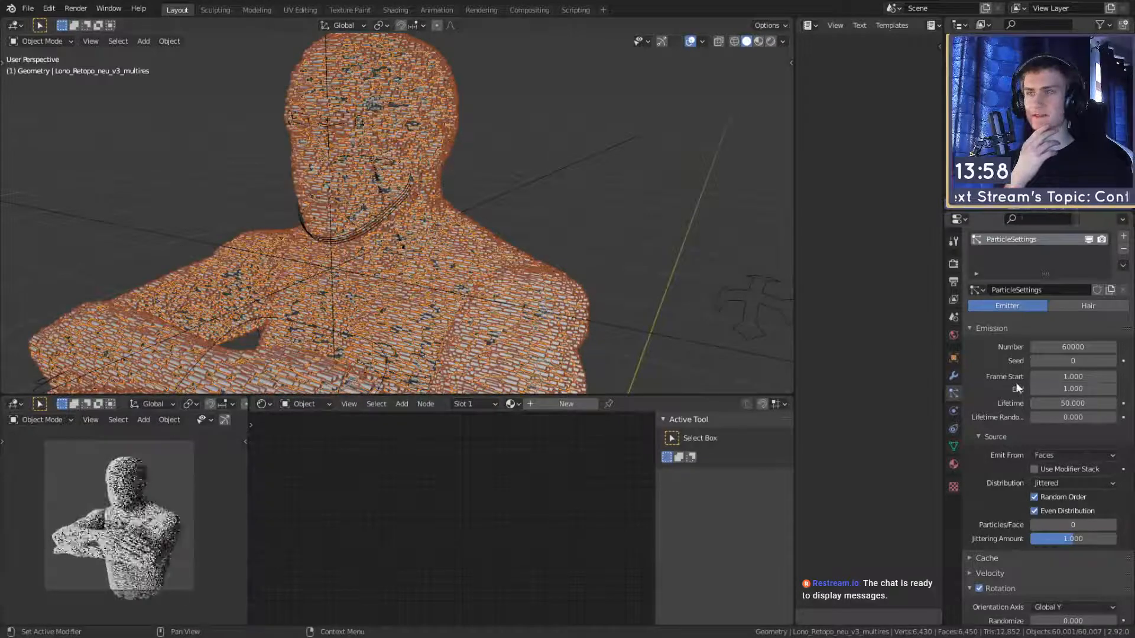
# Step: Return the body's particle orientation axis to Global Z and refresh the particles through the seed
pyautogui.scroll(-6, 1015, 408)
pyautogui.click(1052, 432)
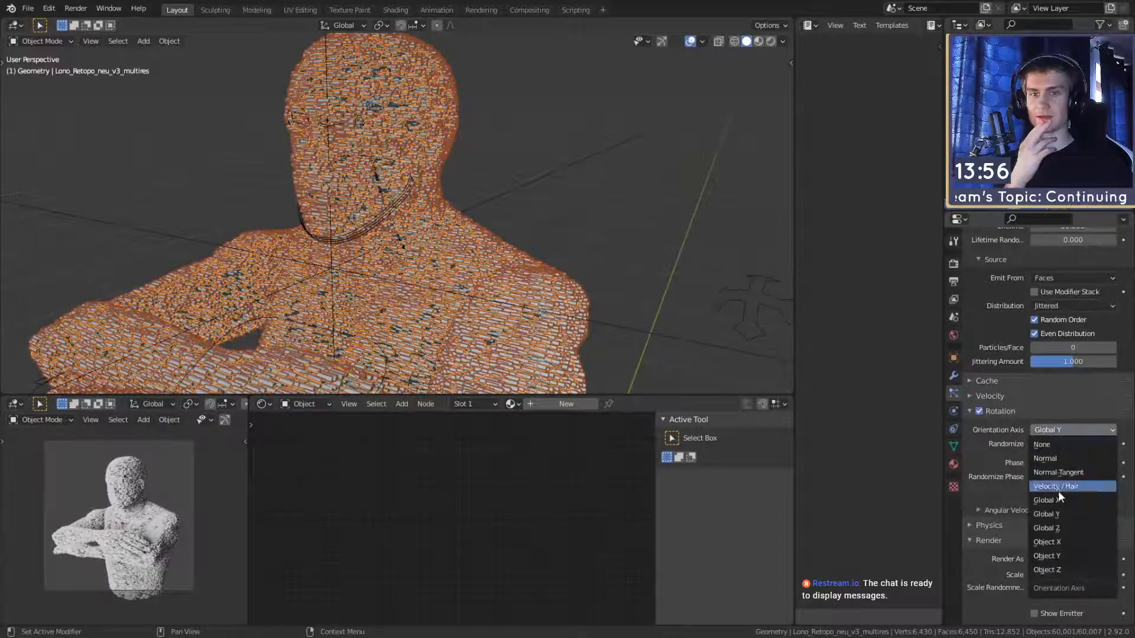
pyautogui.click(1046, 528)
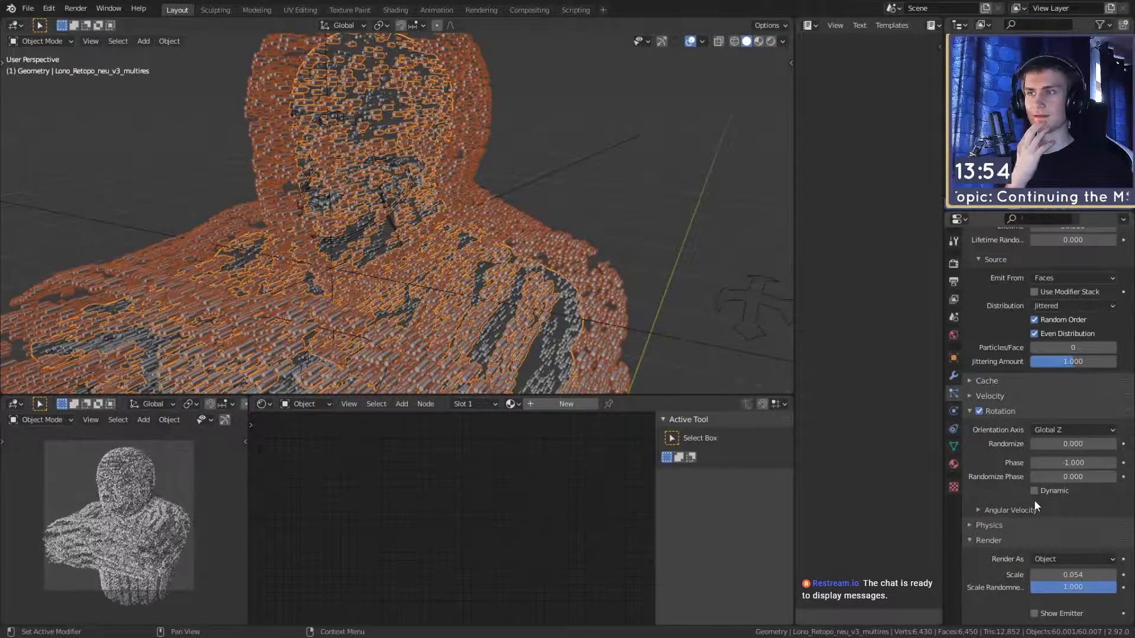
pyautogui.scroll(6, 1008, 413)
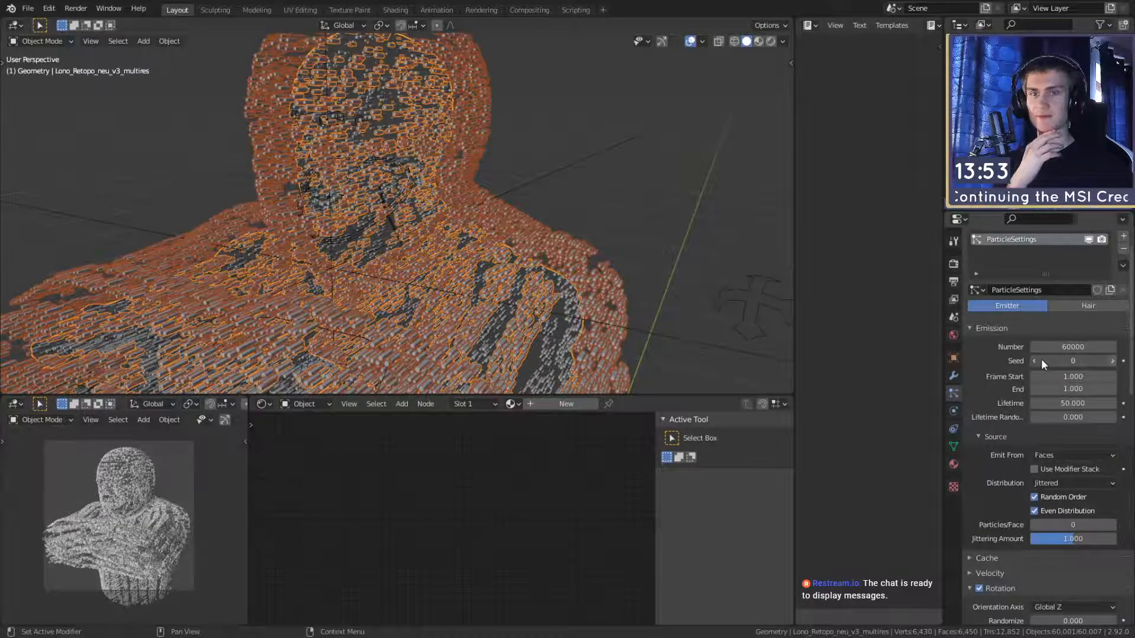
# Step: Select the small source cylinder near the world origin, enter Edit Mode on it, and enlarge the rendered camera view of the figure
pyautogui.scroll(-5, 600, 288)
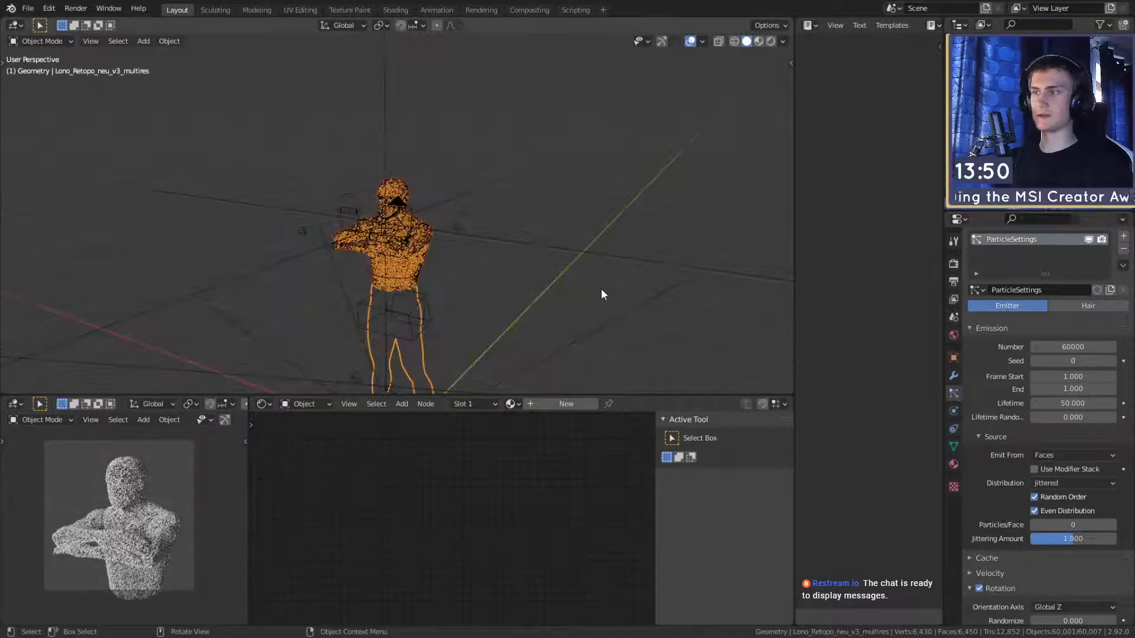
pyautogui.moveTo(602, 294); pyautogui.dragTo(598, 353, button='middle')
pyautogui.click(607, 349)
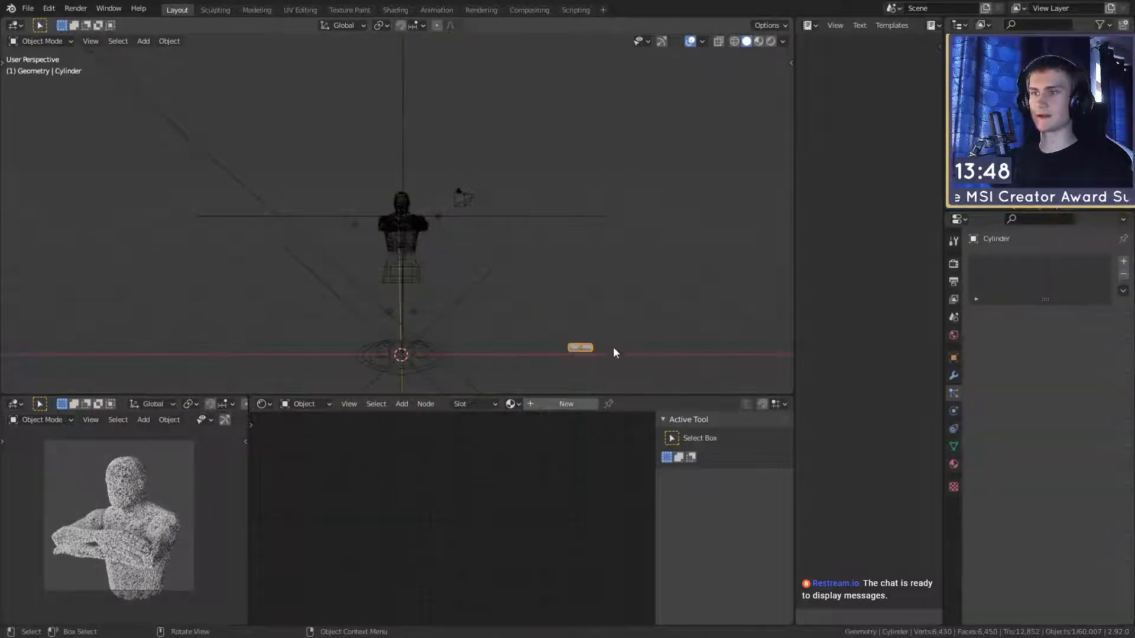
pyautogui.press('Tab')
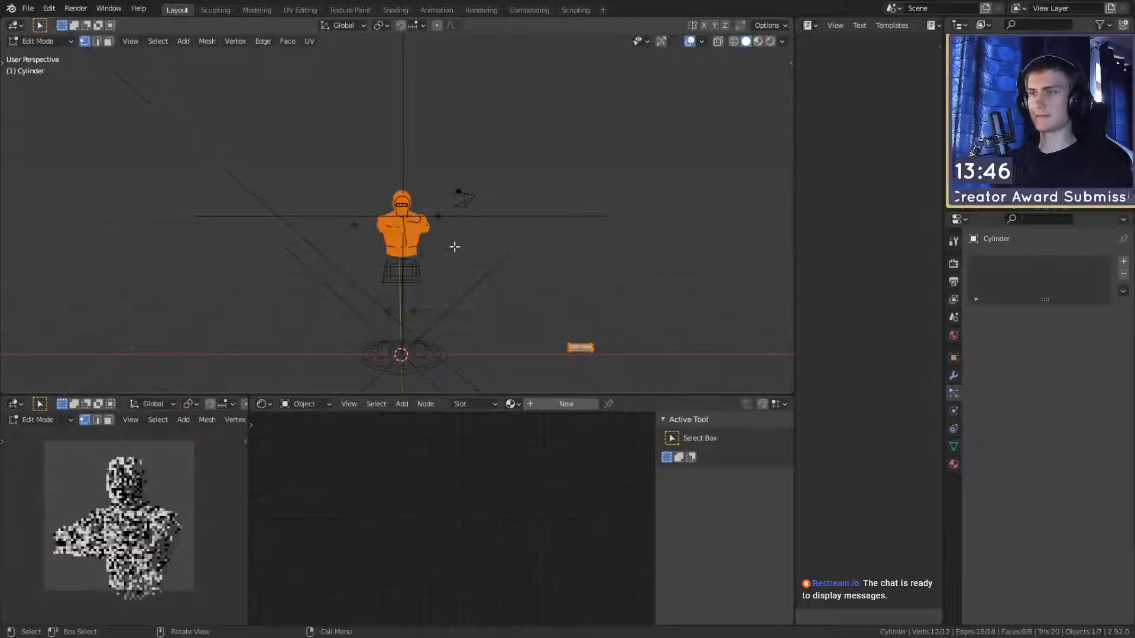
pyautogui.scroll(10, 454, 246)
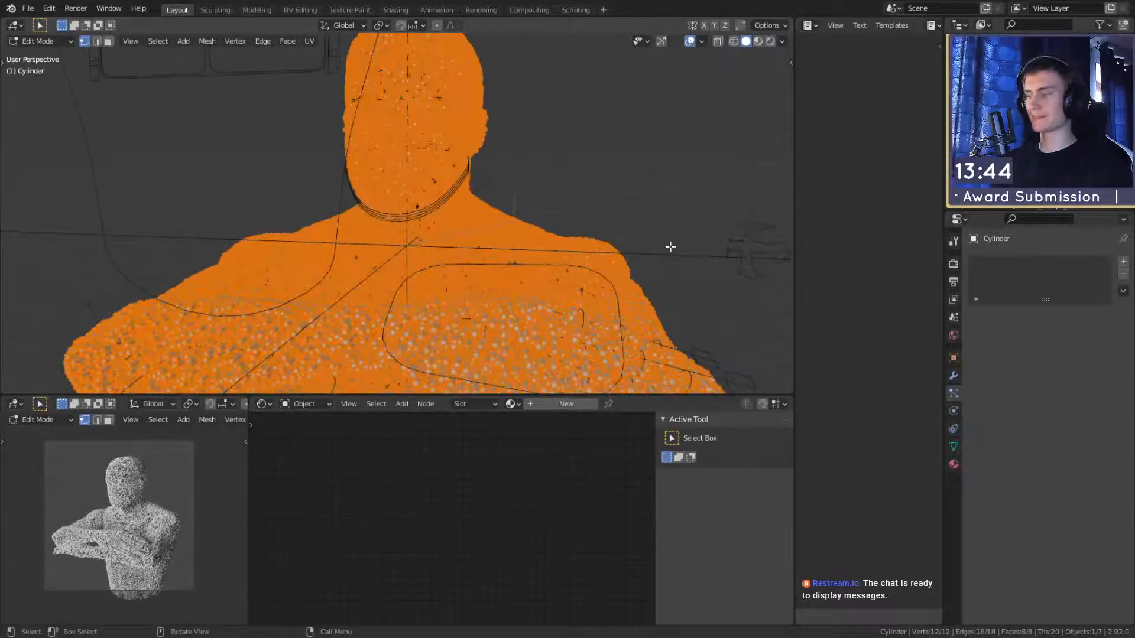
pyautogui.scroll(-10, 670, 247)
pyautogui.scroll(-3, 681, 258)
pyautogui.scroll(6, 203, 538)
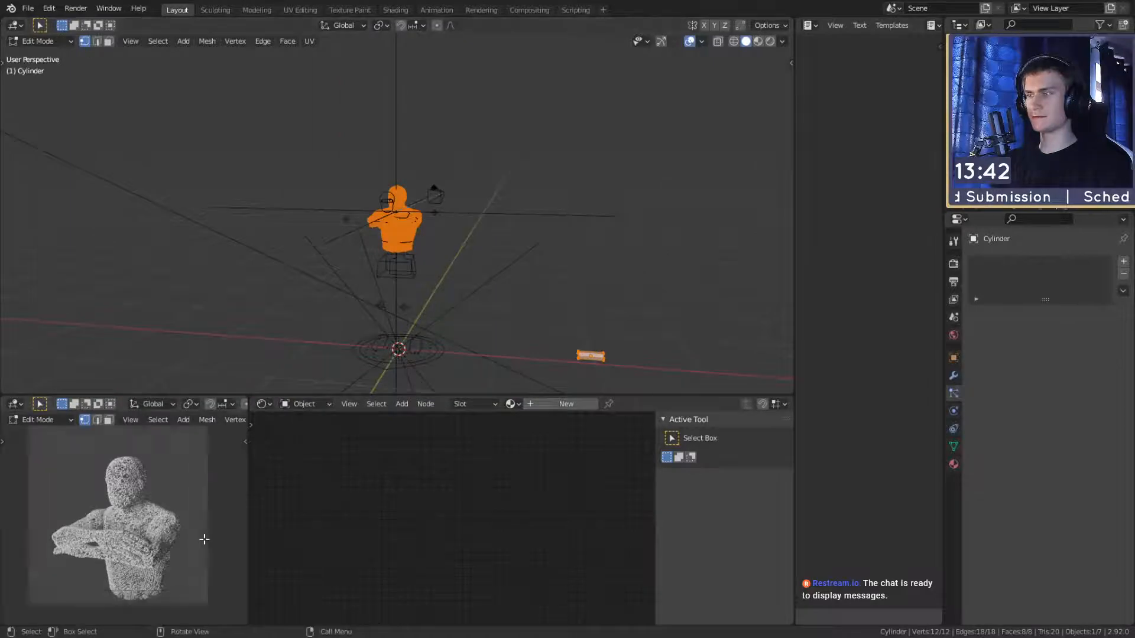
pyautogui.press('r')
pyautogui.press('y')
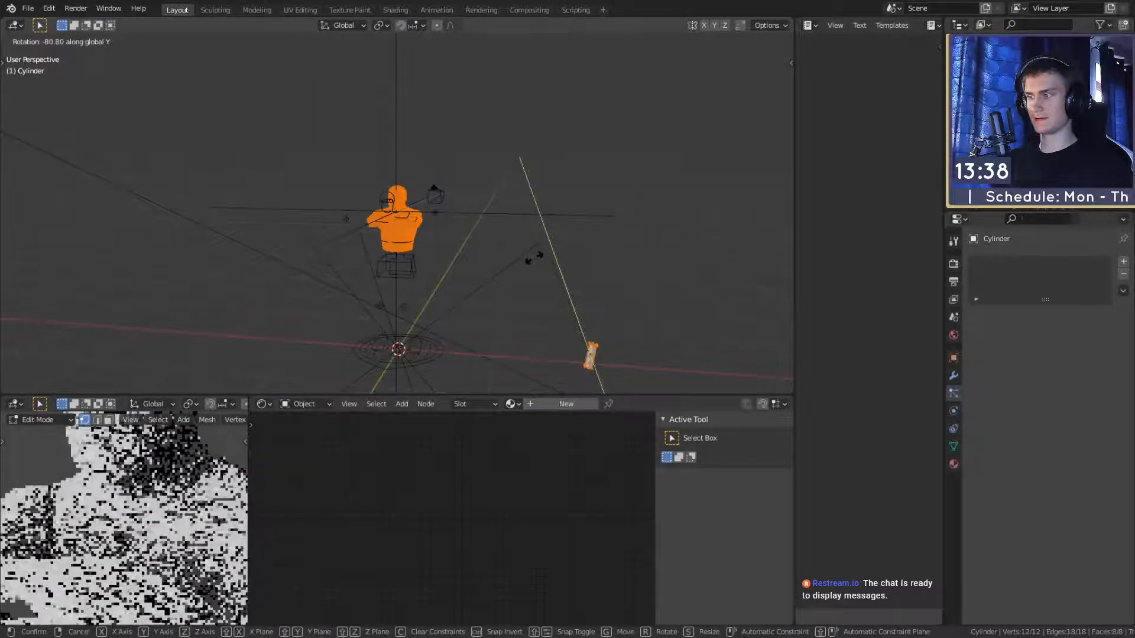
pyautogui.rightClick(556, 258)
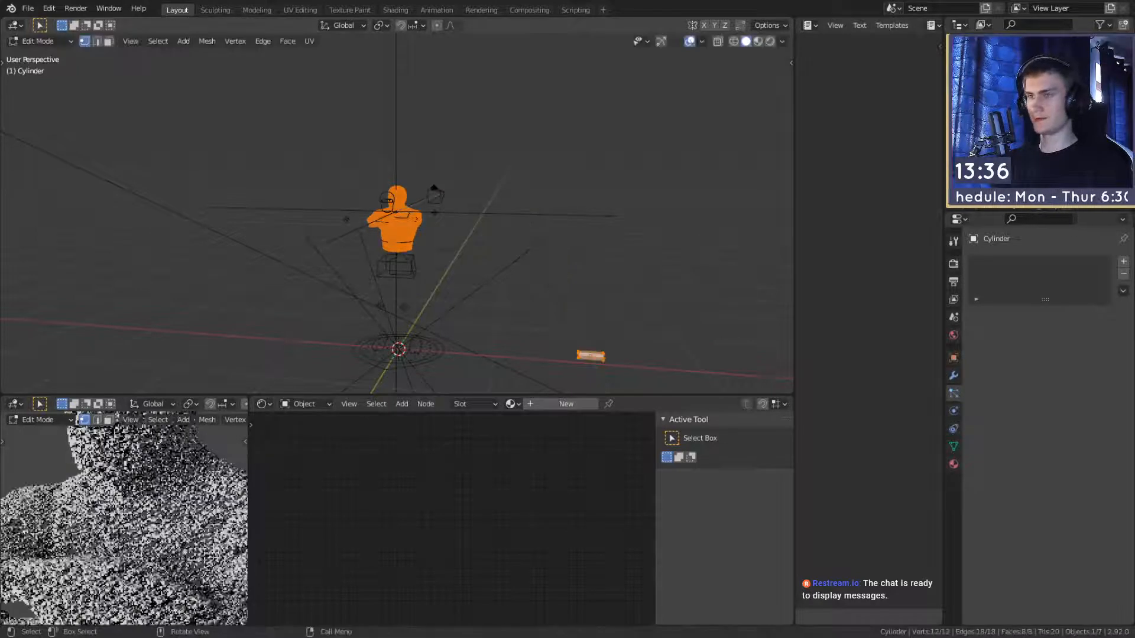
# Step: Rotate the source cylinder's mesh 45° about the global Z axis and return to Object Mode
pyautogui.press('r')
pyautogui.press('z')
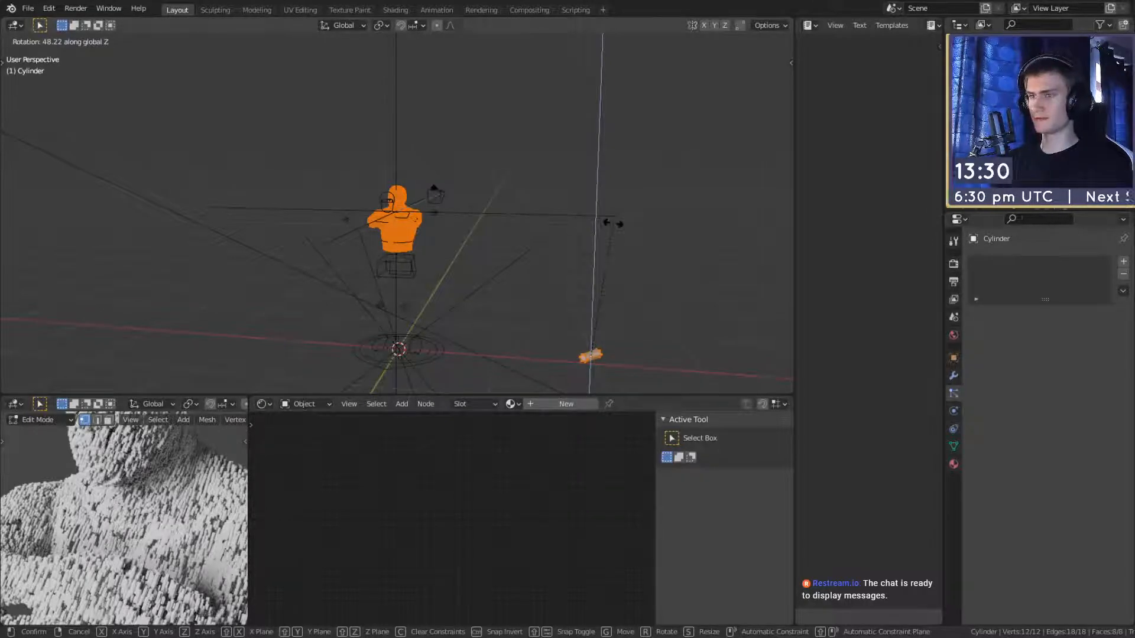
pyautogui.write('45')
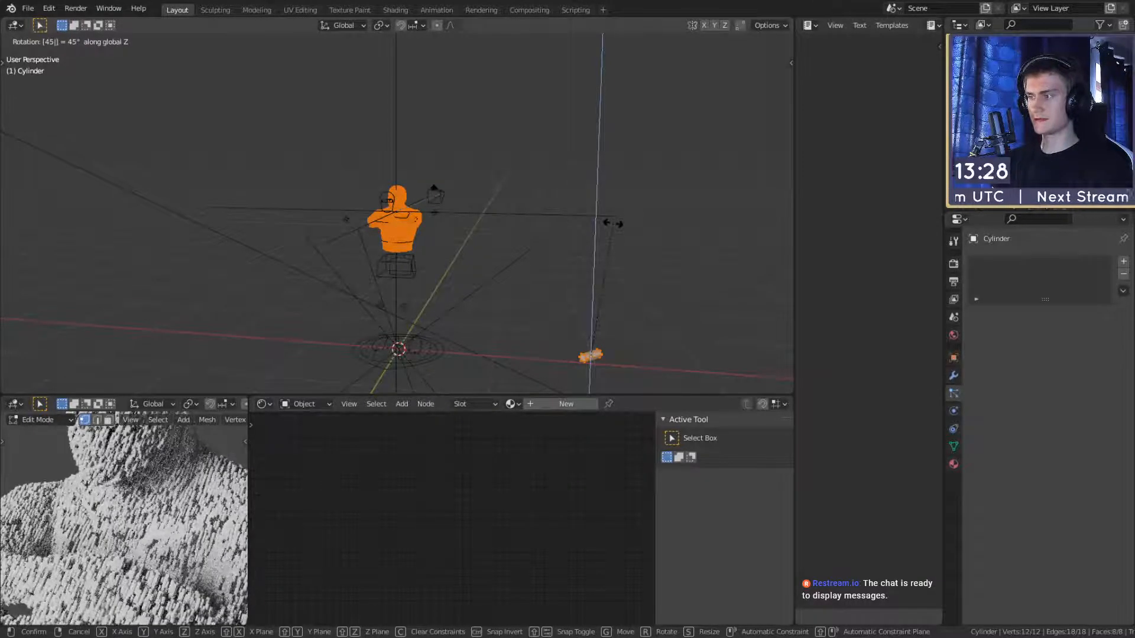
pyautogui.press('Return')
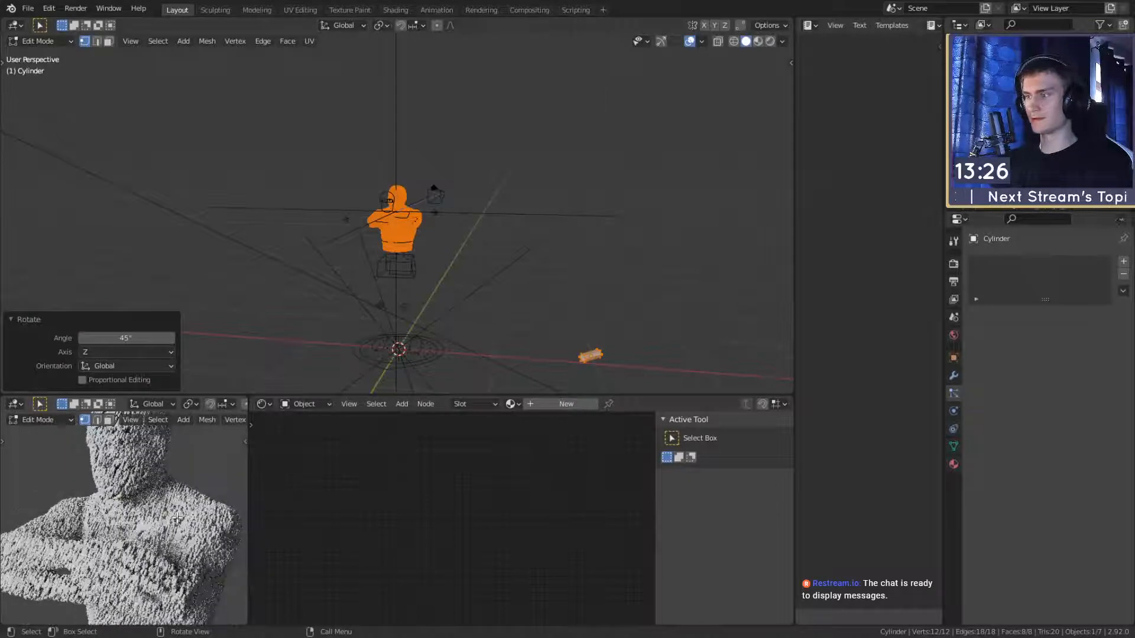
pyautogui.keyDown('shift'); pyautogui.moveTo(187, 497); pyautogui.dragTo(207, 538, button='middle'); pyautogui.keyUp('shift')
pyautogui.moveTo(366, 278); pyautogui.dragTo(341, 279, button='middle')
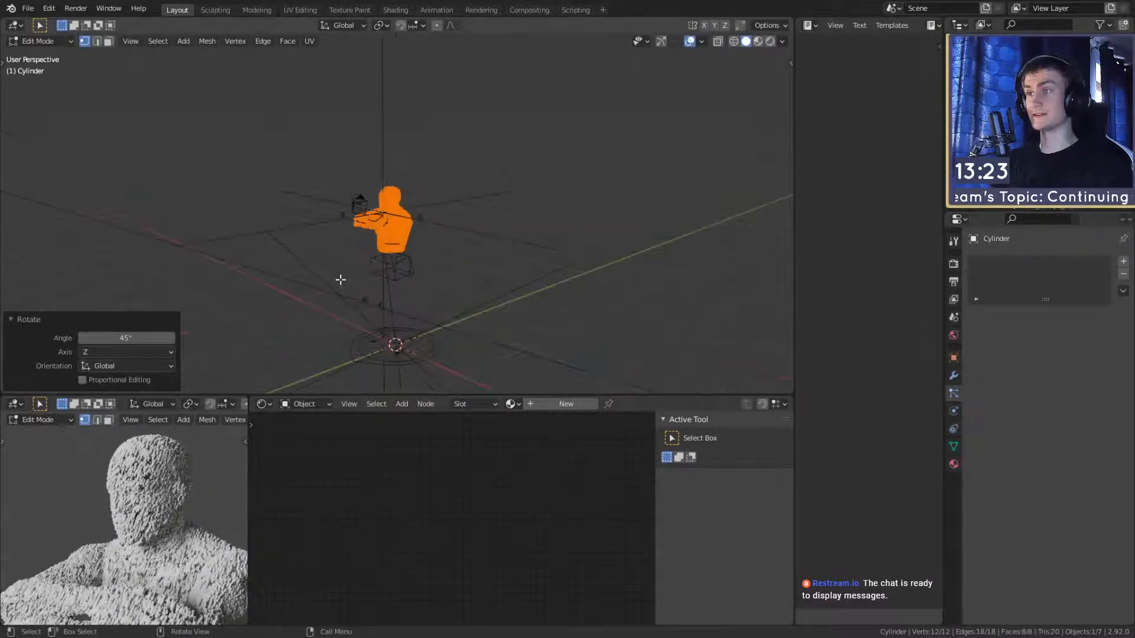
pyautogui.press('Tab')
# Step: Refresh the body's particles by changing the seed to 1 and back to 0, and inspect their alignment on the deselected figure
pyautogui.scroll(5, 414, 218)
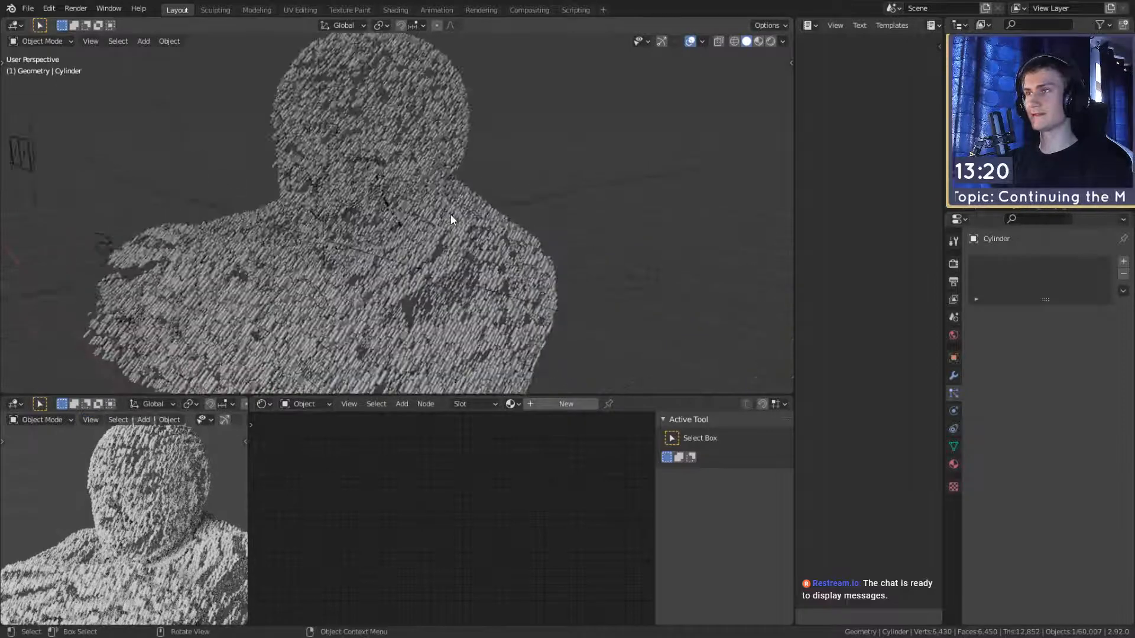
pyautogui.moveTo(457, 239); pyautogui.dragTo(479, 154, button='middle')
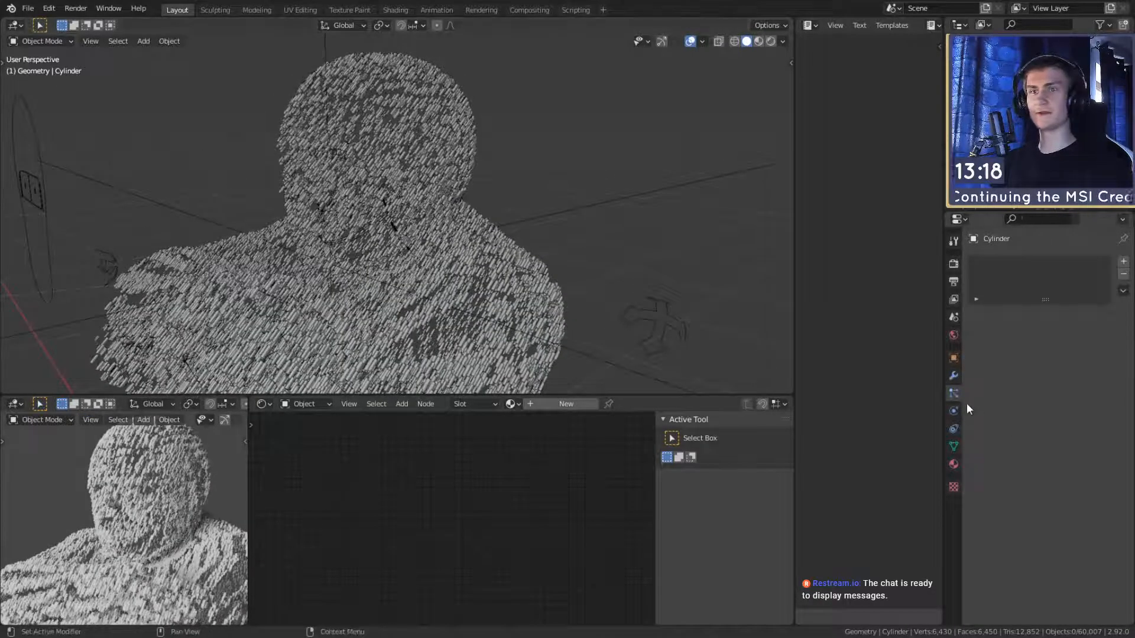
pyautogui.click(471, 142)
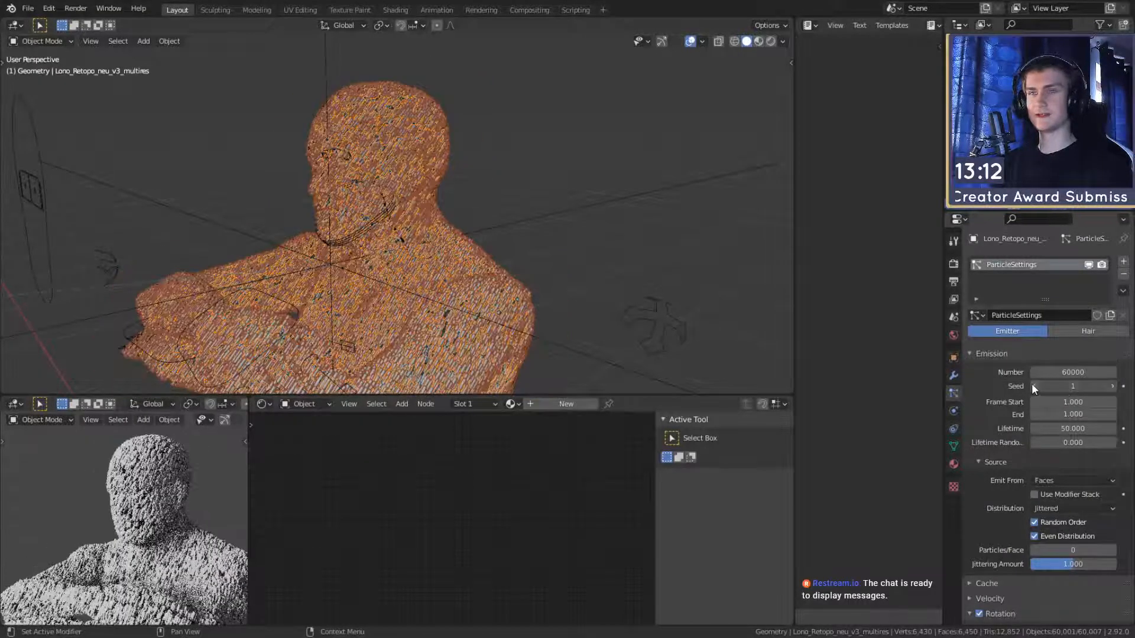
pyautogui.click(519, 196)
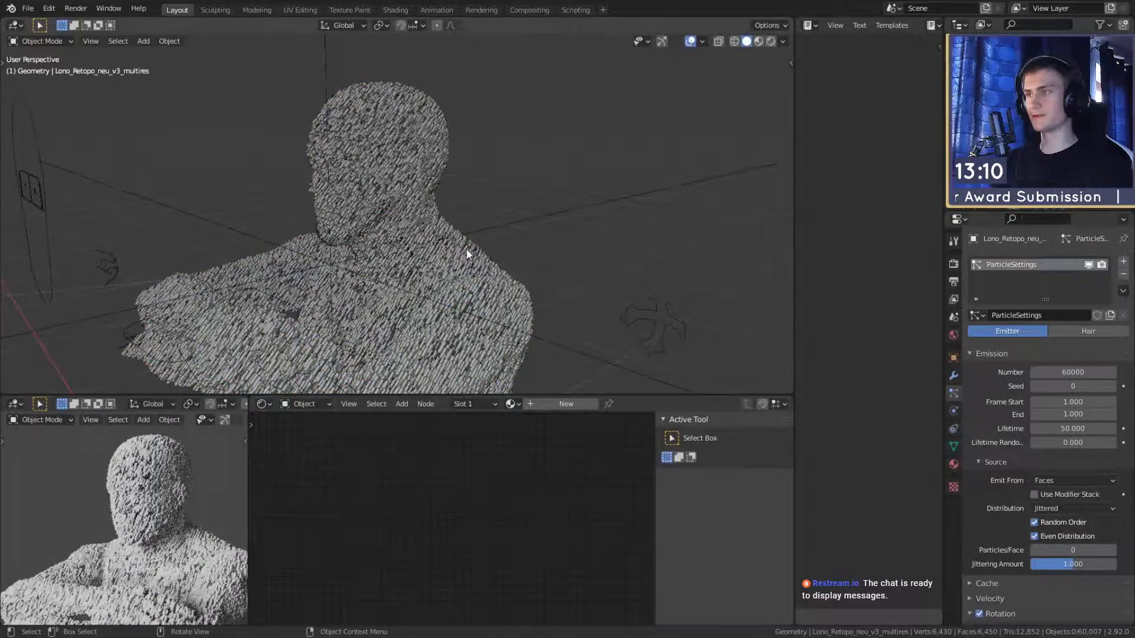
pyautogui.scroll(2, 466, 248)
pyautogui.moveTo(475, 186); pyautogui.dragTo(526, 233, button='middle')
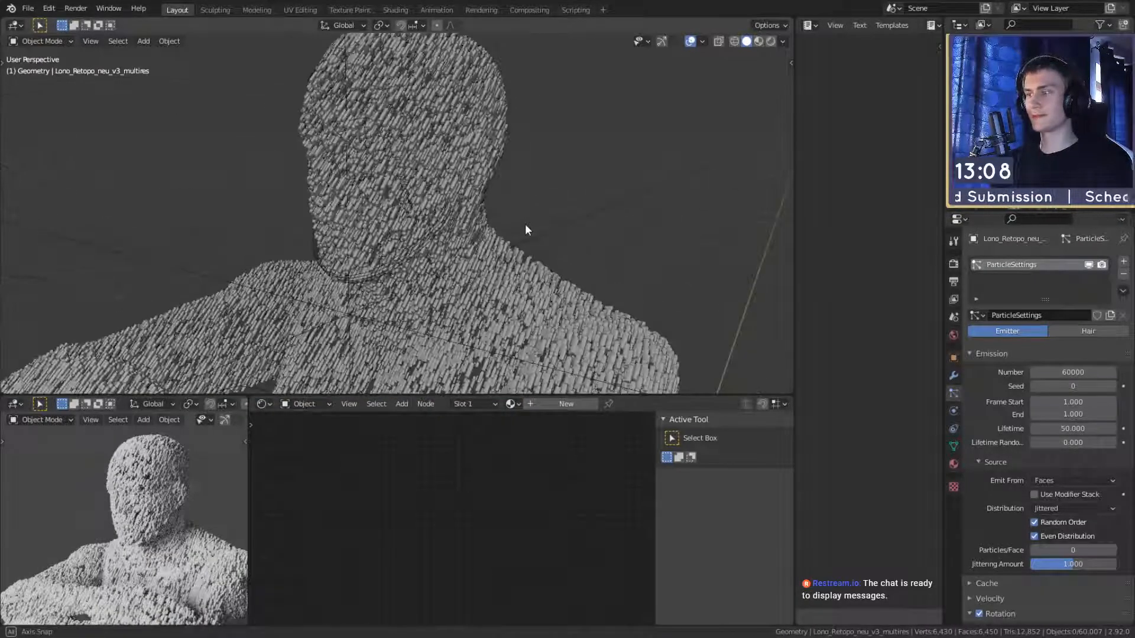
pyautogui.scroll(-4, 526, 233)
pyautogui.scroll(-5, 208, 512)
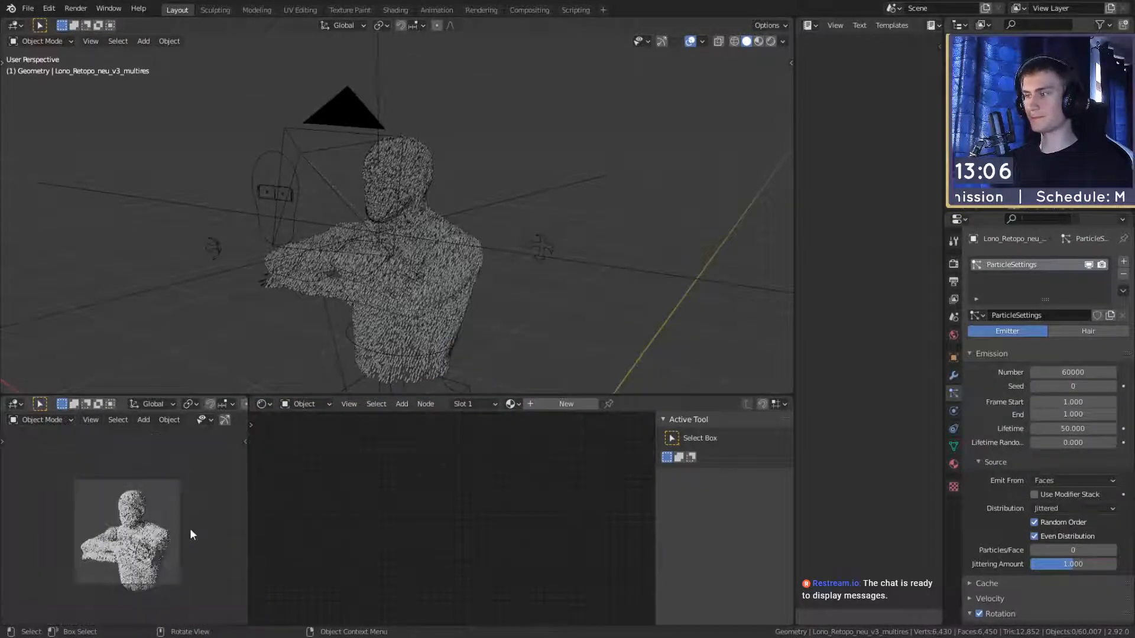
# Step: Delete the large area light placed far from the figure
pyautogui.scroll(-8, 384, 245)
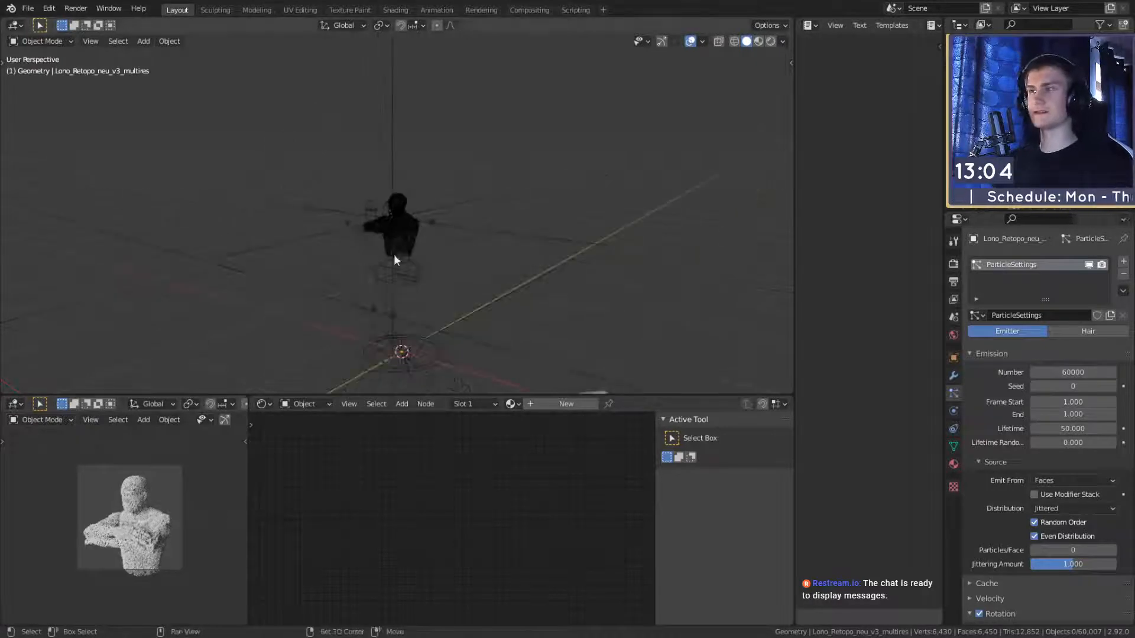
pyautogui.click(249, 184)
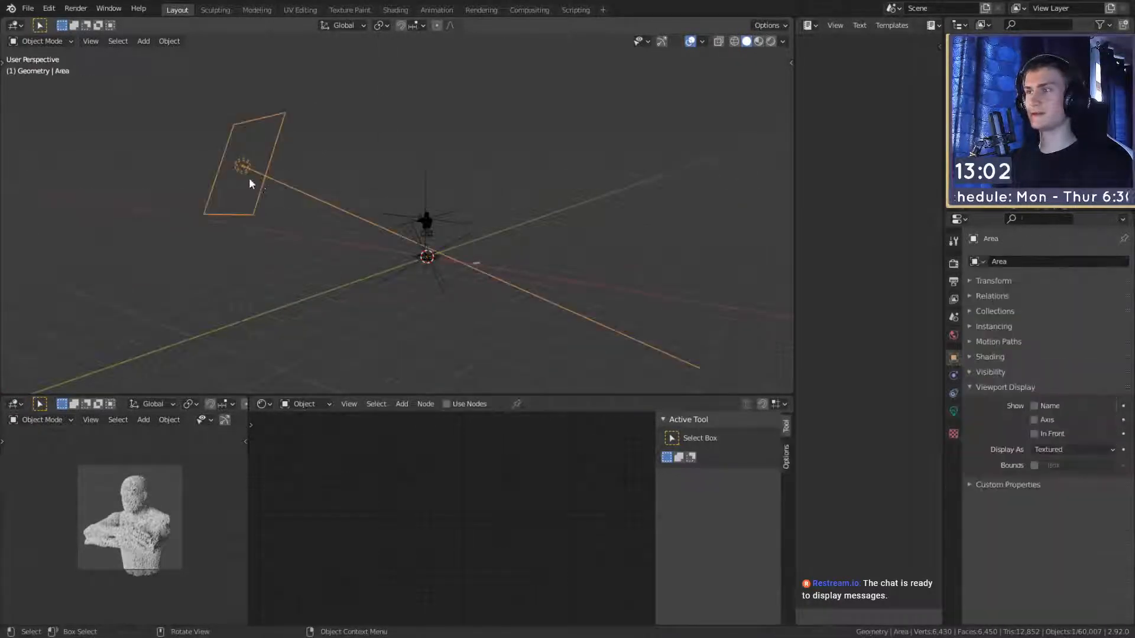
pyautogui.press('Delete')
pyautogui.scroll(8, 431, 296)
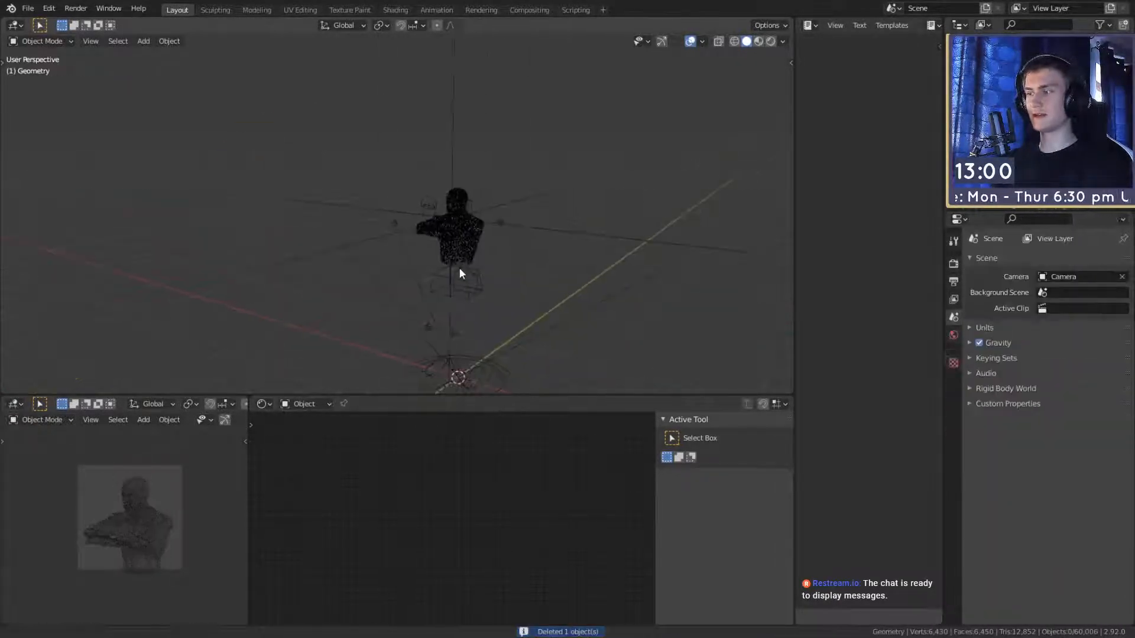
pyautogui.moveTo(500, 292); pyautogui.dragTo(375, 266, button='middle')
pyautogui.scroll(-4, 375, 266)
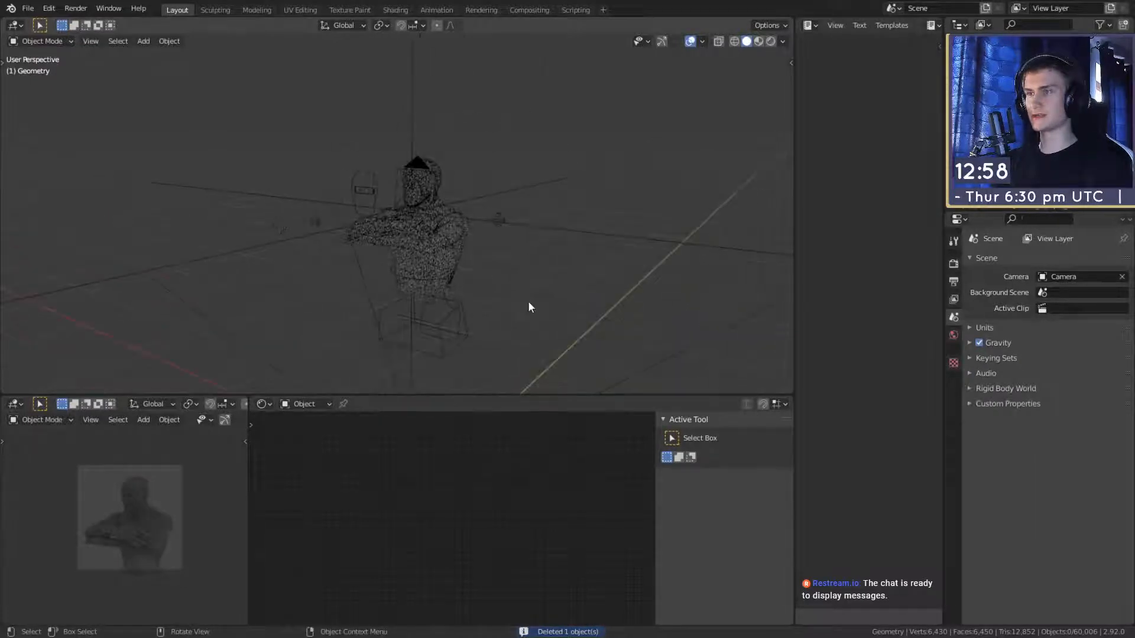
pyautogui.moveTo(479, 290); pyautogui.dragTo(471, 287, button='middle')
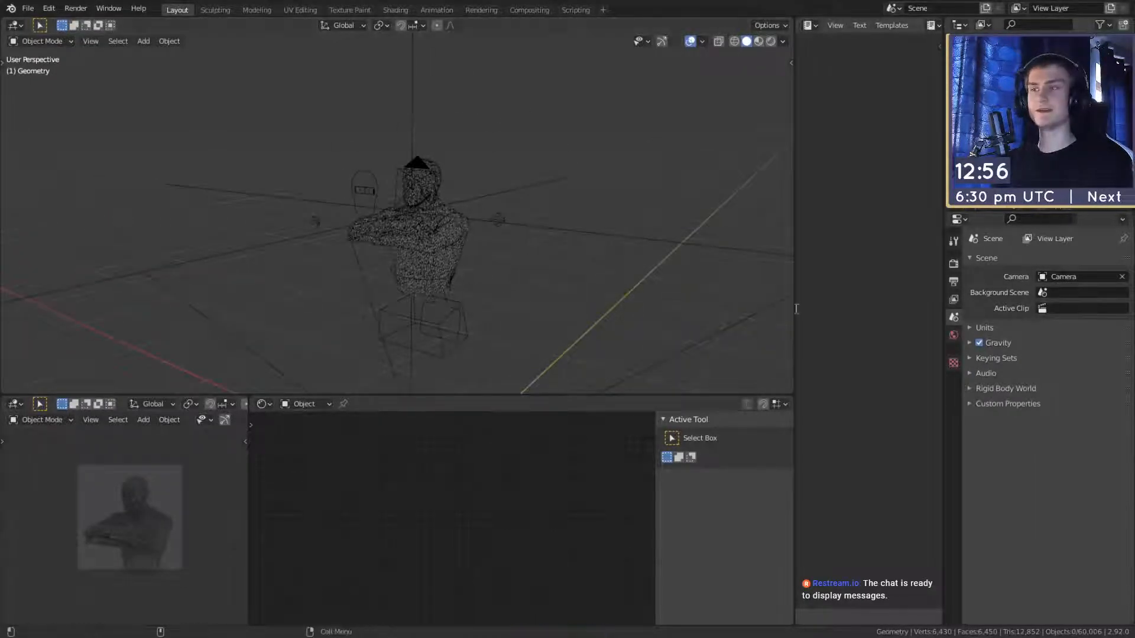
# Step: Switch the shader editor to the World shader and bring its background and mix nodes into view
pyautogui.click(306, 432)
pyautogui.press('Home')
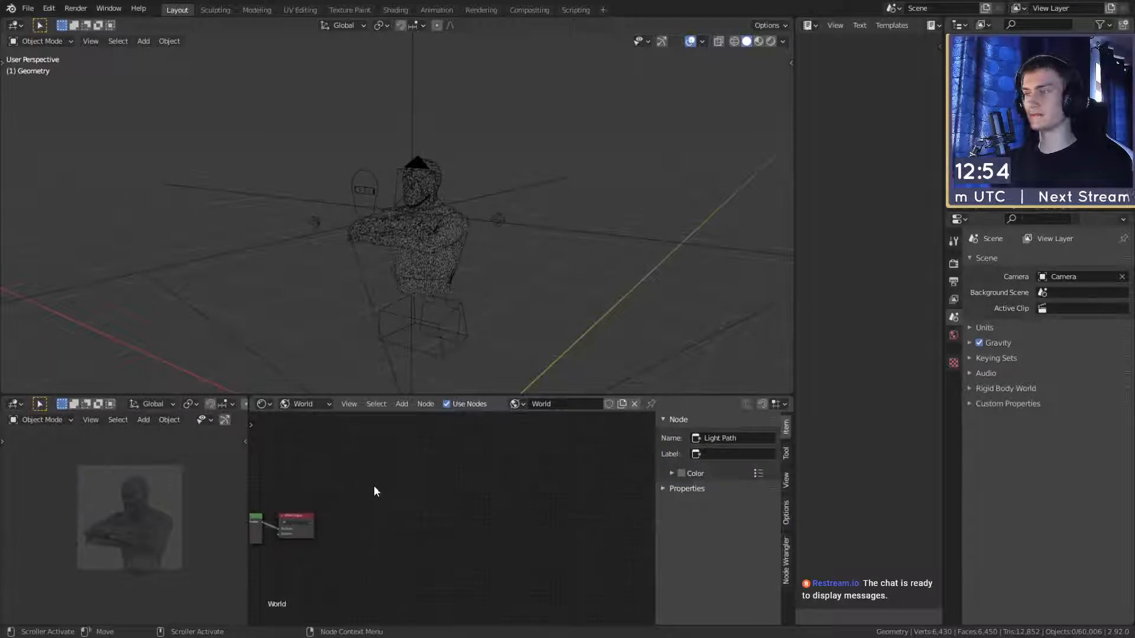
pyautogui.scroll(4, 529, 530)
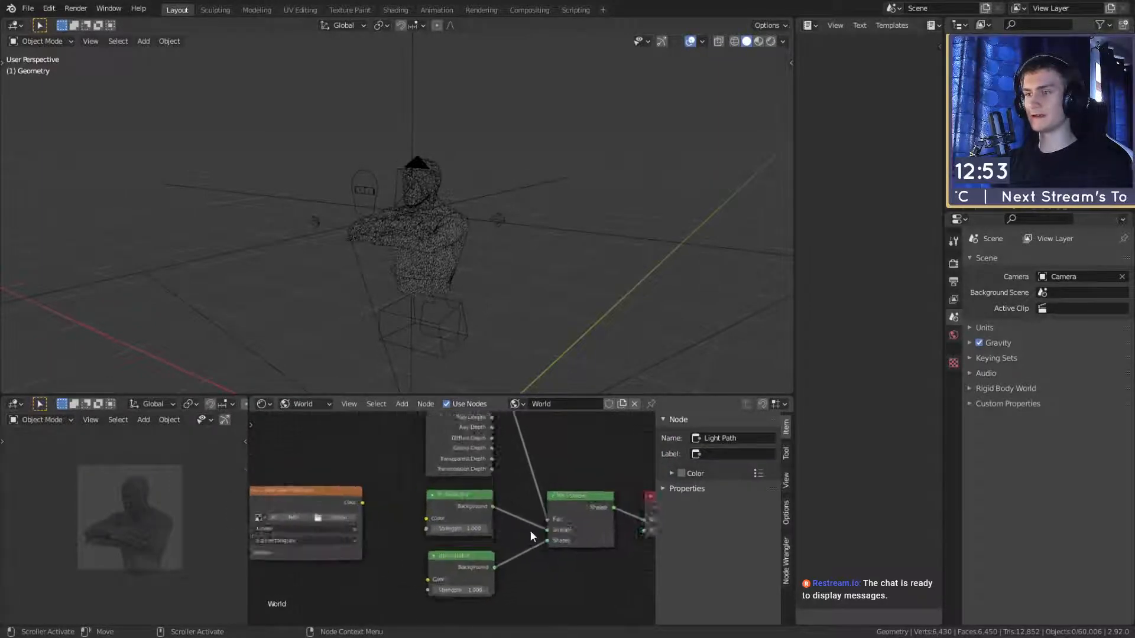
# Step: Set the colors of both World Background nodes to pure black
pyautogui.click(482, 518)
pyautogui.moveTo(530, 487); pyautogui.dragTo(473, 486)
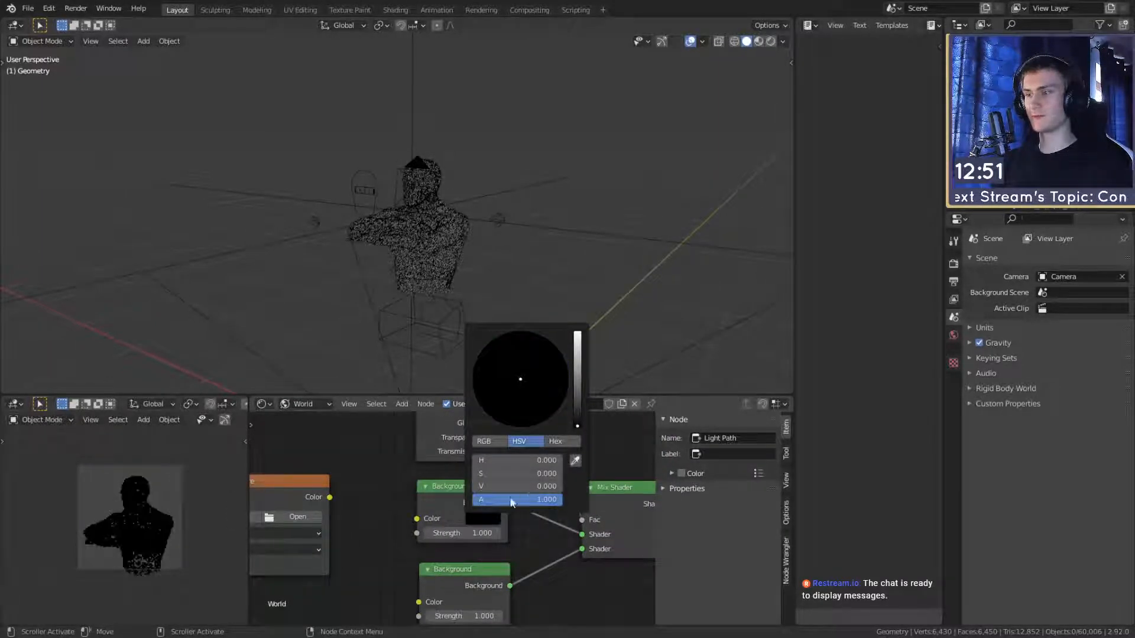
pyautogui.click(486, 601)
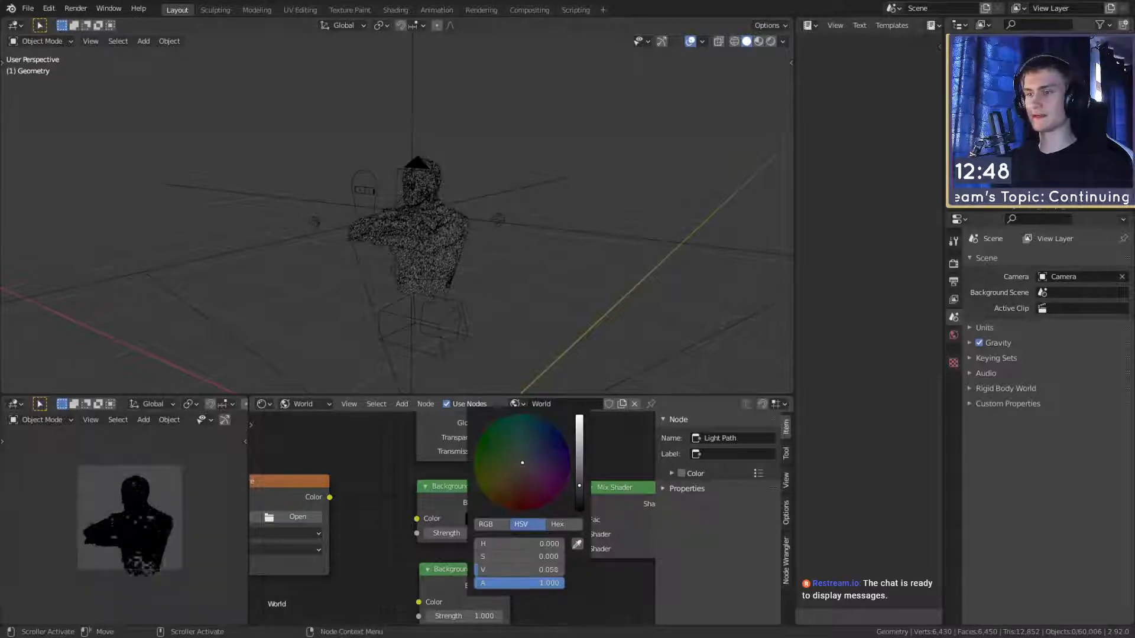
pyautogui.moveTo(580, 486); pyautogui.dragTo(580, 512)
# Step: Inspect the particle-covered figure from near and far, and select the source cylinder lying away from it
pyautogui.scroll(3, 488, 237)
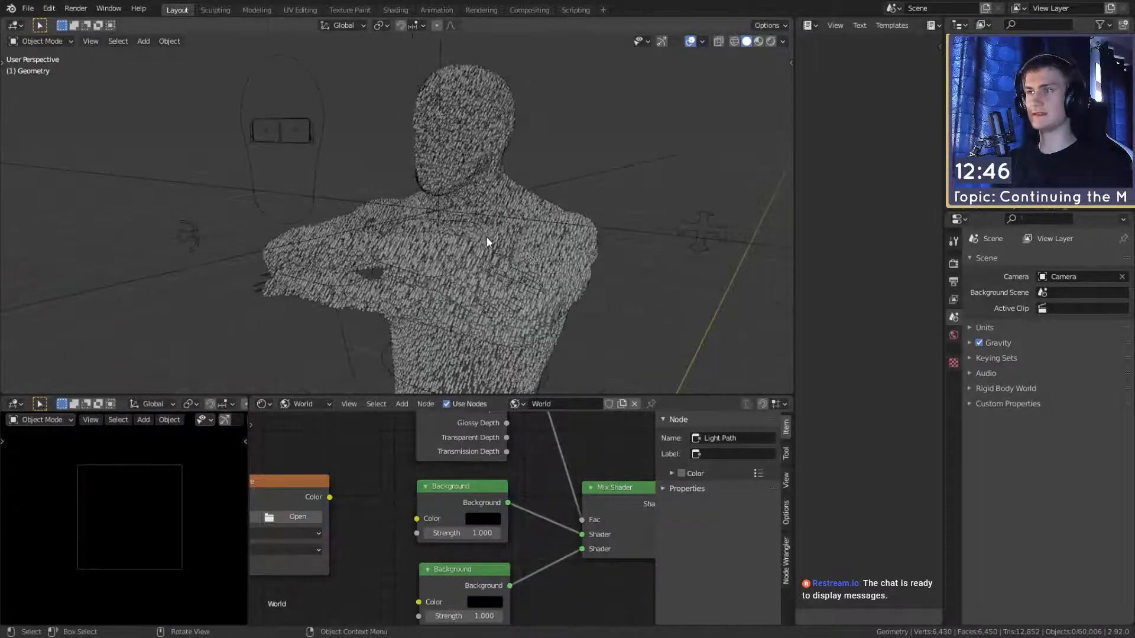
pyautogui.scroll(2, 455, 212)
pyautogui.scroll(-8, 509, 266)
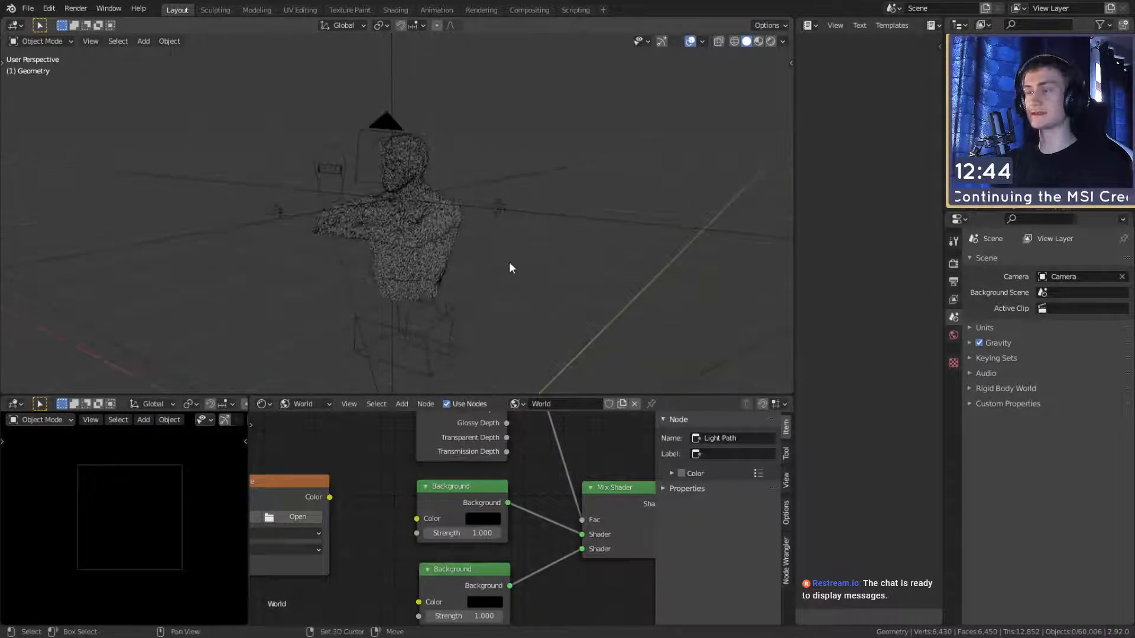
pyautogui.scroll(4, 487, 287)
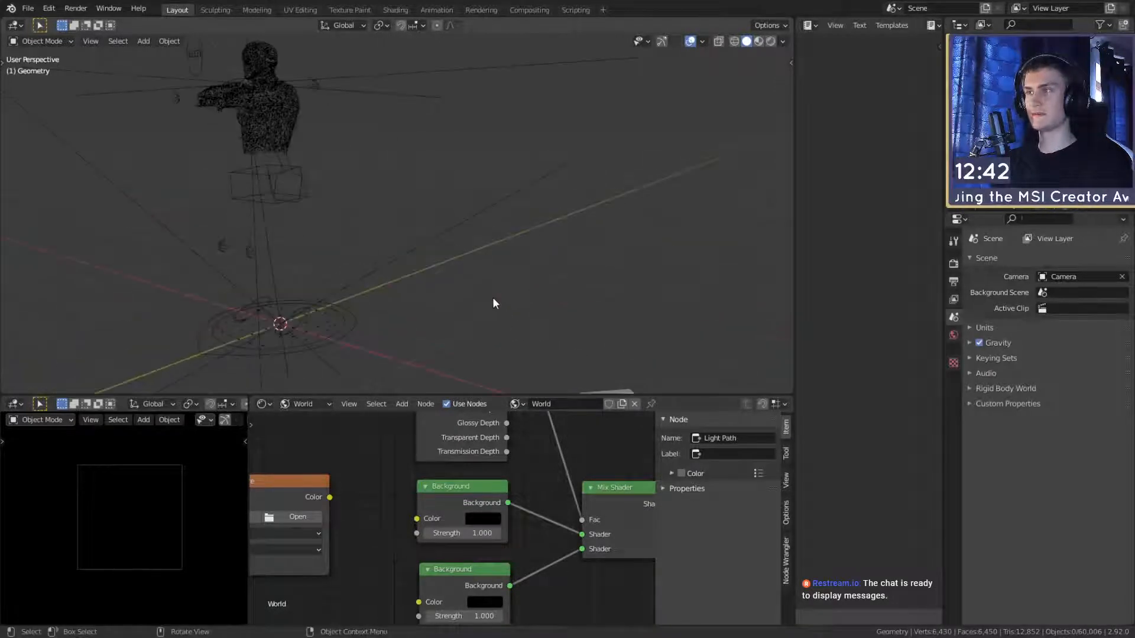
pyautogui.scroll(-1, 548, 370)
pyautogui.click(535, 330)
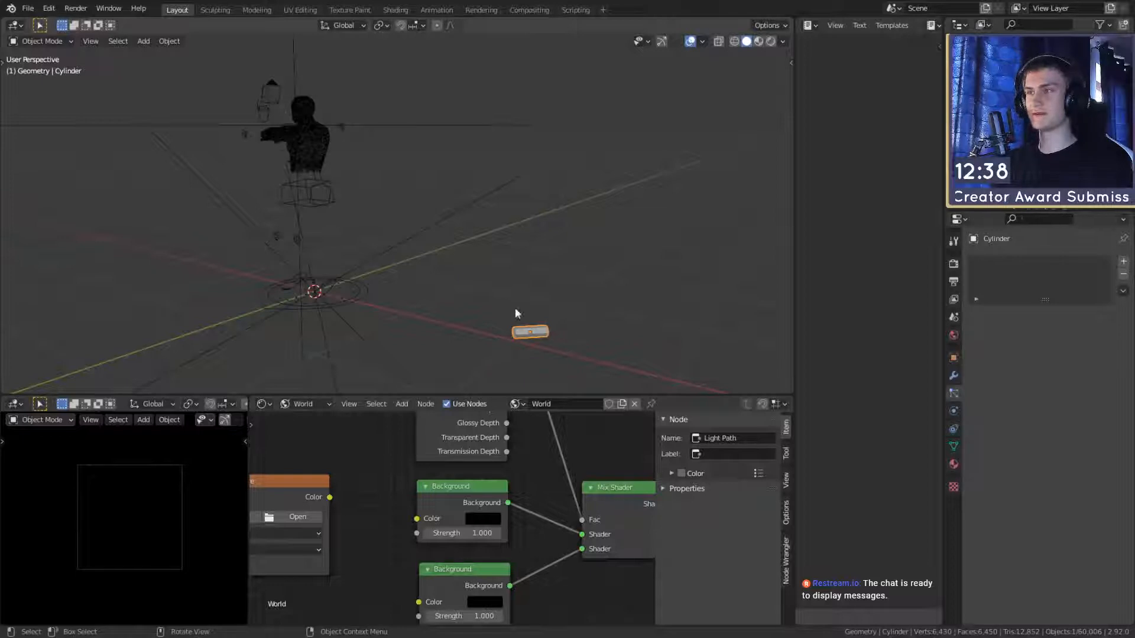
pyautogui.keyDown('shift'); pyautogui.moveTo(495, 219); pyautogui.dragTo(584, 276, button='middle'); pyautogui.keyUp('shift')
pyautogui.scroll(4, 519, 236)
pyautogui.moveTo(508, 188); pyautogui.dragTo(505, 261, button='middle')
pyautogui.scroll(2, 511, 251)
pyautogui.click(517, 289)
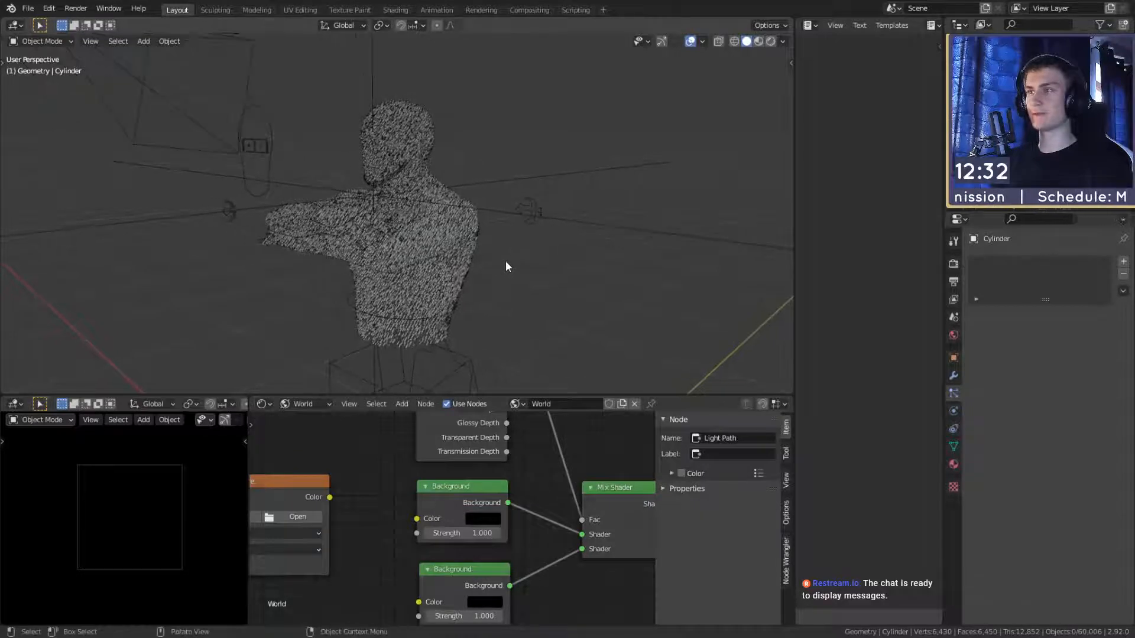
# Step: Add a point light and move it about -0.98 m in X, -0.68 m in Y and 1.52 m in Z, beside the figure at head height
pyautogui.hotkey('shift', 'a')
pyautogui.moveTo(206, 437)
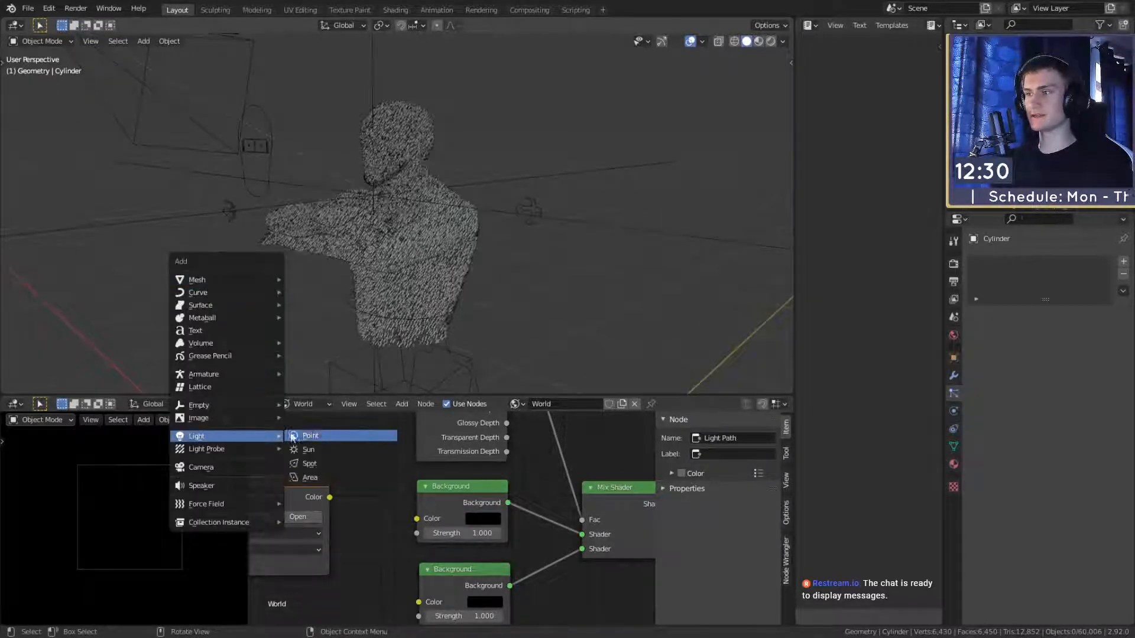
pyautogui.click(311, 435)
pyautogui.scroll(-8, 438, 295)
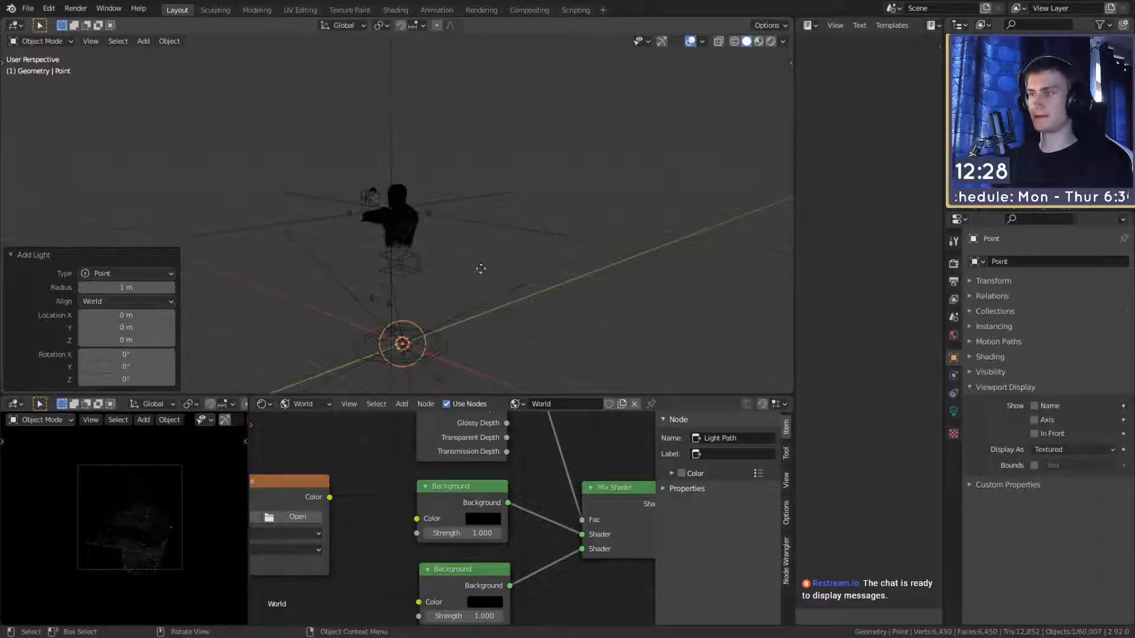
pyautogui.press('g')
pyautogui.click(445, 202)
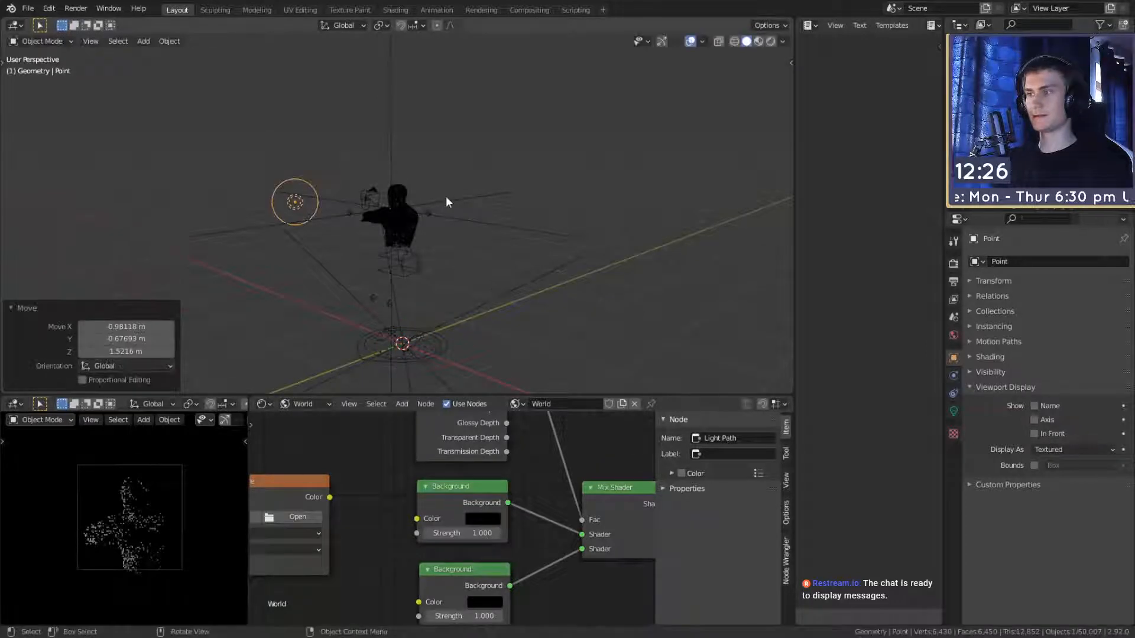
# Step: Set the point light's power to 100 W and its radius to 0.06 m
pyautogui.click(954, 411)
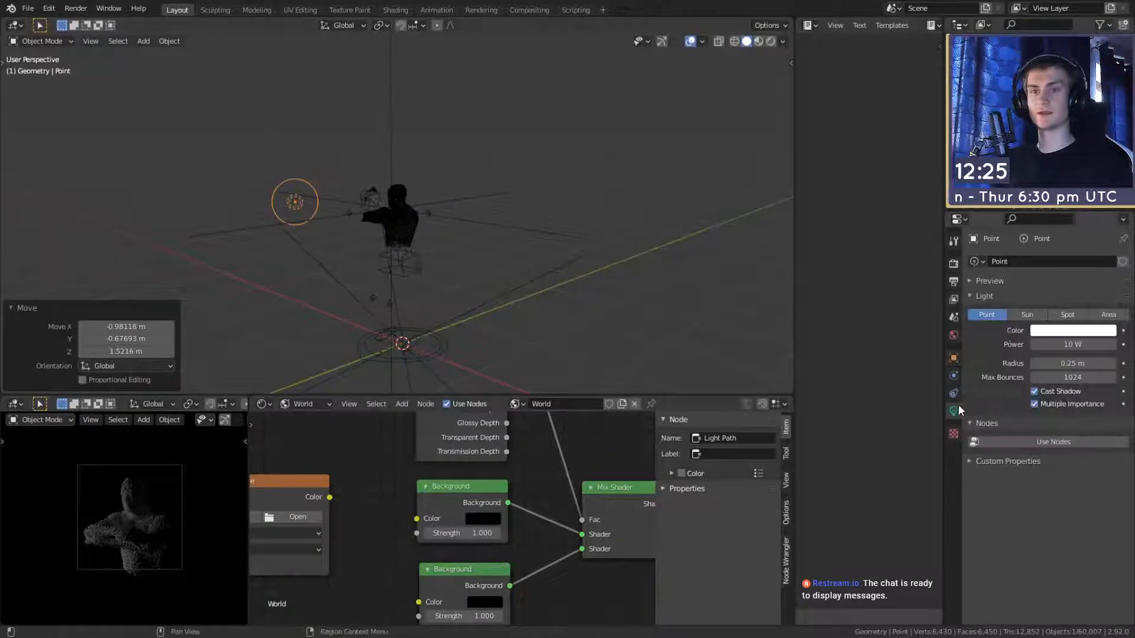
pyautogui.click(1063, 345)
pyautogui.write('100')
pyautogui.press('Return')
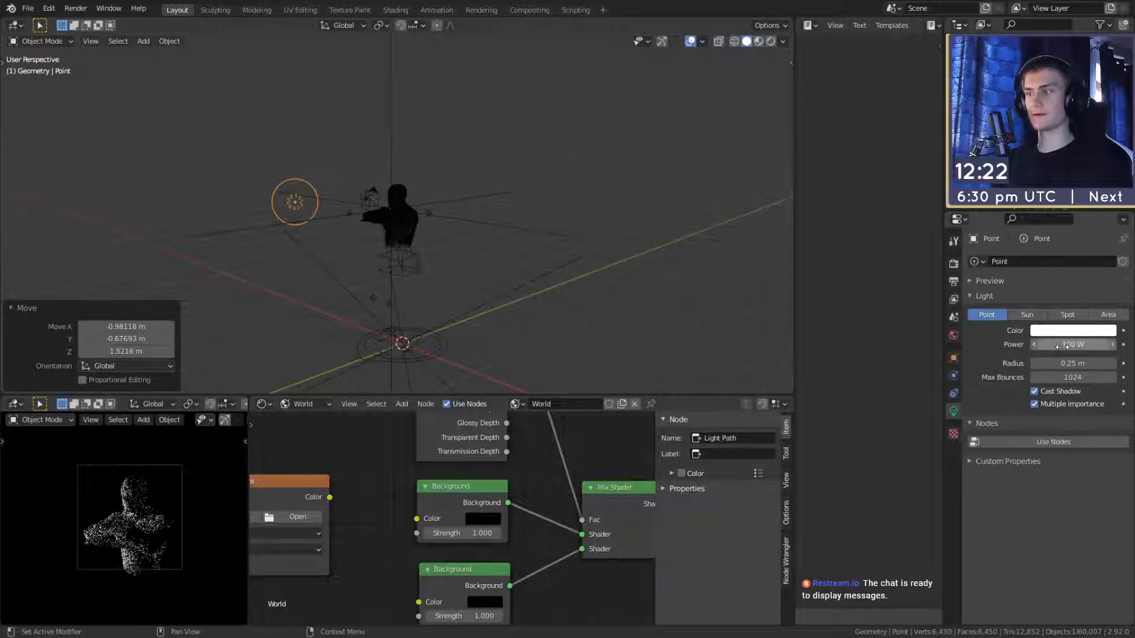
pyautogui.moveTo(1067, 364); pyautogui.dragTo(1037, 364)
# Step: Move the point light closer to the figure, about 0.38 m in X and 0.40 m in Y, and check the rendered preview up close
pyautogui.scroll(5, 342, 236)
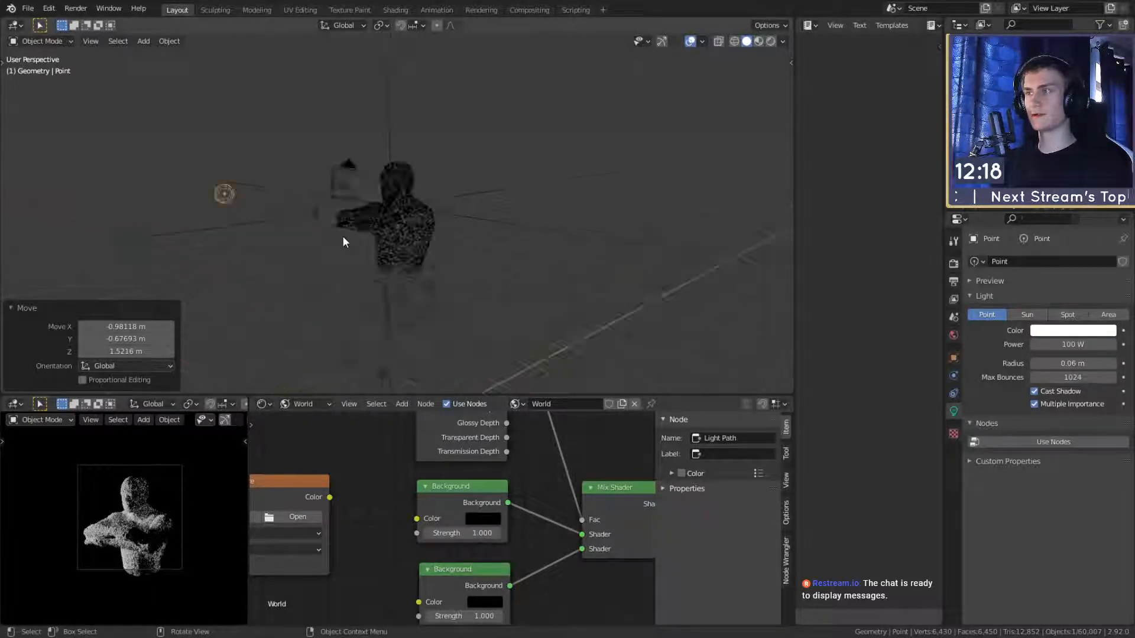
pyautogui.press('g')
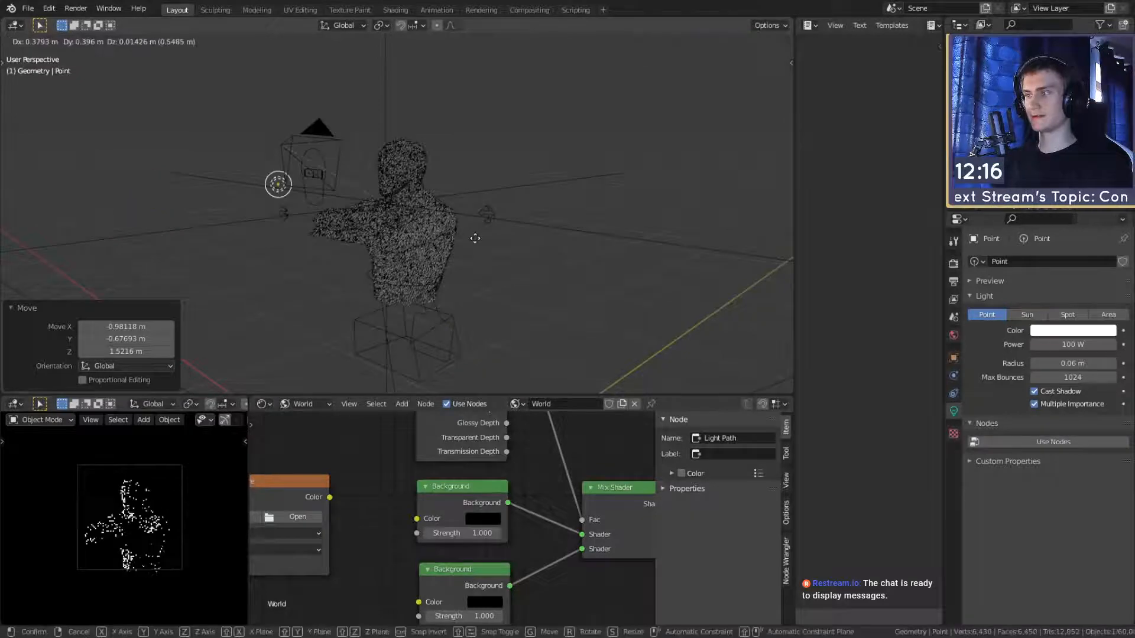
pyautogui.click(475, 239)
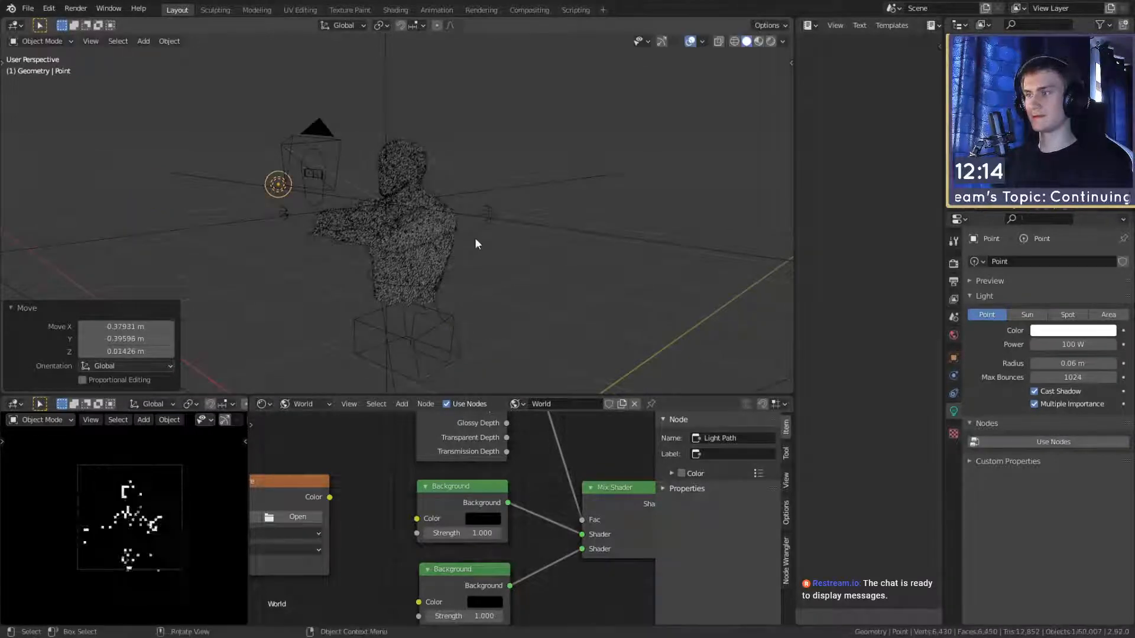
pyautogui.scroll(3, 114, 540)
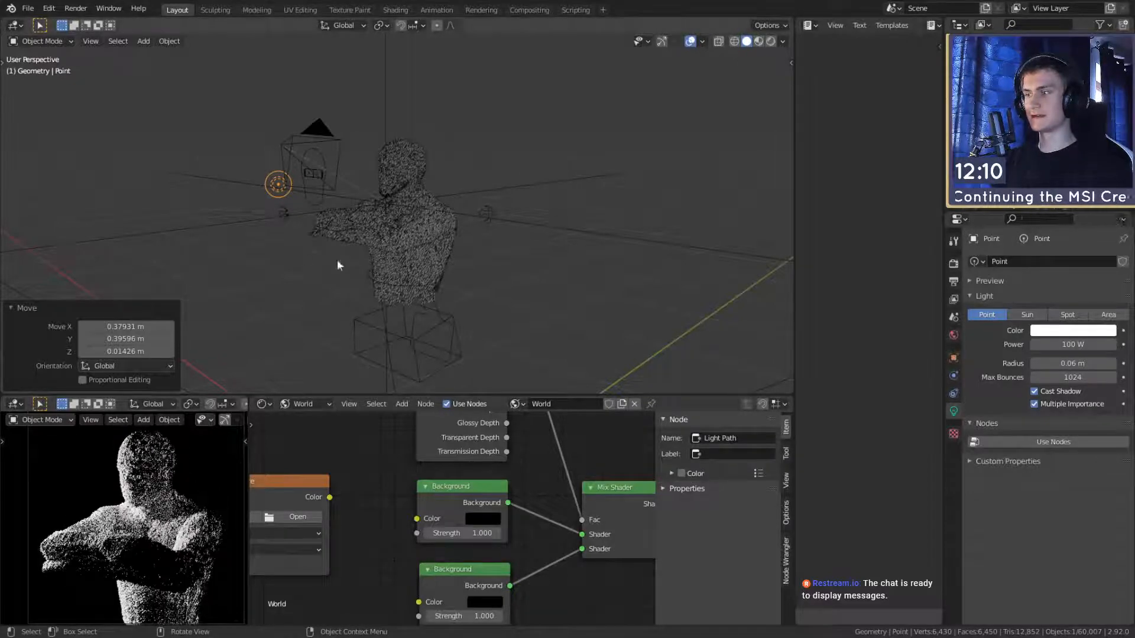
# Step: Move the point light down from beside the figure's head by about 0.56 m in X, 0.03 m in Y and -1.19 m in Z
pyautogui.scroll(-4, 409, 239)
pyautogui.moveTo(410, 240); pyautogui.dragTo(487, 215, button='middle')
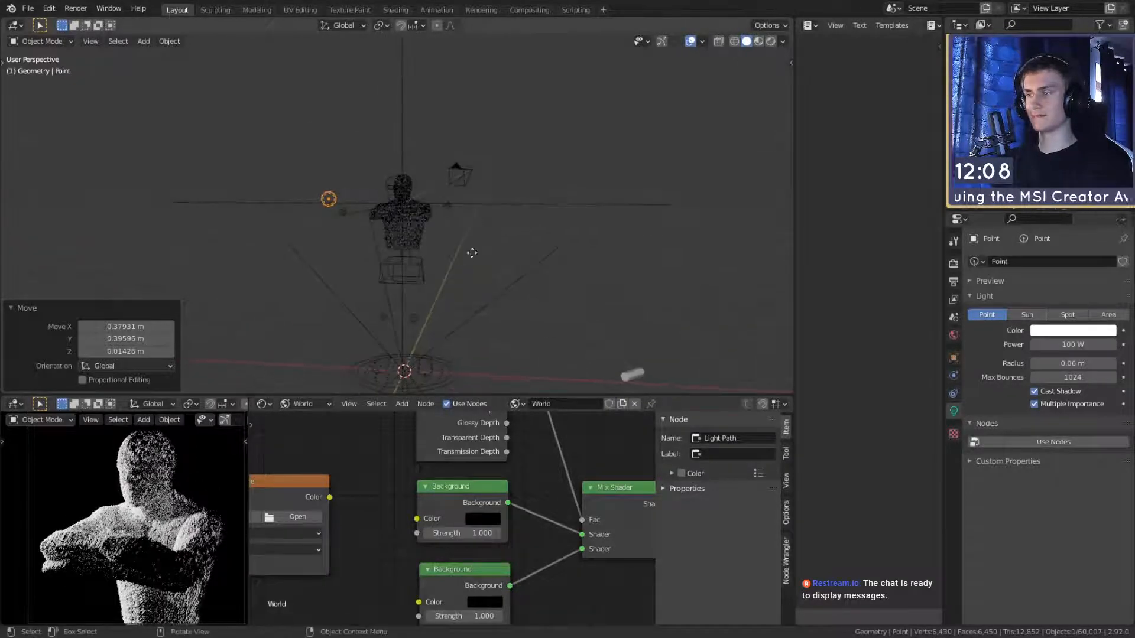
pyautogui.press('g')
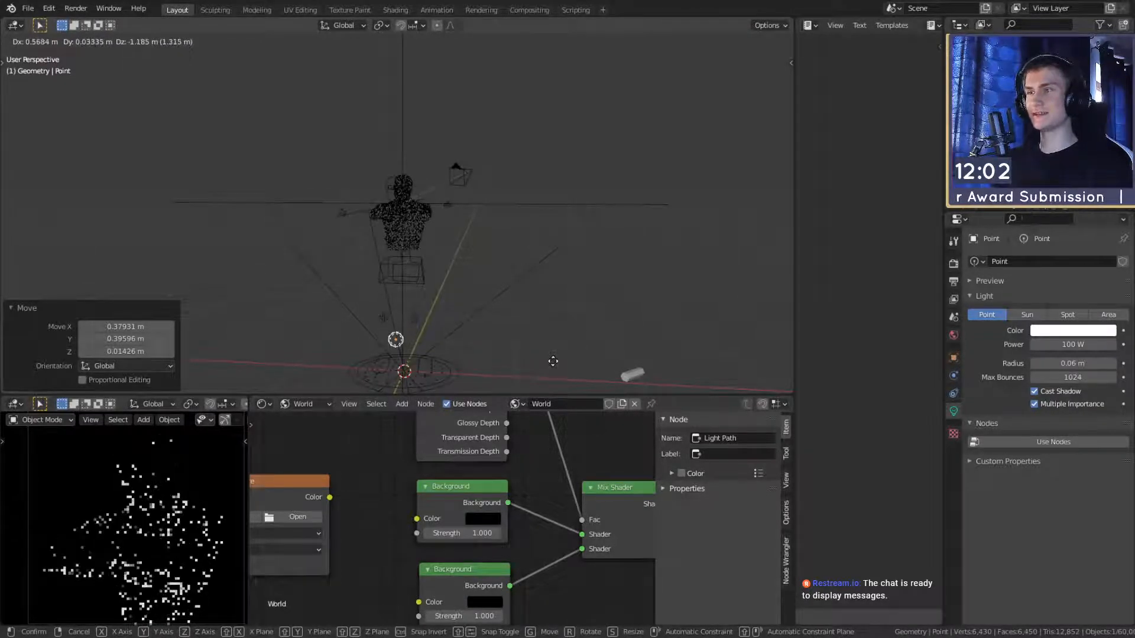
pyautogui.click(552, 361)
# Step: Shift the point light out in front of the figure by about -0.11 m in X, -0.54 m in Y and -0.26 m in Z
pyautogui.moveTo(559, 302); pyautogui.dragTo(497, 292, button='middle')
pyautogui.press('g')
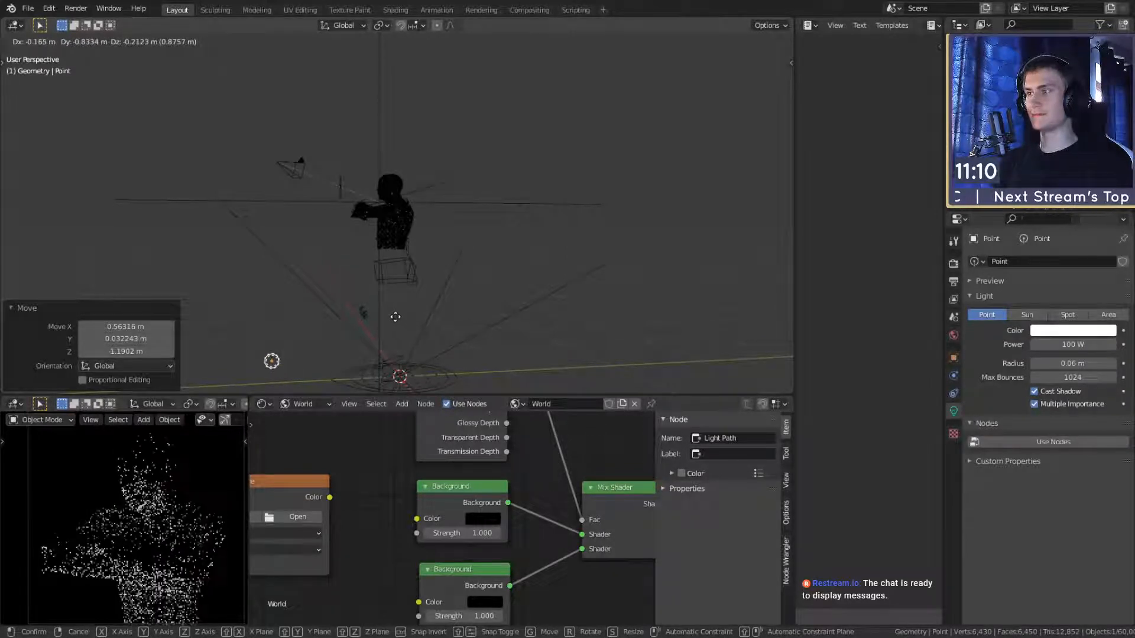
pyautogui.click(431, 322)
pyautogui.moveTo(408, 317); pyautogui.dragTo(482, 301, button='middle')
pyautogui.press('g')
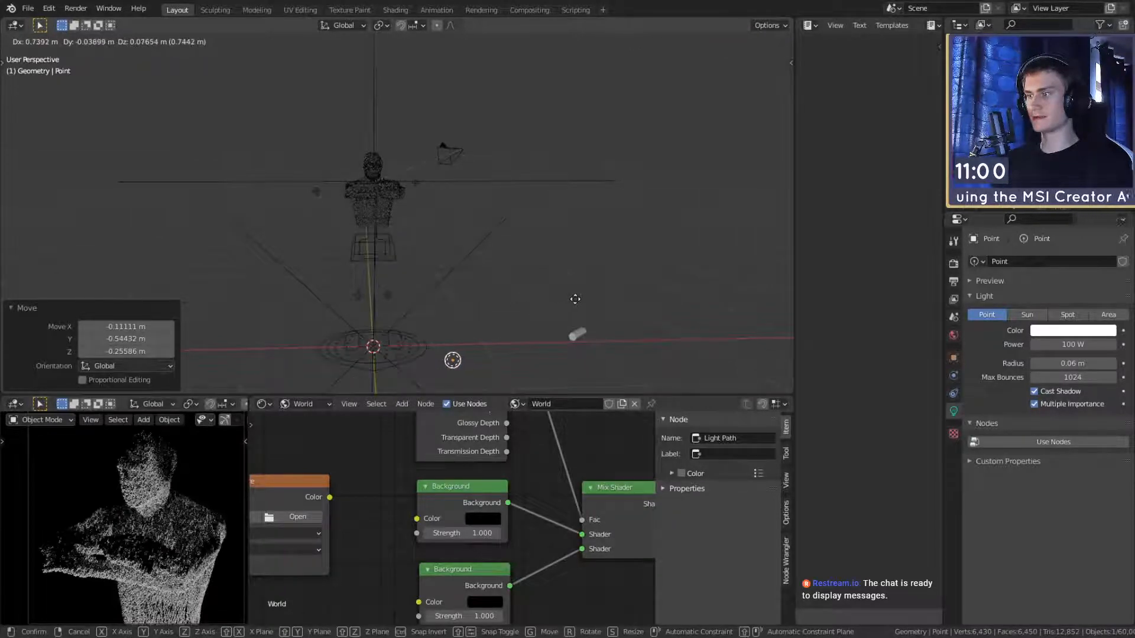
pyautogui.rightClick(394, 311)
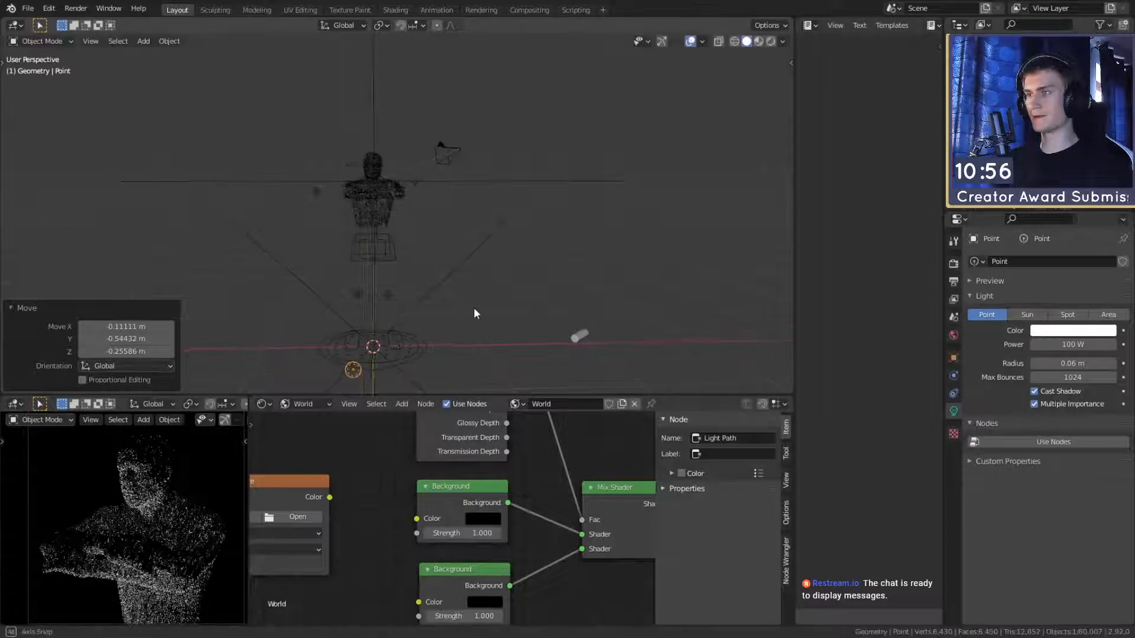
pyautogui.moveTo(473, 312); pyautogui.dragTo(358, 316, button='middle')
pyautogui.press('g')
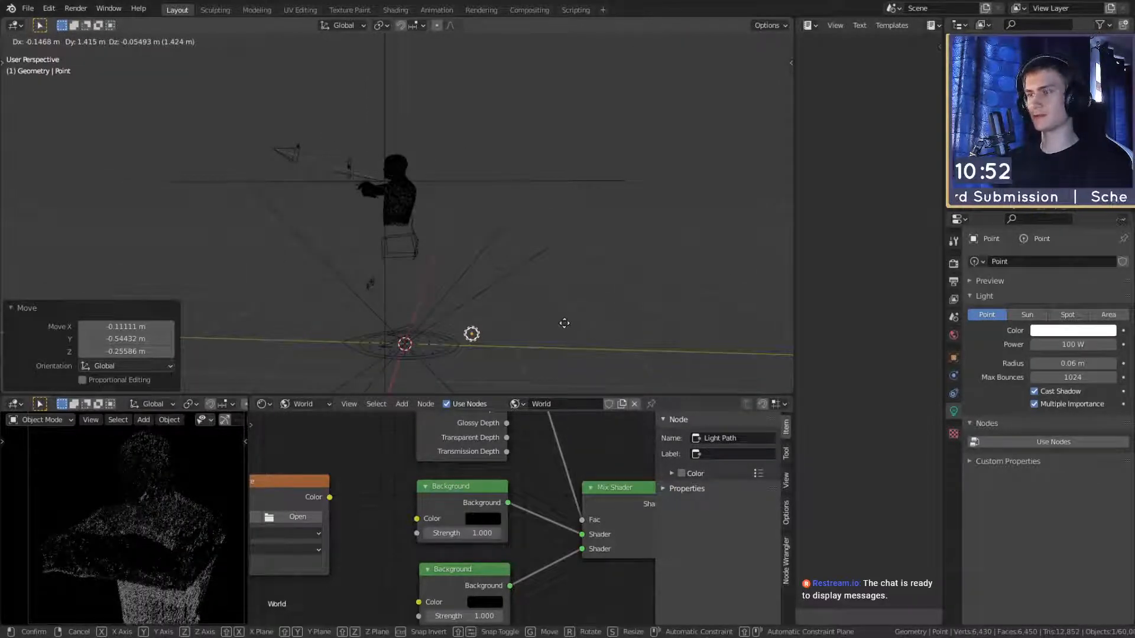
pyautogui.rightClick(561, 323)
# Step: Raise the point light toward the figure by about 0.02 m in X, 0.24 m in Y and 0.41 m in Z
pyautogui.moveTo(483, 326); pyautogui.dragTo(517, 266, button='middle')
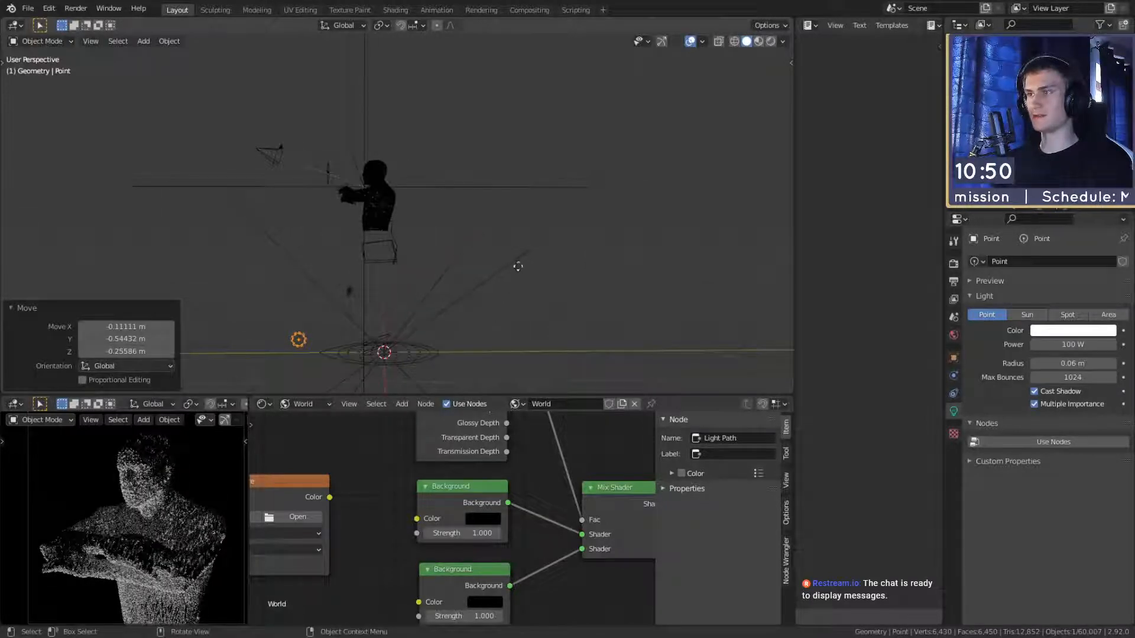
pyautogui.press('g')
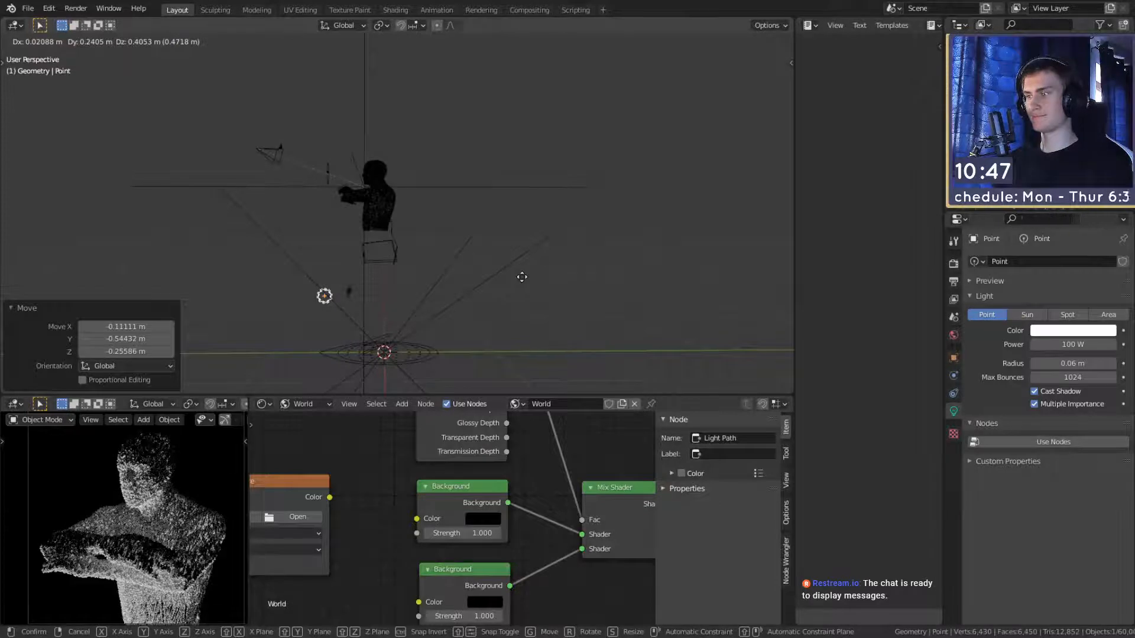
pyautogui.click(522, 277)
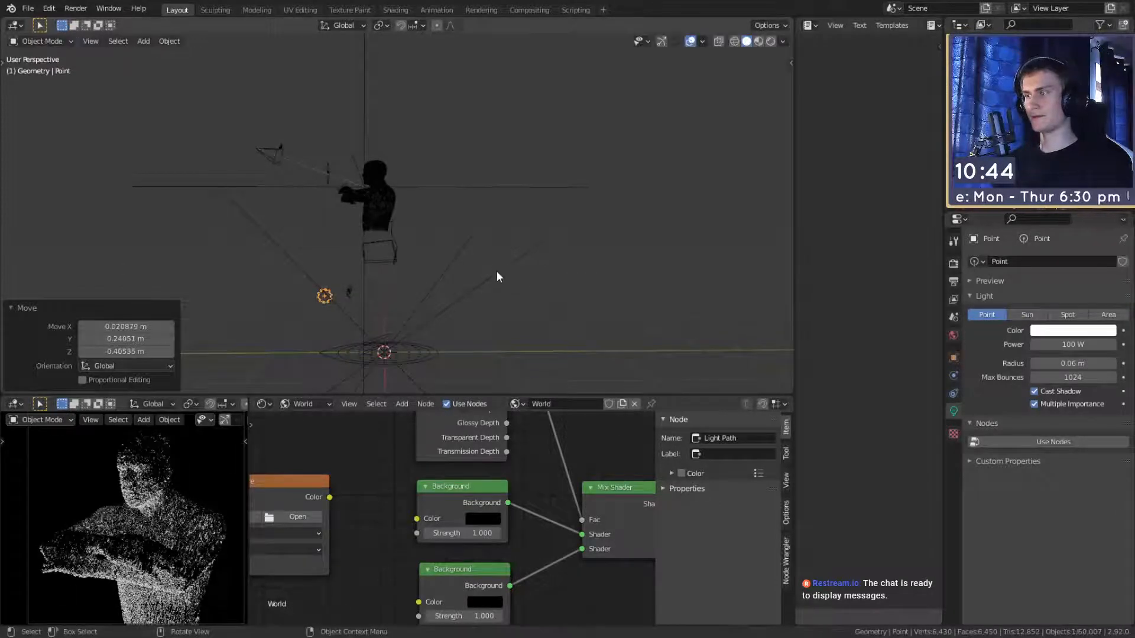
pyautogui.moveTo(497, 272); pyautogui.dragTo(472, 272, button='middle')
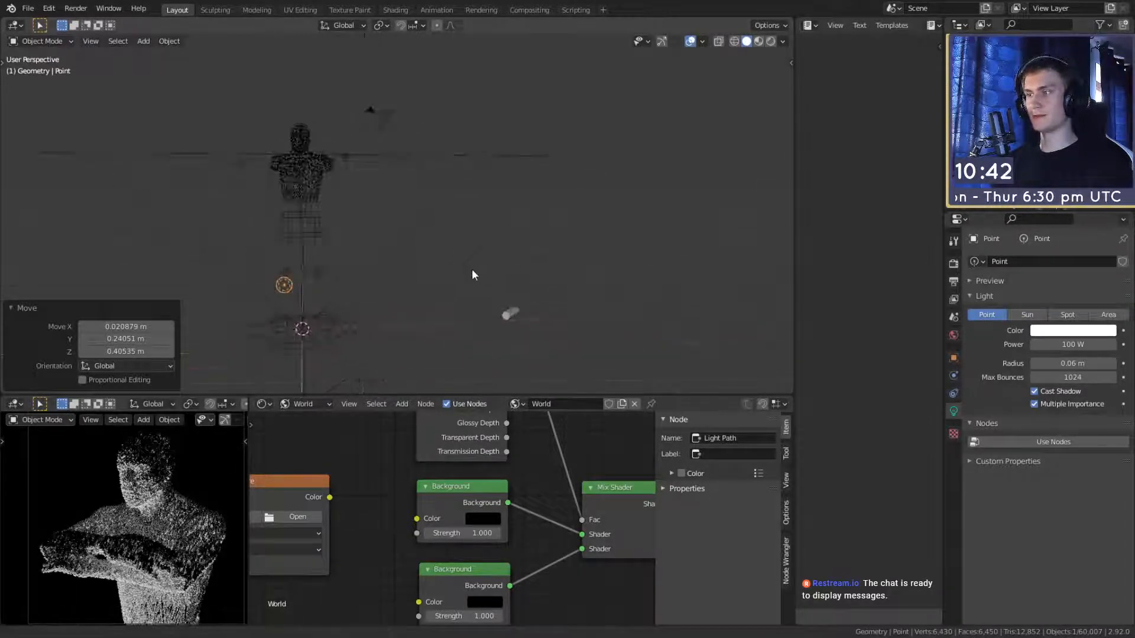
pyautogui.click(510, 314)
pyautogui.moveTo(509, 313); pyautogui.dragTo(606, 347, button='middle')
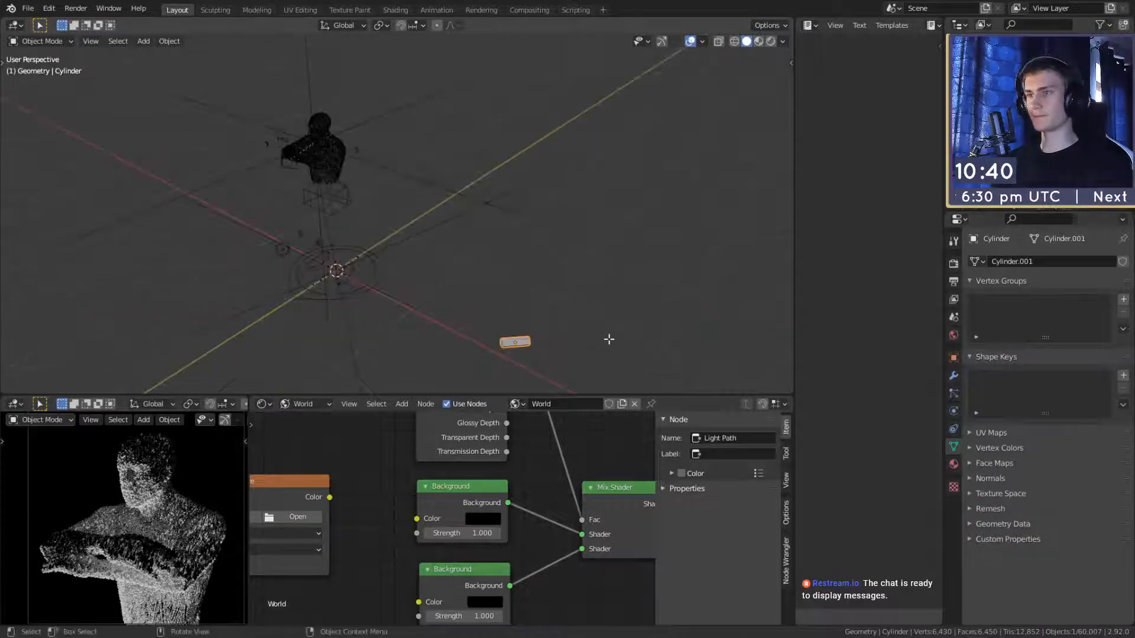
pyautogui.press('Tab')
pyautogui.press('s')
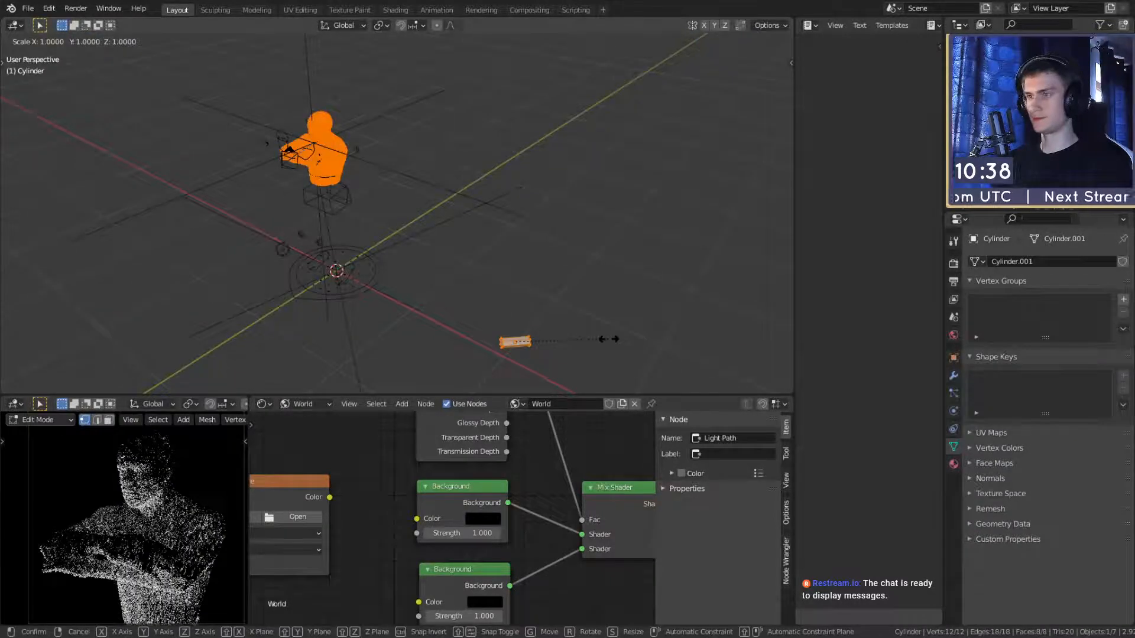
pyautogui.press('z')
pyautogui.press('z')
pyautogui.press('z')
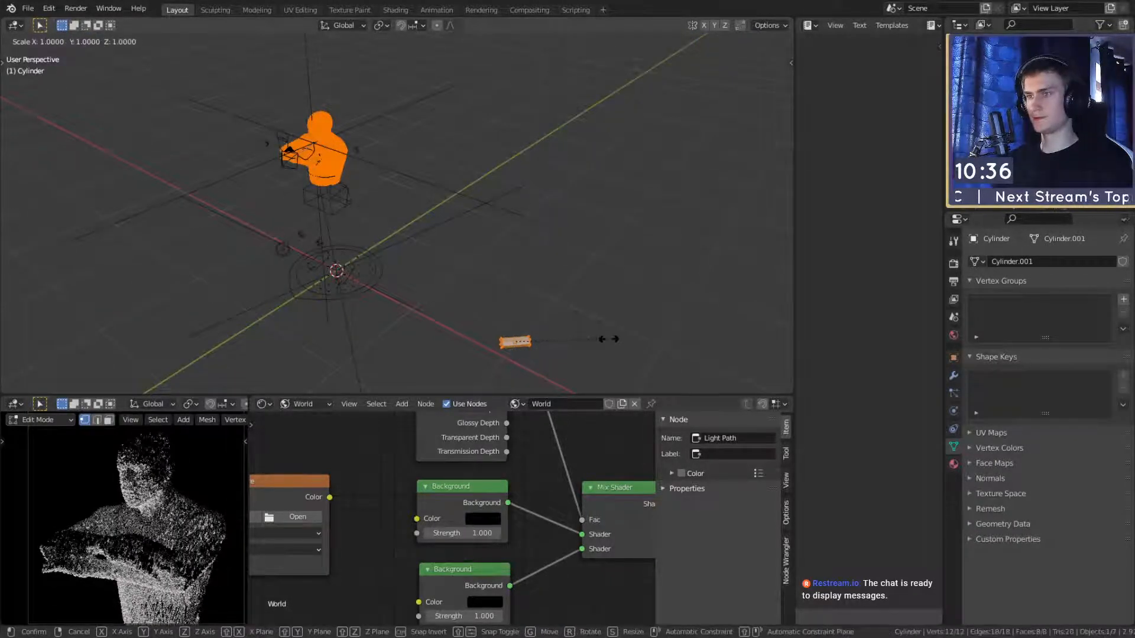
pyautogui.press('x')
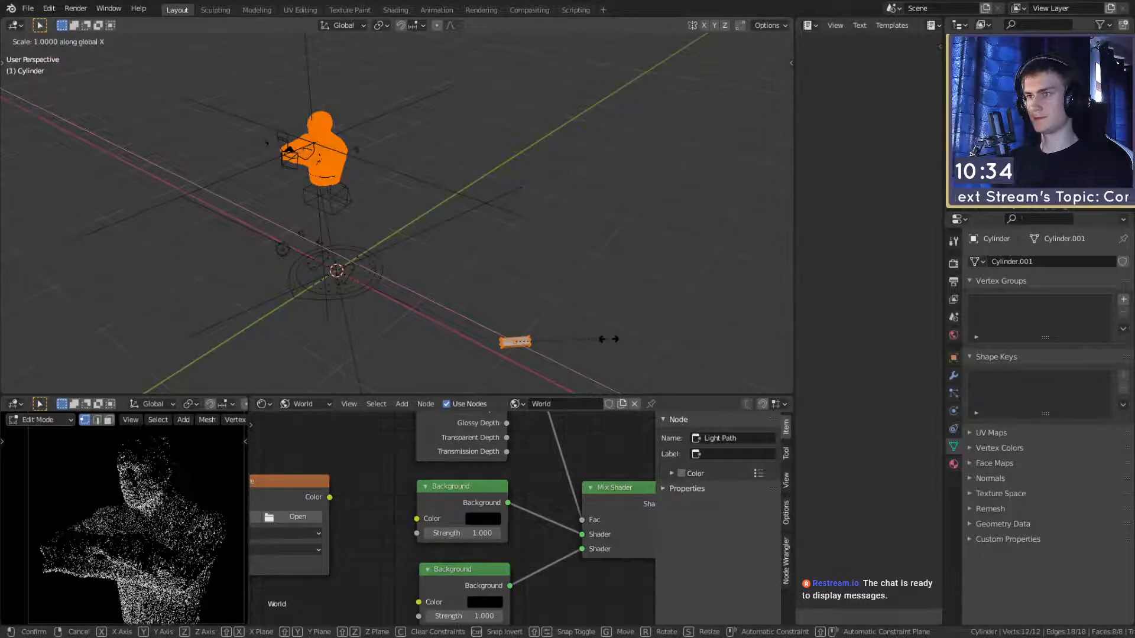
pyautogui.press('y')
pyautogui.press('x')
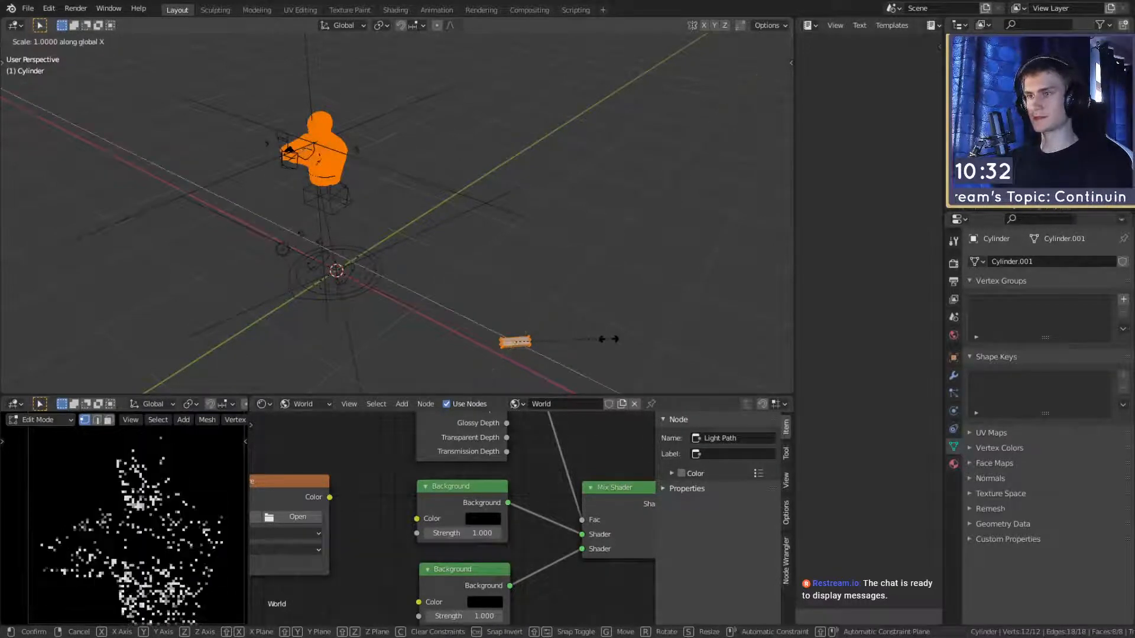
pyautogui.press('x')
pyautogui.press('y')
pyautogui.press('y')
pyautogui.press('y')
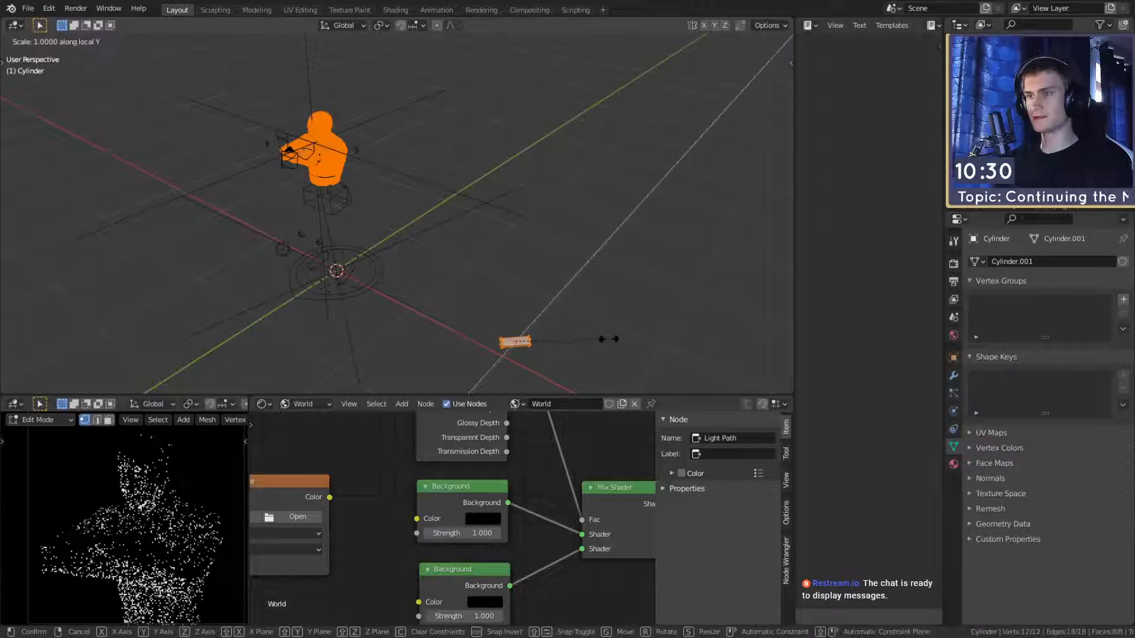
pyautogui.rightClick(608, 339)
pyautogui.keyDown('shift'); pyautogui.moveTo(608, 337); pyautogui.dragTo(575, 300, button='middle'); pyautogui.keyUp('shift')
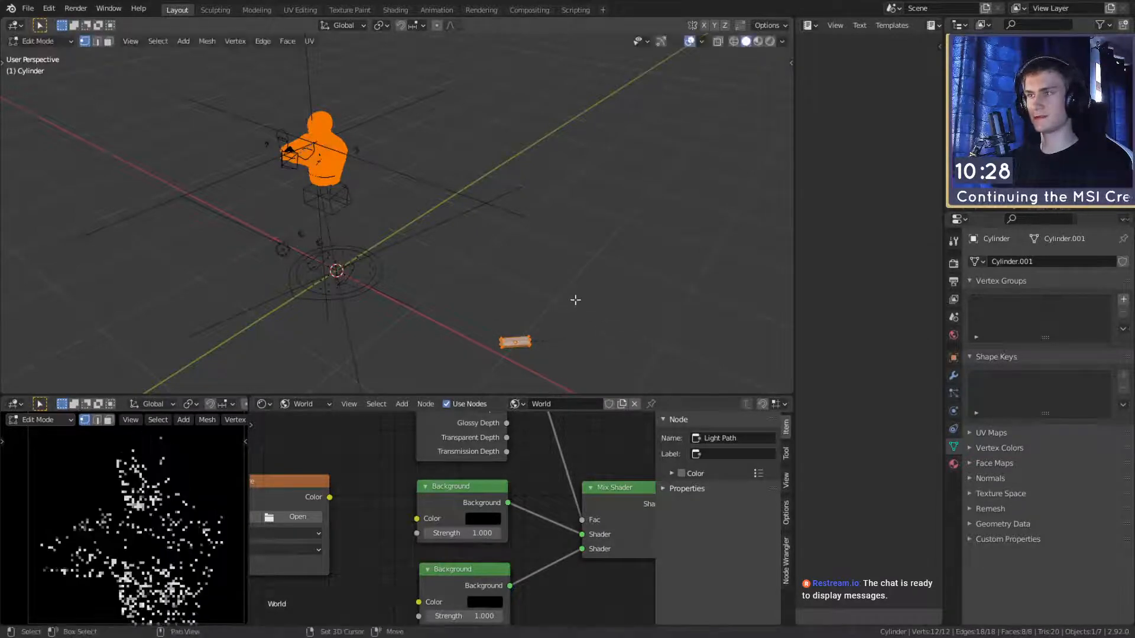
pyautogui.press('Tab')
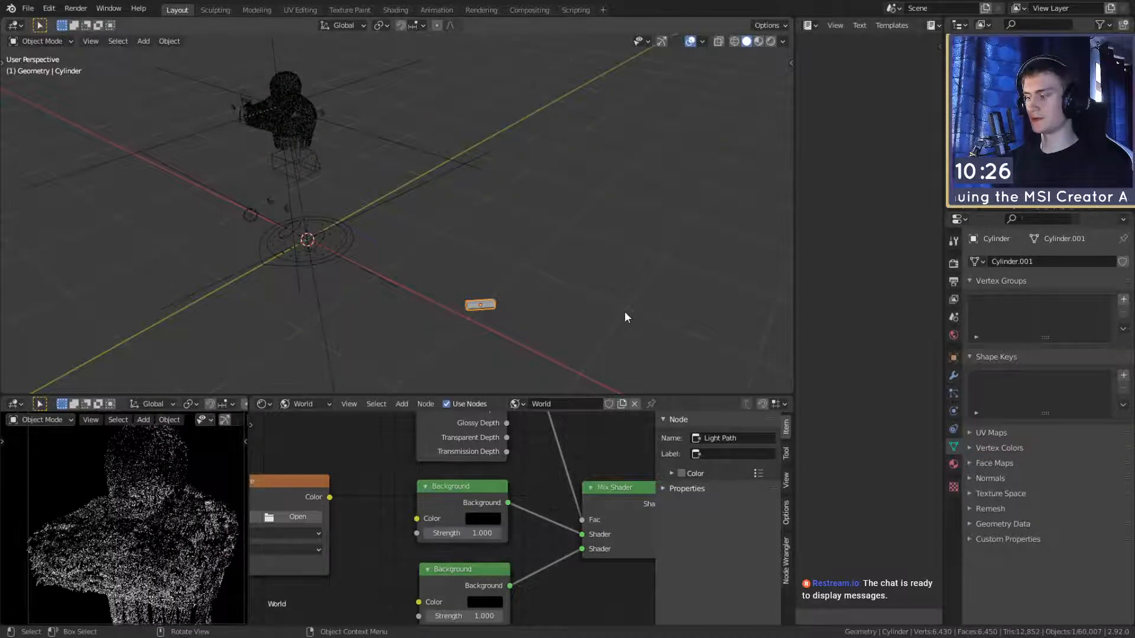
pyautogui.press('s')
pyautogui.press('x')
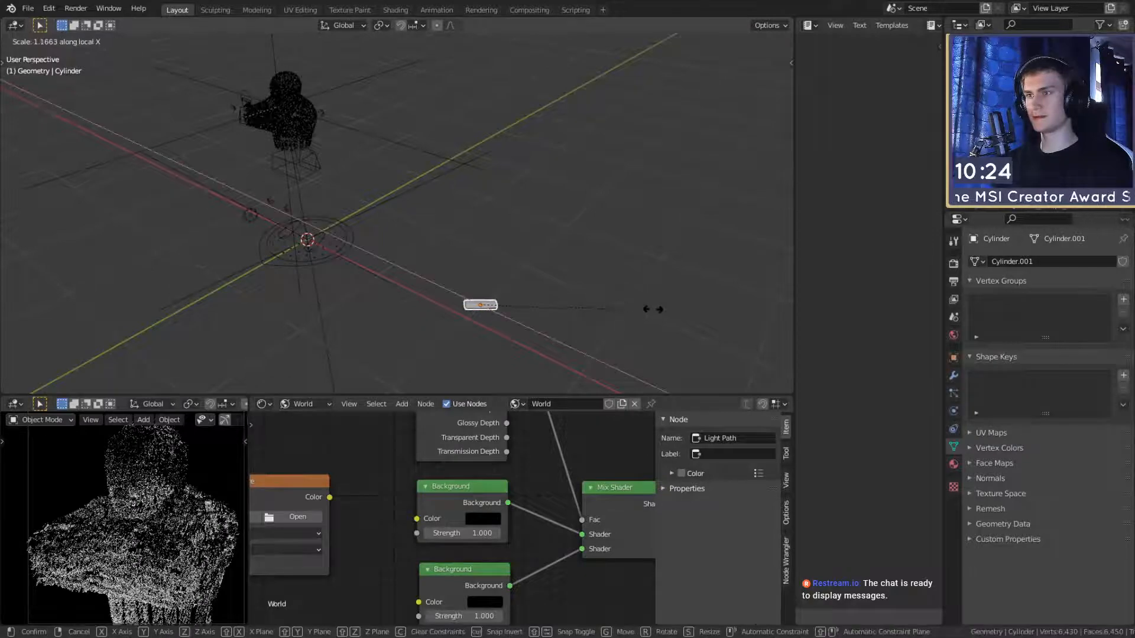
pyautogui.press('y')
pyautogui.press('y')
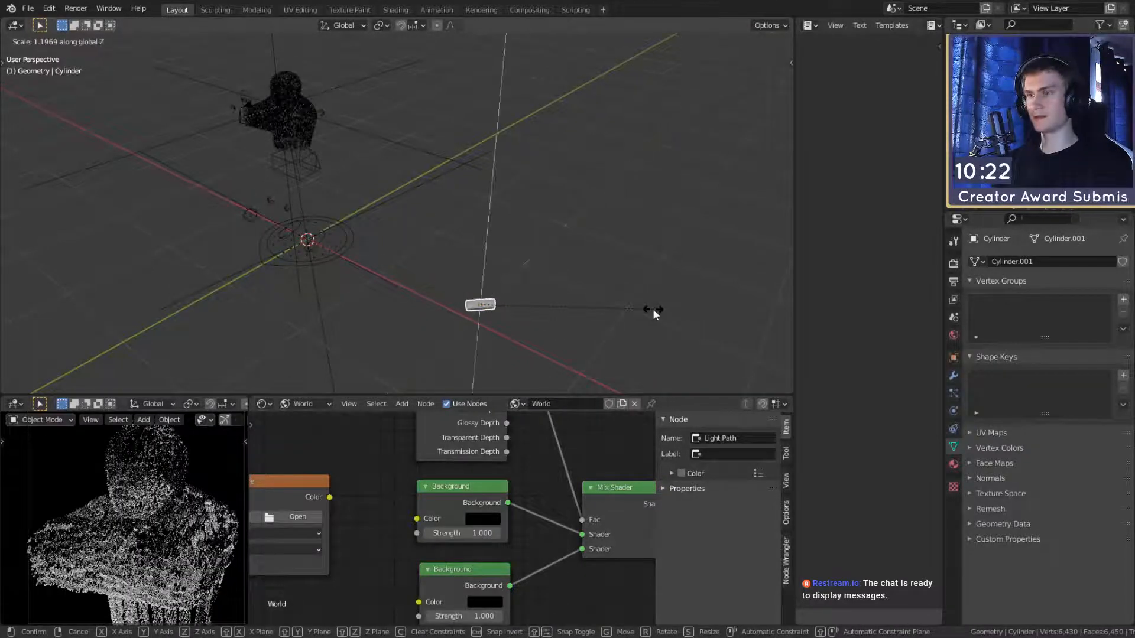
pyautogui.rightClick(653, 309)
# Step: Open the figure's particle settings and try another emission seed before returning it to 0
pyautogui.keyDown('shift'); pyautogui.moveTo(451, 216); pyautogui.dragTo(510, 253, button='middle'); pyautogui.keyUp('shift')
pyautogui.scroll(2, 520, 253)
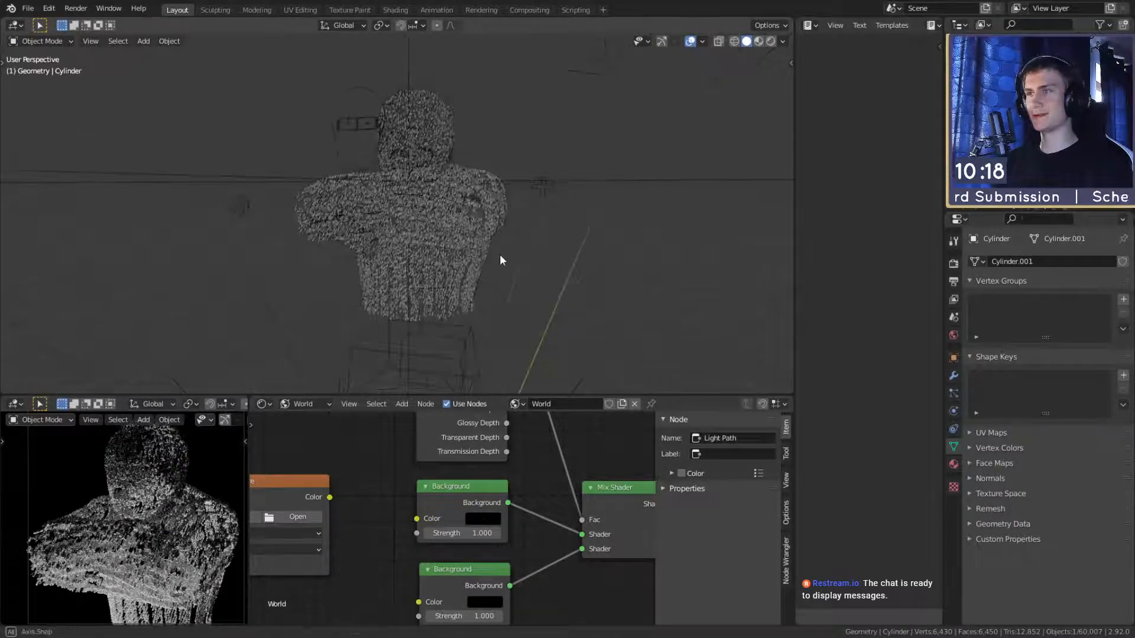
pyautogui.click(470, 209)
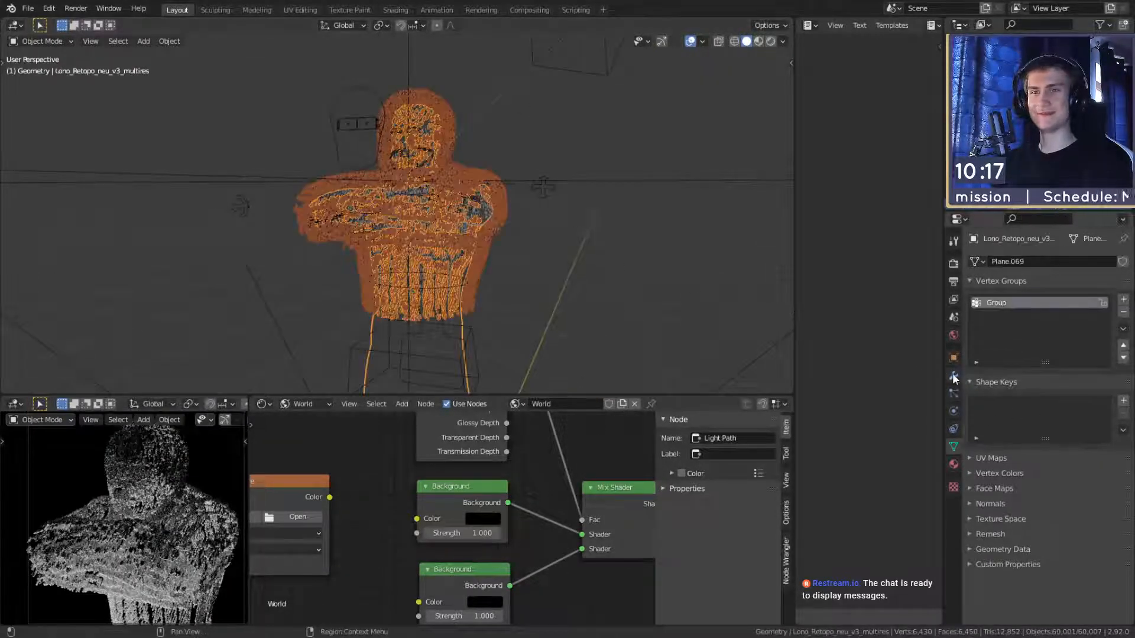
pyautogui.click(954, 393)
pyautogui.click(1110, 387)
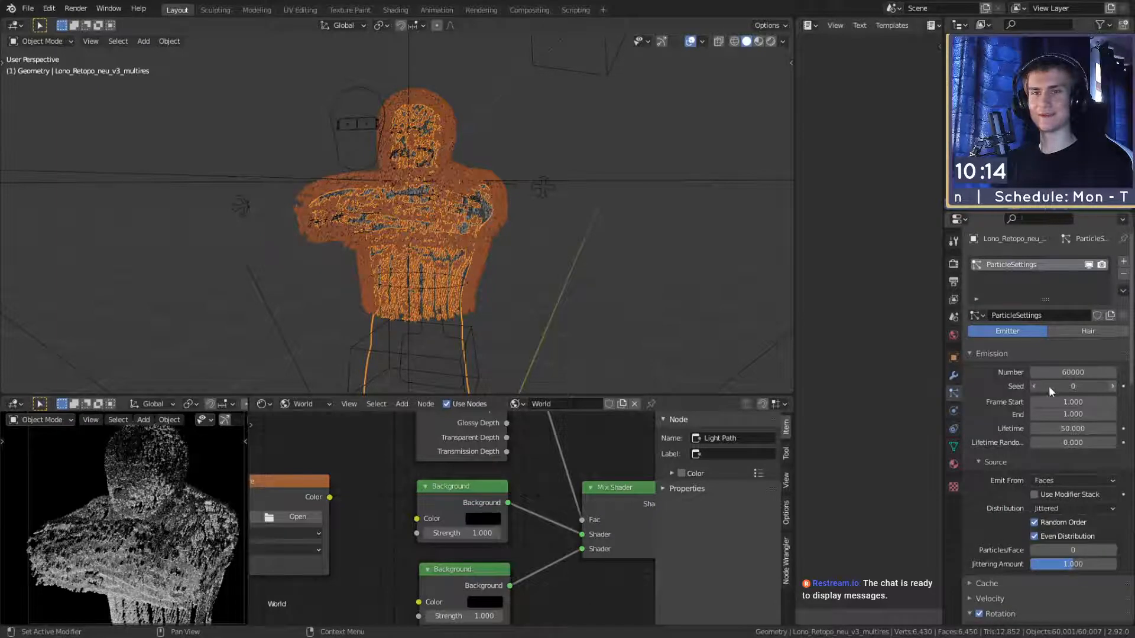
pyautogui.click(1032, 384)
# Step: Select the cylinder beside the figure and examine the rendered particles on the figure's face up close
pyautogui.scroll(-7, 599, 286)
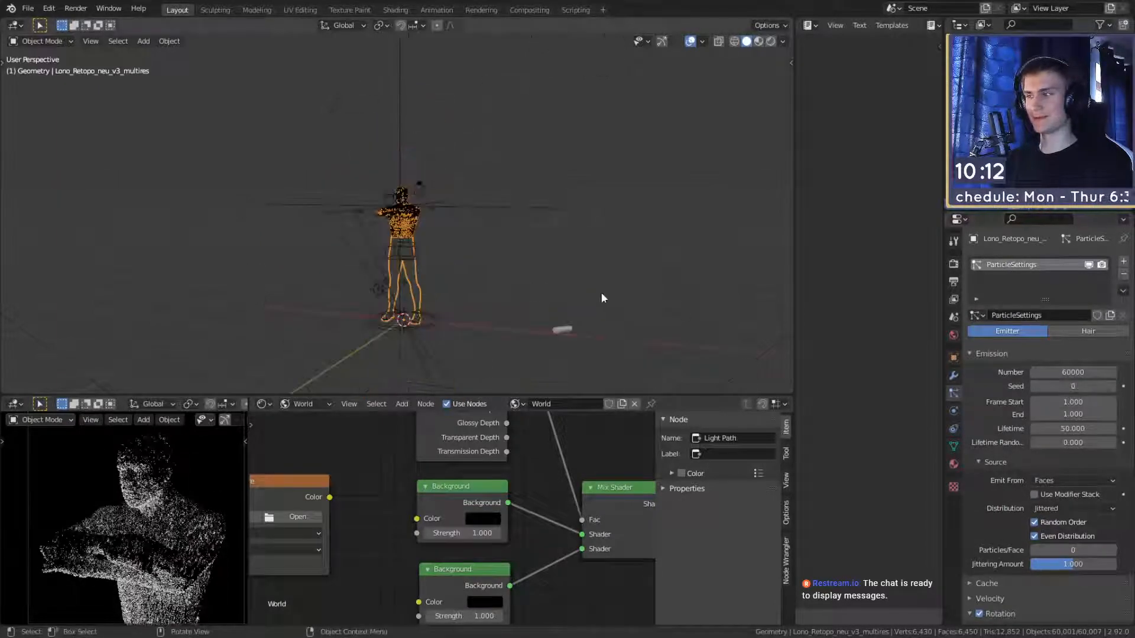
pyautogui.keyDown('shift'); pyautogui.moveTo(592, 289); pyautogui.dragTo(453, 228, button='middle'); pyautogui.keyUp('shift')
pyautogui.scroll(-2, 189, 483)
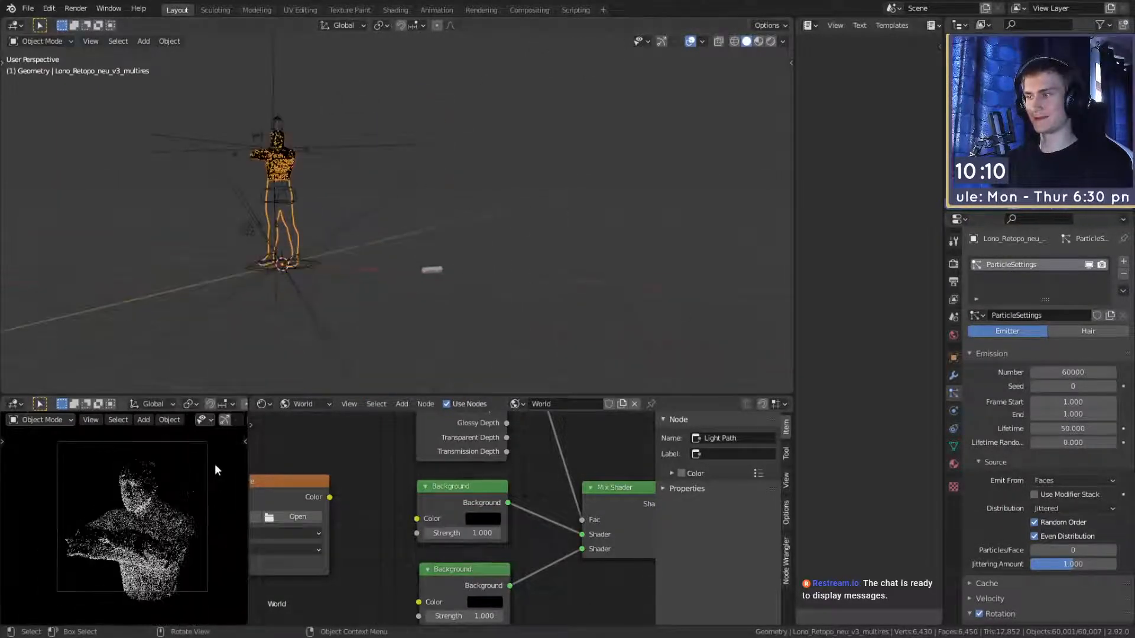
pyautogui.click(475, 271)
pyautogui.click(436, 270)
pyautogui.moveTo(483, 270); pyautogui.dragTo(443, 244, button='middle')
pyautogui.scroll(3, 478, 331)
pyautogui.scroll(2, 440, 245)
pyautogui.scroll(2, 152, 496)
pyautogui.scroll(5, 151, 495)
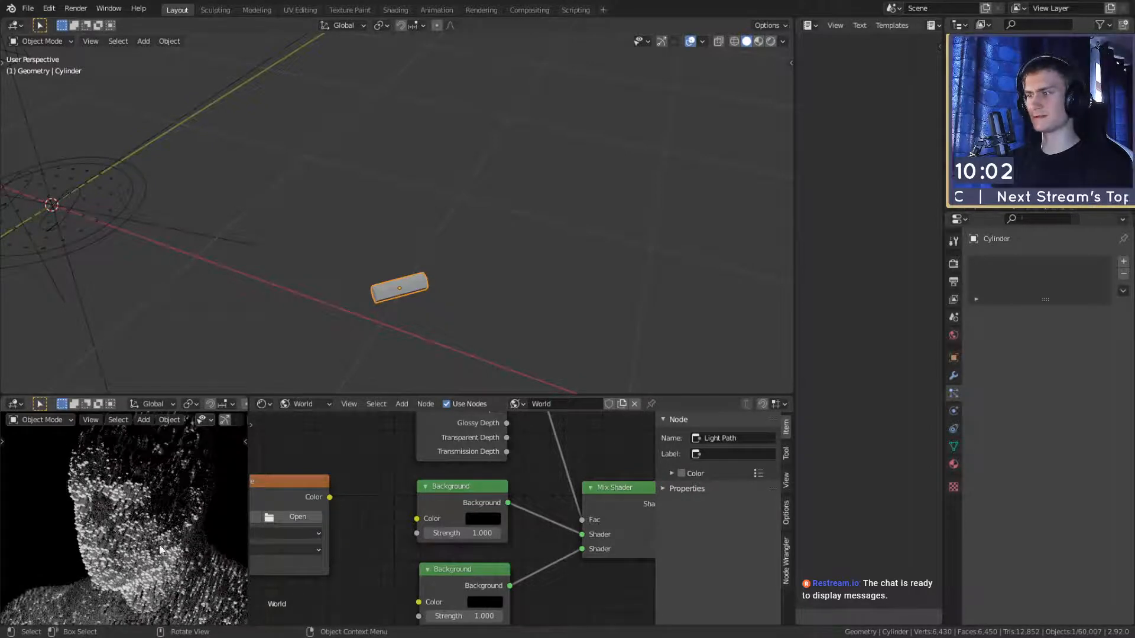
# Step: Rotate the cylinder by -45° around the global Z axis
pyautogui.moveTo(426, 293); pyautogui.dragTo(438, 312, button='middle')
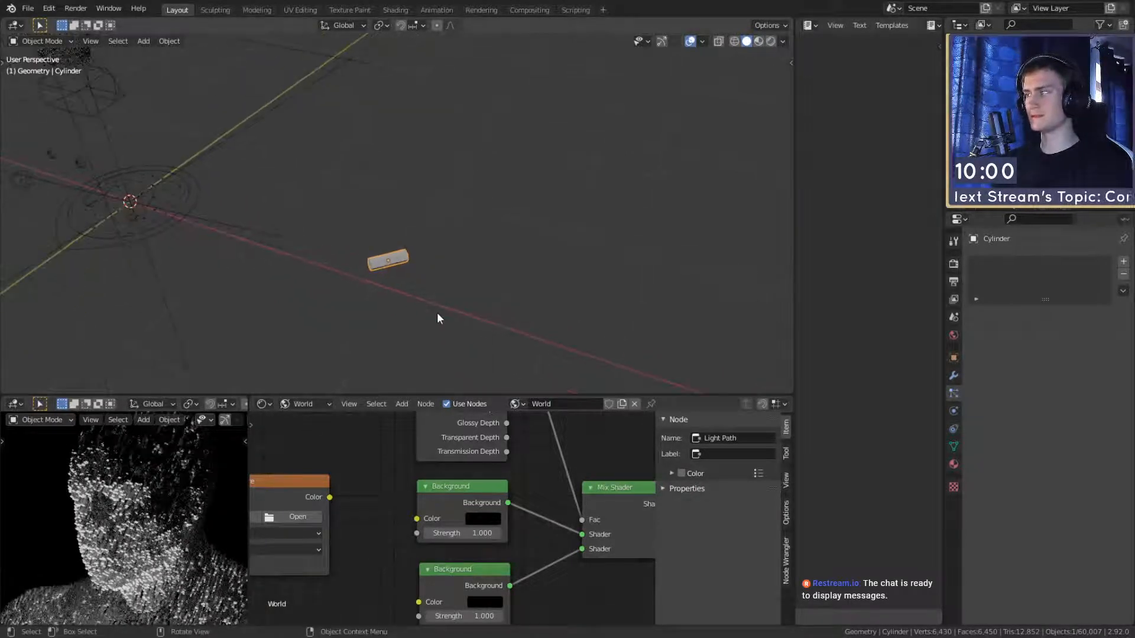
pyautogui.moveTo(517, 299); pyautogui.dragTo(403, 260, button='middle')
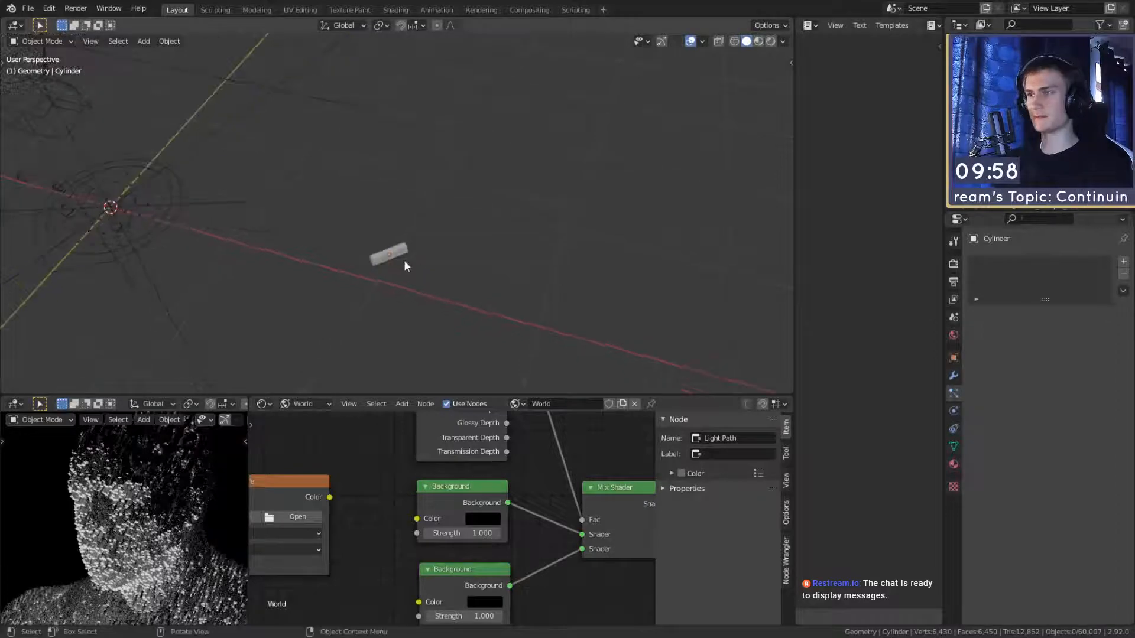
pyautogui.click(401, 259)
pyautogui.press('r')
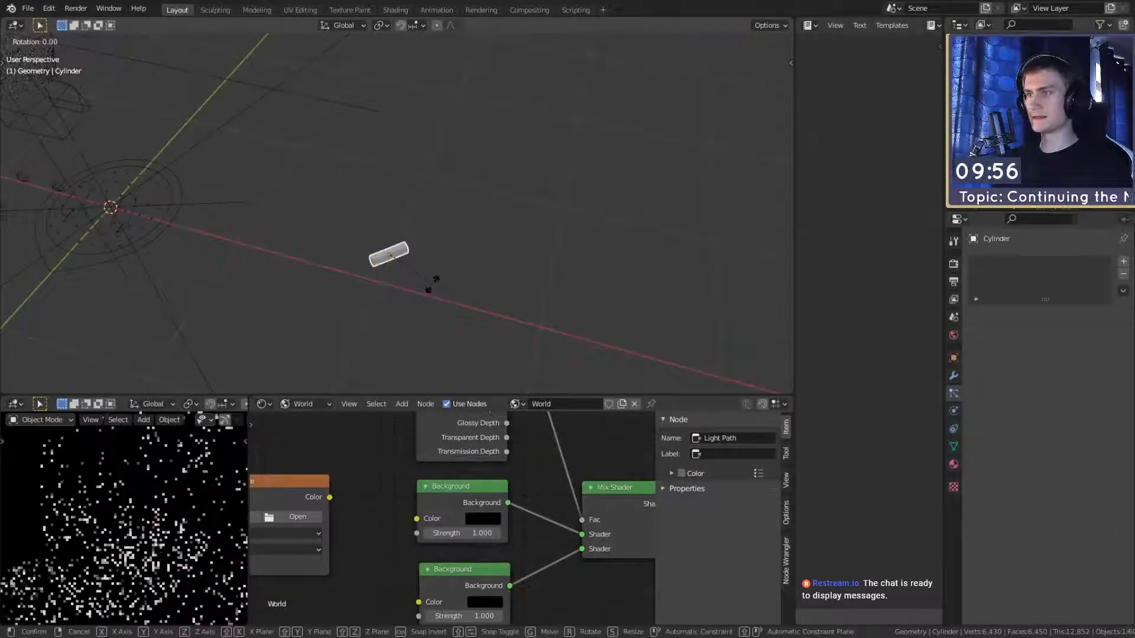
pyautogui.write('z')
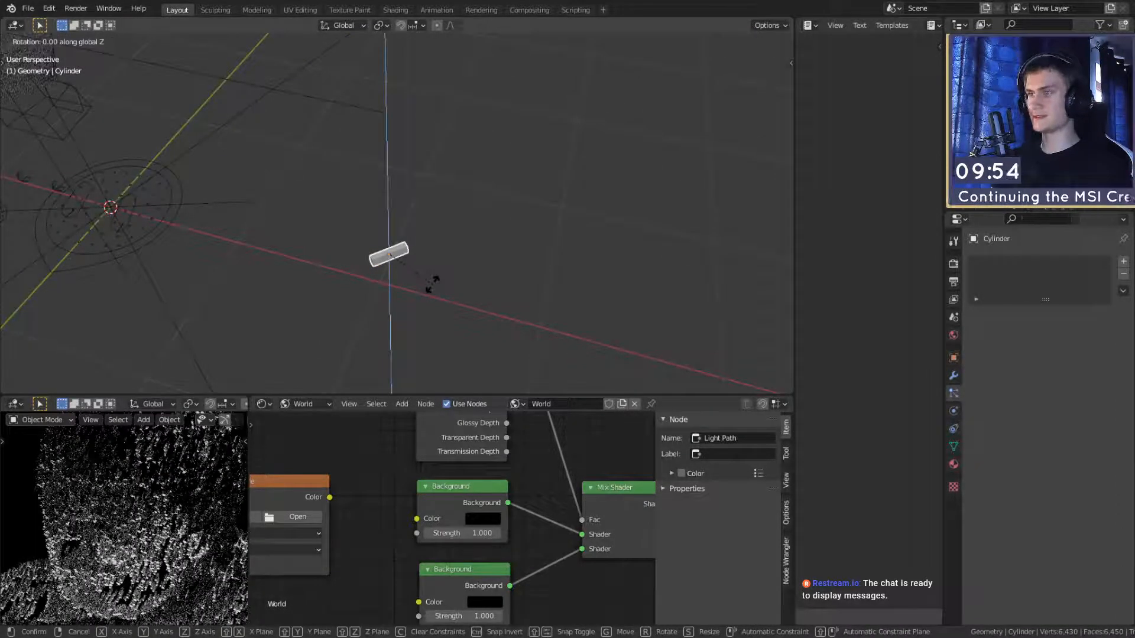
pyautogui.write('90')
pyautogui.press('BackSpace')
pyautogui.press('BackSpace')
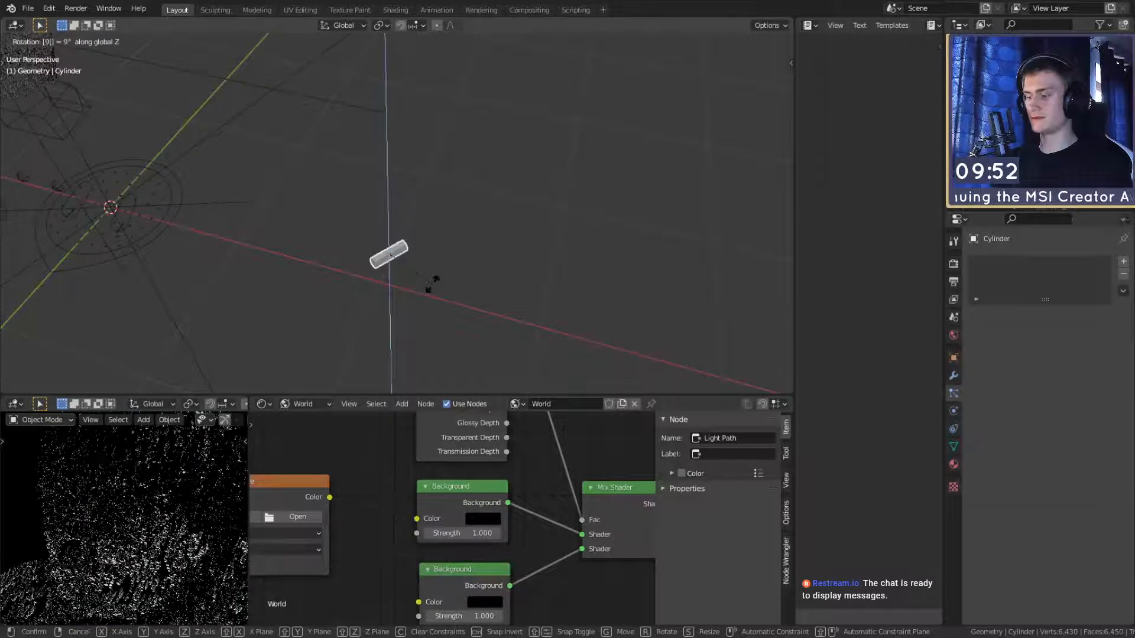
pyautogui.write('-45')
pyautogui.press('Return')
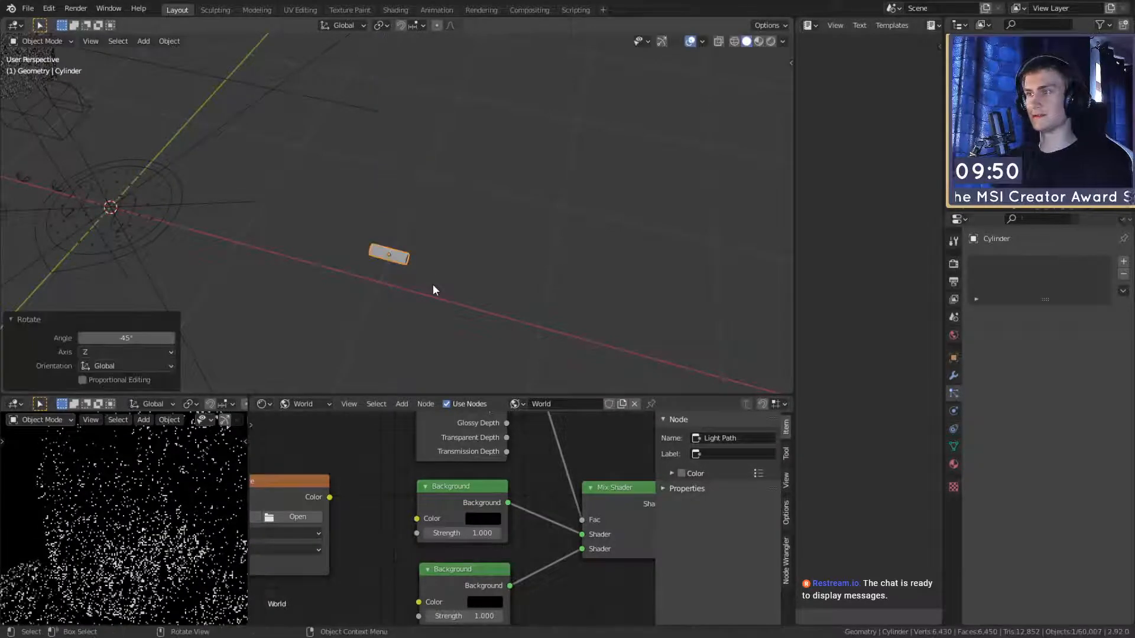
pyautogui.press('s')
pyautogui.press('x')
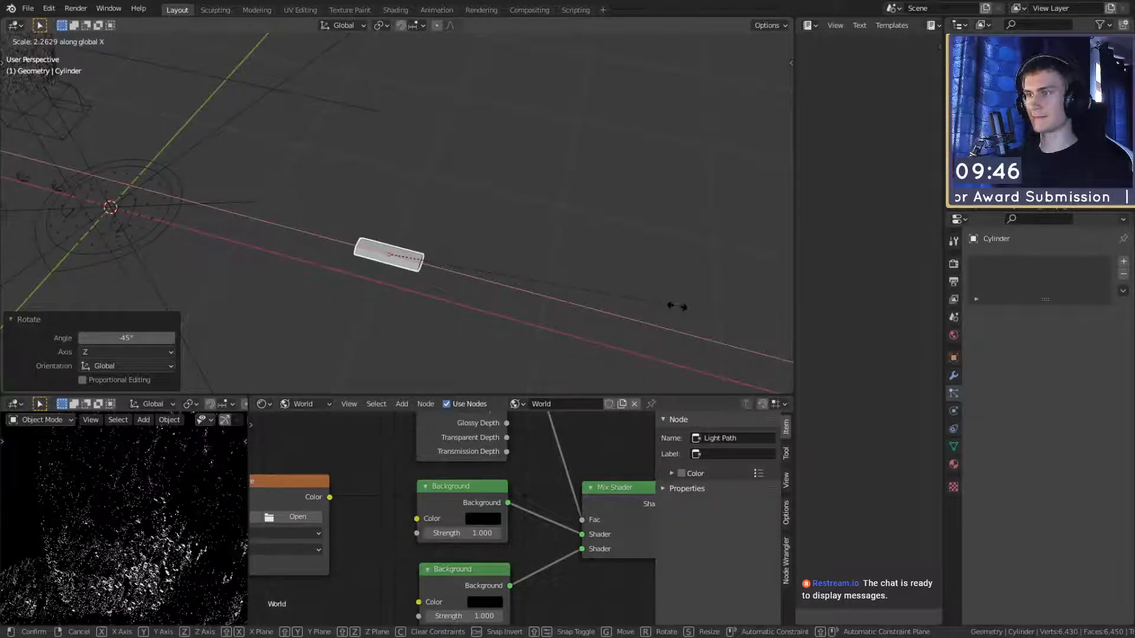
pyautogui.press('y')
pyautogui.press('x')
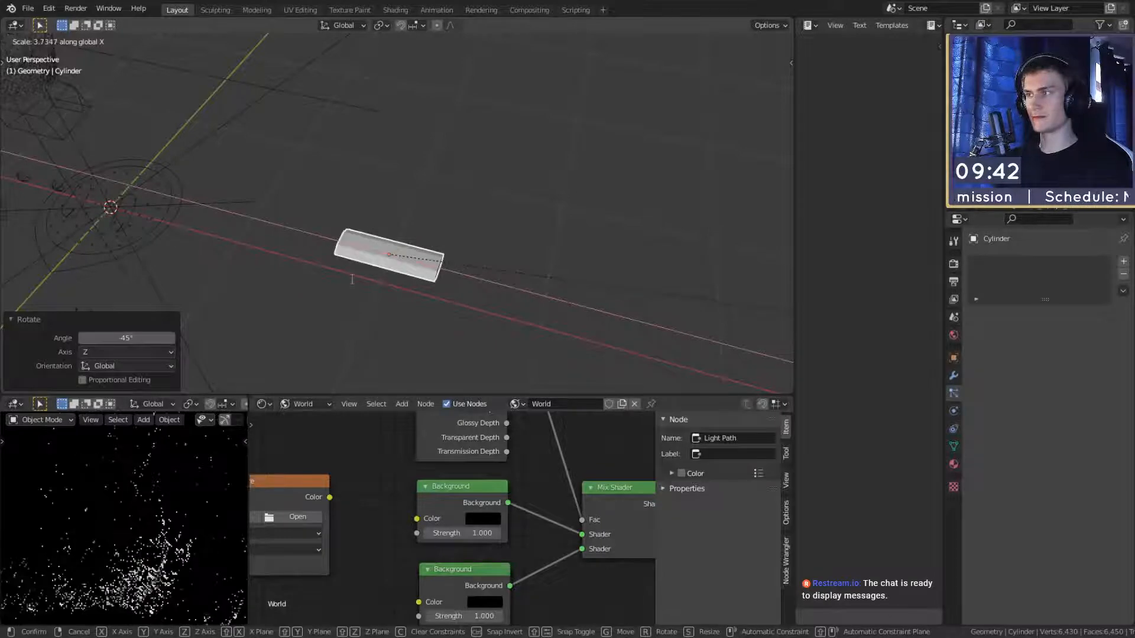
pyautogui.press('Escape')
pyautogui.moveTo(462, 249); pyautogui.dragTo(490, 201, button='middle')
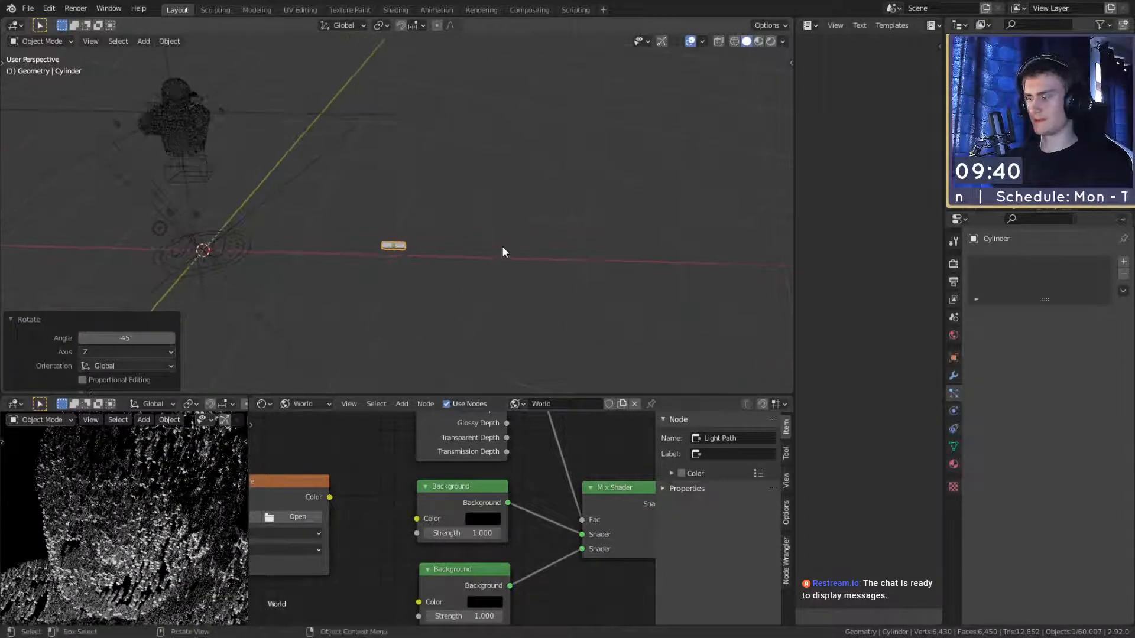
pyautogui.press('s')
pyautogui.press('x')
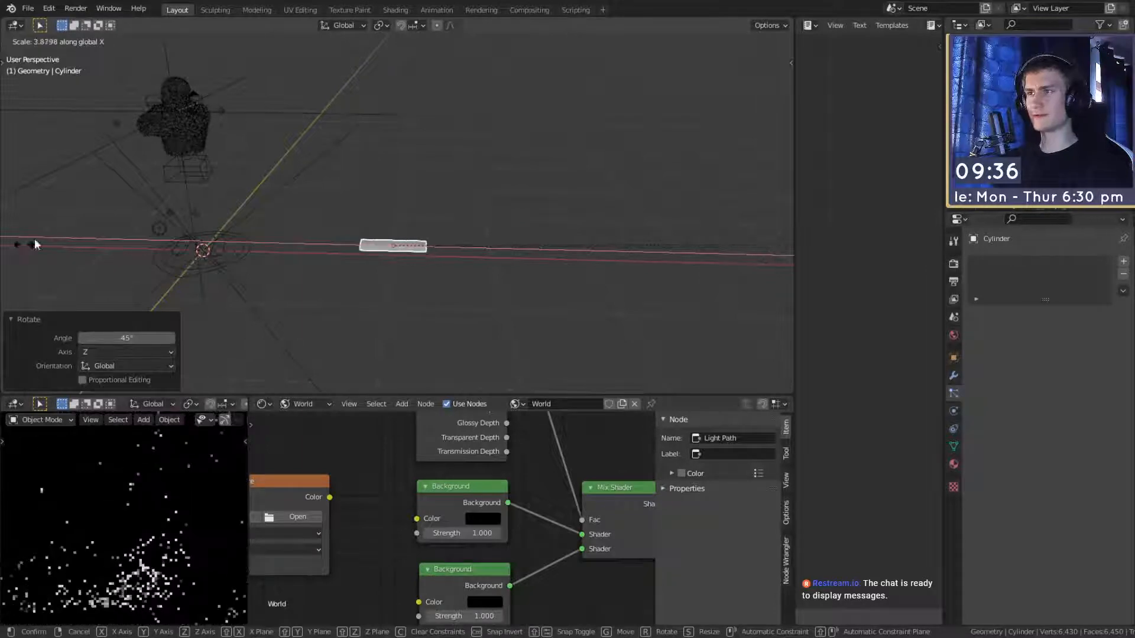
pyautogui.press('Escape')
# Step: Stretch the cylinder's whole mesh along the global X axis in Edit Mode, keeping the object scale untouched
pyautogui.moveTo(502, 240); pyautogui.dragTo(361, 222, button='middle')
pyautogui.scroll(4, 413, 250)
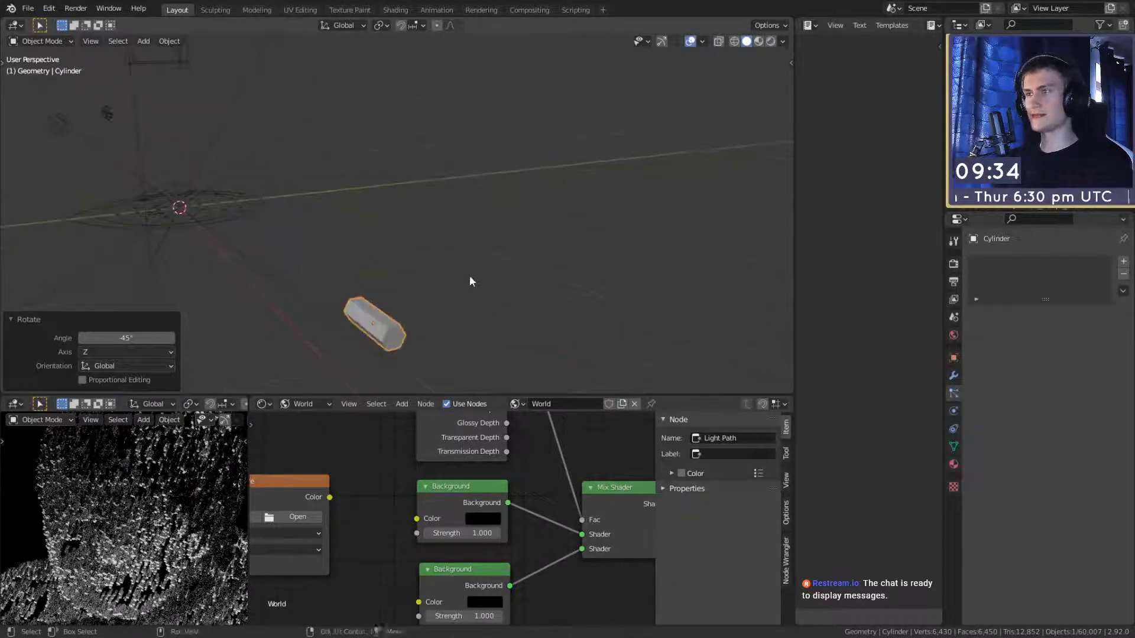
pyautogui.moveTo(469, 281); pyautogui.dragTo(563, 321, button='middle')
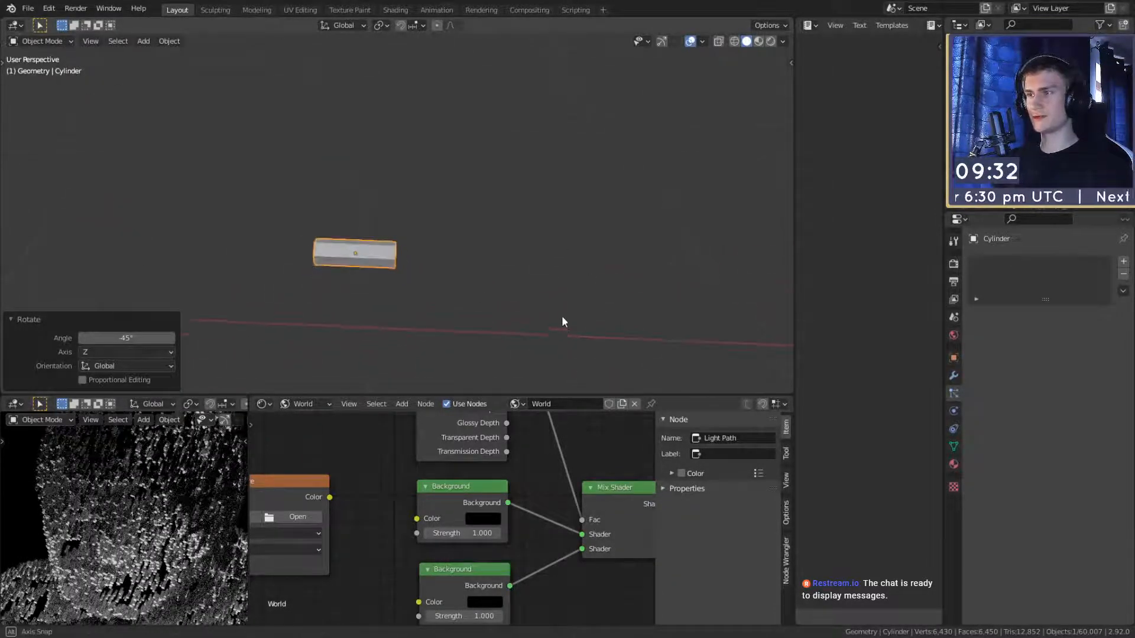
pyautogui.press('Tab')
pyautogui.press('s')
pyautogui.press('x')
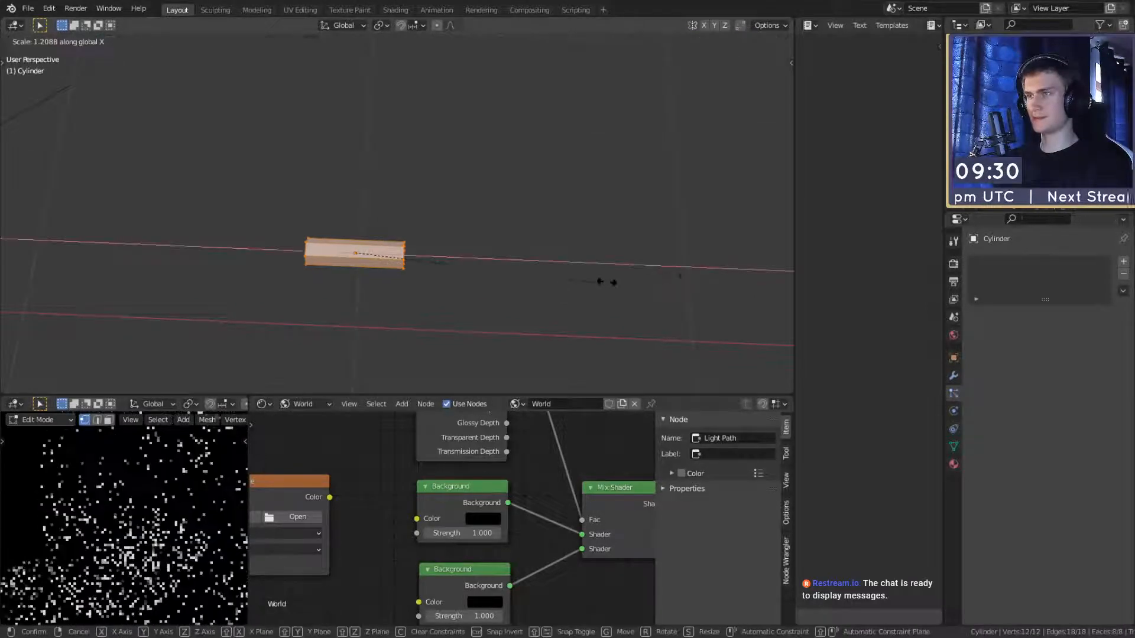
pyautogui.click(779, 266)
pyautogui.moveTo(519, 220)
pyautogui.mouseDown(button='middle')
pyautogui.moveTo(532, 251)
pyautogui.moveTo(456, 173)
pyautogui.moveTo(530, 304)
pyautogui.moveTo(573, 299)
pyautogui.moveTo(481, 183)
pyautogui.moveTo(542, 246)
pyautogui.moveTo(486, 180)
pyautogui.moveTo(570, 243)
pyautogui.moveTo(514, 222)
pyautogui.mouseUp(button='middle')
pyautogui.scroll(-3, 450, 169)
pyautogui.press('Tab')
# Step: Select the figure and examine its rendered particles around the chest and crossed arms up close
pyautogui.click(412, 208)
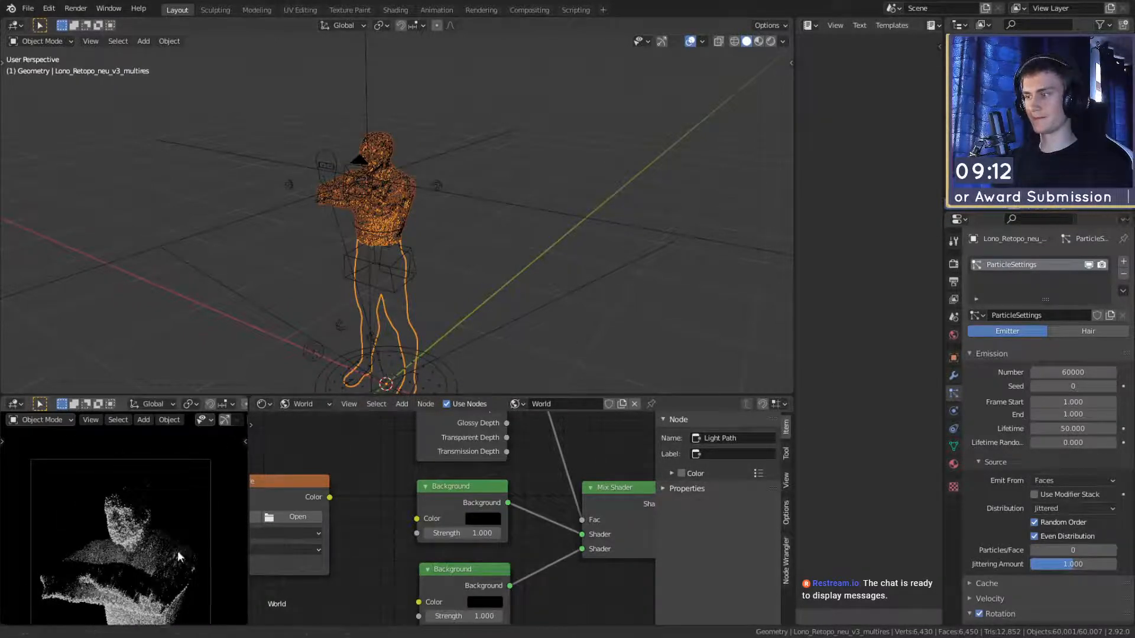
pyautogui.scroll(5, 177, 551)
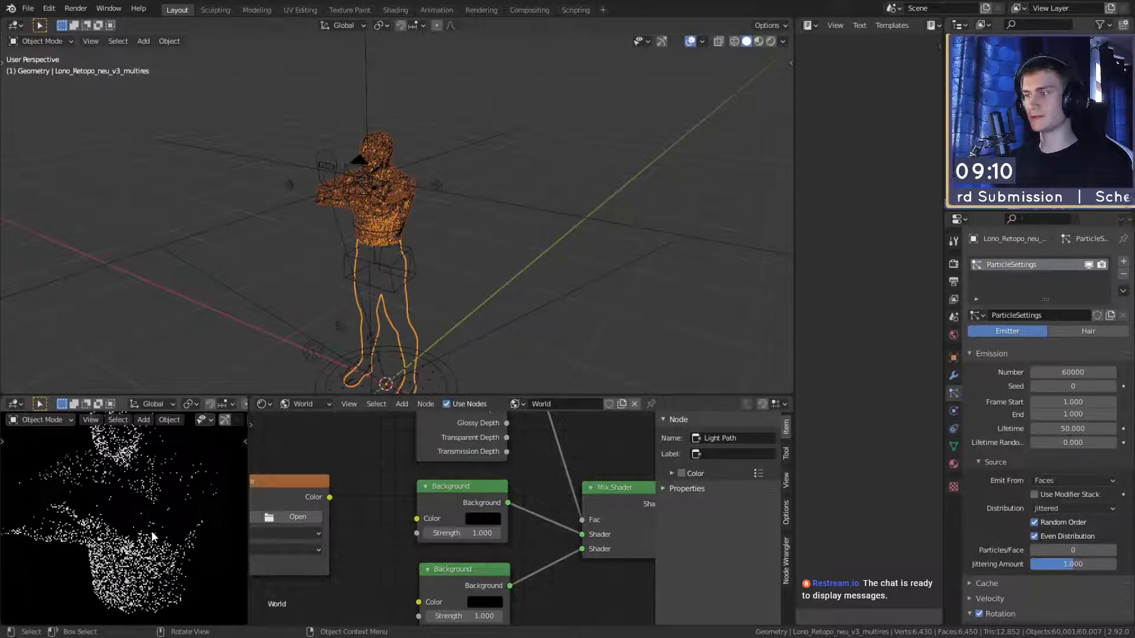
pyautogui.scroll(5, 152, 530)
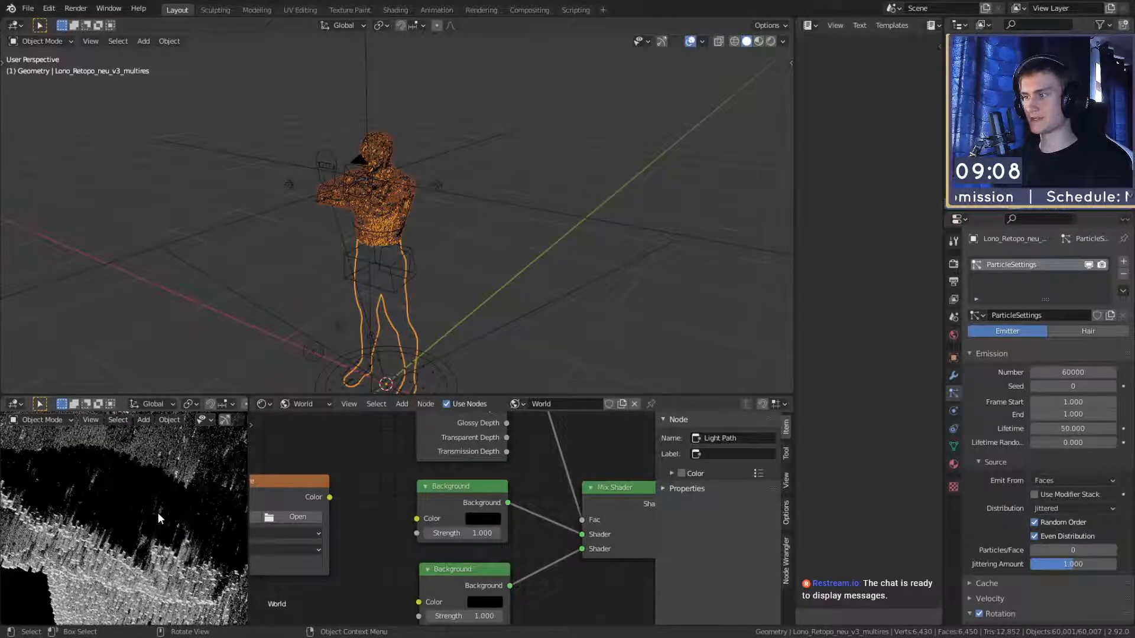
pyautogui.scroll(-10, 160, 511)
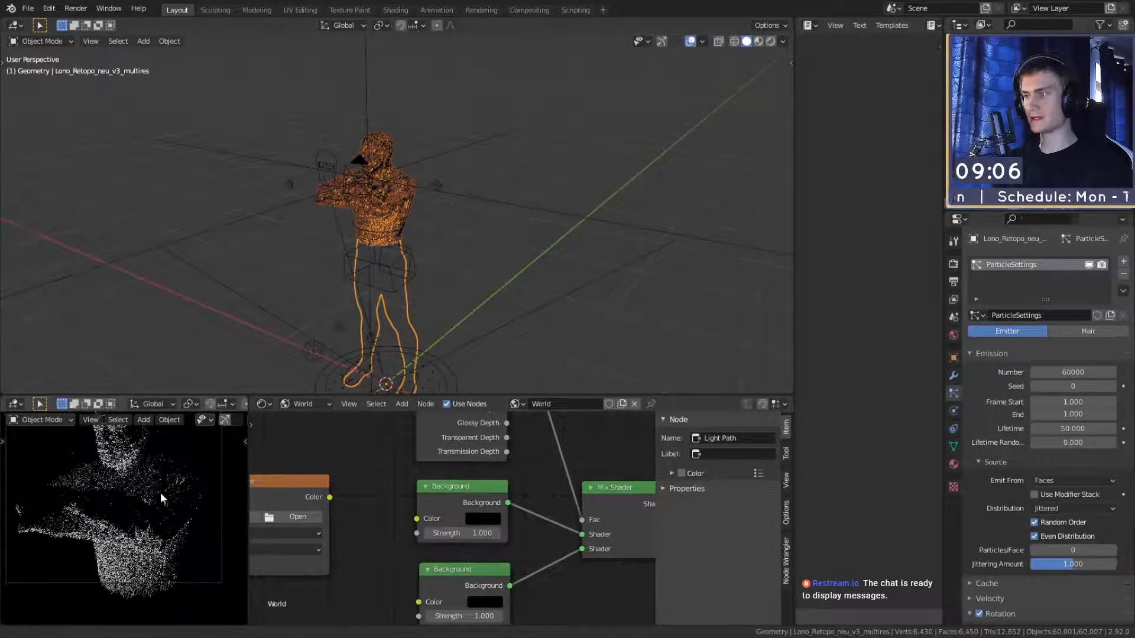
pyautogui.keyDown('shift'); pyautogui.moveTo(154, 477); pyautogui.dragTo(161, 522, button='middle'); pyautogui.keyUp('shift')
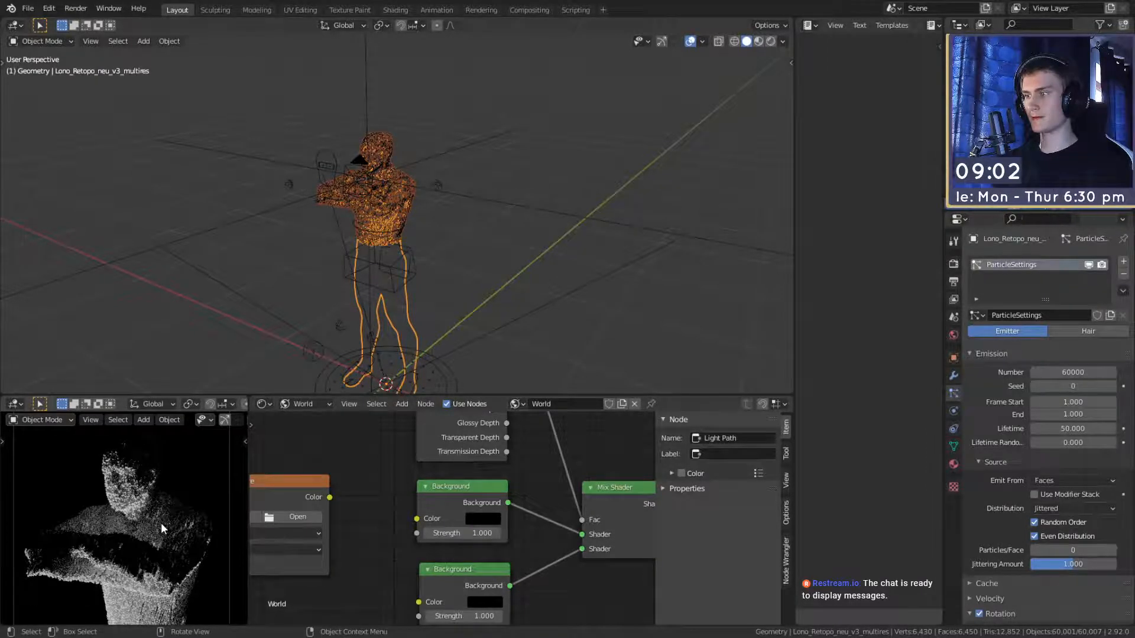
# Step: Add a 2 m cube at the origin and raise it about 1.4 m along Z so it encloses the figure
pyautogui.scroll(-4, 416, 259)
pyautogui.keyDown('shift'); pyautogui.moveTo(441, 277); pyautogui.dragTo(414, 257, button='middle'); pyautogui.keyUp('shift')
pyautogui.scroll(3, 449, 252)
pyautogui.click(472, 251)
pyautogui.hotkey('shift', 'a')
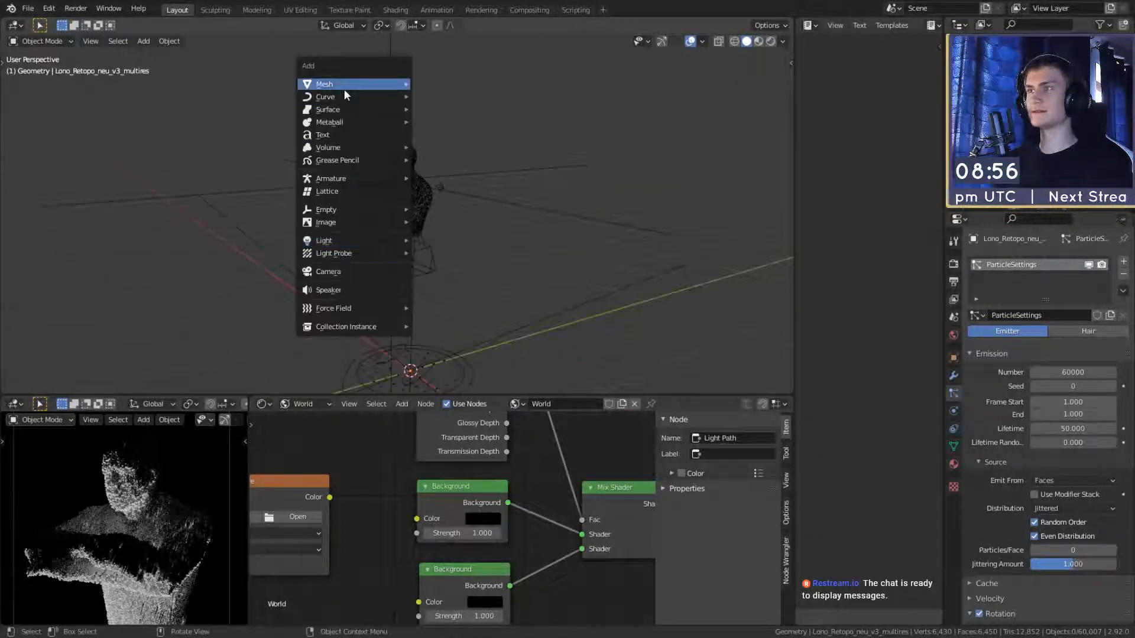
pyautogui.moveTo(344, 87)
pyautogui.click(452, 97)
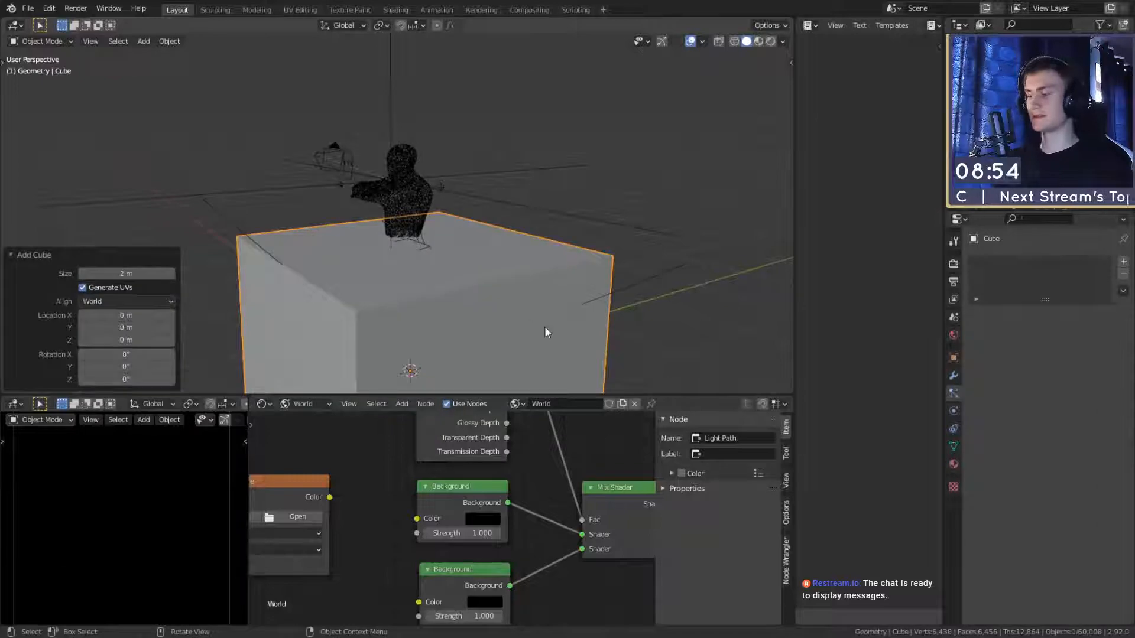
pyautogui.press('g')
pyautogui.press('z')
pyautogui.click(500, 172)
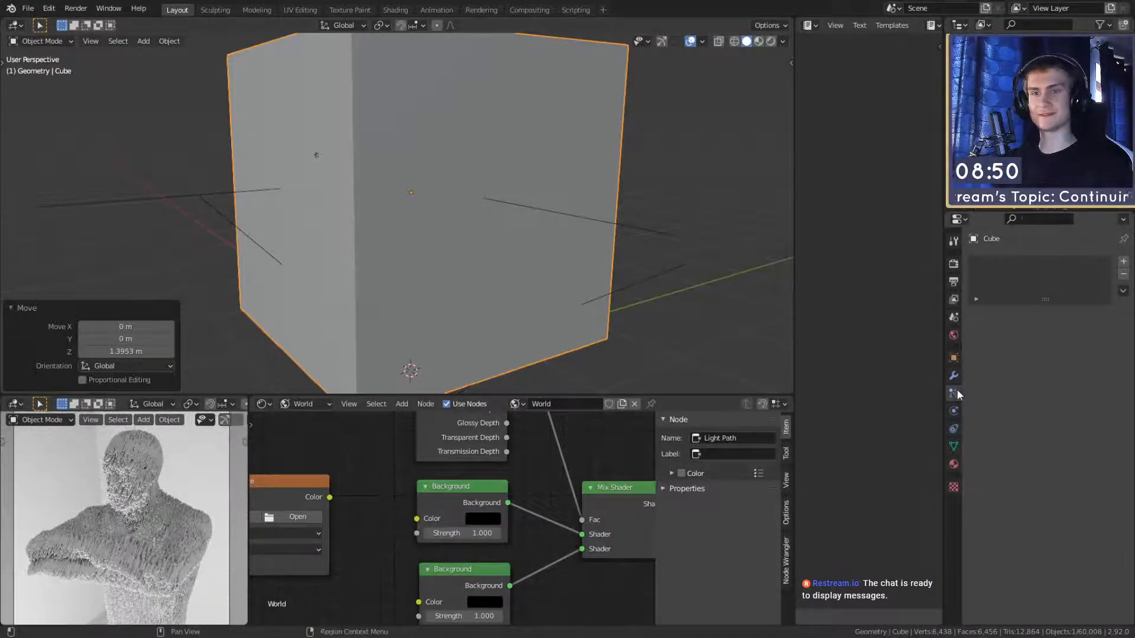
# Step: Set the cube's viewport display to Wire
pyautogui.click(953, 357)
pyautogui.click(1048, 535)
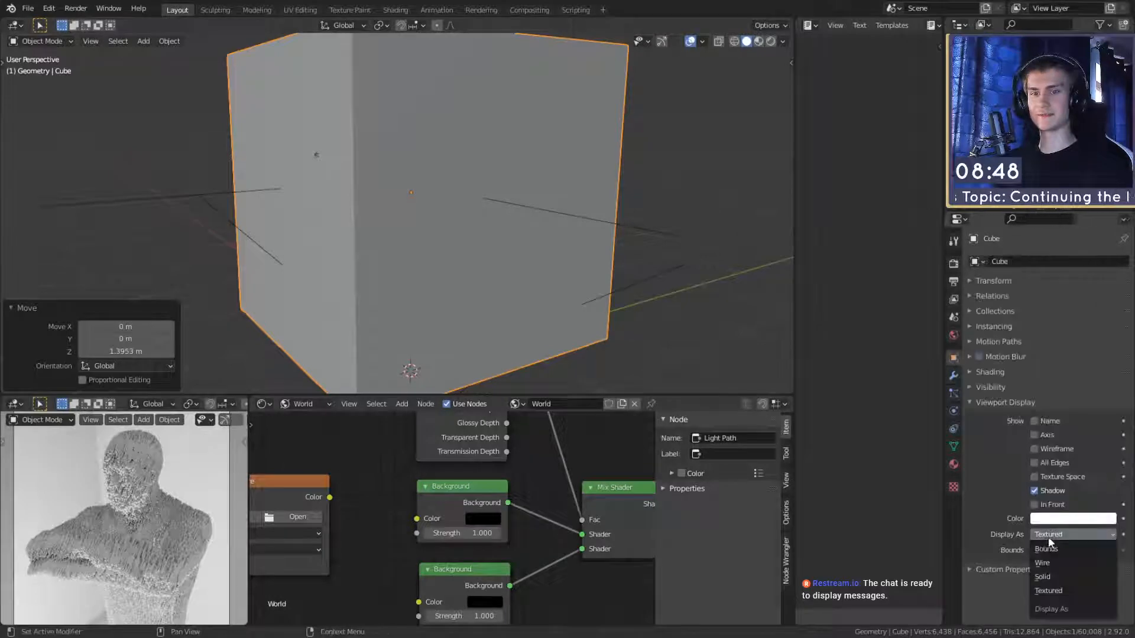
pyautogui.click(1049, 534)
pyautogui.click(1045, 564)
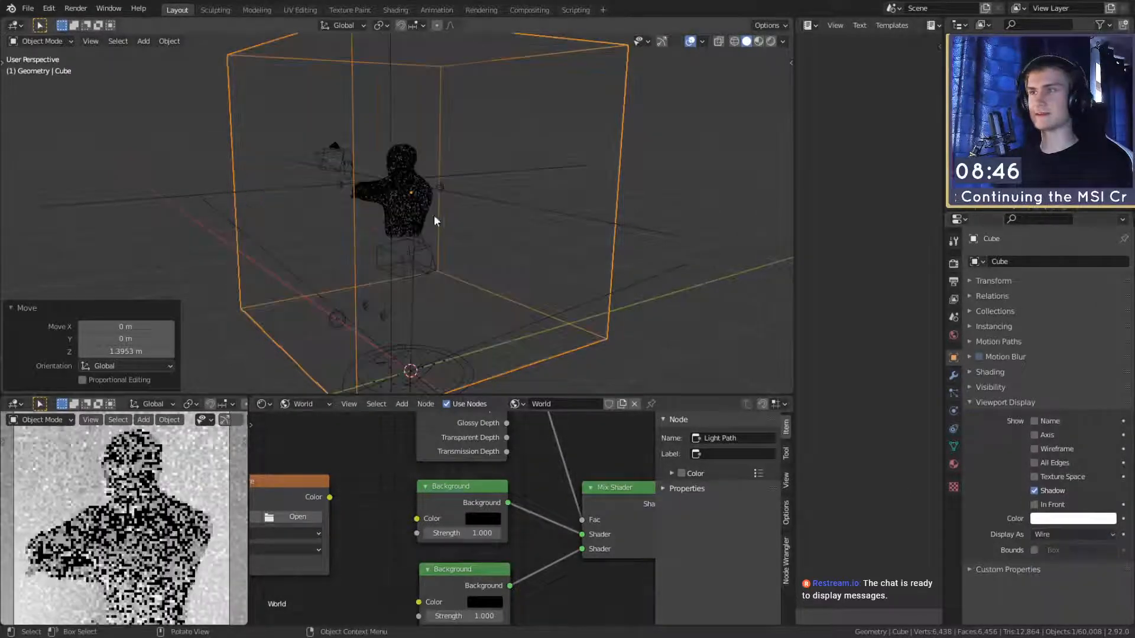
pyautogui.click(618, 160)
pyautogui.click(618, 160)
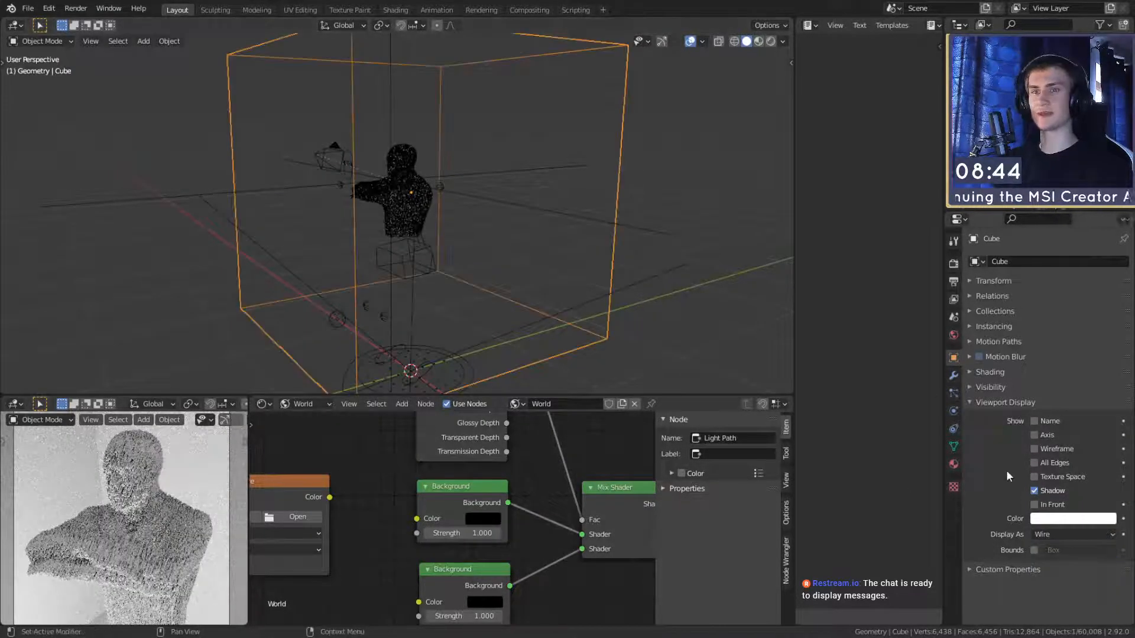
# Step: Give the cube a new object material and delete its Principled BSDF node
pyautogui.click(306, 405)
pyautogui.click(307, 418)
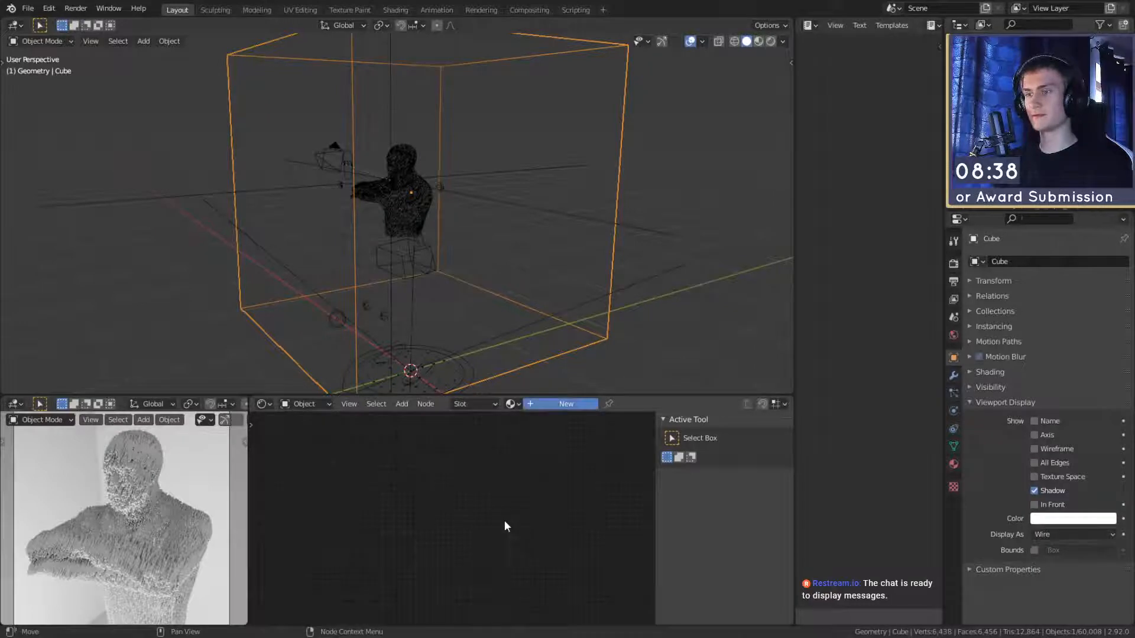
pyautogui.scroll(7, 513, 528)
pyautogui.moveTo(513, 542); pyautogui.dragTo(541, 440, button='middle')
pyautogui.click(446, 469)
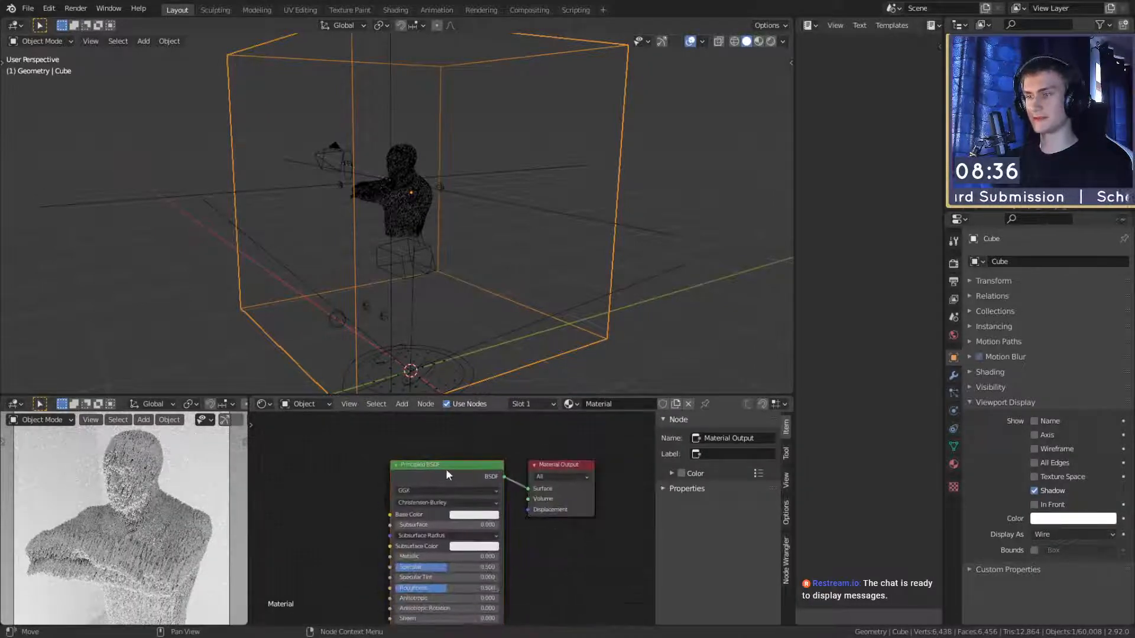
pyautogui.press('x')
# Step: Add a Principled Volume node and connect it to the Volume input of the cube's Material Output
pyautogui.hotkey('shift', 'a')
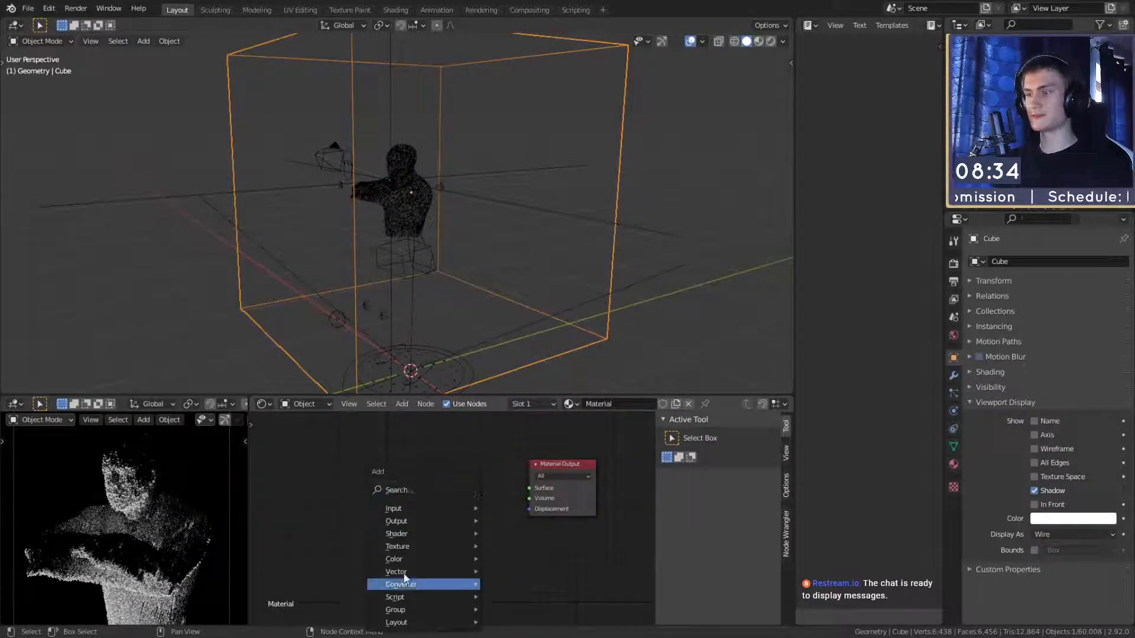
pyautogui.moveTo(396, 534)
pyautogui.click(532, 421)
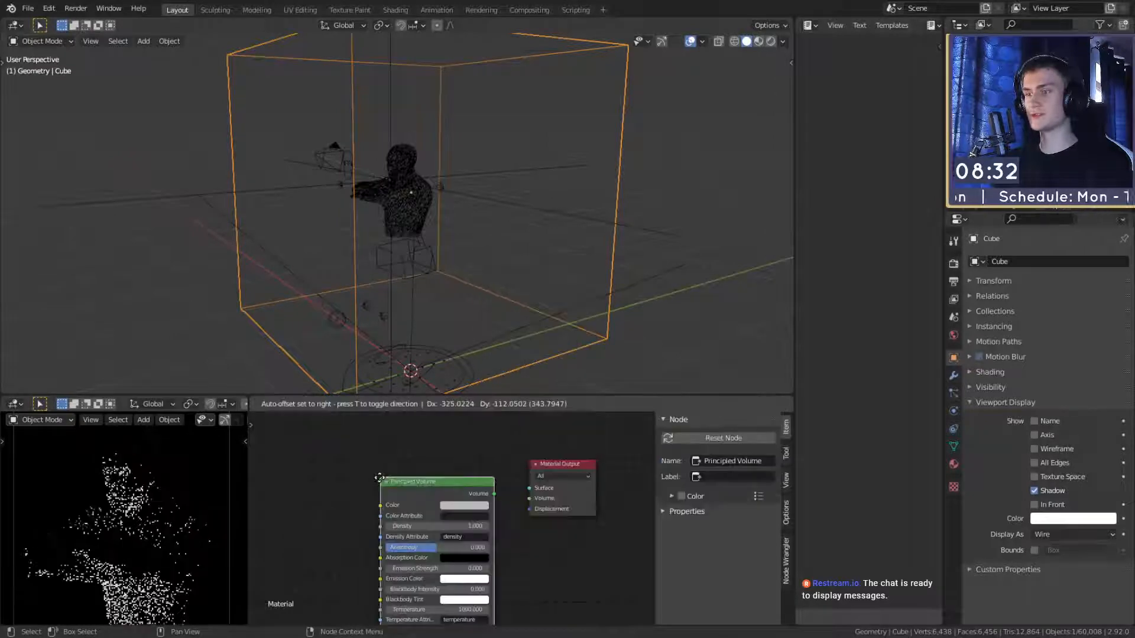
pyautogui.click(374, 480)
pyautogui.moveTo(489, 495); pyautogui.dragTo(529, 498)
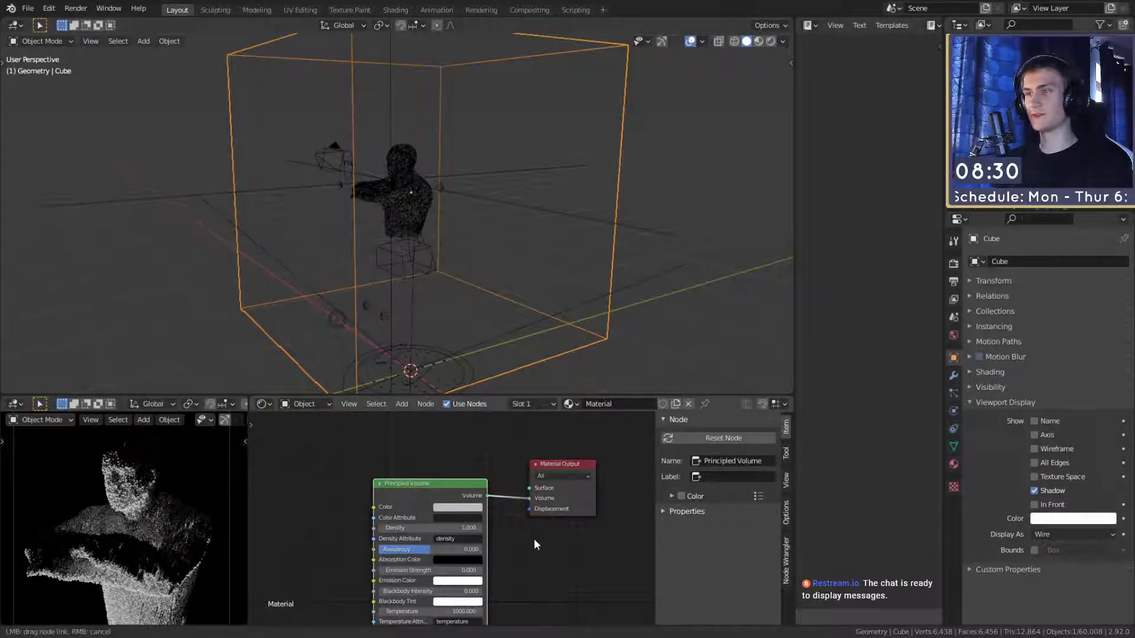
pyautogui.moveTo(533, 541); pyautogui.dragTo(548, 486, button='middle')
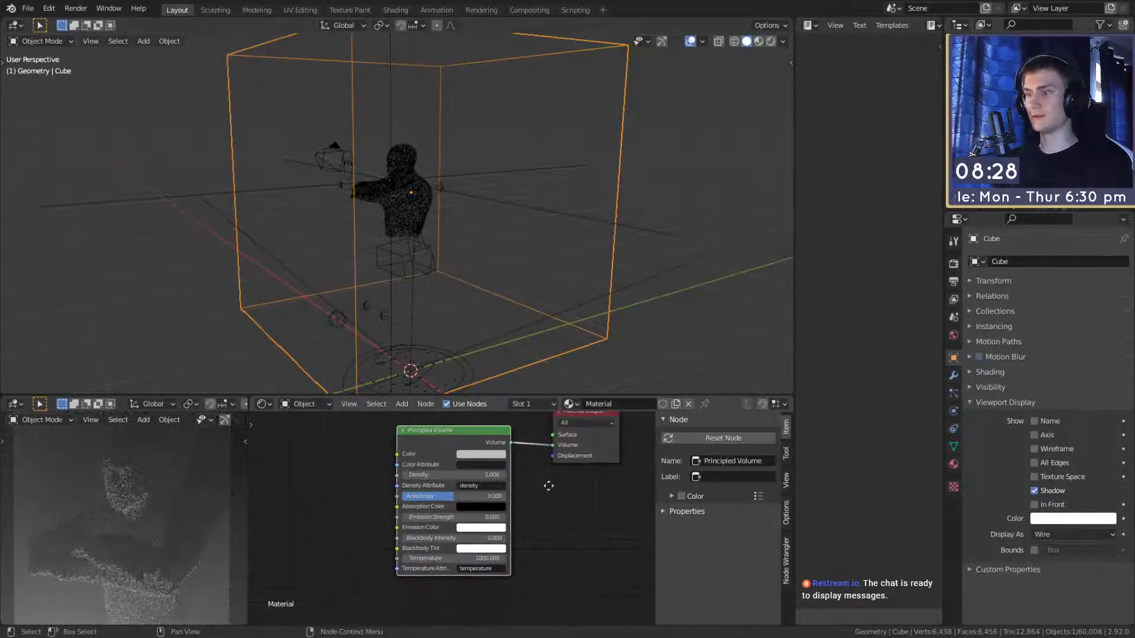
# Step: Set the Principled Volume density to 0.1
pyautogui.scroll(2, 549, 486)
pyautogui.scroll(4, 419, 250)
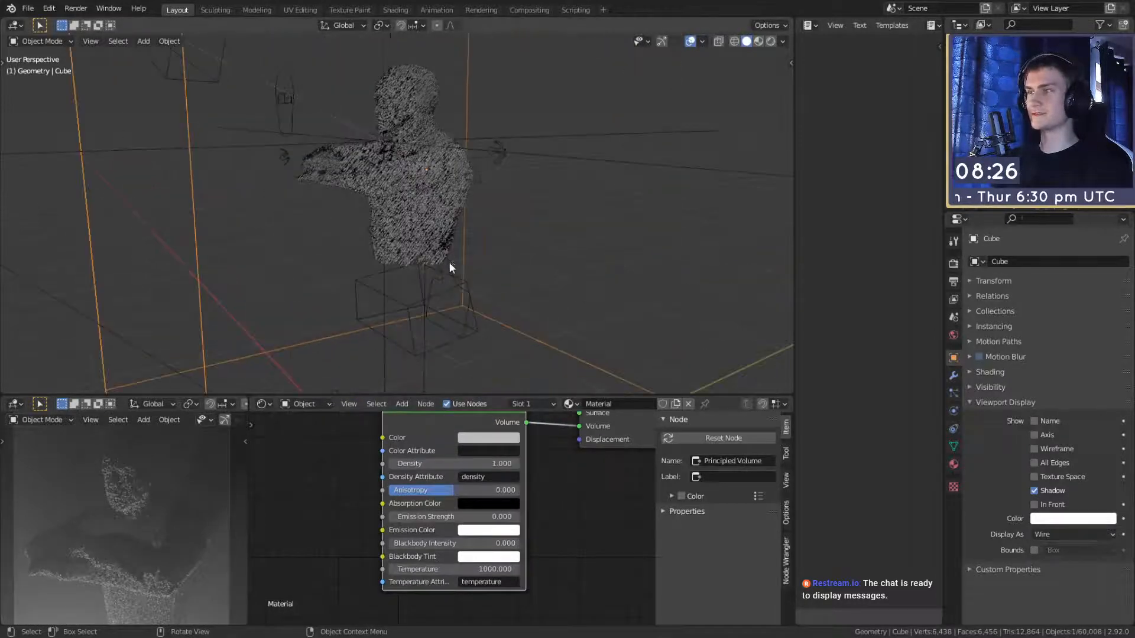
pyautogui.moveTo(449, 267); pyautogui.dragTo(428, 289, button='middle')
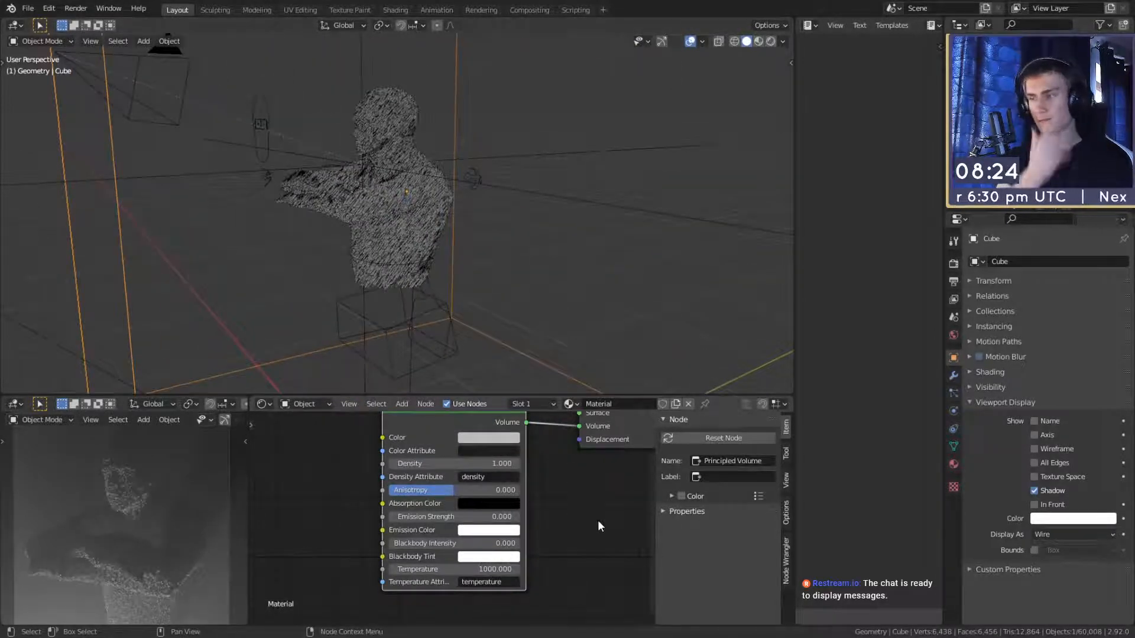
pyautogui.click(439, 462)
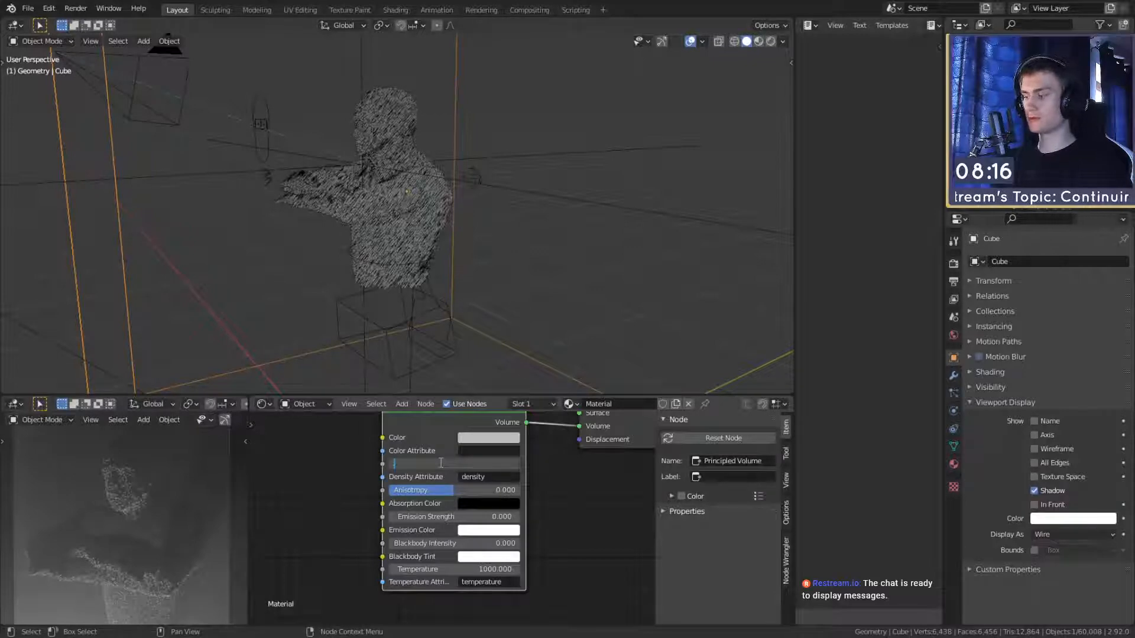
pyautogui.press('Return')
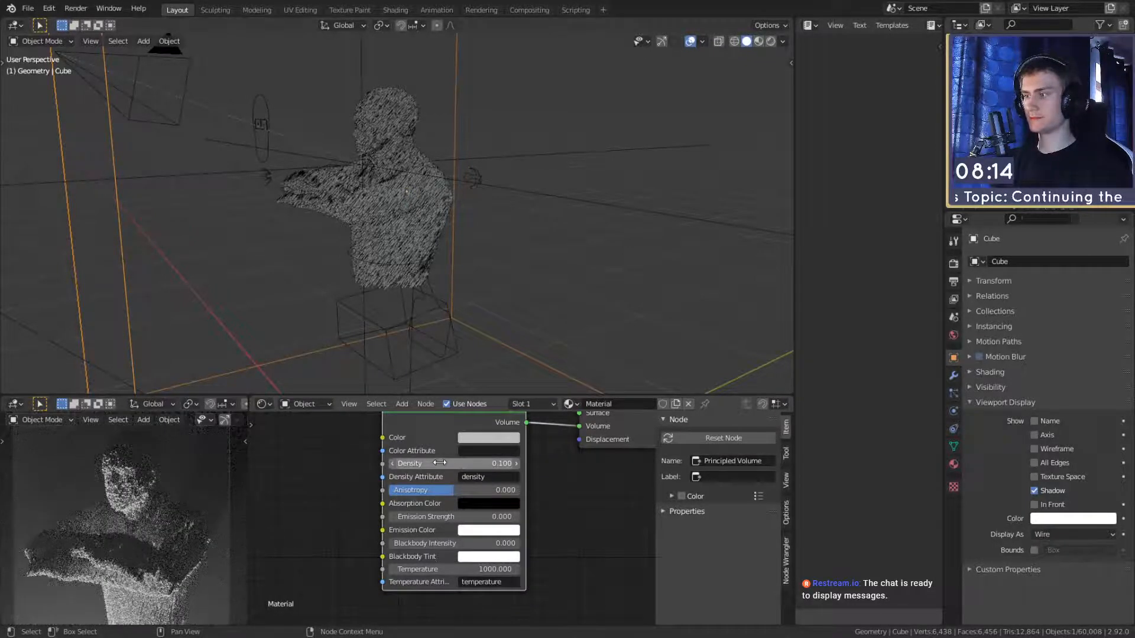
# Step: Try a second point light by duplicating the existing one and moving the copy about -0.65 m in X, 0.26 m in Y and 0.63 m in Z
pyautogui.scroll(-5, 640, 237)
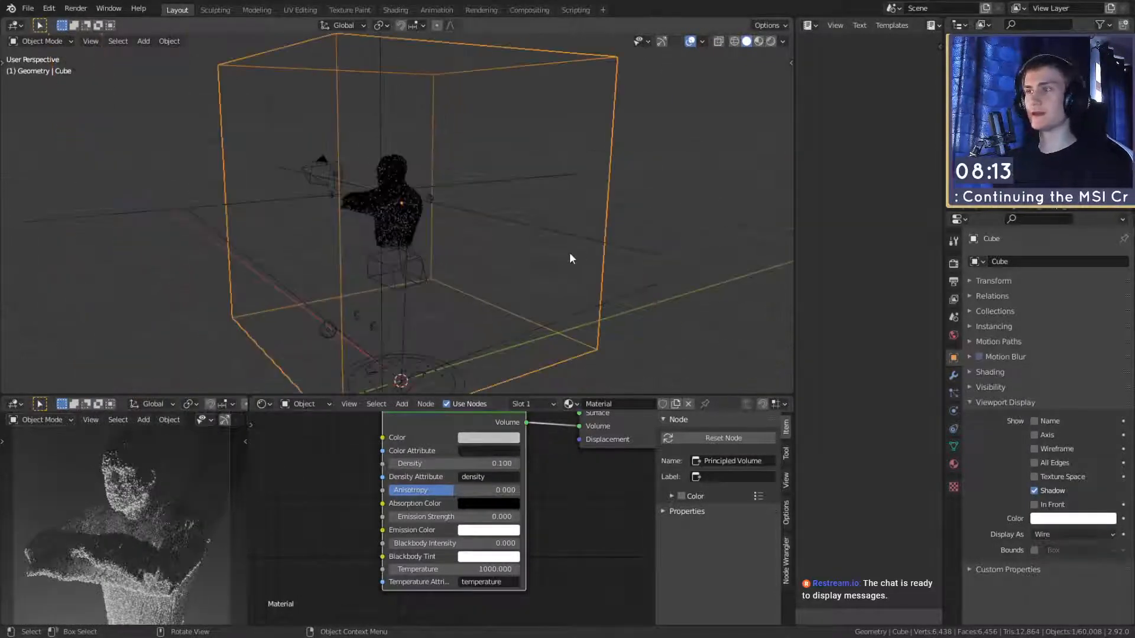
pyautogui.click(331, 340)
pyautogui.click(458, 326)
pyautogui.moveTo(459, 327); pyautogui.dragTo(599, 327, button='middle')
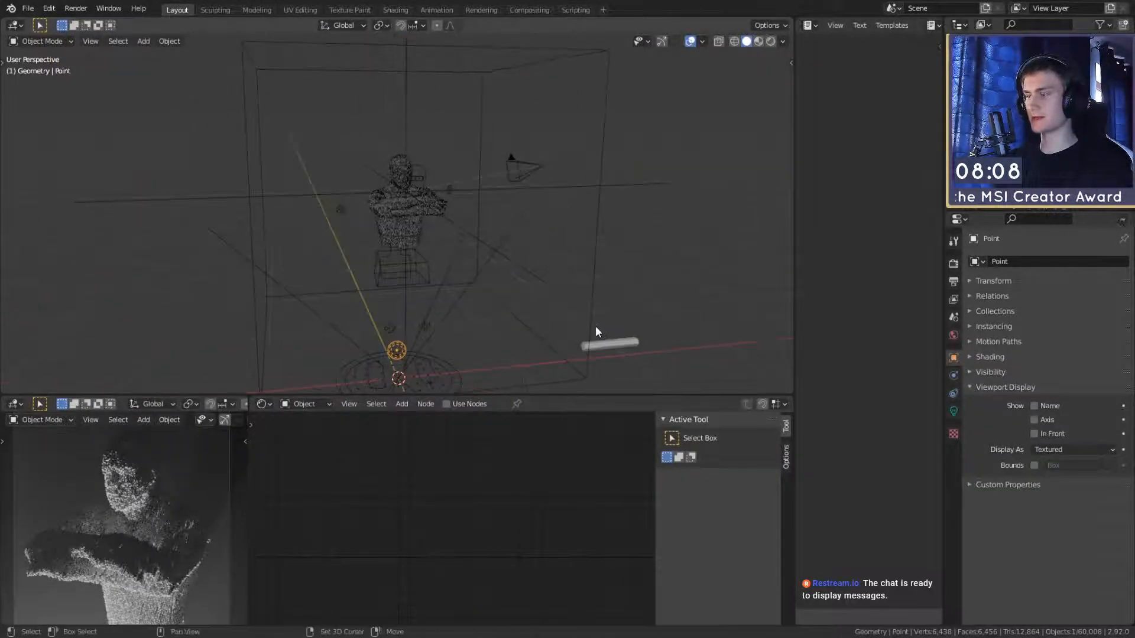
pyautogui.hotkey('shift', 'd')
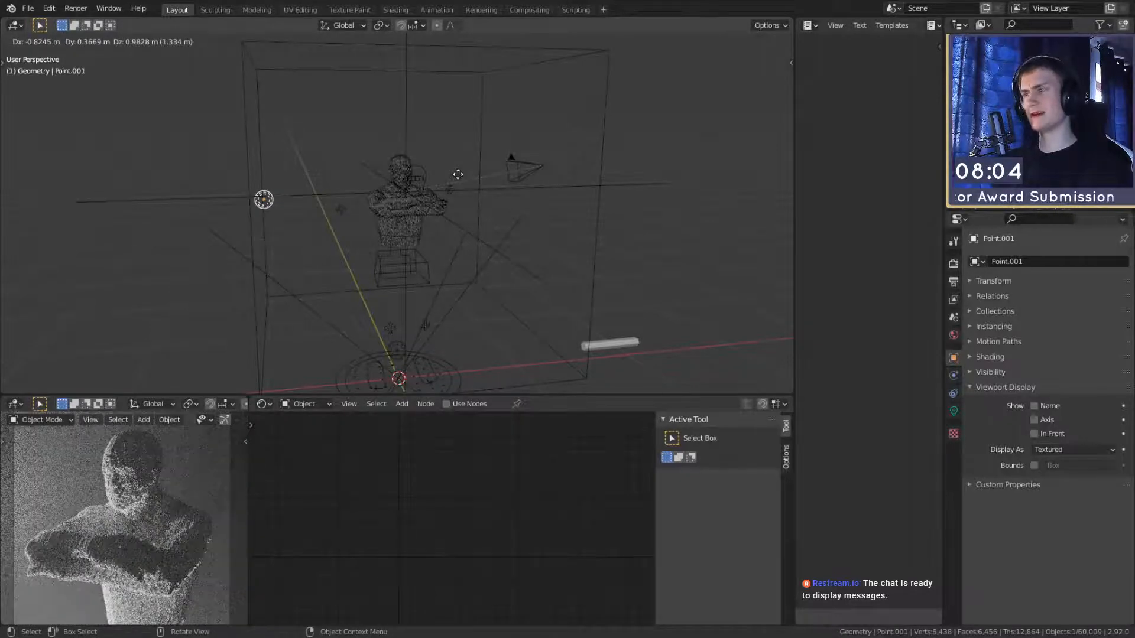
pyautogui.rightClick(457, 174)
pyautogui.moveTo(484, 211); pyautogui.dragTo(639, 257, button='middle')
pyautogui.press('g')
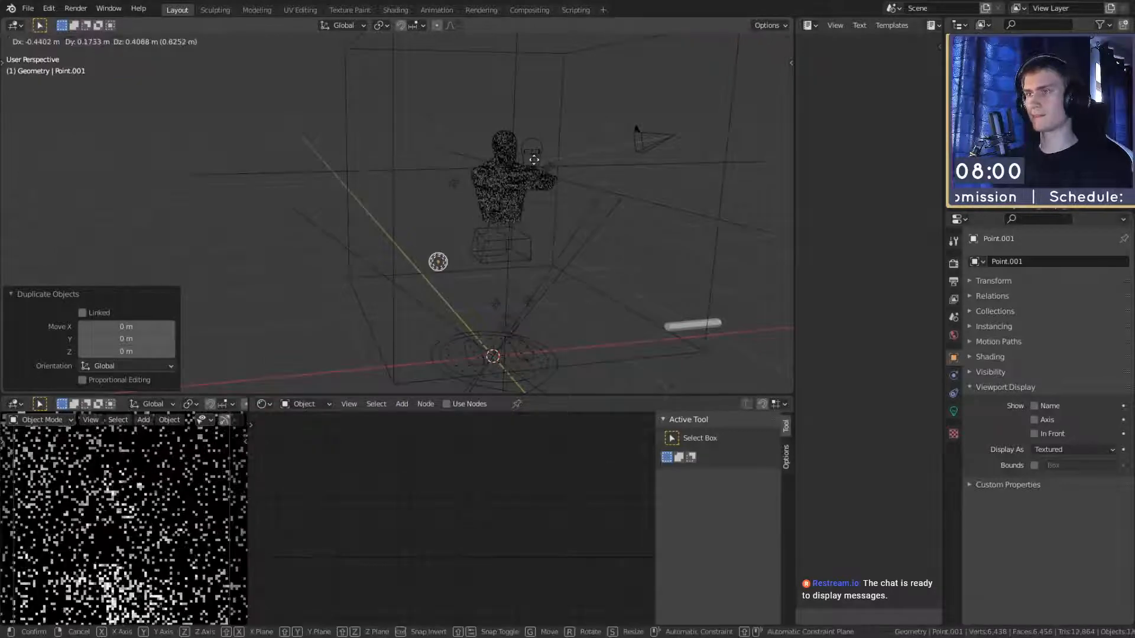
pyautogui.click(534, 159)
# Step: Try another position for the duplicated point light behind the figure, then delete the duplicate
pyautogui.moveTo(533, 159); pyautogui.dragTo(488, 226, button='middle')
pyautogui.press('g')
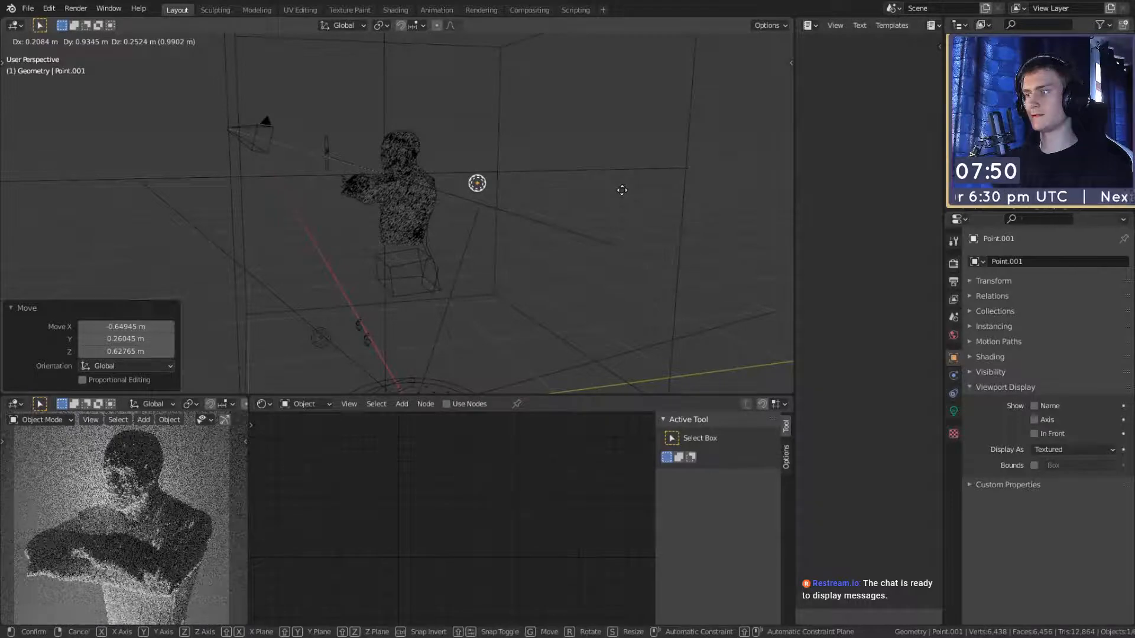
pyautogui.rightClick(605, 222)
pyautogui.press('Delete')
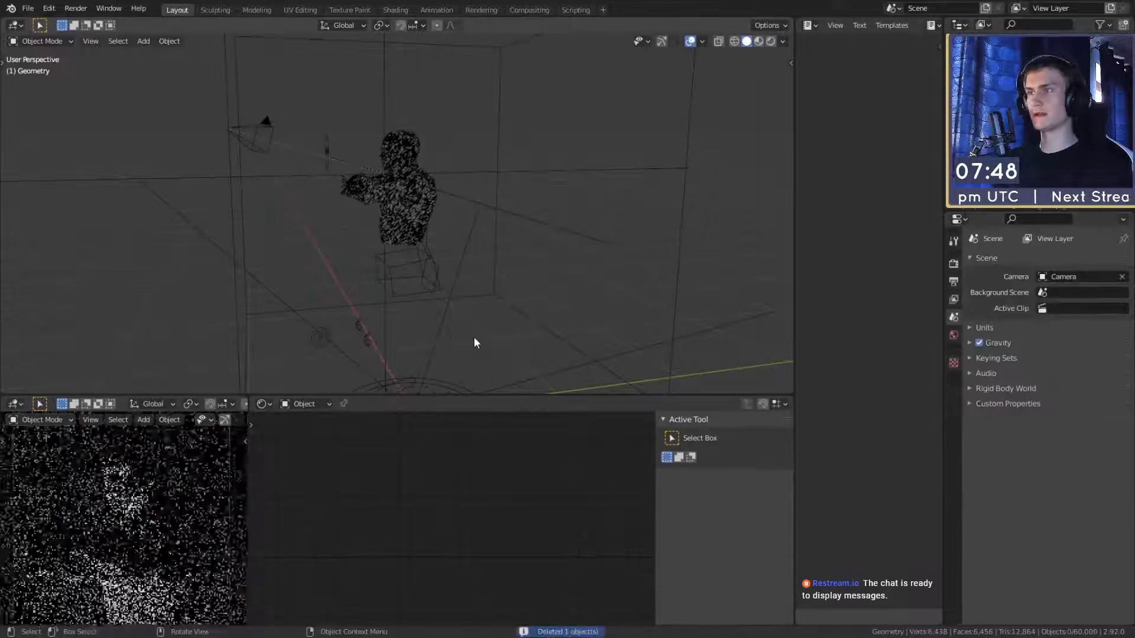
# Step: Duplicate the point light and place the copy above the original, in front of the figure
pyautogui.keyDown('shift'); pyautogui.moveTo(473, 337); pyautogui.dragTo(497, 271, button='middle'); pyautogui.keyUp('shift')
pyautogui.scroll(3, 487, 300)
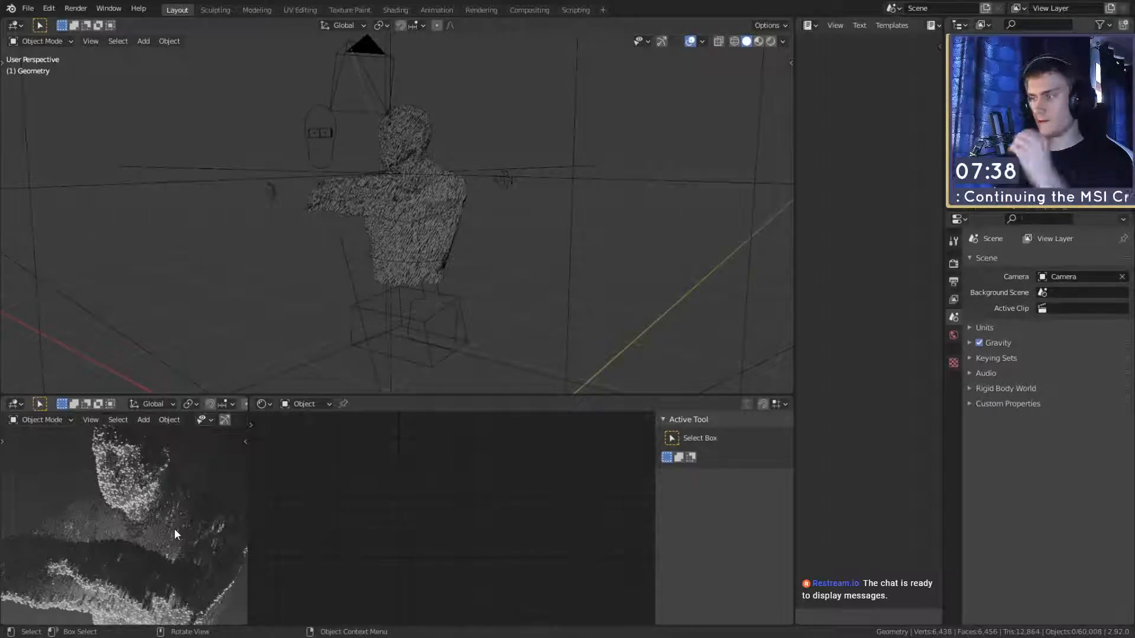
pyautogui.scroll(-1, 176, 528)
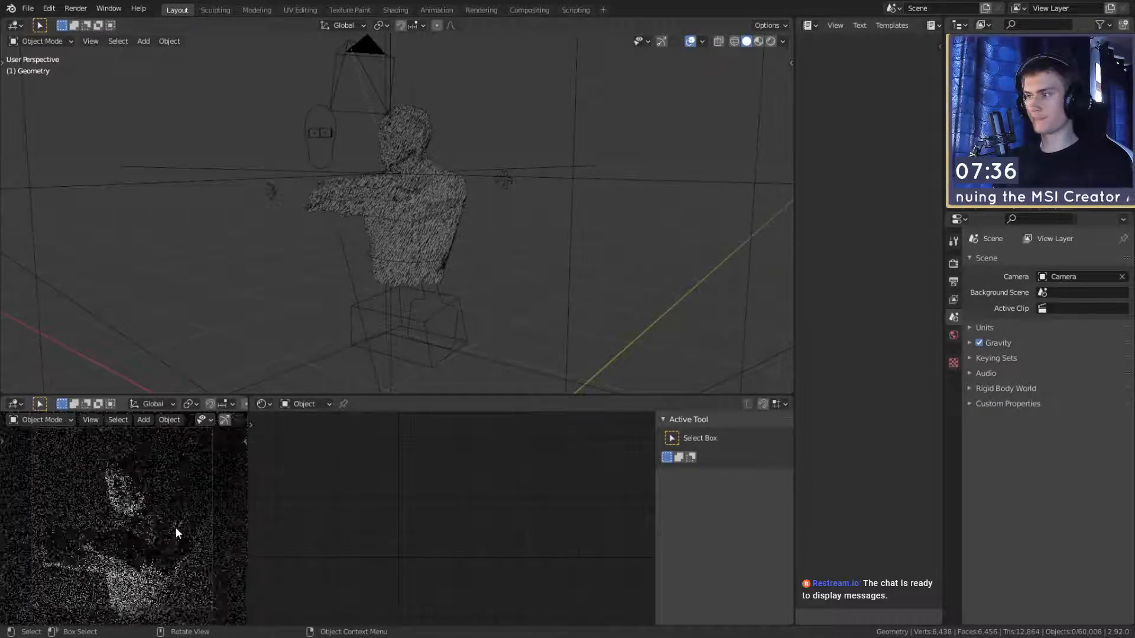
pyautogui.scroll(-4, 435, 296)
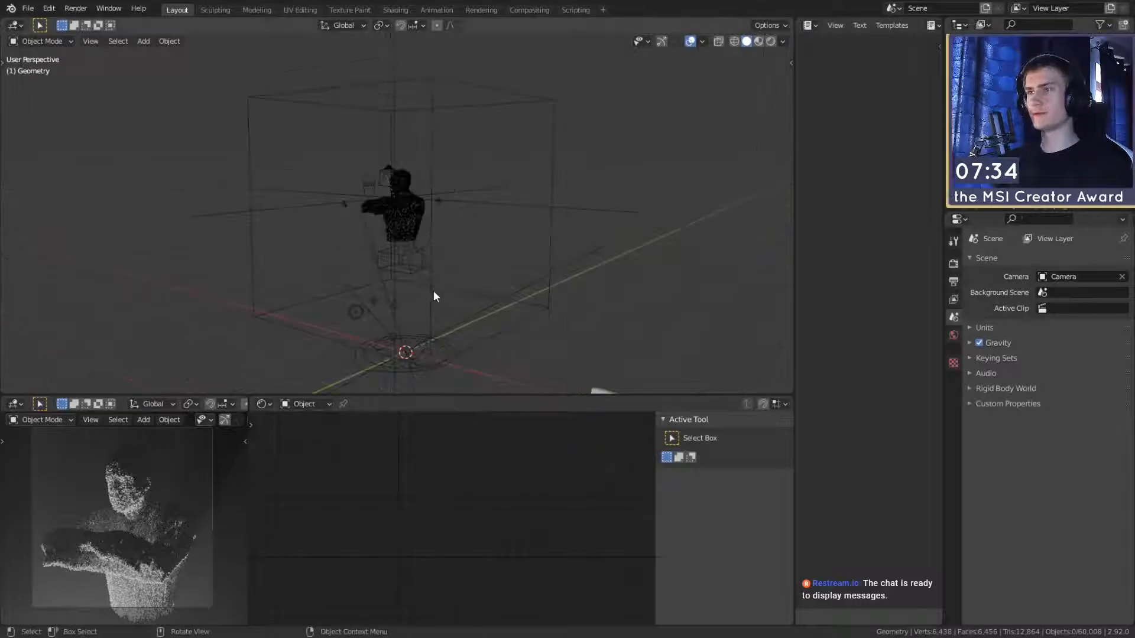
pyautogui.click(349, 295)
pyautogui.moveTo(348, 295); pyautogui.dragTo(296, 309, button='middle')
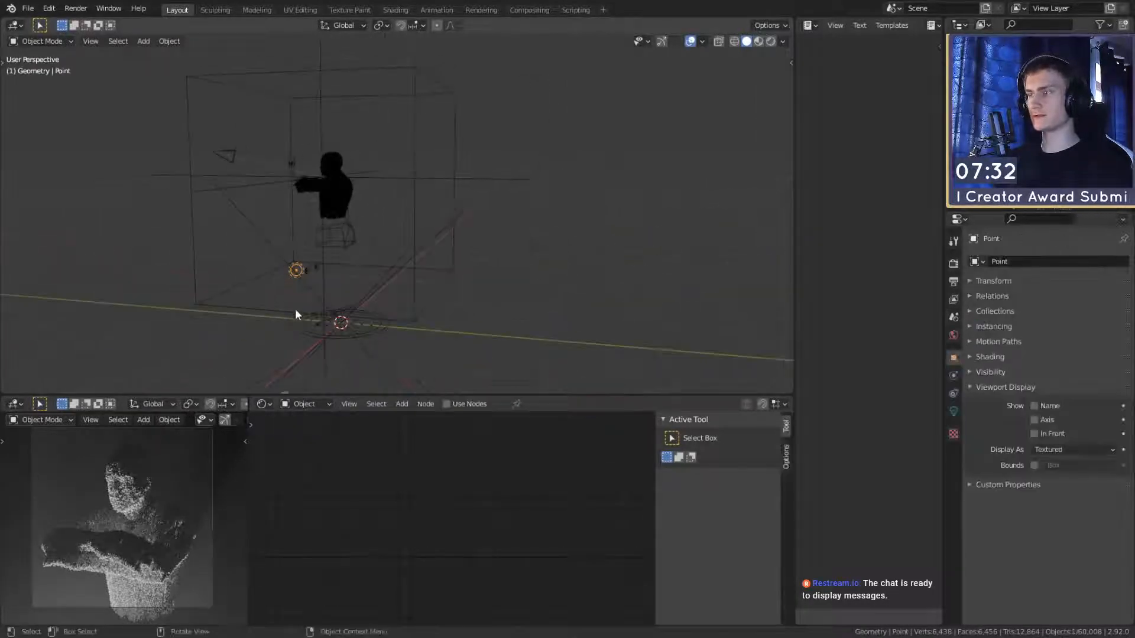
pyautogui.hotkey('shift', 'd')
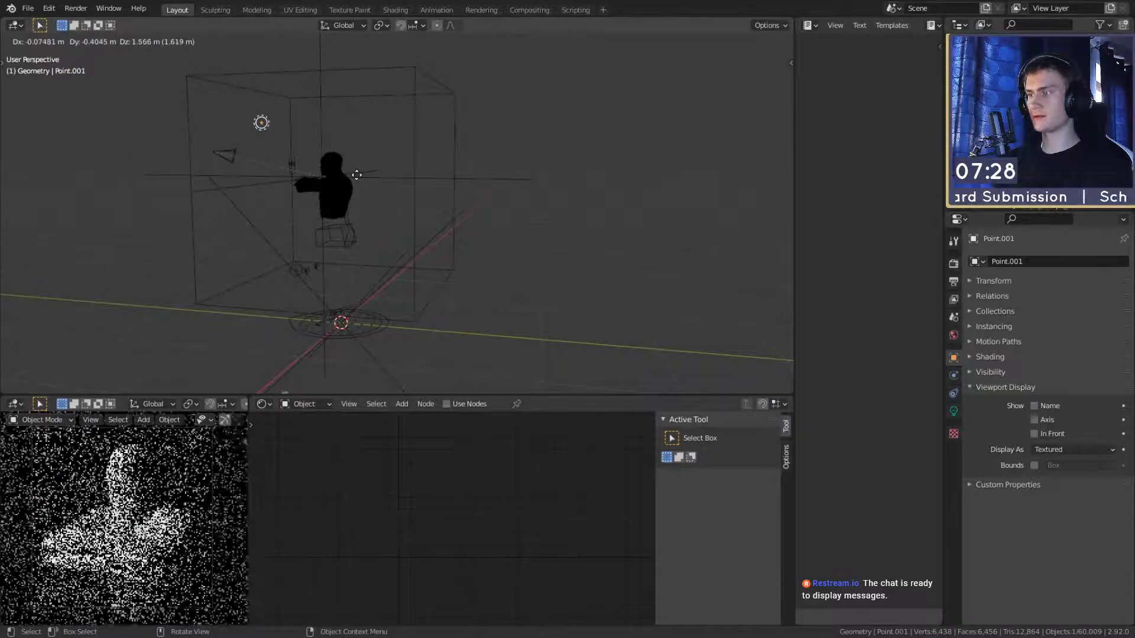
pyautogui.click(349, 227)
# Step: Reposition the duplicated light near the camera, ending with a move of about 0.16 m in X, 0.34 m in Y and 0.02 m in Z
pyautogui.moveTo(350, 228)
pyautogui.mouseDown(button='middle')
pyautogui.moveTo(524, 230)
pyautogui.moveTo(350, 227)
pyautogui.moveTo(360, 224)
pyautogui.mouseUp(button='middle')
pyautogui.press('g')
pyautogui.click(459, 227)
pyautogui.press('g')
pyautogui.click(377, 223)
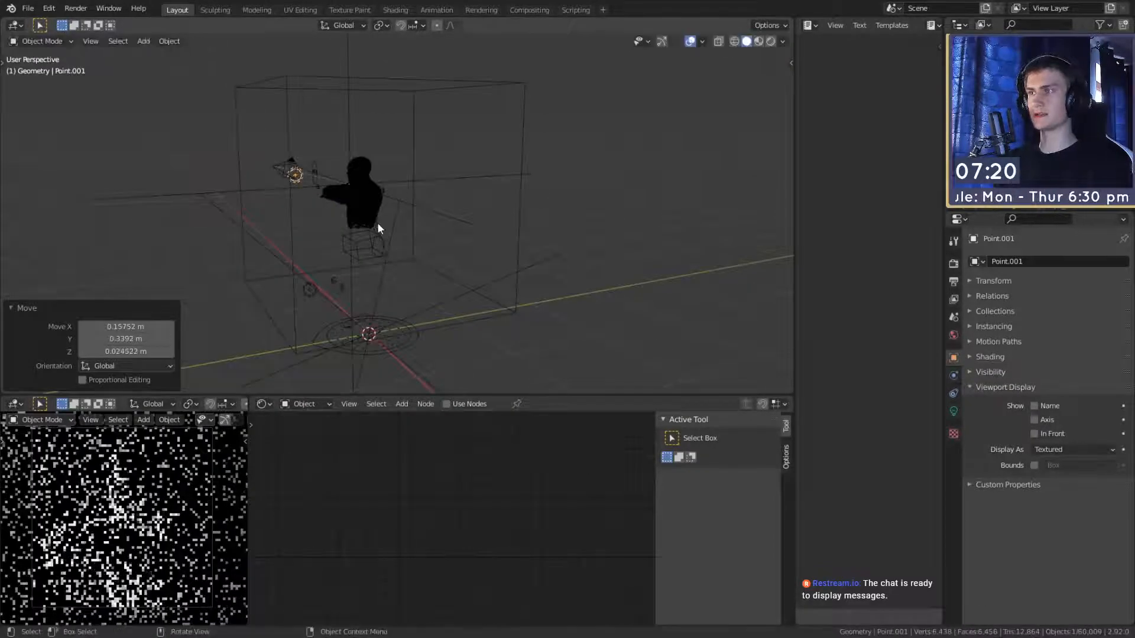
# Step: Set the duplicated point light's power to 10 W and check the figure's surface close up in the rendered preview
pyautogui.click(953, 411)
pyautogui.click(1071, 344)
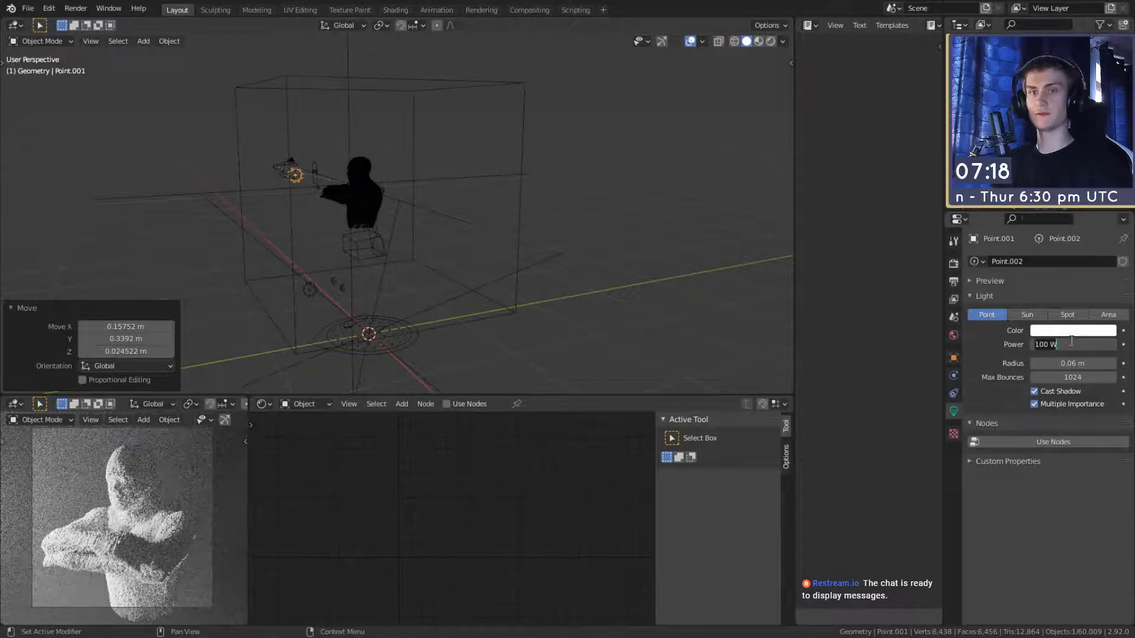
pyautogui.write('10')
pyautogui.press('Return')
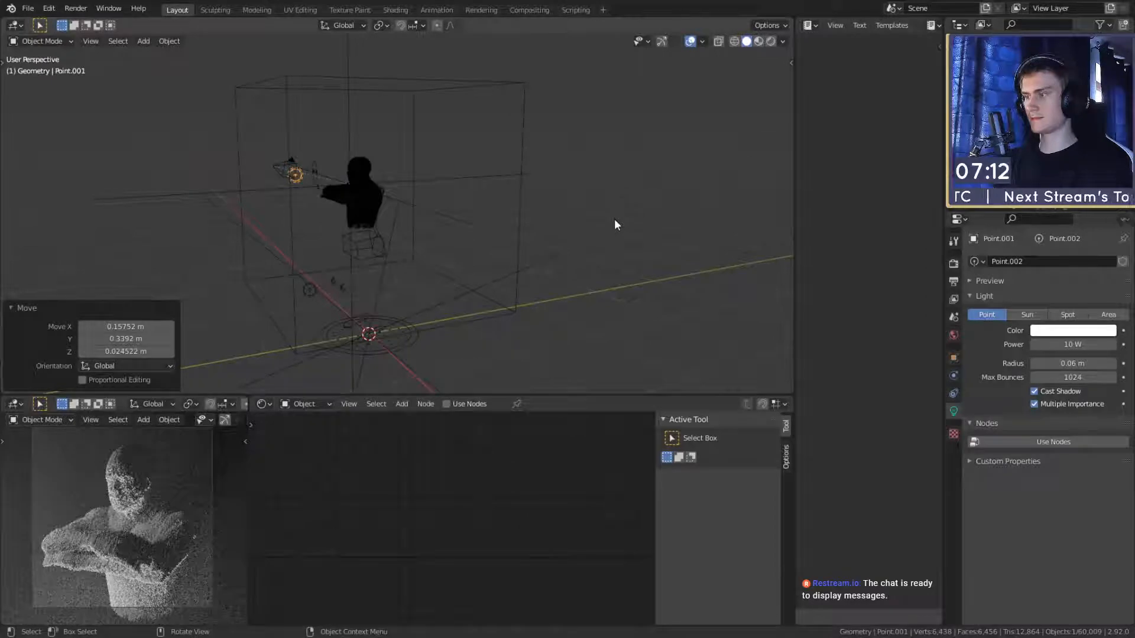
pyautogui.scroll(5, 170, 532)
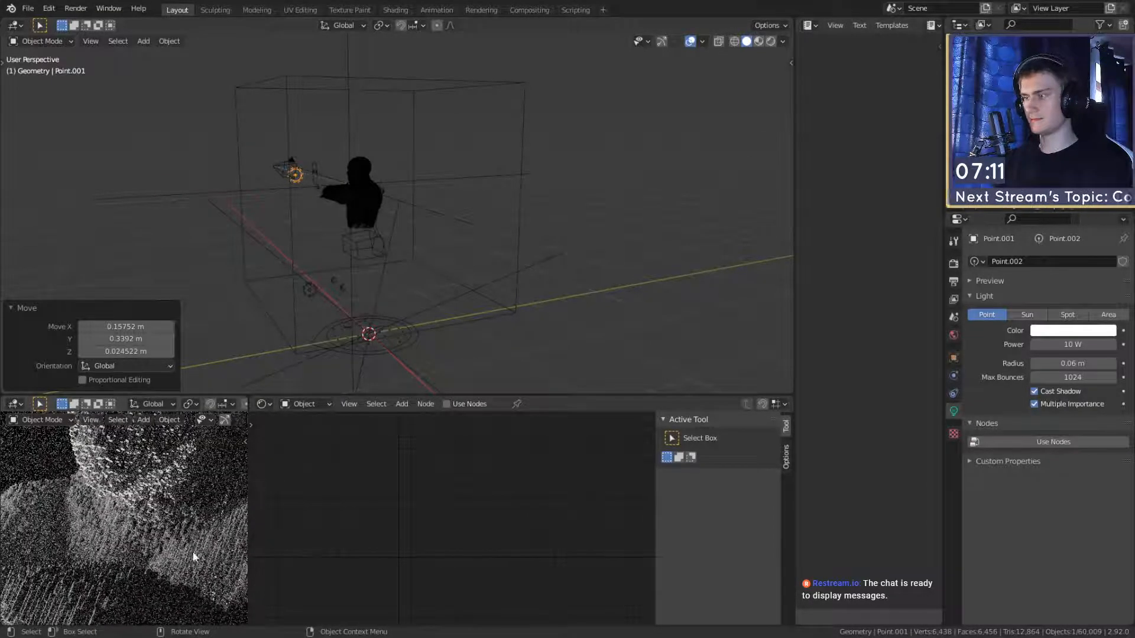
pyautogui.scroll(-4, 137, 535)
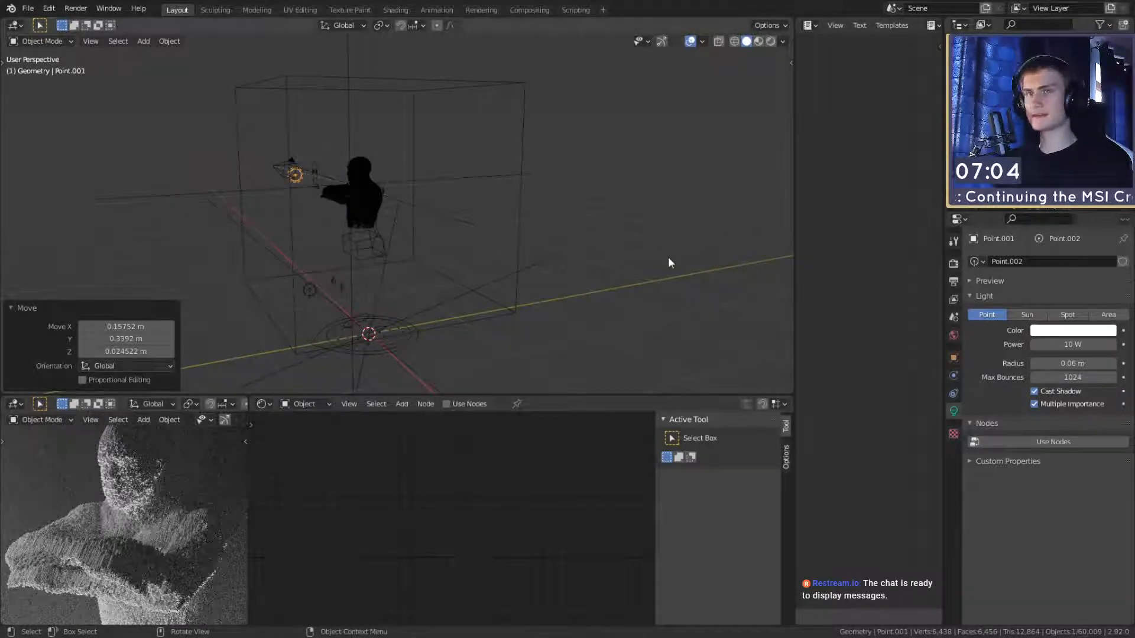
# Step: Delete the duplicated point light to compare the lighting without it, and undo the deletion
pyautogui.click(300, 176)
pyautogui.moveTo(349, 210); pyautogui.dragTo(426, 234, button='middle')
pyautogui.scroll(4, 320, 211)
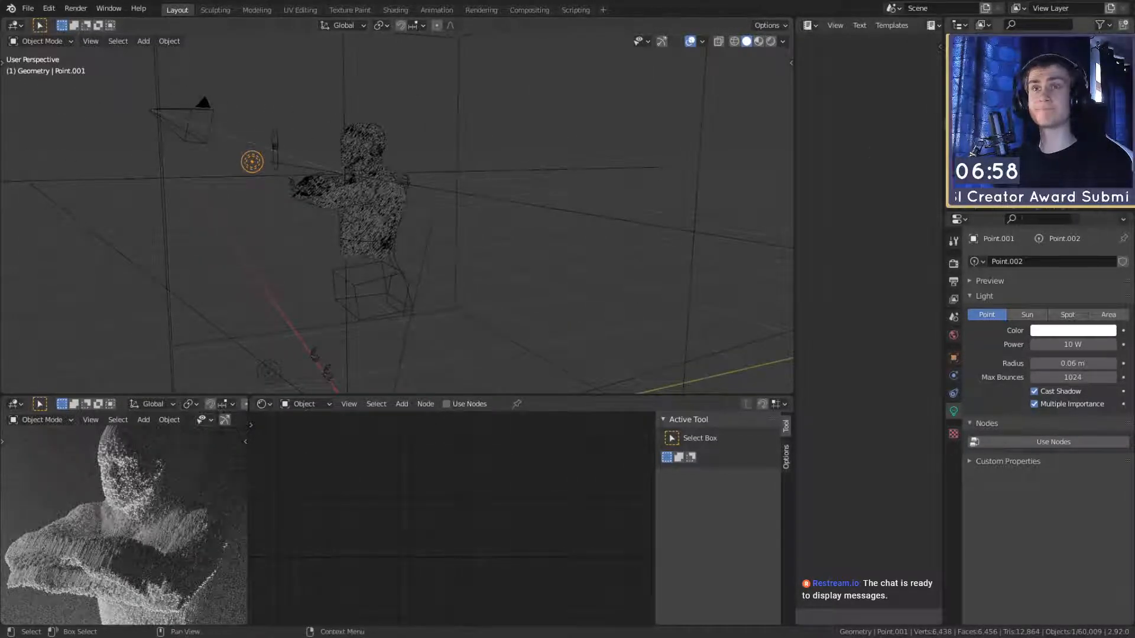
pyautogui.press('Delete')
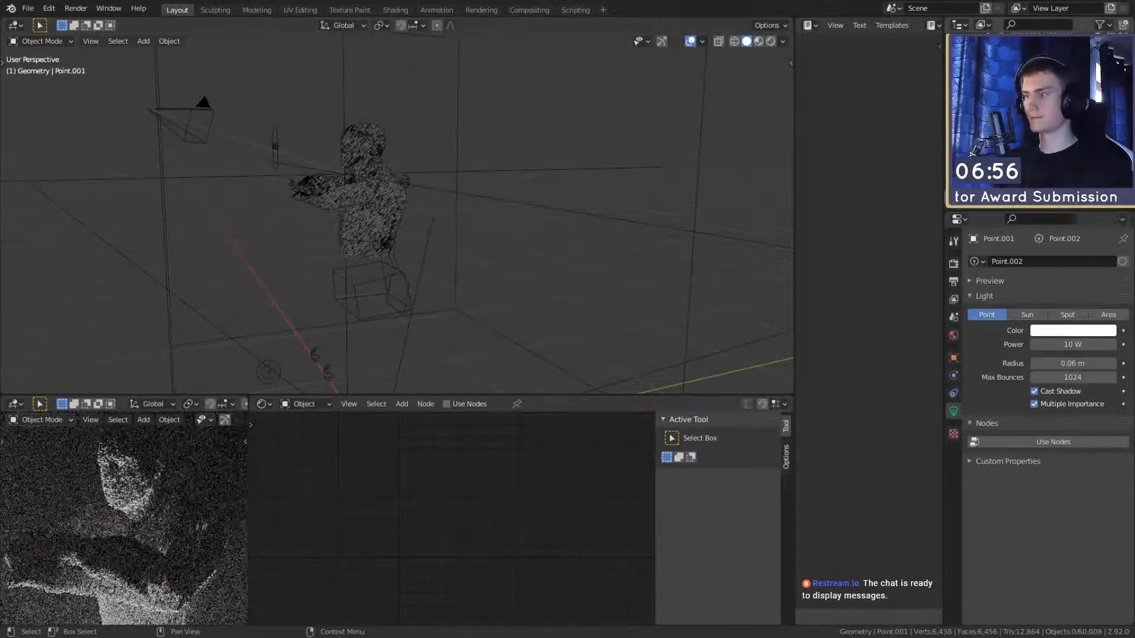
pyautogui.hotkey('ctrl', 'z')
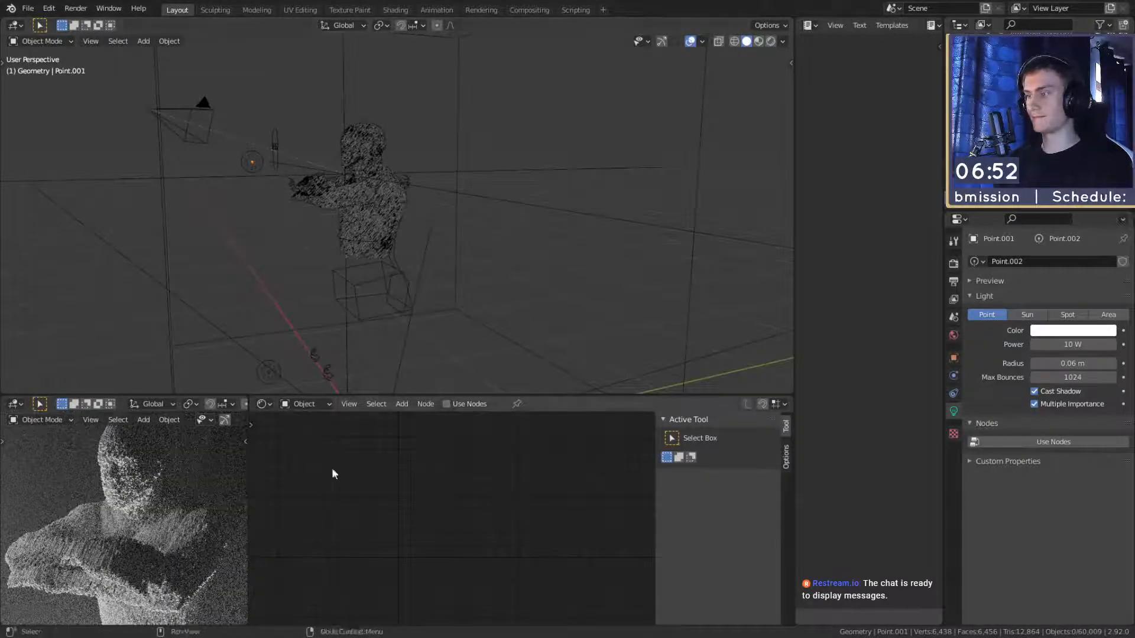
# Step: Select the standalone cylinder used as the particle shape and look at it close up
pyautogui.scroll(8, 402, 192)
pyautogui.moveTo(403, 192); pyautogui.dragTo(432, 202, button='middle')
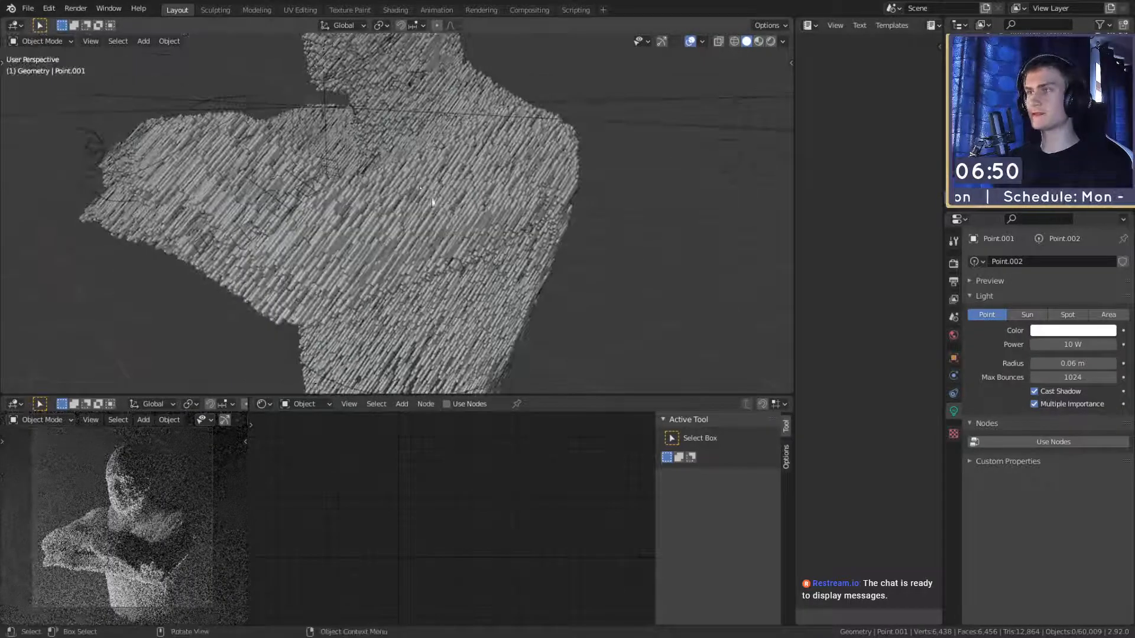
pyautogui.click(420, 188)
pyautogui.scroll(-10, 449, 207)
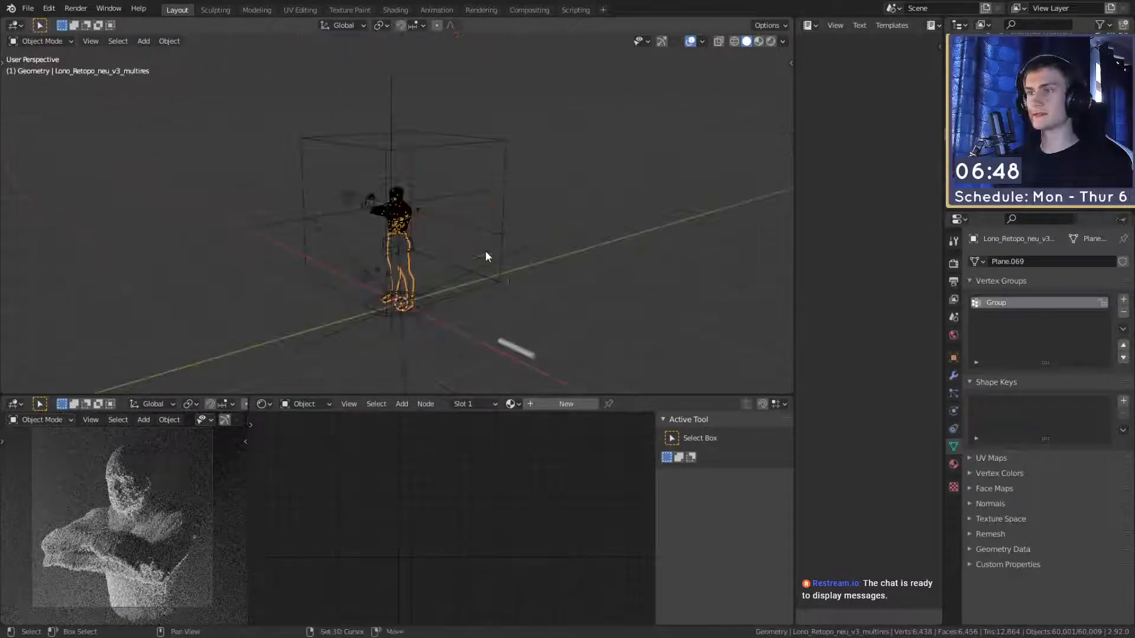
pyautogui.click(467, 301)
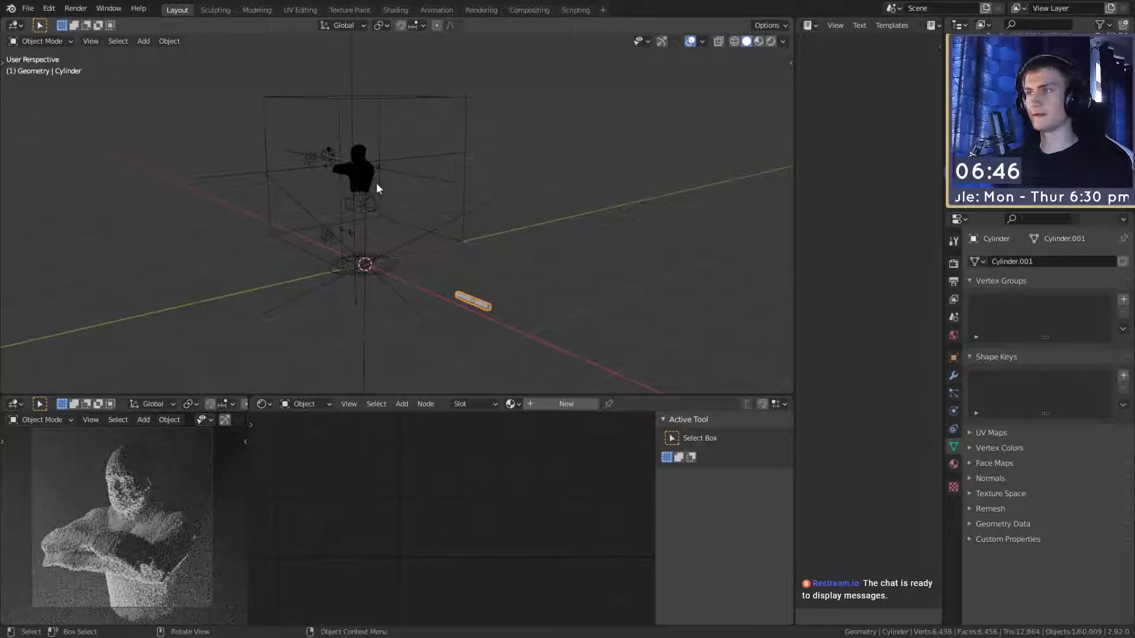
pyautogui.moveTo(477, 235)
pyautogui.keyDown('shift'); pyautogui.mouseDown(button='middle')
pyautogui.moveTo(430, 199)
pyautogui.moveTo(498, 205)
pyautogui.moveTo(473, 218)
pyautogui.mouseUp(button='middle'); pyautogui.keyUp('shift')
pyautogui.scroll(4, 473, 217)
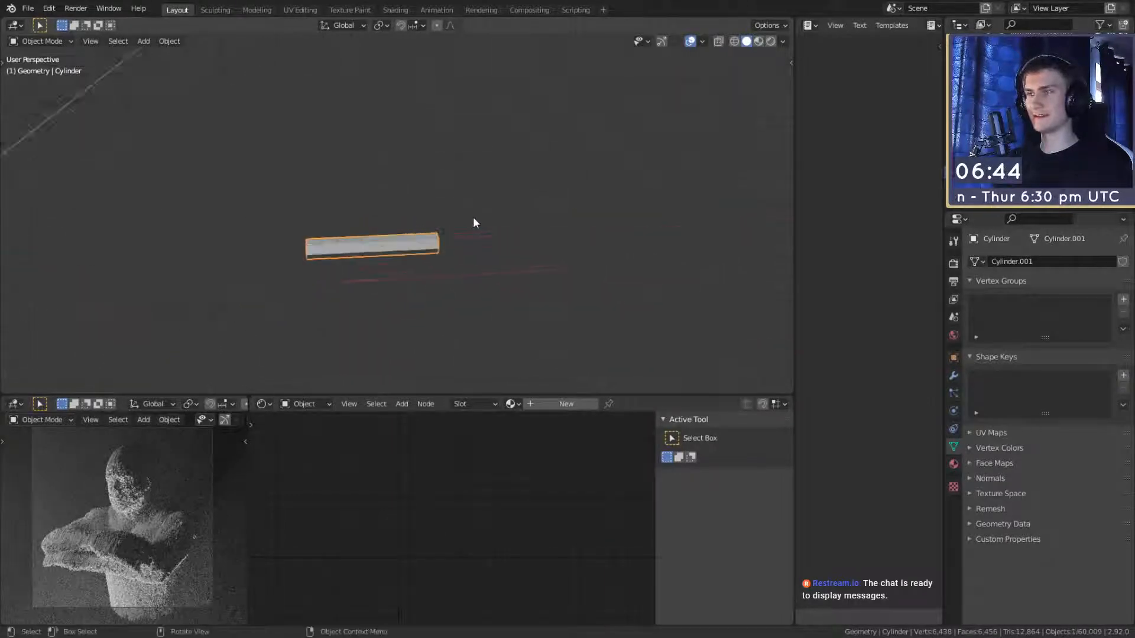
pyautogui.scroll(7, 490, 243)
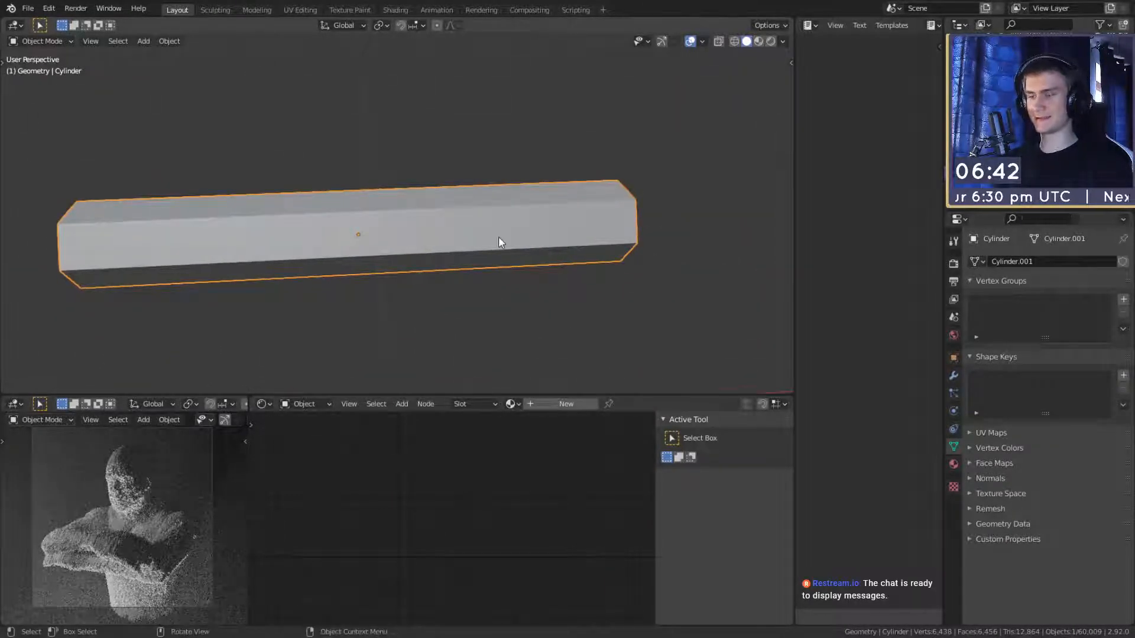
pyautogui.scroll(-5, 498, 238)
# Step: Switch the viewport to Material Preview shading and create a new material for the cylinder
pyautogui.press('z')
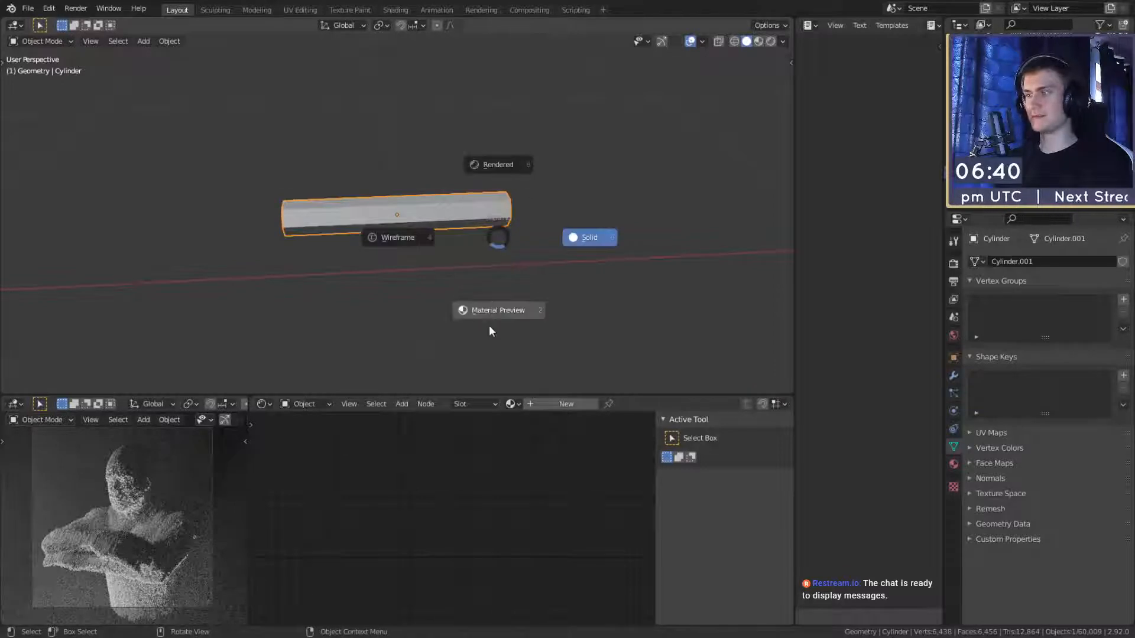
pyautogui.click(489, 328)
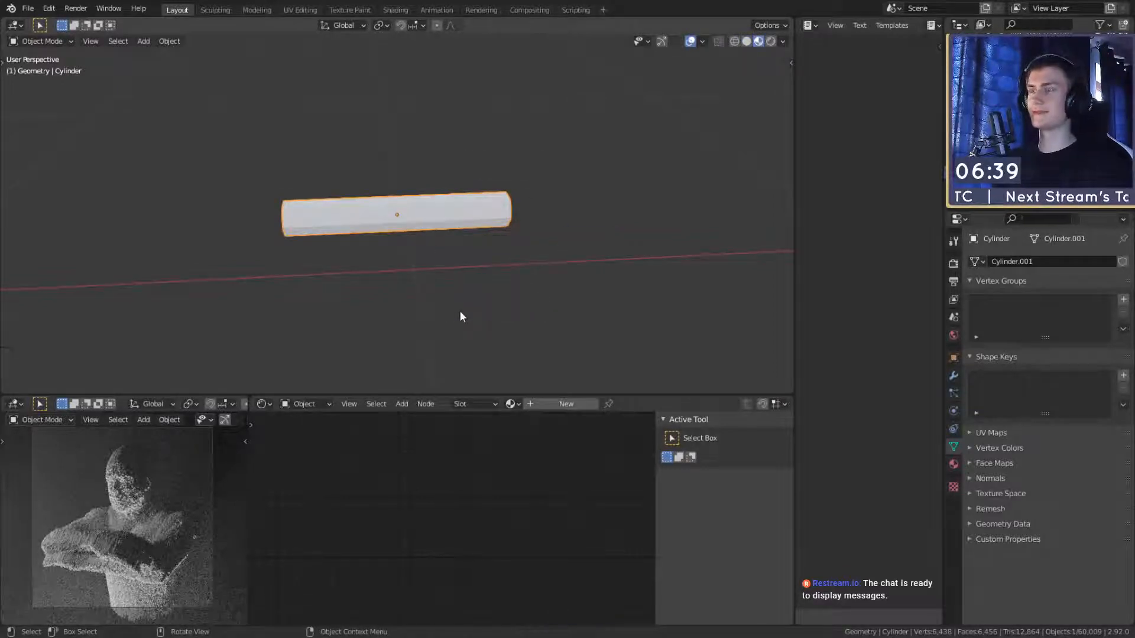
pyautogui.click(566, 404)
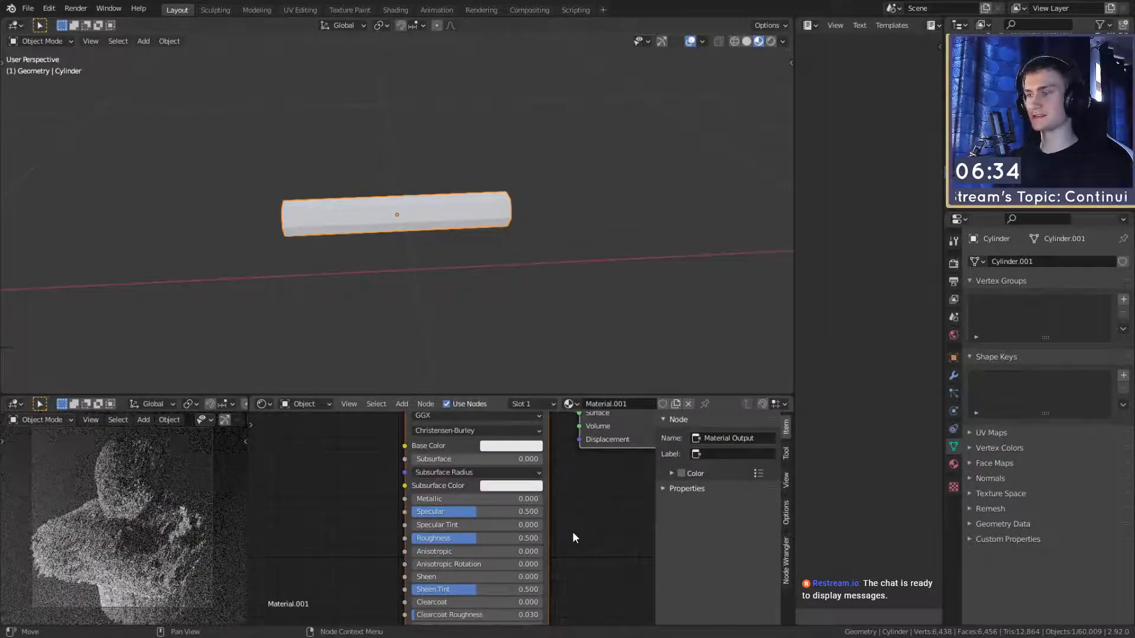
pyautogui.scroll(-5, 572, 531)
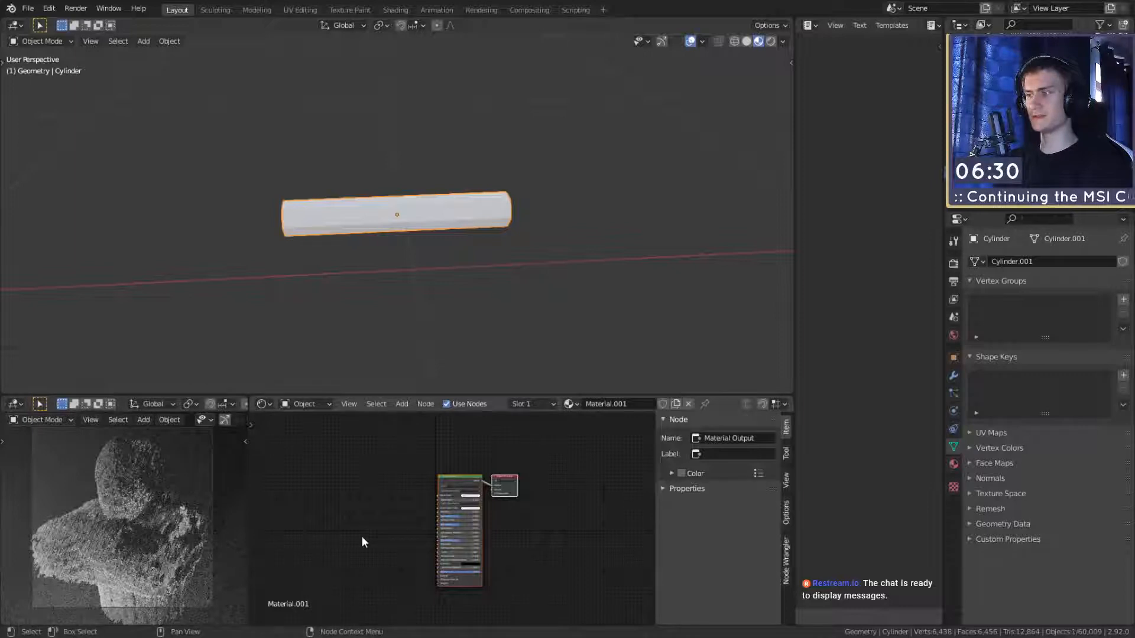
# Step: Delete the 10 W duplicate point light near the camera
pyautogui.scroll(-5, 385, 234)
pyautogui.moveTo(414, 219)
pyautogui.mouseDown(button='middle')
pyautogui.moveTo(522, 242)
pyautogui.moveTo(461, 231)
pyautogui.moveTo(502, 274)
pyautogui.moveTo(253, 231)
pyautogui.mouseUp(button='middle')
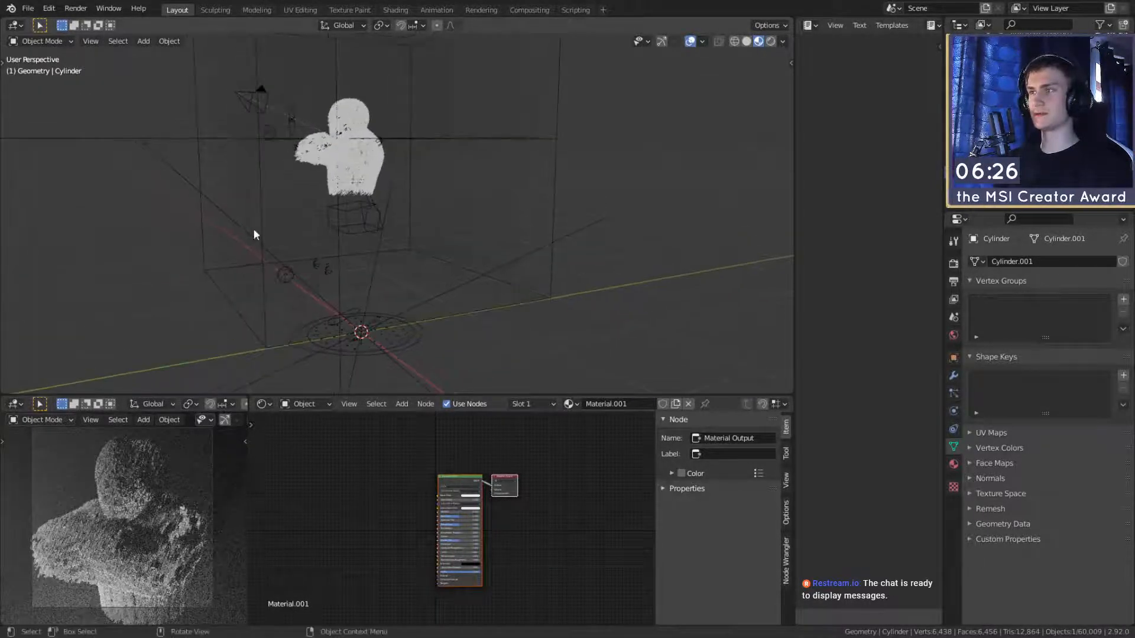
pyautogui.click(267, 133)
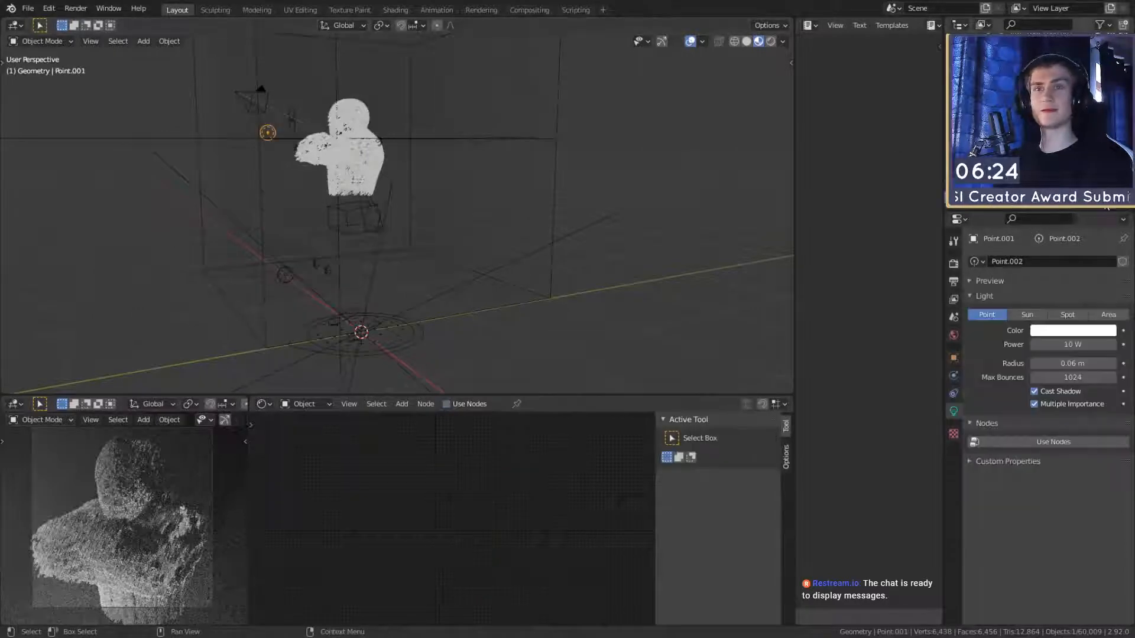
pyautogui.press('Delete')
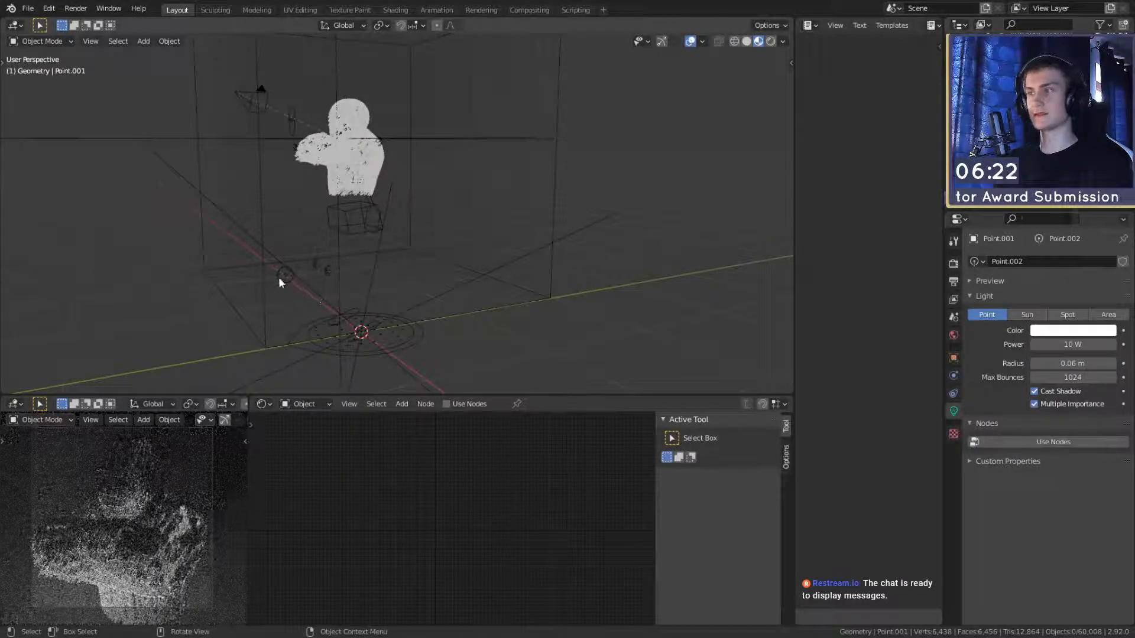
# Step: Try moving the remaining point light to the figure's head, about 0.08 m in X, 0.48 m in Y and 1.16 m in Z
pyautogui.click(394, 319)
pyautogui.press('g')
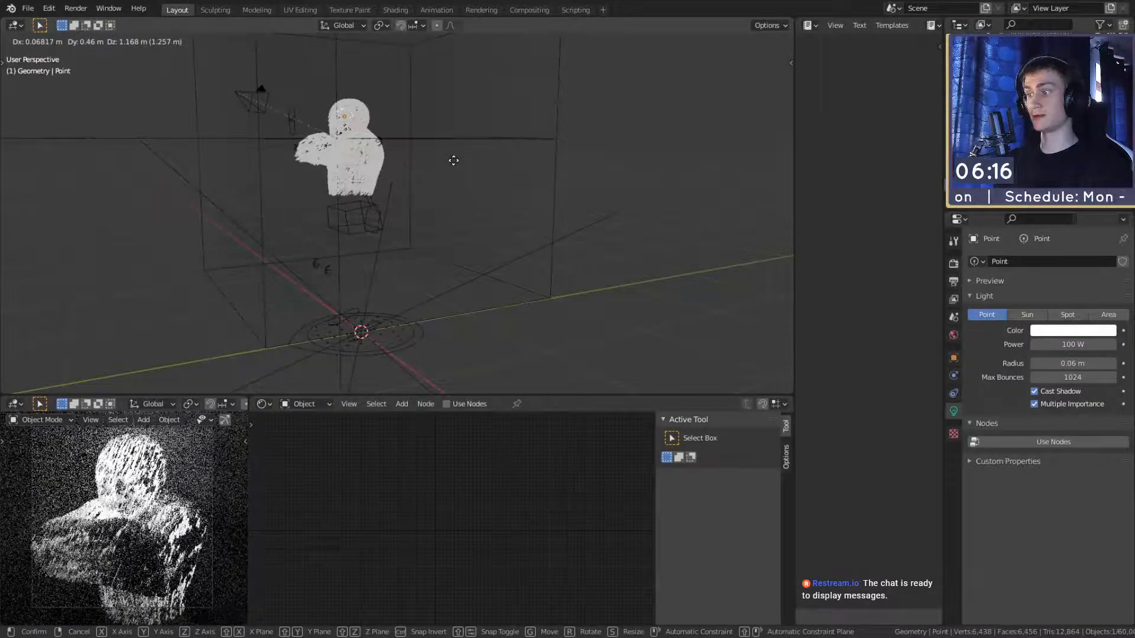
pyautogui.click(456, 161)
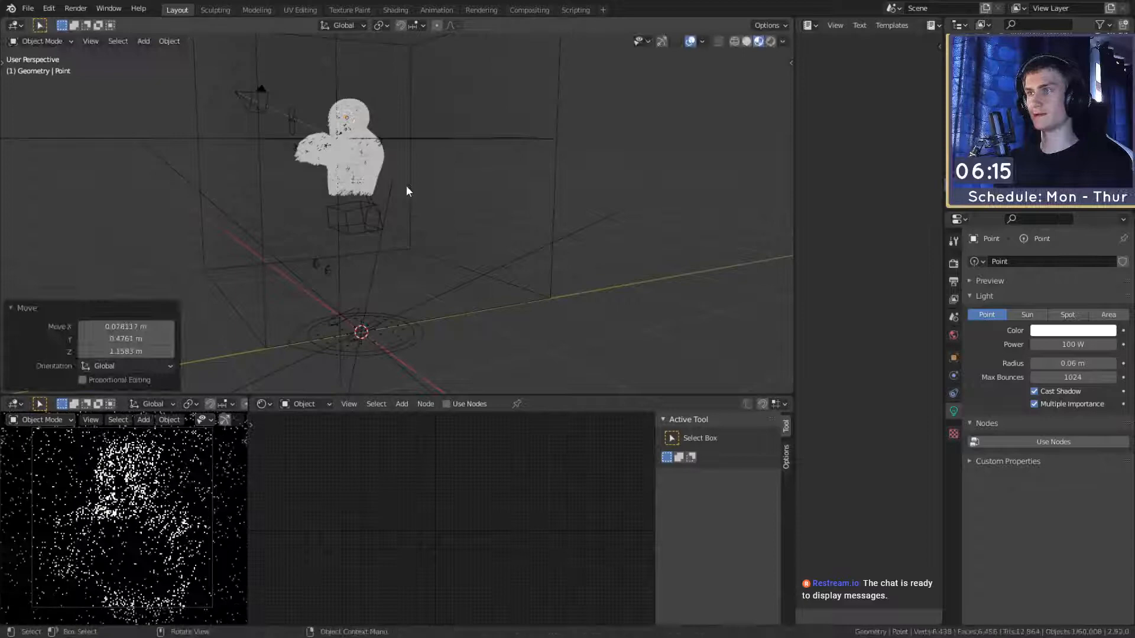
# Step: Refresh the figure's particle system by stepping its seed up once and back to 0
pyautogui.click(367, 179)
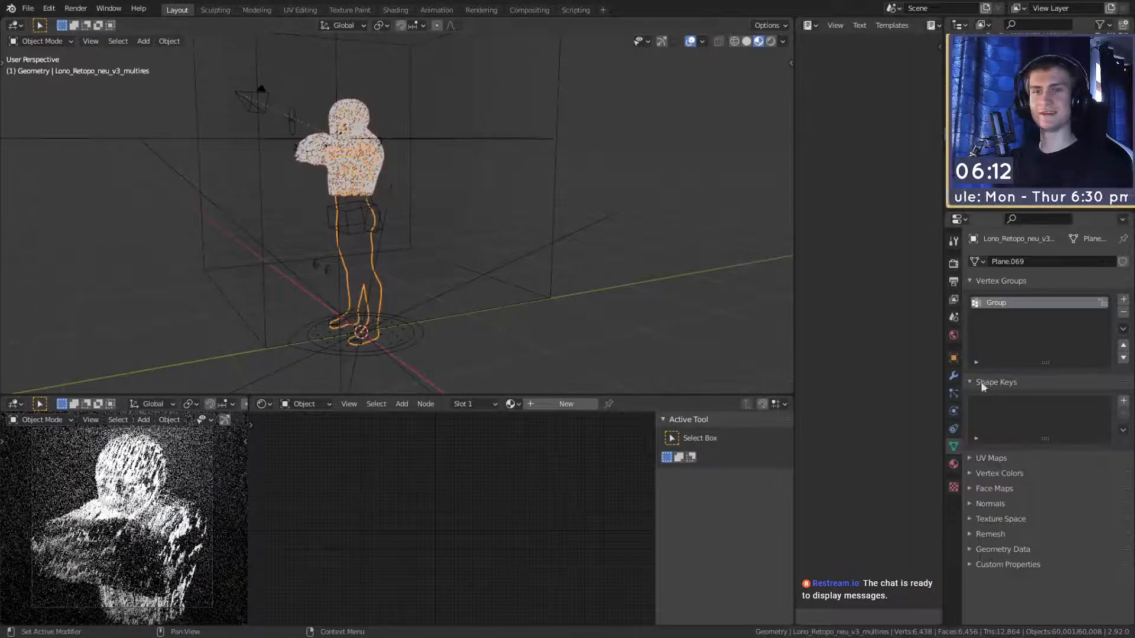
pyautogui.click(953, 393)
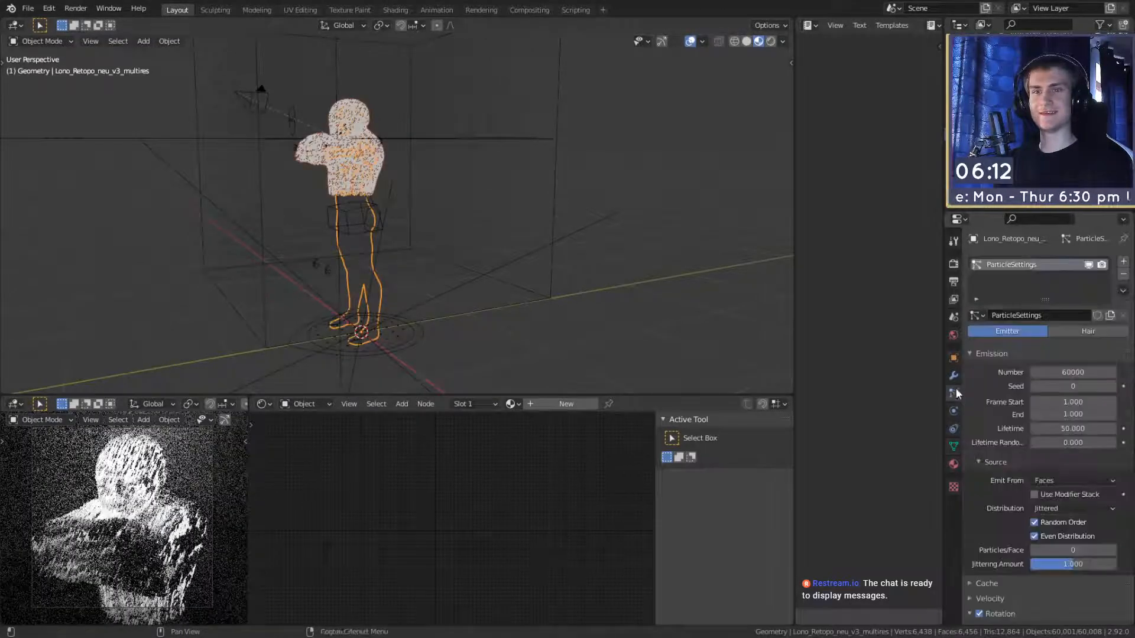
pyautogui.click(1109, 387)
pyautogui.click(1032, 387)
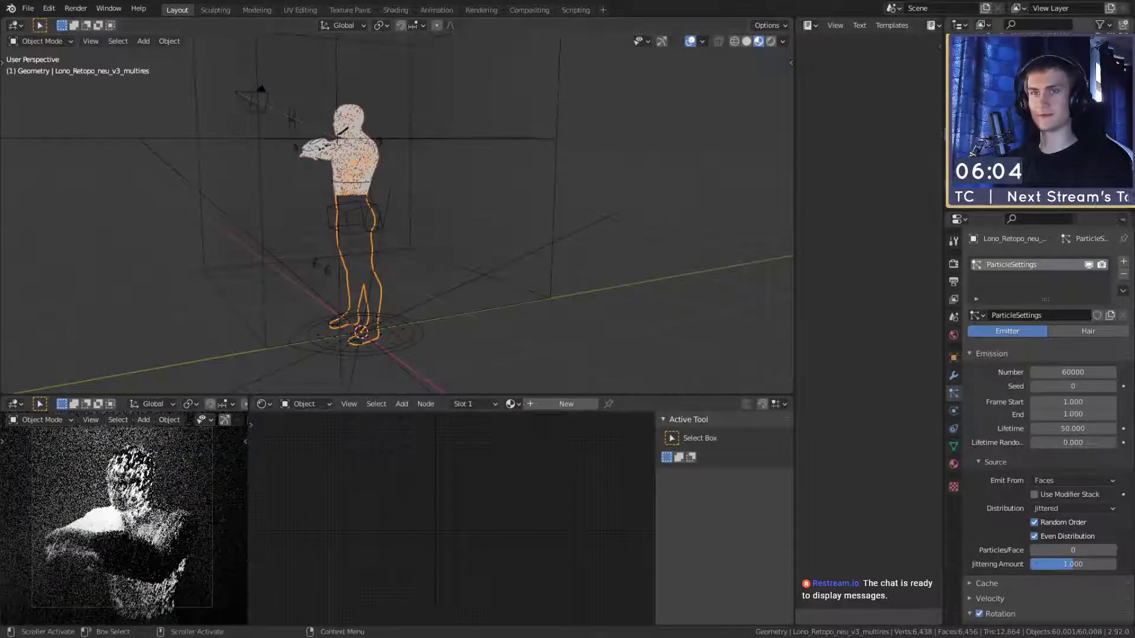
# Step: Try lowering the point light from the figure's head, and undo back to the light's position before it was moved there
pyautogui.click(469, 208)
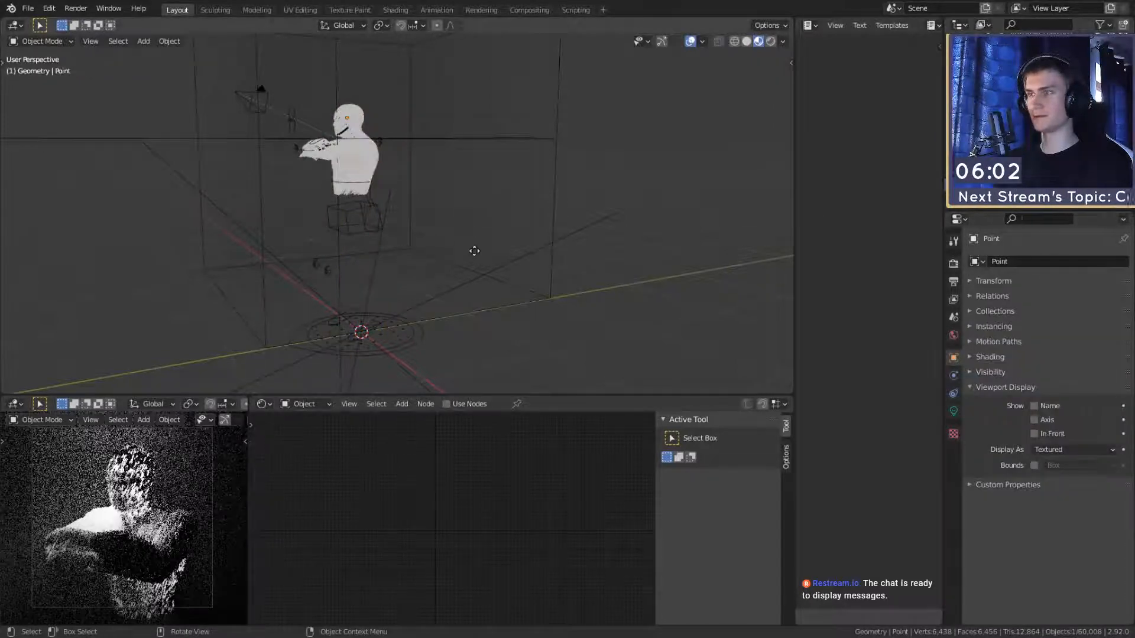
pyautogui.press('g')
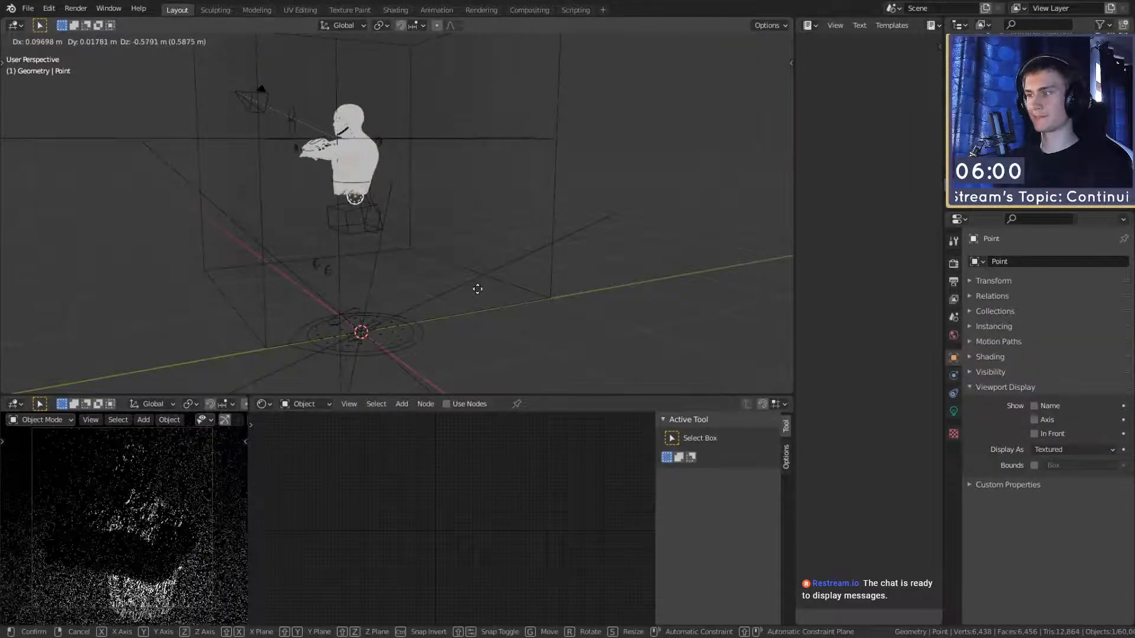
pyautogui.click(547, 280)
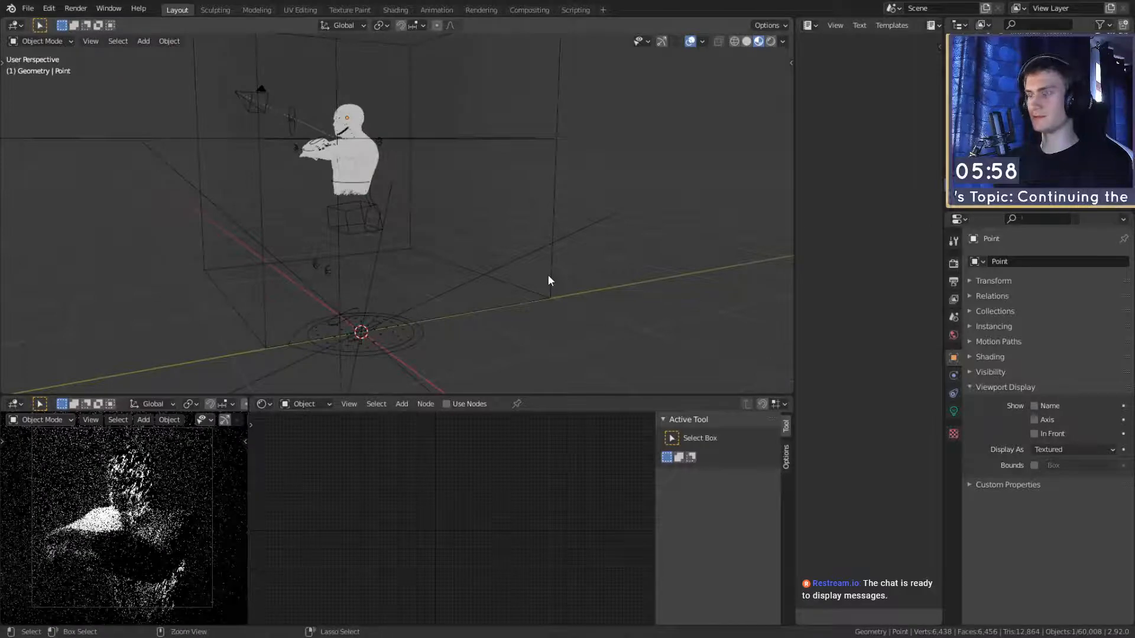
pyautogui.hotkey('ctrl', 'z')
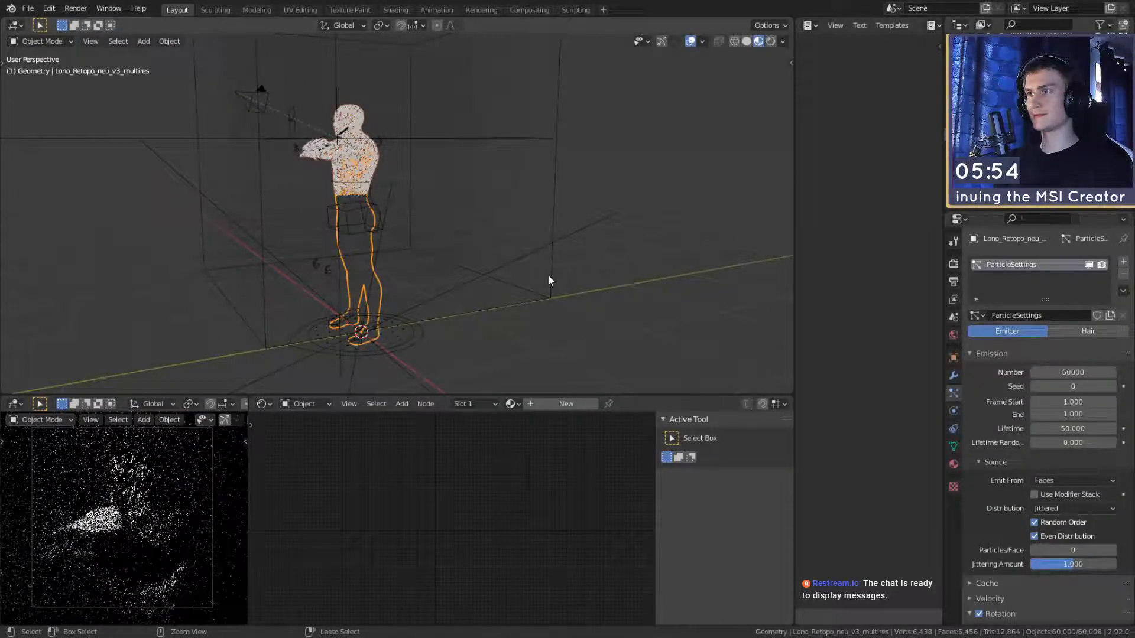
pyautogui.hotkey('ctrl', 'shift', 'z')
pyautogui.hotkey('ctrl', 'z')
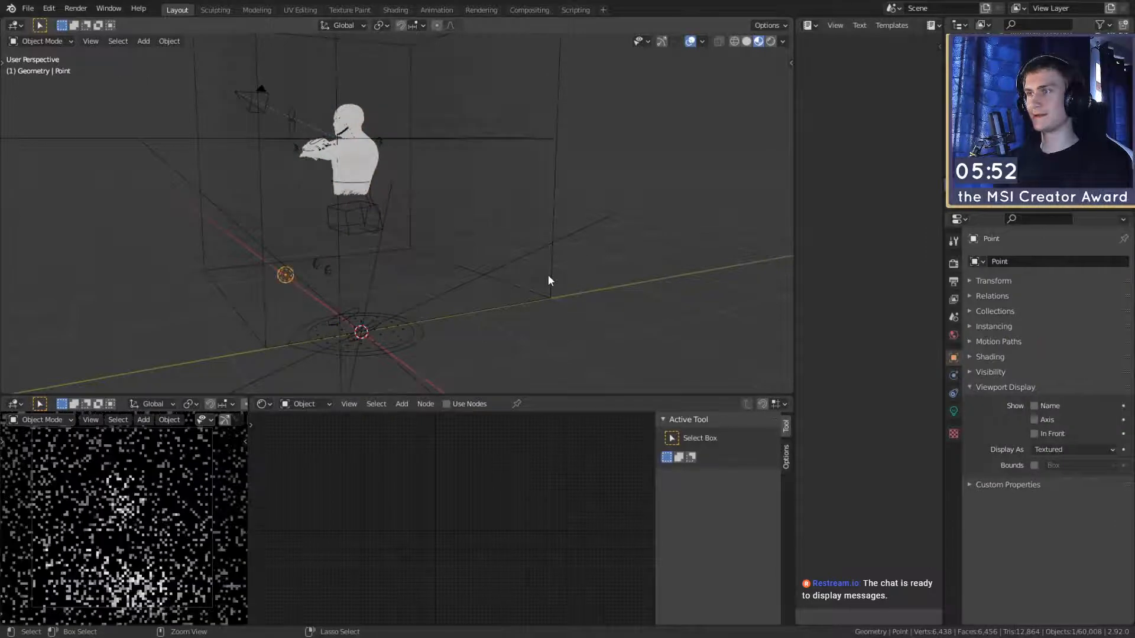
# Step: Select the cylinder particle object lying apart from the figure and frame it closely in the main viewport
pyautogui.hotkey('ctrl', 'shift', 'z')
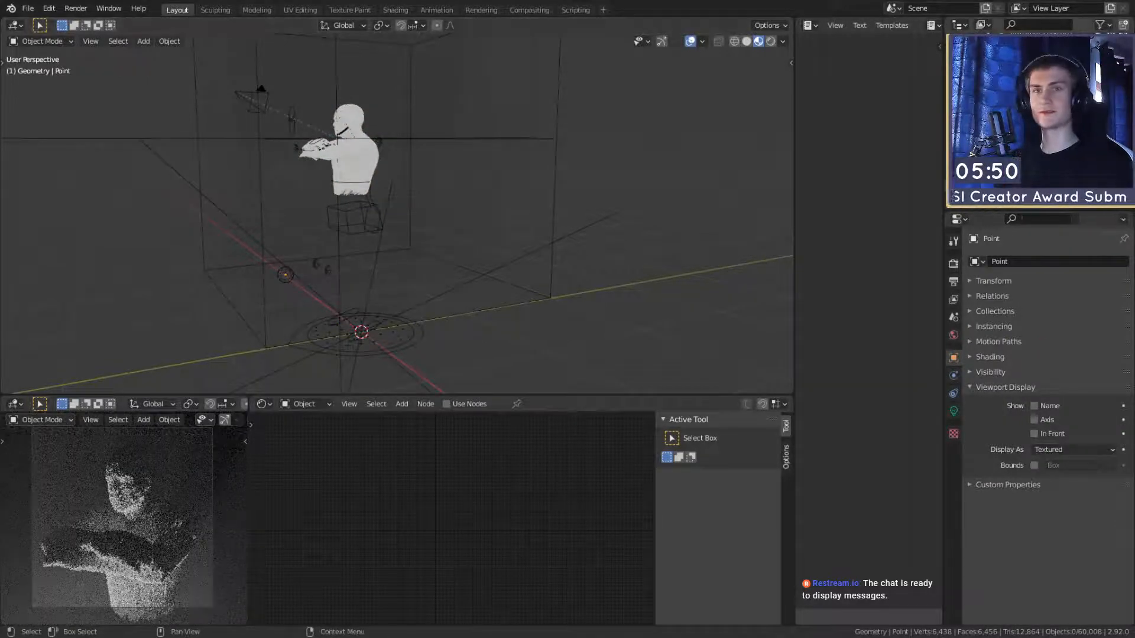
pyautogui.hotkey('ctrl', 'z')
pyautogui.scroll(-5, 547, 239)
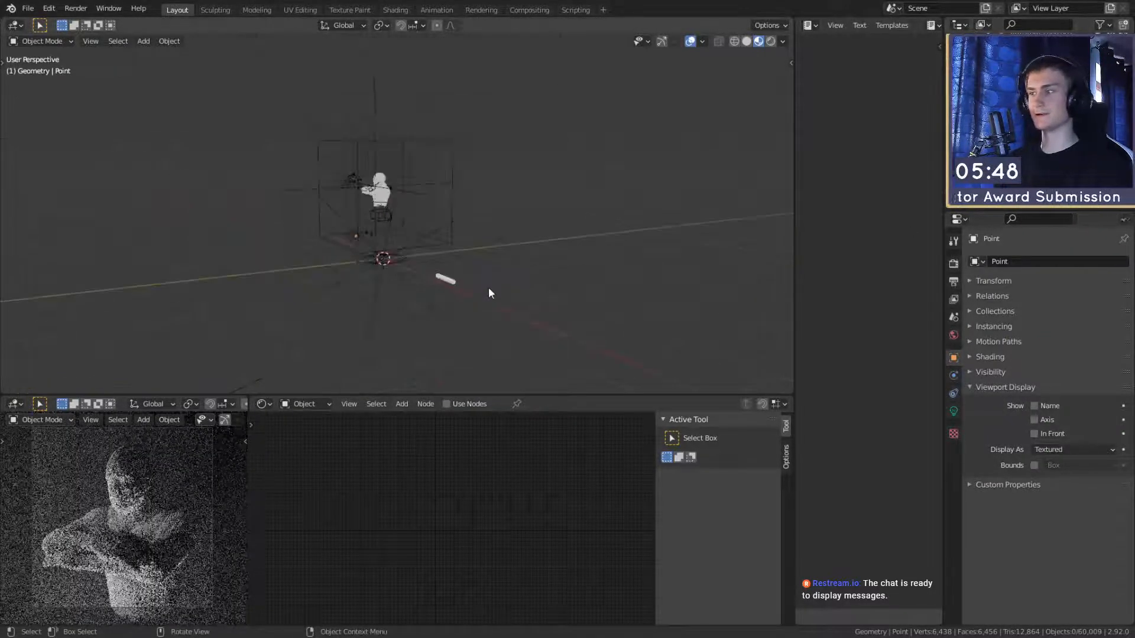
pyautogui.keyDown('shift'); pyautogui.moveTo(488, 287); pyautogui.dragTo(527, 264, button='middle'); pyautogui.keyUp('shift')
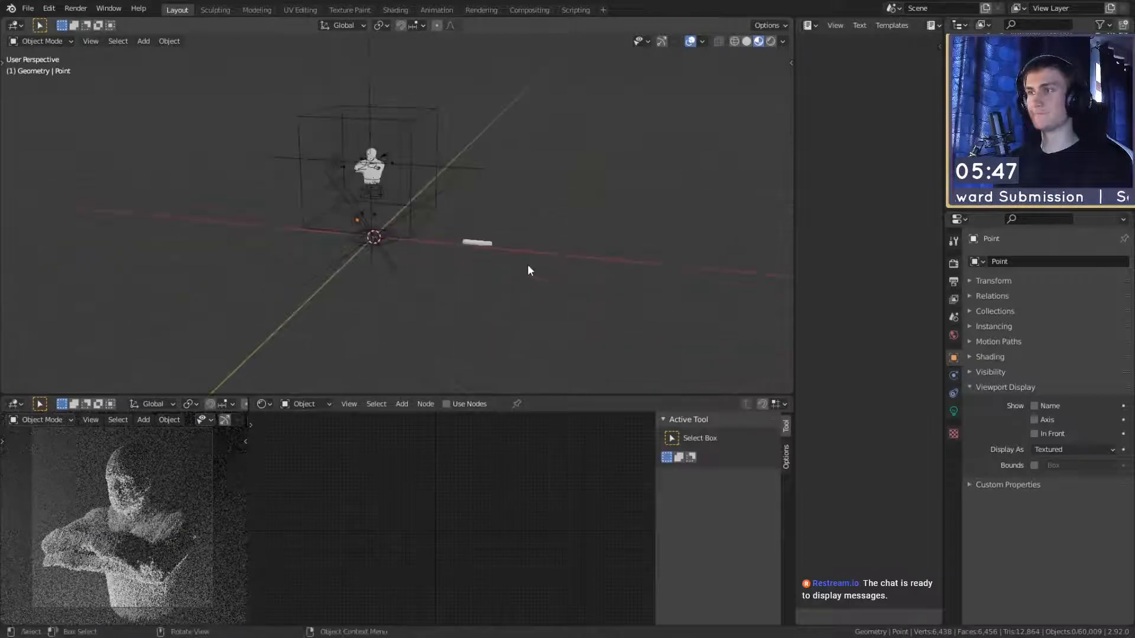
pyautogui.click(478, 246)
pyautogui.press('KP_Decimal')
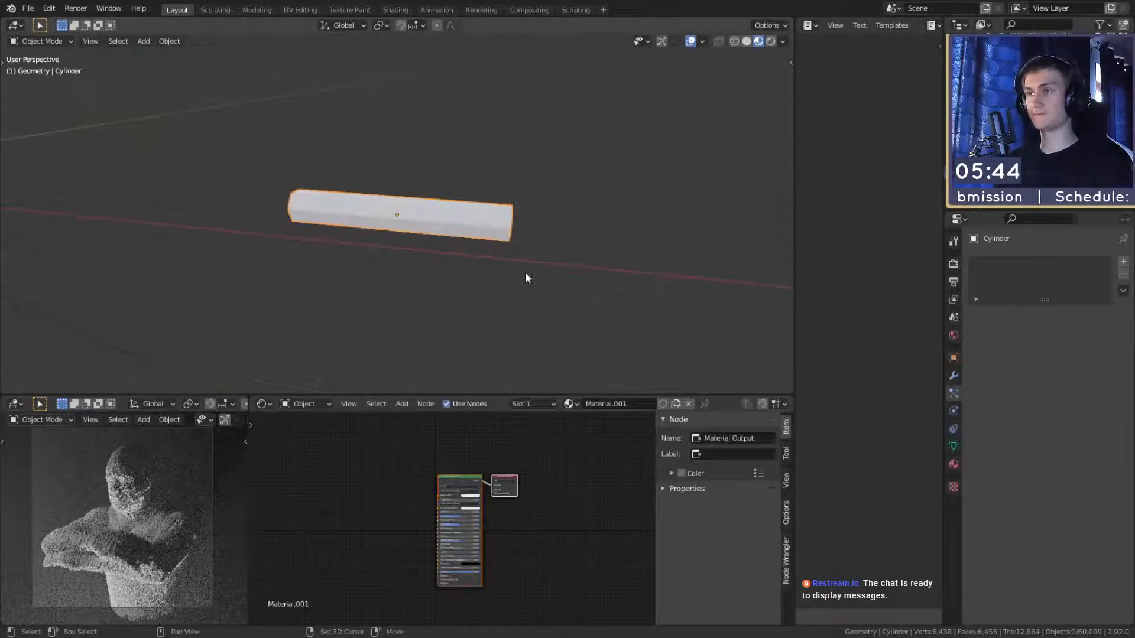
pyautogui.keyDown('shift'); pyautogui.moveTo(537, 279); pyautogui.dragTo(509, 271, button='middle'); pyautogui.keyUp('shift')
pyautogui.moveTo(509, 271); pyautogui.dragTo(518, 242, button='middle')
pyautogui.scroll(3, 508, 271)
pyautogui.press('z')
pyautogui.rightClick(522, 299)
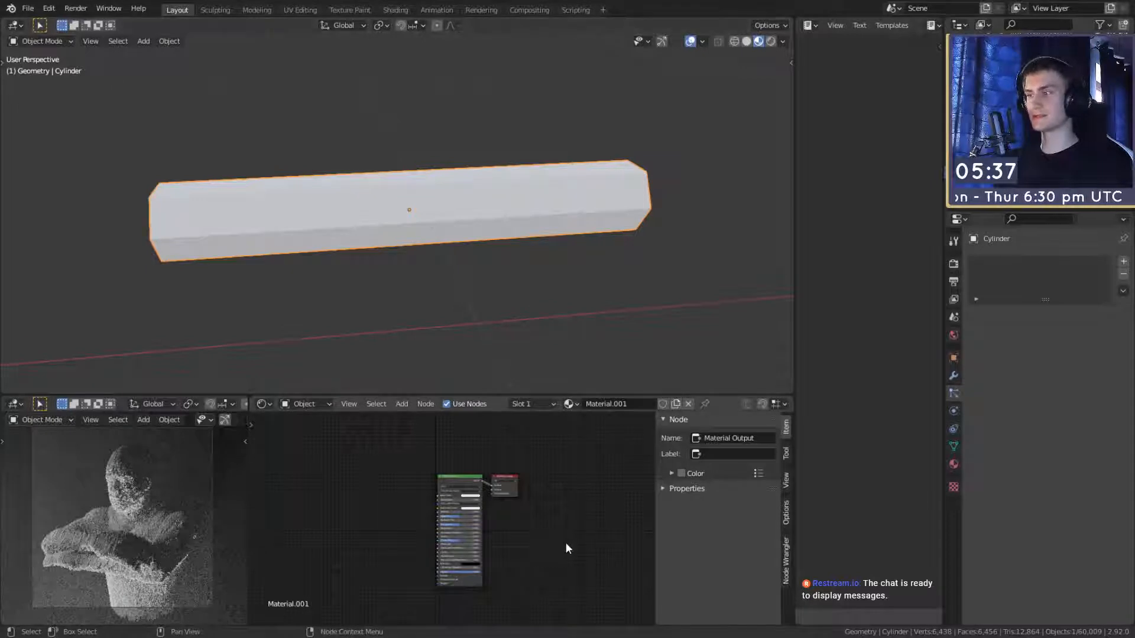
# Step: Add an image texture to the cylinder's material and connect its Color output to the Principled BSDF's Roughness input
pyautogui.scroll(3, 566, 542)
pyautogui.scroll(-2, 565, 542)
pyautogui.scroll(2, 509, 467)
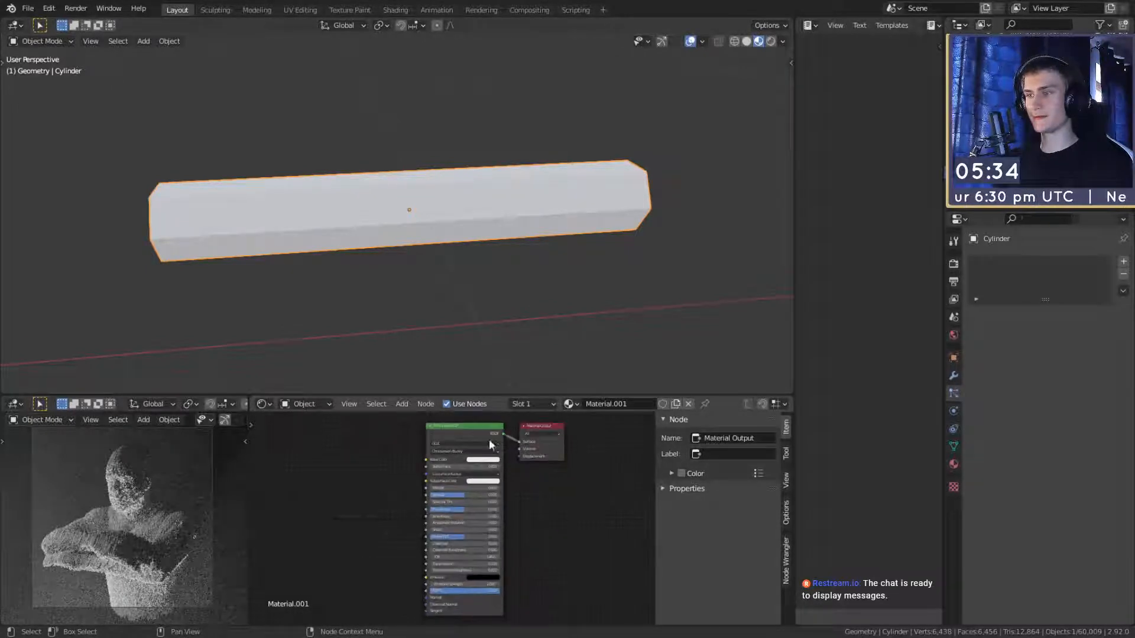
pyautogui.click(463, 438)
pyautogui.moveTo(360, 514); pyautogui.dragTo(469, 507, button='middle')
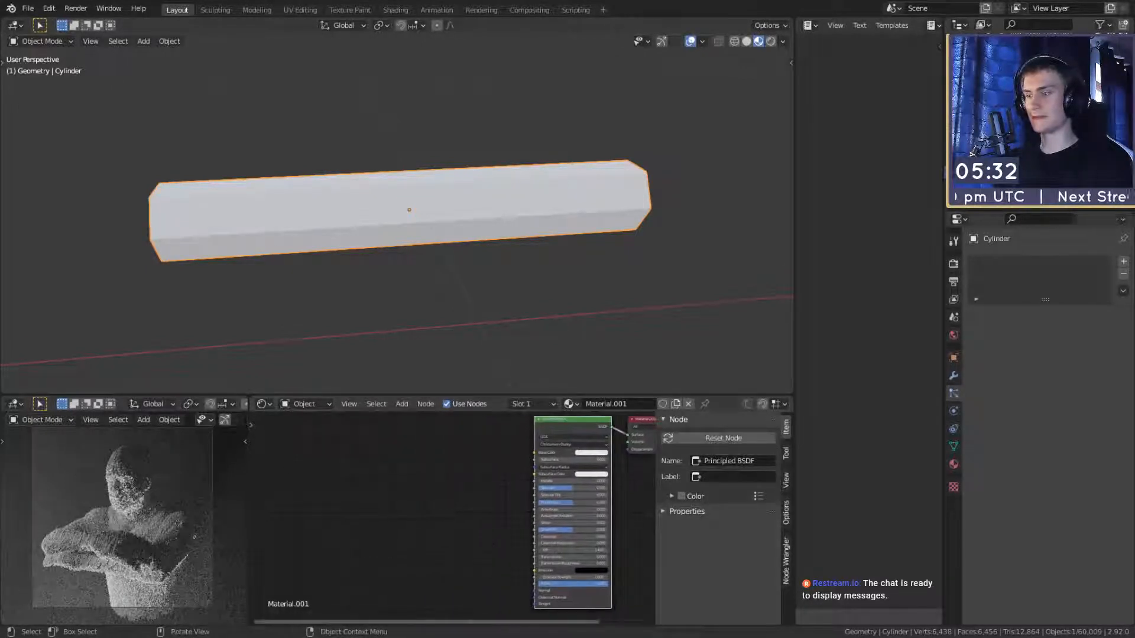
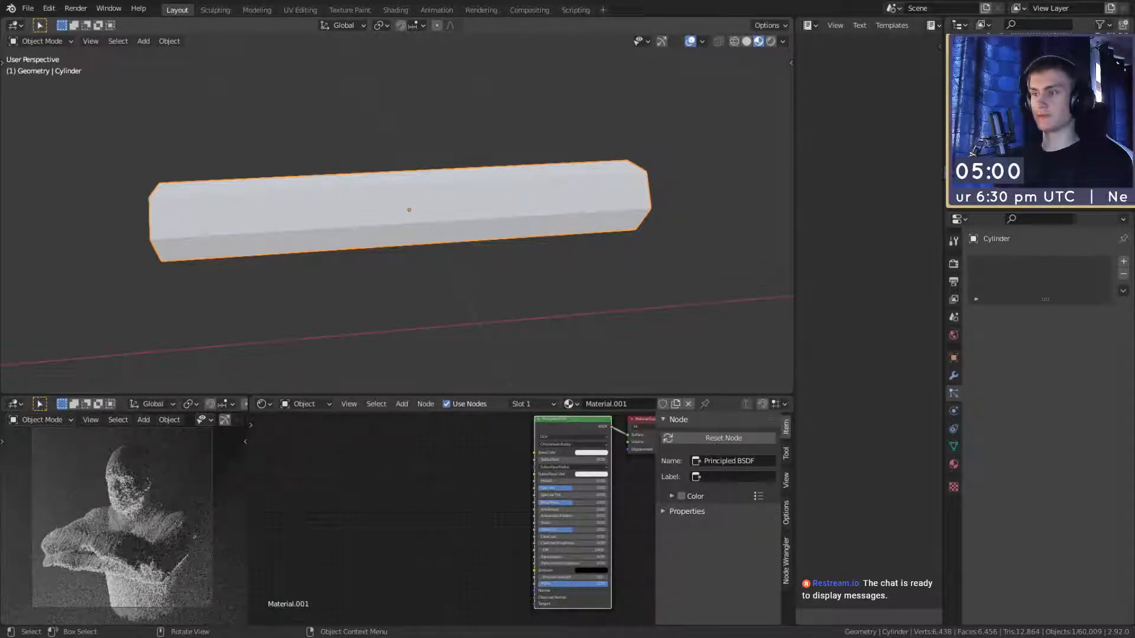
pyautogui.moveTo(0, 502); pyautogui.dragTo(534, 503)
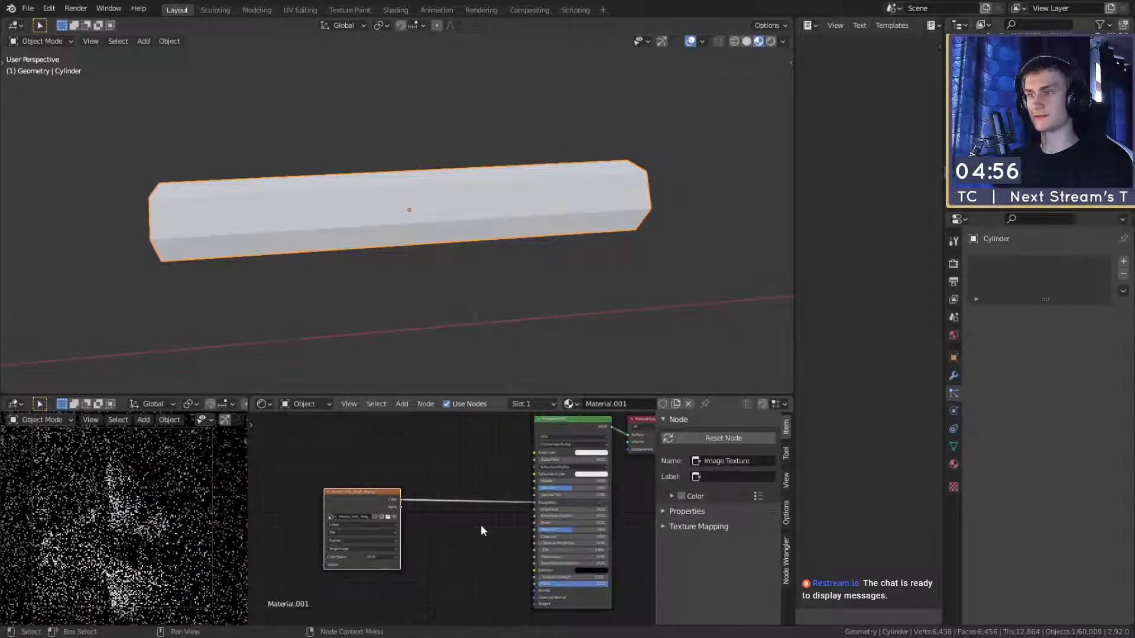
# Step: Look at the cylinder's textured surface from its end and save the file
pyautogui.moveTo(478, 250); pyautogui.dragTo(438, 247, button='middle')
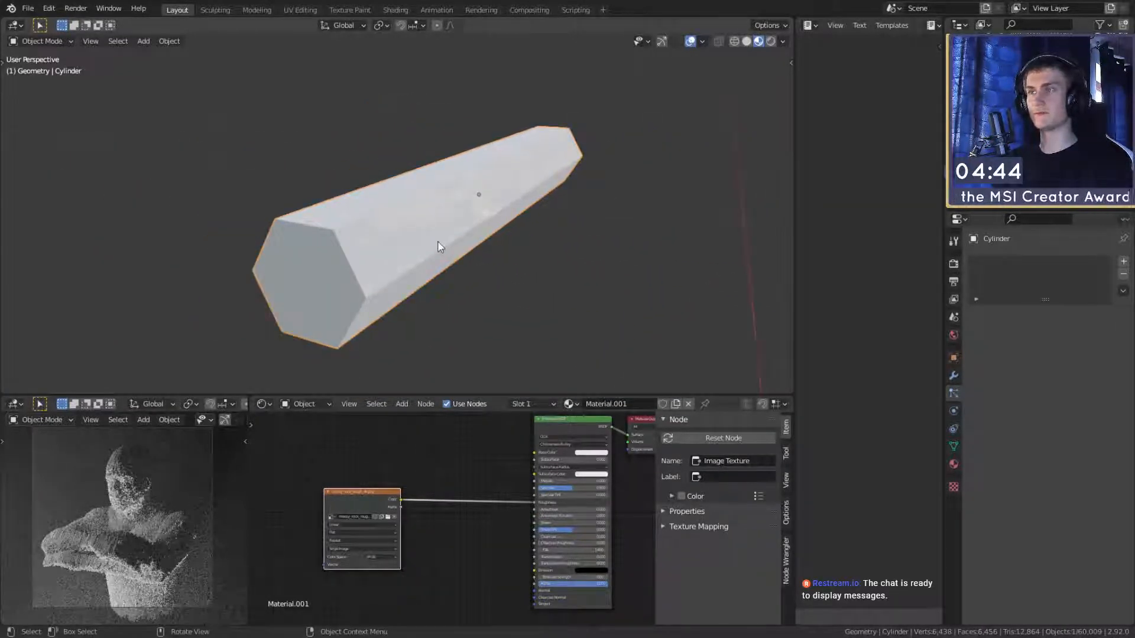
pyautogui.click(27, 9)
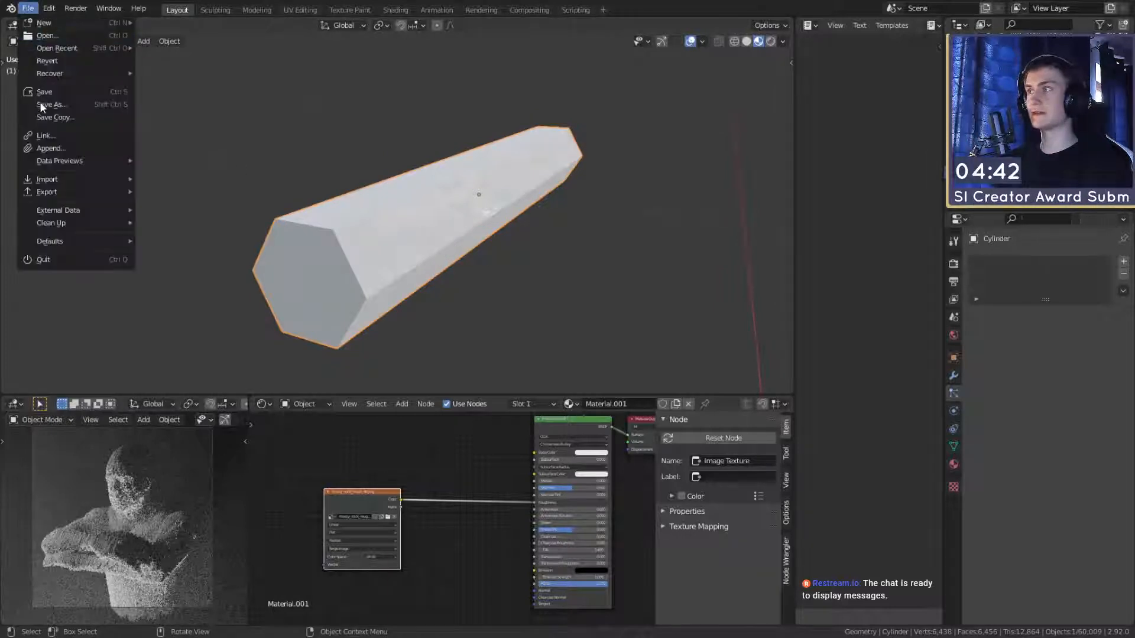
pyautogui.click(38, 94)
# Step: Try a Bevel modifier on the cylinder with an offset amount of 0.1 m
pyautogui.click(953, 375)
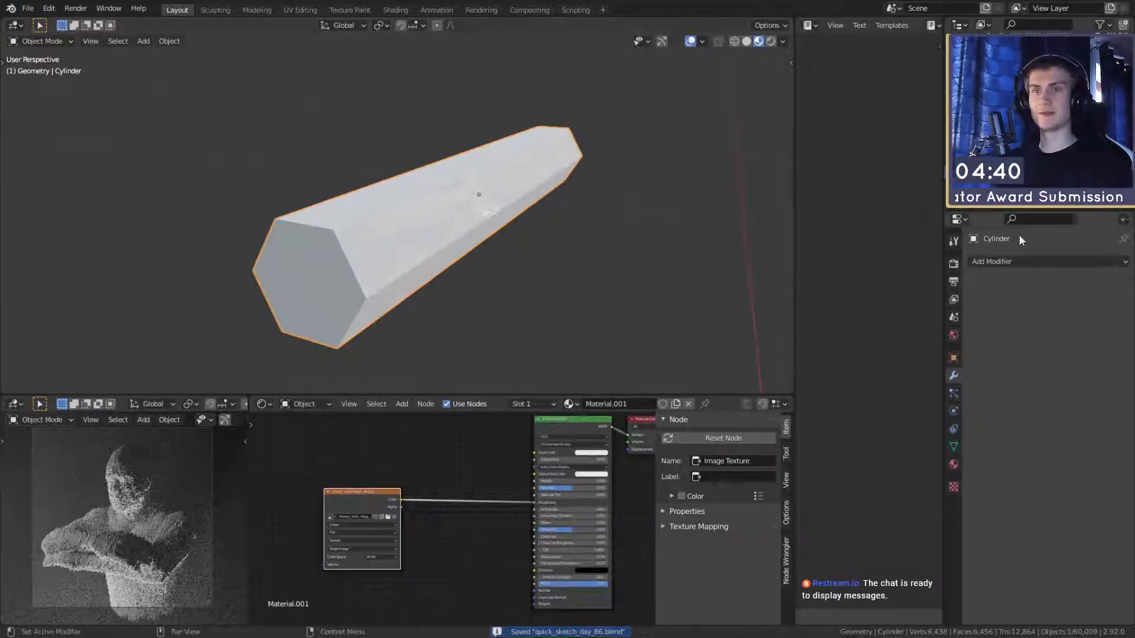
pyautogui.click(1047, 262)
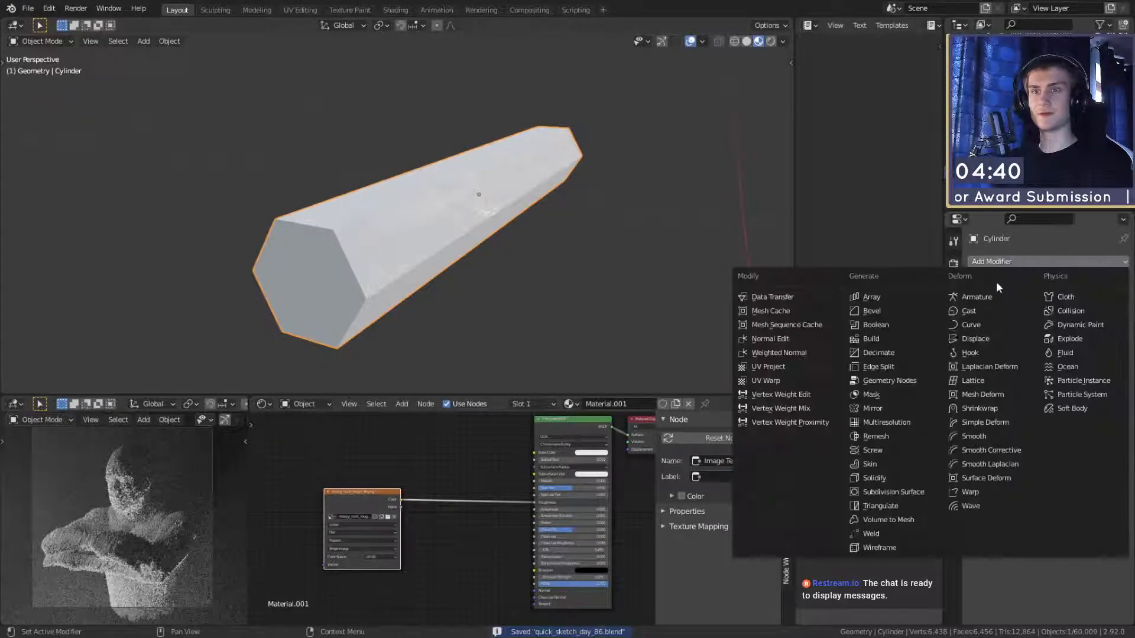
pyautogui.click(873, 312)
pyautogui.scroll(4, 637, 314)
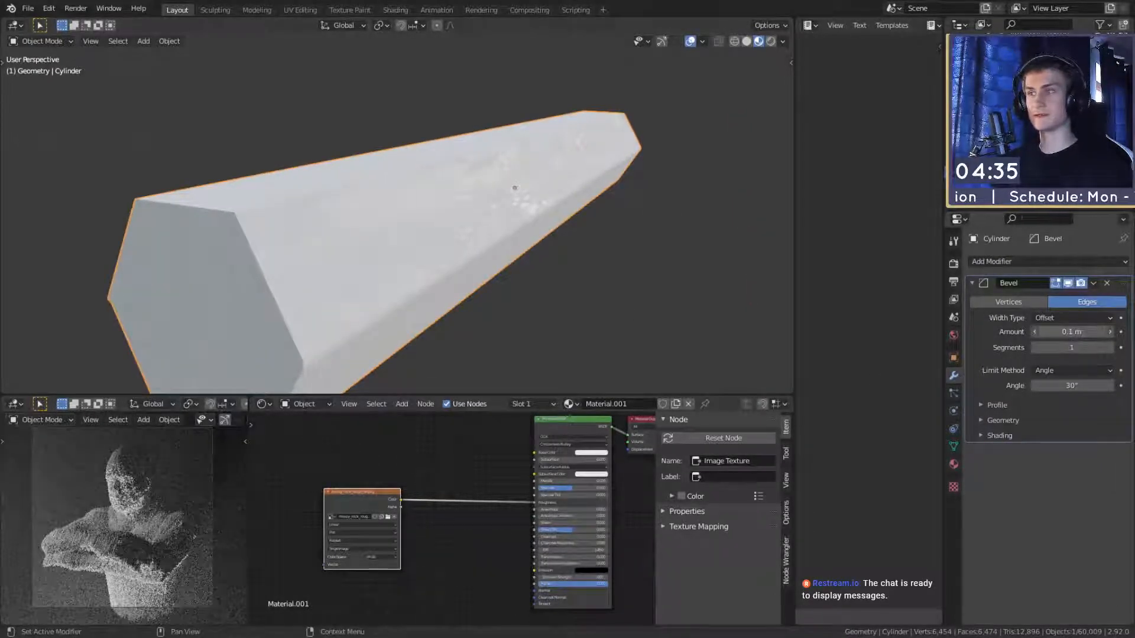
pyautogui.moveTo(1073, 332); pyautogui.dragTo(1078, 333)
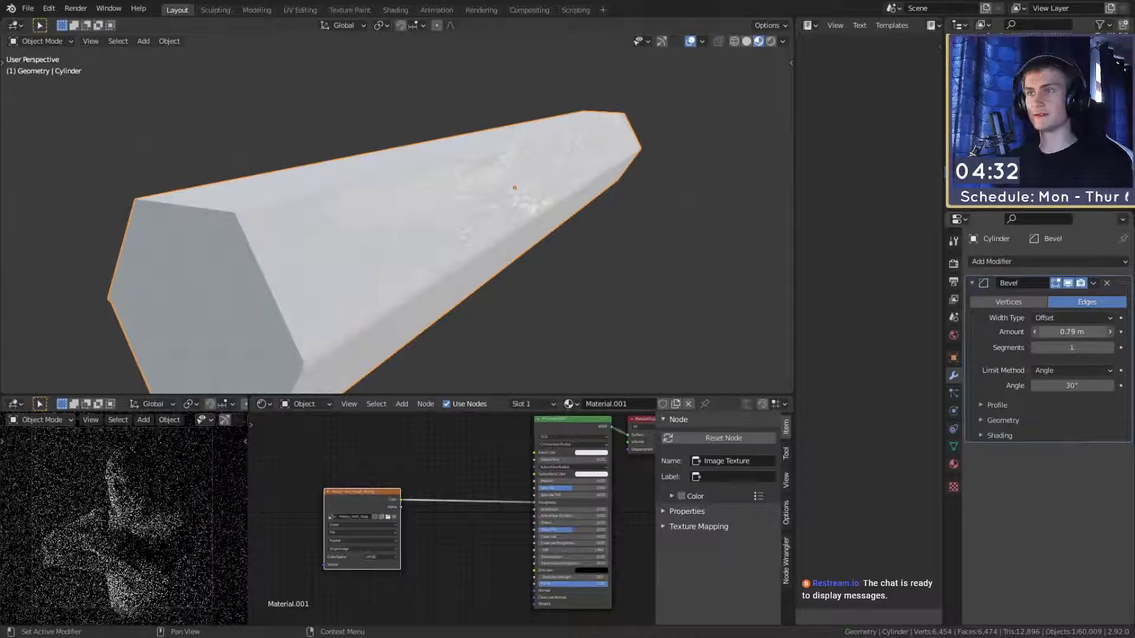
pyautogui.click(1067, 332)
pyautogui.write('0.1')
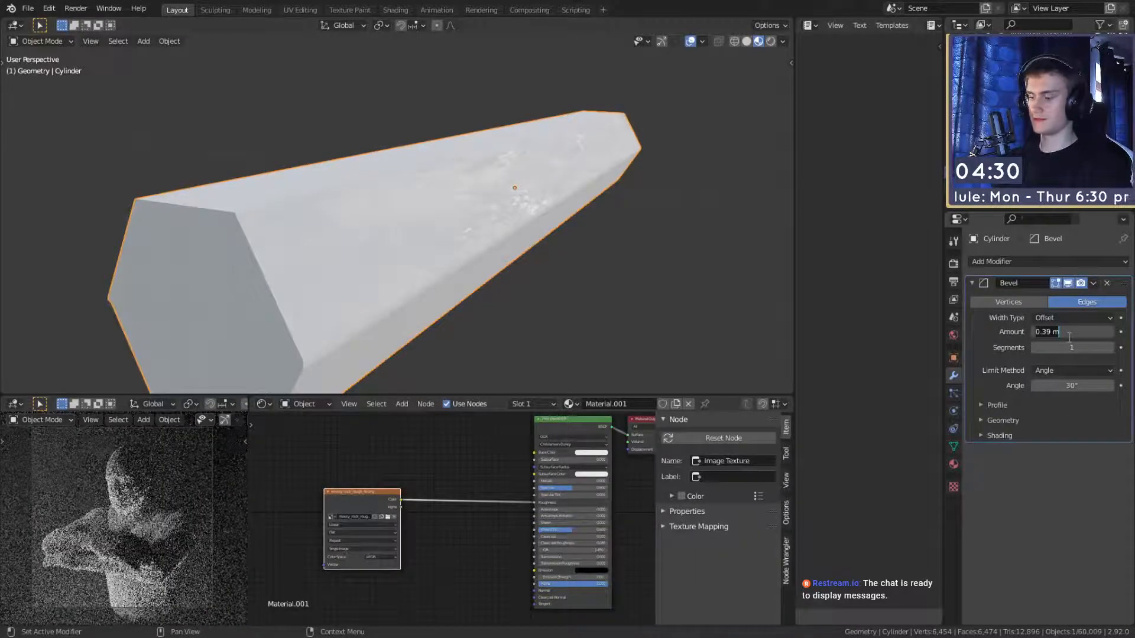
pyautogui.press('Return')
# Step: Try the bevel's Percent width type with the width reduced to zero, and switch back to Offset
pyautogui.click(1049, 317)
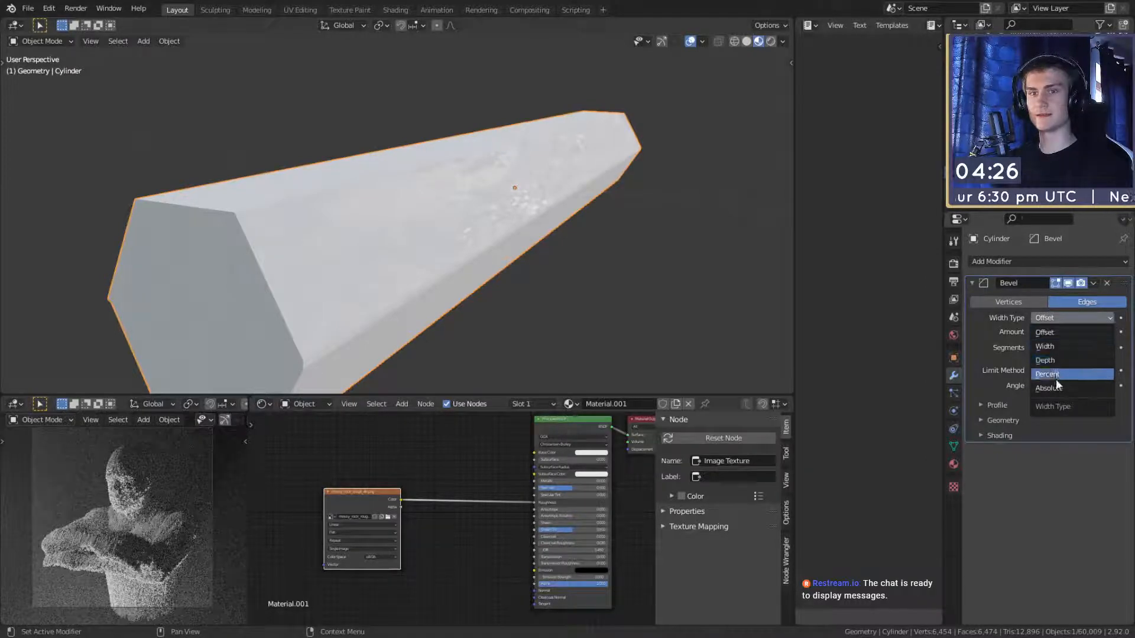
pyautogui.click(1035, 373)
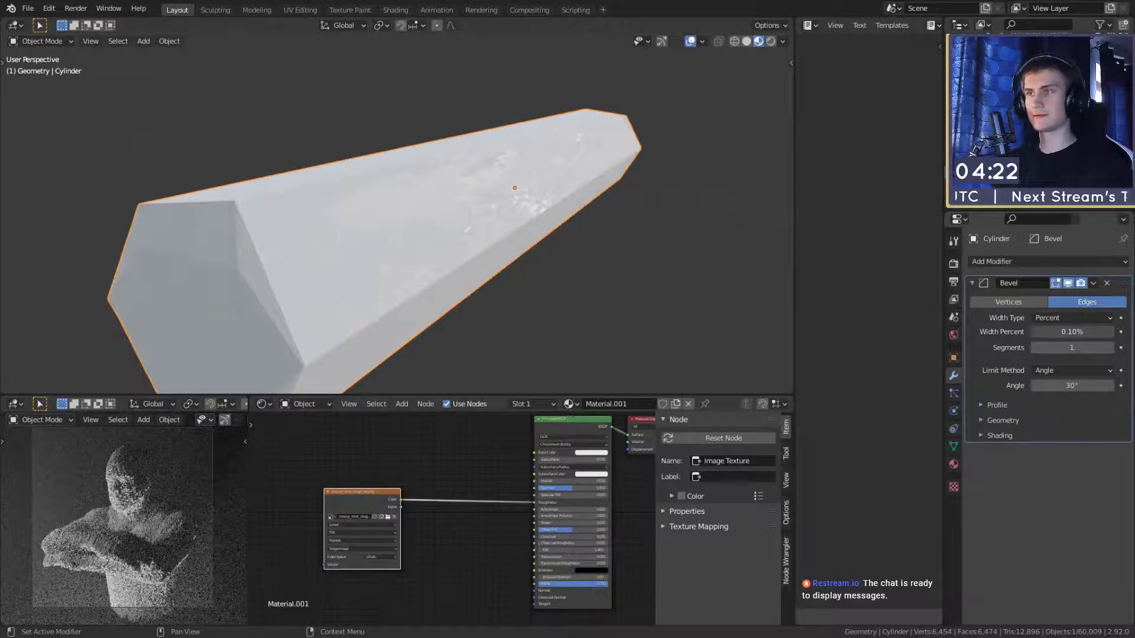
pyautogui.moveTo(1059, 332); pyautogui.dragTo(1031, 331)
pyautogui.click(1052, 320)
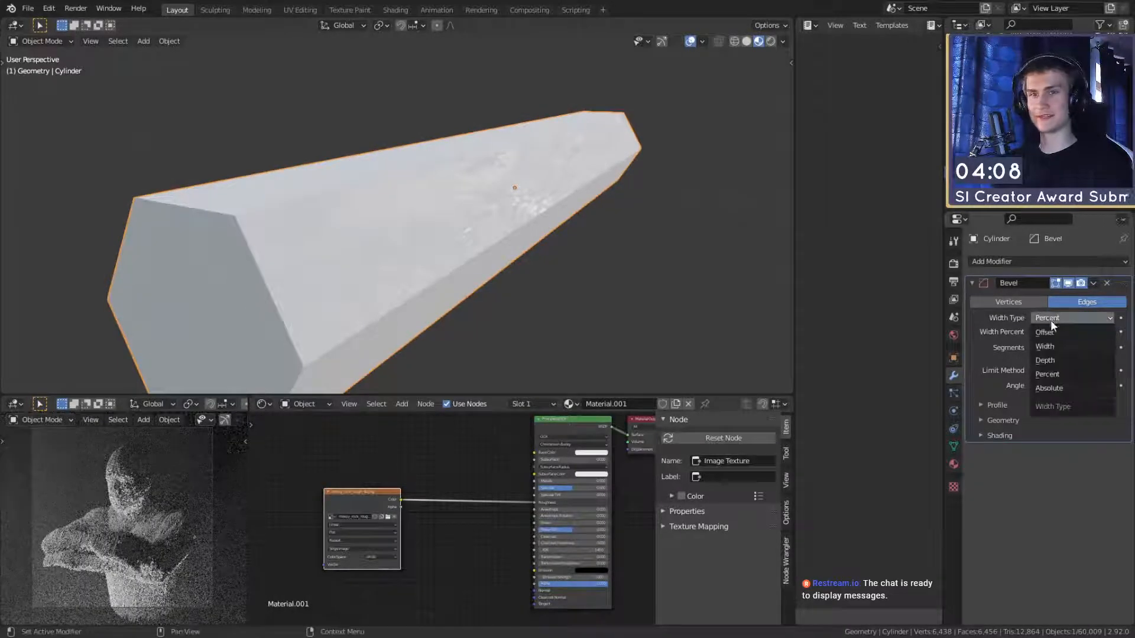
pyautogui.click(1064, 351)
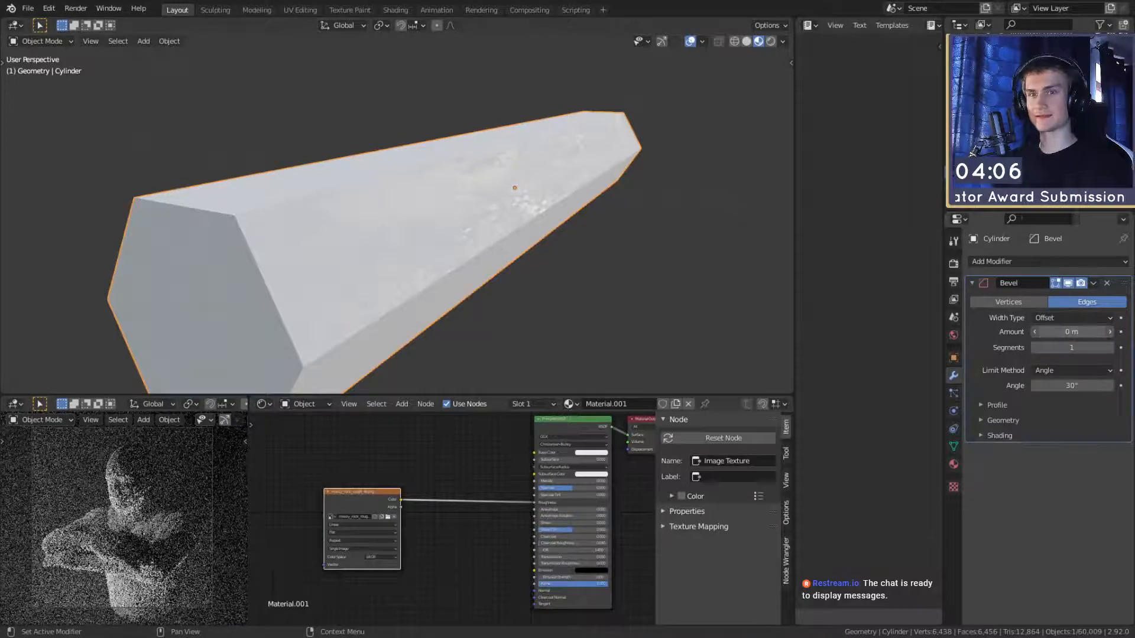
# Step: Try a bevel amount of 0.08 m on the cylinder, and remove the Bevel modifier
pyautogui.moveTo(1064, 331); pyautogui.dragTo(1057, 331)
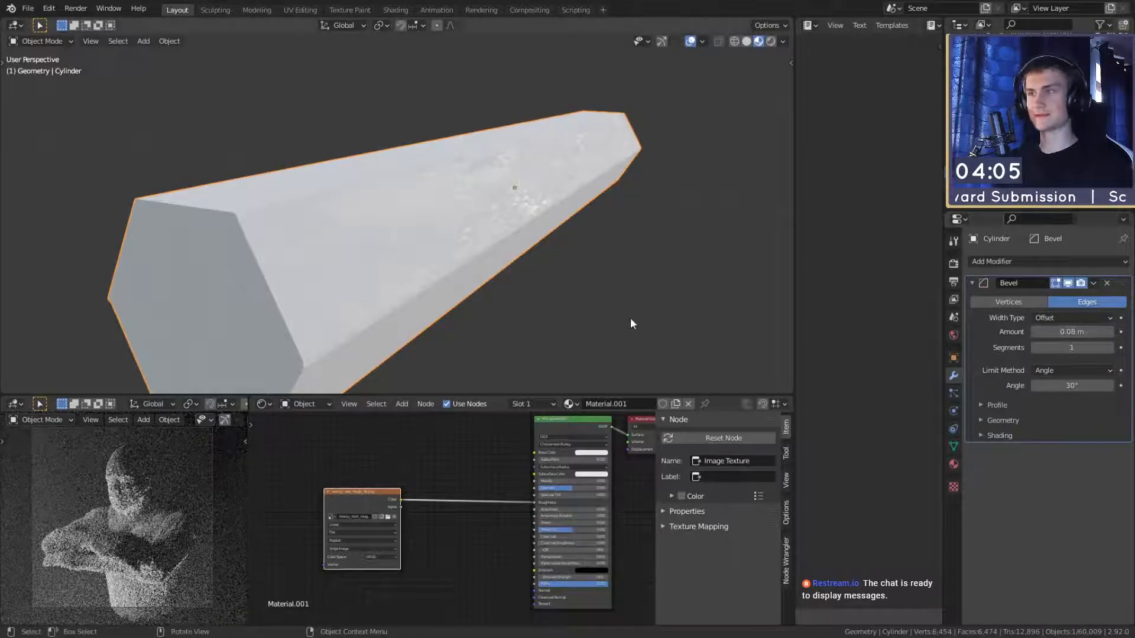
pyautogui.scroll(-10, 530, 296)
pyautogui.click(531, 296)
pyautogui.scroll(5, 530, 296)
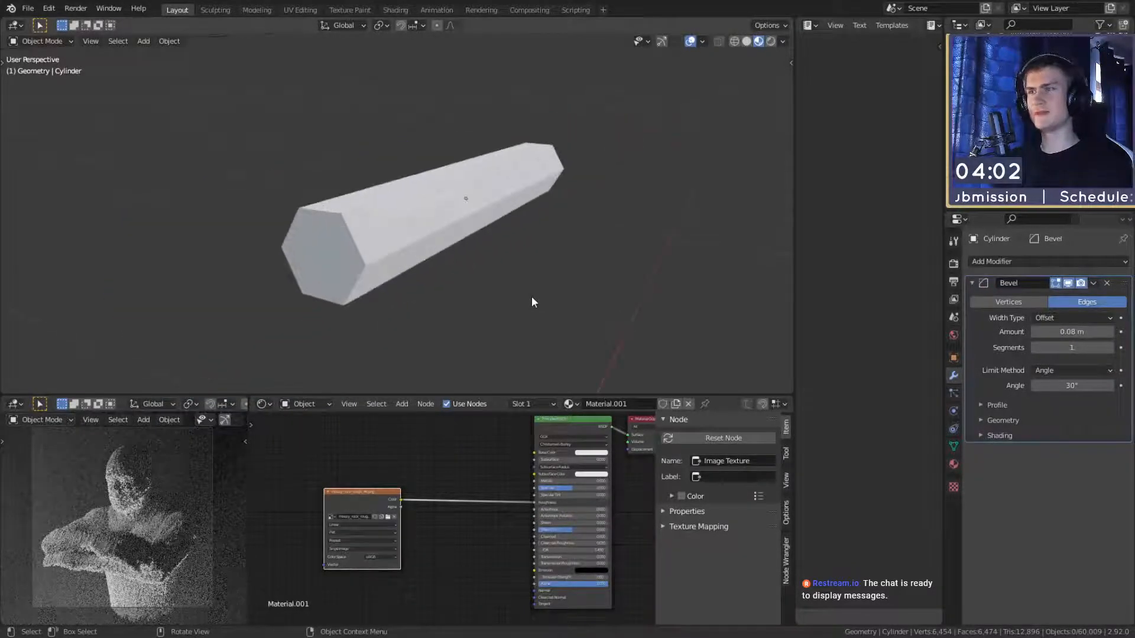
pyautogui.click(1107, 284)
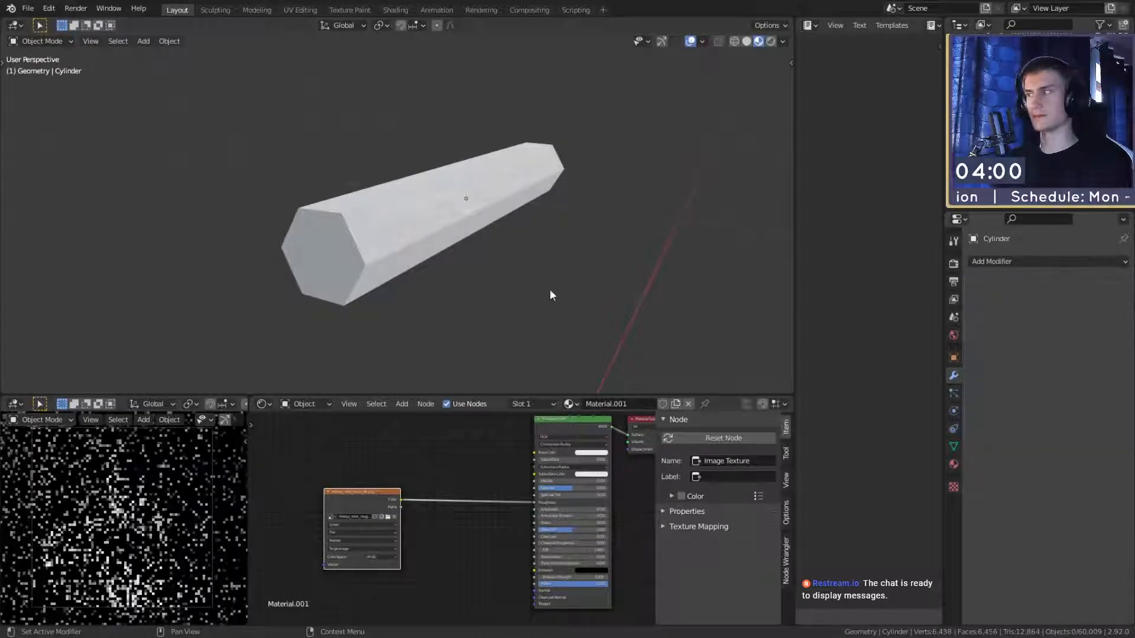
# Step: Move the roughness Image Texture node away from the shader and place a second Image Texture node below it
pyautogui.moveTo(520, 301); pyautogui.dragTo(611, 280, button='middle')
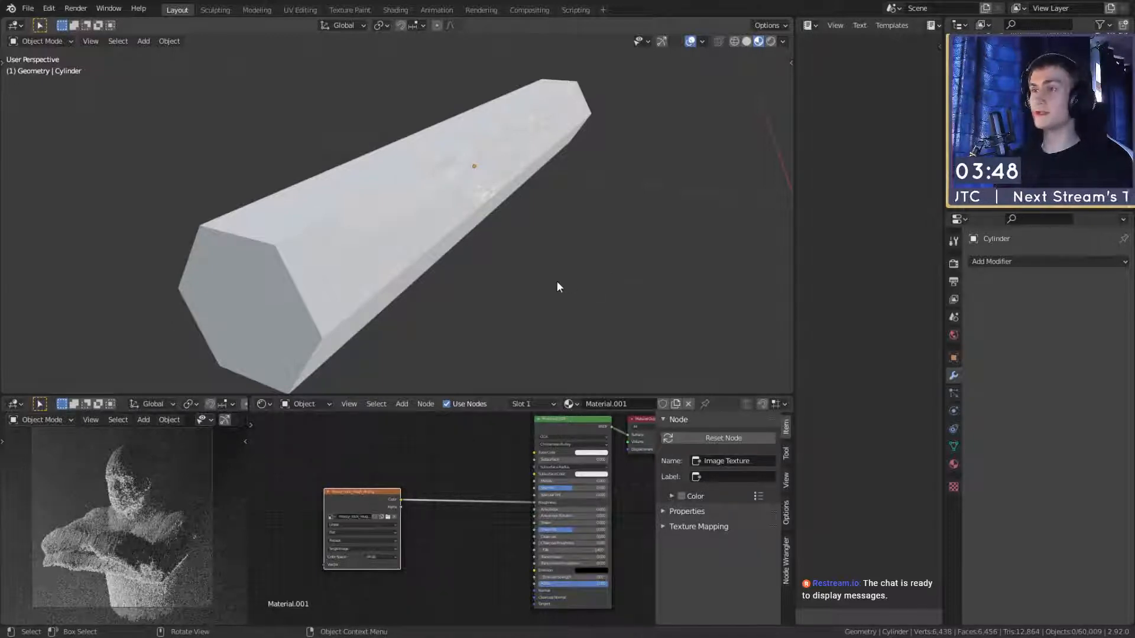
pyautogui.scroll(-4, 454, 531)
pyautogui.moveTo(484, 515); pyautogui.dragTo(514, 489, button='middle')
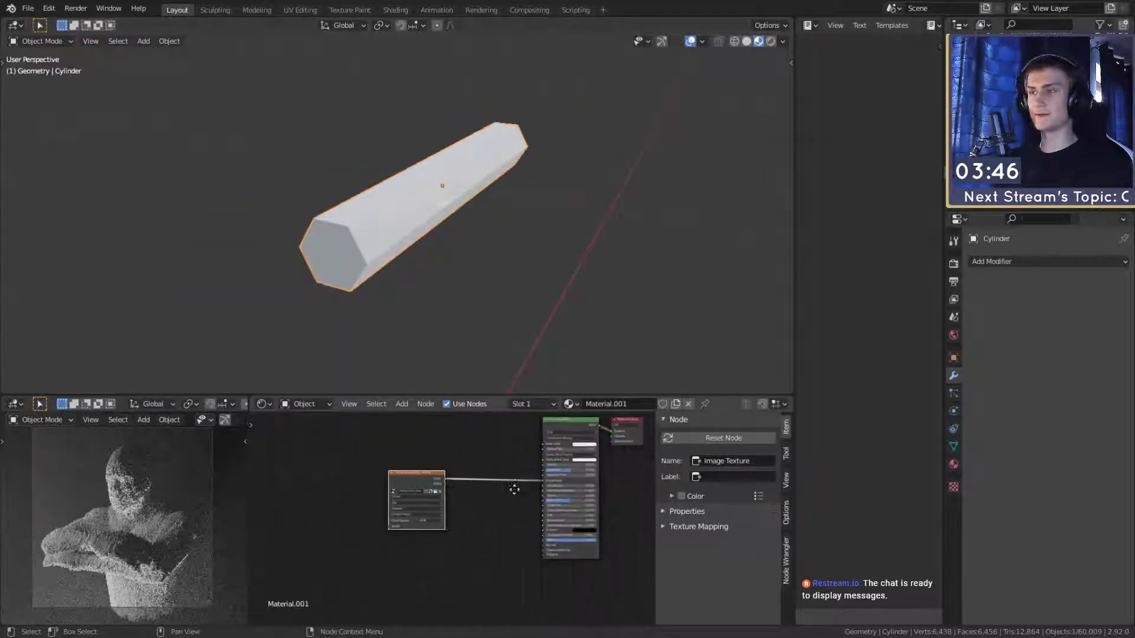
pyautogui.scroll(4, 514, 489)
pyautogui.moveTo(394, 466); pyautogui.dragTo(301, 438)
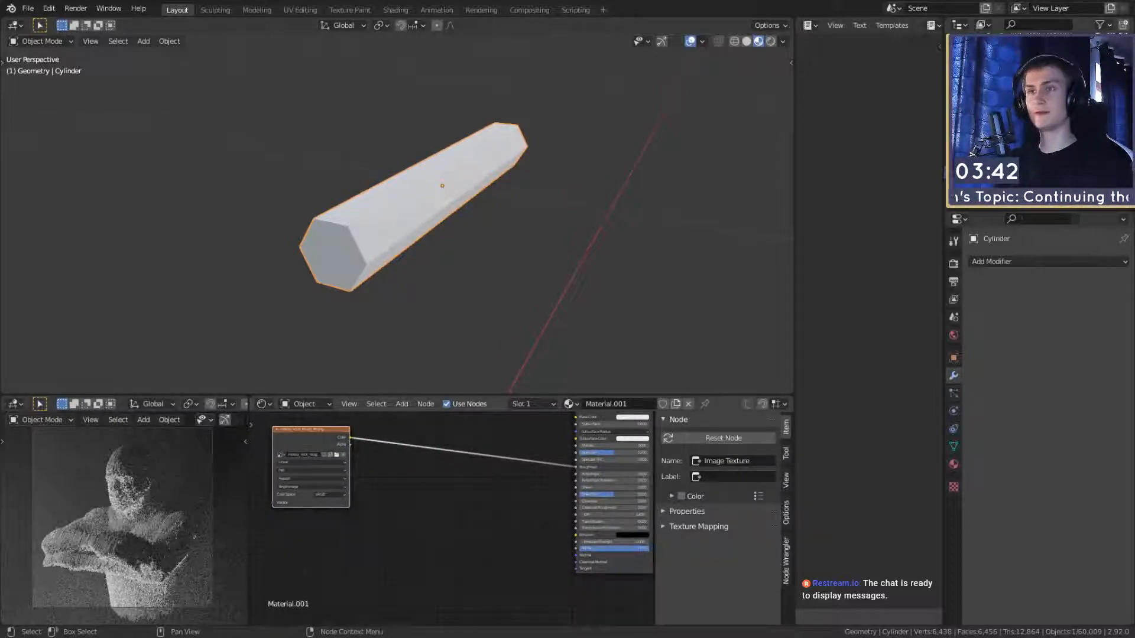
pyautogui.hotkey('shift', 'd')
pyautogui.click(431, 514)
pyautogui.moveTo(431, 514); pyautogui.dragTo(485, 464, button='middle')
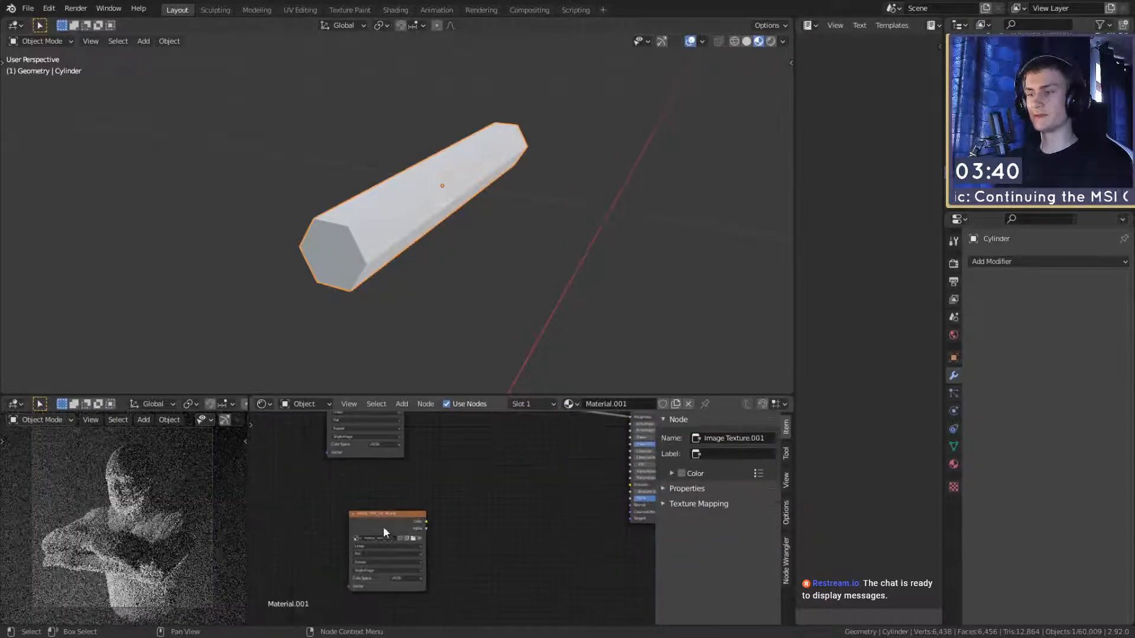
pyautogui.moveTo(384, 532); pyautogui.dragTo(328, 501)
# Step: Add a ColorRamp node beside the second image texture and connect the texture's Color output to its Fac input
pyautogui.hotkey('shift', 'a')
pyautogui.moveTo(408, 543)
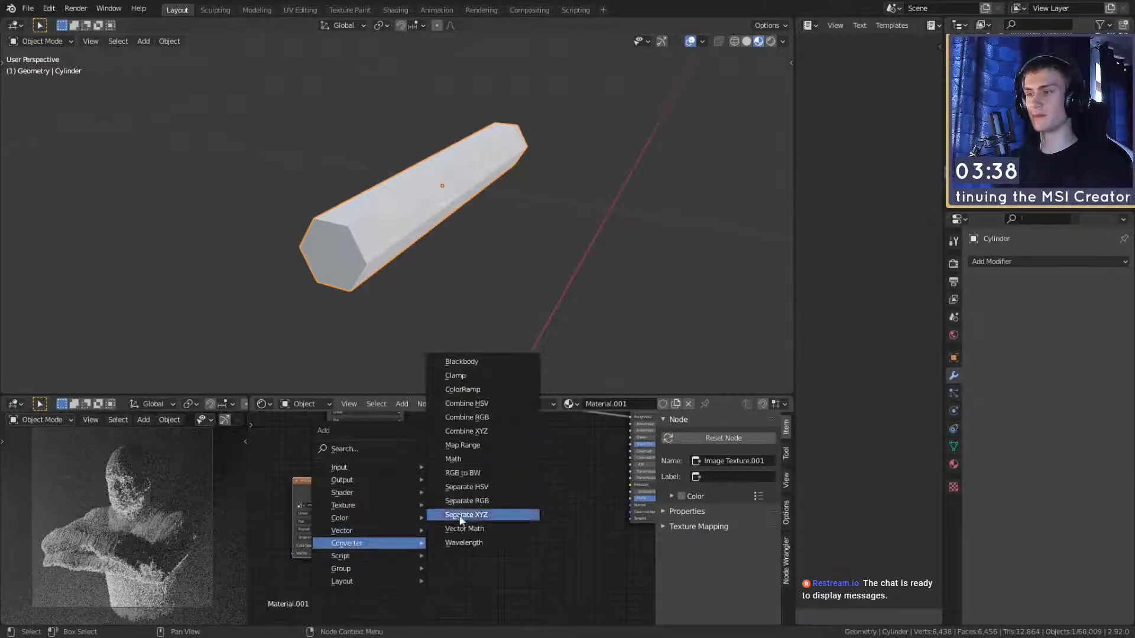
pyautogui.click(462, 389)
pyautogui.click(449, 515)
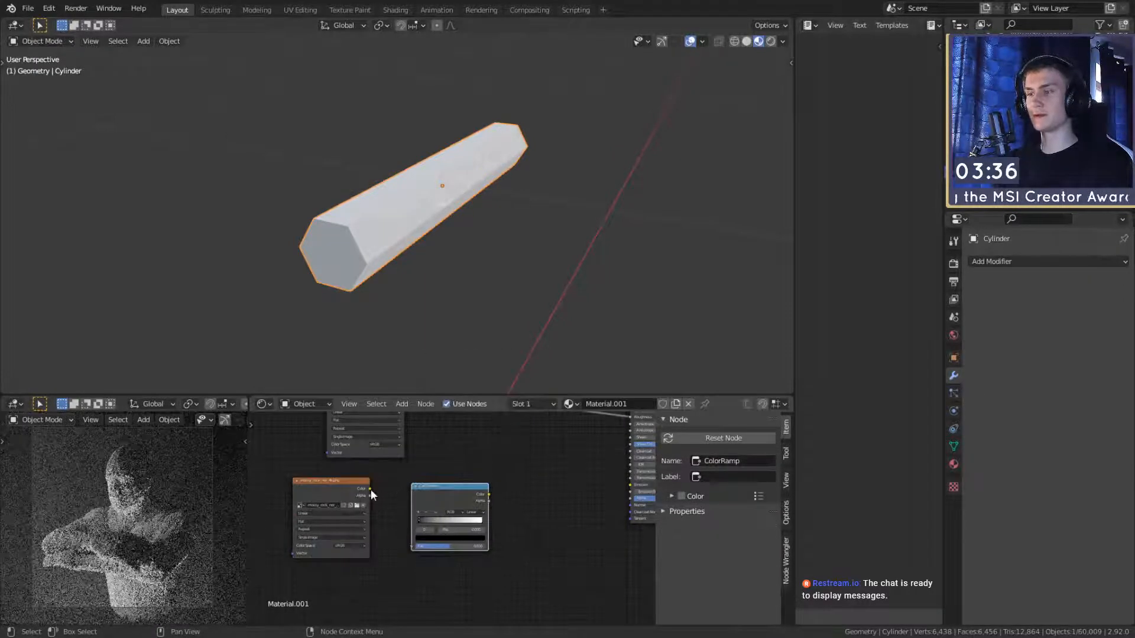
pyautogui.moveTo(371, 489); pyautogui.dragTo(412, 544)
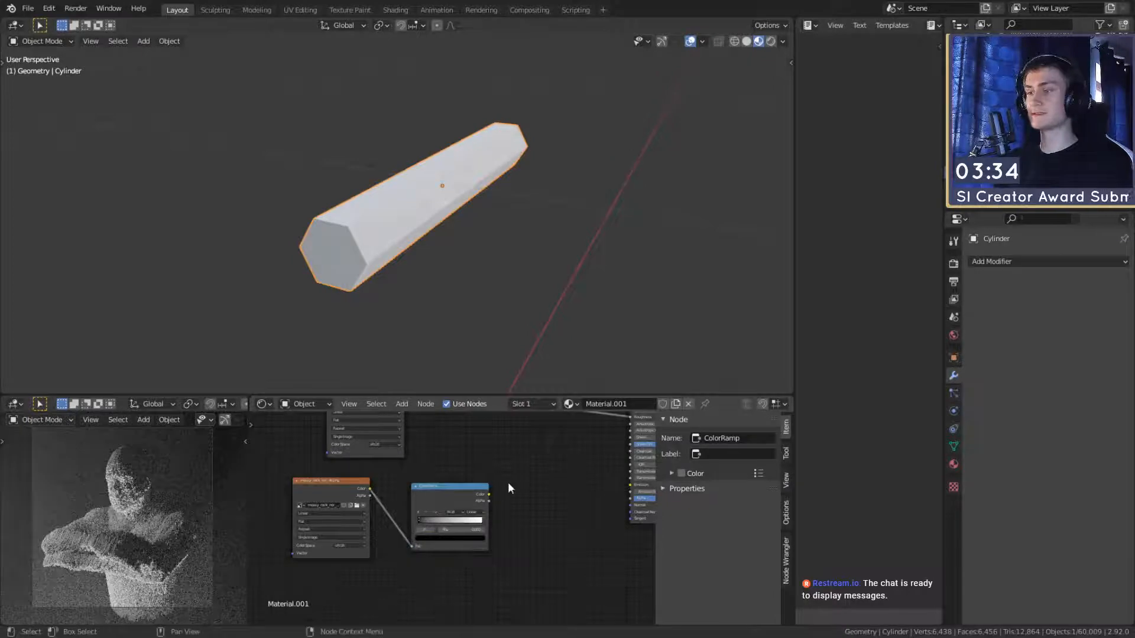
# Step: Add a Bump node, feed the ColorRamp's color into its Height and connect its output to the Principled BSDF's Normal
pyautogui.hotkey('shift', 'a')
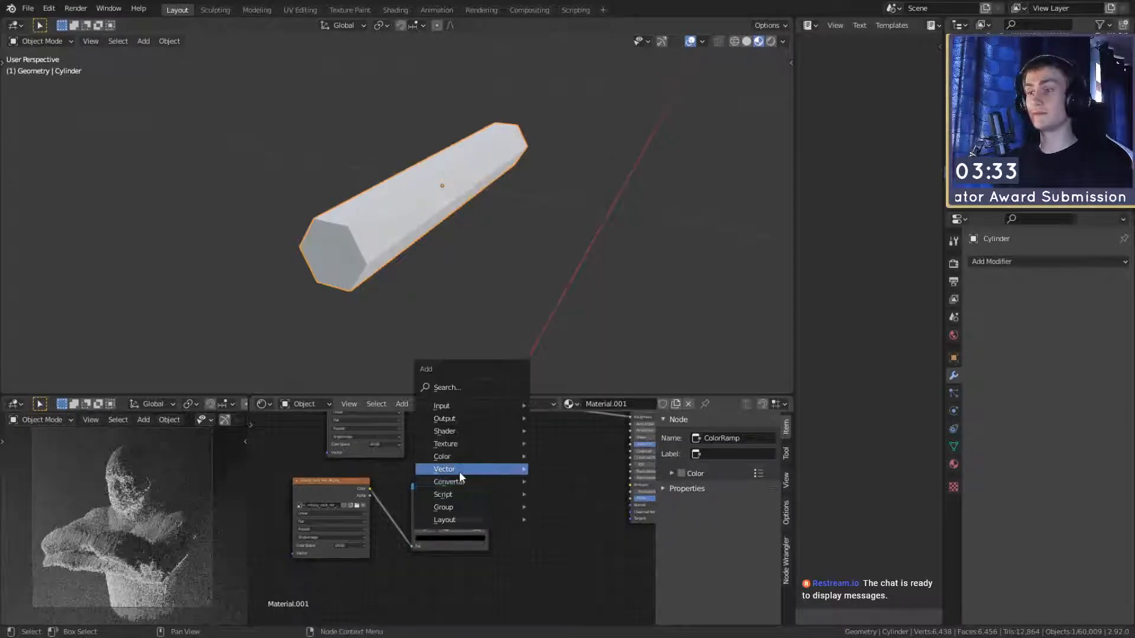
pyautogui.moveTo(460, 471)
pyautogui.click(557, 469)
pyautogui.click(557, 470)
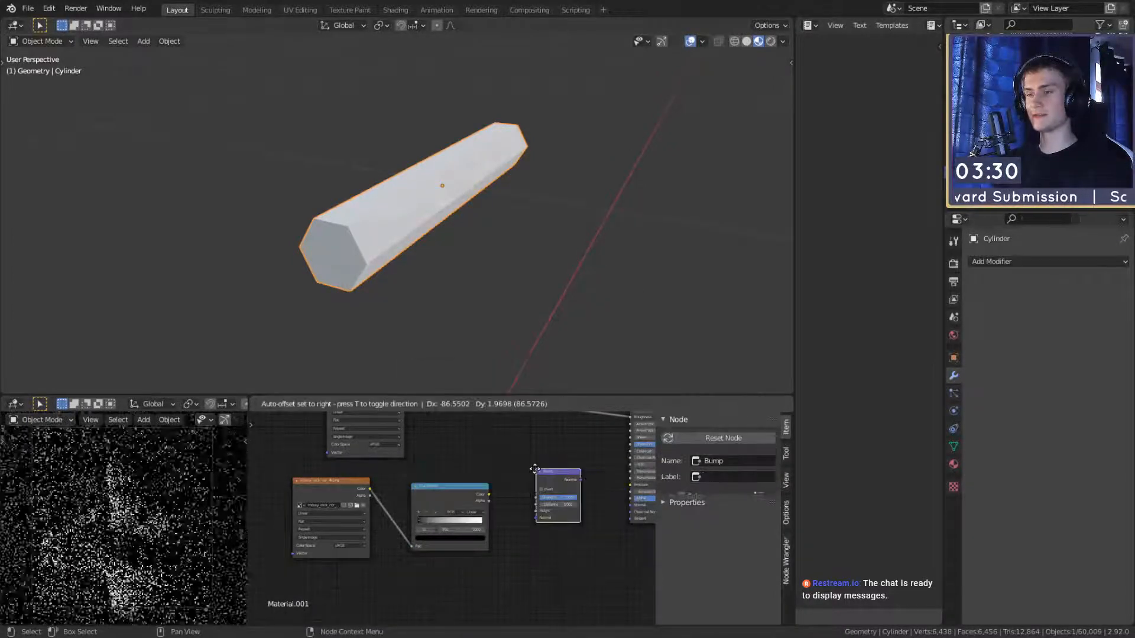
pyautogui.moveTo(490, 494); pyautogui.dragTo(536, 513)
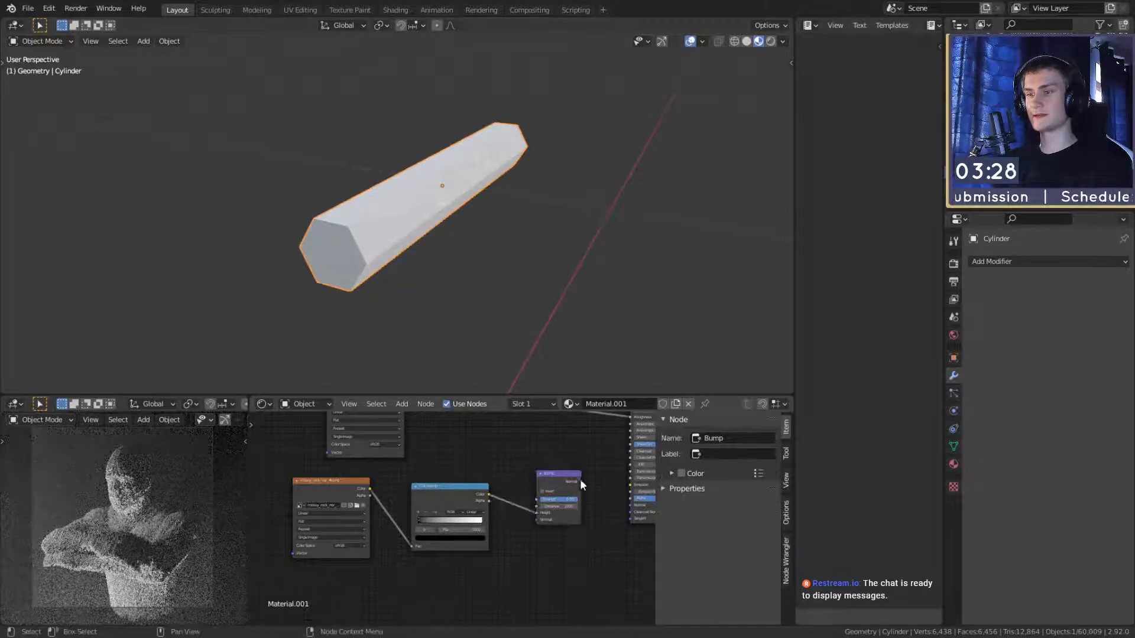
pyautogui.moveTo(581, 481); pyautogui.dragTo(553, 493)
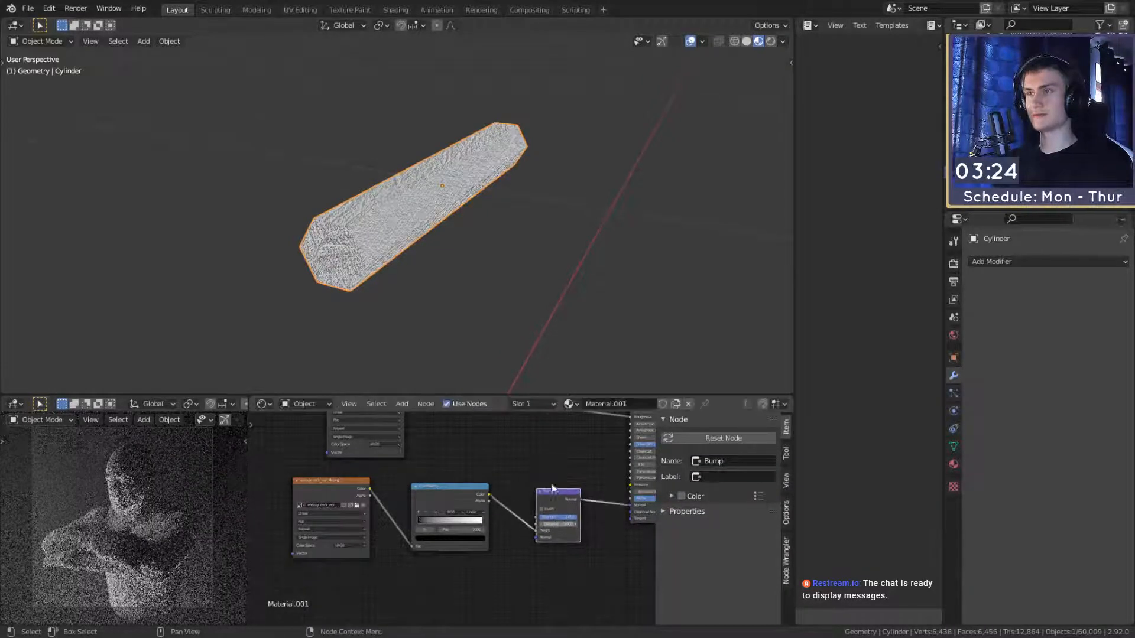
pyautogui.scroll(1, 456, 246)
pyautogui.moveTo(506, 525); pyautogui.dragTo(396, 523, button='middle')
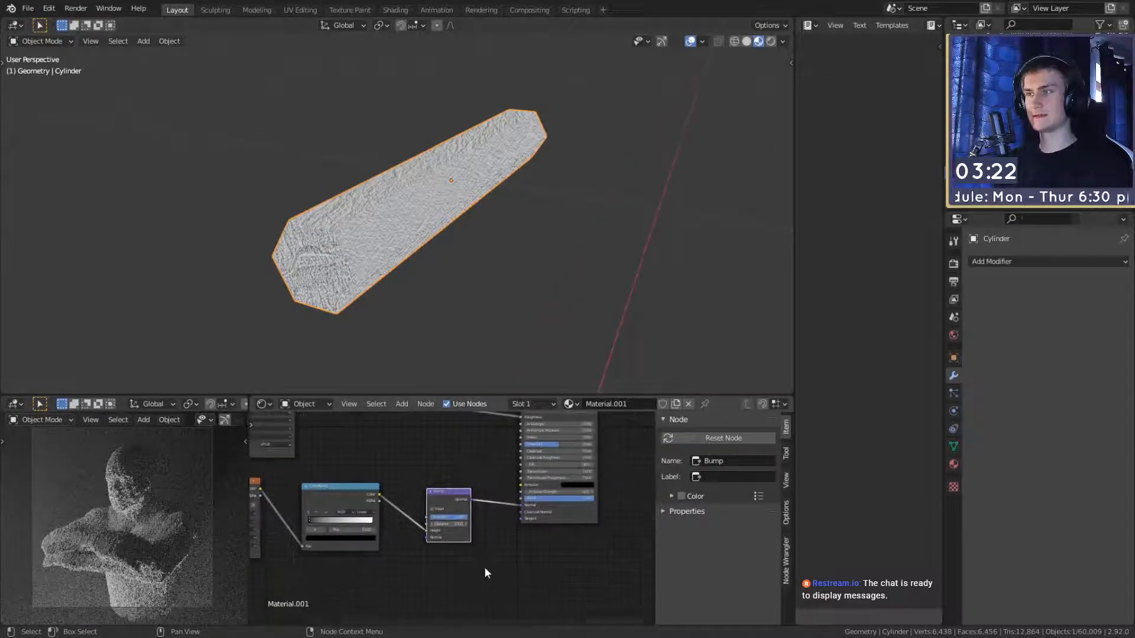
# Step: Try a strength of 0.1 on the Bump node and compare the cylinder's surface with the node muted and unmuted
pyautogui.scroll(3, 484, 566)
pyautogui.click(440, 516)
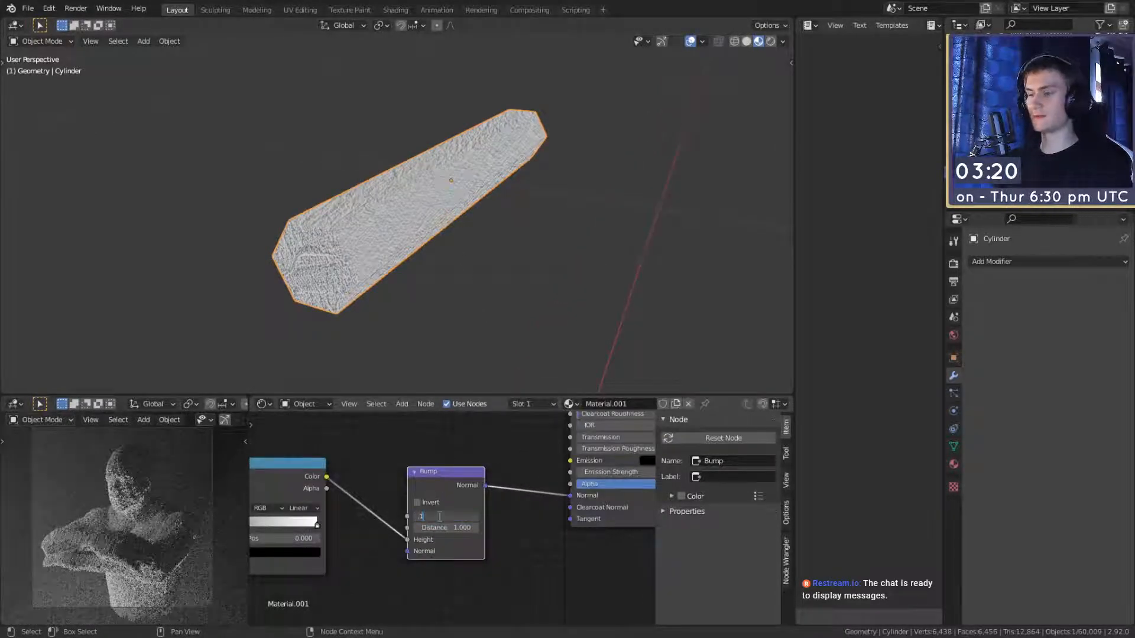
pyautogui.write('.1')
pyautogui.press('Return')
pyautogui.moveTo(496, 282); pyautogui.dragTo(576, 317, button='middle')
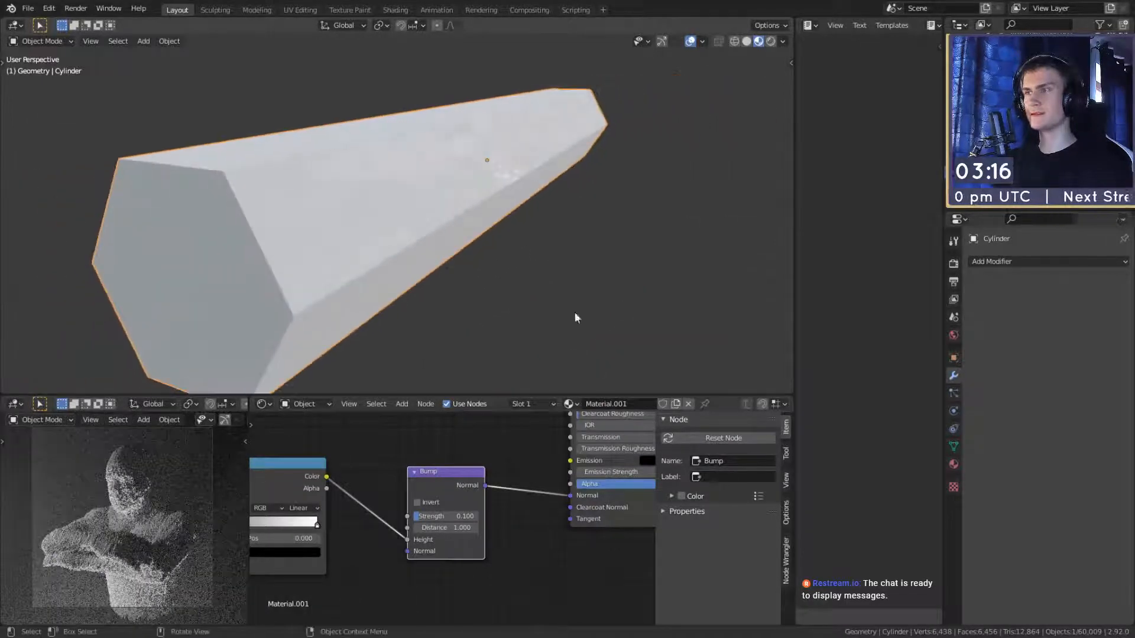
pyautogui.moveTo(479, 304); pyautogui.dragTo(496, 289, button='middle')
pyautogui.scroll(2, 491, 288)
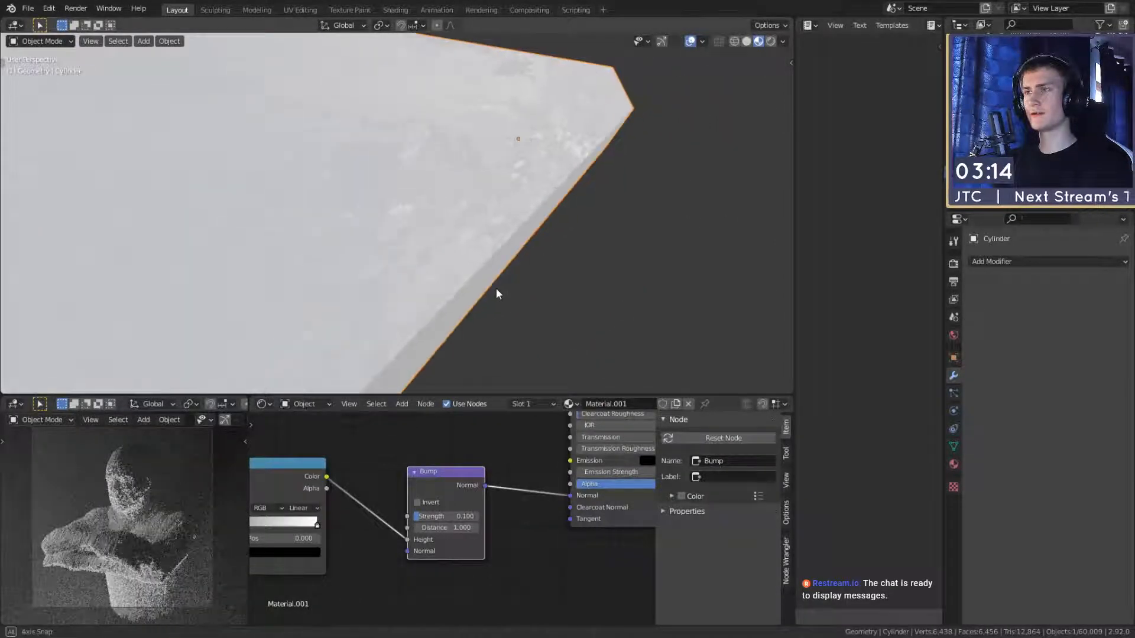
pyautogui.press('m')
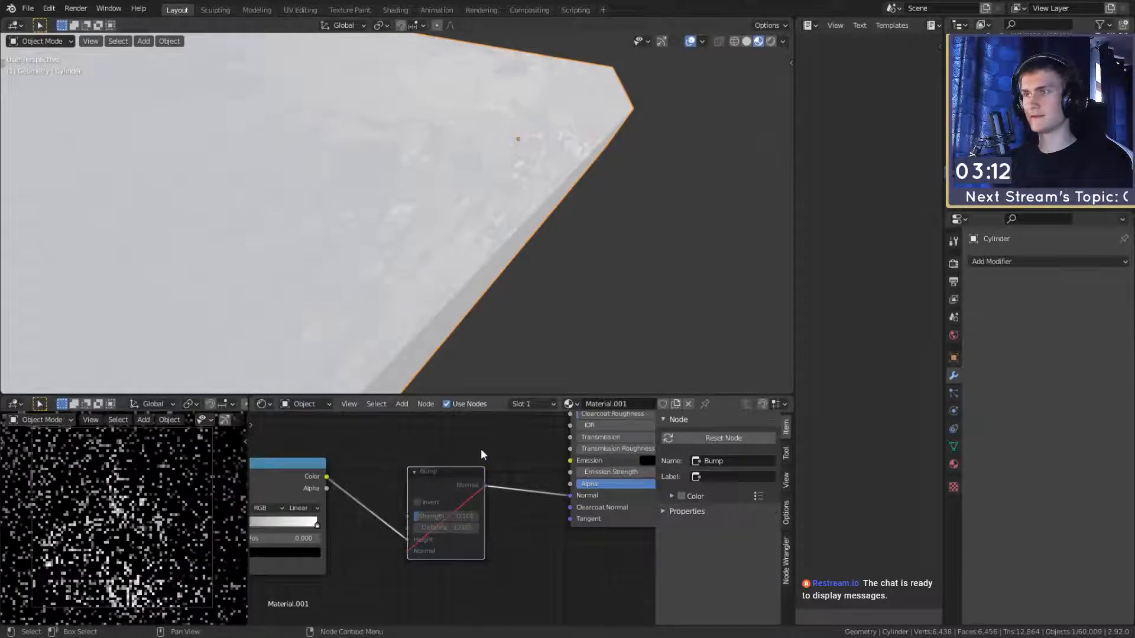
pyautogui.press('m')
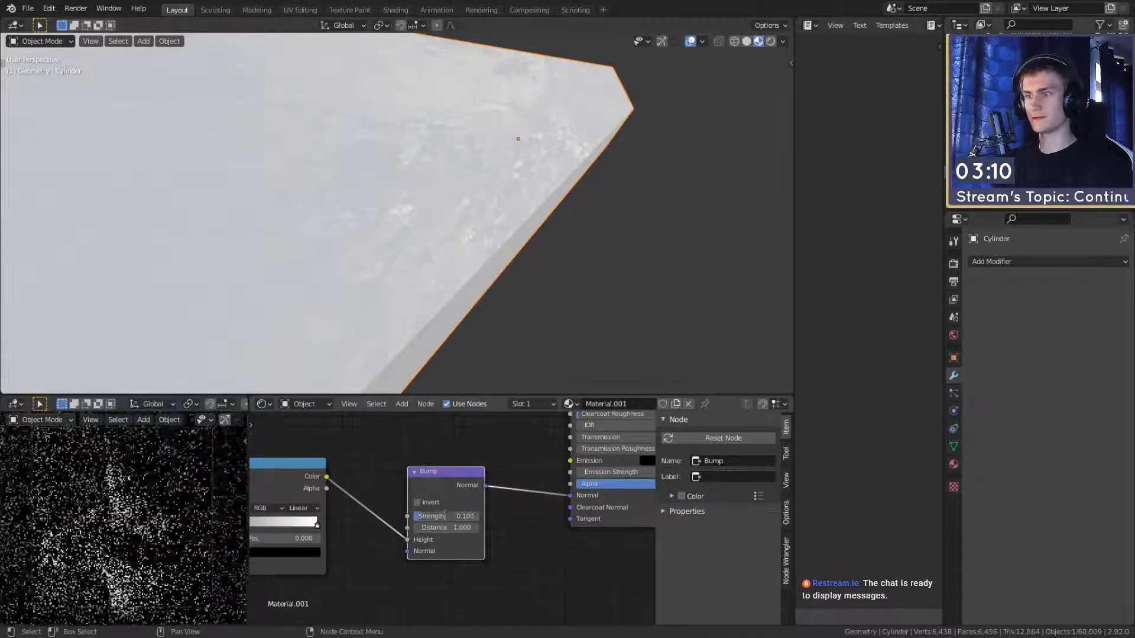
# Step: Set the Bump node's strength to 0.25, compare the surface with the node muted, and save the file
pyautogui.click(442, 515)
pyautogui.write('0.1')
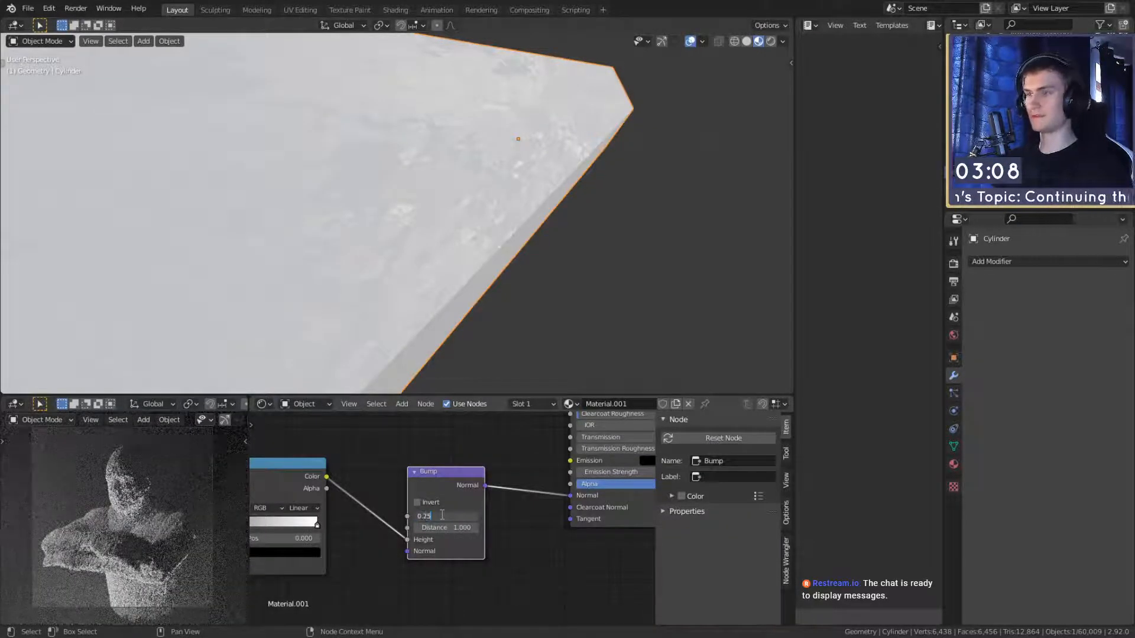
pyautogui.press('Return')
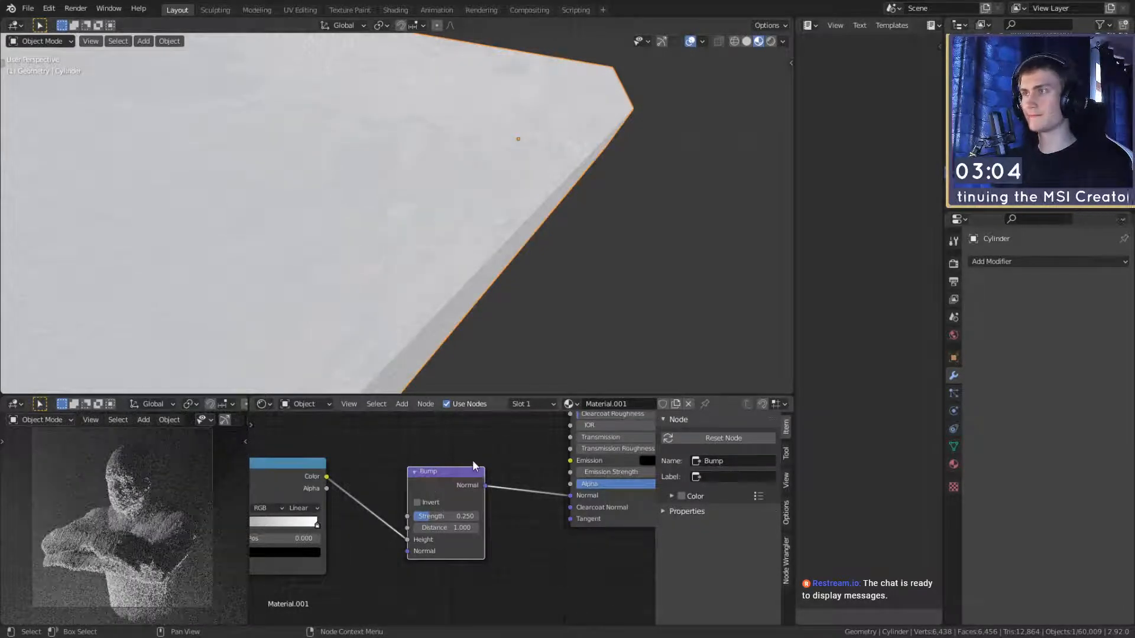
pyautogui.press('m')
pyautogui.press('m')
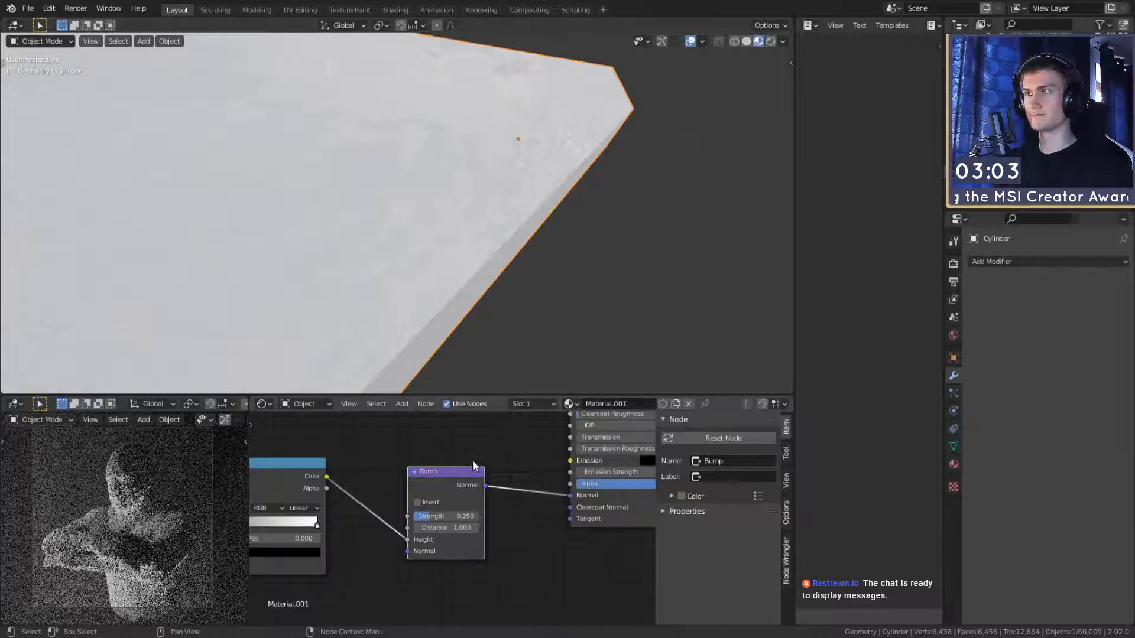
pyautogui.scroll(-8, 460, 268)
pyautogui.moveTo(460, 269); pyautogui.dragTo(451, 279, button='middle')
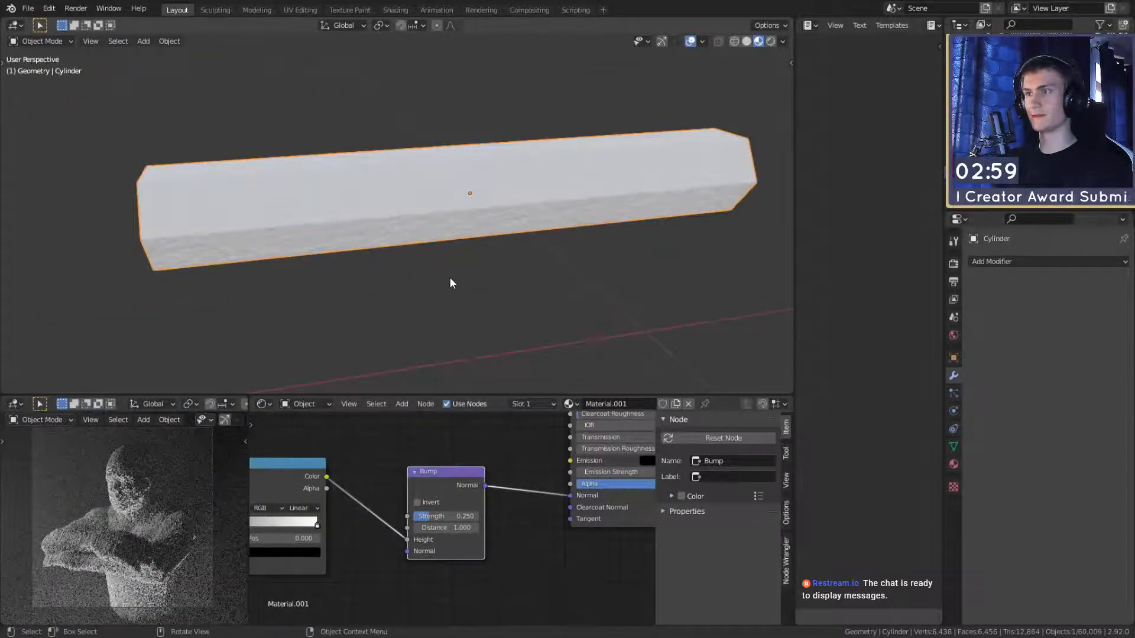
pyautogui.click(28, 8)
pyautogui.click(59, 93)
# Step: Darken the Principled BSDF's Base Color to a near-black grey with a value of 0.025
pyautogui.scroll(5, 155, 549)
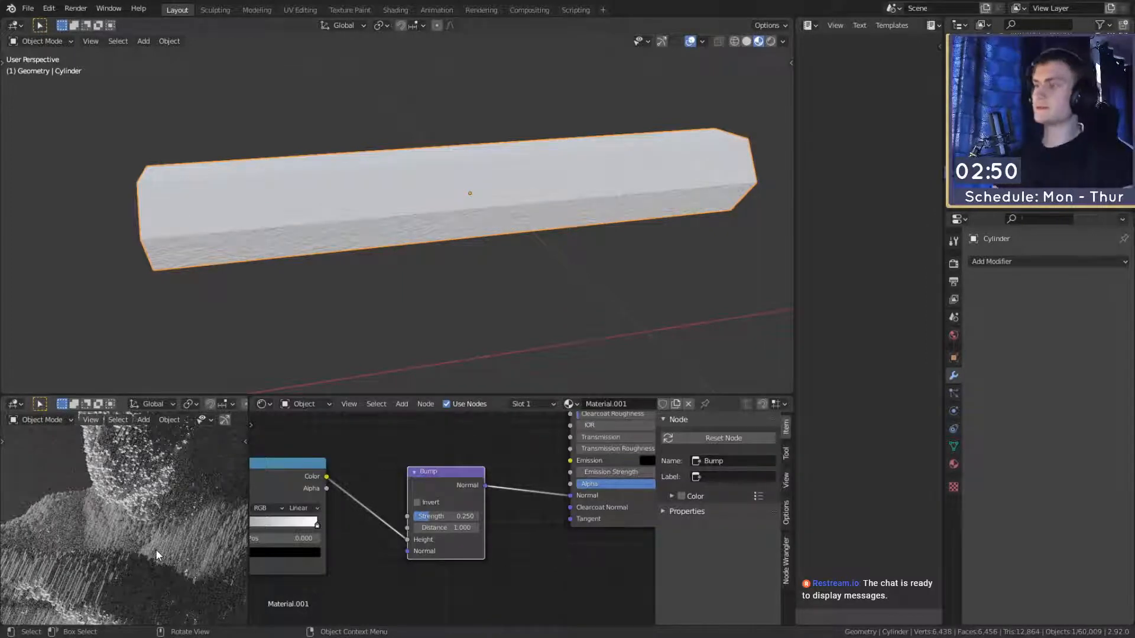
pyautogui.scroll(-3, 516, 512)
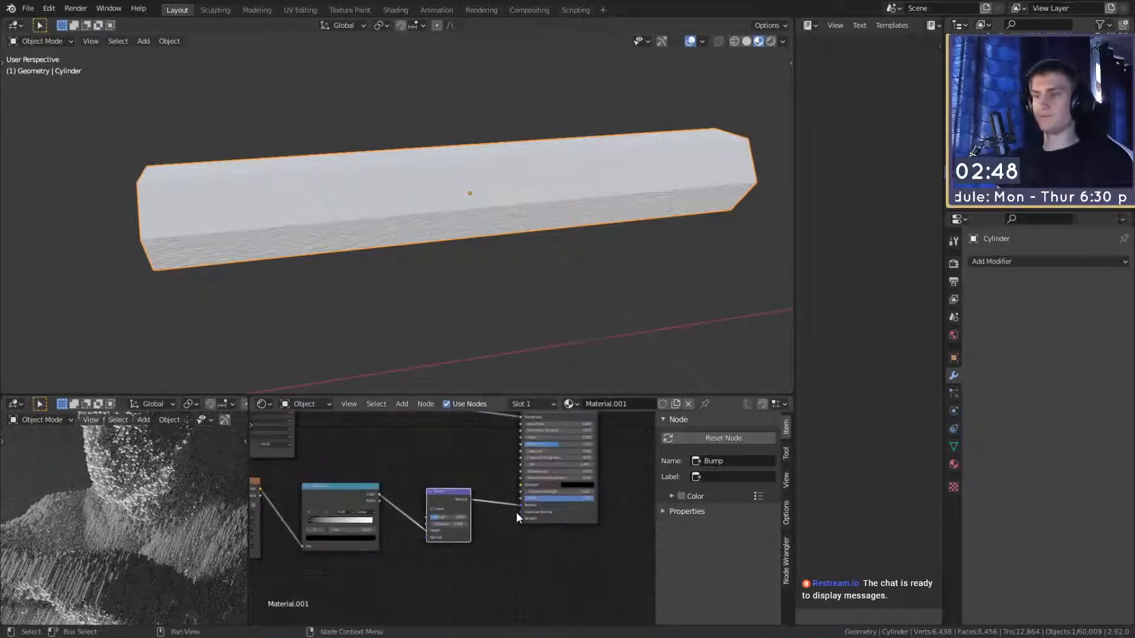
pyautogui.scroll(2, 477, 541)
pyautogui.scroll(-4, 477, 541)
pyautogui.moveTo(442, 462); pyautogui.dragTo(365, 514, button='middle')
pyautogui.scroll(-5, 168, 555)
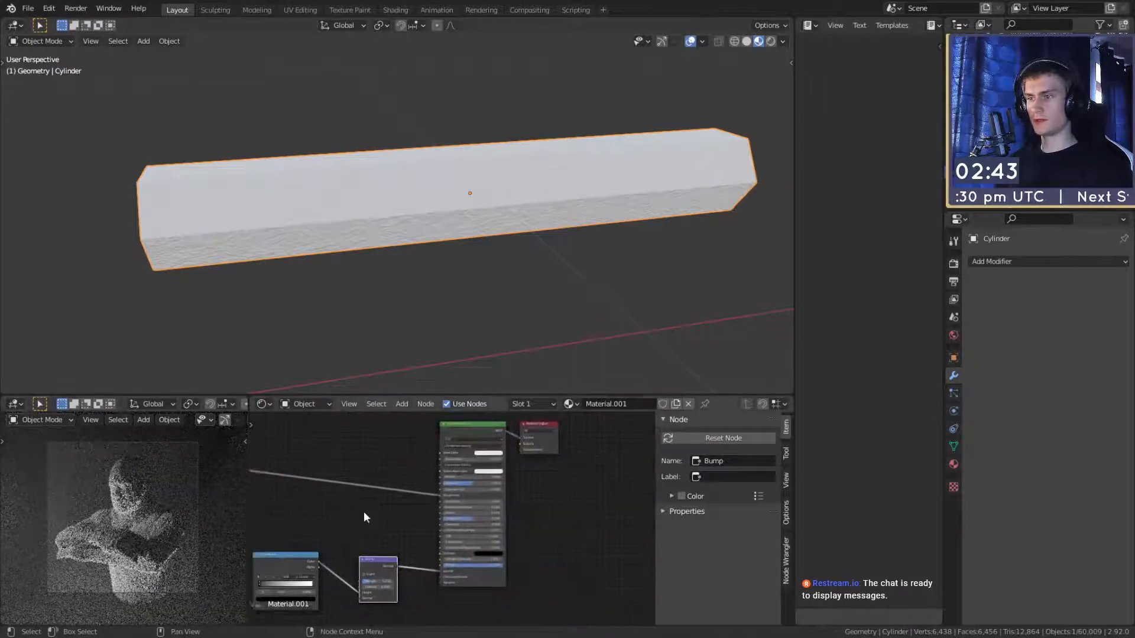
pyautogui.scroll(8, 369, 513)
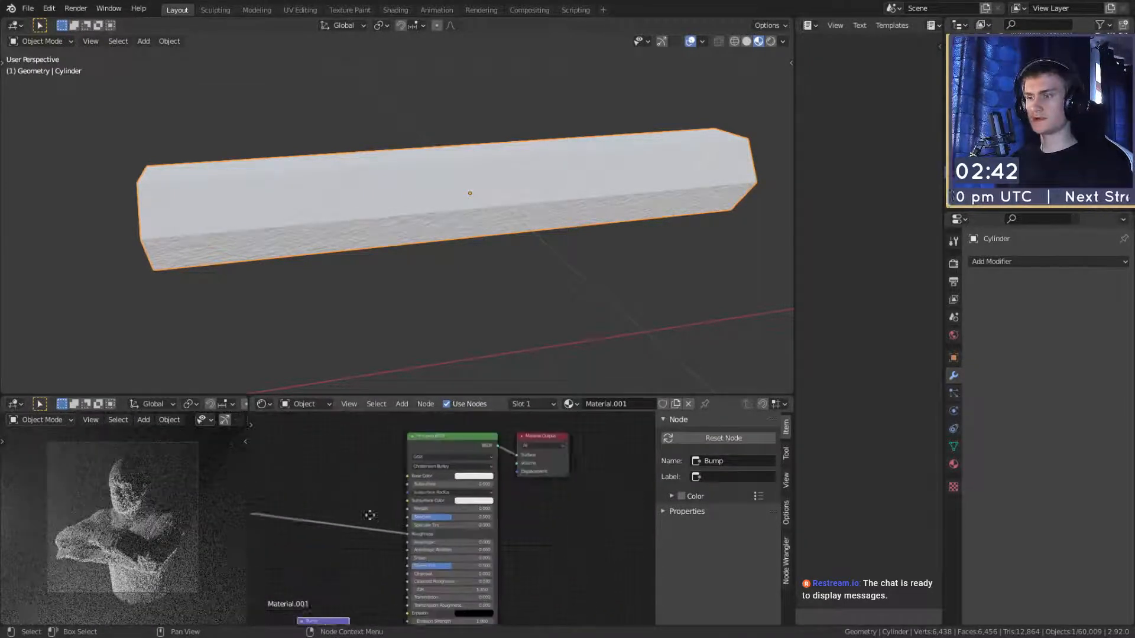
pyautogui.moveTo(505, 474); pyautogui.dragTo(522, 507, button='middle')
pyautogui.click(480, 493)
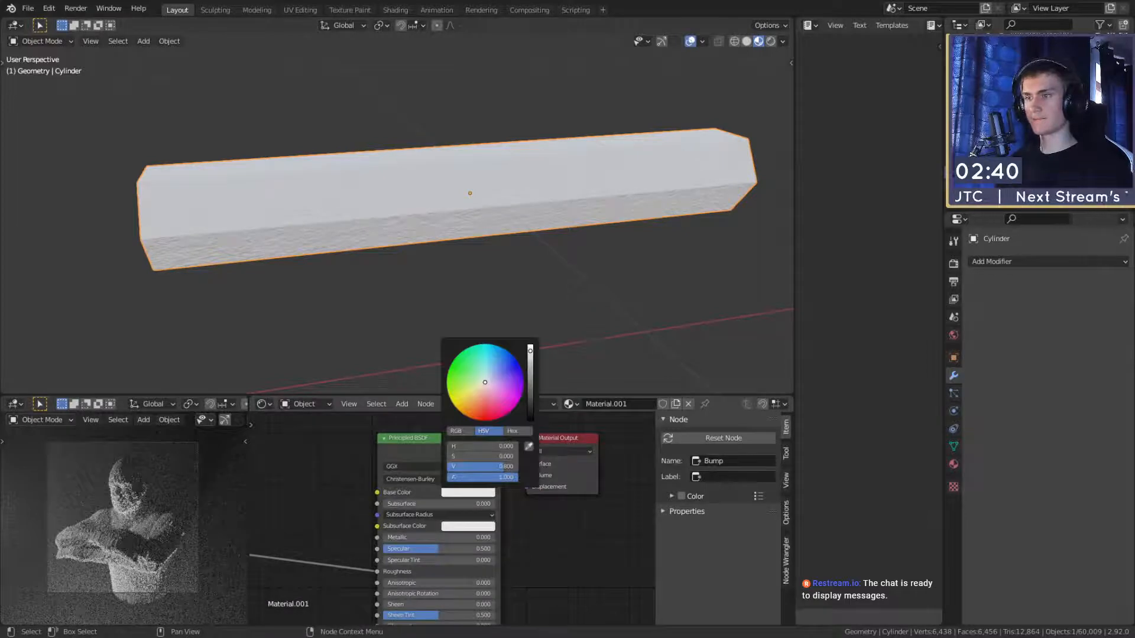
pyautogui.moveTo(531, 351); pyautogui.dragTo(530, 408)
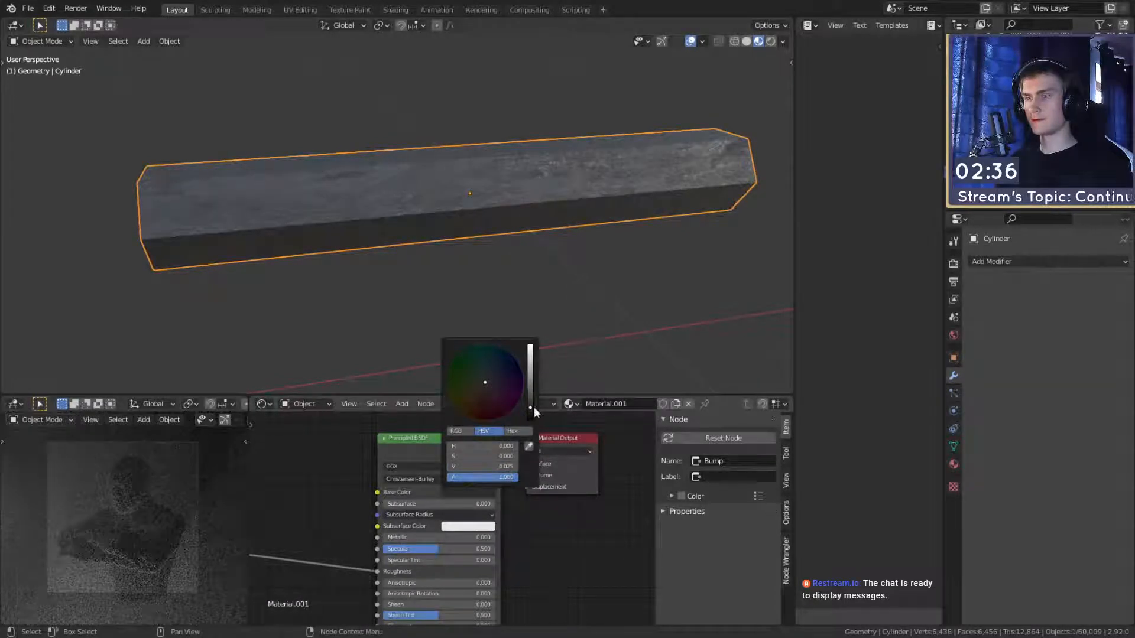
# Step: Try a power of 100 W on the point light in front of the figure's upper body
pyautogui.scroll(-10, 306, 210)
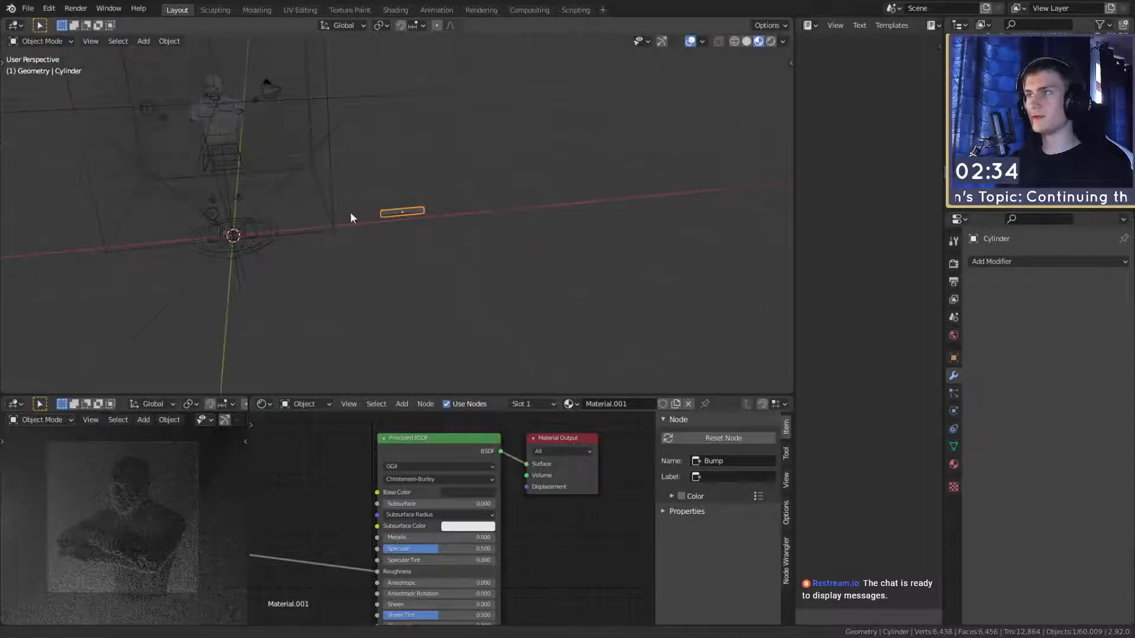
pyautogui.moveTo(350, 212)
pyautogui.mouseDown(button='middle')
pyautogui.moveTo(389, 214)
pyautogui.moveTo(352, 196)
pyautogui.mouseUp(button='middle')
pyautogui.scroll(4, 385, 225)
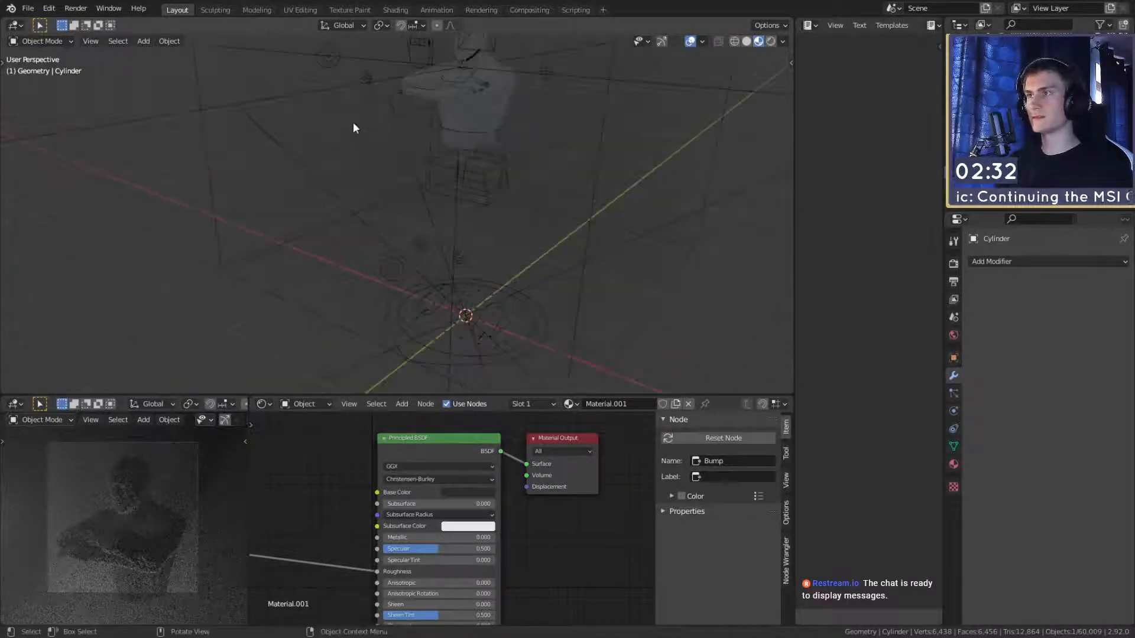
pyautogui.click(328, 55)
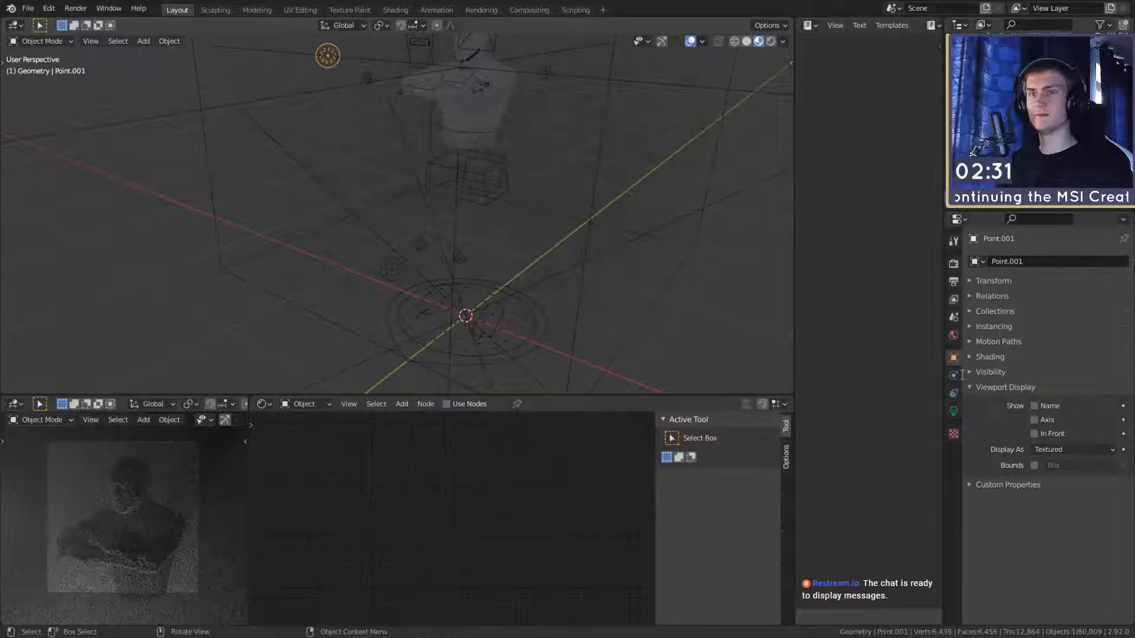
pyautogui.click(953, 411)
pyautogui.click(1061, 344)
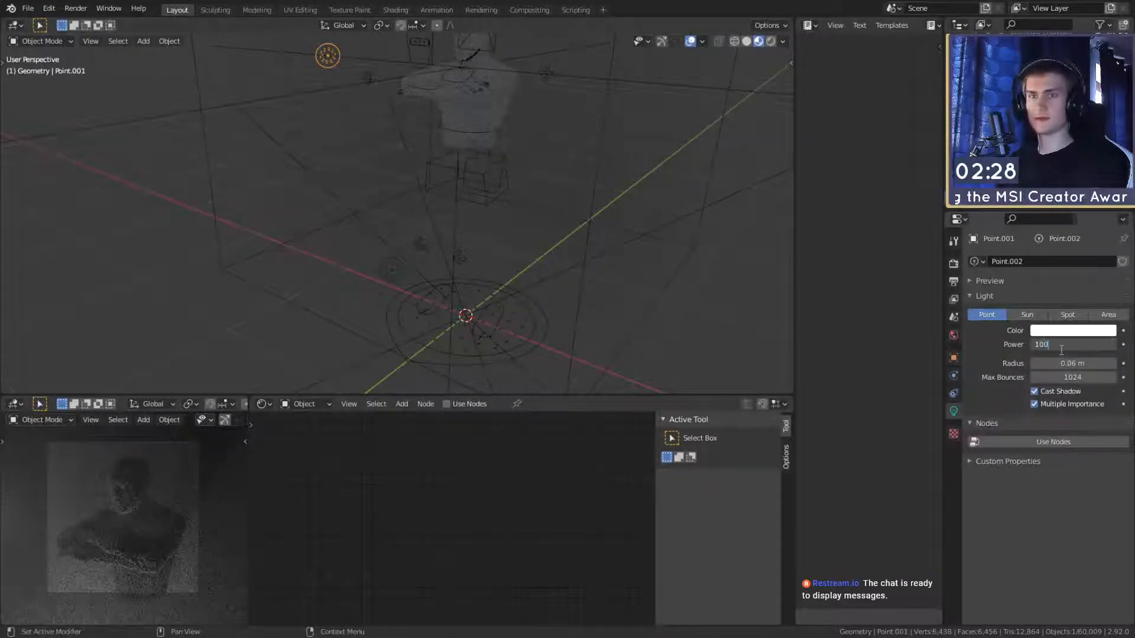
pyautogui.write('100')
pyautogui.press('Return')
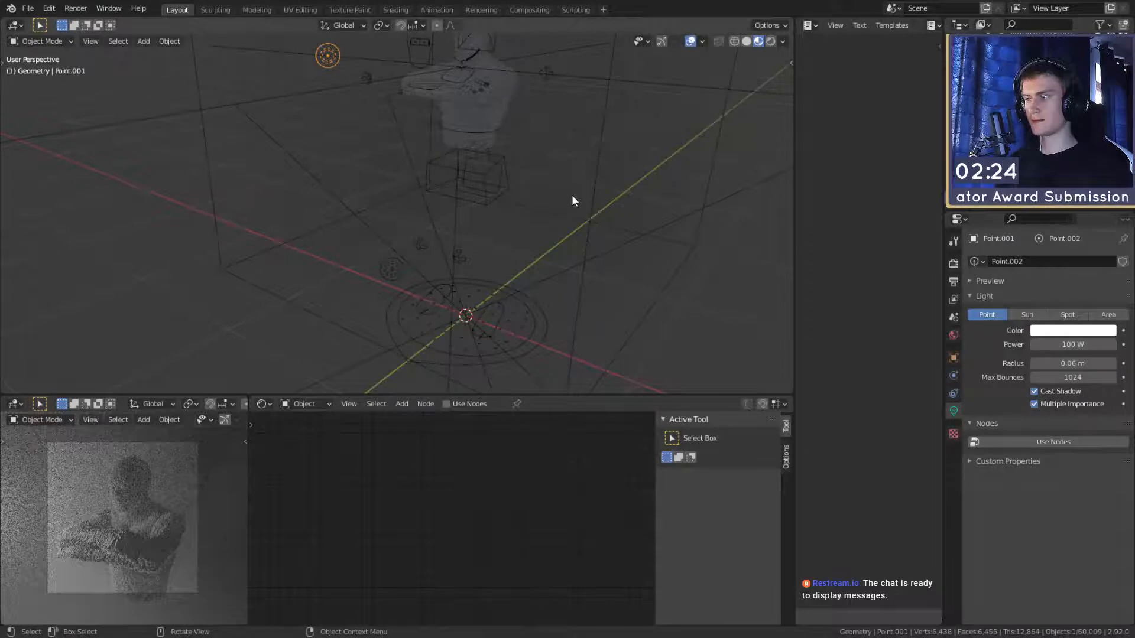
# Step: Try a power of 250 W on the upper point light and move it about 0.53 m closer to the figure's face
pyautogui.moveTo(572, 183); pyautogui.dragTo(584, 219, button='middle')
pyautogui.click(1056, 345)
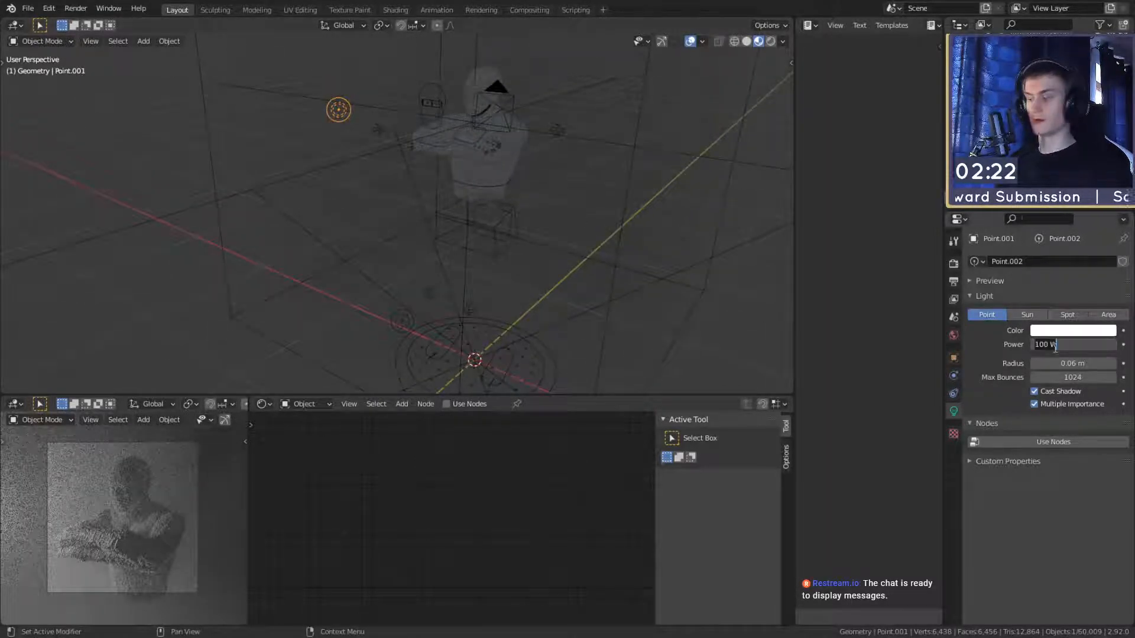
pyautogui.write('25')
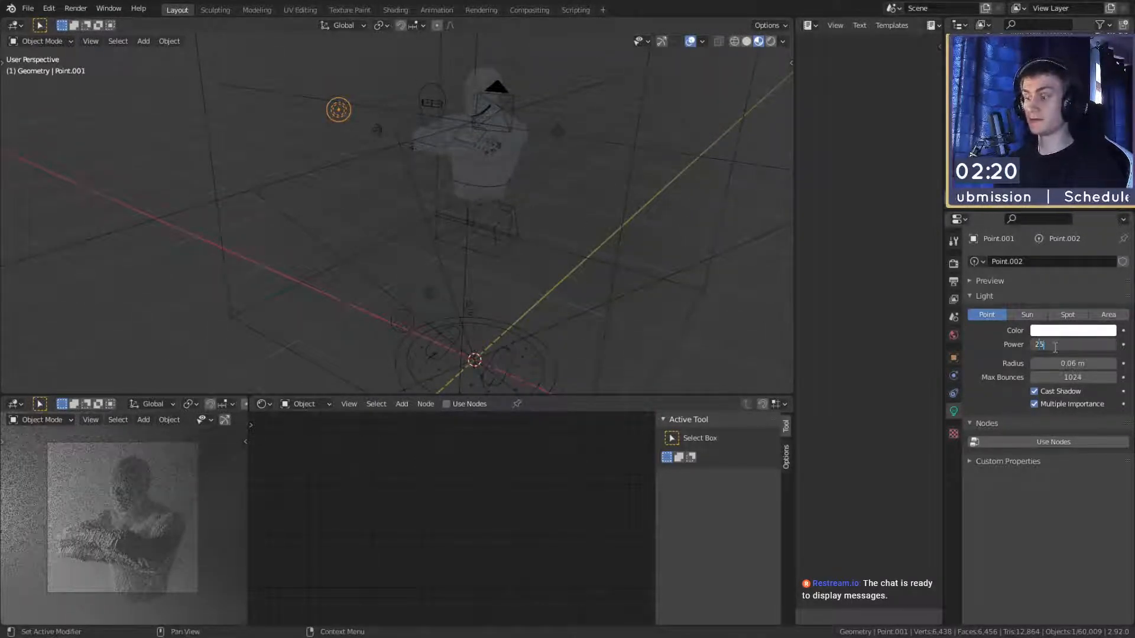
pyautogui.press('Return')
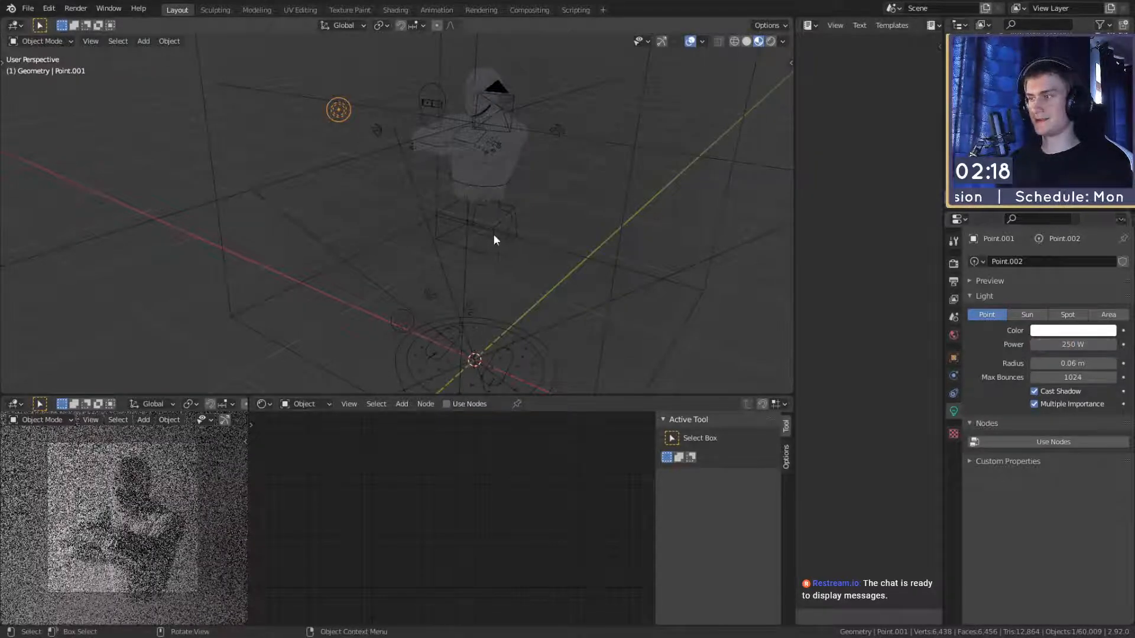
pyautogui.moveTo(494, 234); pyautogui.dragTo(440, 233, button='middle')
pyautogui.press('g')
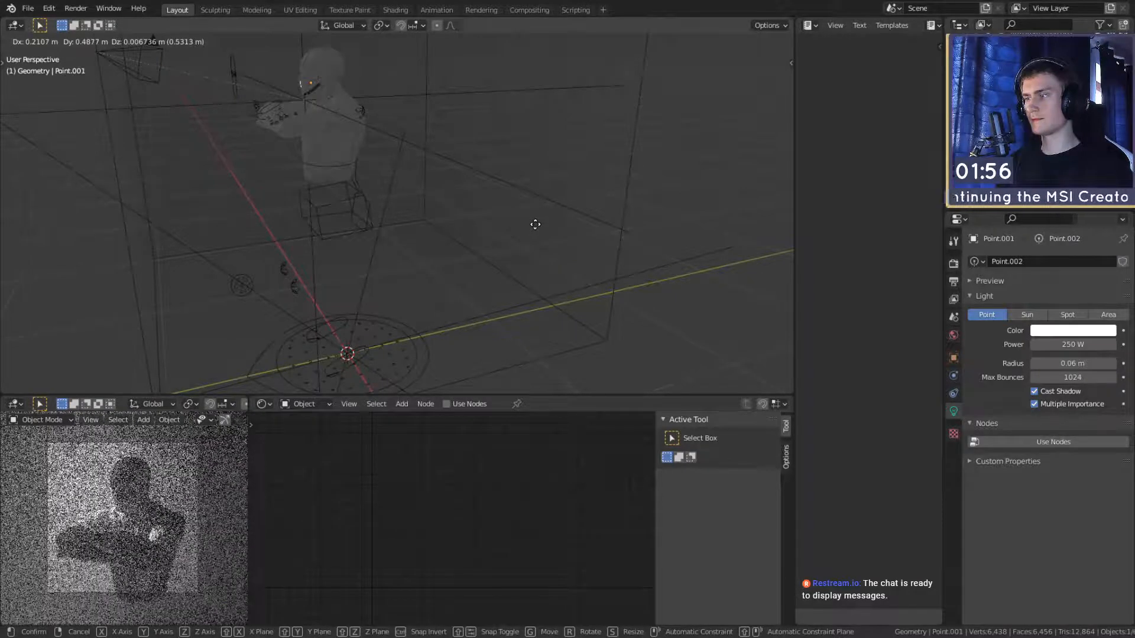
pyautogui.click(535, 224)
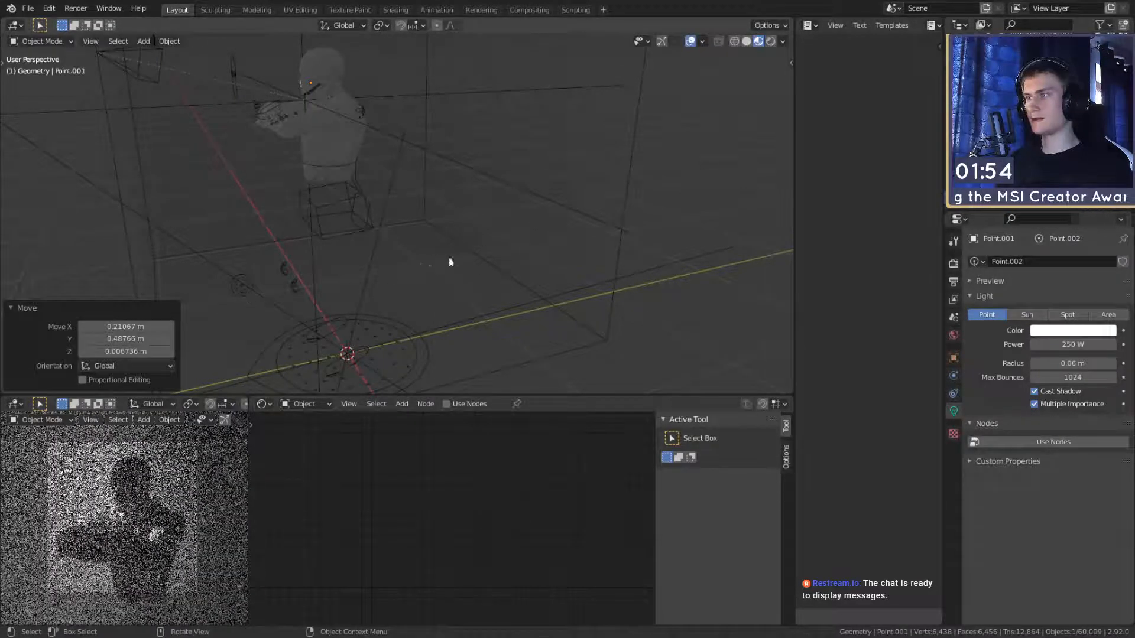
# Step: Try moving the lower point light near the ground about 1.62 m upward and away from its place
pyautogui.click(241, 285)
pyautogui.moveTo(526, 272); pyautogui.dragTo(499, 256, button='middle')
pyautogui.press('g')
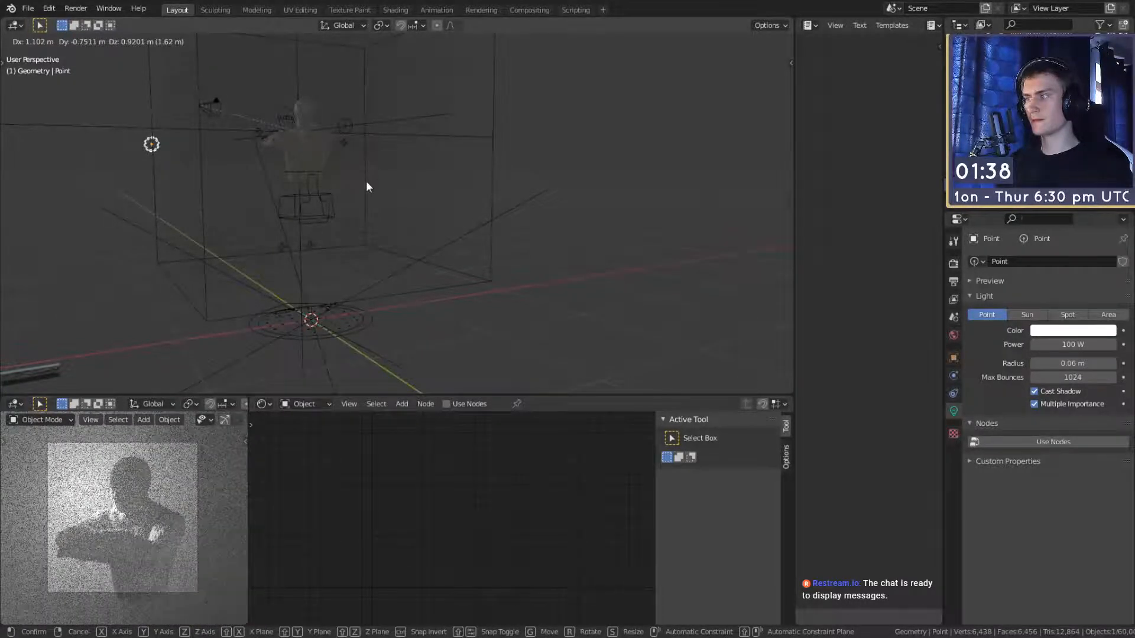
pyautogui.click(367, 184)
# Step: Undo the moves and power changes on both point lights, and redo the excess undo steps until the upper light is selected again
pyautogui.moveTo(399, 208); pyautogui.dragTo(562, 247, button='middle')
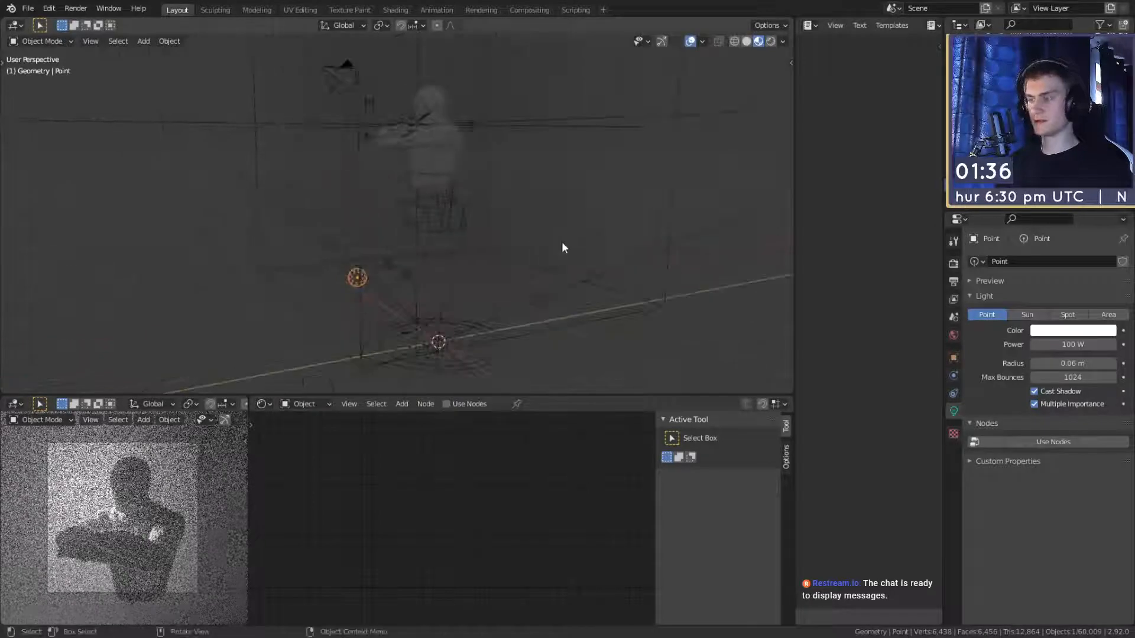
pyautogui.hotkey('ctrl', 'z')
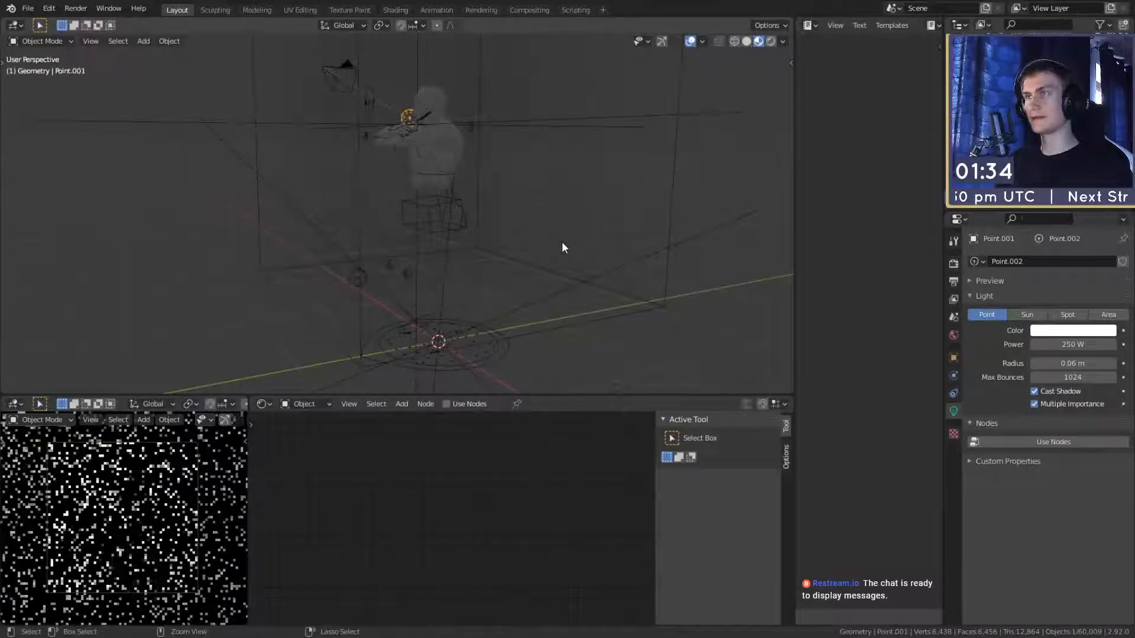
pyautogui.hotkey('ctrl', 'z')
pyautogui.hotkey('ctrl', 'z')
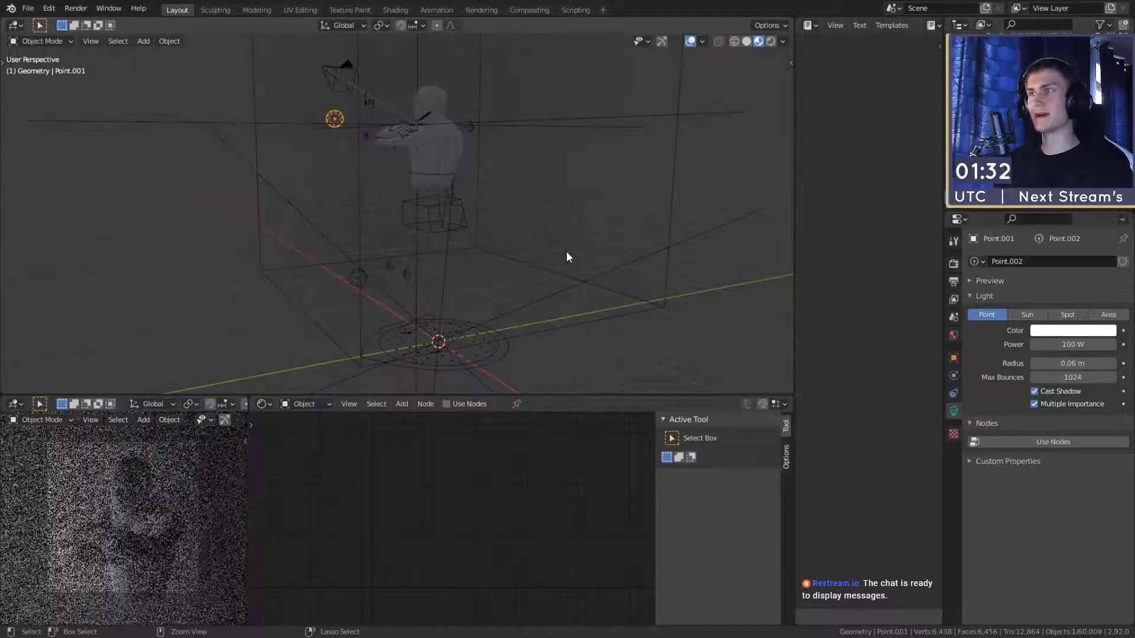
pyautogui.hotkey('ctrl', 'z')
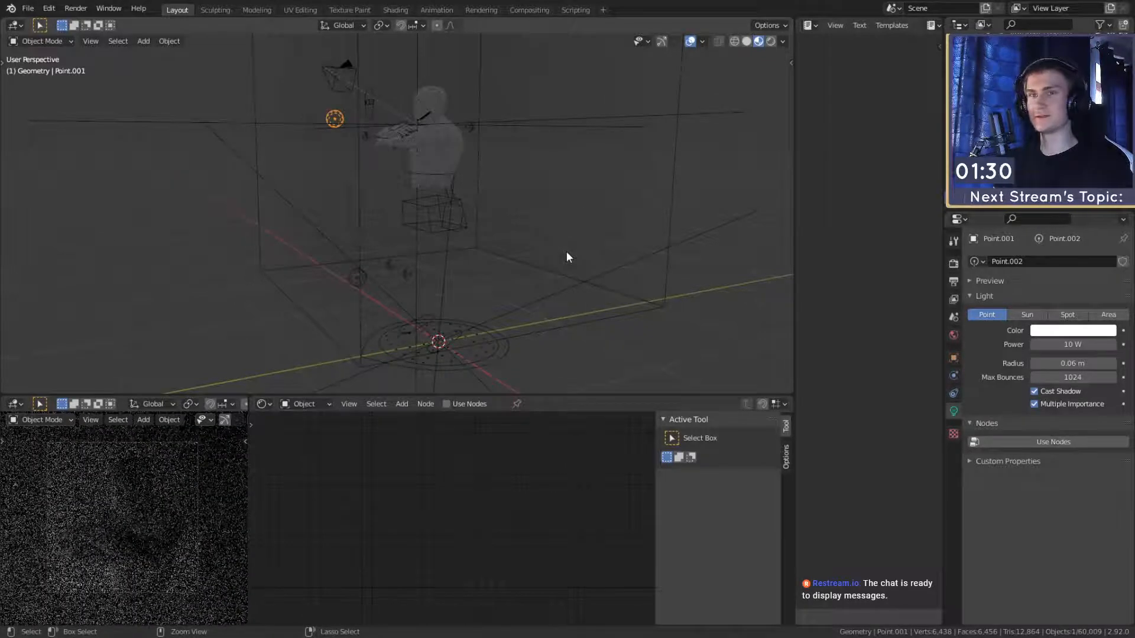
pyautogui.hotkey('ctrl', 'z')
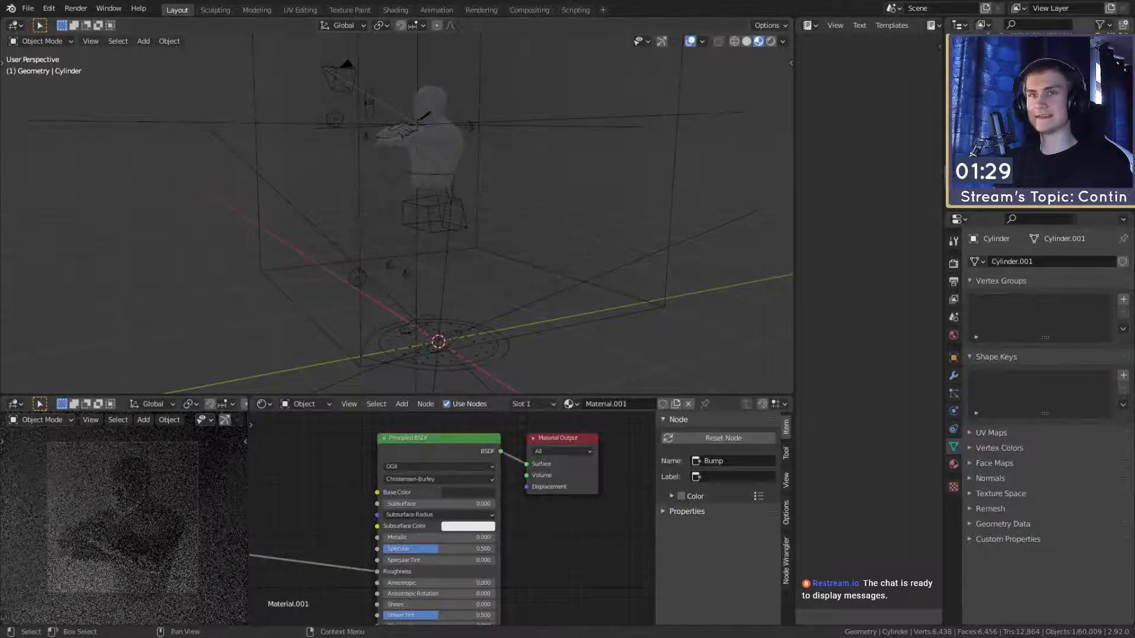
pyautogui.hotkey('ctrl', 'z')
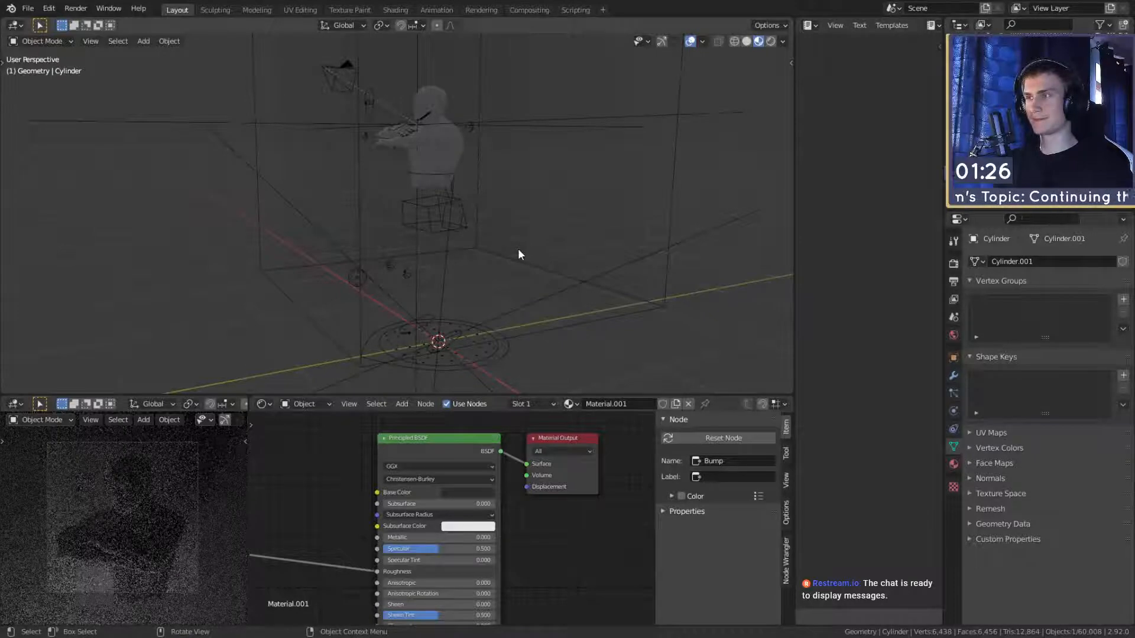
pyautogui.moveTo(538, 265); pyautogui.dragTo(467, 275, button='middle')
pyautogui.hotkey('ctrl', 'shift', 'z')
pyautogui.hotkey('ctrl', 'shift', 'z')
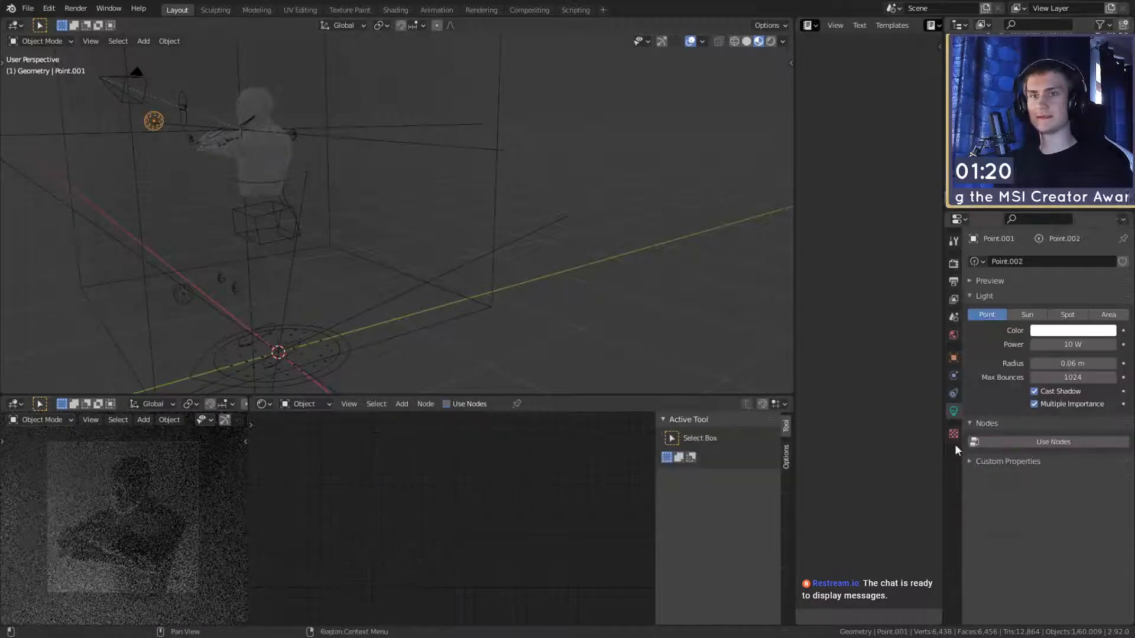
pyautogui.scroll(-4, 371, 225)
pyautogui.keyDown('shift'); pyautogui.moveTo(423, 229); pyautogui.dragTo(474, 247, button='middle'); pyautogui.keyUp('shift')
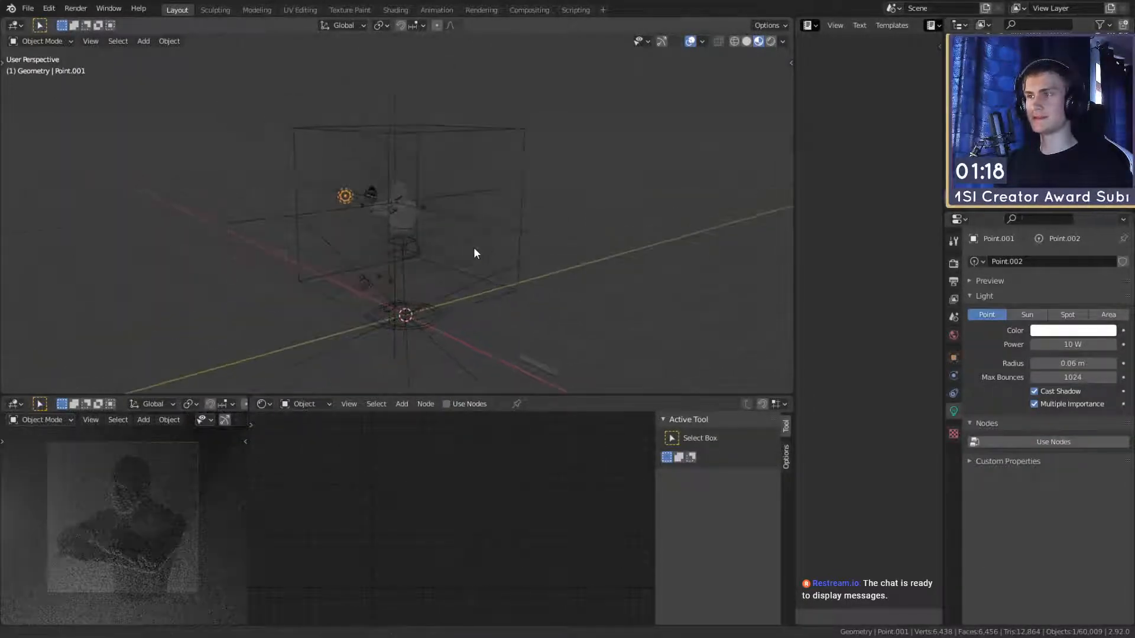
pyautogui.scroll(4, 474, 247)
pyautogui.keyDown('shift'); pyautogui.moveTo(480, 298); pyautogui.dragTo(468, 285, button='middle'); pyautogui.keyUp('shift')
pyautogui.scroll(-3, 580, 363)
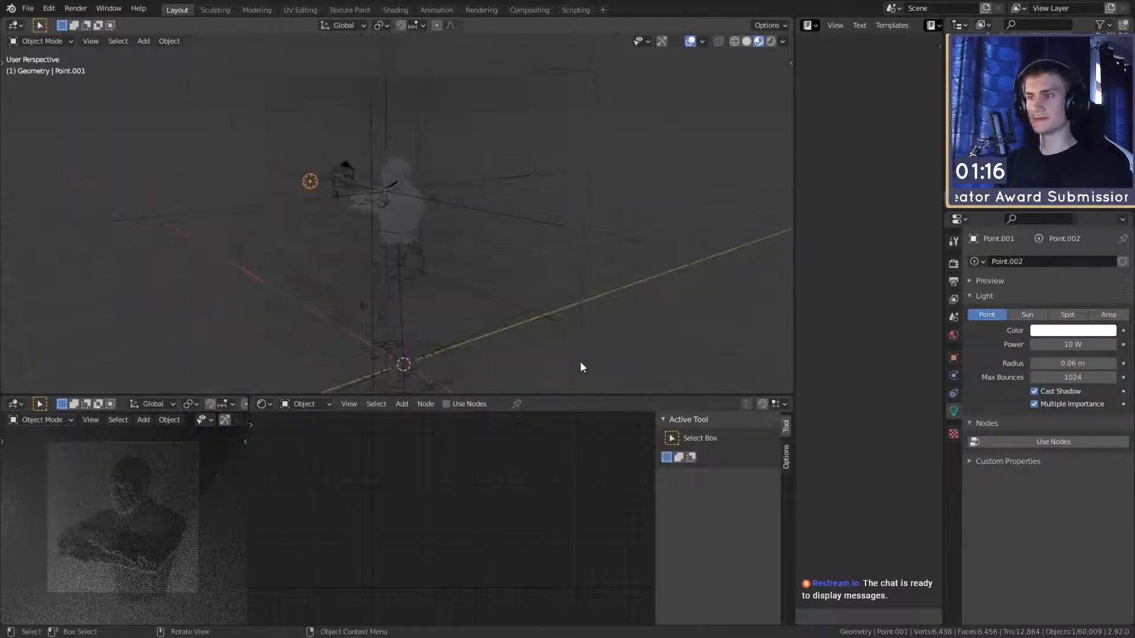
# Step: Set the base color of the source cylinder's Material.001 Principled BSDF to white
pyautogui.click(553, 394)
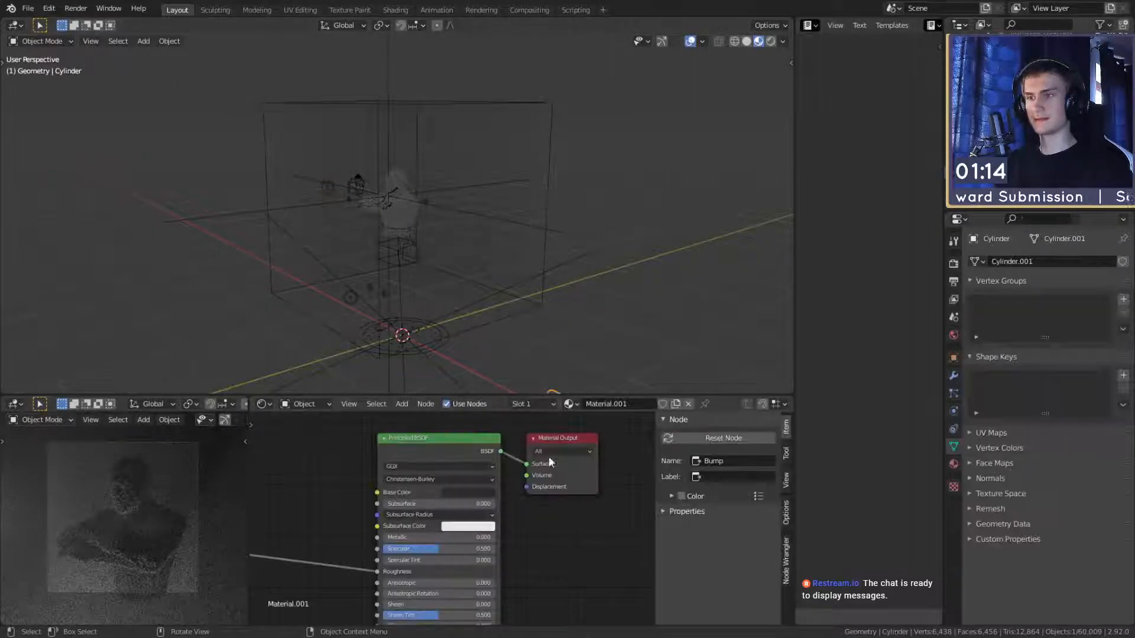
pyautogui.click(466, 492)
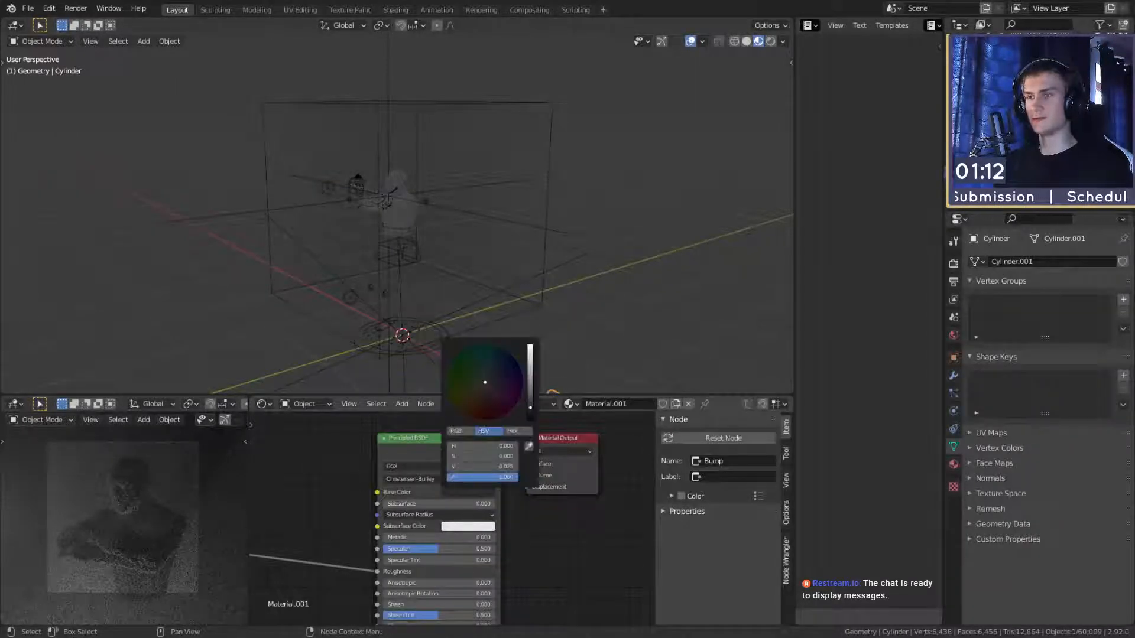
pyautogui.moveTo(530, 408); pyautogui.dragTo(530, 345)
pyautogui.click(344, 263)
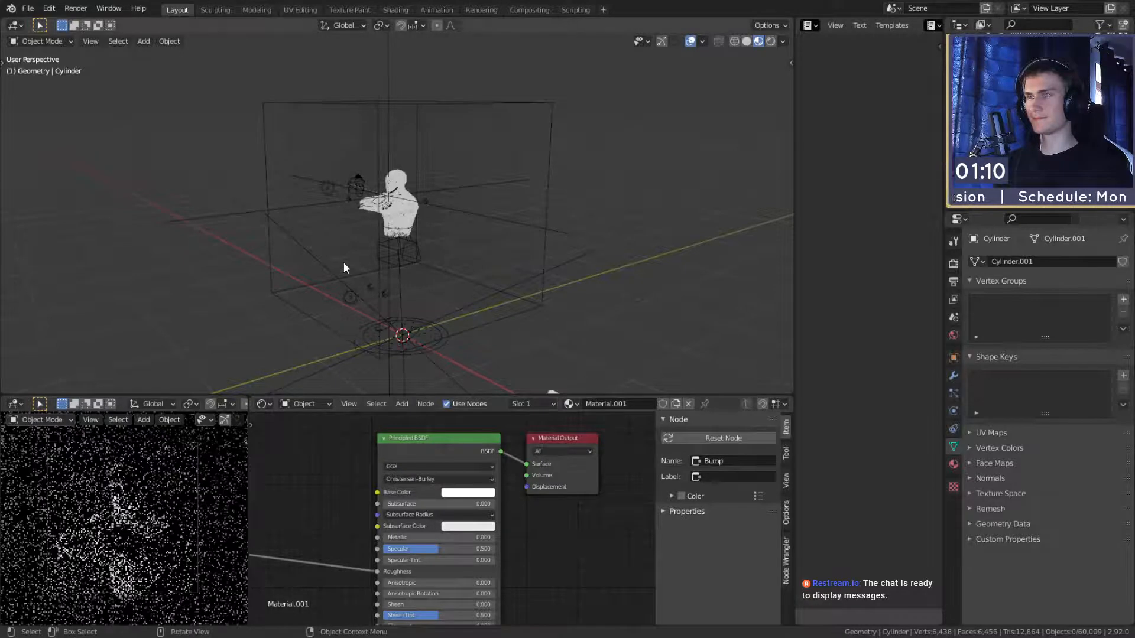
# Step: Save the scene to its existing file
pyautogui.scroll(6, 342, 262)
pyautogui.click(28, 8)
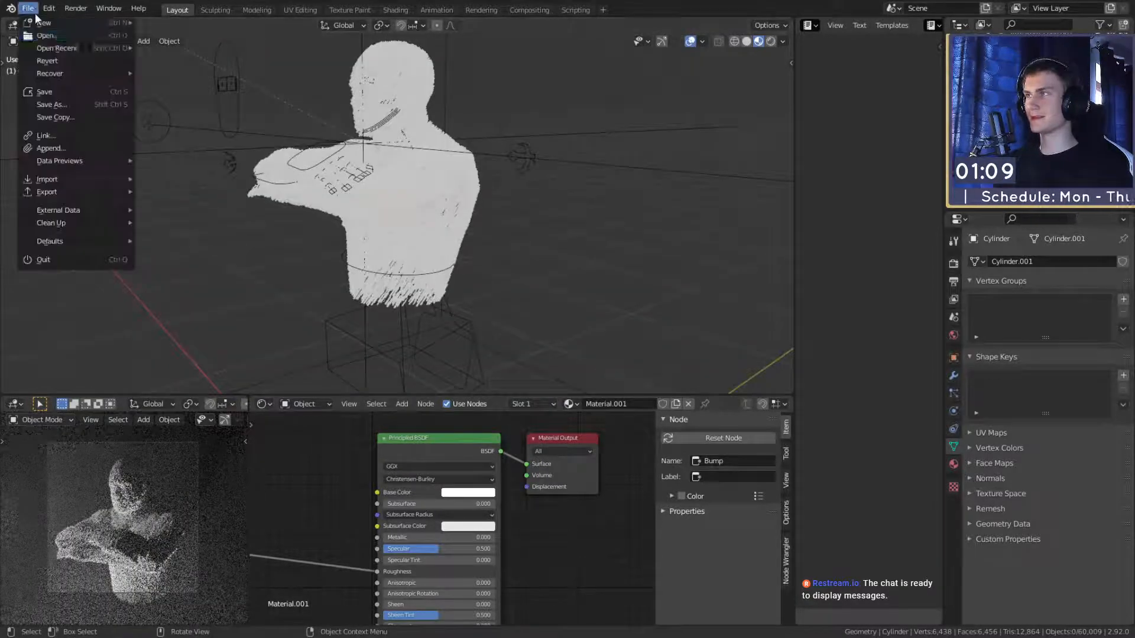
pyautogui.click(44, 92)
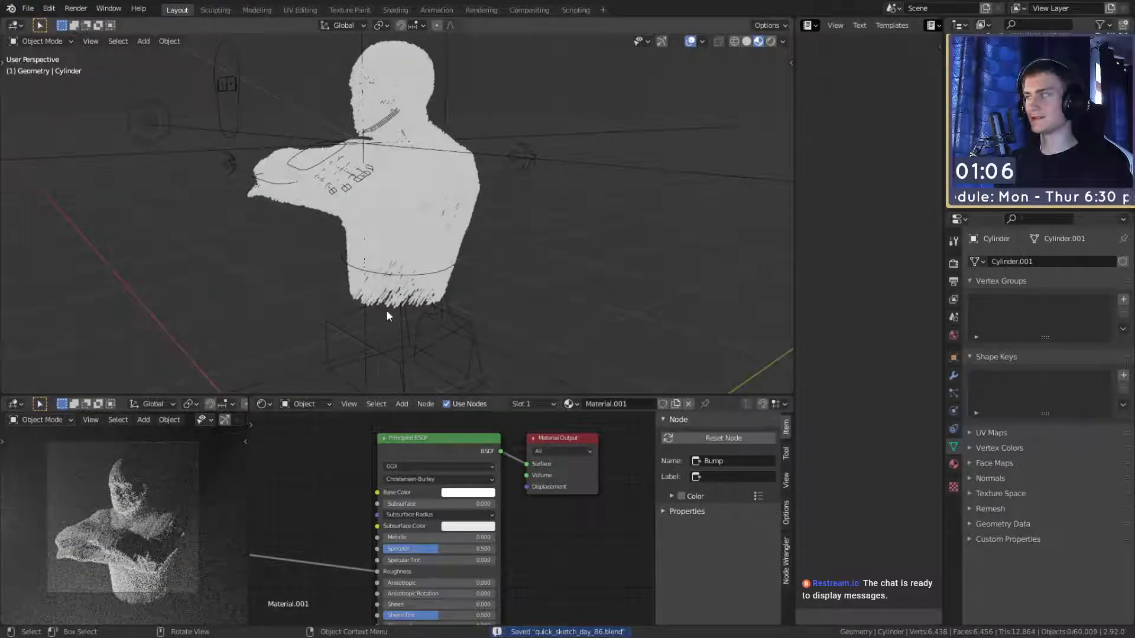
# Step: Examine the white cylinder particles on the figure's torso and face up close in the viewport and the rendered preview
pyautogui.scroll(8, 431, 218)
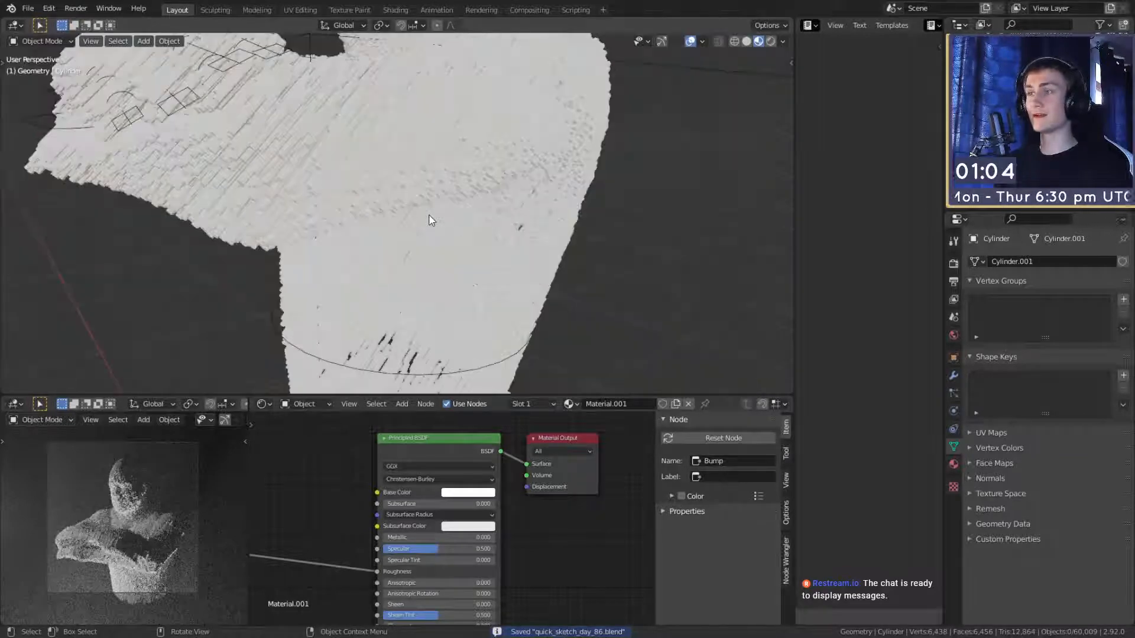
pyautogui.moveTo(429, 215); pyautogui.dragTo(431, 240, button='middle')
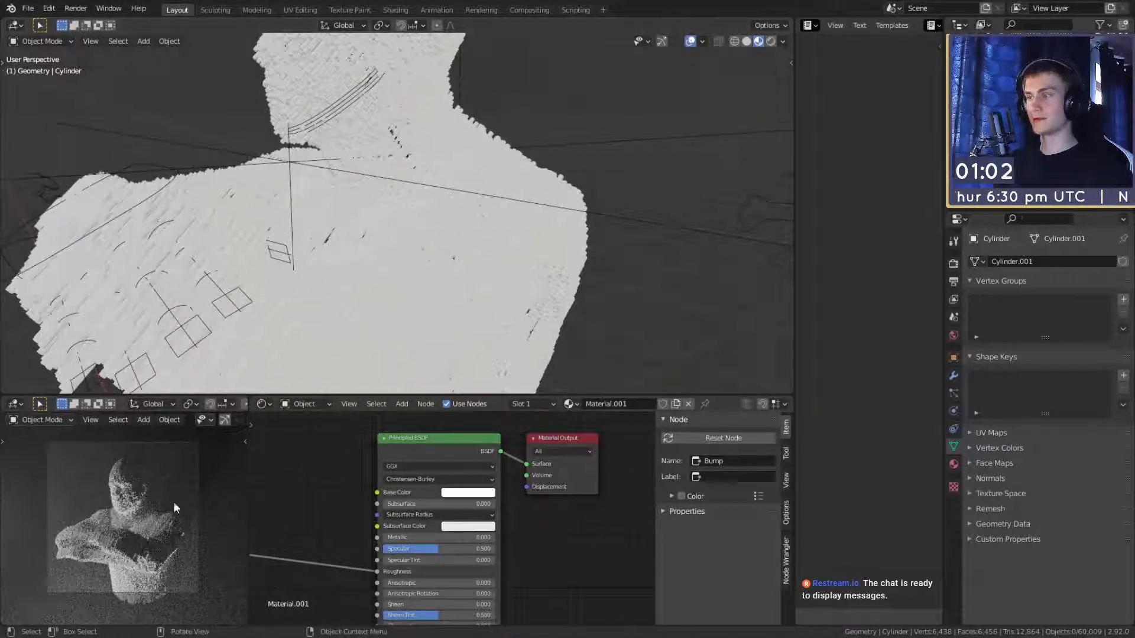
pyautogui.scroll(5, 136, 529)
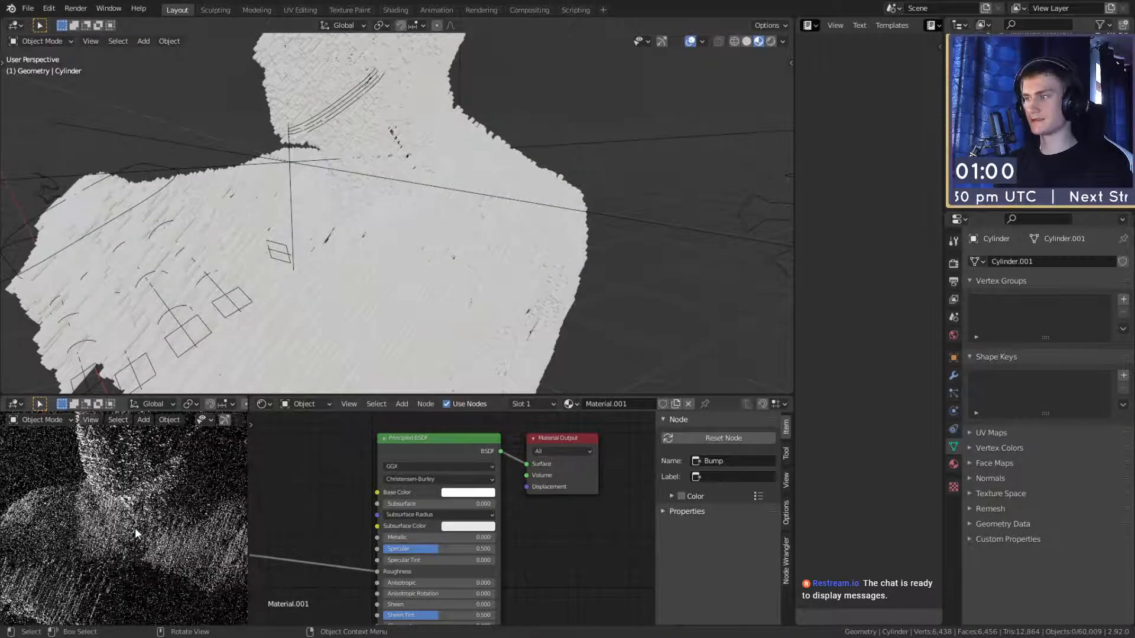
pyautogui.scroll(3, 137, 532)
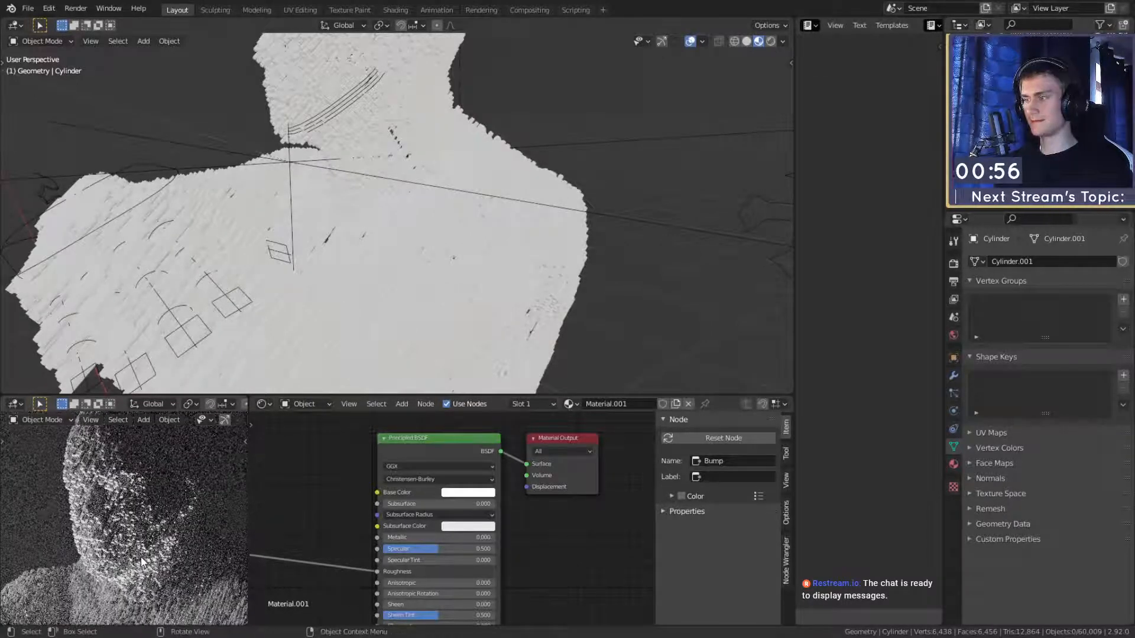
pyautogui.scroll(-1, 141, 556)
pyautogui.scroll(-2, 141, 558)
pyautogui.keyDown('shift'); pyautogui.moveTo(141, 558); pyautogui.dragTo(140, 531, button='middle'); pyautogui.keyUp('shift')
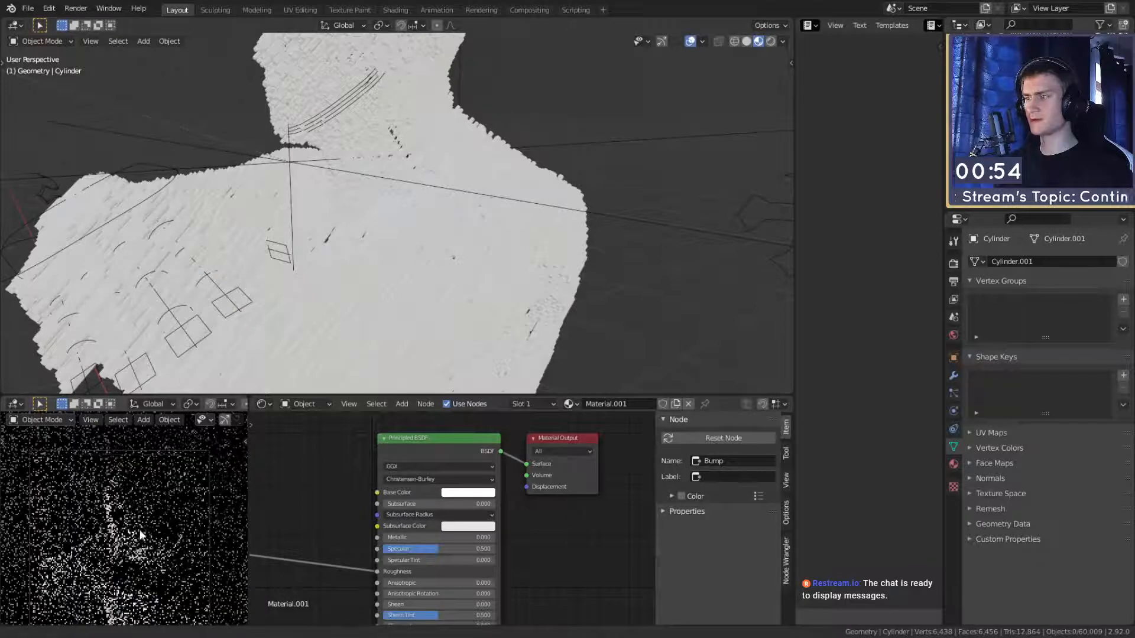
pyautogui.scroll(-10, 343, 247)
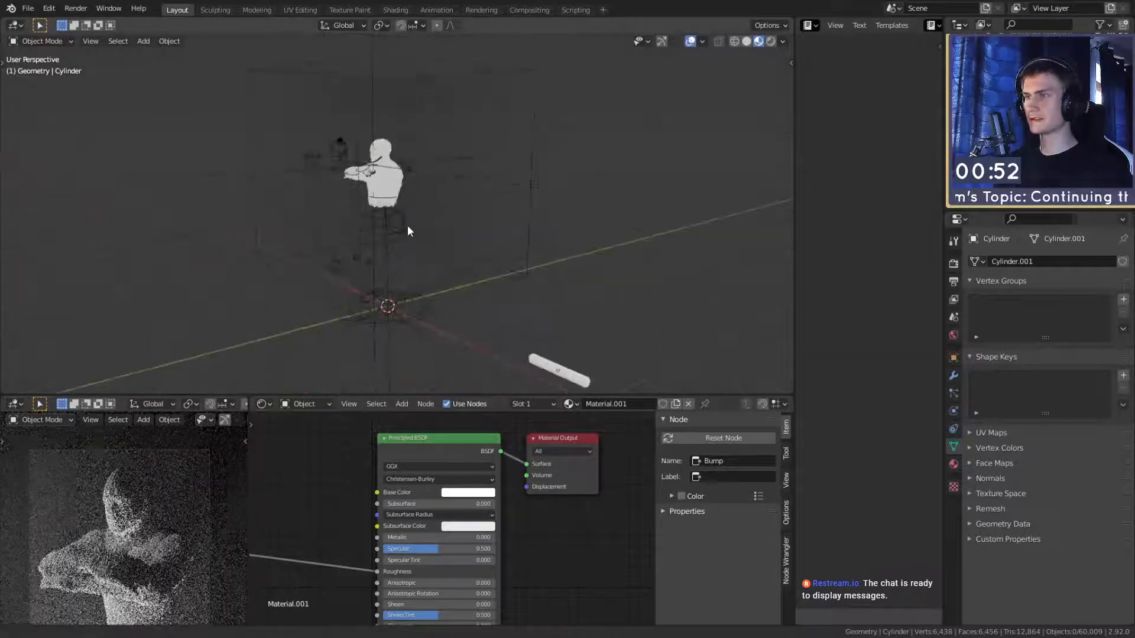
# Step: Raise the DoF empty about 1.59 m vertically from the ground to the height of the figure's upper body
pyautogui.click(484, 311)
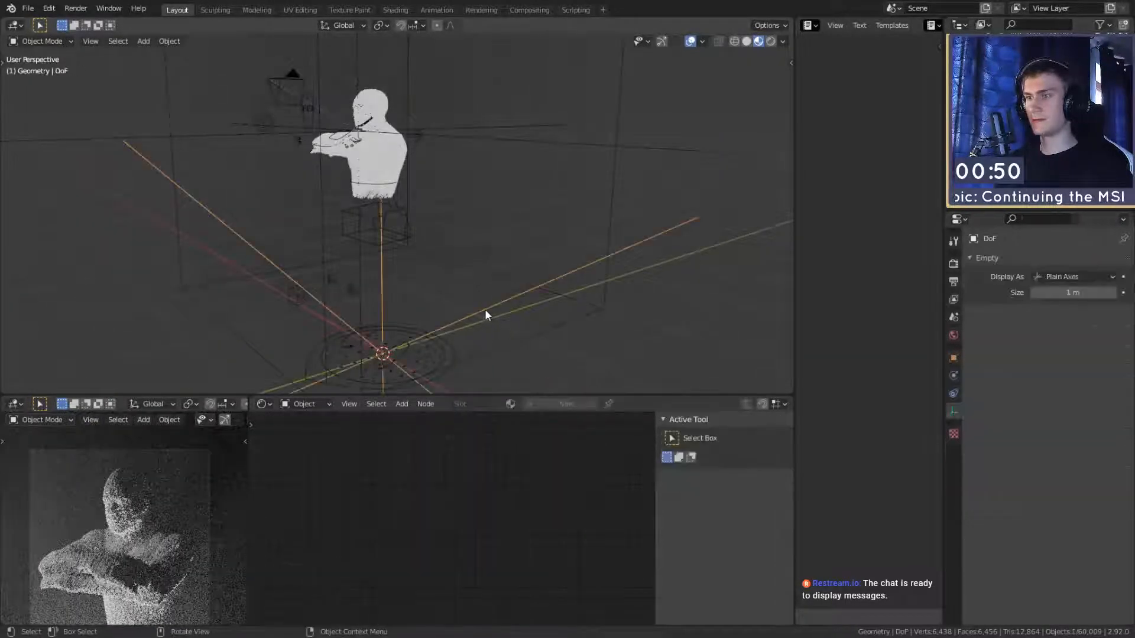
pyautogui.press('g')
pyautogui.press('z')
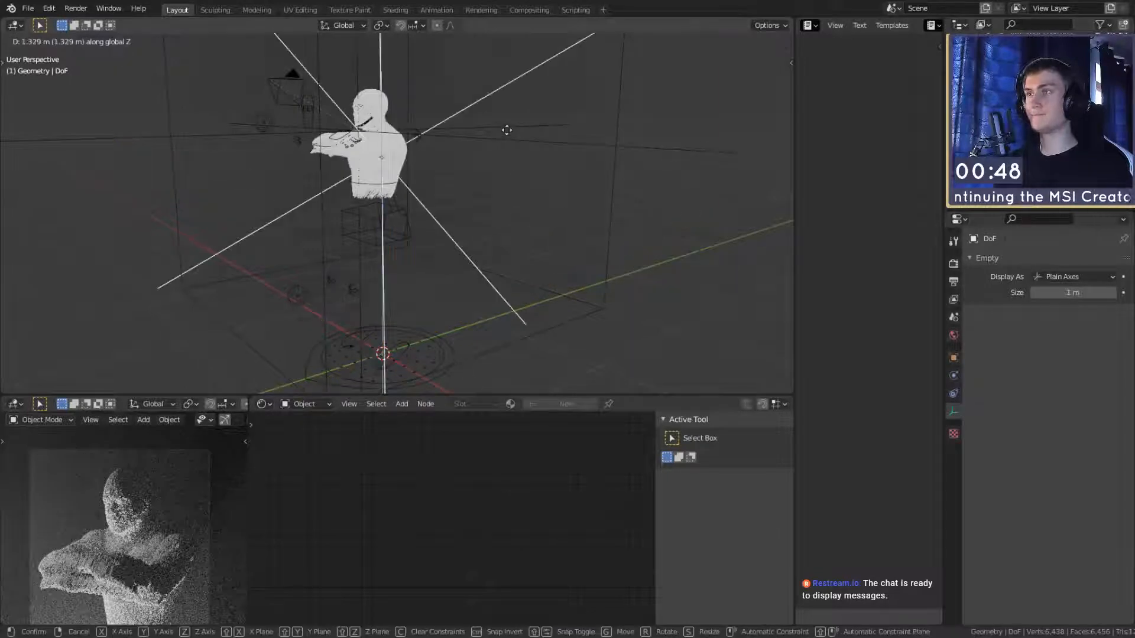
pyautogui.click(500, 112)
# Step: Move the DoF empty about 0.28 m horizontally toward the figure's front and lower it about 0.09 m
pyautogui.moveTo(500, 112); pyautogui.dragTo(520, 248, button='middle')
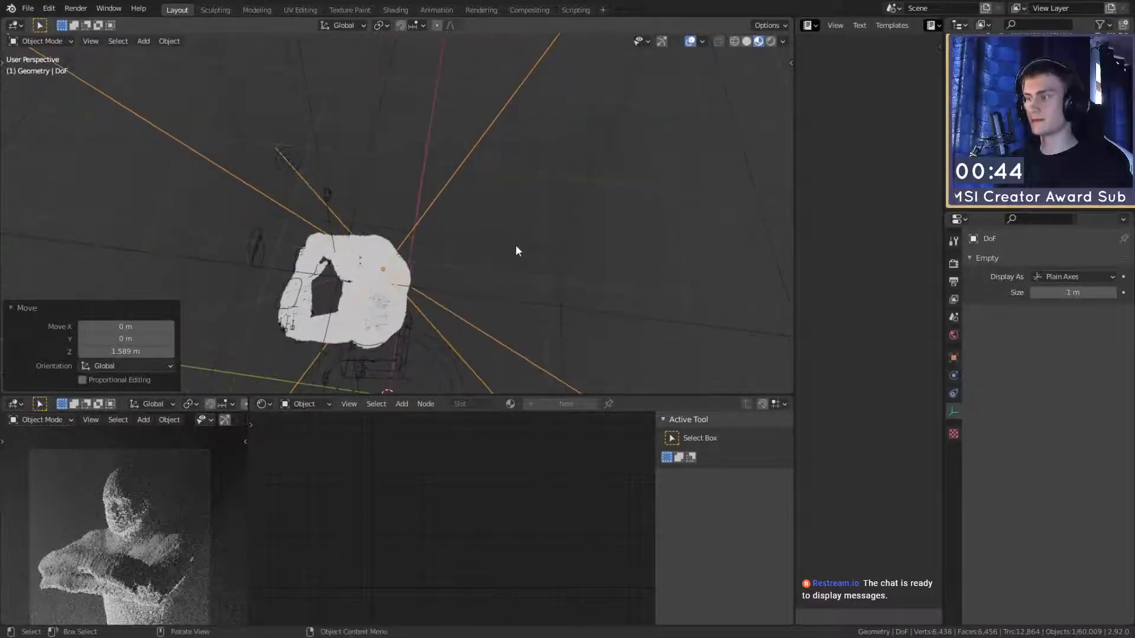
pyautogui.press('g')
pyautogui.hotkey('shift', 'z')
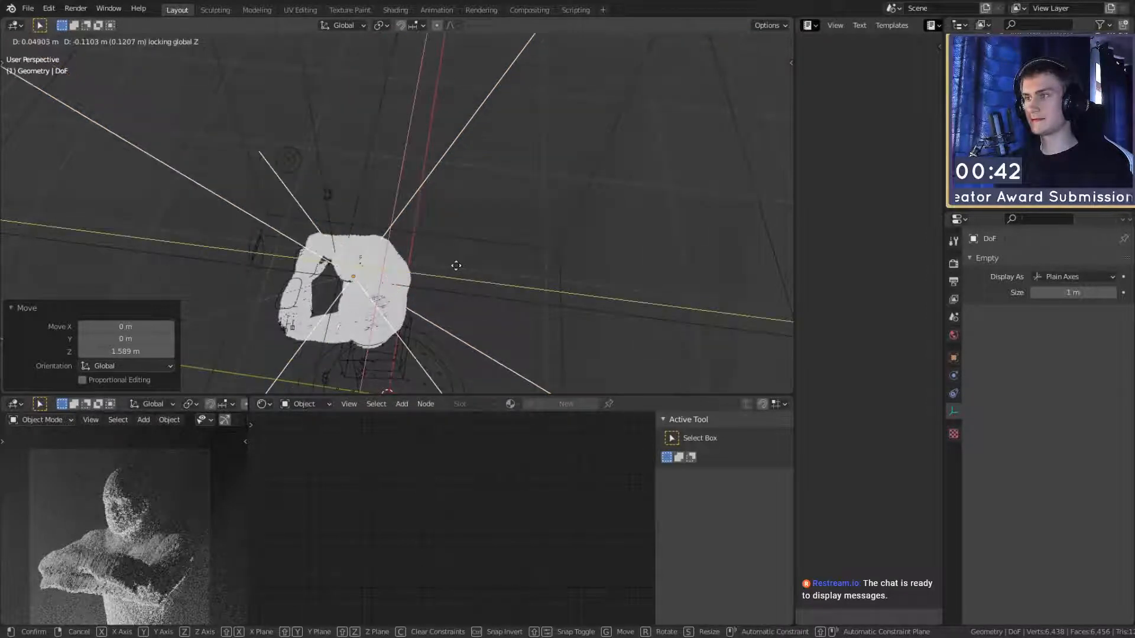
pyautogui.click(431, 257)
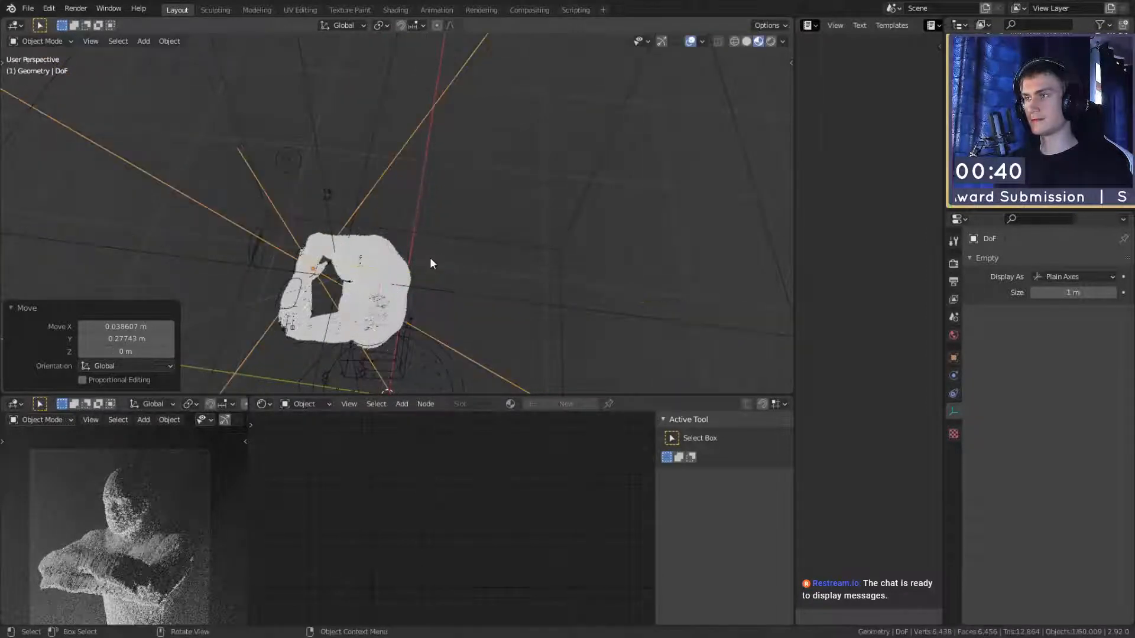
pyautogui.moveTo(430, 257); pyautogui.dragTo(484, 274, button='middle')
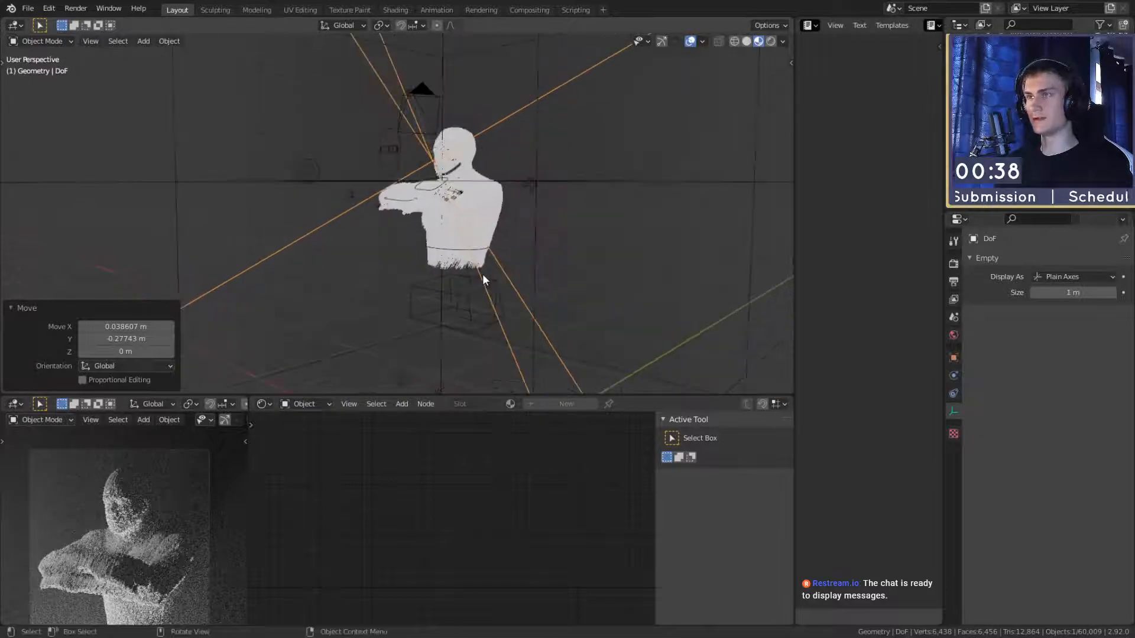
pyautogui.press('g')
pyautogui.press('z')
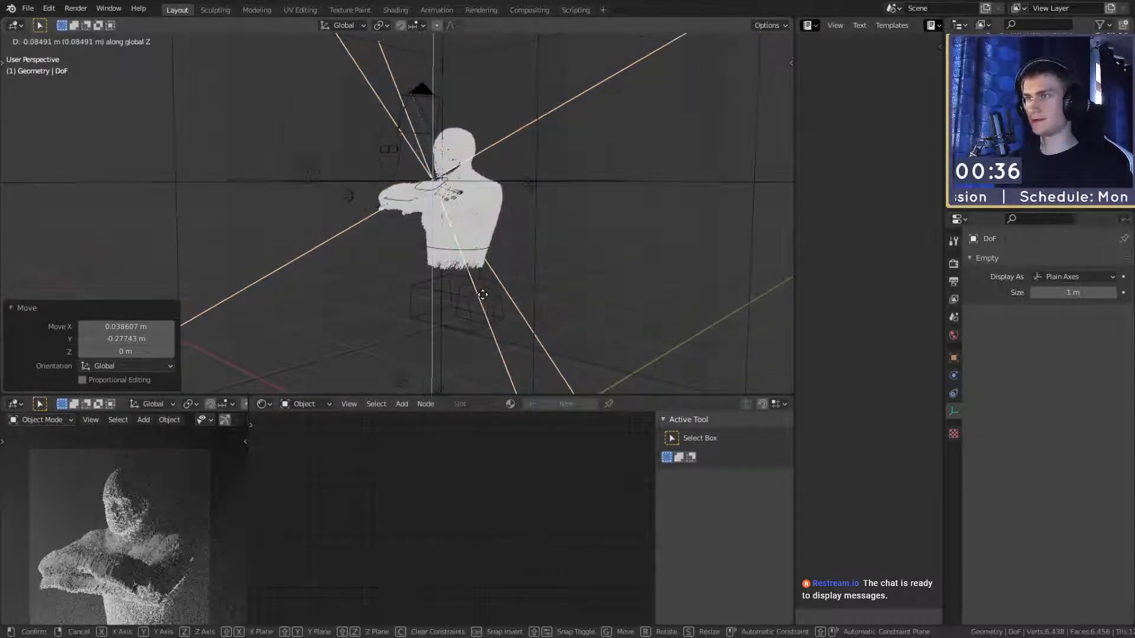
pyautogui.click(483, 295)
# Step: Shift the DoF empty about 0.1 m horizontally back toward the figure's chest, keeping its height locked
pyautogui.moveTo(505, 288); pyautogui.dragTo(458, 277, button='middle')
pyautogui.scroll(4, 486, 252)
pyautogui.moveTo(548, 272); pyautogui.dragTo(515, 272, button='middle')
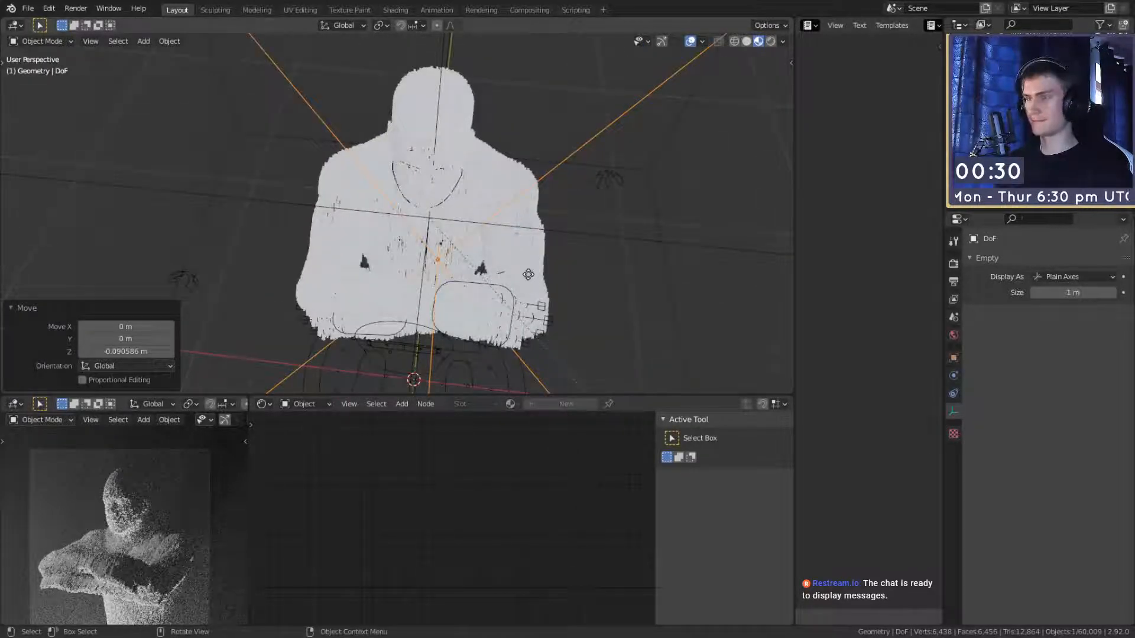
pyautogui.press('g')
pyautogui.hotkey('shift', 'z')
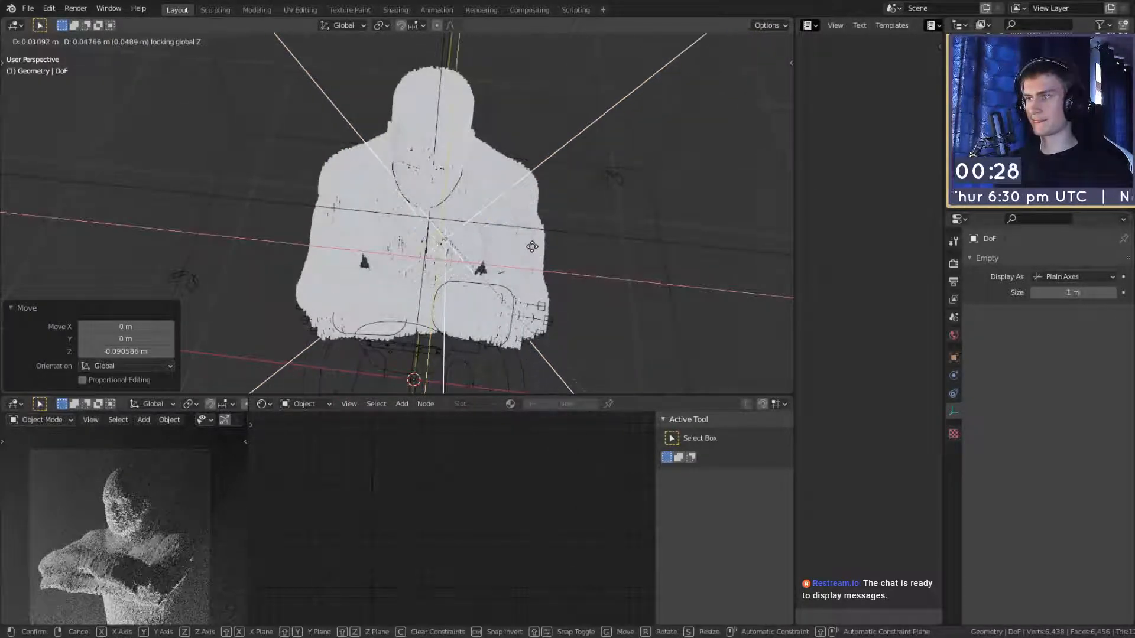
pyautogui.click(529, 233)
pyautogui.moveTo(529, 233); pyautogui.dragTo(535, 273, button='middle')
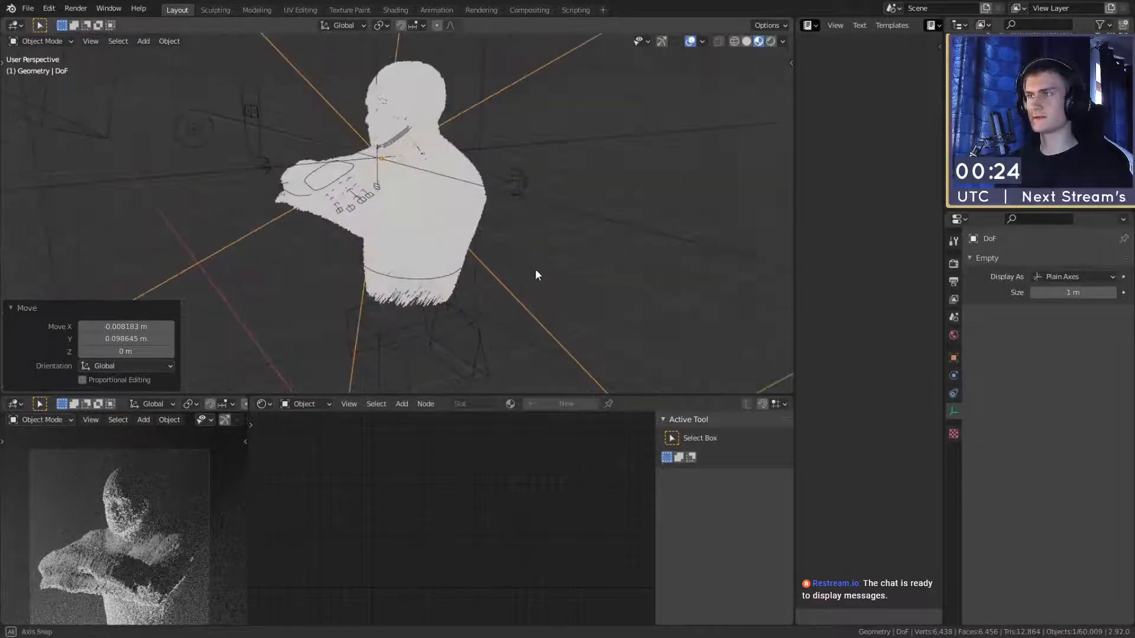
# Step: Enable depth of field on the camera and use the DoF empty as its focus object
pyautogui.click(97, 136)
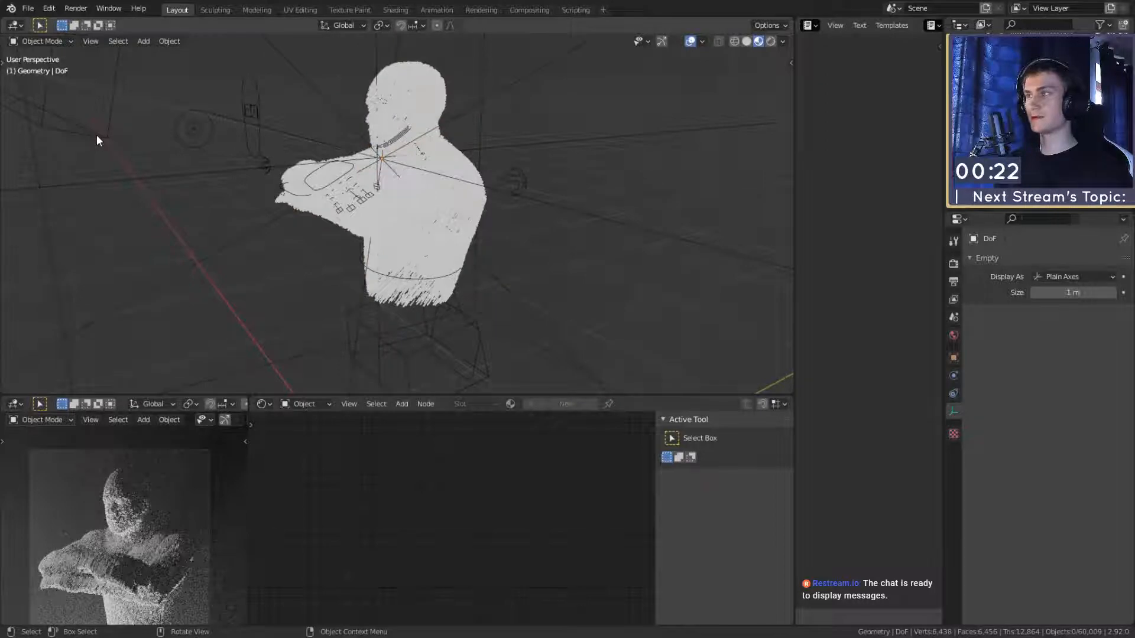
pyautogui.click(97, 135)
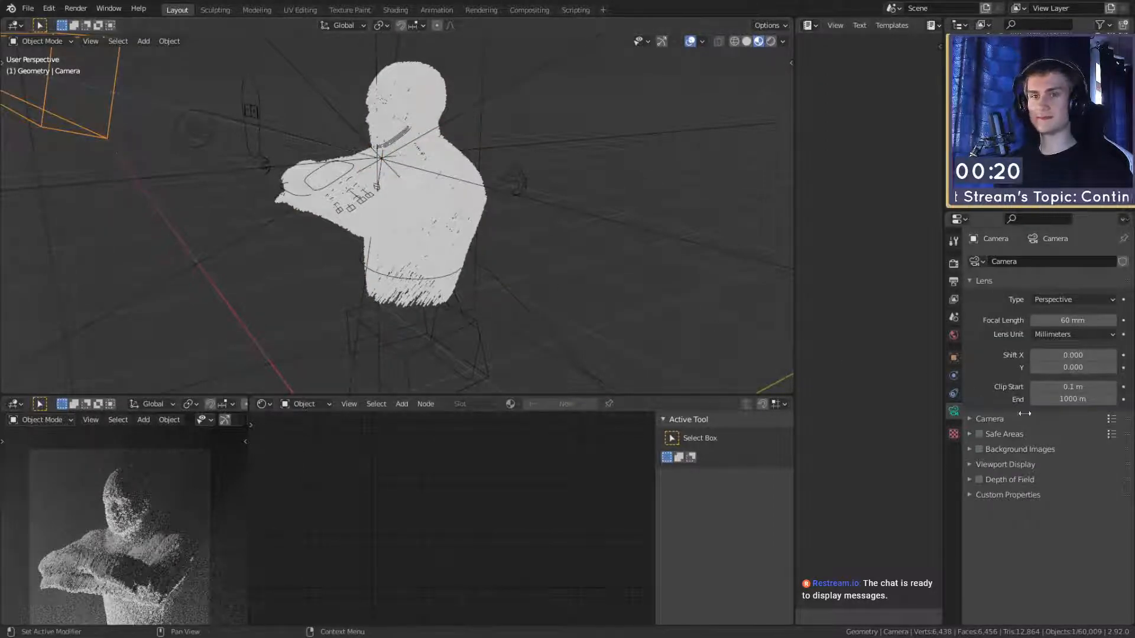
pyautogui.click(979, 479)
pyautogui.click(969, 478)
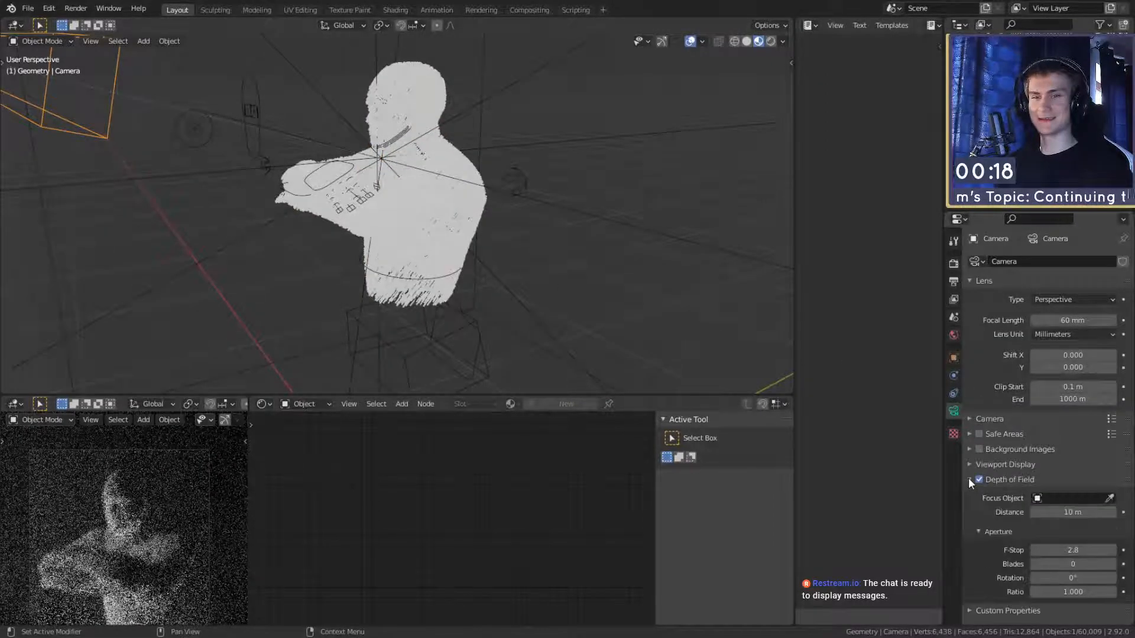
pyautogui.click(1032, 498)
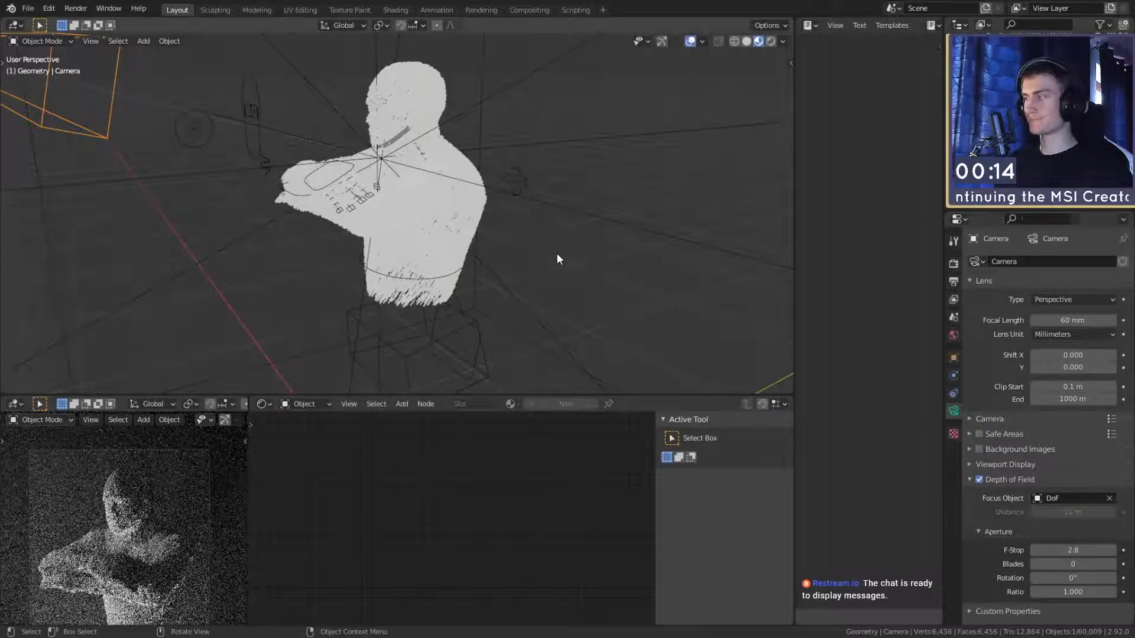
# Step: Compare the rendered preview of the figure with and without the camera's depth of field, leaving depth of field disabled
pyautogui.scroll(3, 152, 567)
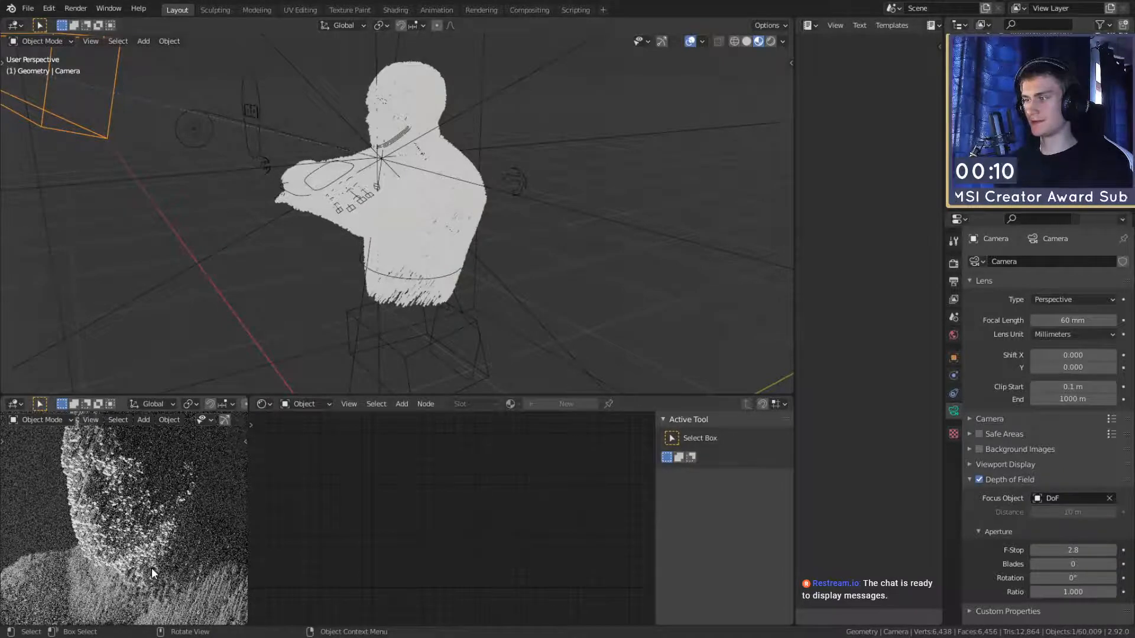
pyautogui.scroll(-3, 152, 567)
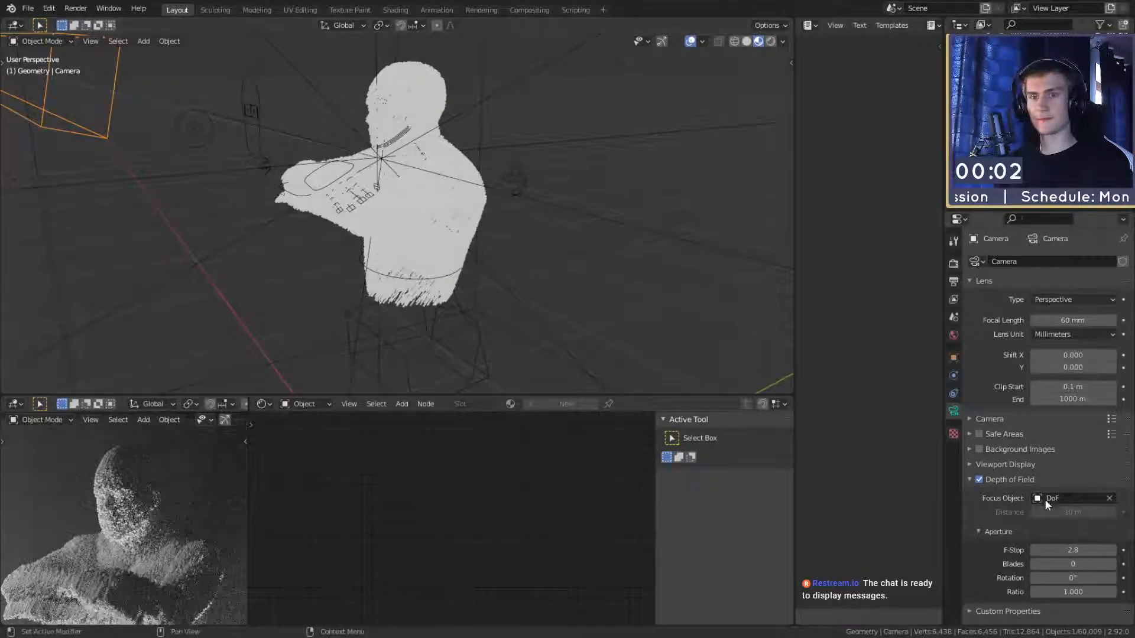
pyautogui.click(979, 480)
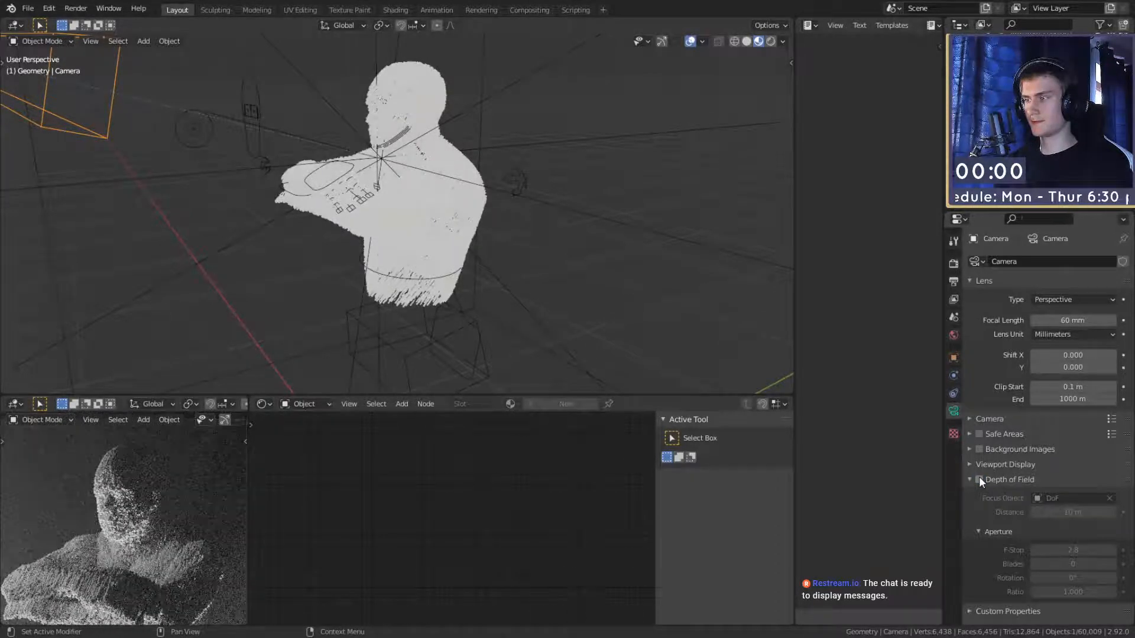
pyautogui.click(979, 480)
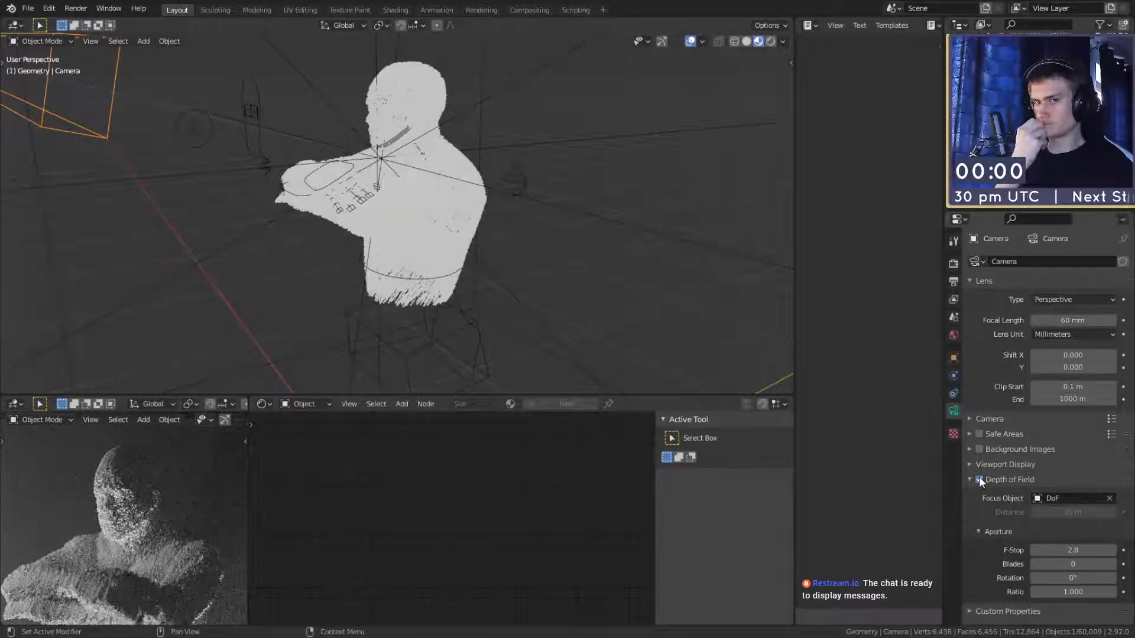
pyautogui.click(979, 479)
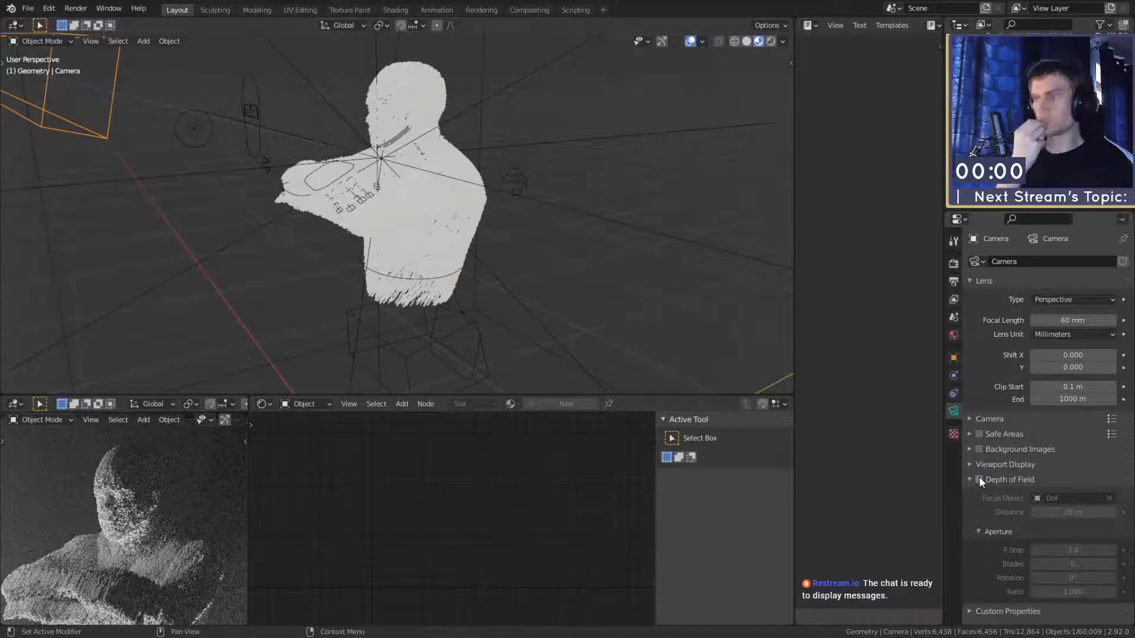
pyautogui.scroll(2, 144, 583)
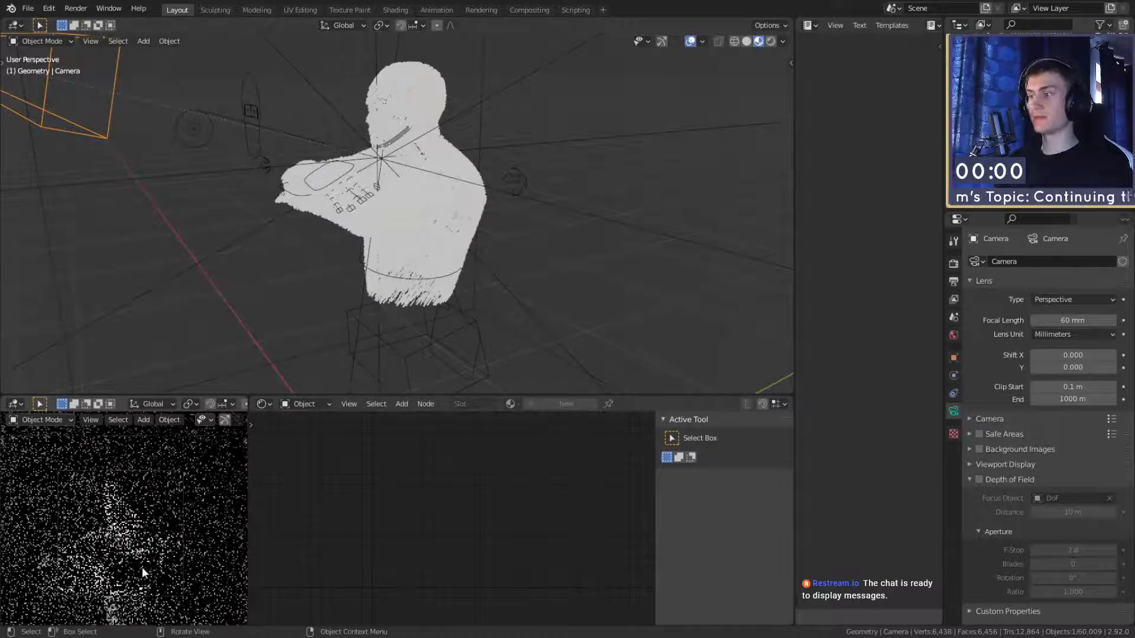
pyautogui.scroll(-3, 460, 266)
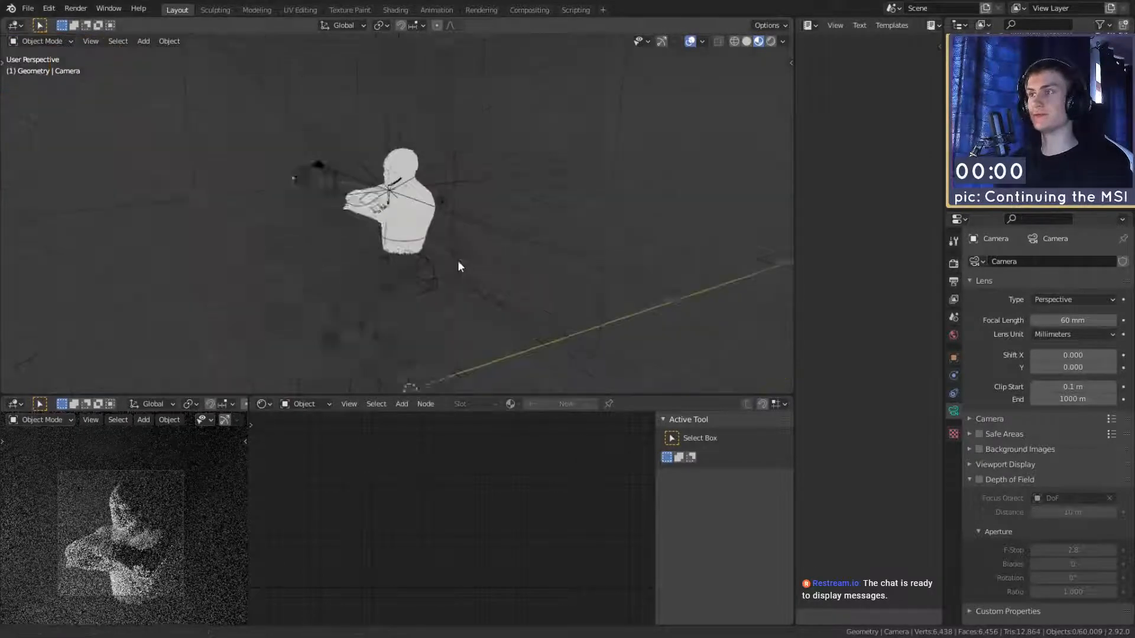
# Step: Switch the main 3D viewport to Solid shading
pyautogui.moveTo(459, 264); pyautogui.dragTo(494, 266, button='middle')
pyautogui.press('z')
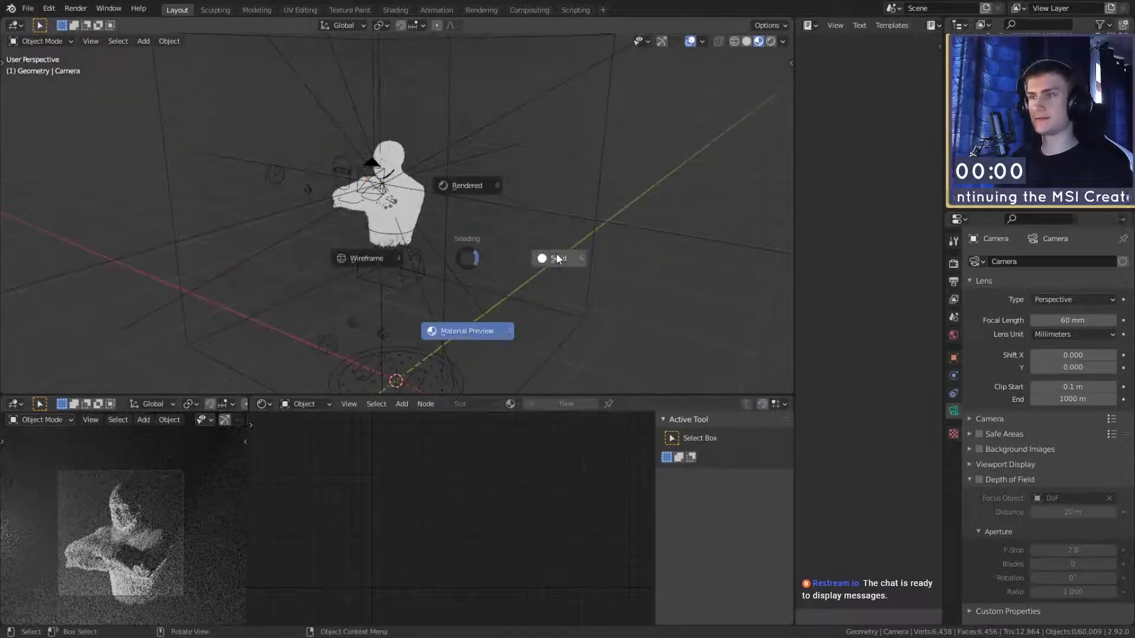
pyautogui.click(558, 258)
# Step: Set the scene's render resolution scale to 50% and save the file
pyautogui.click(950, 275)
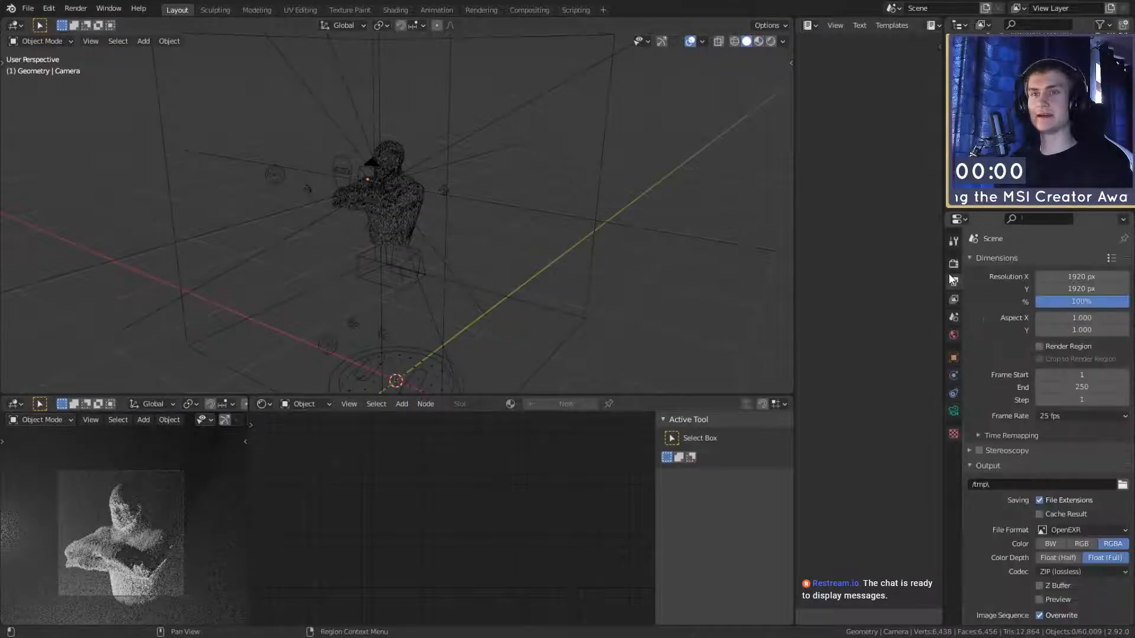
pyautogui.click(1085, 302)
pyautogui.write('50')
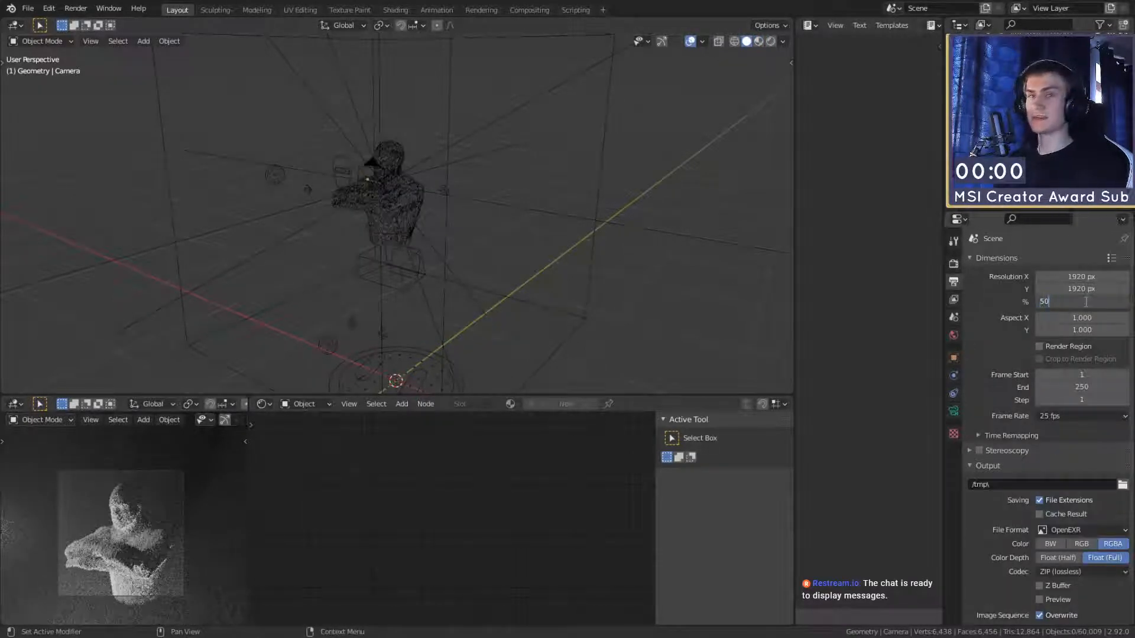
pyautogui.press('Return')
pyautogui.click(953, 263)
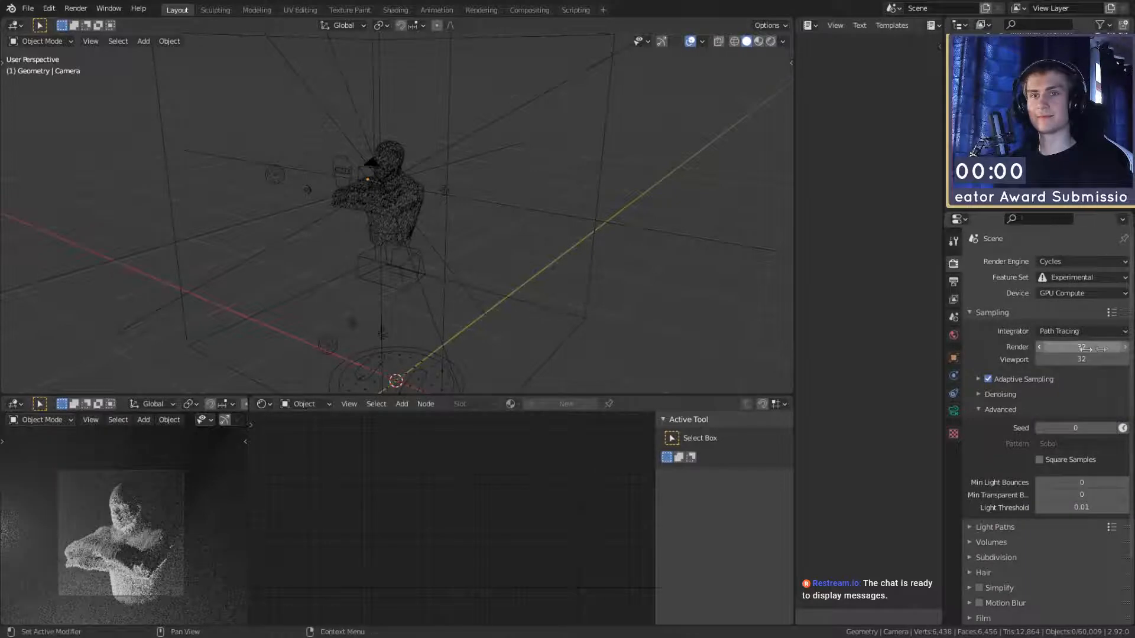
pyautogui.click(954, 282)
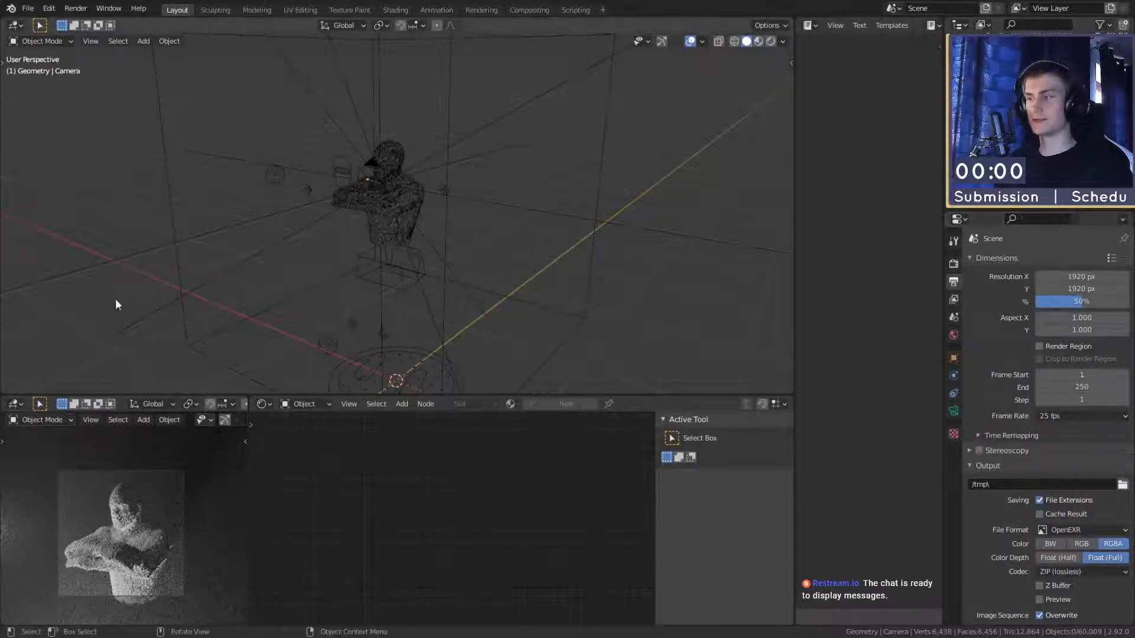
pyautogui.click(28, 8)
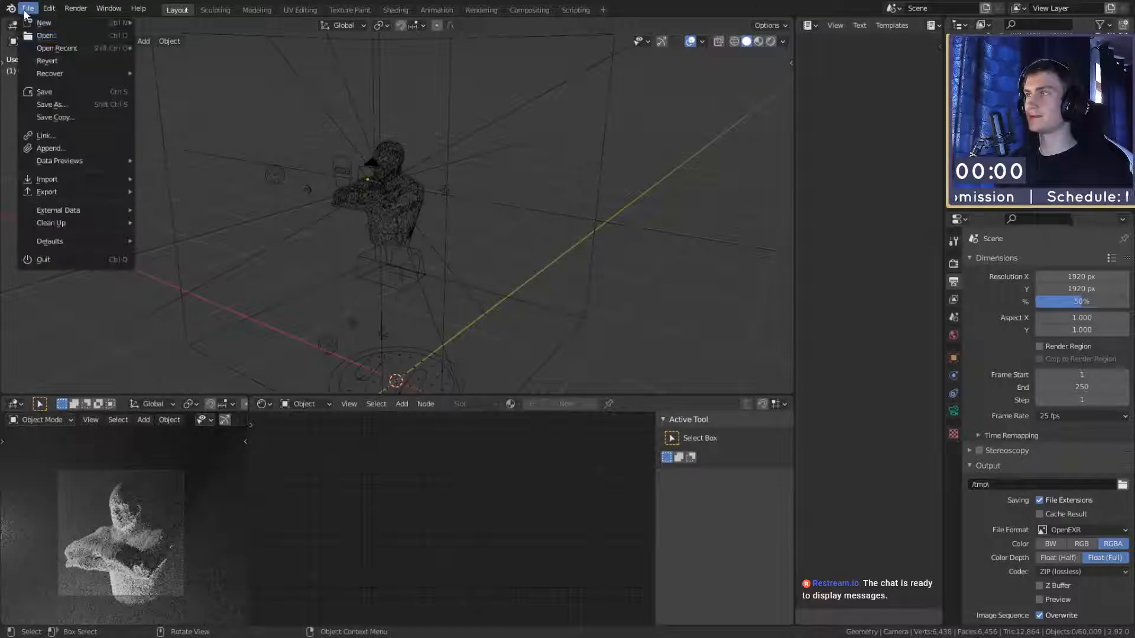
pyautogui.click(46, 95)
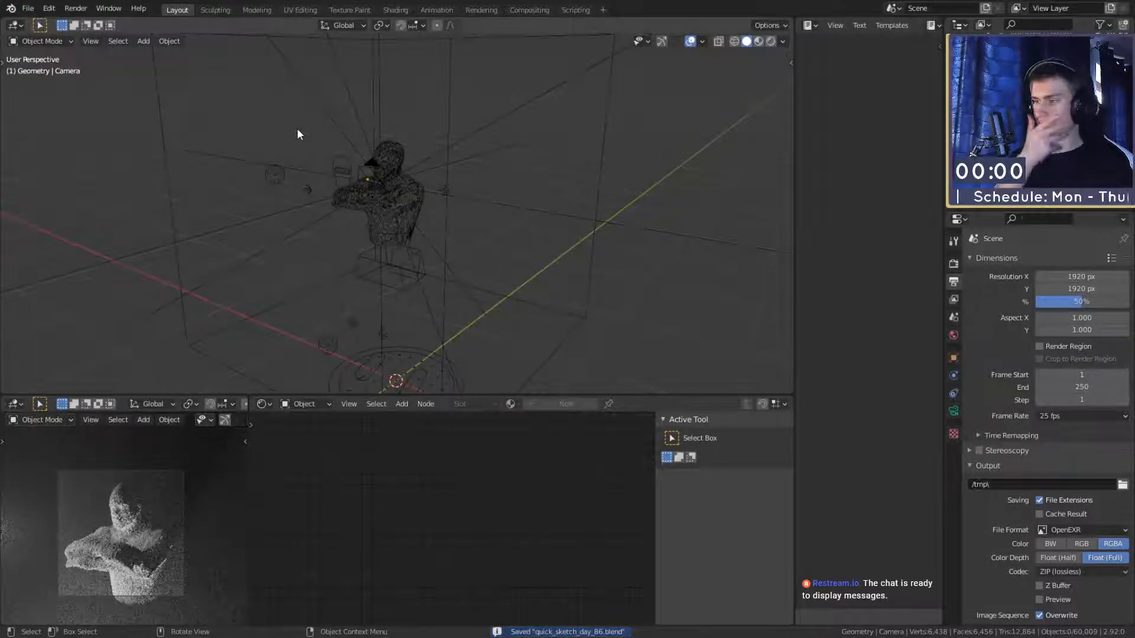
# Step: Turn the small camera viewport into an image editor showing the Render Result and render the current frame
pyautogui.click(76, 9)
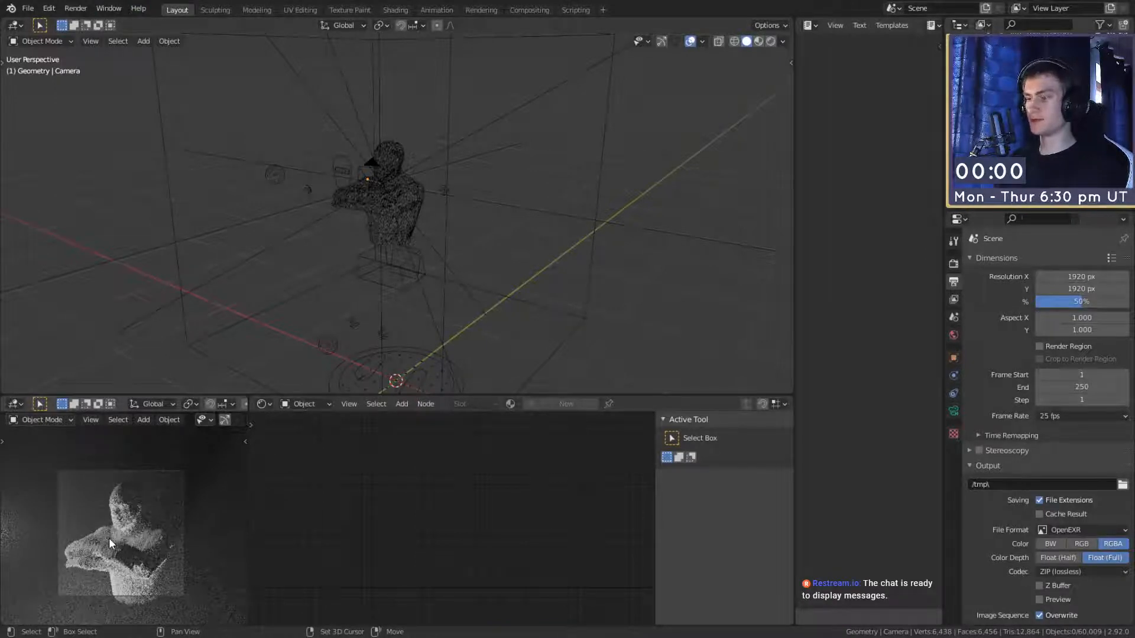
pyautogui.hotkey('shift', 'F10')
pyautogui.click(145, 404)
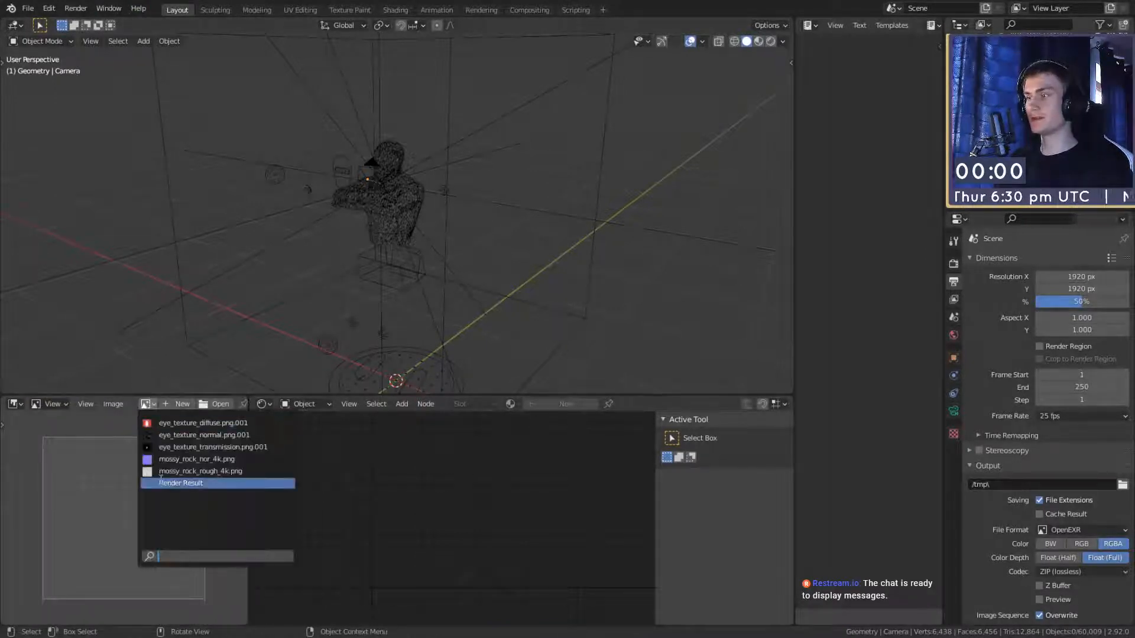
pyautogui.click(168, 483)
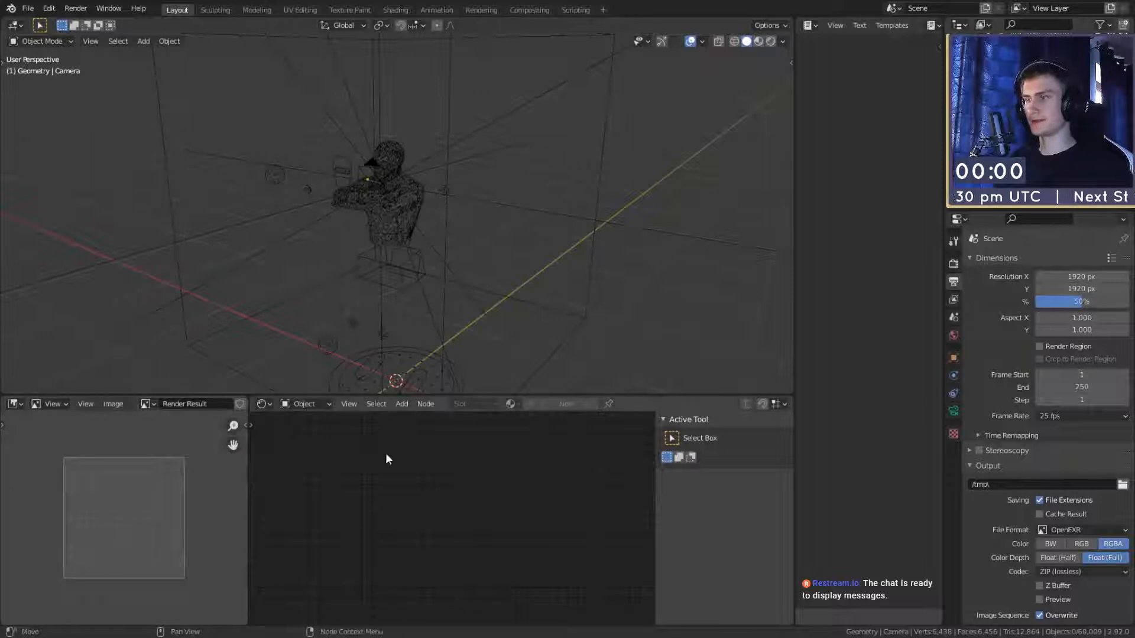
pyautogui.press('F12')
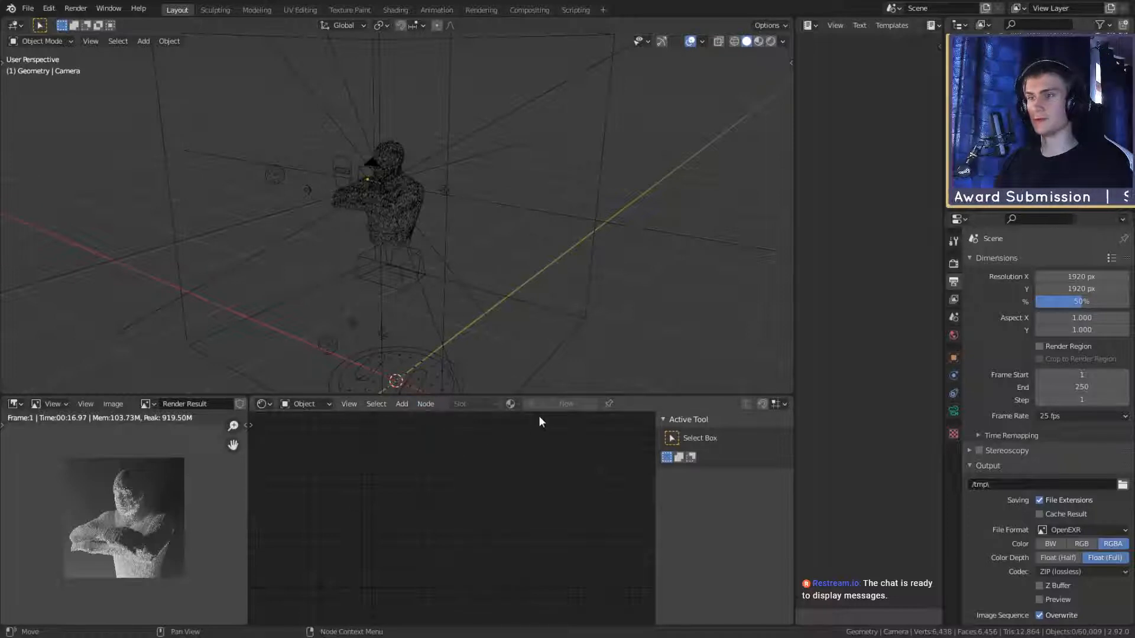
# Step: Show the compositor in the shader node area and insert the unused Glare node between the Denoise and Composite nodes
pyautogui.hotkey('shift', 'F3')
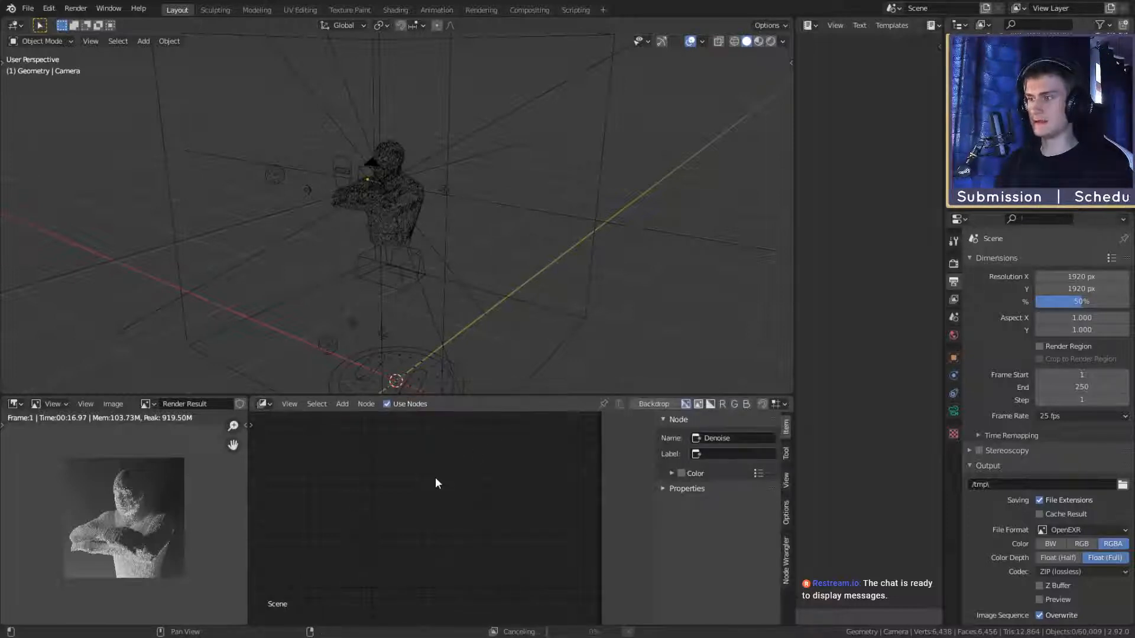
pyautogui.scroll(-7, 465, 512)
pyautogui.moveTo(411, 522); pyautogui.dragTo(305, 540, button='middle')
pyautogui.moveTo(552, 524); pyautogui.dragTo(405, 529, button='middle')
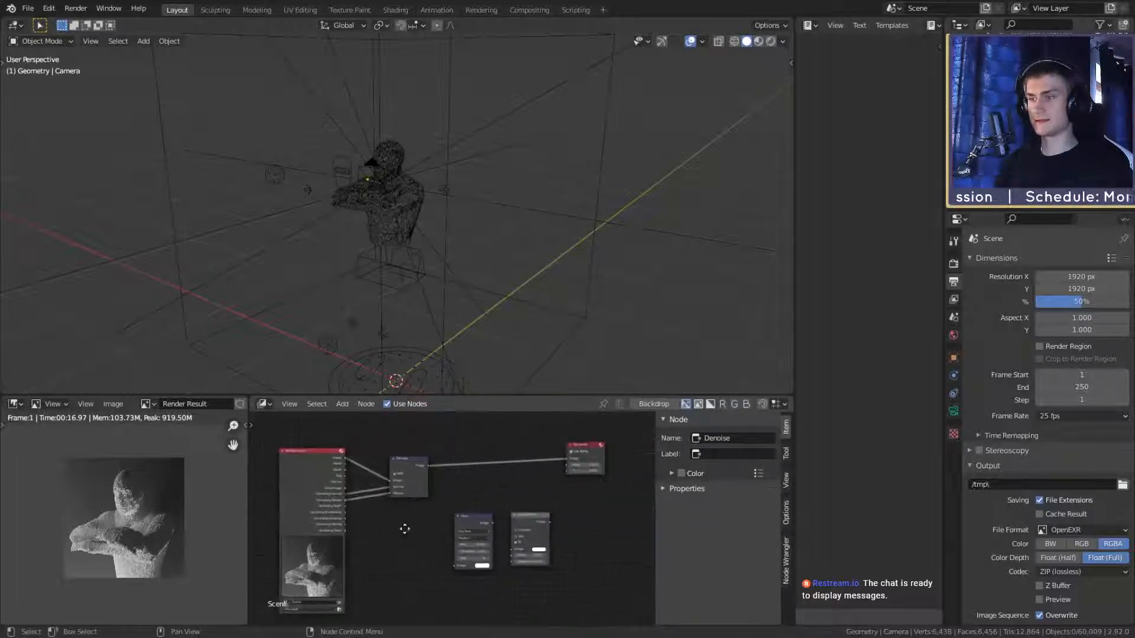
pyautogui.scroll(7, 454, 520)
pyautogui.moveTo(481, 522); pyautogui.dragTo(470, 427)
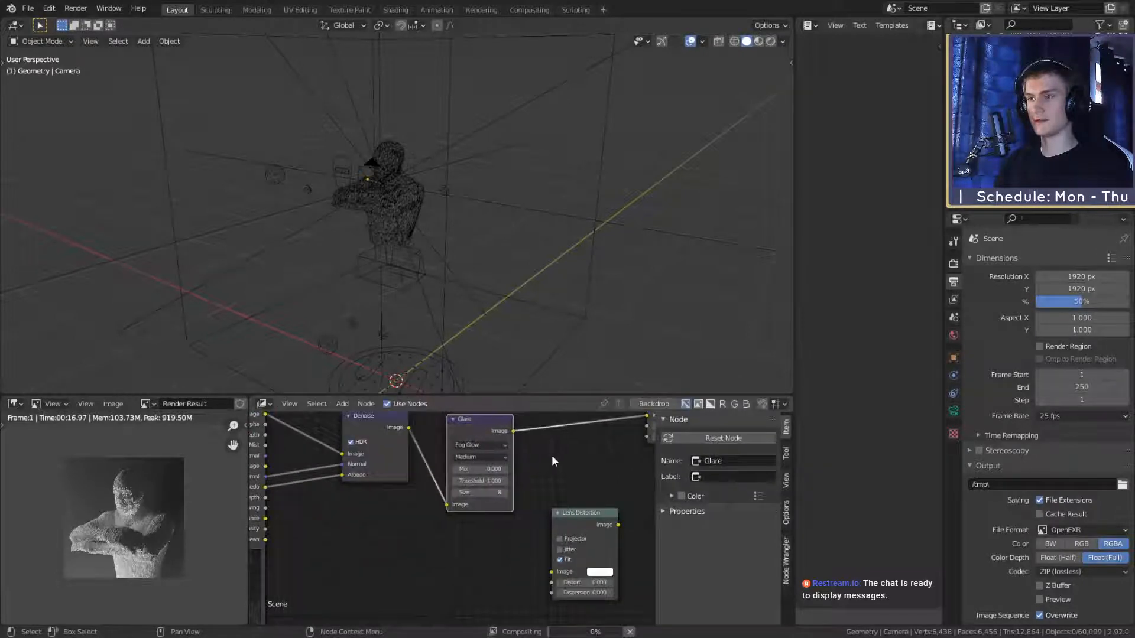
pyautogui.moveTo(551, 455); pyautogui.dragTo(533, 495, button='middle')
pyautogui.scroll(2, 534, 494)
pyautogui.moveTo(461, 456); pyautogui.dragTo(465, 437)
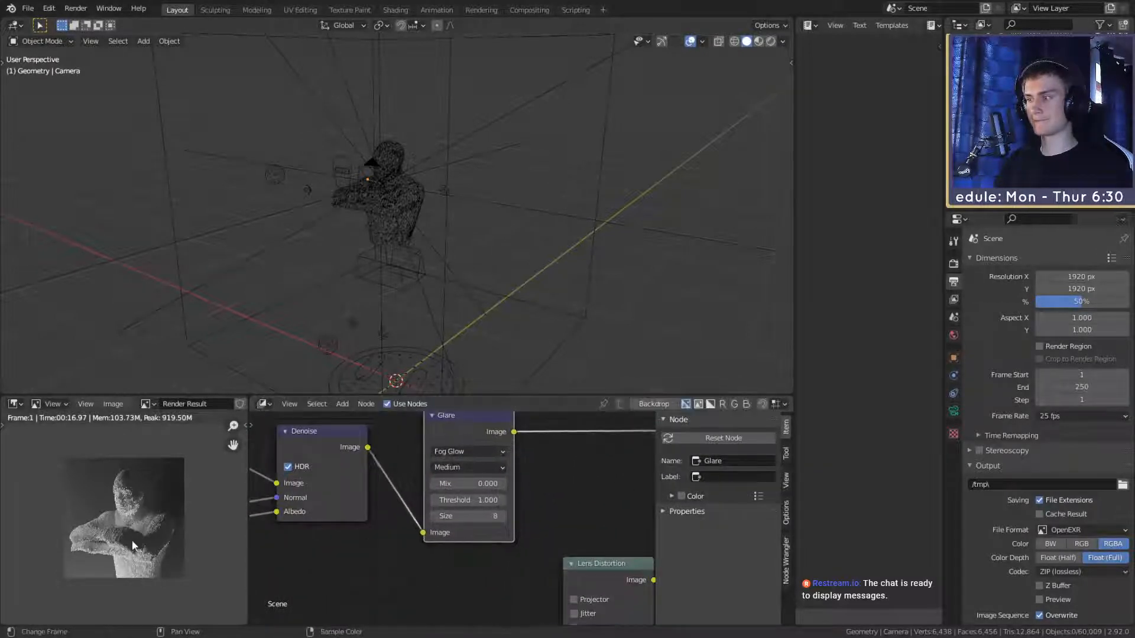
# Step: Compare the render result with the Glare node muted and unmuted, leaving the node active
pyautogui.scroll(4, 102, 539)
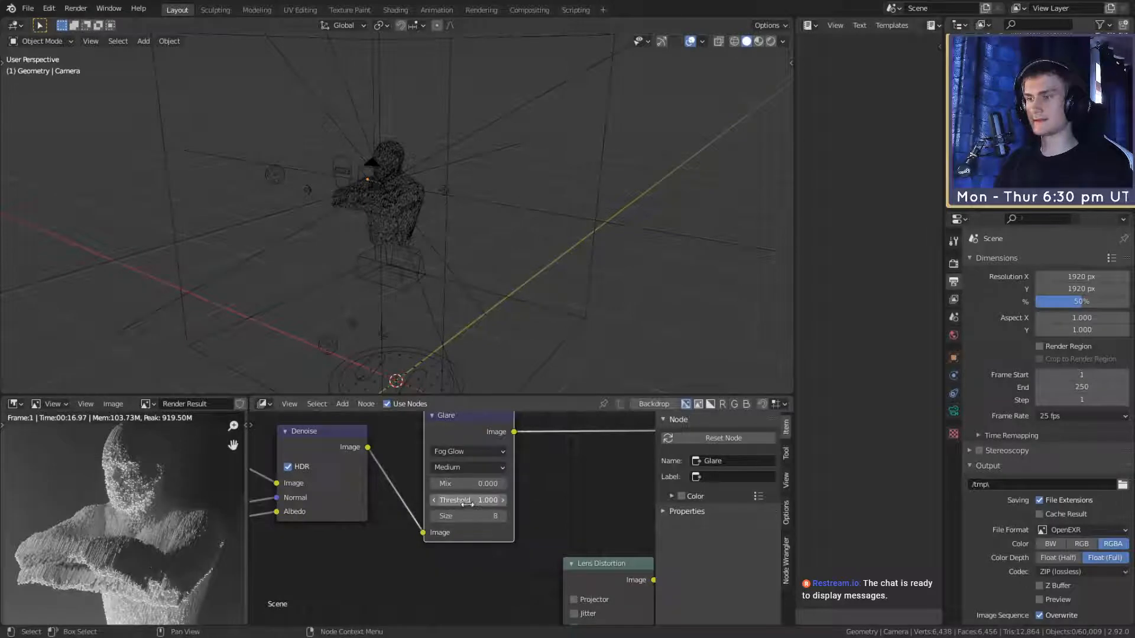
pyautogui.press('m')
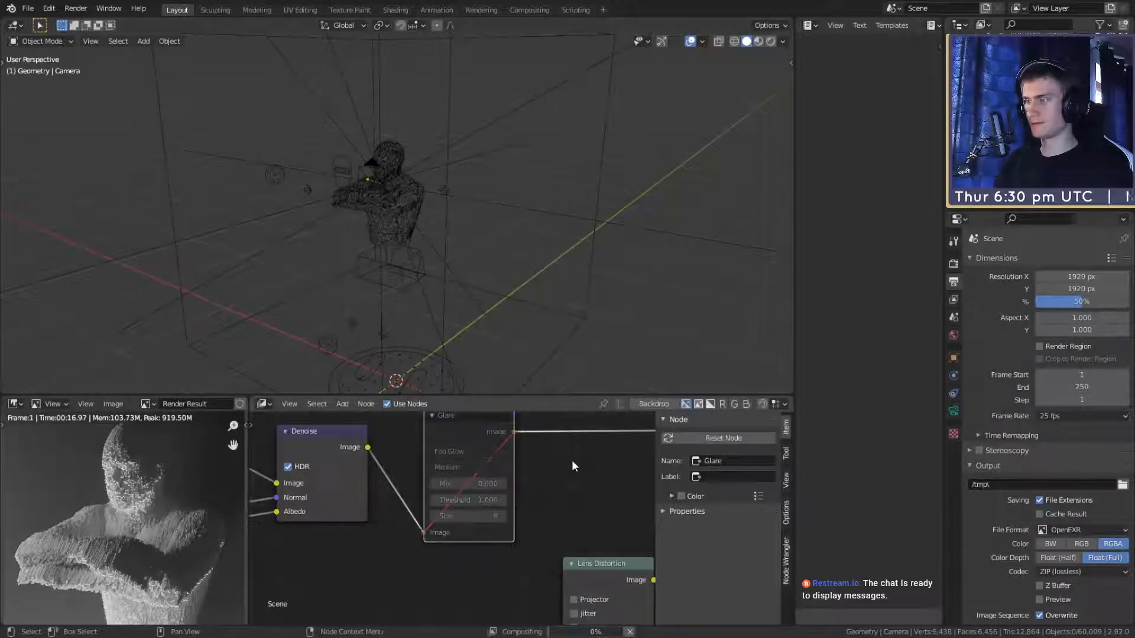
pyautogui.press('m')
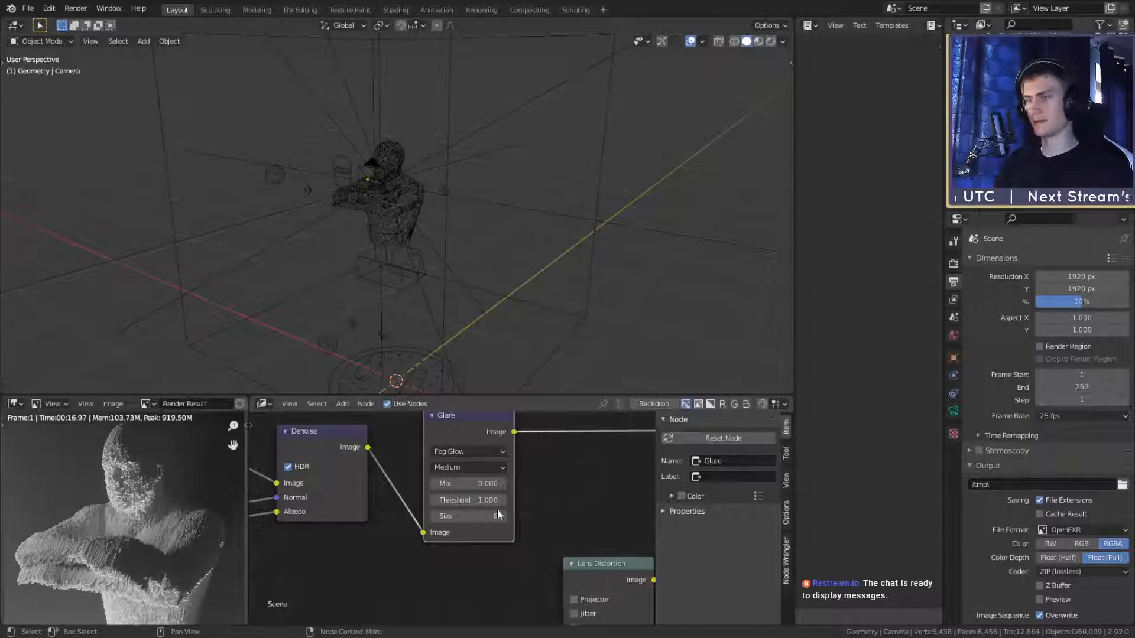
# Step: Set the Glare node's threshold to 0.1 and save the file
pyautogui.click(473, 500)
pyautogui.write('1.0')
pyautogui.press('Left')
pyautogui.press('Left')
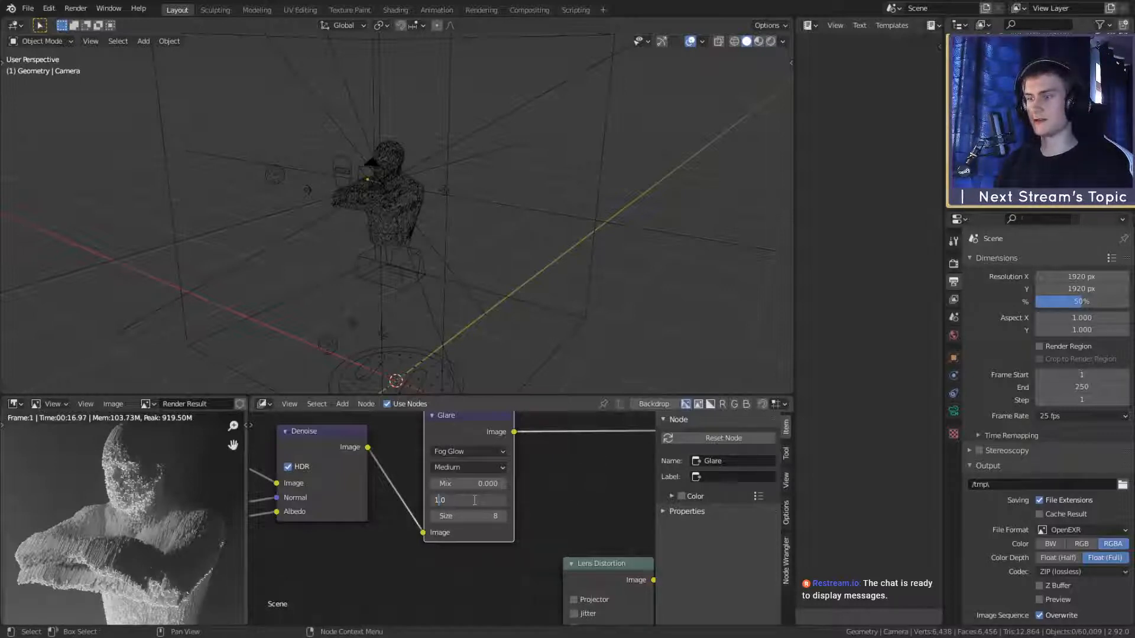
pyautogui.press('BackSpace')
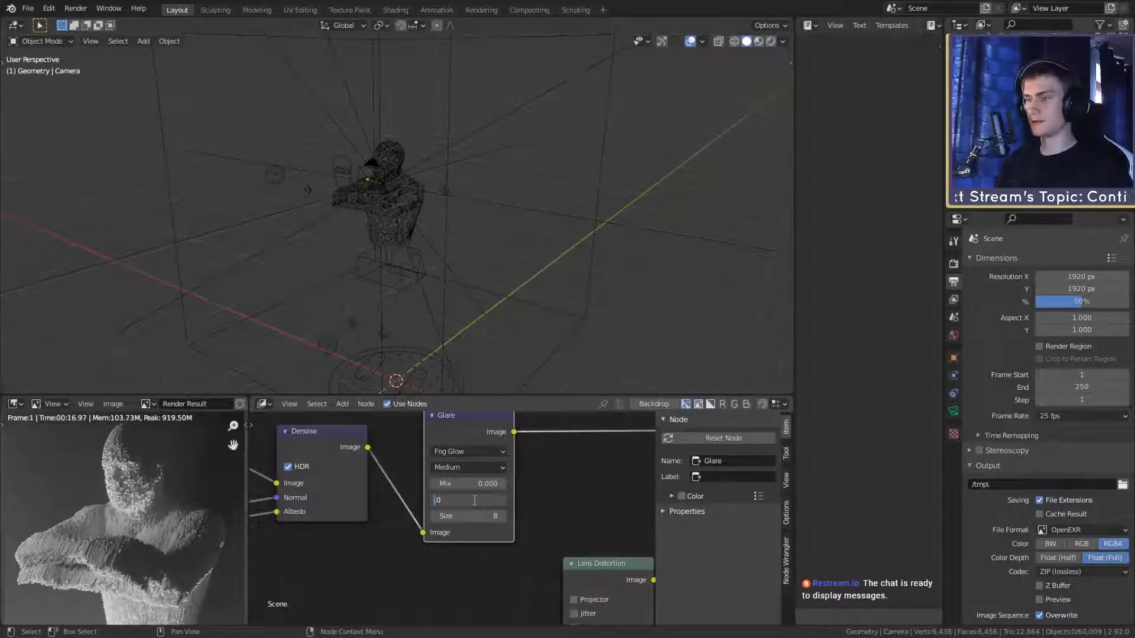
pyautogui.press('Delete')
pyautogui.press('Delete')
pyautogui.write('0.1')
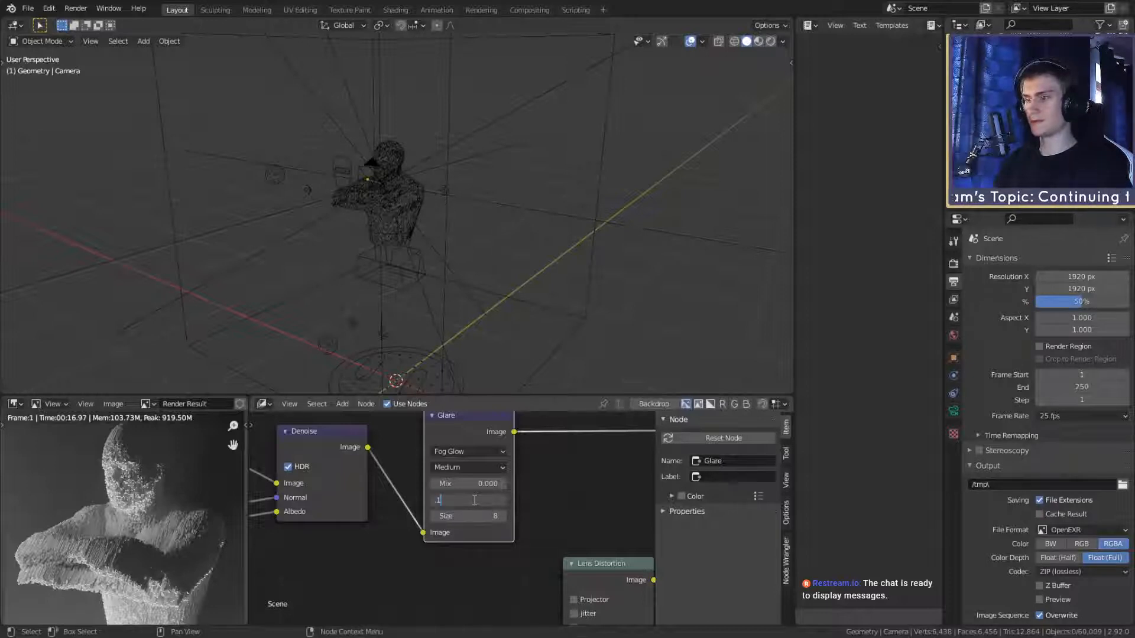
pyautogui.press('Return')
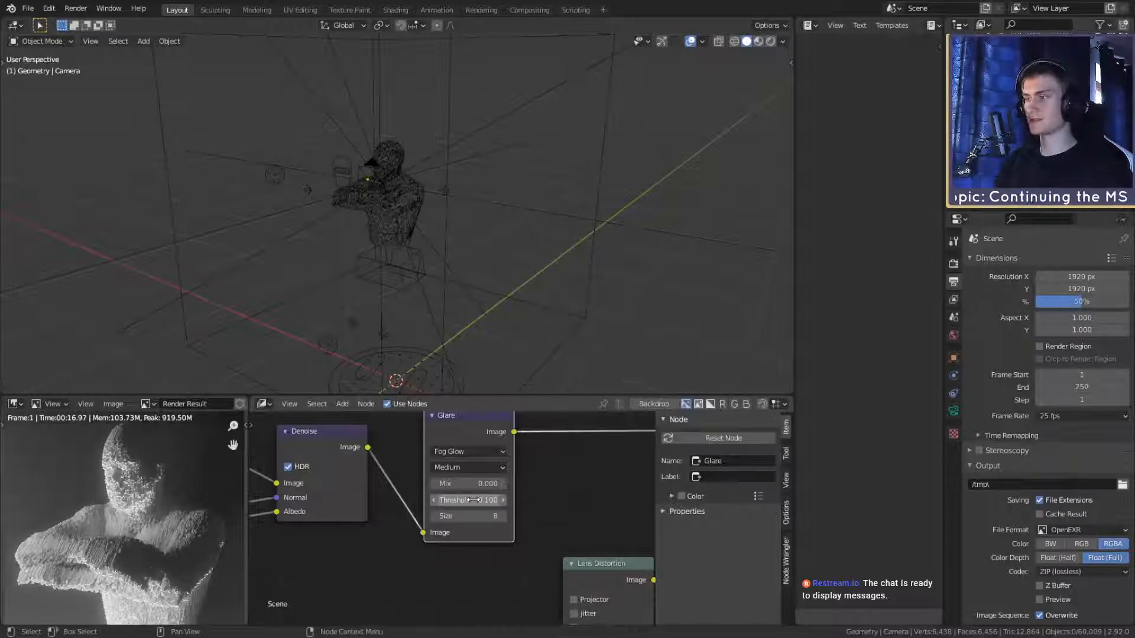
pyautogui.scroll(-6, 116, 563)
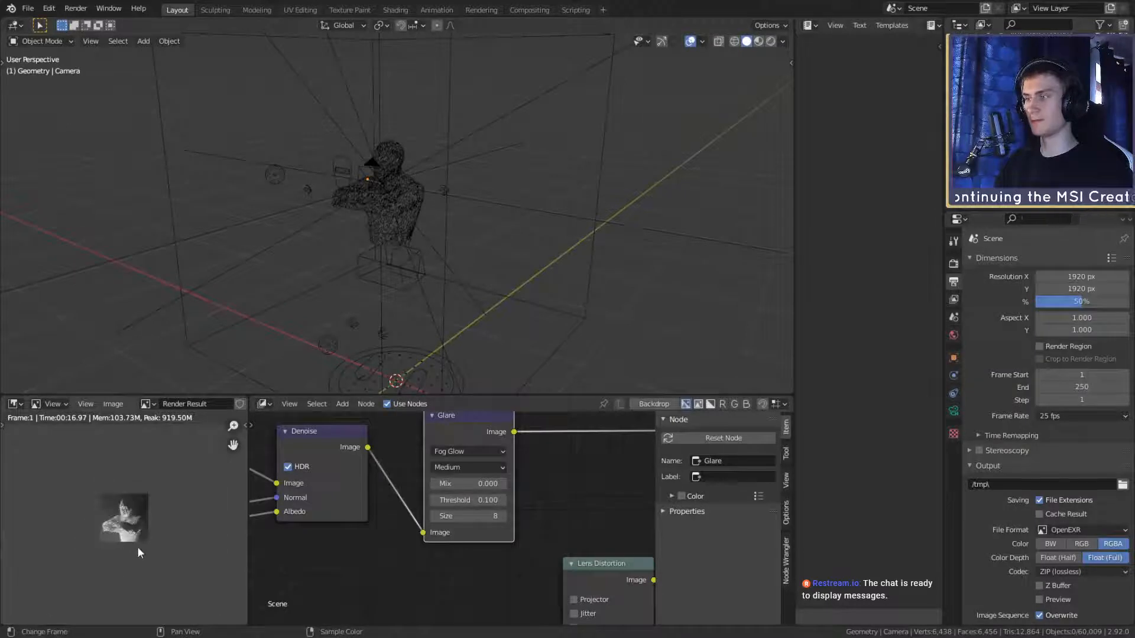
pyautogui.scroll(6, 137, 548)
pyautogui.keyDown('shift'); pyautogui.moveTo(143, 551); pyautogui.dragTo(141, 526, button='middle'); pyautogui.keyUp('shift')
pyautogui.scroll(-1, 142, 526)
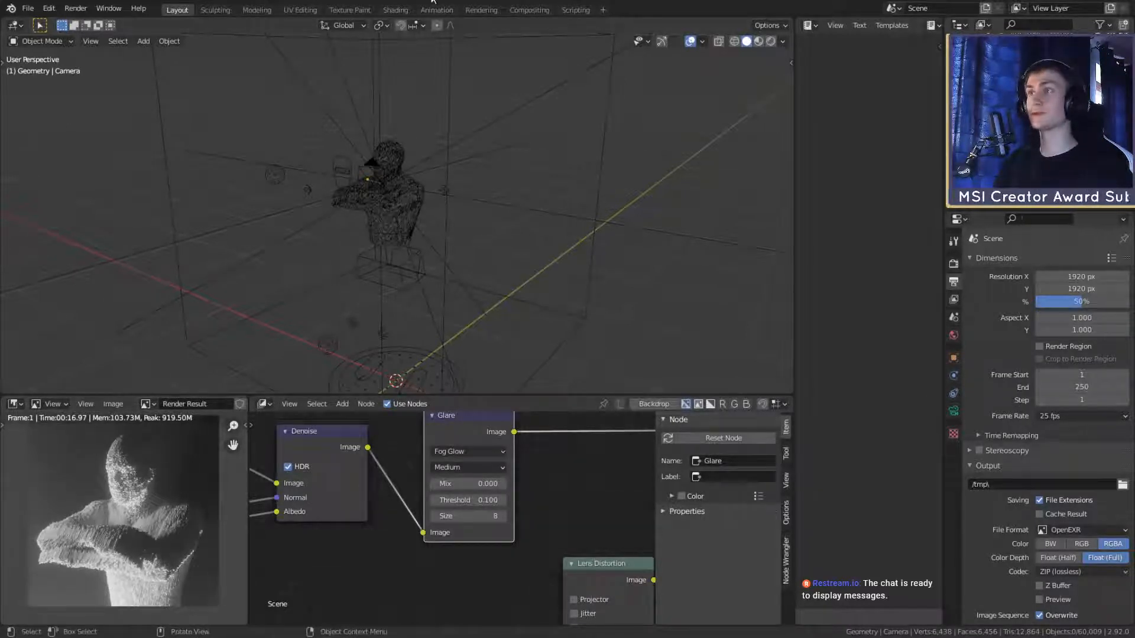
pyautogui.click(21, 8)
pyautogui.click(52, 93)
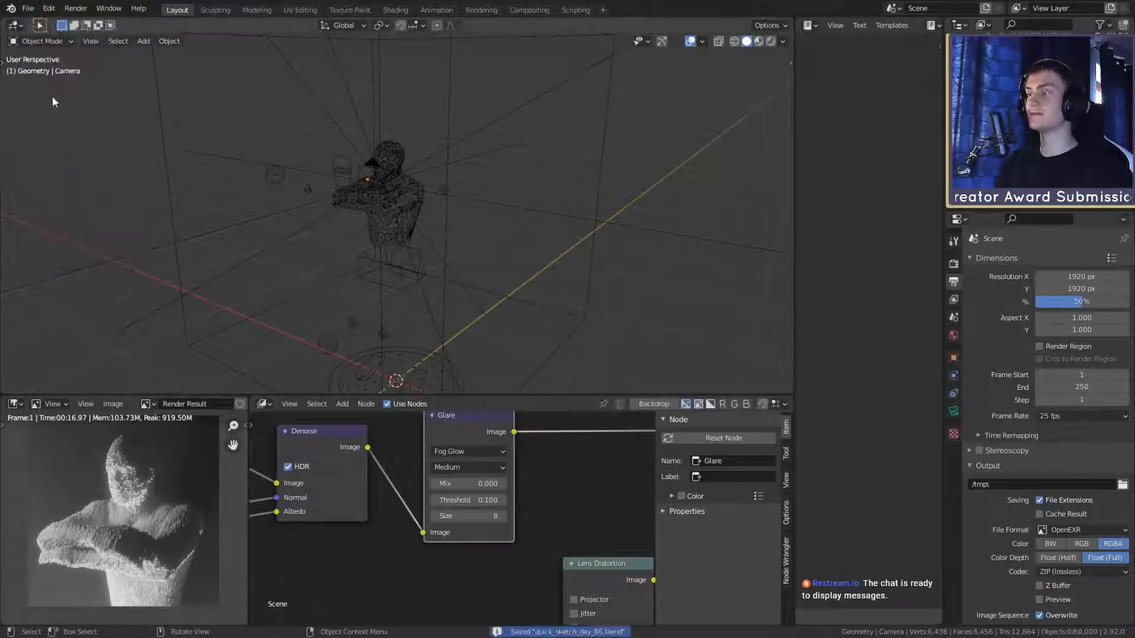
# Step: Examine the figure's composited render at different zoom levels
pyautogui.scroll(-6, 144, 511)
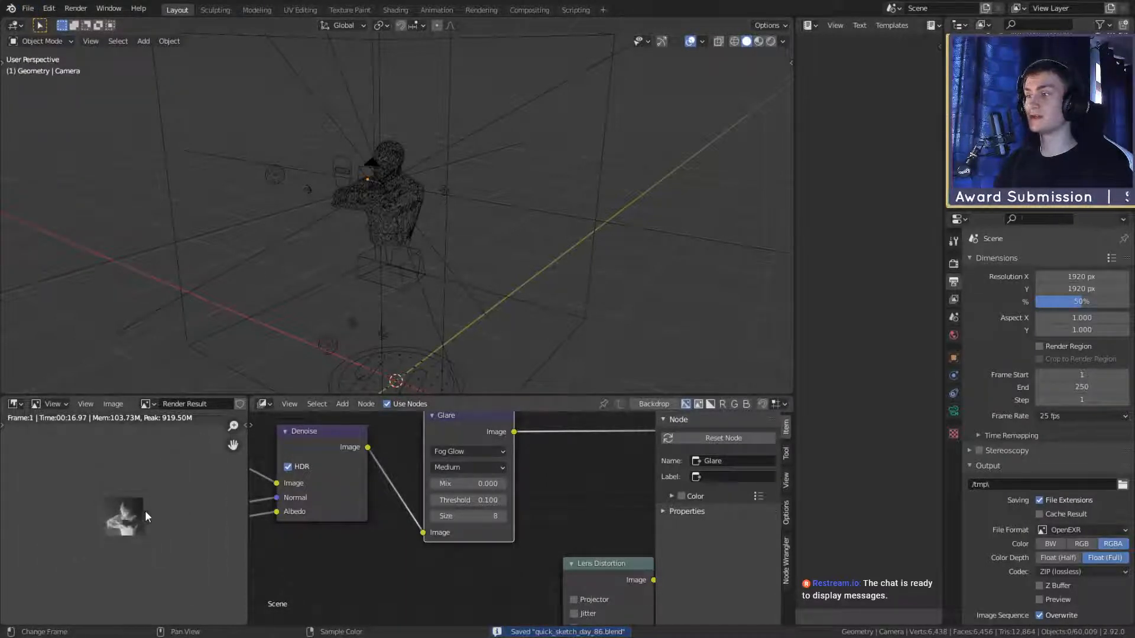
pyautogui.scroll(7, 143, 537)
pyautogui.scroll(-3, 171, 520)
pyautogui.scroll(1, 150, 537)
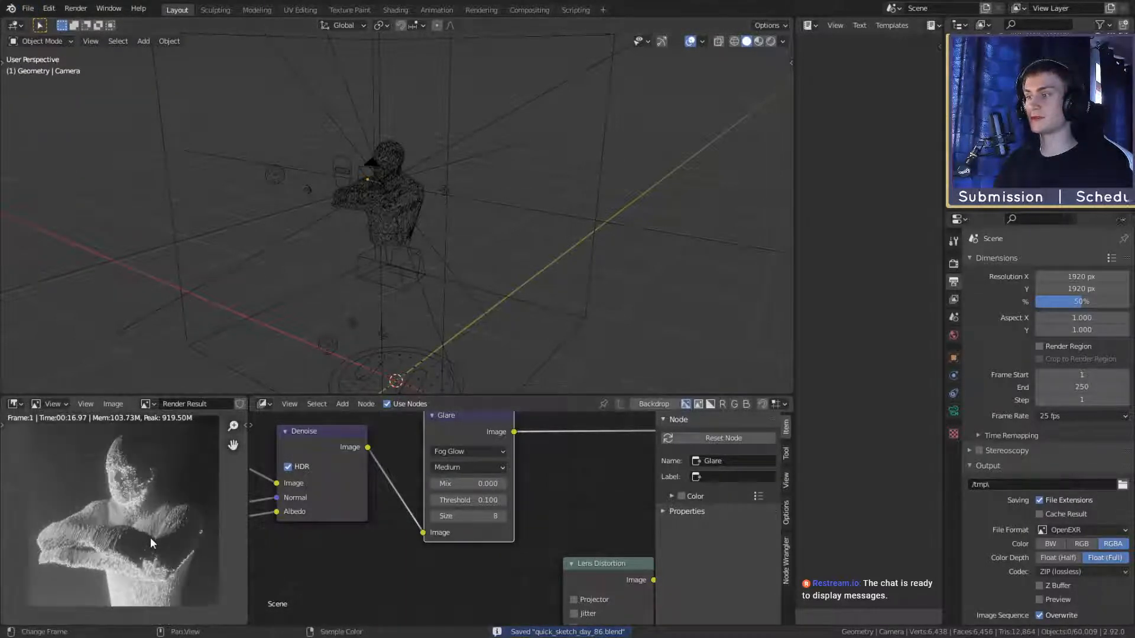
pyautogui.scroll(-2, 434, 215)
pyautogui.scroll(3, 437, 243)
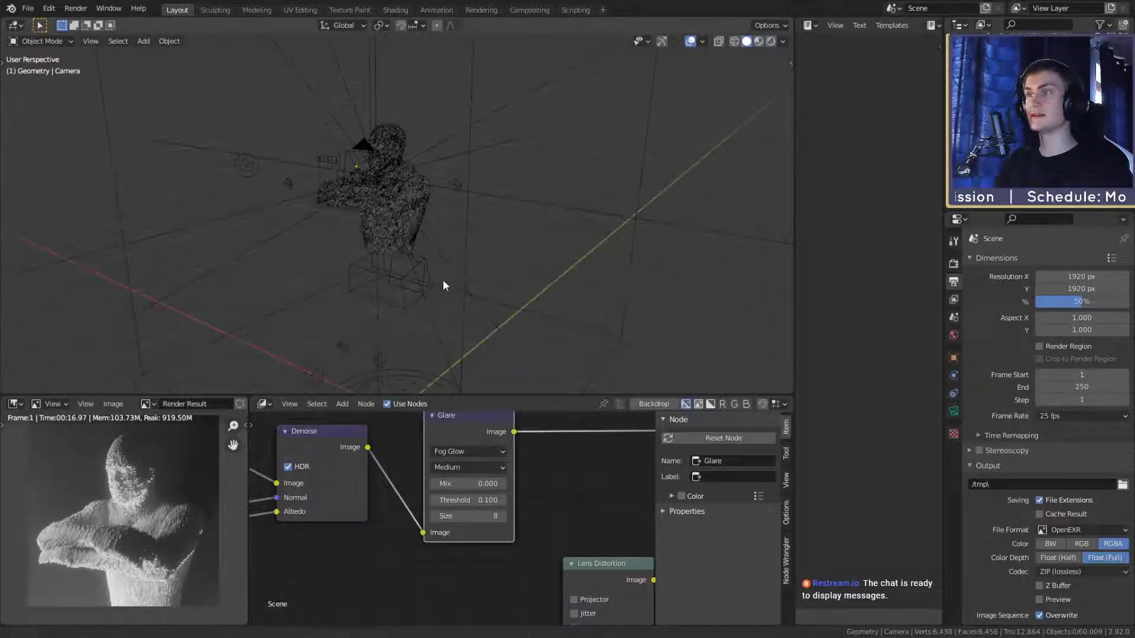
pyautogui.moveTo(442, 279); pyautogui.dragTo(455, 269, button='middle')
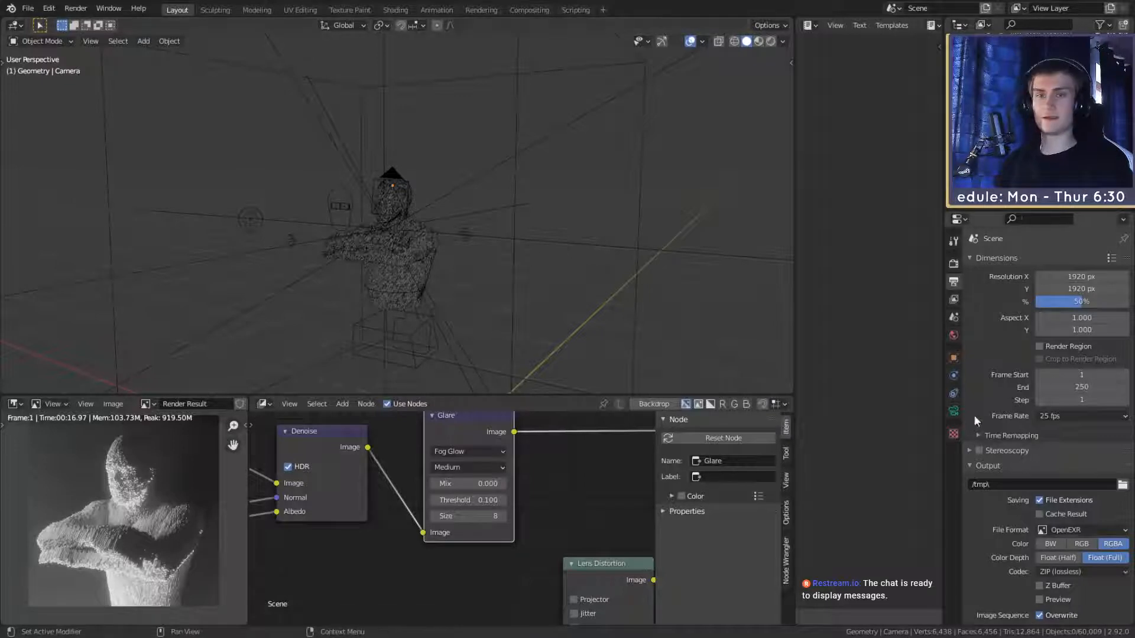
# Step: Set the render resolution scale to 100% and the Cycles render samples to 256
pyautogui.click(1077, 302)
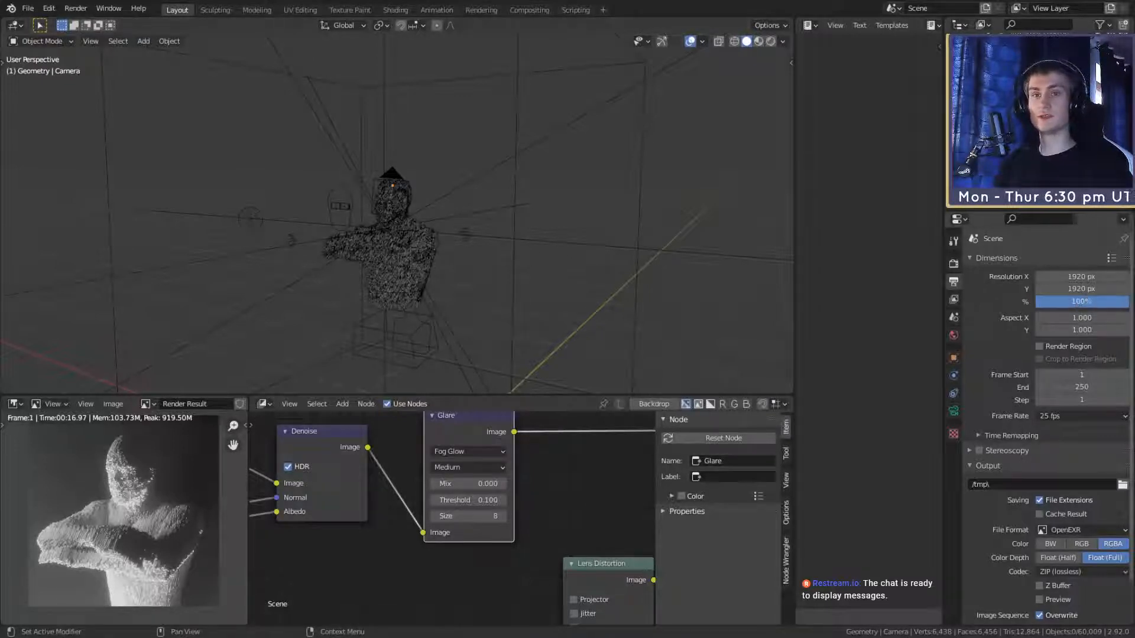
pyautogui.click(958, 300)
pyautogui.click(953, 263)
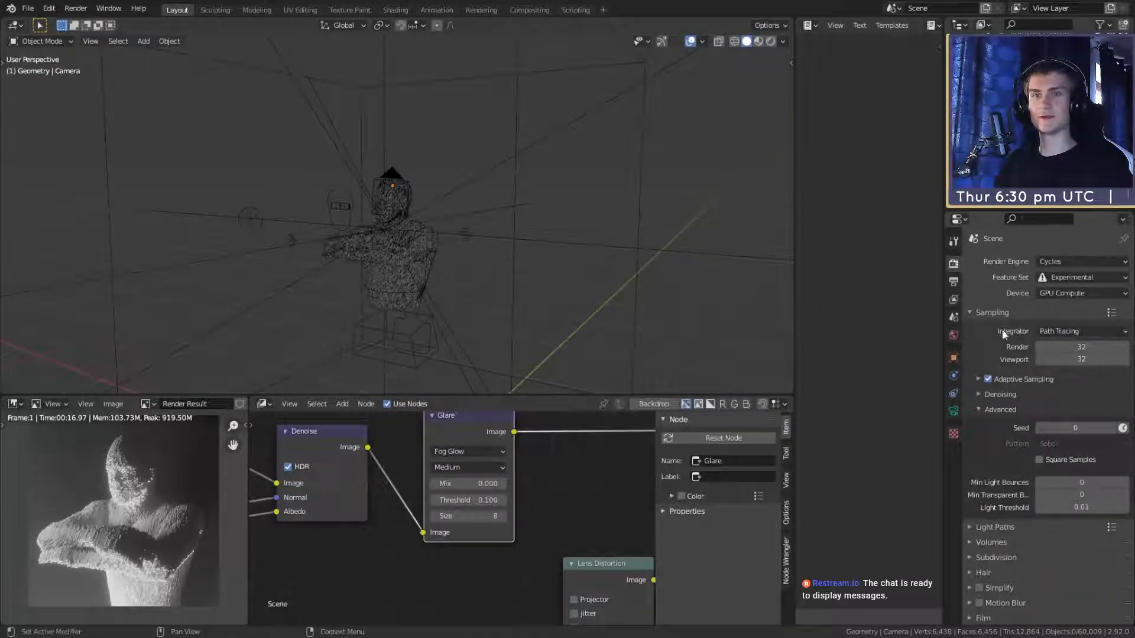
pyautogui.click(1080, 347)
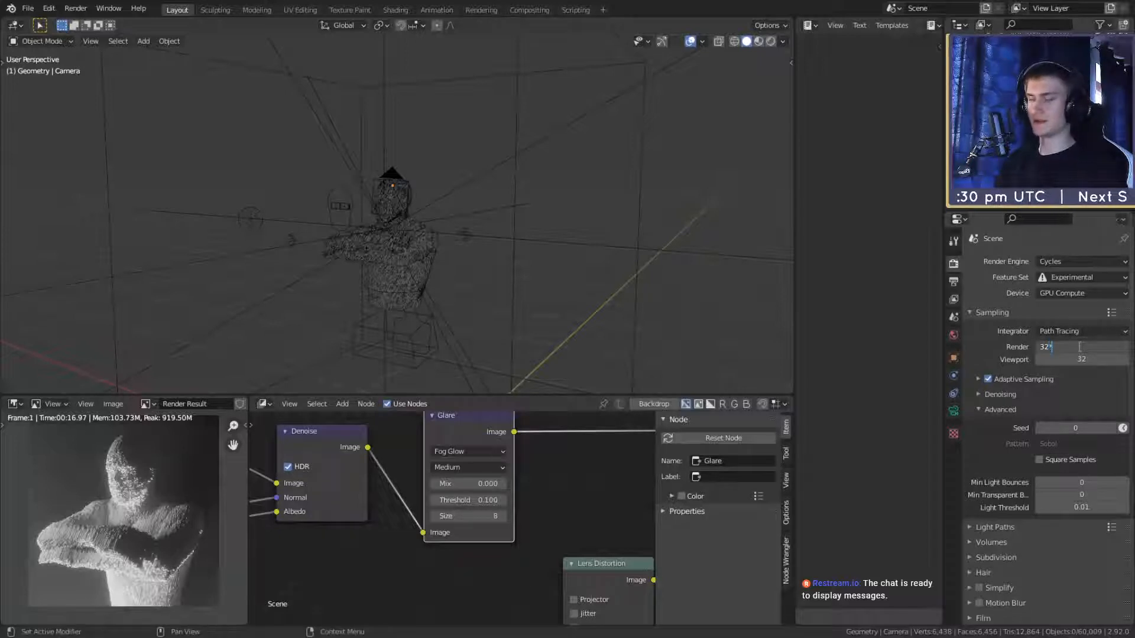
pyautogui.write('*1')
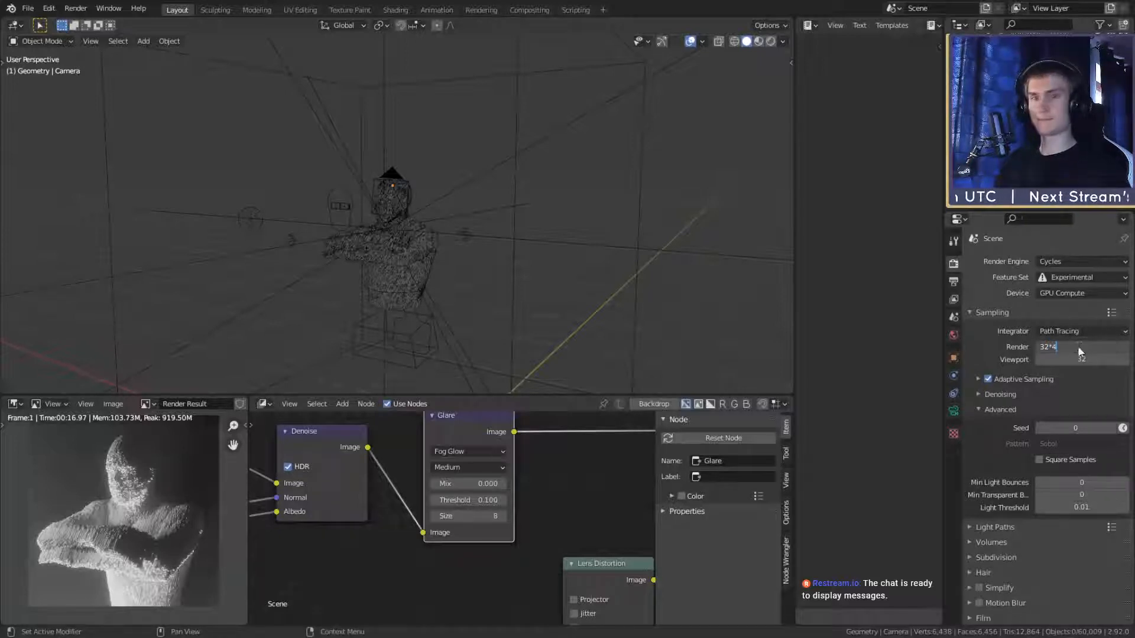
pyautogui.hotkey('ctrl', 'a')
pyautogui.write('128')
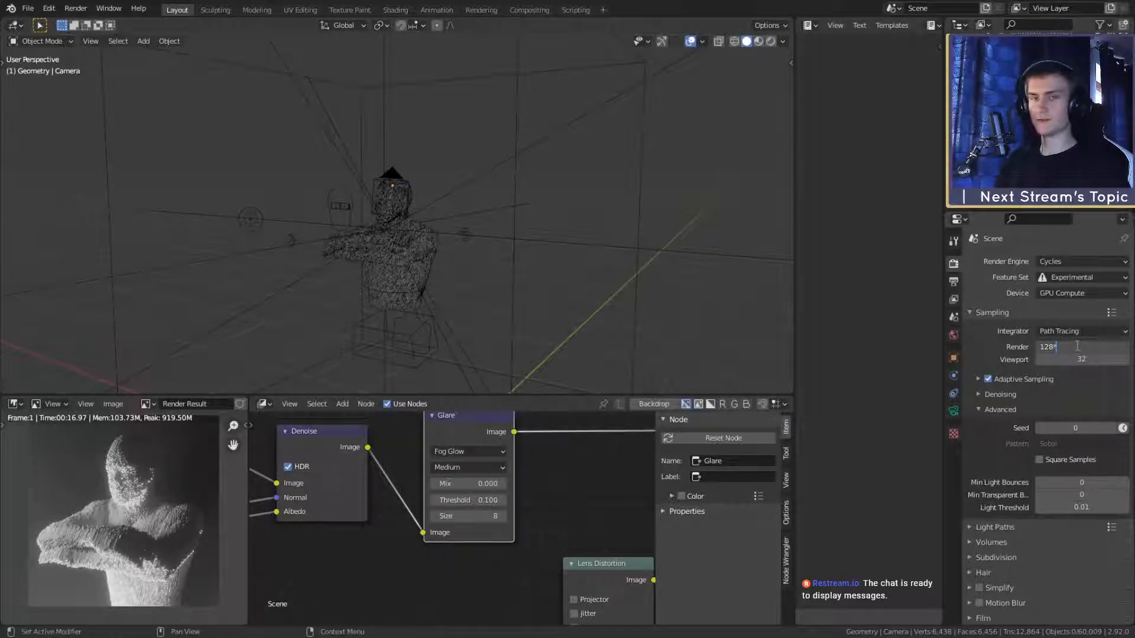
pyautogui.write('*2')
pyautogui.press('Return')
# Step: Save the file with the full-quality render settings
pyautogui.click(28, 9)
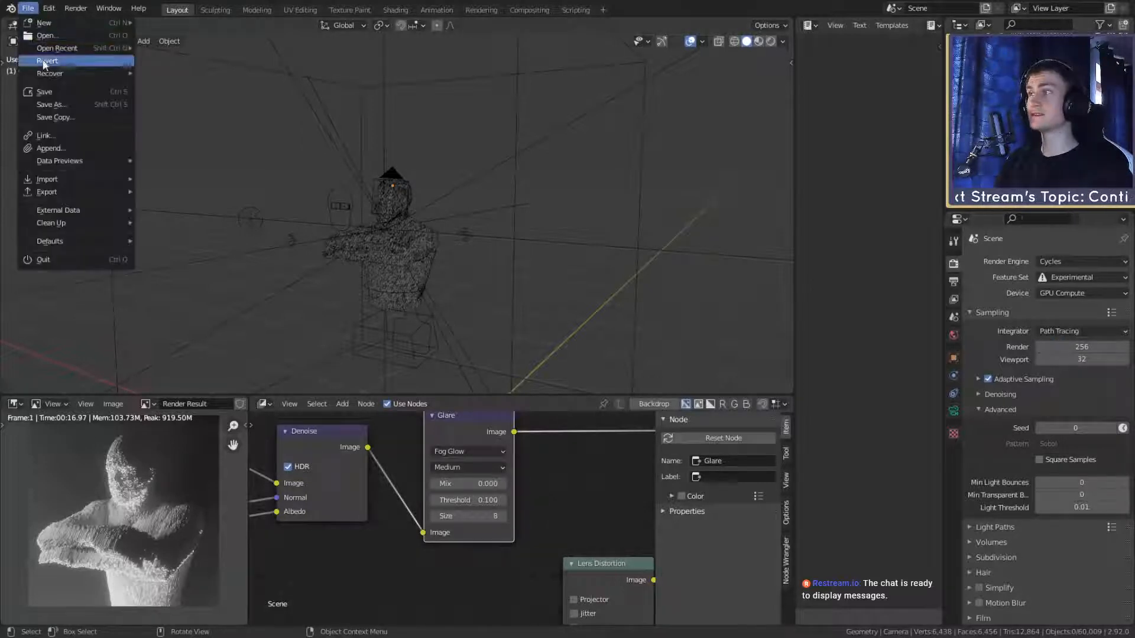
pyautogui.press('Escape')
pyautogui.hotkey('ctrl', 's')
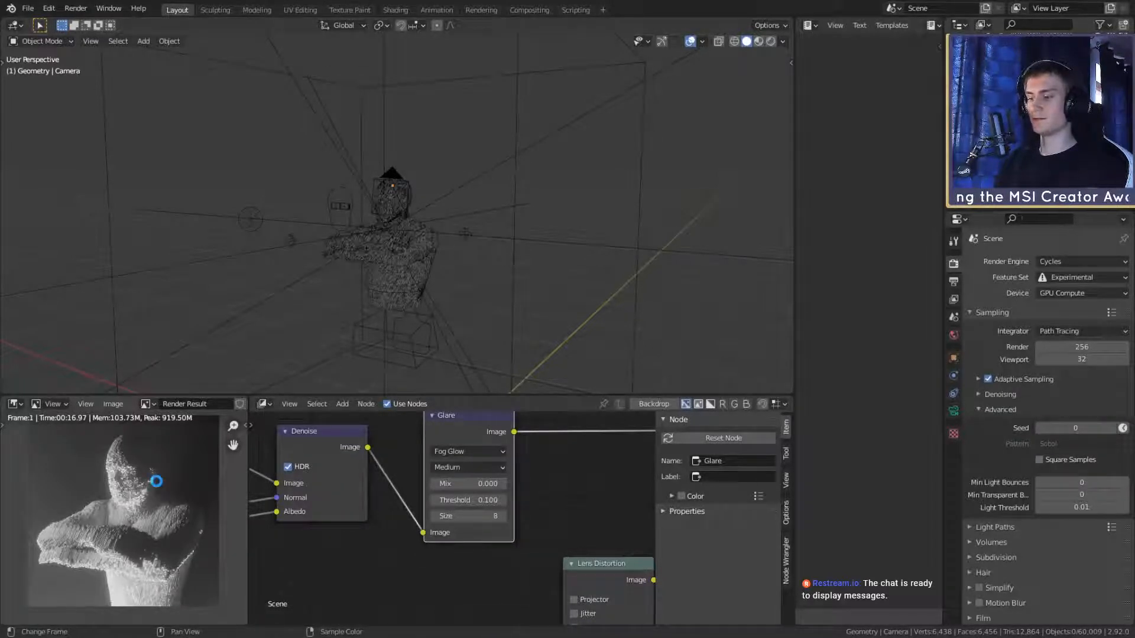
# Step: Start rendering the figure at full resolution with 256 samples
pyautogui.press('F12')
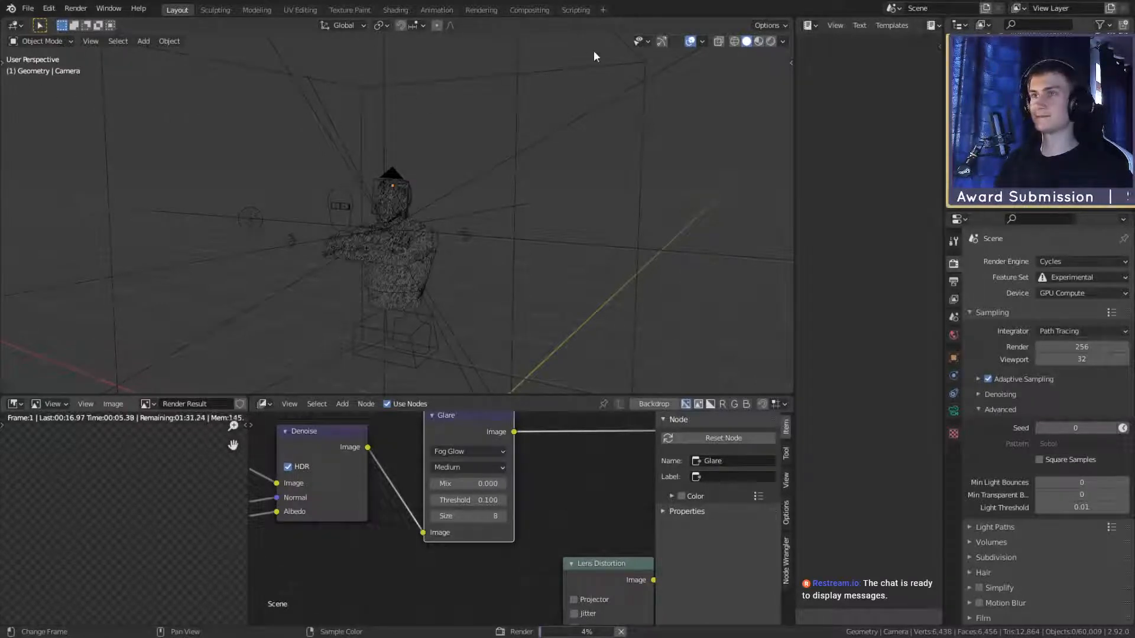
pyautogui.scroll(-4, 134, 559)
pyautogui.scroll(1, 133, 558)
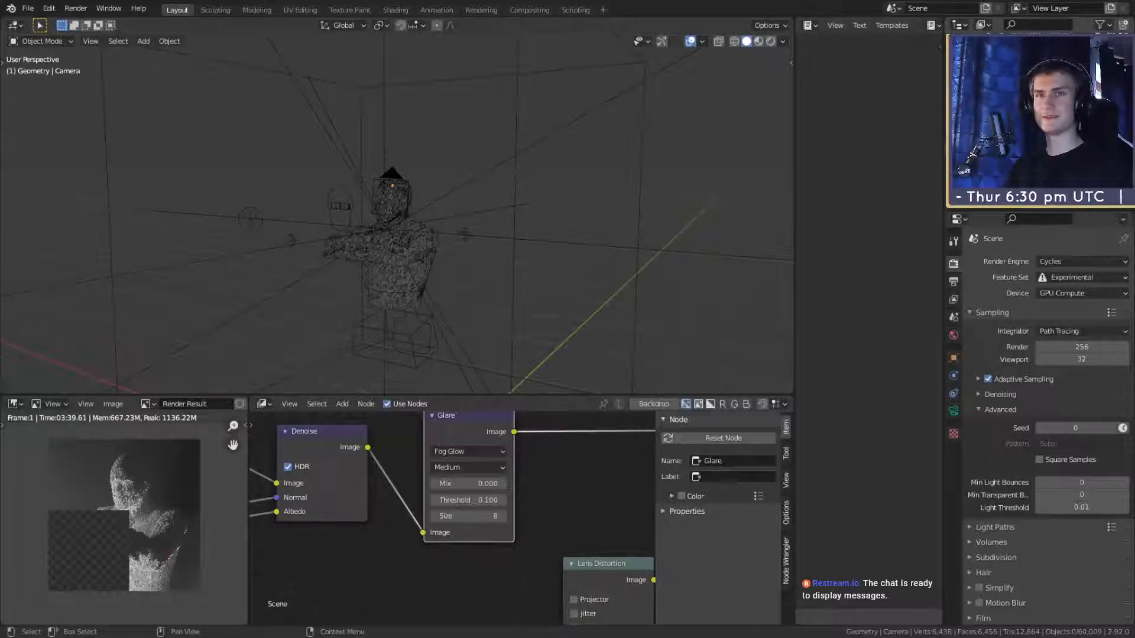
pyautogui.scroll(2, 466, 286)
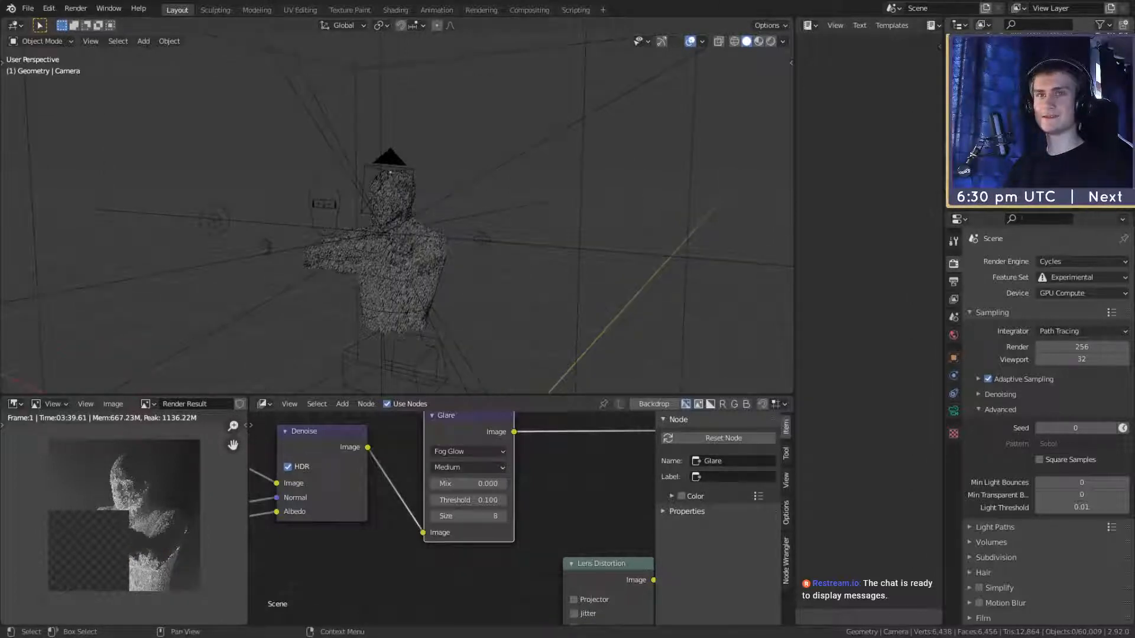
pyautogui.hotkey('alt', 'h')
pyautogui.press('h')
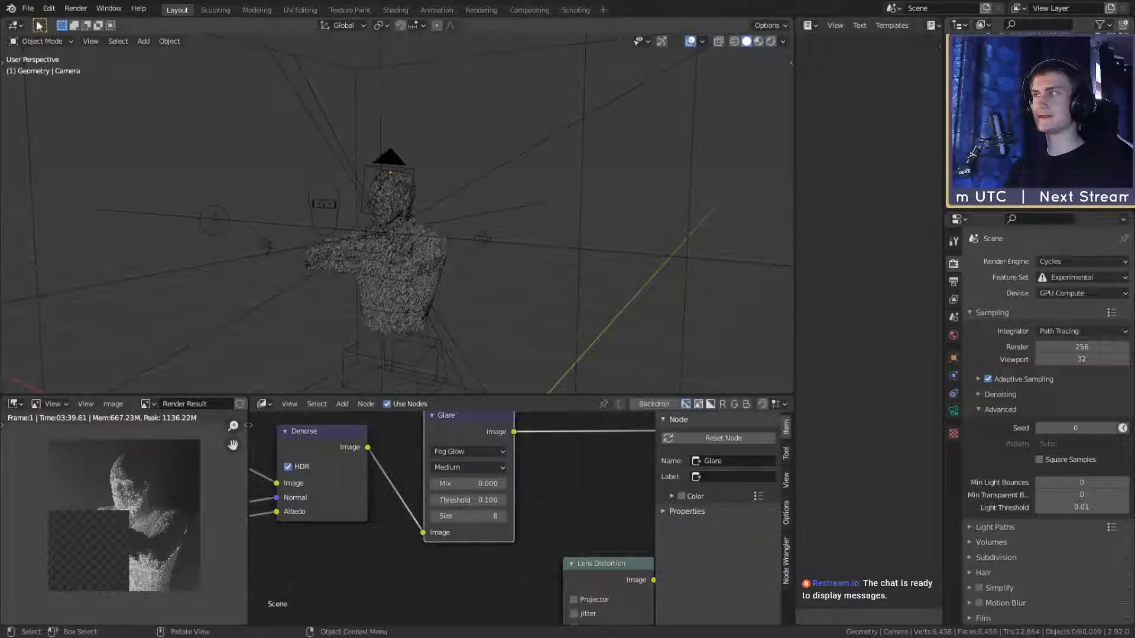
# Step: Save the file and render the figure's image again with 256 samples
pyautogui.click(28, 8)
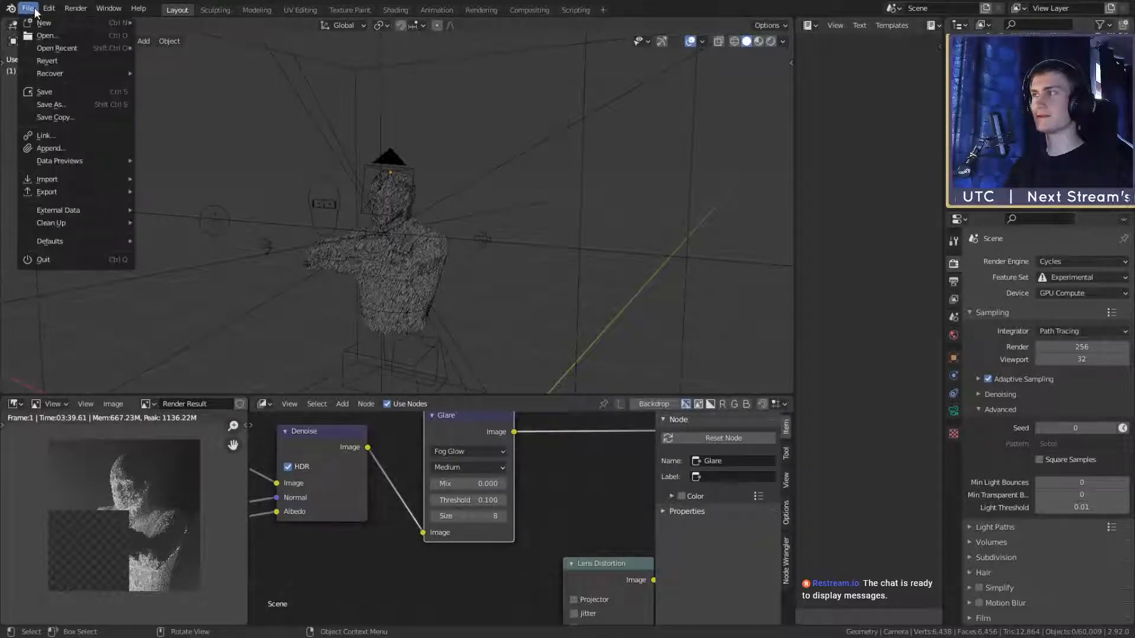
pyautogui.click(52, 90)
pyautogui.click(76, 7)
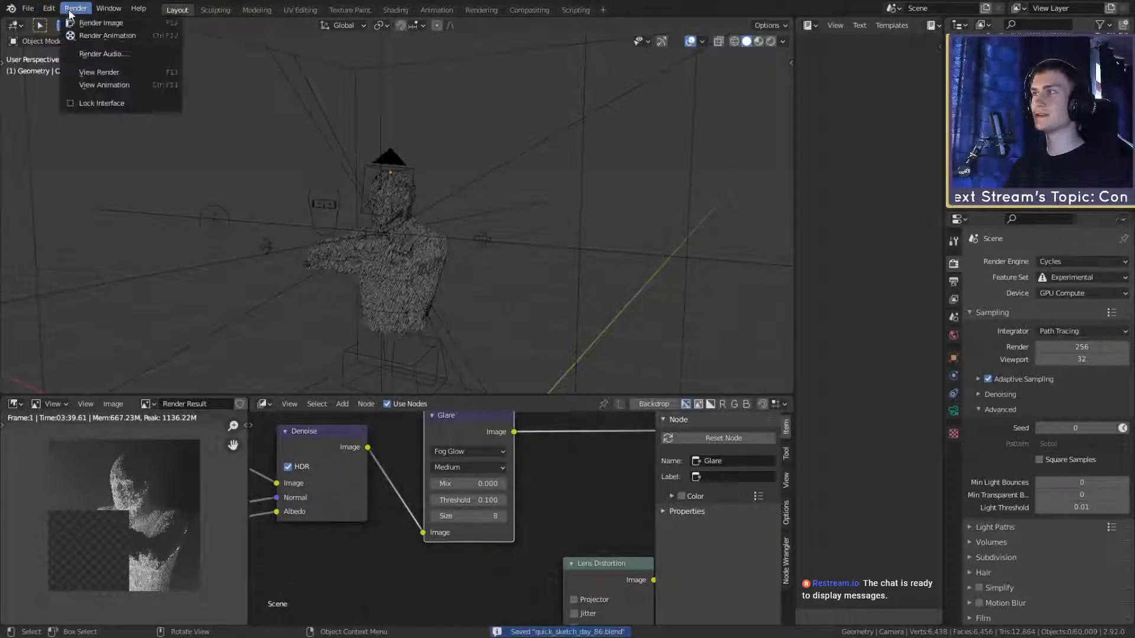
pyautogui.click(83, 21)
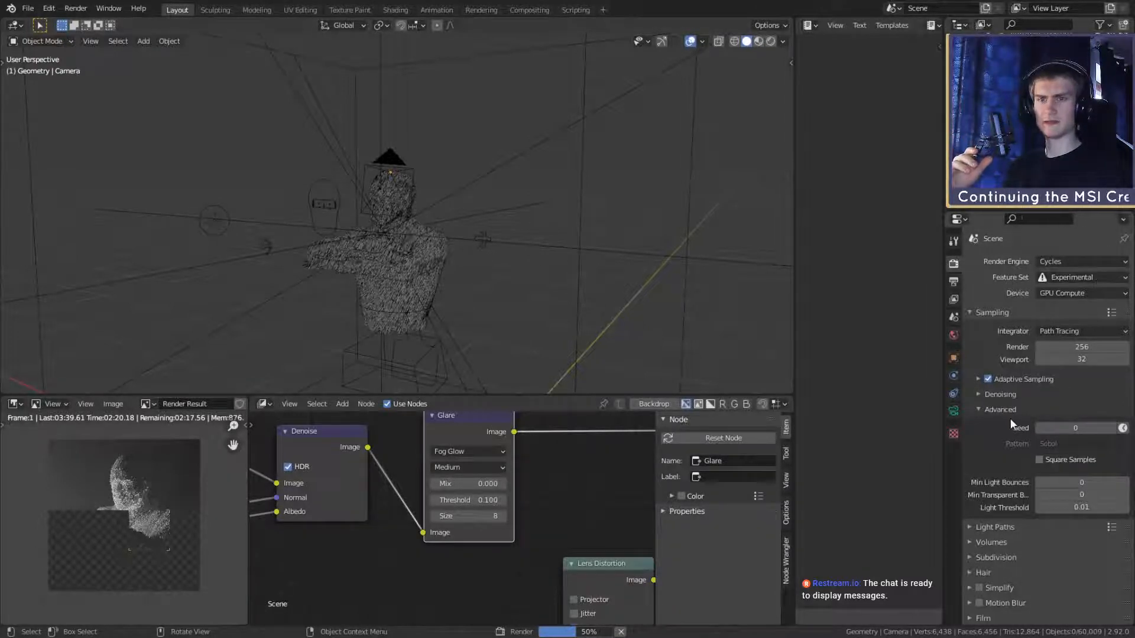
pyautogui.scroll(-3, 1010, 419)
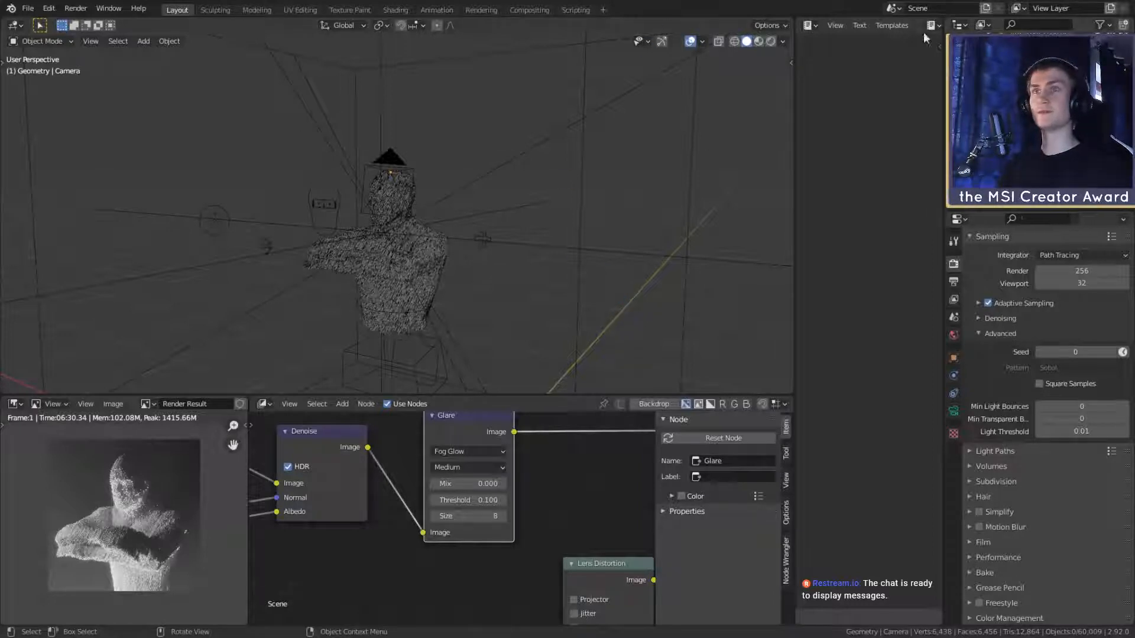
# Step: Save the file once the full-quality render has finished
pyautogui.click(28, 9)
pyautogui.click(47, 94)
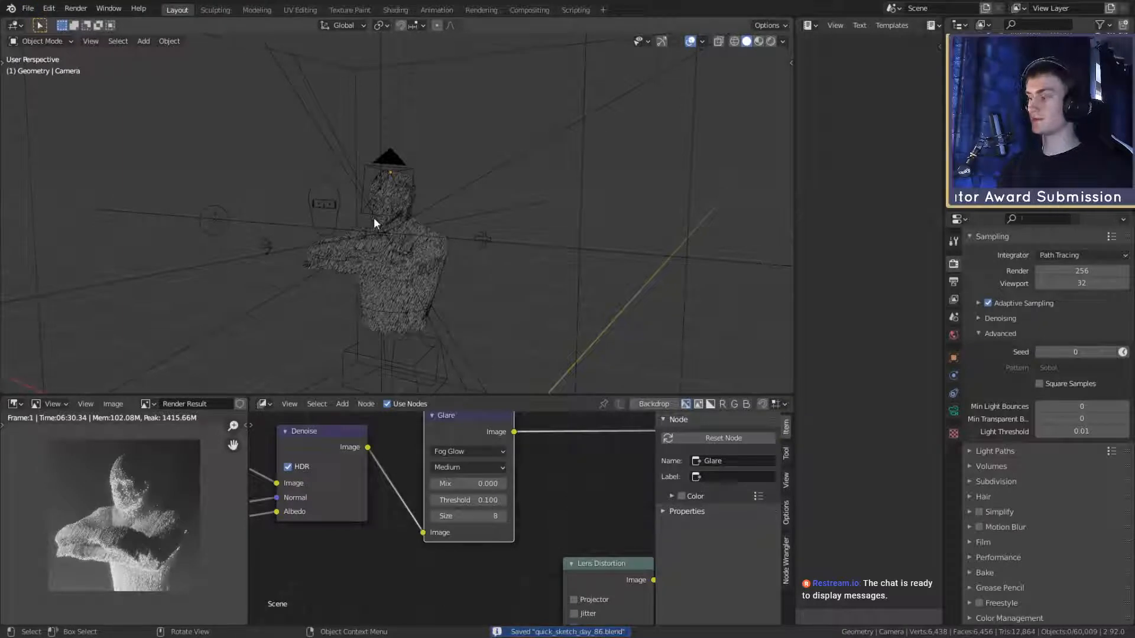
pyautogui.scroll(-5, 373, 221)
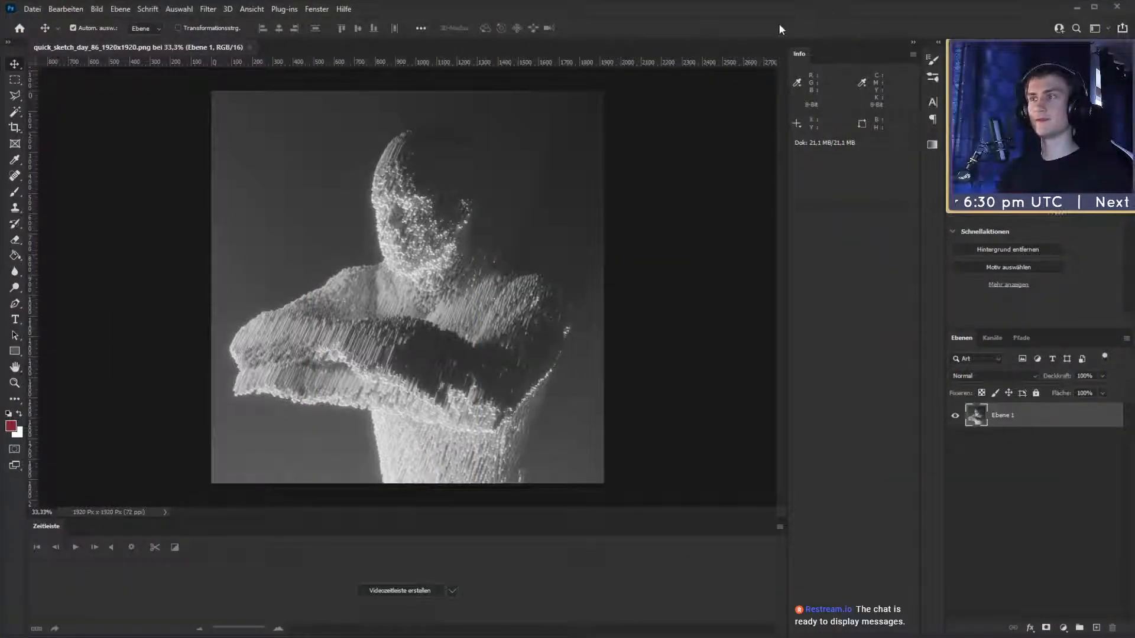
# Step: In Photoshop, add a Color Lookup adjustment layer to quick_sketch_day_86_1920x1920.png and clip it to the render layer
pyautogui.click(1036, 484)
pyautogui.click(1012, 422)
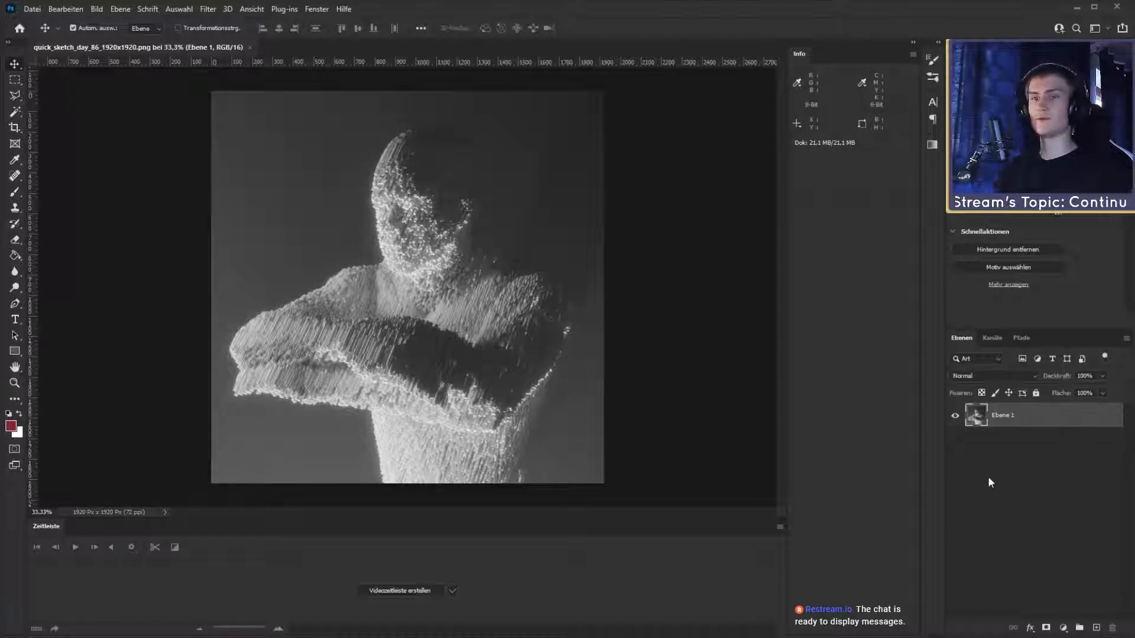
pyautogui.click(1007, 433)
pyautogui.click(1008, 421)
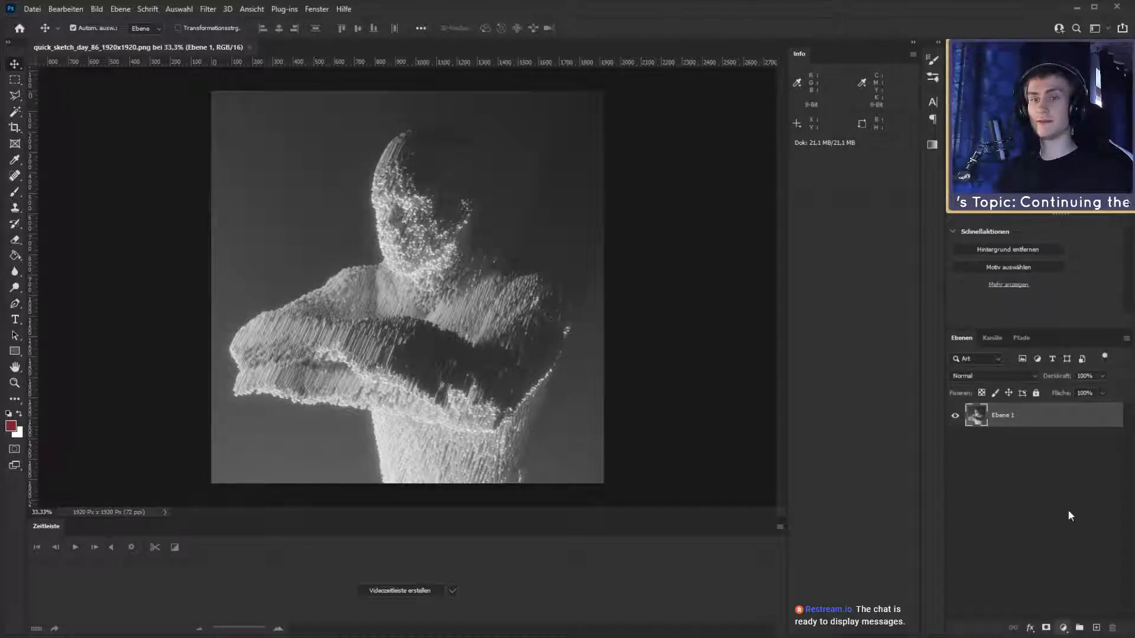
pyautogui.click(1078, 558)
pyautogui.click(976, 423)
pyautogui.keyDown('alt'); pyautogui.click(984, 428); pyautogui.keyUp('alt')
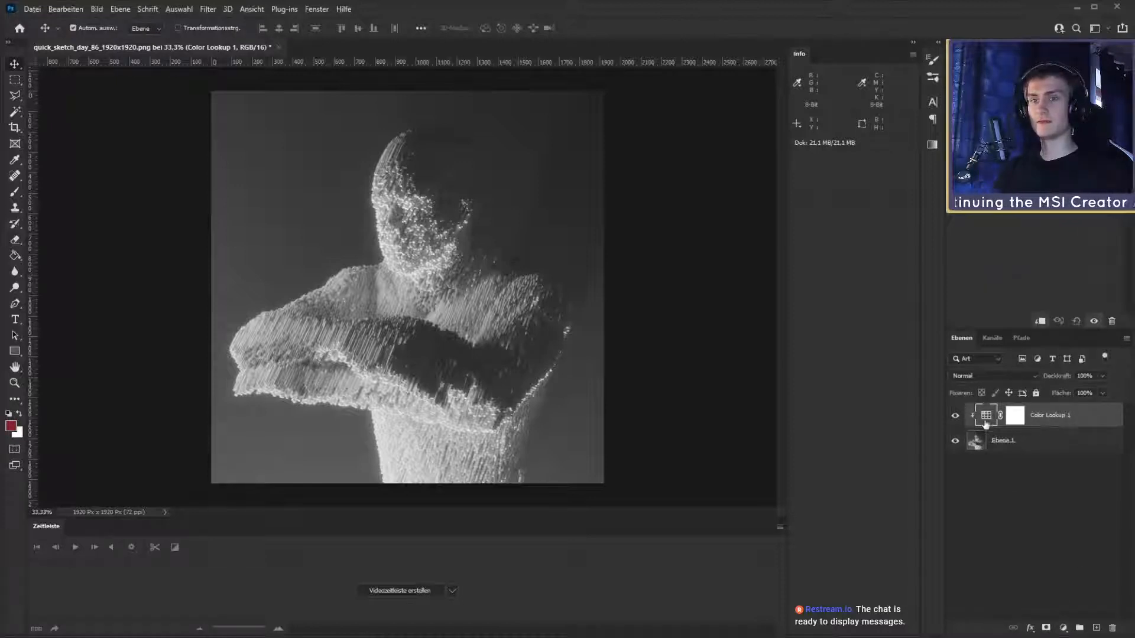
# Step: Try successive Color Lookup presets and keep the high-contrast look with deep shadows and creamy highlights
pyautogui.click(1015, 475)
pyautogui.click(1014, 415)
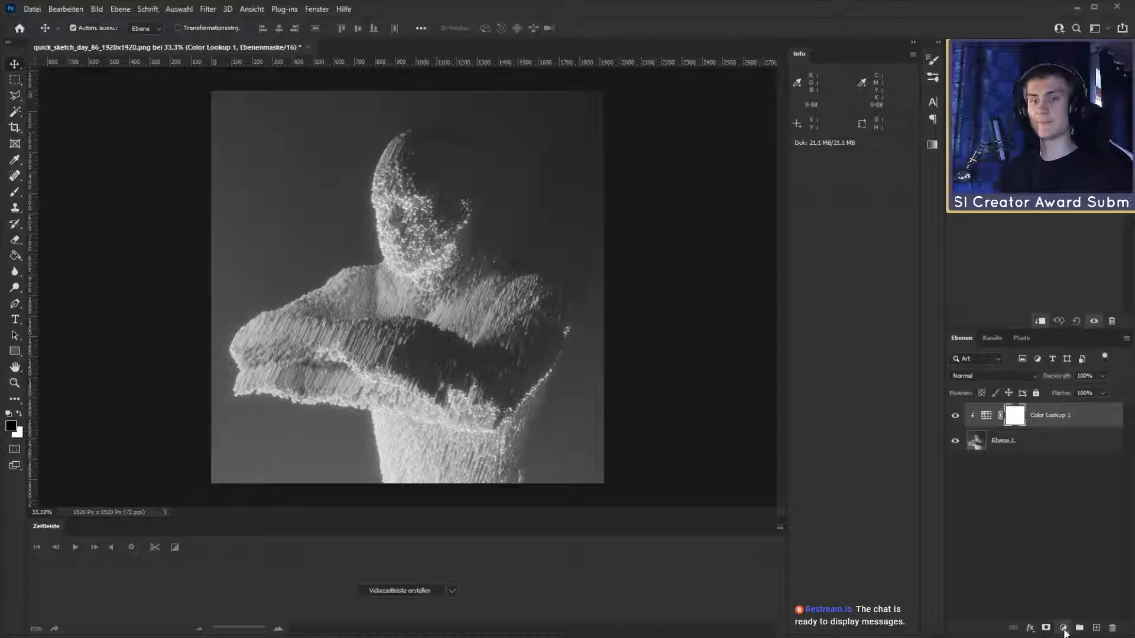
pyautogui.click(986, 414)
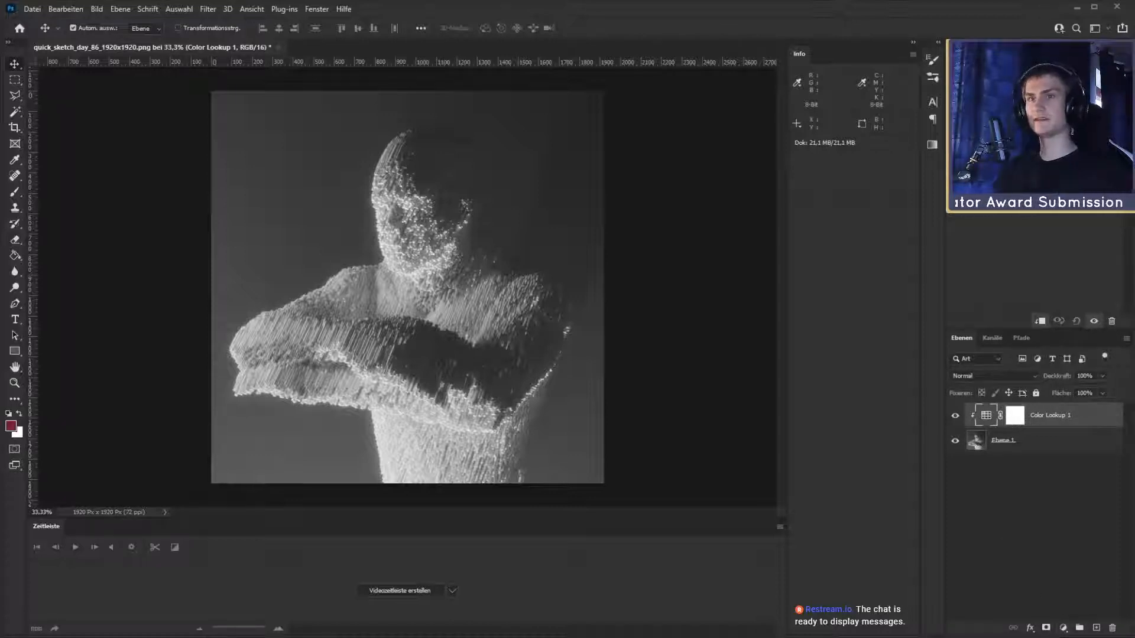
pyautogui.click(1026, 247)
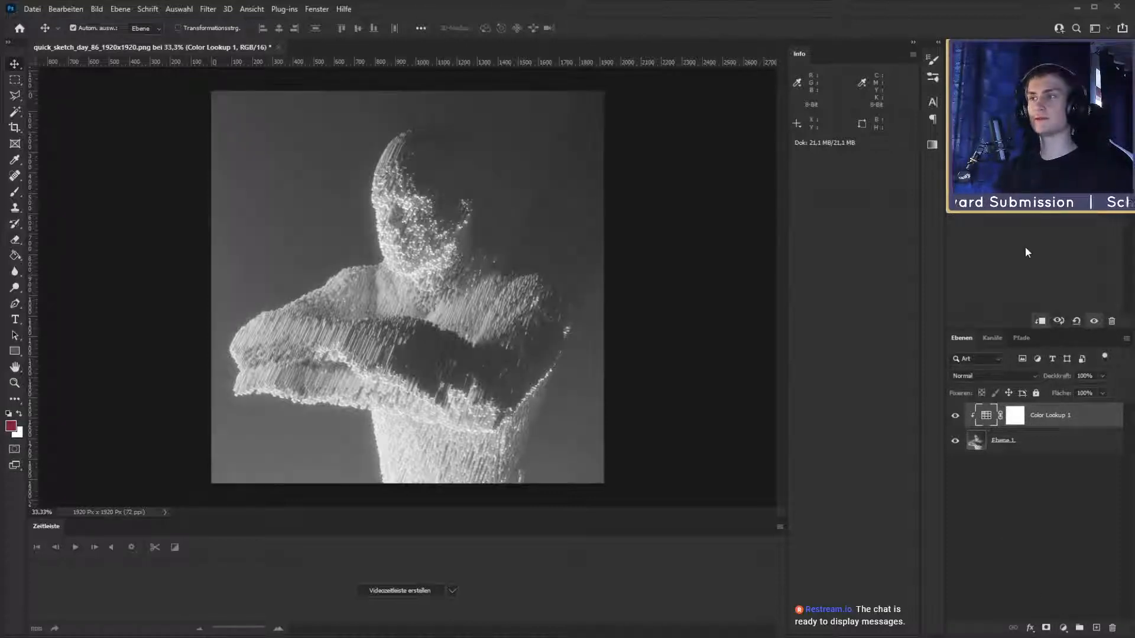
pyautogui.press('Down')
pyautogui.press('Down')
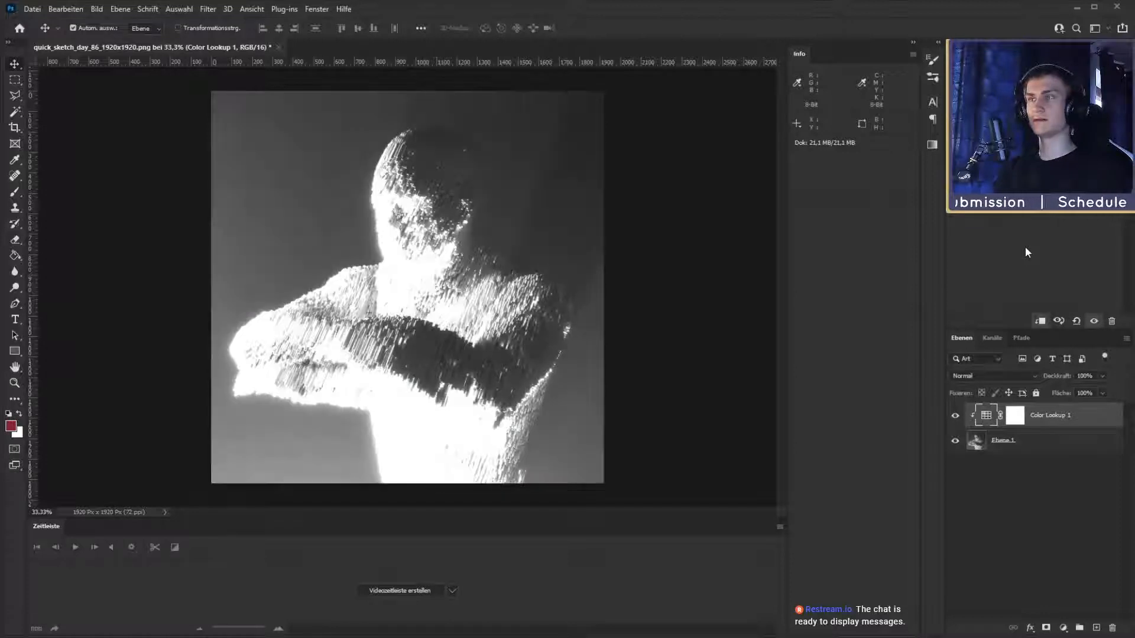
pyautogui.press('Down')
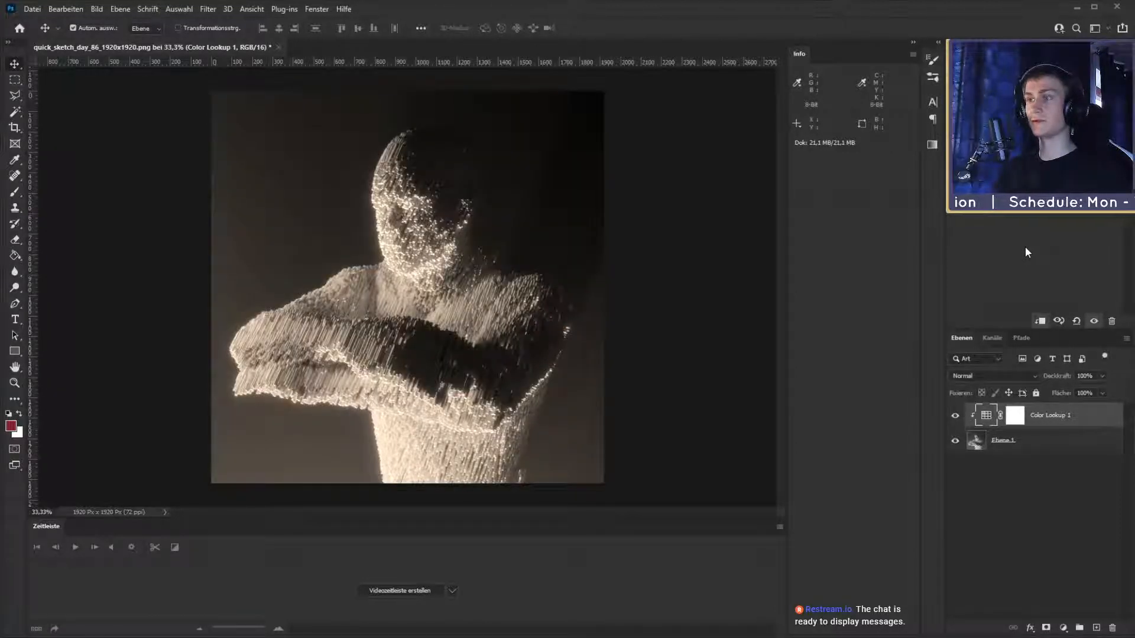
pyautogui.press('Down')
pyautogui.press('Down')
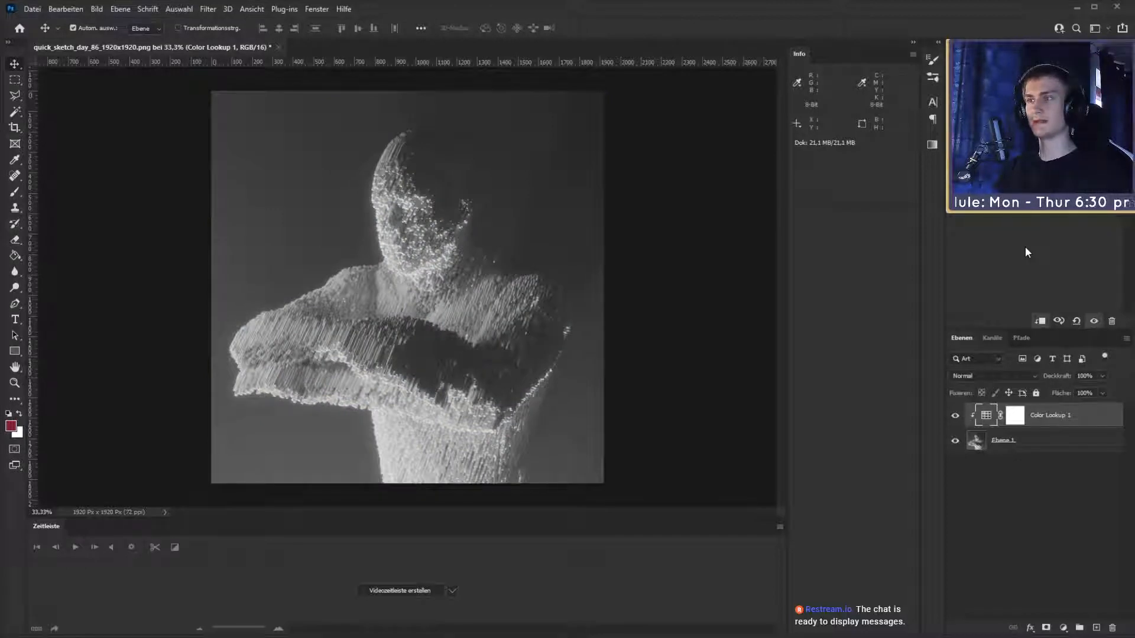
pyautogui.press('Down')
pyautogui.press('Down')
pyautogui.press('Down')
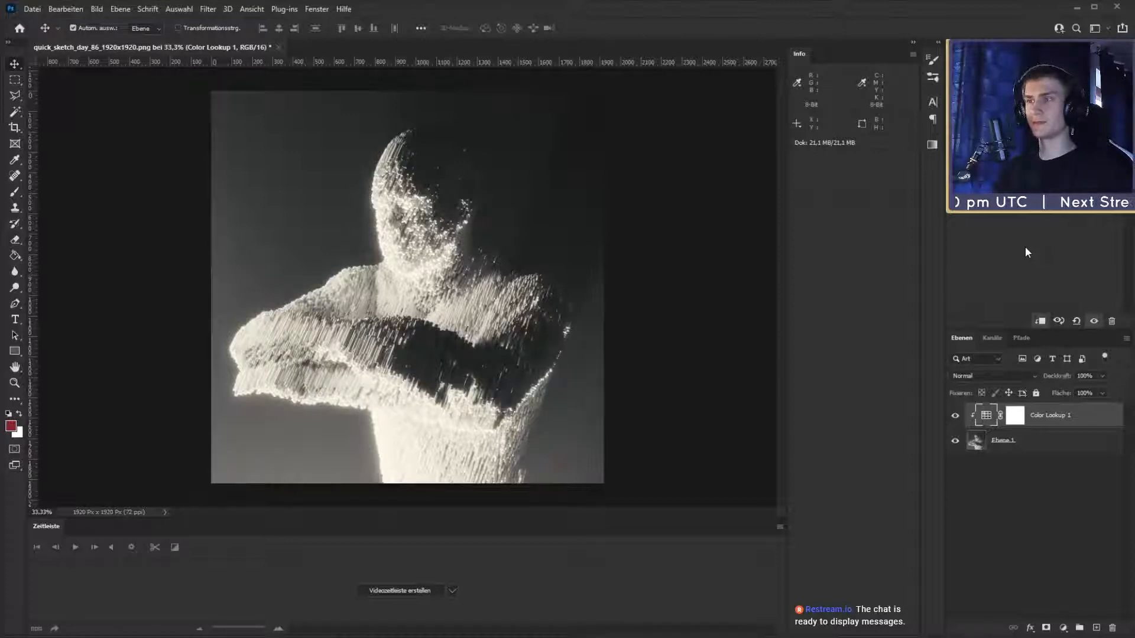
pyautogui.click(729, 436)
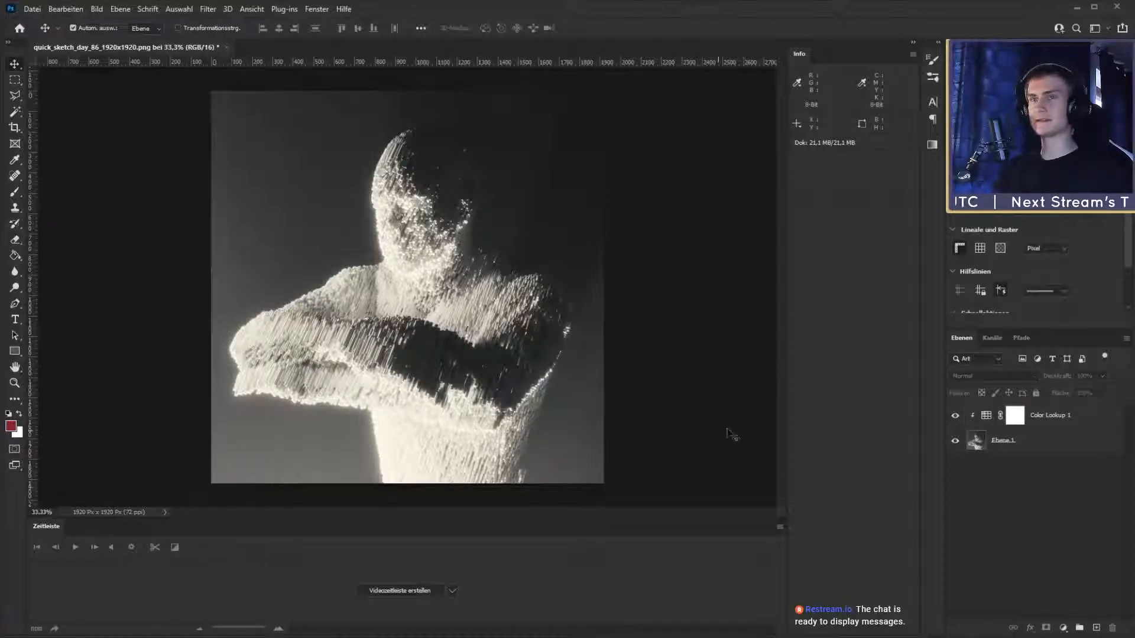
# Step: Examine the color-graded image at thumbnail size and at larger zoom levels
pyautogui.click(43, 513)
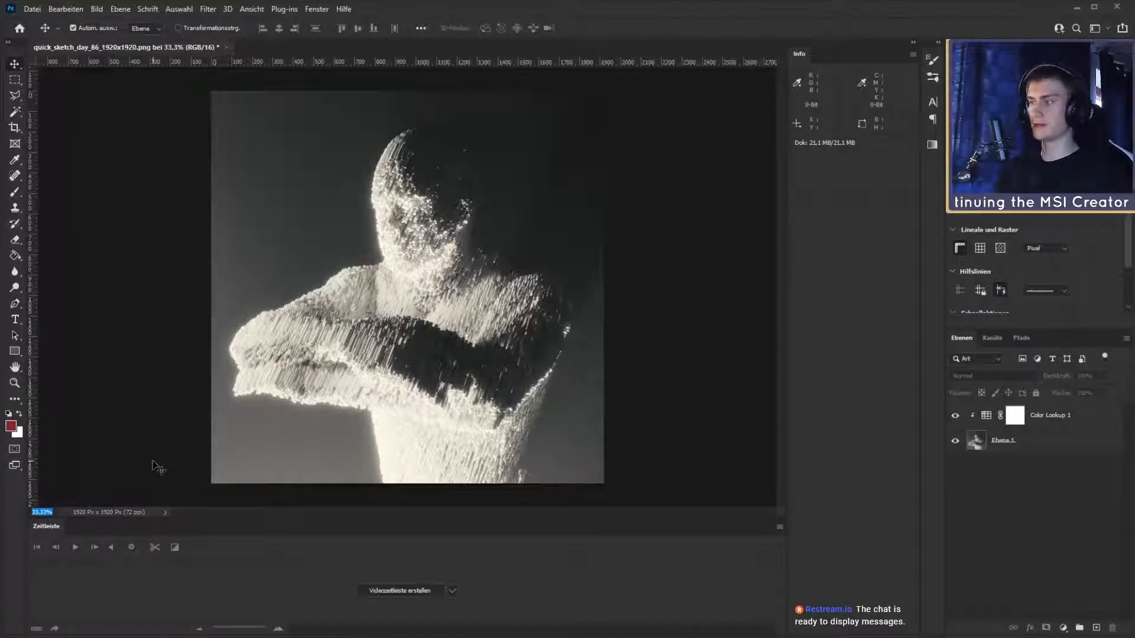
pyautogui.write('10')
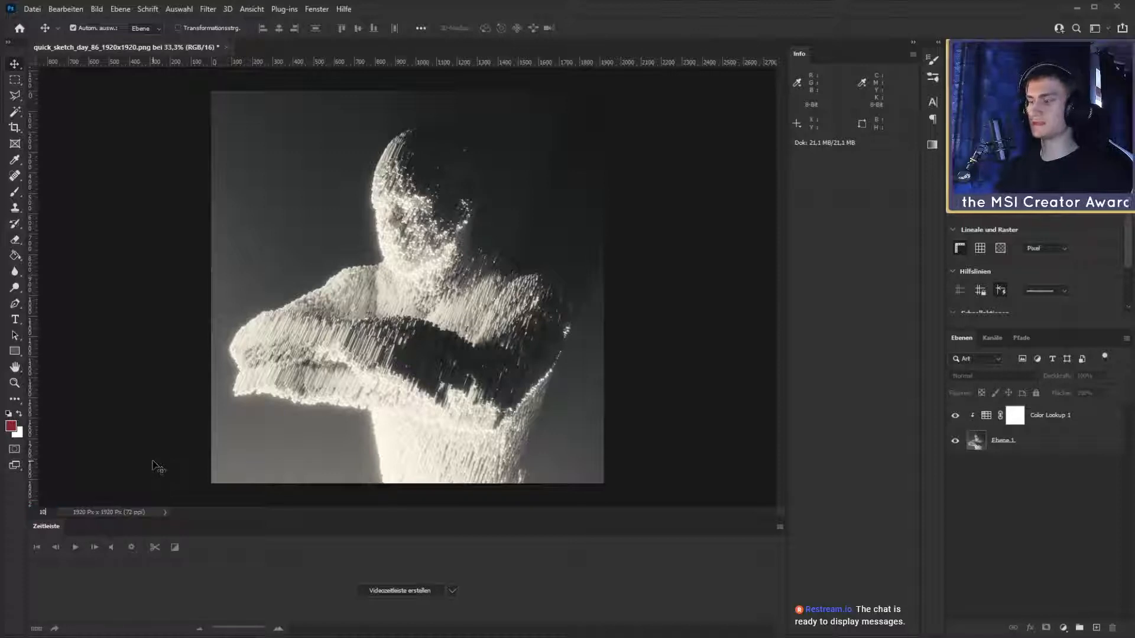
pyautogui.press('Return')
pyautogui.press('z')
pyautogui.moveTo(379, 299); pyautogui.dragTo(322, 301)
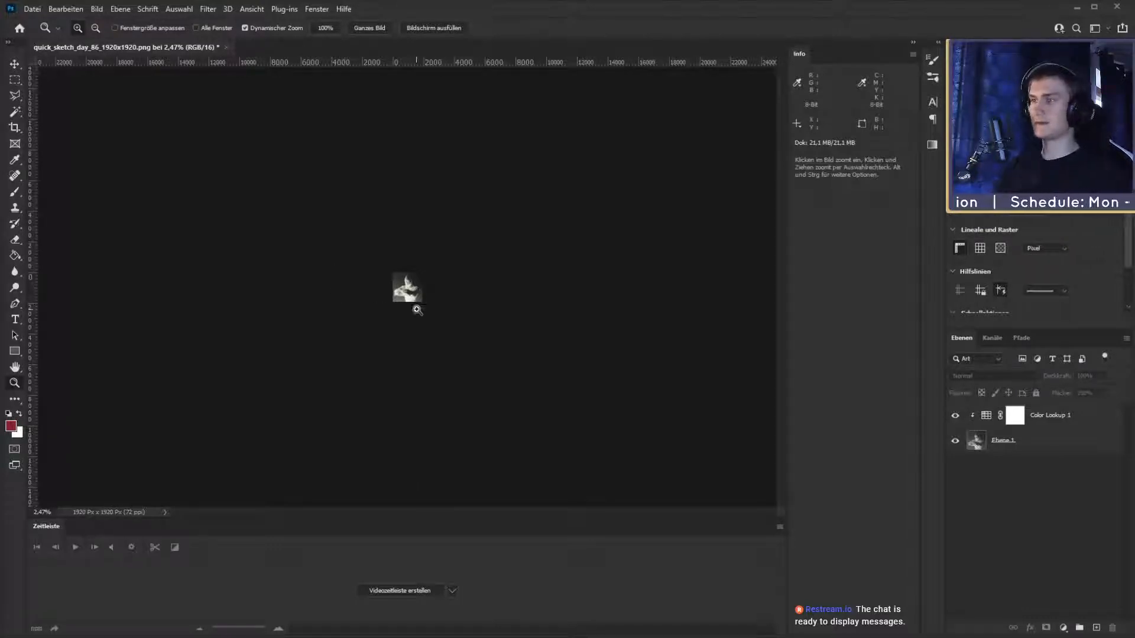
pyautogui.moveTo(405, 296); pyautogui.dragTo(526, 295)
pyautogui.click(15, 65)
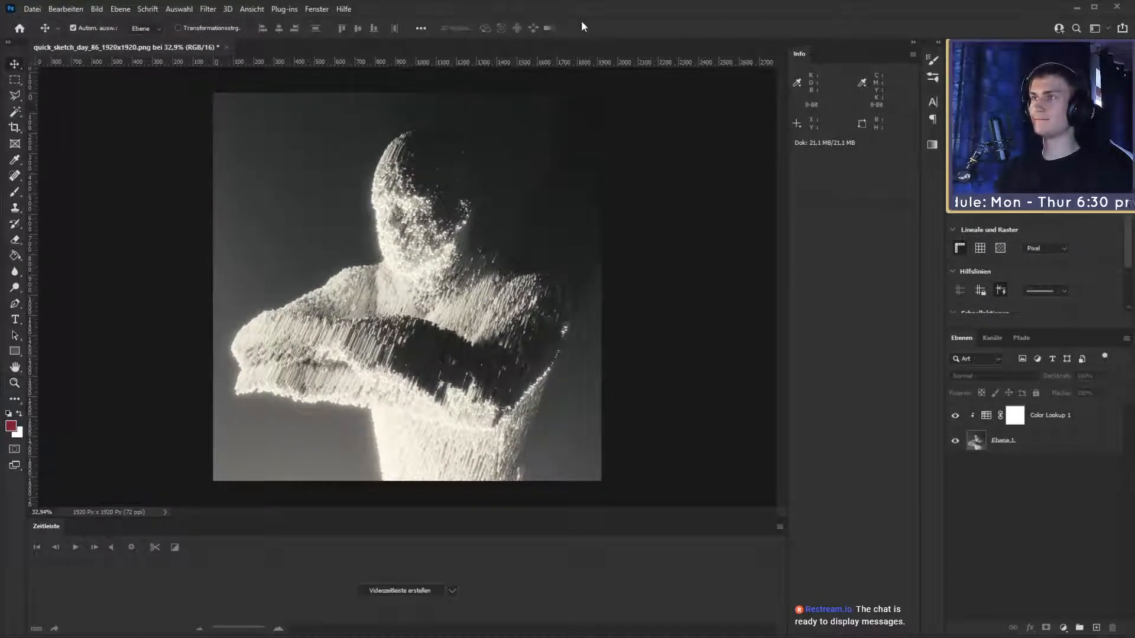
pyautogui.press('z')
pyautogui.moveTo(442, 258); pyautogui.dragTo(401, 264)
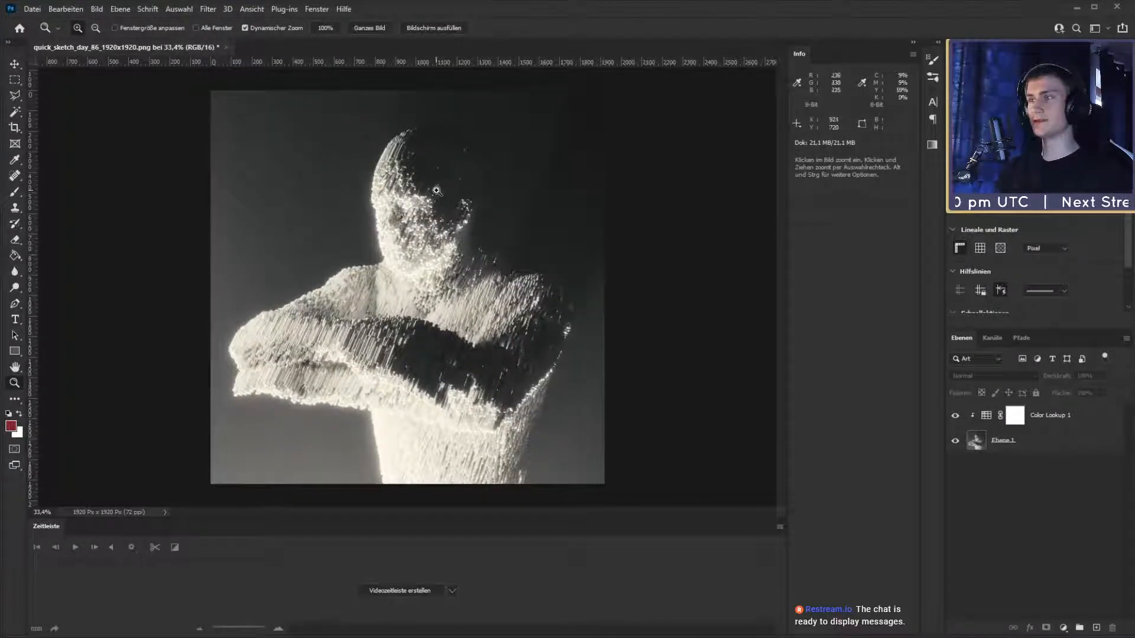
pyautogui.click(16, 64)
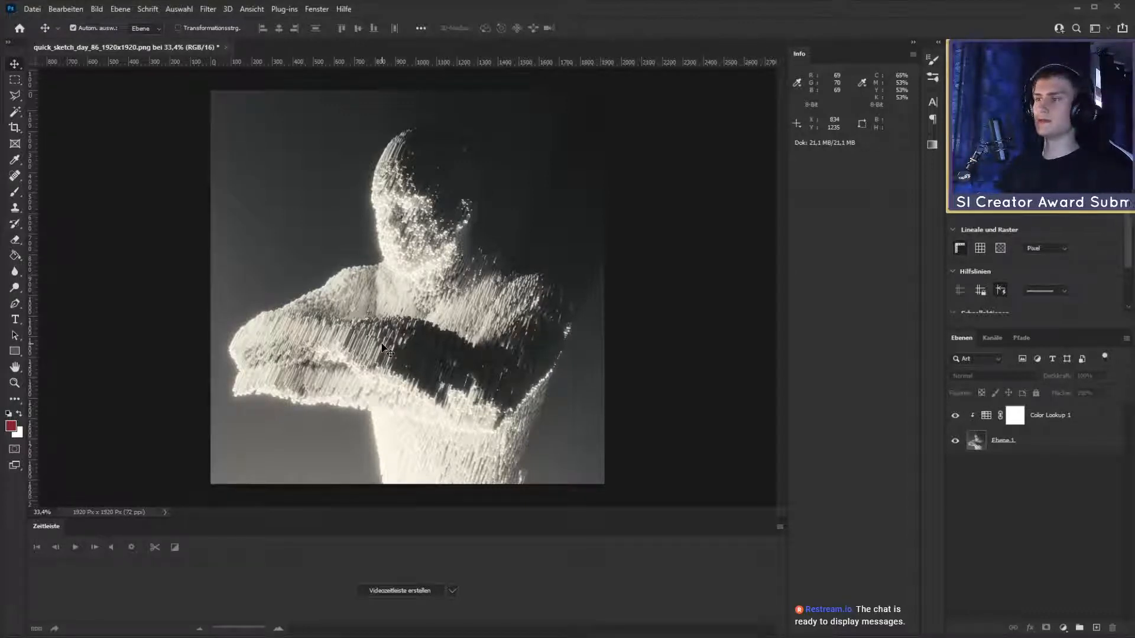
pyautogui.press('z')
pyautogui.moveTo(504, 293); pyautogui.dragTo(491, 312)
pyautogui.click(18, 62)
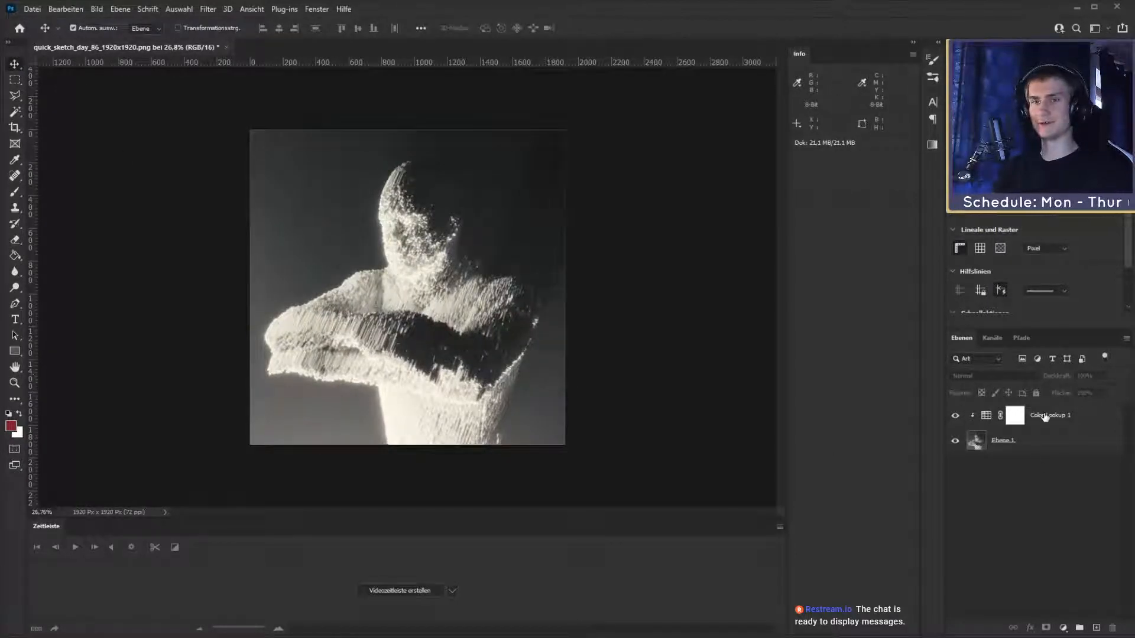
# Step: Try lowering the Color Lookup layer's opacity to 84% and about 75%
pyautogui.click(1044, 416)
pyautogui.click(985, 417)
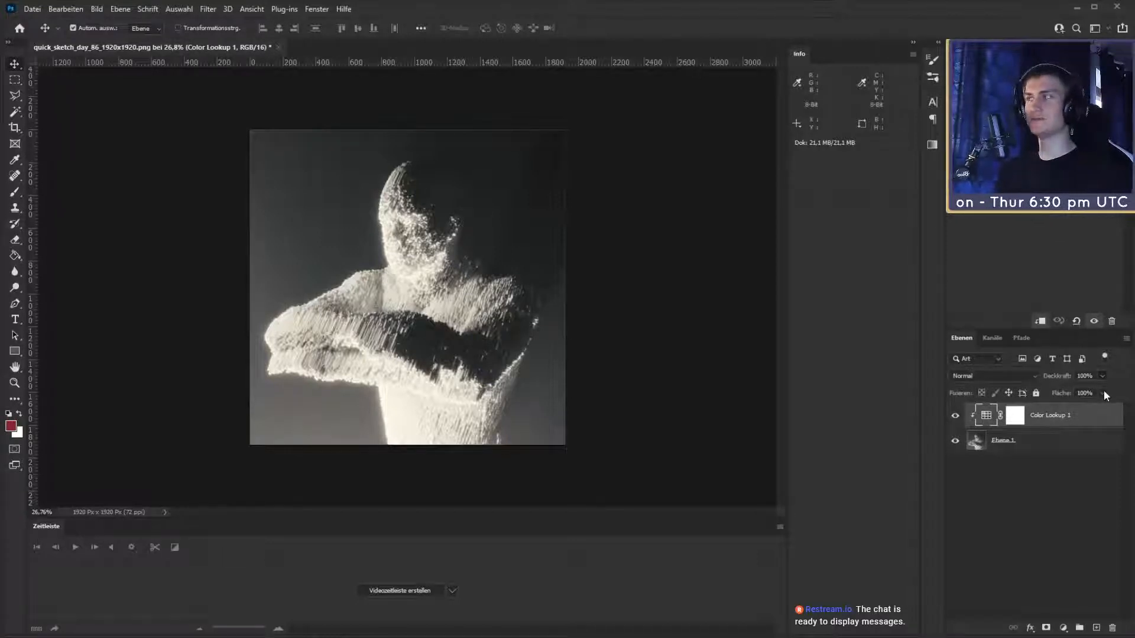
pyautogui.press('9')
pyautogui.press('5')
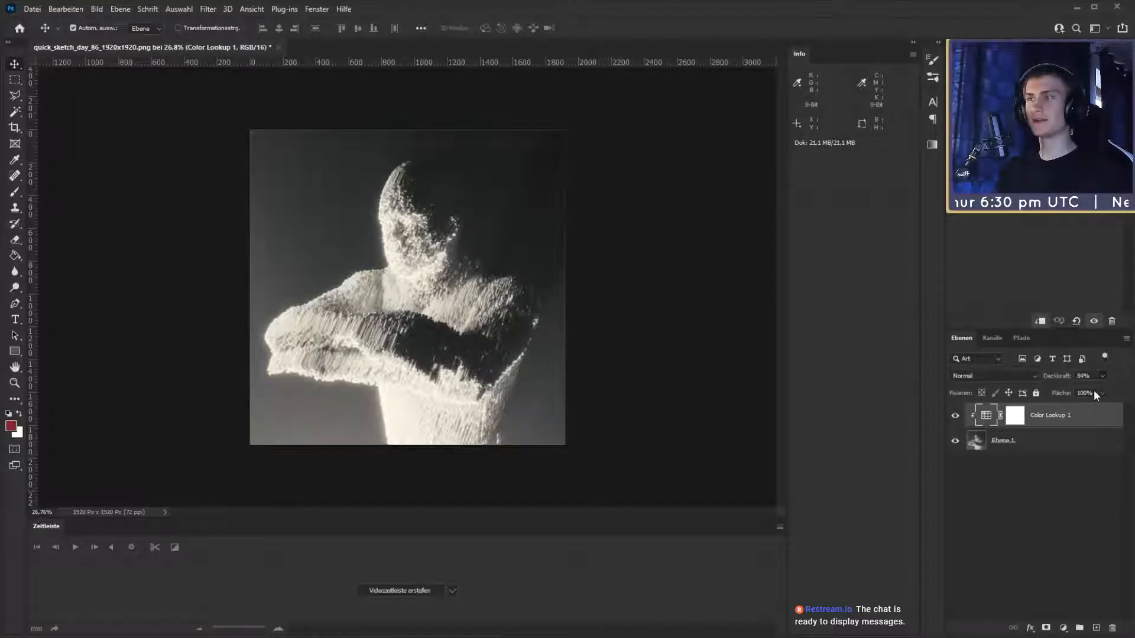
pyautogui.press('9')
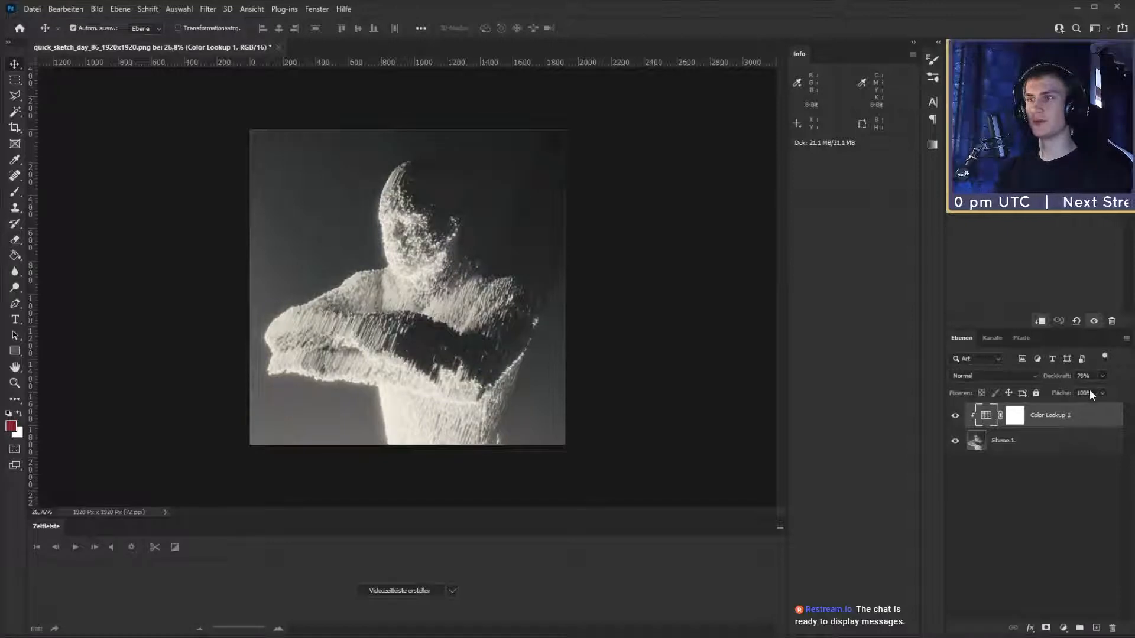
pyautogui.press('0')
# Step: Compare the image with and without the Color Lookup adjustment
pyautogui.click(1048, 473)
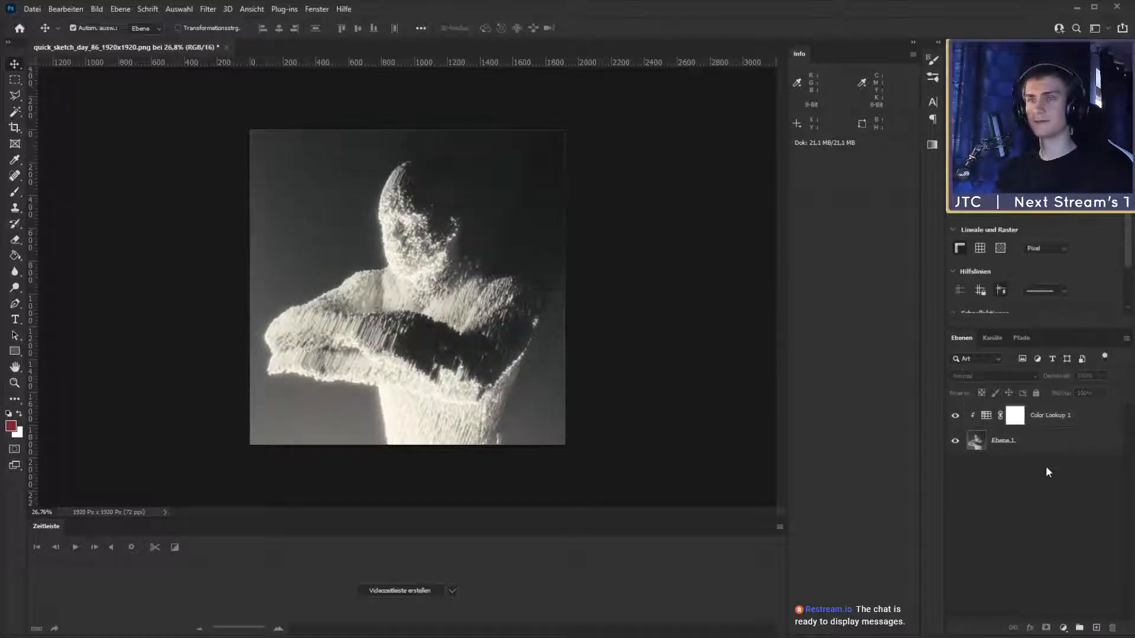
pyautogui.click(956, 415)
pyautogui.click(957, 415)
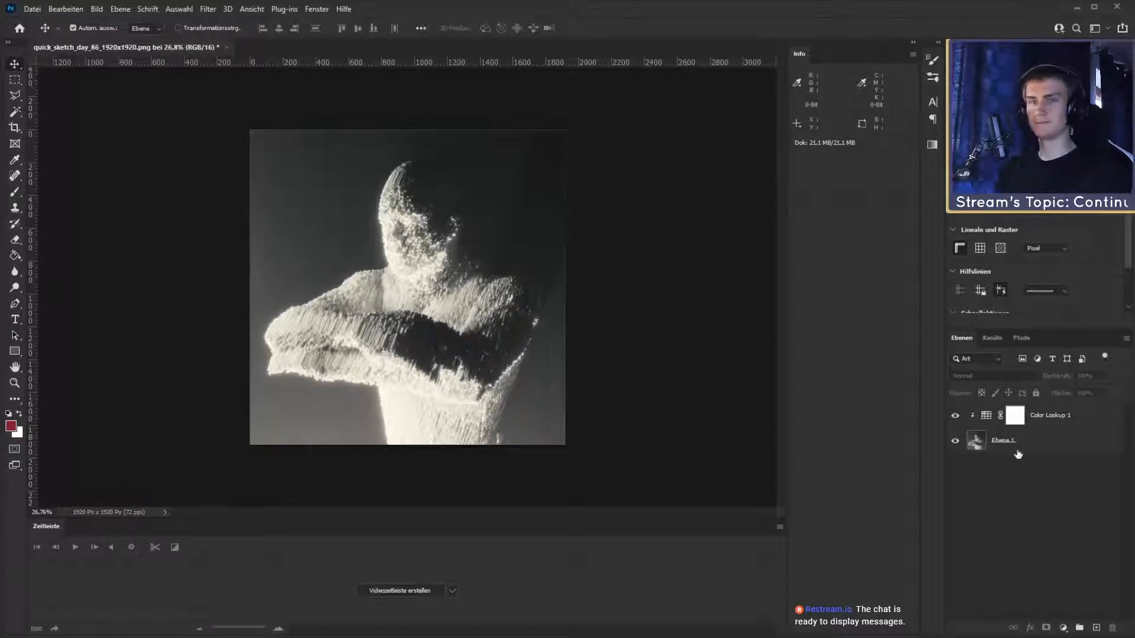
# Step: Add a Brightness/Contrast adjustment layer above the Color Lookup layer and release the Color Lookup layer from its clipping mask
pyautogui.click(1046, 433)
pyautogui.click(1046, 423)
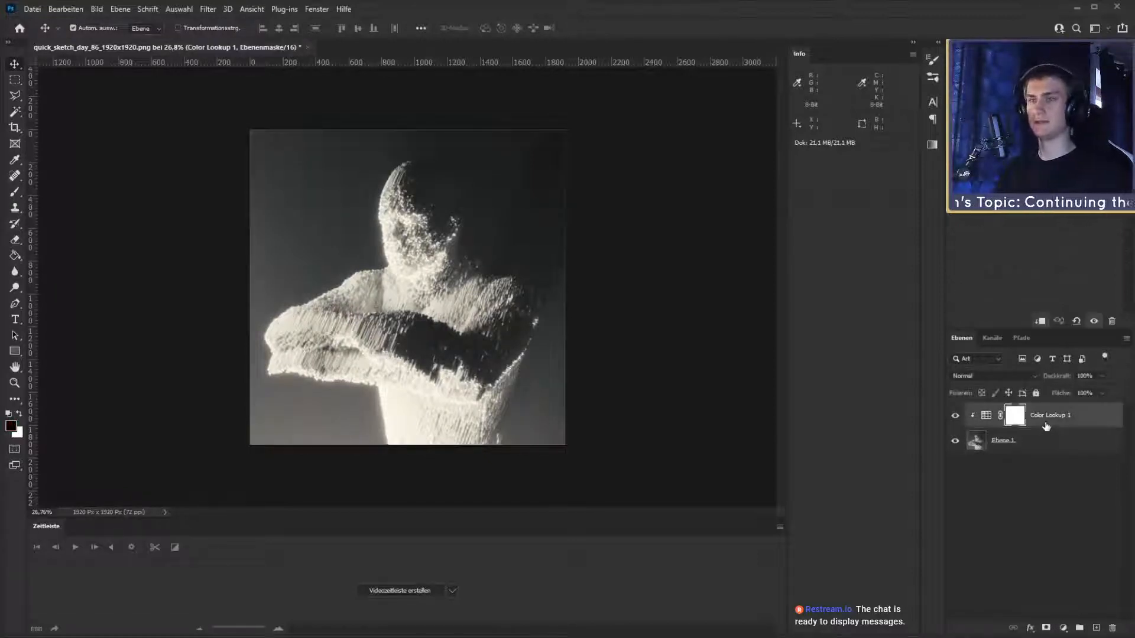
pyautogui.click(1064, 628)
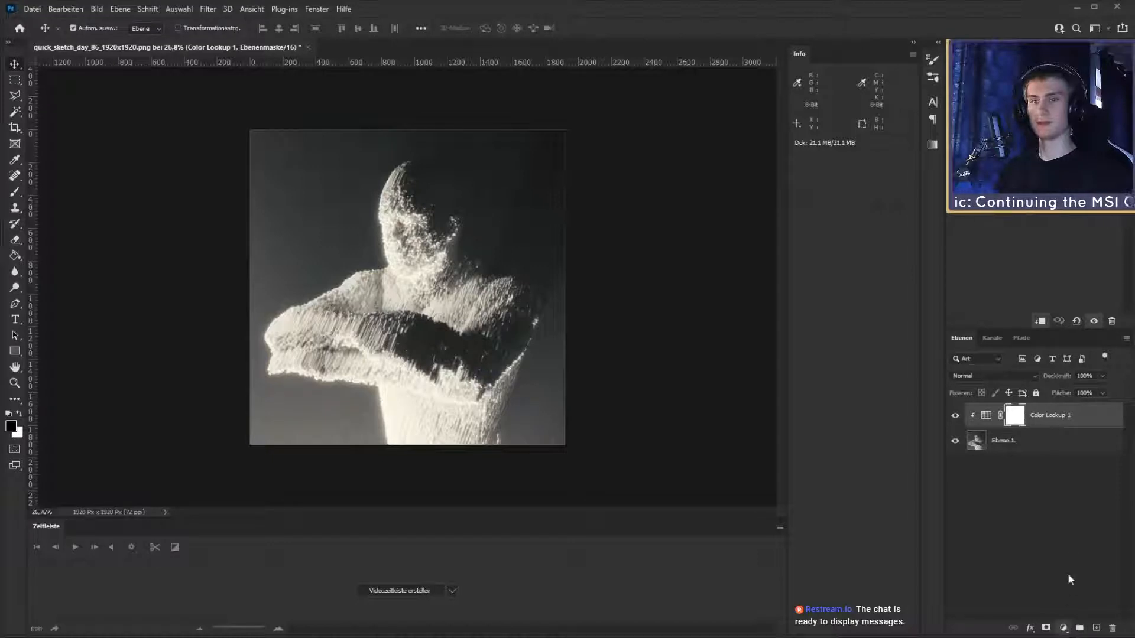
pyautogui.click(1100, 449)
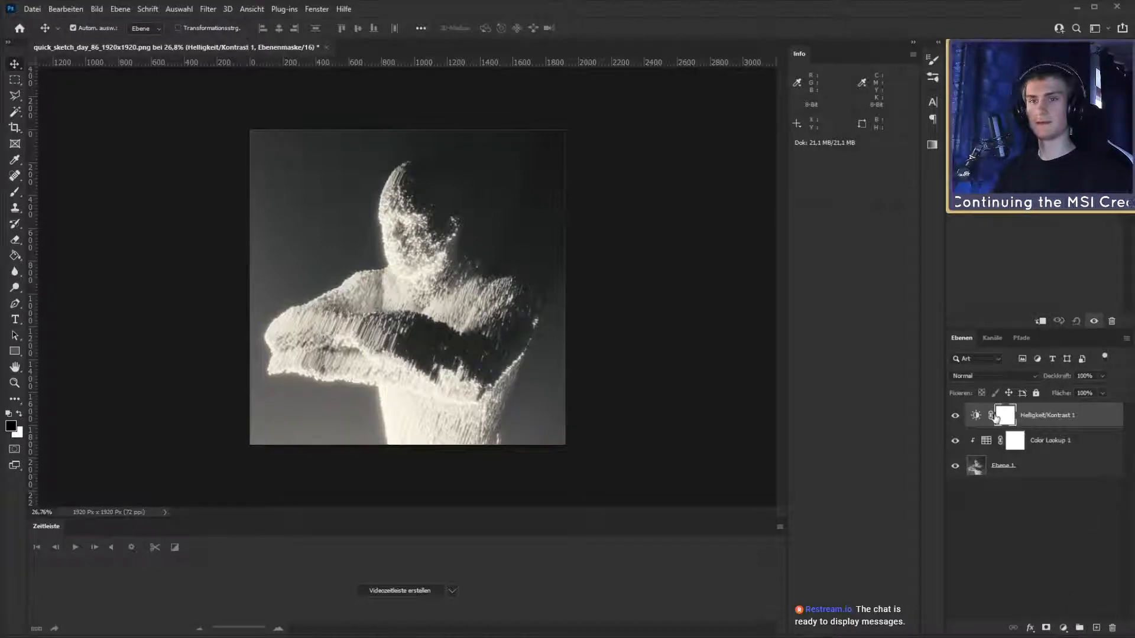
pyautogui.keyDown('alt'); pyautogui.click(1041, 453); pyautogui.keyUp('alt')
pyautogui.click(1058, 414)
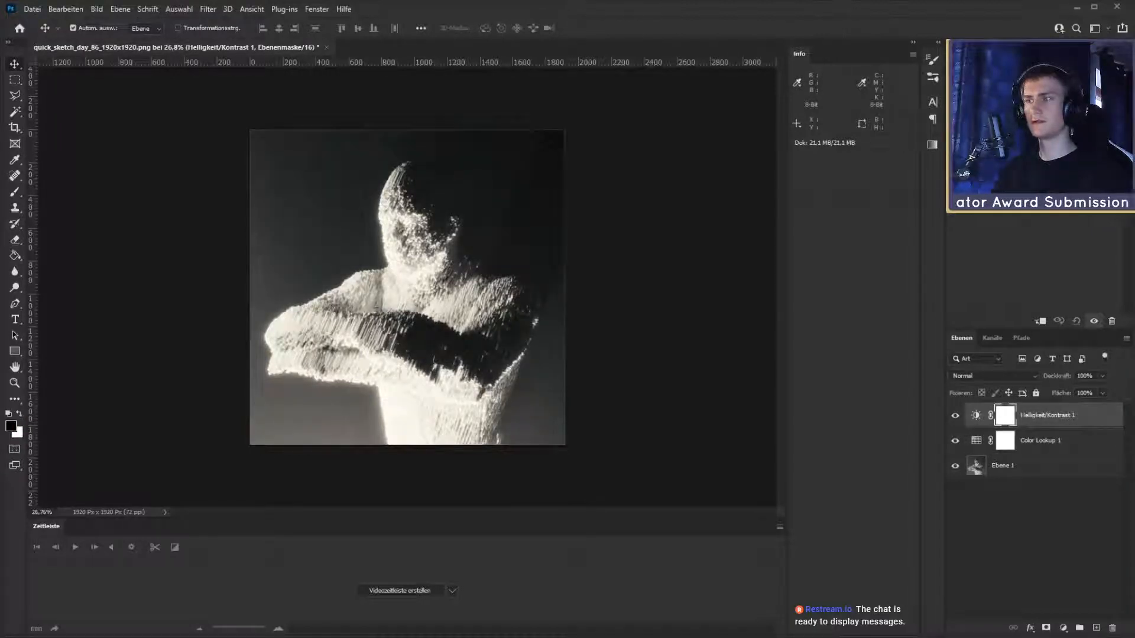
# Step: Examine the graded figure's face and shoulder particles up close, and view the whole image again
pyautogui.press('z')
pyautogui.moveTo(378, 248); pyautogui.dragTo(480, 244)
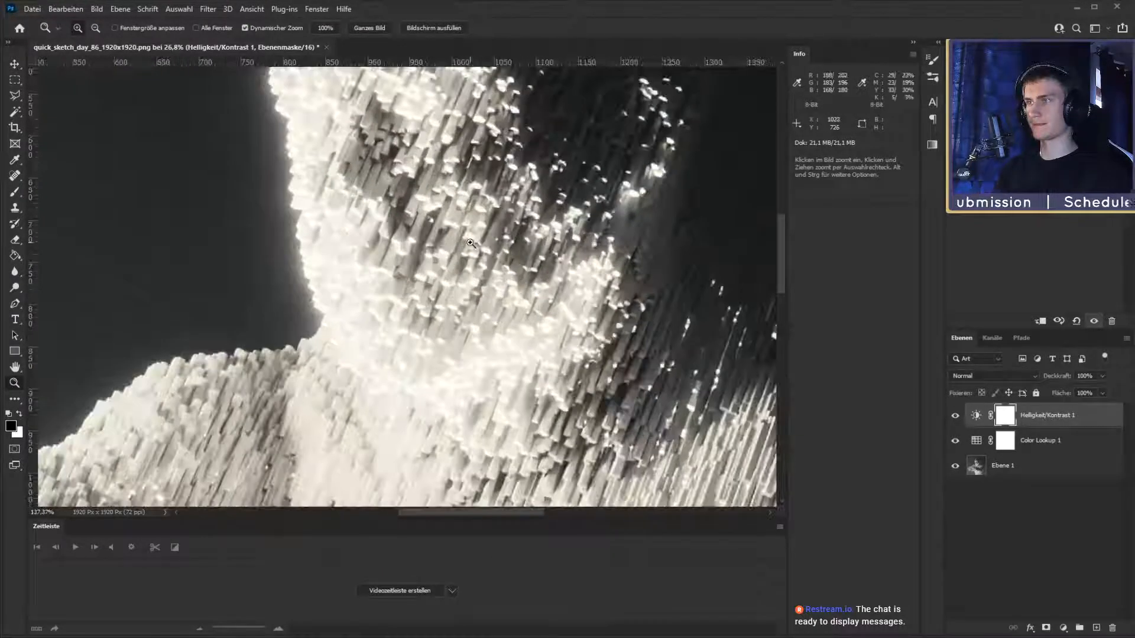
pyautogui.moveTo(551, 211); pyautogui.dragTo(456, 377)
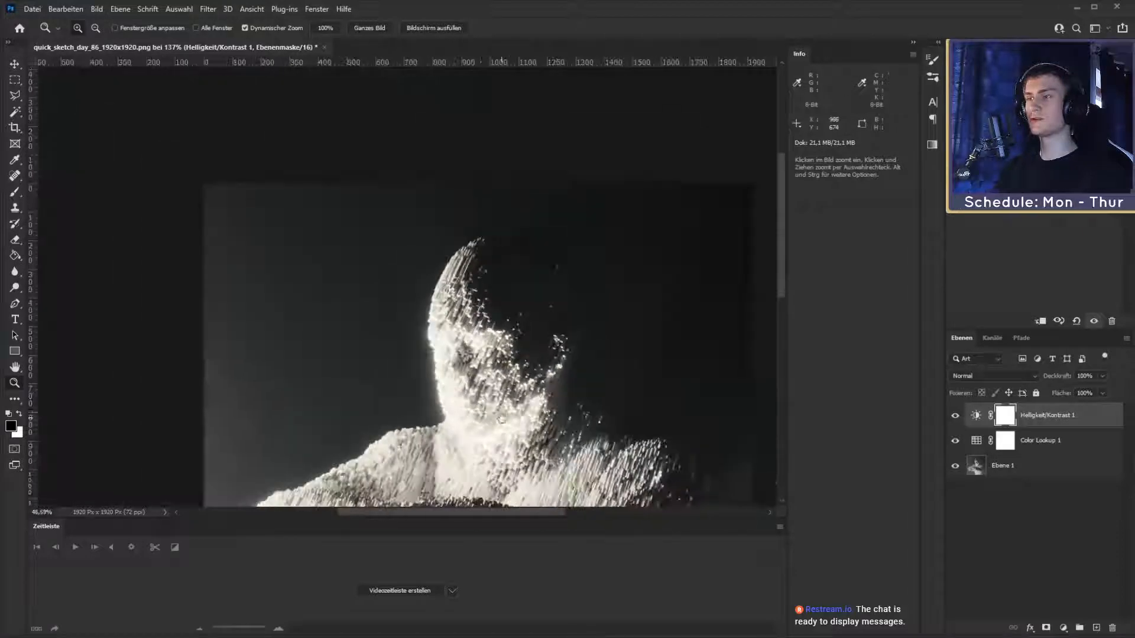
pyautogui.moveTo(523, 438); pyautogui.dragTo(507, 371)
pyautogui.moveTo(435, 243); pyautogui.dragTo(373, 417)
pyautogui.moveTo(367, 273); pyautogui.dragTo(409, 273)
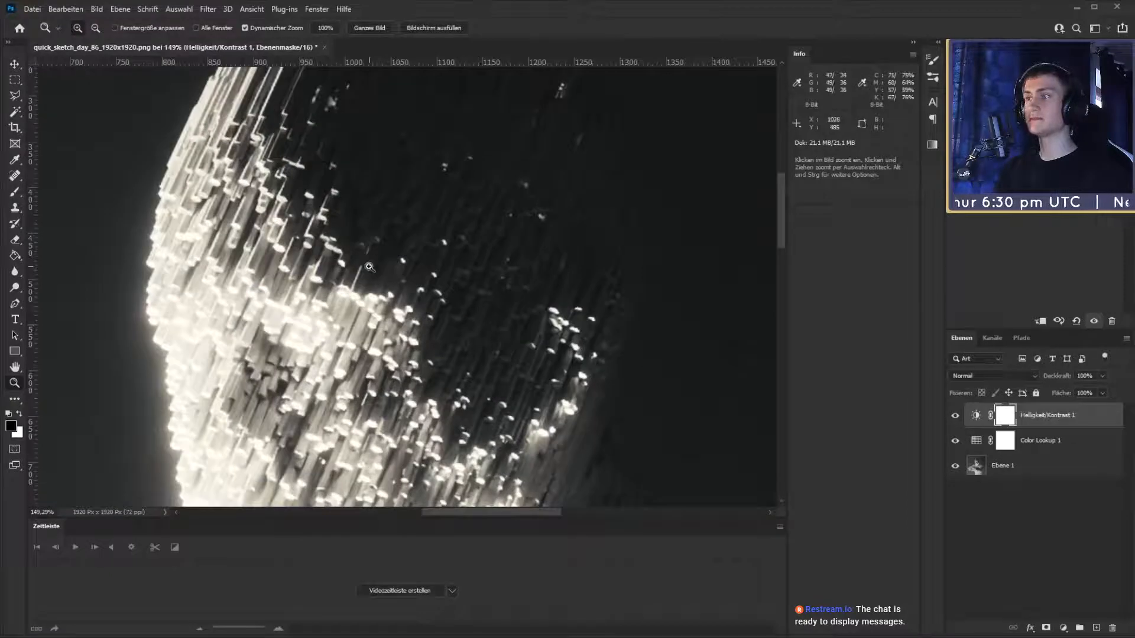
pyautogui.moveTo(453, 395); pyautogui.dragTo(463, 214)
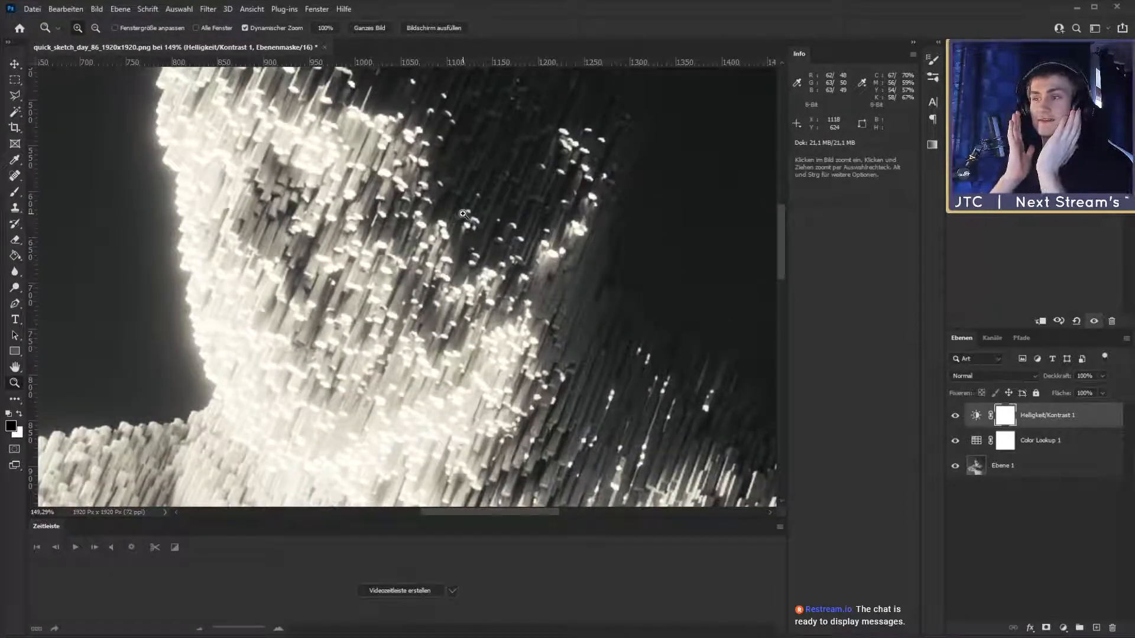
pyautogui.hotkey('ctrl', '0')
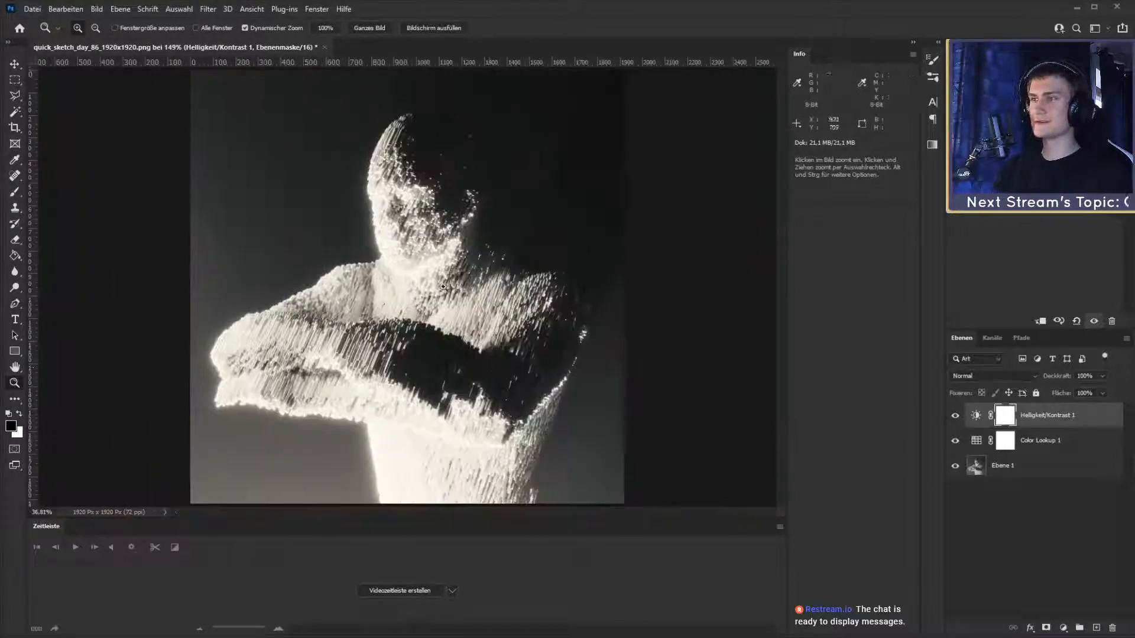
pyautogui.click(13, 65)
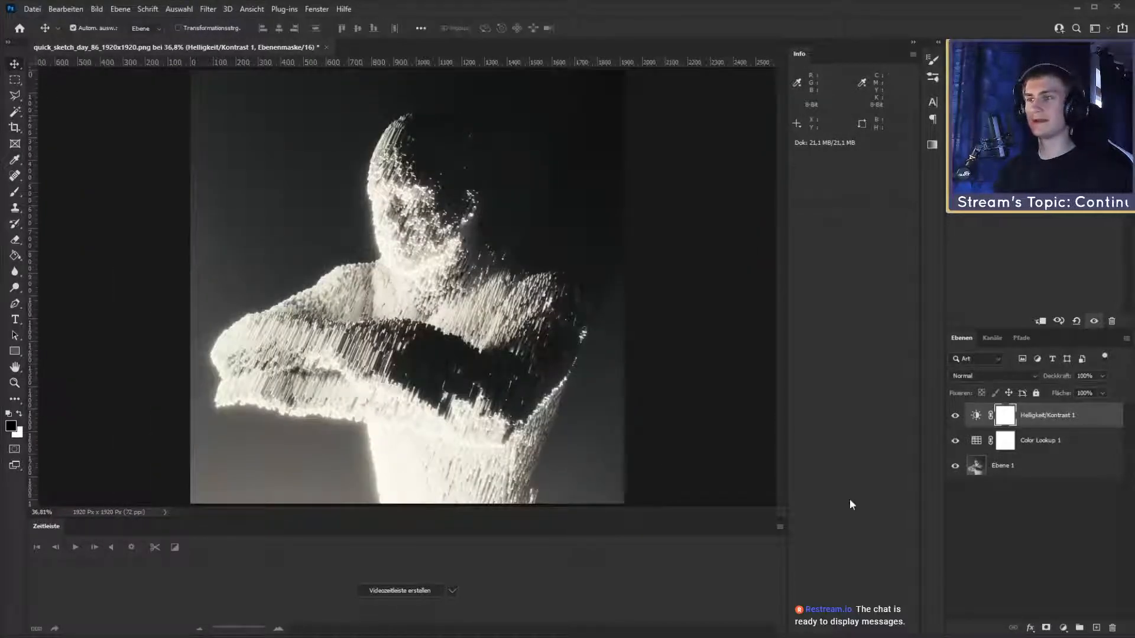
# Step: Place the SmudgesLarge001_OVERLAY_VAR2_3K texture above the adjustment layers and set its blend mode to Linear Dodge (Add)
pyautogui.click(1014, 481)
pyautogui.click(1037, 422)
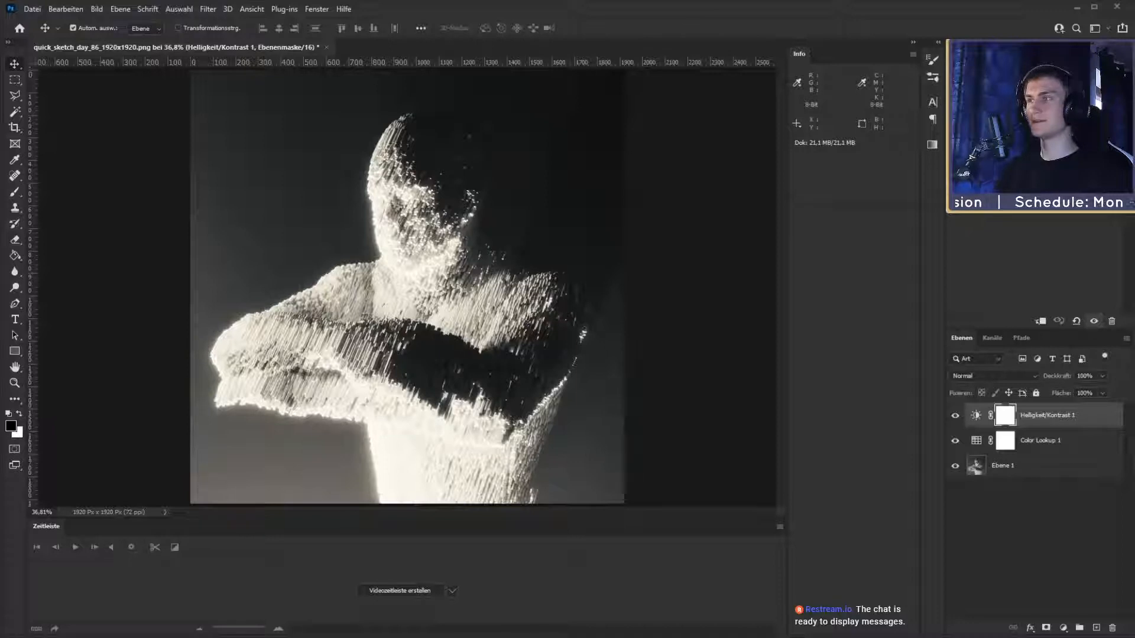
pyautogui.click(648, 28)
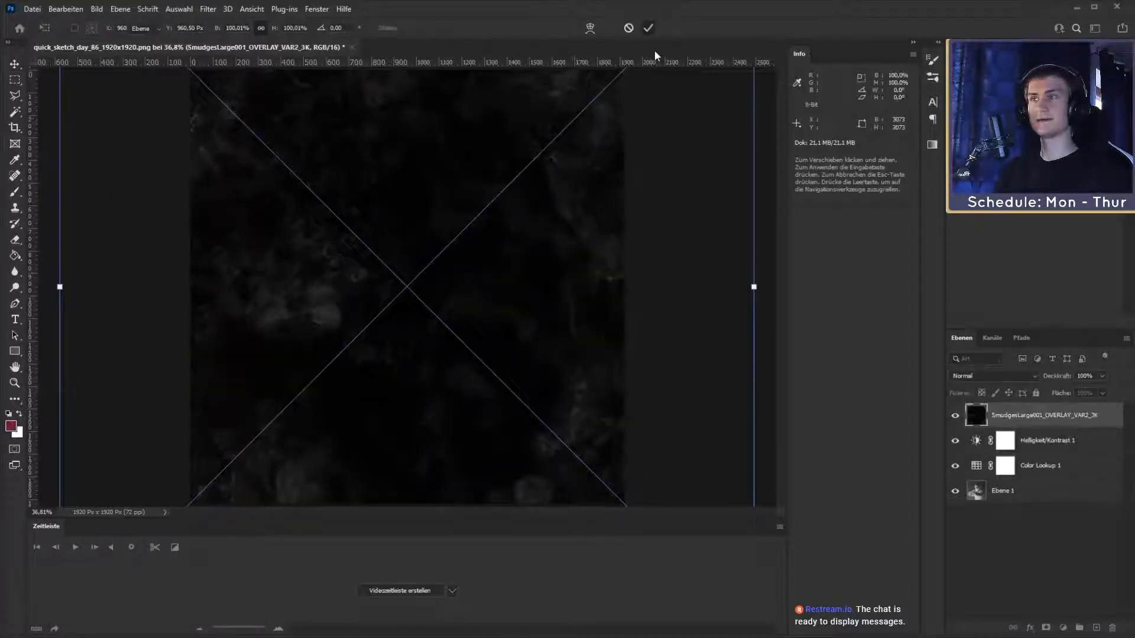
pyautogui.click(984, 377)
pyautogui.click(978, 446)
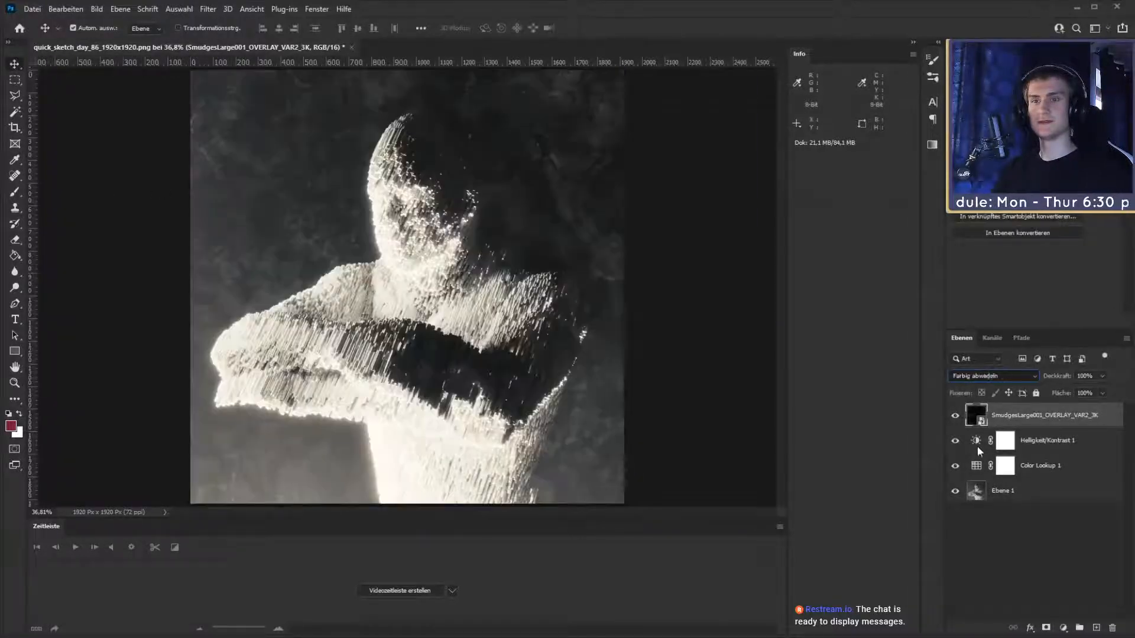
pyautogui.click(1049, 558)
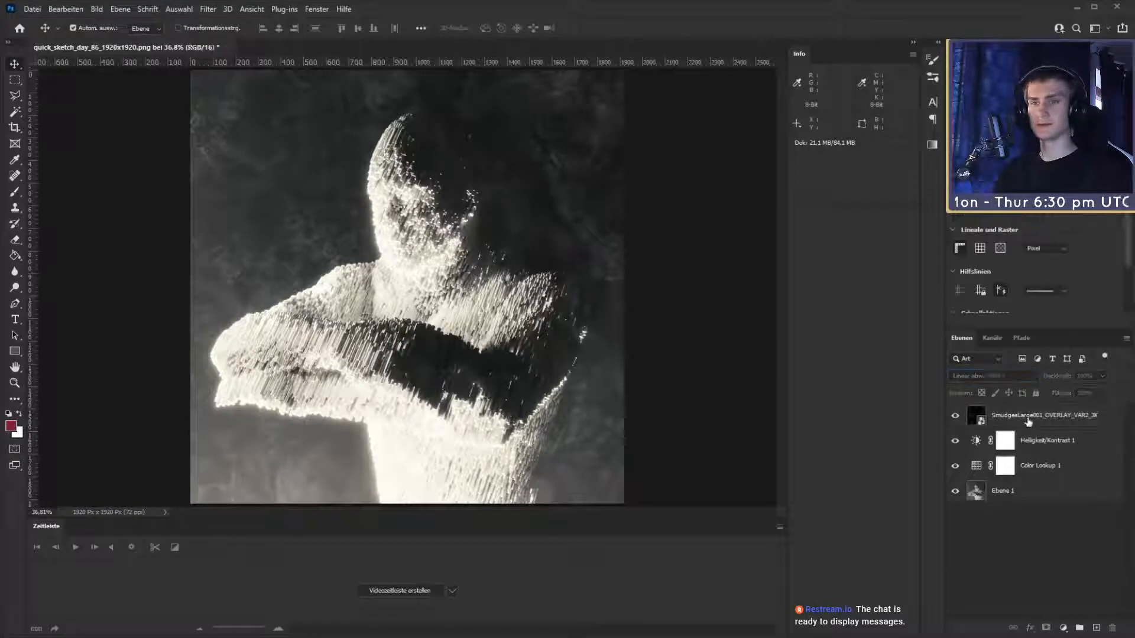
pyautogui.click(1026, 419)
# Step: Scale the smudge overlay to about 189%, rotate it about -13.9°, and reposition it over the image
pyautogui.press('z')
pyautogui.moveTo(573, 285); pyautogui.dragTo(490, 284)
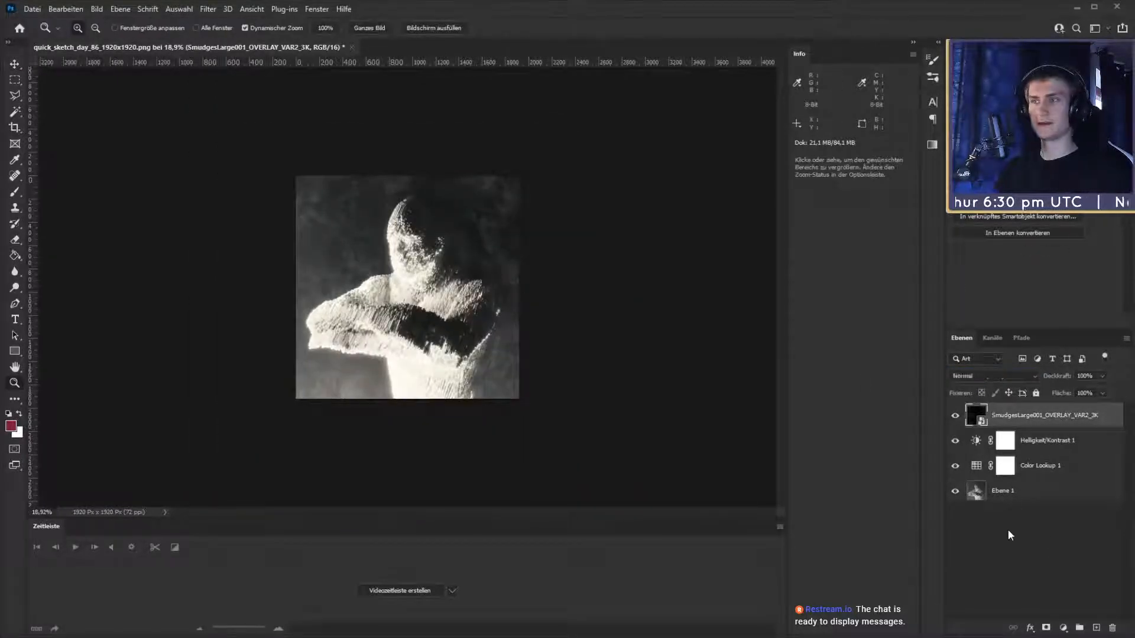
pyautogui.click(1008, 530)
pyautogui.click(1041, 416)
pyautogui.press('v')
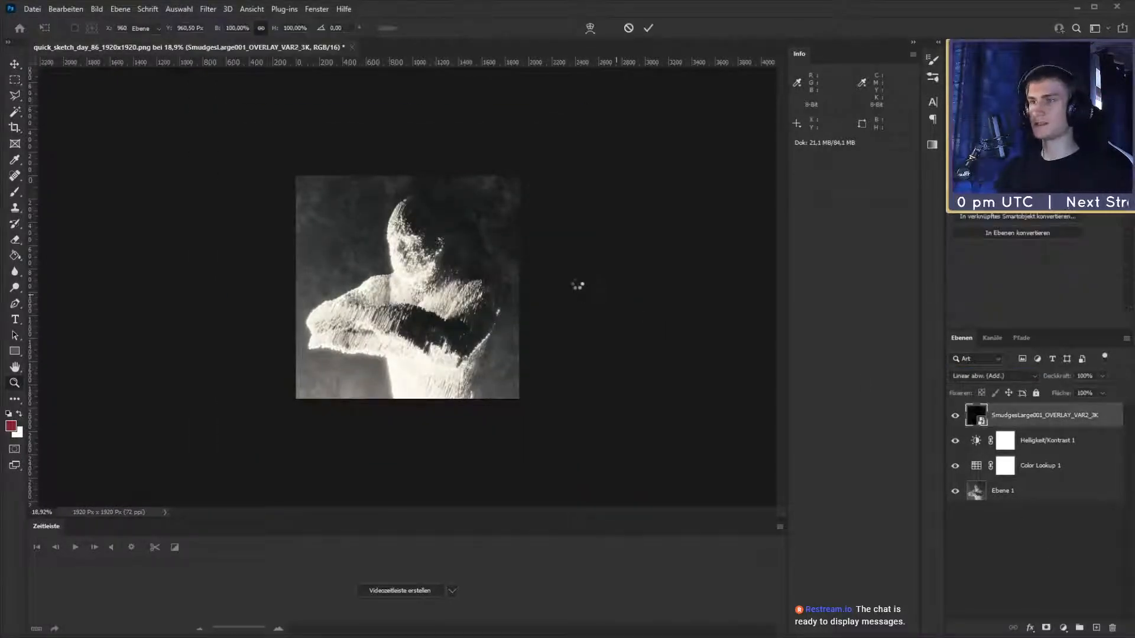
pyautogui.hotkey('ctrl', 't')
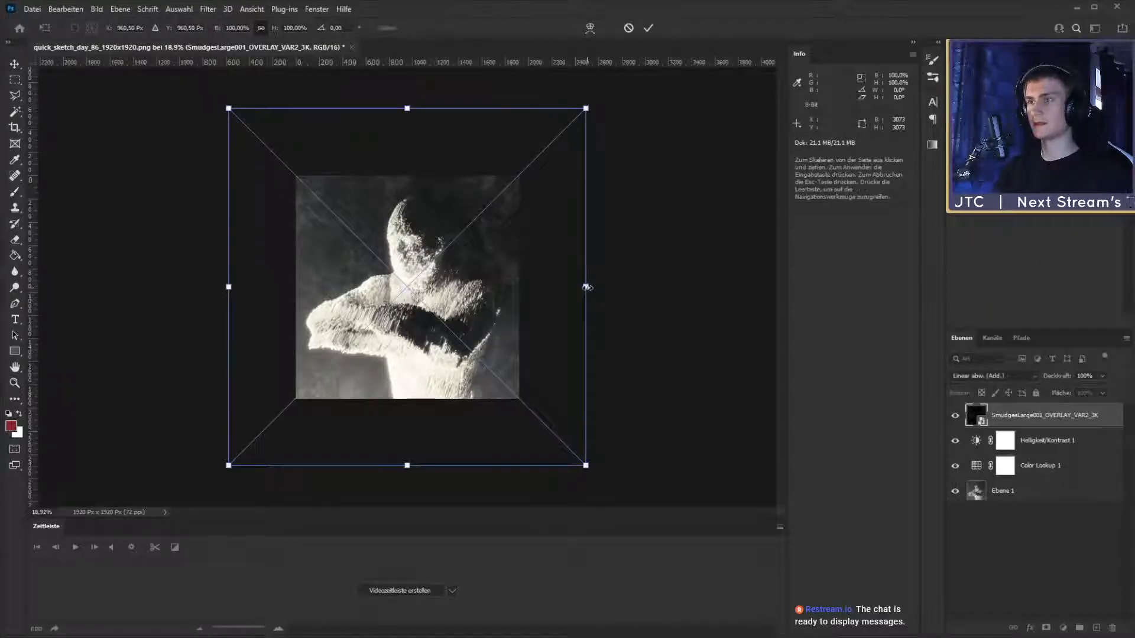
pyautogui.keyDown('alt'); pyautogui.moveTo(588, 288); pyautogui.dragTo(736, 205); pyautogui.keyUp('alt')
pyautogui.moveTo(660, 259); pyautogui.dragTo(598, 203)
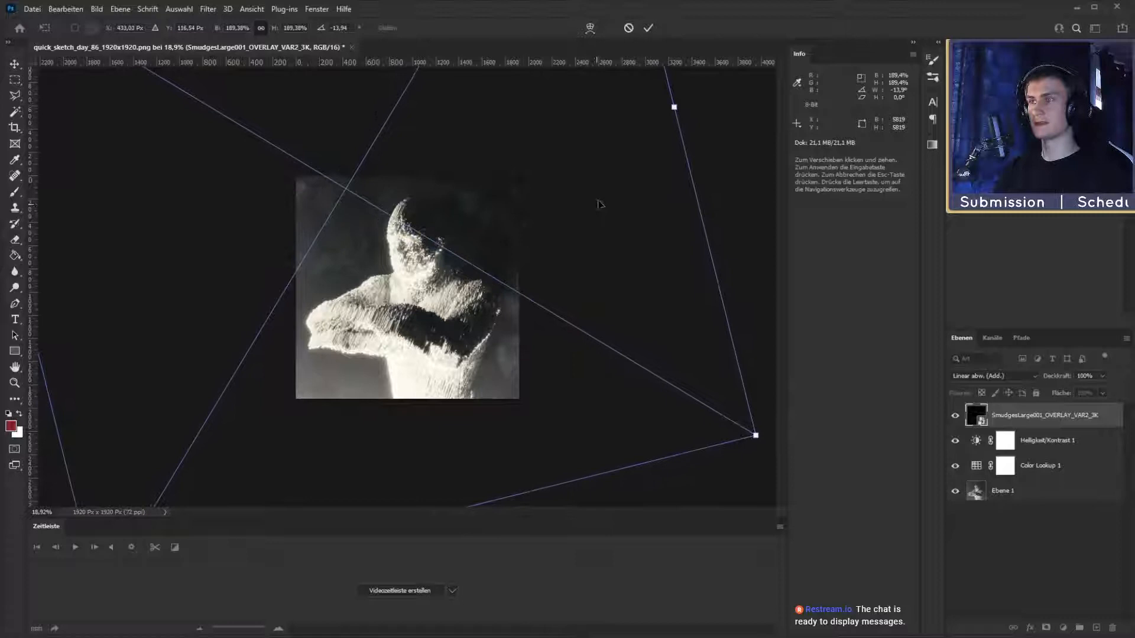
pyautogui.click(649, 30)
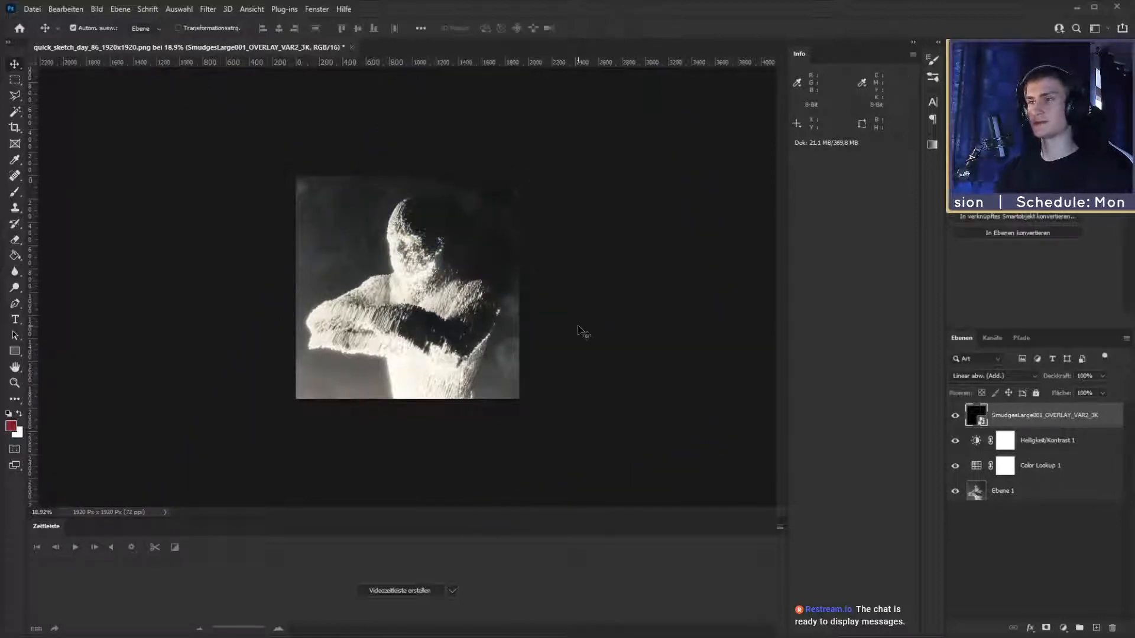
# Step: Set the smudge overlay layer's opacity to 50% and check the effect at a larger zoom
pyautogui.click(1035, 558)
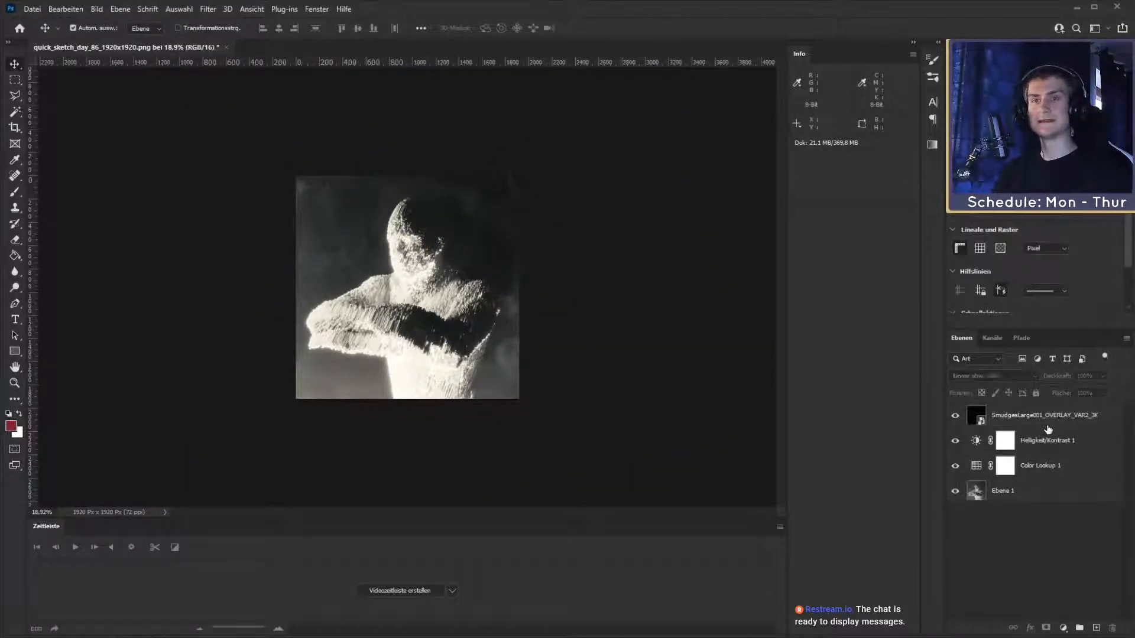
pyautogui.click(1046, 423)
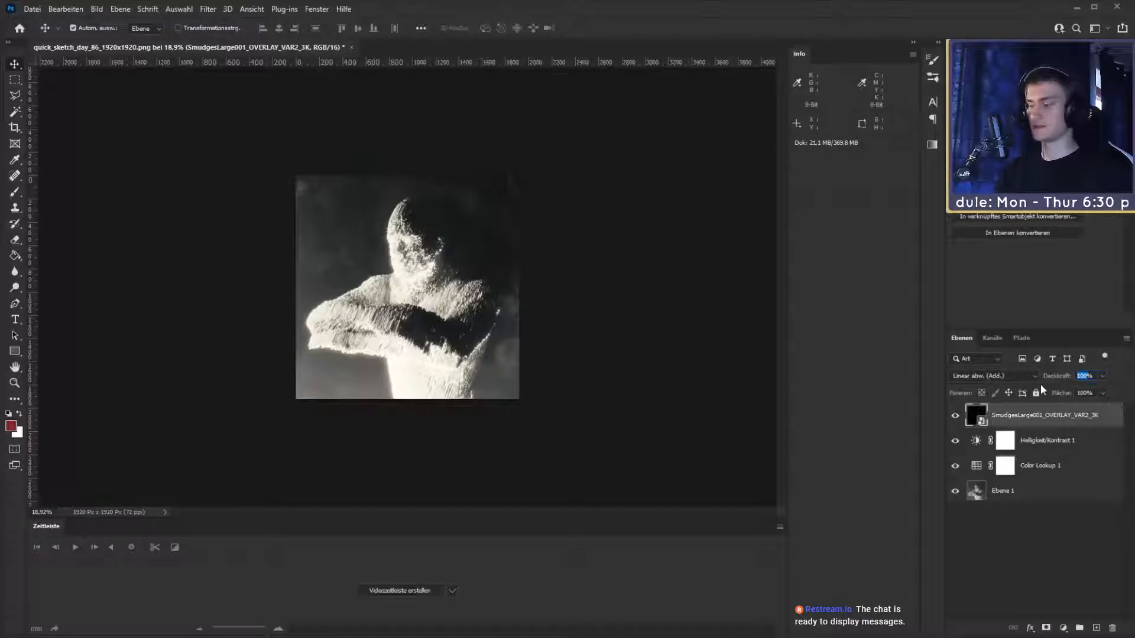
pyautogui.write('50')
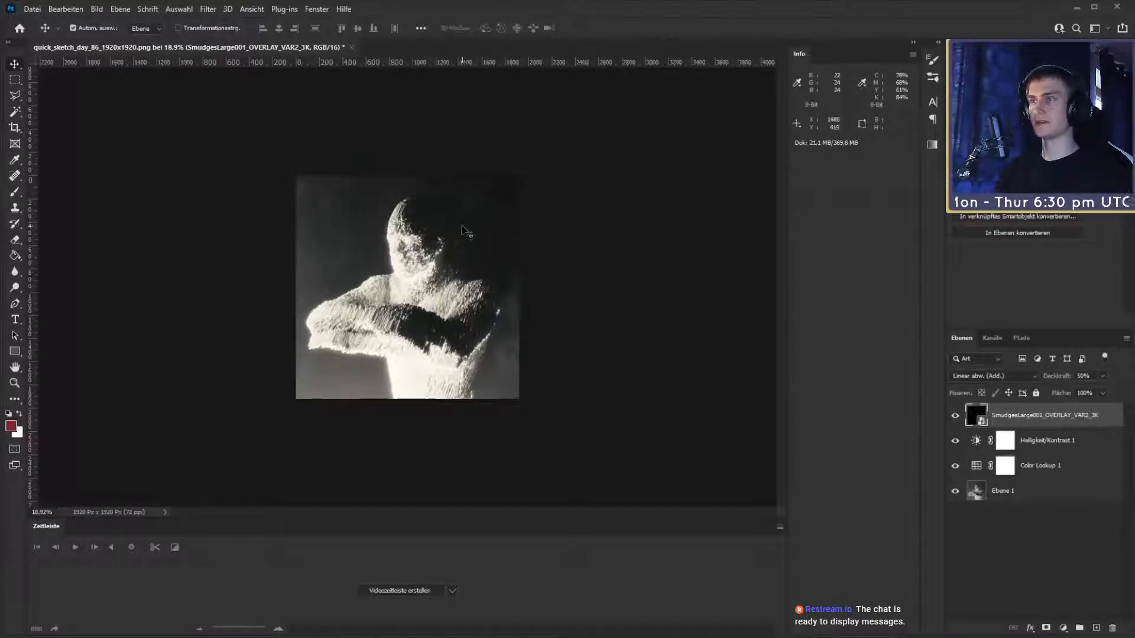
pyautogui.write('z')
pyautogui.moveTo(427, 267); pyautogui.dragTo(407, 285)
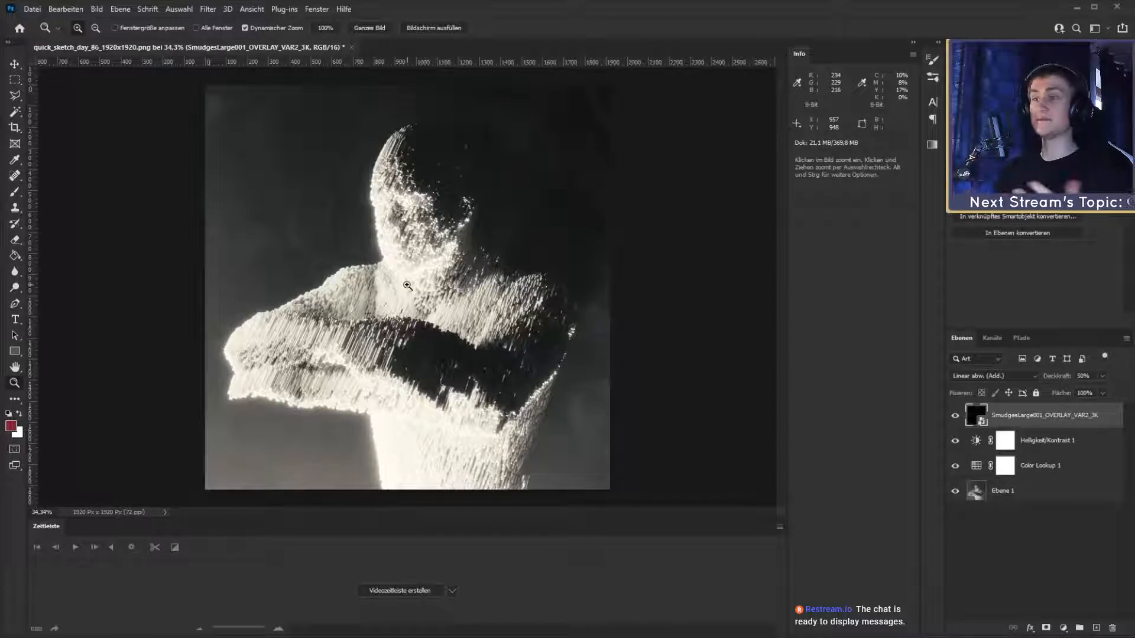
pyautogui.click(19, 66)
pyautogui.click(1059, 569)
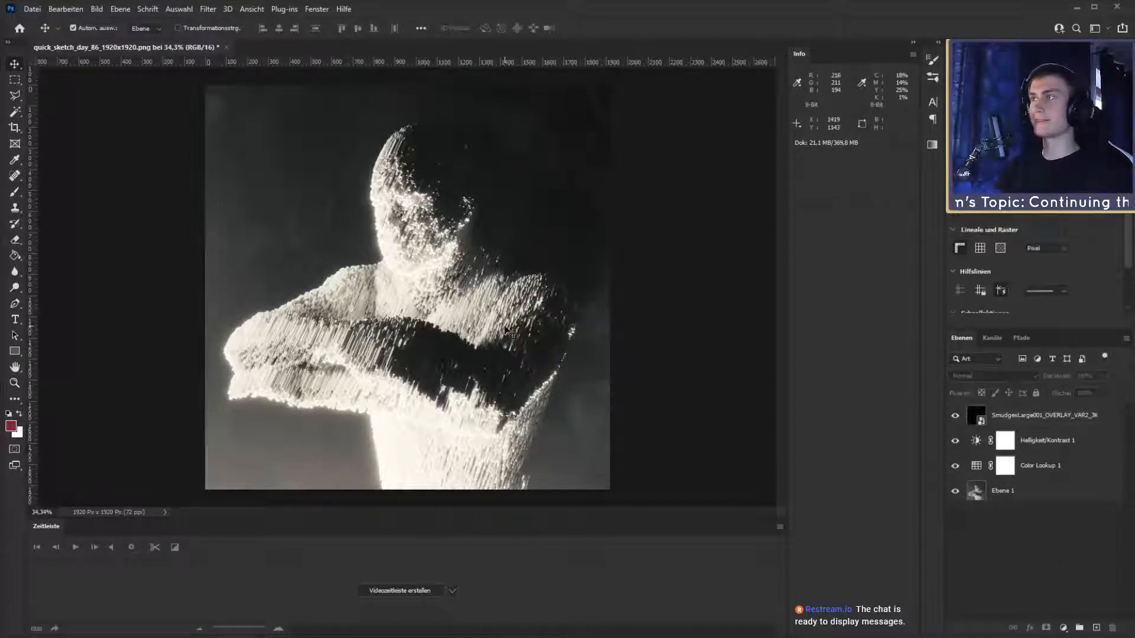
# Step: Save the layered image as the Photoshop document quick_sketch_day_86_1920x1920.psd
pyautogui.hotkey('ctrl', 's')
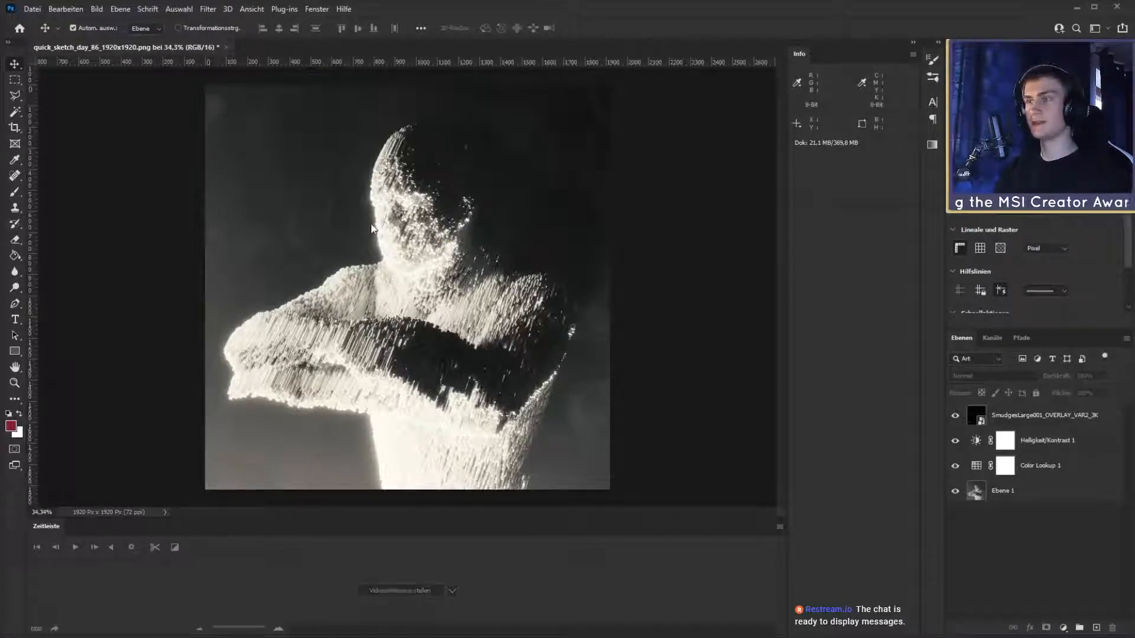
pyautogui.press('Return')
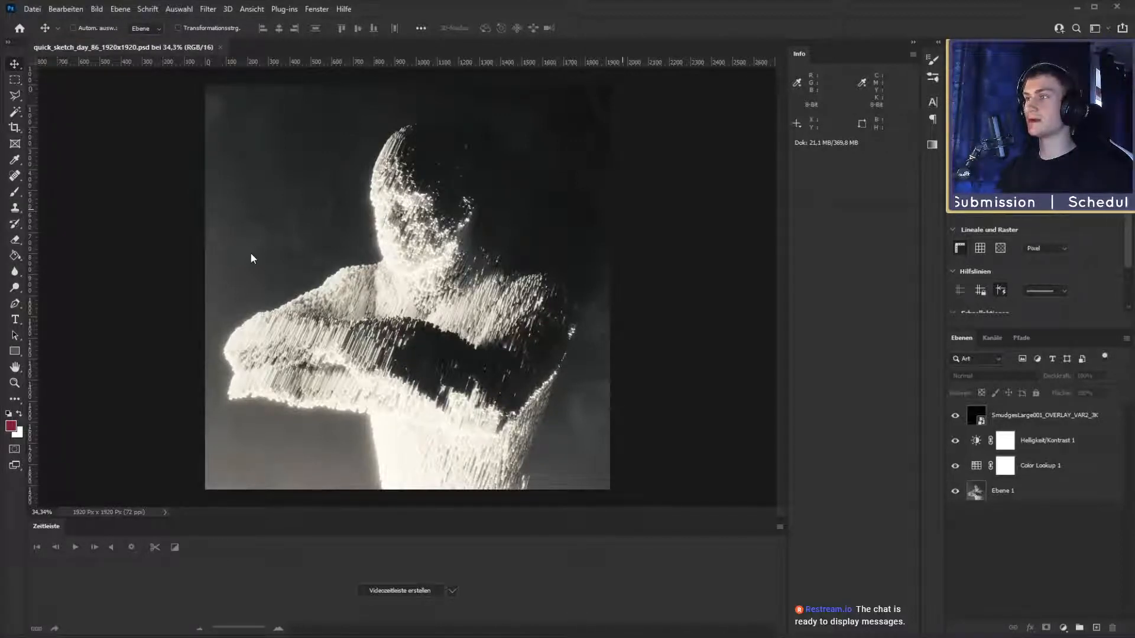
pyautogui.hotkey('ctrl', 'z')
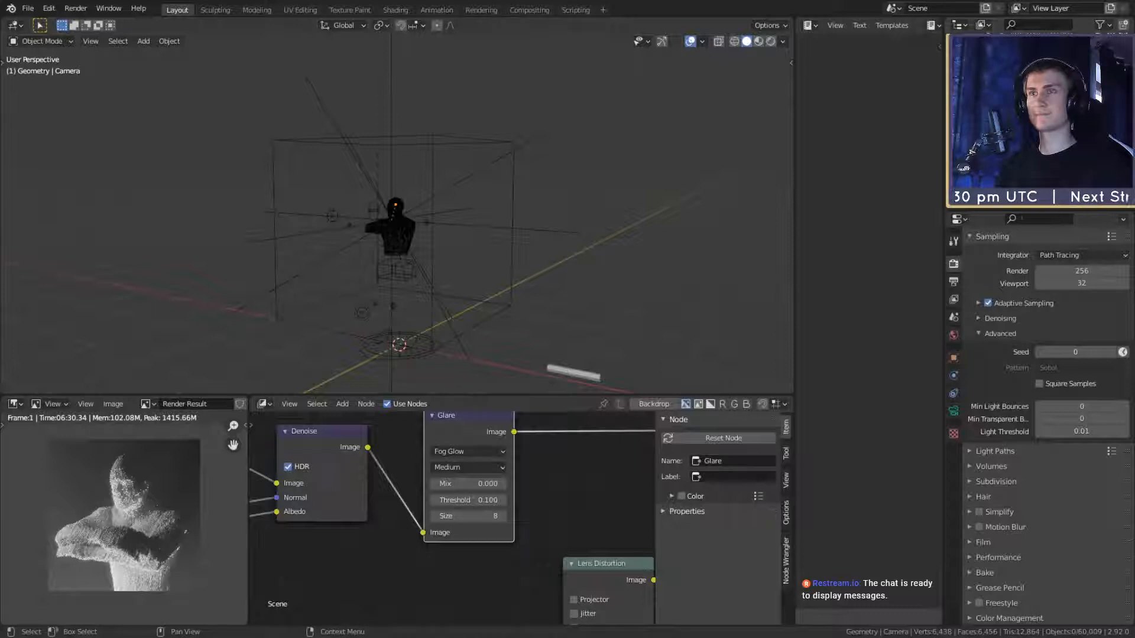
# Step: Switch to Blender and open the recent file msi_creator_award_submission_v2a.blend
pyautogui.click(28, 8)
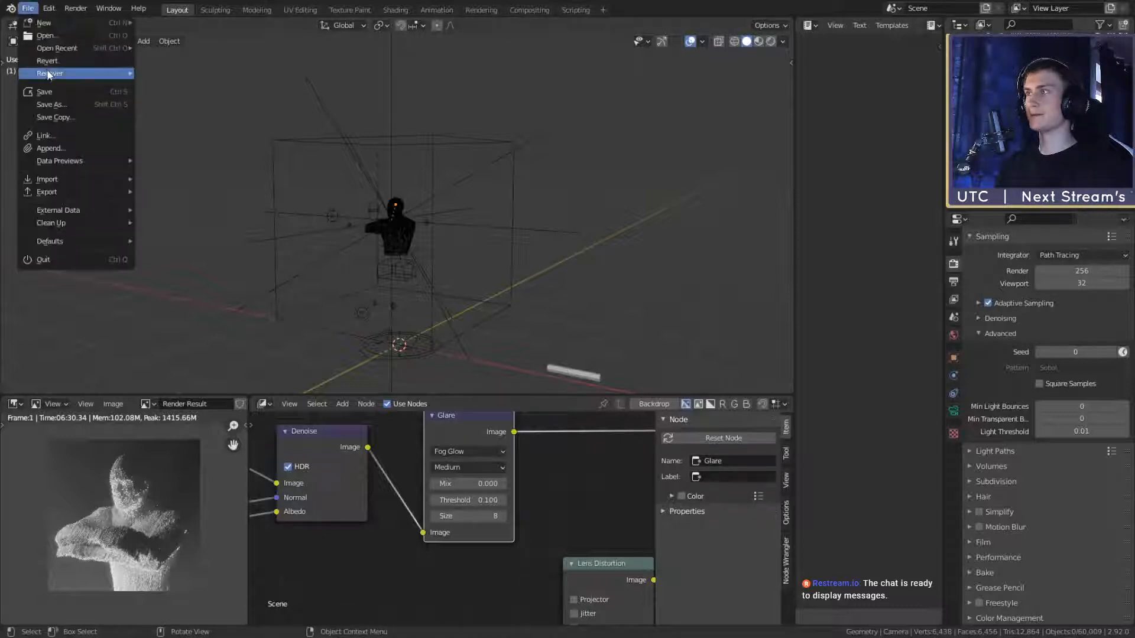
pyautogui.moveTo(66, 49)
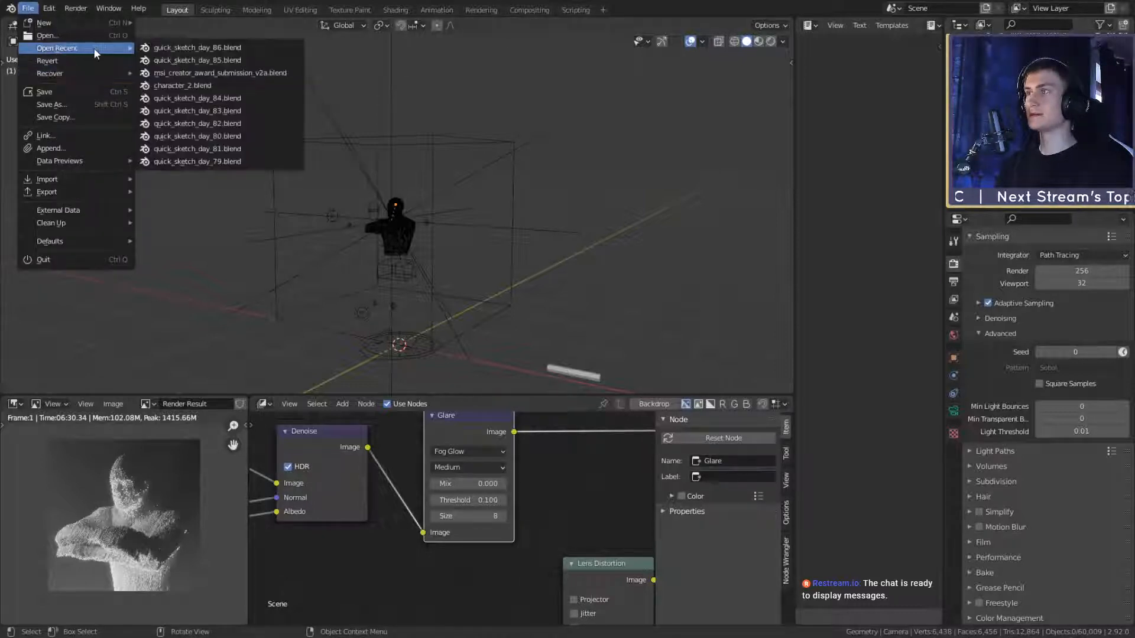
pyautogui.click(229, 73)
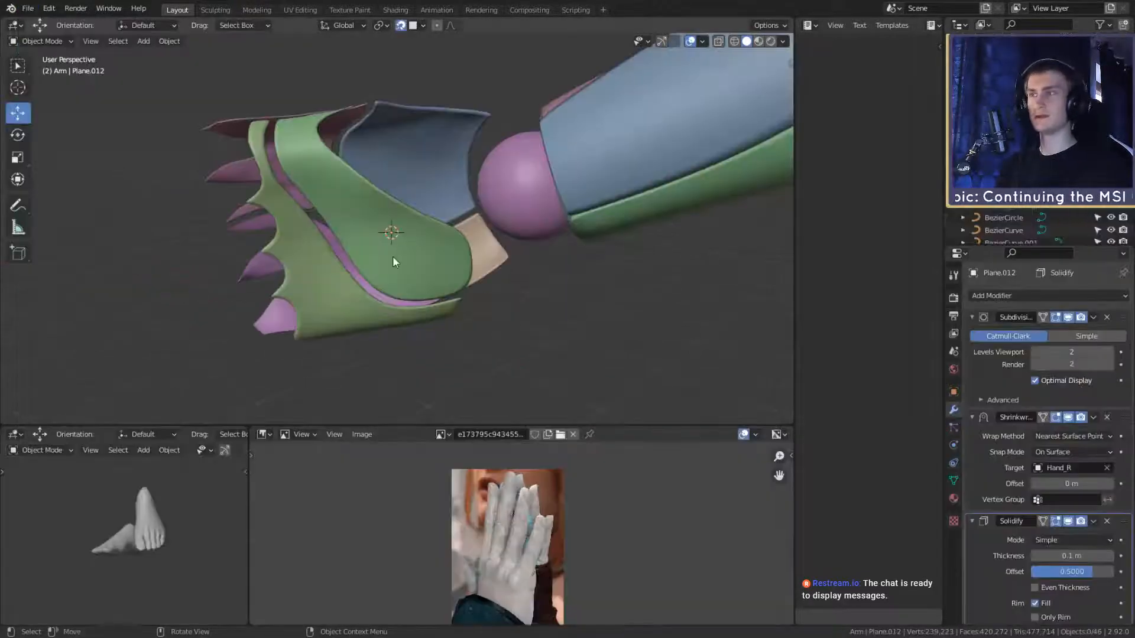
# Step: Examine the character model from the armored hand to the sculpted face at different distances
pyautogui.moveTo(392, 257)
pyautogui.mouseDown(button='middle')
pyautogui.moveTo(438, 307)
pyautogui.moveTo(388, 296)
pyautogui.moveTo(539, 280)
pyautogui.moveTo(511, 260)
pyautogui.moveTo(569, 291)
pyautogui.moveTo(600, 292)
pyautogui.moveTo(544, 281)
pyautogui.moveTo(568, 237)
pyautogui.mouseUp(button='middle')
pyautogui.scroll(3, 568, 236)
pyautogui.click(463, 222)
pyautogui.scroll(-3, 492, 233)
pyautogui.moveTo(492, 232); pyautogui.dragTo(500, 273, button='middle')
pyautogui.click(454, 262)
pyautogui.scroll(-2, 460, 266)
pyautogui.scroll(4, 524, 259)
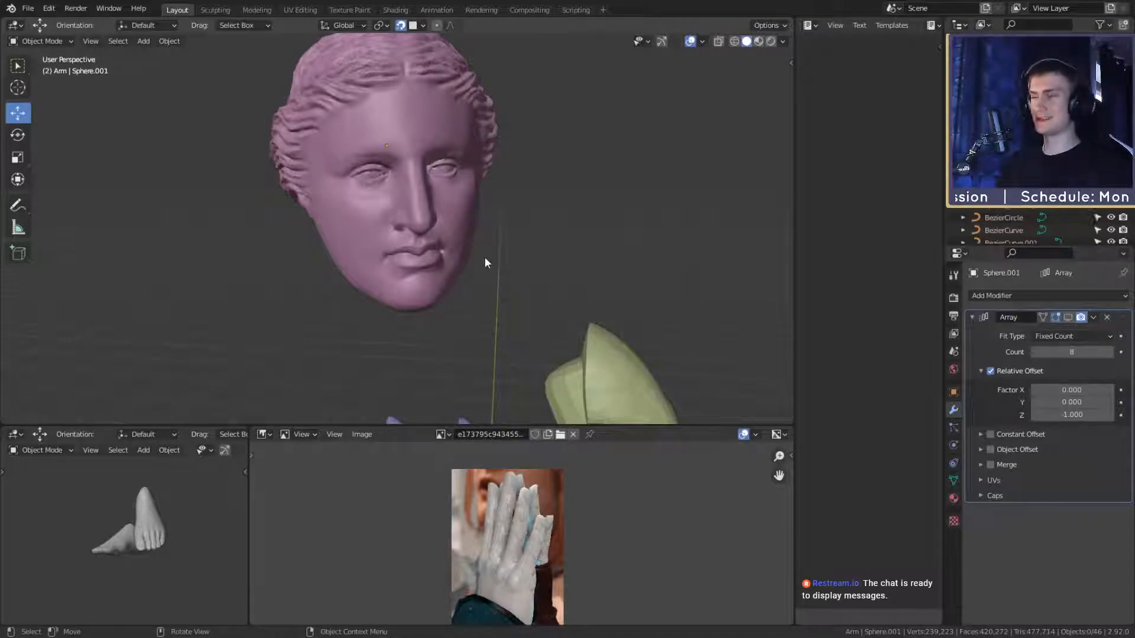
pyautogui.click(446, 222)
pyautogui.scroll(6, 489, 225)
pyautogui.scroll(-6, 435, 252)
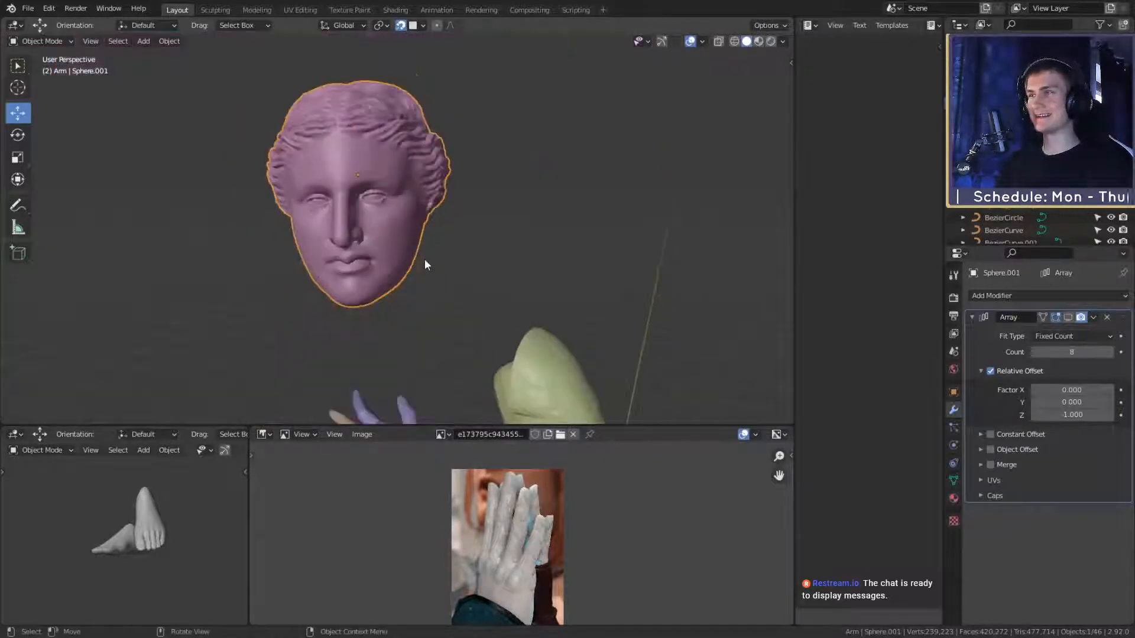
# Step: Return to the hand, select the green plate on its back, and frame it to examine the hand and forearm
pyautogui.moveTo(425, 263); pyautogui.dragTo(421, 141, button='middle')
pyautogui.scroll(-2, 427, 264)
pyautogui.moveTo(456, 222); pyautogui.dragTo(500, 169, button='middle')
pyautogui.scroll(2, 360, 253)
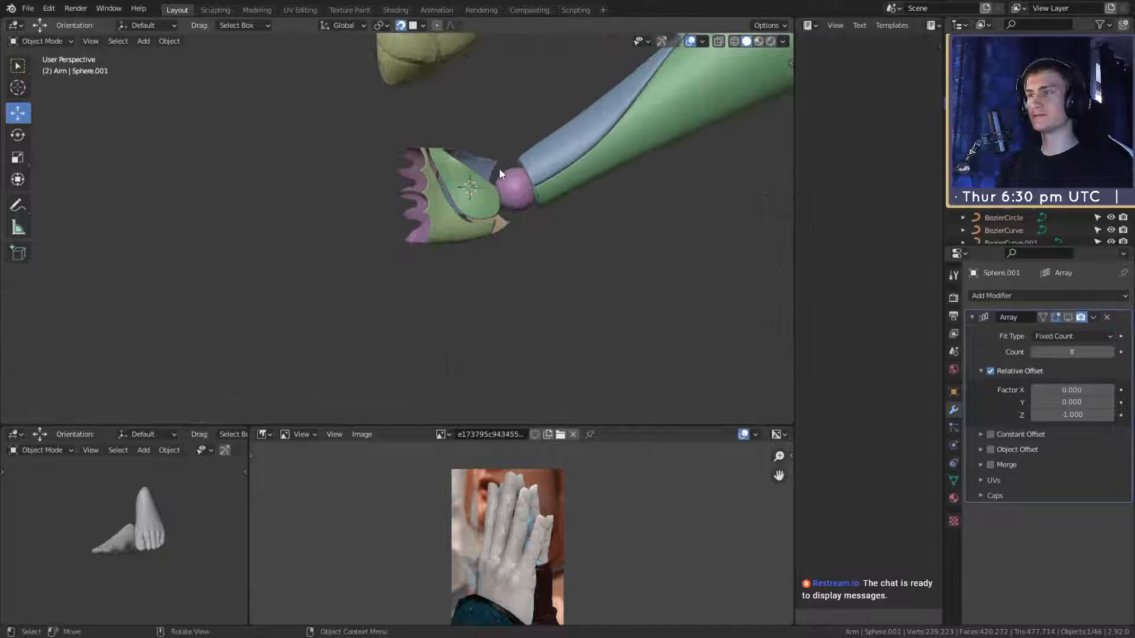
pyautogui.click(447, 162)
pyautogui.press('KP_Decimal')
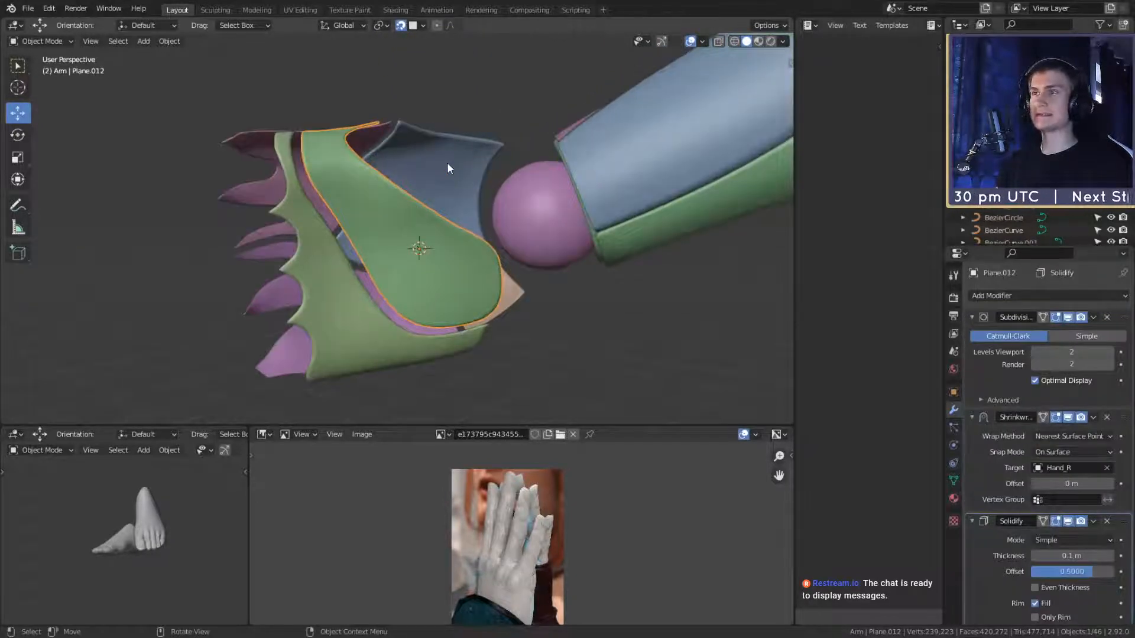
pyautogui.scroll(-4, 447, 164)
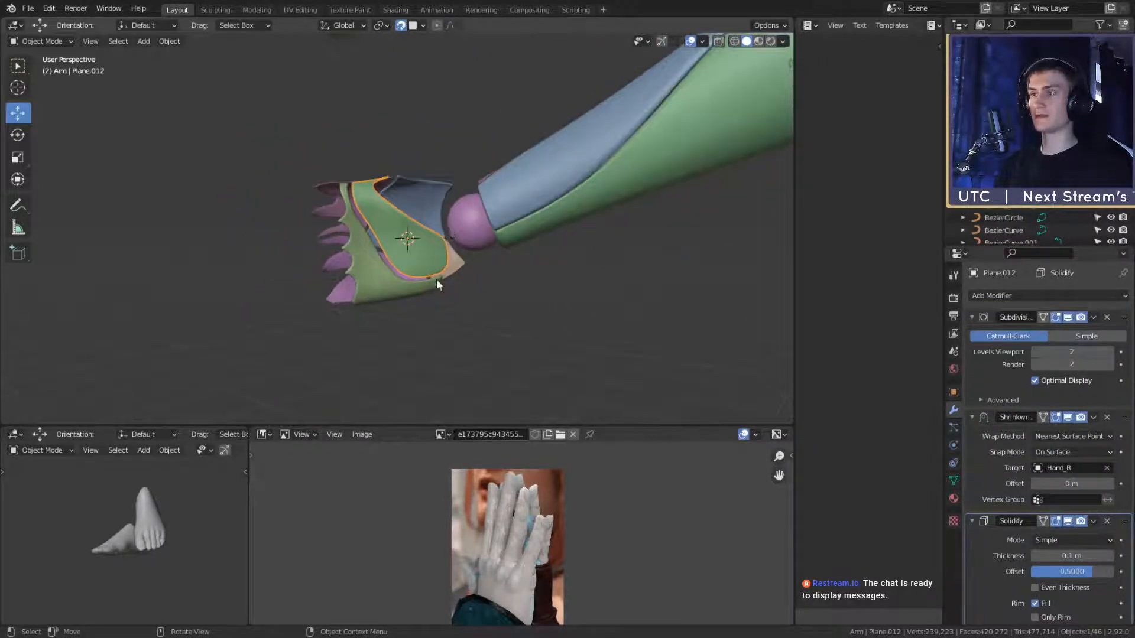
# Step: Examine the hand's armor plates from the palm side and the back, and deselect the green plate
pyautogui.scroll(4, 436, 279)
pyautogui.moveTo(502, 326); pyautogui.dragTo(530, 301, button='middle')
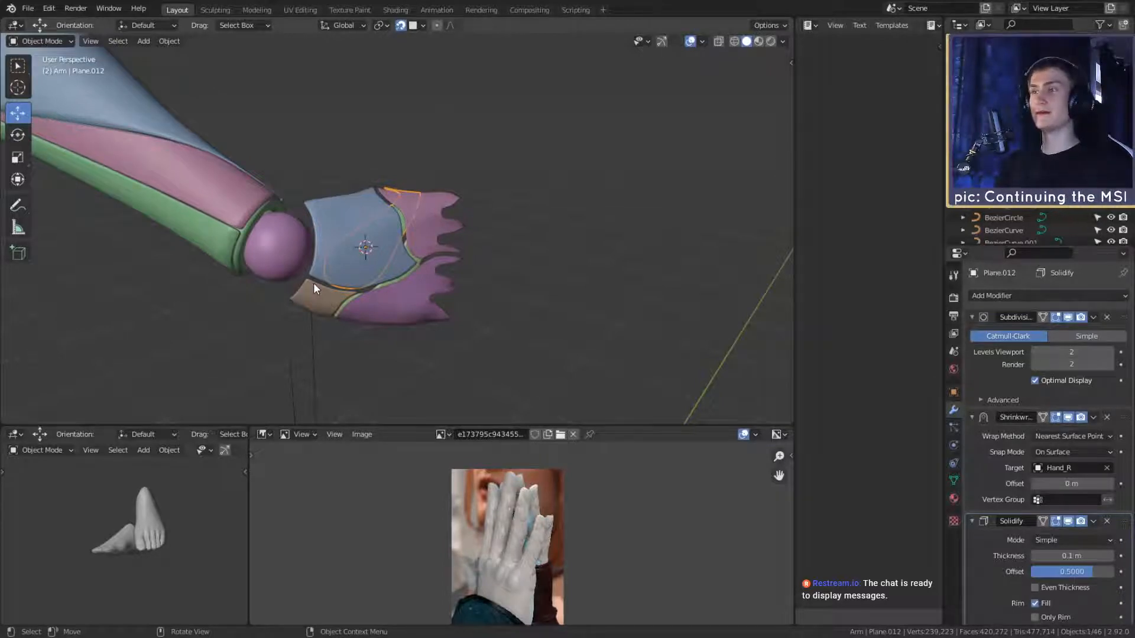
pyautogui.moveTo(313, 282); pyautogui.dragTo(556, 161, button='middle')
pyautogui.scroll(2, 487, 282)
pyautogui.click(525, 270)
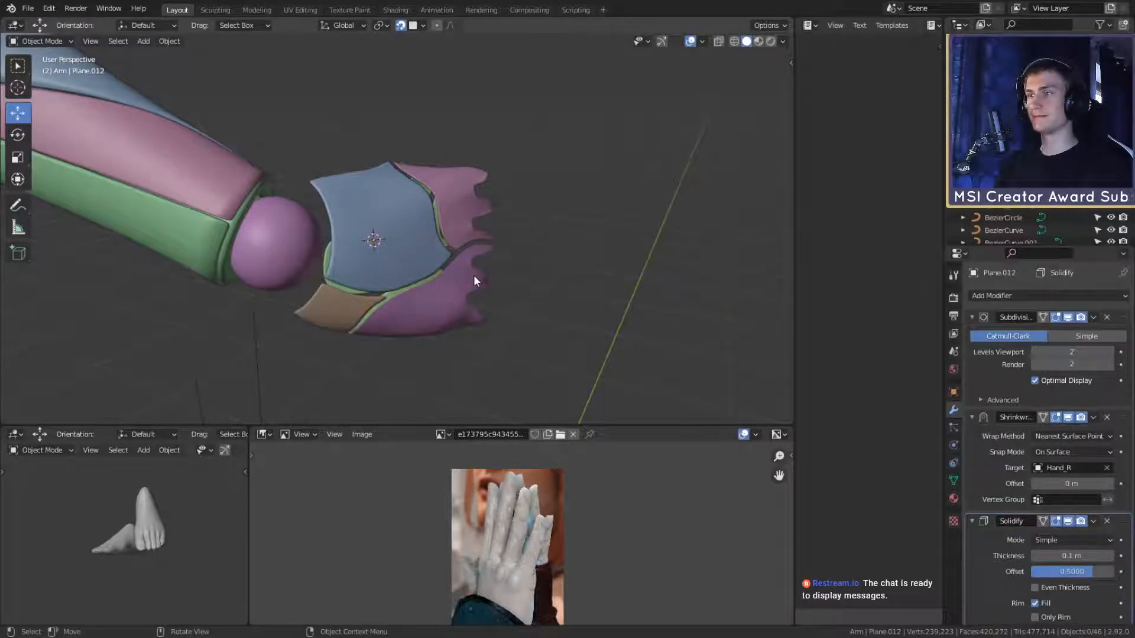
pyautogui.moveTo(509, 283); pyautogui.dragTo(530, 273, button='middle')
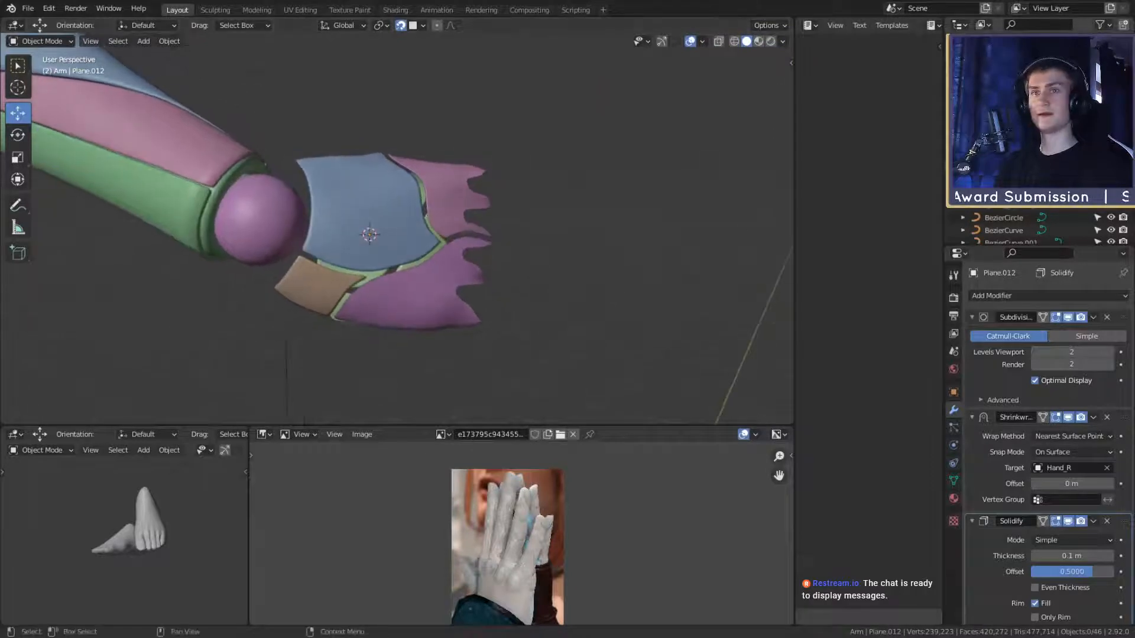
# Step: Make the hidden sculpted hand visible again beneath the armor plates
pyautogui.scroll(-8, 1040, 228)
pyautogui.scroll(-5, 1040, 227)
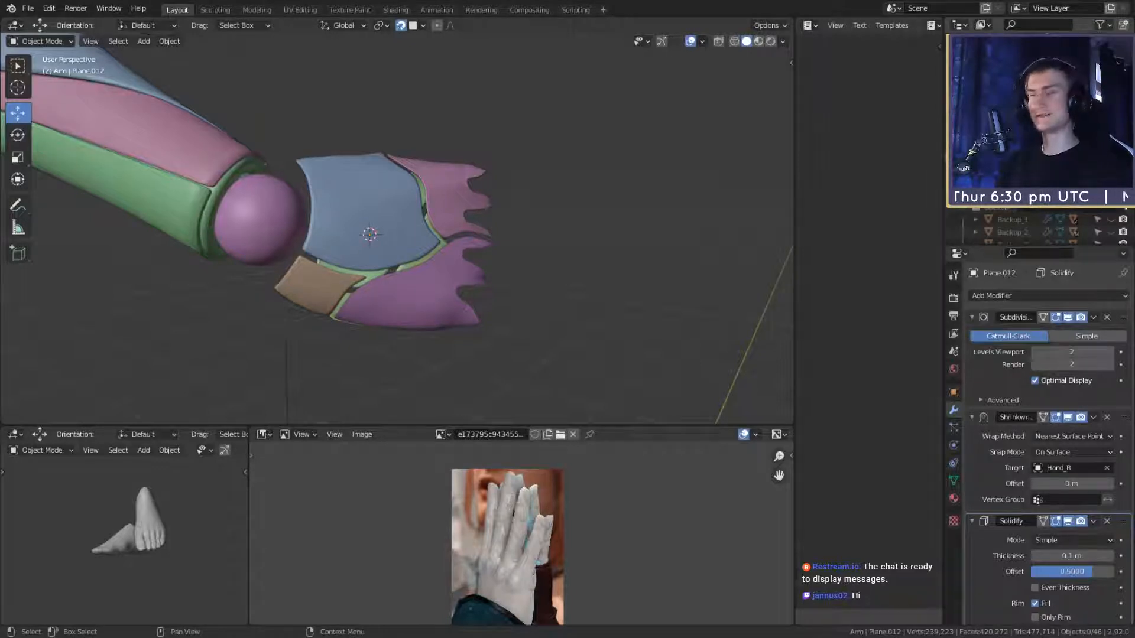
pyautogui.hotkey('ctrl', 'z')
pyautogui.scroll(-4, 570, 288)
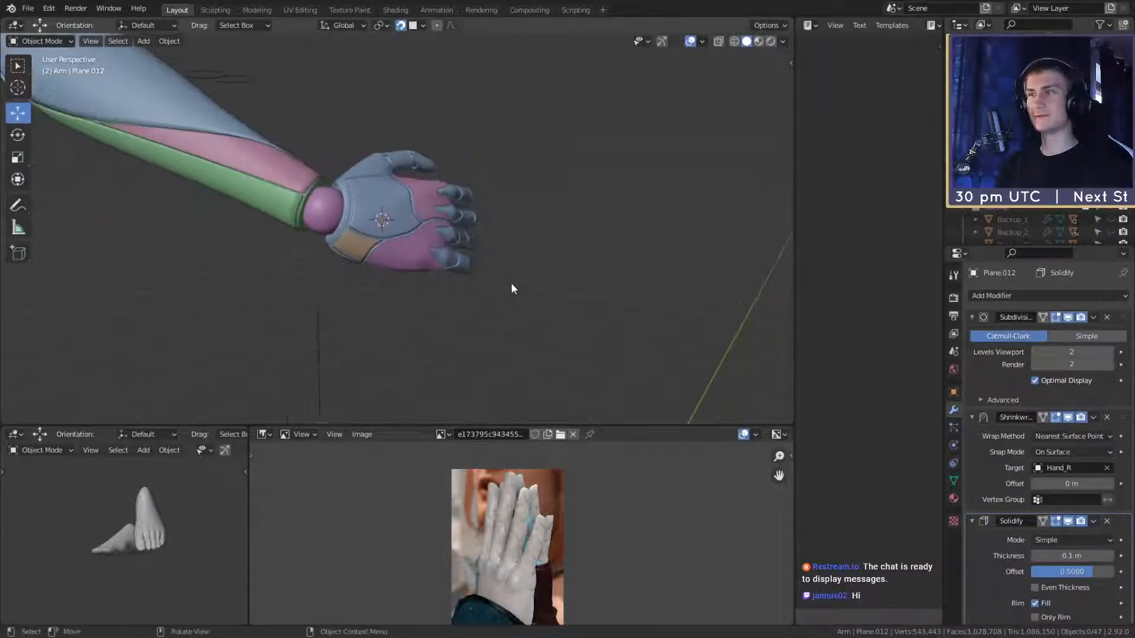
# Step: Examine the sculpted fingers and knuckles and how the pink plates meet them, from several angles and close up
pyautogui.scroll(4, 521, 245)
pyautogui.moveTo(510, 284)
pyautogui.mouseDown(button='middle')
pyautogui.moveTo(521, 244)
pyautogui.moveTo(498, 279)
pyautogui.mouseUp(button='middle')
pyautogui.moveTo(586, 199); pyautogui.dragTo(372, 206, button='middle')
pyautogui.scroll(4, 553, 238)
pyautogui.scroll(-1, 569, 267)
pyautogui.scroll(4, 558, 219)
pyautogui.scroll(-3, 450, 197)
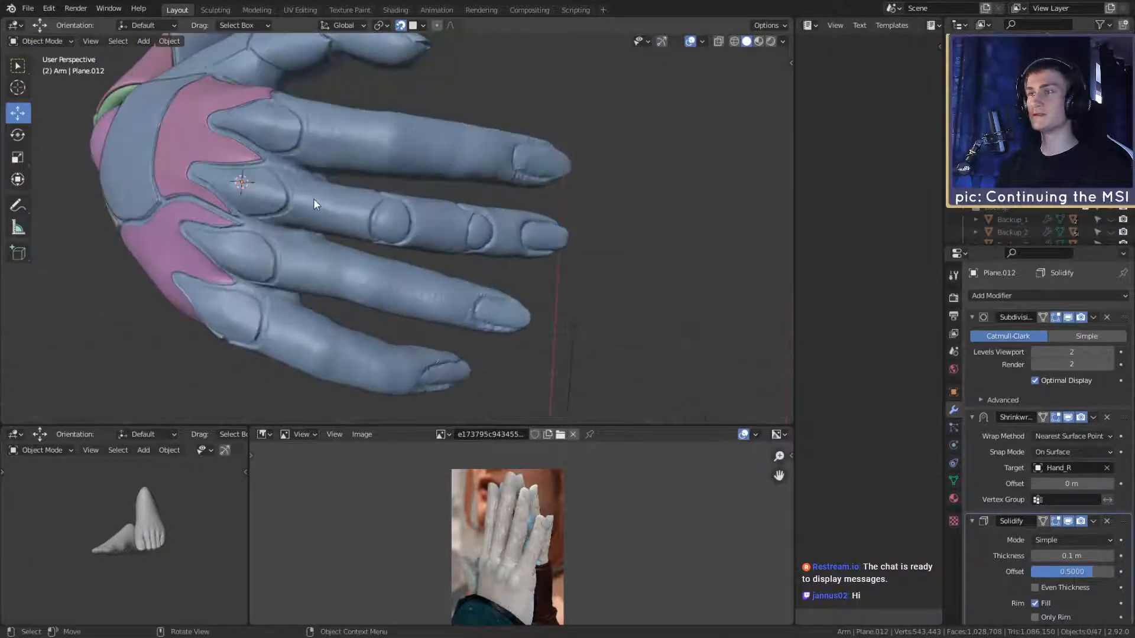
pyautogui.moveTo(455, 227); pyautogui.dragTo(379, 133, button='middle')
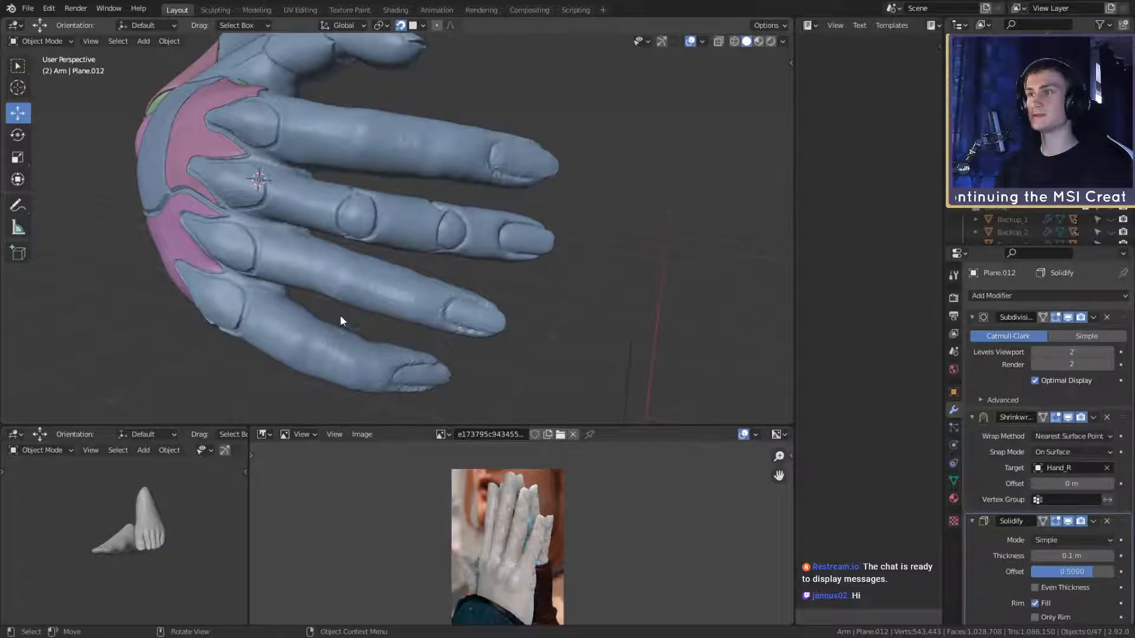
pyautogui.moveTo(340, 320); pyautogui.dragTo(433, 231, button='middle')
pyautogui.scroll(4, 491, 261)
pyautogui.scroll(2, 433, 231)
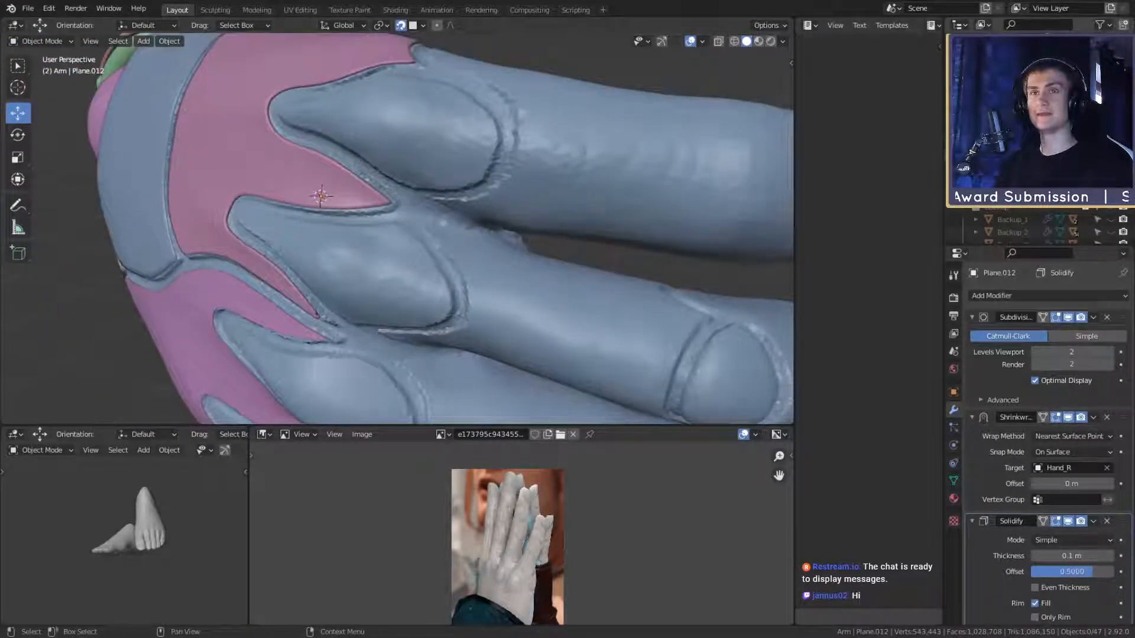
# Step: Hide the sculpted hand and examine the bare armor plates around the wrist and back of the hand
pyautogui.press('h')
pyautogui.scroll(-6, 431, 243)
pyautogui.moveTo(430, 242); pyautogui.dragTo(342, 238, button='middle')
pyautogui.scroll(3, 461, 224)
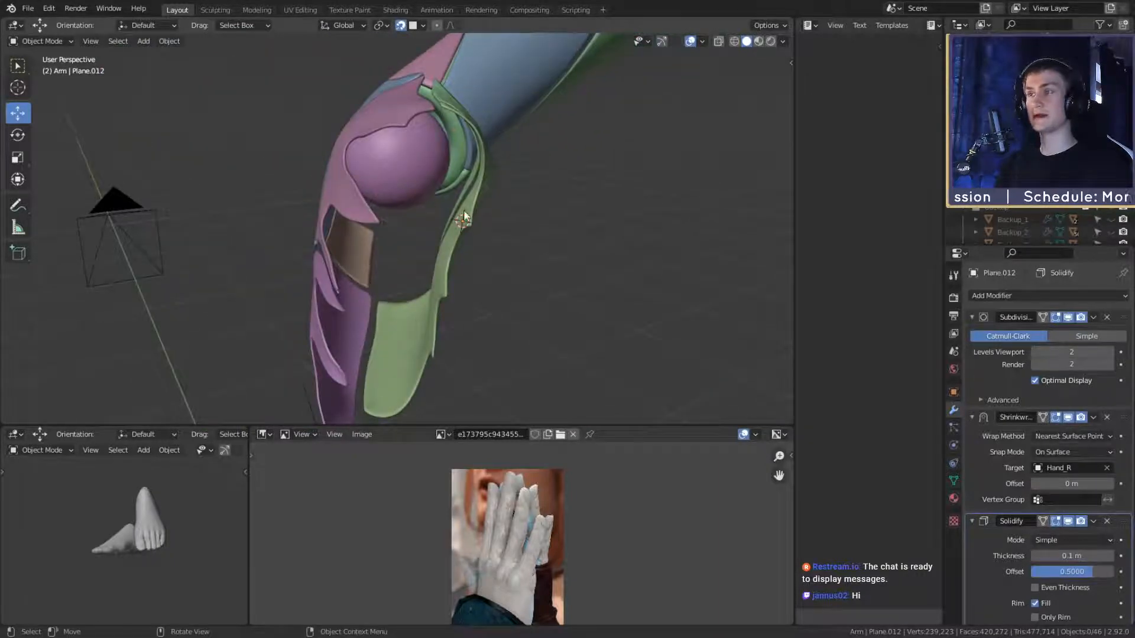
pyautogui.moveTo(464, 217); pyautogui.dragTo(562, 267, button='middle')
pyautogui.scroll(5, 535, 271)
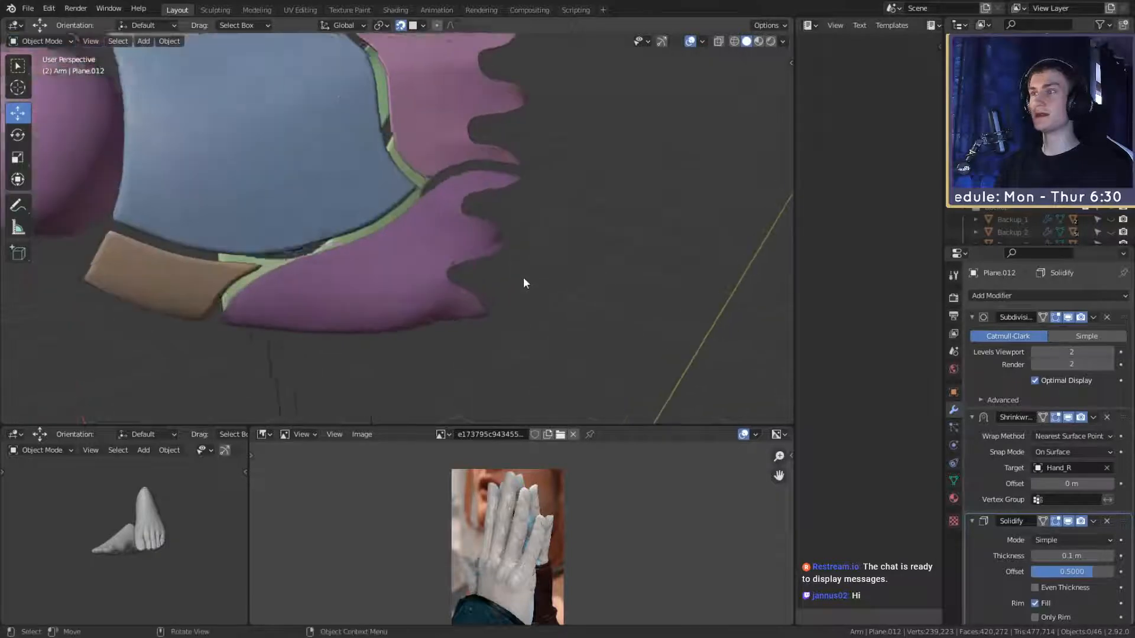
pyautogui.scroll(-3, 524, 282)
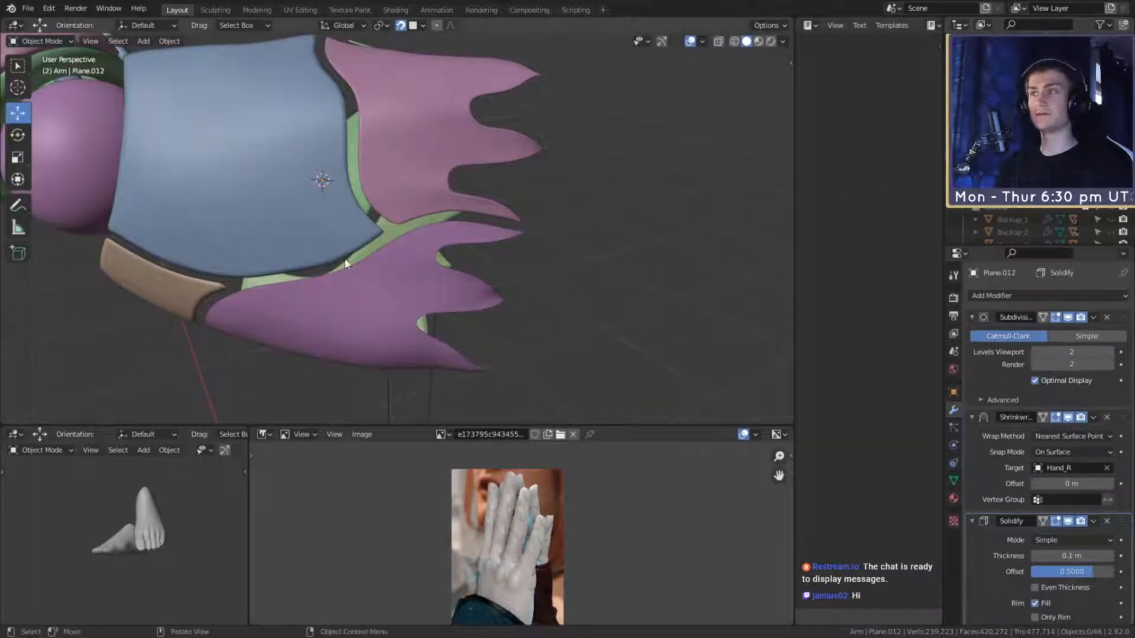
# Step: Check the blue, pink, purple and tan plates by selecting each in turn, and show the sculpted hand again
pyautogui.click(282, 128)
pyautogui.click(402, 150)
pyautogui.click(375, 321)
pyautogui.click(192, 295)
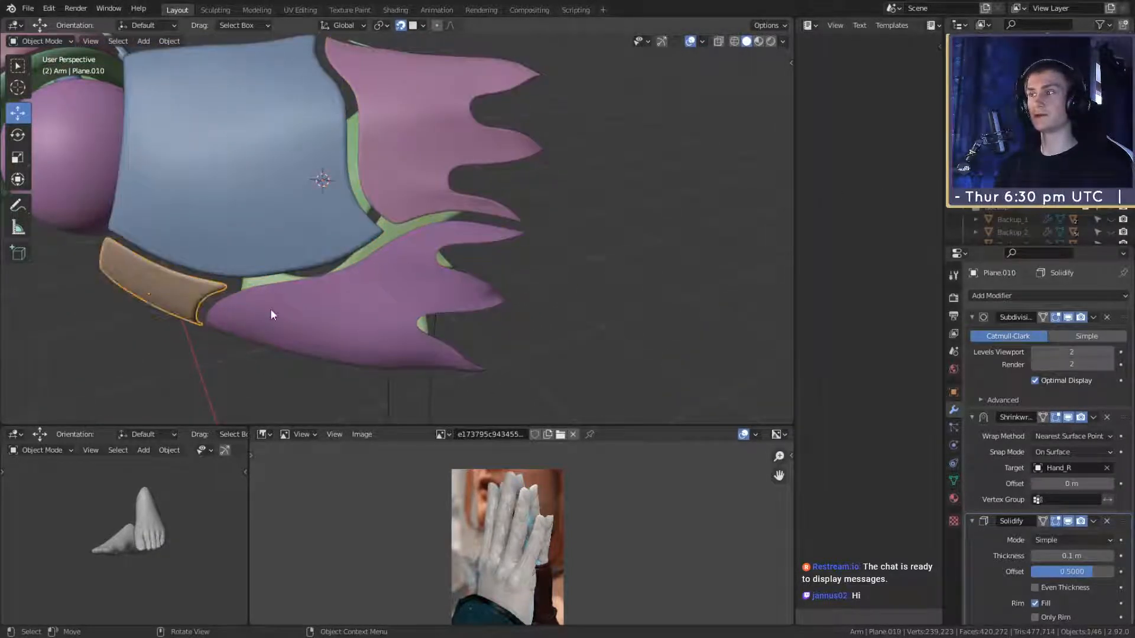
pyautogui.click(620, 252)
pyautogui.hotkey('alt', 'h')
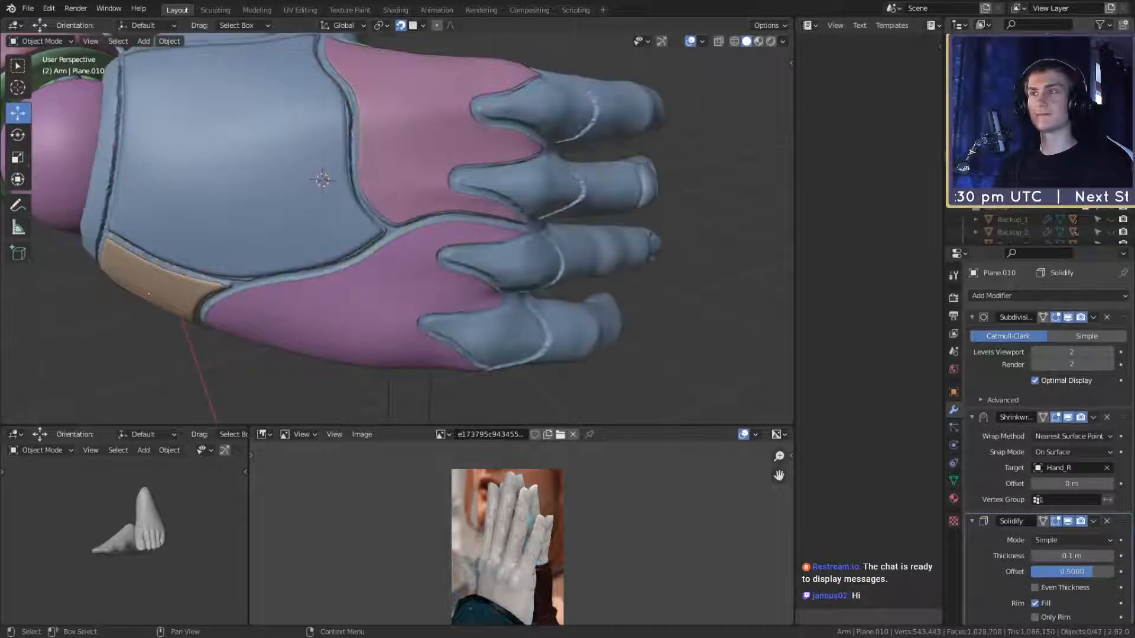
pyautogui.scroll(-3, 484, 255)
pyautogui.moveTo(483, 256); pyautogui.dragTo(514, 260, button='middle')
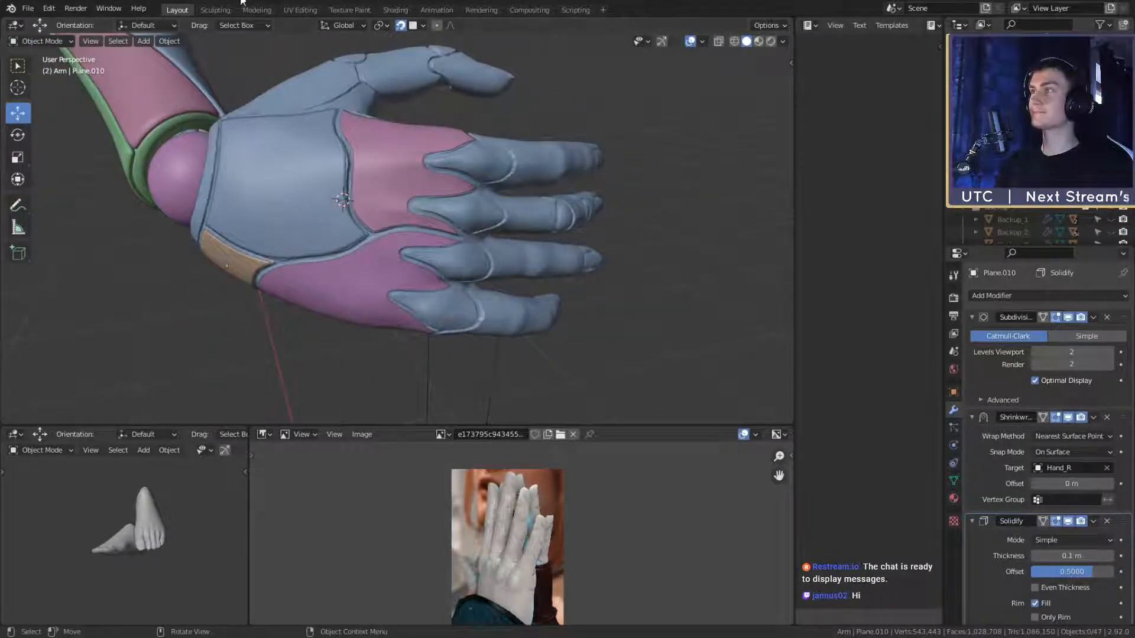
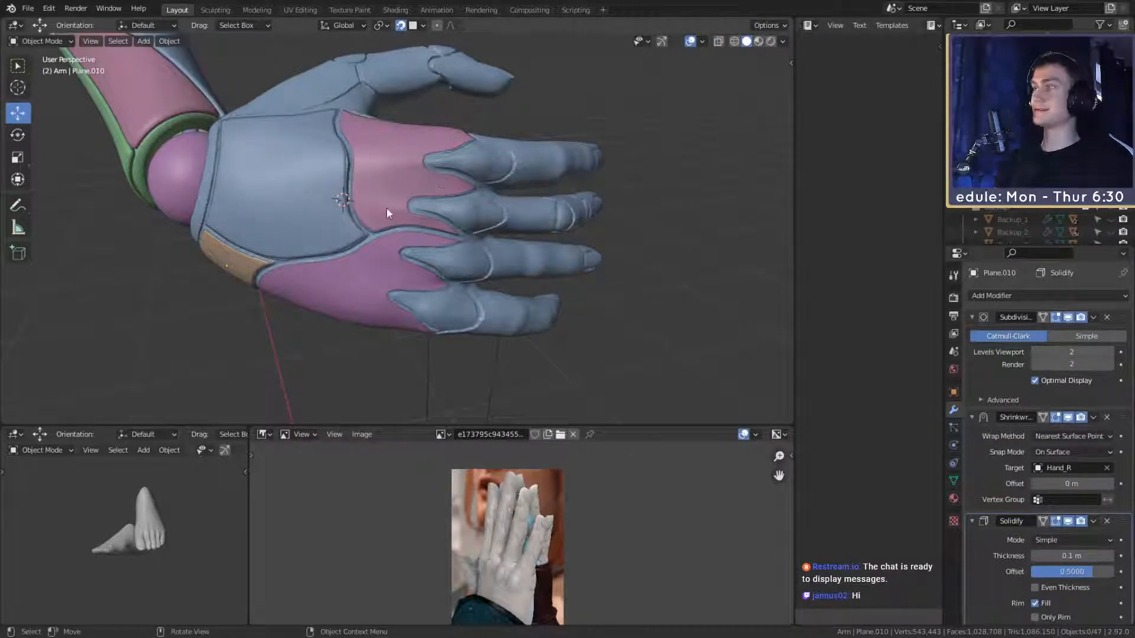
# Step: Place the 3D cursor on the index finger's knuckle, beside the pink plate, and add a plane there
pyautogui.moveTo(518, 250); pyautogui.dragTo(445, 256, button='middle')
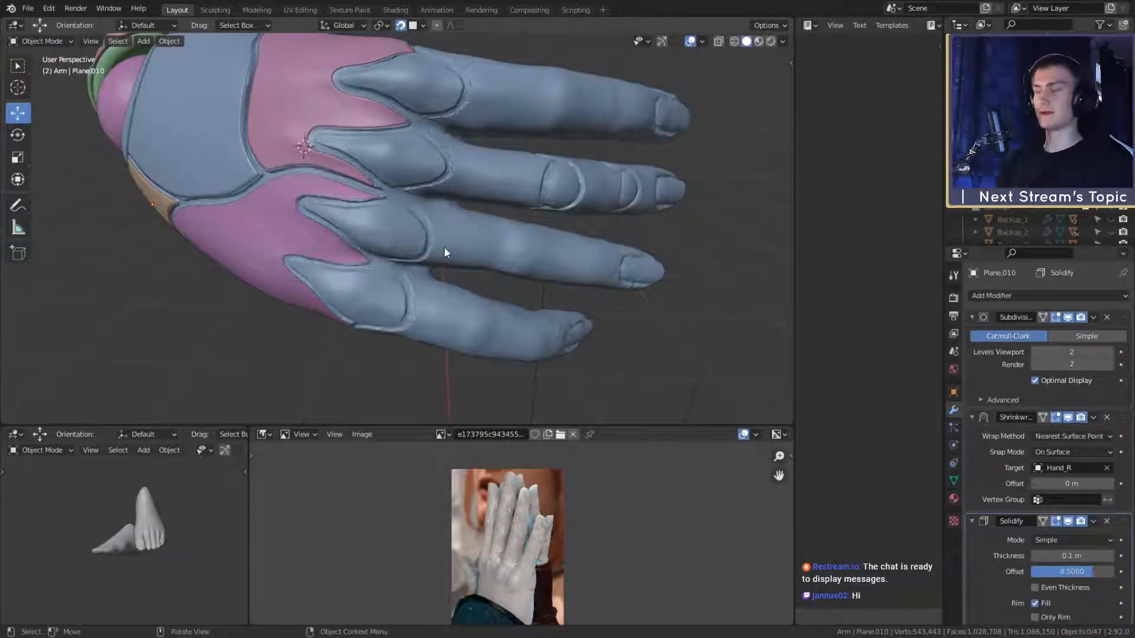
pyautogui.moveTo(456, 184); pyautogui.dragTo(466, 228, button='middle')
pyautogui.scroll(3, 512, 198)
pyautogui.click(256, 200)
pyautogui.scroll(-3, 453, 240)
pyautogui.scroll(3, 466, 228)
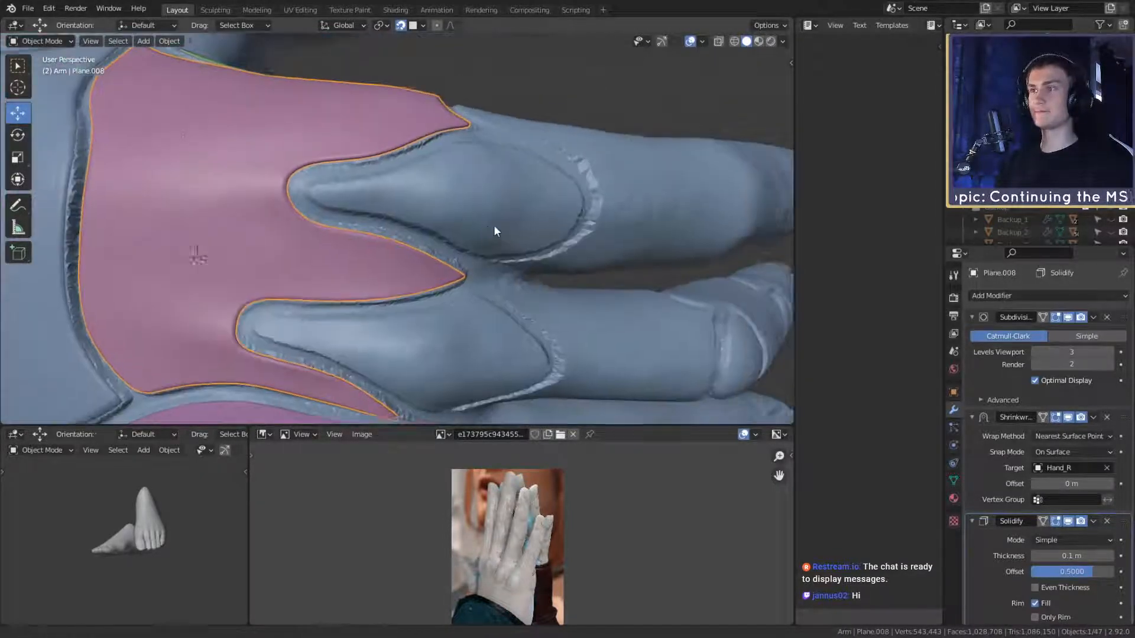
pyautogui.keyDown('shift'); pyautogui.rightClick(464, 195); pyautogui.keyUp('shift')
pyautogui.hotkey('shift', 'a')
pyautogui.moveTo(502, 228)
pyautogui.click(550, 230)
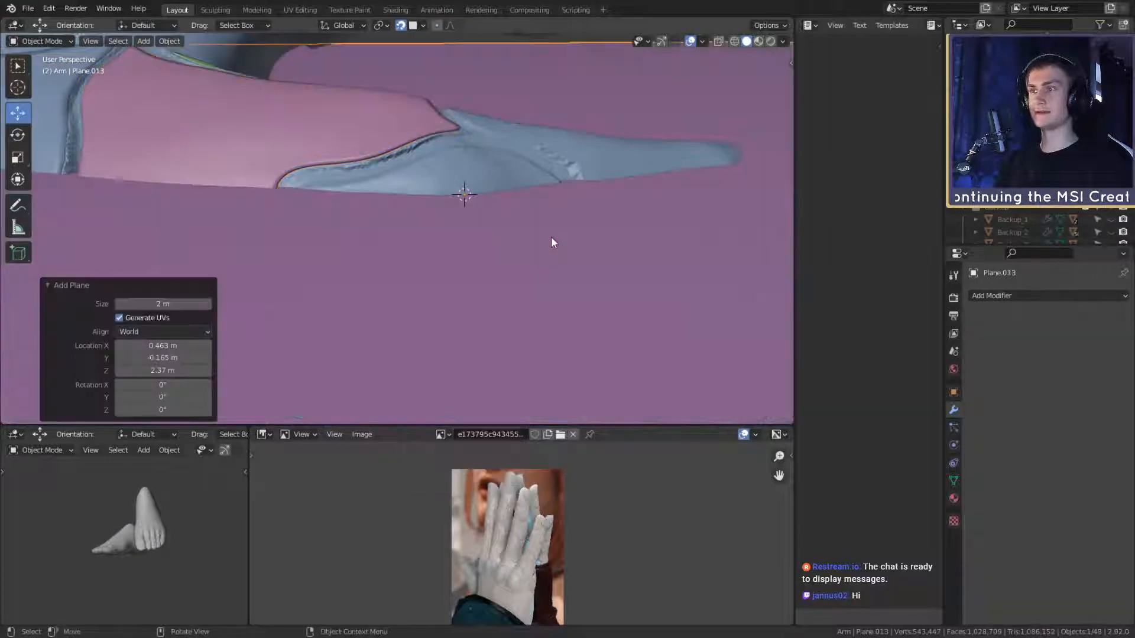
# Step: Scale the new plane down to a small square and rotate it to lie along the index knuckle's surface
pyautogui.press('s')
pyautogui.click(484, 208)
pyautogui.press('s')
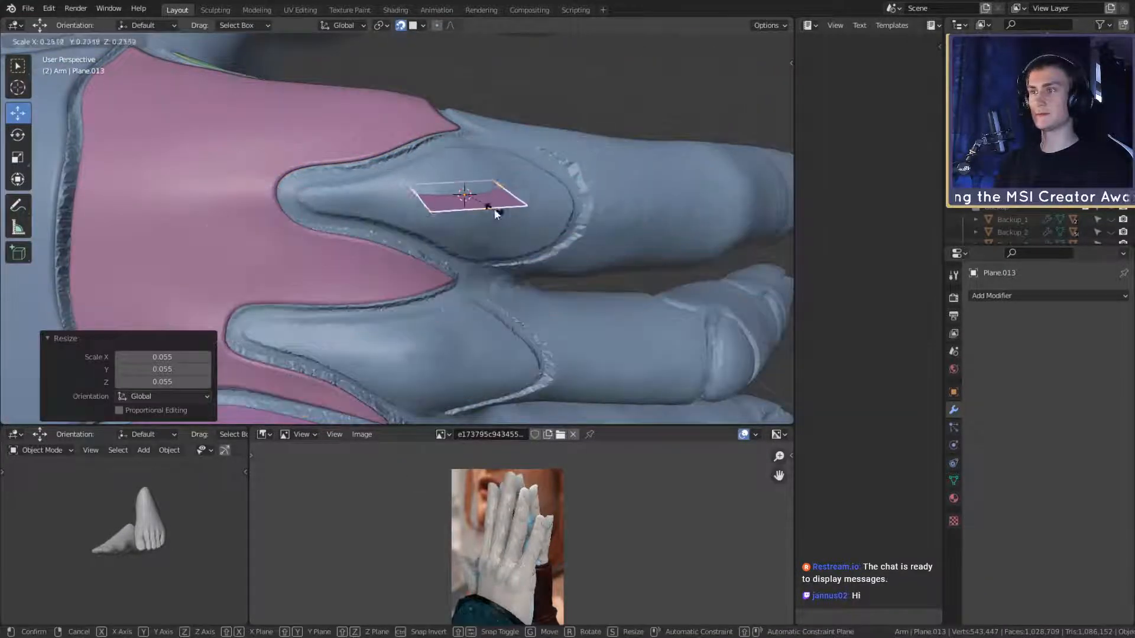
pyautogui.click(493, 209)
pyautogui.press('r')
pyautogui.press('r')
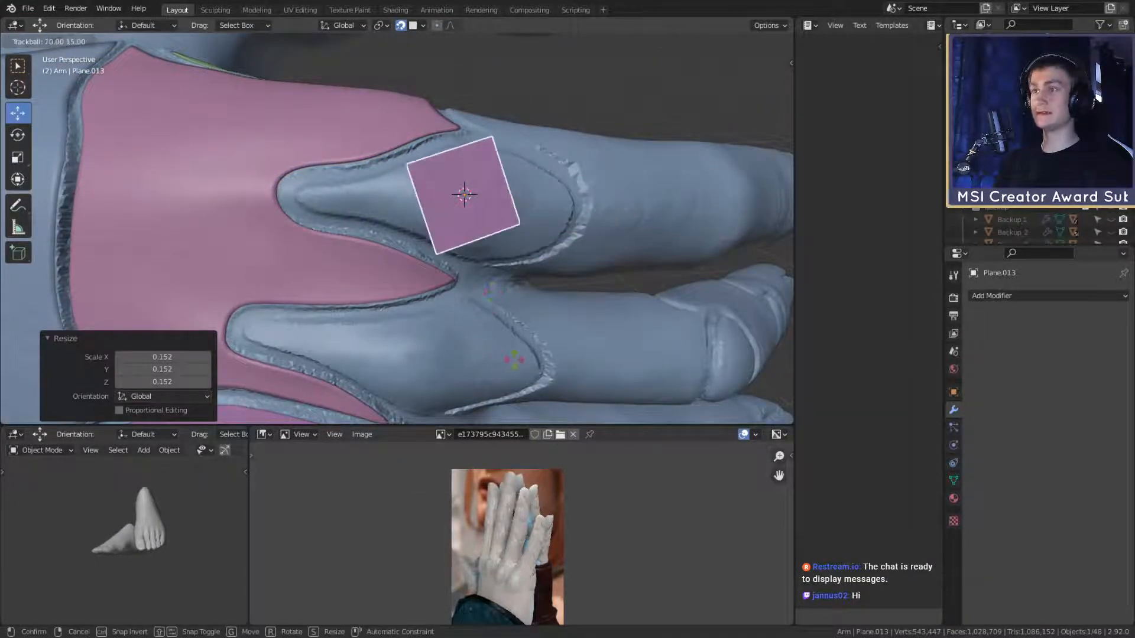
pyautogui.click(516, 360)
pyautogui.moveTo(580, 245); pyautogui.dragTo(497, 247, button='middle')
pyautogui.press('r')
pyautogui.click(510, 334)
pyautogui.press('s')
pyautogui.click(504, 268)
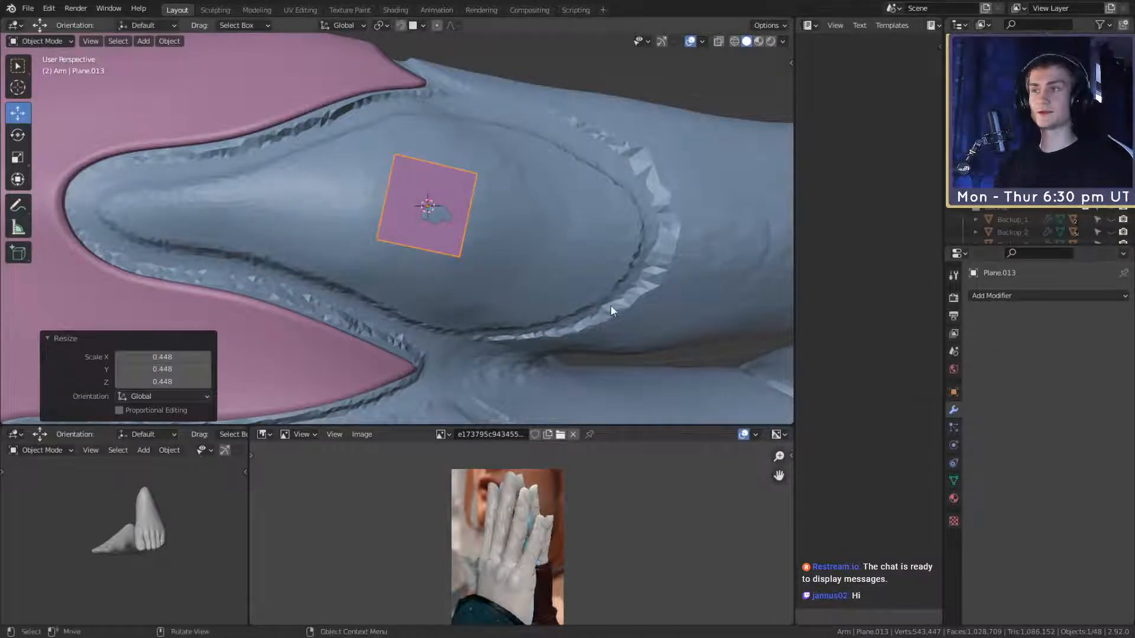
# Step: Enable snapping and move the plane's geometry in Edit Mode so it snaps onto the knuckle's surface
pyautogui.moveTo(611, 305); pyautogui.dragTo(502, 243, button='middle')
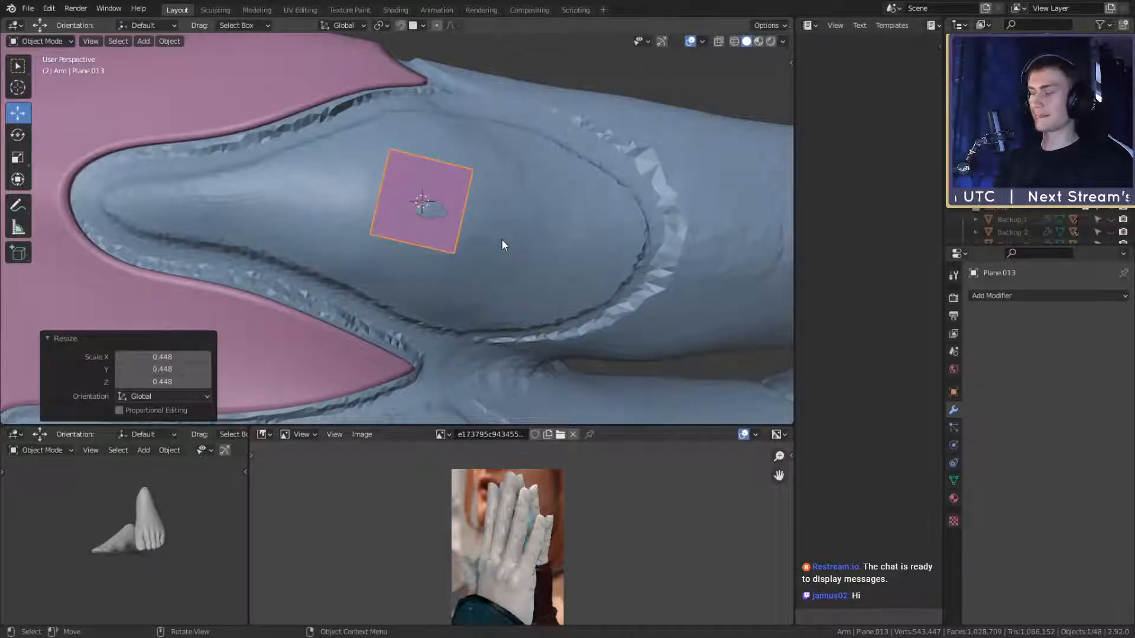
pyautogui.moveTo(523, 269); pyautogui.dragTo(510, 211, button='middle')
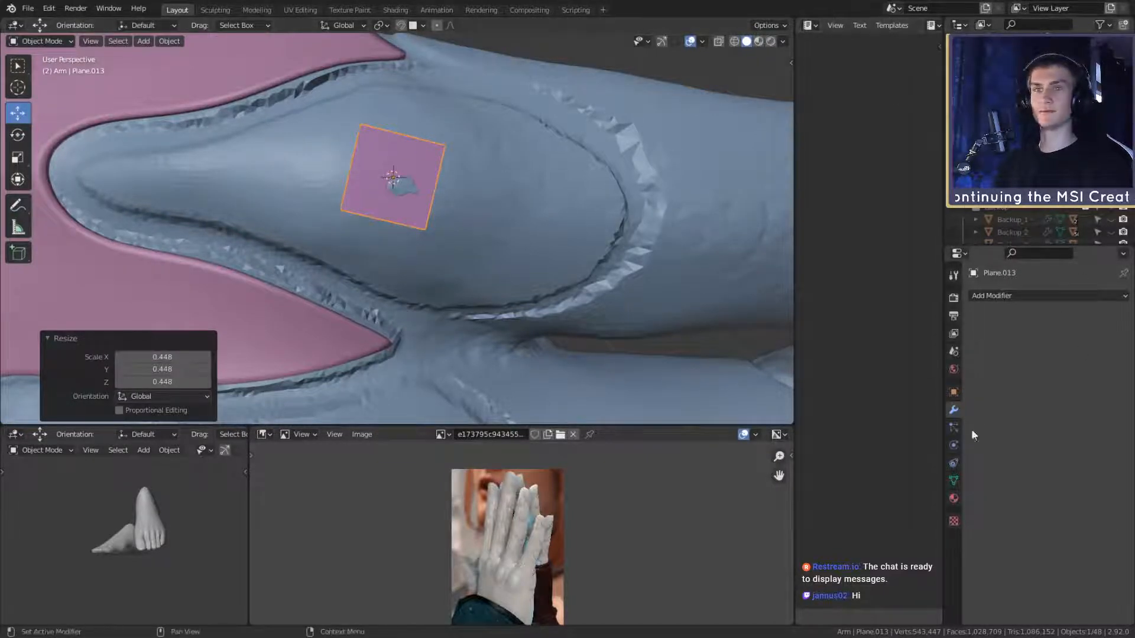
pyautogui.click(385, 26)
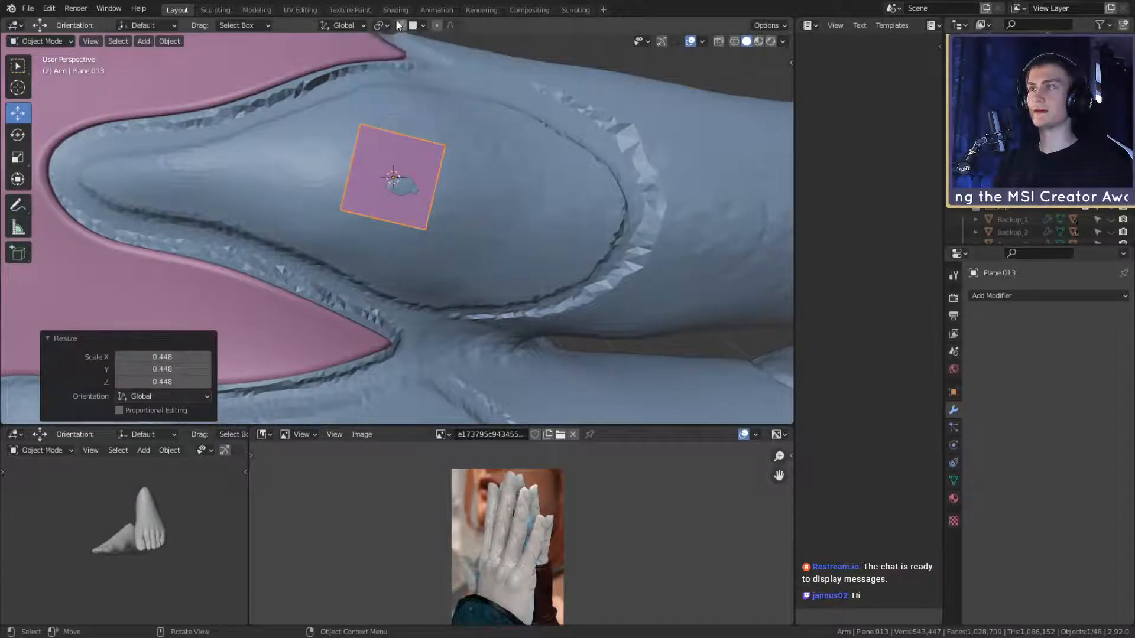
pyautogui.press('Tab')
pyautogui.keyDown('shift'); pyautogui.moveTo(483, 188); pyautogui.dragTo(530, 204, button='middle'); pyautogui.keyUp('shift')
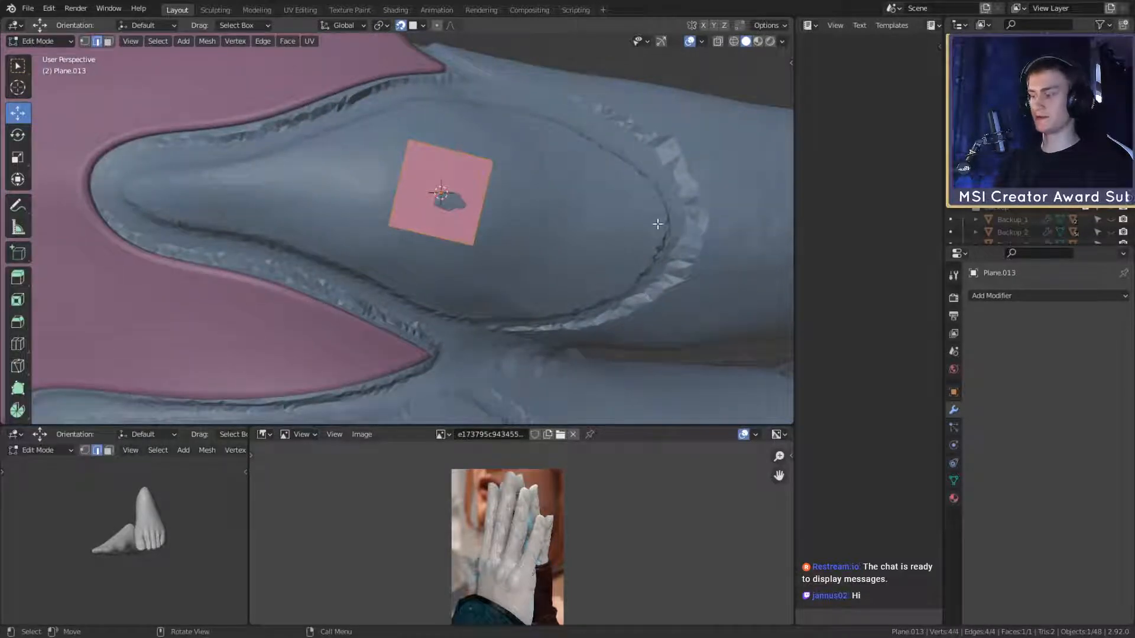
pyautogui.press('g')
pyautogui.click(636, 224)
pyautogui.press('Tab')
# Step: Turn on In Front display for the plane so it draws over the sculpted hand
pyautogui.click(954, 392)
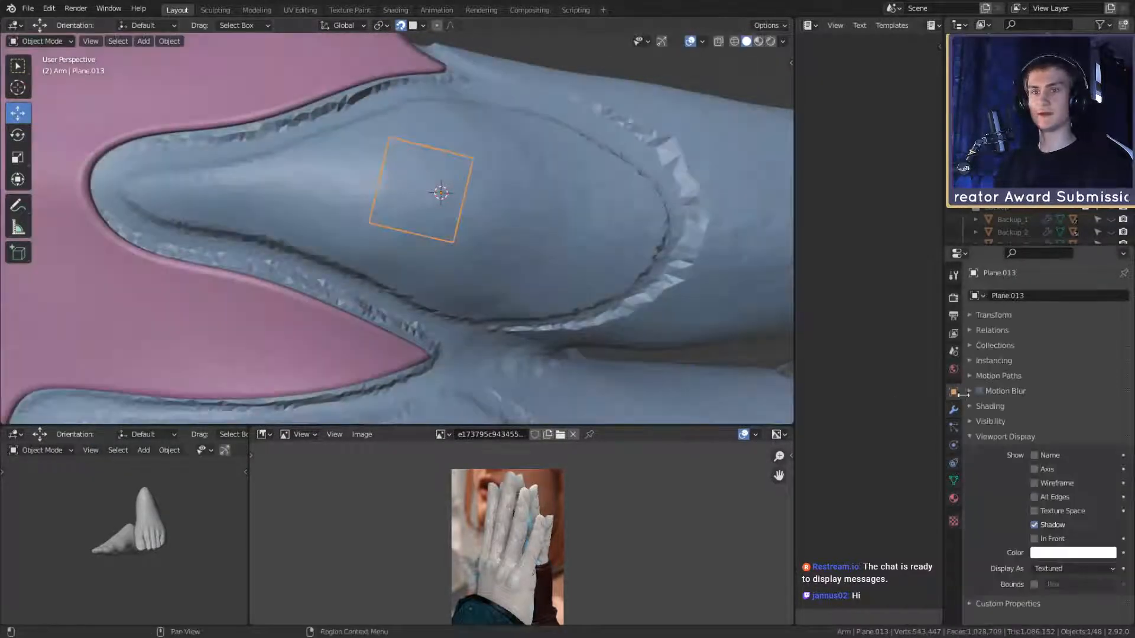
pyautogui.click(1033, 538)
pyautogui.keyDown('shift'); pyautogui.moveTo(461, 141); pyautogui.dragTo(488, 170, button='middle'); pyautogui.keyUp('shift')
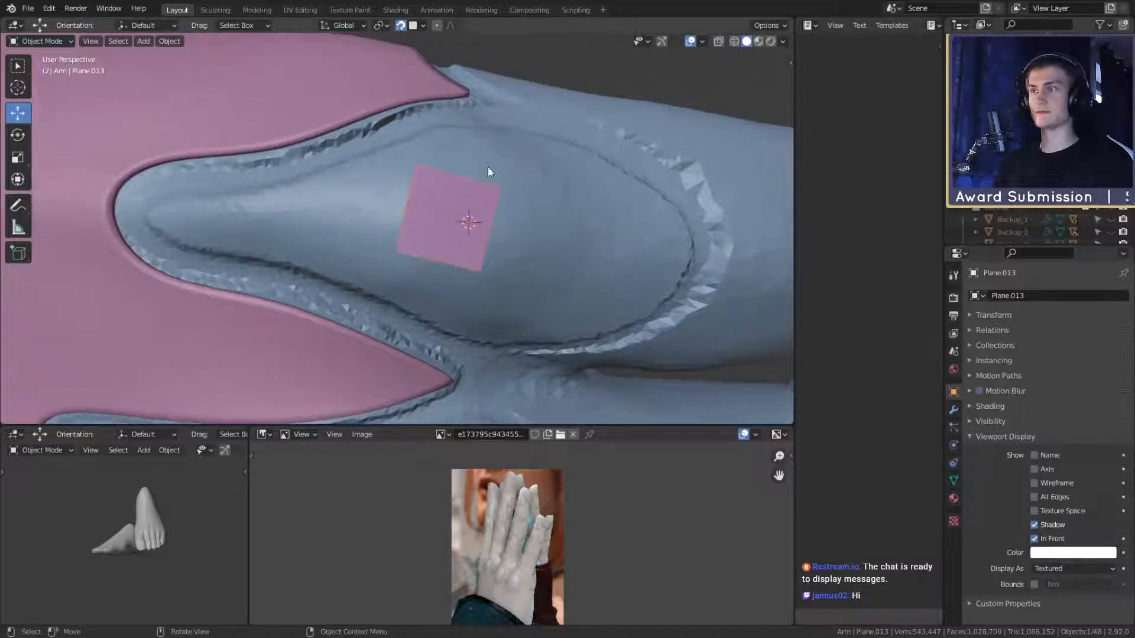
# Step: Rotate the plane's wrist-side edge about 12°, scale it to about 0.49, and move it to the knuckle's tapered end
pyautogui.press('Tab')
pyautogui.keyDown('shift'); pyautogui.moveTo(489, 246); pyautogui.dragTo(519, 210, button='middle'); pyautogui.keyUp('shift')
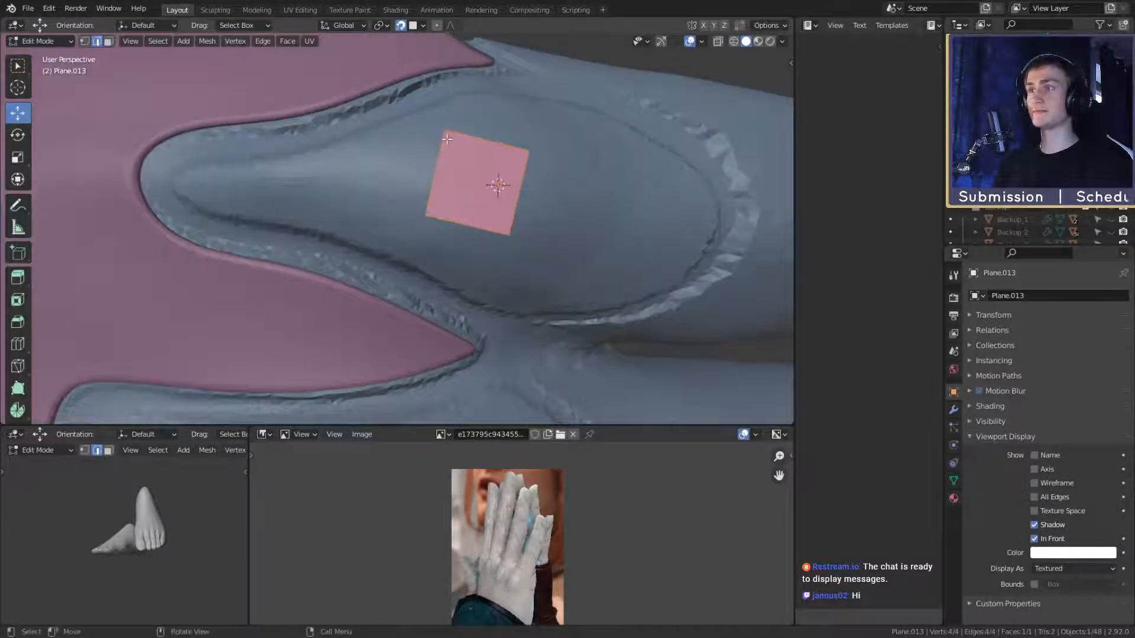
pyautogui.click(448, 140)
pyautogui.keyDown('shift'); pyautogui.moveTo(435, 183); pyautogui.dragTo(517, 202, button='middle'); pyautogui.keyUp('shift')
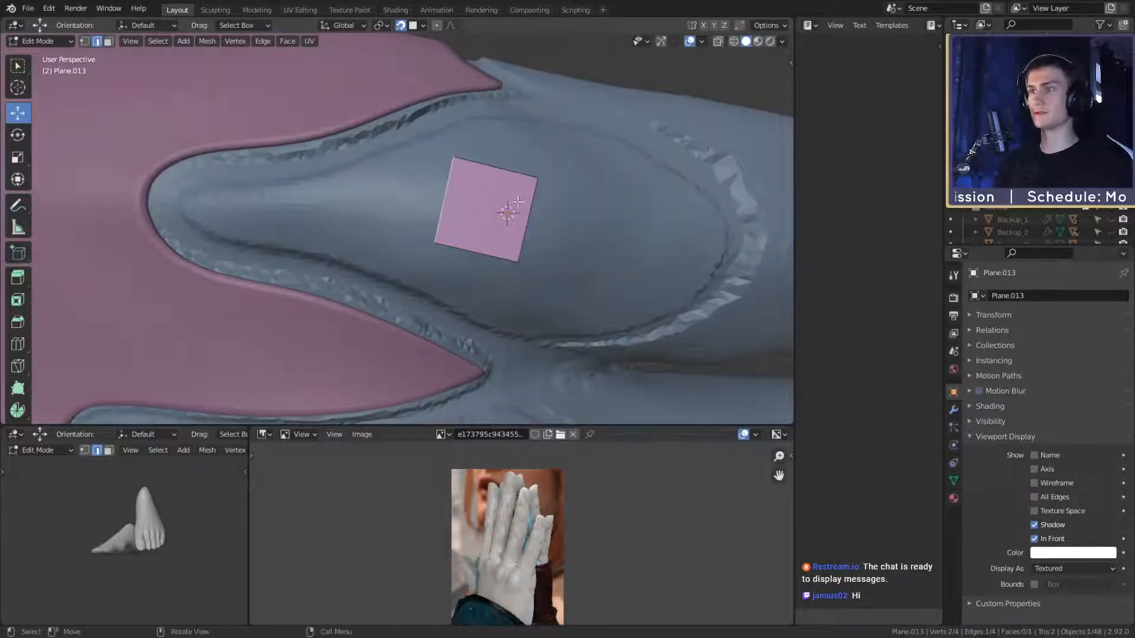
pyautogui.press('s')
pyautogui.click(620, 200)
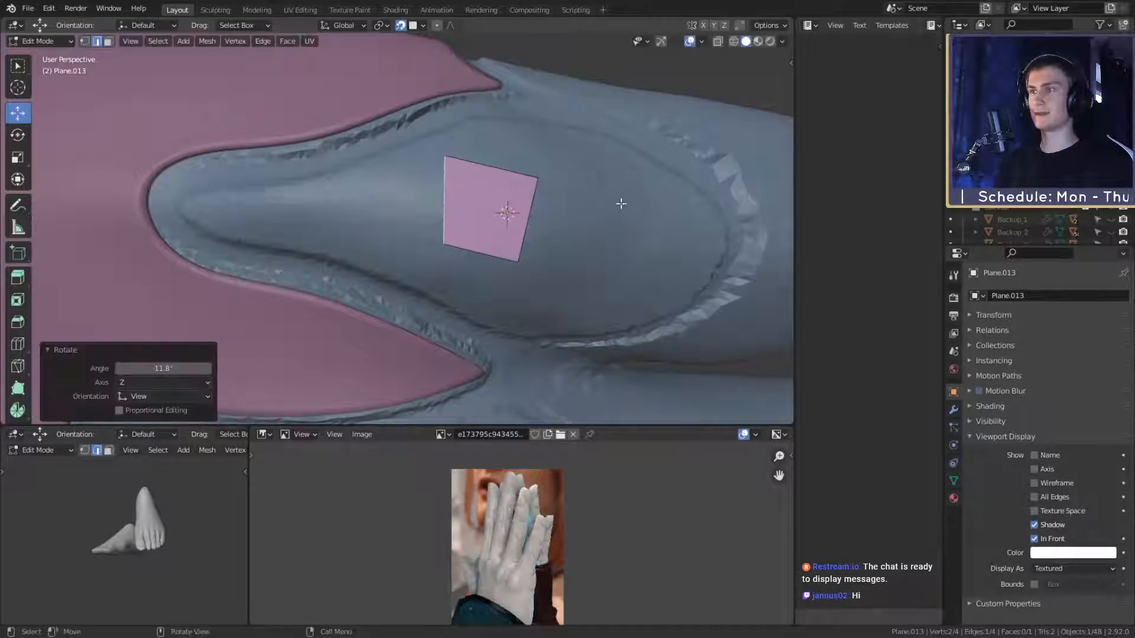
pyautogui.press('g')
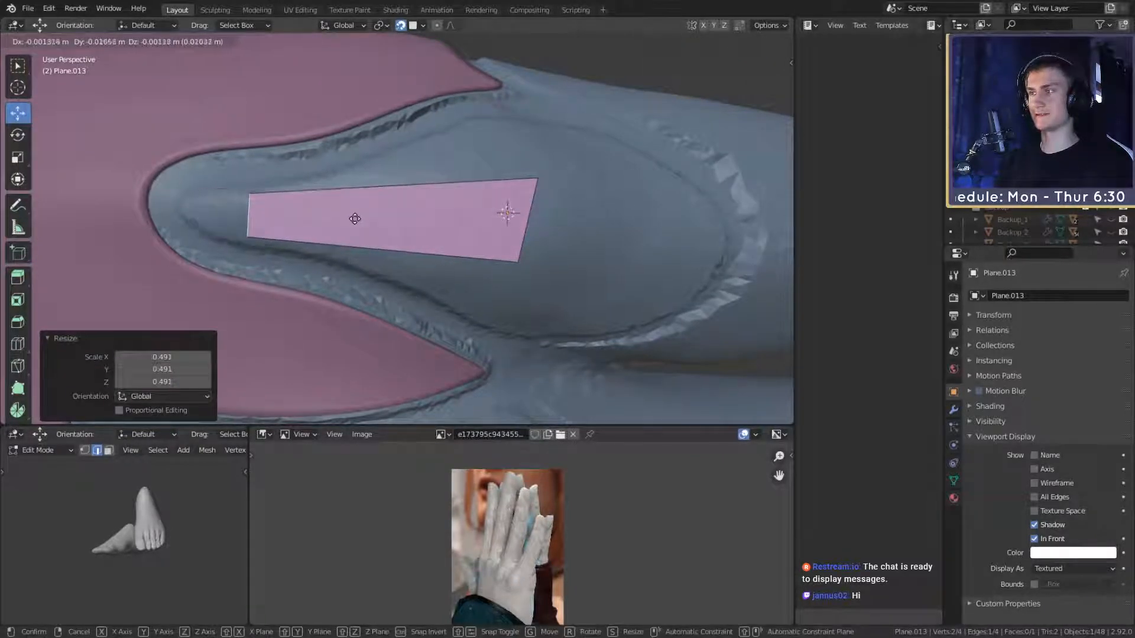
pyautogui.click(345, 219)
pyautogui.press('s')
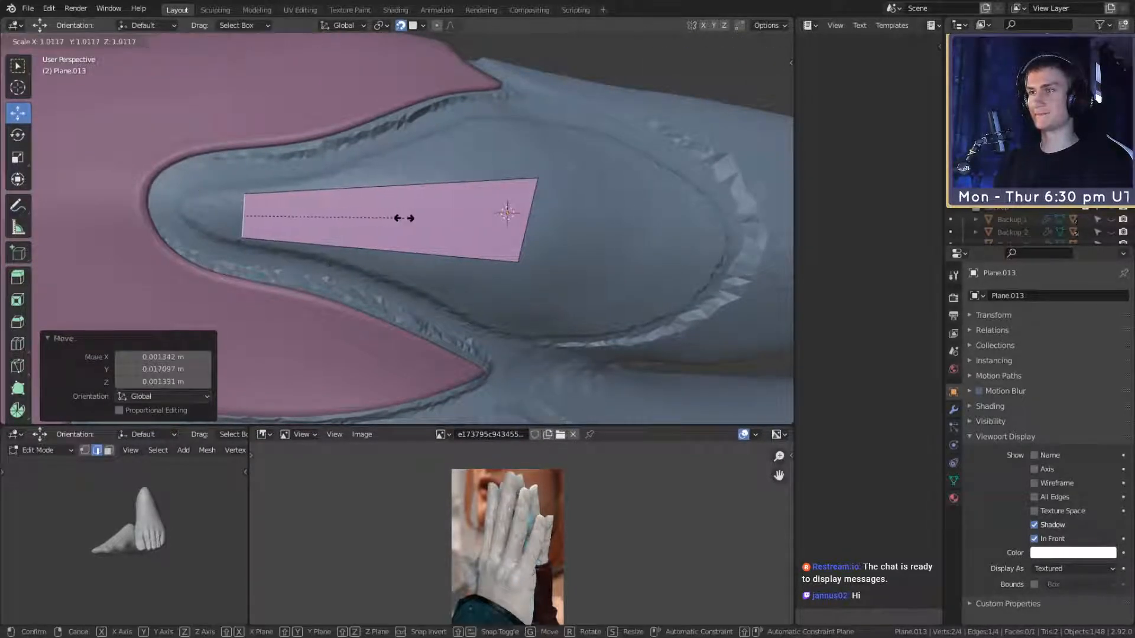
pyautogui.click(417, 218)
# Step: Move the plane's fingertip-side edge close to its wrist-side edge, then rotate and scale it to form a short trapezoid
pyautogui.keyDown('shift'); pyautogui.moveTo(497, 225); pyautogui.dragTo(499, 225, button='middle'); pyautogui.keyUp('shift')
pyautogui.click(530, 224)
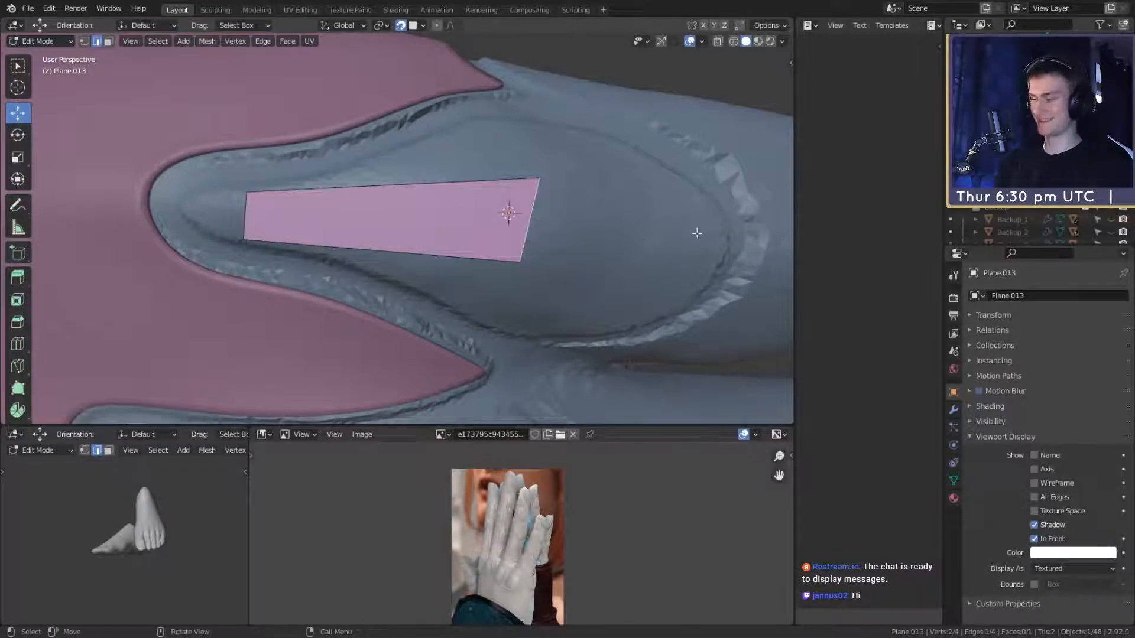
pyautogui.press('g')
pyautogui.click(437, 222)
pyautogui.press('r')
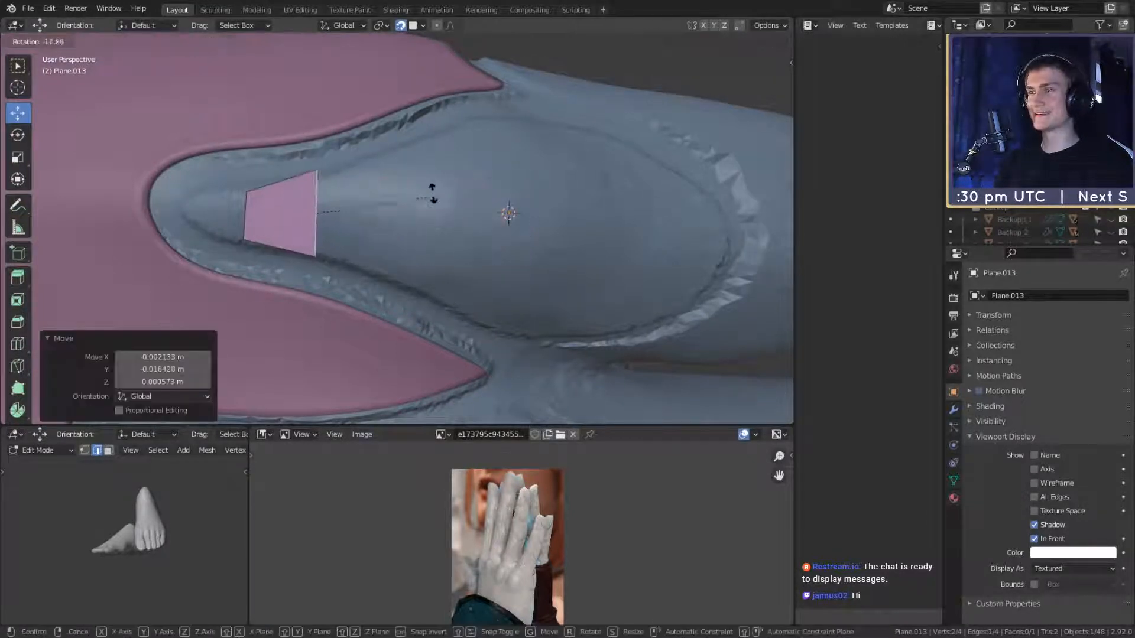
pyautogui.click(444, 183)
pyautogui.press('s')
pyautogui.click(461, 214)
# Step: Fine-tune the fingertip-side edge with small rotations and moves so the short plate lines up with the index knuckle
pyautogui.press('r')
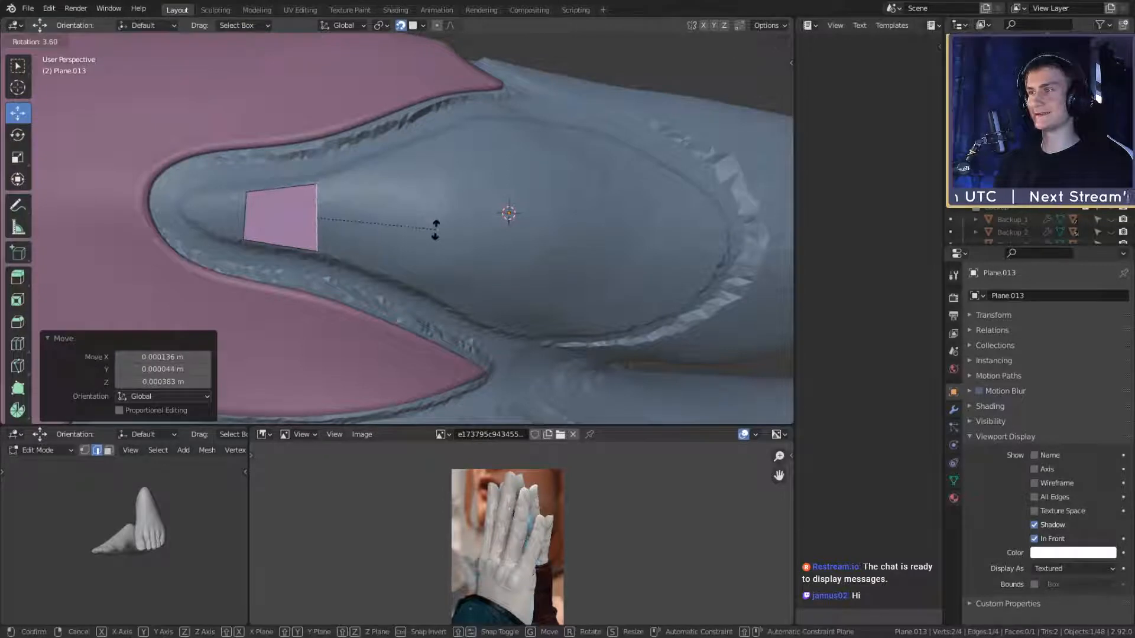
pyautogui.click(436, 233)
pyautogui.press('g')
pyautogui.click(436, 233)
pyautogui.press('r')
pyautogui.click(434, 236)
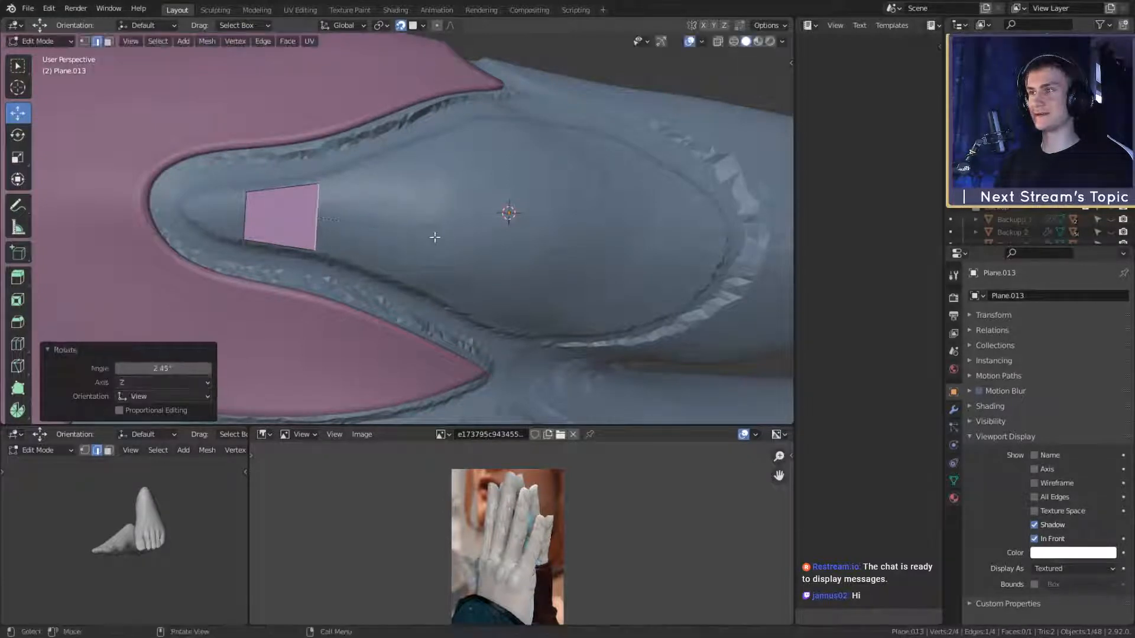
pyautogui.press('r')
pyautogui.click(436, 233)
pyautogui.press('g')
pyautogui.click(436, 233)
# Step: Examine the knuckle shapes across all the fingers and compare them with the plate on the index knuckle
pyautogui.scroll(-10, 437, 235)
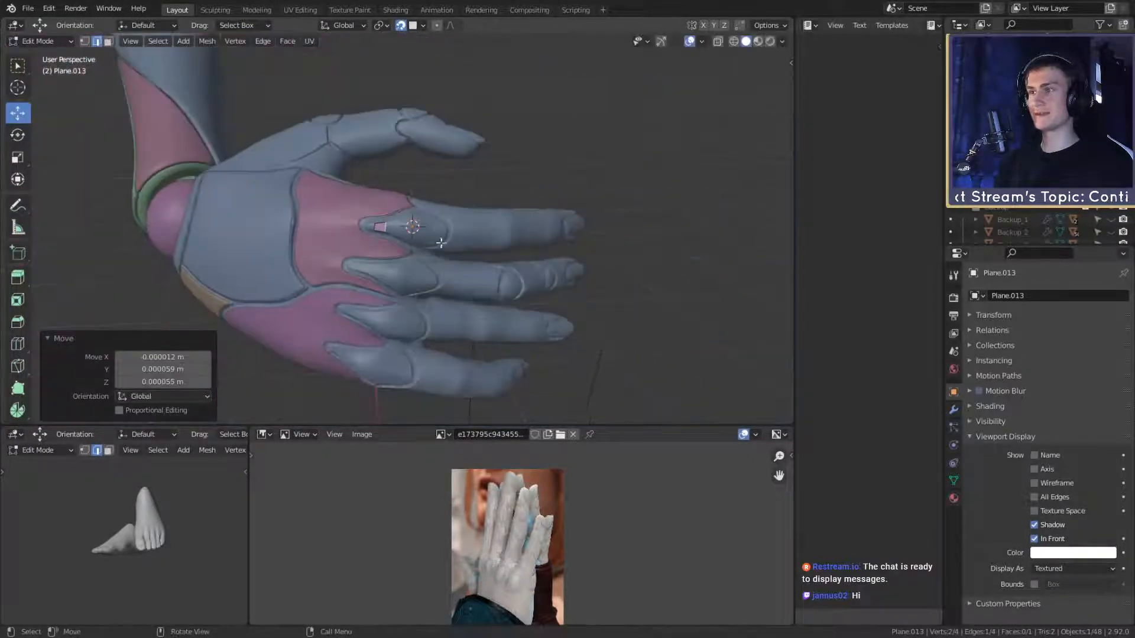
pyautogui.keyDown('shift'); pyautogui.moveTo(469, 284); pyautogui.dragTo(464, 254, button='middle'); pyautogui.keyUp('shift')
pyautogui.scroll(5, 467, 226)
pyautogui.scroll(-3, 480, 261)
pyautogui.scroll(2, 488, 209)
pyautogui.keyDown('shift'); pyautogui.moveTo(471, 207); pyautogui.dragTo(478, 154, button='middle'); pyautogui.keyUp('shift')
pyautogui.scroll(3, 474, 233)
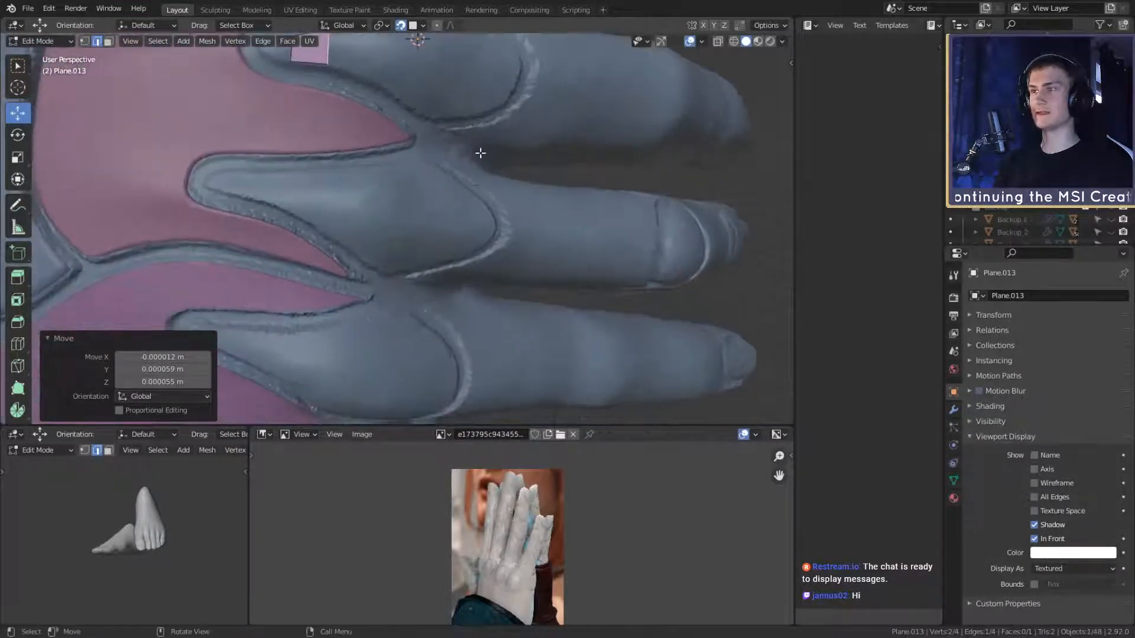
pyautogui.scroll(-4, 467, 231)
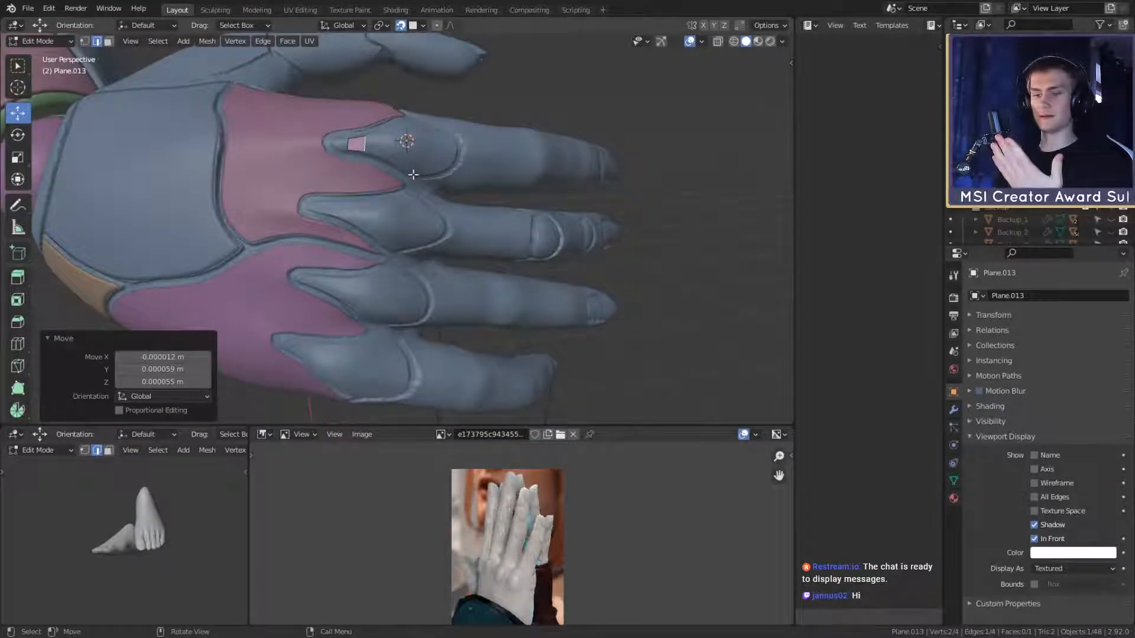
pyautogui.scroll(3, 412, 171)
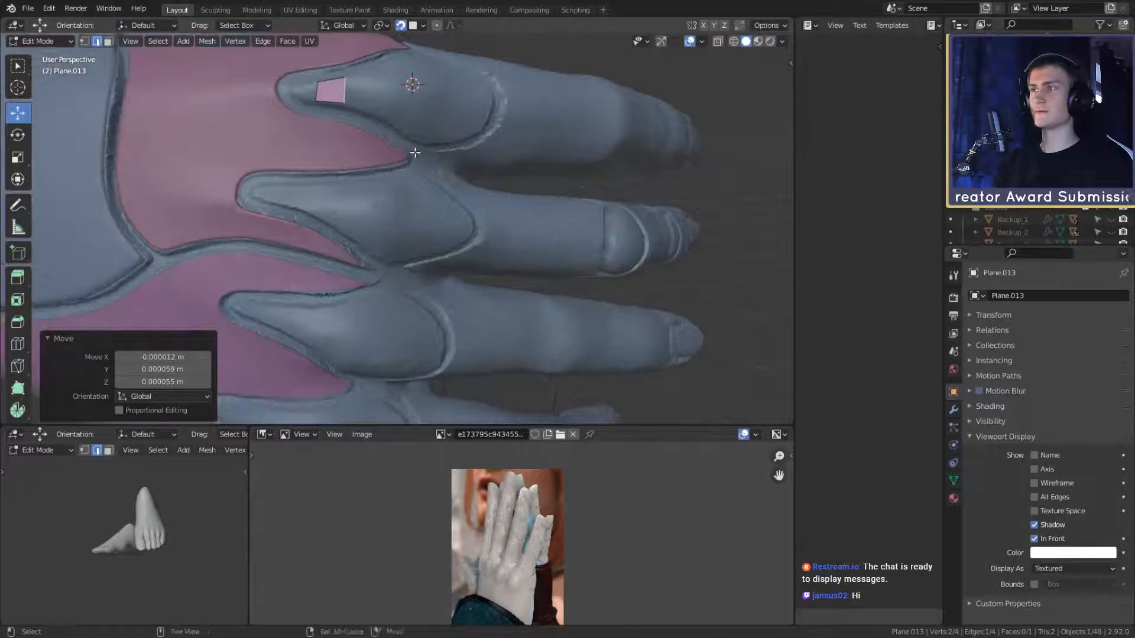
# Step: In Object Mode, move the plate from the index knuckle to the middle finger's knuckle and rotate it about 14.6°
pyautogui.press('Tab')
pyautogui.press('g')
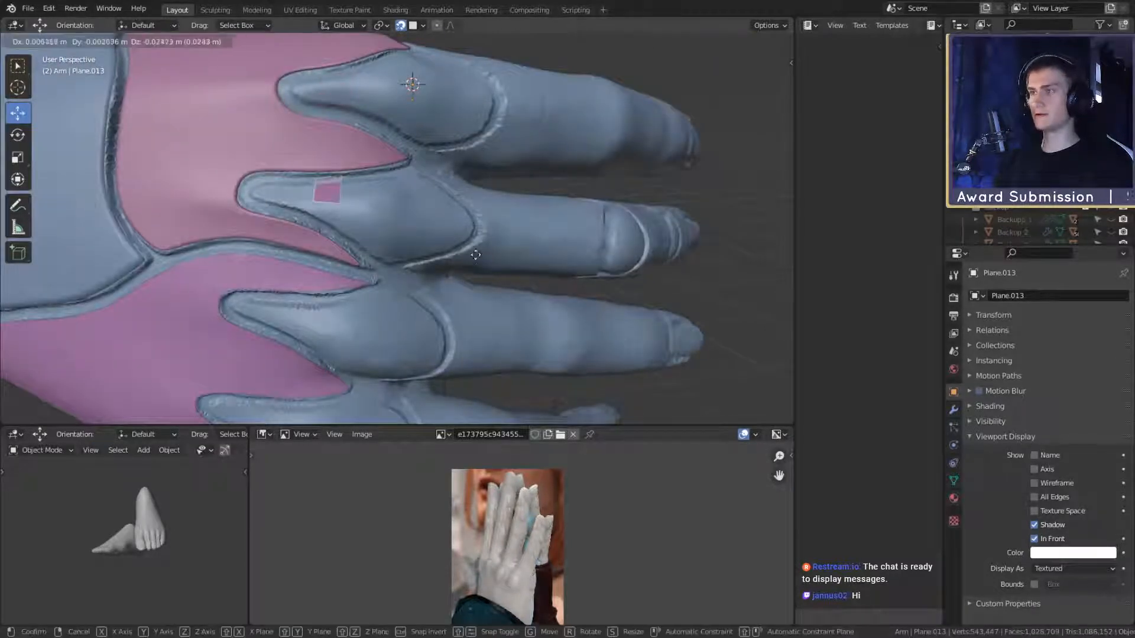
pyautogui.click(477, 271)
pyautogui.press('r')
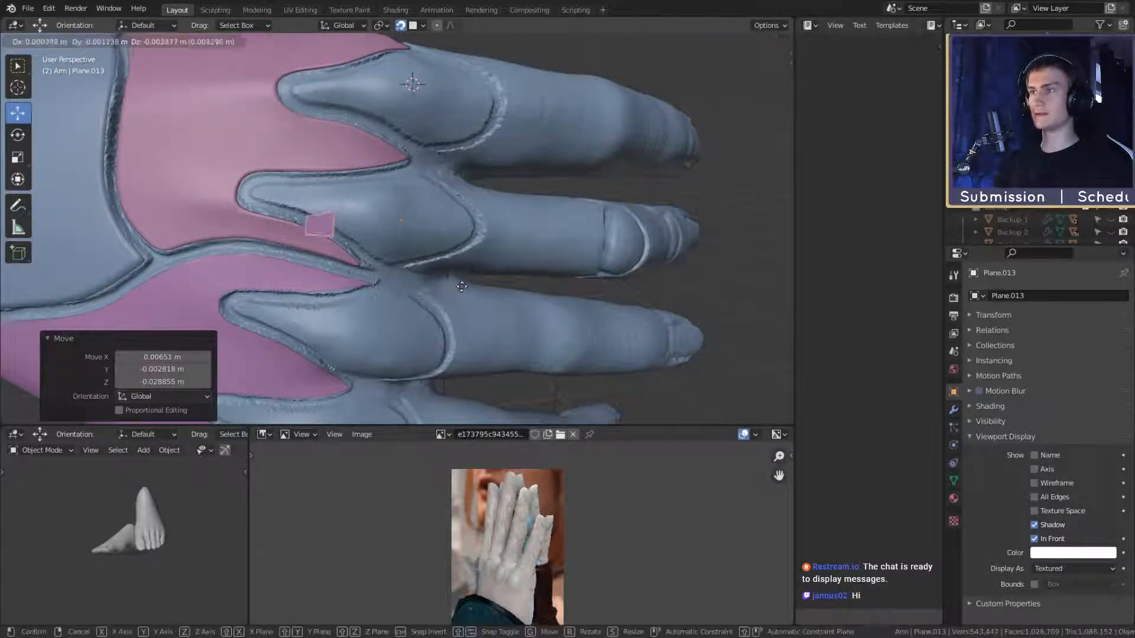
pyautogui.click(452, 317)
pyautogui.scroll(5, 439, 230)
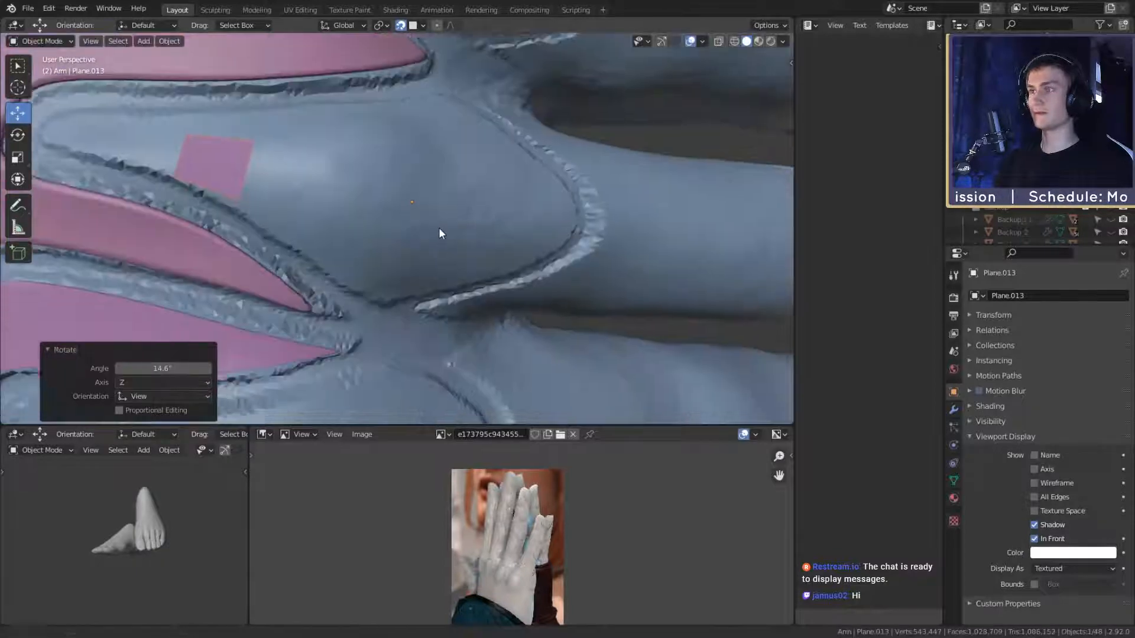
pyautogui.moveTo(439, 228); pyautogui.dragTo(463, 233, button='middle')
# Step: In Edit Mode, select the plate's geometry, move it toward the middle knuckle's tapered end and rotate it to follow the finger
pyautogui.press('Tab')
pyautogui.keyDown('shift'); pyautogui.moveTo(375, 169); pyautogui.dragTo(479, 211, button='middle'); pyautogui.keyUp('shift')
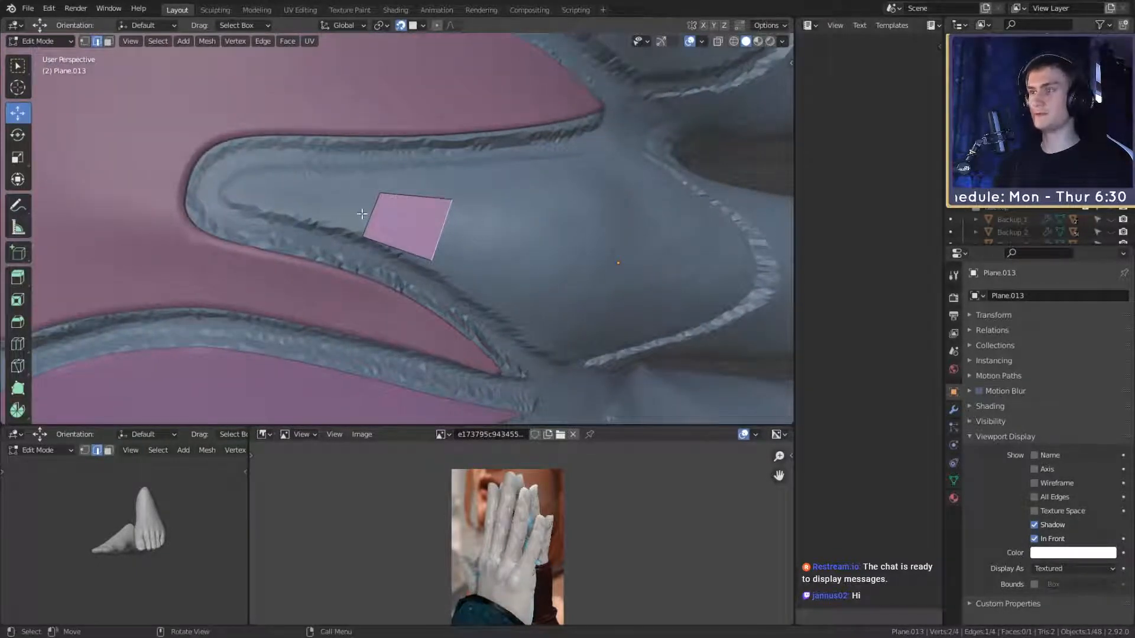
pyautogui.keyDown('shift'); pyautogui.click(444, 232); pyautogui.keyUp('shift')
pyautogui.press('g')
pyautogui.click(455, 215)
pyautogui.press('r')
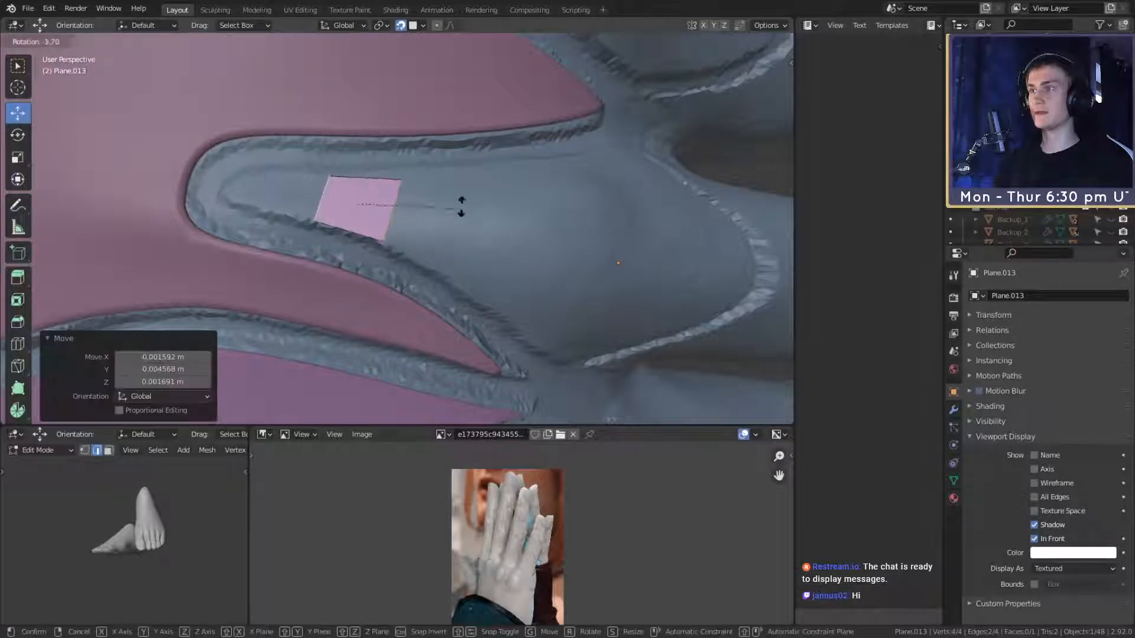
pyautogui.click(462, 194)
pyautogui.press('g')
pyautogui.click(474, 205)
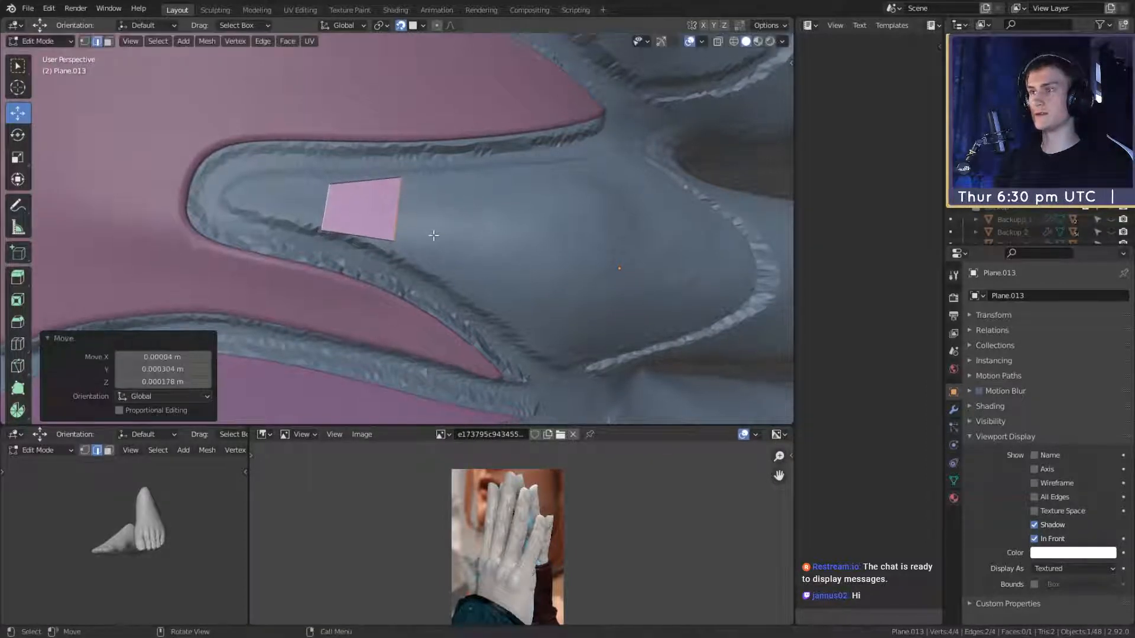
# Step: Select the plate's wrist-side edge and nudge it into line with the middle knuckle's taper
pyautogui.scroll(2, 443, 228)
pyautogui.keyDown('shift'); pyautogui.moveTo(468, 203); pyautogui.dragTo(455, 224, button='middle'); pyautogui.keyUp('shift')
pyautogui.click(269, 216)
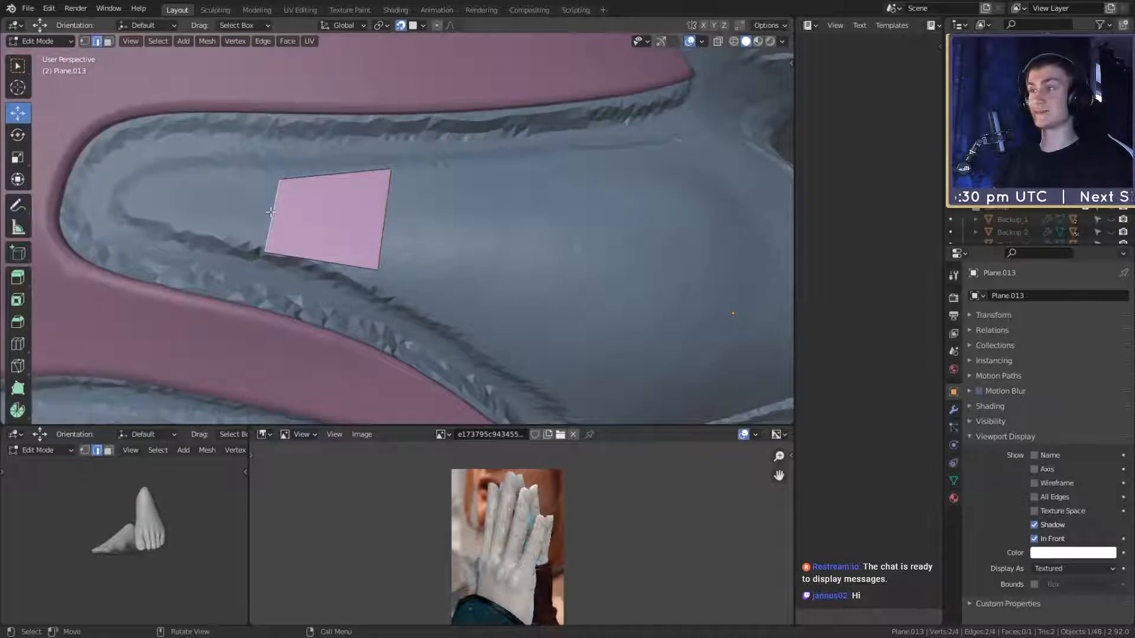
pyautogui.moveTo(334, 216); pyautogui.dragTo(417, 243, button='middle')
pyautogui.press('g')
pyautogui.click(356, 224)
# Step: Extrude the wrist-side edge toward the knuckle's tapered end, then scale and reposition the new edge to fit the narrowing shape
pyautogui.scroll(-4, 397, 233)
pyautogui.scroll(2, 418, 243)
pyautogui.press('e')
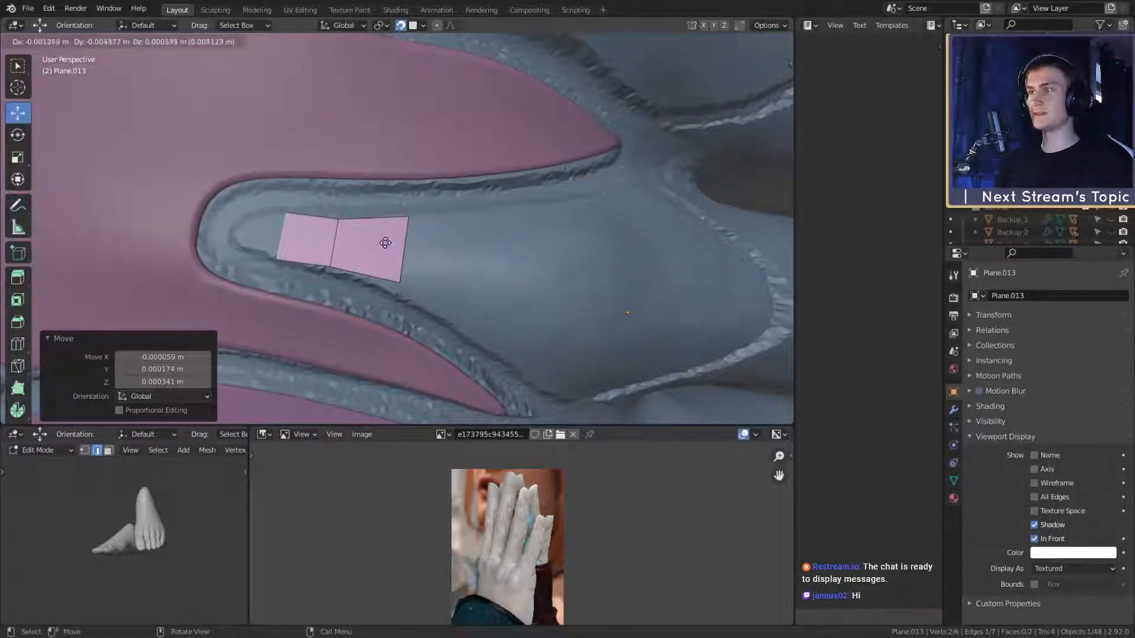
pyautogui.click(416, 248)
pyautogui.press('s')
pyautogui.click(381, 249)
pyautogui.press('g')
pyautogui.click(380, 246)
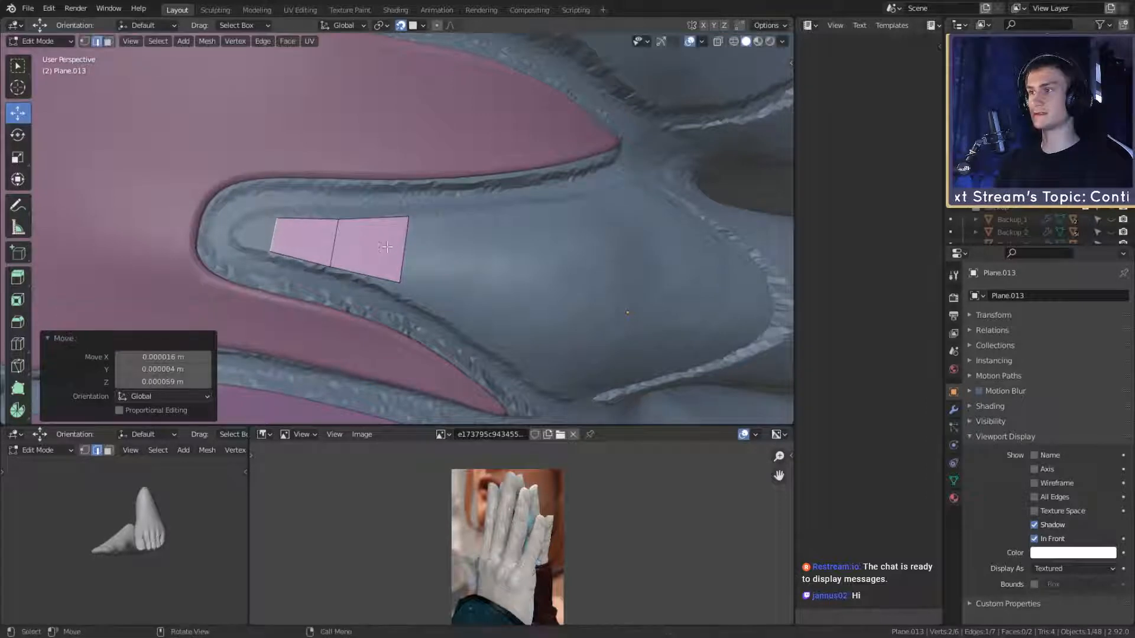
pyautogui.press('s')
pyautogui.click(402, 248)
# Step: Extrude the end edge once more toward the knuckle's tip and scale it to about 0.437
pyautogui.press('e')
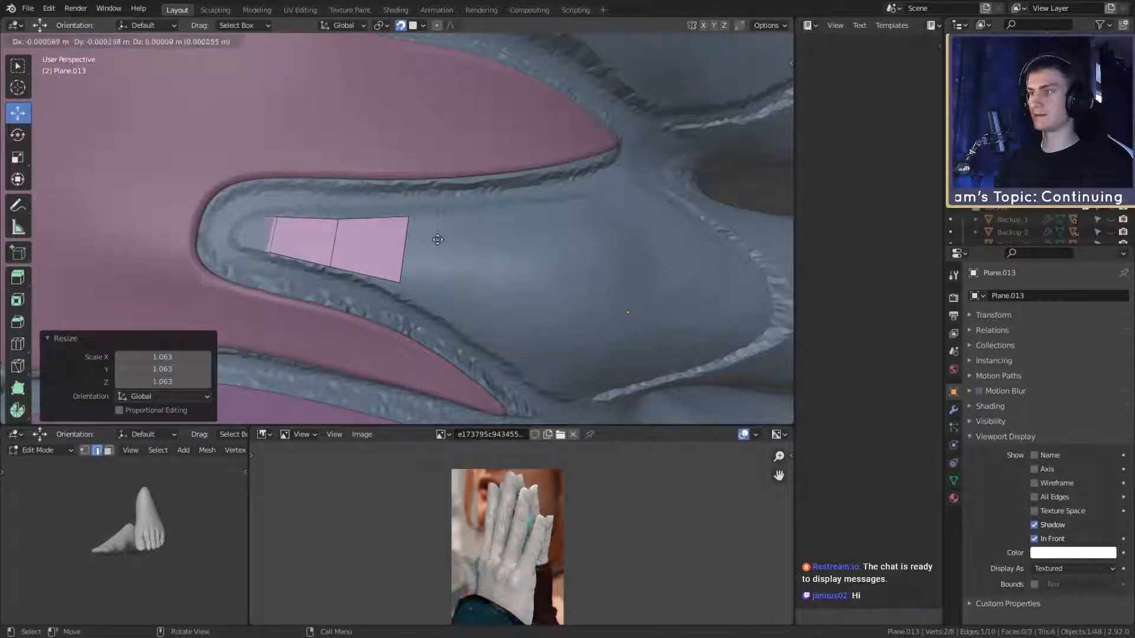
pyautogui.click(411, 240)
pyautogui.press('s')
pyautogui.click(352, 236)
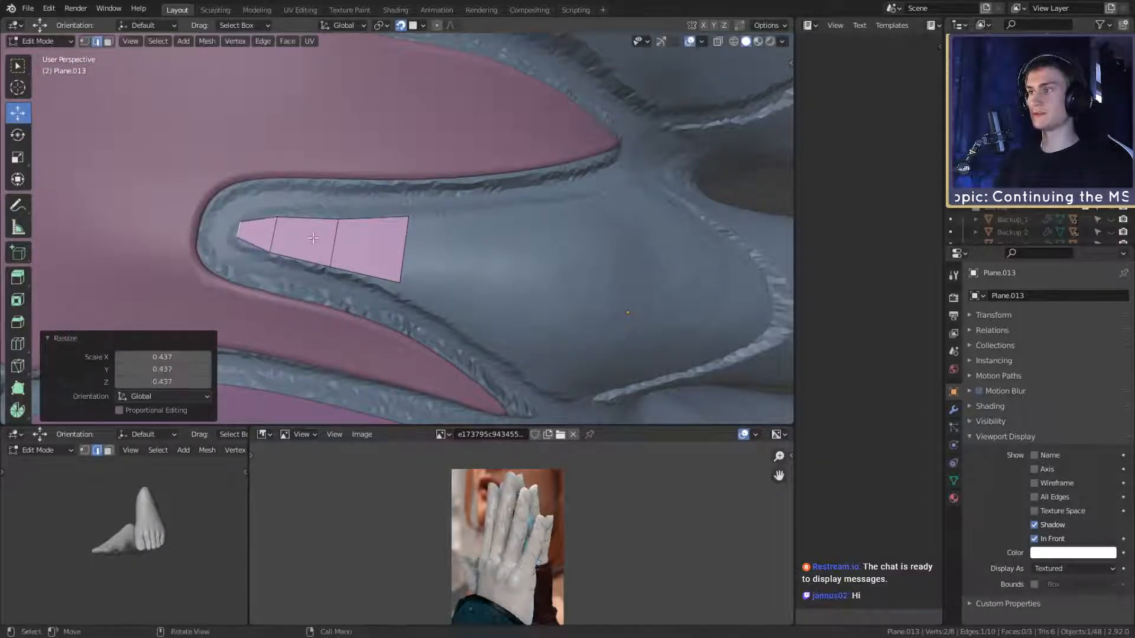
# Step: Reposition the scaled edge and the tip edge at the narrow end of the small pink patch on the glove
pyautogui.press('g')
pyautogui.click(340, 247)
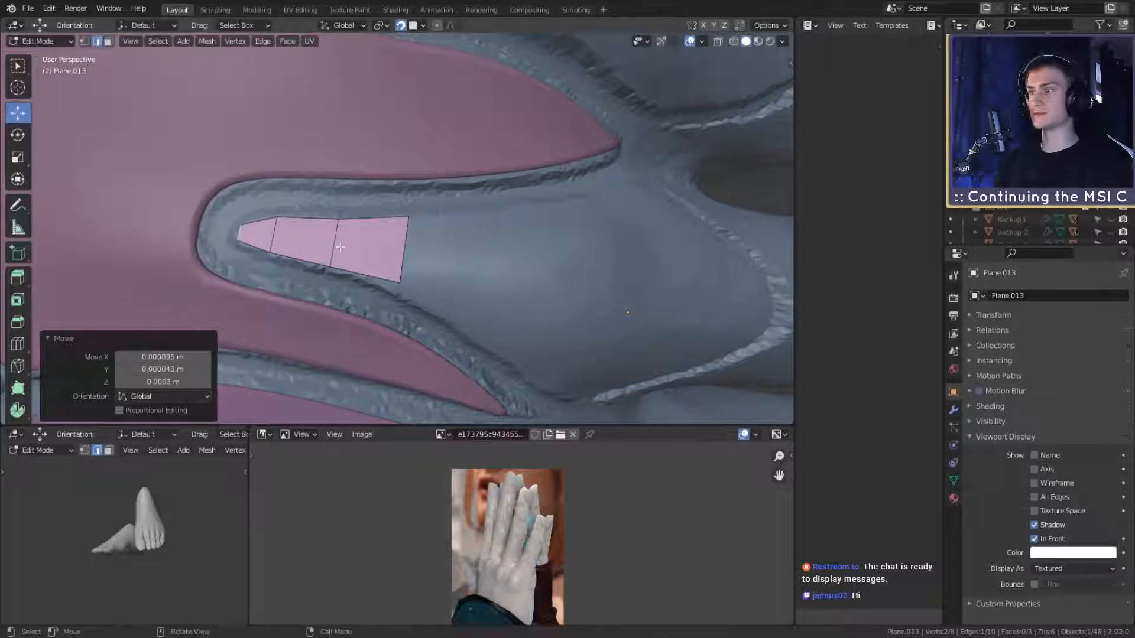
pyautogui.click(276, 235)
pyautogui.click(242, 233)
pyautogui.press('g')
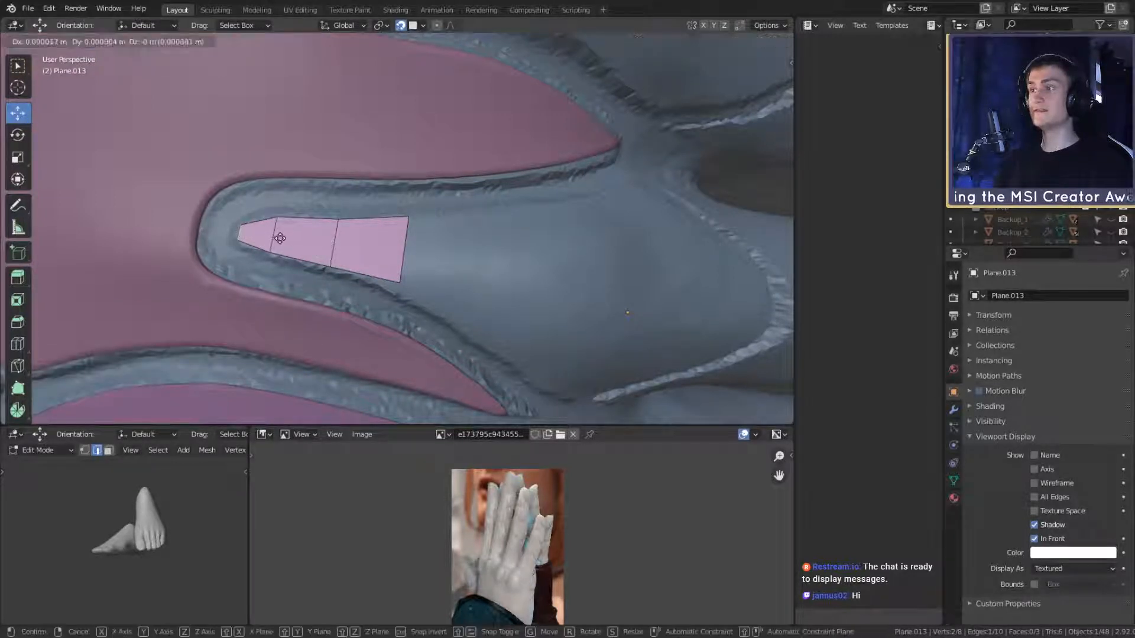
pyautogui.click(279, 236)
# Step: Move the lower corner vertex of the patch's wide end along the lower seam border
pyautogui.keyDown('shift'); pyautogui.moveTo(424, 253); pyautogui.dragTo(361, 241, button='middle'); pyautogui.keyUp('shift')
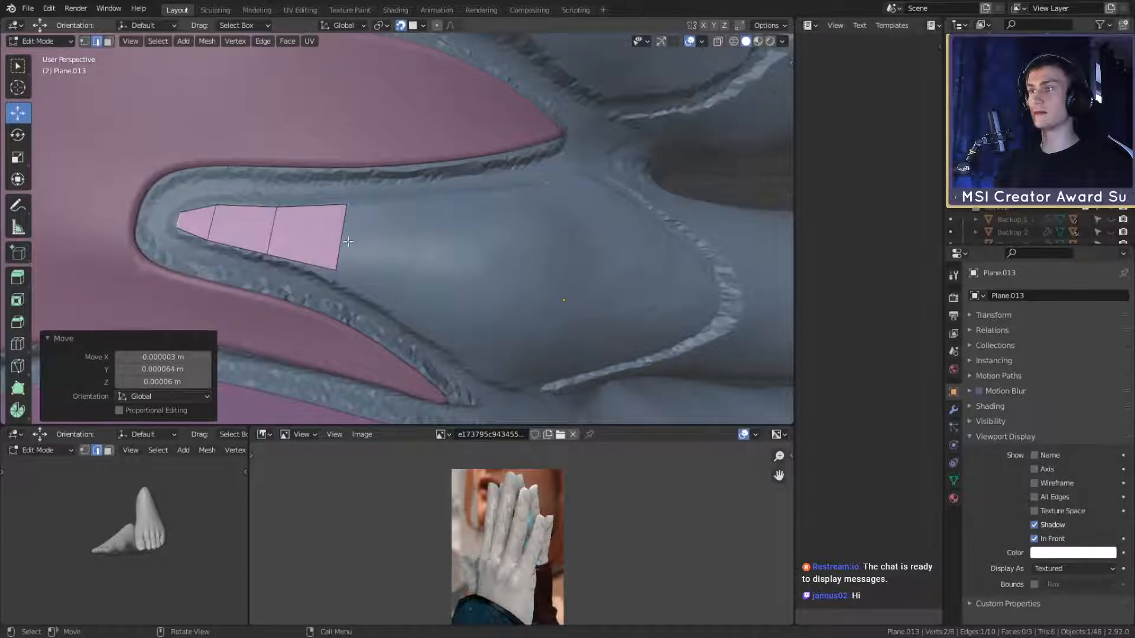
pyautogui.press('1')
pyautogui.click(340, 270)
pyautogui.press('g')
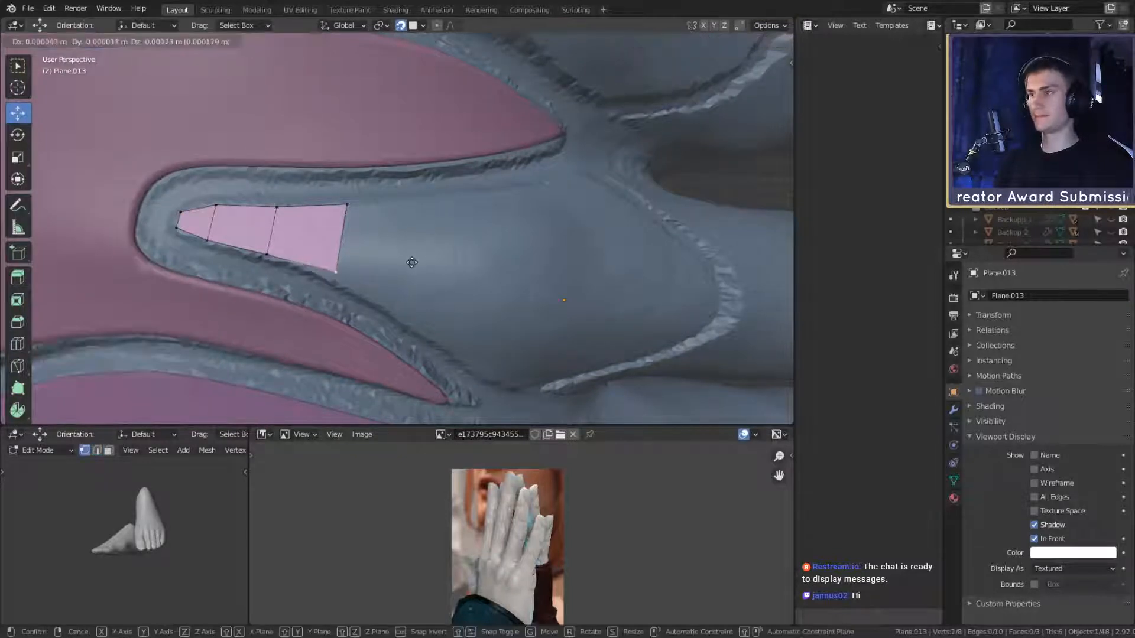
pyautogui.click(411, 268)
# Step: Add one lengthwise loop cut down the middle of the patch and snap its vertices onto the sculpted surface
pyautogui.keyDown('shift'); pyautogui.moveTo(461, 250); pyautogui.dragTo(411, 269, button='middle'); pyautogui.keyUp('shift')
pyautogui.keyDown('shift'); pyautogui.moveTo(384, 197); pyautogui.dragTo(349, 311, button='middle'); pyautogui.keyUp('shift')
pyautogui.scroll(3, 349, 311)
pyautogui.hotkey('ctrl', 't')
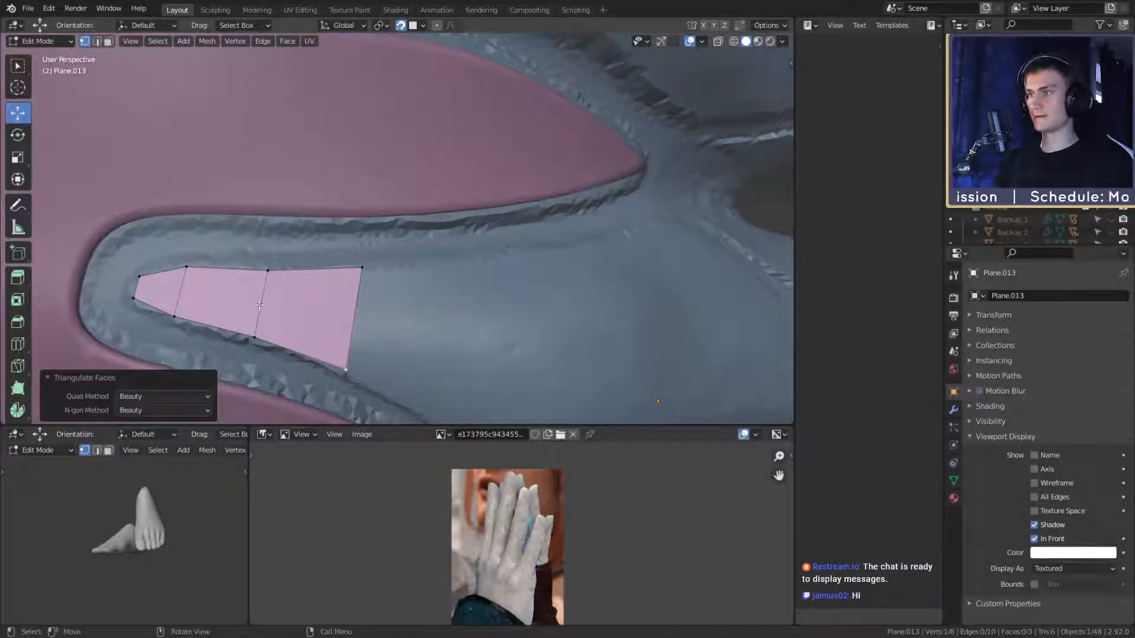
pyautogui.hotkey('ctrl', 'r')
pyautogui.click(326, 315)
pyautogui.rightClick(326, 314)
pyautogui.keyDown('shift'); pyautogui.moveTo(457, 318); pyautogui.dragTo(430, 276, button='middle'); pyautogui.keyUp('shift')
pyautogui.press('g')
pyautogui.click(461, 354)
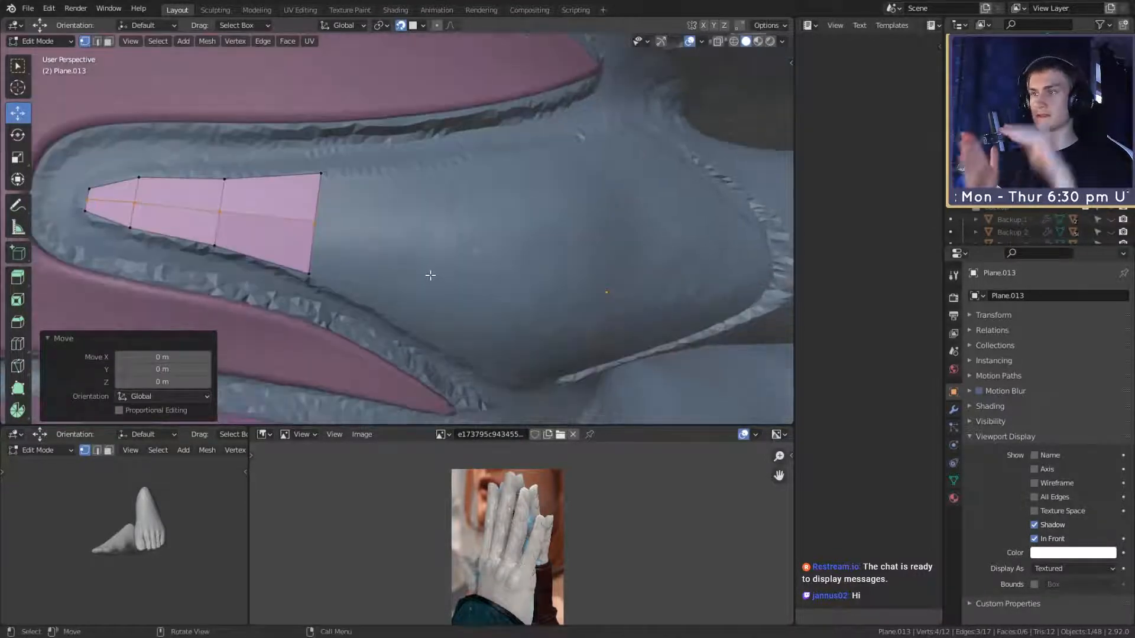
# Step: Extrude the patch's wide-end edges to the rounded seam near the finger base and scale them to about 0.527
pyautogui.moveTo(474, 235); pyautogui.dragTo(432, 247, button='middle')
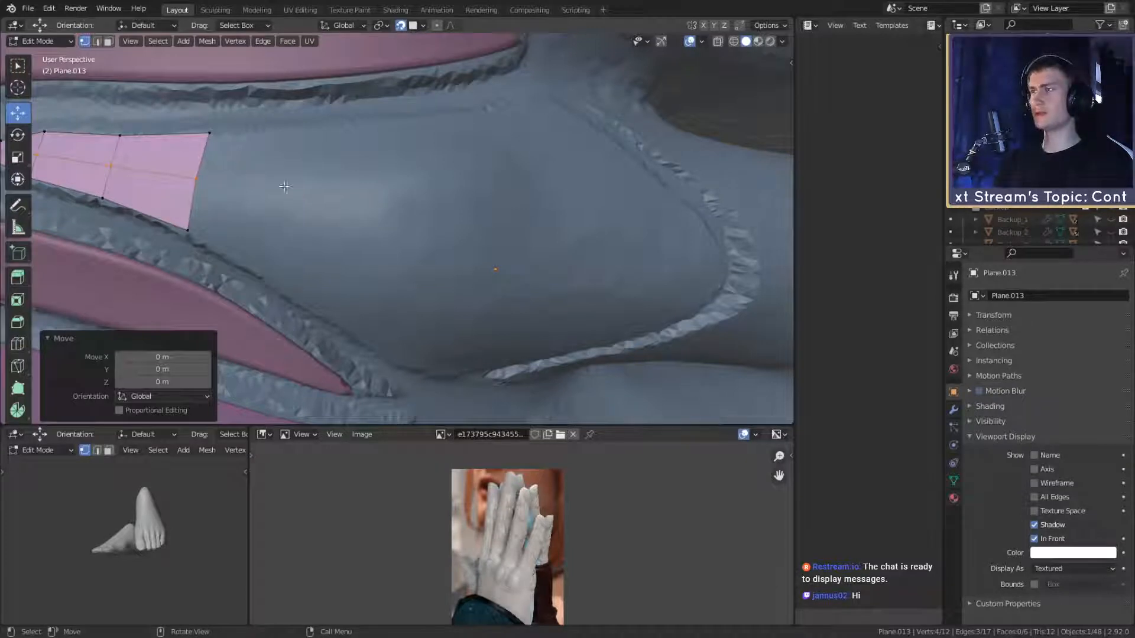
pyautogui.press('2')
pyautogui.click(207, 165)
pyautogui.keyDown('shift'); pyautogui.moveTo(293, 173); pyautogui.dragTo(251, 178, button='middle'); pyautogui.keyUp('shift')
pyautogui.scroll(-2, 320, 172)
pyautogui.press('e')
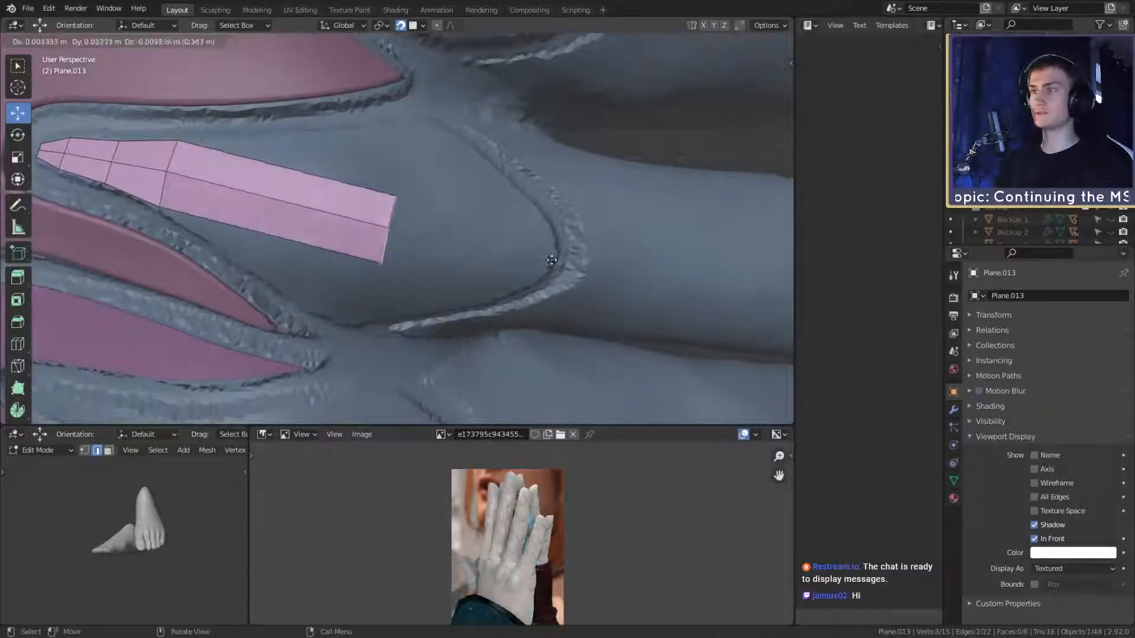
pyautogui.click(681, 253)
pyautogui.moveTo(682, 253); pyautogui.dragTo(631, 261, button='middle')
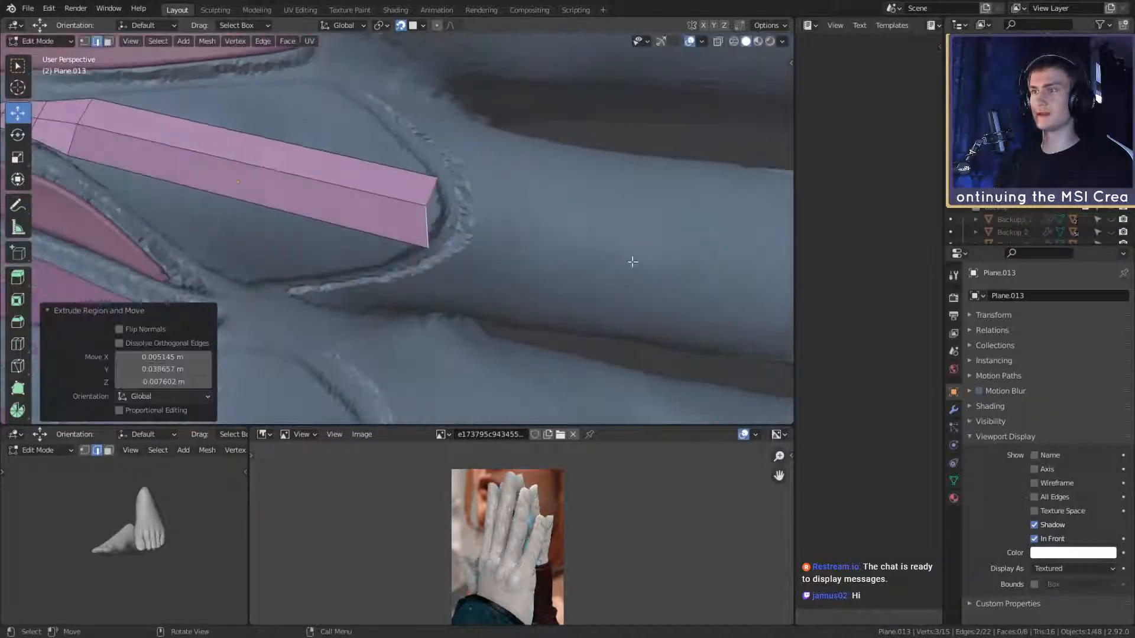
pyautogui.press('s')
pyautogui.click(530, 254)
# Step: Move the three end vertices of the extruded strip to follow the curve of the rounded seam
pyautogui.scroll(4, 508, 245)
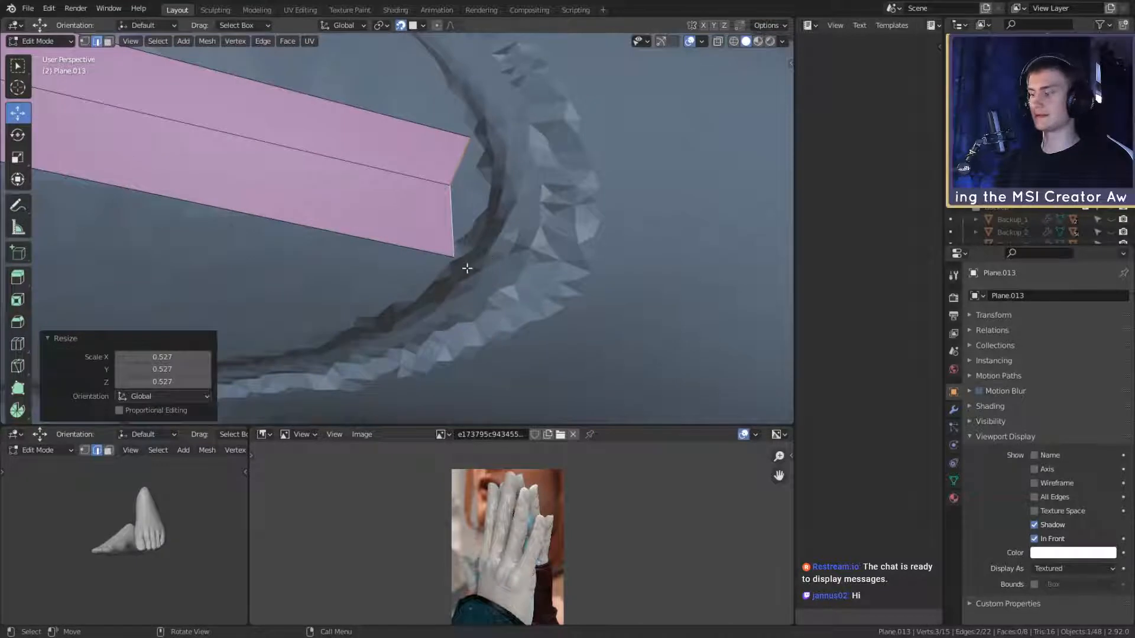
pyautogui.press('1')
pyautogui.click(457, 187)
pyautogui.press('g')
pyautogui.click(538, 216)
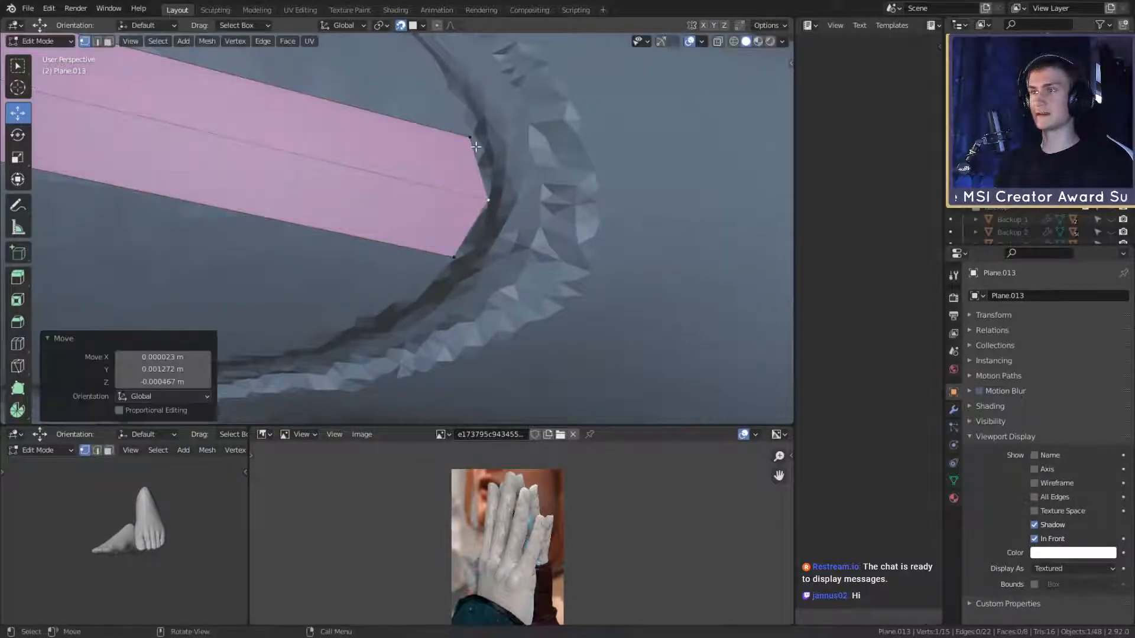
pyautogui.click(474, 144)
pyautogui.press('g')
pyautogui.click(486, 151)
pyautogui.click(450, 258)
pyautogui.press('g')
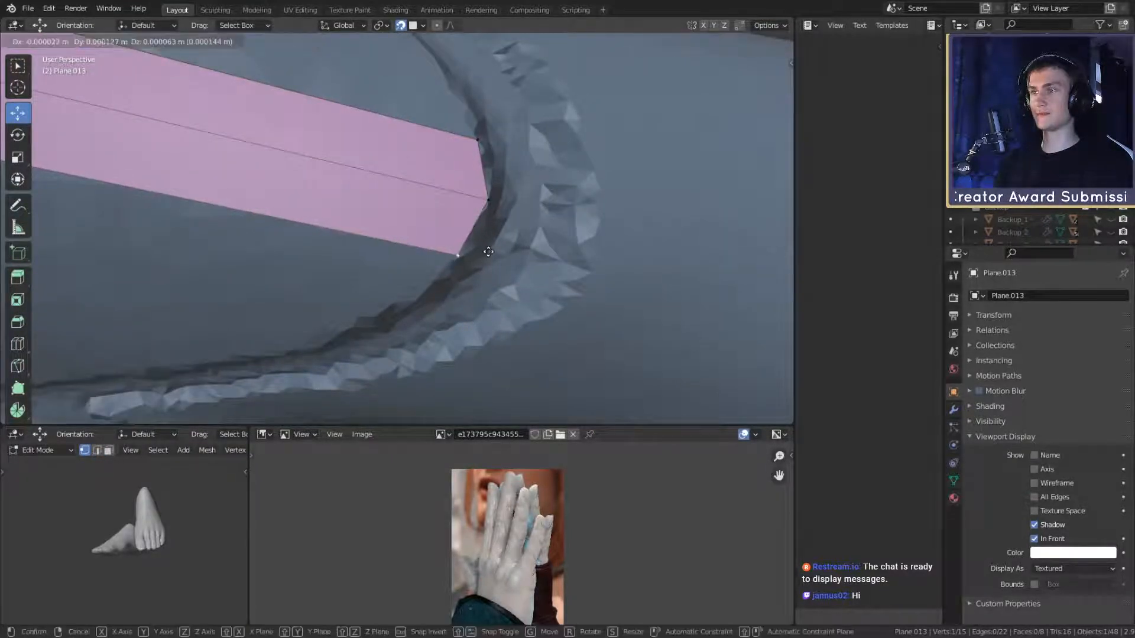
pyautogui.click(488, 252)
# Step: Add one crosswise loop cut to the long extruded section and slide it slightly off centre
pyautogui.scroll(-5, 486, 220)
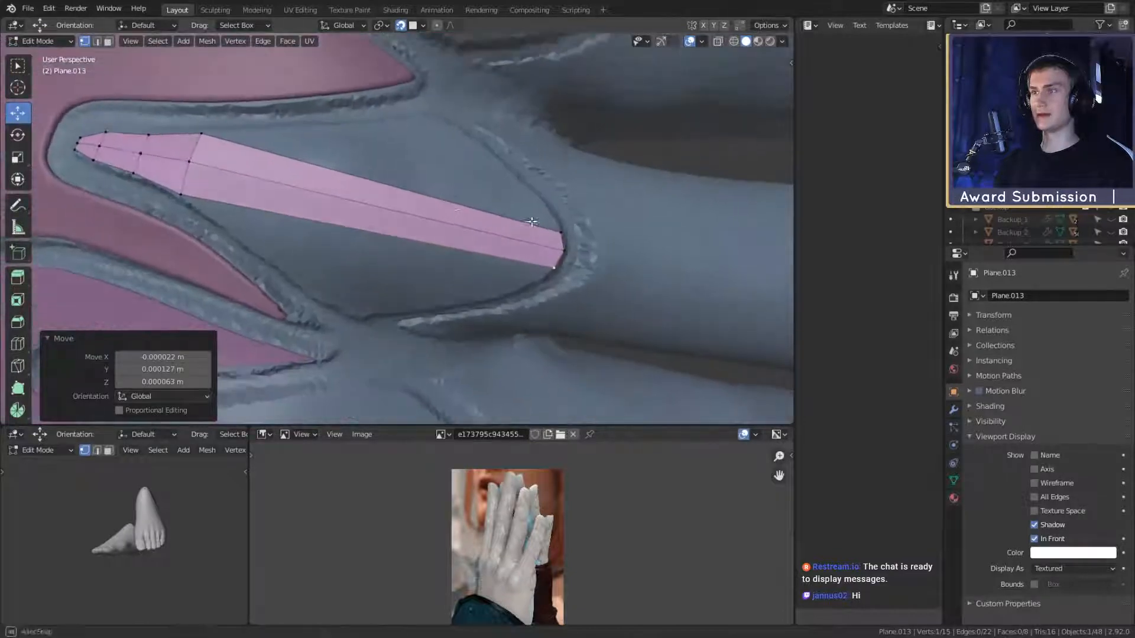
pyautogui.hotkey('ctrl', 'r')
pyautogui.click(402, 210)
pyautogui.click(435, 213)
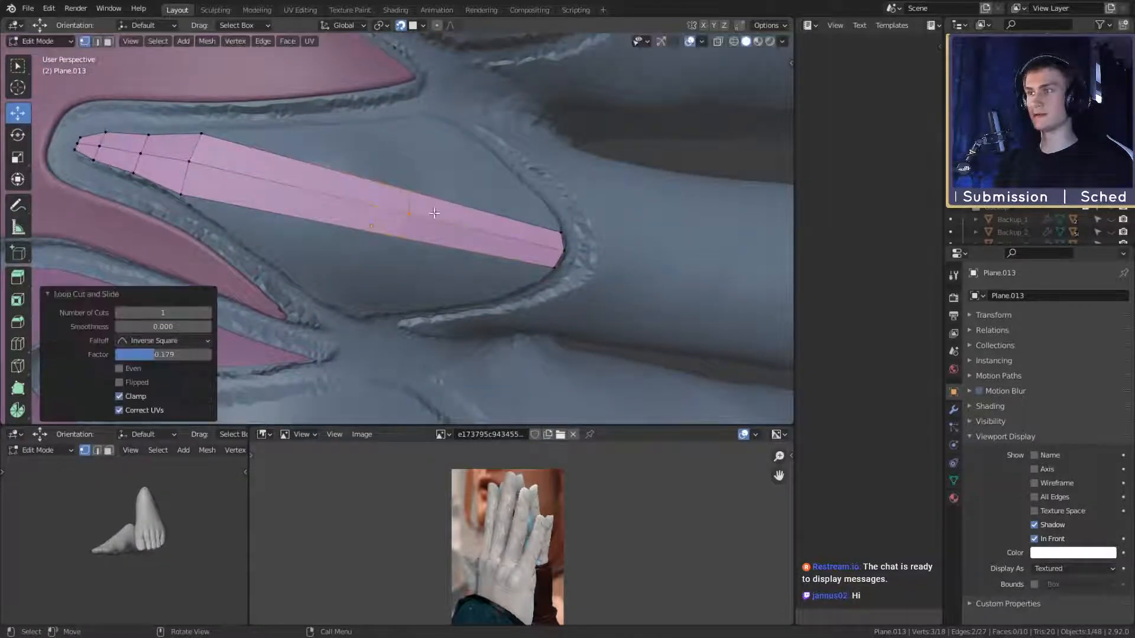
# Step: Pull the new cut's two outer vertices out to the upper and lower seam borders
pyautogui.click(415, 190)
pyautogui.press('g')
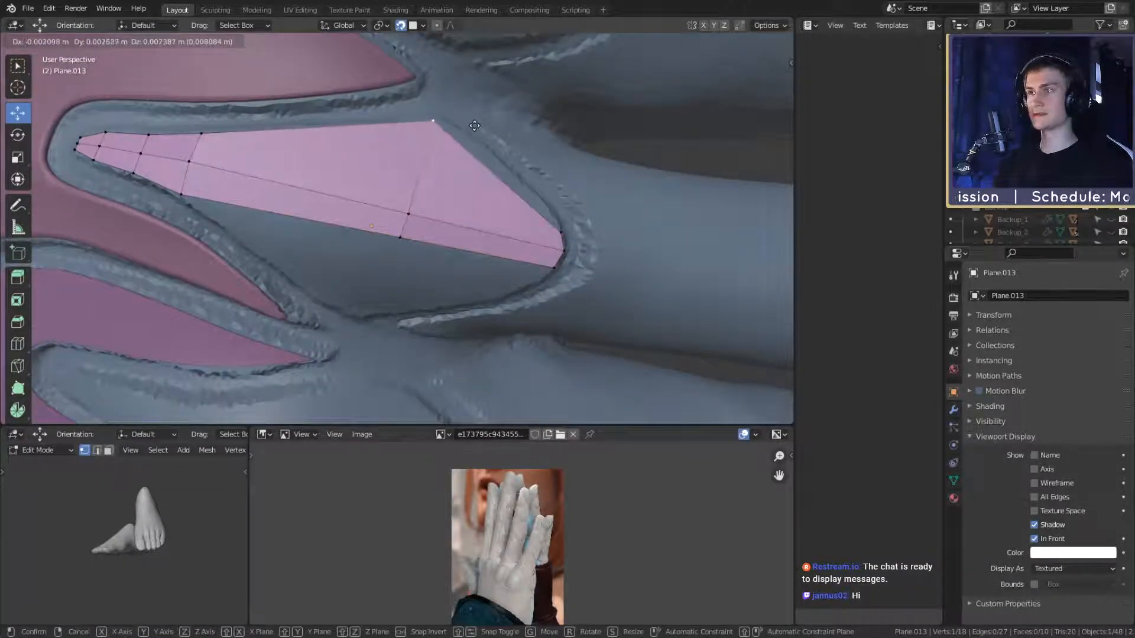
pyautogui.click(475, 124)
pyautogui.moveTo(473, 144); pyautogui.dragTo(484, 185, button='middle')
pyautogui.click(461, 176)
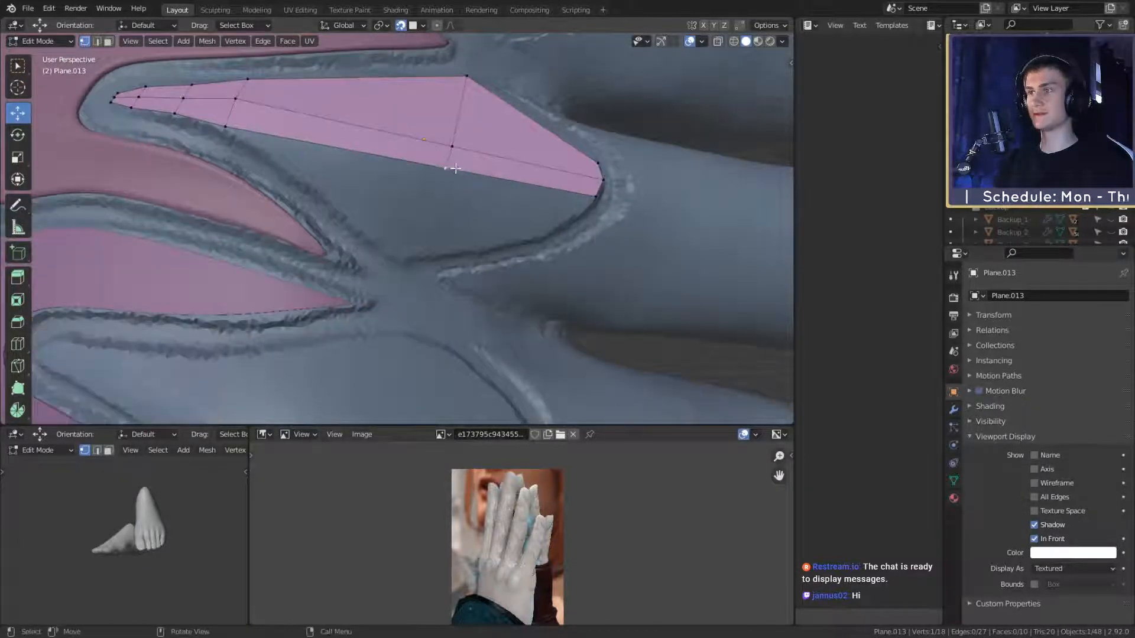
pyautogui.press('g')
pyautogui.click(427, 266)
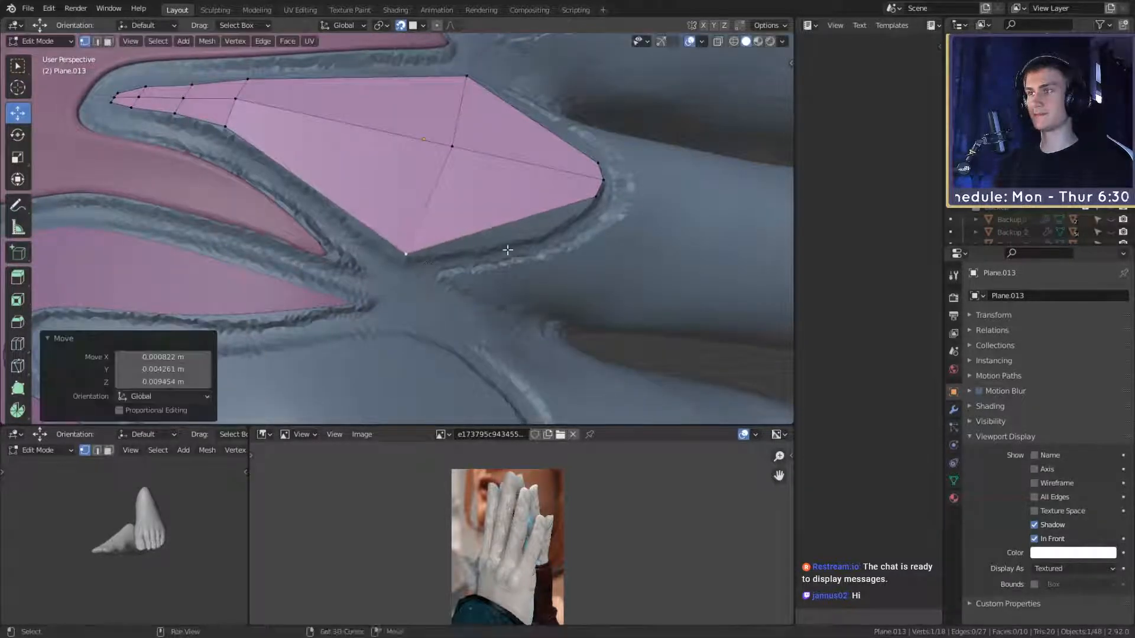
# Step: Add three evenly spaced crosswise loop cuts between the patch's widest part and its rounded end
pyautogui.moveTo(507, 248); pyautogui.dragTo(516, 233, button='middle')
pyautogui.moveTo(549, 169); pyautogui.dragTo(376, 160, button='middle')
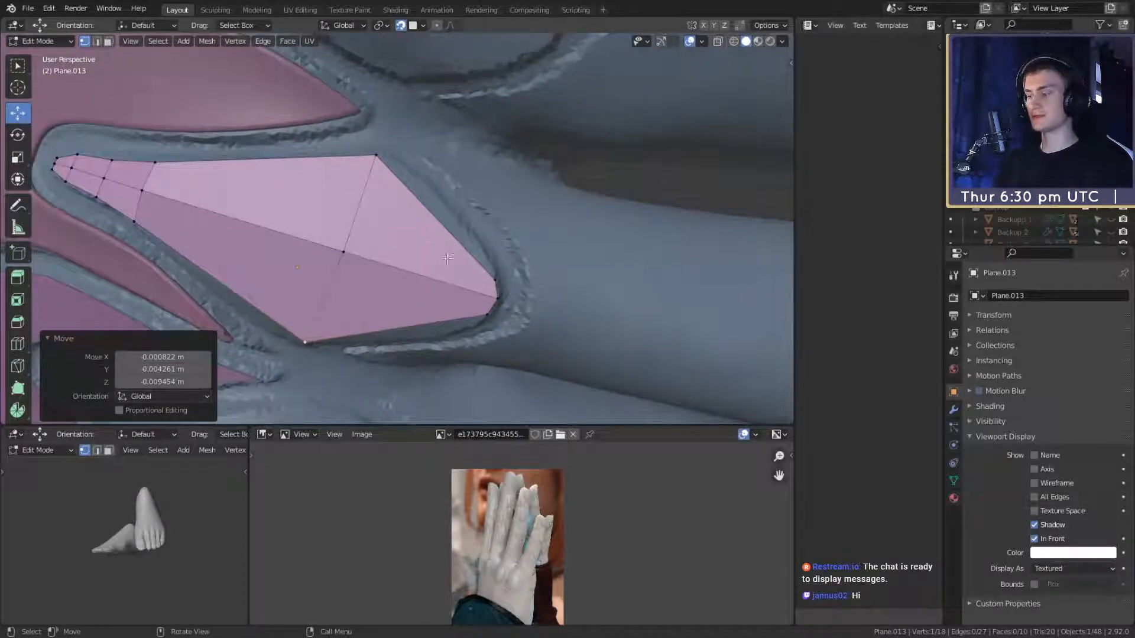
pyautogui.hotkey('ctrl', 'r')
pyautogui.click(415, 227)
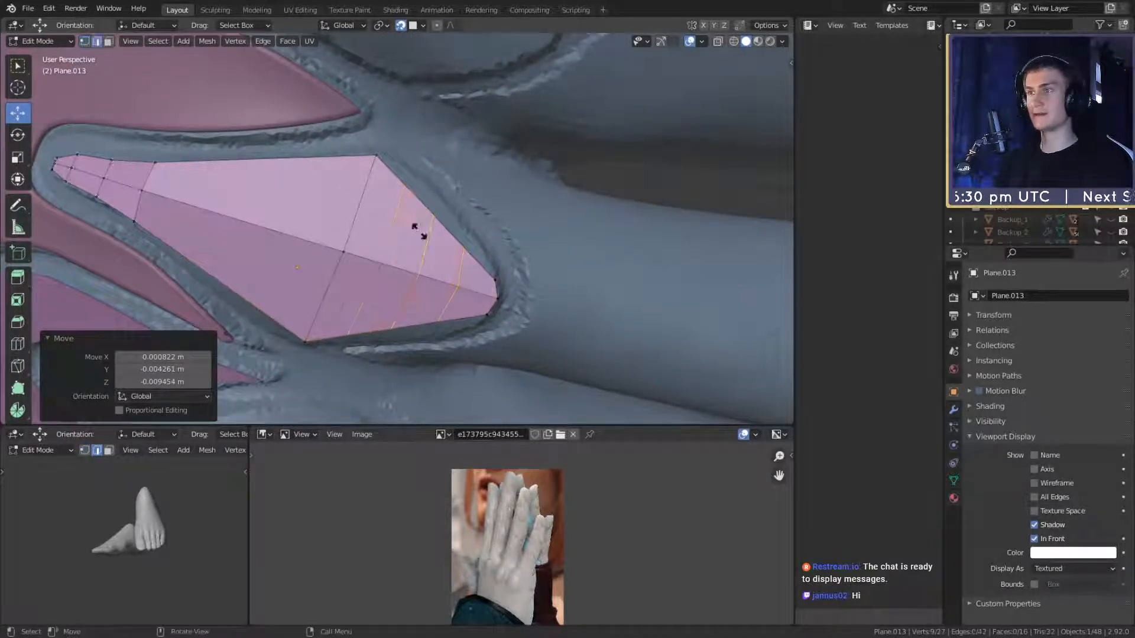
pyautogui.rightClick(419, 231)
# Step: Move the middle and end-side upper border vertices of the new cuts out to the curved seam
pyautogui.scroll(4, 419, 231)
pyautogui.keyDown('shift'); pyautogui.moveTo(486, 236); pyautogui.dragTo(398, 254, button='middle'); pyautogui.keyUp('shift')
pyautogui.press('1')
pyautogui.click(428, 207)
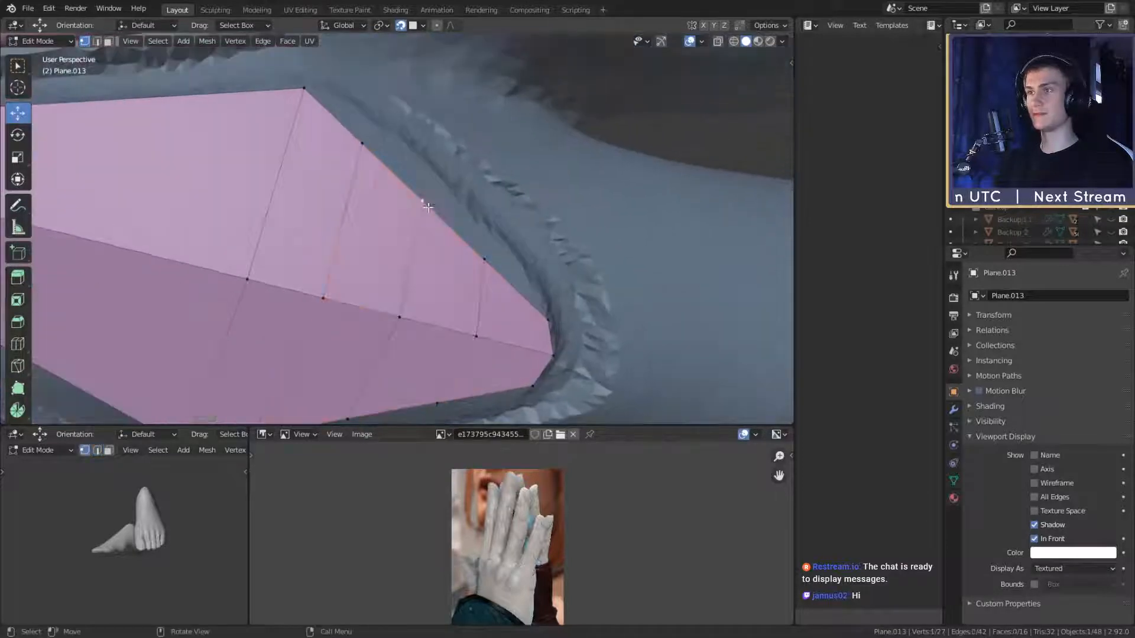
pyautogui.press('g')
pyautogui.click(460, 190)
pyautogui.press('g')
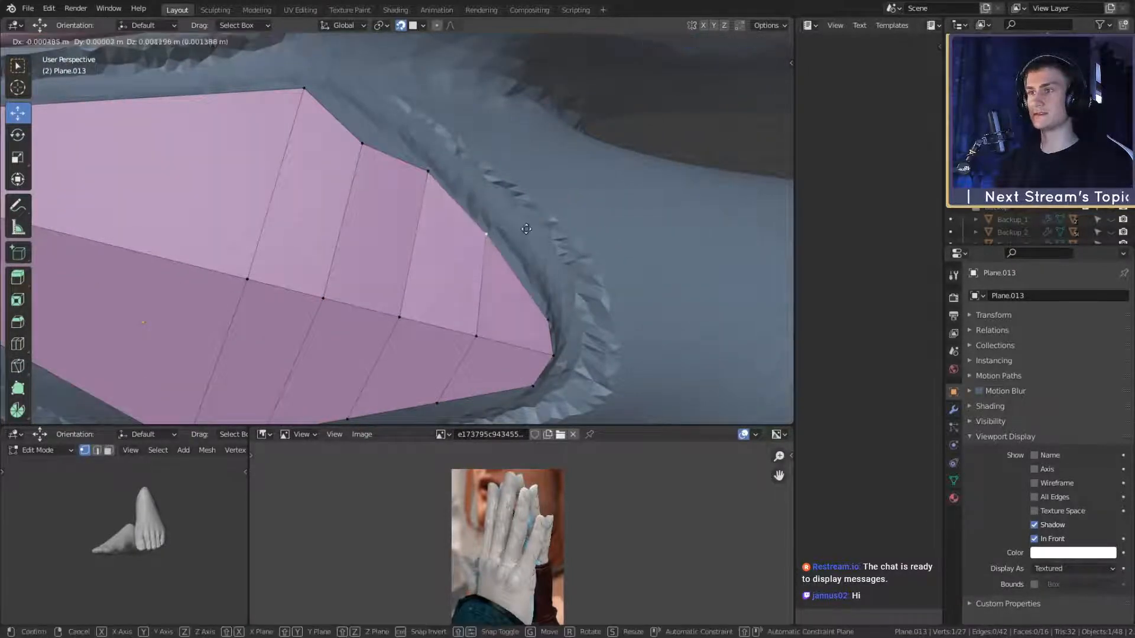
pyautogui.click(527, 230)
# Step: Snap the new cuts' centre-line vertices to the surface and move the remaining upper border vertex out to the seam
pyautogui.click(476, 342)
pyautogui.press('g')
pyautogui.click(492, 307)
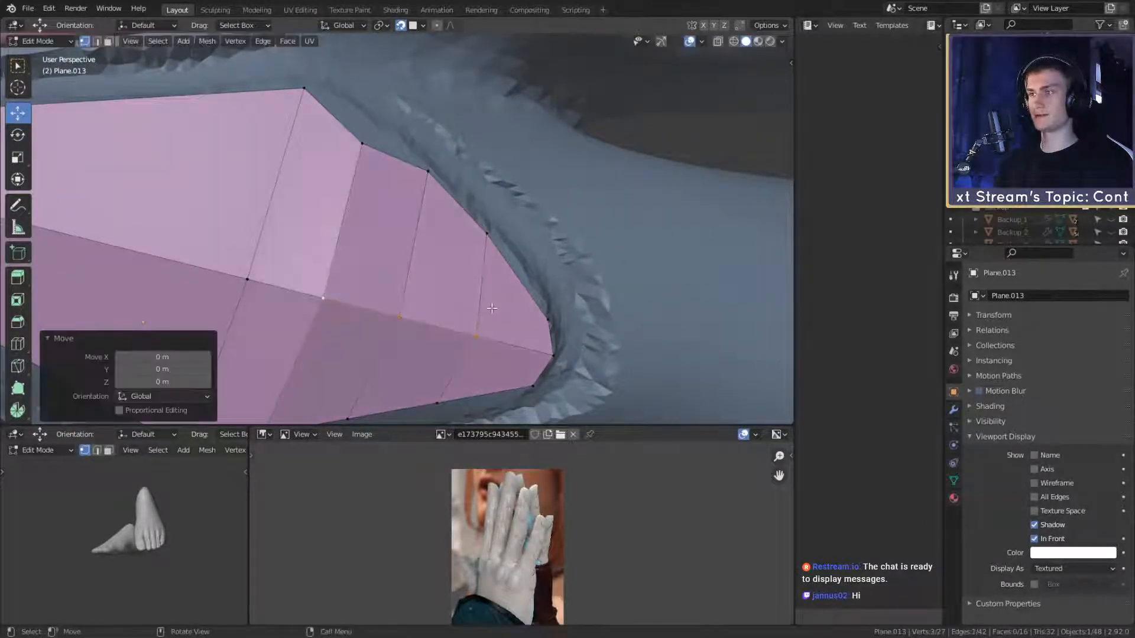
pyautogui.keyDown('shift'); pyautogui.moveTo(427, 252); pyautogui.dragTo(443, 269, button='middle'); pyautogui.keyUp('shift')
pyautogui.click(380, 162)
pyautogui.press('g')
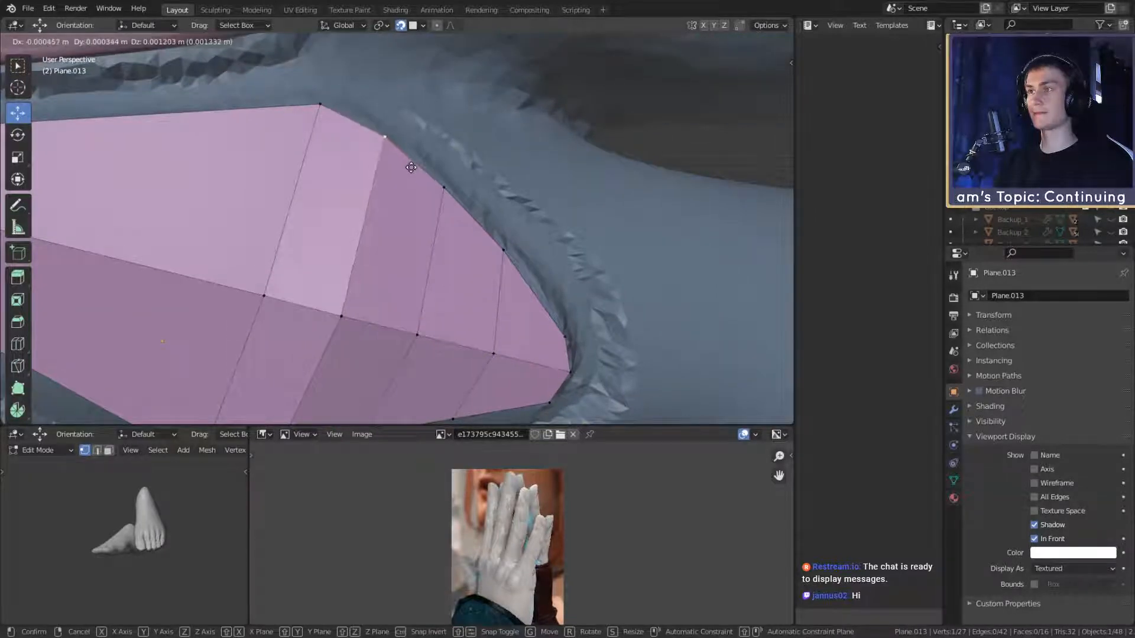
pyautogui.click(409, 166)
pyautogui.scroll(-4, 425, 260)
pyautogui.keyDown('shift'); pyautogui.moveTo(426, 271); pyautogui.dragTo(450, 224, button='middle'); pyautogui.keyUp('shift')
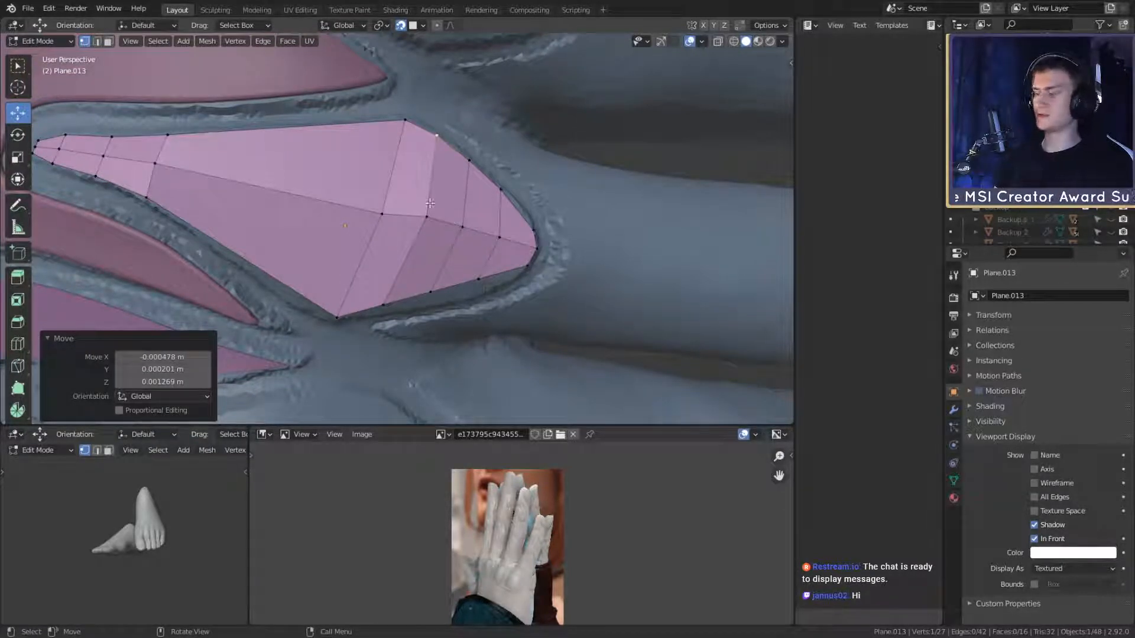
pyautogui.hotkey('ctrl', 'r')
pyautogui.click(390, 168)
pyautogui.rightClick(392, 172)
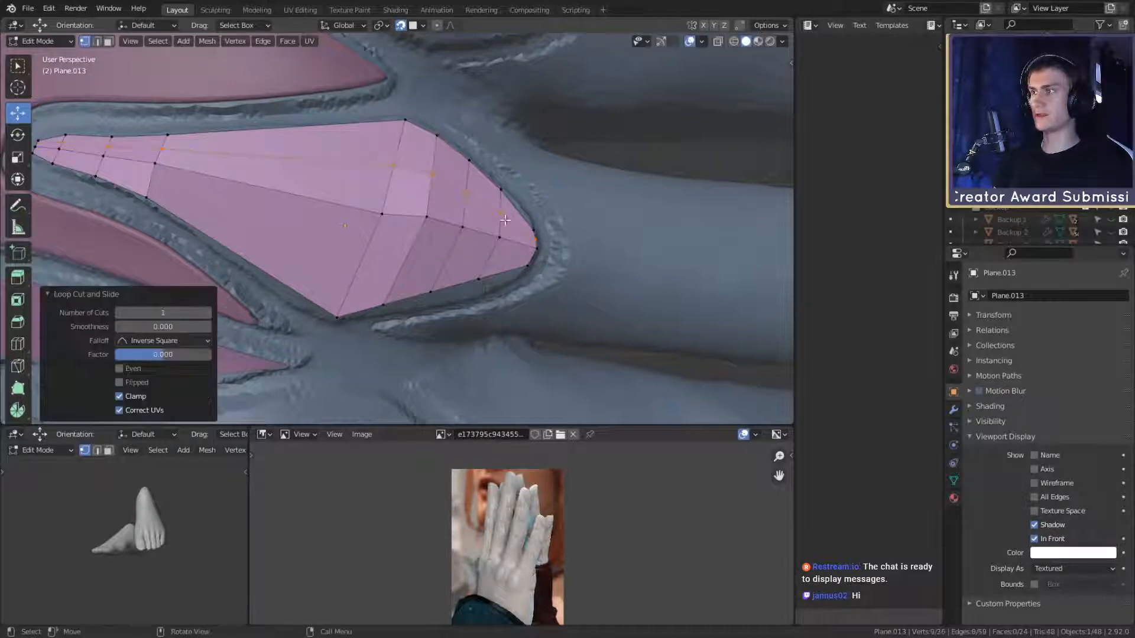
pyautogui.hotkey('ctrl', 'z')
# Step: Move the three lower border vertices of the new cuts down to the lower curved seam
pyautogui.scroll(2, 441, 221)
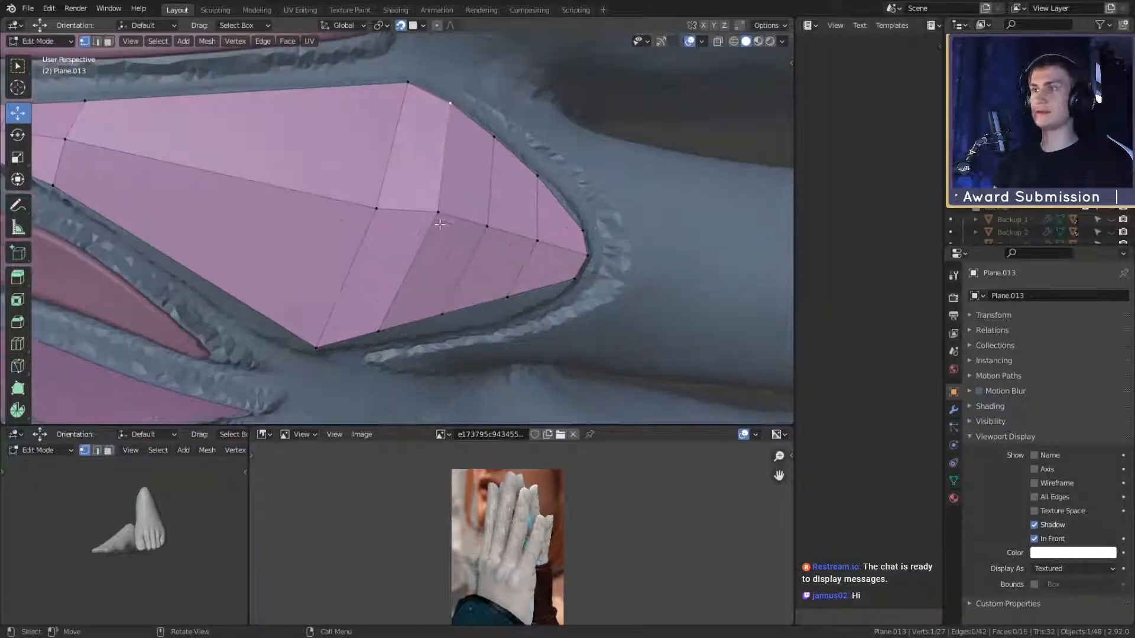
pyautogui.keyDown('shift'); pyautogui.moveTo(441, 221); pyautogui.dragTo(486, 225, button='middle'); pyautogui.keyUp('shift')
pyautogui.scroll(2, 413, 202)
pyautogui.click(508, 218)
pyautogui.press('g')
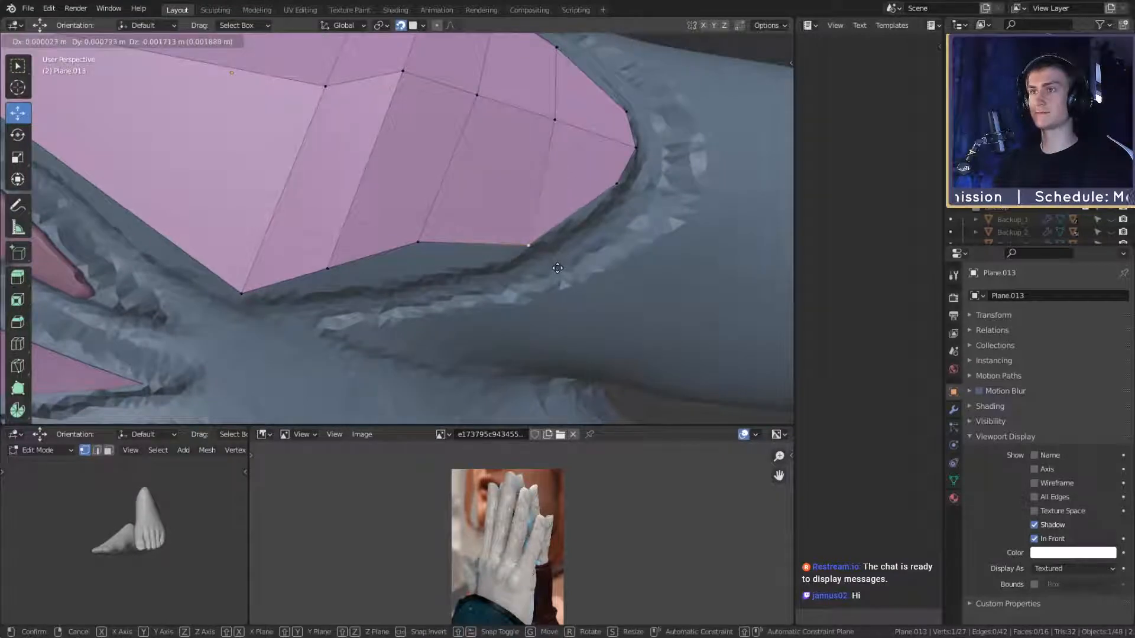
pyautogui.click(556, 267)
pyautogui.click(427, 253)
pyautogui.press('g')
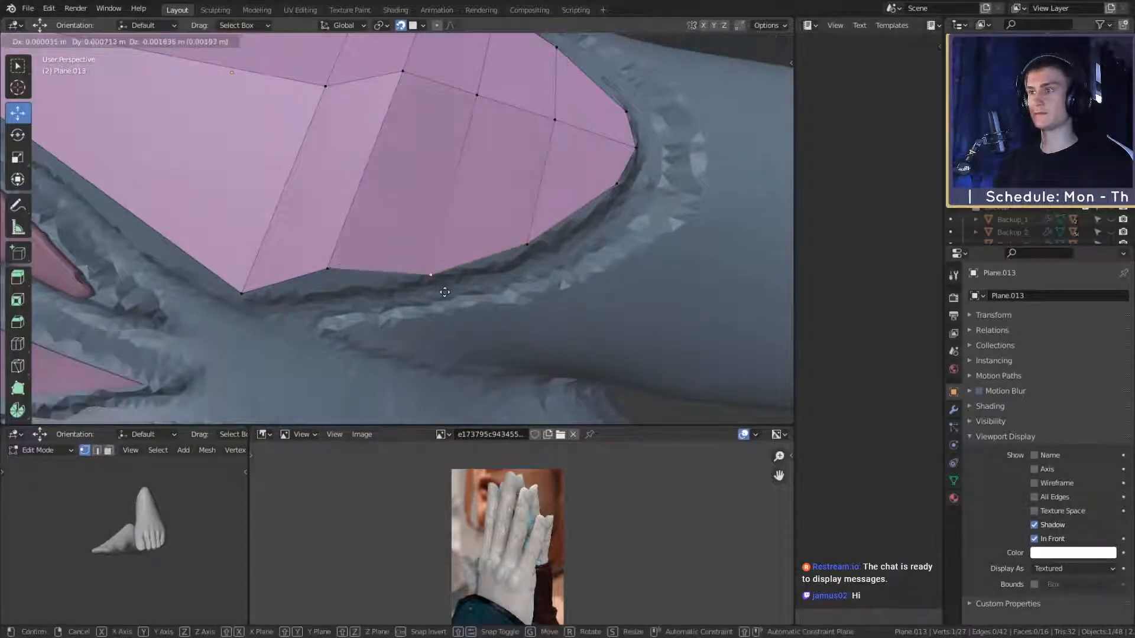
pyautogui.click(444, 292)
pyautogui.click(330, 268)
pyautogui.press('g')
pyautogui.click(385, 283)
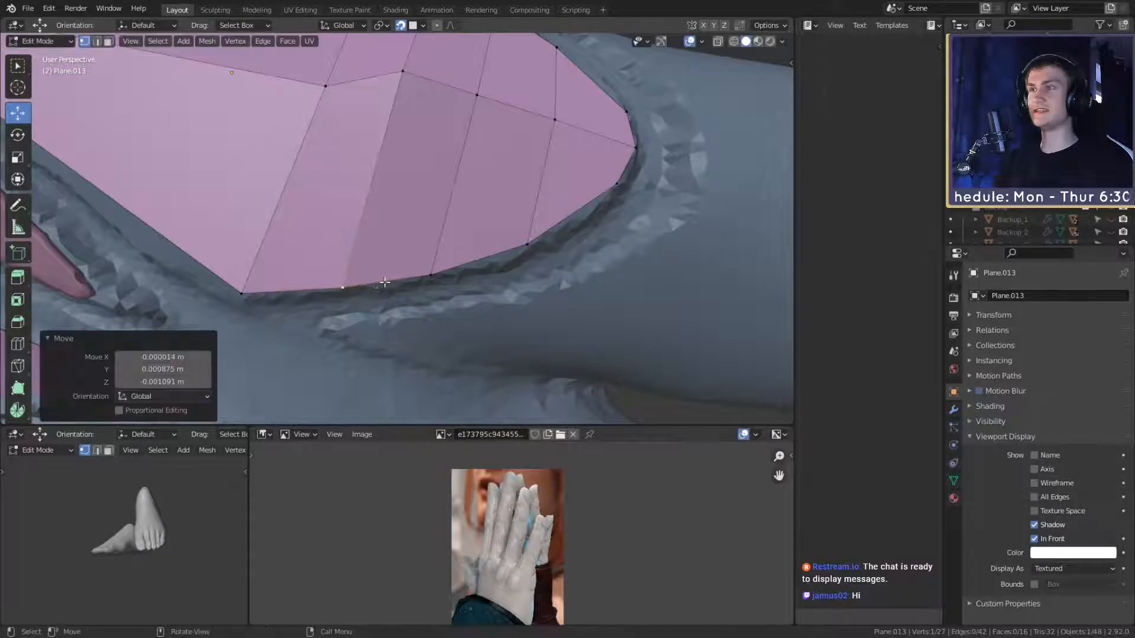
# Step: Reposition the centre-line vertex at the patch's widest part on the surface
pyautogui.scroll(-2, 408, 236)
pyautogui.moveTo(431, 198); pyautogui.dragTo(431, 253, button='middle')
pyautogui.click(378, 232)
pyautogui.press('g')
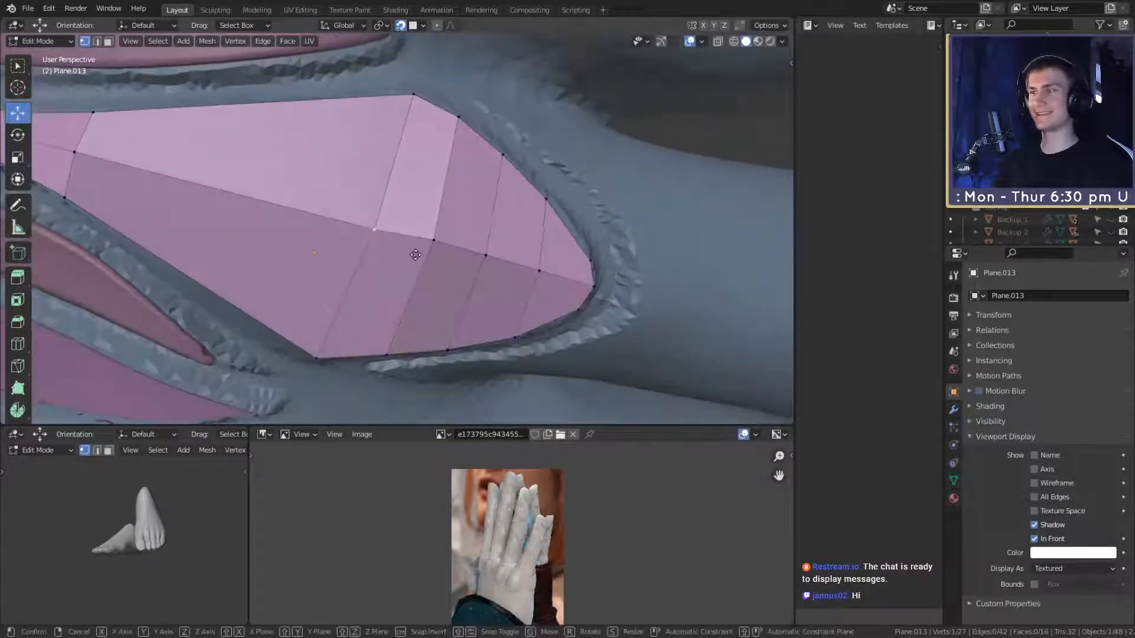
pyautogui.click(417, 250)
# Step: Add four evenly spaced crosswise loop cuts to the long section between the narrow tip and the widest part
pyautogui.keyDown('shift'); pyautogui.moveTo(365, 208); pyautogui.dragTo(470, 243, button='middle'); pyautogui.keyUp('shift')
pyautogui.scroll(2, 335, 218)
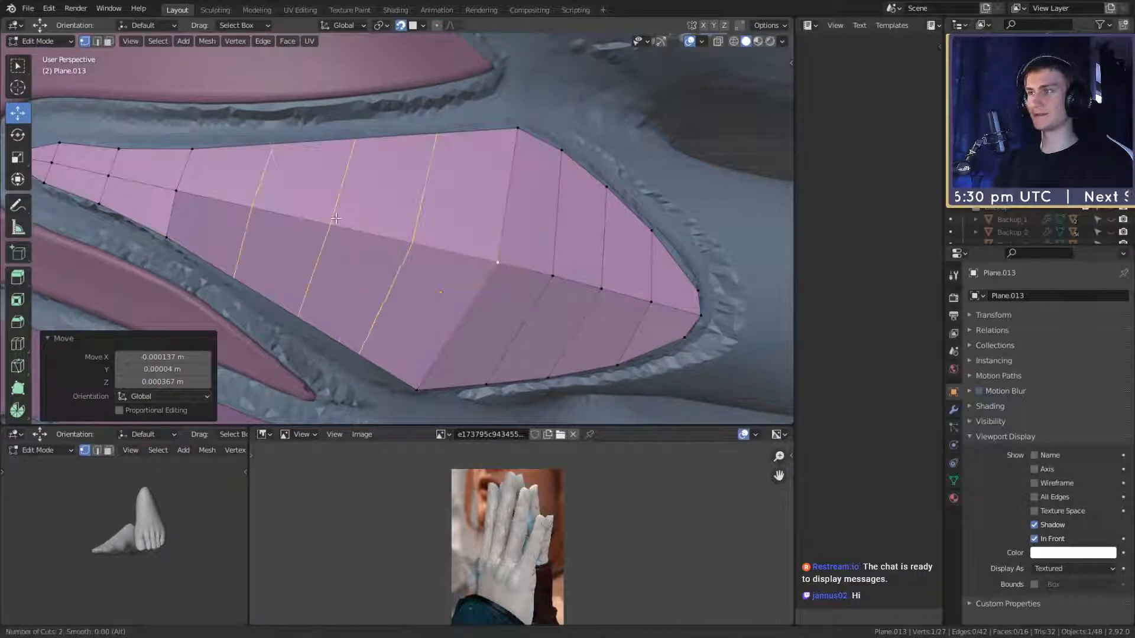
pyautogui.scroll(1, 336, 219)
pyautogui.click(335, 218)
pyautogui.rightClick(336, 219)
# Step: Move and rotate the two upper border vertices nearest the widest part to fit the seam's curve
pyautogui.moveTo(420, 192); pyautogui.dragTo(427, 222, button='middle')
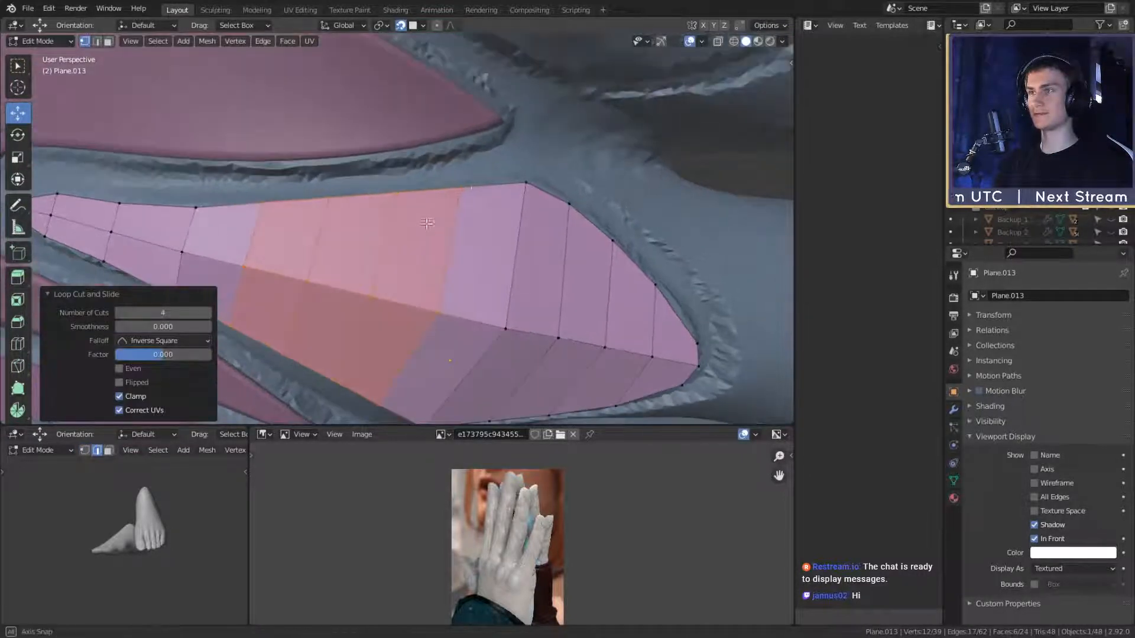
pyautogui.click(461, 188)
pyautogui.keyDown('shift'); pyautogui.click(397, 194); pyautogui.keyUp('shift')
pyautogui.press('g')
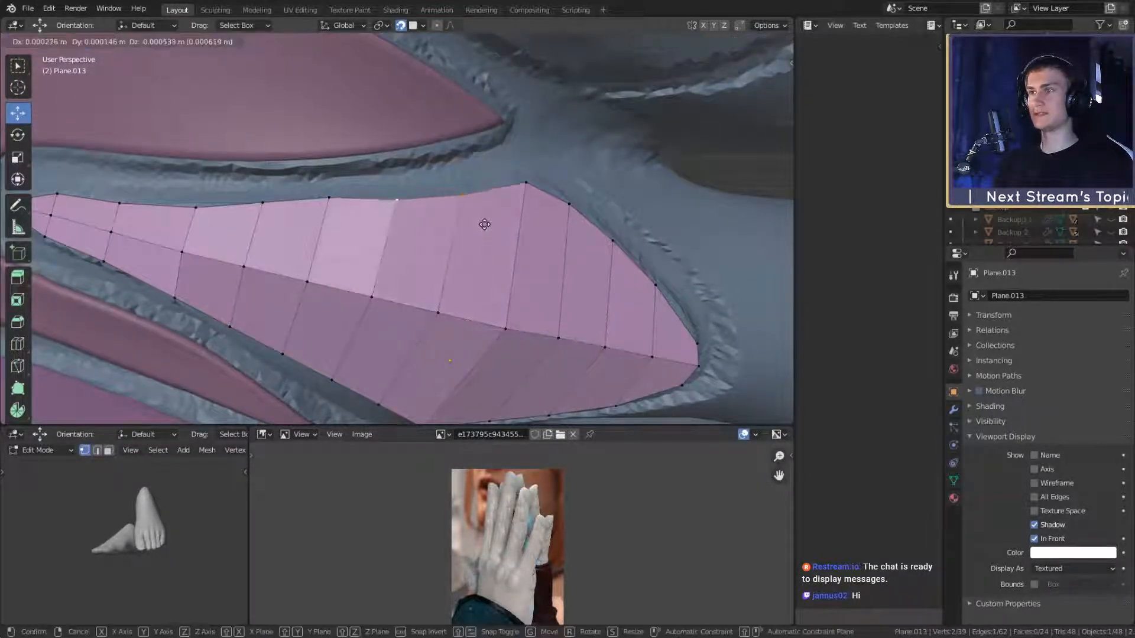
pyautogui.click(485, 227)
pyautogui.press('r')
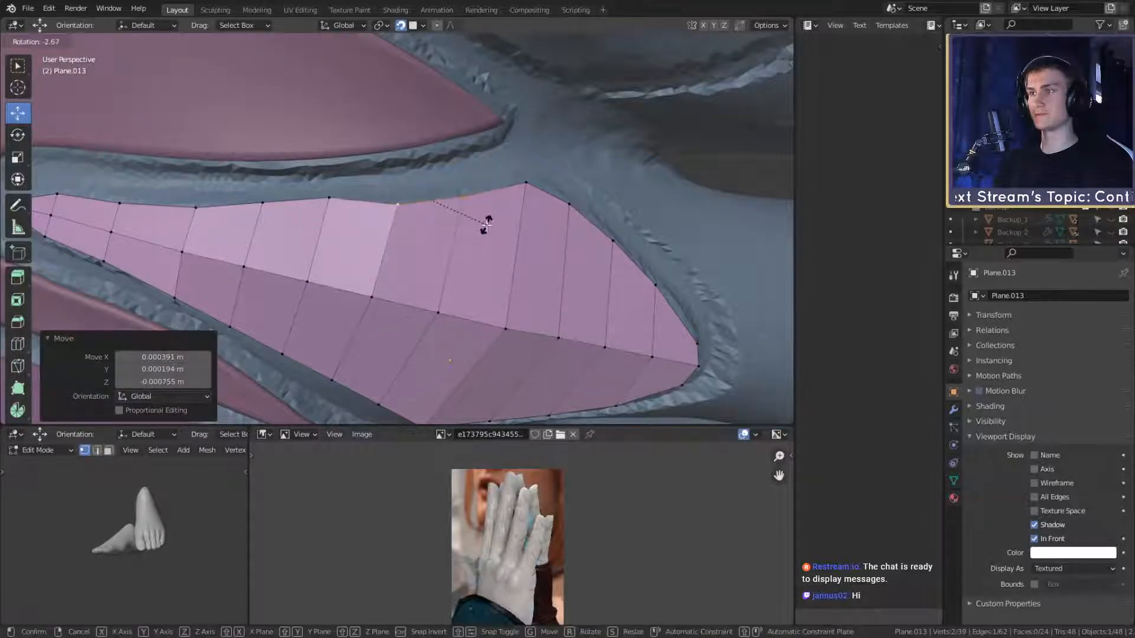
pyautogui.click(486, 225)
pyautogui.press('g')
pyautogui.click(490, 223)
# Step: Move and rotate the next pair of upper border vertices towards the narrow tip to follow the upper seam
pyautogui.keyDown('shift'); pyautogui.moveTo(489, 223); pyautogui.dragTo(541, 228, button='middle'); pyautogui.keyUp('shift')
pyautogui.click(379, 206)
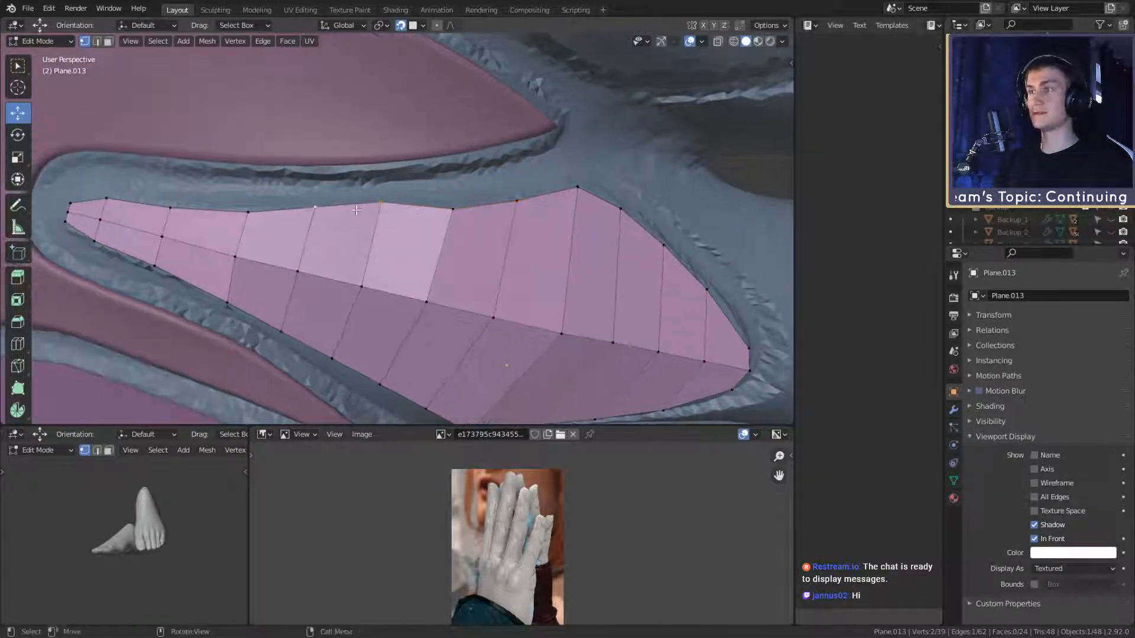
pyautogui.press('g')
pyautogui.click(409, 226)
pyautogui.press('r')
pyautogui.click(409, 231)
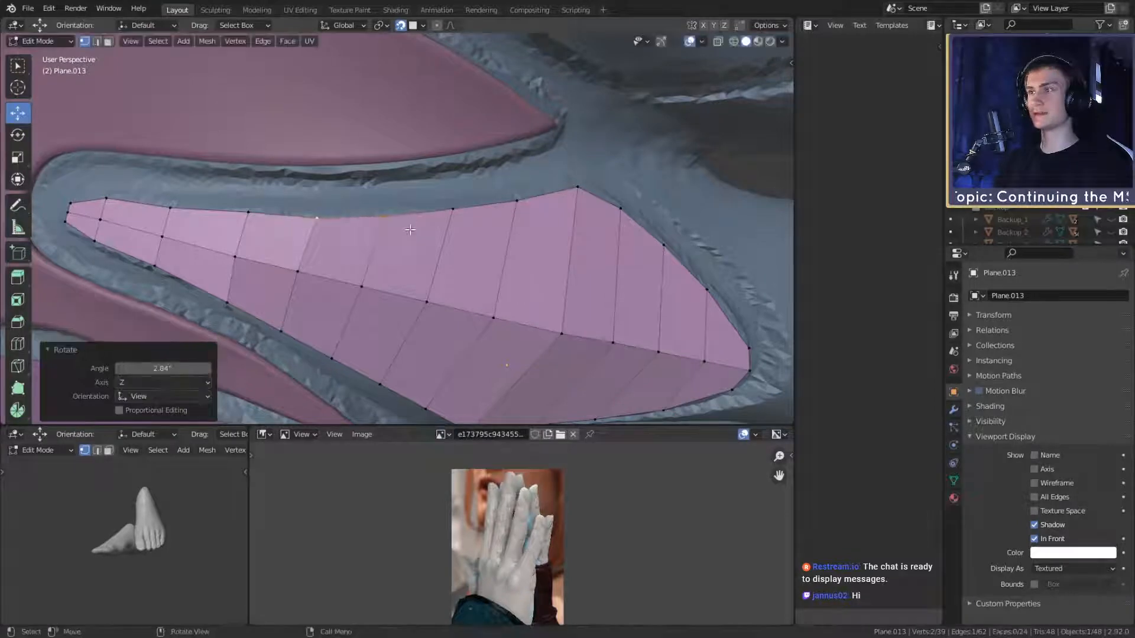
pyautogui.press('g')
pyautogui.click(410, 226)
# Step: Move and rotate two lower border vertices between the widest part and the narrow tip to follow the lower seam
pyautogui.keyDown('shift'); pyautogui.moveTo(467, 263); pyautogui.dragTo(433, 203, button='middle'); pyautogui.keyUp('shift')
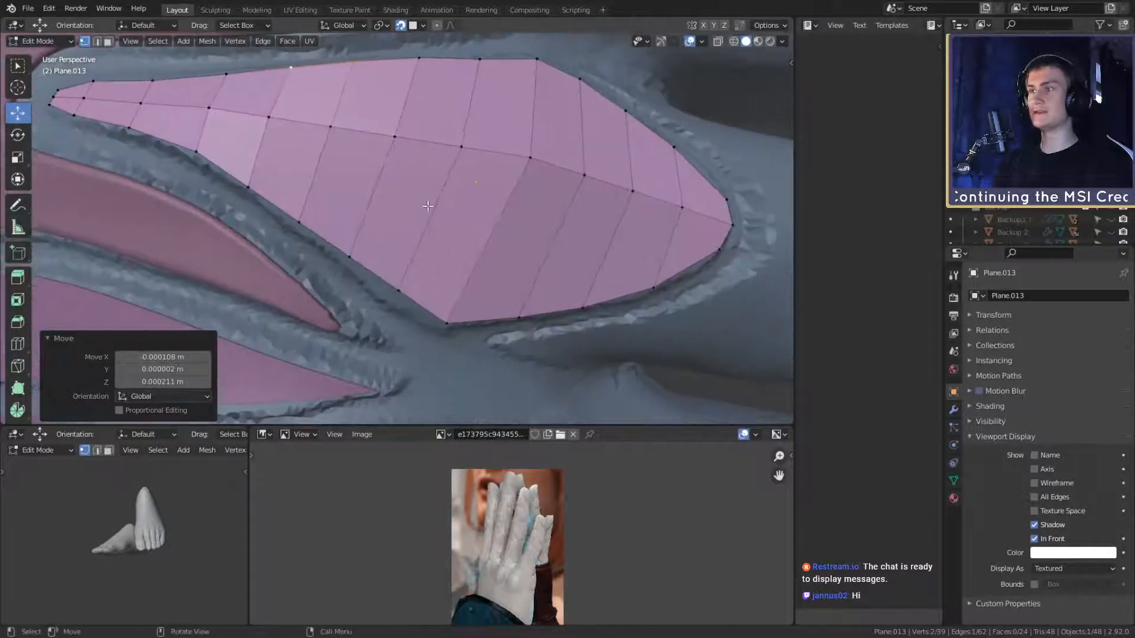
pyautogui.scroll(2, 433, 203)
pyautogui.keyDown('shift'); pyautogui.moveTo(341, 261); pyautogui.dragTo(474, 274, button='middle'); pyautogui.keyUp('shift')
pyautogui.click(400, 284)
pyautogui.keyDown('shift'); pyautogui.click(338, 244); pyautogui.keyUp('shift')
pyautogui.press('g')
pyautogui.click(436, 268)
pyautogui.press('r')
pyautogui.click(435, 273)
# Step: Reposition the patch's lower corner vertex at its widest part to fit the seam's bend
pyautogui.click(445, 311)
pyautogui.press('g')
pyautogui.click(467, 283)
pyautogui.click(437, 296)
pyautogui.press('g')
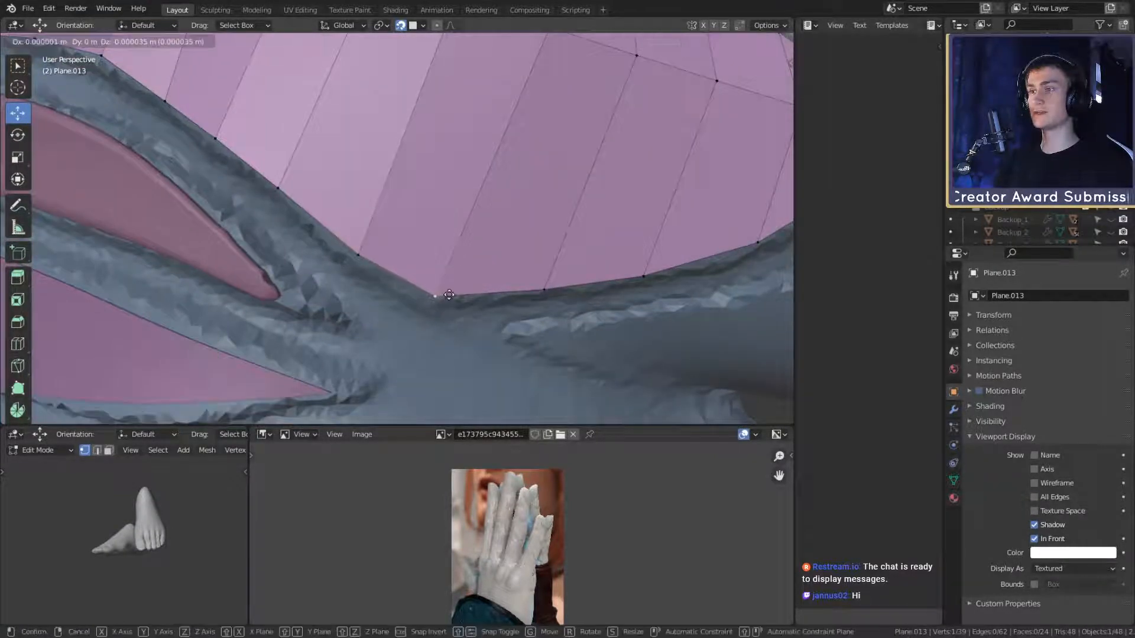
pyautogui.click(449, 286)
# Step: Adjust two single lower border vertices between the lower corner and the narrow tip along the seam
pyautogui.keyDown('shift'); pyautogui.moveTo(400, 185); pyautogui.dragTo(420, 205, button='middle'); pyautogui.keyUp('shift')
pyautogui.click(416, 263)
pyautogui.press('g')
pyautogui.click(421, 258)
pyautogui.click(371, 279)
pyautogui.moveTo(375, 279); pyautogui.dragTo(398, 263, button='middle')
pyautogui.press('g')
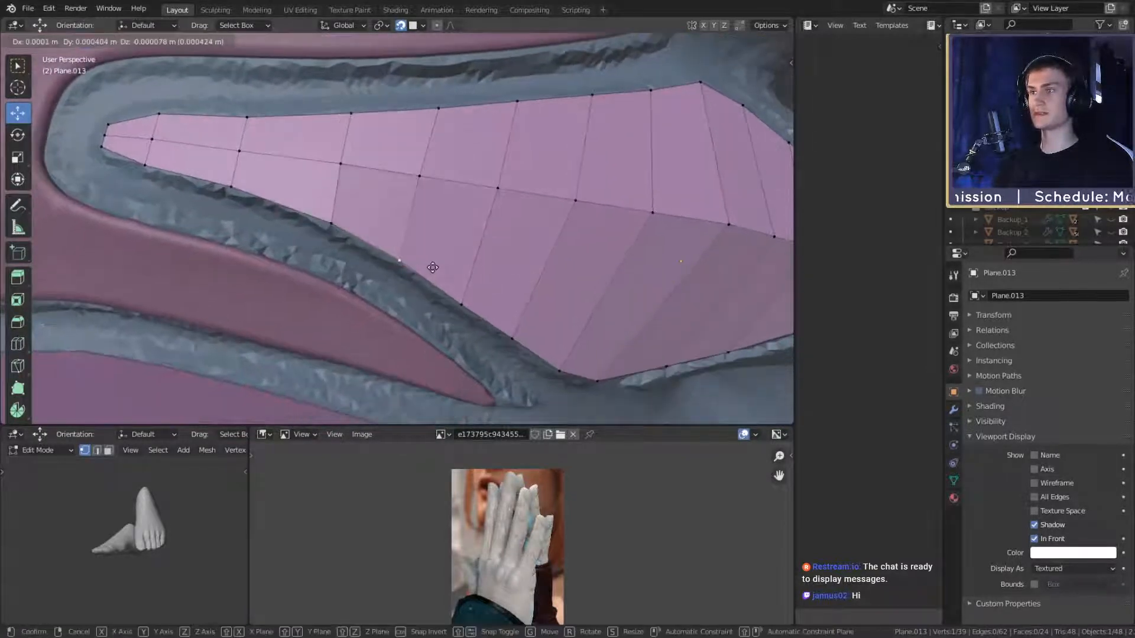
pyautogui.click(432, 268)
# Step: Add one lengthwise loop cut through each half of the patch and snap the new vertices to the surface
pyautogui.moveTo(480, 251); pyautogui.dragTo(449, 212, button='middle')
pyautogui.scroll(-3, 512, 254)
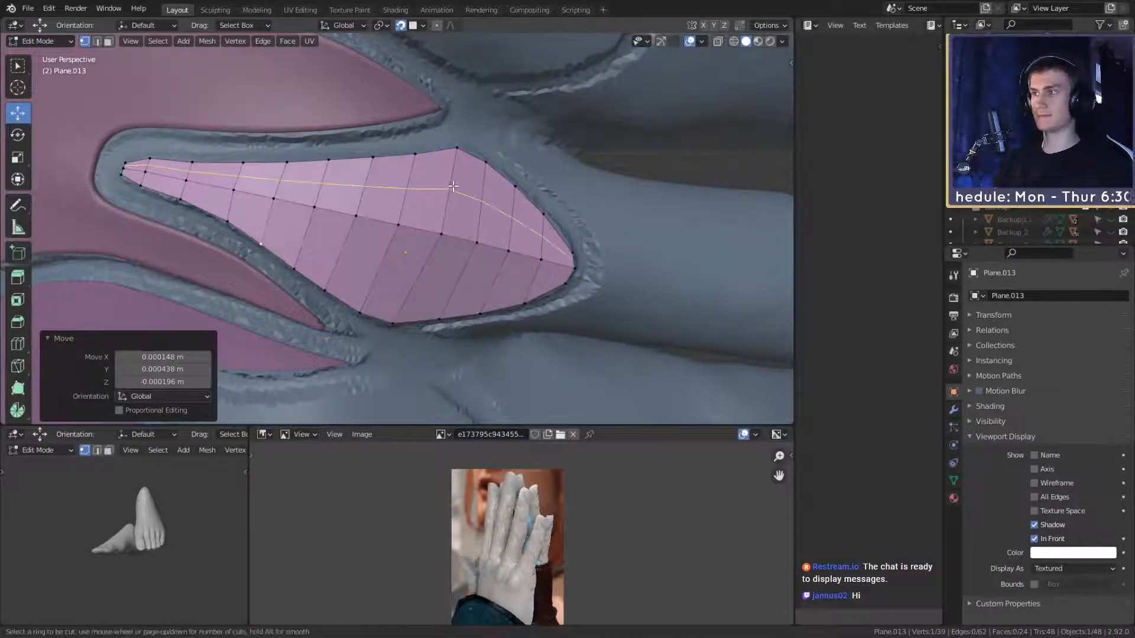
pyautogui.hotkey('ctrl', 'r')
pyautogui.click(427, 258)
pyautogui.rightClick(428, 258)
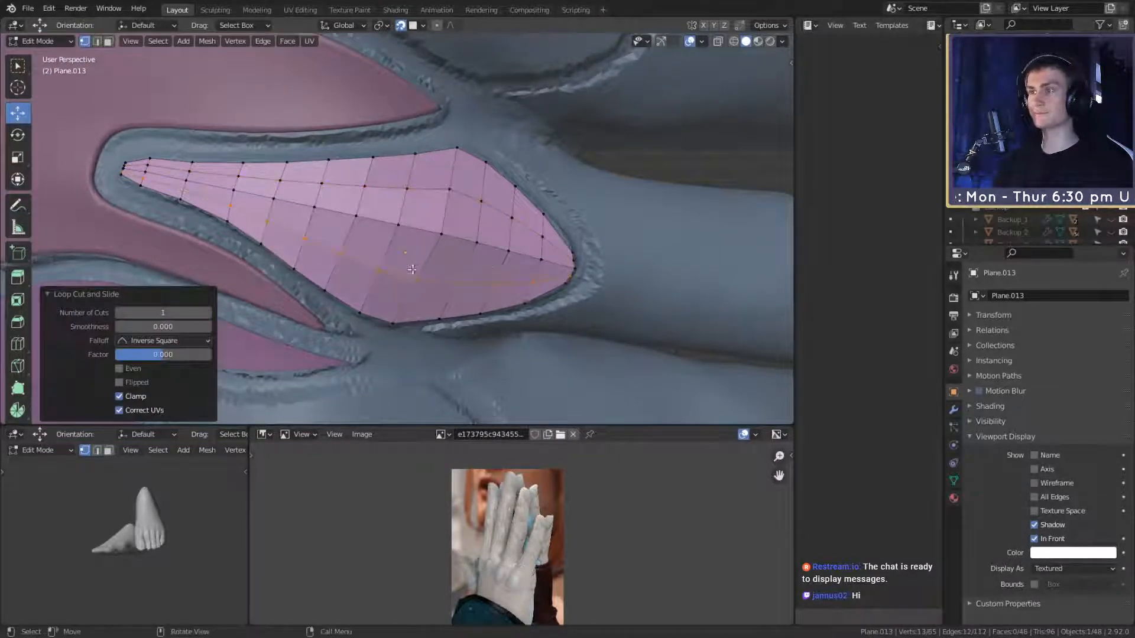
pyautogui.moveTo(486, 268); pyautogui.dragTo(516, 247, button='middle')
pyautogui.press('g')
pyautogui.click(482, 244)
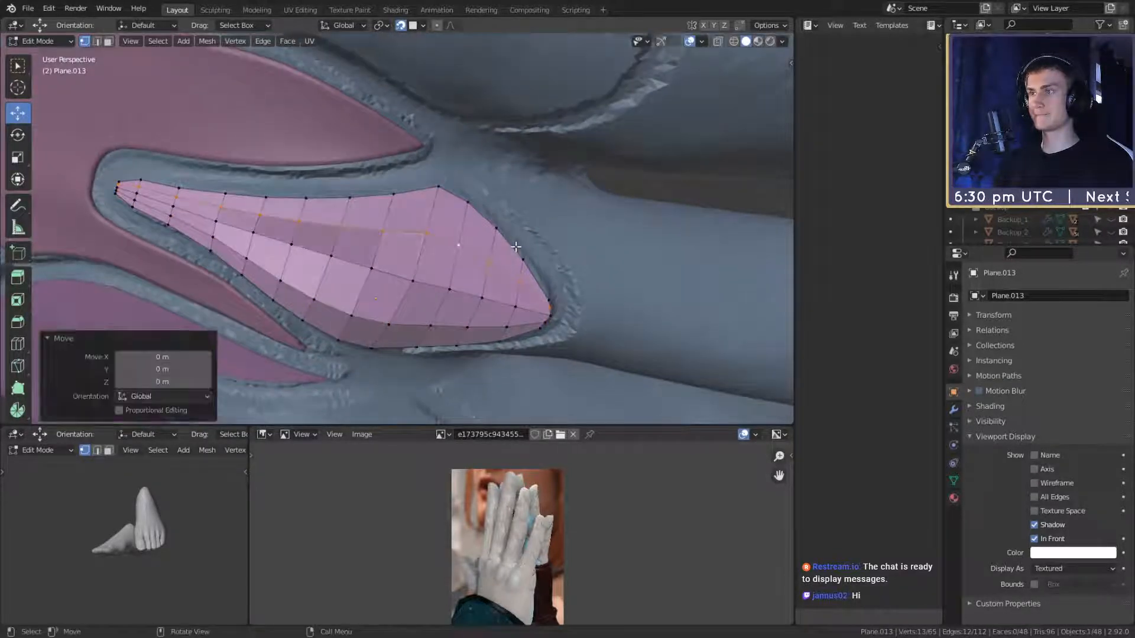
# Step: Select the run of centre-line vertices in the middle of the patch and snap them to the glove surface
pyautogui.scroll(-3, 516, 247)
pyautogui.moveTo(438, 237); pyautogui.dragTo(408, 220, button='middle')
pyautogui.scroll(3, 404, 219)
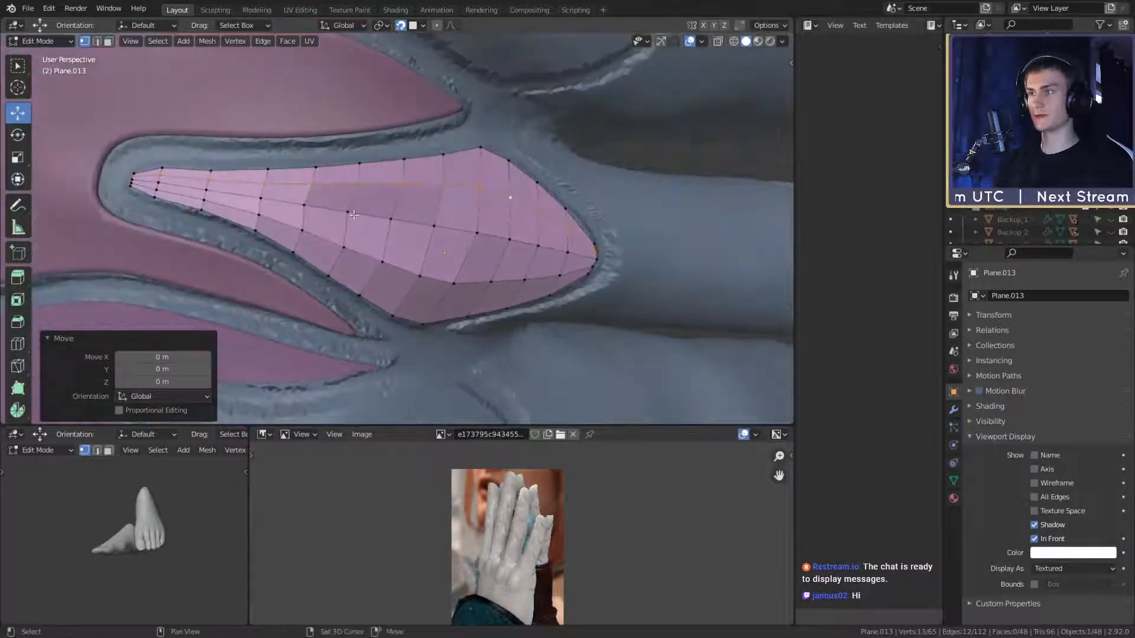
pyautogui.keyDown('shift'); pyautogui.click(313, 207); pyautogui.keyUp('shift')
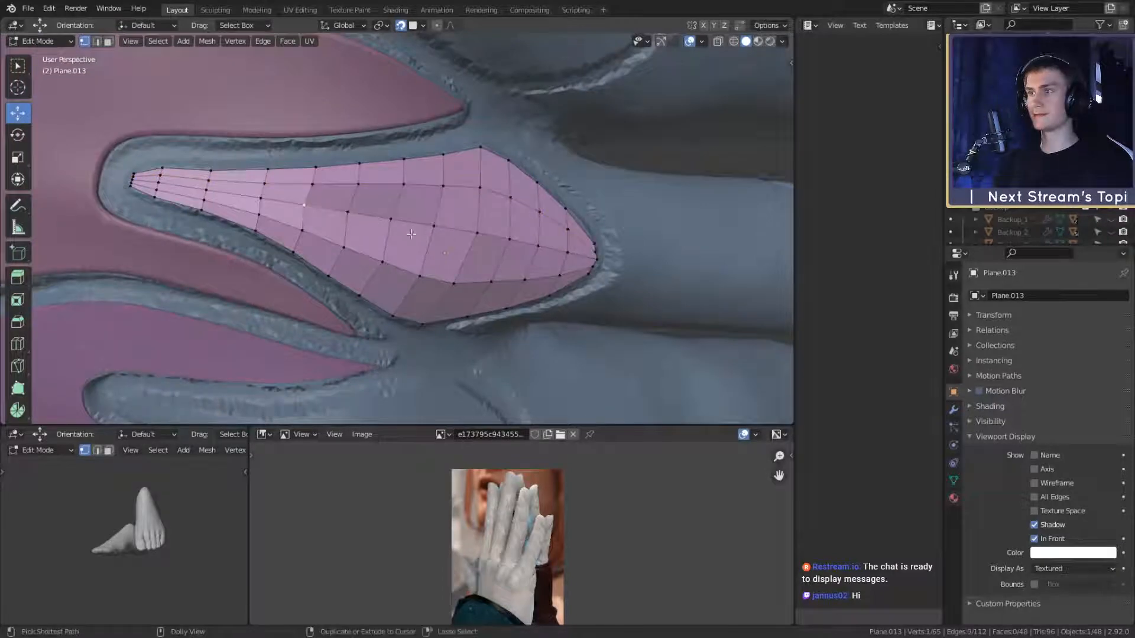
pyautogui.keyDown('ctrl'); pyautogui.keyDown('shift'); pyautogui.click(433, 227); pyautogui.keyUp('shift'); pyautogui.keyUp('ctrl')
pyautogui.press('g')
pyautogui.click(478, 241)
pyautogui.scroll(-3, 478, 242)
pyautogui.moveTo(478, 241); pyautogui.dragTo(512, 285, button='middle')
pyautogui.scroll(3, 440, 235)
pyautogui.keyDown('shift'); pyautogui.click(428, 224); pyautogui.keyUp('shift')
pyautogui.press('g')
pyautogui.click(427, 230)
# Step: Leave mesh editing and examine how the patch sits against the glove and the neighbouring panels
pyautogui.scroll(-4, 437, 231)
pyautogui.press('Tab')
pyautogui.click(485, 318)
pyautogui.click(464, 247)
pyautogui.moveTo(413, 239); pyautogui.dragTo(483, 257, button='middle')
pyautogui.scroll(5, 371, 239)
pyautogui.scroll(-6, 435, 210)
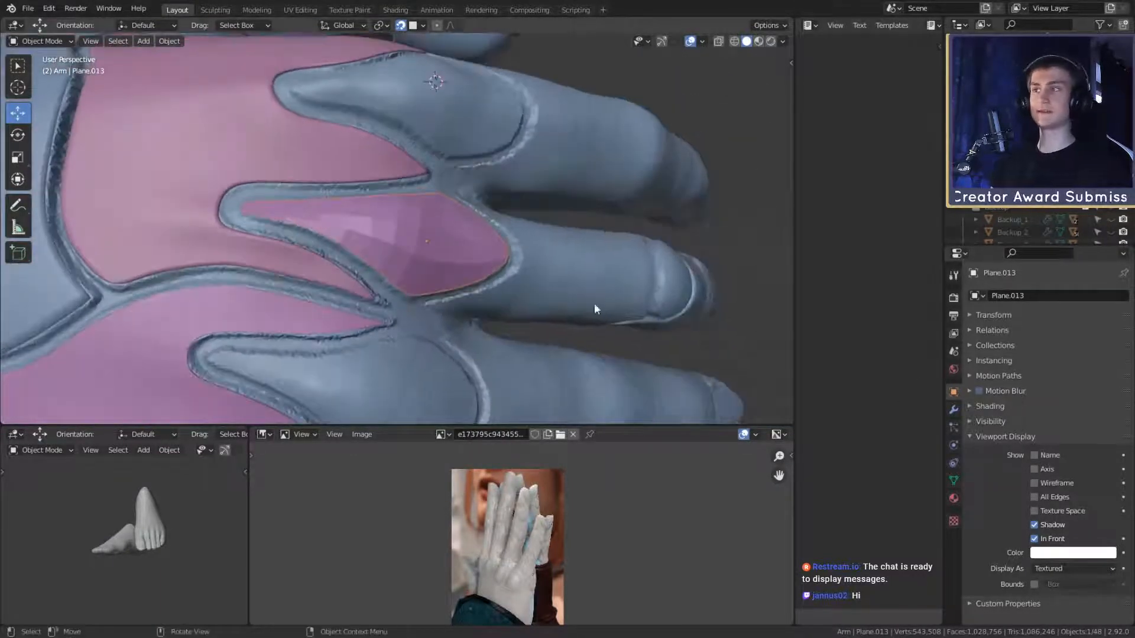
pyautogui.scroll(-2, 594, 305)
pyautogui.scroll(2, 445, 256)
pyautogui.keyDown('shift'); pyautogui.moveTo(331, 189); pyautogui.dragTo(428, 196, button='middle'); pyautogui.keyUp('shift')
# Step: Compare smooth and flat shading on the large back-of-hand panel, leaving it shaded smooth
pyautogui.click(475, 175)
pyautogui.rightClick(391, 163)
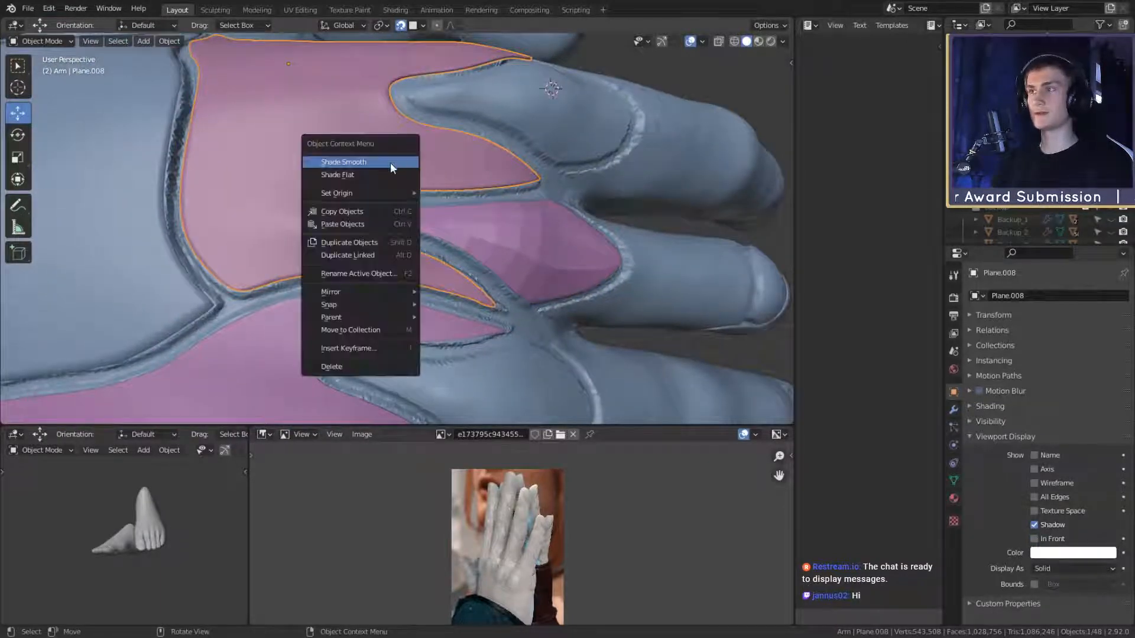
pyautogui.click(390, 162)
pyautogui.rightClick(367, 161)
pyautogui.click(347, 175)
pyautogui.rightClick(410, 168)
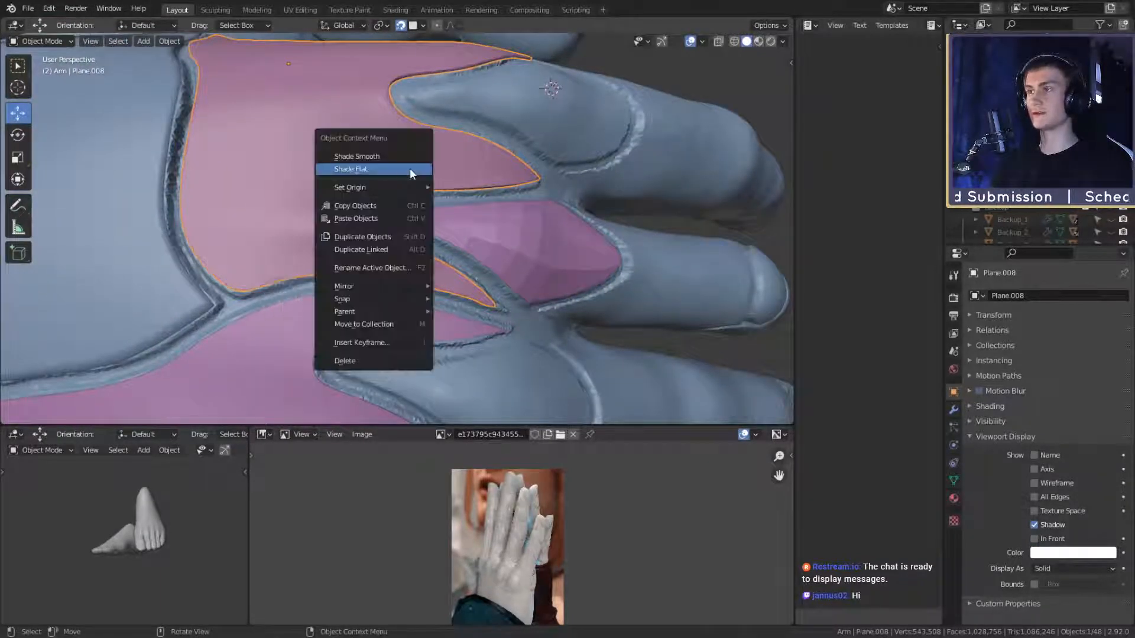
pyautogui.click(409, 168)
pyautogui.rightClick(392, 161)
pyautogui.click(392, 162)
pyautogui.scroll(3, 461, 232)
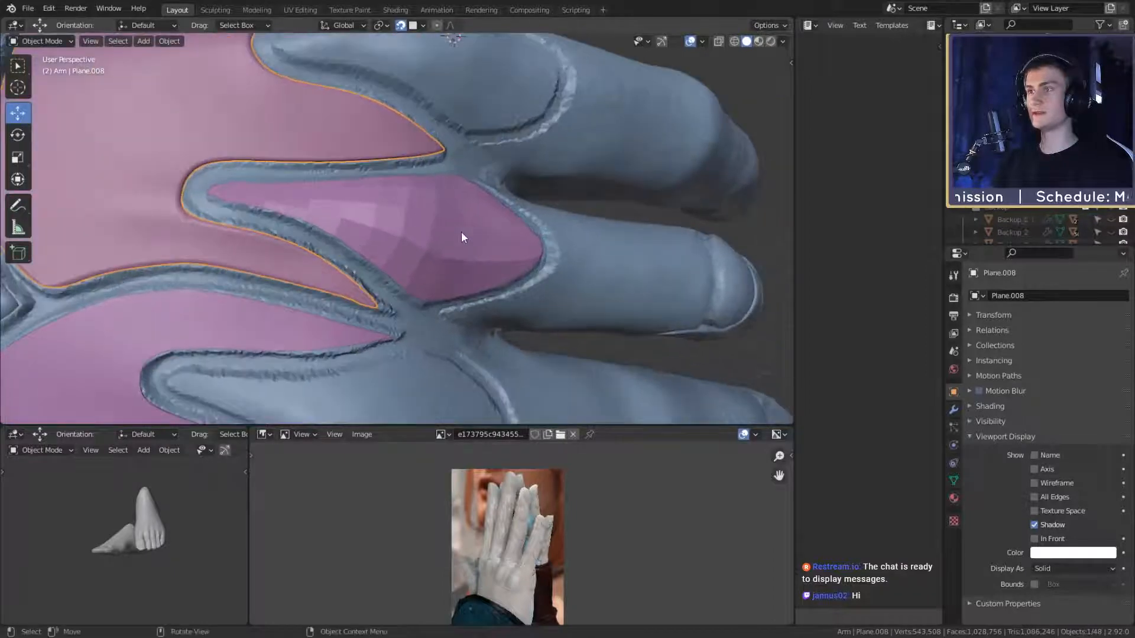
# Step: Add a Subdivision Surface modifier followed by a Shrinkwrap modifier to the finger patch
pyautogui.click(468, 218)
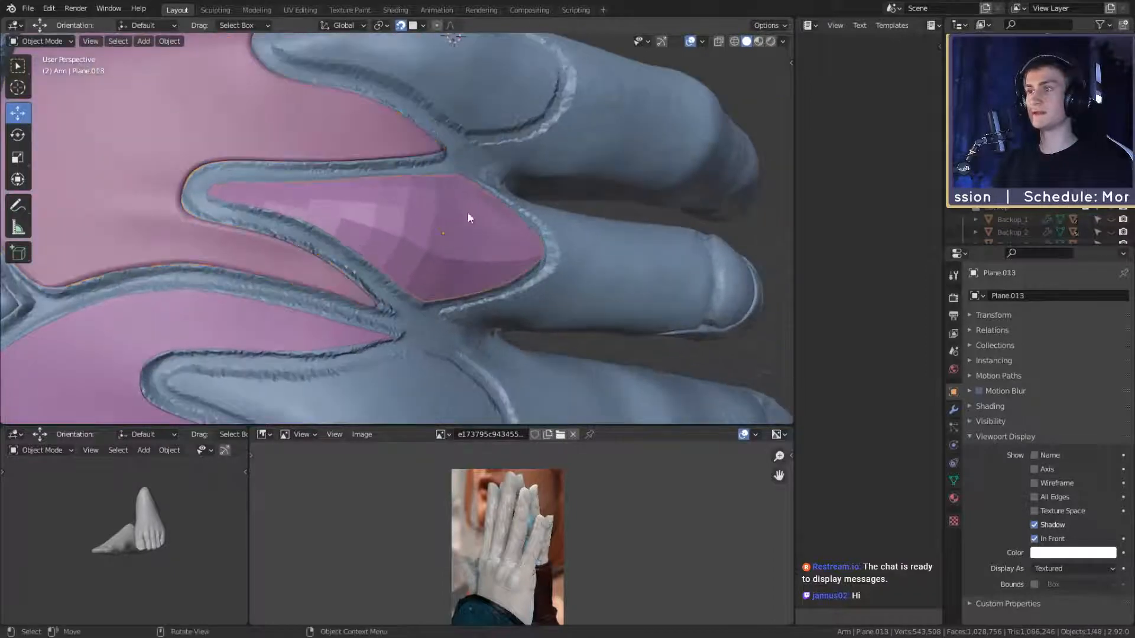
pyautogui.click(954, 410)
pyautogui.click(1017, 297)
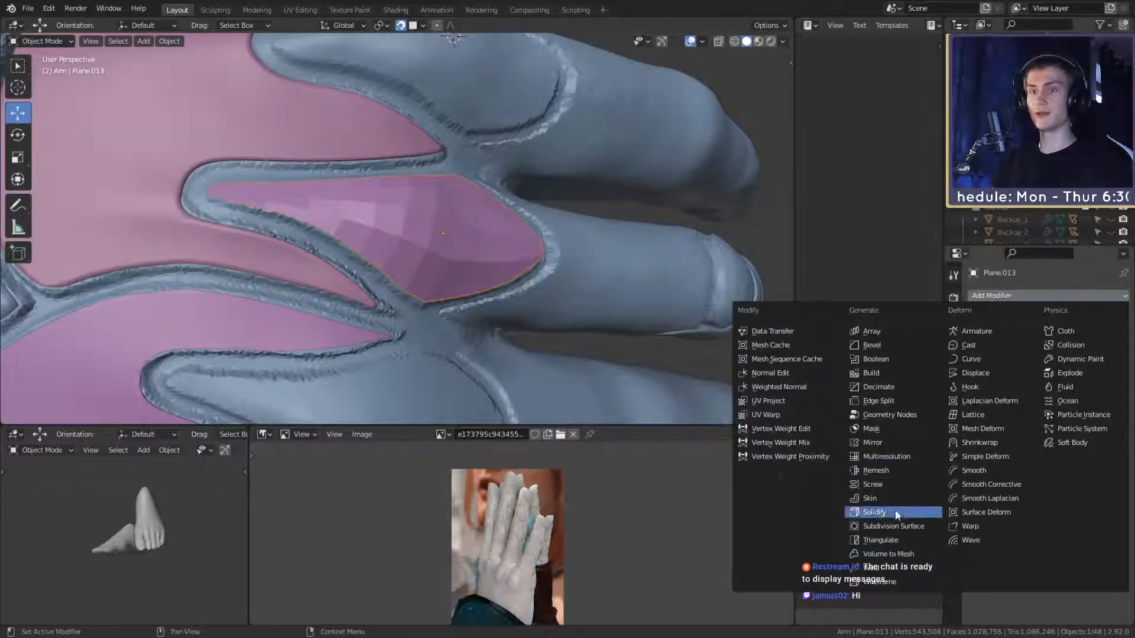
pyautogui.click(892, 526)
pyautogui.scroll(3, 508, 254)
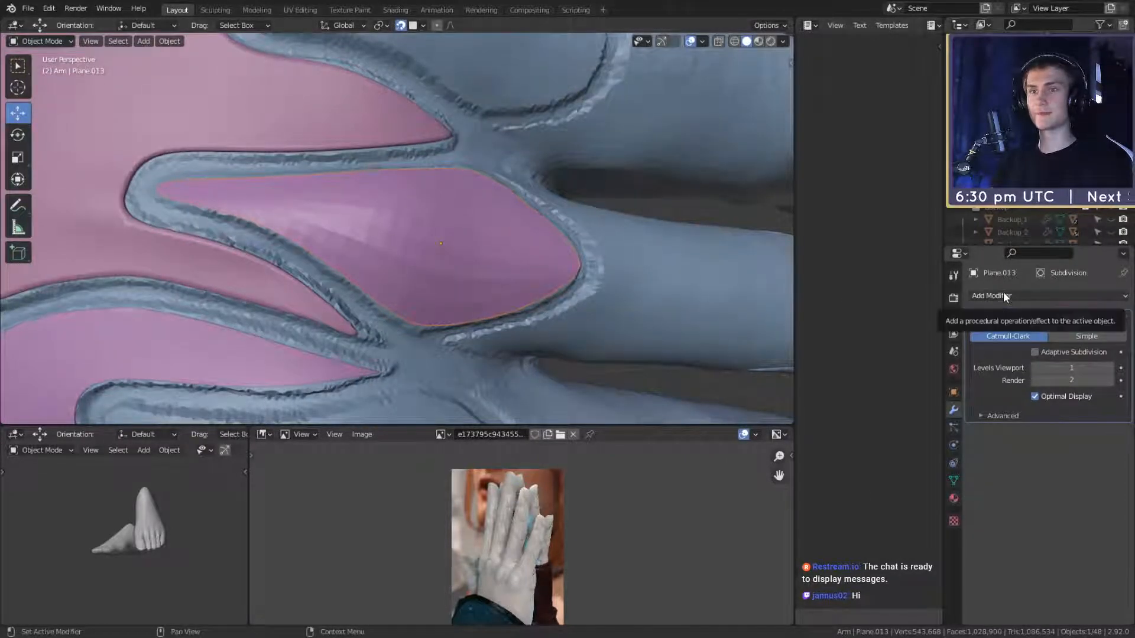
pyautogui.click(1003, 295)
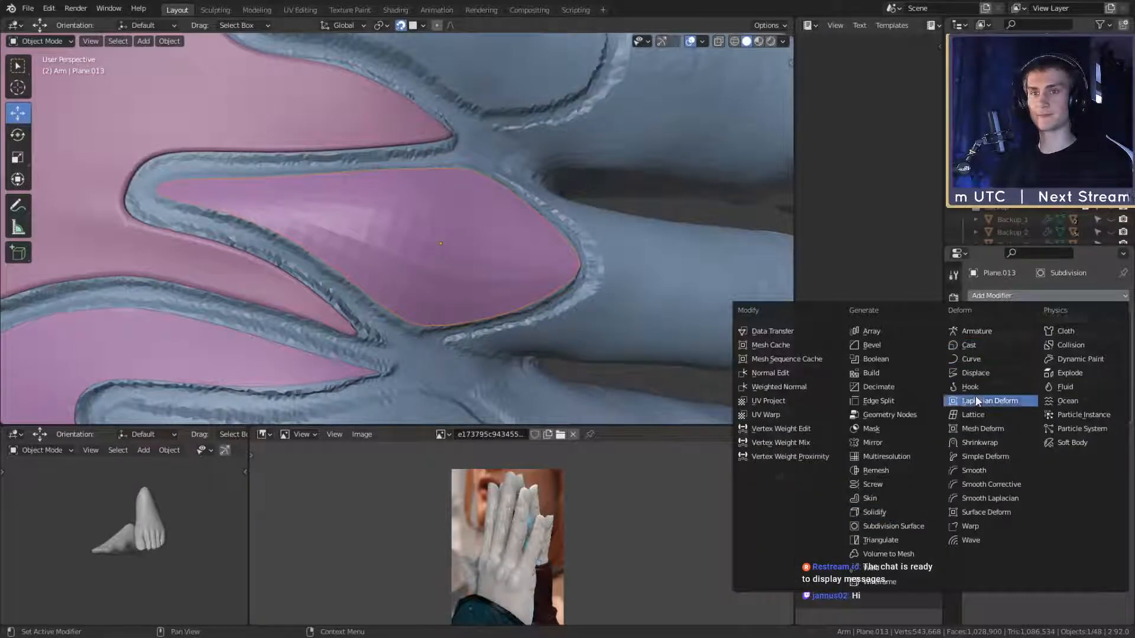
pyautogui.click(980, 443)
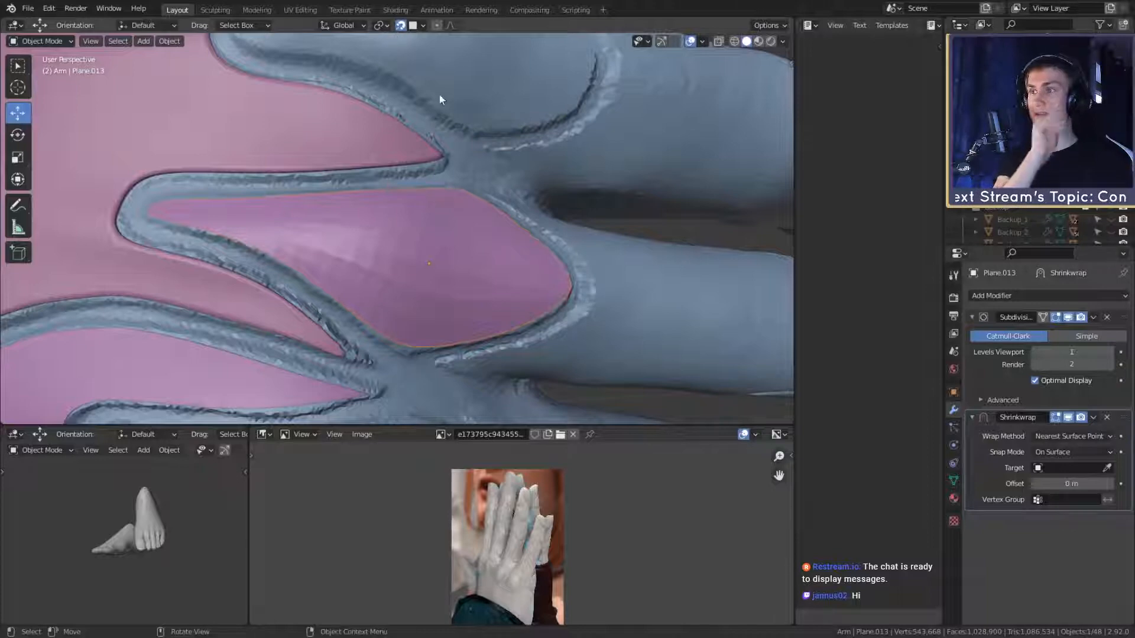
pyautogui.scroll(-1, 629, 282)
pyautogui.moveTo(630, 283); pyautogui.dragTo(630, 285, button='middle')
# Step: Scale the crosswise vertex row nearest the patch's rounded end to about 1.047
pyautogui.press('Tab')
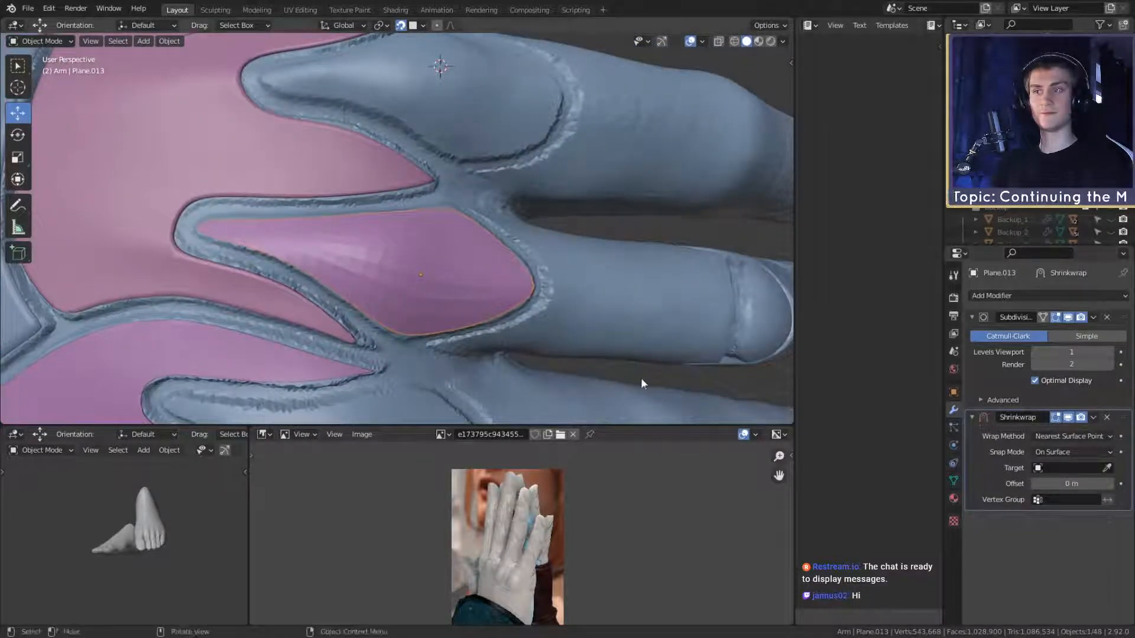
pyautogui.scroll(6, 408, 243)
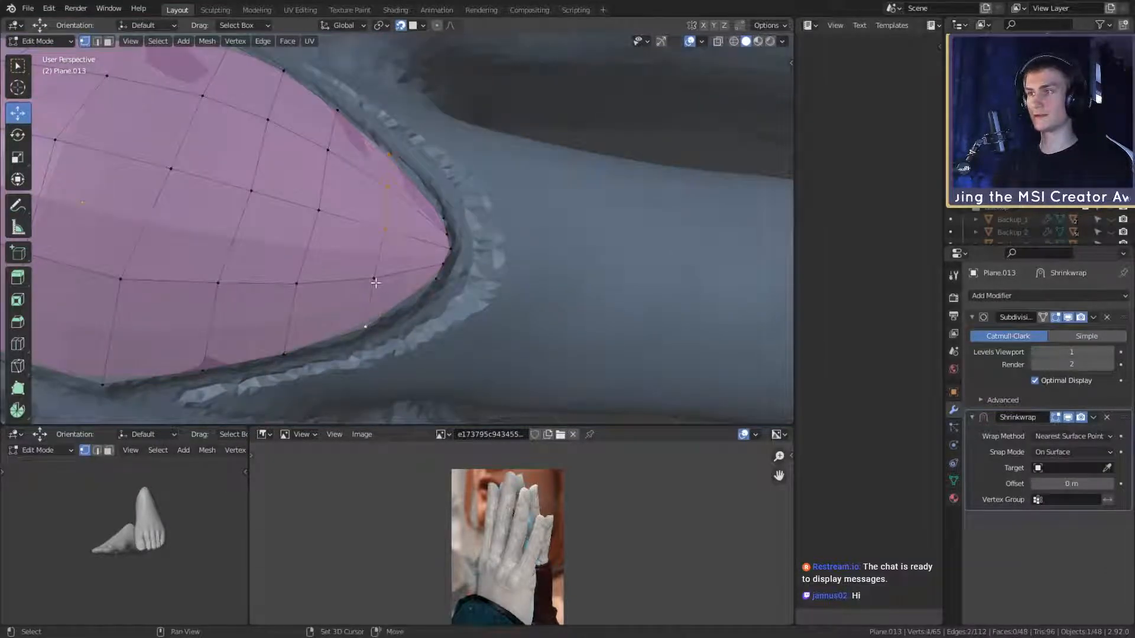
pyautogui.keyDown('shift'); pyautogui.click(375, 283); pyautogui.keyUp('shift')
pyautogui.press('s')
pyautogui.click(481, 270)
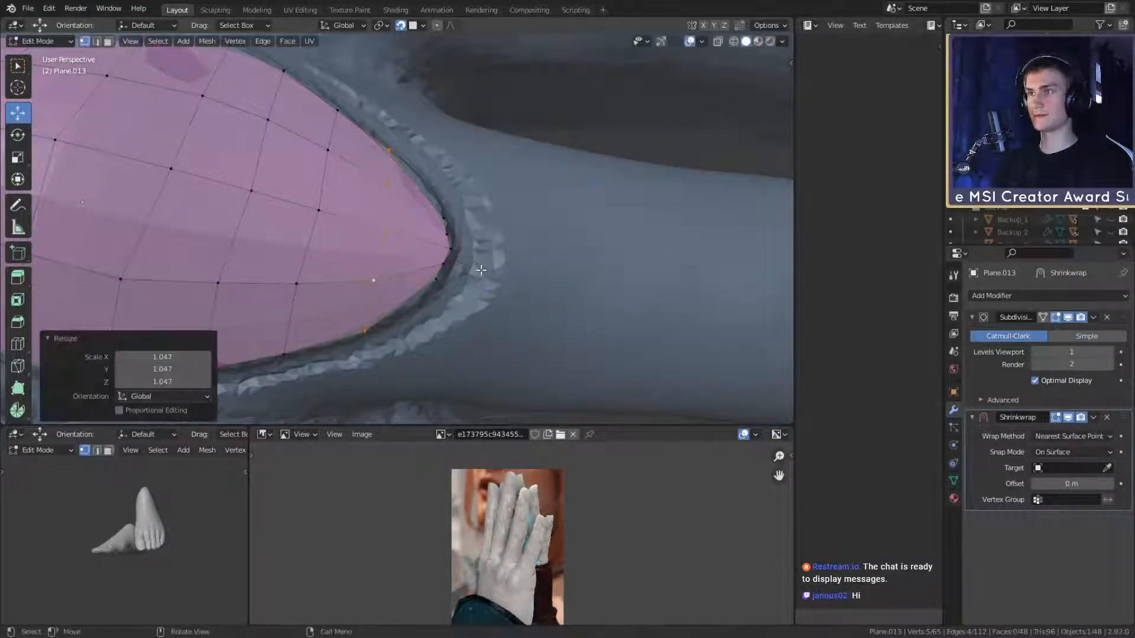
# Step: Move the border vertices around the patch's rounded end outward and space them along the curved seam
pyautogui.click(445, 219)
pyautogui.moveTo(502, 220); pyautogui.dragTo(487, 237, button='middle')
pyautogui.press('g')
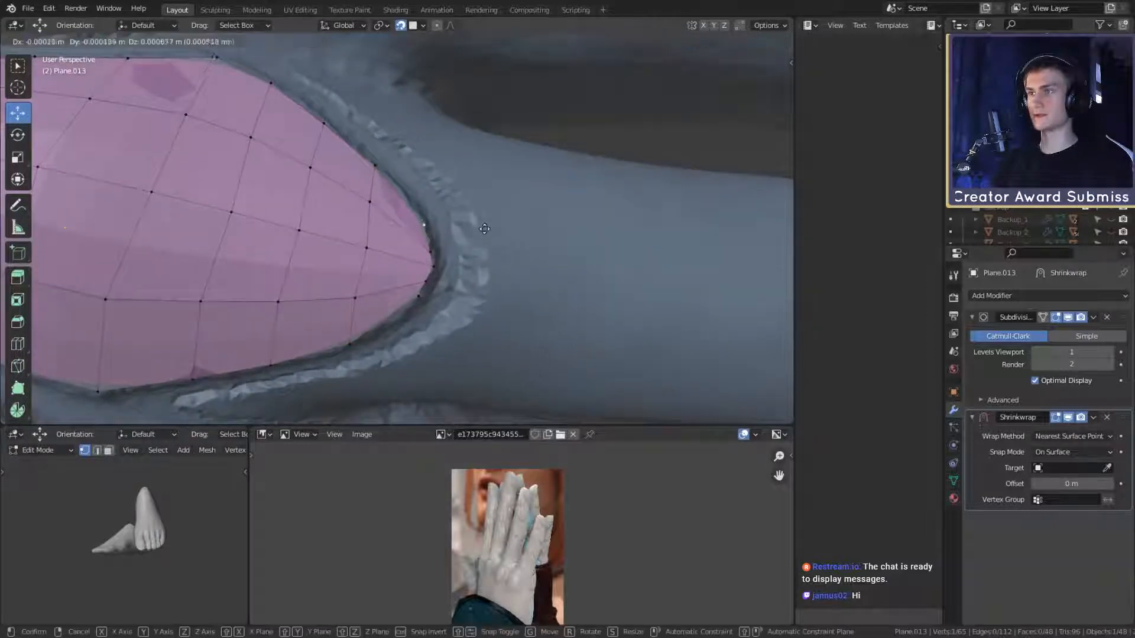
pyautogui.click(482, 223)
pyautogui.click(422, 294)
pyautogui.press('g')
pyautogui.click(433, 308)
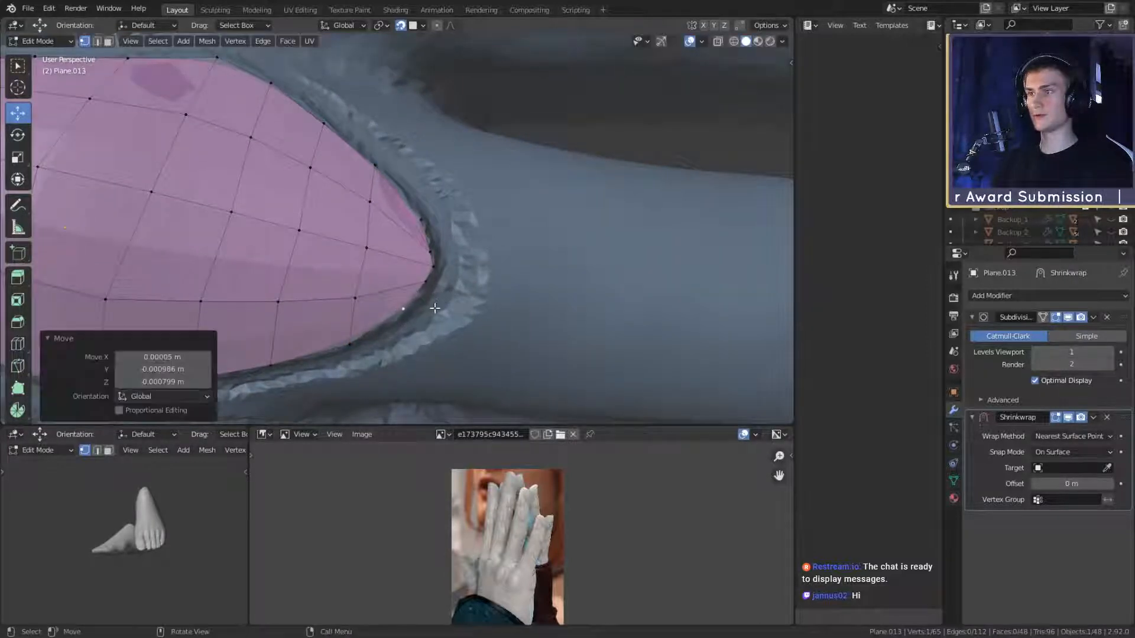
pyautogui.click(426, 285)
pyautogui.press('g')
pyautogui.click(429, 297)
pyautogui.click(429, 248)
pyautogui.press('g')
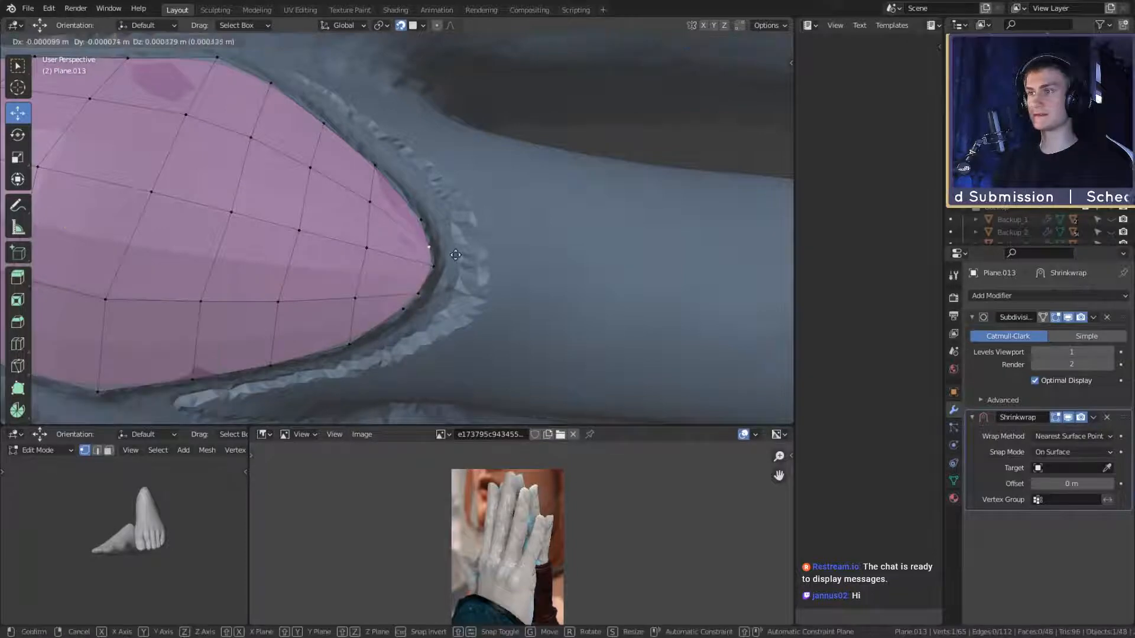
pyautogui.click(455, 251)
# Step: Leave mesh editing and examine the subdivided patch's outline against the surrounding seam
pyautogui.press('Tab')
pyautogui.scroll(-7, 487, 275)
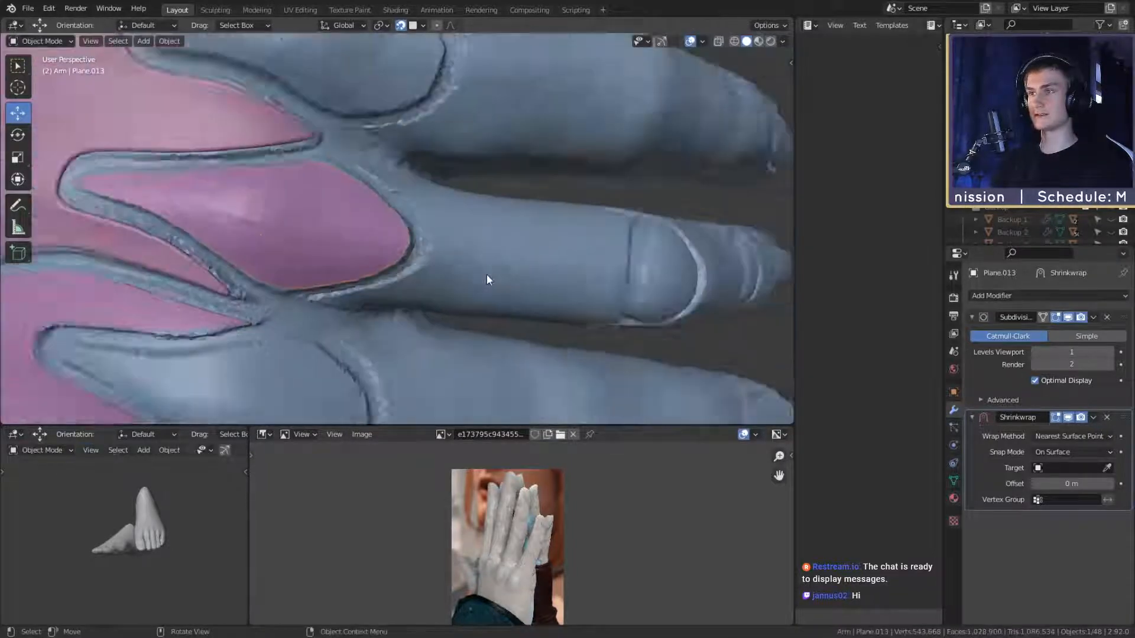
pyautogui.keyDown('shift'); pyautogui.moveTo(452, 271); pyautogui.dragTo(523, 265, button='middle'); pyautogui.keyUp('shift')
pyautogui.scroll(3, 499, 246)
pyautogui.scroll(-3, 484, 281)
pyautogui.scroll(-2, 510, 268)
pyautogui.scroll(4, 505, 266)
pyautogui.scroll(-6, 504, 286)
pyautogui.scroll(4, 504, 286)
pyautogui.scroll(3, 501, 261)
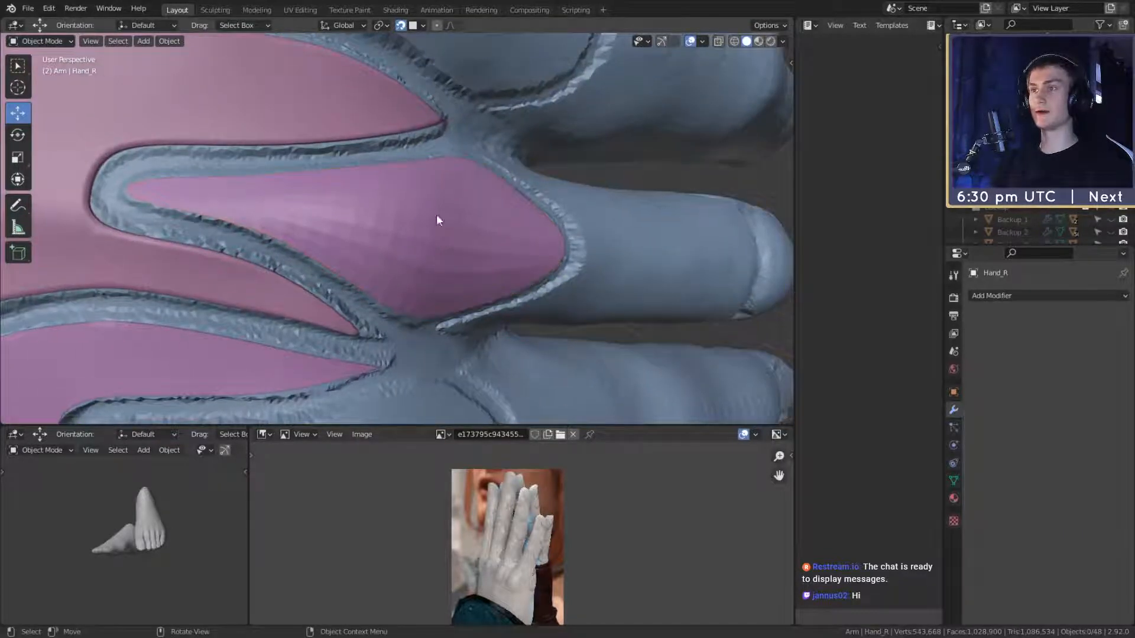
# Step: Set the patch's Shrinkwrap to the Project method with Negative enabled and Hand_R as the target
pyautogui.moveTo(438, 220); pyautogui.dragTo(549, 302, button='middle')
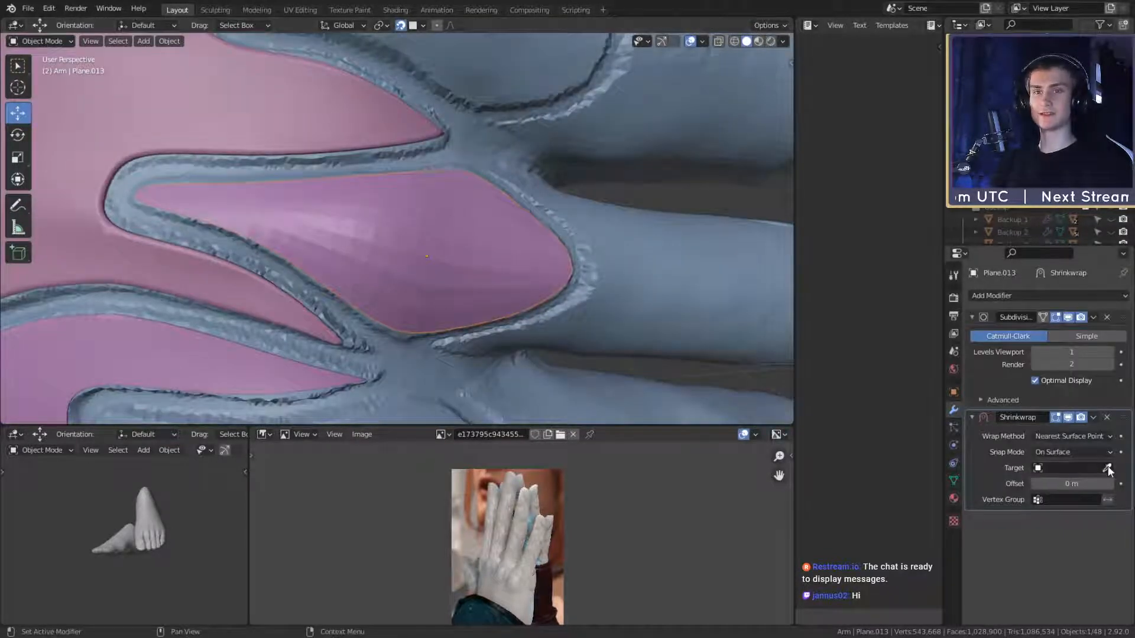
pyautogui.click(1075, 435)
pyautogui.click(1021, 468)
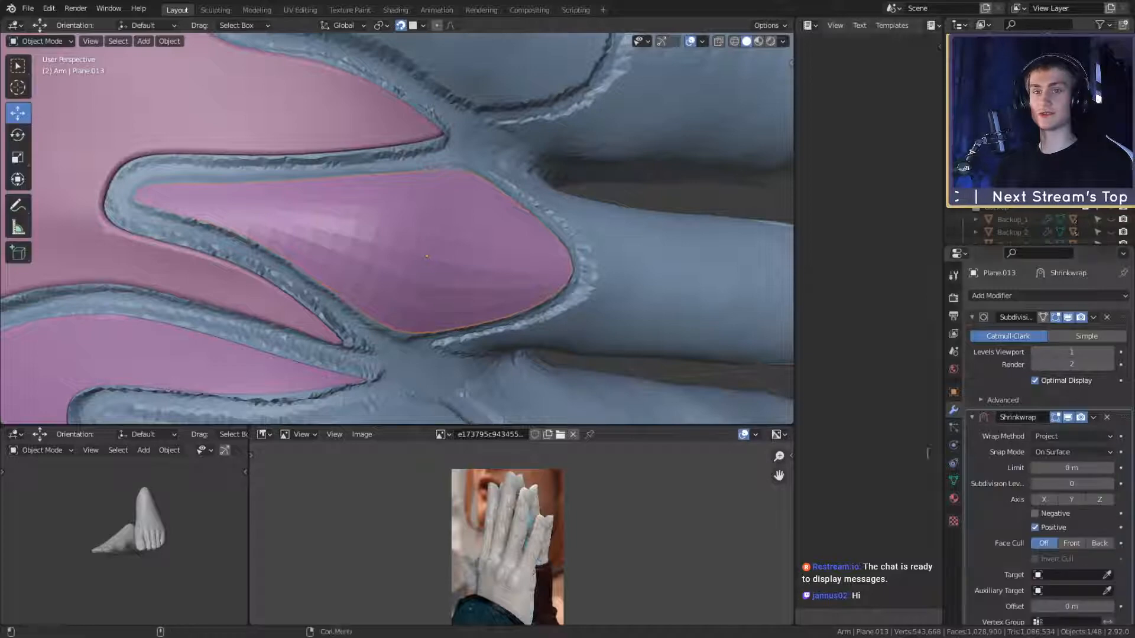
pyautogui.scroll(-1, 1011, 452)
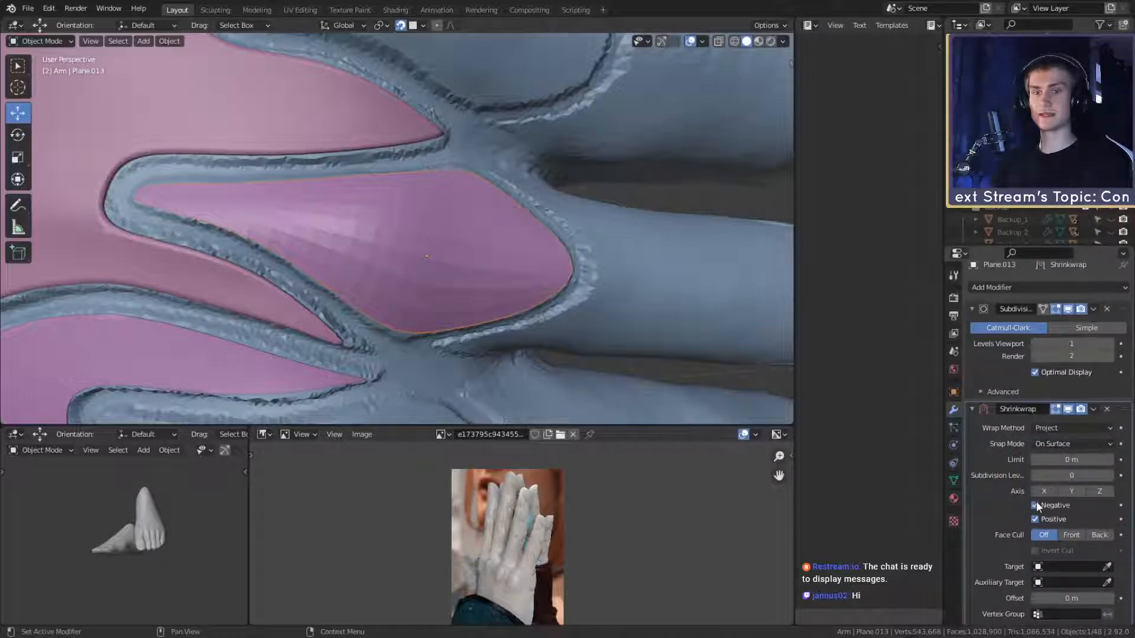
pyautogui.click(679, 134)
pyautogui.scroll(-5, 467, 260)
pyautogui.scroll(3, 512, 198)
pyautogui.moveTo(501, 266); pyautogui.dragTo(508, 234, button='middle')
pyautogui.scroll(-2, 498, 258)
pyautogui.scroll(2, 484, 249)
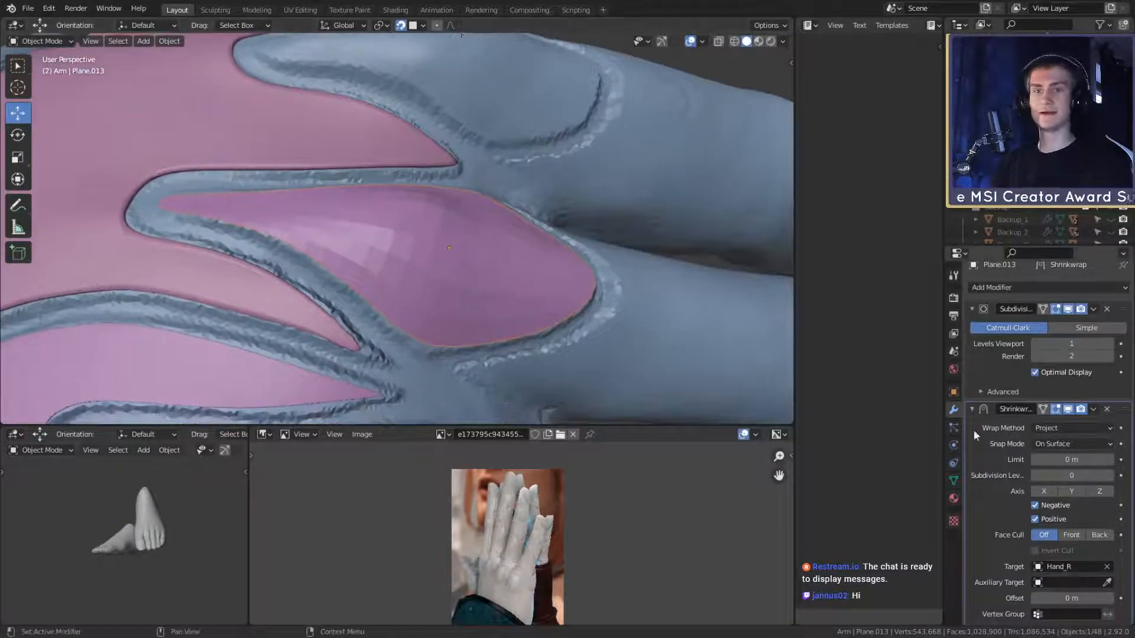
# Step: Shade the finger patch smooth and collapse its Shrinkwrap settings
pyautogui.rightClick(472, 268)
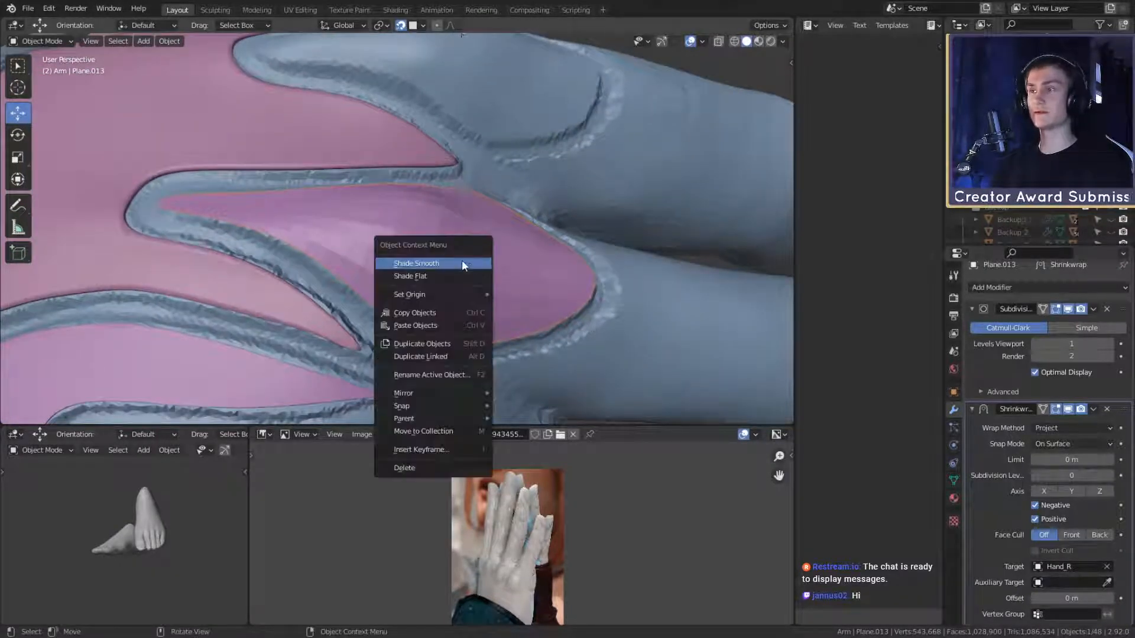
pyautogui.click(448, 264)
pyautogui.scroll(-4, 509, 289)
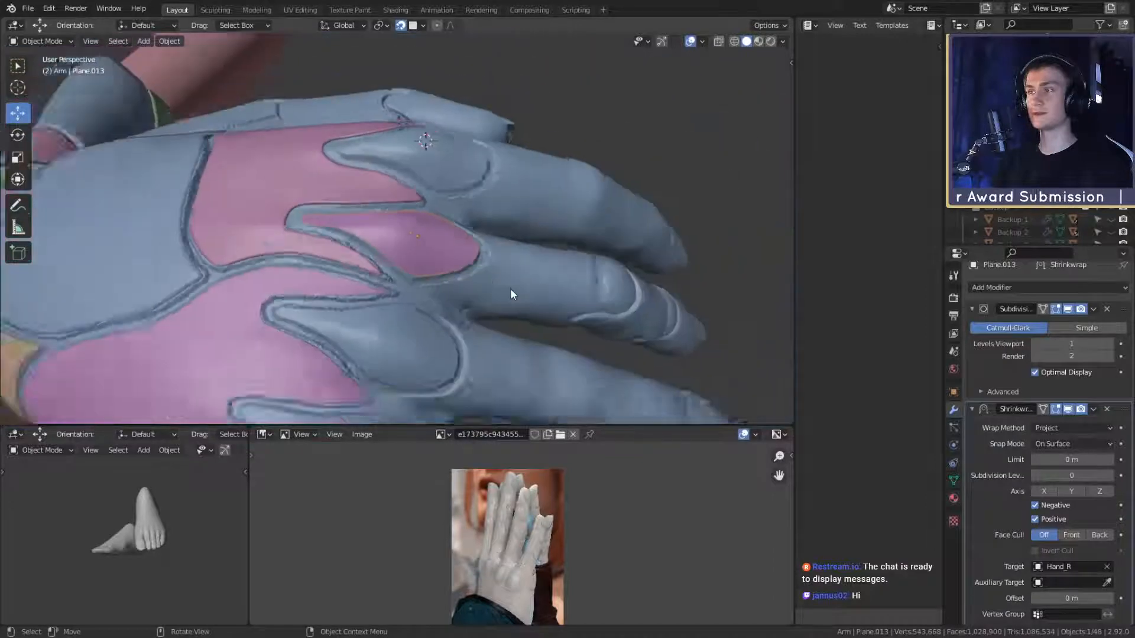
pyautogui.scroll(3, 508, 290)
pyautogui.moveTo(502, 289)
pyautogui.mouseDown(button='middle')
pyautogui.moveTo(510, 266)
pyautogui.moveTo(511, 285)
pyautogui.mouseUp(button='middle')
pyautogui.scroll(1, 1004, 447)
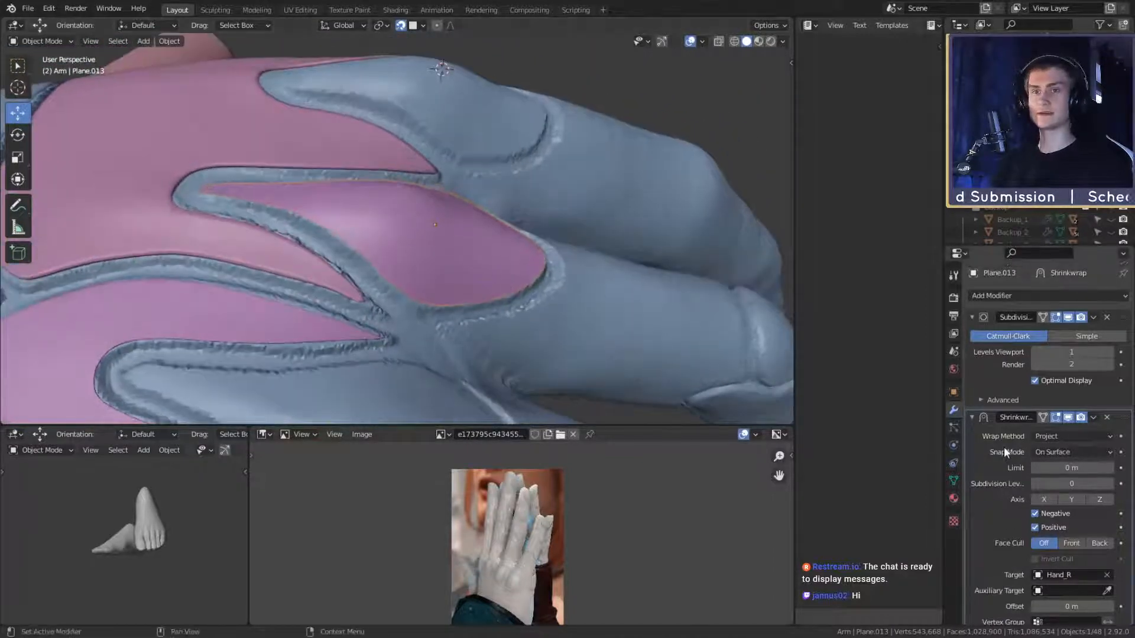
pyautogui.click(972, 417)
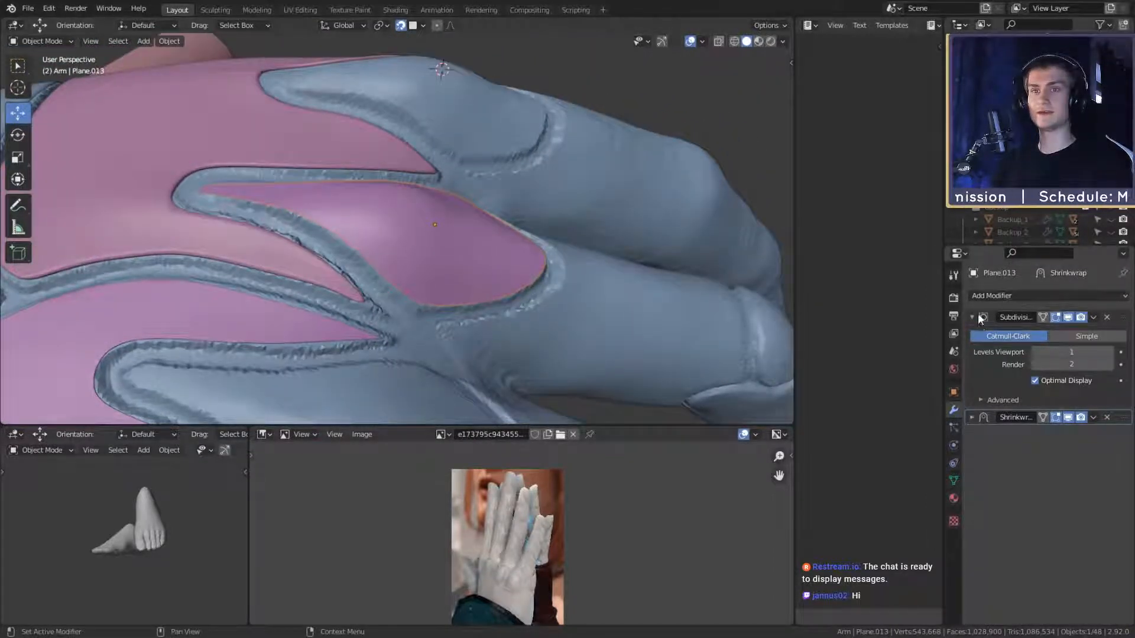
# Step: Add a Solidify modifier to the finger patch and set its thickness to 0.1 m
pyautogui.click(978, 318)
pyautogui.click(998, 293)
pyautogui.click(875, 508)
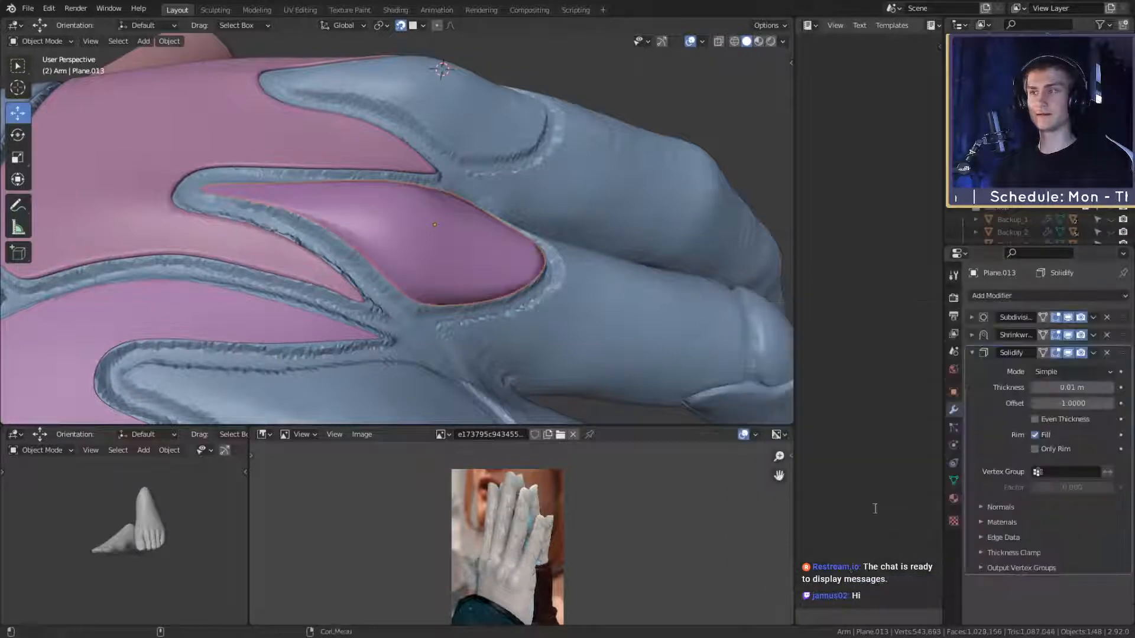
pyautogui.moveTo(559, 314)
pyautogui.mouseDown(button='middle')
pyautogui.moveTo(551, 265)
pyautogui.moveTo(567, 310)
pyautogui.mouseUp(button='middle')
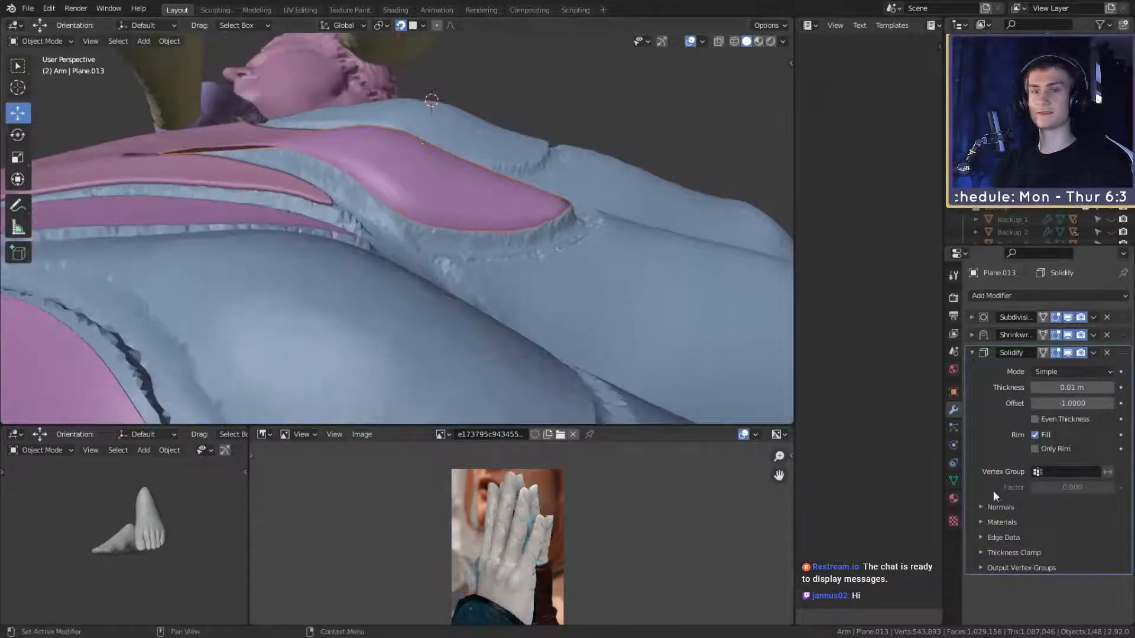
pyautogui.moveTo(334, 257); pyautogui.dragTo(157, 199, button='middle')
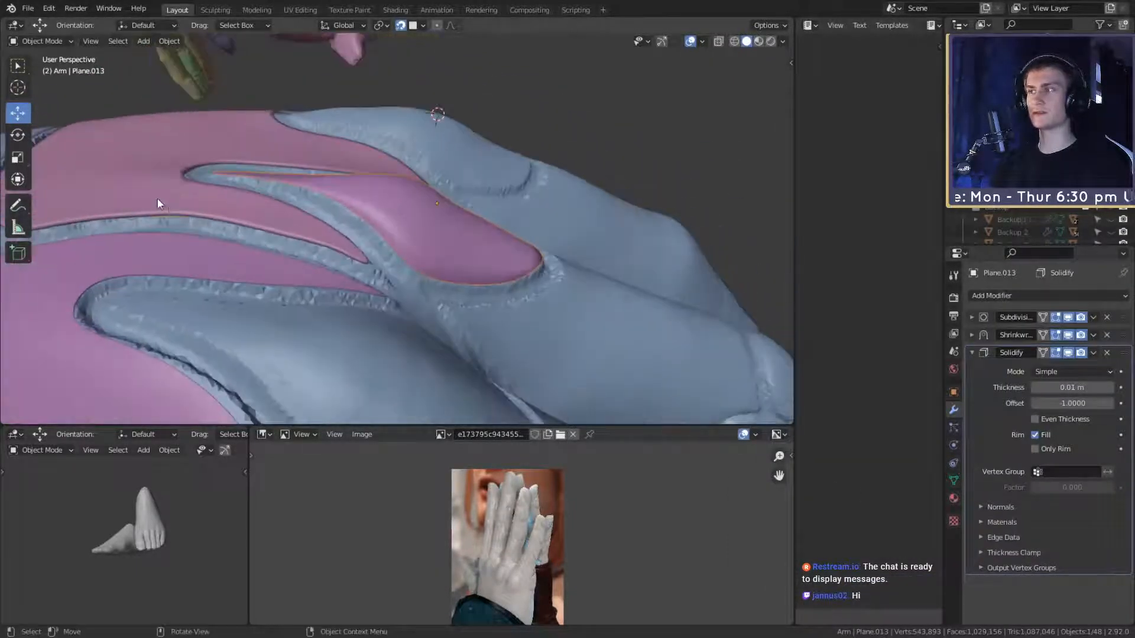
pyautogui.click(173, 206)
pyautogui.click(534, 271)
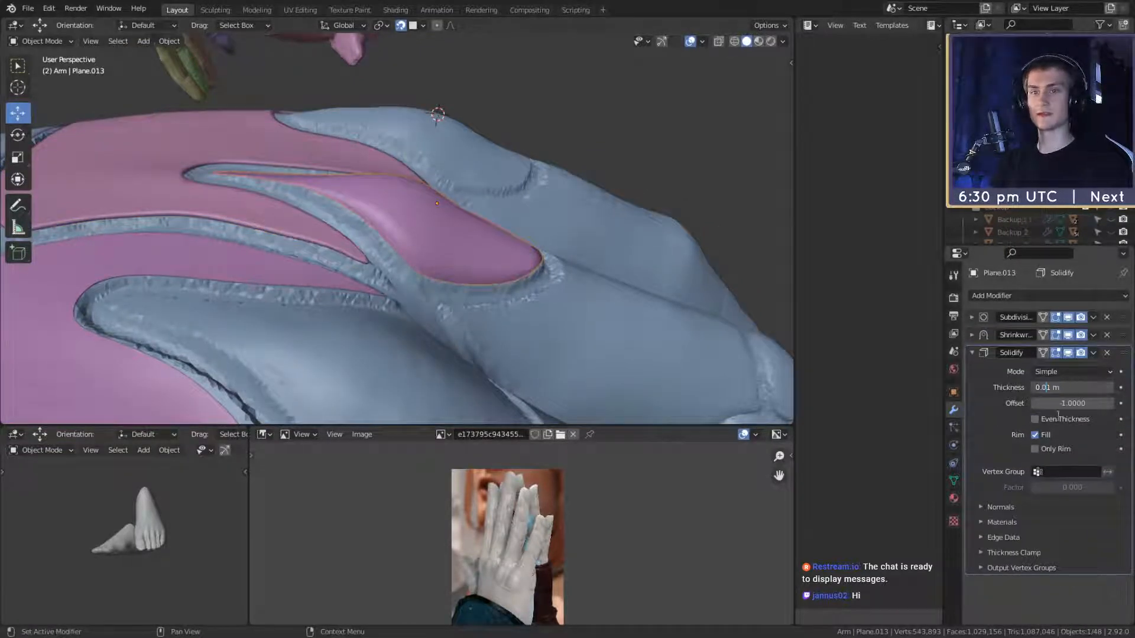
# Step: Check the Solidify settings of the neighbouring hand panel and set the finger patch's Solidify offset to 0.5
pyautogui.moveTo(492, 272); pyautogui.dragTo(528, 286, button='middle')
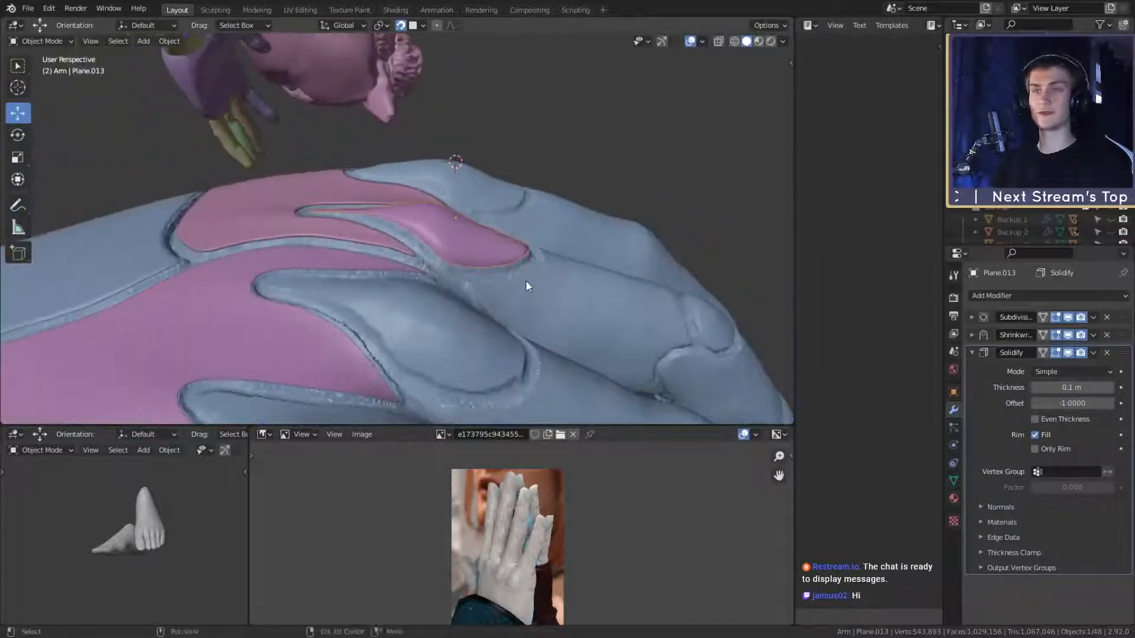
pyautogui.click(222, 229)
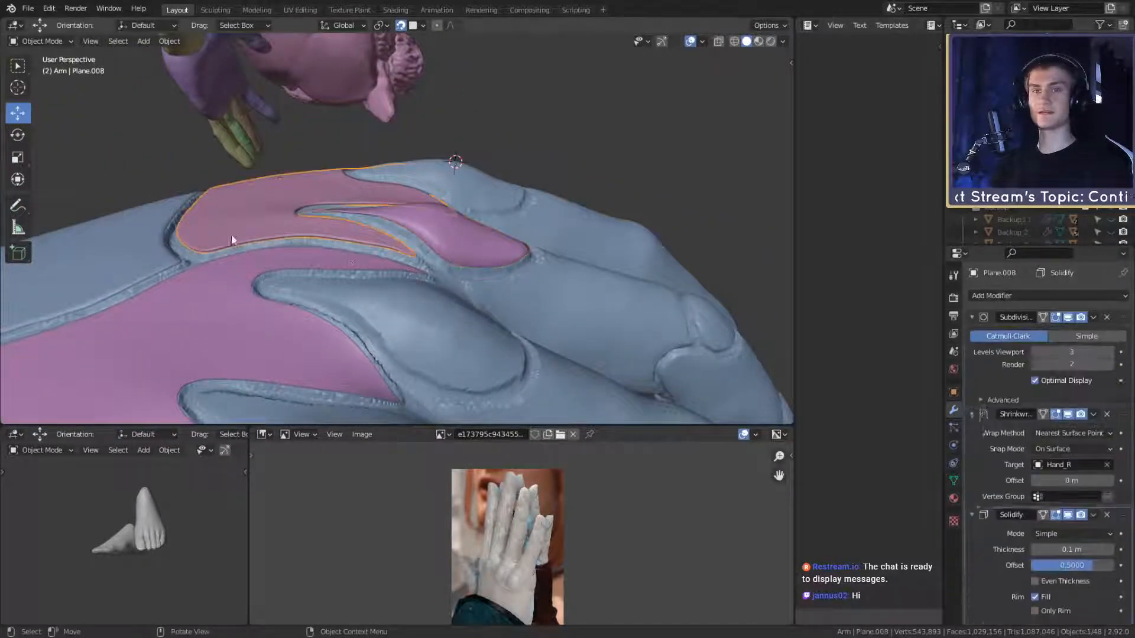
pyautogui.click(489, 251)
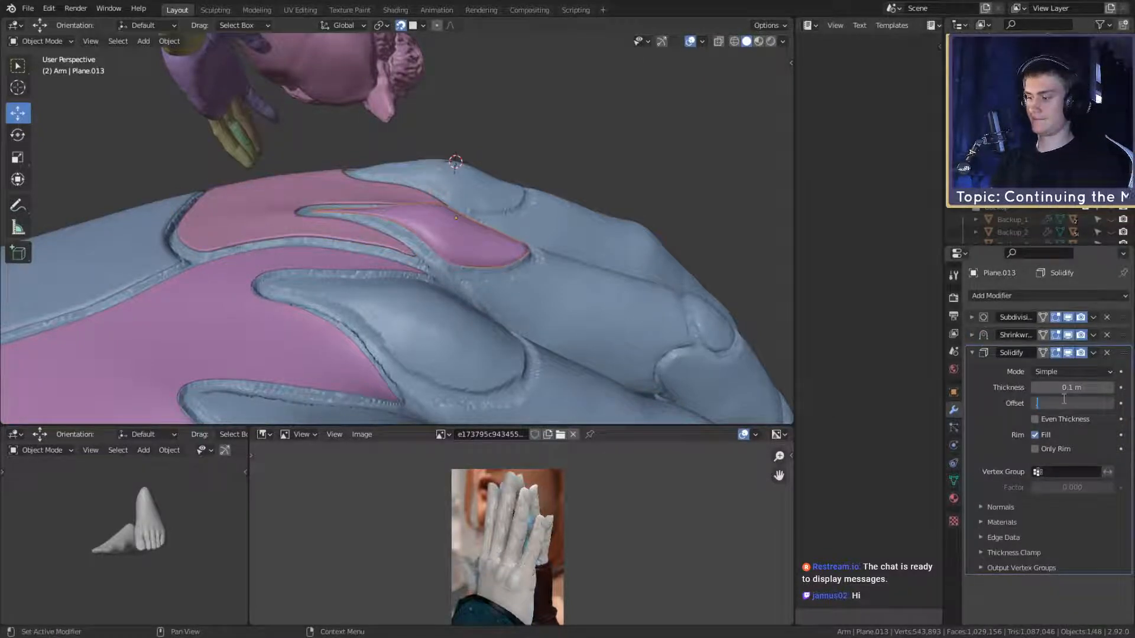
# Step: Duplicate the finger patch, place the copy over the seam-bordered panel of the adjacent finger, and rotate it to match
pyautogui.moveTo(576, 164); pyautogui.dragTo(504, 321, button='middle')
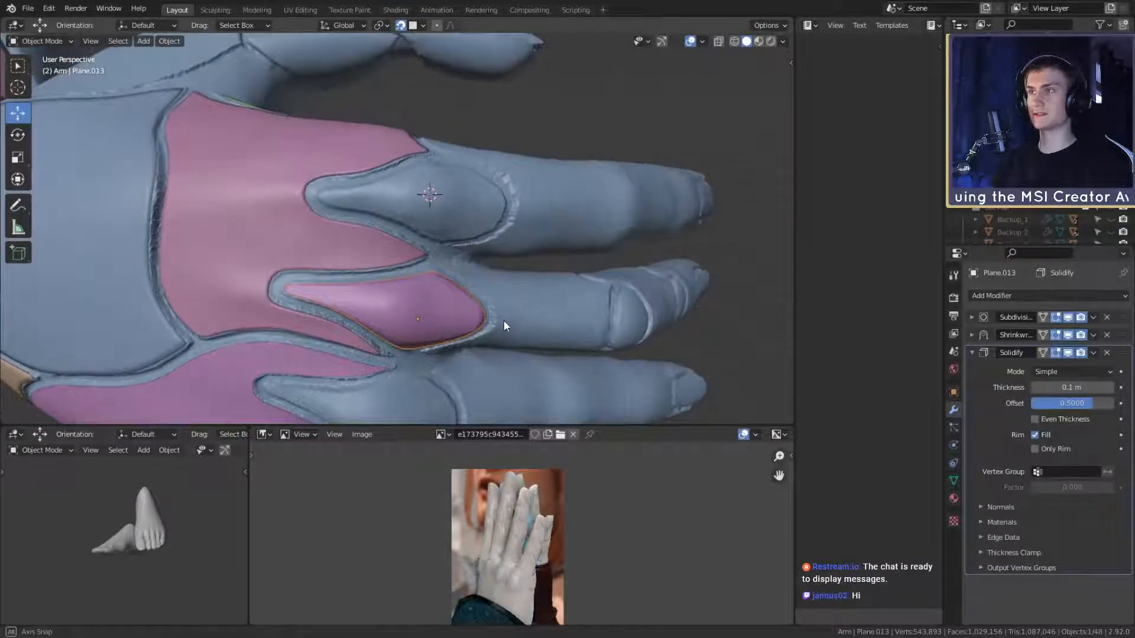
pyautogui.hotkey('shift', 'd')
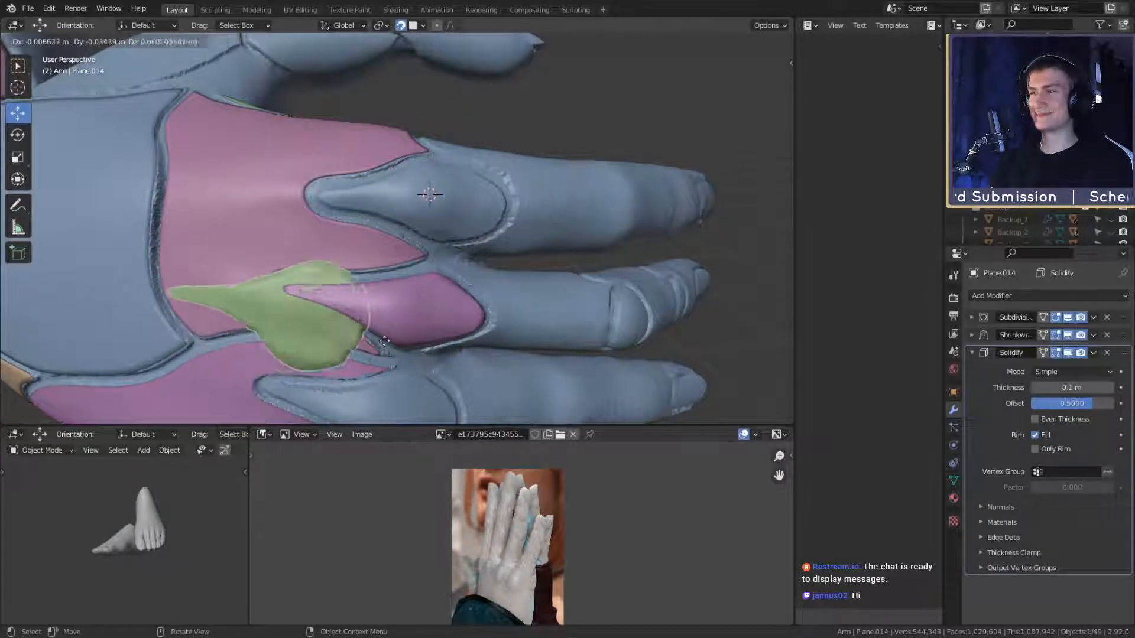
pyautogui.click(534, 231)
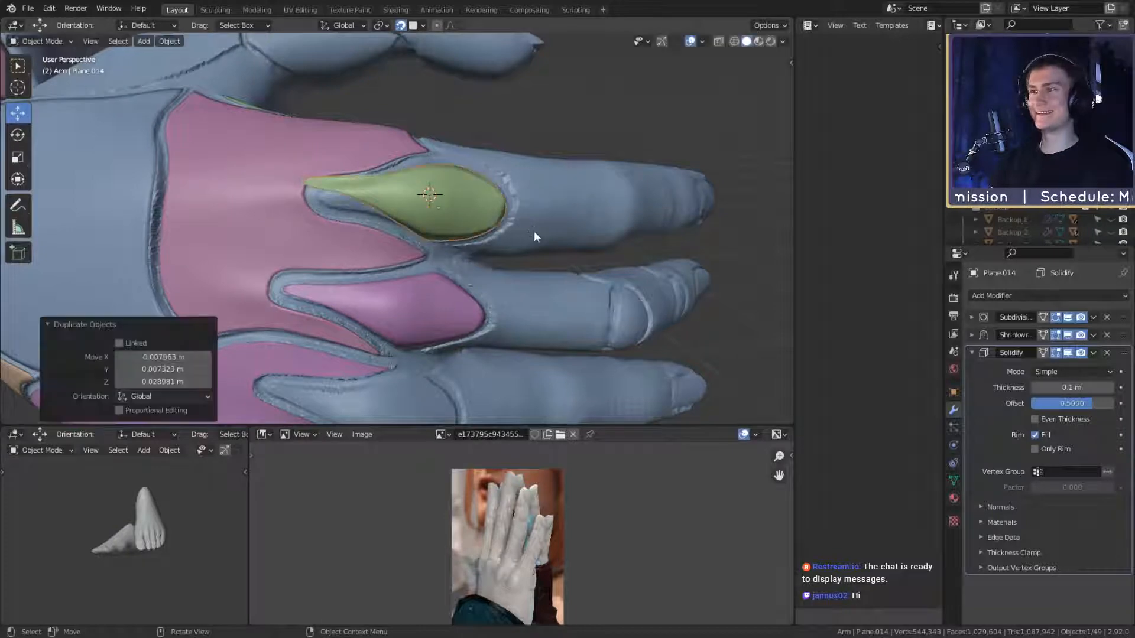
pyautogui.scroll(5, 534, 240)
pyautogui.press('r')
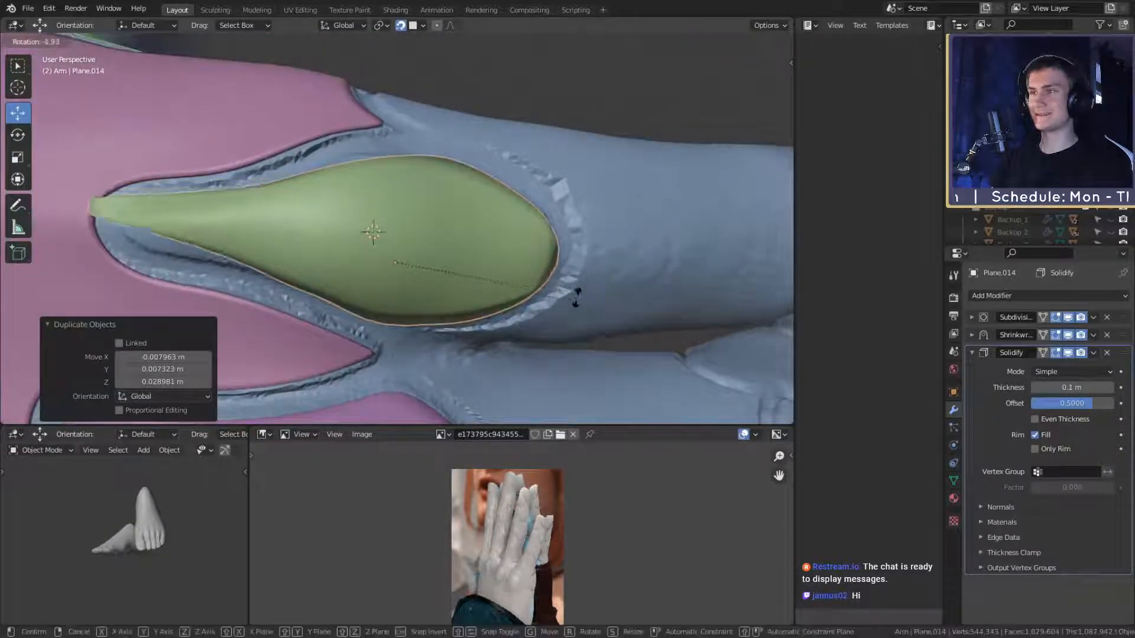
pyautogui.click(579, 286)
pyautogui.moveTo(558, 279); pyautogui.dragTo(524, 284, button='middle')
# Step: Examine how the copied patch's mesh and outline fit the surrounding seam, with and without X-ray
pyautogui.press('Tab')
pyautogui.moveTo(513, 257)
pyautogui.mouseDown(button='middle')
pyautogui.moveTo(512, 284)
pyautogui.moveTo(512, 267)
pyautogui.mouseUp(button='middle')
pyautogui.hotkey('alt', 'z')
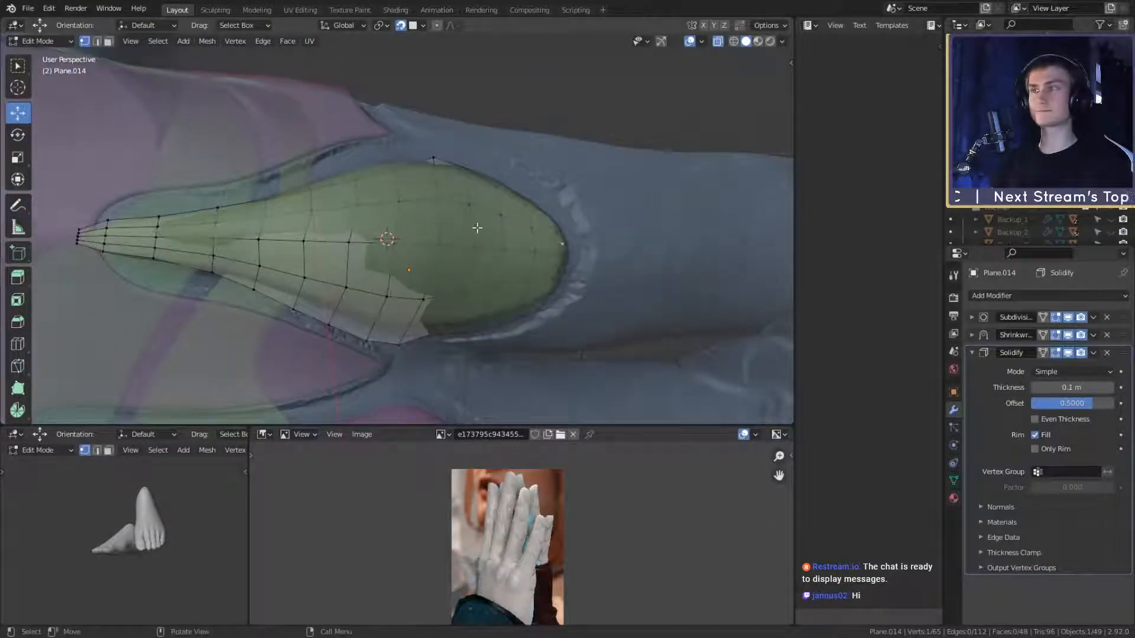
pyautogui.press('Tab')
pyautogui.hotkey('alt', 'z')
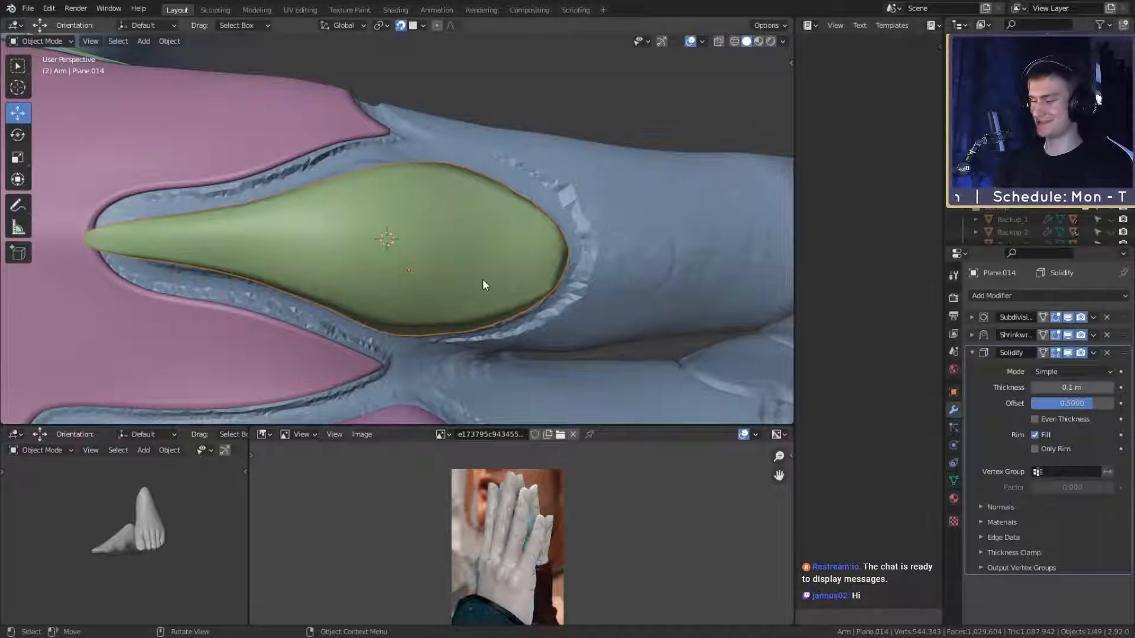
pyautogui.hotkey('alt', 'z')
pyautogui.moveTo(484, 289)
pyautogui.mouseDown(button='middle')
pyautogui.moveTo(491, 261)
pyautogui.moveTo(503, 263)
pyautogui.moveTo(500, 279)
pyautogui.moveTo(500, 263)
pyautogui.moveTo(521, 258)
pyautogui.moveTo(480, 234)
pyautogui.moveTo(476, 266)
pyautogui.moveTo(474, 208)
pyautogui.moveTo(514, 266)
pyautogui.mouseUp(button='middle')
pyautogui.hotkey('alt', 'z')
# Step: Edit the copied patch's mesh in X-ray and move two vertices on its lower border onto the seam
pyautogui.press('Tab')
pyautogui.hotkey('alt', 'z')
pyautogui.click(404, 342)
pyautogui.press('g')
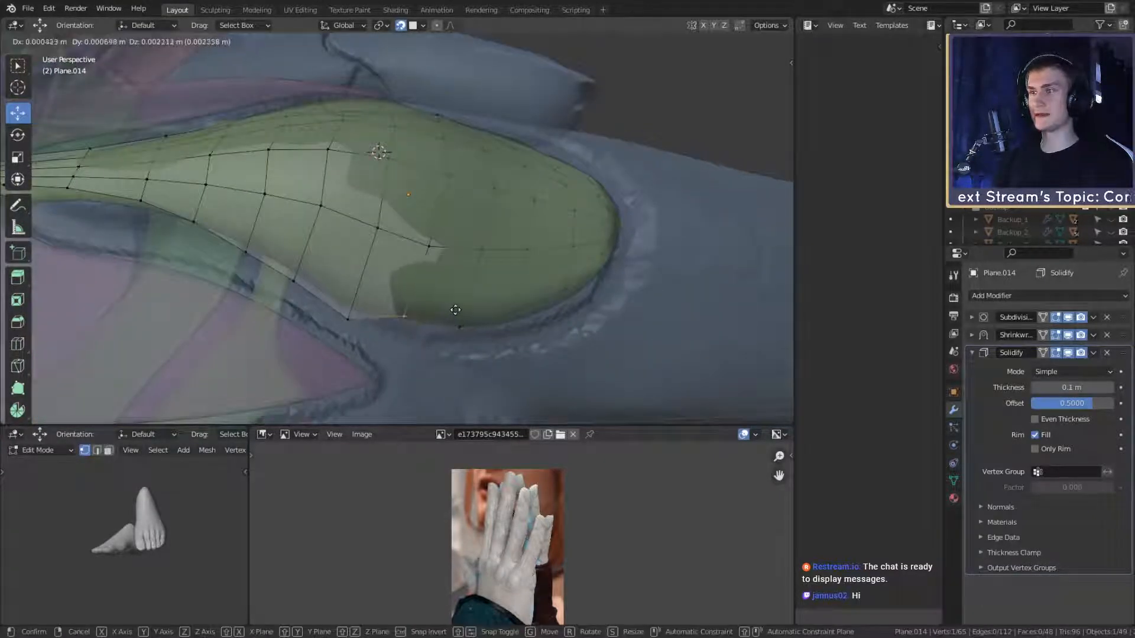
pyautogui.click(455, 317)
pyautogui.click(458, 328)
pyautogui.moveTo(525, 315); pyautogui.dragTo(479, 295, button='middle')
pyautogui.press('g')
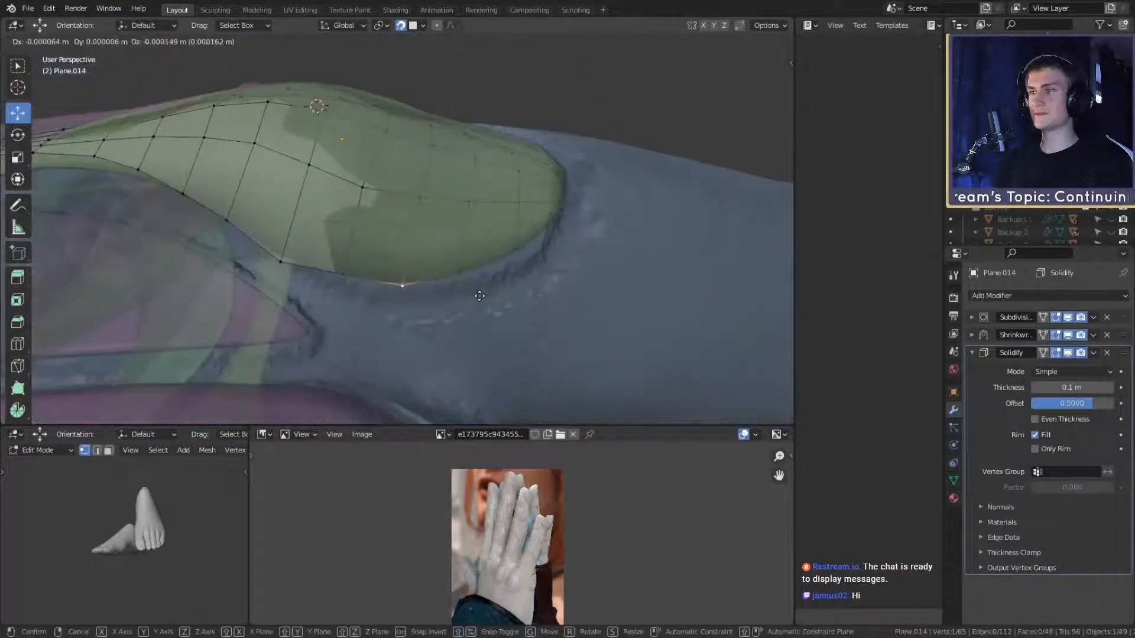
pyautogui.click(479, 294)
# Step: Move the border vertices on the lower curve of the copy's rounded end outward along the seam
pyautogui.click(463, 270)
pyautogui.press('g')
pyautogui.click(496, 285)
pyautogui.moveTo(540, 276); pyautogui.dragTo(502, 309, button='middle')
pyautogui.click(454, 279)
pyautogui.press('g')
pyautogui.click(473, 294)
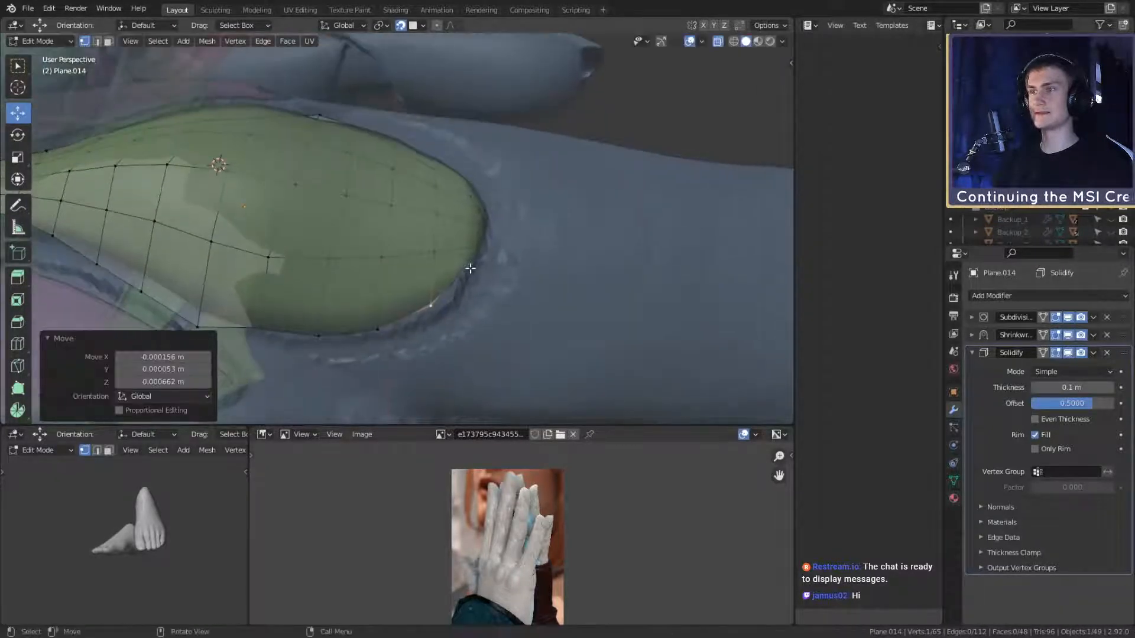
pyautogui.click(471, 267)
pyautogui.moveTo(503, 266)
pyautogui.mouseDown(button='middle')
pyautogui.moveTo(506, 239)
pyautogui.moveTo(505, 274)
pyautogui.mouseUp(button='middle')
pyautogui.press('g')
pyautogui.click(497, 284)
# Step: Reposition and space the border vertices around the tip of the copy's rounded end to follow the seam
pyautogui.click(470, 270)
pyautogui.press('g')
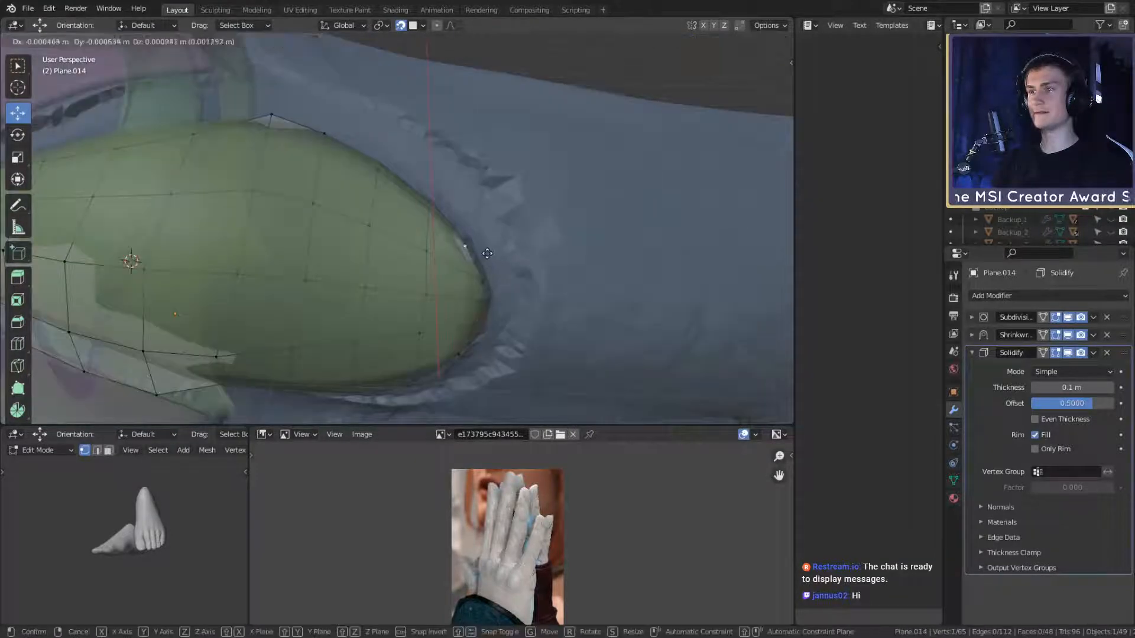
pyautogui.click(486, 254)
pyautogui.click(483, 283)
pyautogui.press('g')
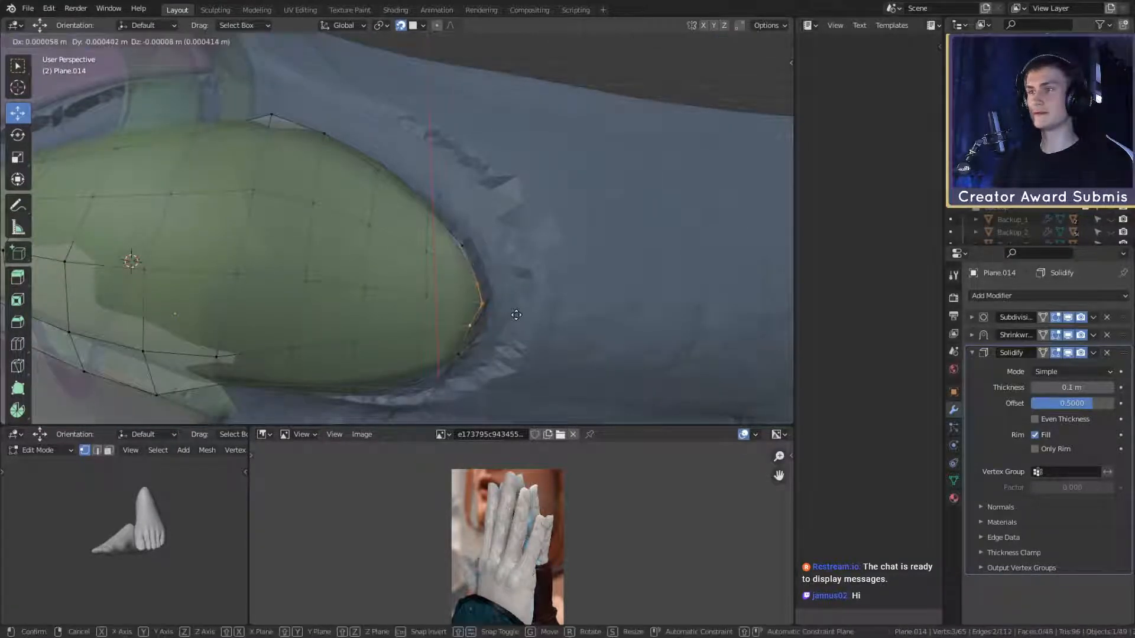
pyautogui.click(515, 314)
pyautogui.click(482, 303)
pyautogui.press('g')
pyautogui.click(502, 311)
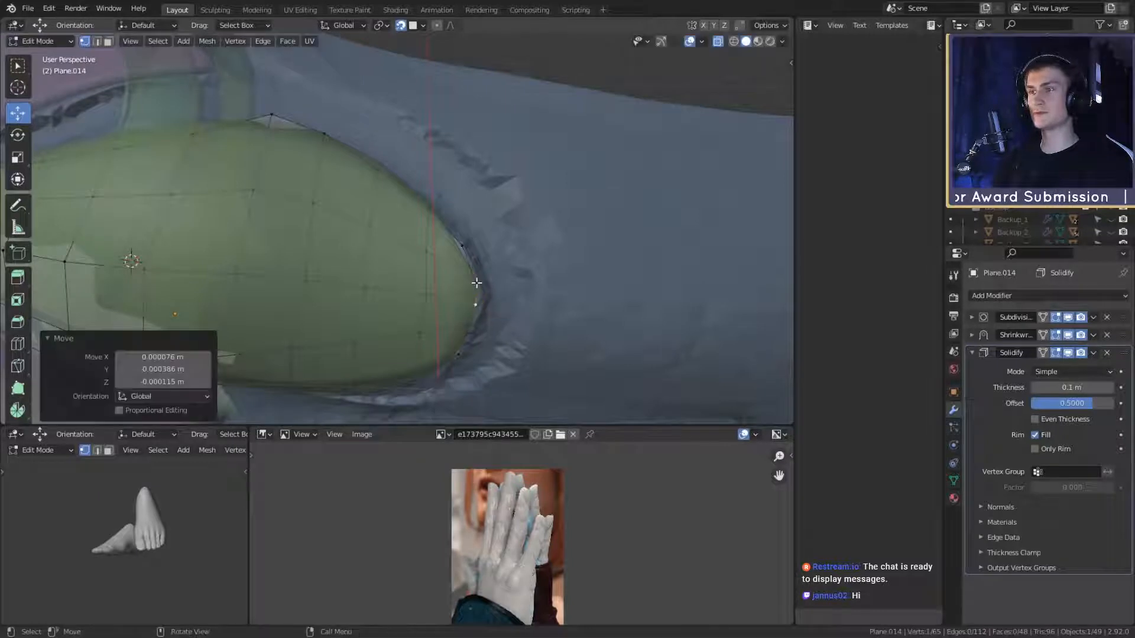
pyautogui.click(476, 283)
pyautogui.press('g')
pyautogui.click(504, 283)
# Step: Adjust the border vertices along the upper curve of the rounded end to match the seam
pyautogui.moveTo(489, 271)
pyautogui.mouseDown(button='middle')
pyautogui.moveTo(472, 266)
pyautogui.moveTo(510, 271)
pyautogui.mouseUp(button='middle')
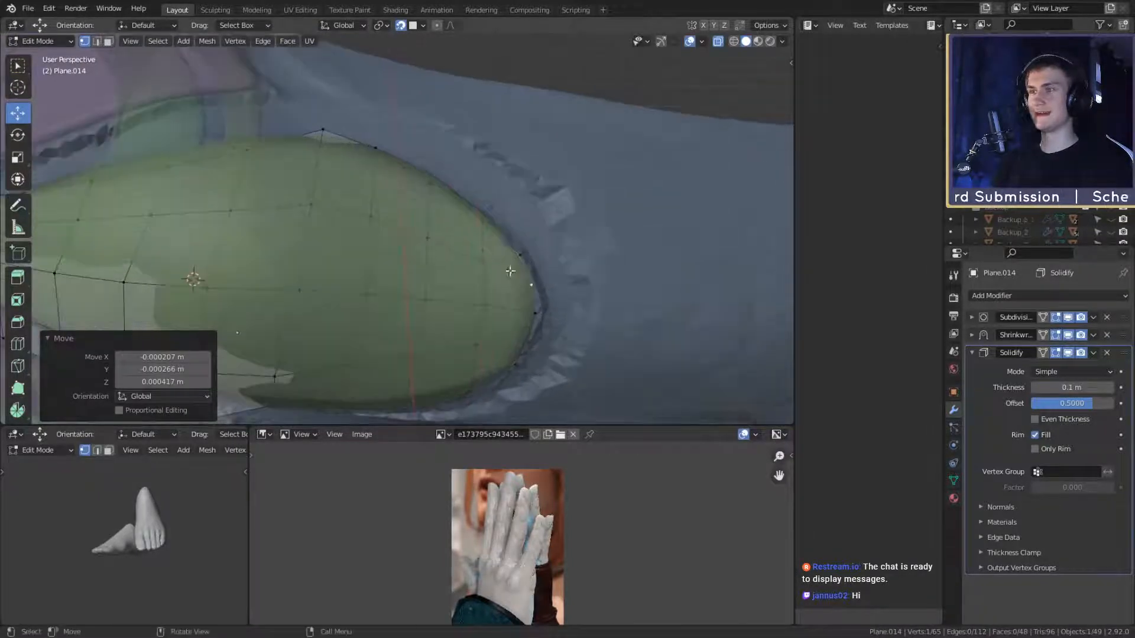
pyautogui.press('g')
pyautogui.click(520, 233)
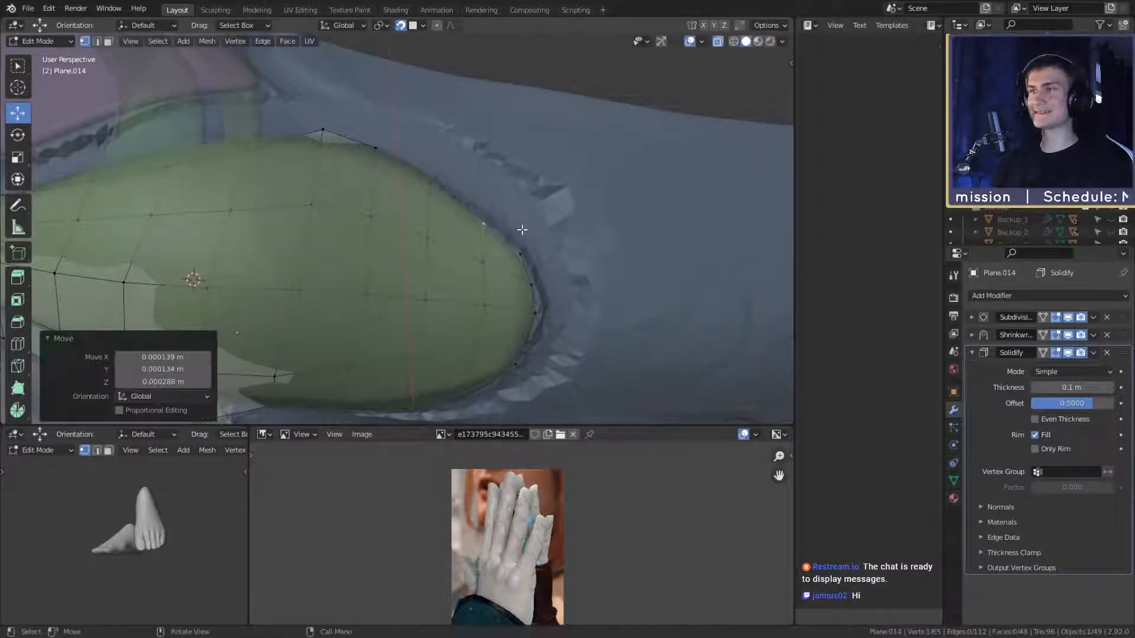
pyautogui.moveTo(519, 233); pyautogui.dragTo(495, 203, button='middle')
pyautogui.press('g')
pyautogui.click(489, 219)
pyautogui.press('g')
pyautogui.click(500, 213)
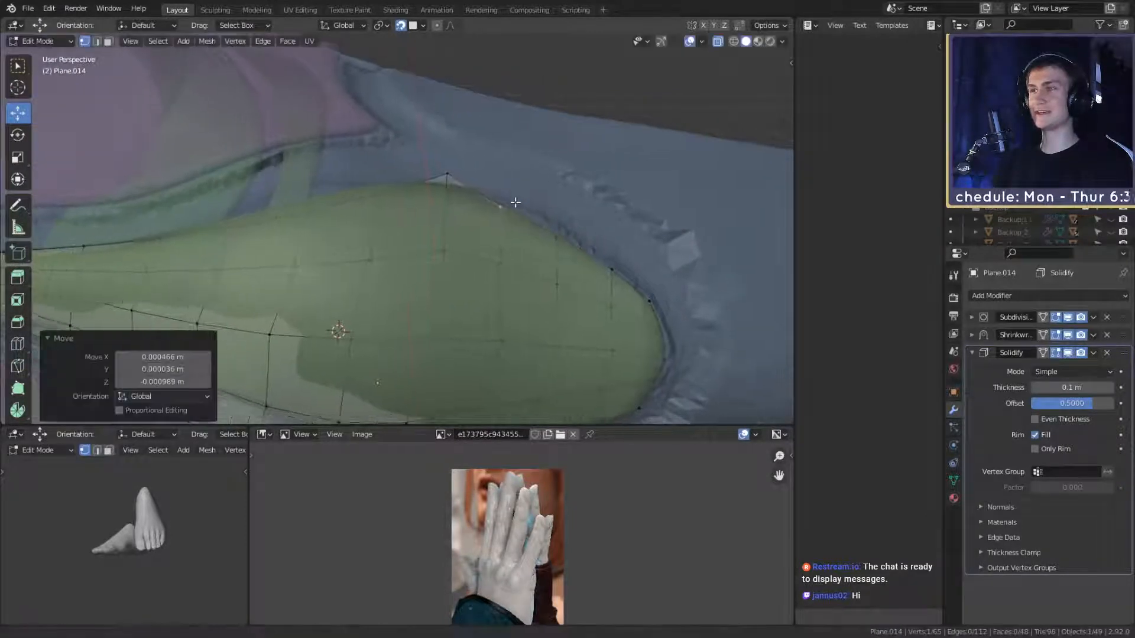
pyautogui.press('g')
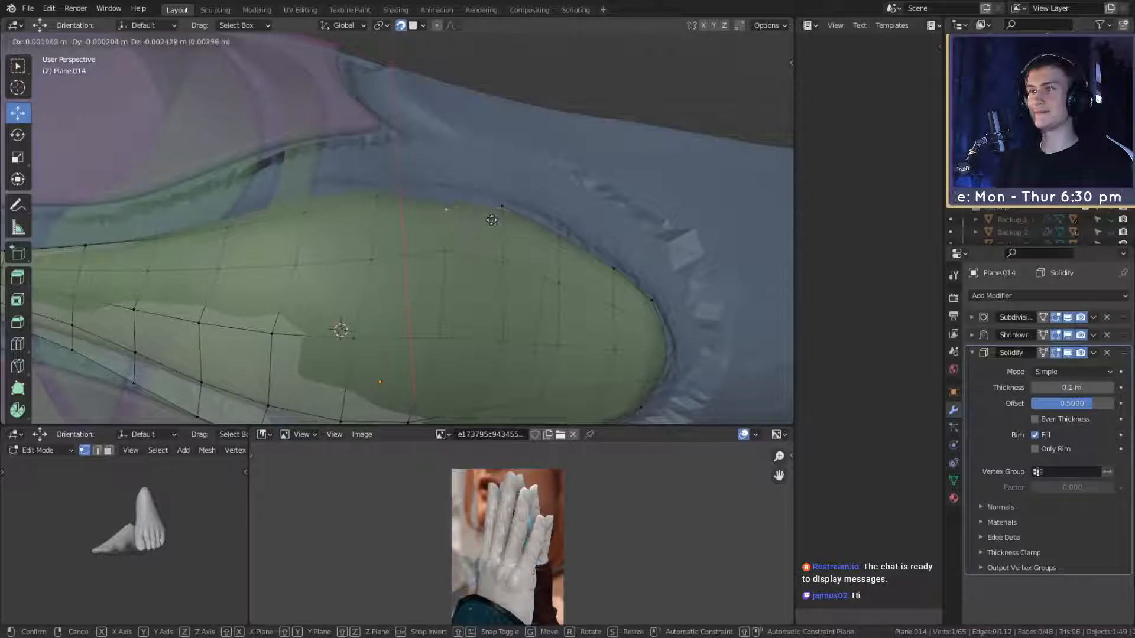
pyautogui.click(493, 207)
# Step: Reshape the copy's upper border from its widest part toward the narrow tail by moving its vertices along the seam
pyautogui.keyDown('shift'); pyautogui.moveTo(427, 204); pyautogui.dragTo(526, 204, button='middle'); pyautogui.keyUp('shift')
pyautogui.click(449, 202)
pyautogui.press('g')
pyautogui.click(464, 211)
pyautogui.press('g')
pyautogui.click(478, 212)
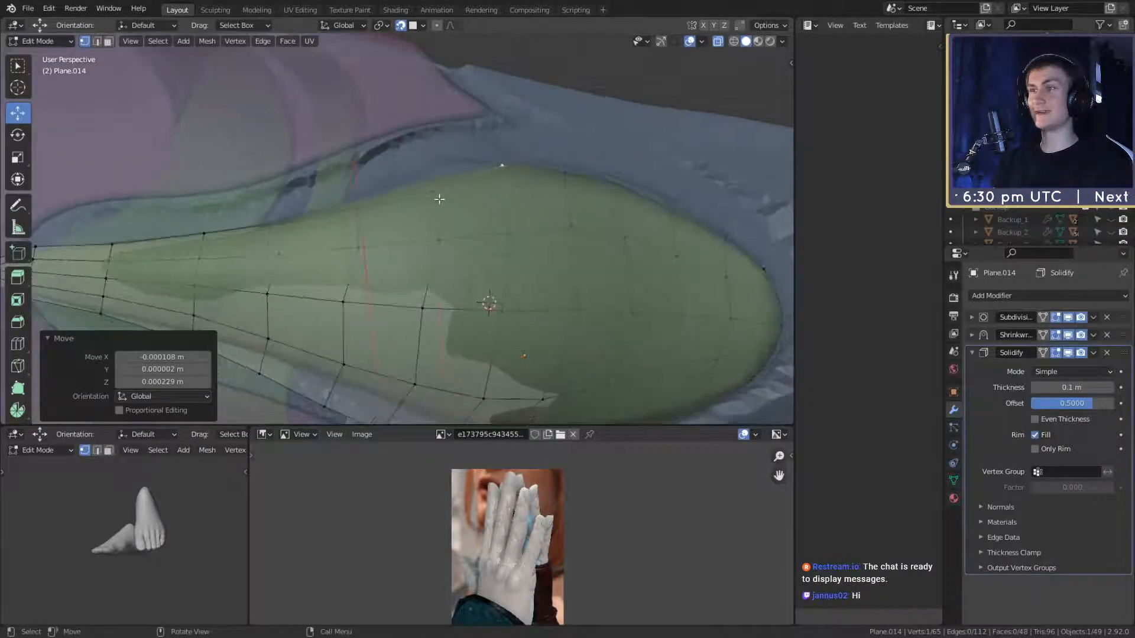
pyautogui.click(440, 201)
pyautogui.press('g')
pyautogui.click(472, 188)
pyautogui.keyDown('shift'); pyautogui.moveTo(419, 208); pyautogui.dragTo(502, 212, button='middle'); pyautogui.keyUp('shift')
pyautogui.click(408, 191)
pyautogui.press('g')
pyautogui.click(409, 193)
pyautogui.click(465, 194)
pyautogui.press('g')
pyautogui.click(510, 215)
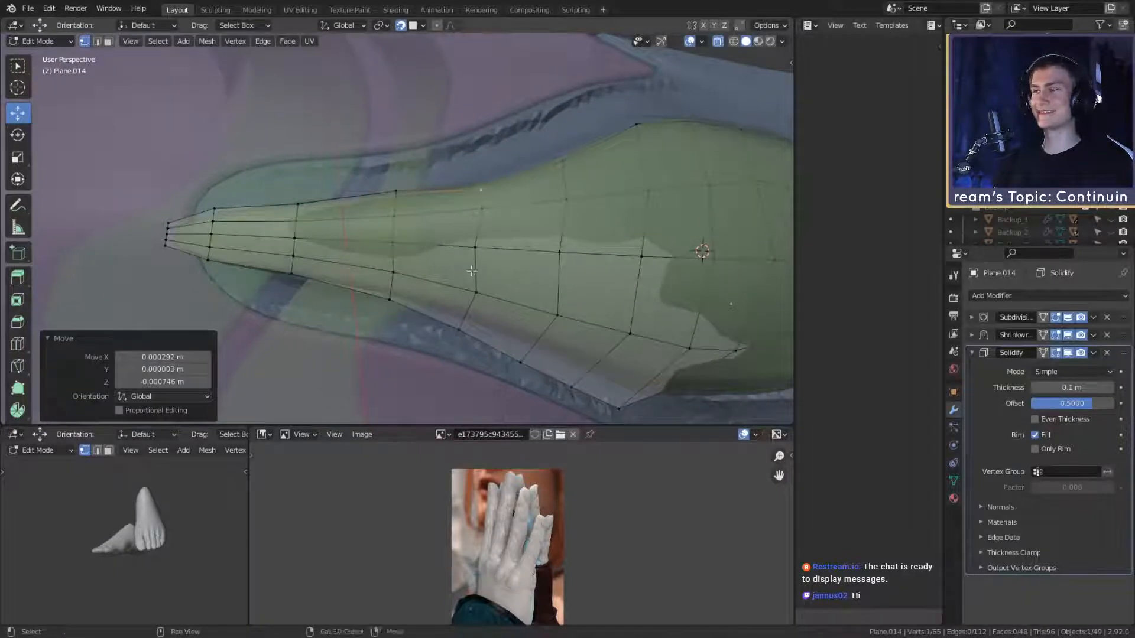
# Step: Try to delete the outermost vertices at the copied patch's narrow tip
pyautogui.keyDown('shift'); pyautogui.moveTo(472, 271); pyautogui.dragTo(438, 234, button='middle'); pyautogui.keyUp('shift')
pyautogui.scroll(-7, 504, 208)
pyautogui.scroll(5, 484, 251)
pyautogui.scroll(-3, 387, 226)
pyautogui.scroll(4, 438, 235)
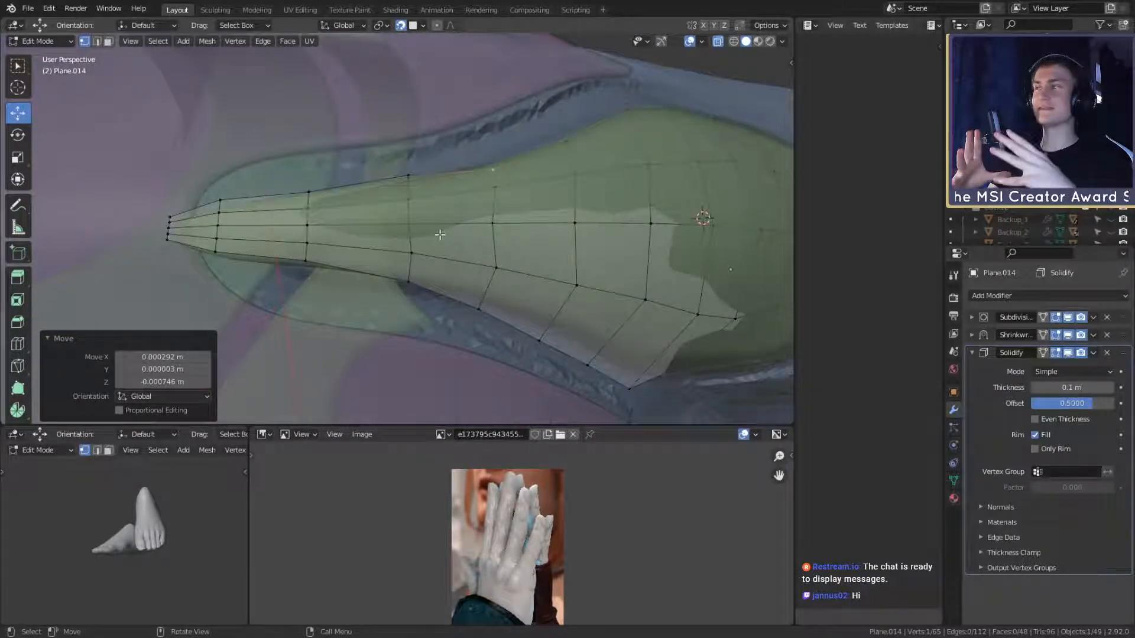
pyautogui.keyDown('shift'); pyautogui.click(166, 238); pyautogui.keyUp('shift')
pyautogui.keyDown('ctrl'); pyautogui.keyDown('shift'); pyautogui.click(170, 217); pyautogui.keyUp('shift'); pyautogui.keyUp('ctrl')
pyautogui.press('x')
pyautogui.click(266, 253)
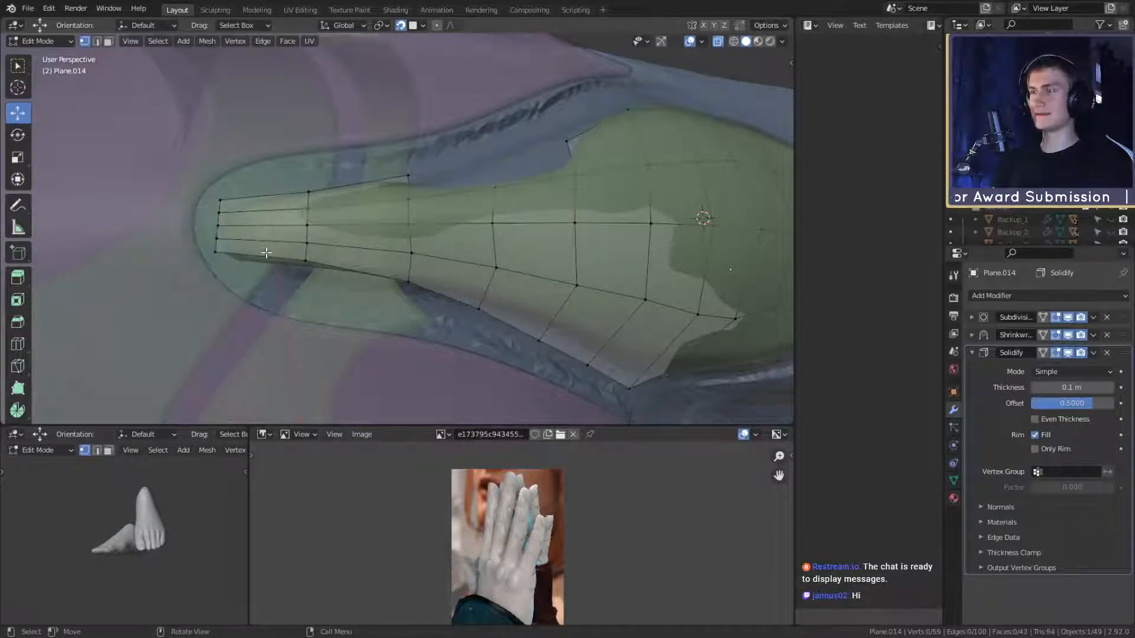
pyautogui.hotkey('ctrl', 'z')
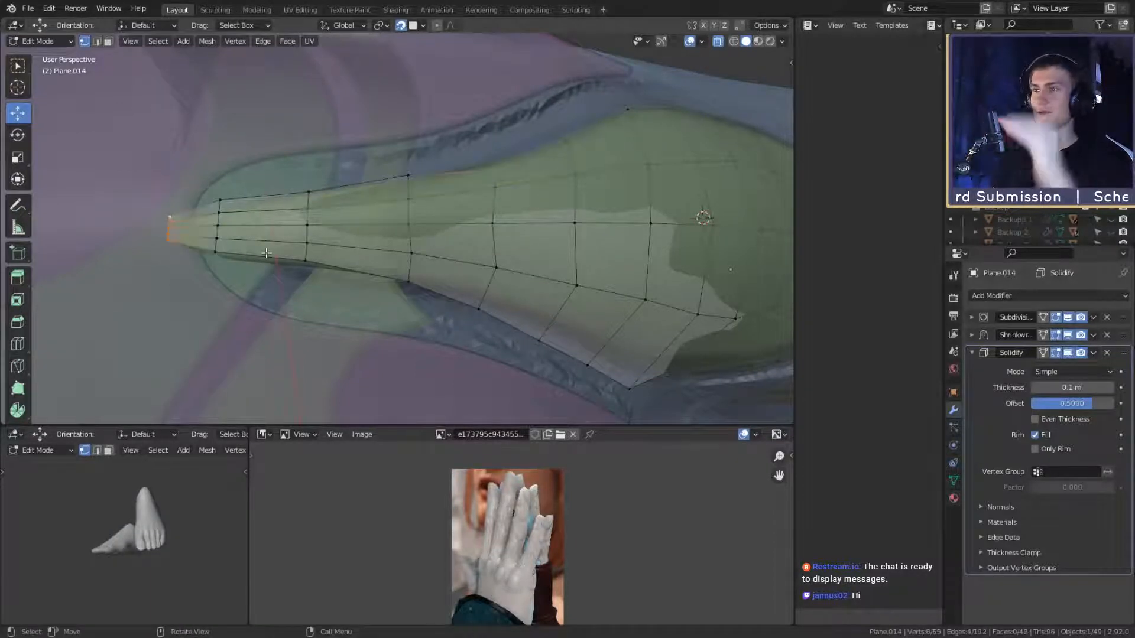
# Step: Delete only the outermost row of vertices at the copied patch's narrow tip
pyautogui.click(168, 242)
pyautogui.keyDown('ctrl'); pyautogui.keyDown('shift'); pyautogui.click(169, 218); pyautogui.keyUp('shift'); pyautogui.keyUp('ctrl')
pyautogui.press('x')
pyautogui.click(223, 259)
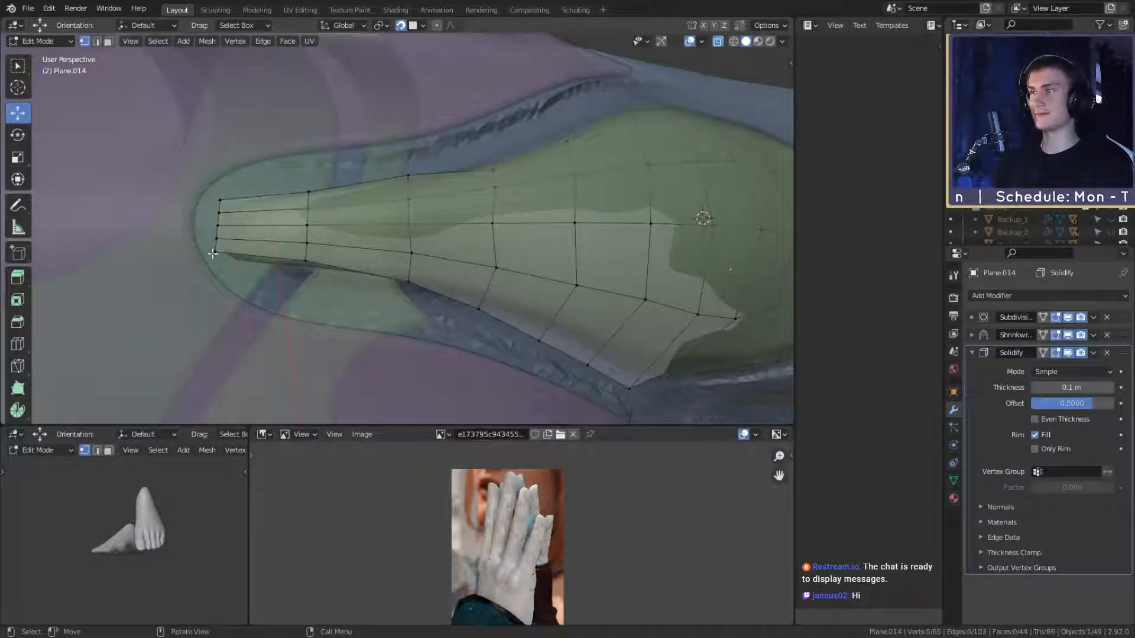
# Step: Scale the new end row of vertices at the narrow tip down to 0.55
pyautogui.click(214, 253)
pyautogui.keyDown('shift'); pyautogui.click(220, 199); pyautogui.keyUp('shift')
pyautogui.moveTo(346, 273); pyautogui.dragTo(418, 258, button='middle')
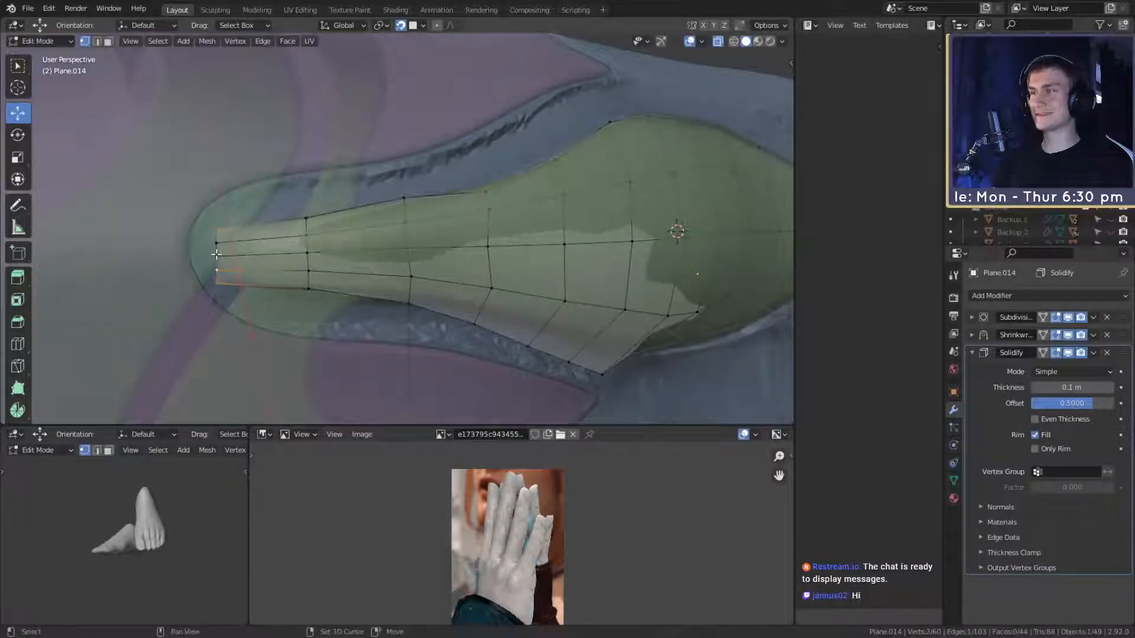
pyautogui.press('s')
pyautogui.click(331, 250)
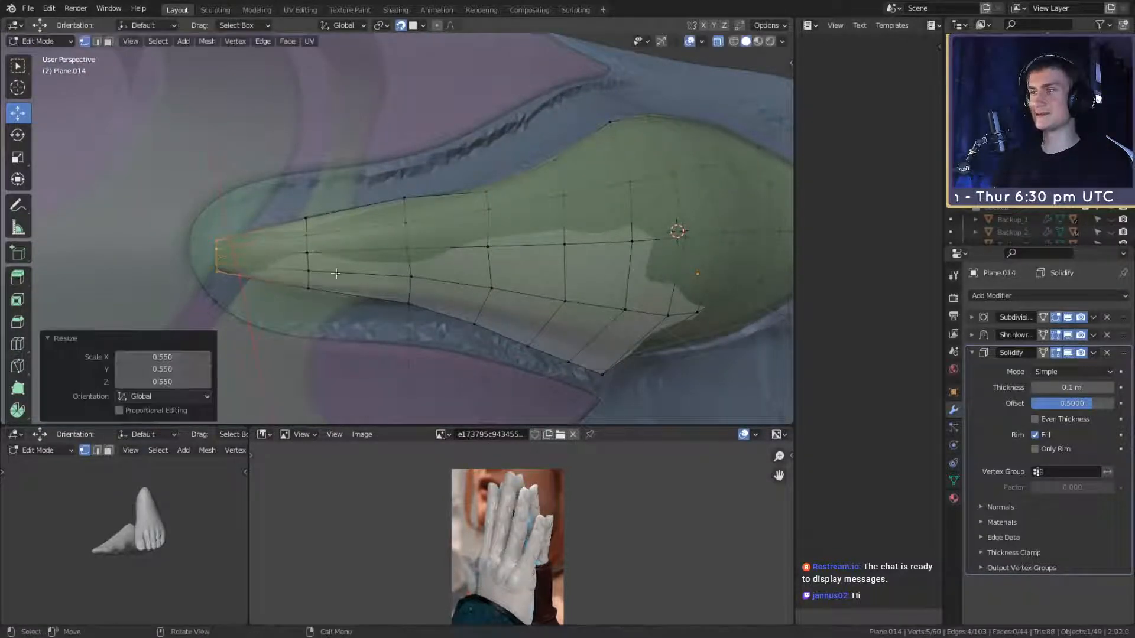
# Step: Move the second vertex row from the tip toward the rounded end and scale it to about 0.8
pyautogui.keyDown('shift'); pyautogui.click(309, 288); pyautogui.keyUp('shift')
pyautogui.press('g')
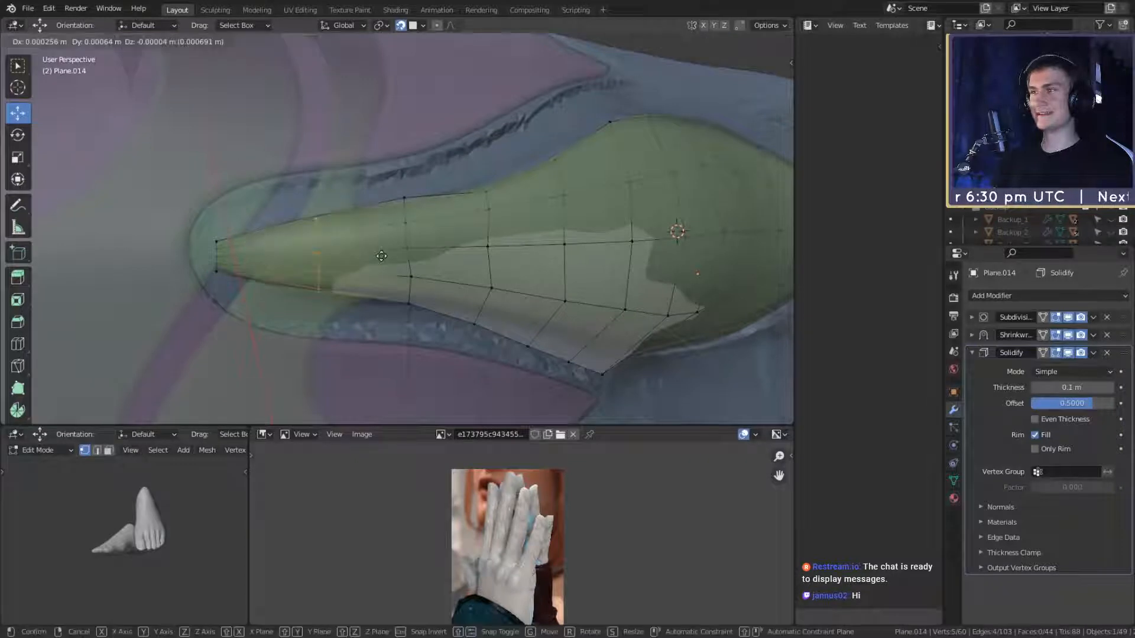
pyautogui.click(423, 260)
pyautogui.press('s')
pyautogui.click(444, 260)
pyautogui.press('g')
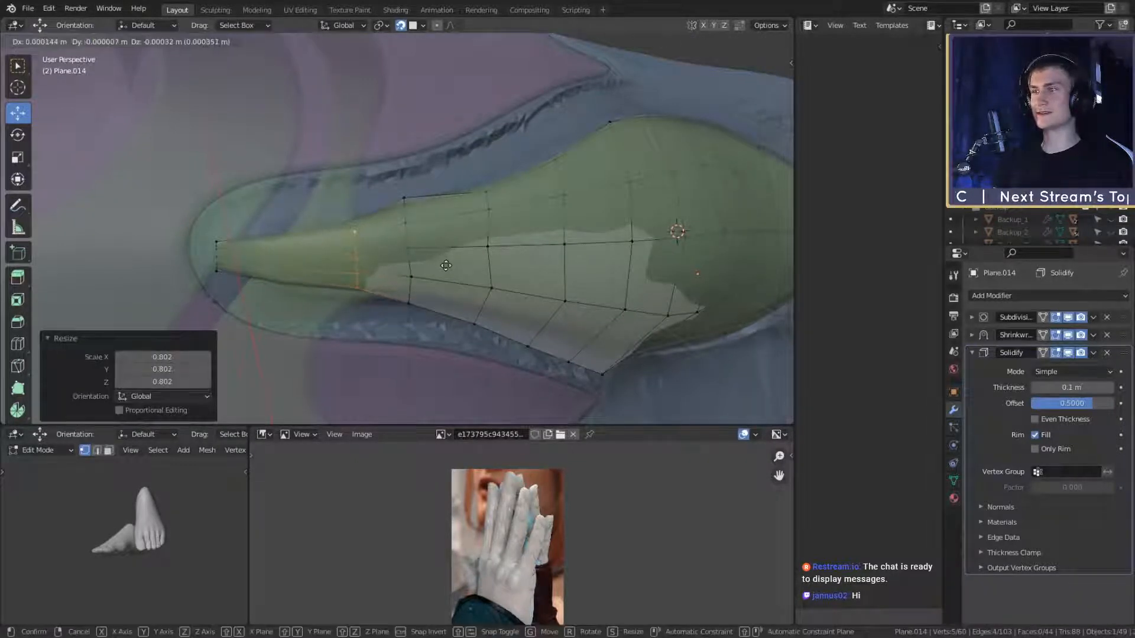
pyautogui.click(445, 266)
# Step: Move the end vertex row at the narrow tip inward, toward the rounded end
pyautogui.click(216, 274)
pyautogui.keyDown('ctrl'); pyautogui.keyDown('shift'); pyautogui.click(217, 239); pyautogui.keyUp('shift'); pyautogui.keyUp('ctrl')
pyautogui.press('g')
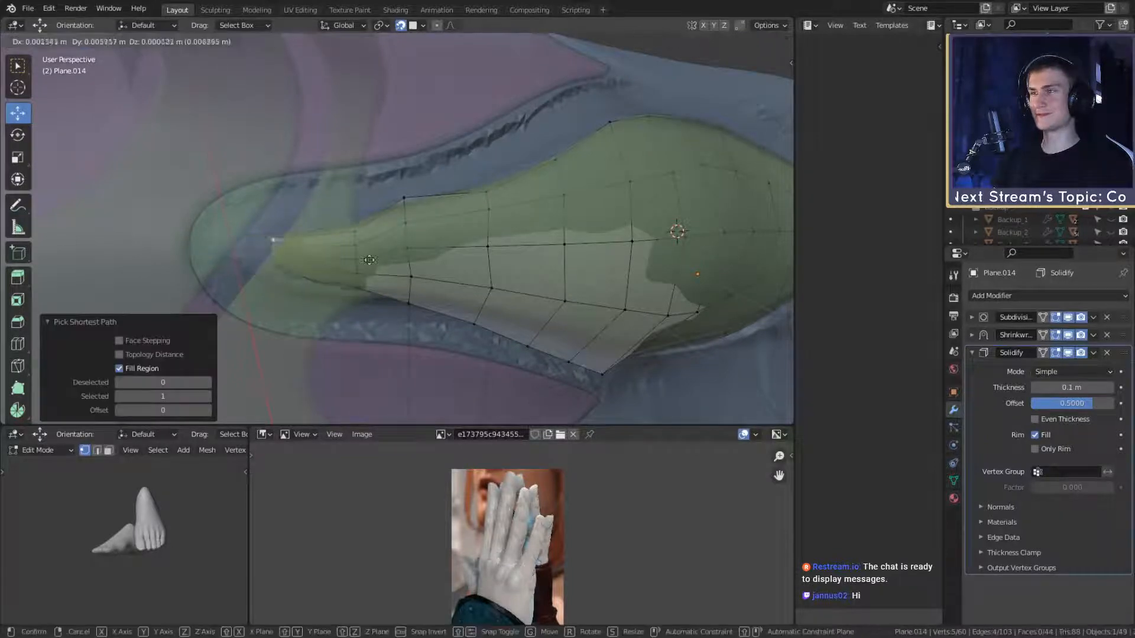
pyautogui.click(346, 268)
# Step: Move the second vertex row from the narrow tip closer to the tip and rotate it slightly
pyautogui.moveTo(346, 269); pyautogui.dragTo(309, 257, button='middle')
pyautogui.click(309, 257)
pyautogui.keyDown('ctrl'); pyautogui.keyDown('shift'); pyautogui.click(305, 201); pyautogui.keyUp('shift'); pyautogui.keyUp('ctrl')
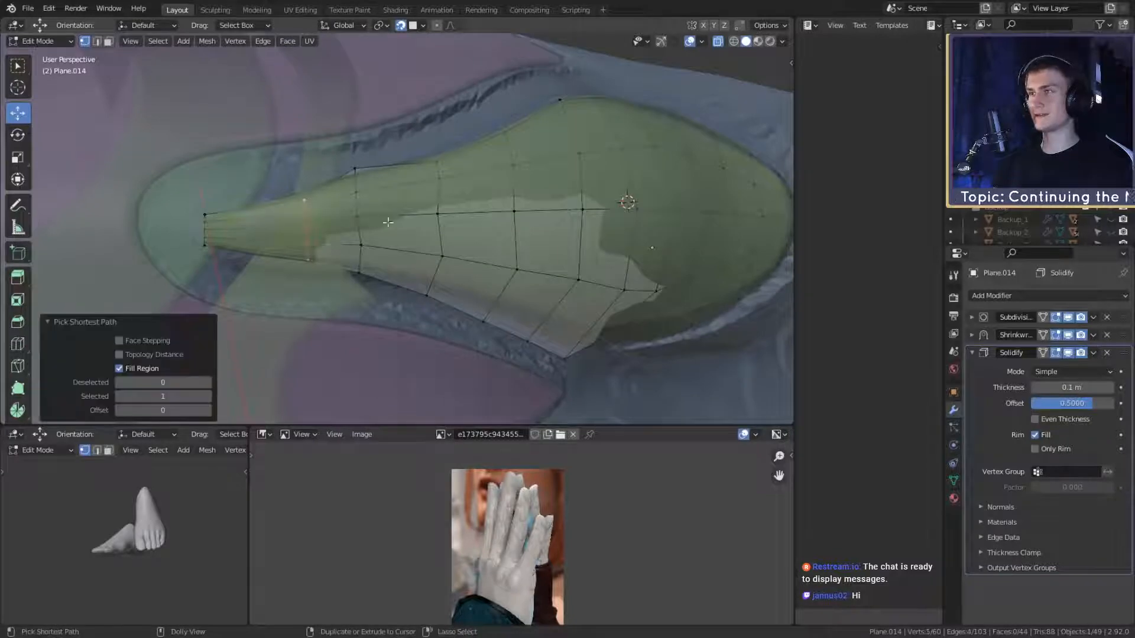
pyautogui.press('g')
pyautogui.click(398, 238)
pyautogui.press('r')
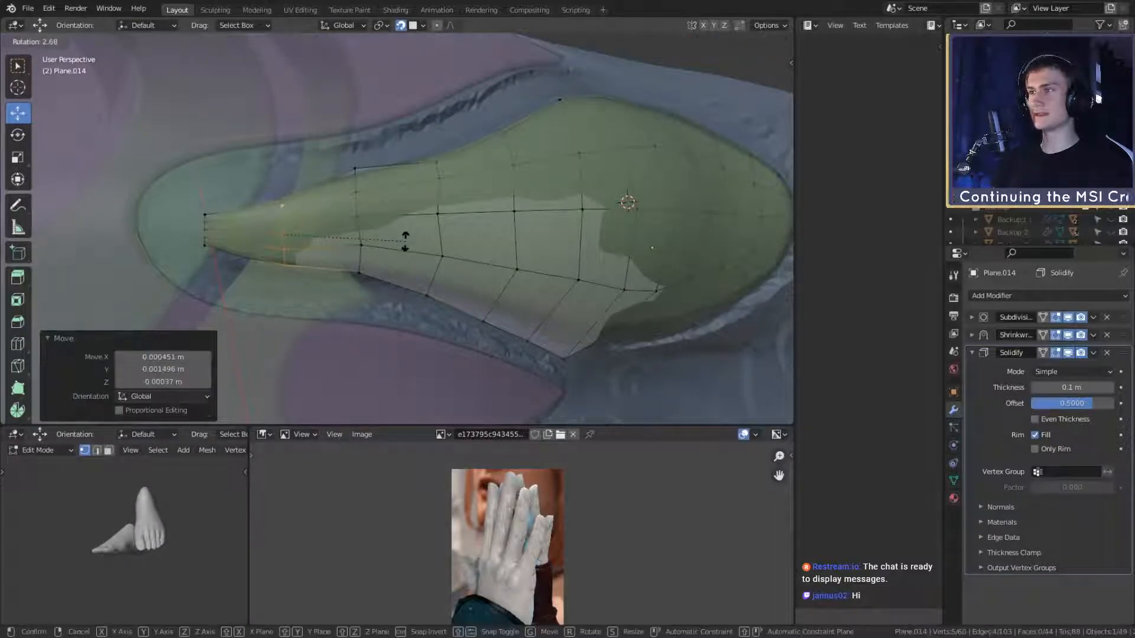
pyautogui.click(405, 241)
# Step: Scale the third vertex row from the narrow tip to about 0.69 and shift it toward the lower edge
pyautogui.moveTo(424, 254); pyautogui.dragTo(403, 260, button='middle')
pyautogui.click(362, 256)
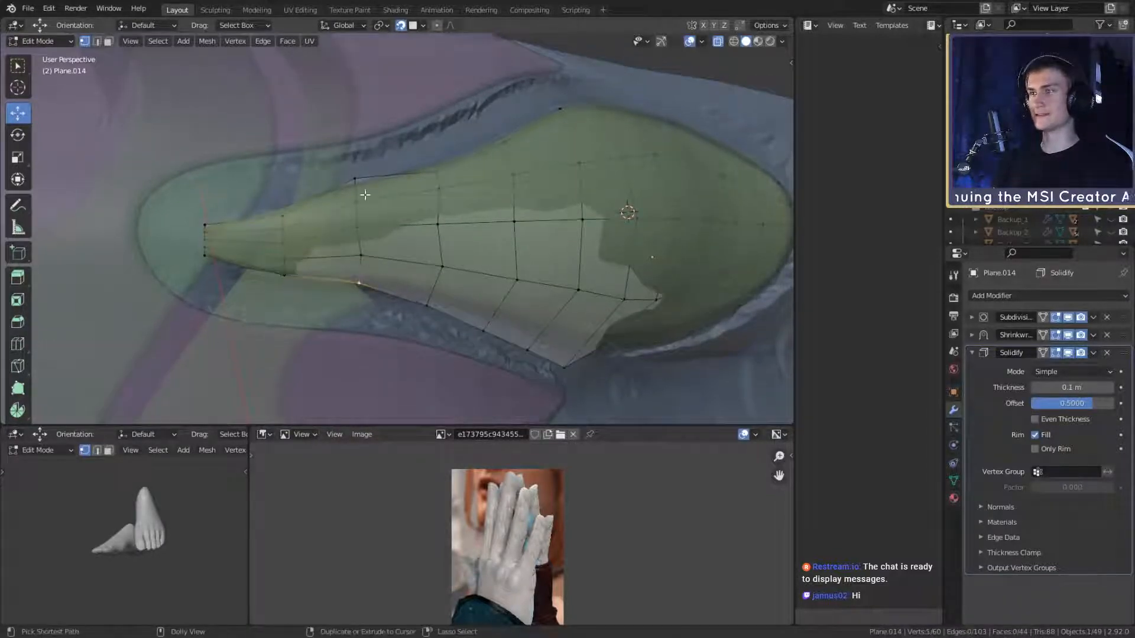
pyautogui.keyDown('ctrl'); pyautogui.keyDown('shift'); pyautogui.click(356, 180); pyautogui.keyUp('shift'); pyautogui.keyUp('ctrl')
pyautogui.press('s')
pyautogui.click(439, 236)
pyautogui.press('g')
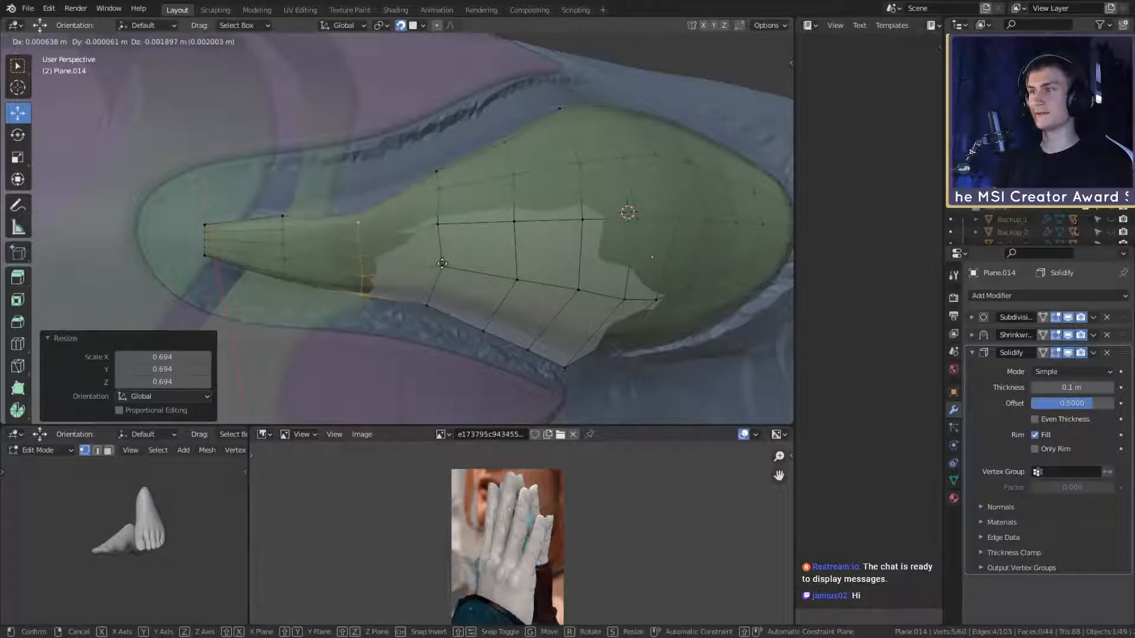
pyautogui.click(441, 249)
# Step: Reposition the border vertices midway along the patch's lower edge so the edge follows the seam
pyautogui.moveTo(441, 249); pyautogui.dragTo(428, 274, button='middle')
pyautogui.click(447, 244)
pyautogui.press('g')
pyautogui.click(470, 228)
pyautogui.press('g')
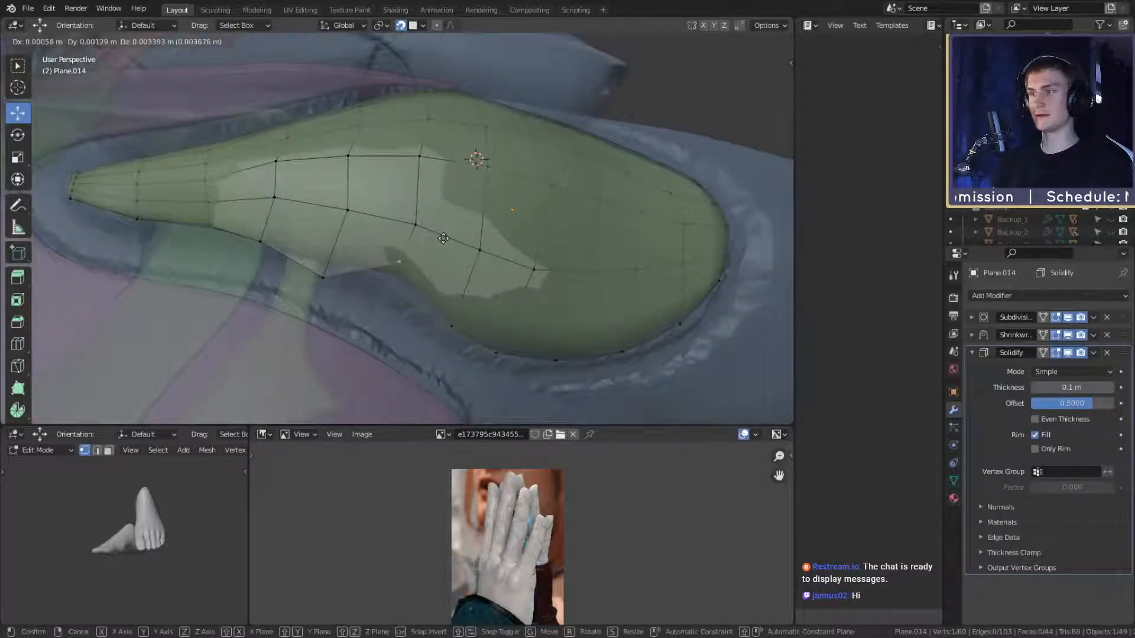
pyautogui.click(436, 260)
# Step: Move the two lower border vertices nearer the narrow neck inward to smooth the edge along the seam
pyautogui.click(327, 276)
pyautogui.moveTo(328, 276); pyautogui.dragTo(443, 294, button='middle')
pyautogui.press('g')
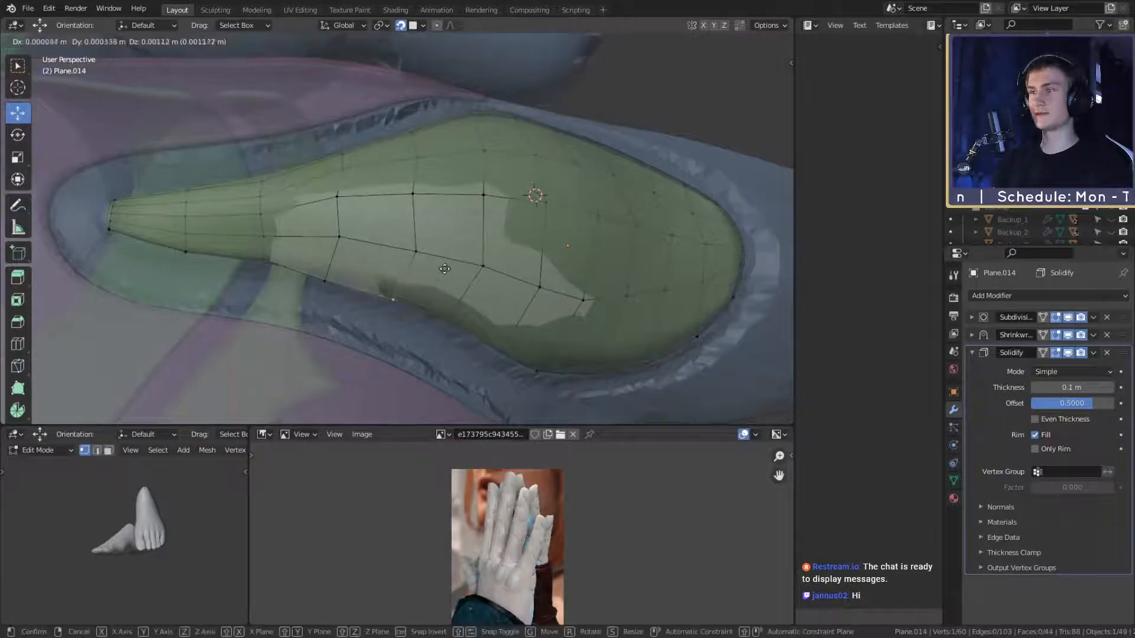
pyautogui.click(446, 266)
pyautogui.click(327, 282)
pyautogui.press('g')
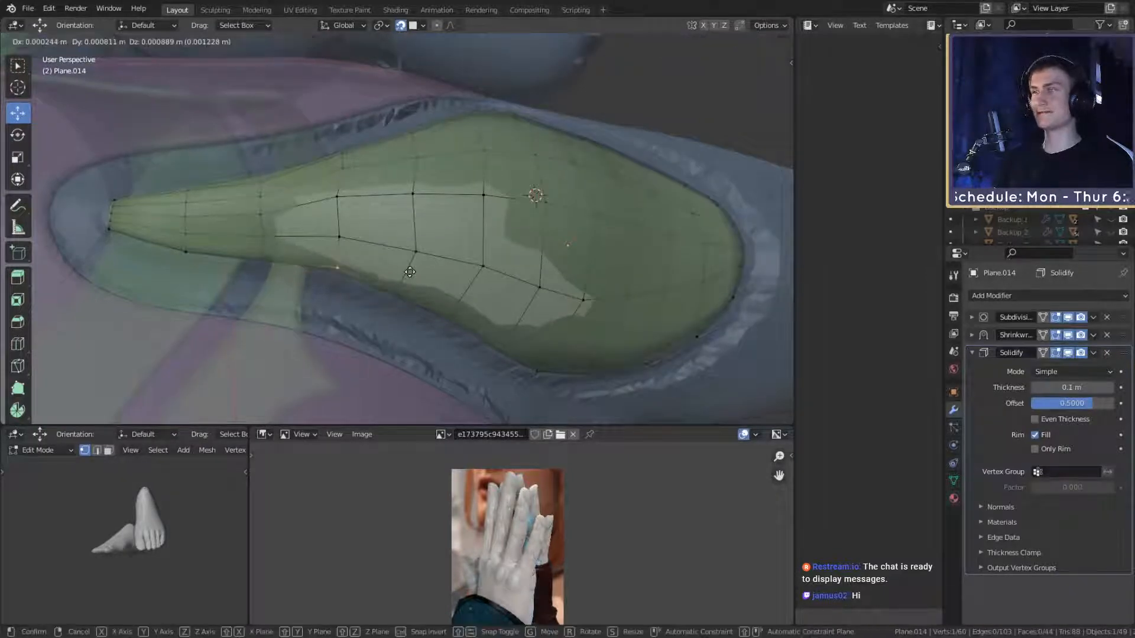
pyautogui.click(410, 272)
# Step: Select the three interior vertices of the row nearest the rounded end and snap them onto the glove surface
pyautogui.scroll(-4, 509, 301)
pyautogui.moveTo(509, 302); pyautogui.dragTo(385, 223, button='middle')
pyautogui.scroll(3, 435, 304)
pyautogui.scroll(2, 454, 239)
pyautogui.moveTo(462, 223); pyautogui.dragTo(444, 228, button='middle')
pyautogui.click(543, 293)
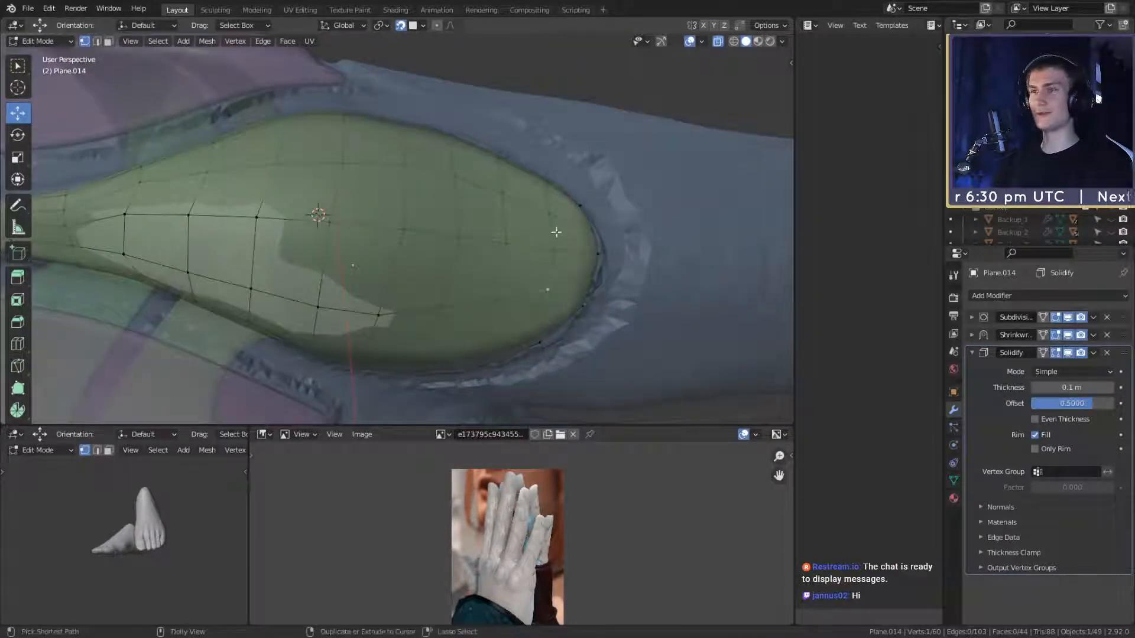
pyautogui.keyDown('ctrl'); pyautogui.click(549, 215); pyautogui.keyUp('ctrl')
pyautogui.moveTo(616, 272); pyautogui.dragTo(602, 276, button='middle')
pyautogui.press('g')
pyautogui.click(604, 279)
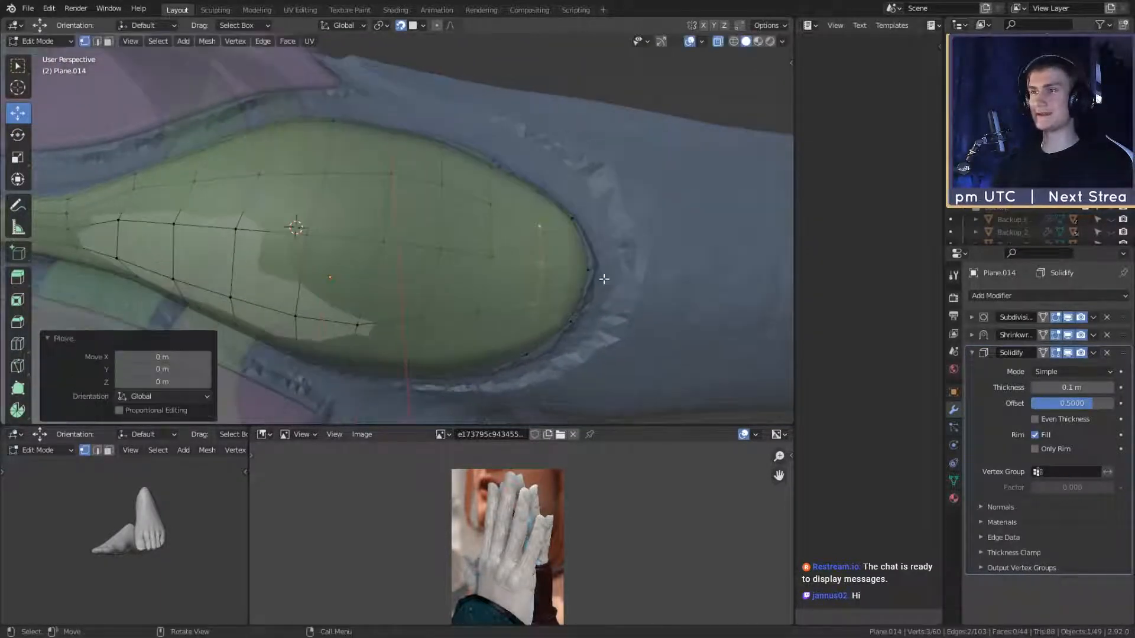
# Step: Snap the interior vertices of the second and third rows from the rounded end onto the glove surface
pyautogui.click(474, 309)
pyautogui.keyDown('ctrl'); pyautogui.click(491, 211); pyautogui.keyUp('ctrl')
pyautogui.press('g')
pyautogui.click(547, 278)
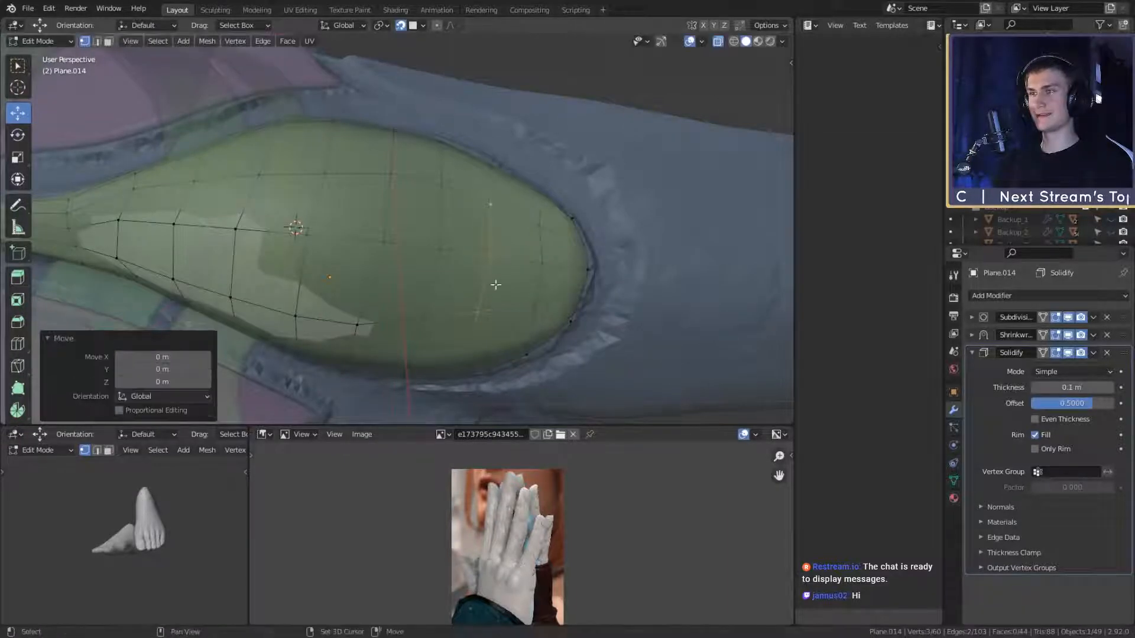
pyautogui.click(416, 314)
pyautogui.keyDown('ctrl'); pyautogui.click(442, 202); pyautogui.keyUp('ctrl')
pyautogui.press('g')
pyautogui.click(500, 263)
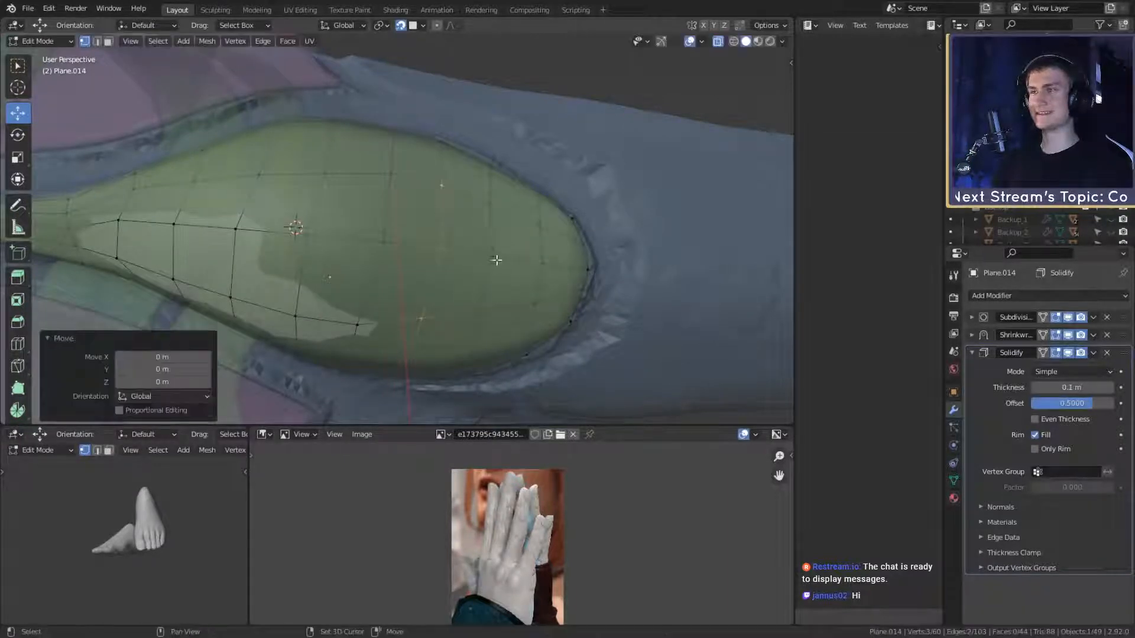
# Step: Snap the interior vertices of two rows across the widest part of the patch onto the glove surface
pyautogui.moveTo(498, 261)
pyautogui.mouseDown(button='middle')
pyautogui.moveTo(574, 270)
pyautogui.moveTo(504, 282)
pyautogui.mouseUp(button='middle')
pyautogui.click(455, 328)
pyautogui.keyDown('ctrl'); pyautogui.click(498, 198); pyautogui.keyUp('ctrl')
pyautogui.press('g')
pyautogui.click(529, 281)
pyautogui.click(468, 315)
pyautogui.keyDown('ctrl'); pyautogui.click(465, 183); pyautogui.keyUp('ctrl')
pyautogui.press('g')
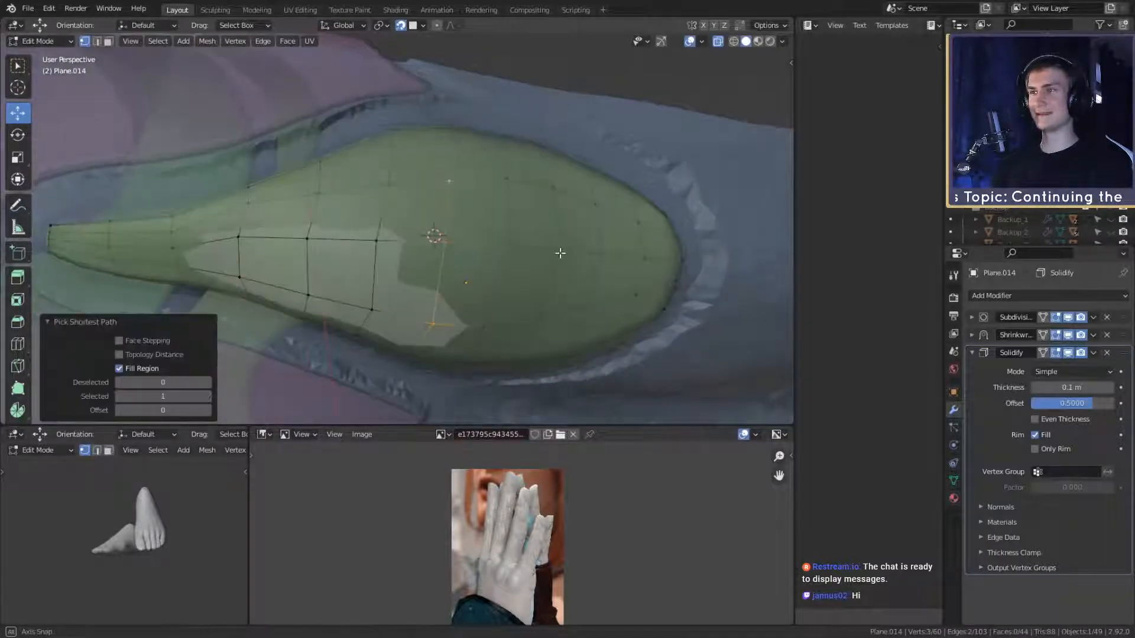
pyautogui.click(557, 253)
# Step: Snap the interior vertices of the two rows between the widest part and the neck onto the glove surface
pyautogui.moveTo(558, 253); pyautogui.dragTo(428, 259, button='middle')
pyautogui.click(406, 314)
pyautogui.keyDown('ctrl'); pyautogui.click(422, 190); pyautogui.keyUp('ctrl')
pyautogui.press('g')
pyautogui.click(477, 265)
pyautogui.click(371, 284)
pyautogui.keyDown('ctrl'); pyautogui.click(376, 183); pyautogui.keyUp('ctrl')
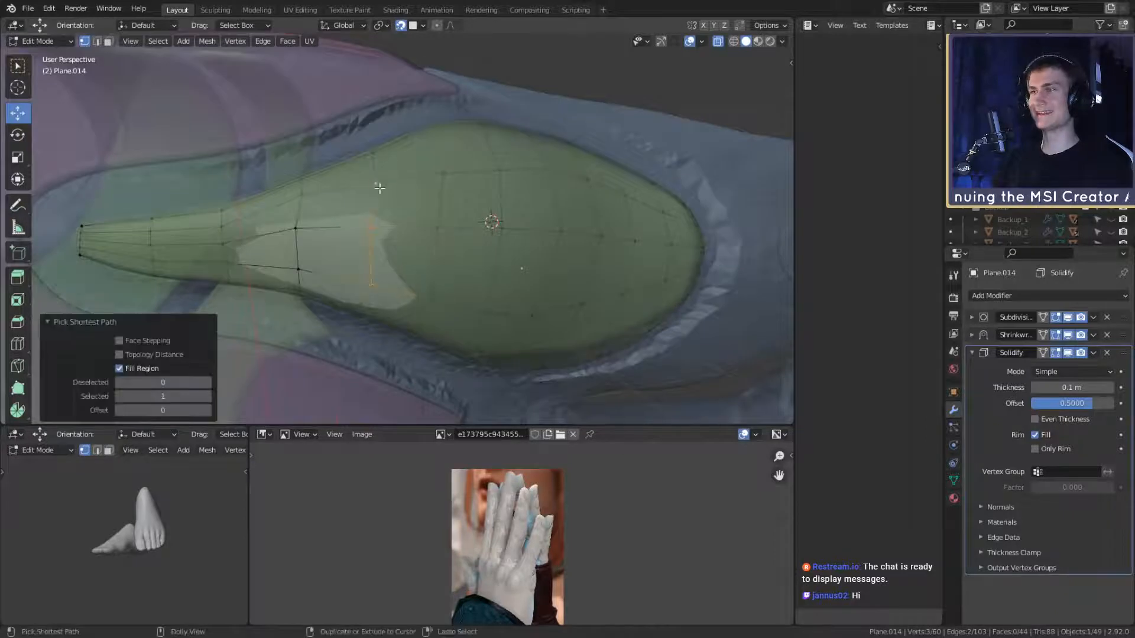
pyautogui.press('g')
pyautogui.click(436, 254)
# Step: Snap the interior vertices of the row at the start of the narrow neck onto the glove surface
pyautogui.keyDown('shift'); pyautogui.moveTo(352, 269); pyautogui.dragTo(399, 286, button='middle'); pyautogui.keyUp('shift')
pyautogui.click(346, 286)
pyautogui.keyDown('ctrl'); pyautogui.click(349, 212); pyautogui.keyUp('ctrl')
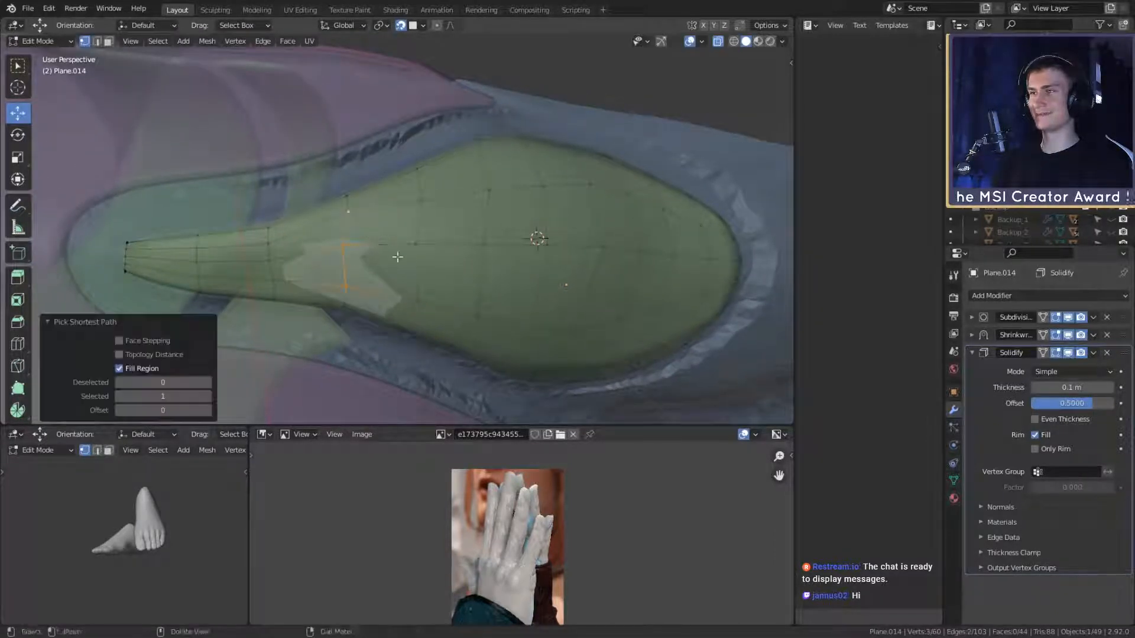
pyautogui.press('g')
pyautogui.click(407, 265)
# Step: Nudge the middle and upper interior vertices of the row at the neck individually to even their spacing
pyautogui.click(346, 253)
pyautogui.press('g')
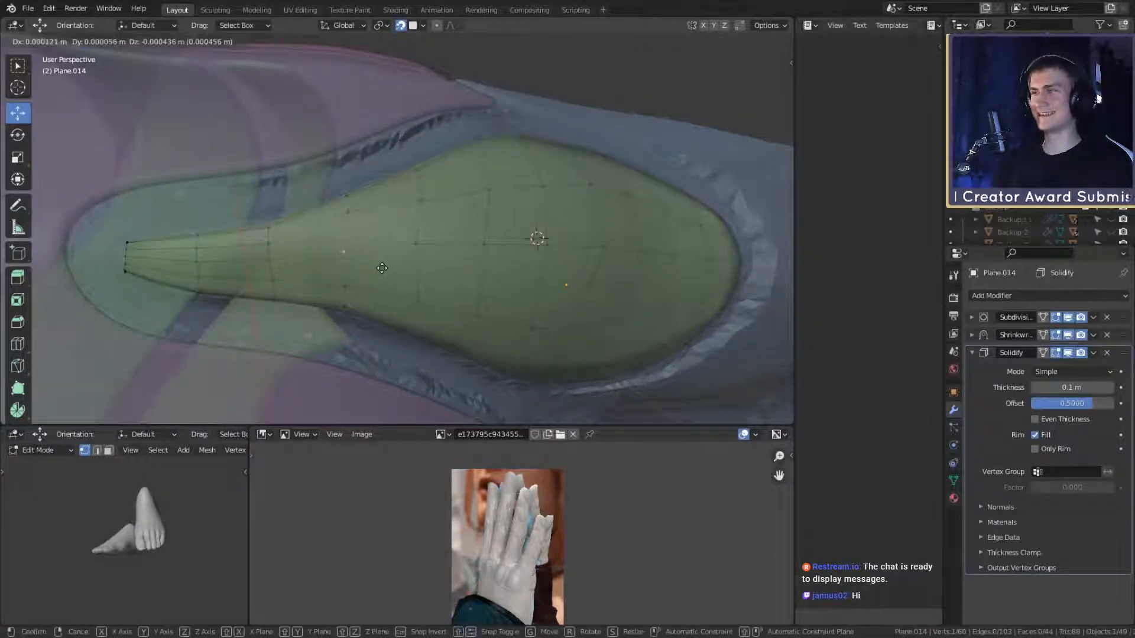
pyautogui.click(383, 268)
pyautogui.click(348, 215)
pyautogui.press('g')
pyautogui.click(401, 244)
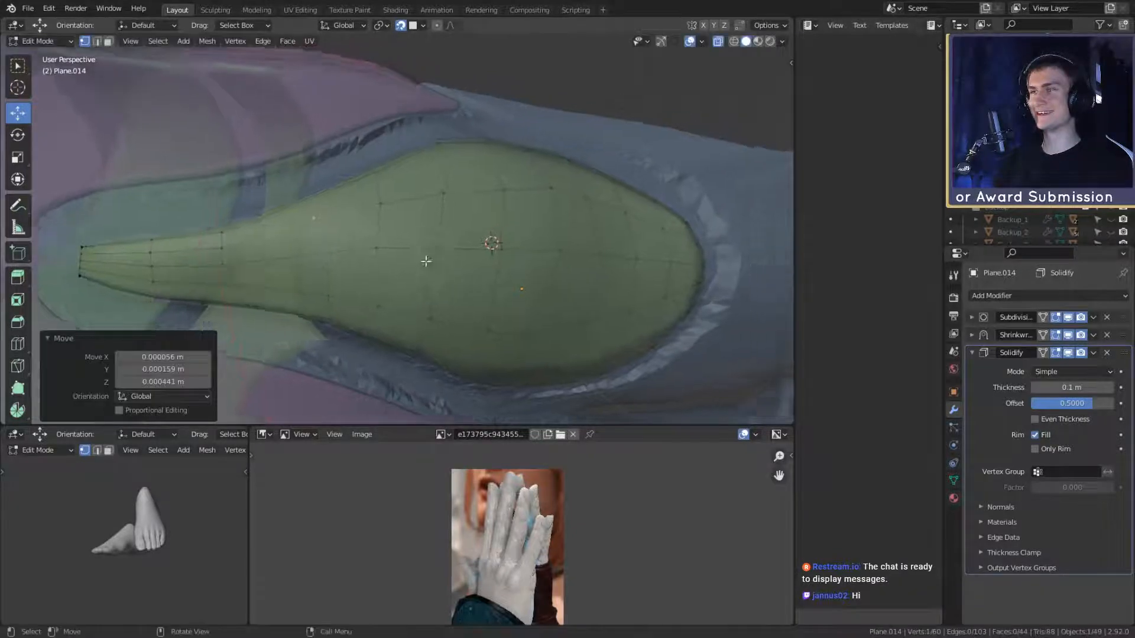
# Step: Nudge an upper interior vertex in the wide part of the patch slightly toward the middle
pyautogui.keyDown('shift'); pyautogui.moveTo(425, 258); pyautogui.dragTo(453, 248, button='middle'); pyautogui.keyUp('shift')
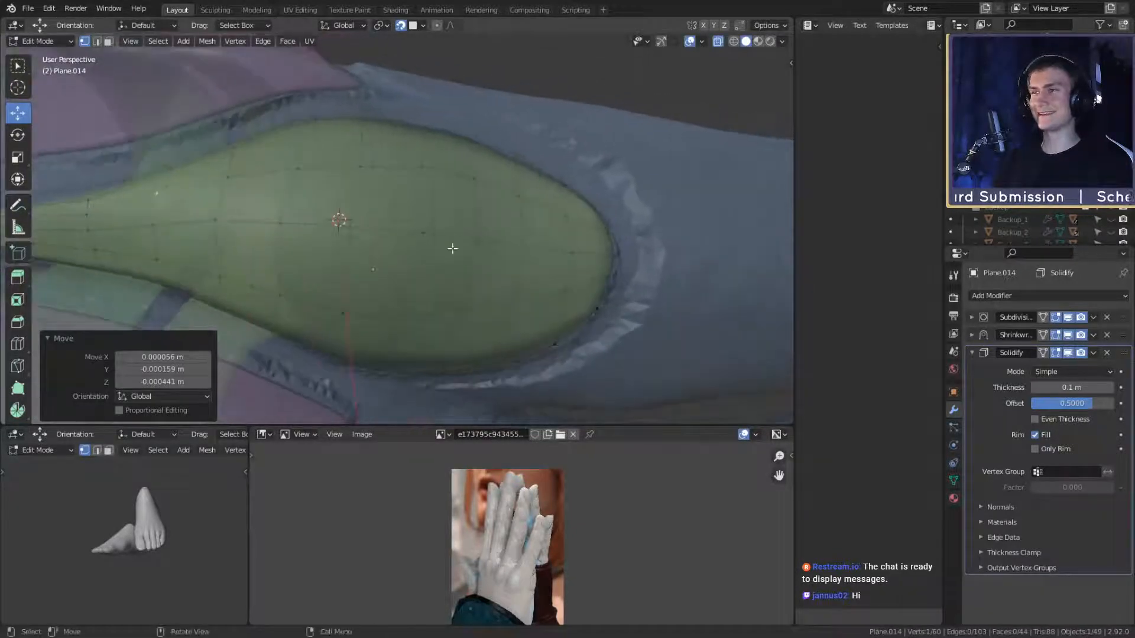
pyautogui.keyDown('shift'); pyautogui.click(435, 172); pyautogui.keyUp('shift')
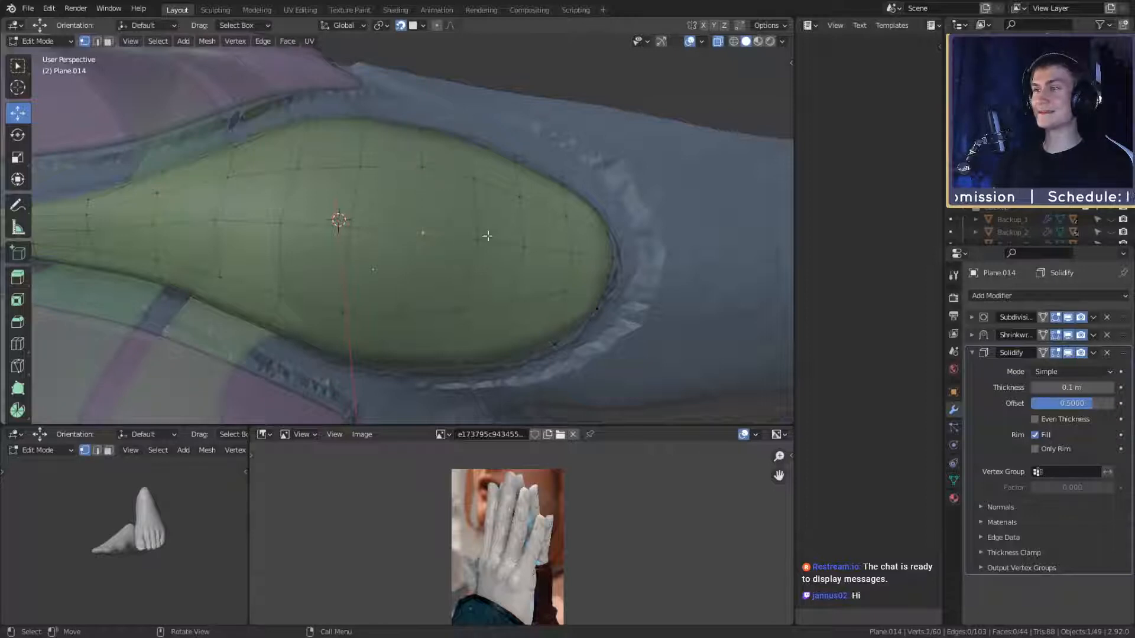
pyautogui.press('g')
pyautogui.click(469, 193)
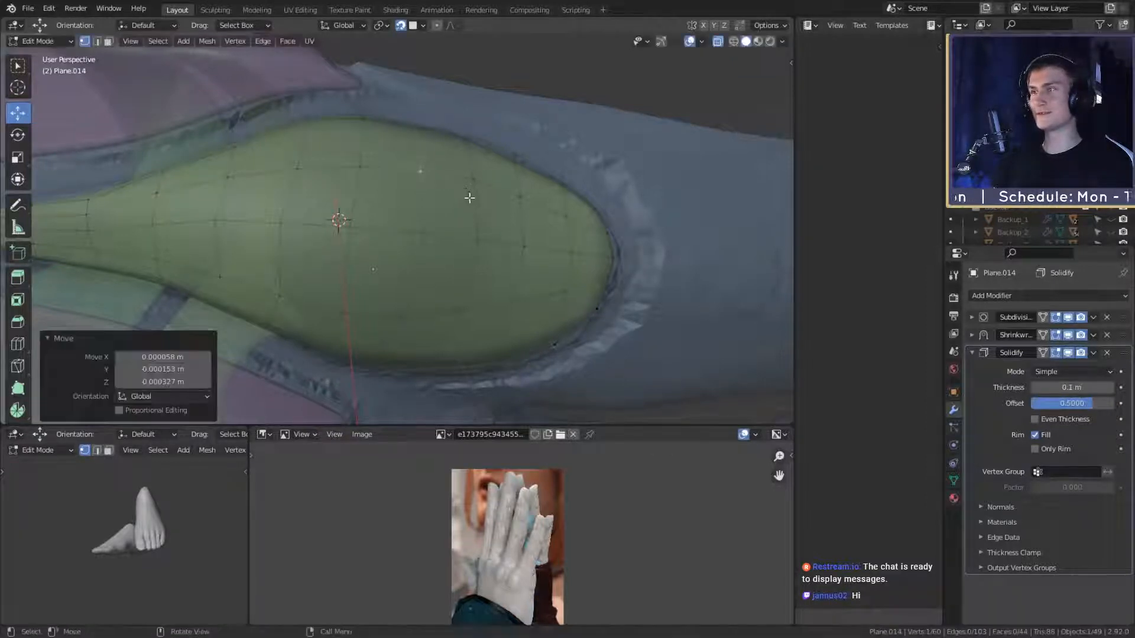
# Step: Examine the fitted patch outside Edit Mode, then return to Edit Mode and check its rounded end against the seam
pyautogui.moveTo(468, 193)
pyautogui.mouseDown(button='middle')
pyautogui.moveTo(496, 220)
pyautogui.moveTo(490, 198)
pyautogui.mouseUp(button='middle')
pyautogui.click(394, 201)
pyautogui.moveTo(395, 201); pyautogui.dragTo(496, 264, button='middle')
pyautogui.keyDown('shift'); pyautogui.moveTo(566, 283); pyautogui.dragTo(368, 245, button='middle'); pyautogui.keyUp('shift')
pyautogui.scroll(-1, 471, 268)
pyautogui.scroll(2, 527, 236)
pyautogui.press('Tab')
pyautogui.scroll(-4, 501, 265)
pyautogui.moveTo(501, 265); pyautogui.dragTo(473, 225, button='middle')
pyautogui.scroll(4, 516, 272)
pyautogui.scroll(3, 427, 254)
pyautogui.press('Tab')
pyautogui.scroll(-2, 461, 235)
pyautogui.scroll(2, 473, 226)
pyautogui.scroll(1, 467, 263)
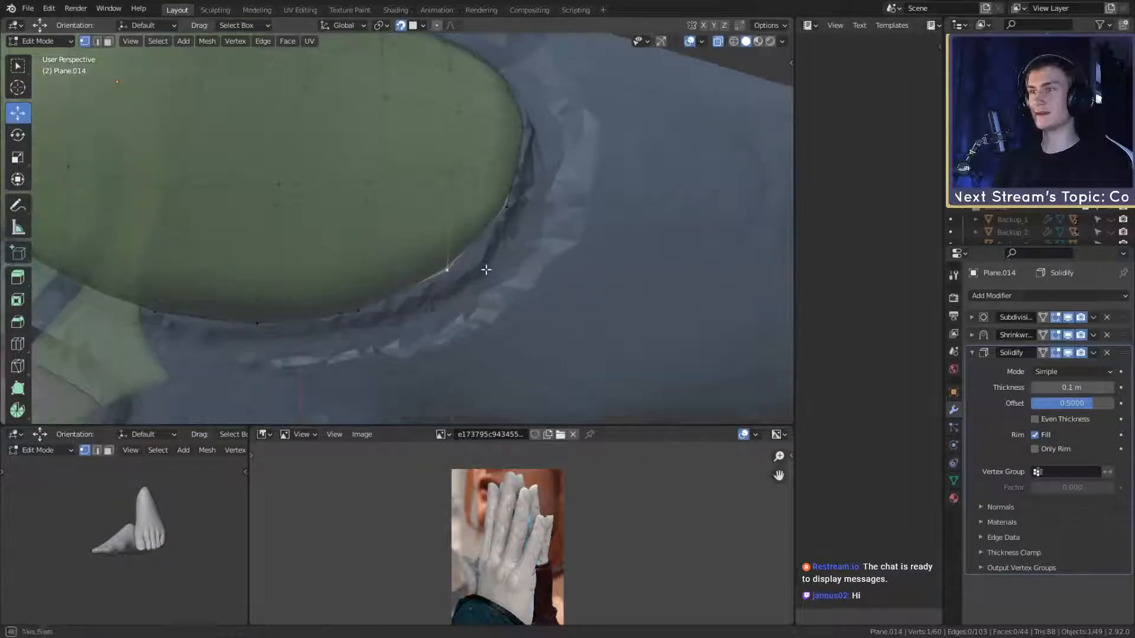
# Step: Move the lower border vertices at the rounded end to fit the curve of the seam
pyautogui.press('g')
pyautogui.click(490, 283)
pyautogui.moveTo(490, 283); pyautogui.dragTo(531, 299, button='middle')
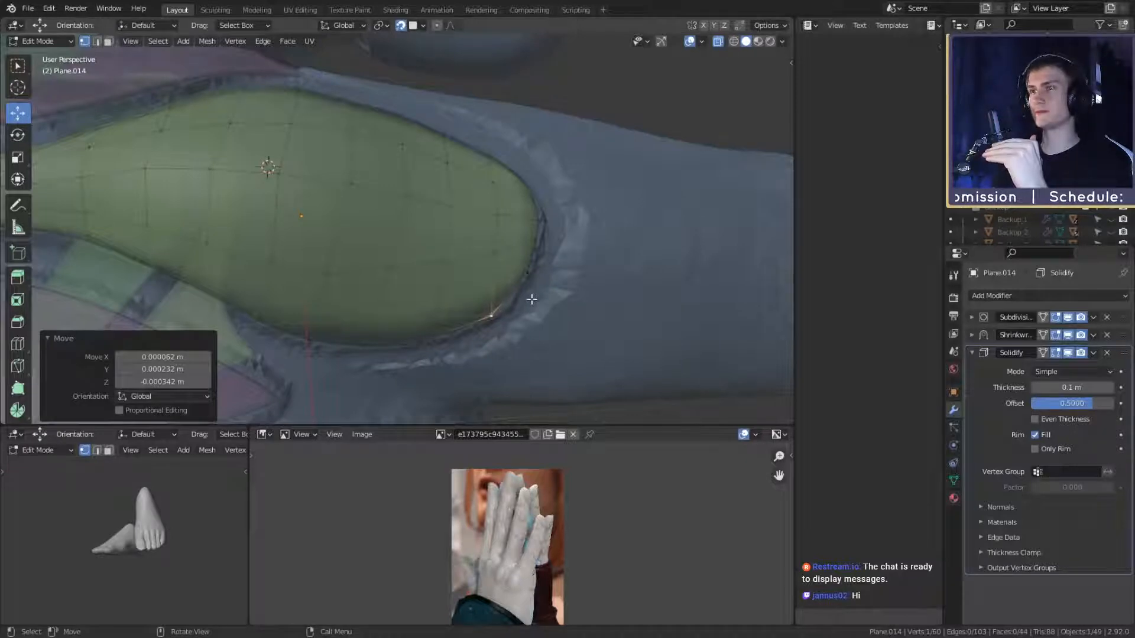
pyautogui.scroll(-5, 451, 253)
pyautogui.scroll(7, 458, 264)
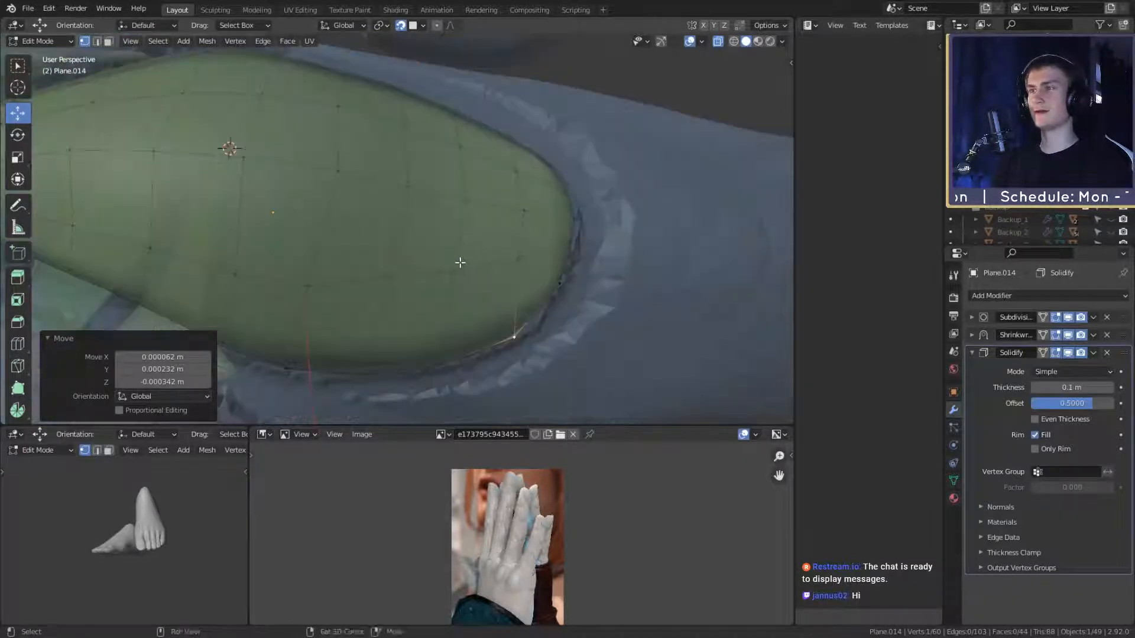
pyautogui.moveTo(537, 247); pyautogui.dragTo(531, 258)
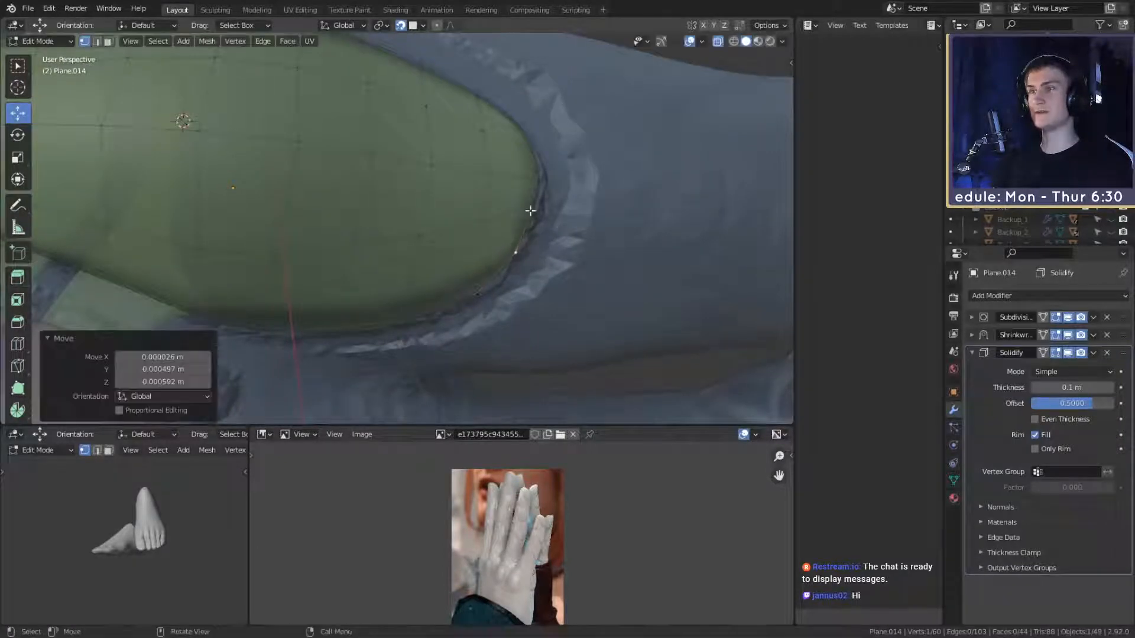
# Step: Reposition the next border vertices around the rounded end to space them evenly along the seam
pyautogui.click(558, 241)
pyautogui.press('g')
pyautogui.click(561, 216)
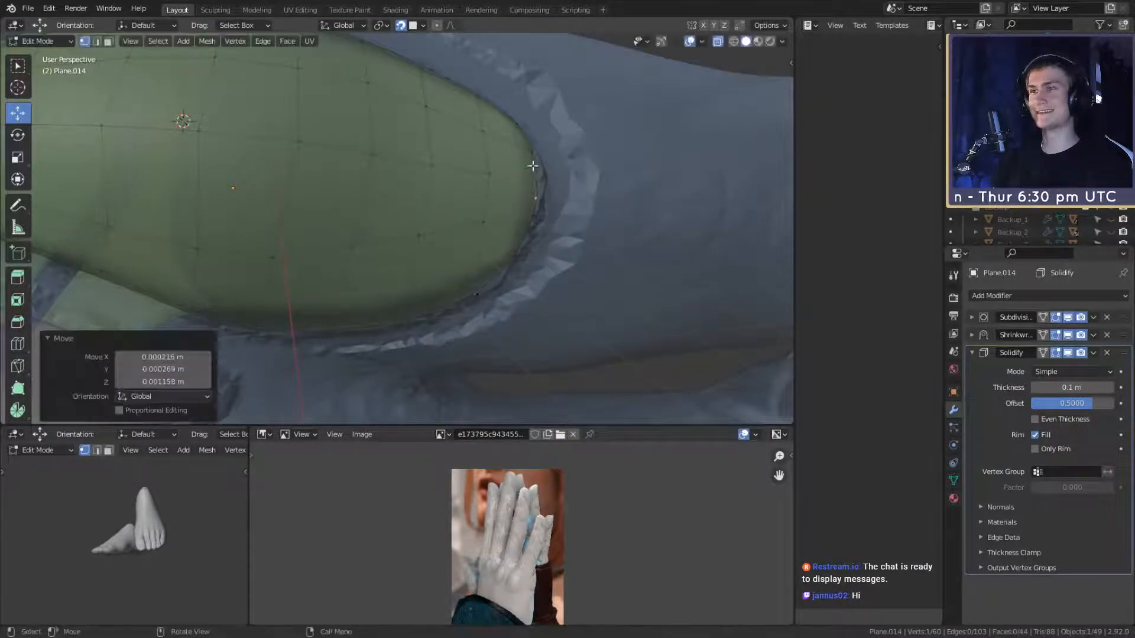
pyautogui.click(532, 157)
pyautogui.press('g')
pyautogui.moveTo(532, 157); pyautogui.dragTo(563, 222, button='middle')
# Step: Move the lower interior vertices one by one, from the rounded end toward the middle, closer to the lower edge
pyautogui.click(570, 202)
pyautogui.press('g')
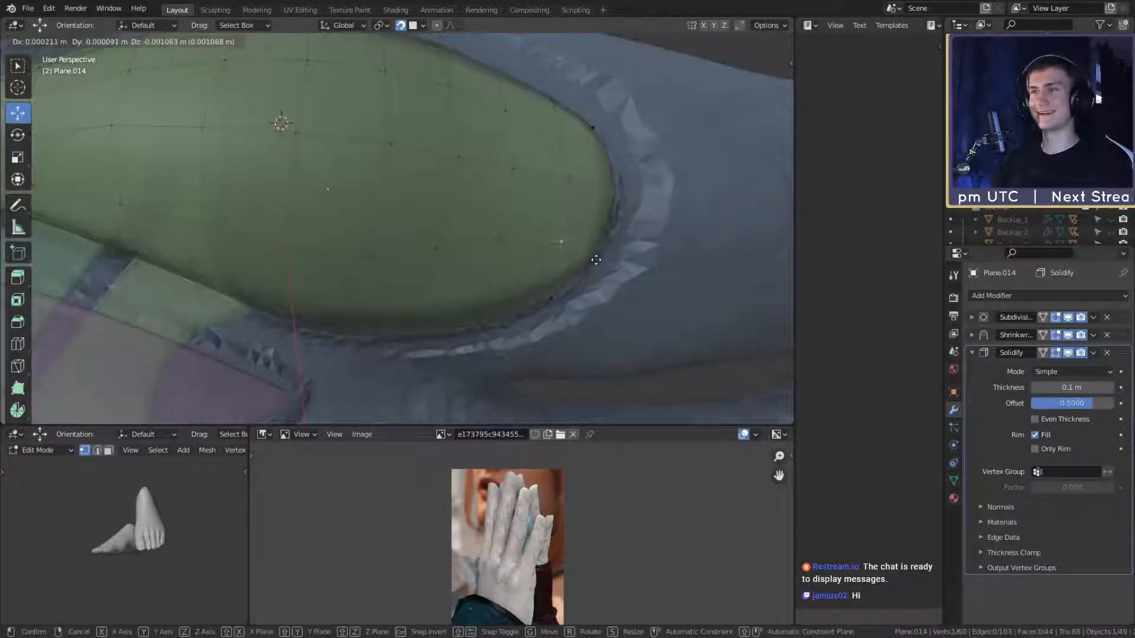
pyautogui.click(496, 264)
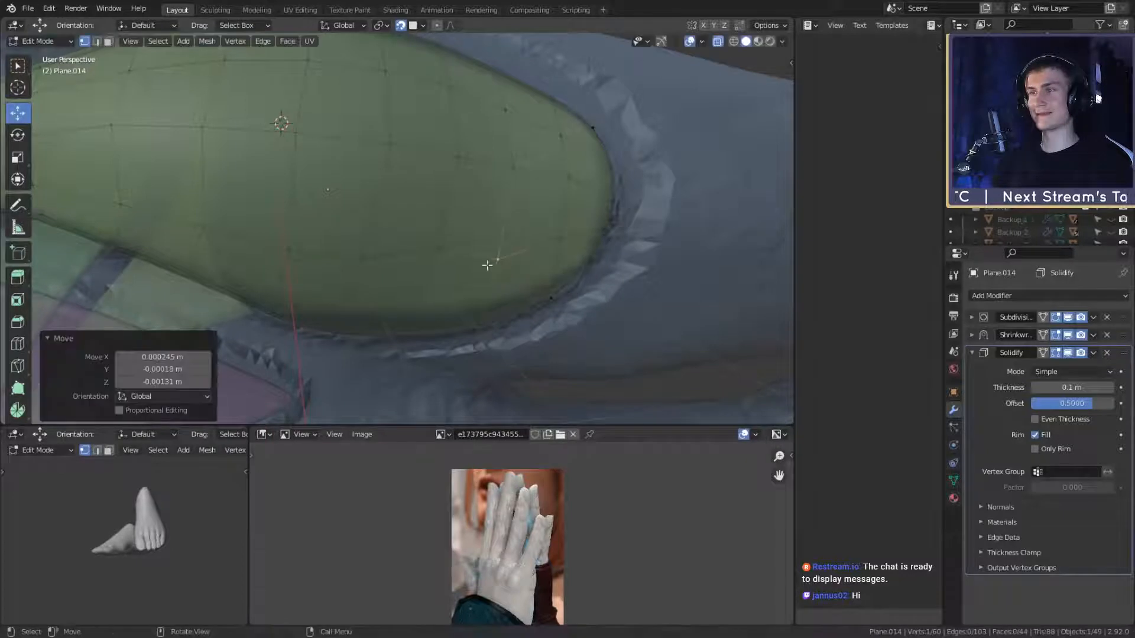
pyautogui.press('g')
pyautogui.click(444, 276)
pyautogui.moveTo(449, 269); pyautogui.dragTo(519, 271, button='middle')
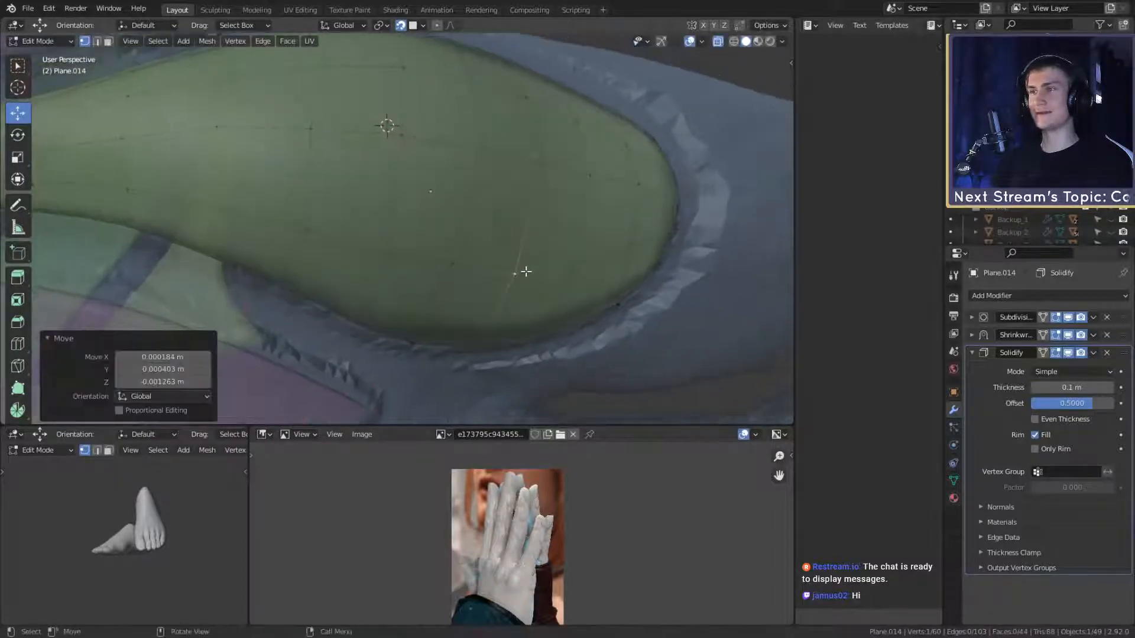
pyautogui.press('g')
pyautogui.click(488, 275)
pyautogui.press('g')
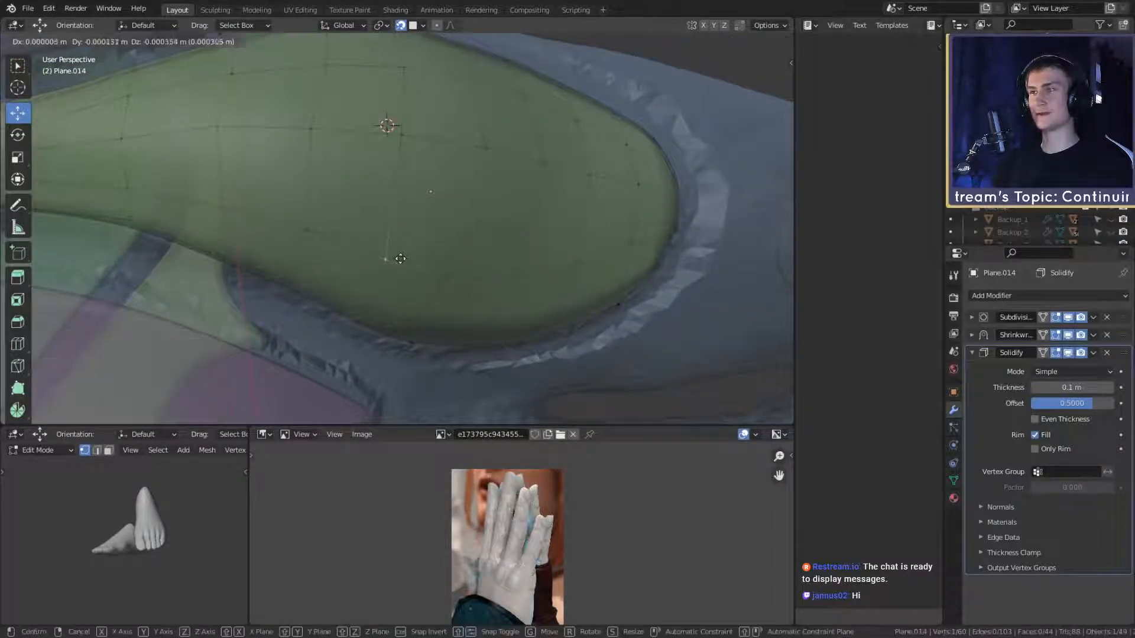
pyautogui.click(441, 231)
# Step: Move the three central-row vertices nearest the rounded end toward the lower edge to even out the grid
pyautogui.moveTo(441, 231); pyautogui.dragTo(445, 207, button='middle')
pyautogui.click(443, 179)
pyautogui.moveTo(576, 215); pyautogui.dragTo(581, 220, button='middle')
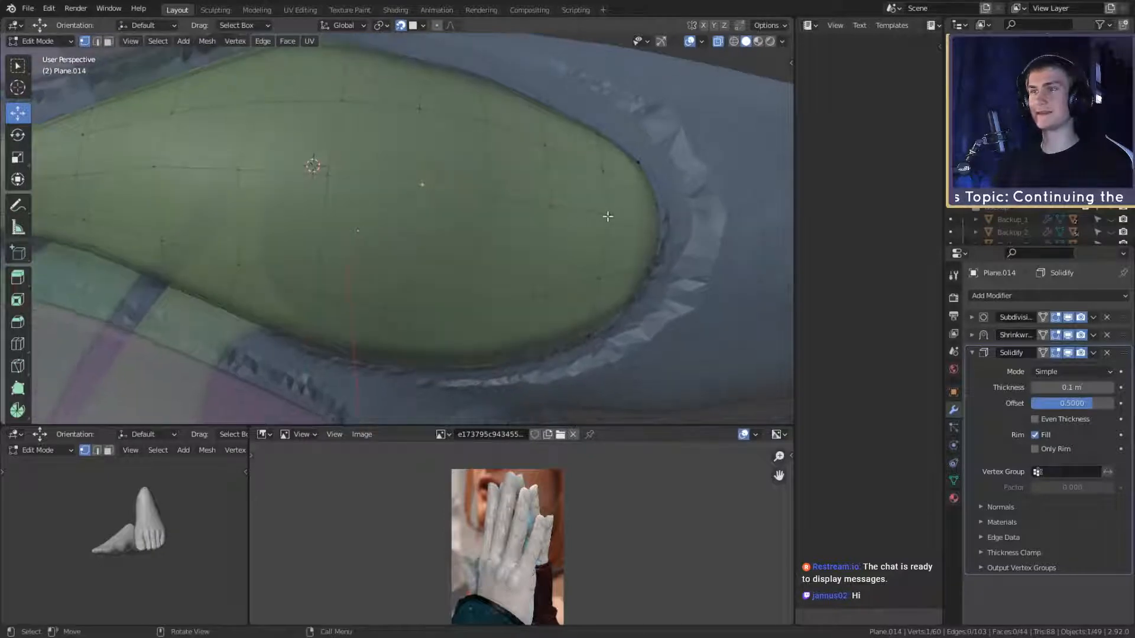
pyautogui.click(608, 219)
pyautogui.press('g')
pyautogui.click(609, 248)
pyautogui.click(550, 208)
pyautogui.press('g')
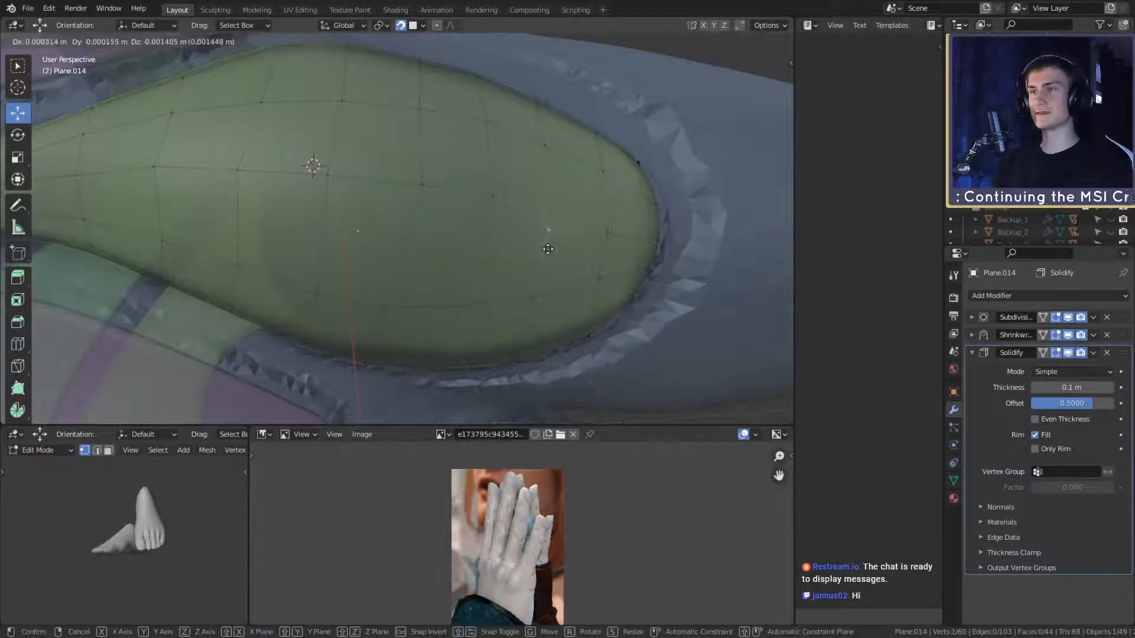
pyautogui.click(548, 248)
pyautogui.click(495, 207)
pyautogui.press('g')
pyautogui.click(492, 238)
# Step: Move the next two central-row vertices, at the widest part of the patch, slightly toward the lower edge
pyautogui.click(431, 205)
pyautogui.keyDown('shift'); pyautogui.moveTo(431, 205); pyautogui.dragTo(509, 229, button='middle'); pyautogui.keyUp('shift')
pyautogui.press('g')
pyautogui.click(483, 251)
pyautogui.click(412, 202)
pyautogui.press('g')
pyautogui.click(442, 243)
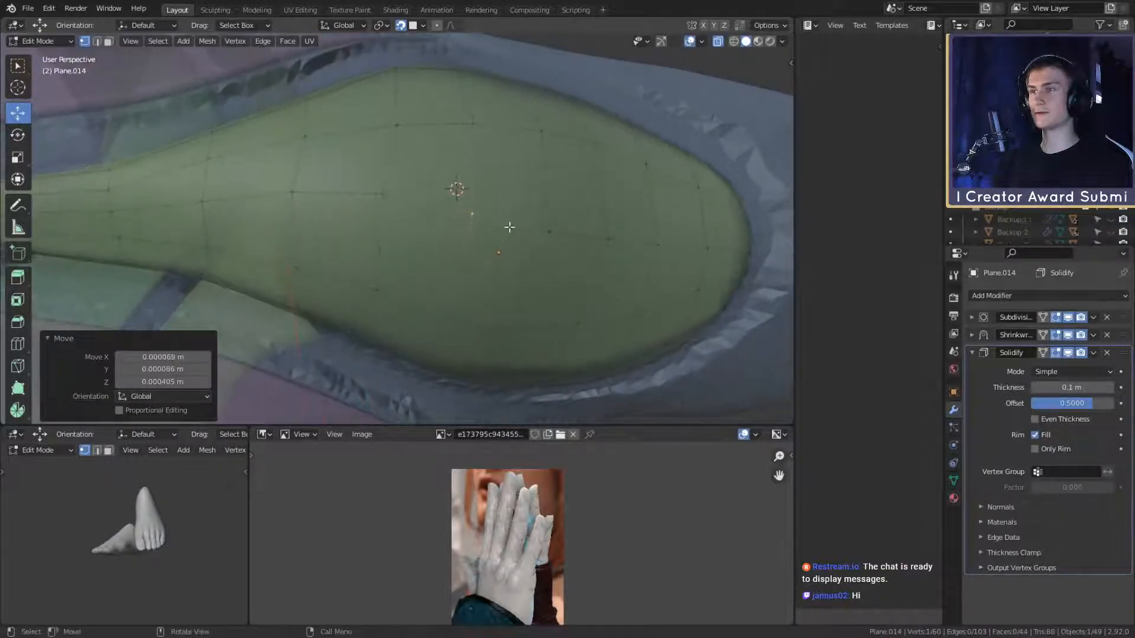
# Step: Nudge the remaining central-row vertices toward the narrow neck slightly downward to straighten the row
pyautogui.click(385, 203)
pyautogui.press('g')
pyautogui.click(407, 222)
pyautogui.moveTo(406, 222); pyautogui.dragTo(436, 225, button='middle')
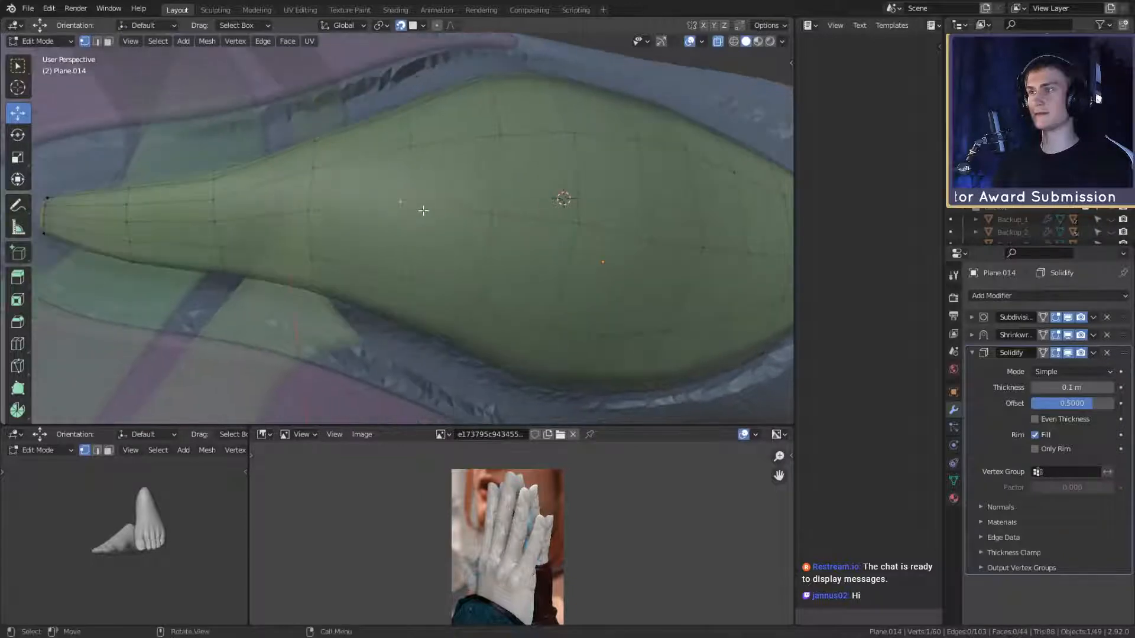
pyautogui.press('g')
pyautogui.click(438, 222)
pyautogui.click(331, 209)
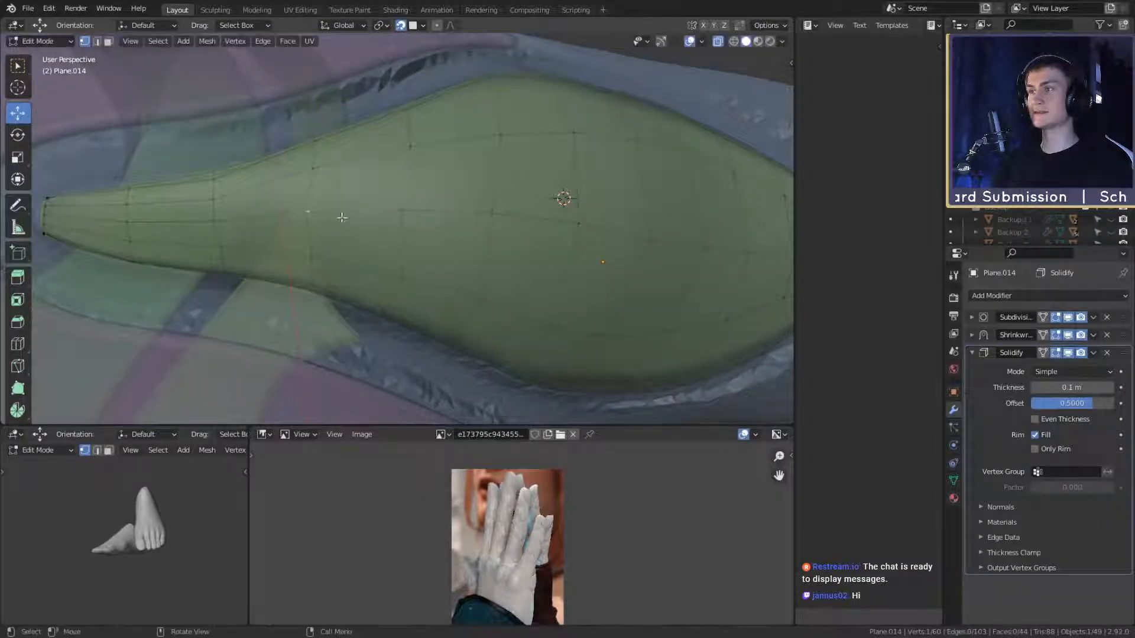
pyautogui.press('g')
pyautogui.click(352, 226)
# Step: Select two neighbouring upper interior vertices in the wide part, then move and rotate them to align the upper row
pyautogui.scroll(-3, 385, 229)
pyautogui.scroll(1, 601, 220)
pyautogui.moveTo(601, 220); pyautogui.dragTo(421, 225, button='middle')
pyautogui.keyDown('shift'); pyautogui.click(417, 191); pyautogui.keyUp('shift')
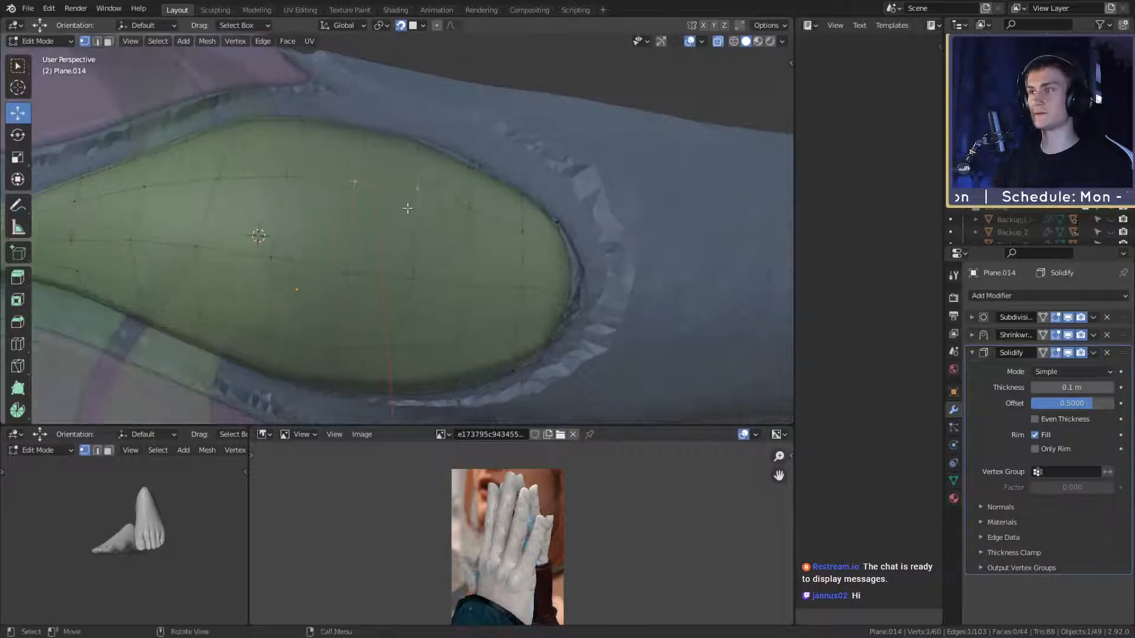
pyautogui.click(442, 226)
pyautogui.press('r')
pyautogui.click(452, 233)
# Step: Move three upper-row vertices in the wide part of the patch slightly toward the lower edge to even out the grid
pyautogui.moveTo(500, 229)
pyautogui.keyDown('shift'); pyautogui.mouseDown(button='middle')
pyautogui.moveTo(441, 231)
pyautogui.moveTo(505, 226)
pyautogui.mouseUp(button='middle'); pyautogui.keyUp('shift')
pyautogui.click(423, 210)
pyautogui.press('g')
pyautogui.click(433, 231)
pyautogui.click(469, 235)
pyautogui.press('g')
pyautogui.click(479, 261)
pyautogui.click(473, 204)
pyautogui.press('g')
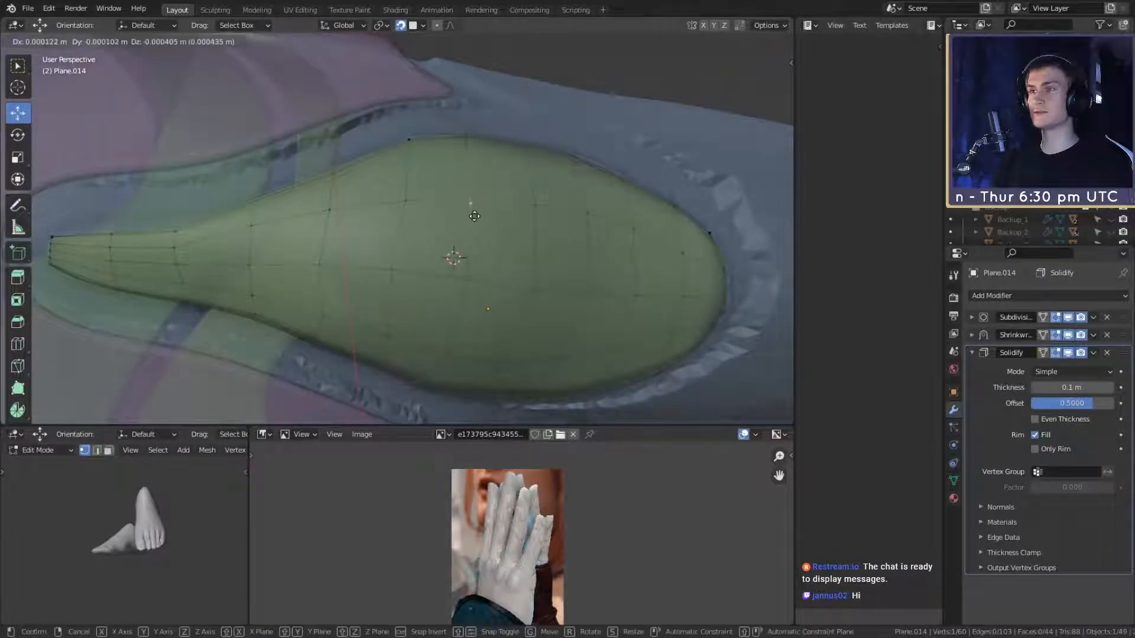
pyautogui.click(473, 216)
# Step: Nudge the remaining upper-row vertices toward the narrow neck slightly downward and fine-tune the one at the widest part
pyautogui.click(410, 207)
pyautogui.press('g')
pyautogui.click(410, 226)
pyautogui.click(477, 217)
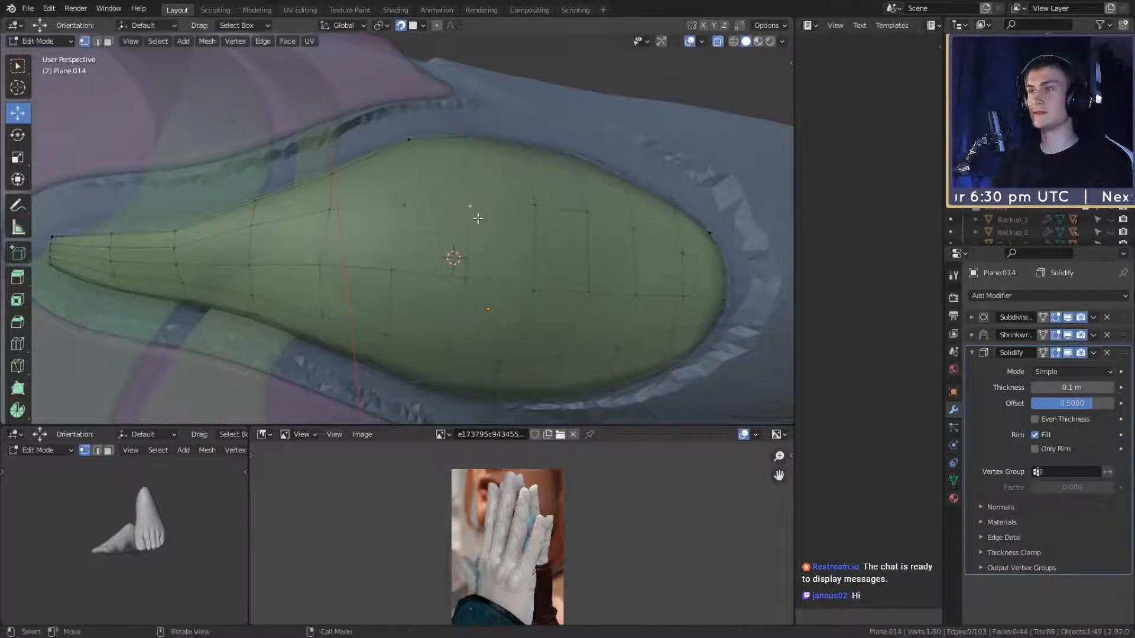
pyautogui.press('g')
pyautogui.click(480, 217)
pyautogui.click(341, 217)
pyautogui.press('g')
pyautogui.click(346, 227)
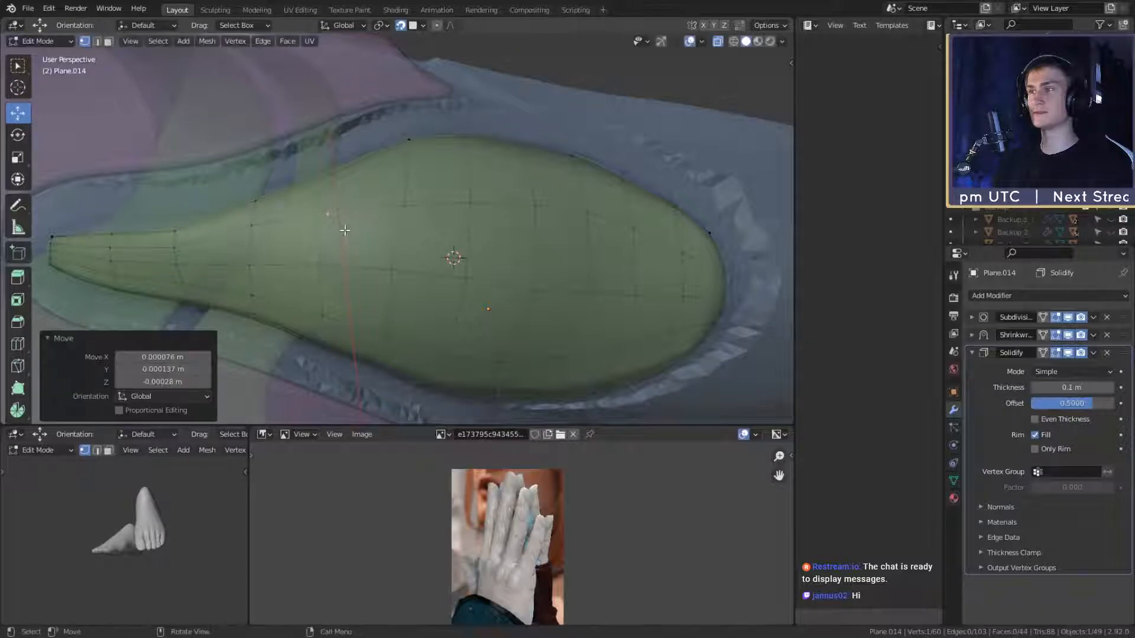
pyautogui.click(255, 228)
pyautogui.press('g')
pyautogui.click(263, 241)
# Step: Select the whole row of vertices across the patch's narrow end and scale it to about 0.817
pyautogui.scroll(-9, 464, 258)
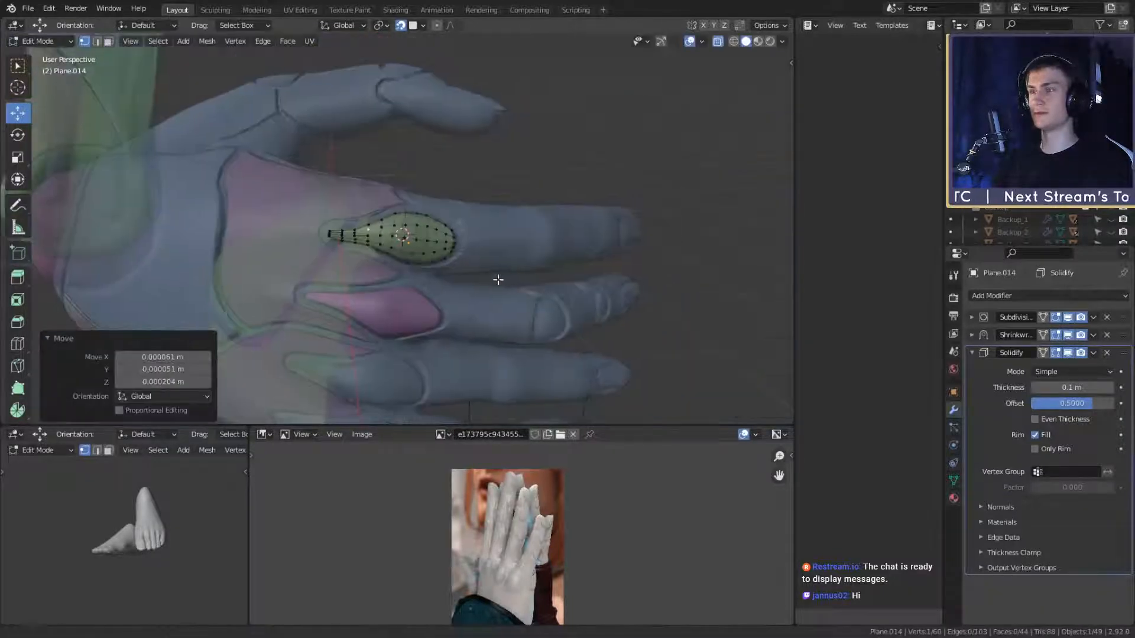
pyautogui.scroll(5, 497, 279)
pyautogui.keyDown('shift'); pyautogui.moveTo(512, 275); pyautogui.dragTo(473, 254, button='middle'); pyautogui.keyUp('shift')
pyautogui.keyDown('shift'); pyautogui.moveTo(345, 253); pyautogui.dragTo(510, 237, button='middle'); pyautogui.keyUp('shift')
pyautogui.scroll(7, 379, 200)
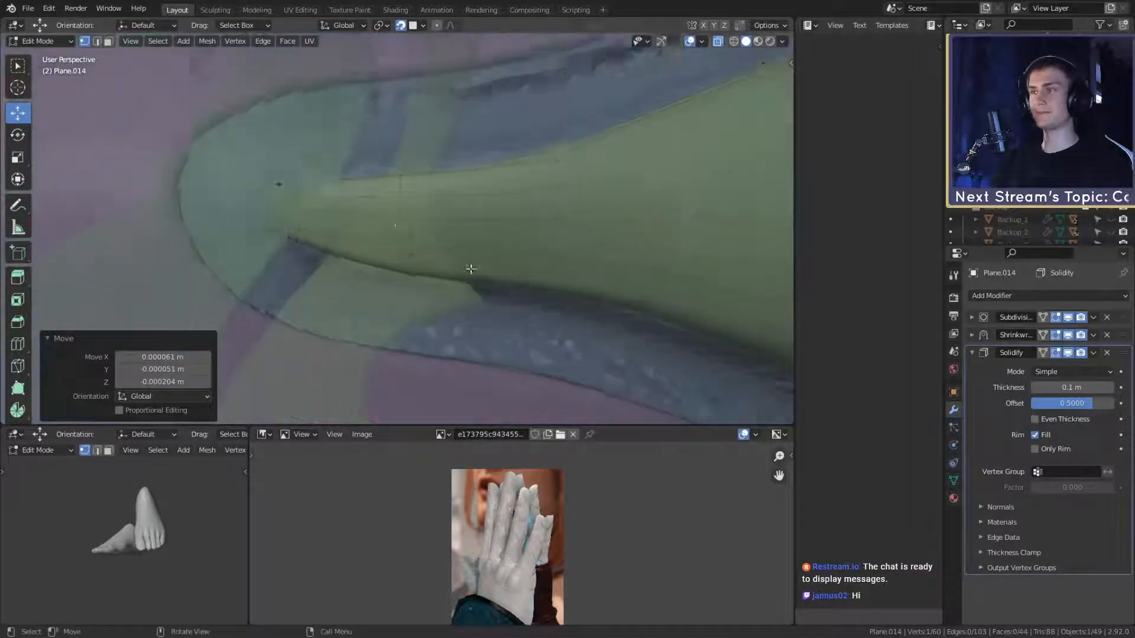
pyautogui.keyDown('shift'); pyautogui.moveTo(341, 226); pyautogui.dragTo(413, 251, button='middle'); pyautogui.keyUp('shift')
pyautogui.keyDown('ctrl'); pyautogui.click(351, 258); pyautogui.keyUp('ctrl')
pyautogui.press('s')
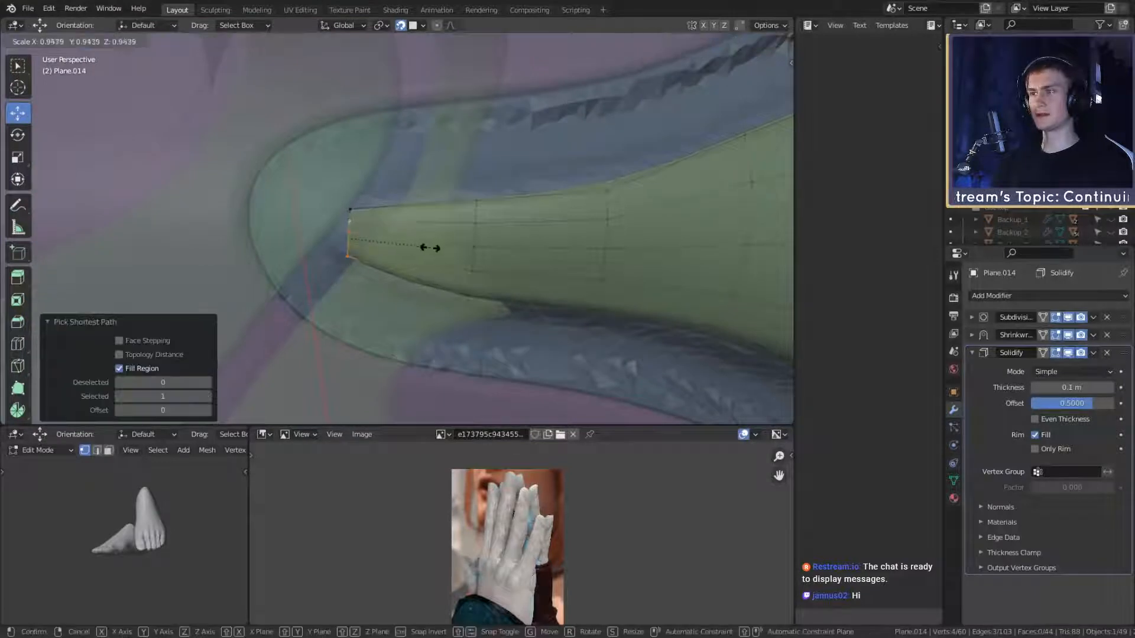
pyautogui.rightClick(421, 249)
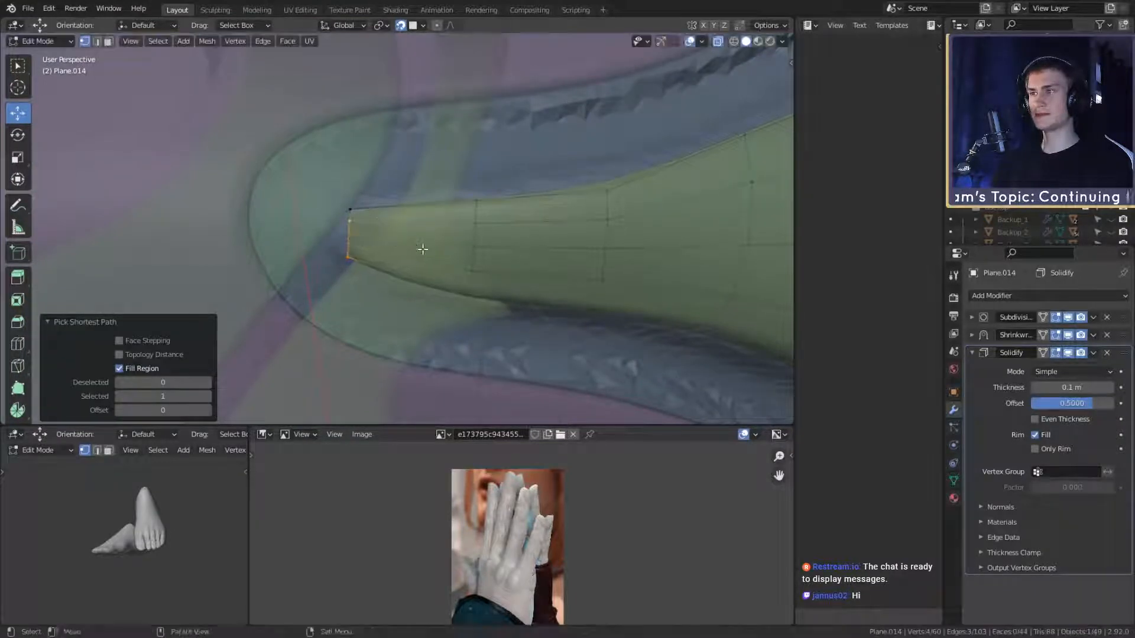
pyautogui.click(346, 255)
pyautogui.keyDown('ctrl'); pyautogui.click(352, 209); pyautogui.keyUp('ctrl')
pyautogui.press('s')
pyautogui.click(444, 228)
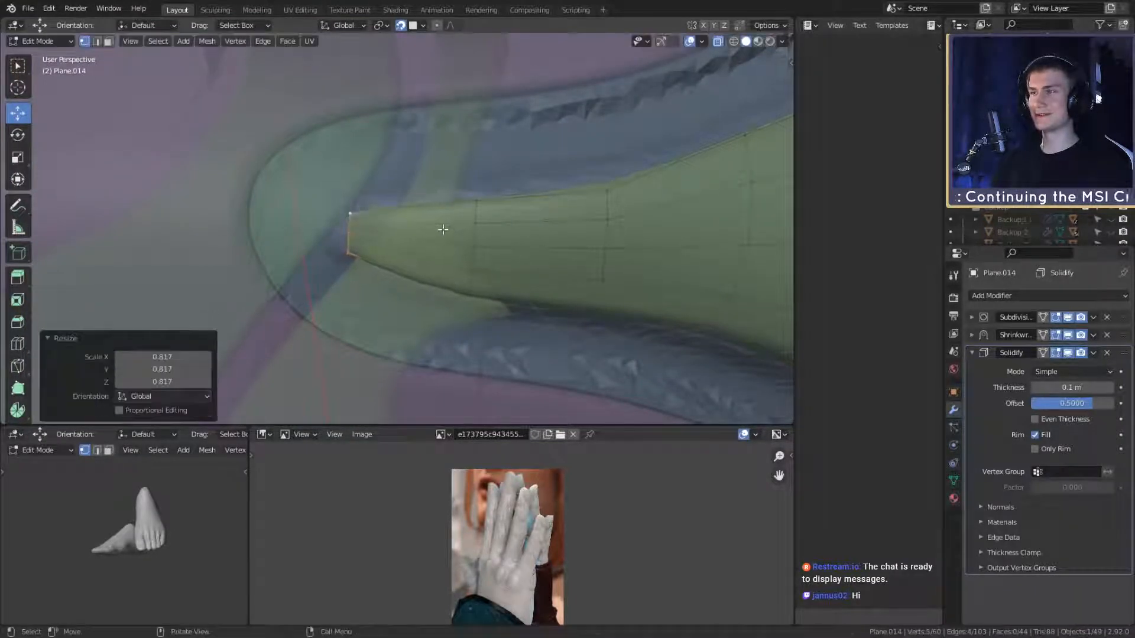
# Step: Move the three middle vertices of the narrow end slightly outward to round the tip
pyautogui.press('Tab')
pyautogui.scroll(-9, 451, 237)
pyautogui.scroll(10, 495, 251)
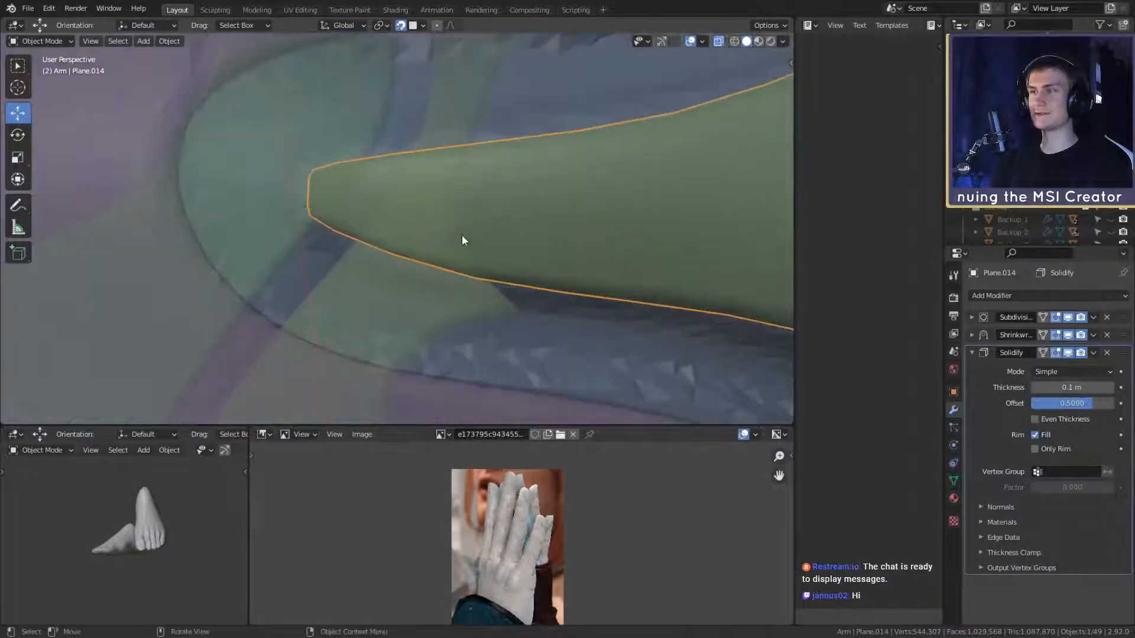
pyautogui.press('Tab')
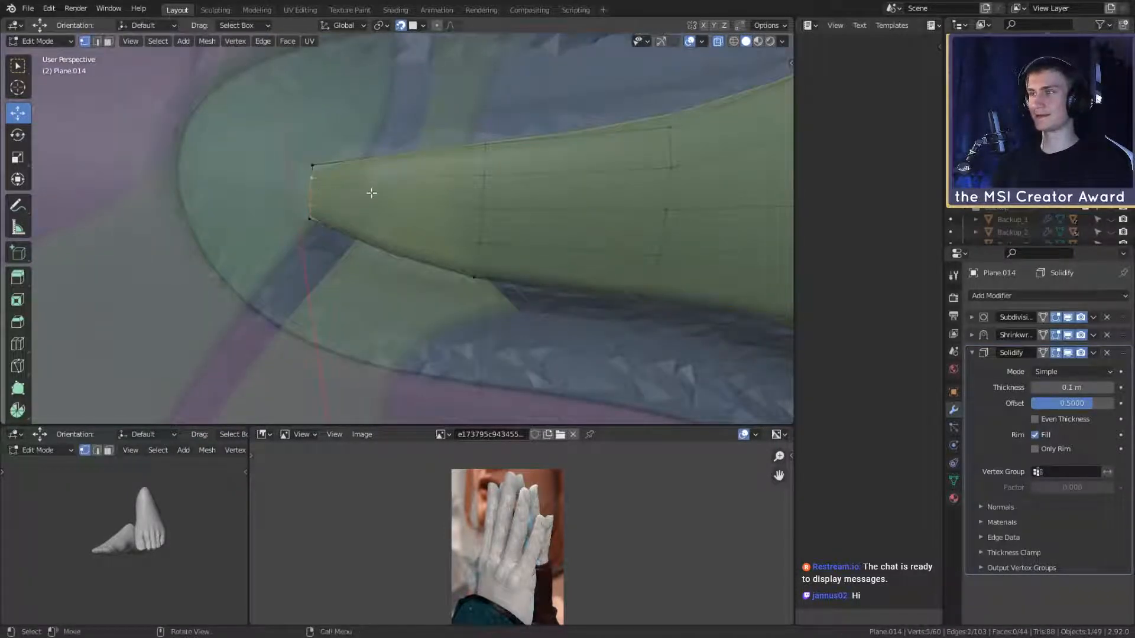
pyautogui.press('g')
pyautogui.click(365, 192)
pyautogui.press('Tab')
pyautogui.scroll(-5, 414, 228)
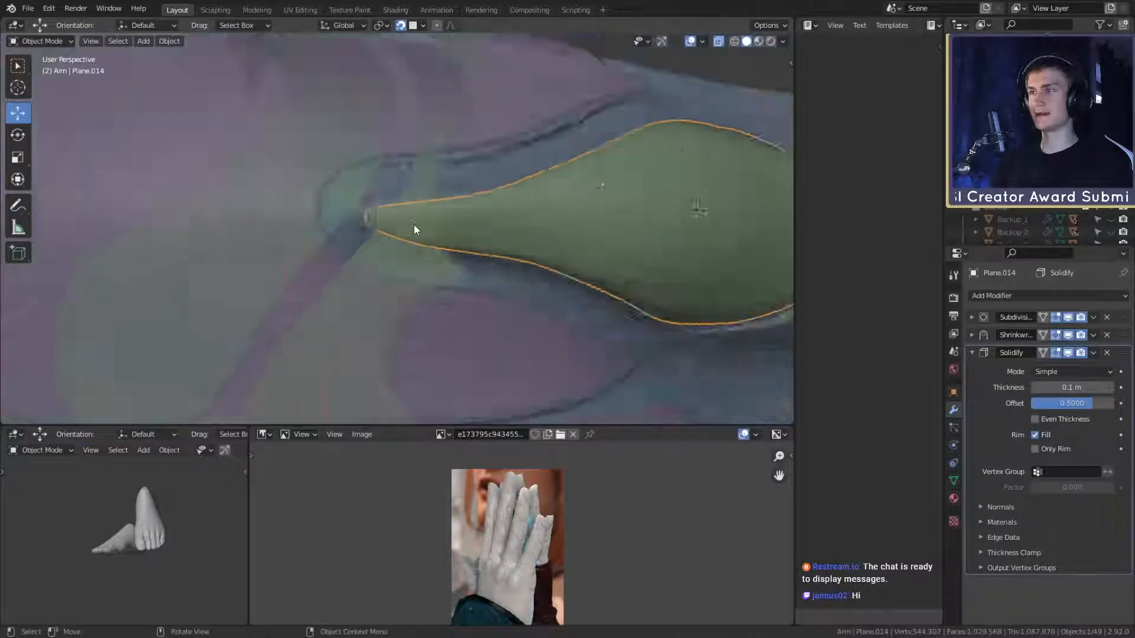
# Step: Nudge a single vertex at the narrow tip slightly to refine its rounded outline
pyautogui.scroll(6, 373, 236)
pyautogui.scroll(4, 443, 246)
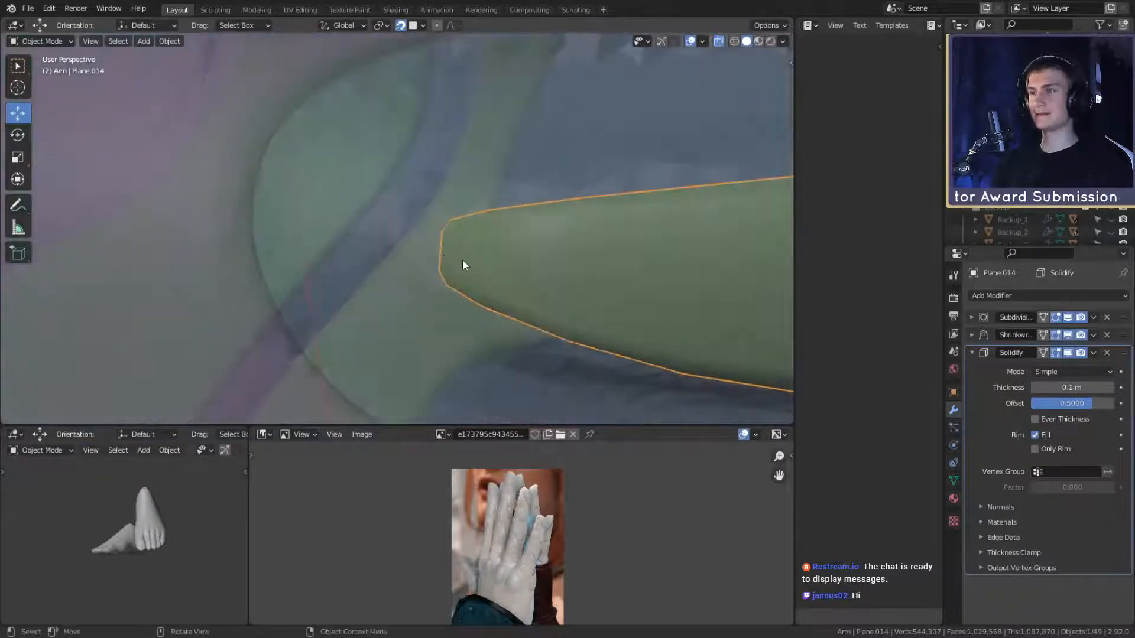
pyautogui.press('Tab')
pyautogui.press('g')
pyautogui.click(473, 256)
pyautogui.scroll(-8, 503, 278)
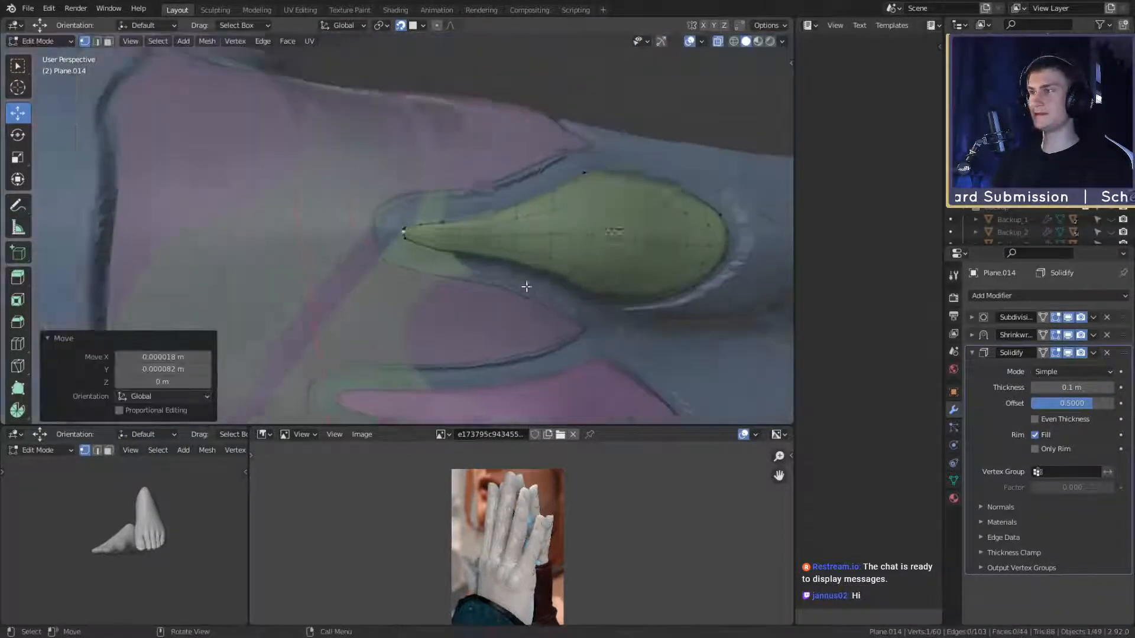
pyautogui.press('Tab')
# Step: Edit the magenta finger patch and slide the two corner vertices of its narrow tip along the side edges toward the wide part
pyautogui.scroll(8, 436, 242)
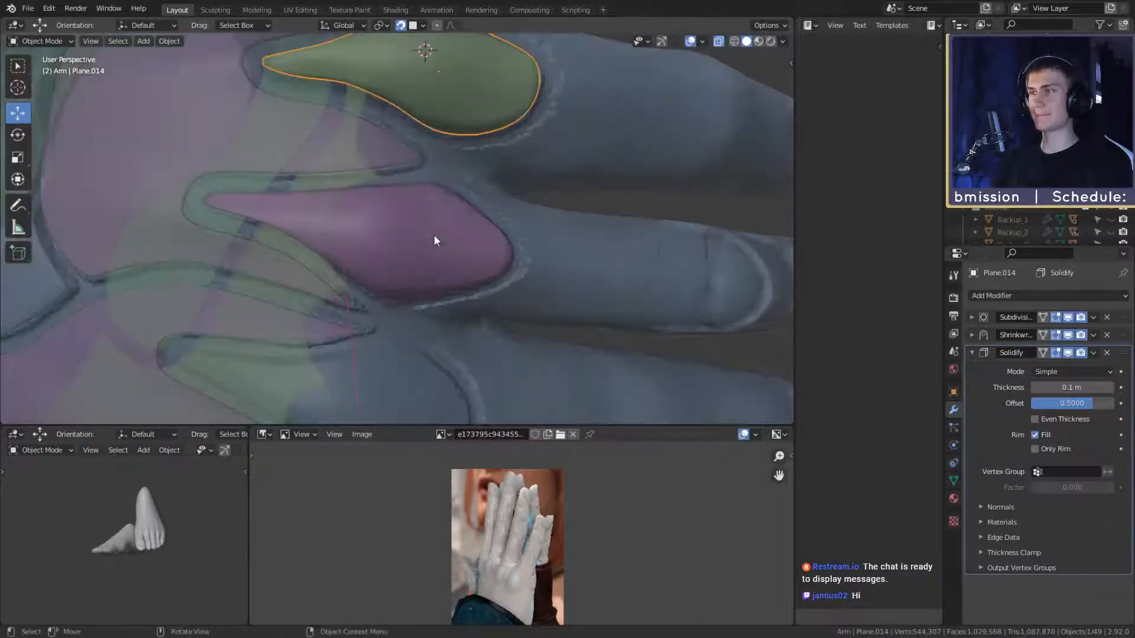
pyautogui.scroll(1, 387, 222)
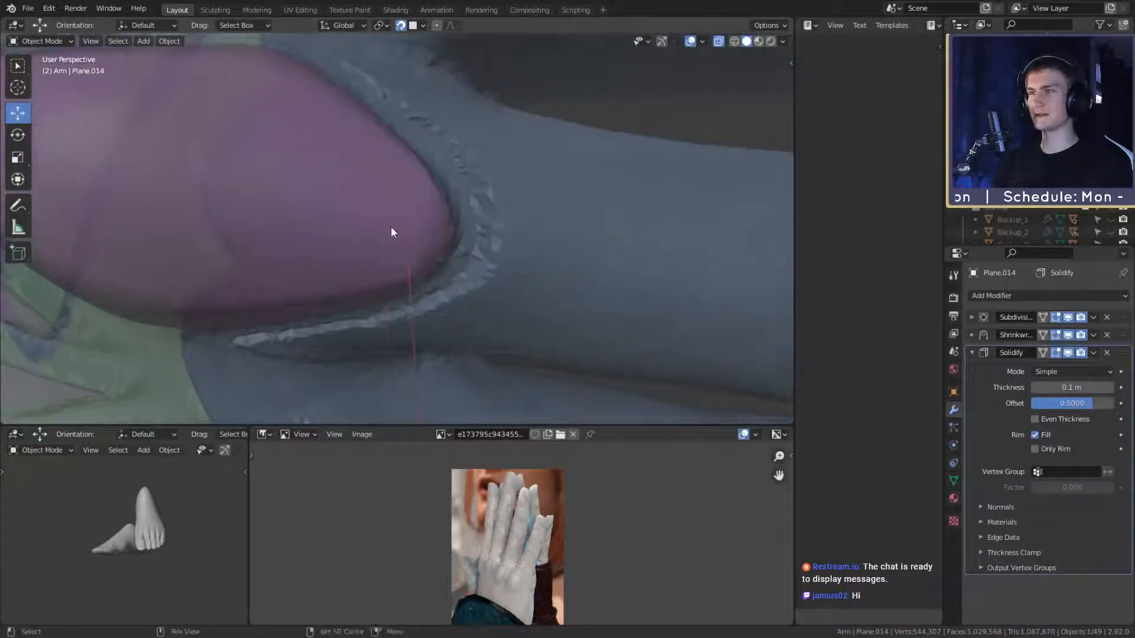
pyautogui.click(409, 228)
pyautogui.scroll(-2, 366, 225)
pyautogui.click(395, 242)
pyautogui.keyDown('shift'); pyautogui.moveTo(324, 225); pyautogui.dragTo(514, 200, button='middle'); pyautogui.keyUp('shift')
pyautogui.scroll(4, 417, 195)
pyautogui.keyDown('shift'); pyautogui.moveTo(323, 191); pyautogui.dragTo(452, 229, button='middle'); pyautogui.keyUp('shift')
pyautogui.press('Tab')
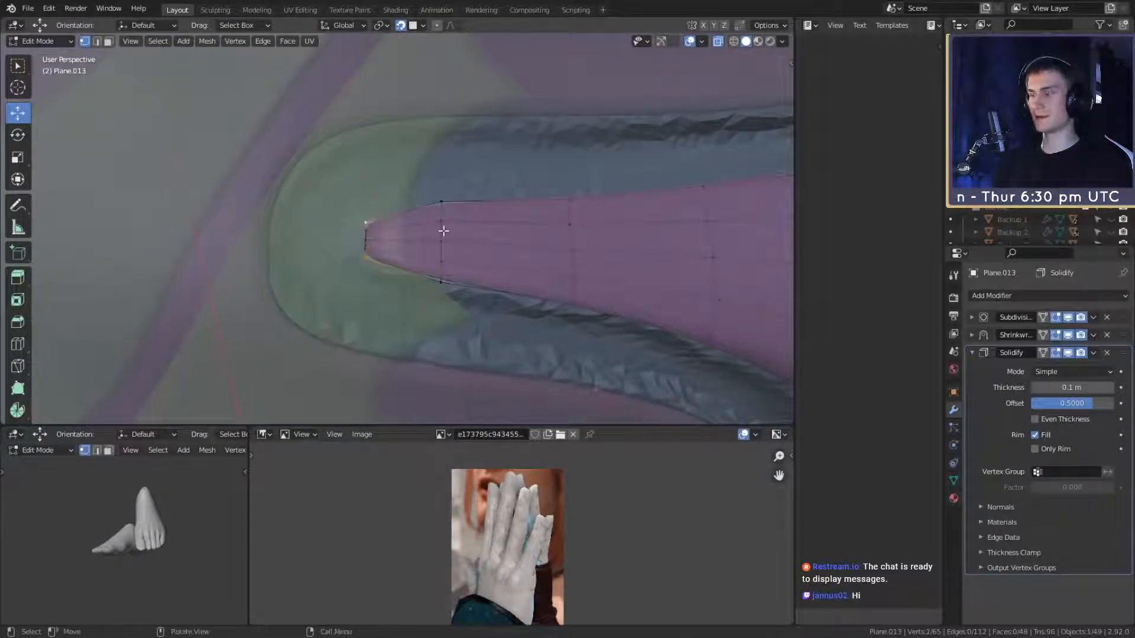
pyautogui.press('g')
pyautogui.press('g')
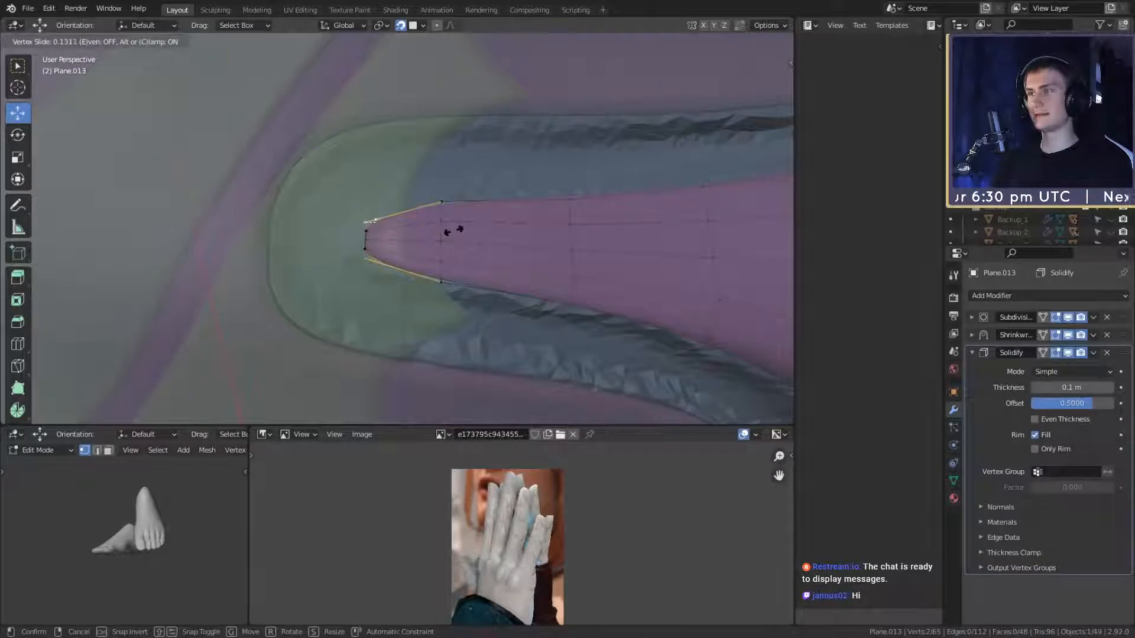
pyautogui.click(453, 231)
# Step: Slide the selected vertices around the magenta patch's narrow tip slightly along their edges to round the end
pyautogui.click(372, 236)
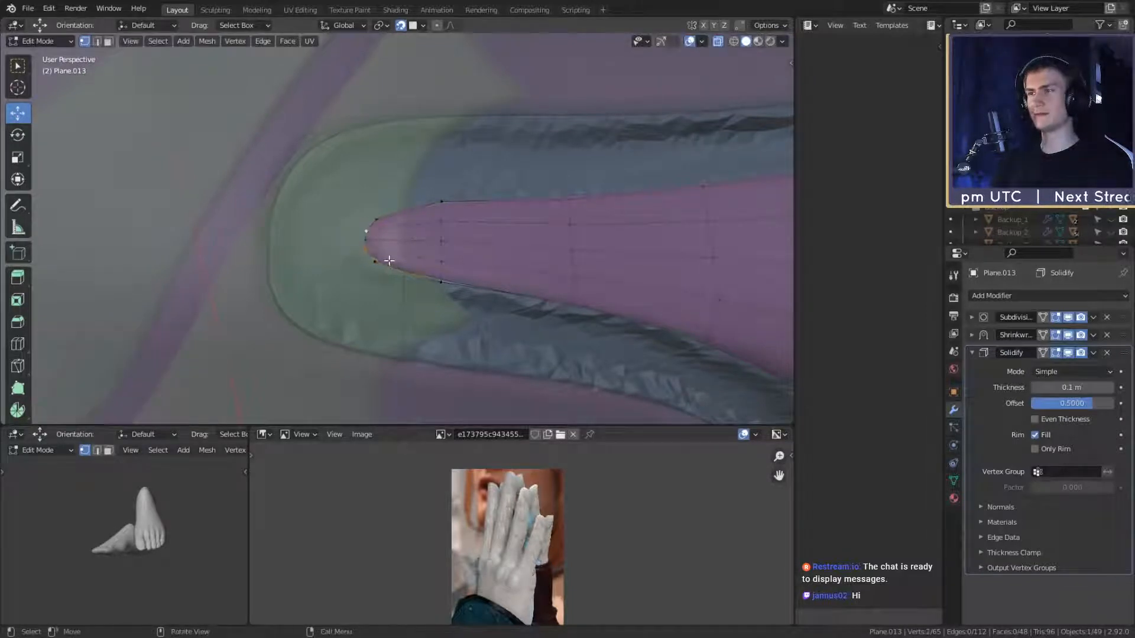
pyautogui.press('g')
pyautogui.press('g')
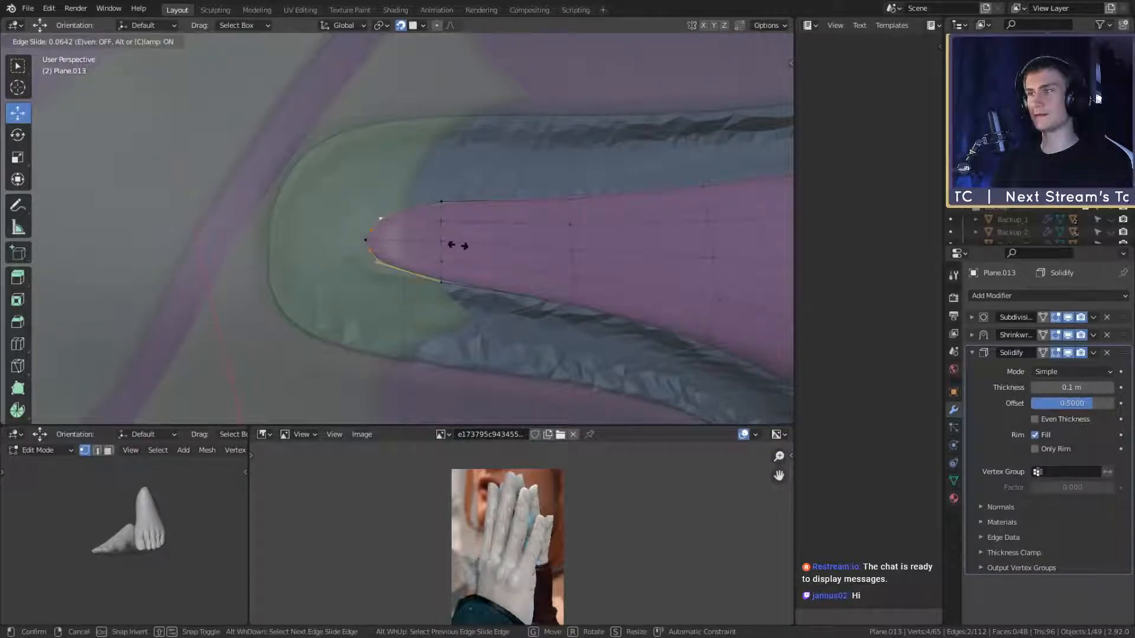
pyautogui.click(457, 246)
pyautogui.press('Tab')
# Step: Examine the shape of the two finger patches and the uncovered panels on the remaining fingers
pyautogui.scroll(-7, 455, 250)
pyautogui.moveTo(503, 269); pyautogui.dragTo(427, 239, button='middle')
pyautogui.scroll(2, 452, 238)
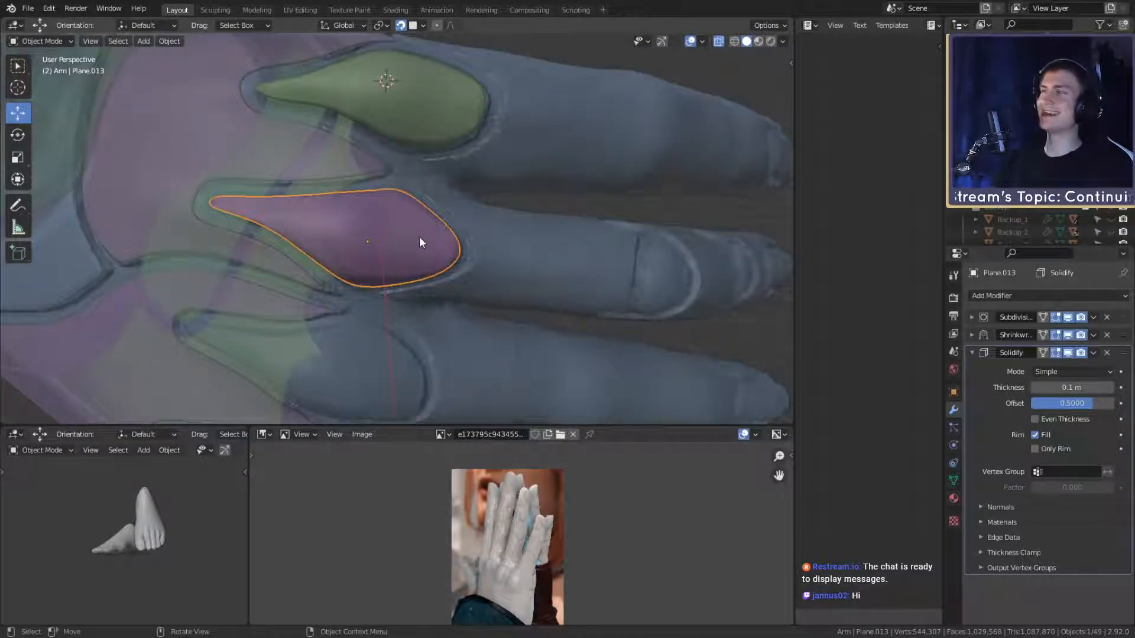
pyautogui.scroll(-4, 412, 240)
pyautogui.scroll(3, 414, 258)
pyautogui.moveTo(487, 200); pyautogui.dragTo(390, 238, button='middle')
pyautogui.press('KP_Decimal')
pyautogui.scroll(4, 404, 262)
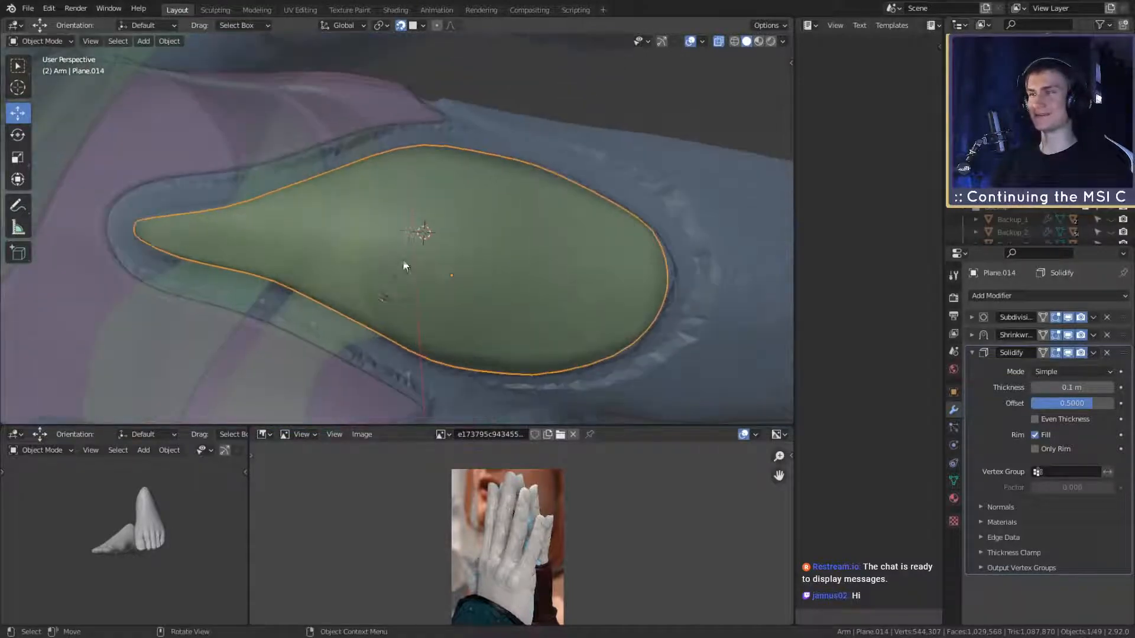
pyautogui.keyDown('shift'); pyautogui.moveTo(532, 285); pyautogui.dragTo(500, 244, button='middle'); pyautogui.keyUp('shift')
pyautogui.scroll(-8, 508, 230)
pyautogui.keyDown('shift'); pyautogui.moveTo(430, 253); pyautogui.dragTo(503, 215, button='middle'); pyautogui.keyUp('shift')
pyautogui.scroll(3, 481, 182)
pyautogui.scroll(-5, 473, 231)
pyautogui.scroll(5, 506, 192)
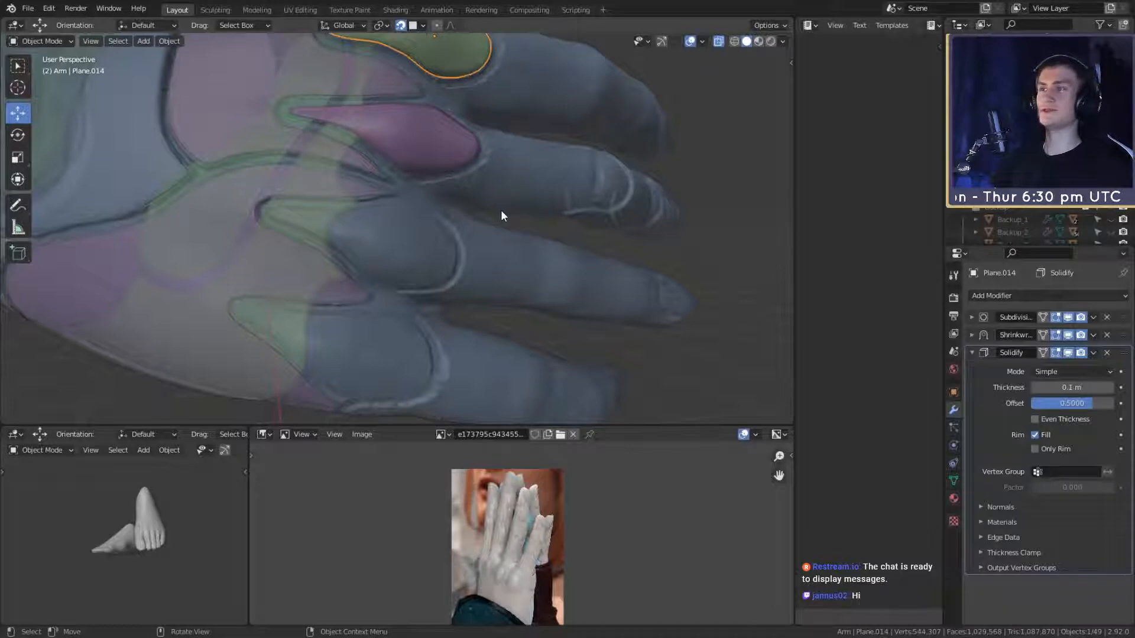
# Step: Duplicate the magenta finger patch and place the copy over the next finger's seam-bordered panel
pyautogui.moveTo(499, 218); pyautogui.dragTo(455, 128, button='middle')
pyautogui.click(433, 130)
pyautogui.click(423, 126)
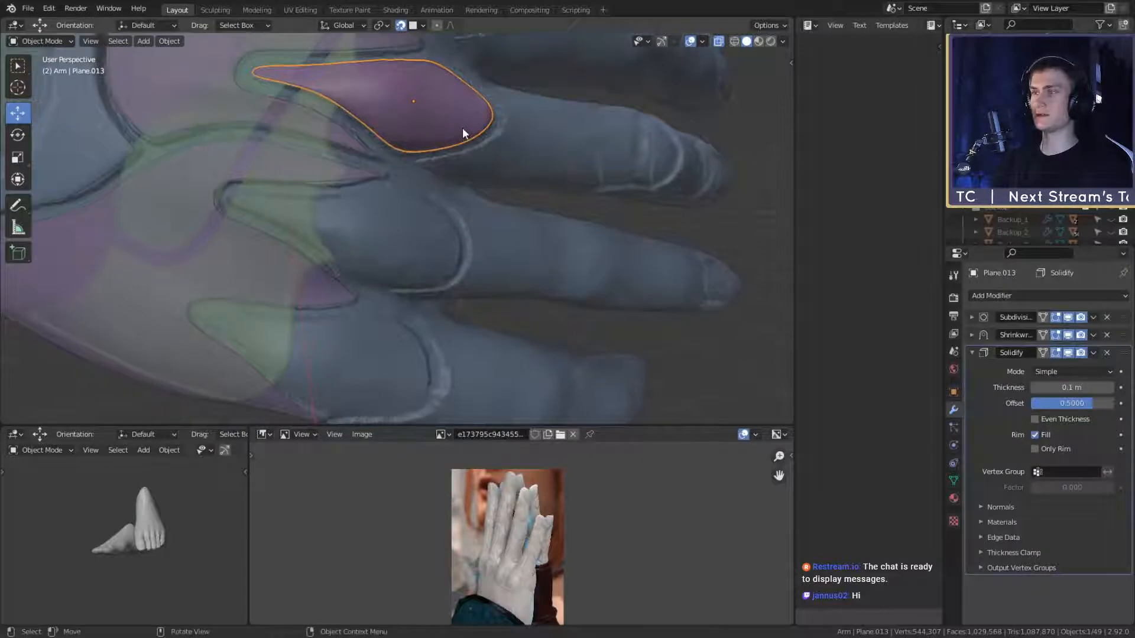
pyautogui.hotkey('shift', 'd')
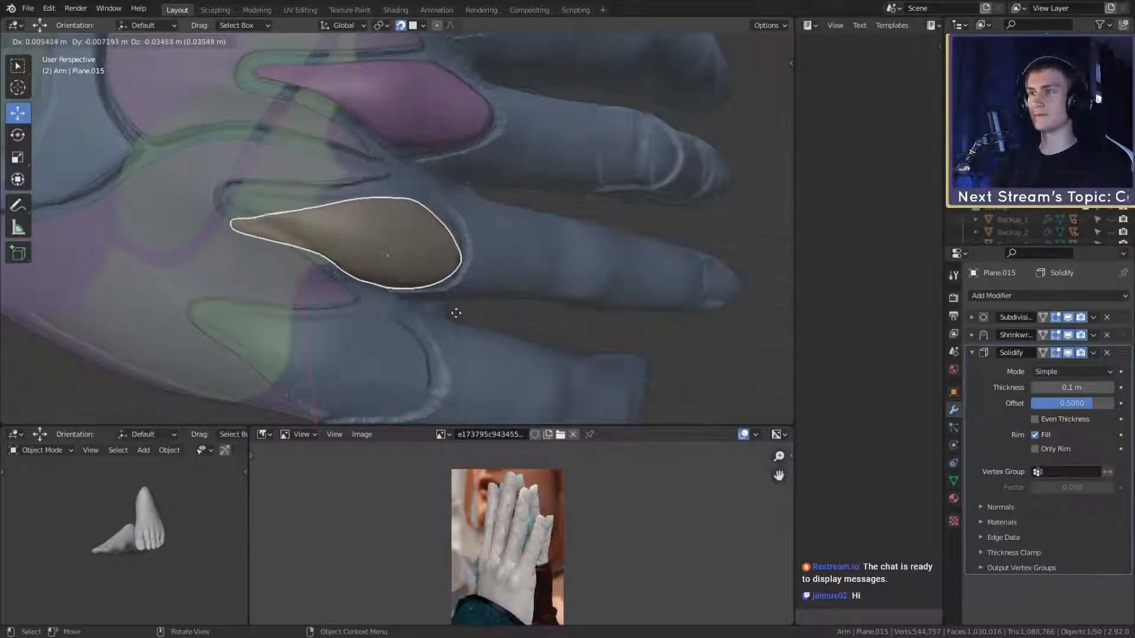
pyautogui.click(460, 304)
# Step: Rotate and shift the duplicated patch to line it up with the panel's seam outline
pyautogui.press('r')
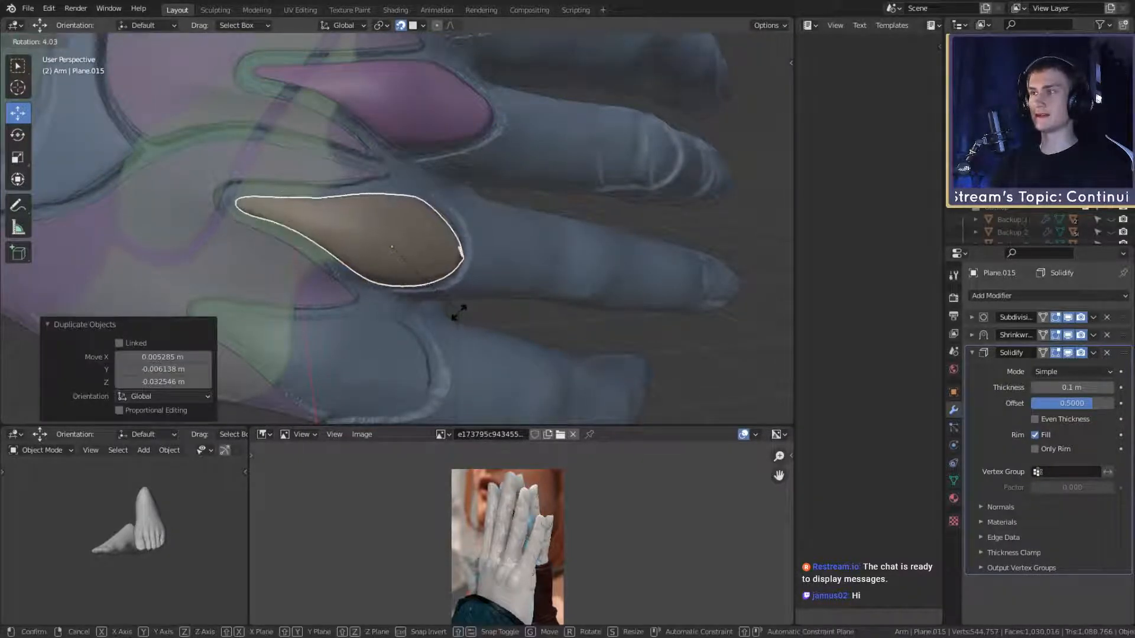
pyautogui.click(458, 312)
pyautogui.press('g')
pyautogui.click(456, 309)
pyautogui.press('r')
pyautogui.click(460, 311)
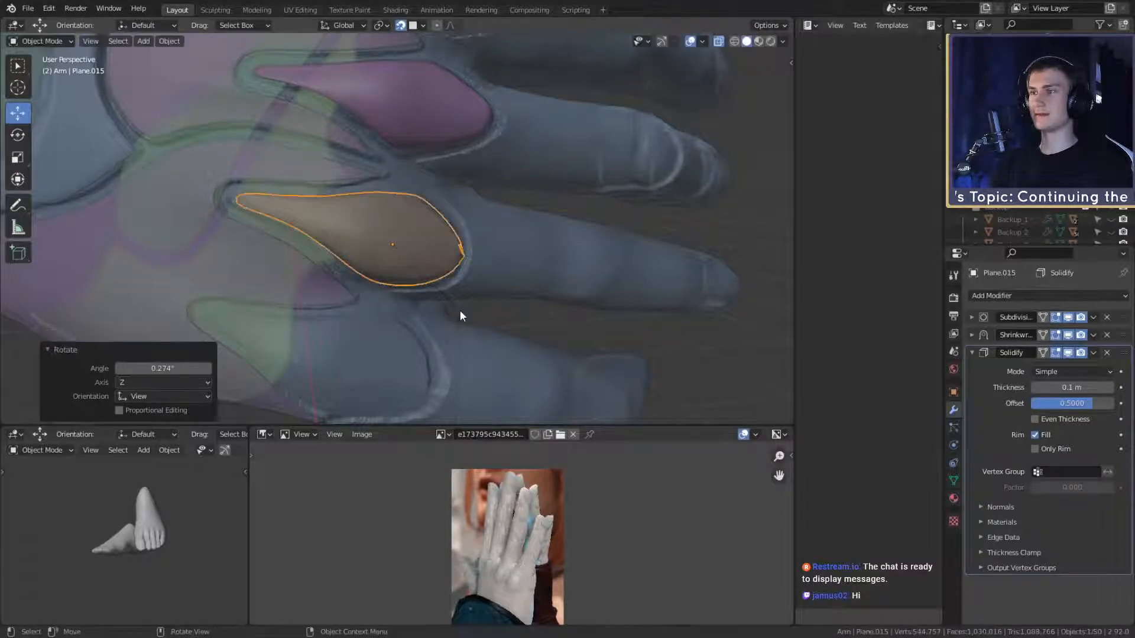
# Step: Select the column of vertices across the new patch's wide part and move it slightly toward the upper seam
pyautogui.scroll(2, 460, 310)
pyautogui.moveTo(494, 294); pyautogui.dragTo(456, 223, button='middle')
pyautogui.scroll(2, 501, 285)
pyautogui.scroll(2, 463, 225)
pyautogui.scroll(-4, 491, 246)
pyautogui.scroll(4, 456, 223)
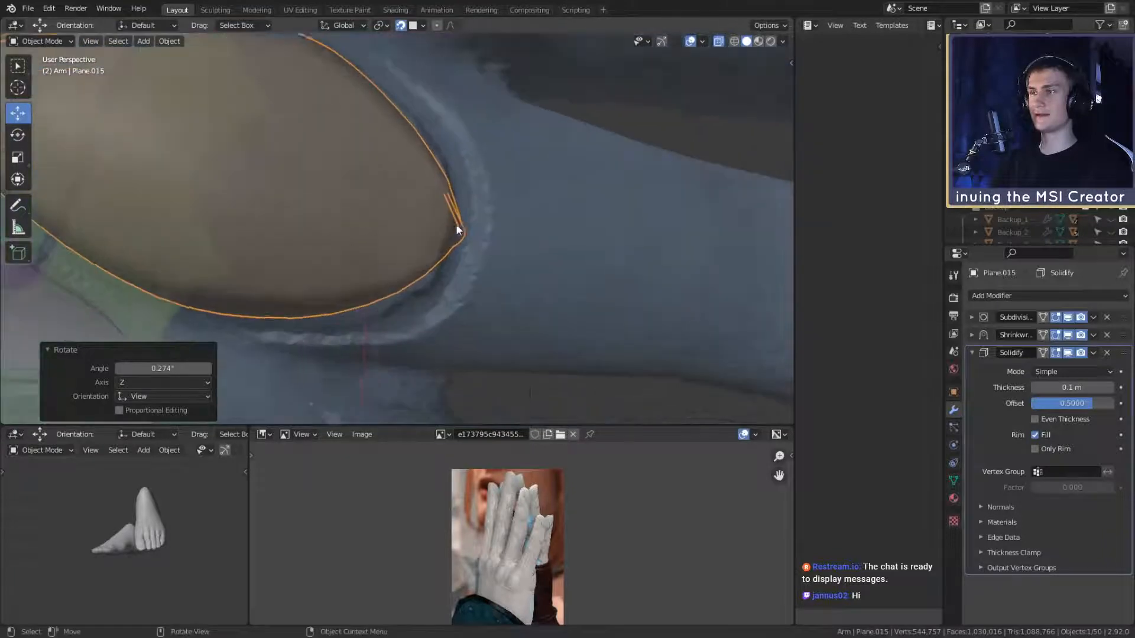
pyautogui.scroll(-1, 456, 227)
pyautogui.press('Tab')
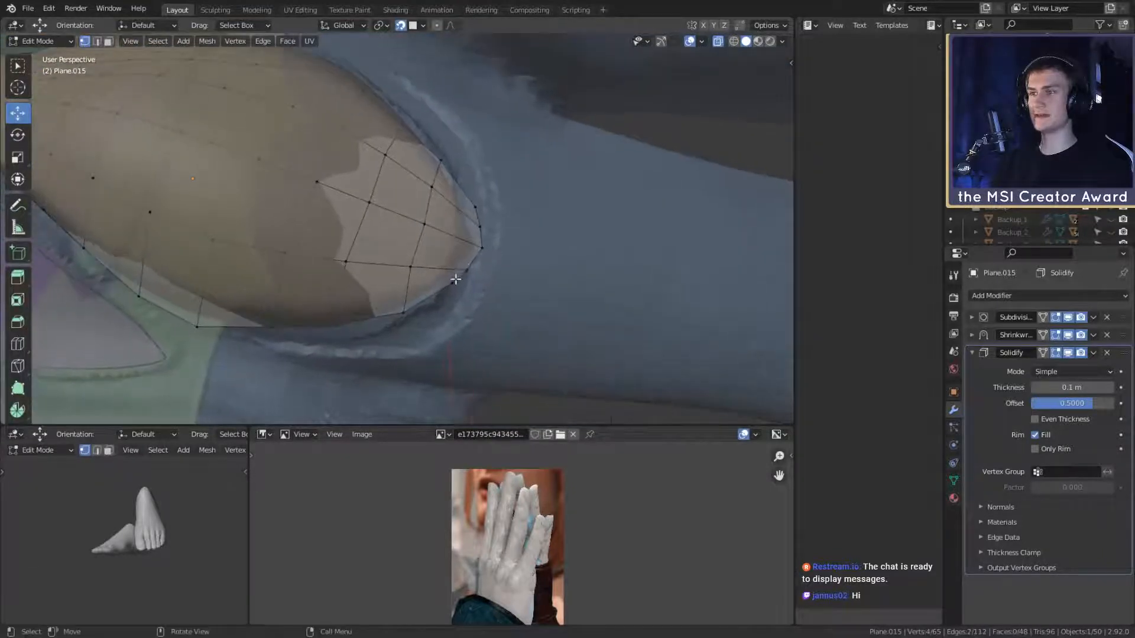
pyautogui.keyDown('shift'); pyautogui.moveTo(381, 228); pyautogui.dragTo(456, 277, button='middle'); pyautogui.keyUp('shift')
pyautogui.scroll(-3, 519, 276)
pyautogui.scroll(1, 456, 248)
pyautogui.keyDown('ctrl'); pyautogui.click(396, 270); pyautogui.keyUp('ctrl')
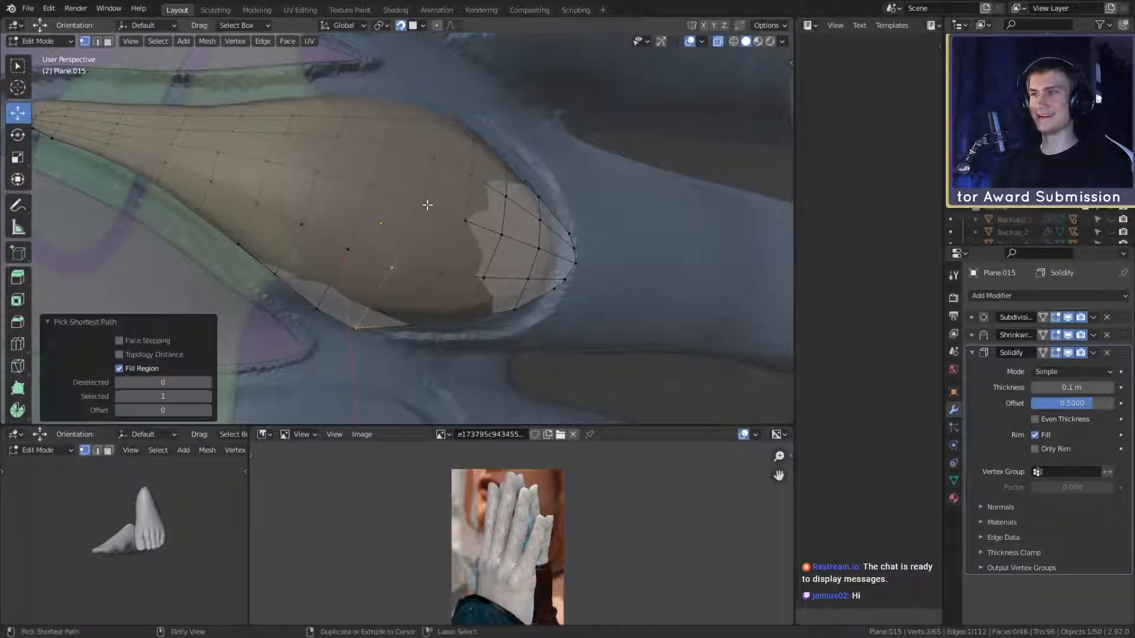
pyautogui.keyDown('ctrl'); pyautogui.click(442, 120); pyautogui.keyUp('ctrl')
pyautogui.press('g')
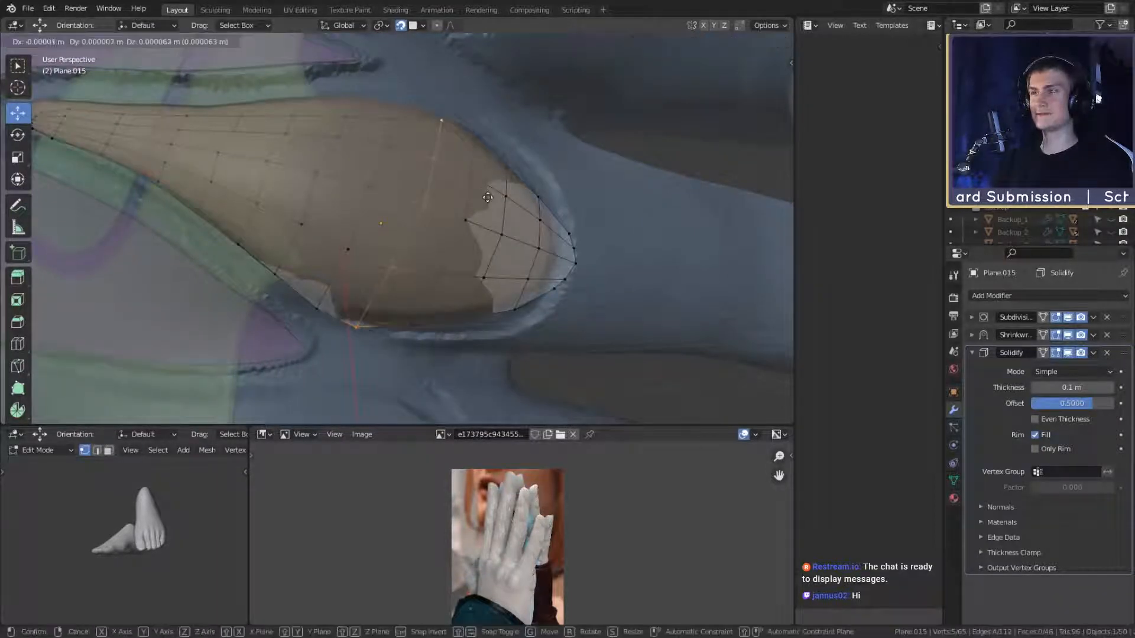
pyautogui.click(489, 191)
# Step: Select the neighbouring vertex column nearer the neck and move it slightly toward the upper seam
pyautogui.keyDown('shift'); pyautogui.moveTo(443, 201); pyautogui.dragTo(448, 200, button='middle'); pyautogui.keyUp('shift')
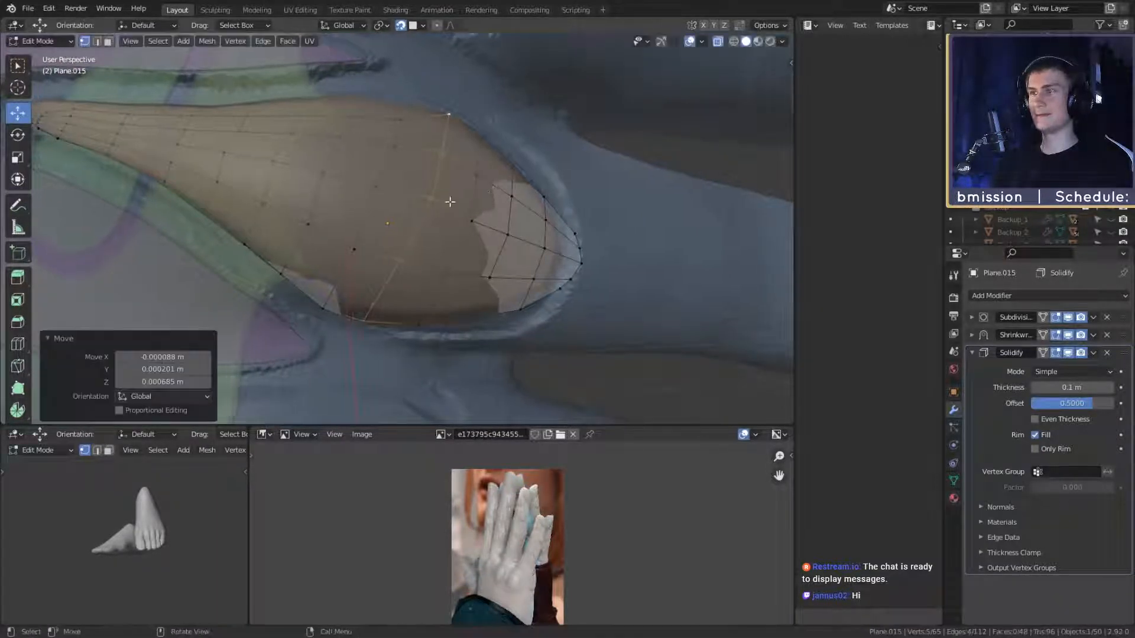
pyautogui.click(396, 139)
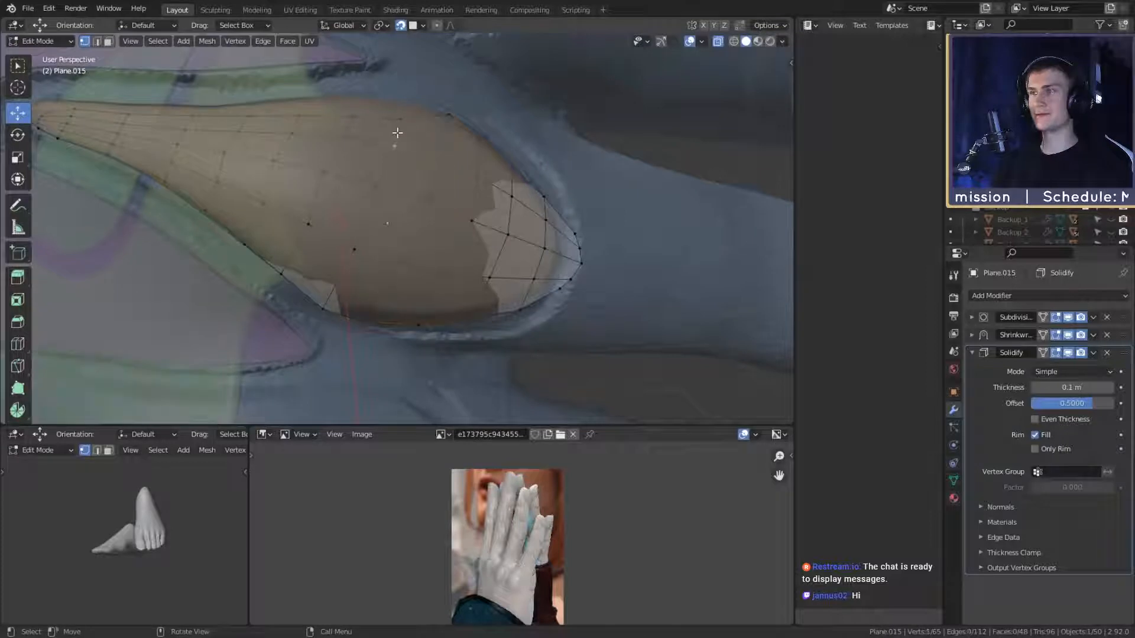
pyautogui.keyDown('ctrl'); pyautogui.click(325, 303); pyautogui.keyUp('ctrl')
pyautogui.press('g')
pyautogui.click(403, 259)
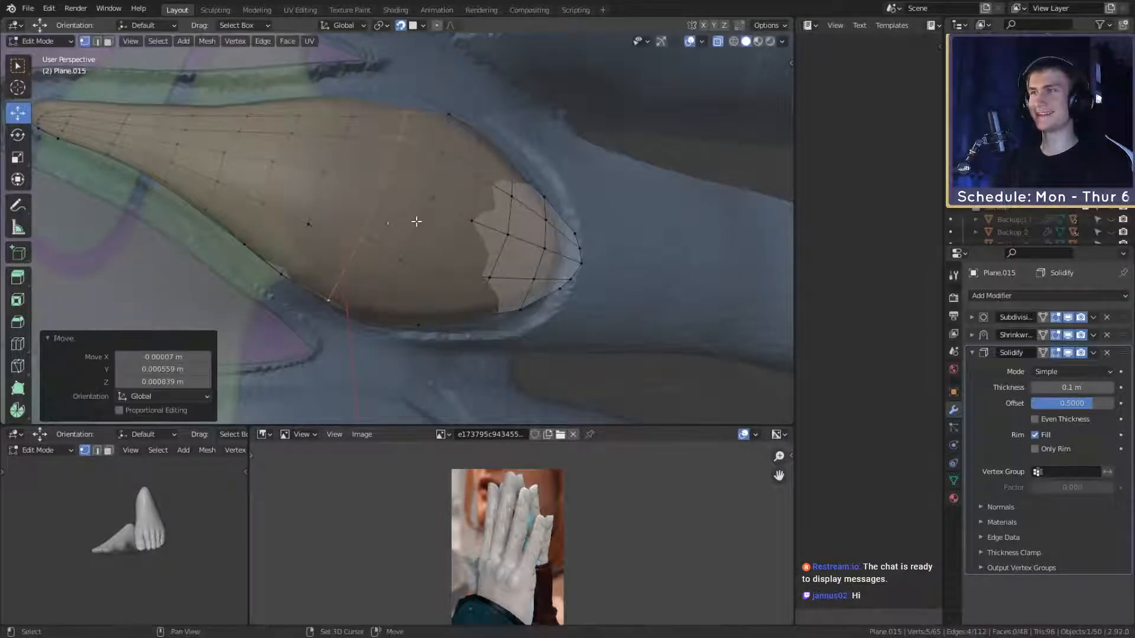
# Step: Nudge that column's upper-edge vertex and the interior vertex below it slightly to even out their spacing
pyautogui.moveTo(415, 220)
pyautogui.mouseDown(button='middle')
pyautogui.moveTo(418, 250)
pyautogui.moveTo(419, 237)
pyautogui.mouseUp(button='middle')
pyautogui.click(388, 176)
pyautogui.press('g')
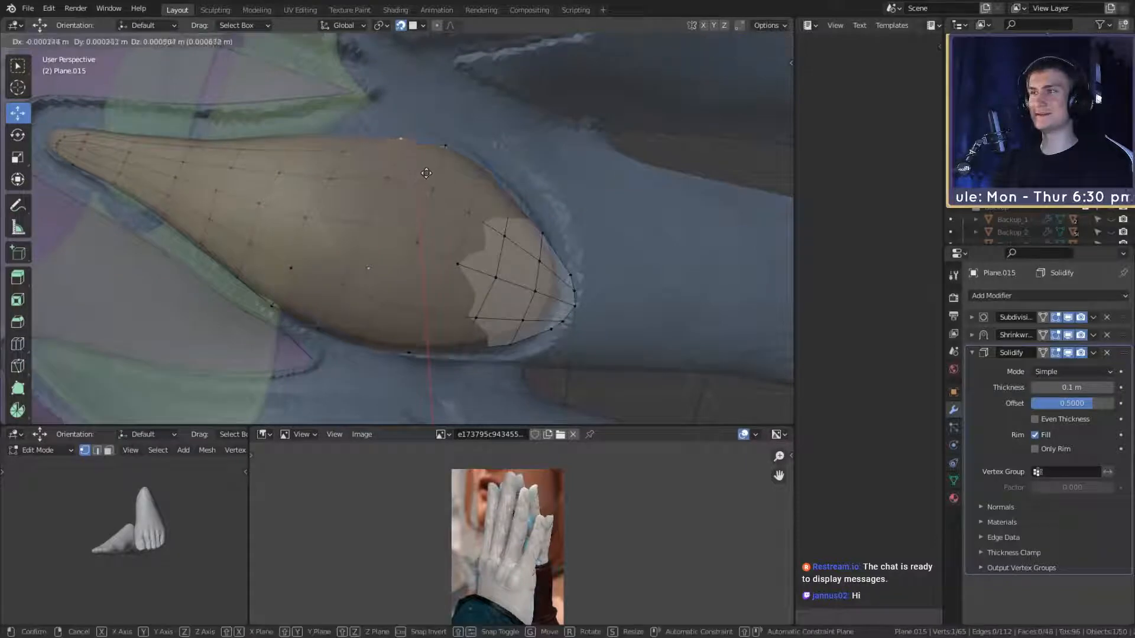
pyautogui.click(387, 183)
pyautogui.click(389, 182)
pyautogui.moveTo(441, 195); pyautogui.dragTo(450, 184, button='middle')
pyautogui.press('g')
pyautogui.click(451, 180)
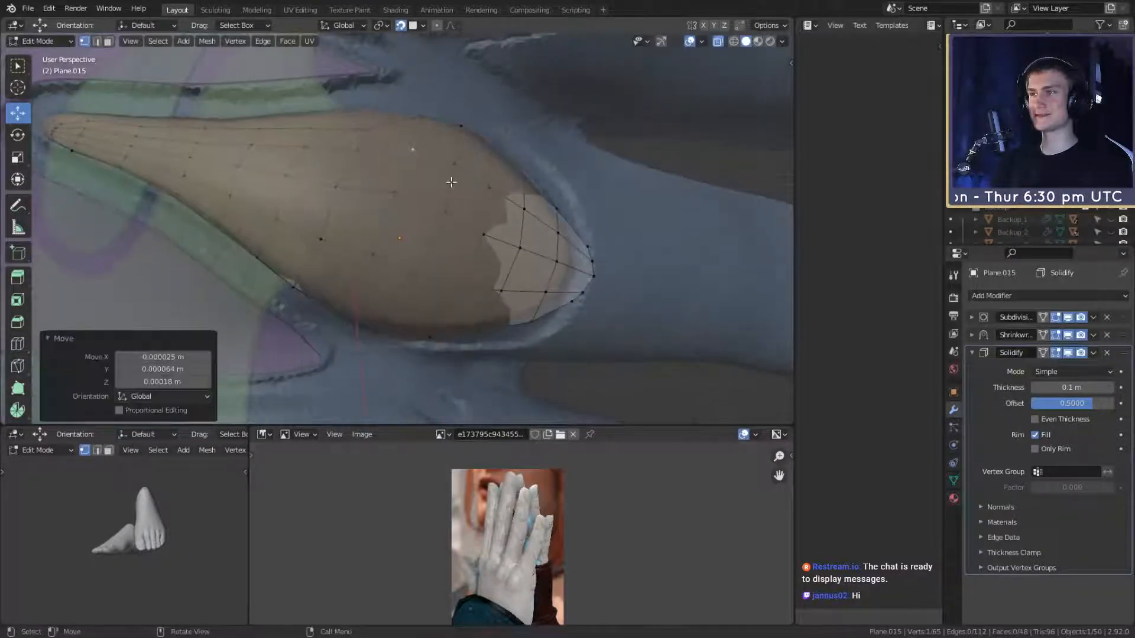
# Step: Move two interior vertices in the patch's wide part slightly to even out the grid spacing
pyautogui.click(390, 191)
pyautogui.press('g')
pyautogui.click(443, 216)
pyautogui.click(372, 259)
pyautogui.press('g')
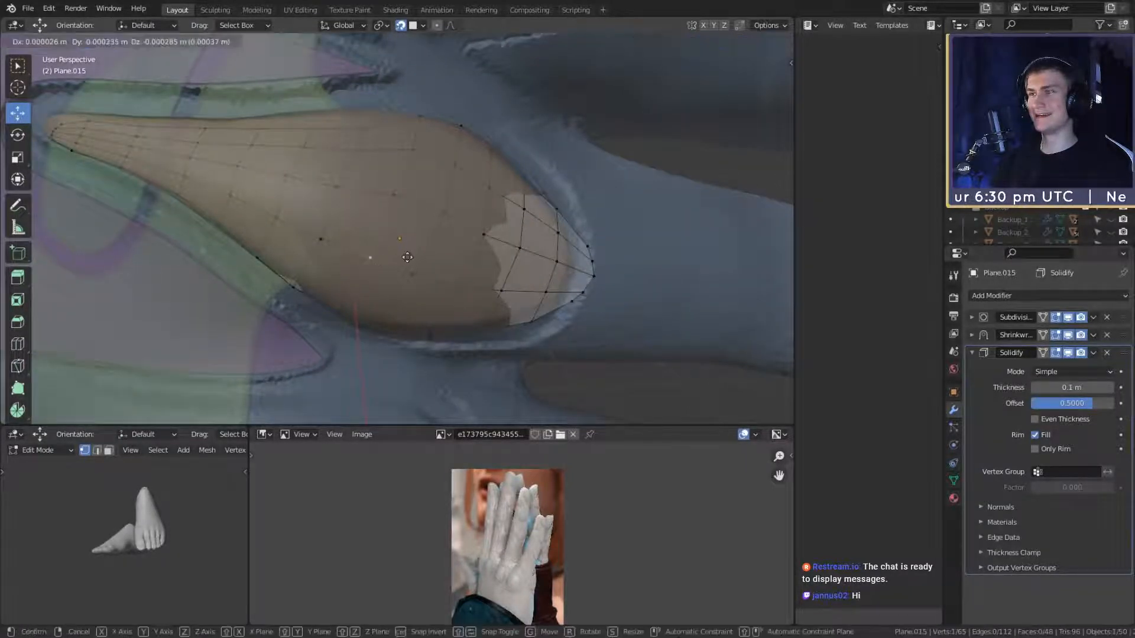
pyautogui.click(415, 247)
# Step: Adjust the upper-edge vertex at the start of the wide part and the interior vertex below it
pyautogui.moveTo(418, 241); pyautogui.dragTo(449, 239, button='middle')
pyautogui.press('g')
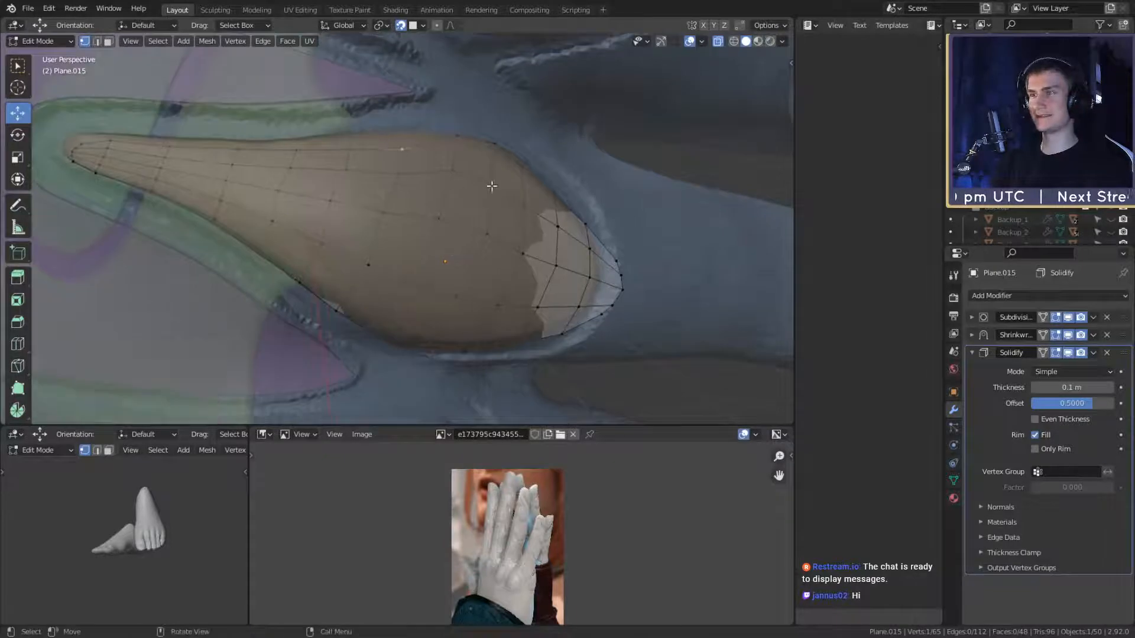
pyautogui.click(476, 167)
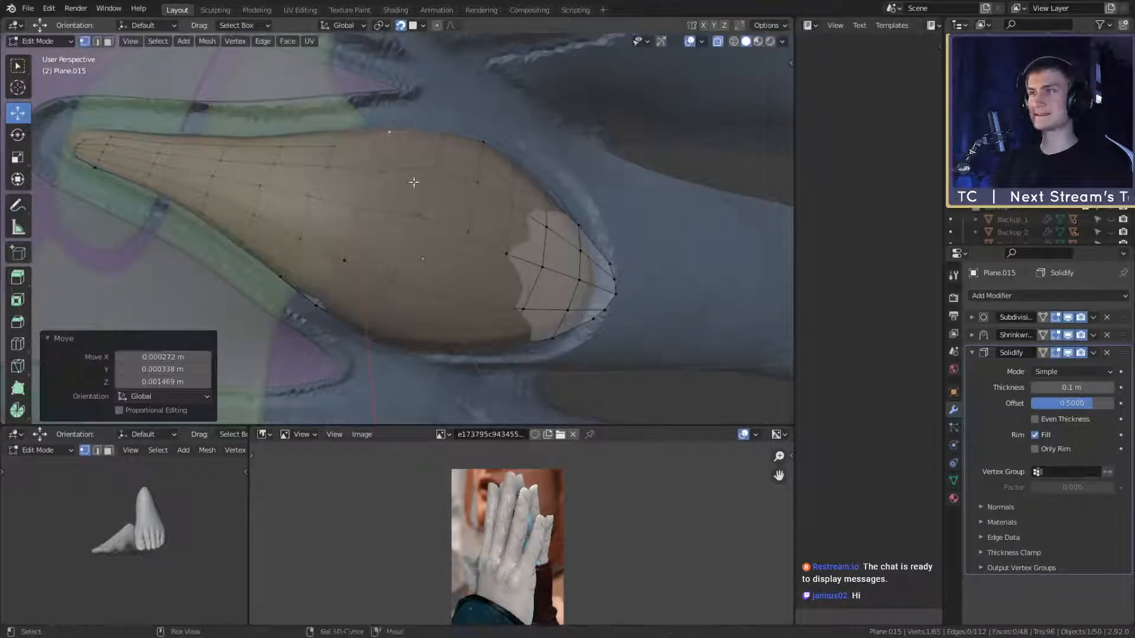
pyautogui.moveTo(476, 167); pyautogui.dragTo(454, 172, button='middle')
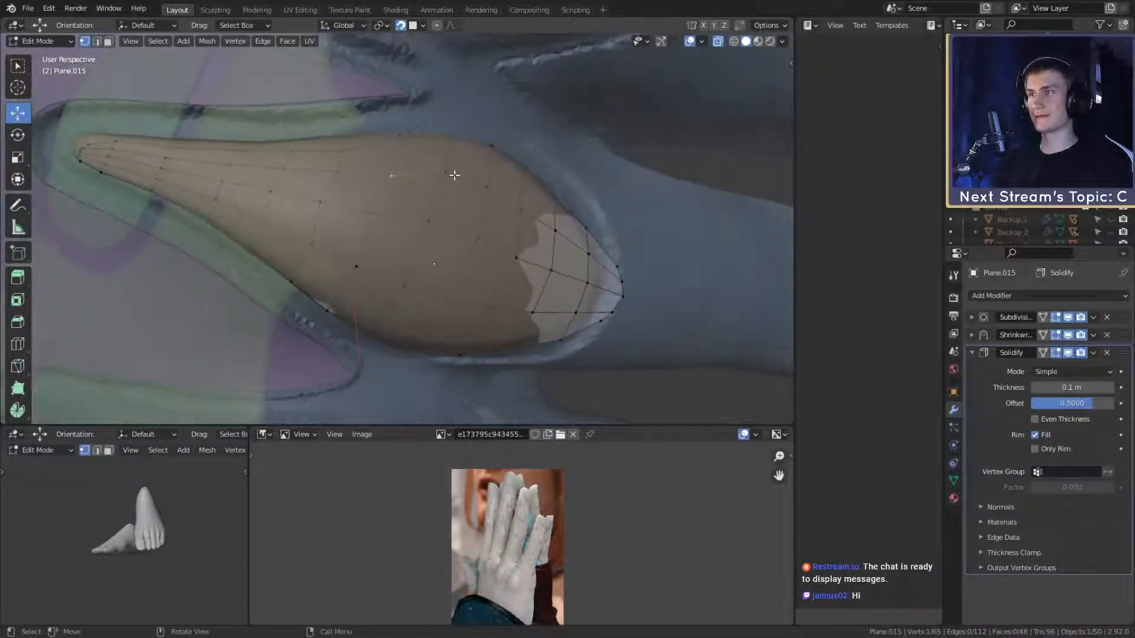
pyautogui.press('g')
pyautogui.click(455, 170)
# Step: Reposition the next interior vertices down that column so they follow the neighbouring columns
pyautogui.moveTo(431, 215); pyautogui.dragTo(384, 214, button='middle')
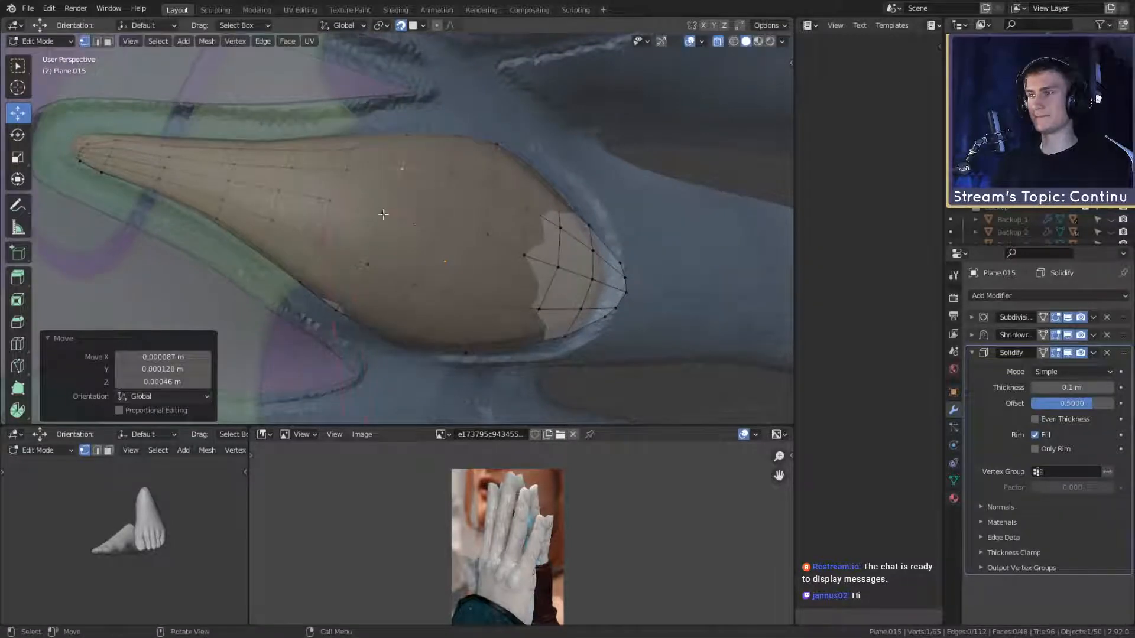
pyautogui.press('g')
pyautogui.click(425, 221)
pyautogui.moveTo(444, 233)
pyautogui.mouseDown(button='middle')
pyautogui.moveTo(367, 273)
pyautogui.moveTo(426, 217)
pyautogui.moveTo(418, 254)
pyautogui.moveTo(423, 236)
pyautogui.mouseUp(button='middle')
pyautogui.press('g')
pyautogui.click(415, 252)
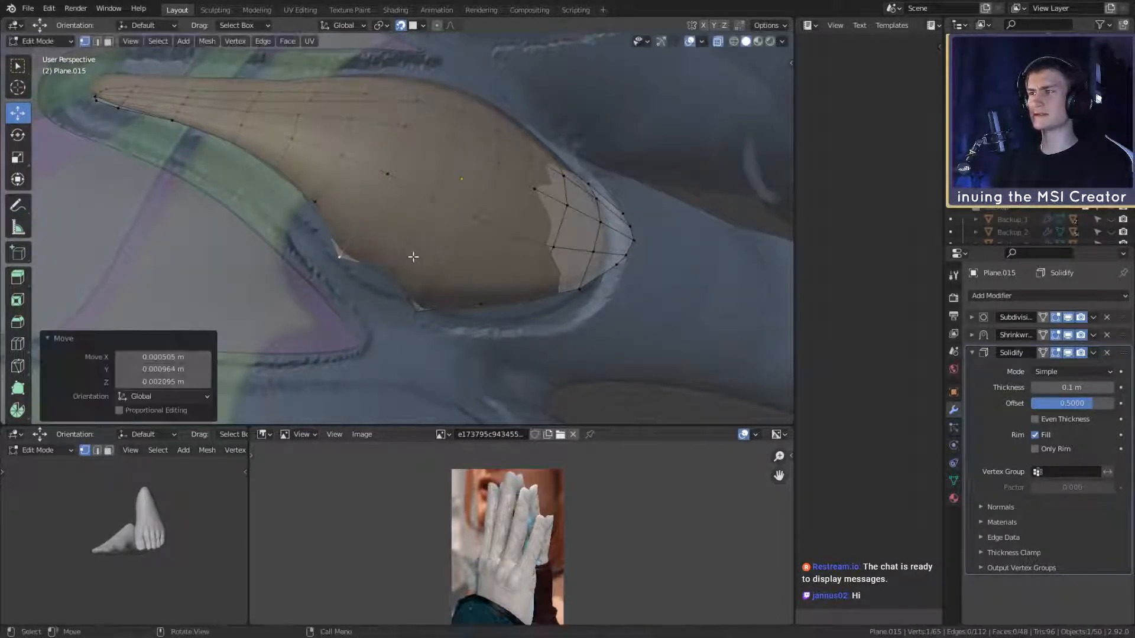
# Step: Move the lower-edge vertices bordering the wide part so the patch's edge follows the lower seam
pyautogui.press('g')
pyautogui.click(430, 273)
pyautogui.moveTo(430, 273); pyautogui.dragTo(453, 228, button='middle')
pyautogui.click(403, 294)
pyautogui.press('g')
pyautogui.click(459, 218)
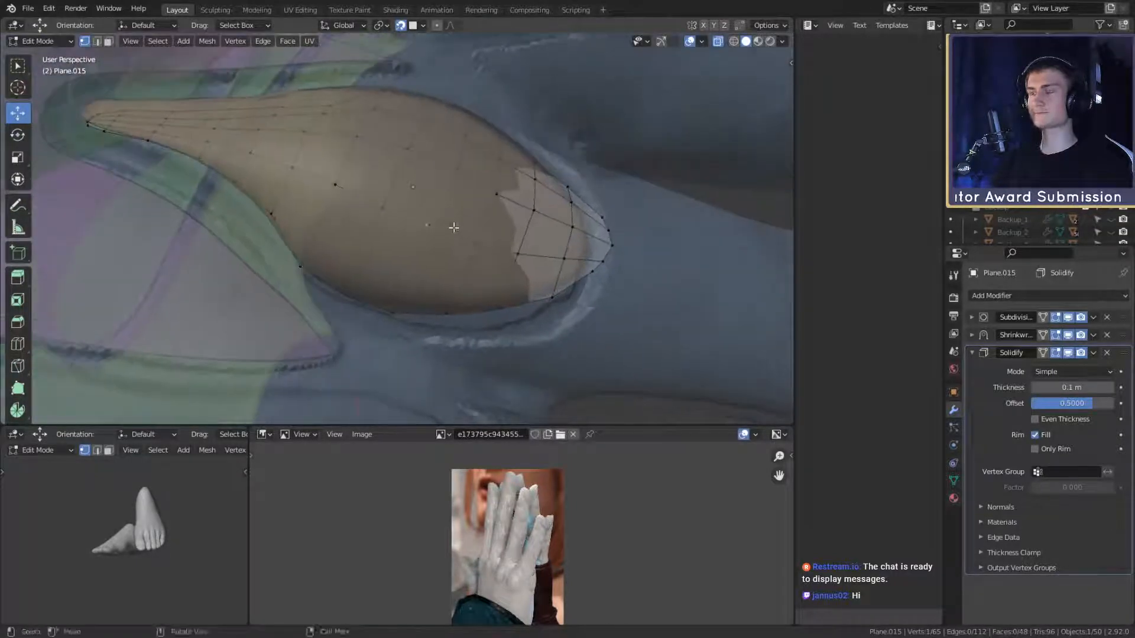
# Step: Move two neighbouring interior vertices in the middle of the wide part toward the lower seam
pyautogui.press('g')
pyautogui.click(440, 258)
pyautogui.click(478, 248)
pyautogui.press('g')
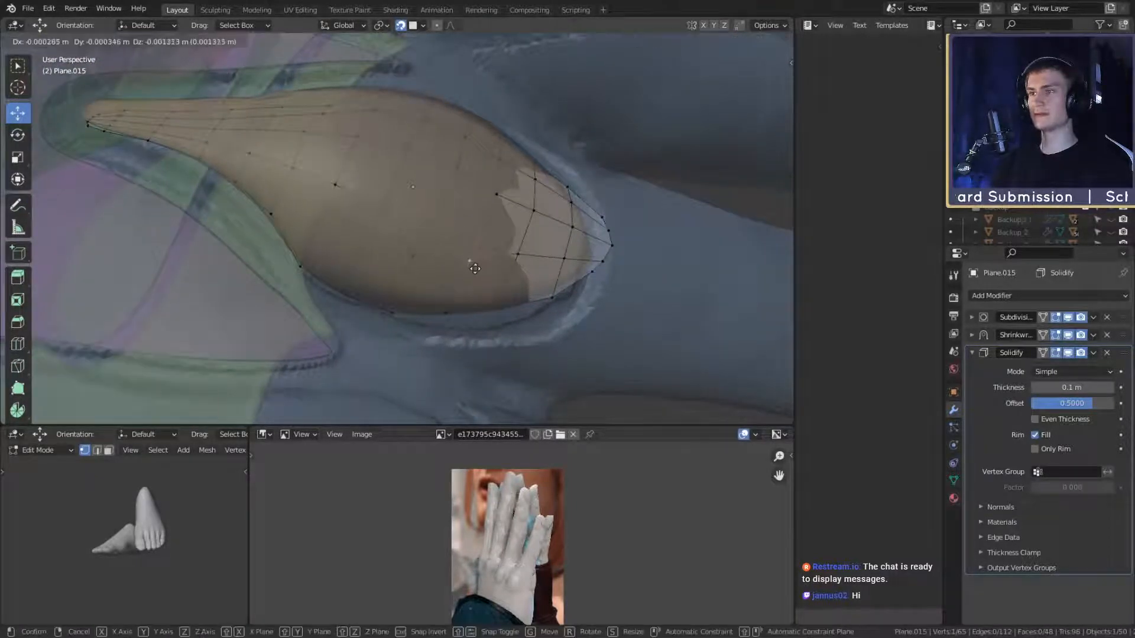
pyautogui.click(473, 273)
# Step: Shift the interior vertices nearer the rounded end toward the lower seam to continue the even row
pyautogui.click(520, 258)
pyautogui.press('g')
pyautogui.moveTo(533, 267); pyautogui.dragTo(447, 274, button='middle')
pyautogui.click(512, 287)
pyautogui.click(538, 275)
pyautogui.press('g')
pyautogui.click(536, 281)
pyautogui.press('g')
pyautogui.click(472, 260)
pyautogui.hotkey('ctrl', 'z')
# Step: Slide the lower-edge vertices near the neck along the lower seam to space them evenly
pyautogui.click(463, 251)
pyautogui.click(386, 260)
pyautogui.click(432, 274)
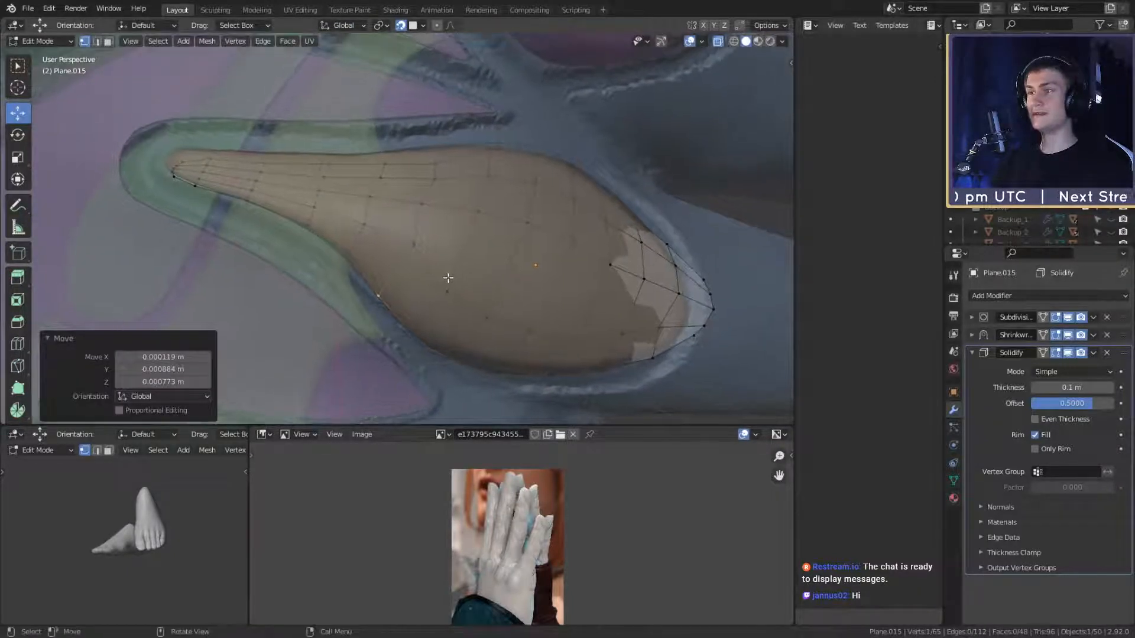
pyautogui.click(351, 262)
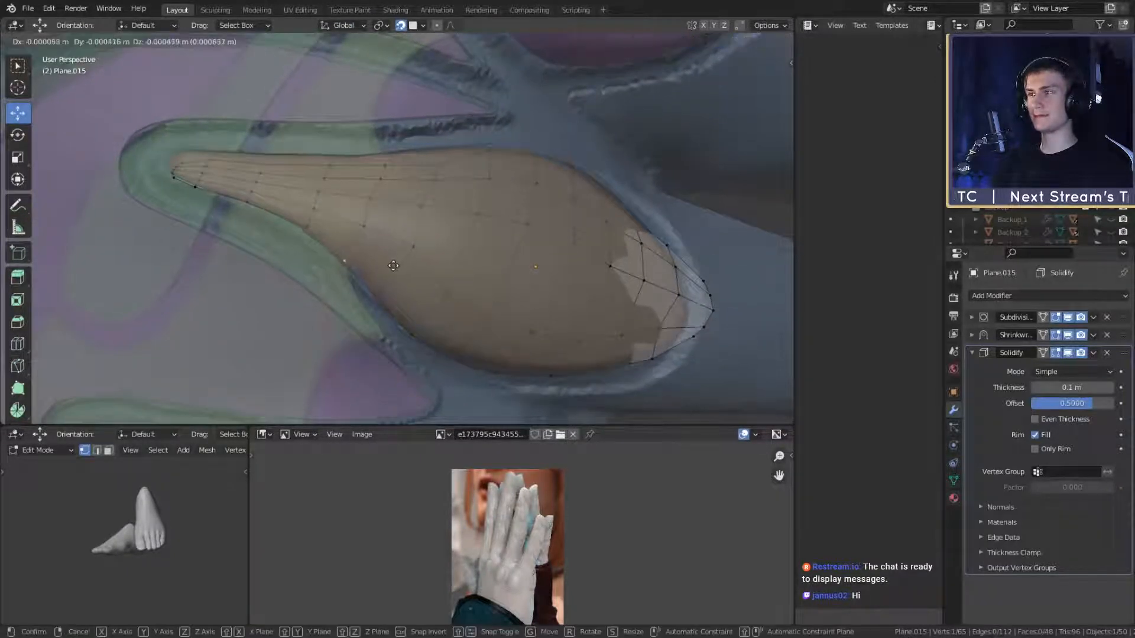
pyautogui.click(392, 268)
pyautogui.moveTo(391, 267); pyautogui.dragTo(375, 247, button='middle')
pyautogui.click(392, 251)
pyautogui.click(389, 254)
pyautogui.click(340, 254)
pyautogui.click(370, 255)
# Step: Nudge the upper-edge vertices where the neck widens so they sit on the upper seam
pyautogui.scroll(2, 436, 289)
pyautogui.press('g')
pyautogui.click(388, 261)
pyautogui.press('g')
pyautogui.click(393, 253)
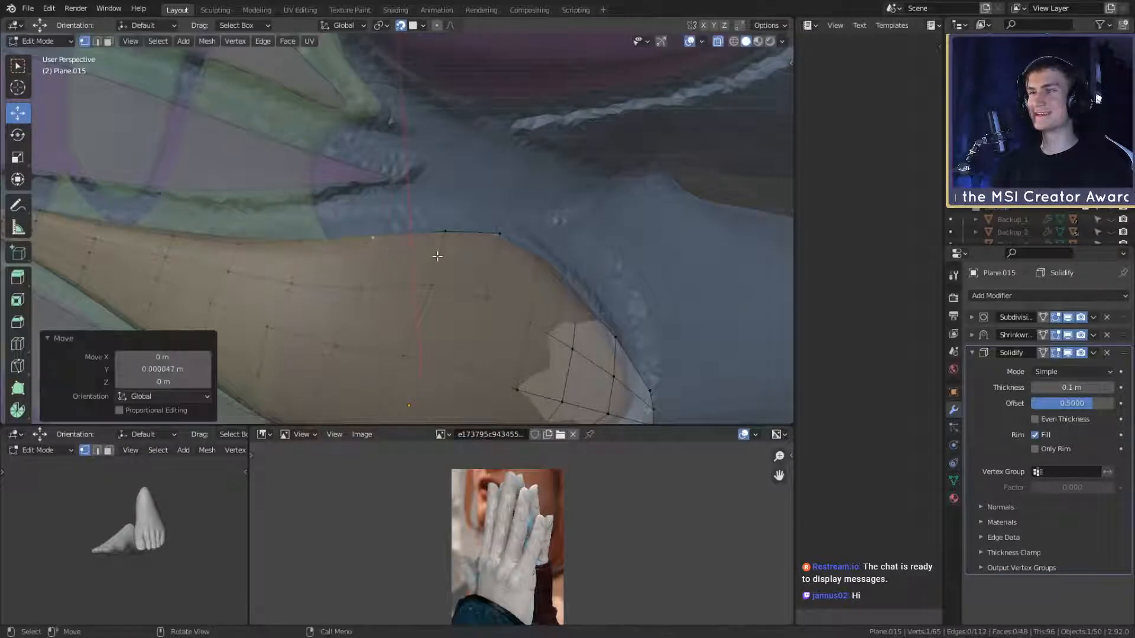
pyautogui.moveTo(450, 246); pyautogui.dragTo(421, 225, button='middle')
pyautogui.click(388, 214)
pyautogui.press('g')
pyautogui.click(415, 233)
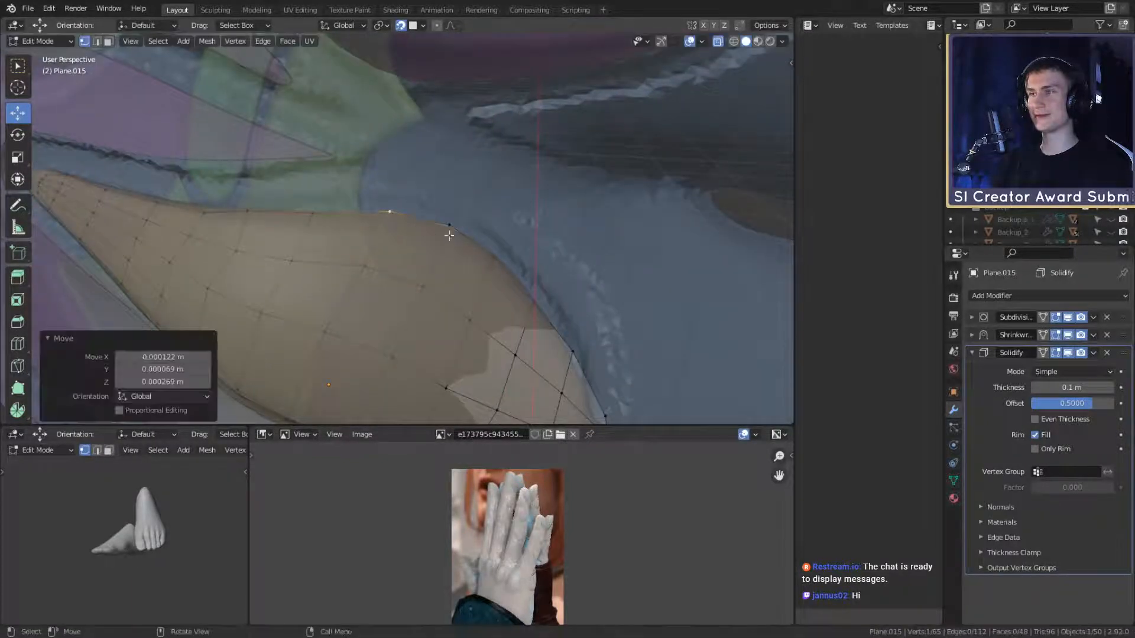
# Step: Move the next two upper-edge vertices toward the rounded end so the edge curves along the seam
pyautogui.click(451, 230)
pyautogui.press('g')
pyautogui.click(473, 236)
pyautogui.press('g')
pyautogui.click(519, 266)
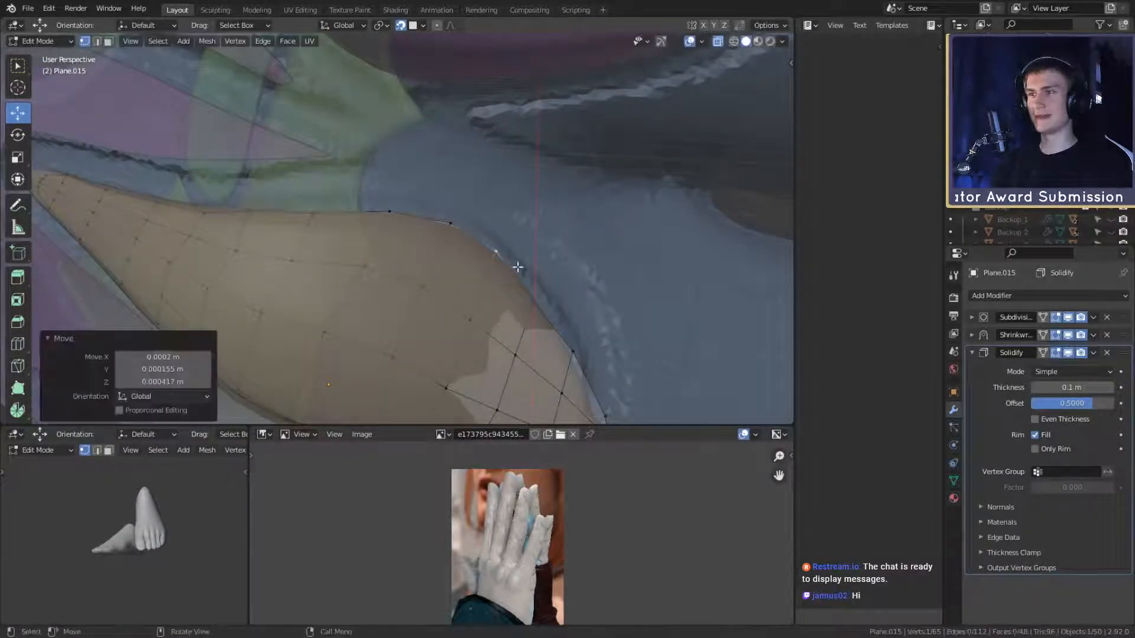
# Step: Adjust the upper-edge vertex just before the rounded end to even its spacing with the neighbouring columns
pyautogui.scroll(-3, 541, 298)
pyautogui.scroll(4, 541, 298)
pyautogui.moveTo(482, 247); pyautogui.dragTo(446, 229, button='middle')
pyautogui.click(393, 190)
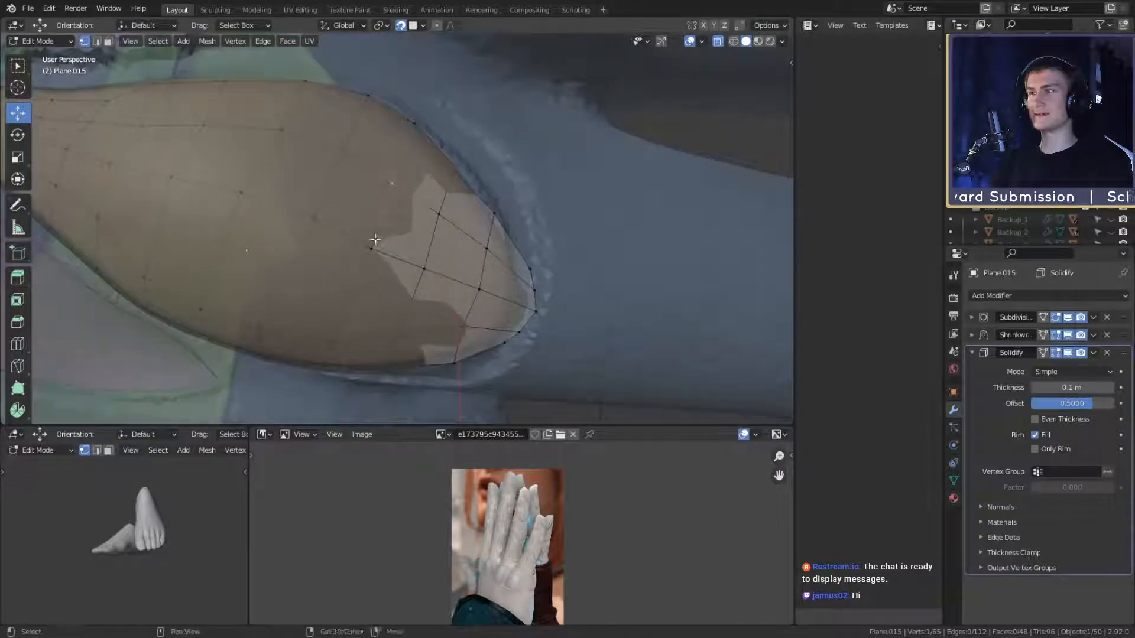
pyautogui.click(459, 249)
pyautogui.keyDown('shift'); pyautogui.click(440, 260); pyautogui.keyUp('shift')
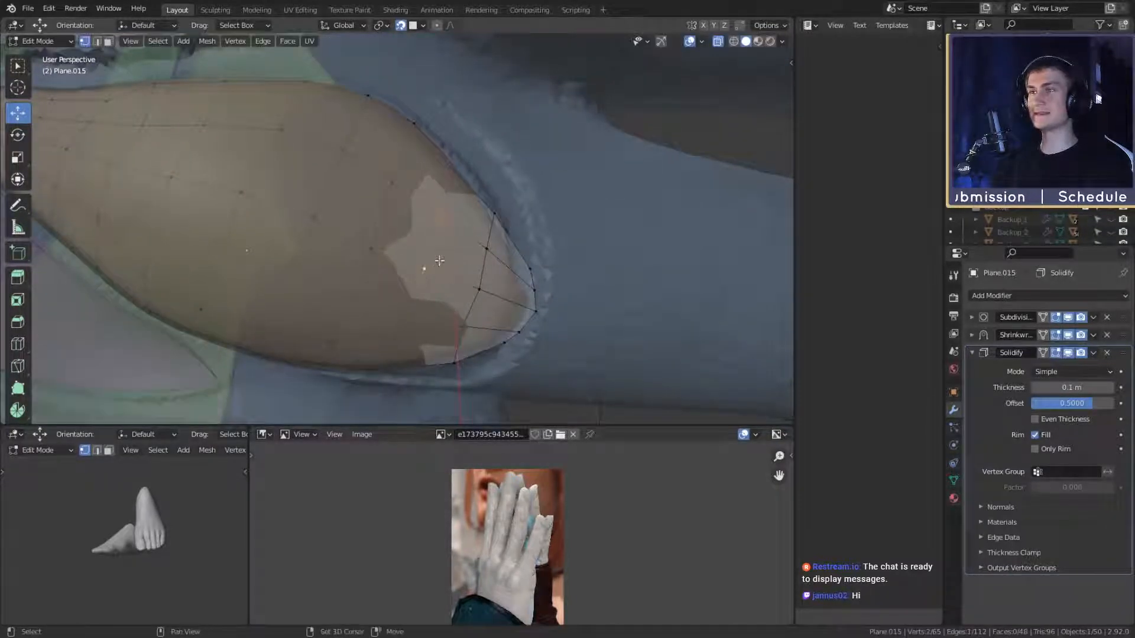
pyautogui.click(484, 256)
pyautogui.moveTo(462, 175); pyautogui.dragTo(483, 181)
pyautogui.moveTo(524, 222); pyautogui.dragTo(458, 208, button='middle')
# Step: Select the five-vertex column next to the rounded end and move it slightly inward from the tip
pyautogui.click(459, 208)
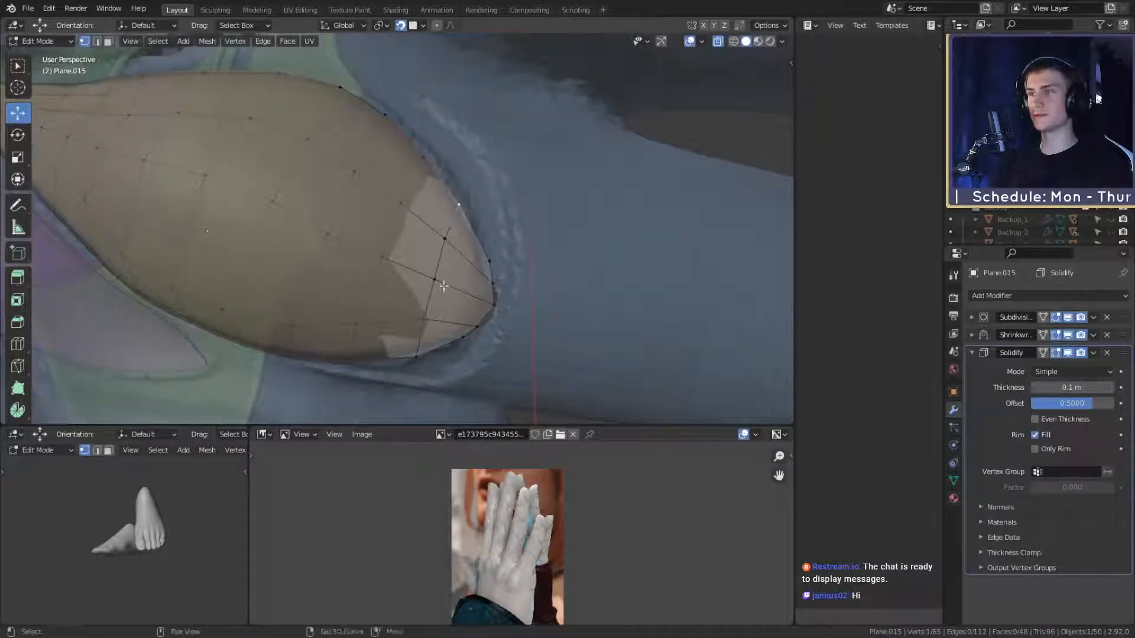
pyautogui.keyDown('ctrl'); pyautogui.click(419, 349); pyautogui.keyUp('ctrl')
pyautogui.press('g')
pyautogui.click(417, 346)
pyautogui.scroll(-2, 540, 294)
pyautogui.moveTo(540, 293); pyautogui.dragTo(511, 241, button='middle')
pyautogui.scroll(2, 506, 232)
pyautogui.scroll(-2, 436, 234)
pyautogui.scroll(1, 480, 235)
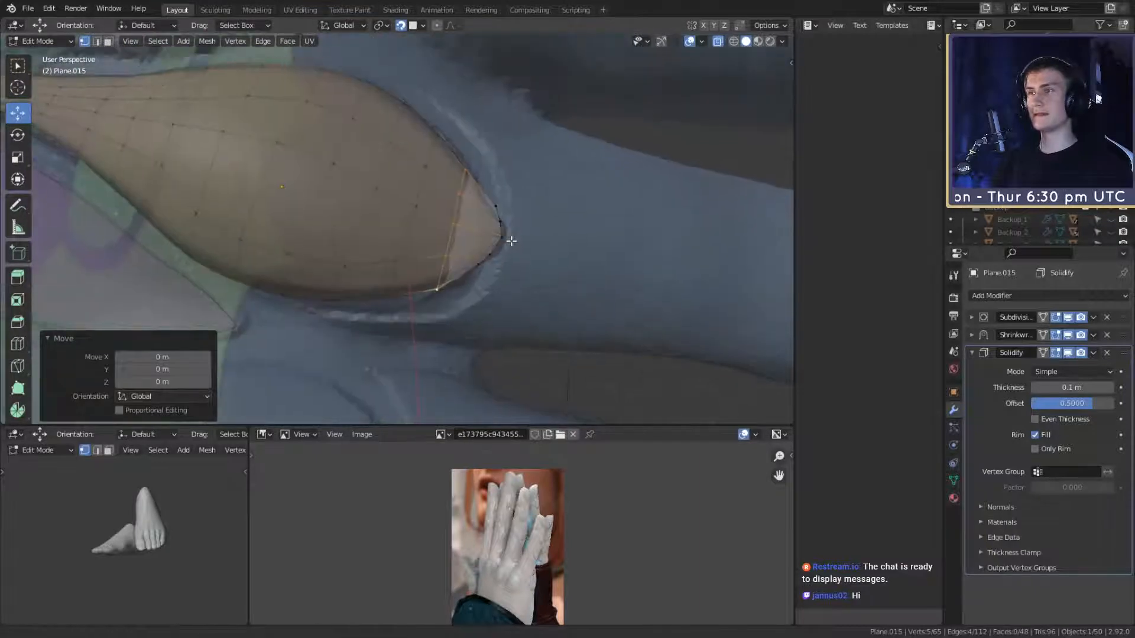
pyautogui.press('g')
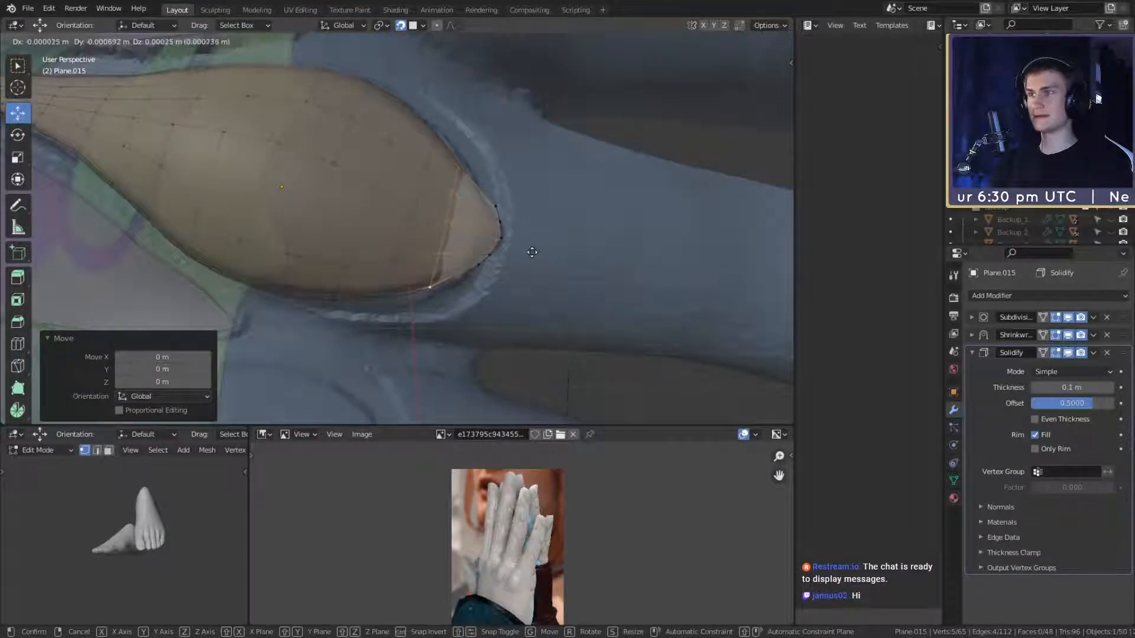
pyautogui.click(532, 252)
# Step: Rotate the selected column by 2.5° and enlarge it, finishing with a scale of 1.045, to fit between the seams
pyautogui.press('r')
pyautogui.click(530, 255)
pyautogui.press('g')
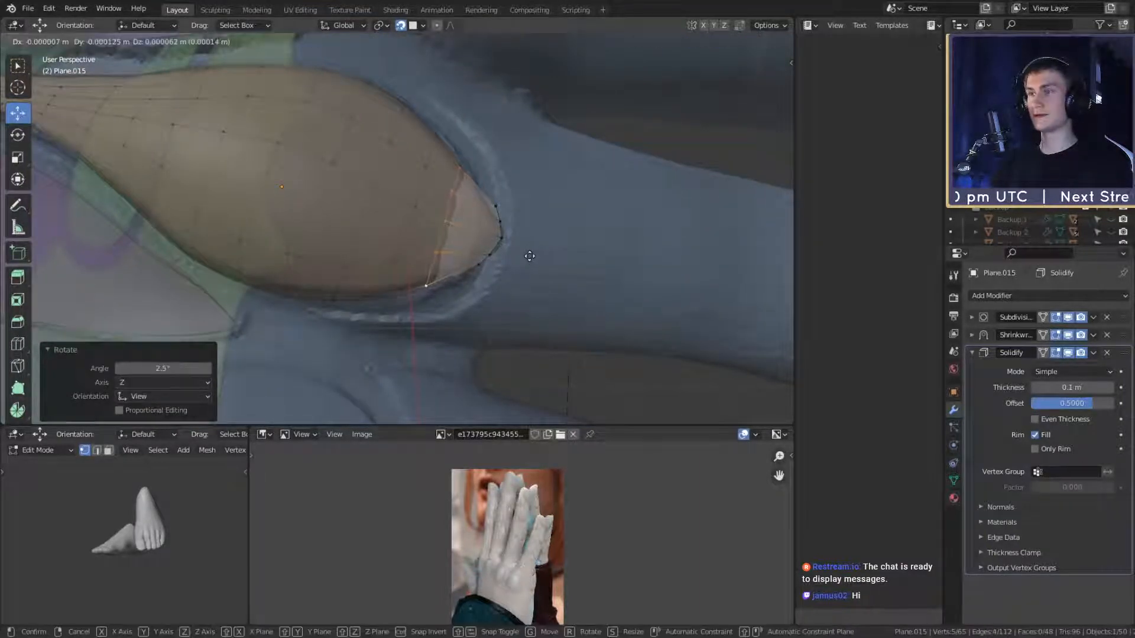
pyautogui.click(530, 255)
pyautogui.moveTo(530, 255); pyautogui.dragTo(567, 260, button='middle')
pyautogui.press('s')
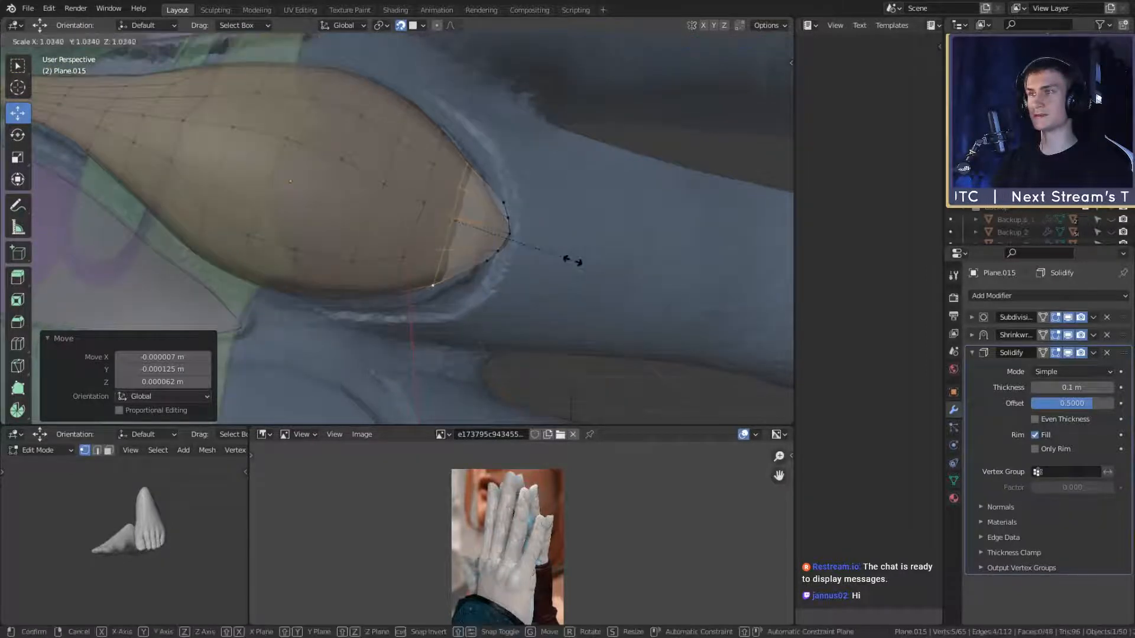
pyautogui.click(575, 261)
pyautogui.press('g')
pyautogui.click(572, 264)
pyautogui.press('s')
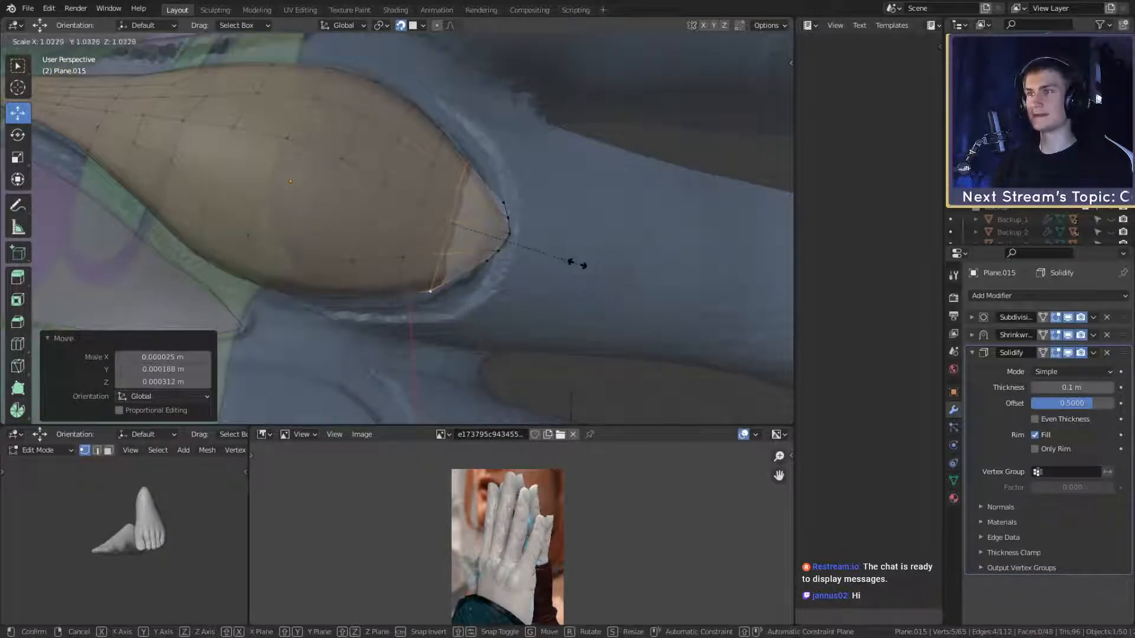
pyautogui.click(578, 263)
# Step: Reposition an interior vertex near the rounded end to even out the grid there
pyautogui.scroll(3, 549, 237)
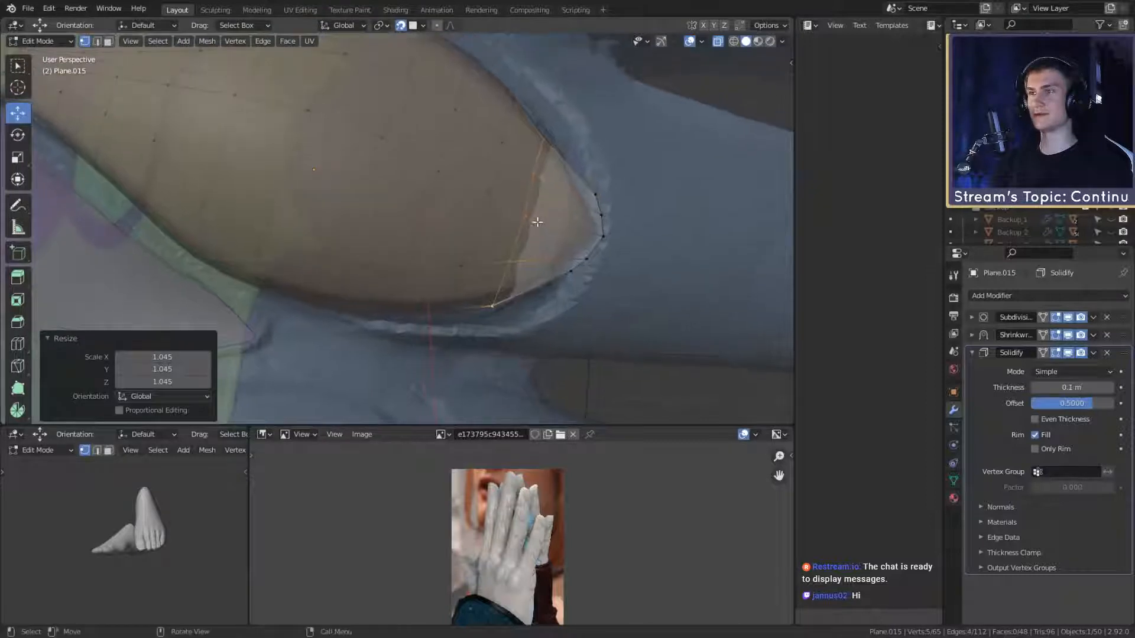
pyautogui.click(490, 198)
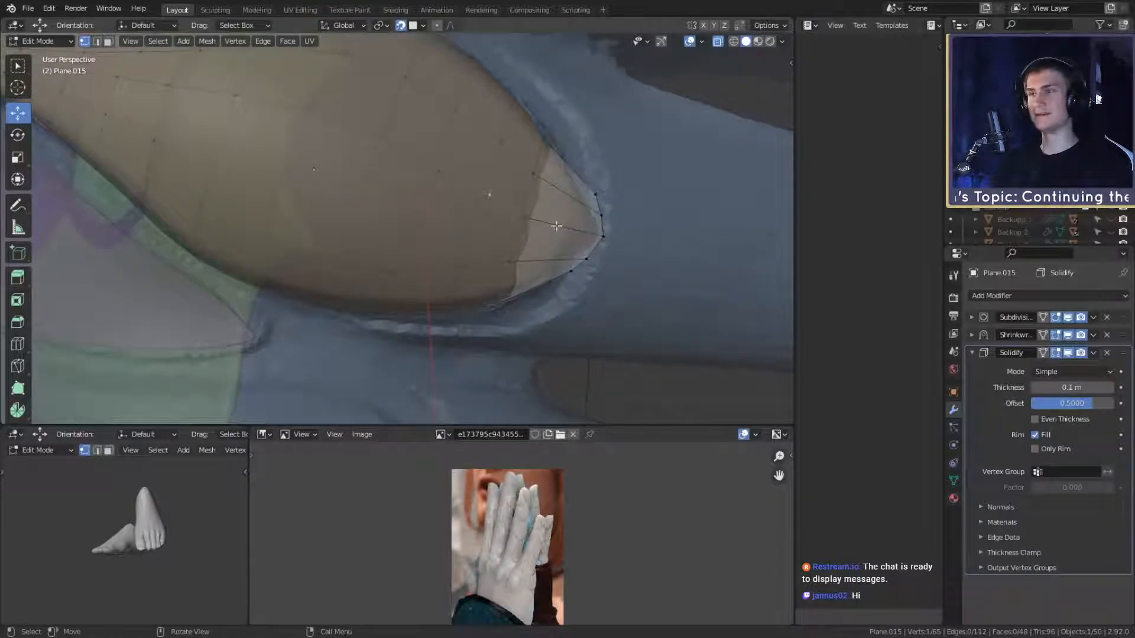
pyautogui.keyDown('shift'); pyautogui.moveTo(511, 209); pyautogui.dragTo(667, 259, button='middle'); pyautogui.keyUp('shift')
pyautogui.moveTo(340, 147); pyautogui.dragTo(431, 181, button='middle')
pyautogui.moveTo(588, 247); pyautogui.dragTo(523, 231, button='middle')
pyautogui.press('g')
pyautogui.click(455, 229)
# Step: Move the interior vertices between the wide part and the neck slightly to smooth their rows
pyautogui.keyDown('shift'); pyautogui.moveTo(457, 194); pyautogui.dragTo(497, 249, button='middle'); pyautogui.keyUp('shift')
pyautogui.press('g')
pyautogui.click(486, 240)
pyautogui.click(373, 233)
pyautogui.press('g')
pyautogui.click(446, 253)
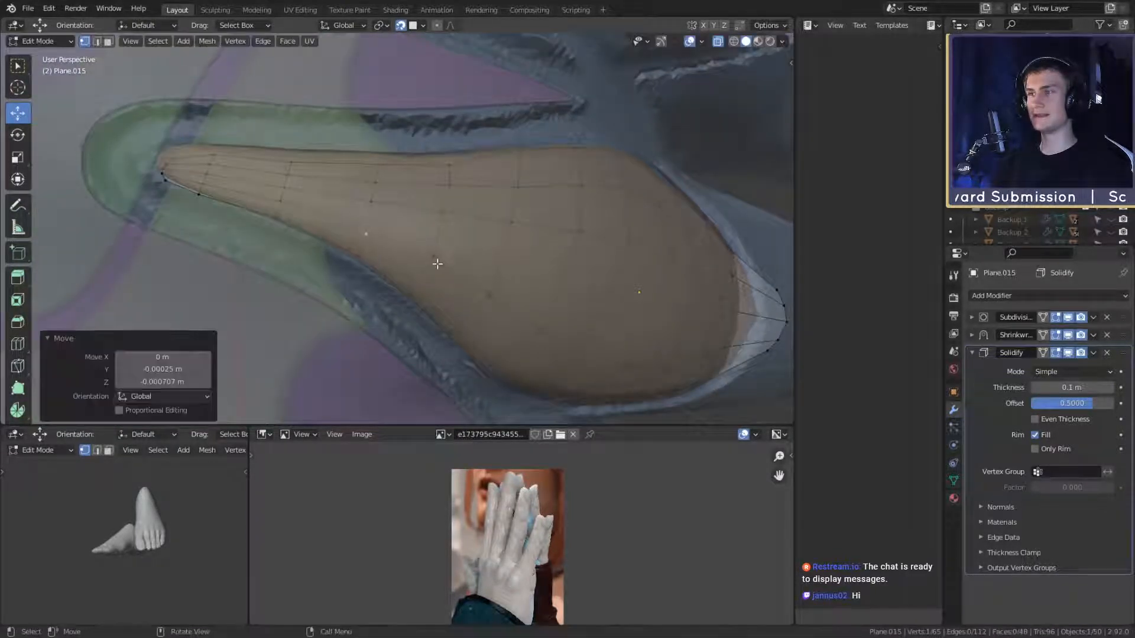
# Step: Fine-tune the interior vertices in the middle of the patch and clear the selection
pyautogui.click(436, 263)
pyautogui.press('g')
pyautogui.click(434, 269)
pyautogui.keyDown('shift'); pyautogui.moveTo(555, 273); pyautogui.dragTo(446, 266, button='middle'); pyautogui.keyUp('shift')
pyautogui.press('g')
pyautogui.click(461, 241)
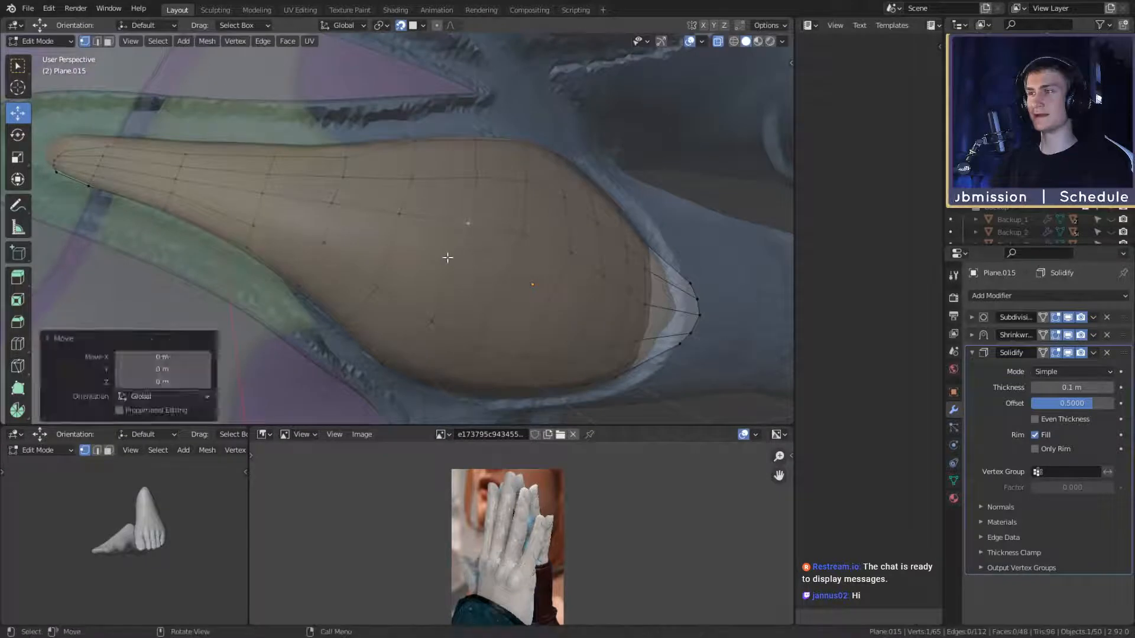
pyautogui.hotkey('alt', 'a')
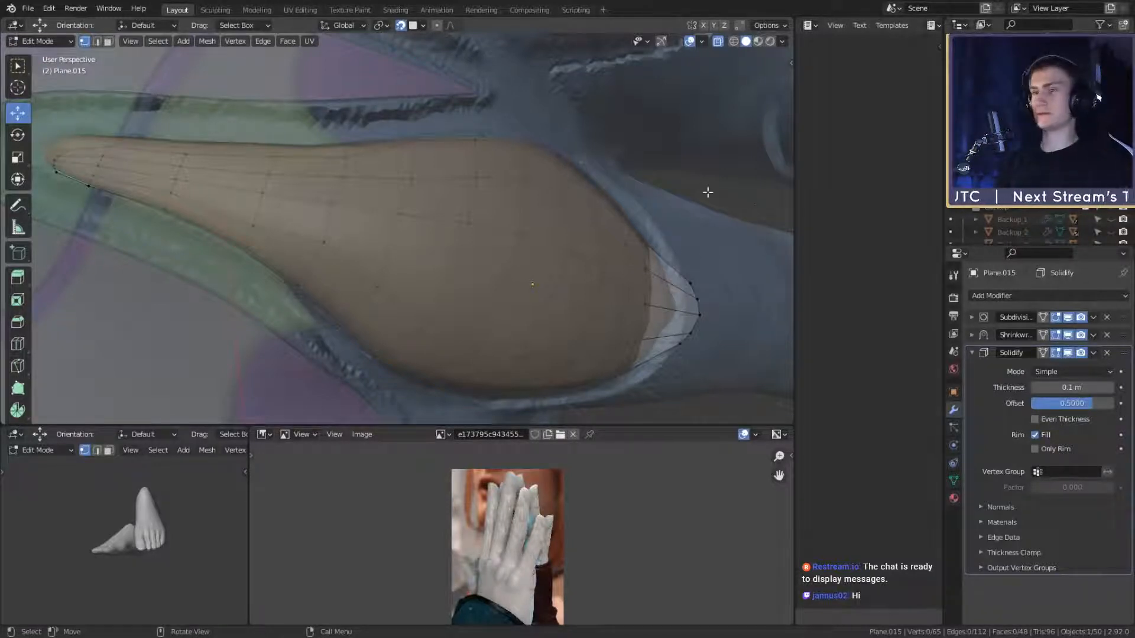
# Step: Select the five vertices along the patch's rounded tip and move them inward, inside the seam
pyautogui.scroll(2, 720, 329)
pyautogui.keyDown('shift'); pyautogui.moveTo(720, 329); pyautogui.dragTo(535, 254, button='middle'); pyautogui.keyUp('shift')
pyautogui.keyDown('ctrl'); pyautogui.click(461, 167); pyautogui.keyUp('ctrl')
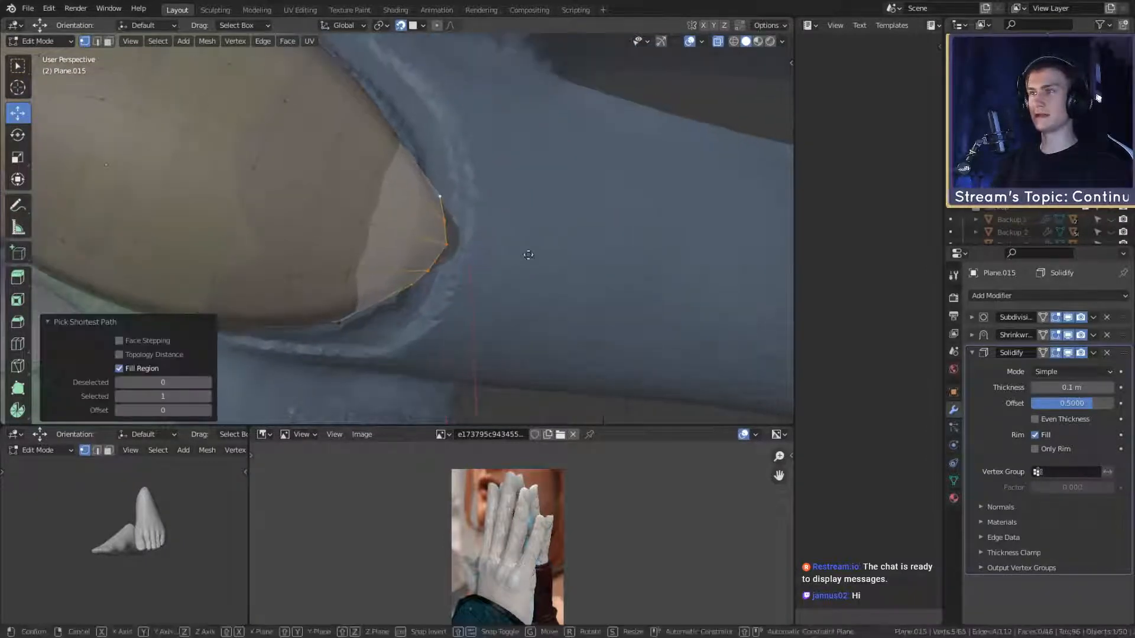
pyautogui.press('g')
pyautogui.click(497, 255)
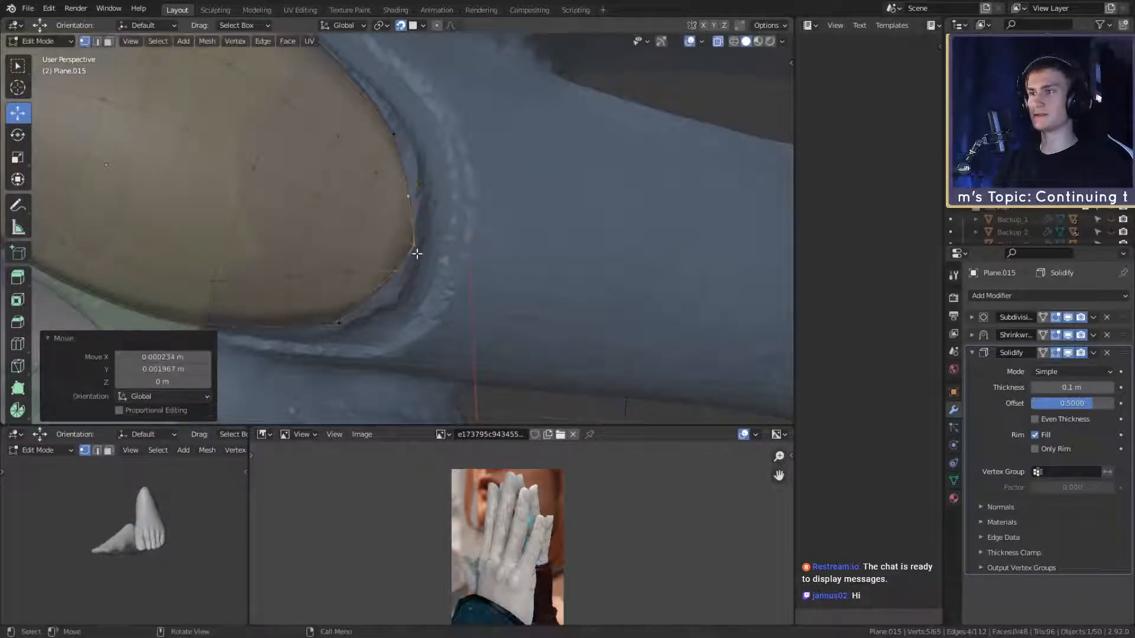
# Step: Spread the upper vertices of the rounded tip toward the upper seam
pyautogui.press('g')
pyautogui.click(416, 214)
pyautogui.press('g')
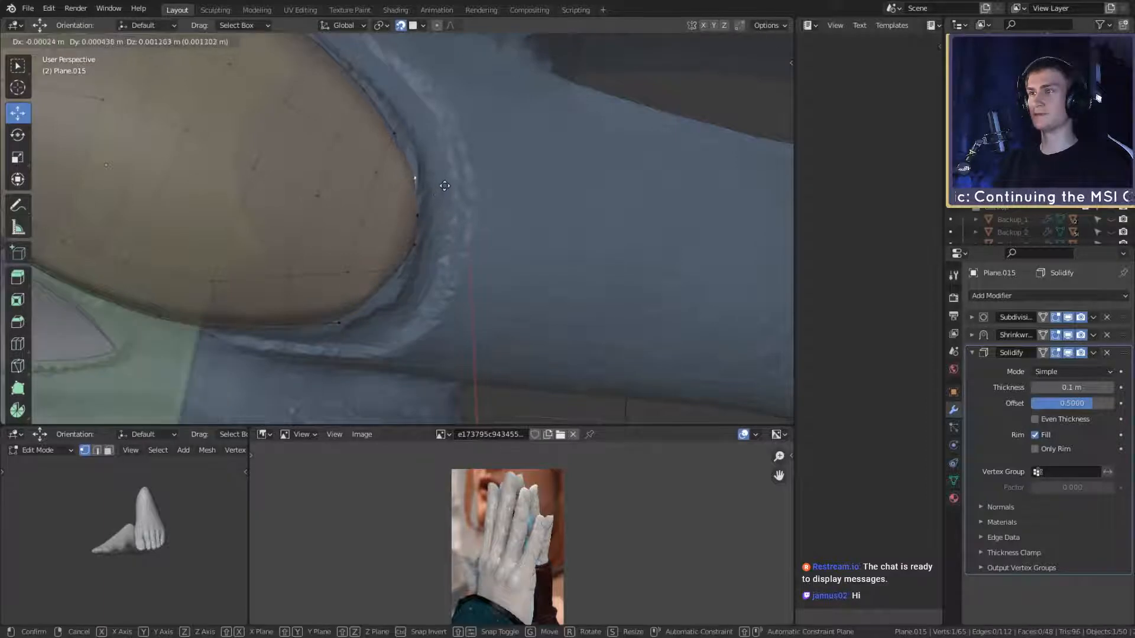
pyautogui.click(445, 186)
# Step: Move the lower vertices of the rounded tip outward to follow the seam's curve with even spacing
pyautogui.moveTo(443, 232); pyautogui.dragTo(459, 241, button='middle')
pyautogui.click(414, 260)
pyautogui.press('g')
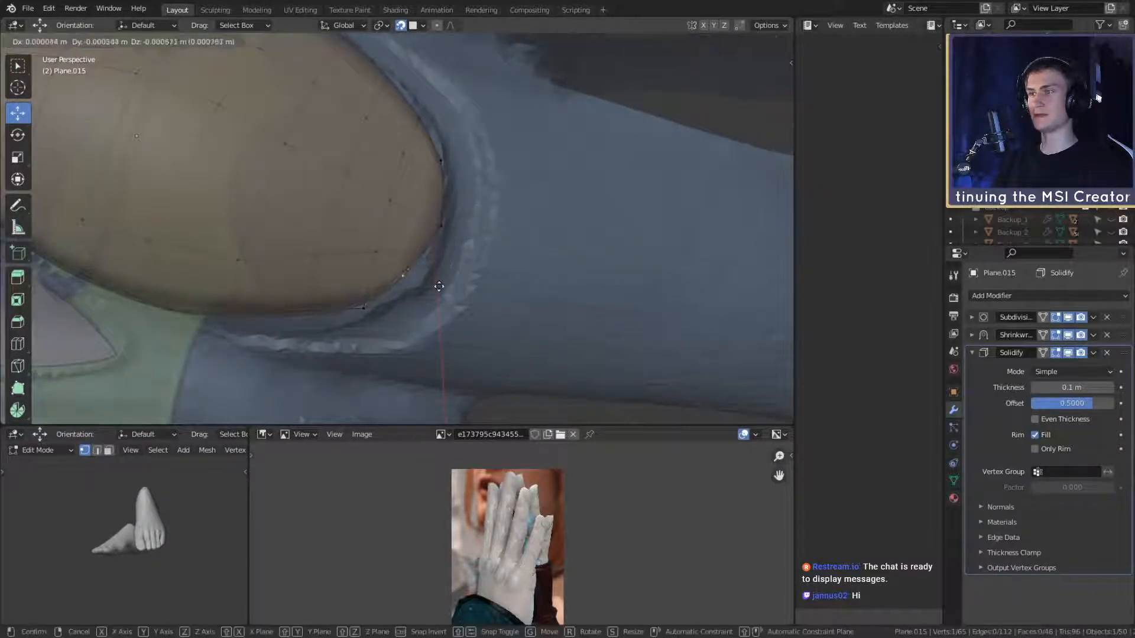
pyautogui.click(435, 300)
pyautogui.press('g')
pyautogui.click(426, 263)
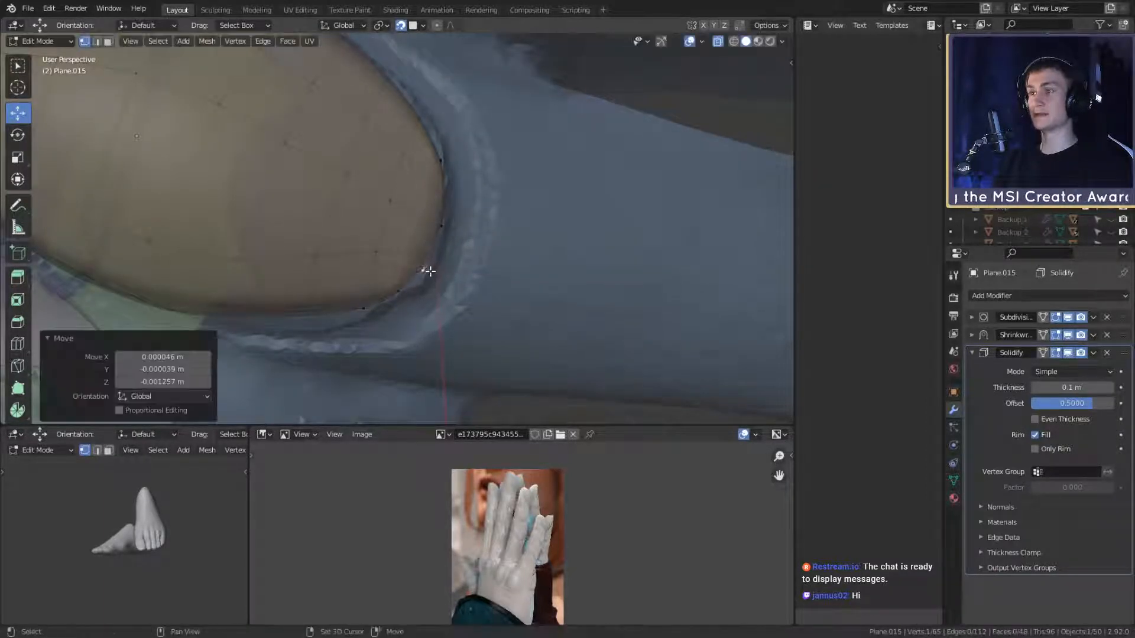
pyautogui.moveTo(426, 264); pyautogui.dragTo(505, 256, button='middle')
pyautogui.click(448, 275)
pyautogui.press('g')
pyautogui.click(472, 290)
# Step: Pull two lower-edge vertices beside the rounded tip outward to the lower seam
pyautogui.click(397, 280)
pyautogui.press('g')
pyautogui.click(458, 253)
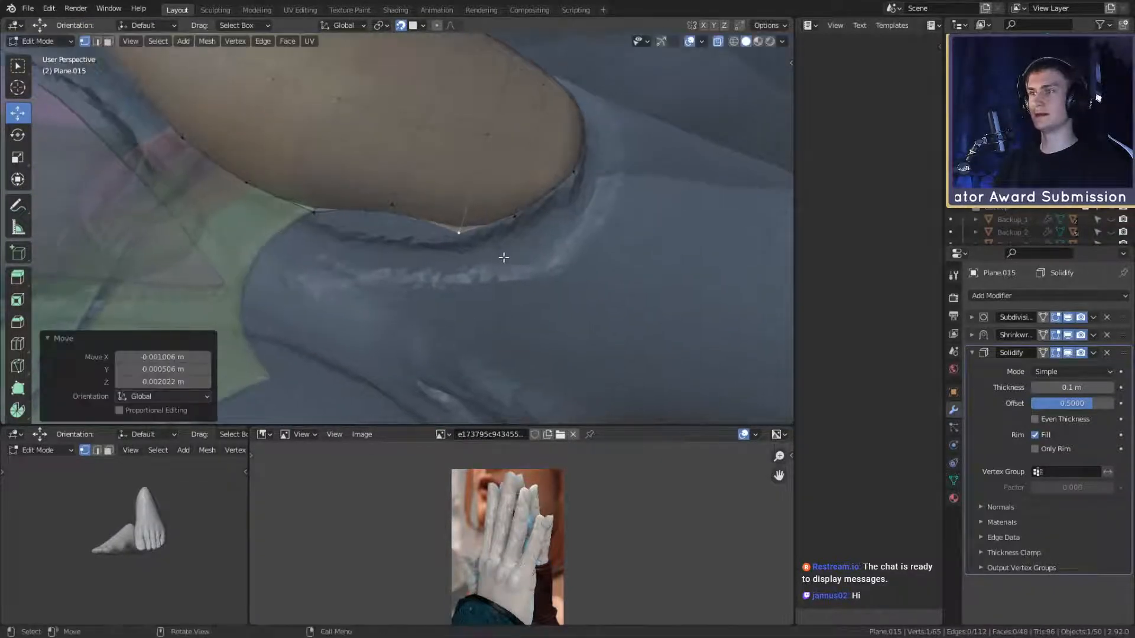
pyautogui.click(393, 207)
pyautogui.press('g')
pyautogui.click(404, 256)
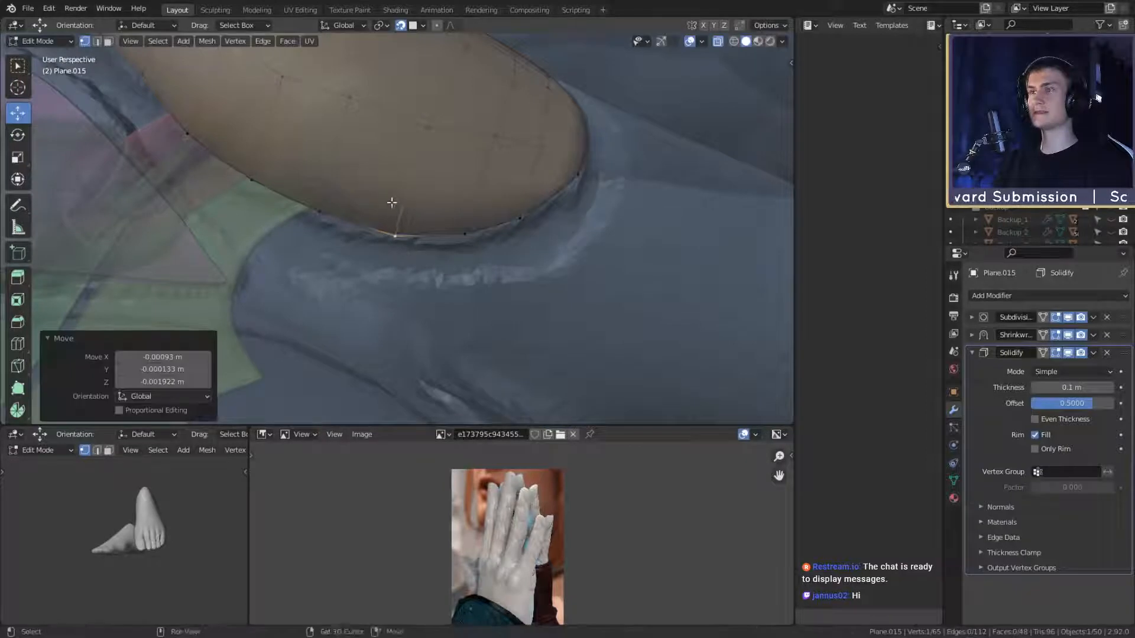
# Step: Reposition two vertices along the patch's upper edge to follow the upper seam beside the wide end
pyautogui.moveTo(404, 257); pyautogui.dragTo(463, 225, button='middle')
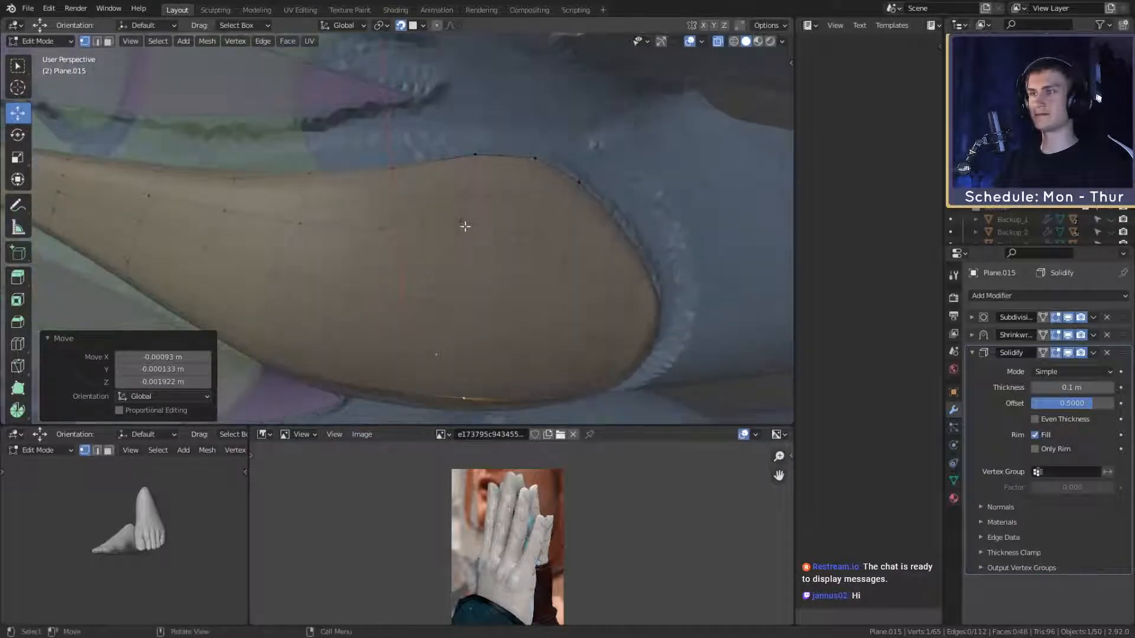
pyautogui.press('g')
pyautogui.click(416, 203)
pyautogui.moveTo(405, 193); pyautogui.dragTo(473, 217, button='middle')
pyautogui.click(444, 211)
pyautogui.press('g')
pyautogui.click(444, 219)
# Step: Pull two upper-edge vertices inward where the patch narrows, following the dip of the upper seam
pyautogui.click(446, 205)
pyautogui.press('g')
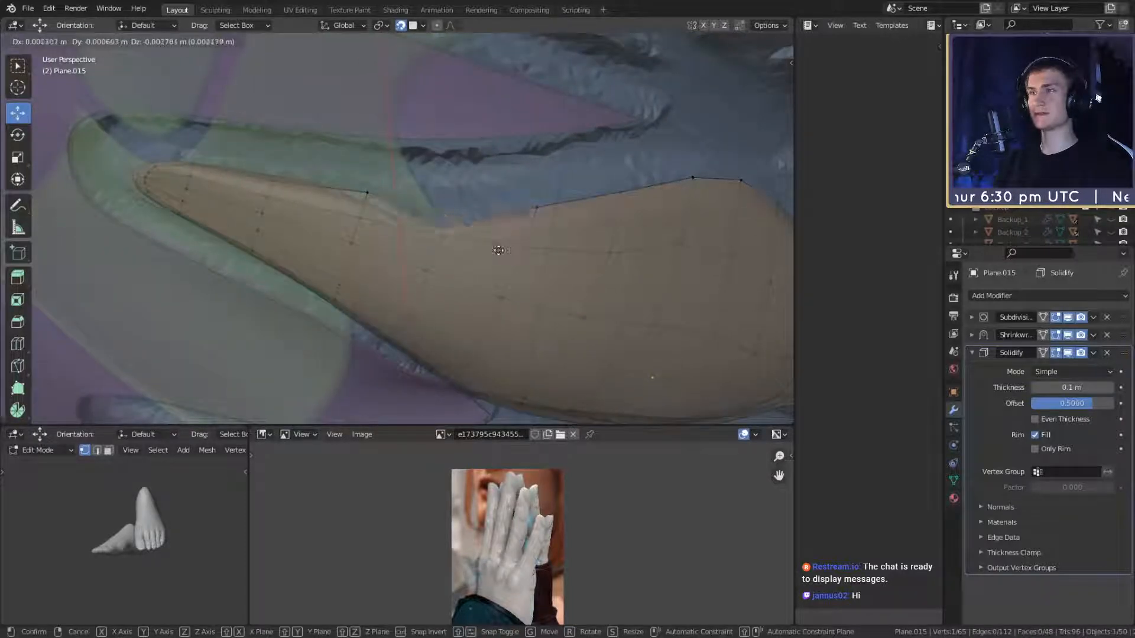
pyautogui.click(526, 234)
pyautogui.moveTo(547, 231); pyautogui.dragTo(532, 213, button='middle')
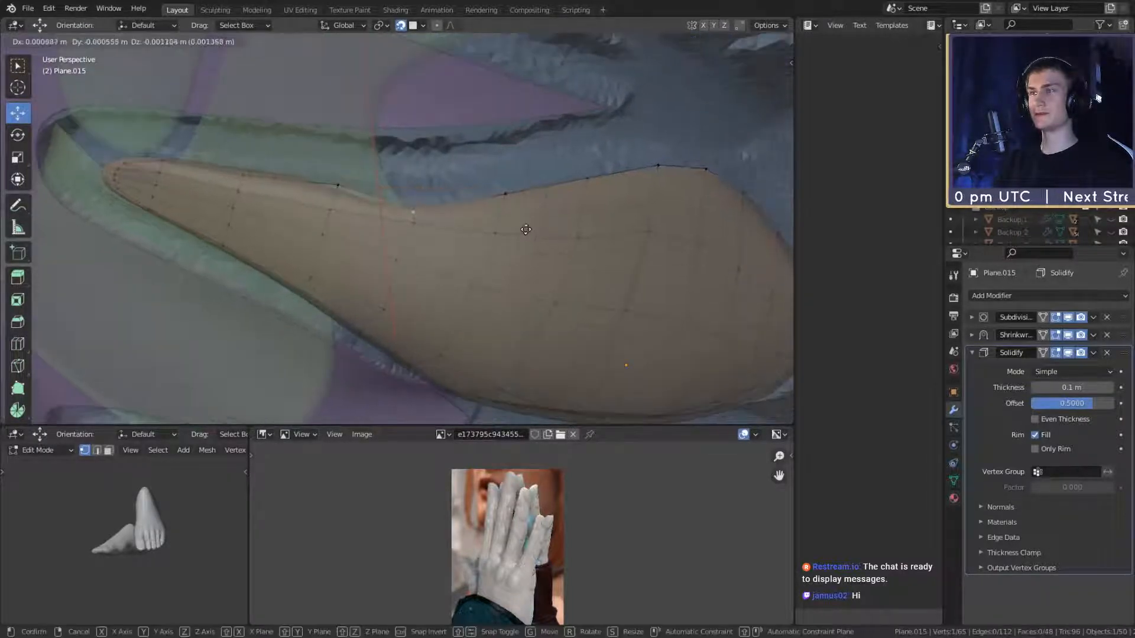
pyautogui.click(337, 185)
pyautogui.press('g')
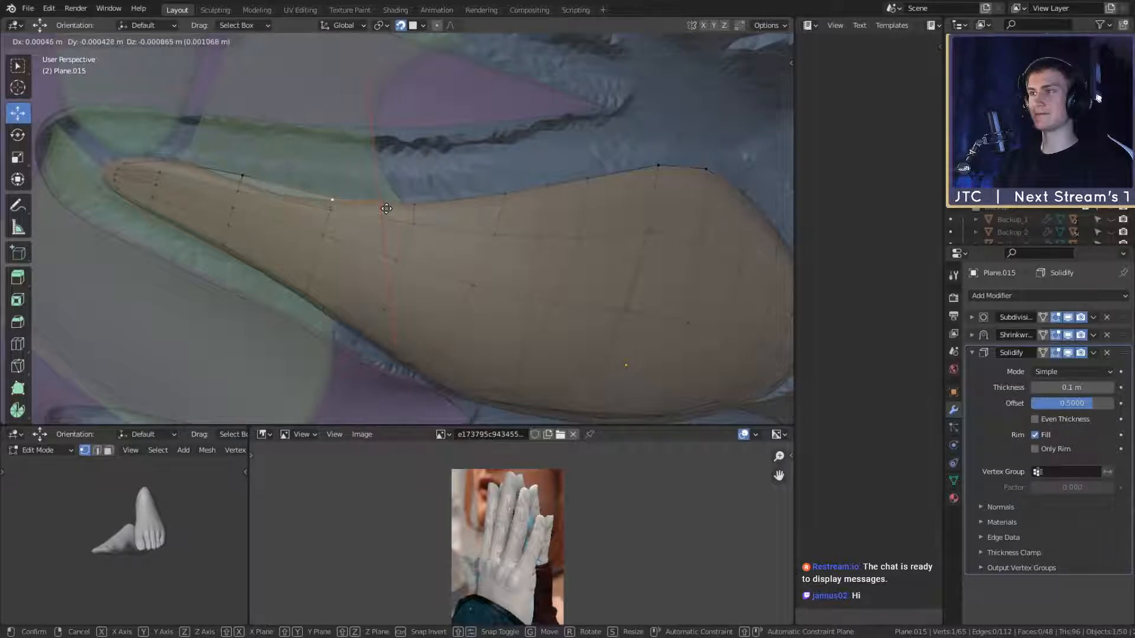
pyautogui.click(386, 208)
# Step: Move the interior vertices just inside the upper edge where the patch narrows to even the grid spacing
pyautogui.moveTo(386, 208); pyautogui.dragTo(526, 215, button='middle')
pyautogui.click(451, 224)
pyautogui.press('g')
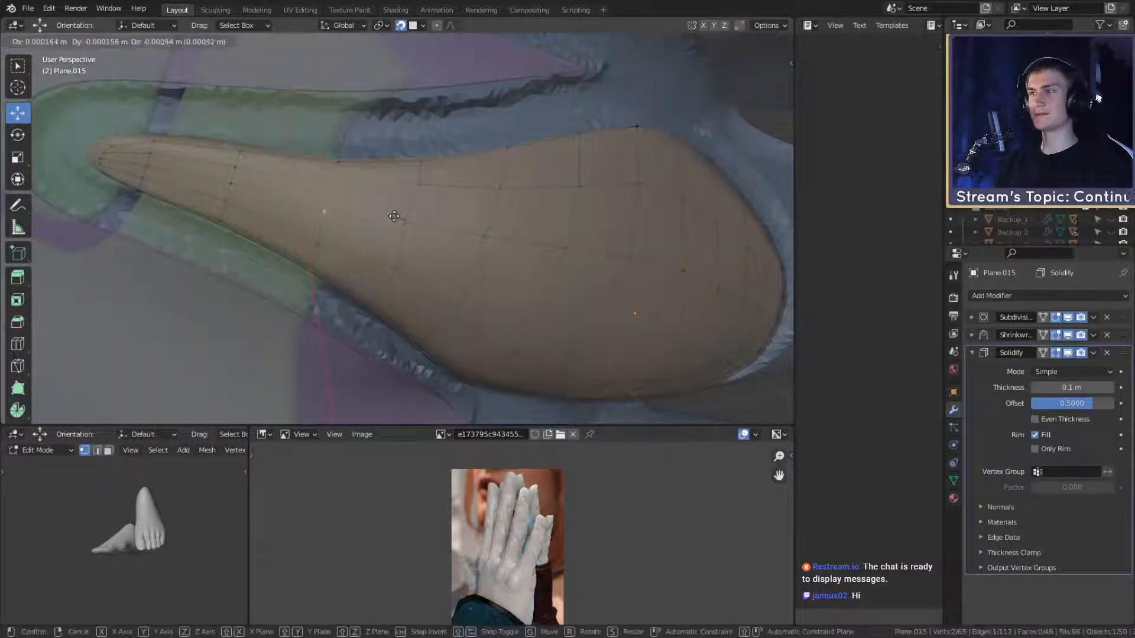
pyautogui.click(394, 216)
pyautogui.click(356, 195)
pyautogui.press('g')
pyautogui.click(397, 199)
# Step: Shift and rotate the neighbouring interior vertices toward the wide end to line up with the adjusted upper edge
pyautogui.keyDown('shift'); pyautogui.click(413, 223); pyautogui.keyUp('shift')
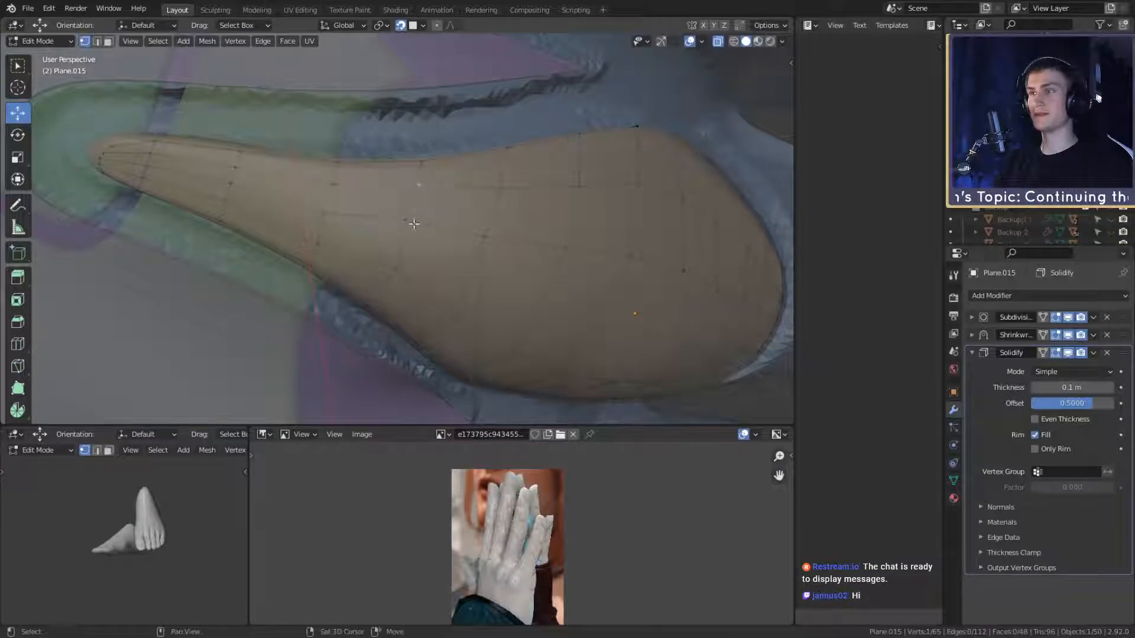
pyautogui.moveTo(448, 229); pyautogui.dragTo(482, 242, button='middle')
pyautogui.press('g')
pyautogui.click(447, 230)
pyautogui.press('r')
pyautogui.click(481, 211)
pyautogui.click(409, 236)
pyautogui.press('g')
pyautogui.click(444, 208)
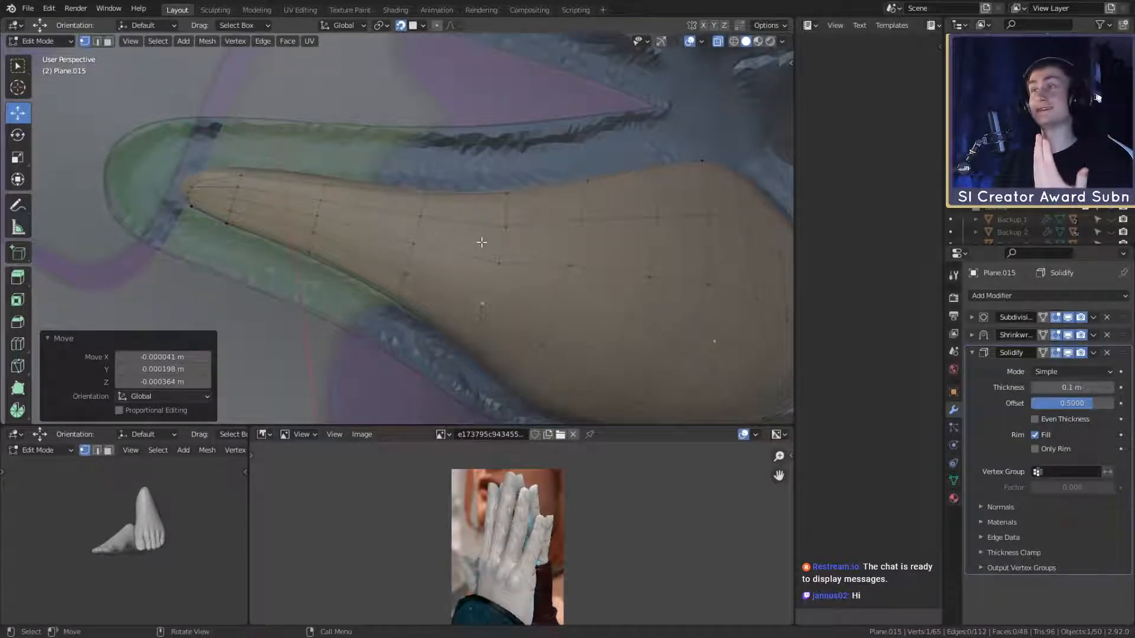
# Step: Select vertices of the cross row where the patch narrows and nudge them into line with their neighbours
pyautogui.click(425, 221)
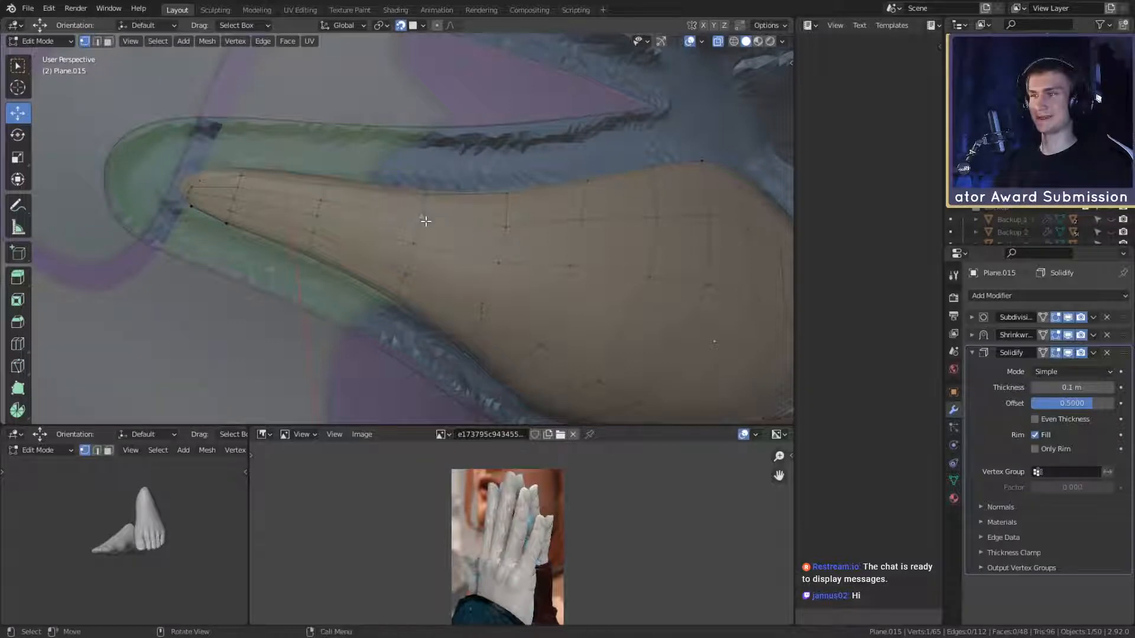
pyautogui.keyDown('ctrl'); pyautogui.keyDown('shift'); pyautogui.click(403, 277); pyautogui.keyUp('shift'); pyautogui.keyUp('ctrl')
pyautogui.press('g')
pyautogui.click(408, 273)
# Step: Select the five-vertex cross row next to the narrow tip and move it toward the wide end
pyautogui.keyDown('shift'); pyautogui.moveTo(423, 262); pyautogui.dragTo(466, 254, button='middle'); pyautogui.keyUp('shift')
pyautogui.click(329, 270)
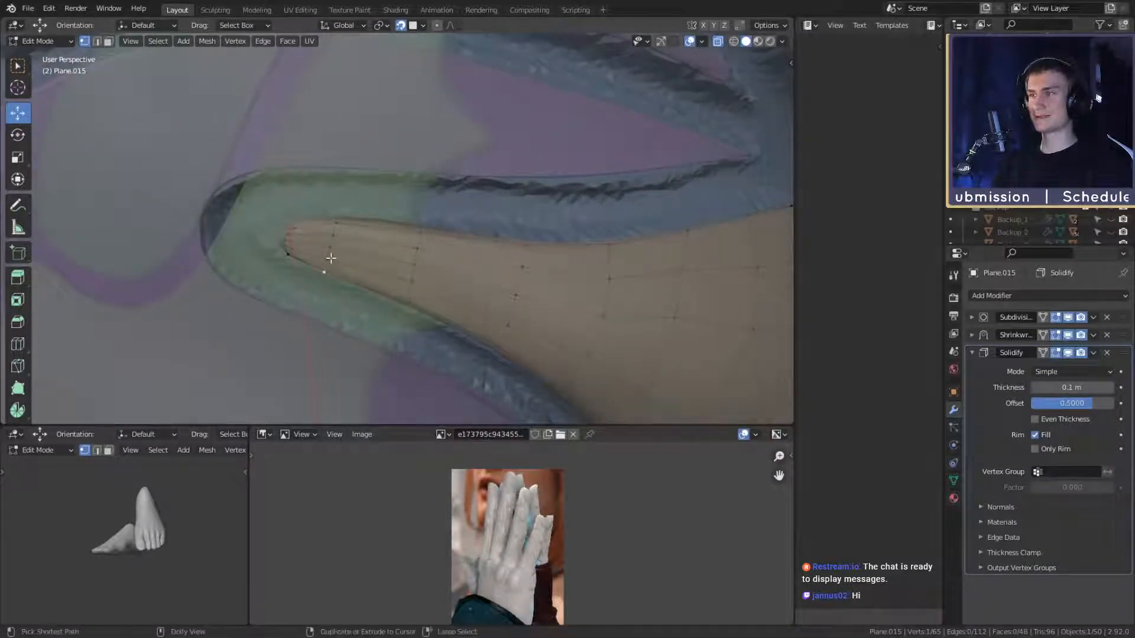
pyautogui.keyDown('ctrl'); pyautogui.keyDown('shift'); pyautogui.click(338, 229); pyautogui.keyUp('shift'); pyautogui.keyUp('ctrl')
pyautogui.press('g')
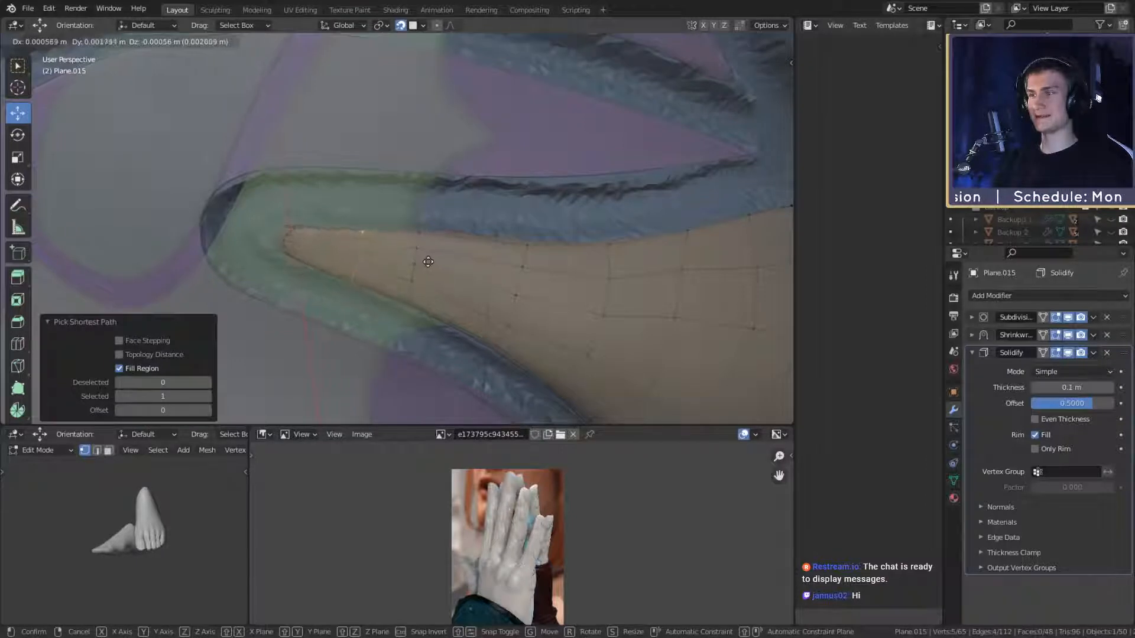
pyautogui.click(424, 260)
# Step: Select the second cross row from the narrow tip and move it toward the wide end for even row spacing
pyautogui.click(424, 238)
pyautogui.keyDown('ctrl'); pyautogui.keyDown('shift'); pyautogui.click(418, 303); pyautogui.keyUp('shift'); pyautogui.keyUp('ctrl')
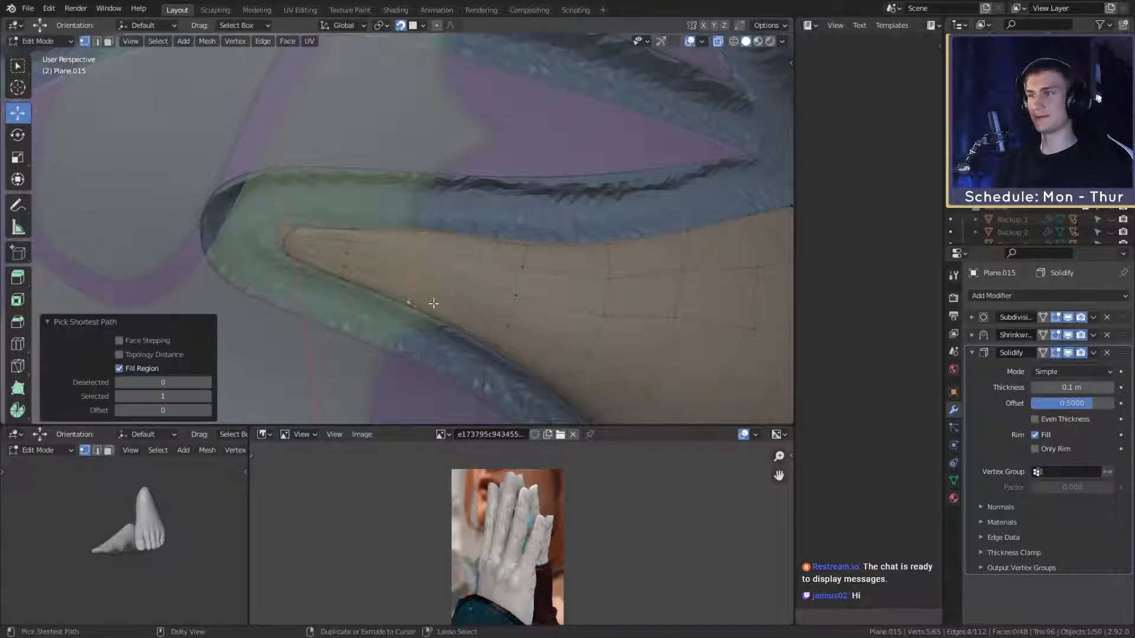
pyautogui.press('g')
pyautogui.click(531, 291)
pyautogui.press('t')
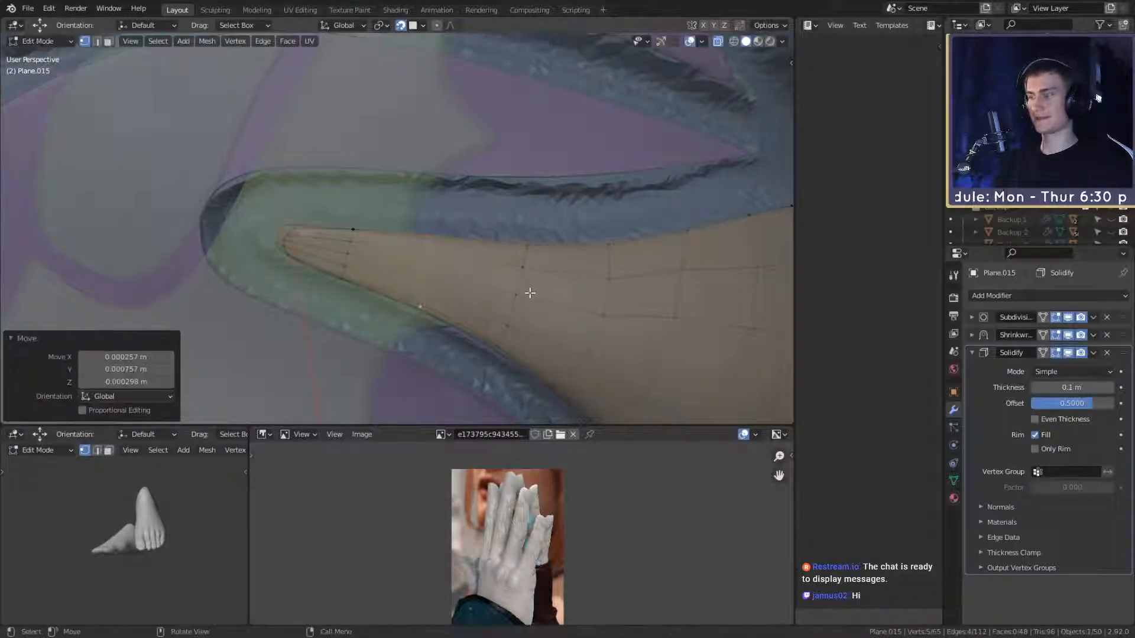
pyautogui.press('g')
pyautogui.click(524, 298)
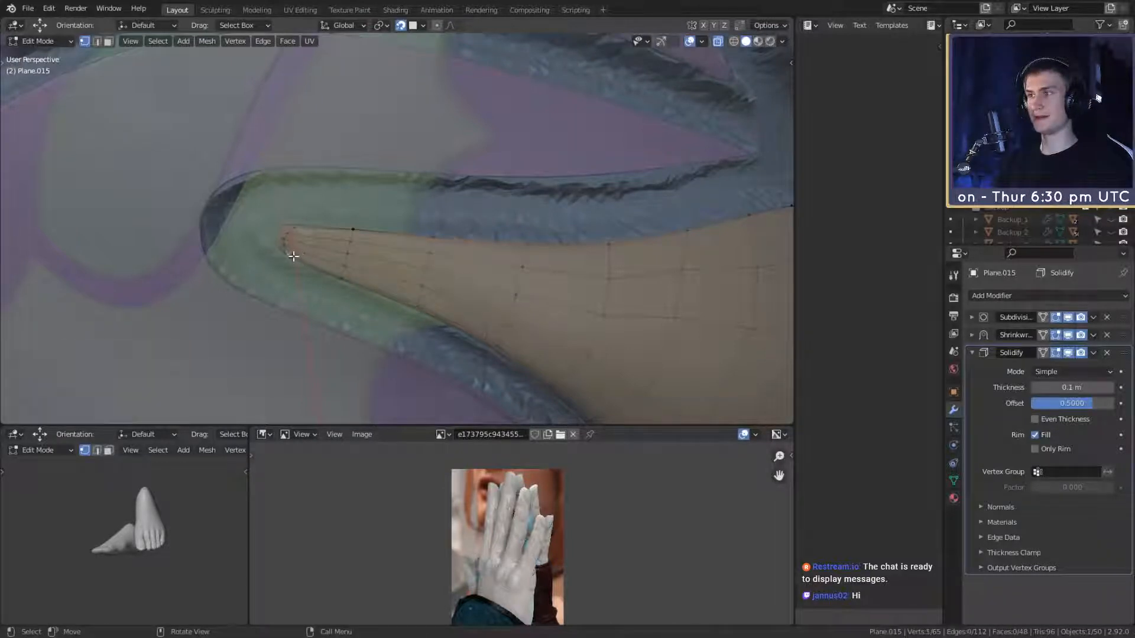
# Step: Select the five vertices at the patch's narrow tip and move them outward toward the end of the seam
pyautogui.keyDown('ctrl'); pyautogui.keyDown('shift'); pyautogui.click(299, 234); pyautogui.keyUp('shift'); pyautogui.keyUp('ctrl')
pyautogui.press('g')
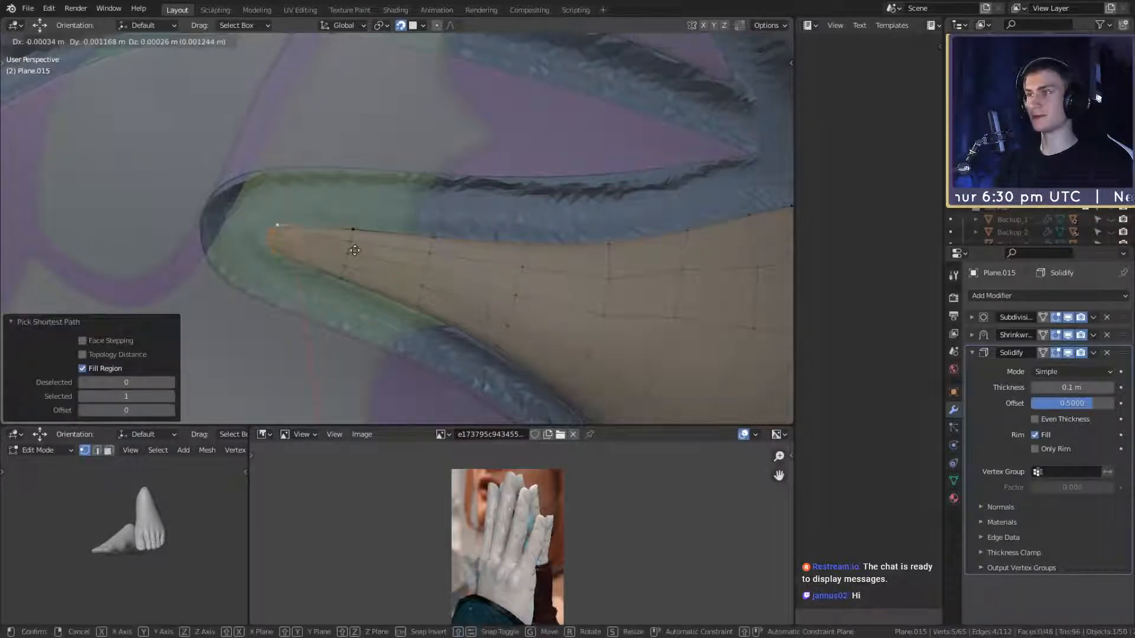
pyautogui.click(355, 251)
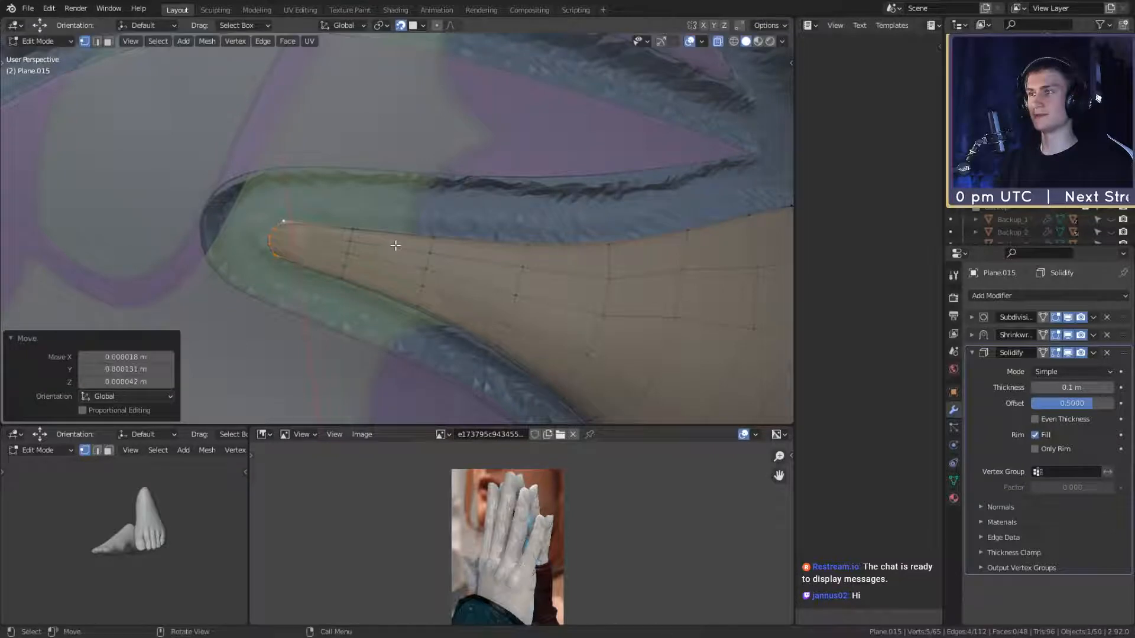
pyautogui.moveTo(395, 245); pyautogui.dragTo(405, 210, button='middle')
pyautogui.press('g')
pyautogui.click(405, 249)
# Step: Nudge the interior vertices near the lower edge where the patch starts to widen
pyautogui.click(396, 208)
pyautogui.press('g')
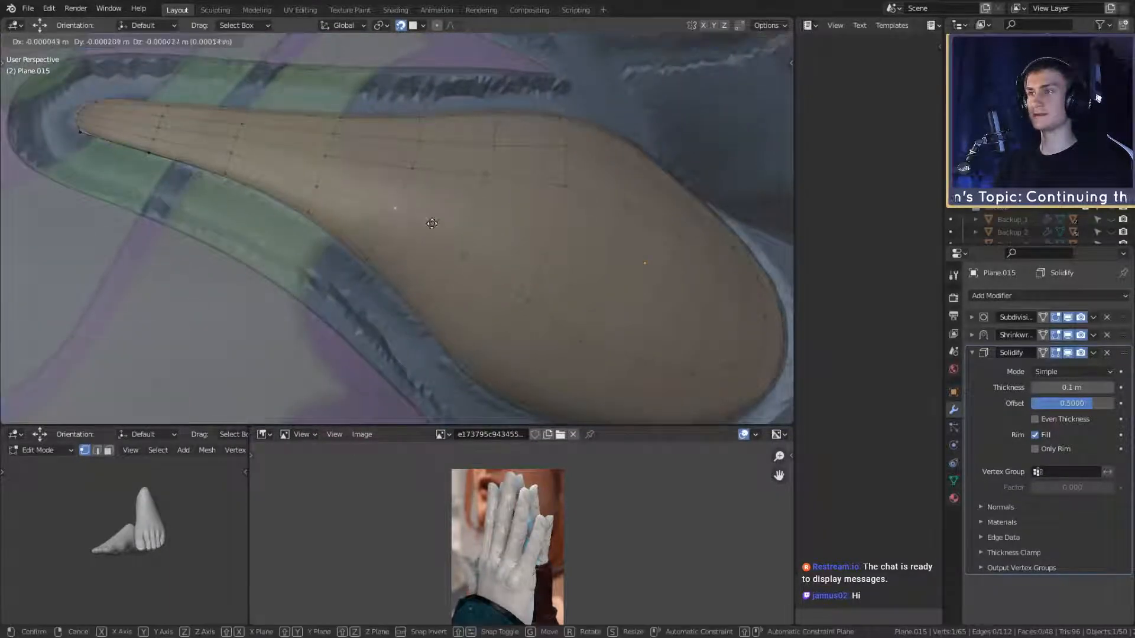
pyautogui.click(428, 231)
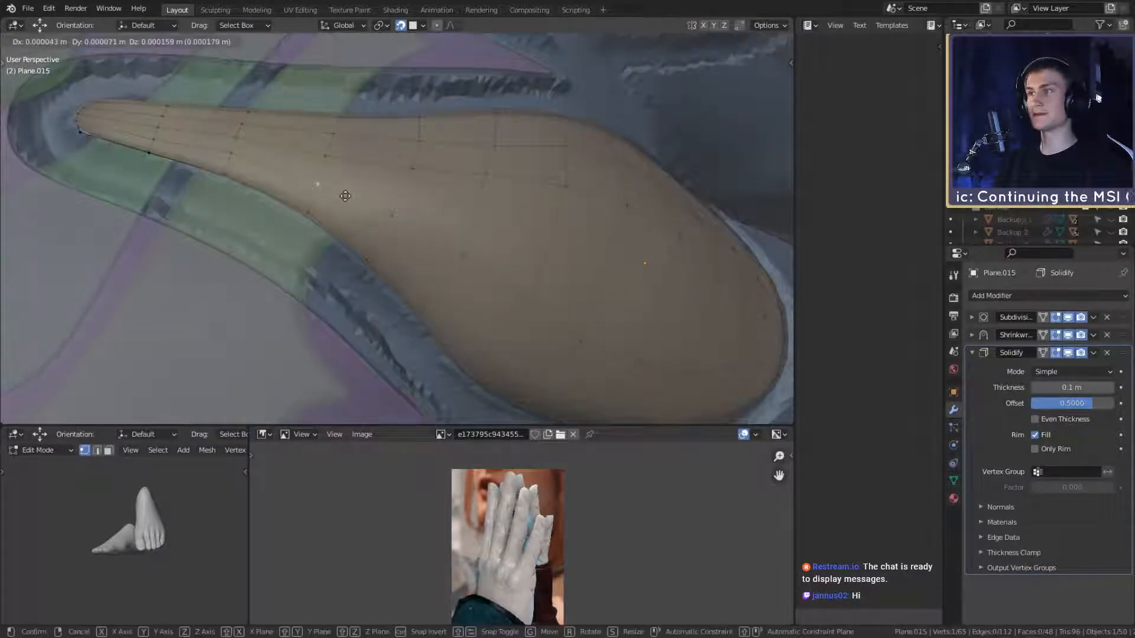
pyautogui.moveTo(328, 191); pyautogui.dragTo(500, 254, button='middle')
pyautogui.press('g')
pyautogui.click(479, 247)
# Step: Move three interior vertices in the patch's wide part toward the lower seam to even the grid
pyautogui.click(481, 222)
pyautogui.press('g')
pyautogui.click(471, 242)
pyautogui.click(441, 225)
pyautogui.press('g')
pyautogui.click(436, 237)
pyautogui.click(456, 210)
pyautogui.press('g')
pyautogui.click(453, 229)
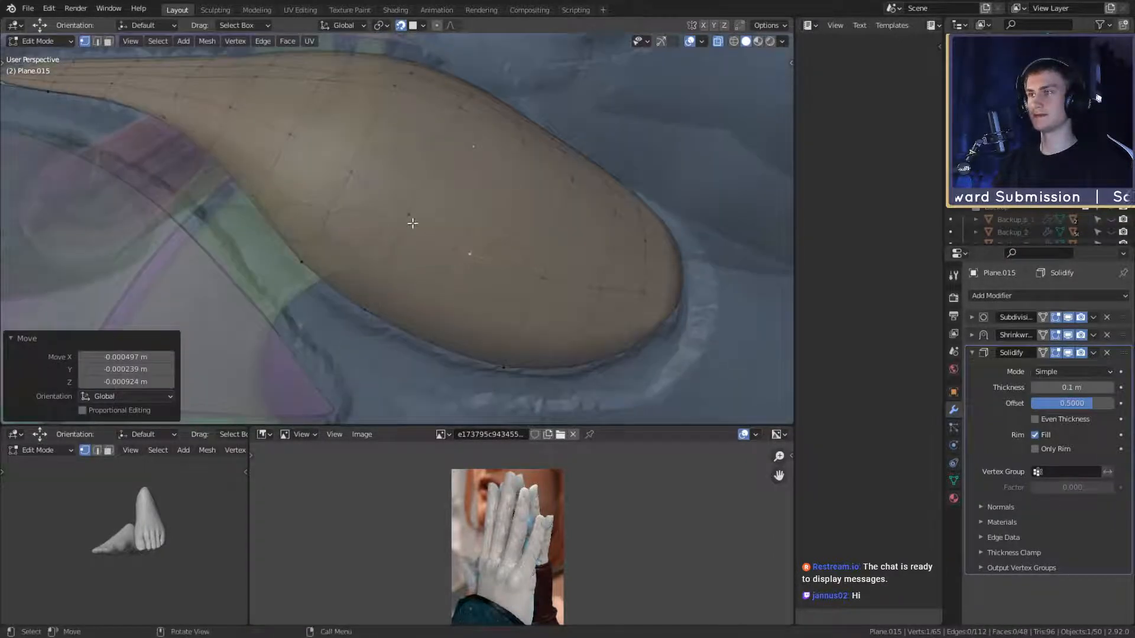
# Step: Shift two interior vertices in the middle of the wide part to smooth their lengthwise row
pyautogui.click(412, 229)
pyautogui.press('g')
pyautogui.click(407, 243)
pyautogui.click(357, 184)
pyautogui.press('g')
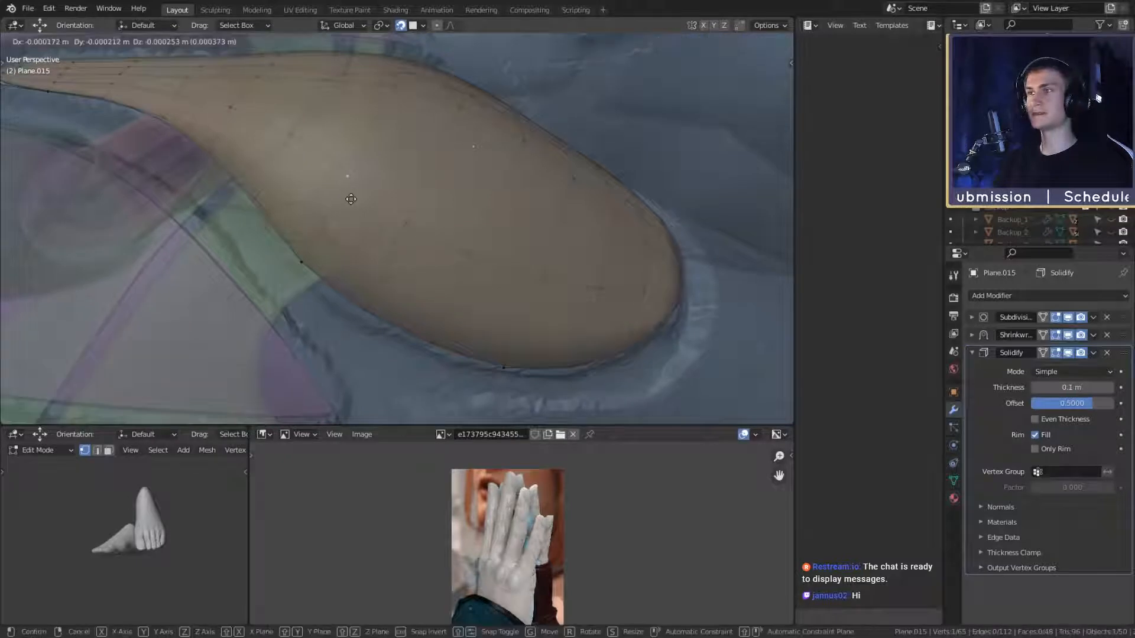
pyautogui.click(350, 198)
# Step: Fine-tune an interior vertex in the middle of the patch to even its spacing with its neighbours
pyautogui.moveTo(486, 190); pyautogui.dragTo(461, 241, button='middle')
pyautogui.scroll(-3, 462, 242)
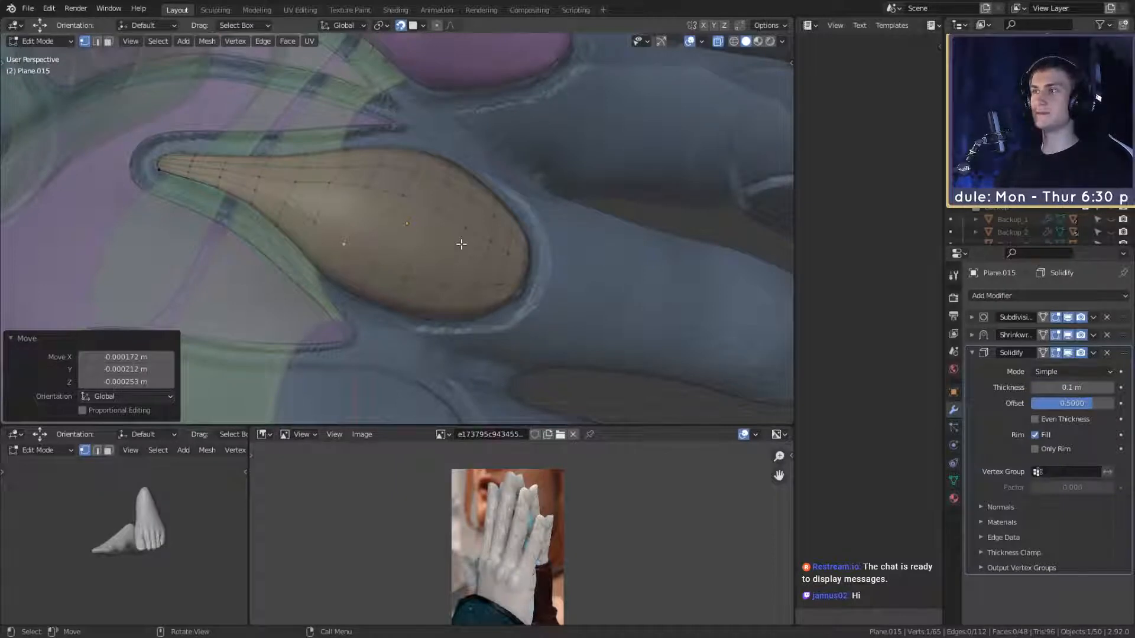
pyautogui.keyDown('shift'); pyautogui.moveTo(319, 183); pyautogui.dragTo(369, 248, button='middle'); pyautogui.keyUp('shift')
pyautogui.scroll(4, 469, 239)
pyautogui.click(422, 225)
pyautogui.press('g')
pyautogui.click(449, 231)
# Step: Move the two interior vertices nearest the rounded end toward the lower seam
pyautogui.moveTo(574, 260); pyautogui.dragTo(524, 257, button='middle')
pyautogui.scroll(-4, 603, 262)
pyautogui.scroll(3, 446, 238)
pyautogui.click(543, 258)
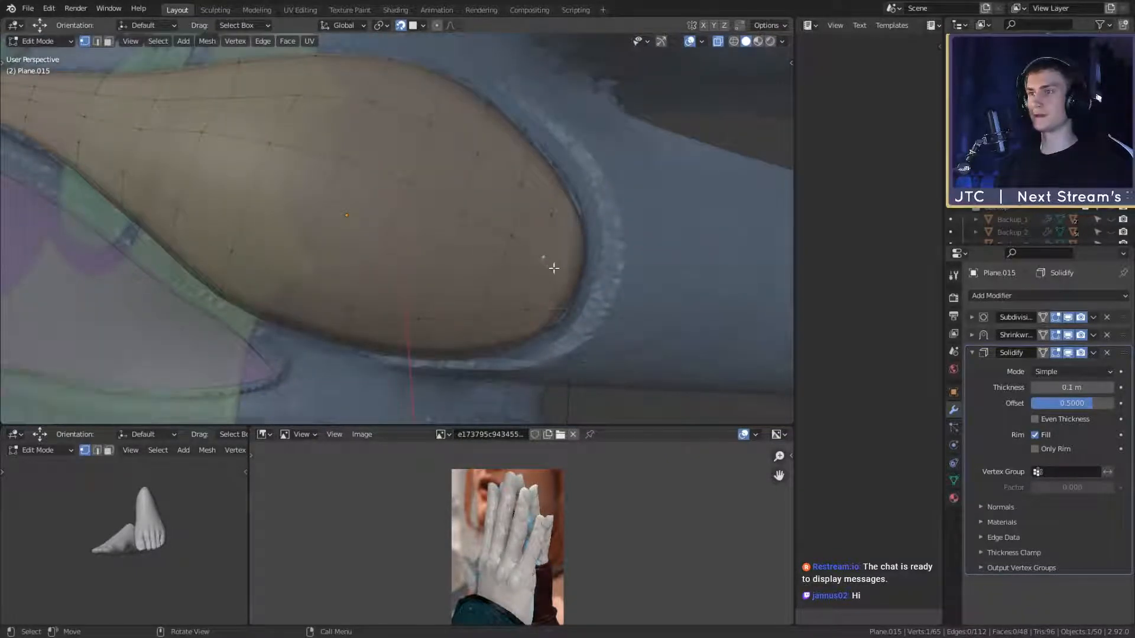
pyautogui.press('g')
pyautogui.click(552, 280)
pyautogui.click(510, 240)
pyautogui.press('g')
pyautogui.click(501, 268)
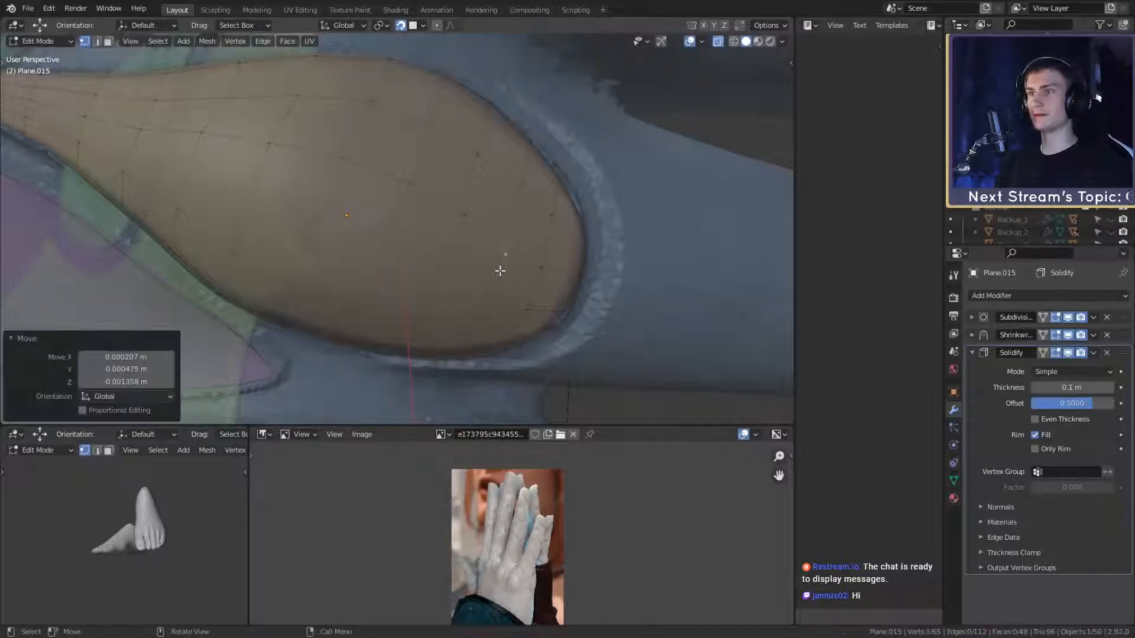
# Step: Lower the following interior vertices of the same lengthwise row toward the lower seam
pyautogui.click(466, 226)
pyautogui.press('g')
pyautogui.click(457, 253)
pyautogui.moveTo(451, 228); pyautogui.dragTo(473, 215, button='middle')
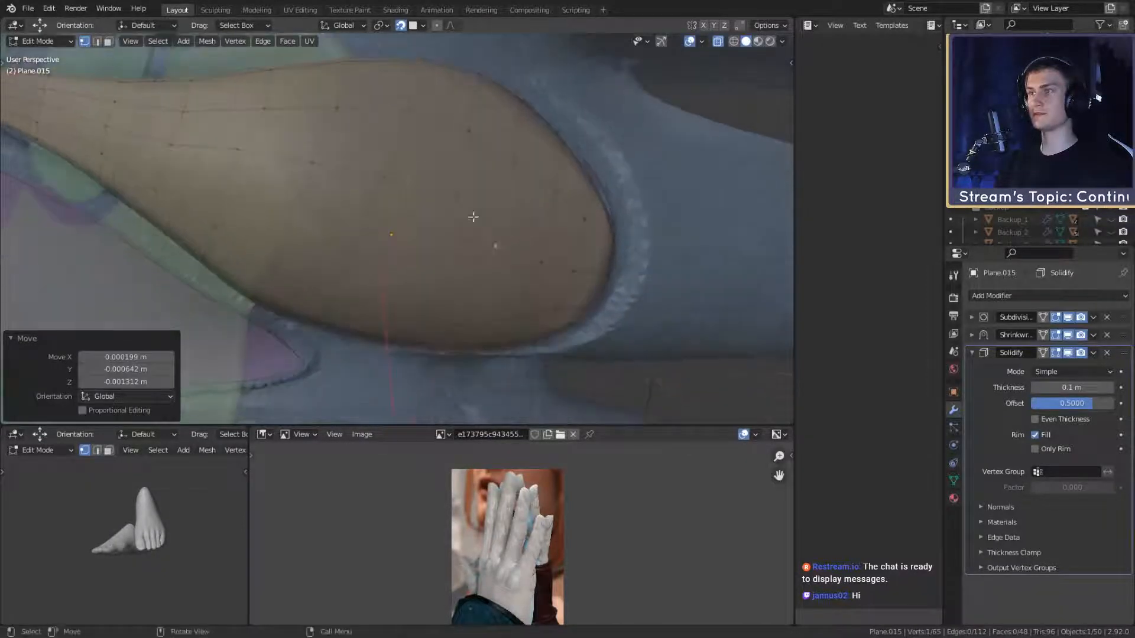
pyautogui.press('g')
pyautogui.click(448, 253)
# Step: Continue moving the lengthwise row's vertices toward the lower seam, working from mid-patch to the narrow part
pyautogui.moveTo(448, 253); pyautogui.dragTo(527, 256, button='middle')
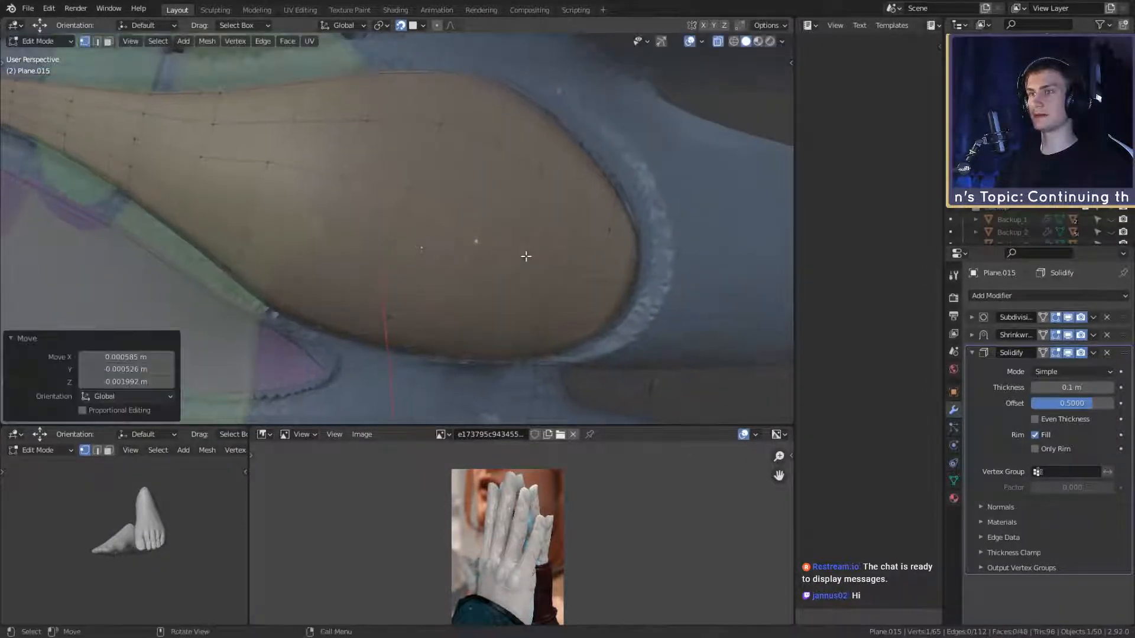
pyautogui.press('g')
pyautogui.click(431, 223)
pyautogui.moveTo(431, 223); pyautogui.dragTo(477, 237, button='middle')
pyautogui.press('g')
pyautogui.click(449, 236)
pyautogui.press('g')
pyautogui.click(355, 231)
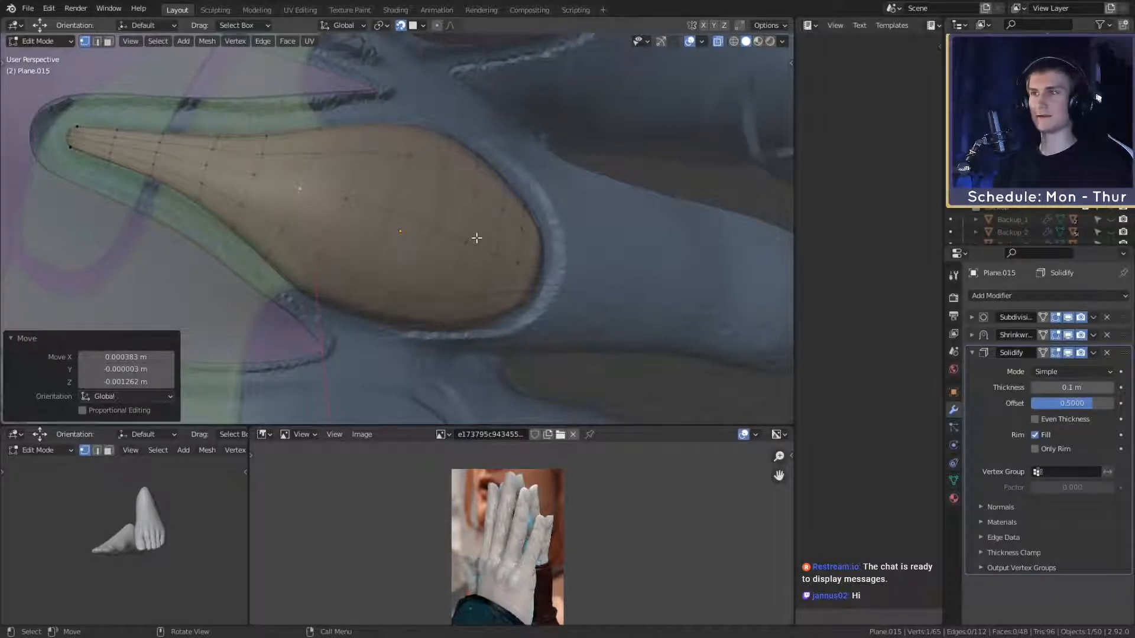
# Step: Adjust the interior vertex beside the rounded end's edge toward the lower side of the patch
pyautogui.scroll(-3, 455, 215)
pyautogui.scroll(3, 404, 237)
pyautogui.moveTo(402, 238); pyautogui.dragTo(447, 236, button='middle')
pyautogui.moveTo(447, 236); pyautogui.dragTo(467, 273, button='middle')
pyautogui.click(473, 265)
pyautogui.press('g')
pyautogui.click(506, 289)
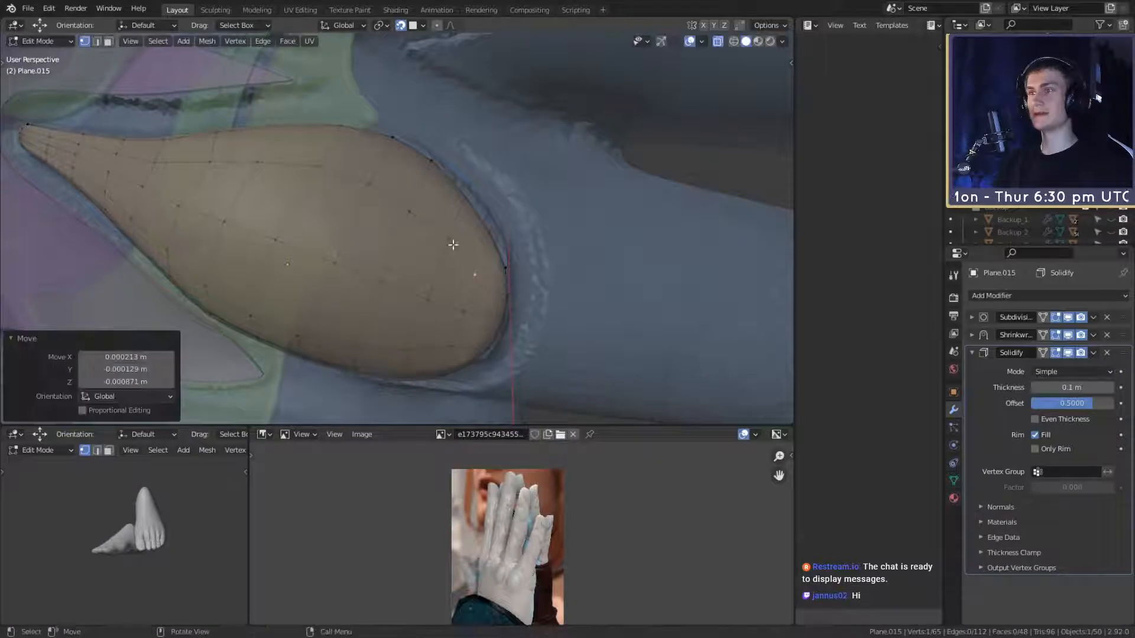
# Step: Reposition two interior vertices along the upper side of the rounded end to even the grid
pyautogui.click(453, 244)
pyautogui.press('g')
pyautogui.click(470, 252)
pyautogui.click(414, 215)
pyautogui.press('g')
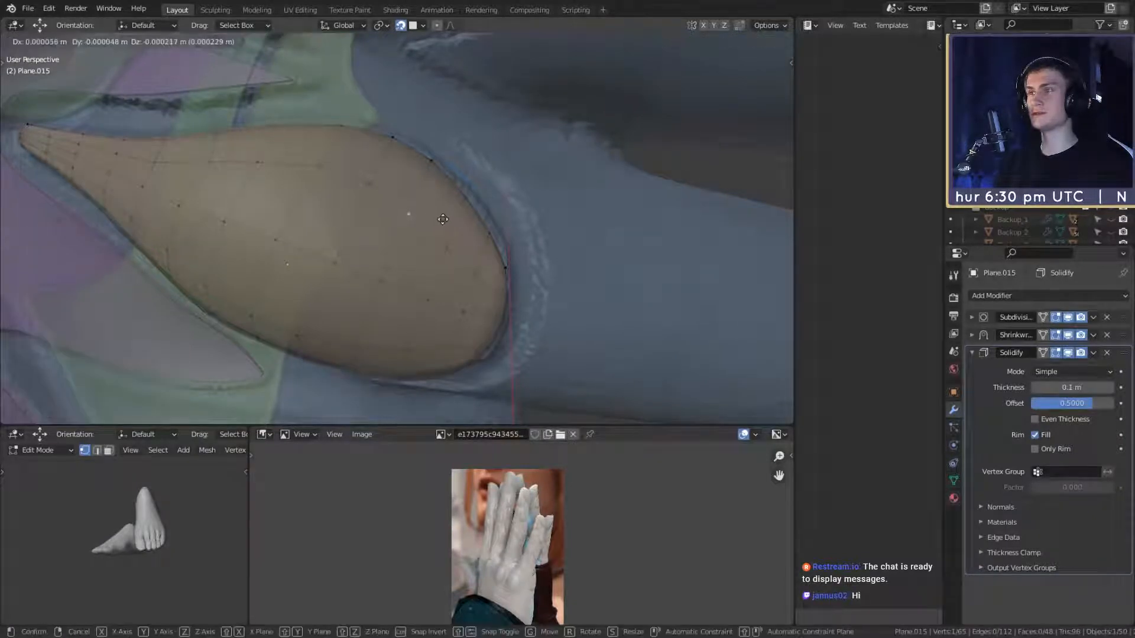
pyautogui.click(438, 213)
pyautogui.moveTo(438, 213); pyautogui.dragTo(474, 226, button='middle')
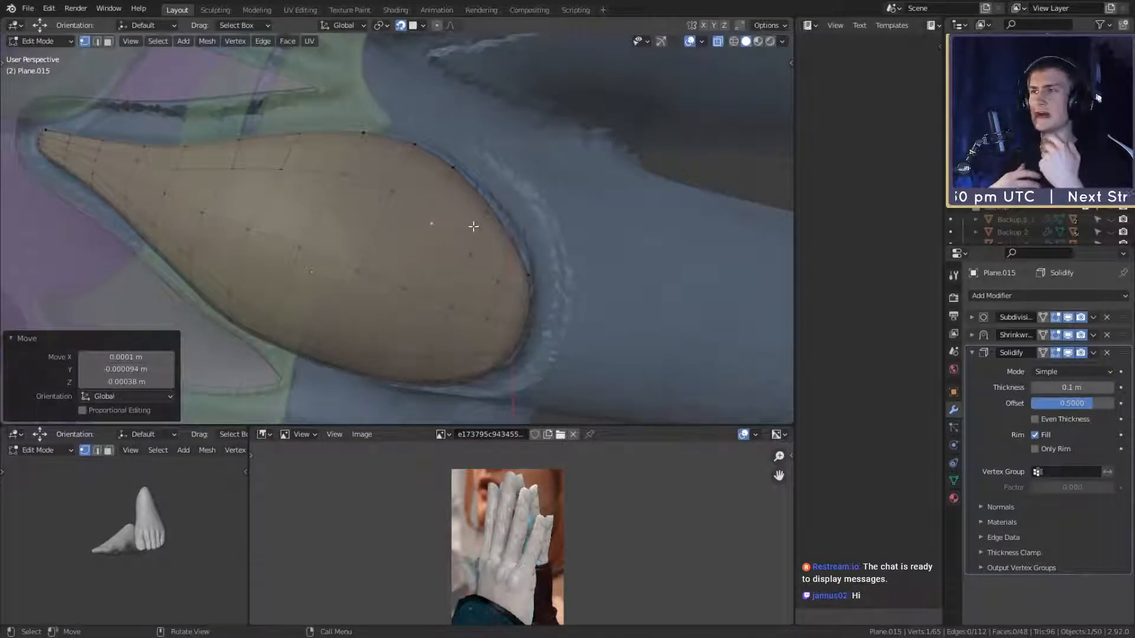
# Step: Shift two interior vertices below the upper edge of the wide part into line with their row
pyautogui.keyDown('shift'); pyautogui.moveTo(467, 211); pyautogui.dragTo(506, 224, button='middle'); pyautogui.keyUp('shift')
pyautogui.moveTo(506, 224); pyautogui.dragTo(464, 210, button='middle')
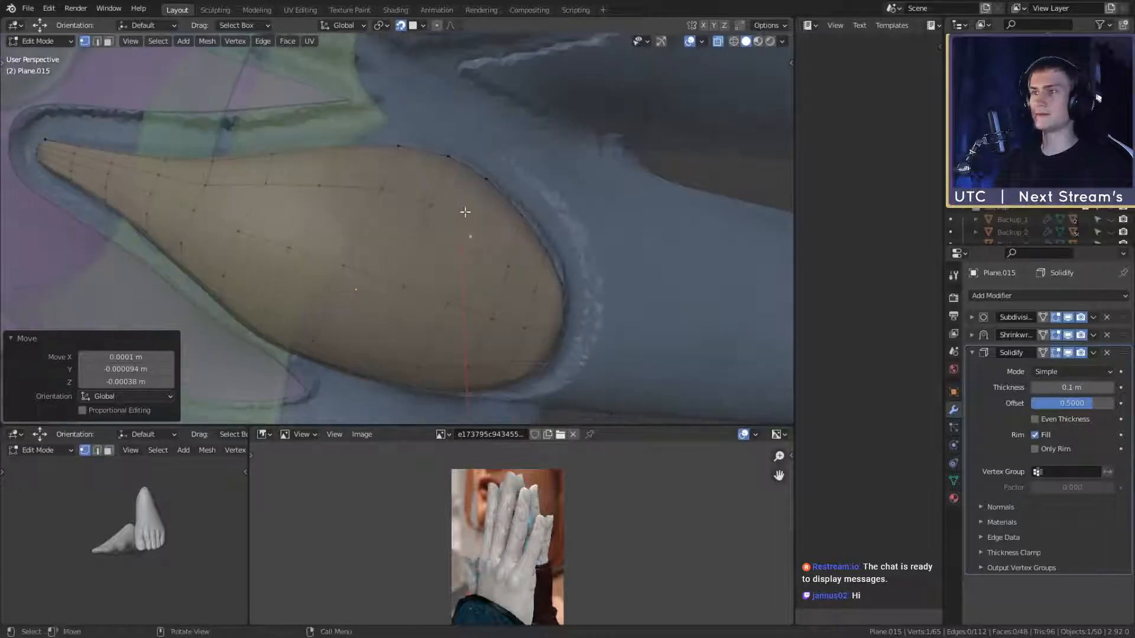
pyautogui.click(440, 201)
pyautogui.press('g')
pyautogui.click(467, 215)
pyautogui.click(393, 204)
pyautogui.press('g')
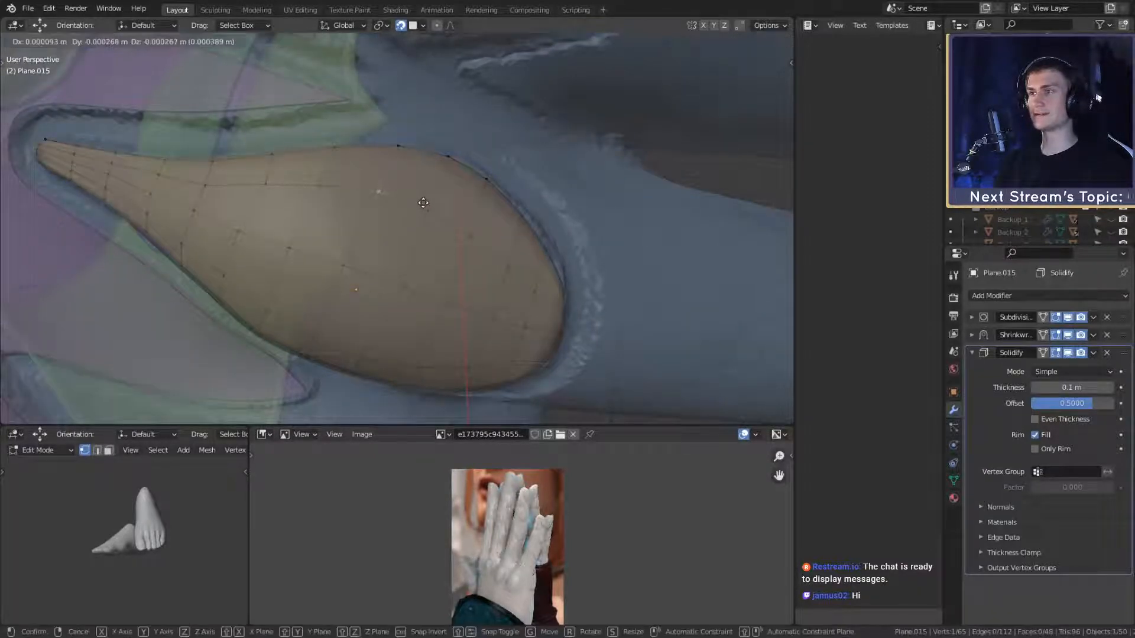
pyautogui.click(422, 204)
# Step: Nudge two vertices of the upper interior row where the patch begins to narrow
pyautogui.moveTo(421, 205)
pyautogui.mouseDown(button='middle')
pyautogui.moveTo(354, 203)
pyautogui.moveTo(405, 213)
pyautogui.mouseUp(button='middle')
pyautogui.click(347, 207)
pyautogui.press('g')
pyautogui.click(346, 211)
pyautogui.click(404, 213)
pyautogui.press('g')
pyautogui.click(410, 221)
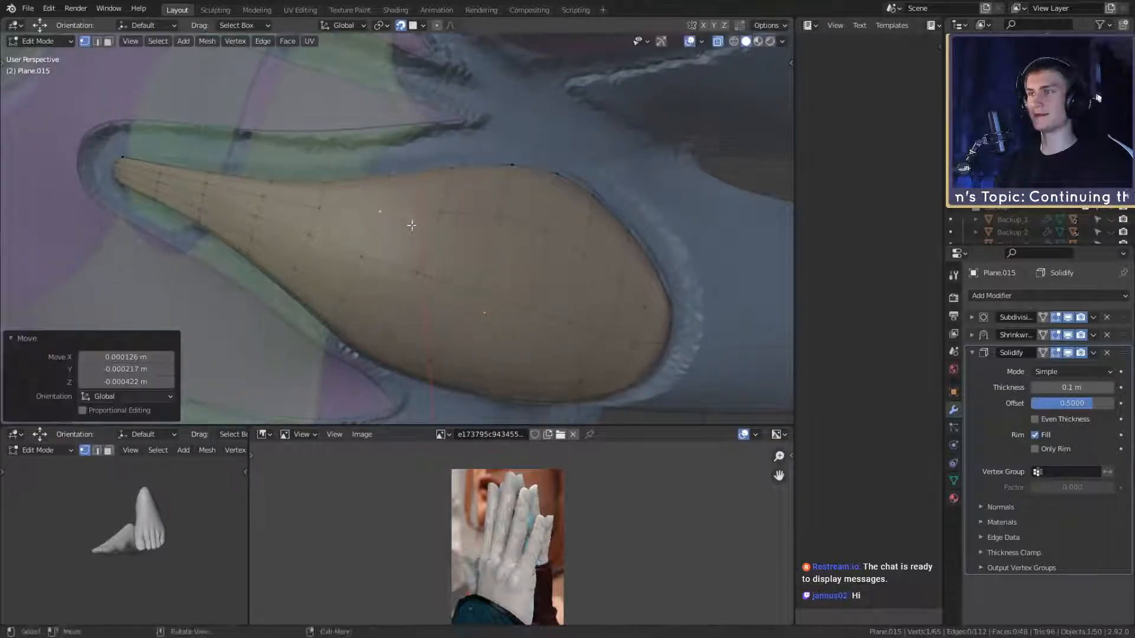
# Step: Inspect the whole patch and reposition an uneven interior vertex in two small moves
pyautogui.moveTo(473, 266); pyautogui.dragTo(446, 213, button='middle')
pyautogui.scroll(-5, 510, 257)
pyautogui.scroll(-3, 551, 249)
pyautogui.scroll(5, 491, 284)
pyautogui.scroll(3, 479, 263)
pyautogui.scroll(2, 487, 238)
pyautogui.click(406, 199)
pyautogui.press('g')
pyautogui.click(459, 226)
pyautogui.press('g')
pyautogui.click(471, 232)
# Step: Fine-tune two more interior vertices, one in the wide part and one near the narrowing, to even the grid
pyautogui.click(455, 210)
pyautogui.press('g')
pyautogui.moveTo(495, 235); pyautogui.dragTo(436, 179, button='middle')
pyautogui.scroll(-5, 433, 185)
pyautogui.scroll(2, 431, 190)
pyautogui.keyDown('shift'); pyautogui.moveTo(323, 183); pyautogui.dragTo(448, 246, button='middle'); pyautogui.keyUp('shift')
pyautogui.scroll(1, 449, 246)
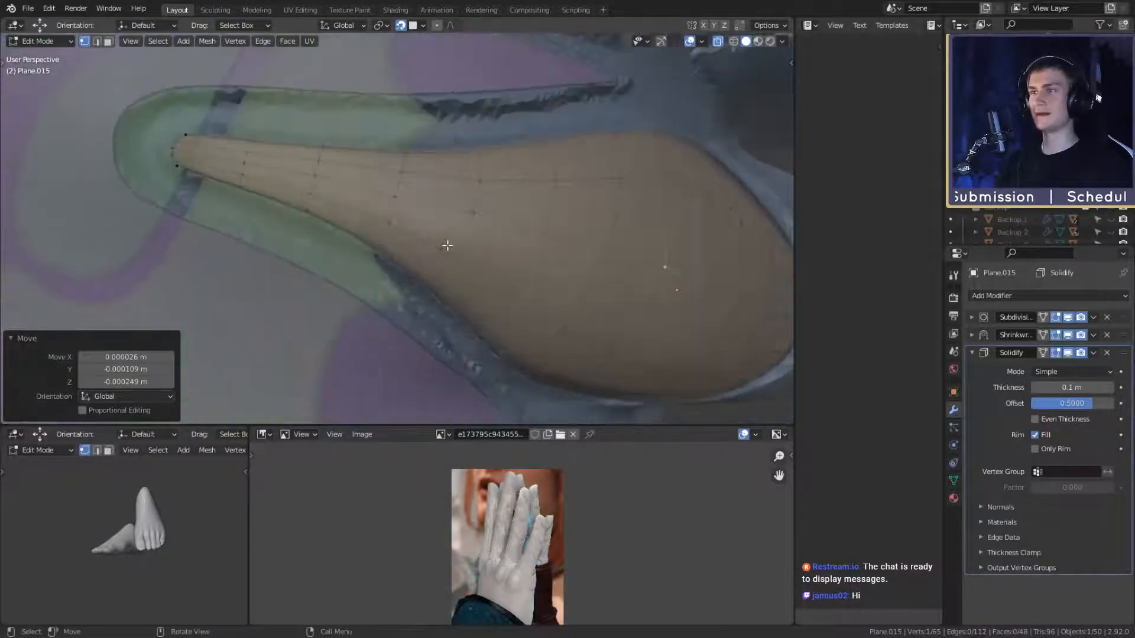
pyautogui.click(484, 220)
pyautogui.press('g')
pyautogui.click(505, 232)
pyautogui.scroll(-5, 505, 231)
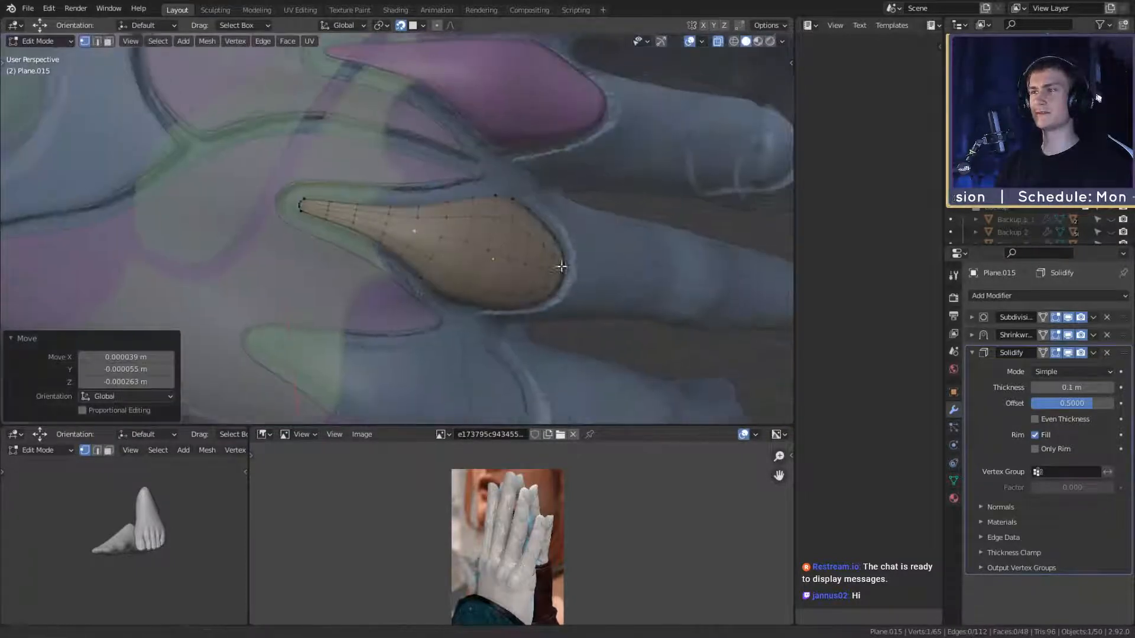
# Step: Nudge one upper interior vertex near the patch's narrow tip to even the grid, and leave Edit Mode
pyautogui.keyDown('shift'); pyautogui.moveTo(559, 266); pyautogui.dragTo(528, 266, button='middle'); pyautogui.keyUp('shift')
pyautogui.scroll(5, 449, 255)
pyautogui.keyDown('shift'); pyautogui.moveTo(313, 227); pyautogui.dragTo(455, 190, button='middle'); pyautogui.keyUp('shift')
pyautogui.scroll(2, 452, 237)
pyautogui.press('g')
pyautogui.click(424, 230)
pyautogui.scroll(-4, 491, 249)
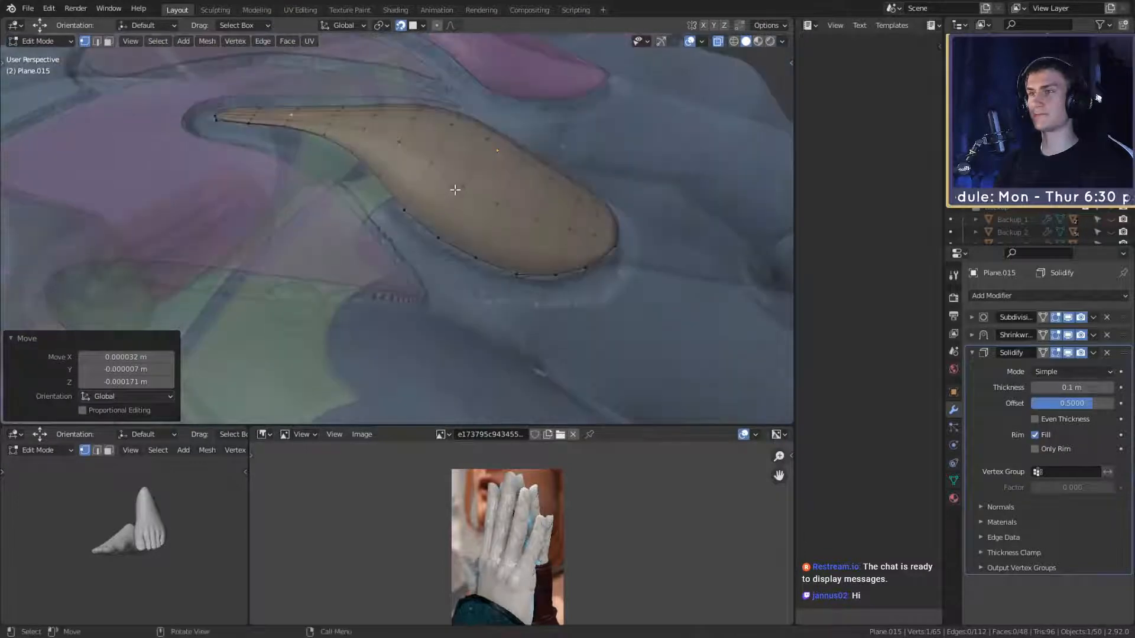
pyautogui.scroll(-7, 456, 189)
pyautogui.press('Tab')
# Step: Examine the fitted tan finger patch from several angles, with and without X-ray, checking its surface and mesh
pyautogui.moveTo(536, 269); pyautogui.dragTo(474, 271, button='middle')
pyautogui.scroll(3, 473, 272)
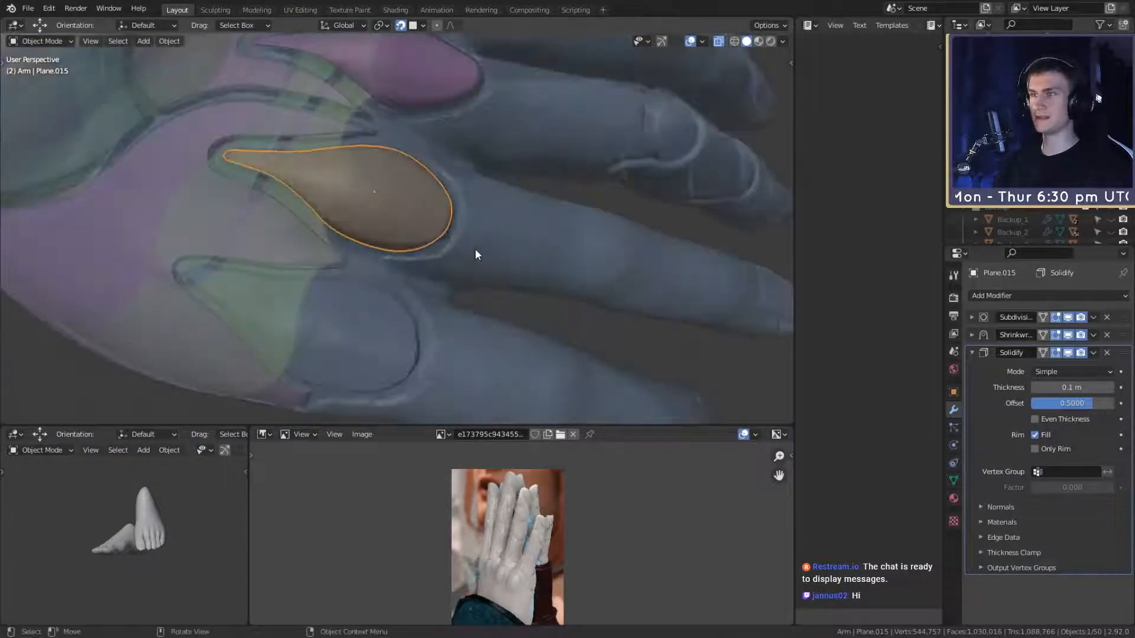
pyautogui.scroll(2, 456, 217)
pyautogui.moveTo(454, 217); pyautogui.dragTo(474, 231, button='middle')
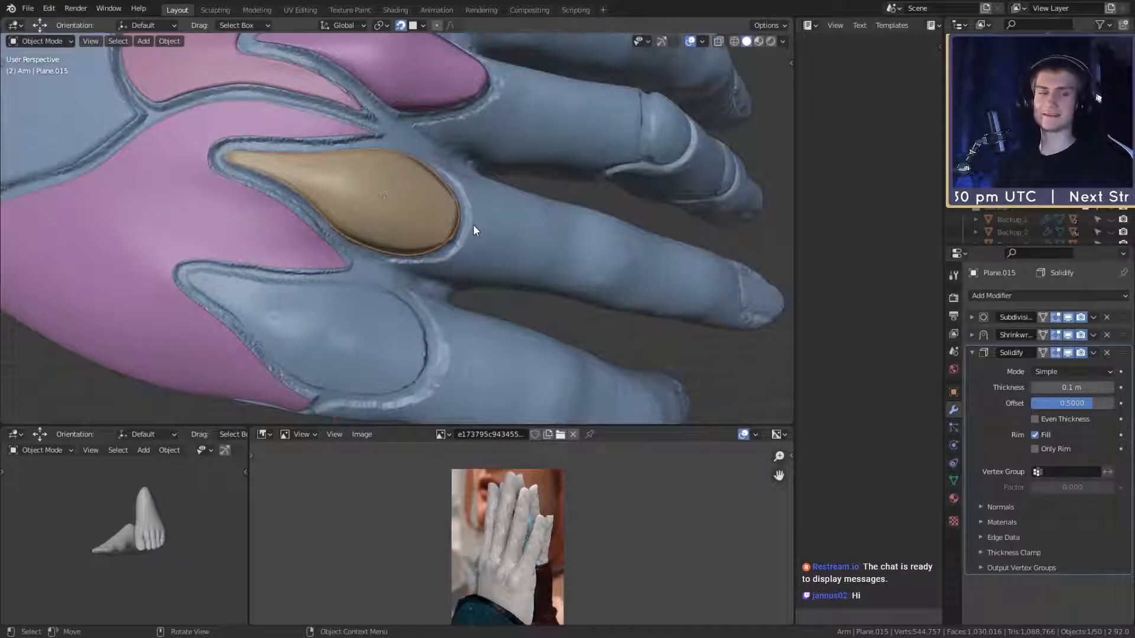
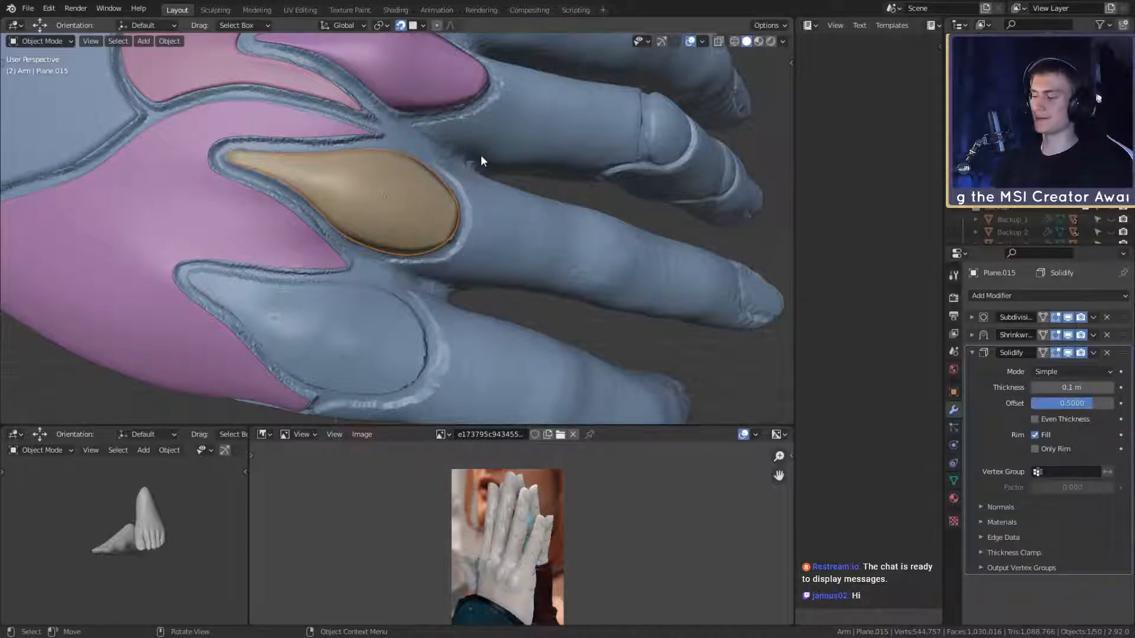
pyautogui.moveTo(437, 222); pyautogui.dragTo(530, 207, button='middle')
pyautogui.scroll(1, 513, 205)
pyautogui.scroll(3, 492, 200)
pyautogui.press('Tab')
pyautogui.hotkey('alt', 'z')
pyautogui.press('Tab')
pyautogui.scroll(-8, 494, 294)
pyautogui.hotkey('alt', 'z')
pyautogui.scroll(4, 527, 193)
pyautogui.scroll(3, 530, 243)
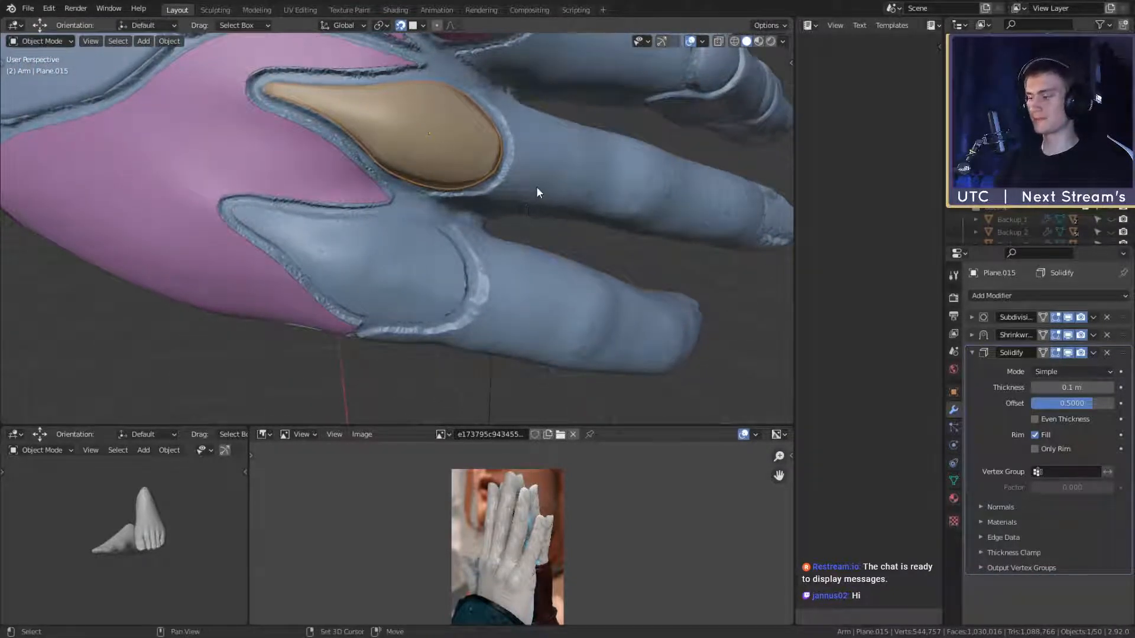
# Step: Duplicate the tan patch onto the empty neighbouring finger panel and rotate the copy 2.42° in the view
pyautogui.hotkey('shift', 'd')
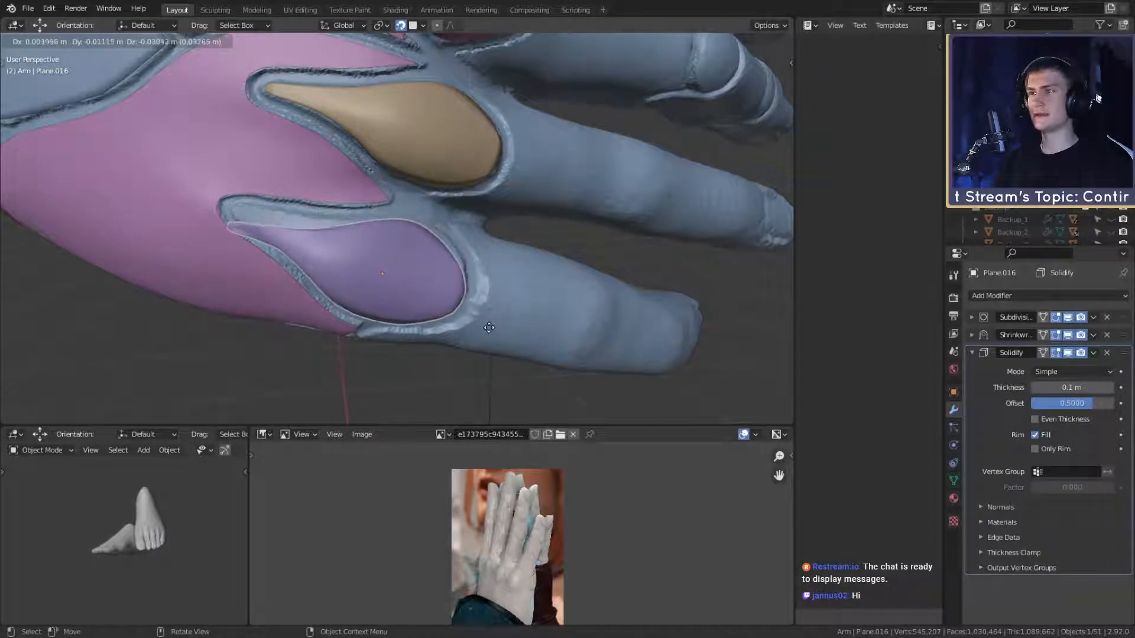
pyautogui.click(503, 319)
pyautogui.press('r')
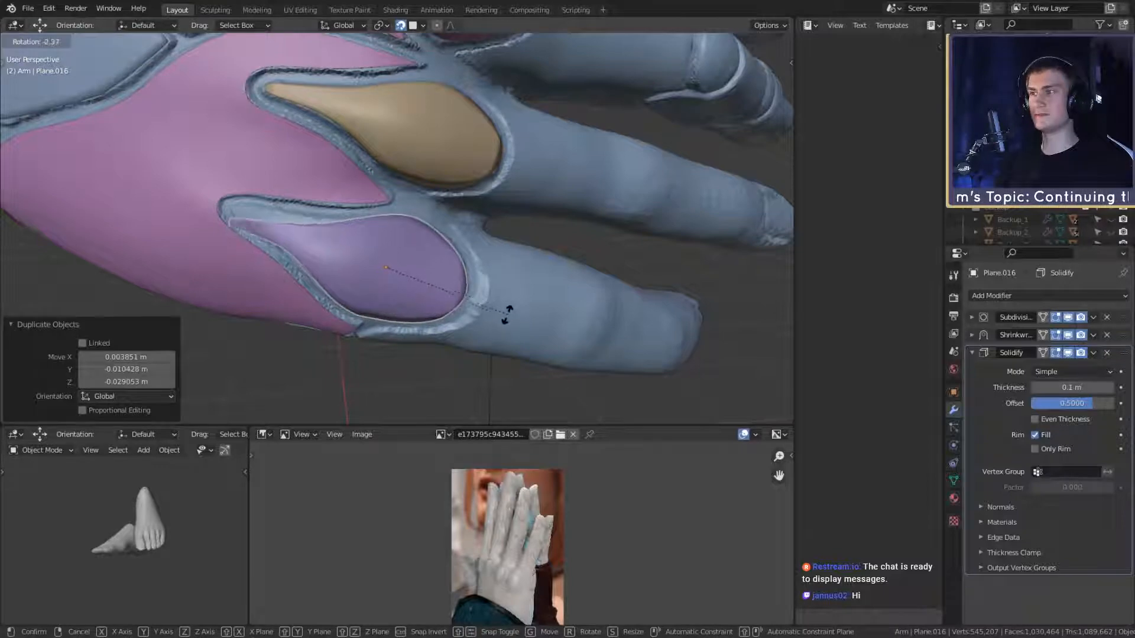
pyautogui.click(502, 316)
pyautogui.scroll(6, 506, 321)
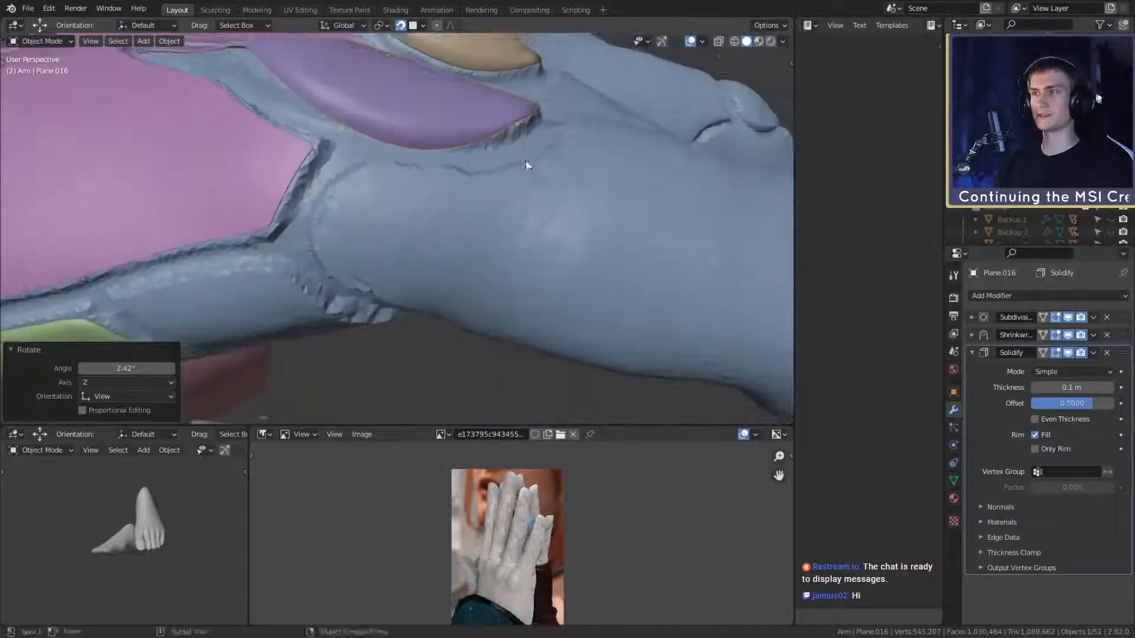
# Step: Move the copied patch's outermost vertex column at the rounded end onto the seam and rotate it -0.636°
pyautogui.moveTo(528, 164); pyautogui.dragTo(516, 256, button='middle')
pyautogui.press('Tab')
pyautogui.hotkey('alt', 'z')
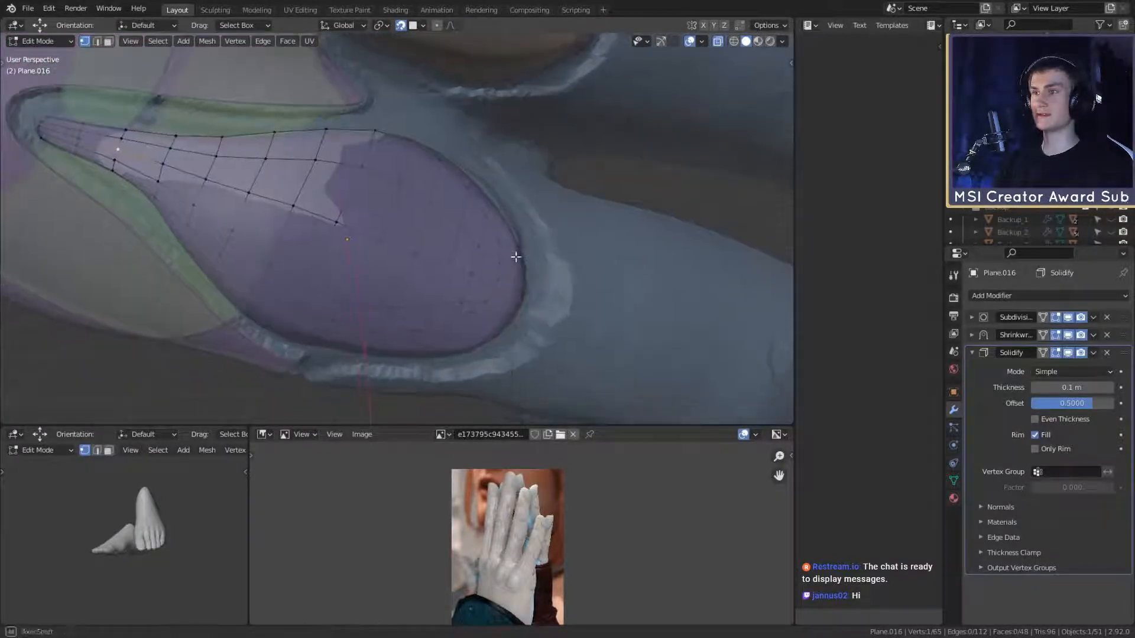
pyautogui.scroll(2, 500, 253)
pyautogui.keyDown('ctrl'); pyautogui.click(449, 295); pyautogui.keyUp('ctrl')
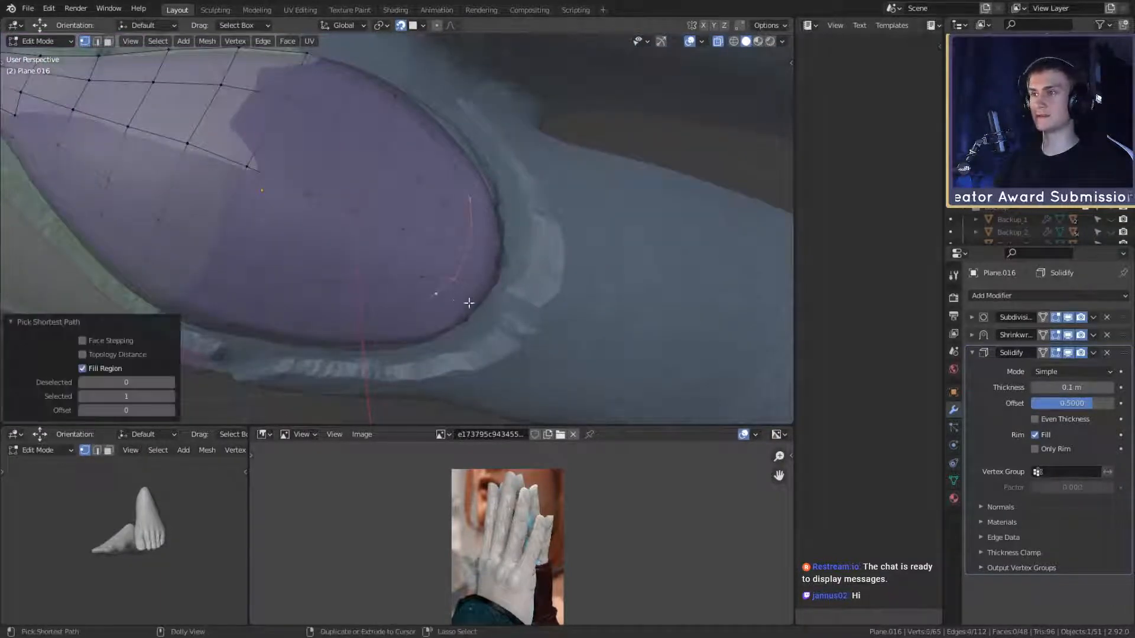
pyautogui.moveTo(469, 301); pyautogui.dragTo(506, 286, button='middle')
pyautogui.press('g')
pyautogui.click(531, 303)
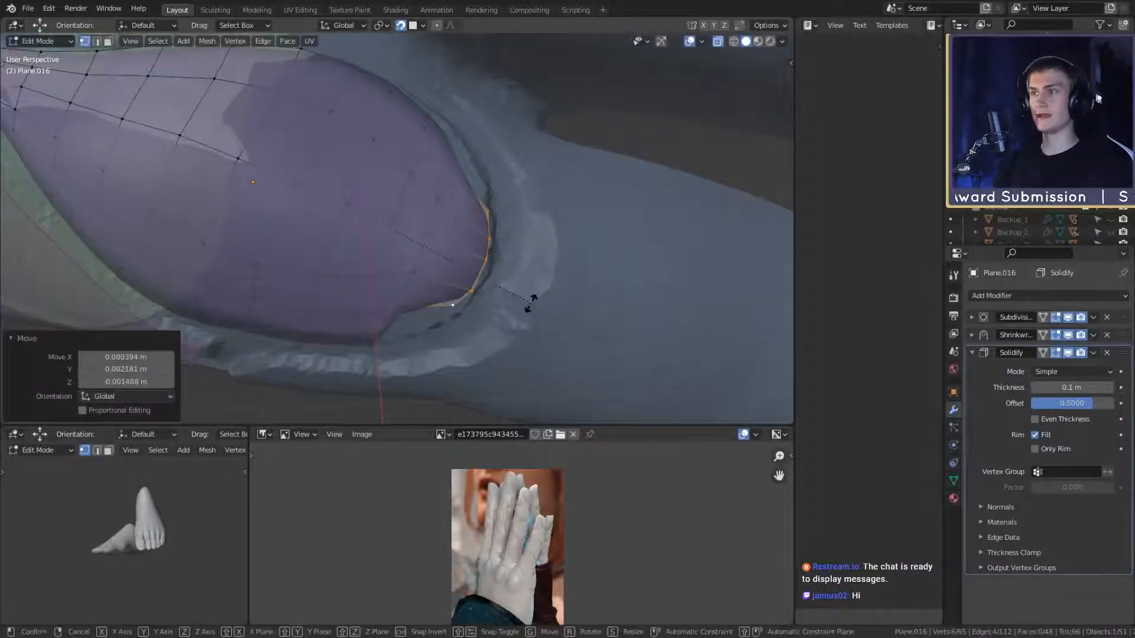
pyautogui.press('r')
pyautogui.click(532, 302)
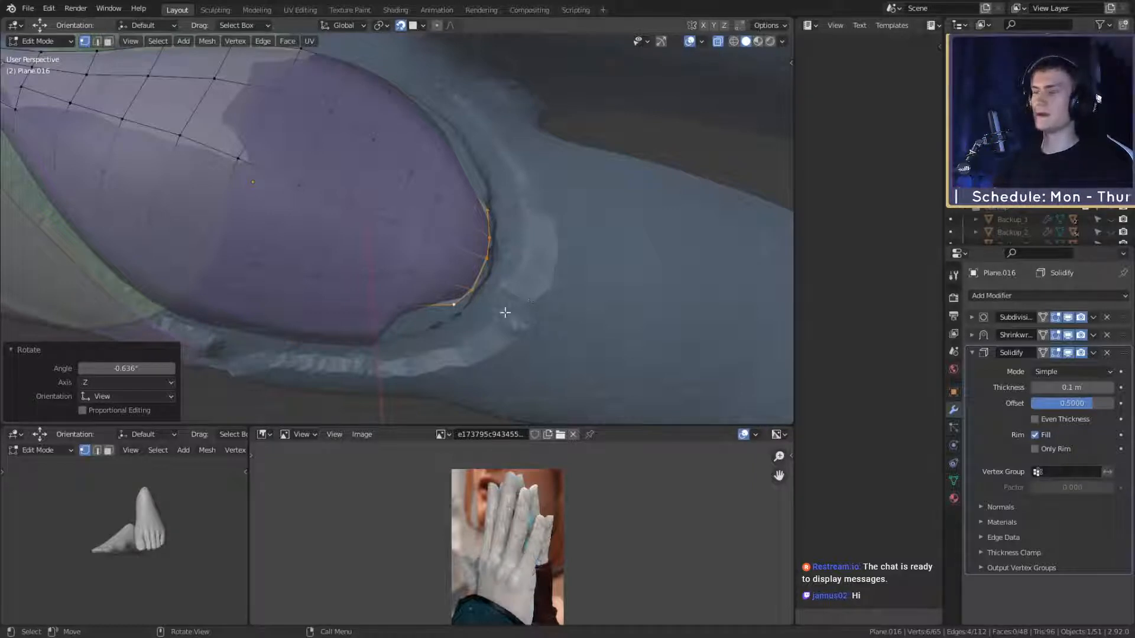
# Step: Fit the second vertex column from the rounded end to the seam, scaling it by 1.308 and 0.924 and shifting it
pyautogui.click(405, 311)
pyautogui.keyDown('ctrl'); pyautogui.click(448, 158); pyautogui.keyUp('ctrl')
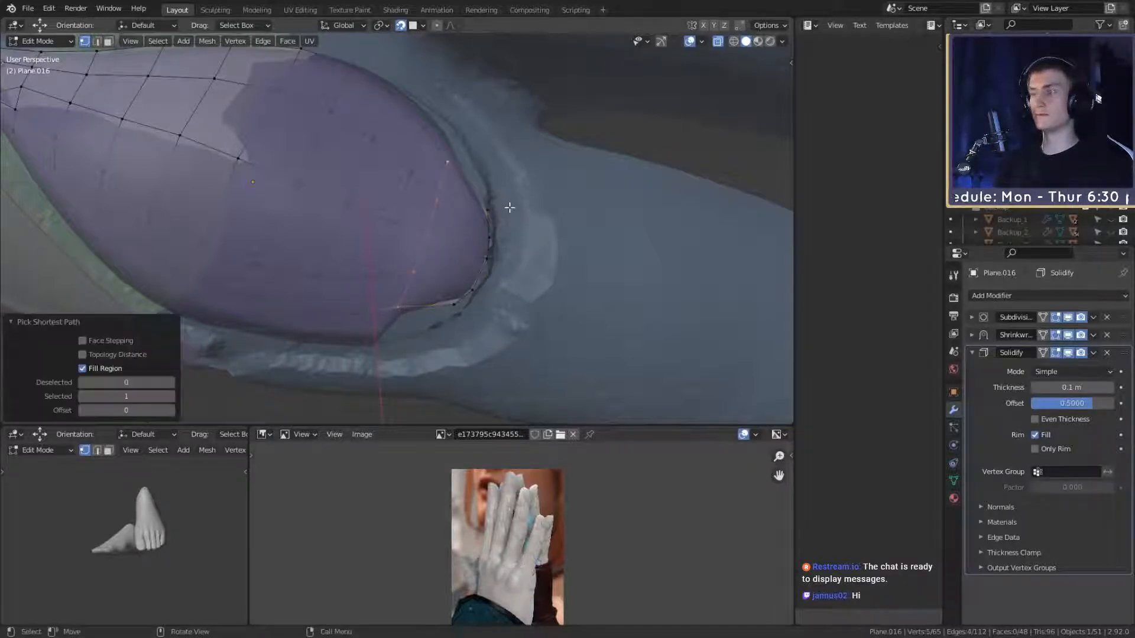
pyautogui.press('s')
pyautogui.click(551, 207)
pyautogui.press('g')
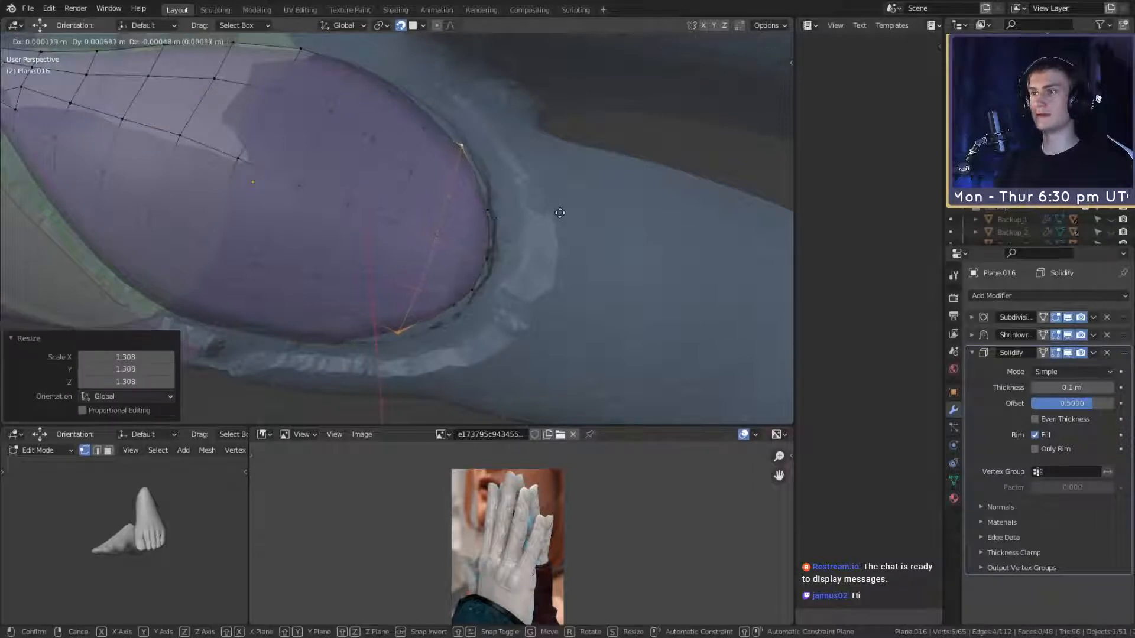
pyautogui.click(562, 216)
pyautogui.press('s')
pyautogui.click(546, 219)
pyautogui.press('g')
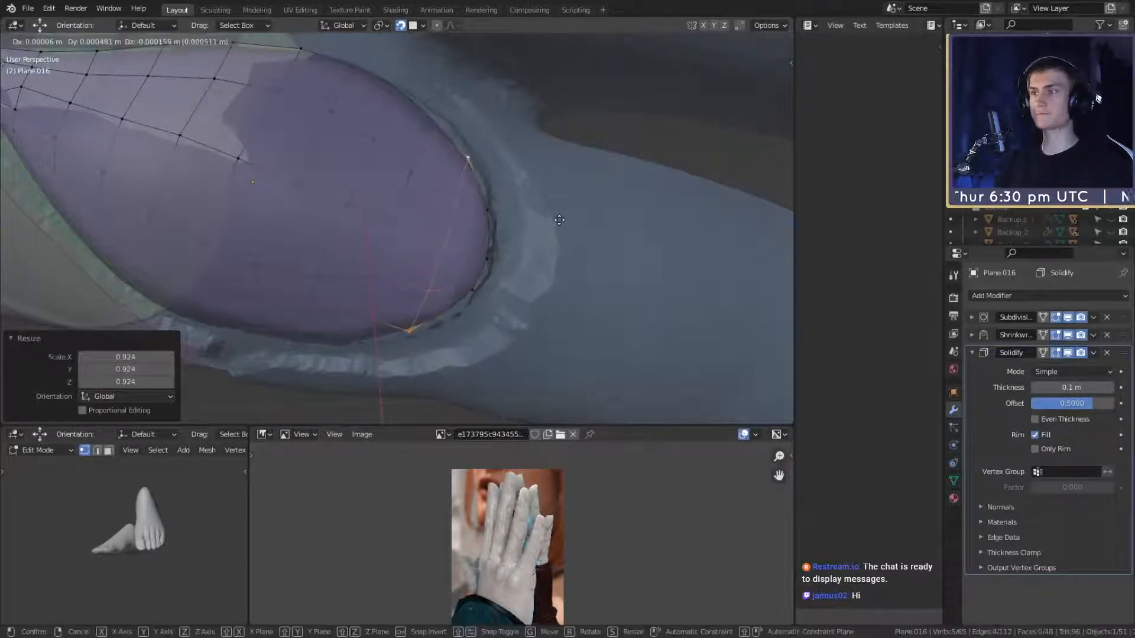
pyautogui.click(561, 222)
# Step: Enlarge the third vertex column from the rounded end and shift it to meet both seam edges
pyautogui.keyDown('shift'); pyautogui.moveTo(446, 188); pyautogui.dragTo(484, 198, button='middle'); pyautogui.keyUp('shift')
pyautogui.click(459, 140)
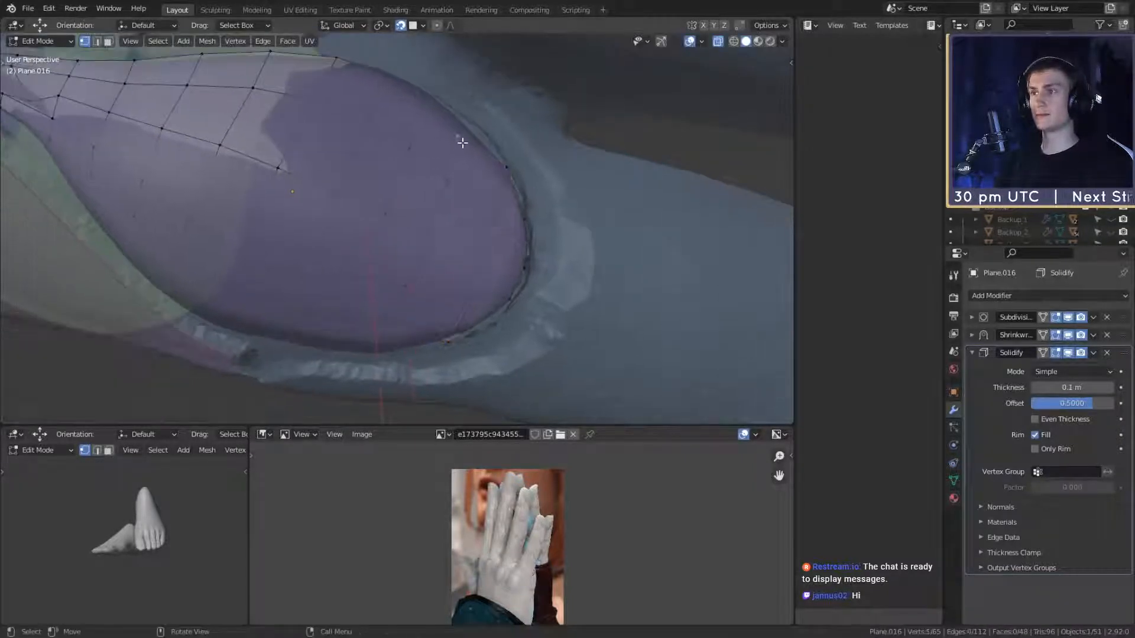
pyautogui.keyDown('ctrl'); pyautogui.click(403, 320); pyautogui.keyUp('ctrl')
pyautogui.press('s')
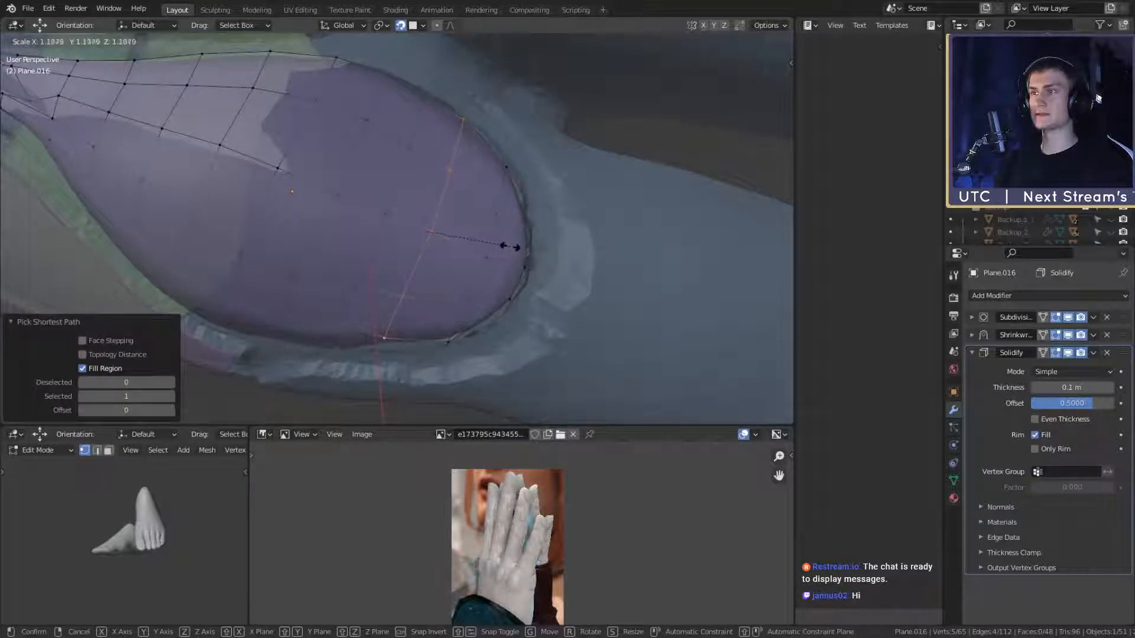
pyautogui.click(514, 246)
pyautogui.press('g')
pyautogui.click(514, 251)
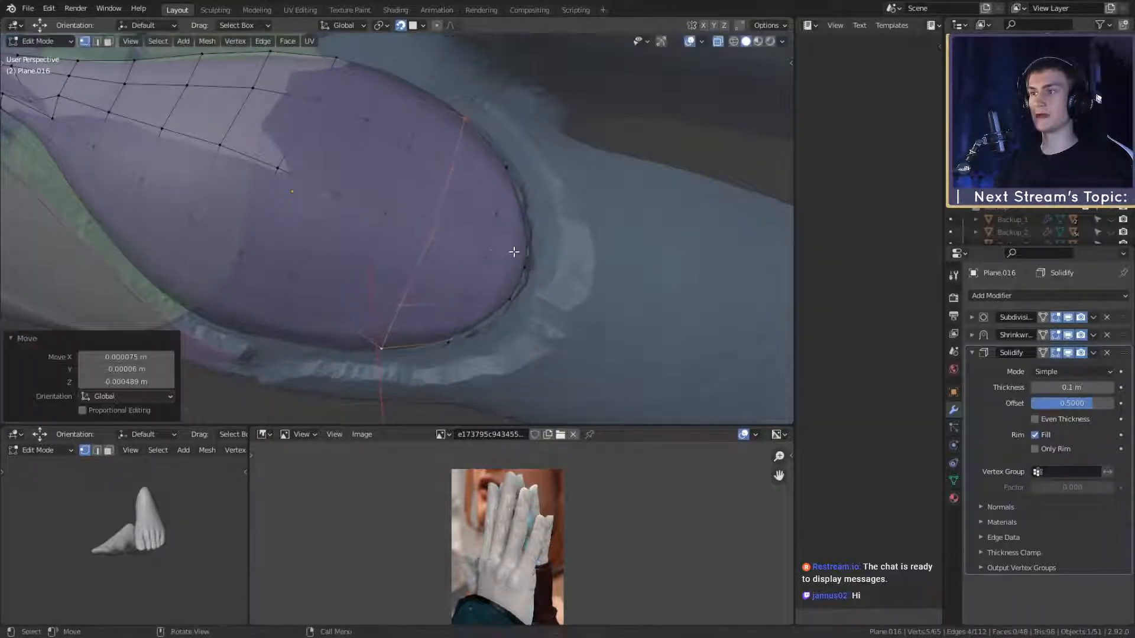
# Step: Fine-tune the third vertex column's fit with small size corrections, the last a scale of 1.038, and a slight shift
pyautogui.keyDown('shift'); pyautogui.moveTo(423, 228); pyautogui.dragTo(467, 234, button='middle'); pyautogui.keyUp('shift')
pyautogui.press('s')
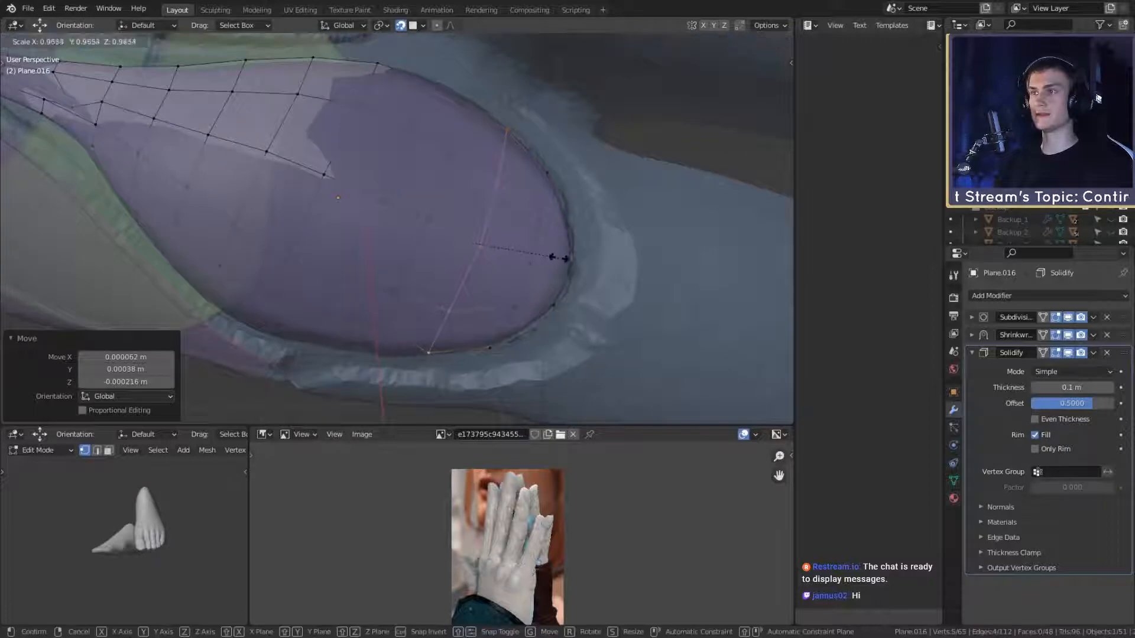
pyautogui.click(557, 258)
pyautogui.press('s')
pyautogui.click(563, 260)
pyautogui.press('g')
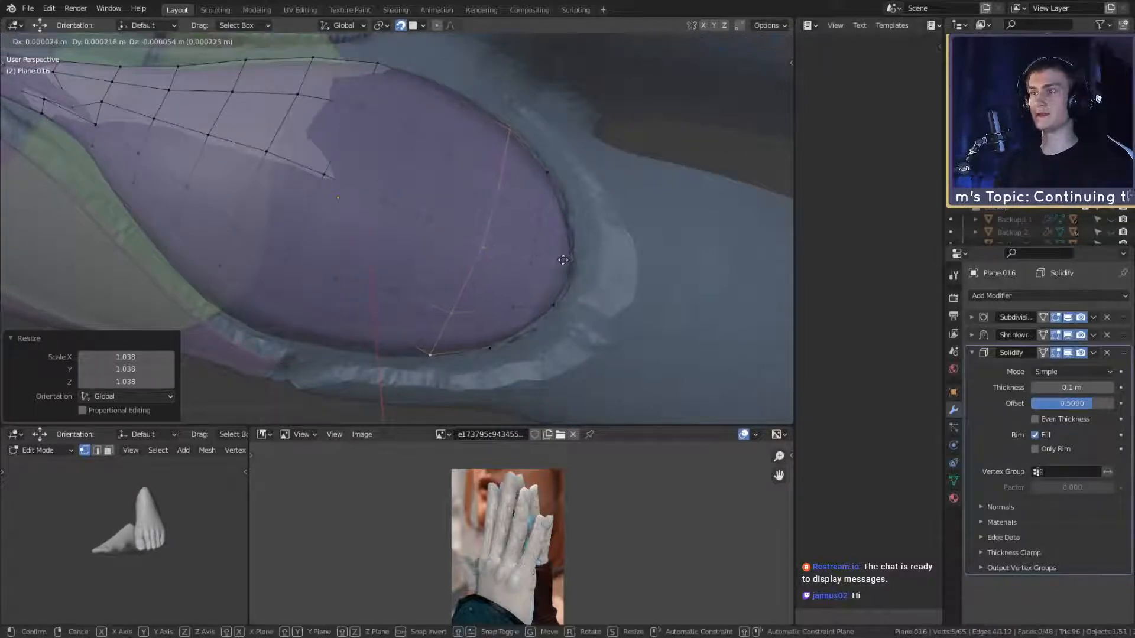
pyautogui.click(565, 261)
# Step: Scale the fourth vertex column from the rounded end by 1.143 and shift it to span the seam-bordered panel
pyautogui.keyDown('shift'); pyautogui.moveTo(555, 256); pyautogui.dragTo(594, 266, button='middle'); pyautogui.keyUp('shift')
pyautogui.click(416, 337)
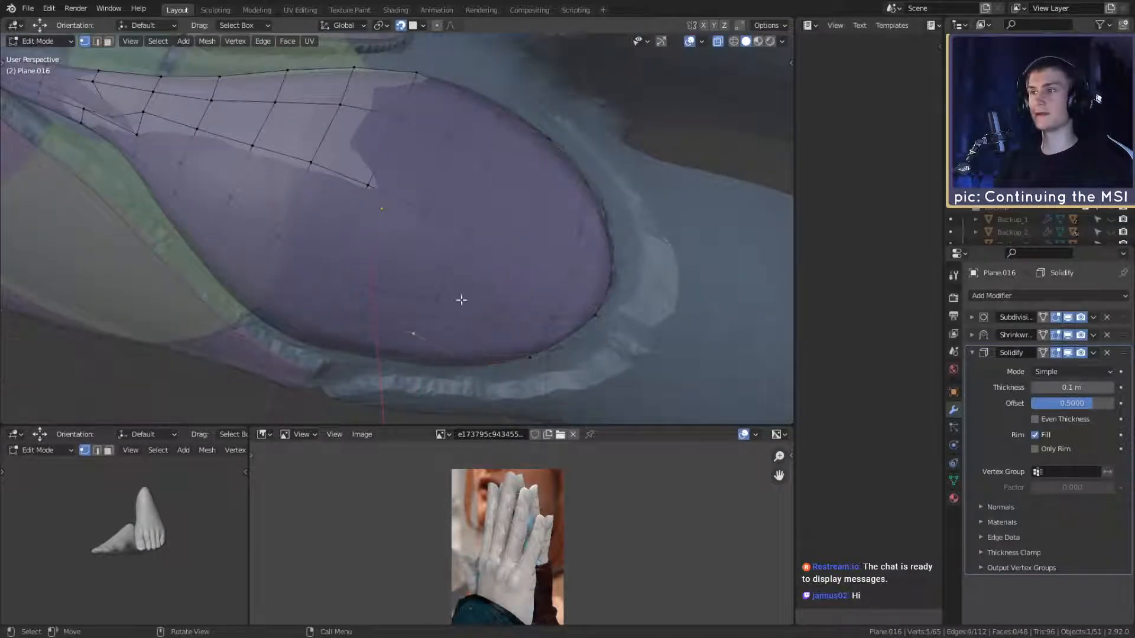
pyautogui.keyDown('ctrl'); pyautogui.keyDown('shift'); pyautogui.click(500, 132); pyautogui.keyUp('shift'); pyautogui.keyUp('ctrl')
pyautogui.press('s')
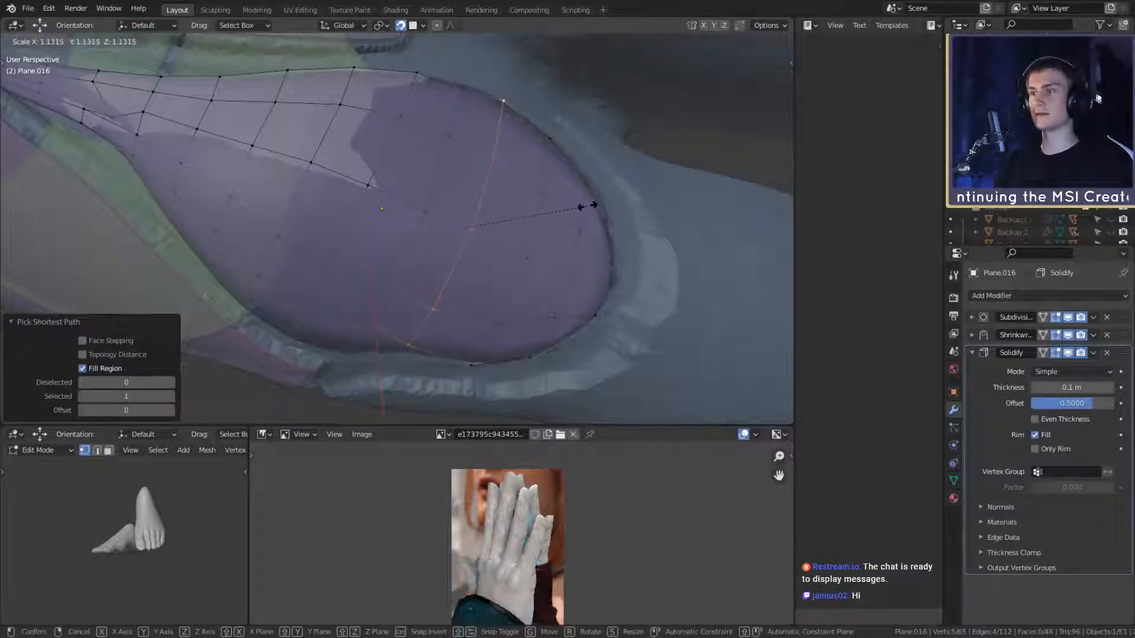
pyautogui.click(590, 207)
pyautogui.press('g')
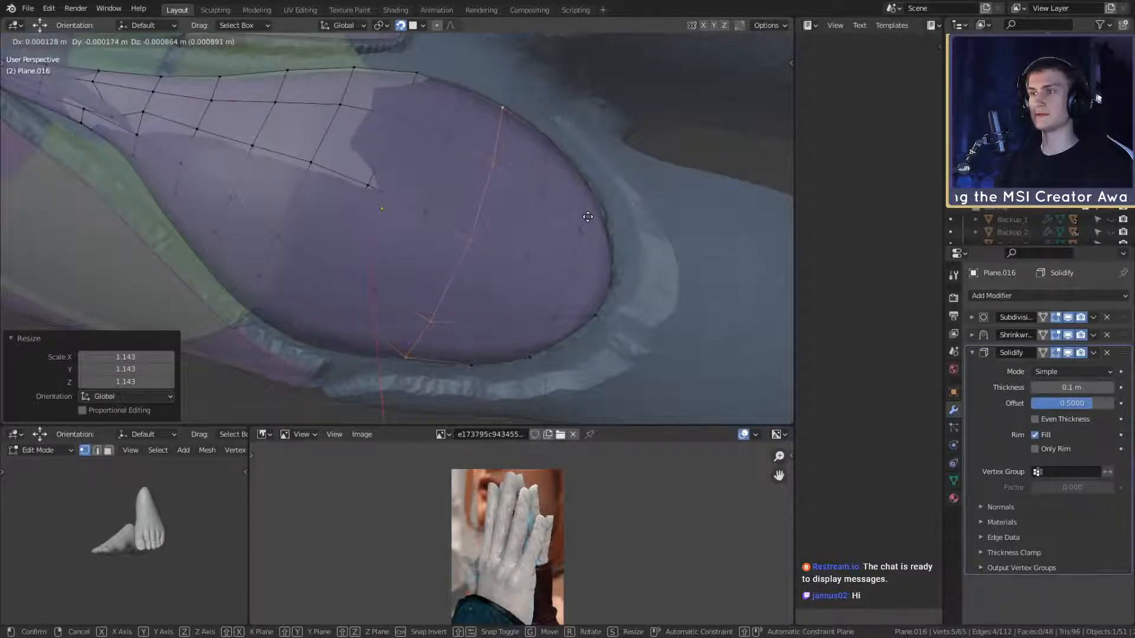
pyautogui.click(588, 217)
# Step: Adjust a lower-edge vertex along the seam and reposition another vertex near the reshaped columns
pyautogui.moveTo(600, 221); pyautogui.dragTo(481, 182, button='middle')
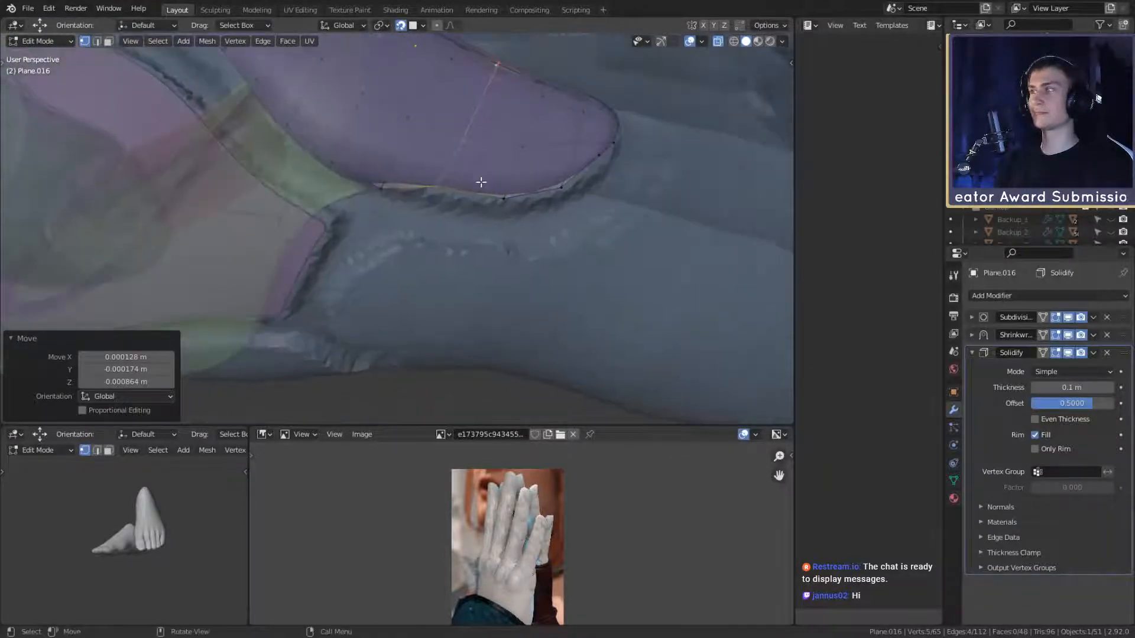
pyautogui.click(446, 192)
pyautogui.press('g')
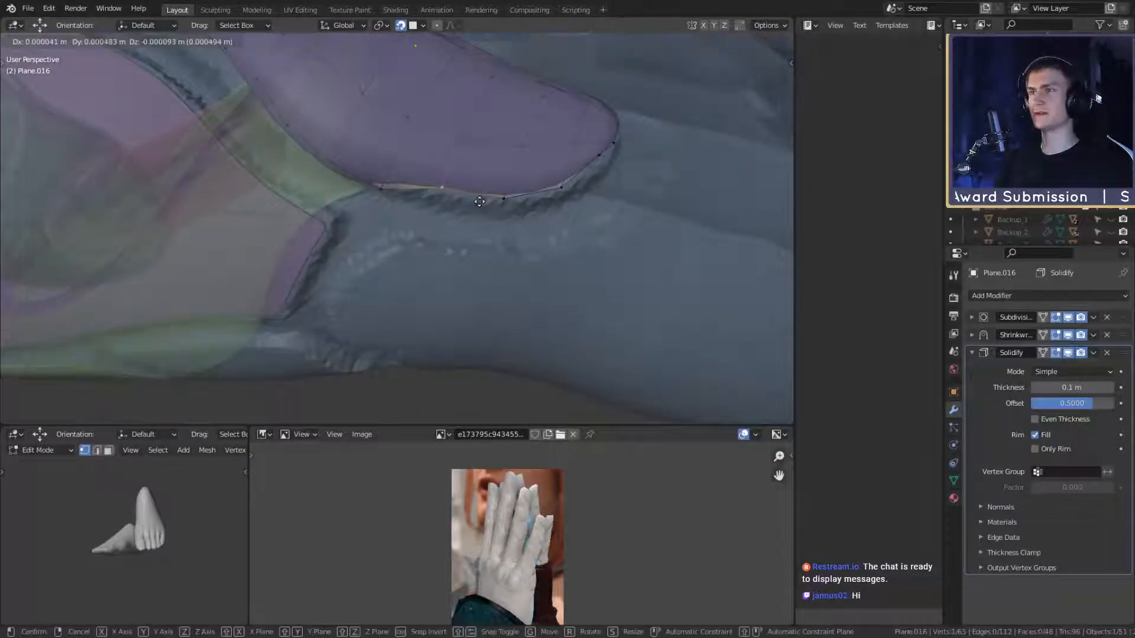
pyautogui.click(482, 204)
pyautogui.click(465, 150)
pyautogui.moveTo(522, 165); pyautogui.dragTo(455, 276, button='middle')
pyautogui.press('g')
pyautogui.click(520, 189)
# Step: Reposition three vertices behind the reshaped columns, closing the dent in the patch's upper outline
pyautogui.click(427, 273)
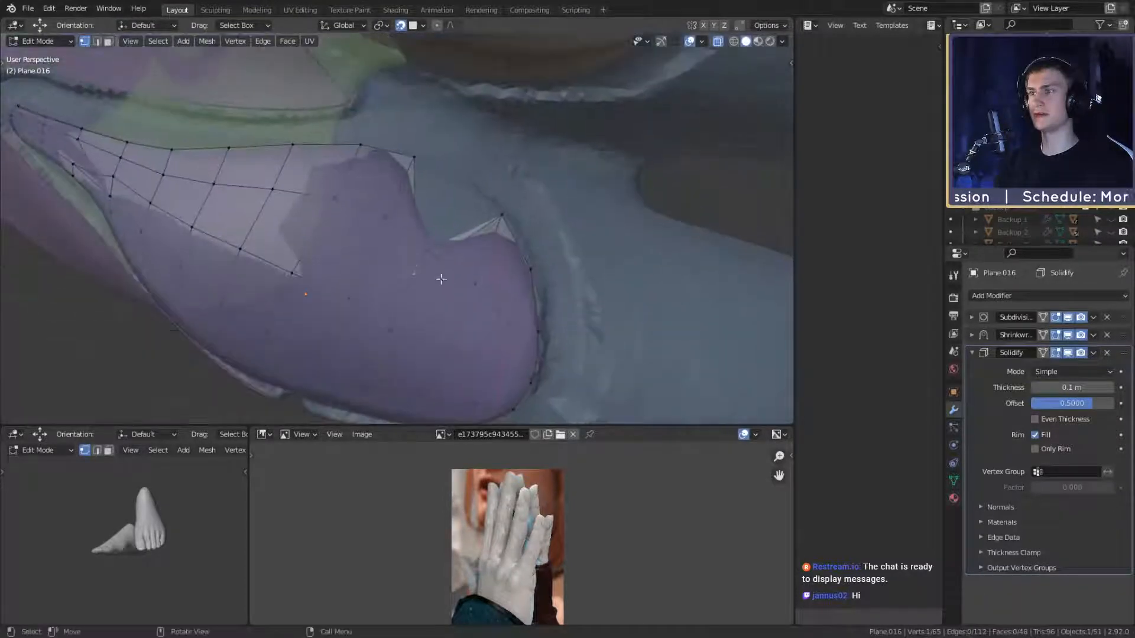
pyautogui.press('g')
pyautogui.click(506, 192)
pyautogui.moveTo(506, 192); pyautogui.dragTo(478, 270, button='middle')
pyautogui.click(404, 286)
pyautogui.press('g')
pyautogui.click(464, 271)
pyautogui.click(413, 212)
pyautogui.press('g')
pyautogui.click(466, 266)
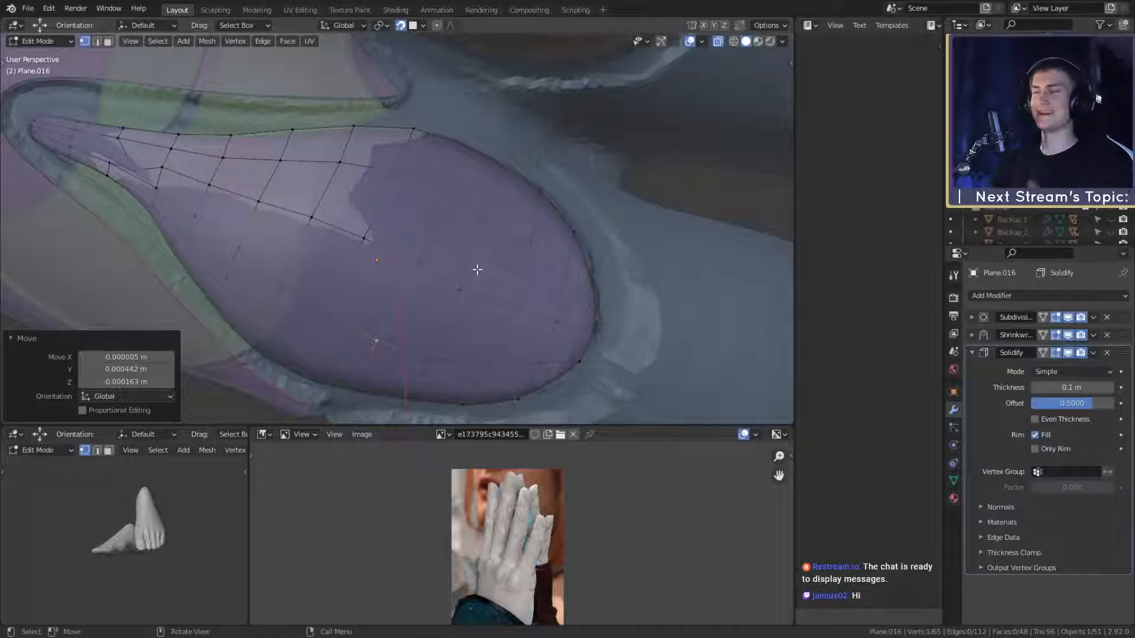
# Step: Move two interior vertices in the middle of the wide part to even out the grid
pyautogui.moveTo(439, 262); pyautogui.dragTo(419, 250, button='middle')
pyautogui.click(418, 248)
pyautogui.press('g')
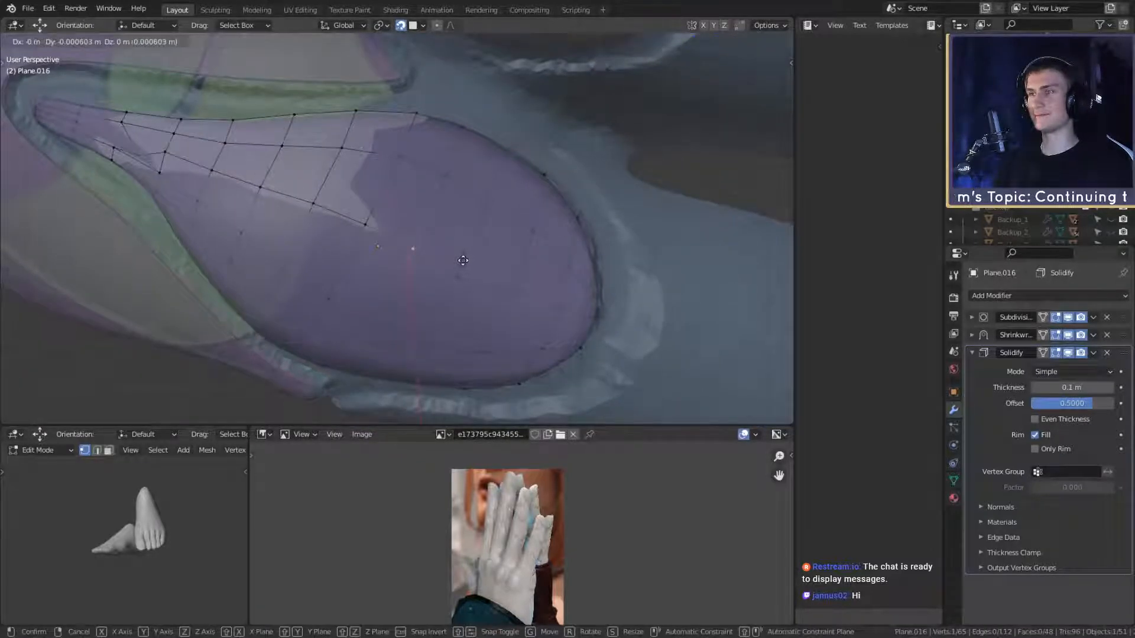
pyautogui.click(462, 261)
pyautogui.click(463, 276)
pyautogui.press('g')
pyautogui.click(494, 283)
# Step: Place an upper-edge vertex along the seam and adjust two interior vertices just below that edge
pyautogui.moveTo(495, 246)
pyautogui.mouseDown(button='middle')
pyautogui.moveTo(488, 261)
pyautogui.moveTo(472, 240)
pyautogui.mouseUp(button='middle')
pyautogui.click(480, 219)
pyautogui.press('g')
pyautogui.click(481, 222)
pyautogui.click(454, 173)
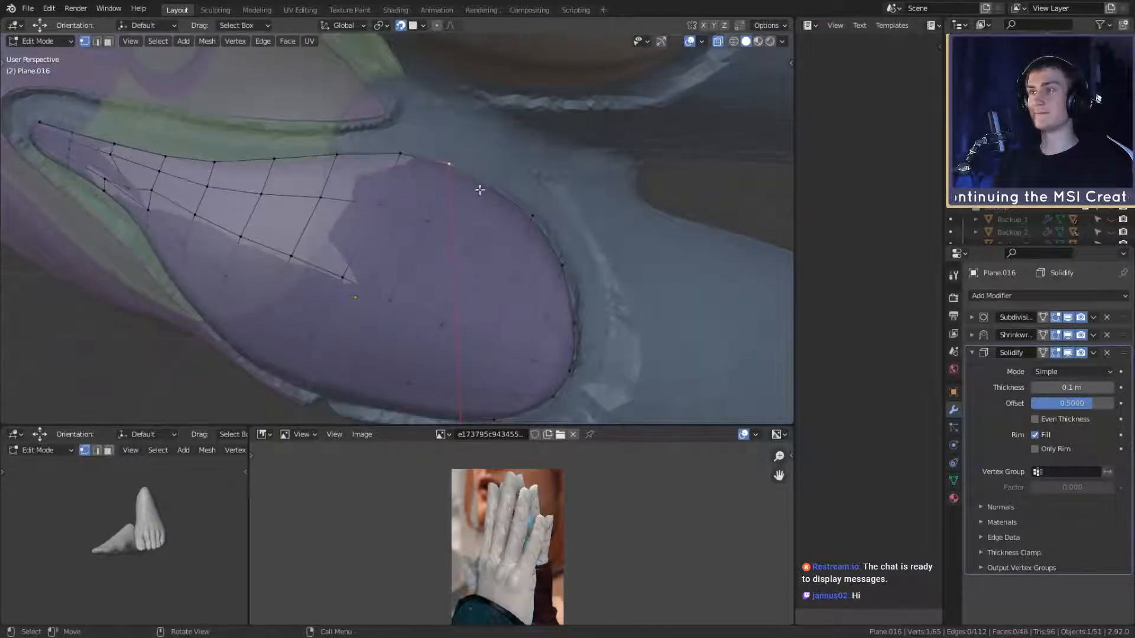
pyautogui.press('g')
pyautogui.click(478, 196)
pyautogui.click(444, 221)
pyautogui.press('g')
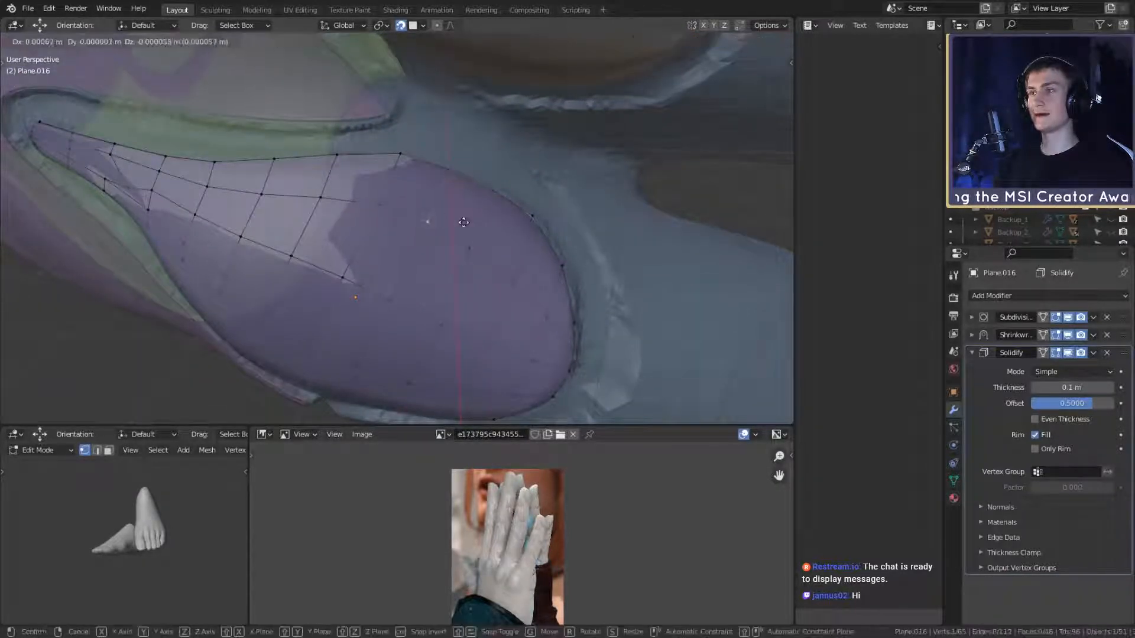
pyautogui.click(461, 228)
# Step: Move a lower-edge vertex onto the seam where the patch starts narrowing and reposition an interior vertex above it
pyautogui.moveTo(461, 228); pyautogui.dragTo(512, 254, button='middle')
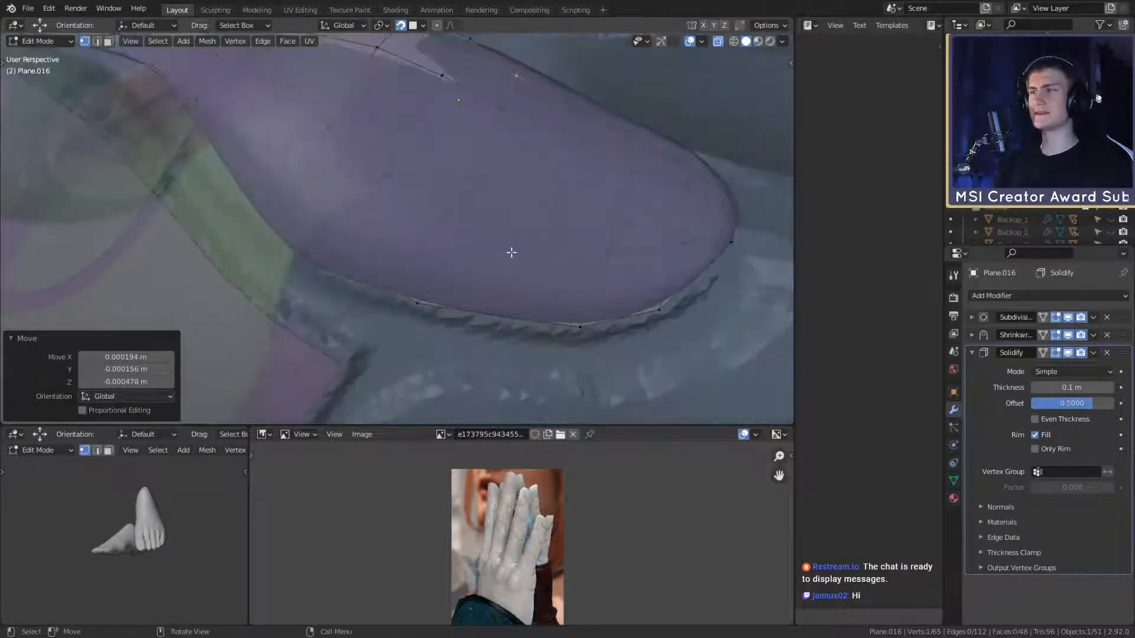
pyautogui.click(360, 266)
pyautogui.press('g')
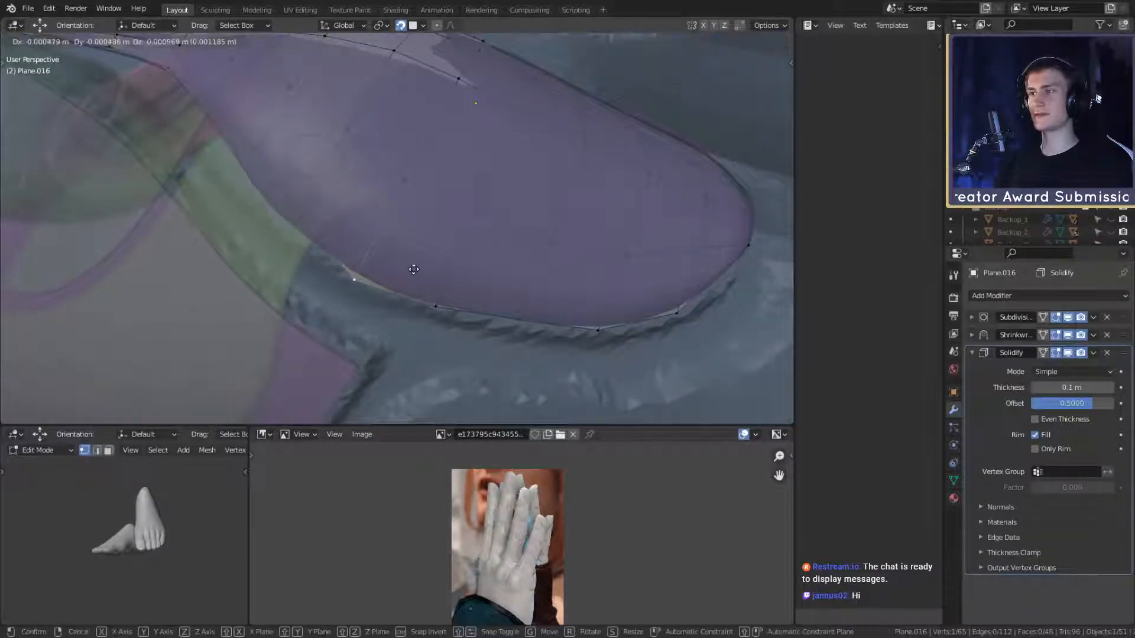
pyautogui.click(413, 270)
pyautogui.click(412, 188)
pyautogui.press('g')
pyautogui.moveTo(464, 215); pyautogui.dragTo(454, 309, button='middle')
pyautogui.click(454, 243)
# Step: Shift two more interior vertices toward the rounded end to even the spacing in the patch's middle
pyautogui.click(425, 194)
pyautogui.press('g')
pyautogui.click(471, 243)
pyautogui.click(440, 308)
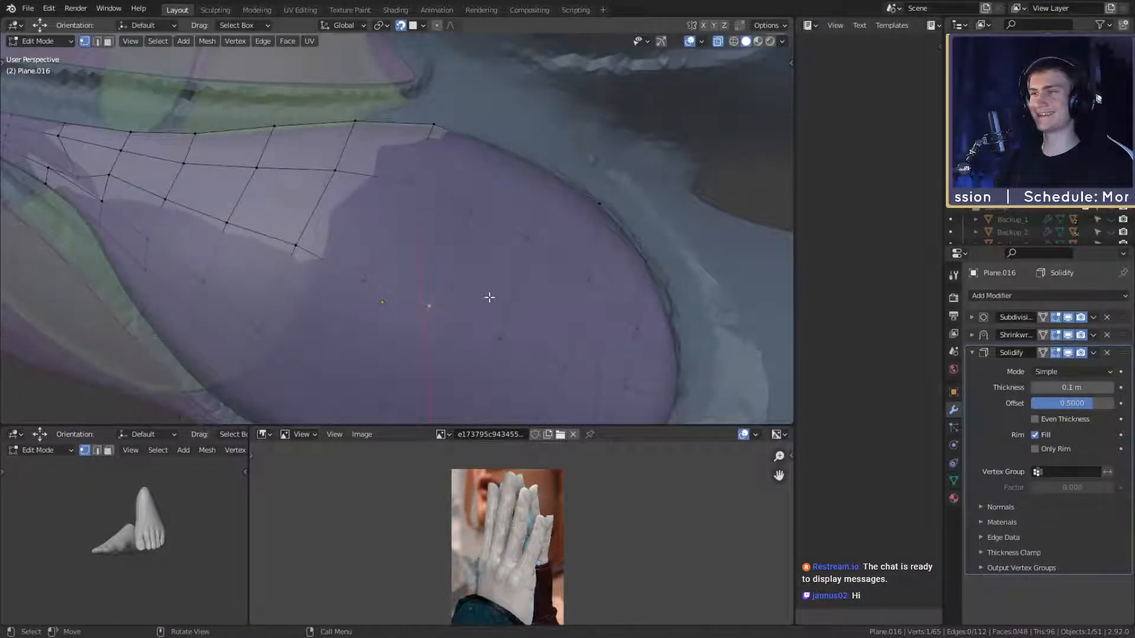
pyautogui.press('g')
pyautogui.click(493, 299)
# Step: Adjust one interior vertex and align the next upper-edge vertex with the seam
pyautogui.moveTo(456, 236); pyautogui.dragTo(426, 248, button='middle')
pyautogui.click(425, 246)
pyautogui.press('g')
pyautogui.click(462, 255)
pyautogui.click(446, 175)
pyautogui.press('g')
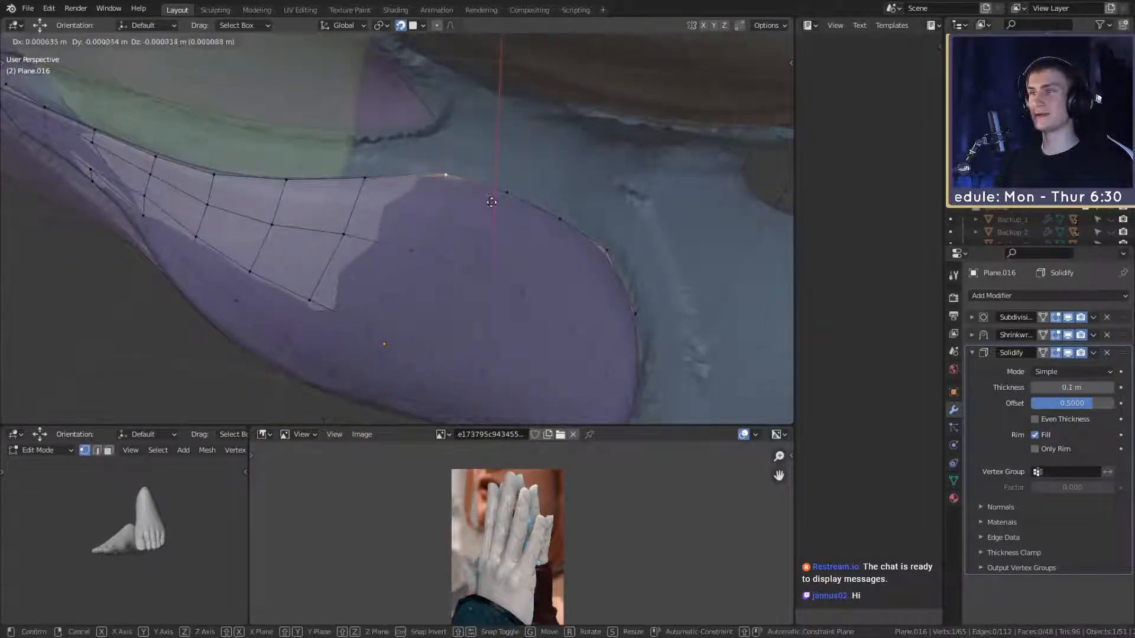
pyautogui.click(486, 211)
# Step: Align a lower-edge vertex with the seam where the patch starts narrowing and adjust the nearby interior vertex
pyautogui.moveTo(478, 236); pyautogui.dragTo(464, 253, button='middle')
pyautogui.press('g')
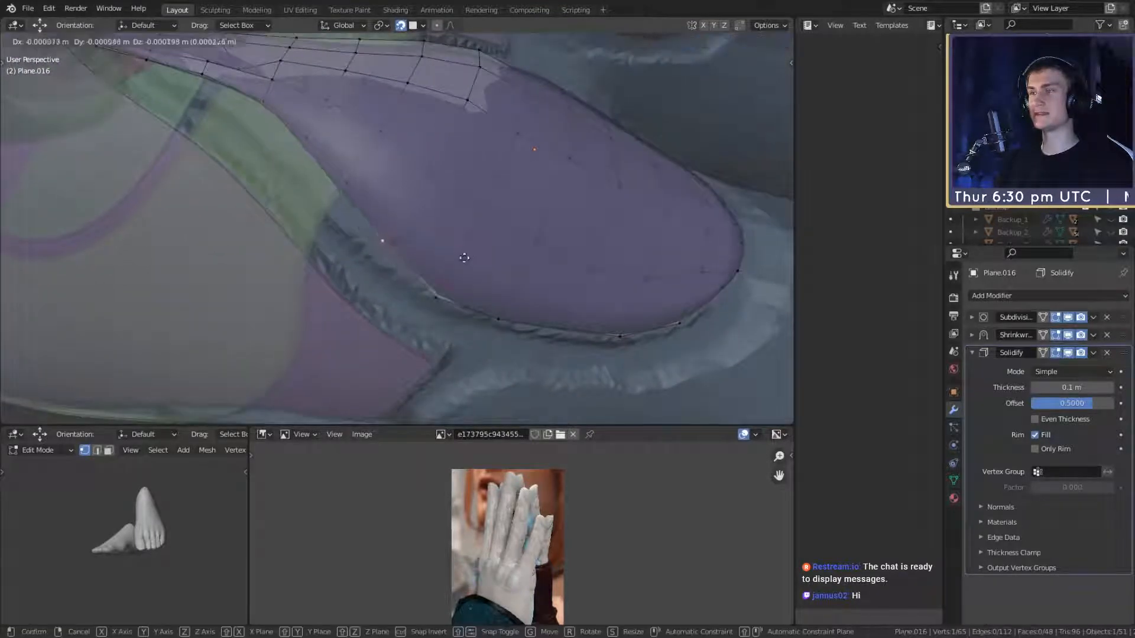
pyautogui.click(455, 270)
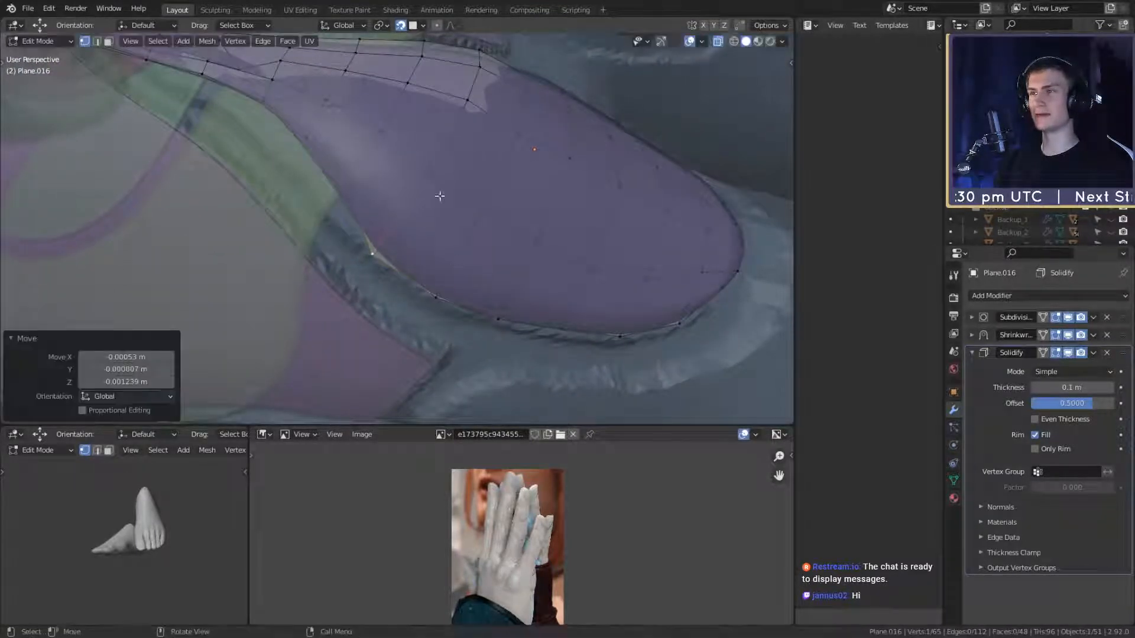
pyautogui.moveTo(438, 195); pyautogui.dragTo(474, 223, button='middle')
pyautogui.press('g')
pyautogui.click(482, 225)
pyautogui.press('g')
pyautogui.click(486, 229)
# Step: Reposition an interior vertex in the narrowing part and shift the upper-edge vertex of the same column onto the seam
pyautogui.press('g')
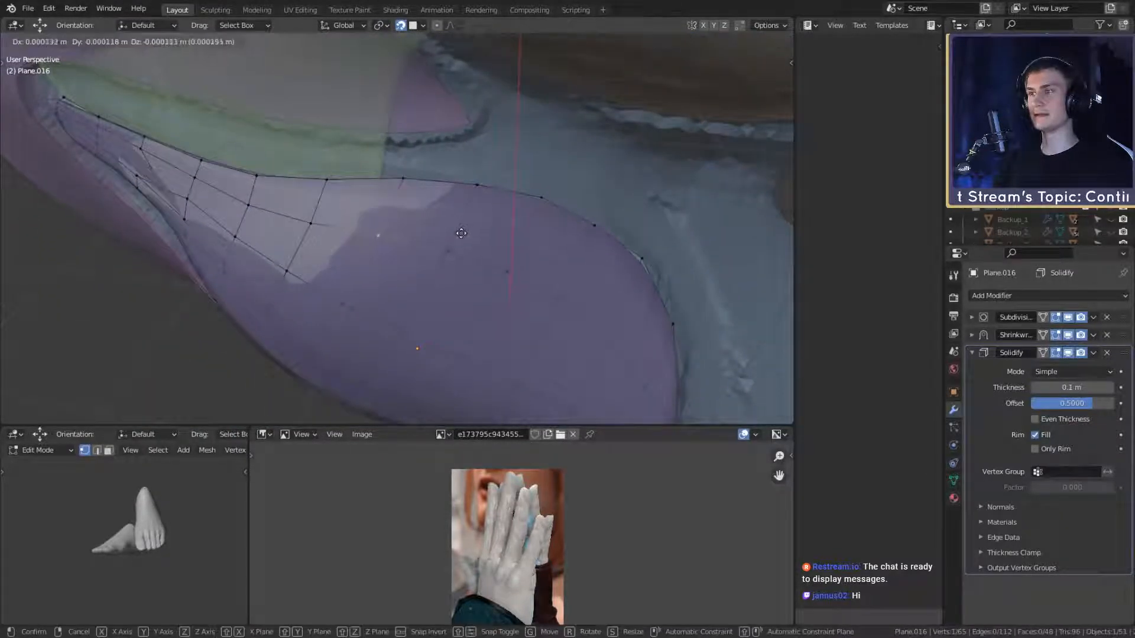
pyautogui.click(458, 234)
pyautogui.press('g')
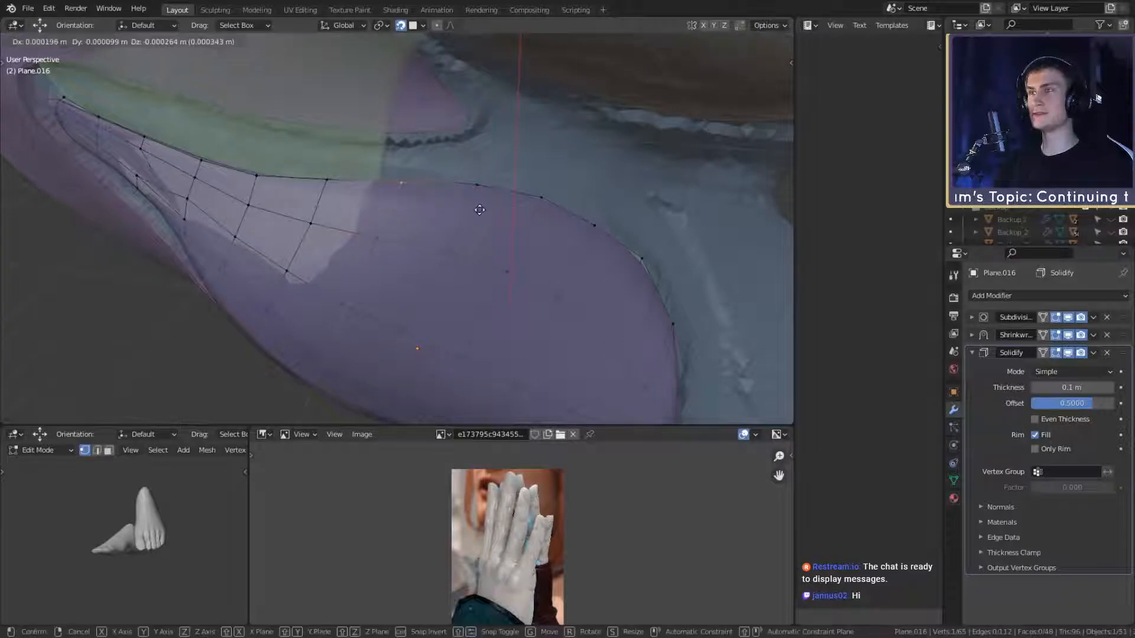
pyautogui.click(421, 244)
# Step: Move the next lower-edge vertex down onto the seam and reposition the interior vertex above it
pyautogui.moveTo(421, 243); pyautogui.dragTo(397, 215, button='middle')
pyautogui.press('g')
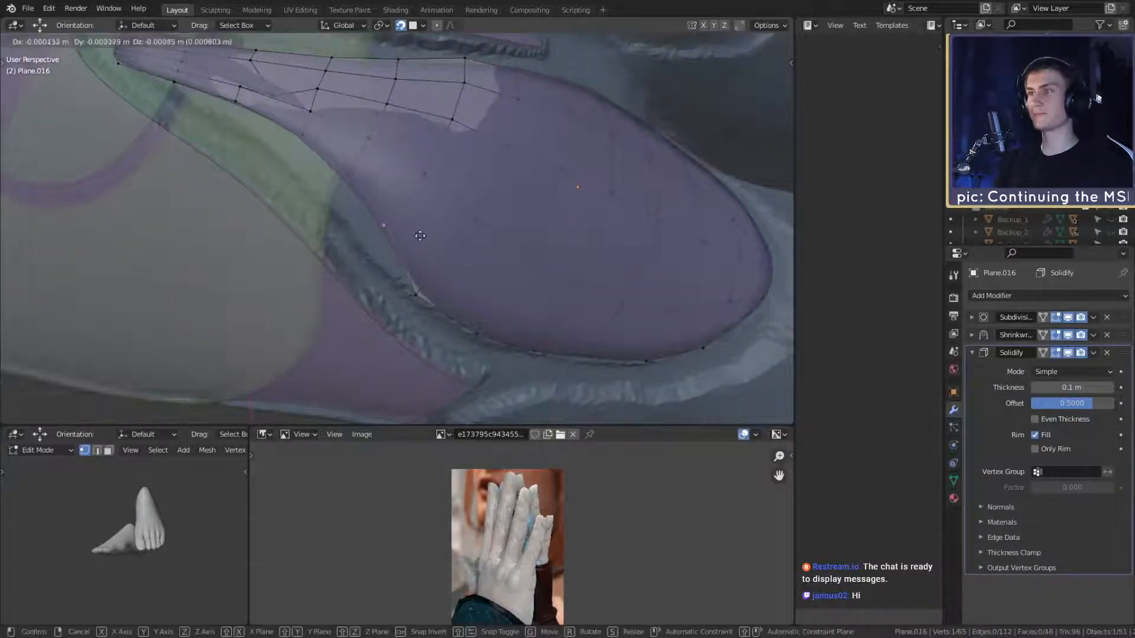
pyautogui.click(404, 251)
pyautogui.click(425, 178)
pyautogui.press('g')
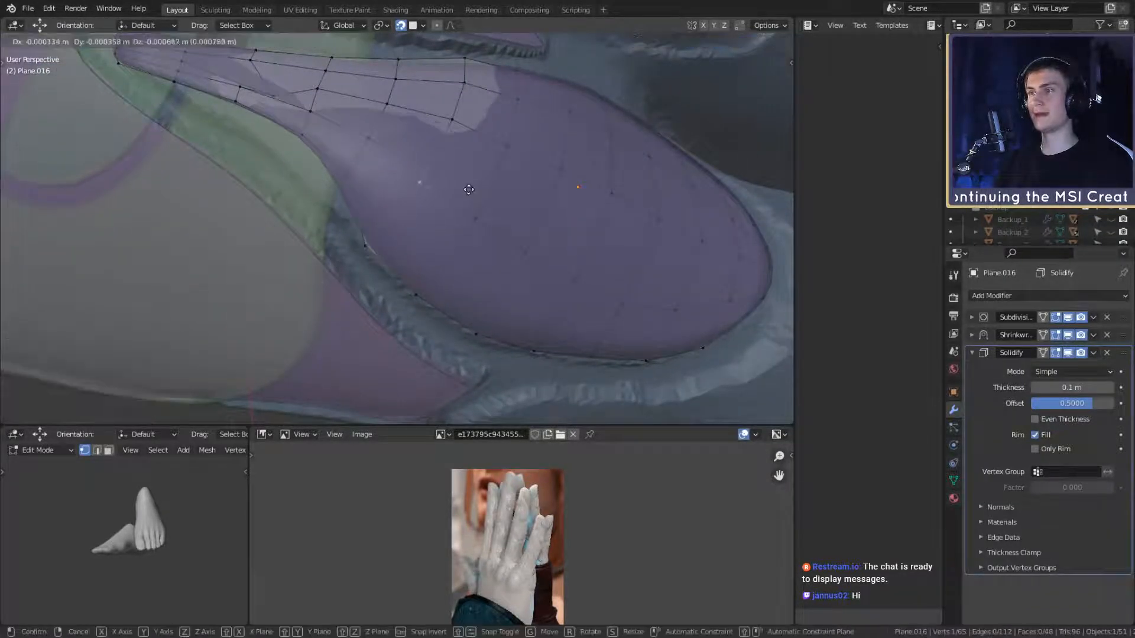
pyautogui.click(469, 191)
# Step: Space out two interior vertices closer to the narrow end and align their column's upper-edge vertex with the seam
pyautogui.moveTo(469, 190); pyautogui.dragTo(418, 240, button='middle')
pyautogui.press('g')
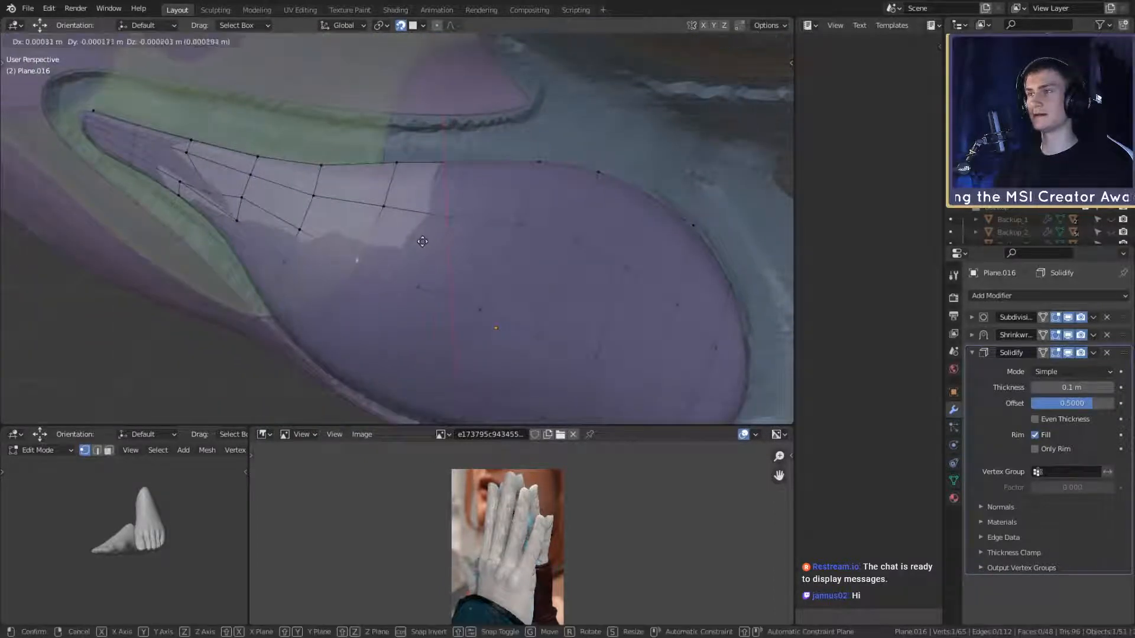
pyautogui.click(417, 247)
pyautogui.click(381, 210)
pyautogui.press('g')
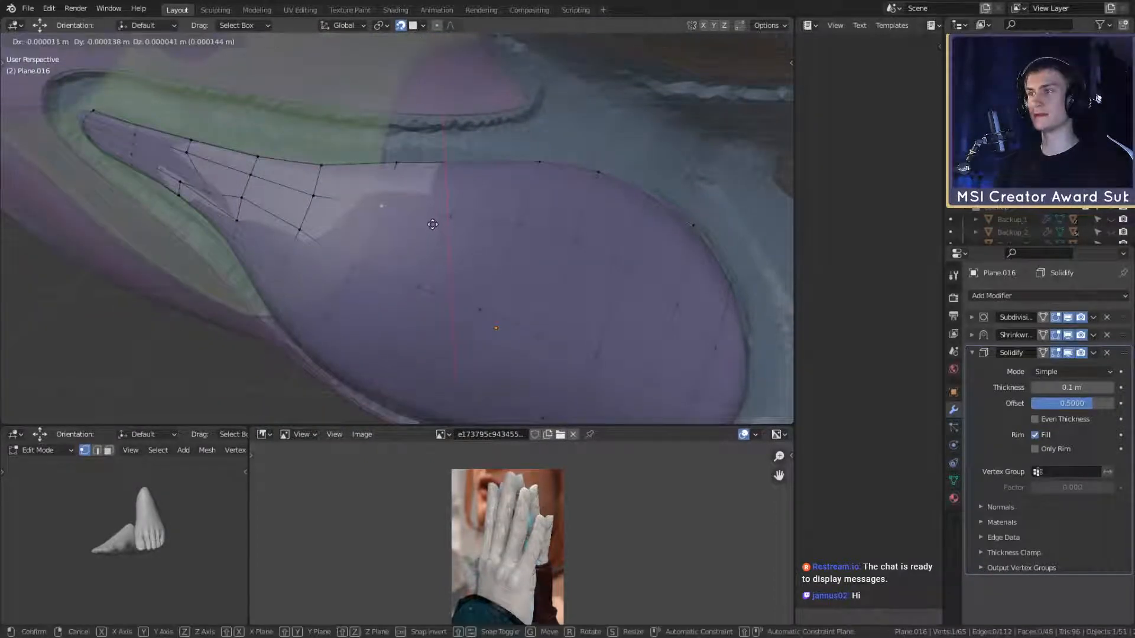
pyautogui.click(433, 225)
pyautogui.click(396, 169)
pyautogui.press('g')
pyautogui.click(447, 205)
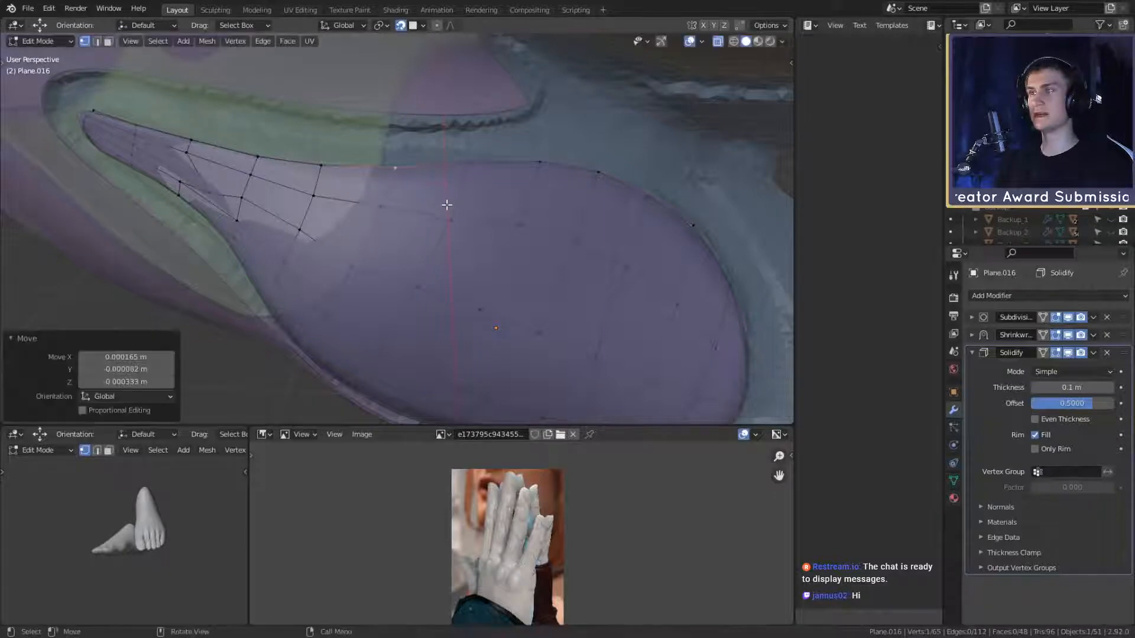
# Step: Fine-tune the interior vertices just below the upper edge and set the adjoining upper-edge vertex on the seam
pyautogui.moveTo(447, 205); pyautogui.dragTo(451, 243, button='middle')
pyautogui.press('g')
pyautogui.click(473, 258)
pyautogui.click(453, 248)
pyautogui.press('g')
pyautogui.click(443, 241)
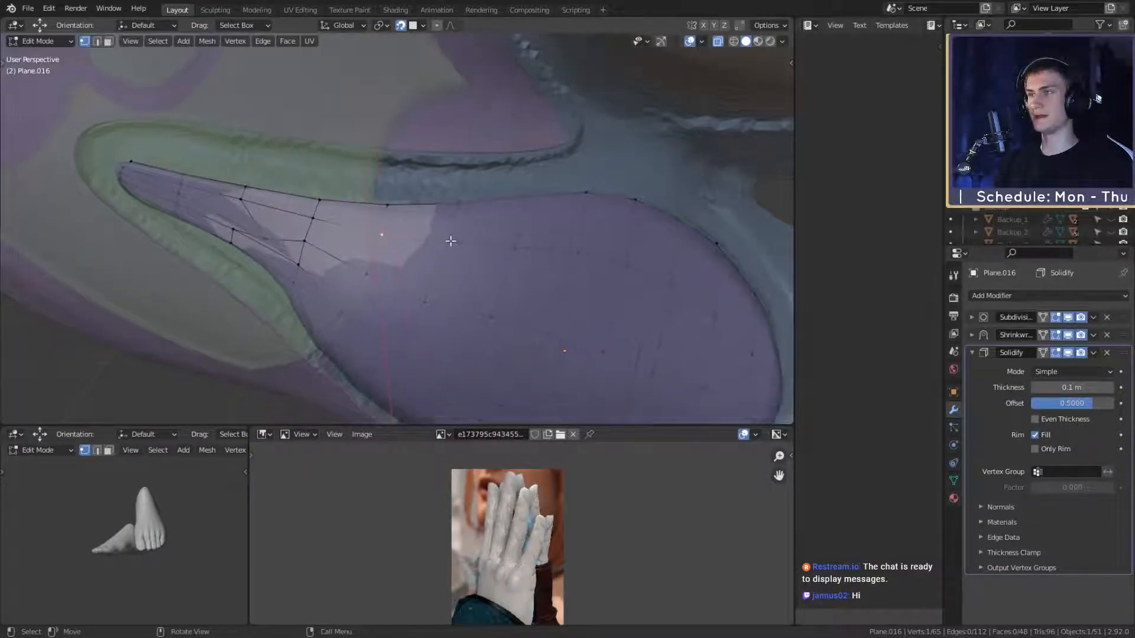
pyautogui.press('g')
pyautogui.click(449, 241)
pyautogui.click(390, 207)
pyautogui.press('g')
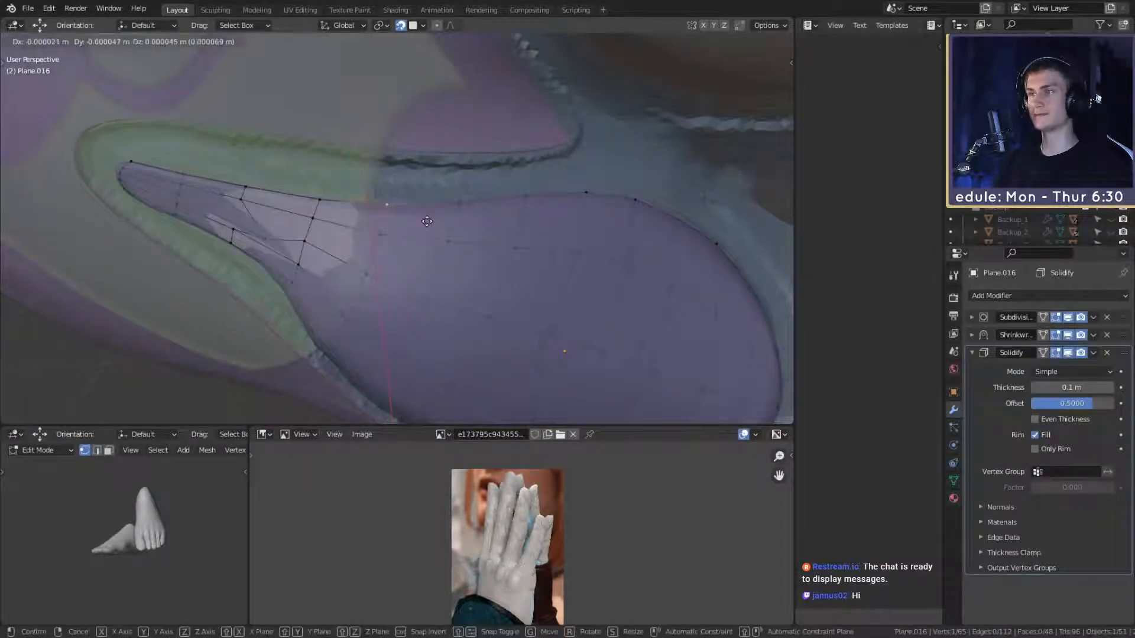
pyautogui.click(423, 219)
# Step: Move the stray middle vertex toward the narrow end, into line with its cross row
pyautogui.scroll(-6, 444, 258)
pyautogui.moveTo(443, 258); pyautogui.dragTo(463, 212, button='middle')
pyautogui.scroll(5, 439, 248)
pyautogui.scroll(5, 431, 218)
pyautogui.click(404, 231)
pyautogui.press('g')
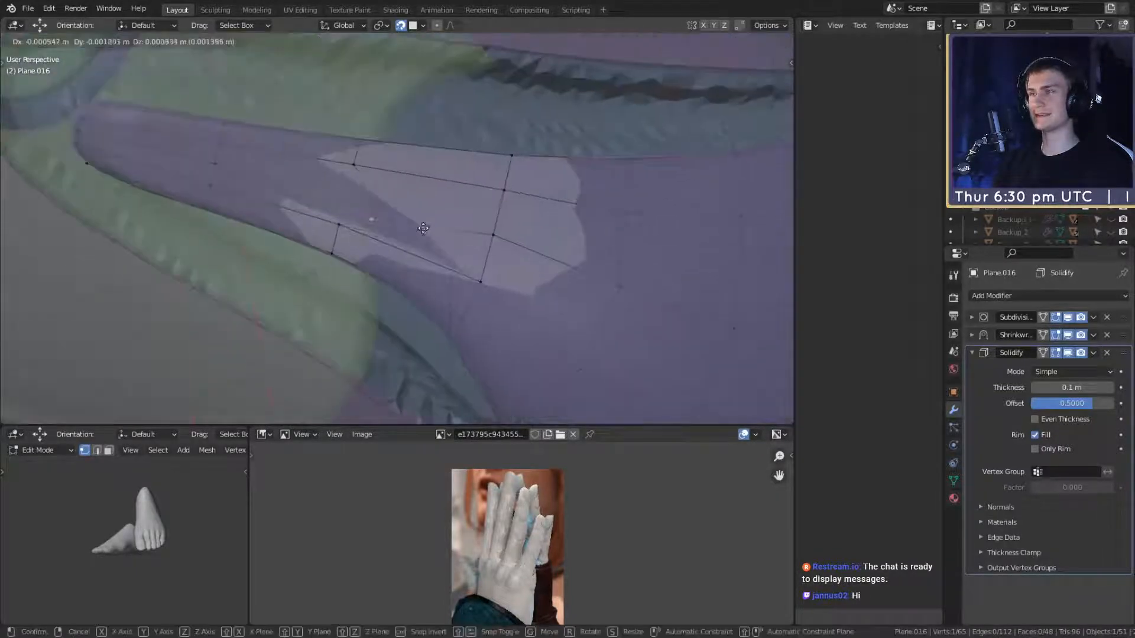
pyautogui.click(406, 212)
pyautogui.scroll(-4, 446, 241)
pyautogui.scroll(4, 461, 238)
pyautogui.scroll(-5, 461, 238)
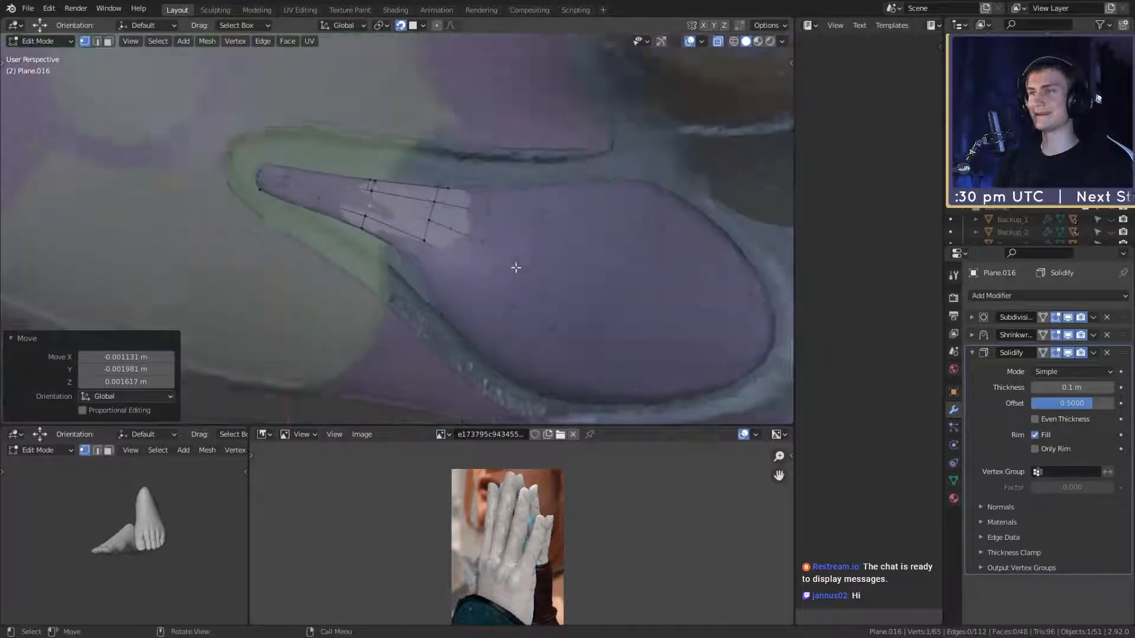
pyautogui.scroll(4, 514, 268)
pyautogui.keyDown('shift'); pyautogui.moveTo(514, 268); pyautogui.dragTo(481, 251, button='middle'); pyautogui.keyUp('shift')
pyautogui.scroll(-1, 473, 251)
# Step: Select the five-vertex cross row at the start of the narrow section and scale it about 1.42 times to reach both seams
pyautogui.click(397, 245)
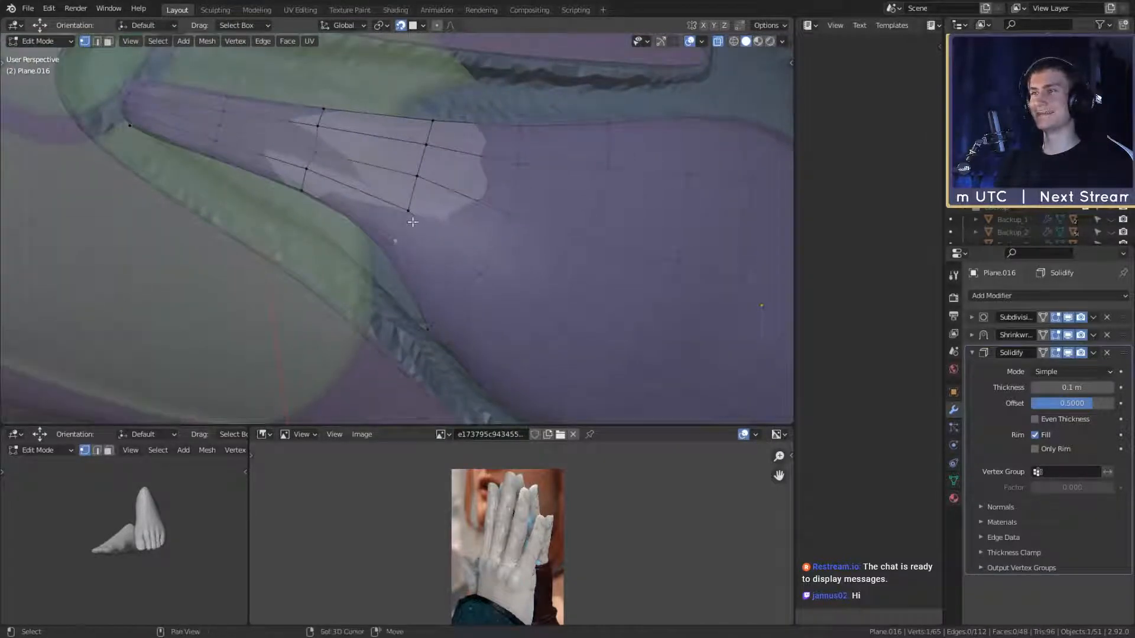
pyautogui.keyDown('ctrl'); pyautogui.keyDown('shift'); pyautogui.click(436, 127); pyautogui.keyUp('shift'); pyautogui.keyUp('ctrl')
pyautogui.press('g')
pyautogui.click(476, 190)
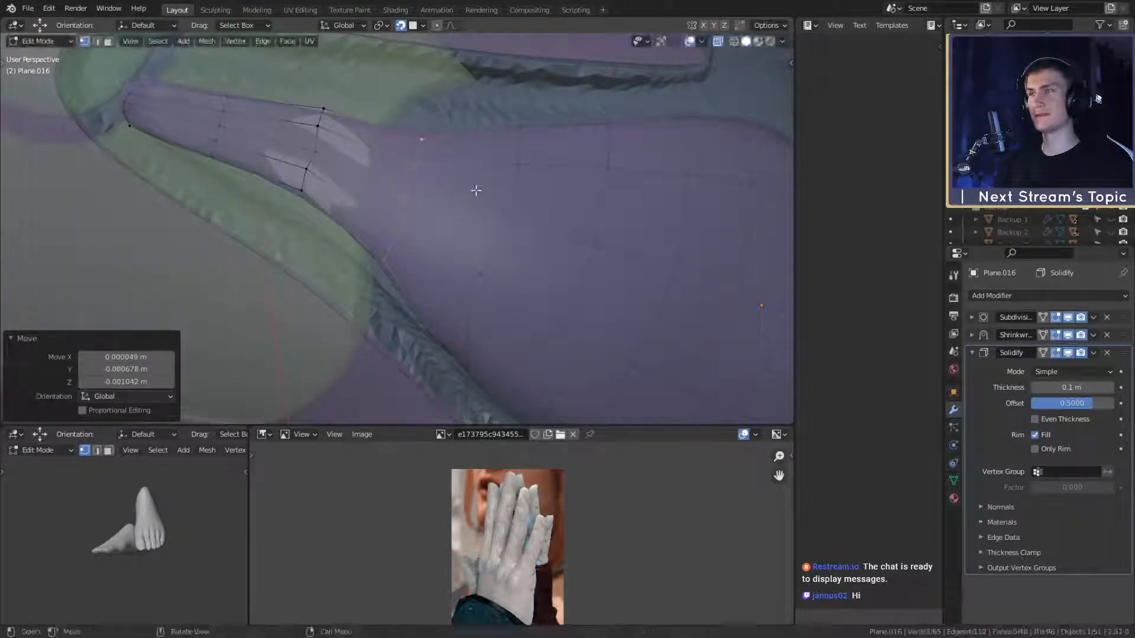
pyautogui.press('s')
pyautogui.click(509, 188)
pyautogui.press('g')
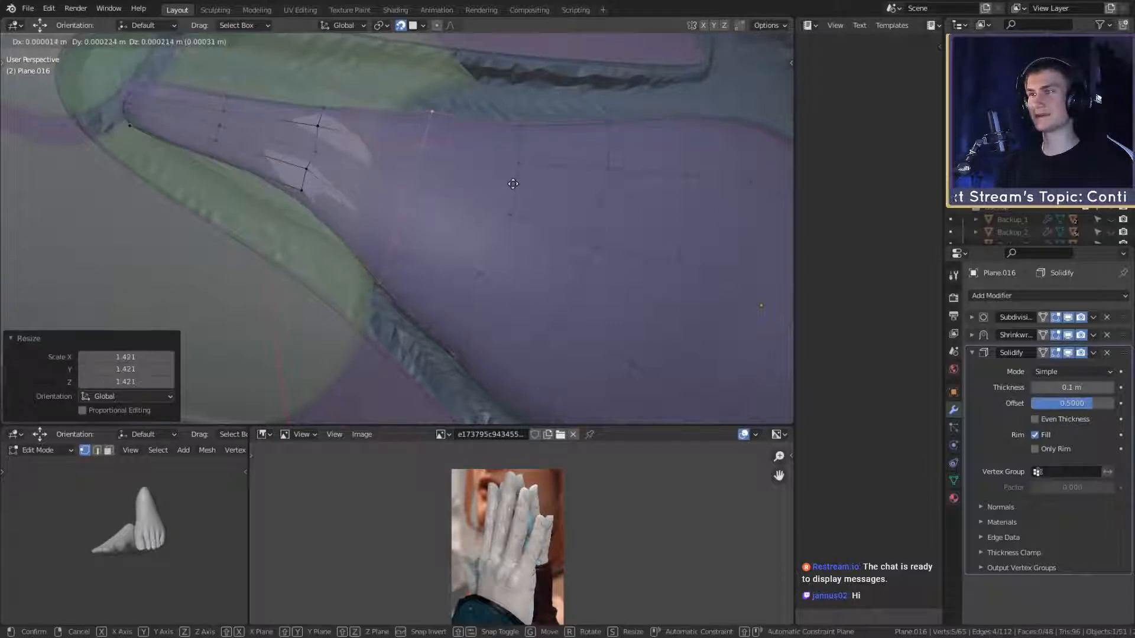
pyautogui.click(512, 183)
# Step: Fit the next five-vertex cross row between the seams by scaling it about 1.17 times, moving it and rotating it about 2 degrees
pyautogui.keyDown('shift'); pyautogui.moveTo(343, 194); pyautogui.dragTo(464, 228, button='middle'); pyautogui.keyUp('shift')
pyautogui.click(429, 226)
pyautogui.keyDown('ctrl'); pyautogui.keyDown('shift'); pyautogui.click(448, 159); pyautogui.keyUp('shift'); pyautogui.keyUp('ctrl')
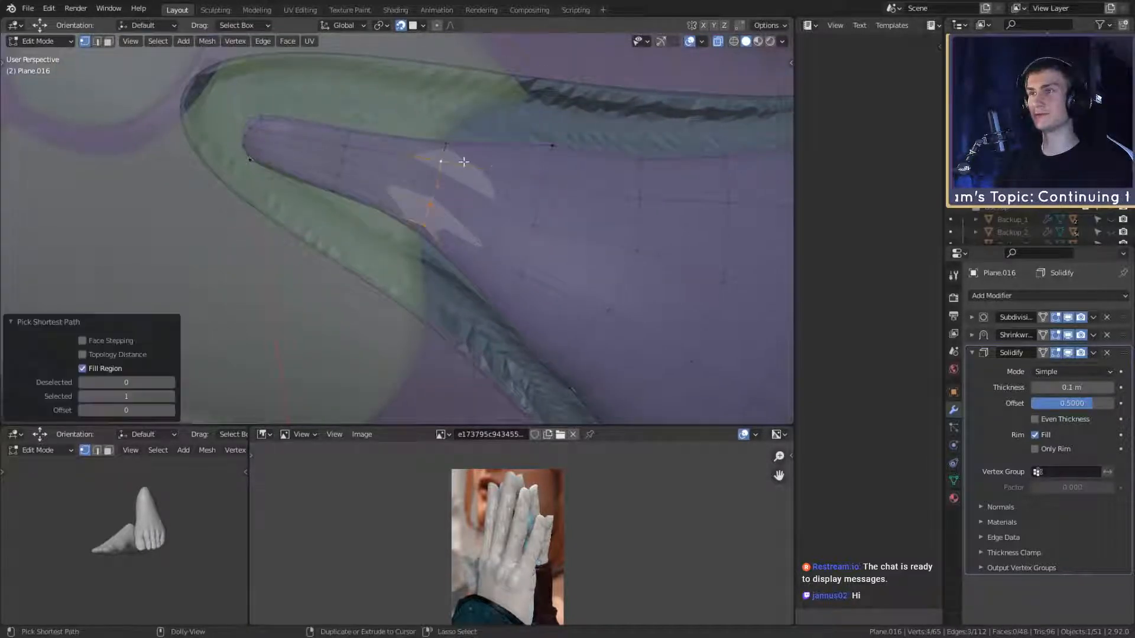
pyautogui.click(432, 220)
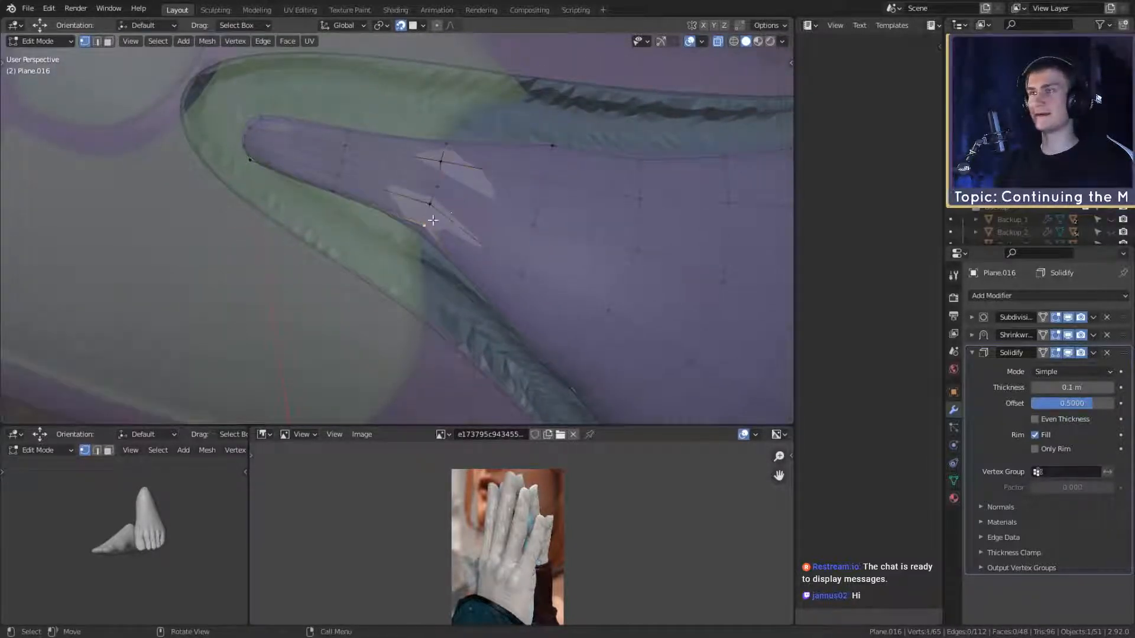
pyautogui.keyDown('ctrl'); pyautogui.keyDown('shift'); pyautogui.click(450, 143); pyautogui.keyUp('shift'); pyautogui.keyUp('ctrl')
pyautogui.press('s')
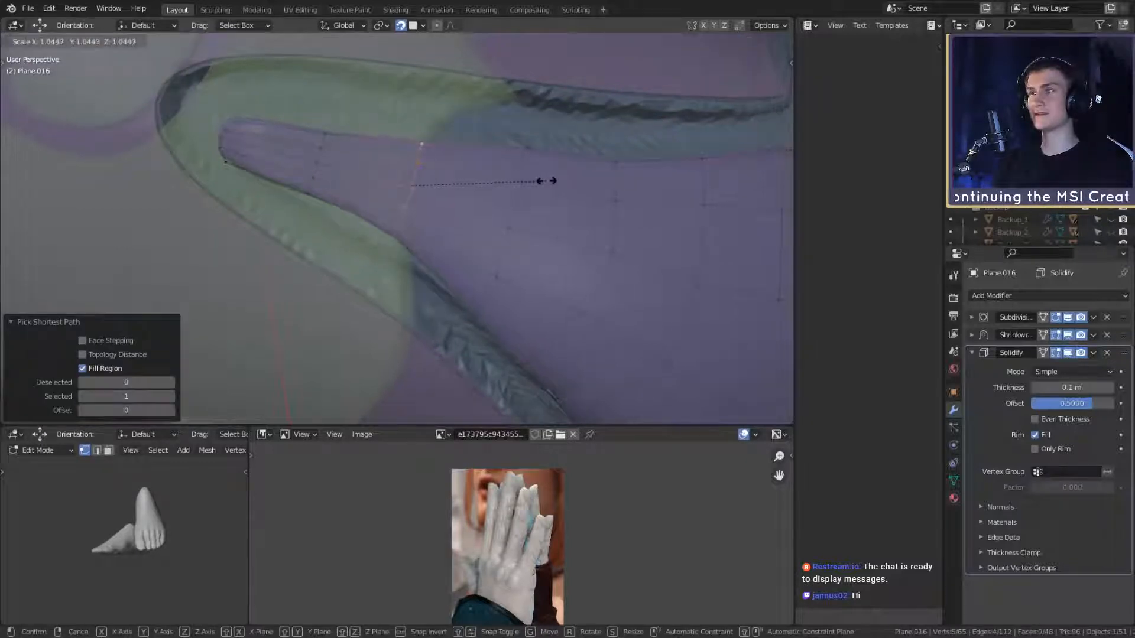
pyautogui.click(560, 175)
pyautogui.press('g')
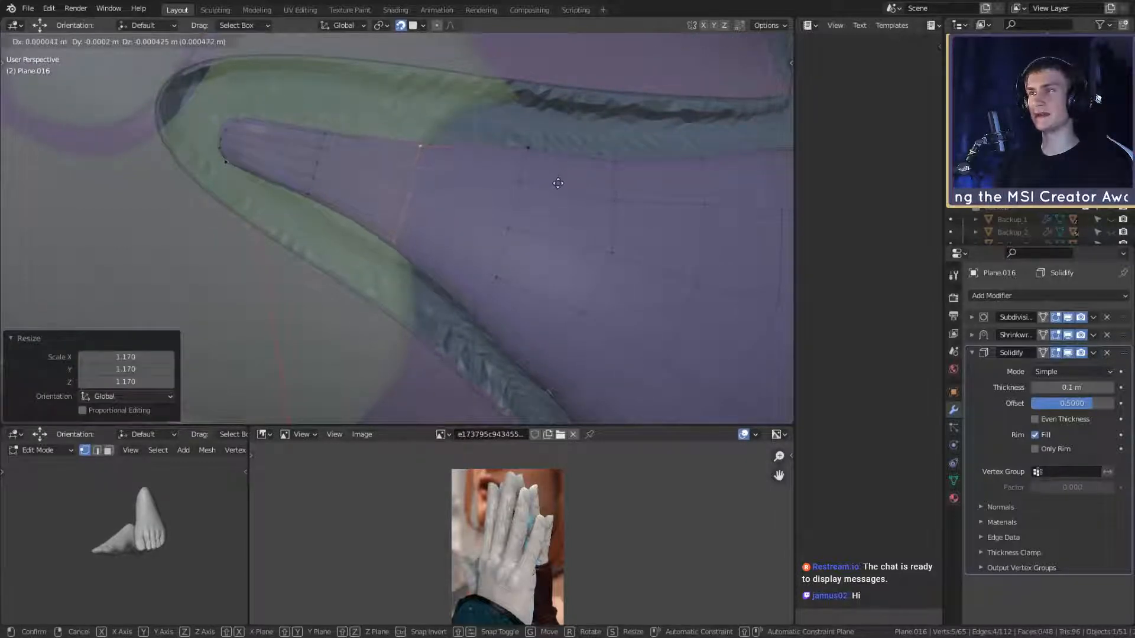
pyautogui.click(558, 184)
pyautogui.press('s')
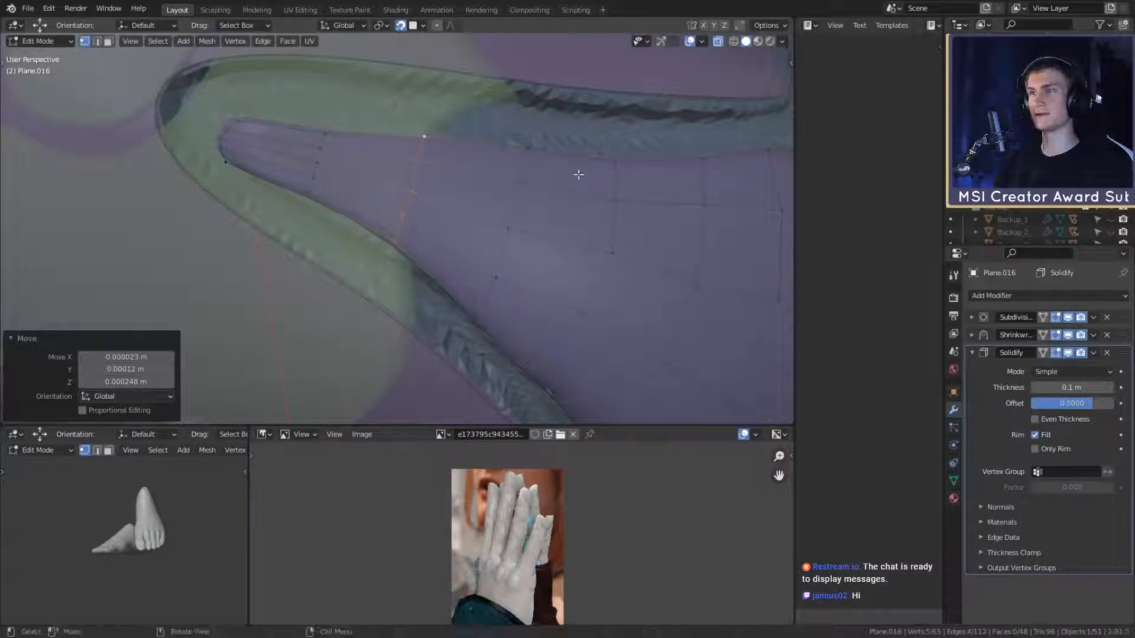
pyautogui.press('r')
pyautogui.click(575, 183)
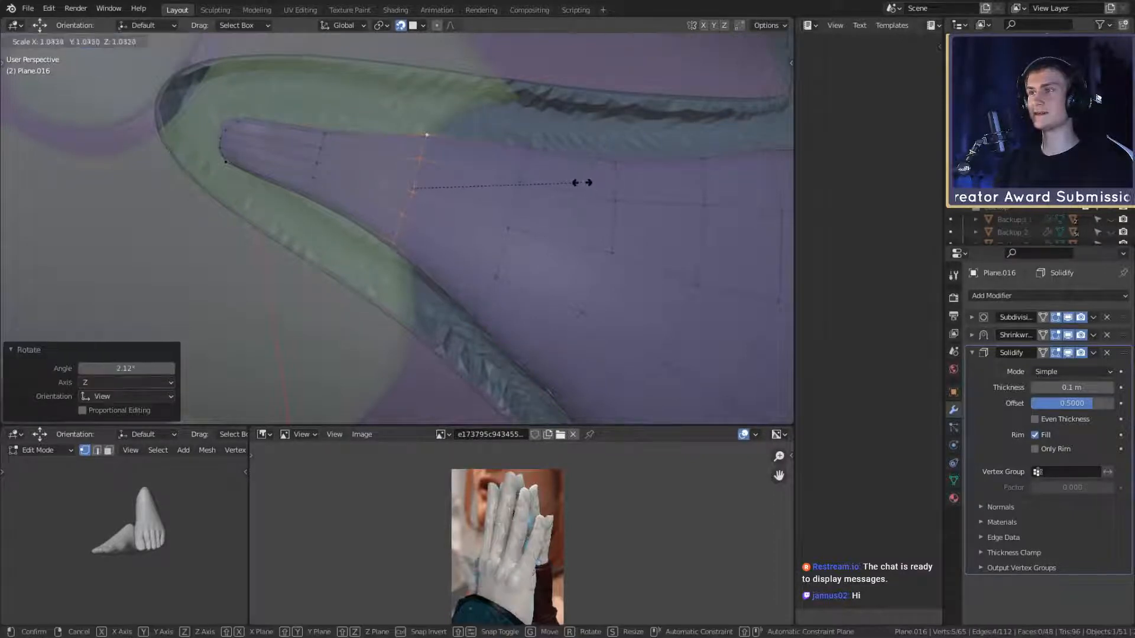
pyautogui.press('g')
pyautogui.click(584, 181)
# Step: Adjust the fitted row's middle vertex and reposition a lower-edge vertex along the seam where the patch widens
pyautogui.press('g')
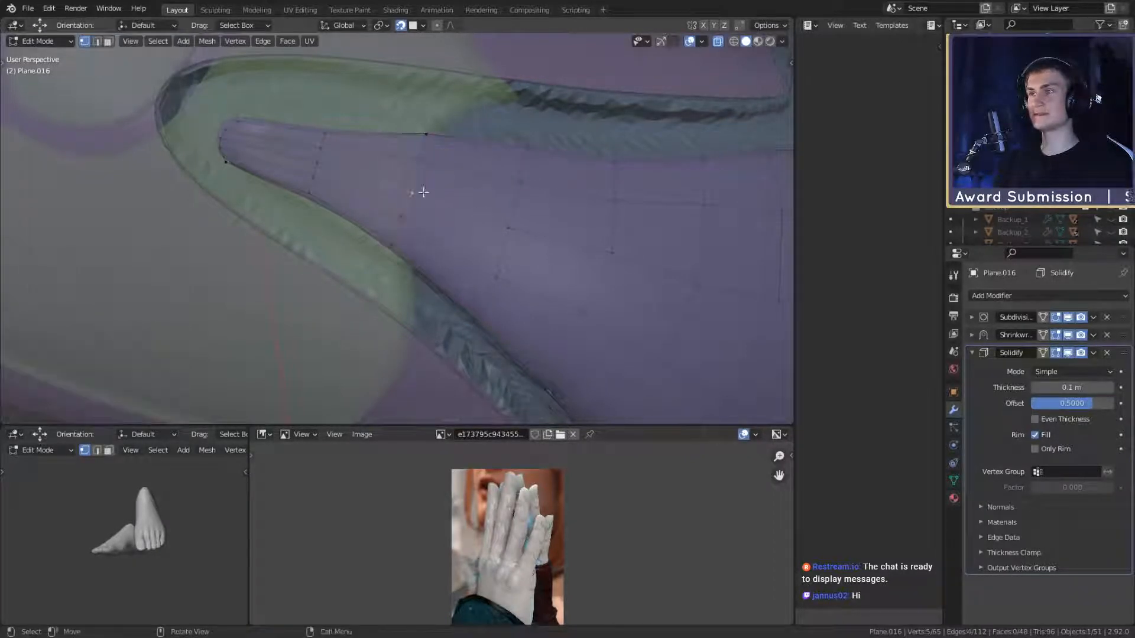
pyautogui.click(460, 203)
pyautogui.moveTo(460, 204); pyautogui.dragTo(432, 207, button='middle')
pyautogui.scroll(2, 468, 232)
pyautogui.click(393, 307)
pyautogui.moveTo(466, 283)
pyautogui.keyDown('shift'); pyautogui.mouseDown(button='middle')
pyautogui.moveTo(464, 255)
pyautogui.moveTo(477, 278)
pyautogui.mouseUp(button='middle'); pyautogui.keyUp('shift')
pyautogui.press('g')
pyautogui.click(471, 258)
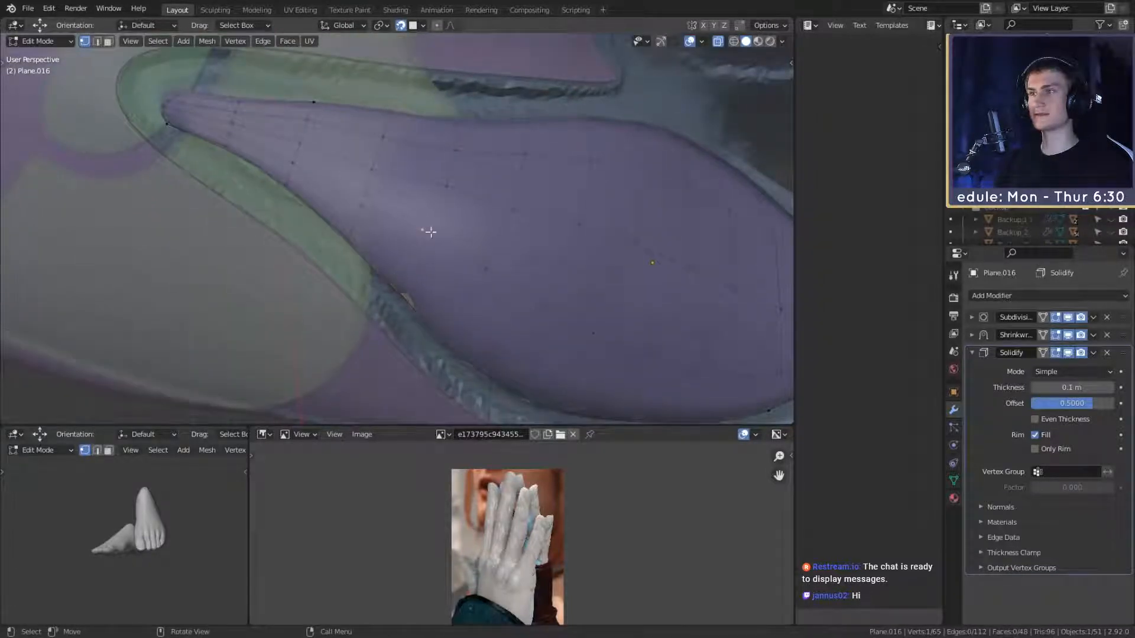
# Step: Reposition the interior vertex in the widening section to even the spacing with its neighbours
pyautogui.moveTo(427, 231); pyautogui.dragTo(474, 246, button='middle')
pyautogui.press('g')
pyautogui.click(474, 254)
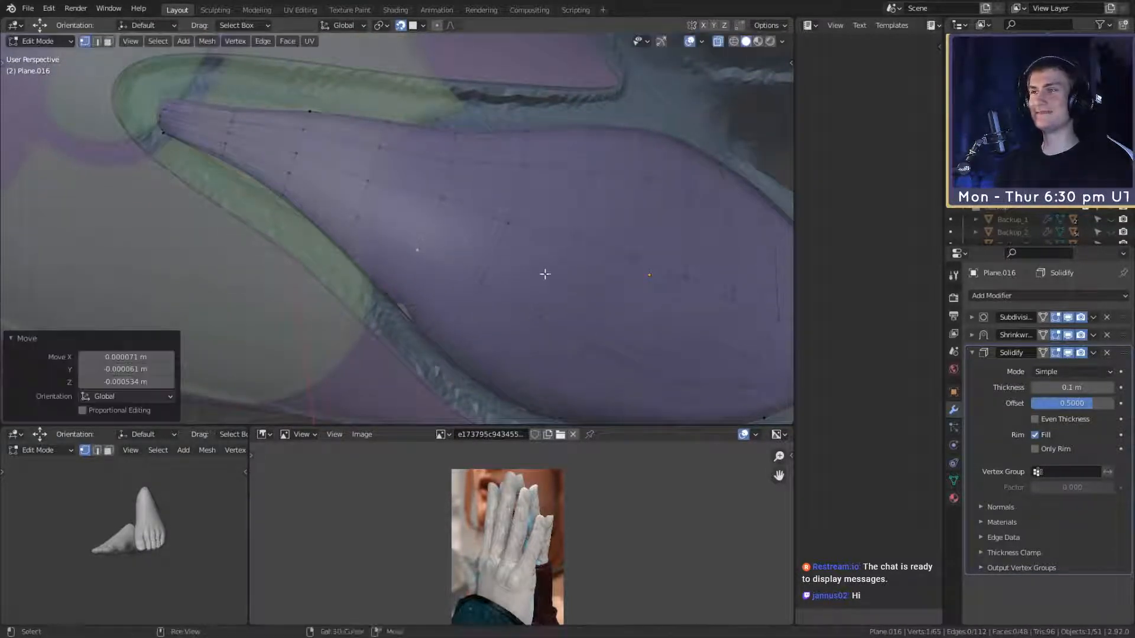
pyautogui.moveTo(545, 272); pyautogui.dragTo(499, 271, button='middle')
pyautogui.press('g')
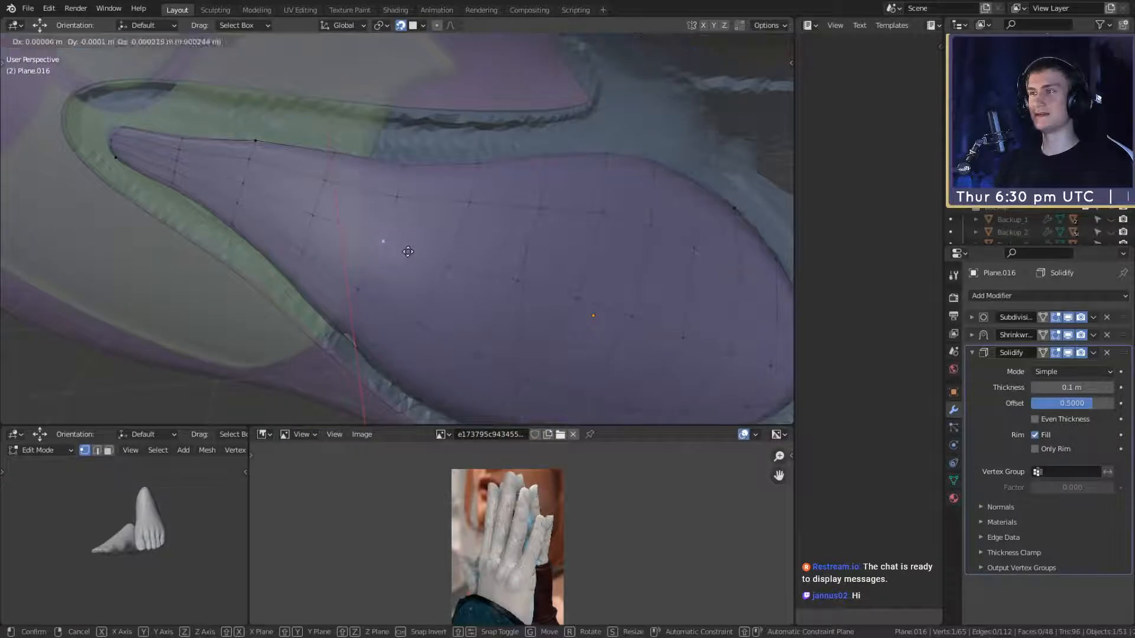
pyautogui.click(388, 231)
# Step: Nudge the upper-edge vertex onto the seam just past the green section
pyautogui.moveTo(387, 231); pyautogui.dragTo(478, 228, button='middle')
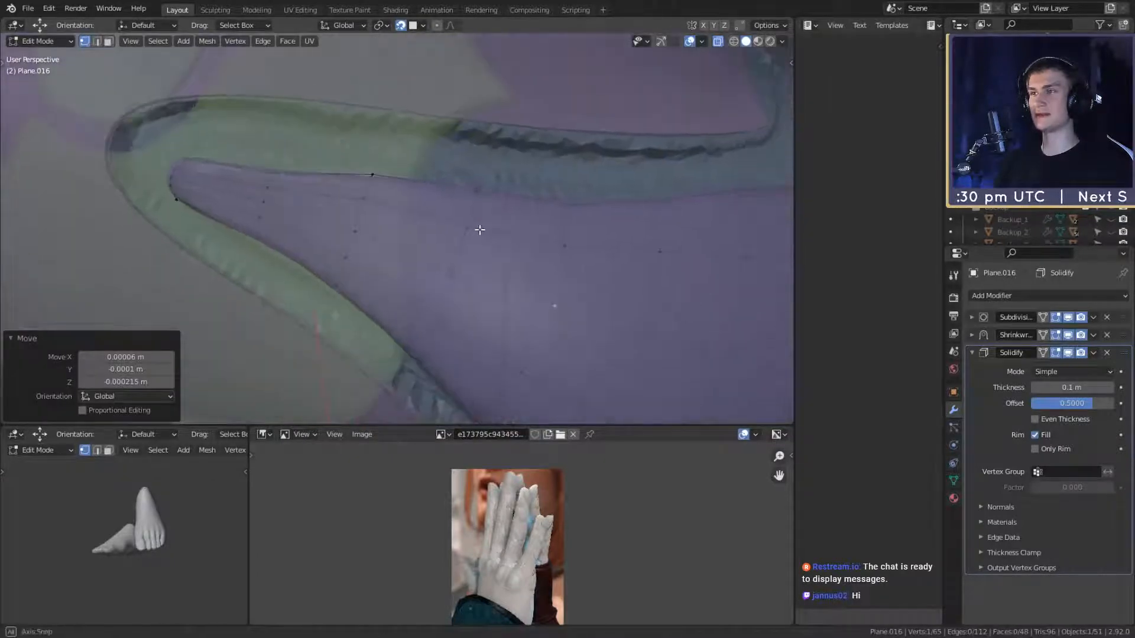
pyautogui.click(555, 250)
pyautogui.moveTo(585, 256); pyautogui.dragTo(541, 255, button='middle')
pyautogui.click(480, 209)
pyautogui.press('g')
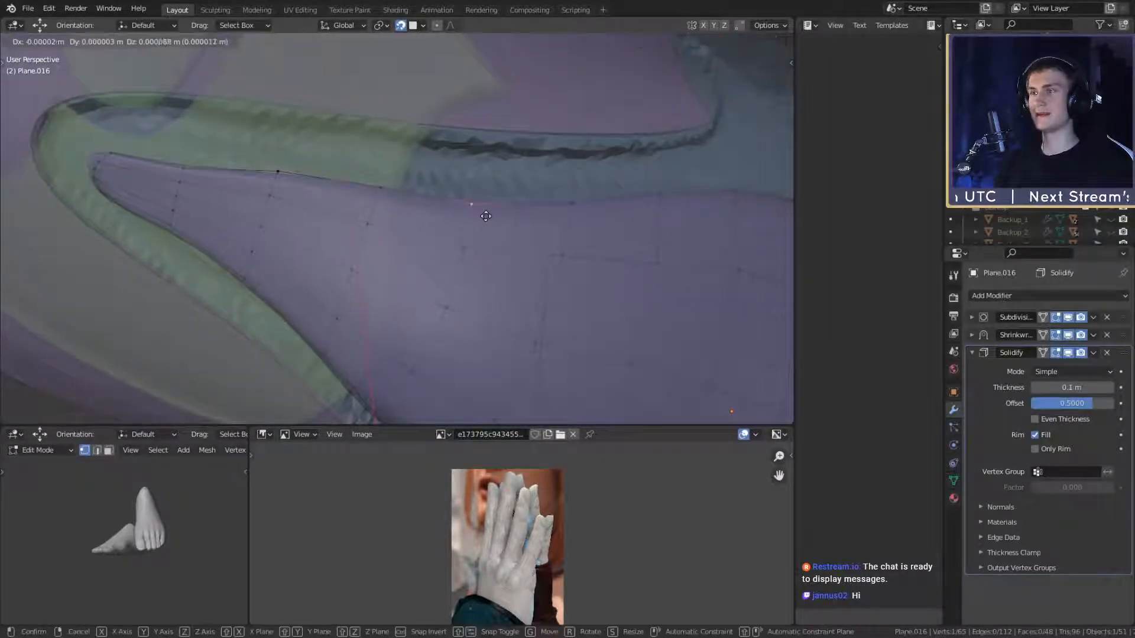
pyautogui.click(487, 214)
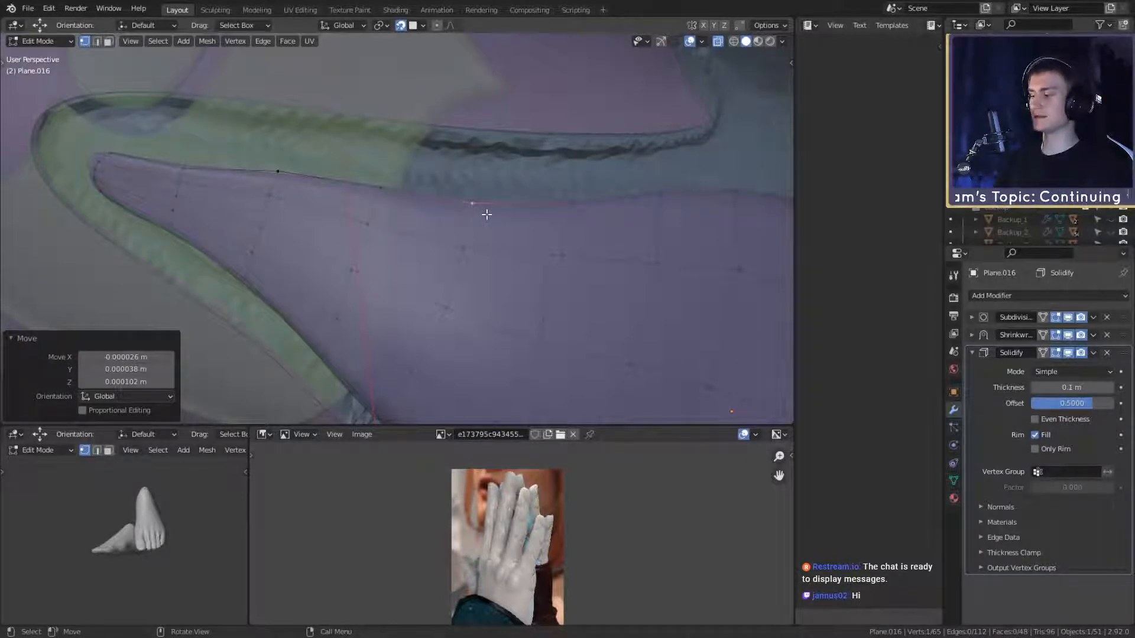
# Step: Lower the interior vertex beneath the upper edge in the narrow section and align the upper-edge vertex above it with the seam
pyautogui.moveTo(486, 214); pyautogui.dragTo(474, 202, button='middle')
pyautogui.click(446, 211)
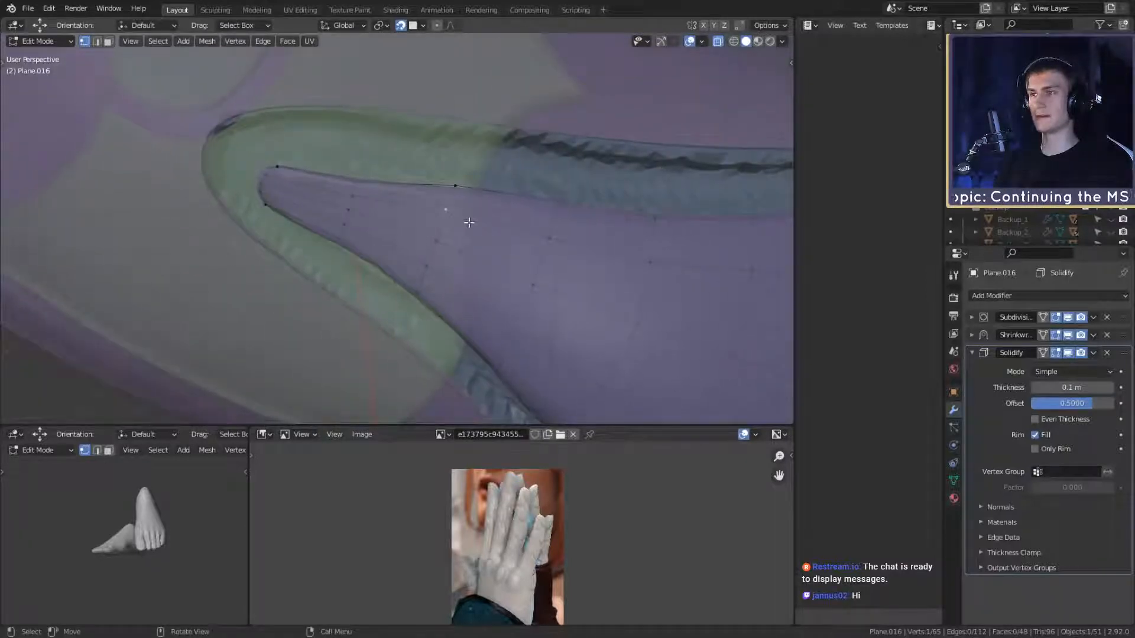
pyautogui.press('g')
pyautogui.click(468, 228)
pyautogui.click(456, 191)
pyautogui.press('g')
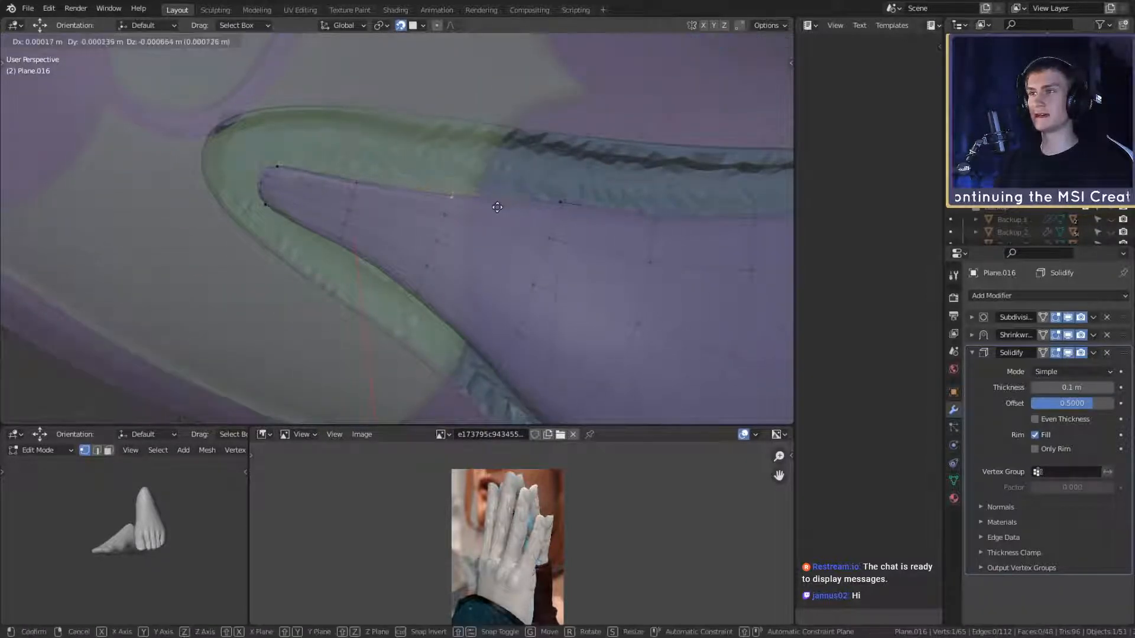
pyautogui.click(498, 207)
pyautogui.moveTo(497, 207); pyautogui.dragTo(474, 233, button='middle')
pyautogui.click(458, 211)
pyautogui.click(459, 211)
# Step: Fit the five-vertex cross row nearest the narrow tip between the seams by scaling, rotating about 6 degrees and moving it
pyautogui.click(405, 182)
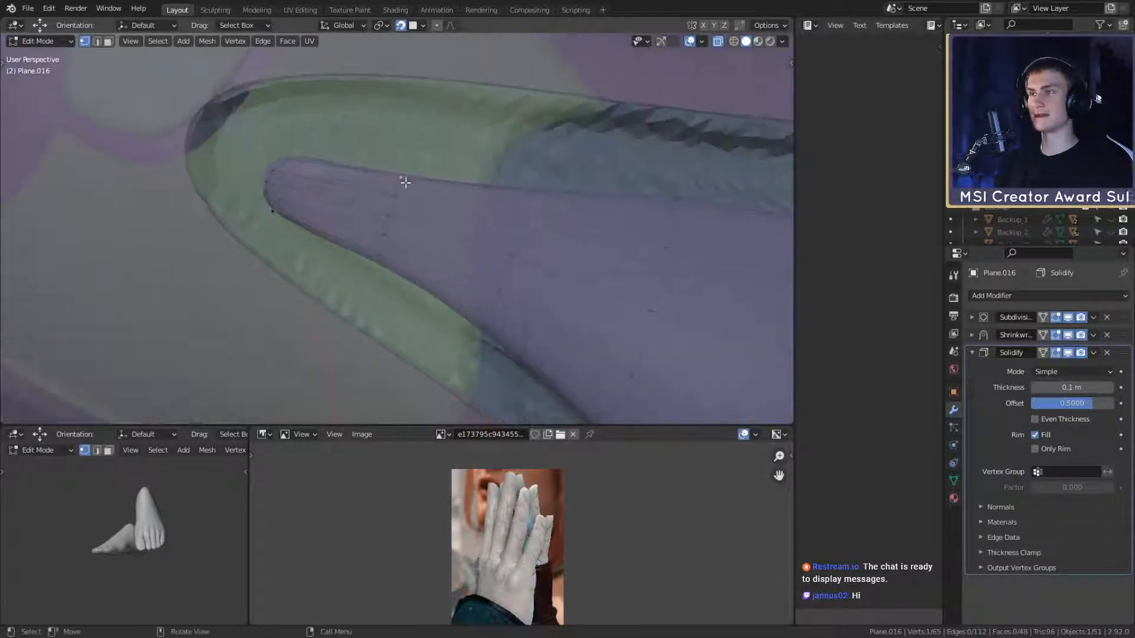
pyautogui.keyDown('ctrl'); pyautogui.keyDown('shift'); pyautogui.click(374, 253); pyautogui.keyUp('shift'); pyautogui.keyUp('ctrl')
pyautogui.press('s')
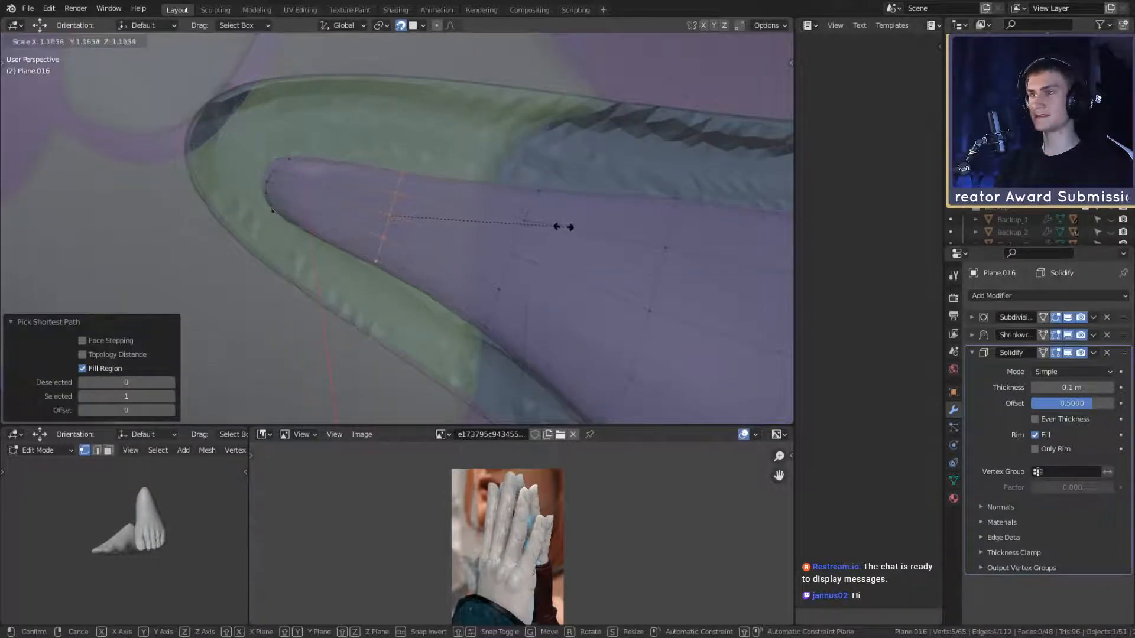
pyautogui.click(564, 227)
pyautogui.press('r')
pyautogui.click(571, 236)
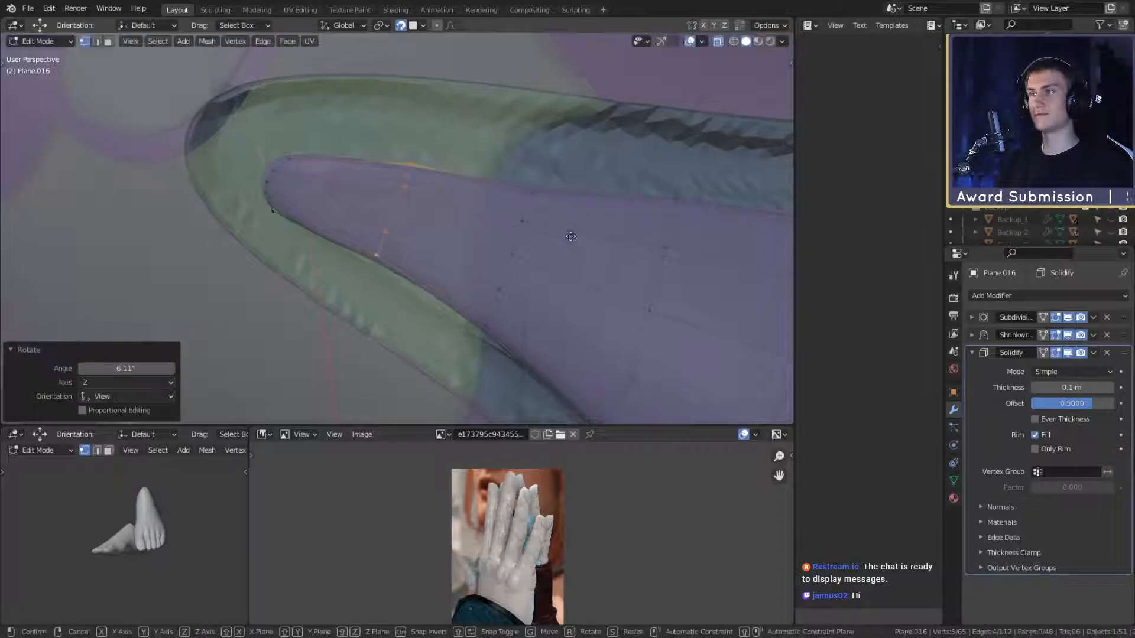
pyautogui.click(576, 241)
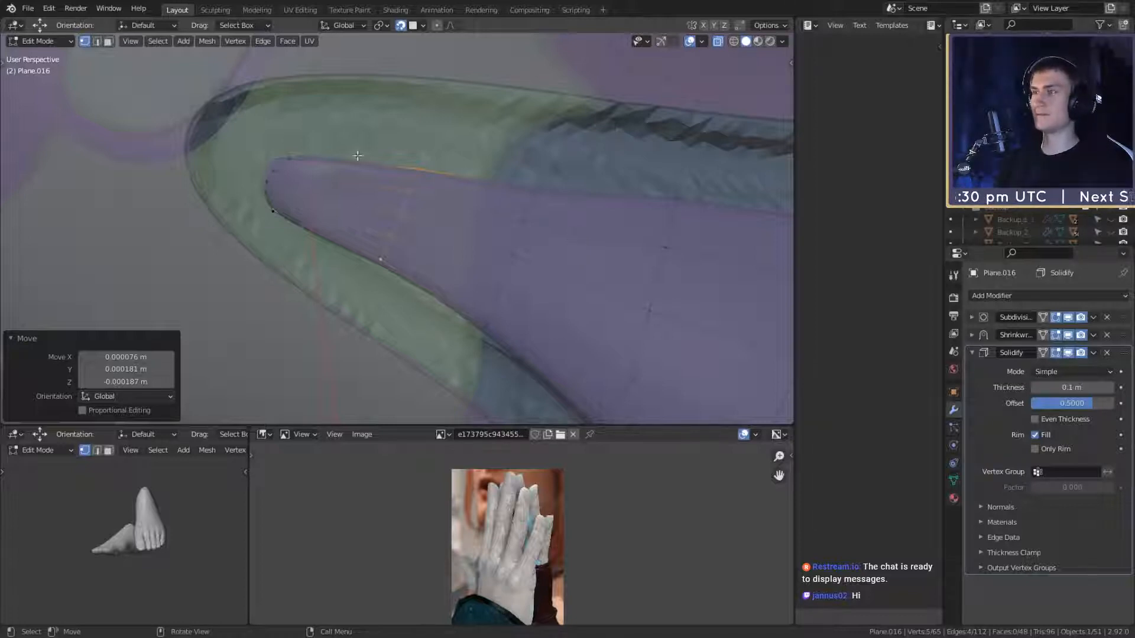
# Step: Fit the end vertex row at the patch's narrow tip between the seams by moving, rotating and scaling it
pyautogui.keyDown('ctrl'); pyautogui.click(292, 156); pyautogui.keyUp('ctrl')
pyautogui.press('g')
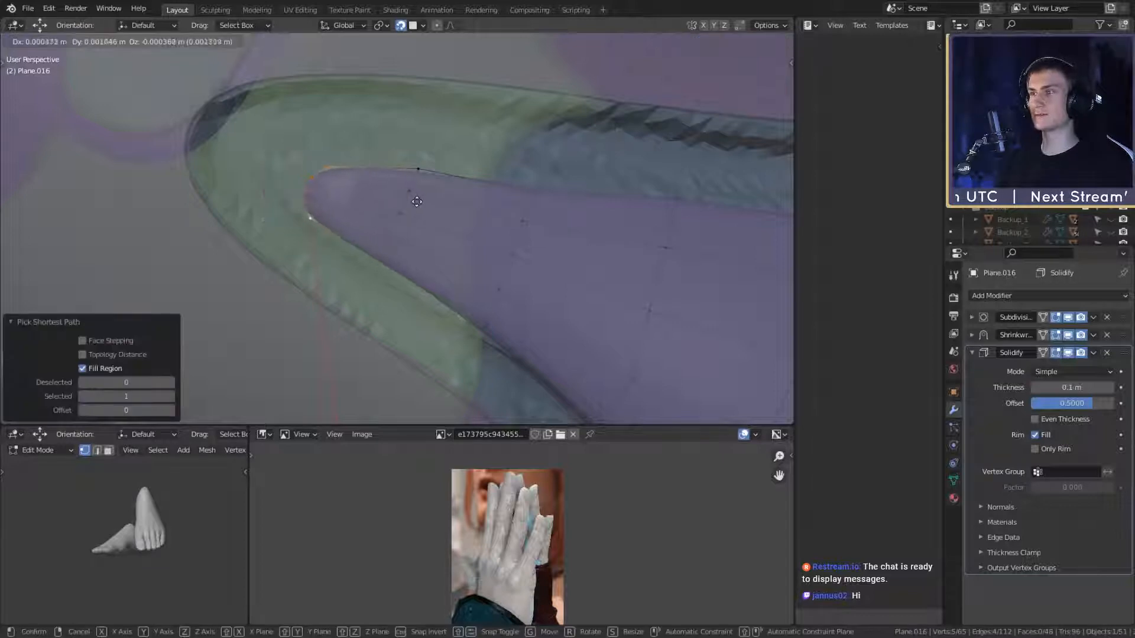
pyautogui.click(414, 192)
pyautogui.press('r')
pyautogui.click(420, 213)
pyautogui.press('g')
pyautogui.click(410, 203)
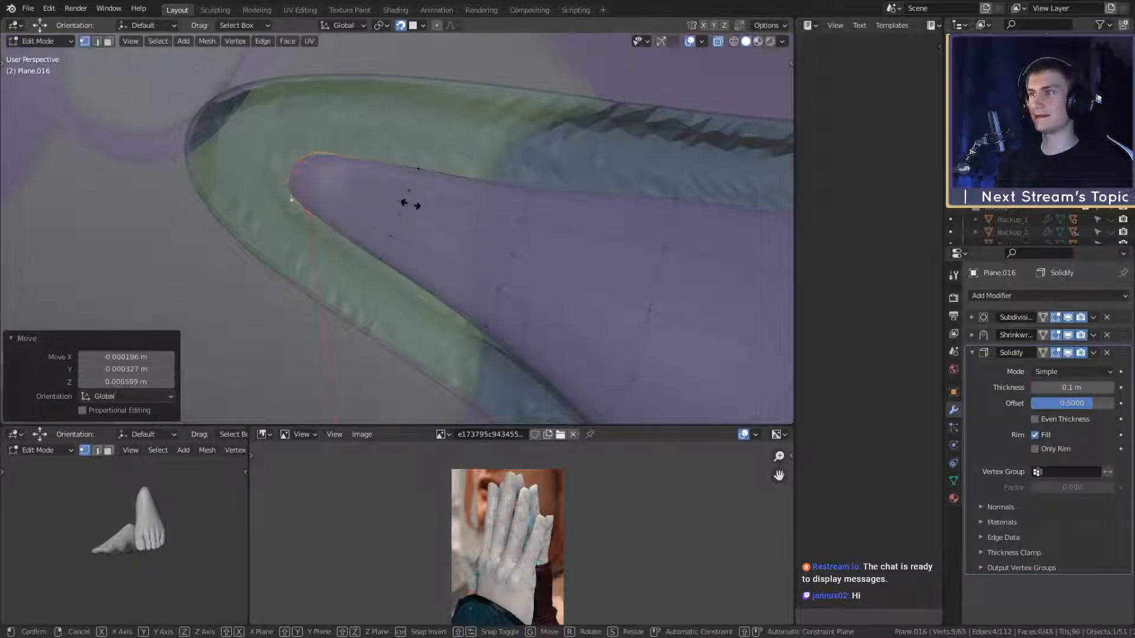
pyautogui.press('s')
pyautogui.click(434, 205)
pyautogui.press('g')
pyautogui.click(430, 201)
pyautogui.scroll(-1, 430, 200)
pyautogui.scroll(-4, 431, 201)
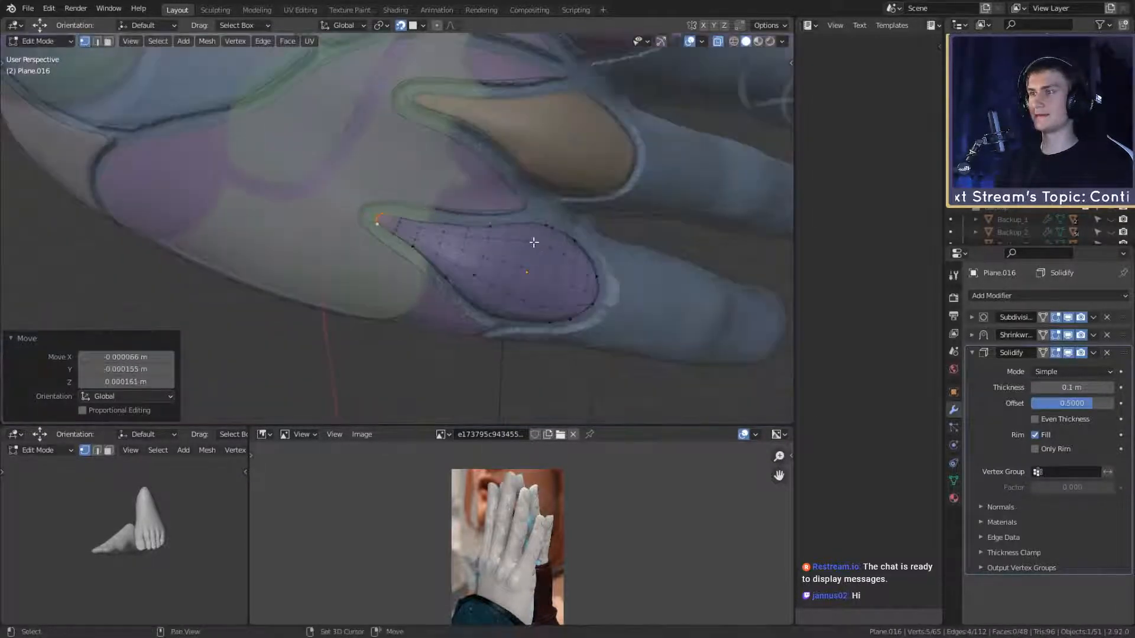
# Step: Nudge the upper-edge vertices from the green section's end toward the narrow tip so they follow the seam
pyautogui.keyDown('shift'); pyautogui.moveTo(532, 243); pyautogui.dragTo(378, 200, button='middle'); pyautogui.keyUp('shift')
pyautogui.scroll(2, 395, 188)
pyautogui.scroll(4, 436, 225)
pyautogui.click(366, 203)
pyautogui.press('g')
pyautogui.click(390, 208)
pyautogui.scroll(-6, 430, 218)
pyautogui.scroll(3, 455, 222)
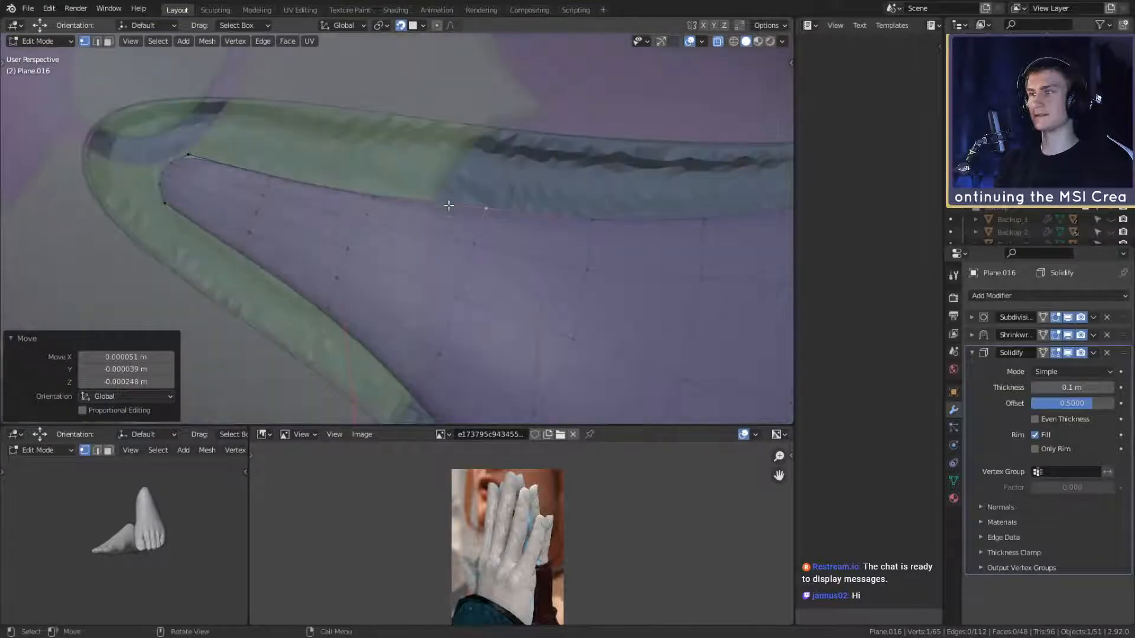
pyautogui.press('g')
pyautogui.click(385, 199)
pyautogui.press('g')
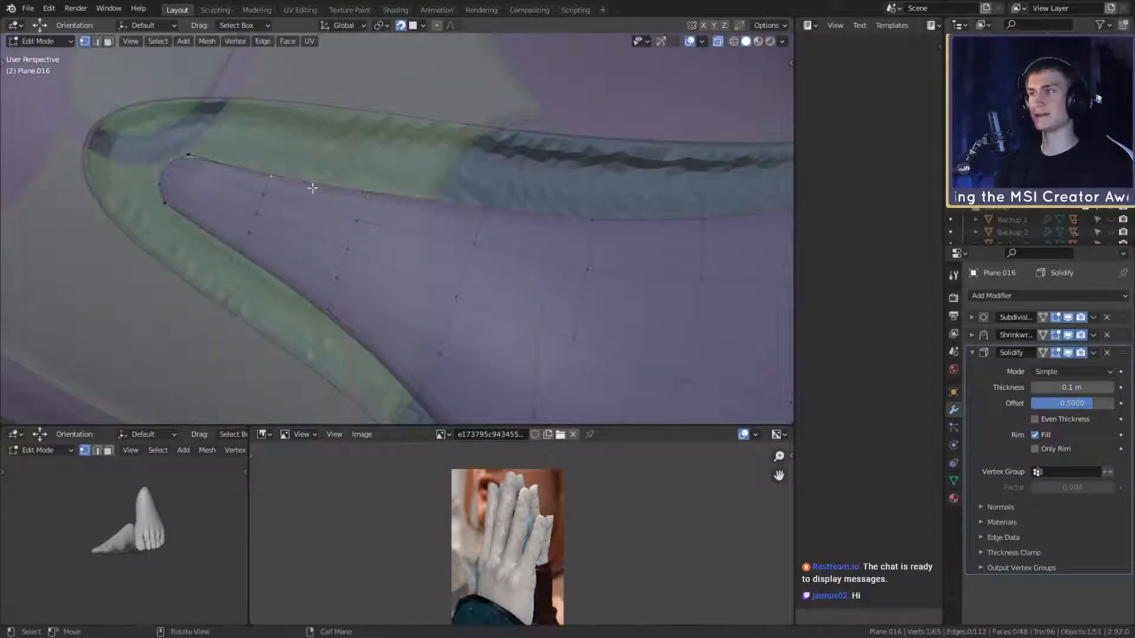
pyautogui.click(319, 186)
# Step: Finish editing the purple patch by returning to Object Mode and turning X-ray display off
pyautogui.scroll(-8, 370, 210)
pyautogui.moveTo(498, 257); pyautogui.dragTo(502, 190, button='middle')
pyautogui.press('Tab')
pyautogui.hotkey('alt', 'z')
pyautogui.scroll(-8, 462, 230)
pyautogui.scroll(3, 593, 307)
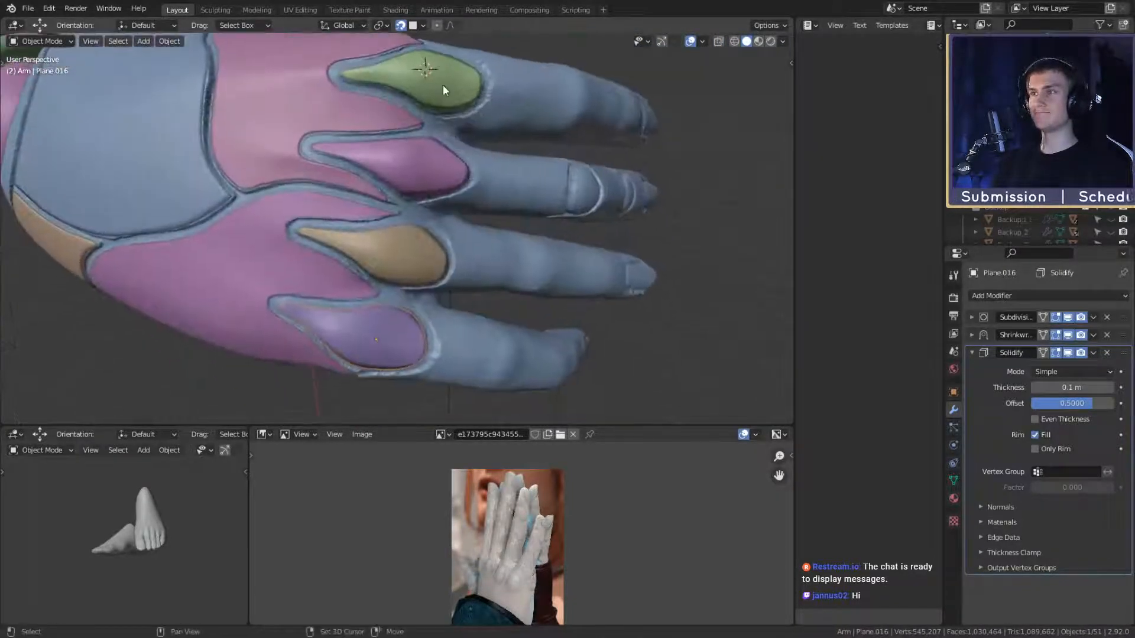
# Step: Collapse the Solidify modifier settings of the green and magenta finger patches
pyautogui.click(442, 84)
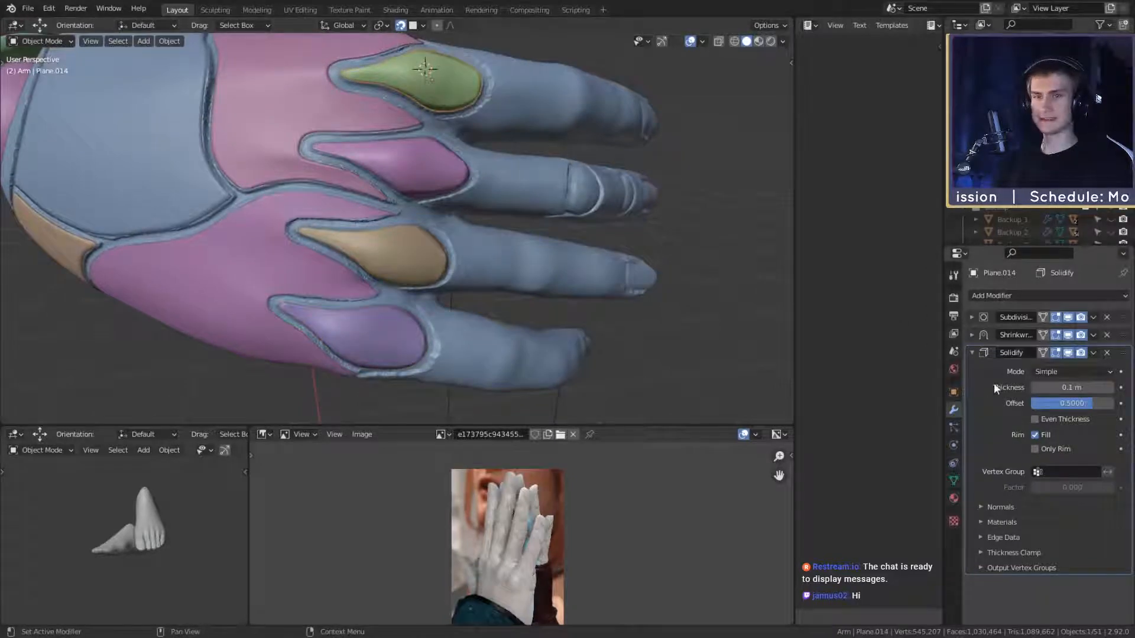
pyautogui.click(971, 352)
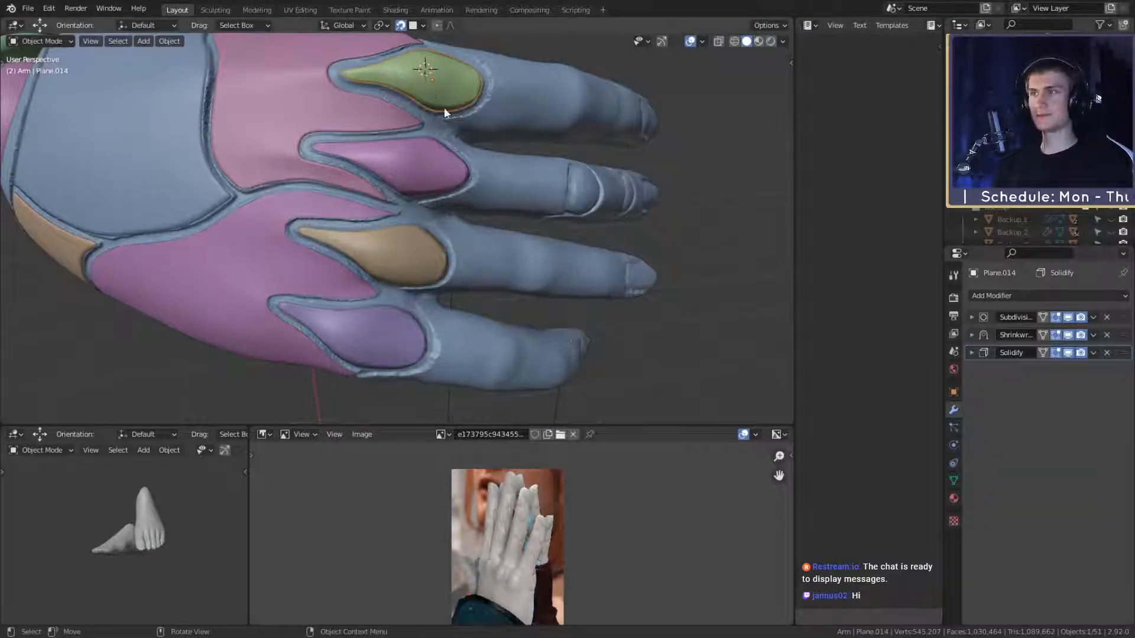
pyautogui.moveTo(513, 229)
pyautogui.keyDown('shift'); pyautogui.mouseDown(button='middle')
pyautogui.moveTo(484, 292)
pyautogui.moveTo(450, 223)
pyautogui.moveTo(484, 279)
pyautogui.moveTo(502, 232)
pyautogui.moveTo(502, 247)
pyautogui.mouseUp(button='middle'); pyautogui.keyUp('shift')
pyautogui.scroll(2, 484, 292)
pyautogui.scroll(-2, 483, 279)
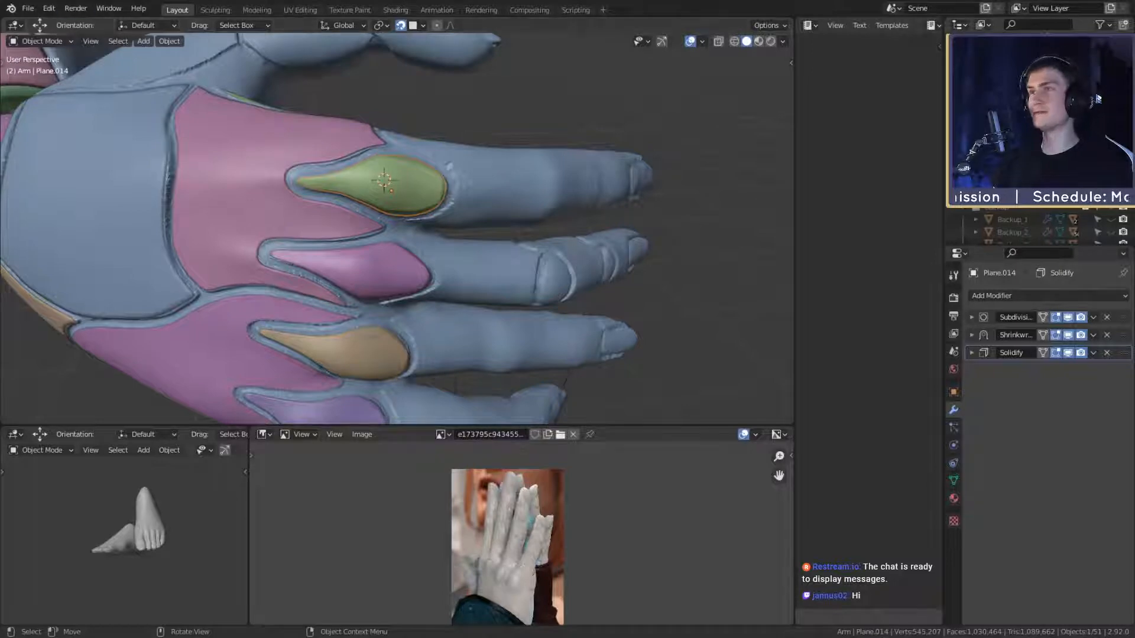
pyautogui.moveTo(490, 282); pyautogui.dragTo(490, 236, button='middle')
pyautogui.moveTo(490, 236); pyautogui.dragTo(459, 278, button='middle')
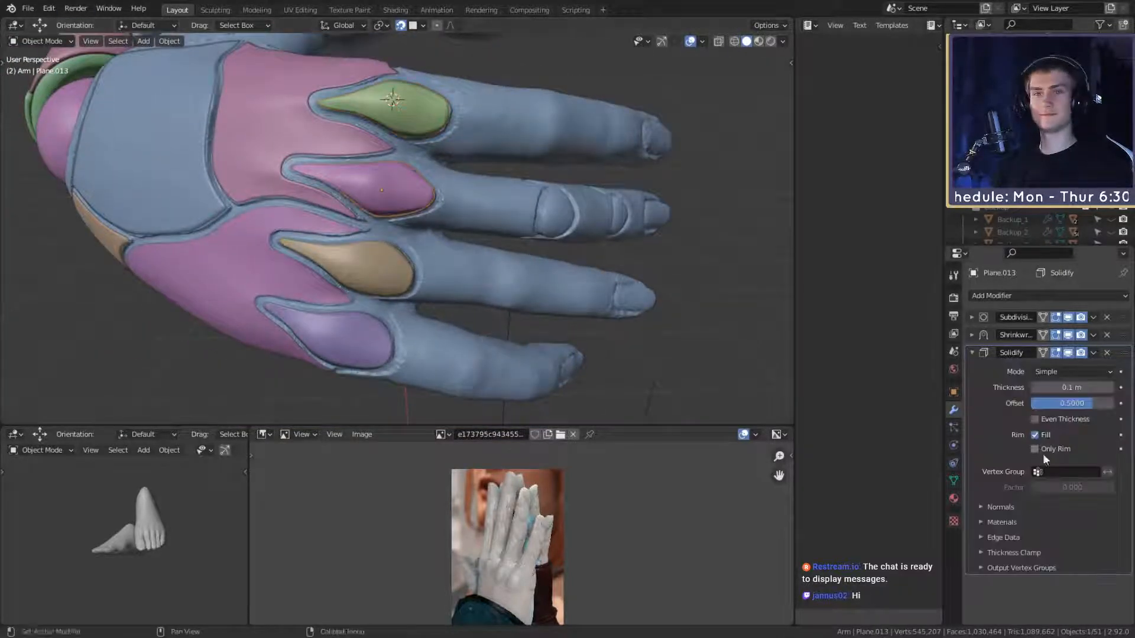
pyautogui.click(434, 141)
pyautogui.click(406, 182)
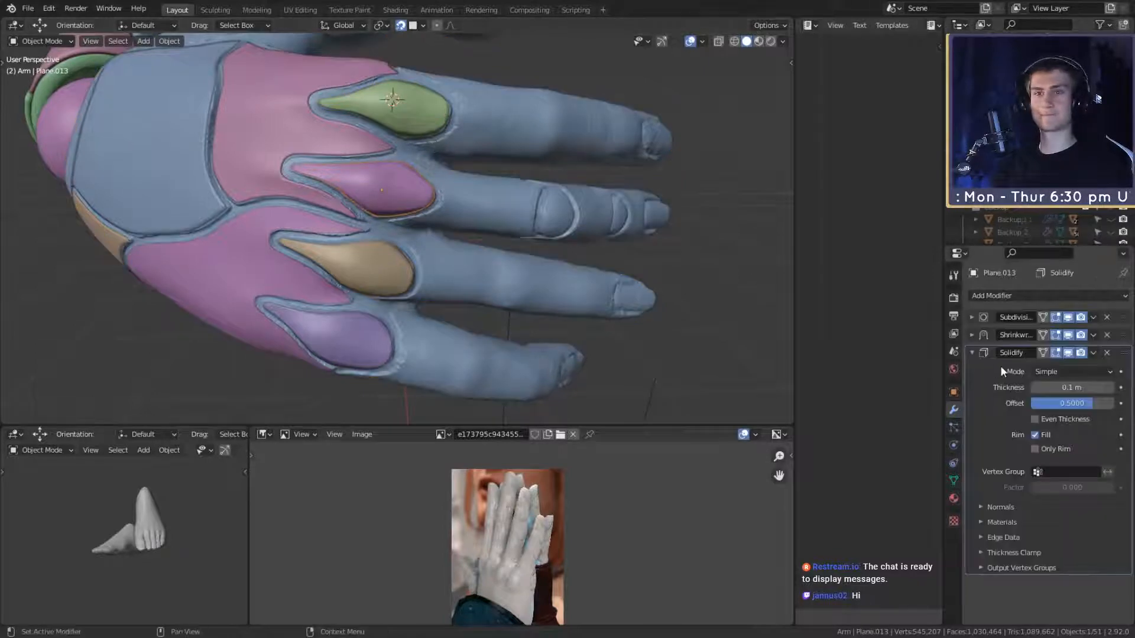
pyautogui.click(972, 353)
# Step: Disable In Front display for the green, magenta, tan and purple finger patches
pyautogui.click(388, 109)
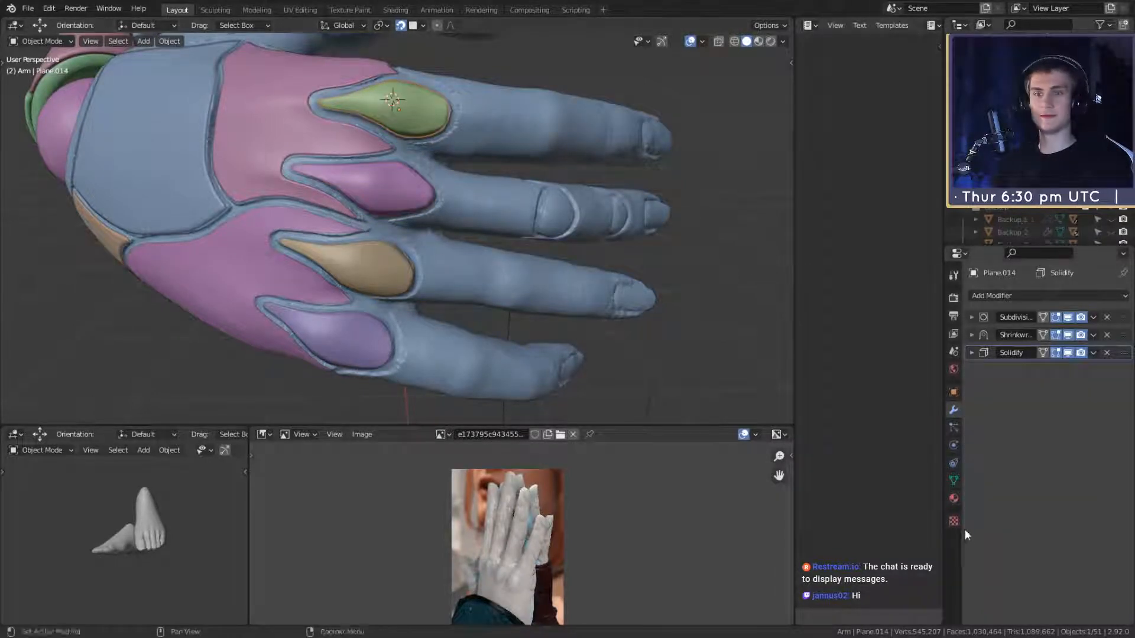
pyautogui.click(953, 392)
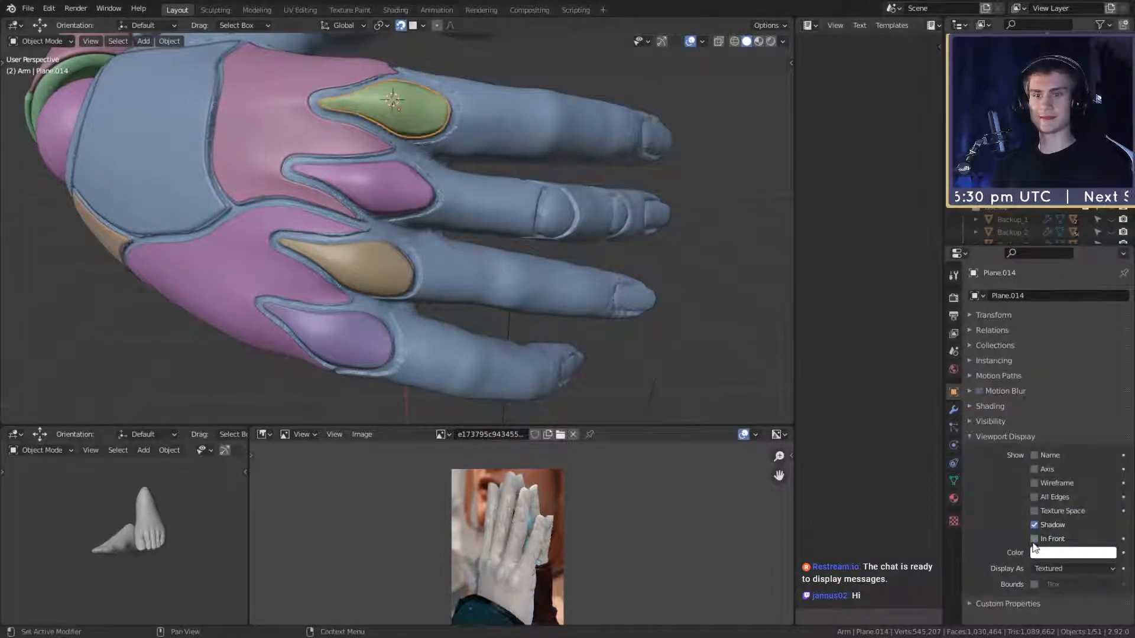
pyautogui.click(392, 178)
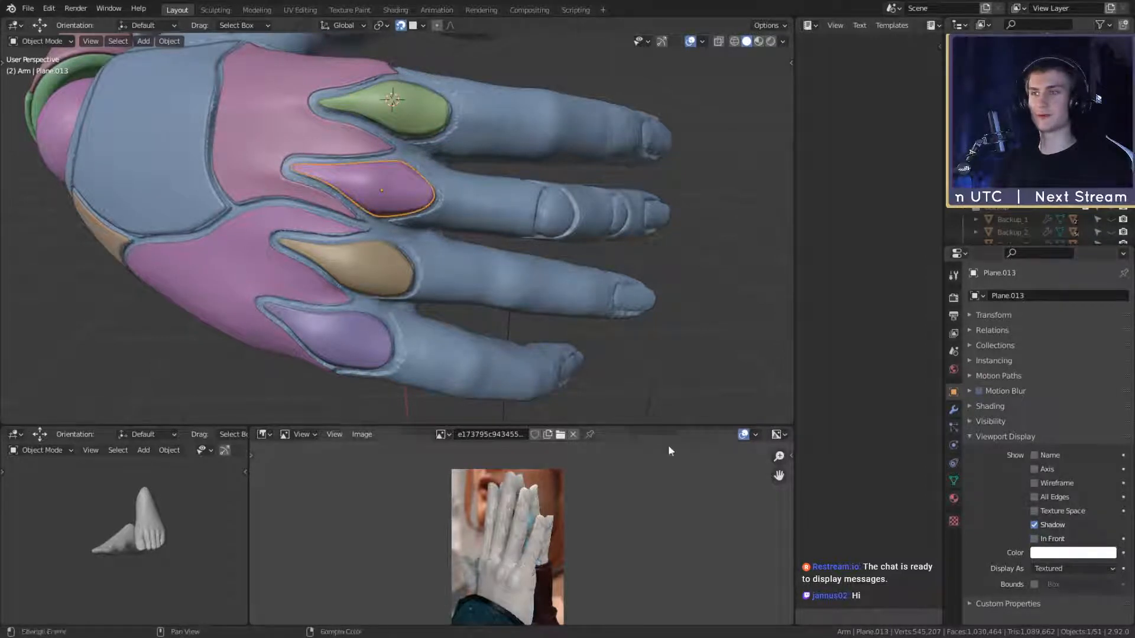
pyautogui.click(374, 280)
pyautogui.click(1034, 539)
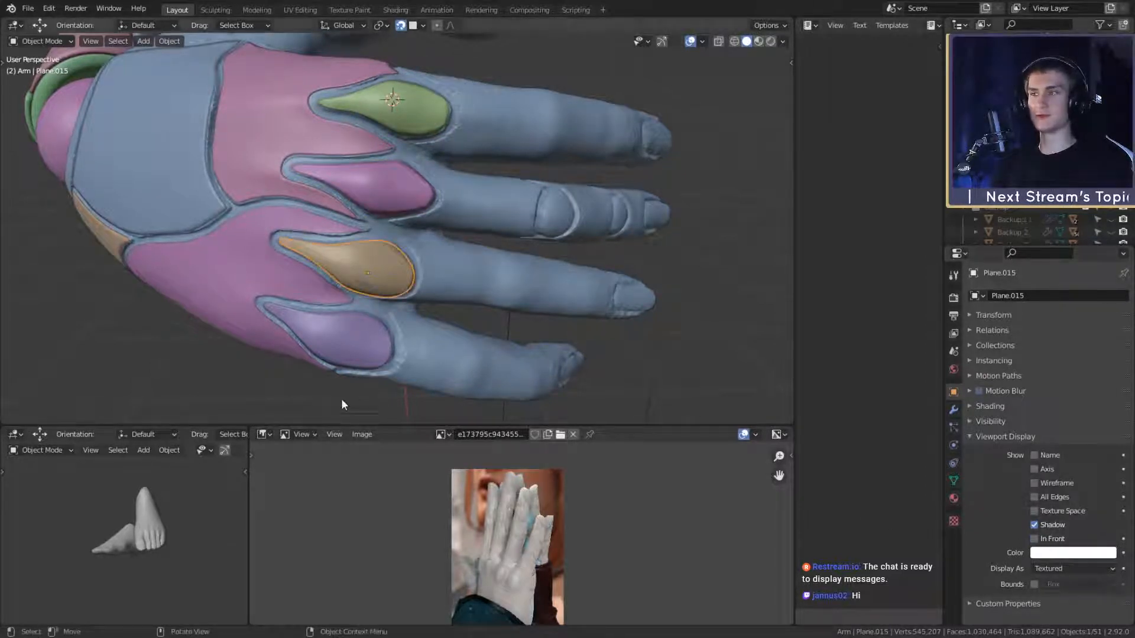
pyautogui.click(360, 355)
pyautogui.click(1035, 539)
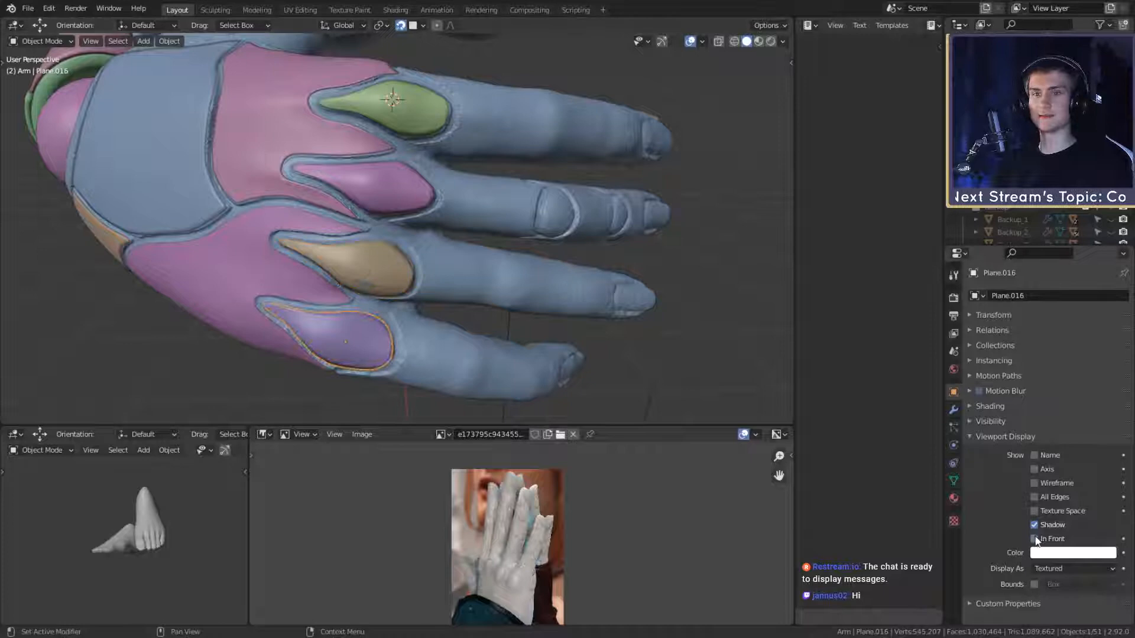
# Step: Inspect the tan finger patch against the hand mesh and save the file
pyautogui.click(385, 260)
pyautogui.scroll(8, 458, 328)
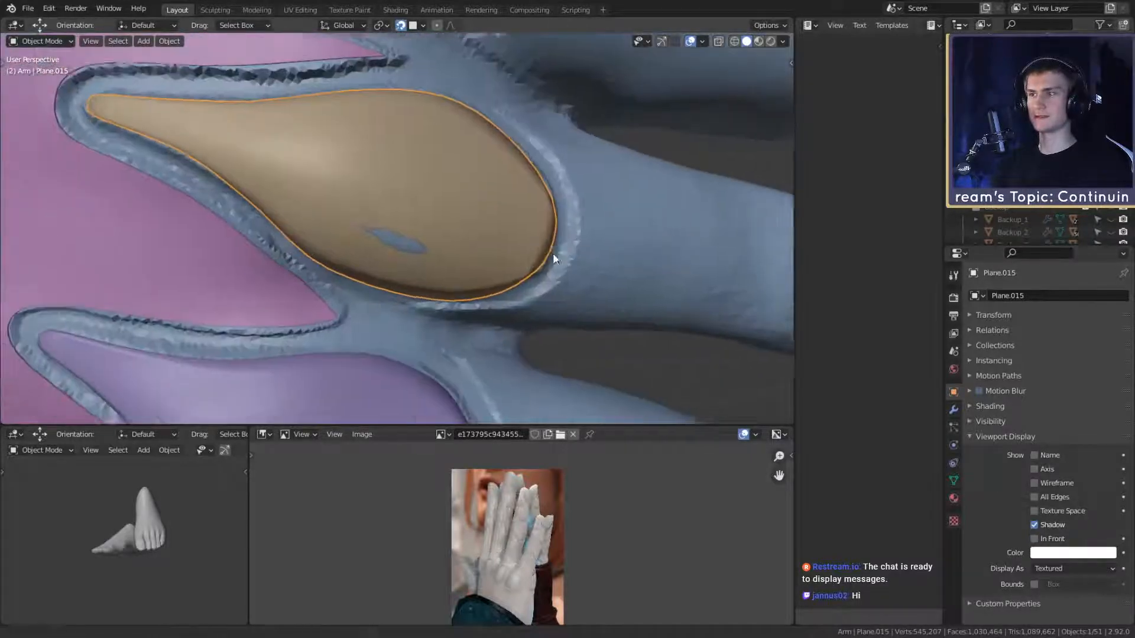
pyautogui.moveTo(554, 258); pyautogui.dragTo(555, 309, button='middle')
pyautogui.click(459, 226)
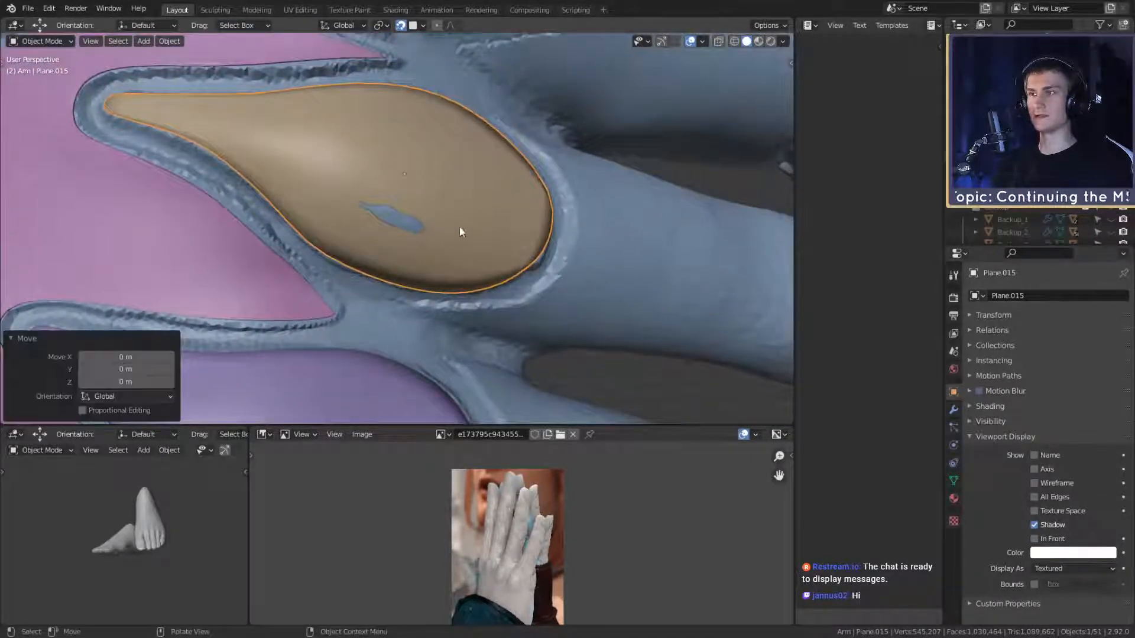
pyautogui.click(474, 233)
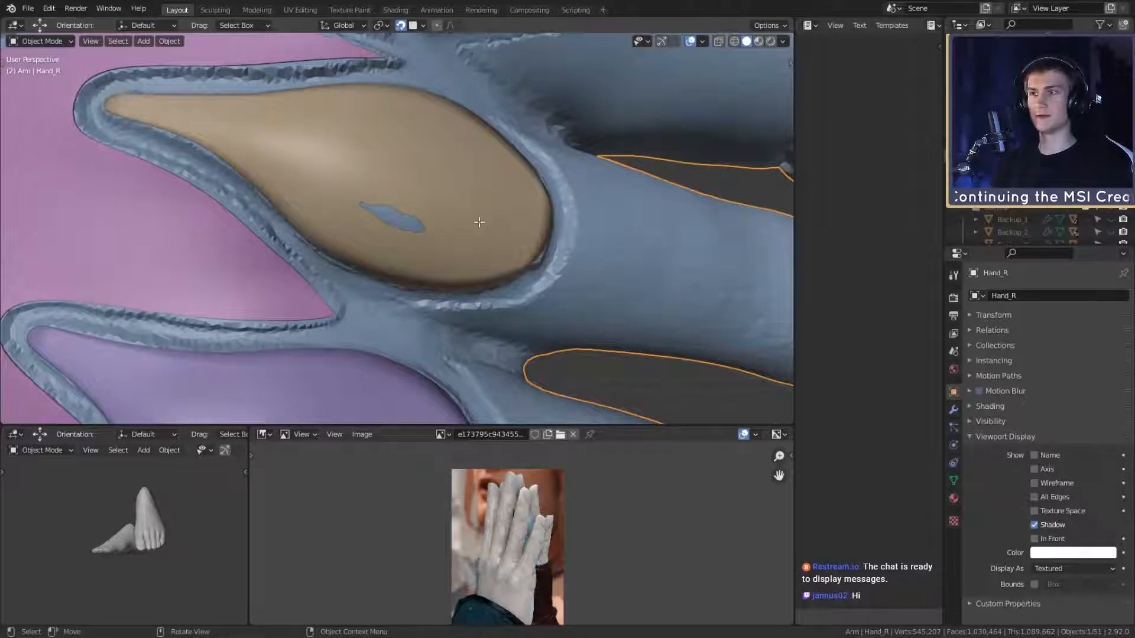
pyautogui.press('Tab')
pyautogui.press('Tab')
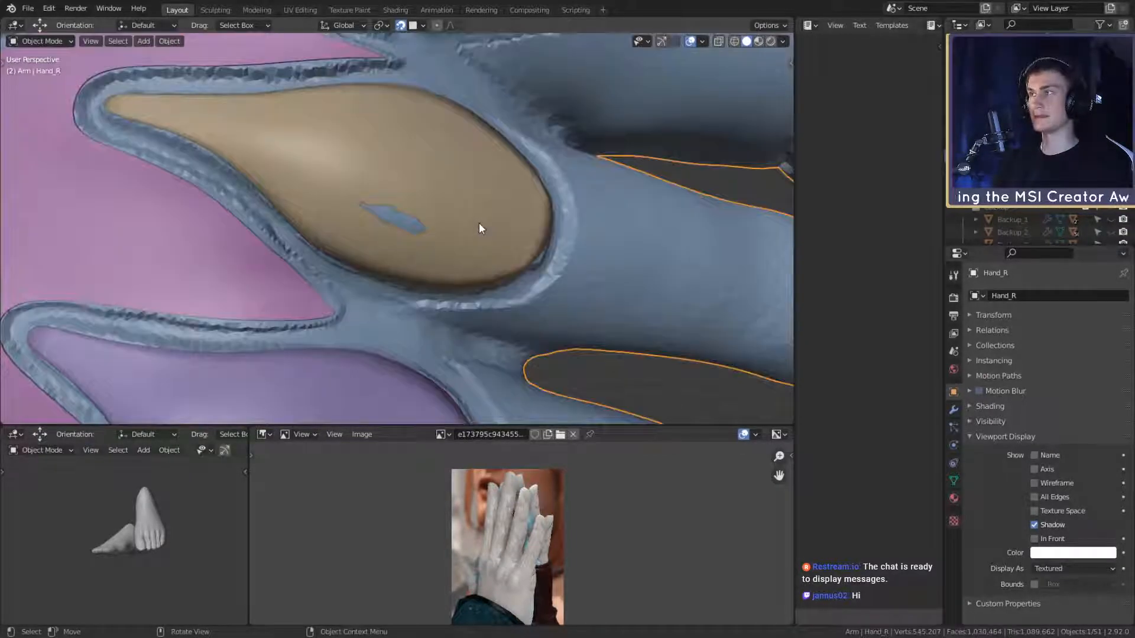
pyautogui.hotkey('ctrl', 's')
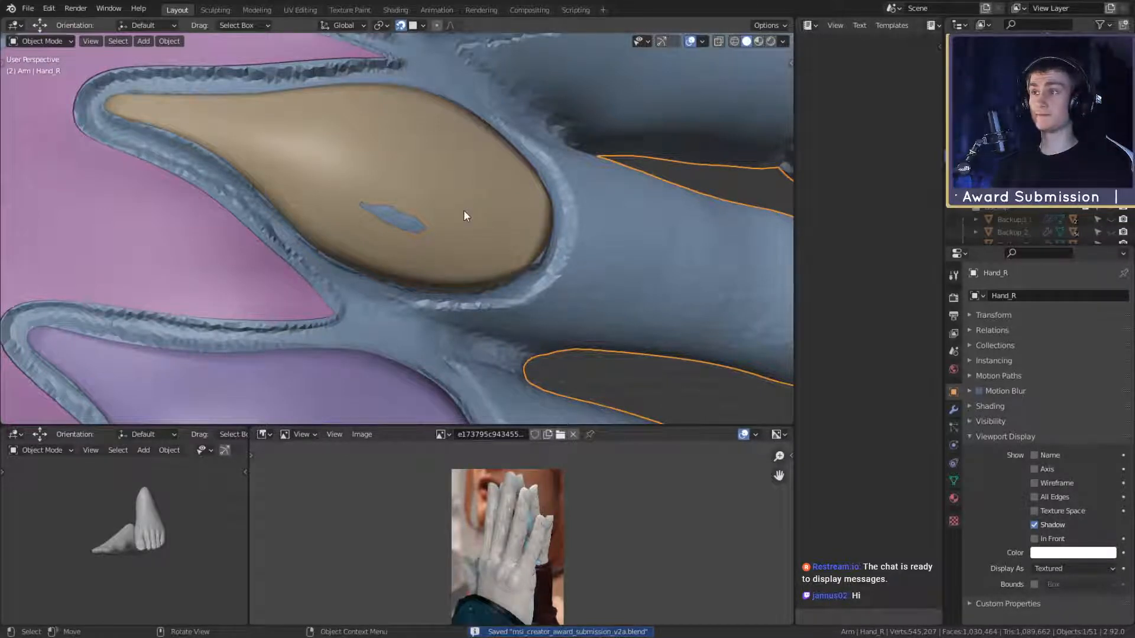
# Step: Compare the tan finger patch with the large pink panel around it, selecting each in turn
pyautogui.click(133, 228)
pyautogui.rightClick(130, 227)
pyautogui.click(104, 226)
pyautogui.scroll(-10, 305, 242)
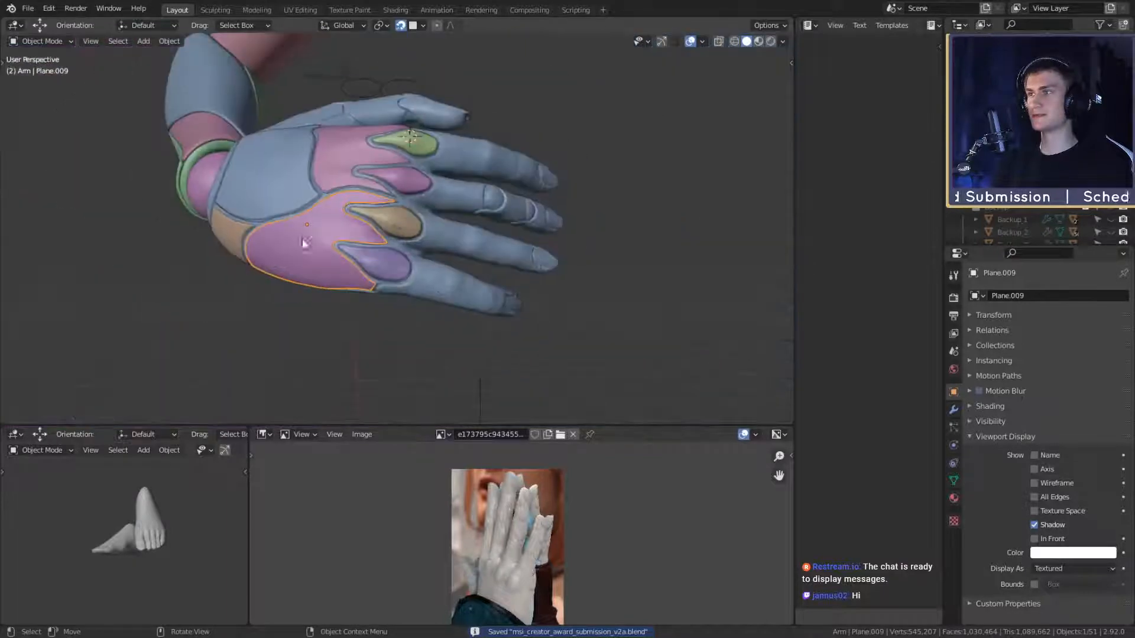
pyautogui.scroll(10, 449, 254)
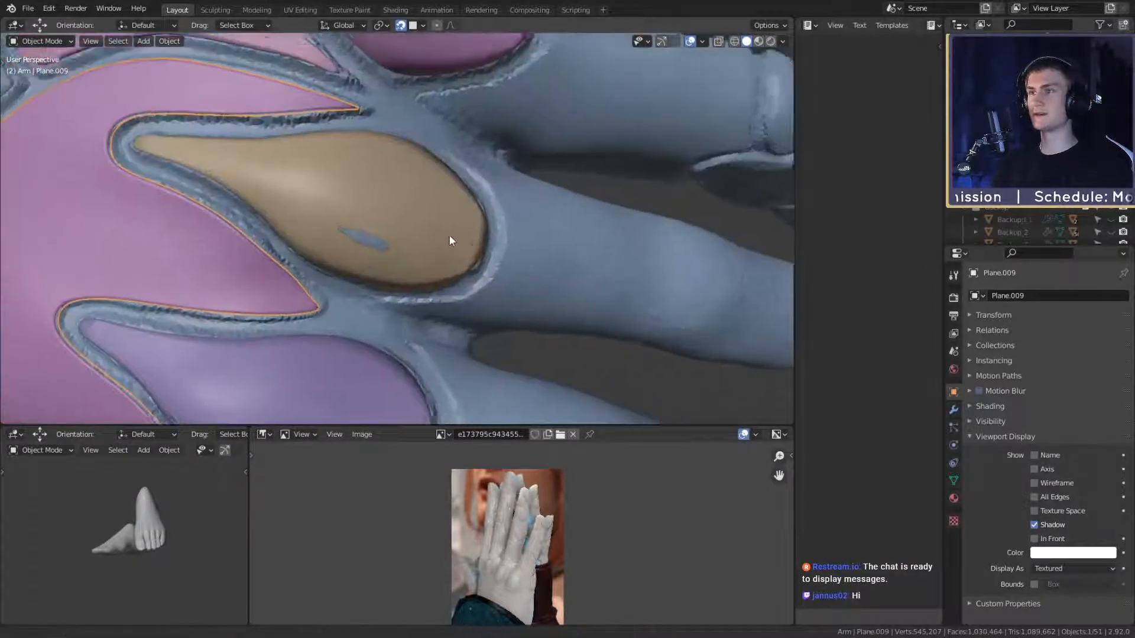
pyautogui.click(430, 244)
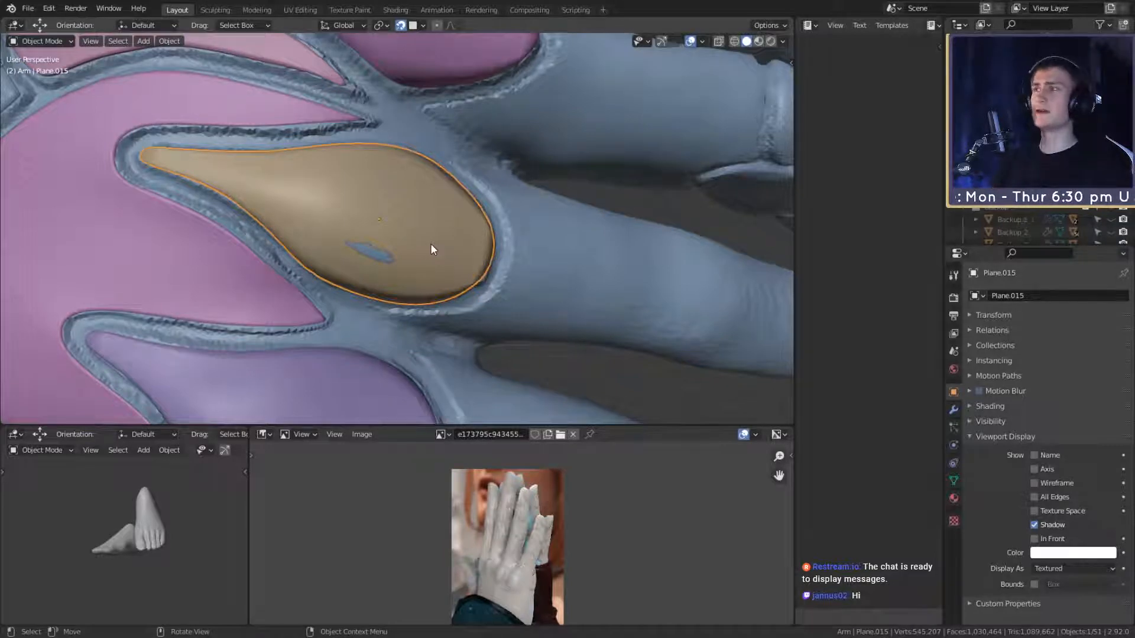
pyautogui.scroll(-10, 428, 240)
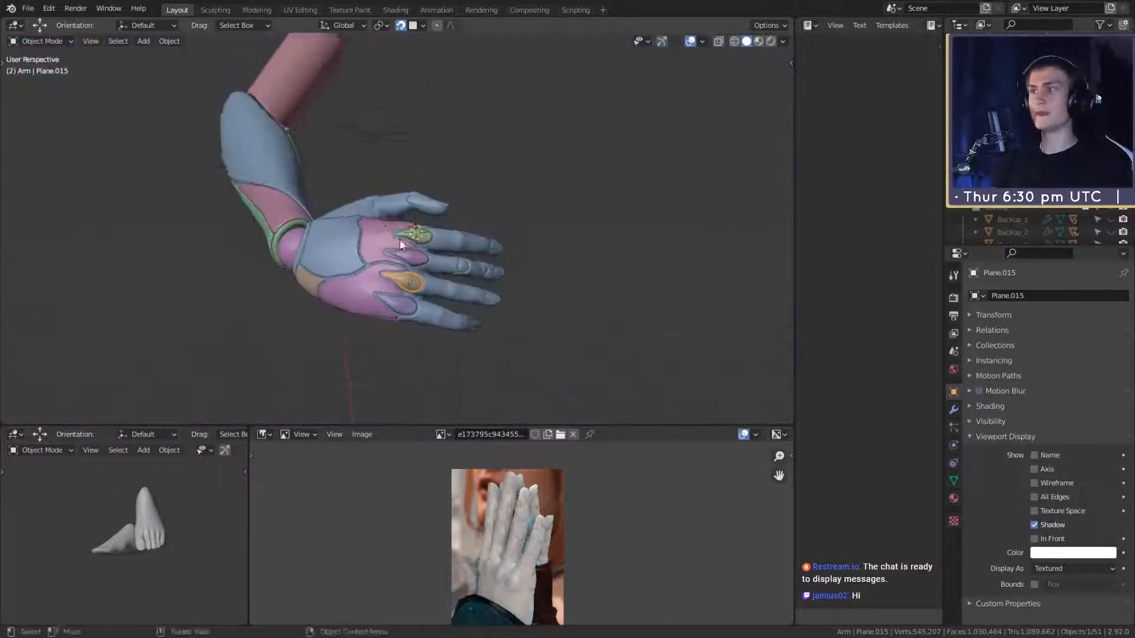
# Step: Review the arm as a whole and the pink panel beside the green and magenta finger patches
pyautogui.moveTo(345, 156); pyautogui.dragTo(428, 309, button='middle')
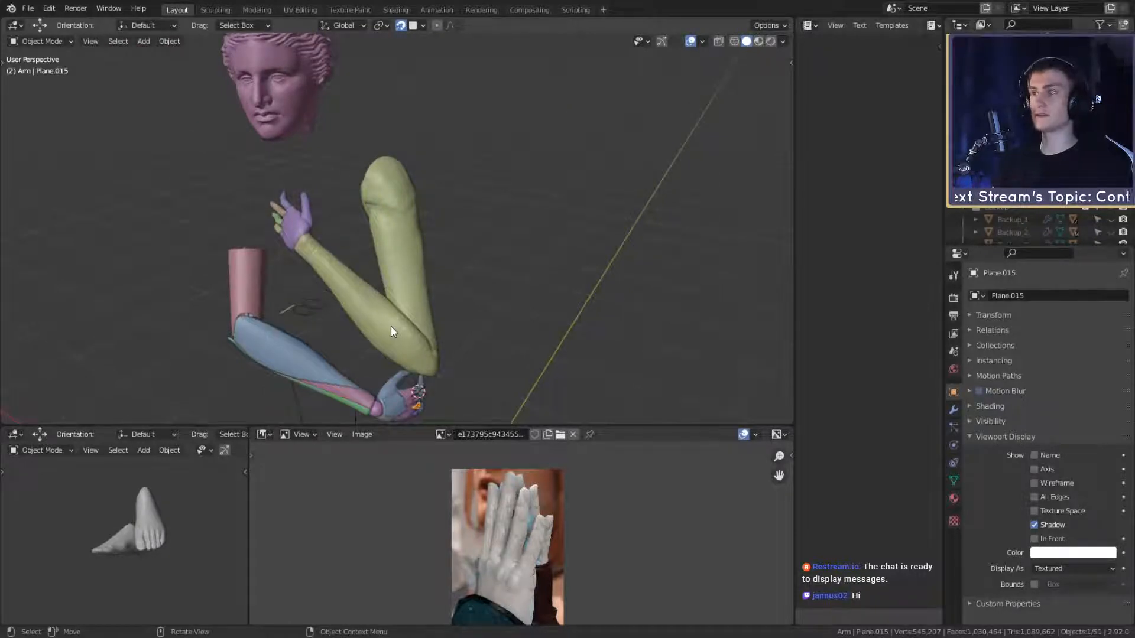
pyautogui.scroll(-4, 391, 317)
pyautogui.keyDown('shift'); pyautogui.moveTo(392, 315); pyautogui.dragTo(439, 186, button='middle'); pyautogui.keyUp('shift')
pyautogui.scroll(4, 544, 167)
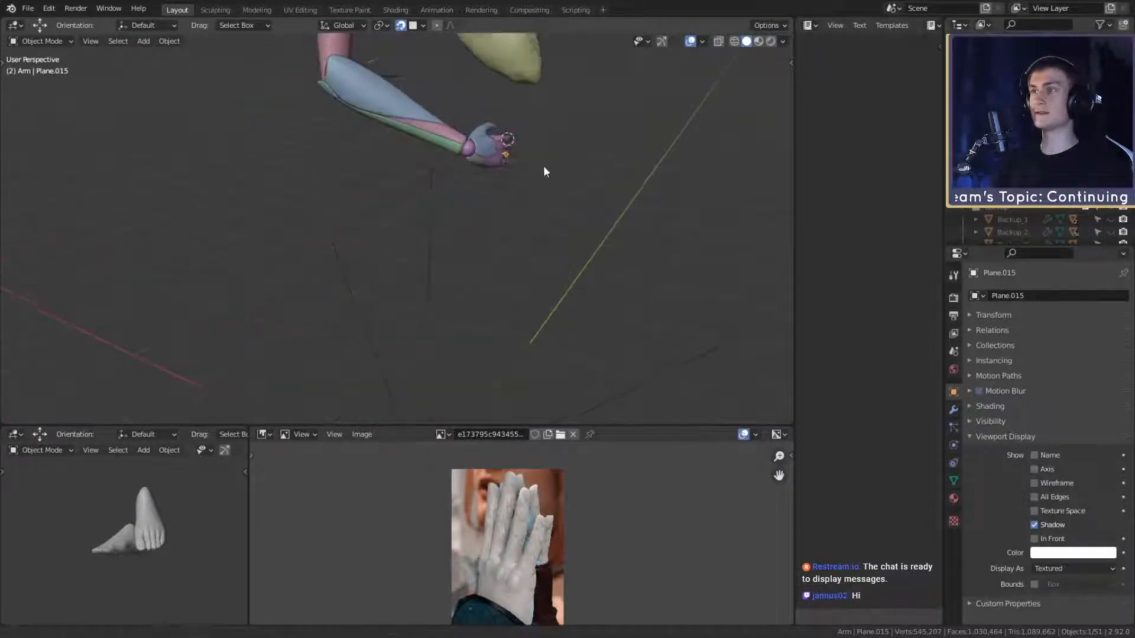
pyautogui.scroll(2, 491, 249)
pyautogui.keyDown('shift'); pyautogui.moveTo(544, 165); pyautogui.dragTo(447, 241, button='middle'); pyautogui.keyUp('shift')
pyautogui.scroll(4, 419, 214)
pyautogui.scroll(5, 410, 201)
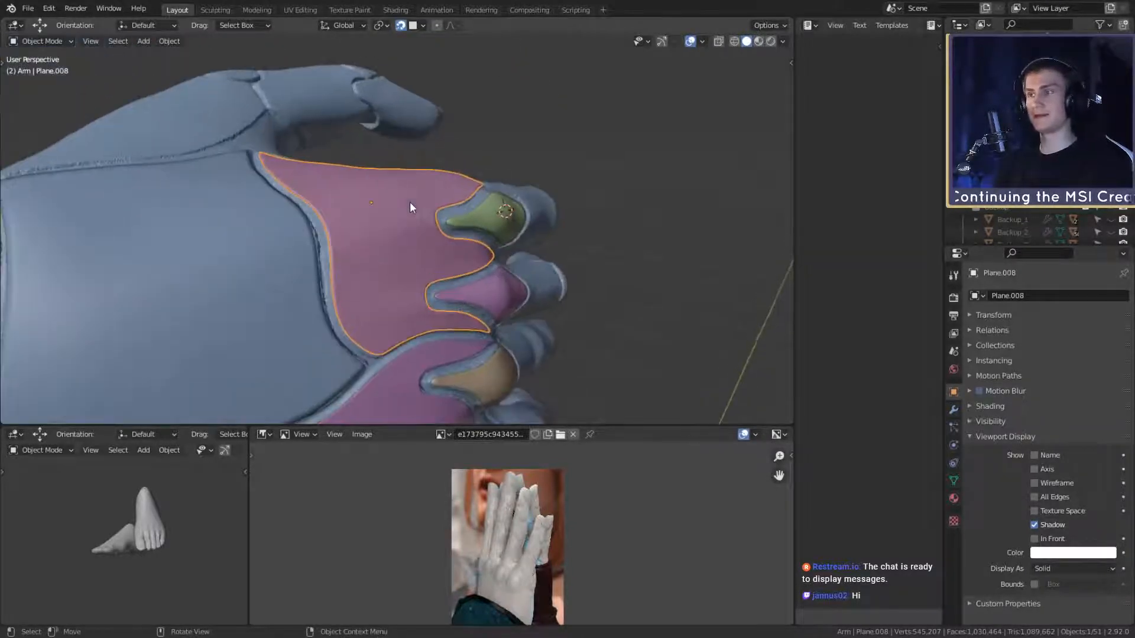
pyautogui.keyDown('shift'); pyautogui.moveTo(454, 260); pyautogui.dragTo(349, 189, button='middle'); pyautogui.keyUp('shift')
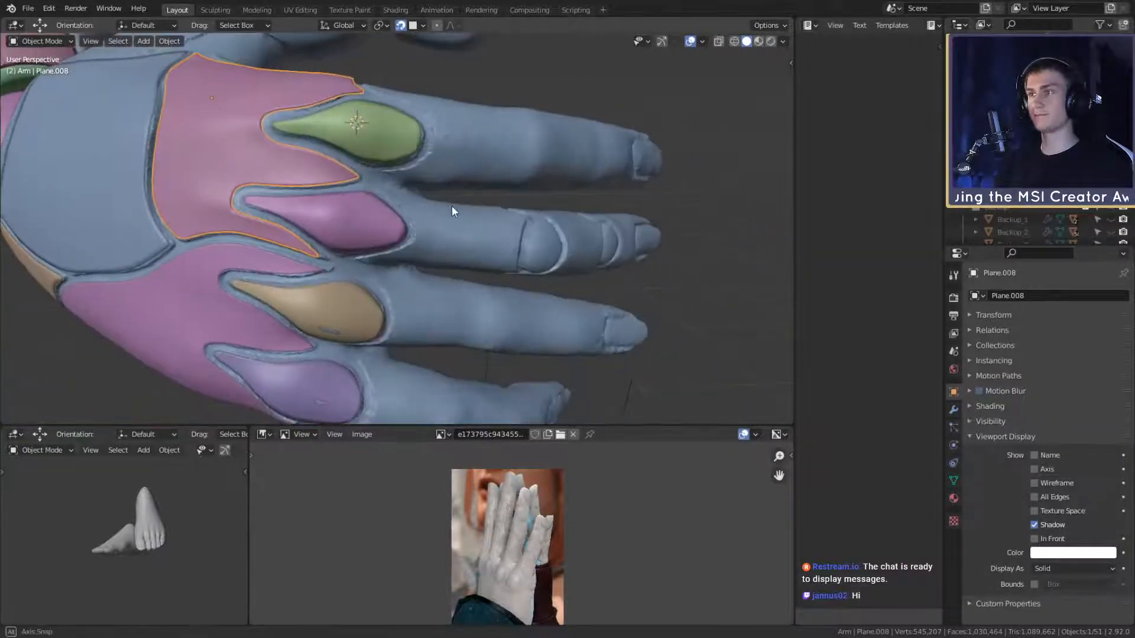
# Step: Examine from several angles how the four finger patches sit on the hand's surface
pyautogui.moveTo(453, 210); pyautogui.dragTo(485, 135, button='middle')
pyautogui.scroll(4, 445, 168)
pyautogui.scroll(3, 471, 187)
pyautogui.scroll(-8, 498, 265)
pyautogui.scroll(3, 500, 198)
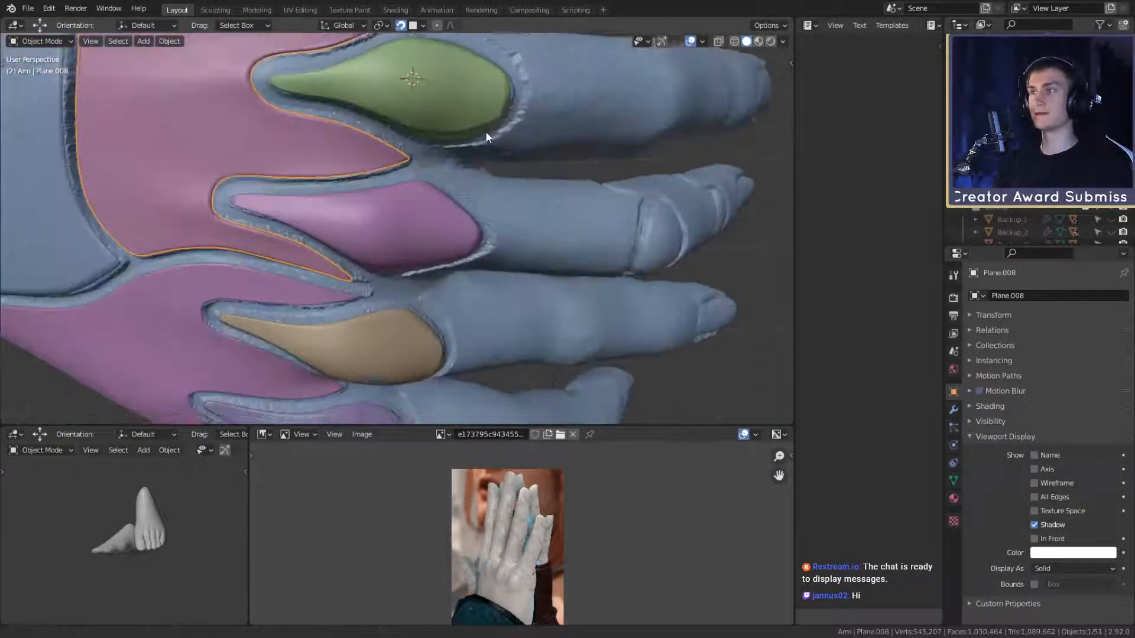
pyautogui.scroll(-3, 491, 171)
pyautogui.moveTo(491, 214); pyautogui.dragTo(477, 168, button='middle')
pyautogui.scroll(3, 440, 271)
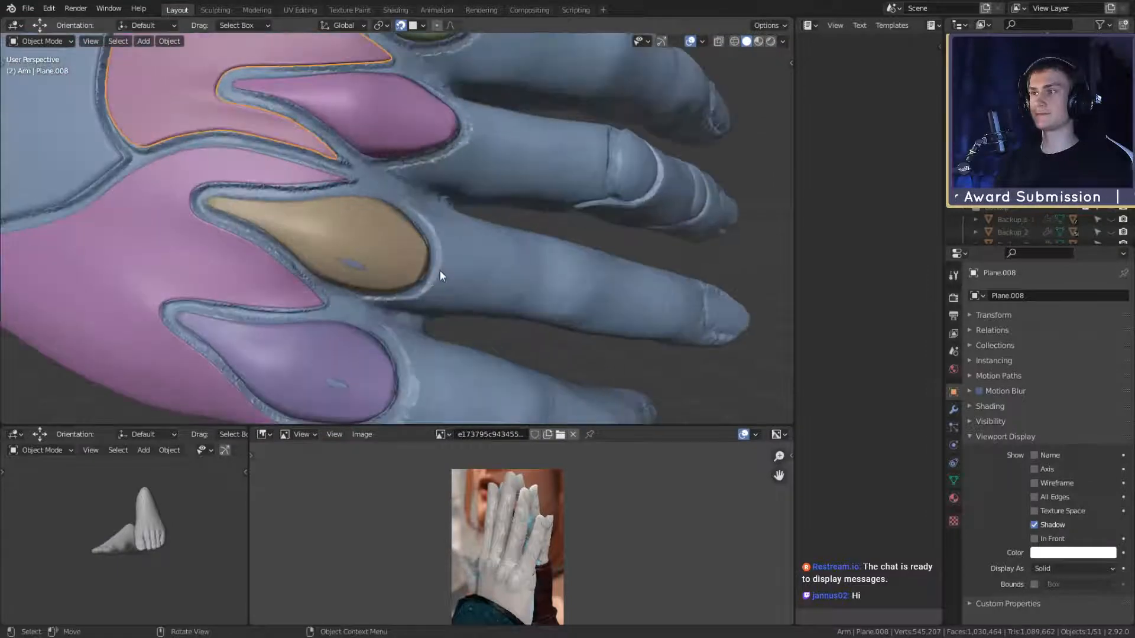
pyautogui.keyDown('shift'); pyautogui.moveTo(440, 271); pyautogui.dragTo(491, 229, button='middle'); pyautogui.keyUp('shift')
pyautogui.scroll(3, 522, 235)
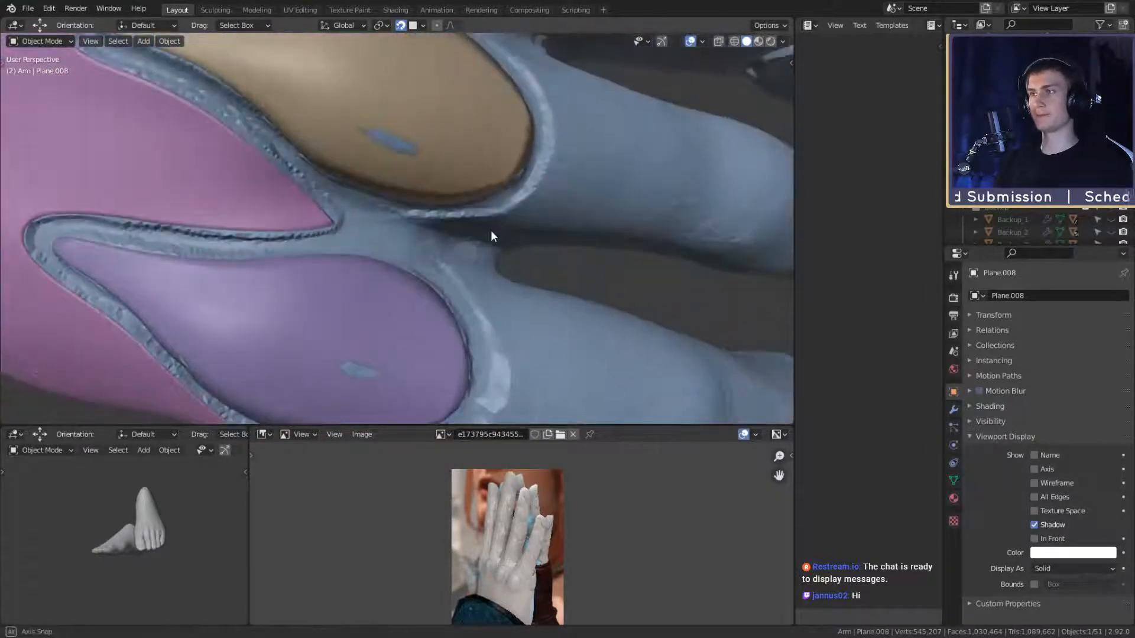
# Step: Check the tan patch's mesh in Wireframe shading and return to Solid shading
pyautogui.click(484, 126)
pyautogui.keyDown('shift'); pyautogui.moveTo(484, 126); pyautogui.dragTo(497, 243, button='middle'); pyautogui.keyUp('shift')
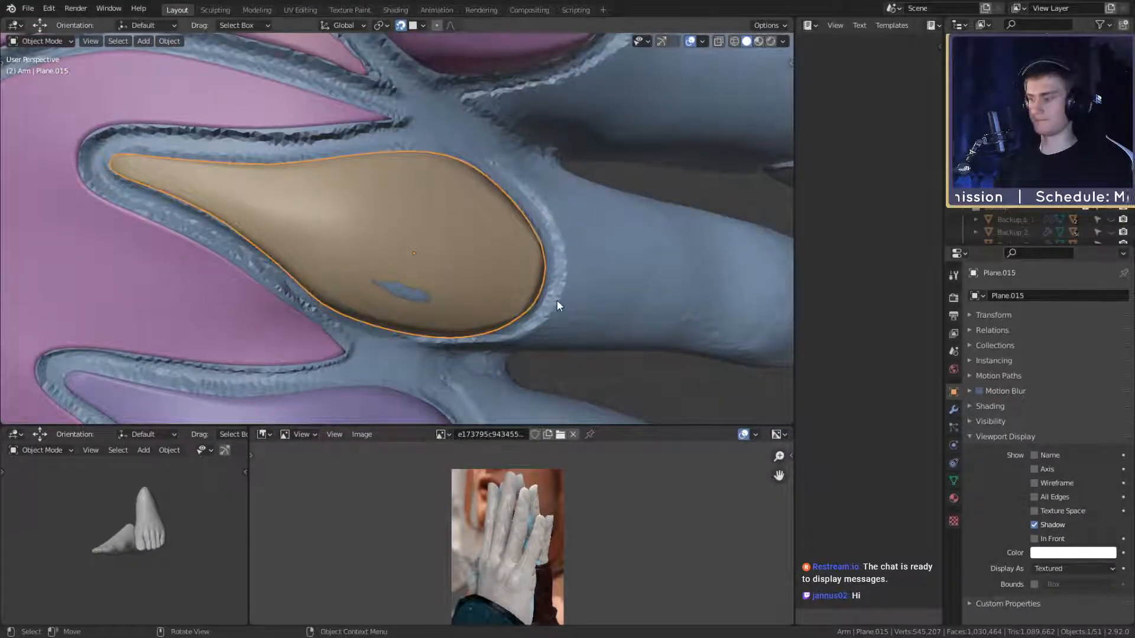
pyautogui.press('z')
pyautogui.click(445, 298)
pyautogui.press('z')
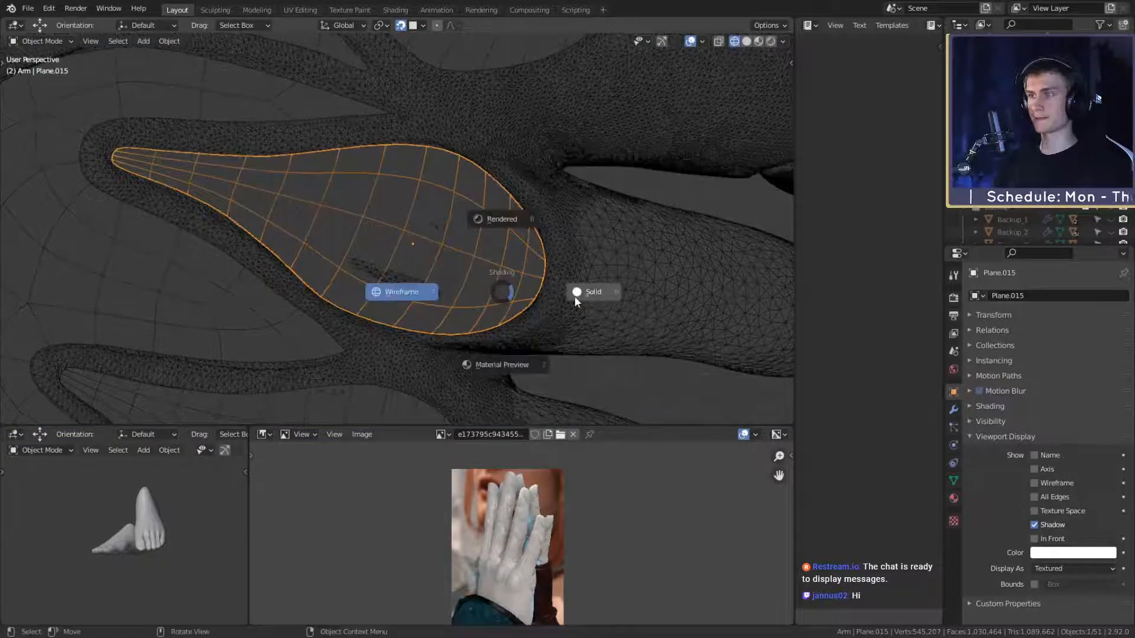
pyautogui.click(577, 293)
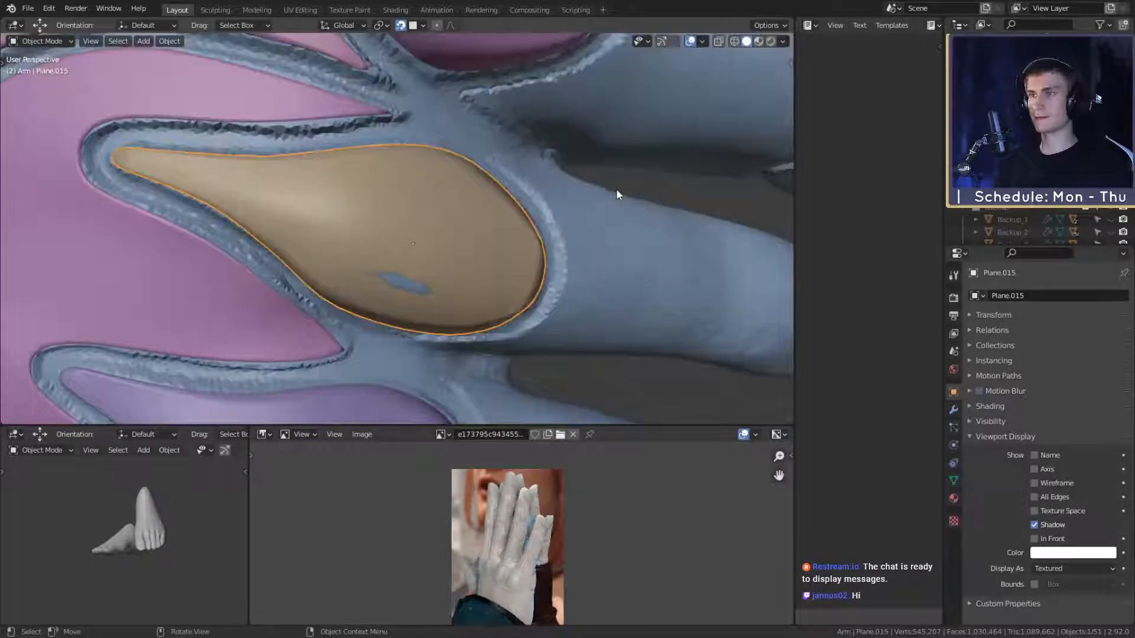
# Step: Review the tan patch's modifier stack, collapsing its Subdivision settings, and compare the surfaces of the tan and purple patches up close
pyautogui.click(953, 409)
pyautogui.click(971, 318)
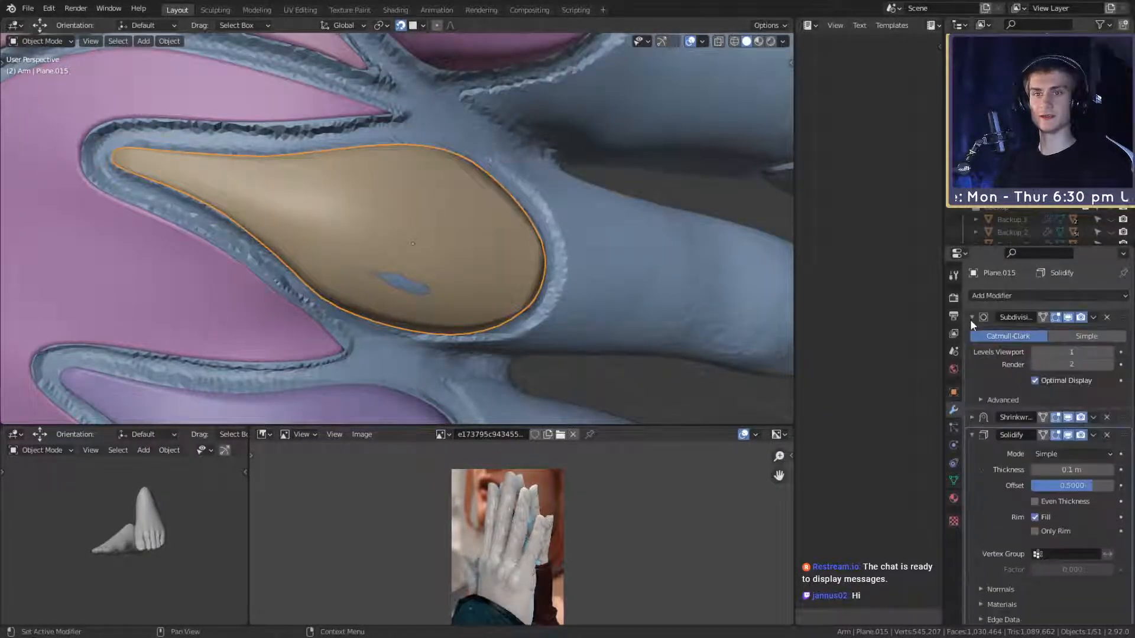
pyautogui.click(971, 318)
pyautogui.scroll(-5, 480, 348)
pyautogui.scroll(8, 461, 269)
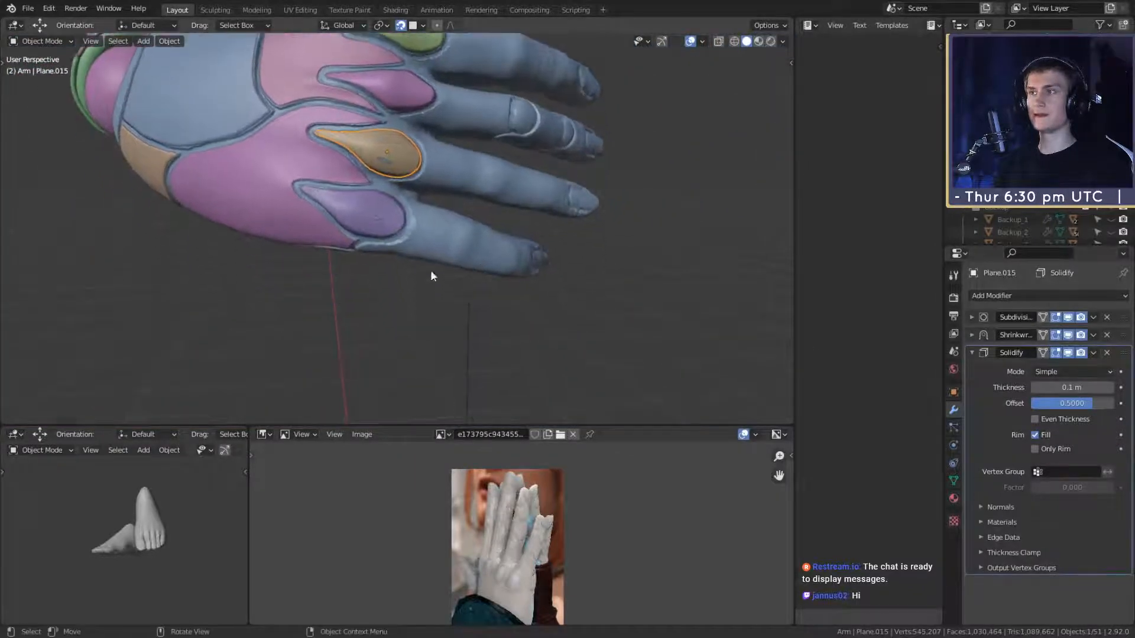
pyautogui.moveTo(463, 258); pyautogui.dragTo(366, 252, button='middle')
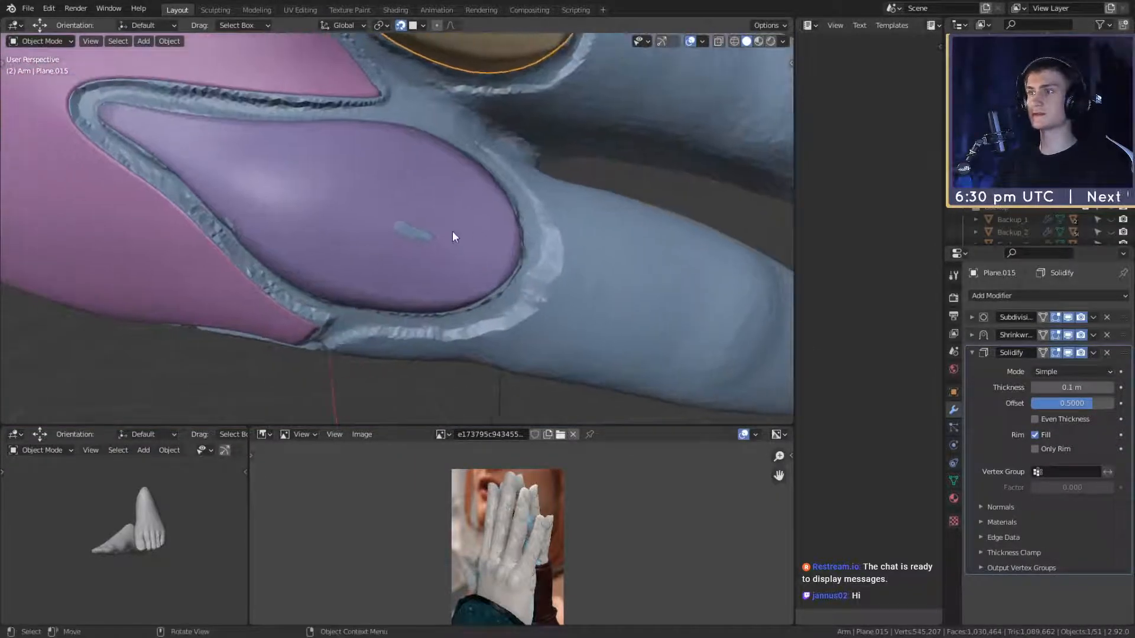
pyautogui.scroll(-4, 452, 236)
pyautogui.scroll(6, 504, 271)
# Step: Inspect the purple little-finger patch's mesh in Edit Mode, switching X-ray off, and return to Object Mode
pyautogui.click(449, 341)
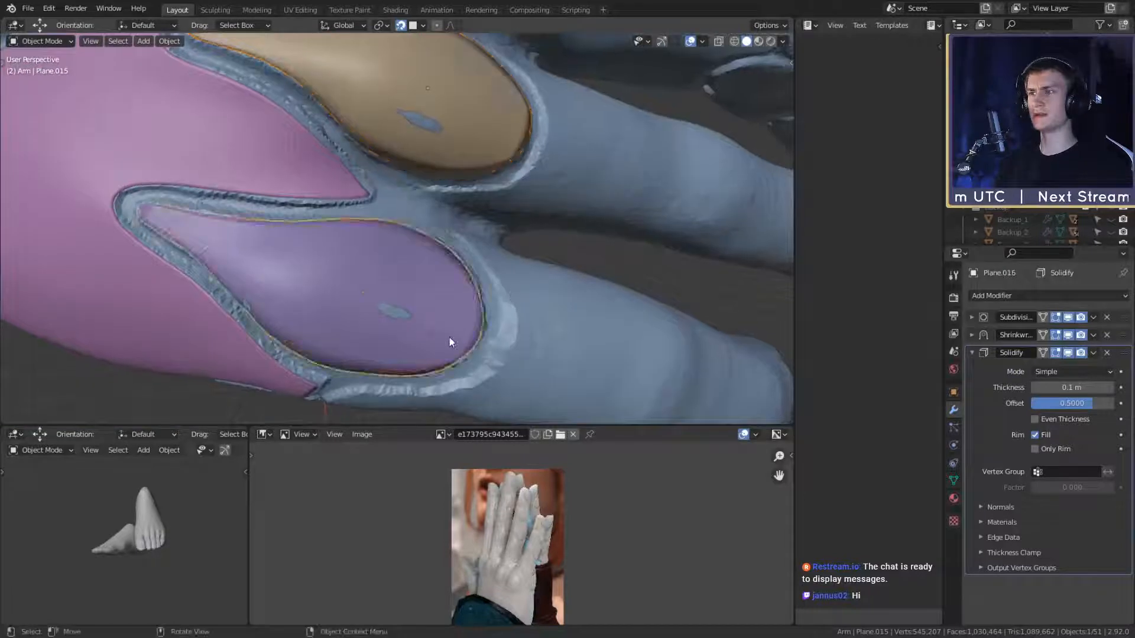
pyautogui.press('Tab')
pyautogui.moveTo(449, 342); pyautogui.dragTo(512, 296, button='middle')
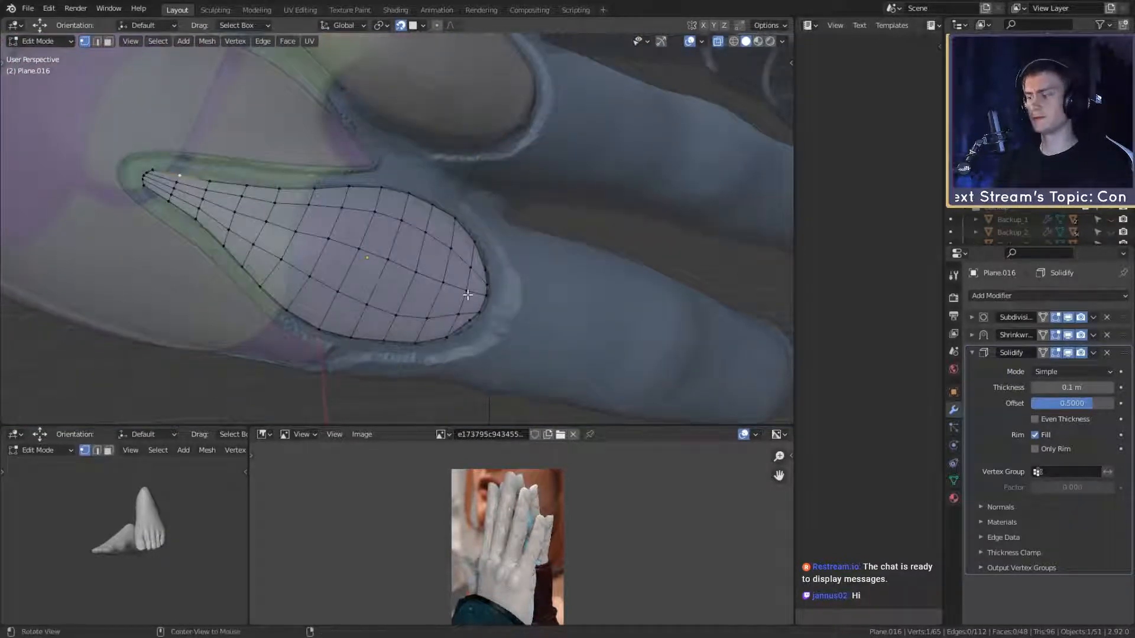
pyautogui.hotkey('alt', 'z')
pyautogui.moveTo(467, 294); pyautogui.dragTo(532, 190, button='middle')
pyautogui.press('Tab')
# Step: Examine the hand from the thumb side, back and palm to review the fitted panels and the areas still bare
pyautogui.moveTo(570, 228); pyautogui.dragTo(279, 335, button='middle')
pyautogui.scroll(1, 555, 258)
pyautogui.scroll(-5, 588, 263)
pyautogui.scroll(6, 410, 216)
pyautogui.scroll(-5, 452, 318)
pyautogui.scroll(4, 384, 303)
pyautogui.scroll(3, 421, 243)
pyautogui.scroll(-8, 279, 335)
pyautogui.moveTo(371, 243); pyautogui.dragTo(250, 346, button='middle')
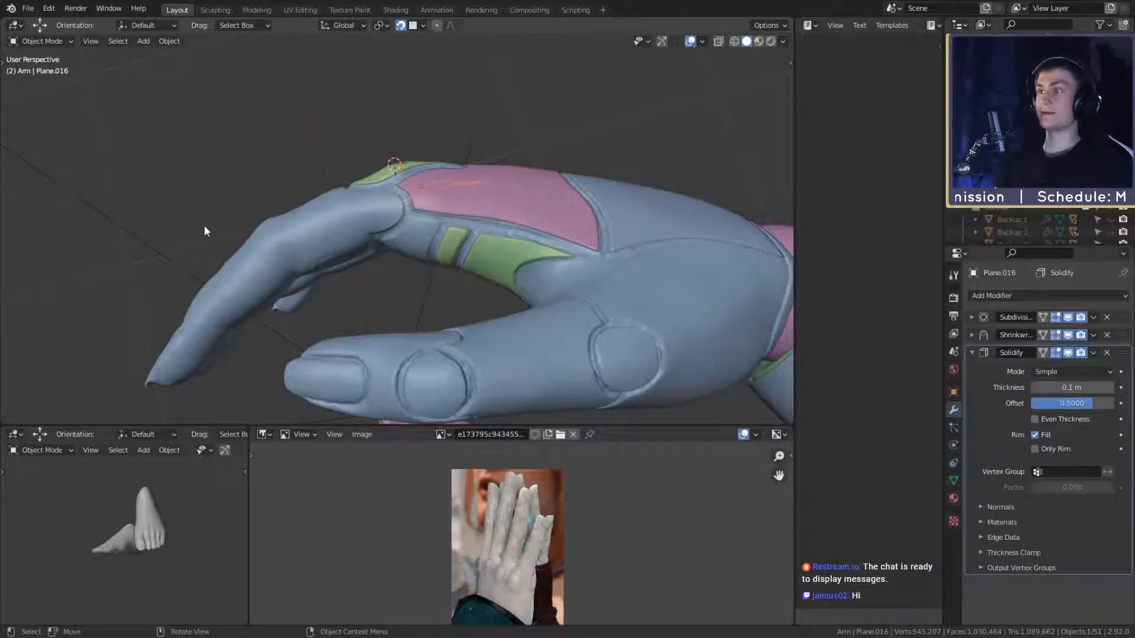
pyautogui.moveTo(169, 310); pyautogui.dragTo(357, 216, button='middle')
pyautogui.scroll(3, 407, 213)
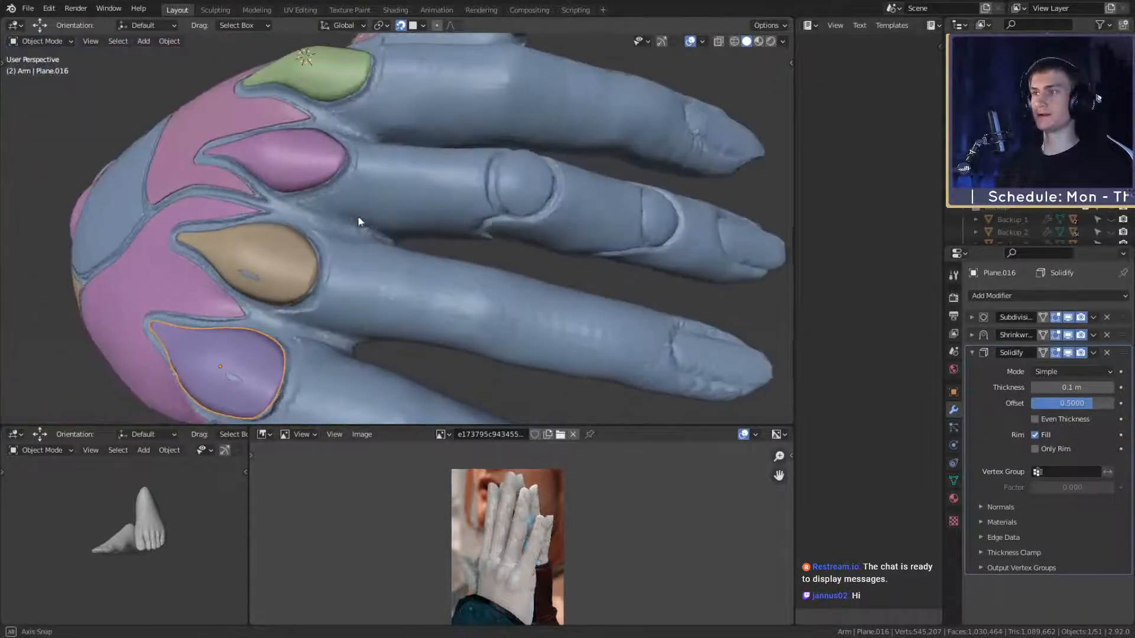
pyautogui.keyDown('shift'); pyautogui.moveTo(485, 240); pyautogui.dragTo(434, 269, button='middle'); pyautogui.keyUp('shift')
pyautogui.scroll(-3, 461, 264)
pyautogui.scroll(3, 409, 230)
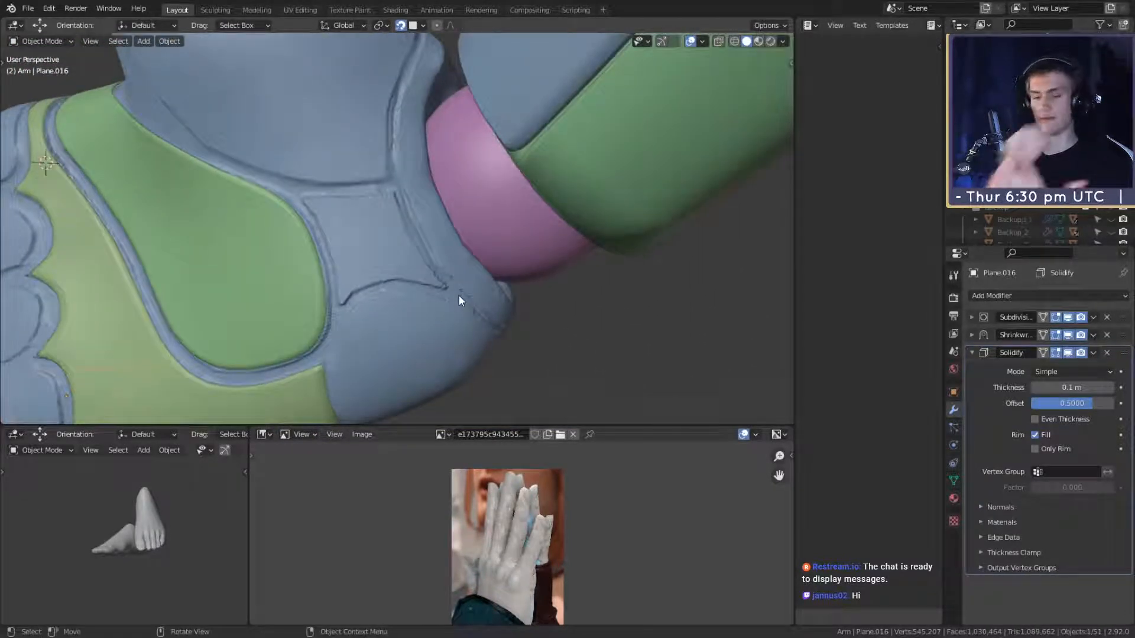
# Step: Add a plane on the bare seam-bordered panel at the base of the palm near the wrist, scaled to 0.076
pyautogui.scroll(-2, 458, 296)
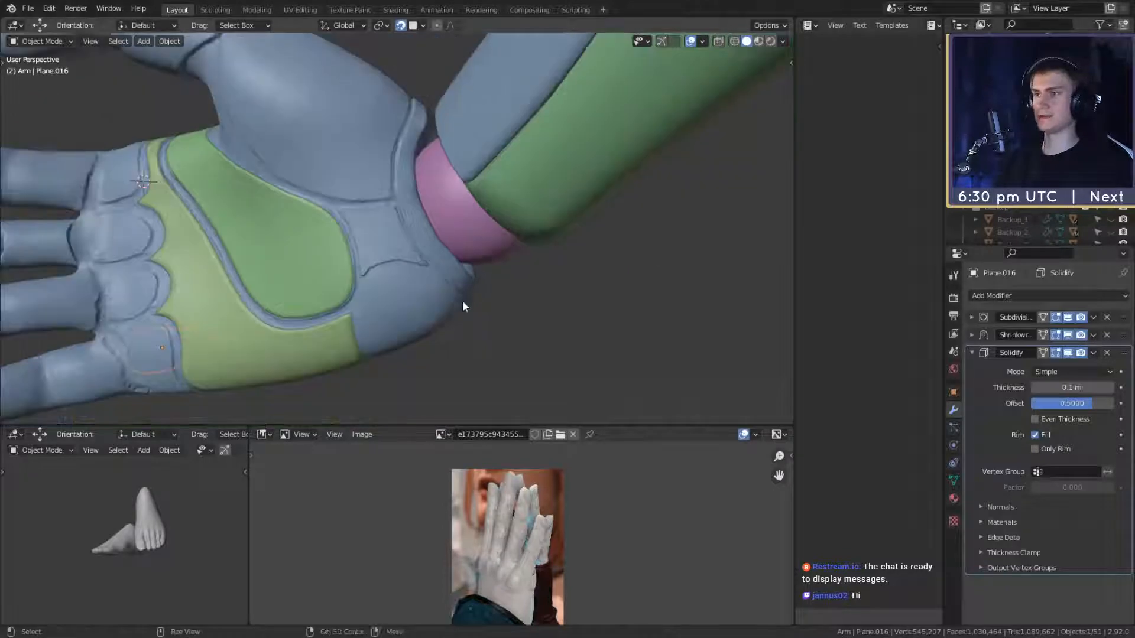
pyautogui.keyDown('shift'); pyautogui.moveTo(463, 301); pyautogui.dragTo(429, 211, button='middle'); pyautogui.keyUp('shift')
pyautogui.scroll(2, 455, 135)
pyautogui.scroll(2, 465, 169)
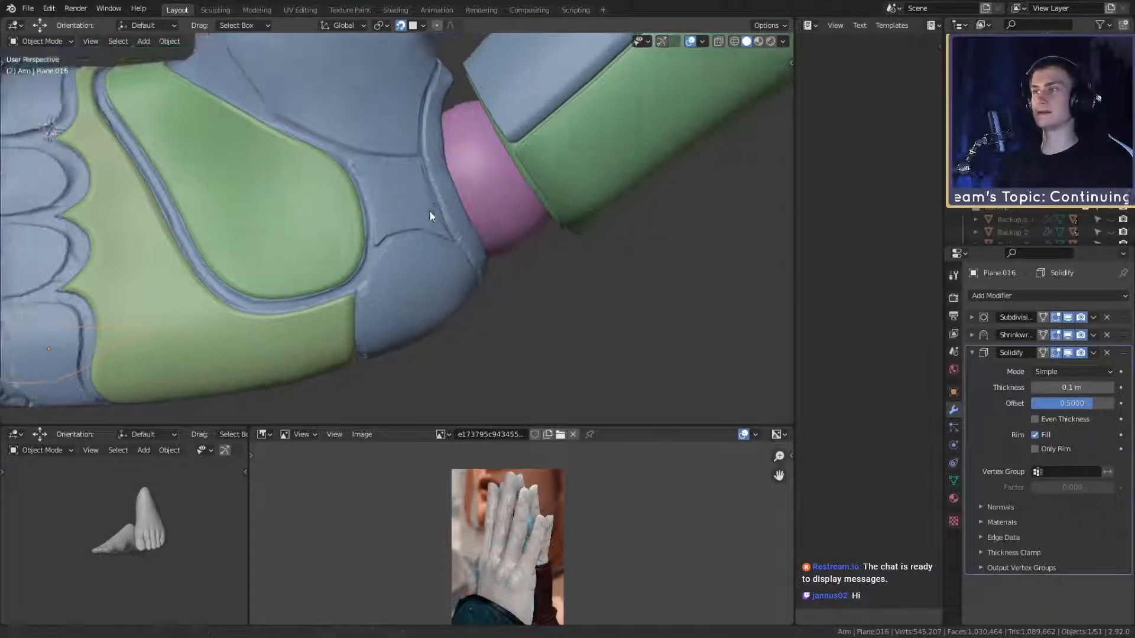
pyautogui.scroll(4, 413, 205)
pyautogui.keyDown('shift'); pyautogui.rightClick(388, 200); pyautogui.keyUp('shift')
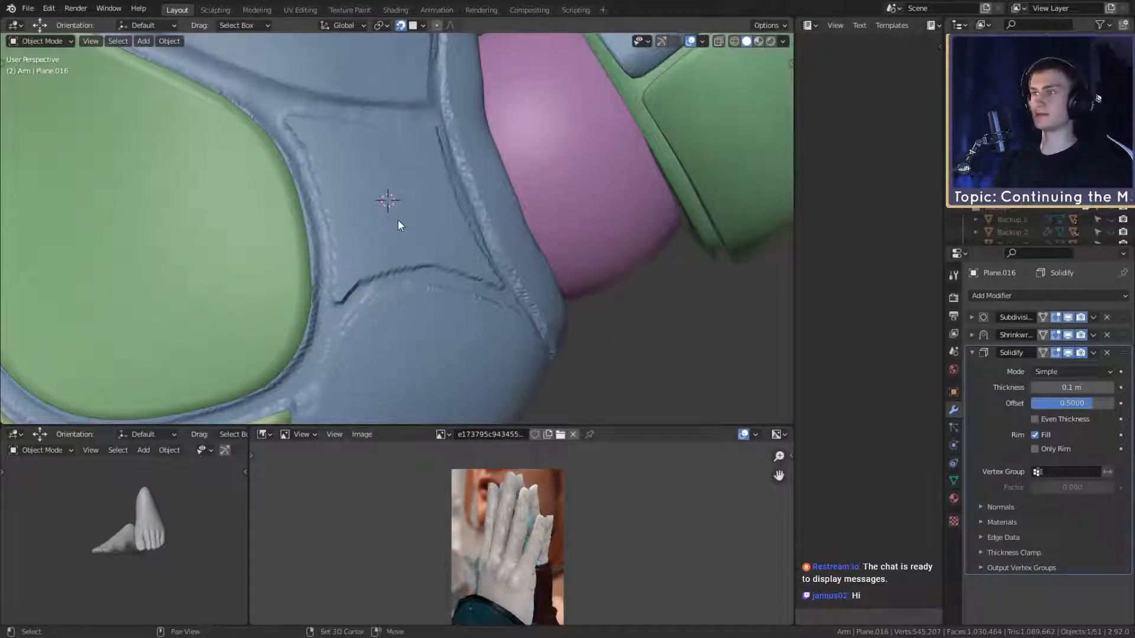
pyautogui.hotkey('shift', 'a')
pyautogui.moveTo(399, 220)
pyautogui.click(461, 221)
pyautogui.press('s')
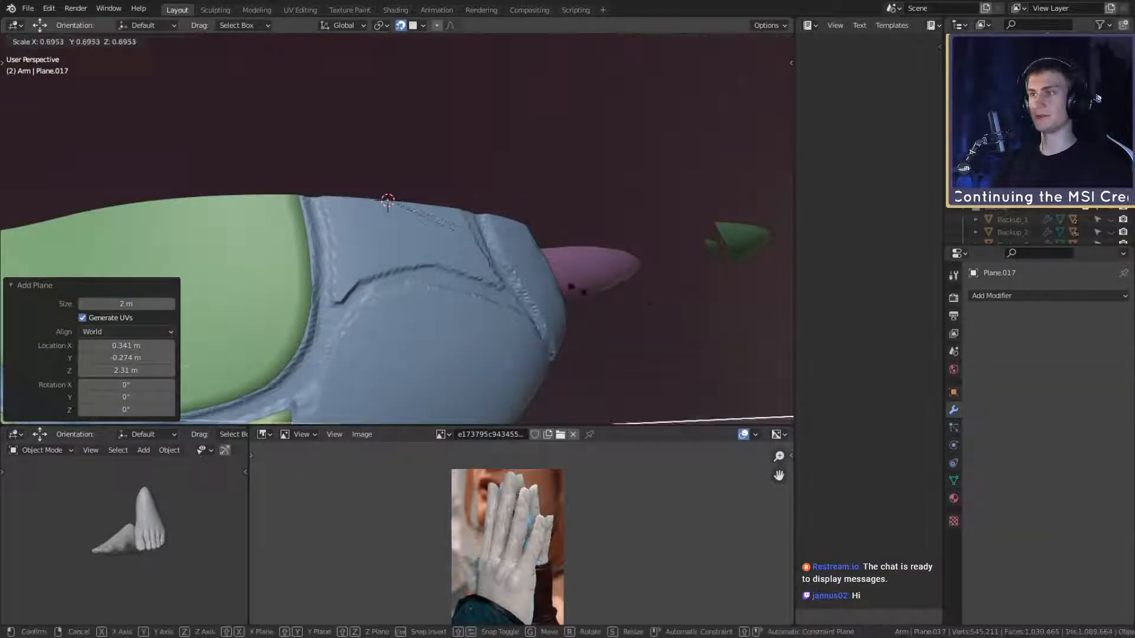
pyautogui.click(638, 262)
pyautogui.press('s')
pyautogui.click(407, 206)
# Step: Select the green, magenta, tan and purple finger patches together on the back of the hand
pyautogui.scroll(-9, 438, 264)
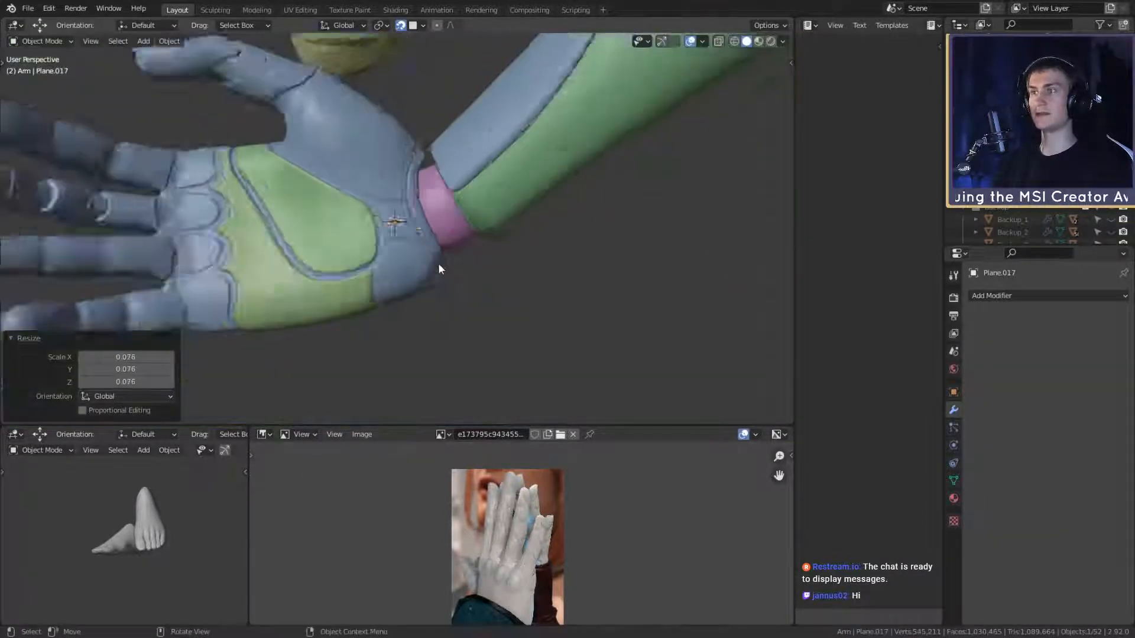
pyautogui.moveTo(327, 236); pyautogui.dragTo(586, 249, button='middle')
pyautogui.scroll(8, 586, 249)
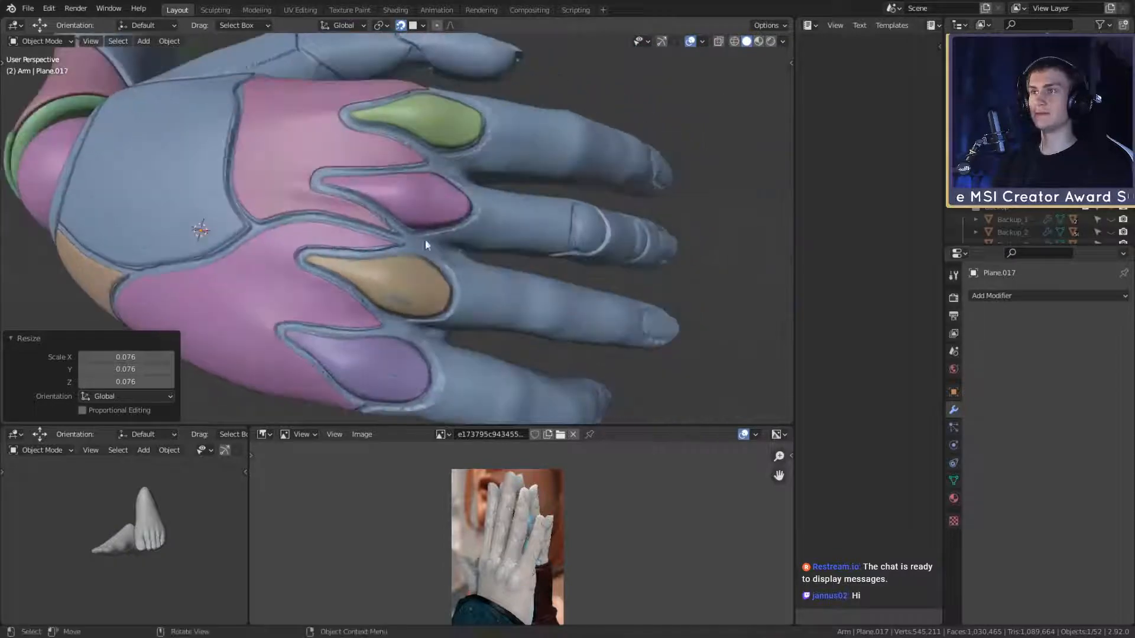
pyautogui.click(437, 133)
pyautogui.keyDown('shift'); pyautogui.click(429, 187); pyautogui.keyUp('shift')
pyautogui.keyDown('shift'); pyautogui.click(430, 293); pyautogui.keyUp('shift')
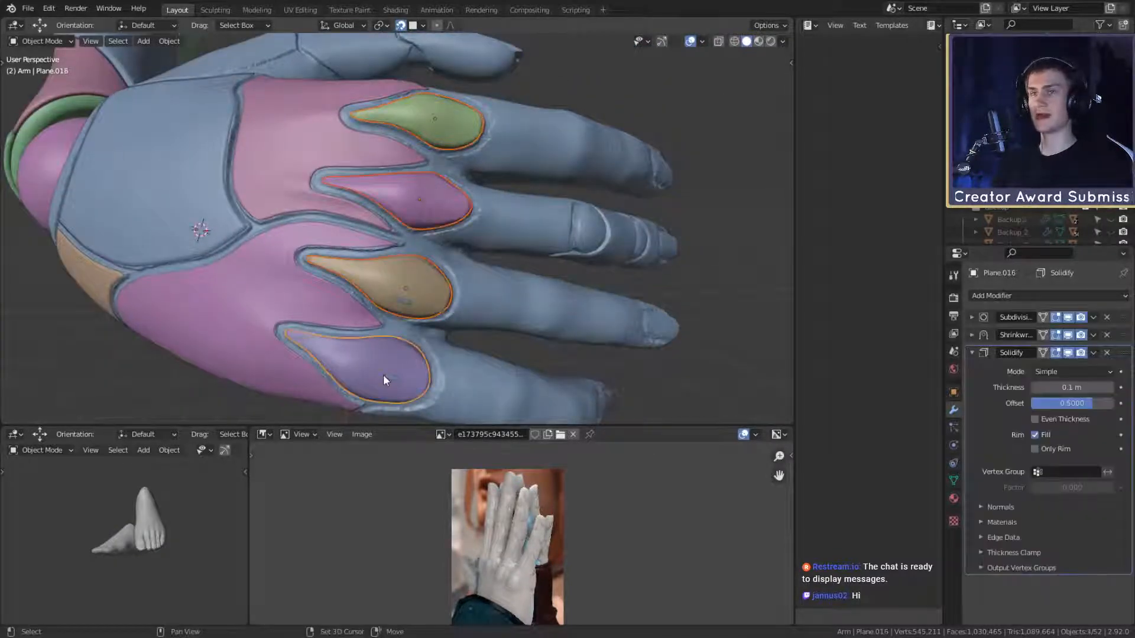
# Step: Add the purple knuckle panel to the selection of knuckle panels and collapse its Solidify modifier settings
pyautogui.keyDown('shift'); pyautogui.click(383, 374); pyautogui.keyUp('shift')
pyautogui.click(972, 352)
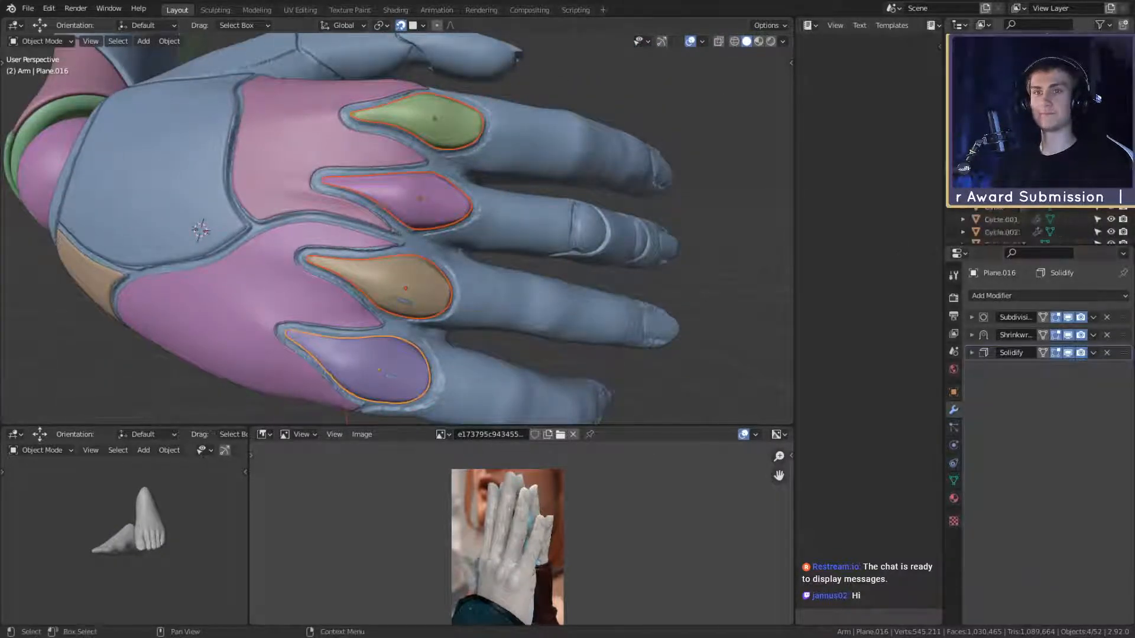
pyautogui.scroll(-5, 1034, 227)
pyautogui.scroll(8, 1034, 228)
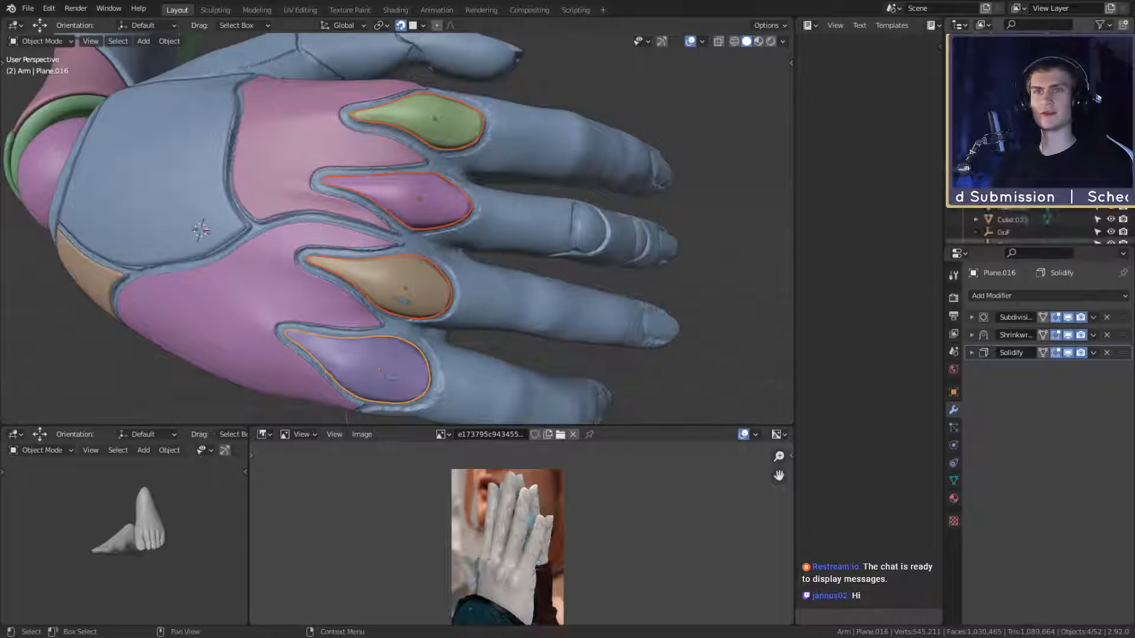
pyautogui.scroll(3, 1035, 227)
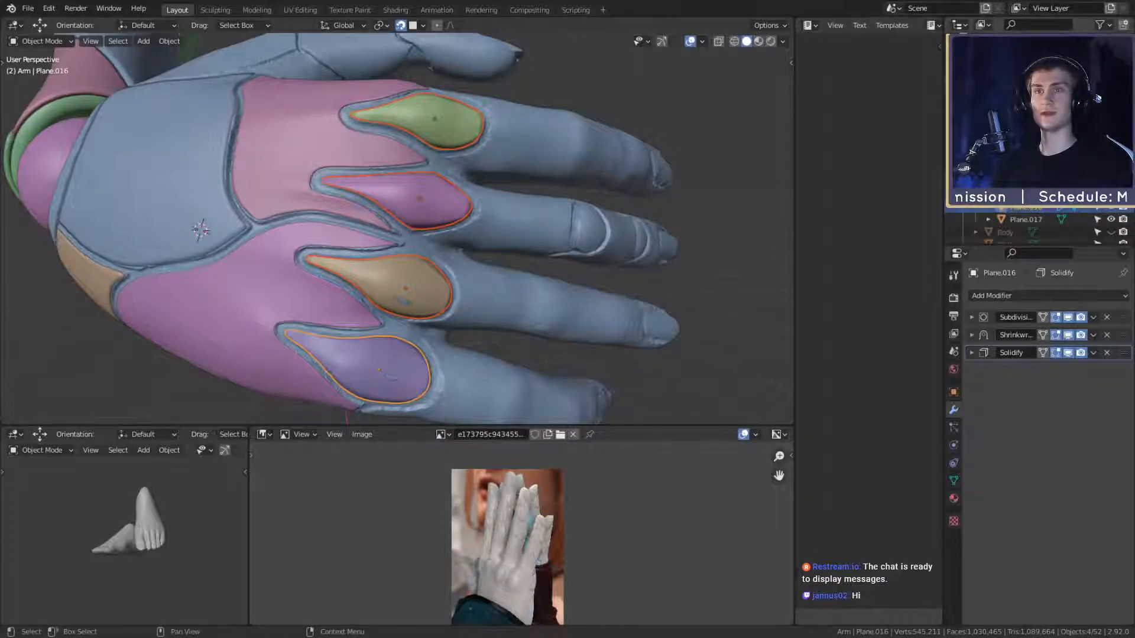
# Step: Rotate the small plane beside the pink wrist ball to face the hand surface, using a 95°, 10° trackball rotation and 38.1° about the view axis
pyautogui.moveTo(474, 210); pyautogui.dragTo(480, 246, button='middle')
pyautogui.scroll(3, 424, 157)
pyautogui.click(428, 215)
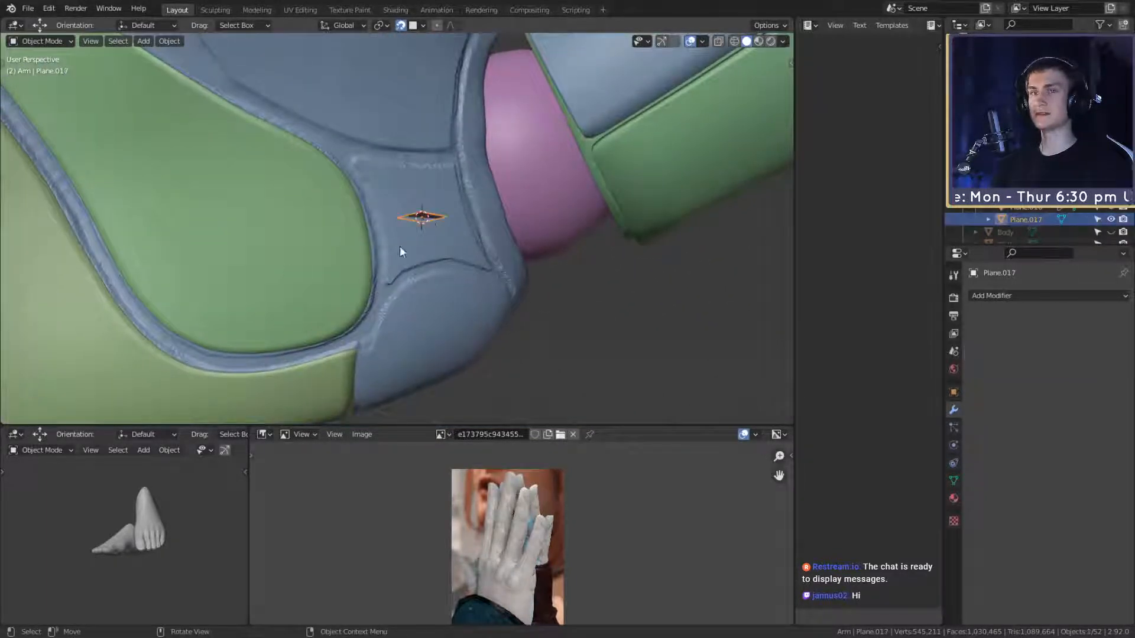
pyautogui.scroll(3, 474, 239)
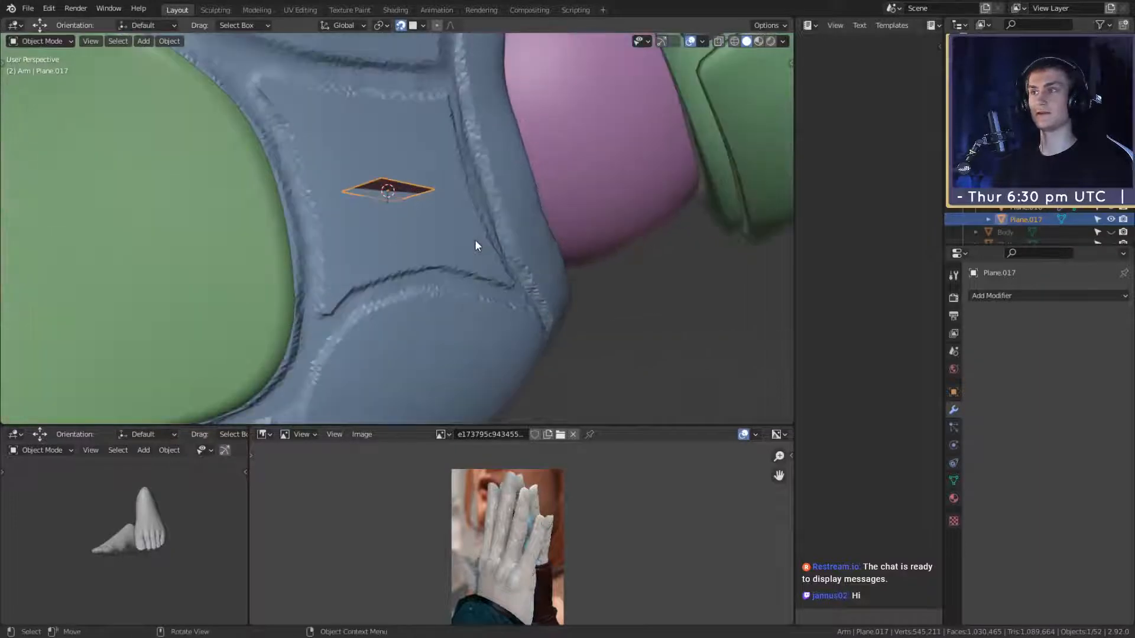
pyautogui.press('KP_Decimal')
pyautogui.scroll(-4, 474, 239)
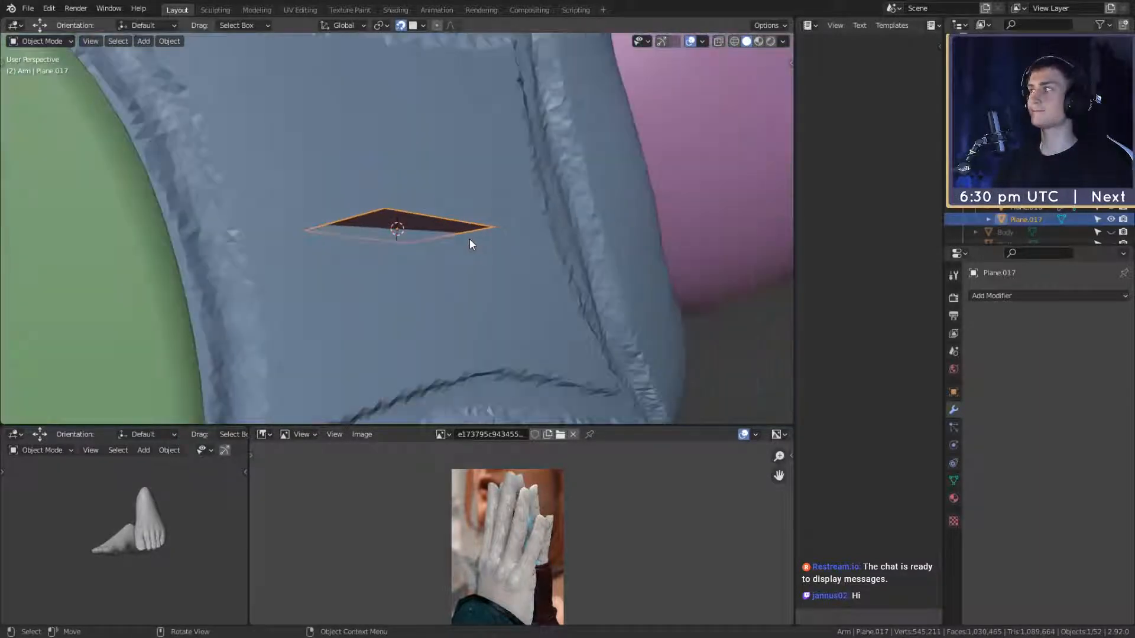
pyautogui.moveTo(469, 239); pyautogui.dragTo(472, 203, button='middle')
pyautogui.press('r')
pyautogui.press('r')
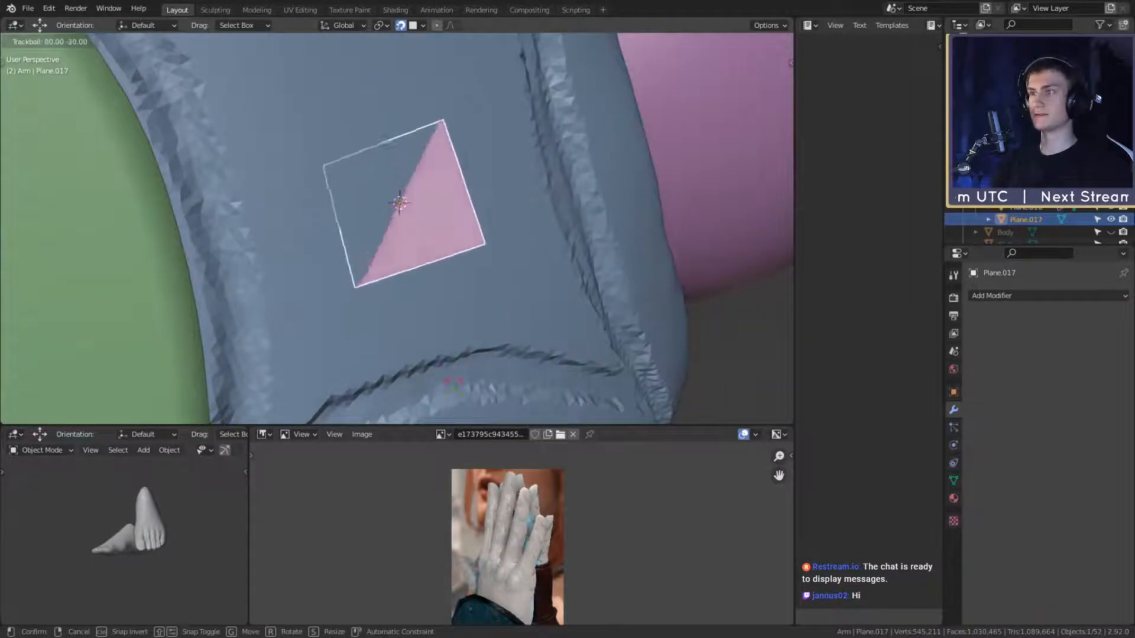
pyautogui.press('Return')
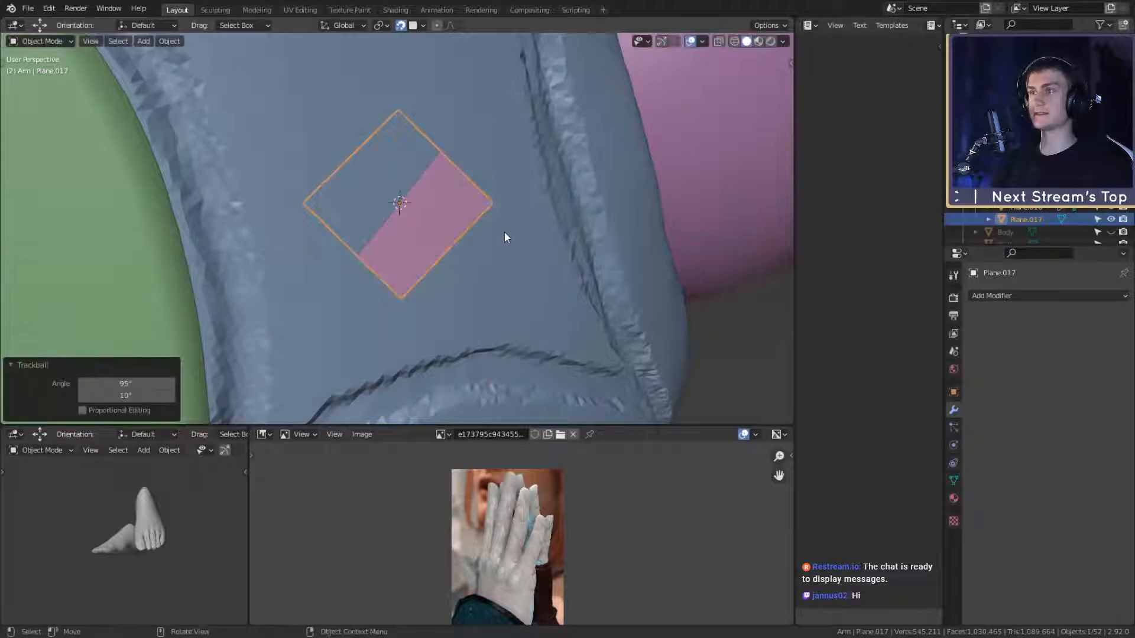
pyautogui.press('r')
pyautogui.click(513, 348)
# Step: Enable the In Front viewport display option for the small plane
pyautogui.click(953, 392)
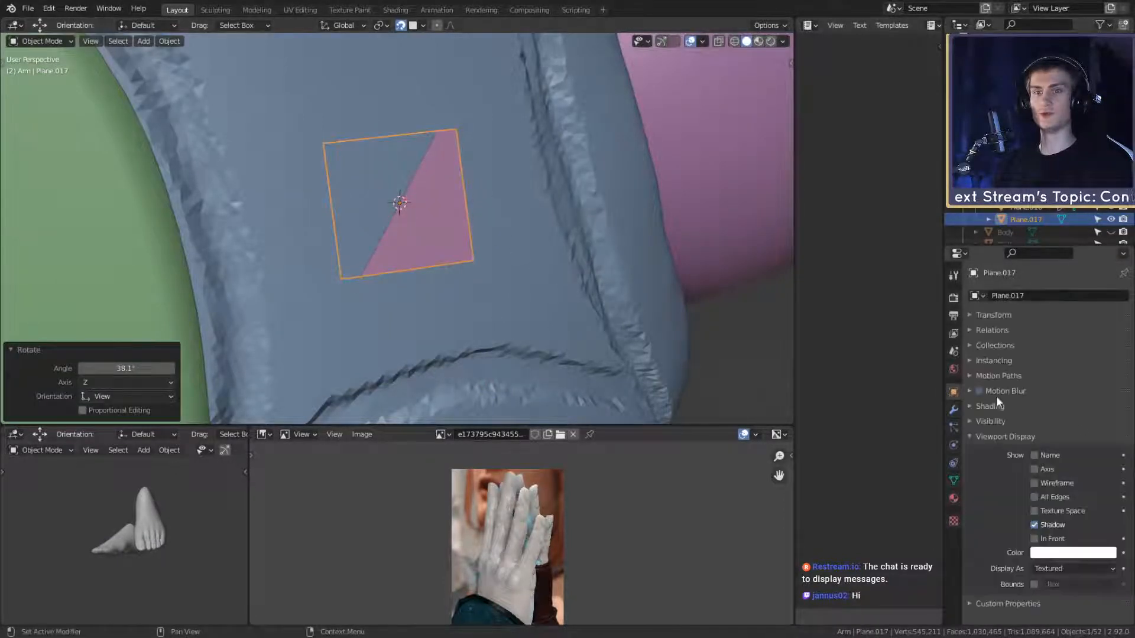
pyautogui.click(1034, 539)
pyautogui.scroll(-6, 500, 221)
# Step: In Edit Mode, move the plane's upper edge to the upper groove and its lower edge toward the lower groove beside the wrist seam
pyautogui.press('Tab')
pyautogui.moveTo(494, 229); pyautogui.dragTo(473, 264, button='middle')
pyautogui.scroll(3, 507, 223)
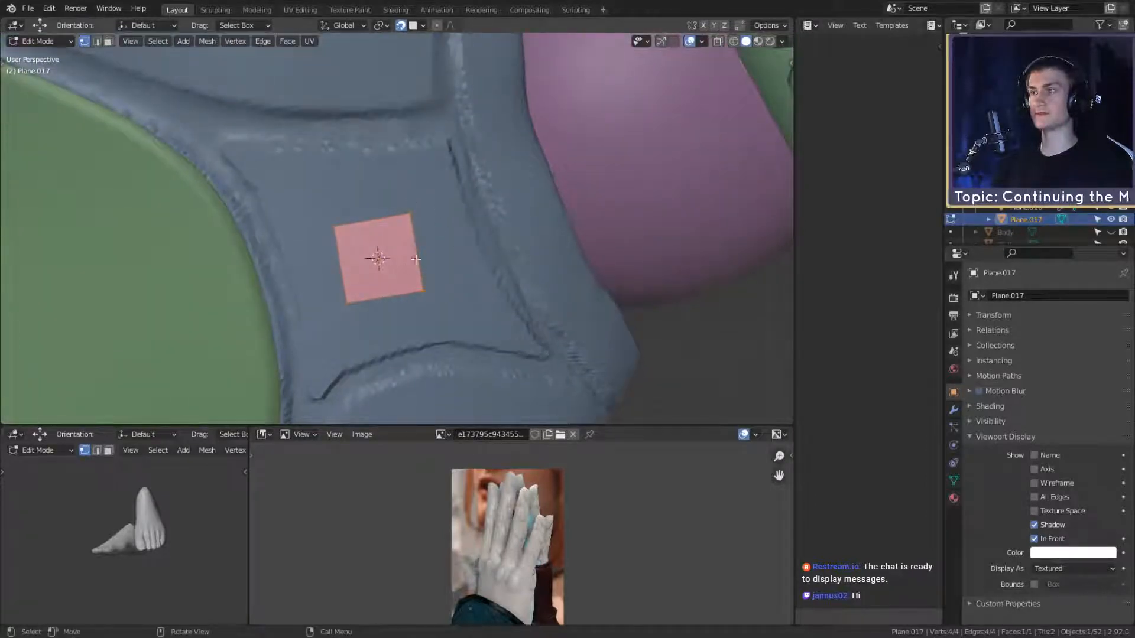
pyautogui.click(350, 226)
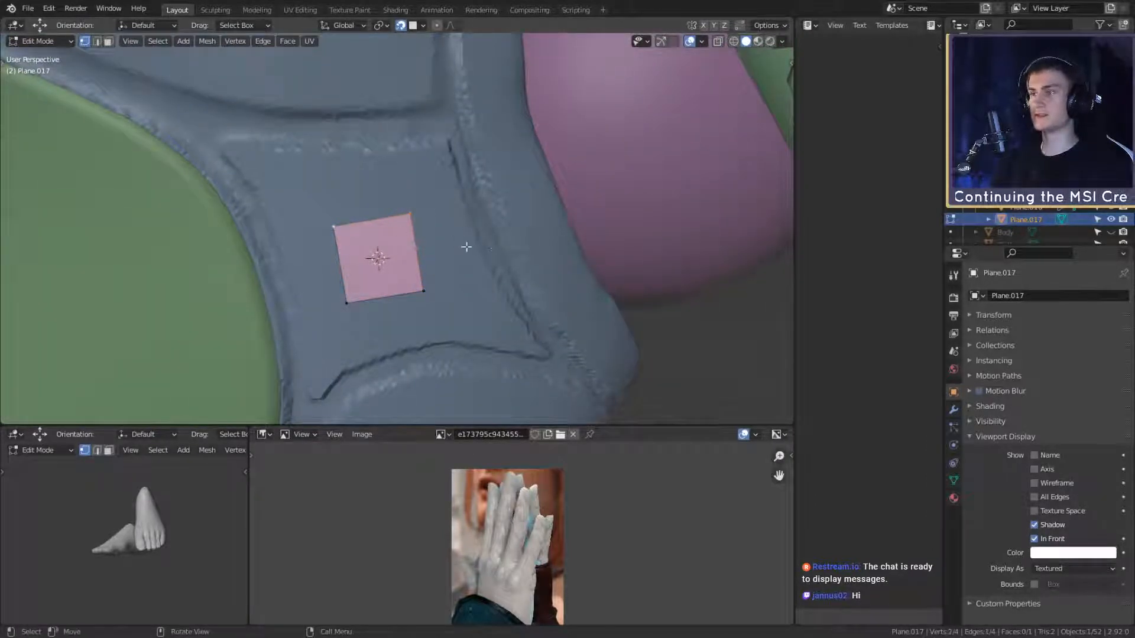
pyautogui.press('g')
pyautogui.click(531, 178)
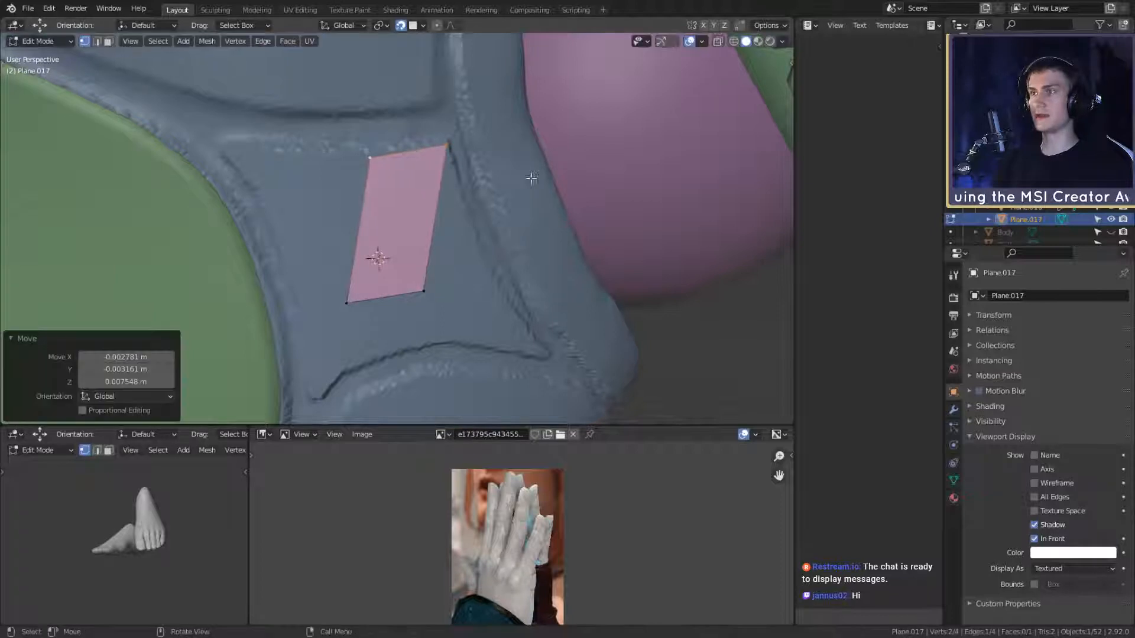
pyautogui.keyDown('shift'); pyautogui.moveTo(481, 284); pyautogui.dragTo(440, 273, button='middle'); pyautogui.keyUp('shift')
pyautogui.click(376, 290)
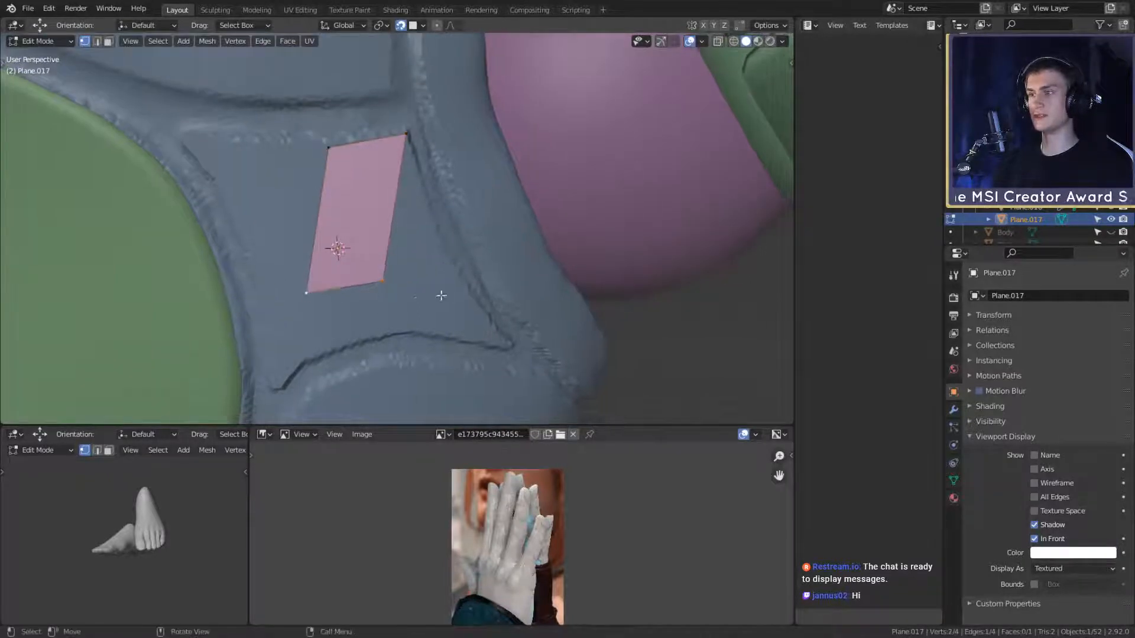
pyautogui.press('g')
pyautogui.click(543, 320)
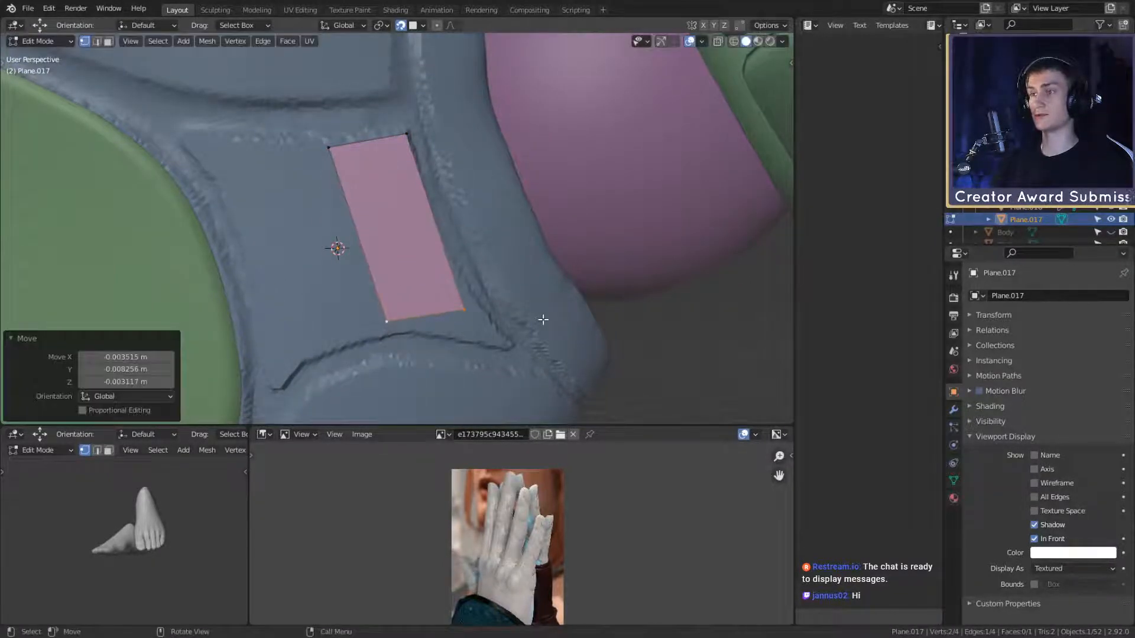
# Step: Move the strip's two lower vertices and upper inner vertex individually to fit the grooved outline along the wrist side
pyautogui.moveTo(500, 271); pyautogui.dragTo(487, 221, button='middle')
pyautogui.click(487, 297)
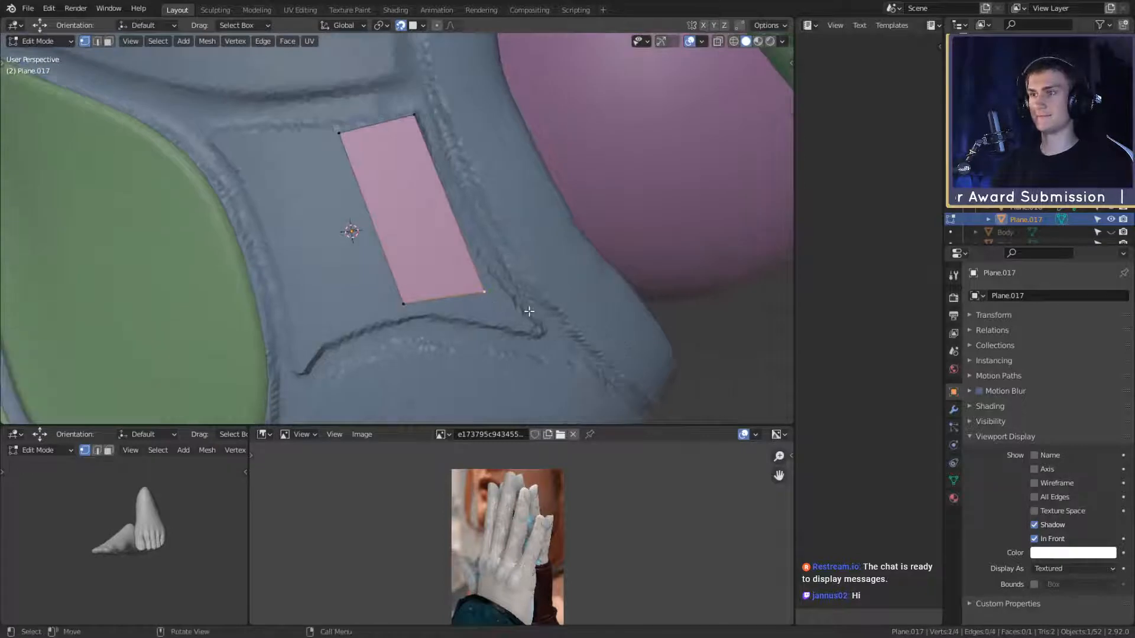
pyautogui.press('g')
pyautogui.click(582, 352)
pyautogui.click(406, 310)
pyautogui.press('g')
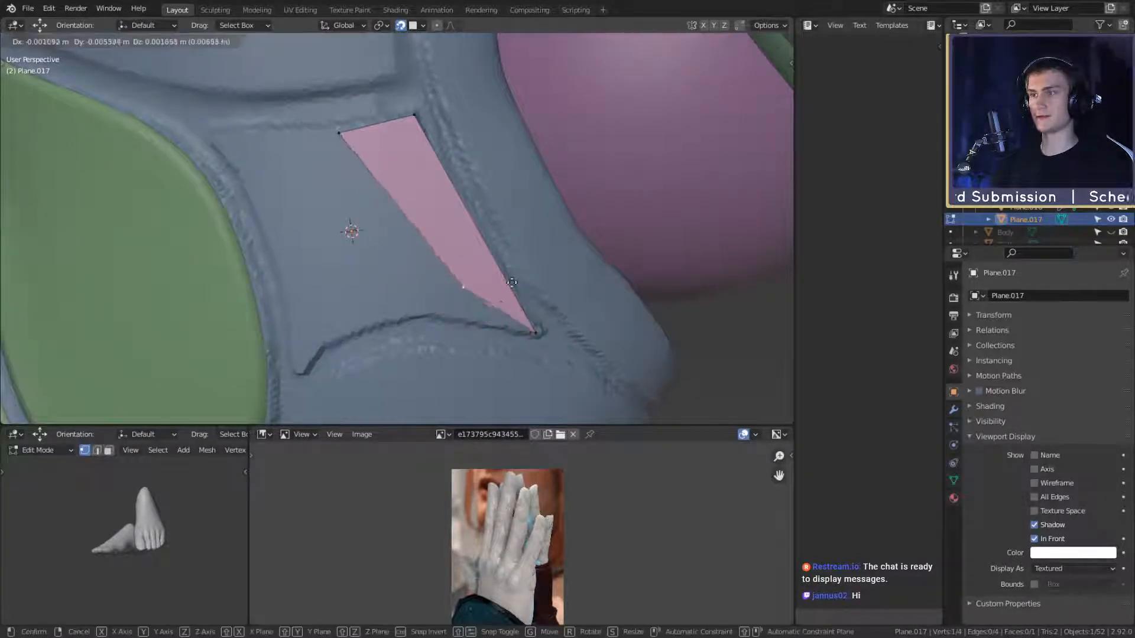
pyautogui.click(502, 309)
pyautogui.click(352, 125)
pyautogui.press('g')
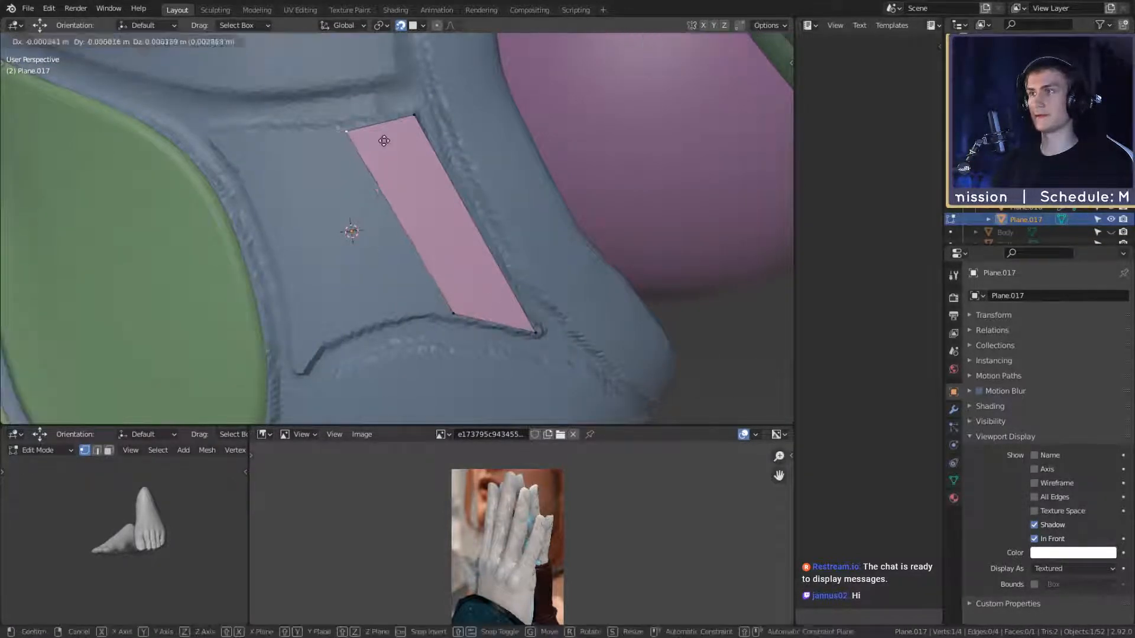
pyautogui.click(397, 136)
# Step: Add three loop cuts across the strip and shift them slightly inward, away from the wrist ball
pyautogui.hotkey('ctrl', 'r')
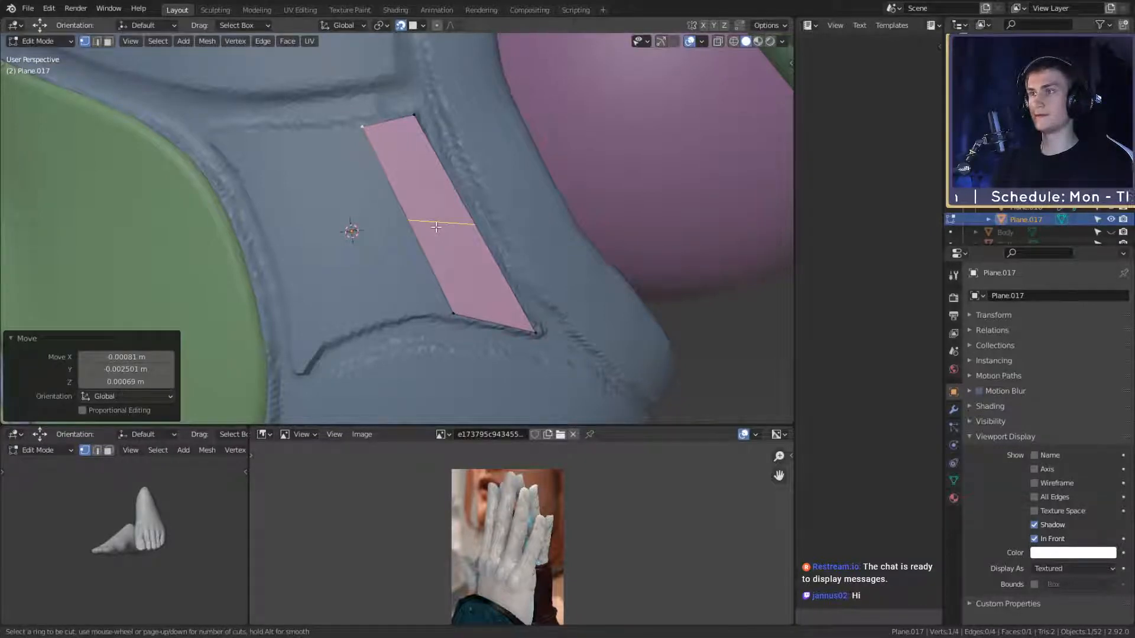
pyautogui.scroll(2, 436, 227)
pyautogui.click(436, 227)
pyautogui.click(435, 227)
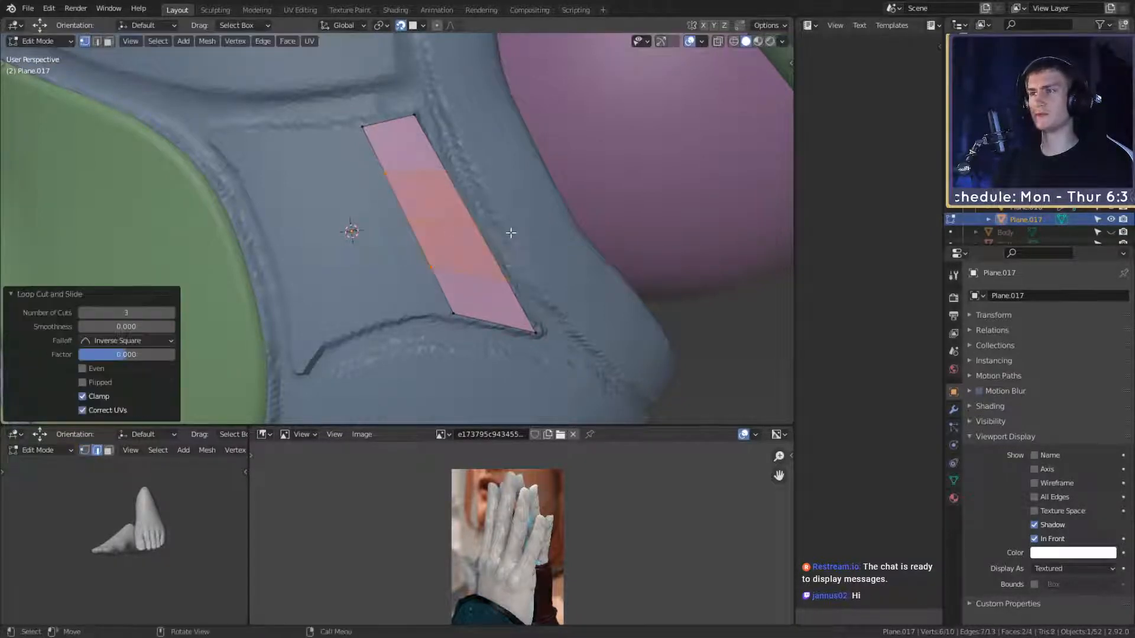
pyautogui.press('g')
pyautogui.click(502, 232)
# Step: Reposition the middle, upper and lower cross edges of the strip in turn so it curves along the wrist-side groove
pyautogui.click(474, 224)
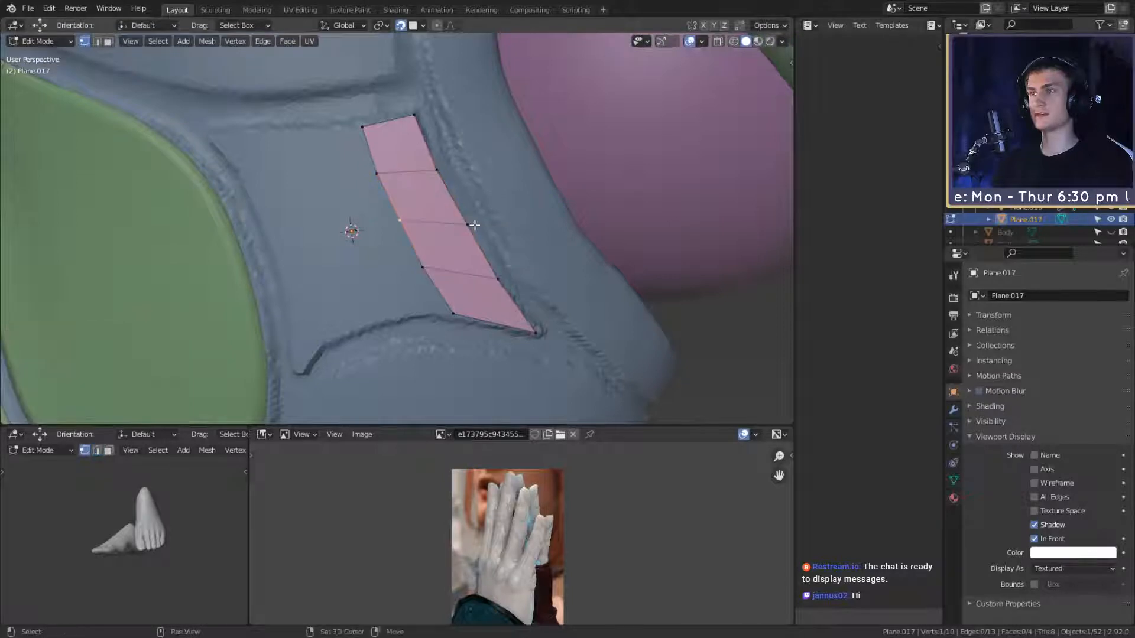
pyautogui.keyDown('shift'); pyautogui.click(413, 222); pyautogui.keyUp('shift')
pyautogui.press('g')
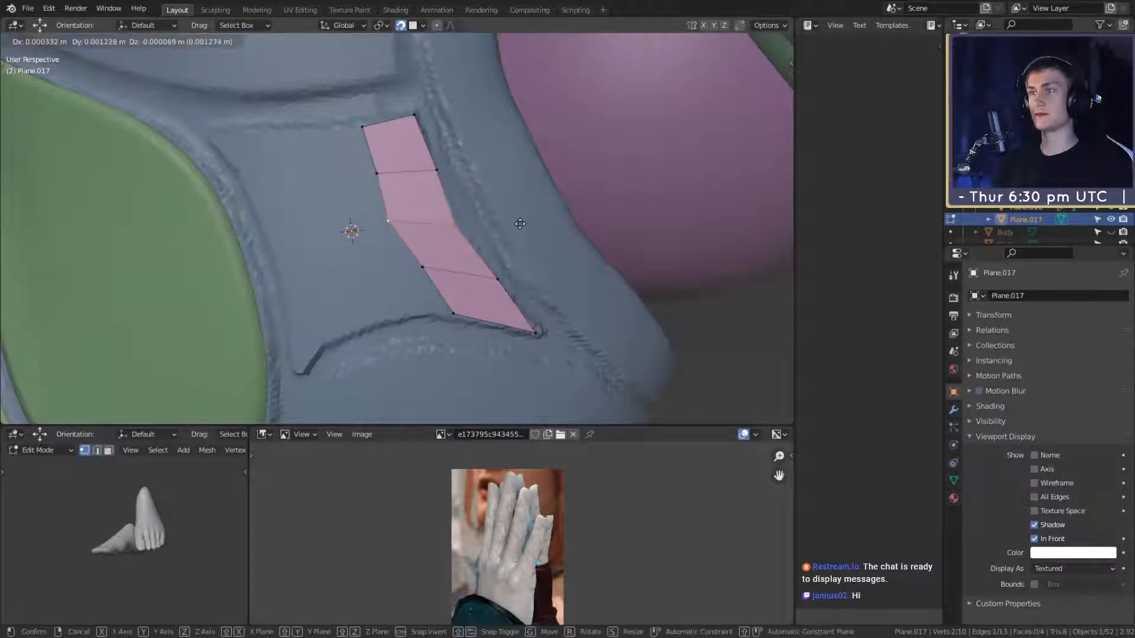
pyautogui.click(518, 223)
pyautogui.click(427, 170)
pyautogui.keyDown('shift'); pyautogui.click(405, 175); pyautogui.keyUp('shift')
pyautogui.press('g')
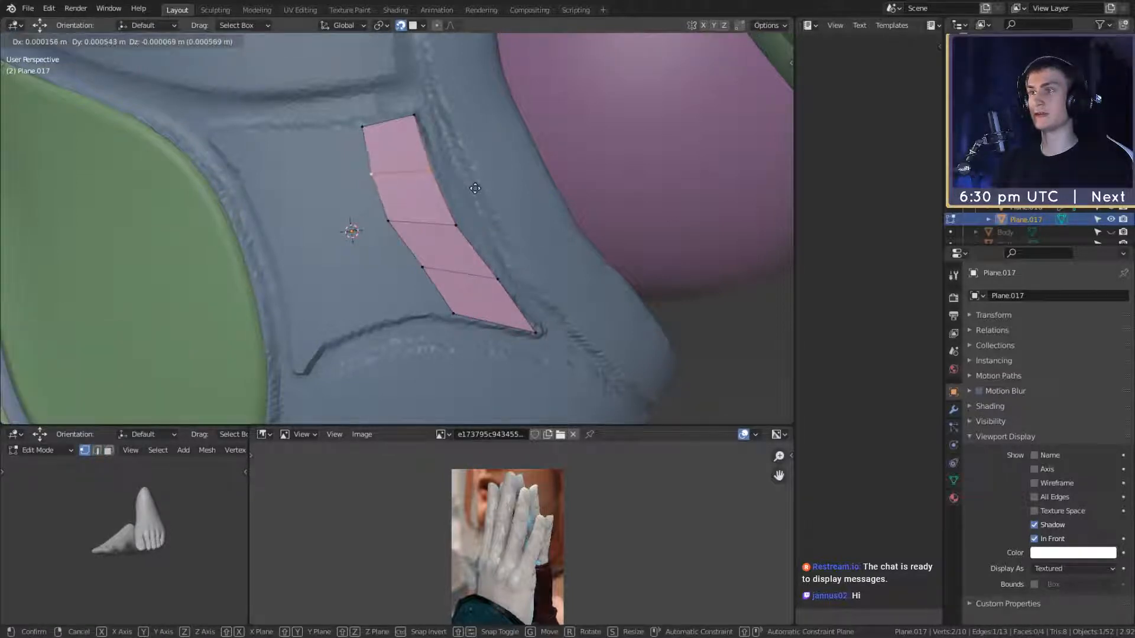
pyautogui.click(474, 190)
pyautogui.keyDown('shift'); pyautogui.moveTo(509, 266); pyautogui.dragTo(504, 247, button='middle'); pyautogui.keyUp('shift')
pyautogui.click(497, 260)
pyautogui.keyDown('shift'); pyautogui.click(445, 257); pyautogui.keyUp('shift')
pyautogui.press('g')
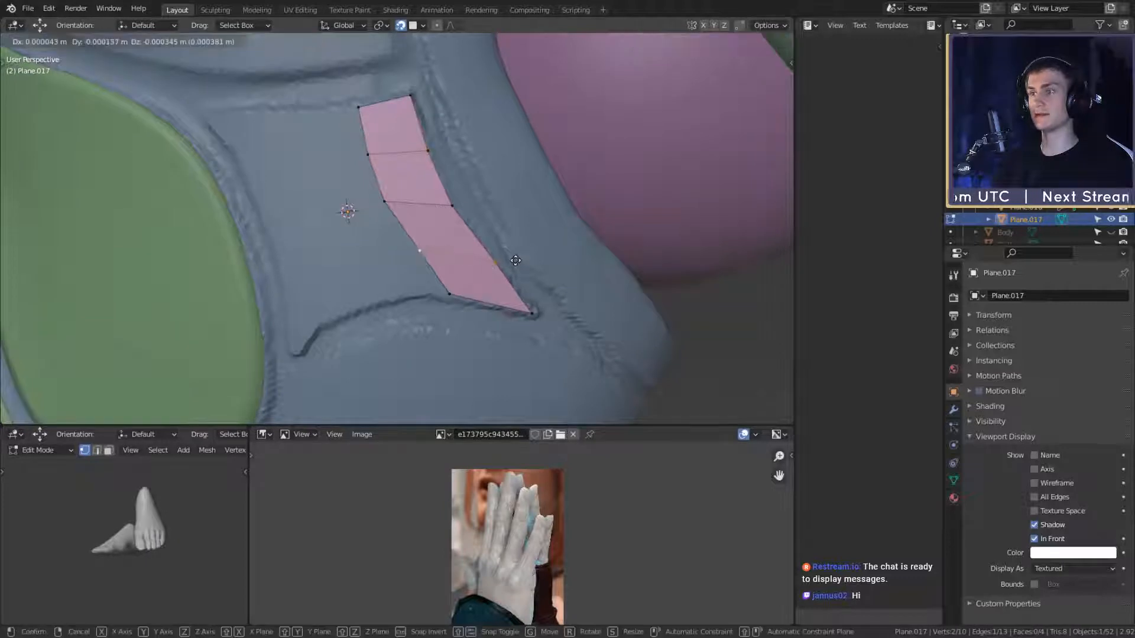
pyautogui.click(515, 261)
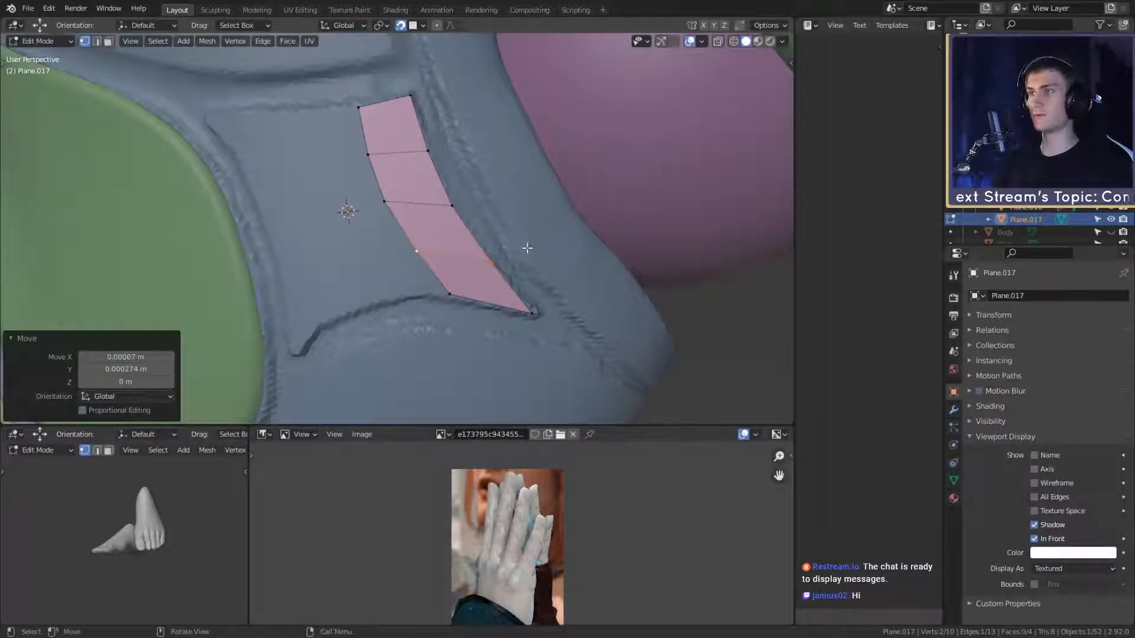
pyautogui.press('2')
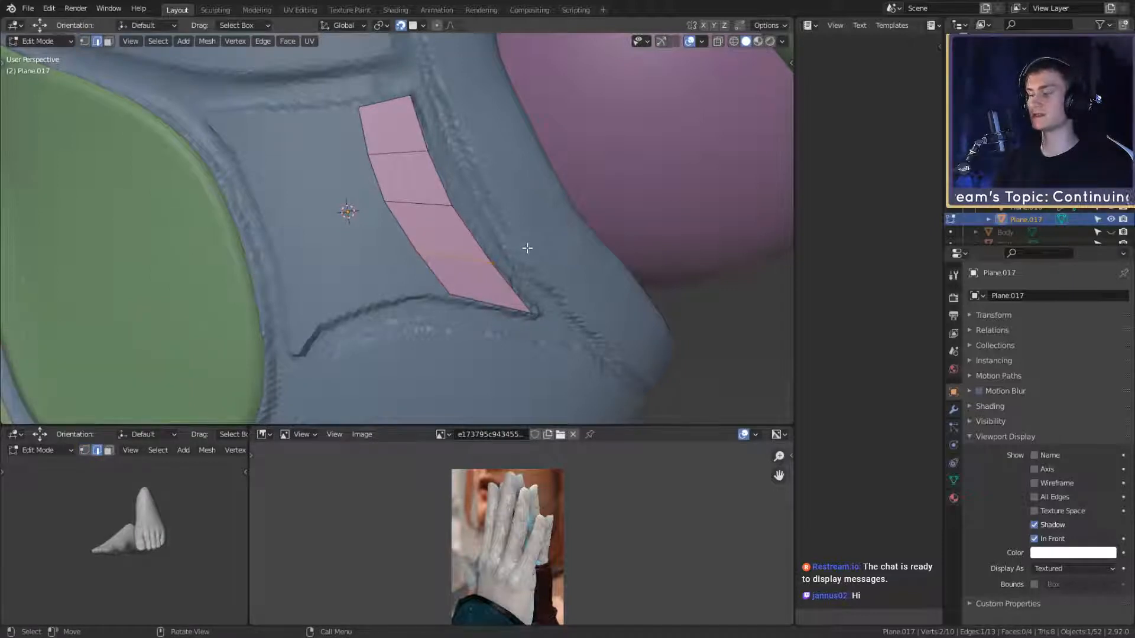
pyautogui.click(398, 112)
pyautogui.click(423, 187)
pyautogui.click(459, 234)
pyautogui.click(481, 275)
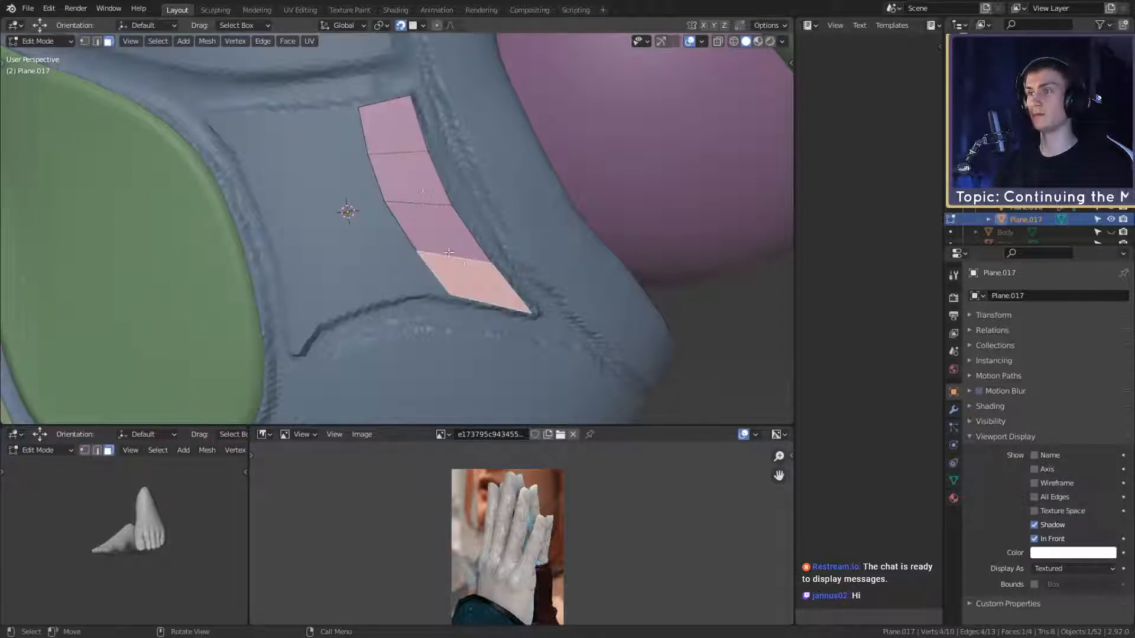
pyautogui.click(444, 230)
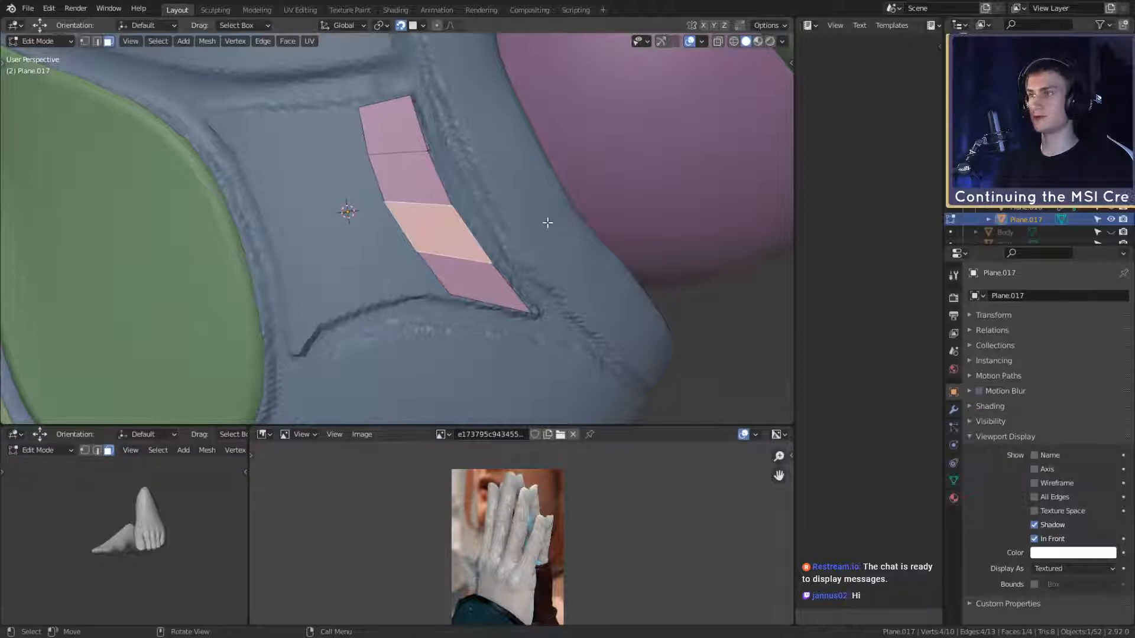
# Step: Extrude the top segment's inner edge along the upper groove to the far corner, rotating the new edge about -28.4° to match the outline
pyautogui.press('1')
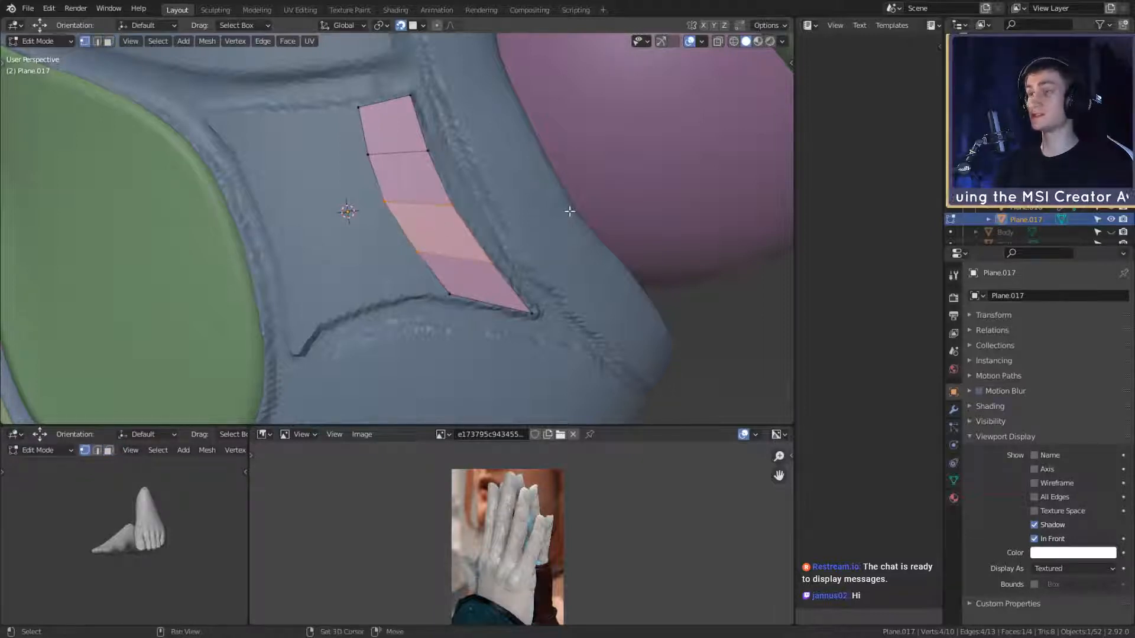
pyautogui.keyDown('shift'); pyautogui.moveTo(562, 232); pyautogui.dragTo(533, 234, button='middle'); pyautogui.keyUp('shift')
pyautogui.keyDown('shift'); pyautogui.moveTo(478, 194); pyautogui.dragTo(523, 213, button='middle'); pyautogui.keyUp('shift')
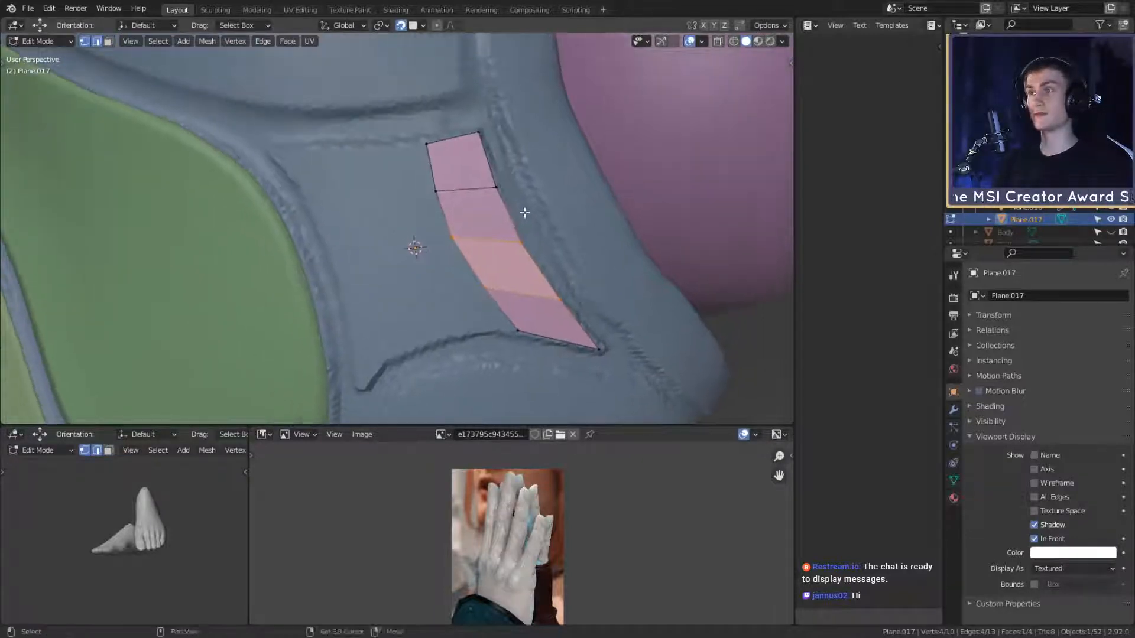
pyautogui.keyDown('shift'); pyautogui.moveTo(438, 204); pyautogui.dragTo(461, 208, button='middle'); pyautogui.keyUp('shift')
pyautogui.click(460, 195)
pyautogui.keyDown('shift'); pyautogui.click(450, 149); pyautogui.keyUp('shift')
pyautogui.press('e')
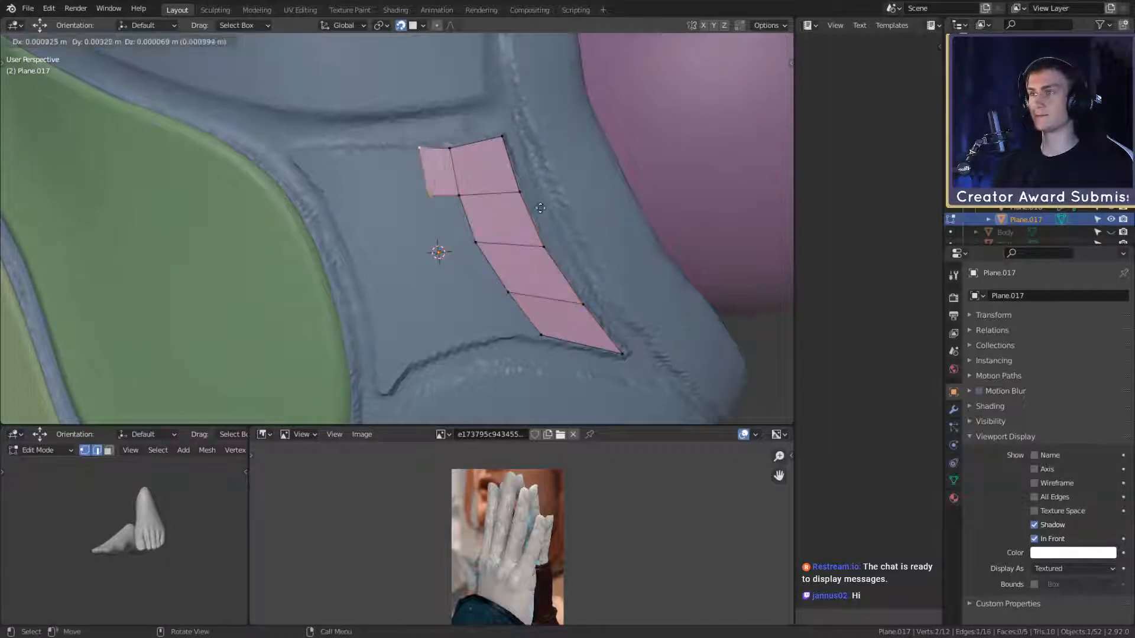
pyautogui.click(456, 166)
pyautogui.press('r')
pyautogui.click(444, 152)
pyautogui.press('g')
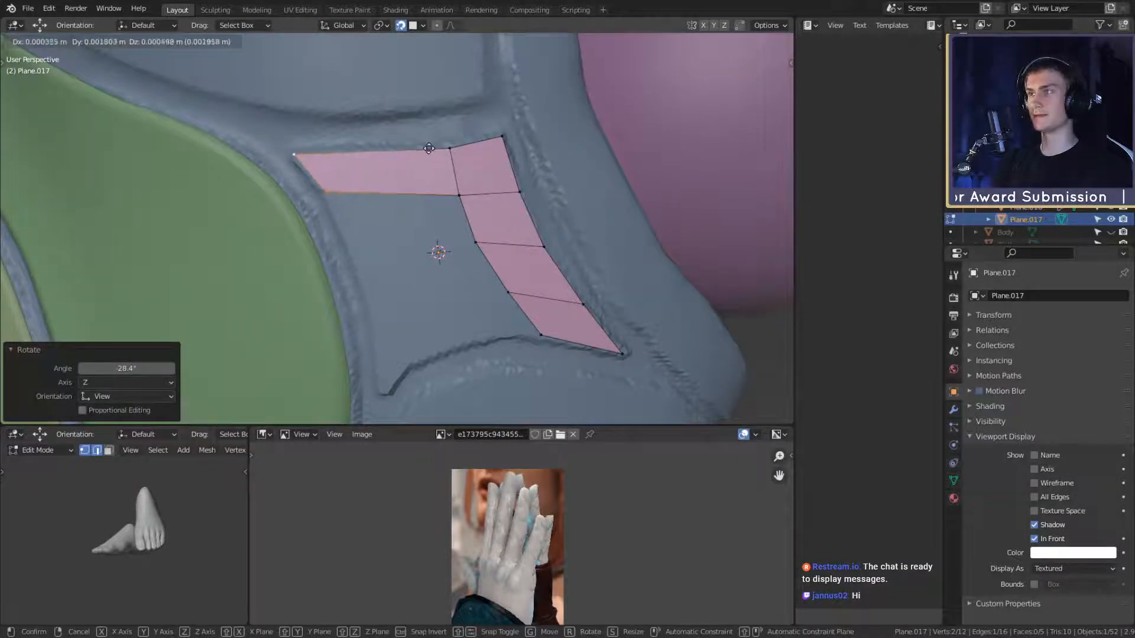
pyautogui.click(428, 148)
# Step: Divide the upper strip with two loop cuts and nudge them slightly downward to follow the groove
pyautogui.keyDown('shift'); pyautogui.moveTo(421, 206); pyautogui.dragTo(439, 179, button='middle'); pyautogui.keyUp('shift')
pyautogui.hotkey('ctrl', 'r')
pyautogui.scroll(1, 412, 146)
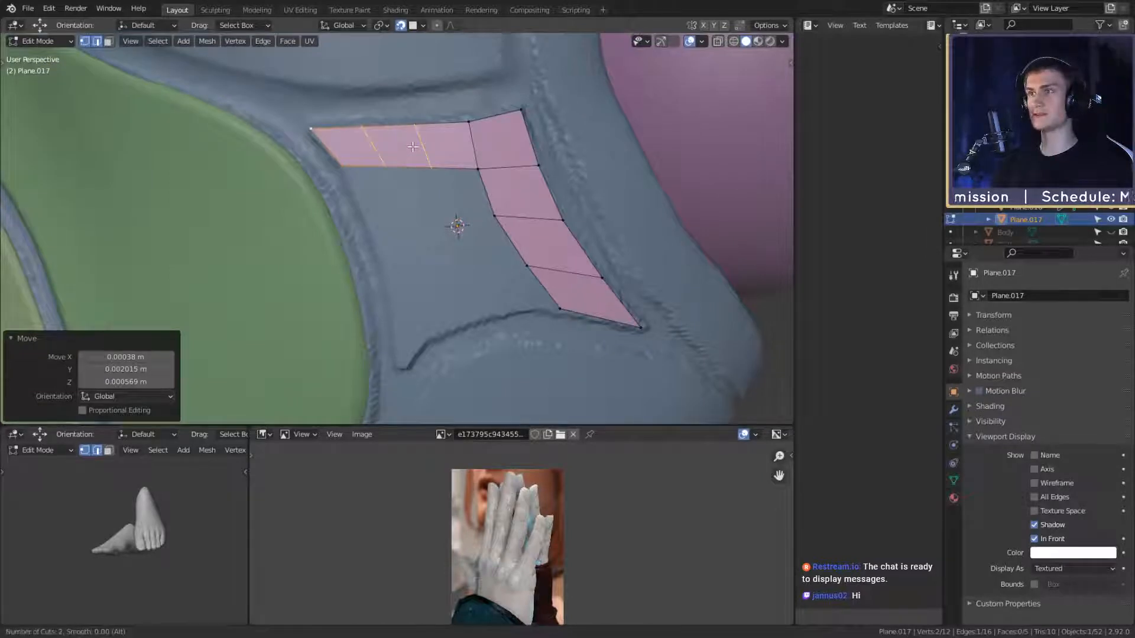
pyautogui.click(416, 148)
pyautogui.rightClick(416, 149)
pyautogui.press('g')
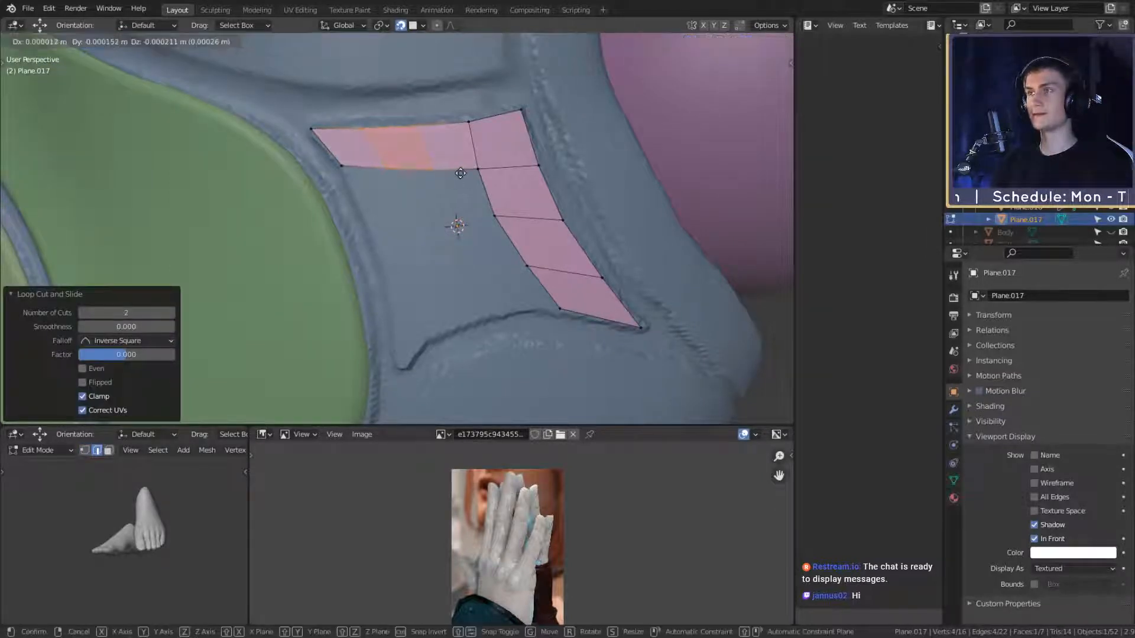
pyautogui.click(461, 172)
# Step: Extrude the inner edge of the strip's lowest segment along the lower groove to the far corner, then rotate and reposition the new edge there
pyautogui.keyDown('shift'); pyautogui.moveTo(484, 209); pyautogui.dragTo(479, 197, button='middle'); pyautogui.keyUp('shift')
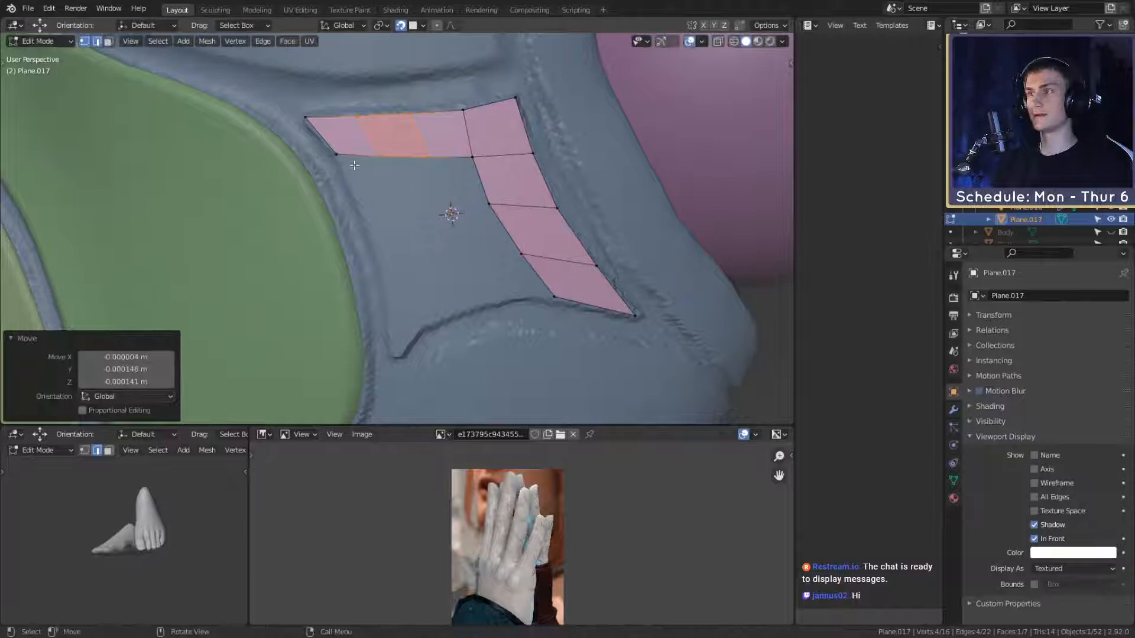
pyautogui.click(525, 265)
pyautogui.press('e')
pyautogui.click(414, 349)
pyautogui.press('r')
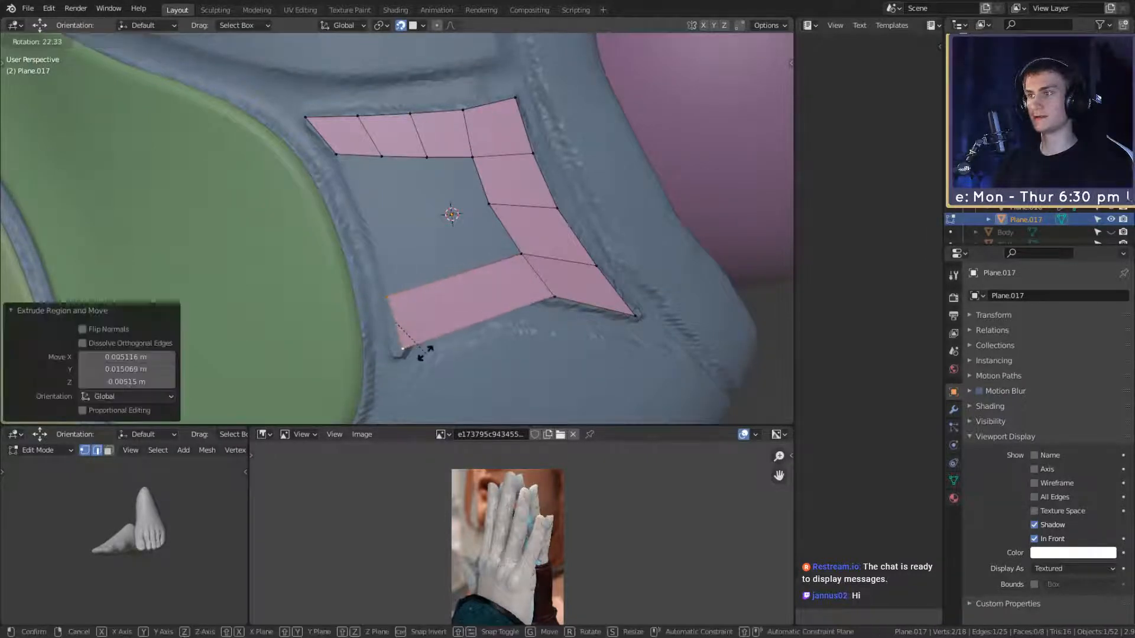
pyautogui.click(422, 357)
pyautogui.press('g')
pyautogui.click(419, 365)
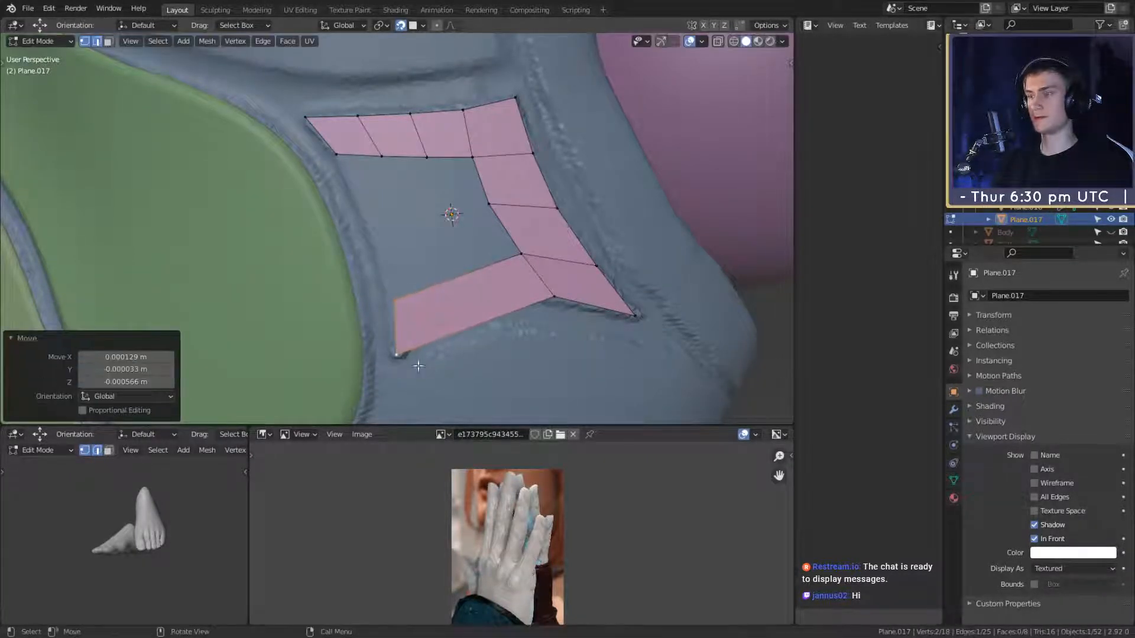
# Step: Divide the lower strip with two loop cuts and move them upward so it curves along the lower groove
pyautogui.hotkey('ctrl', 'r')
pyautogui.scroll(1, 471, 289)
pyautogui.click(471, 289)
pyautogui.rightClick(471, 289)
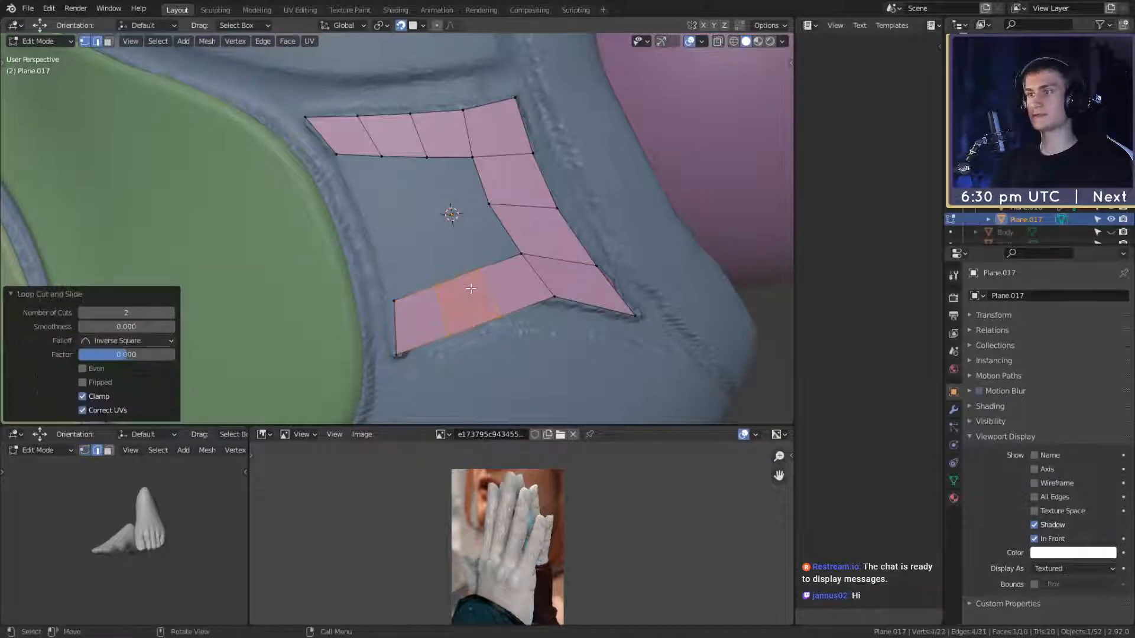
pyautogui.press('g')
pyautogui.click(519, 303)
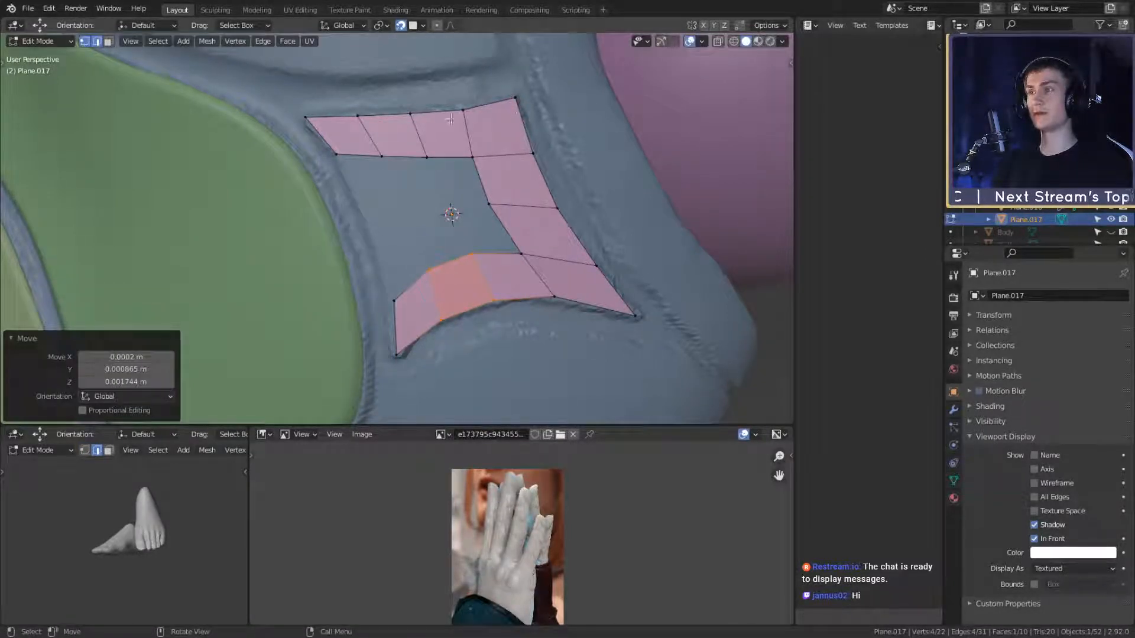
# Step: Nudge the inner vertex at the lower strip's far end slightly toward the green panel
pyautogui.click(406, 308)
pyautogui.press('g')
pyautogui.click(403, 307)
pyautogui.keyDown('shift'); pyautogui.moveTo(454, 308); pyautogui.dragTo(436, 310, button='middle'); pyautogui.keyUp('shift')
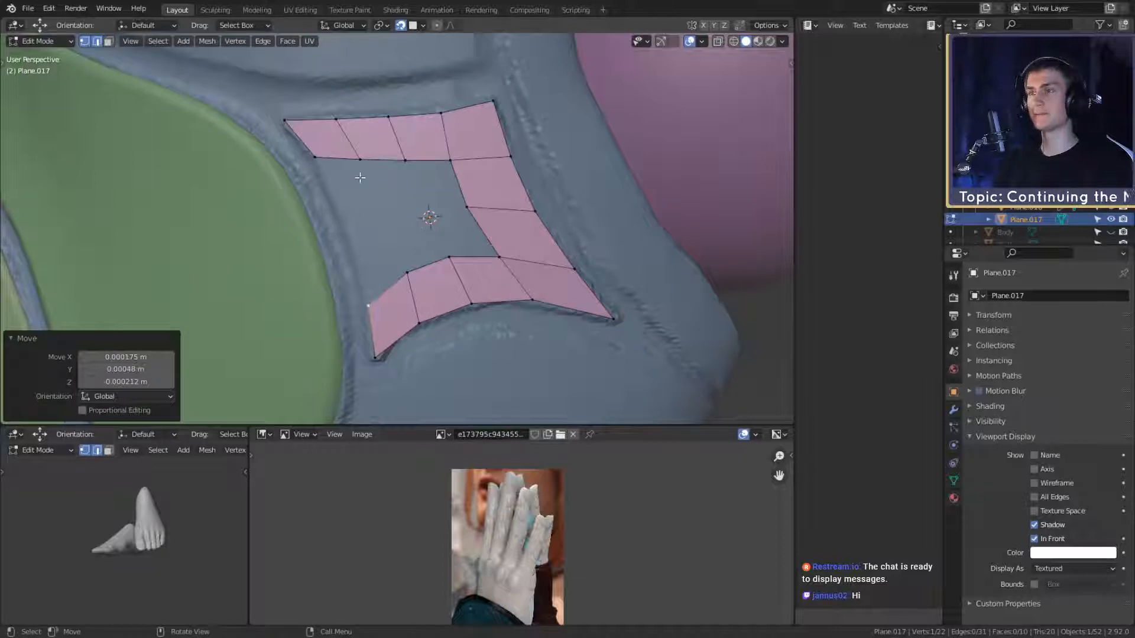
# Step: Fill a face between the far ends of the upper and lower strips to close the side facing the green panel
pyautogui.press('g')
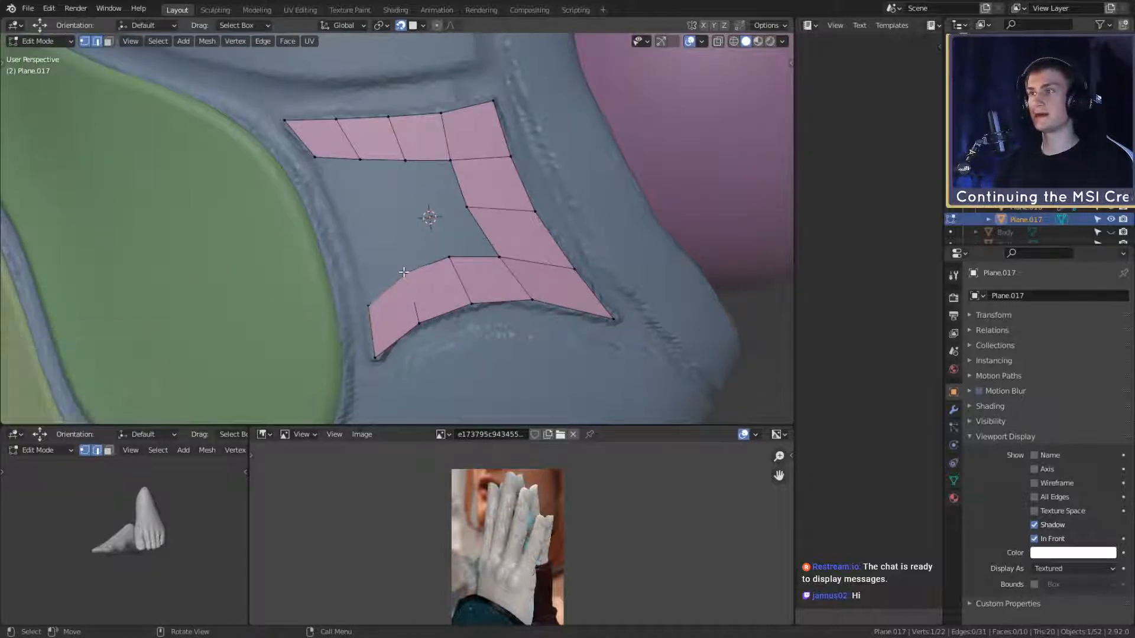
pyautogui.keyDown('ctrl'); pyautogui.keyDown('shift'); pyautogui.click(344, 152); pyautogui.keyUp('shift'); pyautogui.keyUp('ctrl')
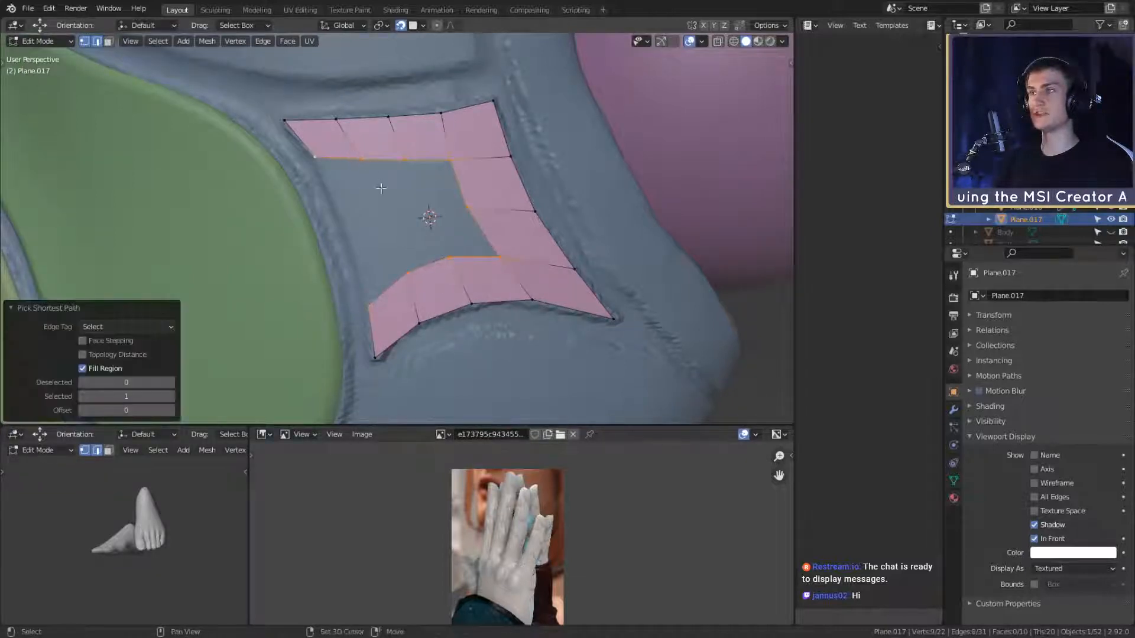
pyautogui.click(393, 283)
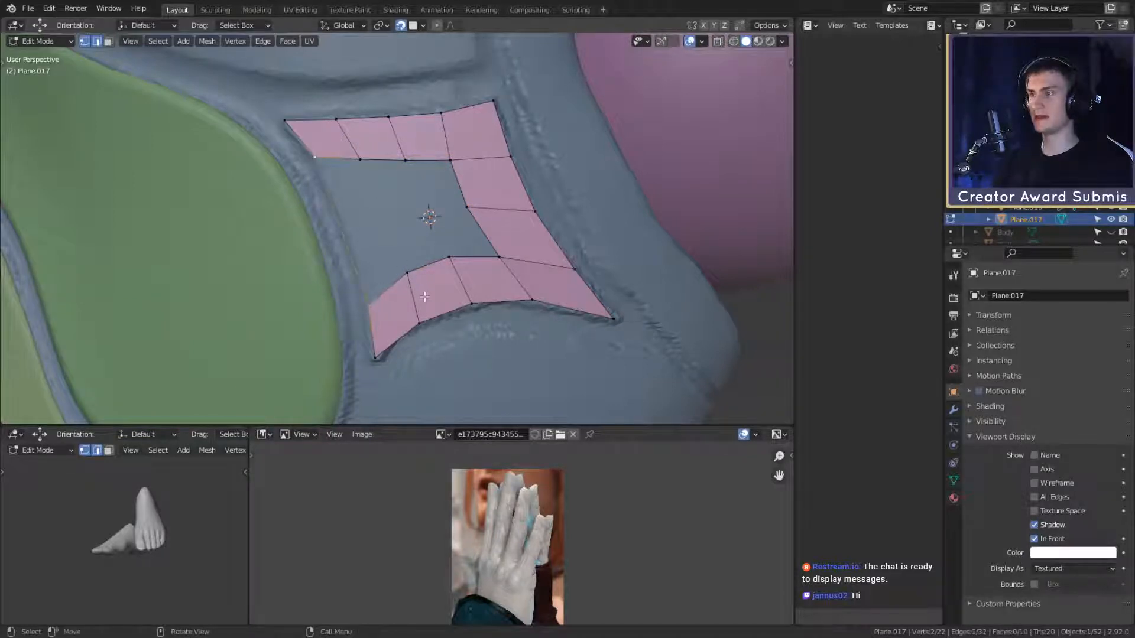
pyautogui.hotkey('ctrl', 'z')
pyautogui.click(409, 276)
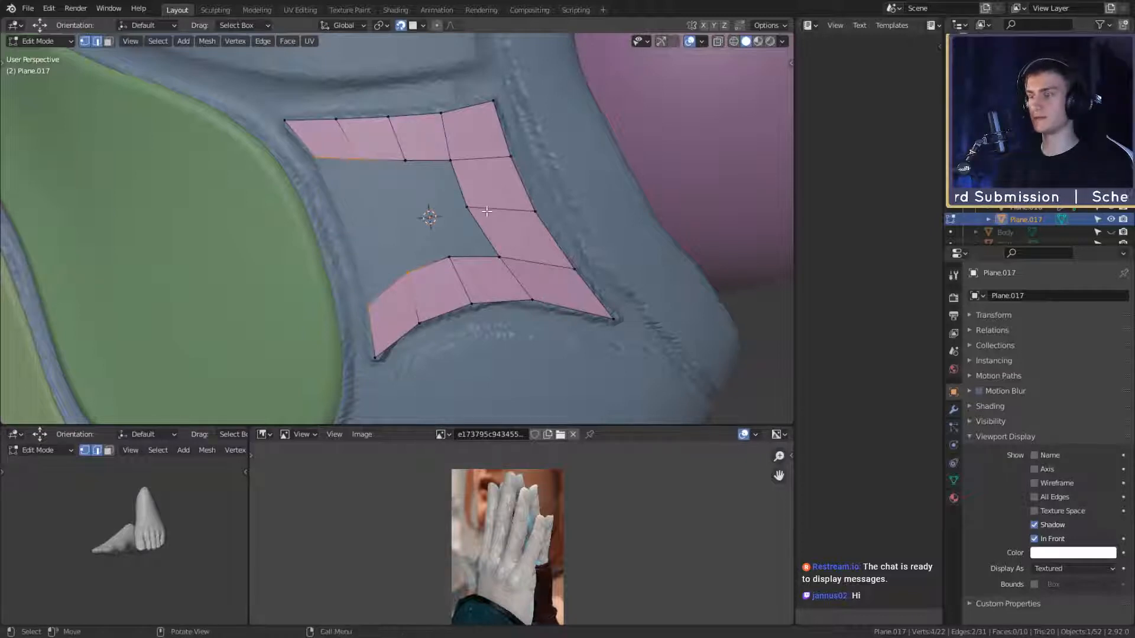
pyautogui.press('f')
# Step: Try to divide the connecting face beside the green panel with two loop cuts and shift them inward
pyautogui.hotkey('ctrl', 'r')
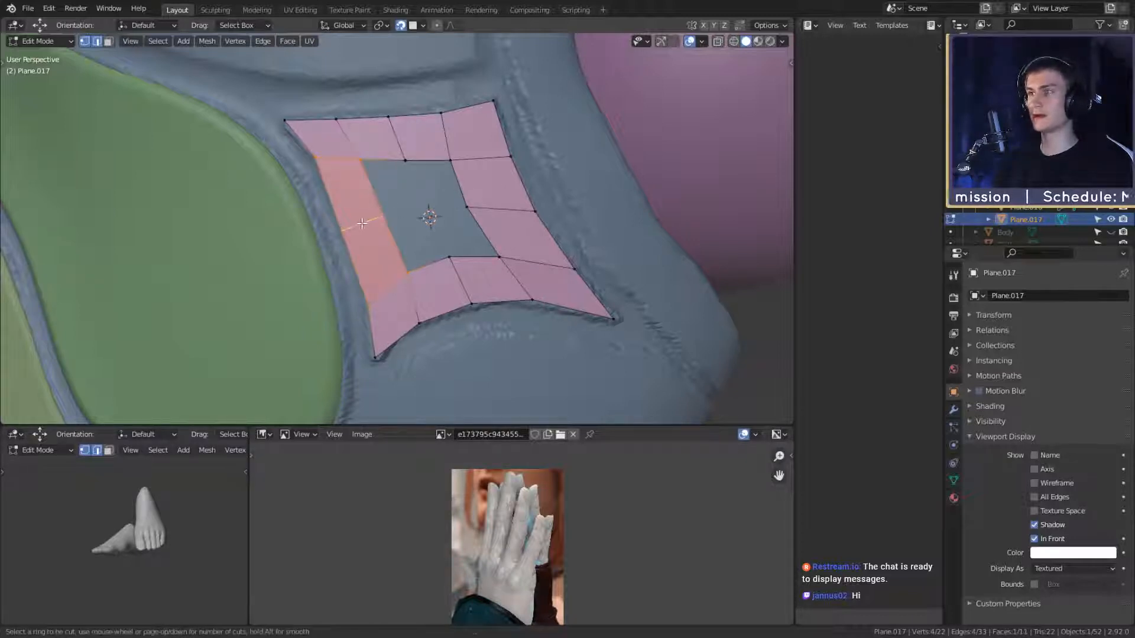
pyautogui.scroll(1, 364, 222)
pyautogui.click(364, 222)
pyautogui.rightClick(364, 222)
pyautogui.press('g')
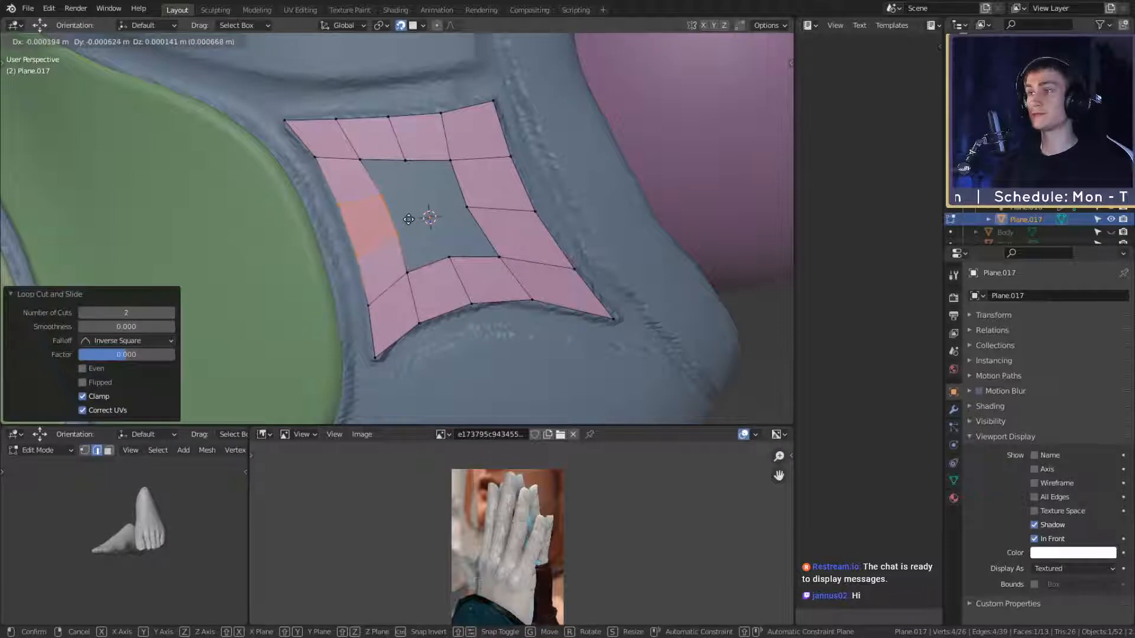
pyautogui.click(408, 219)
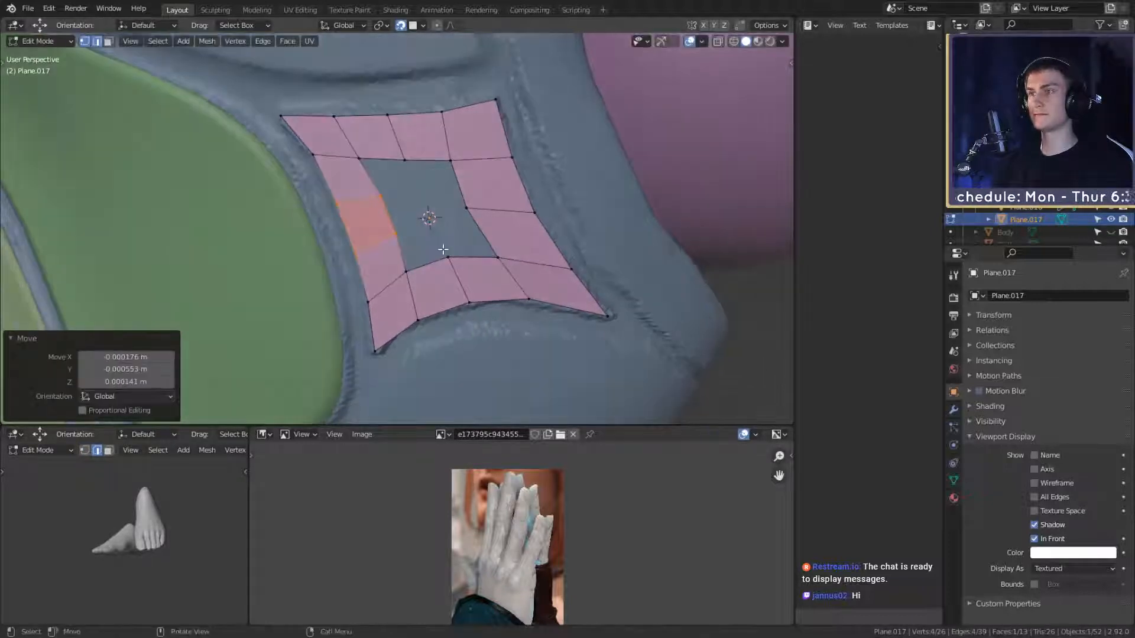
# Step: Add a single loop cut across the connecting face, move it inward along the groove and rotate it 10.6°
pyautogui.scroll(1, 446, 292)
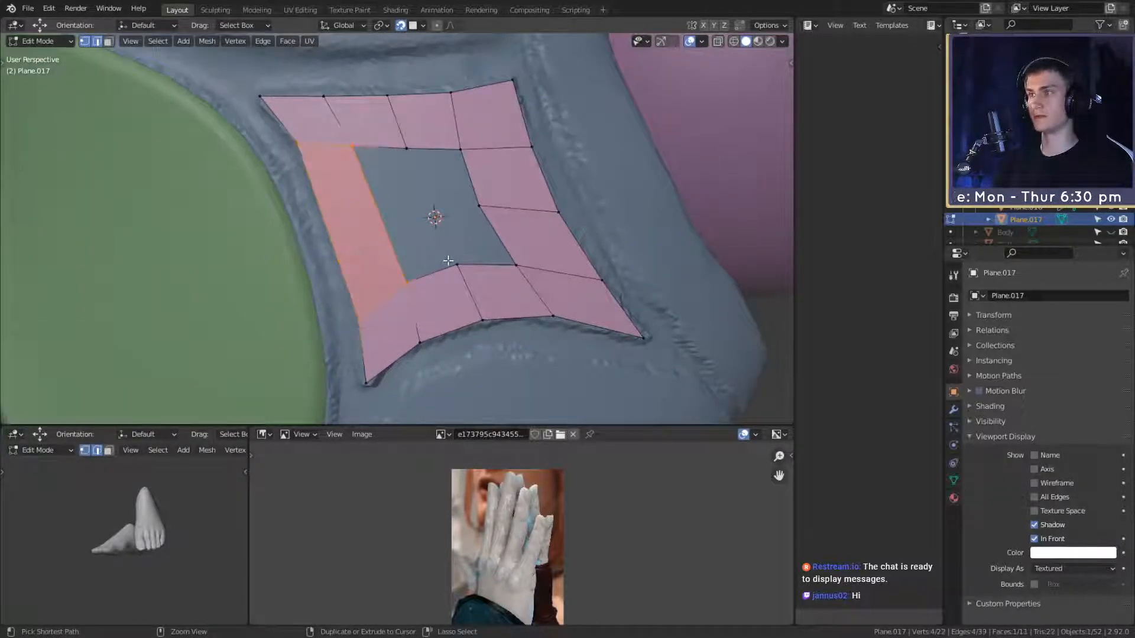
pyautogui.hotkey('ctrl', 'r')
pyautogui.click(402, 217)
pyautogui.rightClick(401, 217)
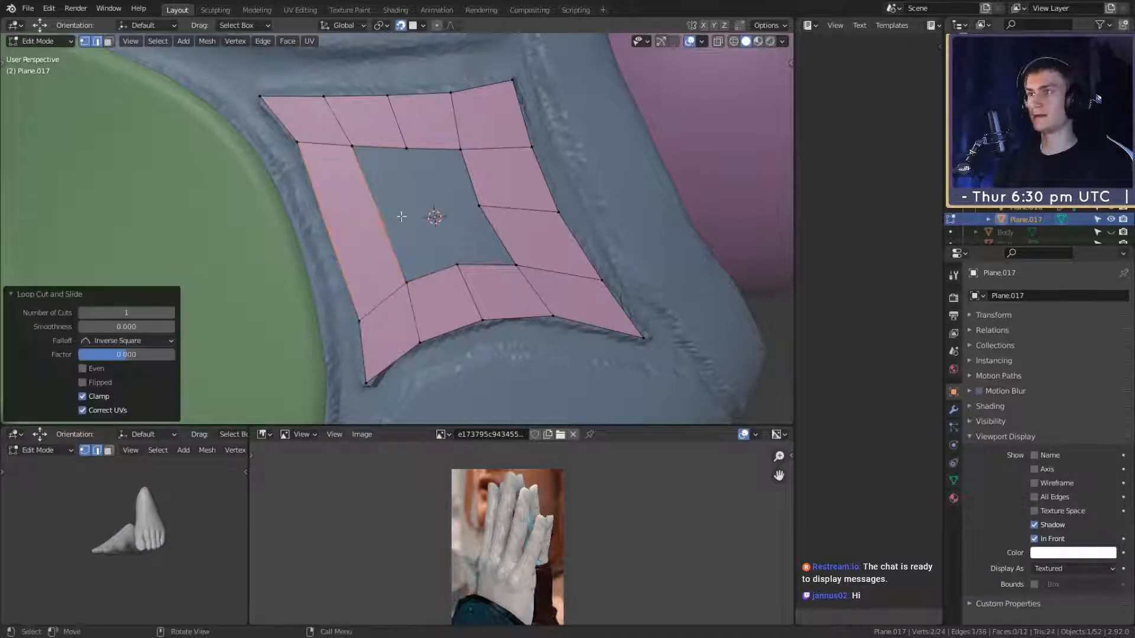
pyautogui.press('g')
pyautogui.click(479, 218)
pyautogui.press('r')
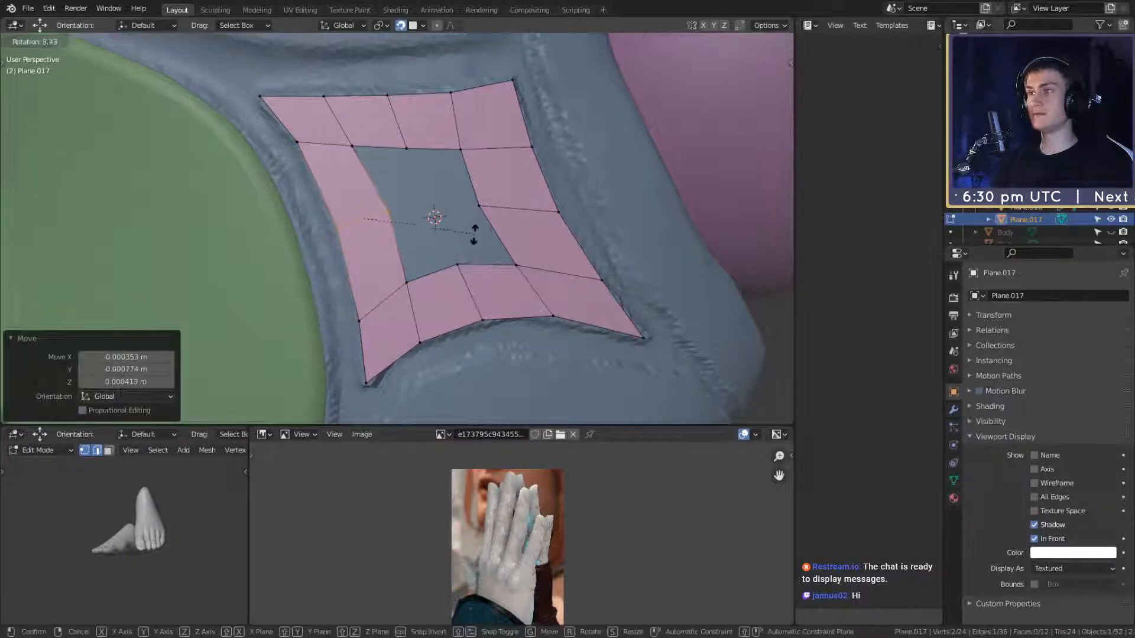
pyautogui.click(473, 240)
pyautogui.press('g')
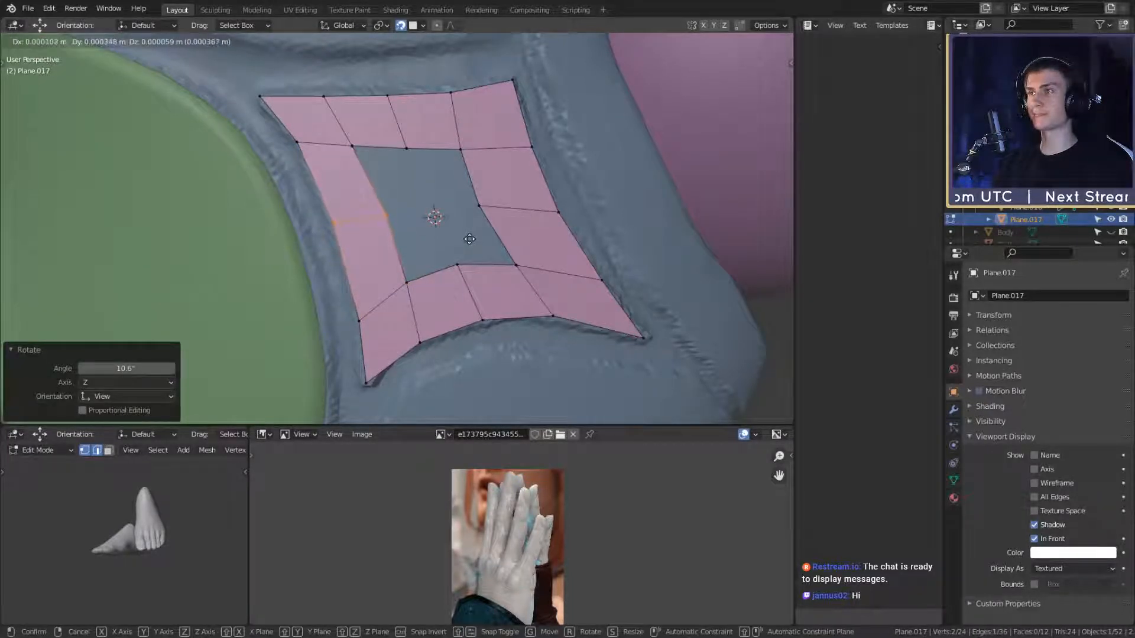
pyautogui.click(470, 238)
# Step: Connect the middle vertices of the opening's upper and lower sides with an edge and cut it once at its centre
pyautogui.moveTo(476, 246); pyautogui.dragTo(482, 269, button='middle')
pyautogui.click(476, 210)
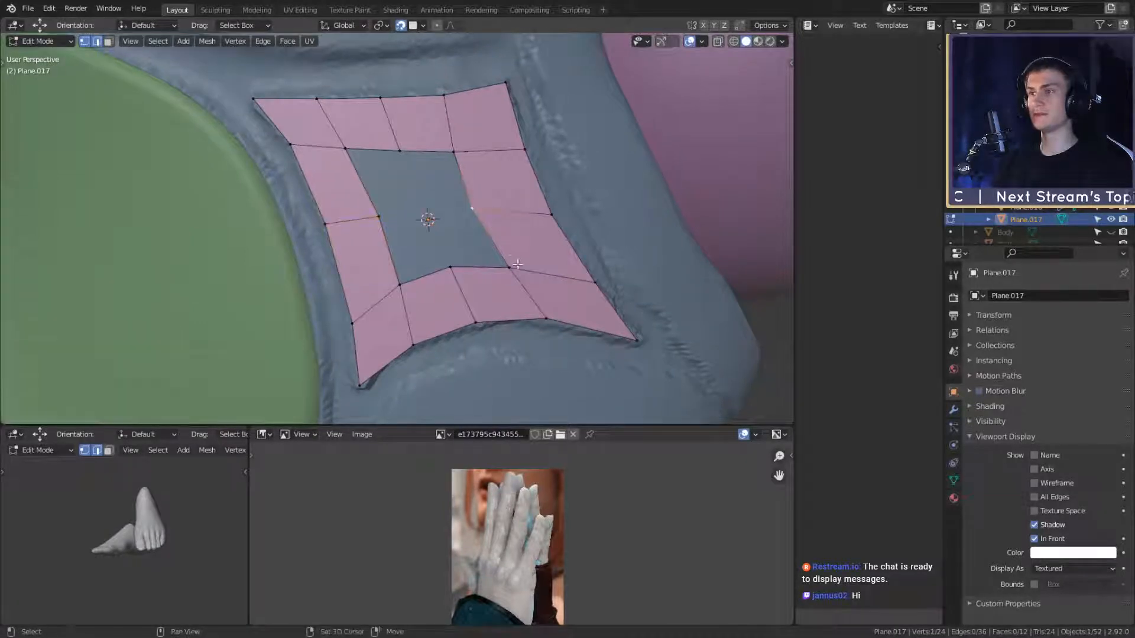
pyautogui.click(449, 272)
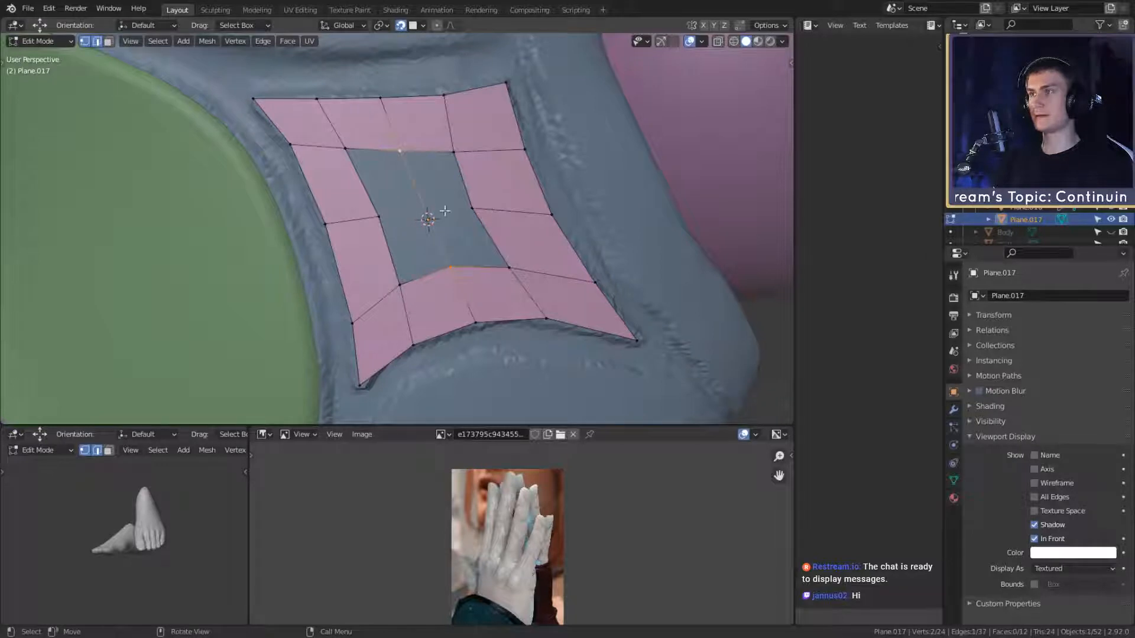
pyautogui.hotkey('ctrl', 'r')
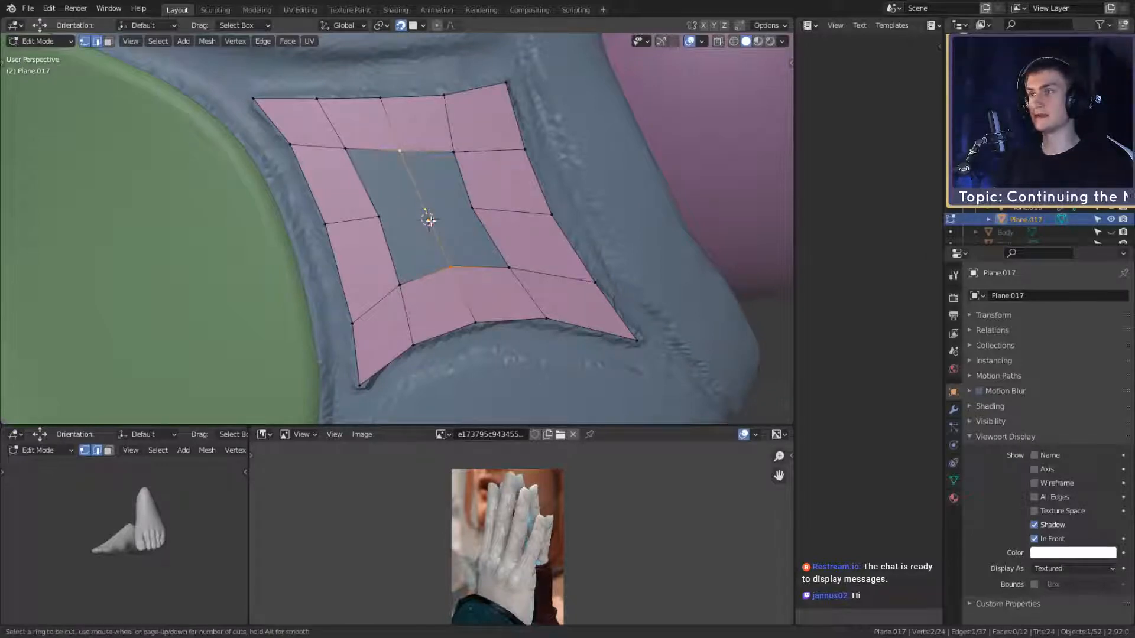
pyautogui.click(429, 221)
pyautogui.rightClick(429, 221)
# Step: Fill the lower half of the central opening with two quad faces that meet at the new centre vertex
pyautogui.click(505, 263)
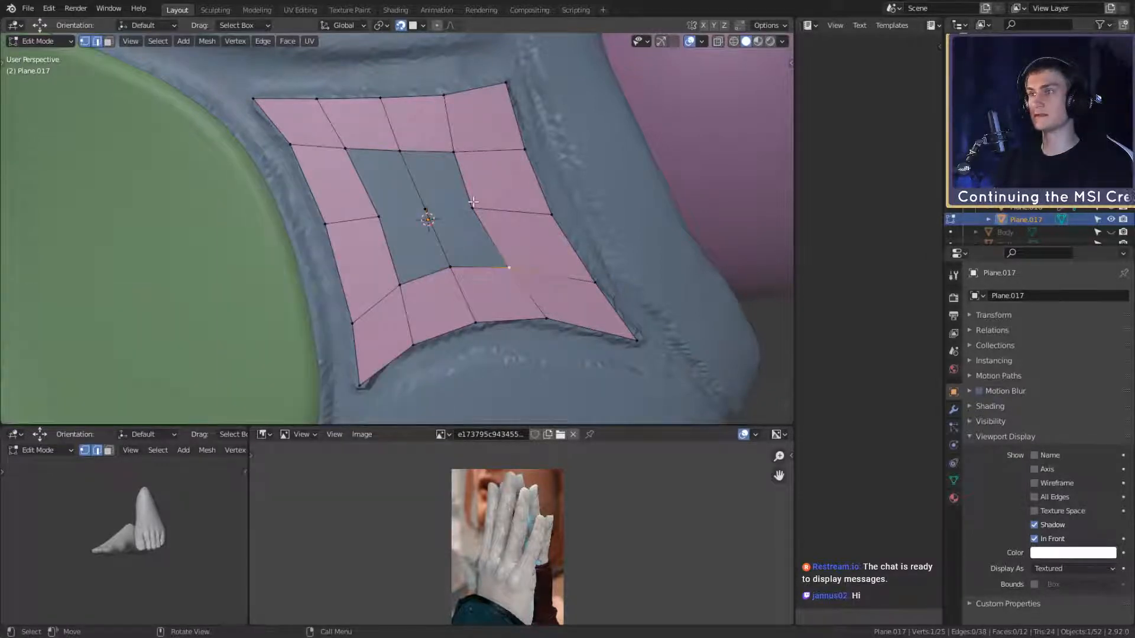
pyautogui.click(474, 209)
pyautogui.keyDown('shift'); pyautogui.click(506, 261); pyautogui.keyUp('shift')
pyautogui.click(448, 266)
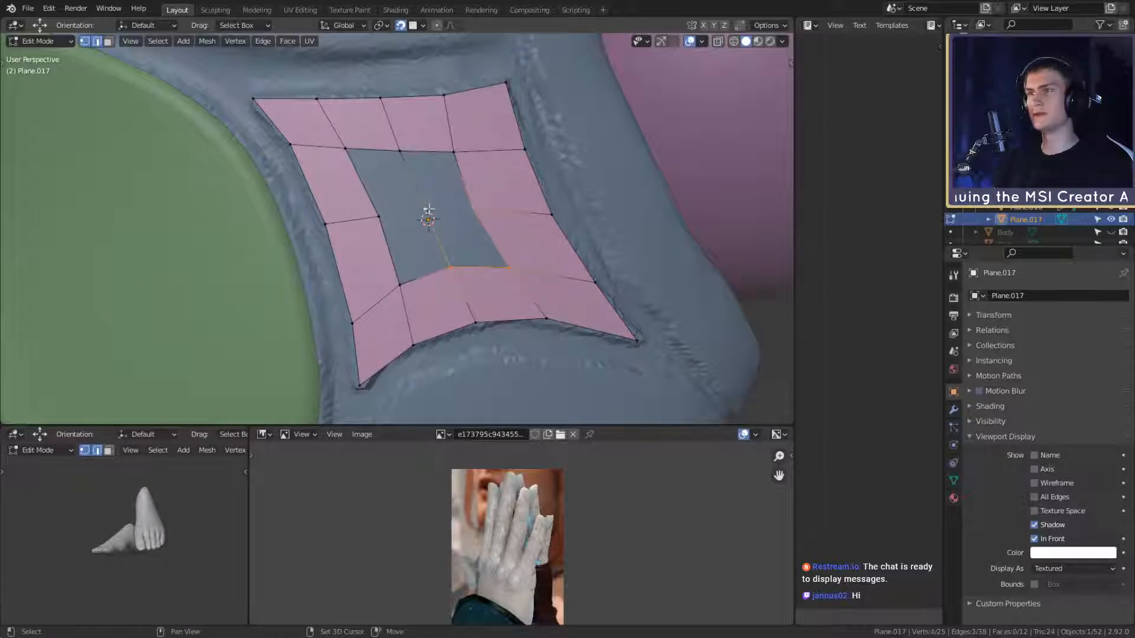
pyautogui.press('f')
pyautogui.keyDown('ctrl'); pyautogui.click(422, 212); pyautogui.keyUp('ctrl')
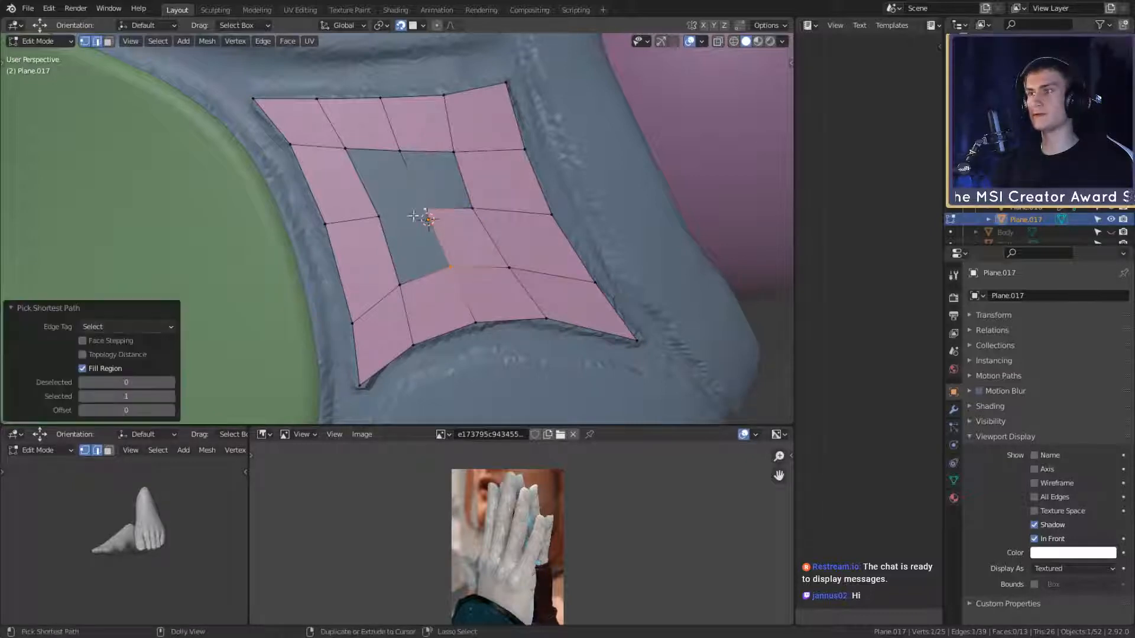
pyautogui.keyDown('ctrl'); pyautogui.click(379, 219); pyautogui.keyUp('ctrl')
pyautogui.hotkey('ctrl', 'z')
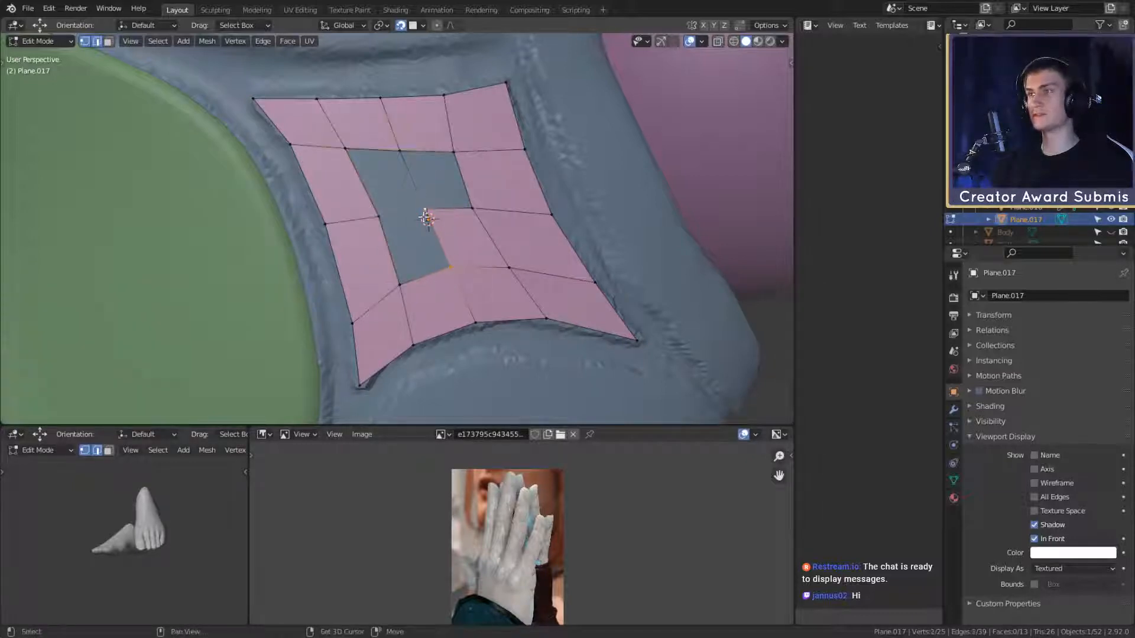
pyautogui.press('f')
# Step: Fill the upper quad of the opening on the side nearest the wrist ball
pyautogui.moveTo(449, 243); pyautogui.dragTo(437, 235, button='middle')
pyautogui.click(470, 206)
pyautogui.keyDown('shift'); pyautogui.click(452, 151); pyautogui.keyUp('shift')
pyautogui.keyDown('shift'); pyautogui.click(395, 150); pyautogui.keyUp('shift')
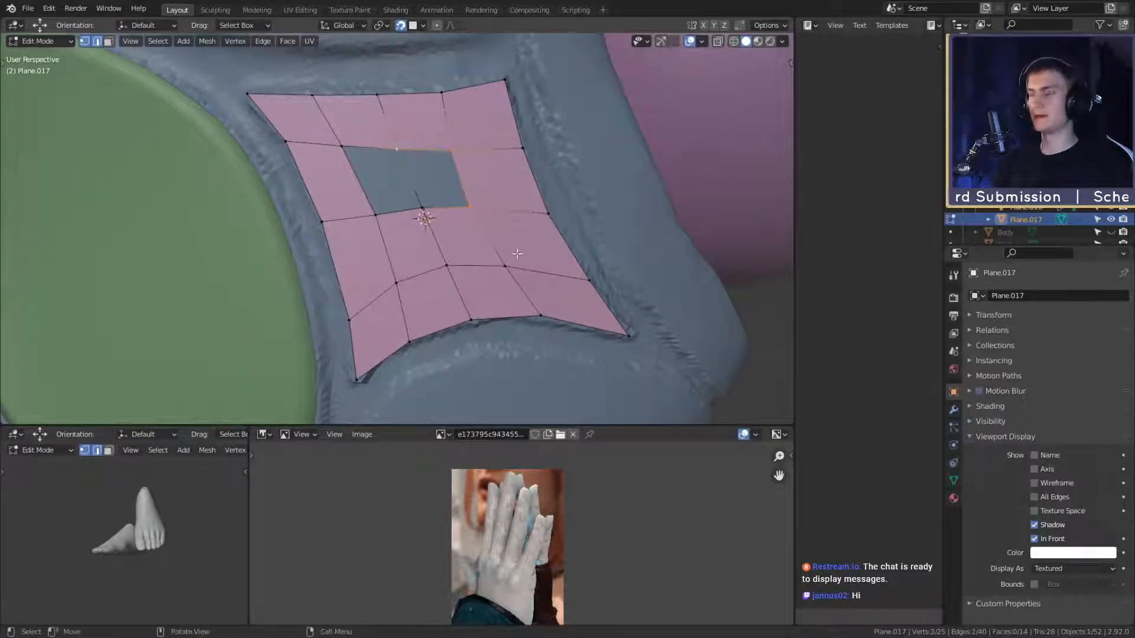
pyautogui.keyDown('shift'); pyautogui.click(423, 209); pyautogui.keyUp('shift')
pyautogui.press('f')
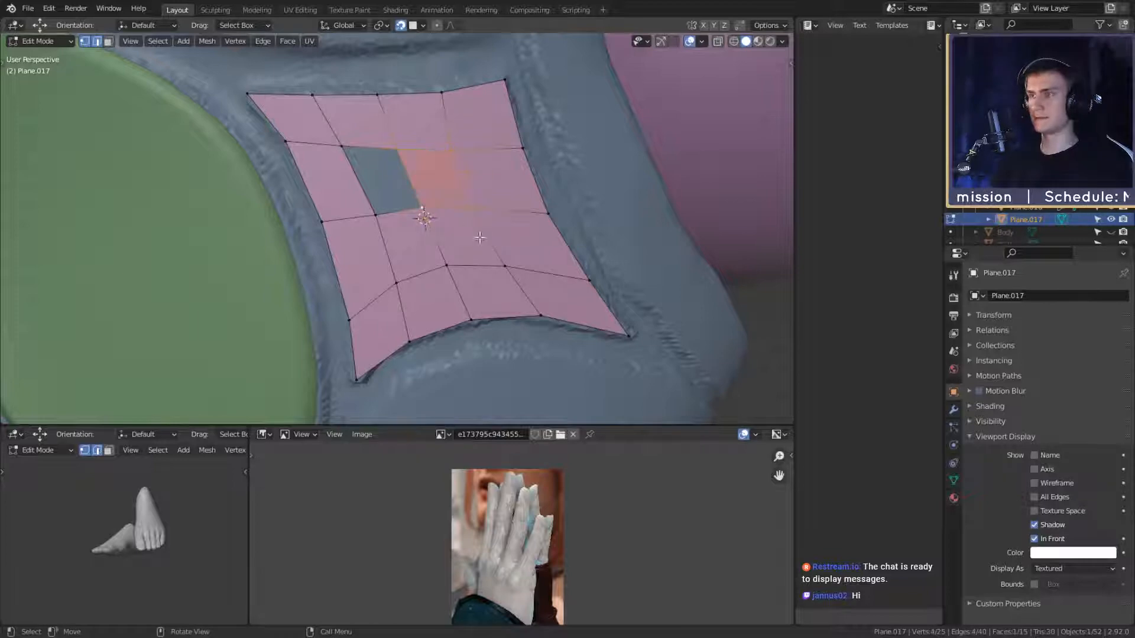
# Step: Fill the last quad gap beside the green panel and check the closed surface in Object Mode
pyautogui.keyDown('shift'); pyautogui.moveTo(428, 207); pyautogui.dragTo(452, 239, button='middle'); pyautogui.keyUp('shift')
pyautogui.click(443, 233)
pyautogui.keyDown('shift'); pyautogui.click(418, 181); pyautogui.keyUp('shift')
pyautogui.keyDown('shift'); pyautogui.click(369, 180); pyautogui.keyUp('shift')
pyautogui.keyDown('shift'); pyautogui.click(402, 246); pyautogui.keyUp('shift')
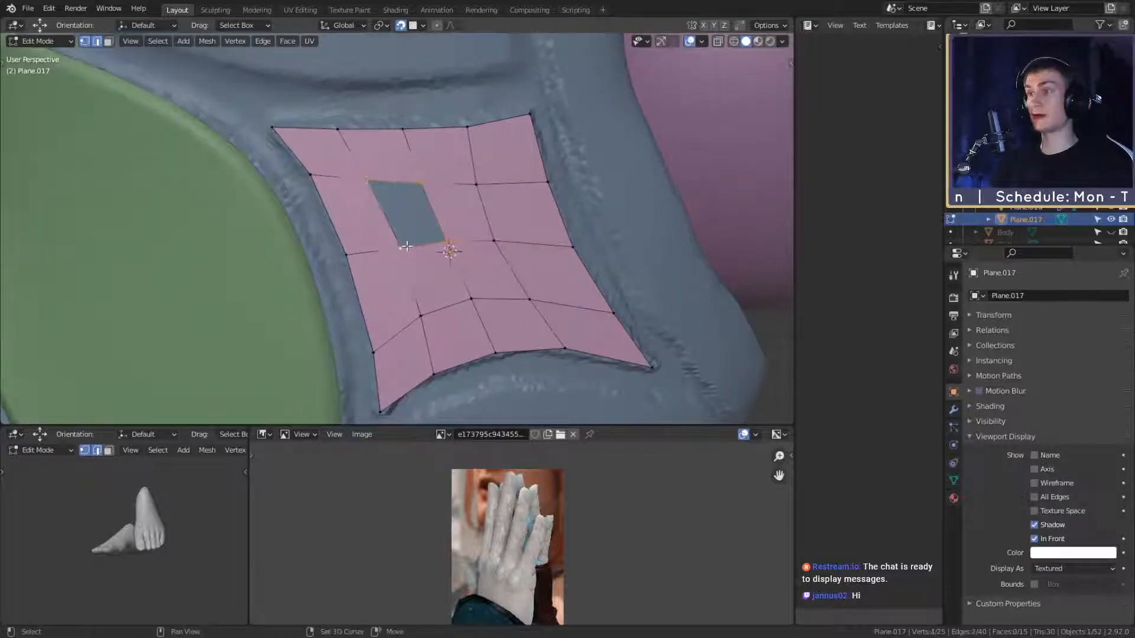
pyautogui.scroll(-7, 438, 250)
pyautogui.press('Tab')
pyautogui.scroll(8, 448, 256)
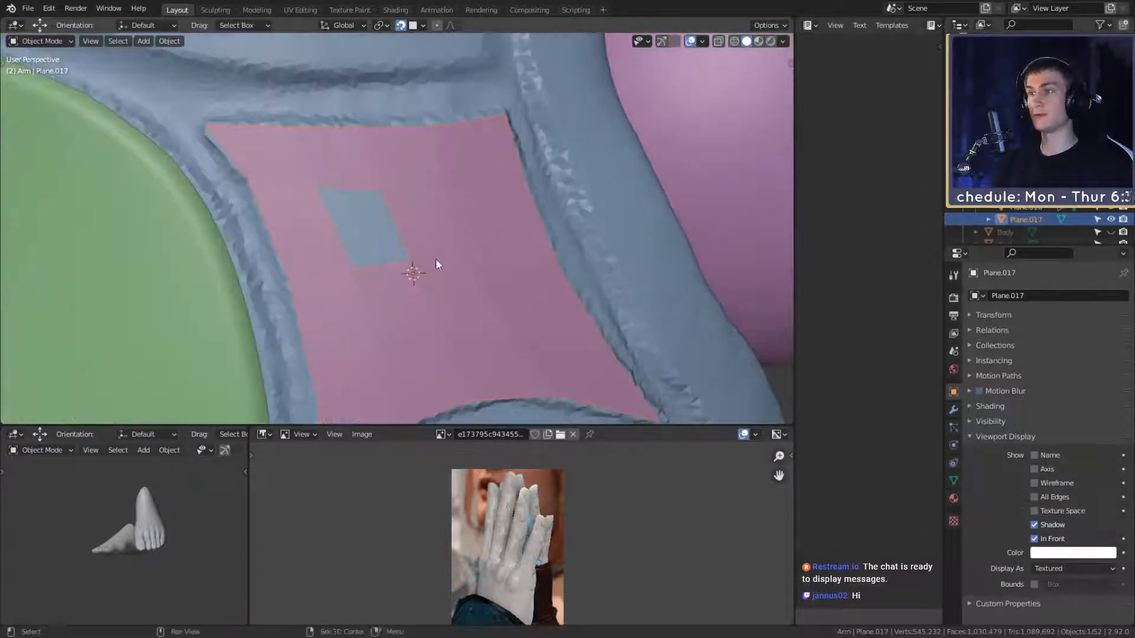
pyautogui.press('Tab')
pyautogui.press('f')
pyautogui.scroll(-6, 455, 245)
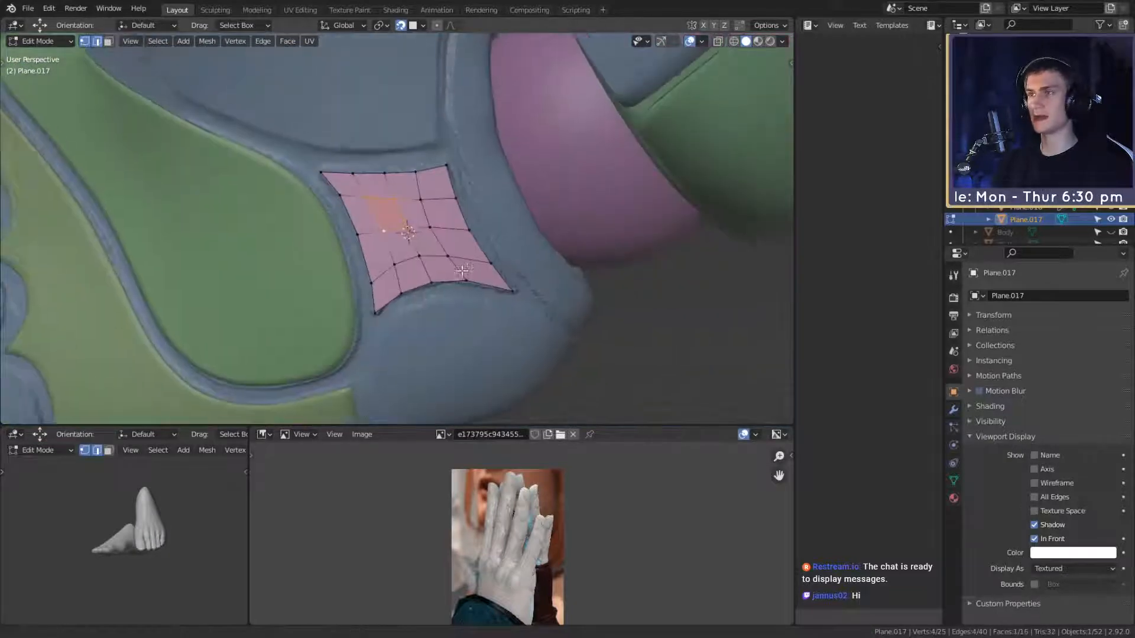
pyautogui.press('Tab')
pyautogui.scroll(3, 467, 266)
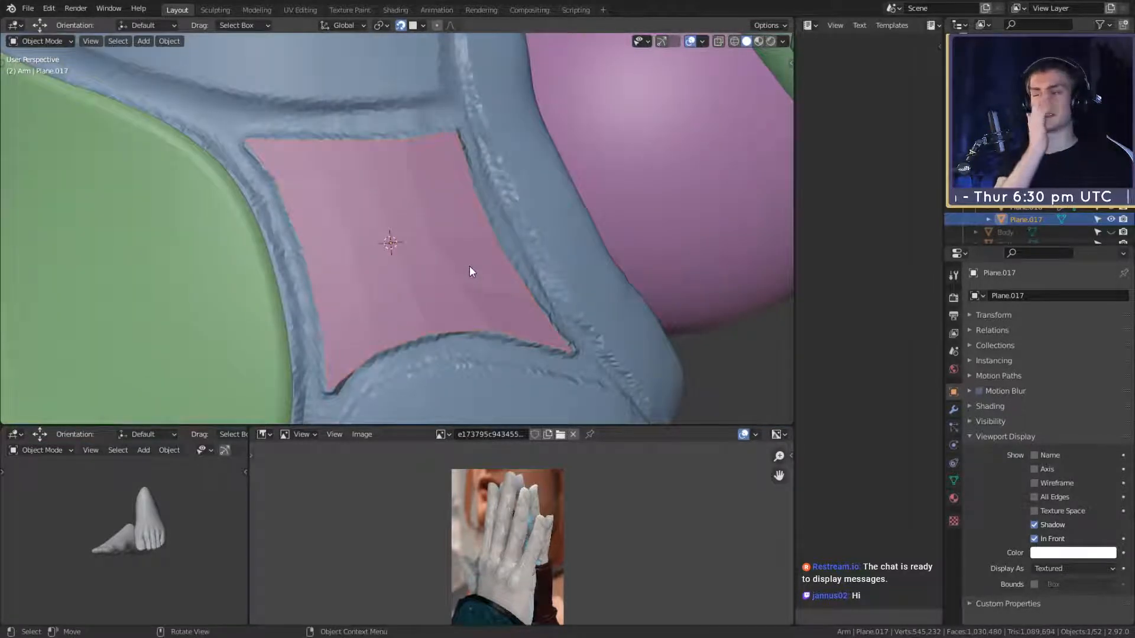
# Step: Move the three interior vertices of the column nearest the wrist ball slightly toward the wrist ball in Edit Mode
pyautogui.press('Tab')
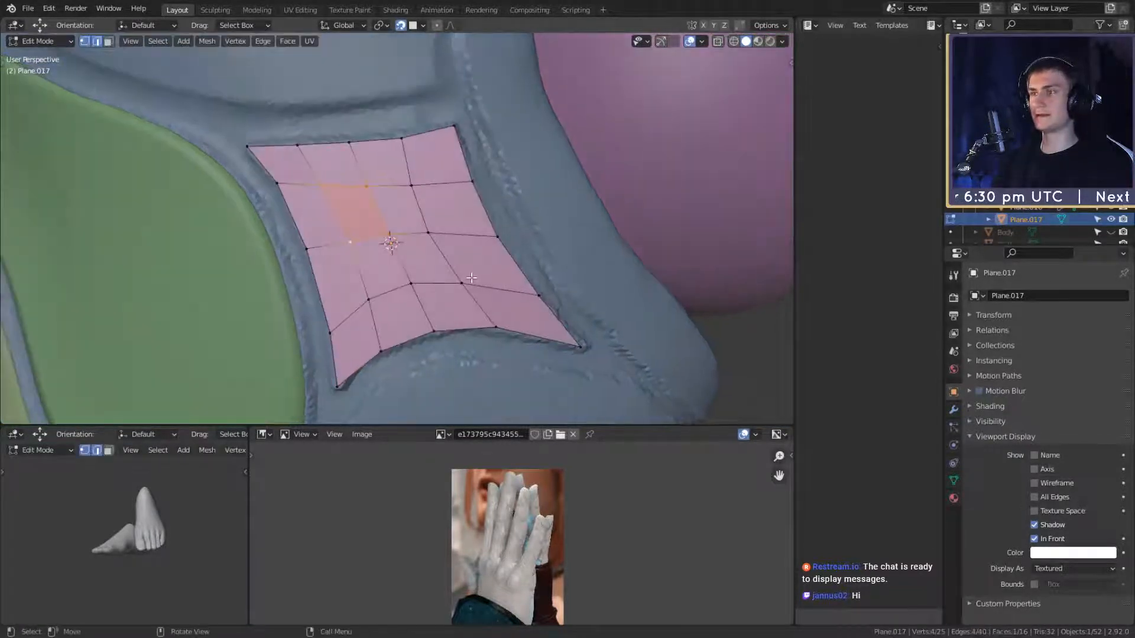
pyautogui.click(463, 282)
pyautogui.keyDown('shift'); pyautogui.click(429, 233); pyautogui.keyUp('shift')
pyautogui.keyDown('shift'); pyautogui.click(412, 186); pyautogui.keyUp('shift')
pyautogui.press('g')
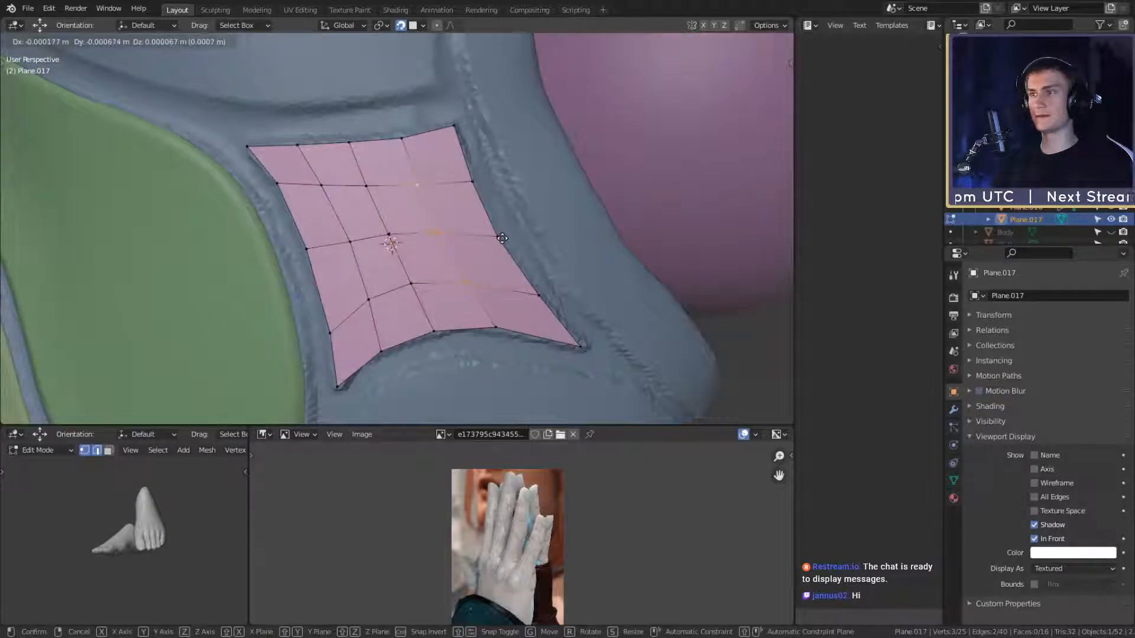
pyautogui.click(508, 239)
# Step: Shift the lower and upper border vertices of that same column slightly toward the wrist ball to even out its spacing
pyautogui.click(518, 328)
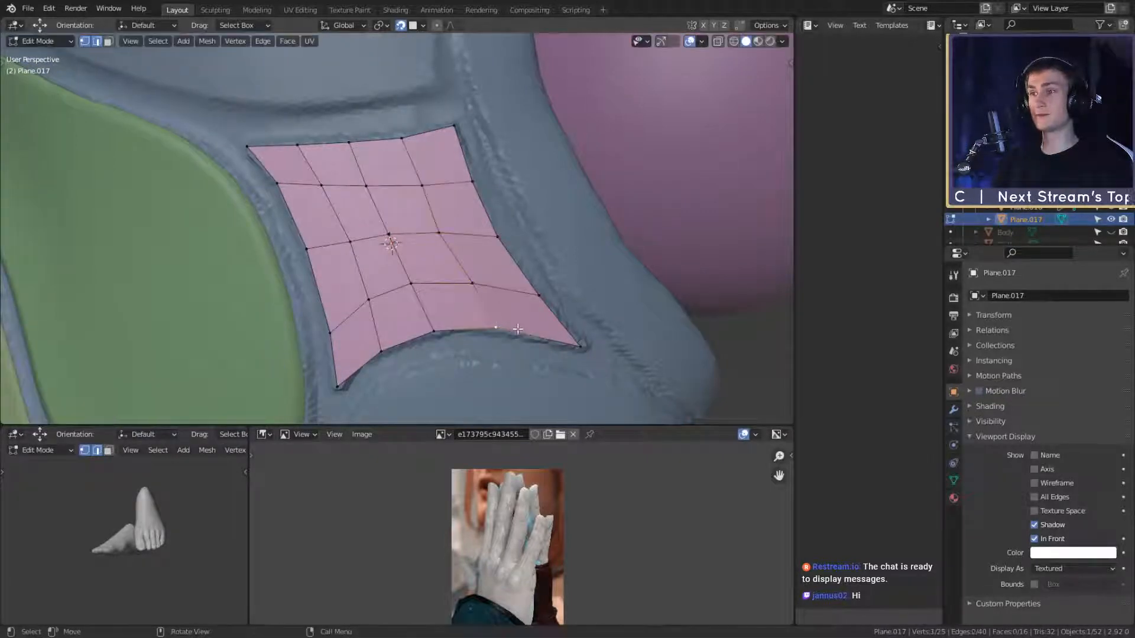
pyautogui.press('g')
pyautogui.click(524, 333)
pyautogui.click(407, 147)
pyautogui.press('g')
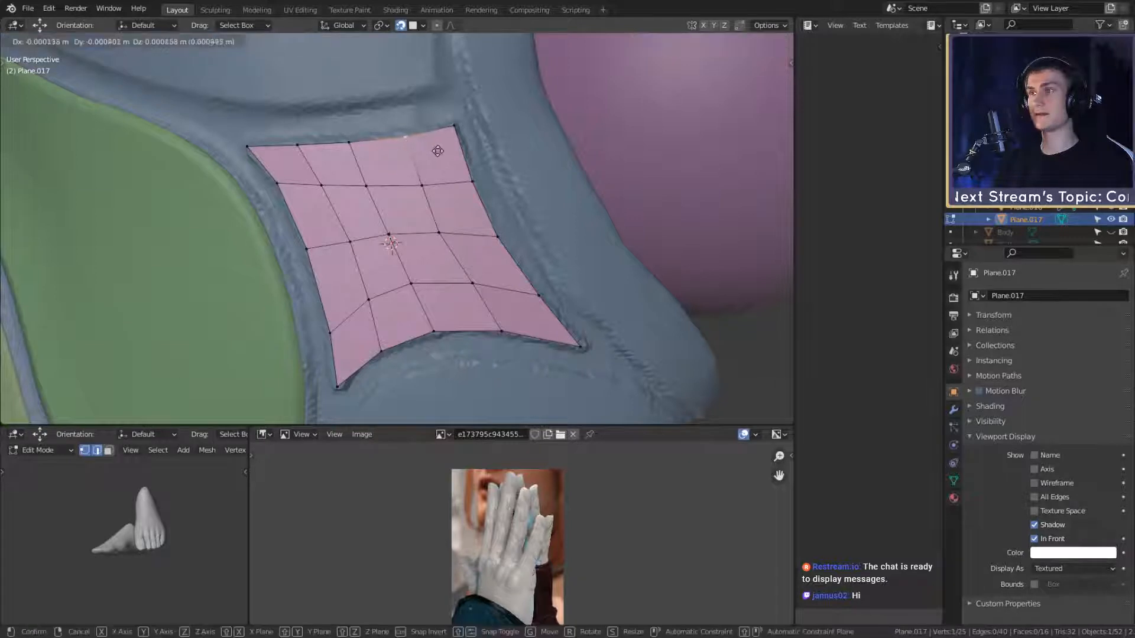
pyautogui.click(440, 151)
# Step: Select the middle column of vertices from border to border and move it slightly toward the wrist ball
pyautogui.click(349, 144)
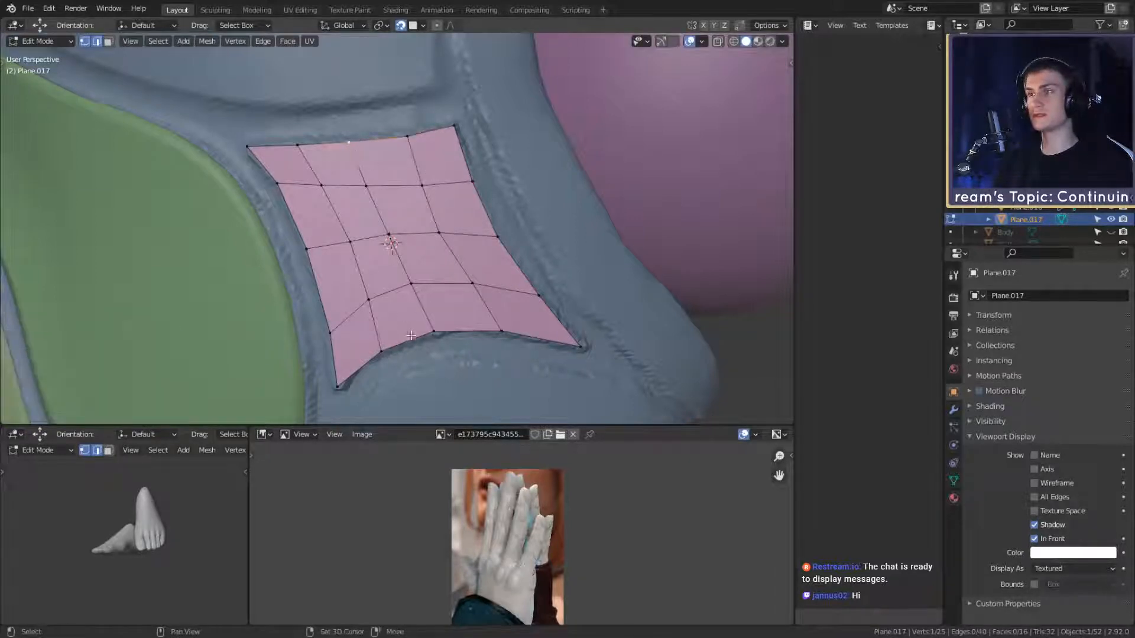
pyautogui.keyDown('ctrl'); pyautogui.keyDown('shift'); pyautogui.click(433, 334); pyautogui.keyUp('shift'); pyautogui.keyUp('ctrl')
pyautogui.press('g')
pyautogui.click(482, 317)
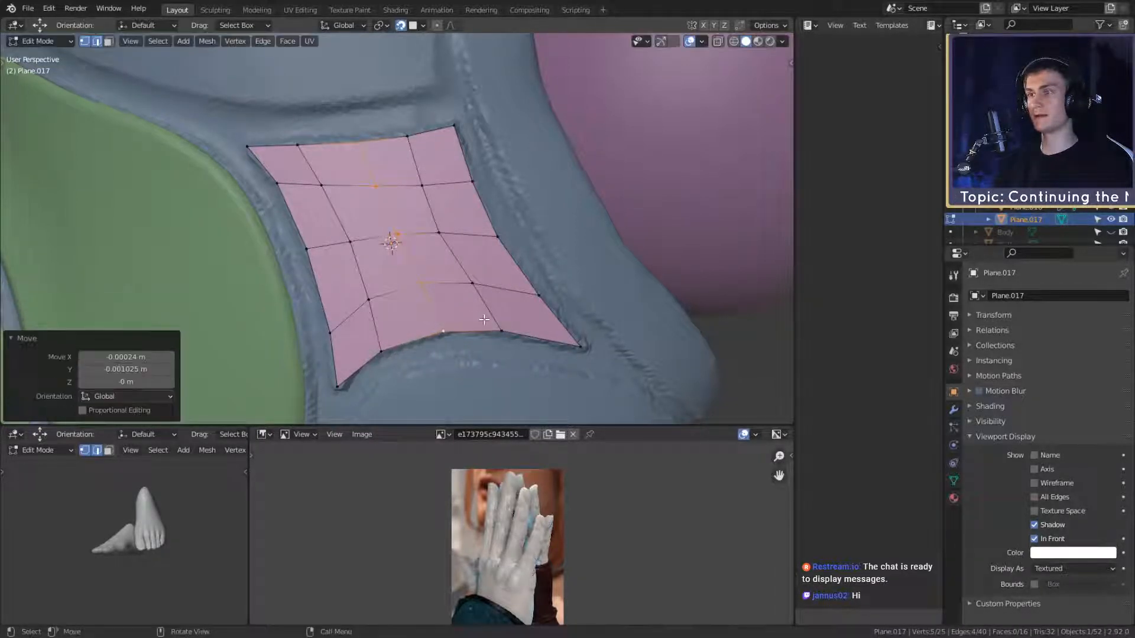
# Step: Scale the middle vertex column to about 0.964 and rotate it about 1.42° in the view plane
pyautogui.press('g')
pyautogui.rightClick(484, 319)
pyautogui.press('s')
pyautogui.click(503, 313)
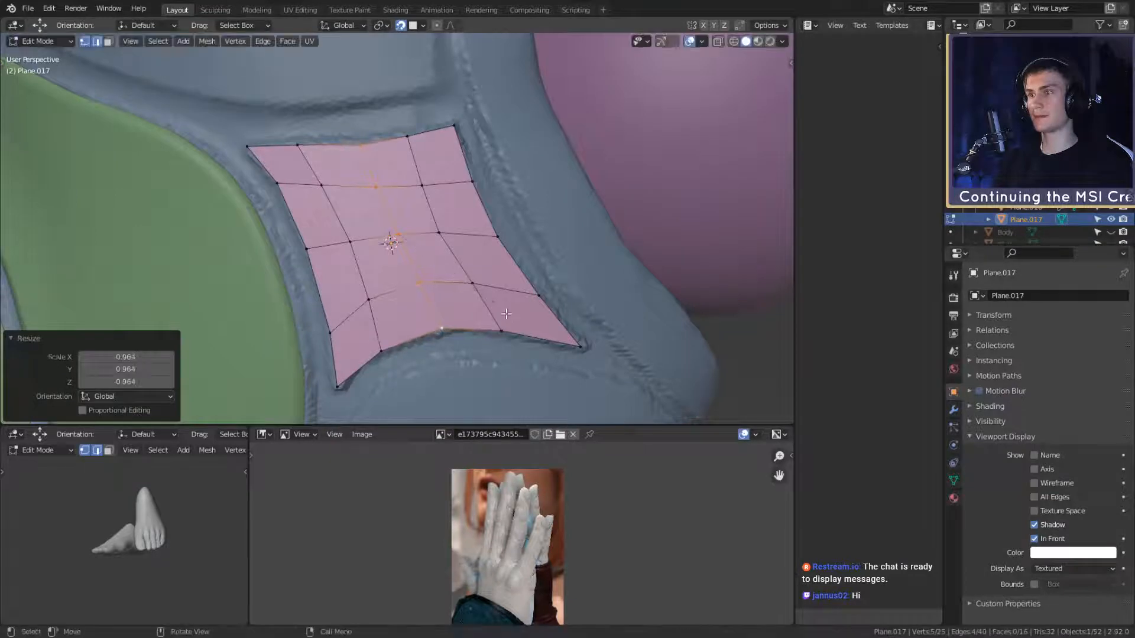
pyautogui.press('g')
pyautogui.rightClick(503, 313)
pyautogui.press('r')
pyautogui.click(502, 317)
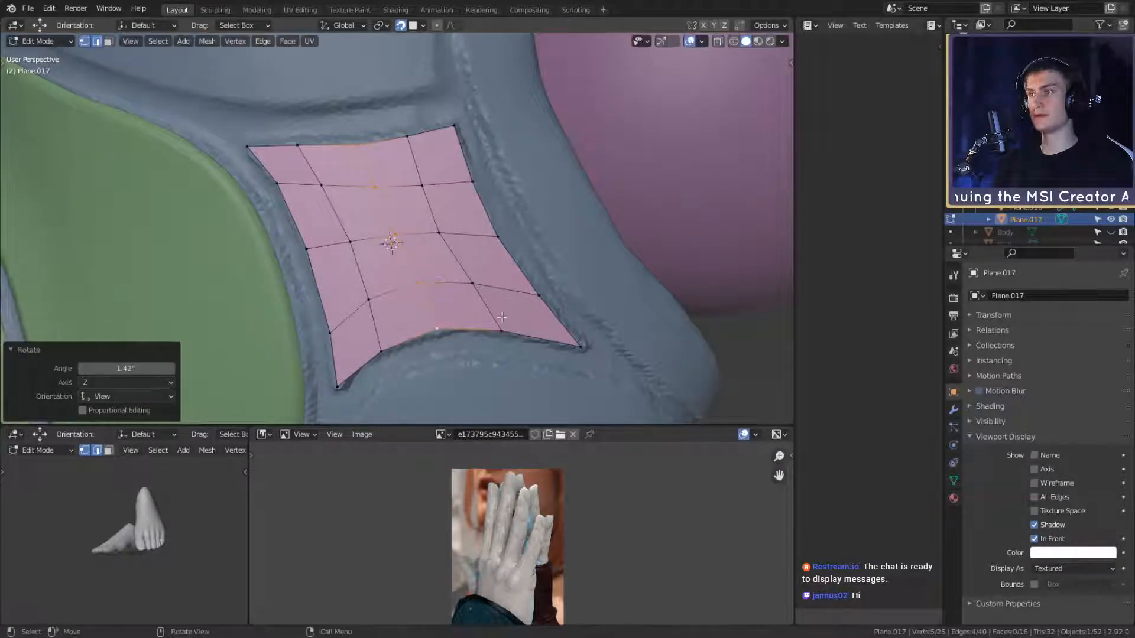
# Step: Shift the interior vertices of the column nearest the green panel slightly toward the middle column to even the grid spacing
pyautogui.click(367, 303)
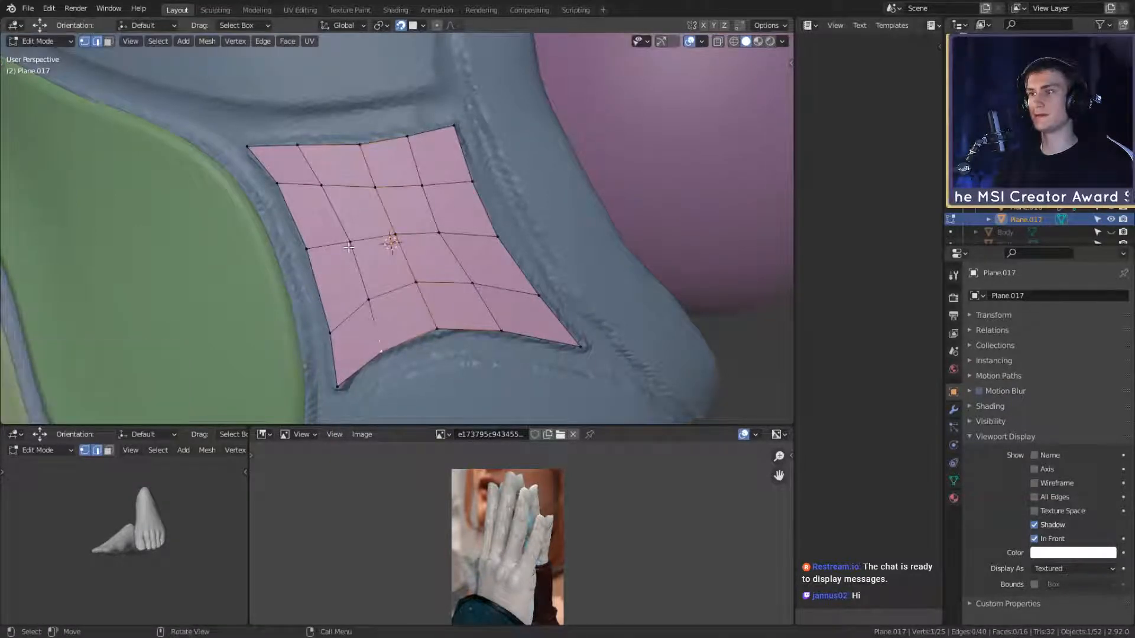
pyautogui.press('g')
pyautogui.click(396, 263)
pyautogui.press('g')
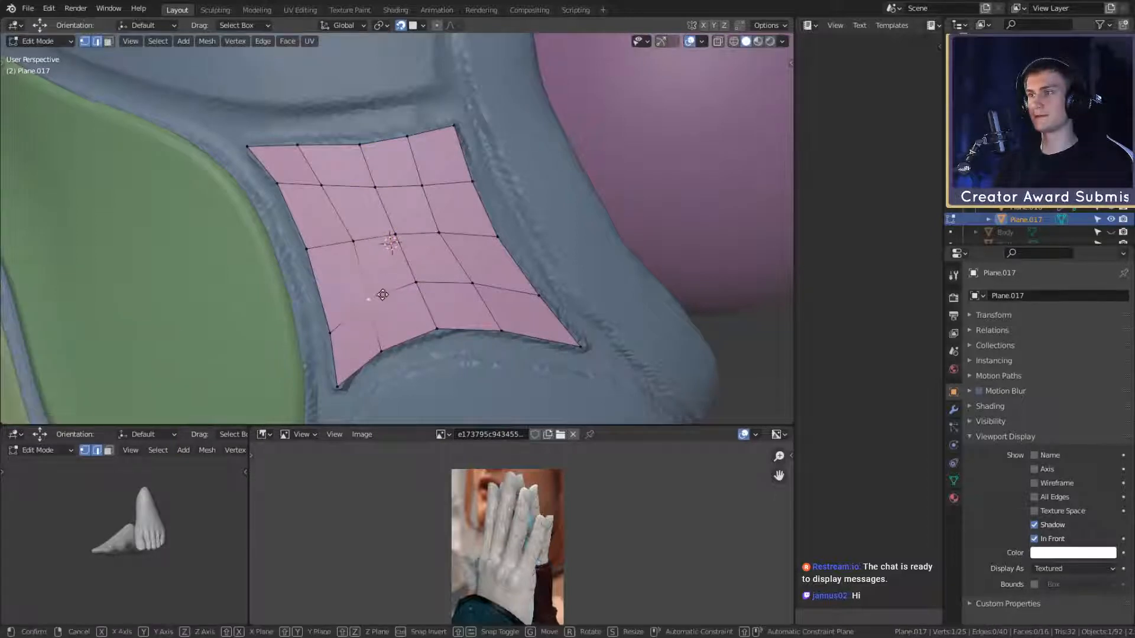
pyautogui.click(383, 290)
pyautogui.click(320, 183)
pyautogui.press('g')
pyautogui.click(393, 217)
# Step: Examine the panel grid's spacing and its fit to the surrounding groove from several distances and angles
pyautogui.scroll(-5, 393, 215)
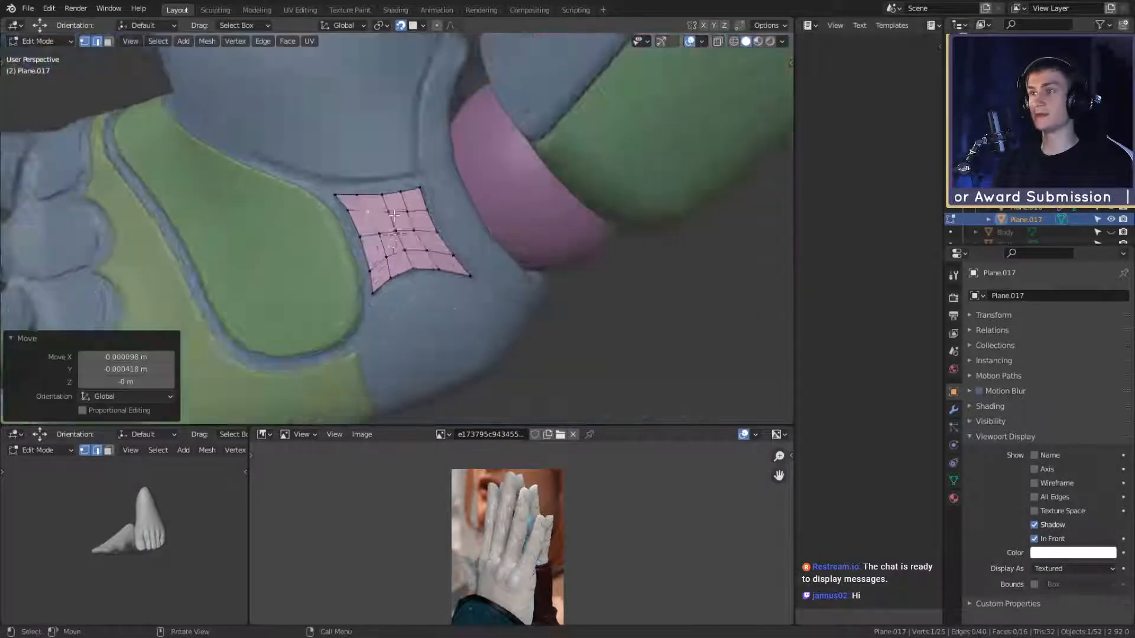
pyautogui.scroll(-3, 394, 215)
pyautogui.scroll(10, 438, 248)
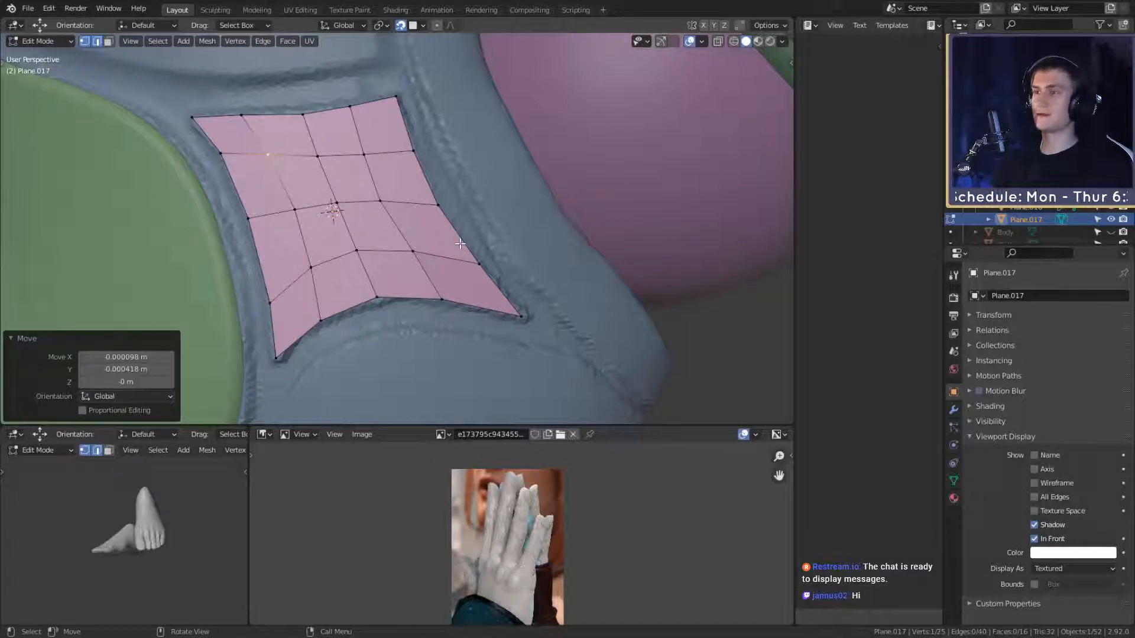
pyautogui.scroll(-5, 460, 243)
pyautogui.scroll(4, 460, 243)
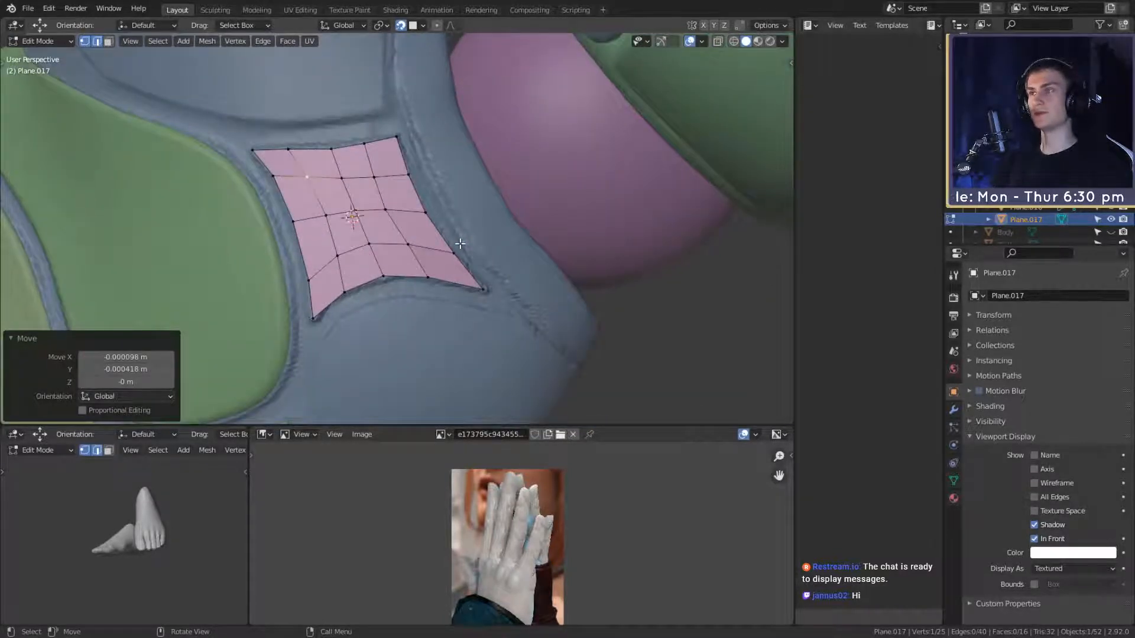
pyautogui.moveTo(460, 244); pyautogui.dragTo(469, 277, button='middle')
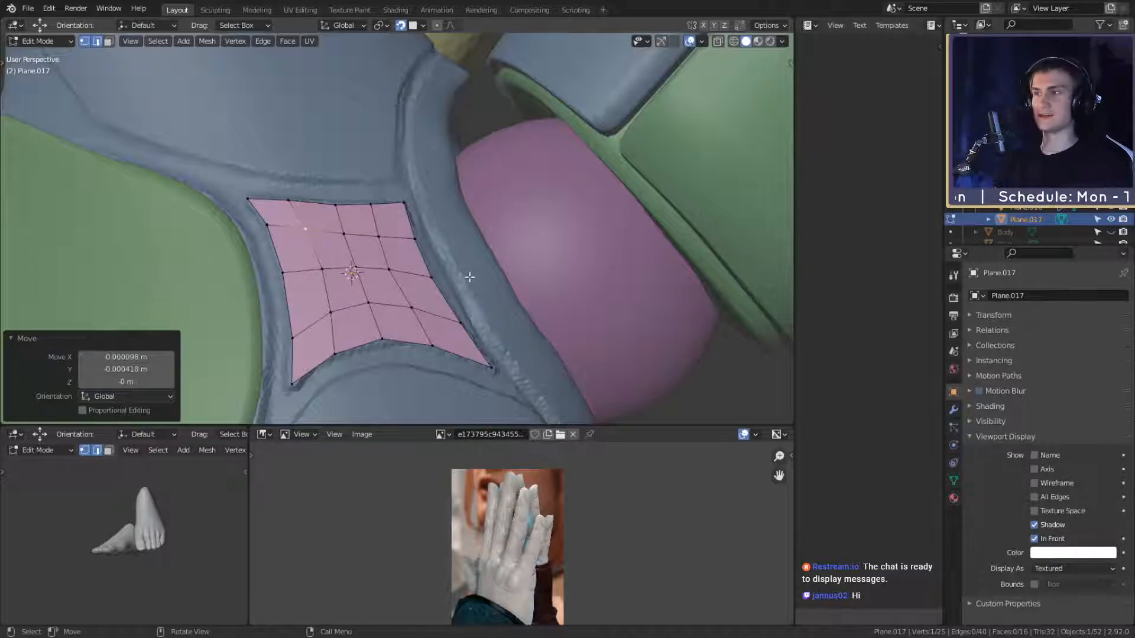
pyautogui.scroll(-6, 461, 290)
pyautogui.scroll(8, 436, 307)
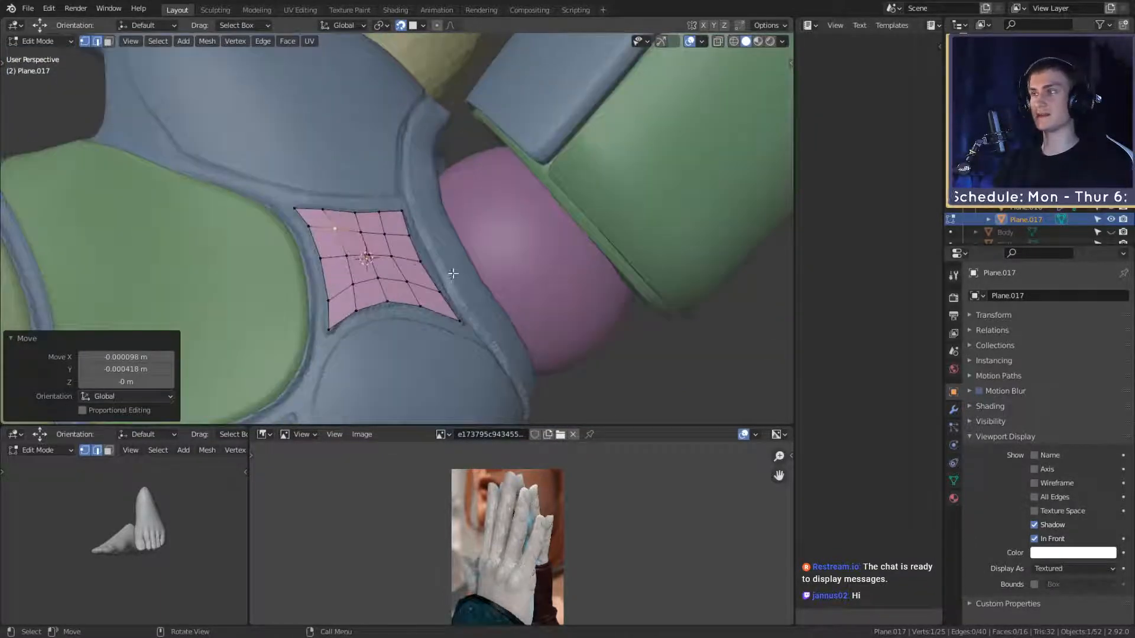
pyautogui.scroll(-3, 436, 318)
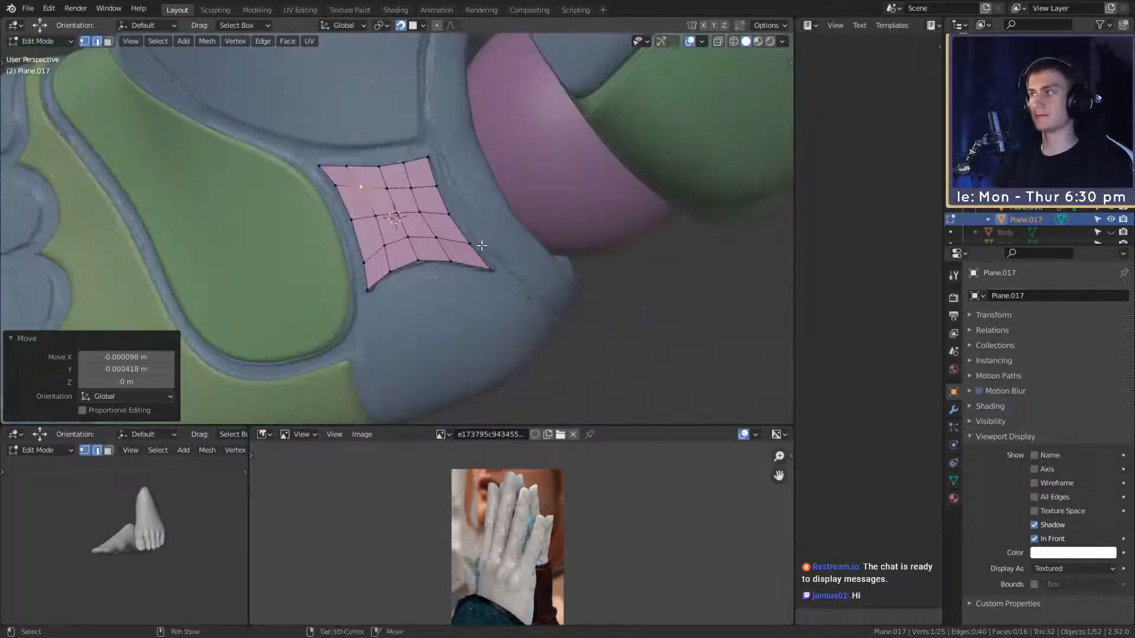
pyautogui.scroll(4, 451, 299)
pyautogui.moveTo(451, 298); pyautogui.dragTo(504, 294, button='middle')
# Step: Return to Object Mode and link the large green palm panel's Subdivision, Shrinkwrap and Solidify modifiers onto the new pink panel
pyautogui.press('Tab')
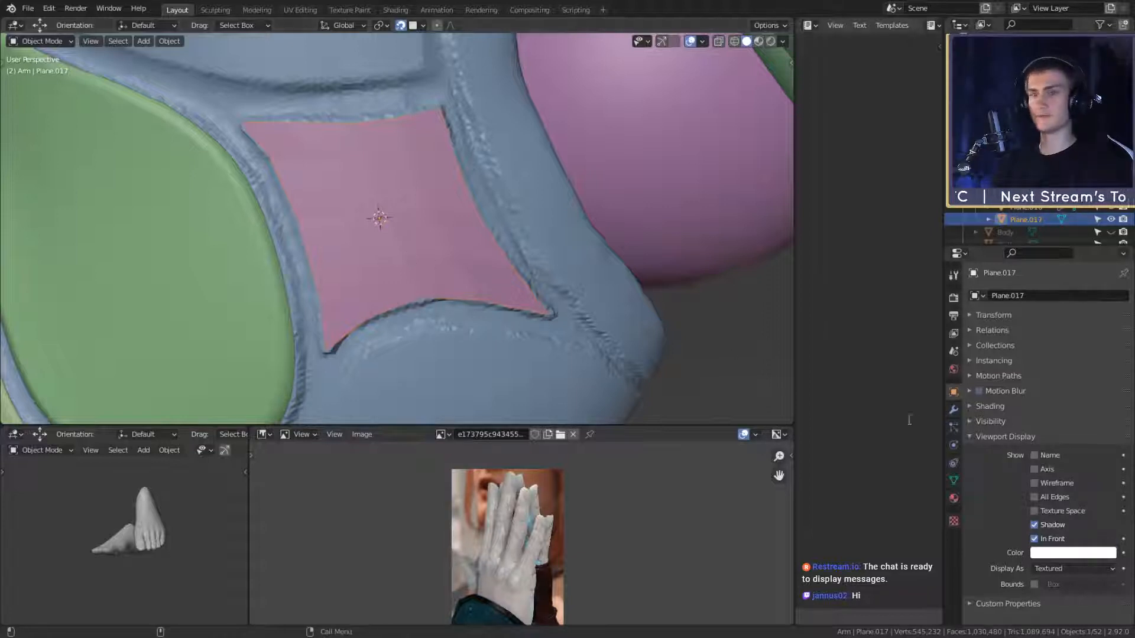
pyautogui.click(953, 409)
pyautogui.scroll(-8, 545, 320)
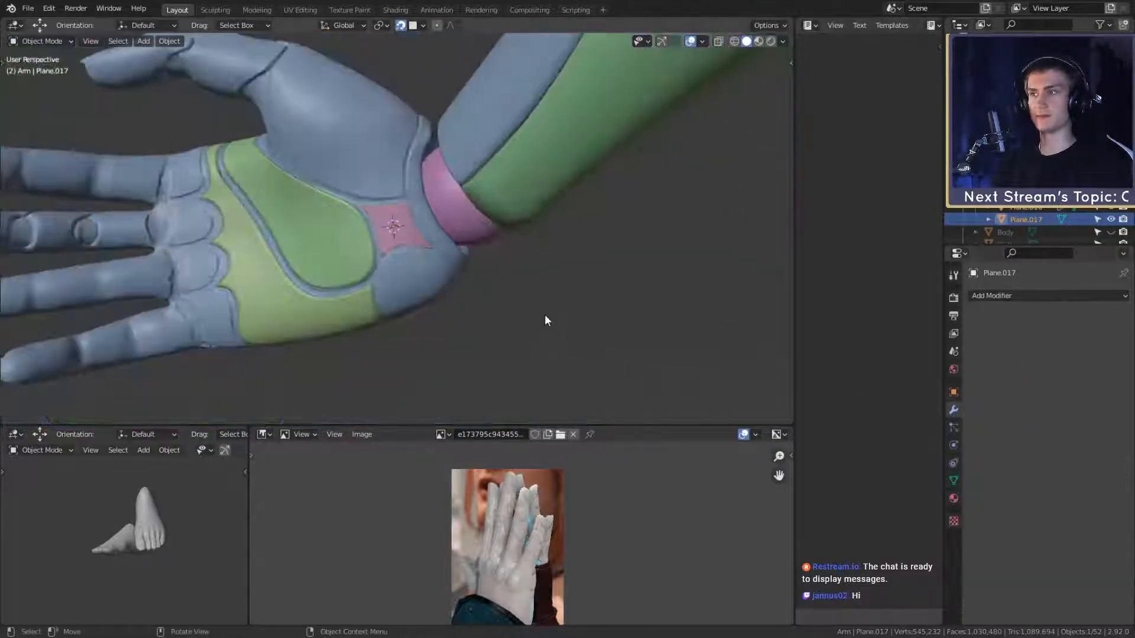
pyautogui.click(388, 218)
pyautogui.keyDown('shift'); pyautogui.click(312, 221); pyautogui.keyUp('shift')
pyautogui.scroll(5, 377, 286)
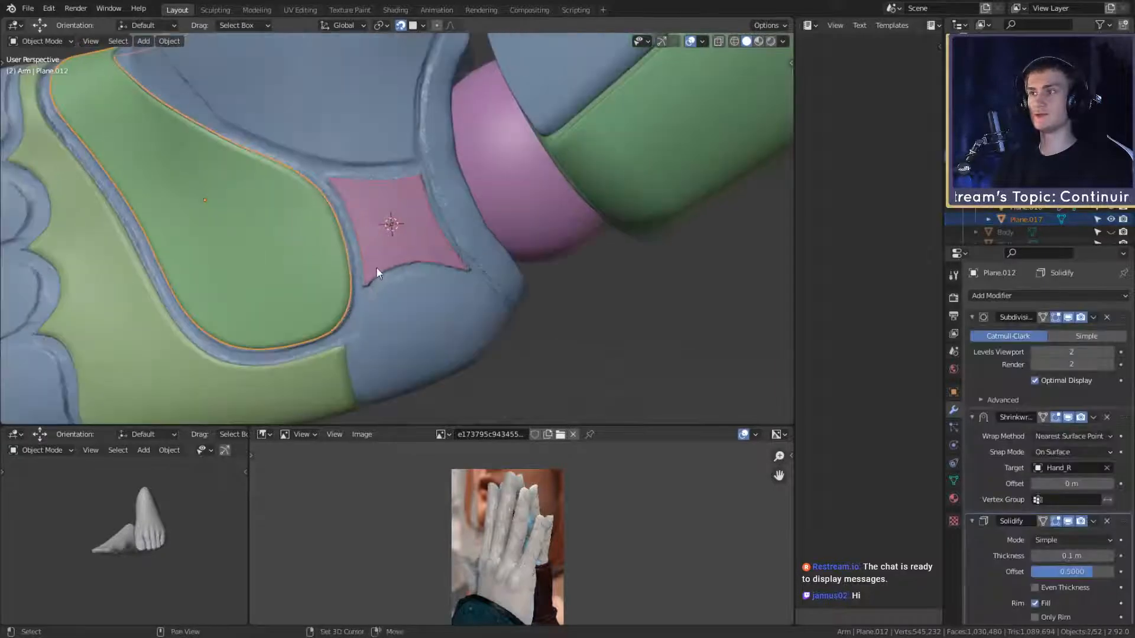
pyautogui.keyDown('shift'); pyautogui.moveTo(377, 268); pyautogui.dragTo(399, 287, button='middle'); pyautogui.keyUp('shift')
pyautogui.hotkey('ctrl', 'l')
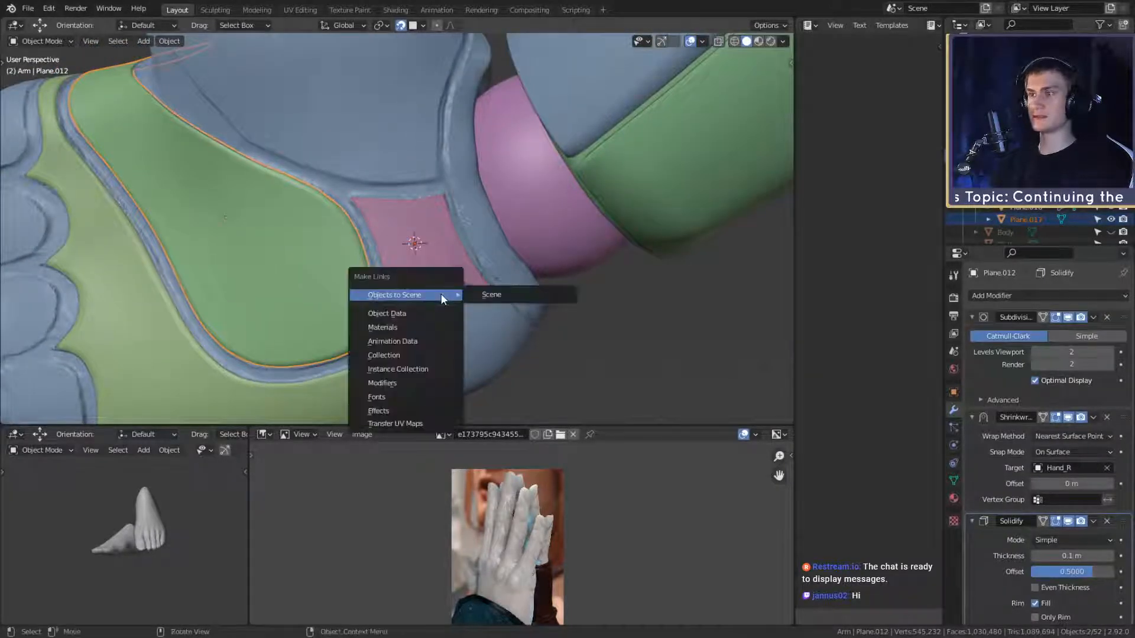
pyautogui.click(384, 383)
# Step: Select only the pink panel, check its rounded corners against the groove, and enter Edit Mode on it
pyautogui.click(461, 254)
pyautogui.scroll(5, 465, 260)
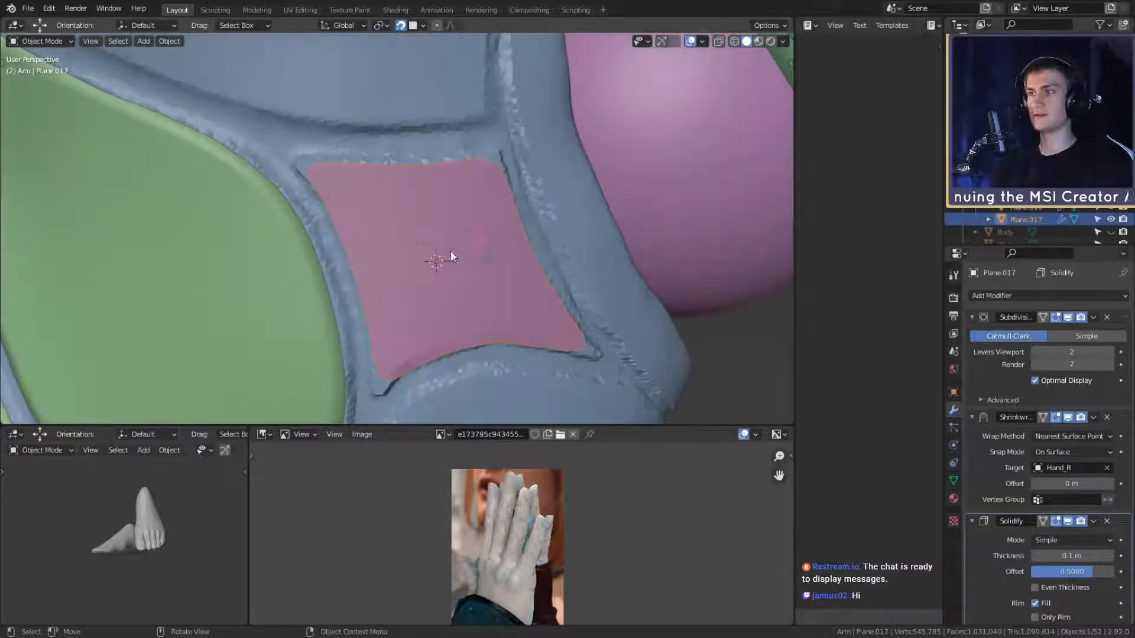
pyautogui.moveTo(502, 246); pyautogui.dragTo(452, 235, button='middle')
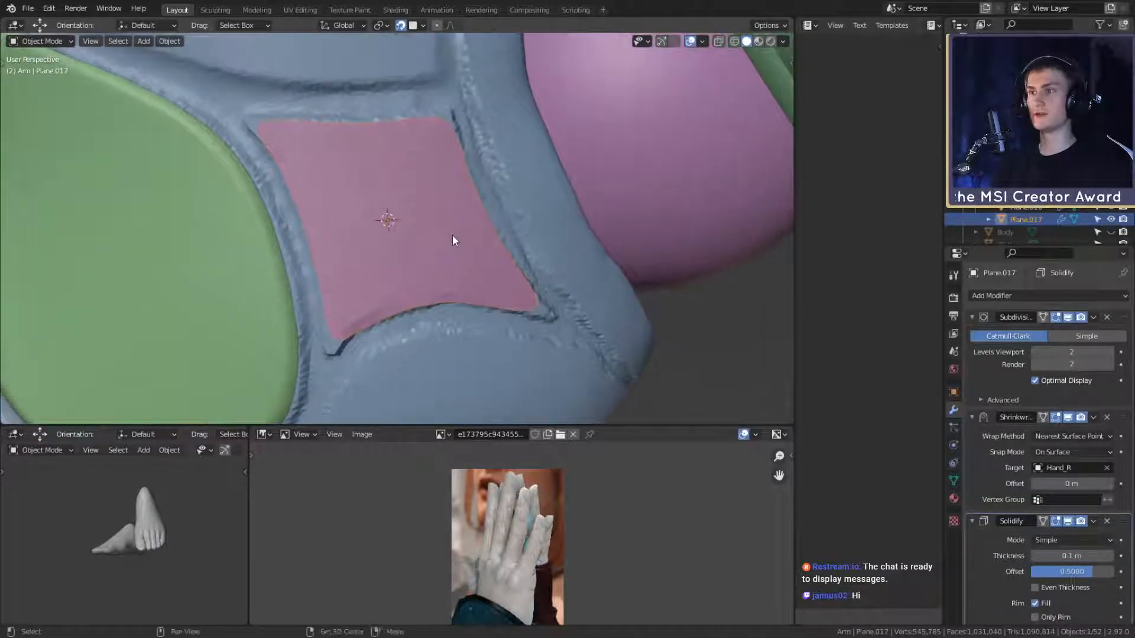
pyautogui.click(436, 247)
pyautogui.click(430, 246)
pyautogui.scroll(3, 482, 251)
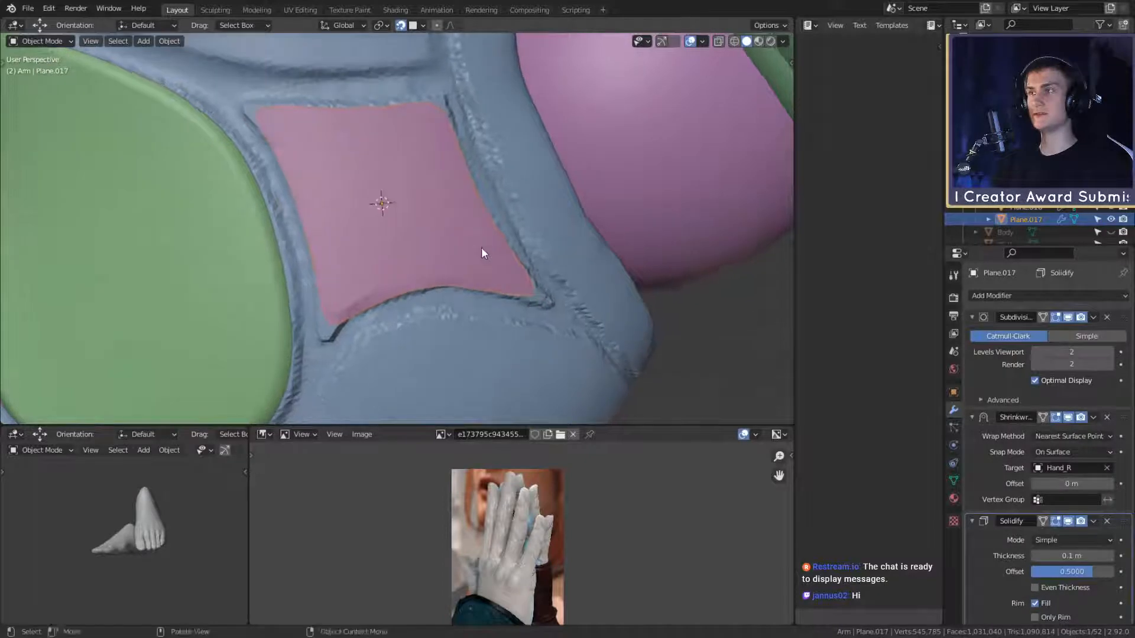
pyautogui.moveTo(490, 230); pyautogui.dragTo(513, 268, button='middle')
pyautogui.press('Tab')
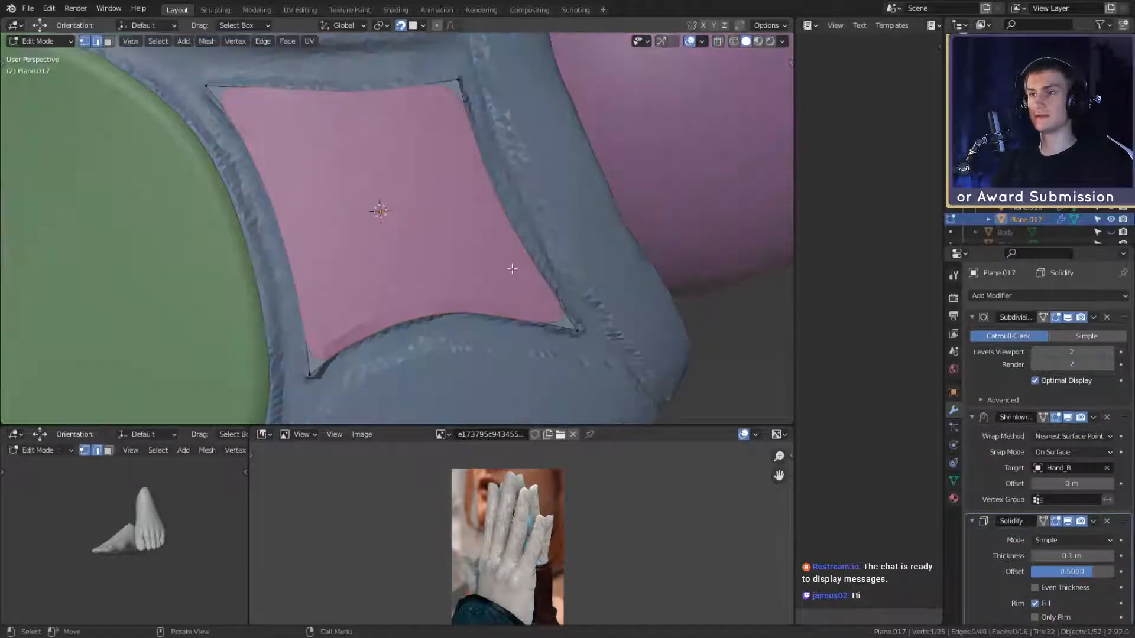
pyautogui.keyDown('shift'); pyautogui.moveTo(565, 326); pyautogui.dragTo(577, 307, button='middle'); pyautogui.keyUp('shift')
pyautogui.click(514, 299)
pyautogui.press('g')
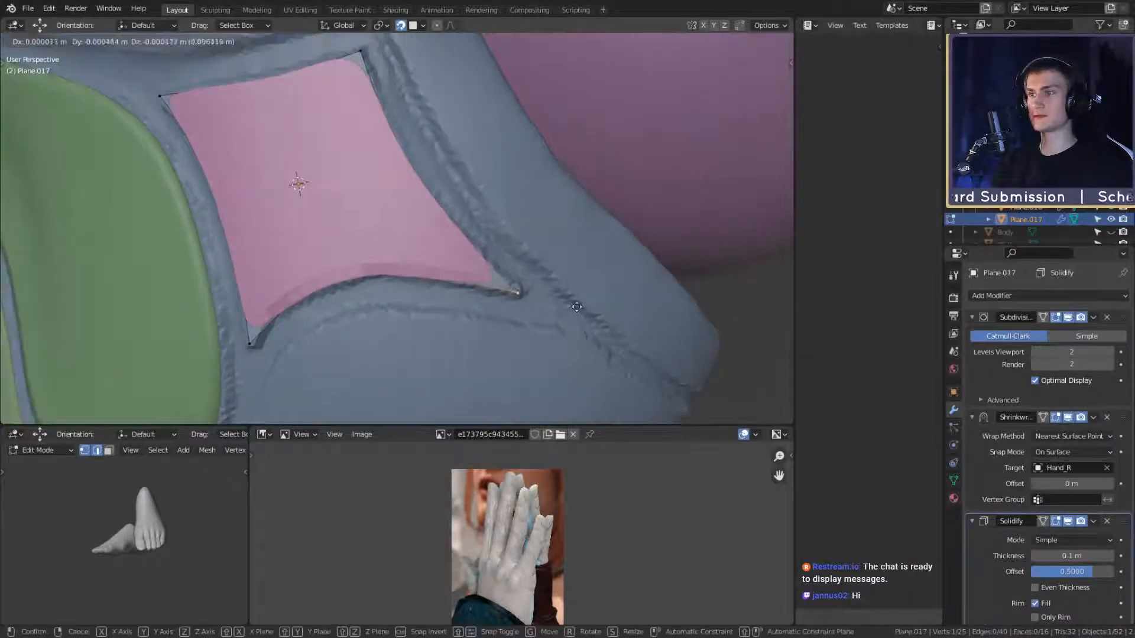
pyautogui.rightClick(586, 310)
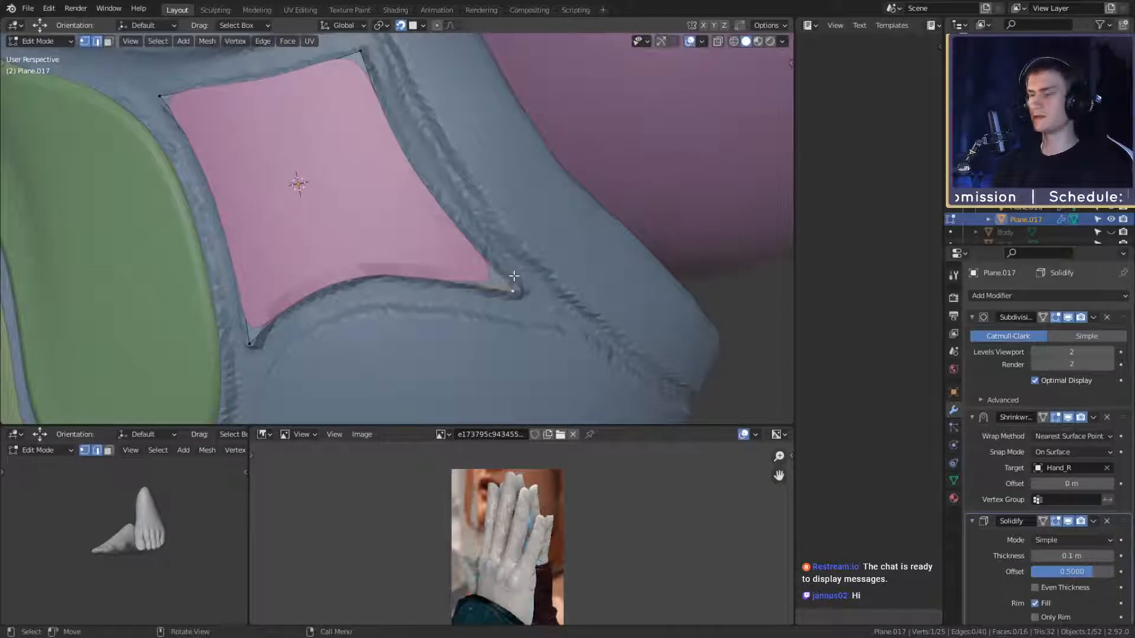
# Step: Crease the two border edges meeting at the panel's lower corner nearest the wrist ball to sharpen that corner
pyautogui.press('2')
pyautogui.click(491, 266)
pyautogui.keyDown('shift'); pyautogui.click(485, 287); pyautogui.keyUp('shift')
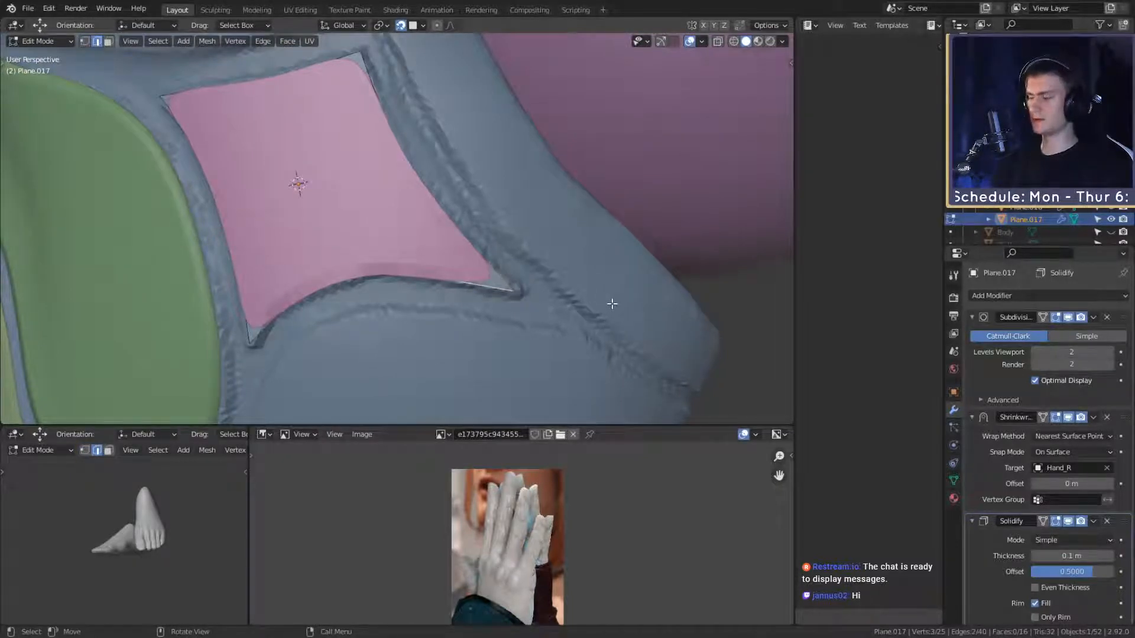
pyautogui.hotkey('shift', 'e')
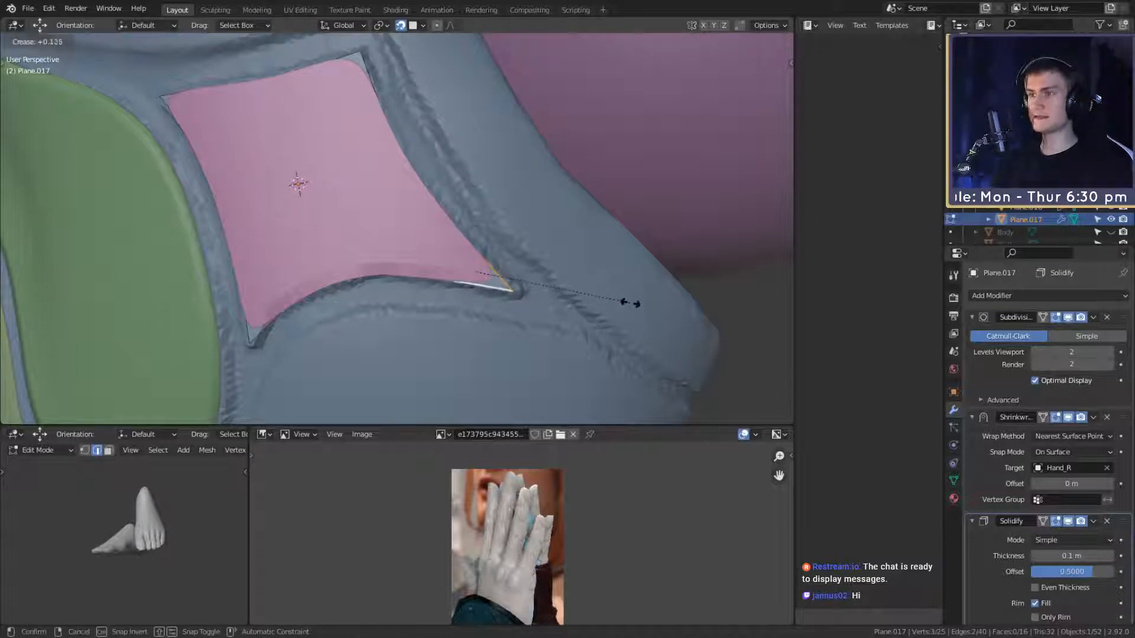
pyautogui.click(677, 303)
# Step: Nudge the vertex of the creased lower corner nearest the wrist ball slightly to fit the groove corner
pyautogui.press('1')
pyautogui.click(523, 294)
pyautogui.press('g')
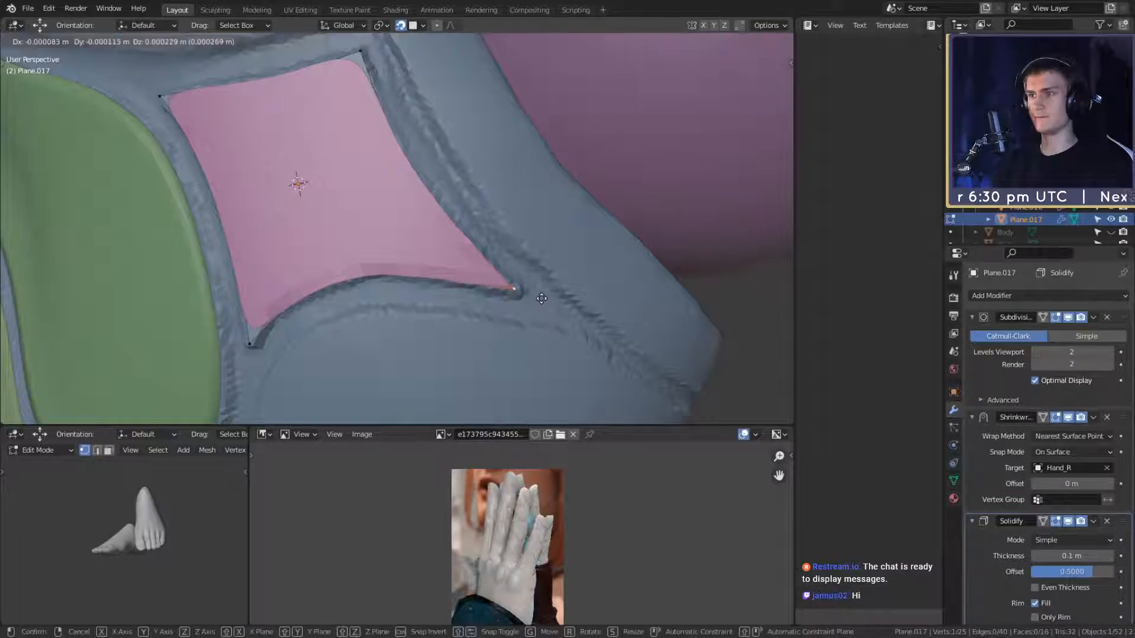
pyautogui.click(542, 299)
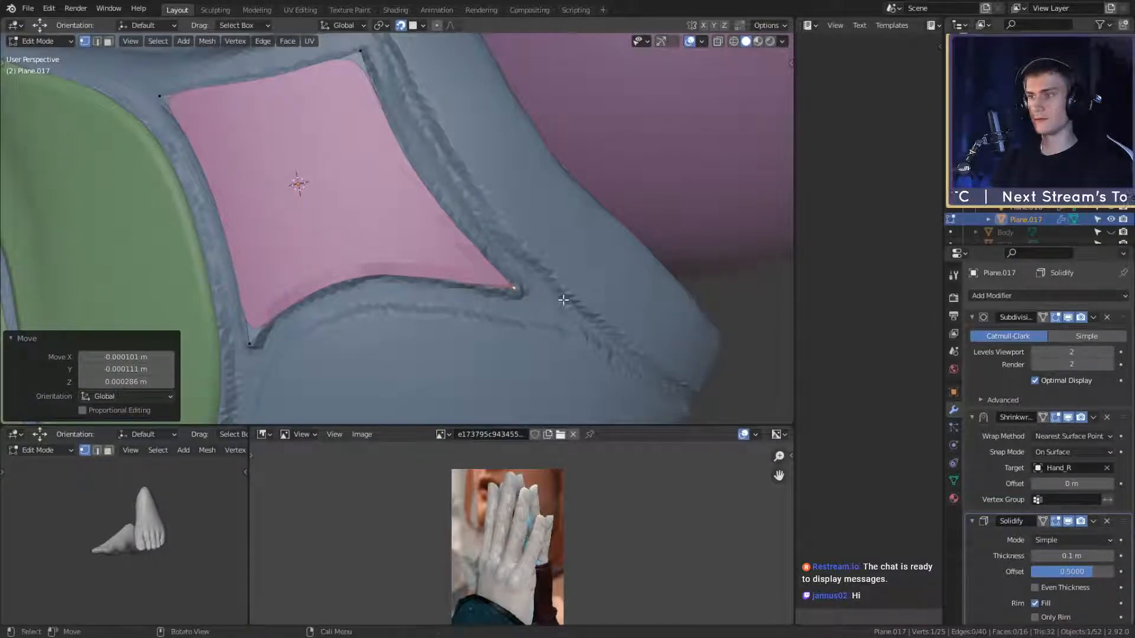
pyautogui.hotkey('ctrl', 'e')
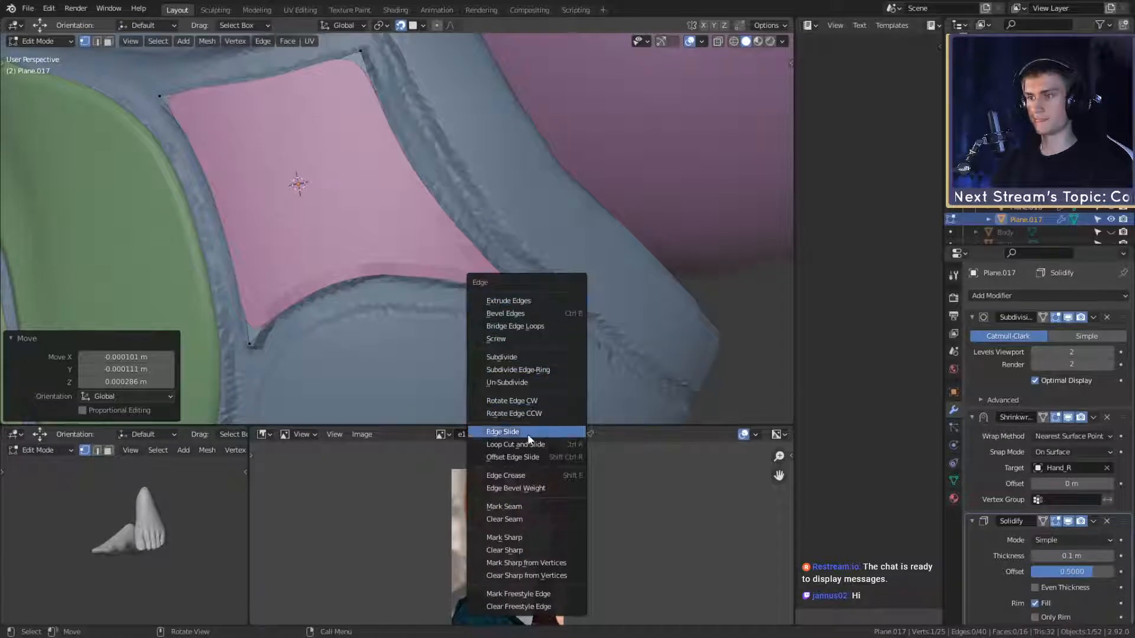
pyautogui.click(523, 474)
# Step: Crease the two border edges at the panel's lower corner beside the green panel by about 0.43
pyautogui.keyDown('shift'); pyautogui.moveTo(453, 287); pyautogui.dragTo(542, 281, button='middle'); pyautogui.keyUp('shift')
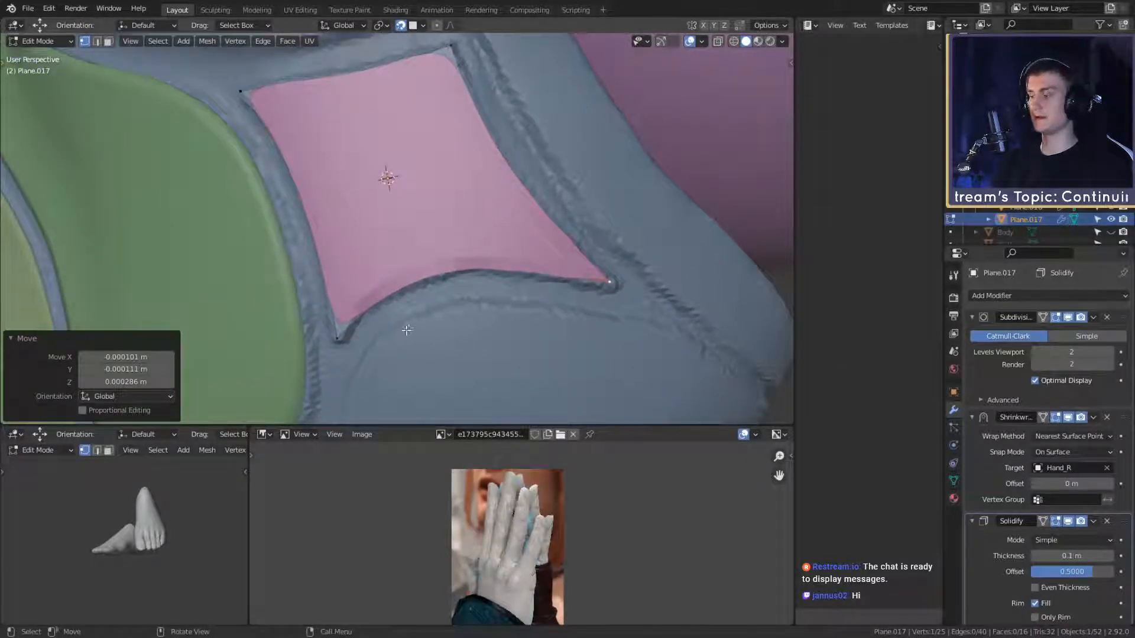
pyautogui.press('2')
pyautogui.click(356, 321)
pyautogui.keyDown('shift'); pyautogui.click(336, 324); pyautogui.keyUp('shift')
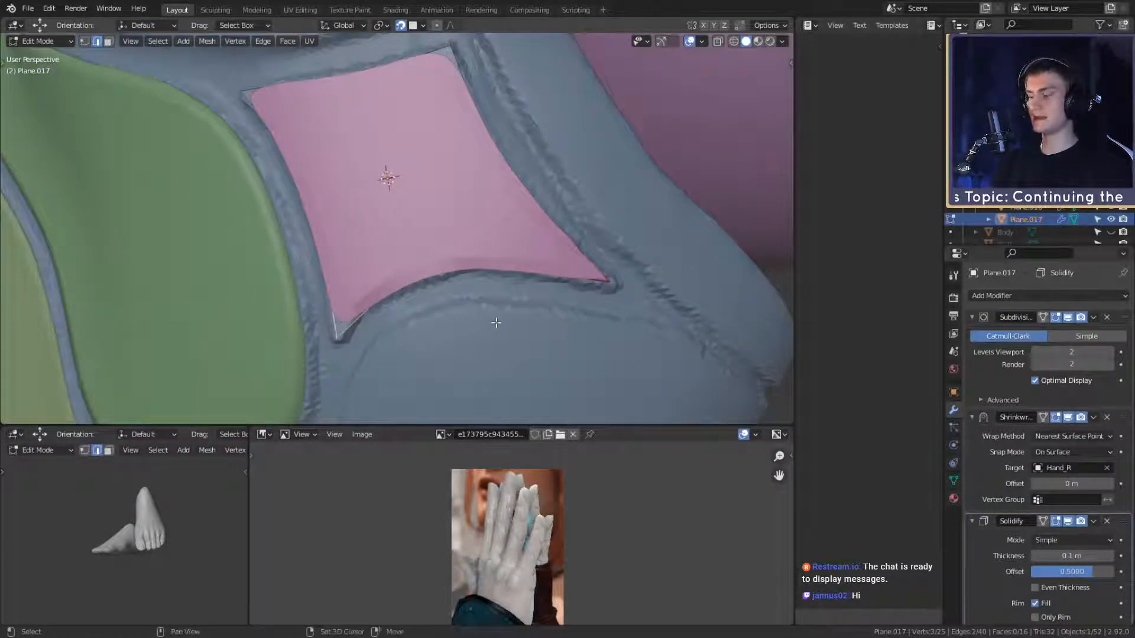
pyautogui.hotkey('shift', 'e')
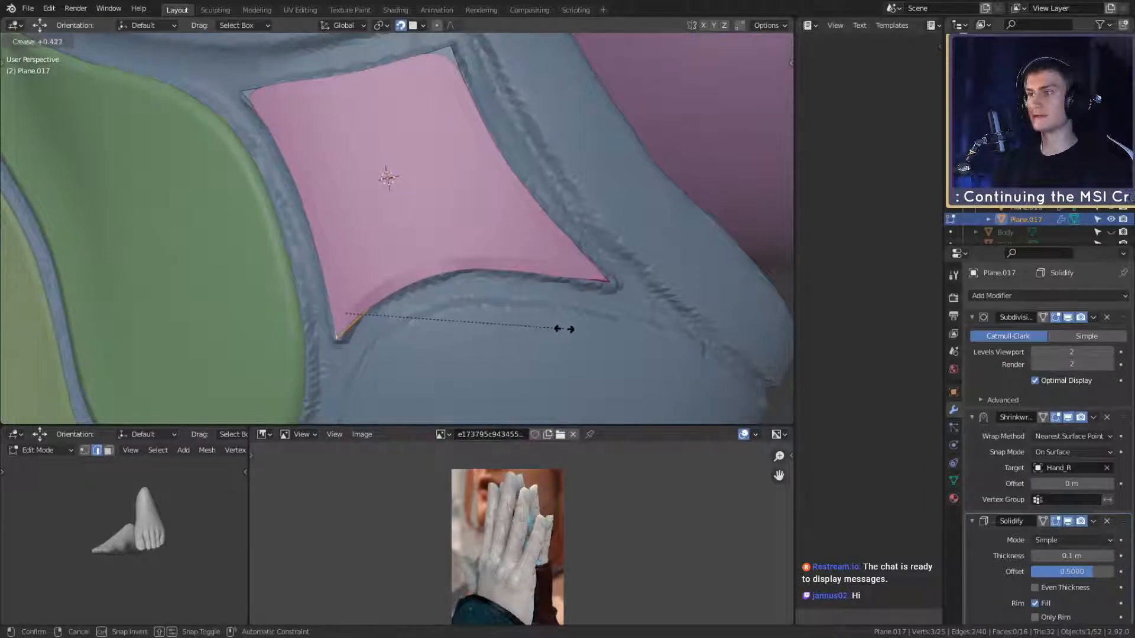
pyautogui.click(566, 329)
# Step: Crease the two border edges at the panel's upper corner nearest the wrist ball by about 0.488
pyautogui.moveTo(566, 329); pyautogui.dragTo(473, 195, button='middle')
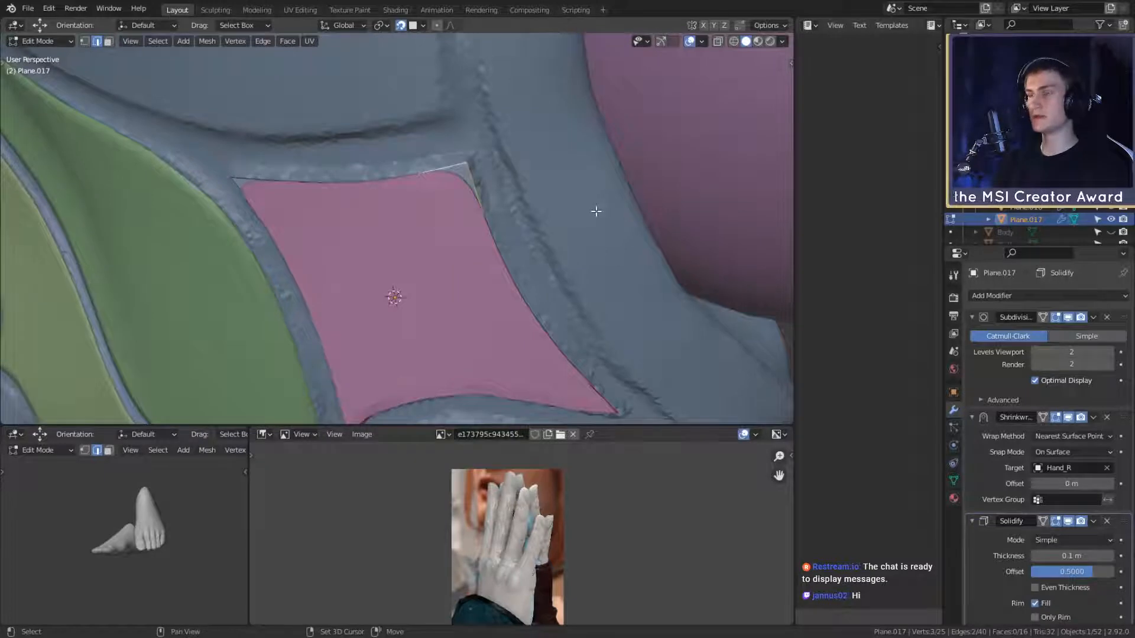
pyautogui.hotkey('shift', 'e')
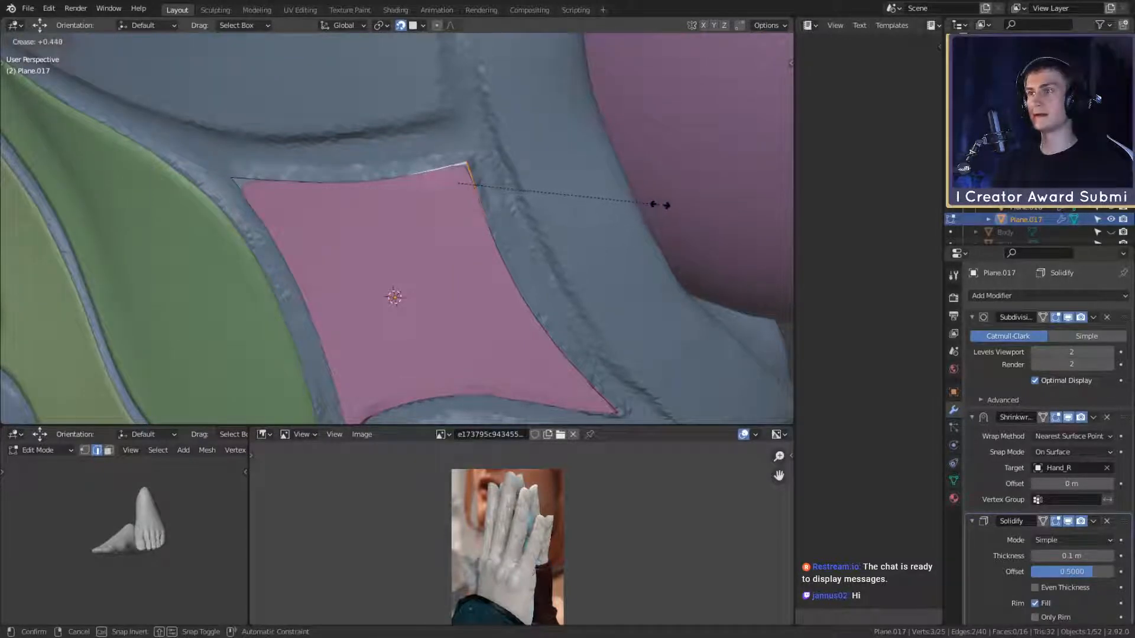
pyautogui.click(662, 206)
# Step: Crease the two border edges at the upper corner beside the green panel and return to Object Mode
pyautogui.moveTo(638, 203); pyautogui.dragTo(346, 169, button='middle')
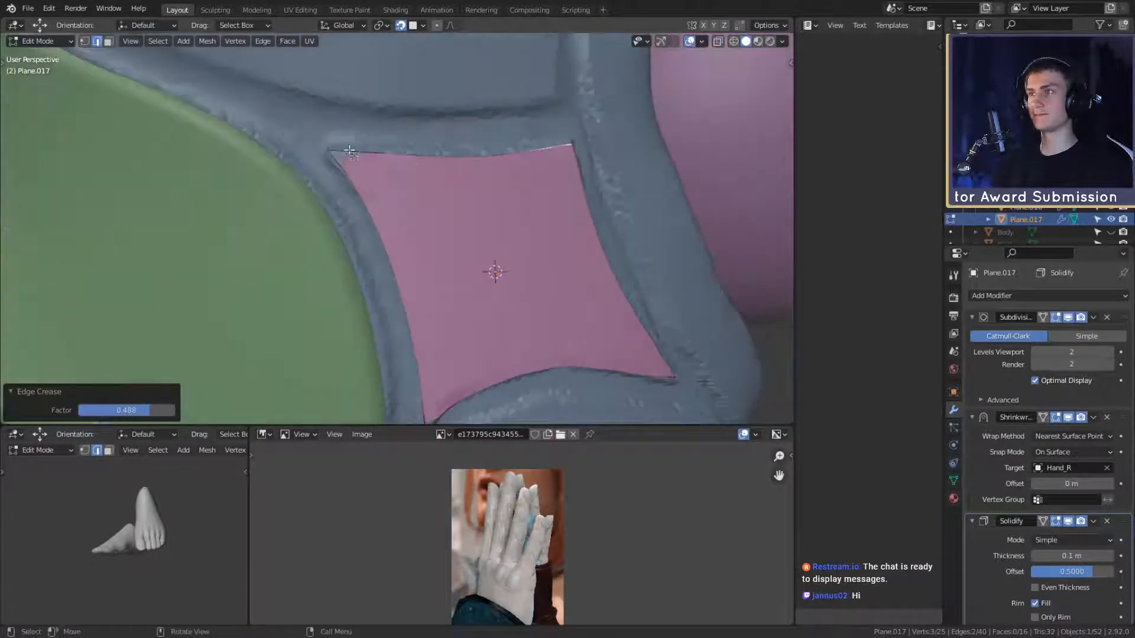
pyautogui.click(343, 171)
pyautogui.hotkey('shift', 'e')
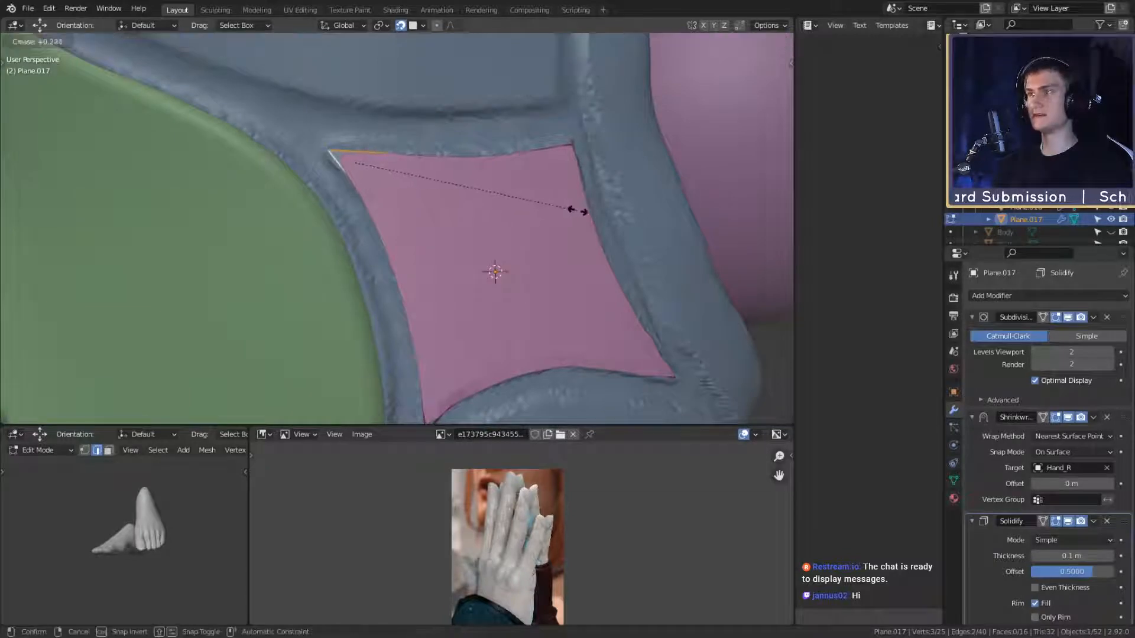
pyautogui.click(598, 212)
pyautogui.press('Tab')
pyautogui.scroll(-7, 526, 292)
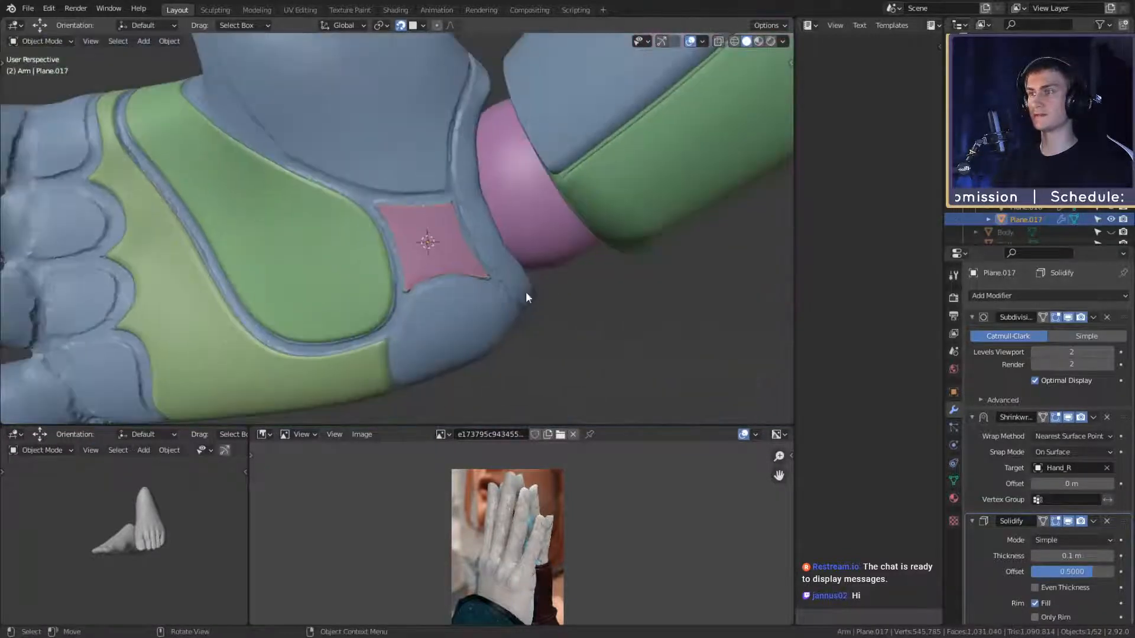
# Step: Nudge the panel's two lower corner vertices outward so they sit in the groove corners
pyautogui.moveTo(526, 292); pyautogui.dragTo(477, 241, button='middle')
pyautogui.scroll(4, 480, 266)
pyautogui.scroll(4, 391, 291)
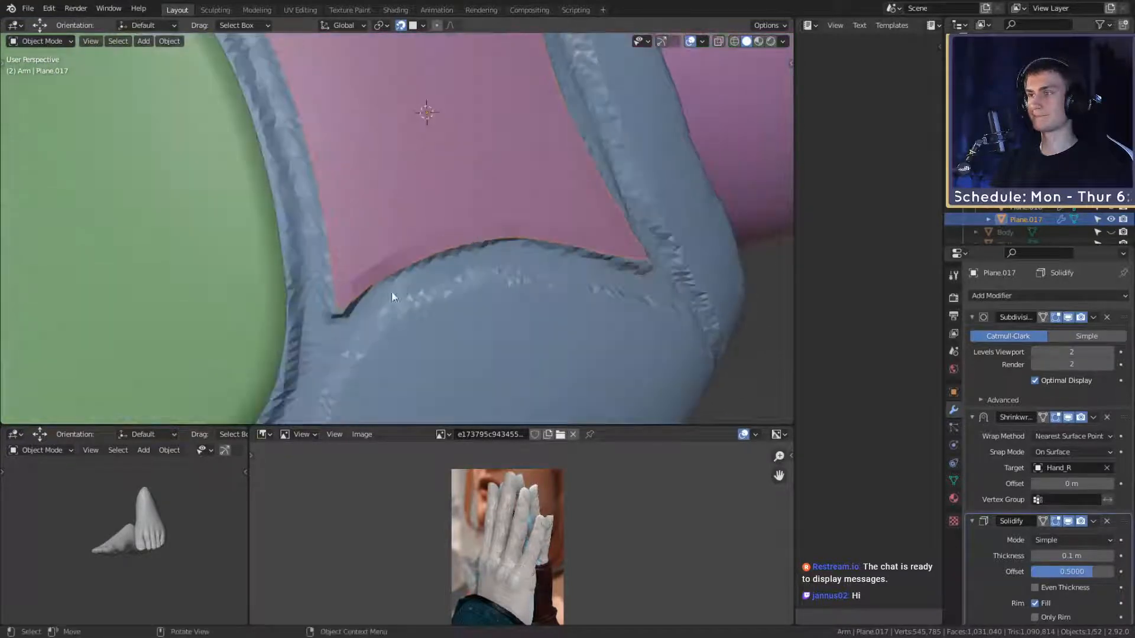
pyautogui.press('Tab')
pyautogui.click(338, 311)
pyautogui.press('g')
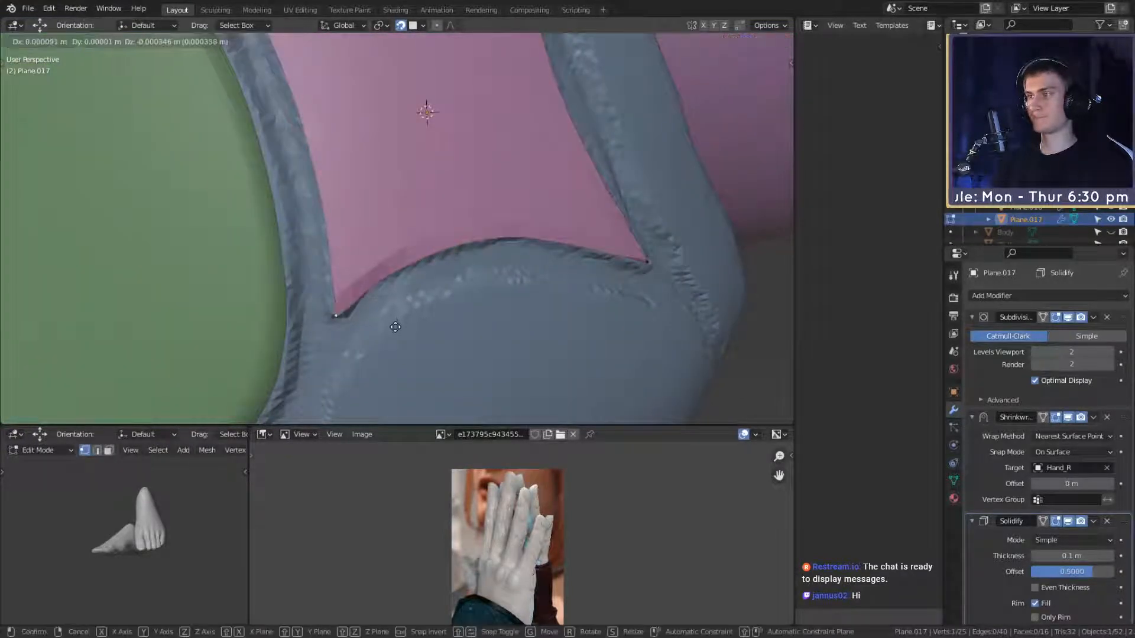
pyautogui.click(432, 309)
pyautogui.moveTo(431, 309); pyautogui.dragTo(392, 278, button='middle')
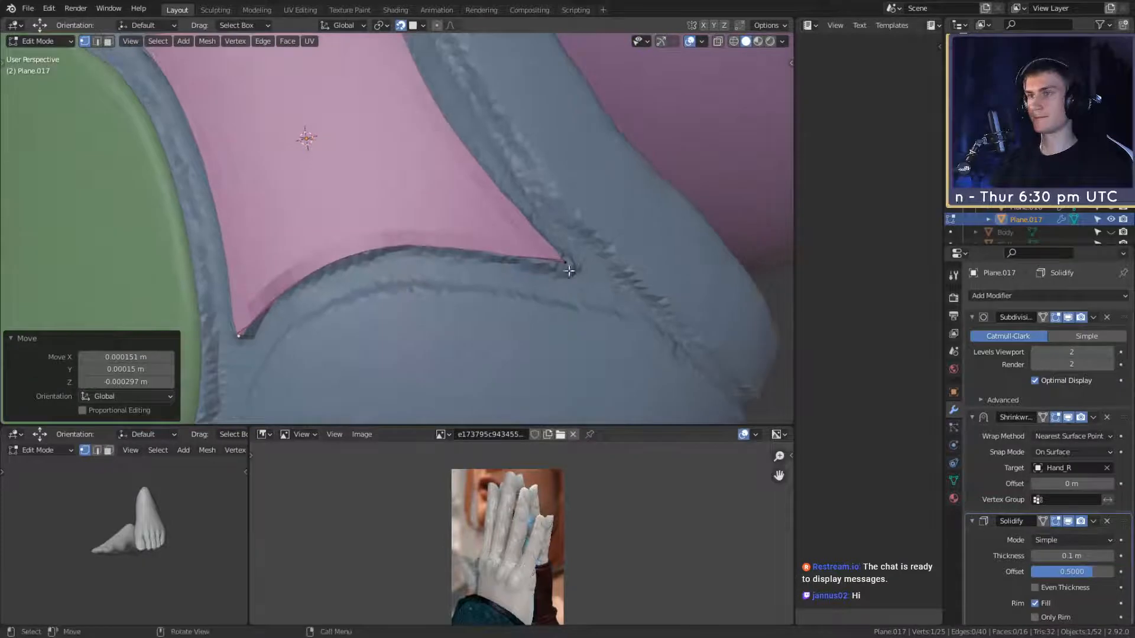
pyautogui.press('g')
pyautogui.click(520, 220)
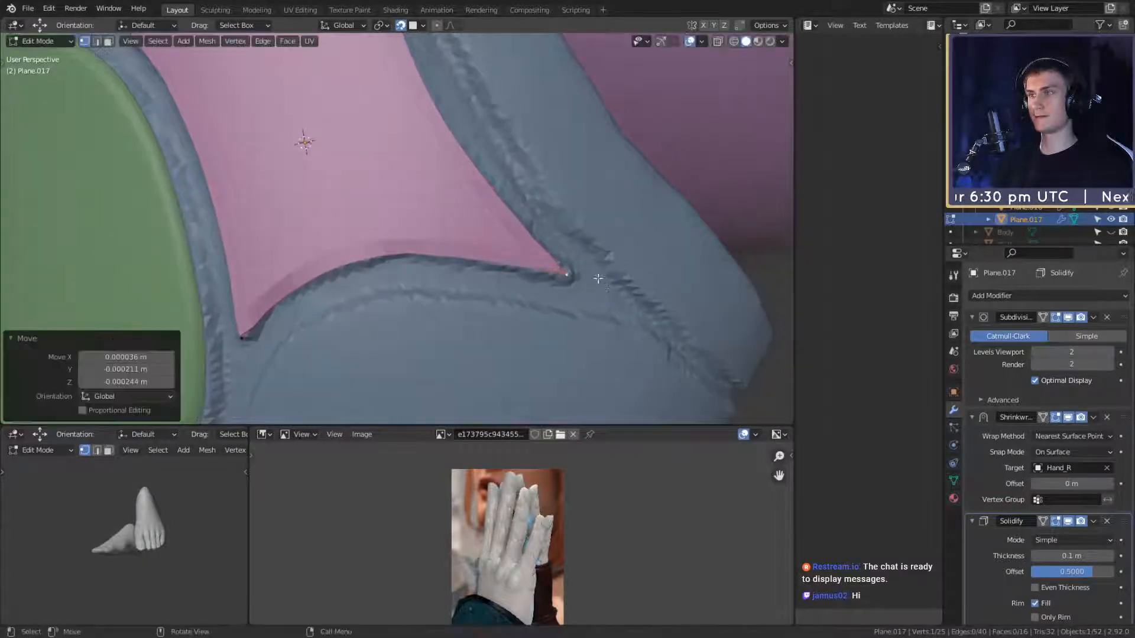
pyautogui.moveTo(520, 220); pyautogui.dragTo(495, 227, button='middle')
# Step: Nudge the panel's upper corner vertex beside the green panel slightly to fit the groove corner
pyautogui.moveTo(425, 179); pyautogui.dragTo(412, 190, button='middle')
pyautogui.press('g')
pyautogui.press('g')
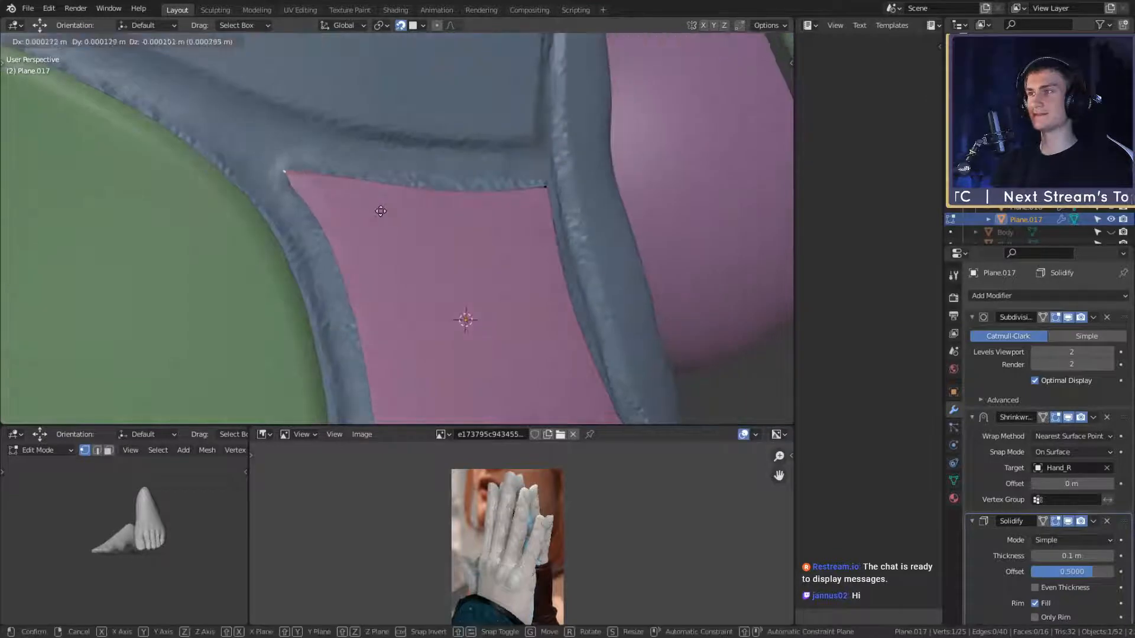
pyautogui.click(382, 212)
pyautogui.scroll(-7, 478, 272)
pyautogui.scroll(7, 478, 272)
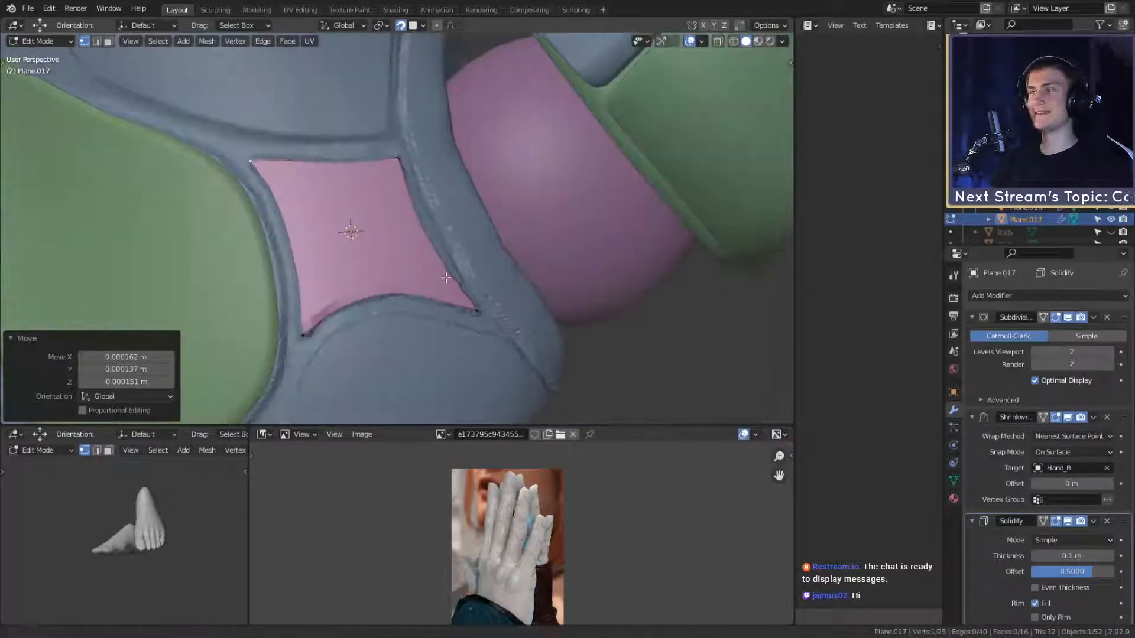
pyautogui.moveTo(479, 309); pyautogui.dragTo(464, 290, button='middle')
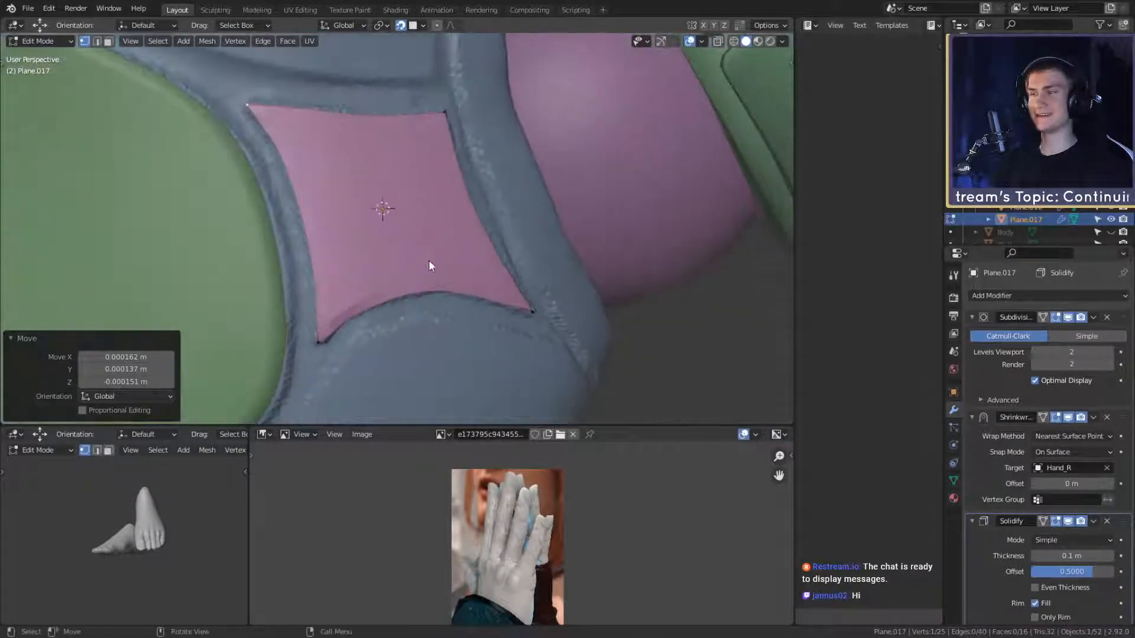
# Step: Return to Object Mode and shade the pink panel smooth
pyautogui.press('Tab')
pyautogui.rightClick(413, 231)
pyautogui.click(405, 232)
pyautogui.scroll(-5, 476, 274)
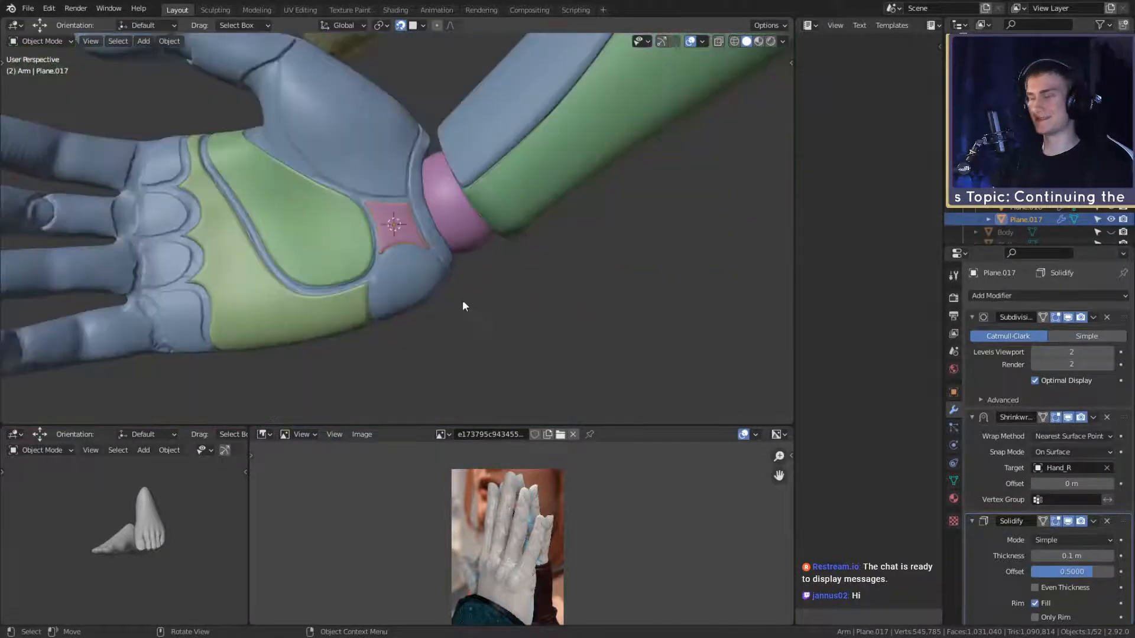
pyautogui.scroll(7, 464, 307)
pyautogui.scroll(-4, 449, 283)
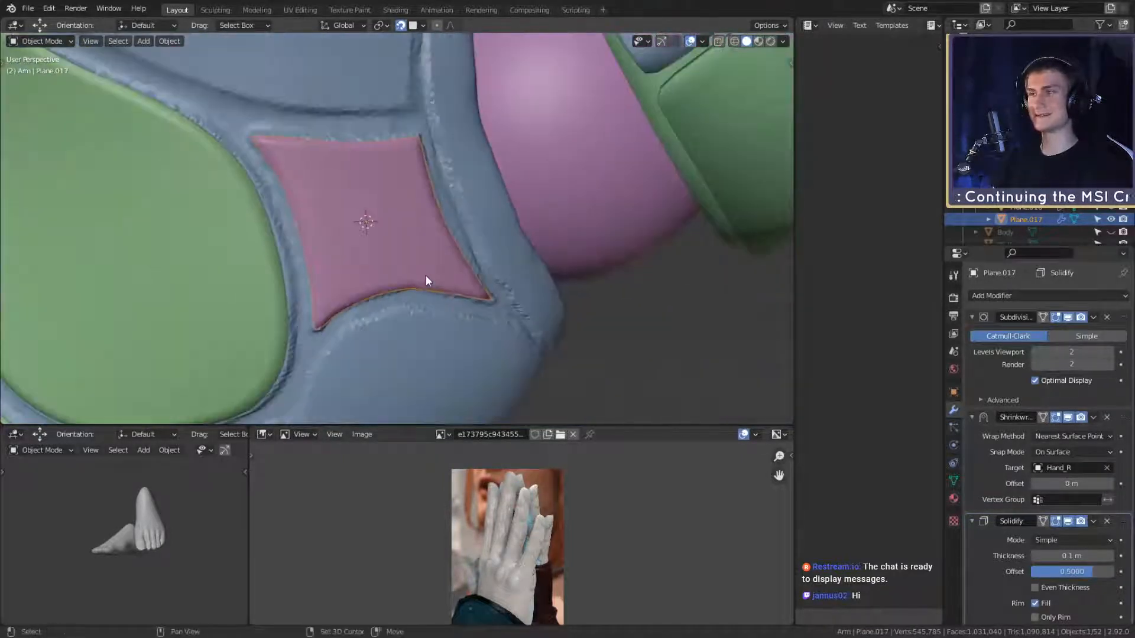
pyautogui.scroll(1, 469, 299)
pyautogui.scroll(1, 446, 264)
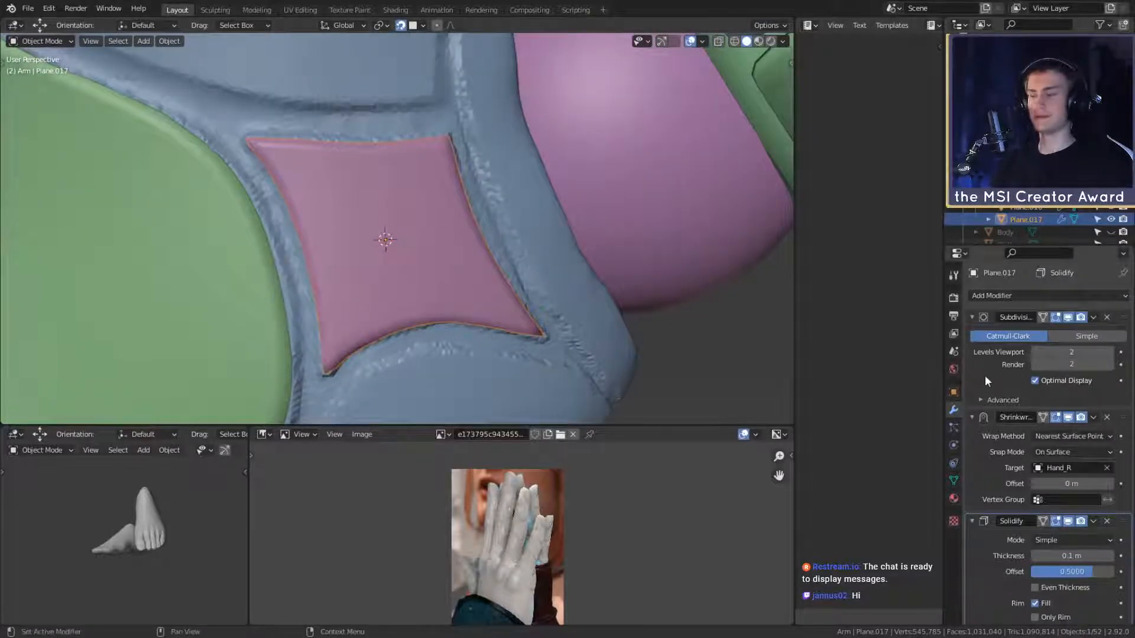
pyautogui.scroll(-5, 985, 375)
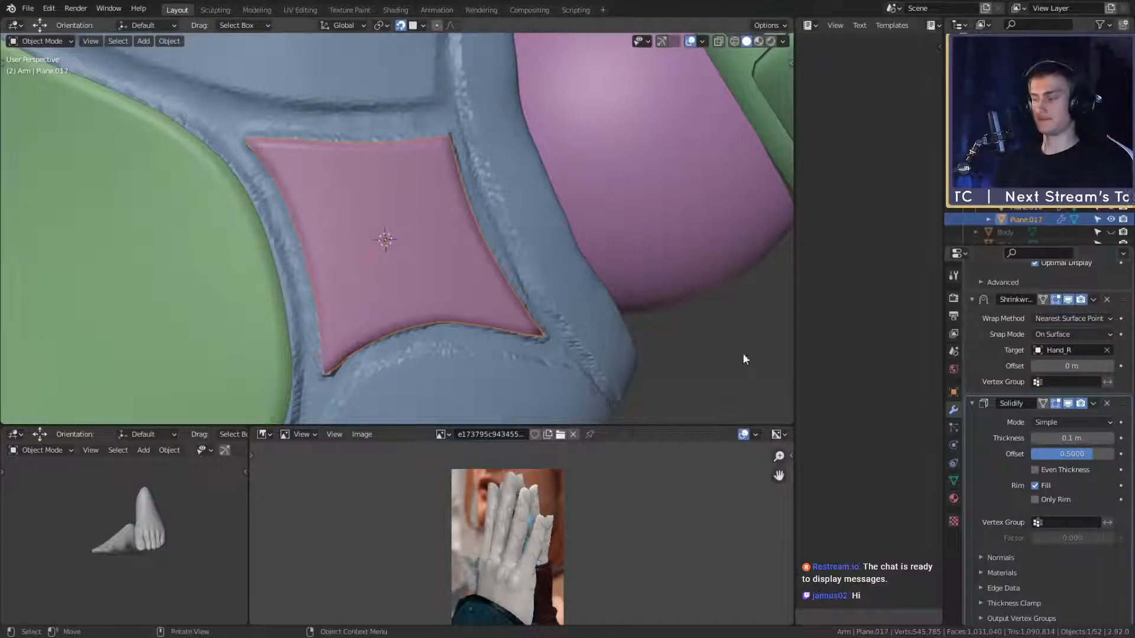
# Step: Place the 3D cursor on the blue palm pad below the pink panel and add a plane there
pyautogui.scroll(-7, 513, 313)
pyautogui.scroll(6, 514, 320)
pyautogui.moveTo(513, 314); pyautogui.dragTo(479, 228, button='middle')
pyautogui.moveTo(448, 286); pyautogui.dragTo(467, 261, button='middle')
pyautogui.hotkey('shift', 'a')
pyautogui.moveTo(463, 250)
pyautogui.click(535, 246)
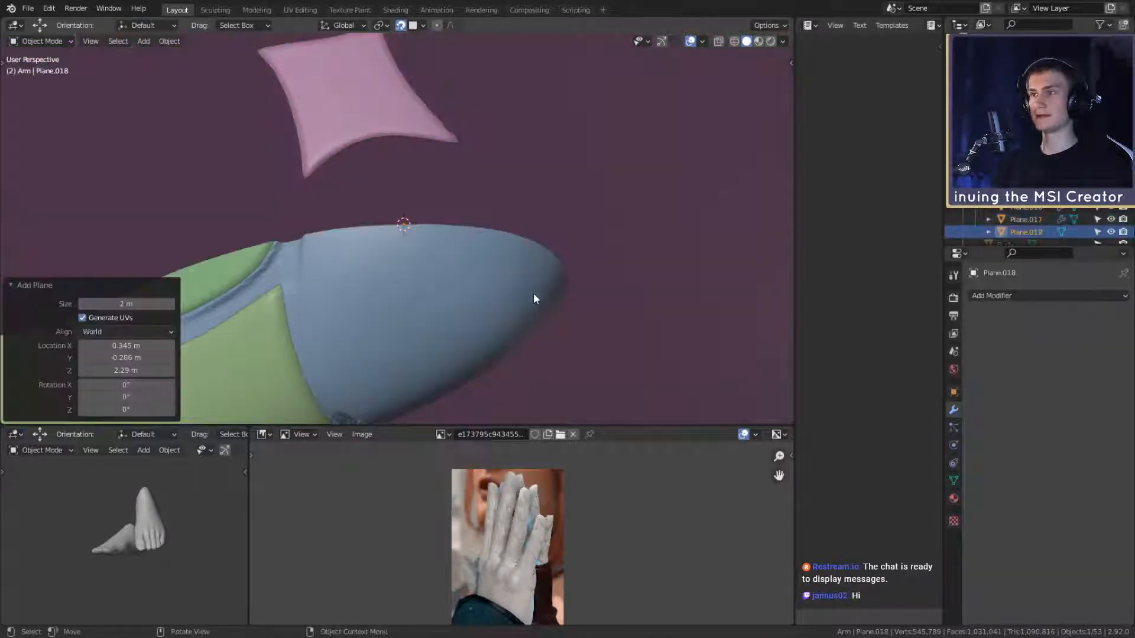
# Step: Scale the new plane by 0.063 and again by 0.089, and trackball-rotate it about 115° and 5° to lie on the pad
pyautogui.press('s')
pyautogui.click(430, 228)
pyautogui.moveTo(676, 268); pyautogui.dragTo(674, 372, button='middle')
pyautogui.press('s')
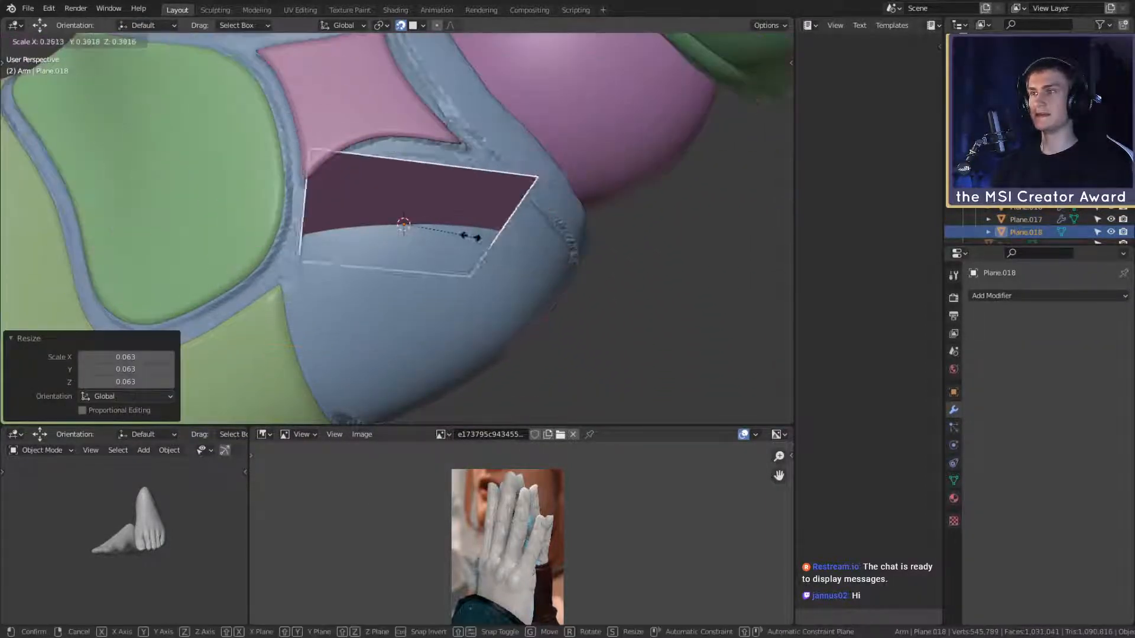
pyautogui.click(431, 240)
pyautogui.press('r')
pyautogui.press('r')
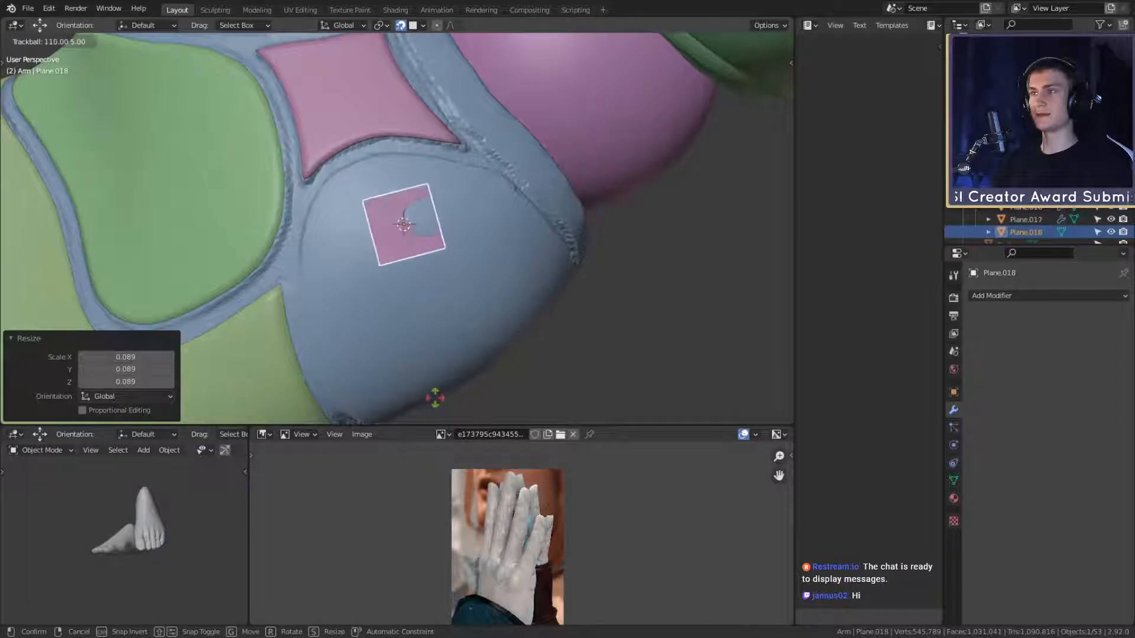
pyautogui.click(474, 267)
pyautogui.moveTo(474, 269); pyautogui.dragTo(417, 310, button='middle')
pyautogui.scroll(2, 425, 254)
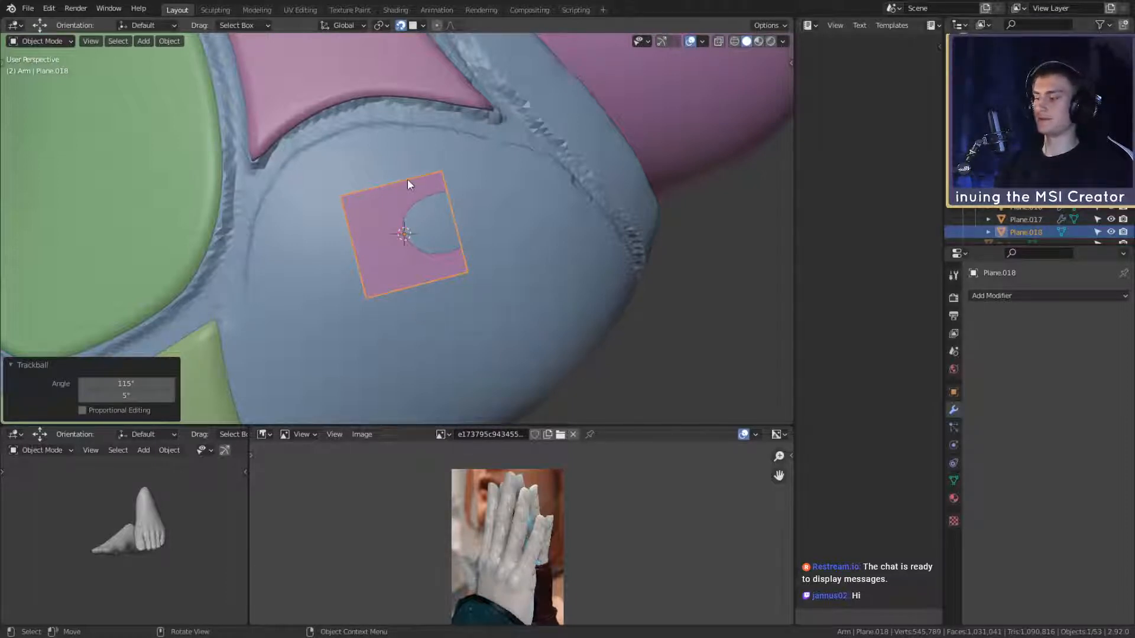
pyautogui.moveTo(416, 263); pyautogui.dragTo(542, 217, button='middle')
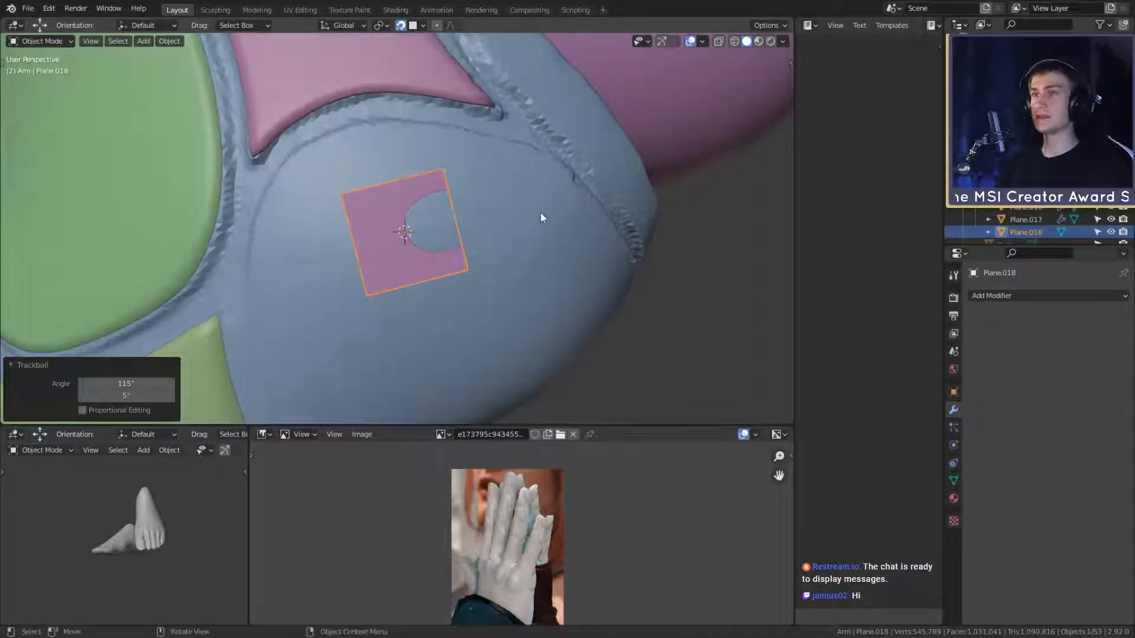
pyautogui.click(788, 63)
pyautogui.click(786, 63)
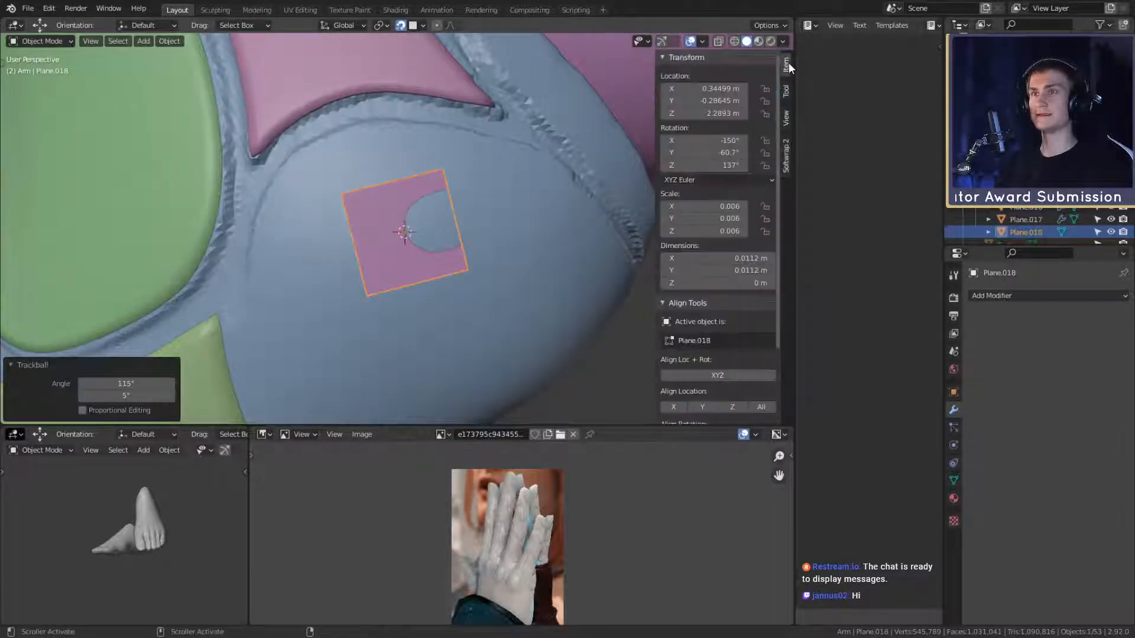
pyautogui.press('n')
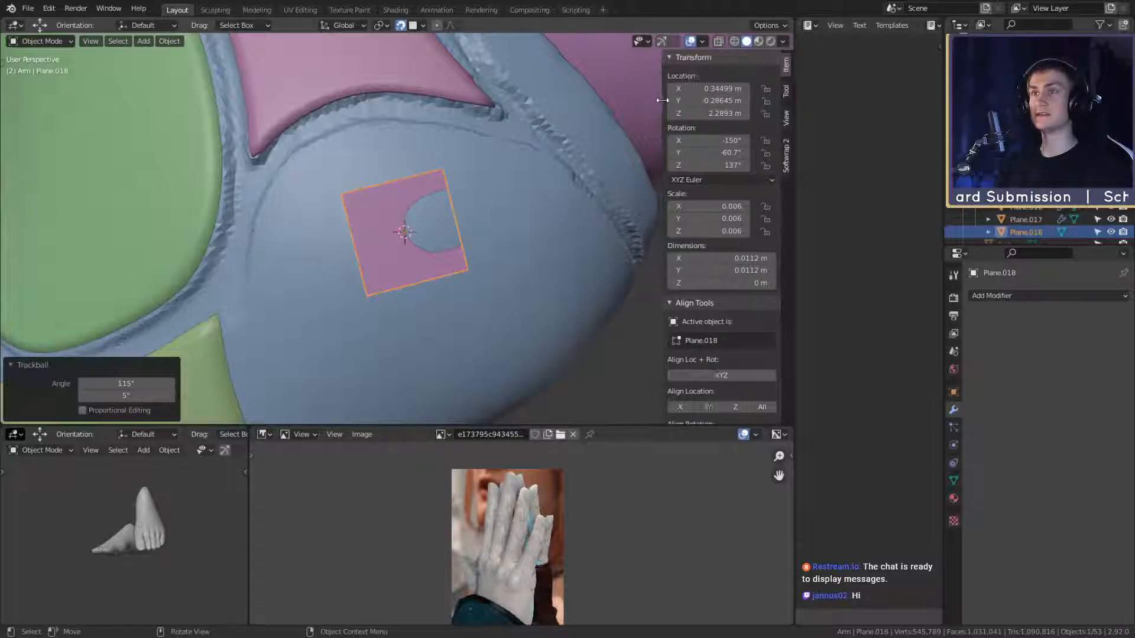
pyautogui.moveTo(467, 287); pyautogui.dragTo(495, 238, button='middle')
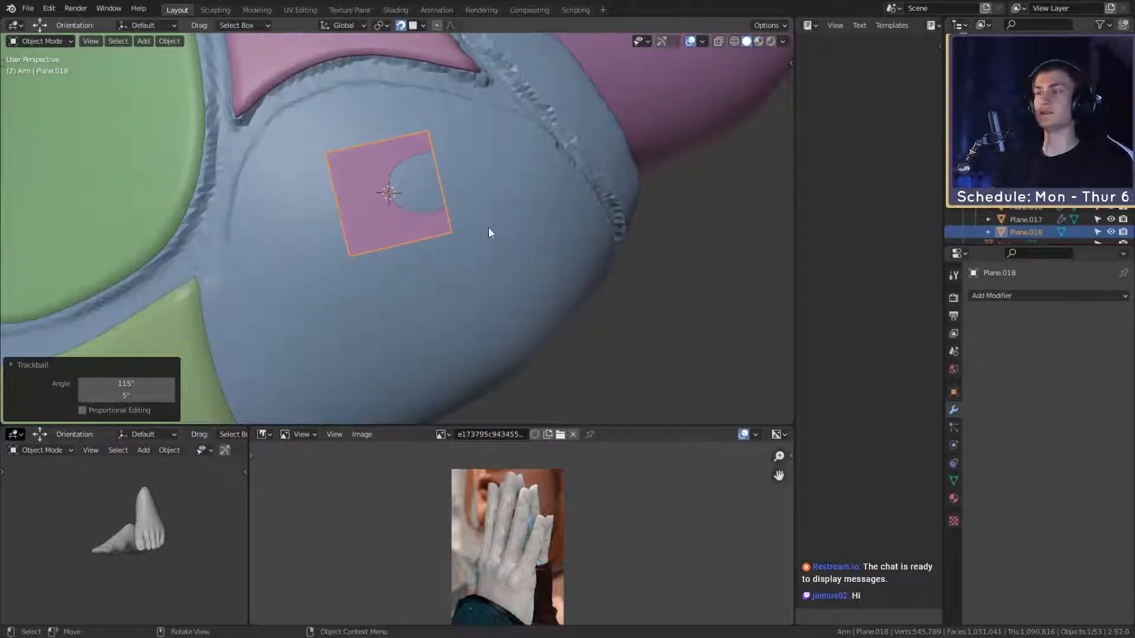
pyautogui.moveTo(473, 251)
pyautogui.mouseDown(button='middle')
pyautogui.moveTo(472, 287)
pyautogui.moveTo(489, 220)
pyautogui.moveTo(479, 266)
pyautogui.mouseUp(button='middle')
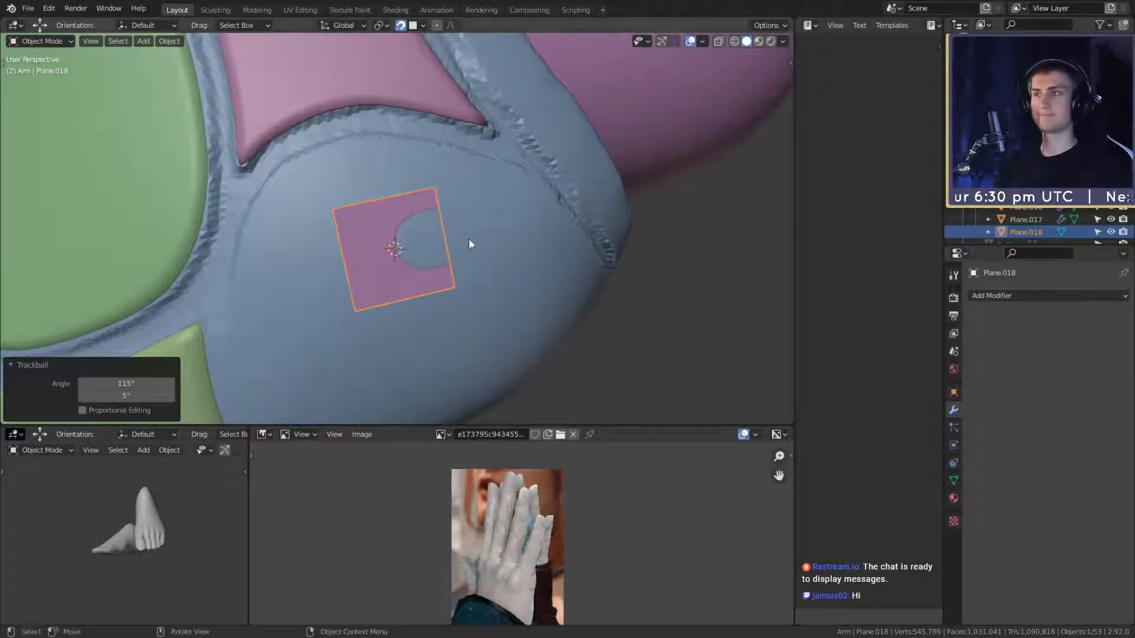
# Step: Enable In Front for the new plane and disable it for the neighbouring pink panel
pyautogui.click(954, 392)
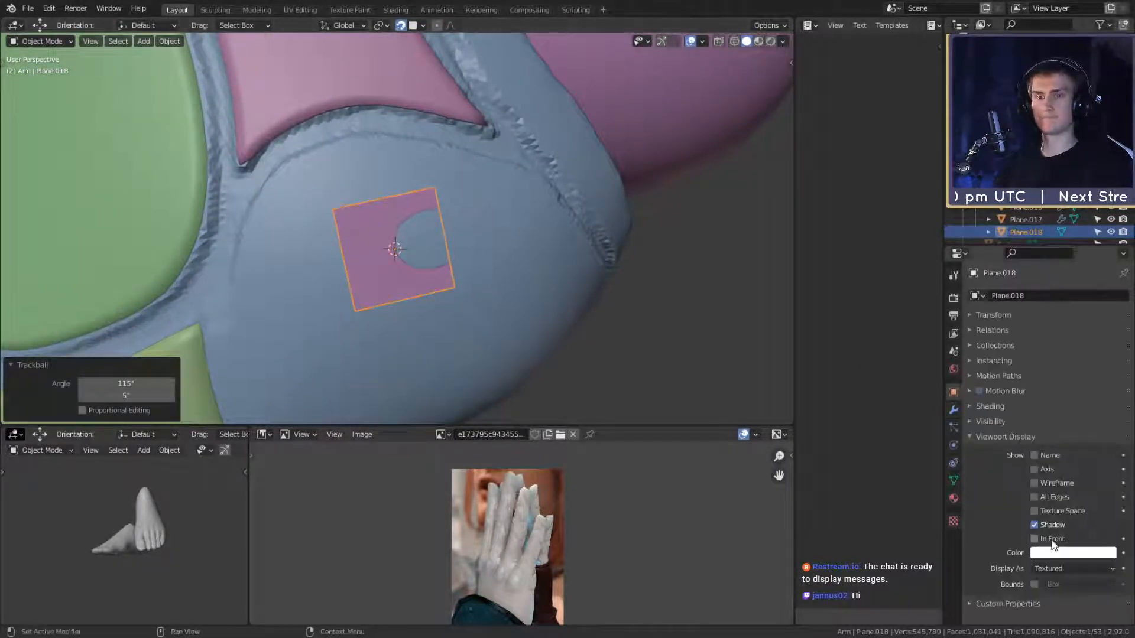
pyautogui.click(1034, 538)
pyautogui.click(370, 110)
pyautogui.click(1034, 538)
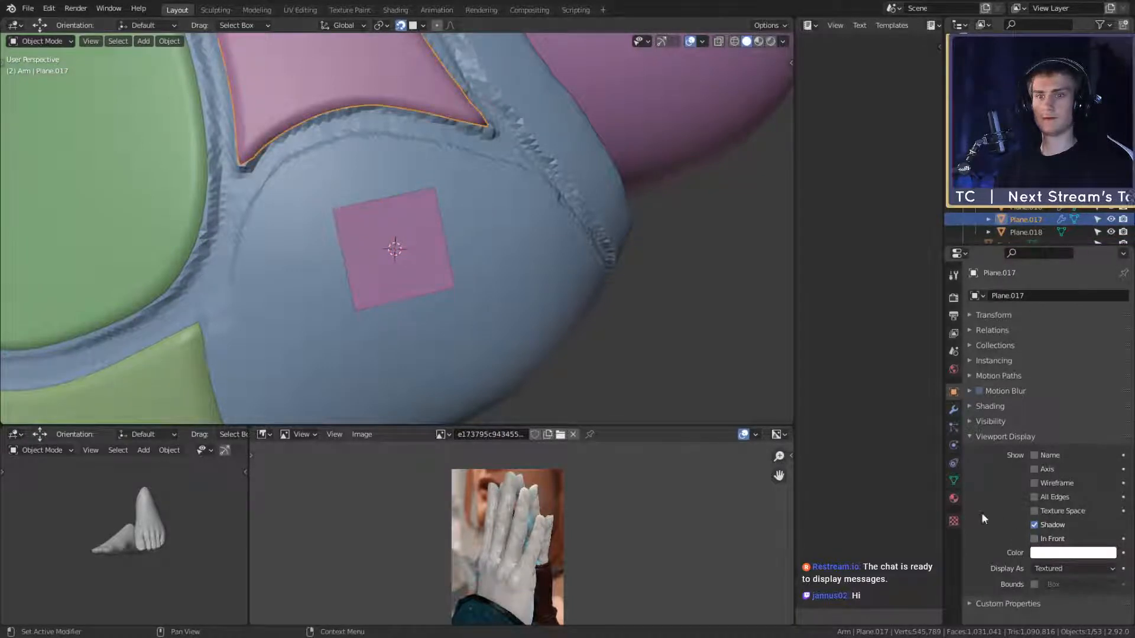
# Step: Edit the new plane's mesh and move its upper edge up to the groove below the pink panel
pyautogui.click(405, 224)
pyautogui.scroll(-8, 469, 304)
pyautogui.keyDown('shift'); pyautogui.moveTo(472, 296); pyautogui.dragTo(453, 278, button='middle'); pyautogui.keyUp('shift')
pyautogui.scroll(4, 444, 256)
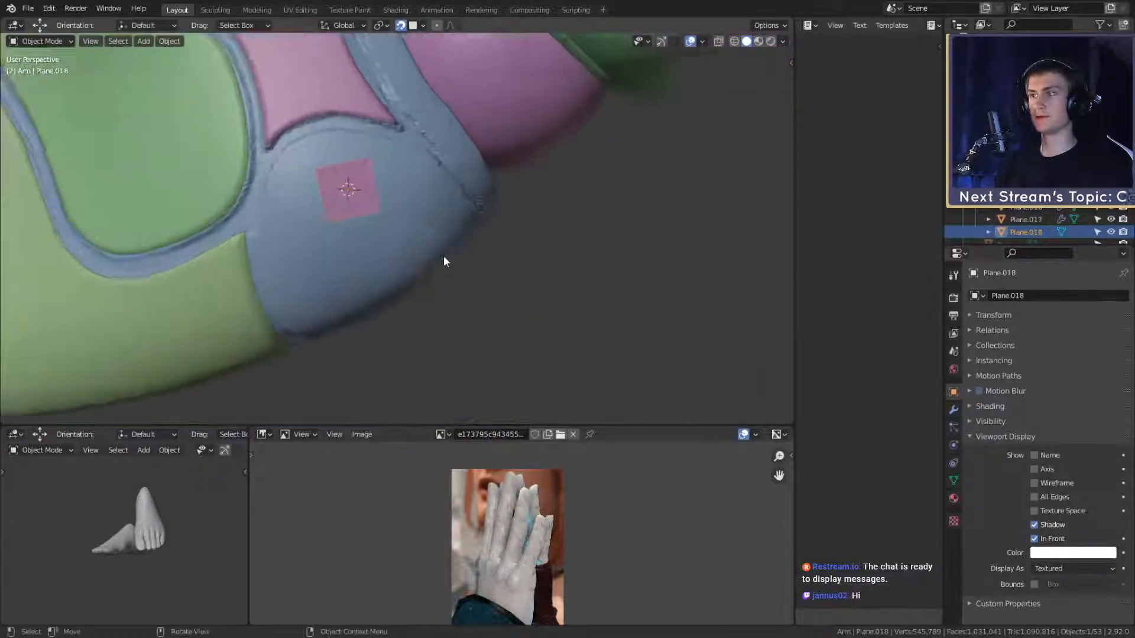
pyautogui.keyDown('shift'); pyautogui.moveTo(418, 214); pyautogui.dragTo(475, 271, button='middle'); pyautogui.keyUp('shift')
pyautogui.press('Tab')
pyautogui.scroll(4, 468, 283)
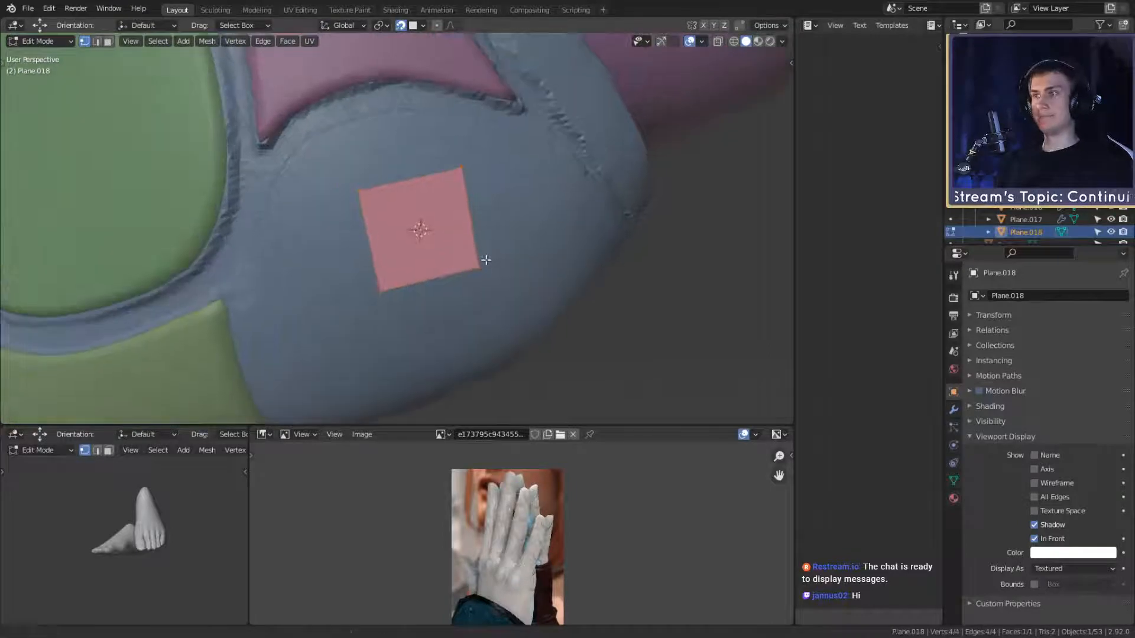
pyautogui.scroll(-2, 469, 286)
pyautogui.moveTo(481, 235); pyautogui.dragTo(431, 194, button='middle')
pyautogui.scroll(3, 394, 264)
pyautogui.click(316, 192)
pyautogui.keyDown('shift'); pyautogui.click(399, 182); pyautogui.keyUp('shift')
pyautogui.press('g')
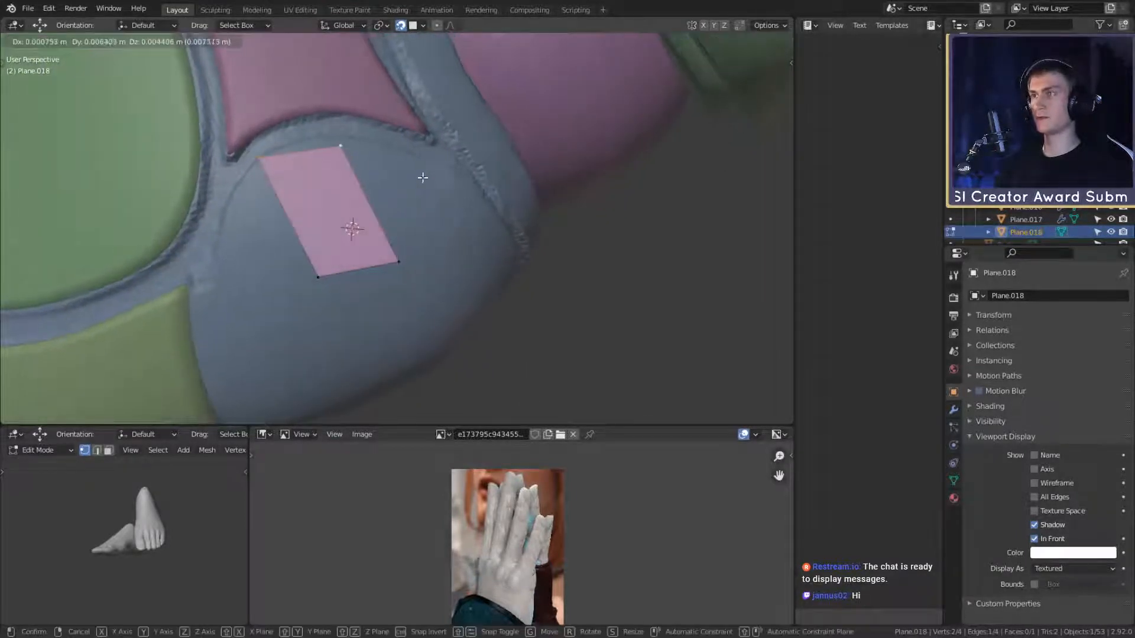
pyautogui.click(423, 178)
# Step: Scale the plane's upper edge to about 0.722 and nudge it closer to the groove
pyautogui.press('s')
pyautogui.click(392, 172)
pyautogui.press('g')
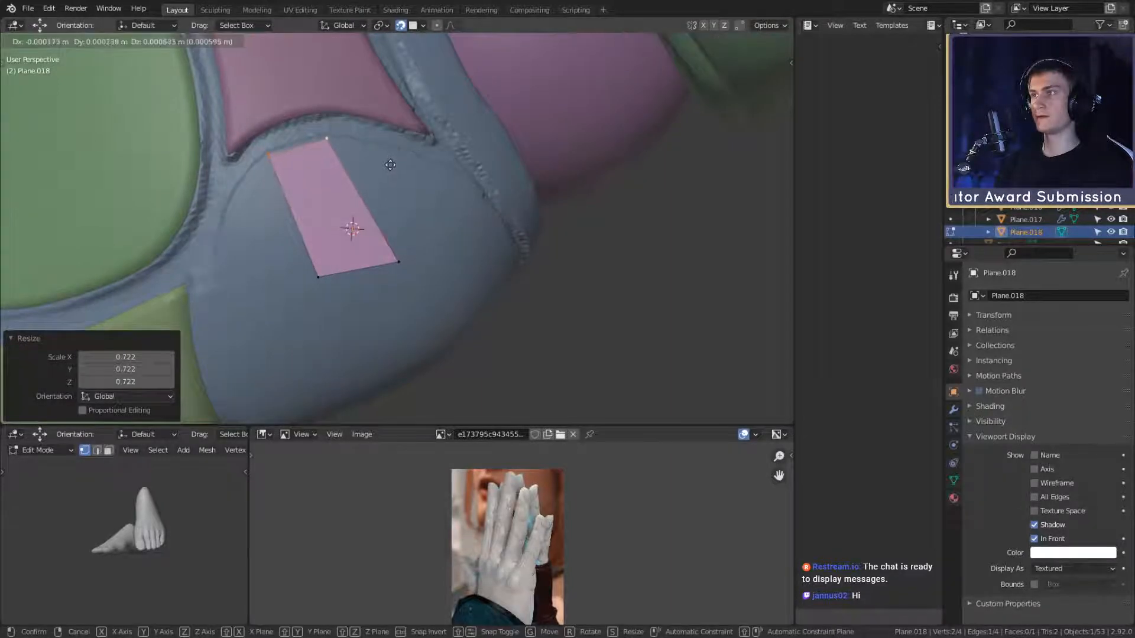
pyautogui.click(390, 165)
# Step: Move the plane's lower edge up towards the groove, and rotate and scale it to match the upper edge
pyautogui.click(395, 260)
pyautogui.keyDown('shift'); pyautogui.click(320, 274); pyautogui.keyUp('shift')
pyautogui.press('g')
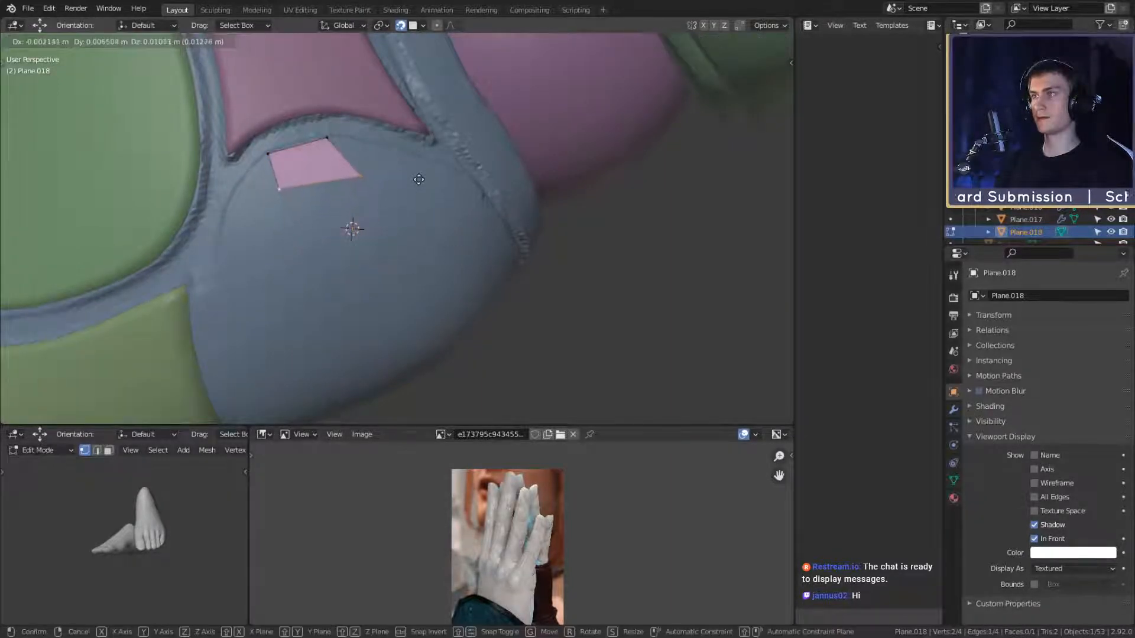
pyautogui.click(418, 179)
pyautogui.press('r')
pyautogui.click(446, 185)
pyautogui.press('s')
pyautogui.click(437, 187)
# Step: Move the quad's lower edge back down slightly and scale it to about 0.81
pyautogui.keyDown('shift'); pyautogui.moveTo(434, 185); pyautogui.dragTo(382, 204, button='middle'); pyautogui.keyUp('shift')
pyautogui.press('g')
pyautogui.click(437, 218)
pyautogui.press('g')
pyautogui.click(440, 240)
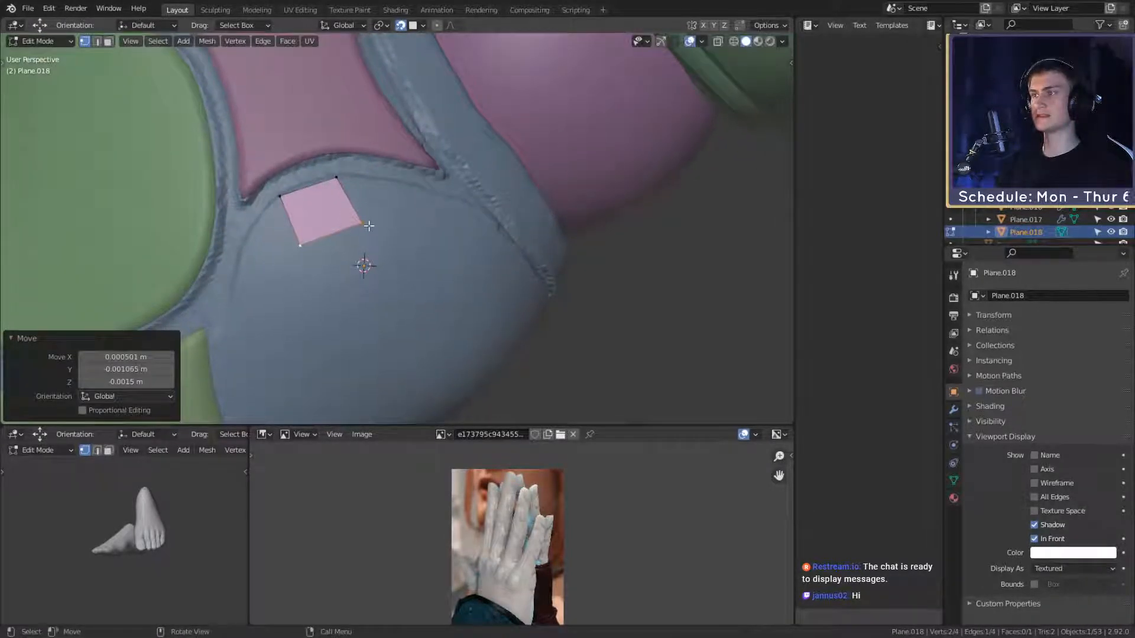
pyautogui.press('s')
pyautogui.click(419, 233)
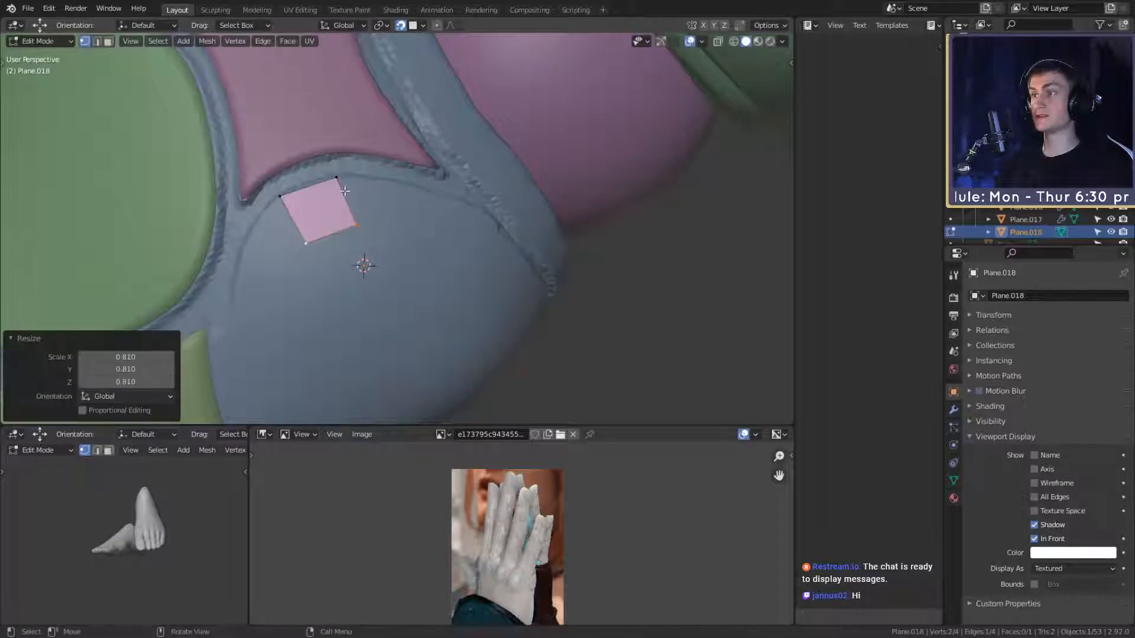
# Step: Extrude the quad's side edge nearest the wrist along the groove and rotate the new edge about 30°
pyautogui.click(345, 190)
pyautogui.moveTo(344, 190); pyautogui.dragTo(425, 190, button='middle')
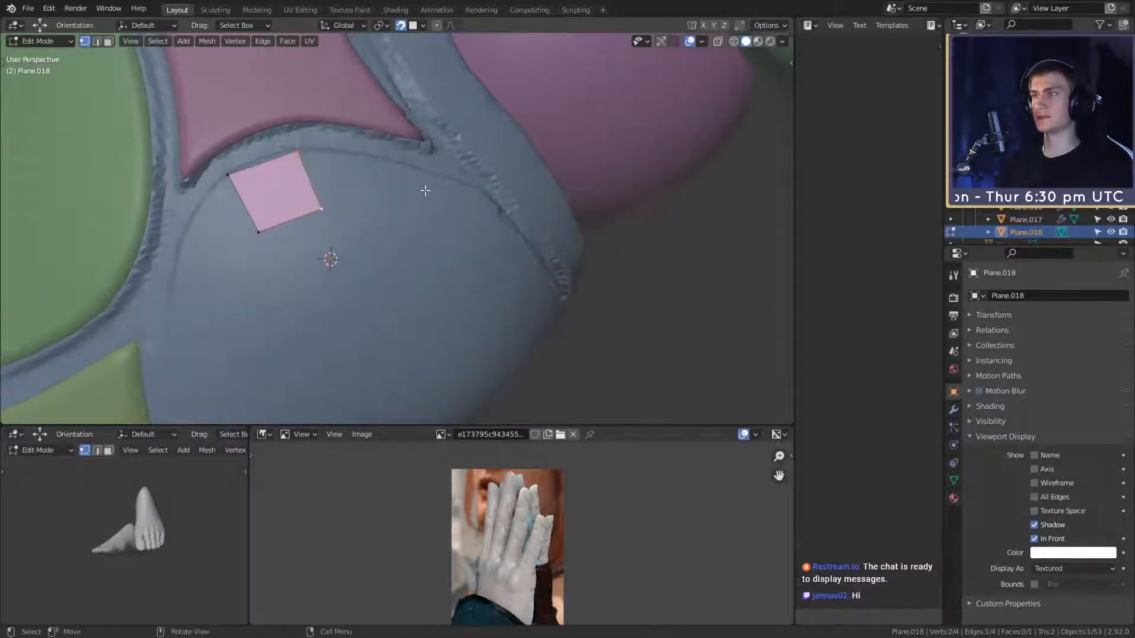
pyautogui.press('e')
pyautogui.click(487, 208)
pyautogui.press('r')
pyautogui.click(453, 248)
# Step: Move the extruded end edge farther along the groove past the pink panel's corner and rotate it about 26°
pyautogui.press('g')
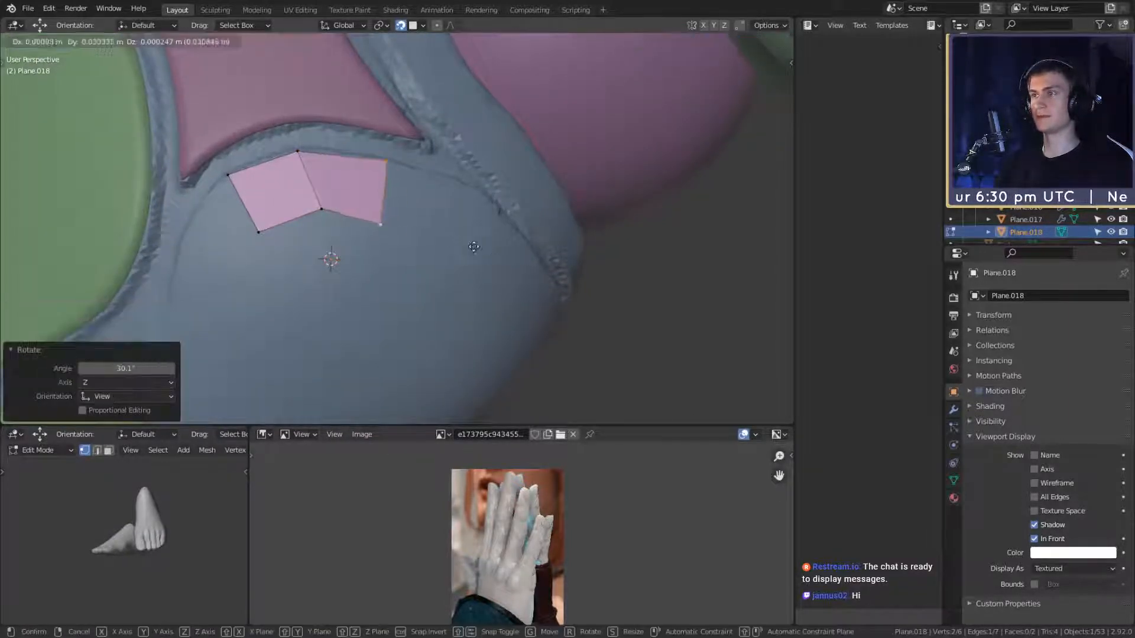
pyautogui.click(562, 260)
pyautogui.moveTo(562, 251); pyautogui.dragTo(509, 241, button='middle')
pyautogui.press('r')
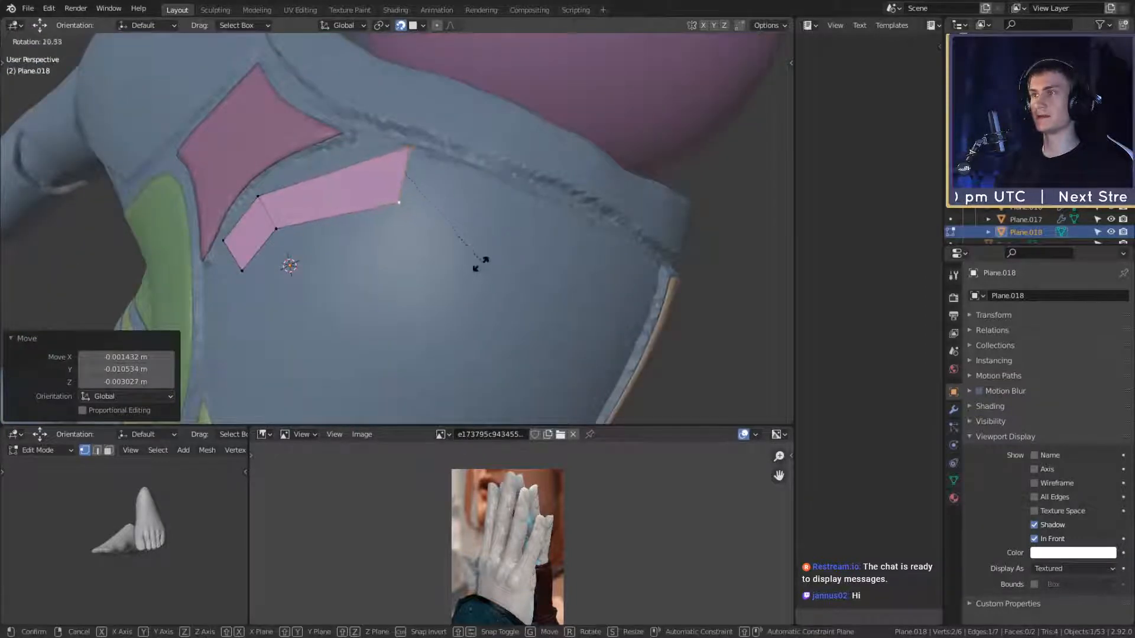
pyautogui.click(467, 251)
pyautogui.moveTo(436, 222)
pyautogui.mouseDown(button='middle')
pyautogui.moveTo(562, 256)
pyautogui.moveTo(439, 238)
pyautogui.mouseUp(button='middle')
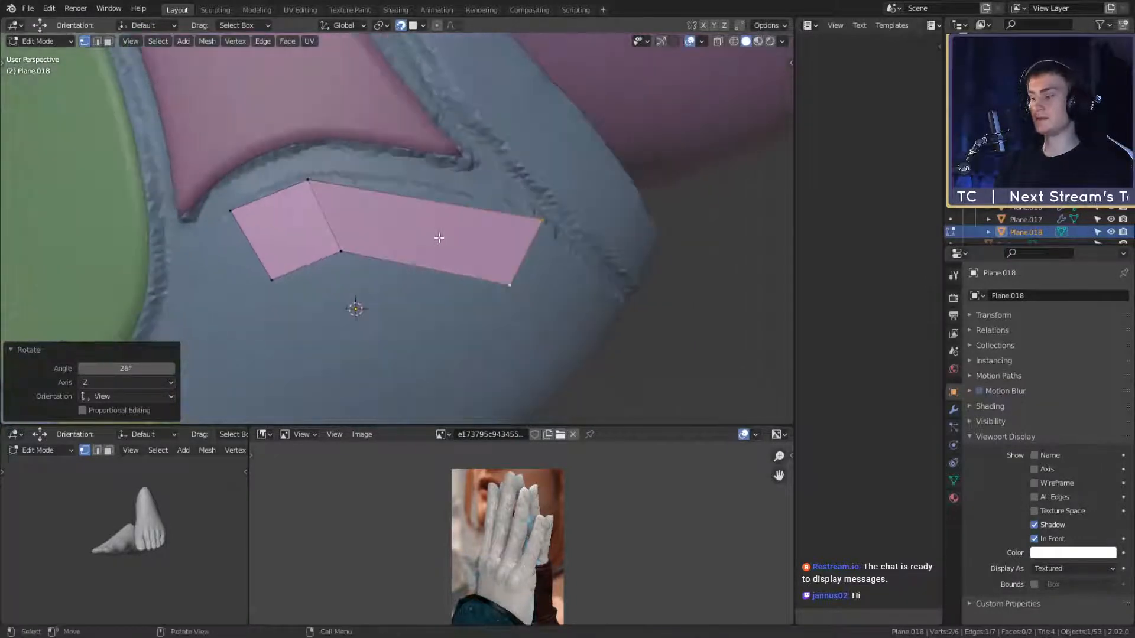
# Step: Add two loop cuts across the long extruded face and move them up to follow the groove's curve
pyautogui.hotkey('ctrl', 'r')
pyautogui.scroll(1, 439, 237)
pyautogui.click(449, 237)
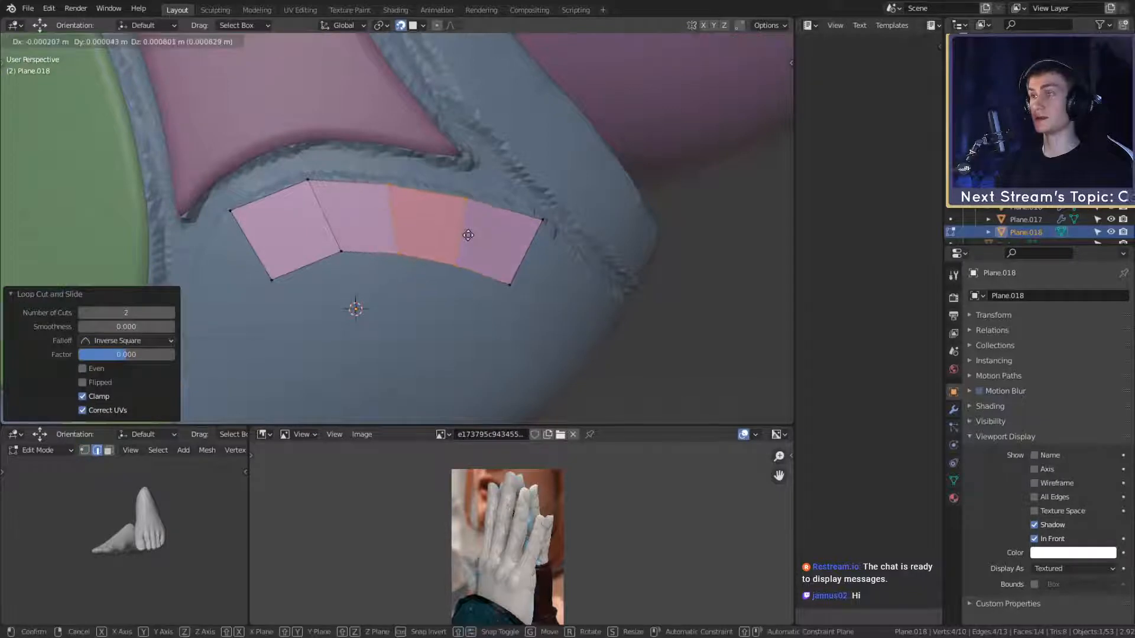
pyautogui.click(468, 235)
# Step: Extrude the strip's end edge along the groove to the brown panel's corner and rotate the new edge about 2°
pyautogui.moveTo(468, 235); pyautogui.dragTo(370, 165, button='middle')
pyautogui.click(361, 152)
pyautogui.keyDown('shift'); pyautogui.click(337, 215); pyautogui.keyUp('shift')
pyautogui.moveTo(493, 240); pyautogui.dragTo(365, 196, button='middle')
pyautogui.press('e')
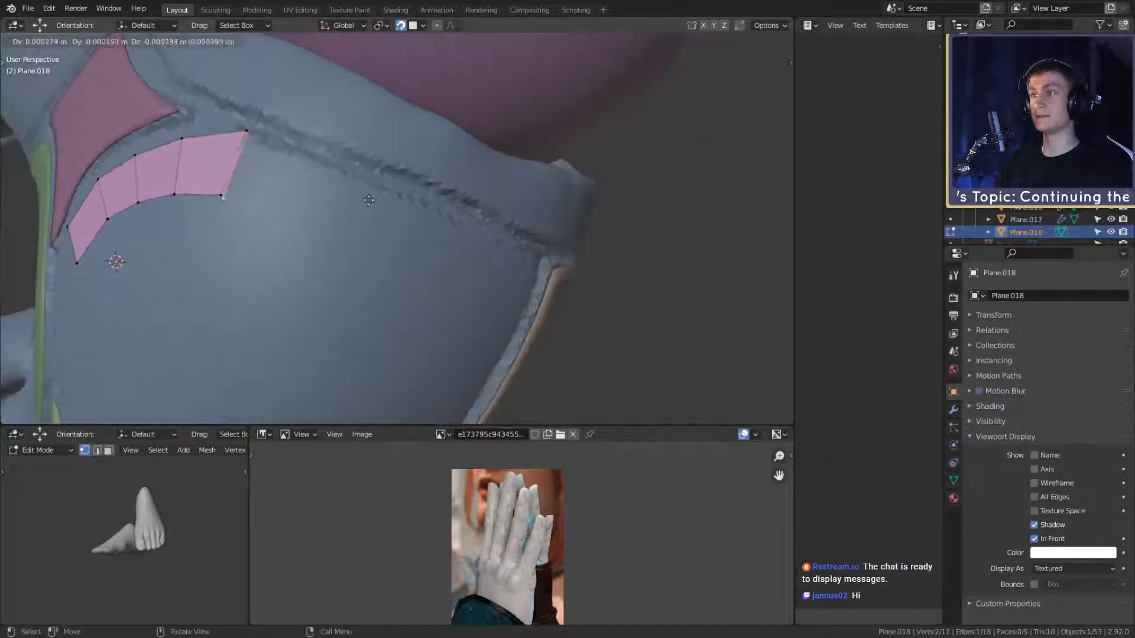
pyautogui.click(520, 277)
pyautogui.moveTo(520, 278); pyautogui.dragTo(497, 256, button='middle')
pyautogui.press('g')
pyautogui.click(621, 218)
pyautogui.press('r')
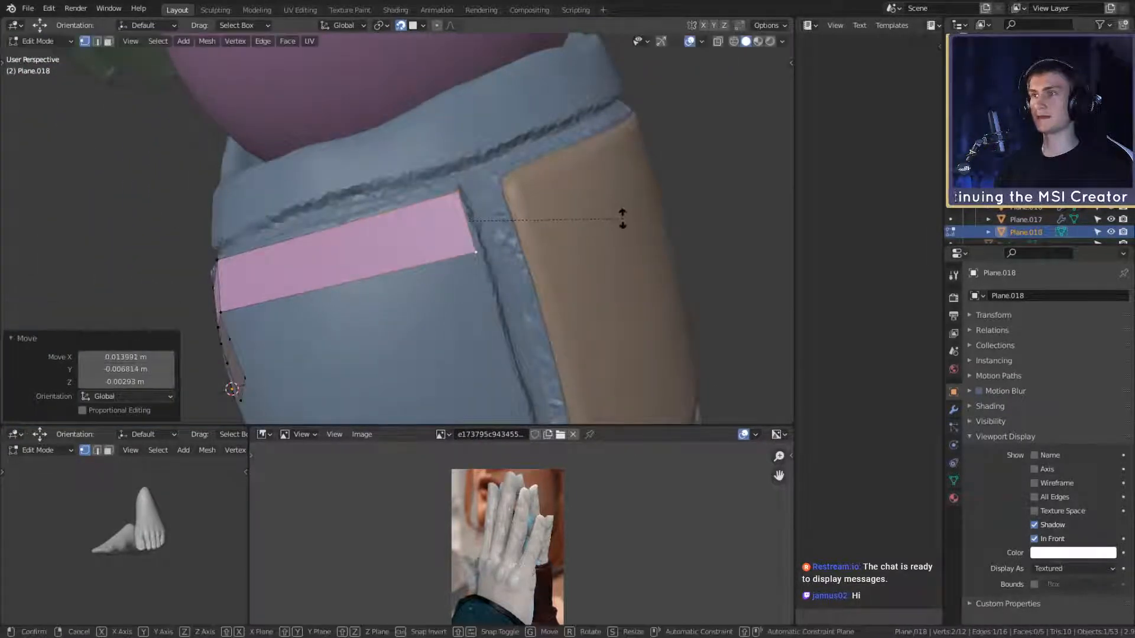
pyautogui.click(616, 210)
# Step: Add four loop cuts across the long extruded face, move them toward the groove and rotate them slightly
pyautogui.moveTo(616, 210); pyautogui.dragTo(368, 227, button='middle')
pyautogui.hotkey('ctrl', 'r')
pyautogui.scroll(3, 324, 221)
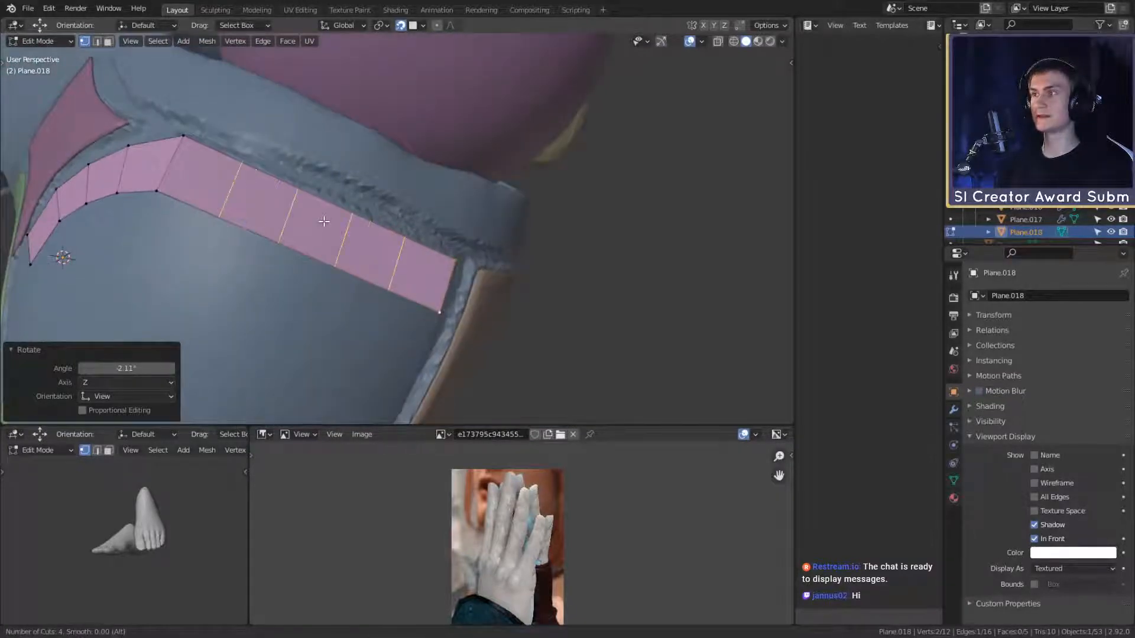
pyautogui.click(324, 221)
pyautogui.rightClick(324, 221)
pyautogui.moveTo(324, 221); pyautogui.dragTo(472, 249, button='middle')
pyautogui.press('g')
pyautogui.click(445, 217)
pyautogui.press('g')
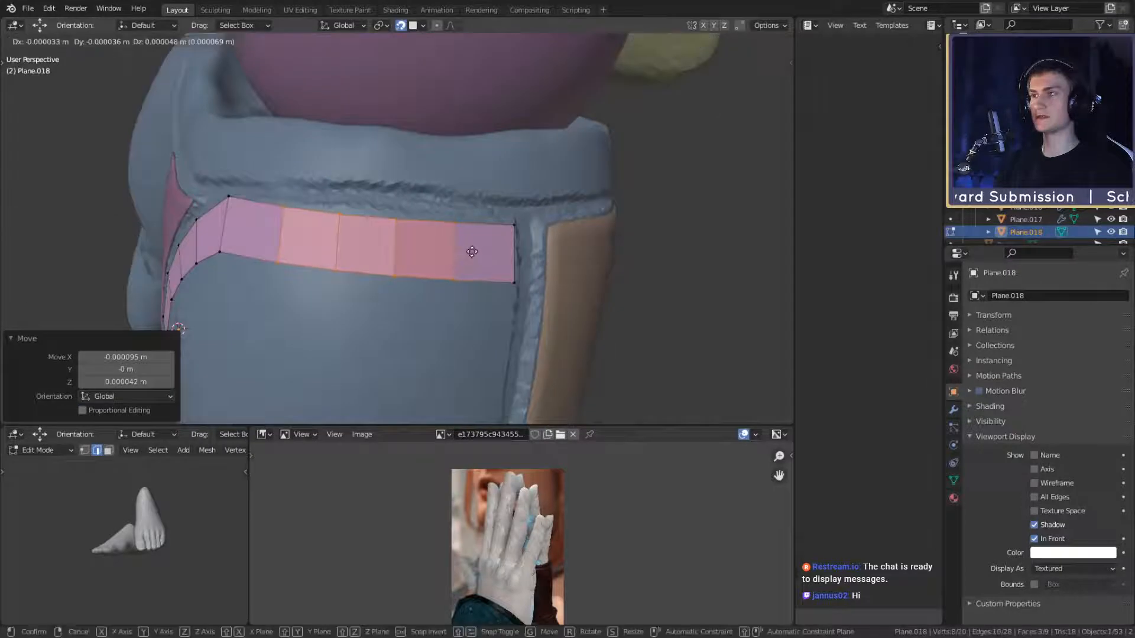
pyautogui.press('r')
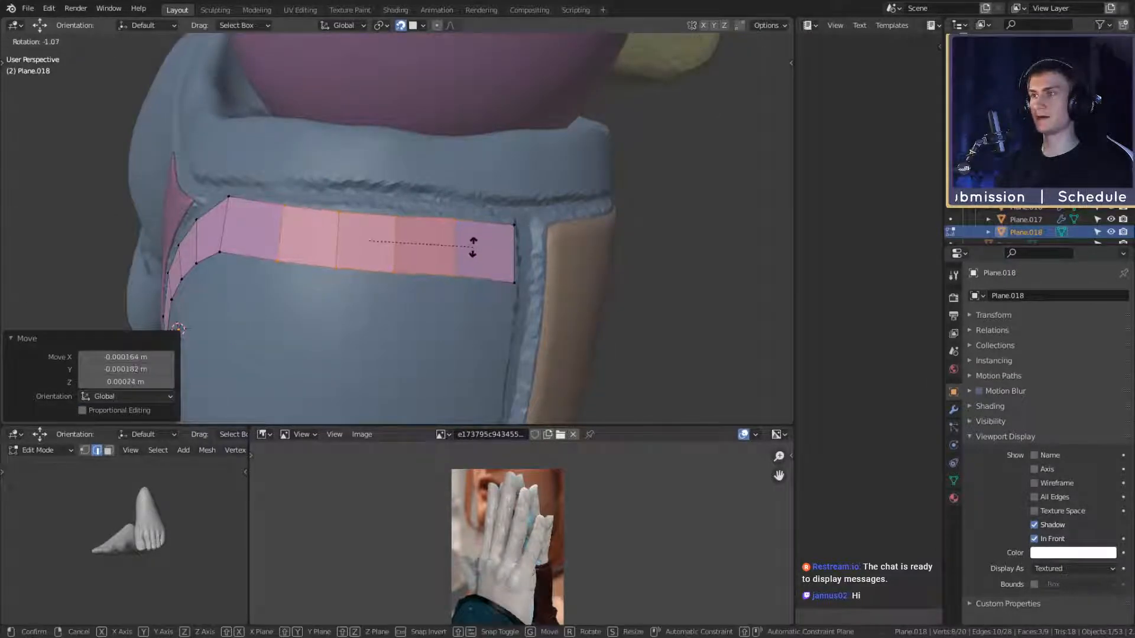
pyautogui.click(472, 250)
# Step: Move the two middle cut edges of the new section slightly up toward the groove
pyautogui.click(399, 252)
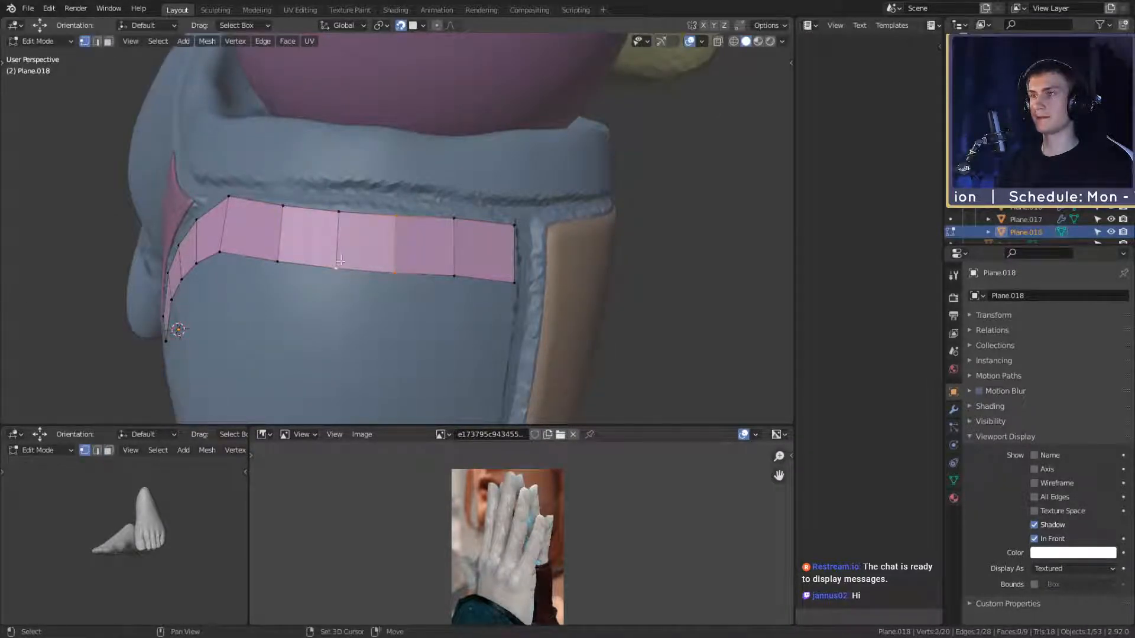
pyautogui.keyDown('shift'); pyautogui.click(339, 212); pyautogui.keyUp('shift')
pyautogui.press('g')
pyautogui.click(448, 243)
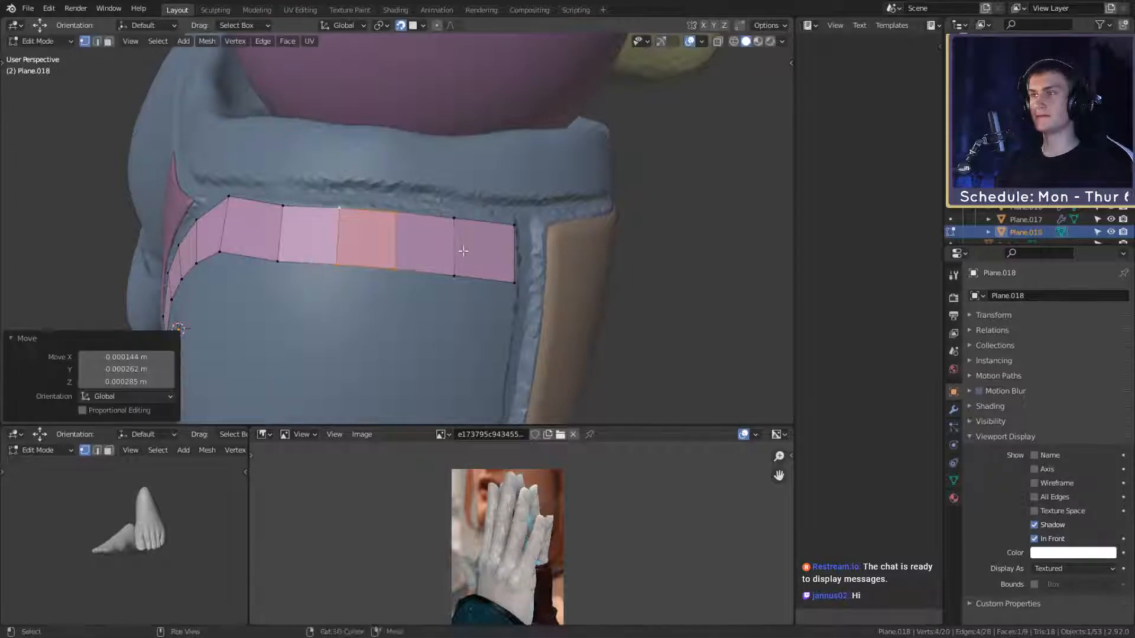
# Step: Move the cut edge nearest the strip's bend to follow the groove's contour
pyautogui.moveTo(463, 251); pyautogui.dragTo(572, 261, button='middle')
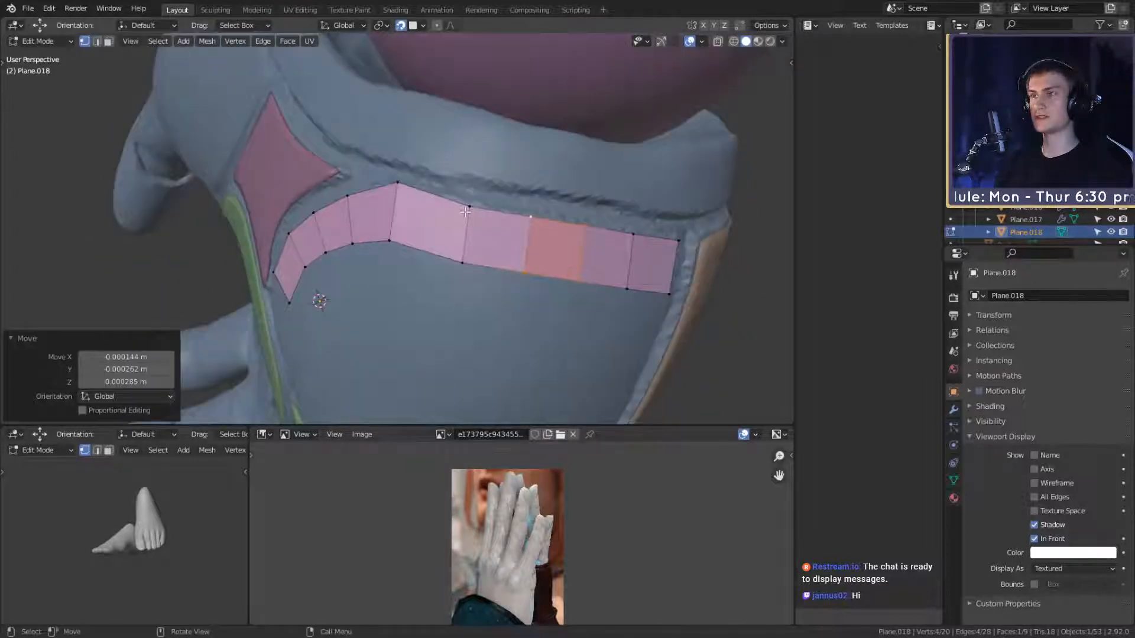
pyautogui.click(466, 210)
pyautogui.keyDown('shift'); pyautogui.click(462, 260); pyautogui.keyUp('shift')
pyautogui.moveTo(462, 258); pyautogui.dragTo(543, 247, button='middle')
pyautogui.press('g')
pyautogui.click(512, 245)
# Step: Select the neighbouring cut vertices of the new section and shift them to follow the pad's curvature
pyautogui.keyDown('shift'); pyautogui.click(311, 243); pyautogui.keyUp('shift')
pyautogui.keyDown('shift'); pyautogui.click(381, 253); pyautogui.keyUp('shift')
pyautogui.keyDown('shift'); pyautogui.click(384, 198); pyautogui.keyUp('shift')
pyautogui.keyDown('shift'); pyautogui.click(318, 188); pyautogui.keyUp('shift')
pyautogui.press('g')
pyautogui.click(441, 240)
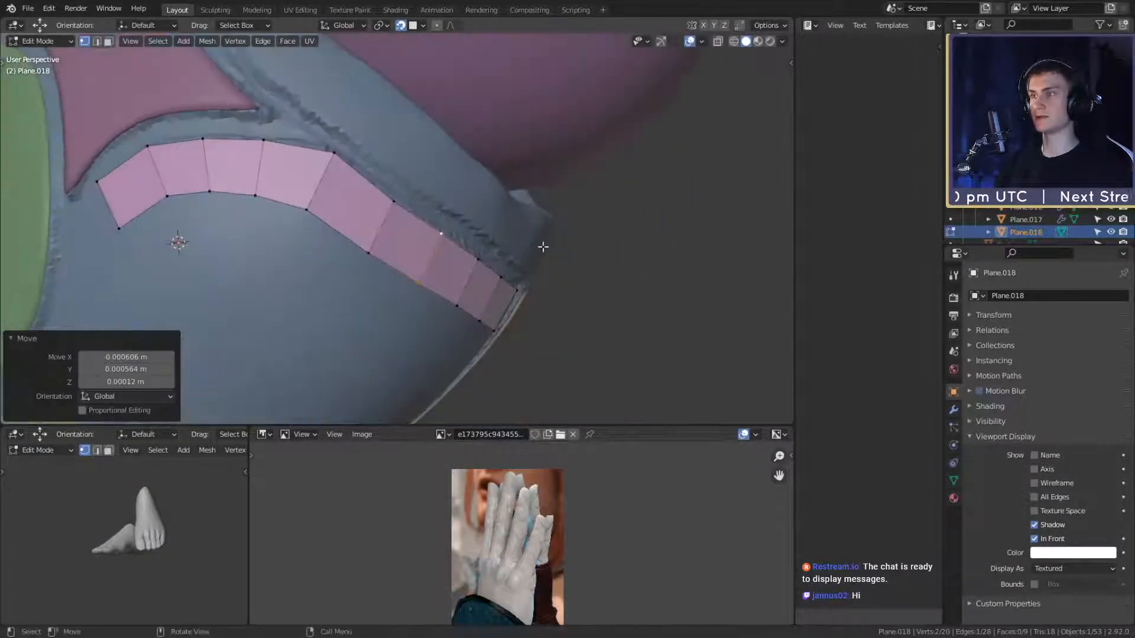
# Step: Reposition the first cut edge past the bend to smooth the strip along the groove
pyautogui.click(393, 203)
pyautogui.keyDown('shift'); pyautogui.click(369, 252); pyautogui.keyUp('shift')
pyautogui.press('g')
pyautogui.moveTo(369, 252); pyautogui.dragTo(348, 240, button='middle')
pyautogui.click(390, 240)
# Step: Reposition the second cut edge past the bend to even out the faces along the groove
pyautogui.keyDown('shift'); pyautogui.click(379, 247); pyautogui.keyUp('shift')
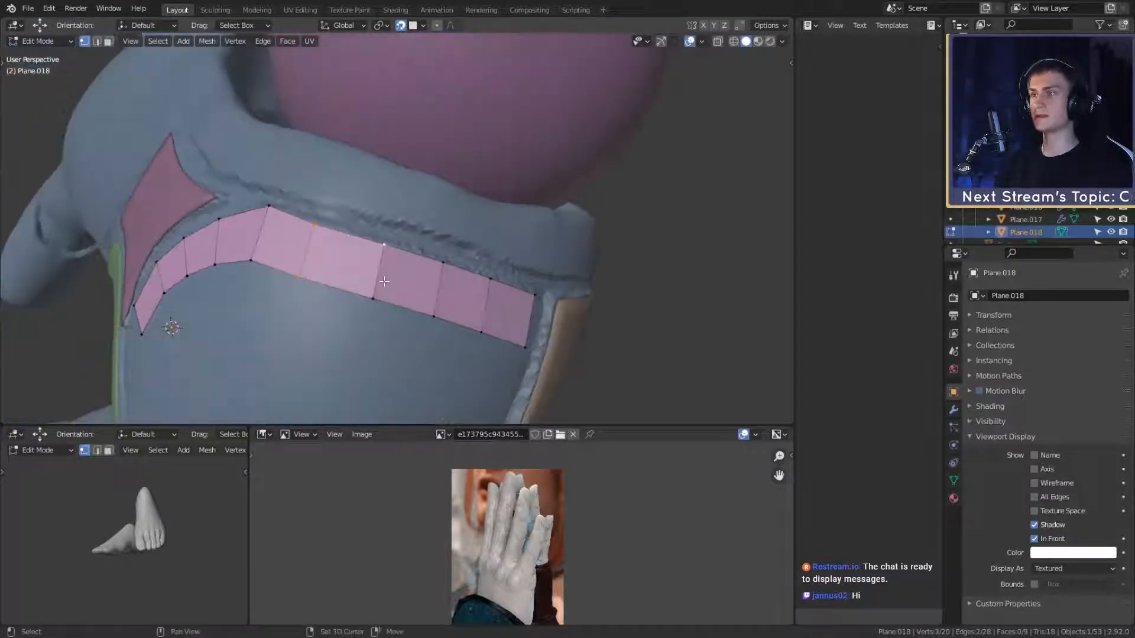
pyautogui.keyDown('shift'); pyautogui.click(375, 296); pyautogui.keyUp('shift')
pyautogui.moveTo(425, 284); pyautogui.dragTo(419, 247, button='middle')
pyautogui.click(372, 253)
pyautogui.keyDown('shift'); pyautogui.click(380, 200); pyautogui.keyUp('shift')
pyautogui.press('g')
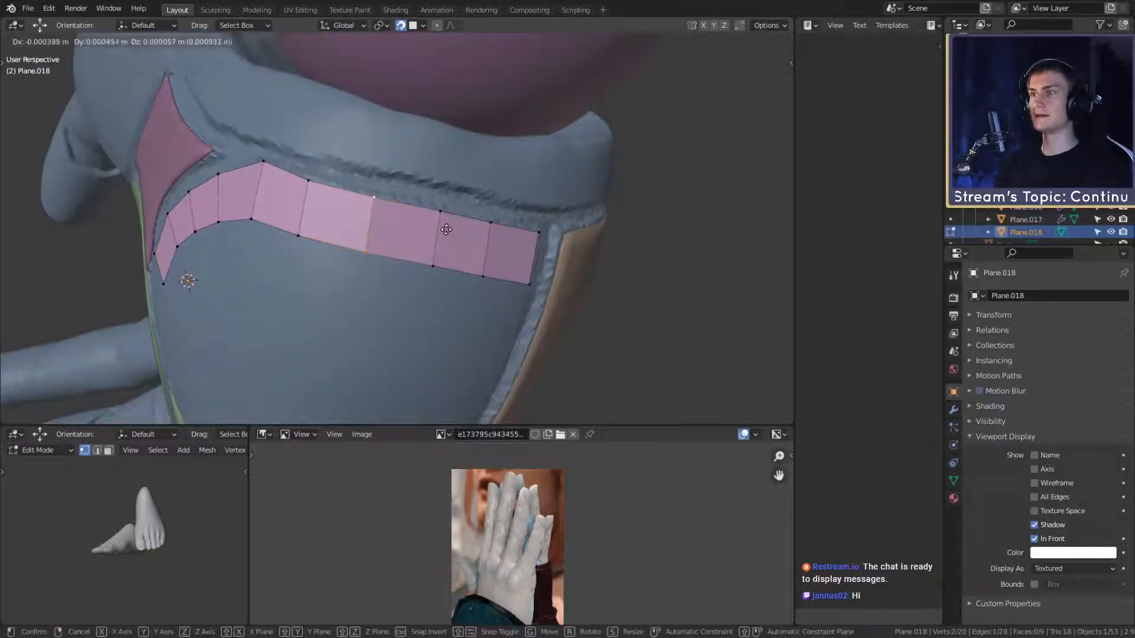
pyautogui.click(443, 229)
pyautogui.moveTo(443, 228); pyautogui.dragTo(469, 185, button='middle')
pyautogui.click(400, 228)
pyautogui.press('g')
pyautogui.click(455, 210)
# Step: Extrude the strip's opposite end edge down toward the green panel's corner, rotate it about 69° and scale it to about 0.79
pyautogui.click(450, 169)
pyautogui.keyDown('shift'); pyautogui.click(410, 102); pyautogui.keyUp('shift')
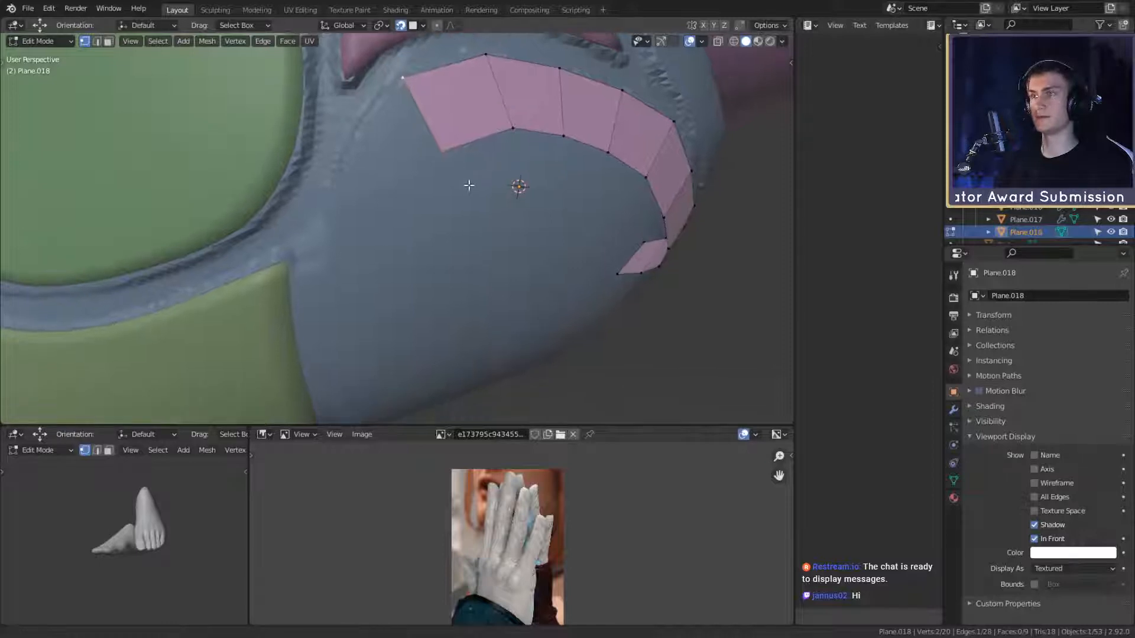
pyautogui.press('e')
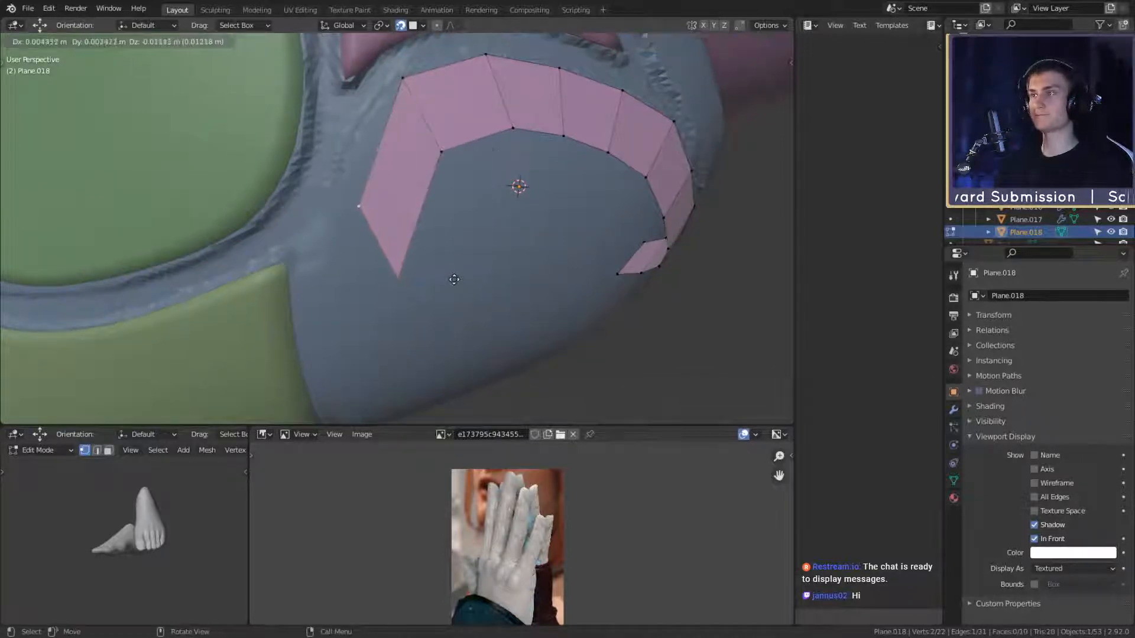
pyautogui.click(426, 329)
pyautogui.press('r')
pyautogui.click(502, 221)
pyautogui.press('s')
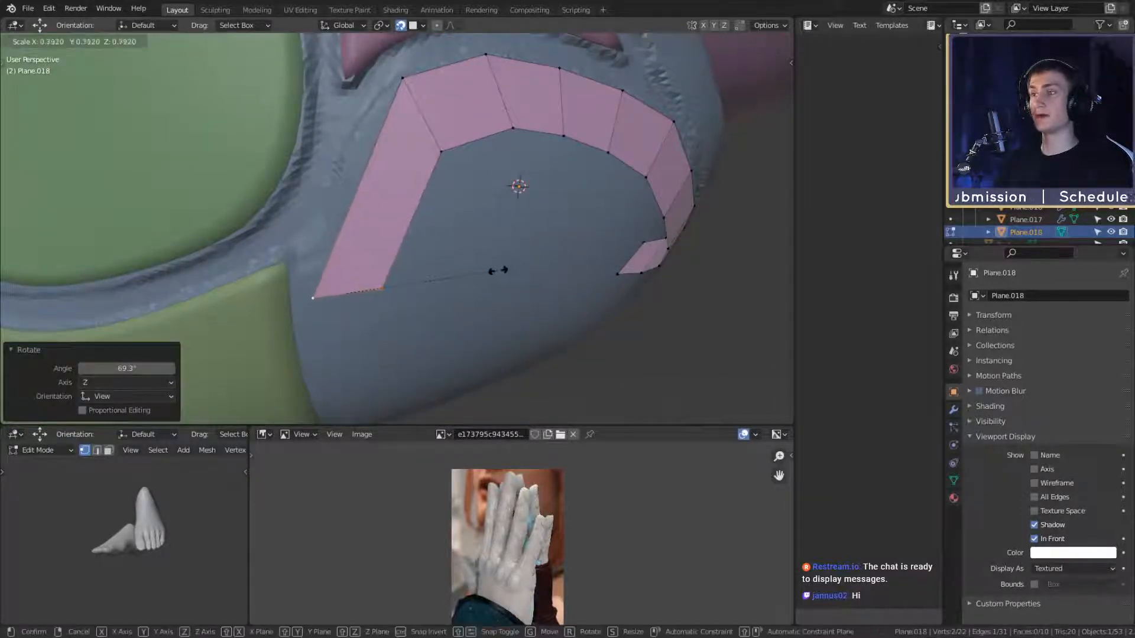
pyautogui.click(499, 271)
# Step: Move the new end edge back up beside the green panel's corner and rotate it about 18°
pyautogui.press('g')
pyautogui.click(513, 244)
pyautogui.press('r')
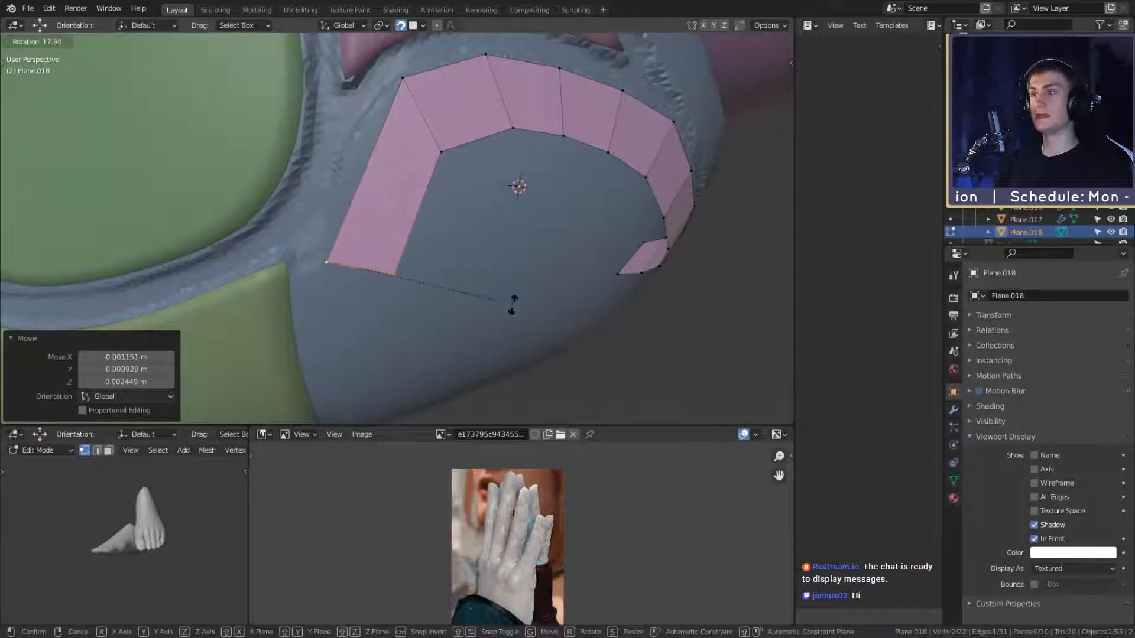
pyautogui.click(513, 305)
# Step: Add two loop cuts across the new face, move them outward toward the groove and rotate them about 5°
pyautogui.hotkey('ctrl', 'r')
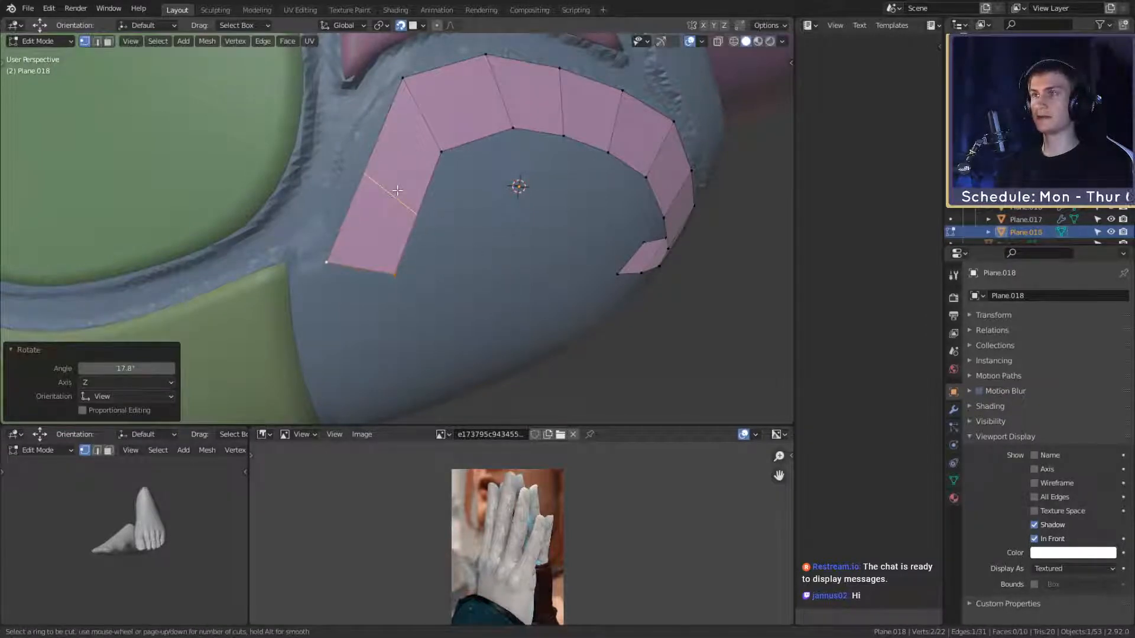
pyautogui.scroll(1, 397, 191)
pyautogui.click(397, 191)
pyautogui.rightClick(397, 190)
pyautogui.press('g')
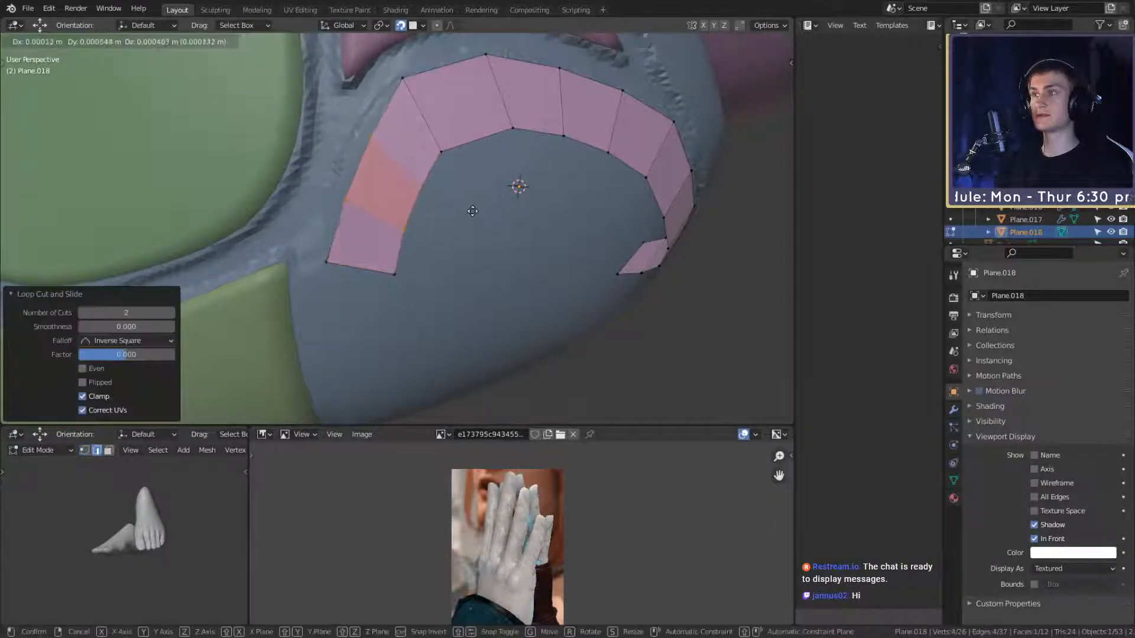
pyautogui.click(465, 207)
pyautogui.press('r')
pyautogui.click(473, 199)
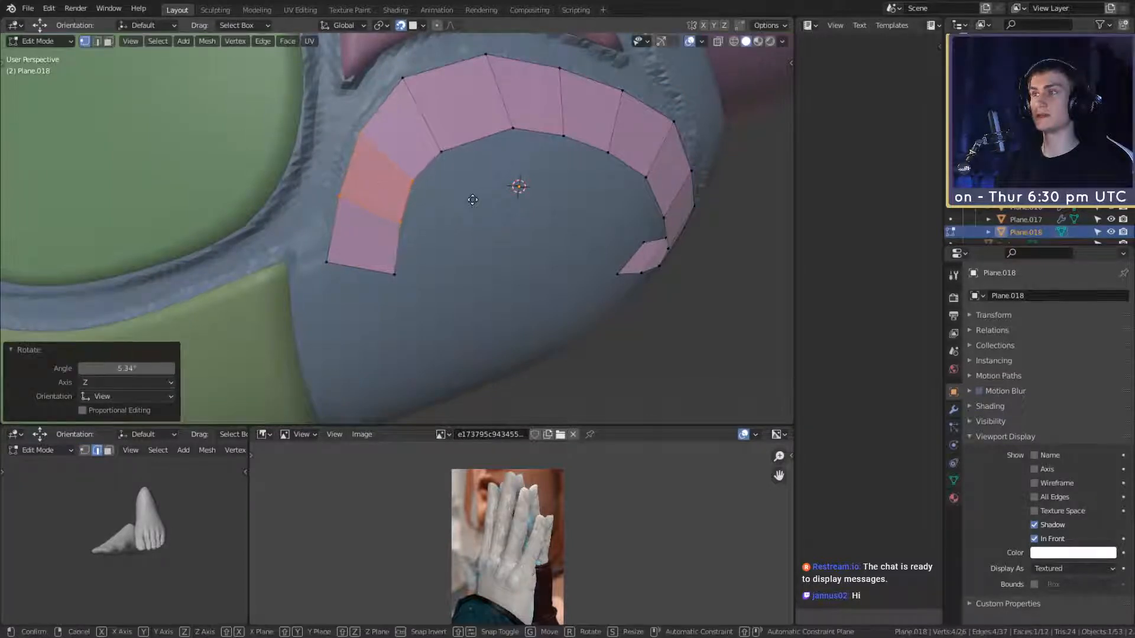
# Step: Fine-tune the two new cuts' position along the curve and rotate them about 2.75°
pyautogui.press('g')
pyautogui.click(472, 199)
pyautogui.press('r')
pyautogui.click(471, 207)
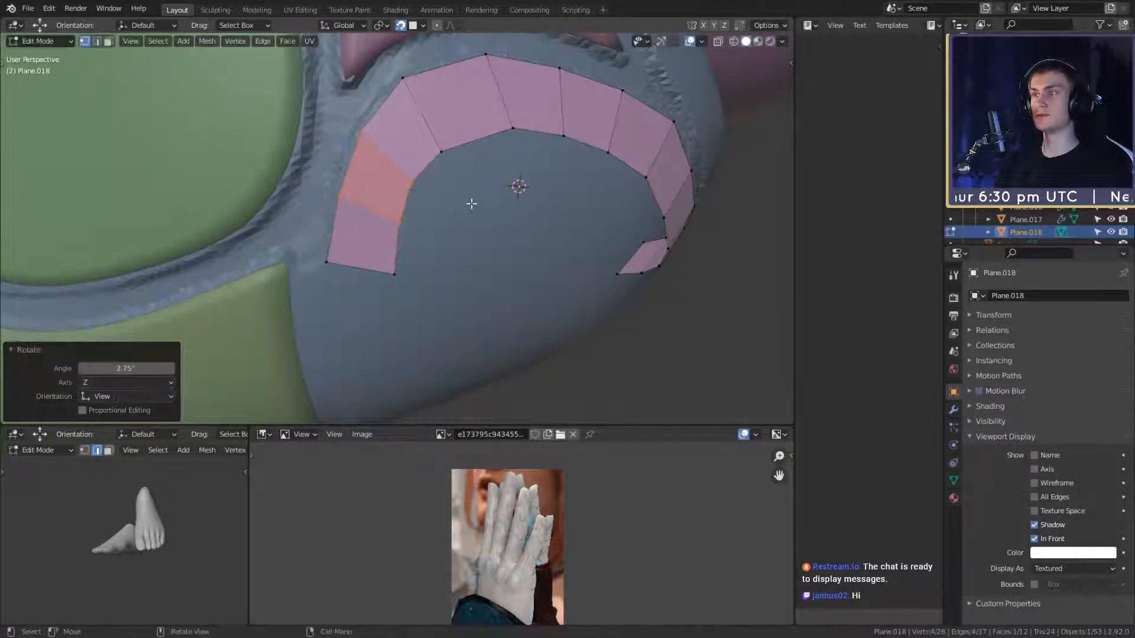
pyautogui.press('g')
pyautogui.click(470, 203)
# Step: Extrude the free end edge along the green panel to the groove junction by the brown panel and rotate it about 30°
pyautogui.moveTo(490, 272); pyautogui.dragTo(420, 271, button='middle')
pyautogui.scroll(-3, 420, 272)
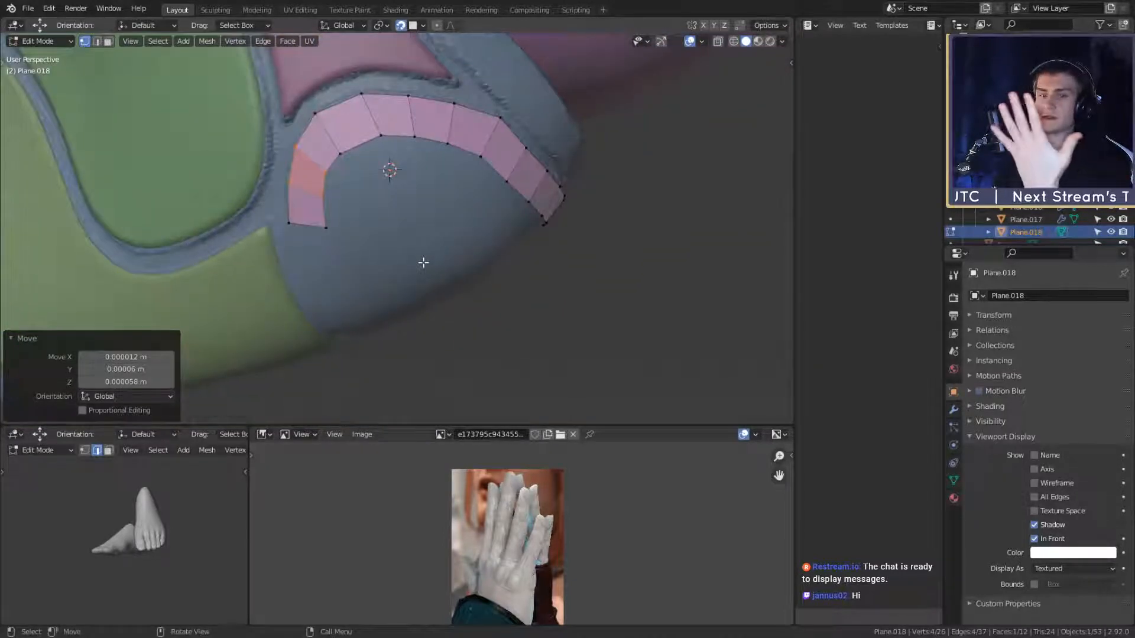
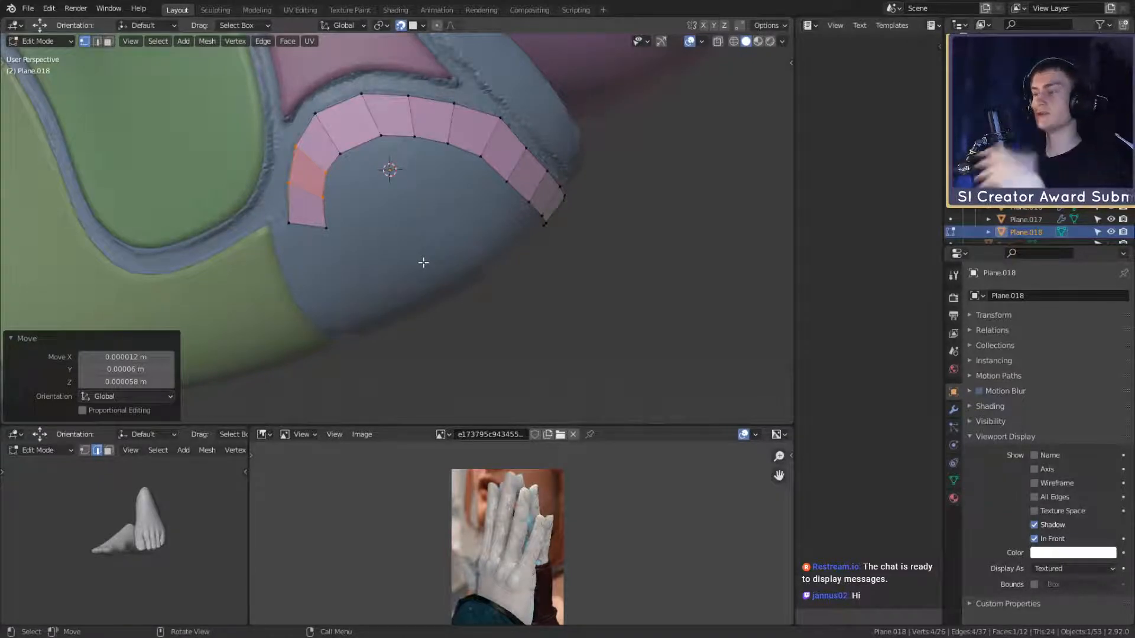
pyautogui.scroll(-6, 376, 220)
pyautogui.scroll(7, 401, 236)
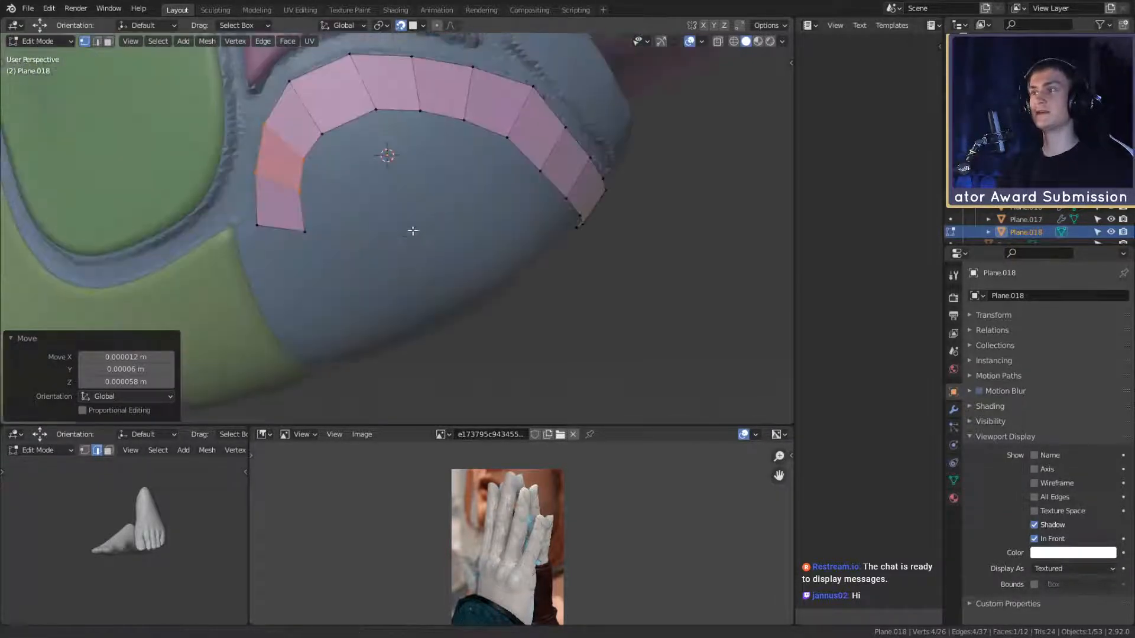
pyautogui.moveTo(413, 231); pyautogui.dragTo(390, 198, button='middle')
pyautogui.click(314, 179)
pyautogui.keyDown('shift'); pyautogui.click(278, 176); pyautogui.keyUp('shift')
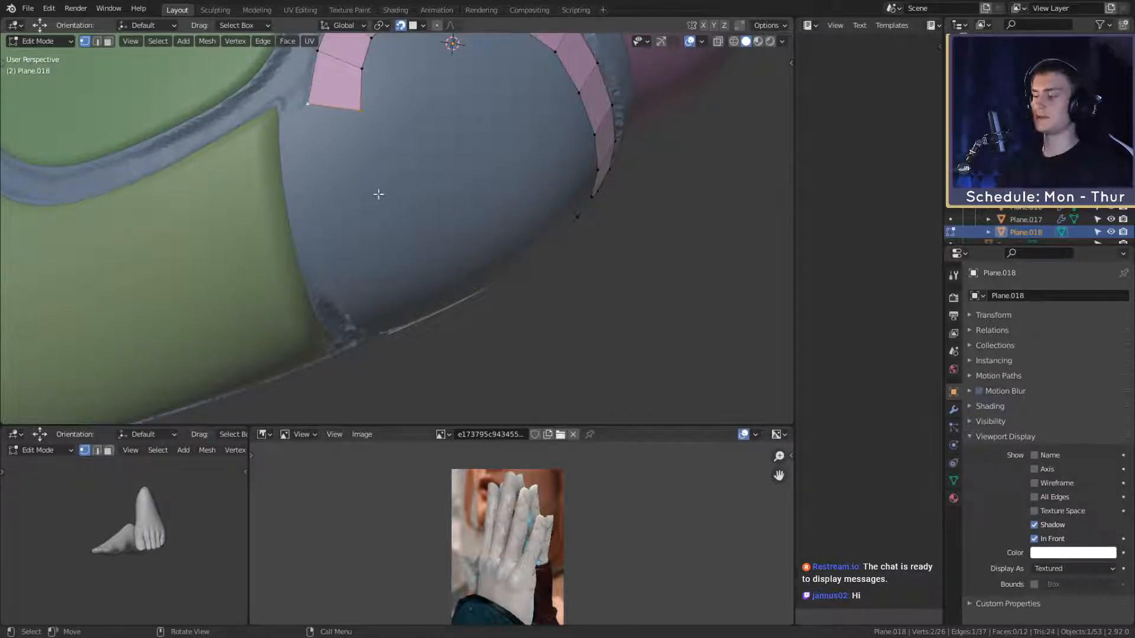
pyautogui.moveTo(438, 166); pyautogui.dragTo(375, 121, button='middle')
pyautogui.press('g')
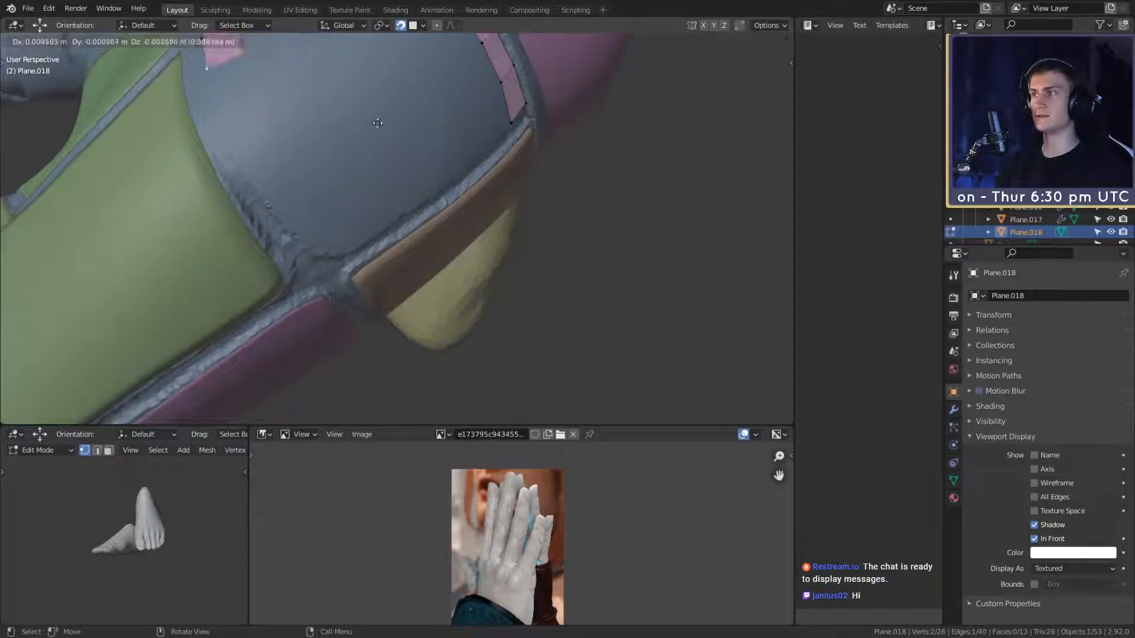
pyautogui.click(461, 268)
pyautogui.press('r')
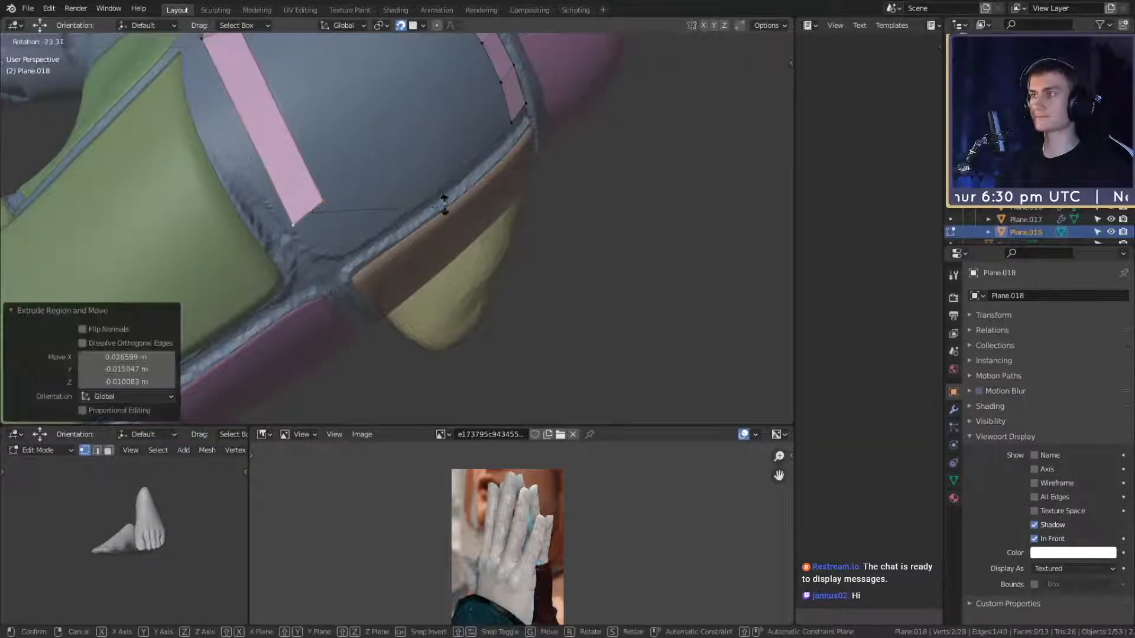
pyautogui.click(418, 159)
# Step: Nudge the extruded end edge closer to the corner where the grooves meet
pyautogui.moveTo(418, 158); pyautogui.dragTo(460, 183, button='middle')
pyautogui.press('g')
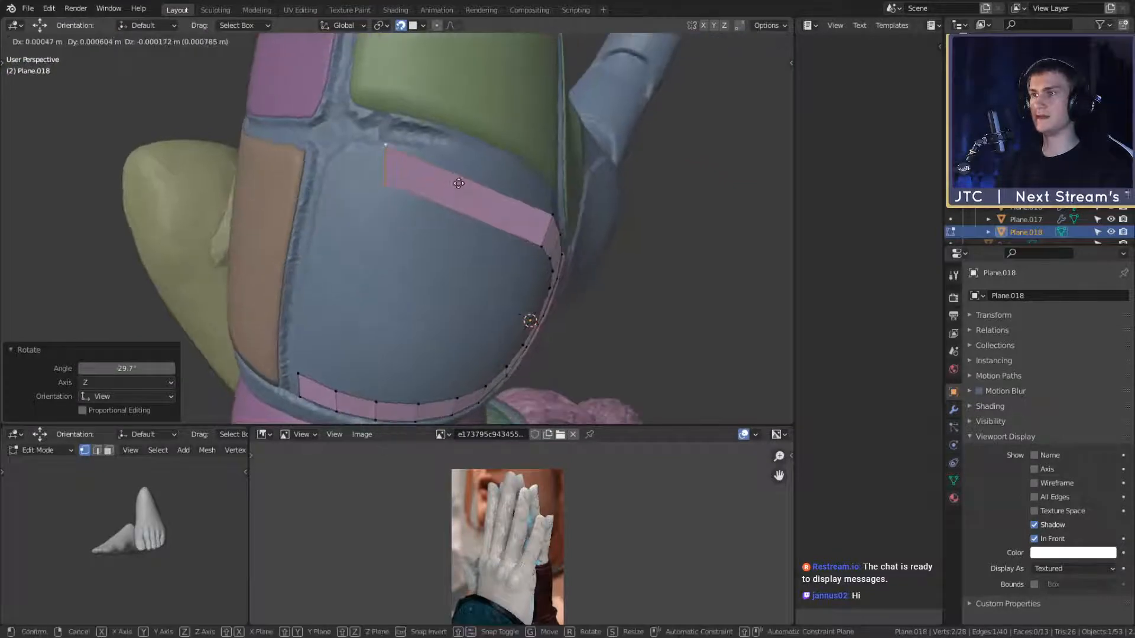
pyautogui.click(460, 183)
# Step: Add four loop cuts across the long face beside the green panel and move them outward toward the groove
pyautogui.moveTo(614, 161); pyautogui.dragTo(378, 225, button='middle')
pyautogui.hotkey('ctrl', 'r')
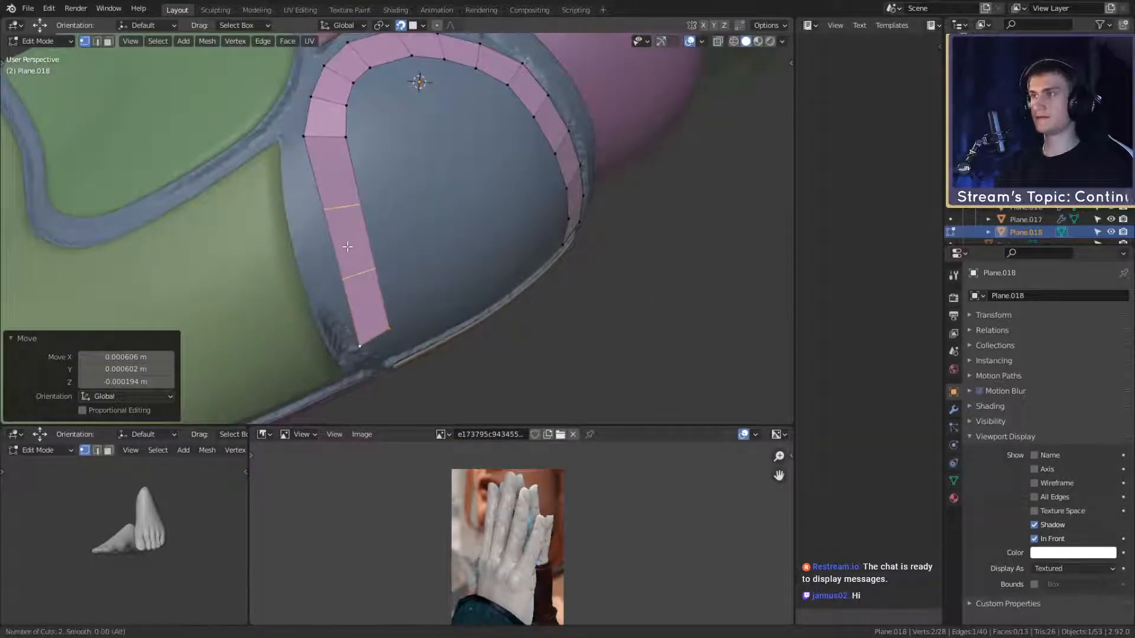
pyautogui.scroll(2, 348, 246)
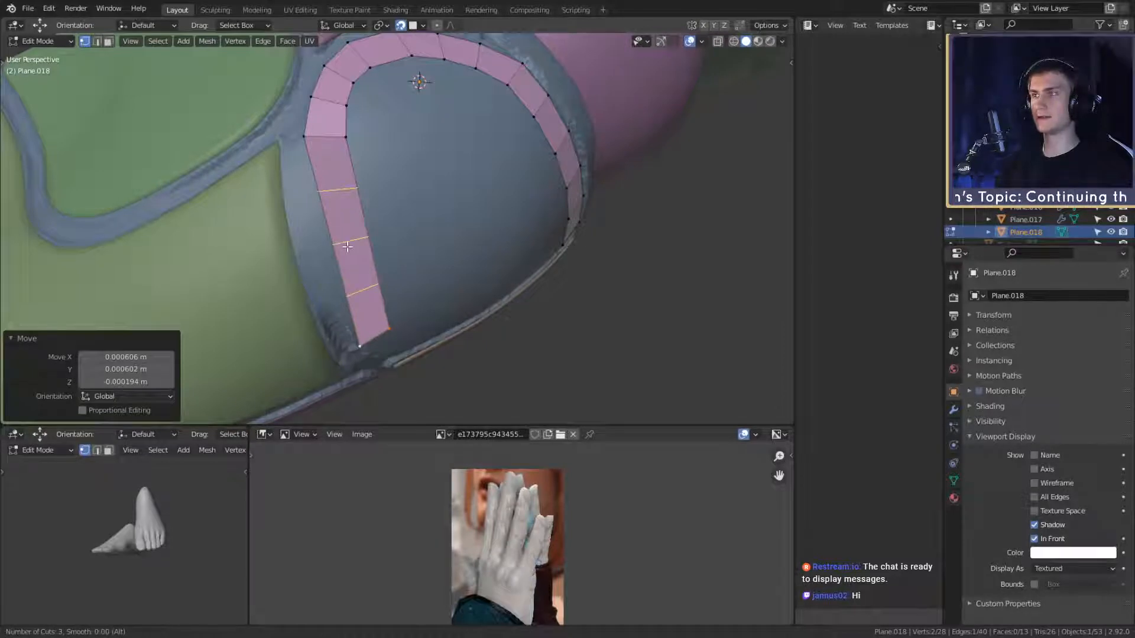
pyautogui.scroll(1, 348, 247)
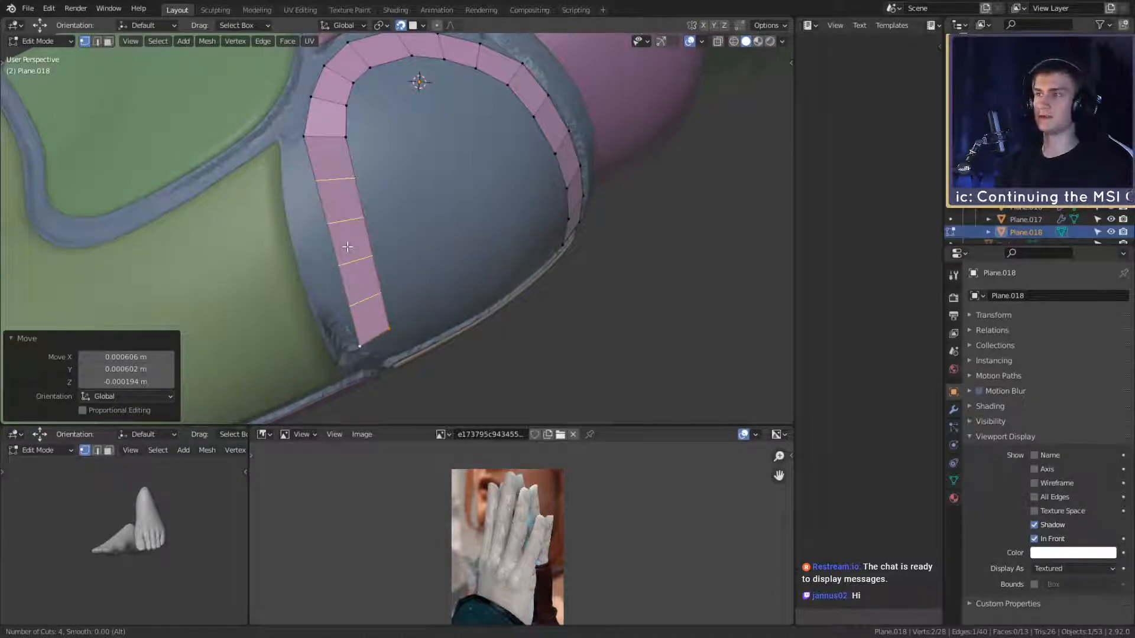
pyautogui.click(347, 246)
pyautogui.rightClick(418, 233)
pyautogui.moveTo(418, 233); pyautogui.dragTo(416, 176, button='middle')
pyautogui.press('g')
pyautogui.click(402, 203)
# Step: Select the cut edge nearest the strip's end at the groove junction and move it to follow the groove
pyautogui.scroll(1, 399, 204)
pyautogui.press('1')
pyautogui.click(387, 263)
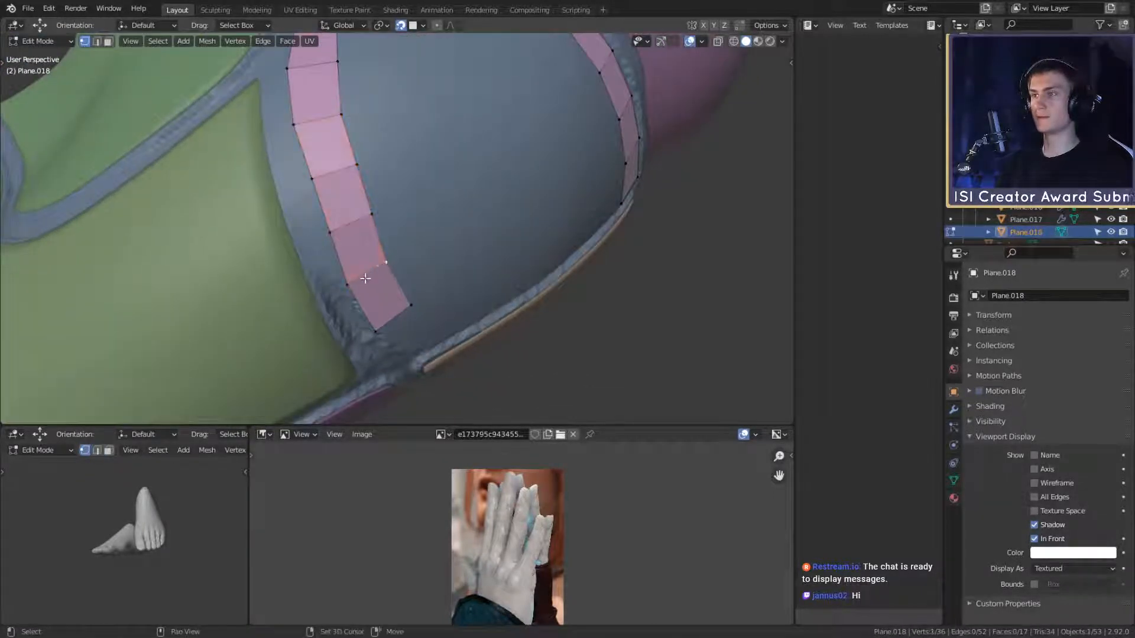
pyautogui.keyDown('shift'); pyautogui.click(358, 281); pyautogui.keyUp('shift')
pyautogui.moveTo(438, 244); pyautogui.dragTo(395, 223, button='middle')
pyautogui.press('g')
pyautogui.click(419, 215)
# Step: Select the second cut edge from the strip's end and shift it outward to match the groove's curve
pyautogui.click(391, 224)
pyautogui.keyDown('shift'); pyautogui.click(351, 243); pyautogui.keyUp('shift')
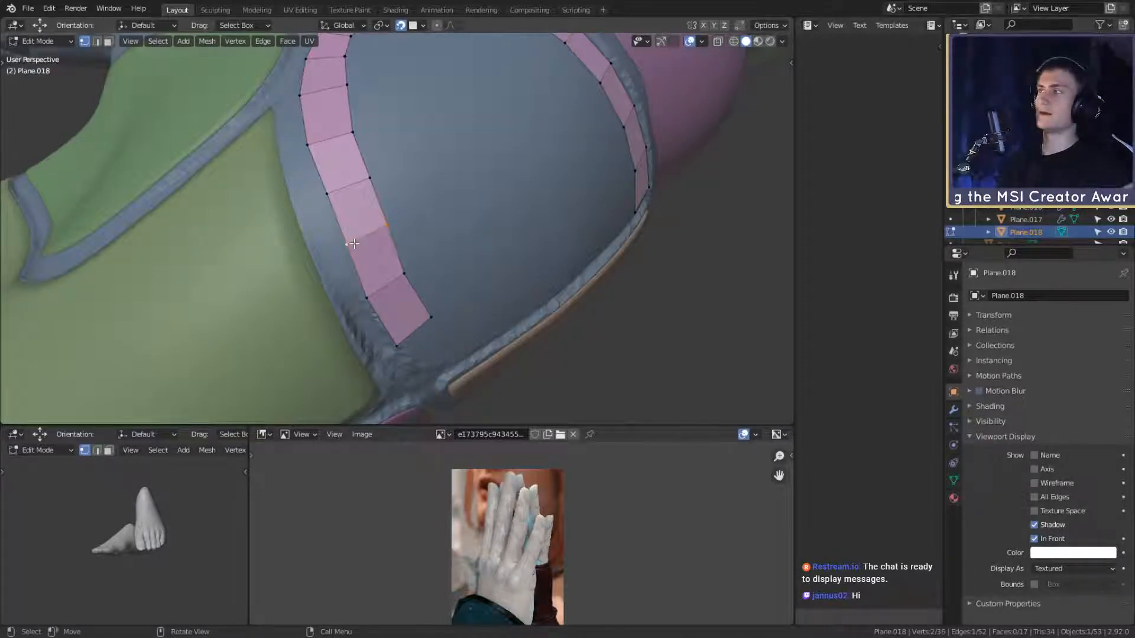
pyautogui.moveTo(453, 240); pyautogui.dragTo(453, 242, button='middle')
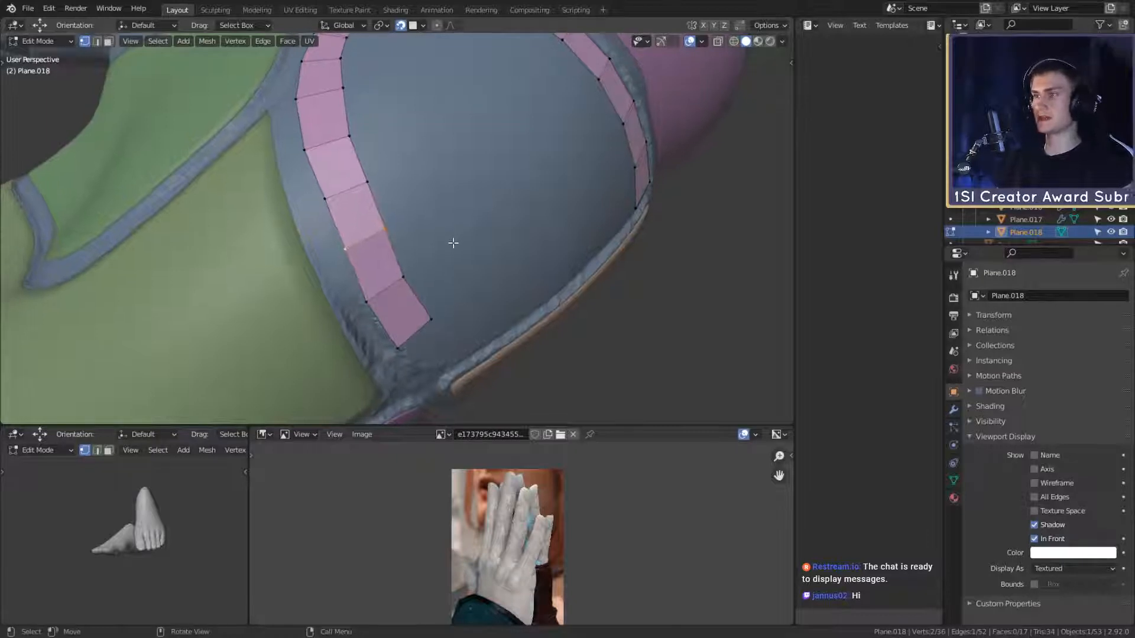
pyautogui.press('g')
pyautogui.click(447, 245)
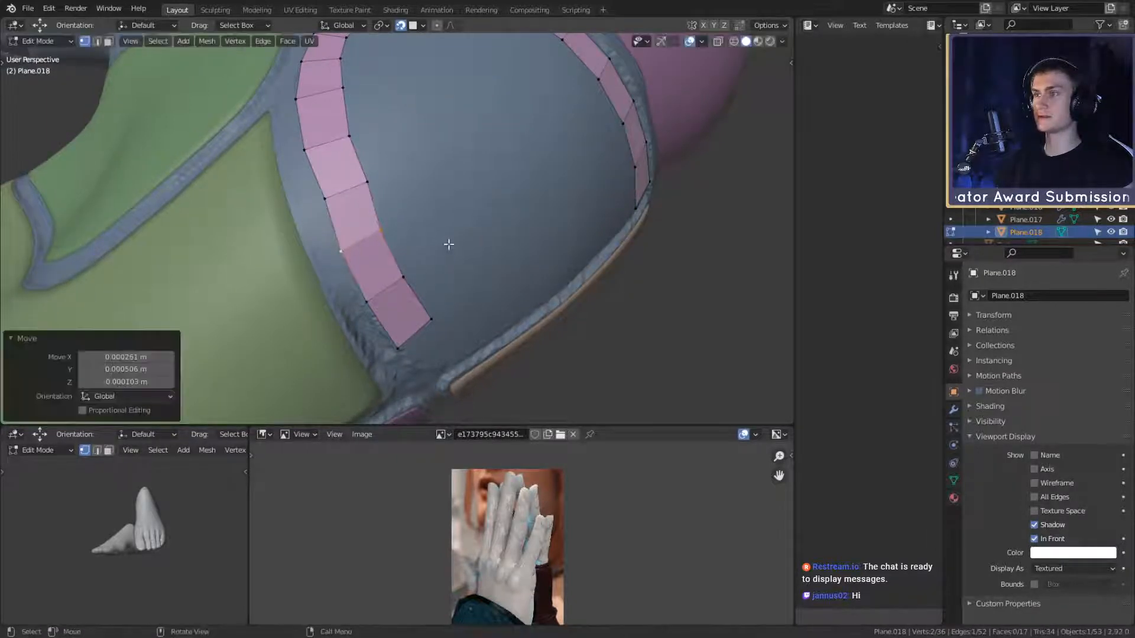
pyautogui.moveTo(403, 204)
pyautogui.mouseDown(button='middle')
pyautogui.moveTo(435, 235)
pyautogui.moveTo(449, 227)
pyautogui.moveTo(421, 201)
pyautogui.mouseUp(button='middle')
pyautogui.press('g')
pyautogui.click(435, 239)
pyautogui.press('g')
pyautogui.click(445, 197)
# Step: Move the strip's cross edge beside the green panel's corner, rotate it about 2.92° and scale it to about 0.951
pyautogui.click(404, 185)
pyautogui.keyDown('shift'); pyautogui.click(347, 177); pyautogui.keyUp('shift')
pyautogui.press('g')
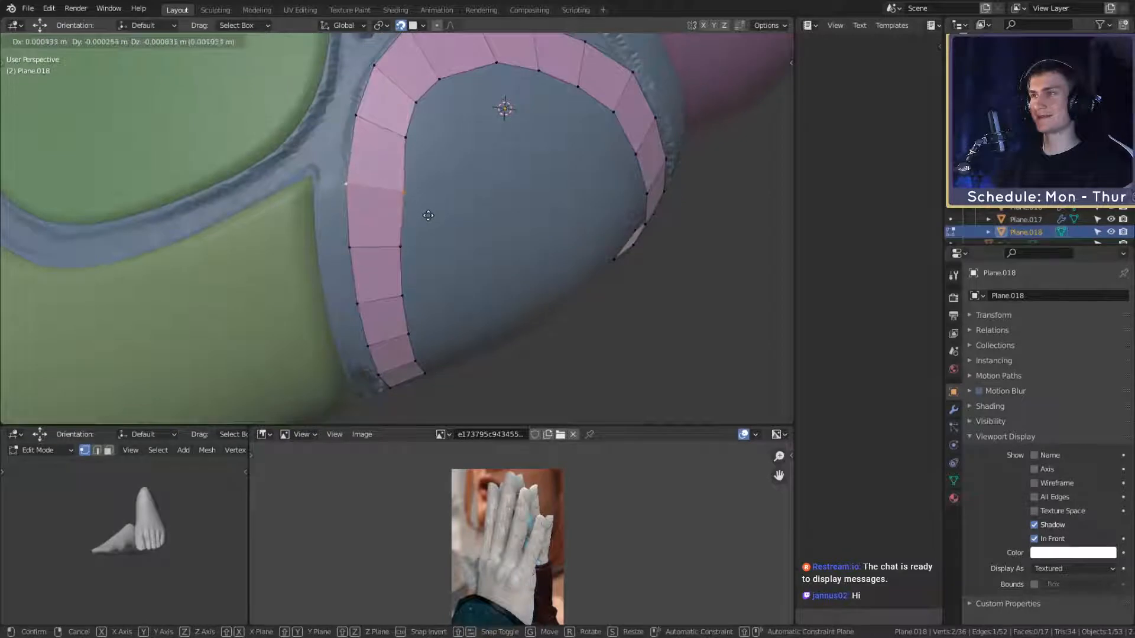
pyautogui.click(428, 216)
pyautogui.press('r')
pyautogui.click(450, 222)
pyautogui.press('s')
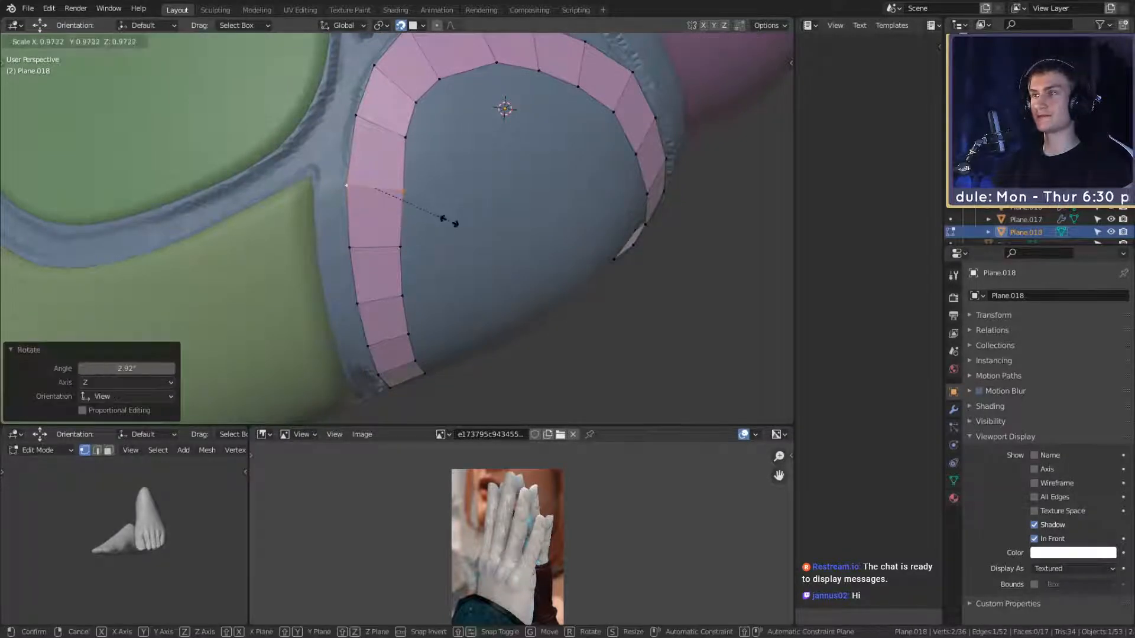
pyautogui.click(447, 222)
pyautogui.moveTo(464, 204); pyautogui.dragTo(469, 214, button='middle')
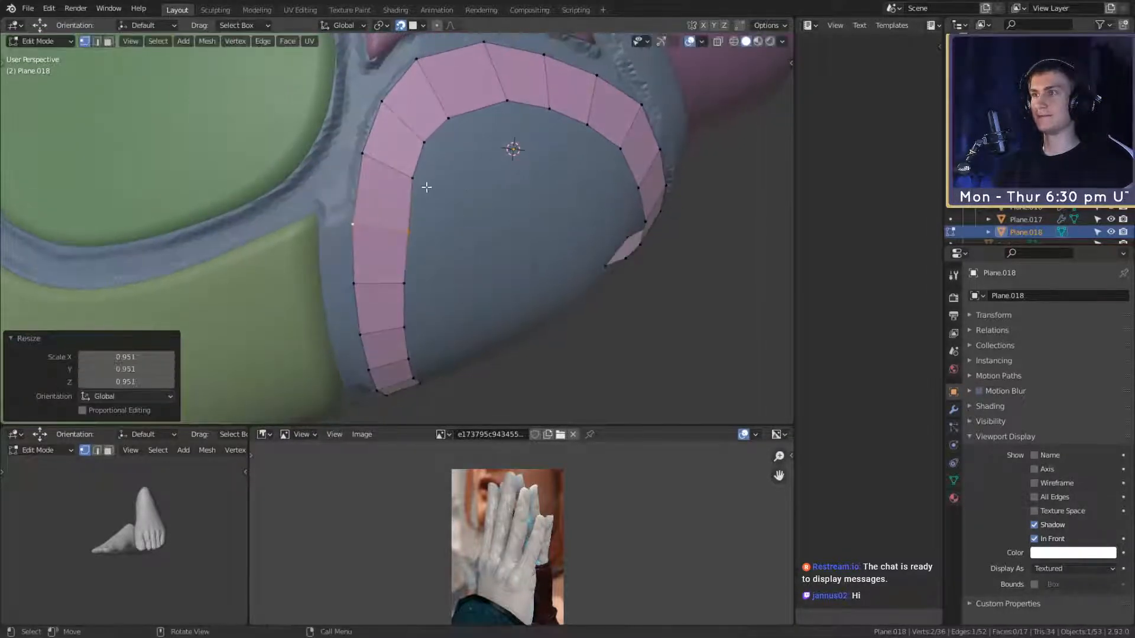
# Step: Rotate and nudge the neighbouring cross edge above the green panel's corner so it sits perpendicular to the groove
pyautogui.keyDown('shift'); pyautogui.click(364, 156); pyautogui.keyUp('shift')
pyautogui.press('r')
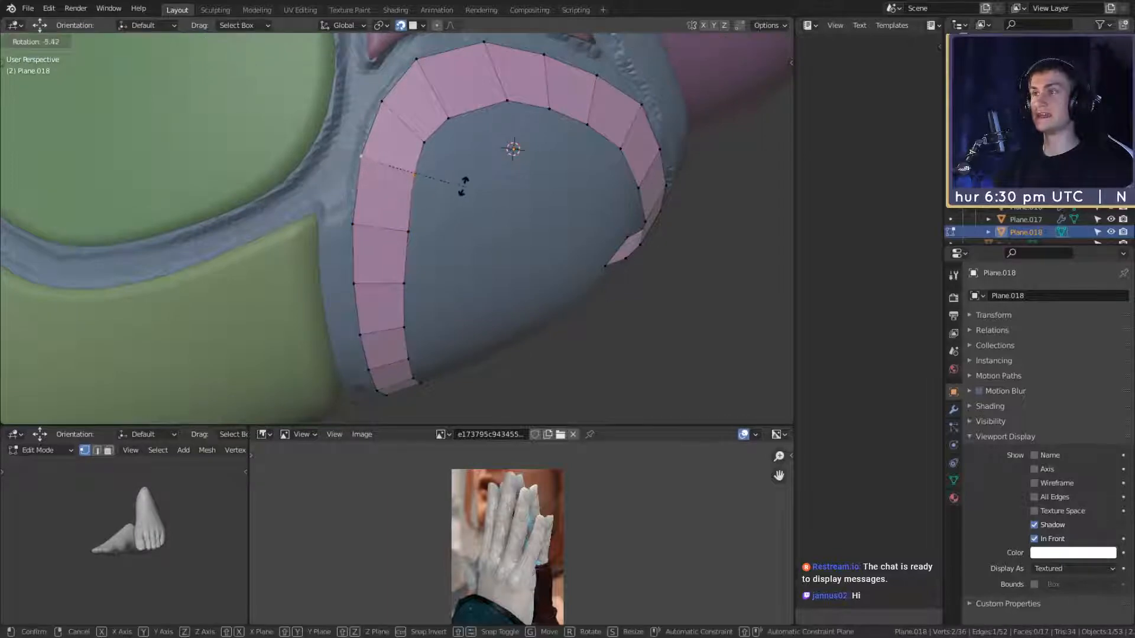
pyautogui.click(464, 186)
pyautogui.press('g')
pyautogui.click(466, 192)
# Step: Extrude the strip's open end edge toward the groove junction beside the brown panel and rotate it about 40°
pyautogui.moveTo(477, 270); pyautogui.dragTo(373, 330, button='middle')
pyautogui.click(373, 331)
pyautogui.keyDown('shift'); pyautogui.click(356, 282); pyautogui.keyUp('shift')
pyautogui.moveTo(419, 279); pyautogui.dragTo(442, 307, button='middle')
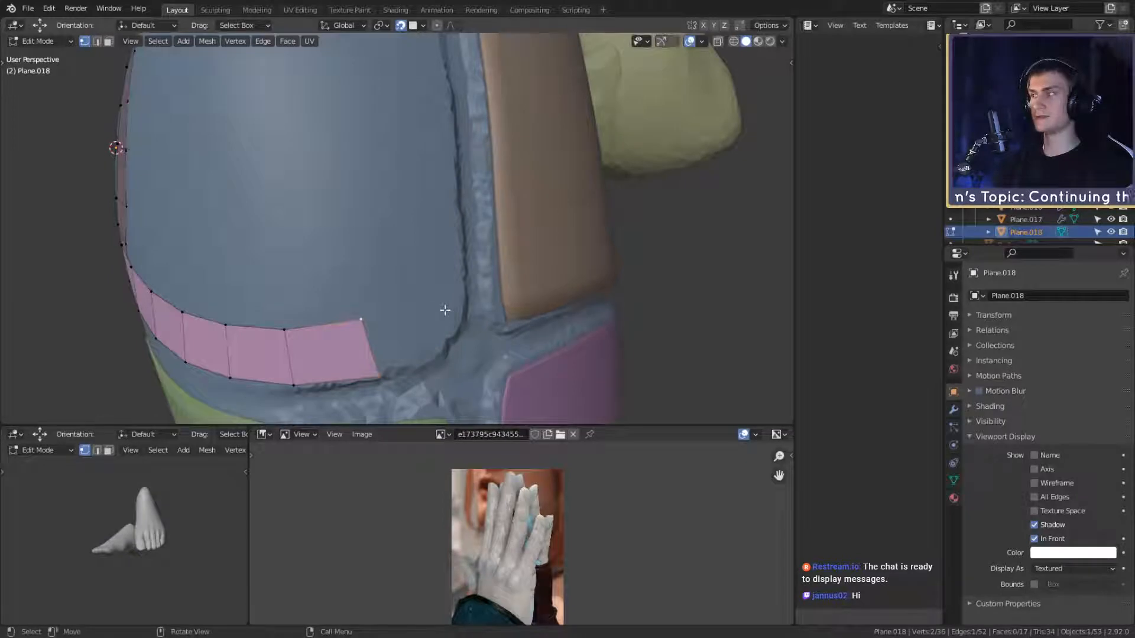
pyautogui.press('e')
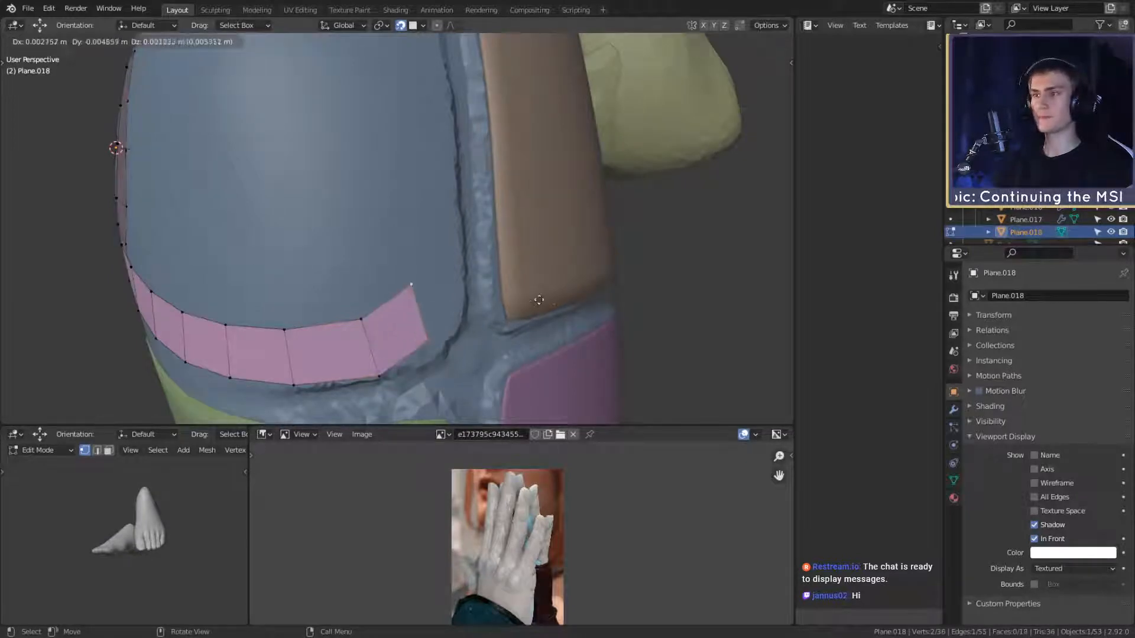
pyautogui.click(550, 301)
pyautogui.press('r')
pyautogui.click(515, 229)
# Step: Fit the extruded edge diagonally into the corner, adjusting its position and angle and scaling it to about 0.919
pyautogui.press('g')
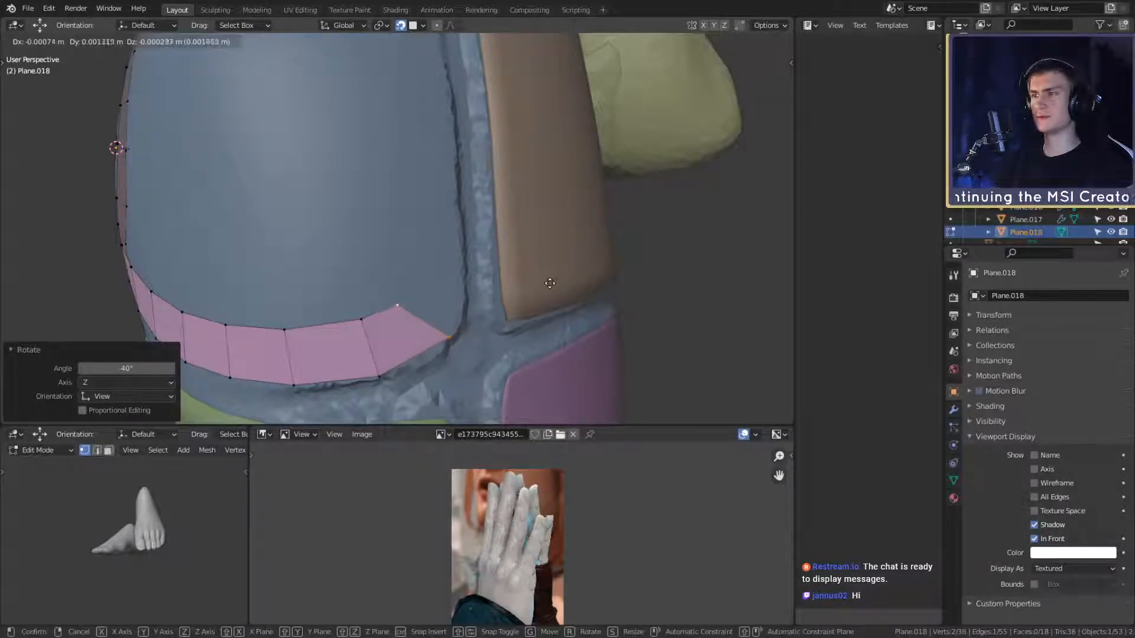
pyautogui.click(545, 279)
pyautogui.press('r')
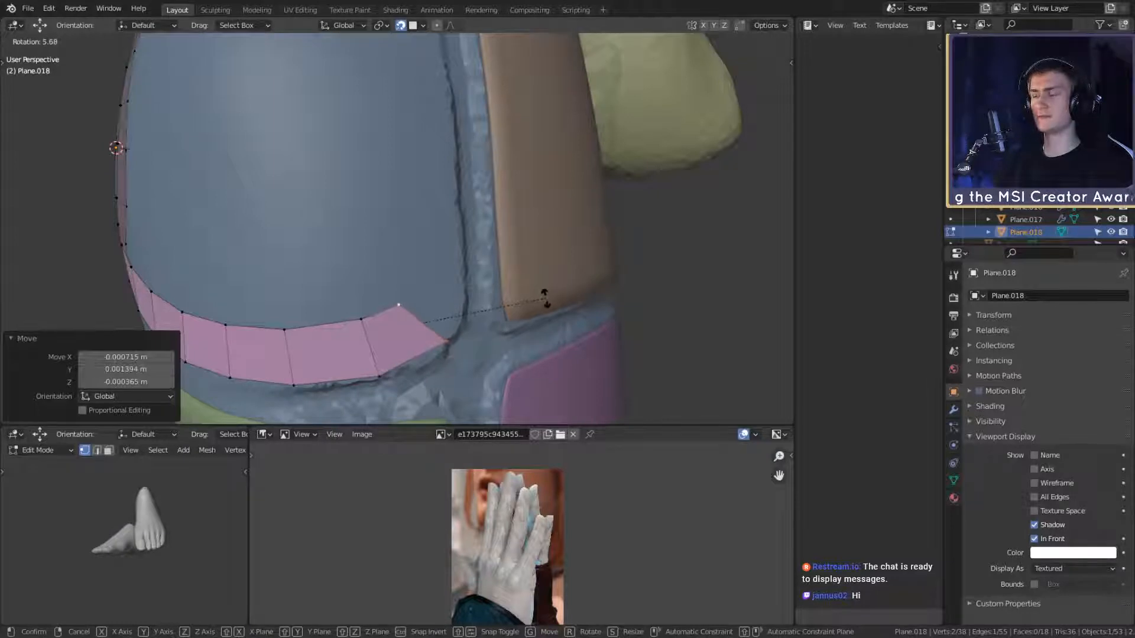
pyautogui.click(553, 299)
pyautogui.press('s')
pyautogui.click(558, 306)
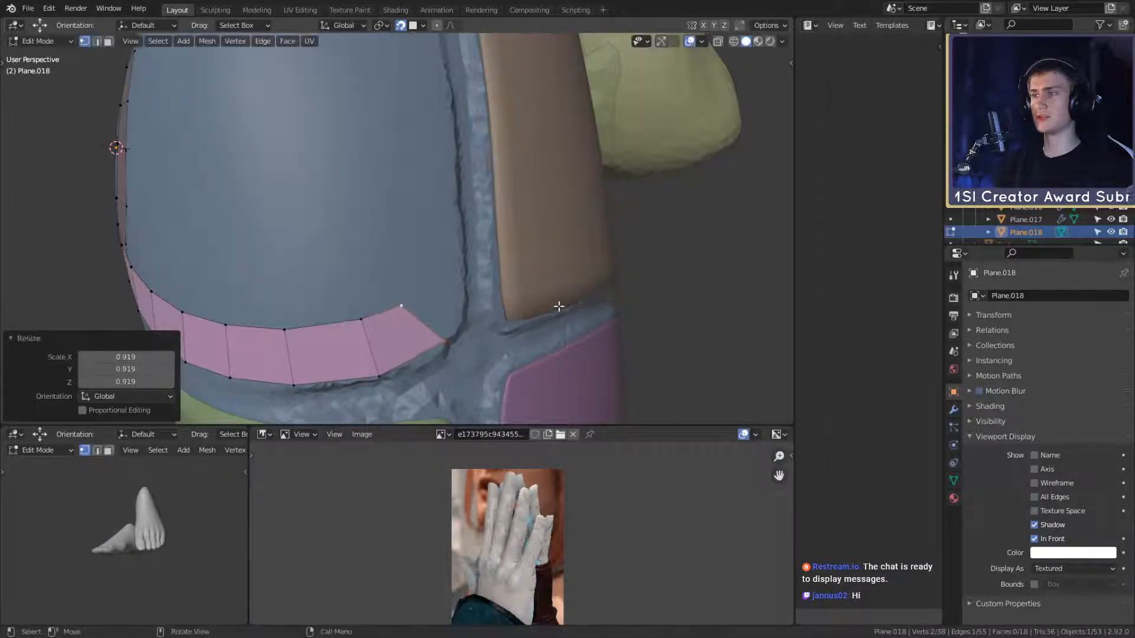
# Step: Extrude the diagonal corner edge up along the brown panel's groove and rotate the new end edge square to it
pyautogui.press('e')
pyautogui.click(564, 248)
pyautogui.press('r')
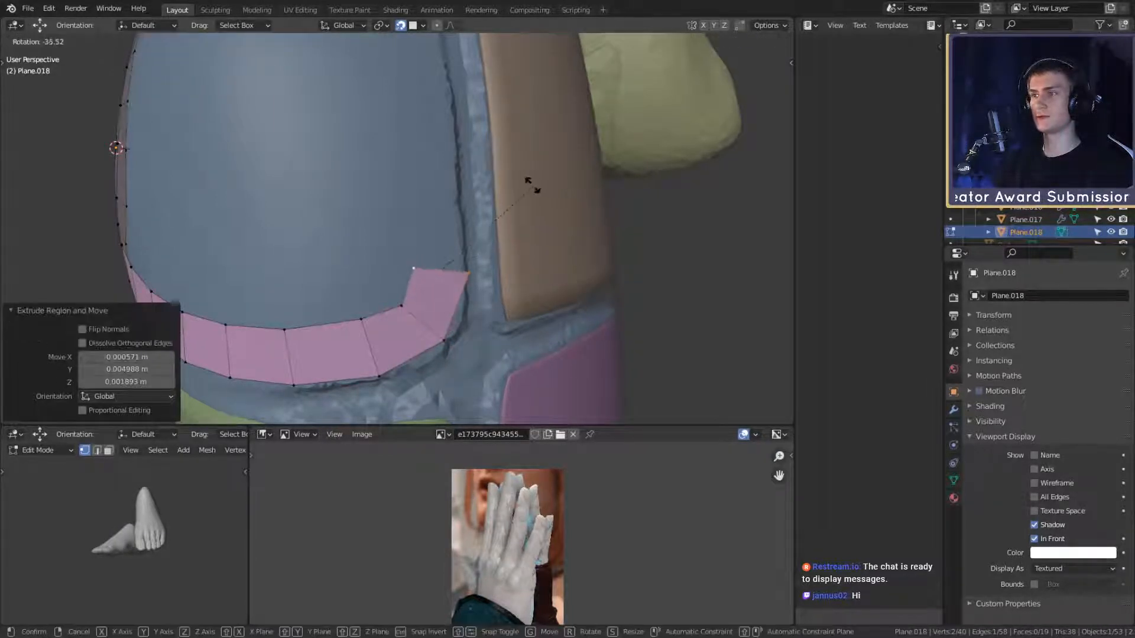
pyautogui.click(568, 213)
pyautogui.press('g')
pyautogui.click(574, 234)
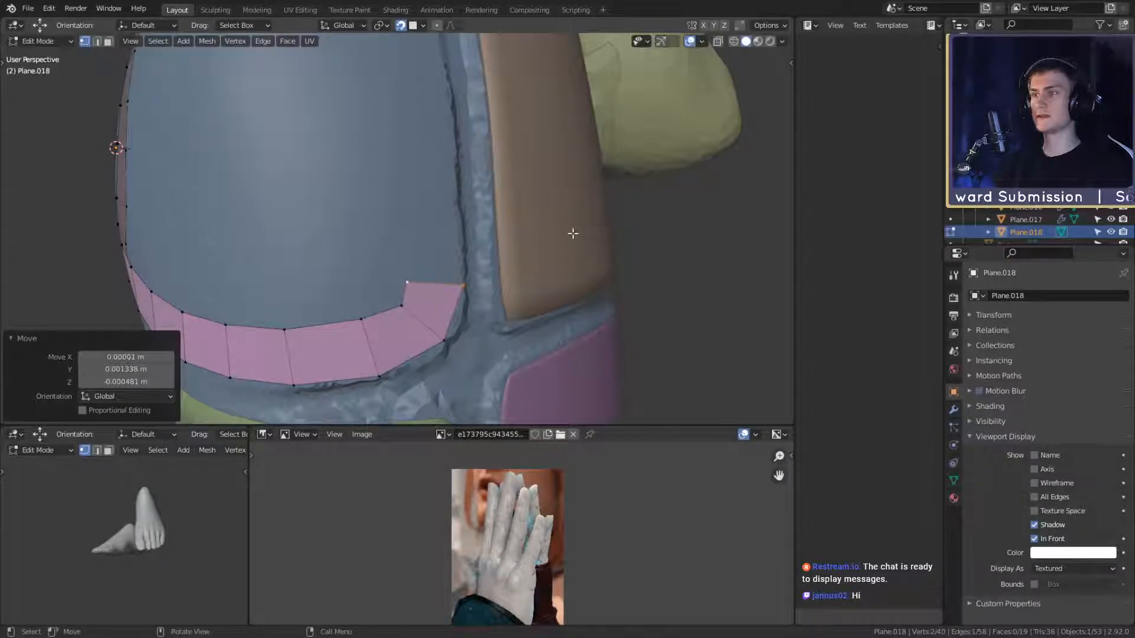
pyautogui.press('r')
pyautogui.click(570, 226)
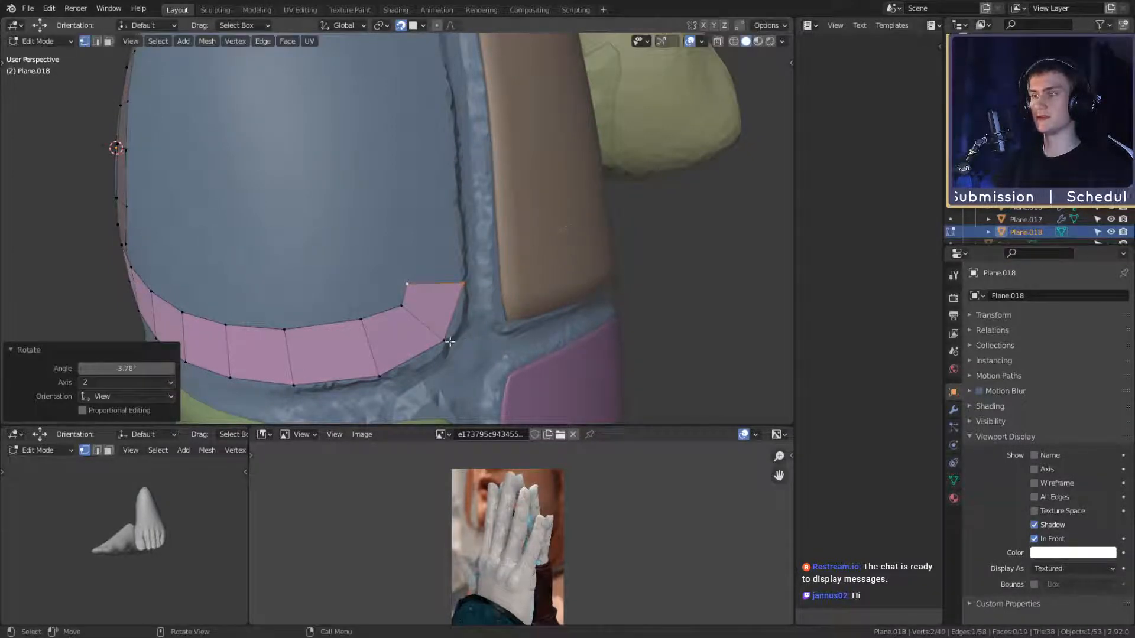
# Step: Nudge the diagonal cross edge at the strip's corner beside the brown panel
pyautogui.press('g')
pyautogui.click(408, 310)
pyautogui.scroll(-5, 478, 336)
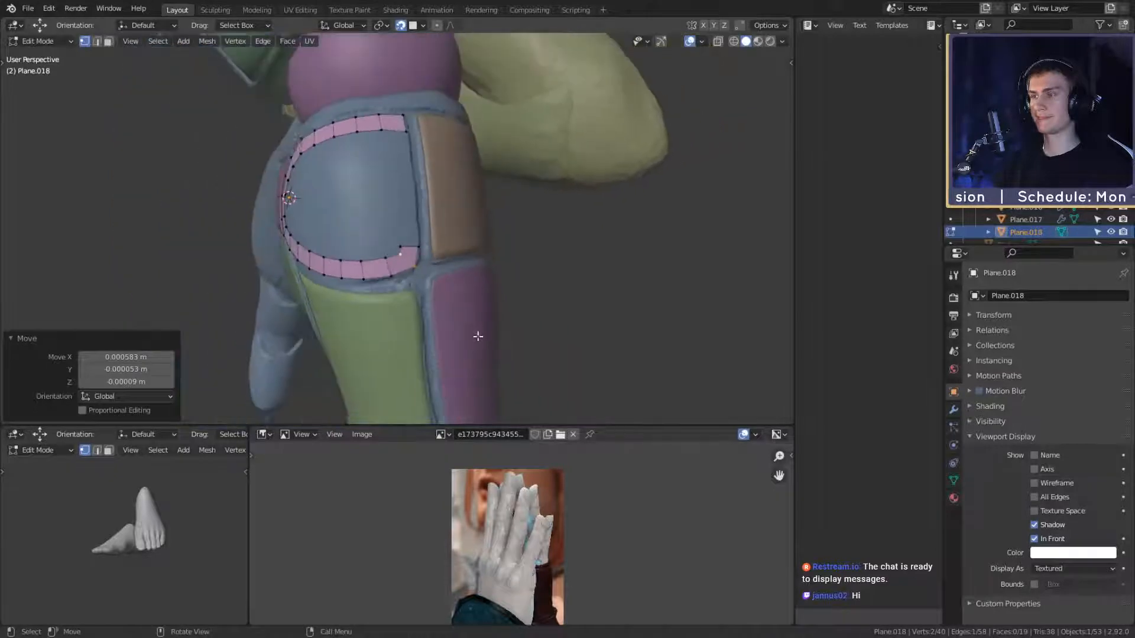
pyautogui.keyDown('shift'); pyautogui.moveTo(436, 300); pyautogui.dragTo(406, 300, button='middle'); pyautogui.keyUp('shift')
pyautogui.scroll(4, 394, 300)
pyautogui.keyDown('shift'); pyautogui.click(360, 234); pyautogui.keyUp('shift')
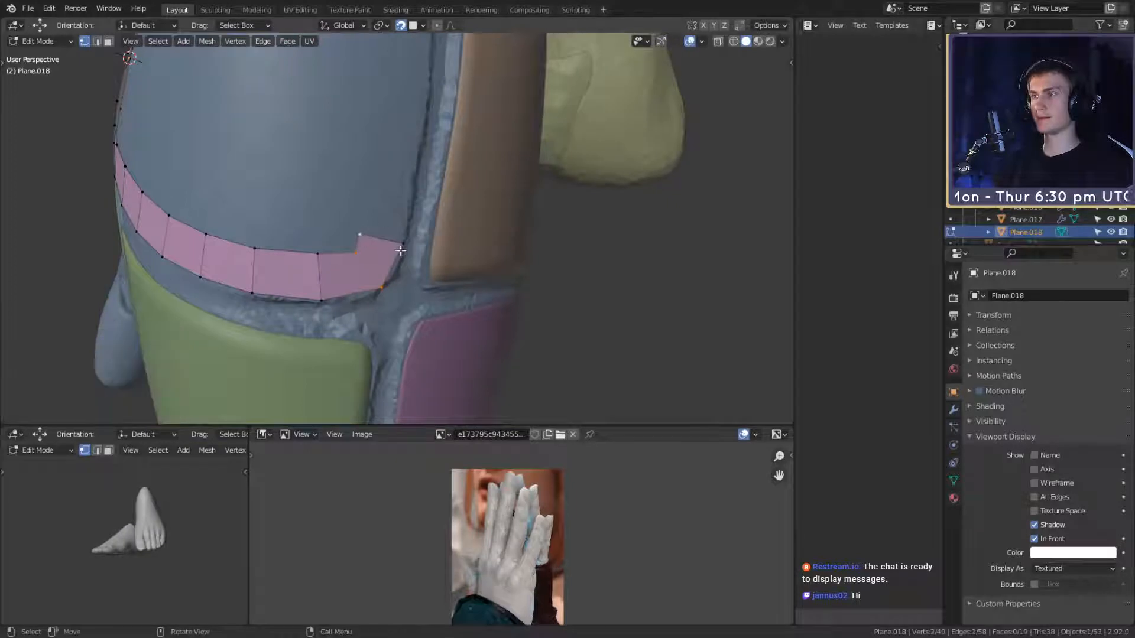
# Step: Fill a face between the strip's two ends along the brown panel's groove to close the loop
pyautogui.moveTo(401, 251); pyautogui.dragTo(397, 106, button='middle')
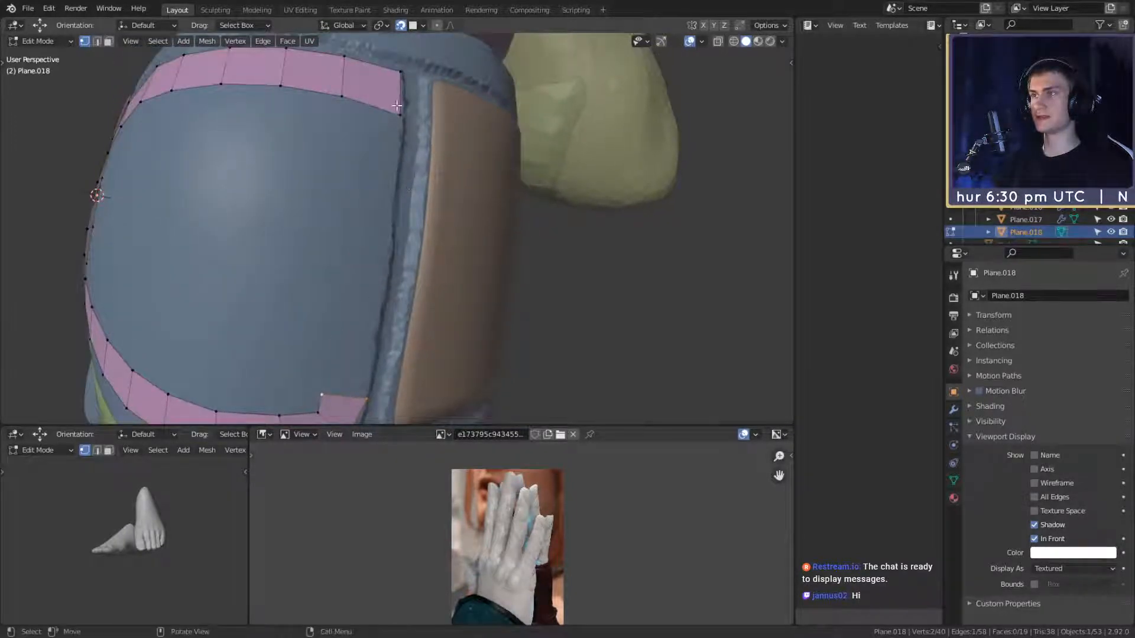
pyautogui.click(394, 108)
pyautogui.keyDown('shift'); pyautogui.click(357, 95); pyautogui.keyUp('shift')
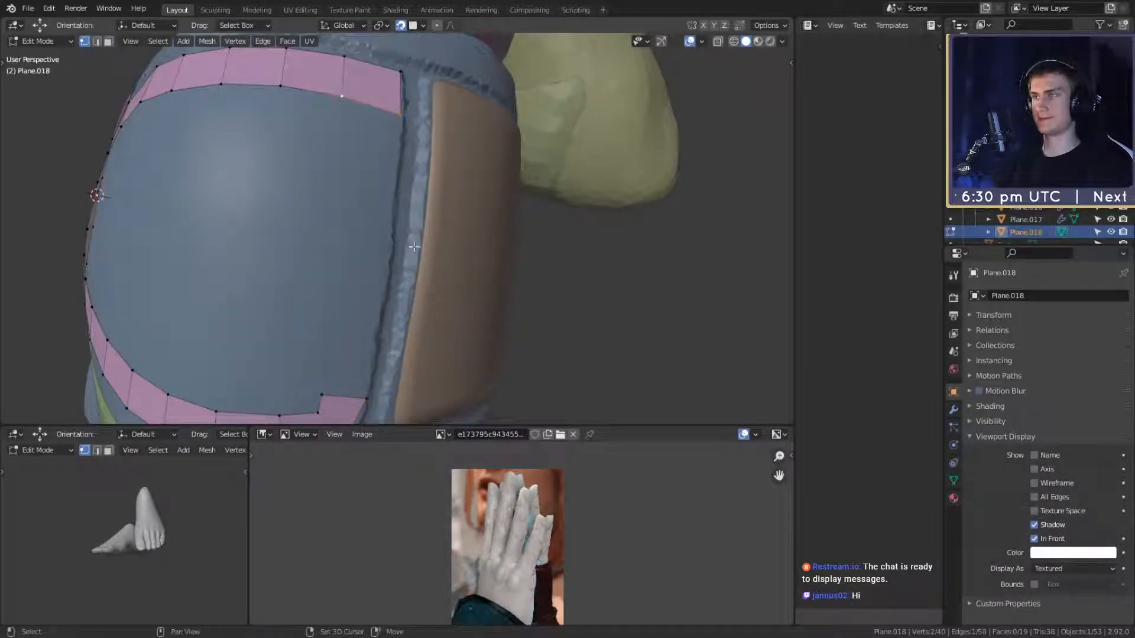
pyautogui.keyDown('shift'); pyautogui.click(365, 392); pyautogui.keyUp('shift')
pyautogui.keyDown('shift'); pyautogui.click(326, 393); pyautogui.keyUp('shift')
pyautogui.press('f')
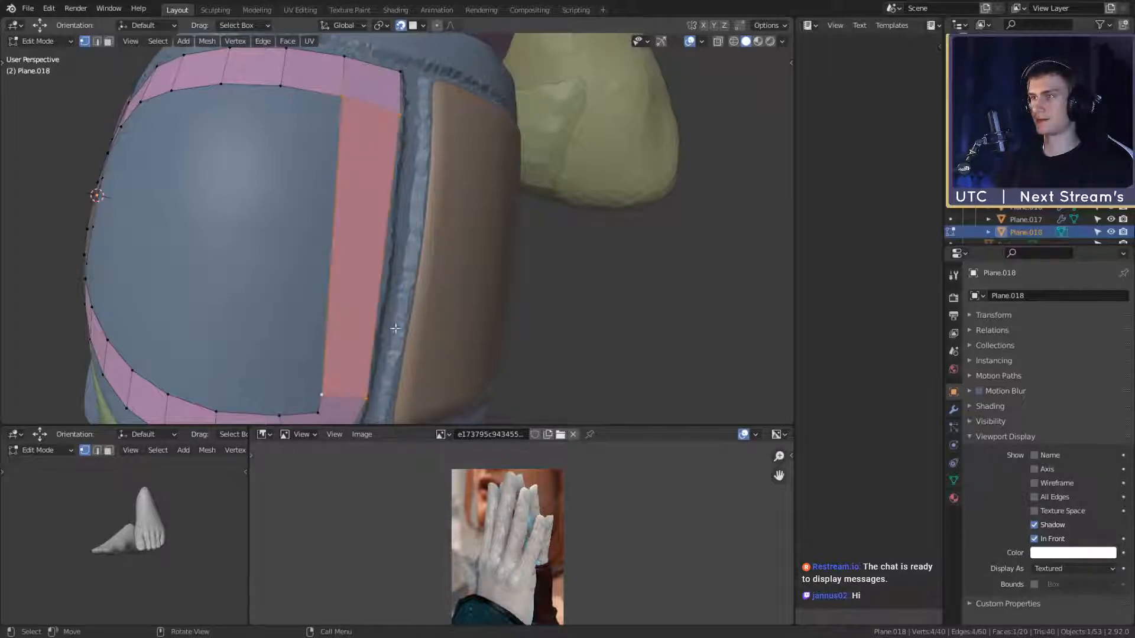
pyautogui.hotkey('ctrl', 'r')
pyautogui.scroll(3, 346, 218)
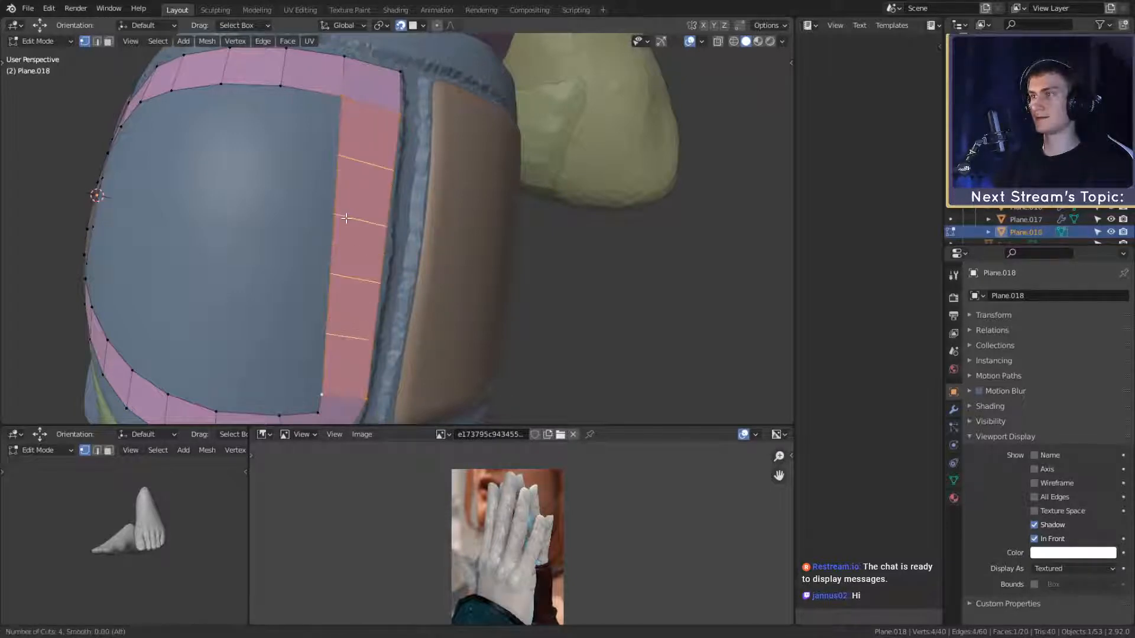
pyautogui.rightClick(346, 218)
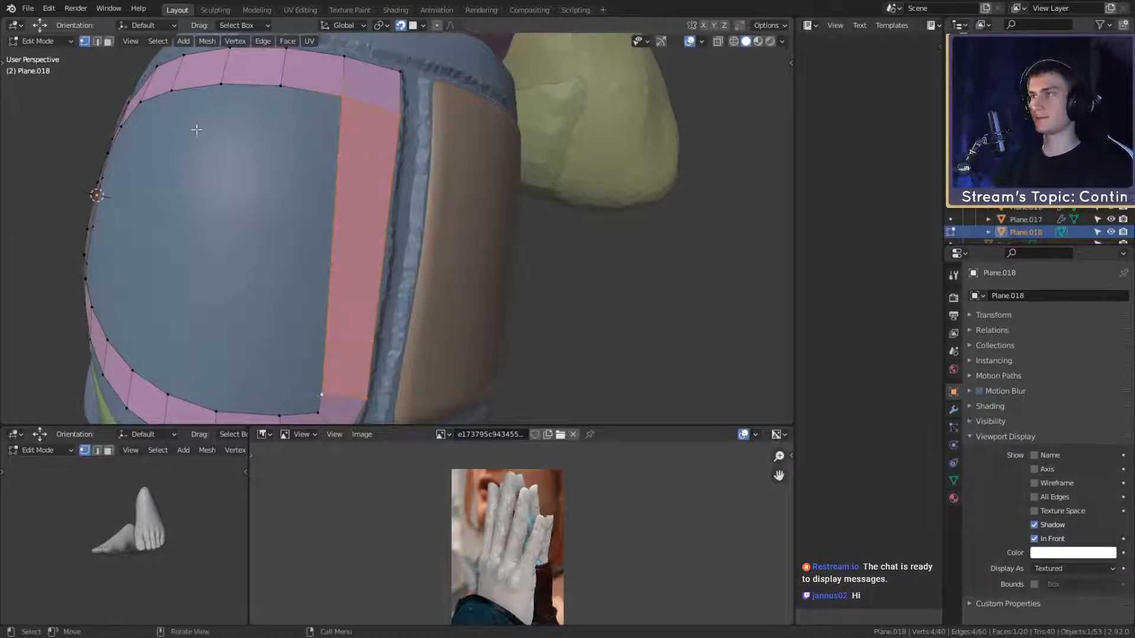
# Step: Move the cross edge at the bend beneath the pink panel's pointed corner along the groove and rotate it about 2.18°
pyautogui.moveTo(195, 129); pyautogui.dragTo(309, 206, button='middle')
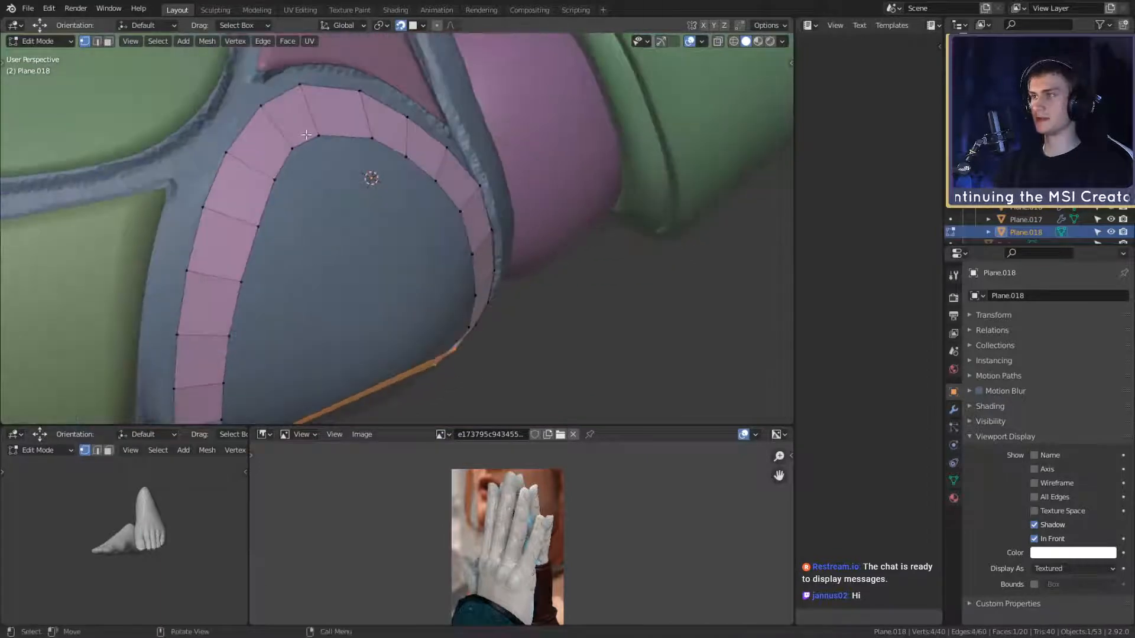
pyautogui.click(307, 136)
pyautogui.press('KP_Decimal')
pyautogui.scroll(-8, 307, 136)
pyautogui.moveTo(307, 135); pyautogui.dragTo(407, 254, button='middle')
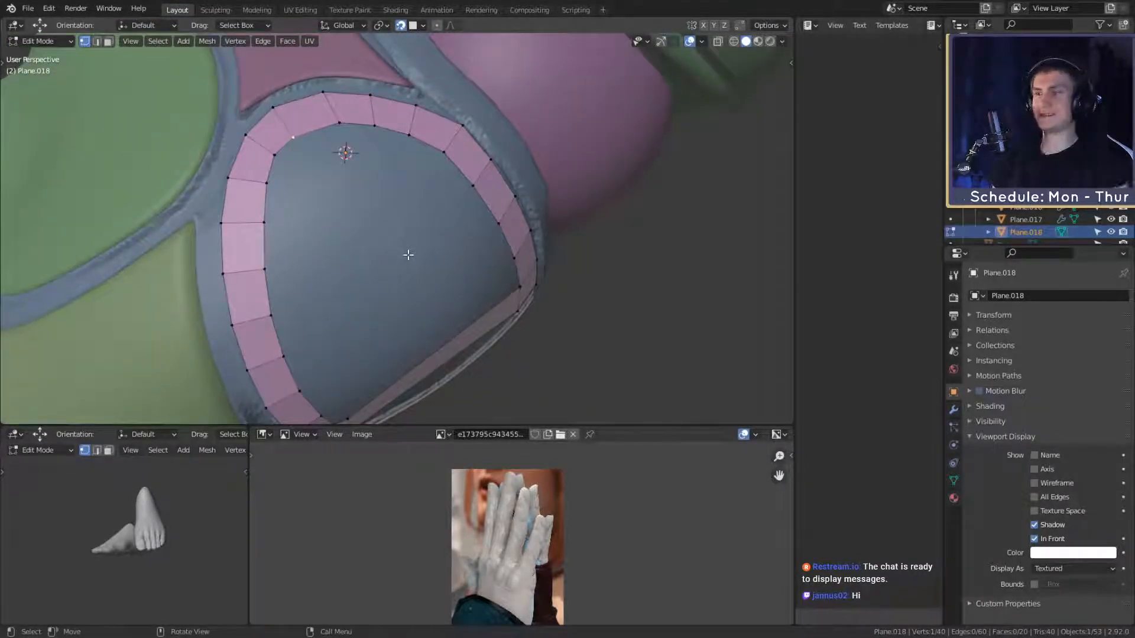
pyautogui.moveTo(329, 246); pyautogui.dragTo(358, 210, button='middle')
pyautogui.keyDown('shift'); pyautogui.click(359, 209); pyautogui.keyUp('shift')
pyautogui.press('g')
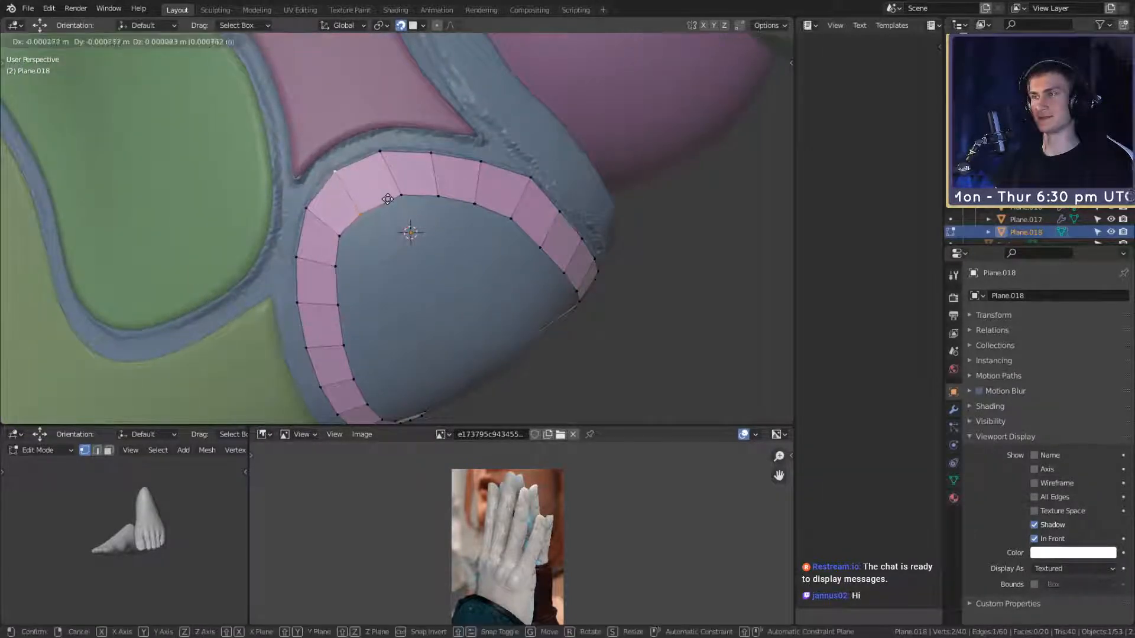
pyautogui.click(392, 198)
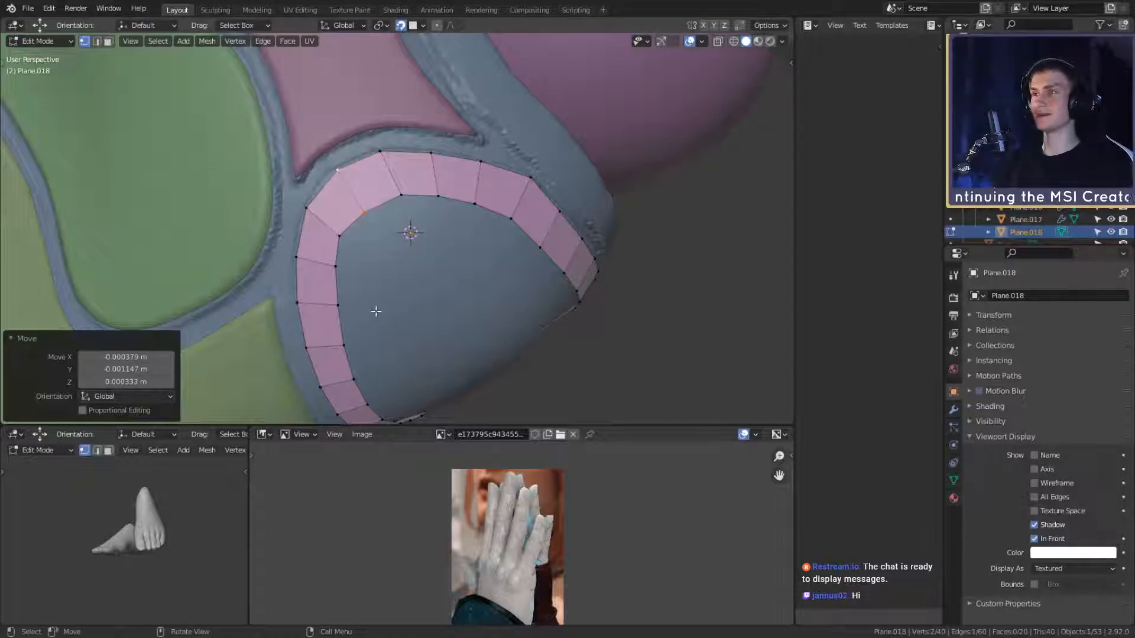
pyautogui.moveTo(434, 244); pyautogui.dragTo(411, 278, button='middle')
pyautogui.press('r')
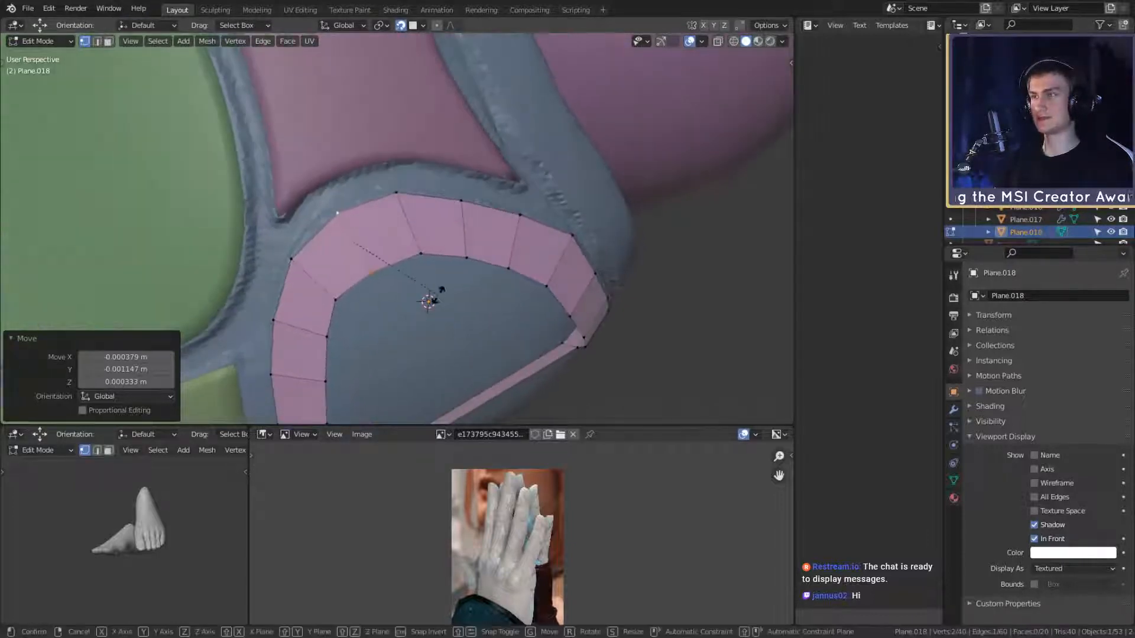
pyautogui.click(443, 289)
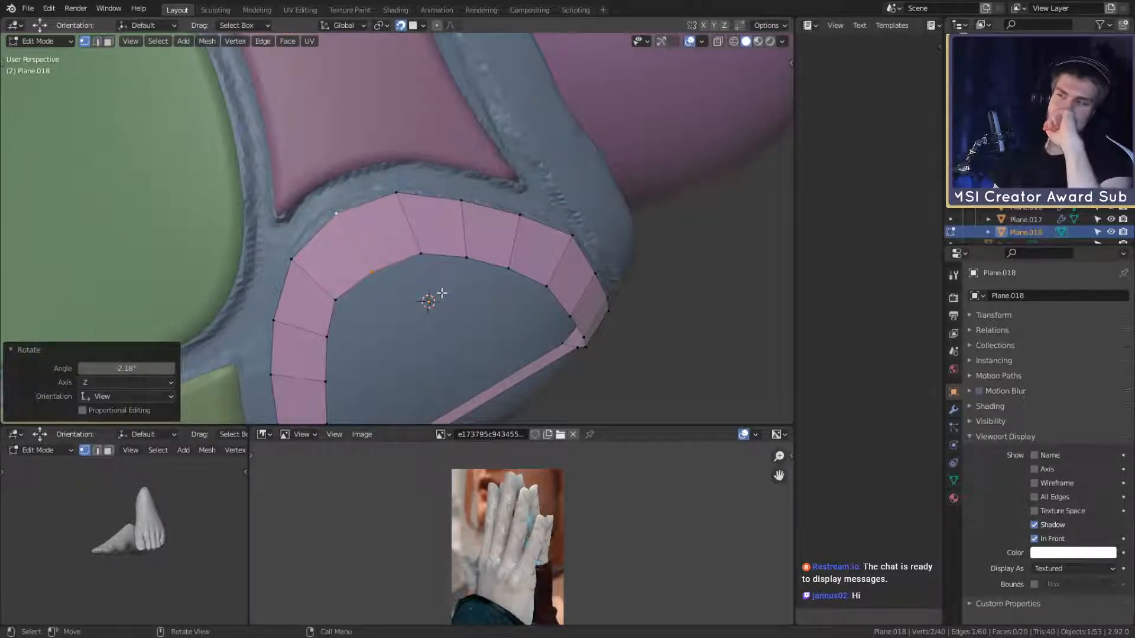
# Step: Rotate the next two cross edges beneath the pink panel about 11.7° and 10.7° to follow the curve, nudging the first
pyautogui.press('r')
pyautogui.click(495, 260)
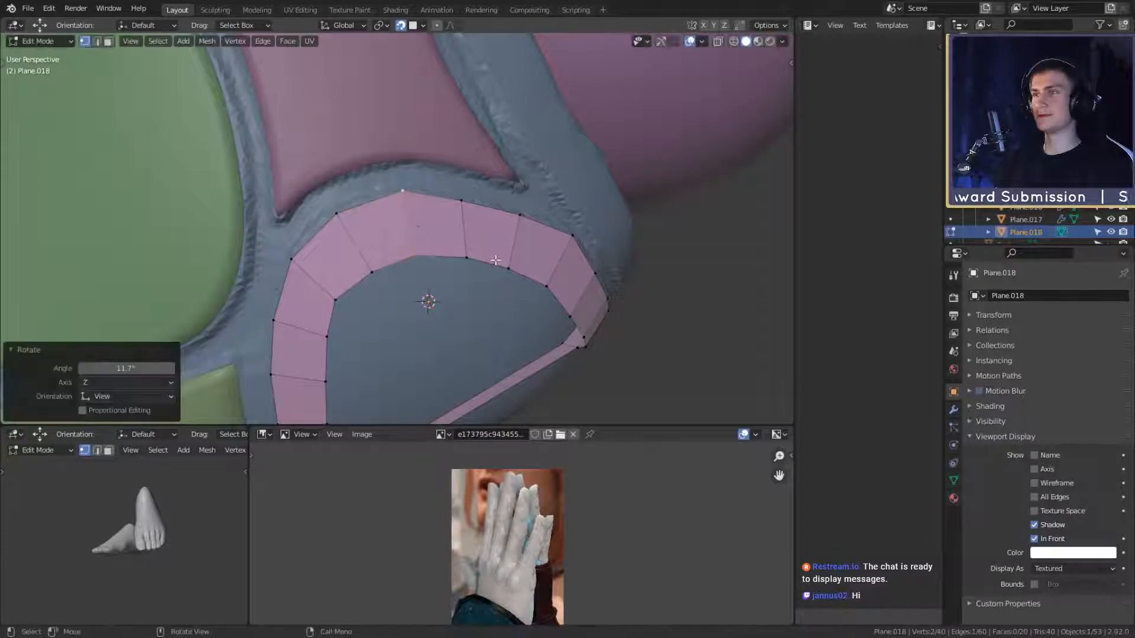
pyautogui.press('g')
pyautogui.click(496, 260)
pyautogui.moveTo(495, 261); pyautogui.dragTo(325, 226, button='middle')
pyautogui.press('r')
pyautogui.click(409, 221)
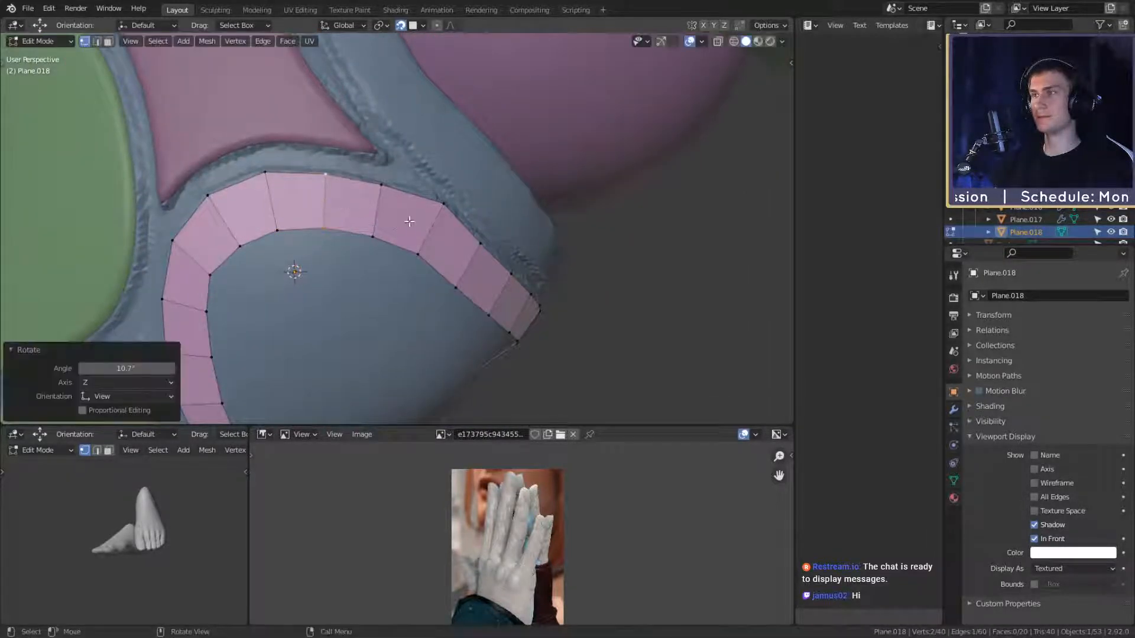
# Step: Adjust individual strip vertices along the curve toward the pink finger panel to even out the quads
pyautogui.moveTo(409, 221); pyautogui.dragTo(356, 236, button='middle')
pyautogui.moveTo(363, 236)
pyautogui.mouseDown(button='middle')
pyautogui.moveTo(379, 127)
pyautogui.moveTo(348, 191)
pyautogui.moveTo(381, 217)
pyautogui.moveTo(435, 214)
pyautogui.moveTo(253, 197)
pyautogui.moveTo(314, 190)
pyautogui.moveTo(373, 220)
pyautogui.mouseUp(button='middle')
pyautogui.click(347, 191)
pyautogui.press('g')
pyautogui.click(376, 211)
pyautogui.press('g')
pyautogui.click(383, 213)
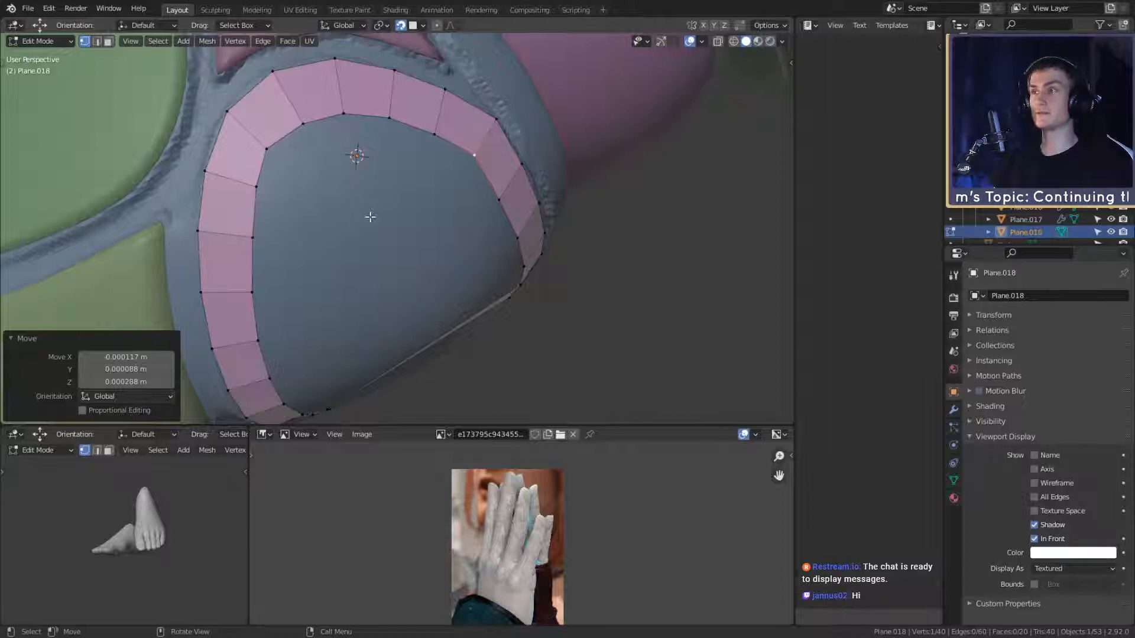
# Step: Move the two inner border vertices beneath the pink panel slightly outward toward the groove
pyautogui.moveTo(370, 217); pyautogui.dragTo(370, 211, button='middle')
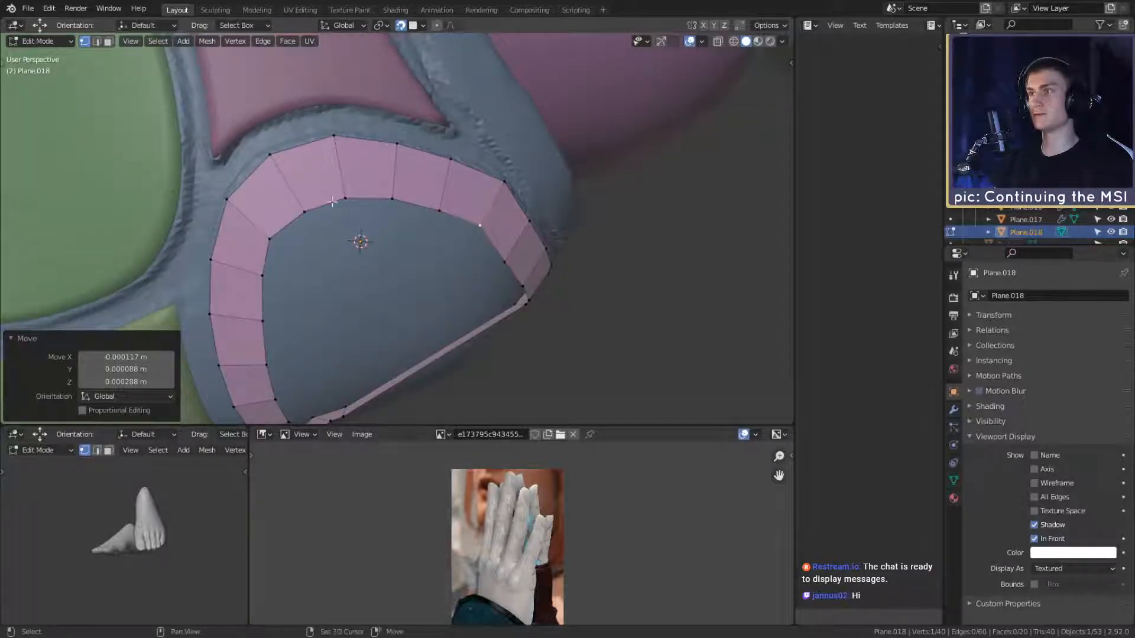
pyautogui.click(344, 198)
pyautogui.keyDown('shift'); pyautogui.click(304, 212); pyautogui.keyUp('shift')
pyautogui.press('g')
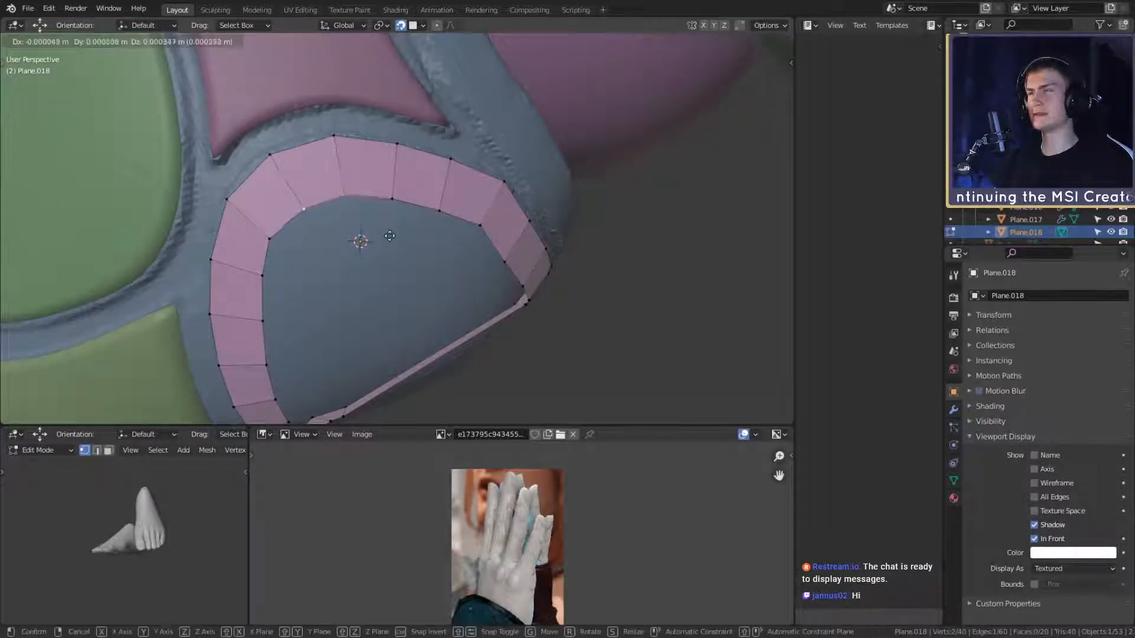
pyautogui.click(389, 235)
# Step: Nudge the next inner border vertices one by one toward the pink finger side to smooth the strip's inner curve
pyautogui.click(393, 198)
pyautogui.press('g')
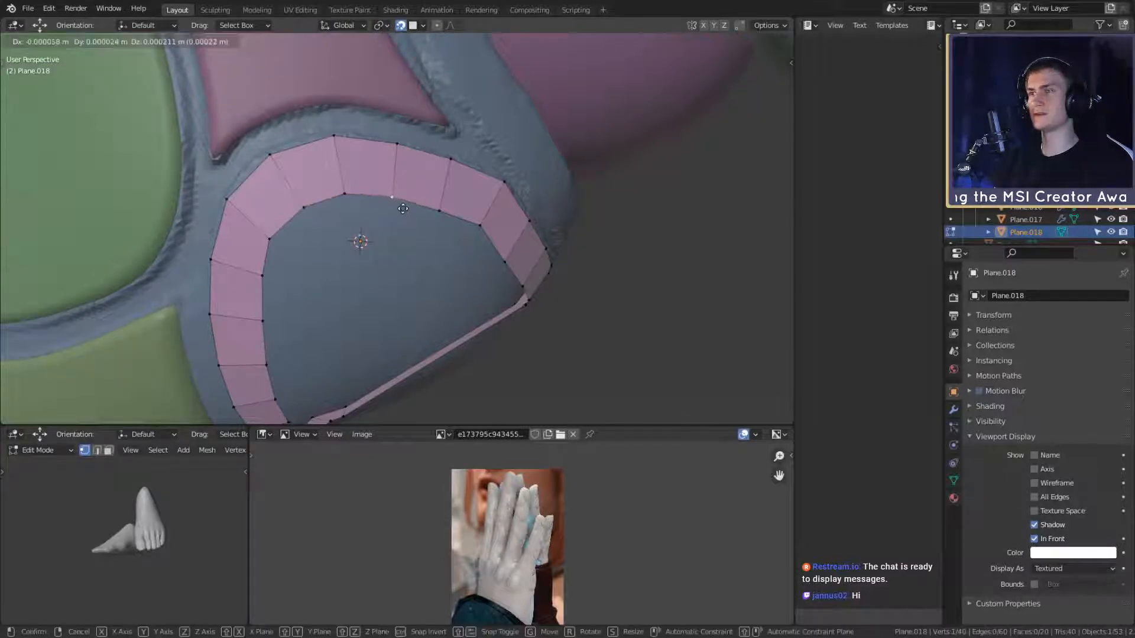
pyautogui.click(406, 210)
pyautogui.moveTo(406, 209); pyautogui.dragTo(382, 195, button='middle')
pyautogui.press('g')
pyautogui.click(377, 213)
pyautogui.press('g')
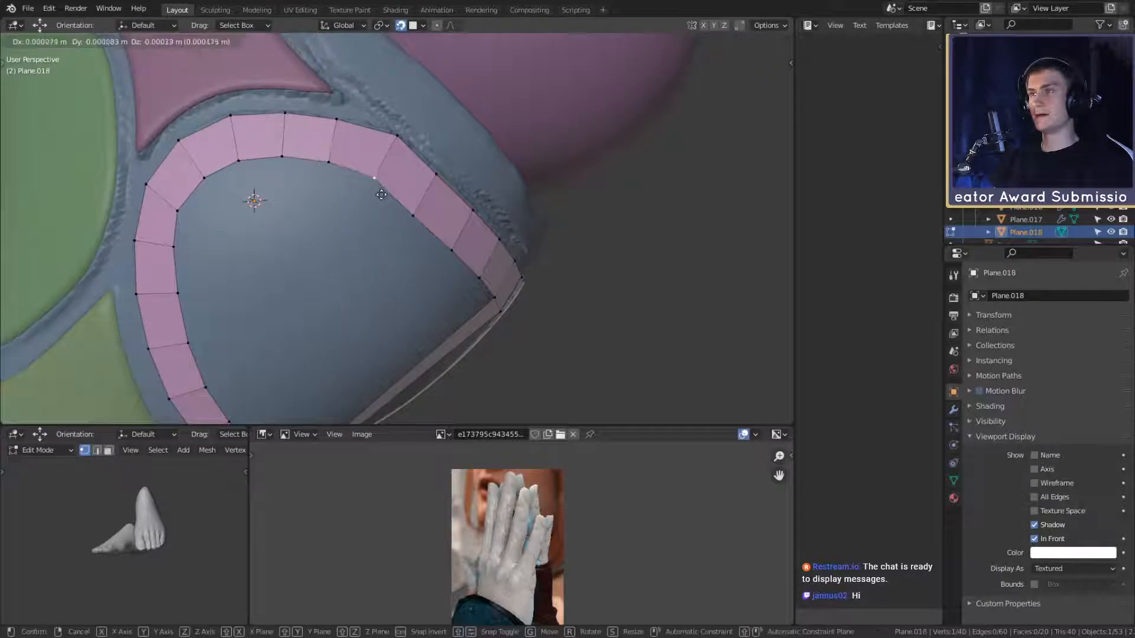
pyautogui.click(382, 196)
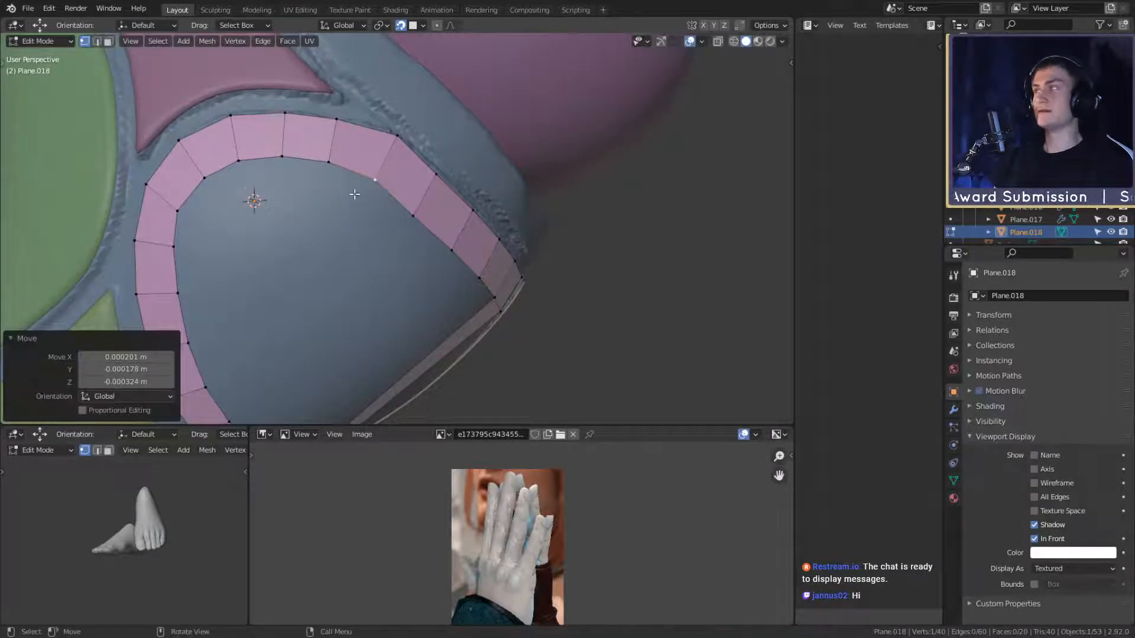
pyautogui.moveTo(354, 195); pyautogui.dragTo(370, 269, button='middle')
pyautogui.scroll(-4, 349, 162)
pyautogui.scroll(4, 379, 171)
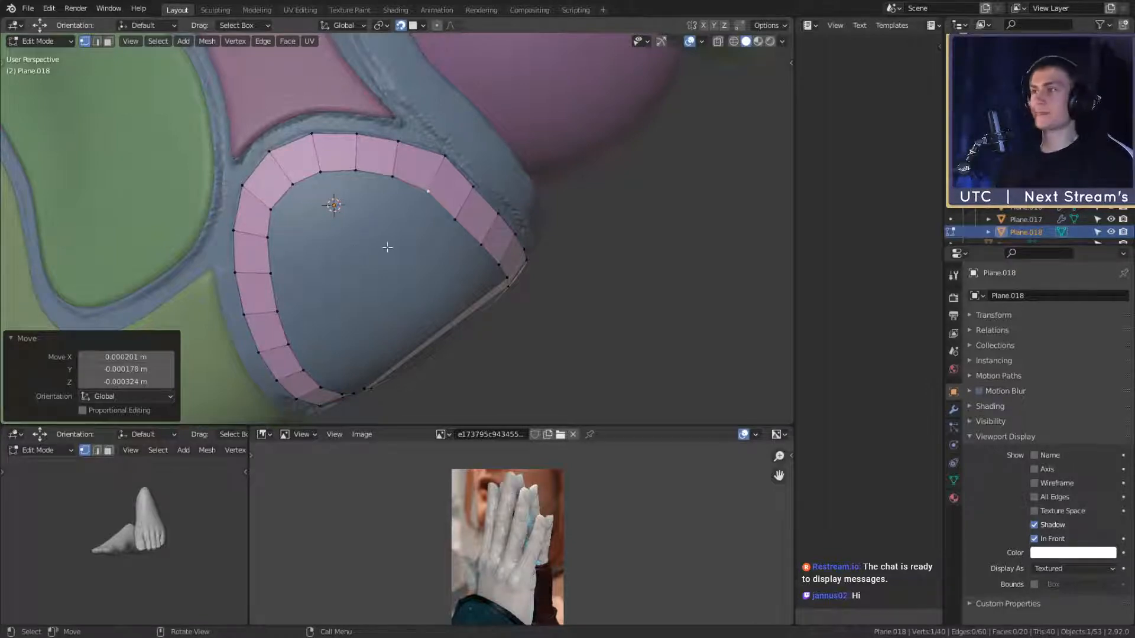
pyautogui.moveTo(341, 251); pyautogui.dragTo(355, 232, button='middle')
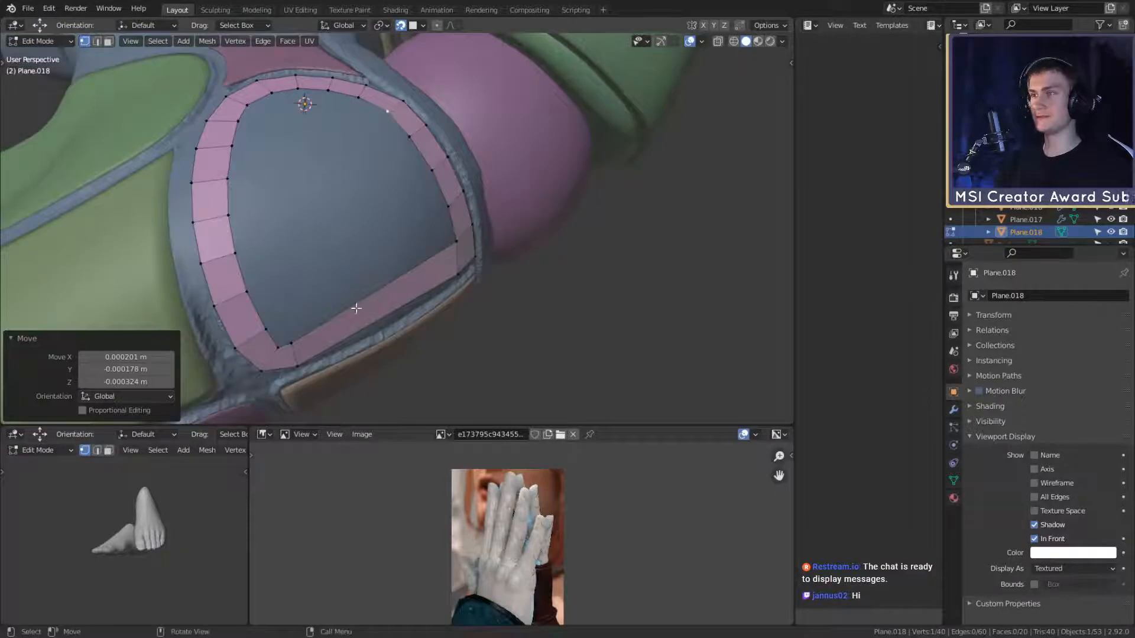
# Step: Add three evenly spaced loop cuts across the long straight quad beside the brown panel, leaving them unslid
pyautogui.hotkey('ctrl', 'r')
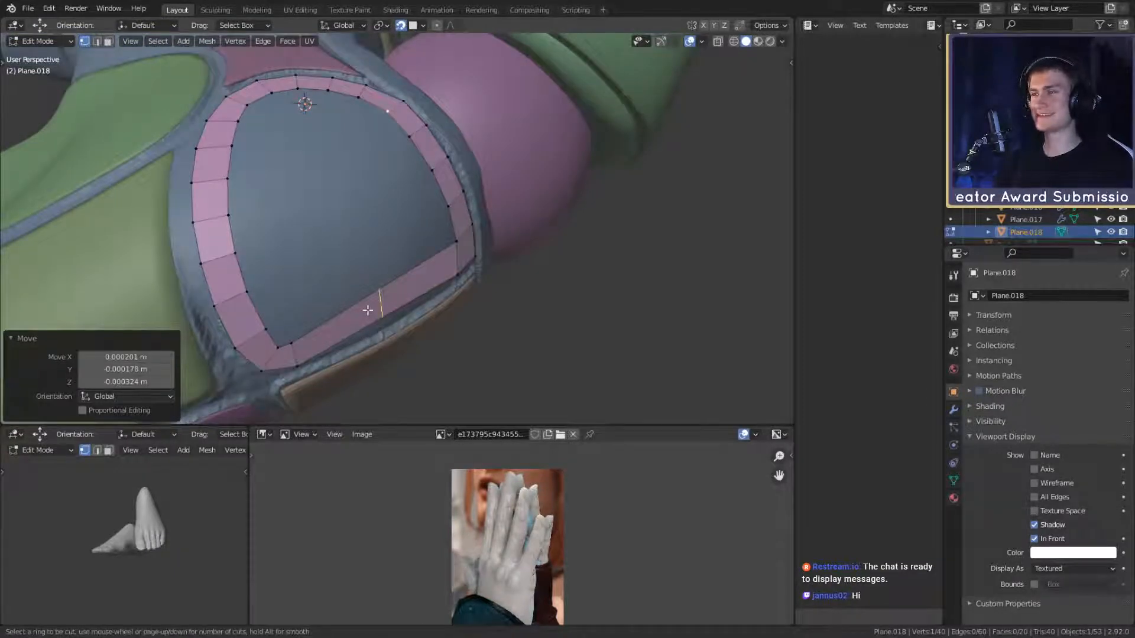
pyautogui.scroll(1, 368, 310)
pyautogui.scroll(1, 368, 310)
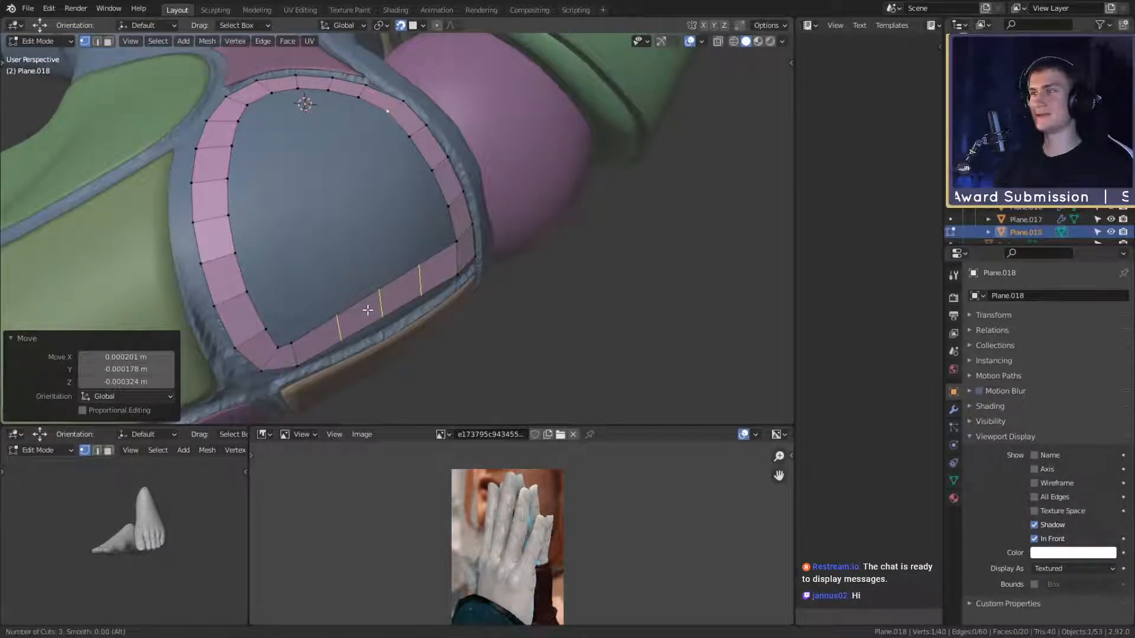
pyautogui.click(367, 310)
pyautogui.rightClick(368, 310)
pyautogui.moveTo(368, 310); pyautogui.dragTo(399, 252, button='middle')
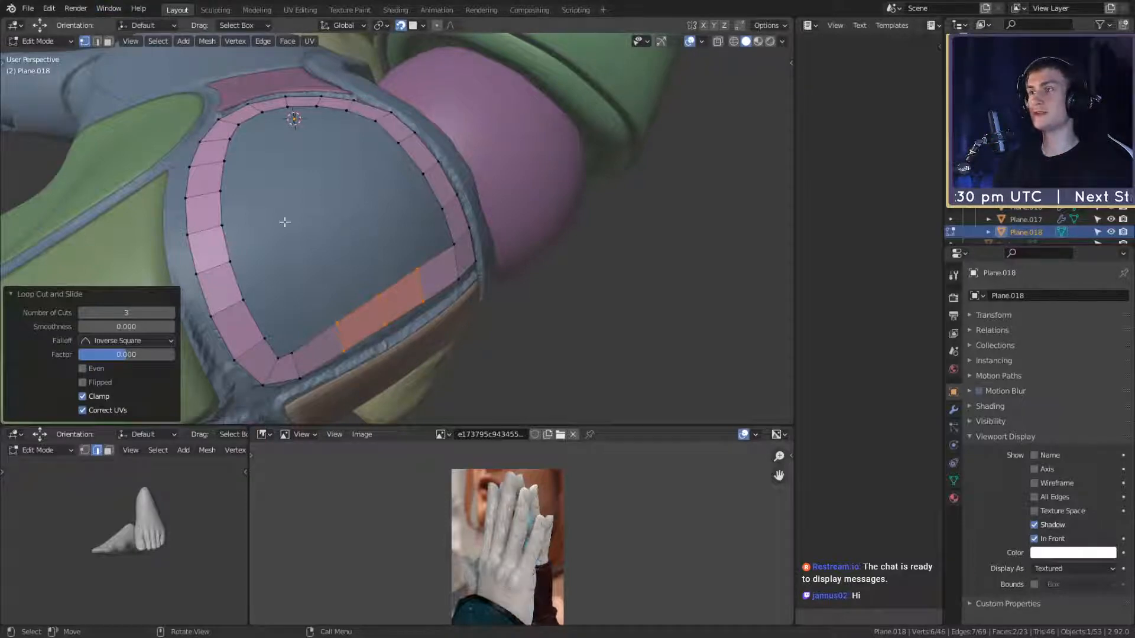
pyautogui.moveTo(285, 223); pyautogui.dragTo(45, 139, button='middle')
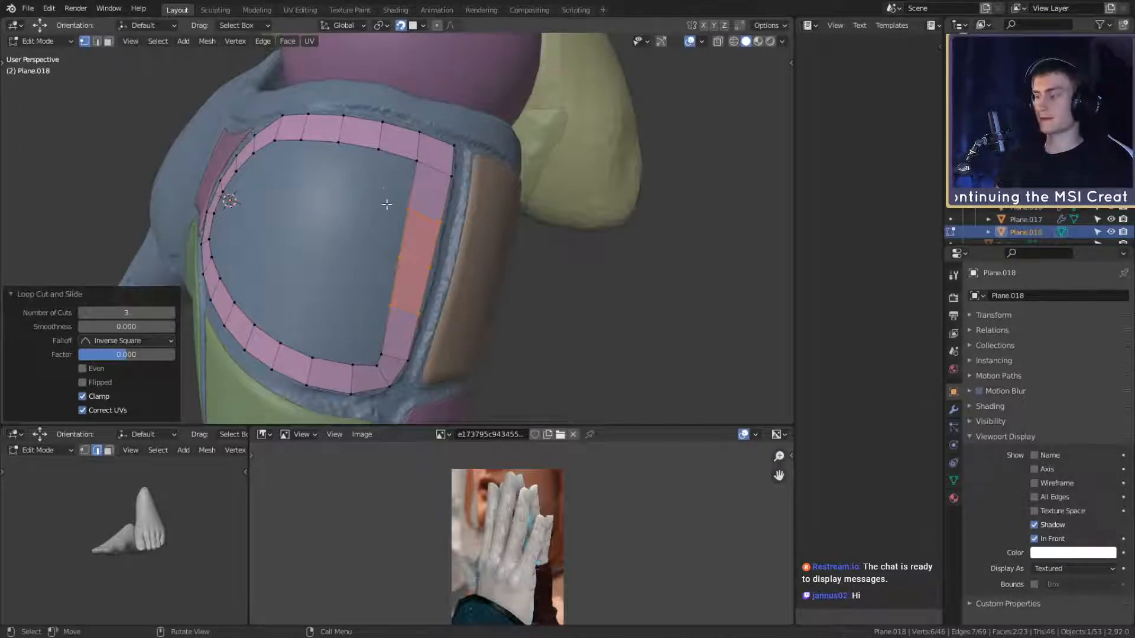
# Step: Move the three new cross edges one after another along the straight strip section beside the brown panel
pyautogui.moveTo(305, 178); pyautogui.dragTo(319, 208, button='middle')
pyautogui.click(346, 243)
pyautogui.press('g')
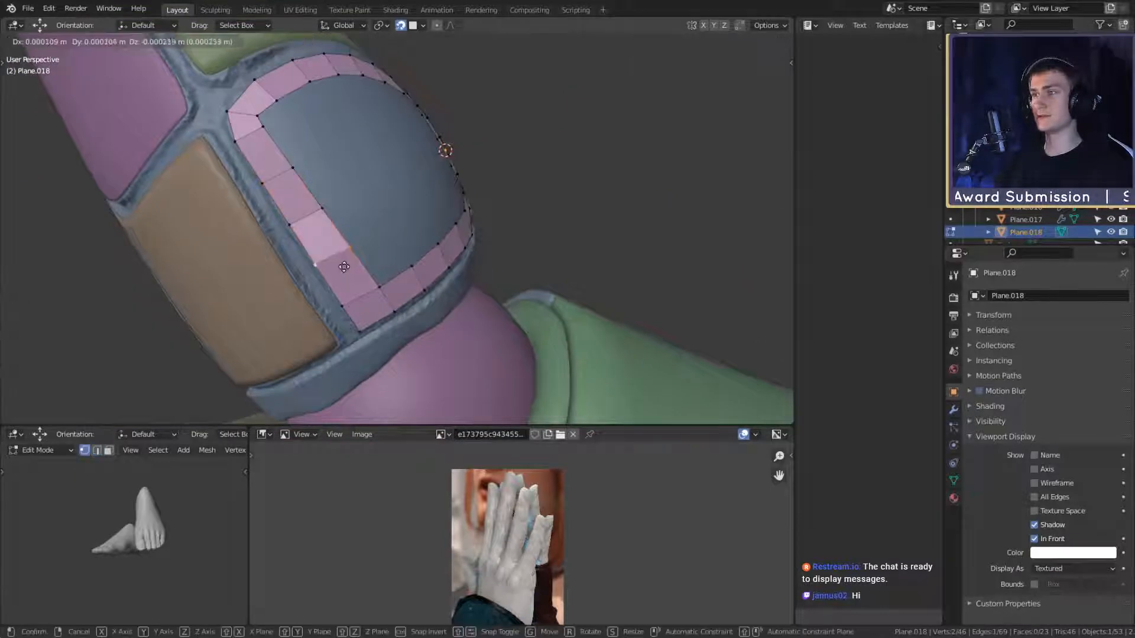
pyautogui.click(338, 256)
pyautogui.click(320, 209)
pyautogui.keyDown('shift'); pyautogui.click(290, 224); pyautogui.keyUp('shift')
pyautogui.press('g')
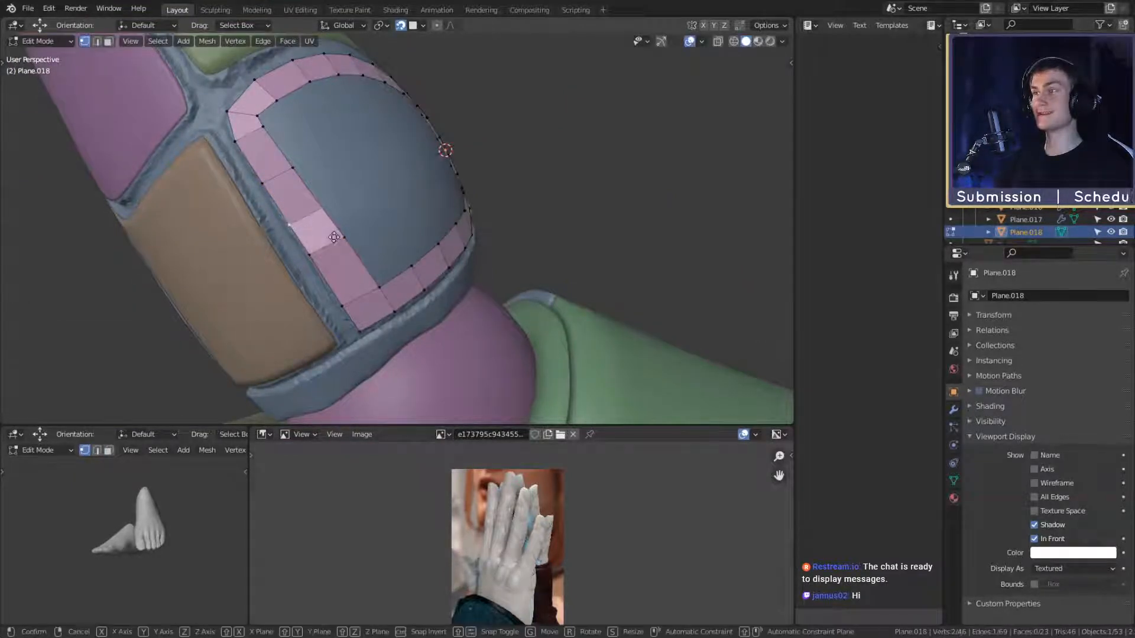
pyautogui.click(334, 237)
pyautogui.click(294, 171)
pyautogui.keyDown('shift'); pyautogui.click(263, 184); pyautogui.keyUp('shift')
pyautogui.press('g')
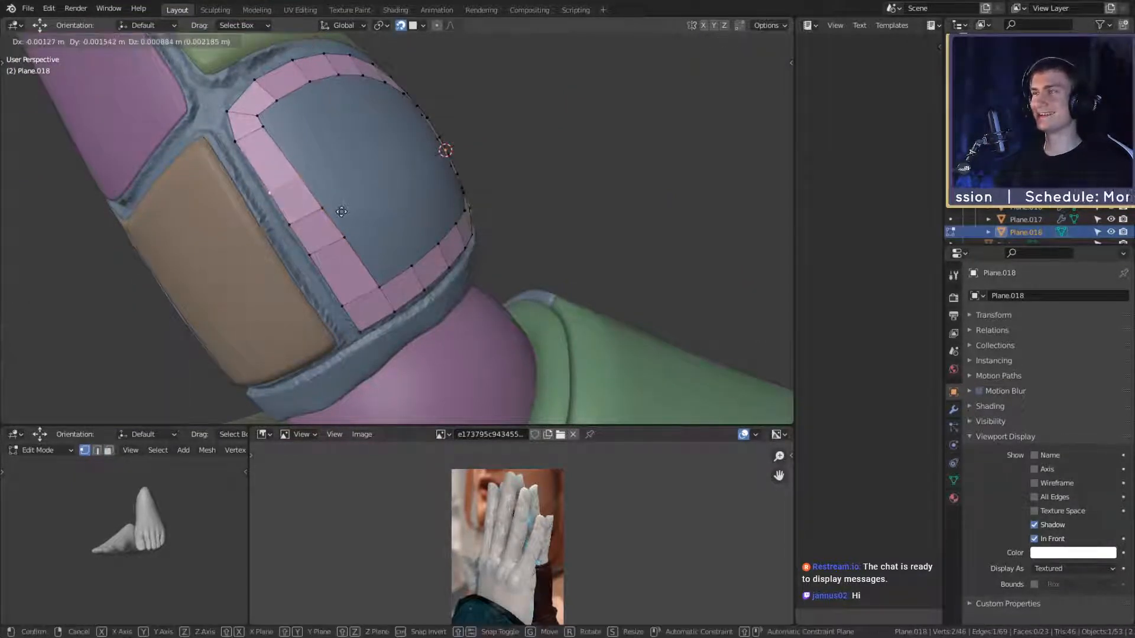
pyautogui.click(350, 221)
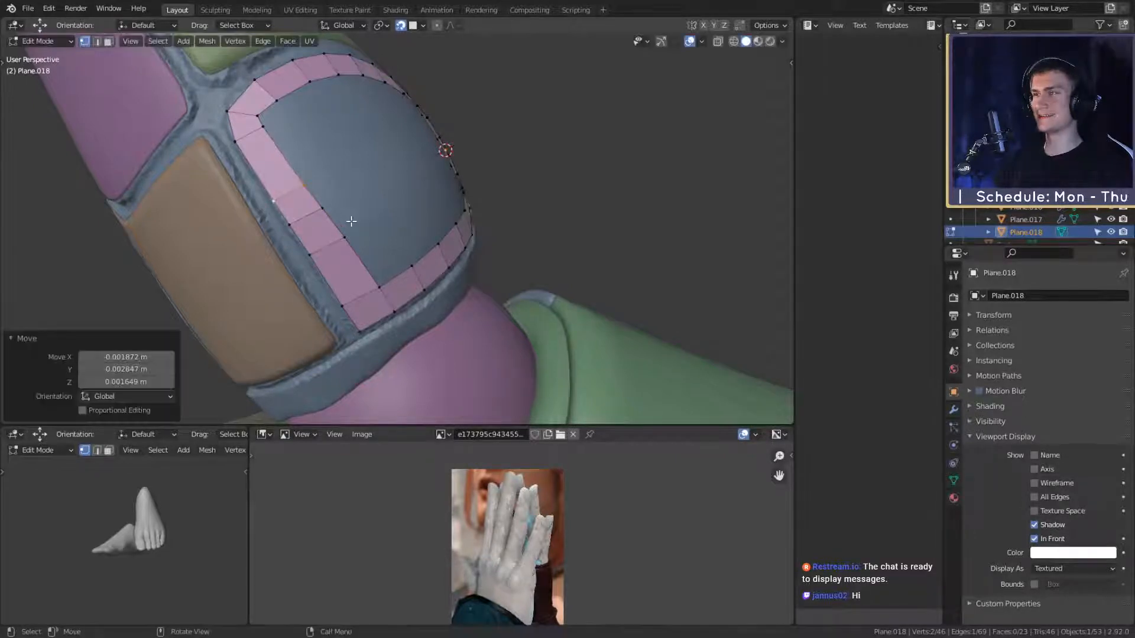
# Step: Nudge an inner border vertex beside the brown panel, then reposition the inner border edge next to it and rotate it 3.8°
pyautogui.moveTo(436, 226); pyautogui.dragTo(397, 257, button='middle')
pyautogui.click(354, 252)
pyautogui.keyDown('shift'); pyautogui.click(322, 275); pyautogui.keyUp('shift')
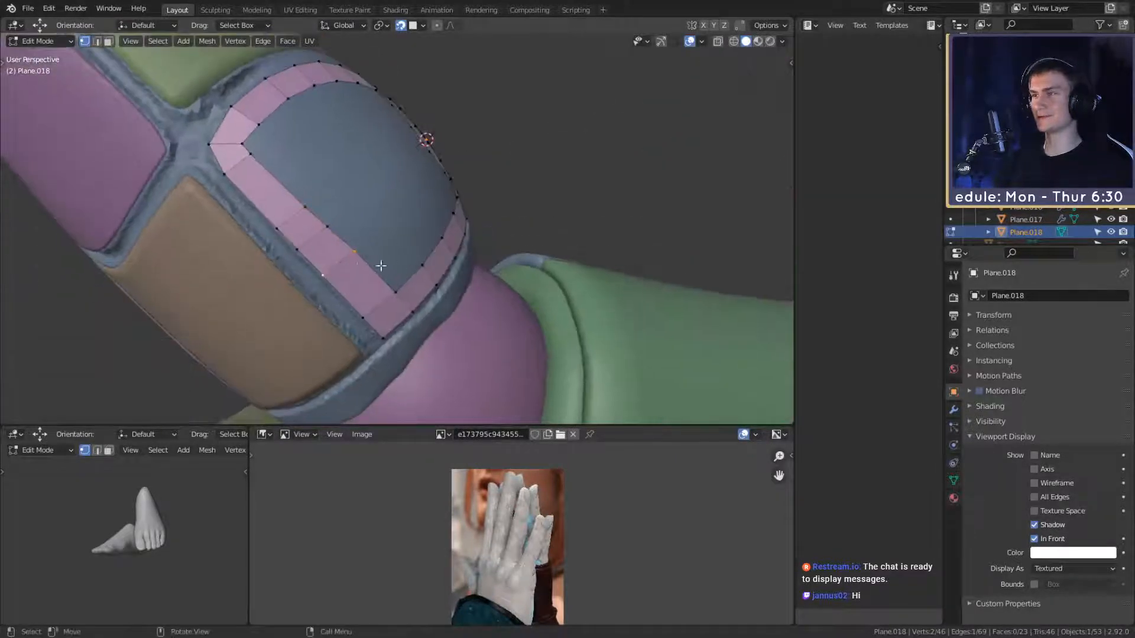
pyautogui.click(366, 256)
pyautogui.press('g')
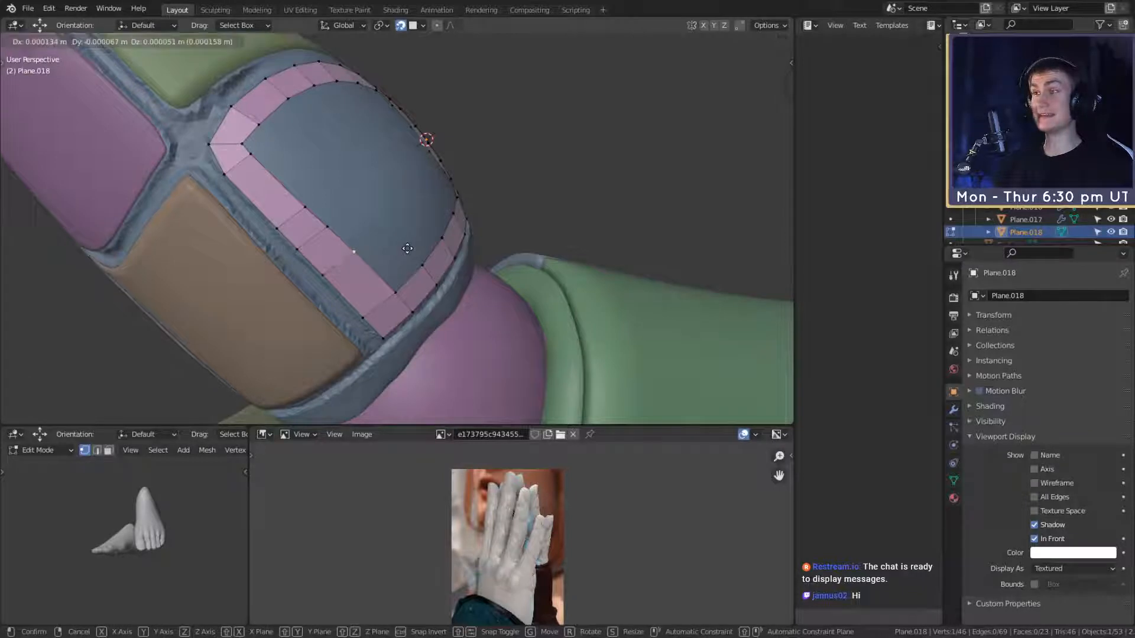
pyautogui.click(408, 248)
pyautogui.click(327, 226)
pyautogui.keyDown('shift'); pyautogui.click(306, 206); pyautogui.keyUp('shift')
pyautogui.press('g')
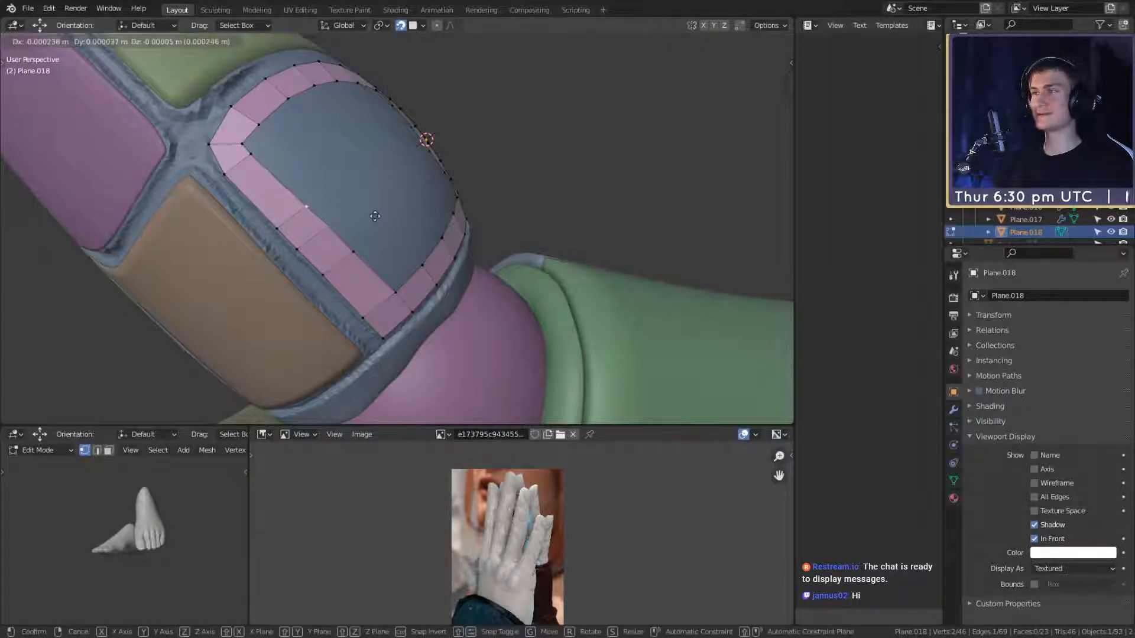
pyautogui.click(375, 216)
pyautogui.press('r')
pyautogui.click(376, 221)
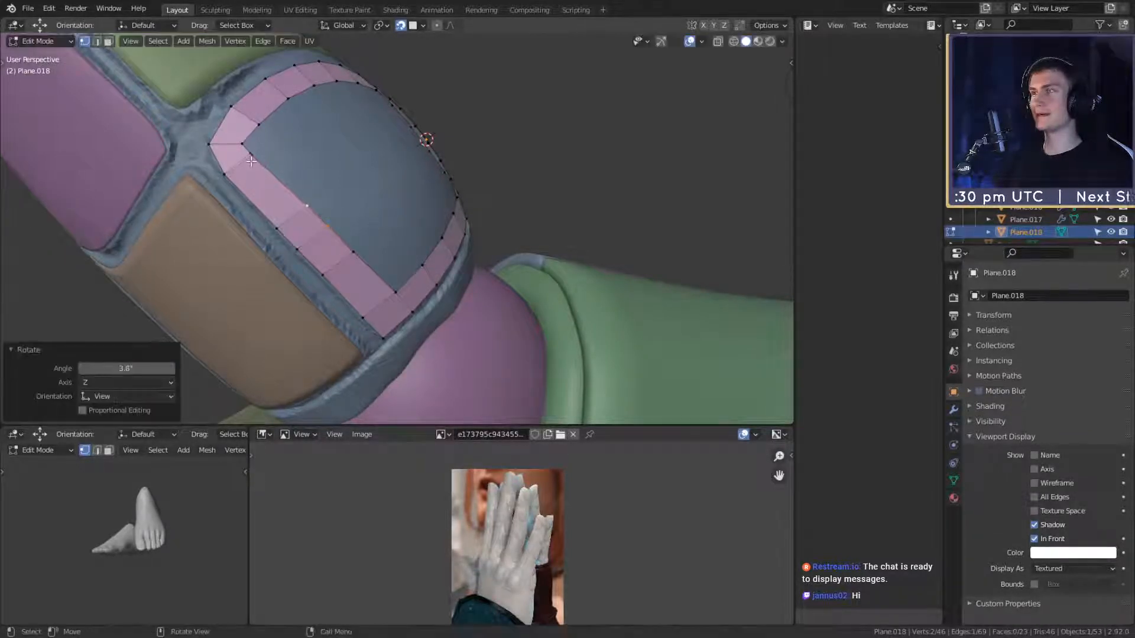
# Step: Nudge the two inner border vertices at the strip's corner near the groove junction into a cleaner corner shape
pyautogui.click(251, 157)
pyautogui.press('g')
pyautogui.click(283, 166)
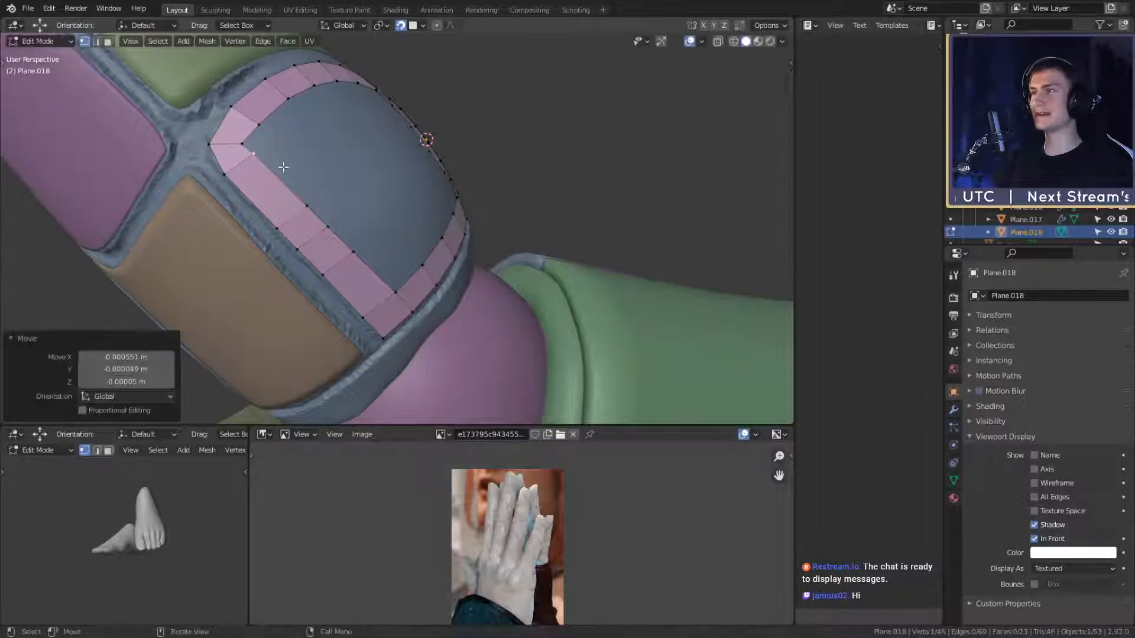
pyautogui.click(260, 153)
pyautogui.click(242, 143)
pyautogui.press('g')
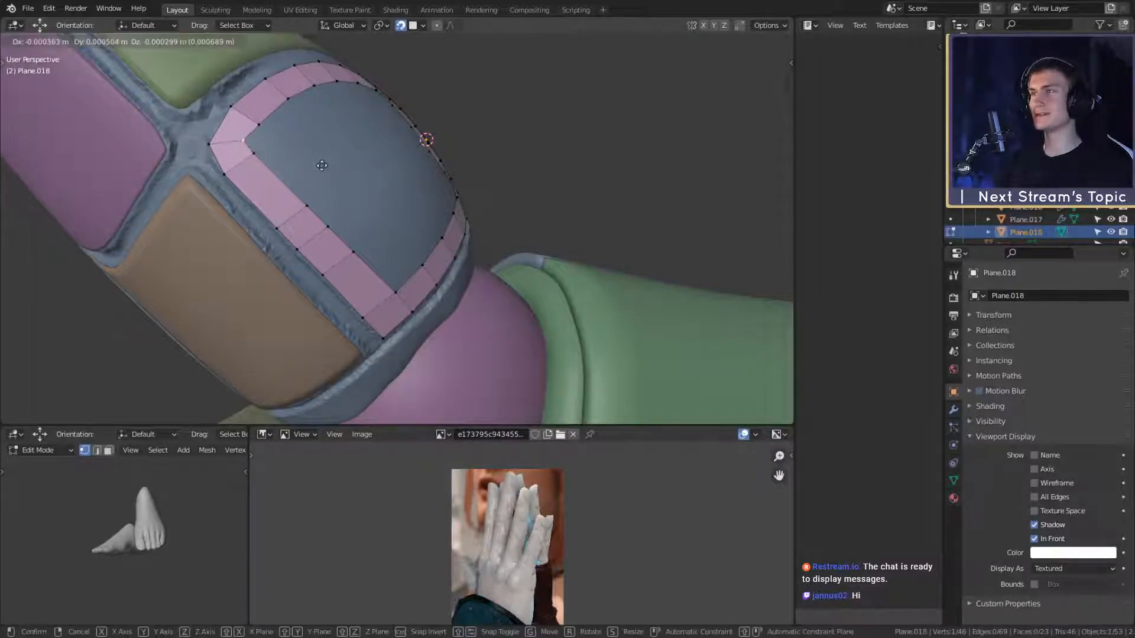
pyautogui.click(323, 167)
# Step: Examine the closed quad strip and its edge spacing around the palm pad from several angles
pyautogui.moveTo(325, 169); pyautogui.dragTo(336, 199, button='middle')
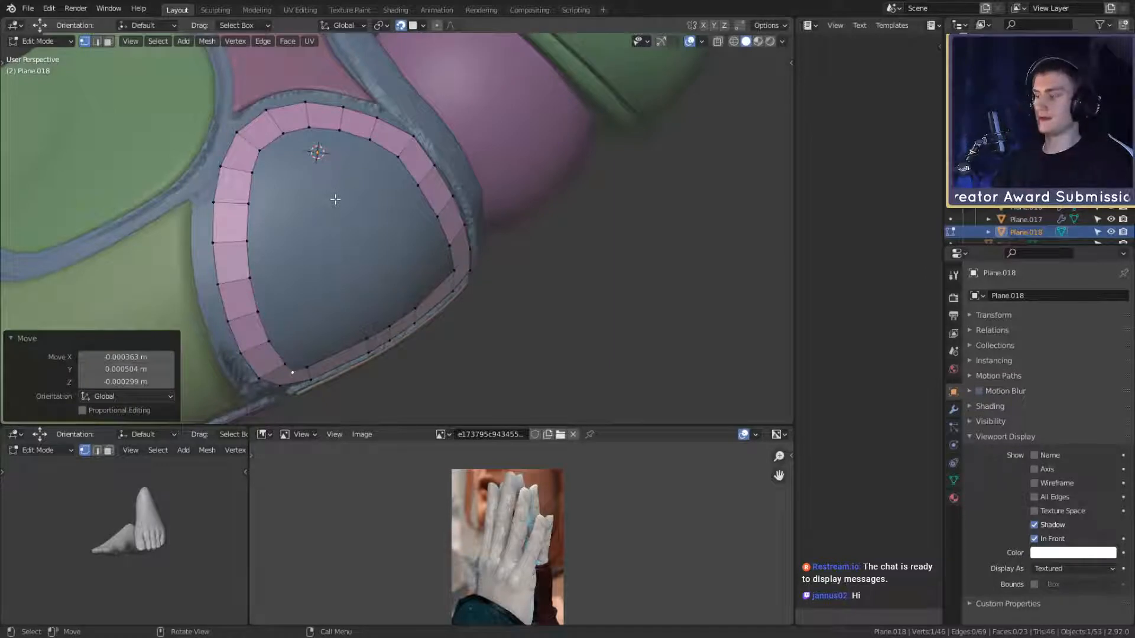
pyautogui.moveTo(264, 198); pyautogui.dragTo(284, 190, button='middle')
pyautogui.scroll(1, 344, 218)
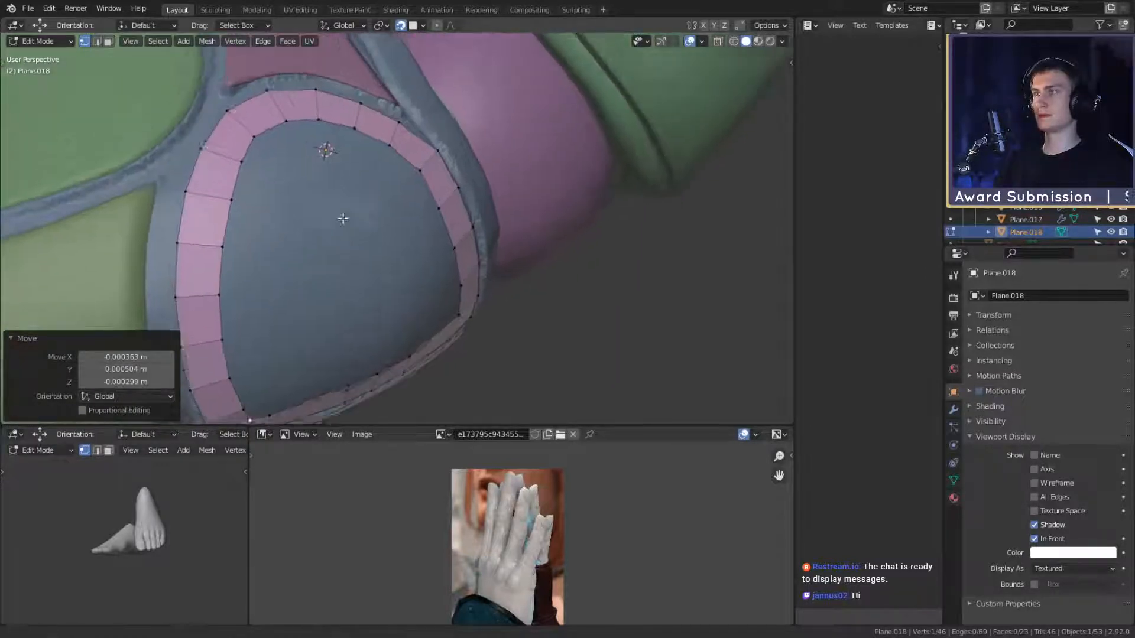
pyautogui.moveTo(344, 219); pyautogui.dragTo(397, 204, button='middle')
pyautogui.click(385, 160)
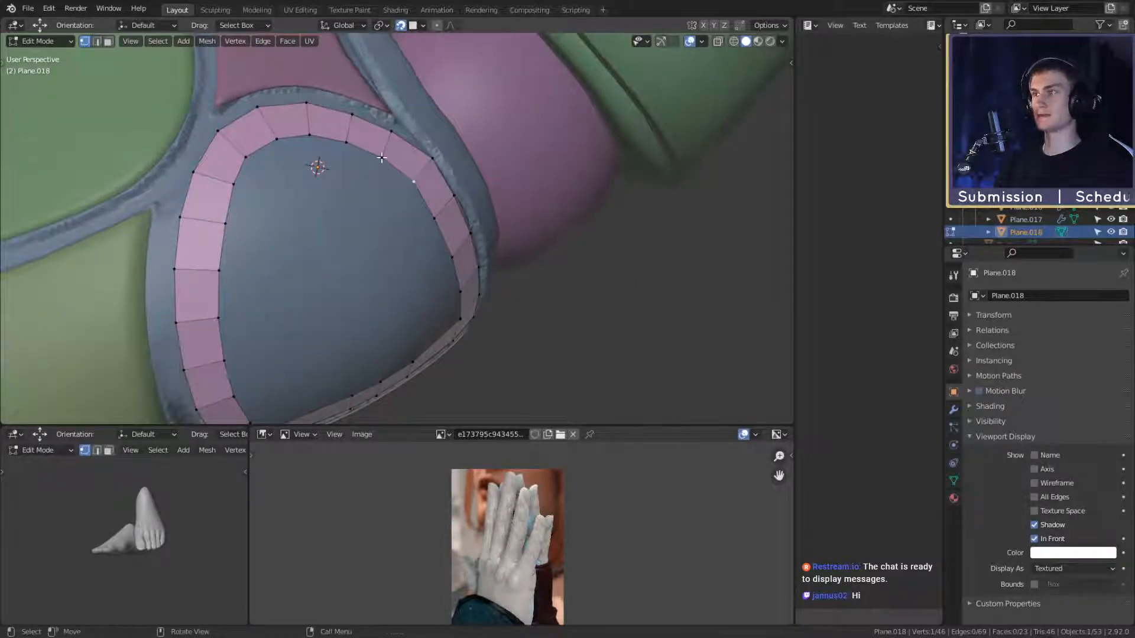
pyautogui.keyDown('shift'); pyautogui.click(413, 182); pyautogui.keyUp('shift')
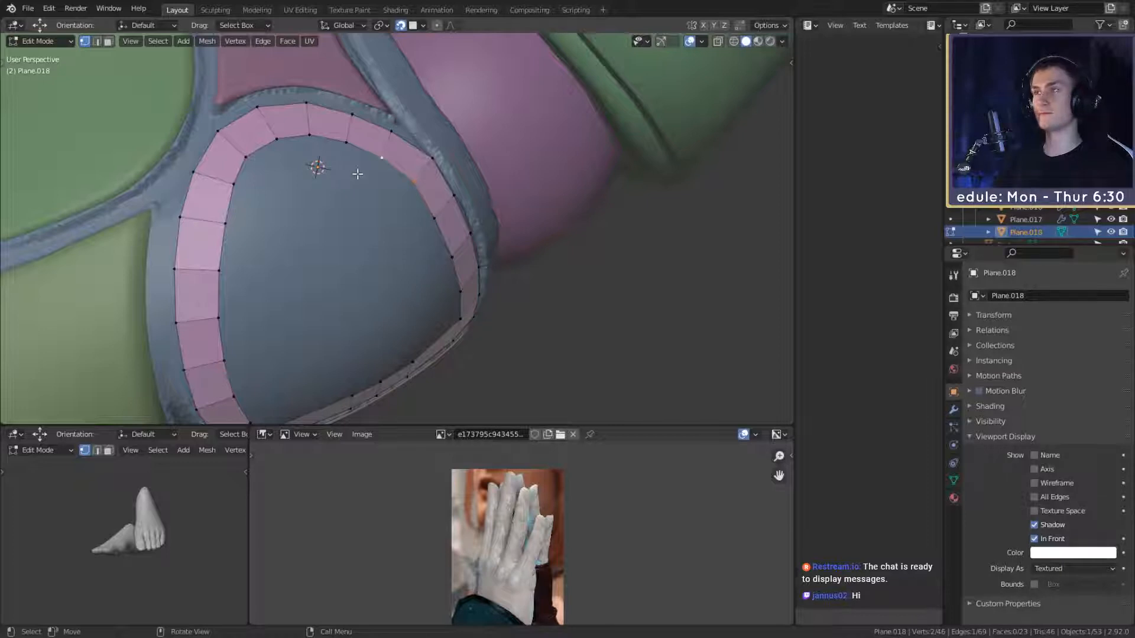
pyautogui.moveTo(343, 171); pyautogui.dragTo(338, 204, button='middle')
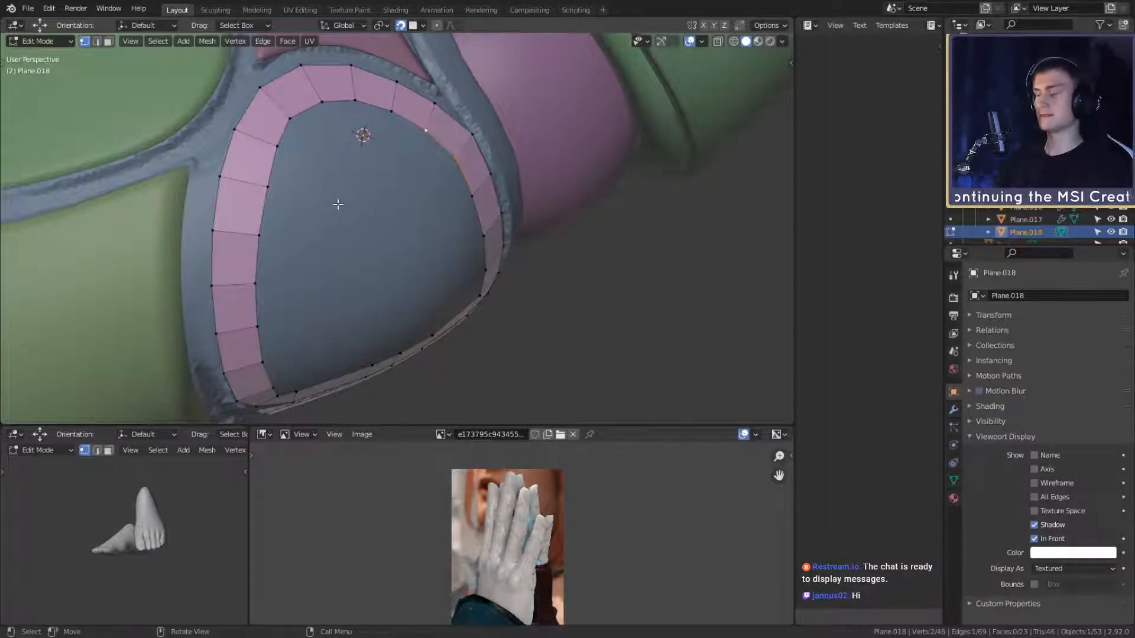
pyautogui.moveTo(338, 204); pyautogui.dragTo(348, 228, button='middle')
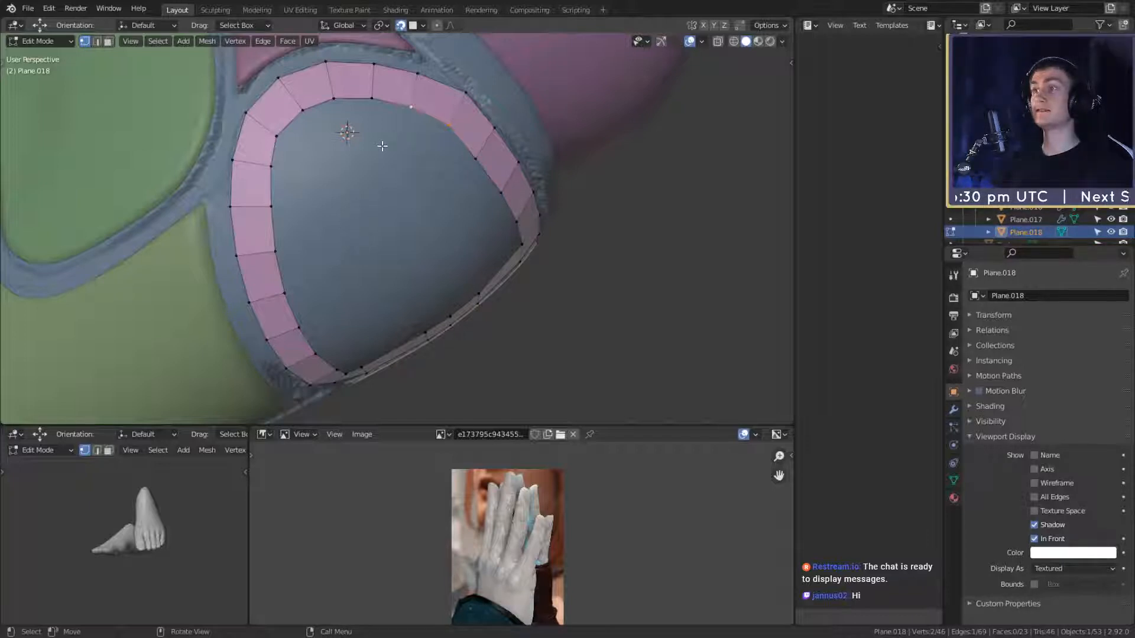
pyautogui.moveTo(385, 149); pyautogui.dragTo(377, 201, button='middle')
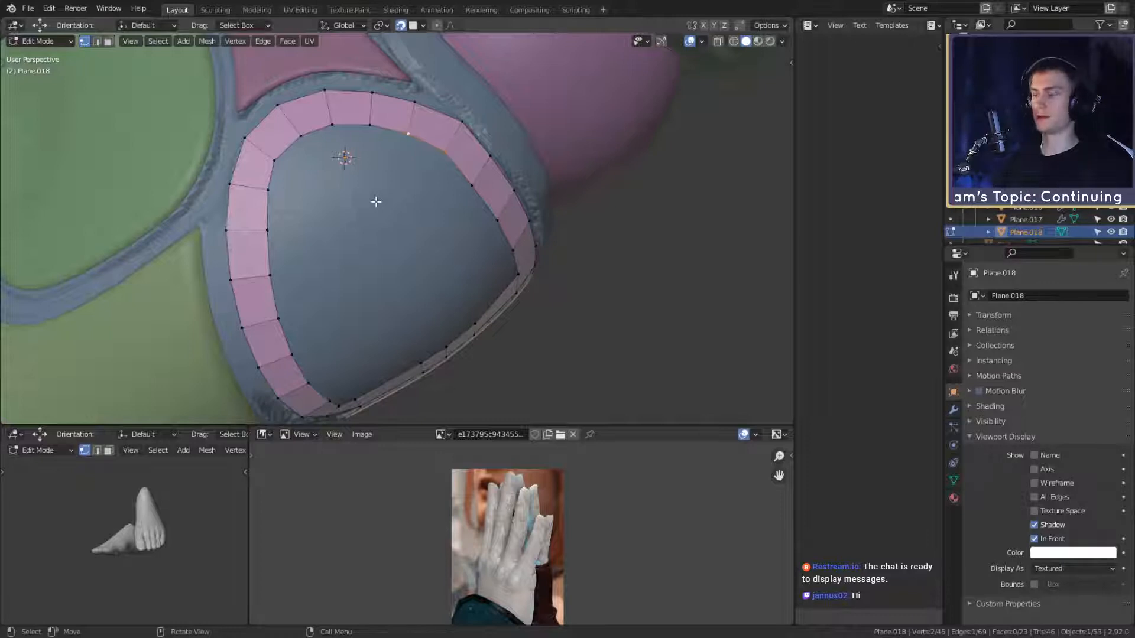
pyautogui.moveTo(446, 299); pyautogui.dragTo(411, 302, button='middle')
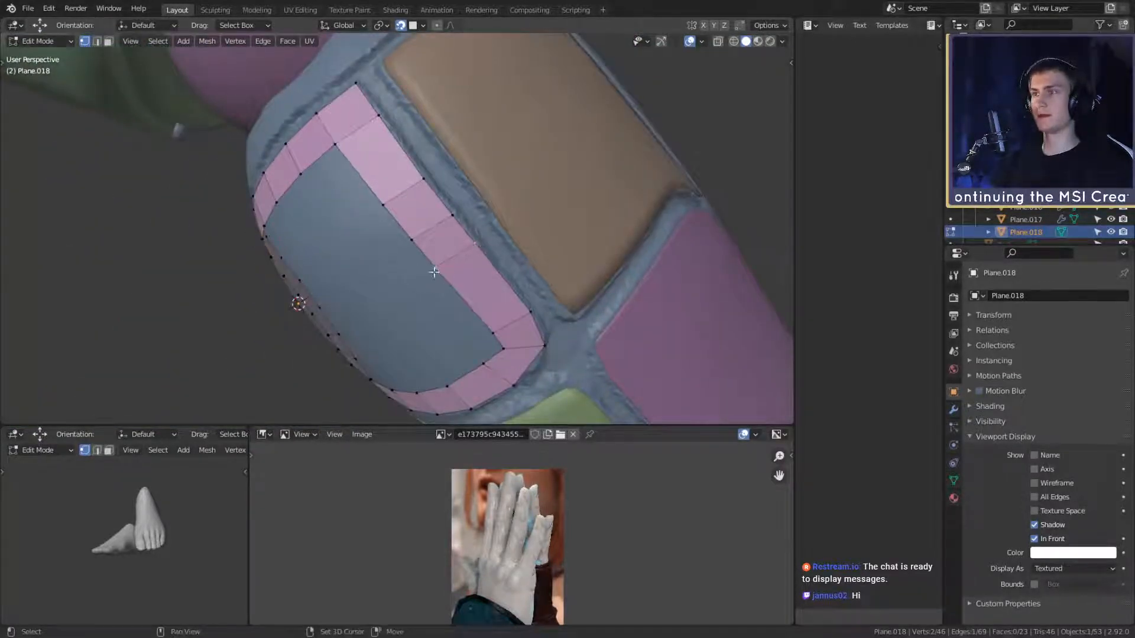
# Step: Shift the middle cross edges of the straight section beside the brown panel to even out their spacing
pyautogui.moveTo(490, 247); pyautogui.dragTo(505, 237, button='middle')
pyautogui.press('g')
pyautogui.click(507, 238)
pyautogui.click(443, 198)
pyautogui.keyDown('shift'); pyautogui.click(408, 226); pyautogui.keyUp('shift')
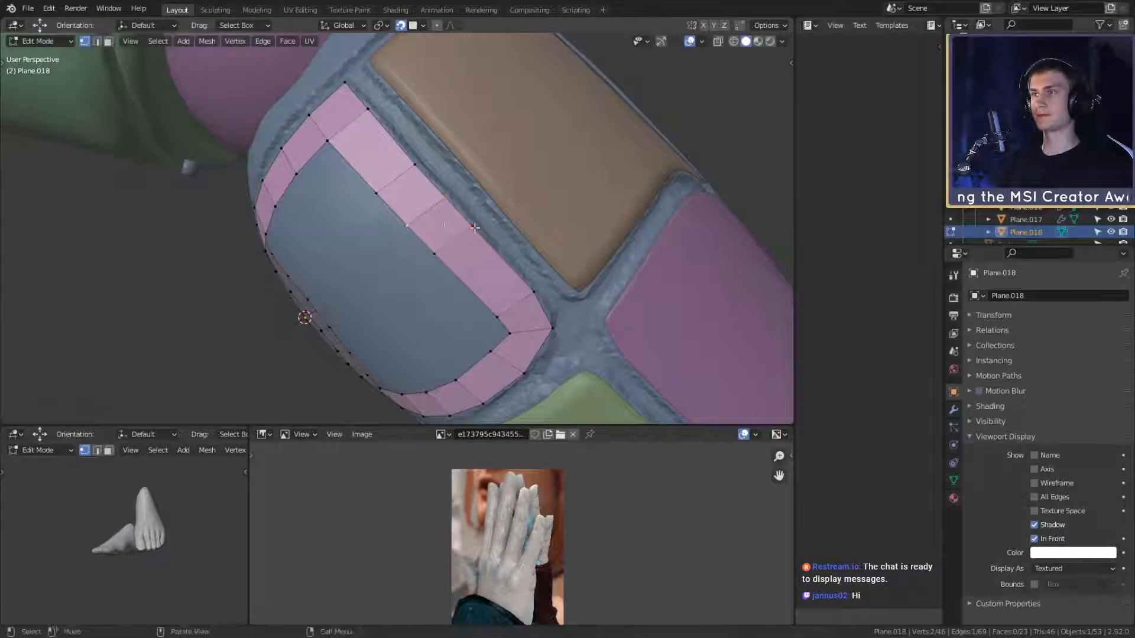
pyautogui.press('g')
pyautogui.click(476, 220)
# Step: Inspect the open pad area inside the strip to plan how the interior quads connect to the border
pyautogui.moveTo(476, 206); pyautogui.dragTo(421, 242, button='middle')
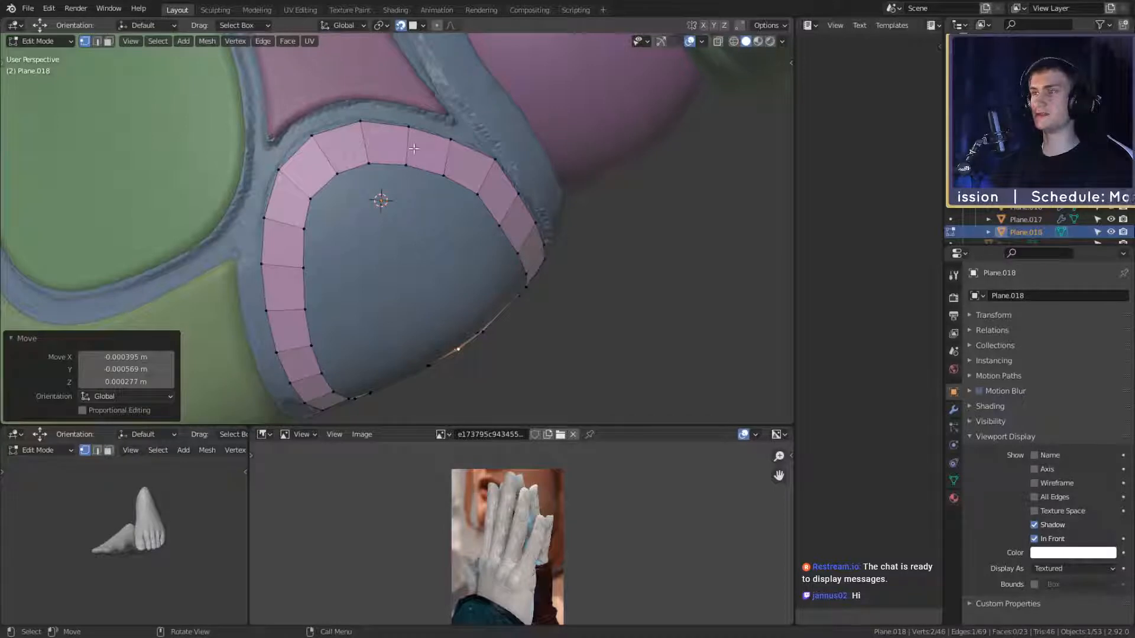
pyautogui.moveTo(372, 246); pyautogui.dragTo(381, 223, button='middle')
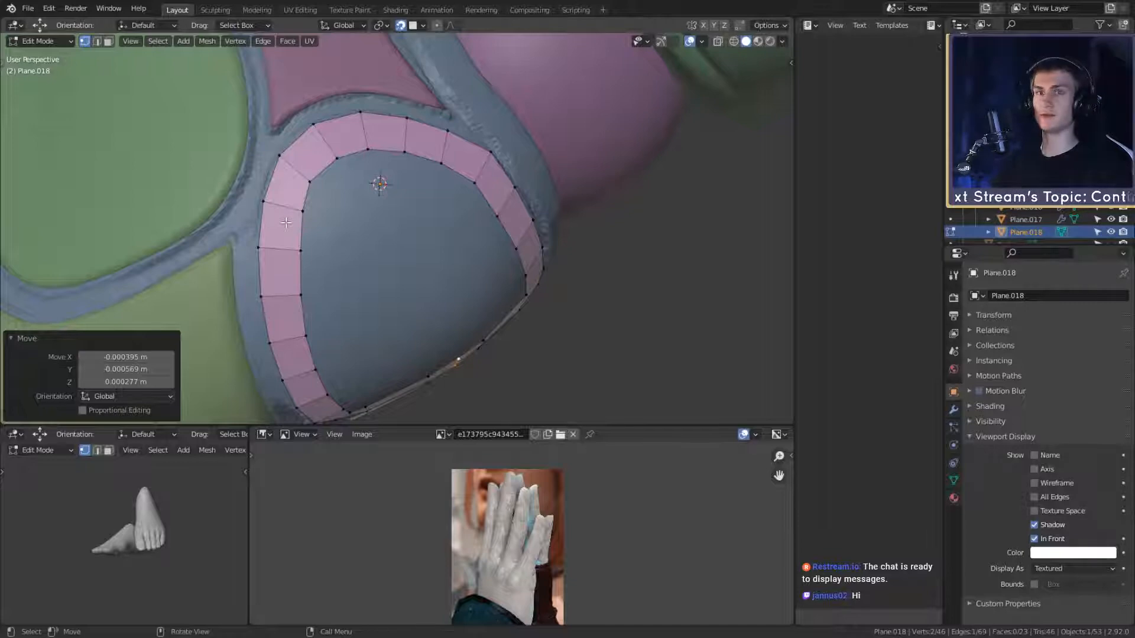
pyautogui.moveTo(366, 234); pyautogui.dragTo(463, 268, button='middle')
pyautogui.moveTo(434, 229); pyautogui.dragTo(360, 236, button='middle')
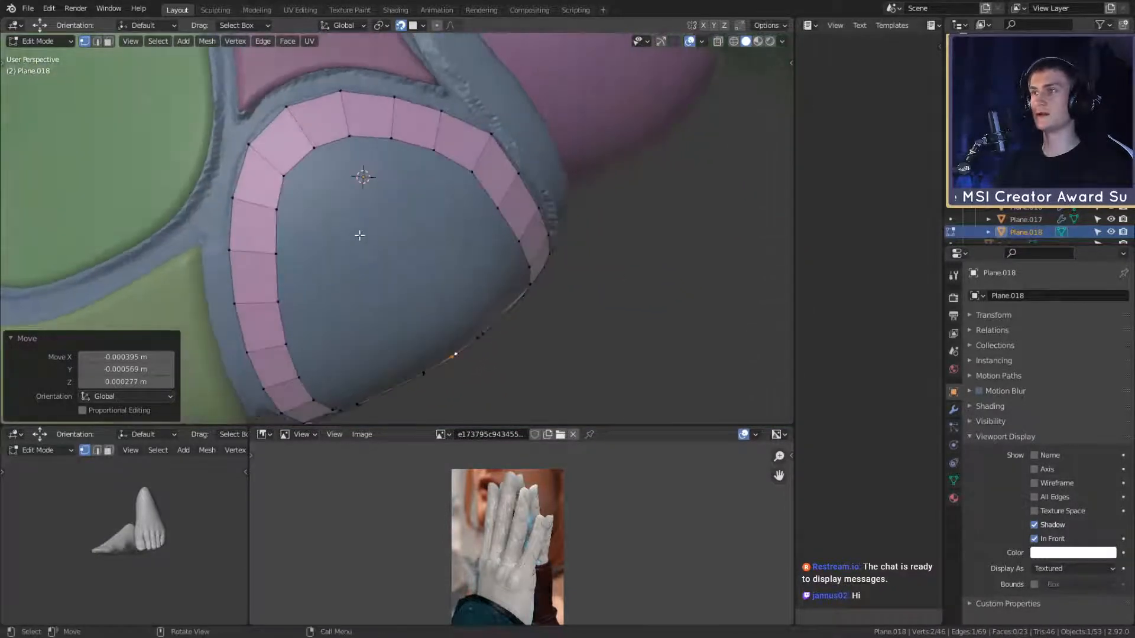
pyautogui.moveTo(360, 177); pyautogui.dragTo(353, 163, button='middle')
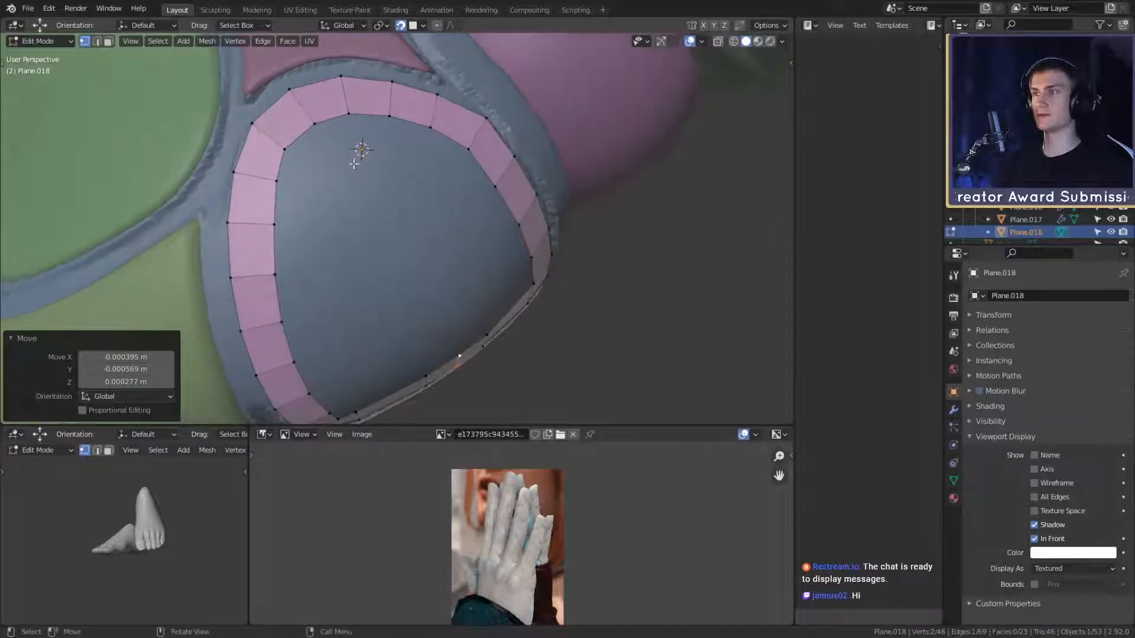
pyautogui.moveTo(383, 203); pyautogui.dragTo(378, 191, button='middle')
pyautogui.moveTo(325, 115); pyautogui.dragTo(308, 151, button='middle')
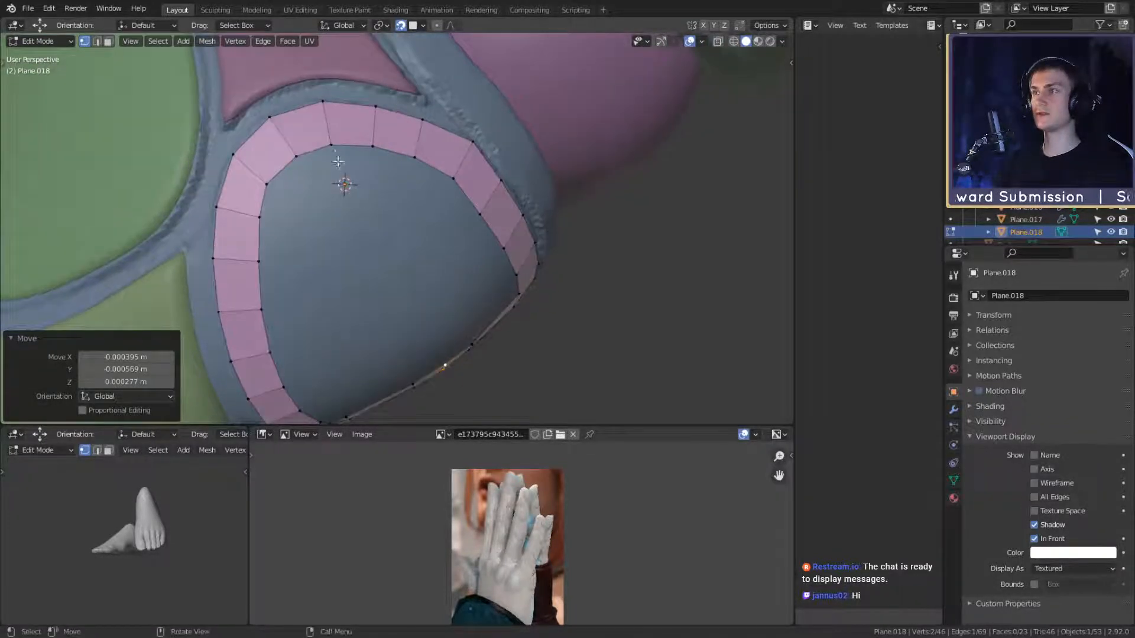
# Step: Extrude the inner border edge beneath the pink panel into the open pad area and rotate it about 11.5°
pyautogui.keyDown('shift'); pyautogui.click(294, 161); pyautogui.keyUp('shift')
pyautogui.press('e')
pyautogui.click(409, 251)
pyautogui.press('r')
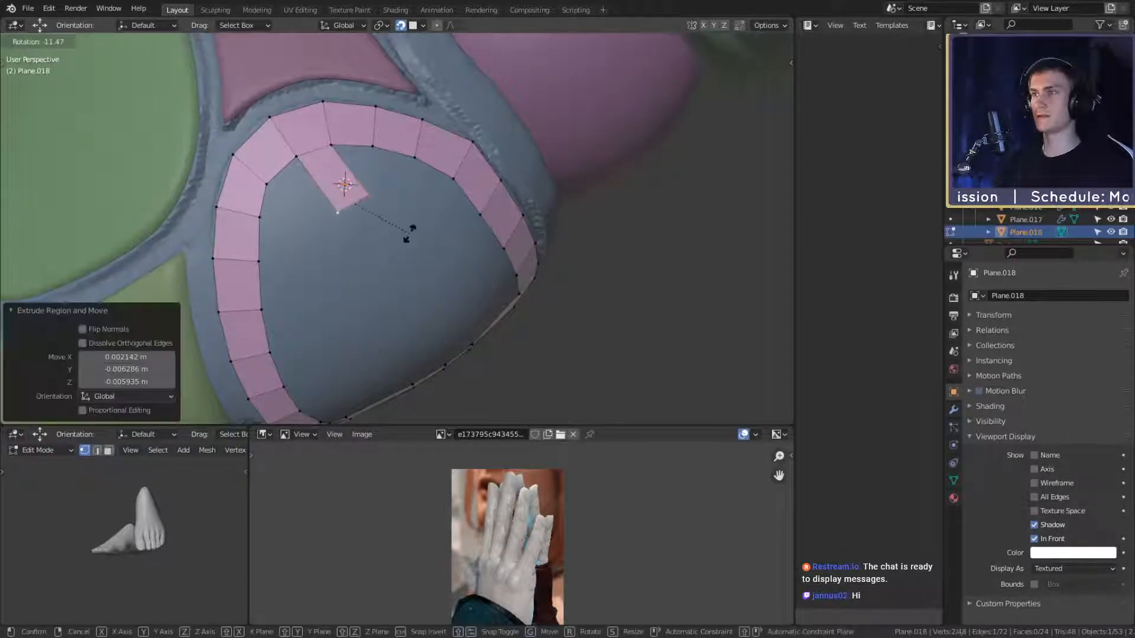
pyautogui.click(409, 233)
# Step: Fill a face between the extruded quad and the border toward the pink finger, then adjust the shared inner corner vertex
pyautogui.moveTo(409, 233); pyautogui.dragTo(393, 216, button='middle')
pyautogui.click(335, 173)
pyautogui.keyDown('shift'); pyautogui.click(372, 148); pyautogui.keyUp('shift')
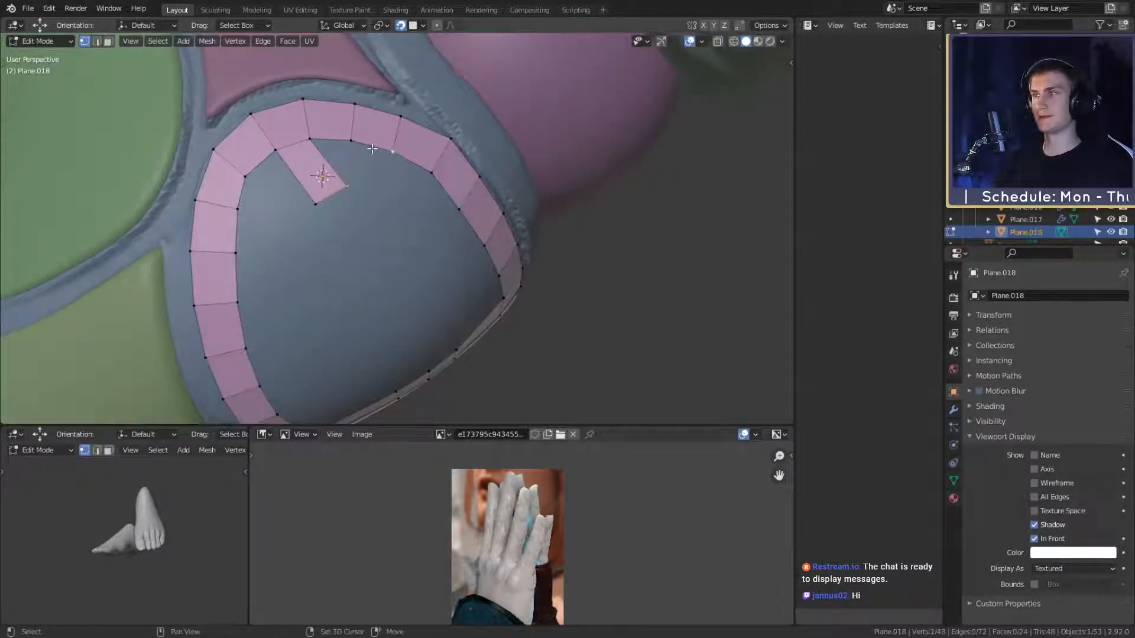
pyautogui.press('f')
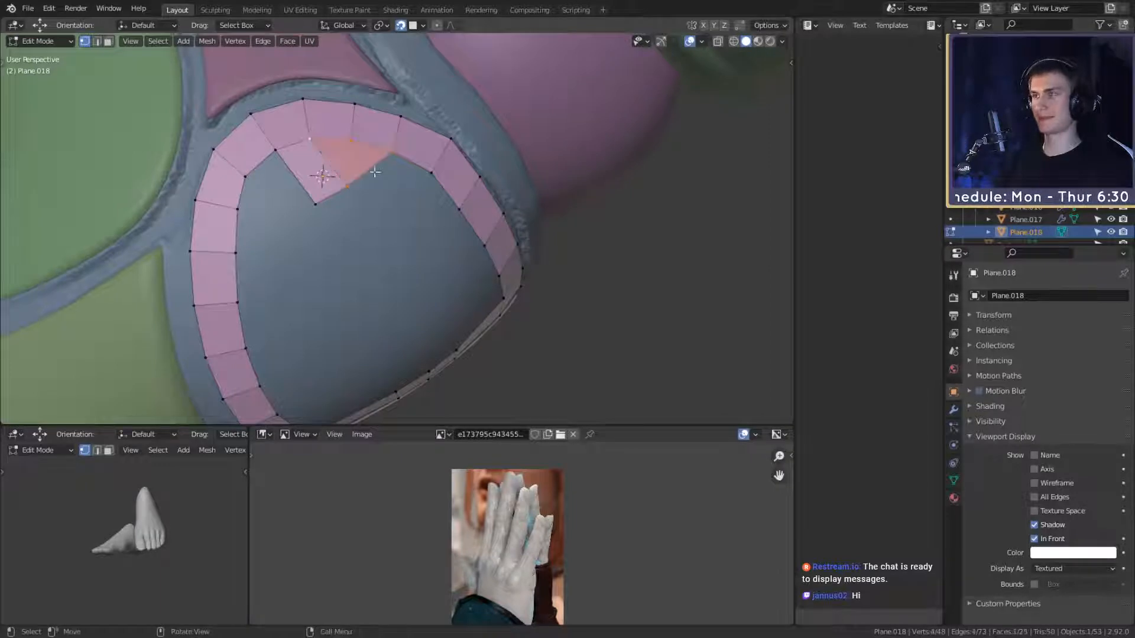
pyautogui.press('g')
pyautogui.click(395, 173)
pyautogui.moveTo(395, 173); pyautogui.dragTo(367, 200, button='middle')
pyautogui.click(404, 184)
pyautogui.press('g')
pyautogui.click(435, 183)
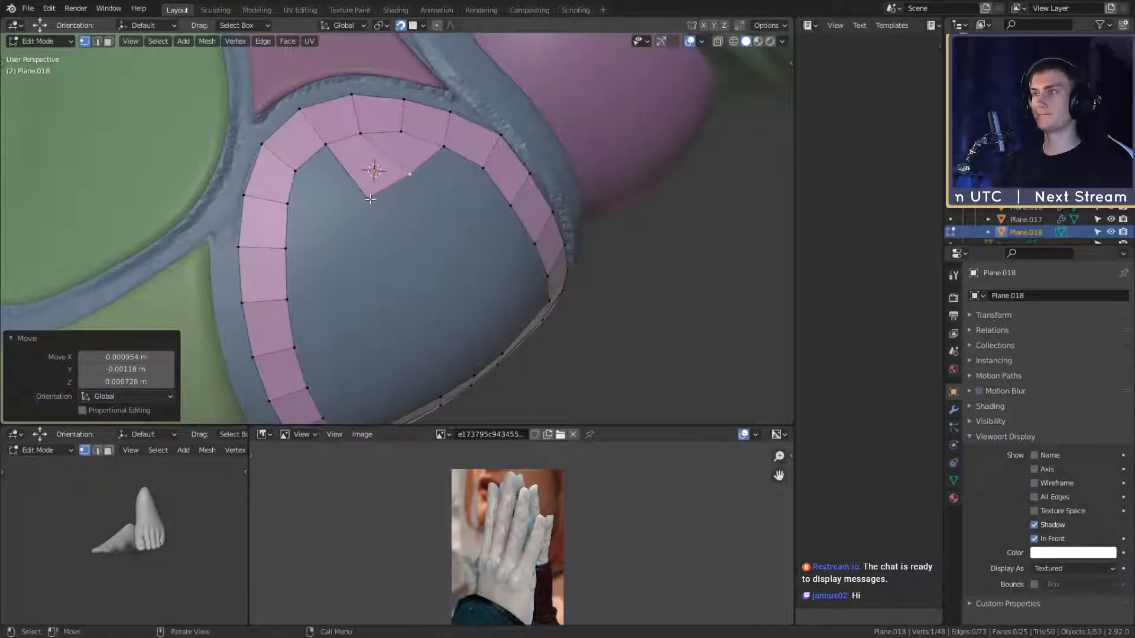
# Step: Fill the face between the extruded quad and the green-panel side of the border, then reposition the two inner corner vertices
pyautogui.keyDown('shift'); pyautogui.click(289, 202); pyautogui.keyUp('shift')
pyautogui.press('f')
pyautogui.moveTo(401, 204)
pyautogui.keyDown('ctrl'); pyautogui.mouseDown(button='middle')
pyautogui.moveTo(425, 230)
pyautogui.moveTo(377, 233)
pyautogui.moveTo(385, 207)
pyautogui.moveTo(389, 231)
pyautogui.moveTo(400, 225)
pyautogui.mouseUp(button='middle'); pyautogui.keyUp('ctrl')
pyautogui.click(352, 185)
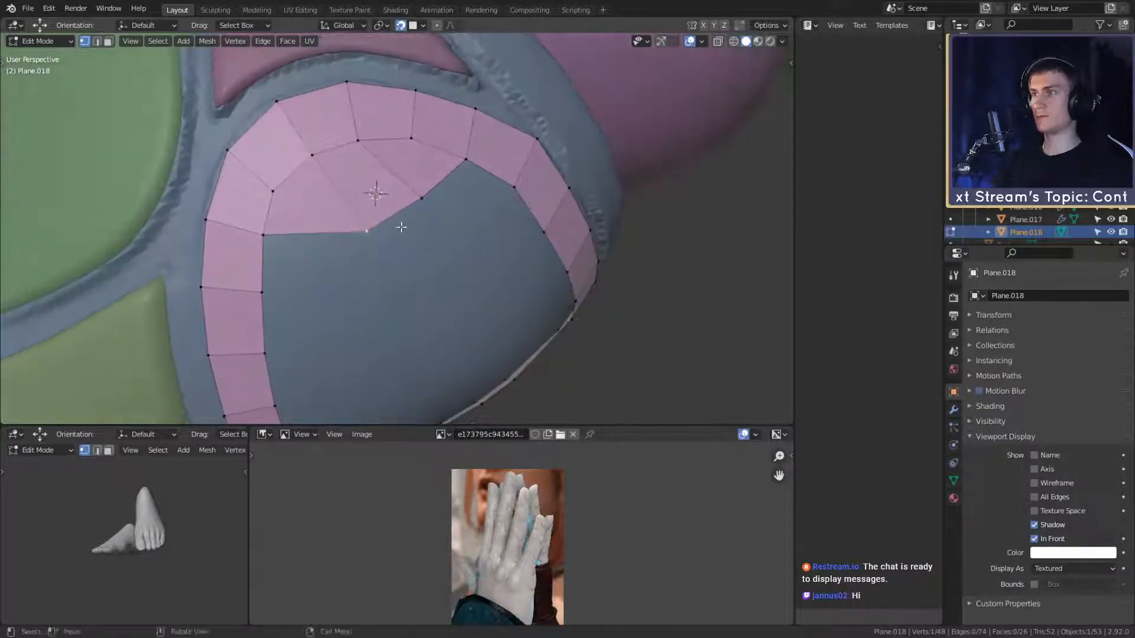
pyautogui.press('g')
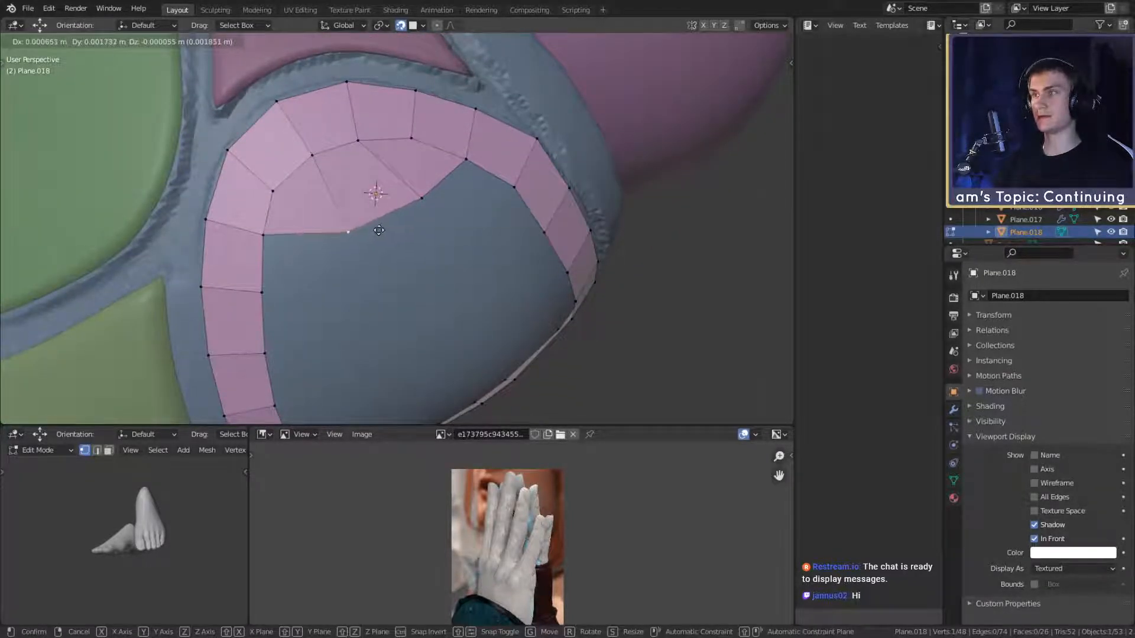
pyautogui.click(377, 229)
pyautogui.click(418, 197)
pyautogui.press('g')
pyautogui.click(441, 214)
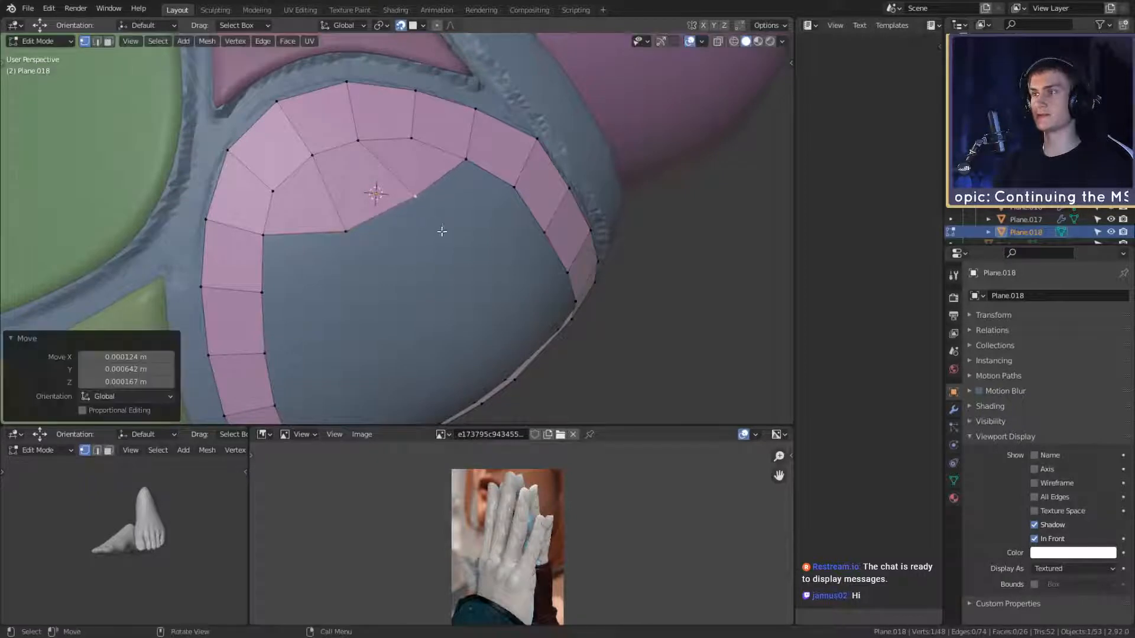
# Step: Extrude the inner edge deeper into the open pad area, scale it by about 1.184 and nudge it into place
pyautogui.keyDown('ctrl'); pyautogui.moveTo(442, 231); pyautogui.dragTo(383, 259, button='middle'); pyautogui.keyUp('ctrl')
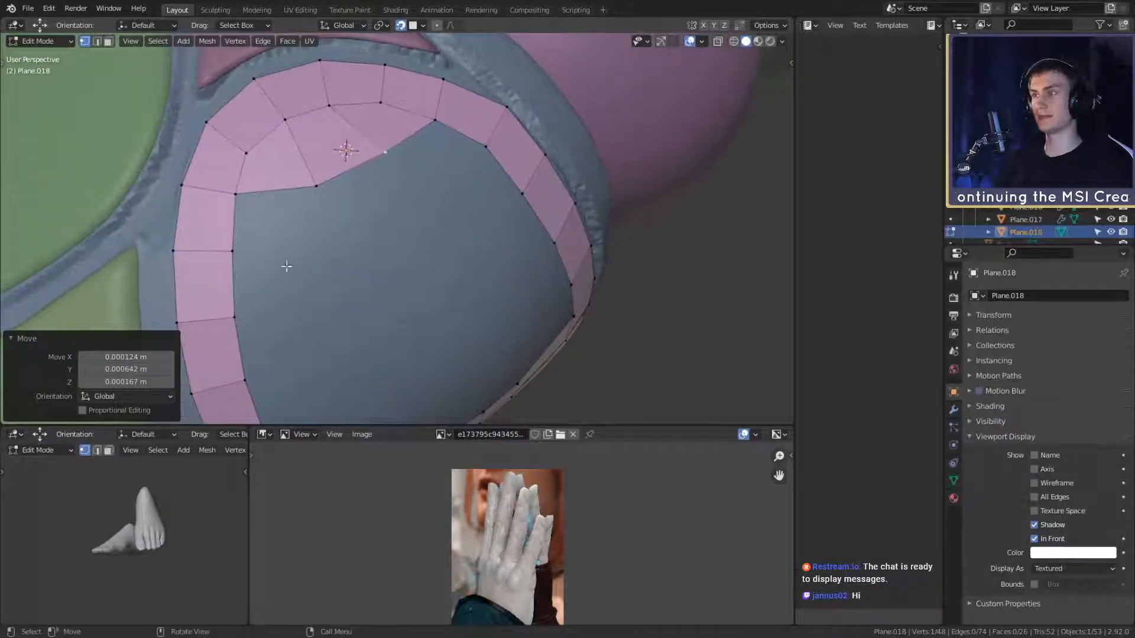
pyautogui.keyDown('shift'); pyautogui.click(325, 181); pyautogui.keyUp('shift')
pyautogui.moveTo(395, 193); pyautogui.dragTo(411, 213, button='middle')
pyautogui.press('e')
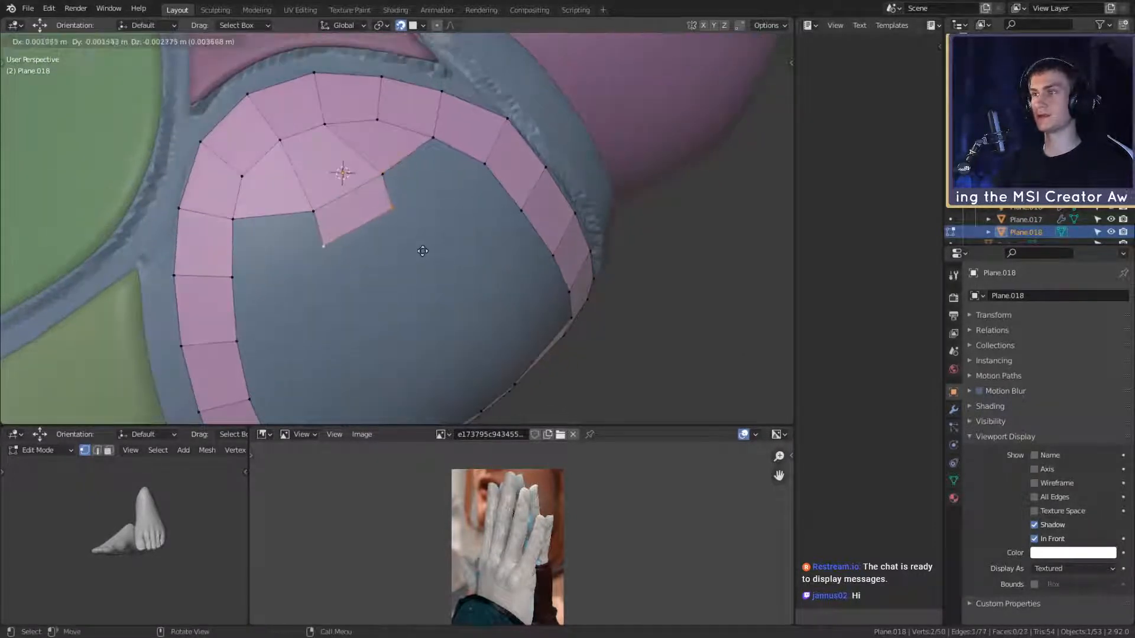
pyautogui.click(436, 263)
pyautogui.press('s')
pyautogui.click(440, 262)
pyautogui.press('g')
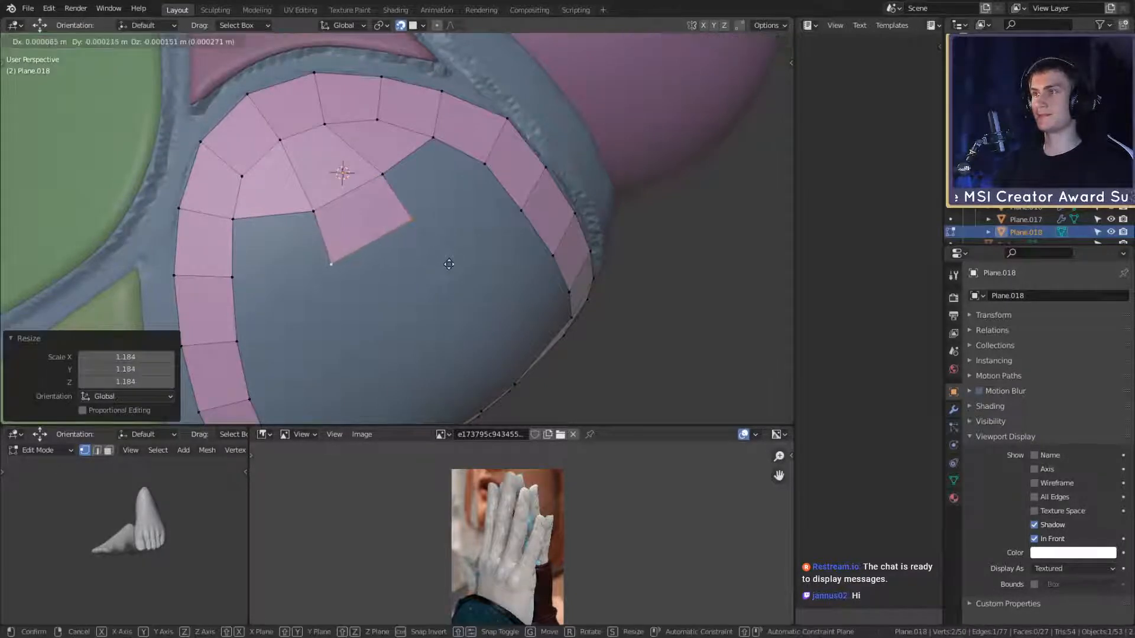
pyautogui.click(407, 207)
# Step: Fill the face between the extruded quad and the pink-finger side of the border, then shift the extruded quad's upper edge toward the border
pyautogui.keyDown('shift'); pyautogui.click(384, 172); pyautogui.keyUp('shift')
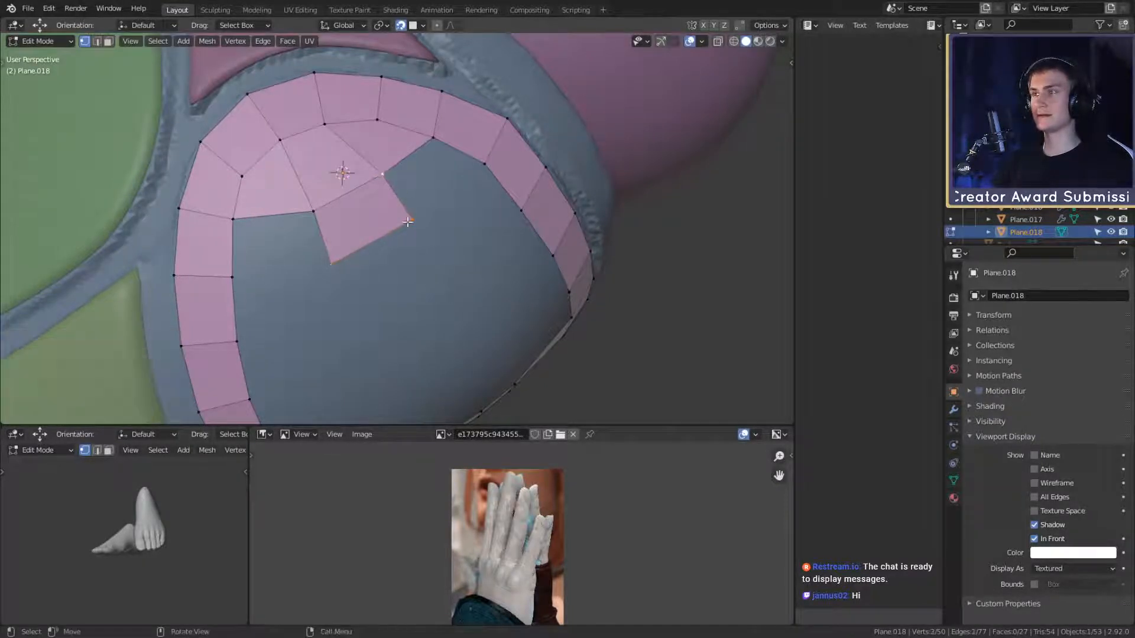
pyautogui.press('f')
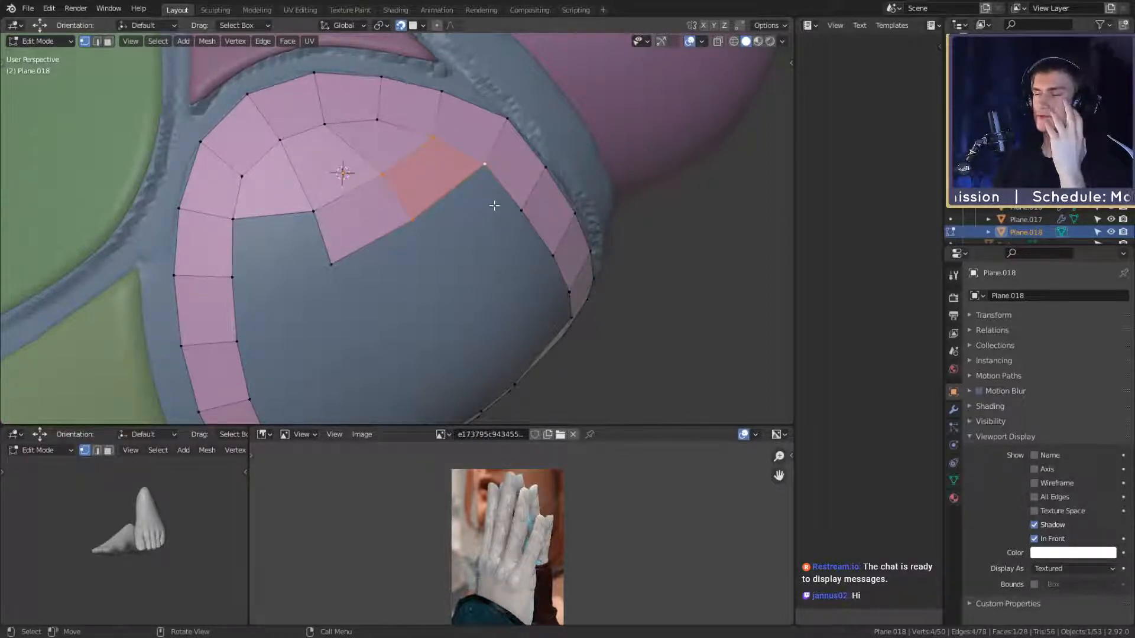
pyautogui.click(382, 180)
pyautogui.keyDown('shift'); pyautogui.click(315, 211); pyautogui.keyUp('shift')
pyautogui.press('g')
pyautogui.click(355, 207)
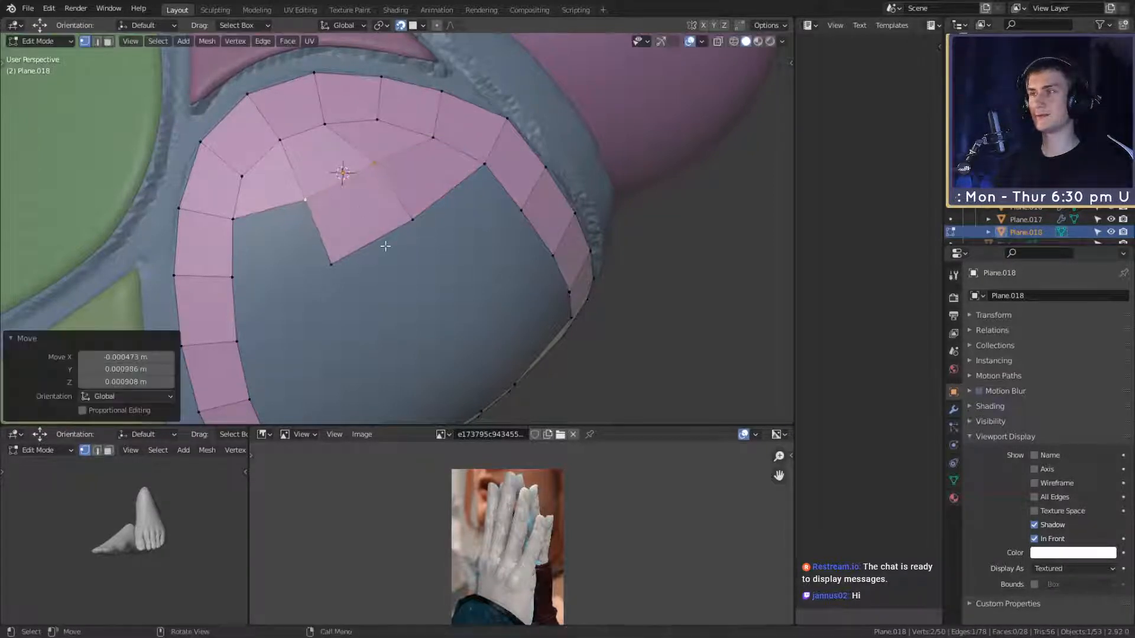
# Step: Fill the face between the extruded quad and the green-panel side of the border
pyautogui.moveTo(385, 246); pyautogui.dragTo(385, 223, button='middle')
pyautogui.click(330, 210)
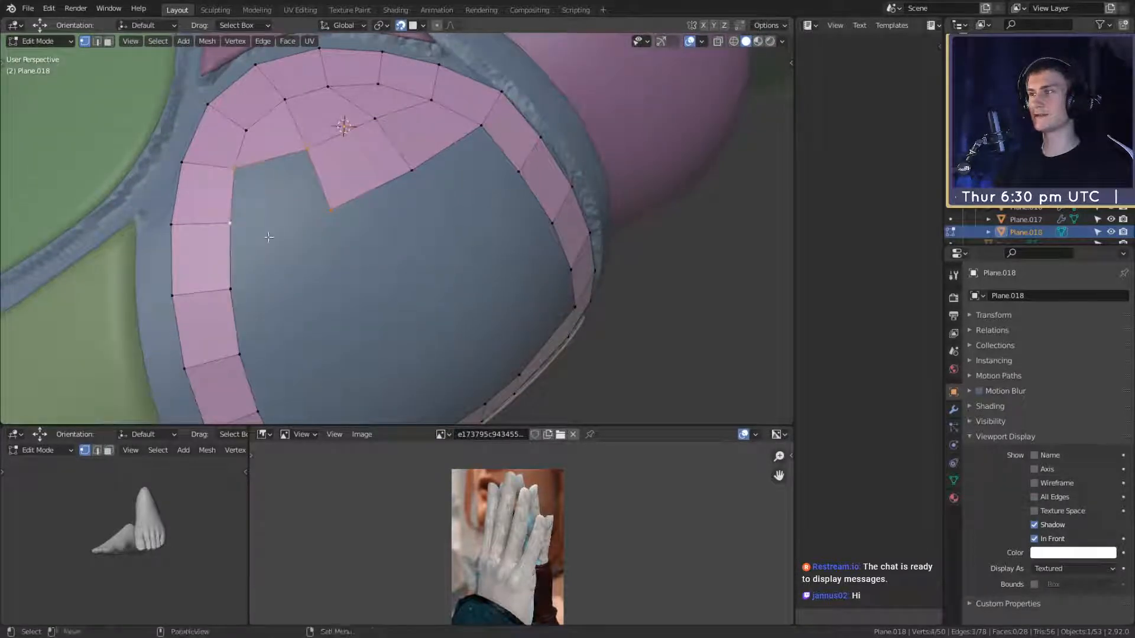
pyautogui.press('f')
pyautogui.scroll(-4, 409, 265)
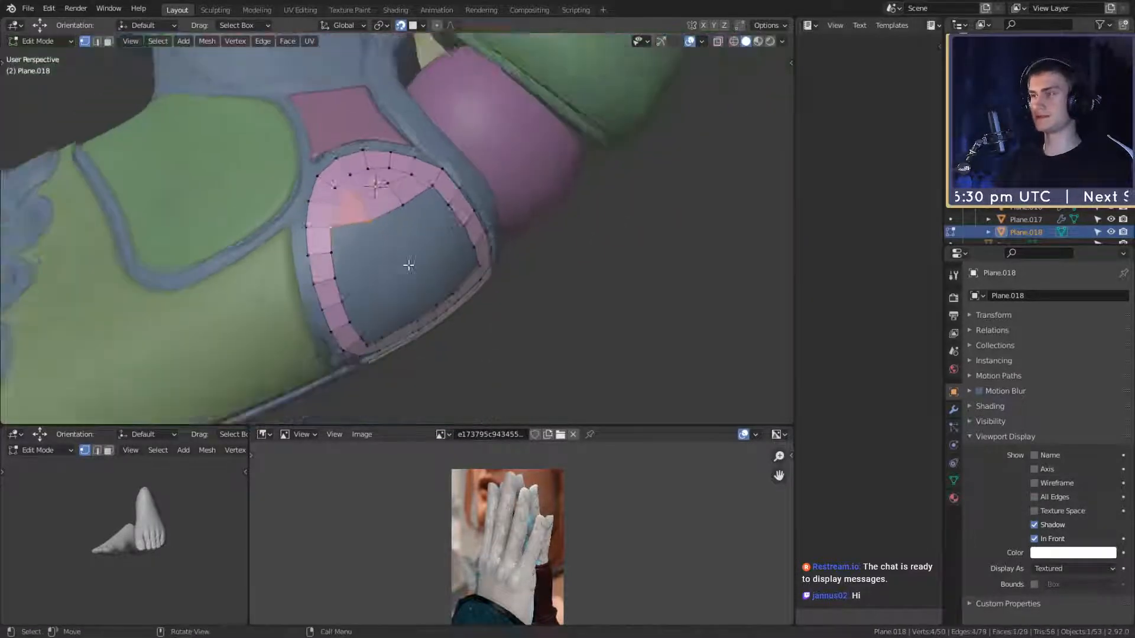
pyautogui.moveTo(408, 264); pyautogui.dragTo(363, 238, button='middle')
pyautogui.scroll(4, 347, 238)
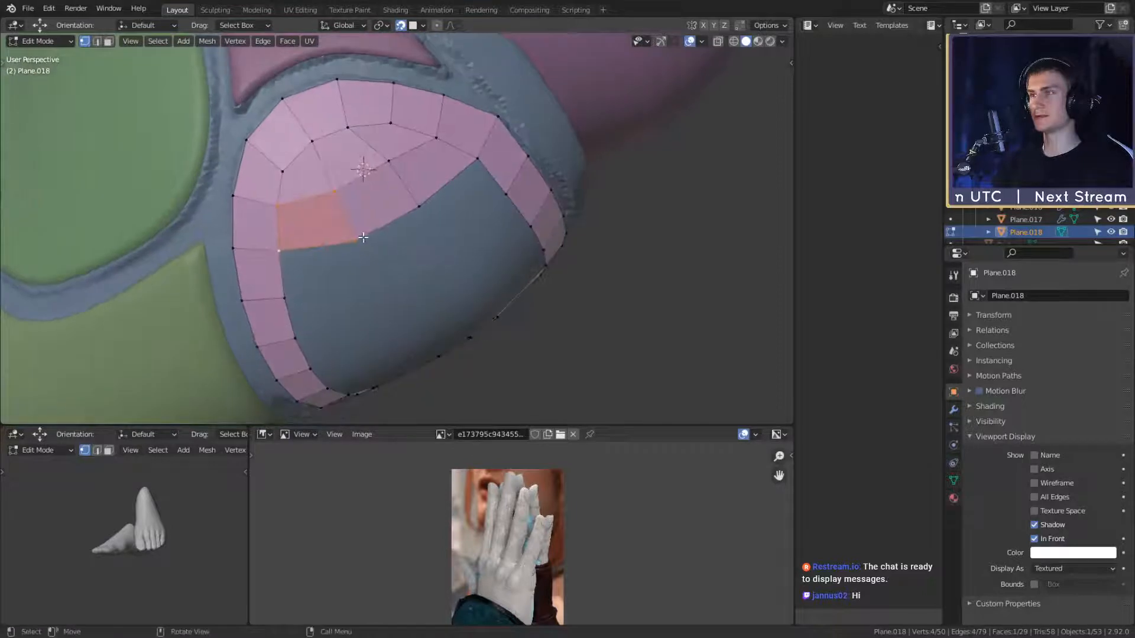
# Step: Move and rotate the edge shared by the extruded quad and the new green-panel side quad
pyautogui.keyDown('shift'); pyautogui.click(332, 193); pyautogui.keyUp('shift')
pyautogui.press('g')
pyautogui.click(382, 230)
pyautogui.press('r')
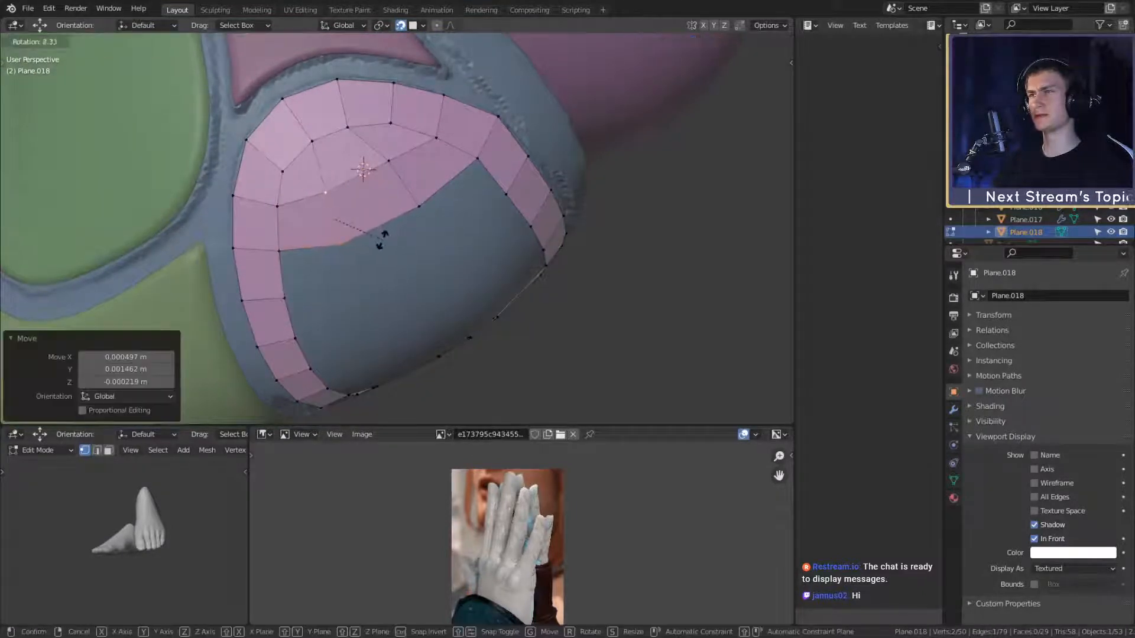
pyautogui.click(380, 244)
pyautogui.moveTo(381, 244); pyautogui.dragTo(362, 233, button='middle')
pyautogui.press('r')
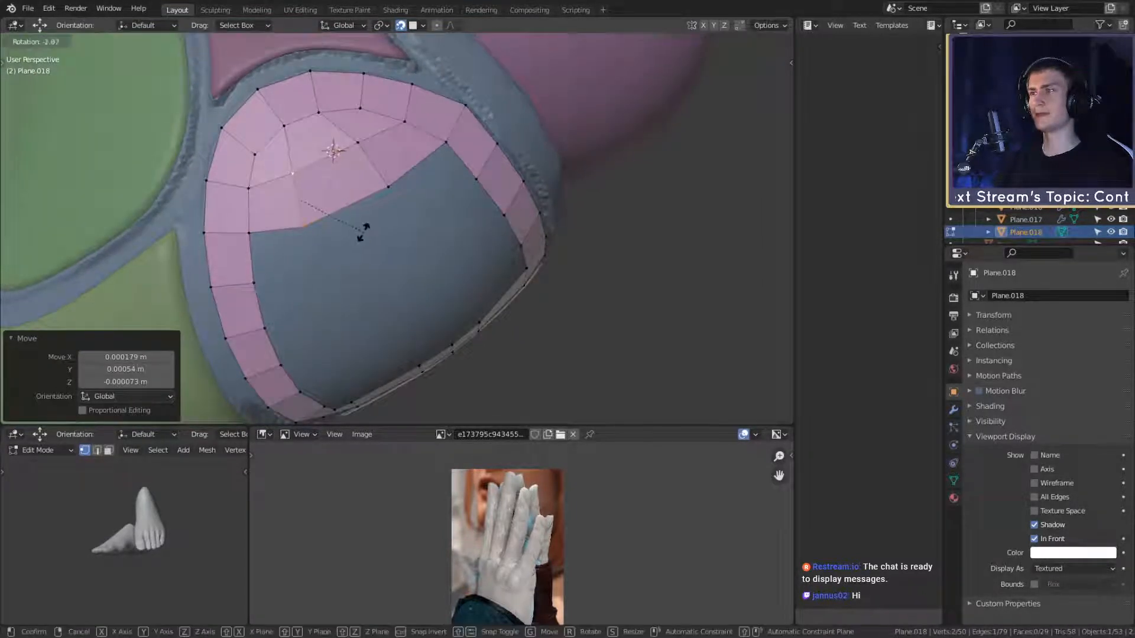
pyautogui.click(365, 231)
# Step: Rotate and reposition the extruded quad's opposite edge toward the pink finger to even out the interior row
pyautogui.press('r')
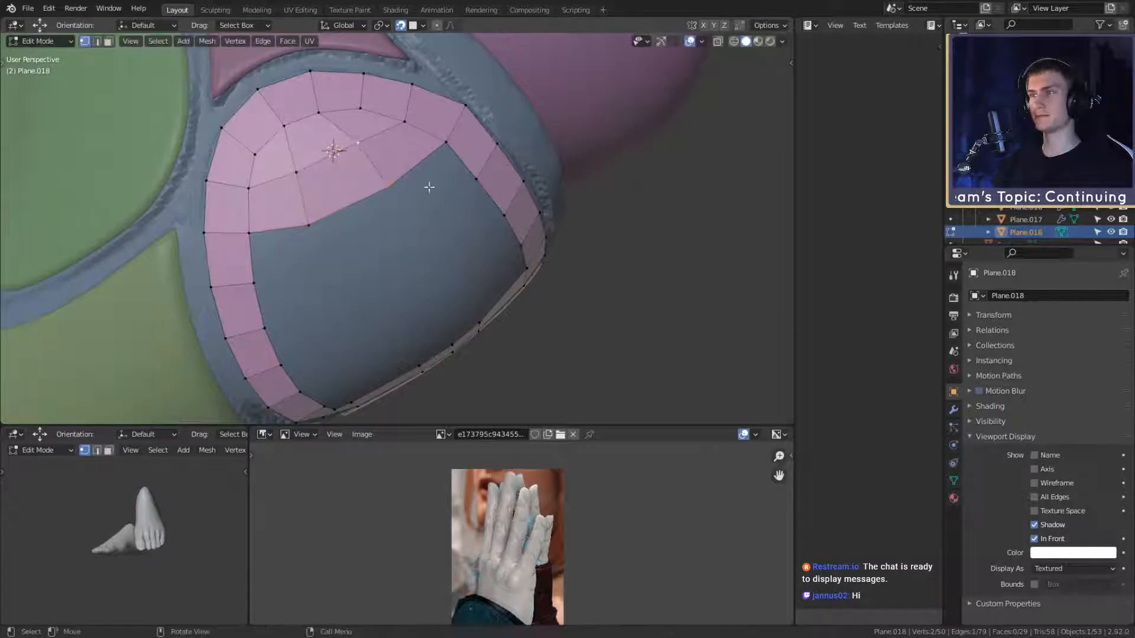
pyautogui.click(455, 193)
pyautogui.moveTo(463, 223); pyautogui.dragTo(341, 217, button='middle')
pyautogui.press('g')
pyautogui.click(418, 236)
pyautogui.press('r')
pyautogui.click(420, 233)
pyautogui.press('r')
pyautogui.click(404, 251)
pyautogui.press('g')
pyautogui.click(402, 254)
# Step: Nudge the interior vertices below the pad's rounded end for more evenly shaped quads
pyautogui.click(326, 170)
pyautogui.press('g')
pyautogui.click(368, 195)
pyautogui.click(356, 162)
pyautogui.keyDown('shift'); pyautogui.click(353, 186); pyautogui.keyUp('shift')
pyautogui.press('g')
pyautogui.click(392, 214)
# Step: Reposition the inner border vertices along the green-panel side to even out the strip's quads
pyautogui.click(299, 177)
pyautogui.keyDown('shift'); pyautogui.click(302, 231); pyautogui.keyUp('shift')
pyautogui.press('g')
pyautogui.click(350, 219)
pyautogui.click(301, 230)
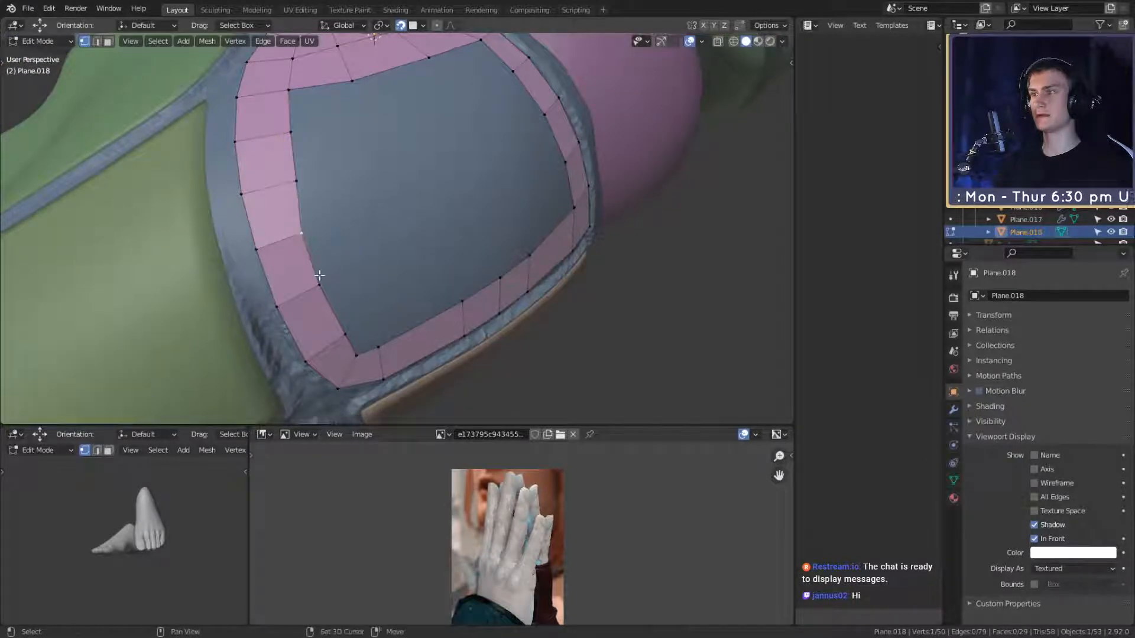
pyautogui.keyDown('shift'); pyautogui.click(319, 279); pyautogui.keyUp('shift')
pyautogui.moveTo(376, 253); pyautogui.dragTo(378, 193, button='middle')
pyautogui.press('g')
pyautogui.click(376, 232)
pyautogui.press('g')
pyautogui.click(336, 241)
pyautogui.click(289, 270)
pyautogui.press('g')
pyautogui.click(334, 270)
# Step: Move and rotate the edge joining the interior row to the pink-finger side of the border, then adjust a neighbouring vertex
pyautogui.click(378, 193)
pyautogui.press('g')
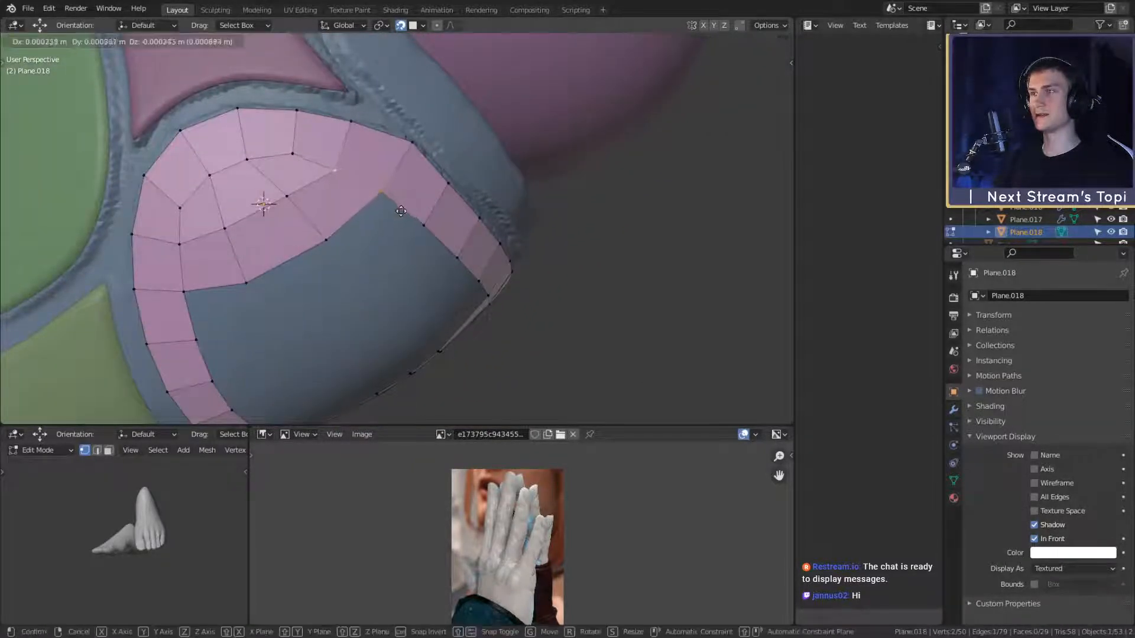
pyautogui.click(397, 211)
pyautogui.press('r')
pyautogui.click(400, 214)
pyautogui.moveTo(430, 229)
pyautogui.mouseDown(button='middle')
pyautogui.moveTo(419, 186)
pyautogui.moveTo(456, 198)
pyautogui.moveTo(431, 215)
pyautogui.moveTo(362, 210)
pyautogui.moveTo(377, 211)
pyautogui.moveTo(375, 239)
pyautogui.moveTo(402, 223)
pyautogui.moveTo(438, 235)
pyautogui.mouseUp(button='middle')
pyautogui.click(382, 173)
pyautogui.press('g')
pyautogui.click(440, 191)
# Step: Move and rotate three adjacent inner border vertices along the brown-panel side
pyautogui.click(399, 217)
pyautogui.keyDown('shift'); pyautogui.click(357, 207); pyautogui.keyUp('shift')
pyautogui.keyDown('shift'); pyautogui.click(312, 197); pyautogui.keyUp('shift')
pyautogui.press('g')
pyautogui.click(377, 232)
pyautogui.press('r')
pyautogui.click(398, 218)
pyautogui.press('g')
pyautogui.click(387, 129)
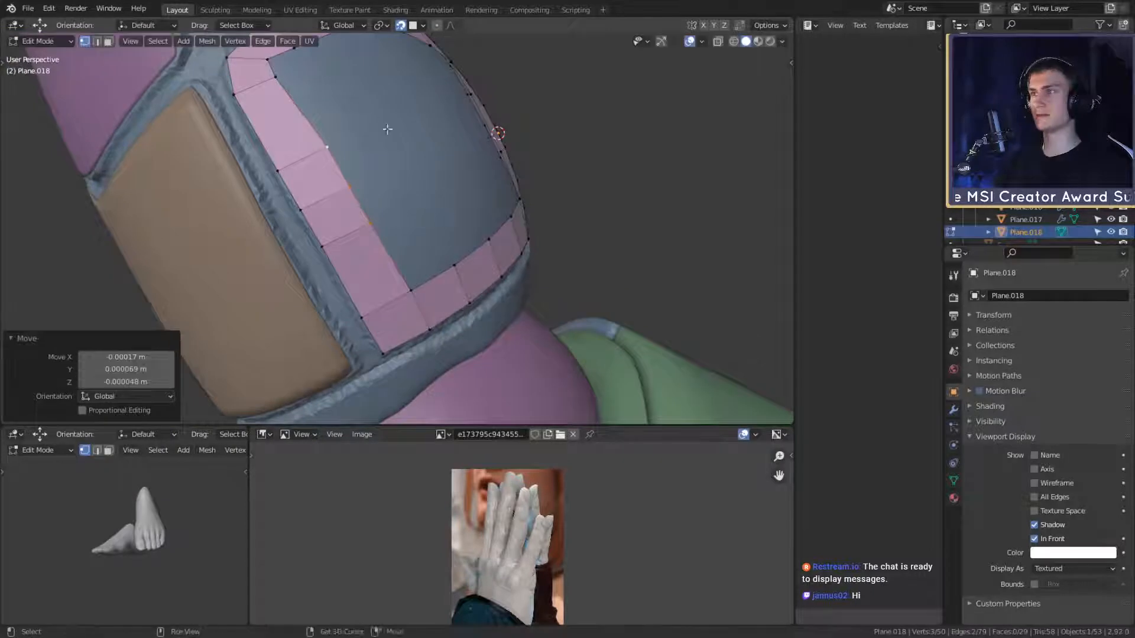
# Step: Reposition the border vertices and cross edge near the corner where the green-panel and brown-panel sides meet
pyautogui.keyDown('shift'); pyautogui.moveTo(387, 129); pyautogui.dragTo(380, 211, button='middle'); pyautogui.keyUp('shift')
pyautogui.click(328, 199)
pyautogui.keyDown('shift'); pyautogui.click(314, 166); pyautogui.keyUp('shift')
pyautogui.press('g')
pyautogui.click(371, 201)
pyautogui.keyDown('shift'); pyautogui.click(306, 188); pyautogui.keyUp('shift')
pyautogui.press('g')
pyautogui.click(335, 179)
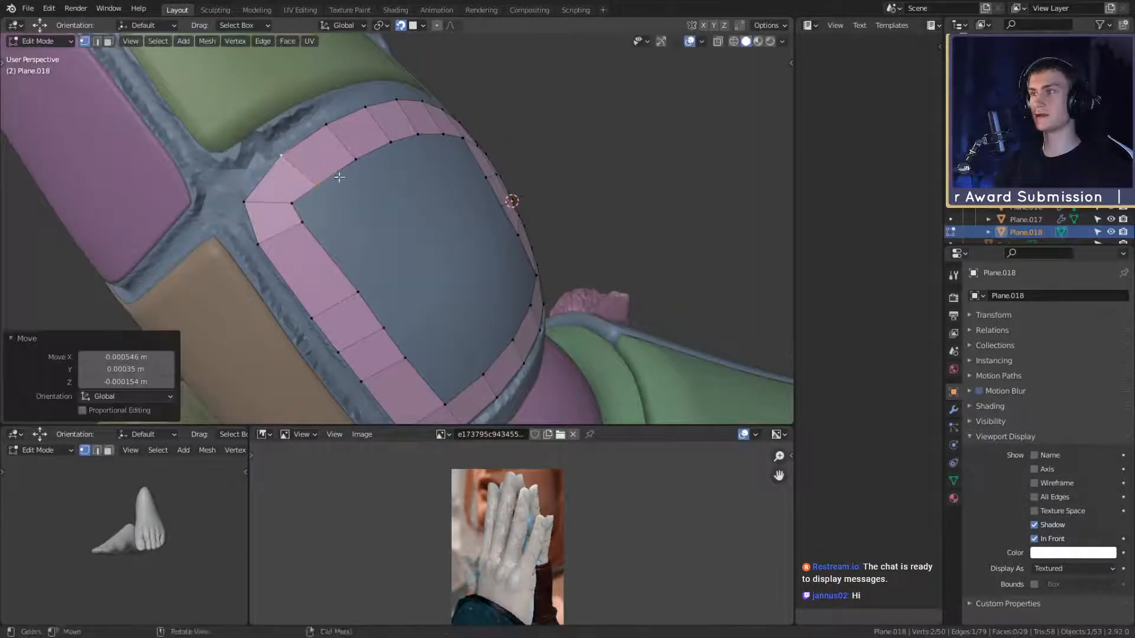
pyautogui.moveTo(335, 179); pyautogui.dragTo(320, 267, button='middle')
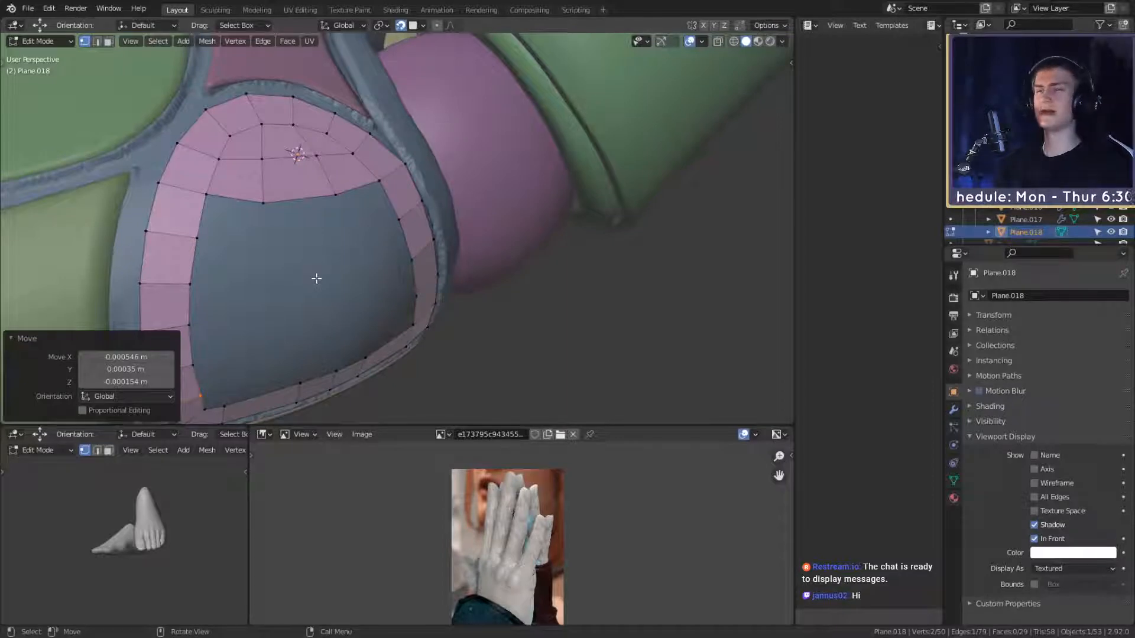
# Step: Fill one long face across the pad from the interior row's middle edge to the opposite inner border edge beside the brown panel
pyautogui.moveTo(222, 284); pyautogui.dragTo(291, 156, button='middle')
pyautogui.scroll(2, 346, 192)
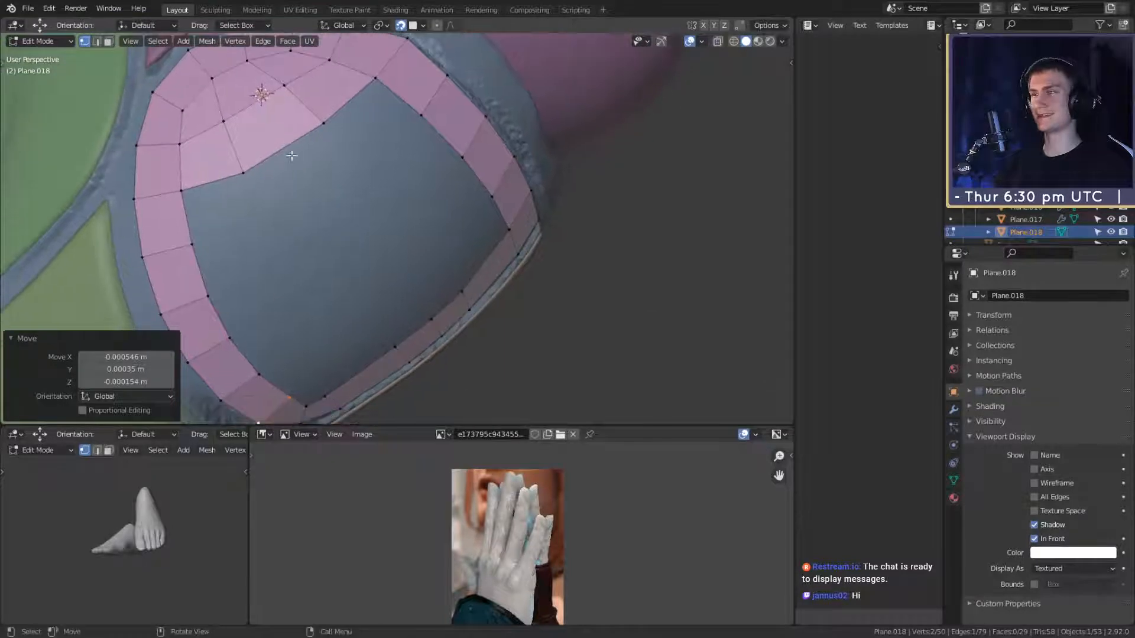
pyautogui.click(315, 131)
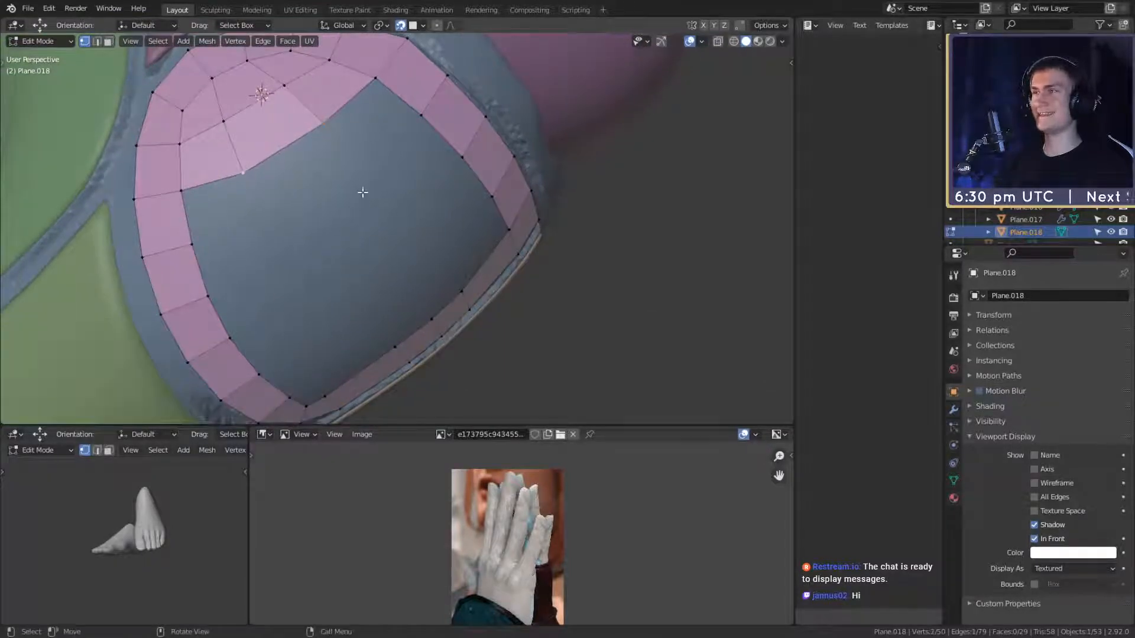
pyautogui.moveTo(362, 192); pyautogui.dragTo(367, 280, button='middle')
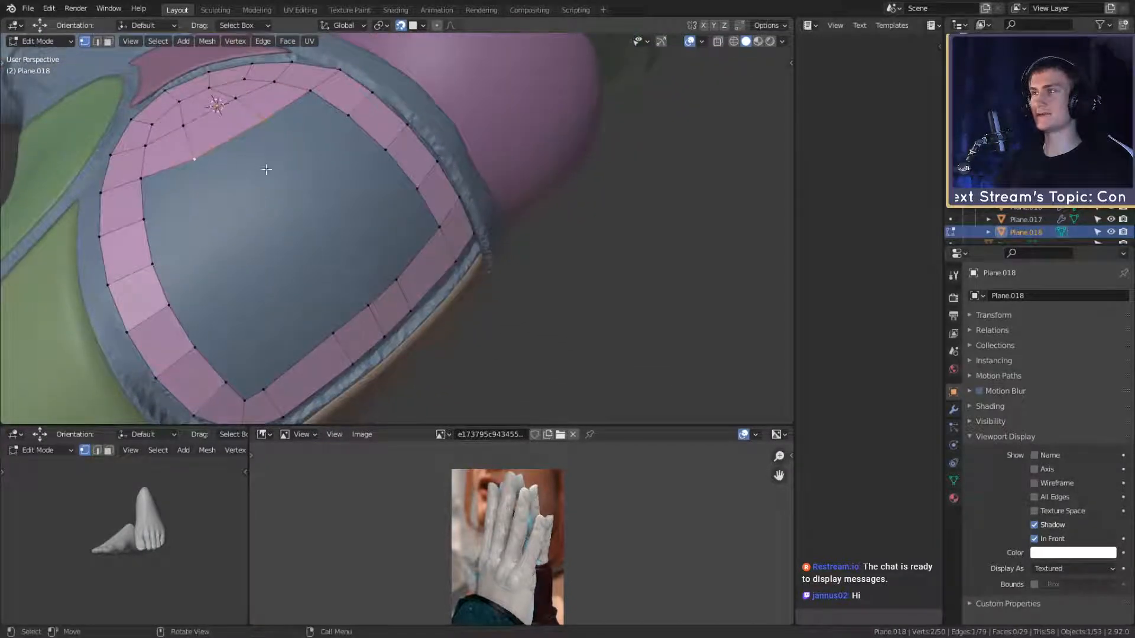
pyautogui.moveTo(267, 170); pyautogui.dragTo(352, 254, button='middle')
pyautogui.moveTo(367, 305); pyautogui.dragTo(389, 284, button='middle')
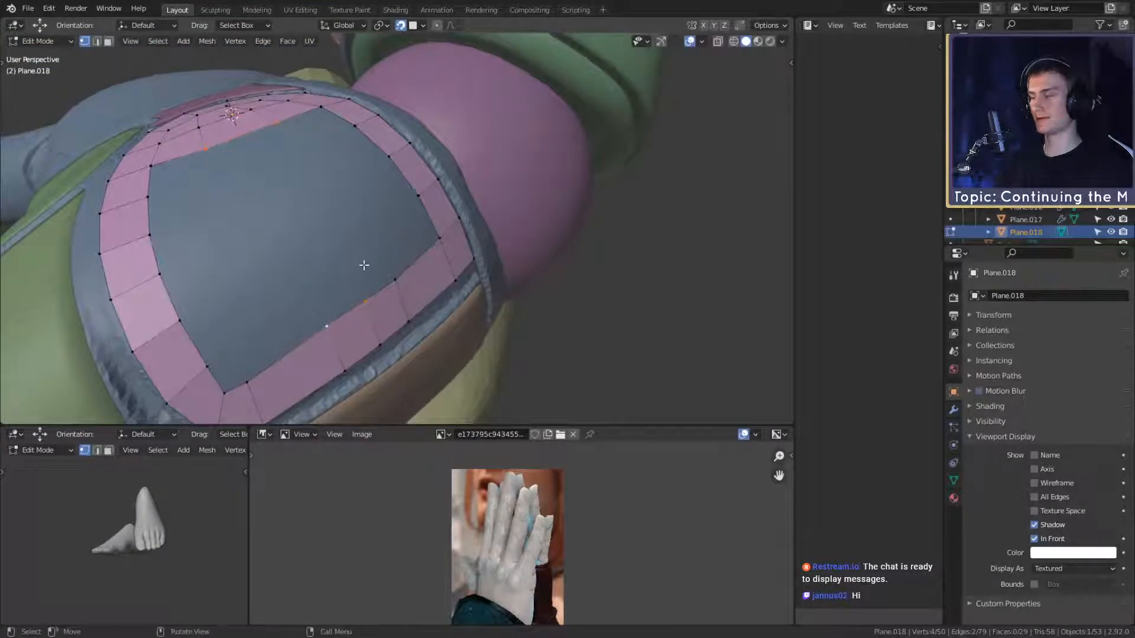
pyautogui.press('f')
pyautogui.moveTo(383, 233)
pyautogui.mouseDown(button='middle')
pyautogui.moveTo(375, 279)
pyautogui.moveTo(376, 233)
pyautogui.mouseUp(button='middle')
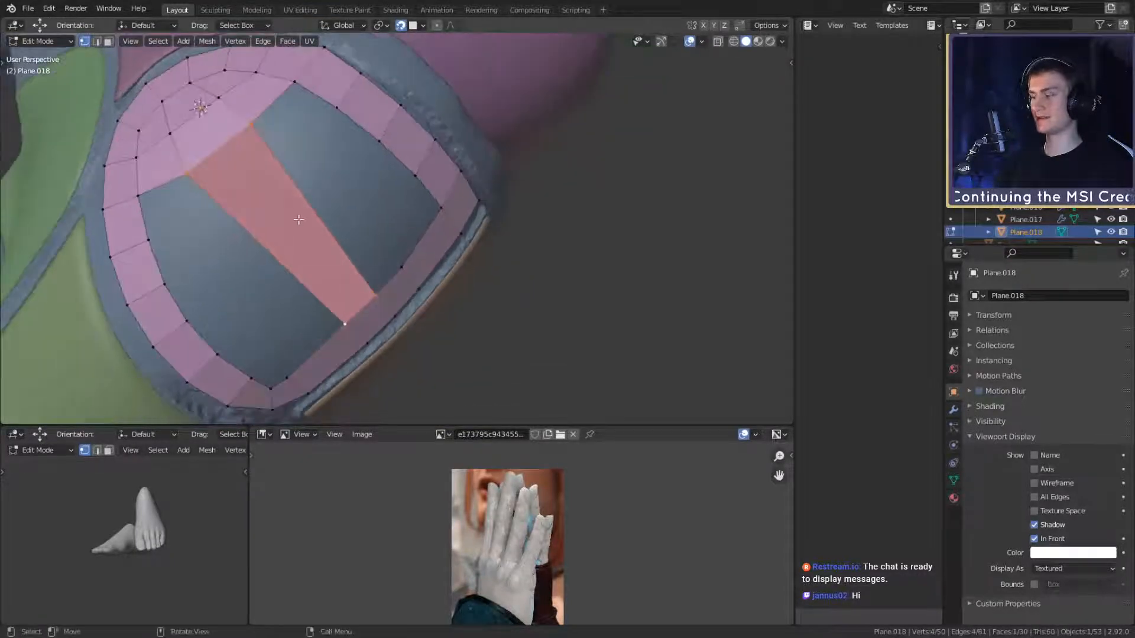
# Step: Add three evenly spaced loop cuts across the long bridging face
pyautogui.hotkey('ctrl', 'r')
pyautogui.scroll(1, 299, 220)
pyautogui.click(298, 219)
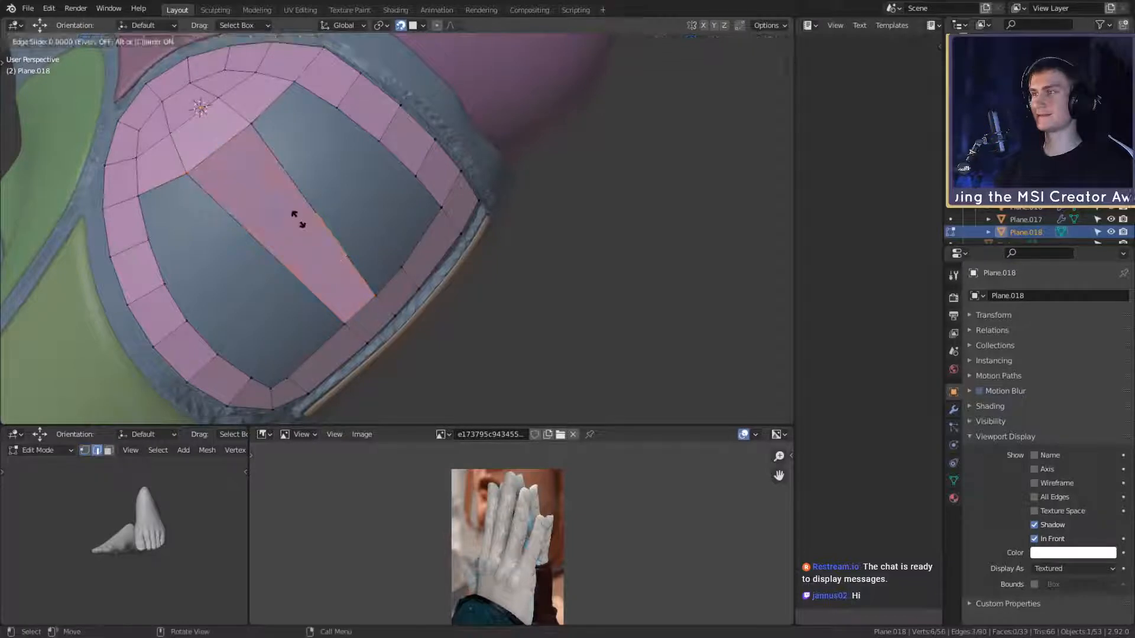
pyautogui.rightClick(298, 219)
# Step: Move the loop-cut edges of the bridging strip so they follow the curved pad surface
pyautogui.moveTo(390, 220); pyautogui.dragTo(365, 219, button='middle')
pyautogui.press('g')
pyautogui.click(407, 213)
pyautogui.click(331, 187)
pyautogui.keyDown('shift'); pyautogui.click(260, 217); pyautogui.keyUp('shift')
pyautogui.press('g')
pyautogui.click(335, 210)
pyautogui.press('g')
pyautogui.click(384, 237)
pyautogui.press('g')
pyautogui.click(397, 195)
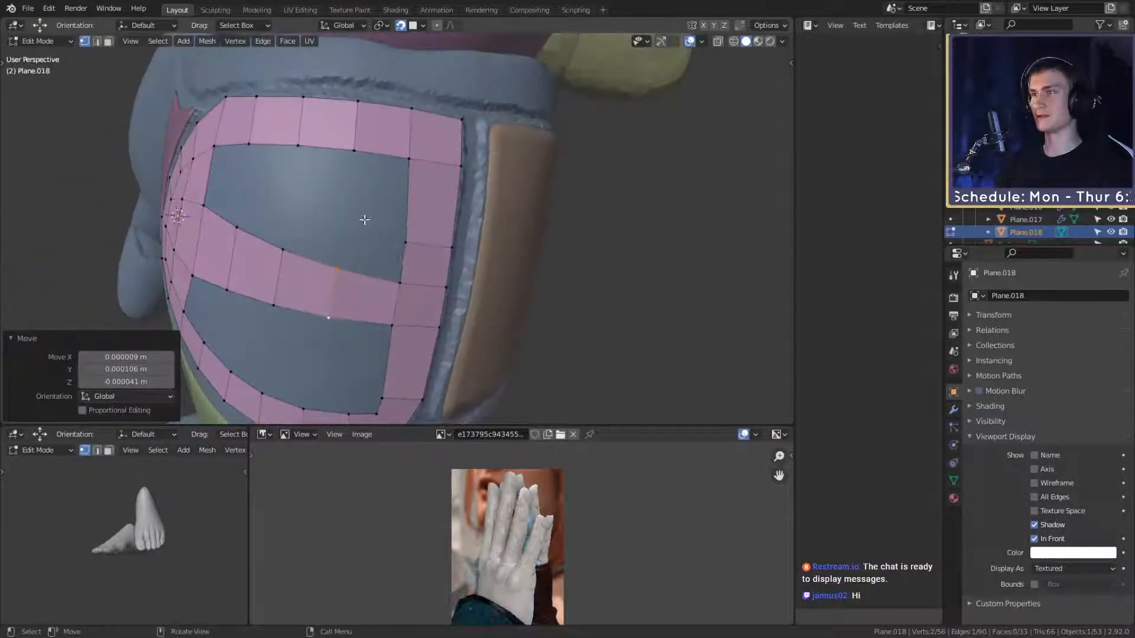
# Step: Dissolve the extra pair of vertices in the brown-panel border beside the bridging strip
pyautogui.click(441, 254)
pyautogui.press('x')
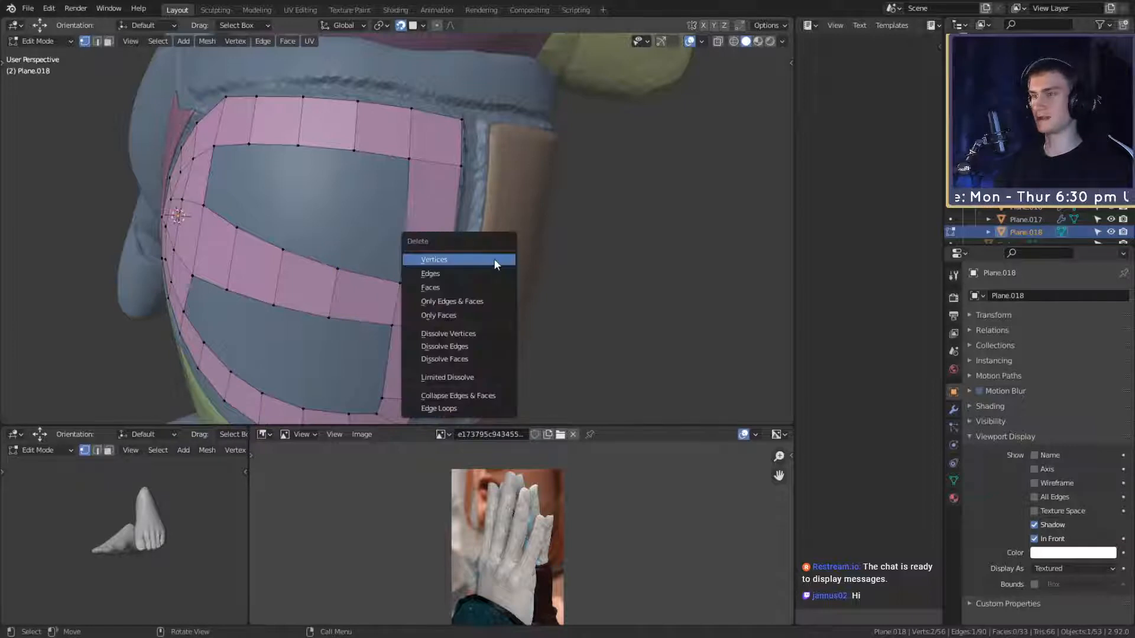
pyautogui.click(466, 325)
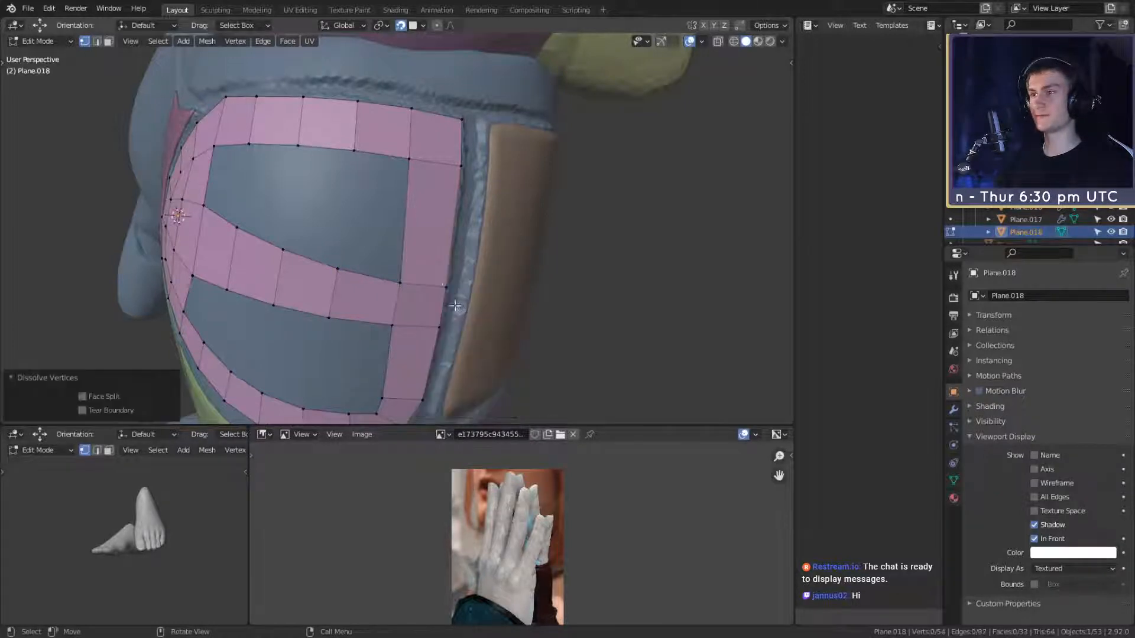
# Step: Slide the two border cross edges at the bridging strip's brown-panel end apart to widen the junction quad
pyautogui.click(436, 283)
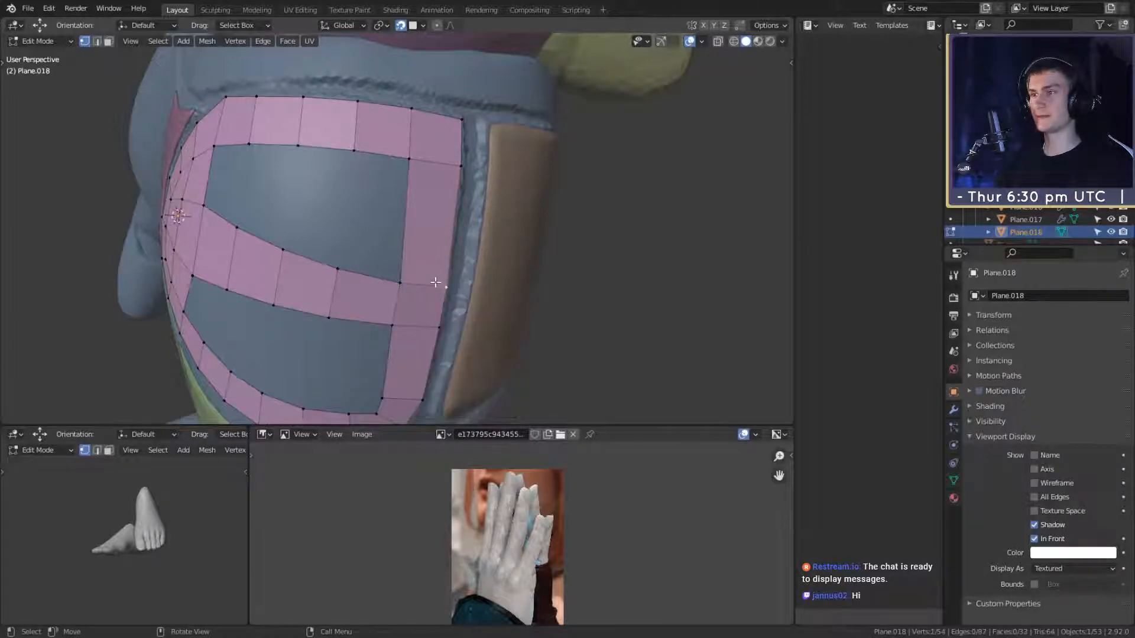
pyautogui.press('g')
pyautogui.press('g')
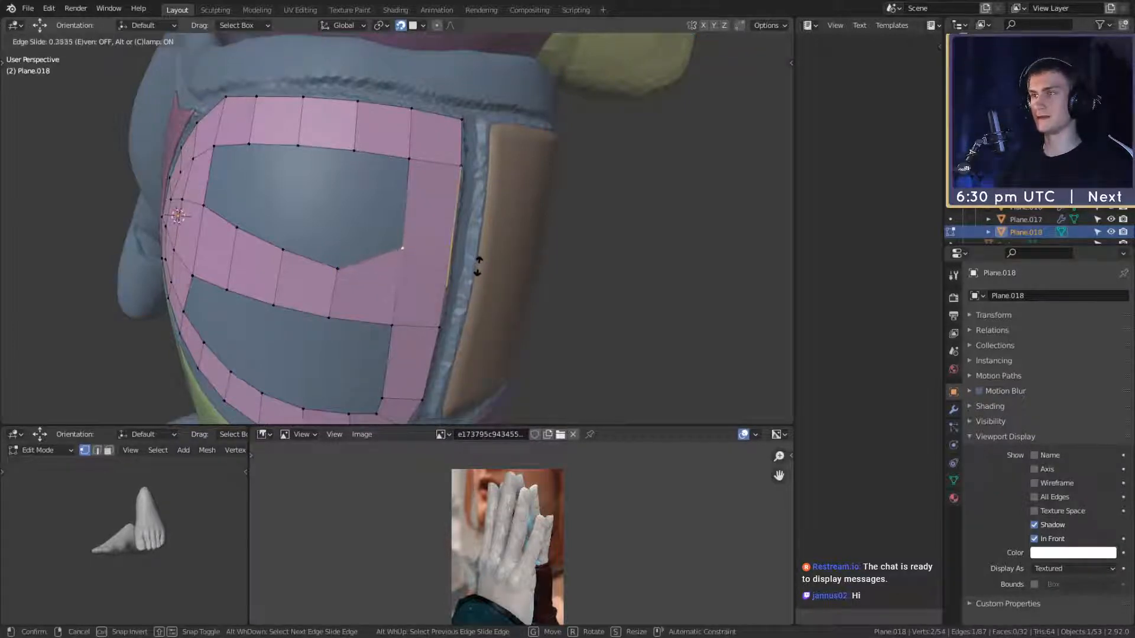
pyautogui.click(478, 269)
pyautogui.moveTo(478, 269); pyautogui.dragTo(459, 313, button='middle')
pyautogui.press('g')
pyautogui.press('g')
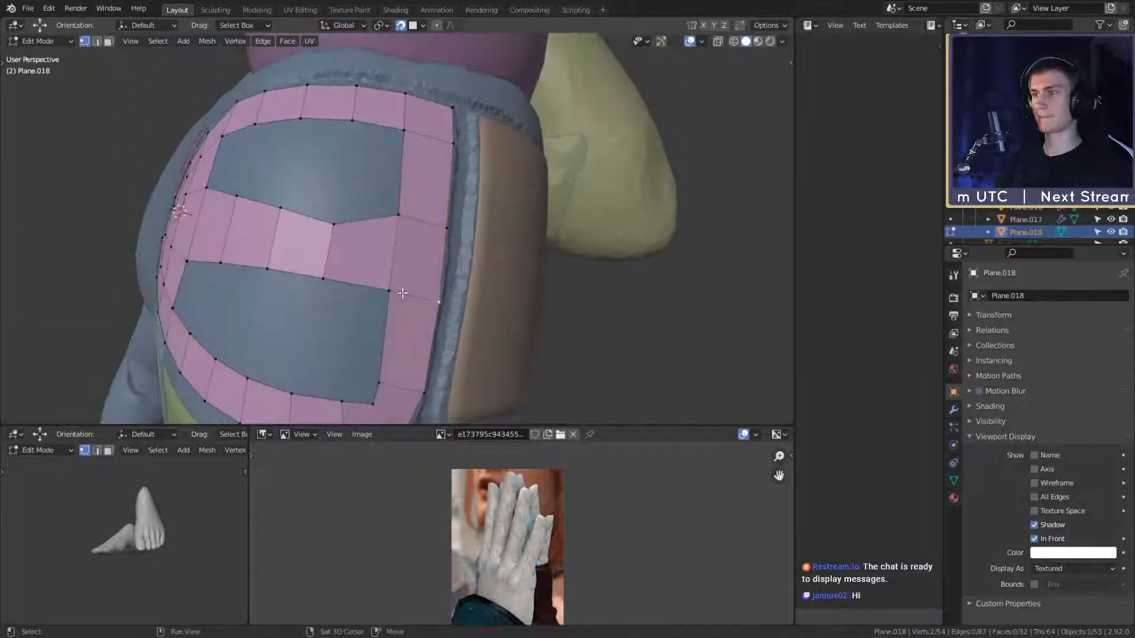
pyautogui.click(459, 328)
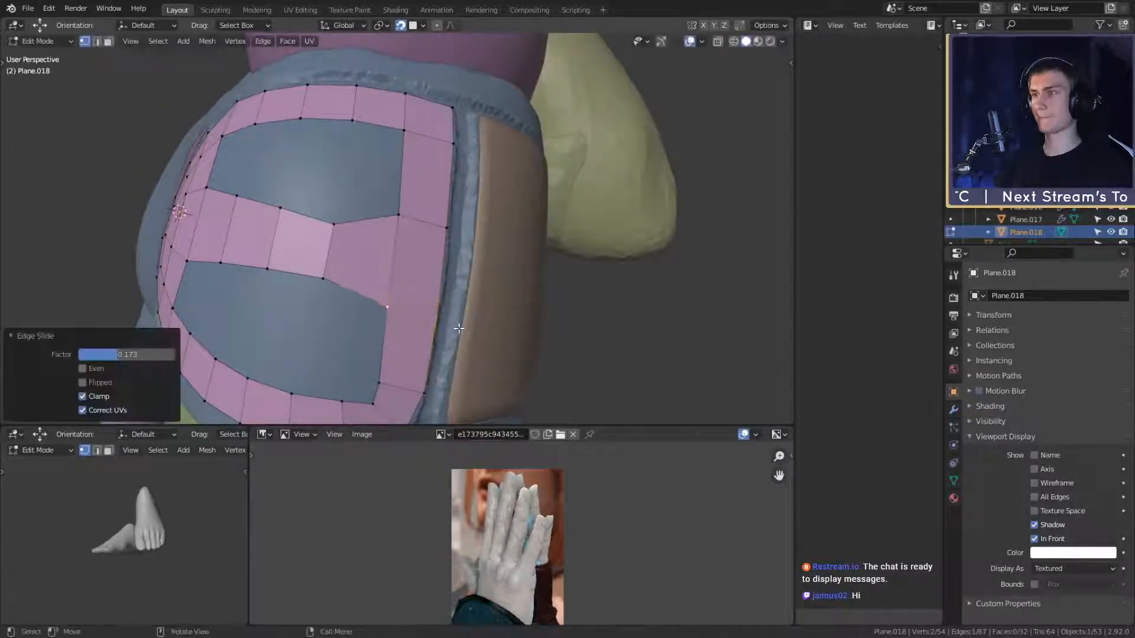
# Step: Move the two bridging-strip vertices nearest the brown-panel border outward to match the widened junction
pyautogui.click(335, 222)
pyautogui.press('g')
pyautogui.click(354, 218)
pyautogui.click(325, 278)
pyautogui.press('g')
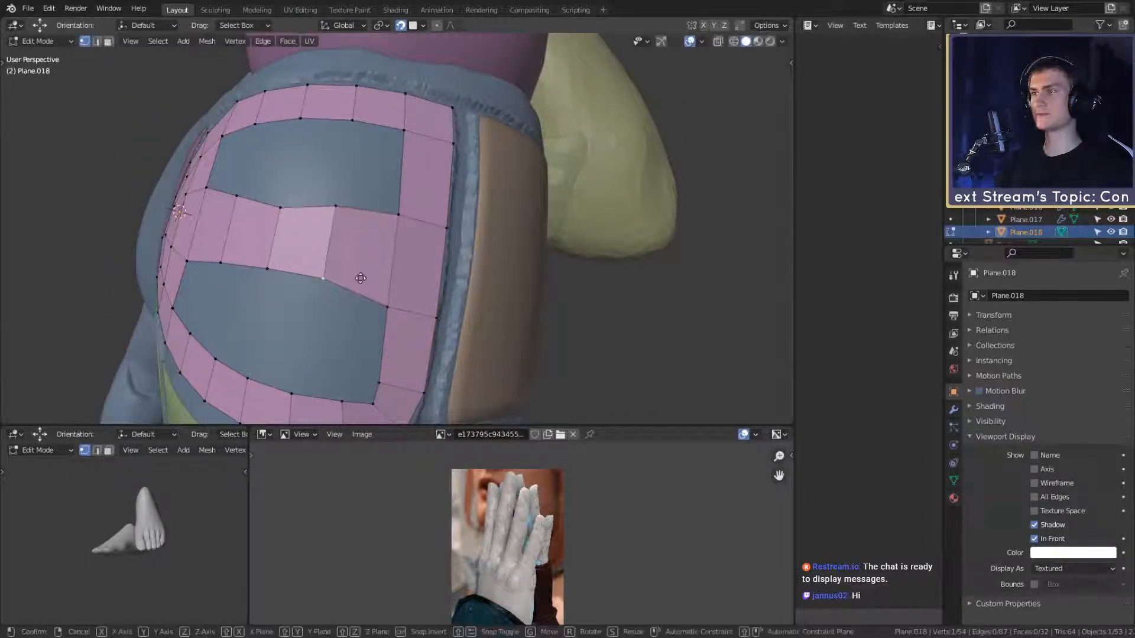
pyautogui.click(361, 289)
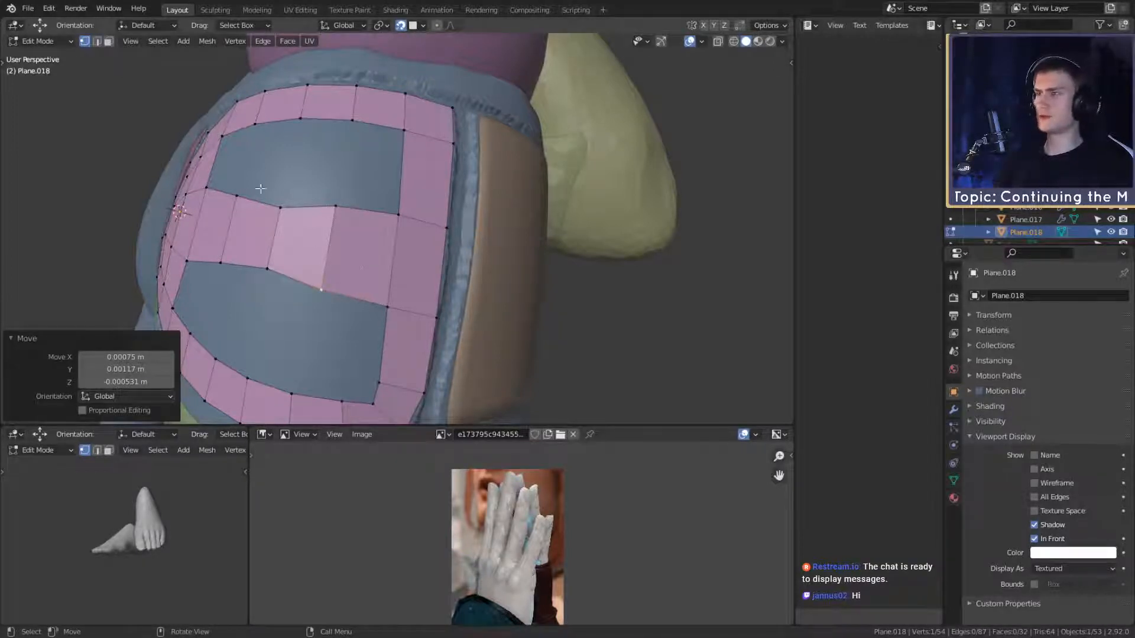
# Step: Scale up the bridging strip's cross edges one after another to widen its quads evenly
pyautogui.moveTo(260, 188); pyautogui.dragTo(380, 203, button='middle')
pyautogui.press('s')
pyautogui.click(436, 203)
pyautogui.press('s')
pyautogui.click(393, 201)
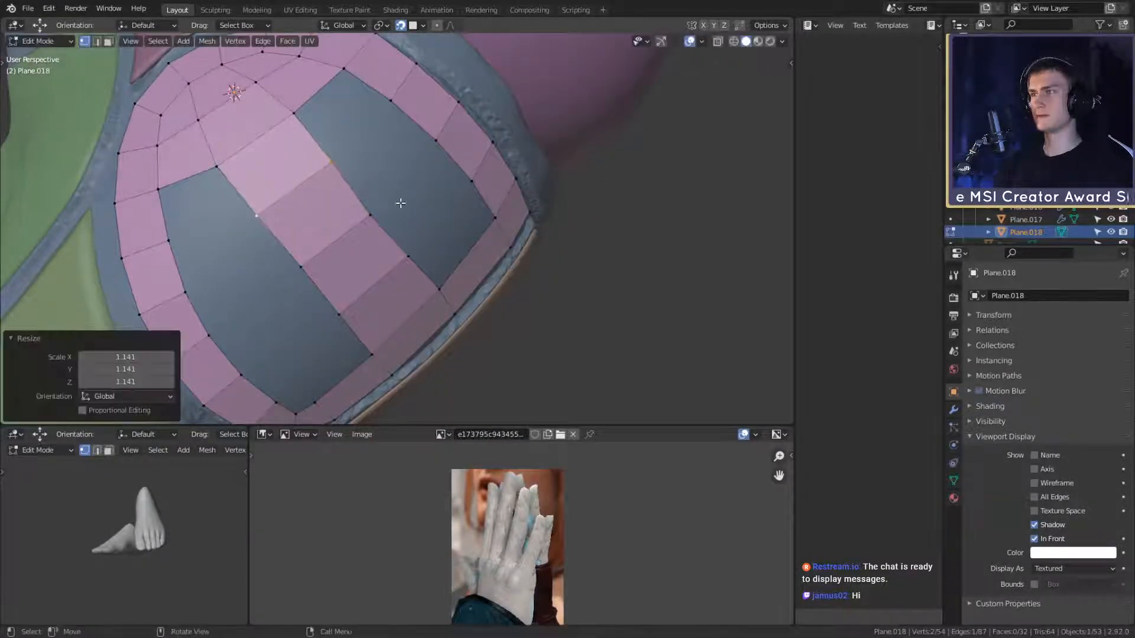
pyautogui.click(362, 213)
pyautogui.press('s')
pyautogui.click(441, 228)
pyautogui.moveTo(441, 228); pyautogui.dragTo(408, 206, button='middle')
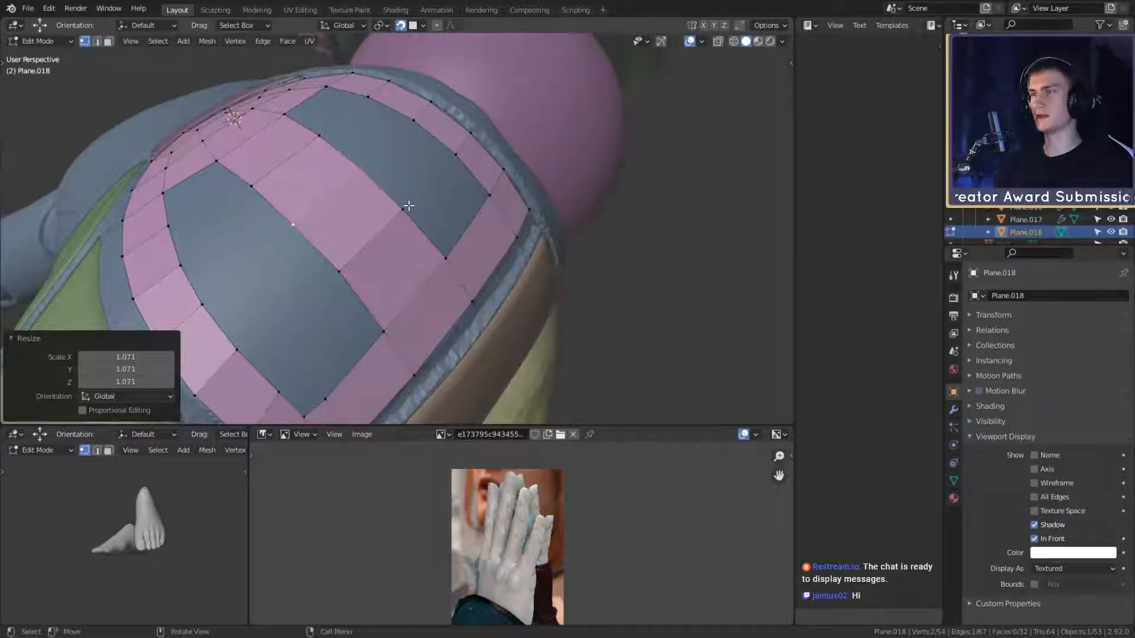
pyautogui.keyDown('shift'); pyautogui.click(343, 270); pyautogui.keyUp('shift')
pyautogui.press('s')
pyautogui.click(450, 236)
# Step: Delete the inner and outer corner vertices where the green-panel and brown-panel border strips meet
pyautogui.scroll(-4, 450, 235)
pyautogui.moveTo(443, 239); pyautogui.dragTo(417, 211, button='middle')
pyautogui.scroll(4, 412, 271)
pyautogui.keyDown('shift'); pyautogui.click(344, 305); pyautogui.keyUp('shift')
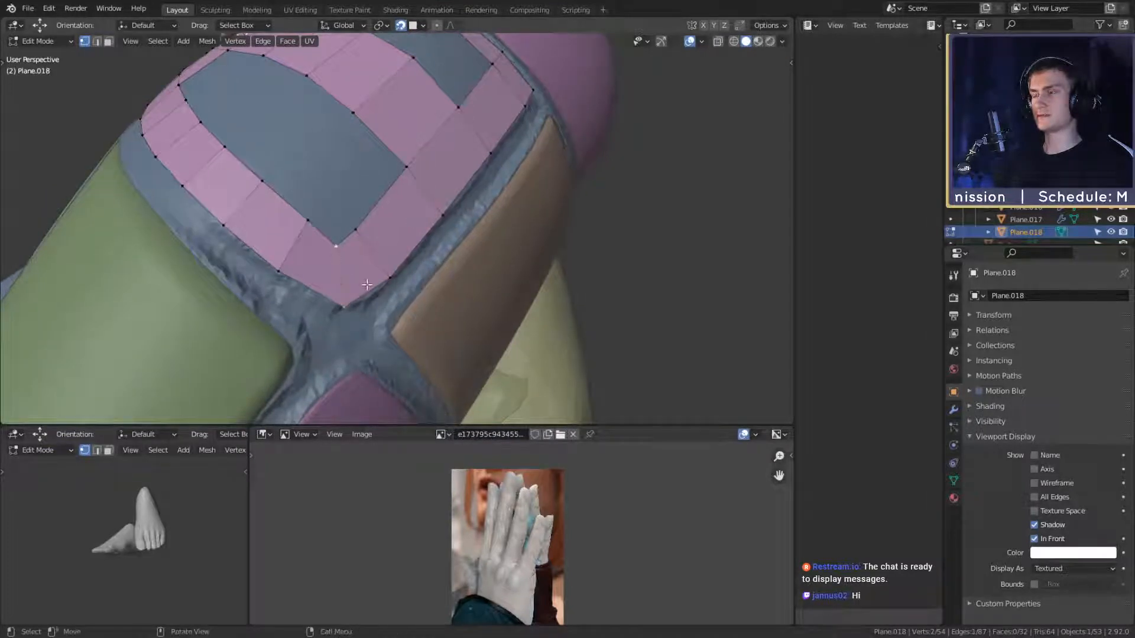
pyautogui.press('x')
pyautogui.click(318, 226)
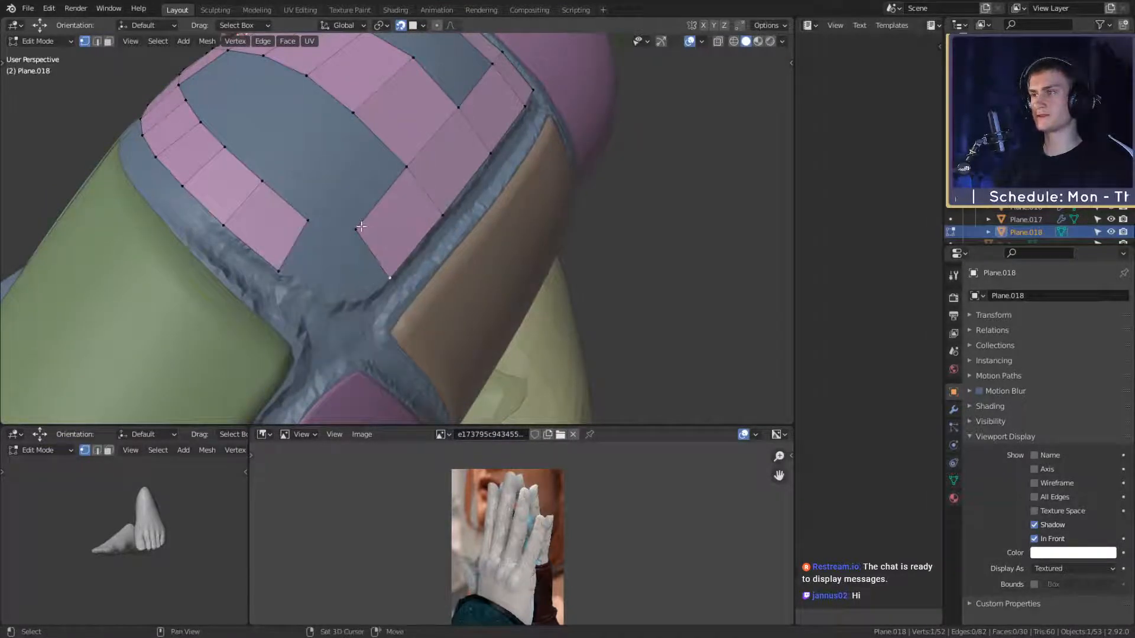
# Step: Extrude the brown-panel border's open end edge into a new corner quad and fill the gap to the green-panel border
pyautogui.keyDown('shift'); pyautogui.click(357, 228); pyautogui.keyUp('shift')
pyautogui.press('e')
pyautogui.click(371, 289)
pyautogui.click(356, 232)
pyautogui.keyDown('shift'); pyautogui.click(314, 276); pyautogui.keyUp('shift')
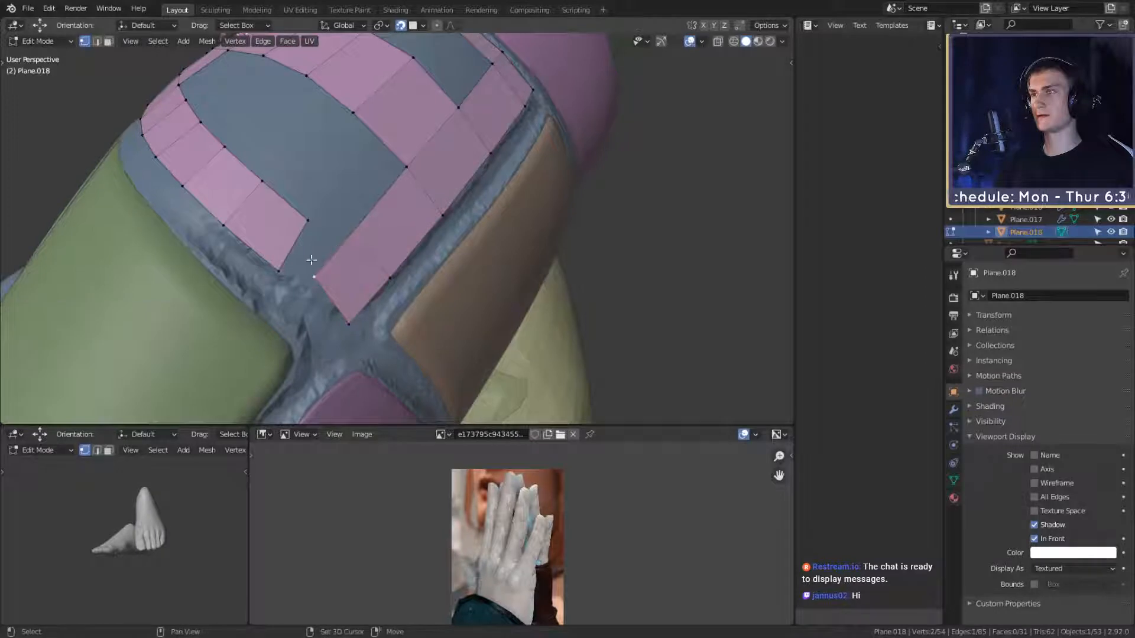
pyautogui.keyDown('shift'); pyautogui.click(309, 221); pyautogui.keyUp('shift')
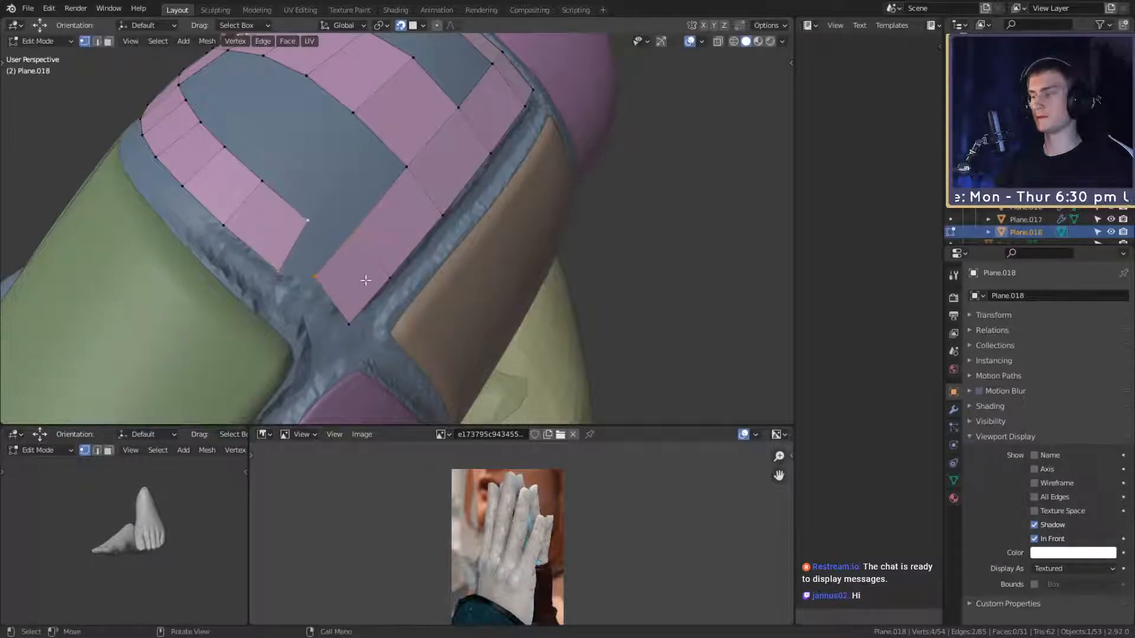
pyautogui.press('f')
# Step: Move the outer vertex shared by the new corner quads outward to the groove
pyautogui.click(317, 277)
pyautogui.press('g')
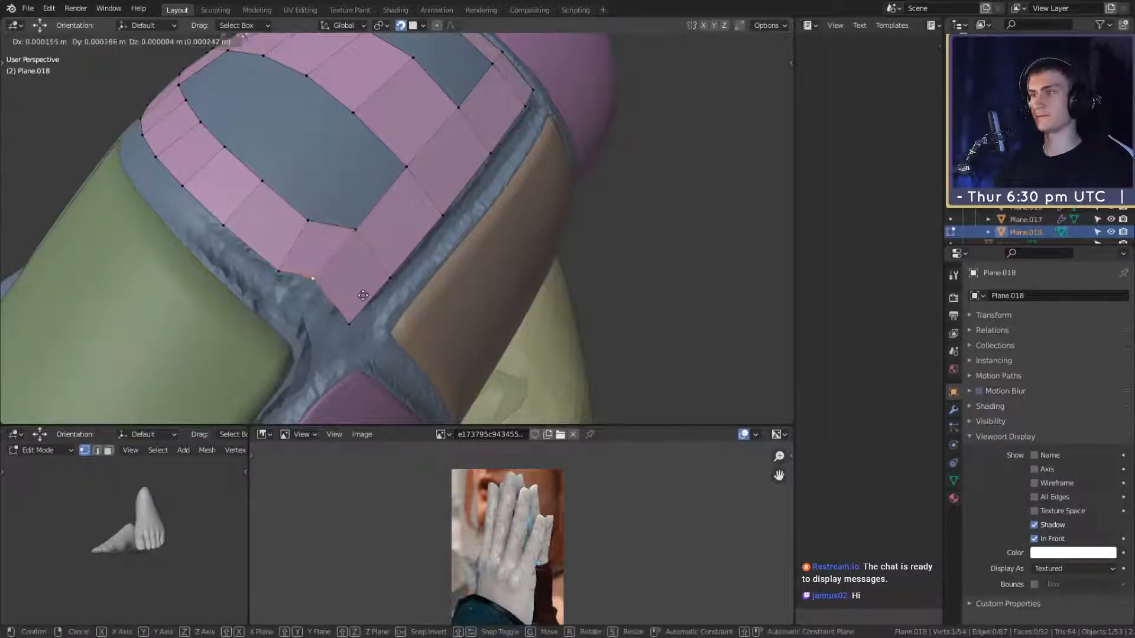
pyautogui.click(356, 298)
# Step: Rotate the green-panel border's cross edge beside the new corner by about 9.8°
pyautogui.click(313, 217)
pyautogui.keyDown('shift'); pyautogui.click(279, 271); pyautogui.keyUp('shift')
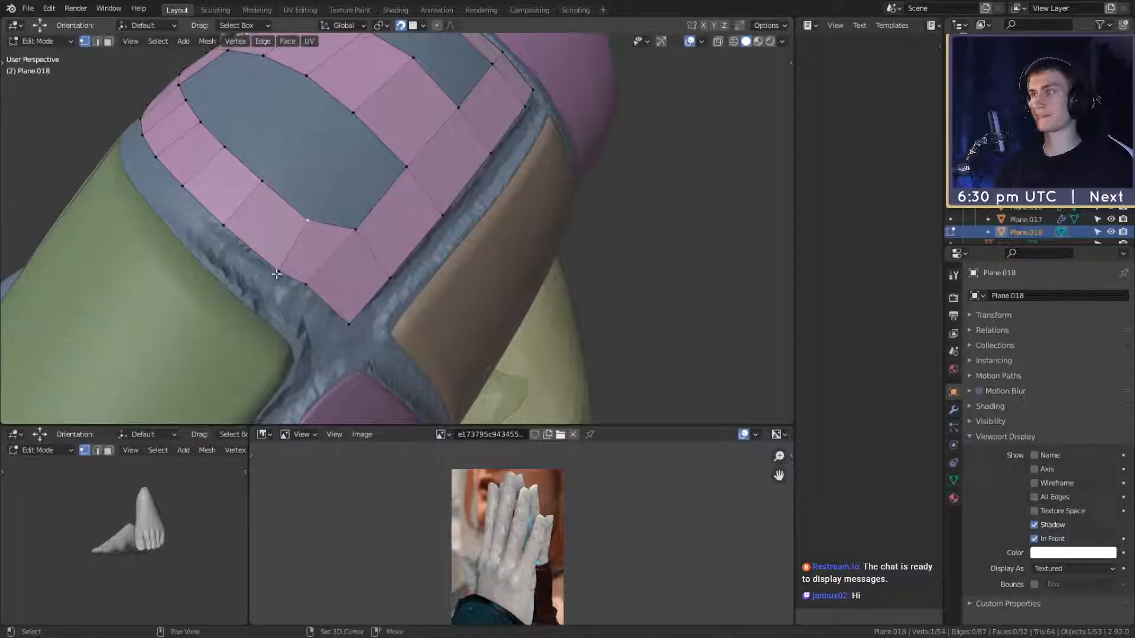
pyautogui.press('r')
pyautogui.click(305, 256)
# Step: Dissolve the four vertices of the two green-panel border cross edges next to the corner
pyautogui.scroll(-2, 326, 261)
pyautogui.moveTo(326, 260); pyautogui.dragTo(379, 83, button='middle')
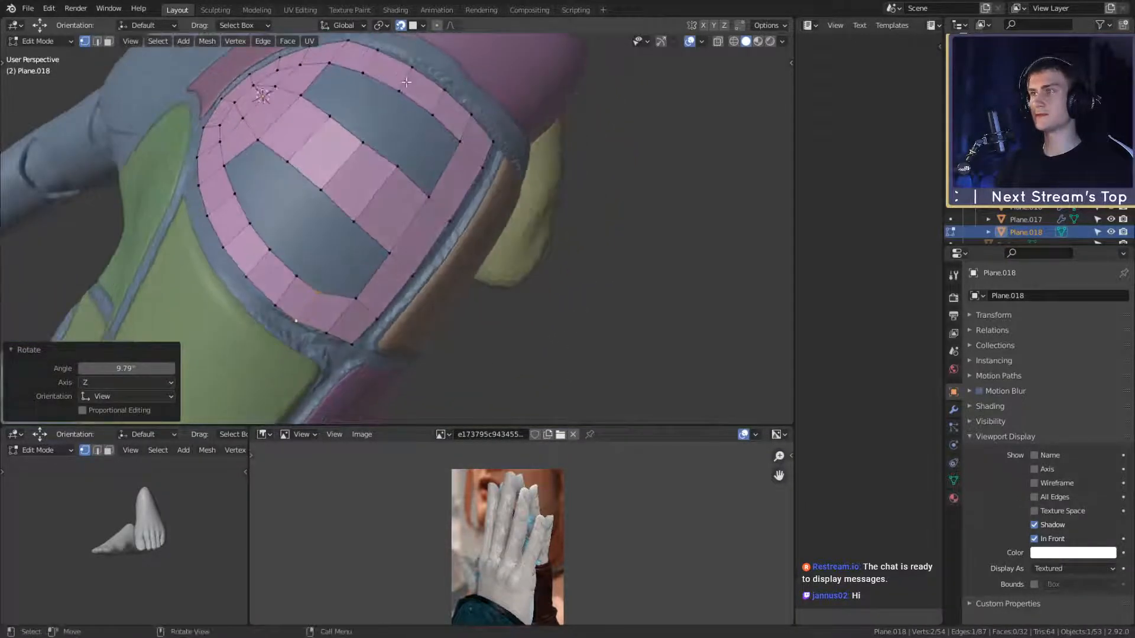
pyautogui.moveTo(346, 244); pyautogui.dragTo(305, 282, button='middle')
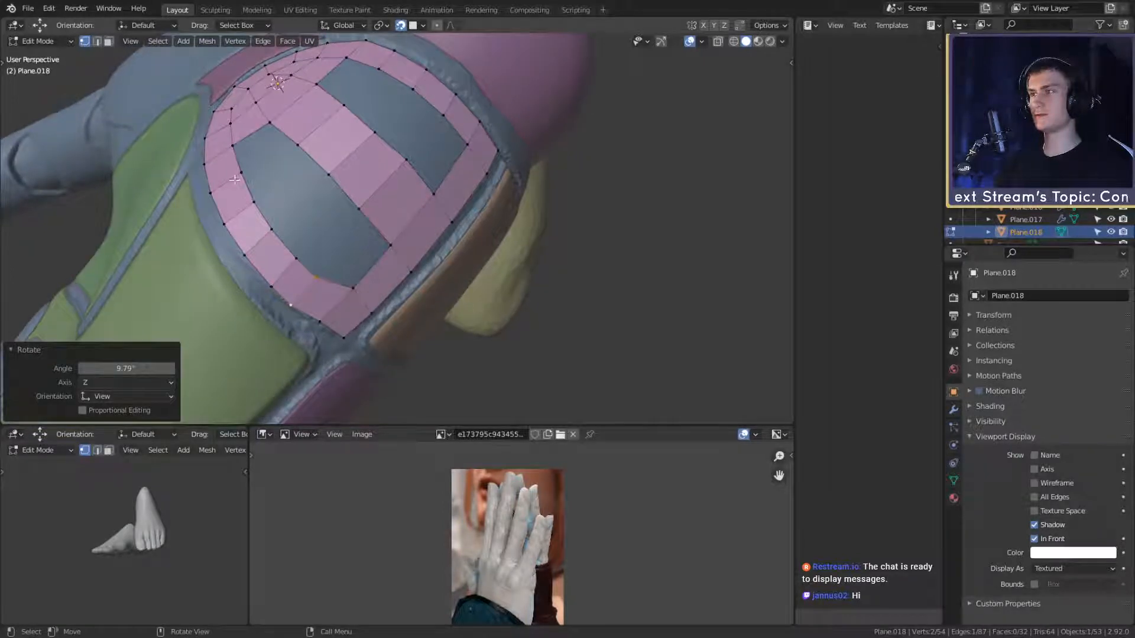
pyautogui.moveTo(298, 226); pyautogui.dragTo(317, 213, button='middle')
pyautogui.keyDown('shift'); pyautogui.click(296, 242); pyautogui.keyUp('shift')
pyautogui.keyDown('shift'); pyautogui.click(271, 267); pyautogui.keyUp('shift')
pyautogui.press('x')
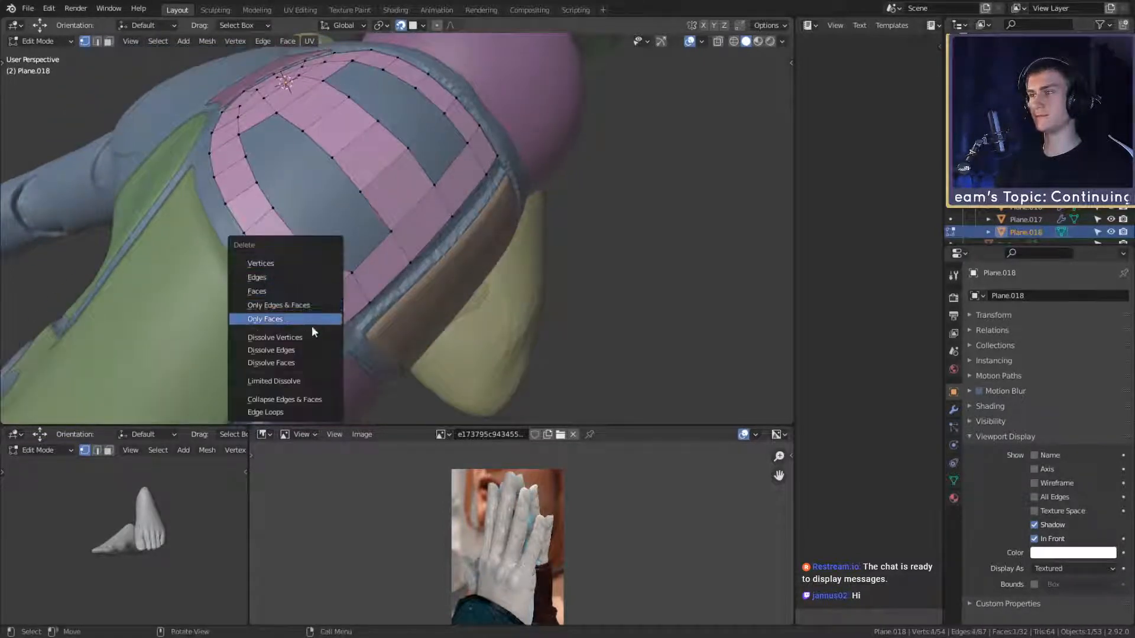
pyautogui.click(275, 338)
# Step: Move the green-panel border's nearest remaining cross edge toward the corner and rotate it about 1.7°
pyautogui.scroll(3, 284, 320)
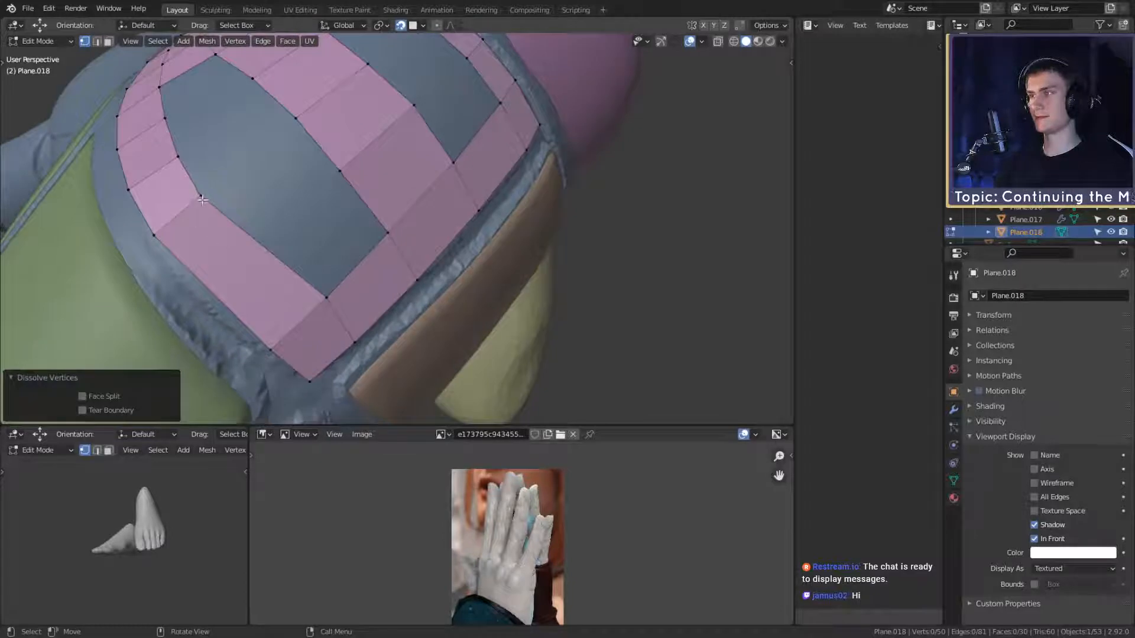
pyautogui.click(203, 200)
pyautogui.keyDown('shift'); pyautogui.click(167, 225); pyautogui.keyUp('shift')
pyautogui.moveTo(210, 243); pyautogui.dragTo(369, 206, button='middle')
pyautogui.press('g')
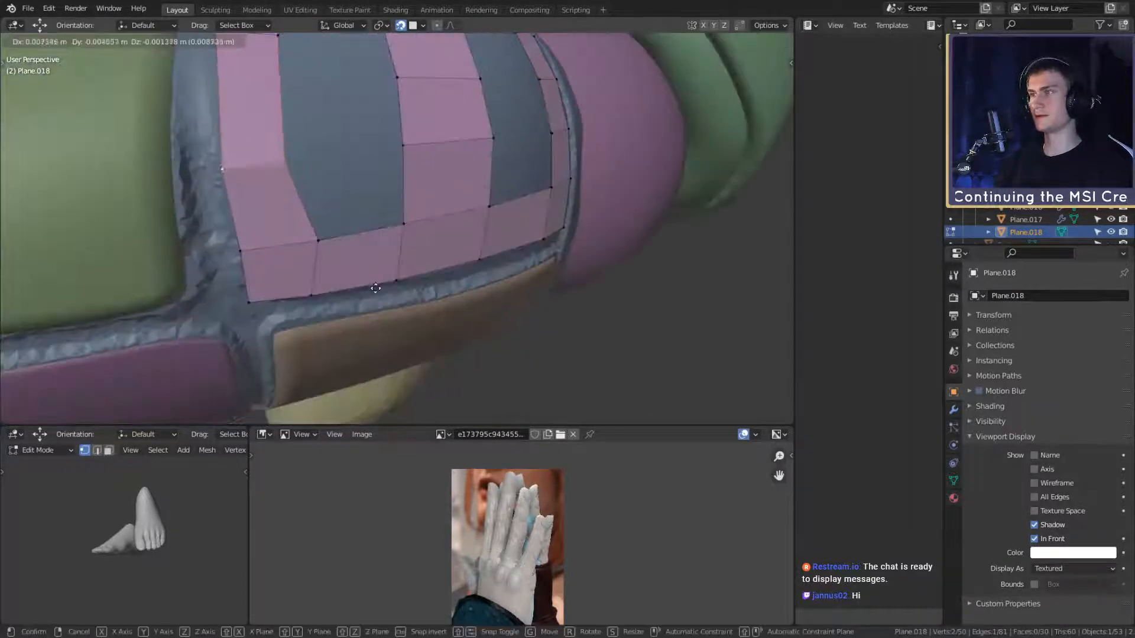
pyautogui.click(379, 287)
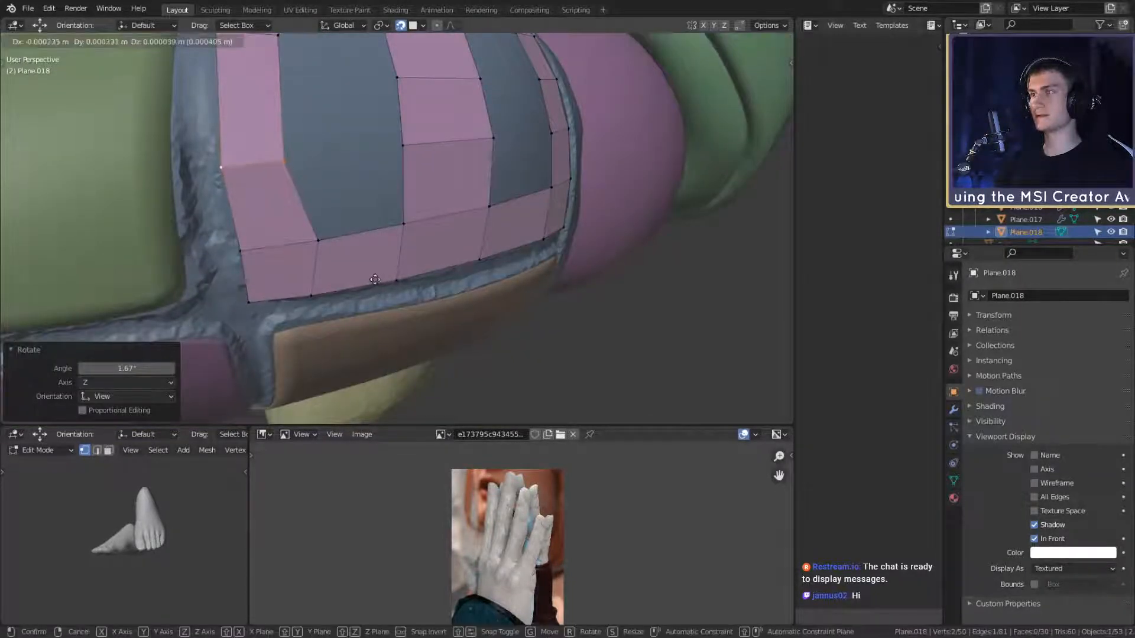
# Step: Reposition the outer tip vertex and the inner vertex of the corner quad between the green-panel and brown-panel borders
pyautogui.moveTo(287, 268); pyautogui.dragTo(272, 228, button='middle')
pyautogui.click(257, 246)
pyautogui.press('g')
pyautogui.click(296, 236)
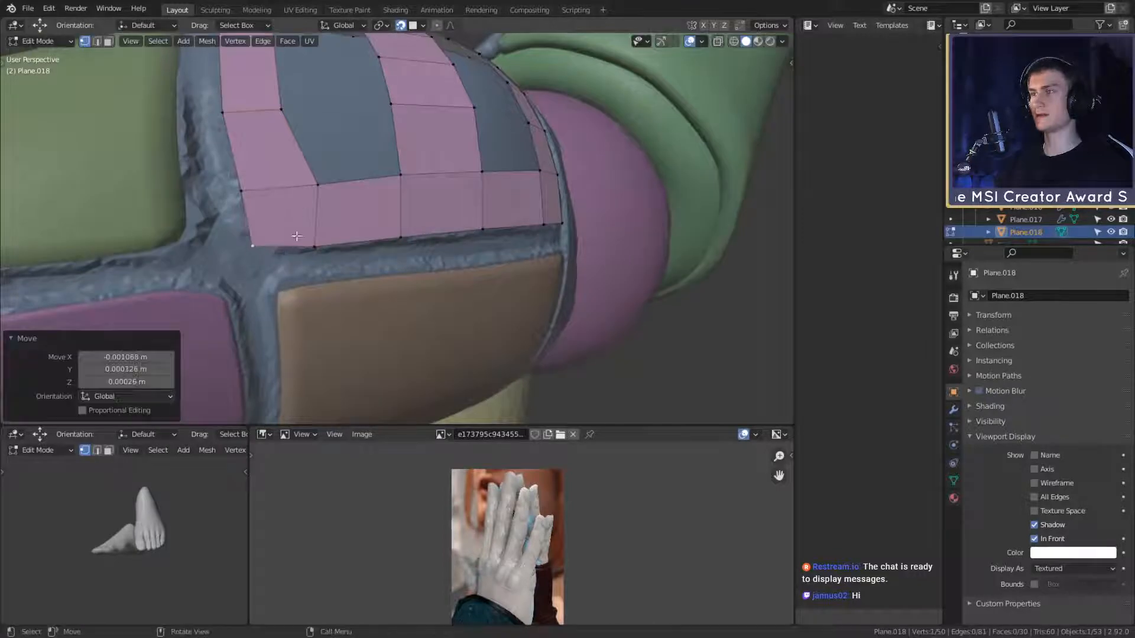
pyautogui.click(322, 191)
pyautogui.press('g')
pyautogui.click(338, 208)
# Step: Nudge the green-panel border's cross edge nearest the corner into better alignment
pyautogui.moveTo(338, 208); pyautogui.dragTo(324, 329, button='middle')
pyautogui.keyDown('shift'); pyautogui.click(339, 323); pyautogui.keyUp('shift')
pyautogui.press('g')
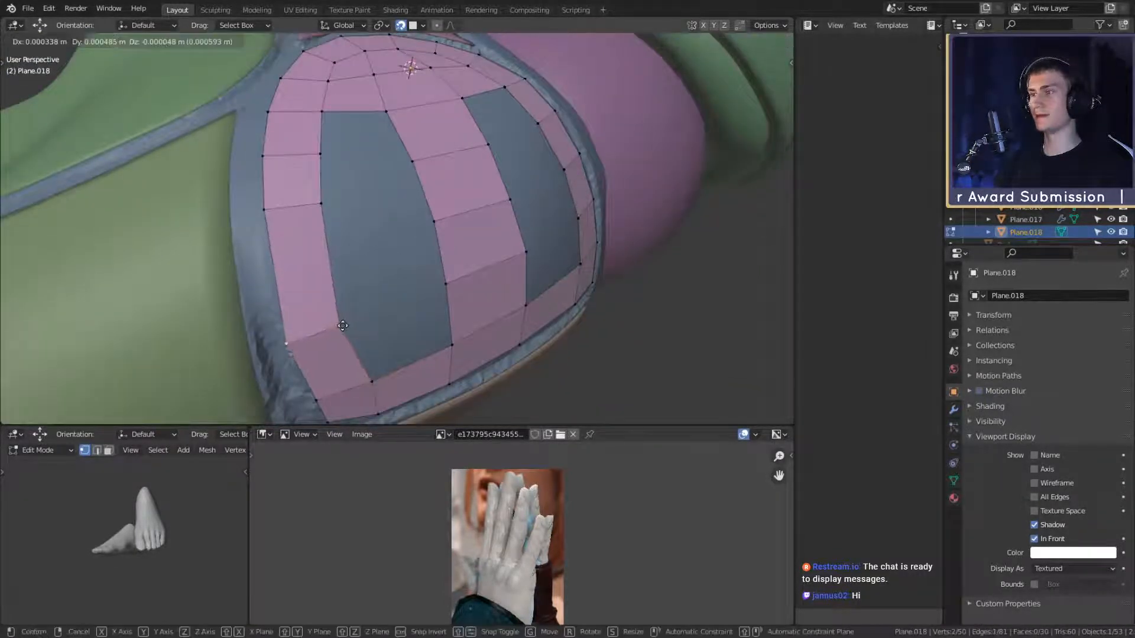
pyautogui.click(370, 271)
# Step: Move the second green-panel border cross edge from the corner down the strip and rotate it across the strip
pyautogui.moveTo(370, 271); pyautogui.dragTo(315, 205, button='middle')
pyautogui.moveTo(343, 254); pyautogui.dragTo(362, 223, button='middle')
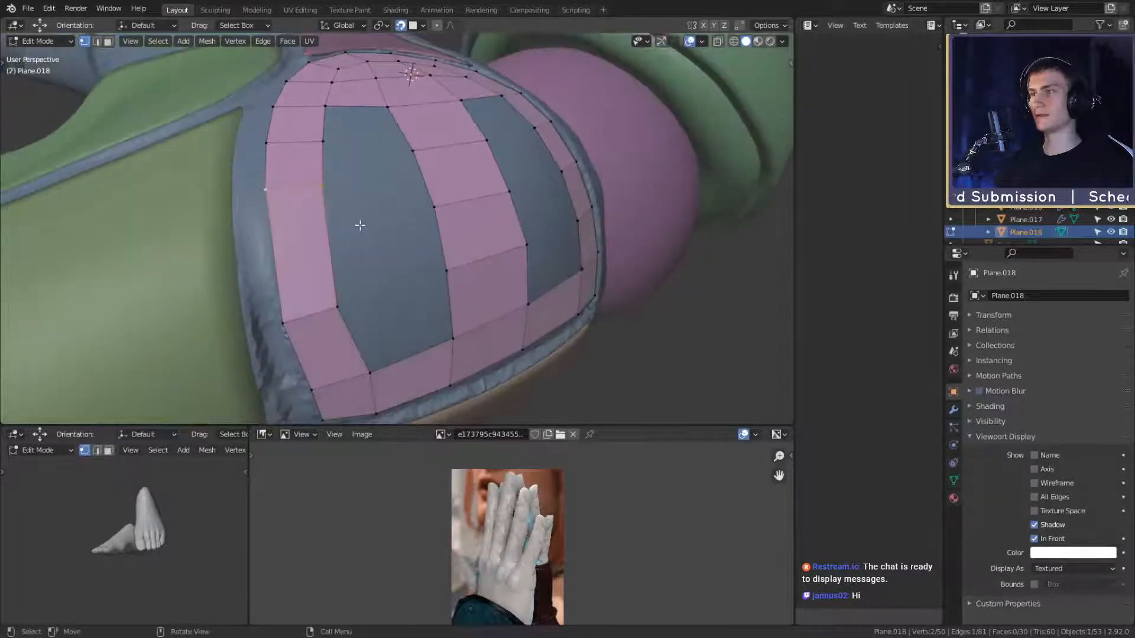
pyautogui.press('g')
pyautogui.click(363, 272)
pyautogui.press('r')
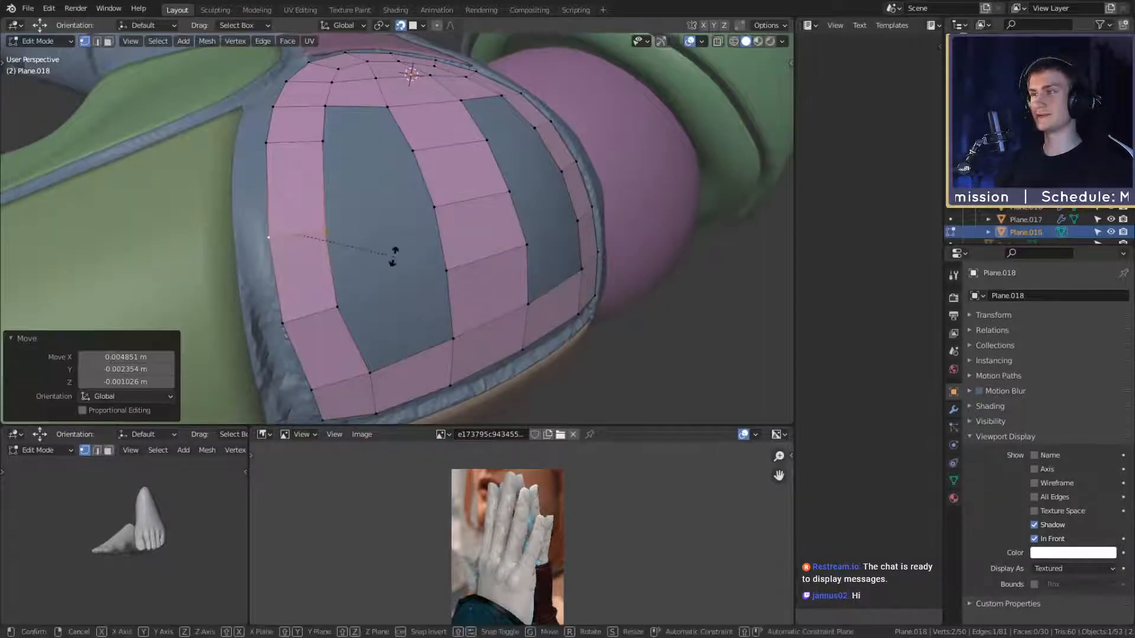
pyautogui.click(395, 250)
pyautogui.press('g')
pyautogui.click(395, 250)
# Step: Slide the third green-panel border cross edge from the corner along the strip to even out the quad spacing
pyautogui.keyDown('shift'); pyautogui.moveTo(394, 238); pyautogui.dragTo(350, 242, button='middle'); pyautogui.keyUp('shift')
pyautogui.press('g')
pyautogui.click(355, 207)
pyautogui.press('g')
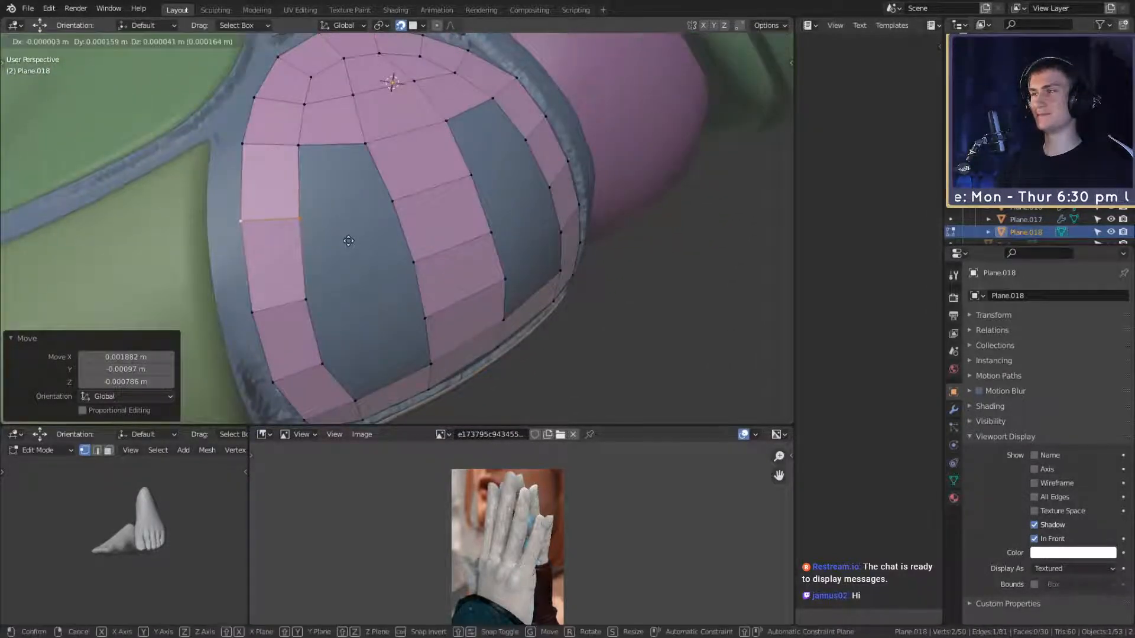
pyautogui.click(349, 241)
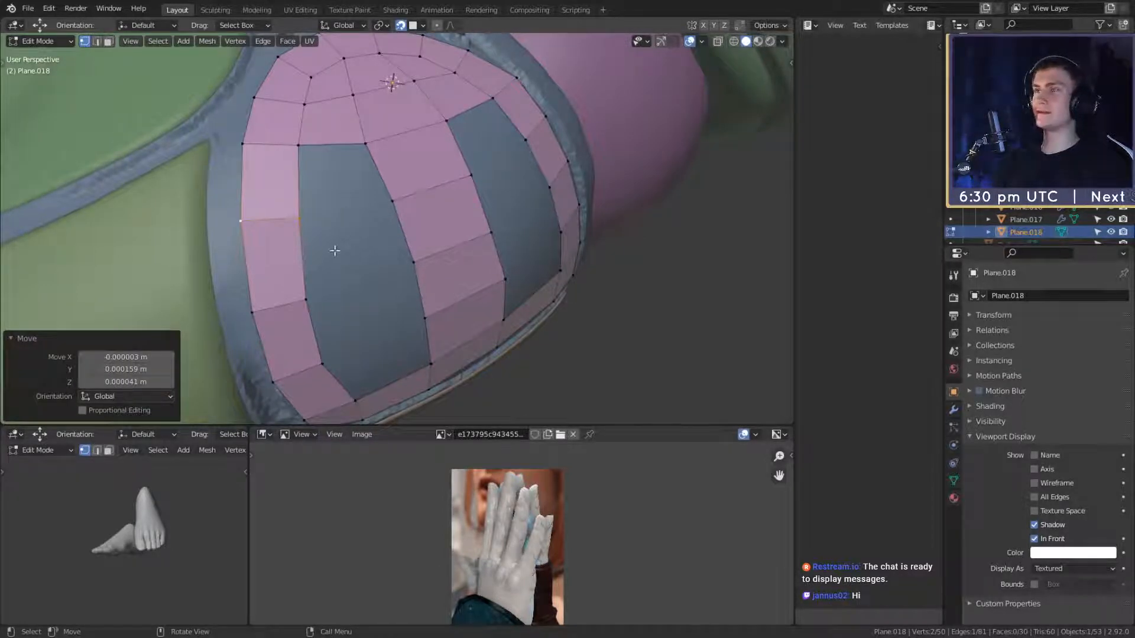
# Step: Scale the bridging strip's middle cross edge and nudge it into place
pyautogui.moveTo(449, 202); pyautogui.dragTo(371, 249, button='middle')
pyautogui.click(412, 216)
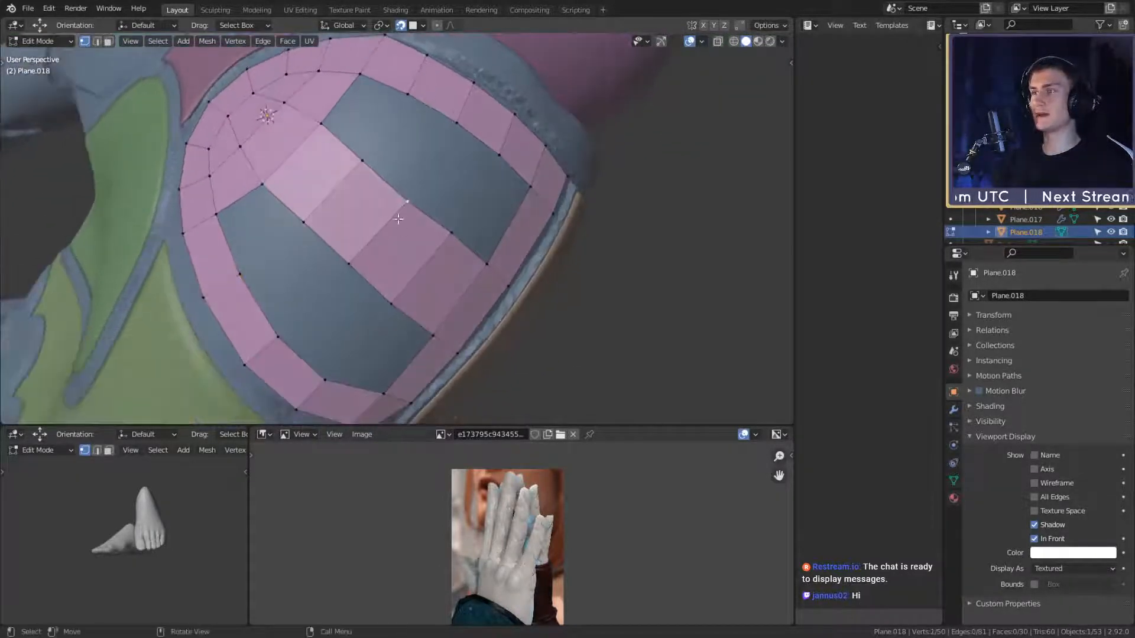
pyautogui.press('s')
pyautogui.click(443, 232)
pyautogui.press('g')
pyautogui.click(442, 231)
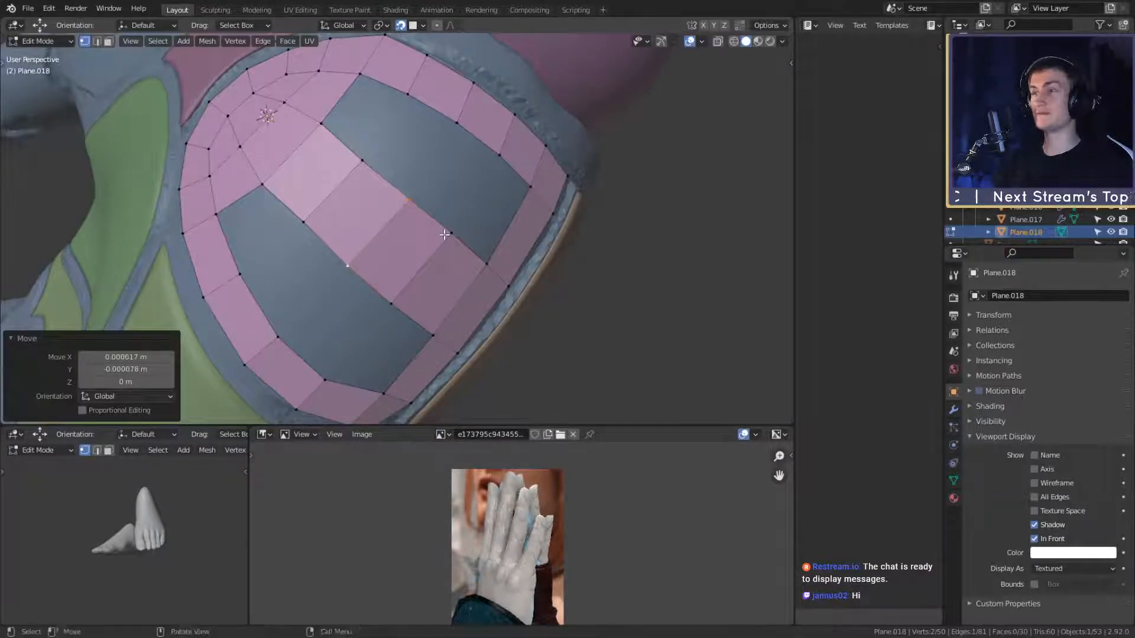
# Step: Fill the end quad of the green-side gap between the bridging strip and the corner
pyautogui.keyDown('shift'); pyautogui.moveTo(433, 223); pyautogui.dragTo(443, 178, button='middle'); pyautogui.keyUp('shift')
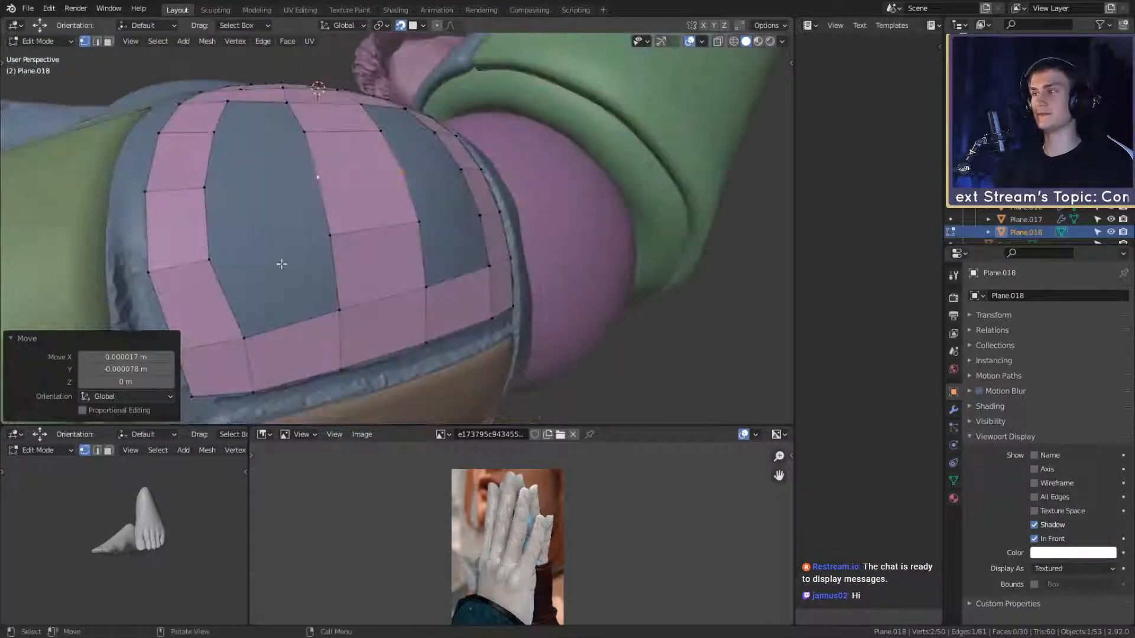
pyautogui.moveTo(281, 263); pyautogui.dragTo(292, 249, button='middle')
pyautogui.keyDown('shift'); pyautogui.moveTo(292, 248); pyautogui.dragTo(355, 238, button='middle'); pyautogui.keyUp('shift')
pyautogui.click(417, 201)
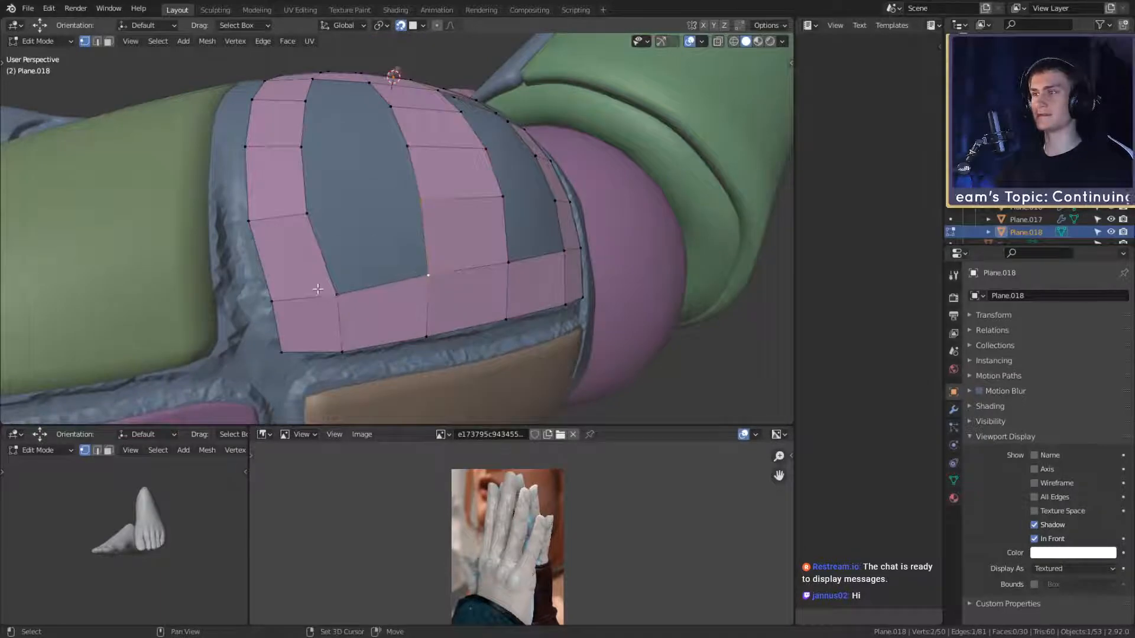
pyautogui.press('g')
pyautogui.rightClick(444, 259)
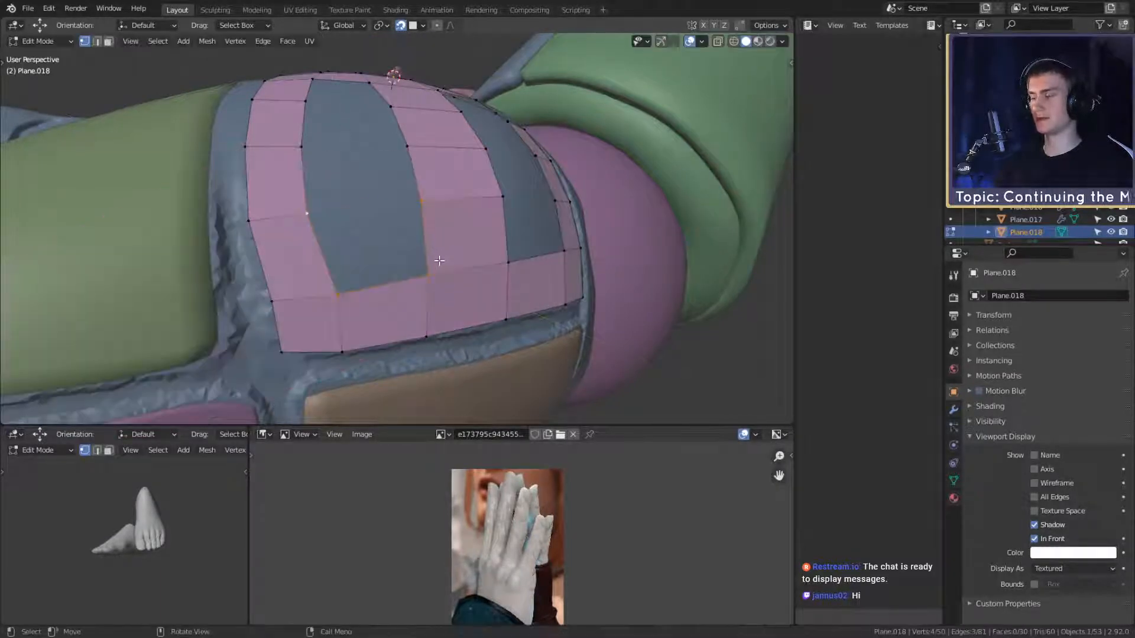
pyautogui.press('f')
# Step: Reposition the new quad's vertex shared with the green-panel border to even out its shape
pyautogui.click(313, 217)
pyautogui.press('g')
pyautogui.click(367, 235)
pyautogui.moveTo(367, 236); pyautogui.dragTo(287, 193, button='middle')
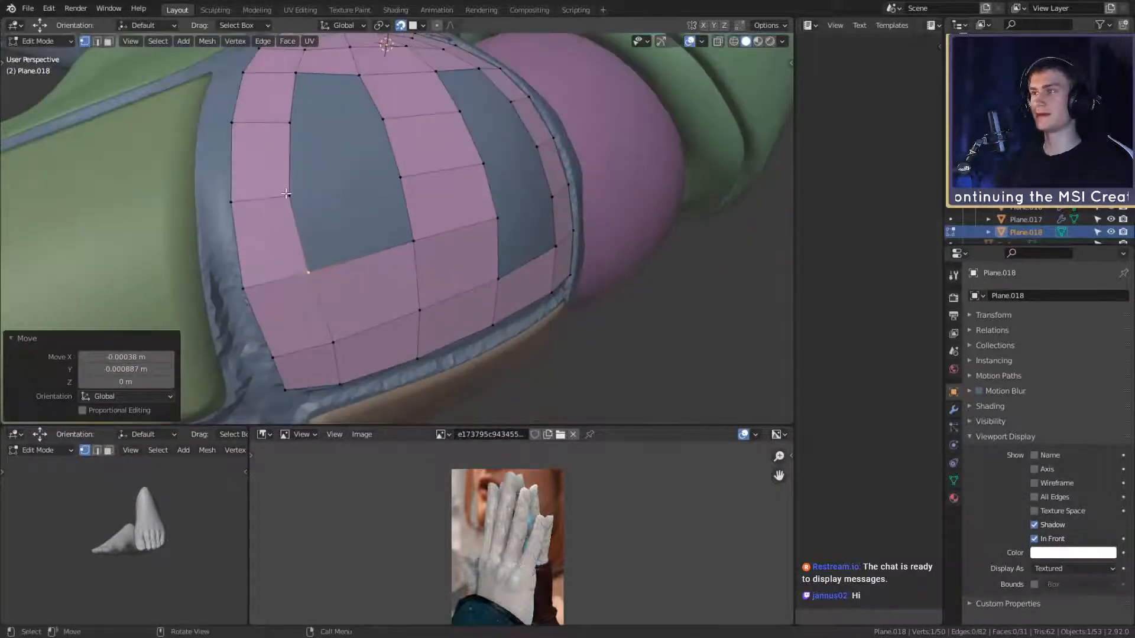
pyautogui.press('g')
pyautogui.click(365, 261)
# Step: Fill the two quads of the opposite interior gap nearest the brown-panel border
pyautogui.moveTo(364, 261); pyautogui.dragTo(483, 238, button='middle')
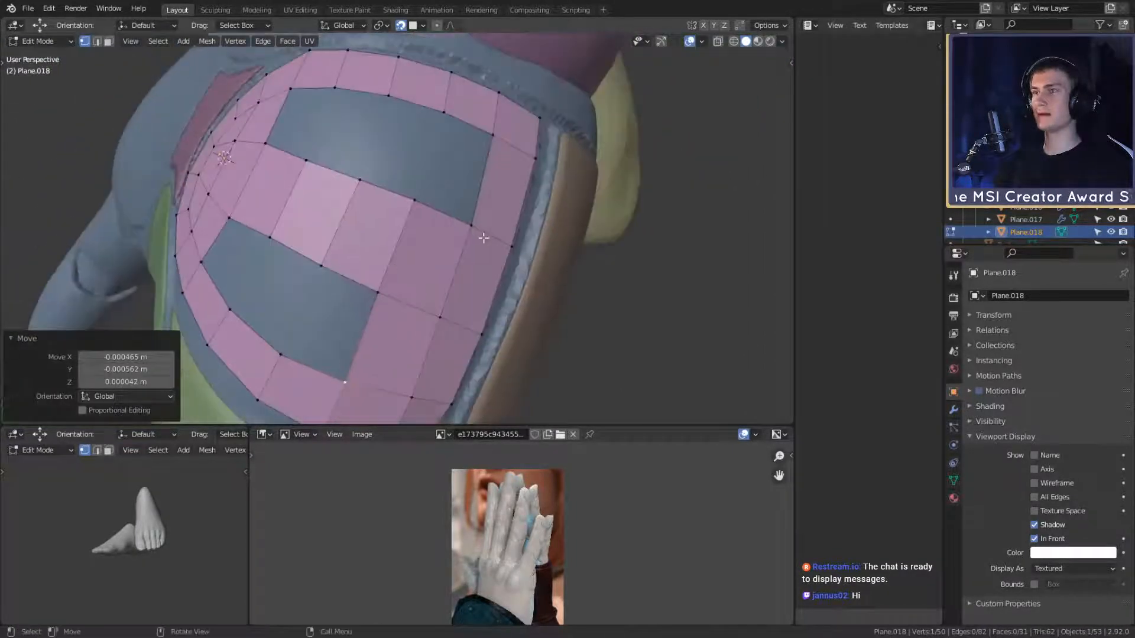
pyautogui.click(472, 226)
pyautogui.keyDown('shift'); pyautogui.click(512, 134); pyautogui.keyUp('shift')
pyautogui.press('g')
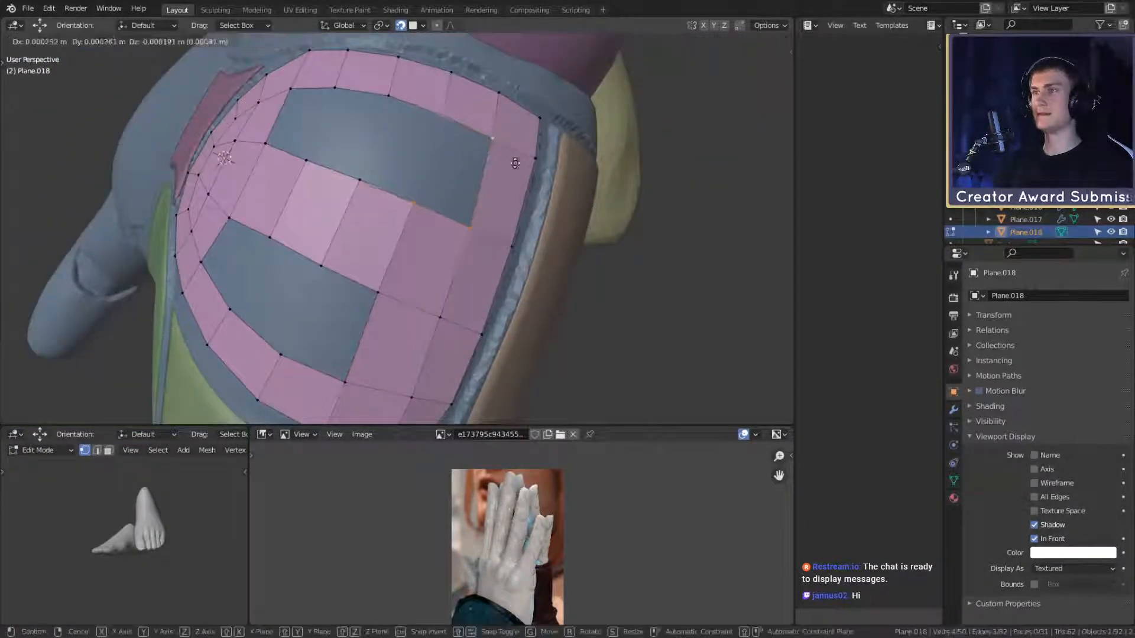
pyautogui.press('y')
pyautogui.rightClick(522, 156)
pyautogui.moveTo(532, 166); pyautogui.dragTo(451, 248, button='middle')
pyautogui.press('f')
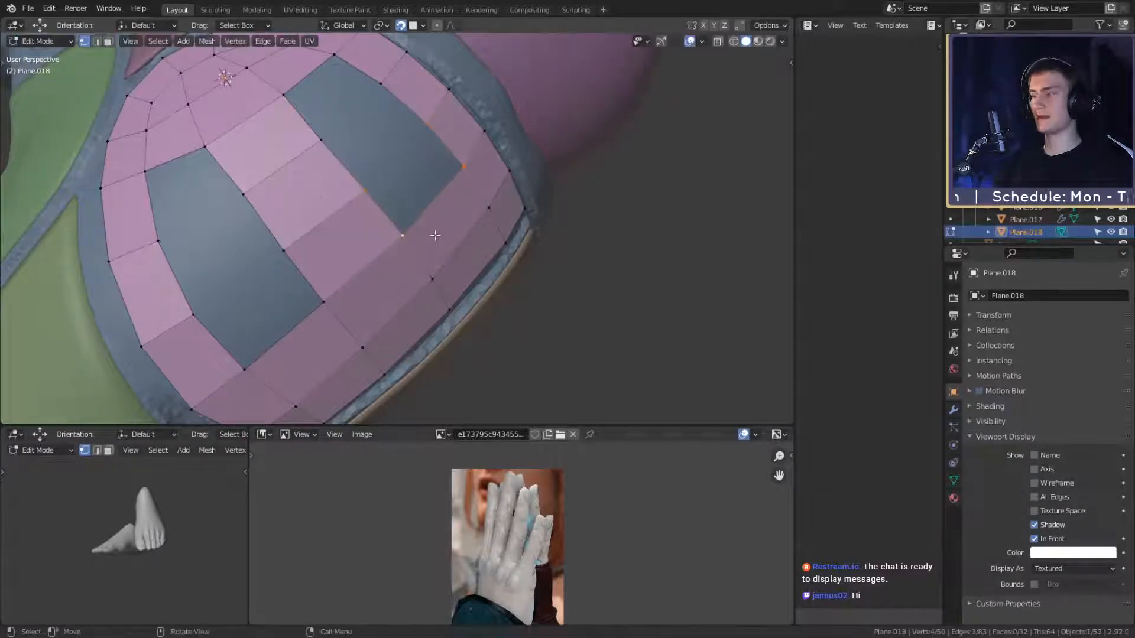
pyautogui.press('f')
# Step: Fill the last two quads closing the gap between the bridging strip and the border opposite the green panel
pyautogui.moveTo(436, 235); pyautogui.dragTo(446, 186, button='middle')
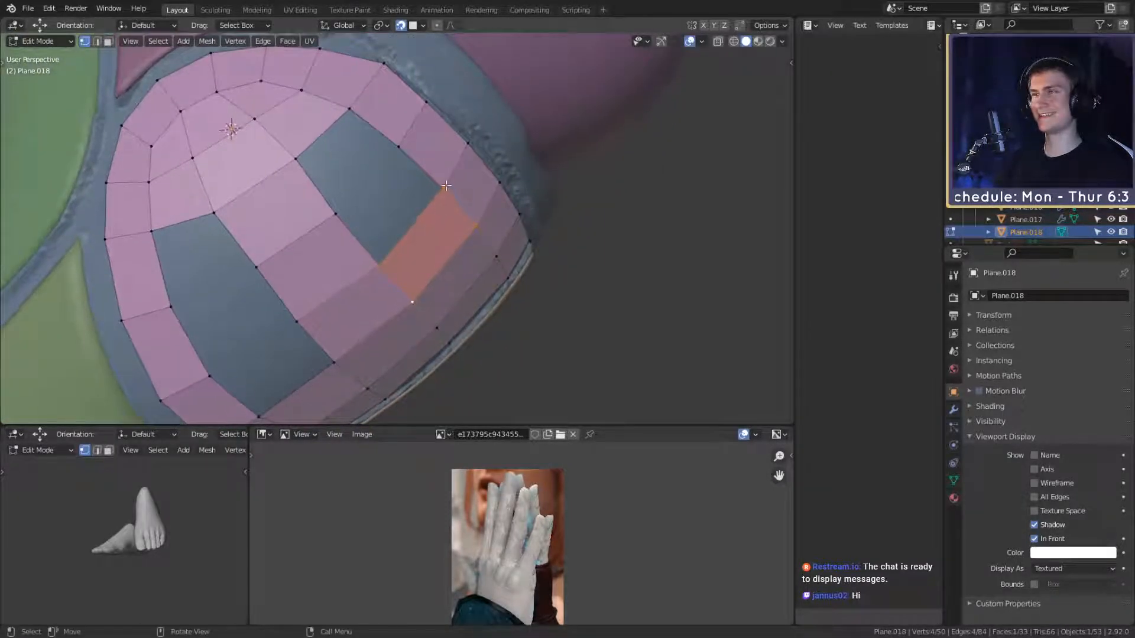
pyautogui.keyDown('shift'); pyautogui.click(378, 273); pyautogui.keyUp('shift')
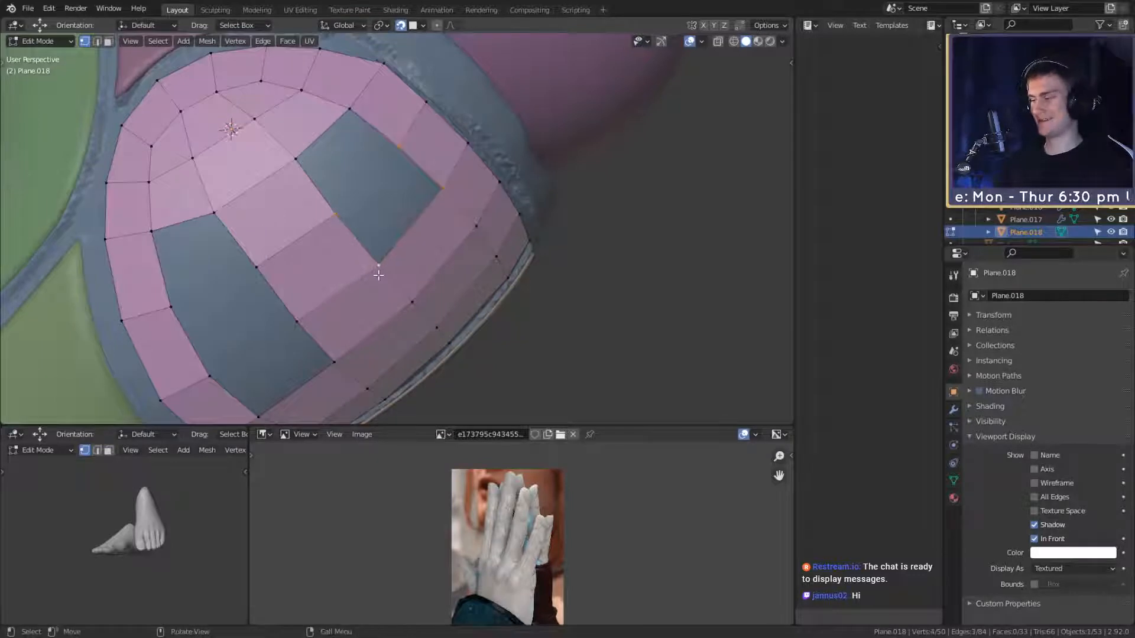
pyautogui.press('f')
pyautogui.moveTo(379, 275)
pyautogui.mouseDown(button='middle')
pyautogui.moveTo(414, 241)
pyautogui.moveTo(407, 267)
pyautogui.moveTo(366, 262)
pyautogui.mouseUp(button='middle')
pyautogui.press('f')
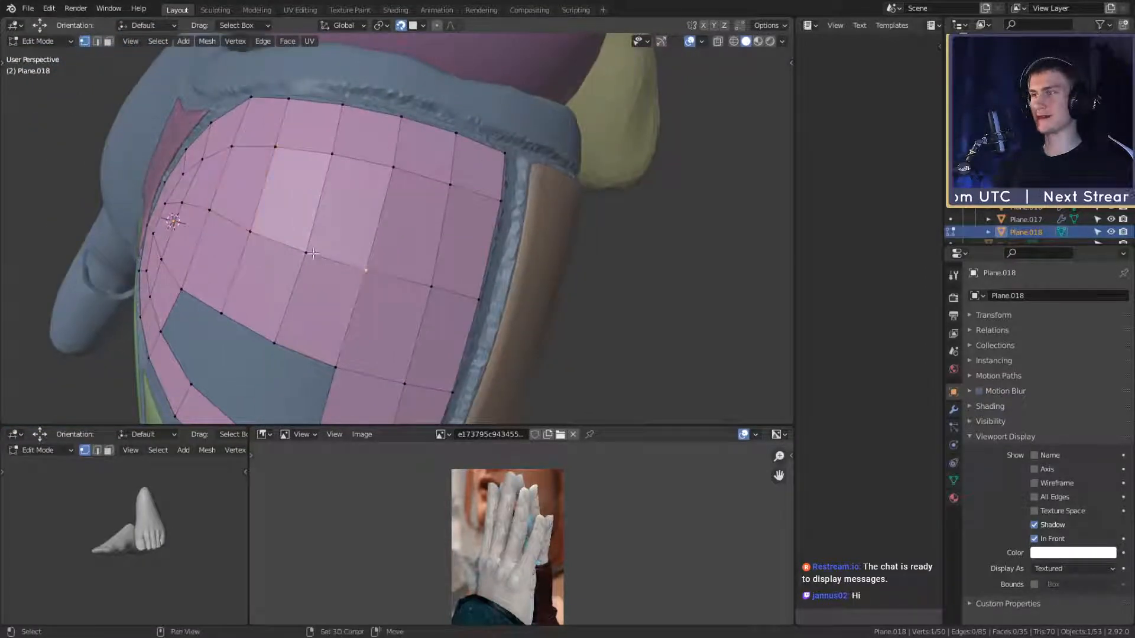
# Step: Shift two neighbouring vertex pairs along the bridging strip's newly filled side to even out the grid flow
pyautogui.keyDown('shift'); pyautogui.click(312, 253); pyautogui.keyUp('shift')
pyautogui.press('g')
pyautogui.click(396, 259)
pyautogui.click(476, 301)
pyautogui.keyDown('shift'); pyautogui.click(435, 291); pyautogui.keyUp('shift')
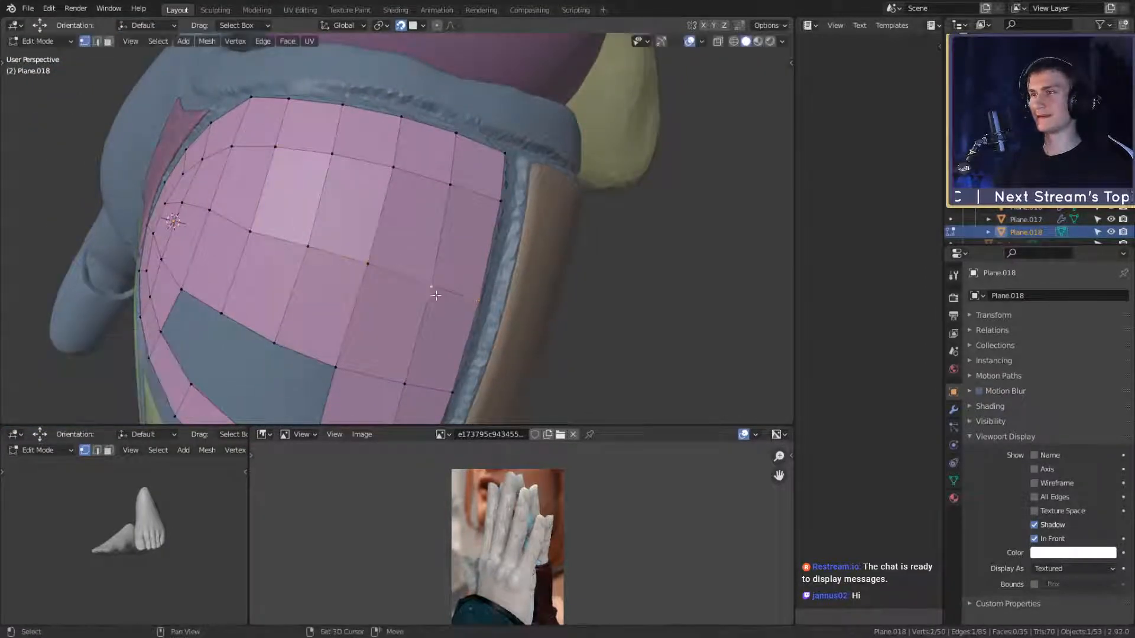
pyautogui.press('g')
pyautogui.click(477, 298)
# Step: Adjust a single interior vertex on the bridging strip's newly filled side to smooth the surrounding quads
pyautogui.moveTo(477, 298); pyautogui.dragTo(505, 260, button='middle')
pyautogui.click(384, 242)
pyautogui.press('g')
pyautogui.click(428, 252)
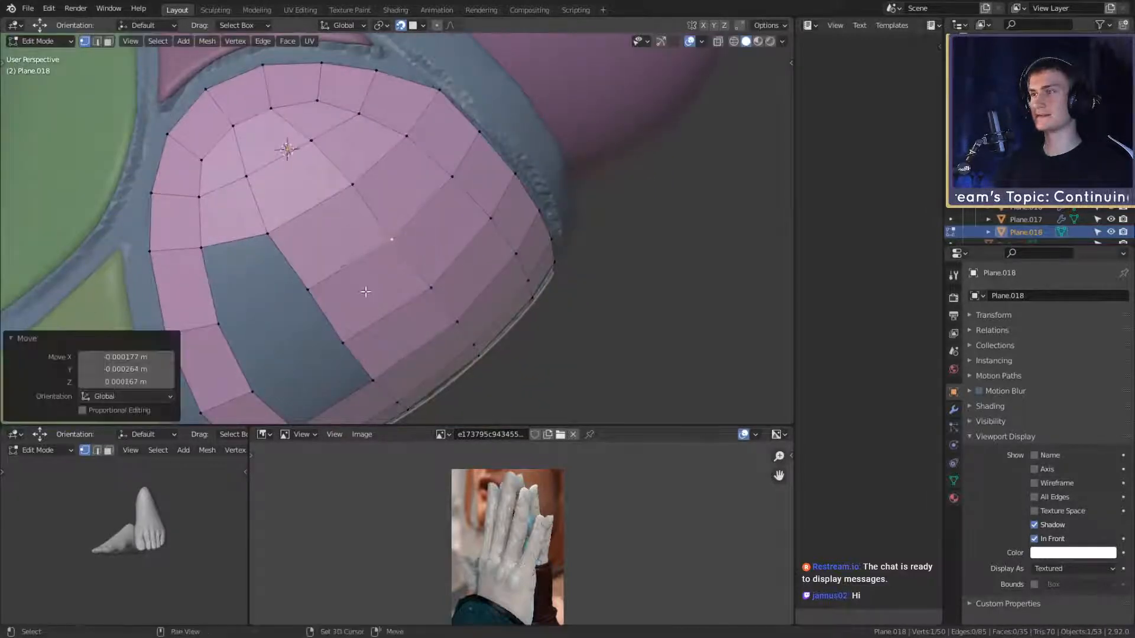
# Step: Reposition further interior vertices one after another toward the brown-panel border to even out the filled quads
pyautogui.moveTo(428, 252); pyautogui.dragTo(460, 268, button='middle')
pyautogui.keyDown('shift'); pyautogui.click(375, 235); pyautogui.keyUp('shift')
pyautogui.press('g')
pyautogui.click(404, 233)
pyautogui.click(386, 222)
pyautogui.press('g')
pyautogui.click(416, 276)
pyautogui.click(447, 294)
pyautogui.press('g')
pyautogui.click(456, 289)
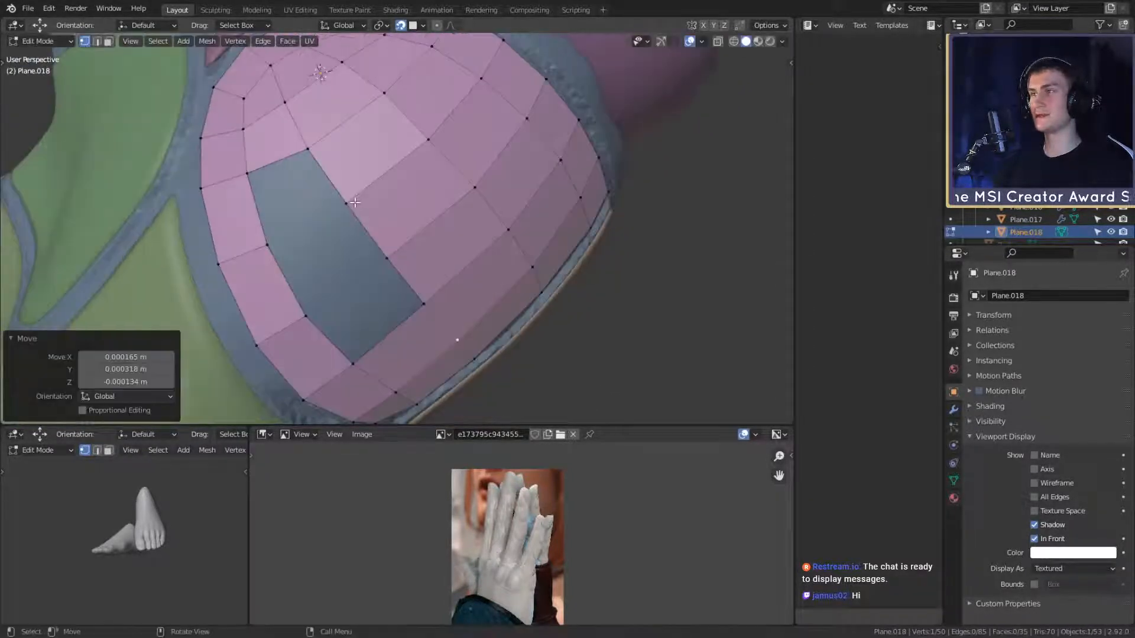
# Step: Fill the quad at the end of the green-side gap farthest from the brown-panel border
pyautogui.click(349, 202)
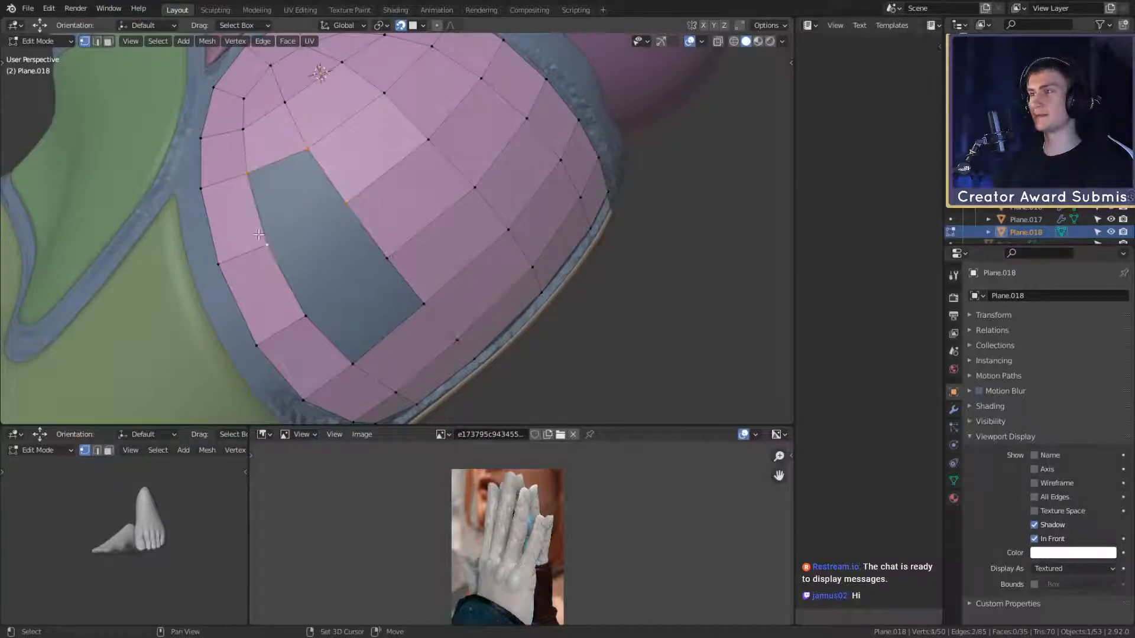
pyautogui.press('f')
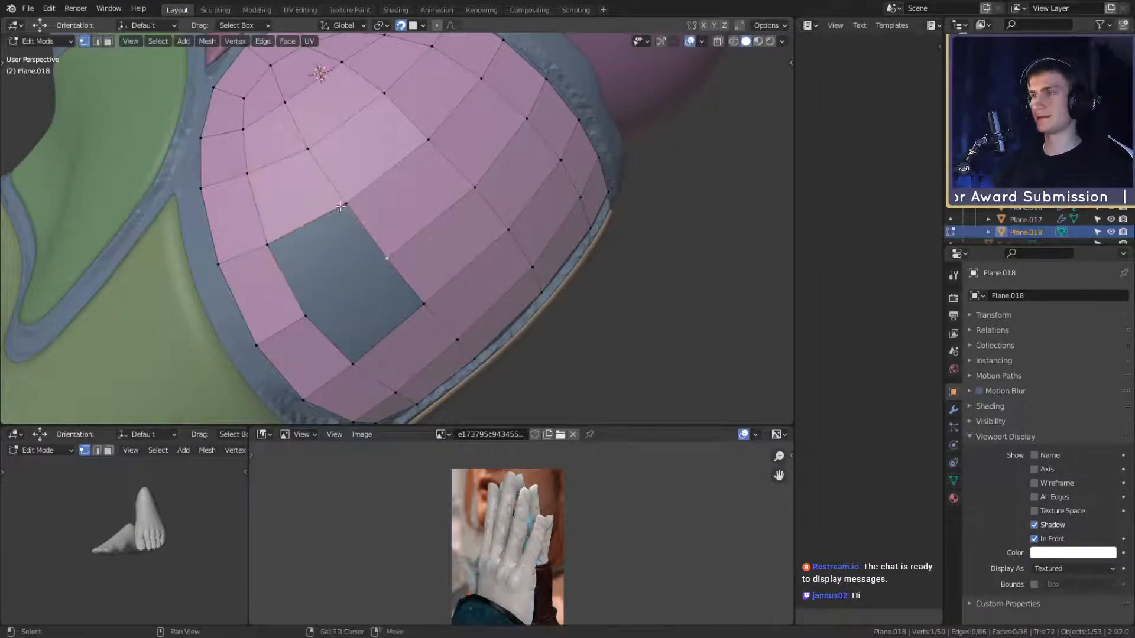
# Step: Fill the two remaining quads of the green-side gap to complete the palm pad panel's surface, and leave mesh editing
pyautogui.press('f')
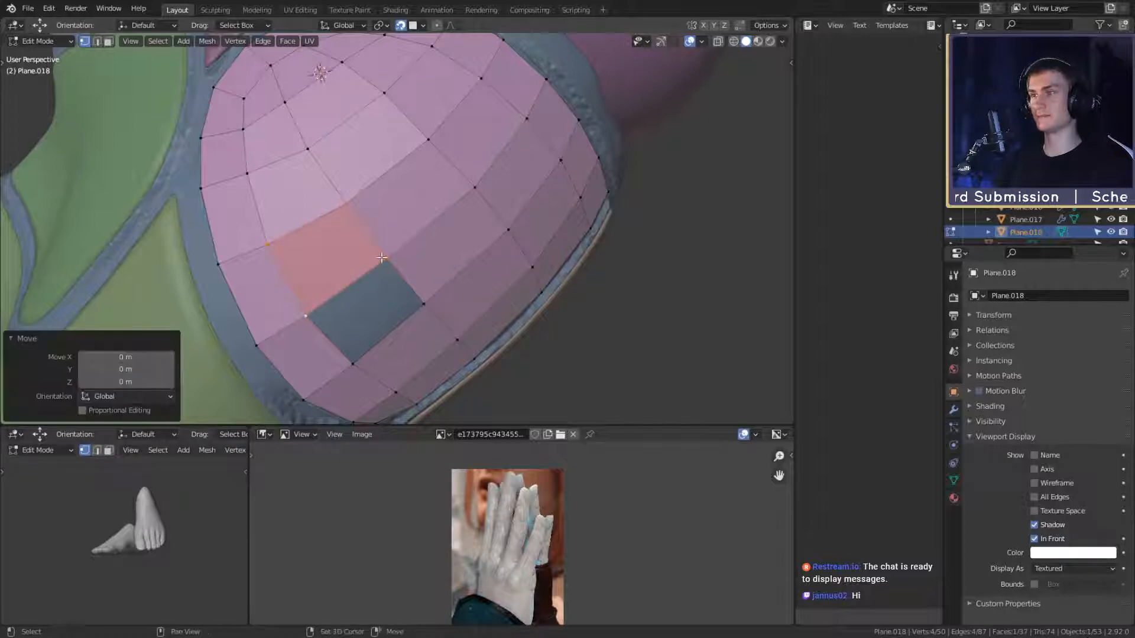
pyautogui.click(430, 311)
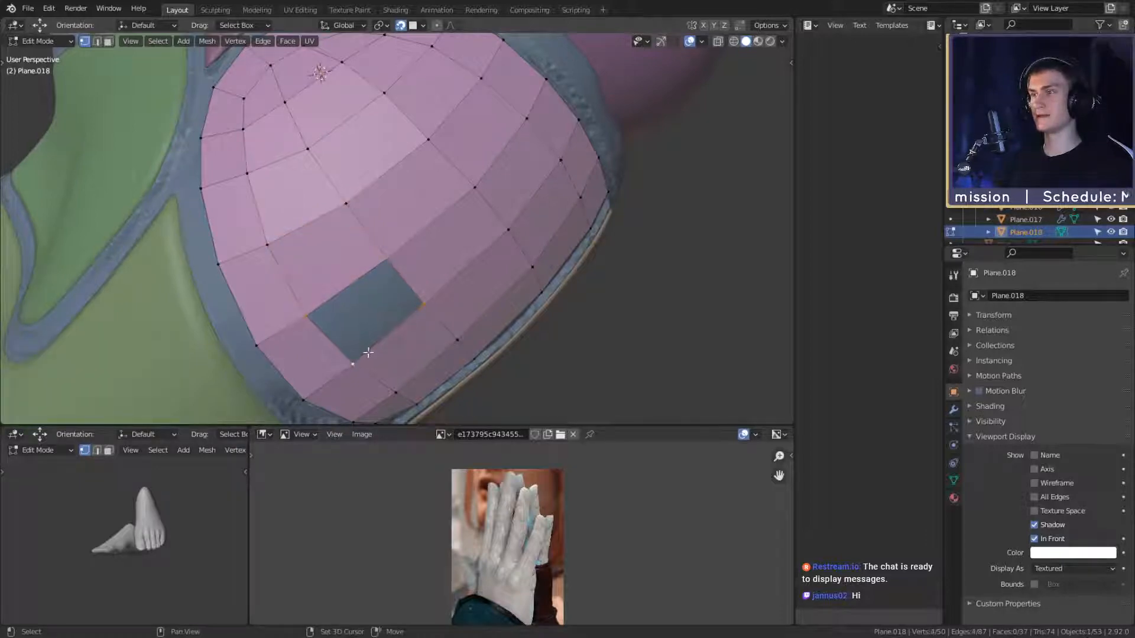
pyautogui.press('f')
pyautogui.scroll(-4, 410, 305)
pyautogui.moveTo(424, 266); pyautogui.dragTo(451, 272, button='middle')
pyautogui.press('Tab')
pyautogui.scroll(3, 393, 235)
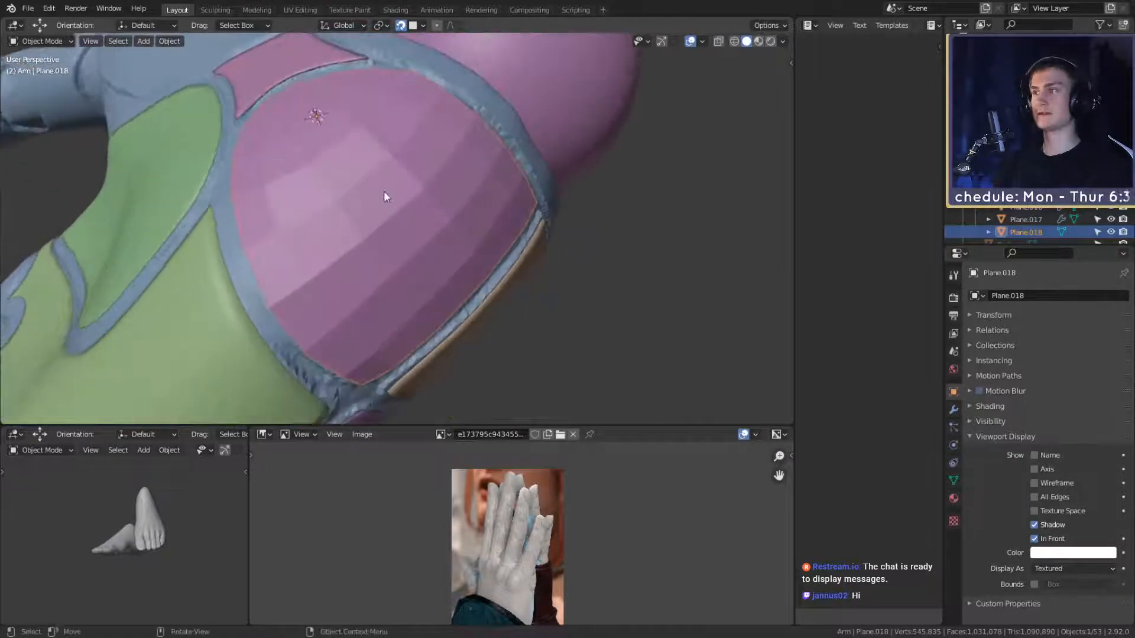
# Step: Link the green palm panel's modifiers to the pad panel, giving it the same Subdivision, Shrinkwrap and Solidify stack
pyautogui.click(953, 410)
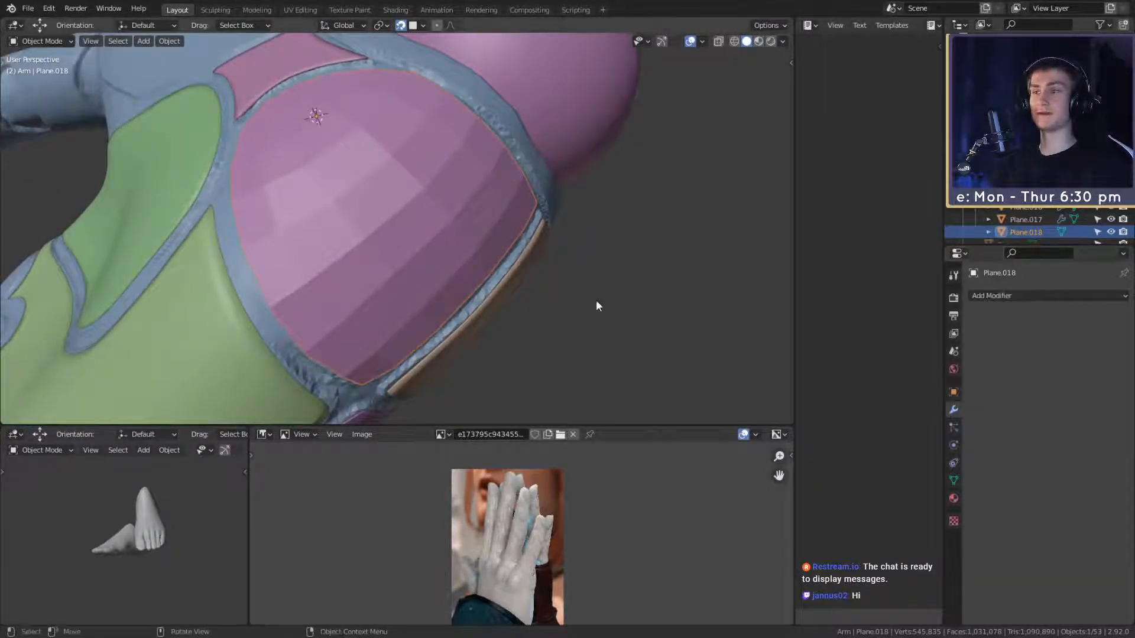
pyautogui.keyDown('shift'); pyautogui.click(207, 211); pyautogui.keyUp('shift')
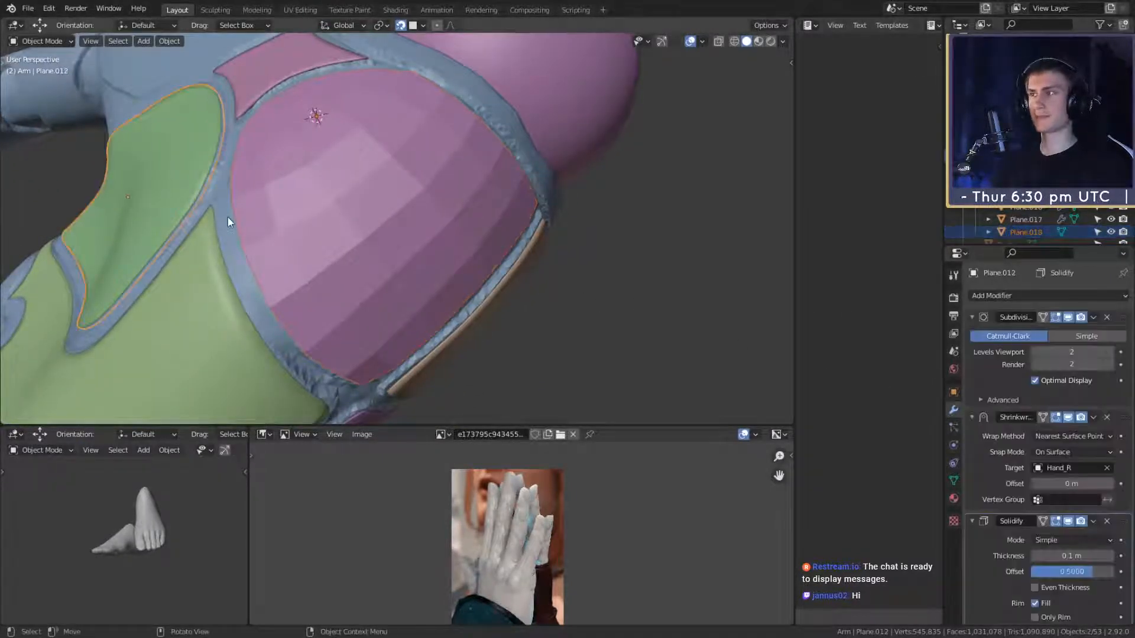
pyautogui.hotkey('ctrl', 'l')
pyautogui.click(221, 217)
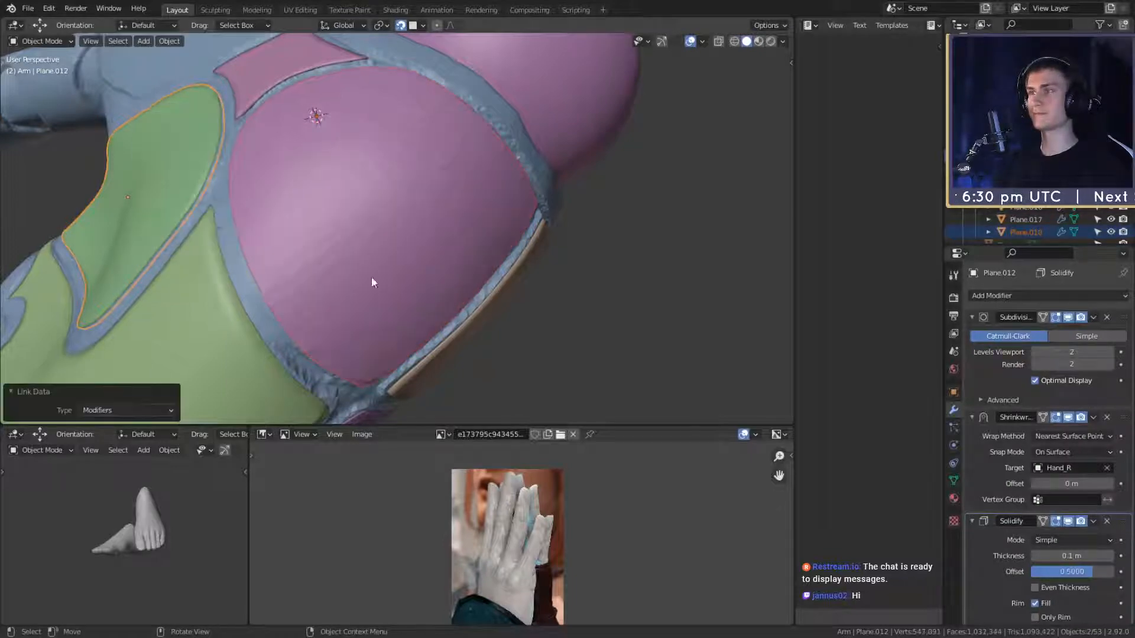
pyautogui.click(448, 271)
pyautogui.rightClick(448, 272)
pyautogui.press('Escape')
# Step: Reposition two border vertices of the pad panel, starting with its corner by the brown panel, to follow the groove more closely
pyautogui.moveTo(448, 277); pyautogui.dragTo(384, 242, button='middle')
pyautogui.press('Tab')
pyautogui.click(329, 224)
pyautogui.press('g')
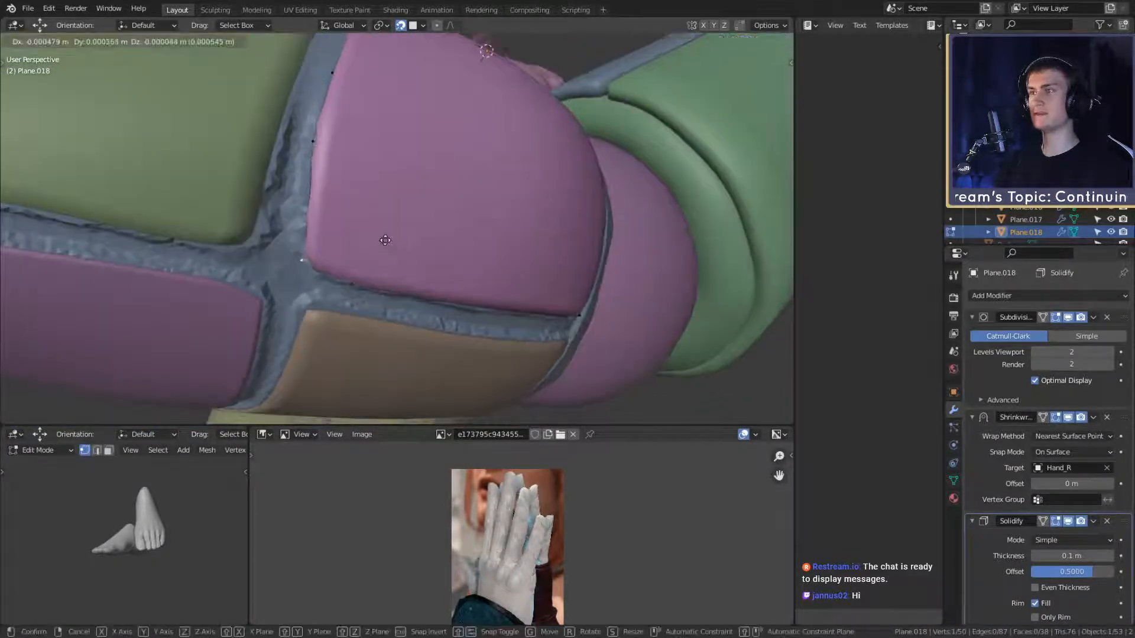
pyautogui.click(386, 236)
pyautogui.moveTo(463, 233)
pyautogui.mouseDown(button='middle')
pyautogui.moveTo(370, 289)
pyautogui.moveTo(393, 289)
pyautogui.moveTo(369, 258)
pyautogui.moveTo(378, 260)
pyautogui.moveTo(357, 267)
pyautogui.moveTo(408, 283)
pyautogui.moveTo(421, 318)
pyautogui.moveTo(447, 277)
pyautogui.moveTo(426, 274)
pyautogui.moveTo(391, 300)
pyautogui.moveTo(382, 289)
pyautogui.moveTo(535, 260)
pyautogui.moveTo(433, 260)
pyautogui.moveTo(443, 211)
pyautogui.moveTo(474, 228)
pyautogui.moveTo(480, 219)
pyautogui.mouseUp(button='middle')
pyautogui.click(361, 263)
pyautogui.press('g')
pyautogui.click(379, 263)
# Step: Add an edge crease to the two edges meeting at the pad panel's corner beside the brown panel, and leave mesh editing
pyautogui.click(409, 182)
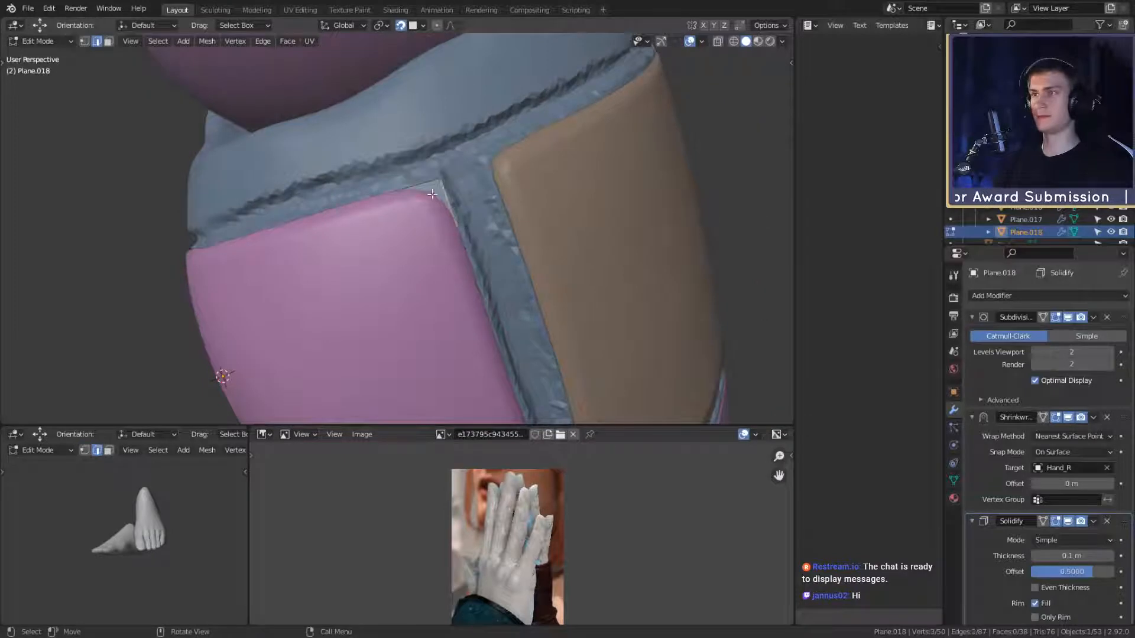
pyautogui.hotkey('shift', 'e')
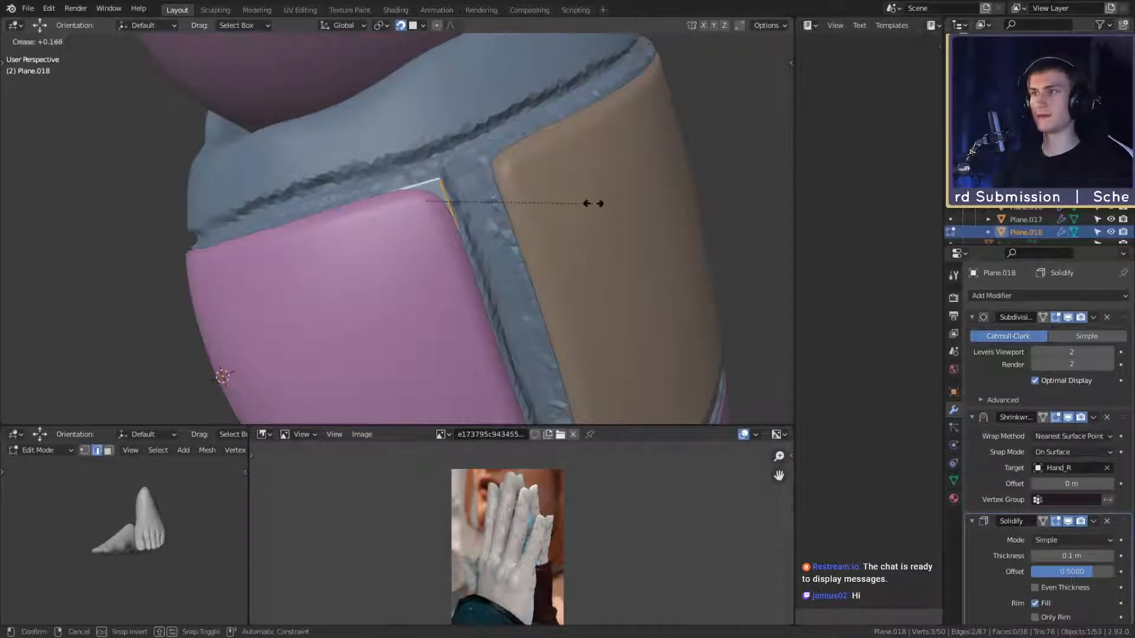
pyautogui.click(629, 195)
pyautogui.press('Tab')
# Step: Examine the pad panel from the wrist, palm and back of the hand for its fit against the grooves and neighbouring panels
pyautogui.scroll(-8, 442, 250)
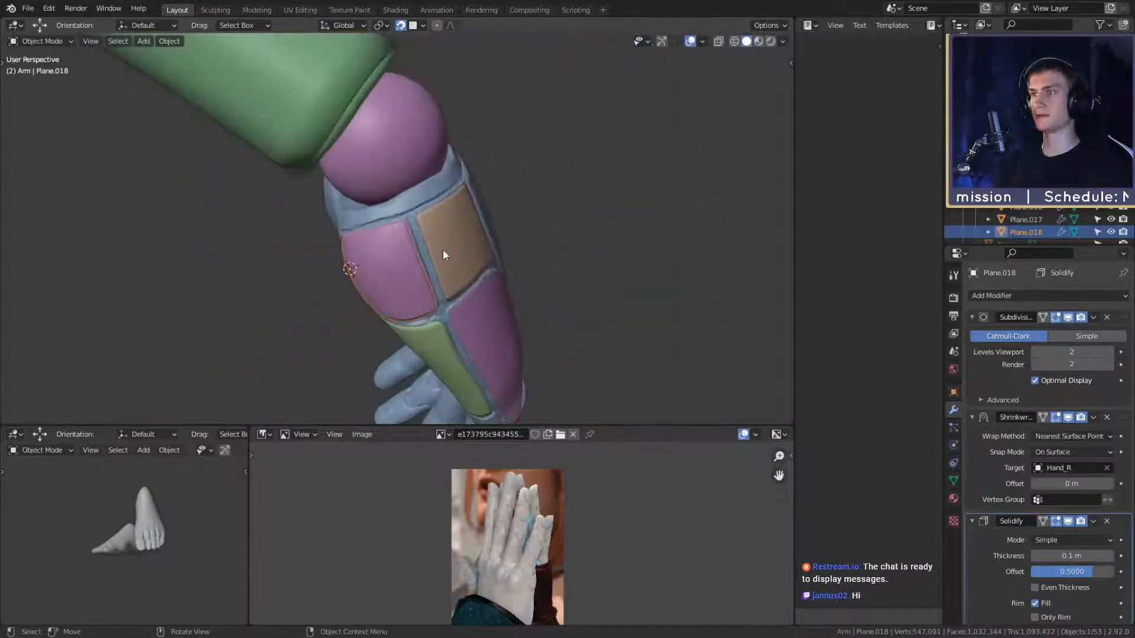
pyautogui.moveTo(442, 249); pyautogui.dragTo(594, 226, button='middle')
pyautogui.scroll(4, 594, 226)
pyautogui.moveTo(478, 234); pyautogui.dragTo(431, 241, button='middle')
pyautogui.scroll(-5, 425, 256)
pyautogui.scroll(4, 412, 226)
pyautogui.scroll(-6, 435, 313)
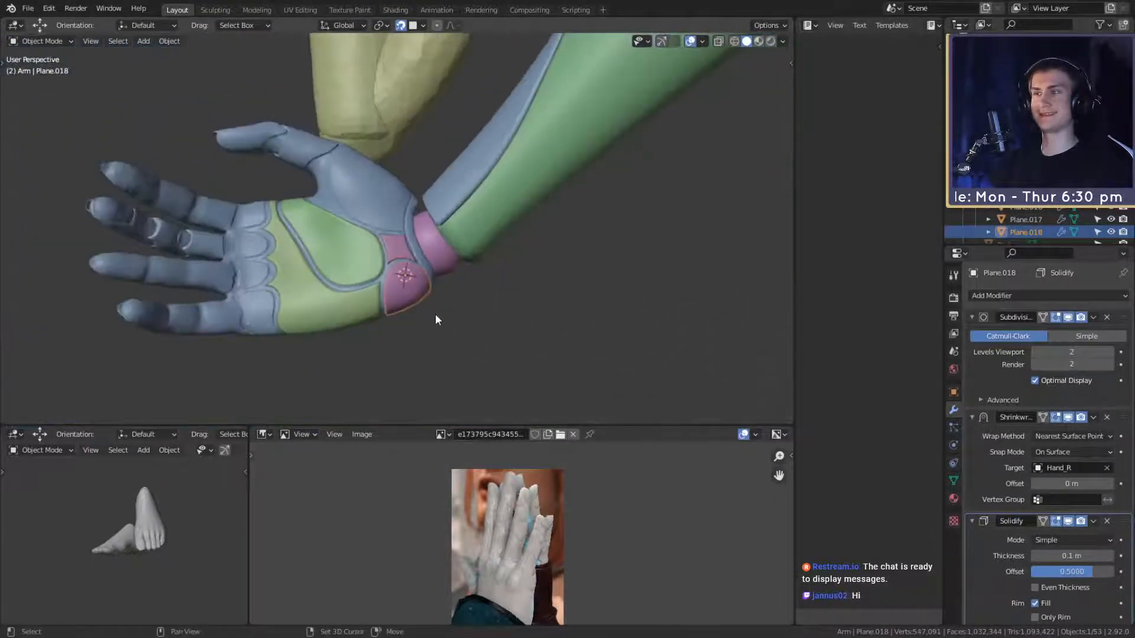
pyautogui.moveTo(435, 314); pyautogui.dragTo(587, 269, button='middle')
pyautogui.scroll(8, 507, 292)
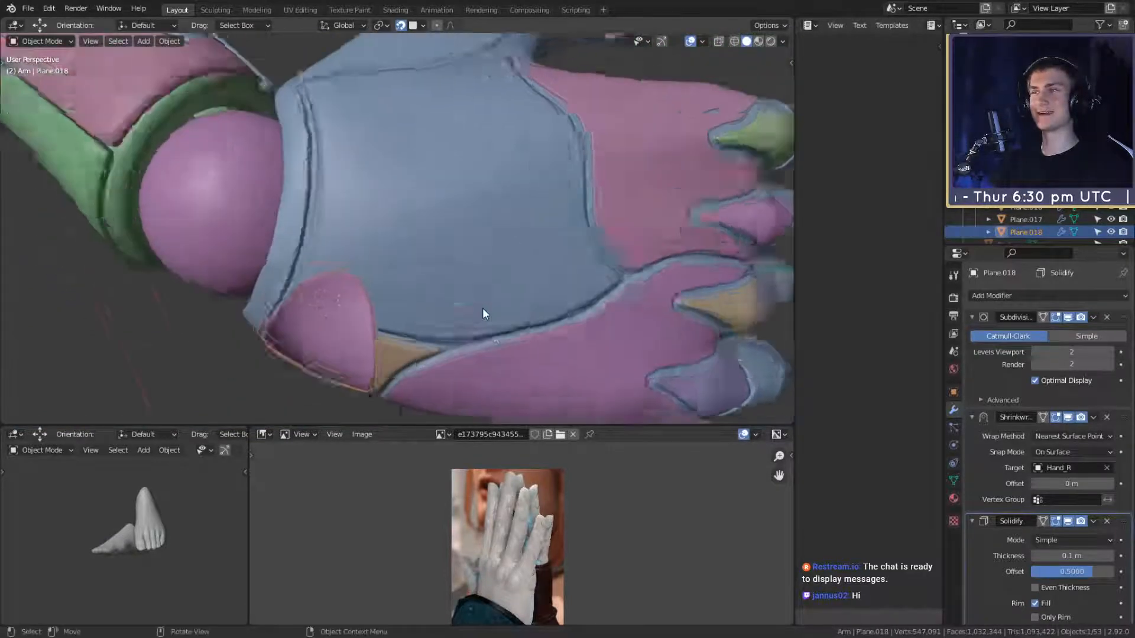
pyautogui.scroll(-6, 470, 305)
pyautogui.moveTo(452, 326); pyautogui.dragTo(590, 172, button='middle')
pyautogui.scroll(3, 553, 240)
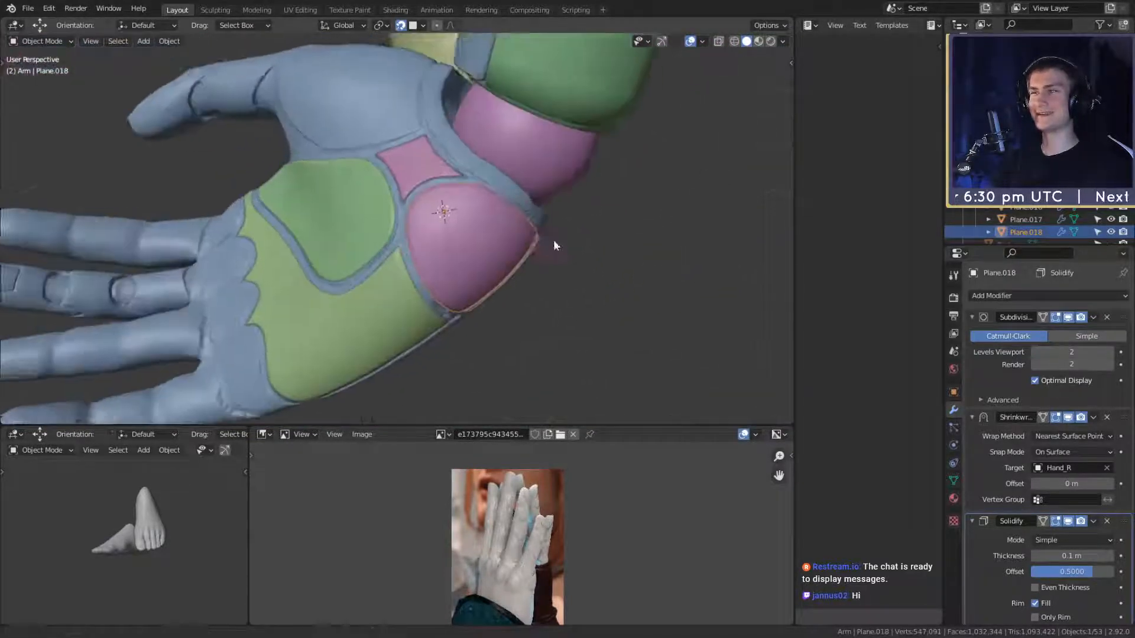
pyautogui.moveTo(553, 240); pyautogui.dragTo(517, 277, button='middle')
# Step: Collapse the pad panel's three modifier settings, turn off its In Front display and deselect it
pyautogui.click(406, 218)
pyautogui.click(406, 218)
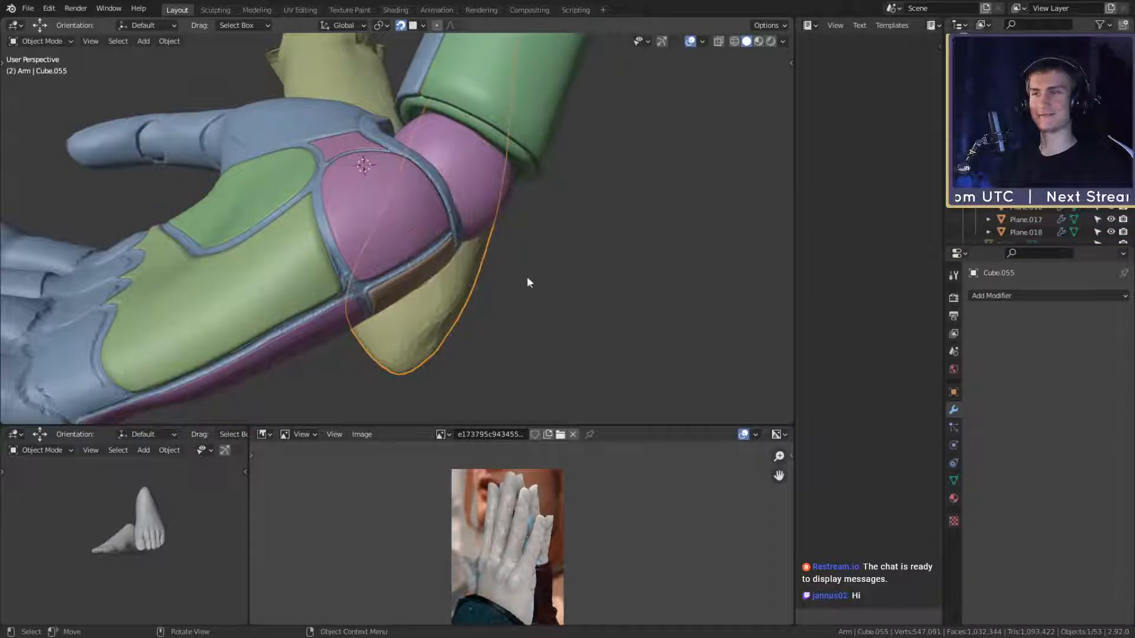
pyautogui.click(362, 219)
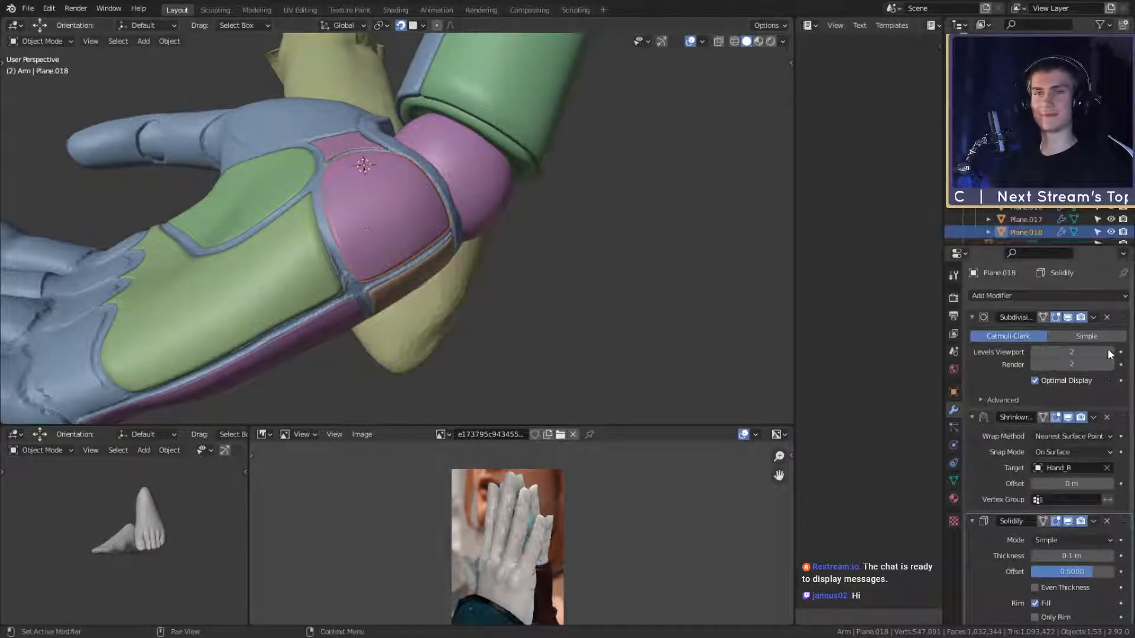
pyautogui.click(972, 317)
pyautogui.click(973, 335)
pyautogui.click(972, 352)
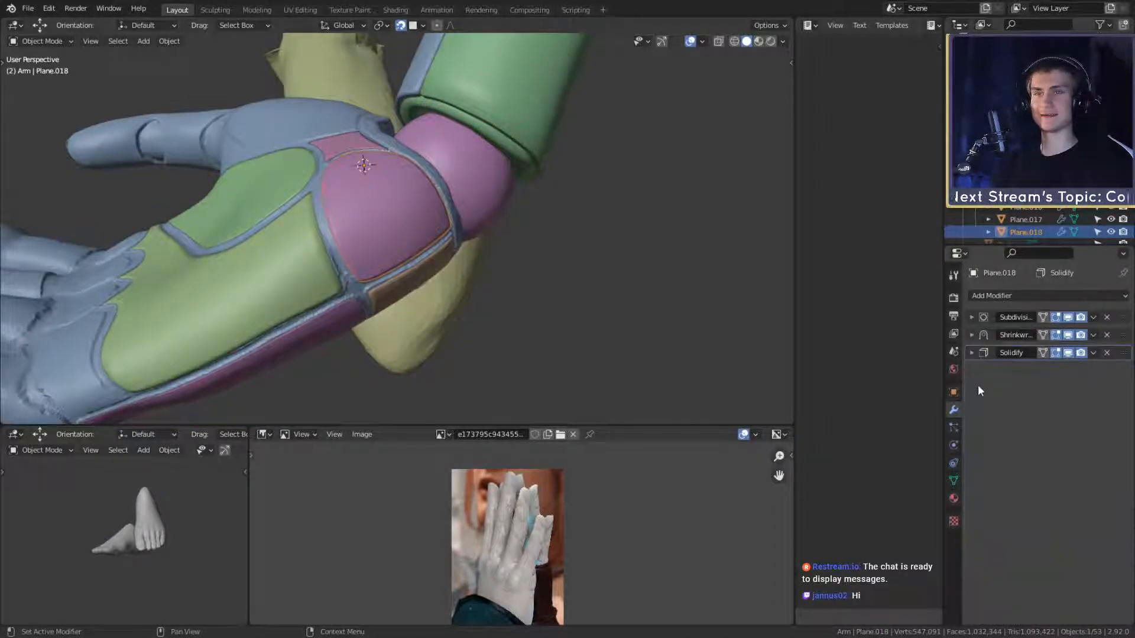
pyautogui.click(953, 392)
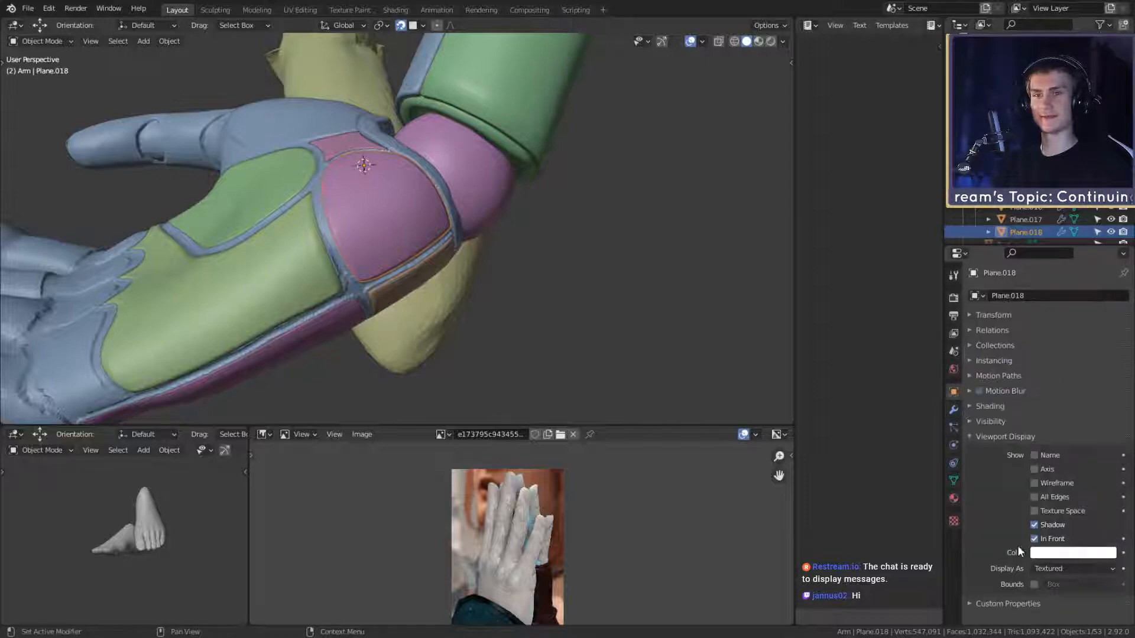
pyautogui.click(549, 291)
# Step: Add a plane at the base of the little finger and scale it down to about 0.029
pyautogui.moveTo(463, 204); pyautogui.dragTo(349, 153, button='middle')
pyautogui.moveTo(424, 175); pyautogui.dragTo(440, 224, button='middle')
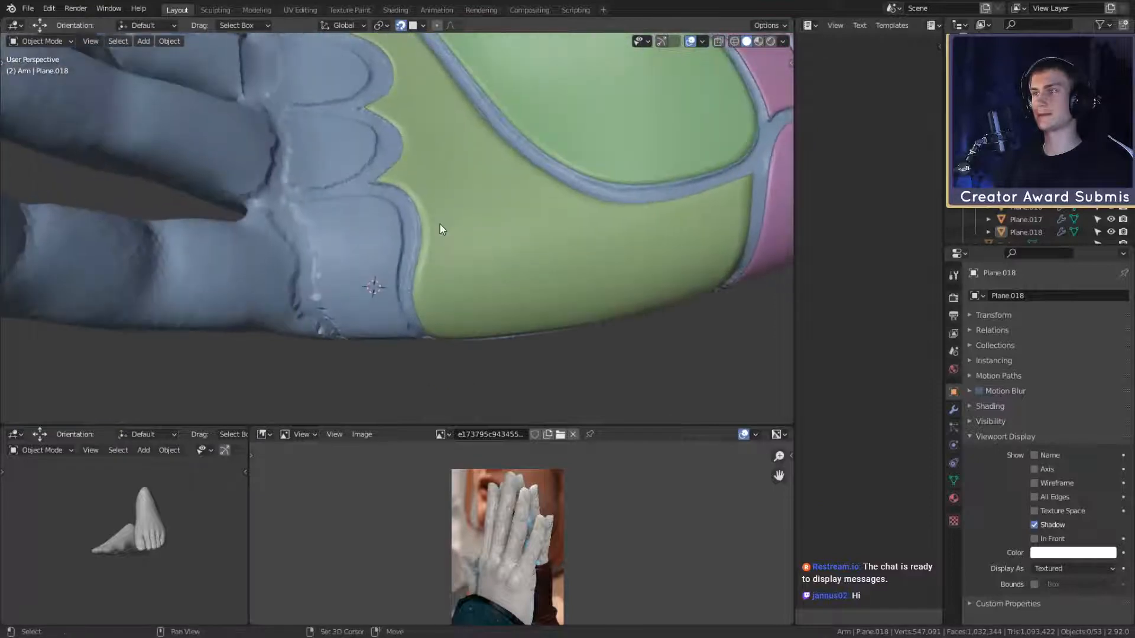
pyautogui.hotkey('shift', 'a')
pyautogui.moveTo(440, 224)
pyautogui.click(490, 224)
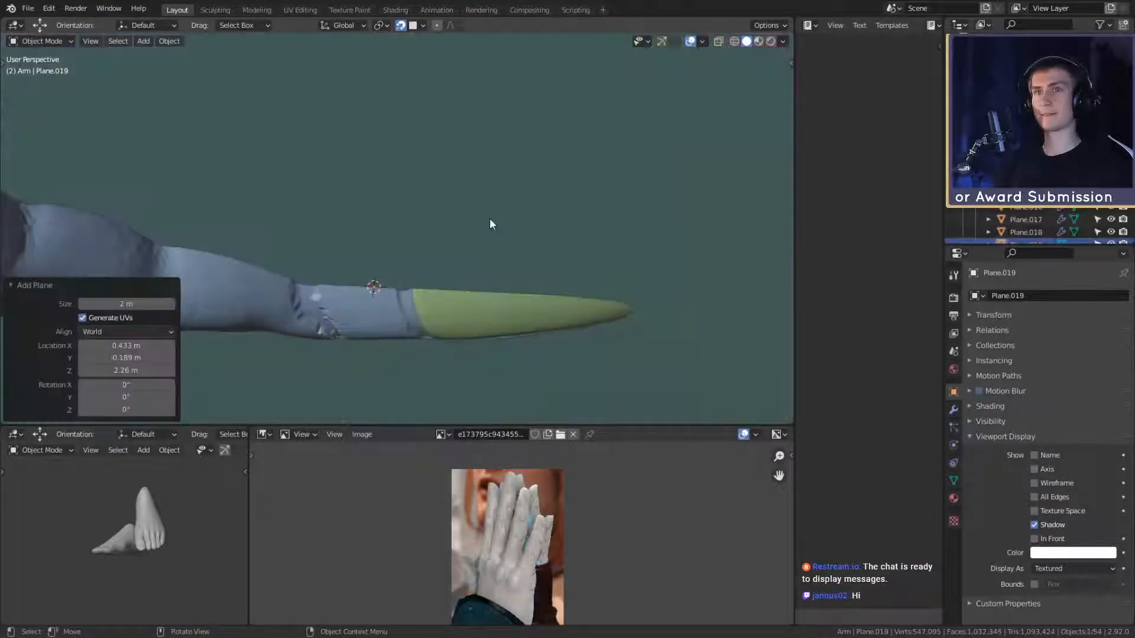
pyautogui.scroll(-5, 489, 223)
pyautogui.press('s')
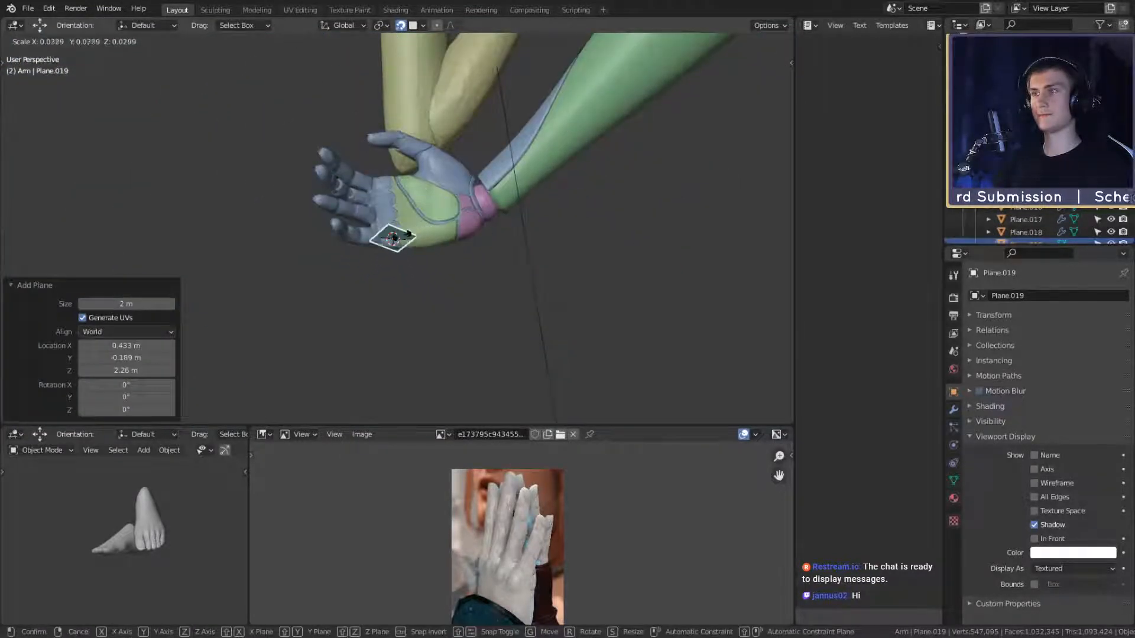
pyautogui.click(433, 275)
pyautogui.press('KP_Decimal')
pyautogui.scroll(-3, 431, 272)
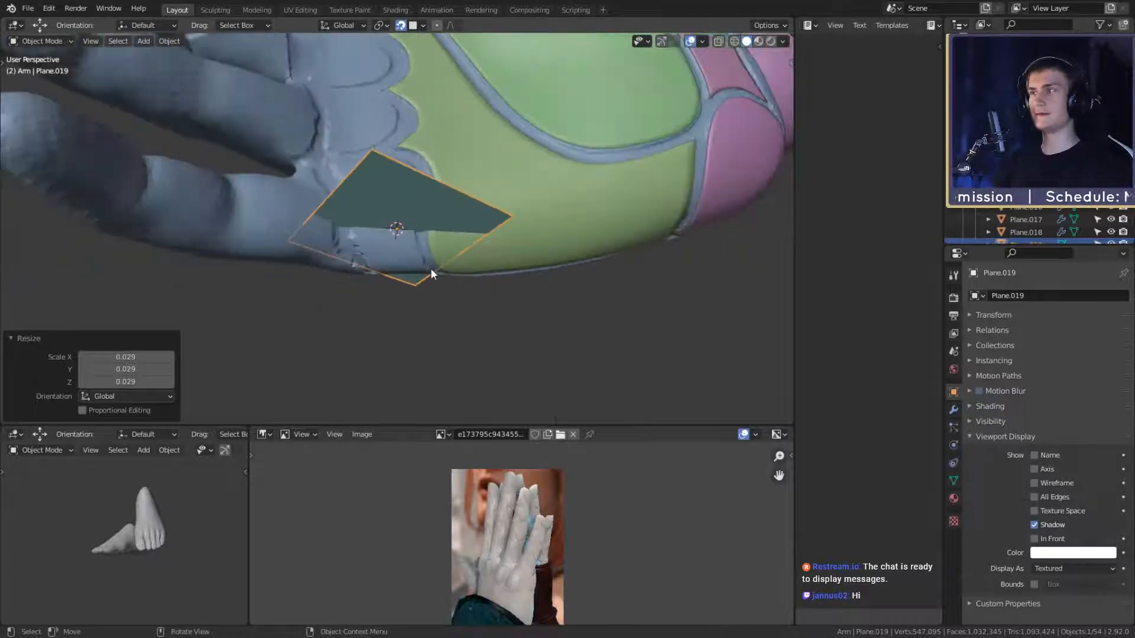
# Step: Scale the plane by about 0.159 and rotate it freely, squaring it to the view with a final rotation of about 39.3°
pyautogui.scroll(3, 440, 260)
pyautogui.keyDown('shift'); pyautogui.moveTo(470, 229); pyautogui.dragTo(455, 246, button='middle'); pyautogui.keyUp('shift')
pyautogui.press('s')
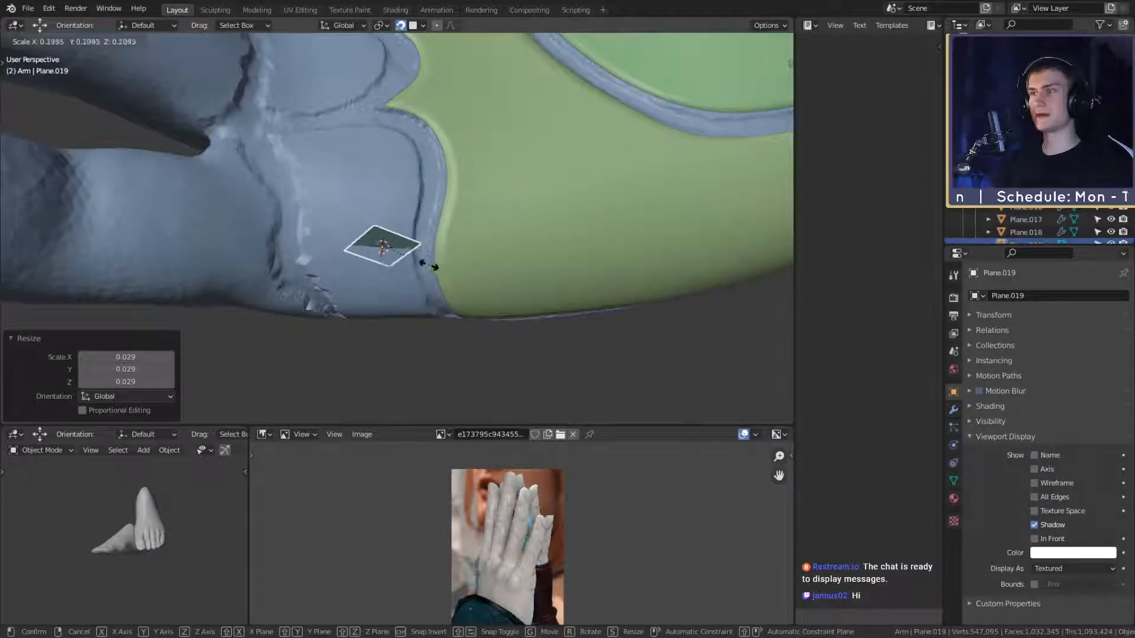
pyautogui.click(442, 278)
pyautogui.press('r')
pyautogui.press('r')
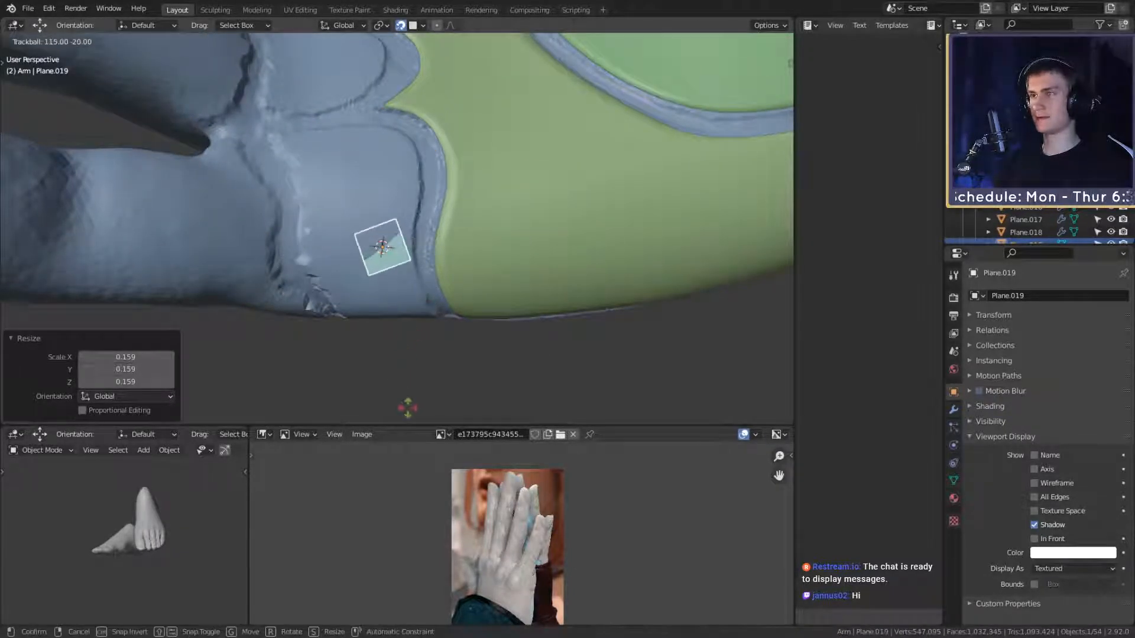
pyautogui.click(447, 410)
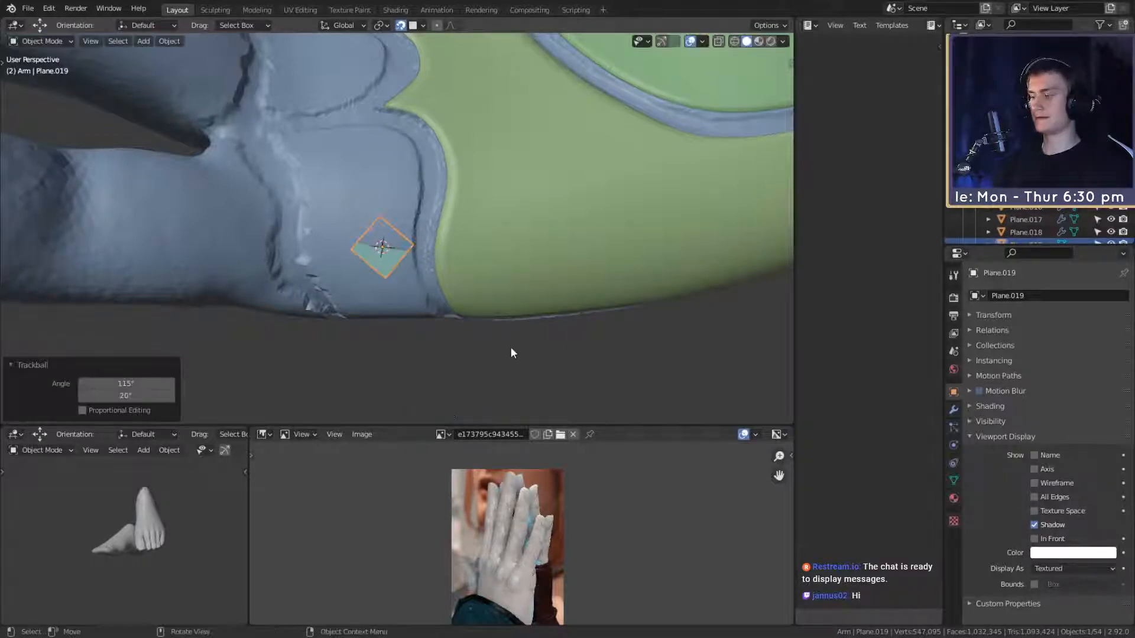
pyautogui.press('r')
pyautogui.click(514, 243)
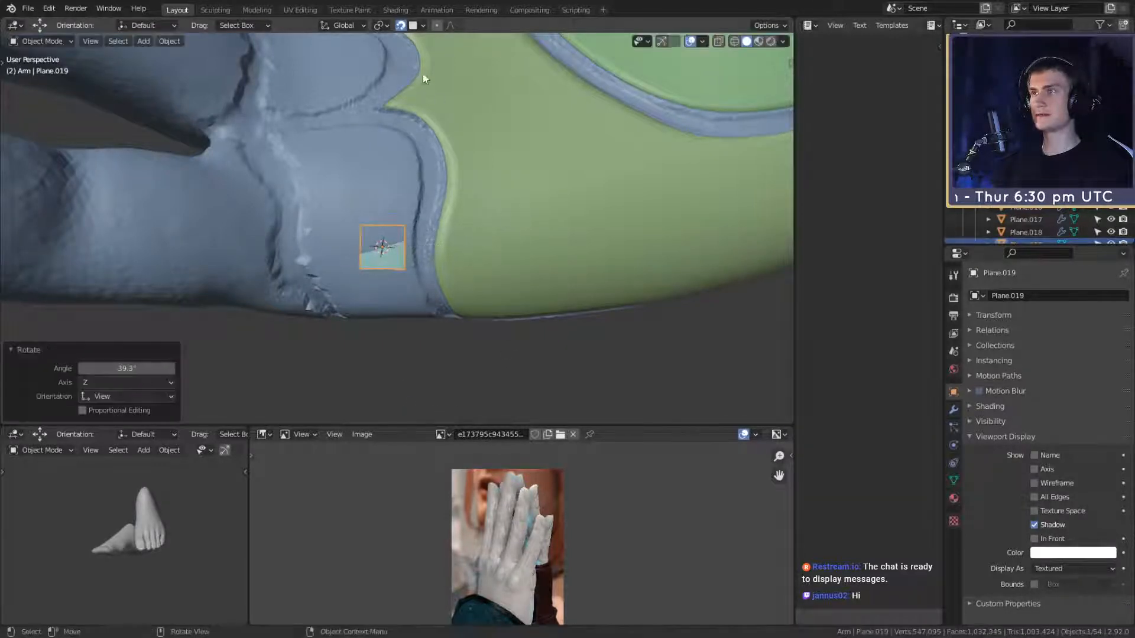
# Step: Display the new plane In Front in mesh editing and move it with snapping enabled so it sits on the hand's surface
pyautogui.click(400, 25)
pyautogui.moveTo(480, 239); pyautogui.dragTo(492, 282, button='middle')
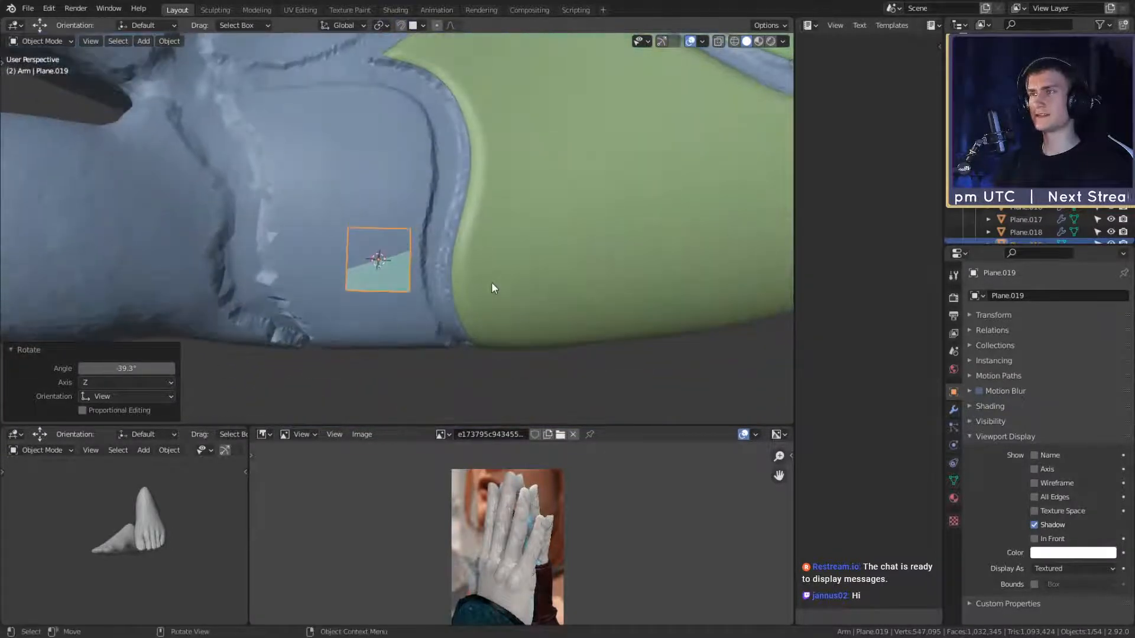
pyautogui.press('Tab')
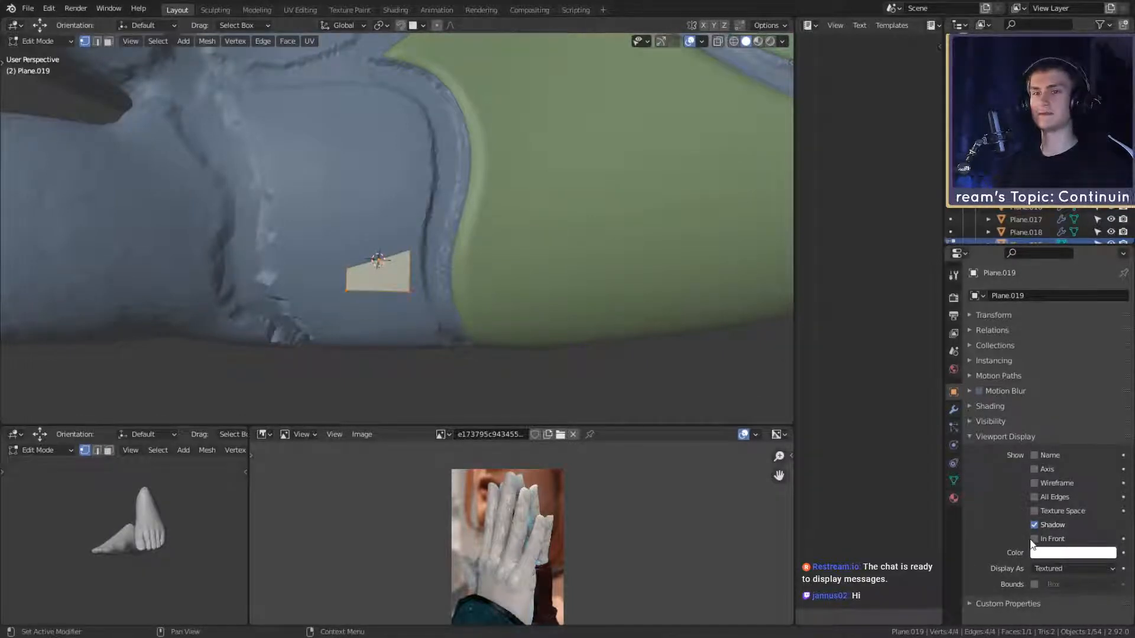
pyautogui.click(1034, 539)
pyautogui.click(400, 25)
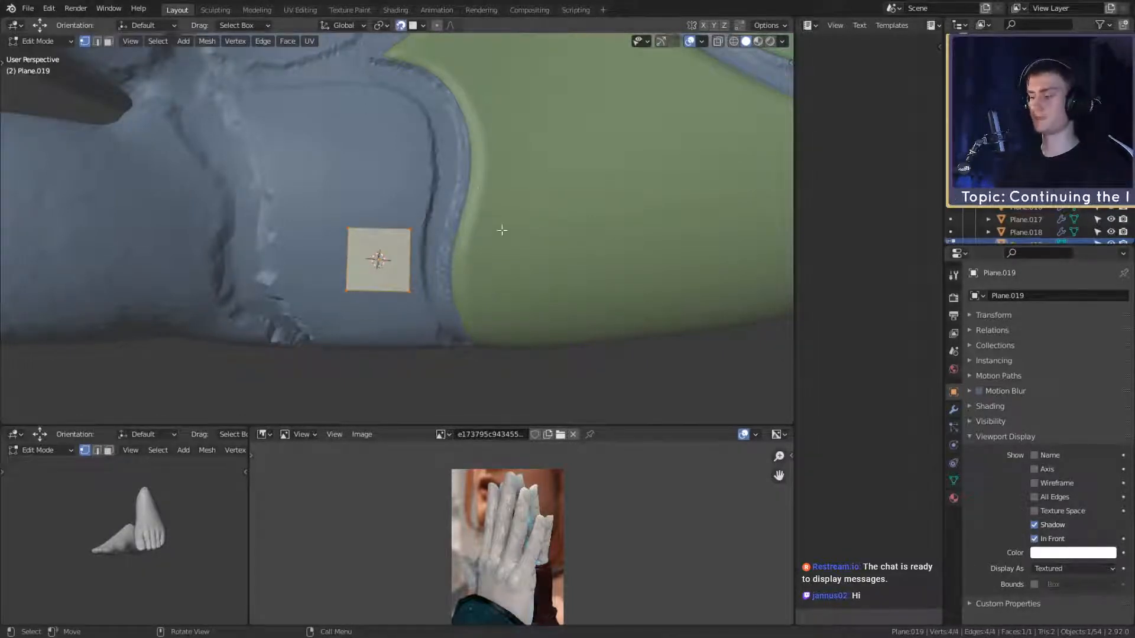
pyautogui.press('g')
pyautogui.click(519, 261)
# Step: Move the plane's lower edge down to the groove above the magenta side panel and rotate it slightly to align
pyautogui.keyDown('shift'); pyautogui.moveTo(520, 261); pyautogui.dragTo(395, 204, button='middle'); pyautogui.keyUp('shift')
pyautogui.keyDown('shift'); pyautogui.click(328, 195); pyautogui.keyUp('shift')
pyautogui.moveTo(449, 231); pyautogui.dragTo(398, 172, button='middle')
pyautogui.press('g')
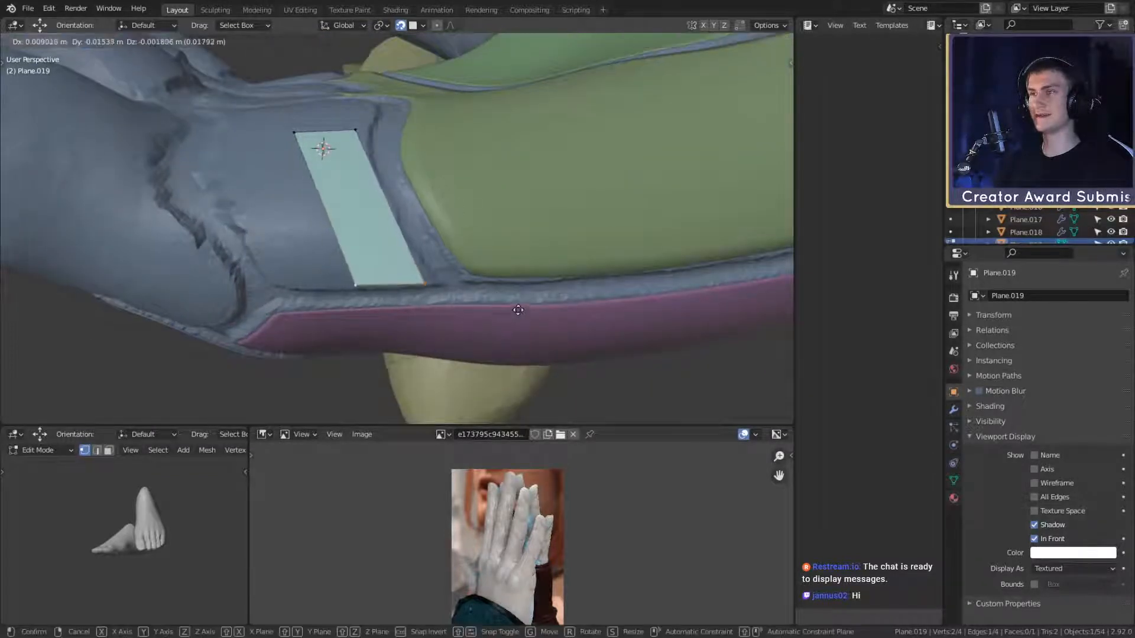
pyautogui.click(515, 304)
pyautogui.press('r')
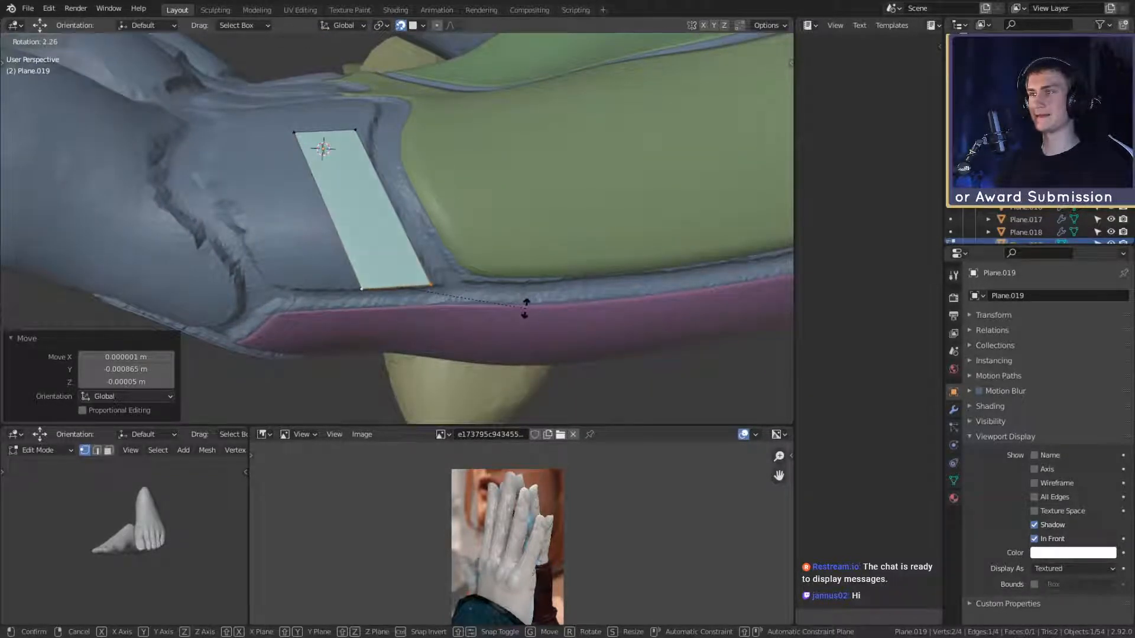
pyautogui.click(525, 308)
# Step: Bring the plane's opposite edge down near the groove to form a short quad, and nudge its corner vertex beside the green panel
pyautogui.moveTo(497, 260); pyautogui.dragTo(473, 220, button='middle')
pyautogui.keyDown('shift'); pyautogui.click(397, 123); pyautogui.keyUp('shift')
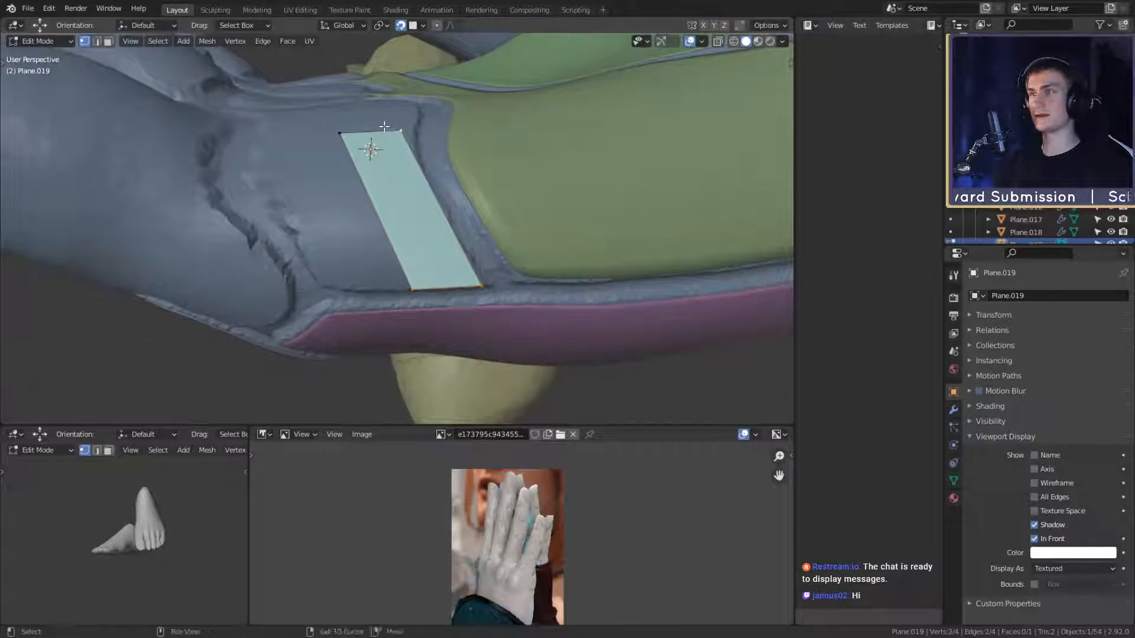
pyautogui.keyDown('shift'); pyautogui.click(339, 133); pyautogui.keyUp('shift')
pyautogui.moveTo(523, 159); pyautogui.dragTo(492, 153, button='middle')
pyautogui.press('g')
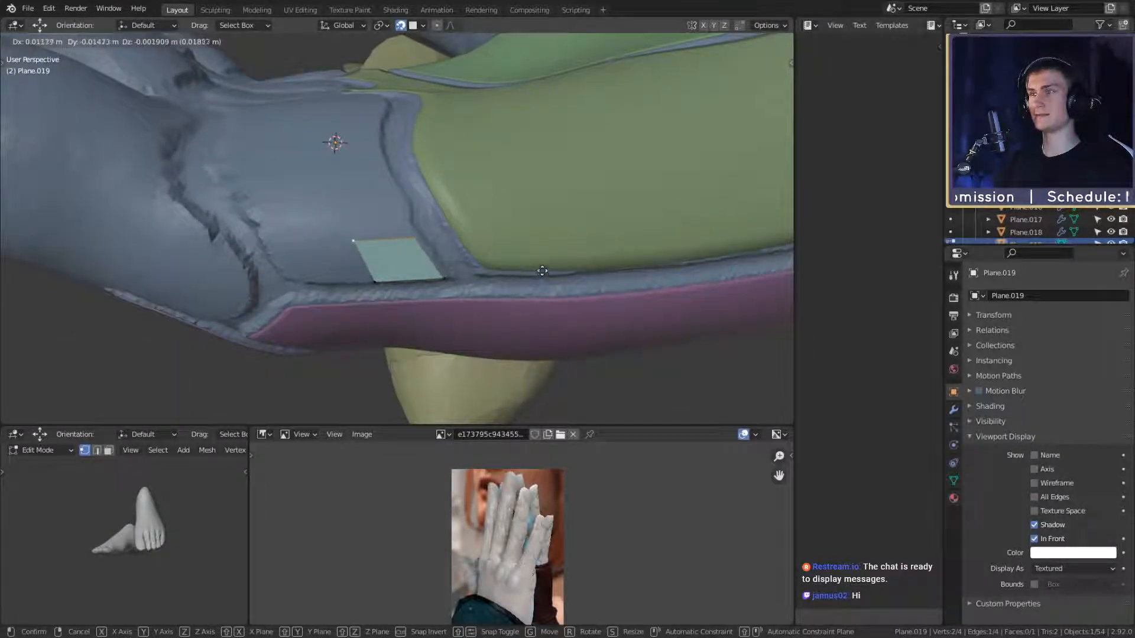
pyautogui.click(543, 267)
pyautogui.click(450, 277)
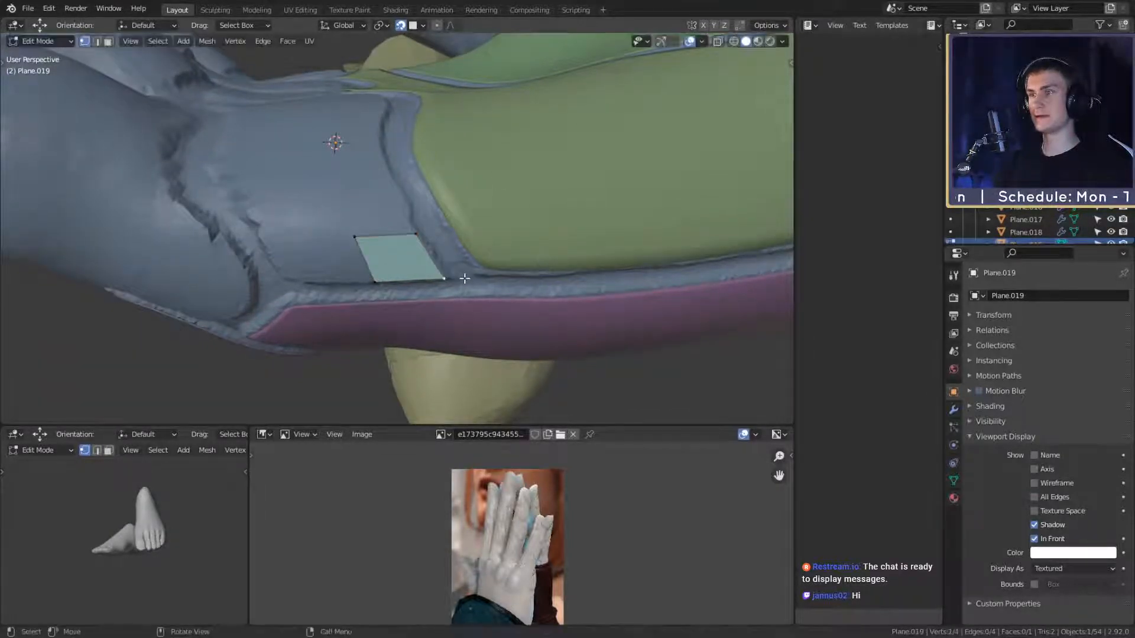
pyautogui.press('g')
pyautogui.click(466, 277)
# Step: Extrude the quad's finger-side edge along the groove toward the little finger and rotate the new edge by about 6.1°
pyautogui.moveTo(476, 262); pyautogui.dragTo(448, 267, button='middle')
pyautogui.click(388, 284)
pyautogui.keyDown('shift'); pyautogui.click(362, 239); pyautogui.keyUp('shift')
pyautogui.press('e')
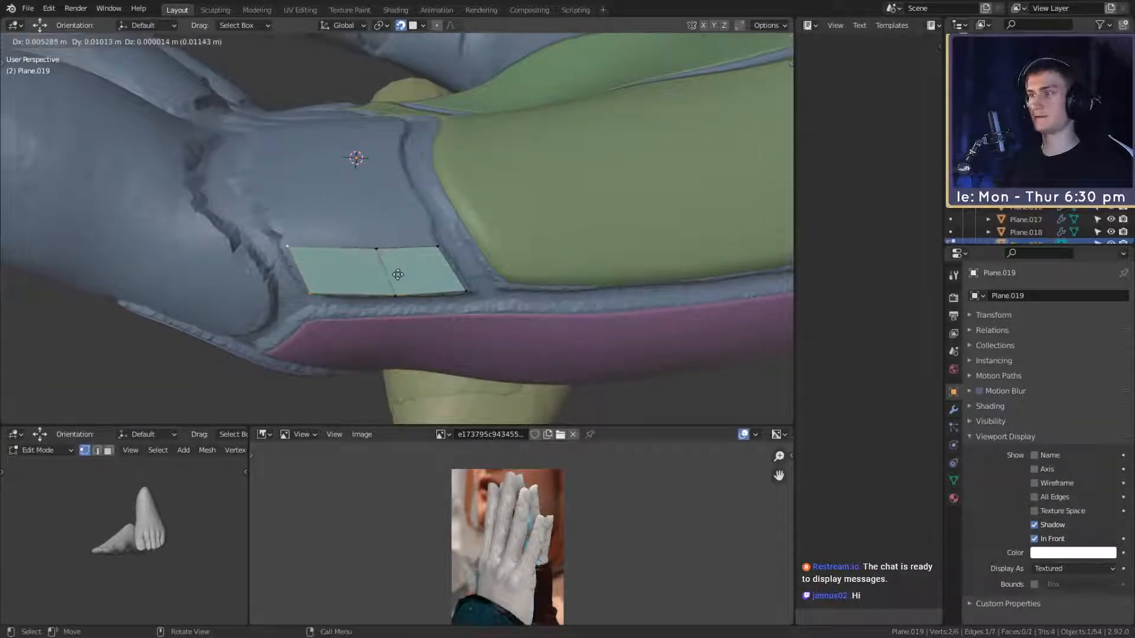
pyautogui.click(396, 270)
pyautogui.press('r')
pyautogui.click(405, 270)
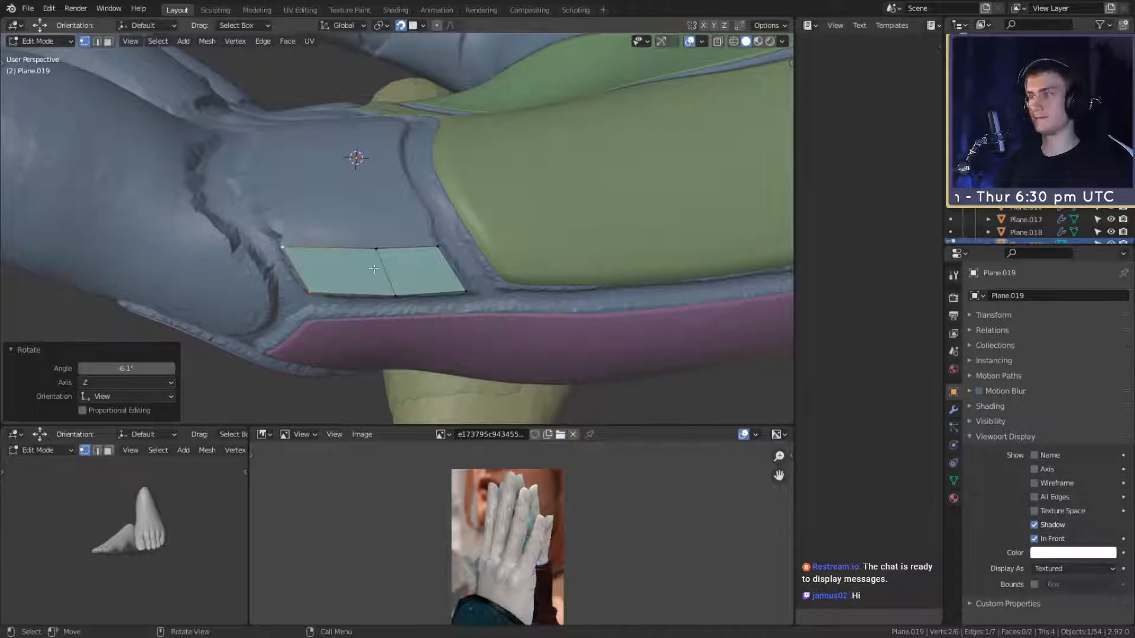
# Step: Move the strip's middle cross edge slightly toward the green panel
pyautogui.click(392, 287)
pyautogui.press('g')
pyautogui.click(463, 272)
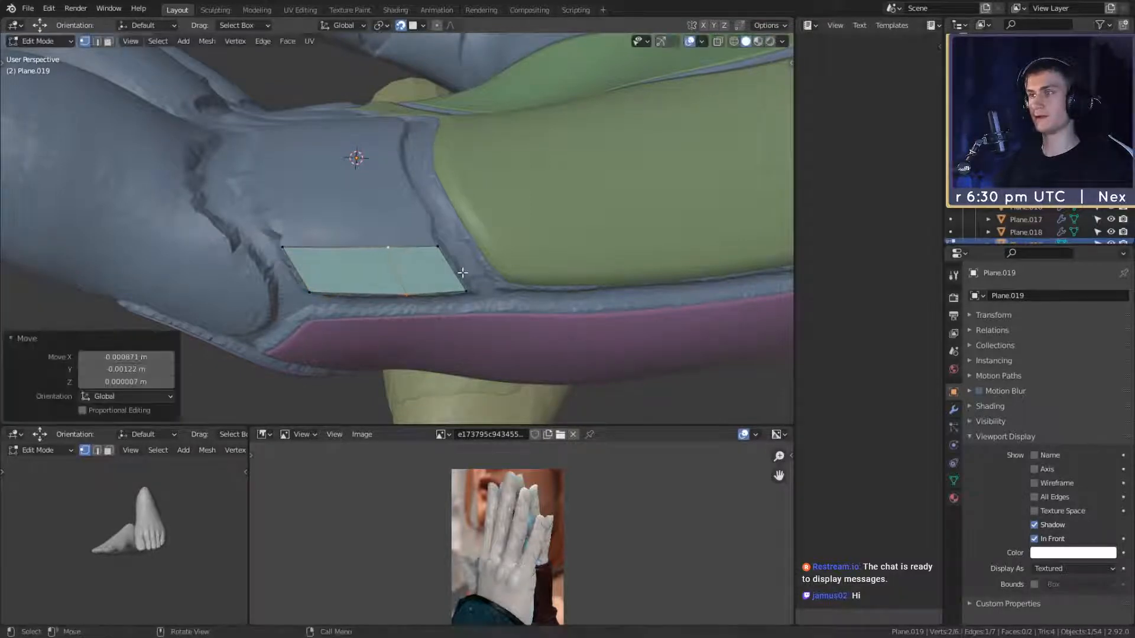
# Step: Add one centred loop cut across the strip's longer finger-side face, and rotate and move the new edge to even out the quads
pyautogui.hotkey('ctrl', 'r')
pyautogui.click(450, 272)
pyautogui.rightClick(450, 272)
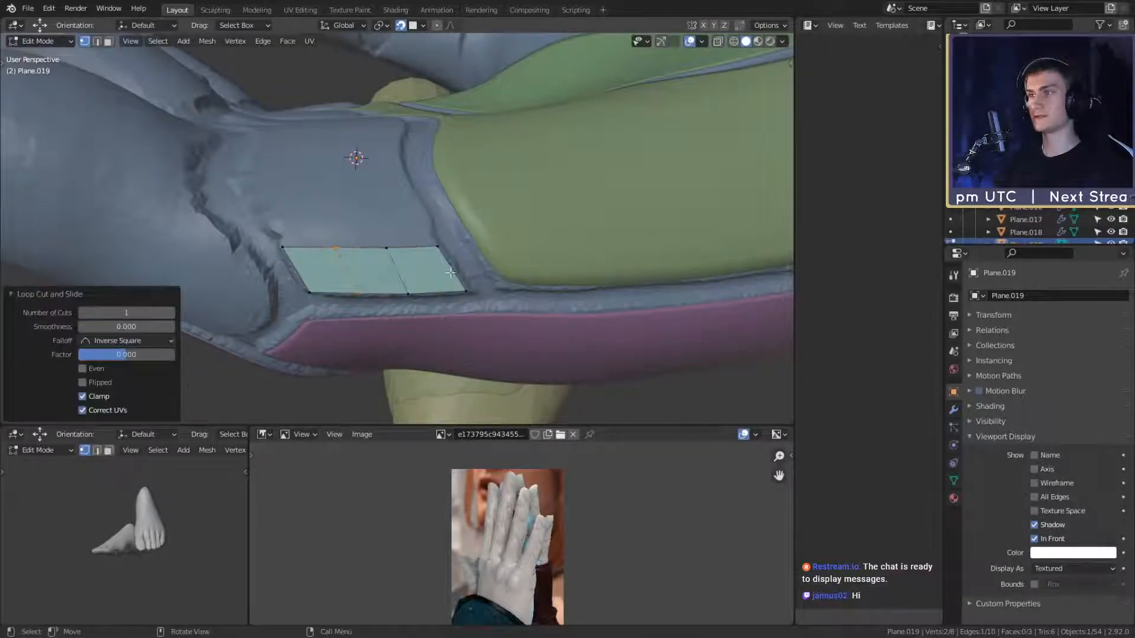
pyautogui.press('r')
pyautogui.click(451, 282)
pyautogui.press('g')
pyautogui.click(451, 279)
# Step: Extrude the strip's long edge away from the magenta panel as a new row of three quads and scale the new edge up slightly
pyautogui.scroll(-4, 451, 277)
pyautogui.moveTo(451, 277); pyautogui.dragTo(438, 322, button='middle')
pyautogui.scroll(2, 438, 321)
pyautogui.moveTo(400, 215); pyautogui.dragTo(410, 237, button='middle')
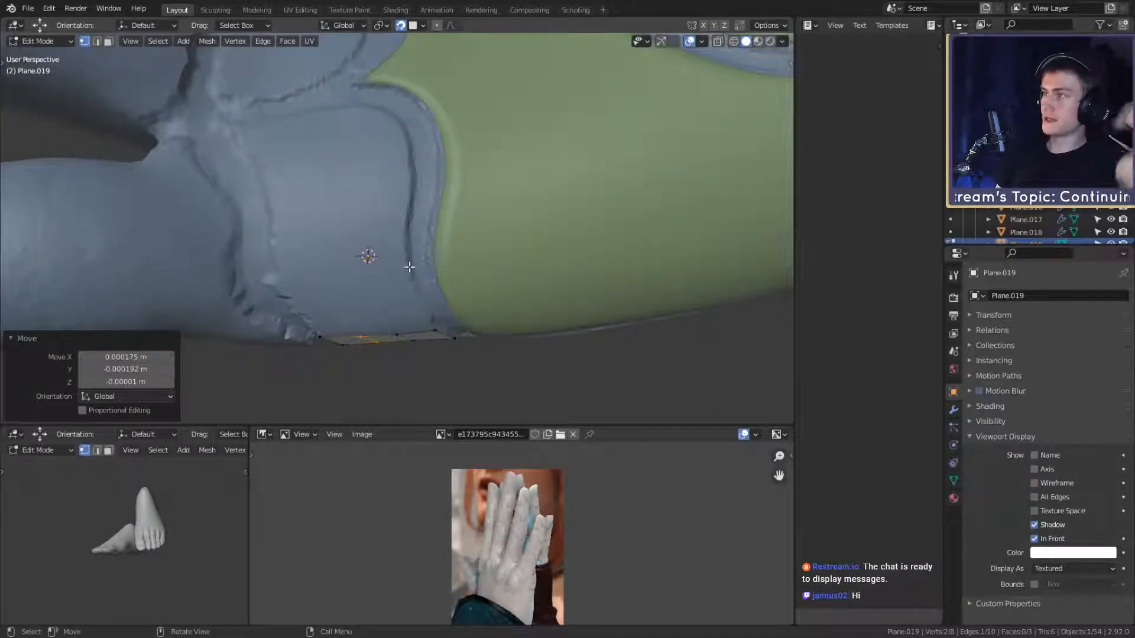
pyautogui.moveTo(395, 260); pyautogui.dragTo(423, 339, button='middle')
pyautogui.click(466, 321)
pyautogui.keyDown('shift'); pyautogui.click(300, 322); pyautogui.keyUp('shift')
pyautogui.press('e')
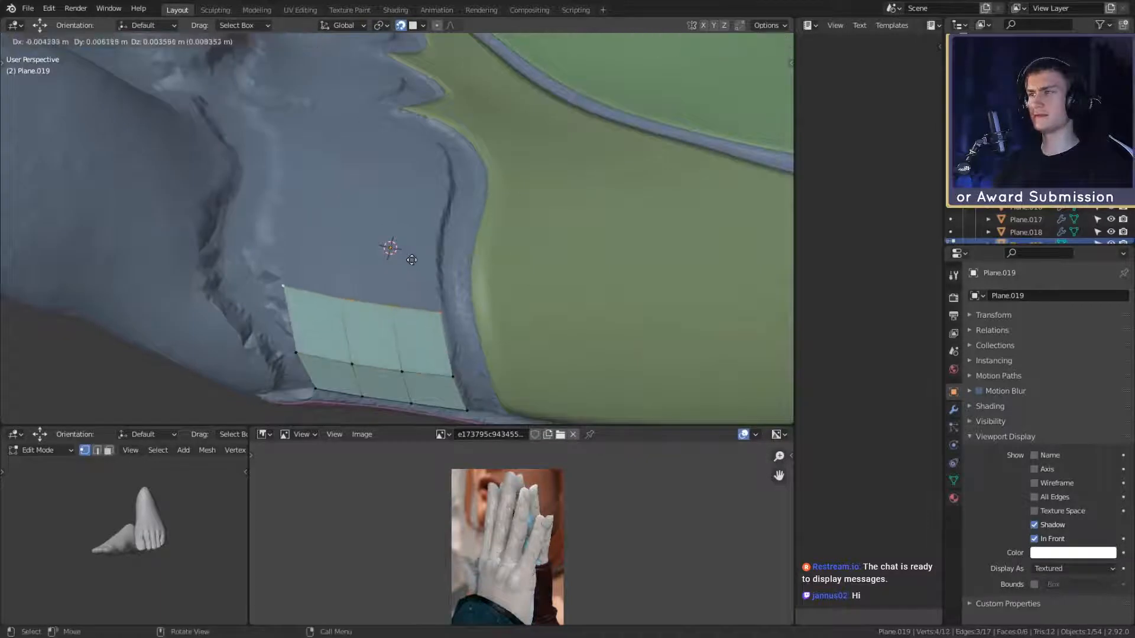
pyautogui.click(415, 277)
pyautogui.moveTo(415, 277); pyautogui.dragTo(443, 254, button='middle')
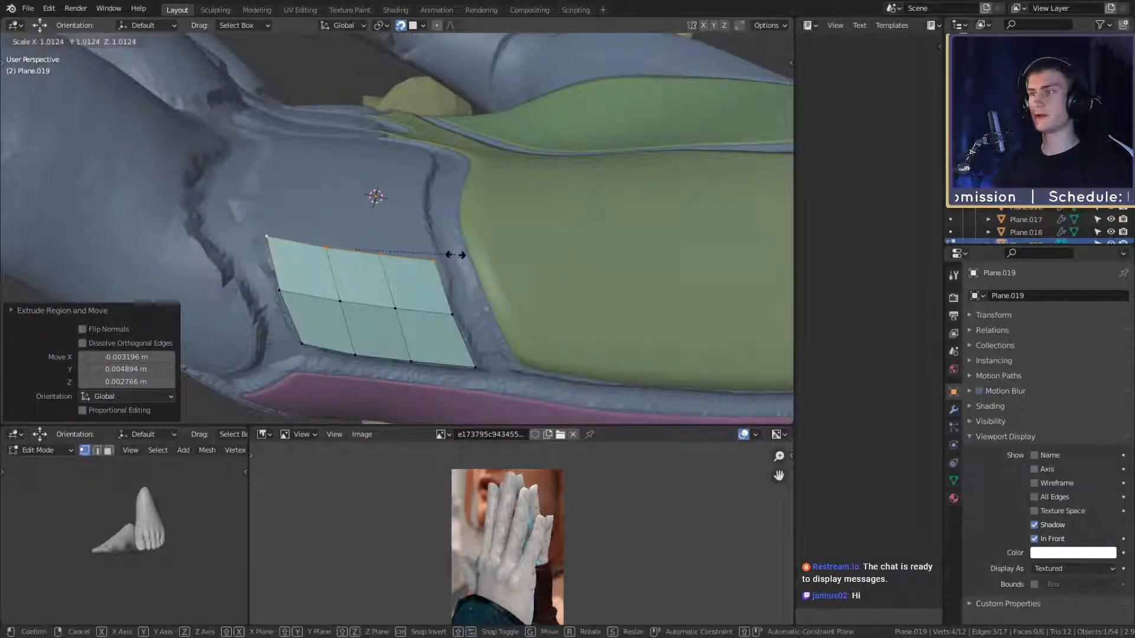
pyautogui.press('g')
pyautogui.click(458, 255)
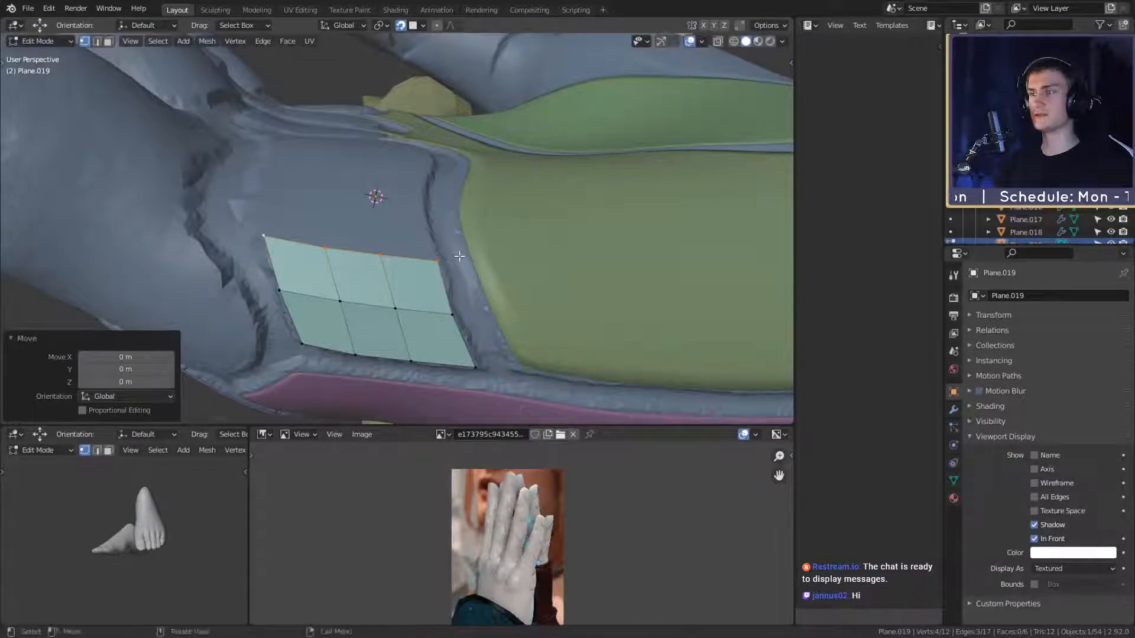
# Step: Extrude a second row of quads from the open long edge, following the groove beside the green panel
pyautogui.moveTo(459, 255); pyautogui.dragTo(459, 280, button='middle')
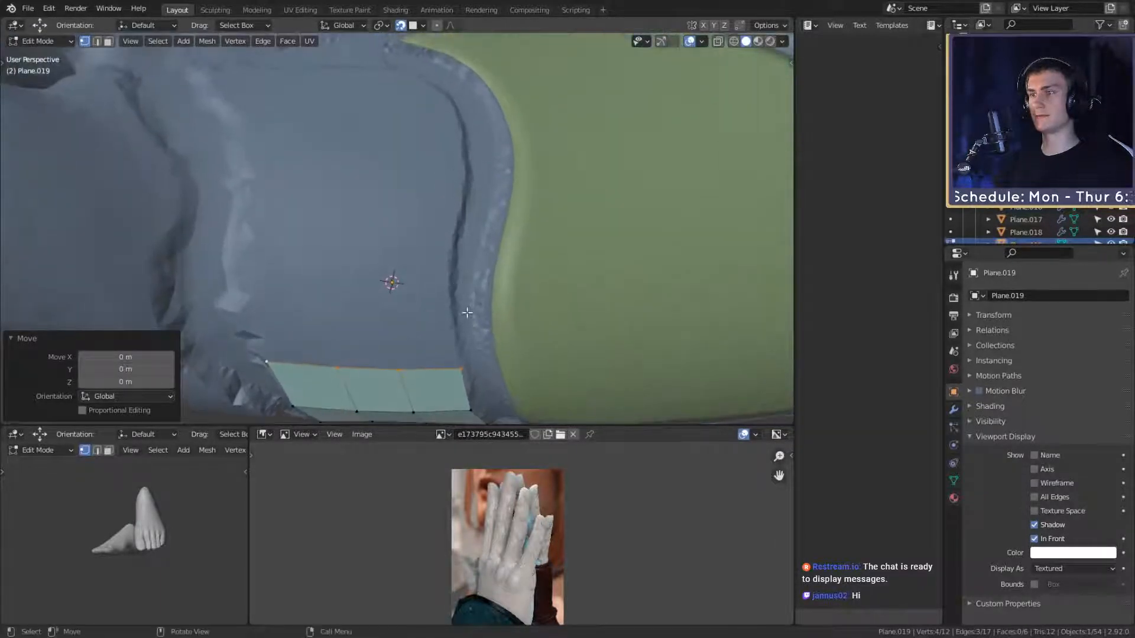
pyautogui.press('e')
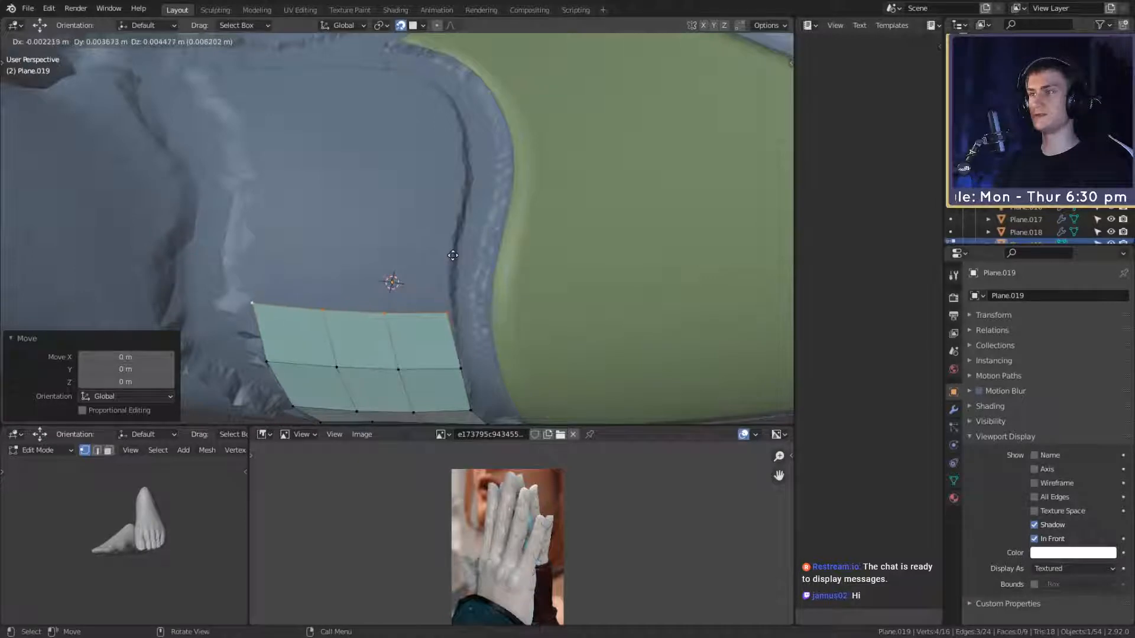
pyautogui.click(453, 255)
# Step: Nudge the inner vertices of the two newest edge rows along the surface to even out the quad spacing
pyautogui.moveTo(459, 289); pyautogui.dragTo(446, 272, button='middle')
pyautogui.click(318, 260)
pyautogui.press('g')
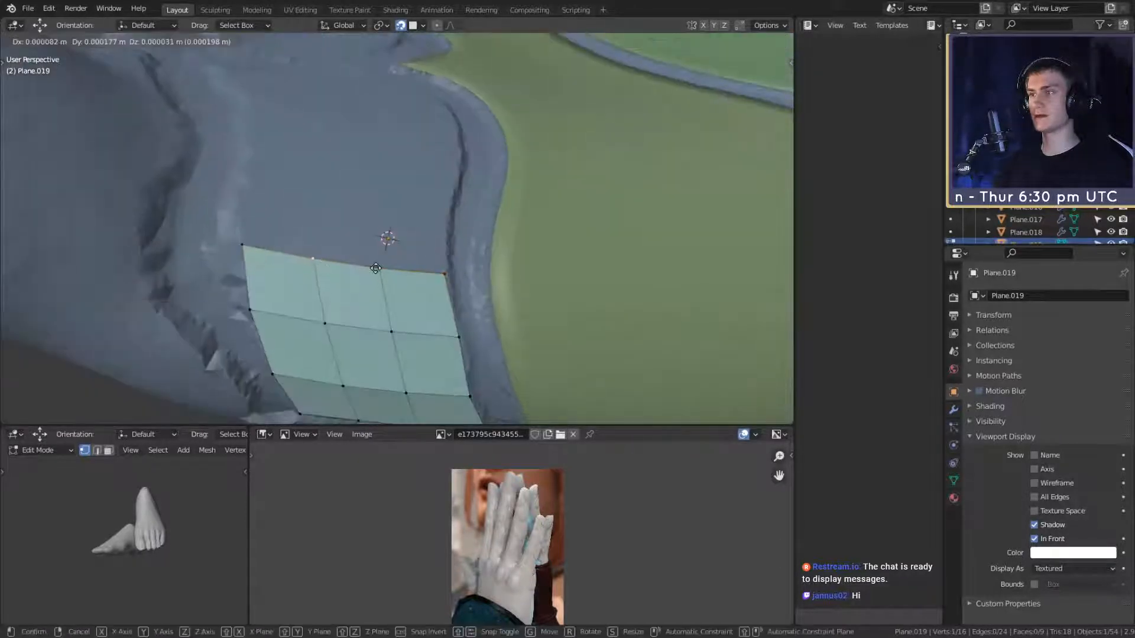
pyautogui.click(371, 269)
pyautogui.click(384, 269)
pyautogui.press('g')
pyautogui.click(427, 291)
pyautogui.click(338, 326)
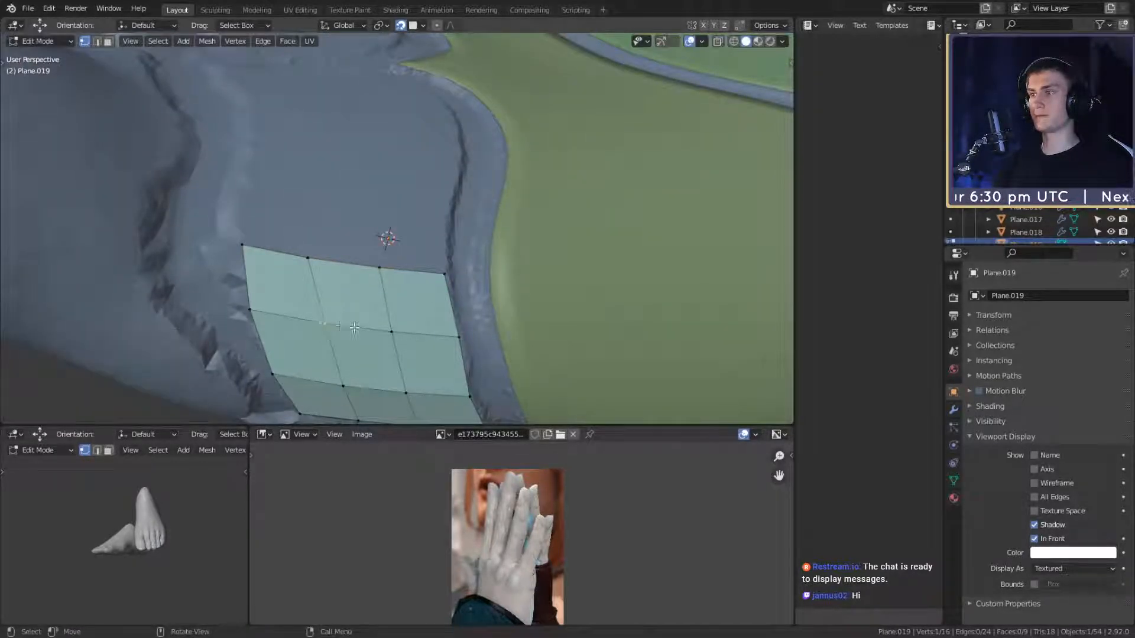
pyautogui.press('g')
pyautogui.click(347, 327)
pyautogui.moveTo(348, 325); pyautogui.dragTo(394, 279, button='middle')
pyautogui.press('g')
pyautogui.click(376, 268)
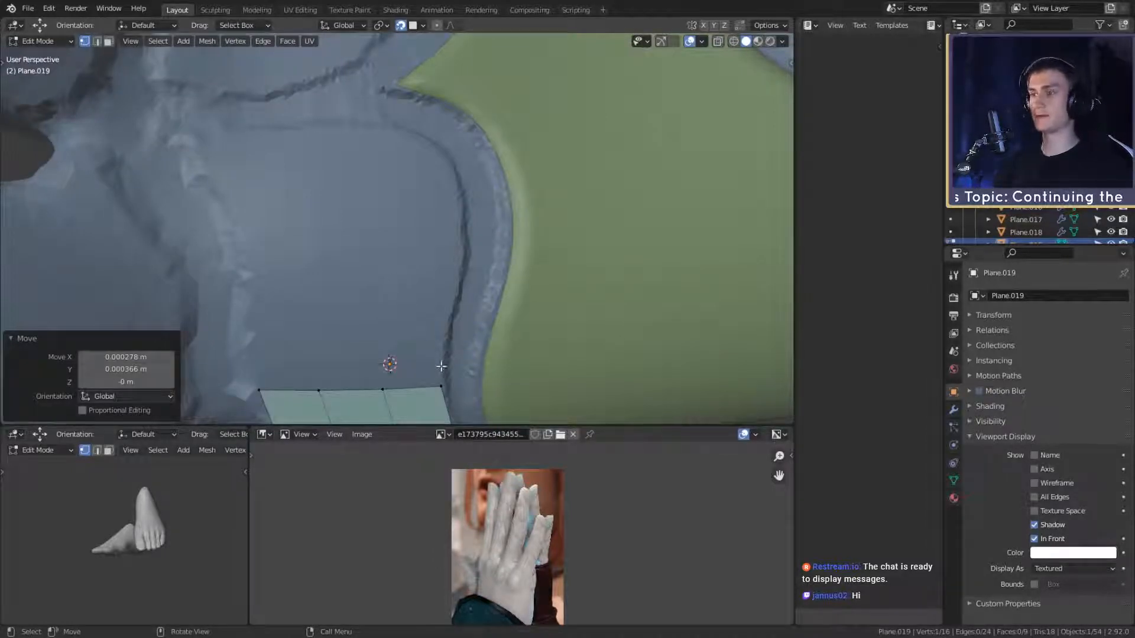
# Step: Select the open edge row between its corner vertices, extrude another row of quads, and scale the new edge by about 1.09
pyautogui.click(441, 387)
pyautogui.keyDown('ctrl'); pyautogui.click(258, 390); pyautogui.keyUp('ctrl')
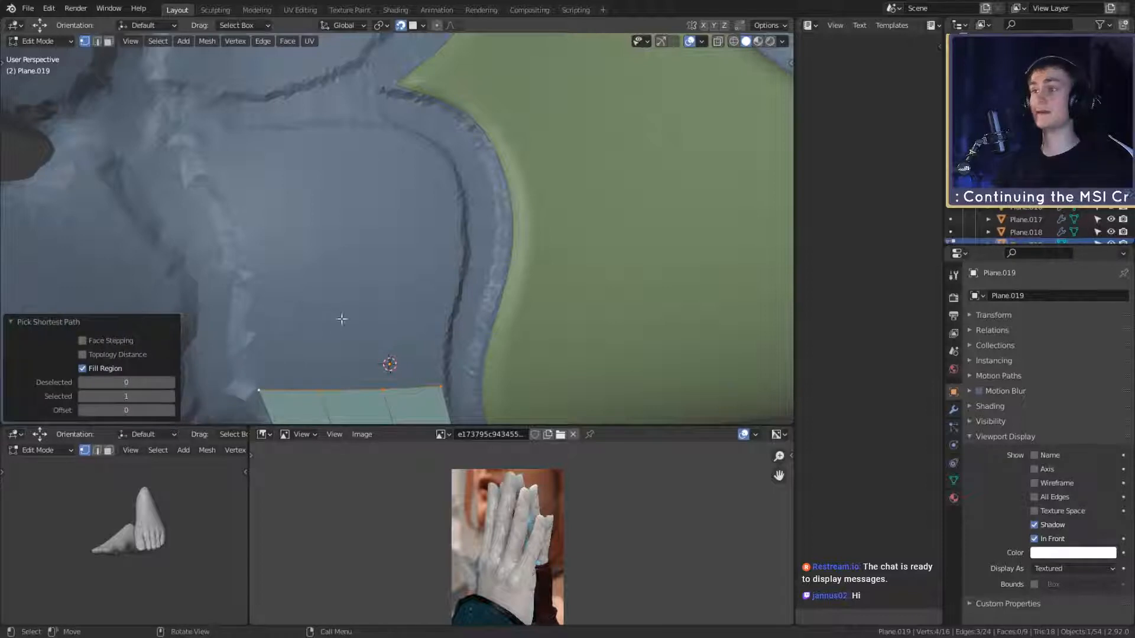
pyautogui.press('e')
pyautogui.click(373, 261)
pyautogui.press('s')
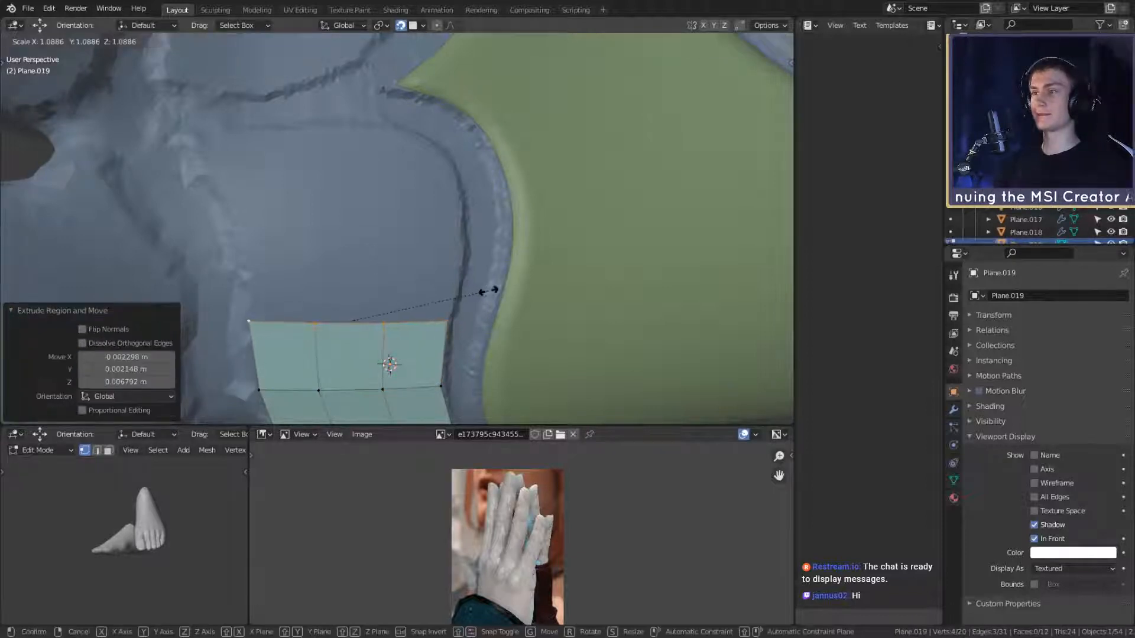
pyautogui.click(488, 291)
# Step: Move and scale the newest edge row to fit between the segment's grooves, and extrude one more row of three quads from it
pyautogui.moveTo(487, 291); pyautogui.dragTo(481, 320, button='middle')
pyautogui.press('g')
pyautogui.click(492, 271)
pyautogui.press('s')
pyautogui.click(498, 276)
pyautogui.press('s')
pyautogui.click(491, 279)
pyautogui.press('g')
pyautogui.click(491, 279)
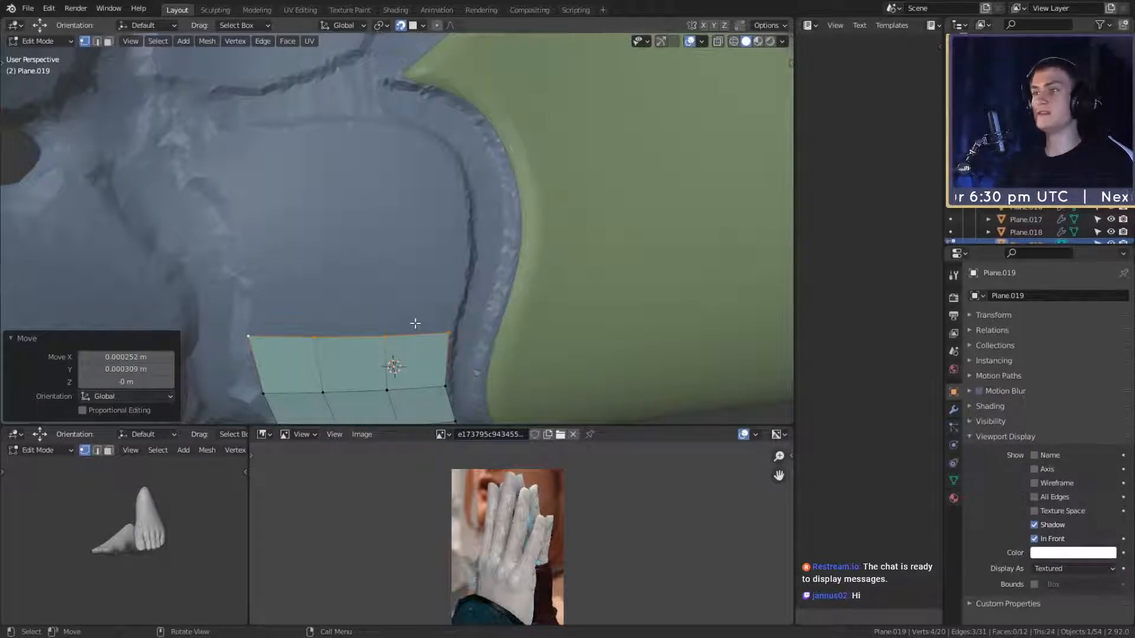
pyautogui.press('e')
pyautogui.click(482, 270)
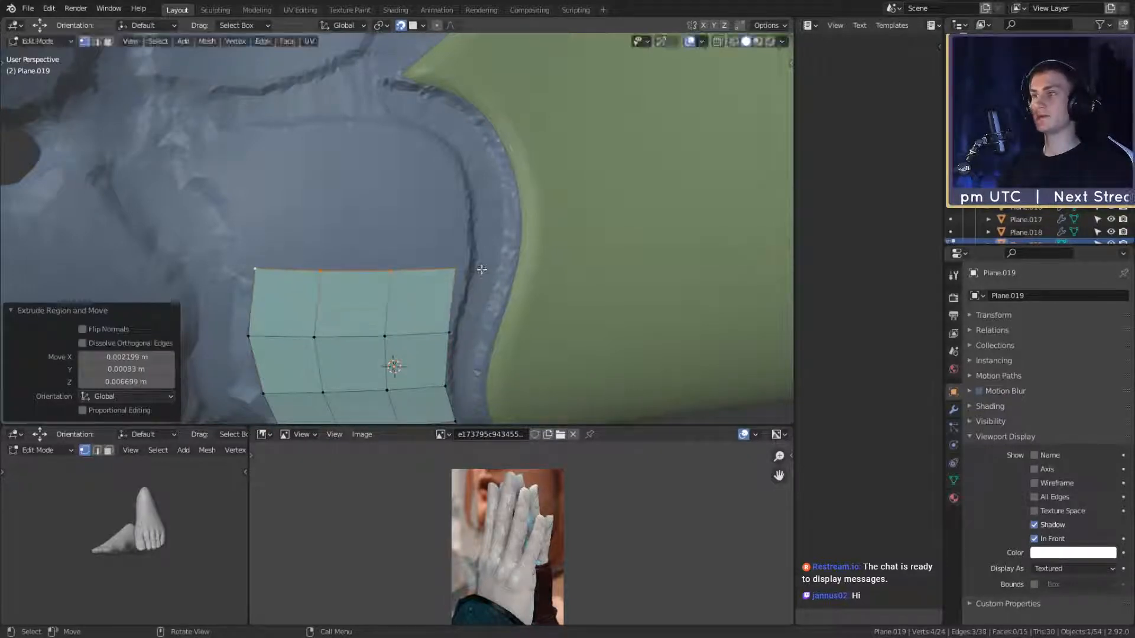
# Step: Scale and shift the newly extruded top edge row of the teal knuckle patch to follow the groove
pyautogui.press('s')
pyautogui.click(499, 275)
pyautogui.press('g')
pyautogui.click(506, 269)
pyautogui.keyDown('shift'); pyautogui.moveTo(507, 269); pyautogui.dragTo(489, 291, button='middle'); pyautogui.keyUp('shift')
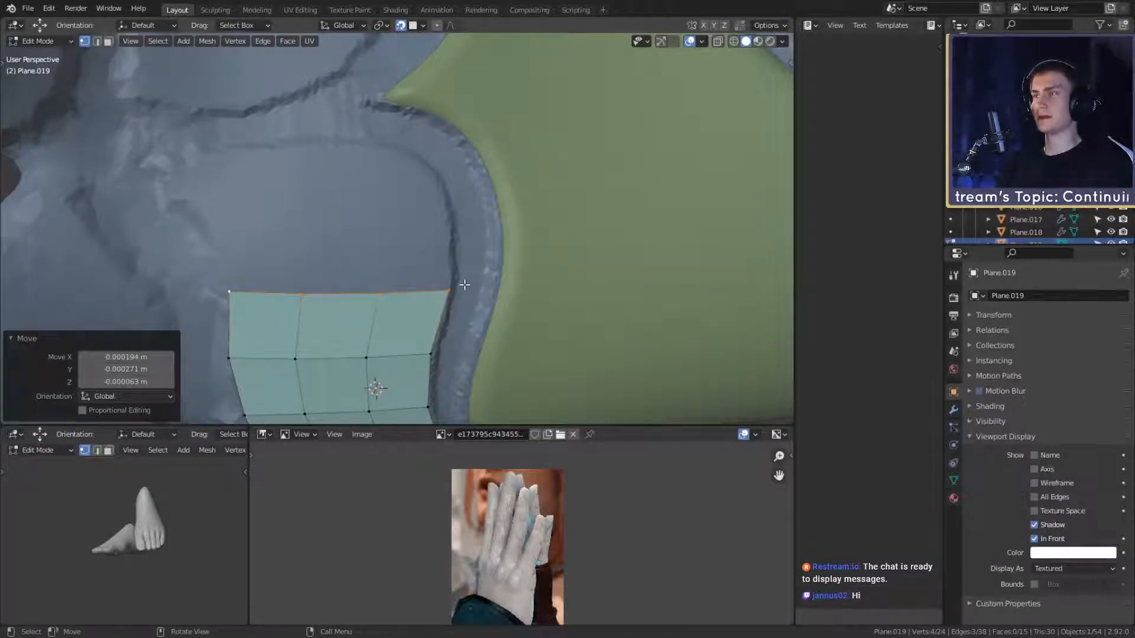
# Step: Extrude another row of faces up from the patch's top edge and widen it by about 1.06
pyautogui.press('e')
pyautogui.click(473, 260)
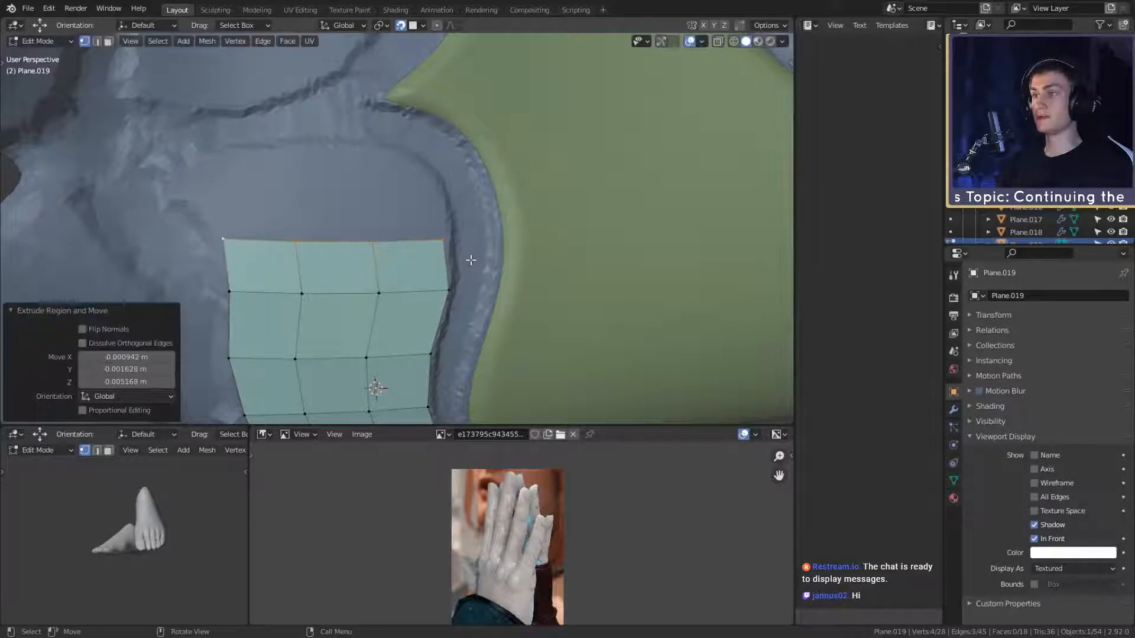
pyautogui.press('s')
pyautogui.click(476, 257)
pyautogui.press('r')
pyautogui.press('Escape')
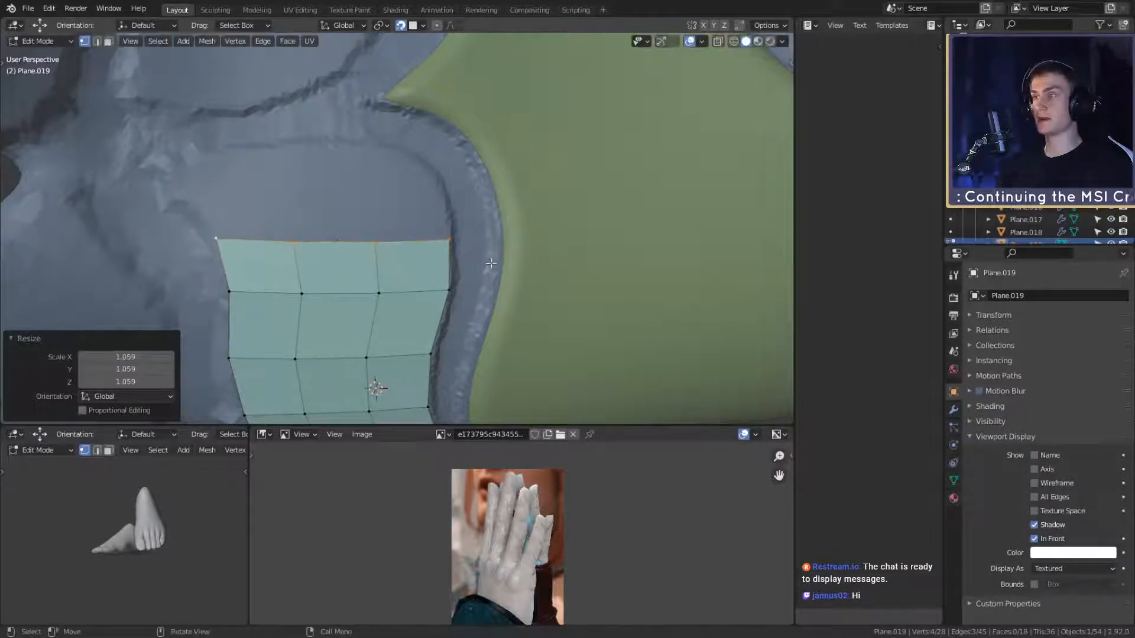
# Step: Raise the top edge row further up the knuckle and scale it up by about 1.035
pyautogui.press('g')
pyautogui.click(497, 255)
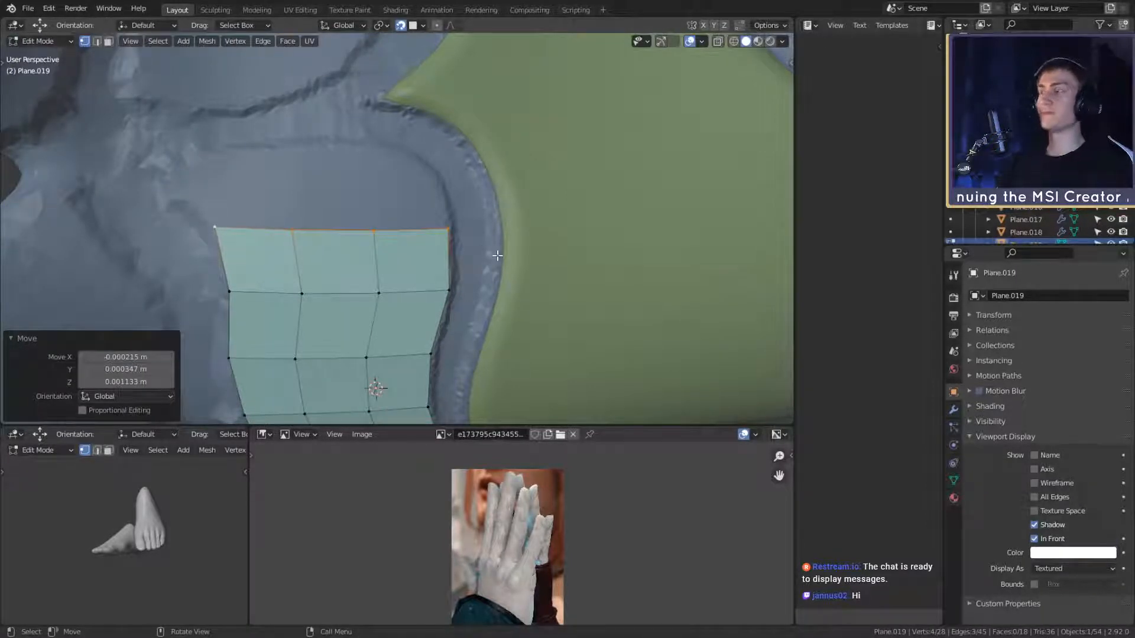
pyautogui.press('g')
pyautogui.click(512, 207)
pyautogui.press('s')
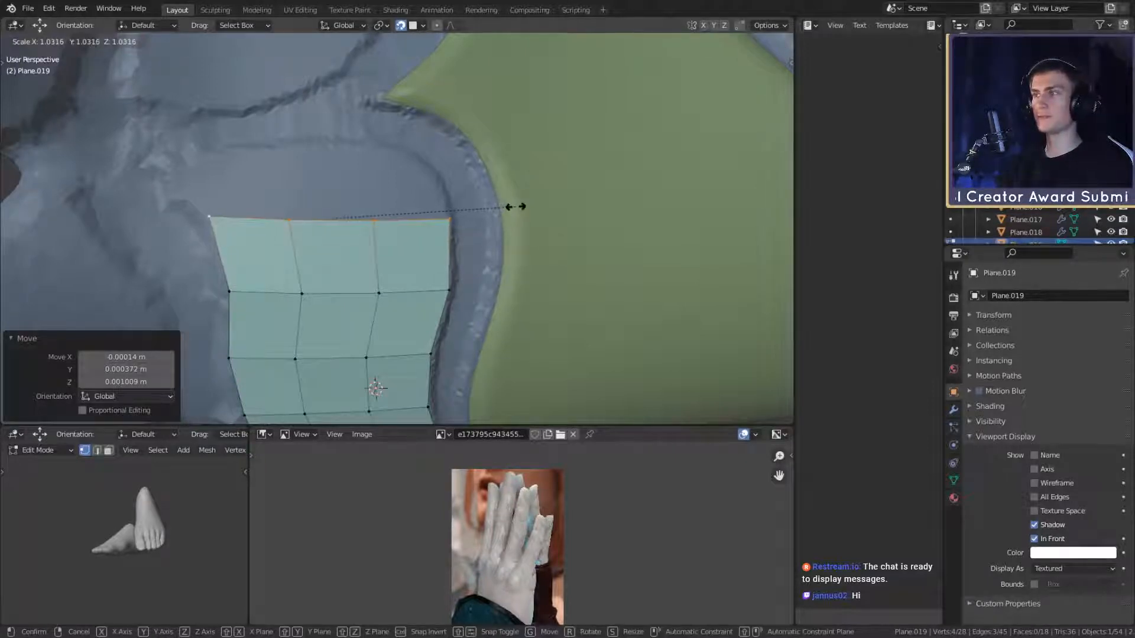
pyautogui.click(516, 206)
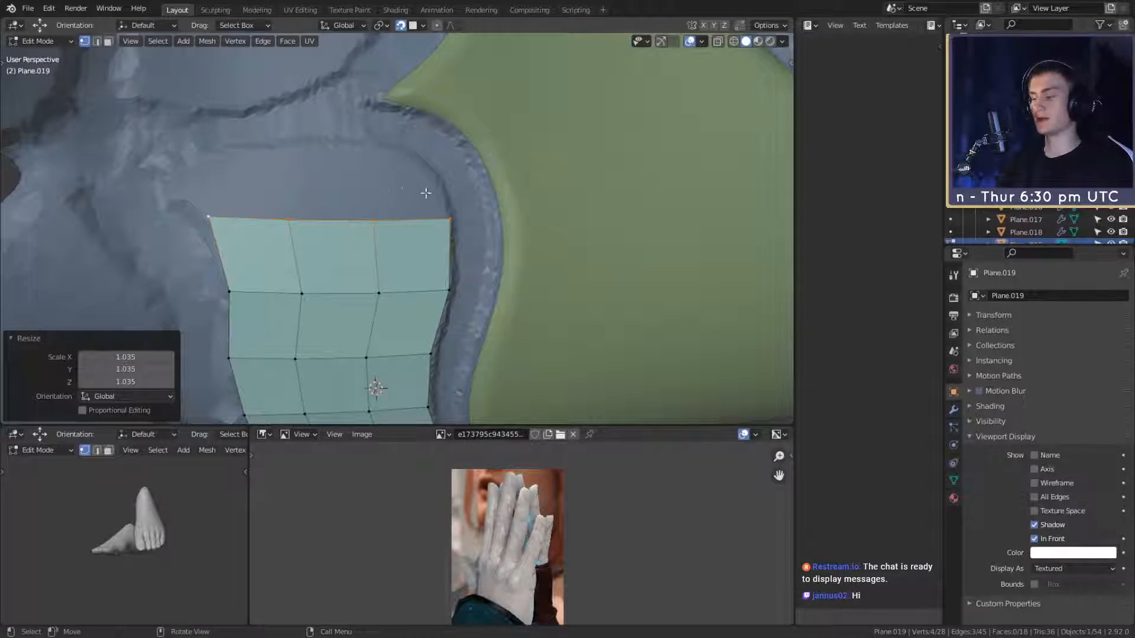
# Step: Extrude one more row of faces up to the groove at the upper end of the knuckle and adjust its position
pyautogui.moveTo(426, 193); pyautogui.dragTo(506, 225, button='middle')
pyautogui.press('e')
pyautogui.click(488, 202)
pyautogui.press('g')
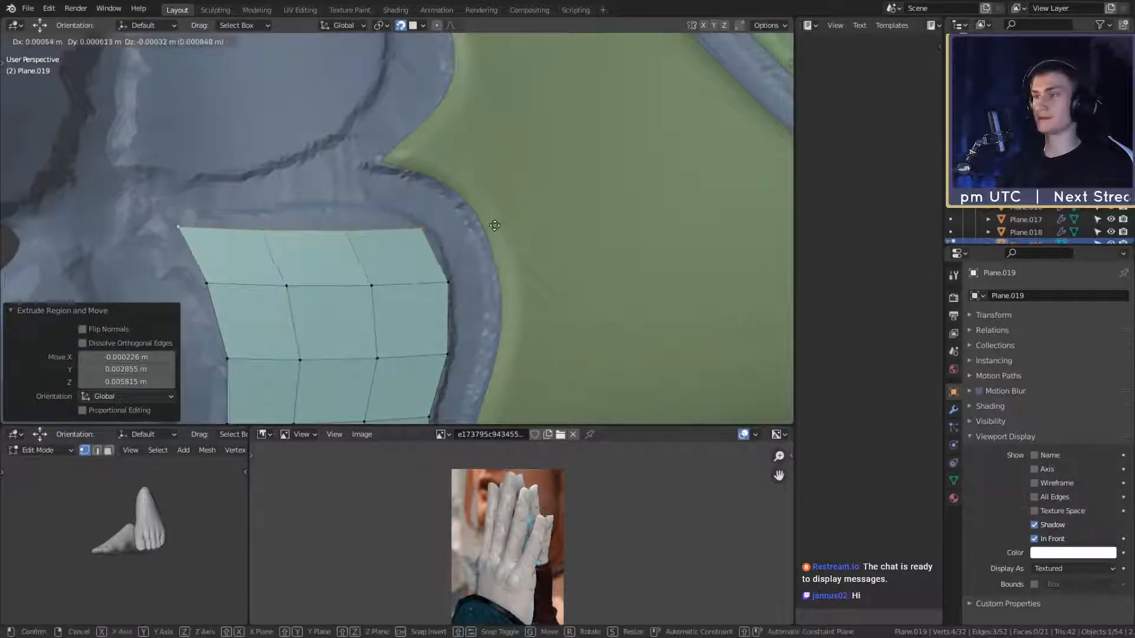
pyautogui.click(477, 222)
# Step: Reposition the four vertices of the new top row individually so the edge follows the curved groove
pyautogui.click(405, 225)
pyautogui.press('g')
pyautogui.click(471, 230)
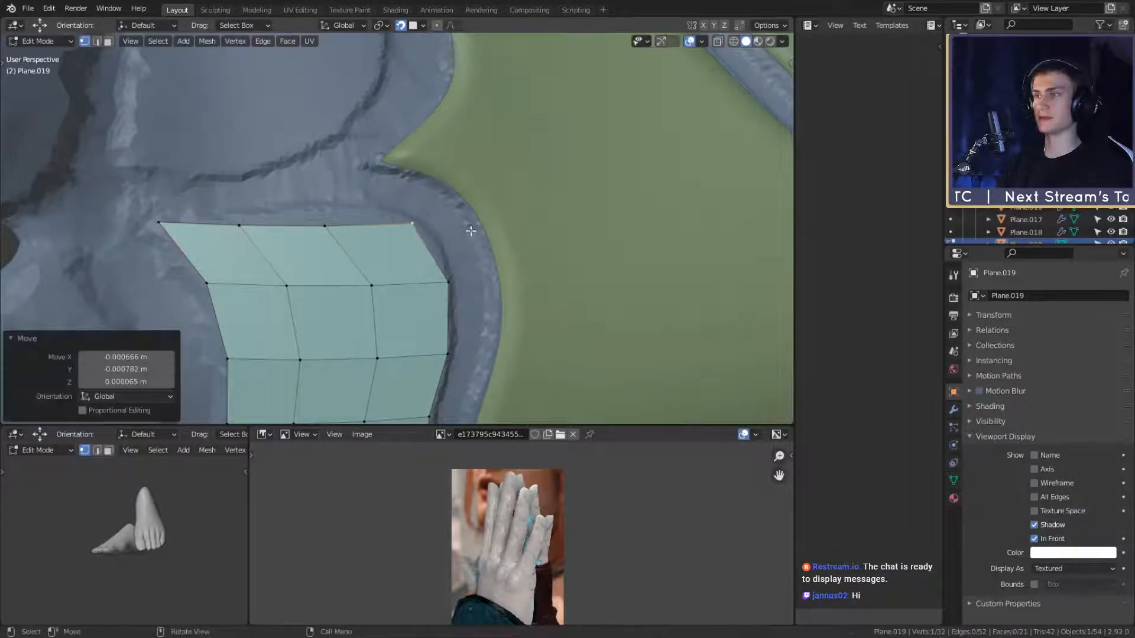
pyautogui.click(329, 227)
pyautogui.press('g')
pyautogui.click(386, 221)
pyautogui.click(239, 228)
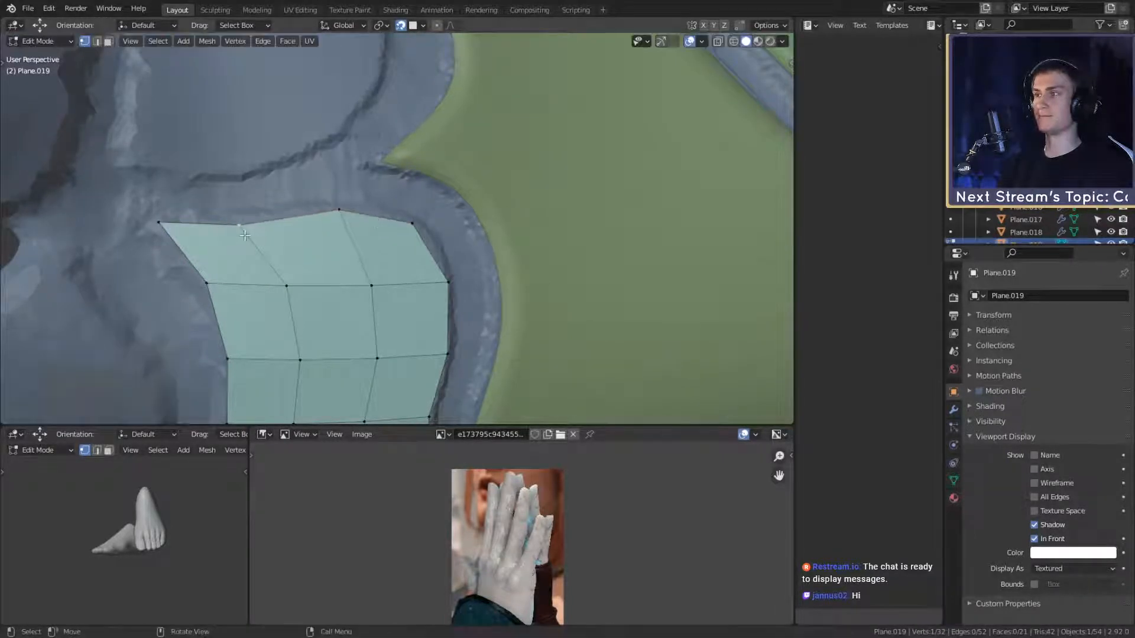
pyautogui.press('g')
pyautogui.click(273, 231)
pyautogui.click(172, 232)
pyautogui.press('g')
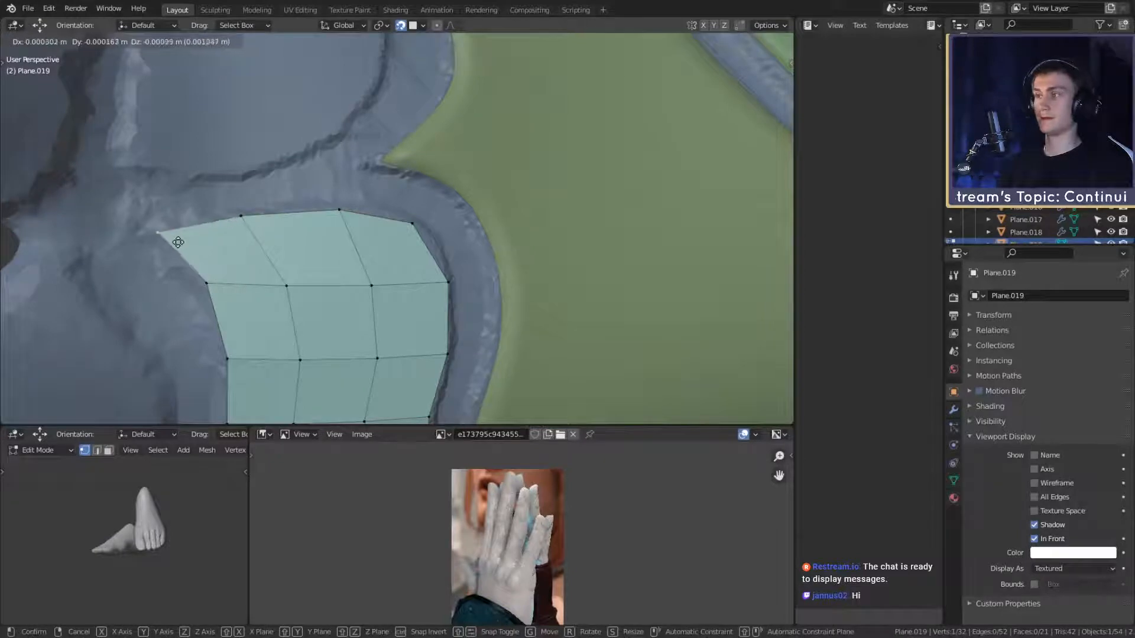
pyautogui.click(174, 243)
# Step: Leave mesh editing and link the modifiers of the large green hand panel to the knuckle patch
pyautogui.click(208, 282)
pyautogui.scroll(-8, 404, 208)
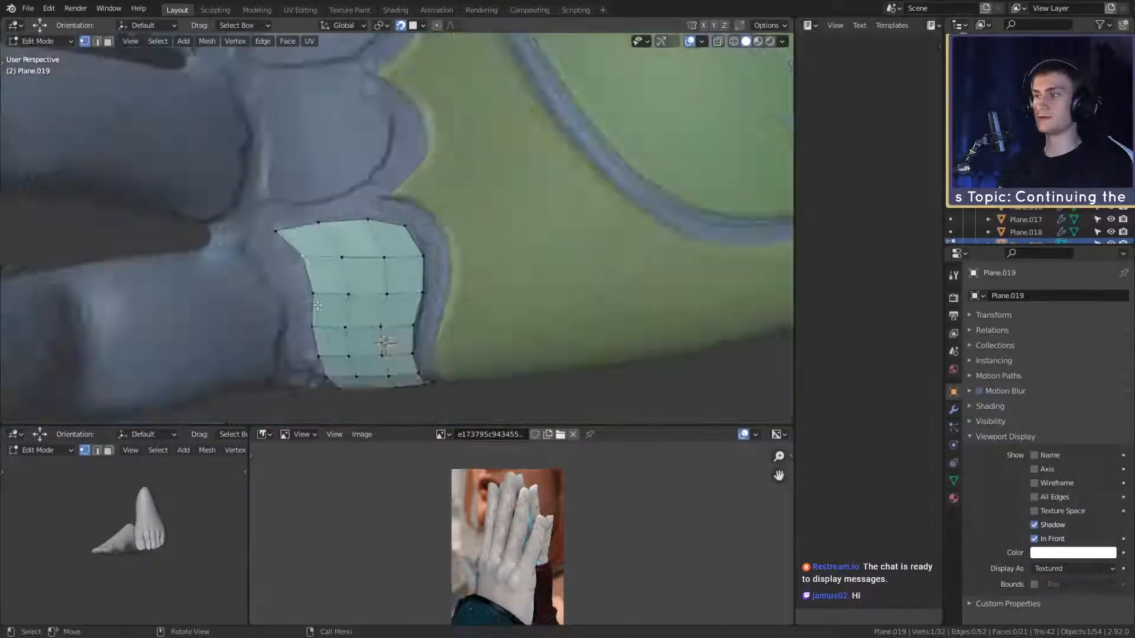
pyautogui.scroll(4, 422, 298)
pyautogui.moveTo(451, 213); pyautogui.dragTo(468, 276, button='middle')
pyautogui.scroll(4, 449, 196)
pyautogui.press('Tab')
pyautogui.scroll(-2, 465, 260)
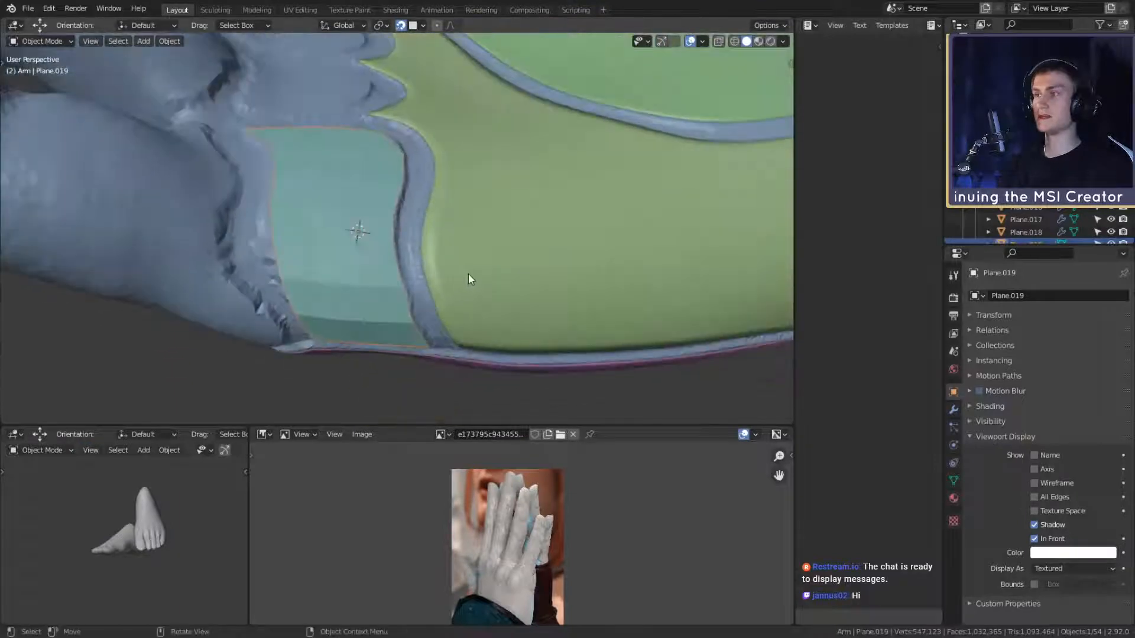
pyautogui.keyDown('shift'); pyautogui.click(494, 256); pyautogui.keyUp('shift')
pyautogui.hotkey('ctrl', 'l')
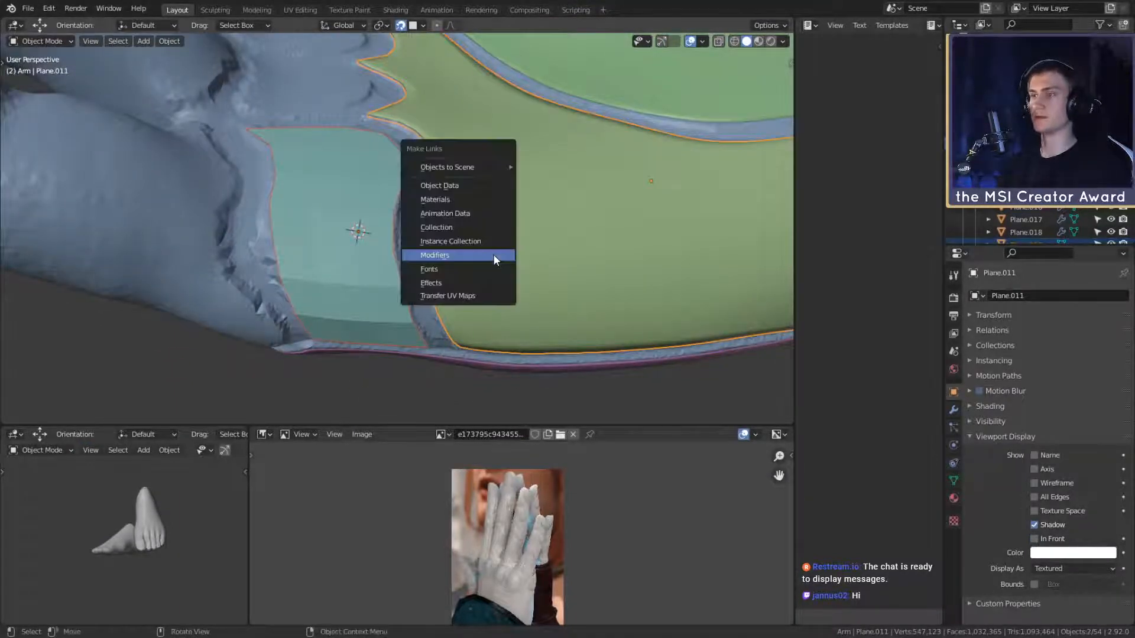
pyautogui.click(493, 254)
# Step: Reopen the patch for mesh editing and, with X-ray on, move a vertex on its border facing the green panel to the groove
pyautogui.click(375, 295)
pyautogui.moveTo(375, 296); pyautogui.dragTo(446, 253, button='middle')
pyautogui.press('Tab')
pyautogui.scroll(2, 451, 249)
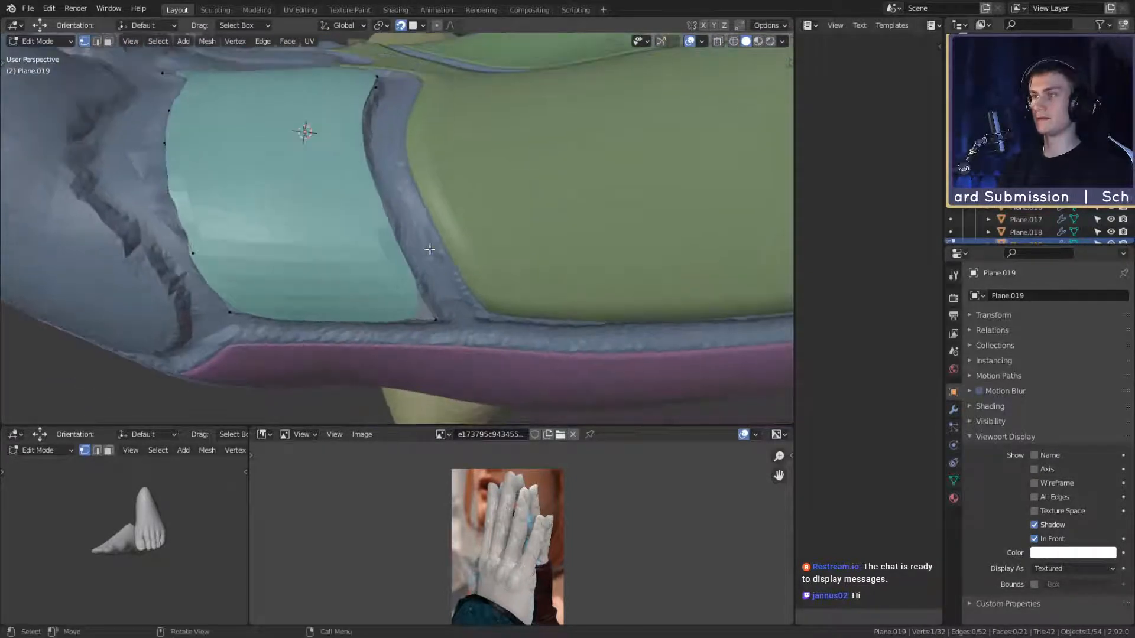
pyautogui.hotkey('alt', 'z')
pyautogui.press('g')
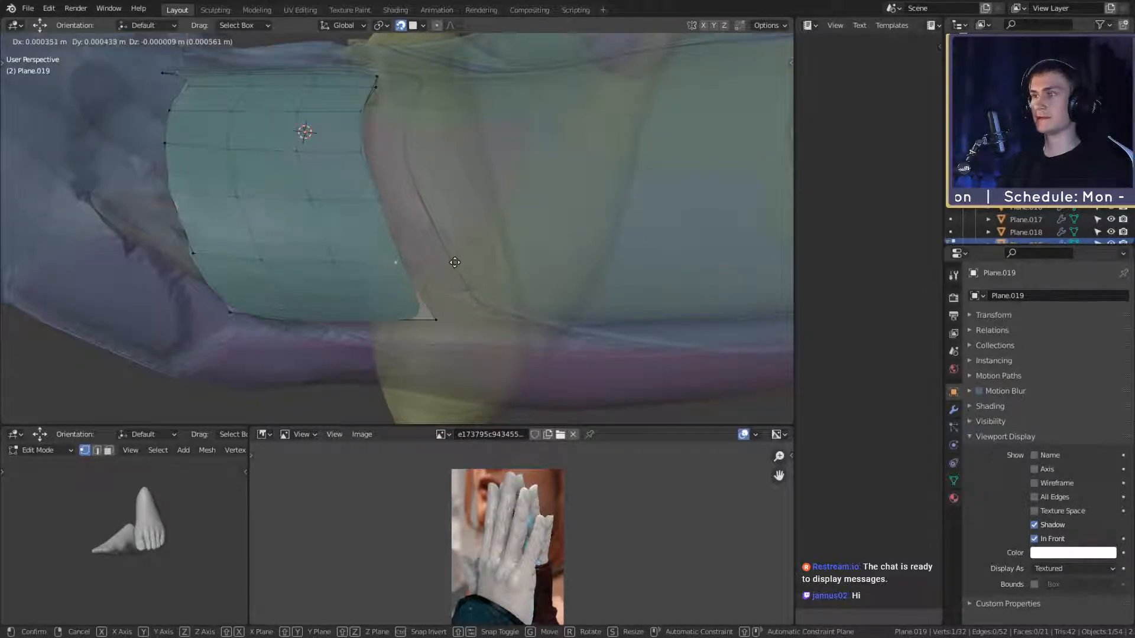
pyautogui.click(455, 263)
pyautogui.hotkey('alt', 'z')
# Step: Adjust the side border vertices and the lower finger-side corner vertex of the patch to fit the groove
pyautogui.scroll(-5, 454, 263)
pyautogui.scroll(5, 453, 262)
pyautogui.moveTo(443, 256); pyautogui.dragTo(349, 249, button='middle')
pyautogui.press('g')
pyautogui.click(479, 260)
pyautogui.press('g')
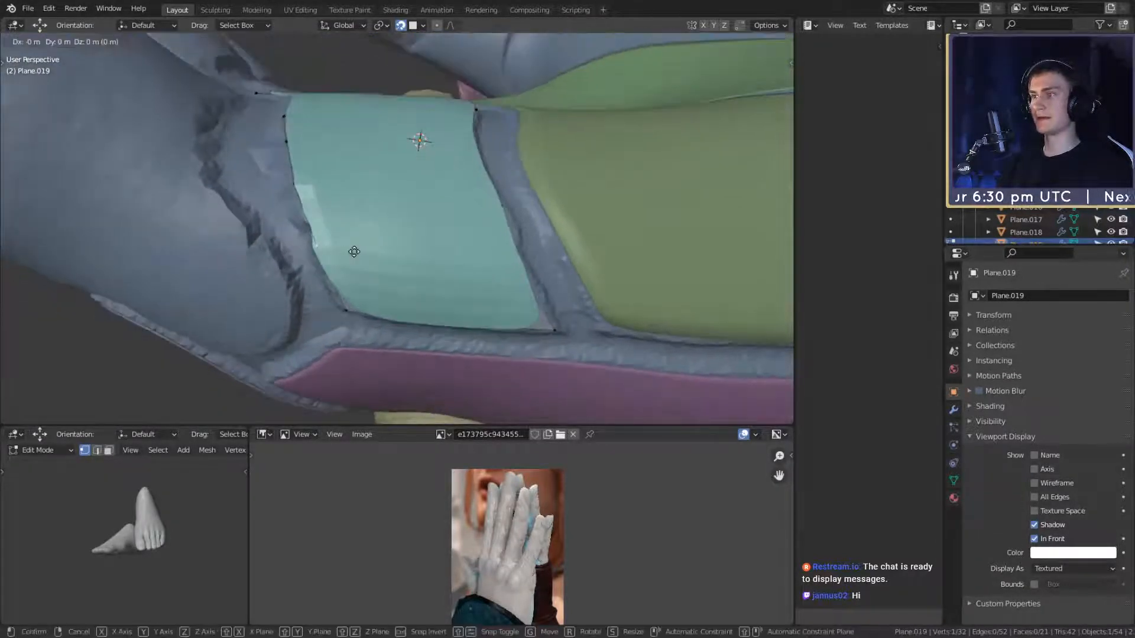
pyautogui.click(358, 252)
pyautogui.click(346, 305)
pyautogui.press('g')
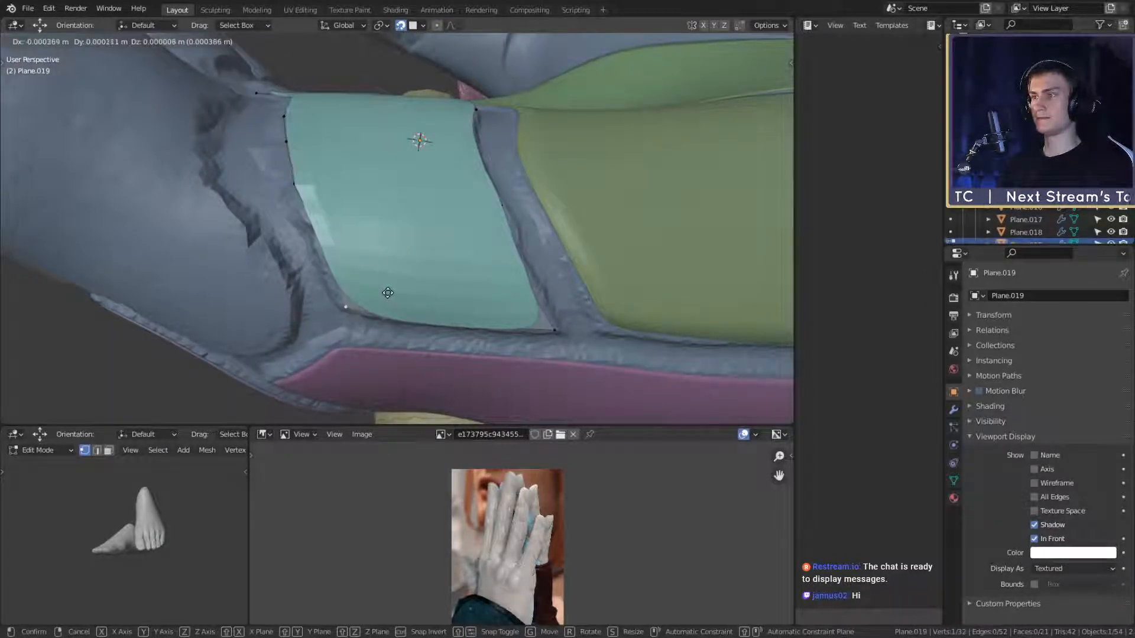
pyautogui.click(387, 293)
# Step: Move vertices on the upper part of the patch's finger-side border to align with the groove
pyautogui.moveTo(386, 293); pyautogui.dragTo(413, 244, button='middle')
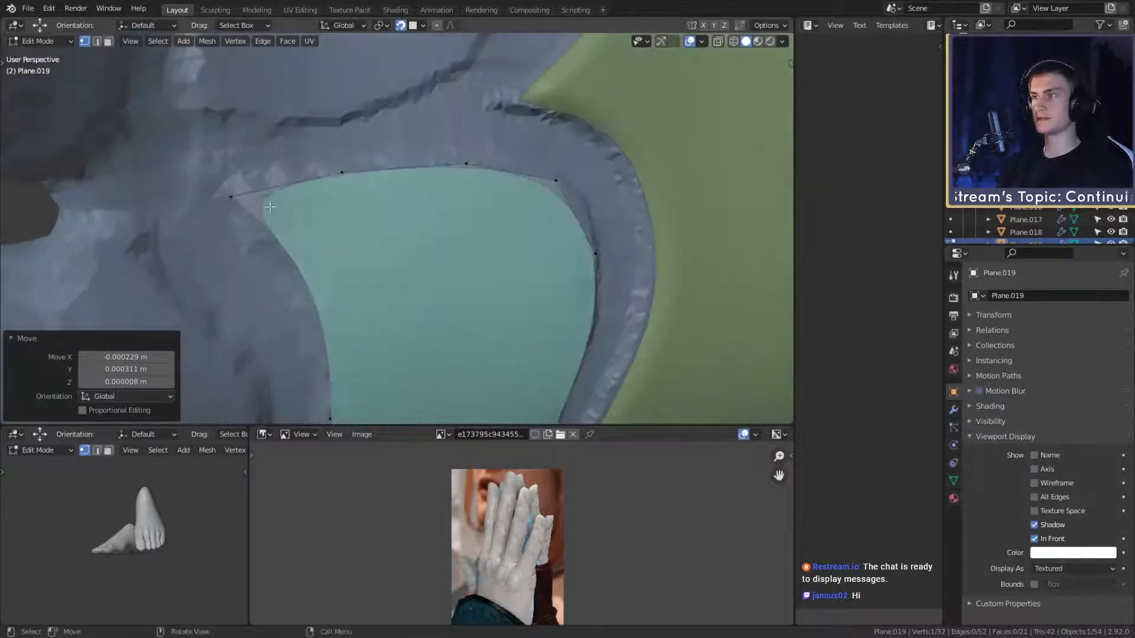
pyautogui.moveTo(270, 206); pyautogui.dragTo(360, 266, button='middle')
pyautogui.press('g')
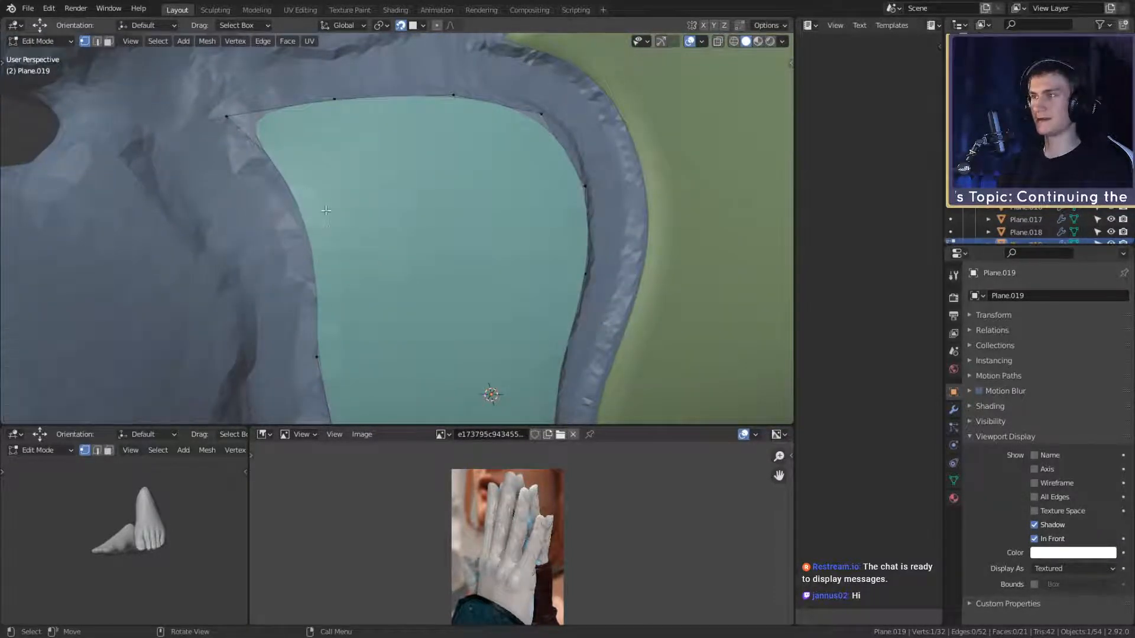
pyautogui.click(369, 225)
pyautogui.keyDown('shift'); pyautogui.moveTo(391, 329); pyautogui.dragTo(381, 297, button='middle'); pyautogui.keyUp('shift')
pyautogui.press('g')
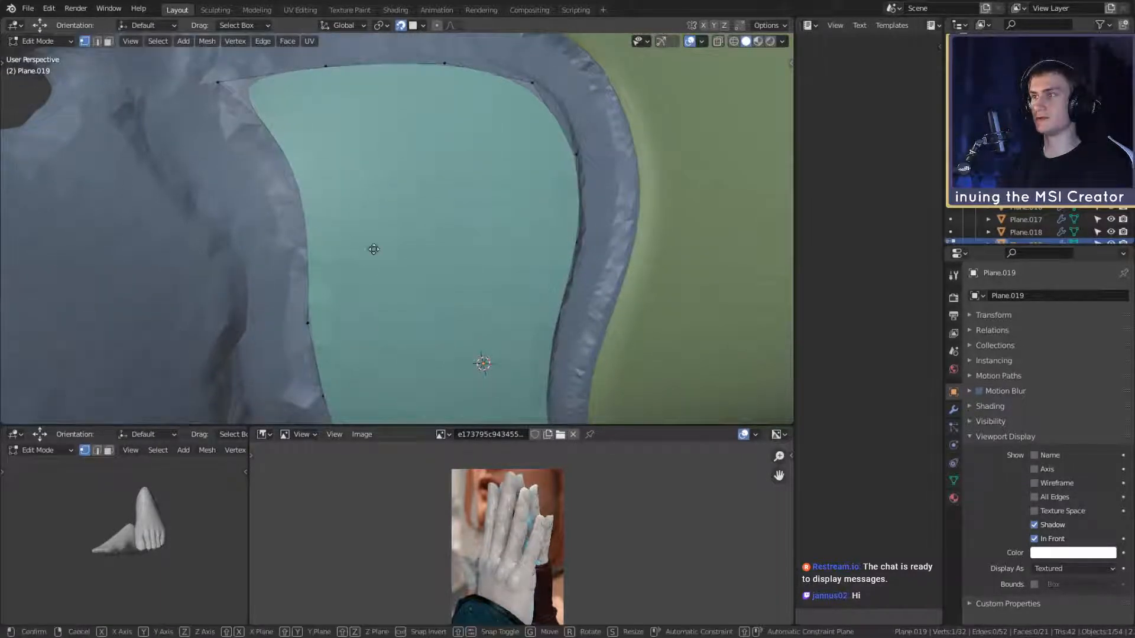
pyautogui.click(391, 244)
# Step: Reposition the vertices down the lower part of the finger-side border to smooth its curve along the groove
pyautogui.moveTo(391, 245); pyautogui.dragTo(308, 130, button='middle')
pyautogui.press('g')
pyautogui.click(390, 233)
pyautogui.click(327, 209)
pyautogui.press('g')
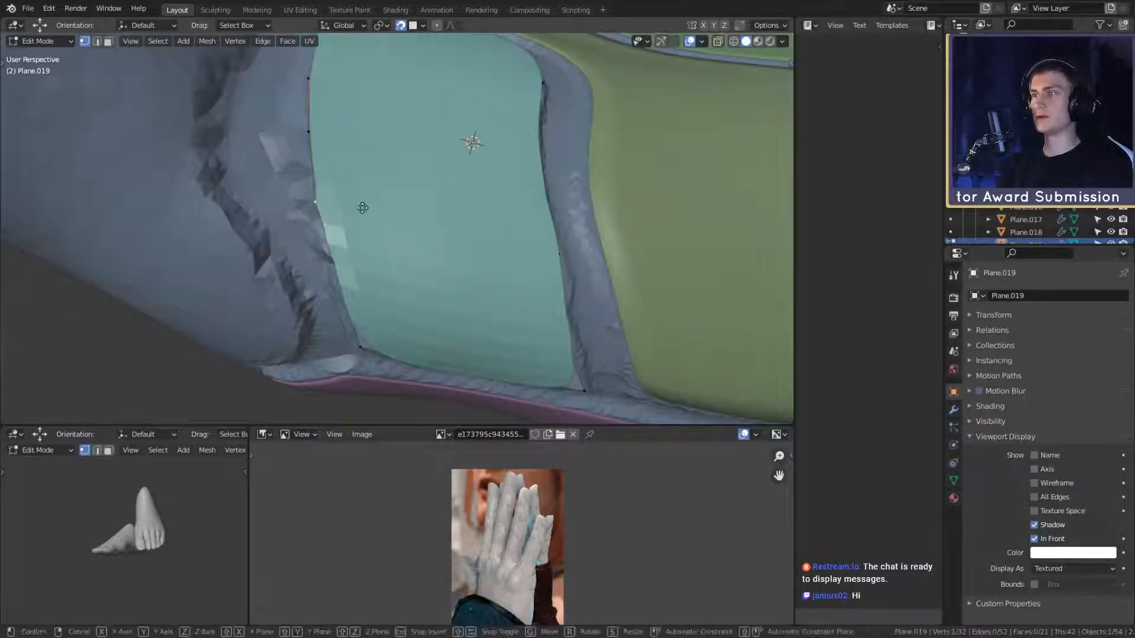
pyautogui.click(365, 208)
pyautogui.click(335, 258)
pyautogui.press('g')
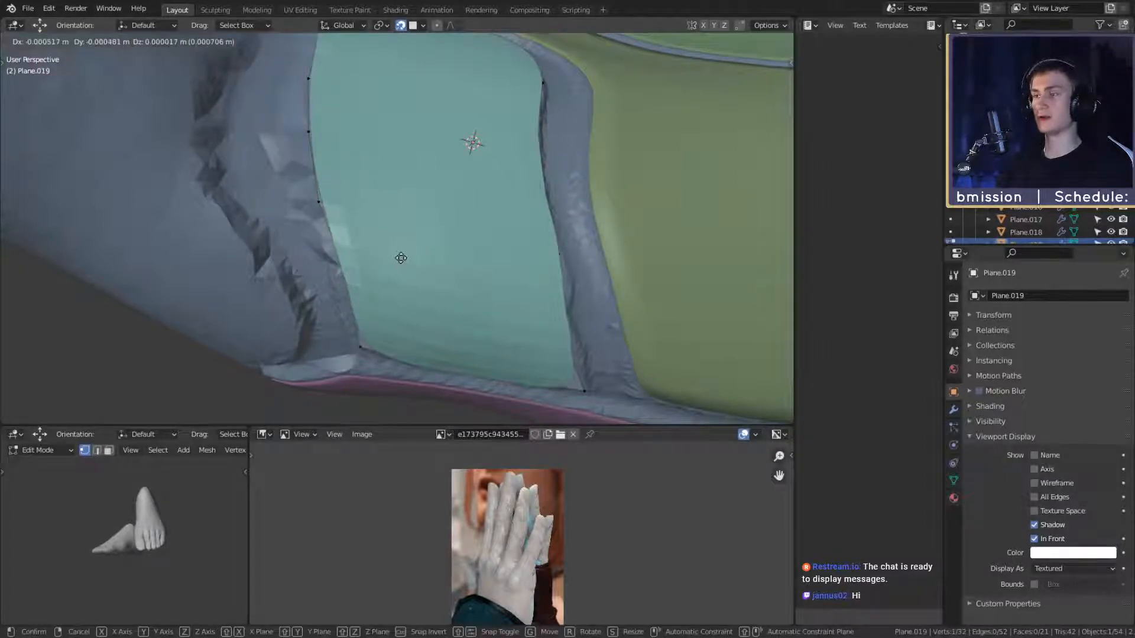
pyautogui.click(395, 256)
# Step: Crease the two border edges at the patch's lower corner beside the green panel by about 0.42
pyautogui.keyDown('shift'); pyautogui.moveTo(396, 256); pyautogui.dragTo(416, 190, button='middle'); pyautogui.keyUp('shift')
pyautogui.scroll(-5, 416, 189)
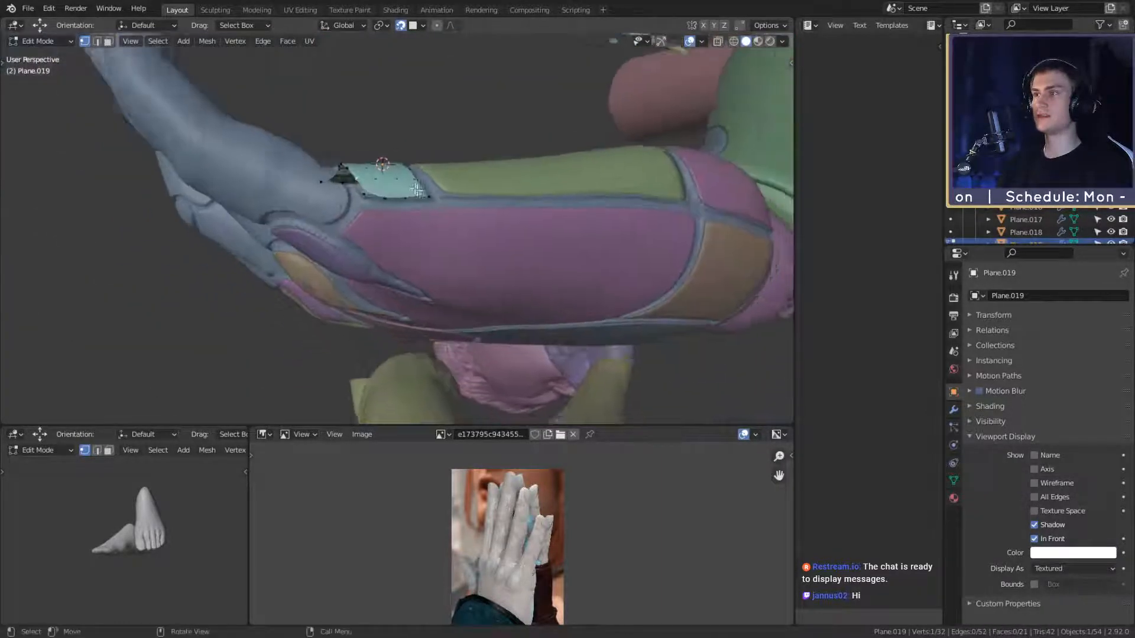
pyautogui.scroll(6, 417, 190)
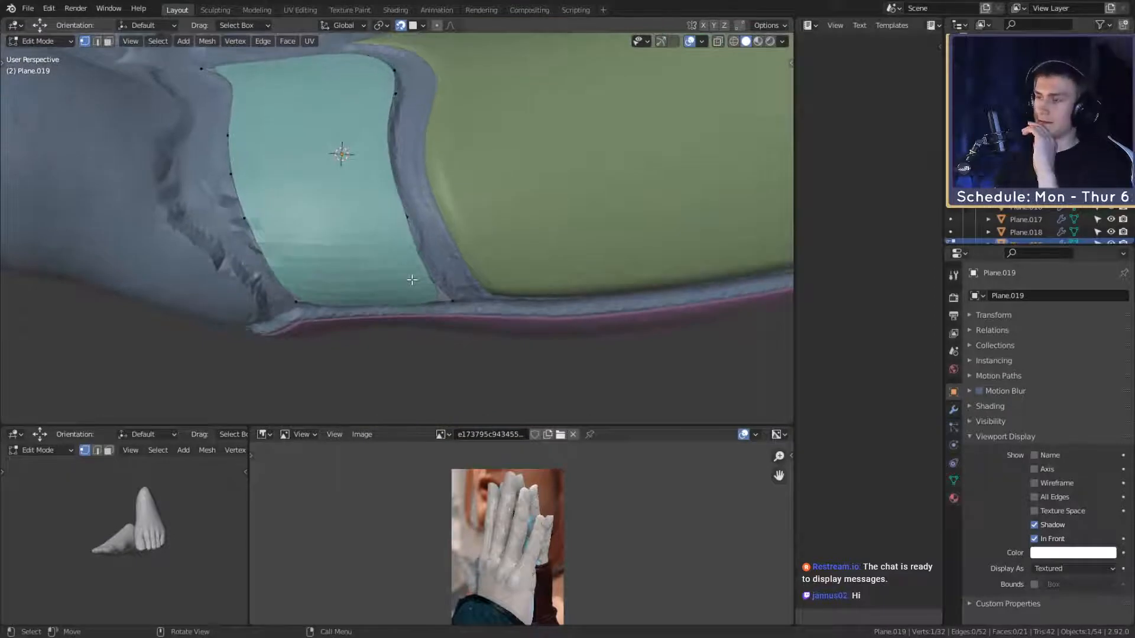
pyautogui.moveTo(392, 239)
pyautogui.mouseDown(button='middle')
pyautogui.moveTo(381, 309)
pyautogui.moveTo(373, 224)
pyautogui.moveTo(380, 235)
pyautogui.mouseUp(button='middle')
pyautogui.scroll(2, 373, 225)
pyautogui.click(375, 254)
pyautogui.keyDown('shift'); pyautogui.click(377, 280); pyautogui.keyUp('shift')
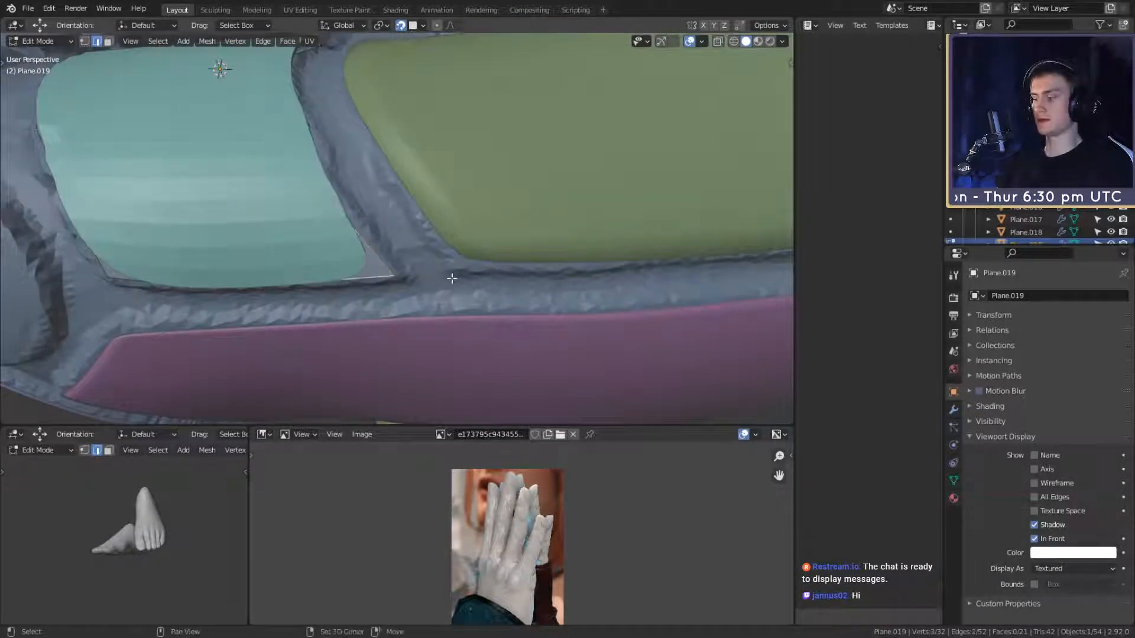
pyautogui.hotkey('shift', 'e')
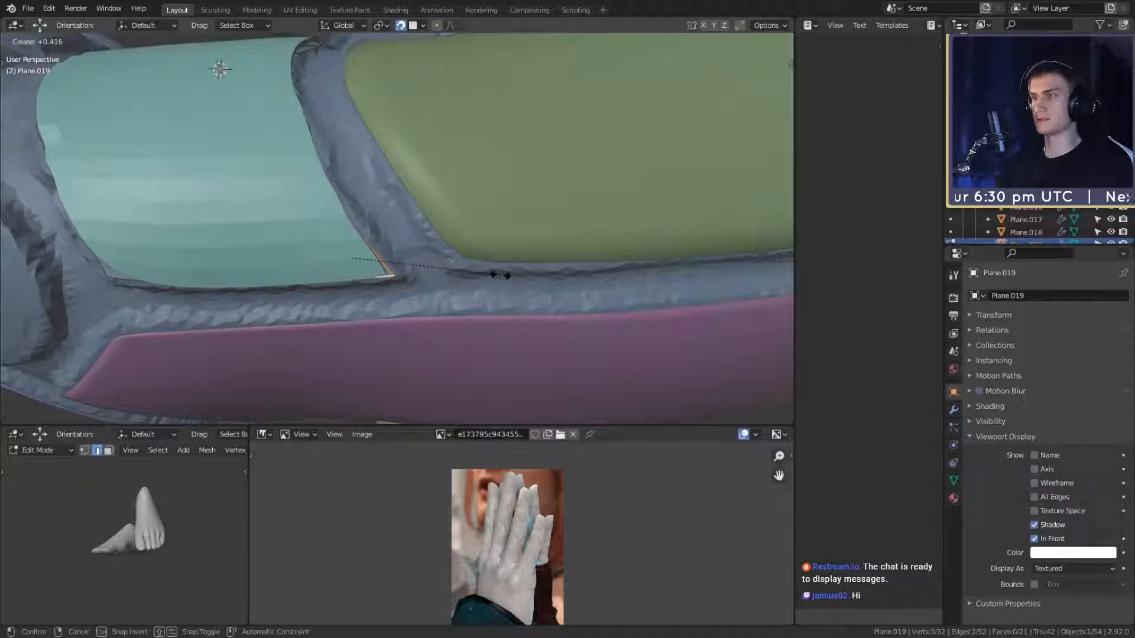
pyautogui.click(499, 275)
# Step: Move the creased corner vertex to fit the groove junction between the green and purple panels
pyautogui.press('1')
pyautogui.click(399, 287)
pyautogui.press('g')
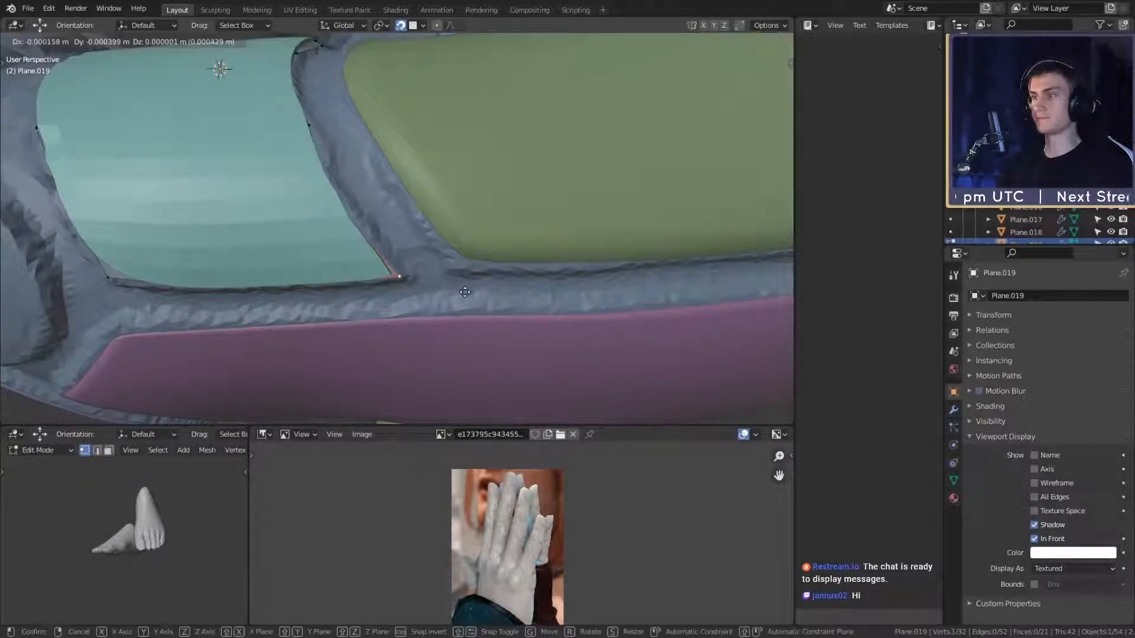
pyautogui.click(464, 292)
# Step: Reposition the pointed upper finger-side corner vertex of the patch along the groove
pyautogui.moveTo(465, 292); pyautogui.dragTo(413, 223, button='middle')
pyautogui.scroll(2, 425, 197)
pyautogui.click(171, 198)
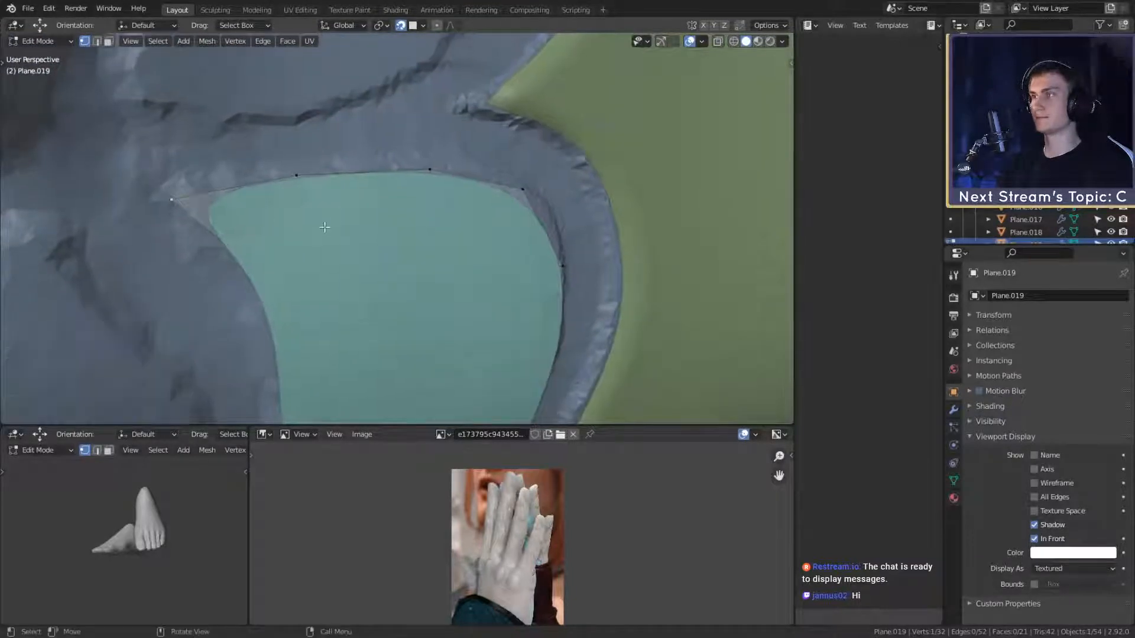
pyautogui.press('g')
pyautogui.click(308, 223)
# Step: Nudge the upper corner vertex beside the green panel and its neighbouring top edge vertex to round the patch's outline
pyautogui.scroll(-8, 308, 223)
pyautogui.moveTo(308, 223); pyautogui.dragTo(338, 269, button='middle')
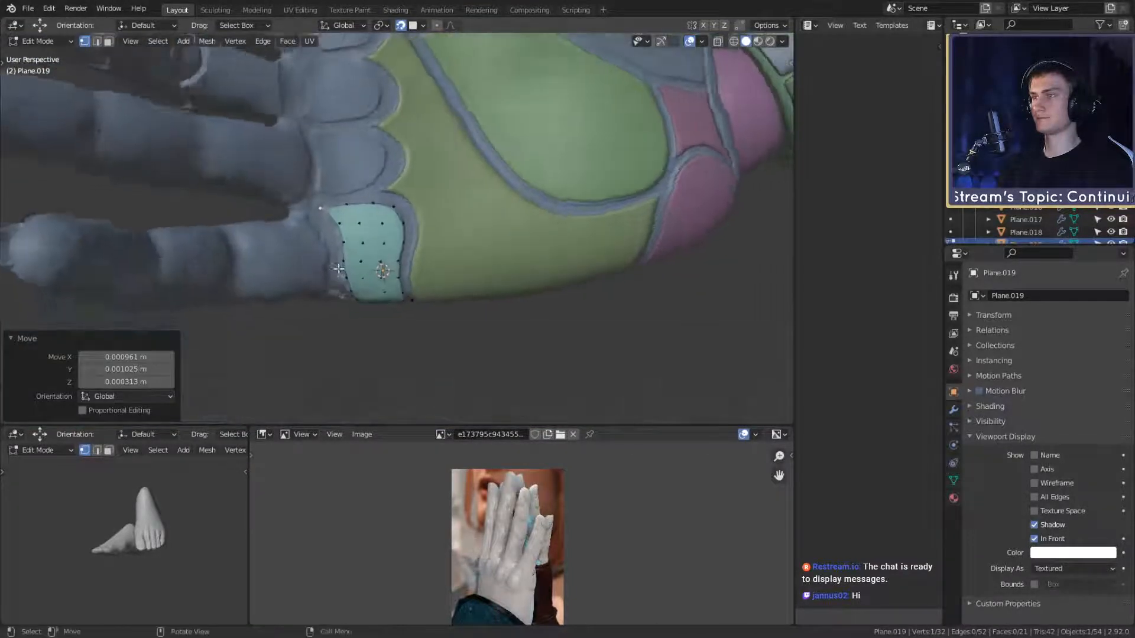
pyautogui.scroll(5, 338, 269)
pyautogui.click(400, 198)
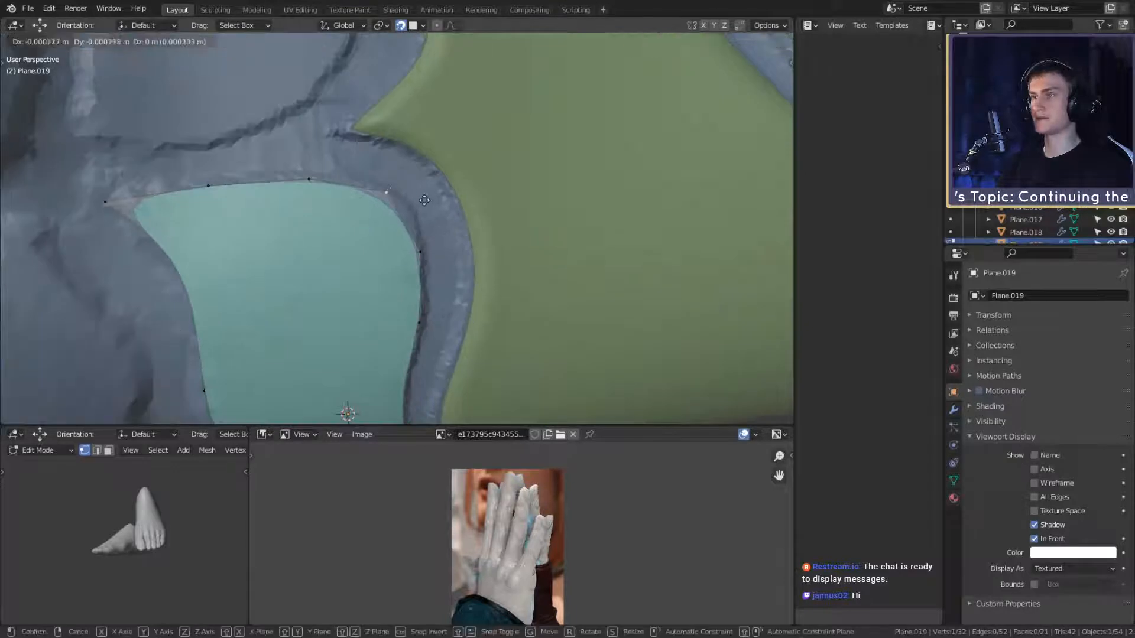
pyautogui.press('g')
pyautogui.moveTo(412, 225)
pyautogui.mouseDown(button='middle')
pyautogui.moveTo(405, 180)
pyautogui.moveTo(397, 224)
pyautogui.mouseUp(button='middle')
pyautogui.click(368, 217)
pyautogui.press('g')
pyautogui.click(372, 218)
pyautogui.scroll(-5, 379, 255)
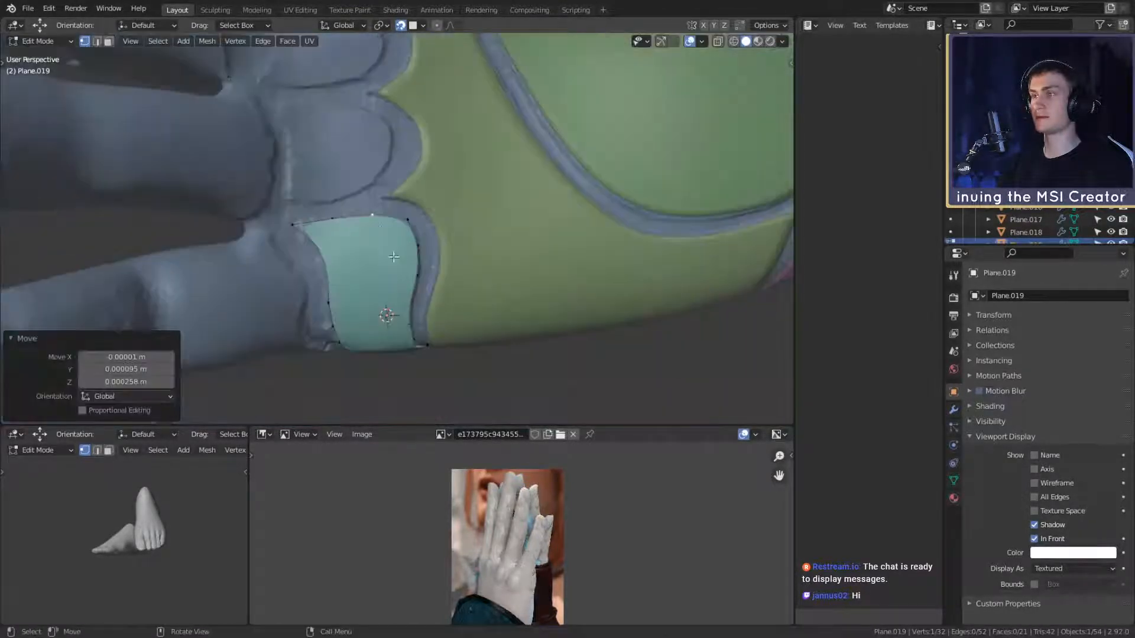
# Step: Check the patch in Object Mode, then resume mesh editing and move its lower finger-side corner vertex toward the groove
pyautogui.moveTo(388, 317); pyautogui.dragTo(427, 155, button='middle')
pyautogui.press('Tab')
pyautogui.scroll(-6, 402, 225)
pyautogui.scroll(5, 438, 255)
pyautogui.scroll(4, 427, 154)
pyautogui.keyDown('shift'); pyautogui.moveTo(353, 205); pyautogui.dragTo(383, 232, button='middle'); pyautogui.keyUp('shift')
pyautogui.press('Tab')
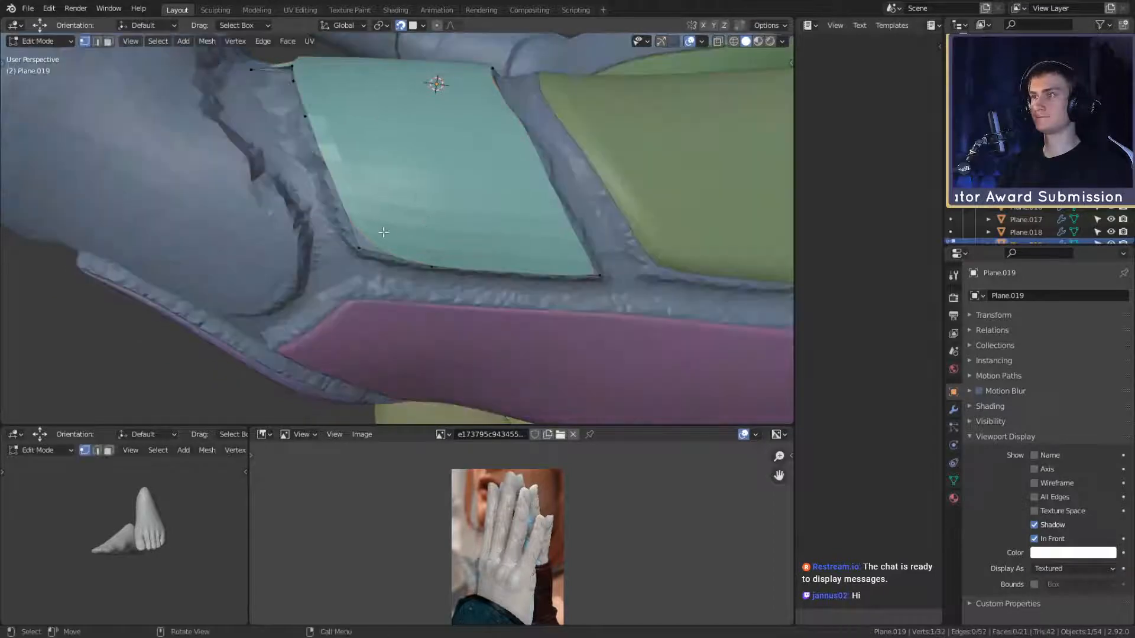
pyautogui.press('g')
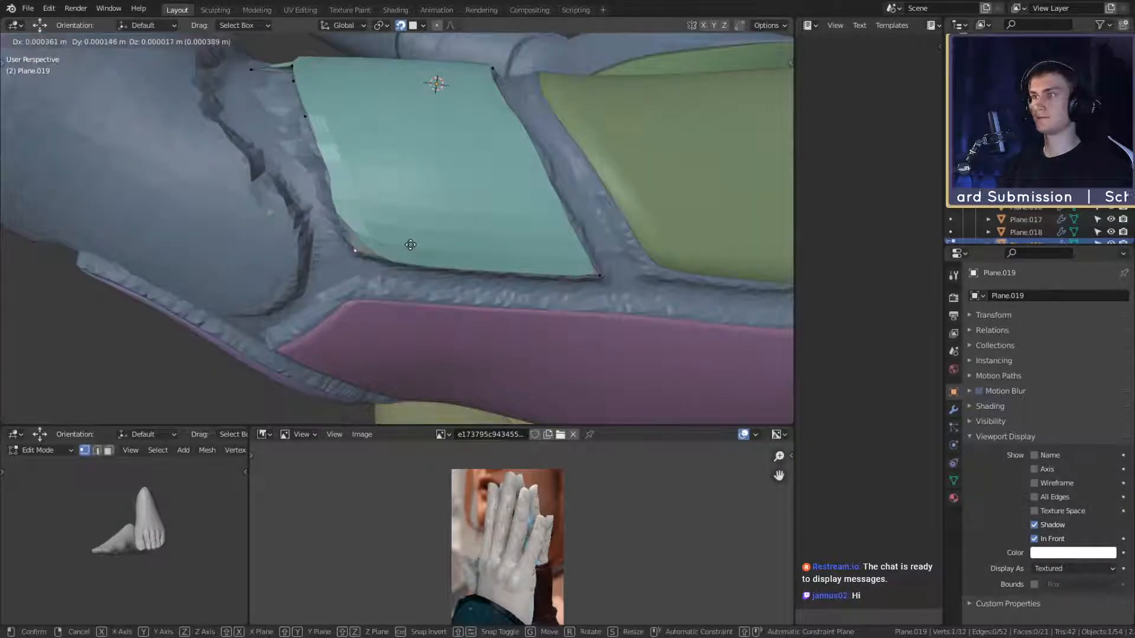
pyautogui.click(411, 244)
# Step: Place the lower finger-side corner vertex, return to Object Mode, and copy the green palm panel's modifiers to the teal patch
pyautogui.scroll(-4, 412, 243)
pyautogui.moveTo(412, 243); pyautogui.dragTo(496, 359, button='middle')
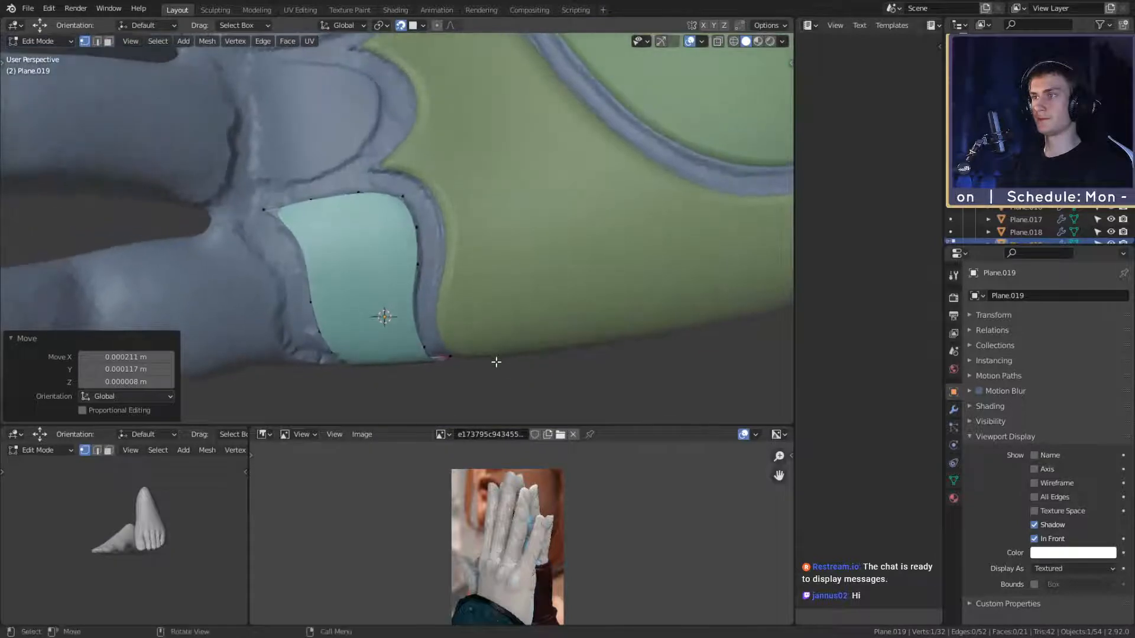
pyautogui.press('Tab')
pyautogui.keyDown('shift'); pyautogui.click(525, 222); pyautogui.keyUp('shift')
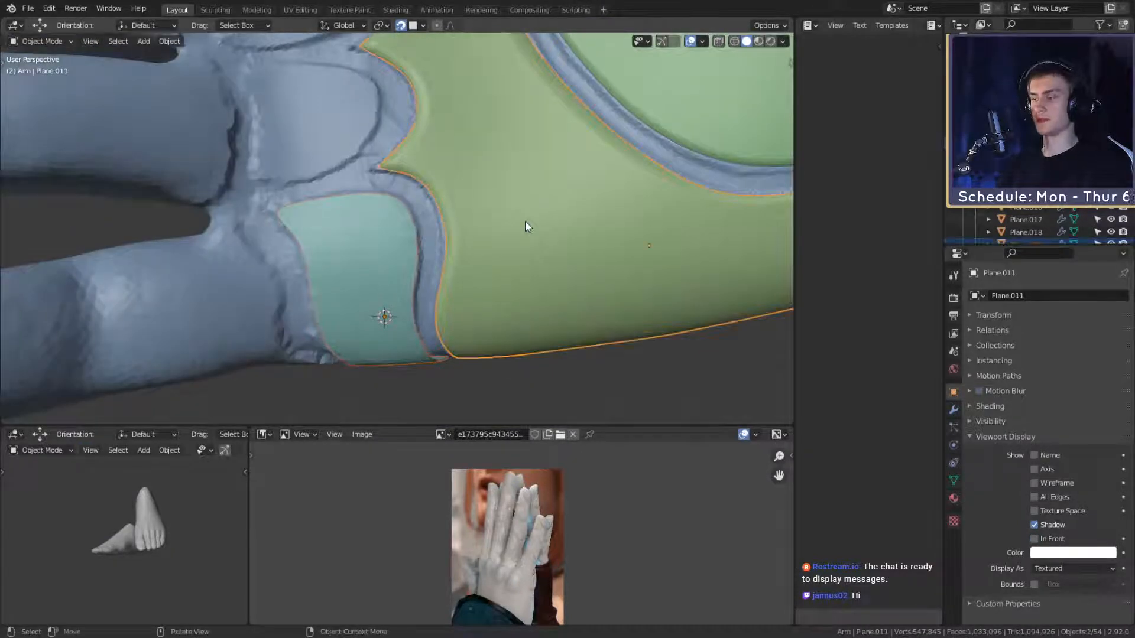
pyautogui.hotkey('ctrl', 'l')
pyautogui.click(525, 221)
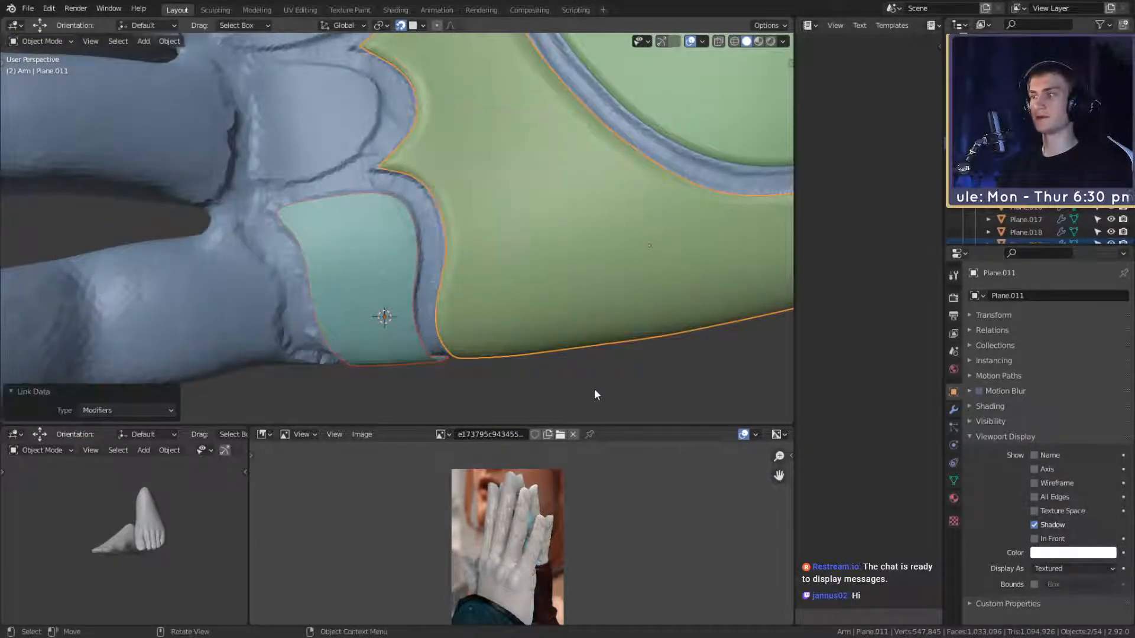
# Step: Show the teal patch's modifier stack and collapse its Subdivision, Shrinkwrap and Solidify settings
pyautogui.click(383, 313)
pyautogui.click(949, 409)
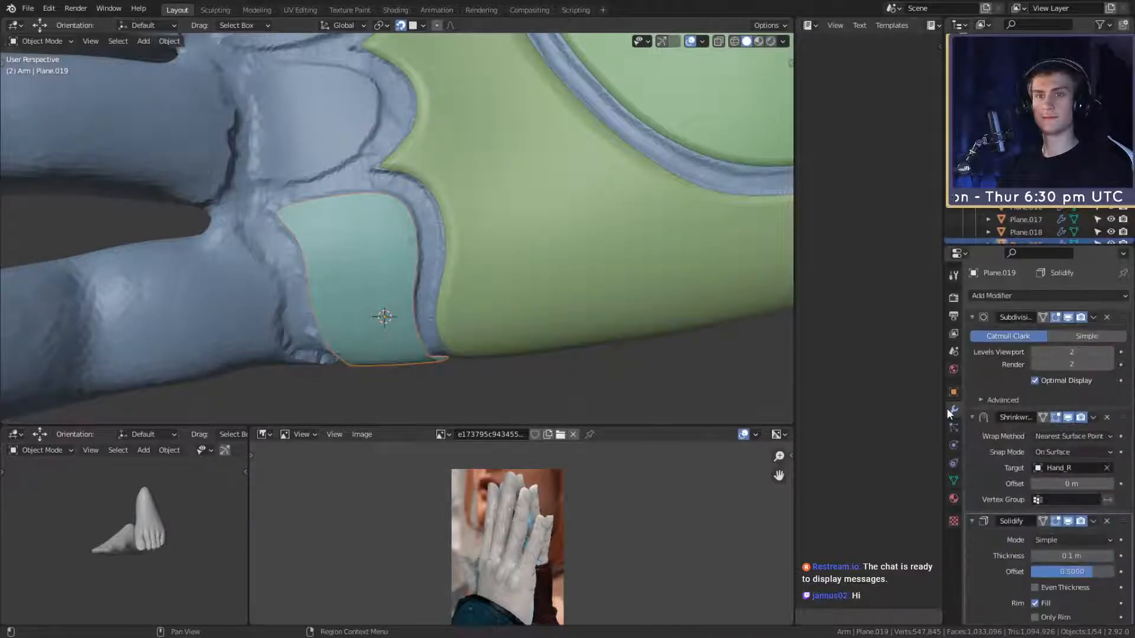
pyautogui.click(971, 317)
pyautogui.click(972, 335)
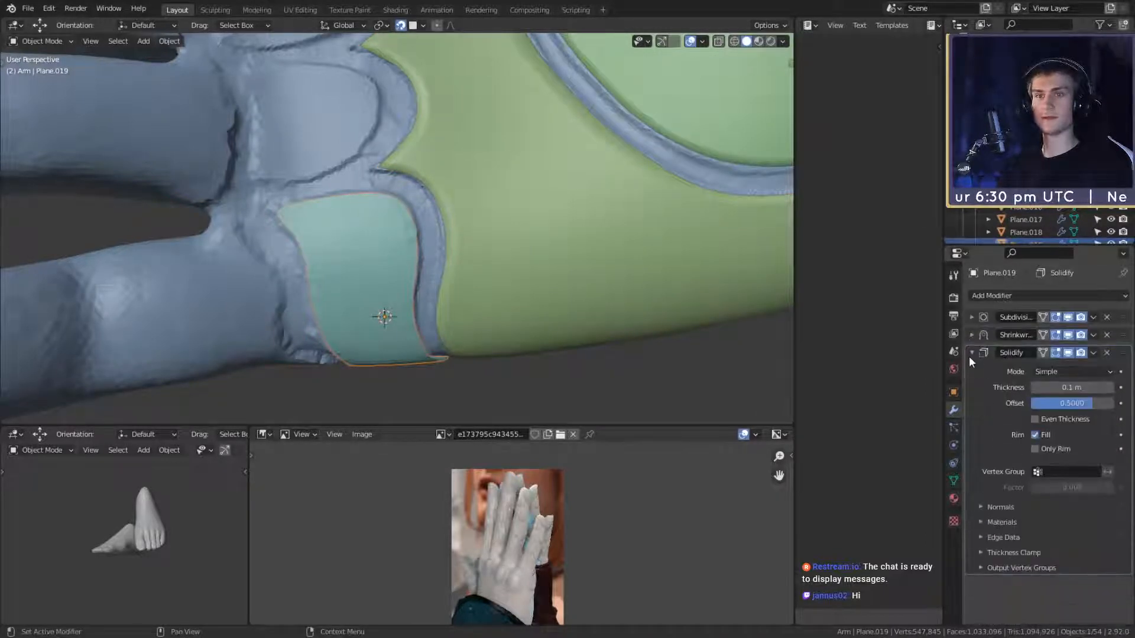
pyautogui.click(971, 353)
# Step: Inspect the solidified teal patch's fit against the grooves and neighbouring panels from several angles
pyautogui.moveTo(467, 201); pyautogui.dragTo(561, 266, button='middle')
pyautogui.click(669, 364)
pyautogui.moveTo(670, 364); pyautogui.dragTo(615, 248, button='middle')
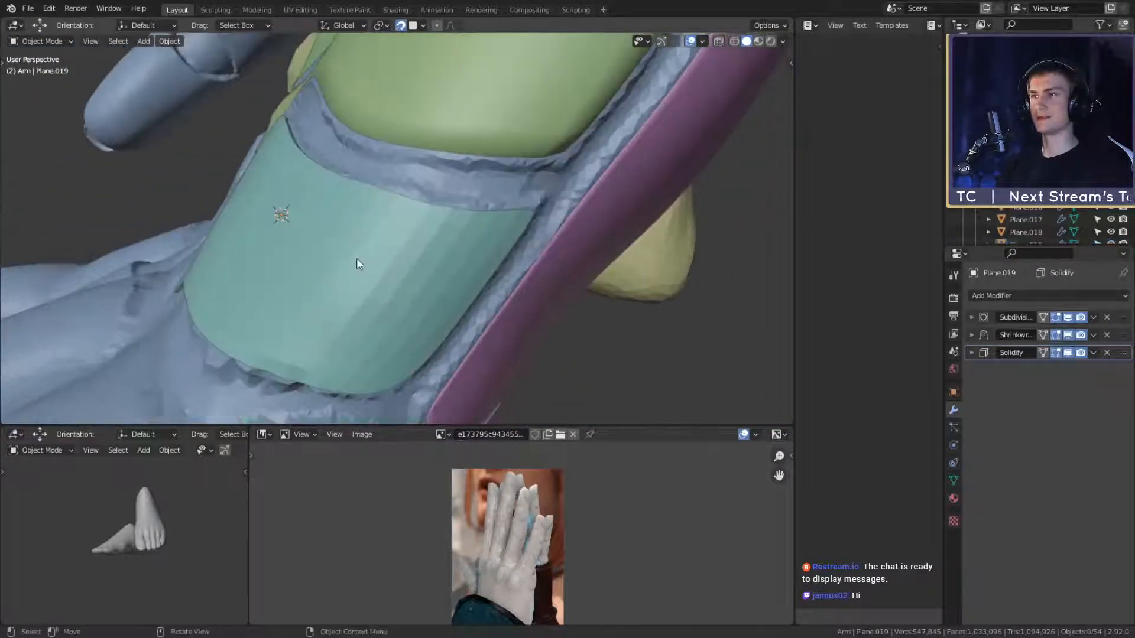
pyautogui.click(357, 259)
pyautogui.rightClick(331, 255)
pyautogui.moveTo(332, 254); pyautogui.dragTo(438, 288, button='middle')
pyautogui.hotkey('alt', 'a')
pyautogui.scroll(-4, 413, 305)
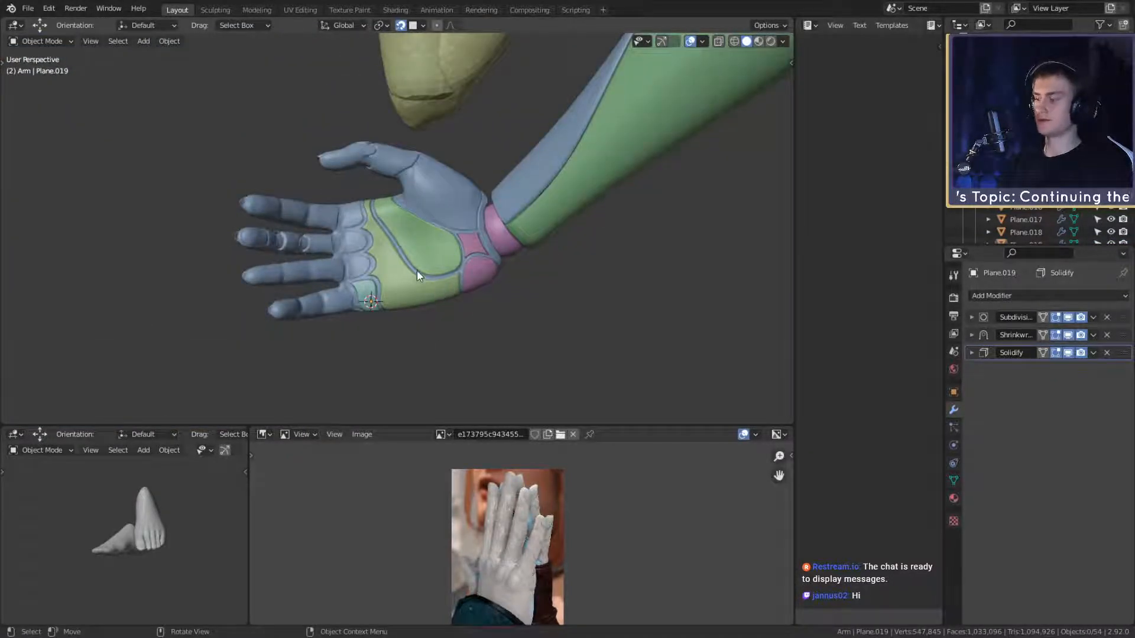
# Step: Place the 3D cursor on the knuckle pad above the teal patch and add a plane there
pyautogui.scroll(6, 416, 272)
pyautogui.moveTo(373, 275)
pyautogui.keyDown('shift'); pyautogui.mouseDown(button='middle')
pyautogui.moveTo(431, 221)
pyautogui.moveTo(467, 255)
pyautogui.moveTo(648, 300)
pyautogui.moveTo(469, 195)
pyautogui.moveTo(477, 234)
pyautogui.moveTo(438, 253)
pyautogui.moveTo(473, 264)
pyautogui.moveTo(481, 293)
pyautogui.moveTo(388, 248)
pyautogui.moveTo(443, 245)
pyautogui.moveTo(423, 215)
pyautogui.moveTo(363, 264)
pyautogui.mouseUp(button='middle'); pyautogui.keyUp('shift')
pyautogui.scroll(-3, 447, 250)
pyautogui.scroll(3, 473, 196)
pyautogui.scroll(3, 443, 244)
pyautogui.keyDown('shift'); pyautogui.rightClick(372, 276); pyautogui.keyUp('shift')
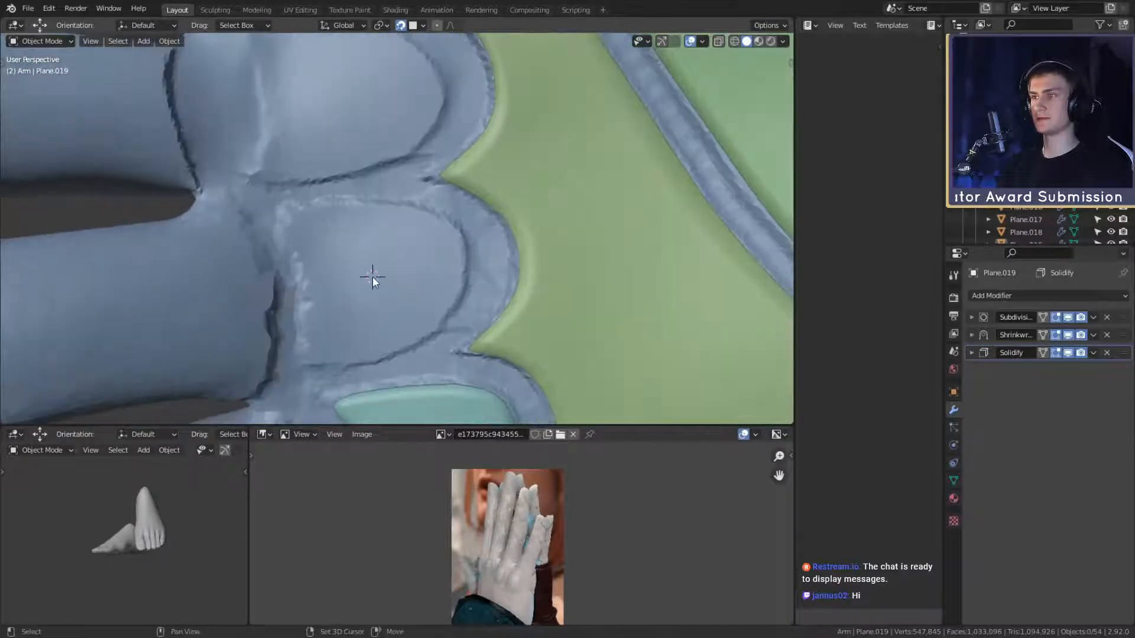
pyautogui.hotkey('shift', 'a')
pyautogui.moveTo(331, 273)
pyautogui.click(423, 274)
# Step: Shrink the new plane toward the size of the knuckle pad and tilt it with a trackball rotation
pyautogui.press('s')
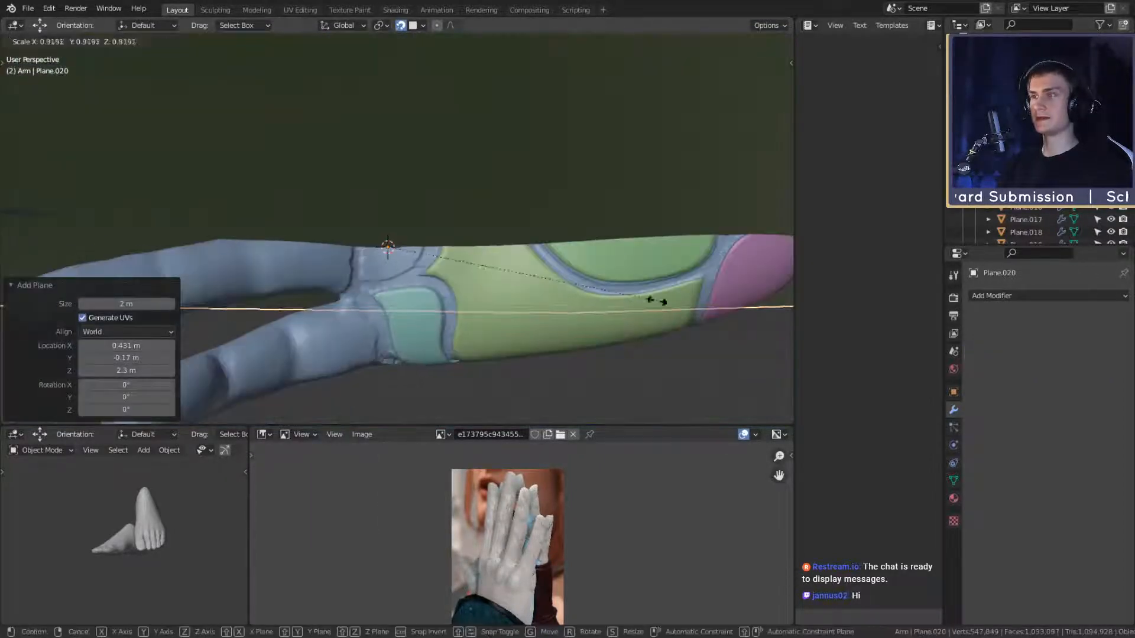
pyautogui.click(410, 253)
pyautogui.press('s')
pyautogui.click(427, 273)
pyautogui.press('r')
pyautogui.press('r')
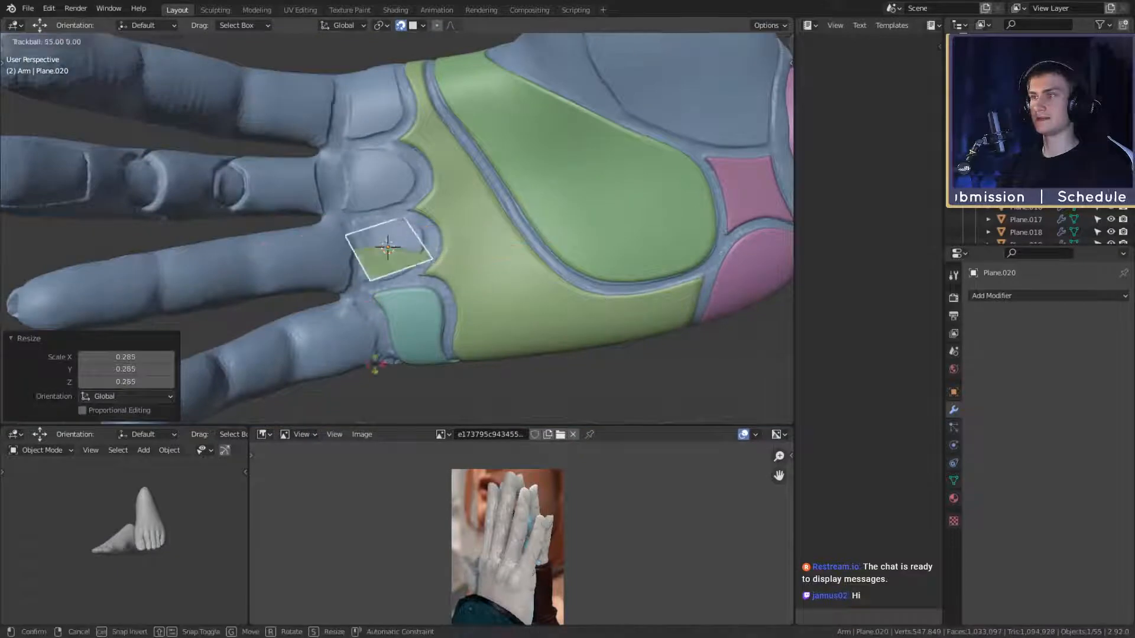
pyautogui.click(370, 401)
pyautogui.press('s')
pyautogui.click(453, 281)
# Step: Scale the plane by 0.662 and rotate it 20° in the view so its edges run straight
pyautogui.scroll(5, 452, 283)
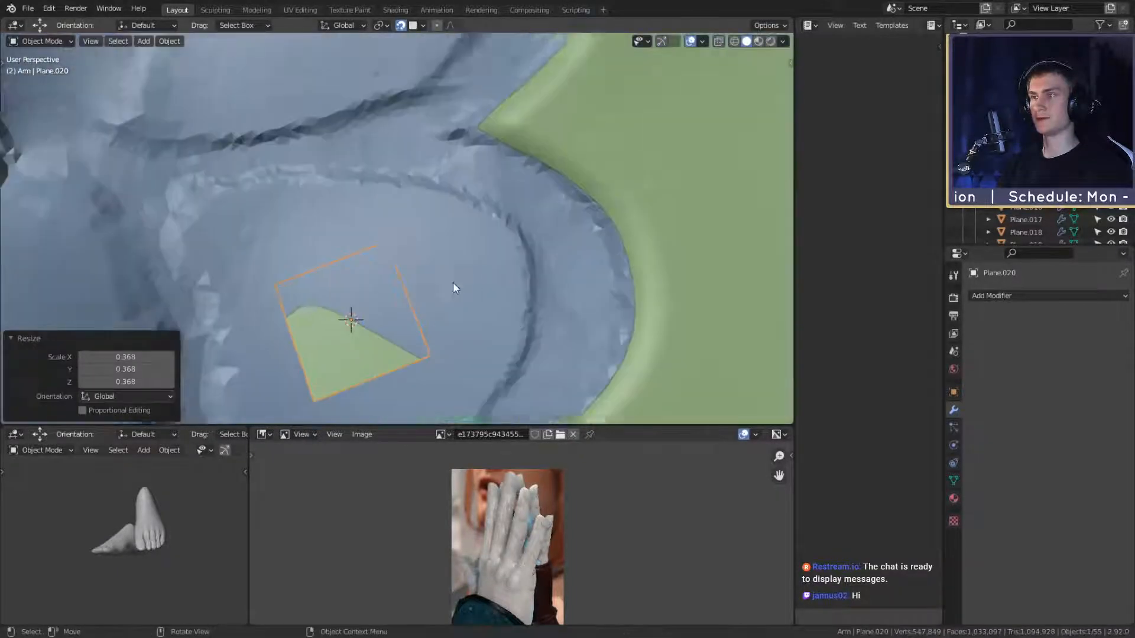
pyautogui.scroll(-3, 452, 284)
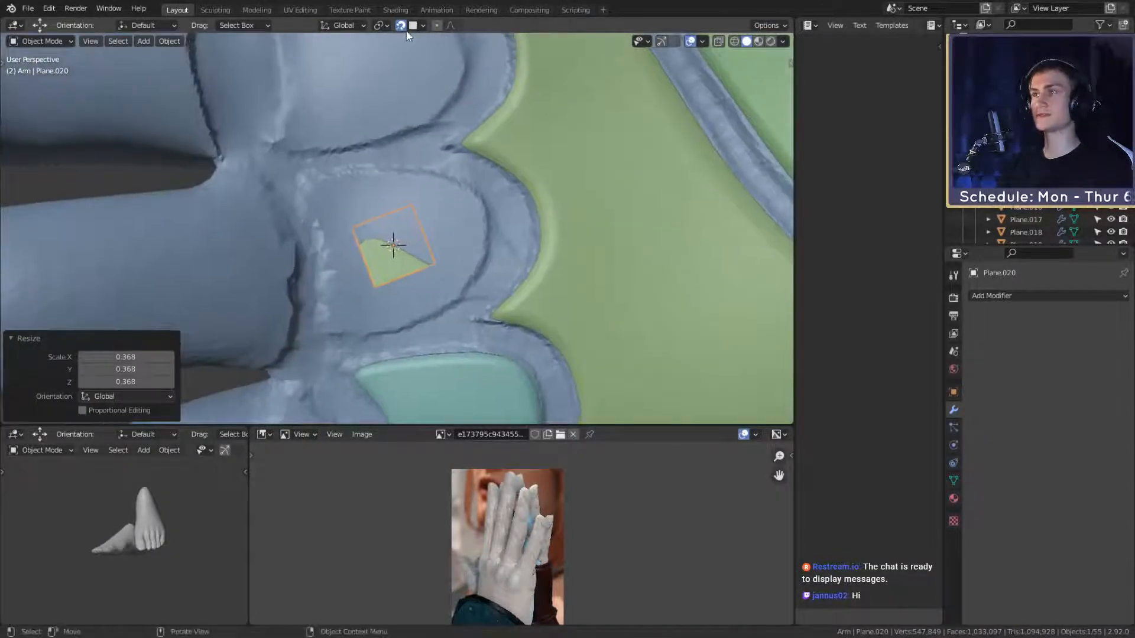
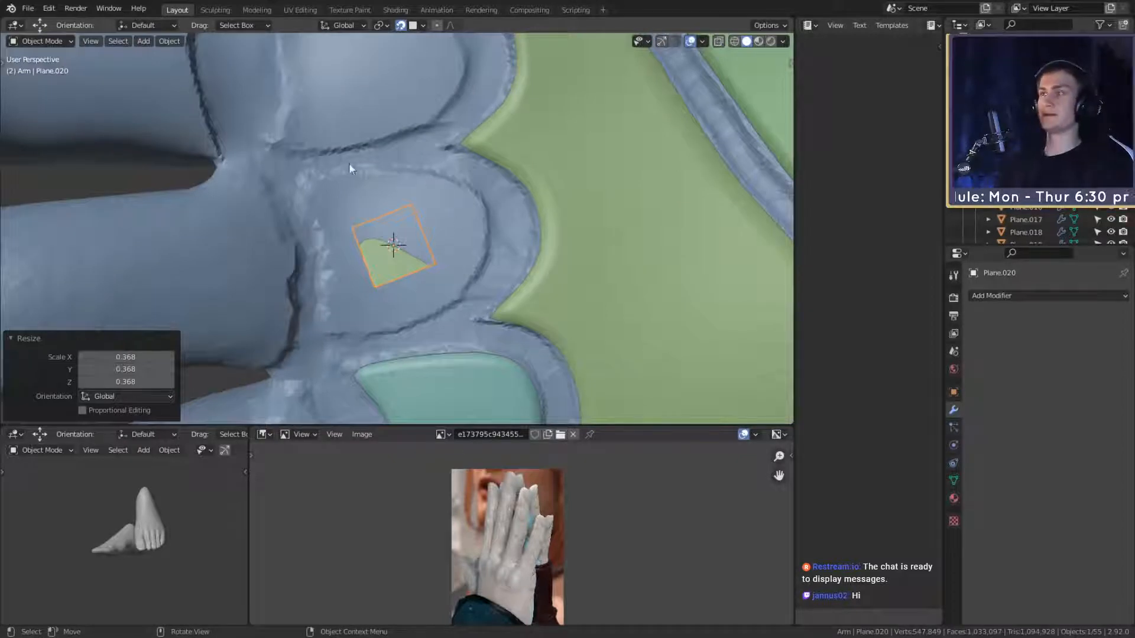
pyautogui.press('s')
pyautogui.click(518, 249)
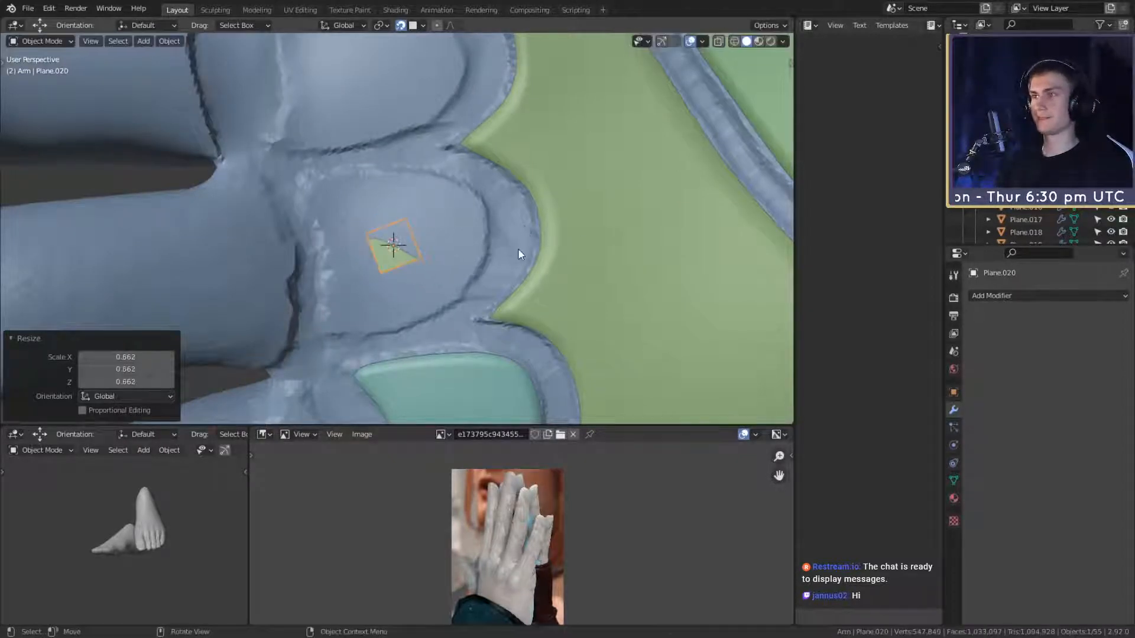
pyautogui.press('r')
pyautogui.click(506, 287)
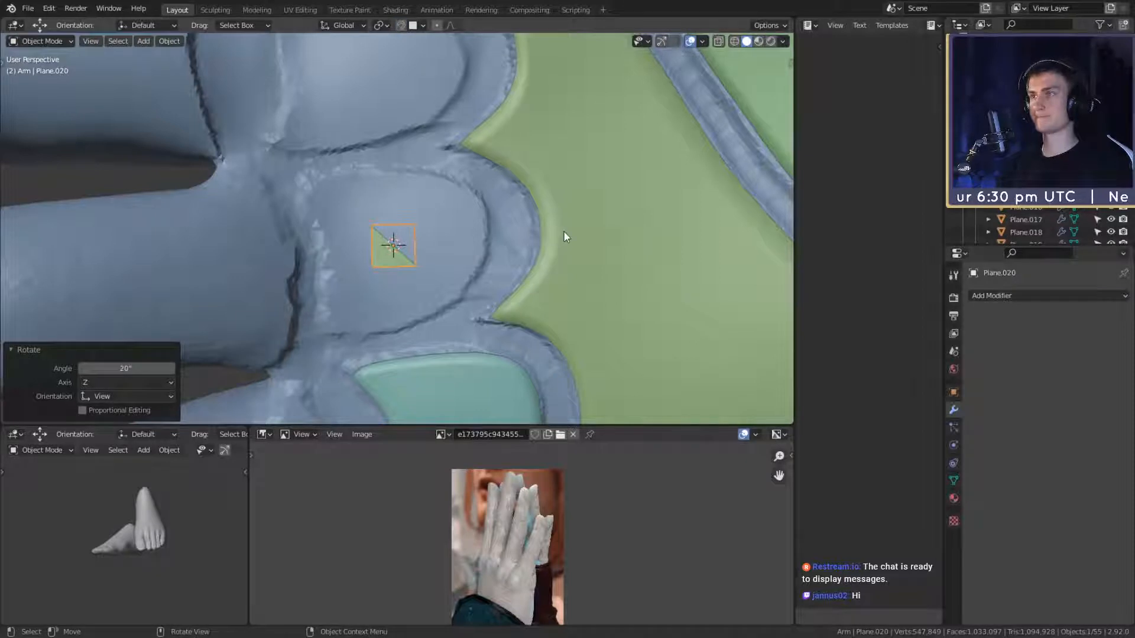
# Step: Enable snapping and, in Edit Mode, move the whole plane mesh to the palm-side edge of the knuckle pad
pyautogui.click(400, 25)
pyautogui.press('Tab')
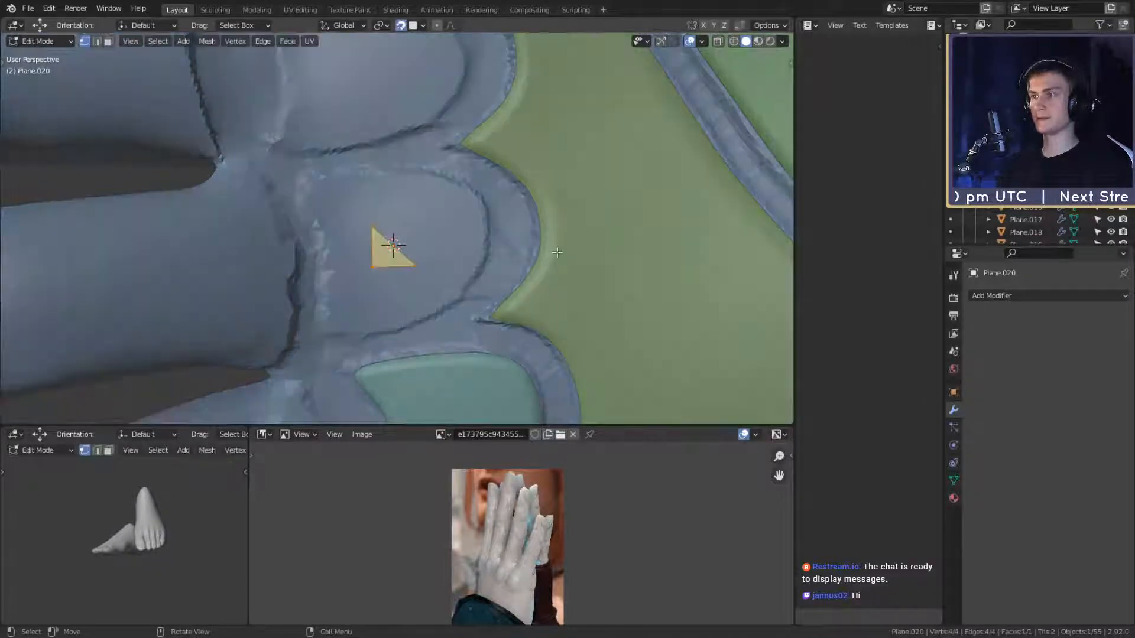
pyautogui.press('g')
pyautogui.click(547, 253)
pyautogui.press('g')
pyautogui.click(562, 241)
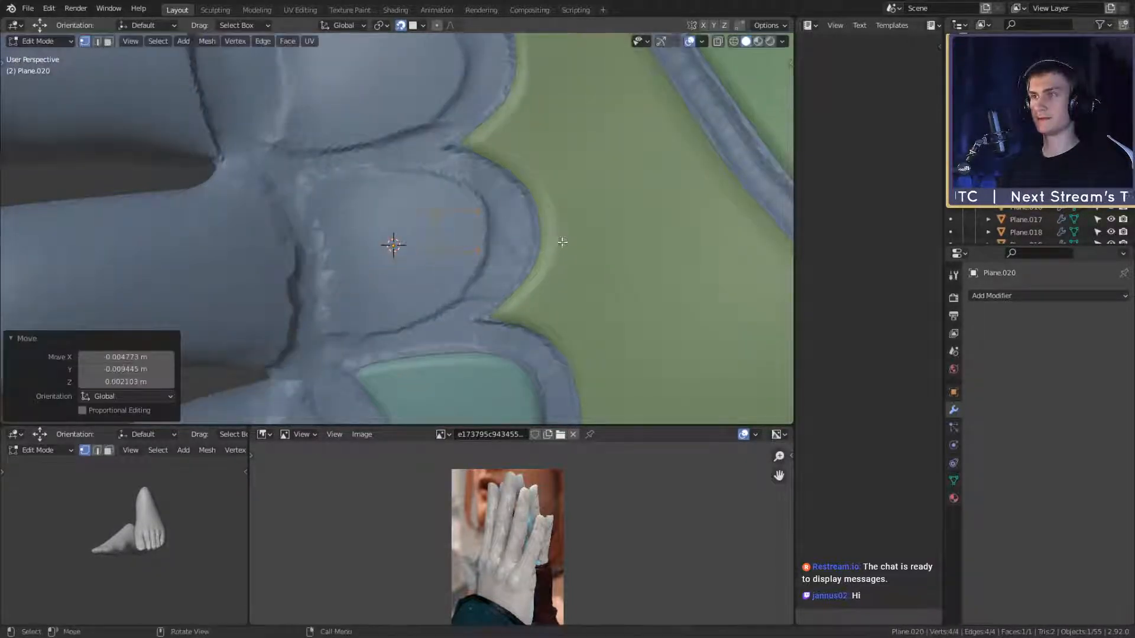
# Step: Shorten the quad's finger-side edge and shift it toward the palm, and nudge the palm-side edge onto the pad's groove
pyautogui.click(437, 213)
pyautogui.keyDown('shift'); pyautogui.click(437, 251); pyautogui.keyUp('shift')
pyautogui.press('s')
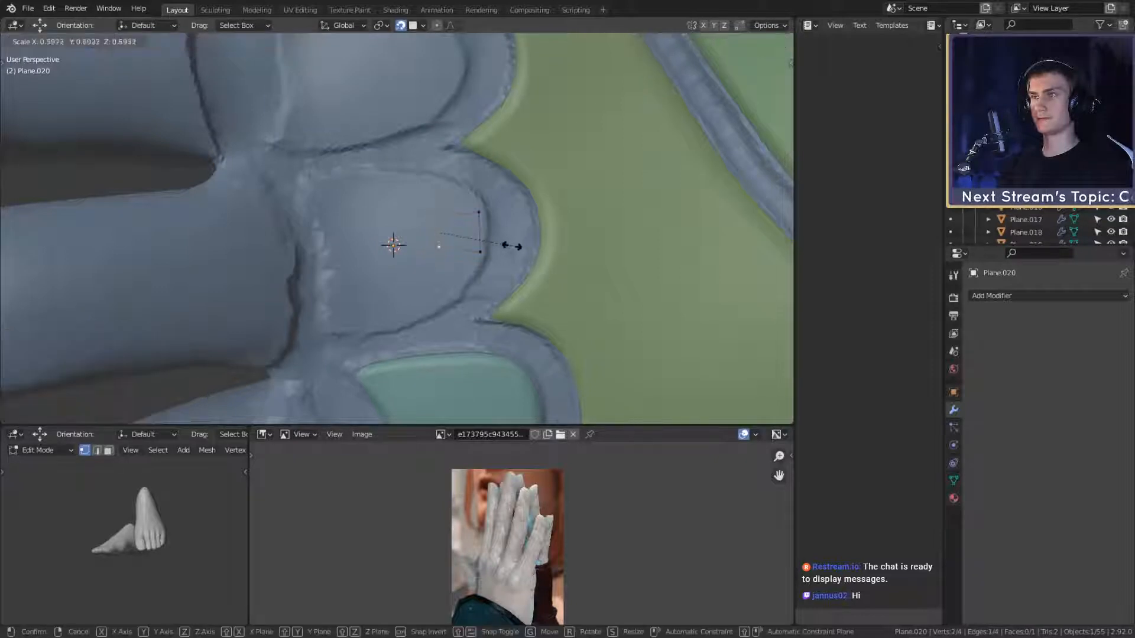
pyautogui.click(506, 244)
pyautogui.press('g')
pyautogui.click(513, 244)
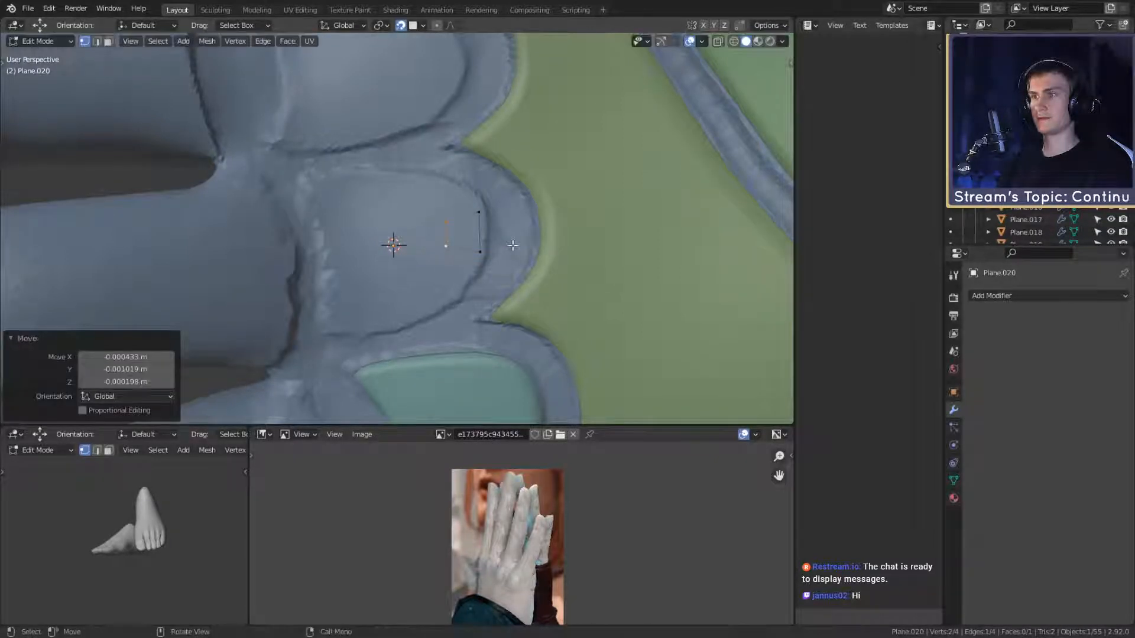
pyautogui.click(477, 214)
pyautogui.keyDown('shift'); pyautogui.click(482, 252); pyautogui.keyUp('shift')
pyautogui.press('g')
pyautogui.click(513, 244)
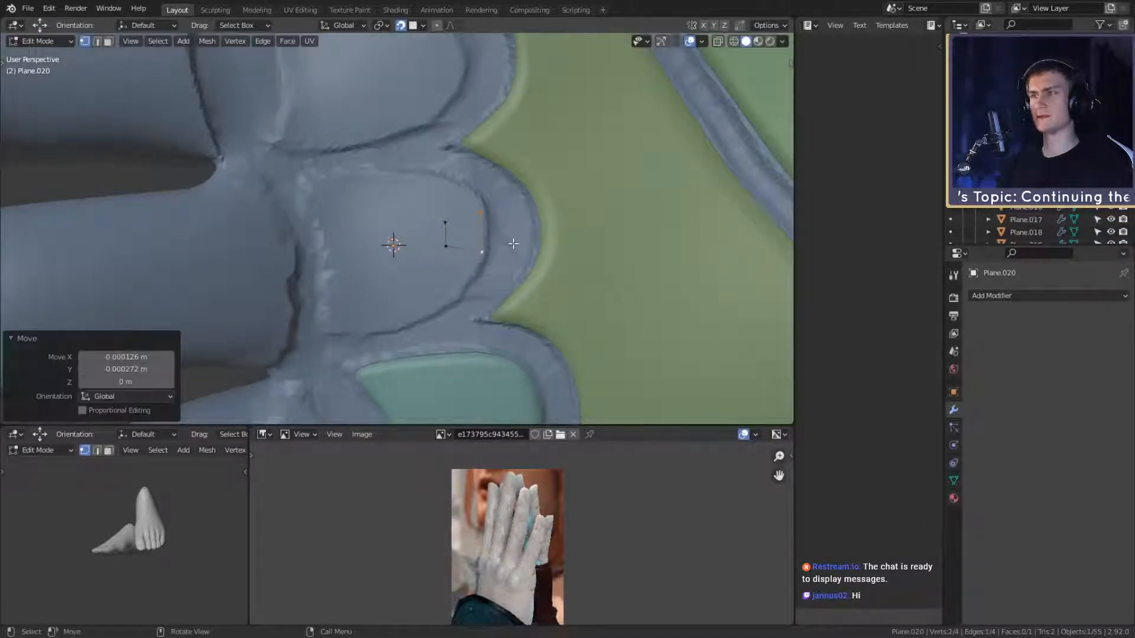
# Step: Extrude the quad's upper edge across the pad to its finger-side border and rotate the new end edge
pyautogui.click(475, 214)
pyautogui.keyDown('shift'); pyautogui.click(450, 219); pyautogui.keyUp('shift')
pyautogui.press('e')
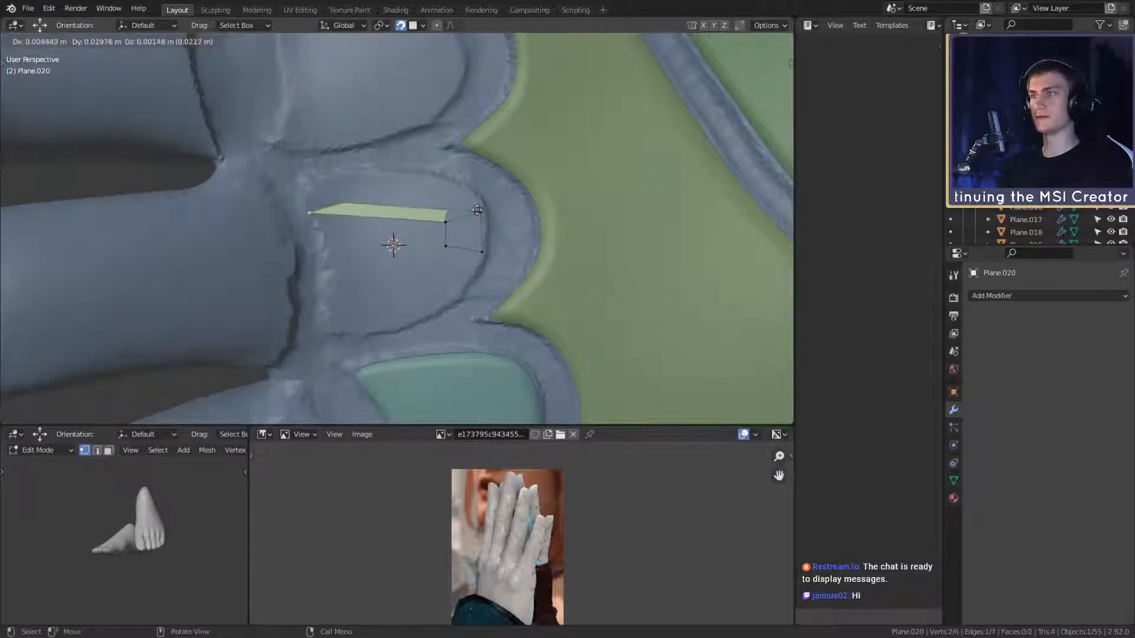
pyautogui.click(477, 211)
pyautogui.press('r')
pyautogui.click(304, 88)
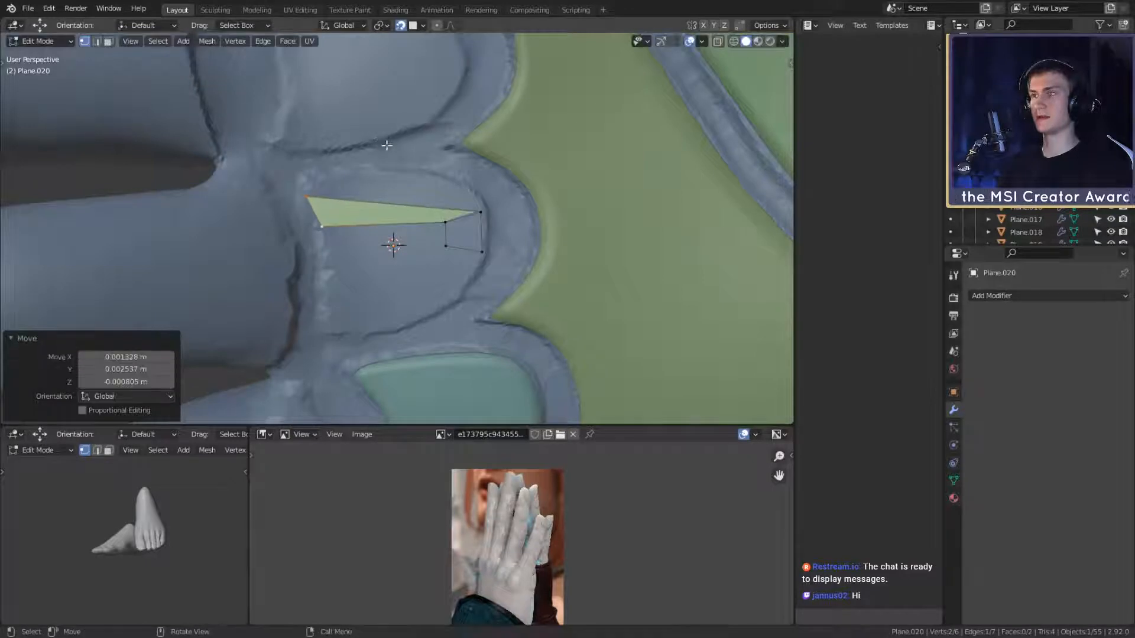
# Step: Turn on In Front display for the new strip, check the teal patch's setting, and resume editing the strip's mesh
pyautogui.press('Tab')
pyautogui.click(952, 394)
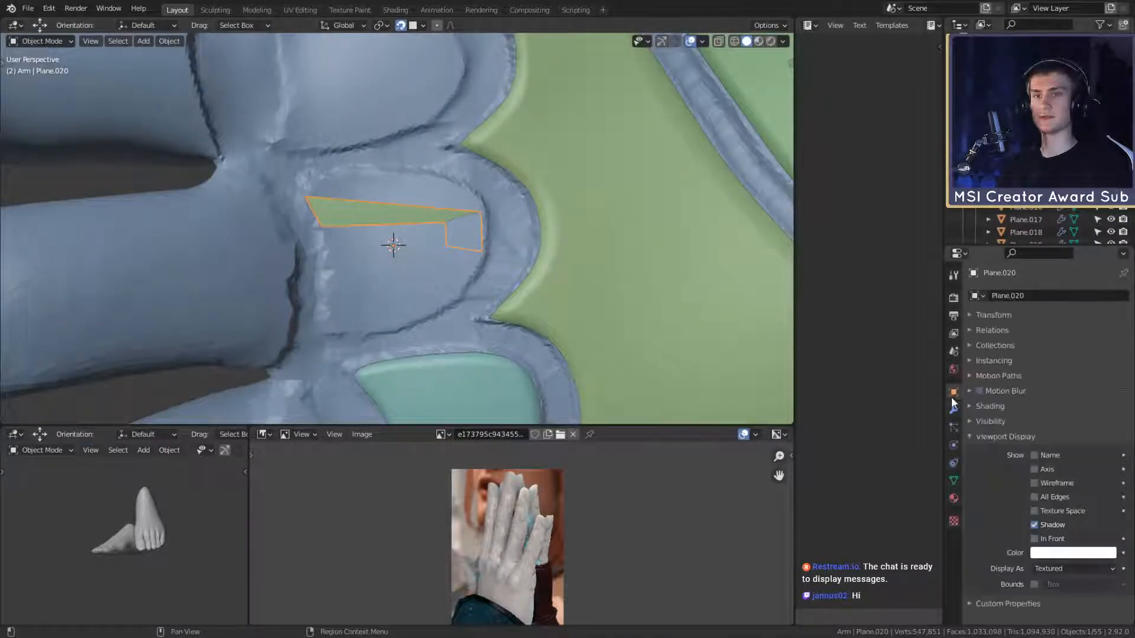
pyautogui.click(1034, 540)
pyautogui.click(532, 390)
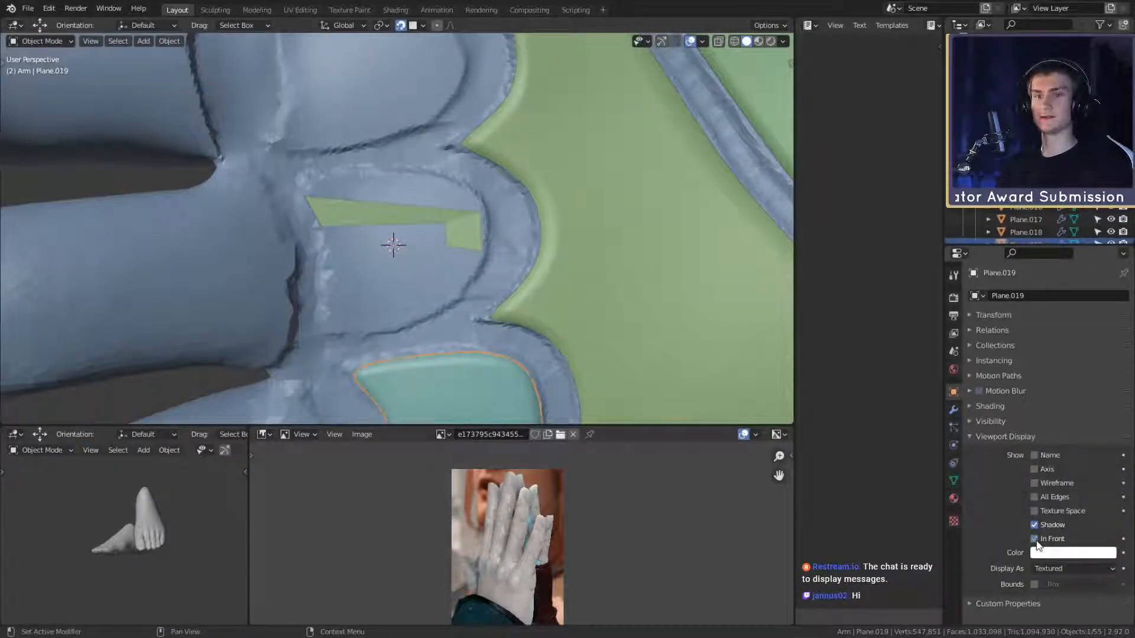
pyautogui.click(442, 230)
pyautogui.press('Tab')
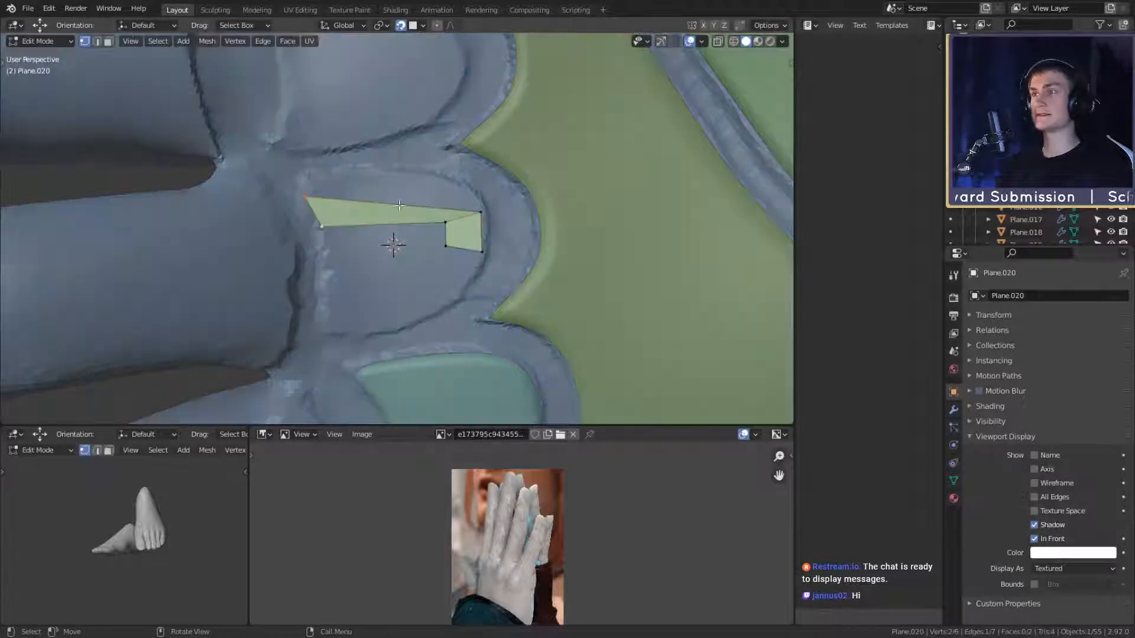
pyautogui.press('g')
pyautogui.press('g')
pyautogui.click(386, 205)
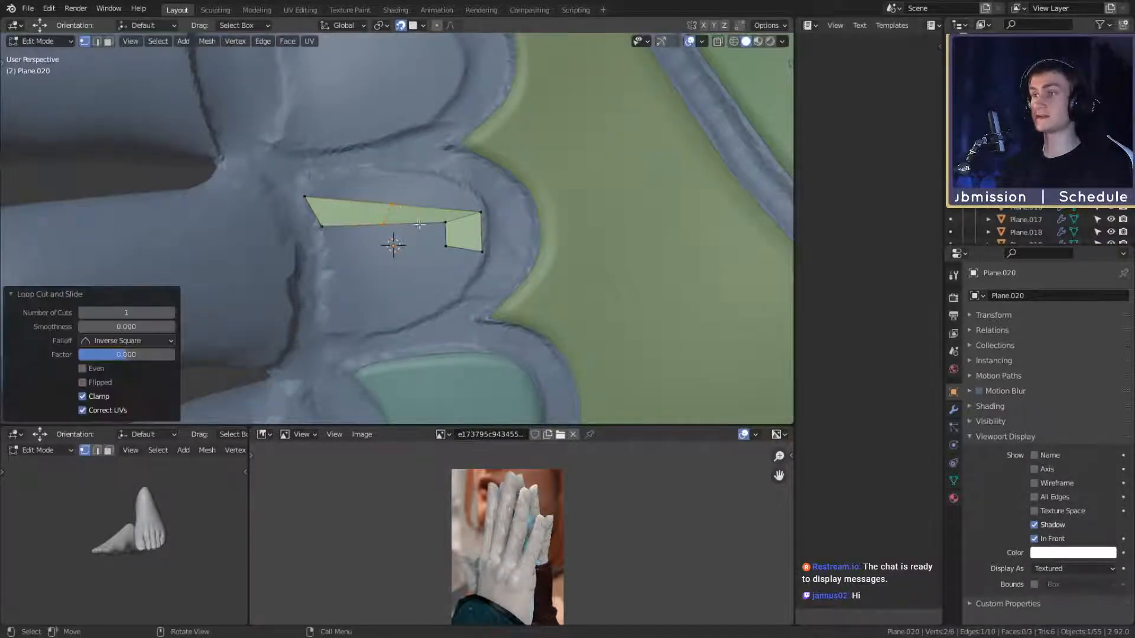
pyautogui.hotkey('ctrl', 'z')
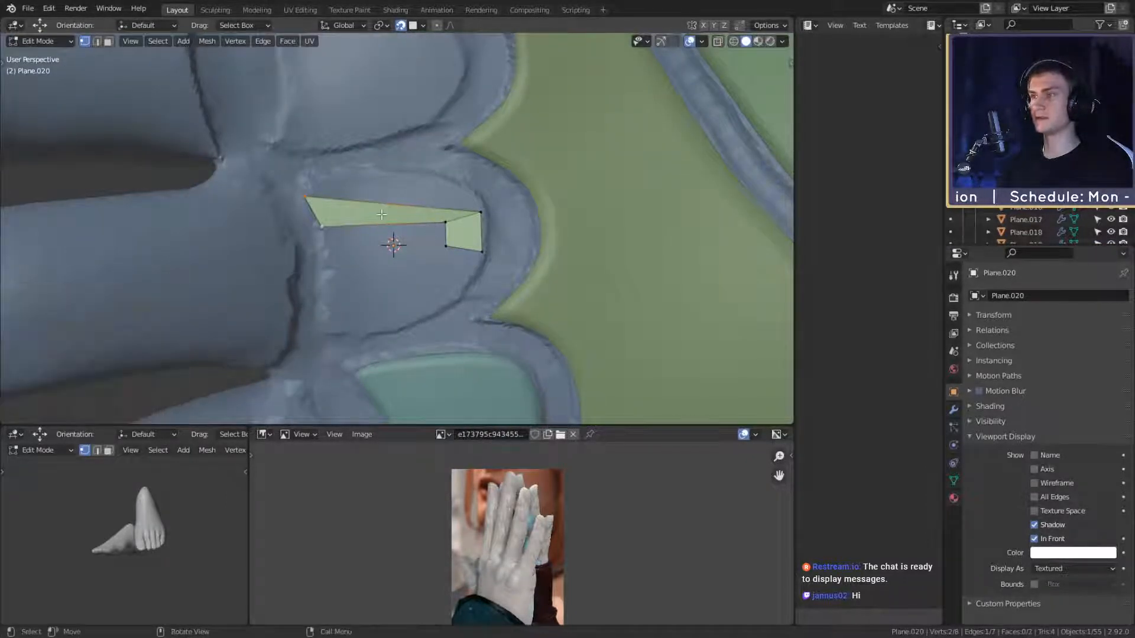
# Step: Add two loop cuts across the long strip face and move the middle section up toward the pad's upper groove
pyautogui.hotkey('ctrl', 'r')
pyautogui.scroll(1, 383, 214)
pyautogui.click(383, 213)
pyautogui.rightClick(383, 213)
pyautogui.press('g')
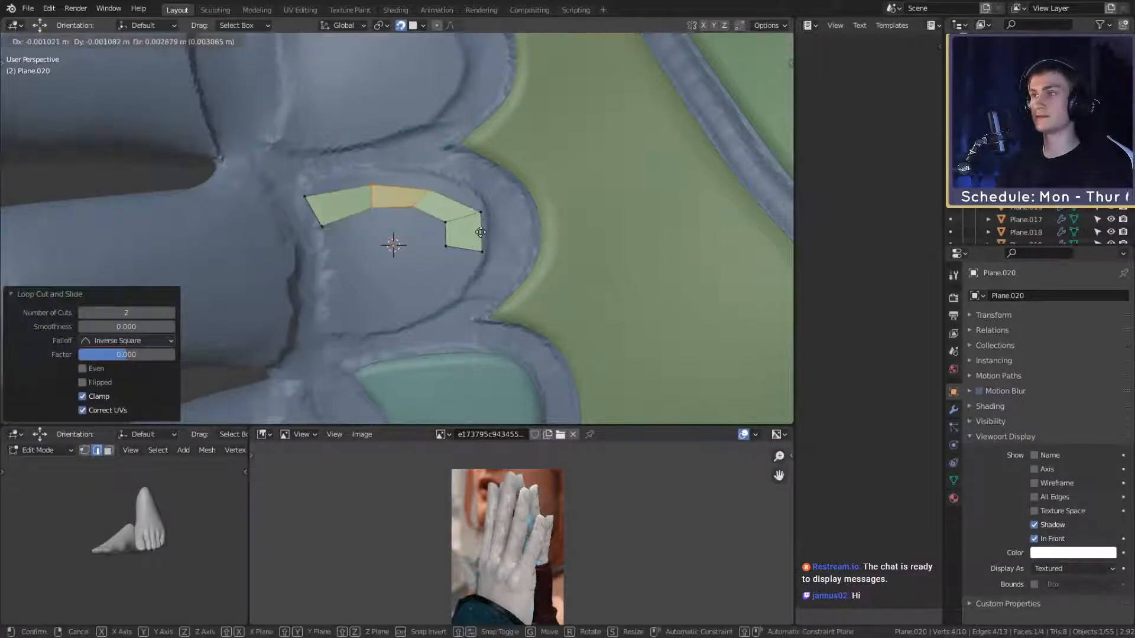
pyautogui.click(480, 222)
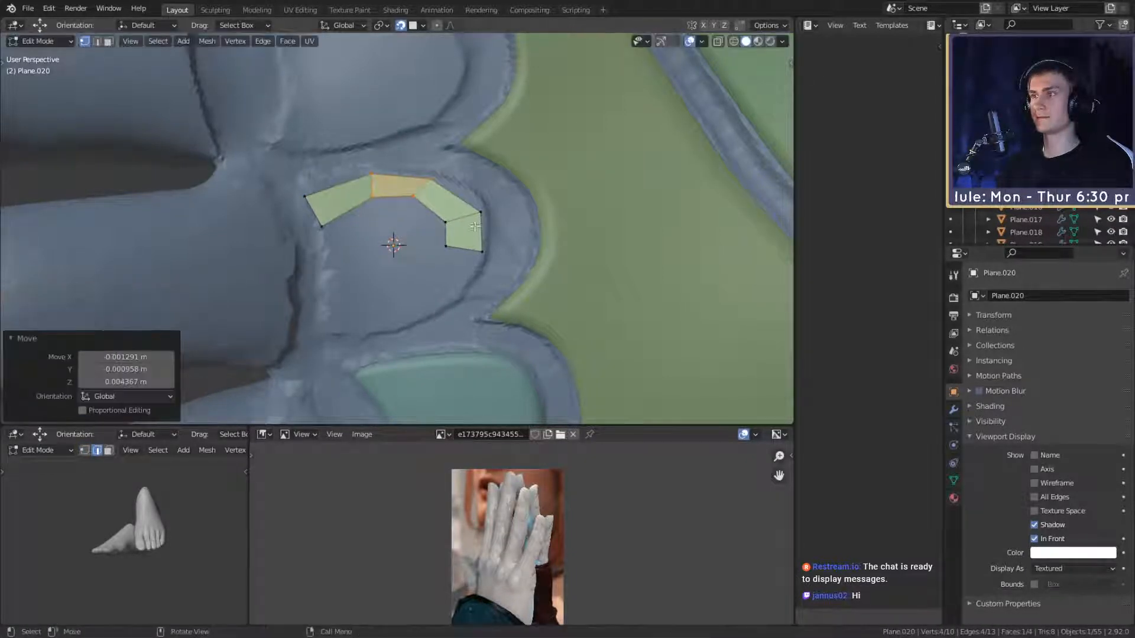
# Step: Spread the strip's two cut edges apart along the upper groove, moving one toward the palm and the other toward the finger
pyautogui.click(415, 198)
pyautogui.keyDown('shift'); pyautogui.click(431, 180); pyautogui.keyUp('shift')
pyautogui.press('g')
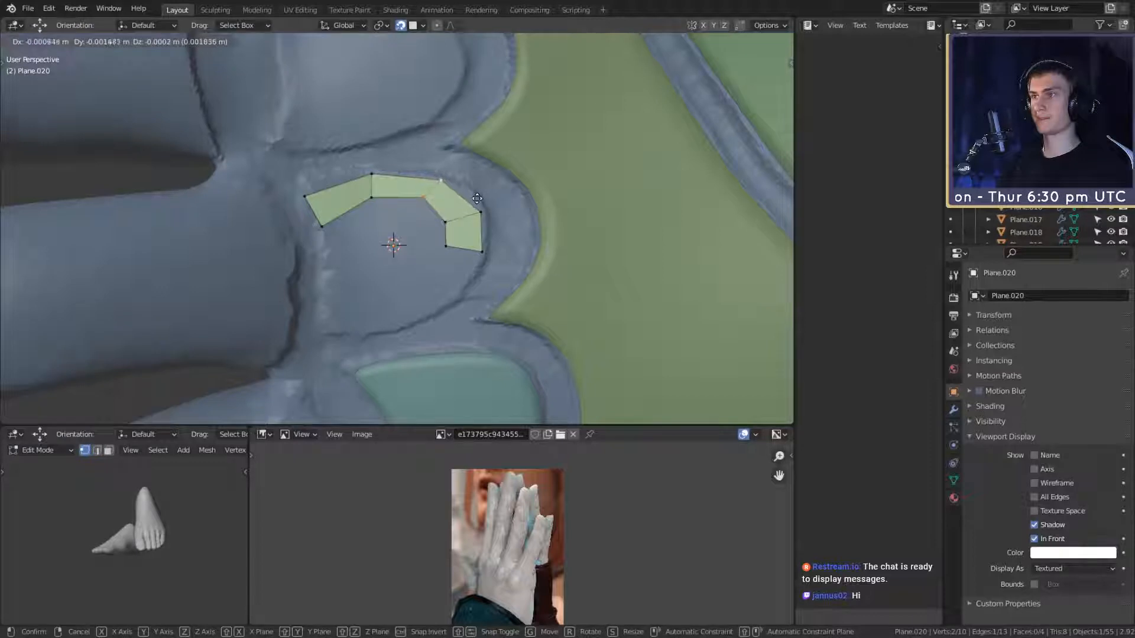
pyautogui.click(477, 199)
pyautogui.click(376, 198)
pyautogui.press('r')
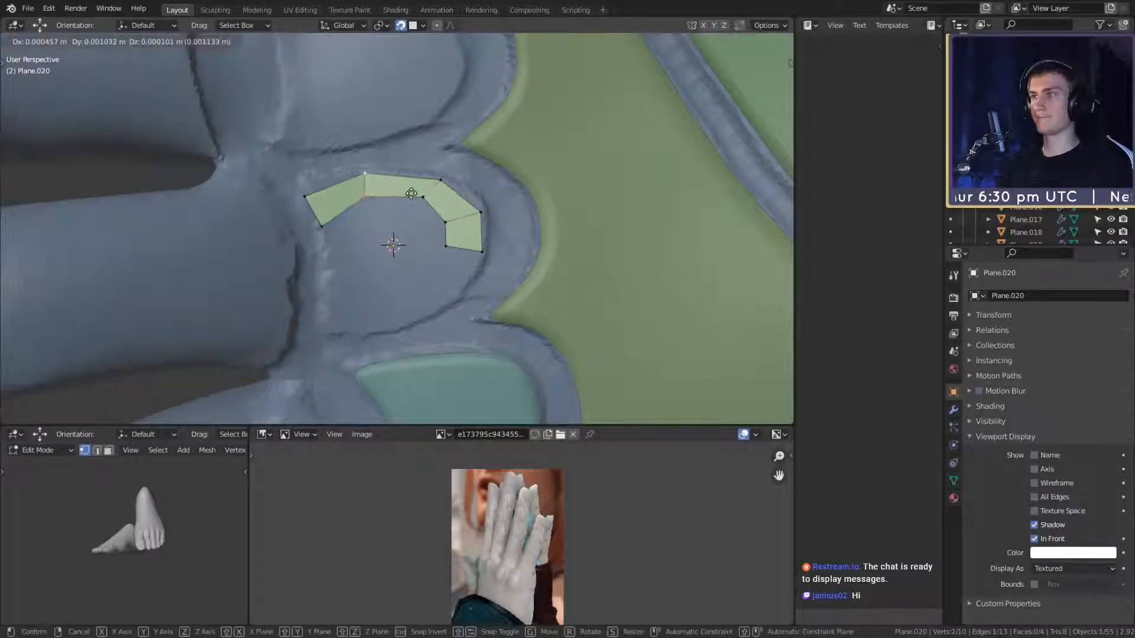
pyautogui.click(418, 186)
pyautogui.press('g')
pyautogui.click(446, 203)
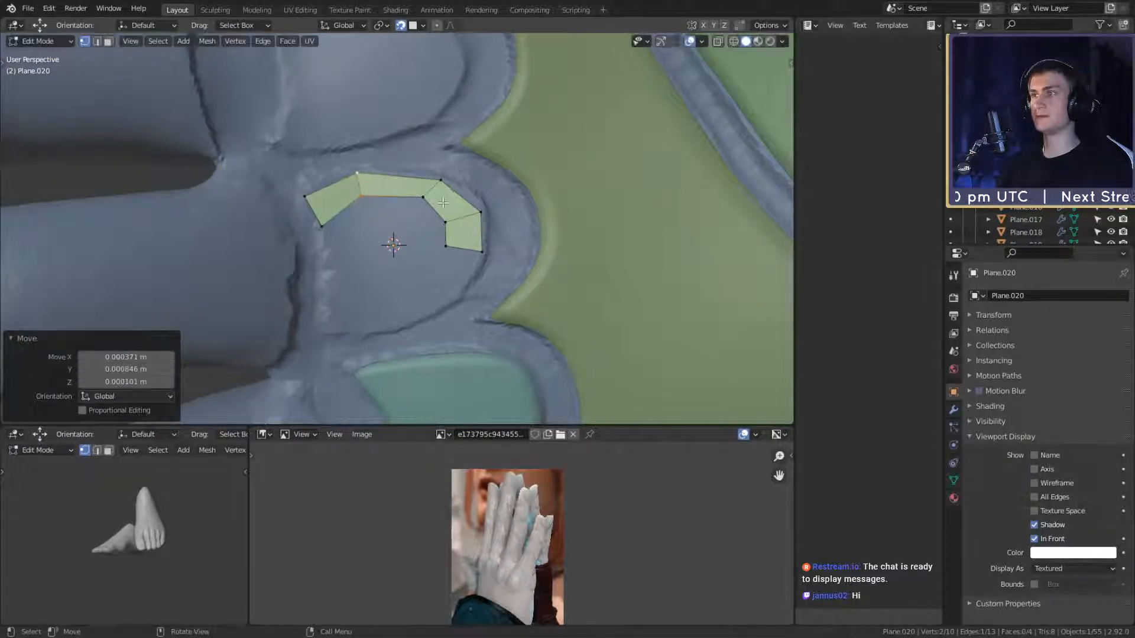
# Step: Move the outer and inner corner vertices at the strip's finger-side end upward to follow the pad's border
pyautogui.moveTo(447, 202); pyautogui.dragTo(455, 231, button='middle')
pyautogui.click(298, 208)
pyautogui.press('g')
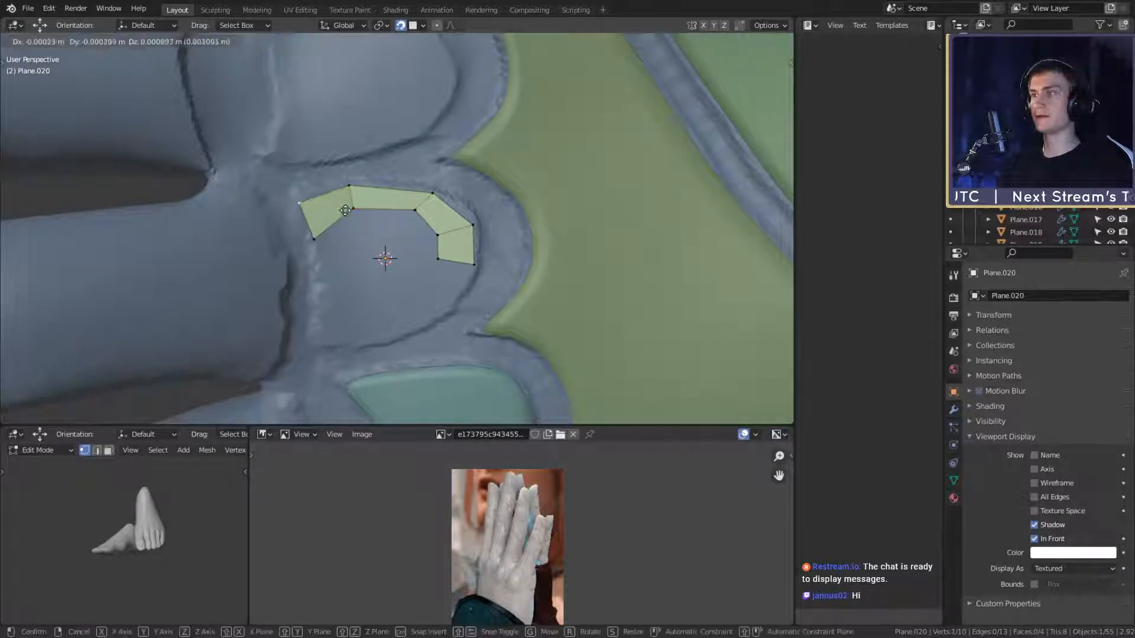
pyautogui.click(346, 206)
pyautogui.click(314, 238)
pyautogui.press('g')
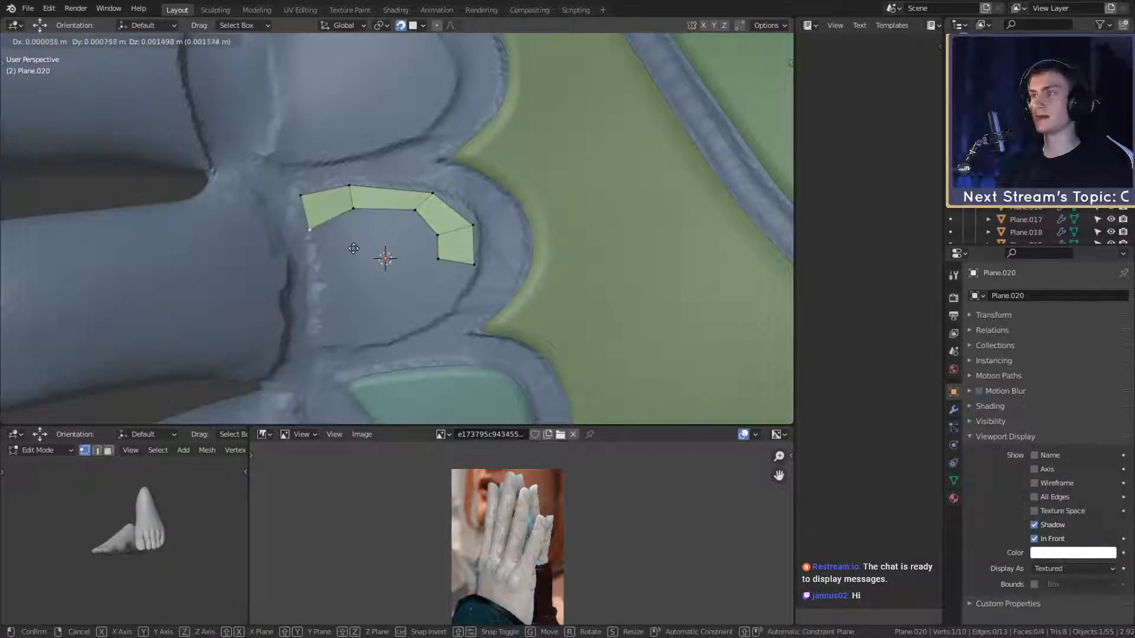
pyautogui.click(353, 248)
# Step: Add one centred loop cut across the strip's upper middle face
pyautogui.moveTo(353, 248); pyautogui.dragTo(458, 254, button='middle')
pyautogui.hotkey('ctrl', 'r')
pyautogui.click(393, 177)
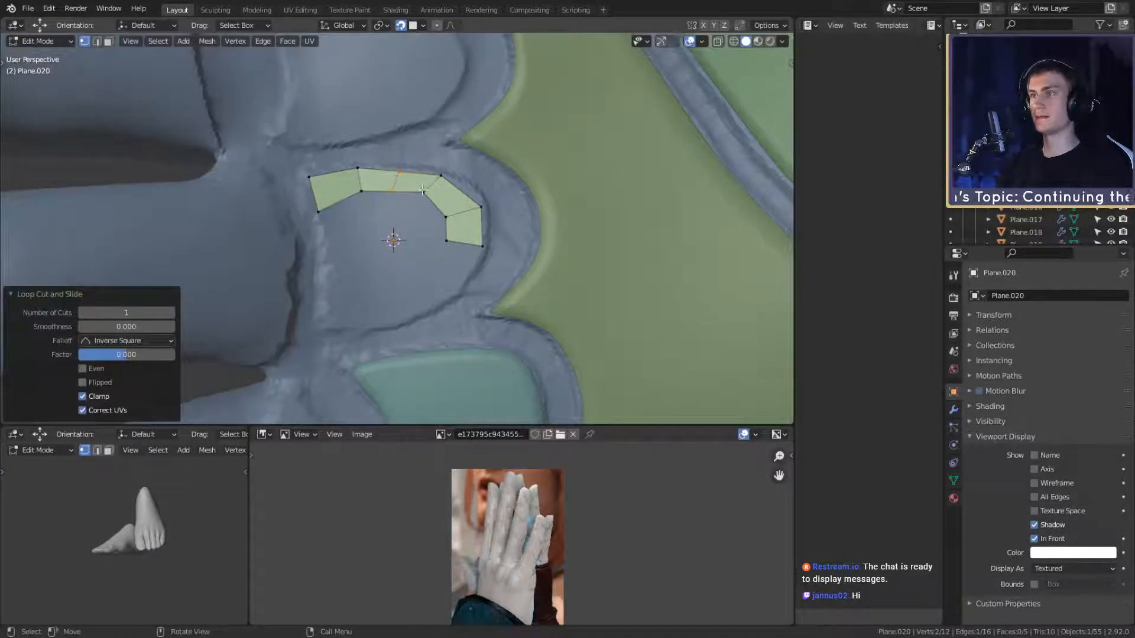
# Step: Spread the cut edges along the pad's upper groove, moving one slightly toward the palm and the other toward the finger
pyautogui.click(479, 206)
pyautogui.click(424, 192)
pyautogui.keyDown('shift'); pyautogui.click(440, 177); pyautogui.keyUp('shift')
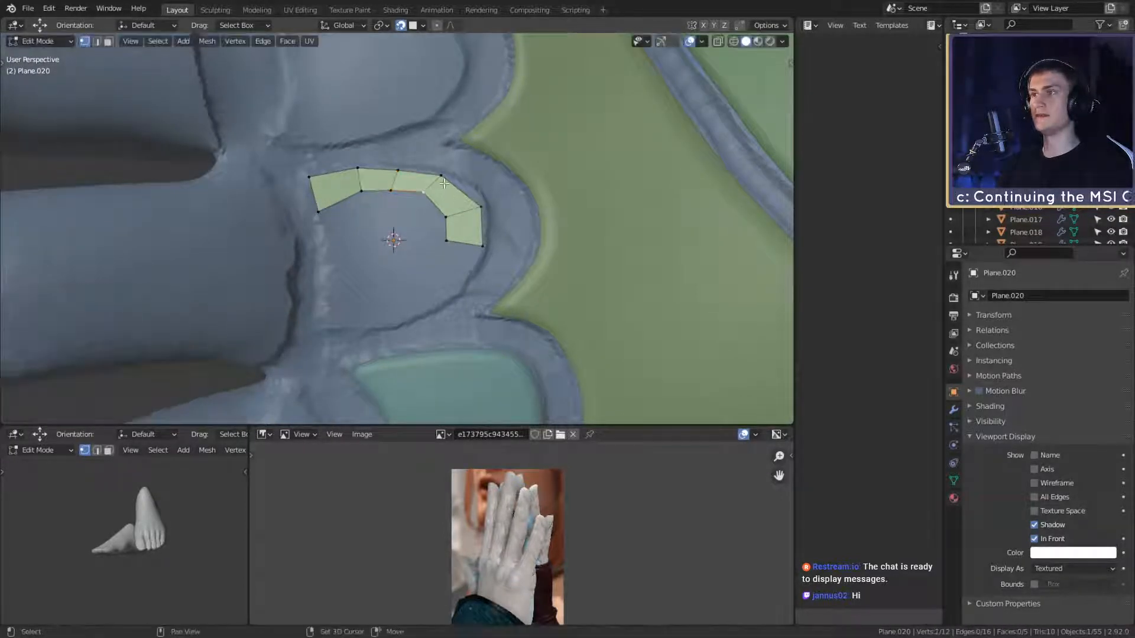
pyautogui.press('g')
pyautogui.click(471, 195)
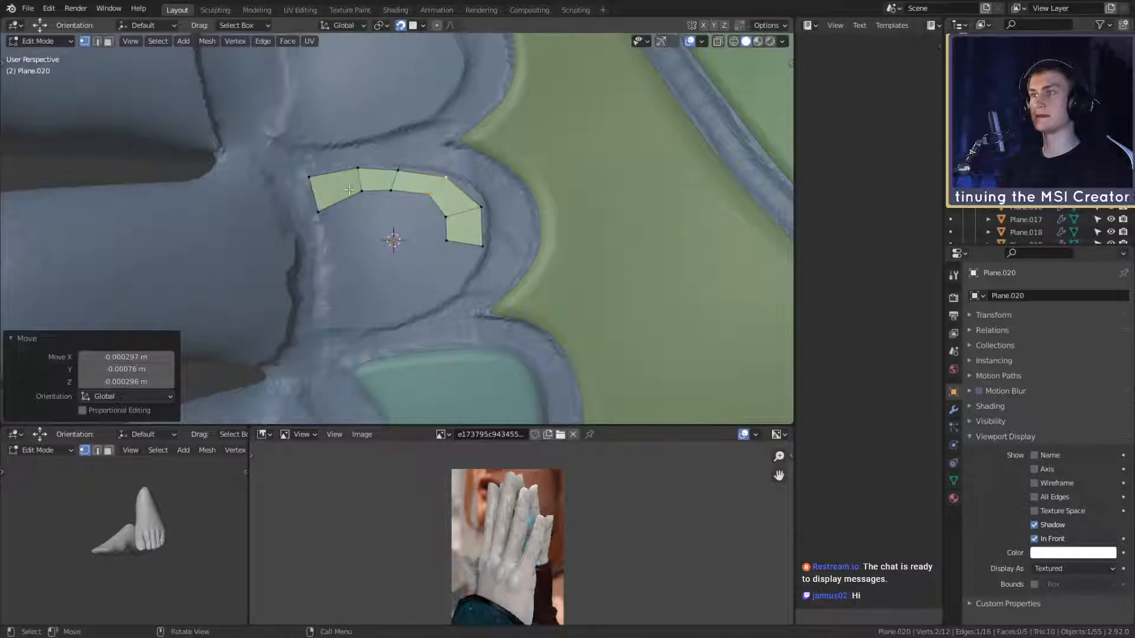
pyautogui.click(357, 171)
pyautogui.press('g')
pyautogui.click(402, 204)
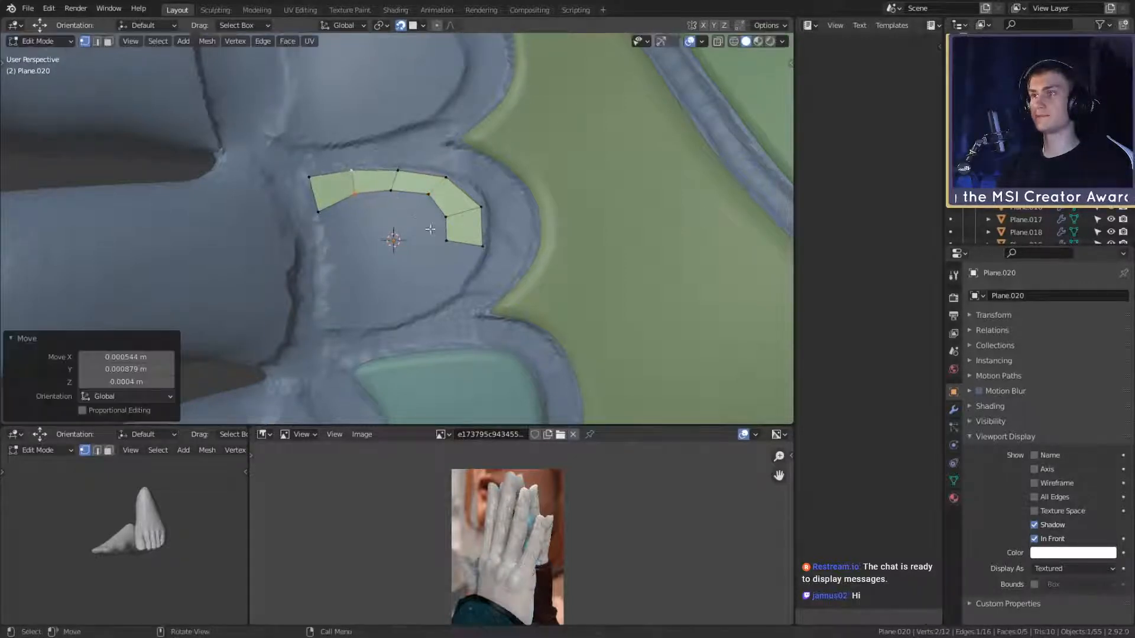
# Step: Nudge the strip's outer palm-side corner vertex outward to follow the pad's border
pyautogui.click(480, 249)
pyautogui.keyDown('shift'); pyautogui.click(448, 242); pyautogui.keyUp('shift')
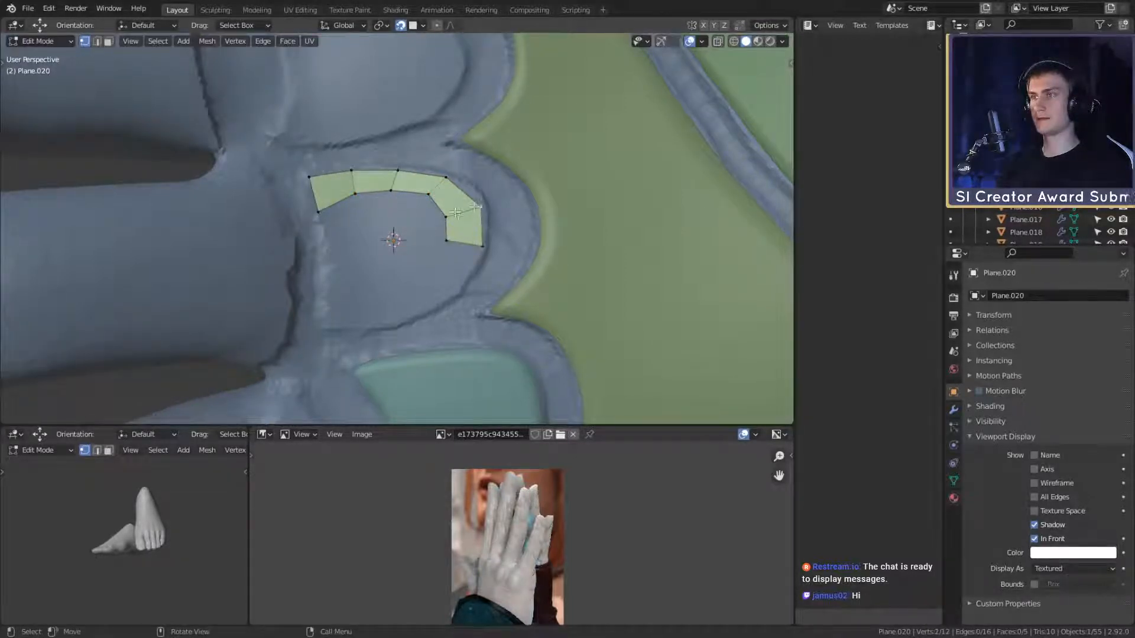
pyautogui.press('g')
pyautogui.click(514, 208)
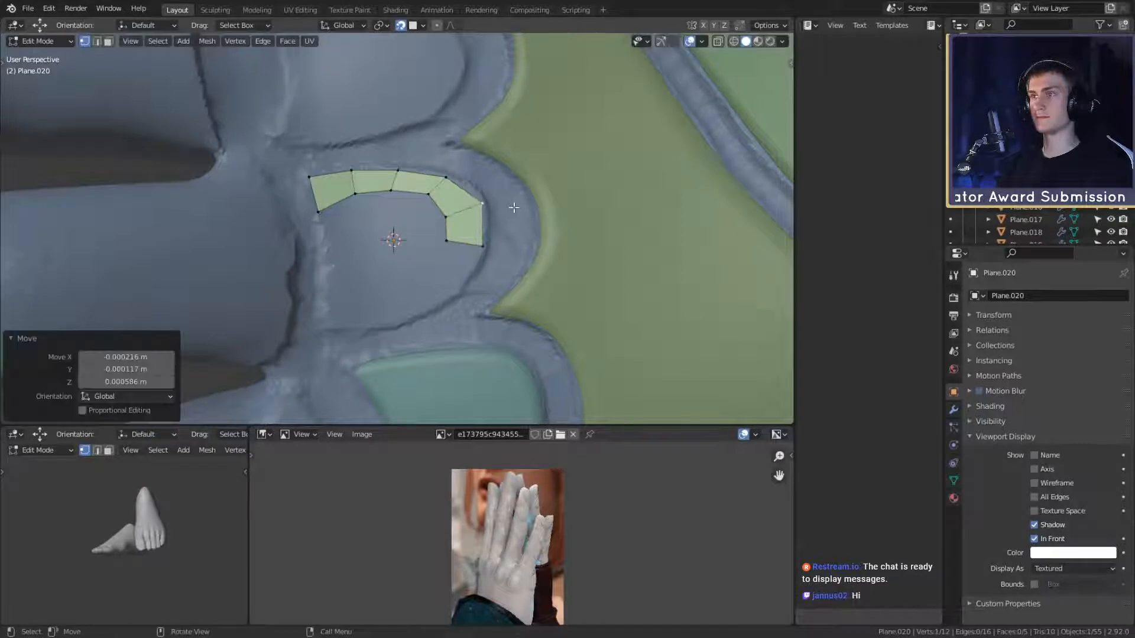
# Step: Extrude the strip's open palm-side edge to the pad's lower finger-side corner and rotate it to match the border
pyautogui.click(479, 246)
pyautogui.keyDown('shift'); pyautogui.click(447, 241); pyautogui.keyUp('shift')
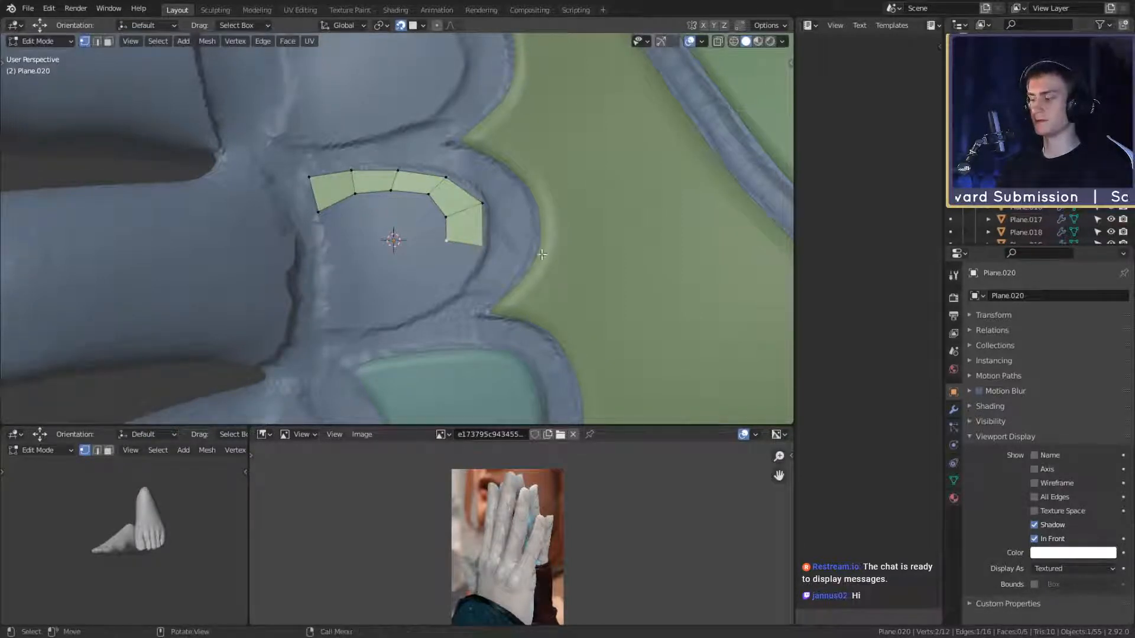
pyautogui.press('e')
pyautogui.click(421, 321)
pyautogui.press('r')
pyautogui.click(342, 355)
pyautogui.press('g')
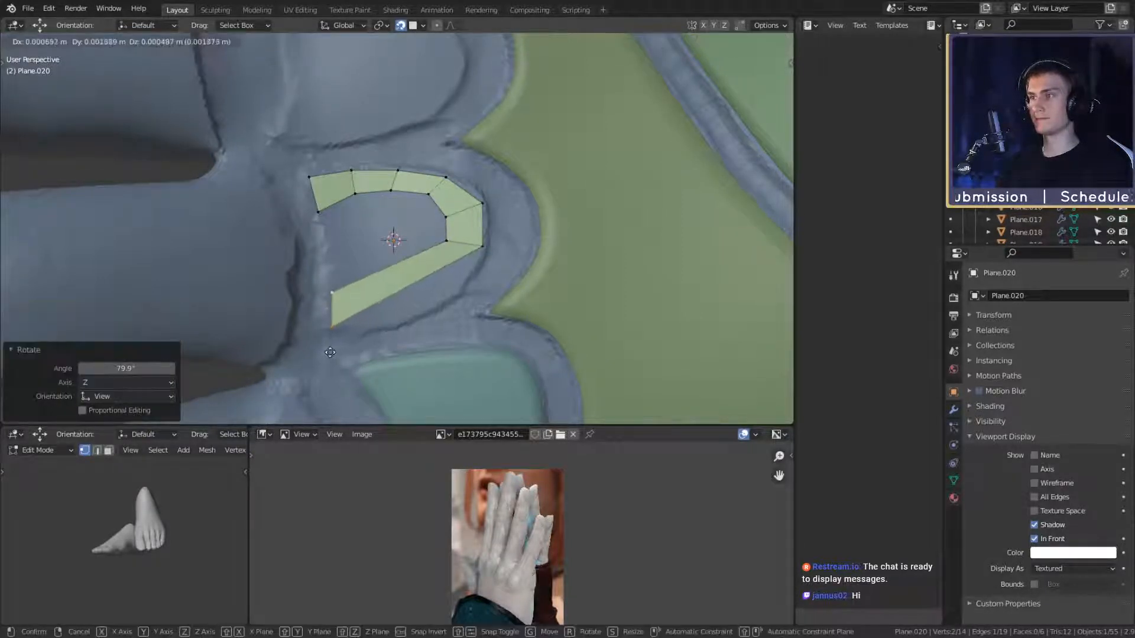
pyautogui.click(329, 352)
pyautogui.press('r')
pyautogui.click(370, 347)
# Step: Add three loop cuts across the long lower face and move the new sections outward to curve along the lower groove
pyautogui.hotkey('ctrl', 'r')
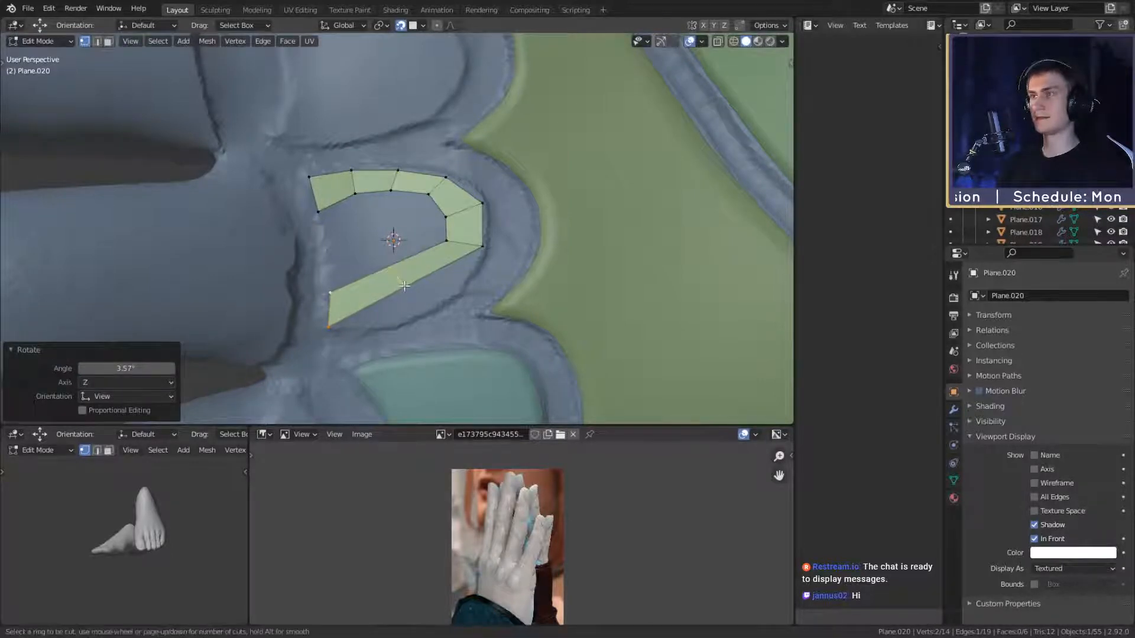
pyautogui.scroll(1, 404, 286)
pyautogui.click(404, 286)
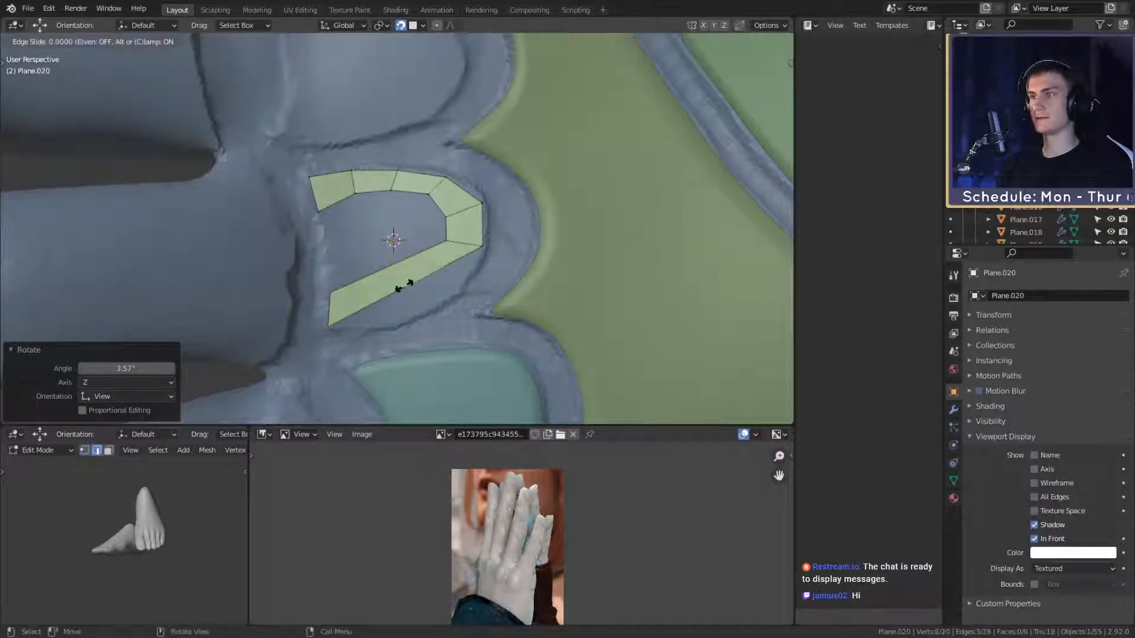
pyautogui.click(465, 321)
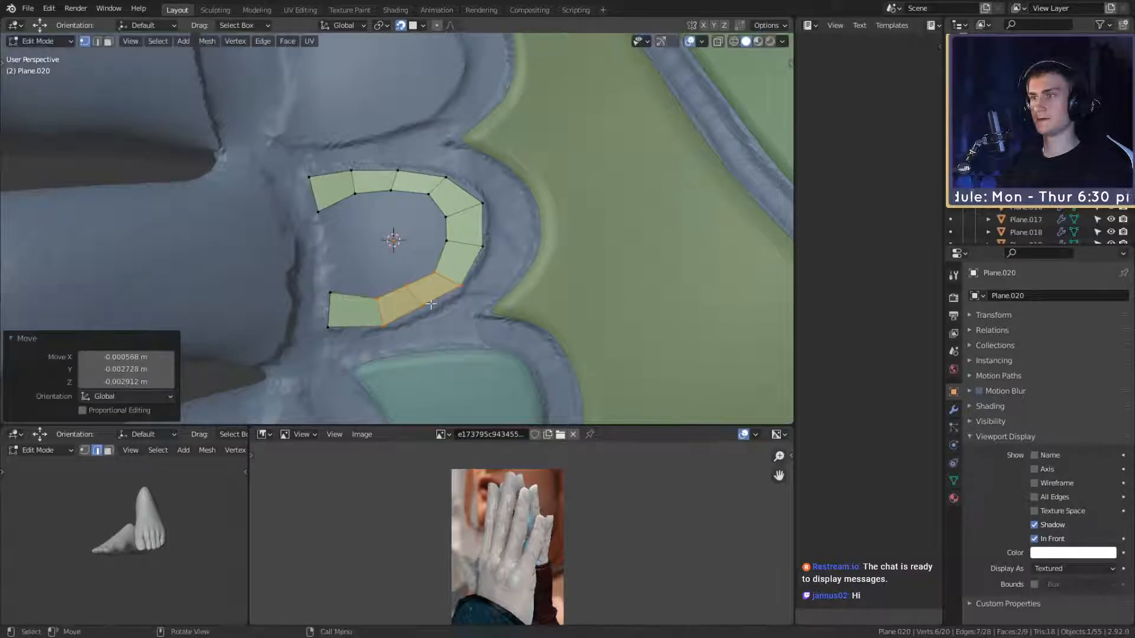
pyautogui.press('1')
pyautogui.click(423, 306)
pyautogui.keyDown('shift'); pyautogui.click(407, 286); pyautogui.keyUp('shift')
pyautogui.press('g')
pyautogui.click(412, 292)
pyautogui.keyDown('shift'); pyautogui.moveTo(463, 266); pyautogui.dragTo(467, 287, button='middle'); pyautogui.keyUp('shift')
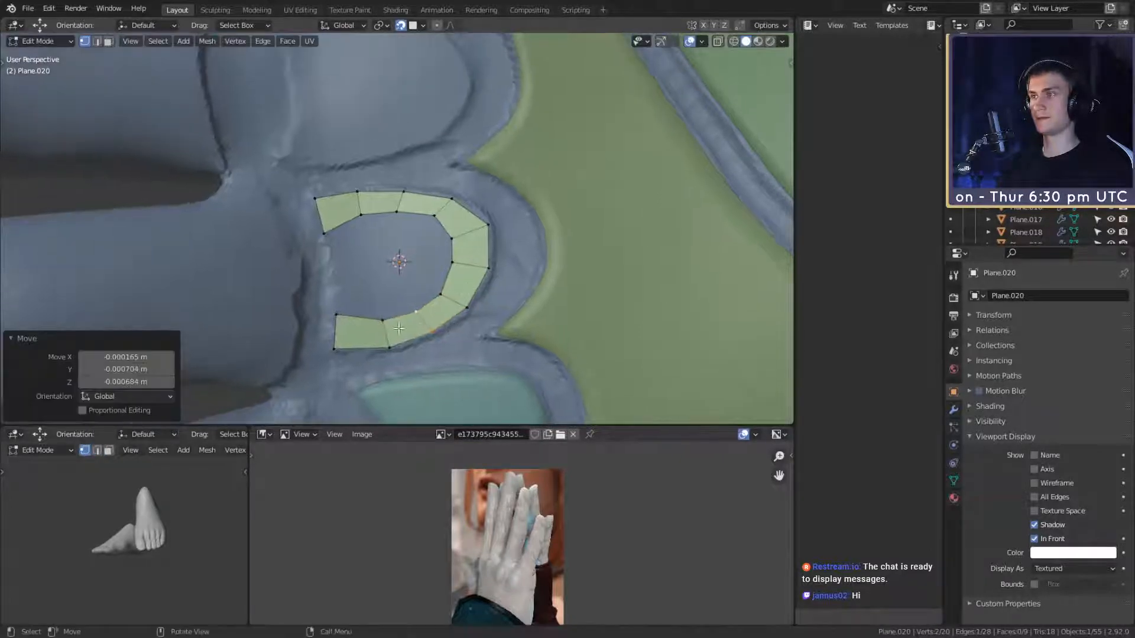
# Step: Bridge the two finger-side ends of the strip with a face and adjust its inner corner vertices
pyautogui.click(371, 316)
pyautogui.keyDown('shift'); pyautogui.click(324, 233); pyautogui.keyUp('shift')
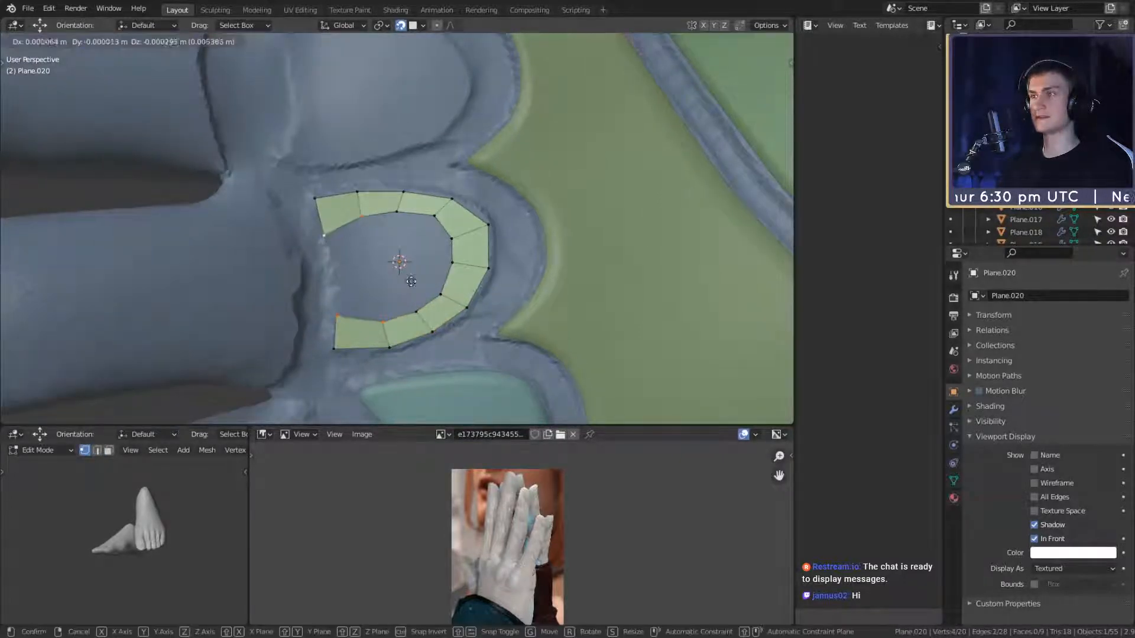
pyautogui.press('f')
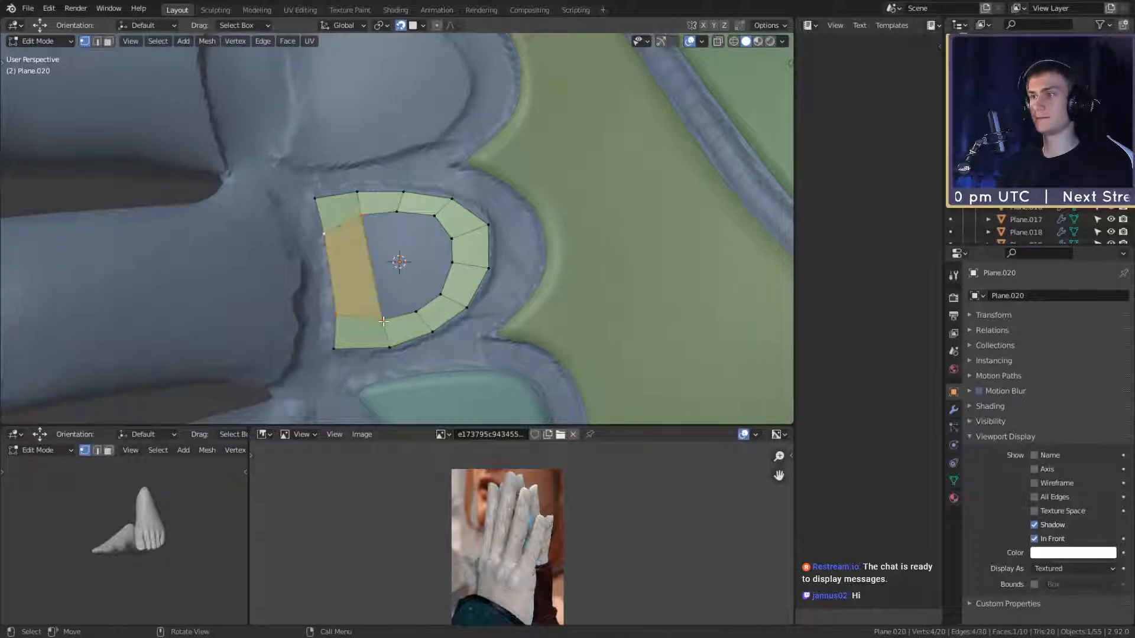
pyautogui.click(402, 326)
pyautogui.click(362, 216)
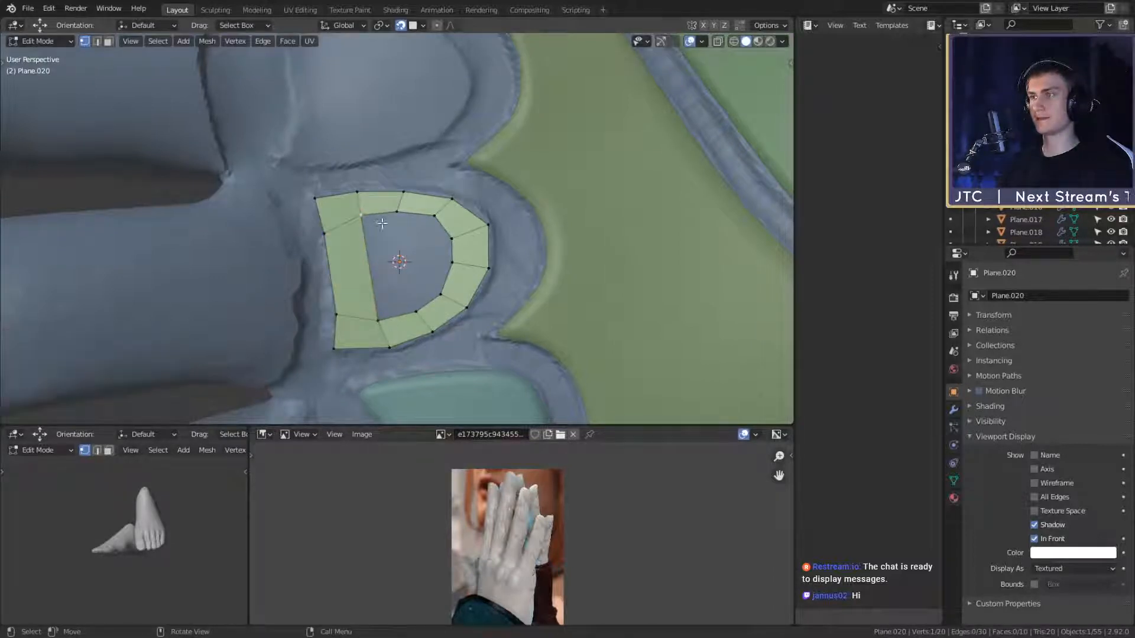
pyautogui.press('g')
pyautogui.click(381, 225)
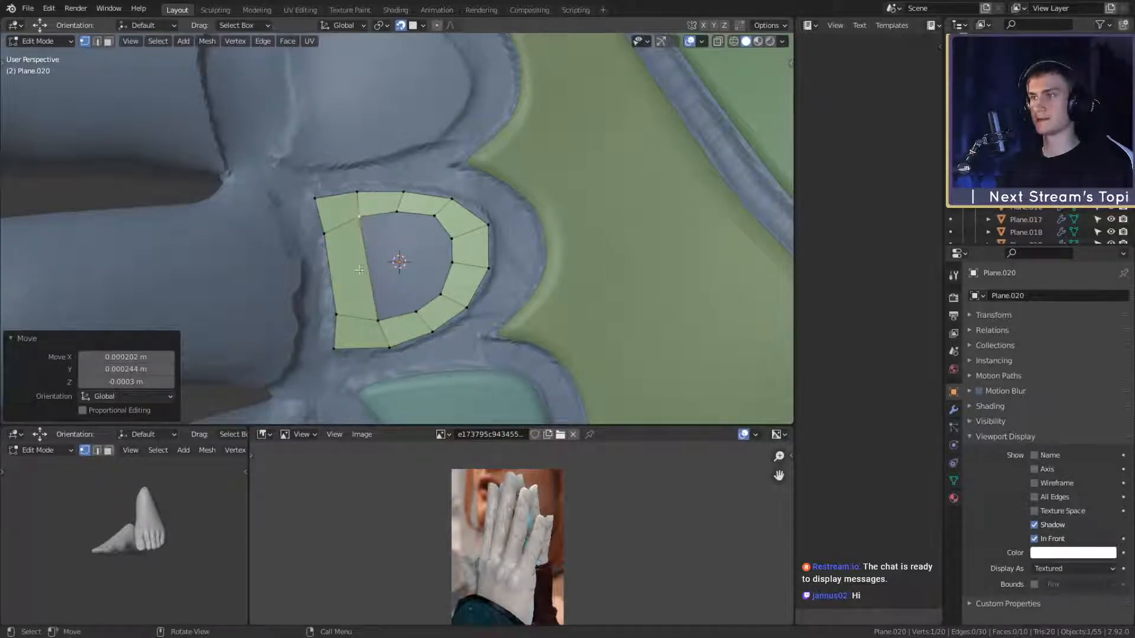
# Step: Extrude the ring's inner palm-side edge toward the pad's centre, then rotate, widen and reposition it
pyautogui.click(452, 241)
pyautogui.press('e')
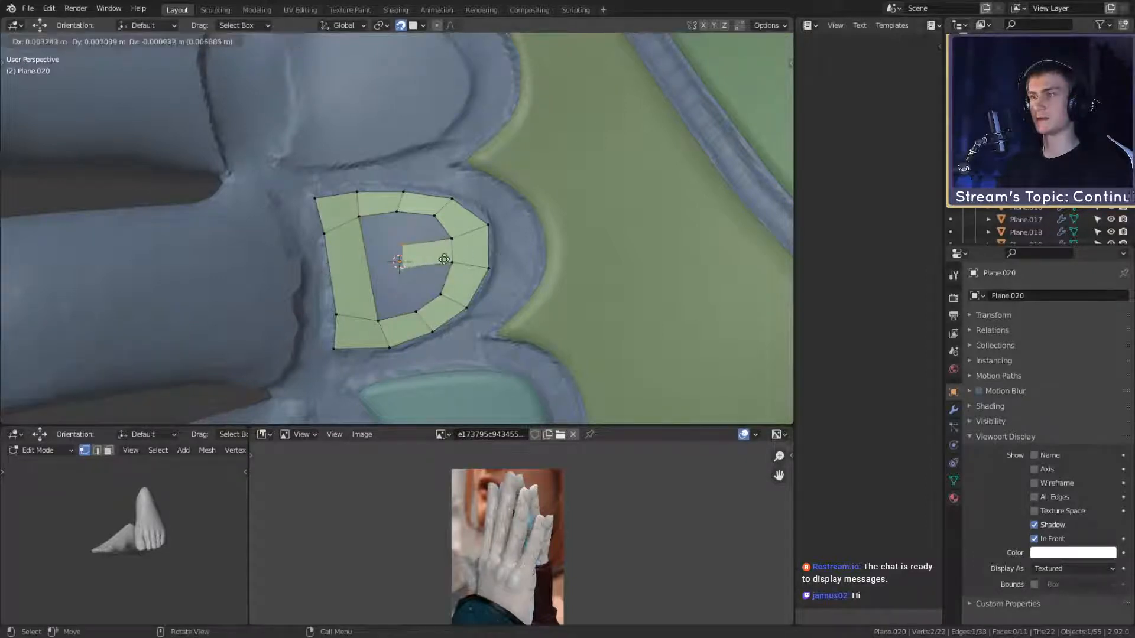
pyautogui.click(449, 260)
pyautogui.press('r')
pyautogui.click(449, 255)
pyautogui.press('s')
pyautogui.click(486, 254)
pyautogui.press('g')
pyautogui.click(492, 253)
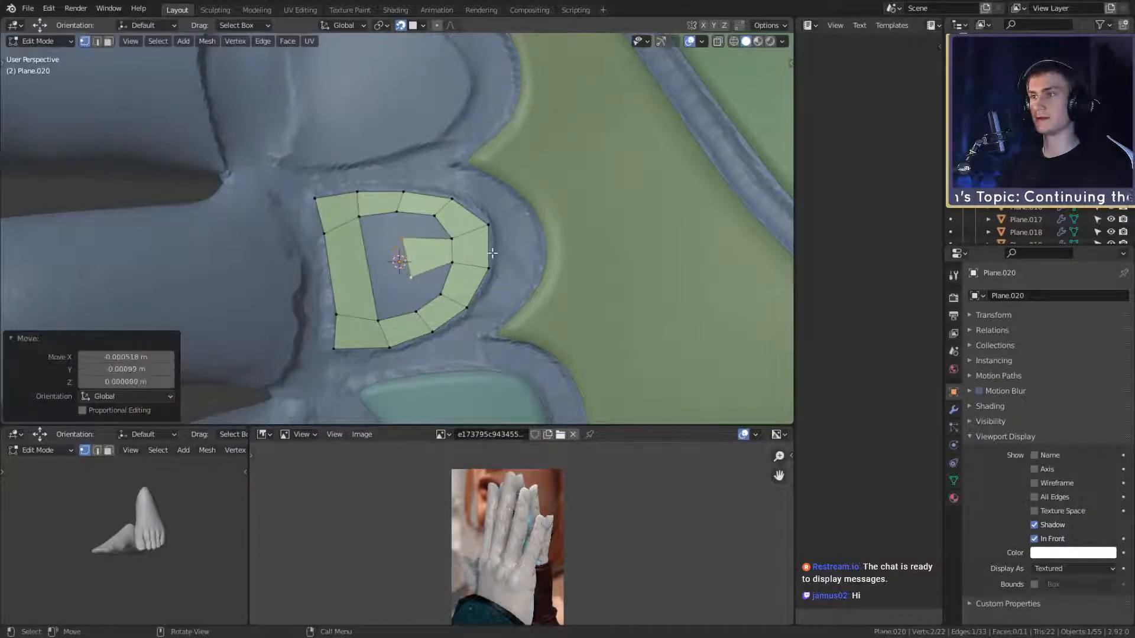
# Step: Fill the gaps above and below the extruded centre face with new faces
pyautogui.keyDown('shift'); pyautogui.click(431, 240); pyautogui.keyUp('shift')
pyautogui.keyDown('shift'); pyautogui.click(406, 238); pyautogui.keyUp('shift')
pyautogui.press('g')
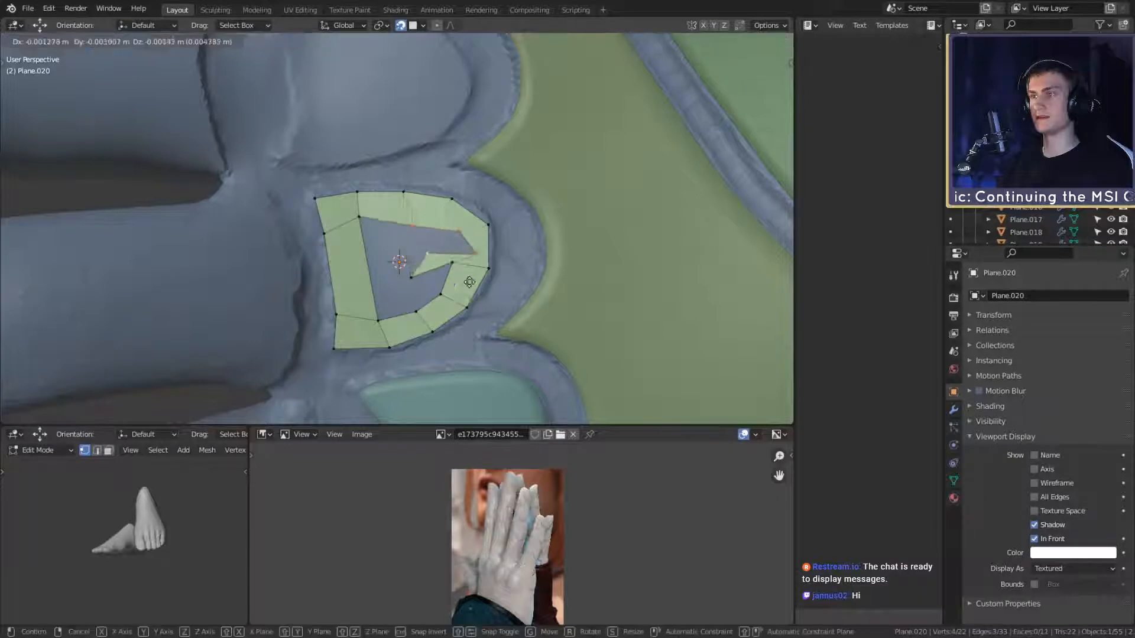
pyautogui.rightClick(445, 261)
pyautogui.press('f')
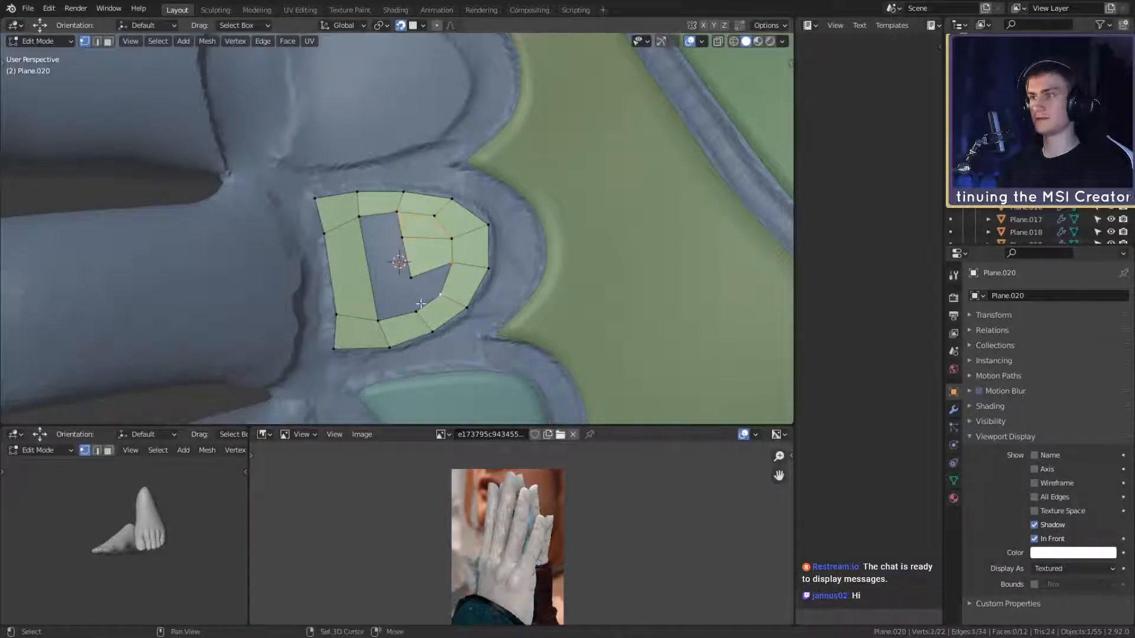
pyautogui.press('f')
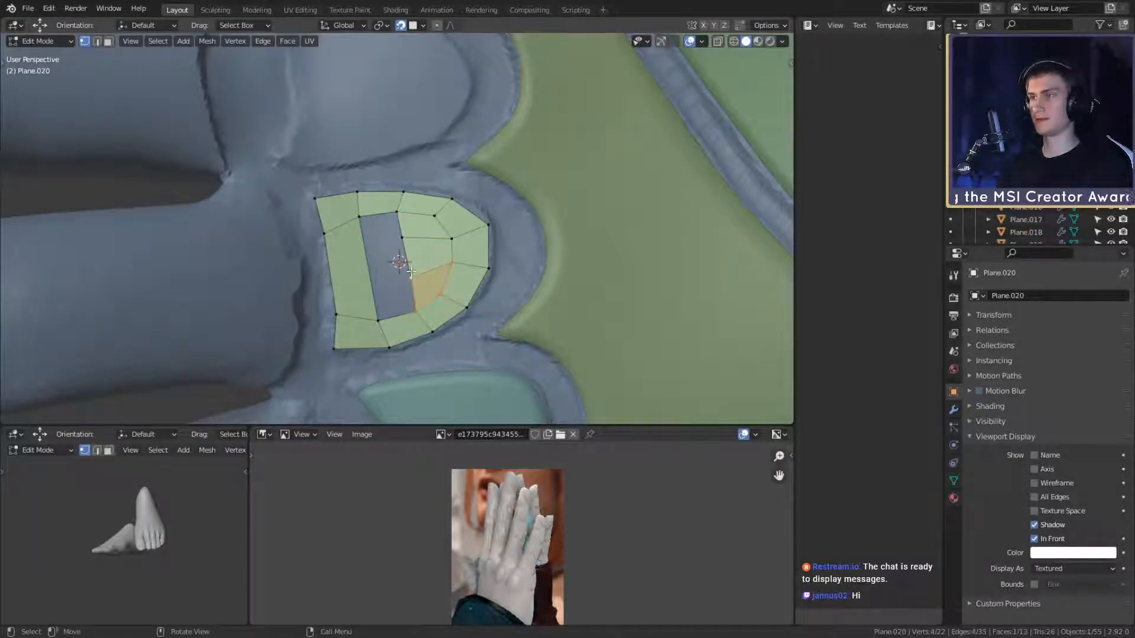
# Step: Slightly widen the centre face's finger-side edge and reposition it
pyautogui.click(403, 238)
pyautogui.keyDown('shift'); pyautogui.click(411, 277); pyautogui.keyUp('shift')
pyautogui.press('s')
pyautogui.click(461, 272)
pyautogui.press('g')
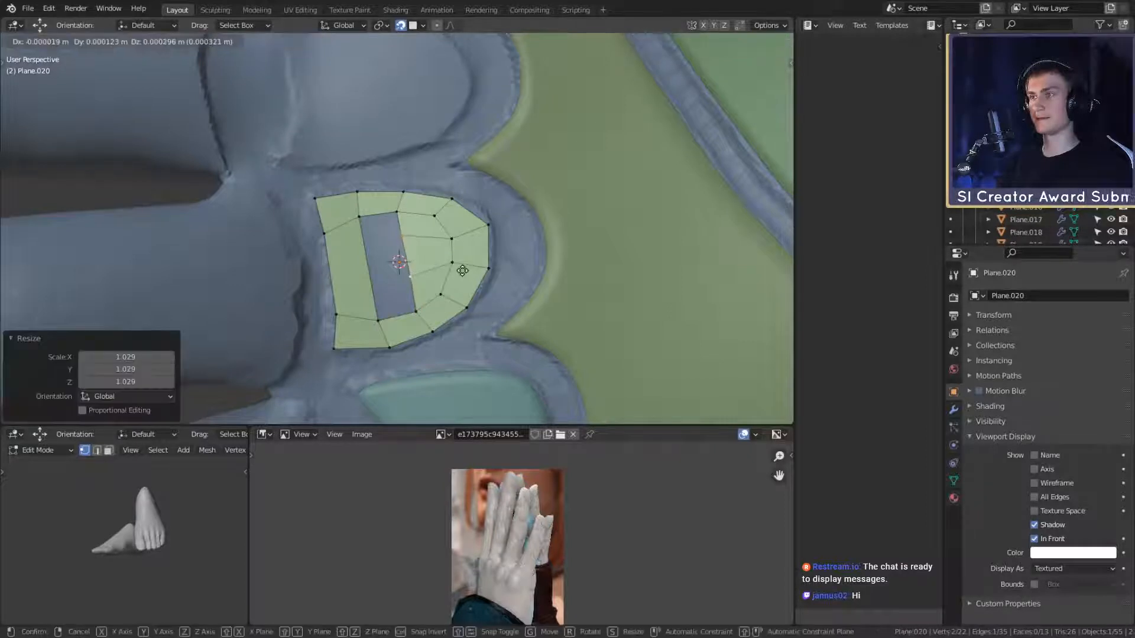
pyautogui.click(463, 270)
# Step: Add two centred loop cuts across the finger-side strip and spread their inner vertices slightly apart
pyautogui.hotkey('ctrl', 'r')
pyautogui.scroll(1, 359, 257)
pyautogui.click(358, 256)
pyautogui.rightClick(358, 256)
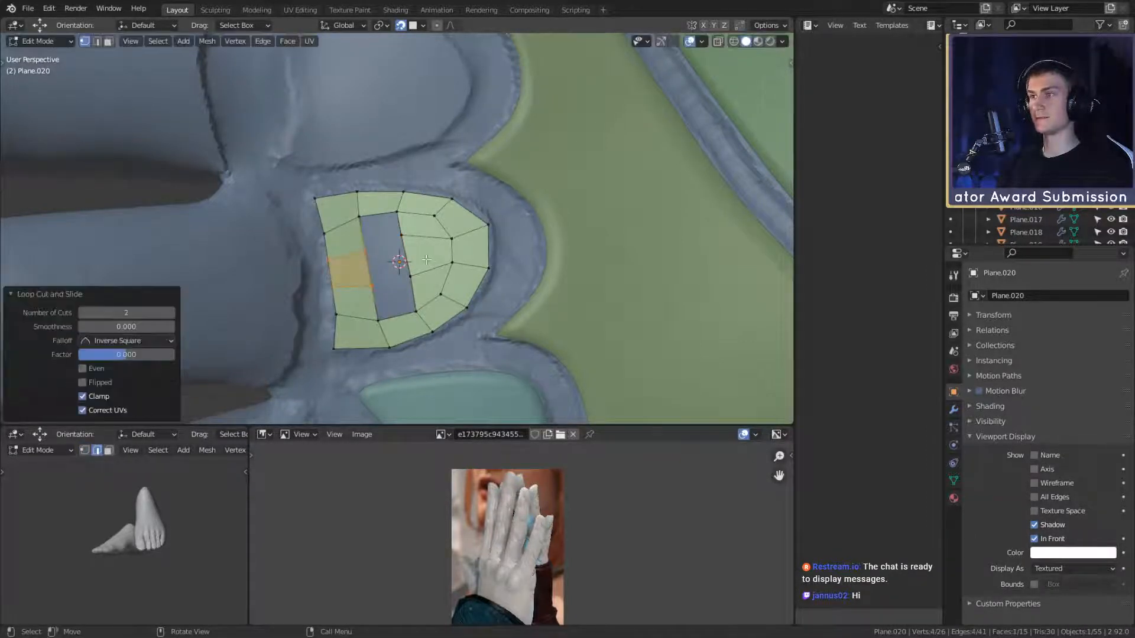
pyautogui.click(365, 250)
pyautogui.keyDown('shift'); pyautogui.click(372, 286); pyautogui.keyUp('shift')
pyautogui.press('s')
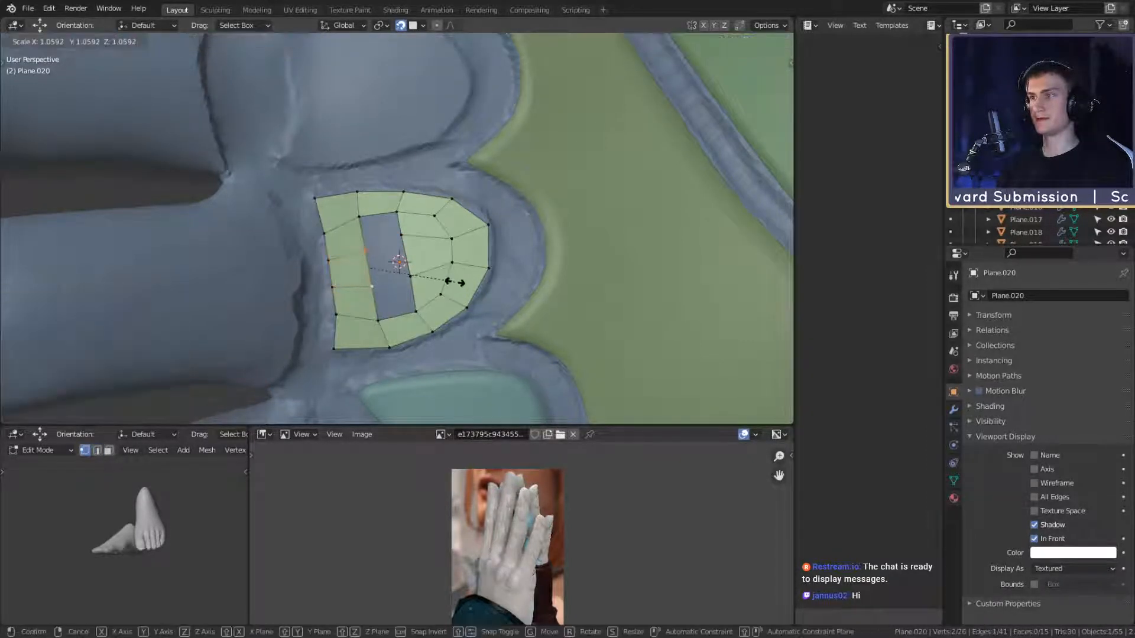
pyautogui.click(467, 282)
# Step: Fill the remaining gap between the finger-side strip and the centre faces with three faces
pyautogui.keyDown('shift'); pyautogui.click(422, 271); pyautogui.keyUp('shift')
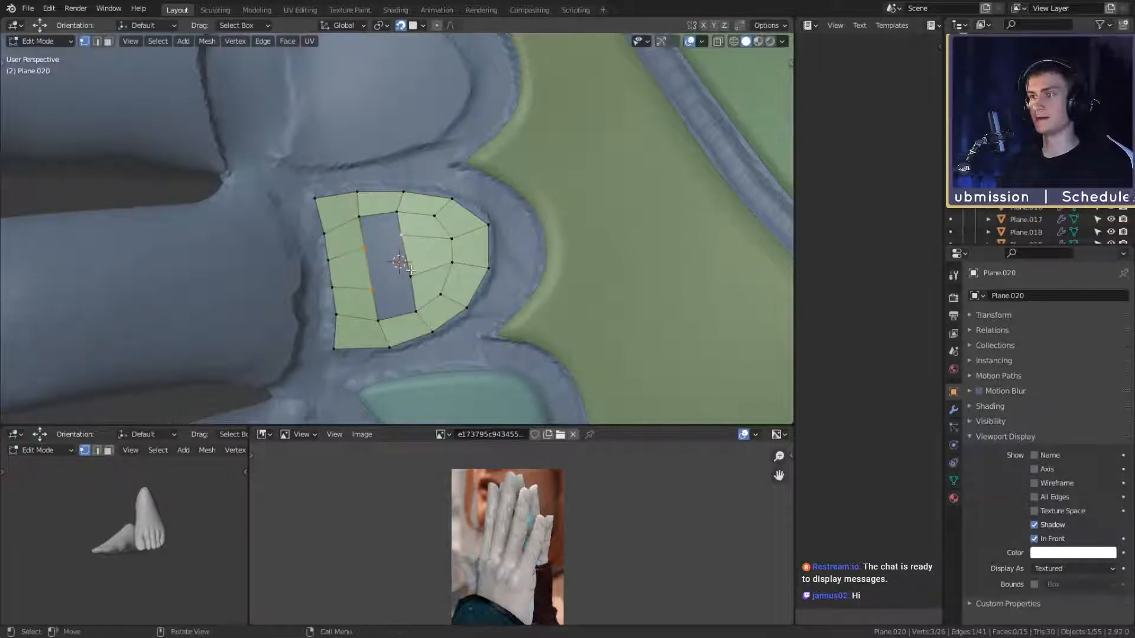
pyautogui.press('f')
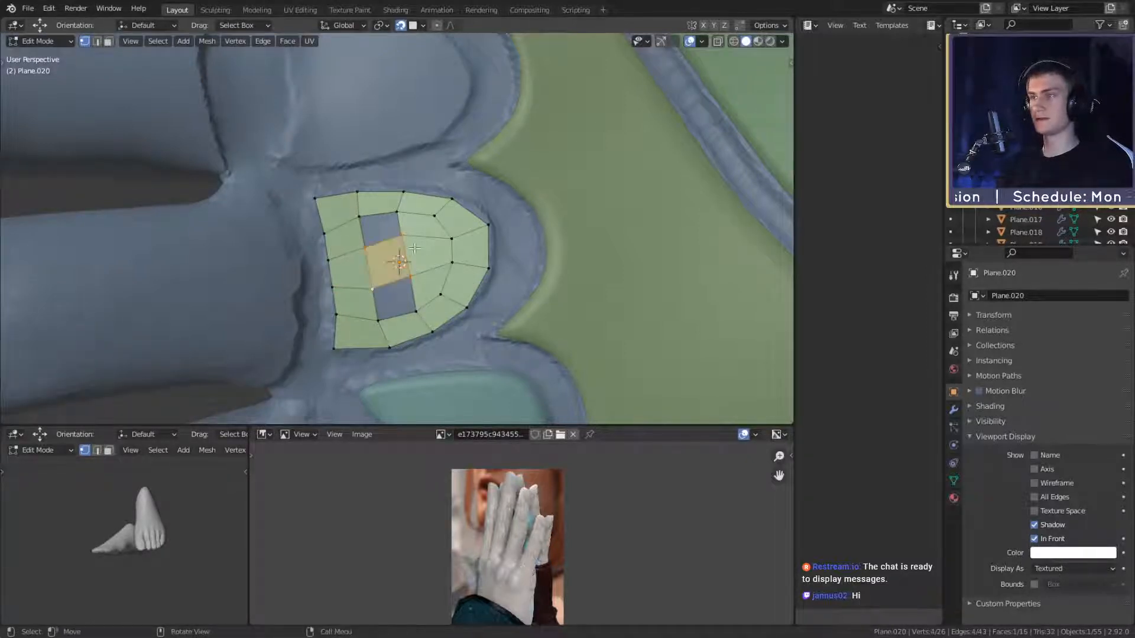
pyautogui.press('f')
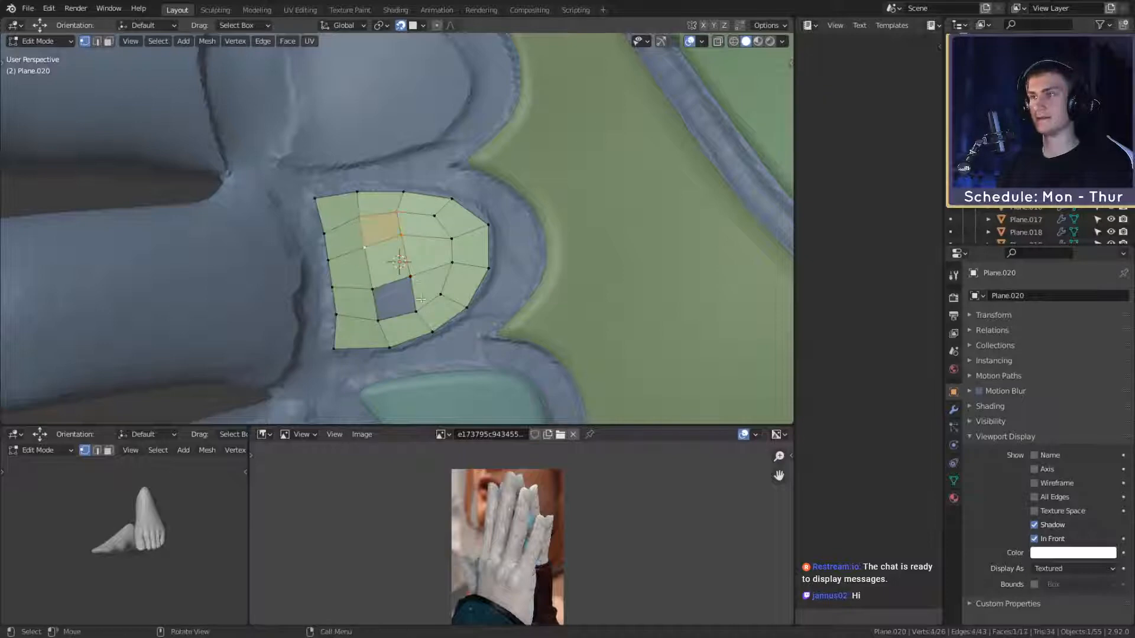
pyautogui.scroll(-6, 441, 297)
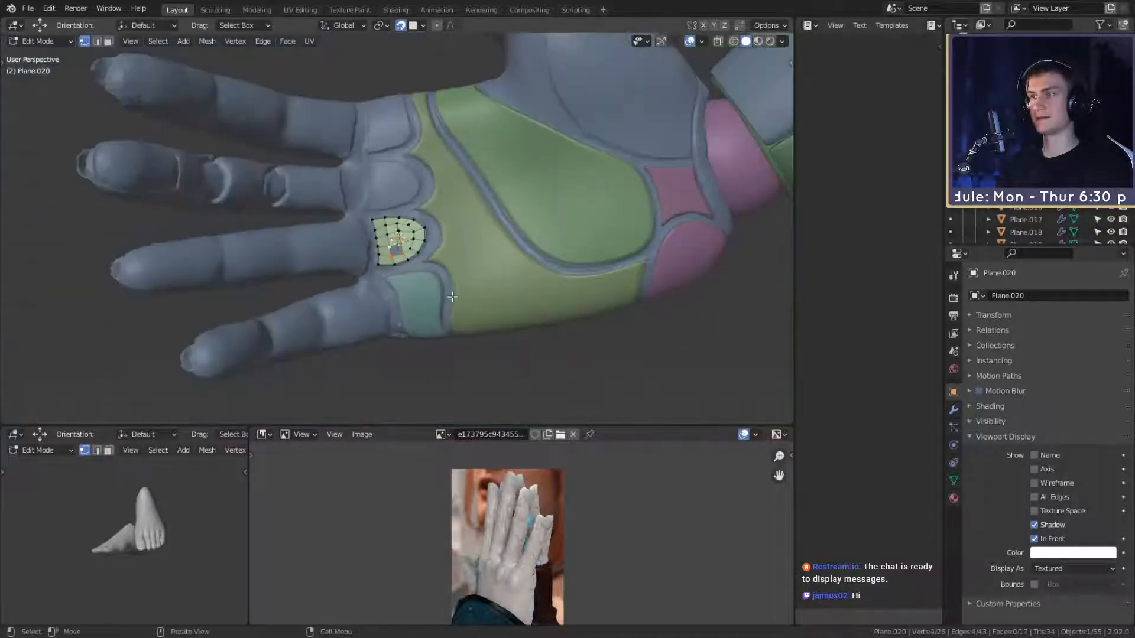
pyautogui.scroll(5, 453, 296)
pyautogui.scroll(-5, 483, 269)
pyautogui.scroll(5, 470, 280)
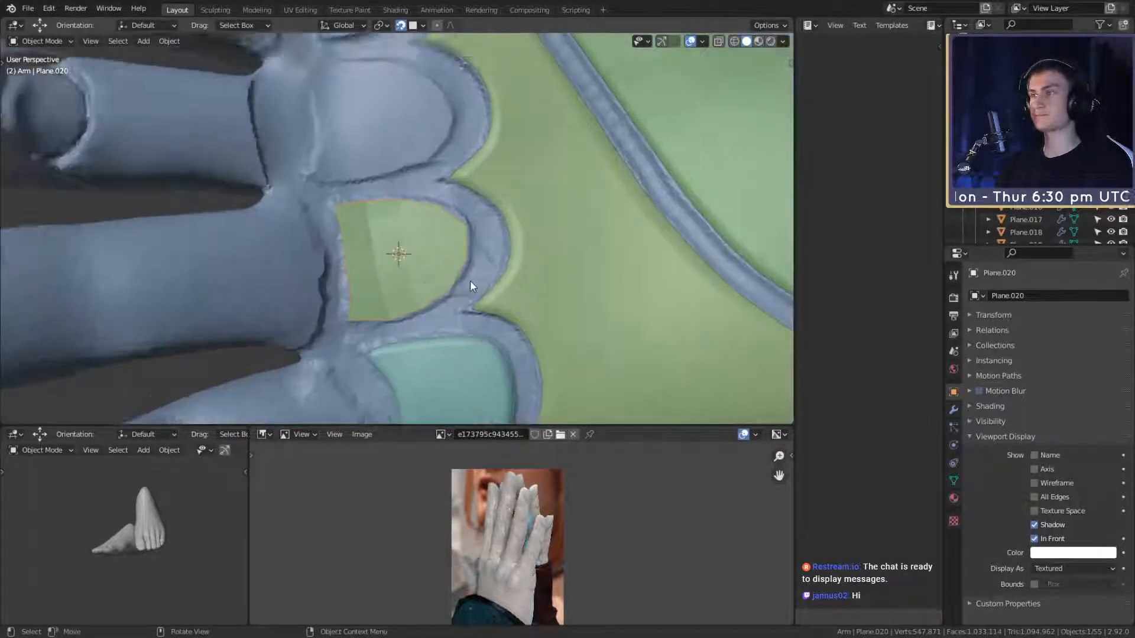
# Step: Link the modifiers of the large green palm panel to the new knuckle panel
pyautogui.press('Tab')
pyautogui.keyDown('shift'); pyautogui.moveTo(477, 283); pyautogui.dragTo(487, 293, button='middle'); pyautogui.keyUp('shift')
pyautogui.keyDown('shift'); pyautogui.click(580, 229); pyautogui.keyUp('shift')
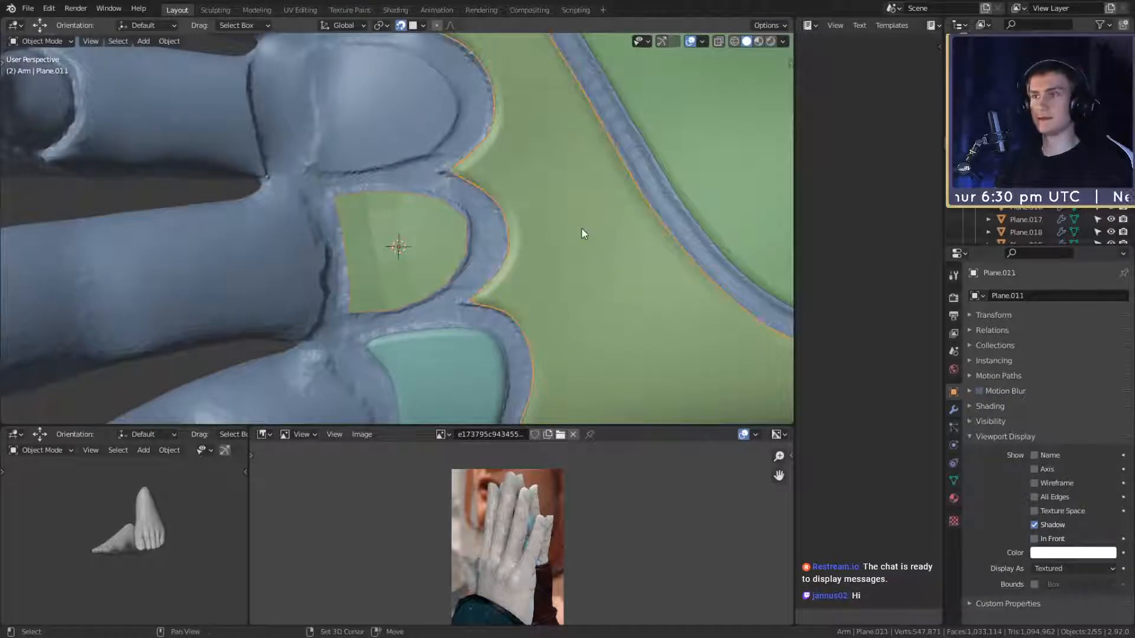
pyautogui.keyDown('alt'); pyautogui.click(583, 229); pyautogui.keyUp('alt')
pyautogui.click(582, 229)
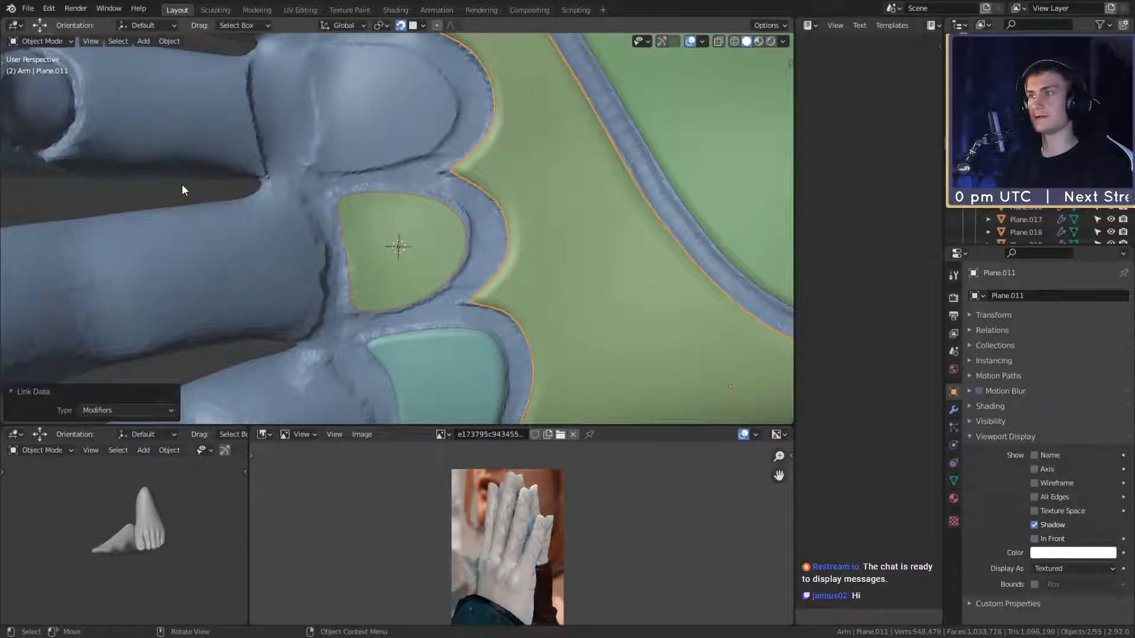
# Step: Move the two upper palm-side border vertices of the knuckle panel outward to meet the groove
pyautogui.click(409, 258)
pyautogui.scroll(3, 409, 258)
pyautogui.press('Tab')
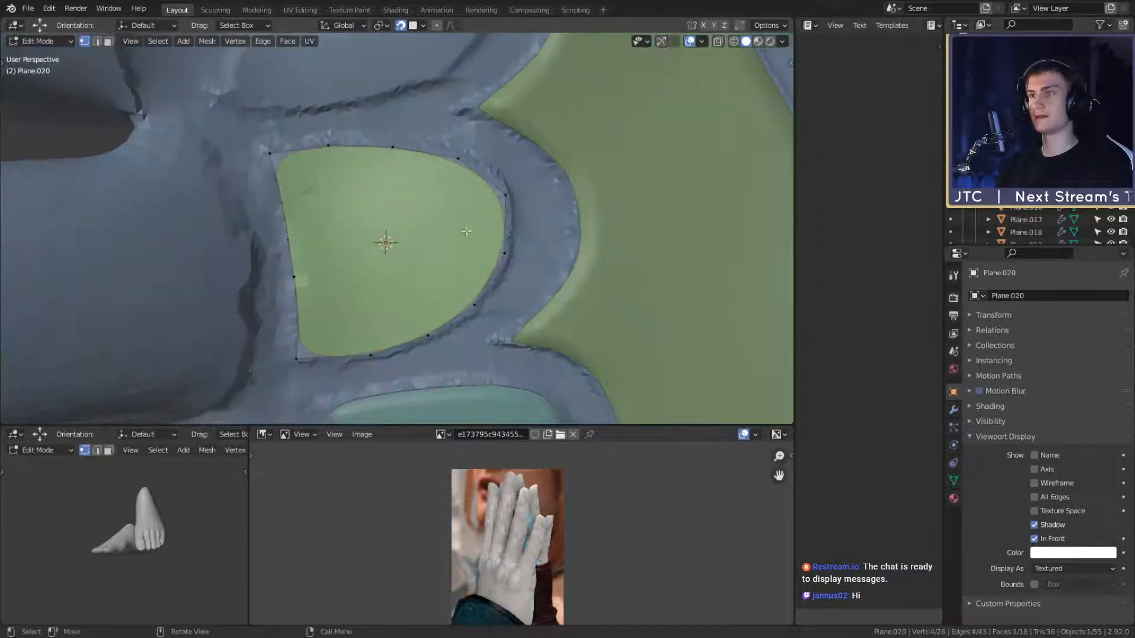
pyautogui.press('g')
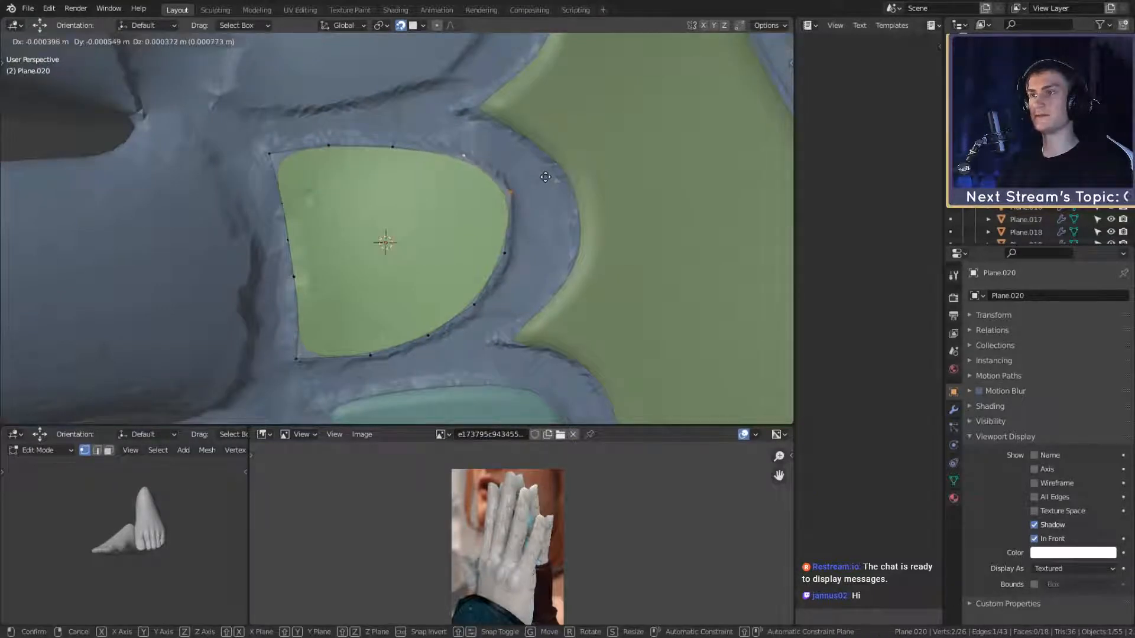
pyautogui.click(545, 177)
# Step: Move the two lower palm-side border vertices of the panel down to fit the groove's curve
pyautogui.click(495, 255)
pyautogui.press('g')
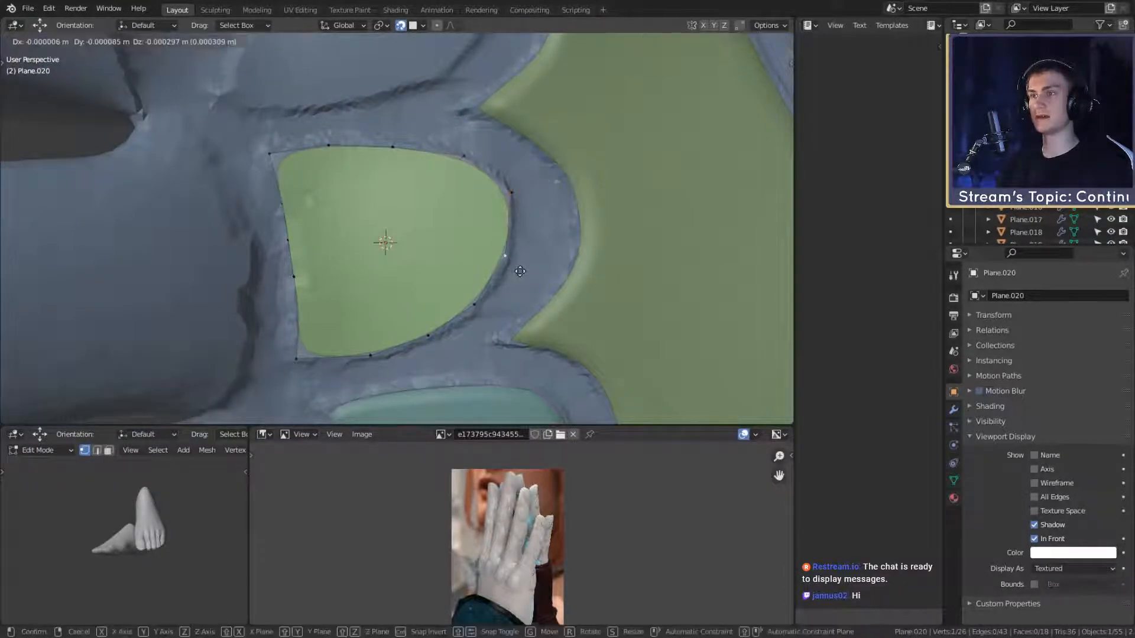
pyautogui.click(520, 277)
pyautogui.keyDown('shift'); pyautogui.moveTo(456, 311); pyautogui.dragTo(449, 260, button='middle'); pyautogui.keyUp('shift')
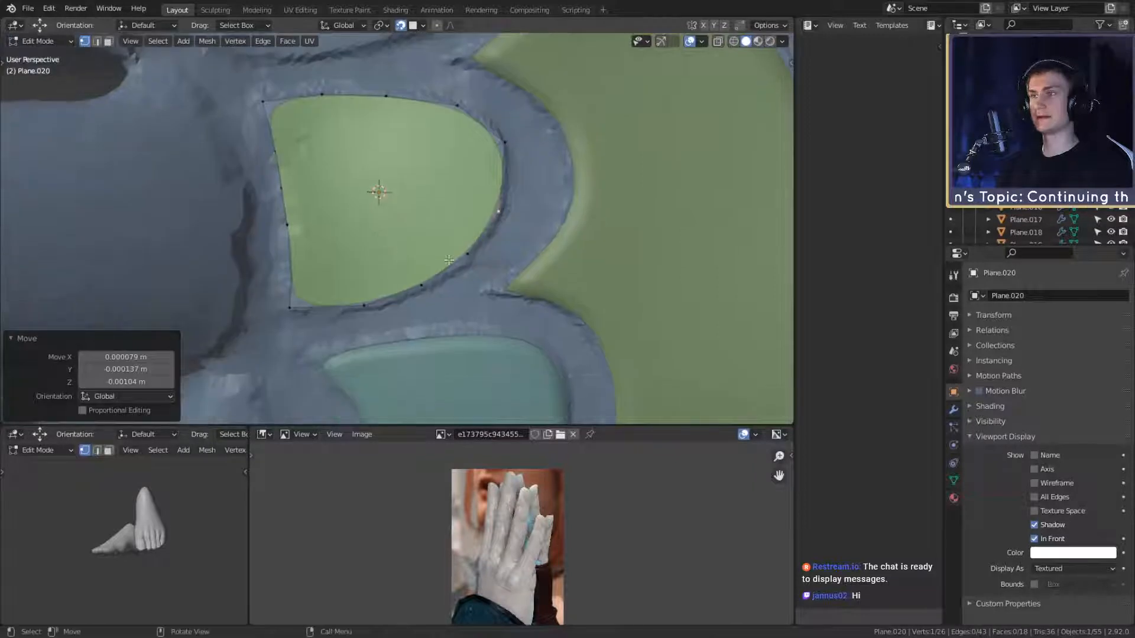
pyautogui.click(464, 259)
pyautogui.press('g')
pyautogui.click(468, 271)
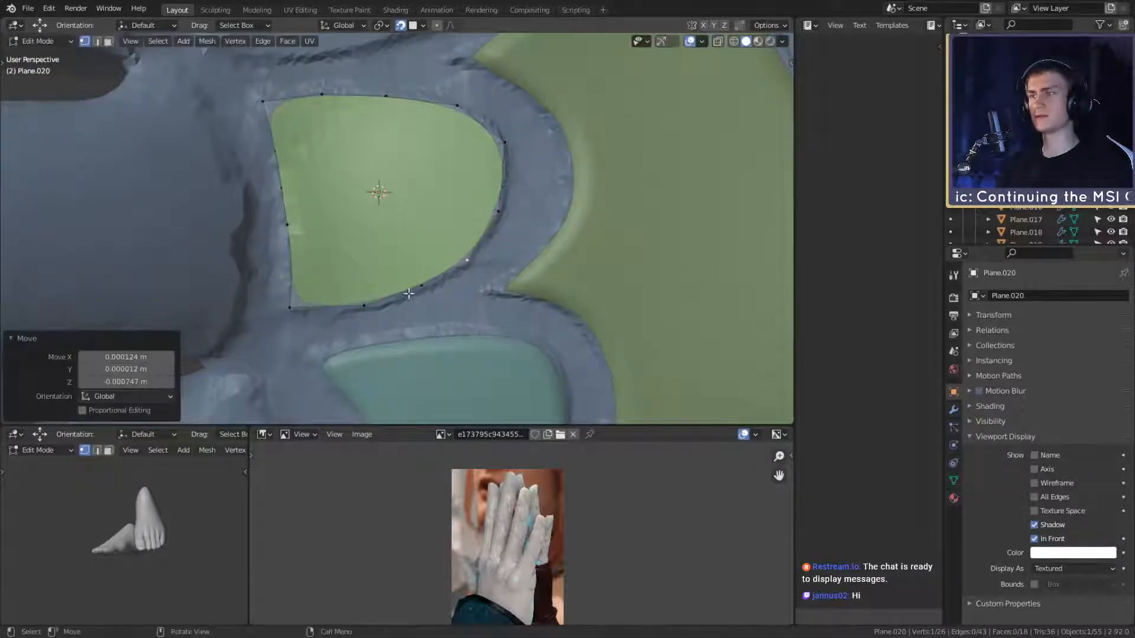
# Step: Move the lower border vertices of the ring-finger knuckle panel and its lower finger-side corner to fit the groove
pyautogui.click(364, 306)
pyautogui.press('g')
pyautogui.click(371, 311)
pyautogui.click(288, 307)
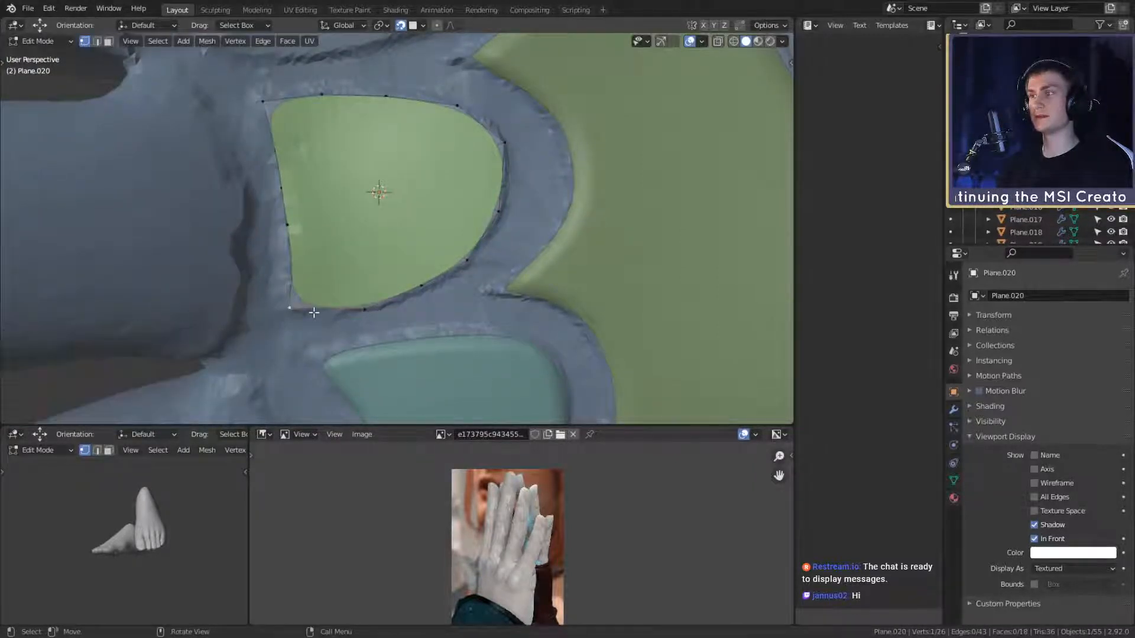
pyautogui.keyDown('shift'); pyautogui.moveTo(325, 311); pyautogui.dragTo(349, 225, button='middle'); pyautogui.keyUp('shift')
pyautogui.press('g')
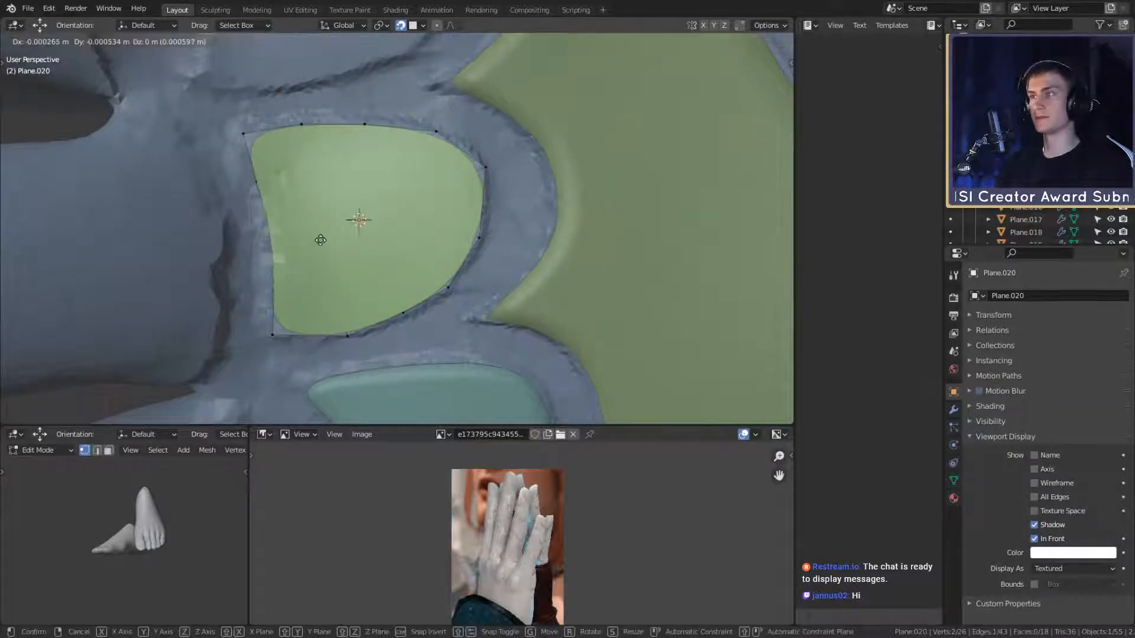
pyautogui.click(319, 238)
# Step: Adjust the upper finger-side border vertices of the ring-finger panel to follow the groove and shade the finished panel smooth
pyautogui.click(285, 194)
pyautogui.press('g')
pyautogui.click(291, 196)
pyautogui.keyDown('shift'); pyautogui.moveTo(291, 196); pyautogui.dragTo(405, 263, button='middle'); pyautogui.keyUp('shift')
pyautogui.click(257, 172)
pyautogui.press('g')
pyautogui.click(300, 186)
pyautogui.press('Tab')
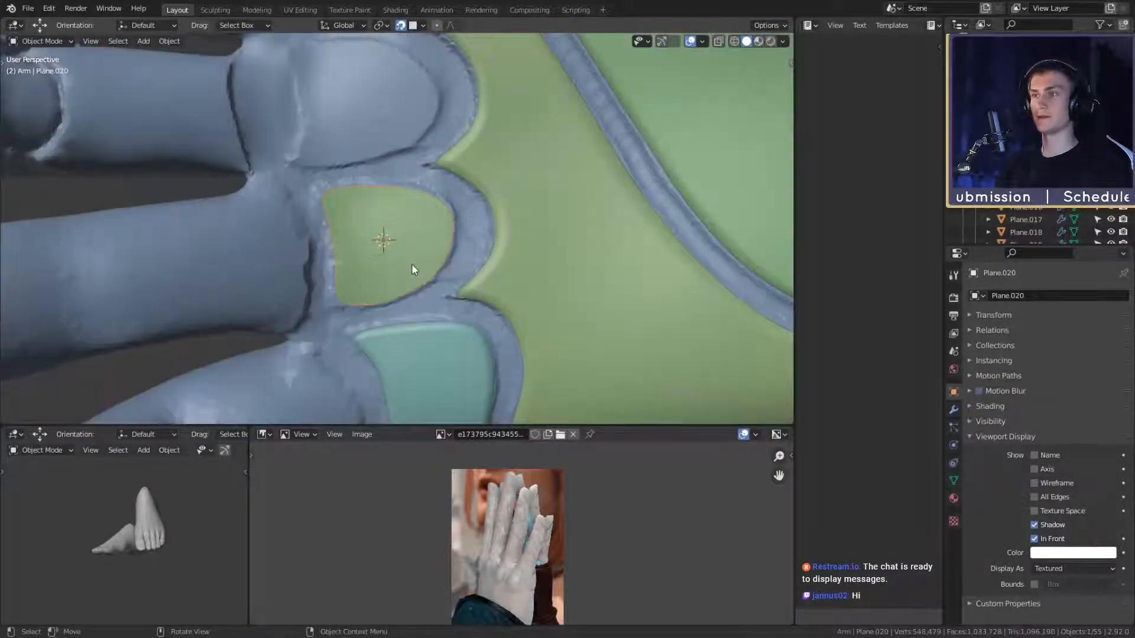
pyautogui.rightClick(412, 263)
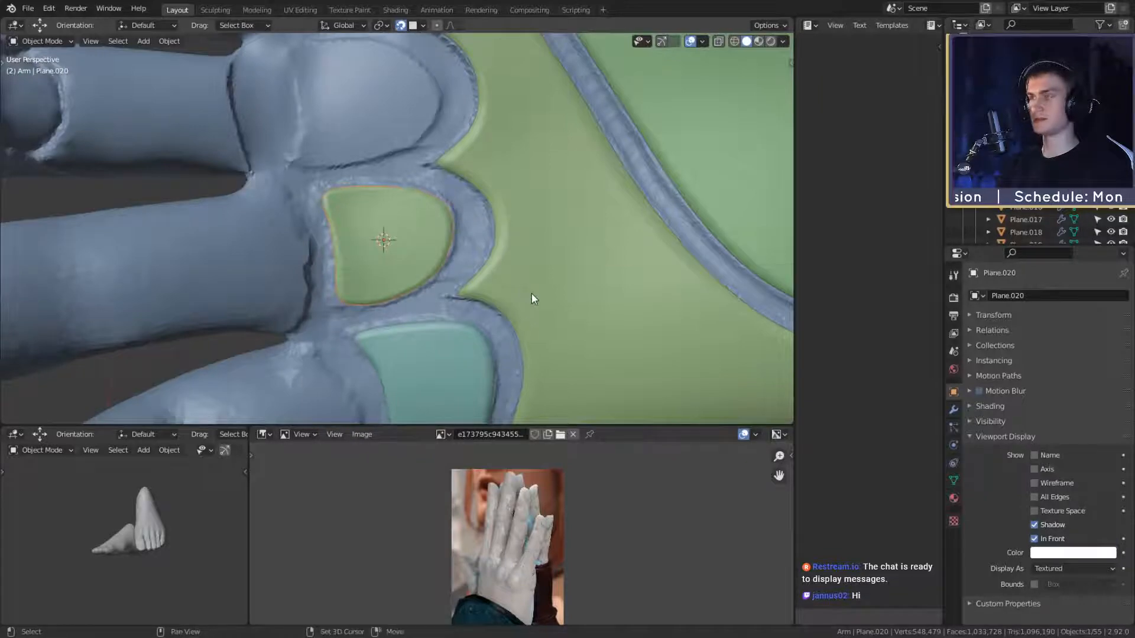
# Step: Duplicate the ring-finger knuckle panel and position and rotate the copy over the neighbouring uncovered knuckle pad
pyautogui.hotkey('shift', 'd')
pyautogui.click(501, 151)
pyautogui.keyDown('shift'); pyautogui.moveTo(501, 151); pyautogui.dragTo(524, 153, button='middle'); pyautogui.keyUp('shift')
pyautogui.press('r')
pyautogui.click(524, 200)
pyautogui.keyDown('shift'); pyautogui.moveTo(524, 153); pyautogui.dragTo(547, 269, button='middle'); pyautogui.keyUp('shift')
pyautogui.press('r')
pyautogui.click(532, 239)
pyautogui.press('g')
pyautogui.click(542, 242)
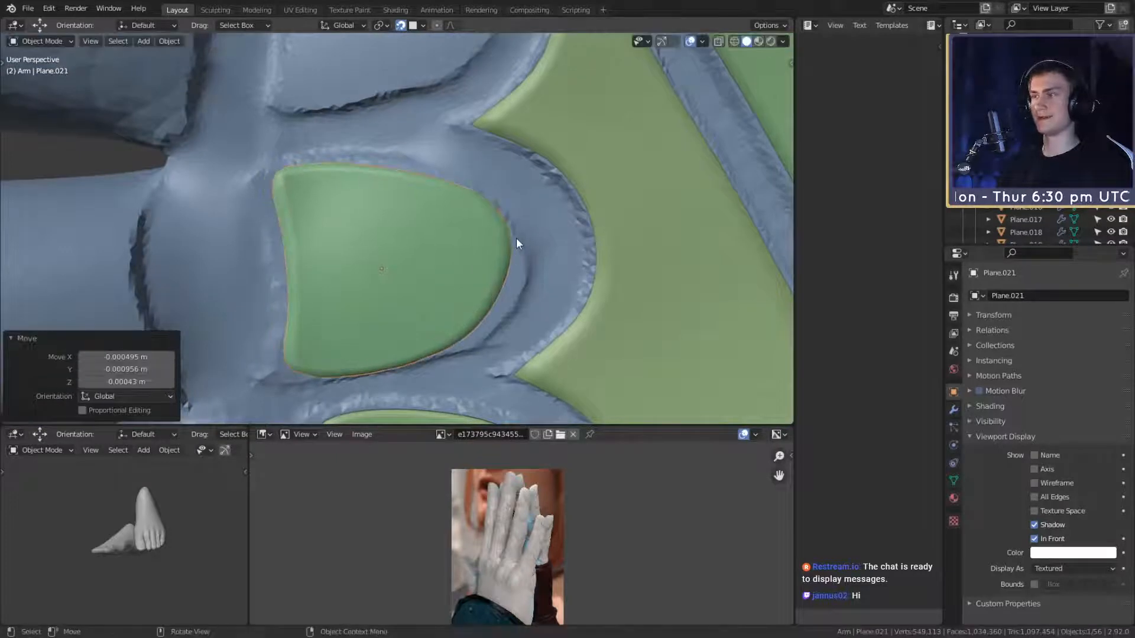
# Step: Move and rotate the palm-side tip vertices of the duplicated panel to align with its groove
pyautogui.press('Tab')
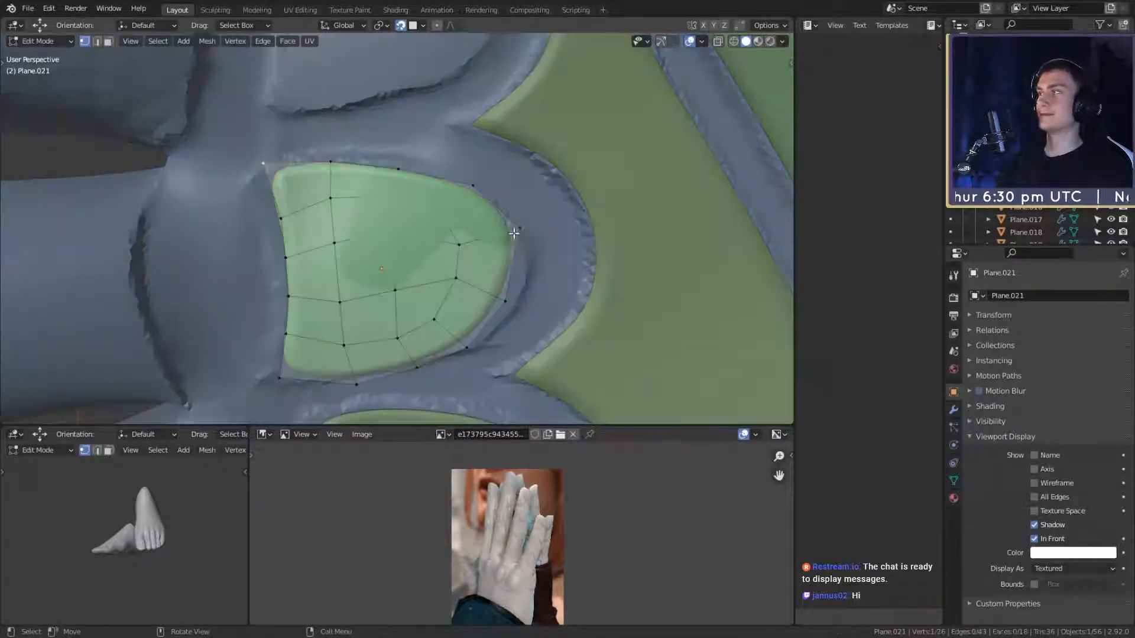
pyautogui.keyDown('shift'); pyautogui.moveTo(512, 294); pyautogui.dragTo(498, 253, button='middle'); pyautogui.keyUp('shift')
pyautogui.keyDown('shift'); pyautogui.click(506, 217); pyautogui.keyUp('shift')
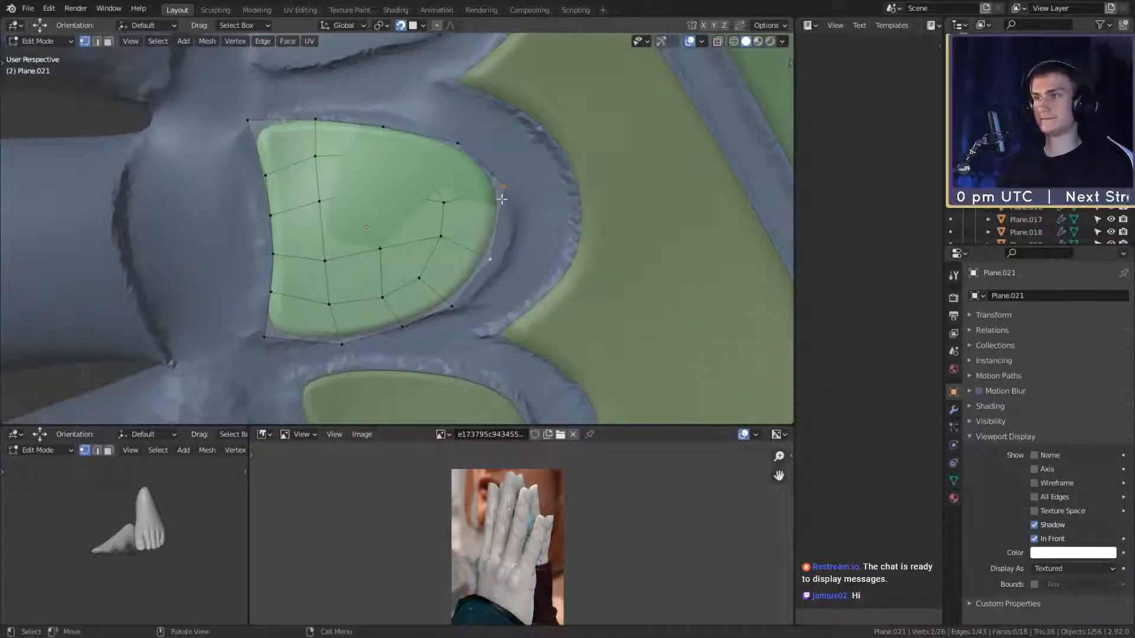
pyautogui.press('g')
pyautogui.click(560, 246)
pyautogui.press('r')
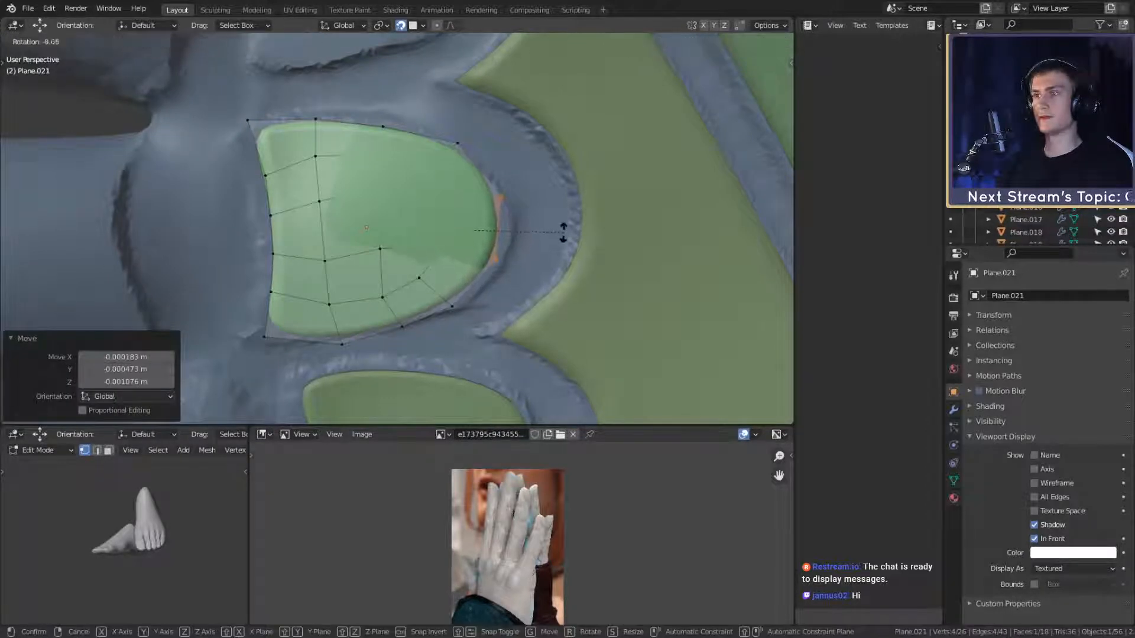
pyautogui.click(569, 252)
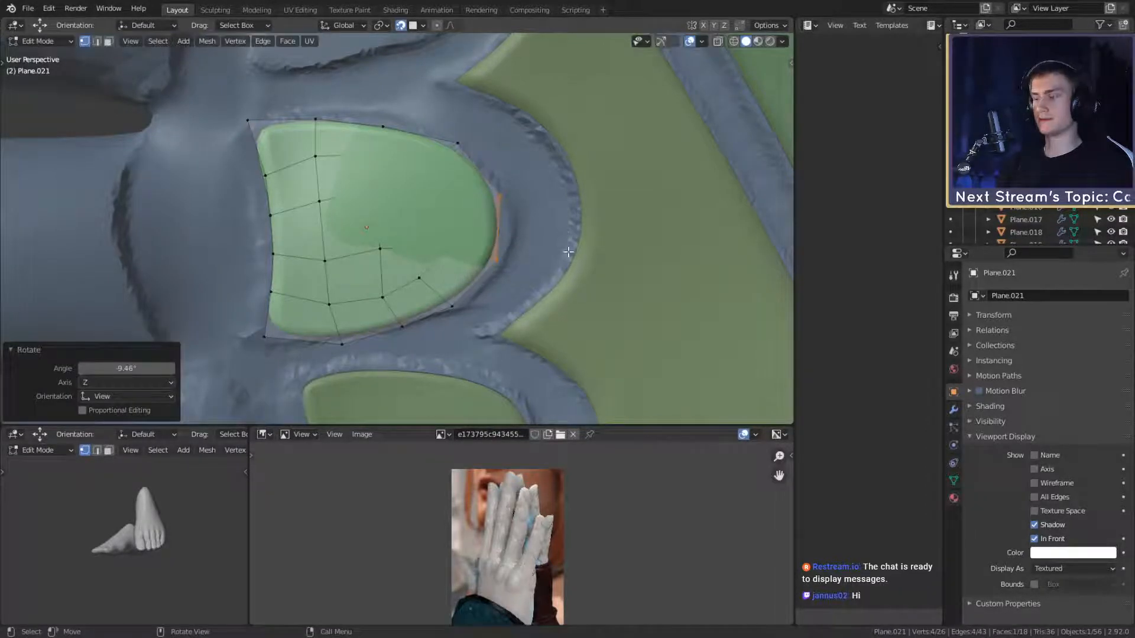
# Step: Rotate and shift the two inner vertices behind the panel's palm-side tip, using X-ray display to see them
pyautogui.click(453, 215)
pyautogui.keyDown('shift'); pyautogui.click(454, 244); pyautogui.keyUp('shift')
pyautogui.press('r')
pyautogui.rightClick(535, 254)
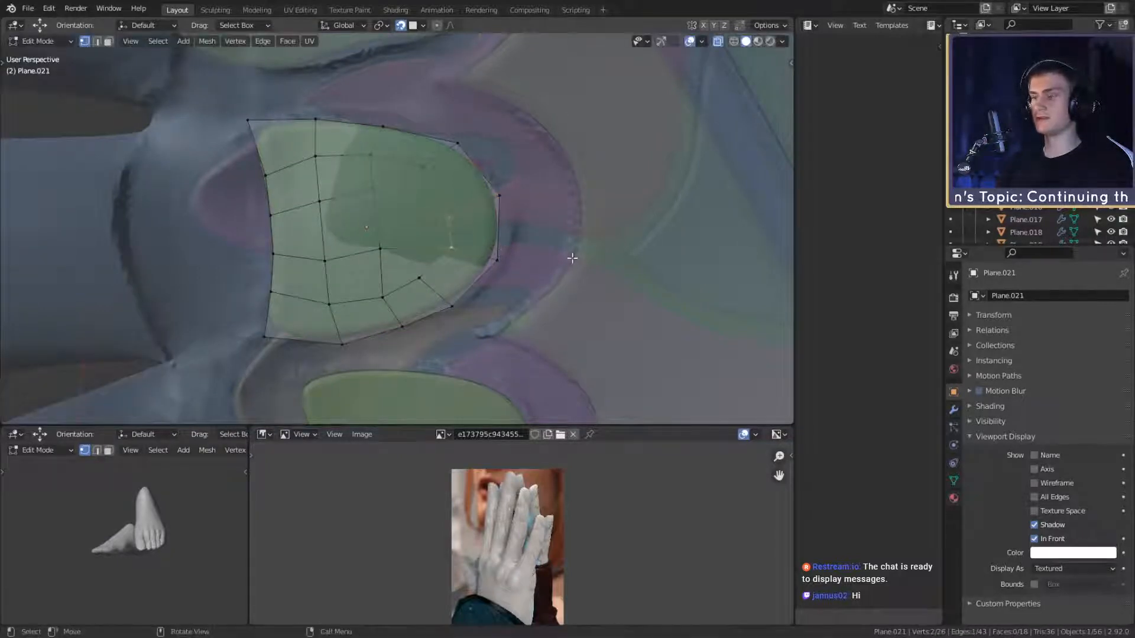
pyautogui.press('r')
pyautogui.click(563, 278)
pyautogui.press('g')
pyautogui.click(563, 267)
pyautogui.hotkey('alt', 'z')
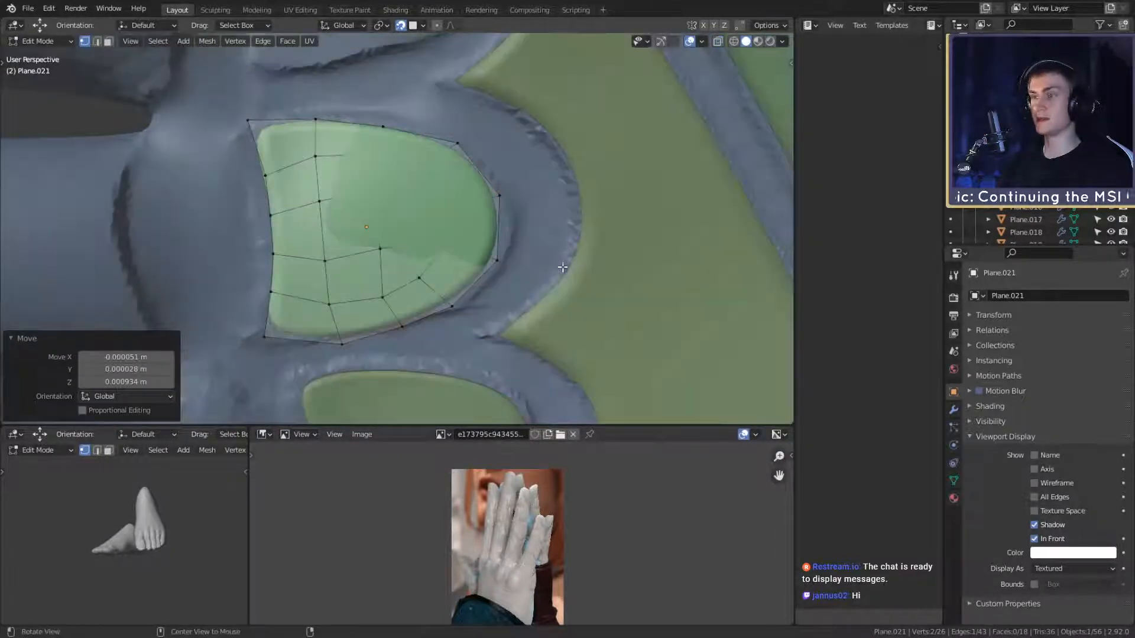
# Step: Scale the edge between the two palm-side tip vertices to about 0.84 and move it outward to the groove
pyautogui.keyDown('shift'); pyautogui.click(502, 253); pyautogui.keyUp('shift')
pyautogui.press('s')
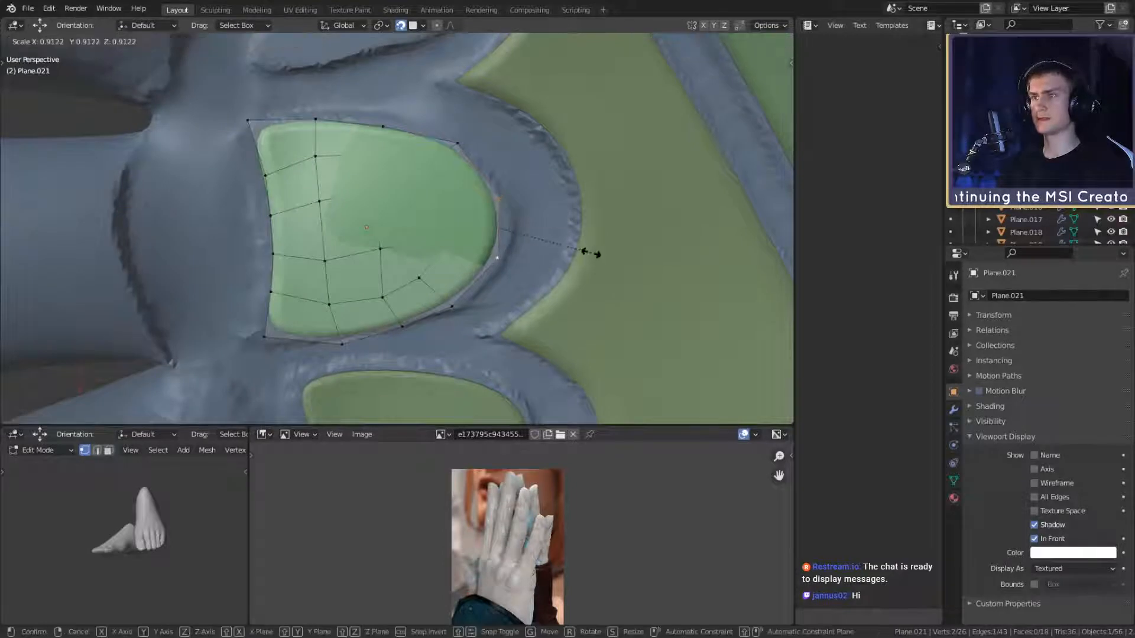
pyautogui.click(587, 251)
pyautogui.press('g')
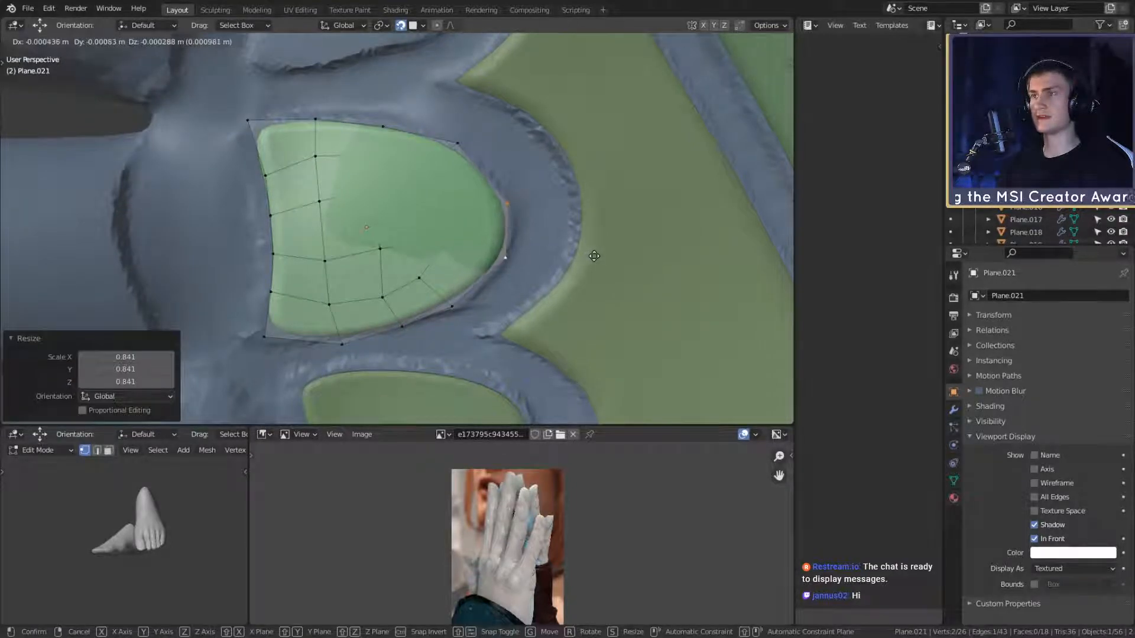
pyautogui.click(595, 256)
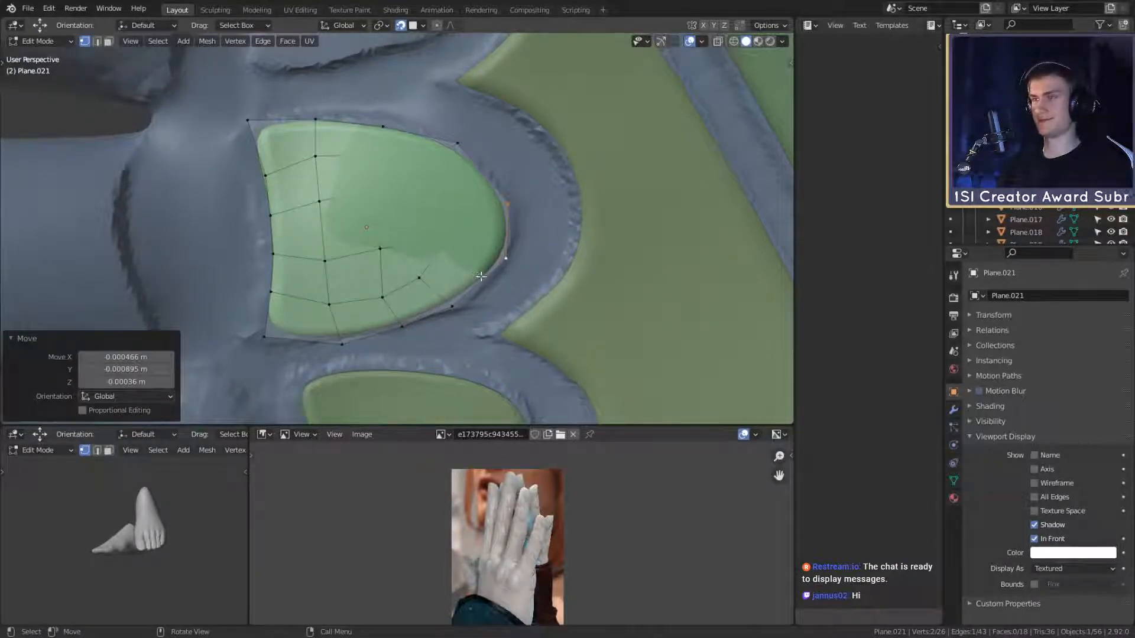
# Step: Move and slightly rotate the lower palm-side part of the panel's border to follow the groove's curve
pyautogui.click(454, 303)
pyautogui.keyDown('shift'); pyautogui.moveTo(513, 338); pyautogui.dragTo(483, 282, button='middle'); pyautogui.keyUp('shift')
pyautogui.press('g')
pyautogui.click(497, 263)
pyautogui.press('r')
pyautogui.click(495, 265)
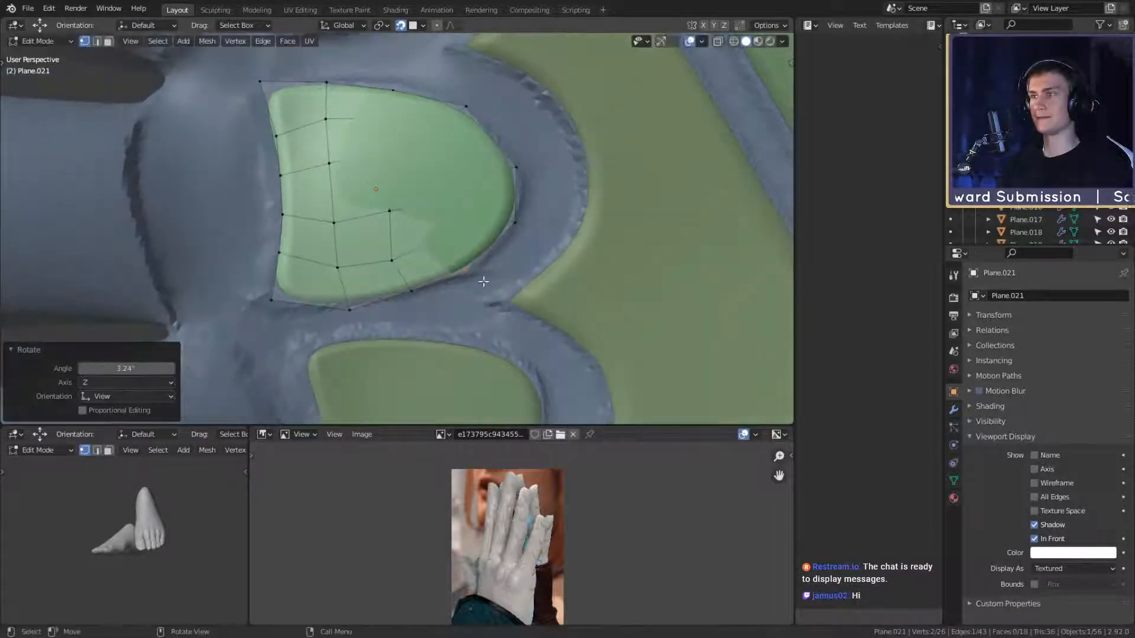
# Step: Pull the panel's lower finger-side corner outward into the groove and adjust the border vertex just above it
pyautogui.click(348, 307)
pyautogui.keyDown('shift'); pyautogui.click(338, 273); pyautogui.keyUp('shift')
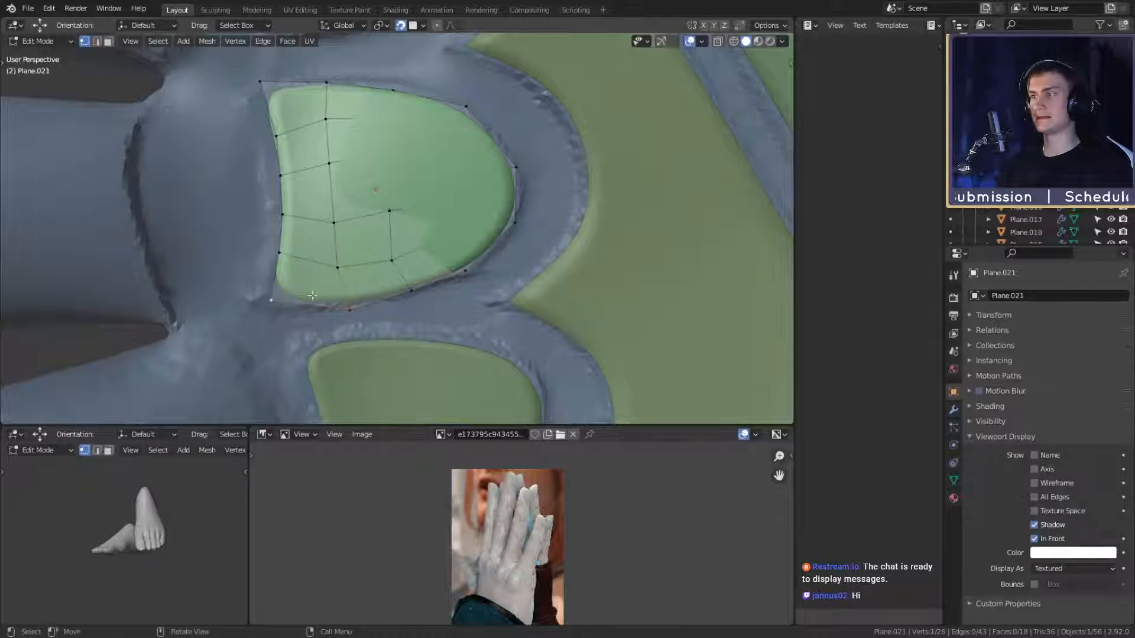
pyautogui.press('g')
pyautogui.click(340, 309)
pyautogui.click(279, 253)
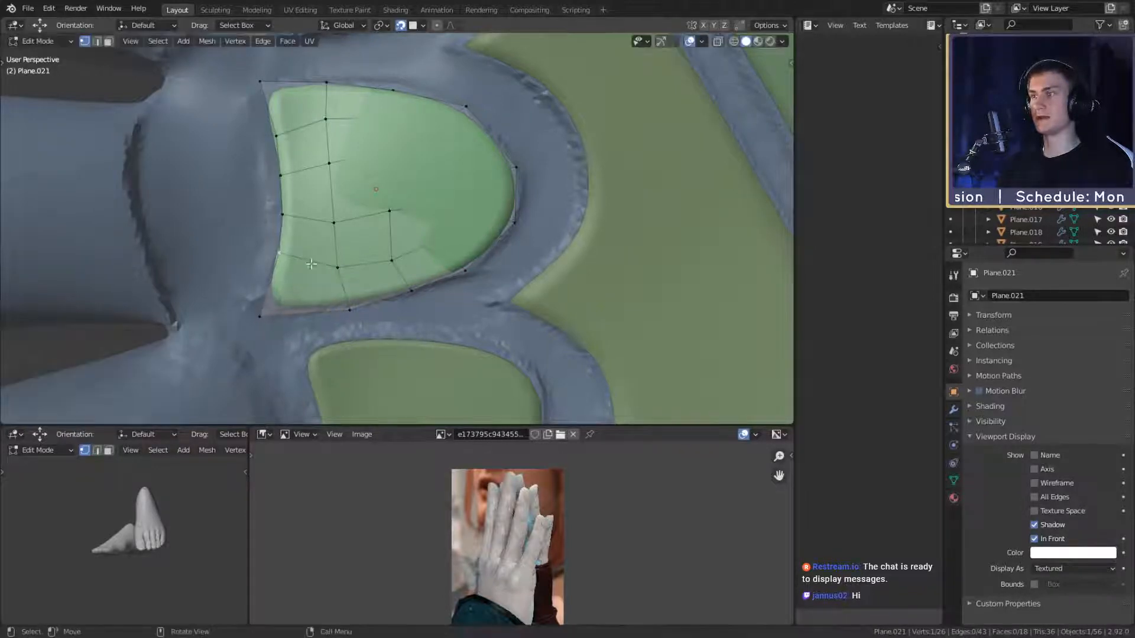
pyautogui.press('g')
pyautogui.click(334, 270)
# Step: Move the two middle finger-side border vertices toward the finger and rotate their edge about 3.75°
pyautogui.keyDown('shift'); pyautogui.moveTo(335, 246); pyautogui.dragTo(389, 270, button='middle'); pyautogui.keyUp('shift')
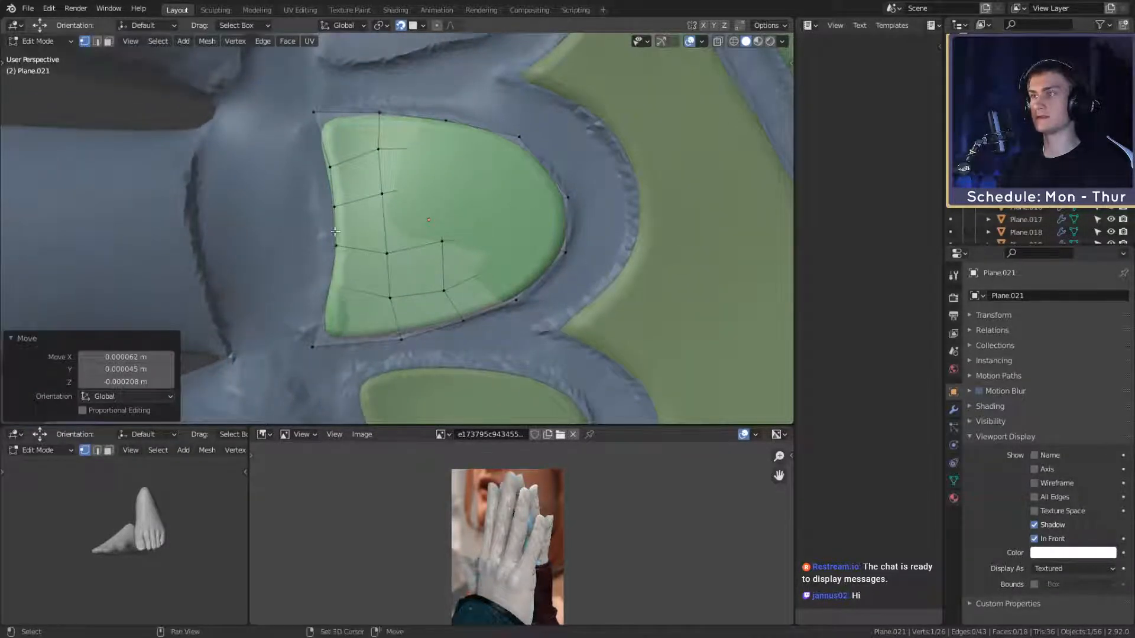
pyautogui.keyDown('shift'); pyautogui.click(334, 208); pyautogui.keyUp('shift')
pyautogui.press('g')
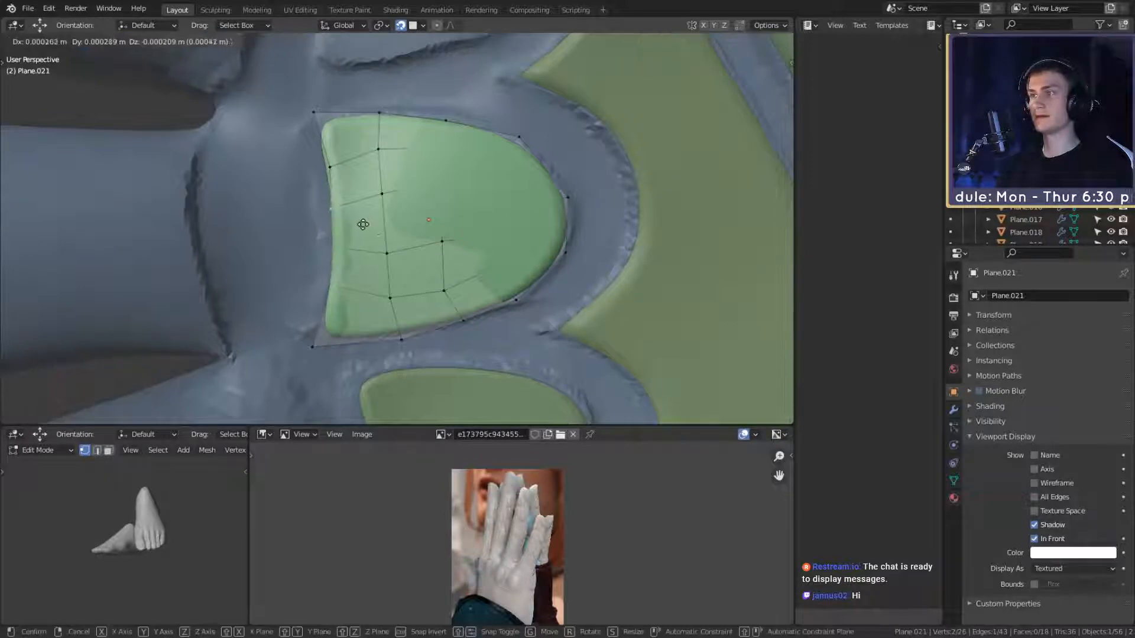
pyautogui.click(363, 224)
pyautogui.press('r')
pyautogui.click(391, 232)
pyautogui.press('g')
pyautogui.rightClick(391, 232)
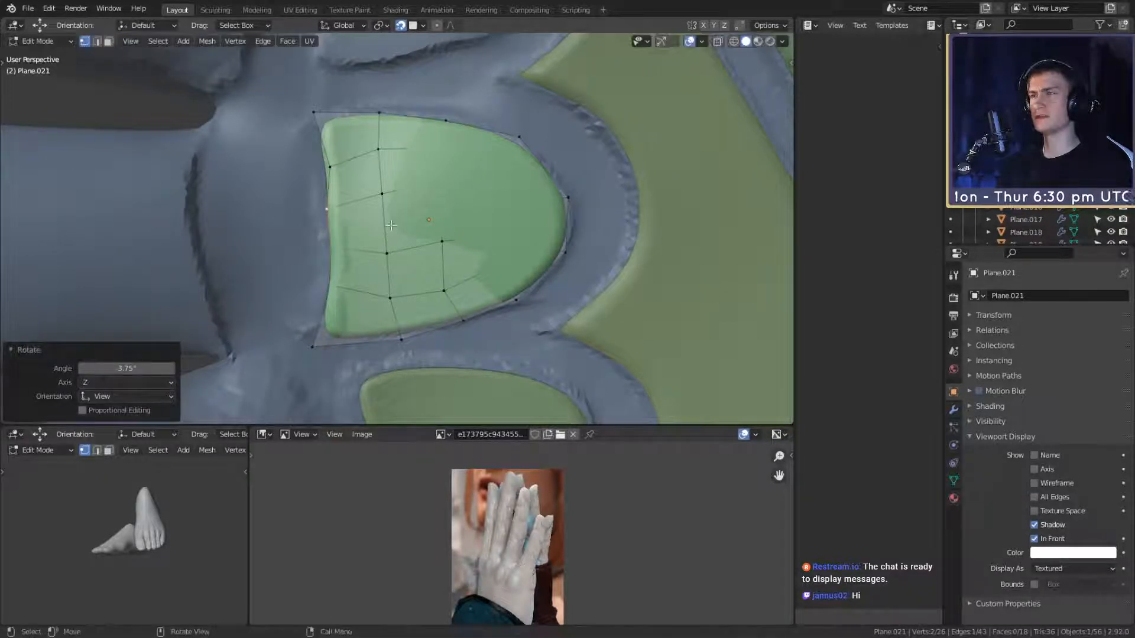
# Step: Pull the upper finger-side border vertex and corner outward to the groove, and shift the adjacent upper border vertex toward the finger
pyautogui.keyDown('shift'); pyautogui.moveTo(336, 169); pyautogui.dragTo(374, 214, button='middle'); pyautogui.keyUp('shift')
pyautogui.click(367, 212)
pyautogui.press('g')
pyautogui.click(396, 225)
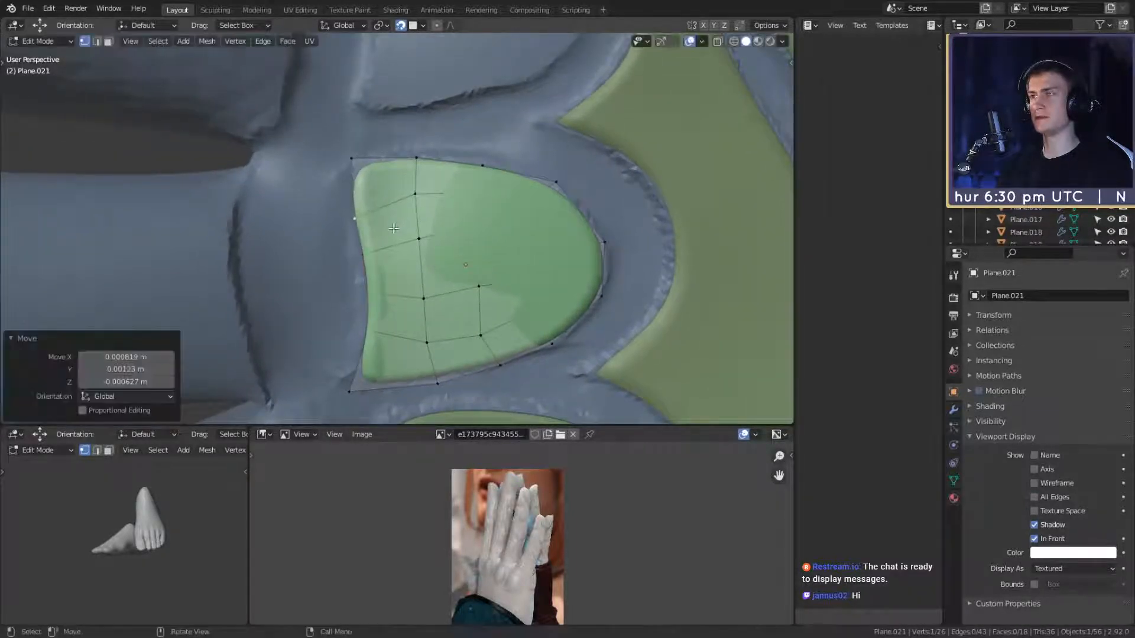
pyautogui.click(360, 168)
pyautogui.press('g')
pyautogui.click(389, 187)
pyautogui.keyDown('shift'); pyautogui.moveTo(388, 187); pyautogui.dragTo(370, 194, button='middle'); pyautogui.keyUp('shift')
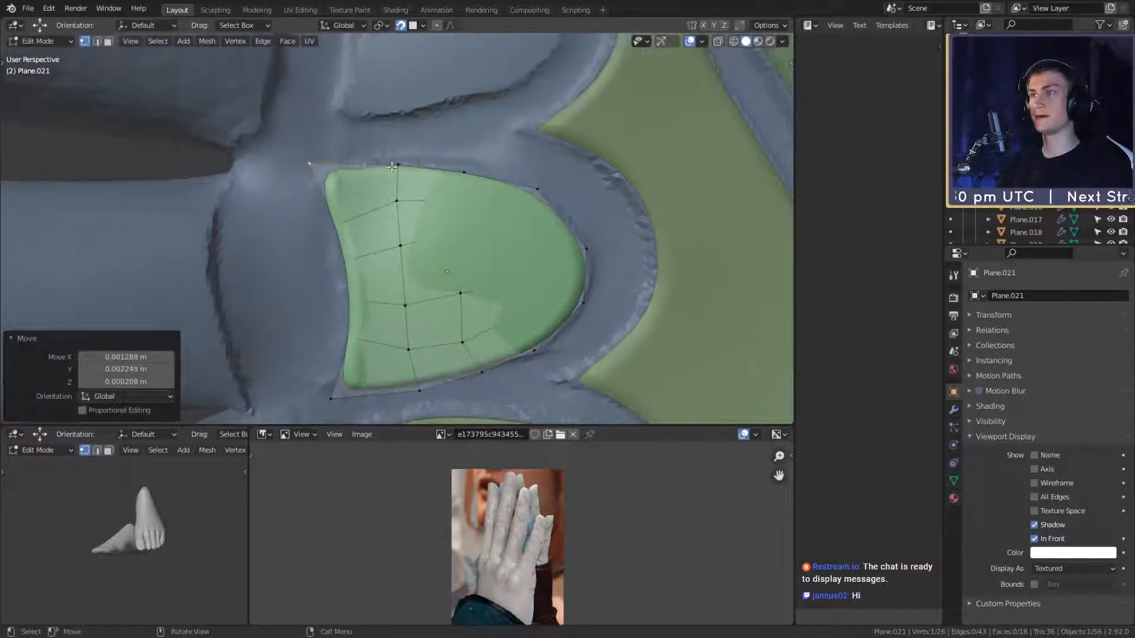
pyautogui.click(423, 174)
pyautogui.press('g')
pyautogui.click(415, 173)
# Step: Select and nudge the two inner vertex columns nearest the finger, with X-ray display turned on for the panel
pyautogui.click(401, 204)
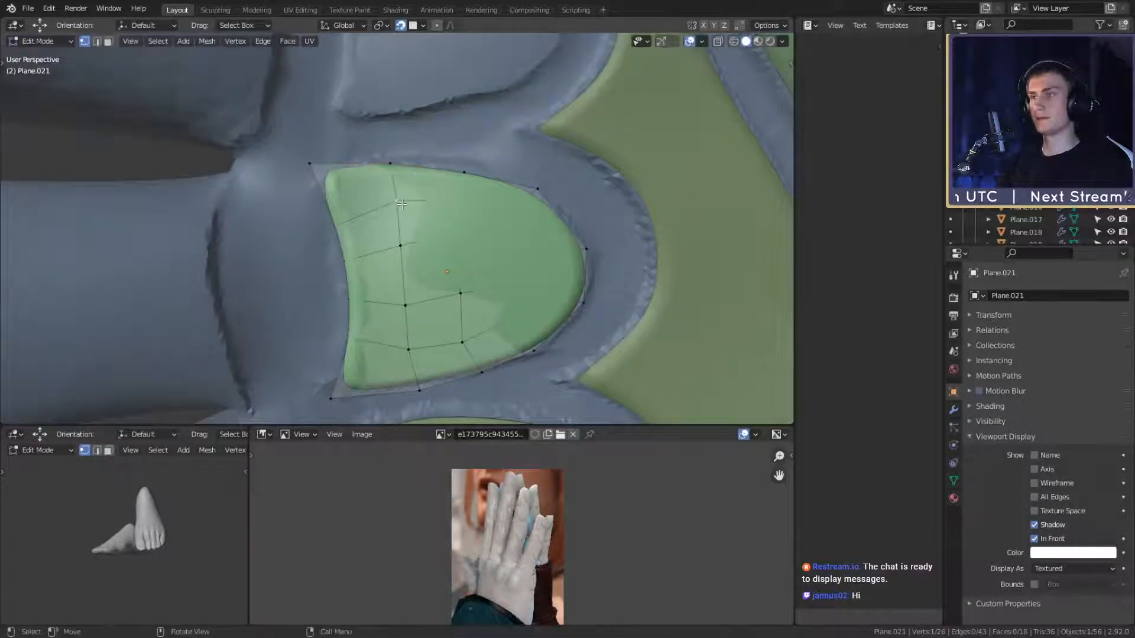
pyautogui.keyDown('ctrl'); pyautogui.click(405, 347); pyautogui.keyUp('ctrl')
pyautogui.press('g')
pyautogui.click(405, 347)
pyautogui.keyDown('shift'); pyautogui.moveTo(492, 374); pyautogui.dragTo(440, 296, button='middle'); pyautogui.keyUp('shift')
pyautogui.click(413, 263)
pyautogui.keyDown('ctrl'); pyautogui.click(414, 148); pyautogui.keyUp('ctrl')
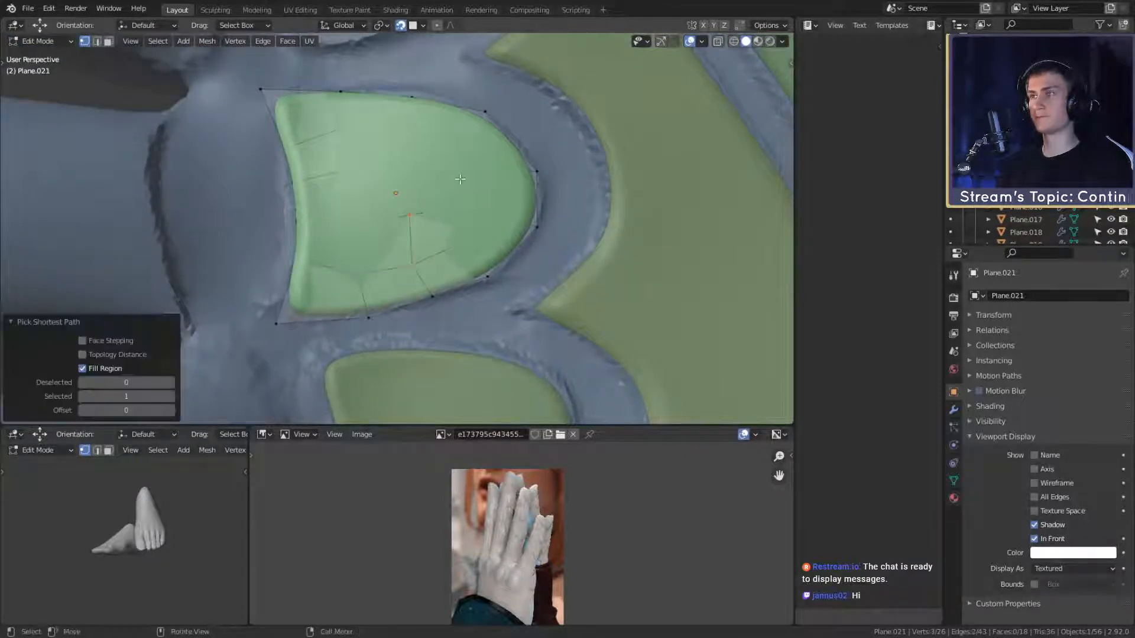
pyautogui.press('g')
pyautogui.click(460, 179)
pyautogui.hotkey('alt', 'z')
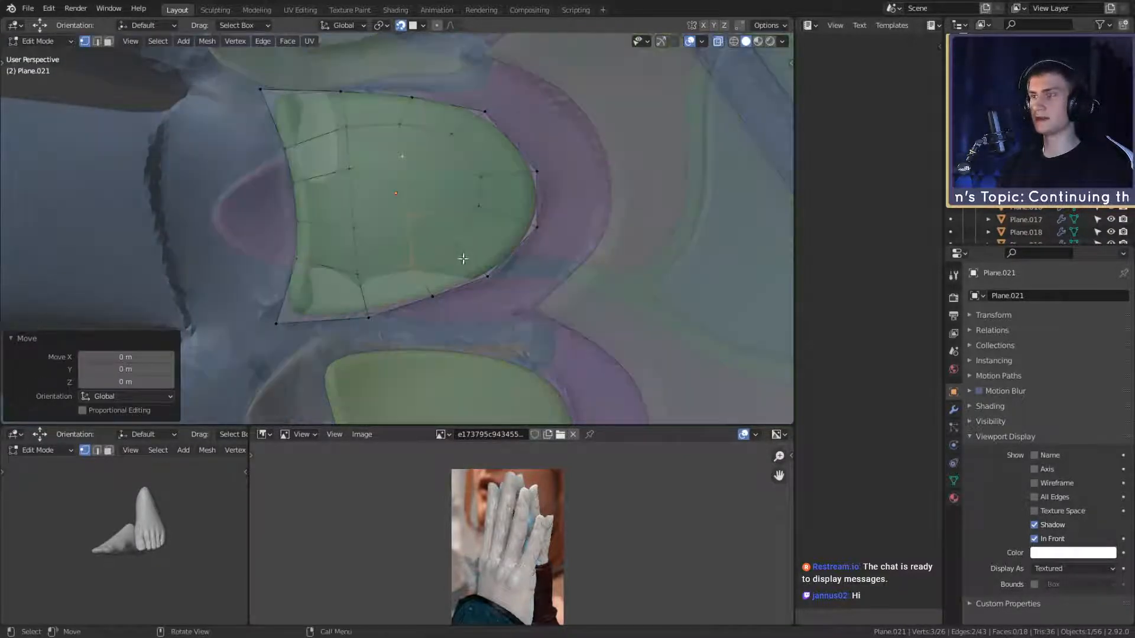
pyautogui.keyDown('shift'); pyautogui.moveTo(495, 223); pyautogui.dragTo(482, 261, button='middle'); pyautogui.keyUp('shift')
# Step: Shift the arched inner vertex row near the palm-side tip and its two middle vertices to even out their spacing
pyautogui.click(443, 275)
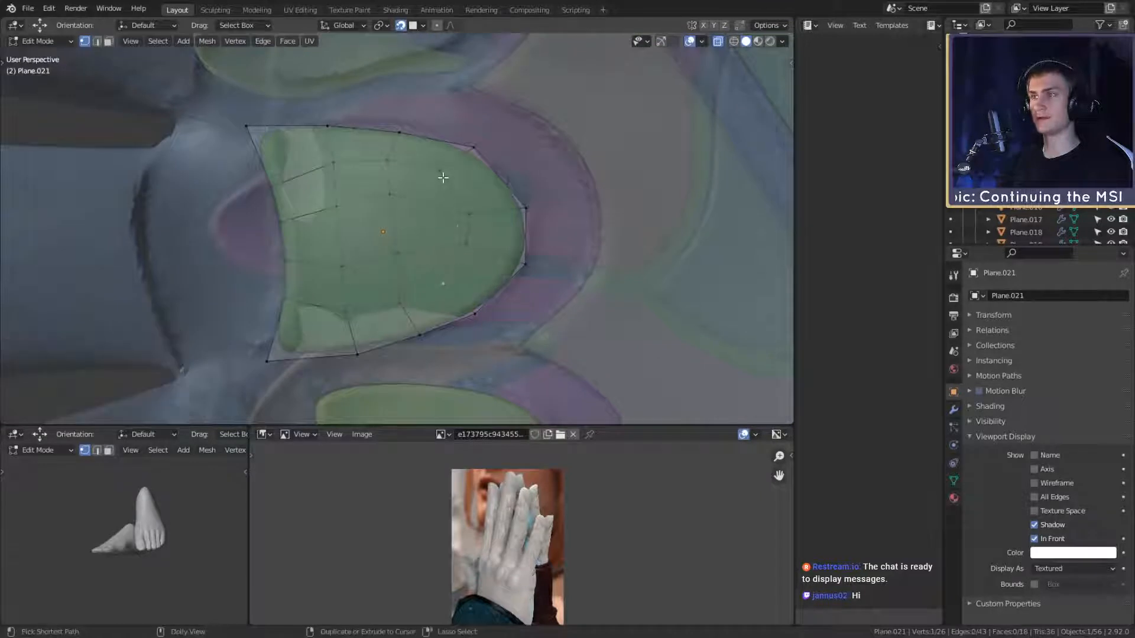
pyautogui.keyDown('ctrl'); pyautogui.keyDown('shift'); pyautogui.click(518, 226); pyautogui.keyUp('shift'); pyautogui.keyUp('ctrl')
pyautogui.press('g')
pyautogui.click(513, 226)
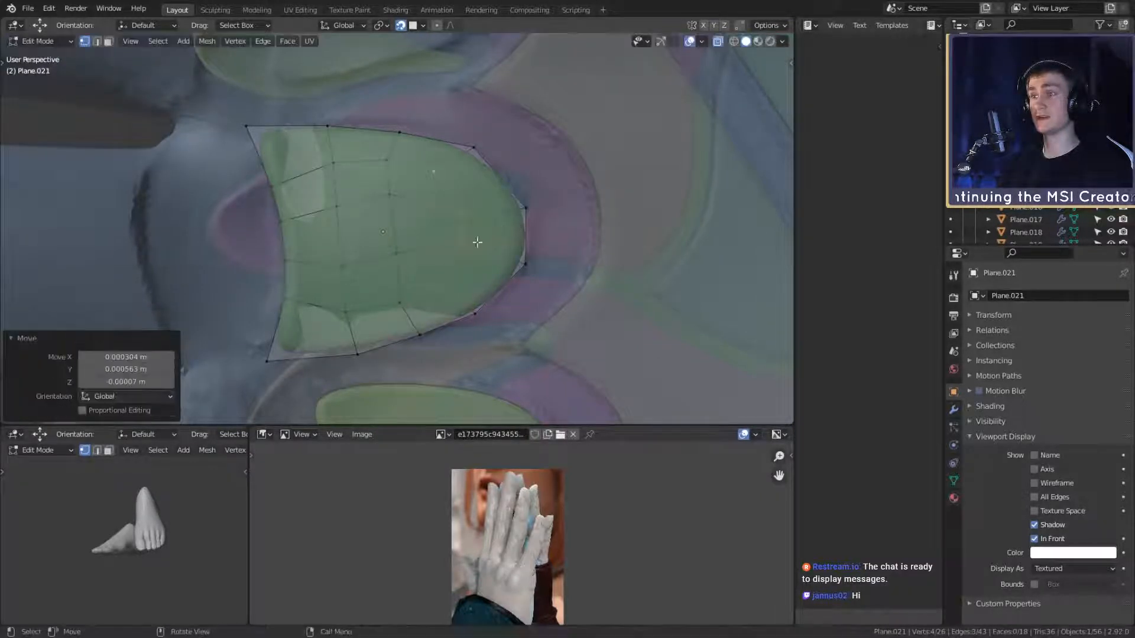
pyautogui.click(474, 243)
pyautogui.keyDown('shift'); pyautogui.click(470, 215); pyautogui.keyUp('shift')
pyautogui.press('g')
pyautogui.click(516, 229)
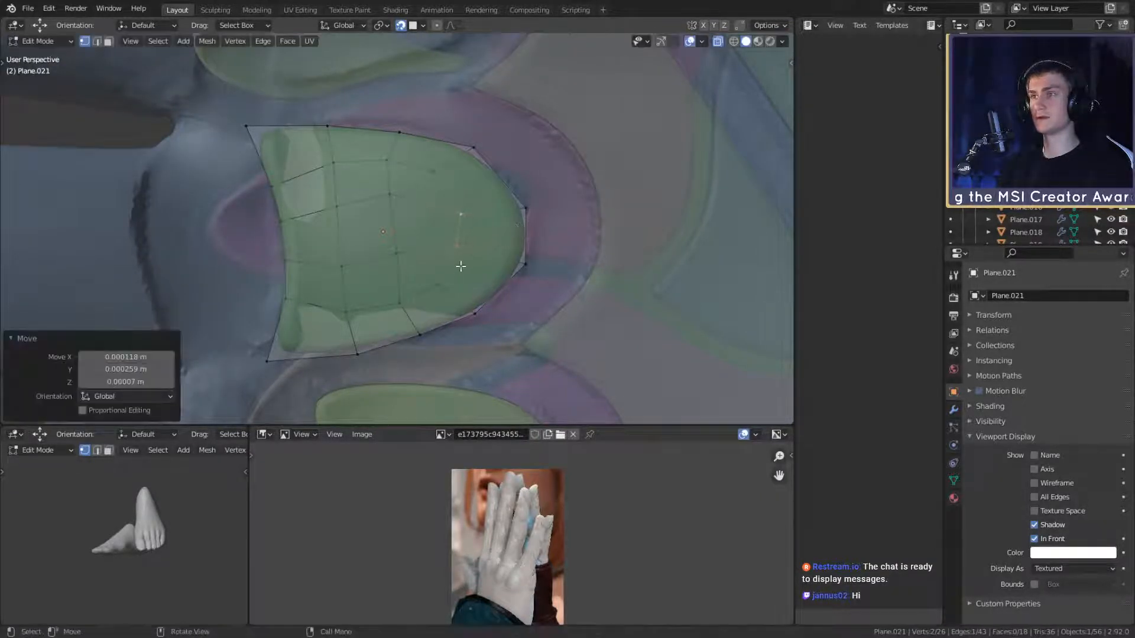
pyautogui.click(444, 275)
pyautogui.keyDown('ctrl'); pyautogui.keyDown('shift'); pyautogui.click(440, 190); pyautogui.keyUp('shift'); pyautogui.keyUp('ctrl')
pyautogui.press('g')
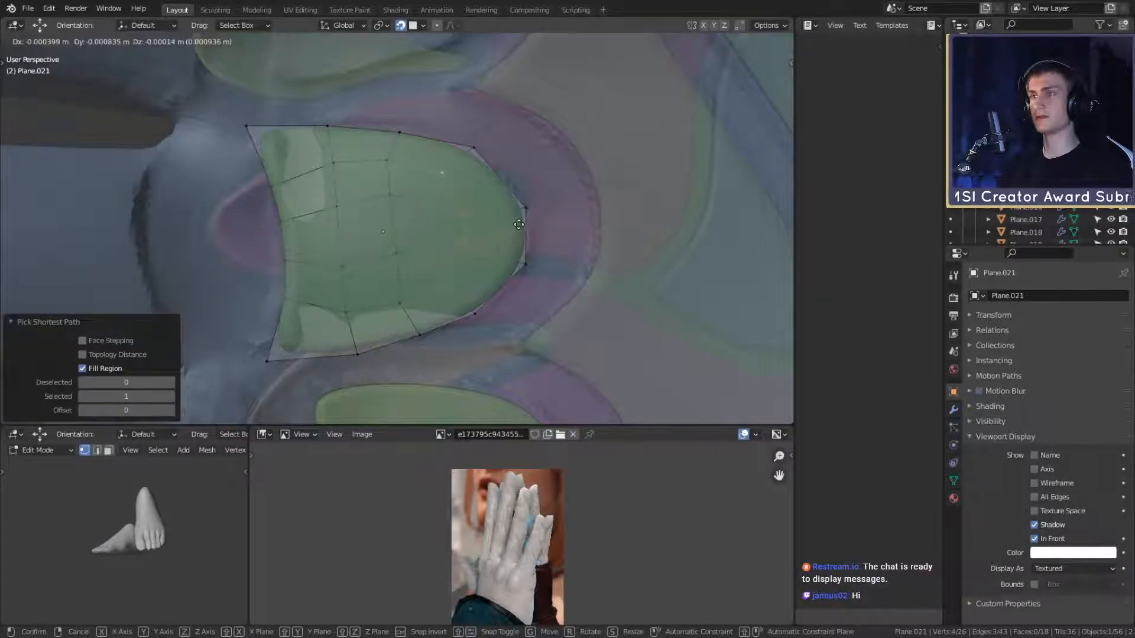
pyautogui.click(519, 225)
# Step: Scale the panel's middle inner column, and rotate and shift its two centre vertices to straighten the grid
pyautogui.click(408, 291)
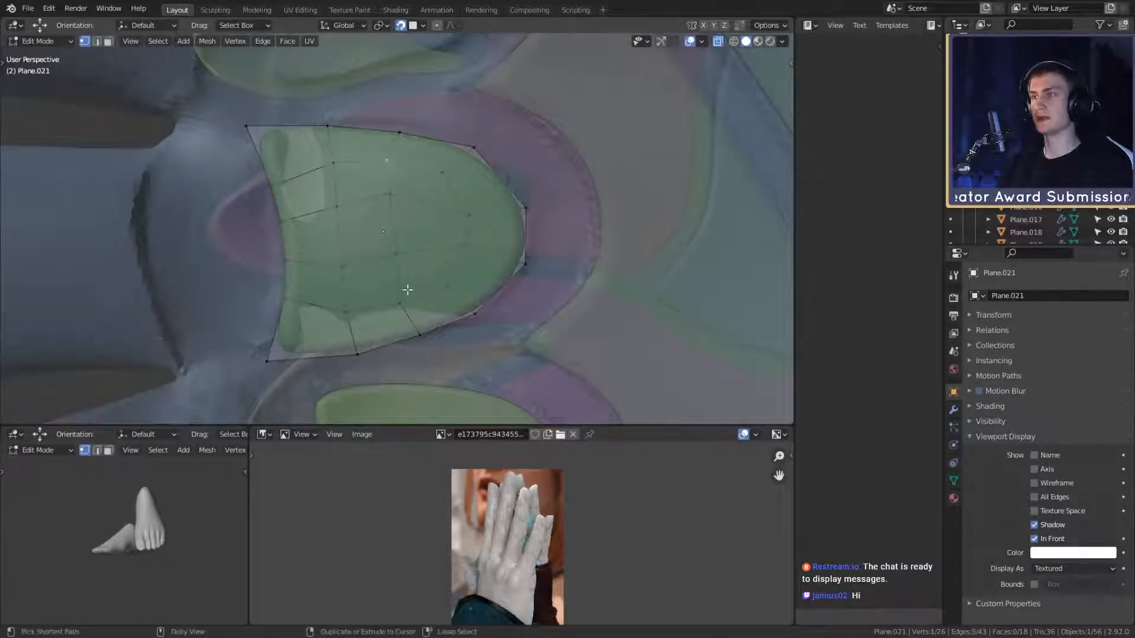
pyautogui.keyDown('ctrl'); pyautogui.keyDown('shift'); pyautogui.click(524, 265); pyautogui.keyUp('shift'); pyautogui.keyUp('ctrl')
pyautogui.press('s')
pyautogui.click(446, 217)
pyautogui.click(395, 196)
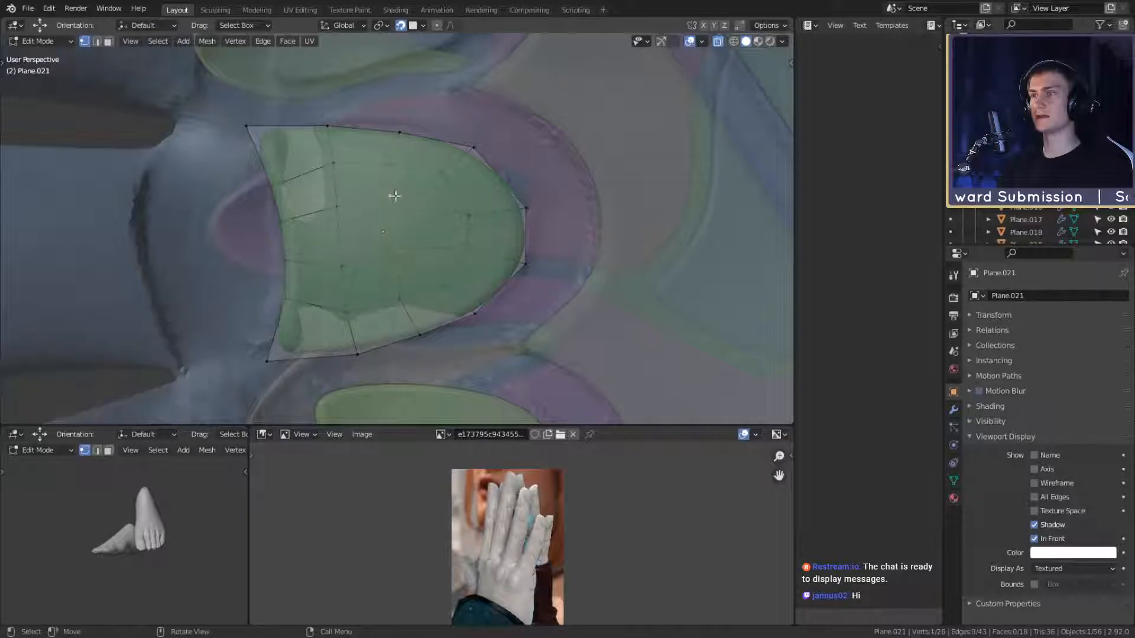
pyautogui.press('r')
pyautogui.click(507, 258)
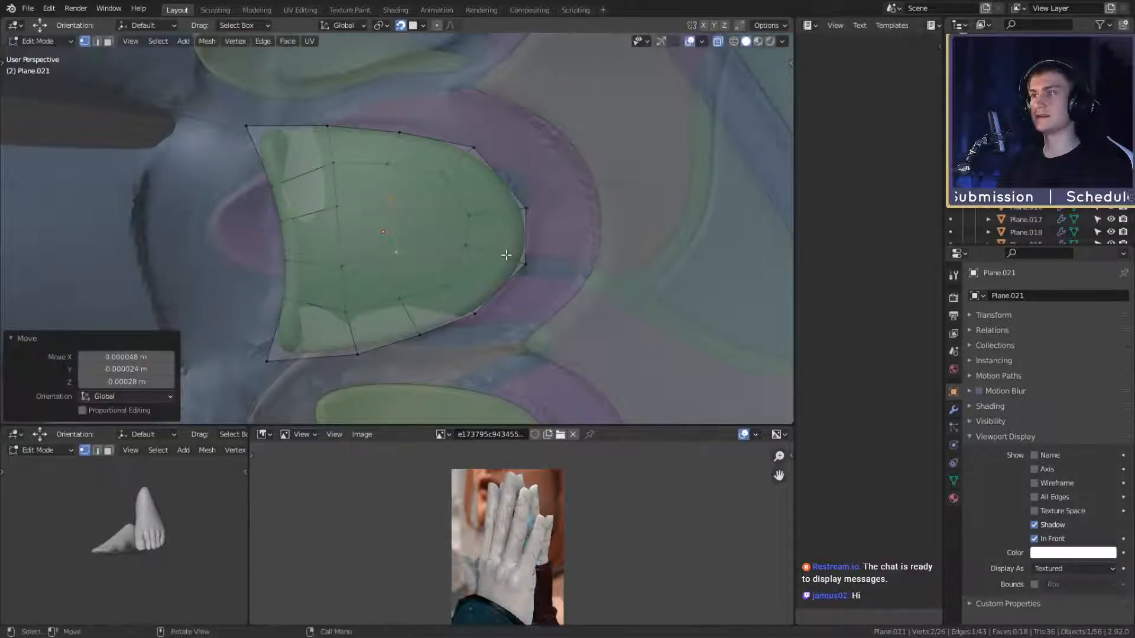
pyautogui.press('r')
pyautogui.click(506, 259)
pyautogui.press('g')
pyautogui.click(507, 263)
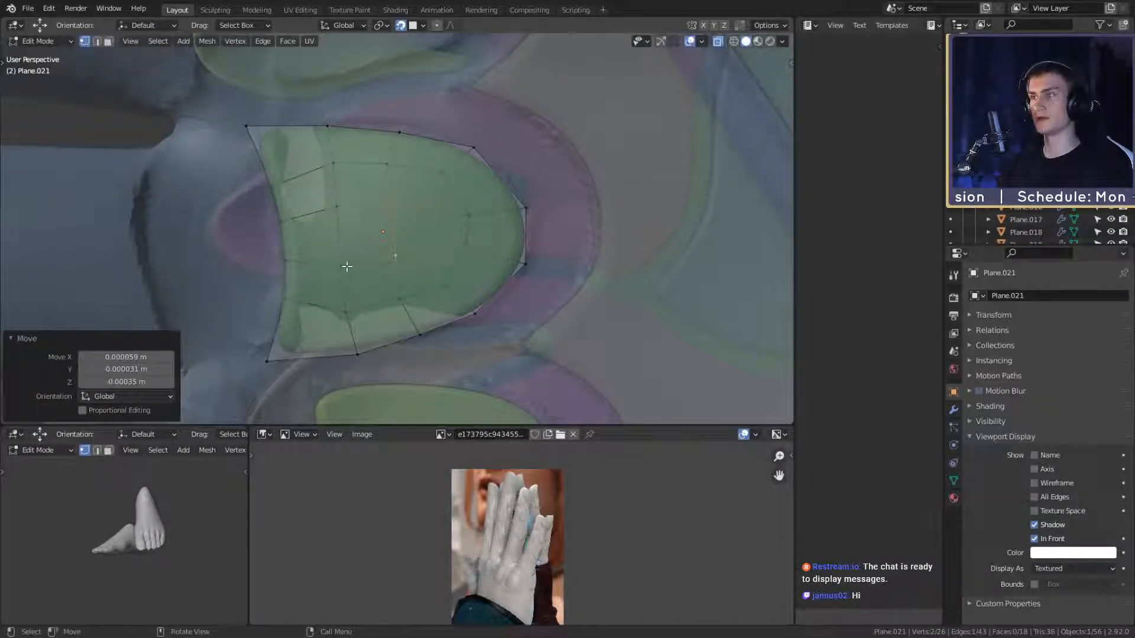
# Step: Scale the two centre vertices of the finger-side inner column to about 0.958
pyautogui.click(346, 267)
pyautogui.press('g')
pyautogui.click(444, 251)
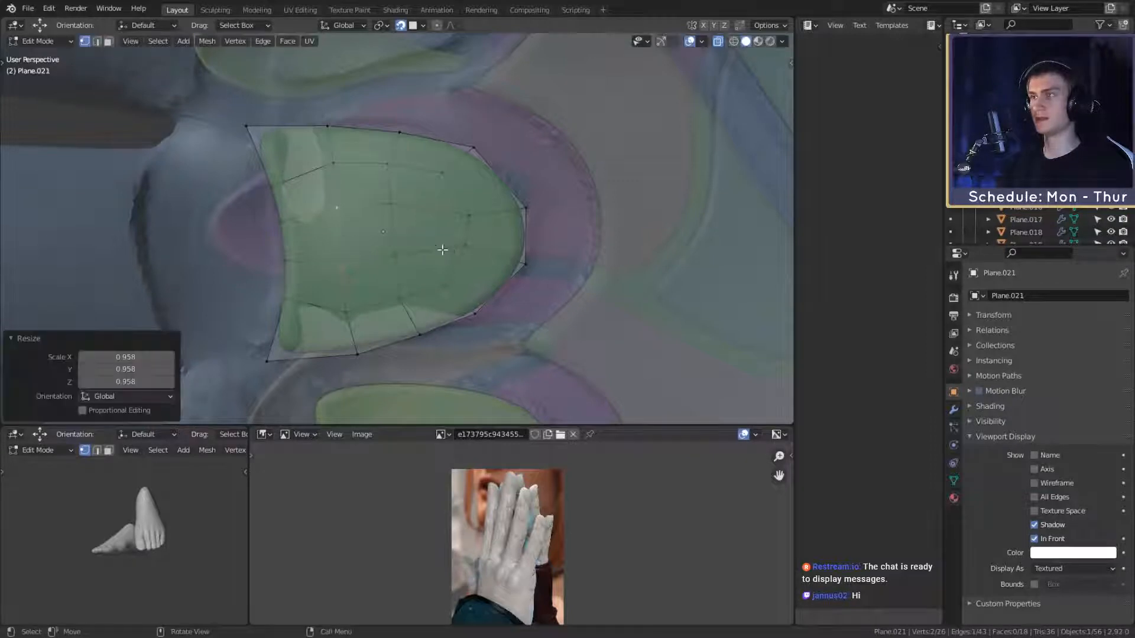
# Step: Shift the upper and lower intermediate vertices of the panel's finger-side edge onto the pad border, and leave Edit Mode with X-ray off
pyautogui.click(267, 181)
pyautogui.press('g')
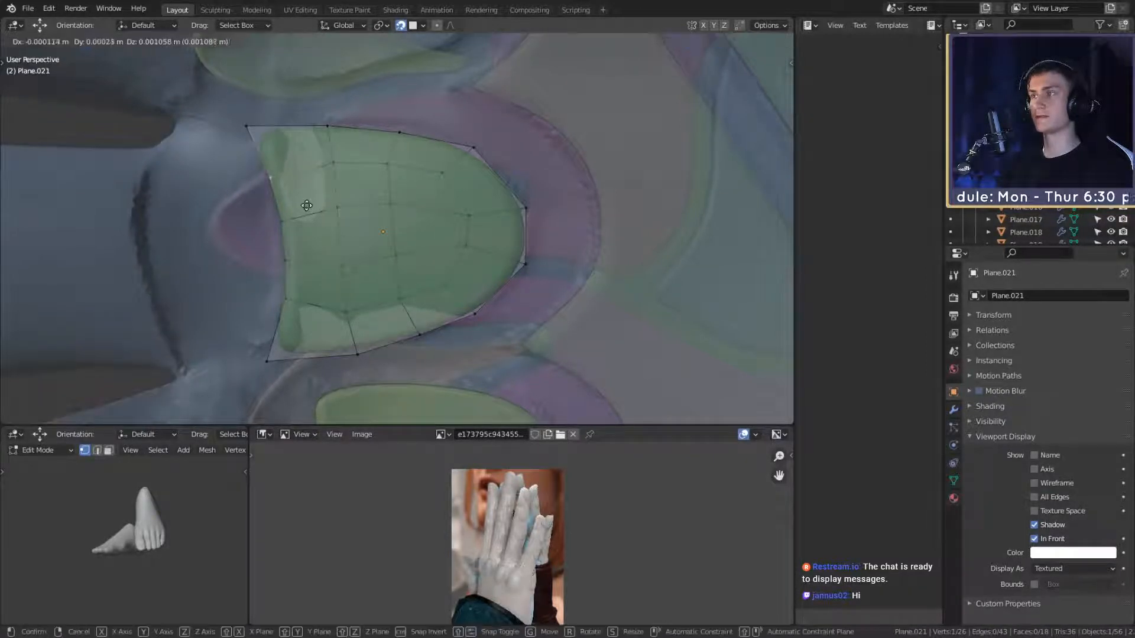
pyautogui.click(306, 205)
pyautogui.click(289, 303)
pyautogui.press('g')
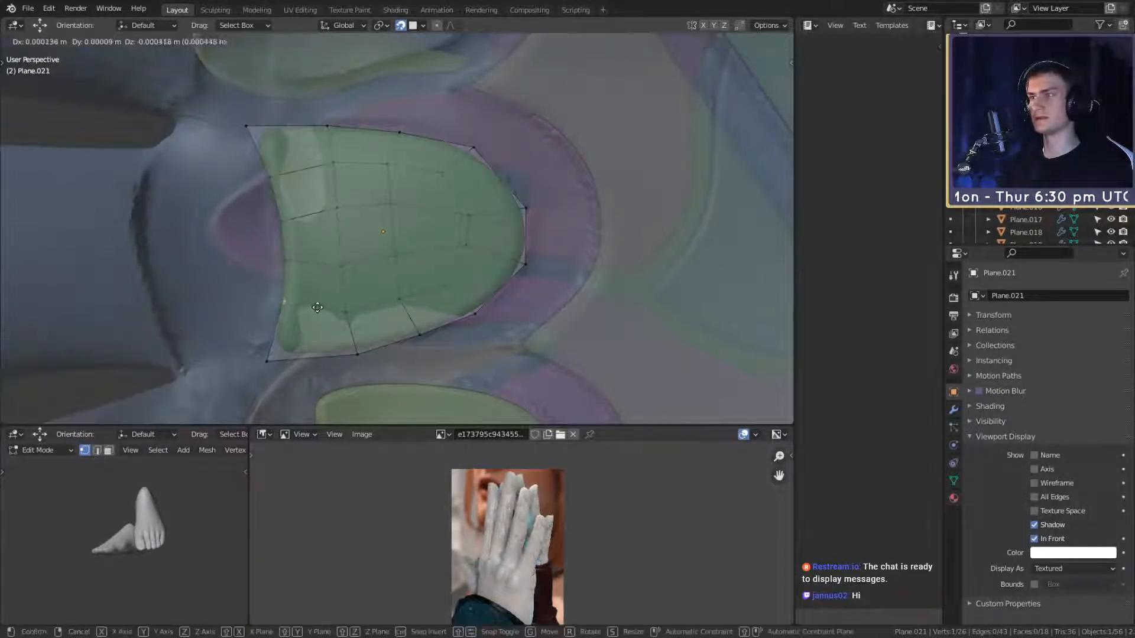
pyautogui.click(316, 313)
pyautogui.hotkey('alt', 'z')
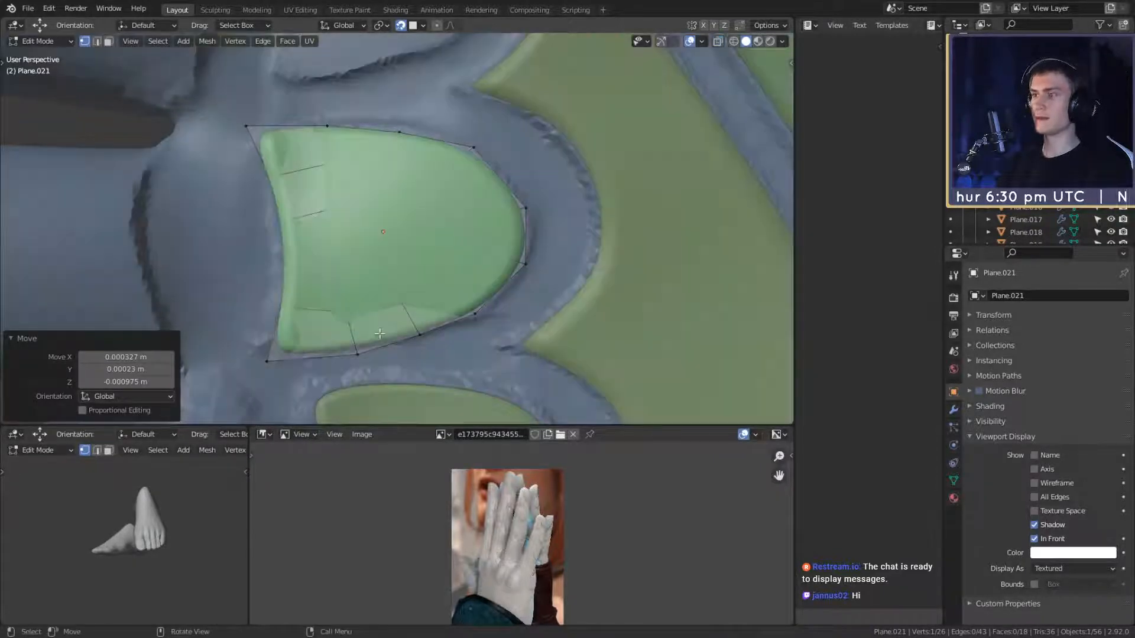
pyautogui.scroll(-6, 363, 307)
pyautogui.scroll(4, 433, 332)
pyautogui.keyDown('shift'); pyautogui.moveTo(428, 310); pyautogui.dragTo(442, 291, button='middle'); pyautogui.keyUp('shift')
pyautogui.press('Tab')
# Step: Examine how the reshaped middle-finger panel fits its pad and compares with the neighbouring panels
pyautogui.scroll(3, 448, 291)
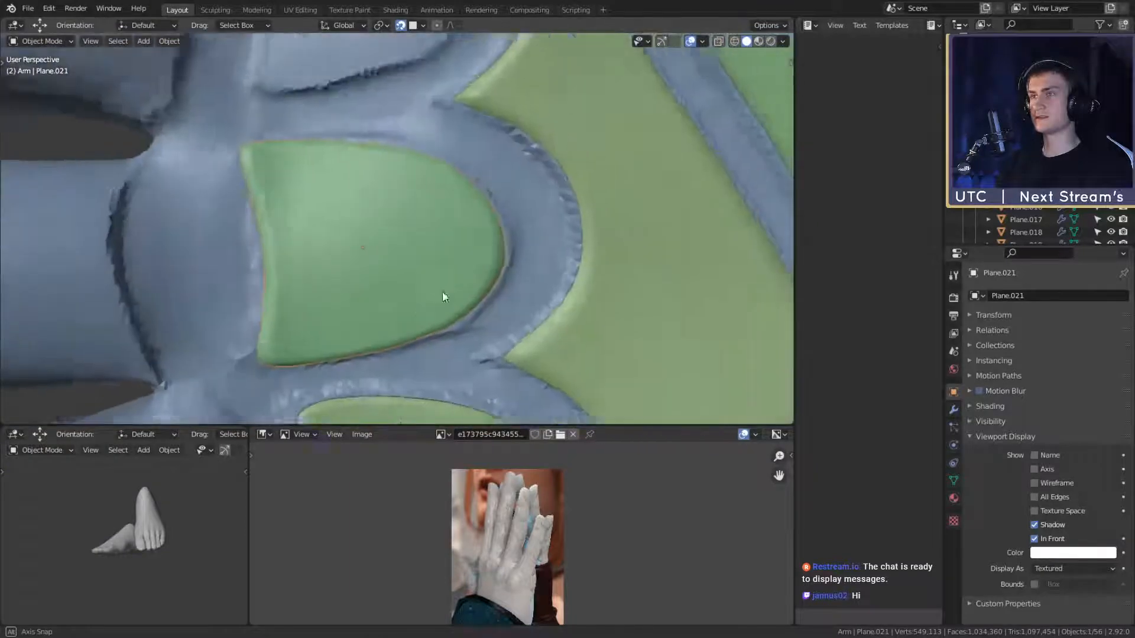
pyautogui.scroll(-4, 442, 290)
pyautogui.scroll(5, 452, 285)
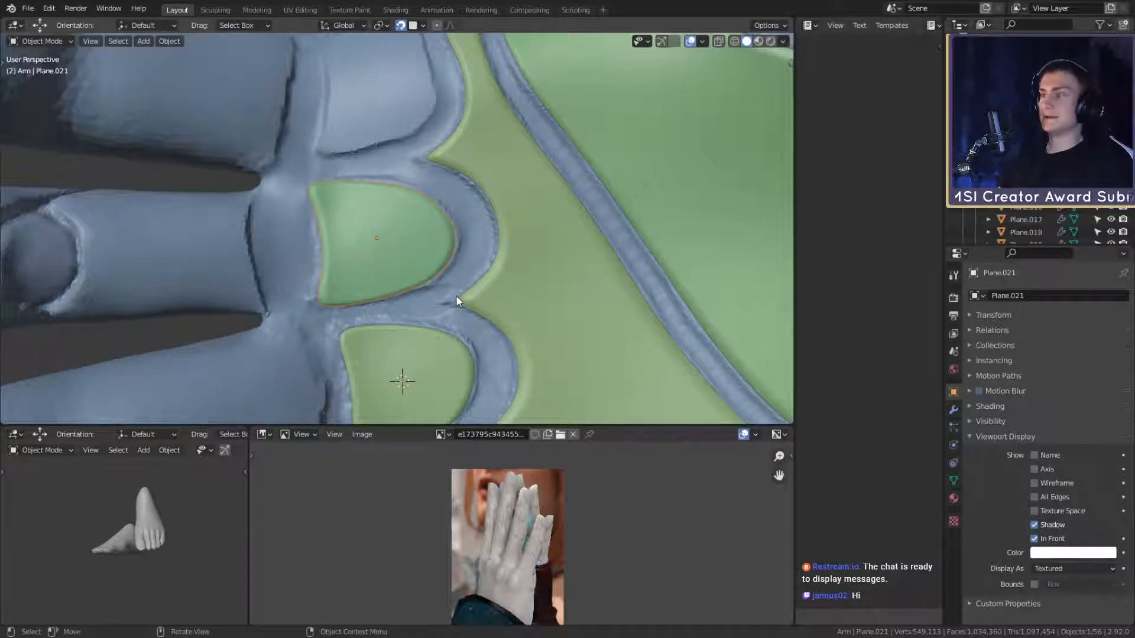
pyautogui.scroll(-5, 370, 306)
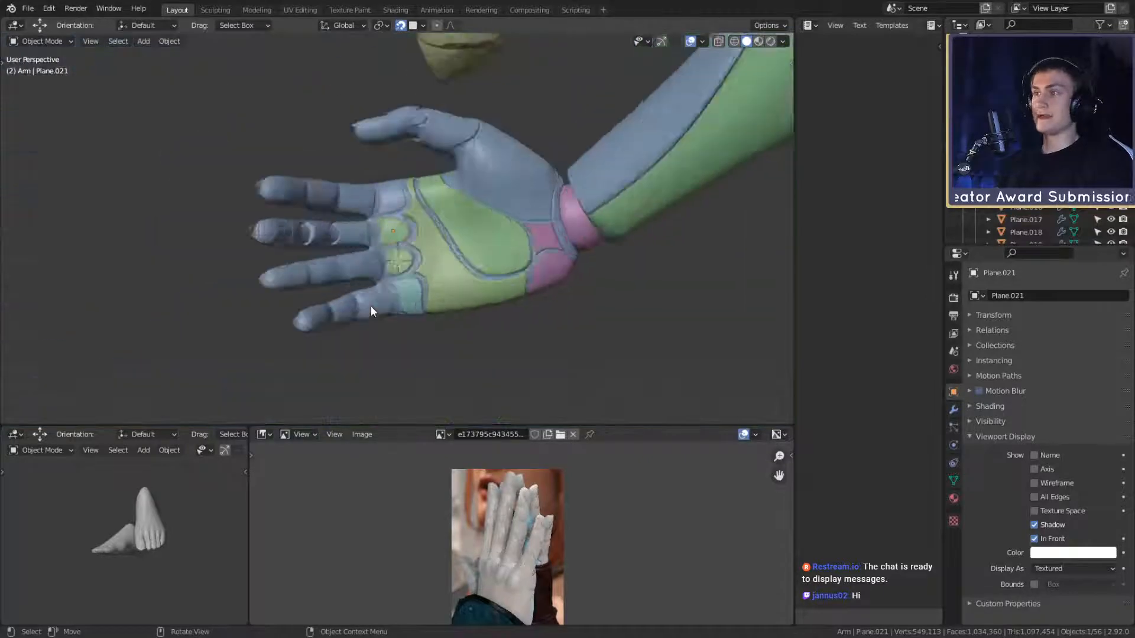
pyautogui.scroll(4, 416, 276)
pyautogui.scroll(4, 416, 276)
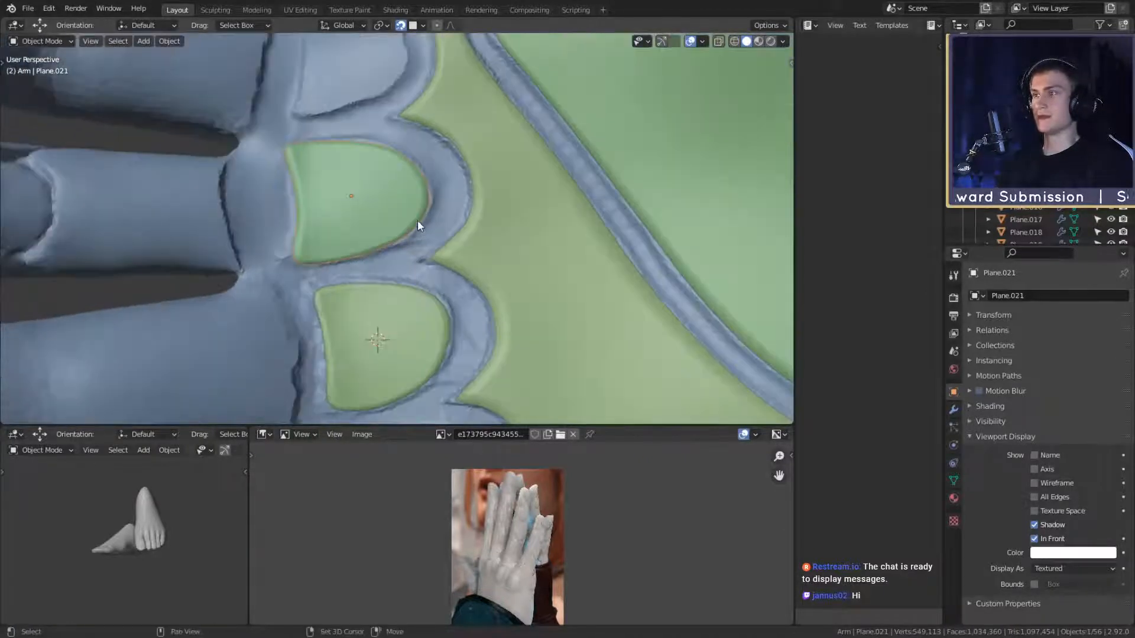
pyautogui.moveTo(435, 229)
pyautogui.mouseDown(button='middle')
pyautogui.moveTo(459, 231)
pyautogui.moveTo(459, 280)
pyautogui.moveTo(455, 230)
pyautogui.mouseUp(button='middle')
pyautogui.scroll(-3, 403, 289)
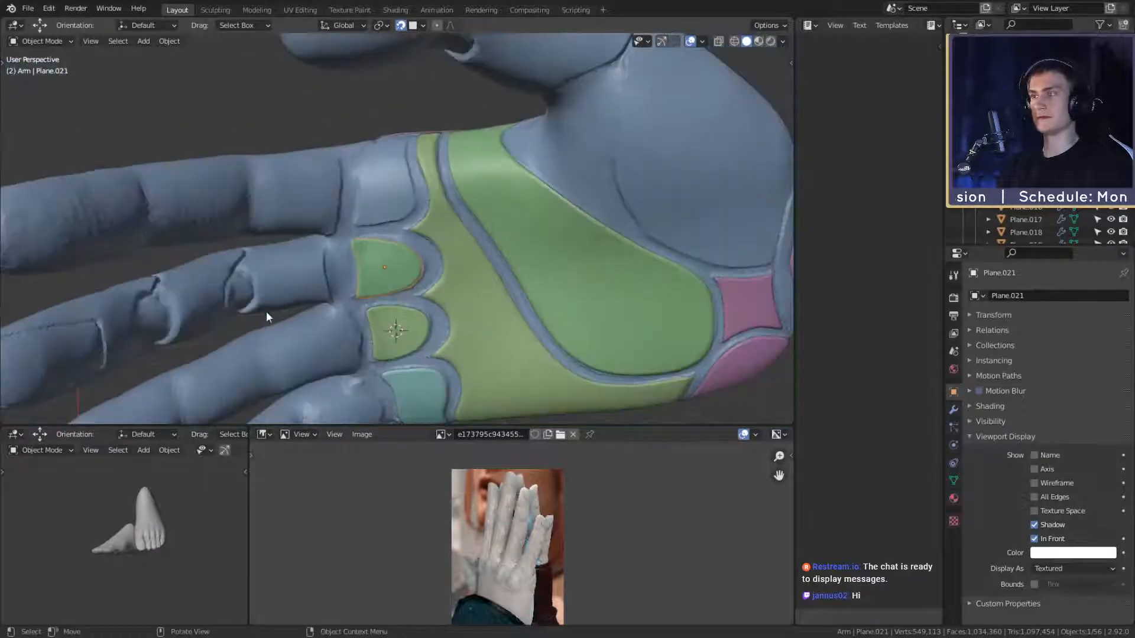
# Step: Turn off In Front display for the middle-finger pad panel
pyautogui.click(354, 297)
pyautogui.click(376, 283)
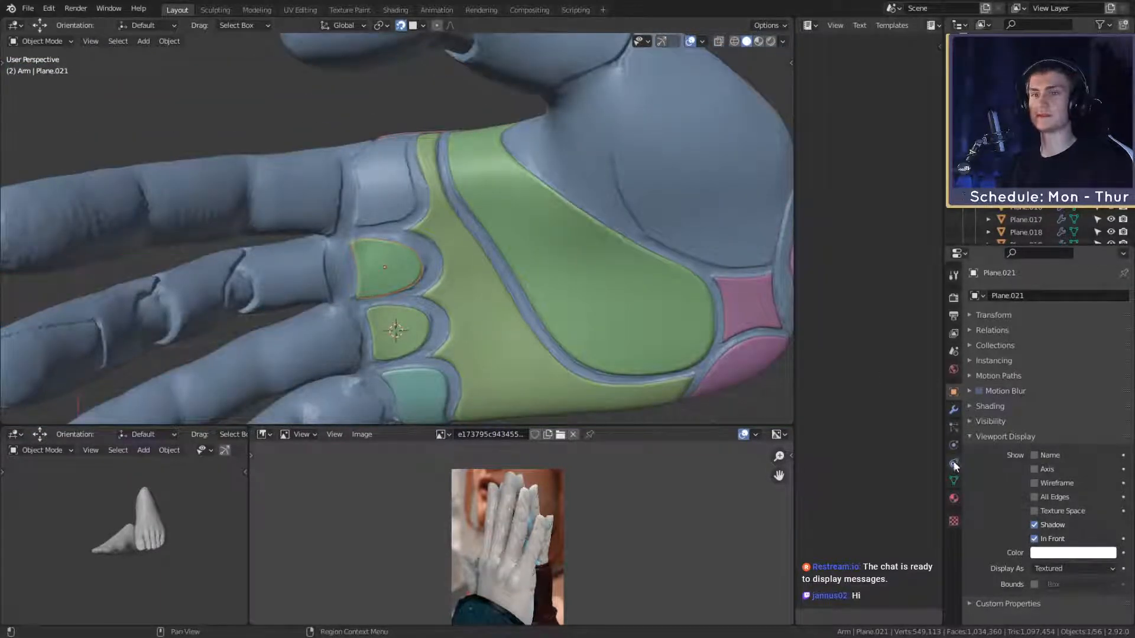
pyautogui.click(1034, 539)
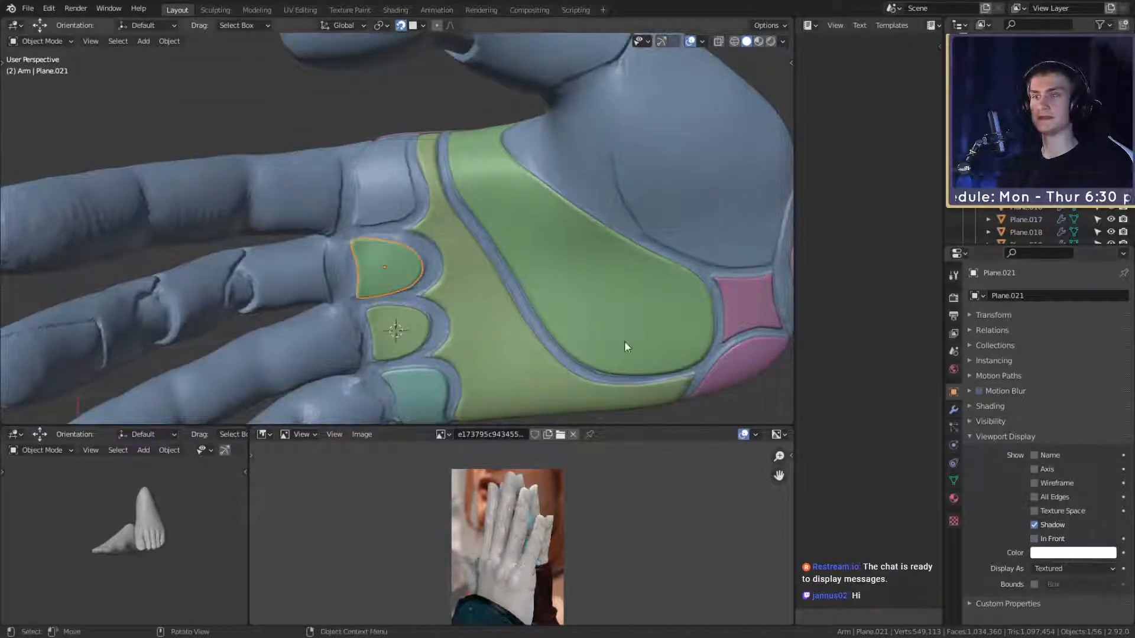
# Step: Add a plane on the index-finger pad, shrink it to fit within the pad, and tilt it with a trackball rotation of 75° and -10°
pyautogui.scroll(5, 452, 235)
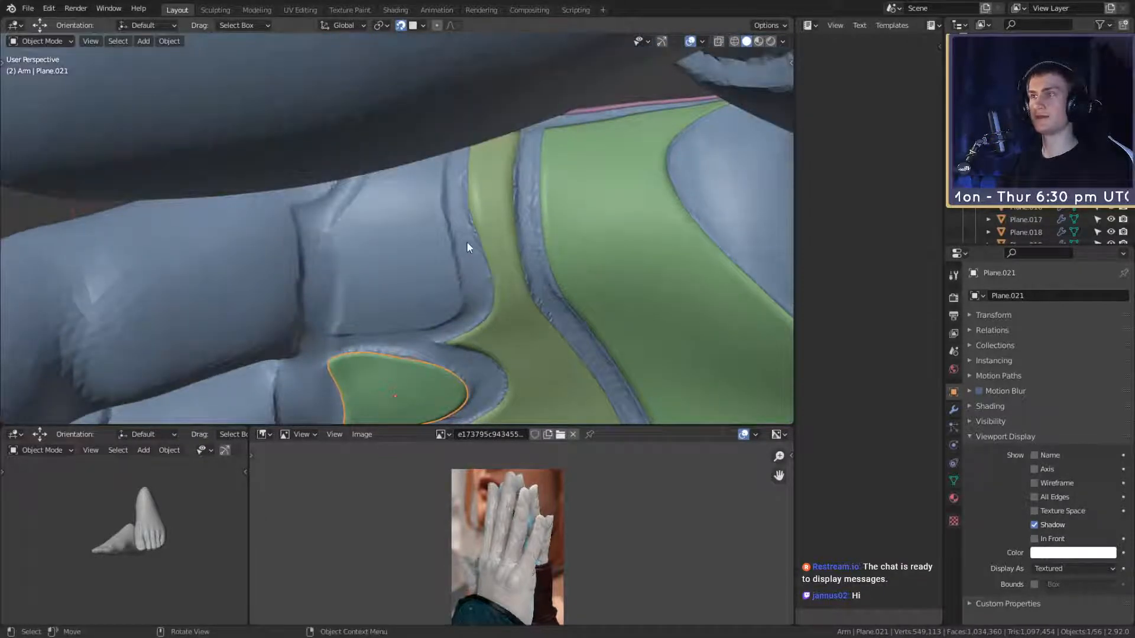
pyautogui.scroll(-3, 465, 237)
pyautogui.hotkey('shift', 'a')
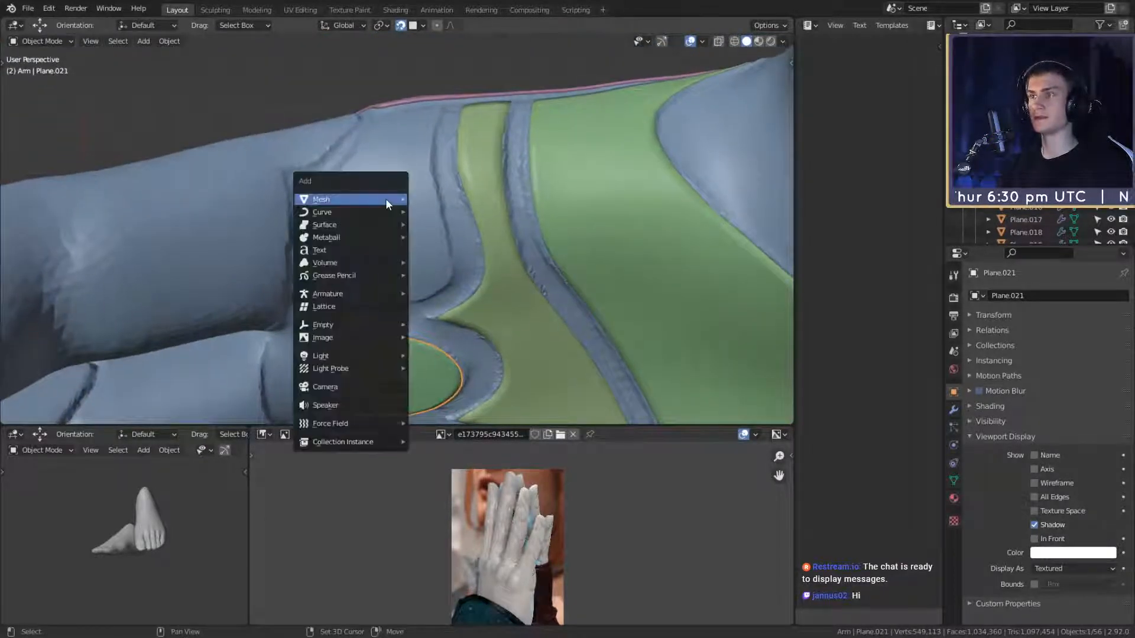
pyautogui.moveTo(385, 198)
pyautogui.click(444, 200)
pyautogui.press('s')
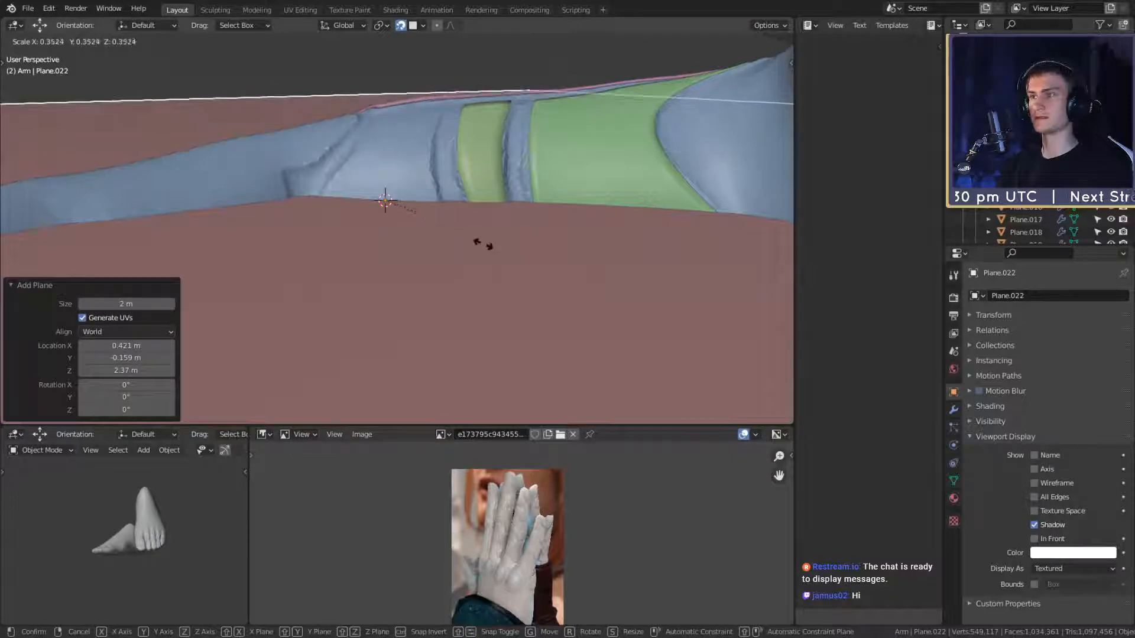
pyautogui.click(414, 249)
pyautogui.press('r')
pyautogui.press('r')
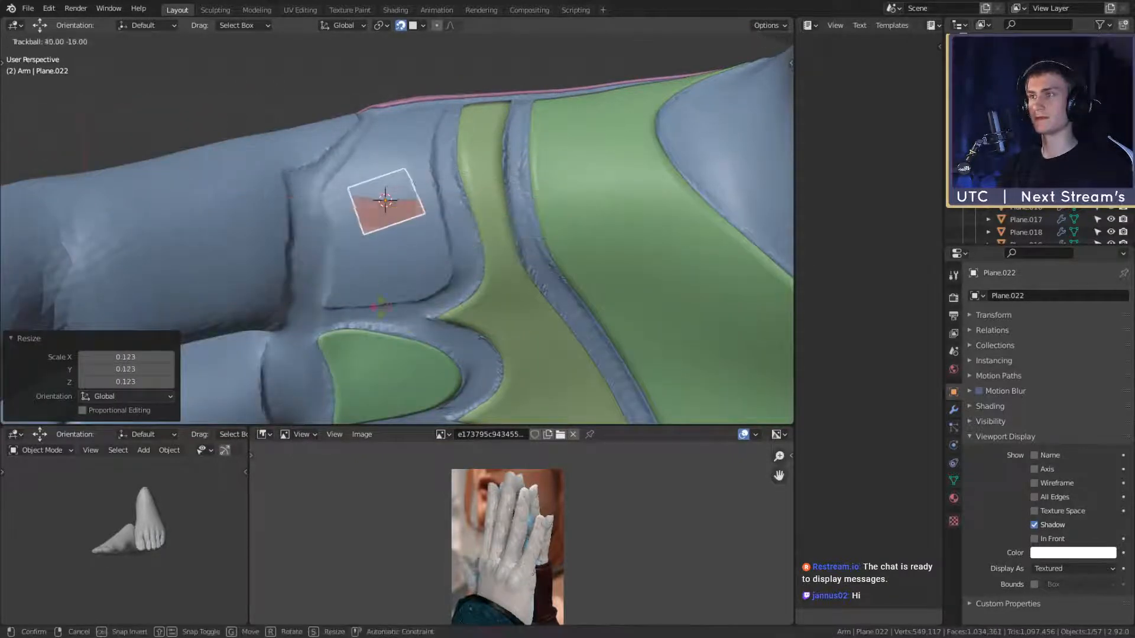
pyautogui.click(384, 346)
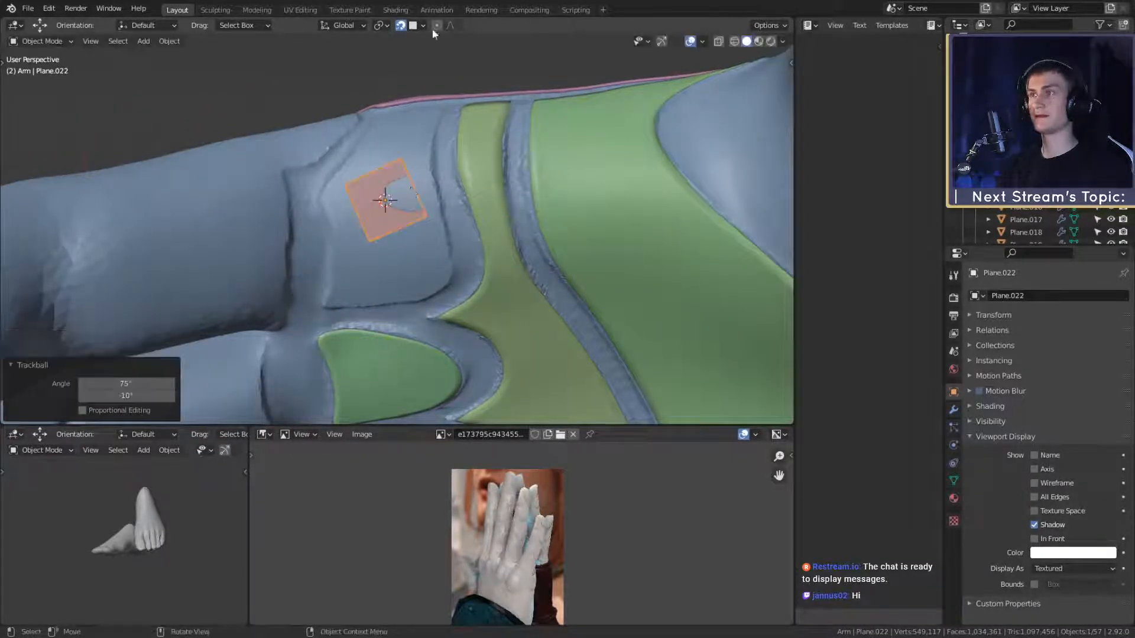
# Step: Turn off snapping and rotate the new plane 23.5° about the view axis to align it with the finger
pyautogui.press('KP_Decimal')
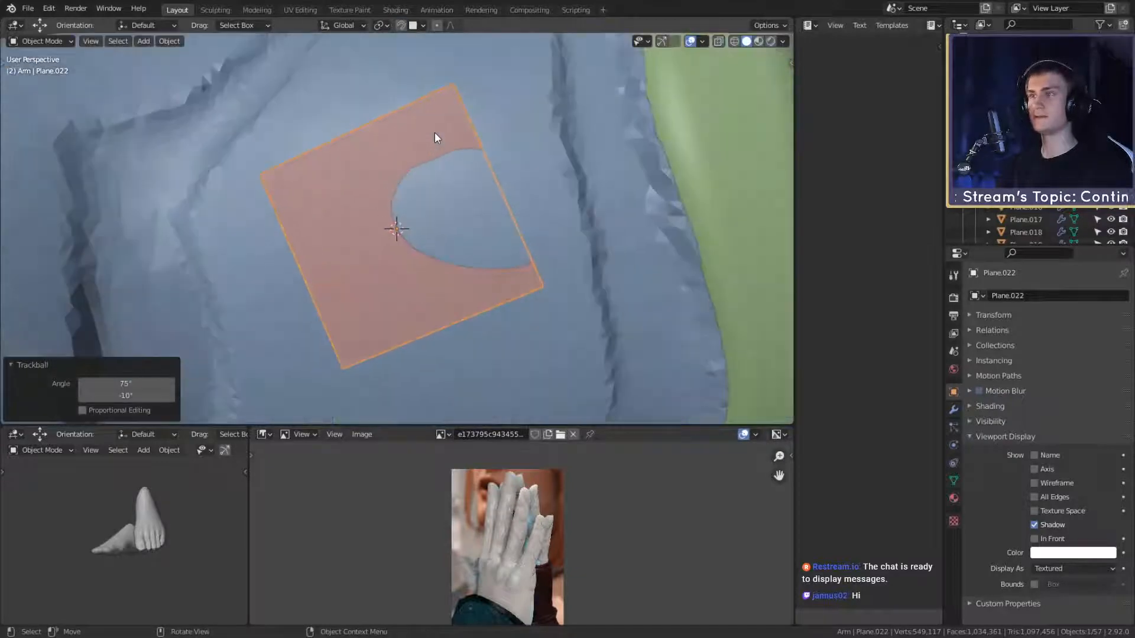
pyautogui.scroll(-6, 436, 137)
pyautogui.scroll(3, 469, 257)
pyautogui.scroll(-4, 478, 237)
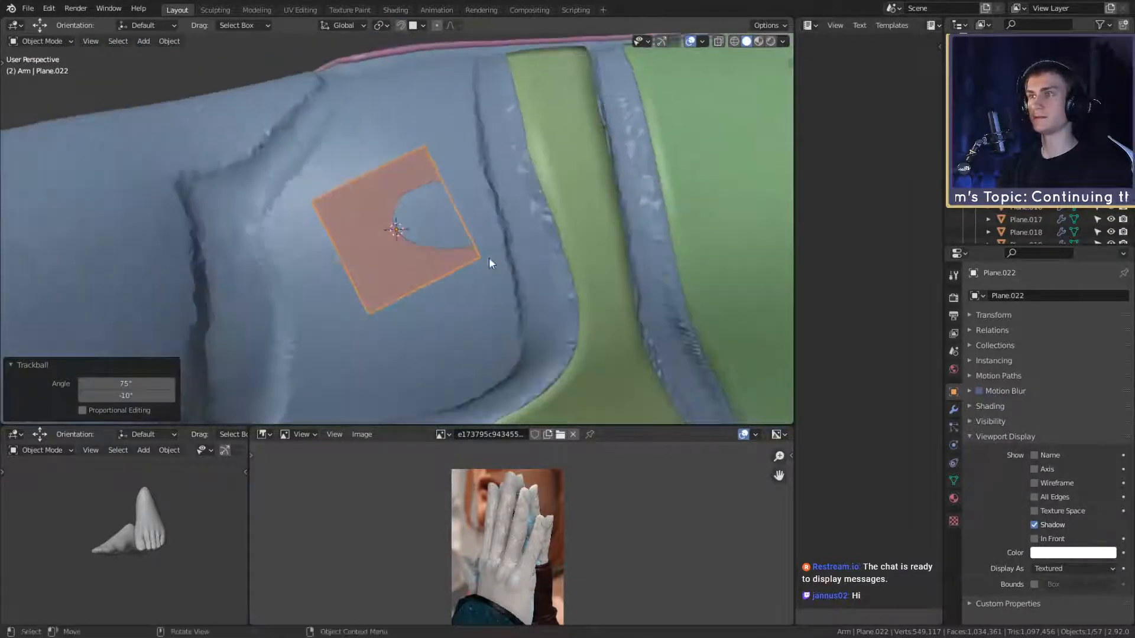
pyautogui.press('g')
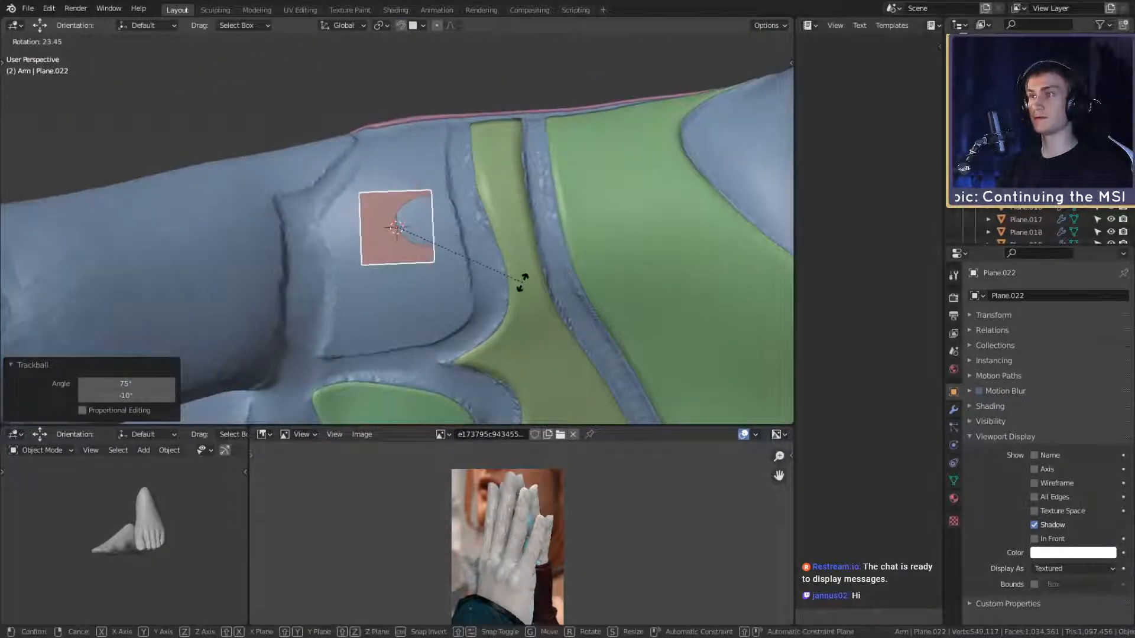
pyautogui.click(473, 285)
pyautogui.scroll(3, 474, 285)
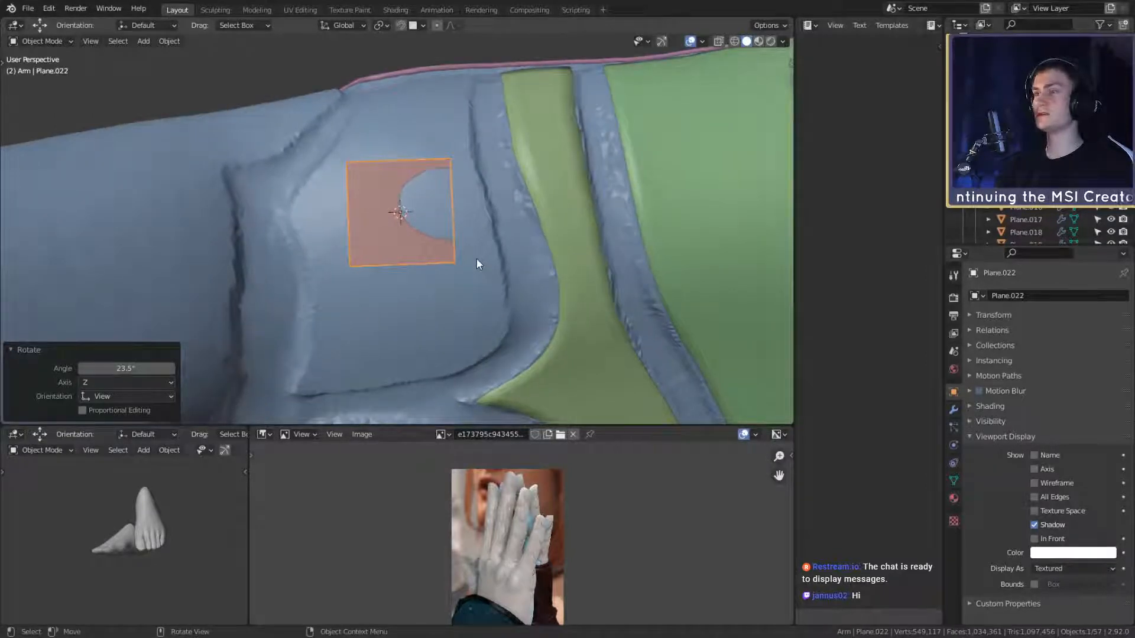
# Step: Turn on In Front display for the new plane and open it in Edit Mode
pyautogui.moveTo(477, 258); pyautogui.dragTo(488, 182, button='middle')
pyautogui.press('Tab')
pyautogui.press('Tab')
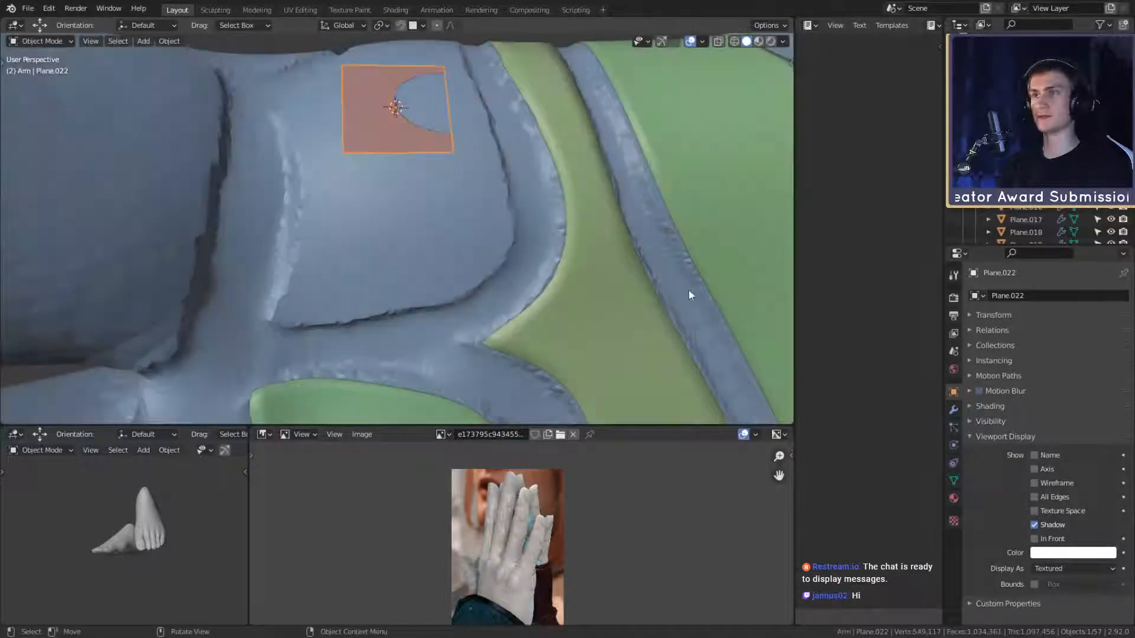
pyautogui.click(1035, 538)
pyautogui.press('Tab')
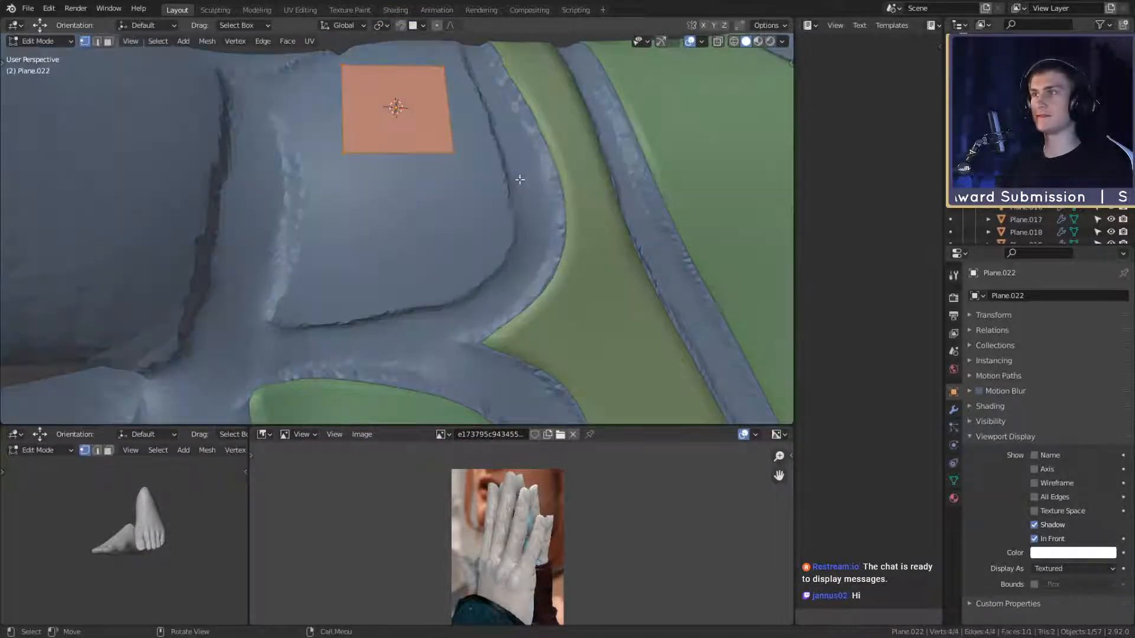
# Step: Move the whole face to the middle of the index-finger pad and turn snapping back on to project it onto the sculpt
pyautogui.press('g')
pyautogui.click(524, 249)
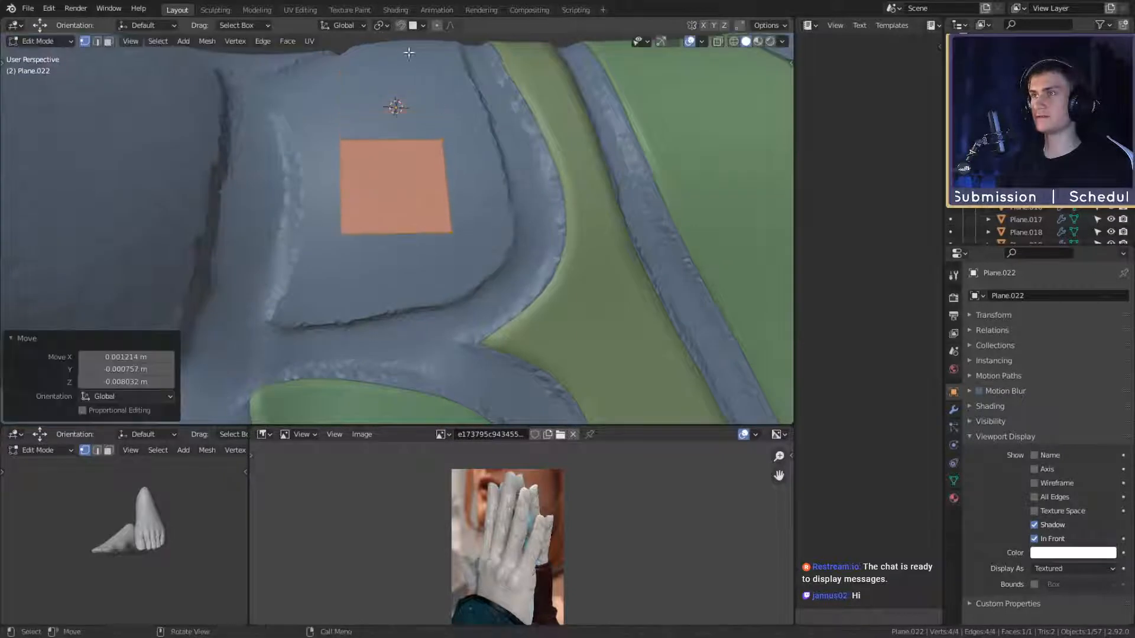
pyautogui.click(400, 25)
pyautogui.press('g')
pyautogui.click(511, 265)
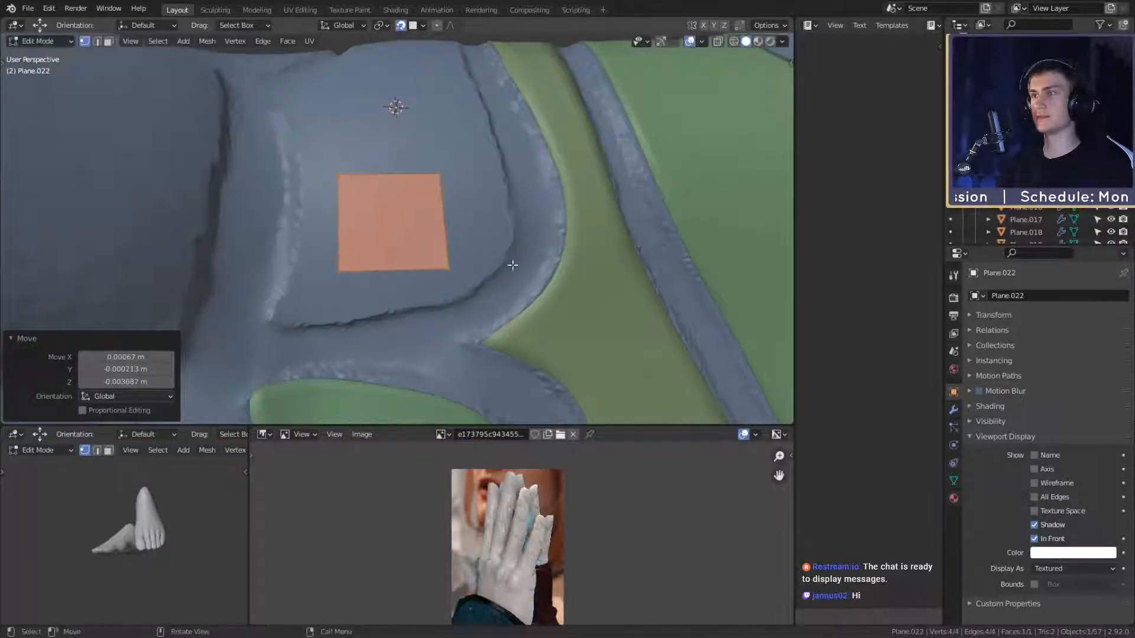
# Step: Move and rotate the face's lower edge to follow the pad's lower border, starting at its finger-side corner
pyautogui.click(477, 269)
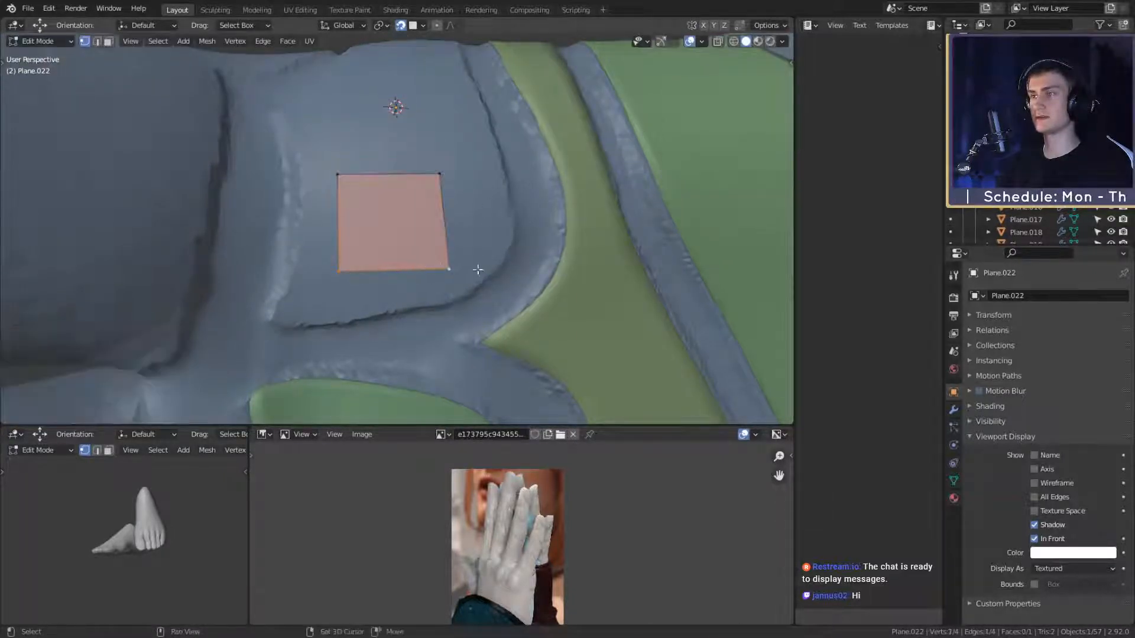
pyautogui.press('r')
pyautogui.click(519, 254)
pyautogui.press('g')
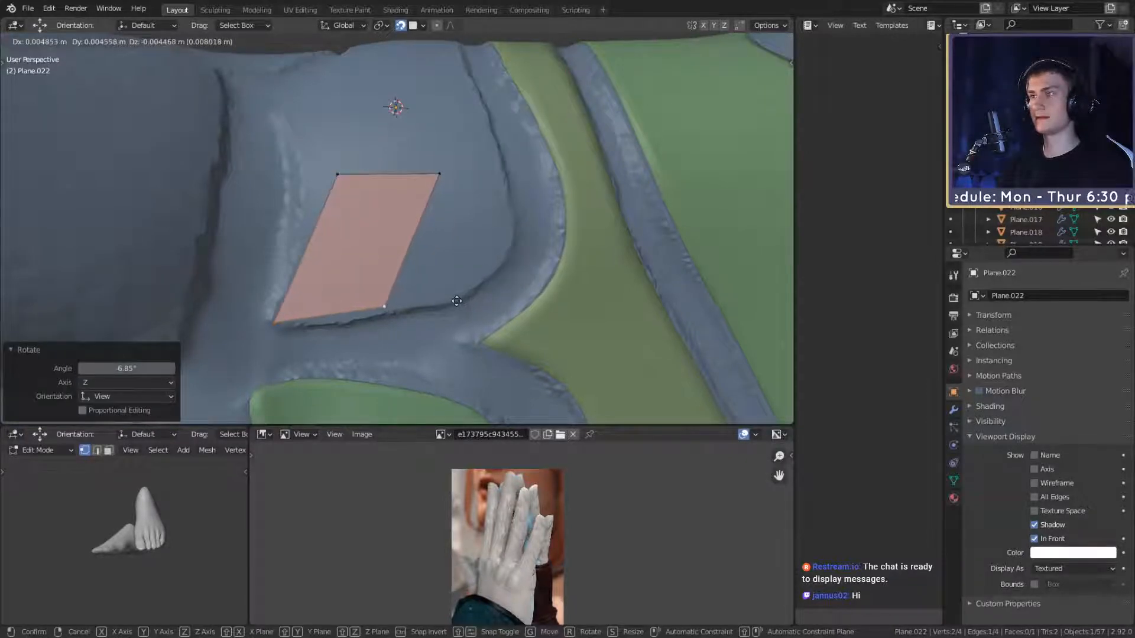
pyautogui.click(456, 302)
pyautogui.press('r')
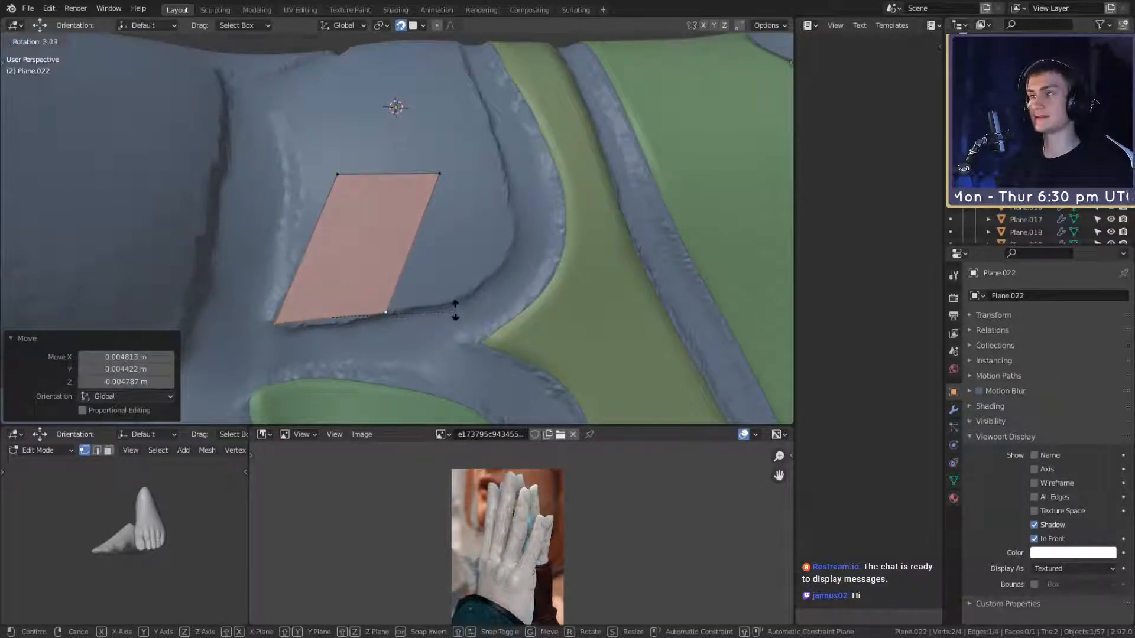
pyautogui.click(455, 310)
# Step: Bring the face's upper edge down close to the lower border and shift its palm-side vertex to square the face
pyautogui.press('g')
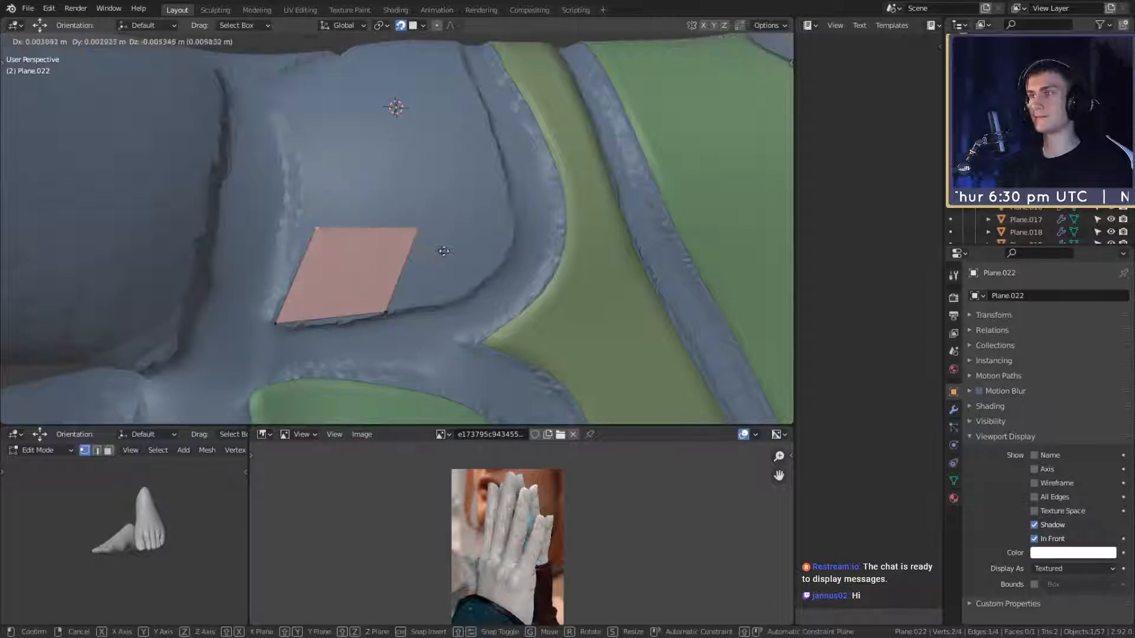
pyautogui.click(426, 276)
pyautogui.moveTo(427, 276); pyautogui.dragTo(398, 297, button='middle')
pyautogui.click(399, 253)
pyautogui.press('g')
pyautogui.click(405, 250)
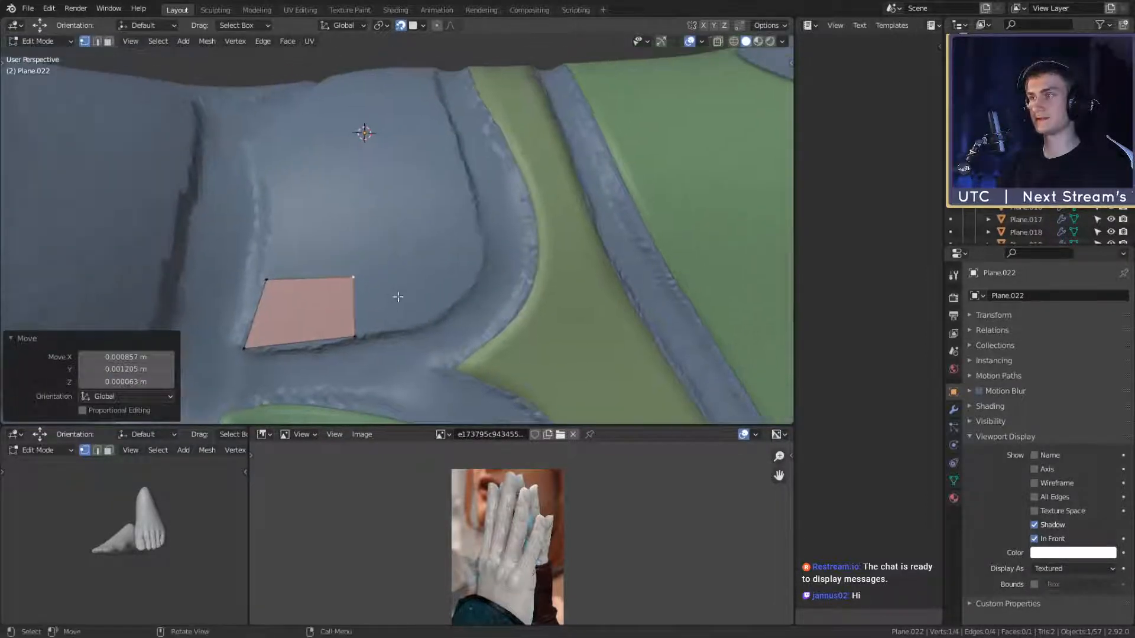
# Step: Extrude the palm-side edge along the pad's lower border, rotate it about 47° and shift it into the rounded corner
pyautogui.click(356, 331)
pyautogui.press('e')
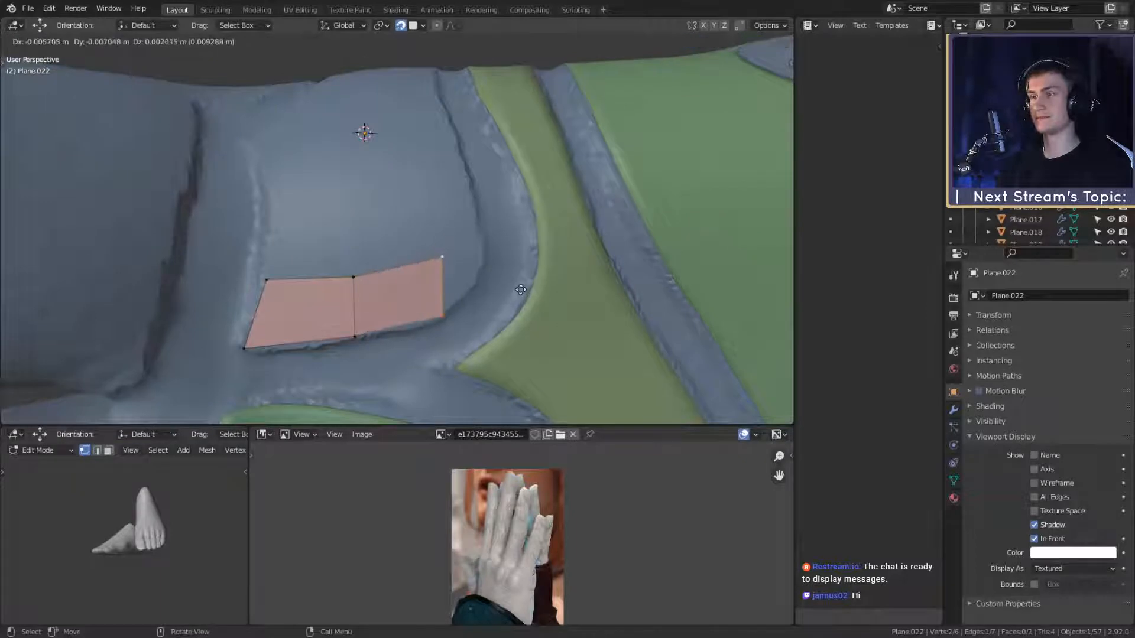
pyautogui.click(513, 291)
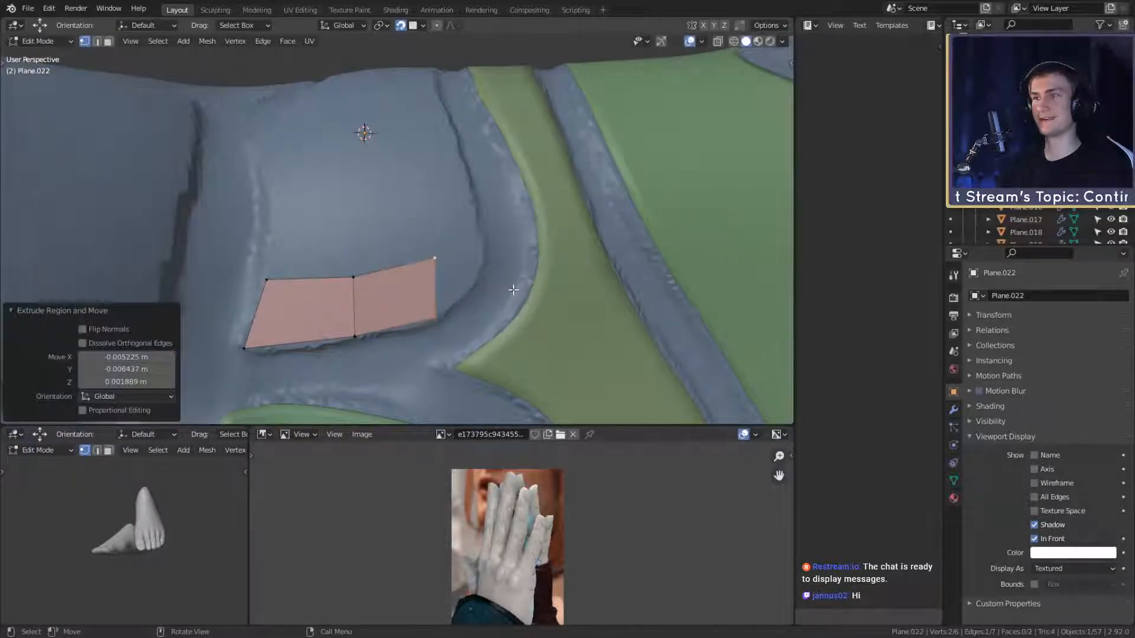
pyautogui.press('r')
pyautogui.click(501, 223)
pyautogui.press('g')
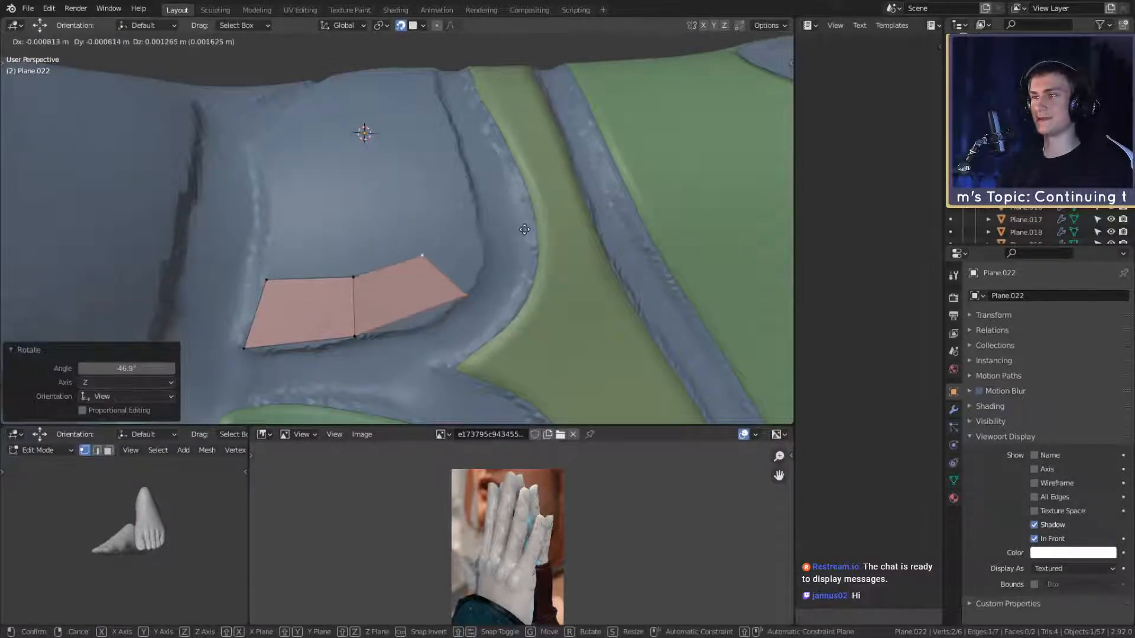
pyautogui.click(524, 230)
# Step: Try to extrude the corner edge up the pad's palm-side border, rotating and shifting it to follow the outline
pyautogui.moveTo(524, 230); pyautogui.dragTo(533, 185, button='middle')
pyautogui.press('e')
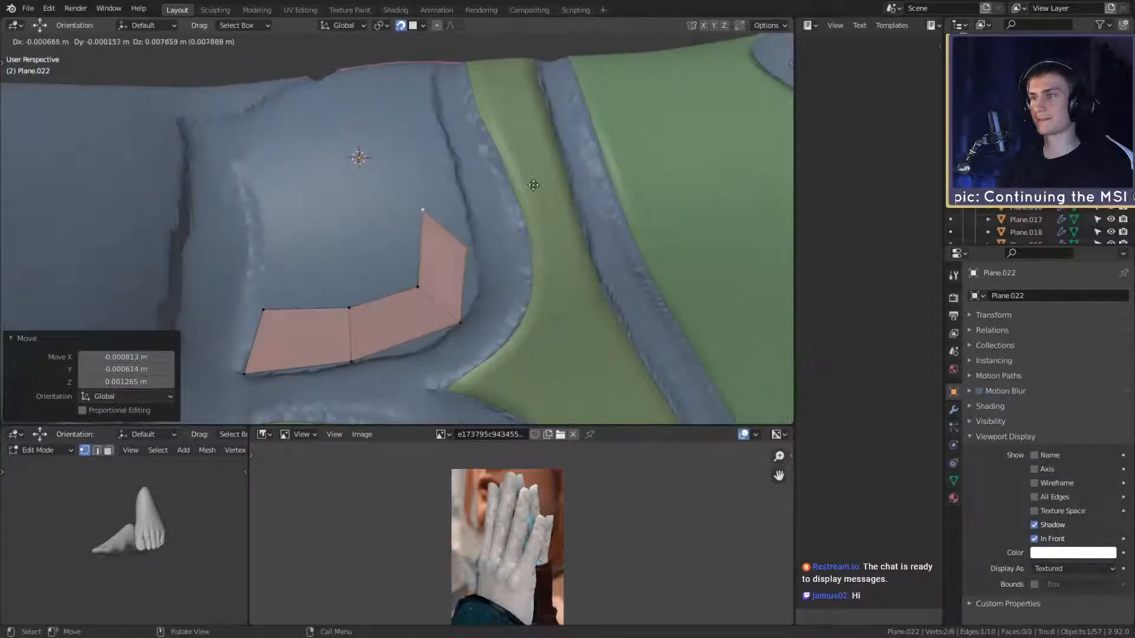
pyautogui.click(534, 185)
pyautogui.press('r')
pyautogui.click(513, 149)
pyautogui.press('g')
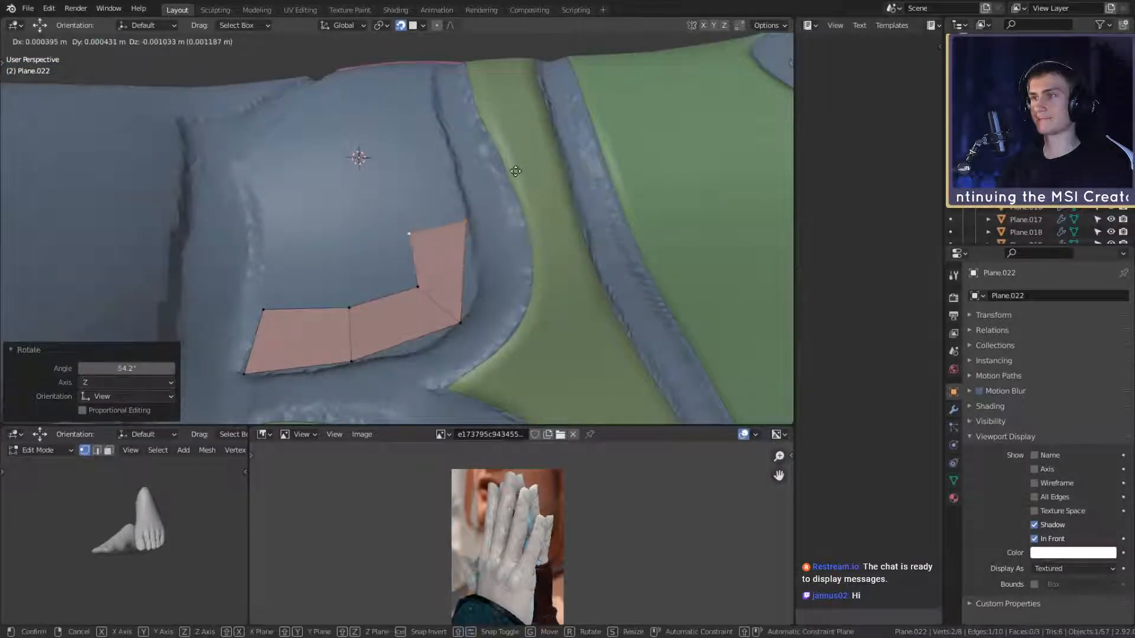
pyautogui.click(509, 227)
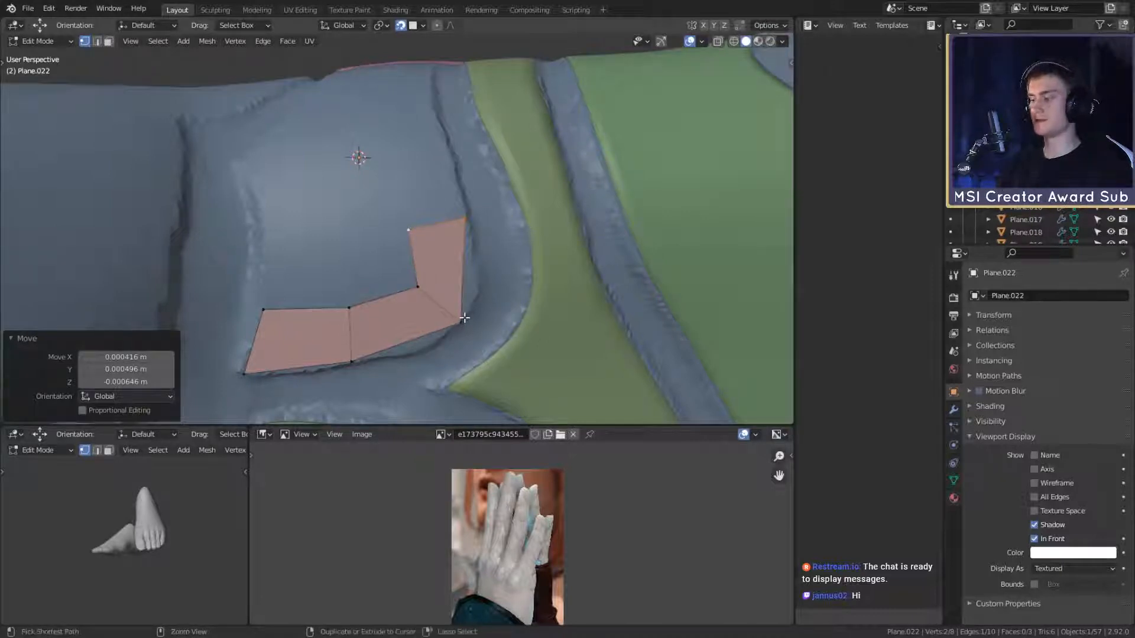
# Step: Undo the last extrusion along the palm-side border together with its rotation and move
pyautogui.hotkey('ctrl', 'z')
pyautogui.hotkey('ctrl', 'z')
pyautogui.hotkey('ctrl', 'z')
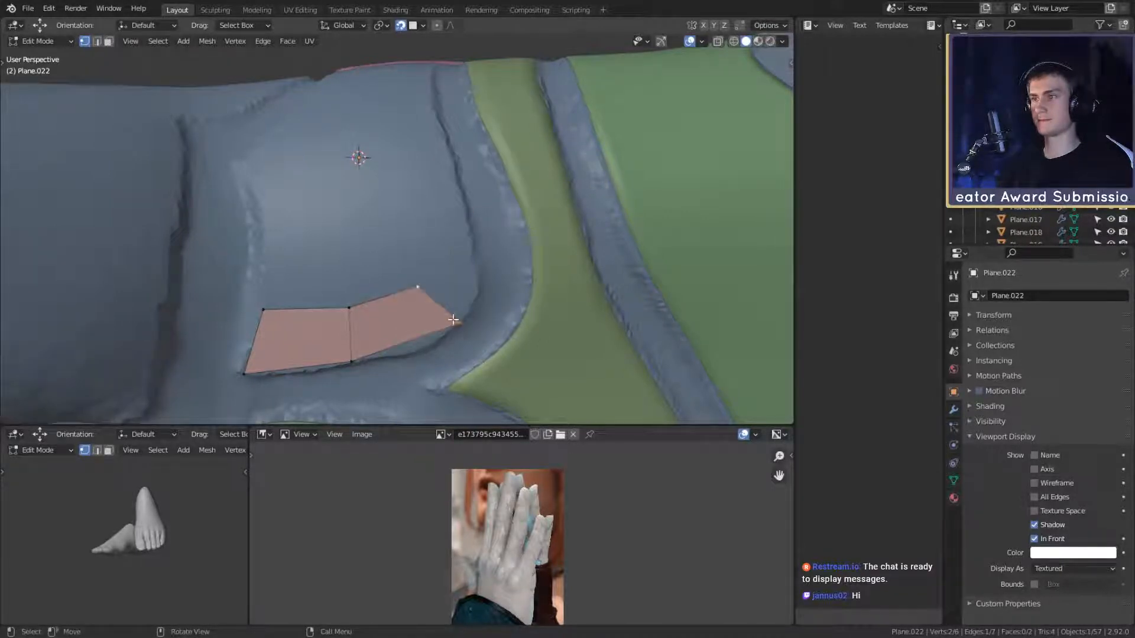
# Step: Shift the strip's end edge into the pad's rounded corner, then extrude it around the bend, rotating and moving it to follow the outline
pyautogui.press('g')
pyautogui.click(496, 324)
pyautogui.press('e')
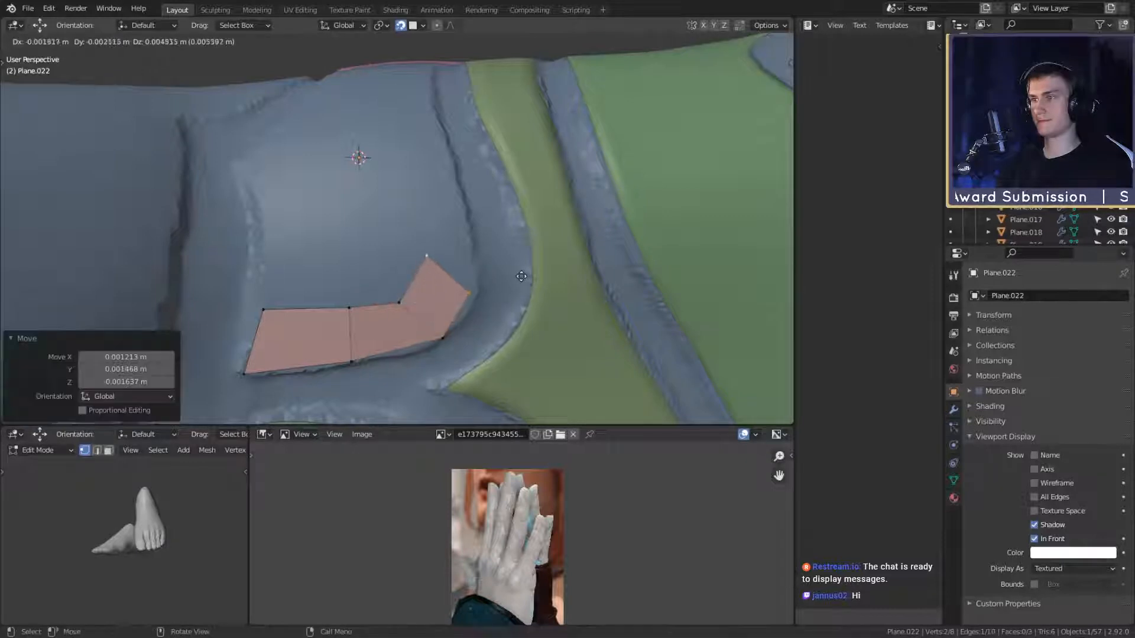
pyautogui.click(522, 273)
pyautogui.press('r')
pyautogui.click(515, 206)
pyautogui.press('g')
pyautogui.click(517, 218)
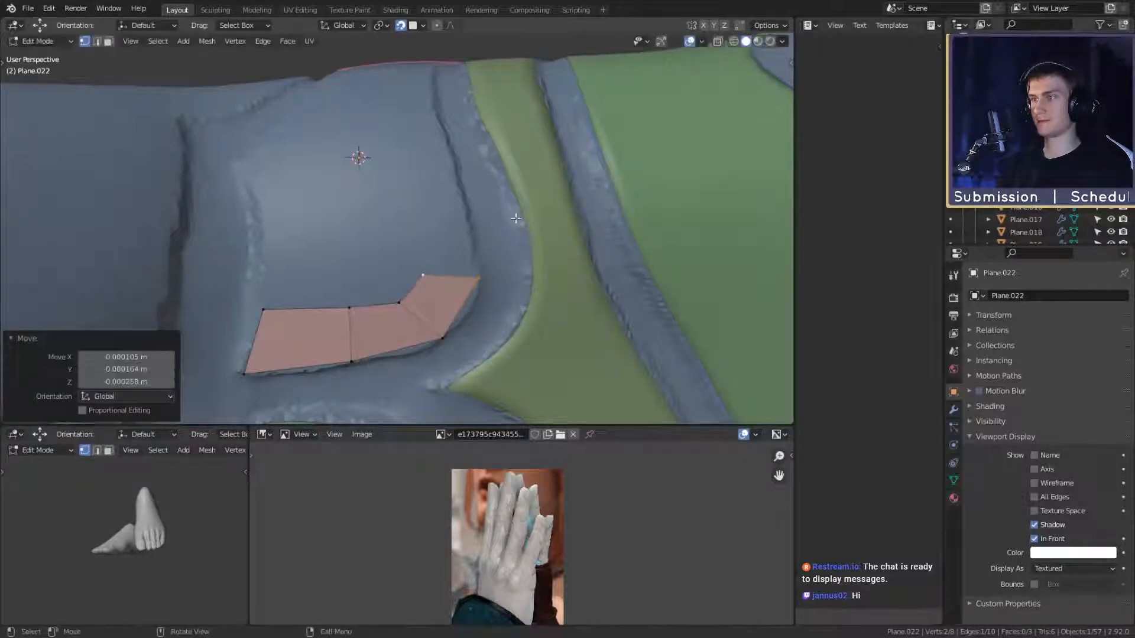
# Step: Extrude the end edge up along the pad's palm-side border and rotate it to match the border's direction
pyautogui.press('e')
pyautogui.click(516, 228)
pyautogui.press('r')
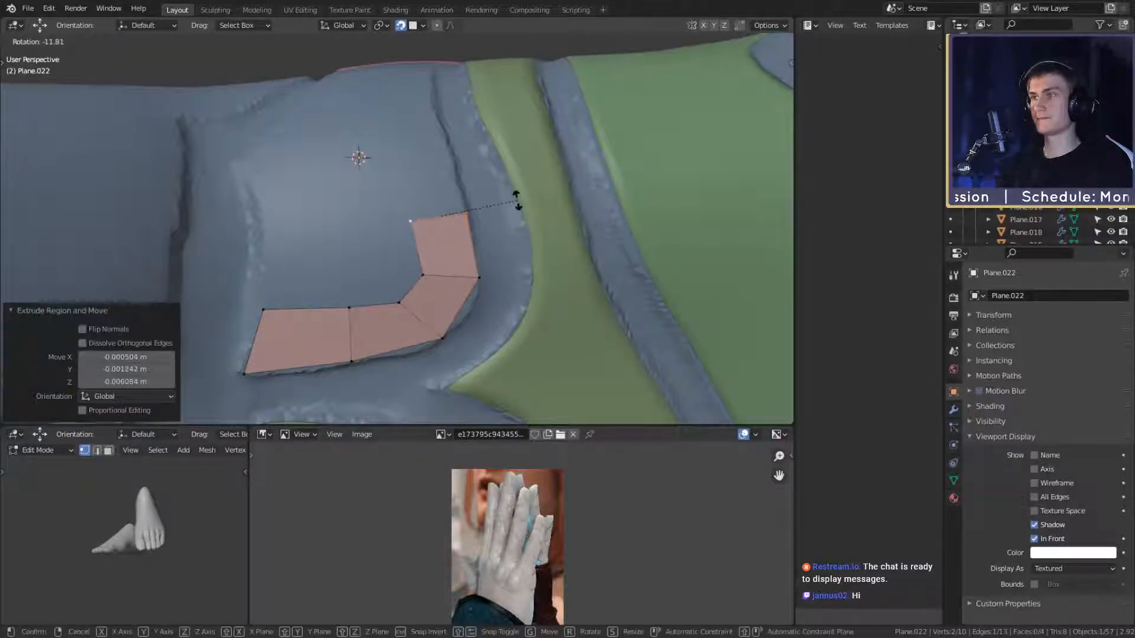
pyautogui.click(514, 207)
# Step: Nudge the two outer vertices of the corner face onto the pad's rounded outline
pyautogui.moveTo(514, 207); pyautogui.dragTo(512, 238, button='middle')
pyautogui.click(485, 274)
pyautogui.press('g')
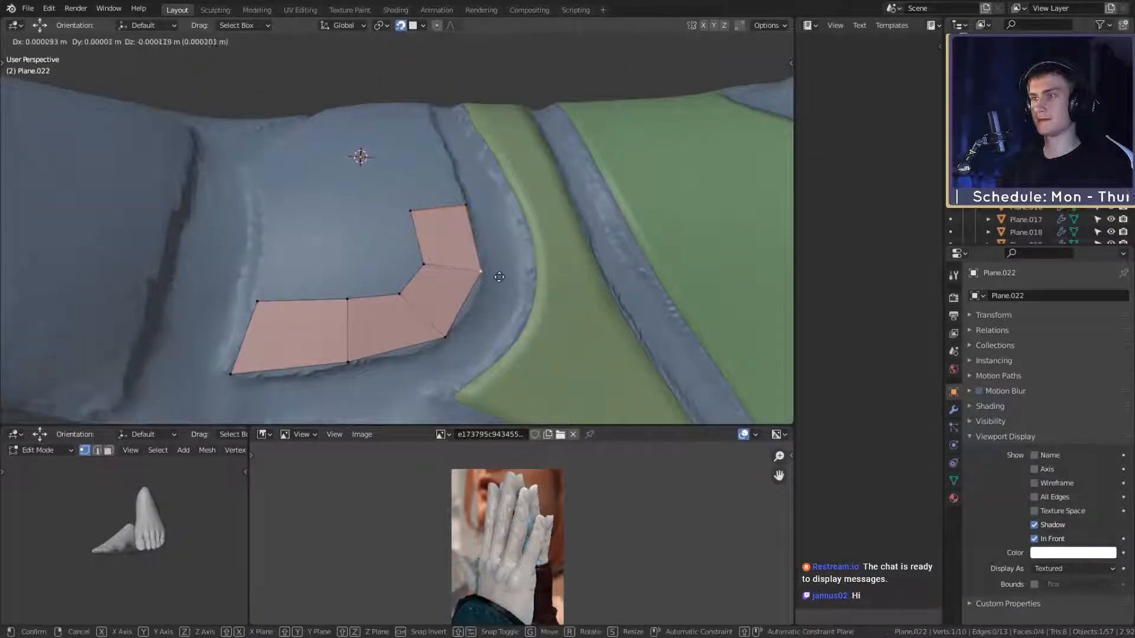
pyautogui.click(483, 279)
pyautogui.click(460, 333)
pyautogui.press('g')
pyautogui.click(460, 333)
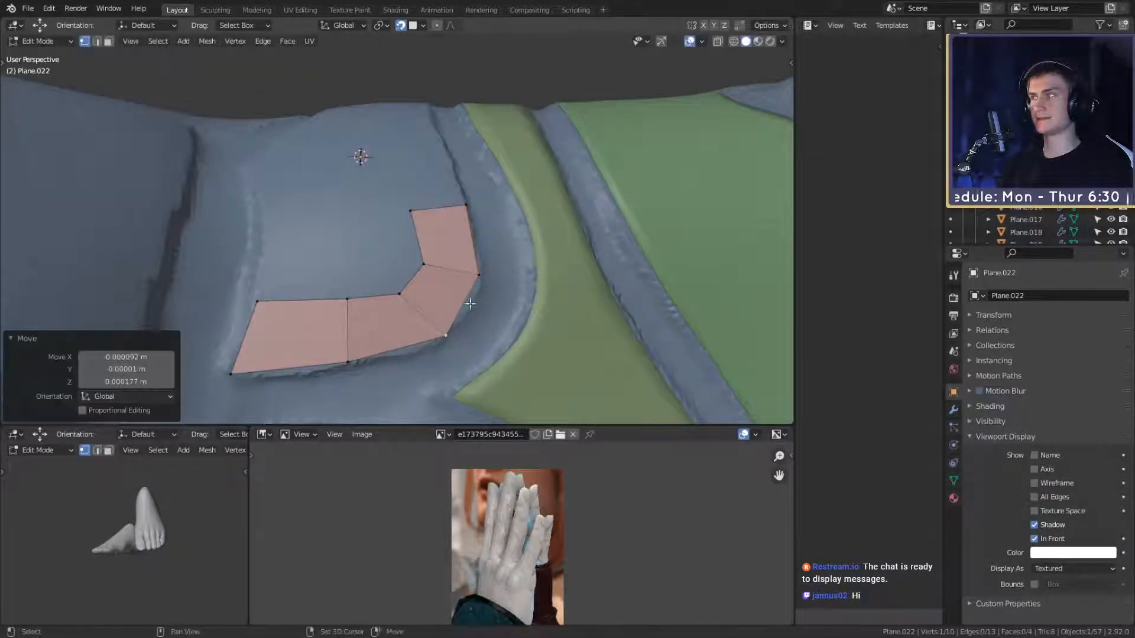
# Step: Move the inner vertex above the bend slightly away from the palm-side border to even out the corner faces
pyautogui.moveTo(460, 333); pyautogui.dragTo(454, 314, button='middle')
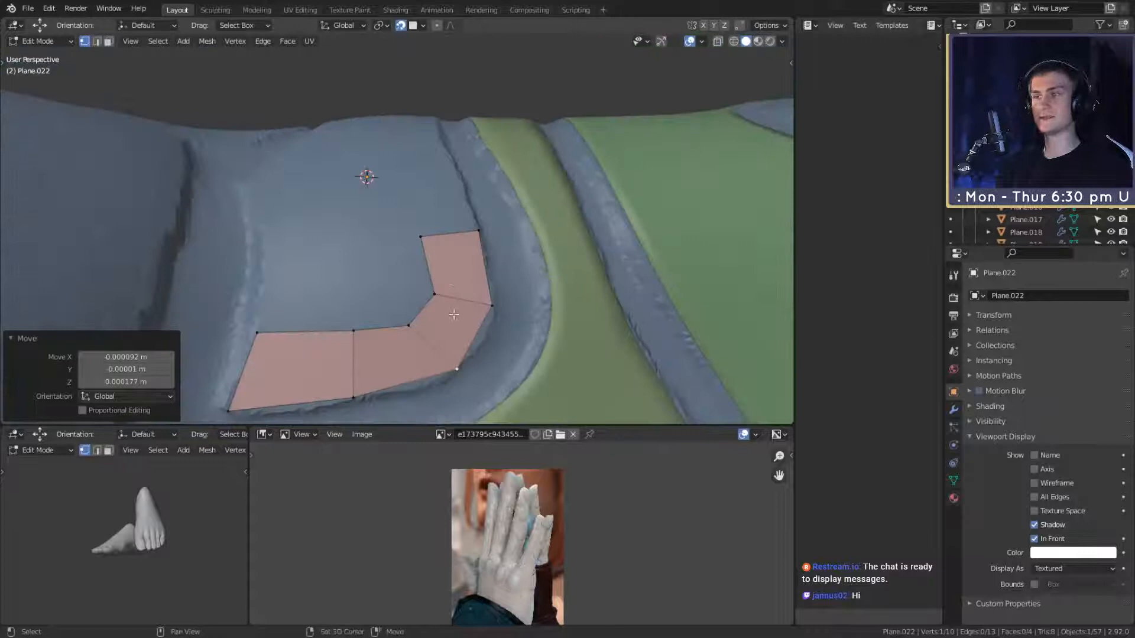
pyautogui.click(435, 289)
pyautogui.press('g')
pyautogui.click(457, 287)
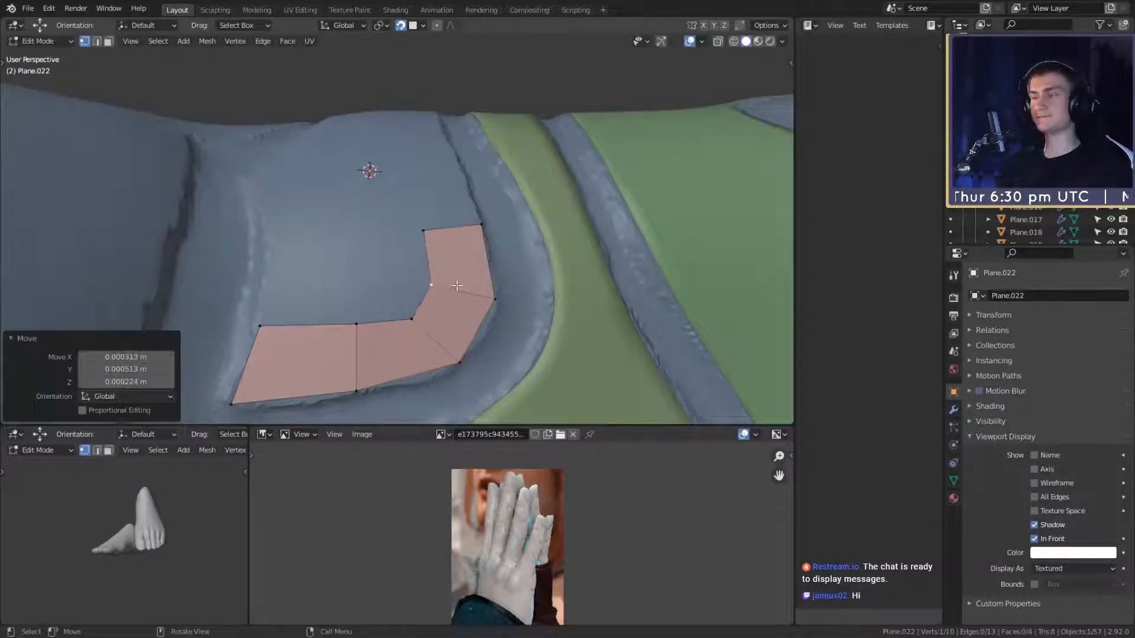
pyautogui.moveTo(457, 286); pyautogui.dragTo(473, 280, button='middle')
# Step: Reposition the upper vertices of the row along the pad's lower border to even out its faces
pyautogui.moveTo(385, 335); pyautogui.dragTo(441, 306, button='middle')
pyautogui.keyDown('alt'); pyautogui.click(371, 325); pyautogui.keyUp('alt')
pyautogui.press('g')
pyautogui.click(388, 343)
pyautogui.press('g')
pyautogui.click(411, 312)
pyautogui.click(307, 344)
pyautogui.keyDown('shift'); pyautogui.click(333, 277); pyautogui.keyUp('shift')
pyautogui.moveTo(367, 279); pyautogui.dragTo(467, 341, button='middle')
pyautogui.press('g')
pyautogui.click(374, 298)
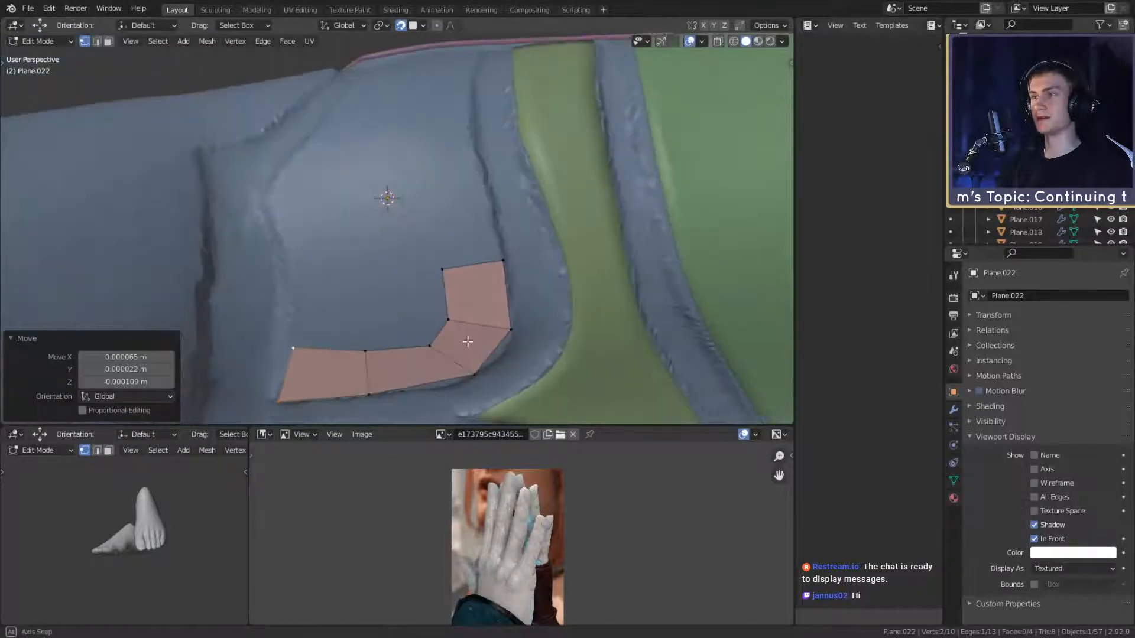
# Step: Extrude the strip's end edge as one long face further up the pad's palm-side border
pyautogui.moveTo(499, 282); pyautogui.dragTo(449, 284, button='middle')
pyautogui.click(483, 269)
pyautogui.keyDown('shift'); pyautogui.click(430, 278); pyautogui.keyUp('shift')
pyautogui.press('e')
pyautogui.click(527, 185)
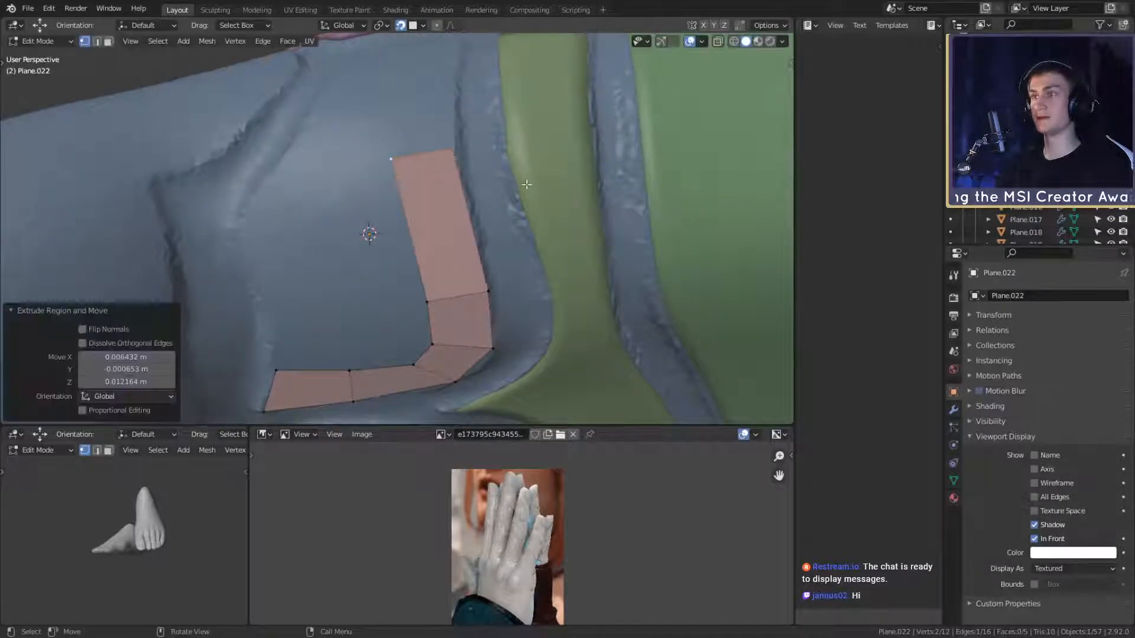
pyautogui.moveTo(526, 184); pyautogui.dragTo(518, 229, button='middle')
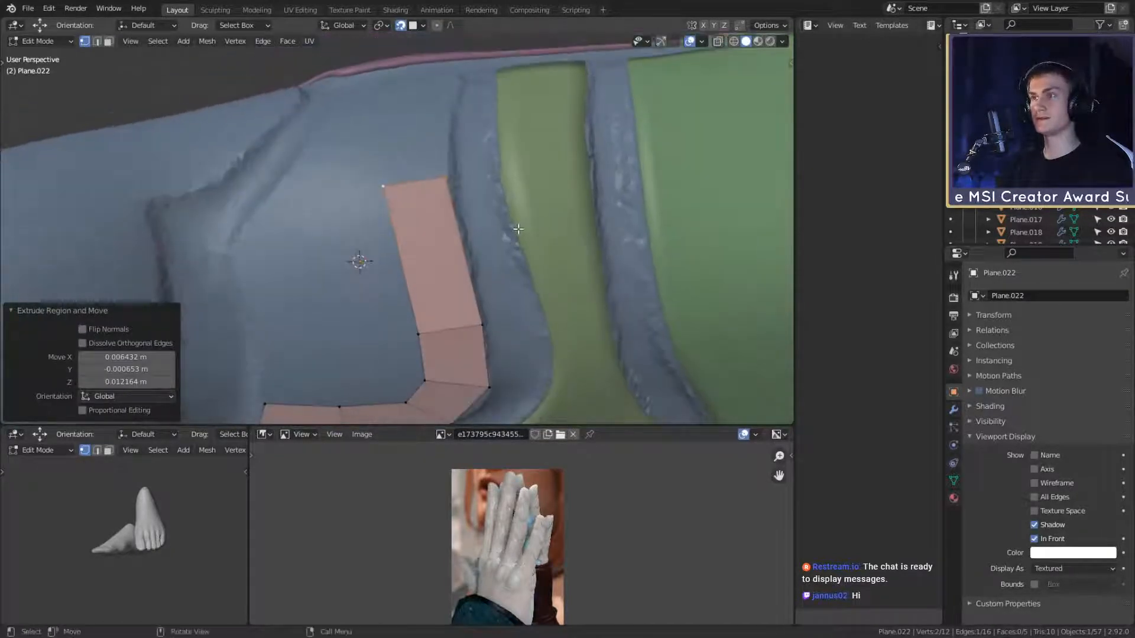
# Step: Divide the long palm-side face with two loop cuts and move the new edges onto the sculpted surface
pyautogui.hotkey('ctrl', 'r')
pyautogui.scroll(1, 446, 240)
pyautogui.click(447, 240)
pyautogui.rightClick(447, 240)
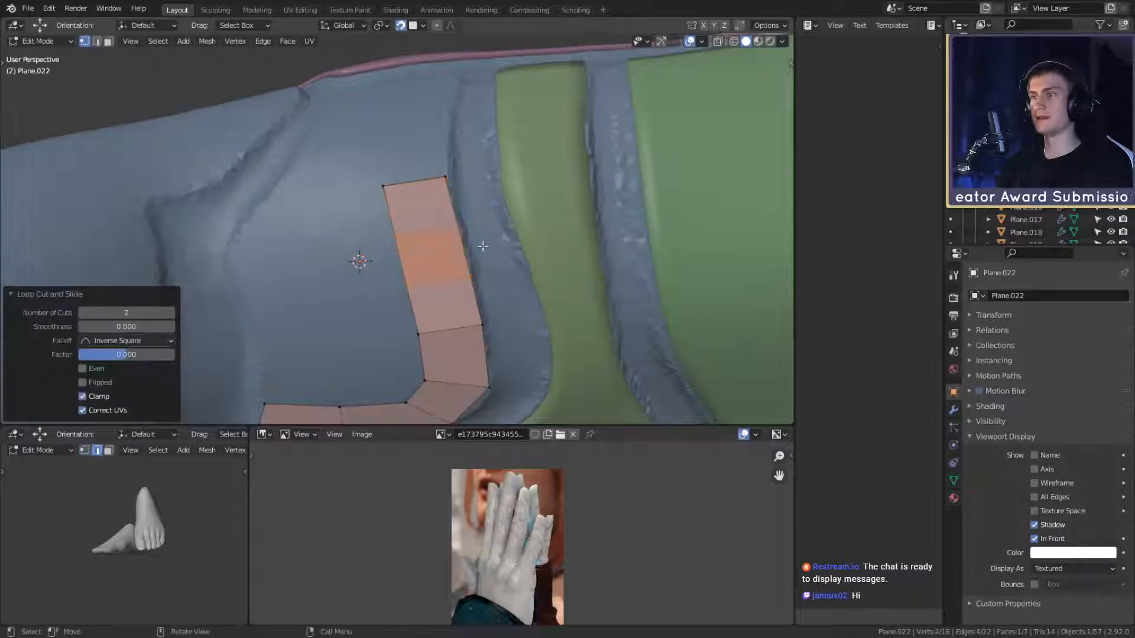
pyautogui.press('g')
pyautogui.click(505, 250)
# Step: Shift the cross edge just above the corner bend down slightly along the palm-side strip
pyautogui.press('1')
pyautogui.moveTo(510, 263); pyautogui.dragTo(501, 240, button='middle')
pyautogui.click(478, 243)
pyautogui.keyDown('shift'); pyautogui.click(406, 254); pyautogui.keyUp('shift')
pyautogui.press('g')
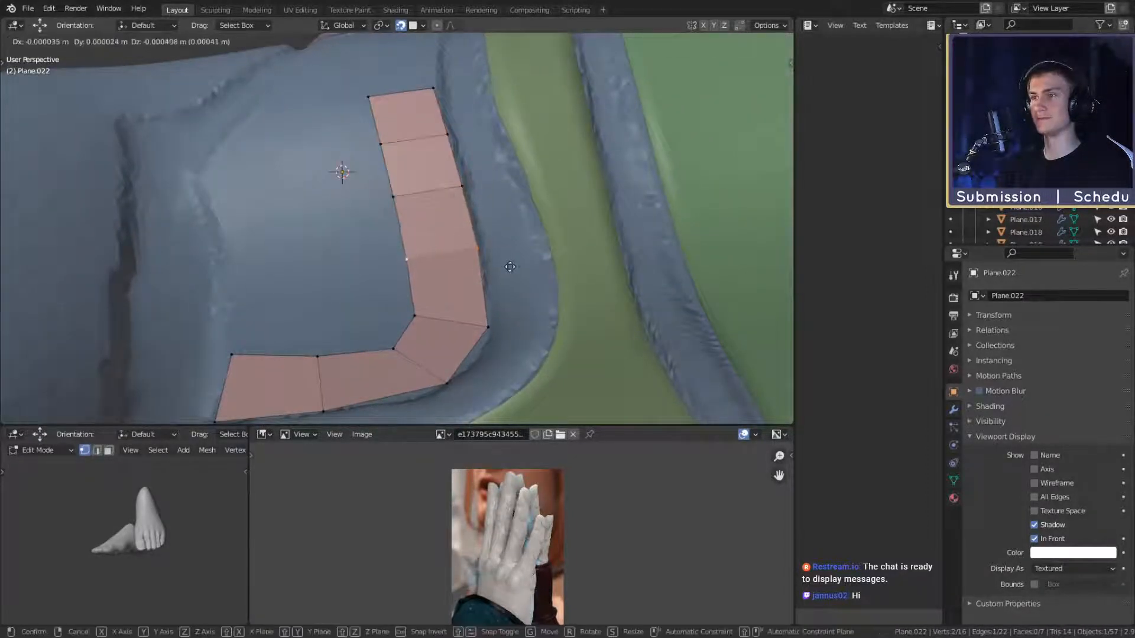
pyautogui.click(509, 266)
# Step: Move the strip's end edge up the palm-side border and rotate it about 7° to follow the outline
pyautogui.moveTo(517, 312)
pyautogui.keyDown('shift'); pyautogui.mouseDown(button='middle')
pyautogui.moveTo(510, 248)
pyautogui.moveTo(491, 225)
pyautogui.moveTo(517, 296)
pyautogui.mouseUp(button='middle'); pyautogui.keyUp('shift')
pyautogui.moveTo(484, 191); pyautogui.dragTo(465, 248, button='middle')
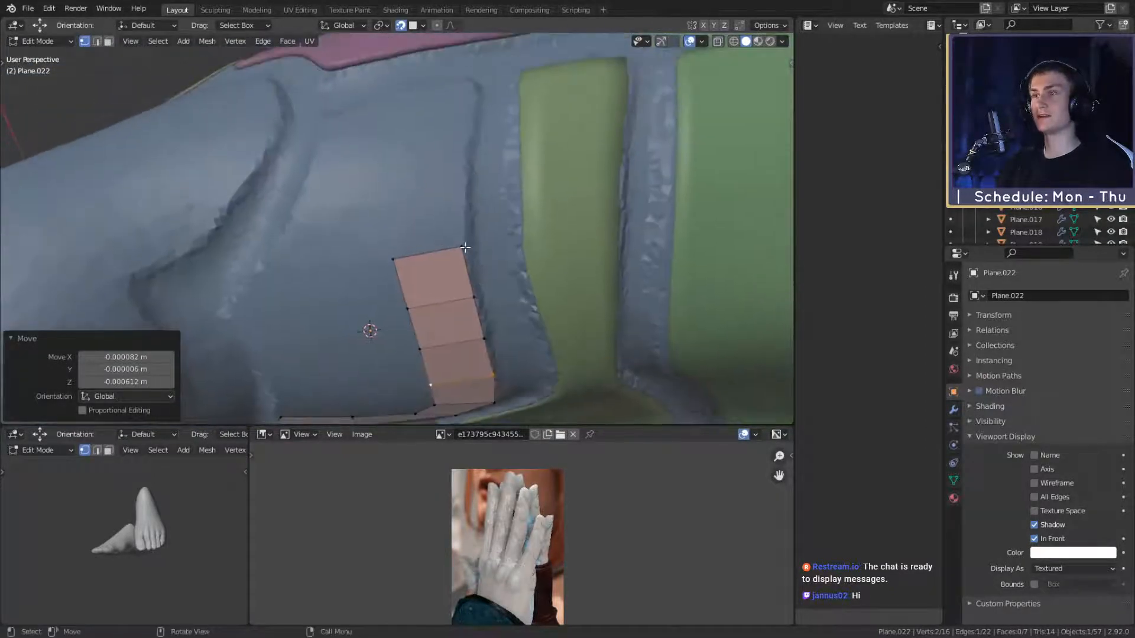
pyautogui.click(403, 255)
pyautogui.press('g')
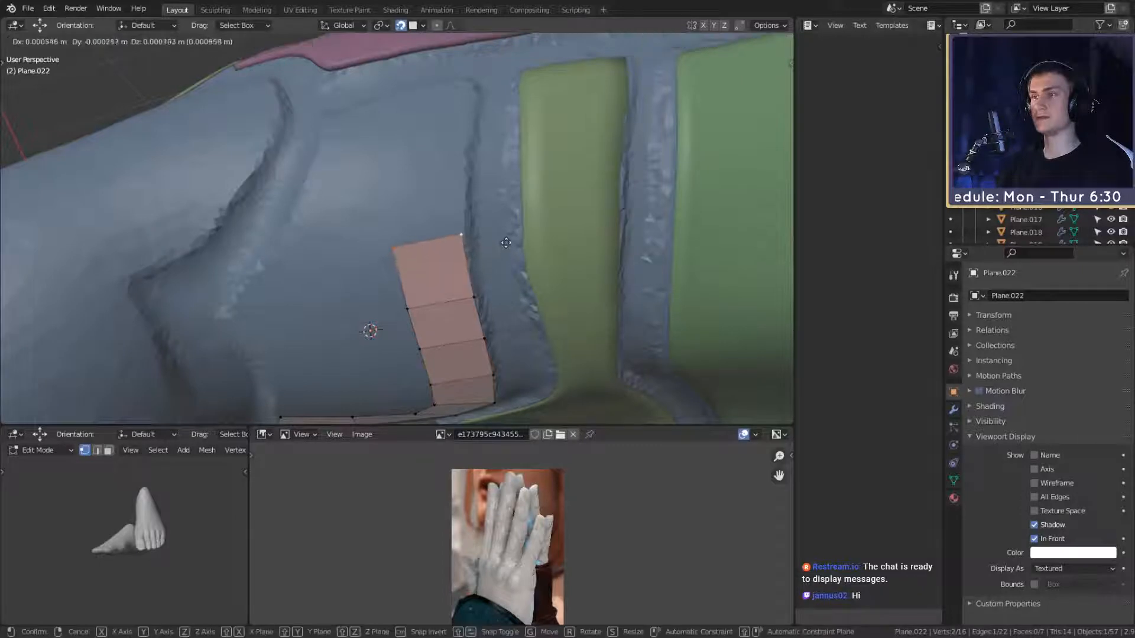
pyautogui.click(505, 236)
pyautogui.press('r')
pyautogui.click(504, 246)
pyautogui.press('g')
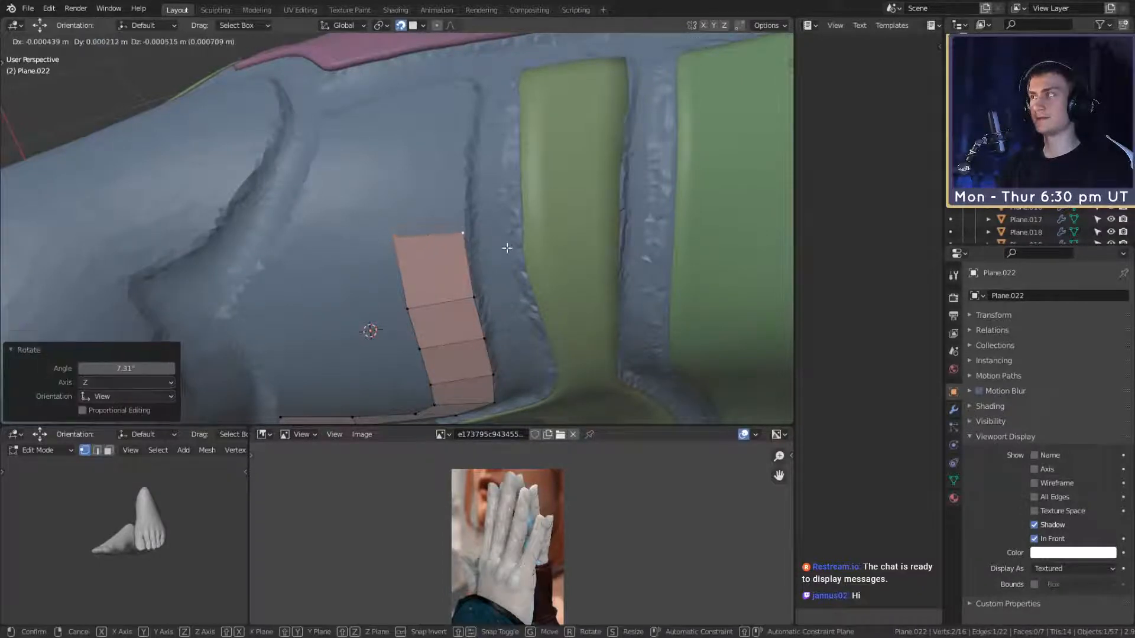
pyautogui.click(508, 246)
# Step: Move the cross edge just below the strip's end upward and rotate it to align with its neighbours
pyautogui.moveTo(486, 274); pyautogui.dragTo(478, 248, button='middle')
pyautogui.click(476, 253)
pyautogui.keyDown('shift'); pyautogui.click(409, 264); pyautogui.keyUp('shift')
pyautogui.press('g')
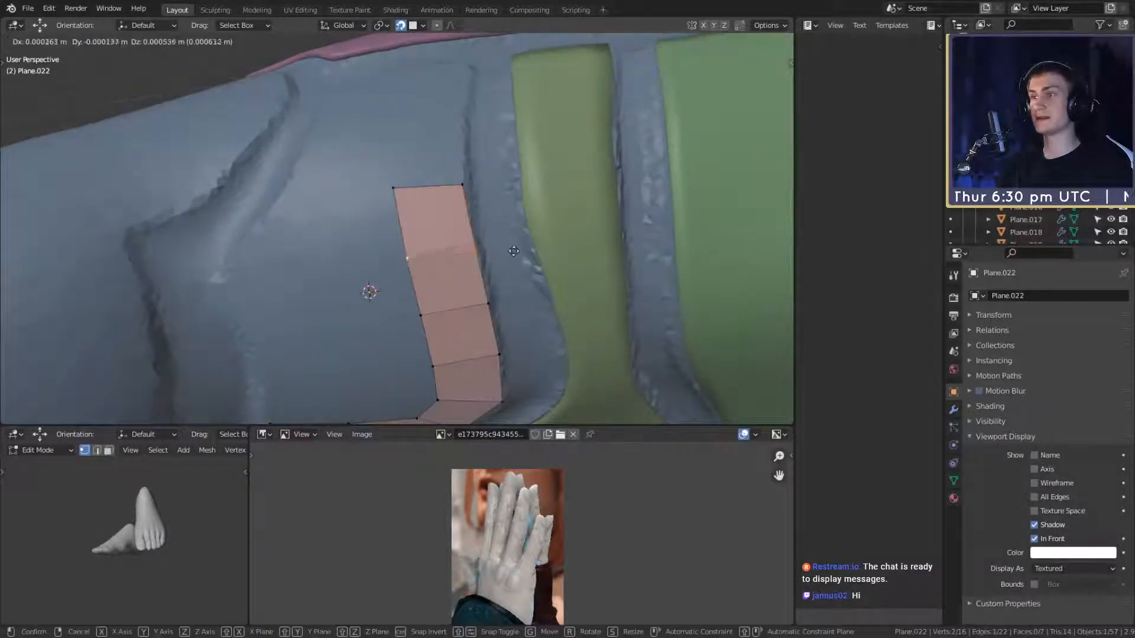
pyautogui.click(516, 247)
pyautogui.press('g')
pyautogui.click(517, 244)
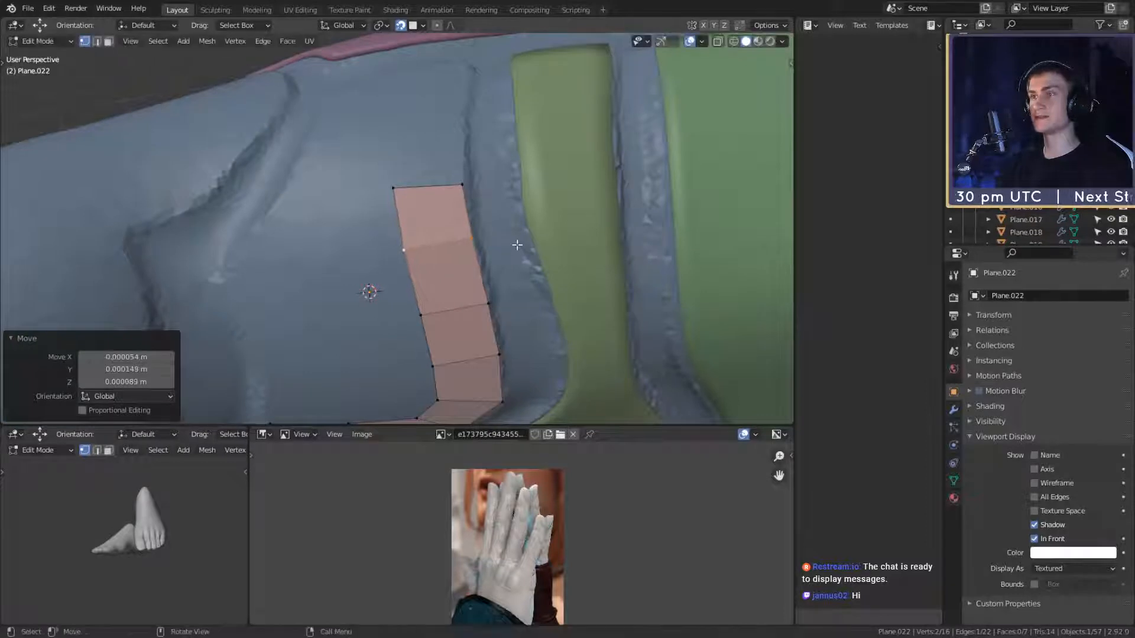
pyautogui.press('r')
pyautogui.click(515, 250)
pyautogui.moveTo(515, 251); pyautogui.dragTo(510, 248, button='middle')
# Step: Shift the intermediate cross edges of the palm-side strip upward to even out the face spacing
pyautogui.press('g')
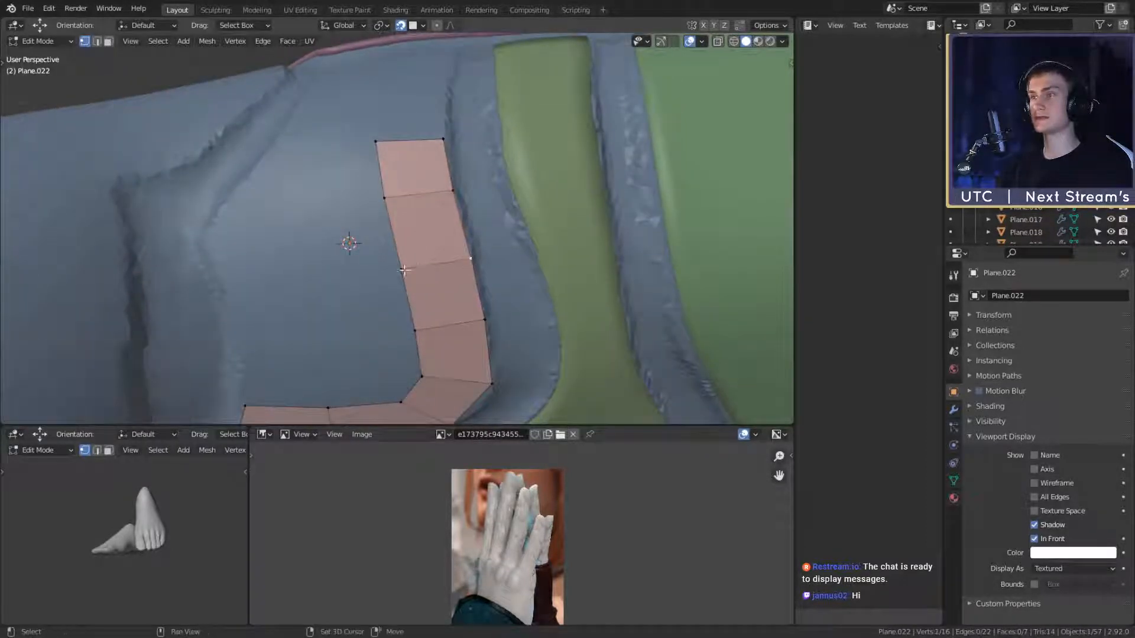
pyautogui.click(498, 260)
pyautogui.scroll(-5, 497, 260)
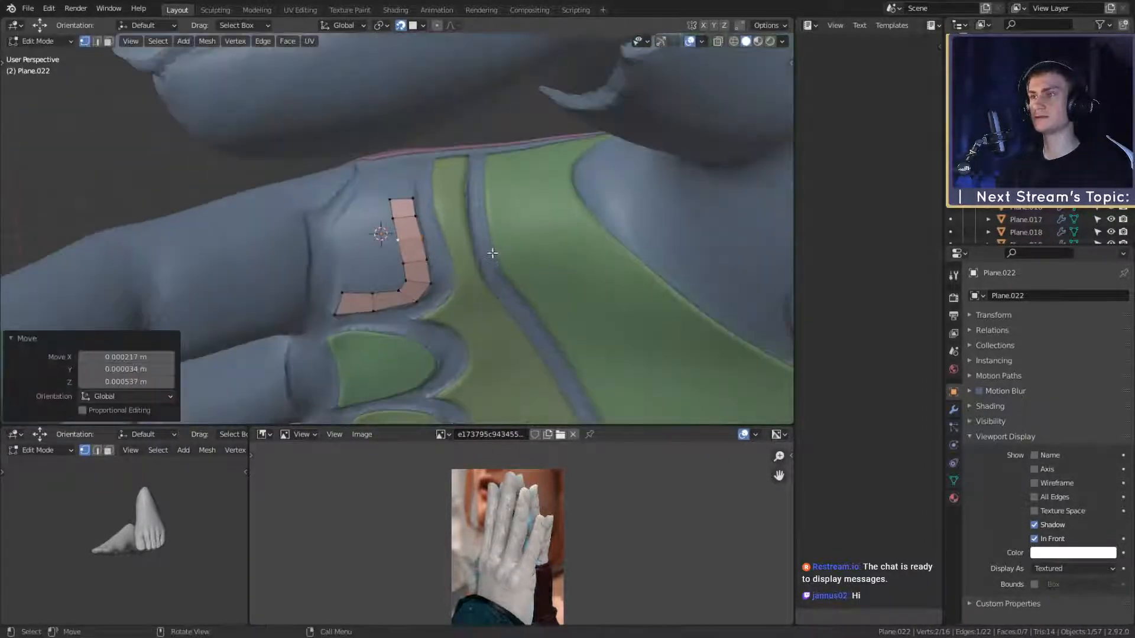
pyautogui.scroll(4, 494, 254)
pyautogui.keyDown('shift'); pyautogui.moveTo(520, 256); pyautogui.dragTo(511, 296, button='middle'); pyautogui.keyUp('shift')
pyautogui.press('g')
pyautogui.click(507, 233)
pyautogui.scroll(-3, 507, 233)
pyautogui.scroll(3, 504, 244)
pyautogui.scroll(3, 471, 233)
# Step: Nudge the strip's end edge, then extrude it to the pad's upper corner, rotating and shifting it to match the border
pyautogui.click(439, 270)
pyautogui.press('g')
pyautogui.click(487, 271)
pyautogui.press('e')
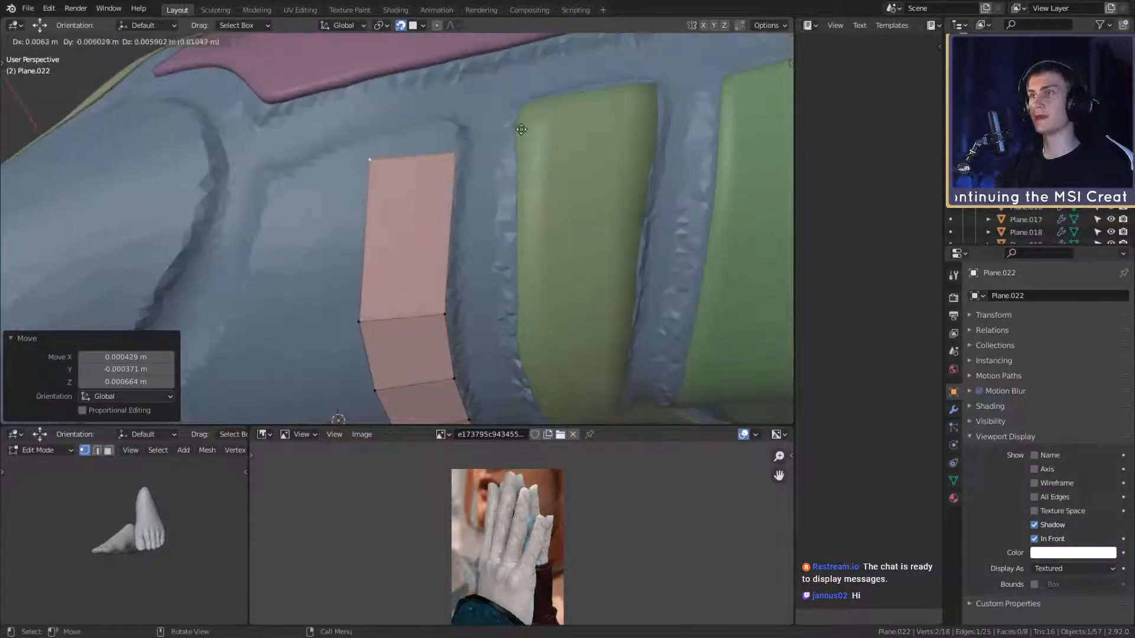
pyautogui.click(520, 129)
pyautogui.press('r')
pyautogui.click(532, 184)
pyautogui.press('g')
pyautogui.click(533, 174)
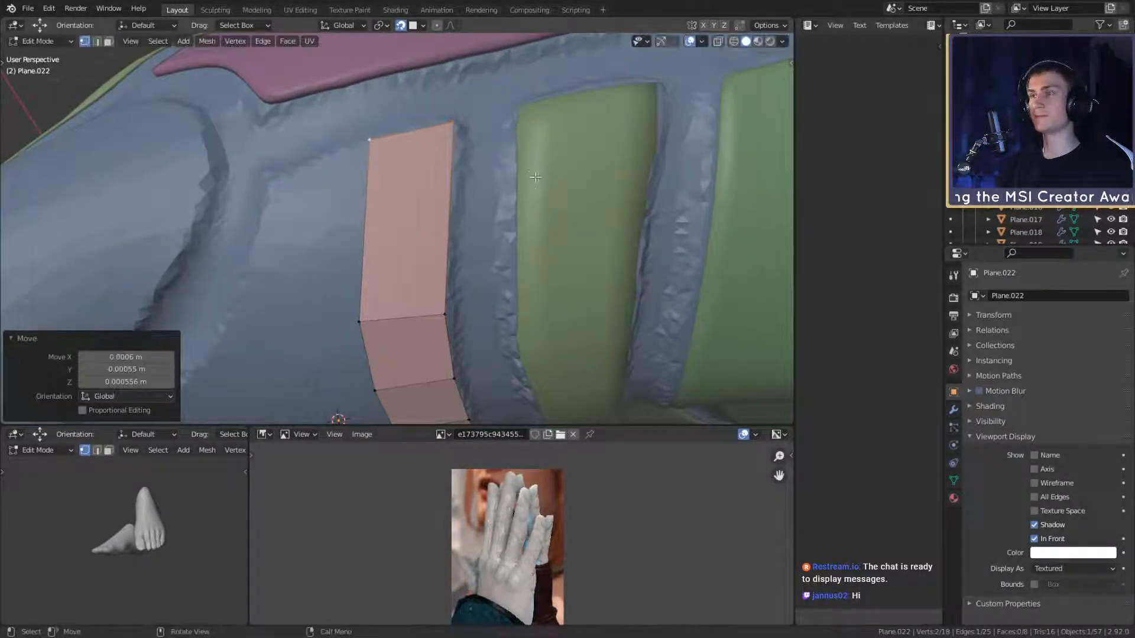
pyautogui.moveTo(533, 174)
pyautogui.mouseDown(button='middle')
pyautogui.moveTo(534, 216)
pyautogui.moveTo(533, 183)
pyautogui.mouseUp(button='middle')
pyautogui.press('g')
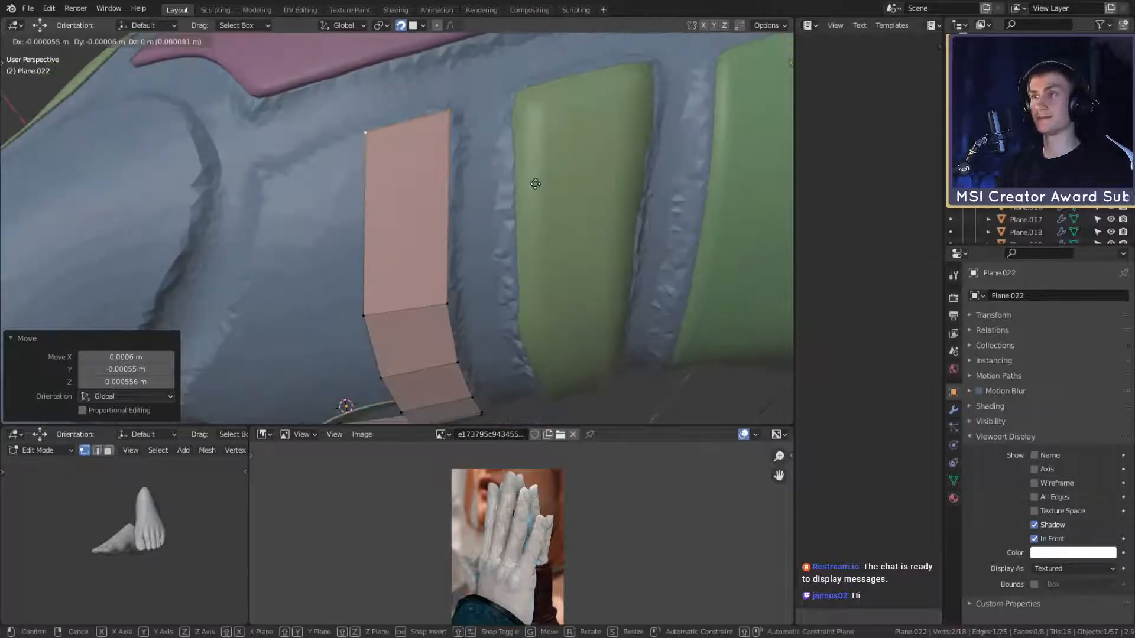
pyautogui.click(534, 184)
# Step: Add two loop cuts across the new upper face and snap the cut edges onto the sculpted surface
pyautogui.hotkey('ctrl', 'r')
pyautogui.scroll(1, 447, 198)
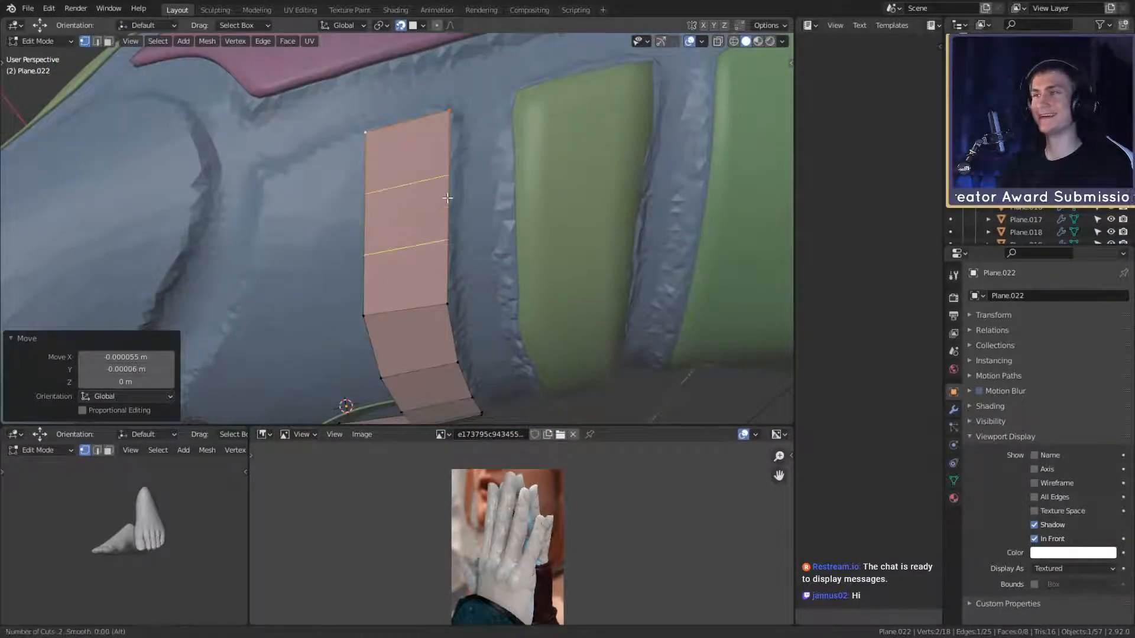
pyautogui.click(448, 198)
pyautogui.rightClick(449, 195)
pyautogui.moveTo(449, 195); pyautogui.dragTo(466, 236, button='middle')
pyautogui.press('g')
pyautogui.click(512, 229)
# Step: Extrude the upper edge of the fingertip-side face on the lower border up into a second row
pyautogui.scroll(-4, 462, 250)
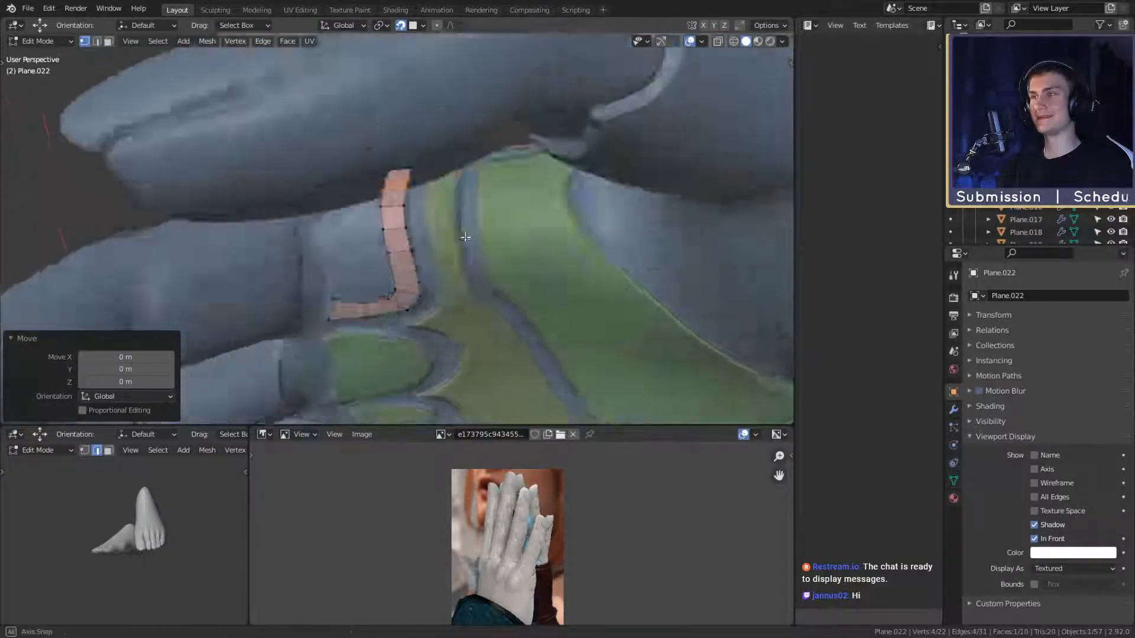
pyautogui.scroll(5, 413, 223)
pyautogui.keyDown('shift'); pyautogui.moveTo(326, 248); pyautogui.dragTo(499, 168, button='middle'); pyautogui.keyUp('shift')
pyautogui.scroll(3, 499, 167)
pyautogui.moveTo(478, 266)
pyautogui.mouseDown(button='middle')
pyautogui.moveTo(480, 257)
pyautogui.moveTo(474, 287)
pyautogui.mouseUp(button='middle')
pyautogui.click(457, 290)
pyautogui.press('e')
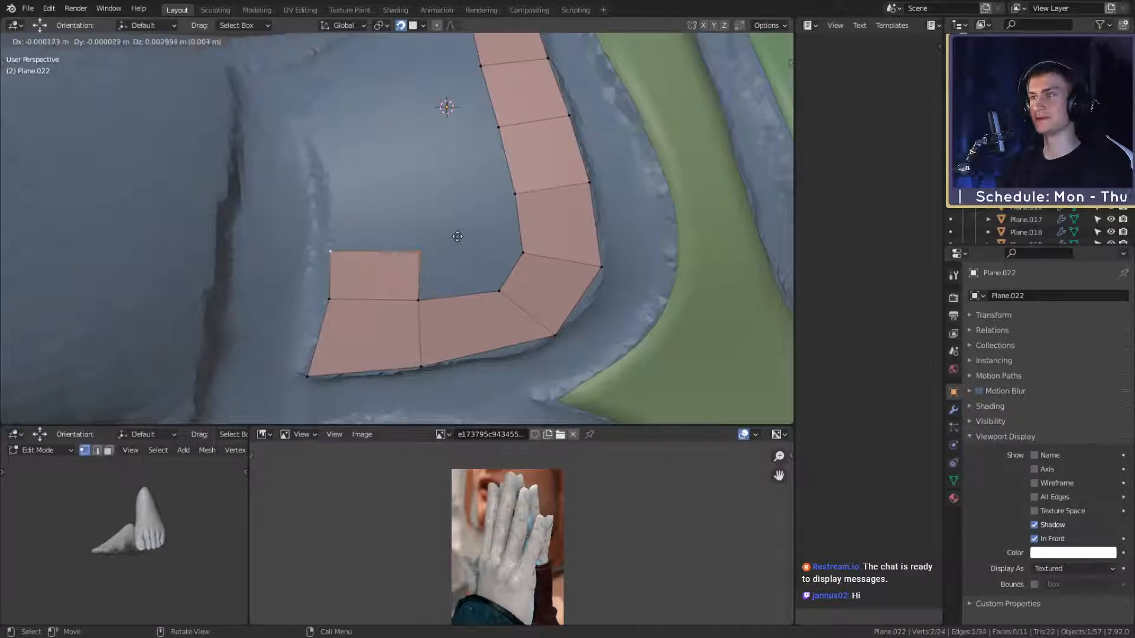
pyautogui.click(467, 263)
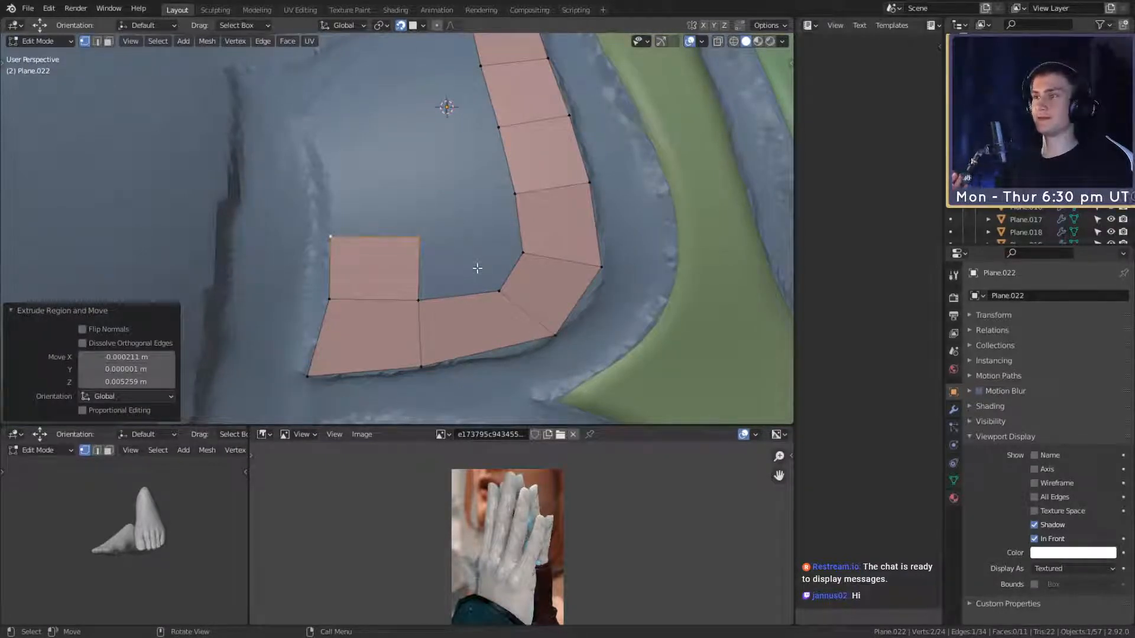
# Step: Fill the gap between the new face and the corner bend with a face, then reposition their shared upper vertex
pyautogui.click(499, 285)
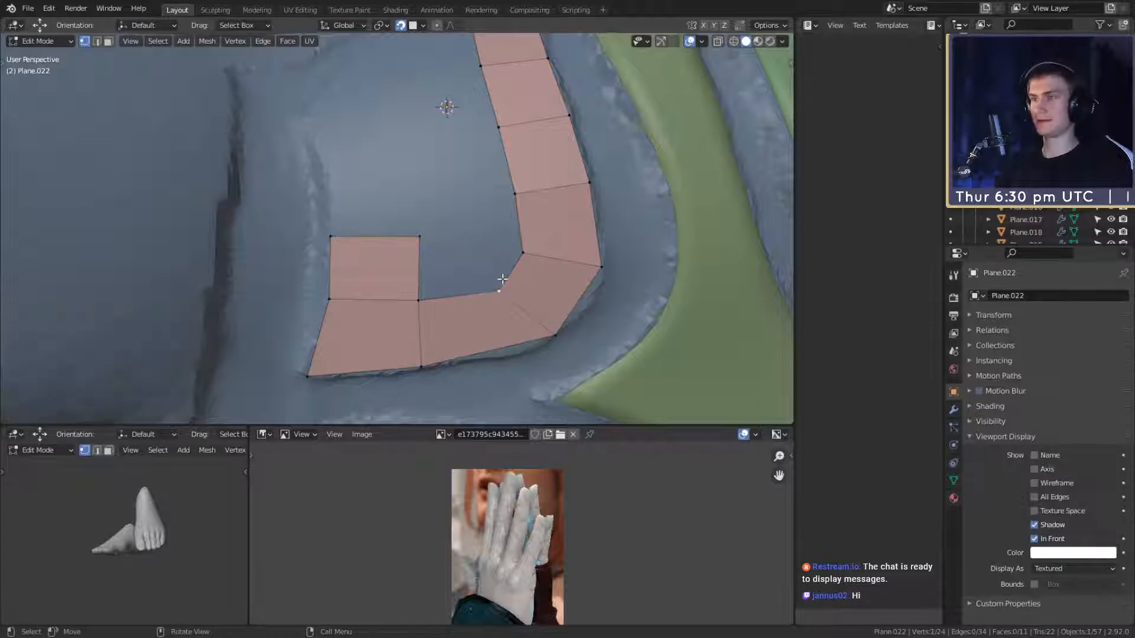
pyautogui.keyDown('shift'); pyautogui.click(523, 254); pyautogui.keyUp('shift')
pyautogui.press('f')
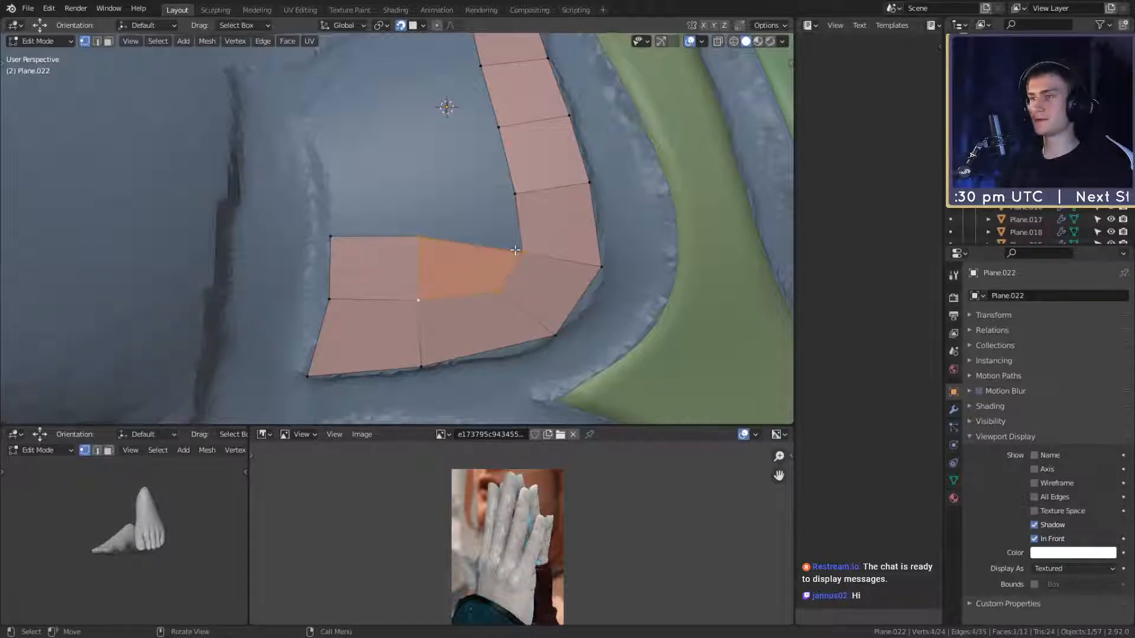
pyautogui.moveTo(440, 277)
pyautogui.mouseDown(button='middle')
pyautogui.moveTo(450, 286)
pyautogui.moveTo(433, 275)
pyautogui.moveTo(434, 290)
pyautogui.mouseUp(button='middle')
pyautogui.click(408, 267)
pyautogui.press('g')
pyautogui.click(446, 277)
pyautogui.press('g')
pyautogui.click(445, 303)
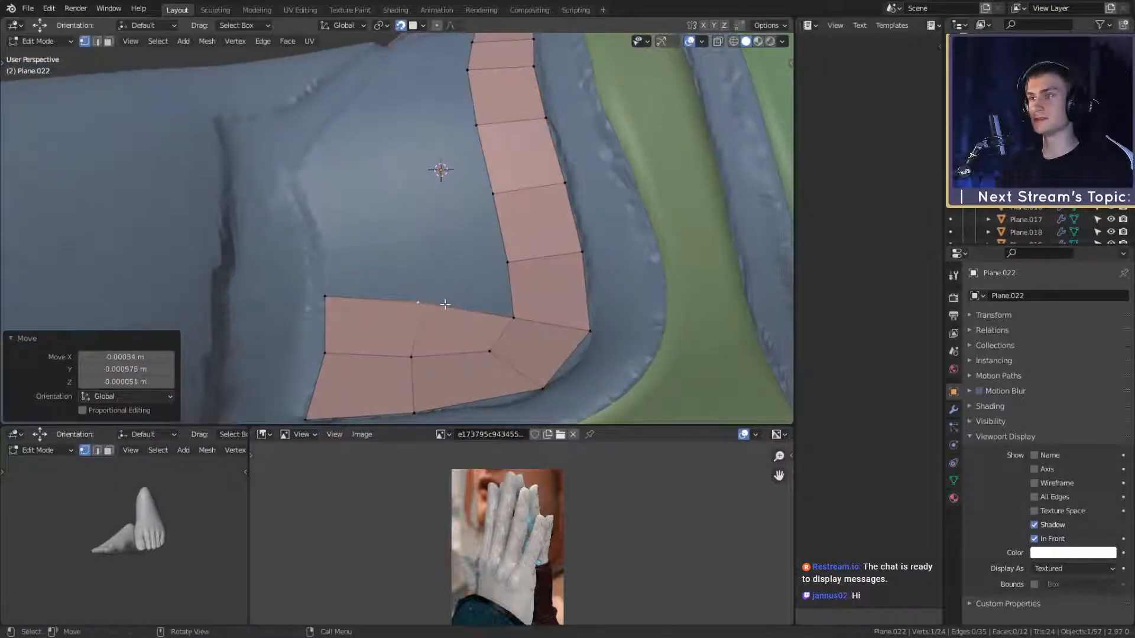
# Step: Nudge two inner-side vertices of the palm-side strip upward to even out its faces
pyautogui.click(519, 255)
pyautogui.press('g')
pyautogui.click(524, 274)
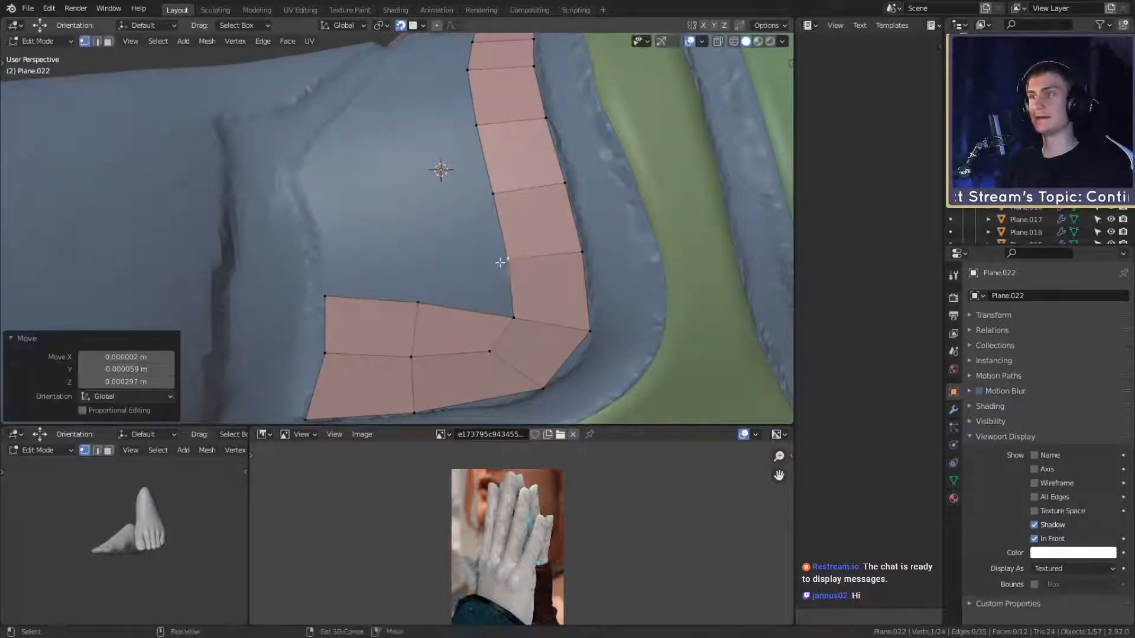
pyautogui.moveTo(505, 266); pyautogui.dragTo(466, 265, button='middle')
pyautogui.click(503, 236)
pyautogui.press('g')
pyautogui.click(506, 237)
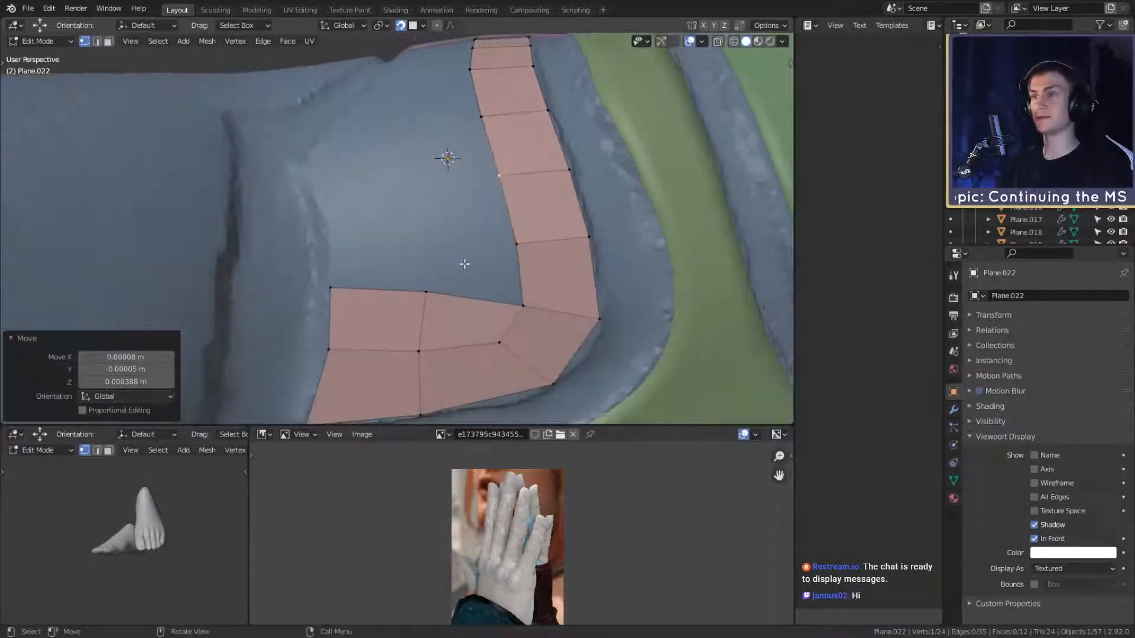
# Step: Extrude the upper edge of the second row's fingertip-side face up along the pad's fingertip-side border
pyautogui.click(423, 293)
pyautogui.keyDown('shift'); pyautogui.click(331, 287); pyautogui.keyUp('shift')
pyautogui.moveTo(397, 264); pyautogui.dragTo(414, 304, button='middle')
pyautogui.press('e')
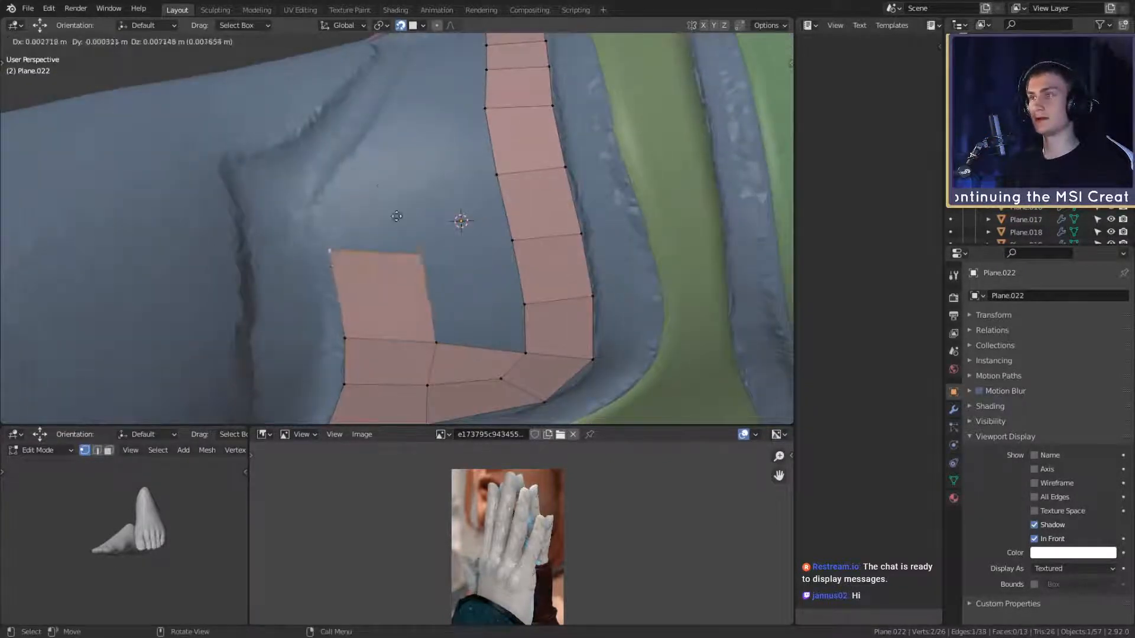
pyautogui.click(384, 184)
pyautogui.press('g')
pyautogui.click(439, 234)
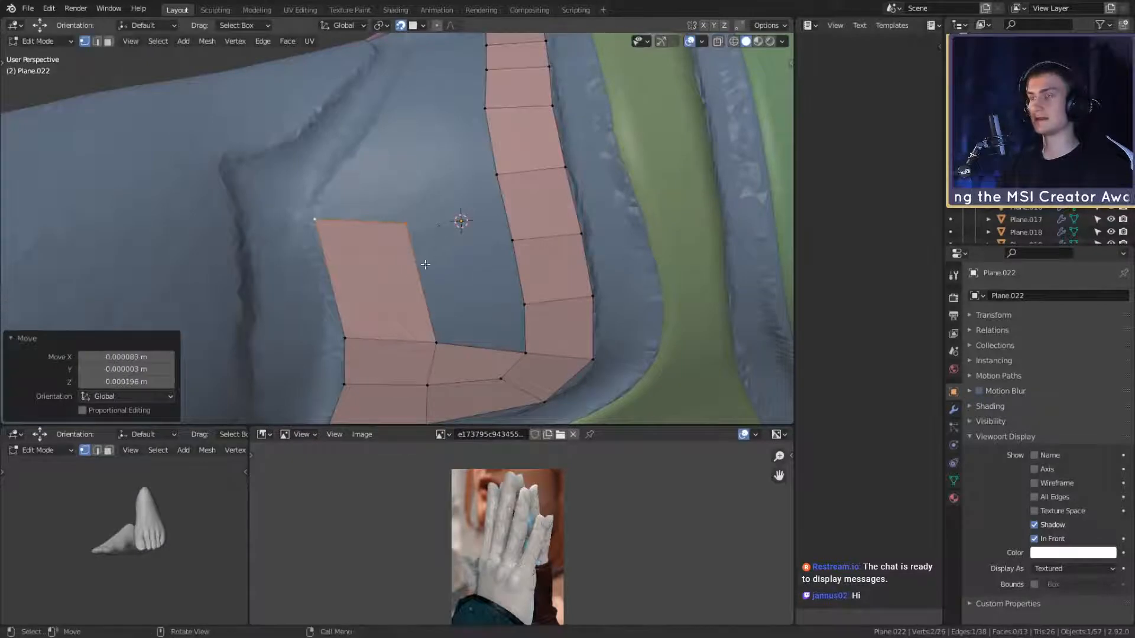
# Step: Add one loop cut across the new fingertip-side face and shift it to follow the pad's border
pyautogui.hotkey('ctrl', 'r')
pyautogui.click(395, 291)
pyautogui.rightClick(396, 292)
pyautogui.press('g')
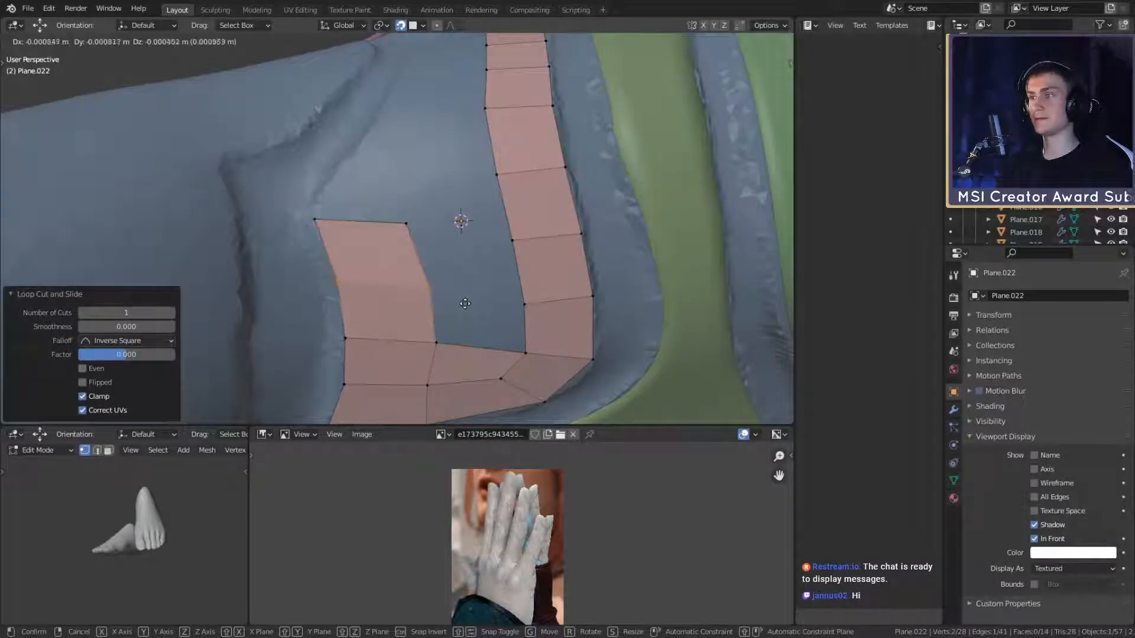
pyautogui.click(466, 304)
pyautogui.keyDown('shift'); pyautogui.moveTo(483, 289); pyautogui.dragTo(445, 260, button='middle'); pyautogui.keyUp('shift')
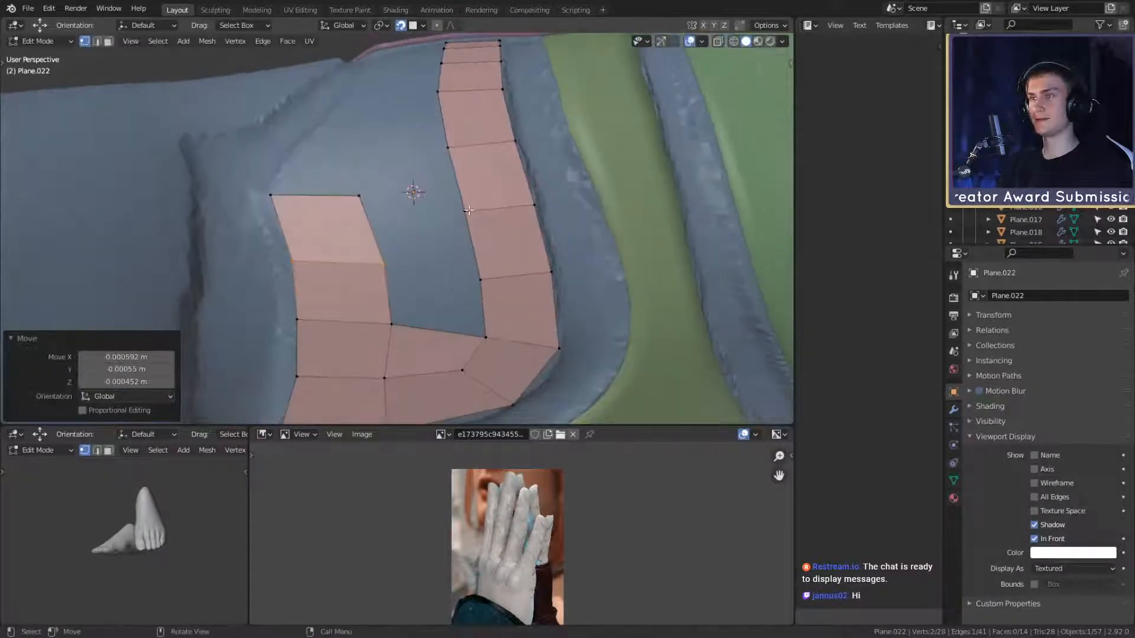
# Step: Reposition the lower inner-side vertices of the palm-side strip to even out its faces above the corner bend
pyautogui.click(474, 215)
pyautogui.moveTo(476, 218); pyautogui.dragTo(479, 340, button='middle')
pyautogui.press('g')
pyautogui.click(486, 260)
pyautogui.press('g')
pyautogui.click(501, 252)
pyautogui.click(475, 298)
pyautogui.press('g')
pyautogui.click(488, 303)
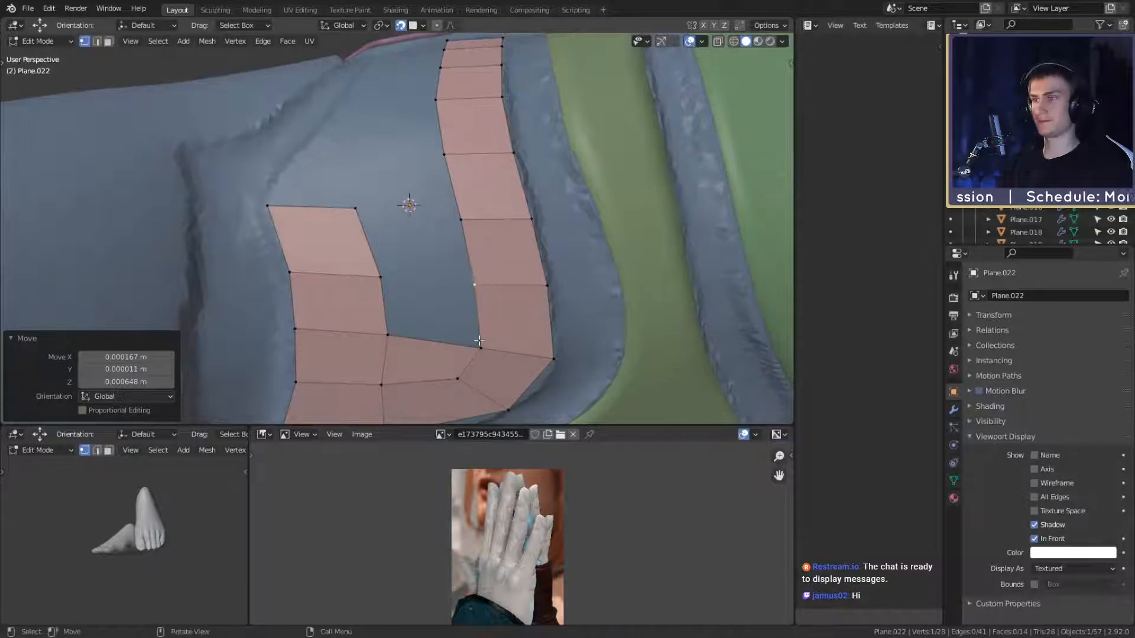
# Step: Fill the lower gap between the fingertip-side column and the palm-side strip with two stacked faces
pyautogui.keyDown('shift'); pyautogui.click(387, 335); pyautogui.keyUp('shift')
pyautogui.press('g')
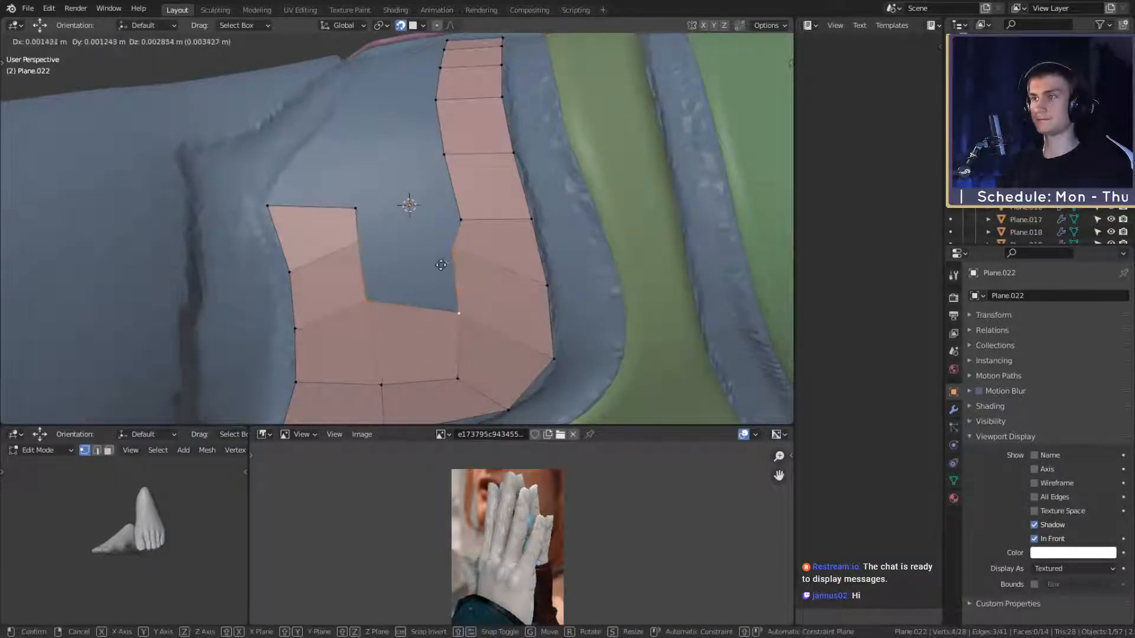
pyautogui.rightClick(444, 266)
pyautogui.press('f')
pyautogui.moveTo(483, 312); pyautogui.dragTo(476, 346, button='middle')
pyautogui.click(477, 319)
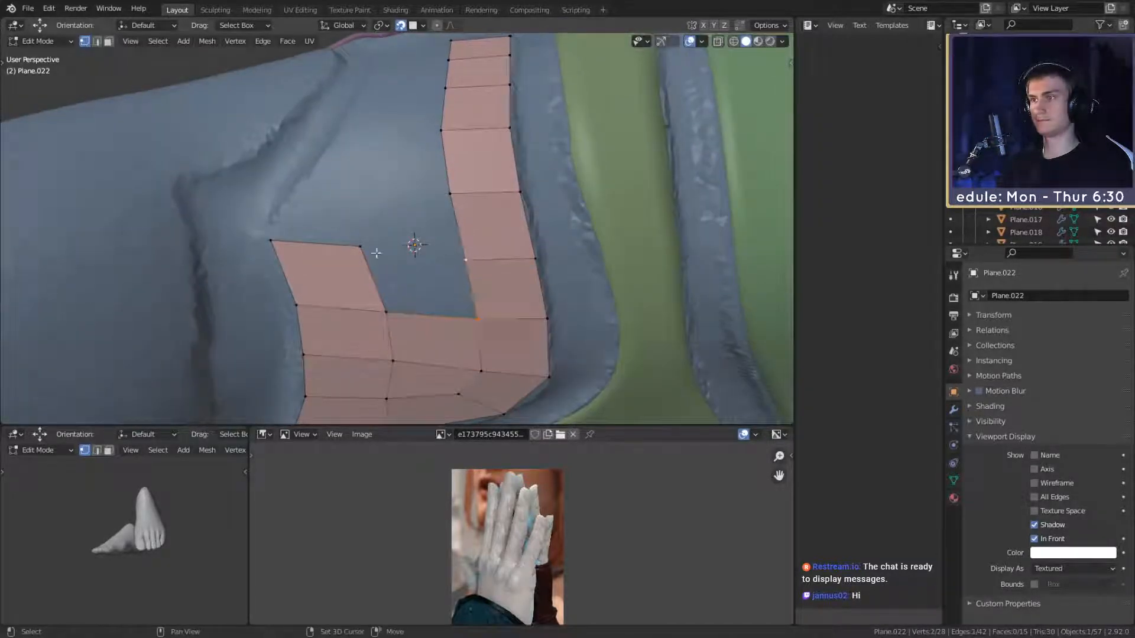
pyautogui.press('f')
pyautogui.moveTo(406, 325); pyautogui.dragTo(420, 307, button='middle')
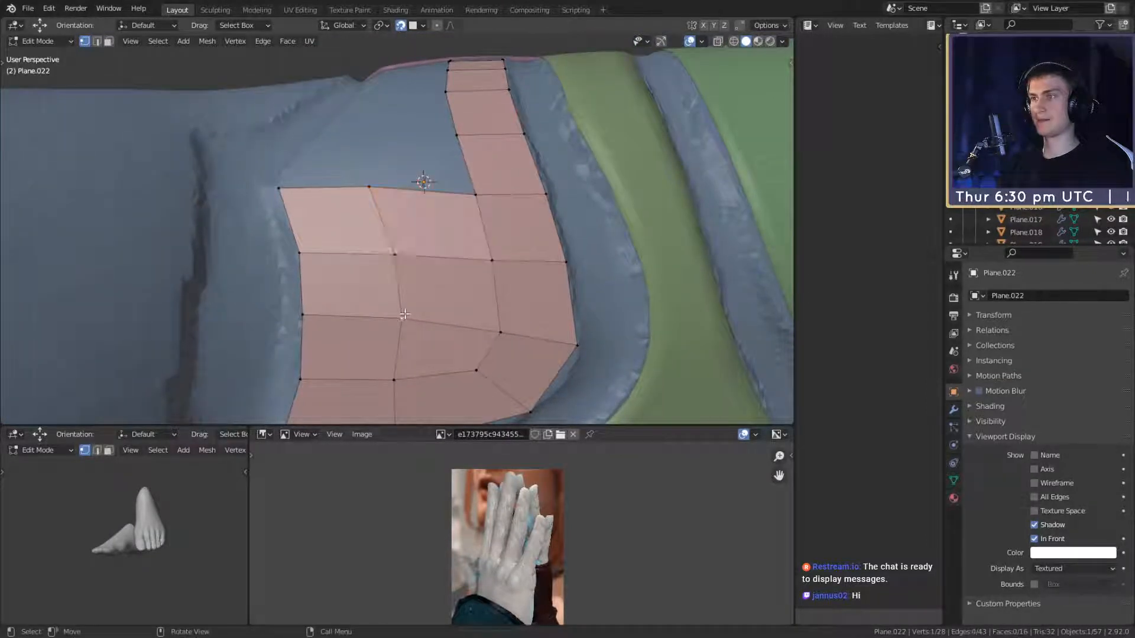
# Step: Shift the interior vertices around the filled faces and the inner vertex of the corner bend to even out the grid
pyautogui.press('g')
pyautogui.click(434, 284)
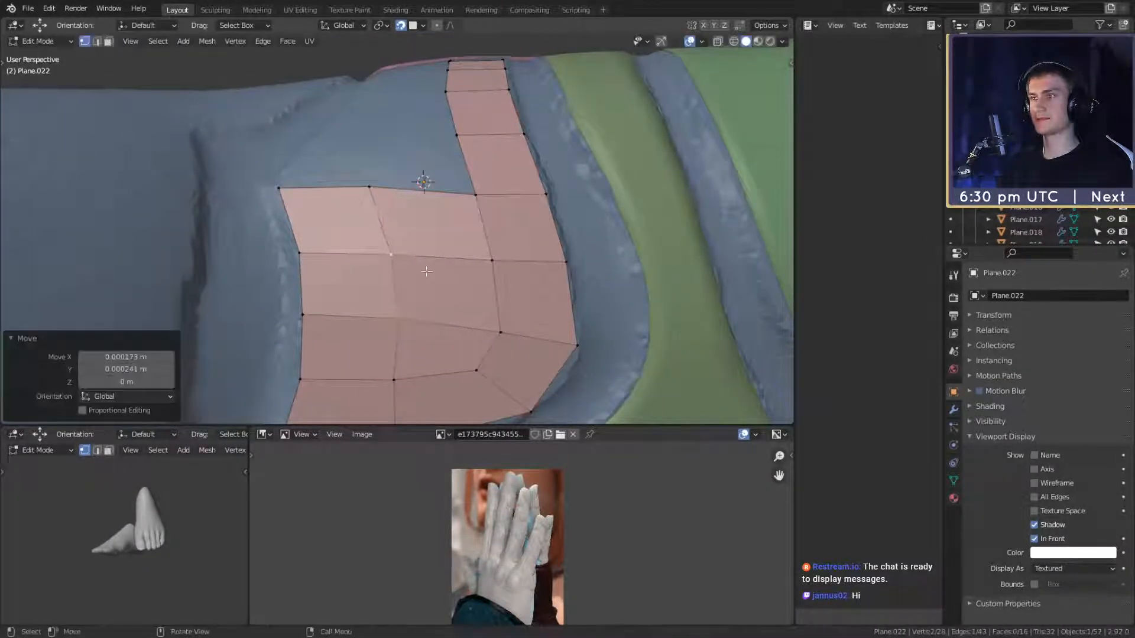
pyautogui.click(490, 311)
pyautogui.press('g')
pyautogui.click(539, 300)
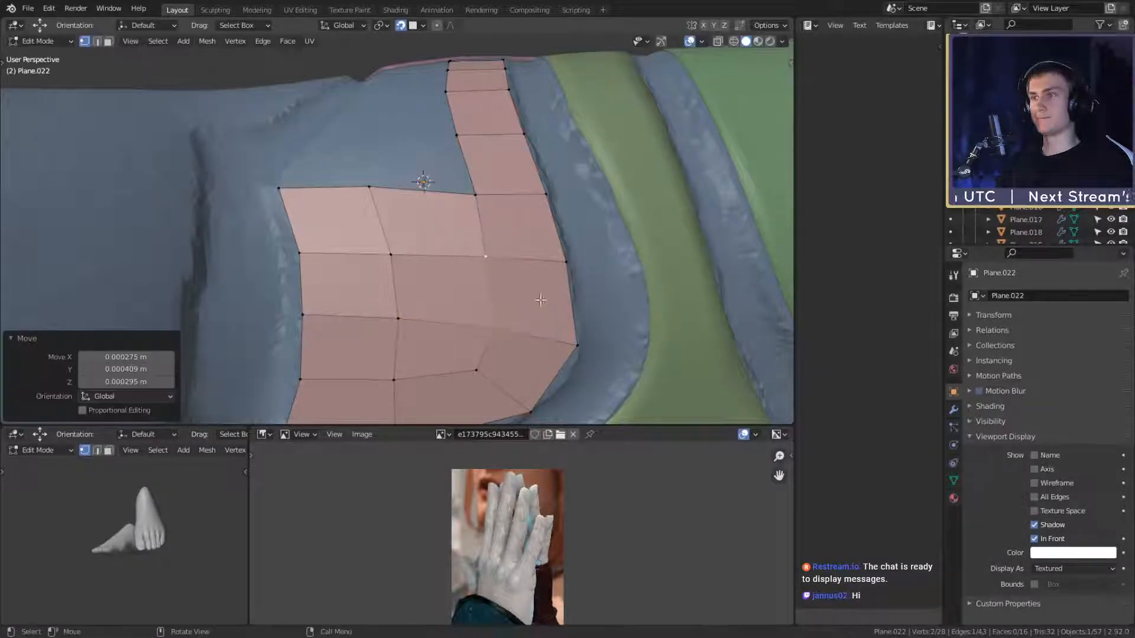
pyautogui.click(478, 370)
pyautogui.press('g')
pyautogui.click(497, 373)
# Step: Nudge the vertices where the filled faces join the palm-side strip to straighten their shared edge
pyautogui.moveTo(497, 369); pyautogui.dragTo(535, 286, button='middle')
pyautogui.click(499, 341)
pyautogui.click(494, 275)
pyautogui.press('g')
pyautogui.click(523, 285)
pyautogui.click(485, 246)
pyautogui.press('g')
pyautogui.click(517, 265)
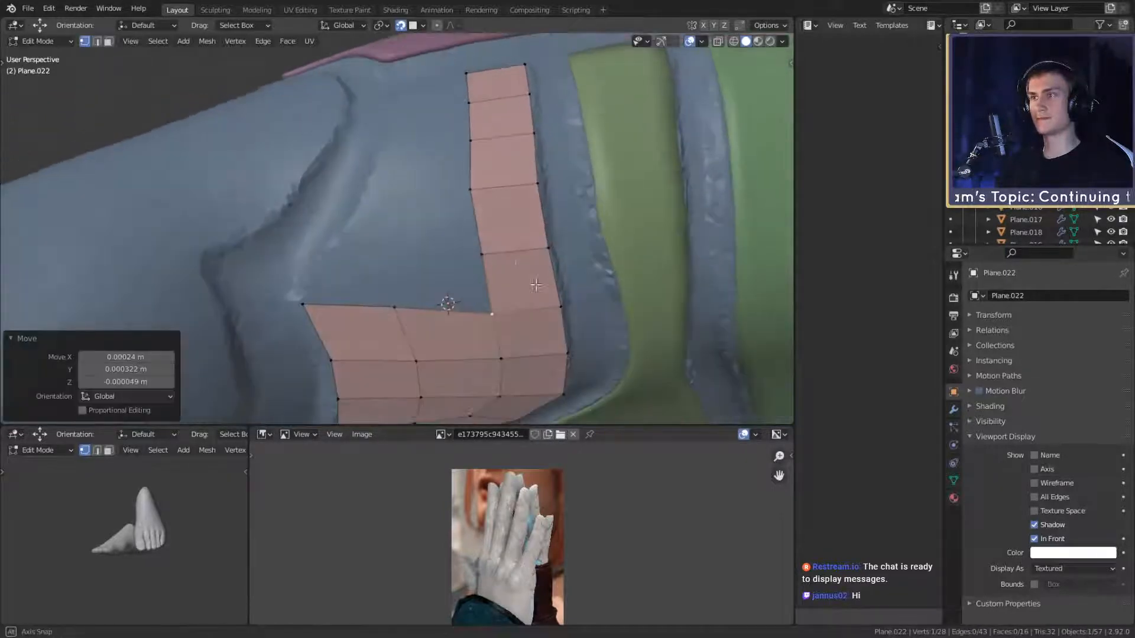
# Step: Move the open inner edge of the palm-side strip as a group to adjust the strip's width, then nudge its lower vertex
pyautogui.click(483, 251)
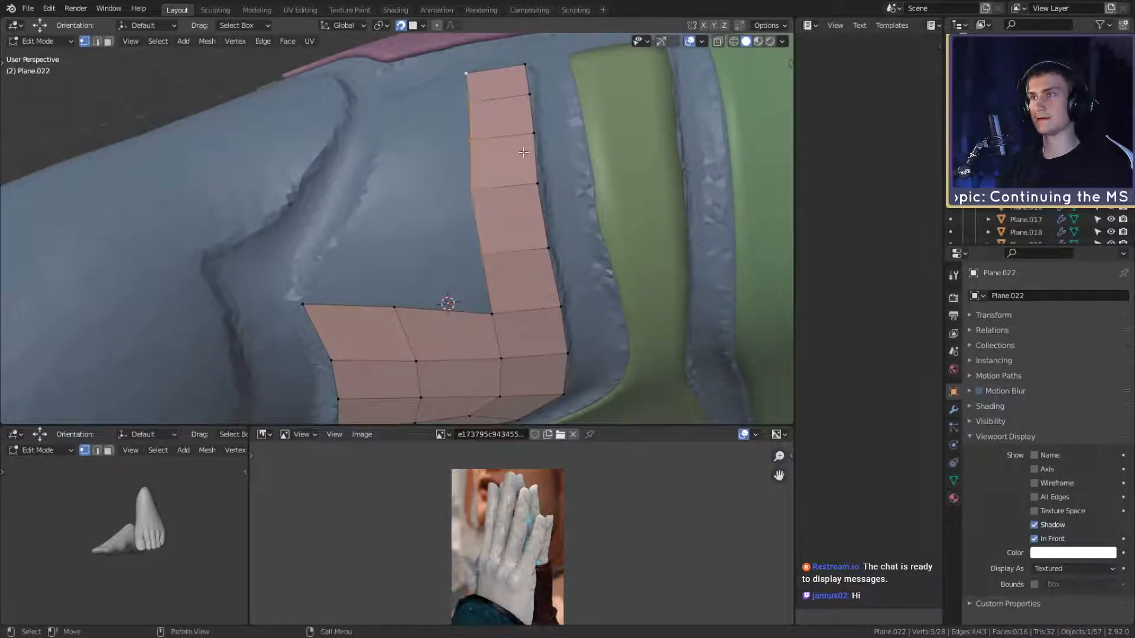
pyautogui.moveTo(523, 151); pyautogui.dragTo(503, 174, button='middle')
pyautogui.press('g')
pyautogui.click(532, 227)
pyautogui.click(484, 250)
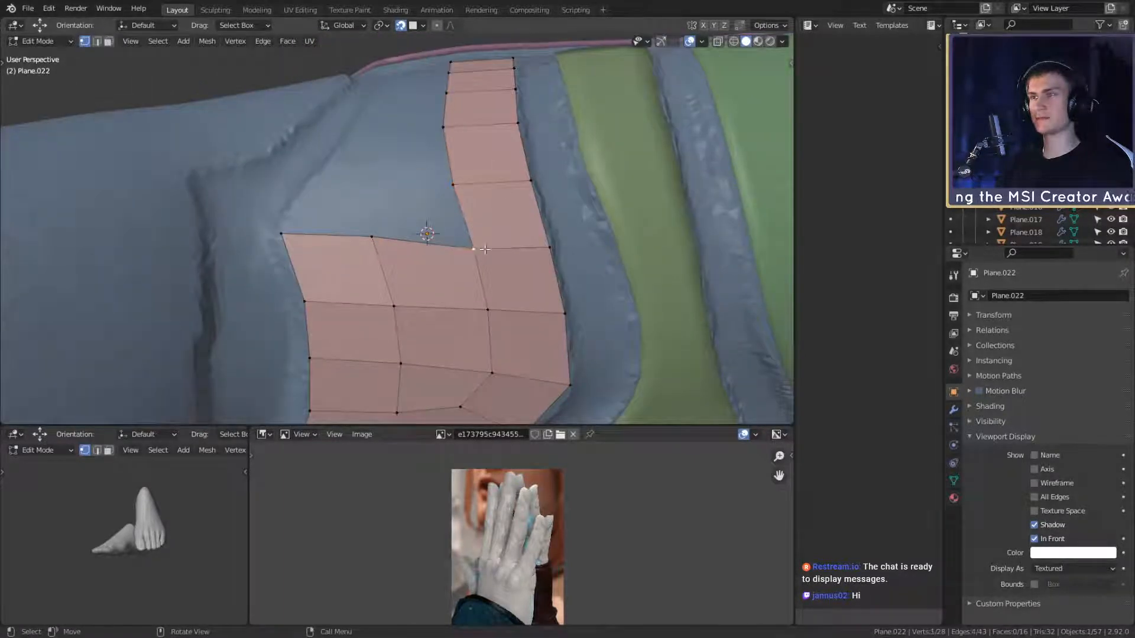
pyautogui.press('g')
pyautogui.click(506, 254)
# Step: Reposition the vertices along the top edge of the filled faces to even out their widths
pyautogui.moveTo(505, 254); pyautogui.dragTo(478, 302, button='middle')
pyautogui.click(439, 267)
pyautogui.press('g')
pyautogui.click(473, 283)
pyautogui.press('g')
pyautogui.click(466, 253)
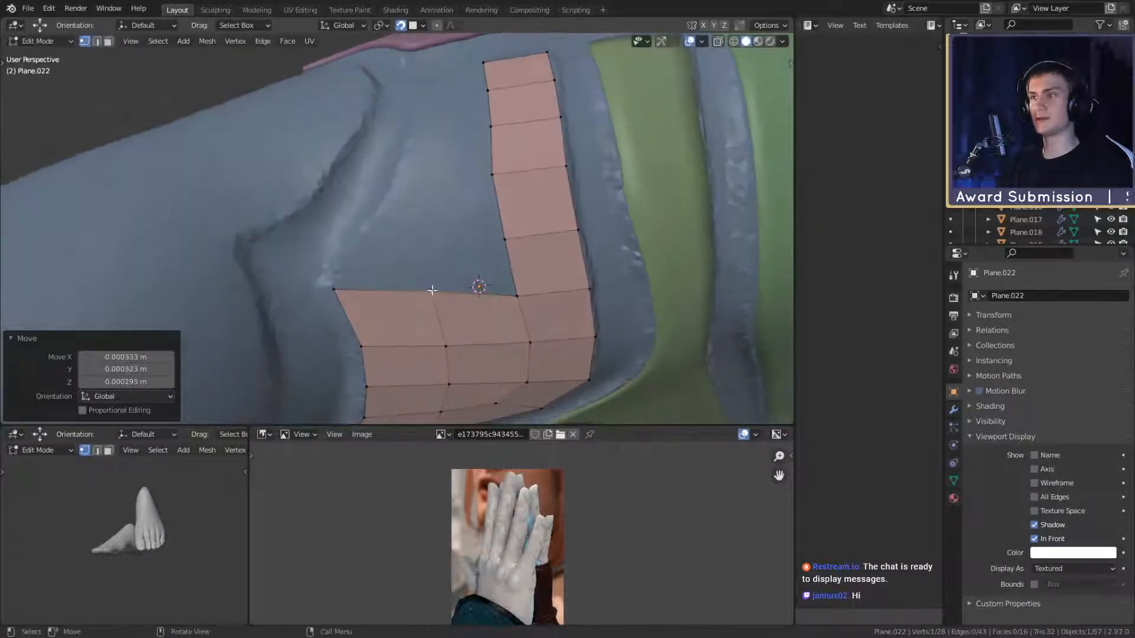
# Step: Extrude the upper edge of the fingertip-side column upward as one face and pull its inner vertex toward the fingertip side
pyautogui.keyDown('shift'); pyautogui.click(334, 290); pyautogui.keyUp('shift')
pyautogui.press('e')
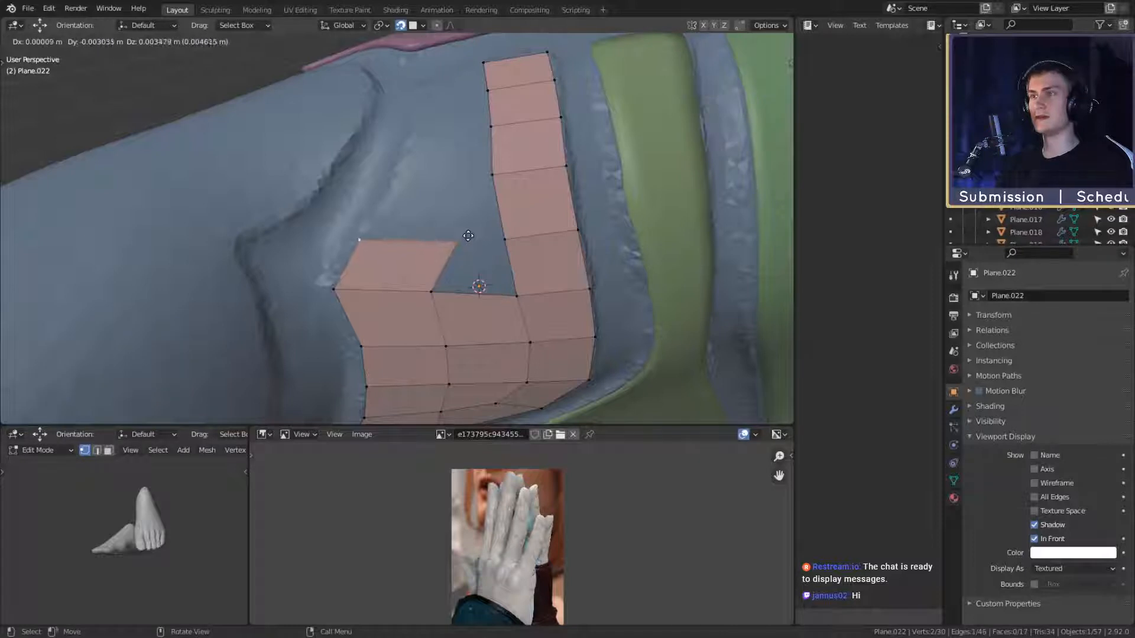
pyautogui.click(510, 274)
pyautogui.click(458, 243)
pyautogui.press('g')
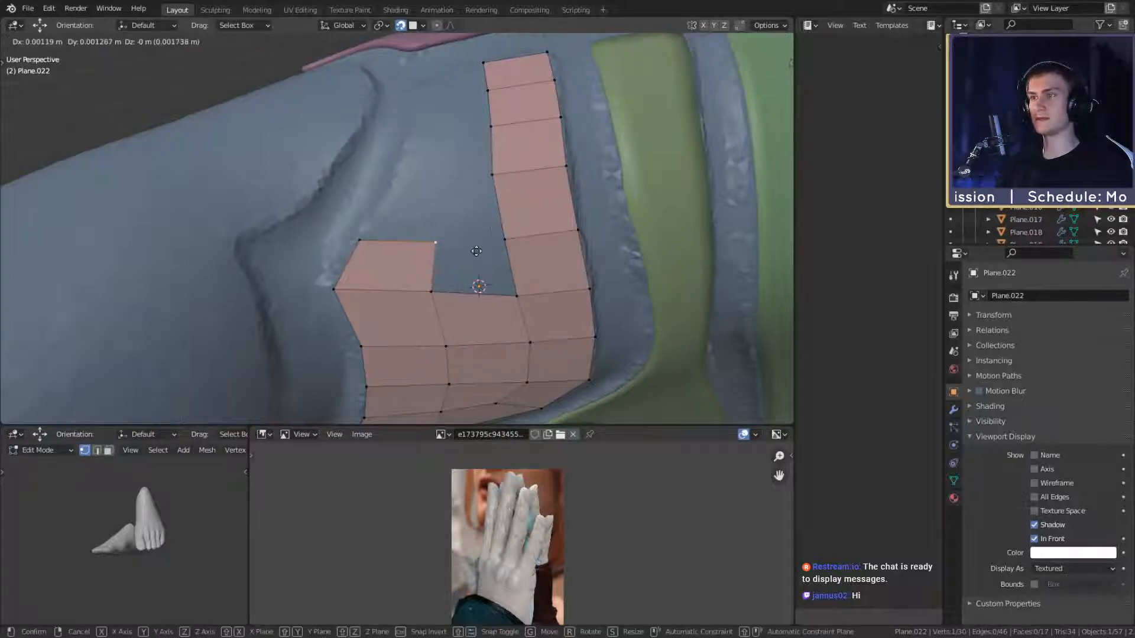
pyautogui.click(488, 246)
# Step: Move the top two inner vertices of the palm-side strip toward its outer border and rotate their edge slightly
pyautogui.moveTo(488, 246); pyautogui.dragTo(449, 178, button='middle')
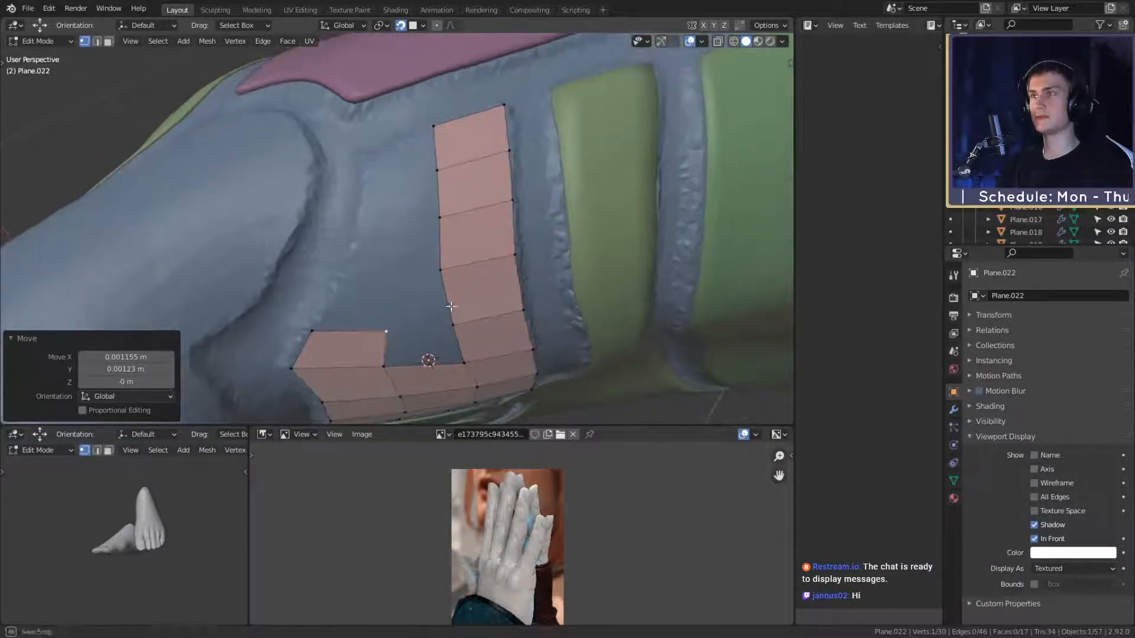
pyautogui.click(435, 127)
pyautogui.press('g')
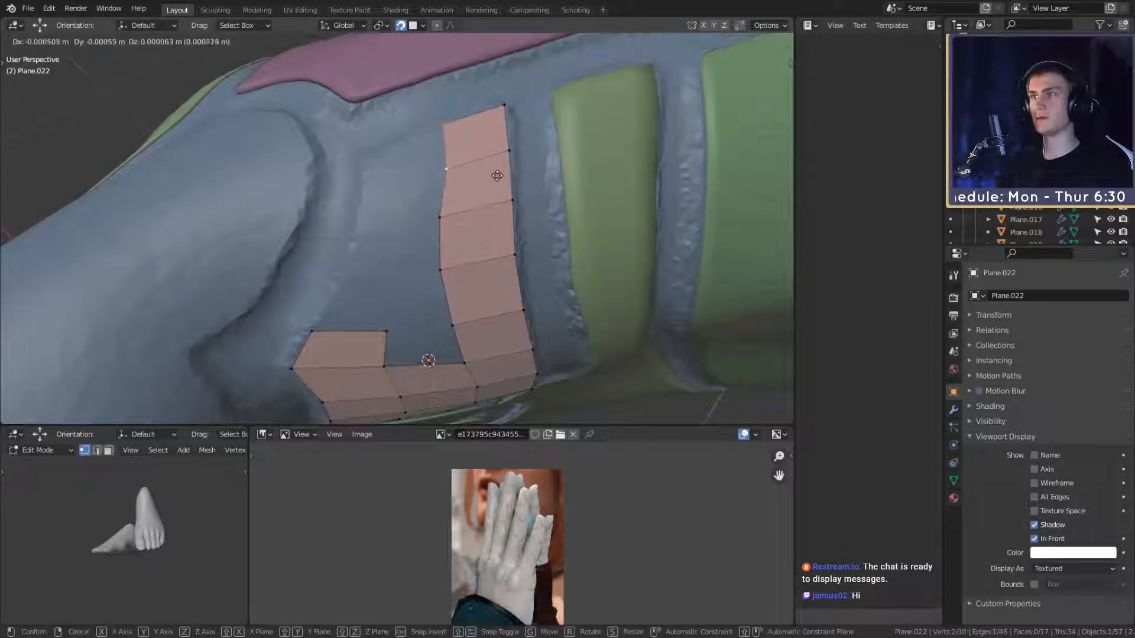
pyautogui.click(496, 175)
pyautogui.press('r')
pyautogui.click(494, 178)
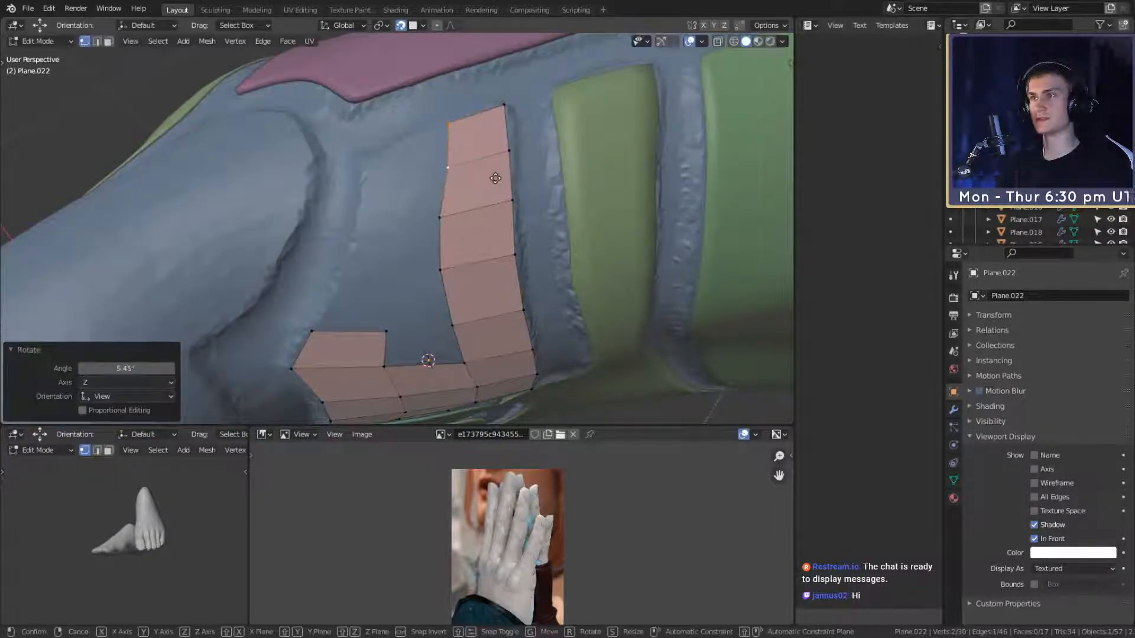
pyautogui.press('g')
pyautogui.click(496, 177)
# Step: Move the next two inner vertices of the palm-side strip toward its outer border to smooth the inner edge
pyautogui.click(453, 219)
pyautogui.press('g')
pyautogui.click(480, 229)
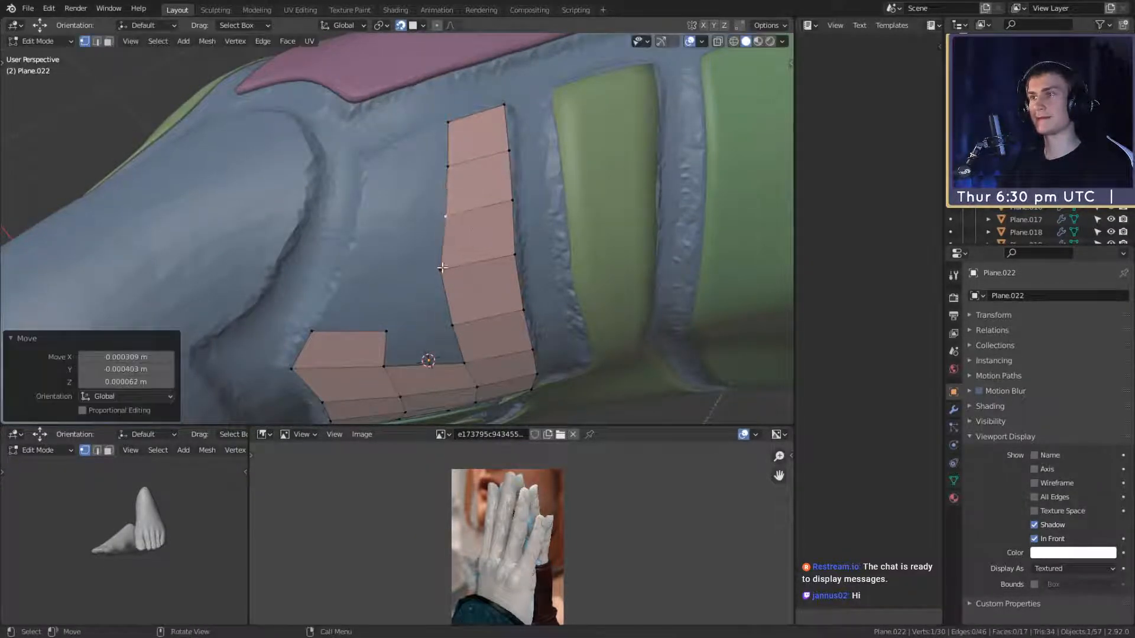
pyautogui.click(441, 271)
pyautogui.press('g')
pyautogui.click(482, 301)
pyautogui.moveTo(483, 301); pyautogui.dragTo(378, 289, button='middle')
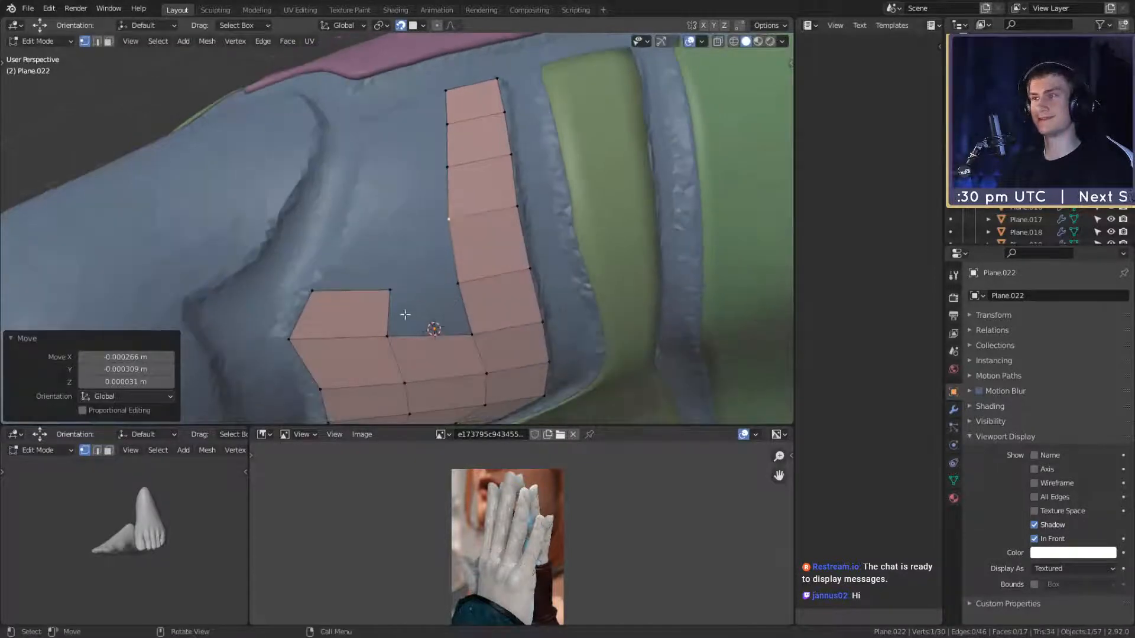
# Step: Extrude the fingertip-side column's upper edge up to the pad's upper end and rotate it -27.8° to match the border
pyautogui.click(360, 285)
pyautogui.moveTo(418, 250); pyautogui.dragTo(431, 306, button='middle')
pyautogui.press('e')
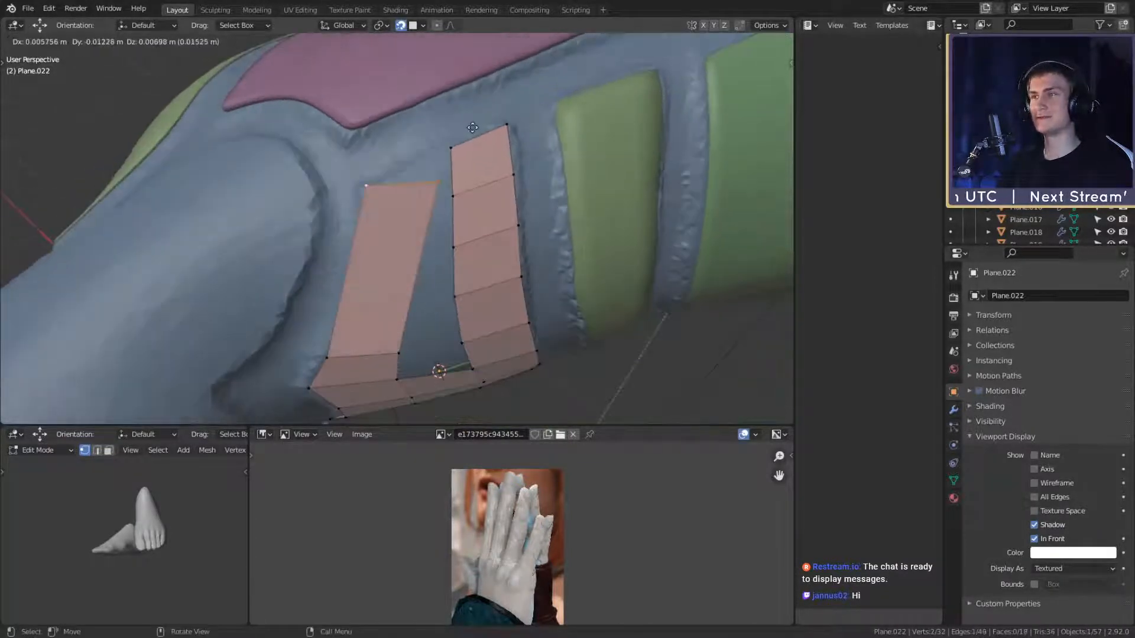
pyautogui.click(519, 222)
pyautogui.press('r')
pyautogui.click(503, 166)
# Step: Scale the extruded end edge to 0.791, then rotate and move it to fit the pad's upper corner
pyautogui.press('g')
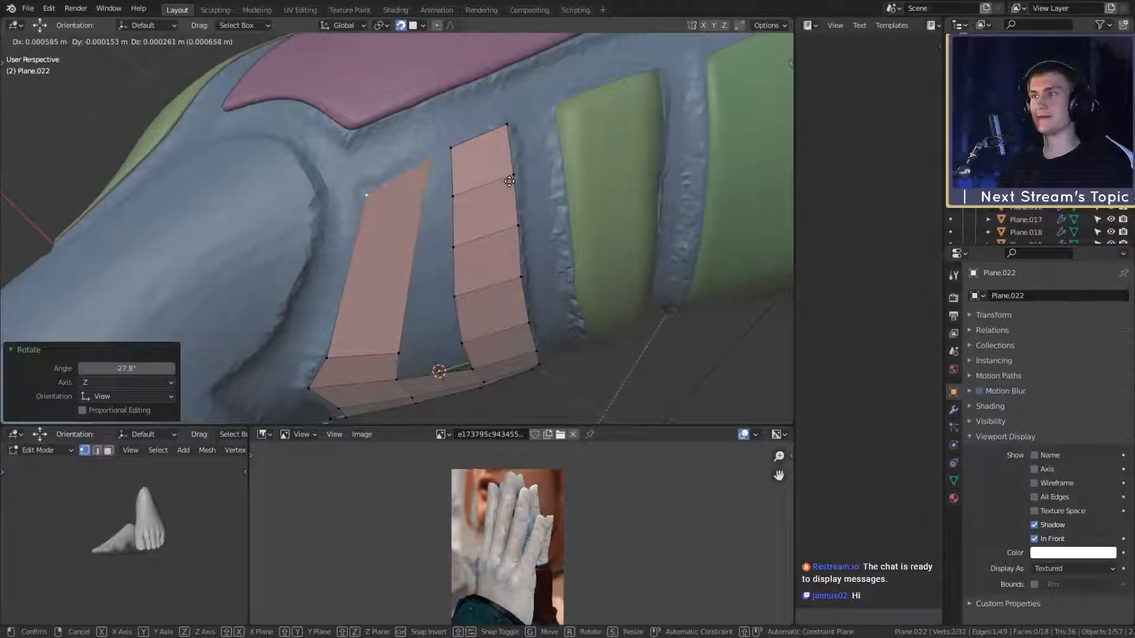
pyautogui.click(509, 181)
pyautogui.press('s')
pyautogui.click(482, 189)
pyautogui.press('r')
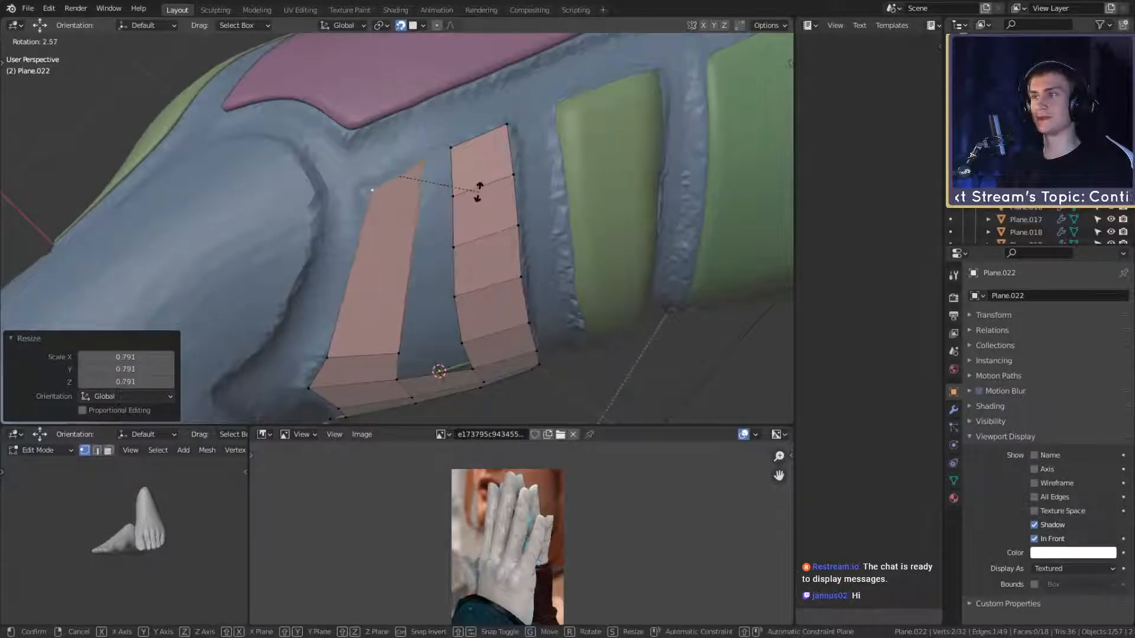
pyautogui.click(478, 192)
pyautogui.press('g')
pyautogui.click(475, 194)
# Step: Add three evenly spaced loop cuts across the long extruded face of the fingertip-side column
pyautogui.hotkey('ctrl', 'r')
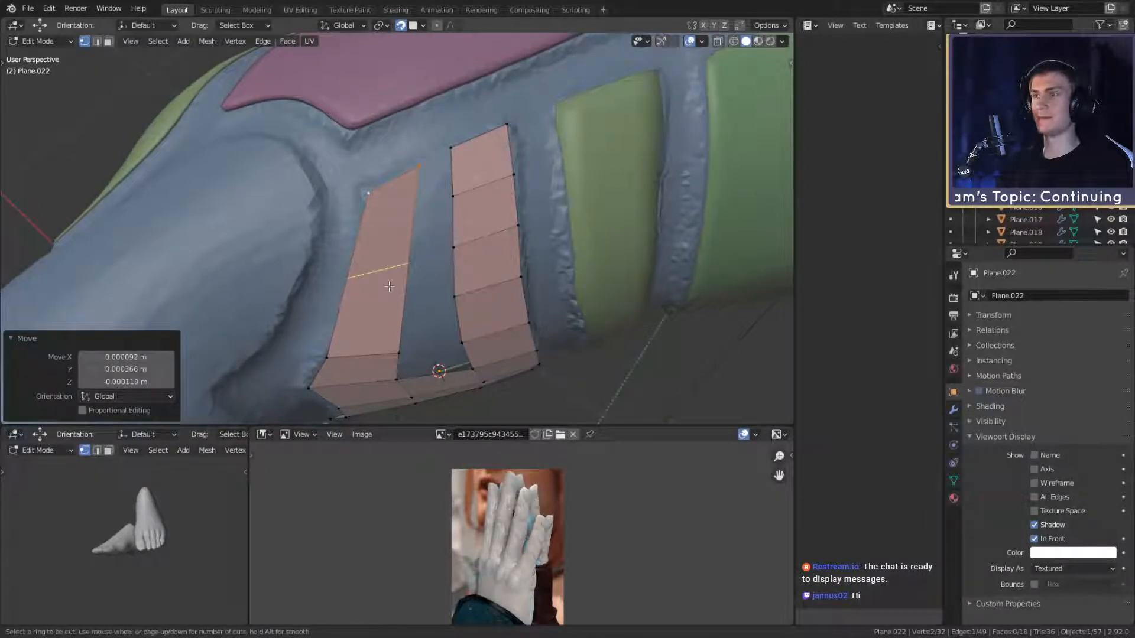
pyautogui.press('Escape')
pyautogui.moveTo(389, 286); pyautogui.dragTo(388, 229, button='middle')
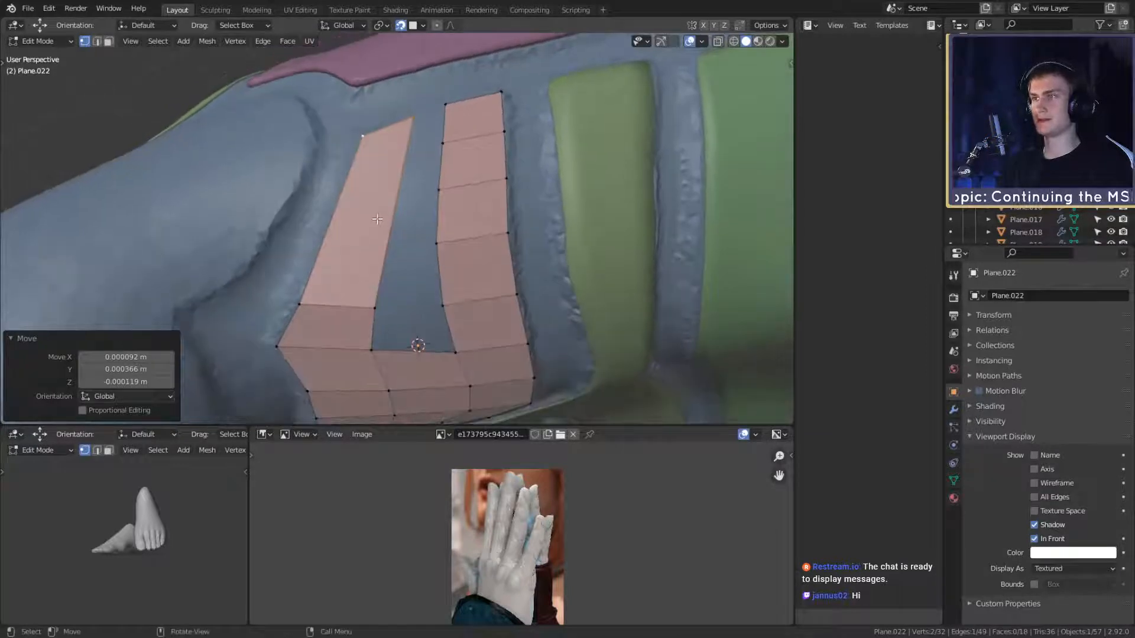
pyautogui.hotkey('ctrl', 'r')
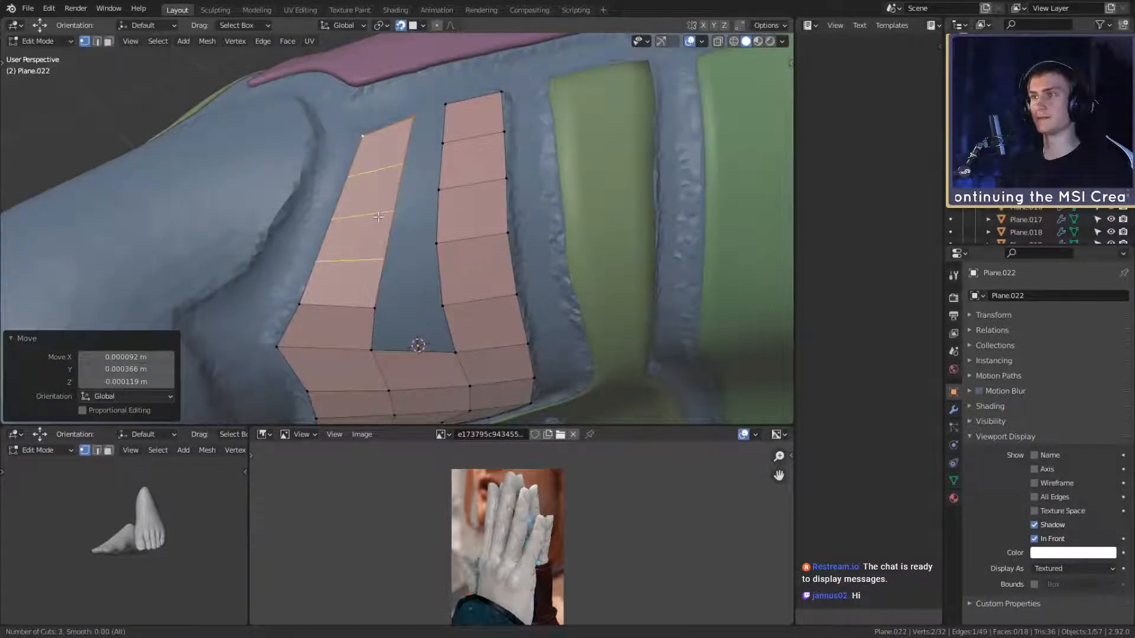
pyautogui.click(378, 217)
pyautogui.rightClick(378, 217)
# Step: Shift the new loop cuts toward the palm side, moving the middle one further, to follow the curved pad border
pyautogui.moveTo(461, 213); pyautogui.dragTo(464, 221, button='middle')
pyautogui.press('g')
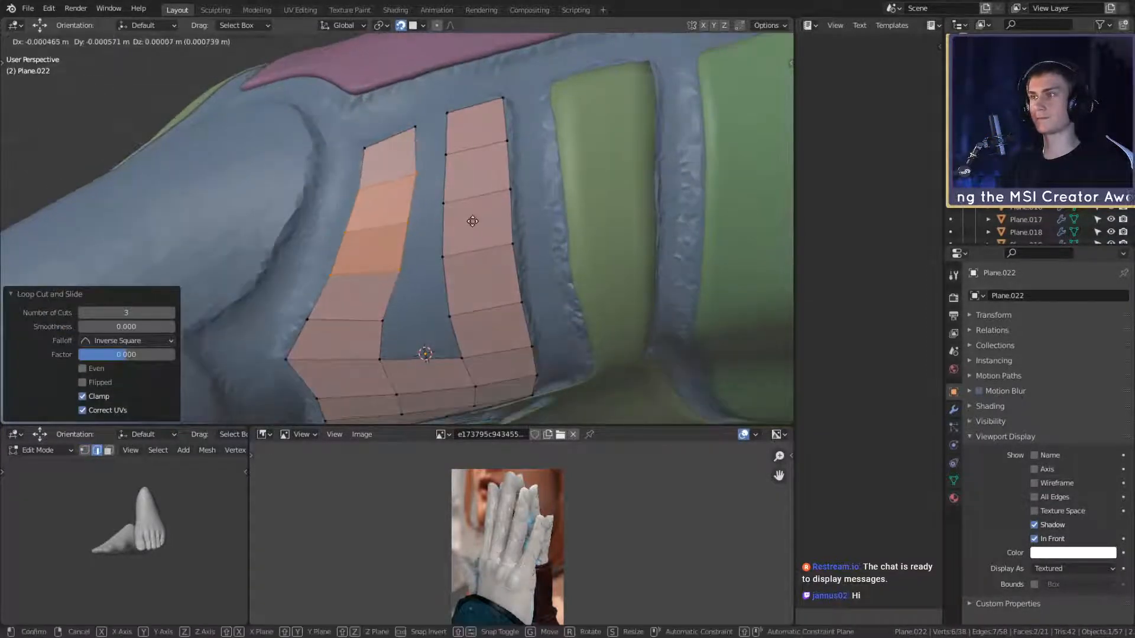
pyautogui.click(472, 221)
pyautogui.press('1')
pyautogui.keyDown('alt'); pyautogui.click(358, 232); pyautogui.keyUp('alt')
pyautogui.press('g')
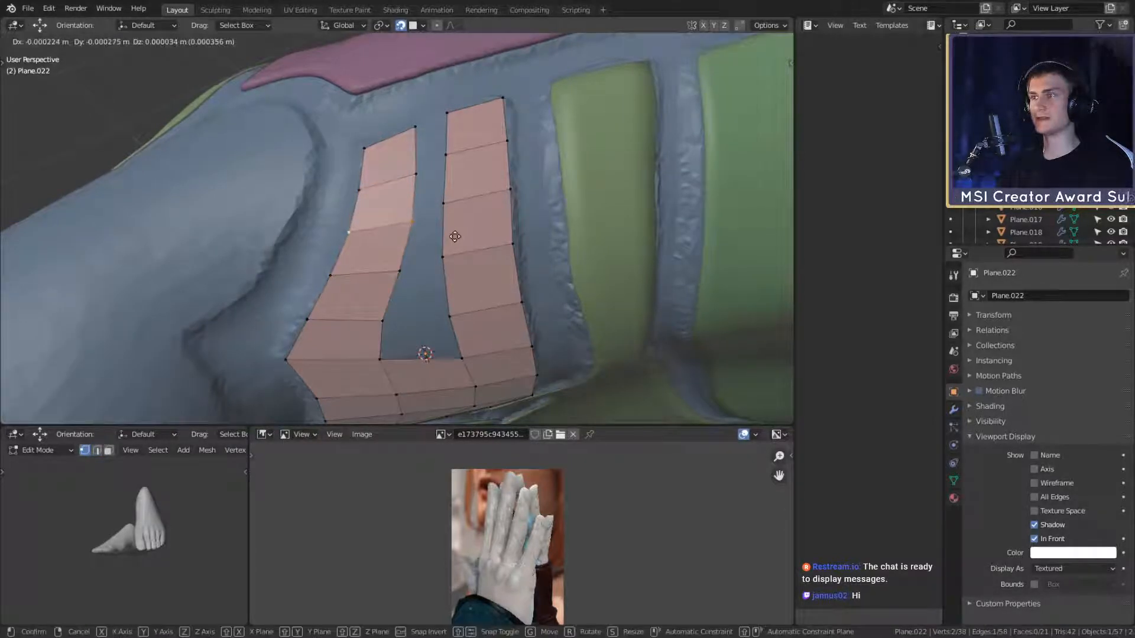
pyautogui.click(455, 236)
# Step: Move the four upper inner vertices of the fingertip-side column slightly toward the fingertip side, widening the gap
pyautogui.moveTo(455, 237)
pyautogui.mouseDown(button='middle')
pyautogui.moveTo(451, 260)
pyautogui.moveTo(447, 250)
pyautogui.mouseUp(button='middle')
pyautogui.click(423, 142)
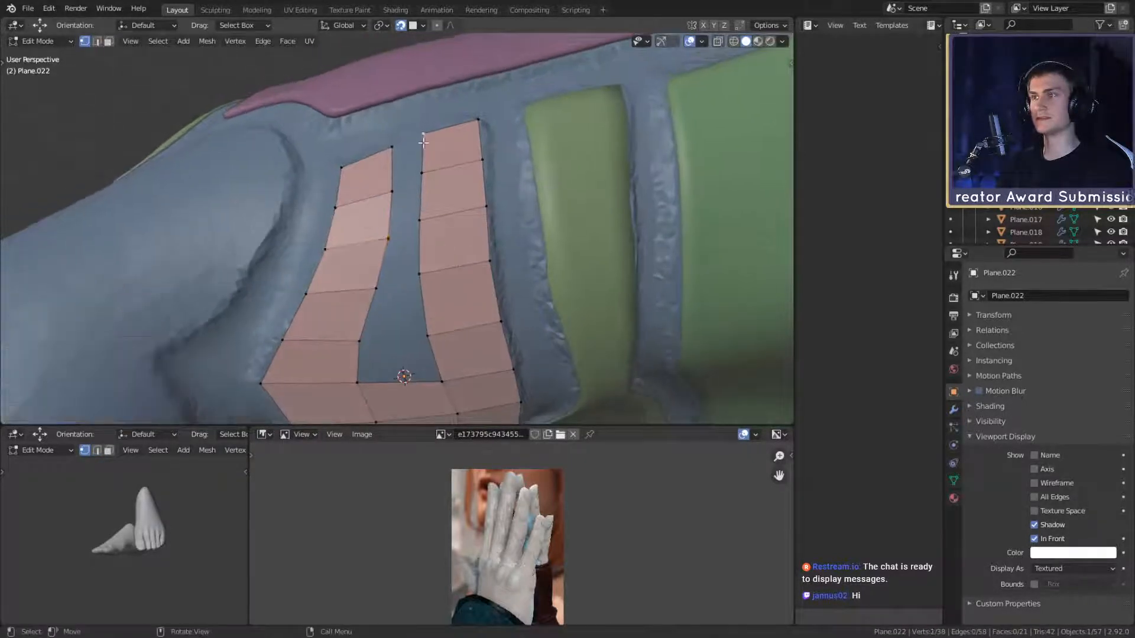
pyautogui.keyDown('shift'); pyautogui.click(422, 173); pyautogui.keyUp('shift')
pyautogui.keyDown('shift'); pyautogui.click(419, 220); pyautogui.keyUp('shift')
pyautogui.click(395, 153)
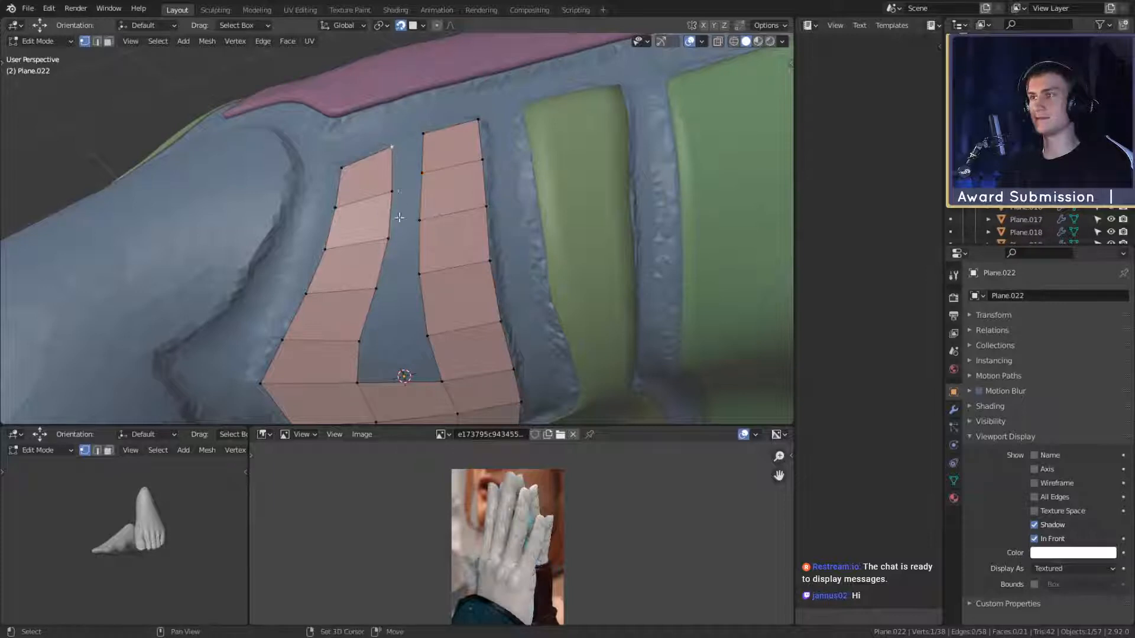
pyautogui.press('g')
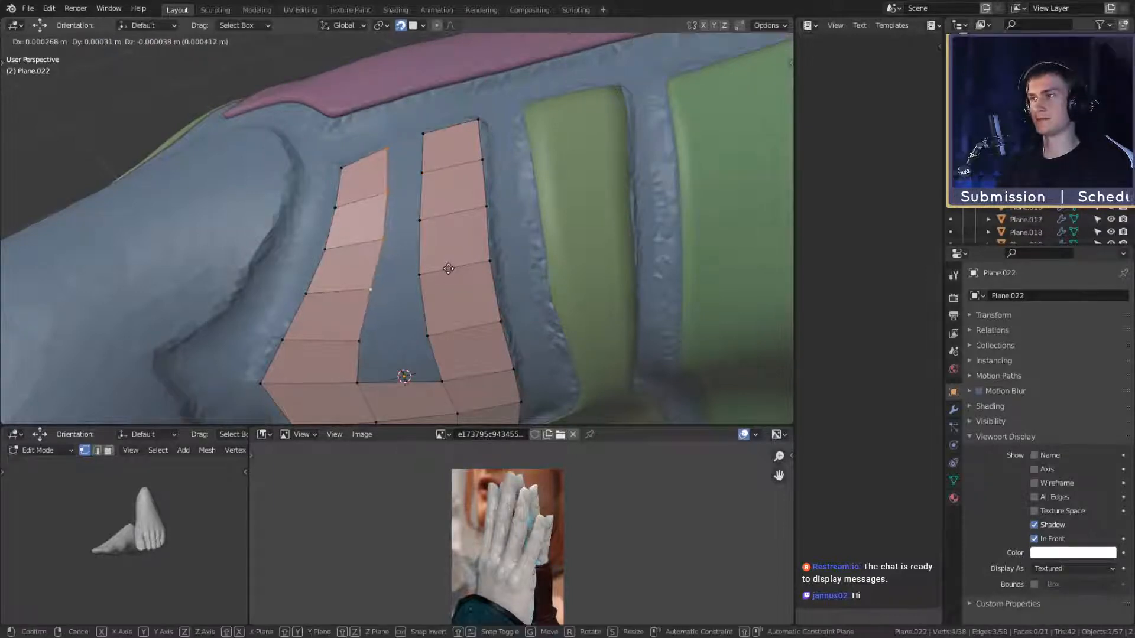
pyautogui.click(442, 273)
# Step: Reposition two vertices along the lower inner edge of the fingertip-side column to smooth its curve
pyautogui.keyDown('shift'); pyautogui.moveTo(442, 273); pyautogui.dragTo(430, 216, button='middle'); pyautogui.keyUp('shift')
pyautogui.click(368, 289)
pyautogui.press('g')
pyautogui.click(393, 291)
pyautogui.click(360, 234)
pyautogui.press('g')
pyautogui.click(369, 246)
# Step: Shift the two interior vertices in the rows below the gap toward the fingertip side to even out the faces
pyautogui.click(395, 244)
pyautogui.press('g')
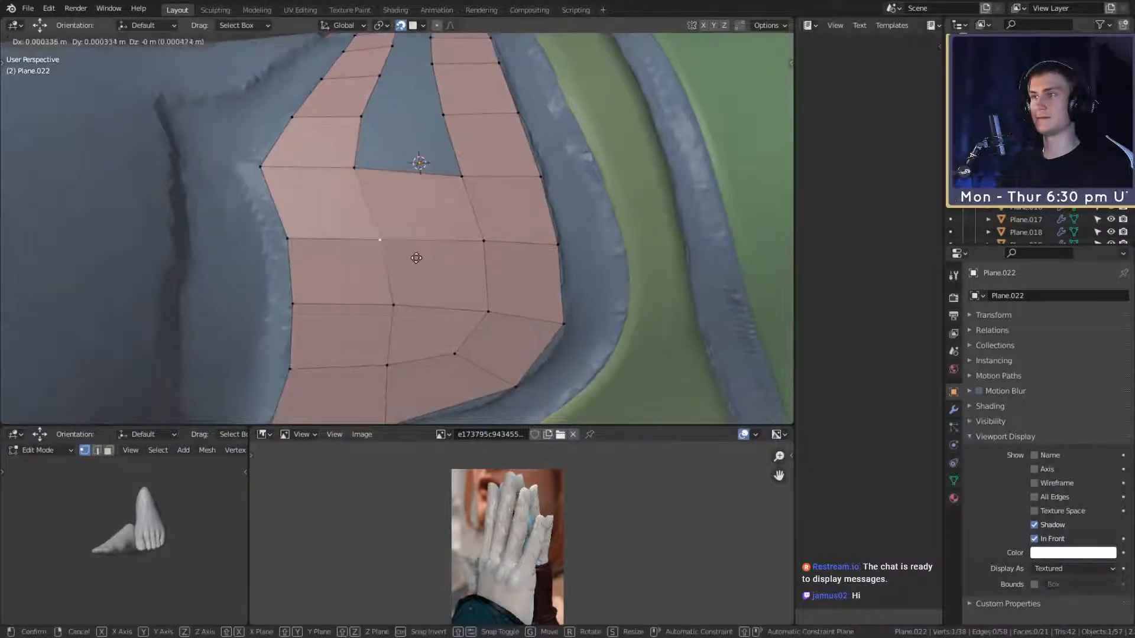
pyautogui.click(414, 258)
pyautogui.keyDown('shift'); pyautogui.moveTo(414, 259); pyautogui.dragTo(415, 221, button='middle'); pyautogui.keyUp('shift')
pyautogui.click(412, 268)
pyautogui.press('g')
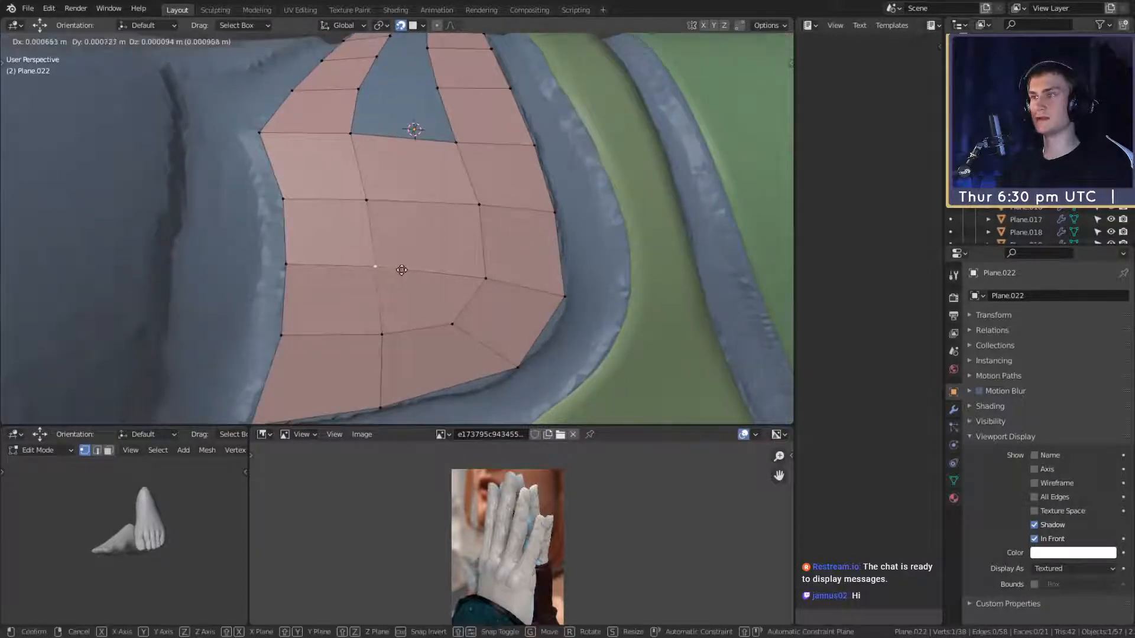
pyautogui.click(401, 270)
# Step: Move the bottom row's middle edge toward the fingertip side and rotate it to align with the pad's lower border
pyautogui.keyDown('shift'); pyautogui.moveTo(417, 291); pyautogui.dragTo(448, 241, button='middle'); pyautogui.keyUp('shift')
pyautogui.click(410, 358)
pyautogui.press('g')
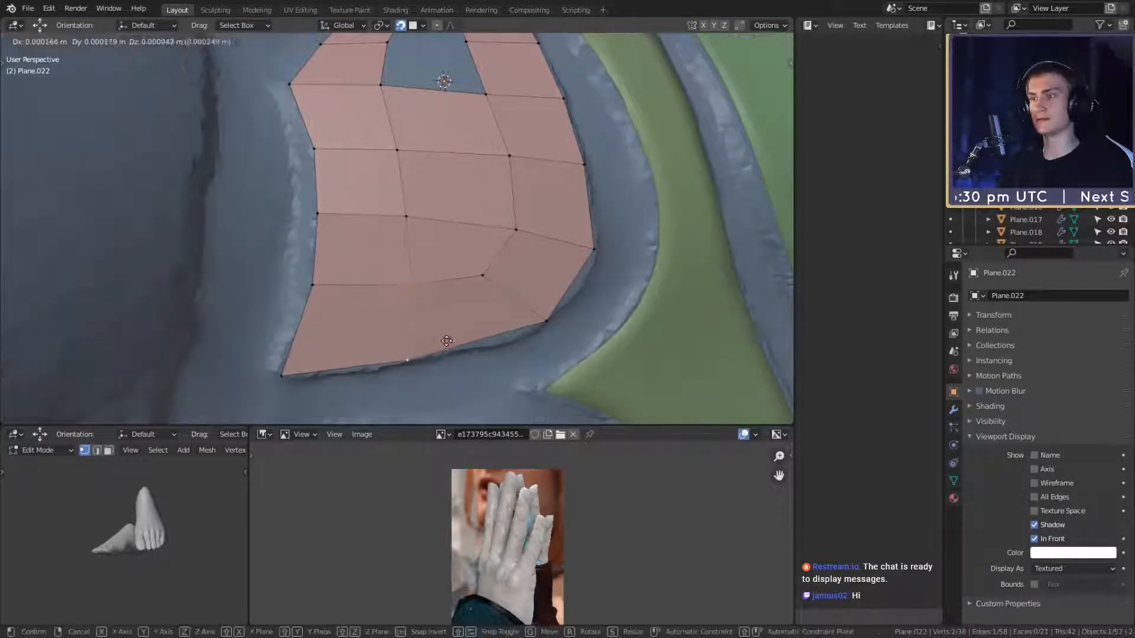
pyautogui.click(446, 339)
pyautogui.press('r')
pyautogui.click(451, 343)
pyautogui.press('g')
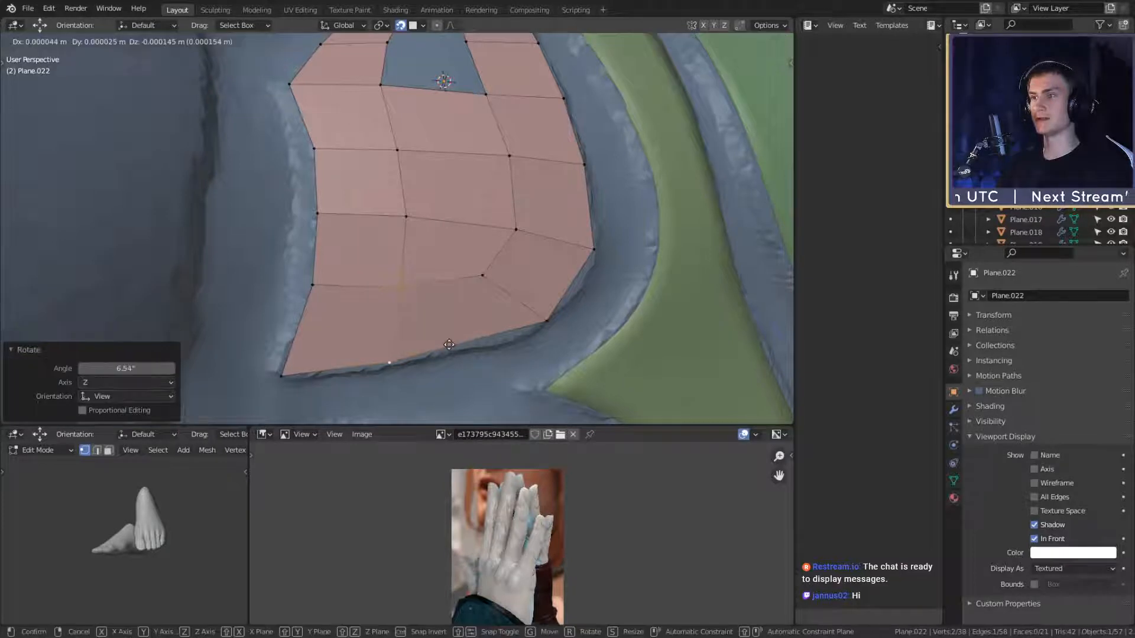
pyautogui.click(451, 342)
# Step: Rotate the corner bend's diagonal edge, scale it to 0.910, and move it along the pad's lower border
pyautogui.moveTo(455, 334); pyautogui.dragTo(442, 299, button='middle')
pyautogui.click(467, 298)
pyautogui.keyDown('shift'); pyautogui.click(393, 244); pyautogui.keyUp('shift')
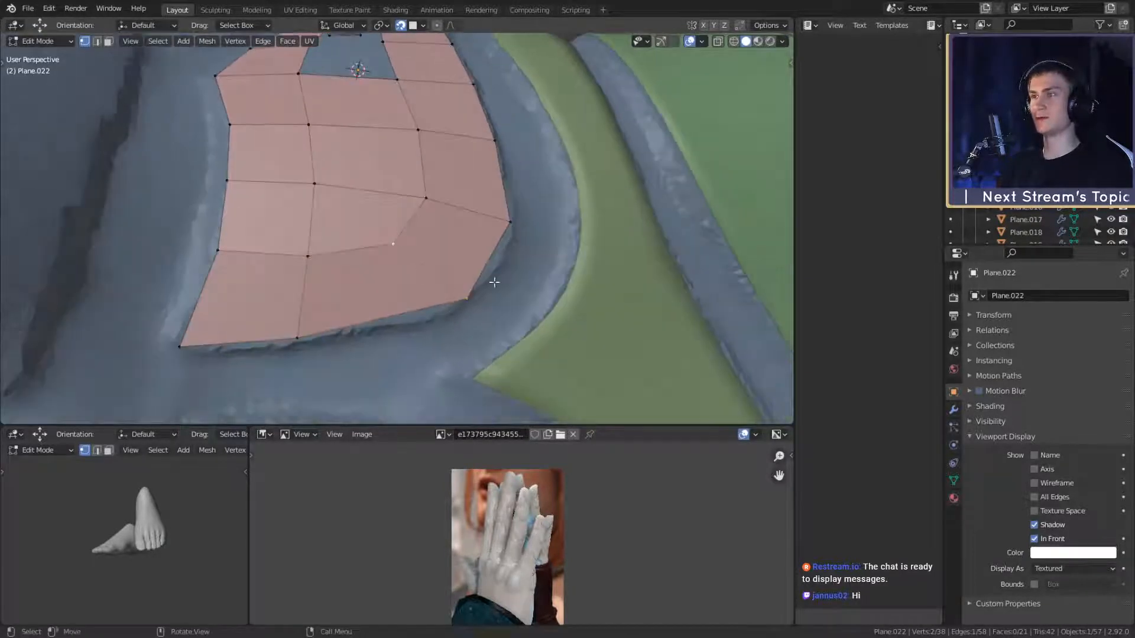
pyautogui.press('r')
pyautogui.click(533, 292)
pyautogui.press('g')
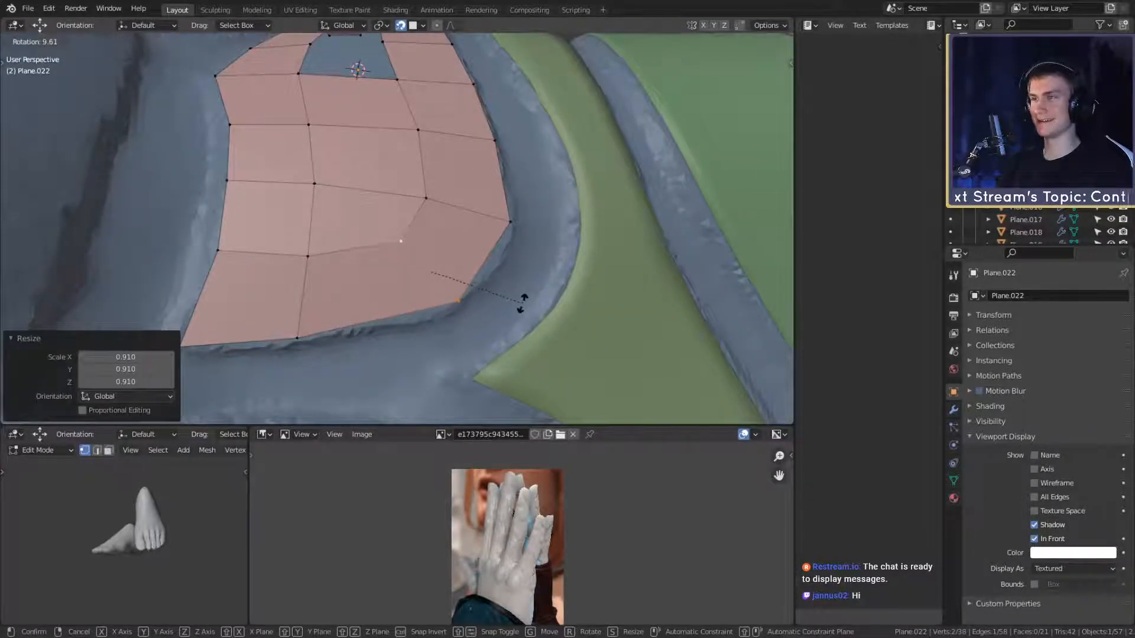
pyautogui.click(501, 315)
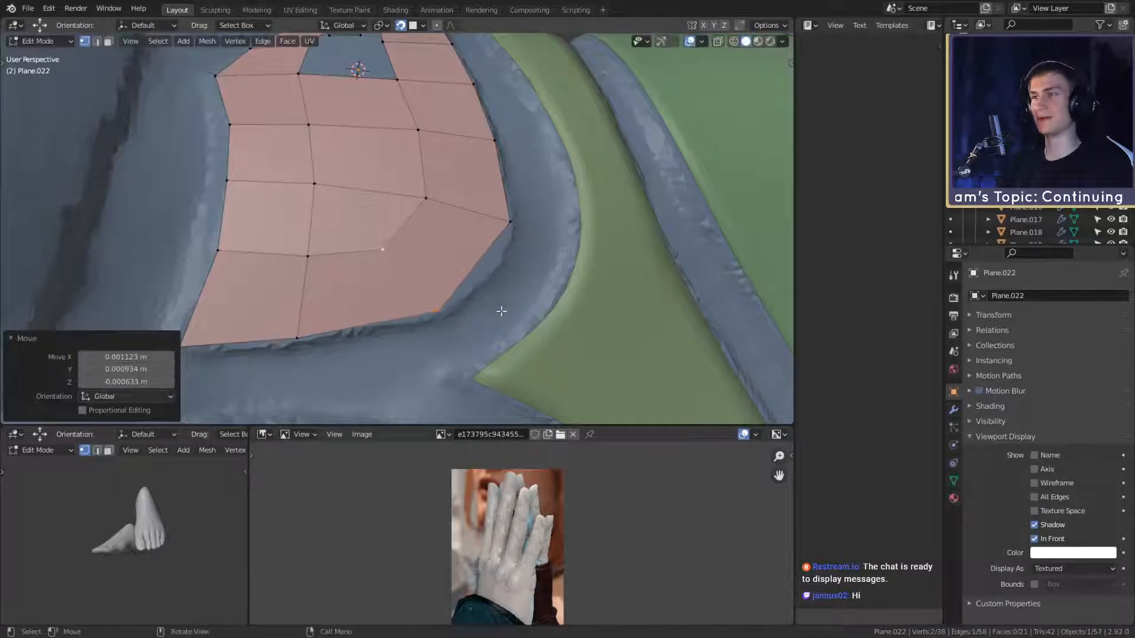
# Step: Move the edge just above the corner bend in the column beside the green strip and rotate it 8.54°
pyautogui.moveTo(522, 265); pyautogui.dragTo(486, 307, button='middle')
pyautogui.click(496, 278)
pyautogui.keyDown('shift'); pyautogui.click(410, 259); pyautogui.keyUp('shift')
pyautogui.press('g')
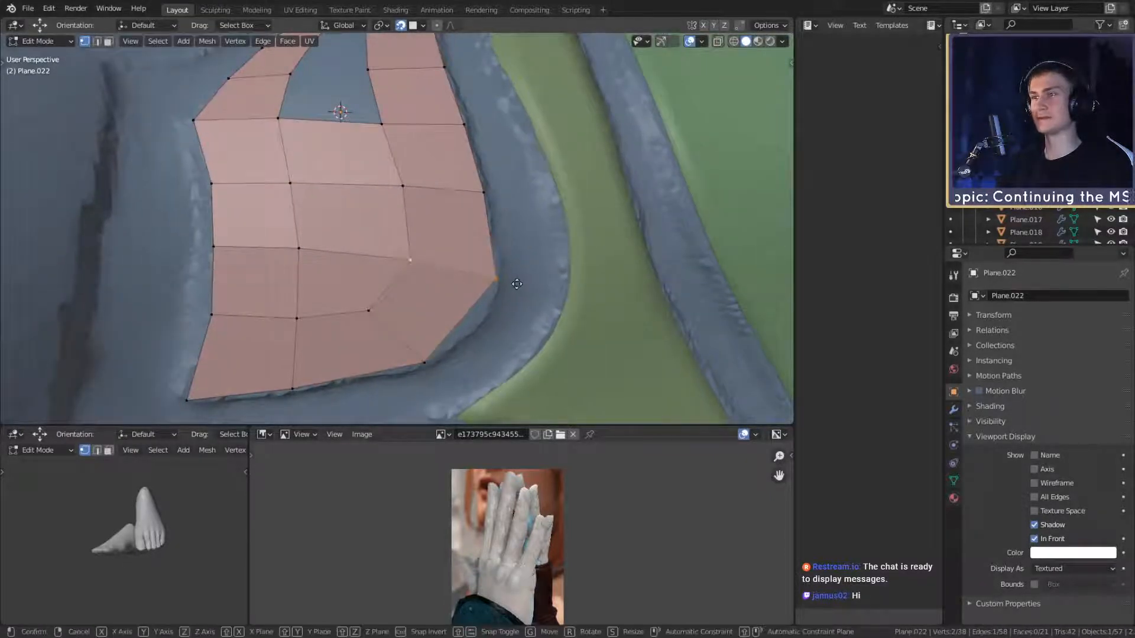
pyautogui.click(507, 287)
pyautogui.press('r')
pyautogui.click(544, 273)
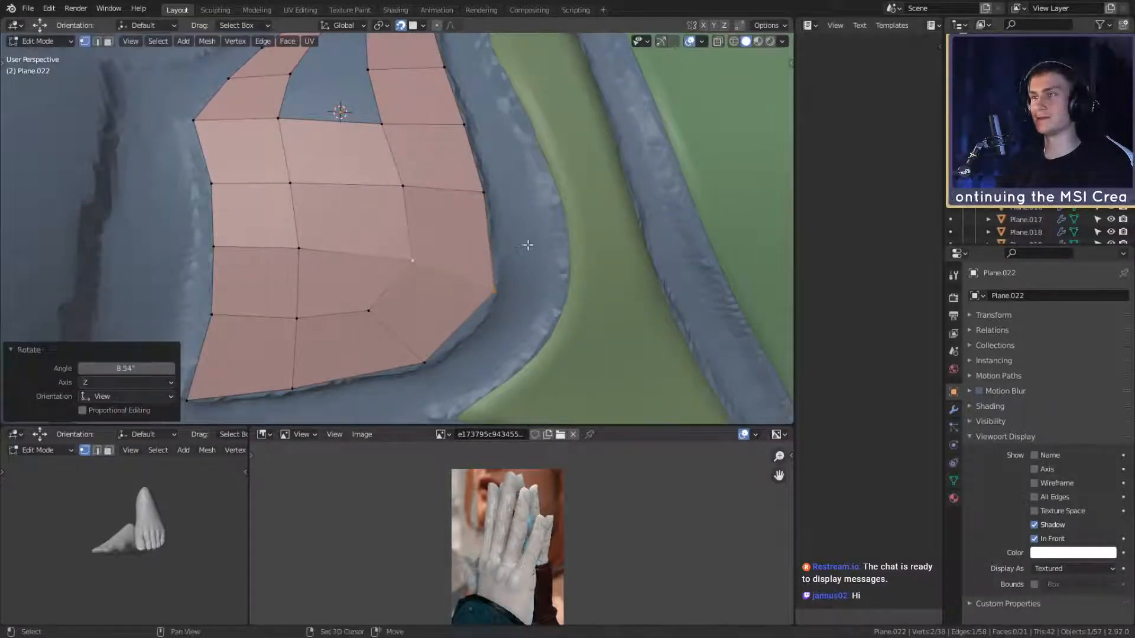
# Step: Scale an edge near the corner bend and reposition two nearby vertices to even out the panel's lower faces
pyautogui.moveTo(527, 246); pyautogui.dragTo(422, 253, button='middle')
pyautogui.click(477, 286)
pyautogui.keyDown('shift'); pyautogui.click(395, 280); pyautogui.keyUp('shift')
pyautogui.press('s')
pyautogui.click(521, 289)
pyautogui.click(481, 259)
pyautogui.press('g')
pyautogui.click(535, 272)
pyautogui.click(354, 300)
pyautogui.press('g')
pyautogui.click(410, 296)
# Step: Shift two inner vertices above the gap's lower corner, in the column beside the green strip, to smooth its inner edge
pyautogui.click(424, 255)
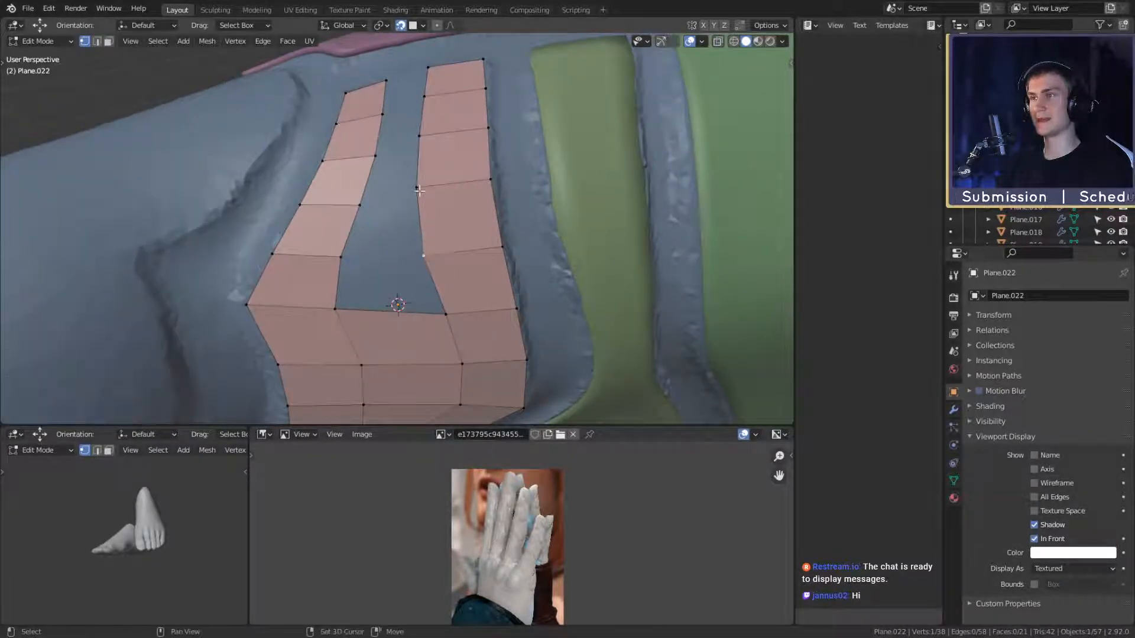
pyautogui.keyDown('shift'); pyautogui.click(419, 190); pyautogui.keyUp('shift')
pyautogui.moveTo(419, 190); pyautogui.dragTo(482, 267, button='middle')
pyautogui.press('g')
pyautogui.click(471, 260)
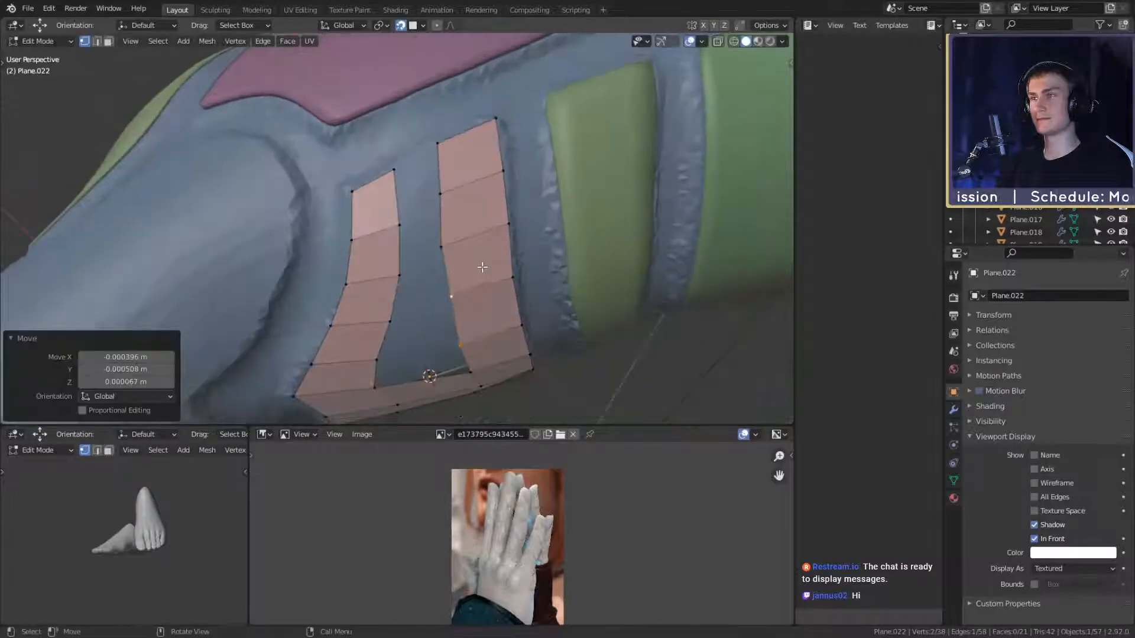
# Step: Move the next two inner vertices up that column toward the green strip to straighten its inner edge
pyautogui.click(449, 239)
pyautogui.press('g')
pyautogui.click(496, 256)
pyautogui.click(445, 203)
pyautogui.press('g')
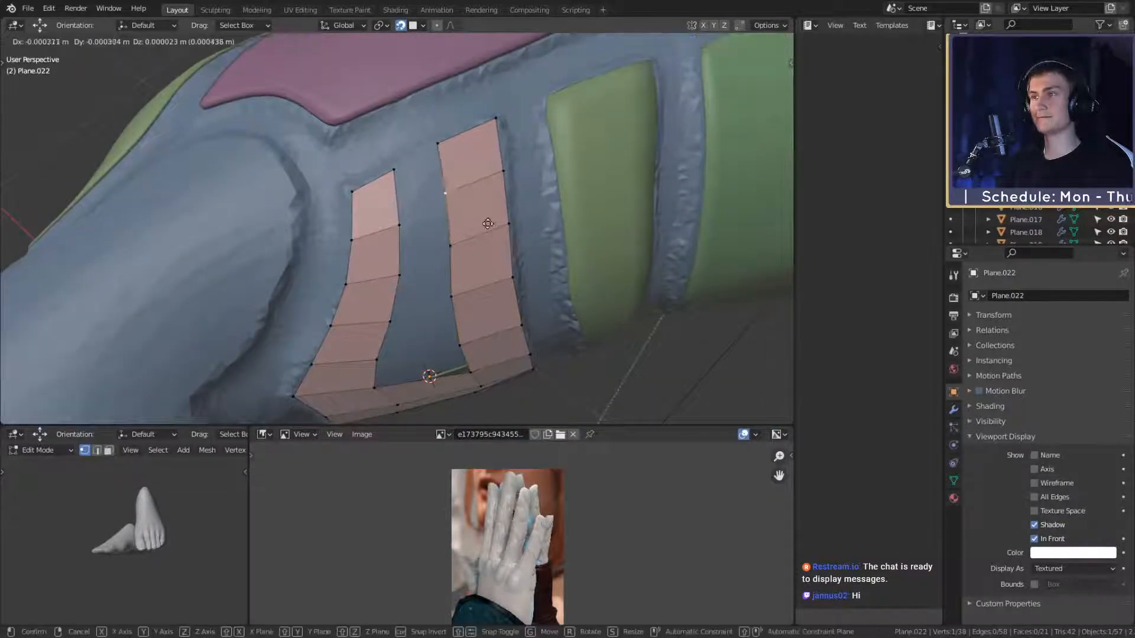
pyautogui.click(488, 223)
pyautogui.moveTo(488, 223); pyautogui.dragTo(488, 159, button='middle')
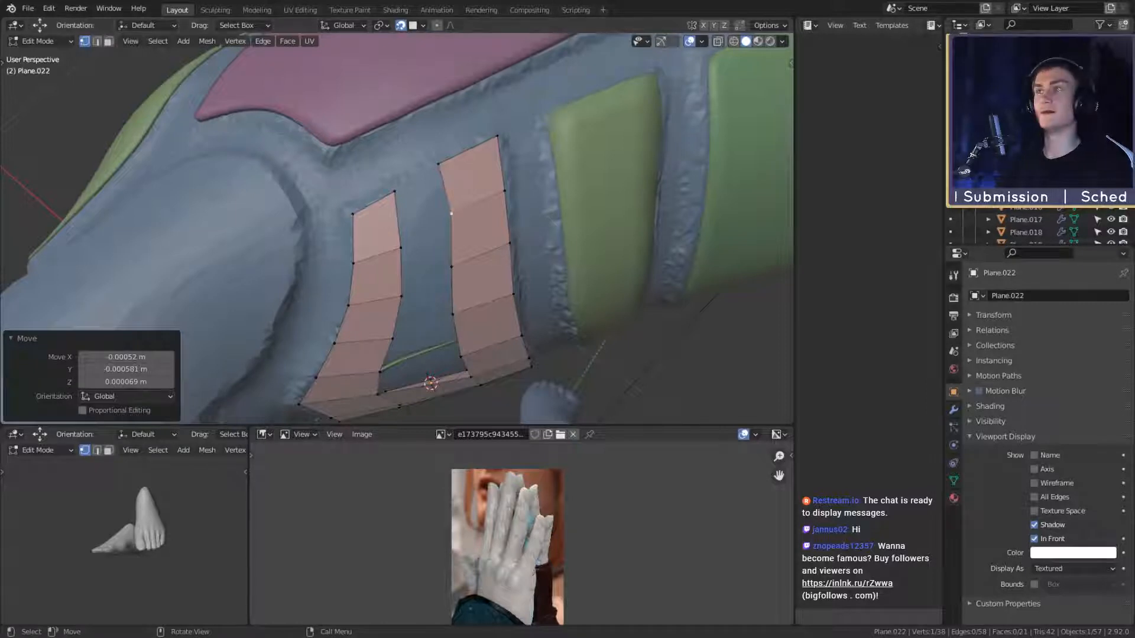
pyautogui.moveTo(438, 277); pyautogui.dragTo(436, 269, button='middle')
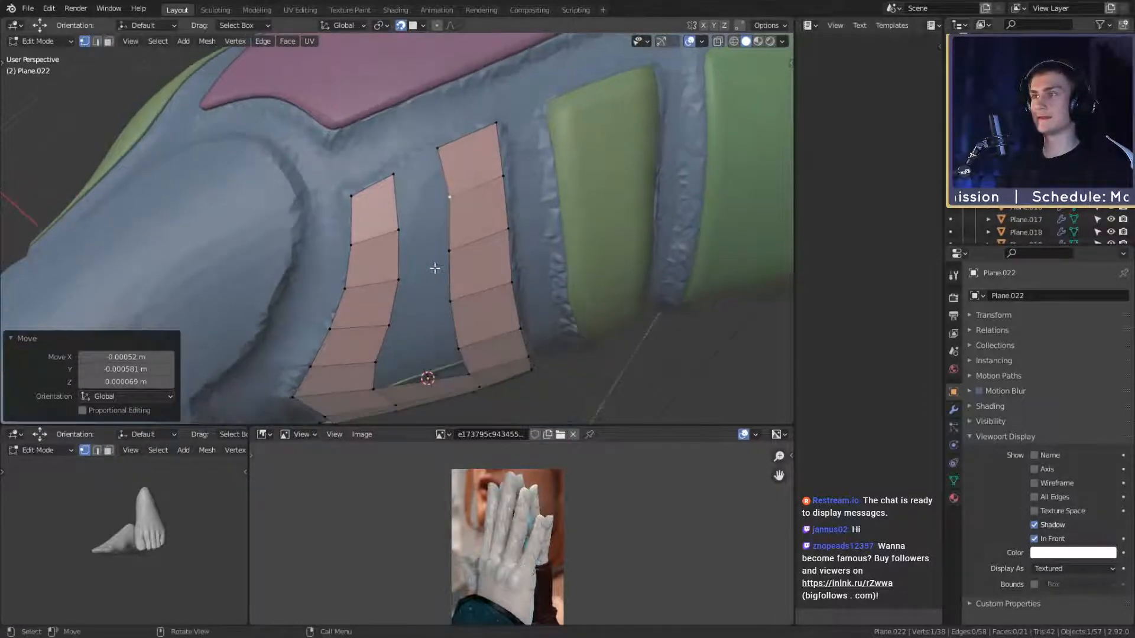
# Step: Fill a face bridging the upper ends of the two columns and adjust the inner vertex at its corner
pyautogui.keyDown('shift'); pyautogui.click(439, 149); pyautogui.keyUp('shift')
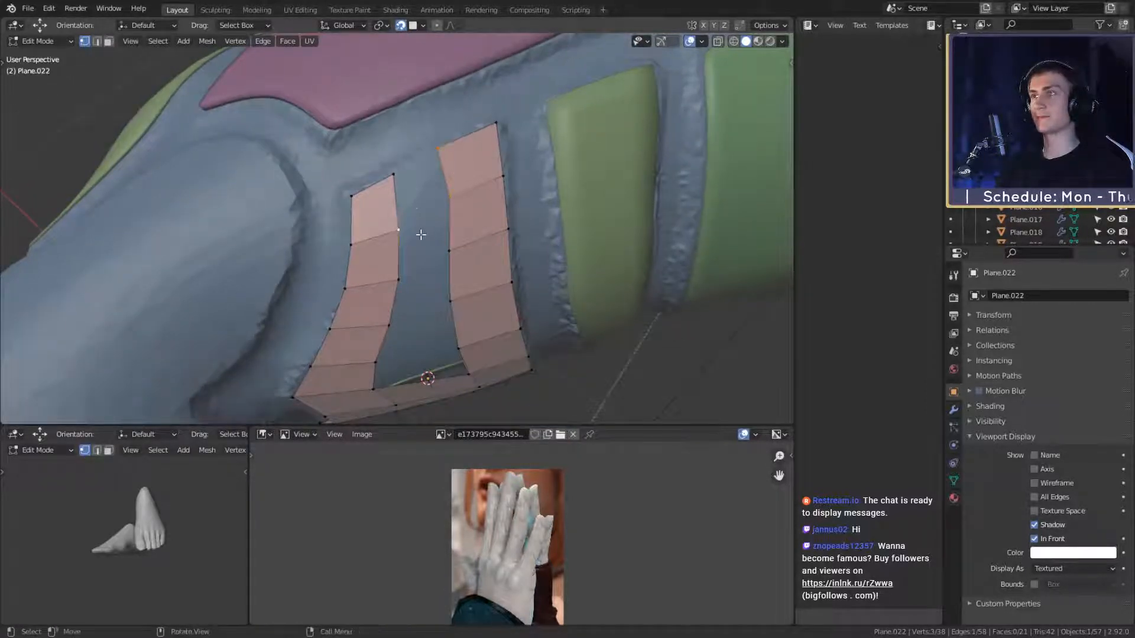
pyautogui.keyDown('shift'); pyautogui.click(393, 175); pyautogui.keyUp('shift')
pyautogui.press('f')
pyautogui.moveTo(393, 178); pyautogui.dragTo(438, 284, button='middle')
pyautogui.moveTo(426, 226); pyautogui.dragTo(446, 256, button='middle')
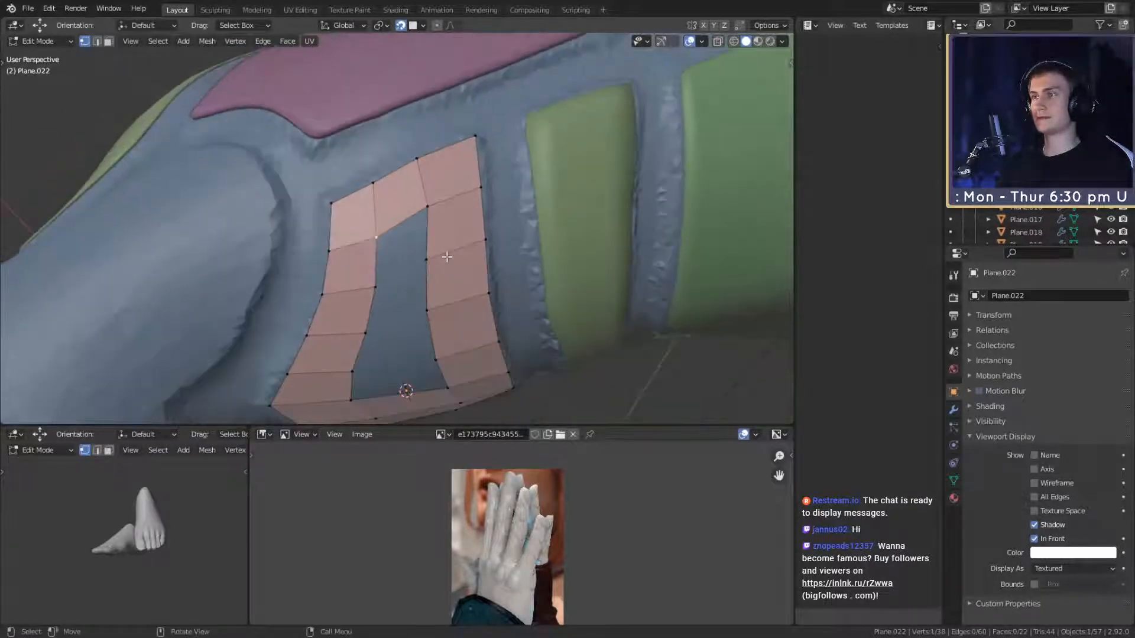
pyautogui.press('g')
pyautogui.click(447, 253)
pyautogui.moveTo(446, 246); pyautogui.dragTo(440, 200, button='middle')
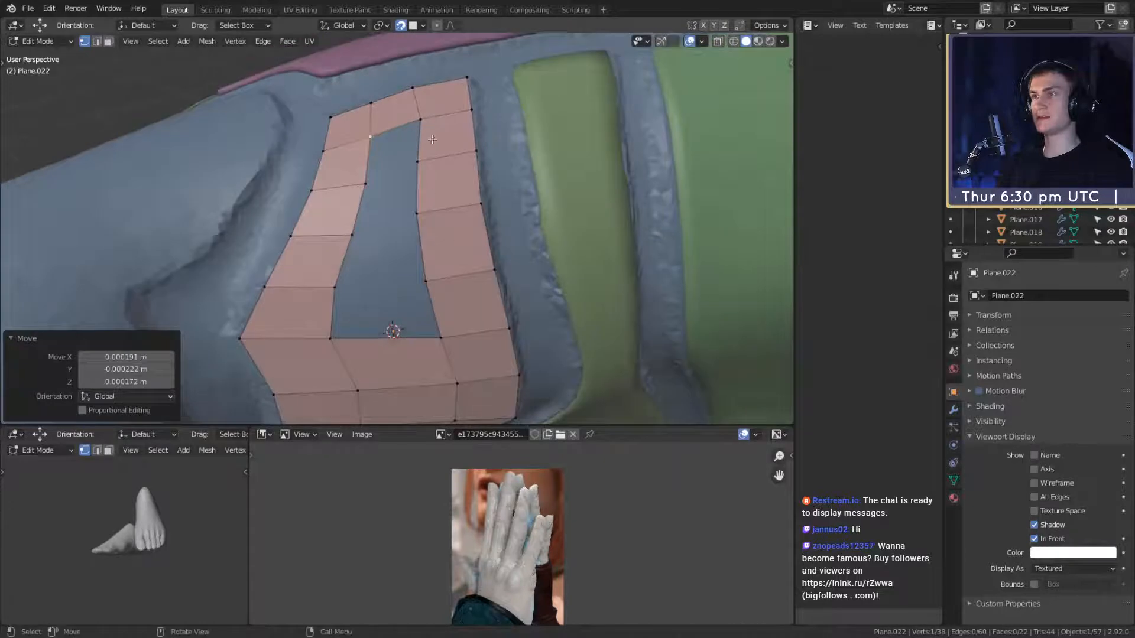
# Step: Reposition the lower inner vertices of the column farther from the green strip to smooth the gap's edge
pyautogui.moveTo(438, 285); pyautogui.dragTo(436, 259, button='middle')
pyautogui.click(327, 277)
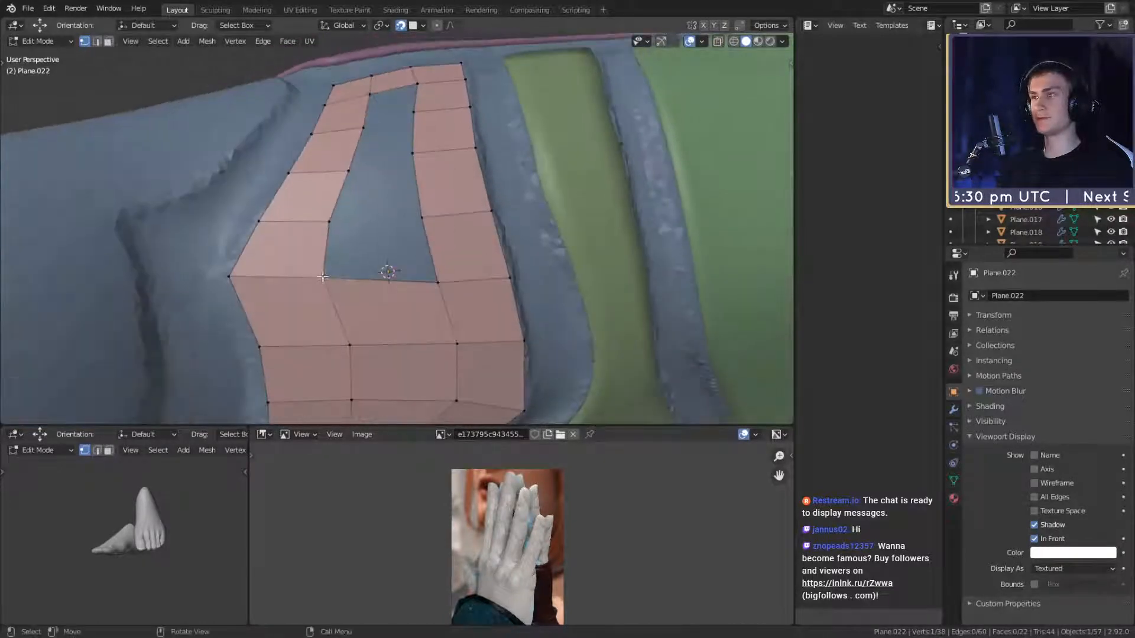
pyautogui.press('g')
pyautogui.click(376, 294)
pyautogui.click(336, 228)
pyautogui.moveTo(393, 296); pyautogui.dragTo(396, 279, button='middle')
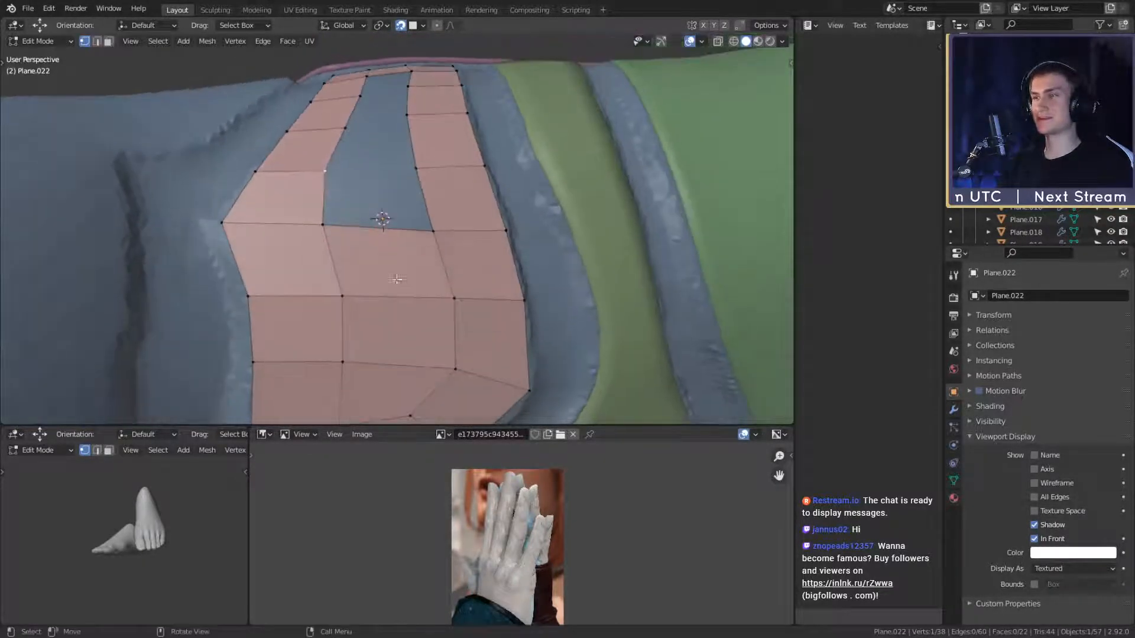
pyautogui.moveTo(448, 185); pyautogui.dragTo(395, 281, button='middle')
pyautogui.press('g')
pyautogui.click(396, 277)
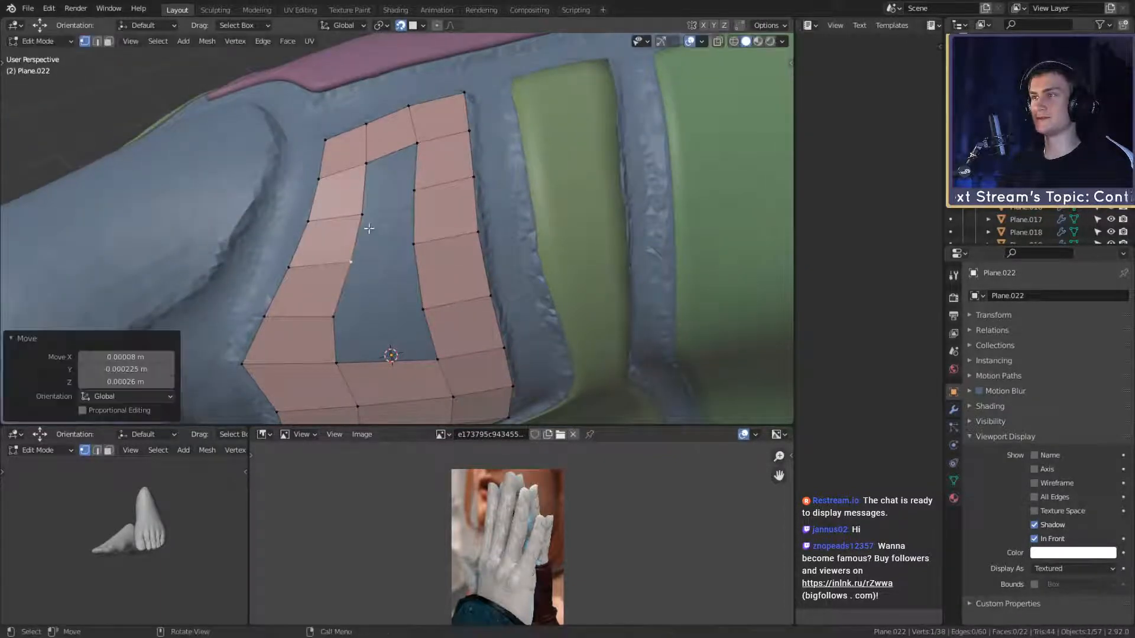
# Step: Move the inner vertex near the upper end of the far column to continue the smoothed edge
pyautogui.click(368, 225)
pyautogui.press('g')
pyautogui.click(393, 241)
pyautogui.moveTo(393, 242); pyautogui.dragTo(408, 207, button='middle')
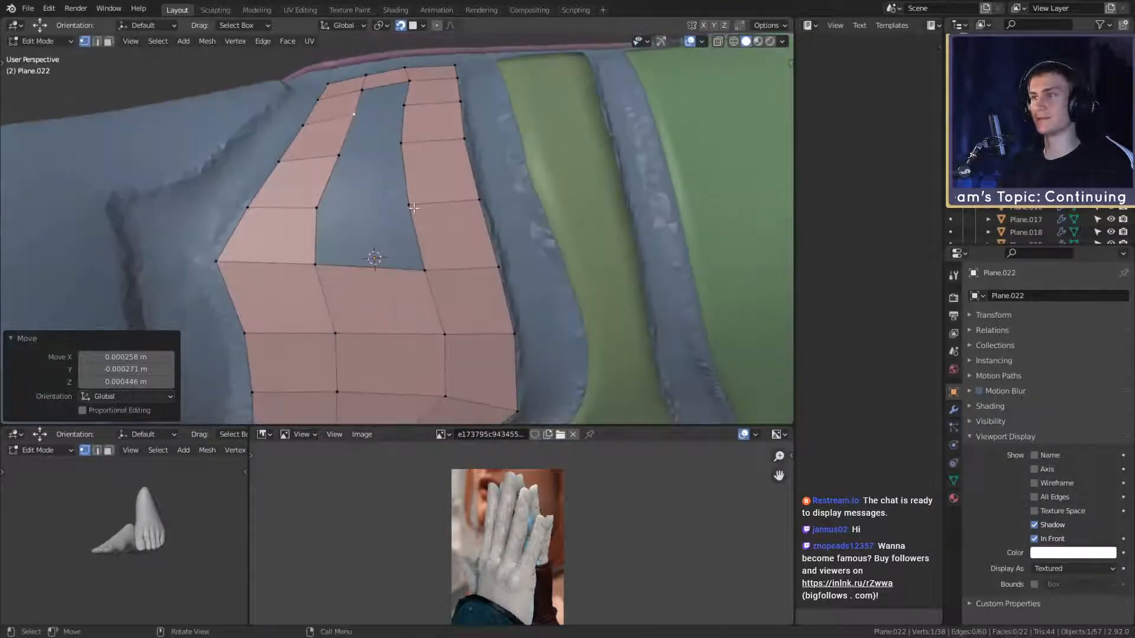
# Step: Fill the remaining gap between the two columns with four faces
pyautogui.click(408, 205)
pyautogui.keyDown('shift'); pyautogui.click(313, 212); pyautogui.keyUp('shift')
pyautogui.moveTo(313, 213); pyautogui.dragTo(417, 162, button='middle')
pyautogui.press('f')
pyautogui.click(422, 280)
pyautogui.keyDown('shift'); pyautogui.click(415, 209); pyautogui.keyUp('shift')
pyautogui.click(327, 284)
pyautogui.press('f')
pyautogui.press('f')
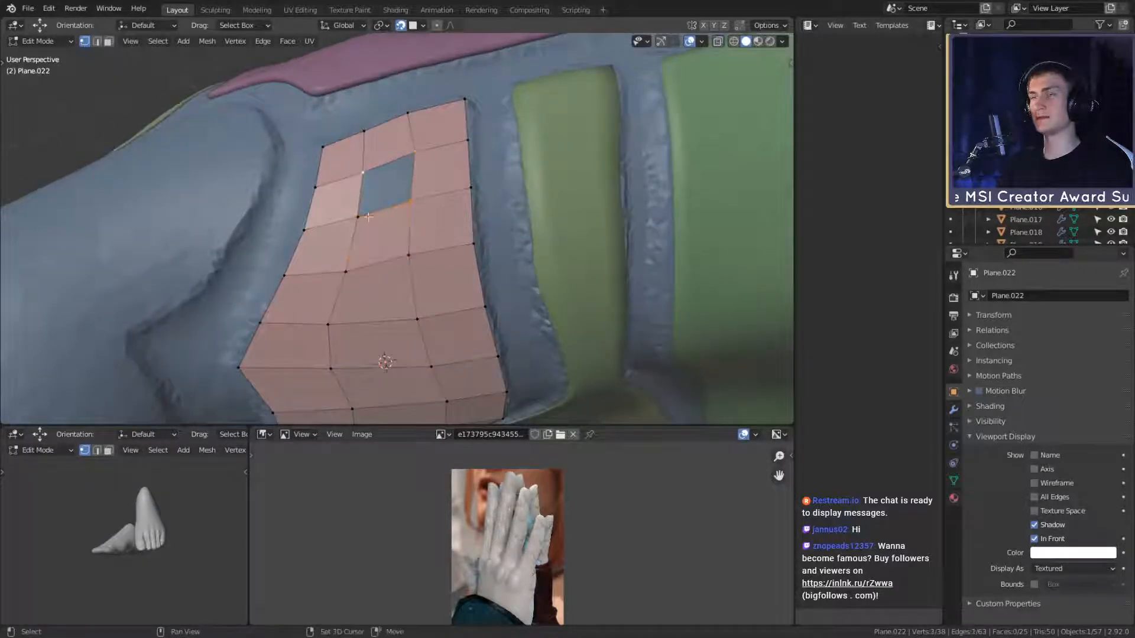
pyautogui.keyDown('shift'); pyautogui.click(360, 229); pyautogui.keyUp('shift')
pyautogui.press('f')
pyautogui.moveTo(361, 230); pyautogui.dragTo(440, 261, button='middle')
pyautogui.scroll(3, 423, 260)
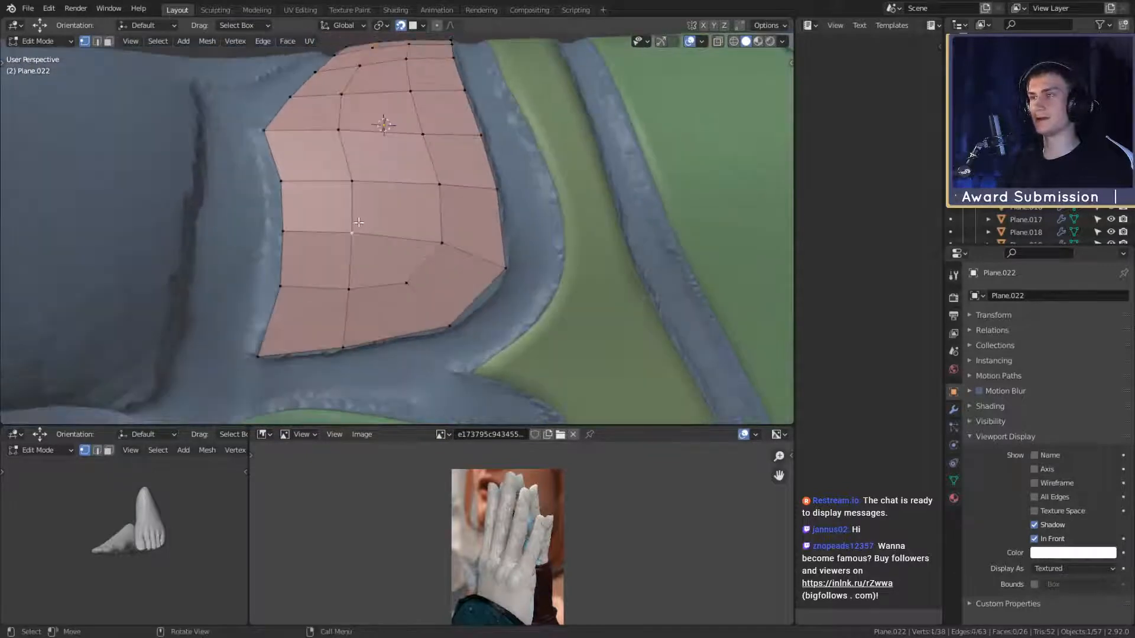
# Step: Move the two interior vertices below the filled gap, in the row line farther from the green strip, to even the faces
pyautogui.keyDown('shift'); pyautogui.click(353, 182); pyautogui.keyUp('shift')
pyautogui.press('g')
pyautogui.click(409, 204)
pyautogui.moveTo(412, 205); pyautogui.dragTo(418, 259, button='middle')
# Step: Move the two interior vertices above the corner bend toward the green strip to balance the lower faces
pyautogui.click(437, 288)
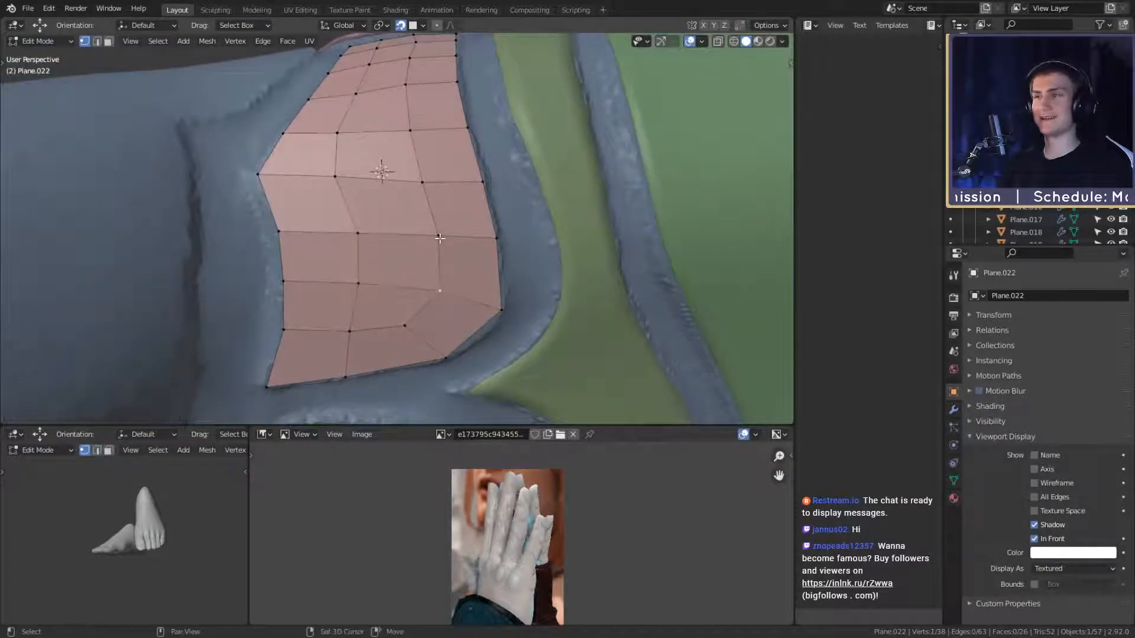
pyautogui.keyDown('shift'); pyautogui.click(440, 238); pyautogui.keyUp('shift')
pyautogui.press('g')
pyautogui.click(458, 245)
pyautogui.keyDown('shift'); pyautogui.moveTo(452, 222); pyautogui.dragTo(461, 264, button='middle'); pyautogui.keyUp('shift')
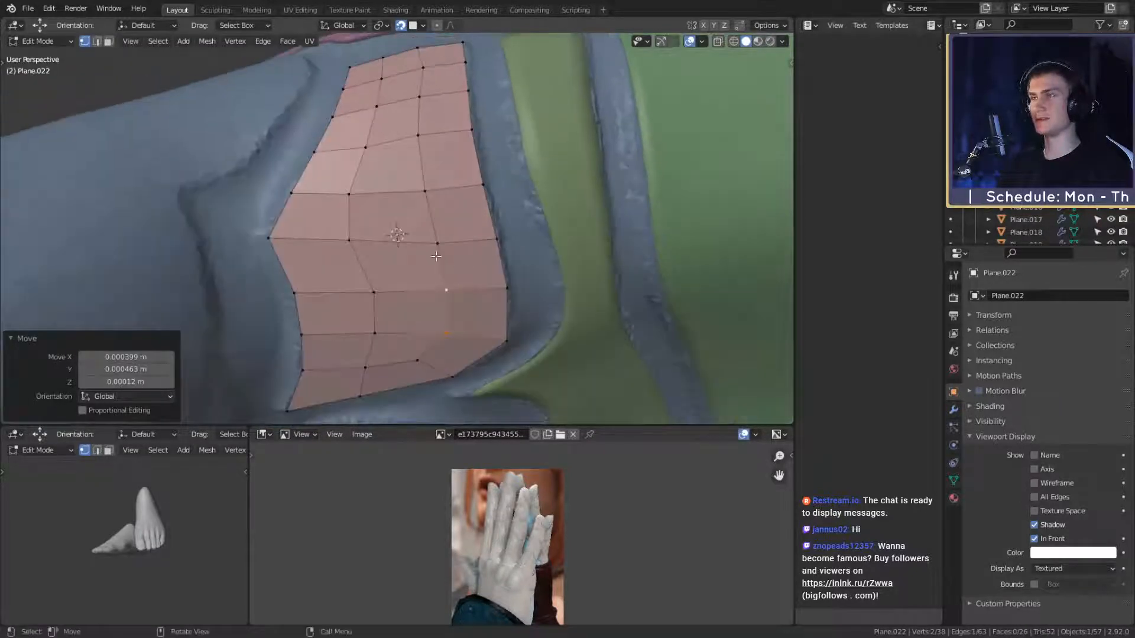
# Step: Shift the two interior vertices at the panel's widest point, on the far line, slightly toward the green strip
pyautogui.click(349, 238)
pyautogui.keyDown('shift'); pyautogui.click(353, 193); pyautogui.keyUp('shift')
pyautogui.press('g')
pyautogui.click(410, 227)
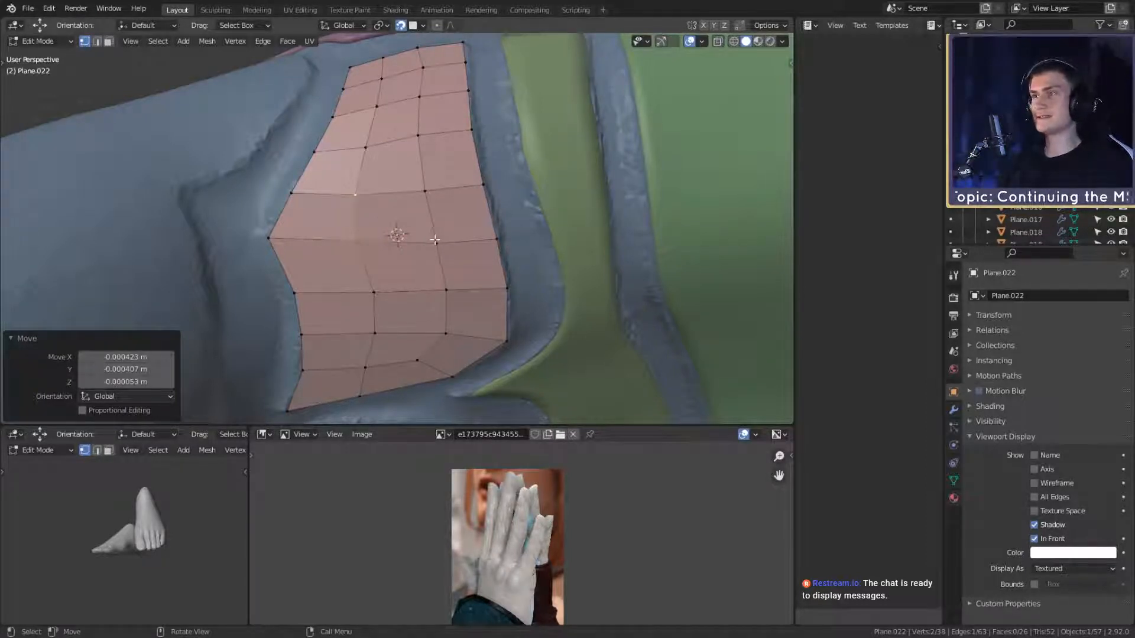
pyautogui.press('g')
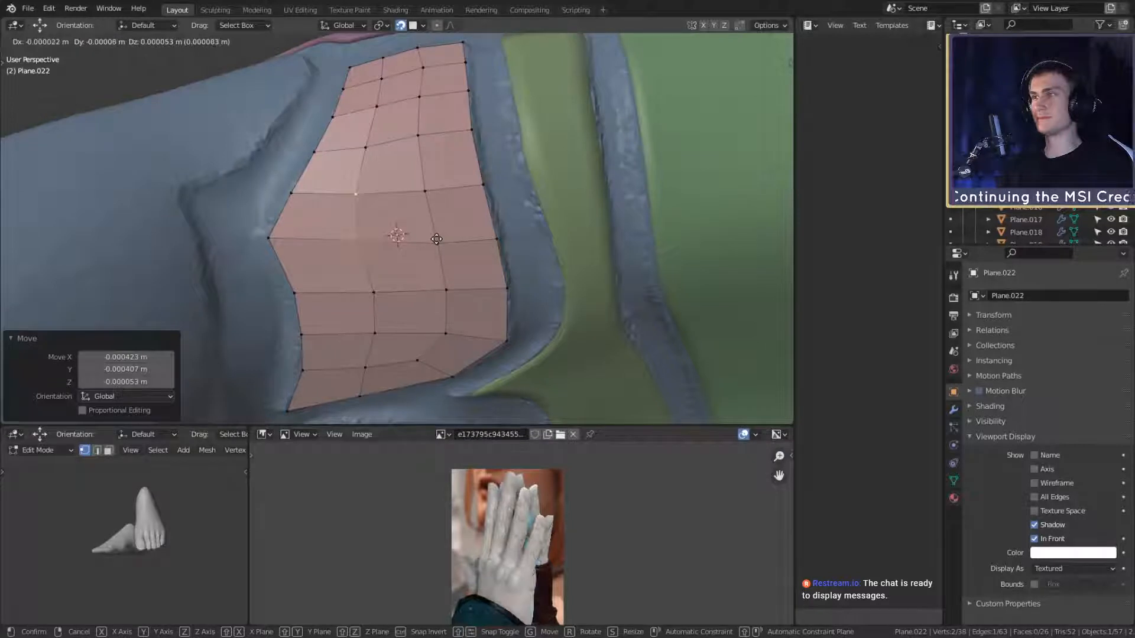
pyautogui.click(435, 241)
# Step: Reposition a pair of interior vertices in the panel's middle rows to even out the surrounding faces
pyautogui.click(386, 295)
pyautogui.moveTo(388, 298); pyautogui.dragTo(394, 244, button='middle')
pyautogui.keyDown('shift'); pyautogui.click(385, 258); pyautogui.keyUp('shift')
pyautogui.press('g')
pyautogui.click(393, 256)
# Step: Adjust the topmost interior vertex nearest the green strip and shift the border vertex above it toward the strip
pyautogui.click(410, 152)
pyautogui.moveTo(410, 153); pyautogui.dragTo(410, 178, button='middle')
pyautogui.keyDown('shift'); pyautogui.click(407, 153); pyautogui.keyUp('shift')
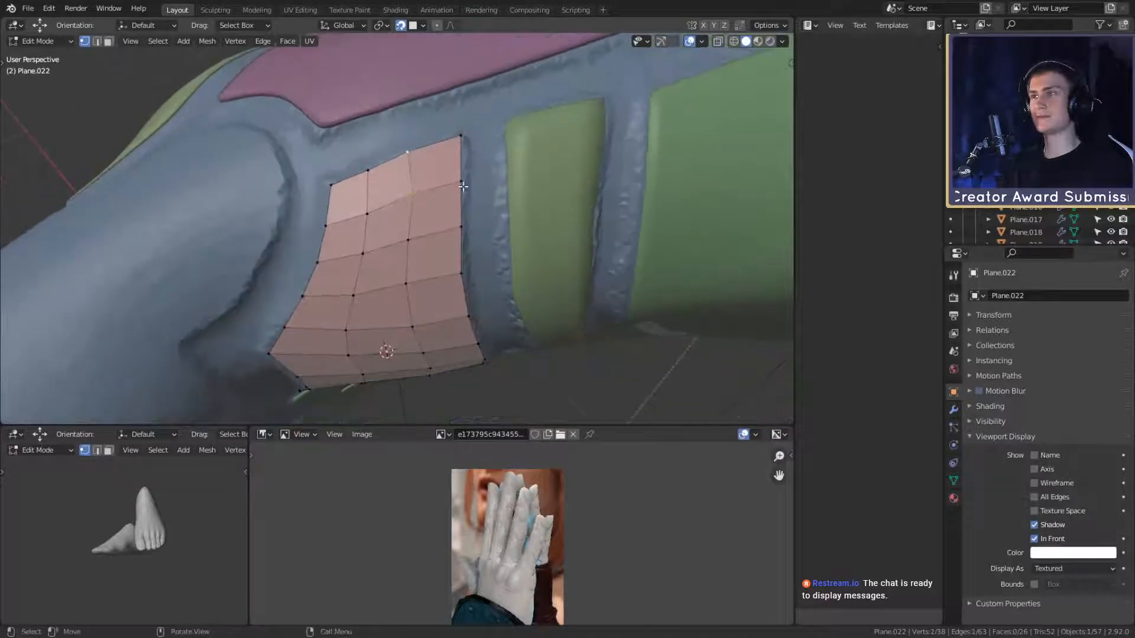
pyautogui.click(414, 198)
pyautogui.press('g')
pyautogui.click(441, 209)
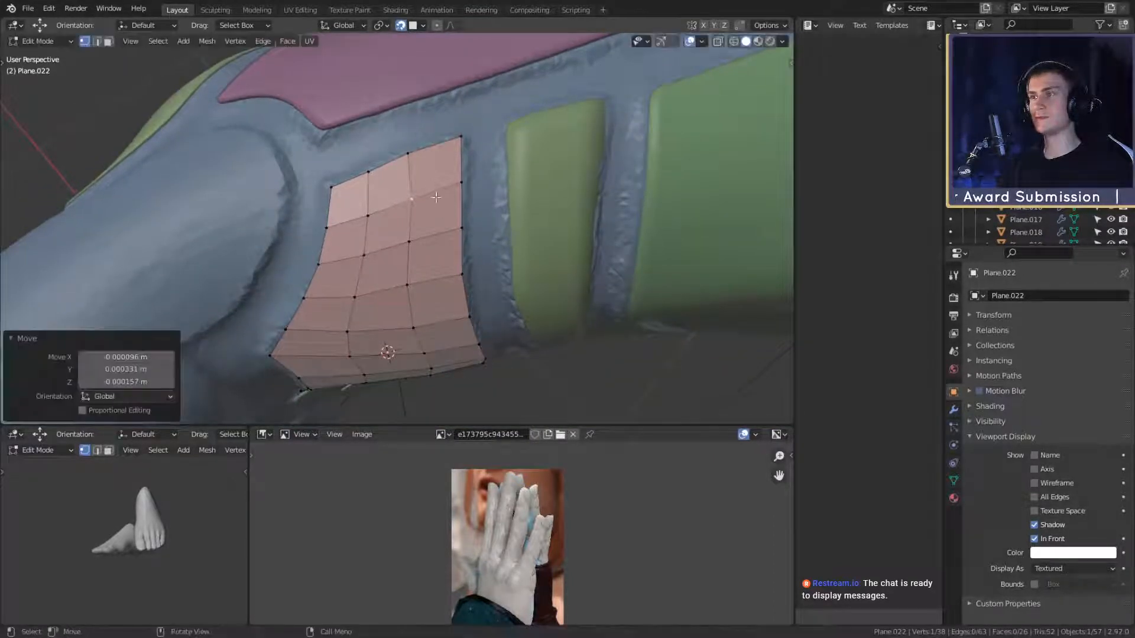
pyautogui.click(413, 154)
pyautogui.press('g')
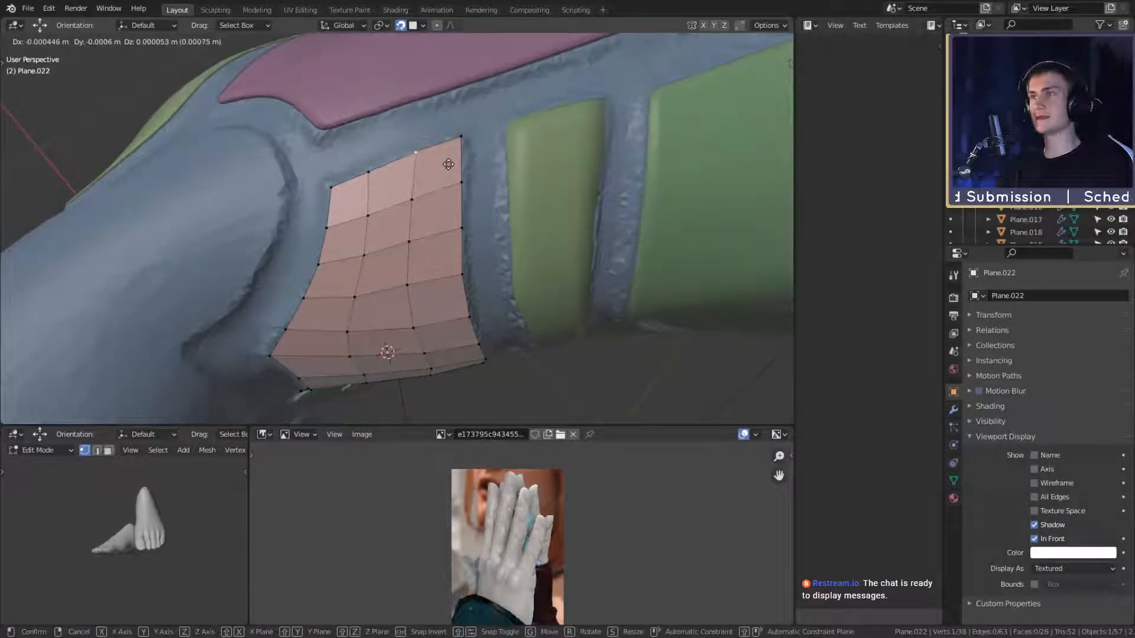
pyautogui.click(448, 163)
pyautogui.moveTo(448, 164); pyautogui.dragTo(420, 240, button='middle')
pyautogui.scroll(3, 406, 254)
# Step: Leave mesh editing and link the modifiers of the adjacent green strip, Plane.011, to the pink panel
pyautogui.press('Tab')
pyautogui.scroll(3, 418, 250)
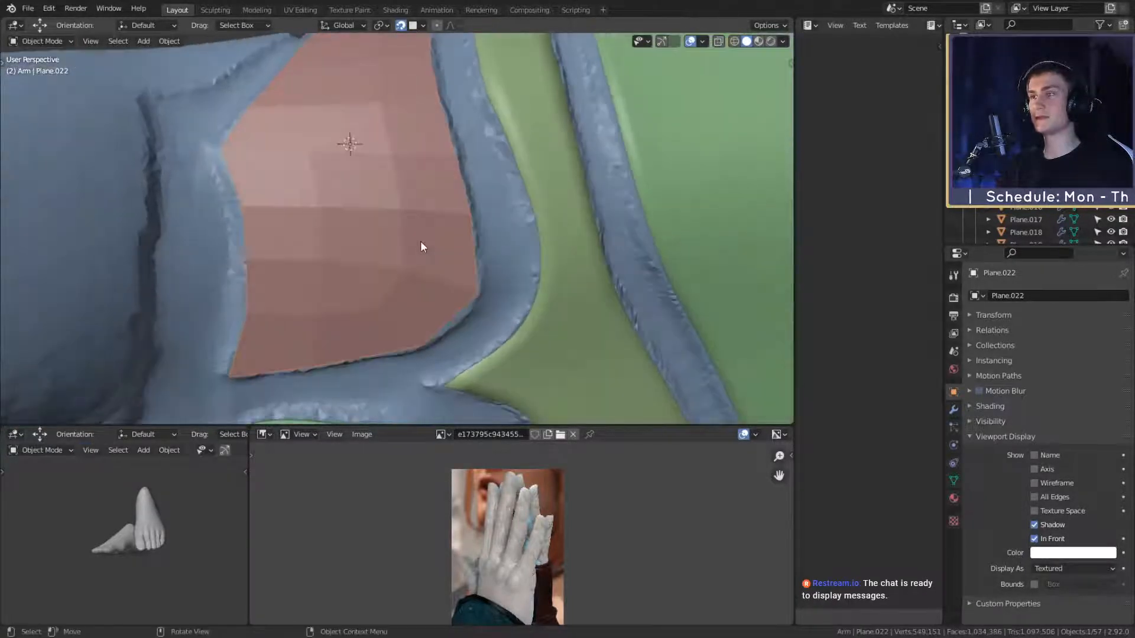
pyautogui.click(572, 300)
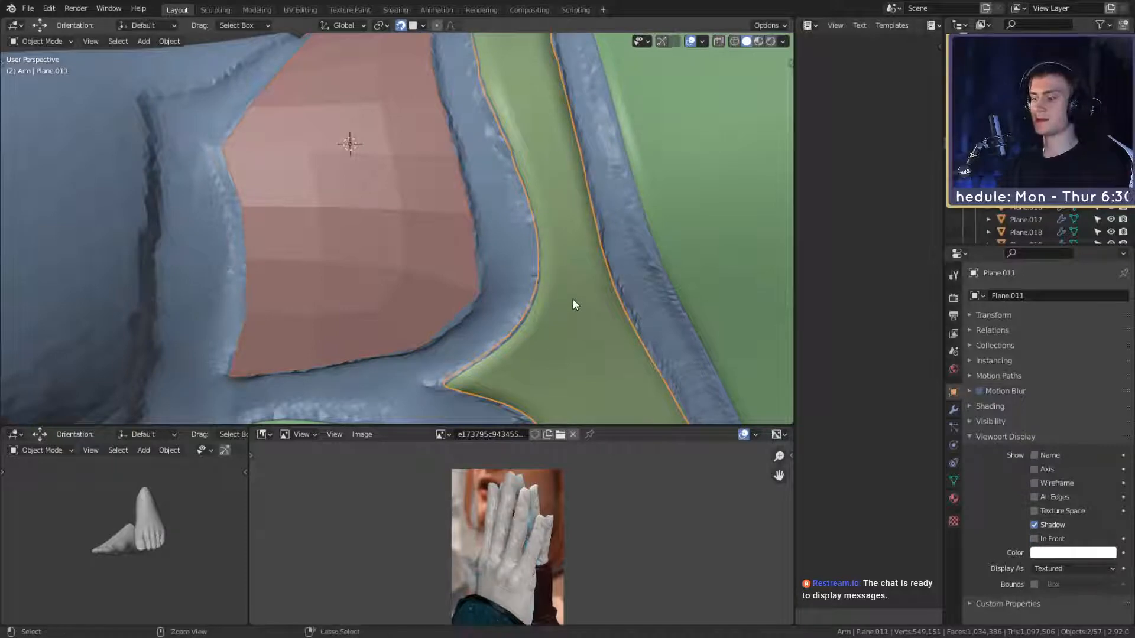
pyautogui.hotkey('ctrl', 'l')
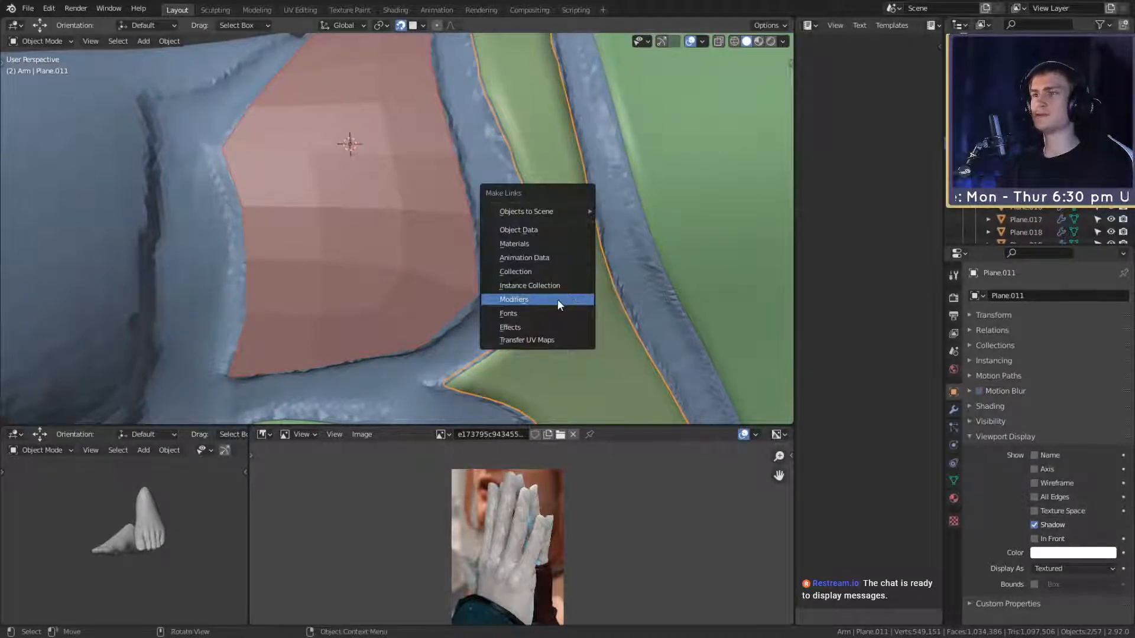
pyautogui.click(555, 300)
pyautogui.click(446, 257)
pyautogui.click(446, 257)
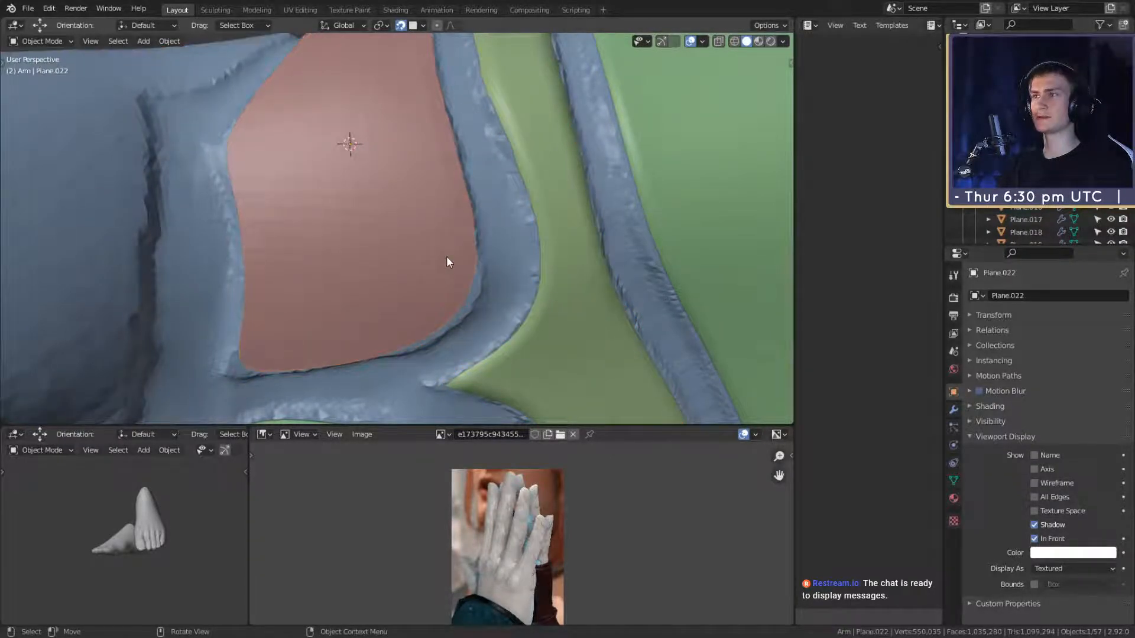
# Step: Apply smooth shading to the pink panel
pyautogui.moveTo(446, 257); pyautogui.dragTo(453, 218, button='middle')
pyautogui.rightClick(358, 223)
pyautogui.click(358, 223)
# Step: Reopen the panel's mesh, move the corner bend's diagonal edge outward and scale it to 0.766
pyautogui.press('Tab')
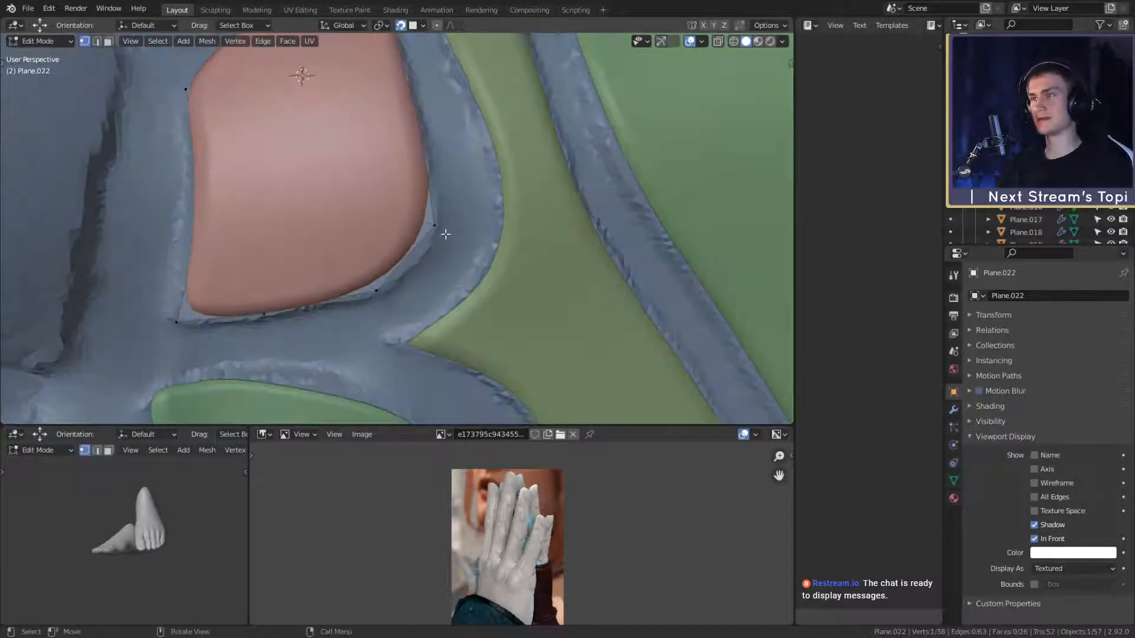
pyautogui.click(435, 225)
pyautogui.keyDown('shift'); pyautogui.click(377, 290); pyautogui.keyUp('shift')
pyautogui.press('g')
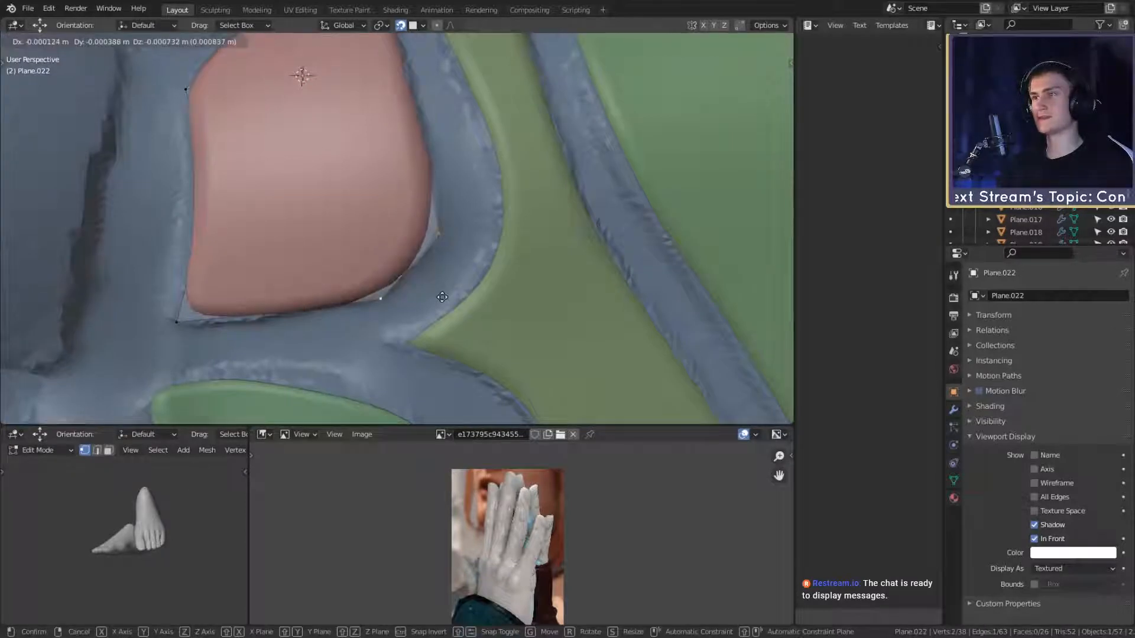
pyautogui.press('Escape')
pyautogui.press('s')
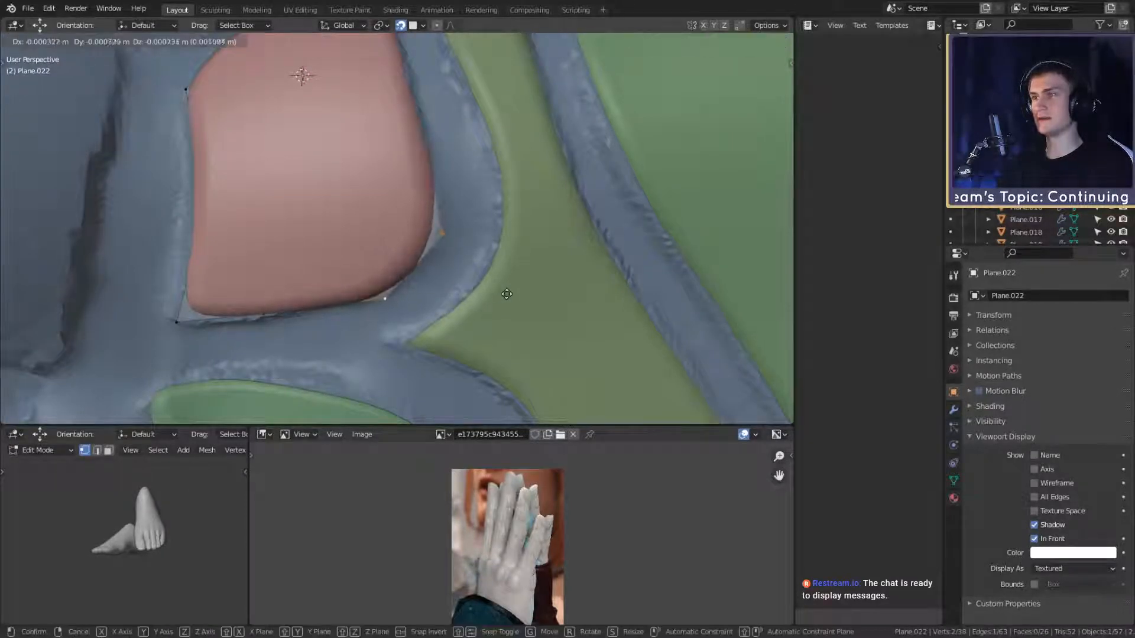
pyautogui.click(488, 287)
# Step: Turn on X-ray display and adjust the corner bend's upper vertex to follow the pad's border
pyautogui.hotkey('alt', 'z')
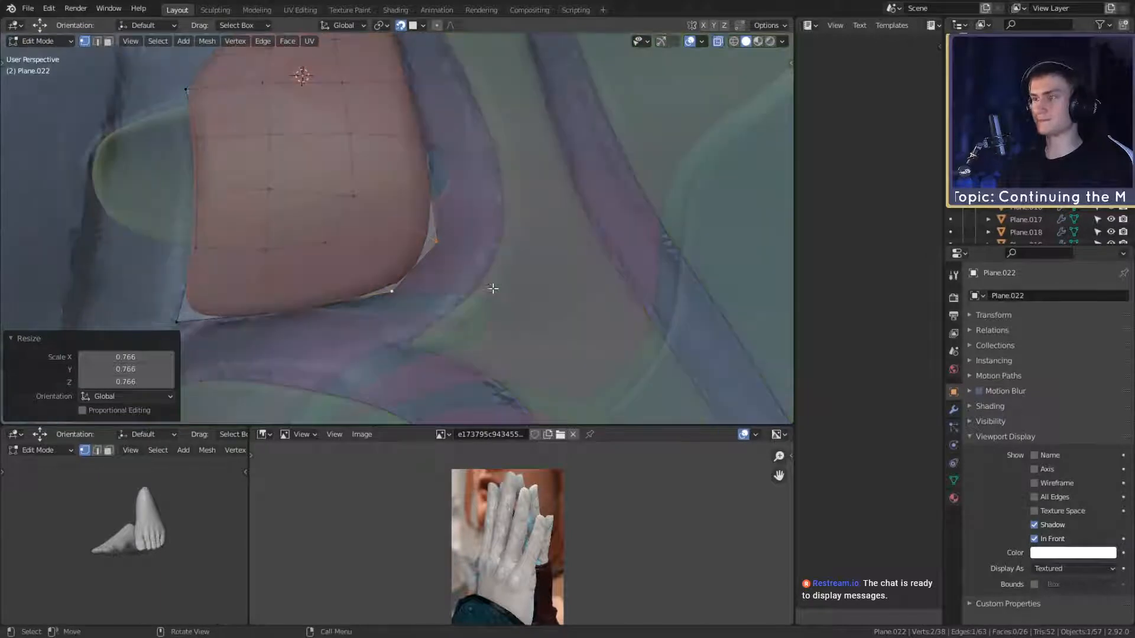
pyautogui.press('g')
pyautogui.press('Escape')
pyautogui.click(466, 250)
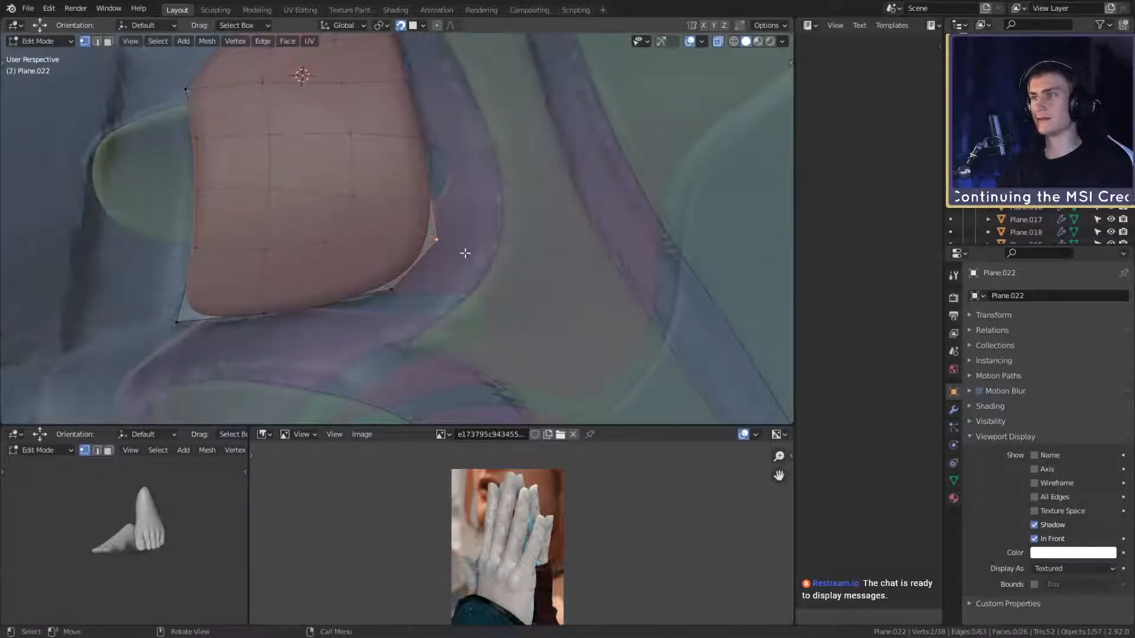
pyautogui.press('g')
pyautogui.click(468, 248)
# Step: Reposition the border vertex above the corner bend and the lower border's middle vertex to fit the pad outline
pyautogui.moveTo(449, 177); pyautogui.dragTo(325, 327, button='middle')
pyautogui.click(451, 180)
pyautogui.press('g')
pyautogui.click(480, 195)
pyautogui.click(372, 310)
pyautogui.press('g')
pyautogui.click(375, 310)
# Step: Crease the two border edges meeting at the panel's sharp lower corner by 0.394 and turn off X-ray display
pyautogui.click(304, 328)
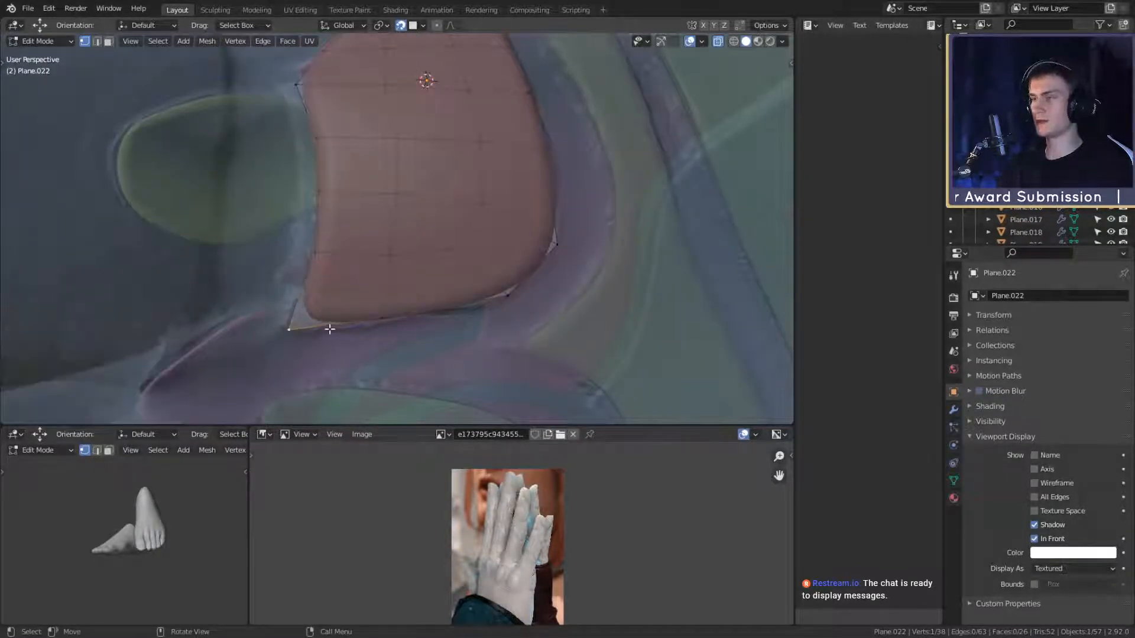
pyautogui.press('2')
pyautogui.click(330, 329)
pyautogui.hotkey('shift', 'e')
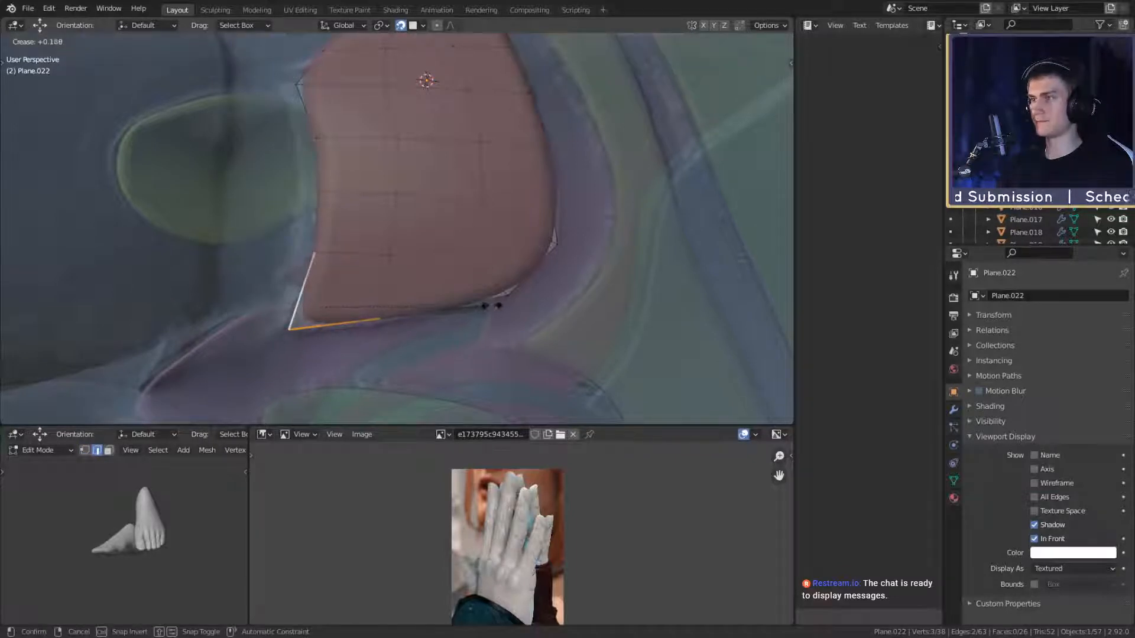
pyautogui.click(519, 301)
pyautogui.moveTo(519, 302); pyautogui.dragTo(339, 256, button='middle')
pyautogui.hotkey('alt', 'z')
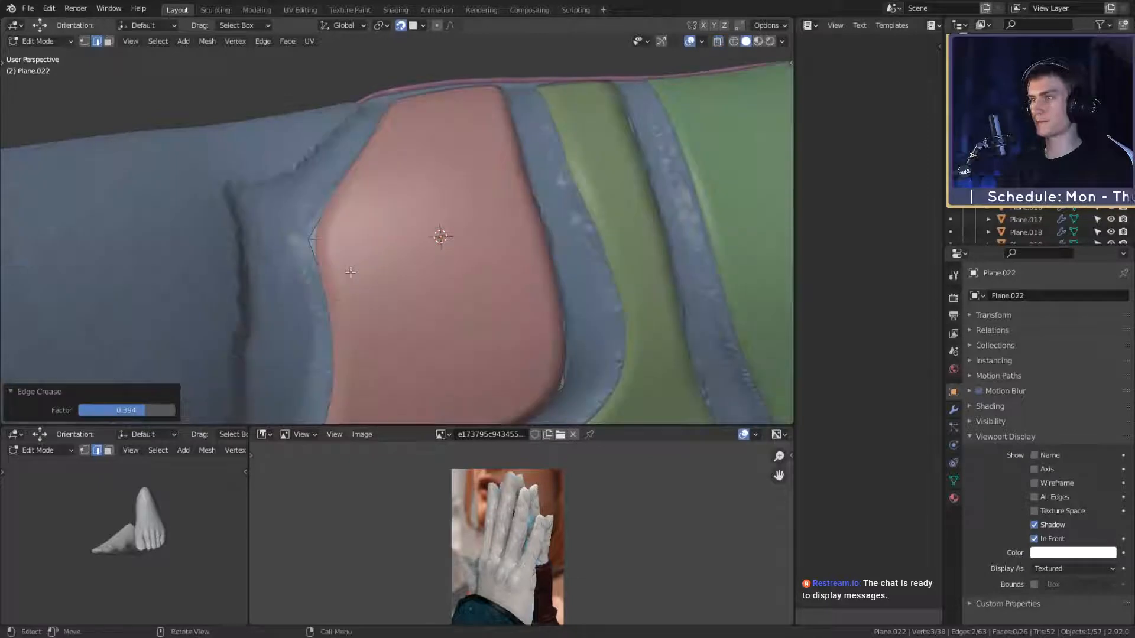
pyautogui.press('1')
pyautogui.press('g')
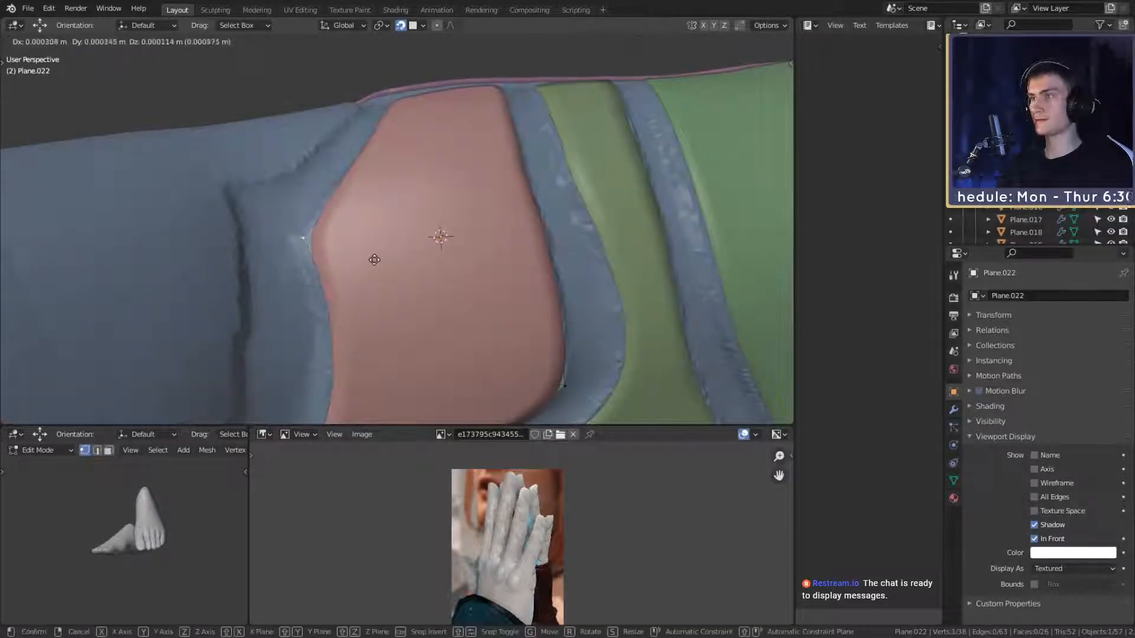
pyautogui.click(372, 259)
# Step: Crease the two border edges meeting at the panel's side corner bend
pyautogui.press('2')
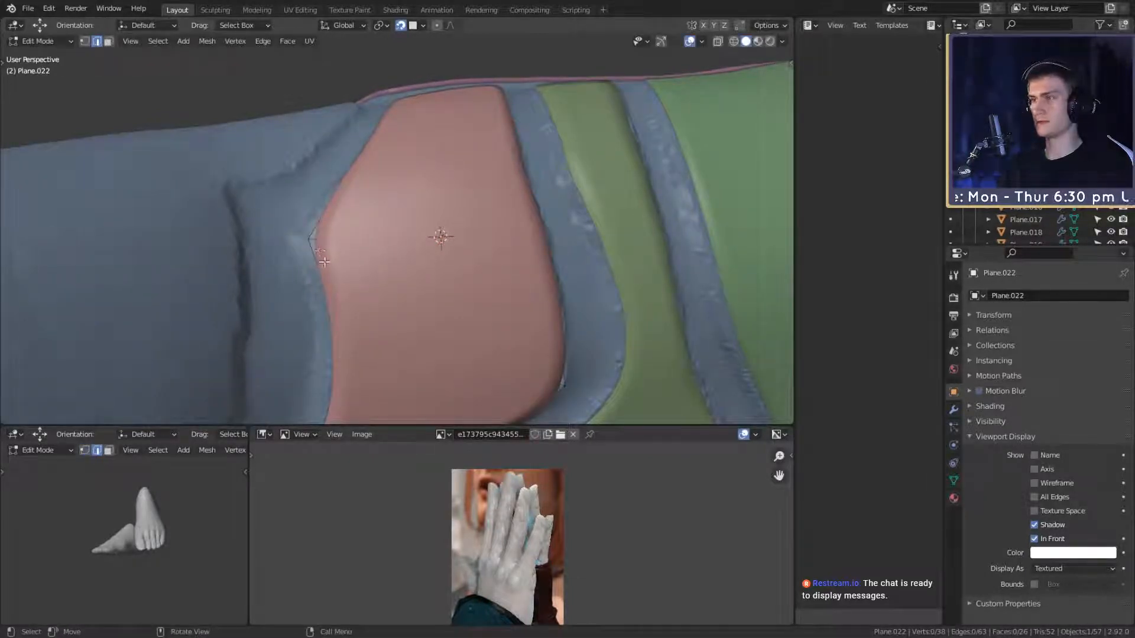
pyautogui.keyDown('shift'); pyautogui.click(325, 222); pyautogui.keyUp('shift')
pyautogui.hotkey('shift', 'e')
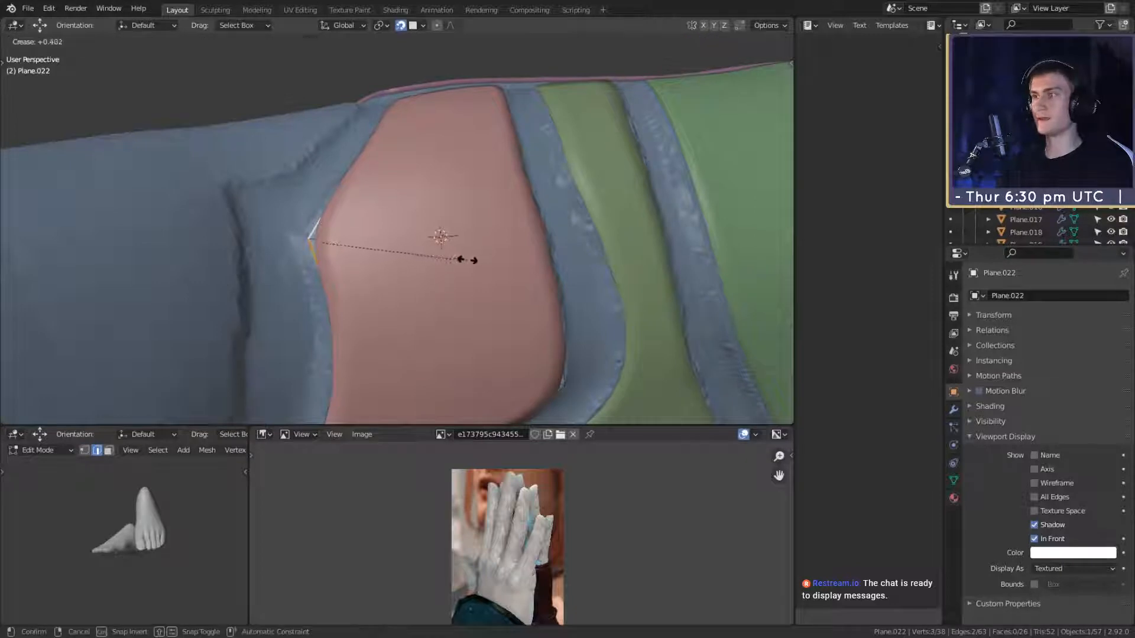
pyautogui.click(569, 259)
# Step: Add the adjoining edge at the side bend to the crease and crease that single edge by about 0.41
pyautogui.scroll(5, 432, 256)
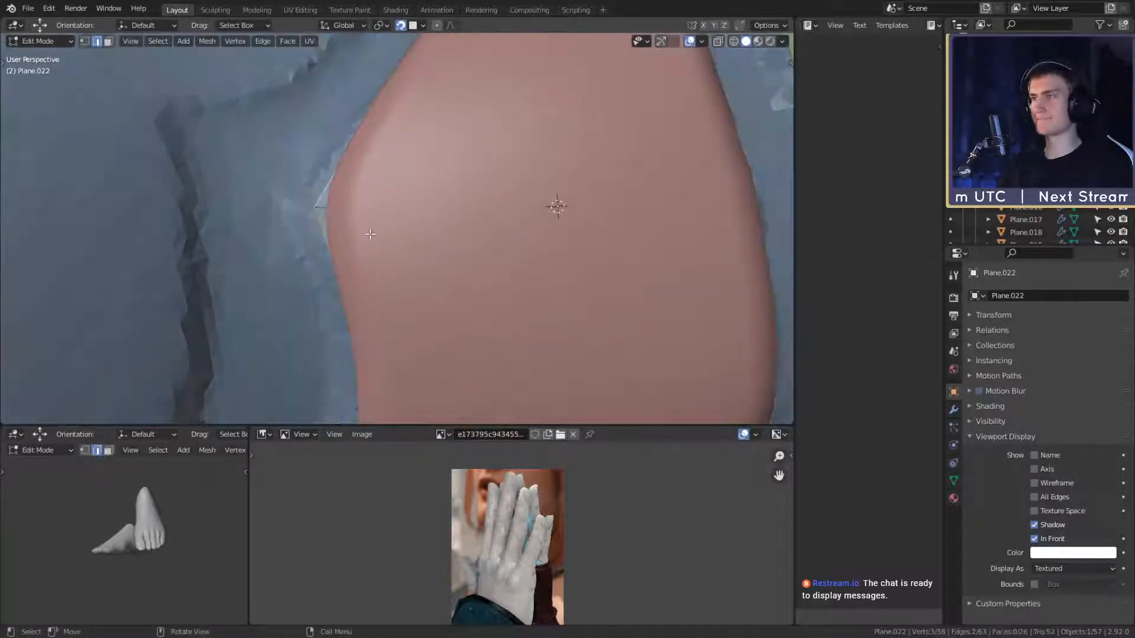
pyautogui.keyDown('shift'); pyautogui.click(335, 208); pyautogui.keyUp('shift')
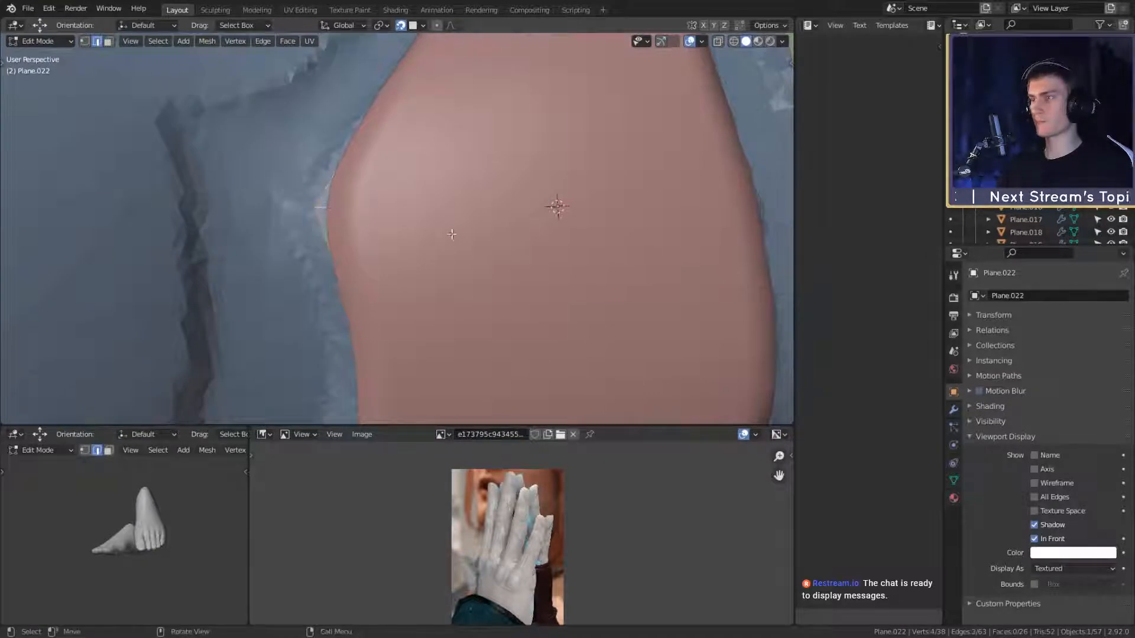
pyautogui.hotkey('shift', 'e')
pyautogui.click(522, 234)
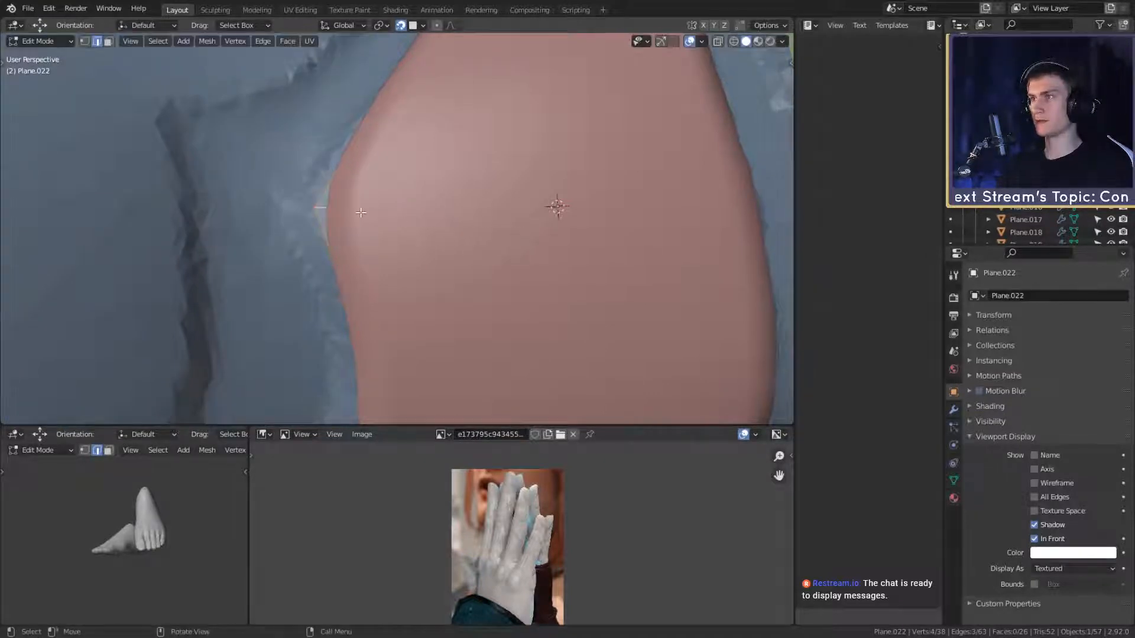
pyautogui.hotkey('shift', 'e')
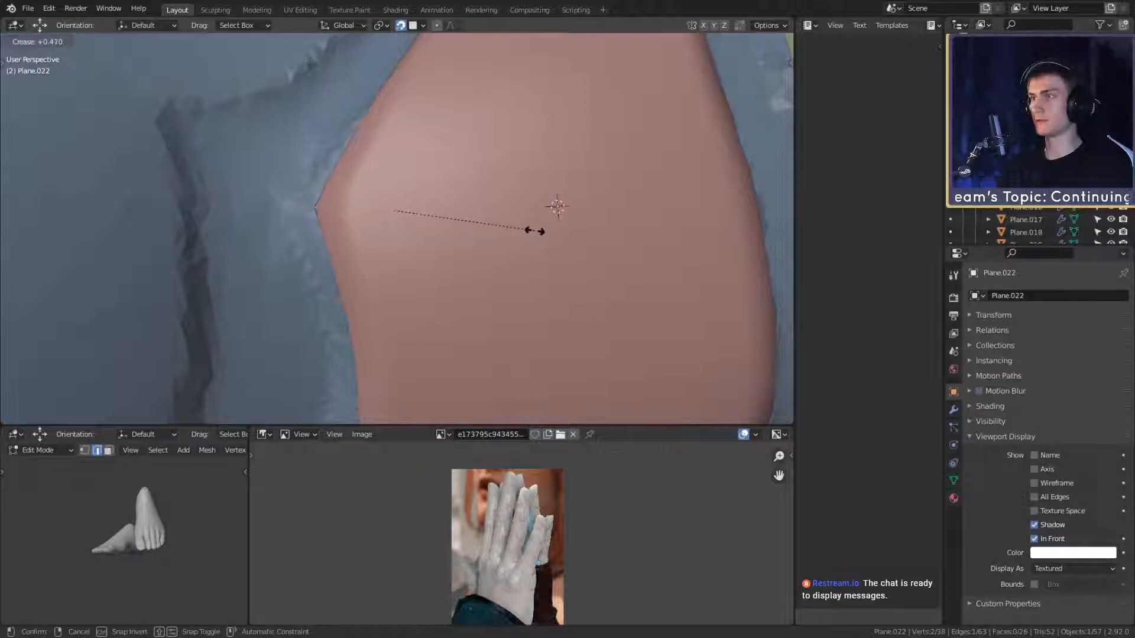
pyautogui.click(535, 231)
# Step: With X-ray display on, crease the two border edges meeting at the panel's pointed upper corner by 0.347
pyautogui.scroll(-5, 535, 230)
pyautogui.moveTo(535, 230); pyautogui.dragTo(481, 253, button='middle')
pyautogui.scroll(3, 492, 272)
pyautogui.click(456, 238)
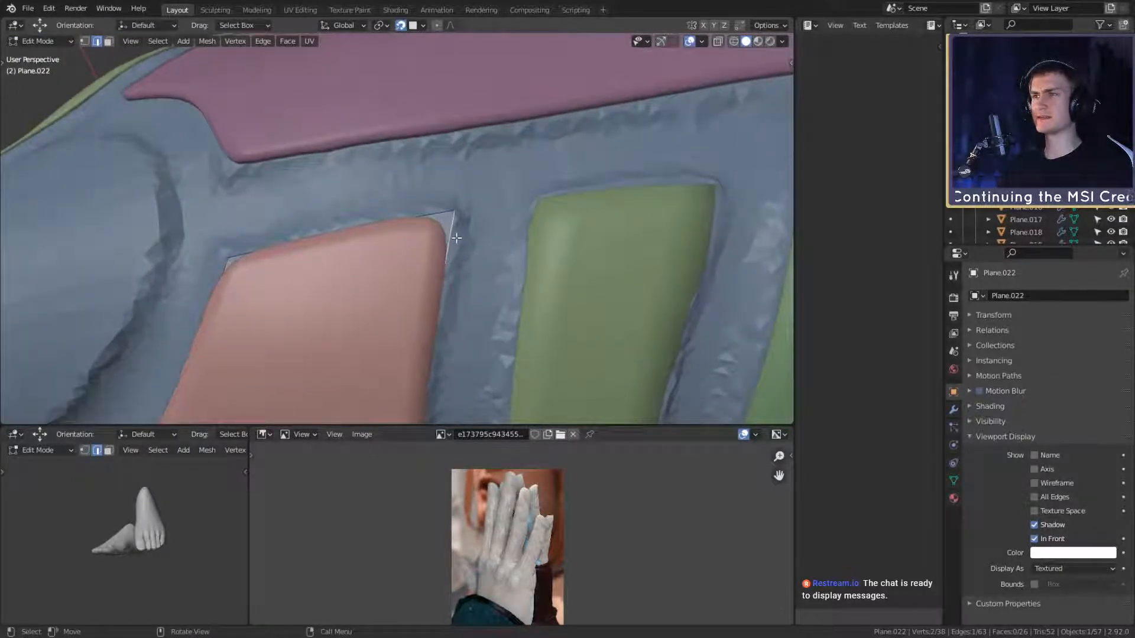
pyautogui.click(449, 227)
pyautogui.hotkey('shift', 'e')
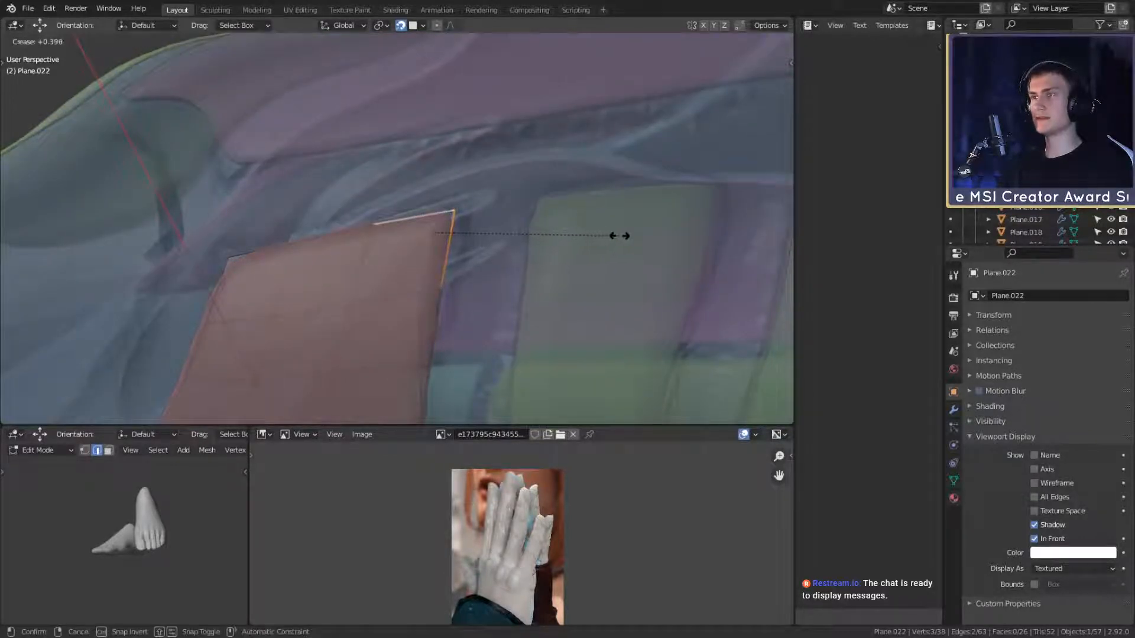
pyautogui.click(613, 236)
# Step: Crease the two border edges meeting at the panel's other upper corner by 0.359
pyautogui.moveTo(613, 236); pyautogui.dragTo(474, 203, button='middle')
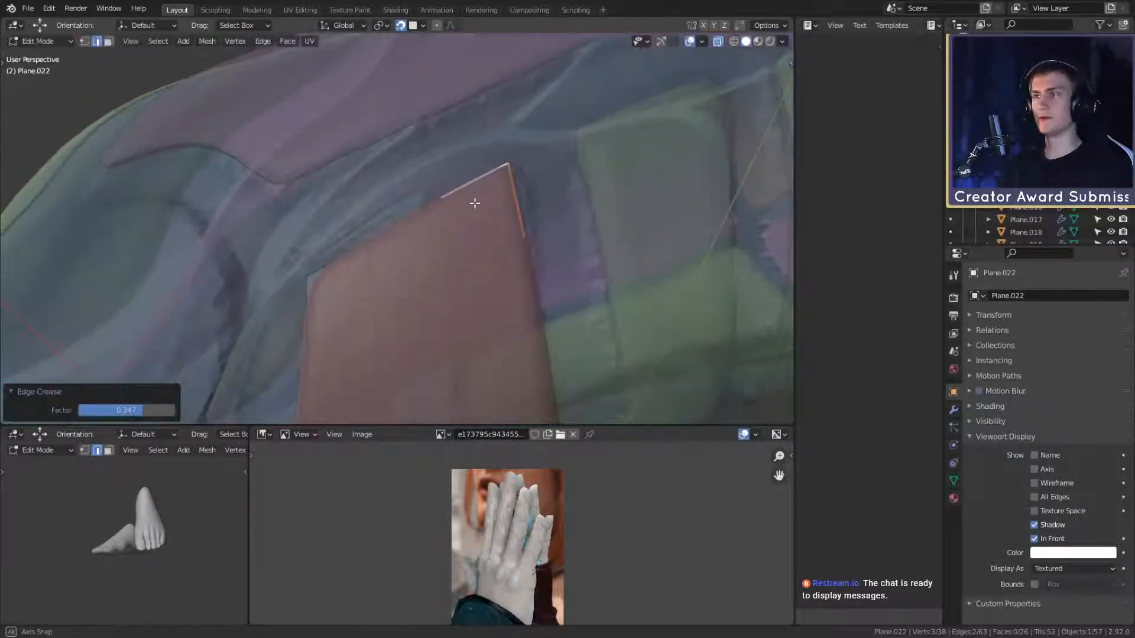
pyautogui.keyDown('shift'); pyautogui.moveTo(392, 261); pyautogui.dragTo(443, 205, button='middle'); pyautogui.keyUp('shift')
pyautogui.click(389, 209)
pyautogui.keyDown('shift'); pyautogui.click(361, 256); pyautogui.keyUp('shift')
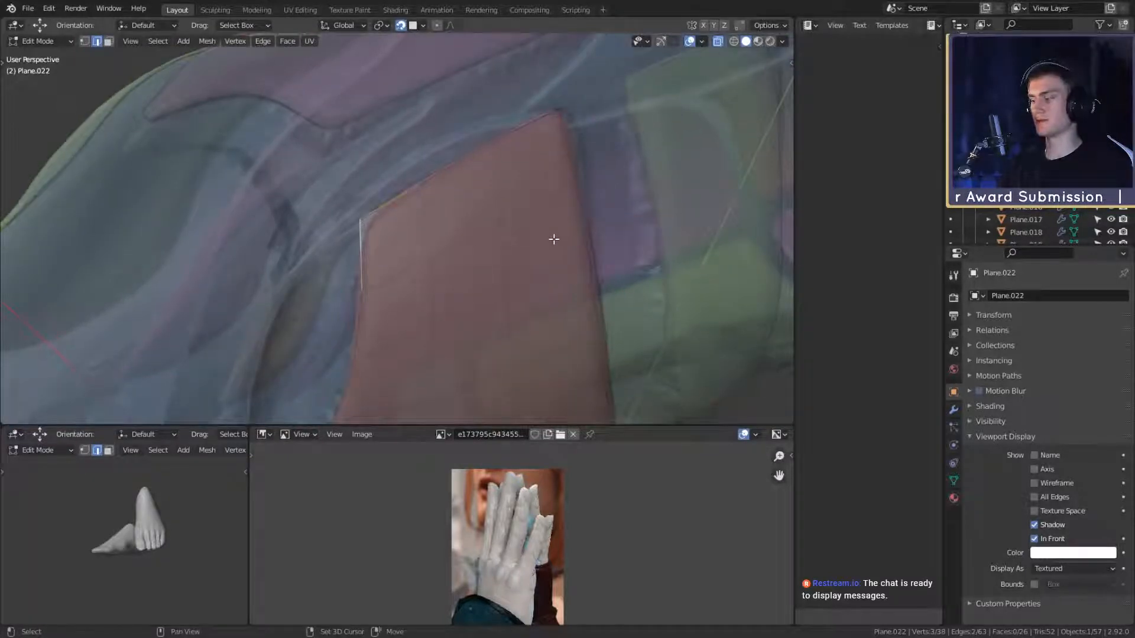
pyautogui.hotkey('shift', 'e')
pyautogui.click(624, 237)
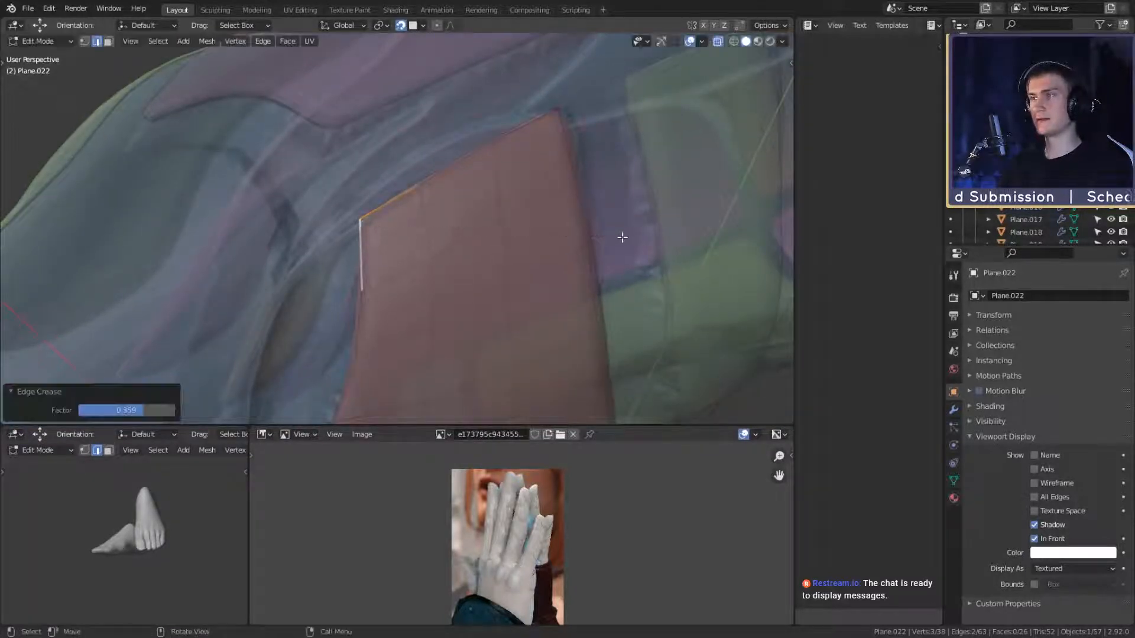
# Step: Return to Object Mode and turn off X-ray display
pyautogui.moveTo(621, 235); pyautogui.dragTo(478, 190, button='middle')
pyautogui.press('Tab')
pyautogui.scroll(-2, 458, 263)
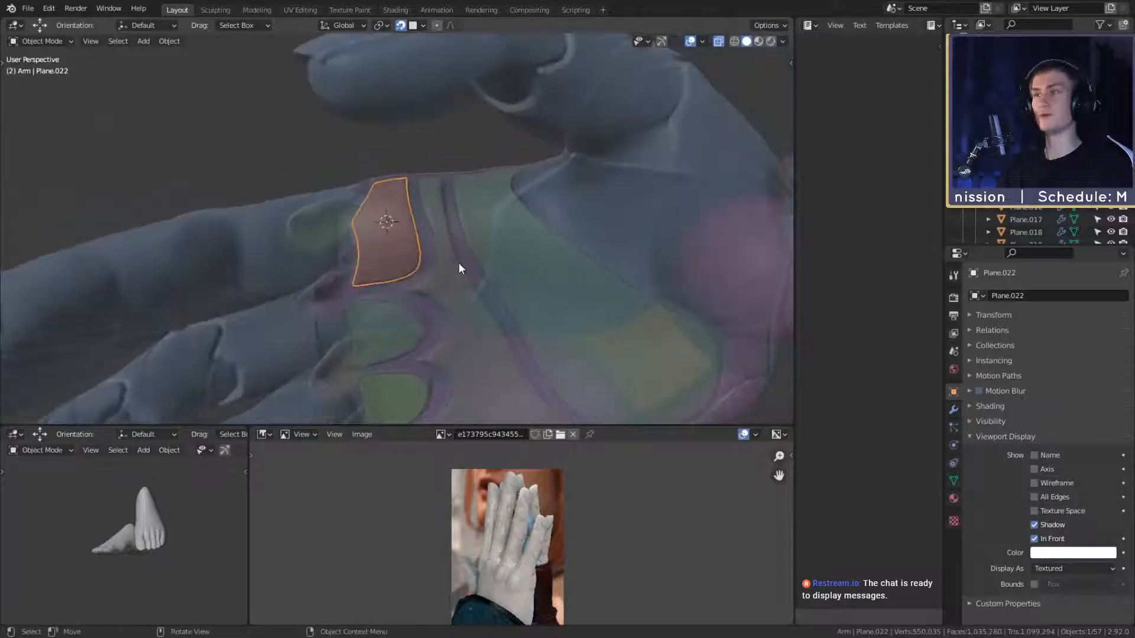
pyautogui.hotkey('alt', 'z')
# Step: Inspect the finished index-finger panel's fit against the sculpt and the neighbouring palm panels
pyautogui.scroll(5, 432, 269)
pyautogui.moveTo(415, 281); pyautogui.dragTo(414, 245, button='middle')
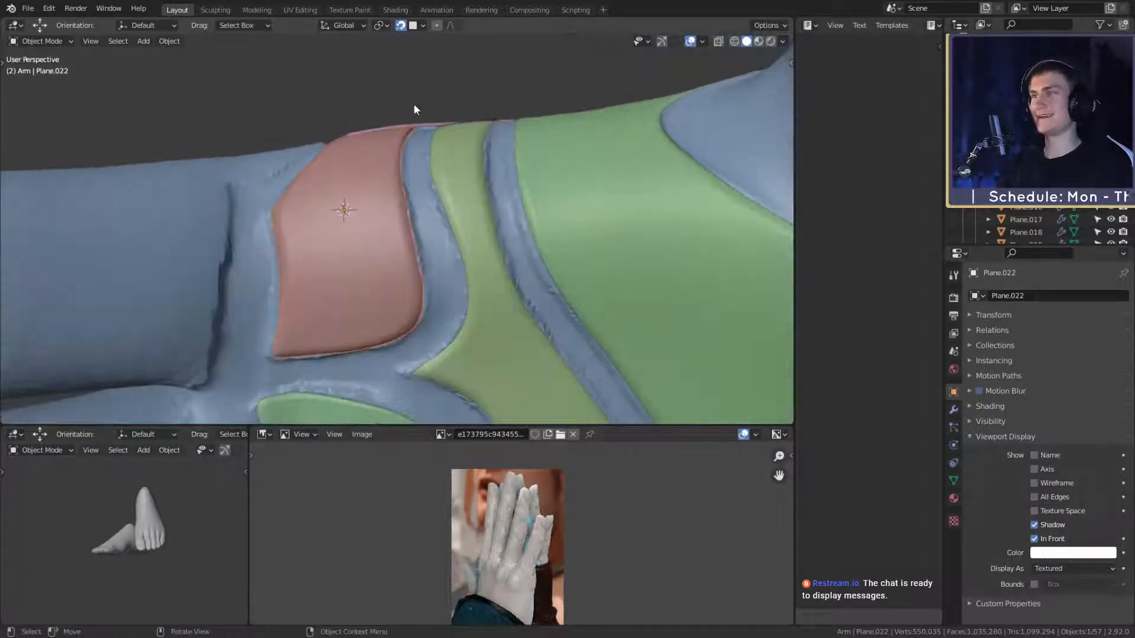
pyautogui.moveTo(413, 109); pyautogui.dragTo(452, 176, button='middle')
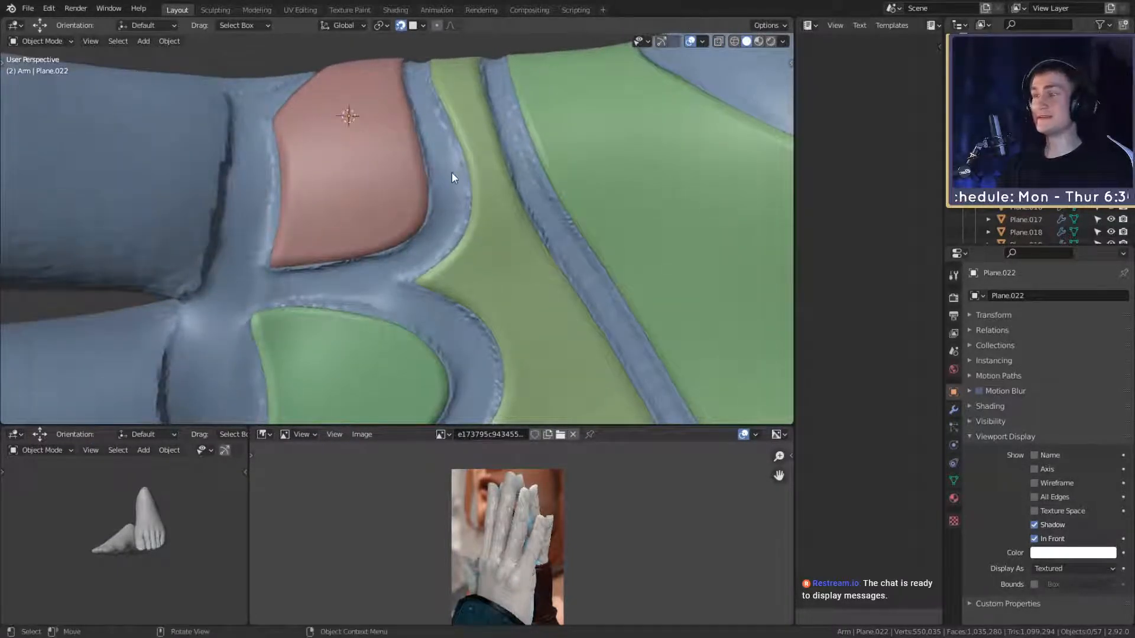
pyautogui.scroll(-6, 419, 223)
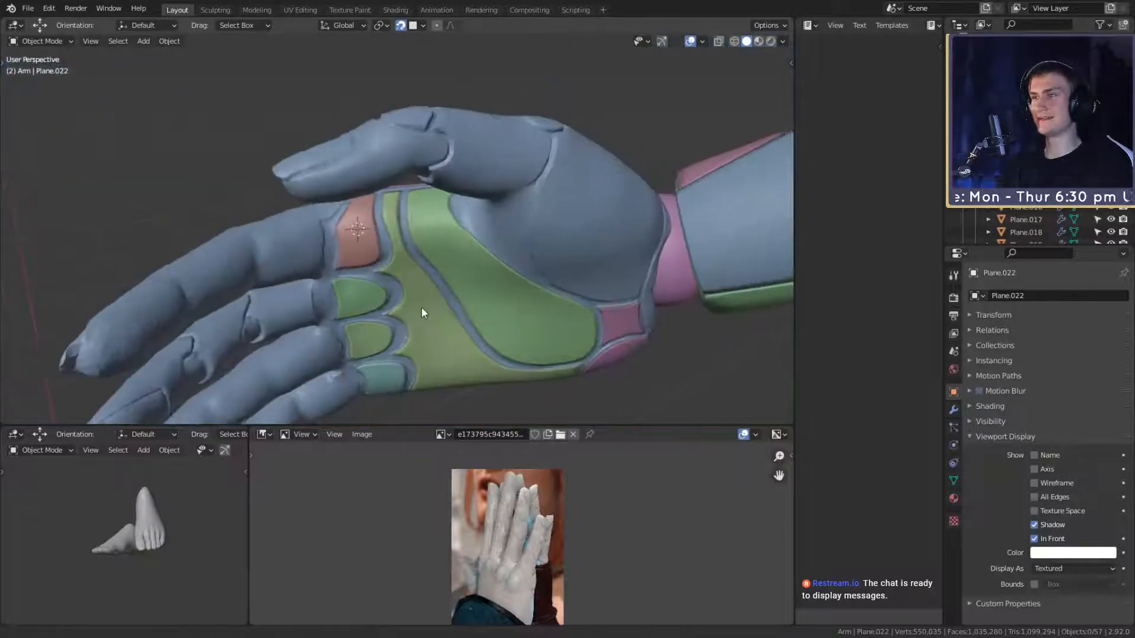
pyautogui.moveTo(422, 308); pyautogui.dragTo(140, 285, button='middle')
pyautogui.scroll(-3, 425, 256)
pyautogui.moveTo(527, 207); pyautogui.dragTo(438, 245, button='middle')
pyautogui.scroll(2, 413, 241)
pyautogui.scroll(4, 466, 276)
# Step: Turn off In Front display for the index-finger panel and deselect it
pyautogui.click(337, 155)
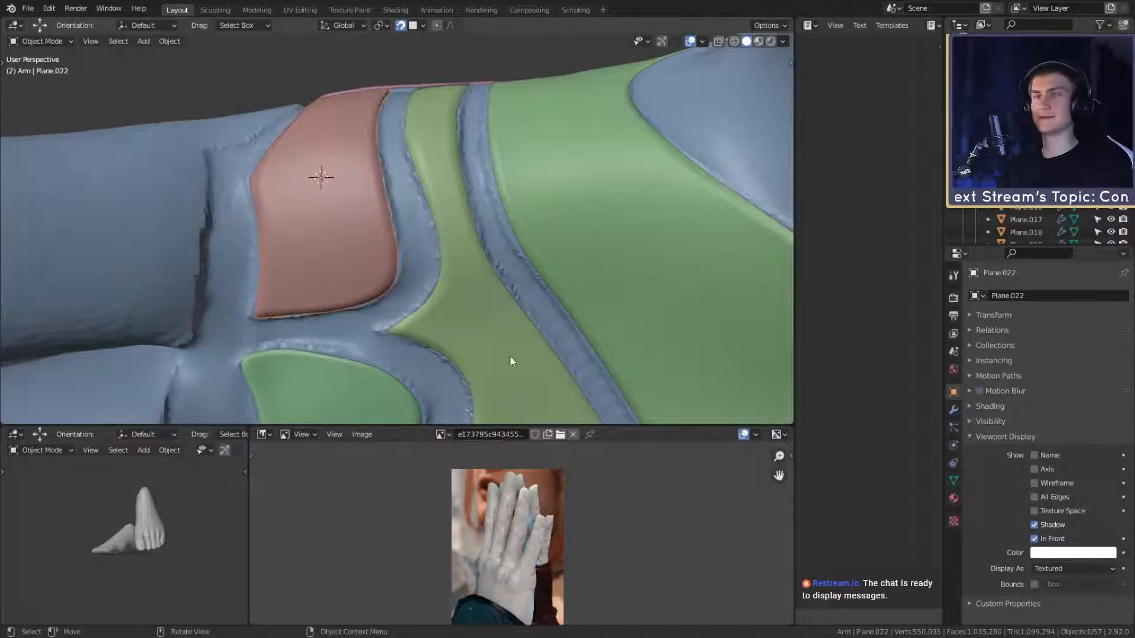
pyautogui.click(1034, 539)
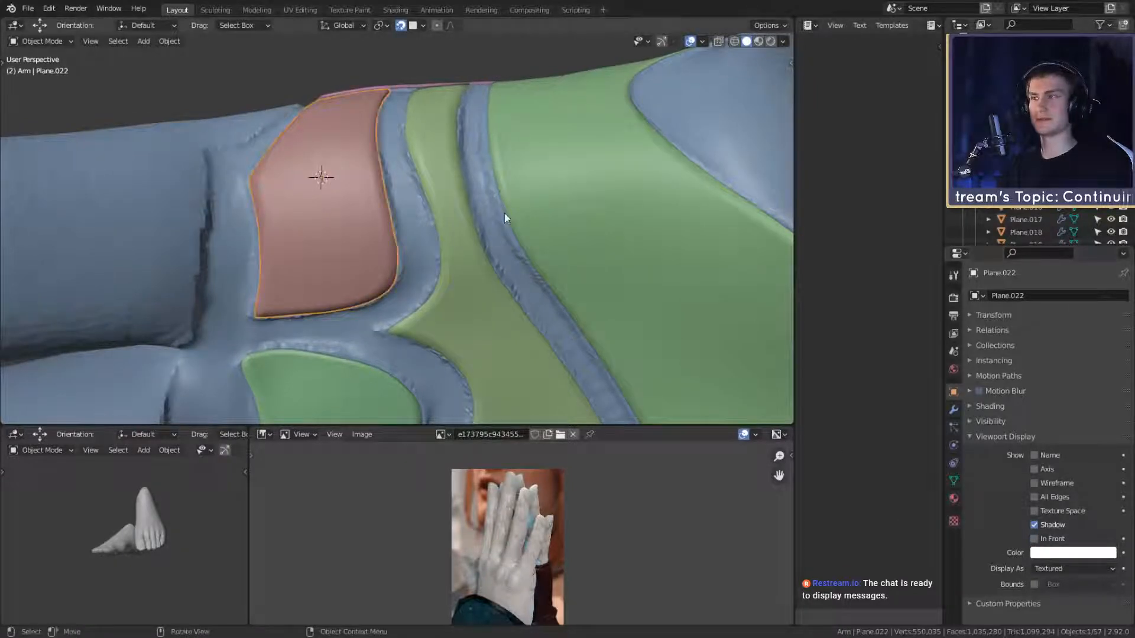
pyautogui.click(360, 68)
# Step: Turn off In Front display for the ring-finger palm panel and check the setting on the other finger panels
pyautogui.scroll(-5, 430, 257)
pyautogui.moveTo(430, 258); pyautogui.dragTo(158, 341, button='middle')
pyautogui.scroll(4, 417, 289)
pyautogui.moveTo(416, 289); pyautogui.dragTo(275, 254, button='middle')
pyautogui.scroll(5, 449, 190)
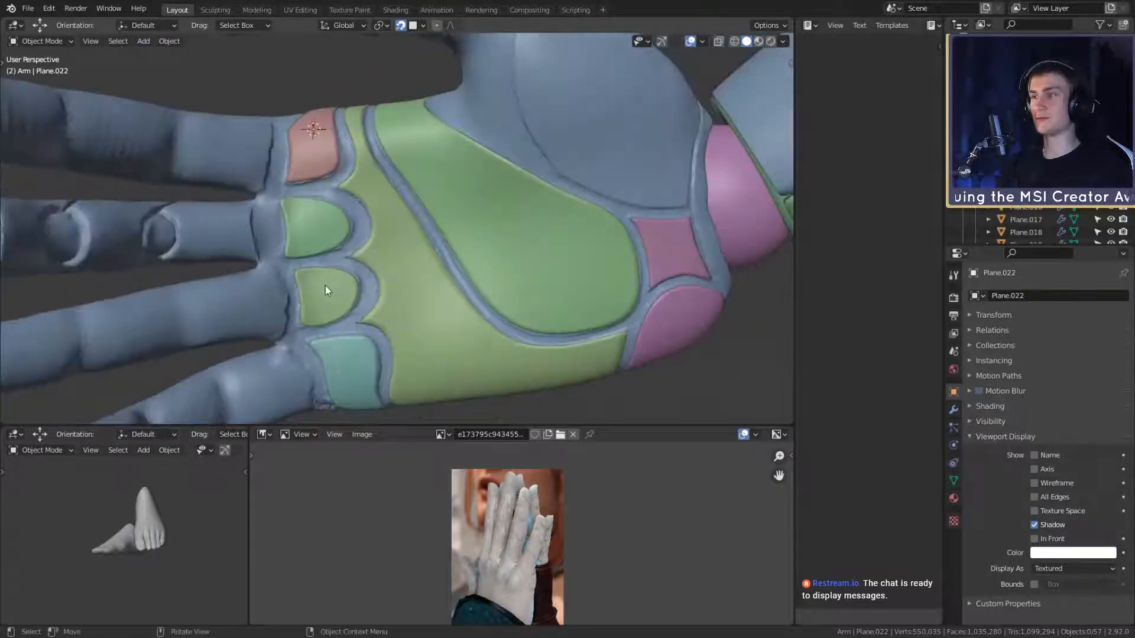
pyautogui.click(324, 285)
pyautogui.click(1034, 539)
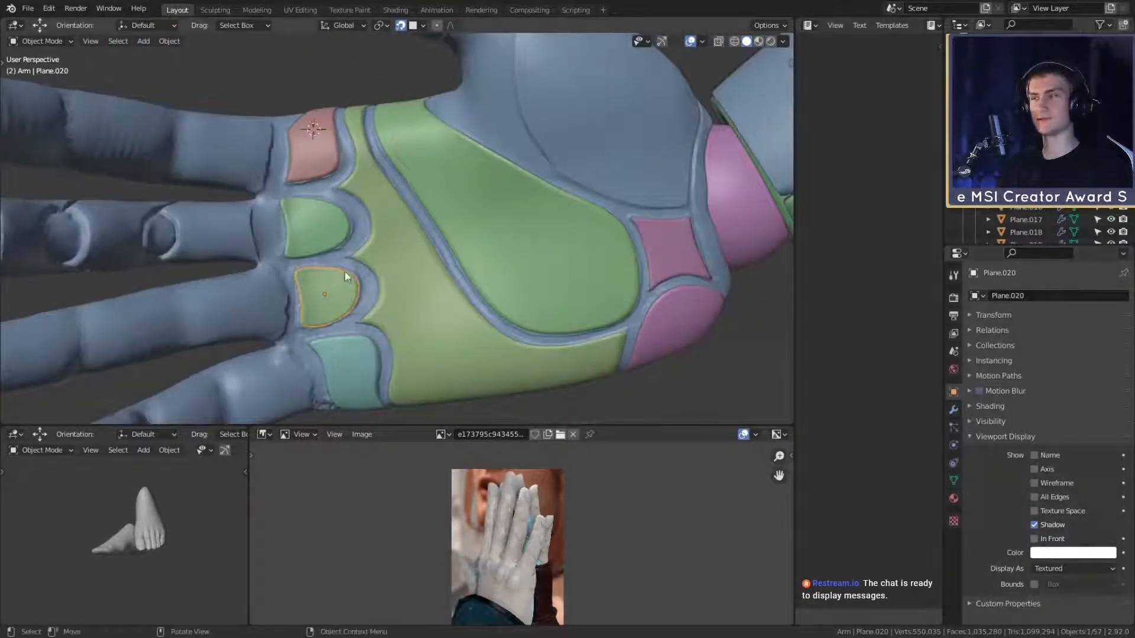
pyautogui.click(329, 224)
pyautogui.click(340, 299)
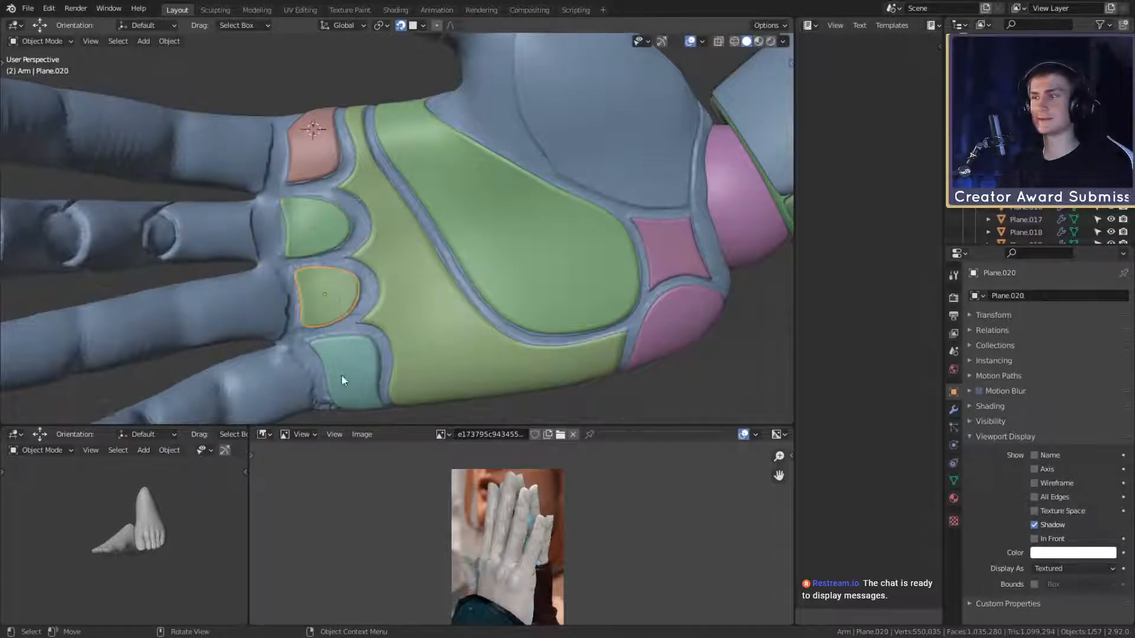
pyautogui.click(342, 374)
pyautogui.click(304, 130)
pyautogui.click(322, 91)
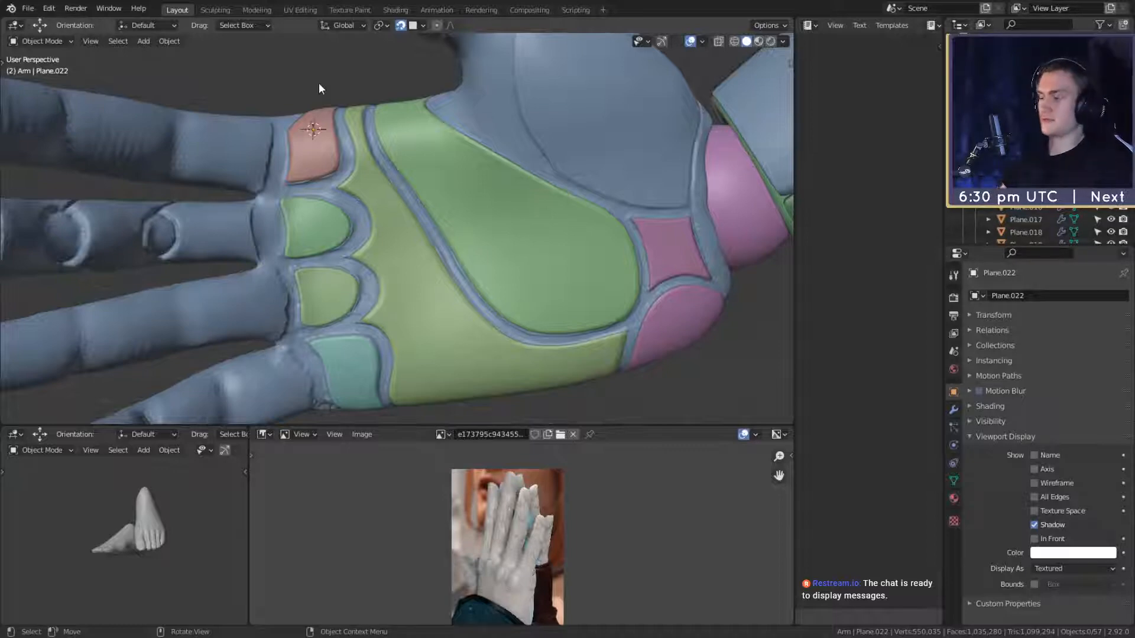
# Step: Add a plane at the 3D cursor on the back of the middle finger's base segment and scale it down to 0.086
pyautogui.moveTo(375, 233); pyautogui.dragTo(159, 228, button='middle')
pyautogui.moveTo(414, 236); pyautogui.dragTo(455, 235, button='middle')
pyautogui.scroll(-5, 456, 235)
pyautogui.keyDown('shift'); pyautogui.moveTo(456, 300); pyautogui.dragTo(461, 249, button='middle'); pyautogui.keyUp('shift')
pyautogui.scroll(4, 461, 247)
pyautogui.scroll(4, 367, 300)
pyautogui.scroll(-4, 420, 242)
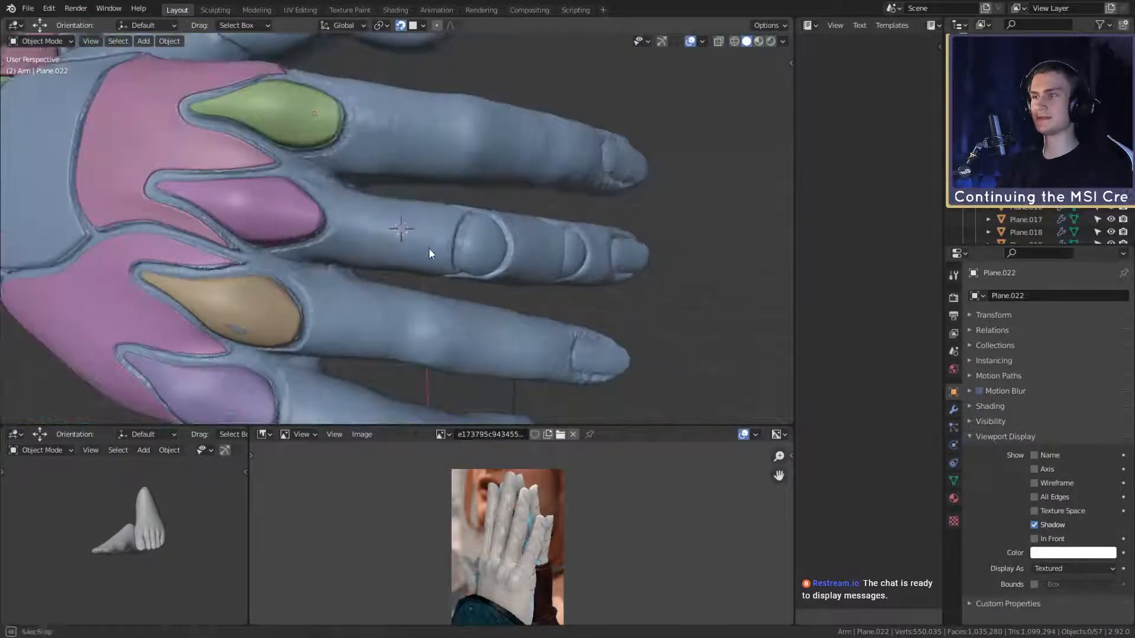
pyautogui.scroll(4, 428, 251)
pyautogui.hotkey('shift', 'a')
pyautogui.moveTo(484, 256)
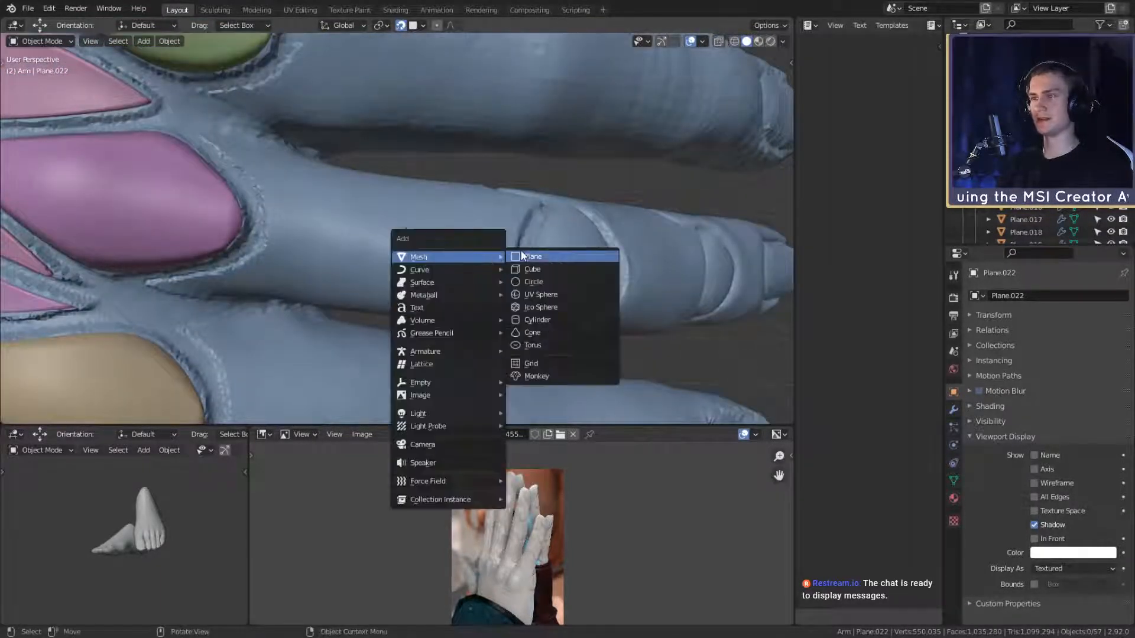
pyautogui.click(532, 255)
pyautogui.press('s')
pyautogui.click(438, 242)
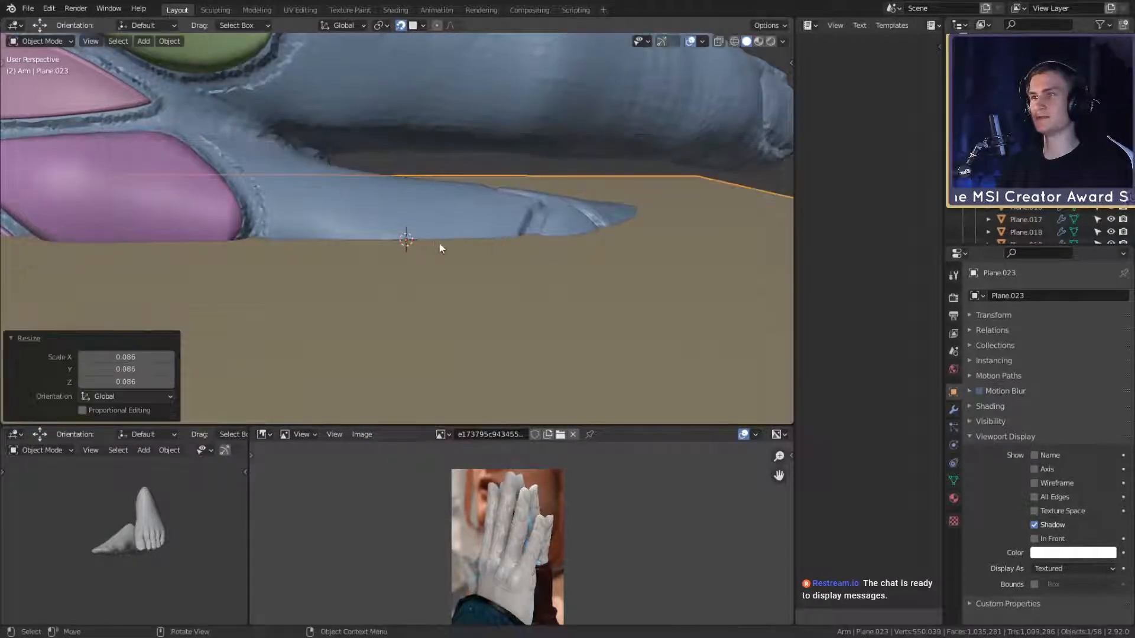
# Step: Align the plane with the finger's surface using trackball rotations of -115° and 10°, followed by 10° and -5°
pyautogui.press('r')
pyautogui.press('r')
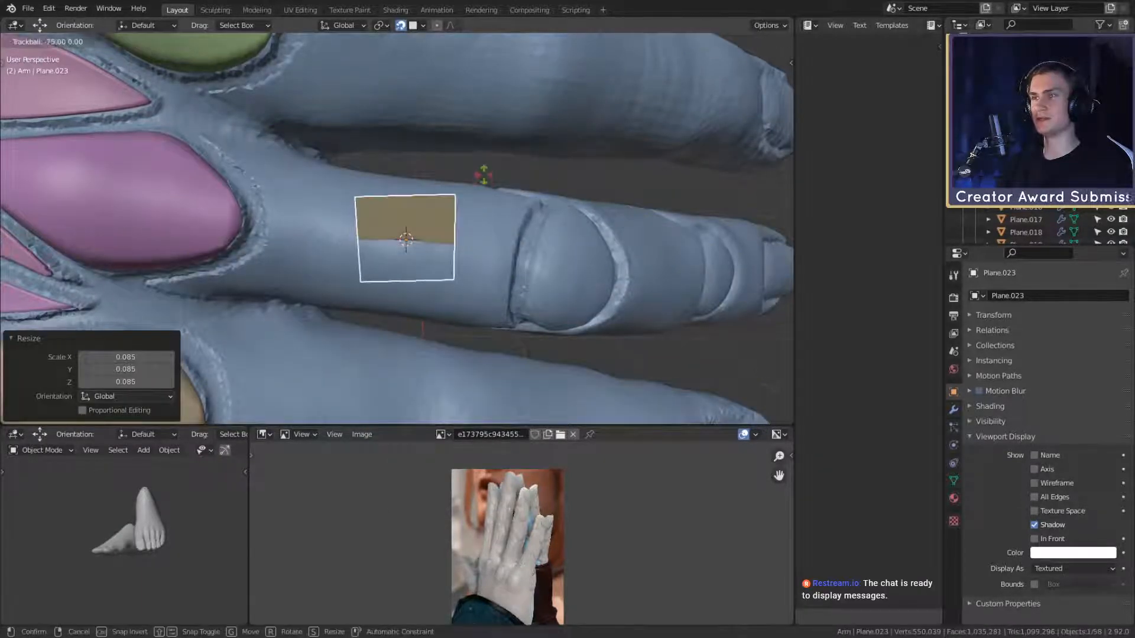
pyautogui.click(495, 151)
pyautogui.press('r')
pyautogui.press('r')
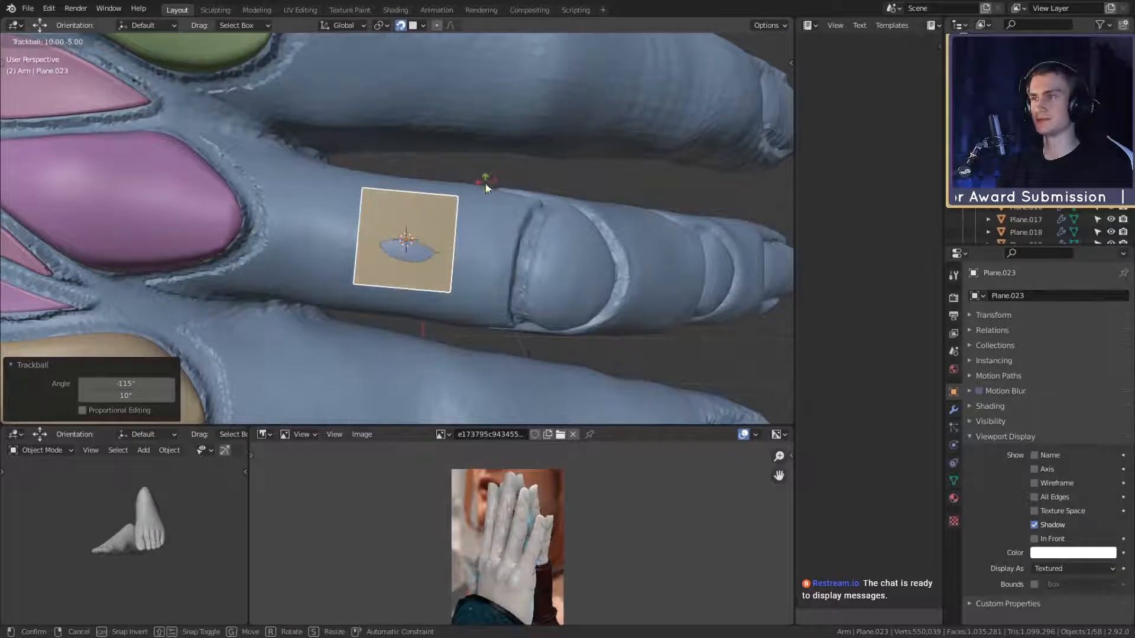
pyautogui.click(486, 184)
# Step: With snapping off, scale the plane to 0.651 and enable its In Front display
pyautogui.keyDown('shift'); pyautogui.moveTo(530, 184); pyautogui.dragTo(524, 220, button='middle'); pyautogui.keyUp('shift')
pyautogui.scroll(2, 520, 224)
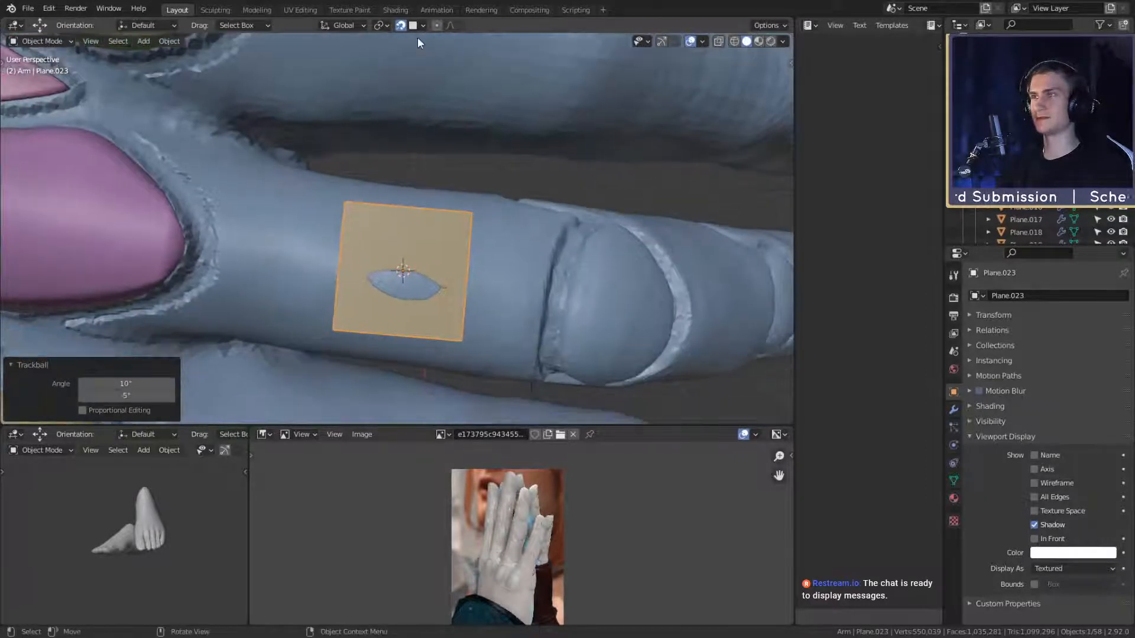
pyautogui.click(400, 24)
pyautogui.press('s')
pyautogui.click(526, 214)
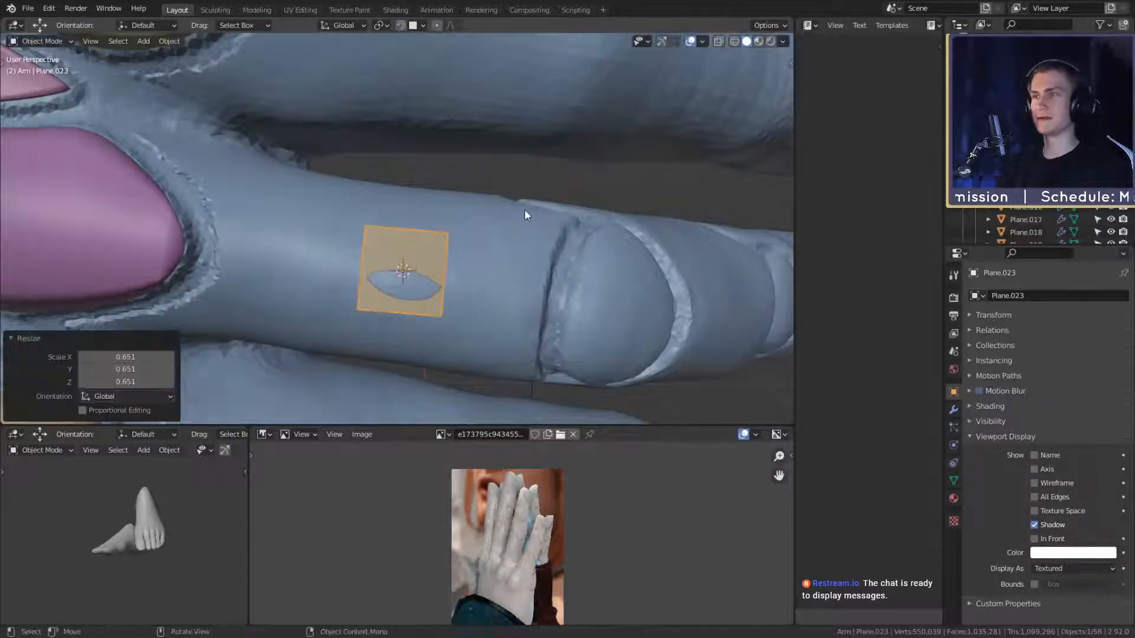
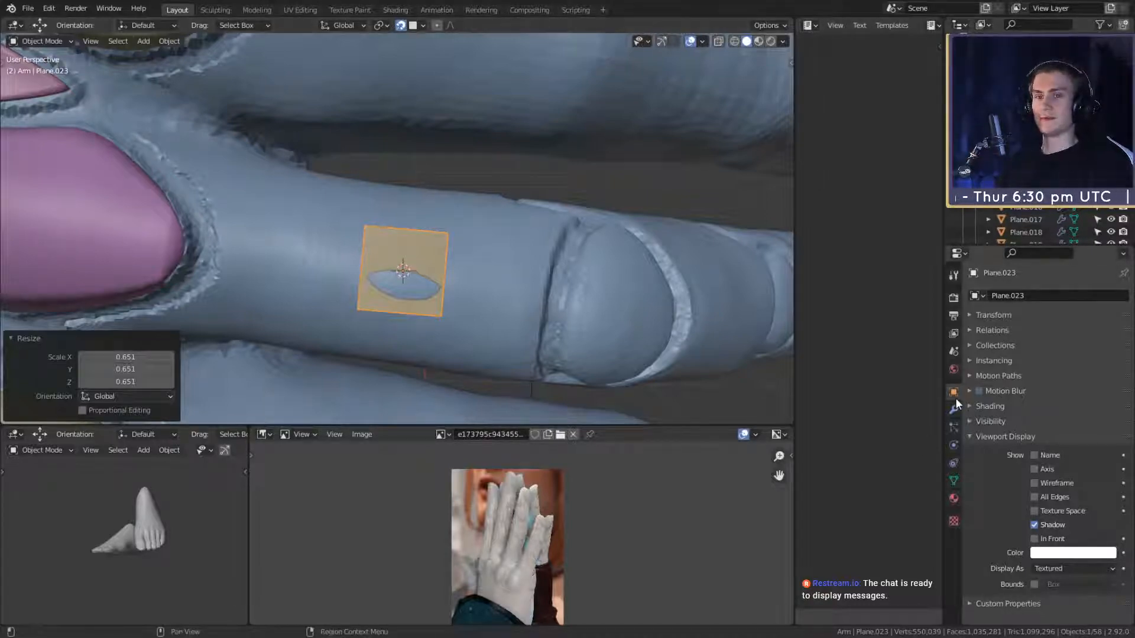
pyautogui.click(1034, 538)
# Step: Start vertex editing of the new plane and move its fingertip-side edge up to the knuckle groove
pyautogui.scroll(-4, 580, 368)
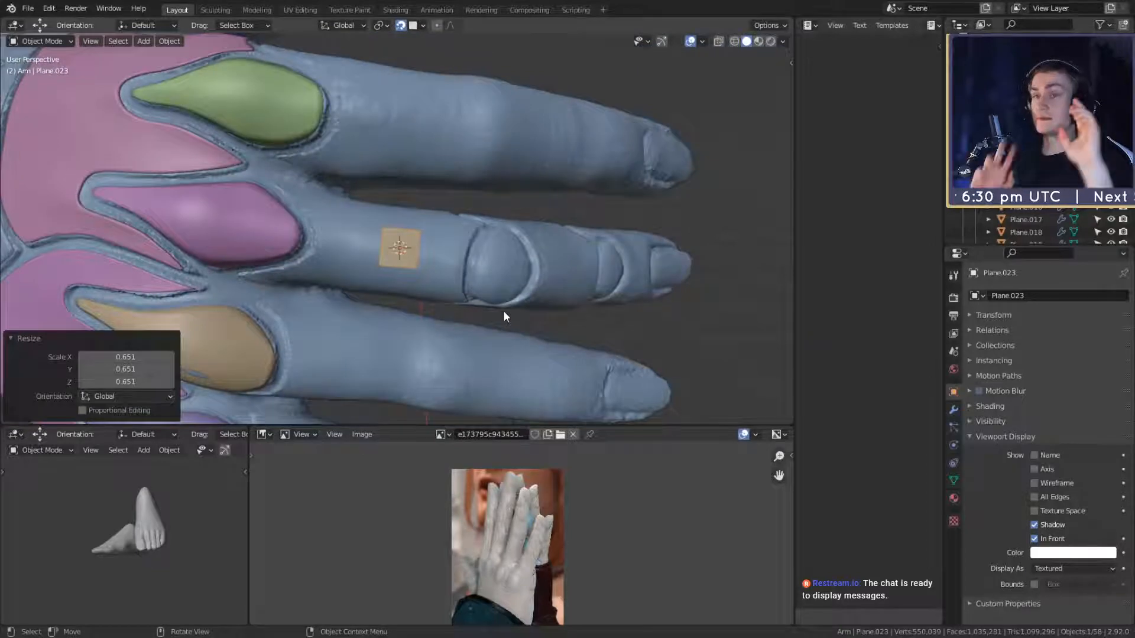
pyautogui.press('KP_Decimal')
pyautogui.scroll(-5, 466, 258)
pyautogui.keyDown('shift'); pyautogui.moveTo(466, 276); pyautogui.dragTo(472, 254, button='middle'); pyautogui.keyUp('shift')
pyautogui.scroll(2, 472, 256)
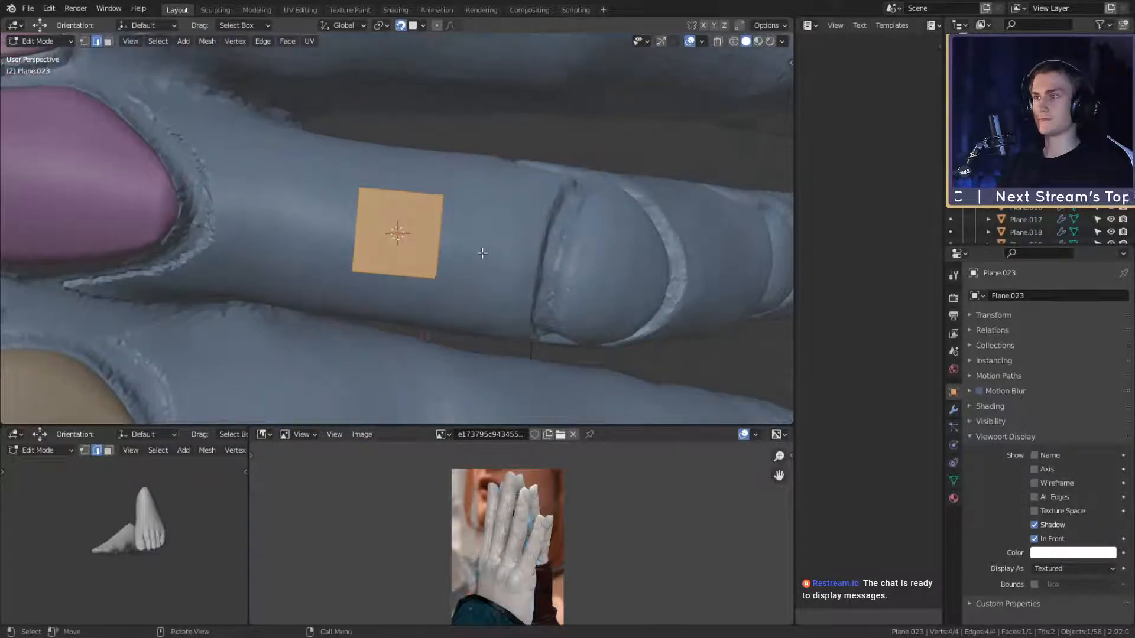
pyautogui.press('Tab')
pyautogui.press('1')
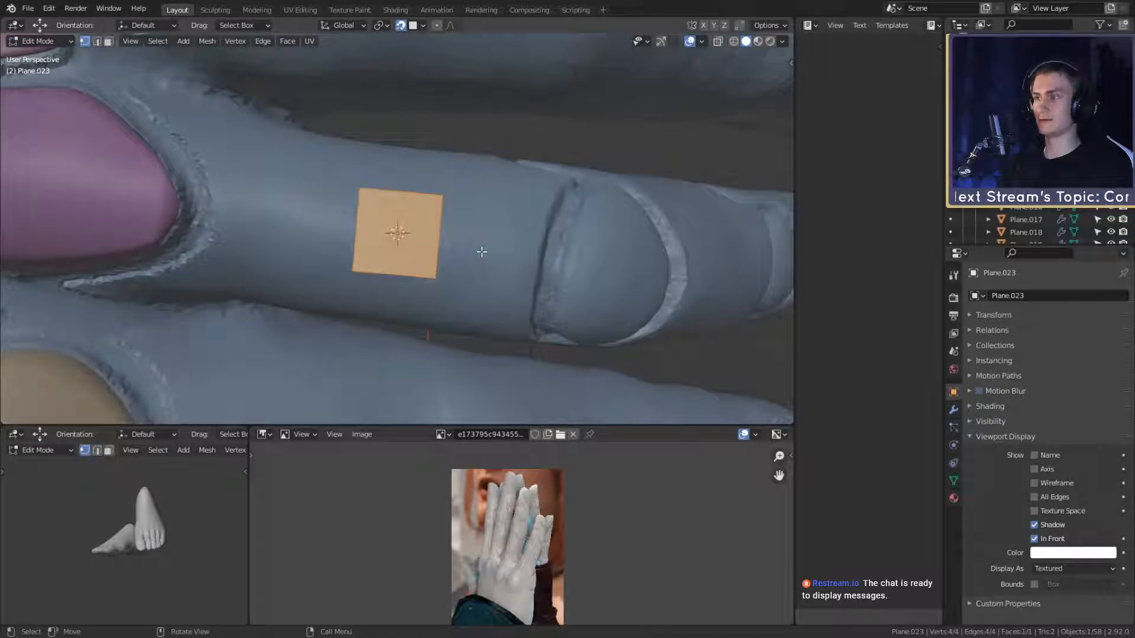
pyautogui.moveTo(462, 251); pyautogui.dragTo(515, 249, button='middle')
pyautogui.click(432, 252)
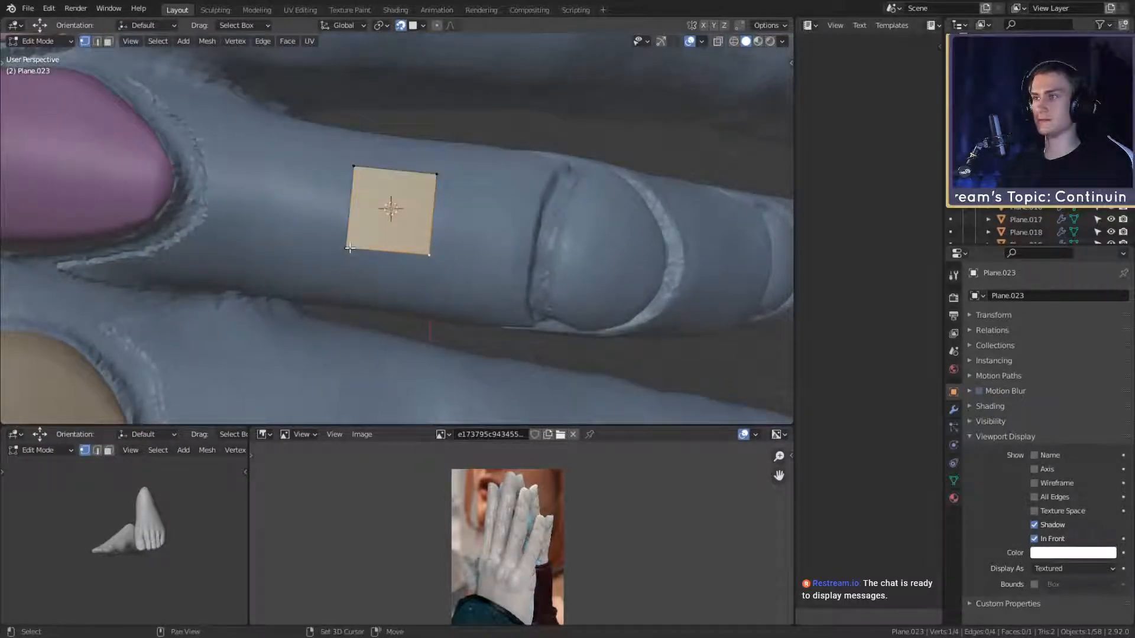
pyautogui.keyDown('shift'); pyautogui.click(436, 172); pyautogui.keyUp('shift')
pyautogui.keyDown('shift'); pyautogui.moveTo(385, 176); pyautogui.dragTo(325, 168, button='middle'); pyautogui.keyUp('shift')
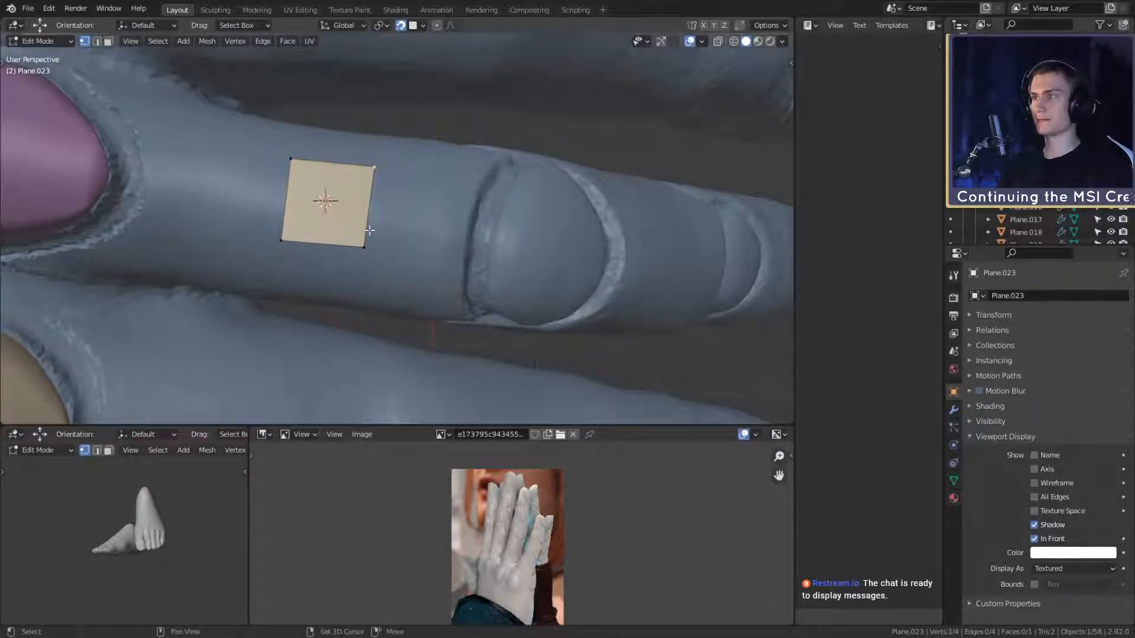
pyautogui.press('g')
pyautogui.click(564, 247)
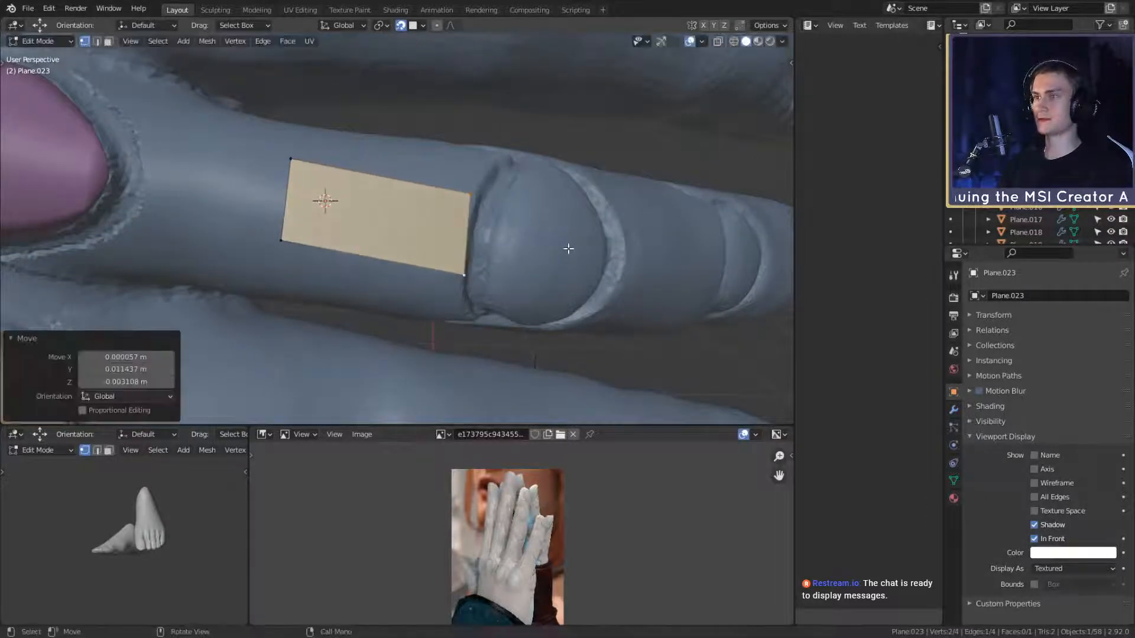
# Step: Rotate the knuckle-side edge by 4.37° and reposition it along the groove
pyautogui.press('r')
pyautogui.click(565, 253)
pyautogui.moveTo(562, 254); pyautogui.dragTo(559, 230, button='middle')
pyautogui.press('g')
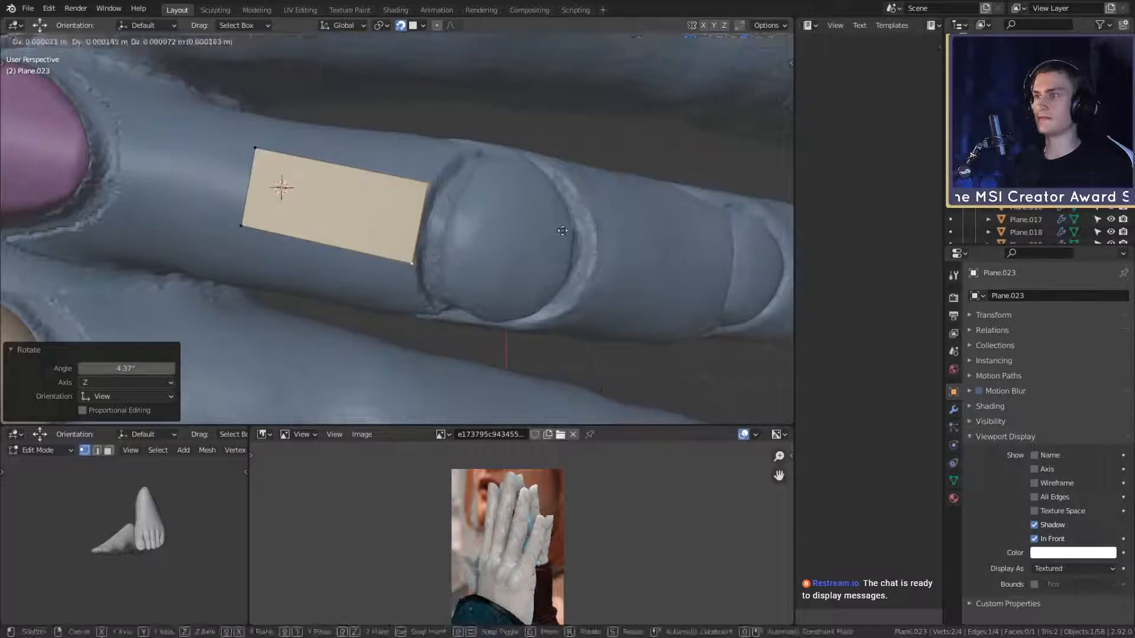
pyautogui.click(558, 229)
# Step: Move the plane's opposite edge back to the groove at the finger's base beside the purple panel
pyautogui.moveTo(412, 206); pyautogui.dragTo(394, 195, button='middle')
pyautogui.click(280, 162)
pyautogui.keyDown('shift'); pyautogui.click(279, 225); pyautogui.keyUp('shift')
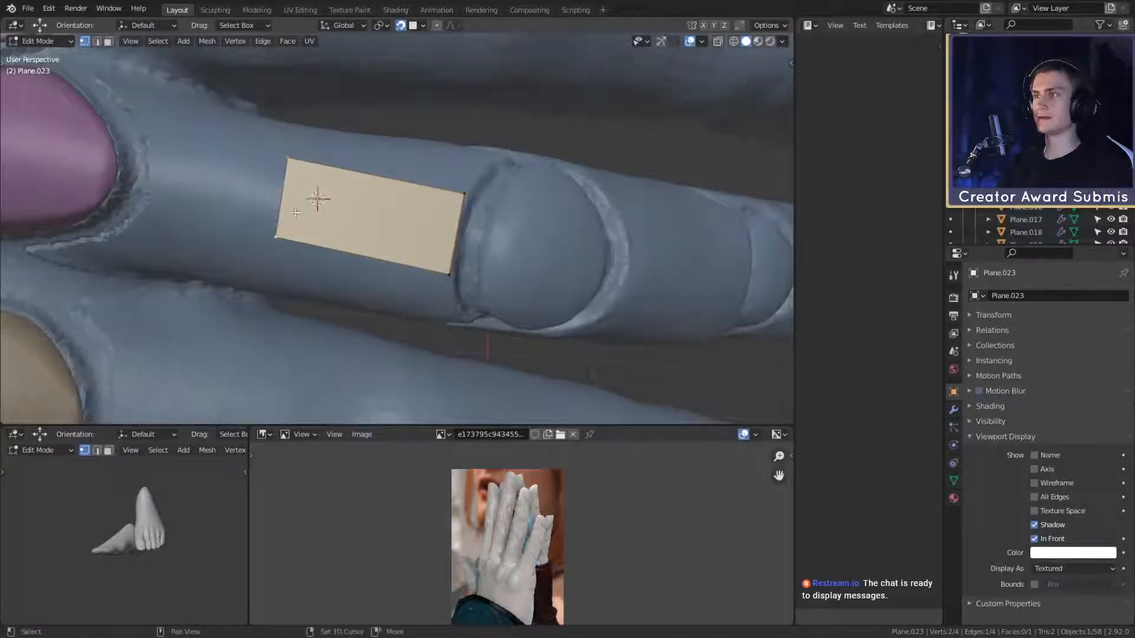
pyautogui.moveTo(279, 225)
pyautogui.mouseDown(button='middle')
pyautogui.moveTo(434, 234)
pyautogui.moveTo(404, 219)
pyautogui.moveTo(418, 211)
pyautogui.moveTo(420, 223)
pyautogui.moveTo(261, 214)
pyautogui.mouseUp(button='middle')
pyautogui.press('g')
pyautogui.click(321, 220)
pyautogui.press('g')
pyautogui.click(346, 220)
# Step: Add one centred lengthwise loop cut to the panel and slightly scale in the centre line's end vertices
pyautogui.hotkey('ctrl', 'r')
pyautogui.click(231, 216)
pyautogui.rightClick(231, 216)
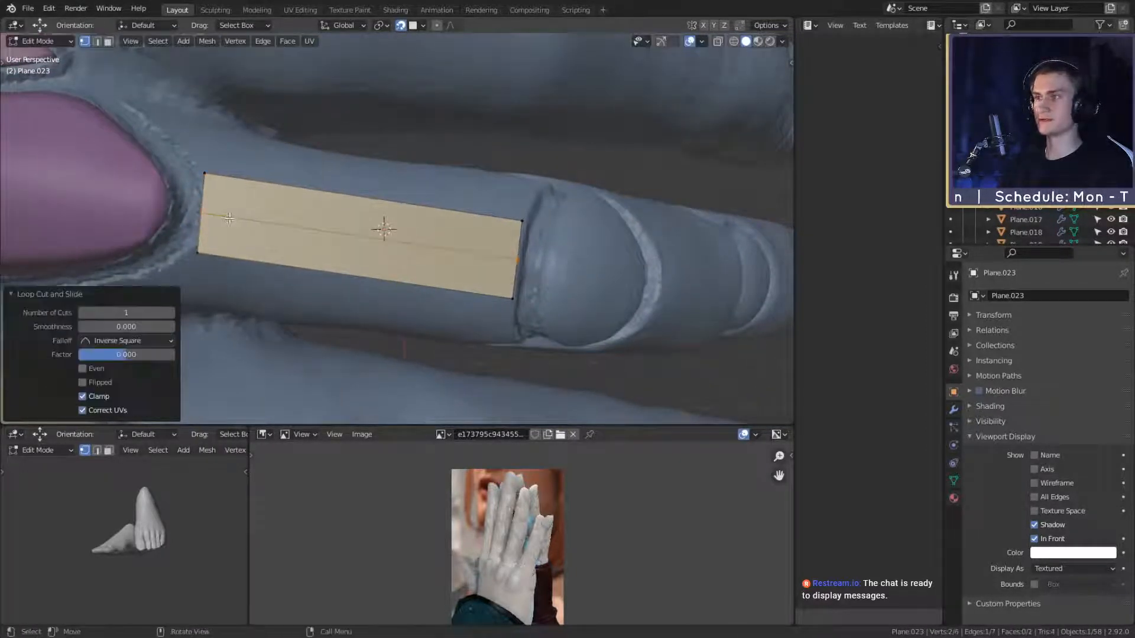
pyautogui.keyDown('shift'); pyautogui.moveTo(414, 205); pyautogui.dragTo(455, 236, button='middle'); pyautogui.keyUp('shift')
pyautogui.click(439, 175)
pyautogui.scroll(2, 490, 228)
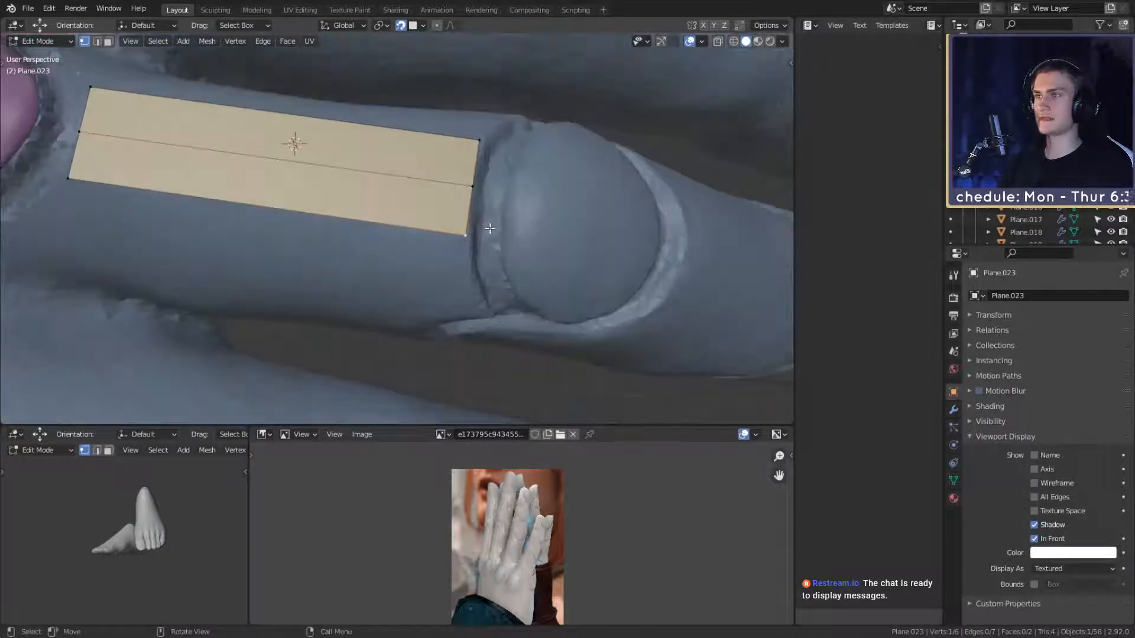
pyautogui.moveTo(510, 210); pyautogui.dragTo(512, 234, button='middle')
pyautogui.press('s')
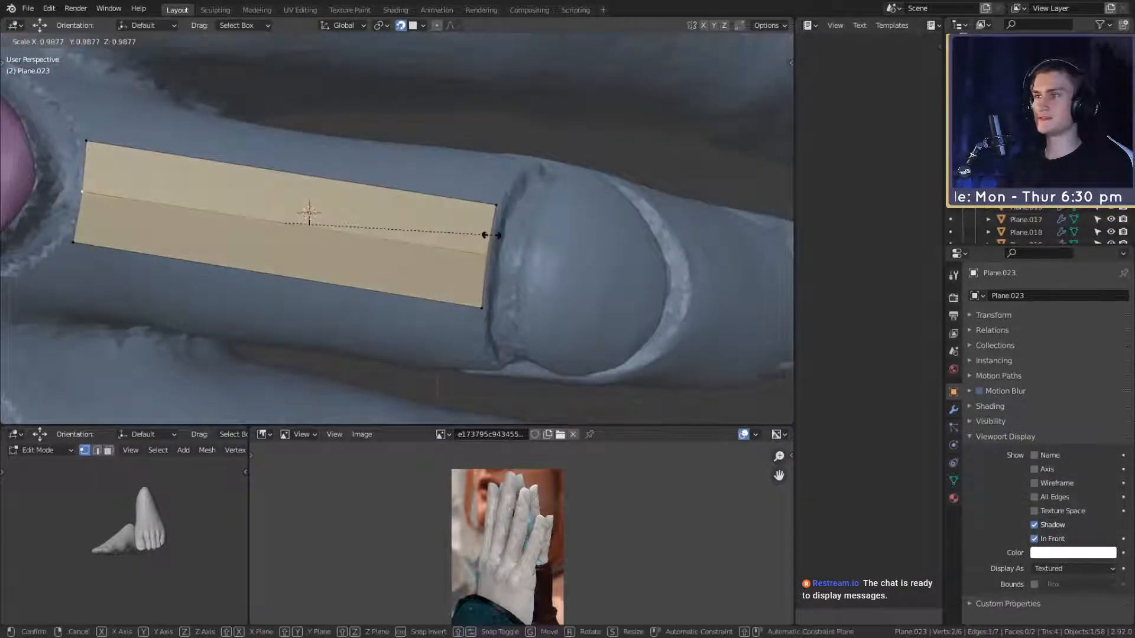
pyautogui.click(483, 234)
# Step: Reposition the panel's end vertices on the far side so they follow the finger's curvature and the knuckle groove
pyautogui.moveTo(303, 211); pyautogui.dragTo(198, 214, button='middle')
pyautogui.click(292, 230)
pyautogui.press('g')
pyautogui.click(312, 235)
pyautogui.press('g')
pyautogui.click(248, 223)
pyautogui.press('g')
pyautogui.click(433, 313)
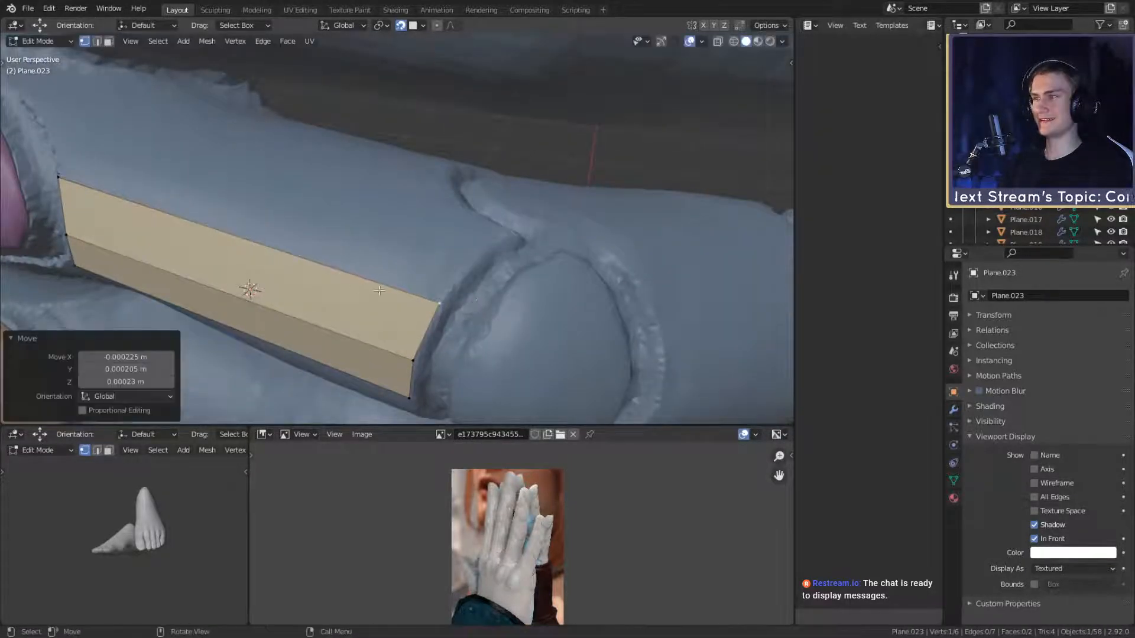
# Step: Move the two corner vertices on the tan panel's side to the knuckle groove and the finger-base groove
pyautogui.moveTo(434, 312); pyautogui.dragTo(419, 218, button='middle')
pyautogui.press('g')
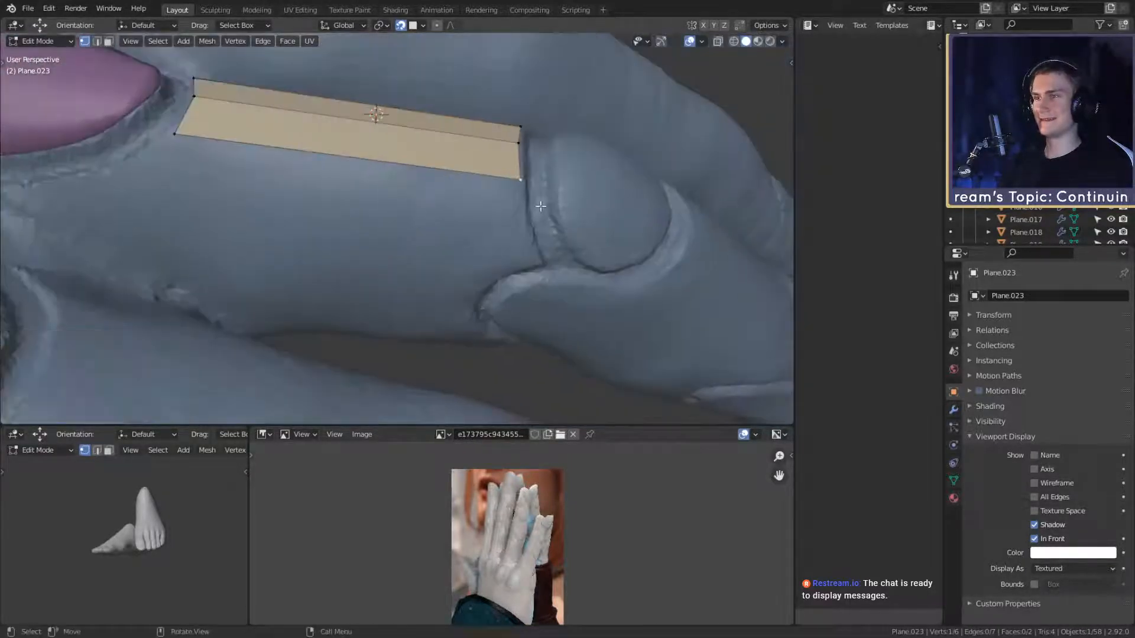
pyautogui.click(539, 213)
pyautogui.moveTo(539, 213); pyautogui.dragTo(427, 178, button='middle')
pyautogui.press('g')
pyautogui.click(303, 168)
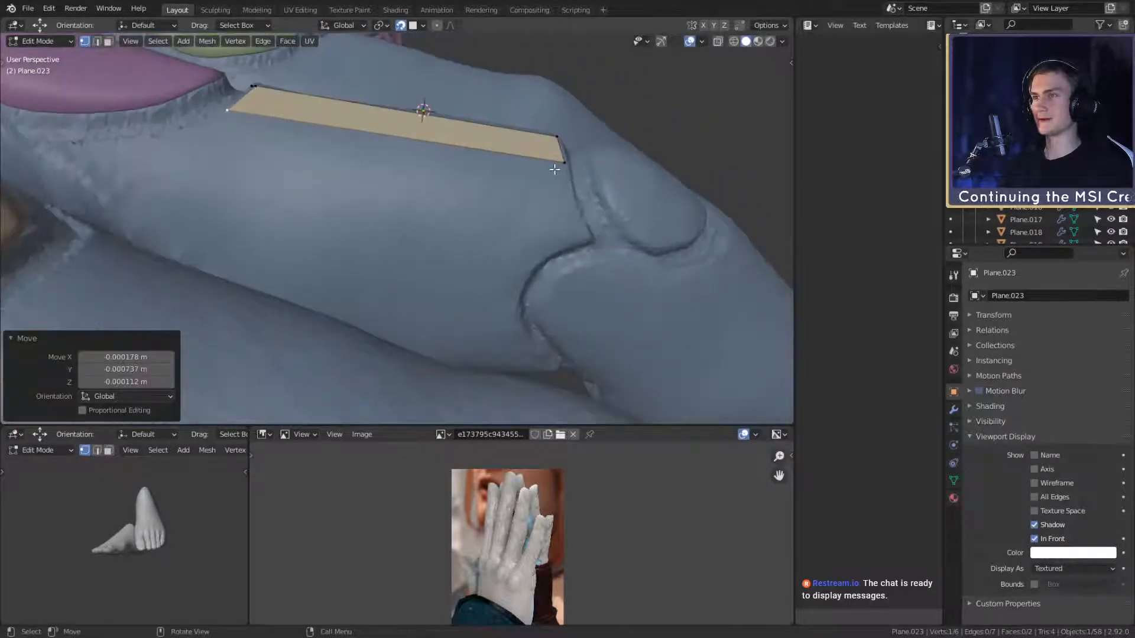
# Step: Extrude the long side edge down the finger's side to the joint crease and pull its base vertex along the purple panel's groove
pyautogui.keyDown('shift'); pyautogui.click(564, 161); pyautogui.keyUp('shift')
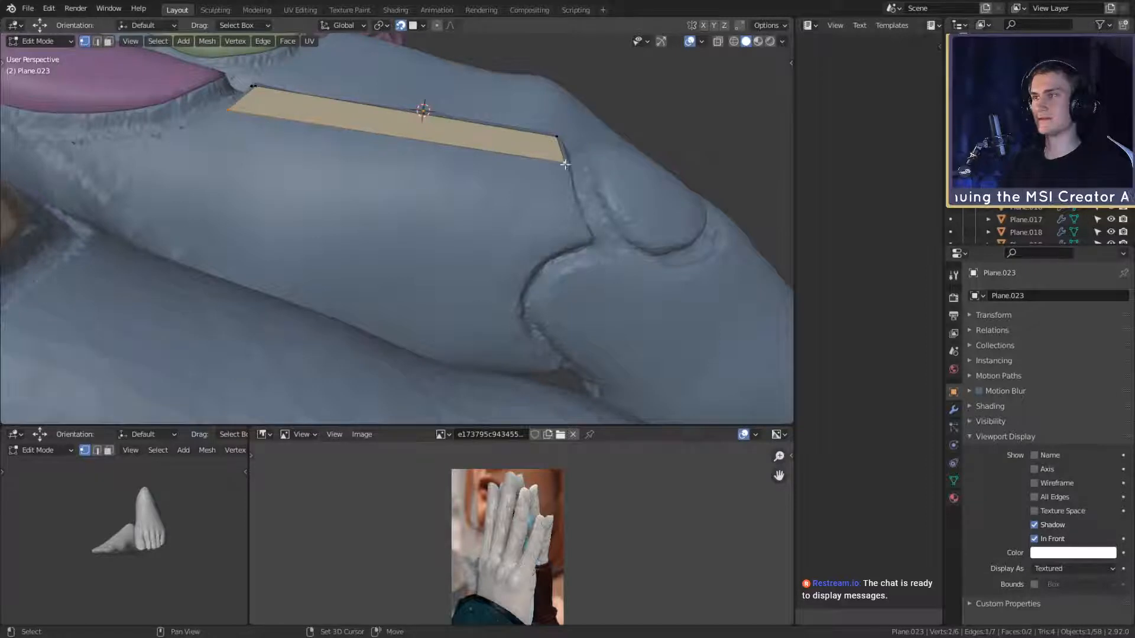
pyautogui.press('e')
pyautogui.click(619, 262)
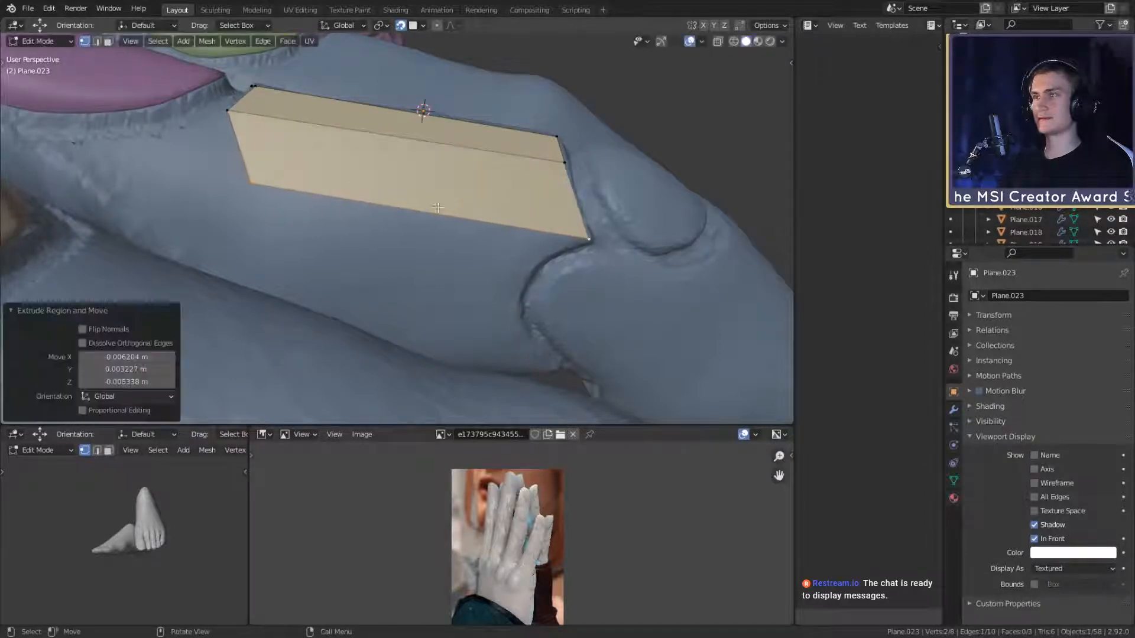
pyautogui.keyDown('shift'); pyautogui.moveTo(266, 169); pyautogui.dragTo(456, 223, button='middle'); pyautogui.keyUp('shift')
pyautogui.click(410, 227)
pyautogui.press('g')
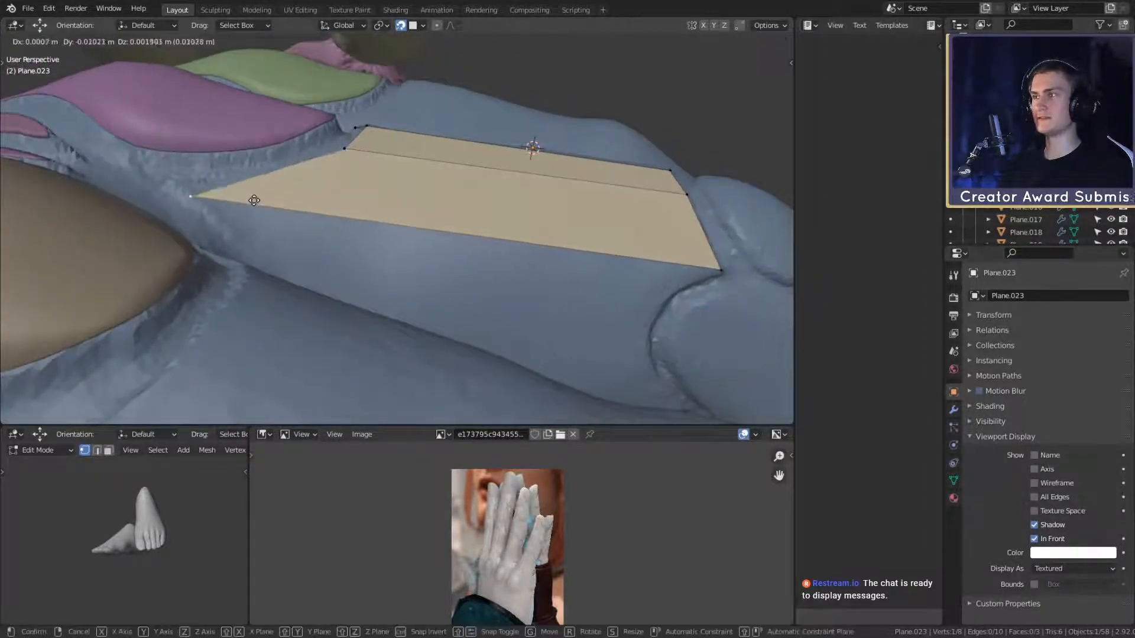
pyautogui.click(248, 190)
# Step: Add a centred lengthwise loop cut to the extruded side face and fit its vertices to the surrounding groove
pyautogui.keyDown('shift'); pyautogui.moveTo(615, 218); pyautogui.dragTo(512, 199, button='middle'); pyautogui.keyUp('shift')
pyautogui.hotkey('ctrl', 'r')
pyautogui.click(520, 220)
pyautogui.rightClick(520, 220)
pyautogui.scroll(1, 513, 198)
pyautogui.keyDown('shift'); pyautogui.moveTo(125, 191); pyautogui.dragTo(366, 227, button='middle'); pyautogui.keyUp('shift')
pyautogui.click(278, 220)
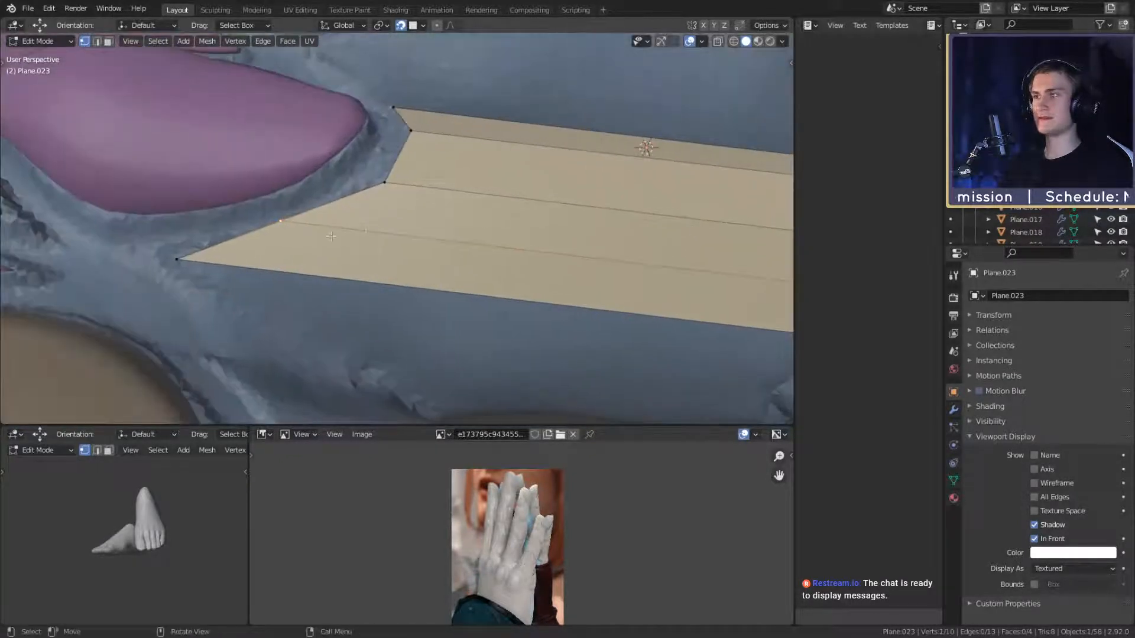
pyautogui.press('g')
pyautogui.click(384, 244)
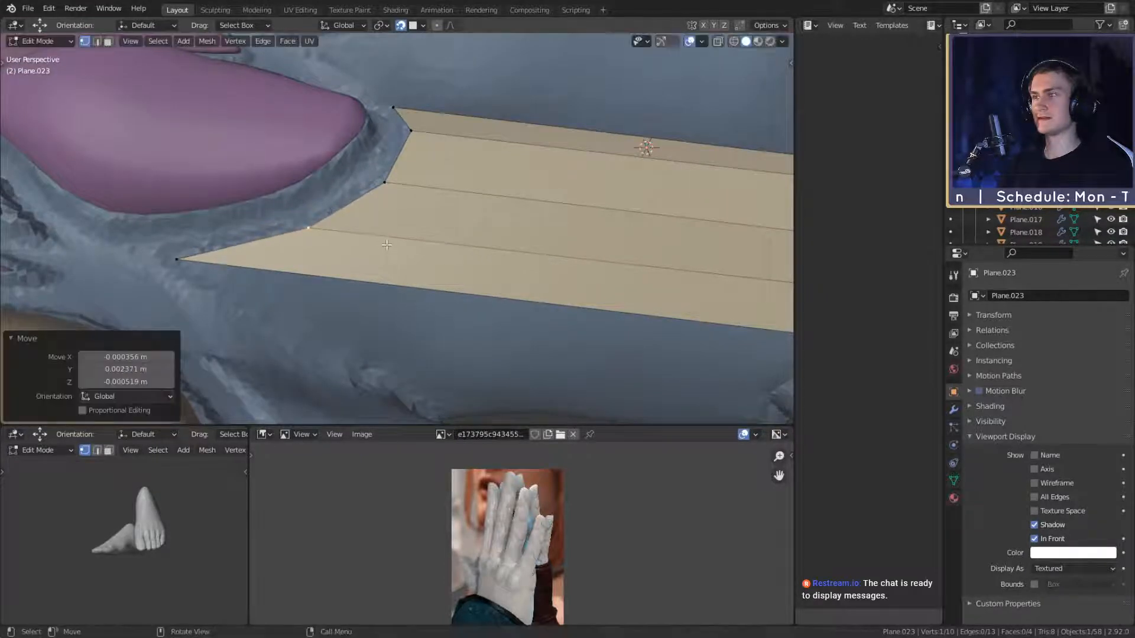
pyautogui.scroll(-3, 385, 244)
pyautogui.keyDown('shift'); pyautogui.moveTo(384, 244); pyautogui.dragTo(435, 241, button='middle'); pyautogui.keyUp('shift')
pyautogui.scroll(2, 396, 207)
pyautogui.press('g')
pyautogui.click(423, 220)
pyautogui.click(590, 254)
pyautogui.keyDown('shift'); pyautogui.click(72, 151); pyautogui.keyUp('shift')
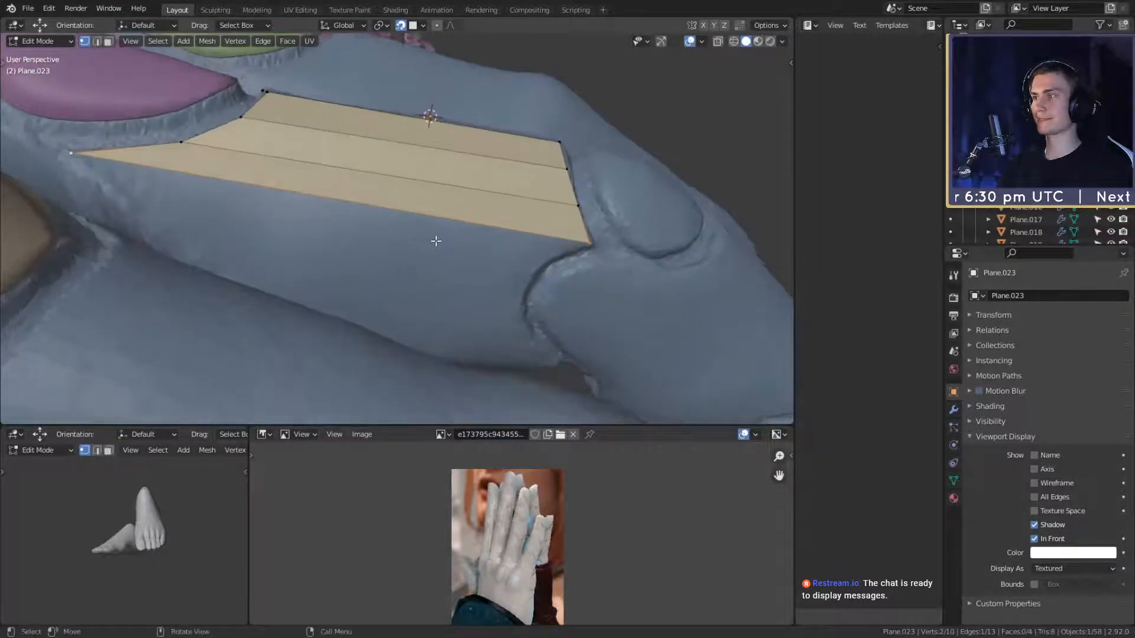
pyautogui.press('e')
pyautogui.rightClick(565, 291)
pyautogui.hotkey('ctrl', 'z')
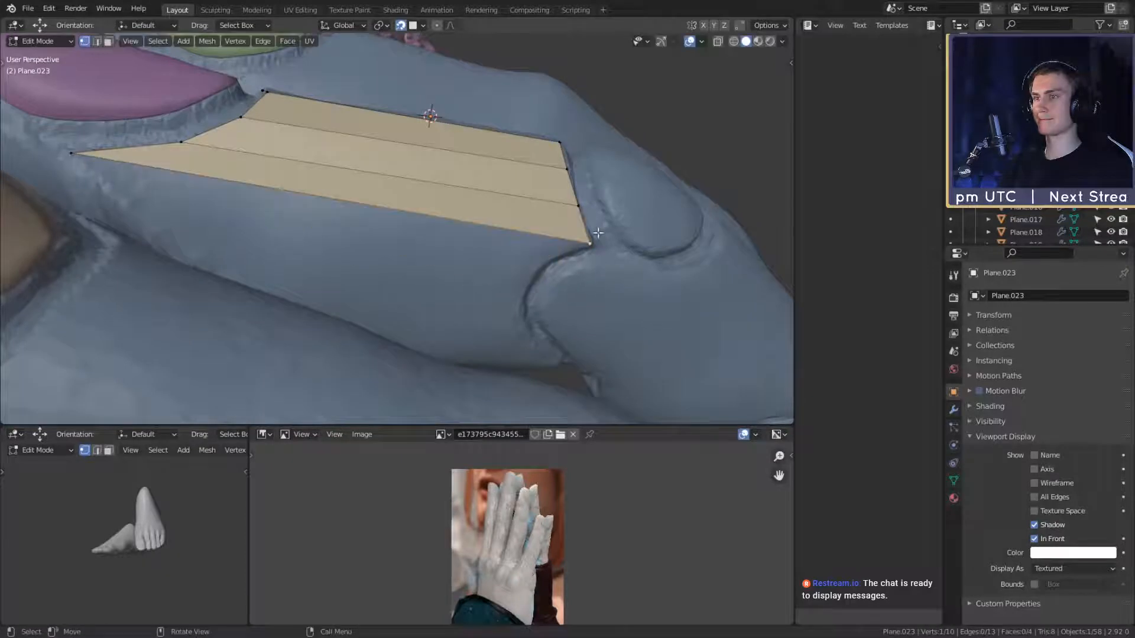
# Step: Extrude a vertex from the knuckle-side corner along the joint crease and again towards the finger's base, and fill the face
pyautogui.click(599, 235)
pyautogui.press('e')
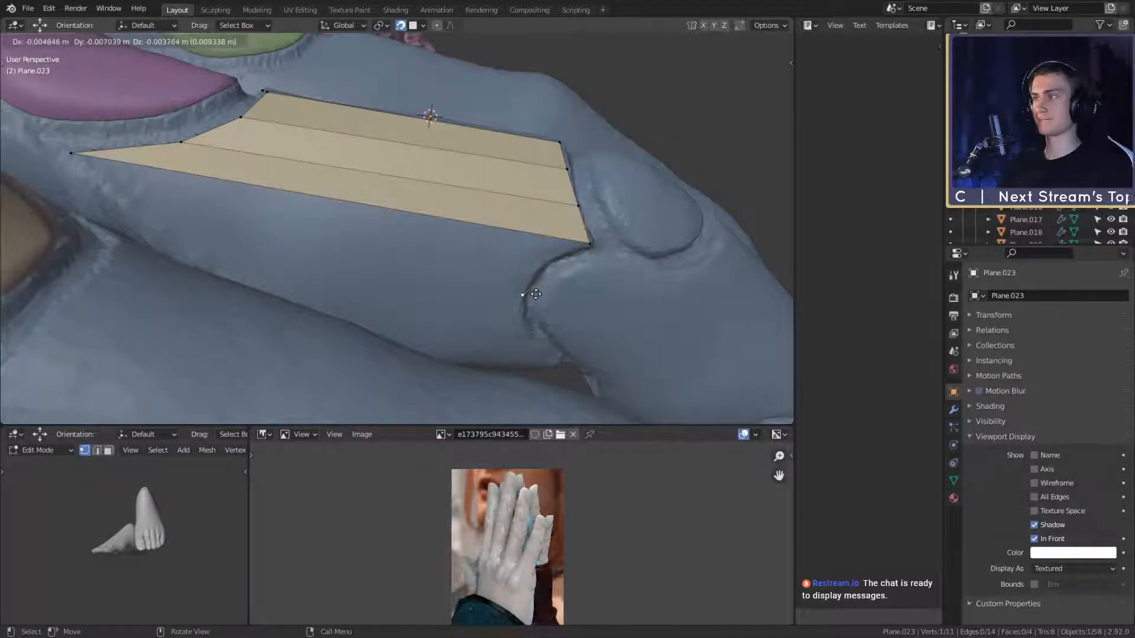
pyautogui.click(536, 293)
pyautogui.press('e')
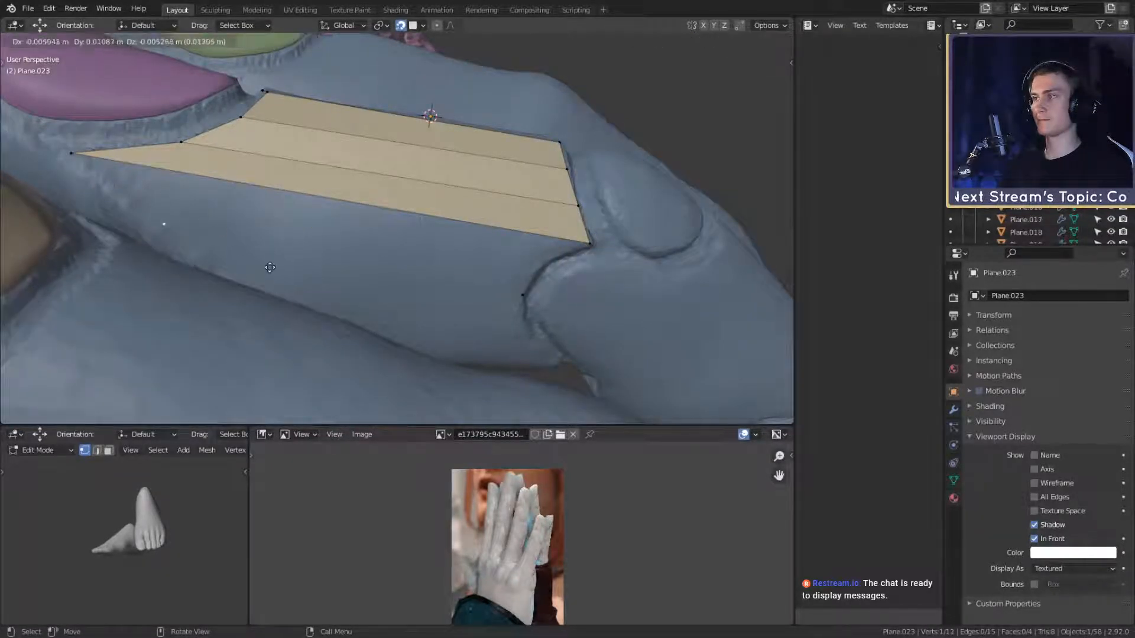
pyautogui.click(269, 269)
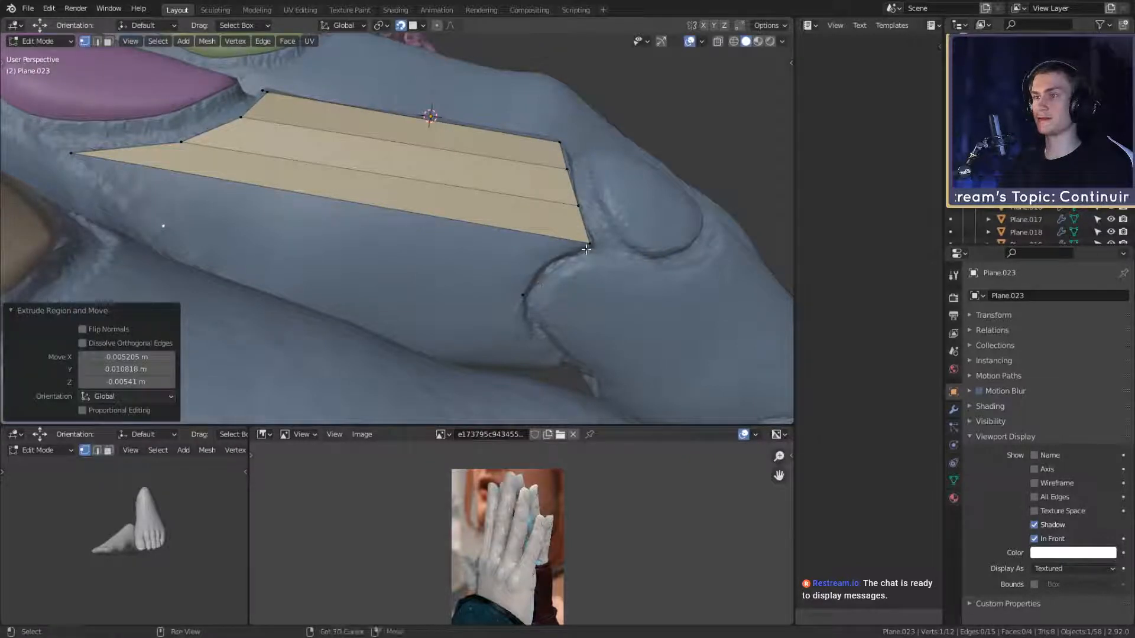
pyautogui.click(552, 274)
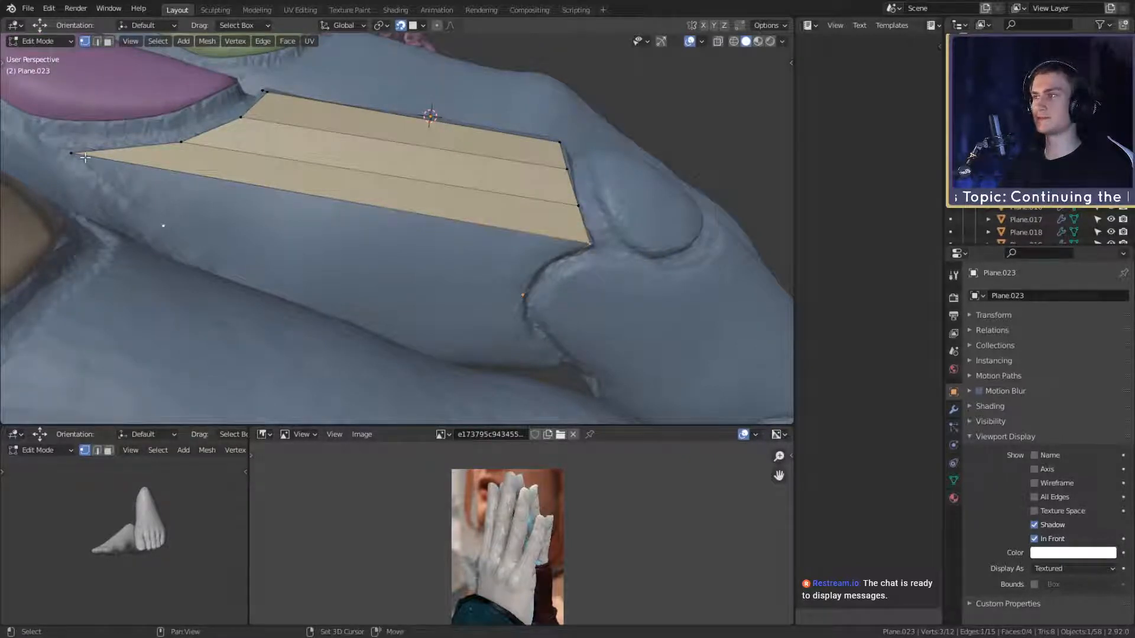
pyautogui.press('f')
# Step: Add a centred lengthwise loop cut to the new face and move its knuckle-side vertex onto the joint crease
pyautogui.hotkey('ctrl', 'r')
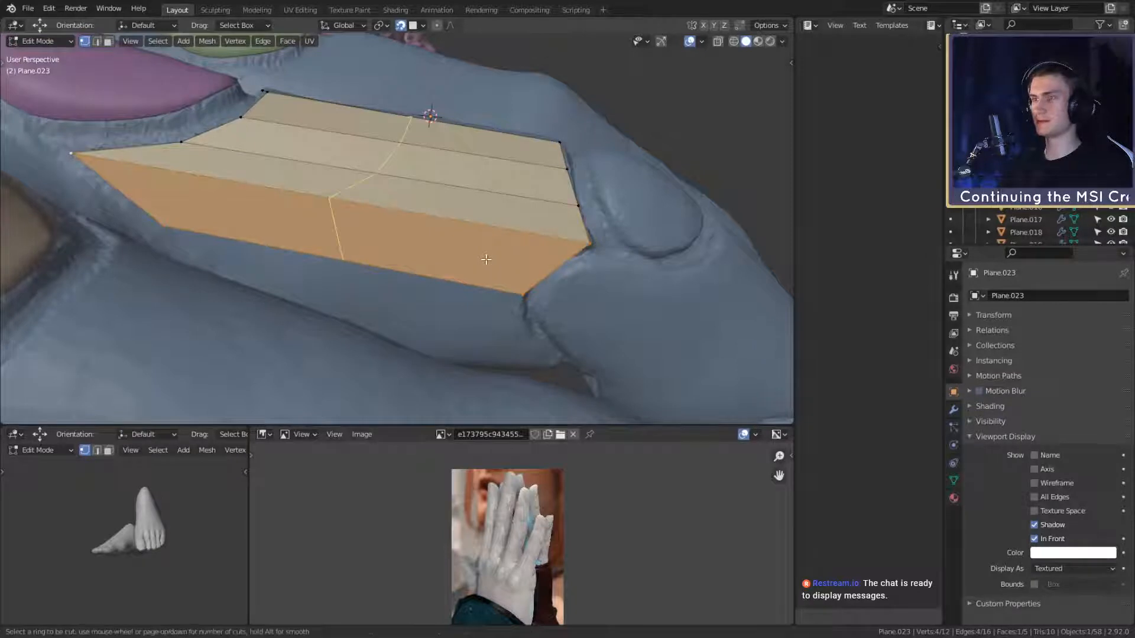
pyautogui.click(508, 251)
pyautogui.rightClick(538, 265)
pyautogui.moveTo(538, 265); pyautogui.dragTo(537, 233, button='middle')
pyautogui.scroll(1, 537, 236)
pyautogui.click(615, 248)
pyautogui.press('g')
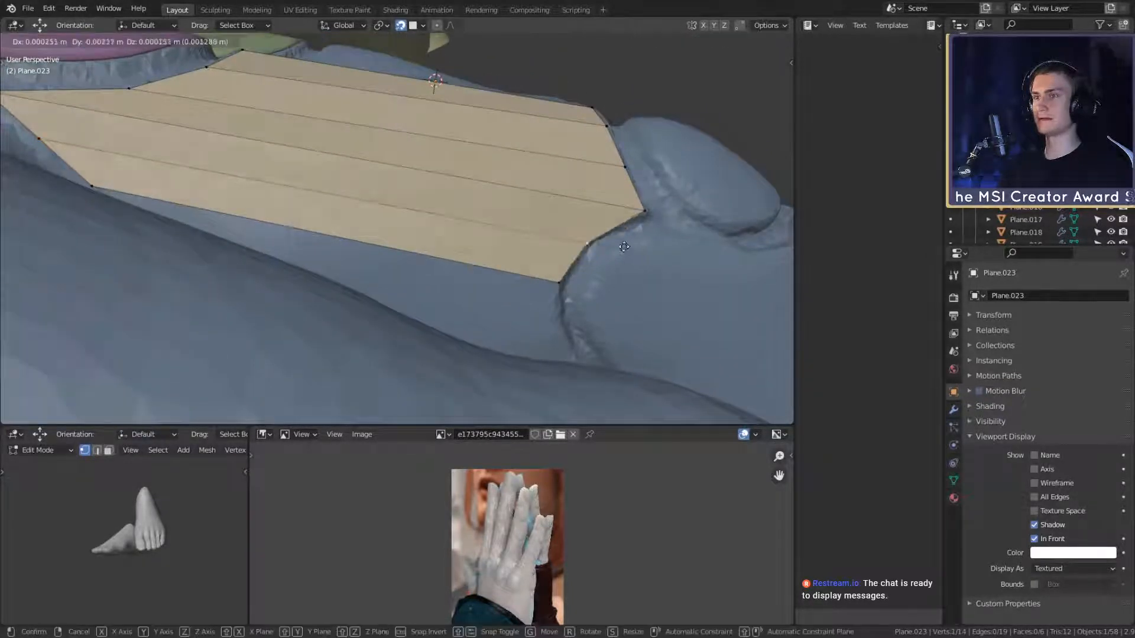
pyautogui.click(615, 245)
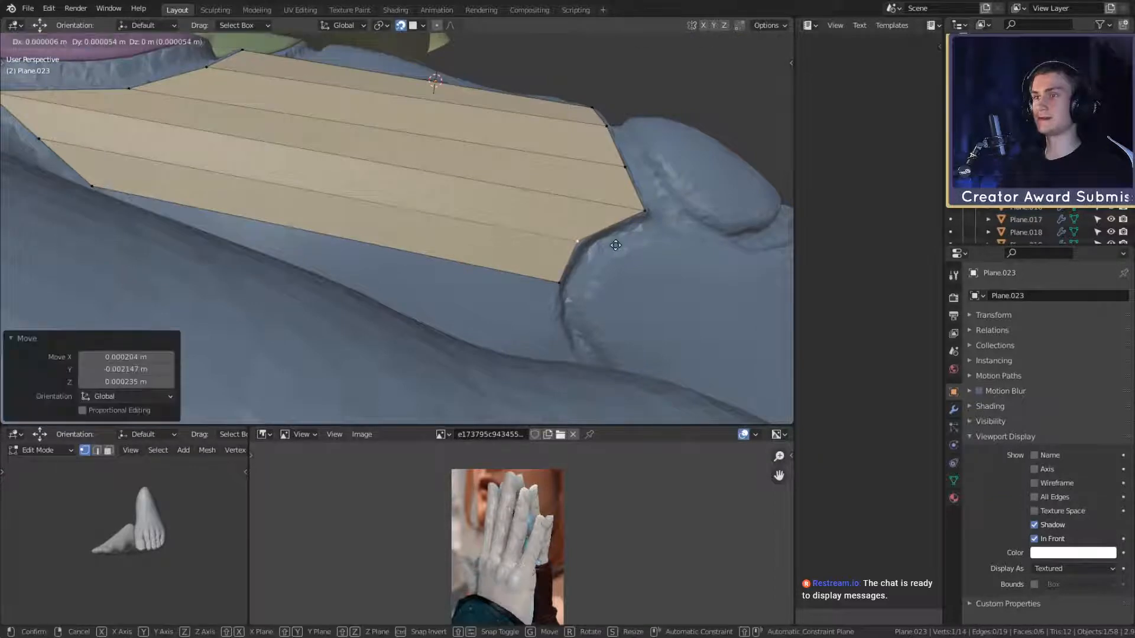
# Step: Move the two lower vertices at the finger's base so the panel edge follows the webbing groove
pyautogui.moveTo(614, 245); pyautogui.dragTo(473, 313, button='middle')
pyautogui.click(215, 179)
pyautogui.press('g')
pyautogui.click(282, 195)
pyautogui.scroll(-4, 411, 242)
pyautogui.scroll(3, 461, 285)
pyautogui.moveTo(462, 268); pyautogui.dragTo(431, 286, button='middle')
pyautogui.click(144, 198)
pyautogui.keyDown('shift'); pyautogui.moveTo(215, 213); pyautogui.dragTo(266, 228, button='middle'); pyautogui.keyUp('shift')
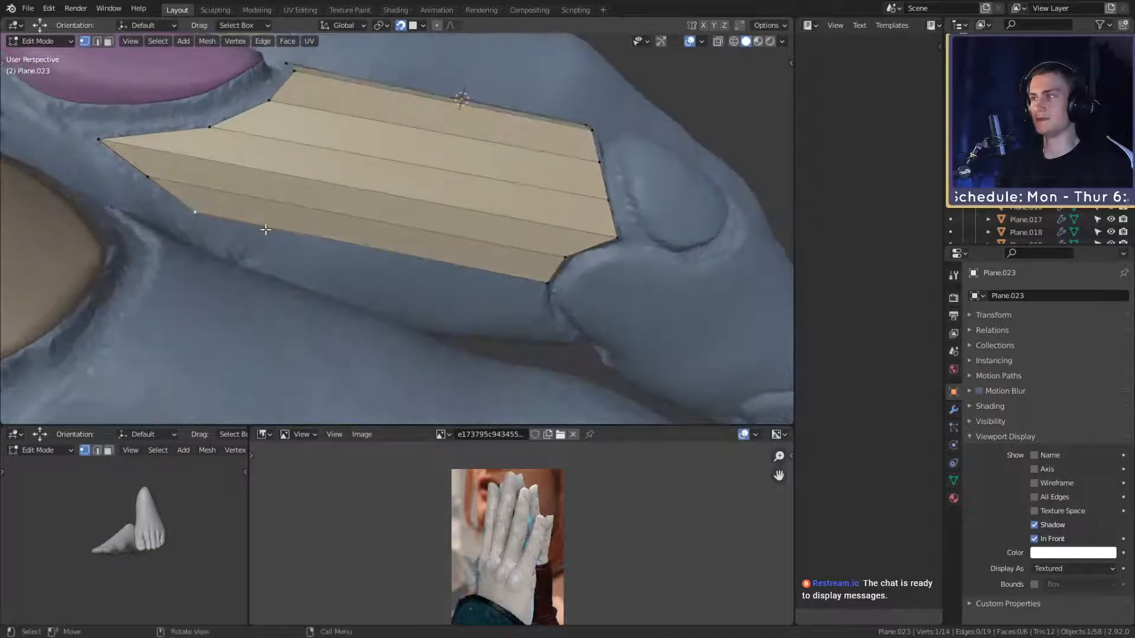
pyautogui.press('g')
pyautogui.click(266, 228)
# Step: Refine the position of the loop cut's knuckle-side vertex on the joint crease
pyautogui.moveTo(408, 264); pyautogui.dragTo(478, 279, button='middle')
pyautogui.click(528, 236)
pyautogui.moveTo(528, 235); pyautogui.dragTo(479, 259, button='middle')
pyautogui.press('g')
pyautogui.click(560, 241)
# Step: Extrude the panel's lowest edge further around the finger's side and shift the new edge to follow the surface
pyautogui.keyDown('shift'); pyautogui.moveTo(424, 224); pyautogui.dragTo(453, 259, button='middle'); pyautogui.keyUp('shift')
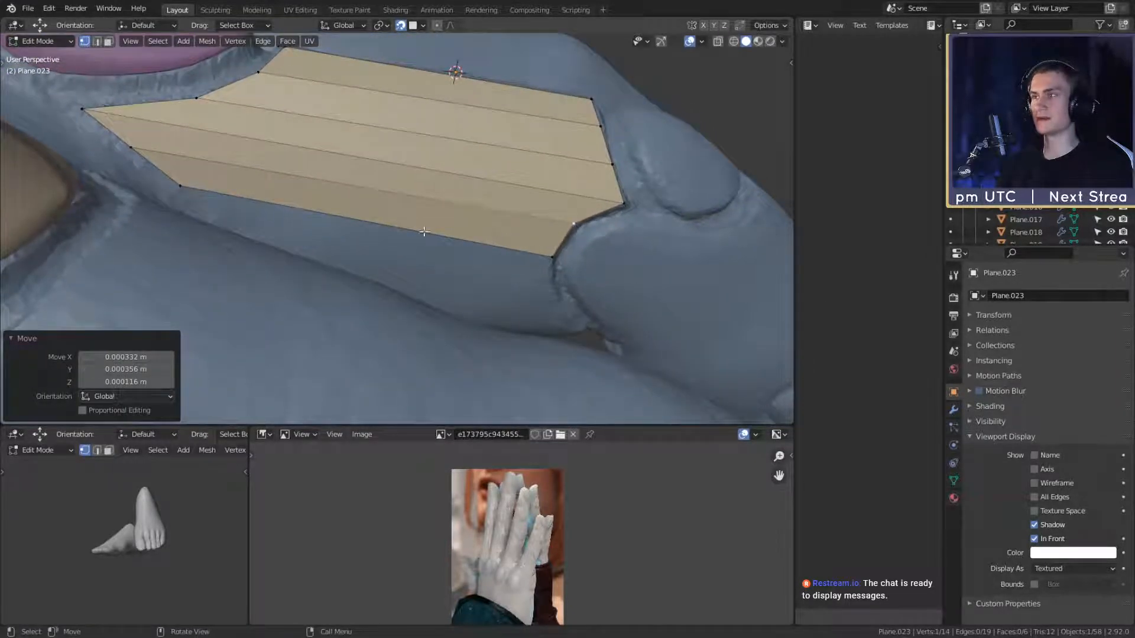
pyautogui.keyDown('shift'); pyautogui.click(553, 257); pyautogui.keyUp('shift')
pyautogui.moveTo(588, 254)
pyautogui.mouseDown(button='middle')
pyautogui.moveTo(572, 236)
pyautogui.moveTo(571, 252)
pyautogui.mouseUp(button='middle')
pyautogui.press('e')
pyautogui.click(573, 278)
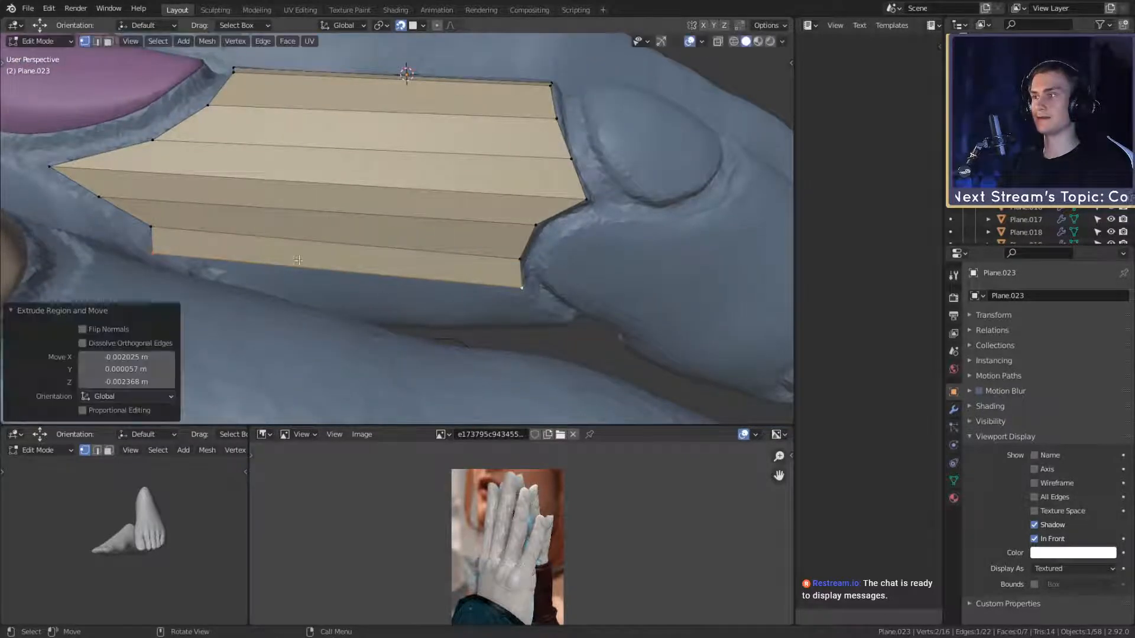
pyautogui.press('g')
pyautogui.click(270, 270)
pyautogui.moveTo(378, 277); pyautogui.dragTo(410, 267, button='middle')
pyautogui.press('g')
pyautogui.click(373, 279)
# Step: Fit the new edge's two corner vertices to the webbing groove and the joint crease
pyautogui.click(507, 260)
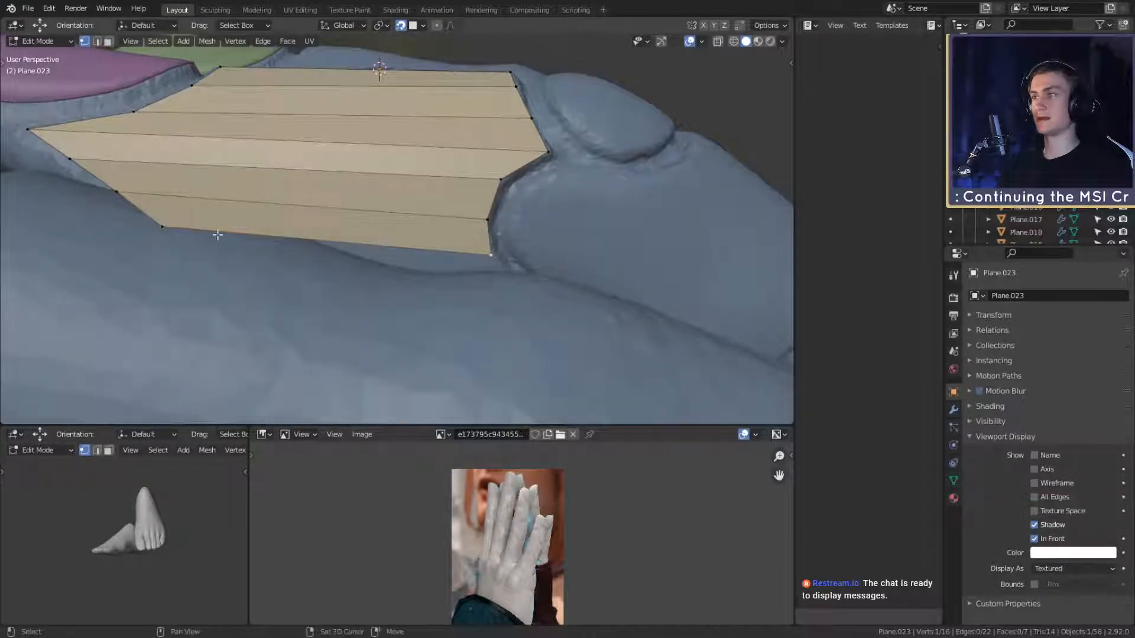
pyautogui.moveTo(342, 251); pyautogui.dragTo(188, 275, button='middle')
pyautogui.press('g')
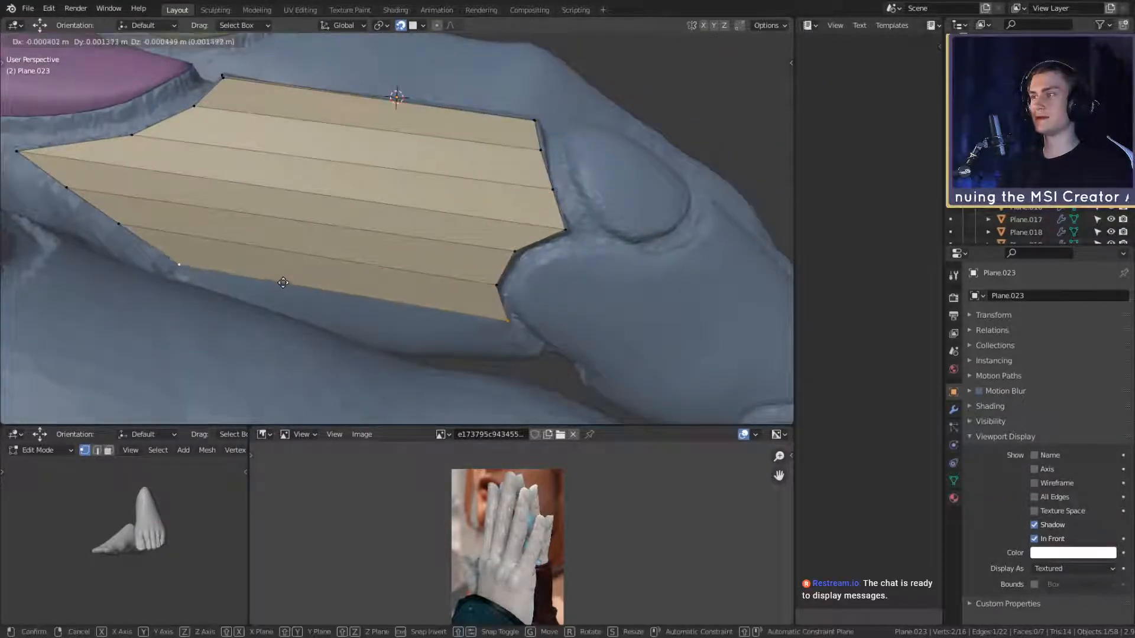
pyautogui.click(283, 286)
pyautogui.moveTo(284, 286); pyautogui.dragTo(512, 292, button='middle')
pyautogui.press('g')
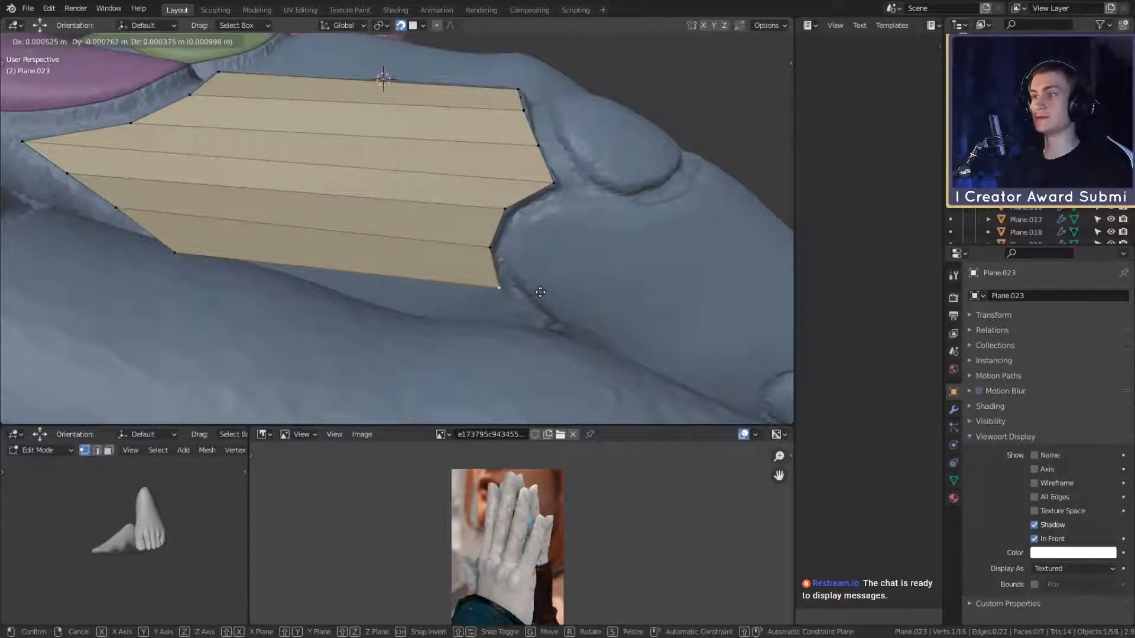
pyautogui.click(540, 295)
pyautogui.moveTo(540, 295)
pyautogui.mouseDown(button='middle')
pyautogui.moveTo(335, 266)
pyautogui.moveTo(357, 152)
pyautogui.moveTo(391, 125)
pyautogui.moveTo(395, 348)
pyautogui.moveTo(435, 331)
pyautogui.moveTo(450, 264)
pyautogui.moveTo(451, 299)
pyautogui.moveTo(463, 284)
pyautogui.moveTo(444, 262)
pyautogui.moveTo(428, 296)
pyautogui.moveTo(385, 276)
pyautogui.mouseUp(button='middle')
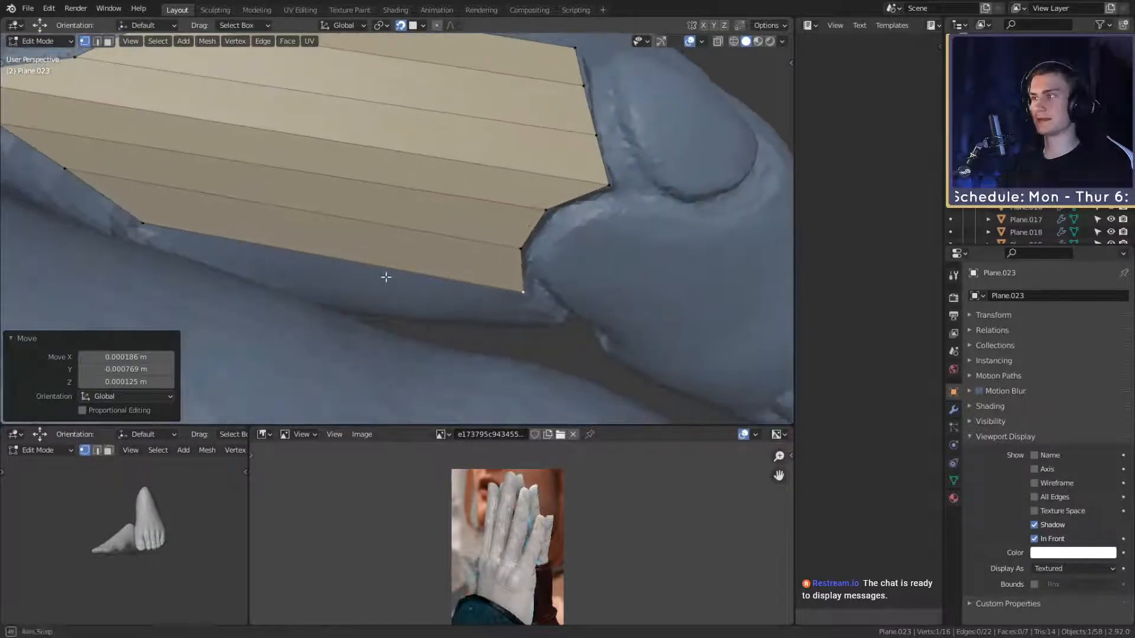
# Step: Extrude a single vertex from the panel's lower knuckle-side corner down along the joint crease
pyautogui.keyDown('shift'); pyautogui.click(155, 230); pyautogui.keyUp('shift')
pyautogui.moveTo(160, 233); pyautogui.dragTo(306, 284, button='middle')
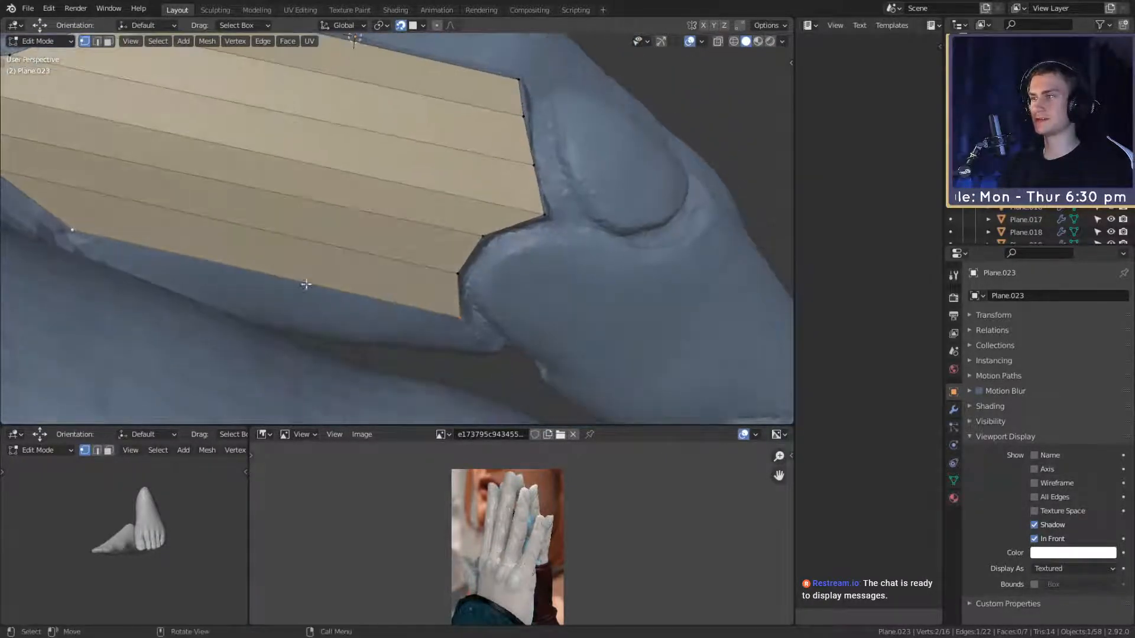
pyautogui.click(460, 316)
pyautogui.moveTo(460, 316); pyautogui.dragTo(497, 296, button='middle')
pyautogui.press('g')
pyautogui.rightClick(512, 324)
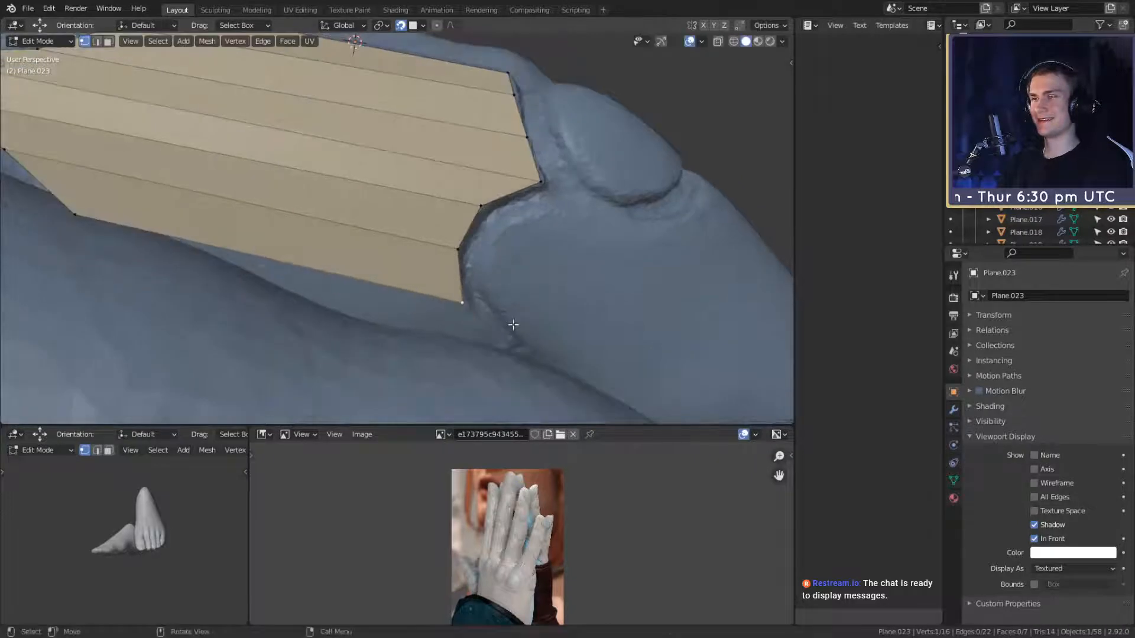
pyautogui.hotkey('shift', 'd')
pyautogui.click(522, 343)
pyautogui.moveTo(520, 338); pyautogui.dragTo(244, 269, button='middle')
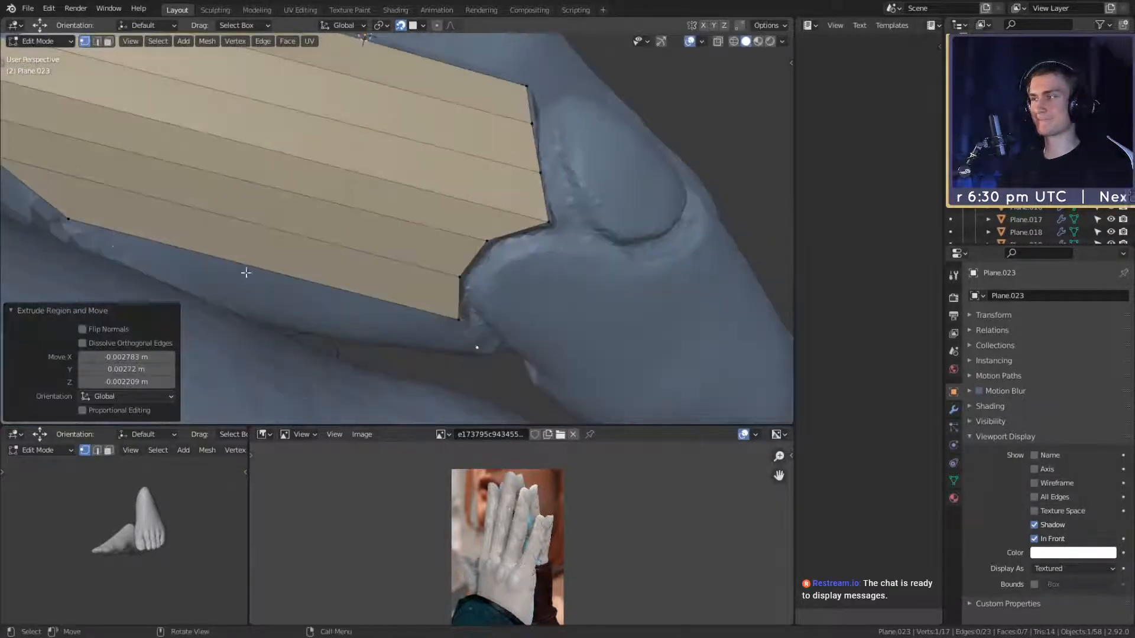
# Step: Extrude a matching vertex from the lower base-side corner along the webbing groove and fill a face between the four corner vertices
pyautogui.press('e')
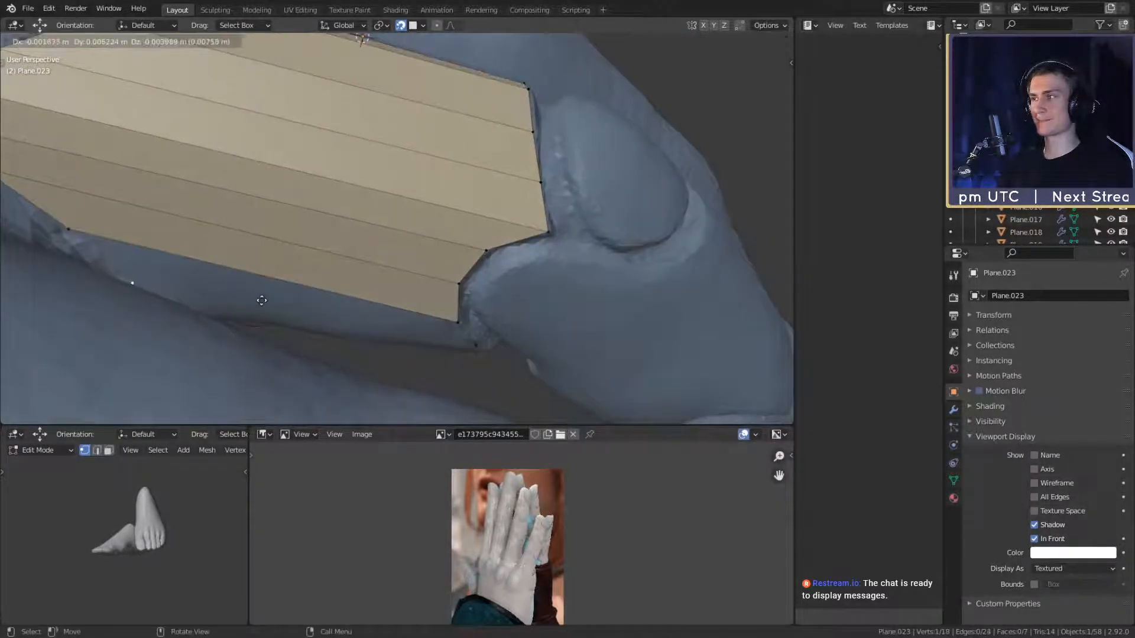
pyautogui.click(275, 303)
pyautogui.click(472, 349)
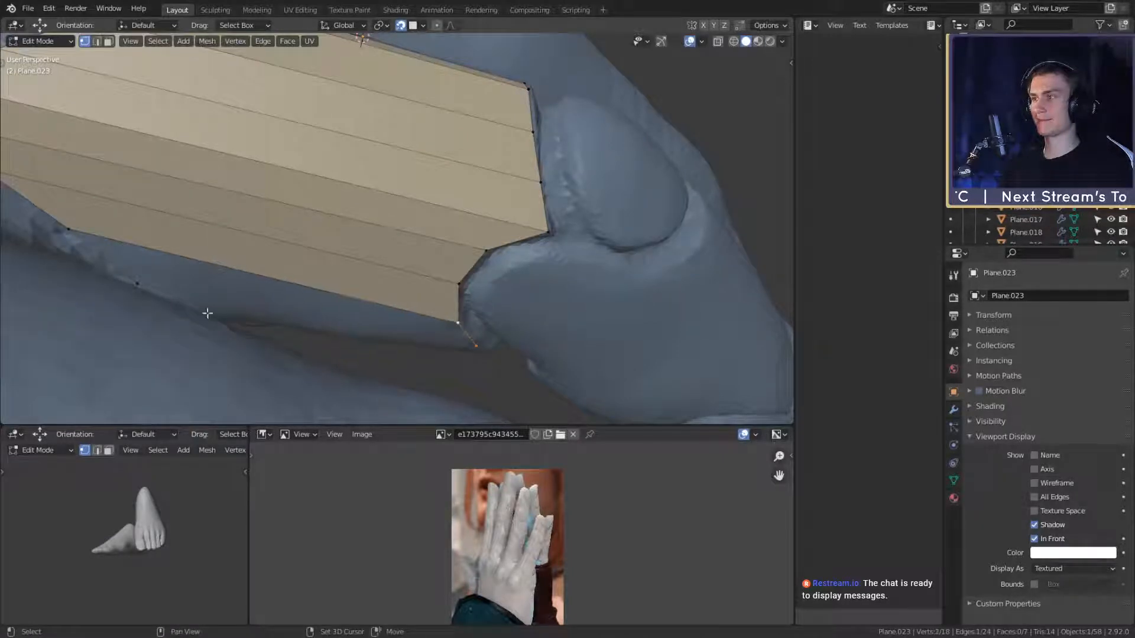
pyautogui.keyDown('shift'); pyautogui.click(80, 237); pyautogui.keyUp('shift')
pyautogui.press('f')
# Step: Move the filled face's lower corner vertices to follow the webbing groove at the finger's base and the joint crease
pyautogui.moveTo(337, 311); pyautogui.dragTo(549, 192, button='middle')
pyautogui.click(205, 129)
pyautogui.press('g')
pyautogui.click(247, 148)
pyautogui.press('g')
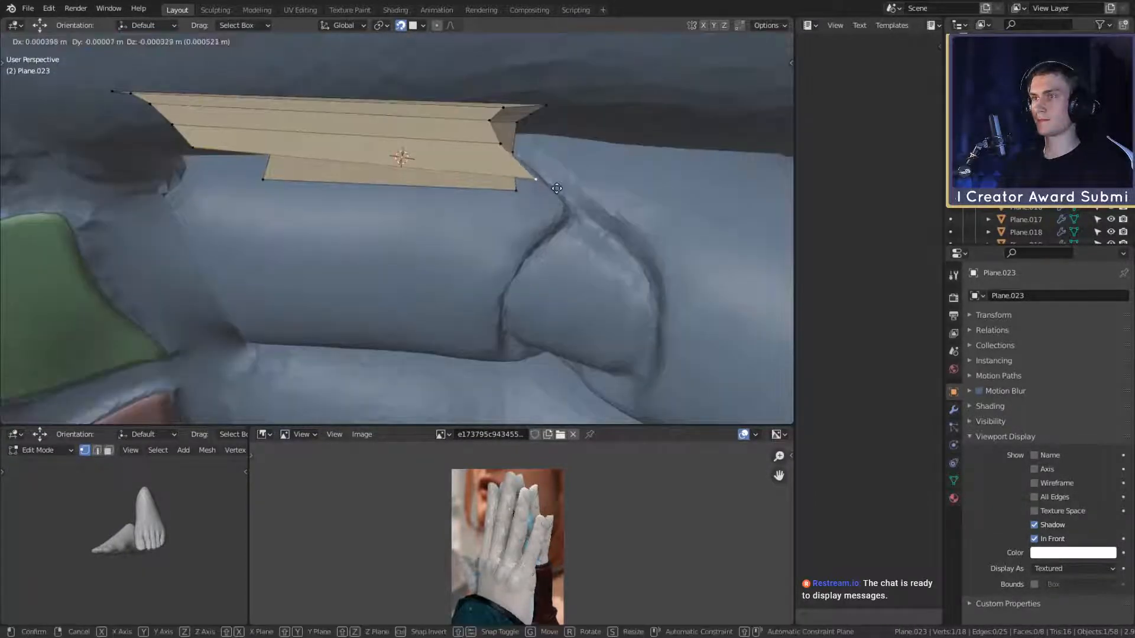
pyautogui.click(524, 187)
pyautogui.moveTo(196, 143); pyautogui.dragTo(525, 221, button='middle')
pyautogui.press('g')
pyautogui.click(379, 180)
pyautogui.click(547, 184)
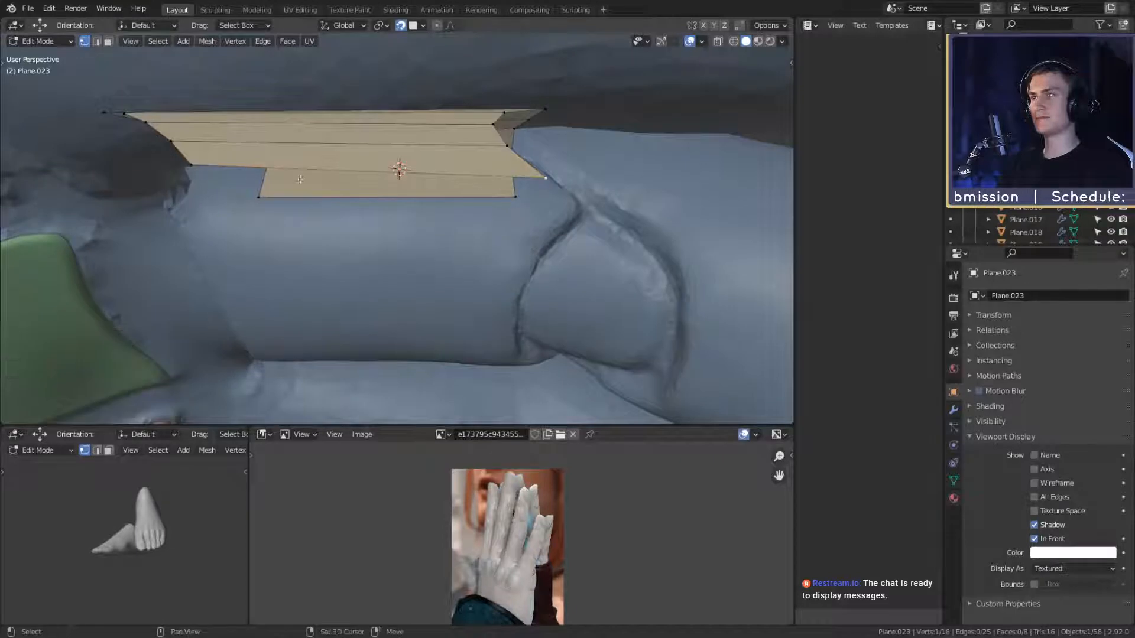
# Step: Extend the panel by one more face around the finger's side and fit its corners to the joint crease and webbing groove
pyautogui.click(473, 249)
pyautogui.moveTo(523, 247); pyautogui.dragTo(409, 209, button='middle')
pyautogui.press('g')
pyautogui.click(420, 175)
pyautogui.press('g')
pyautogui.click(412, 206)
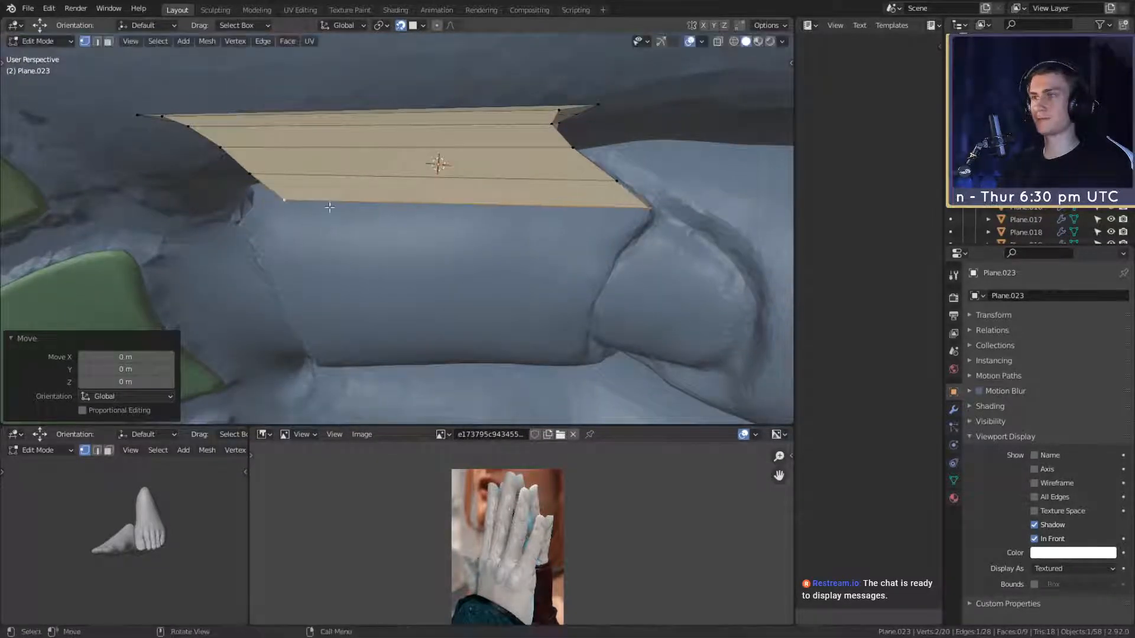
pyautogui.click(275, 204)
pyautogui.press('g')
pyautogui.click(335, 205)
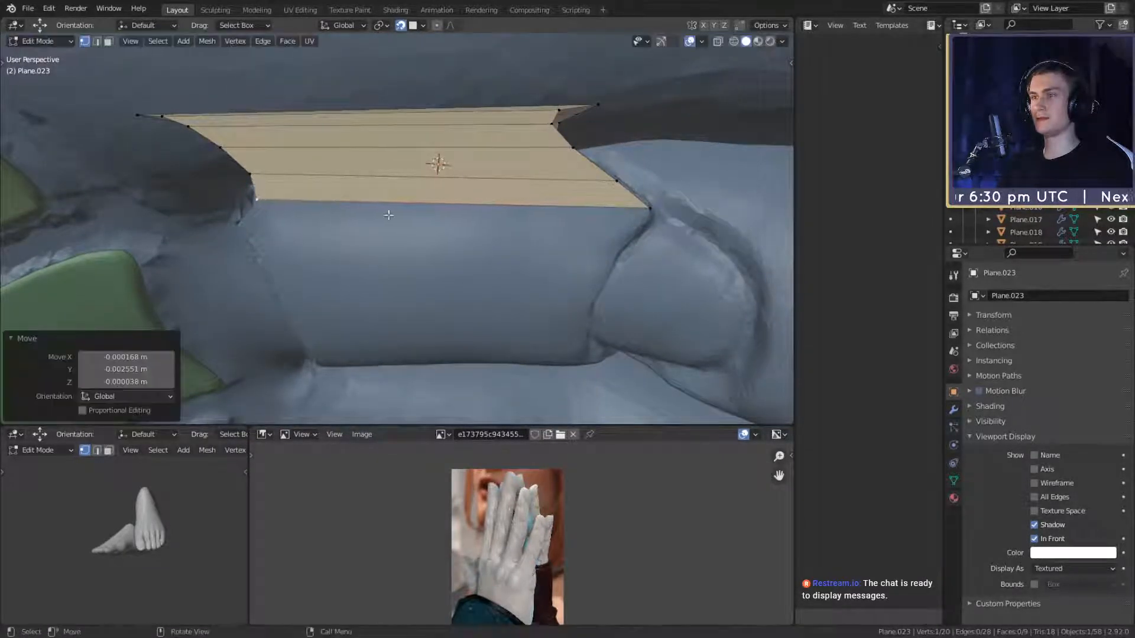
# Step: Adjust the knuckle-side and base-side vertices of the row just above the lowest edge to smooth the panel's outline
pyautogui.moveTo(334, 204)
pyautogui.mouseDown(button='middle')
pyautogui.moveTo(458, 279)
pyautogui.moveTo(556, 172)
pyautogui.moveTo(571, 185)
pyautogui.moveTo(528, 195)
pyautogui.mouseUp(button='middle')
pyautogui.press('g')
pyautogui.click(565, 178)
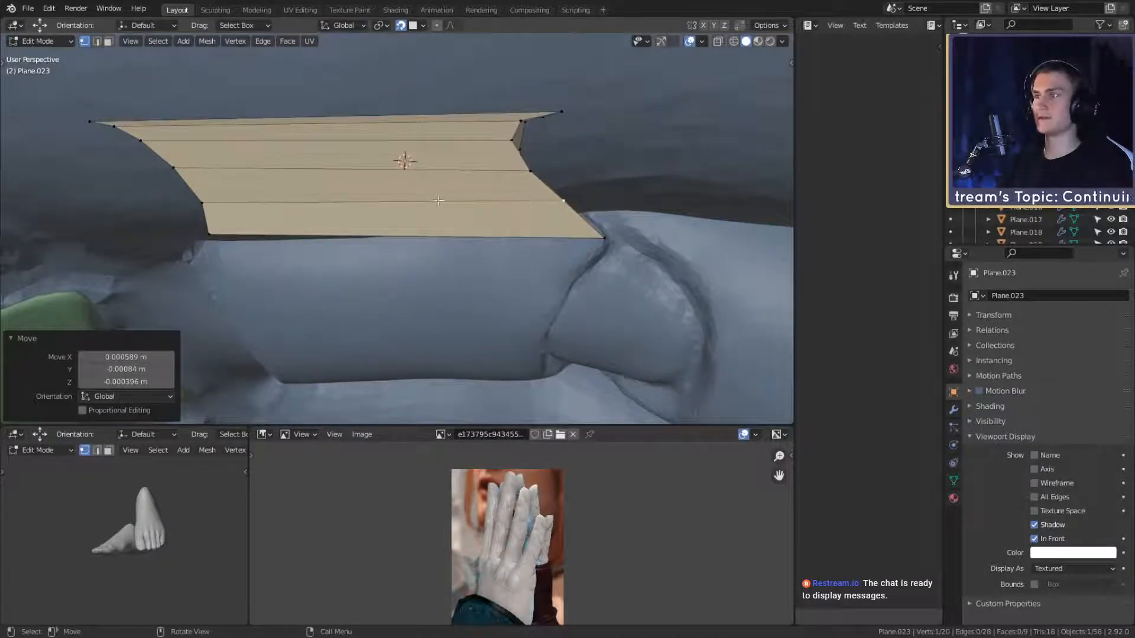
pyautogui.moveTo(438, 201); pyautogui.dragTo(381, 170, button='middle')
pyautogui.click(206, 187)
pyautogui.press('g')
pyautogui.click(304, 169)
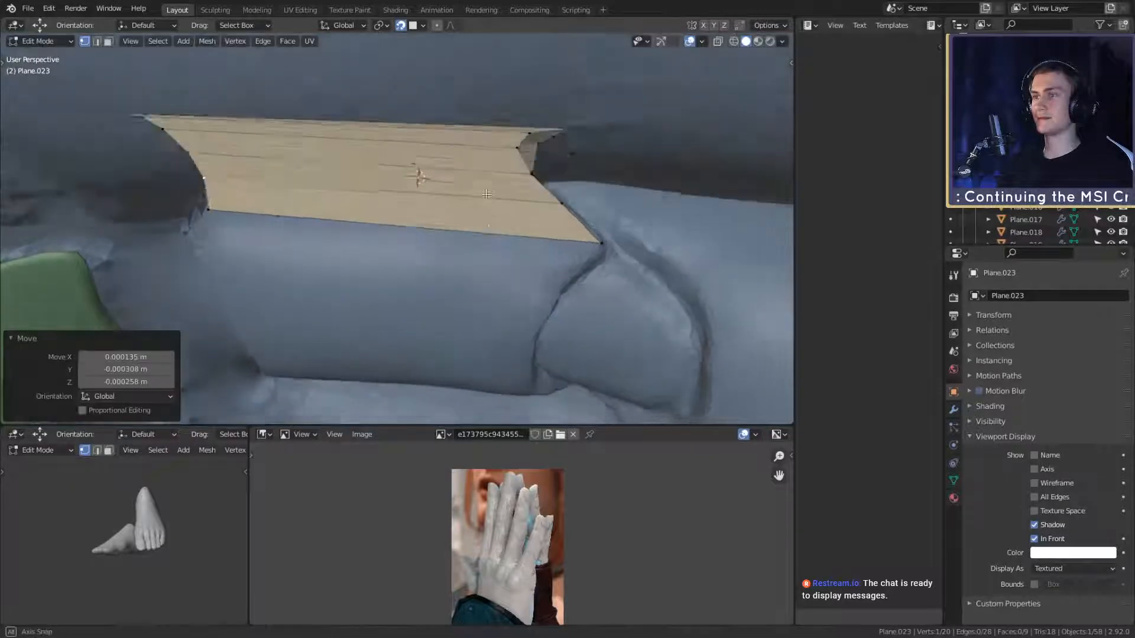
# Step: Shift the knuckle-side vertex third from the lowest edge so the outline follows the curve of the joint crease
pyautogui.scroll(5, 501, 241)
pyautogui.moveTo(501, 241); pyautogui.dragTo(510, 314, button='middle')
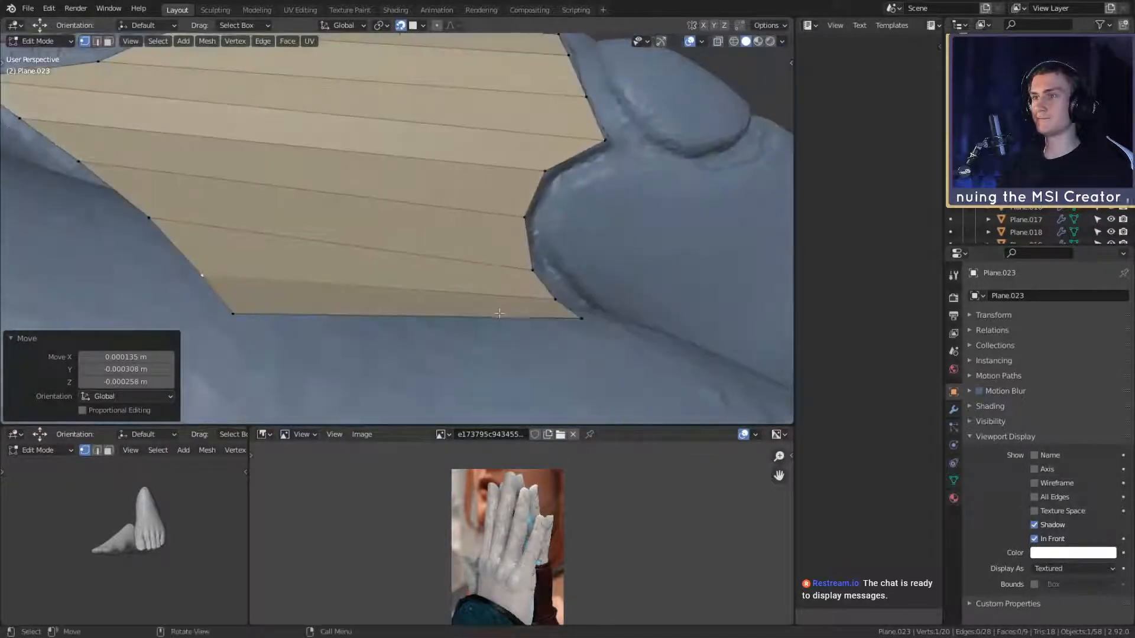
pyautogui.click(536, 269)
pyautogui.press('g')
pyautogui.click(559, 263)
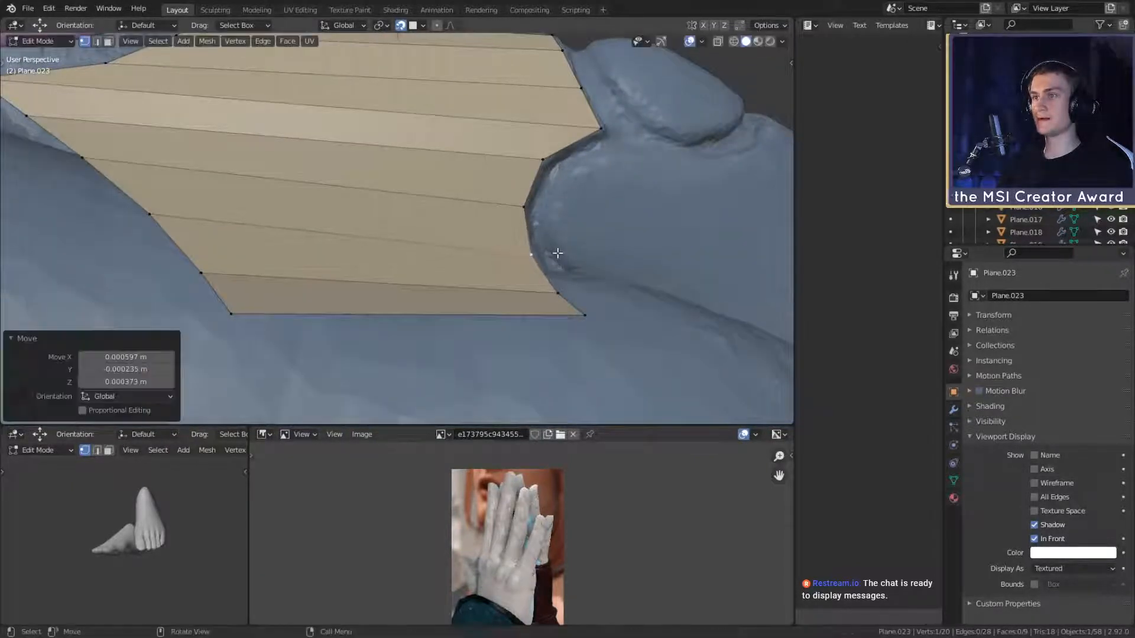
# Step: Select the two end vertices of the panel's lowest edge on the finger's side
pyautogui.scroll(-3, 550, 269)
pyautogui.moveTo(537, 279); pyautogui.dragTo(393, 179, button='middle')
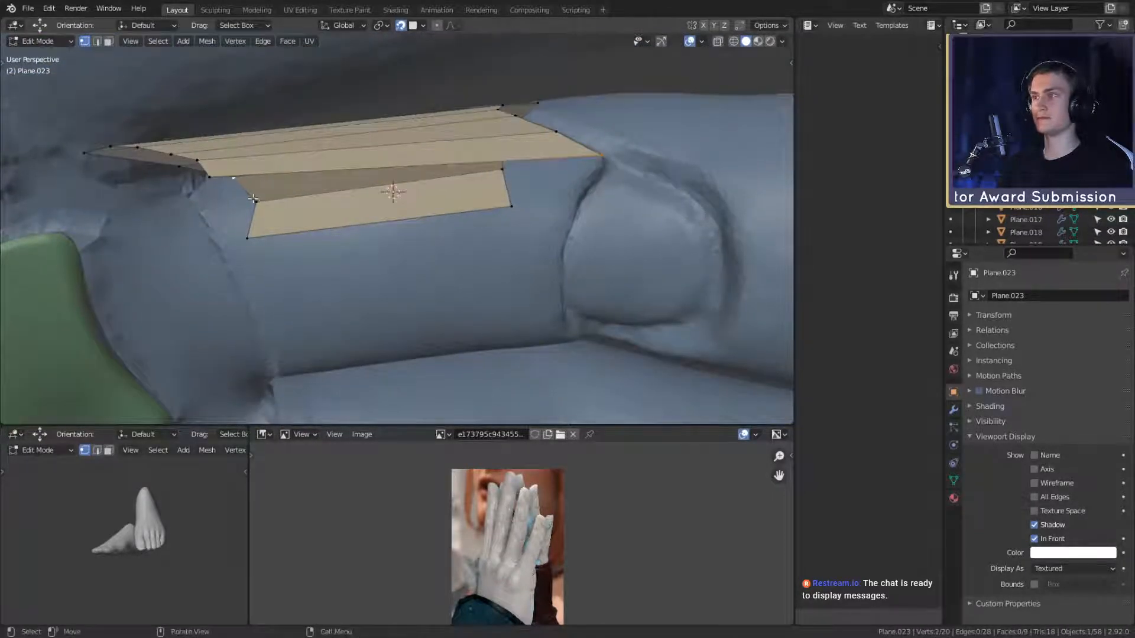
pyautogui.moveTo(572, 167); pyautogui.dragTo(237, 149, button='middle')
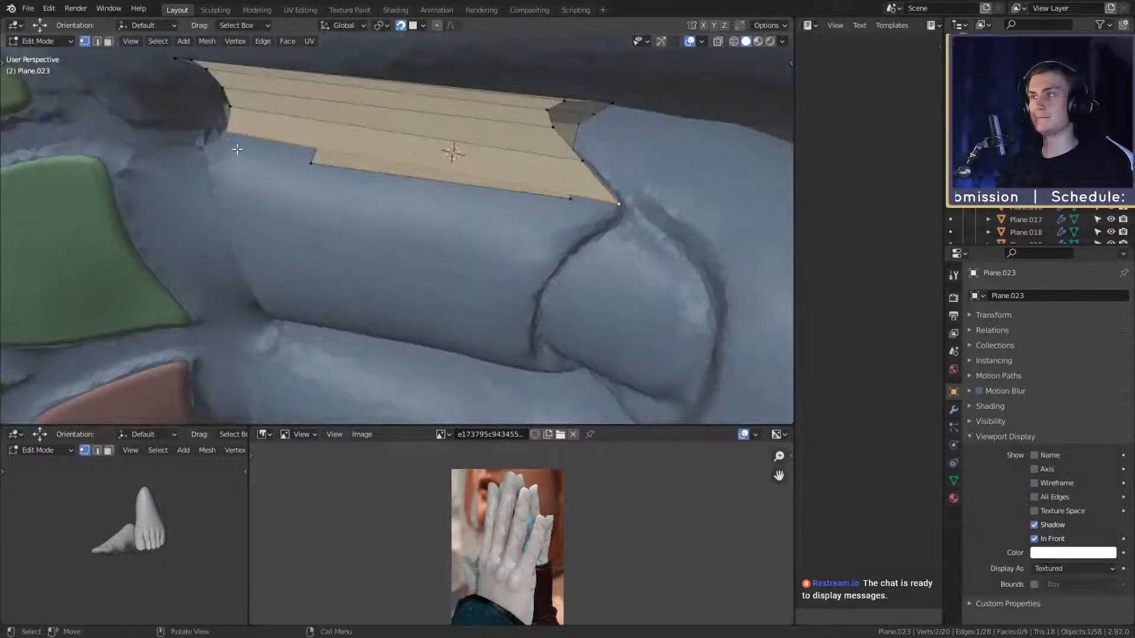
# Step: Move the outer corner and the next two vertices on the finger strip's hand-side end to follow the sculpted crease
pyautogui.click(265, 170)
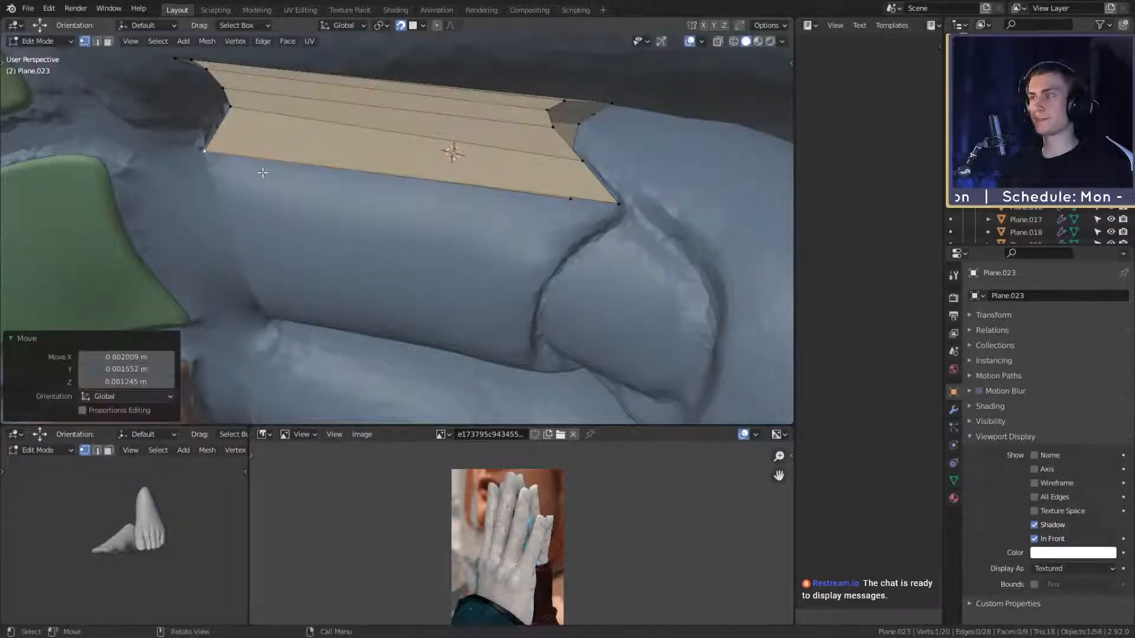
pyautogui.click(239, 119)
pyautogui.moveTo(310, 131); pyautogui.dragTo(364, 255, button='middle')
pyautogui.press('g')
pyautogui.click(320, 152)
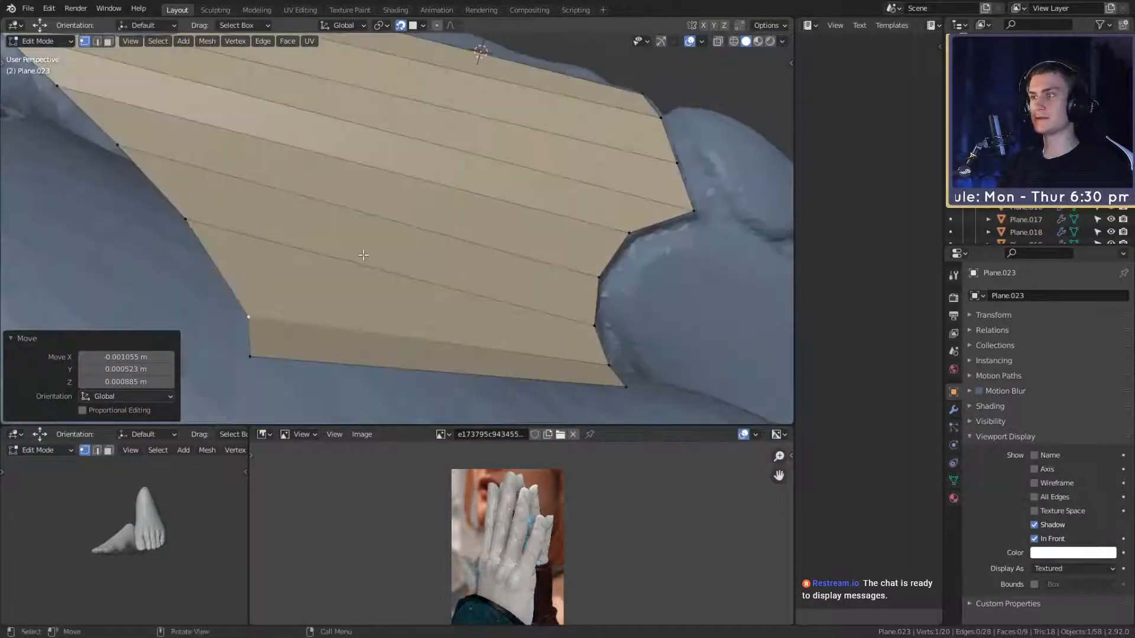
pyautogui.click(194, 211)
pyautogui.moveTo(281, 230); pyautogui.dragTo(319, 288, button='middle')
pyautogui.click(315, 273)
pyautogui.click(319, 281)
# Step: Reposition the remaining stray vertices further along the strip's hand-side end so the border matches the sculpt underneath
pyautogui.click(127, 201)
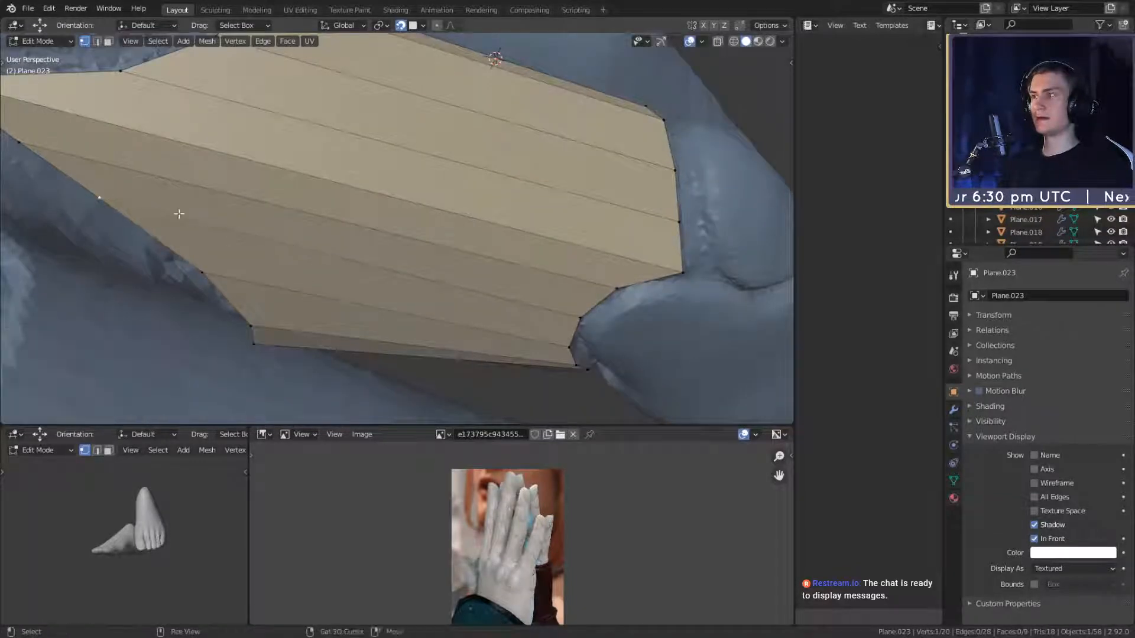
pyautogui.moveTo(177, 213); pyautogui.dragTo(306, 250, button='middle')
pyautogui.press('g')
pyautogui.click(301, 263)
pyautogui.moveTo(137, 124); pyautogui.dragTo(430, 277, button='middle')
pyautogui.click(248, 211)
pyautogui.scroll(-6, 248, 211)
pyautogui.scroll(1, 419, 268)
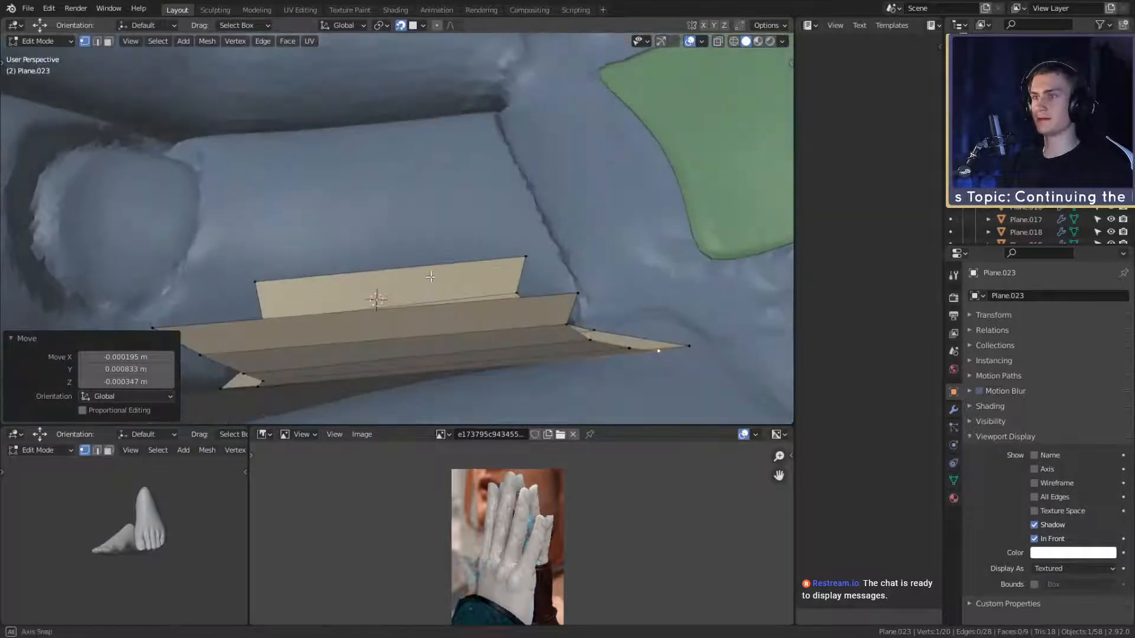
# Step: Extrude the strip's outer long edge up over the side of the finger and scale it to 0.716
pyautogui.moveTo(356, 329); pyautogui.dragTo(536, 304, button='middle')
pyautogui.click(586, 279)
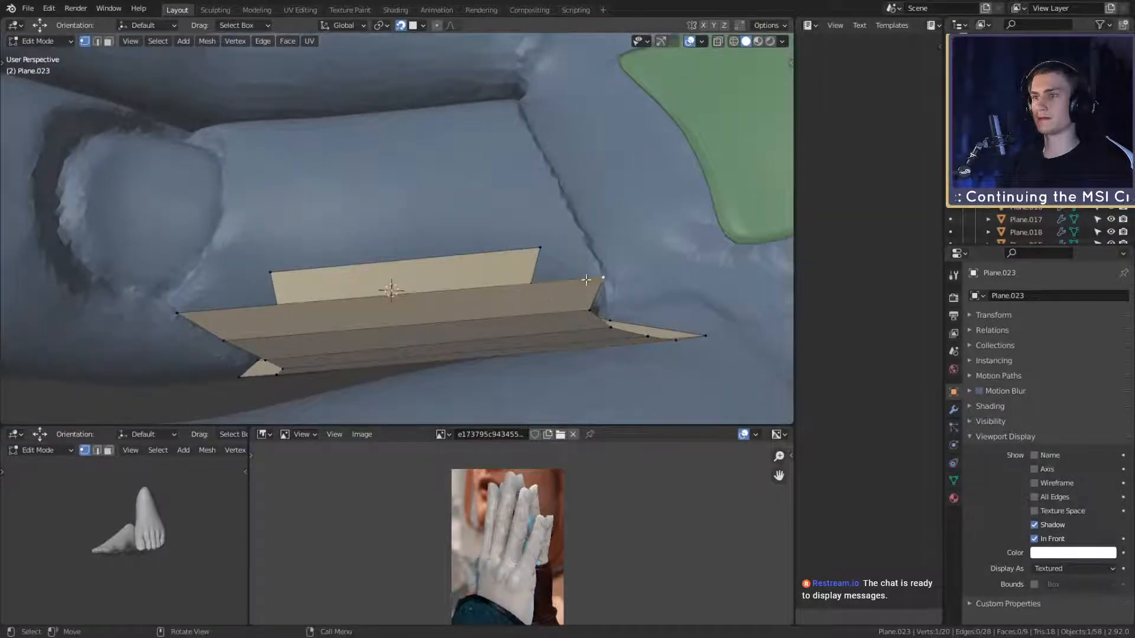
pyautogui.keyDown('shift'); pyautogui.click(183, 312); pyautogui.keyUp('shift')
pyautogui.moveTo(315, 263); pyautogui.dragTo(345, 309, button='middle')
pyautogui.press('e')
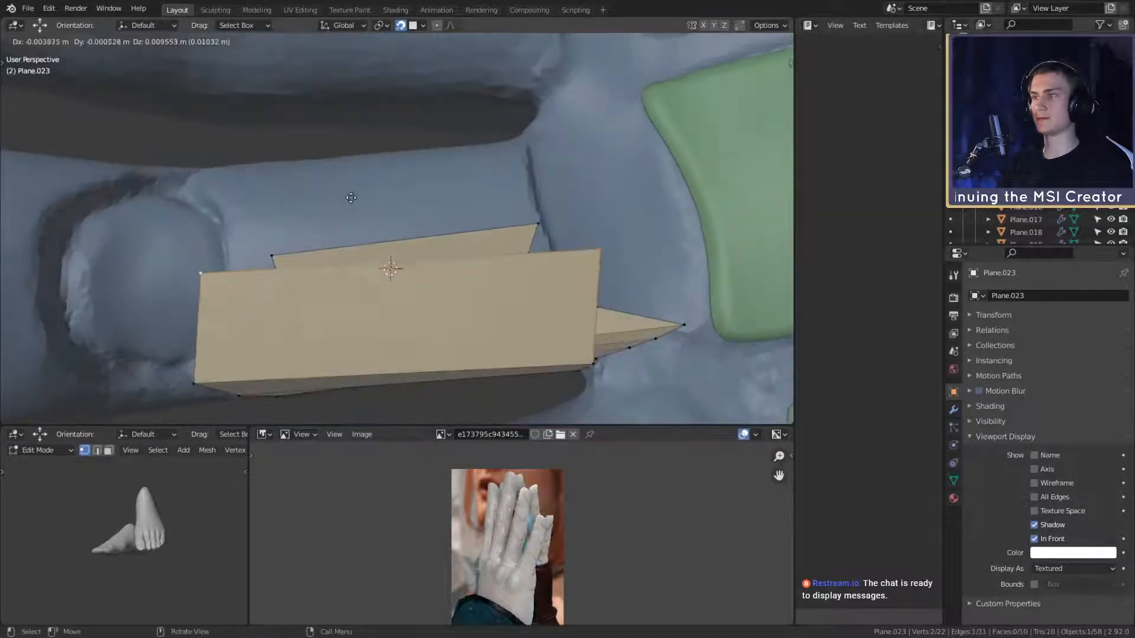
pyautogui.click(337, 158)
pyautogui.press('s')
pyautogui.click(392, 260)
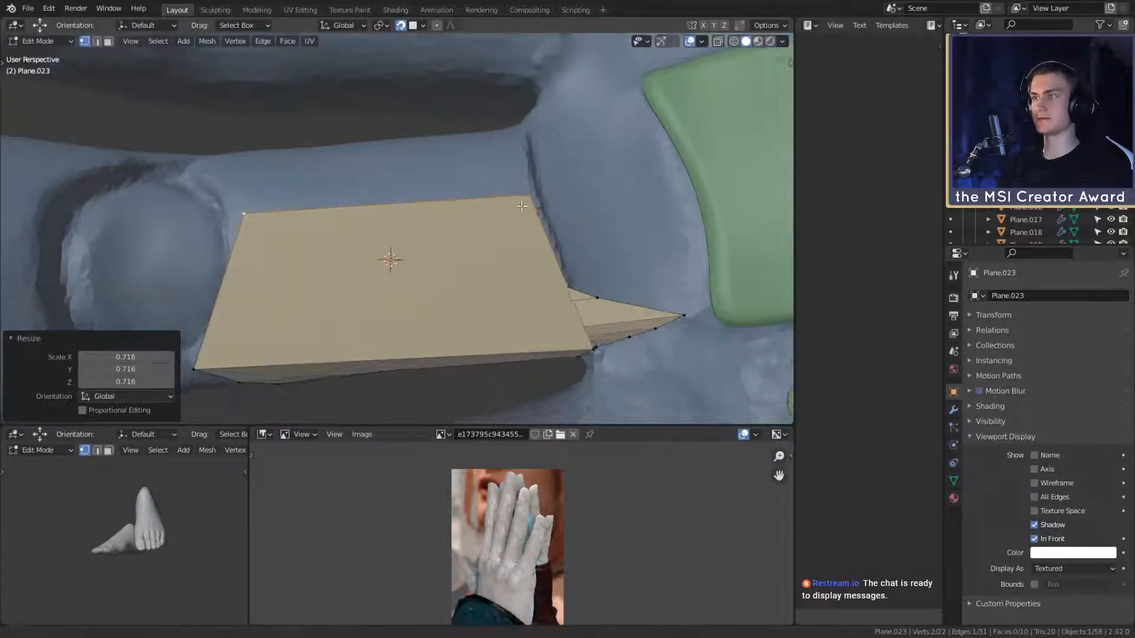
# Step: Move the extruded edge against the finger and shift its corner vertex nearest the green panel towards the crease
pyautogui.moveTo(393, 256); pyautogui.dragTo(406, 195, button='middle')
pyautogui.moveTo(577, 230); pyautogui.dragTo(582, 220, button='middle')
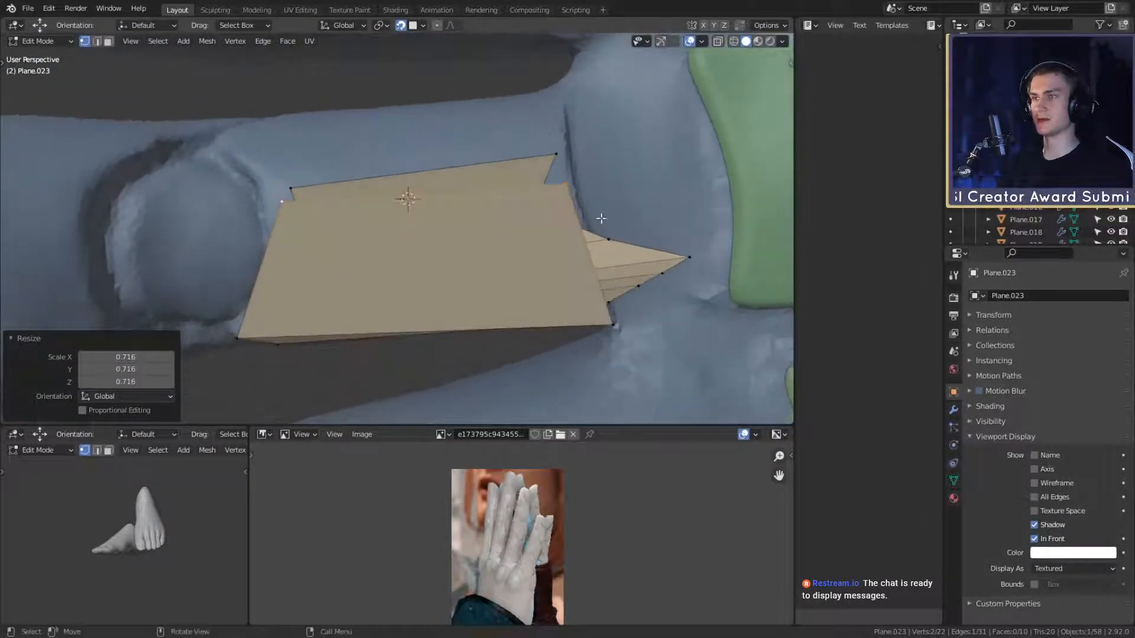
pyautogui.press('g')
pyautogui.click(586, 210)
pyautogui.click(558, 193)
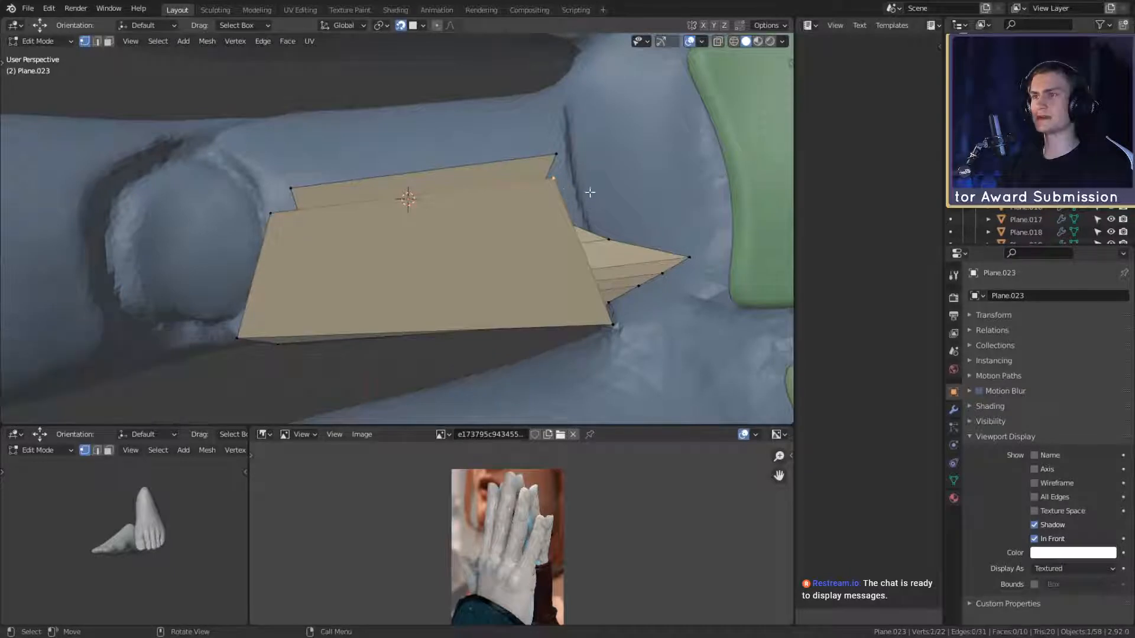
pyautogui.press('g')
pyautogui.click(613, 203)
# Step: Add three evenly spaced loop cuts along the extruded face and move their joint-side vertices in beside the round joint
pyautogui.moveTo(613, 203); pyautogui.dragTo(473, 241, button='middle')
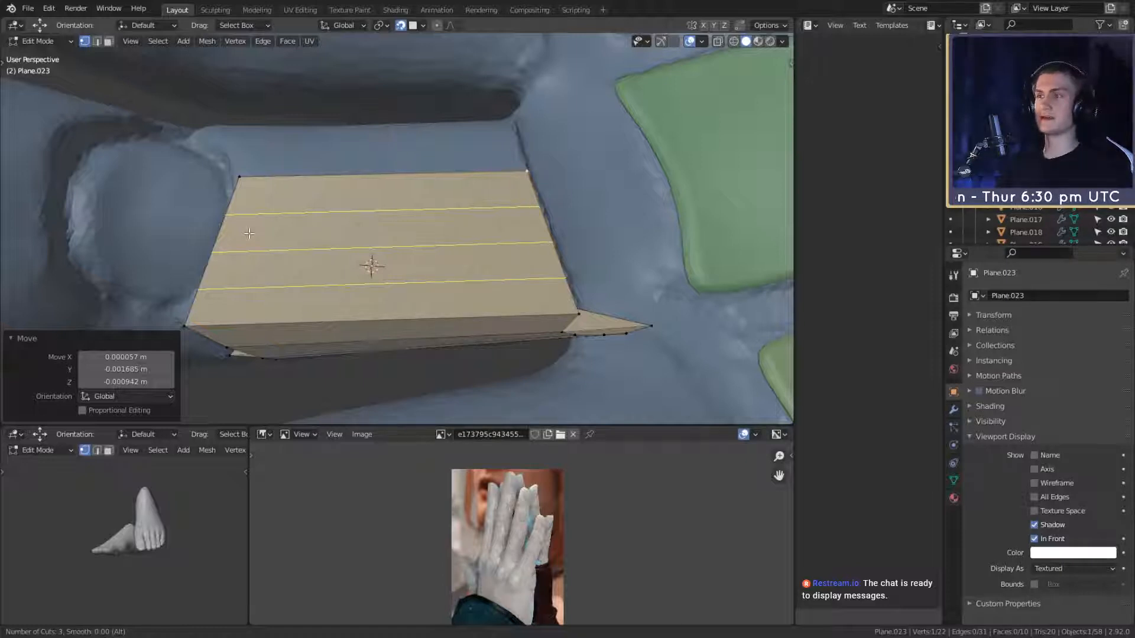
pyautogui.click(249, 232)
pyautogui.rightClick(249, 233)
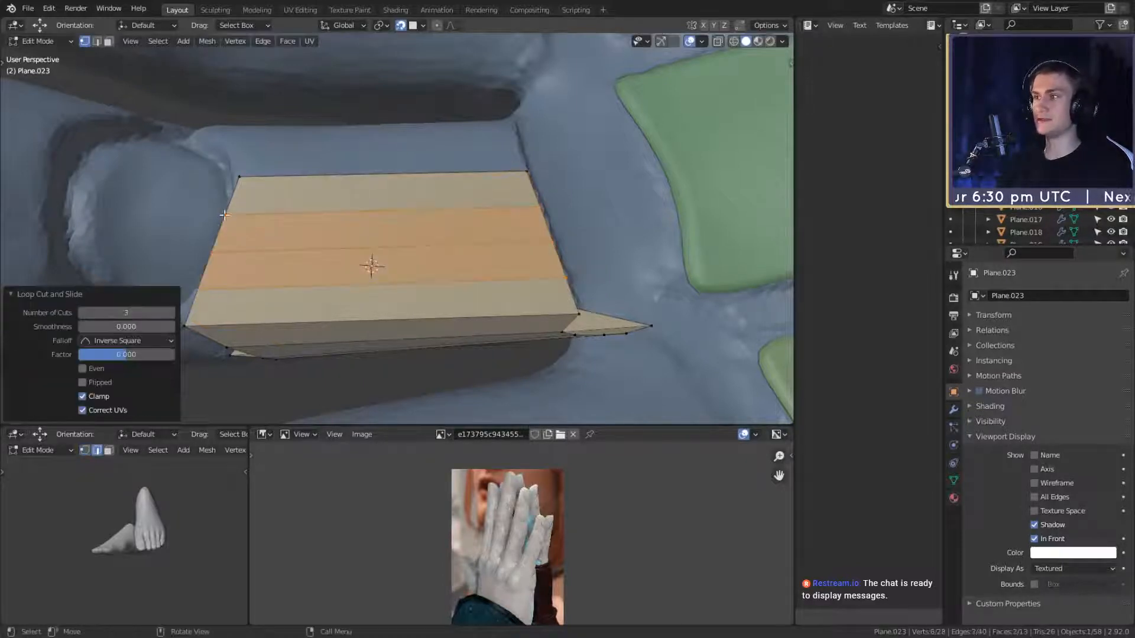
pyautogui.press('g')
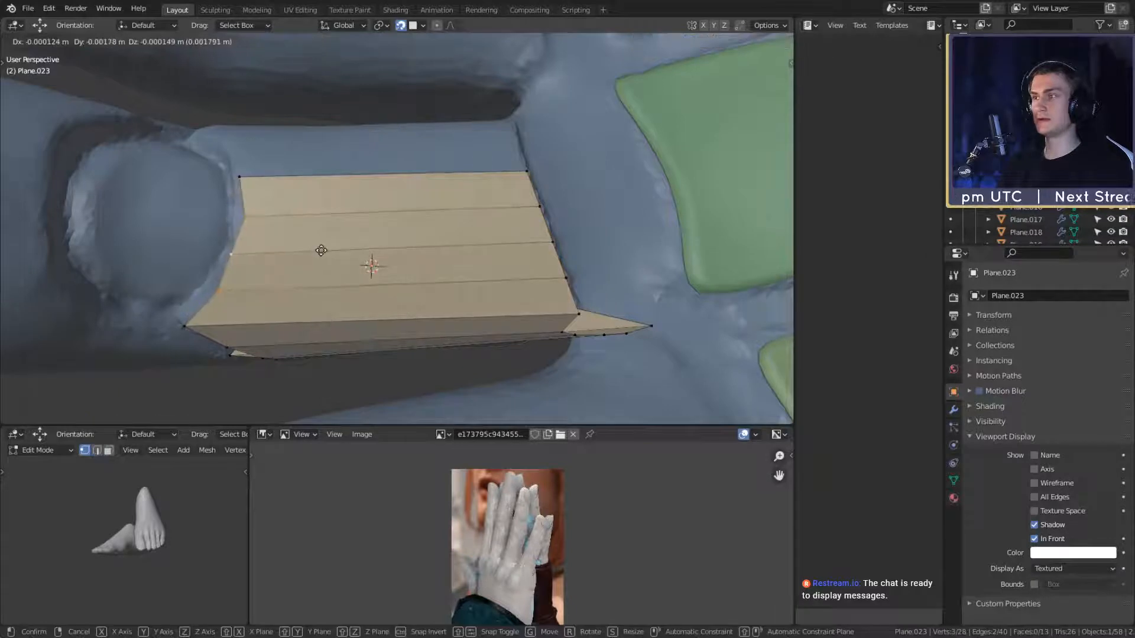
pyautogui.click(319, 248)
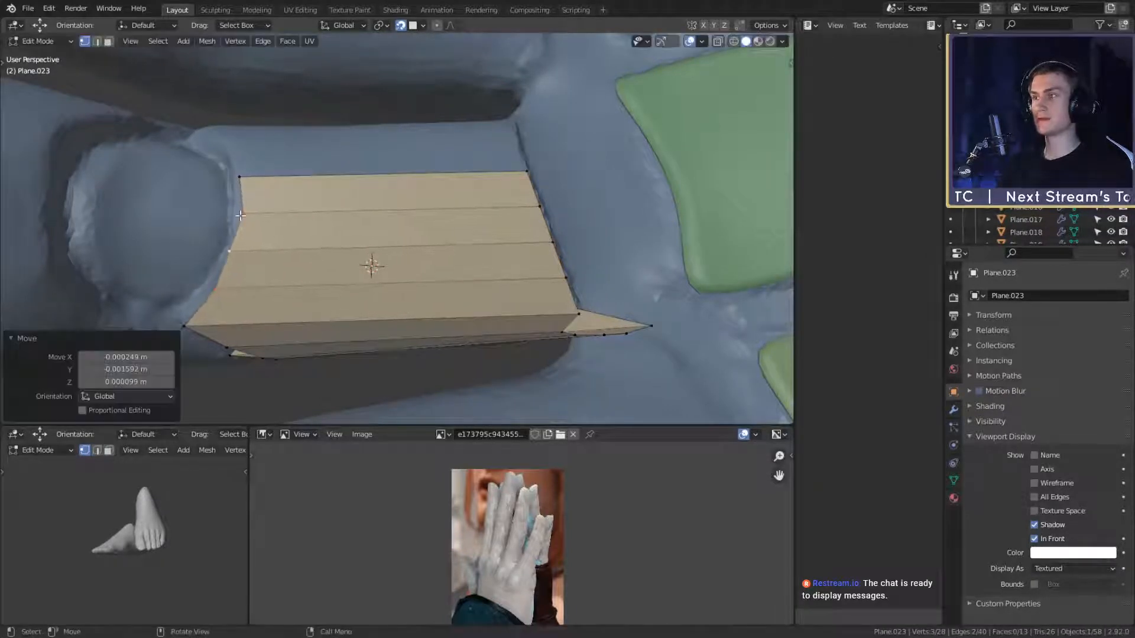
# Step: Adjust the individual loop-cut vertices and the top corner at the joint-side end to follow the round joint's outline
pyautogui.click(273, 226)
pyautogui.press('g')
pyautogui.click(268, 225)
pyautogui.click(259, 255)
pyautogui.press('g')
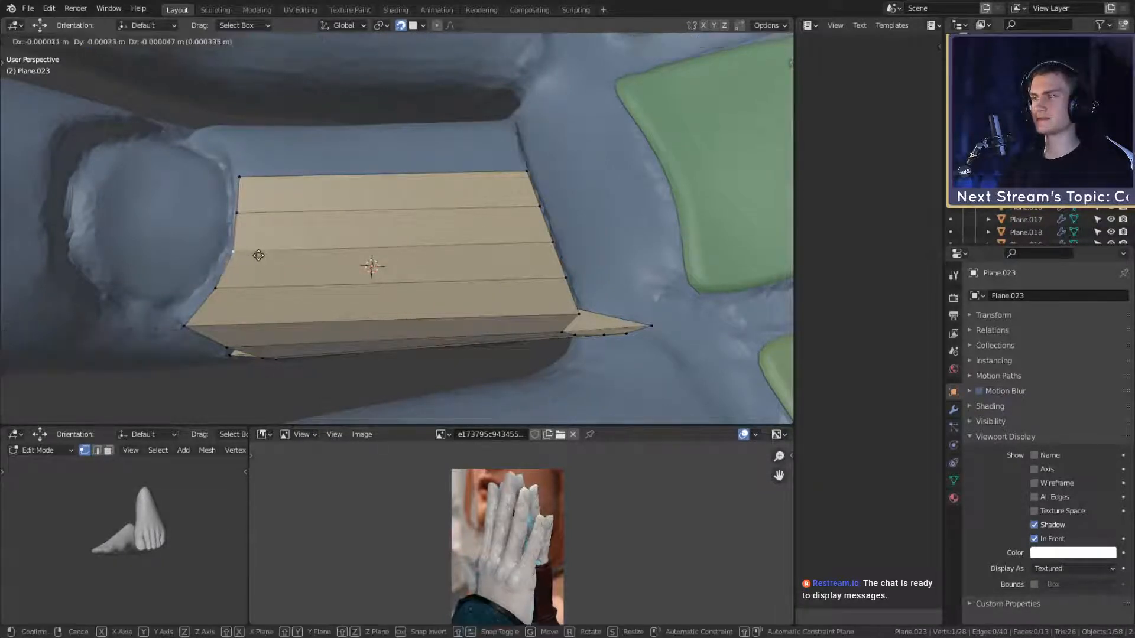
pyautogui.click(257, 254)
pyautogui.moveTo(257, 254); pyautogui.dragTo(362, 198, button='middle')
pyautogui.click(265, 177)
pyautogui.moveTo(243, 202); pyautogui.dragTo(260, 202)
pyautogui.scroll(-1, 260, 203)
pyautogui.moveTo(423, 192); pyautogui.dragTo(227, 296, button='middle')
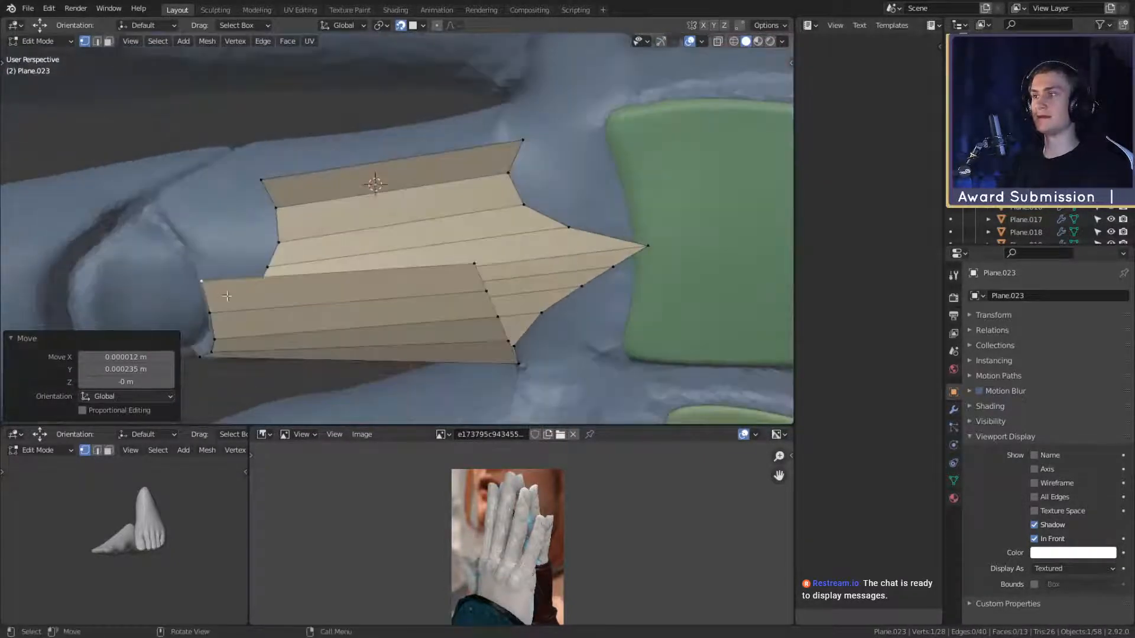
# Step: Extrude the new outer long edge further around the finger and move its hand-side corner vertex to the crease
pyautogui.keyDown('shift'); pyautogui.click(475, 264); pyautogui.keyUp('shift')
pyautogui.moveTo(468, 269); pyautogui.dragTo(468, 251, button='middle')
pyautogui.click(416, 158)
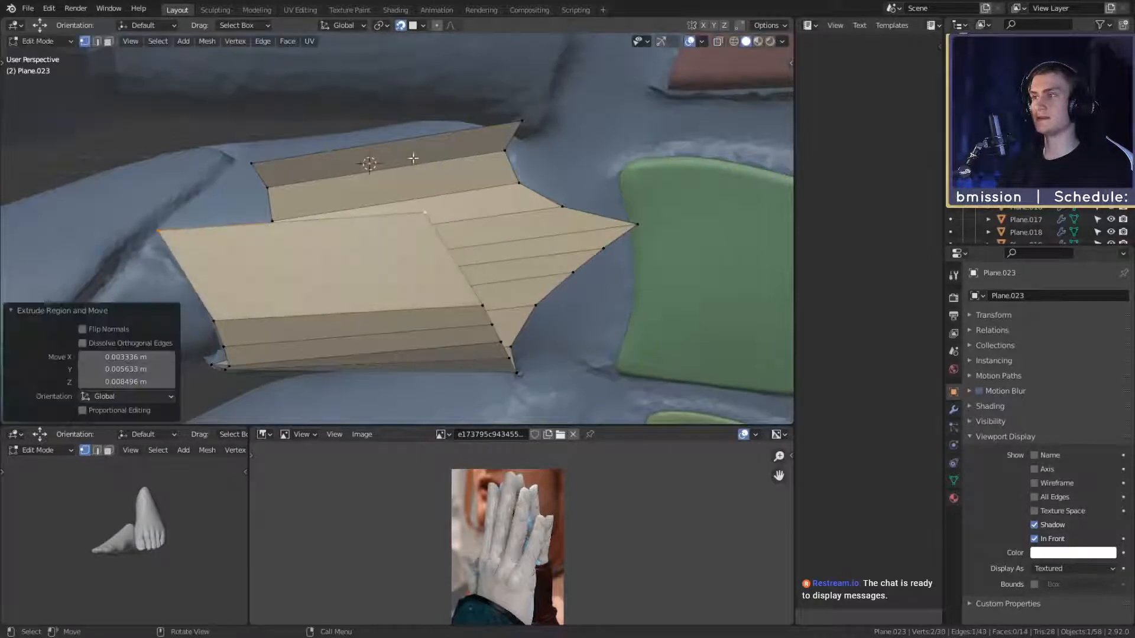
pyautogui.moveTo(413, 158); pyautogui.dragTo(492, 227, button='middle')
pyautogui.click(432, 234)
pyautogui.press('g')
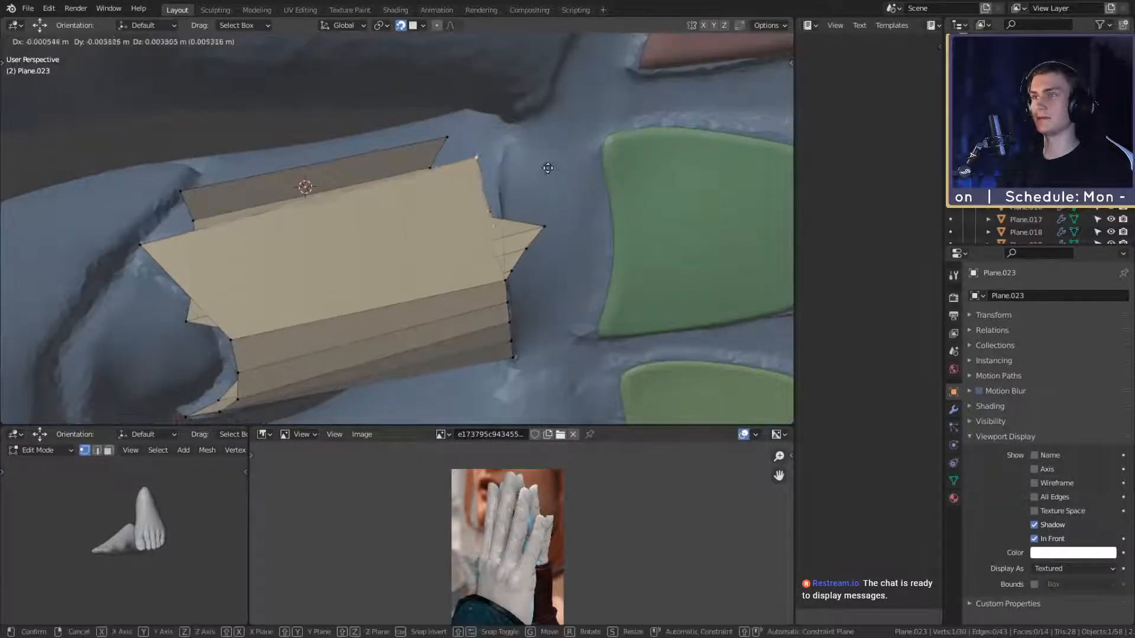
pyautogui.click(577, 152)
pyautogui.moveTo(576, 152); pyautogui.dragTo(446, 209, button='middle')
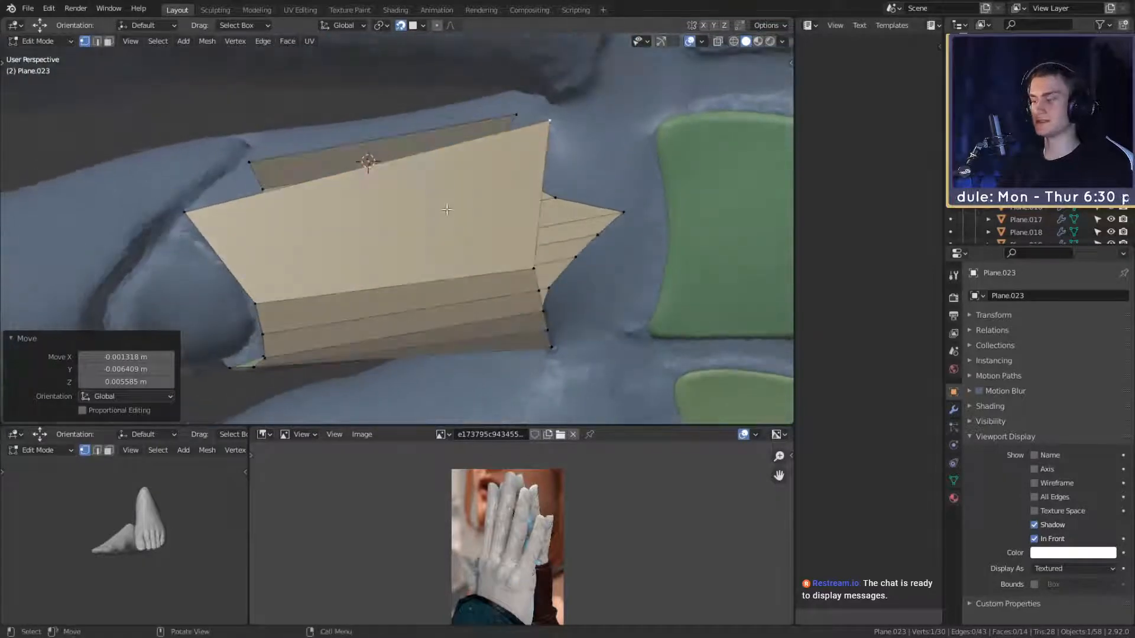
# Step: Add two loop cuts along the newest face and move their hand-side vertices outward towards the green panel
pyautogui.rightClick(534, 204)
pyautogui.press('1')
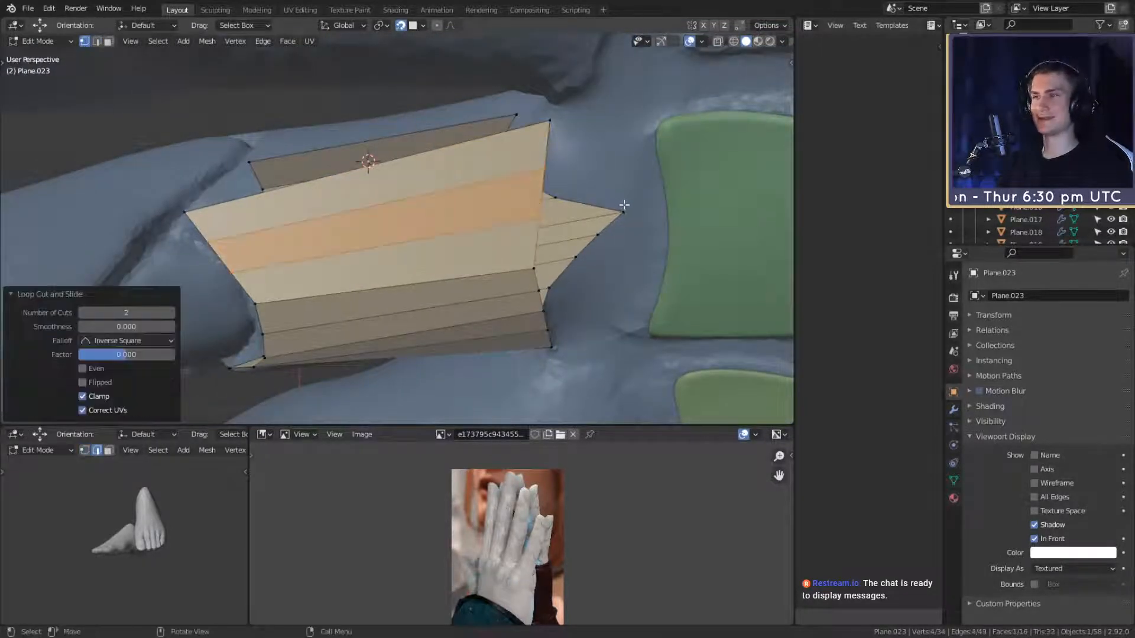
pyautogui.moveTo(623, 206); pyautogui.dragTo(611, 201, button='middle')
pyautogui.click(539, 215)
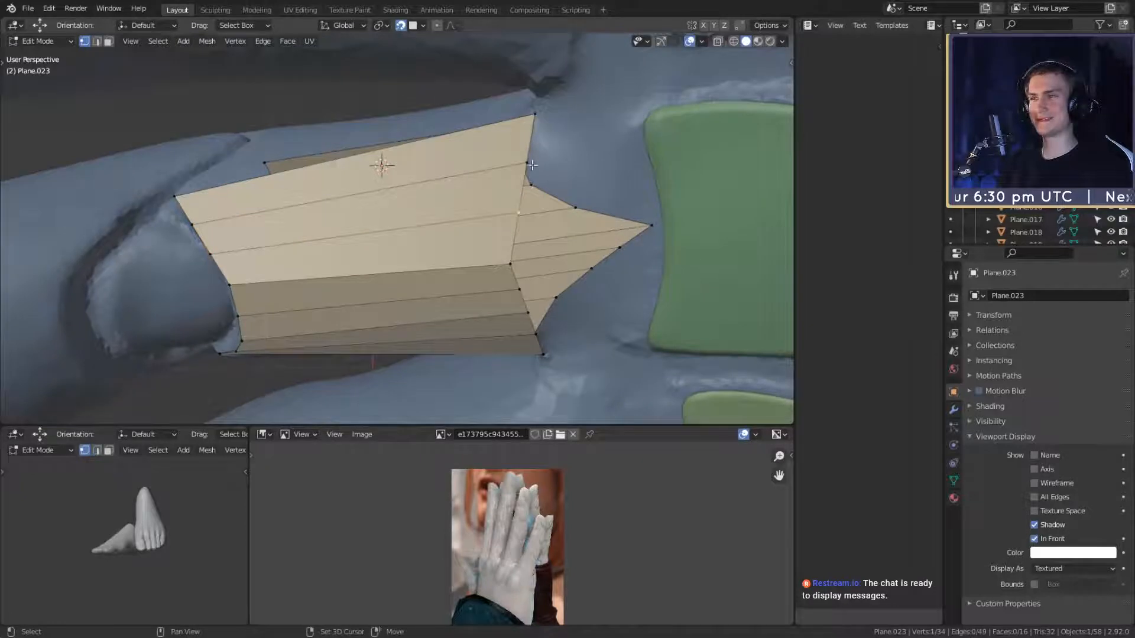
pyautogui.keyDown('shift'); pyautogui.click(532, 165); pyautogui.keyUp('shift')
pyautogui.moveTo(532, 165); pyautogui.dragTo(616, 170, button='middle')
pyautogui.press('g')
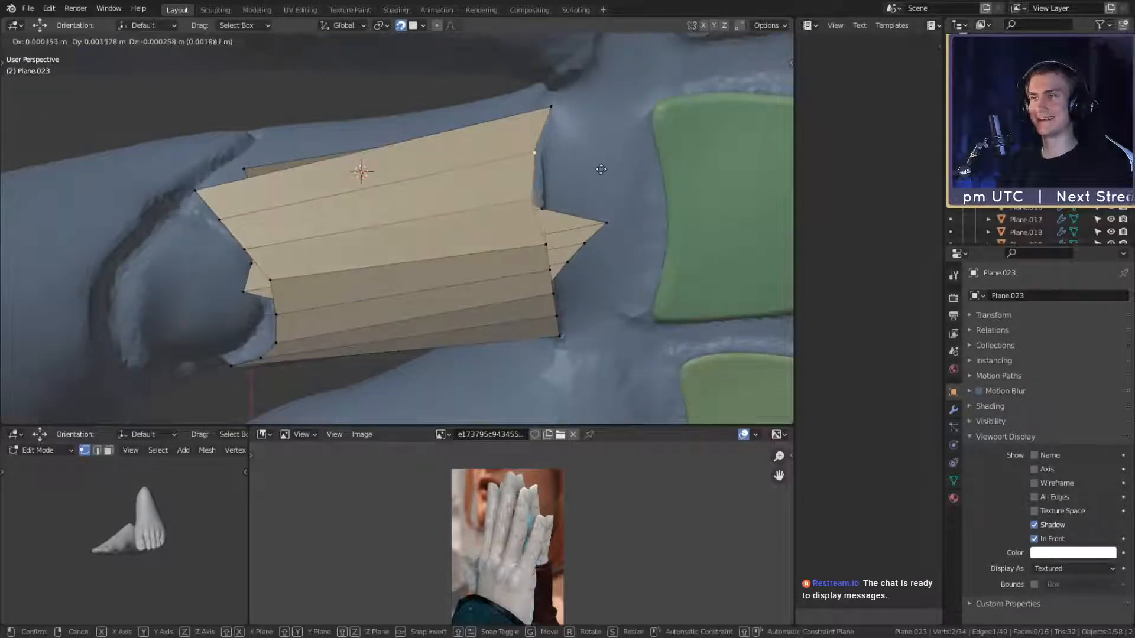
pyautogui.click(609, 169)
# Step: Move the two new loop-cut vertices at the joint-side end onto the rim of the round joint
pyautogui.click(243, 229)
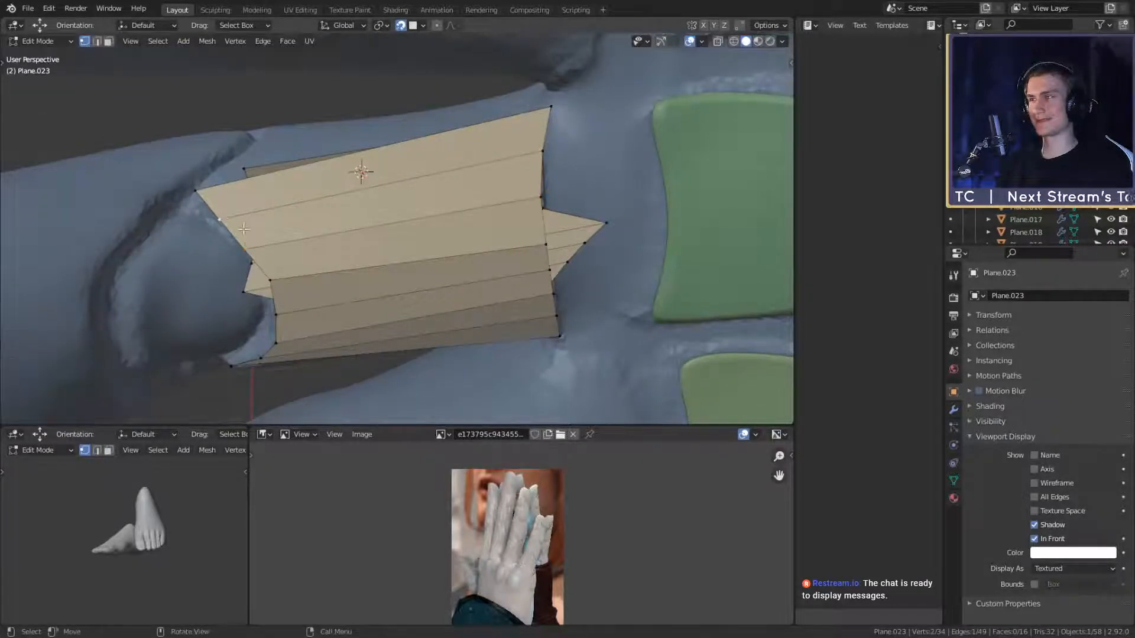
pyautogui.press('g')
pyautogui.click(302, 249)
pyautogui.click(255, 221)
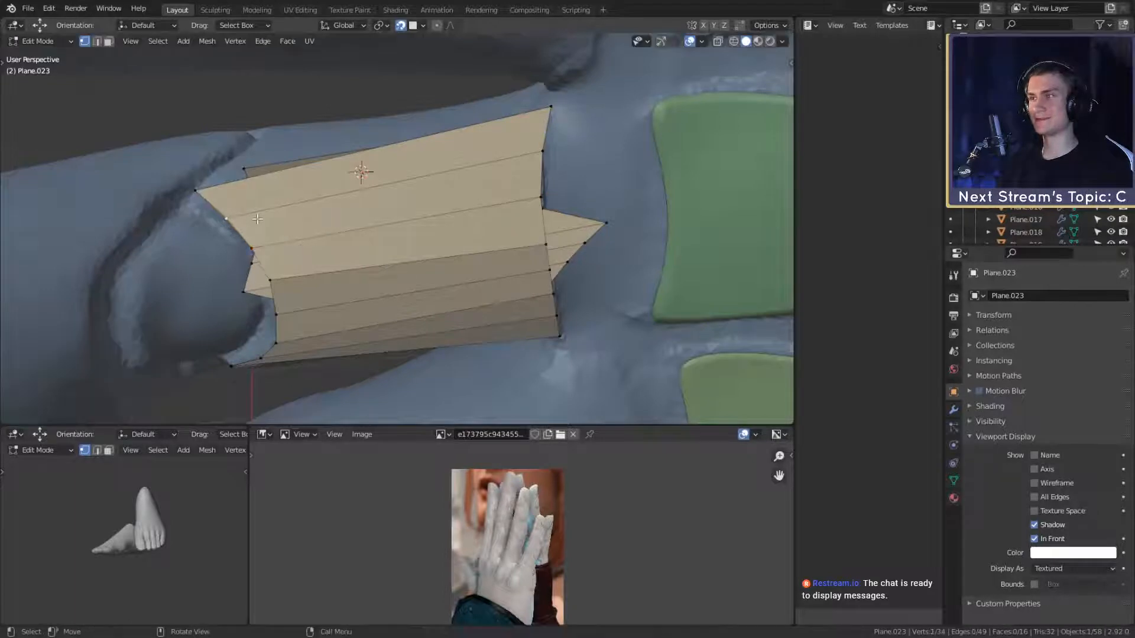
pyautogui.press('g')
pyautogui.click(255, 223)
# Step: Reposition the outermost corner vertex at the joint-side end along the joint groove
pyautogui.click(195, 192)
pyautogui.press('g')
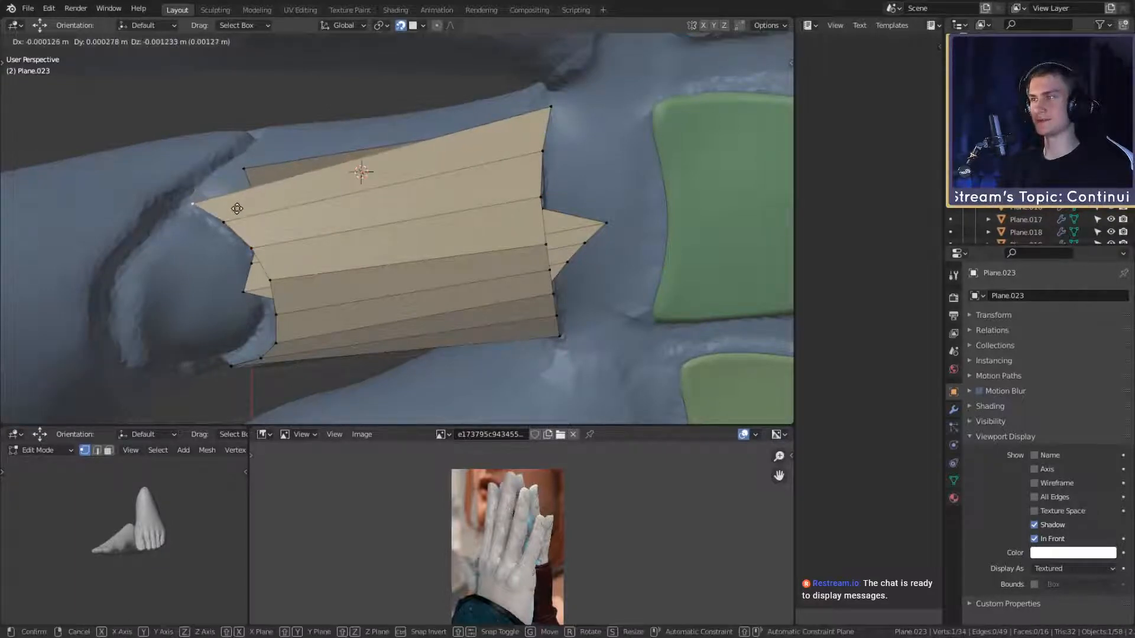
pyautogui.click(236, 208)
pyautogui.moveTo(248, 212); pyautogui.dragTo(334, 219, button='middle')
pyautogui.press('g')
pyautogui.click(302, 234)
pyautogui.scroll(-3, 307, 234)
pyautogui.scroll(4, 325, 233)
# Step: Fine-tune the newest section's joint-side vertices so they form a smooth curve around the round joint
pyautogui.click(183, 211)
pyautogui.moveTo(204, 216); pyautogui.dragTo(267, 267, button='middle')
pyautogui.press('g')
pyautogui.click(242, 265)
pyautogui.press('g')
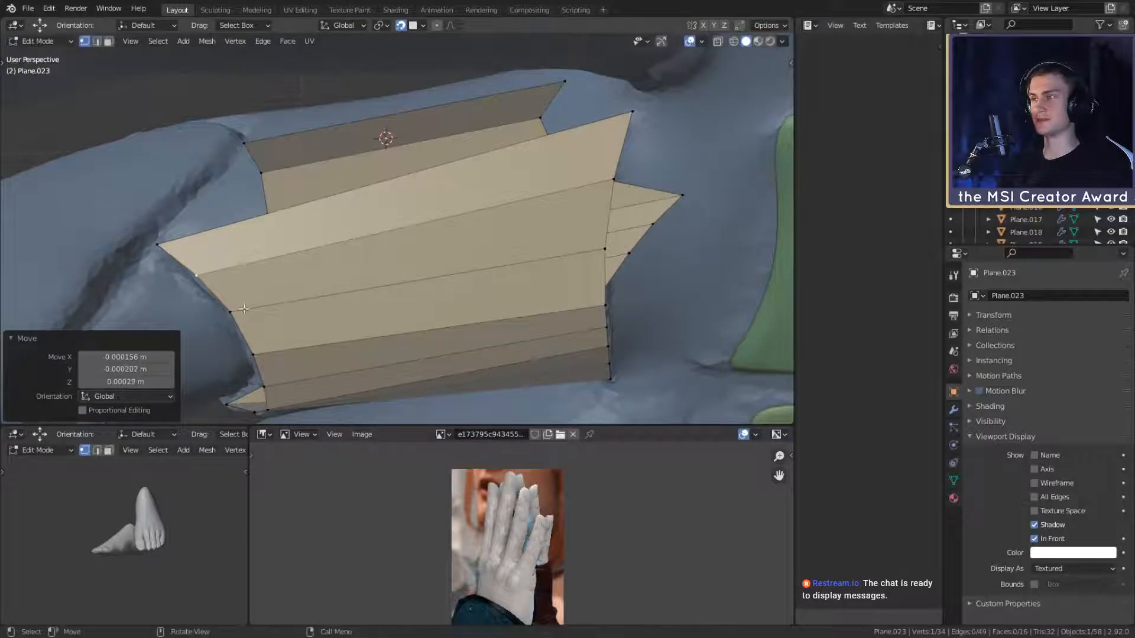
pyautogui.click(243, 310)
pyautogui.press('g')
pyautogui.click(275, 309)
pyautogui.moveTo(275, 309); pyautogui.dragTo(215, 267, button='middle')
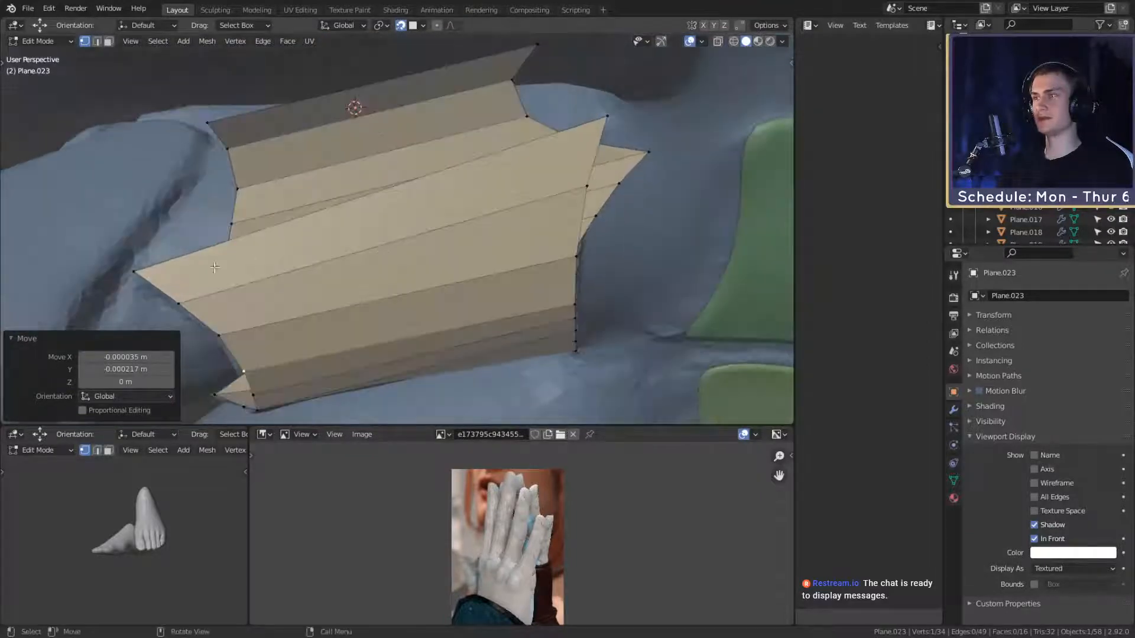
pyautogui.moveTo(133, 271); pyautogui.dragTo(579, 172, button='middle')
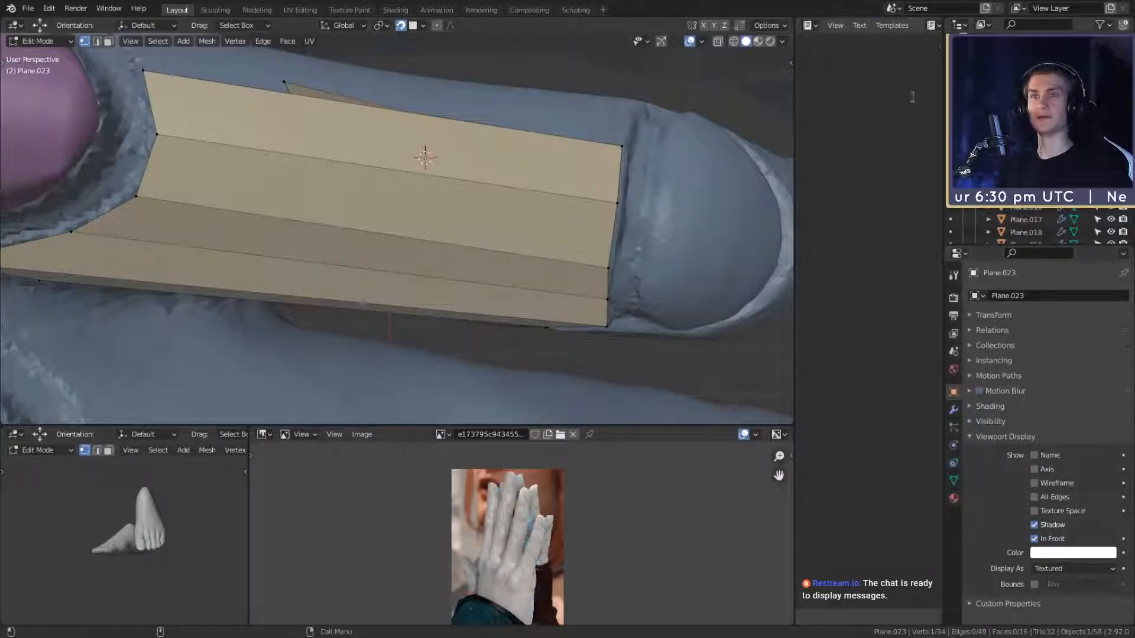
pyautogui.press('n')
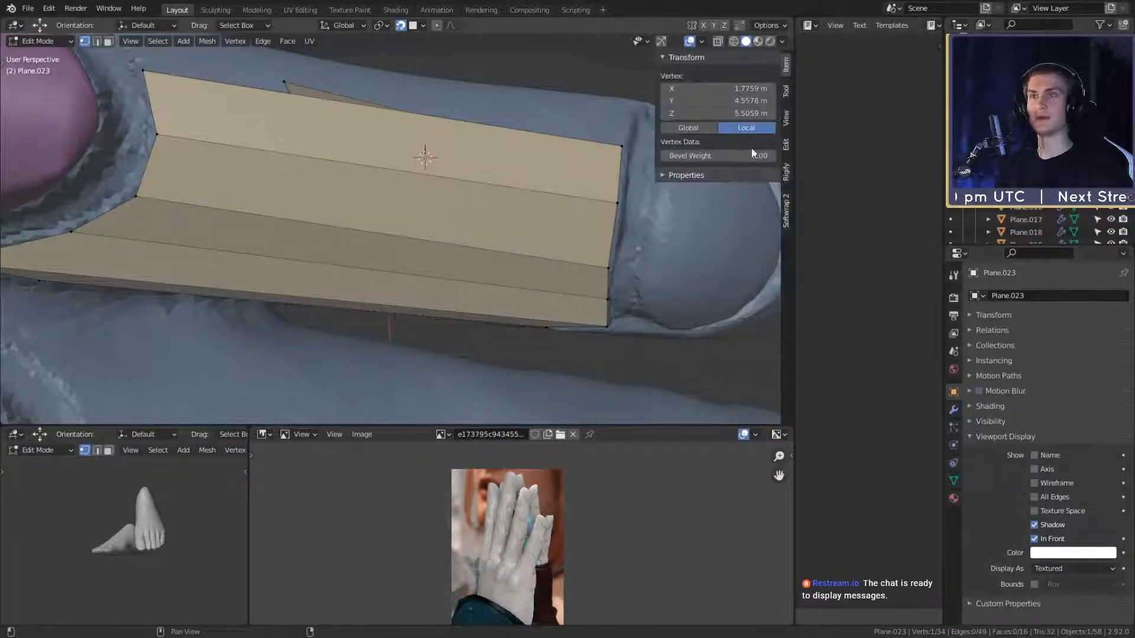
pyautogui.click(786, 90)
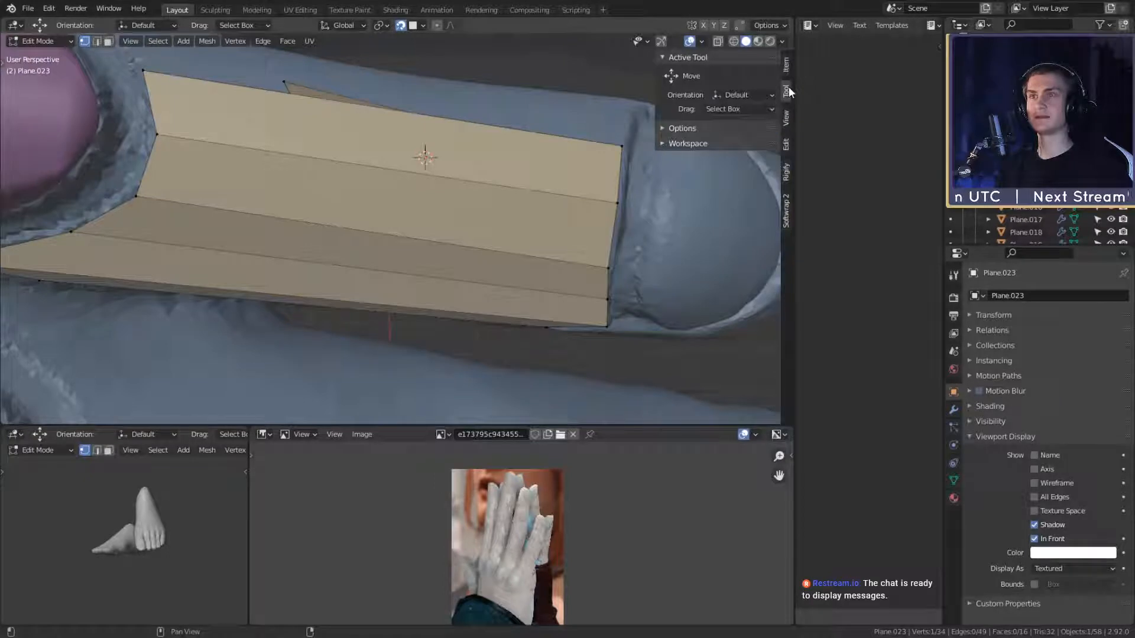
pyautogui.click(665, 143)
pyautogui.click(665, 129)
pyautogui.moveTo(414, 249); pyautogui.dragTo(476, 273, button='middle')
pyautogui.scroll(-2, 675, 109)
pyautogui.scroll(2, 676, 109)
pyautogui.click(786, 121)
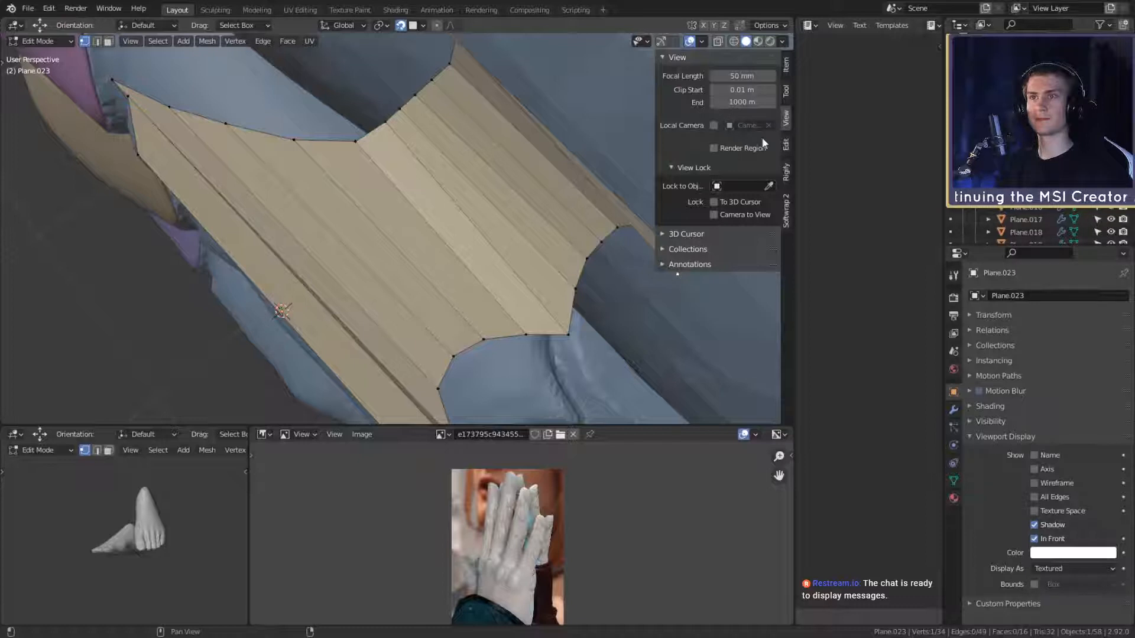
# Step: Enable backface culling in the viewport shading to check the strip's face orientation
pyautogui.click(783, 41)
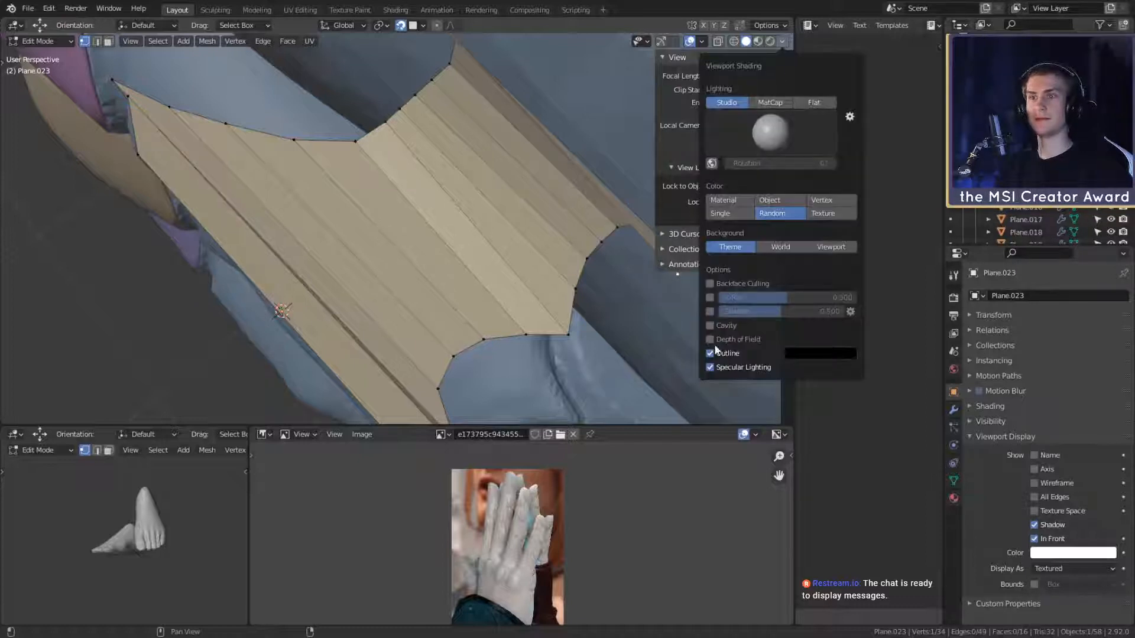
pyautogui.click(710, 283)
pyautogui.moveTo(415, 318); pyautogui.dragTo(480, 240, button='middle')
pyautogui.scroll(-2, 483, 188)
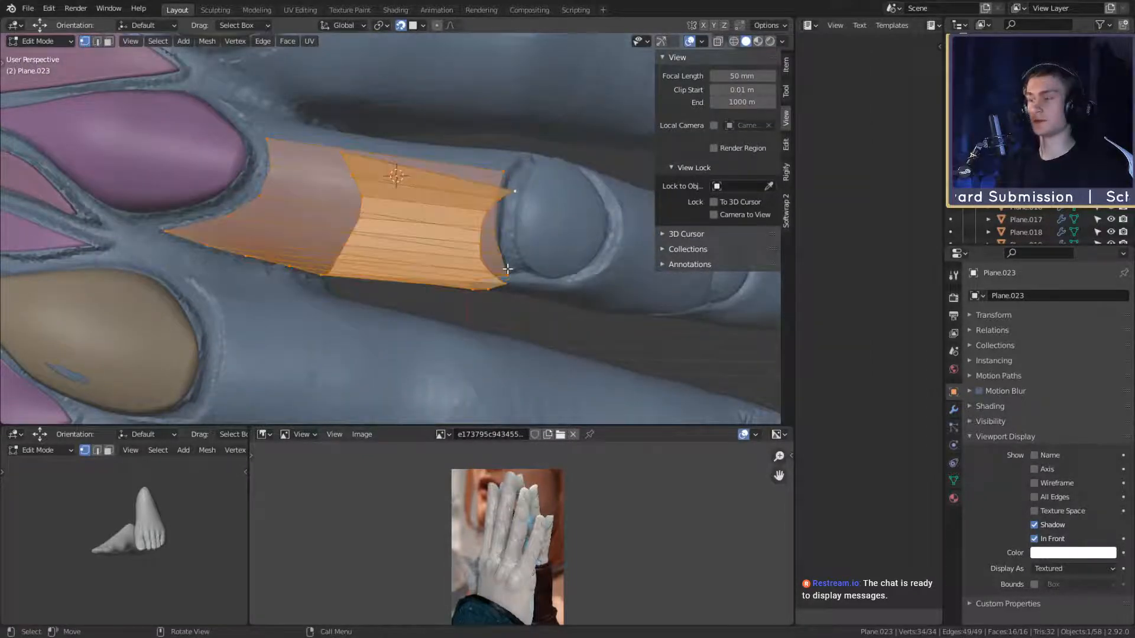
# Step: Flip the normals of all faces in the finger strip, then clear the full selection
pyautogui.press('F3')
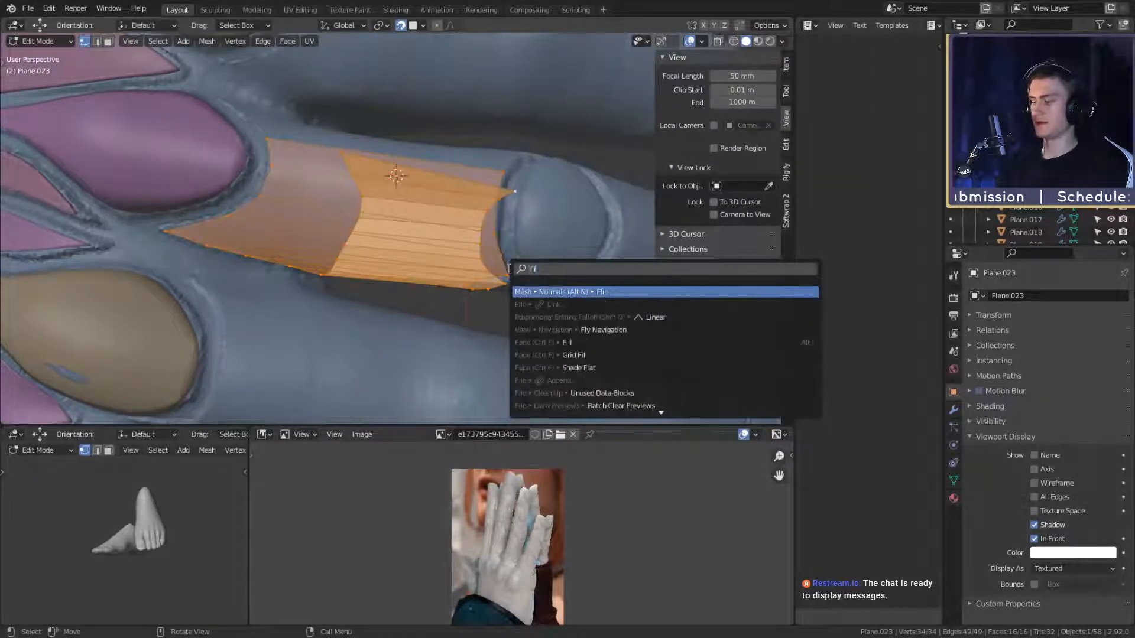
pyautogui.click(604, 292)
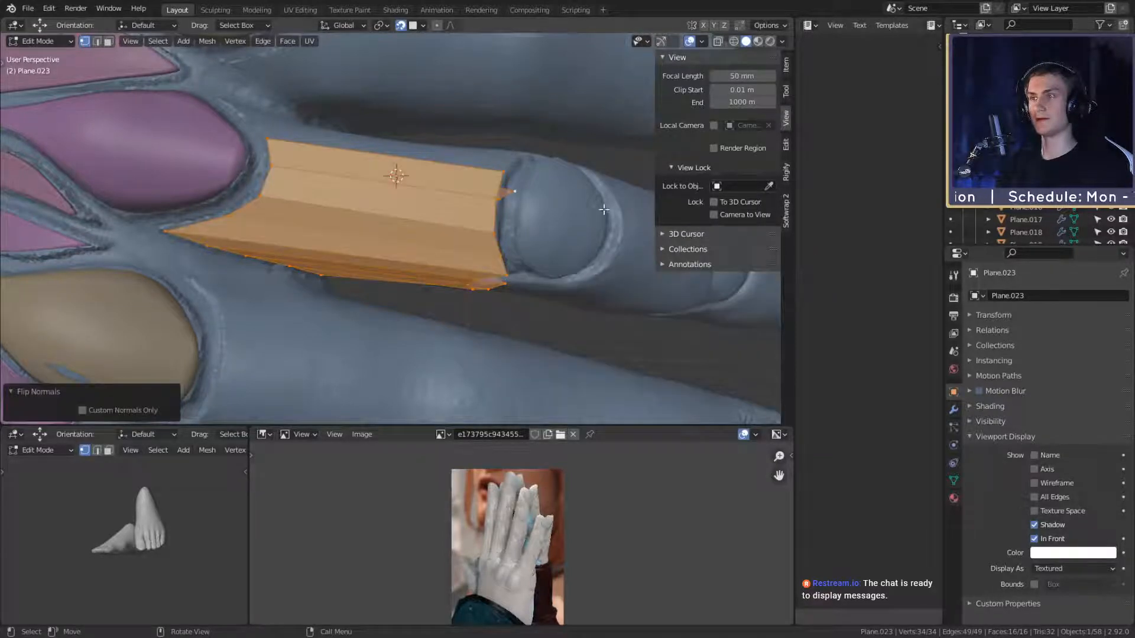
pyautogui.moveTo(603, 209); pyautogui.dragTo(354, 233, button='middle')
pyautogui.click(592, 126)
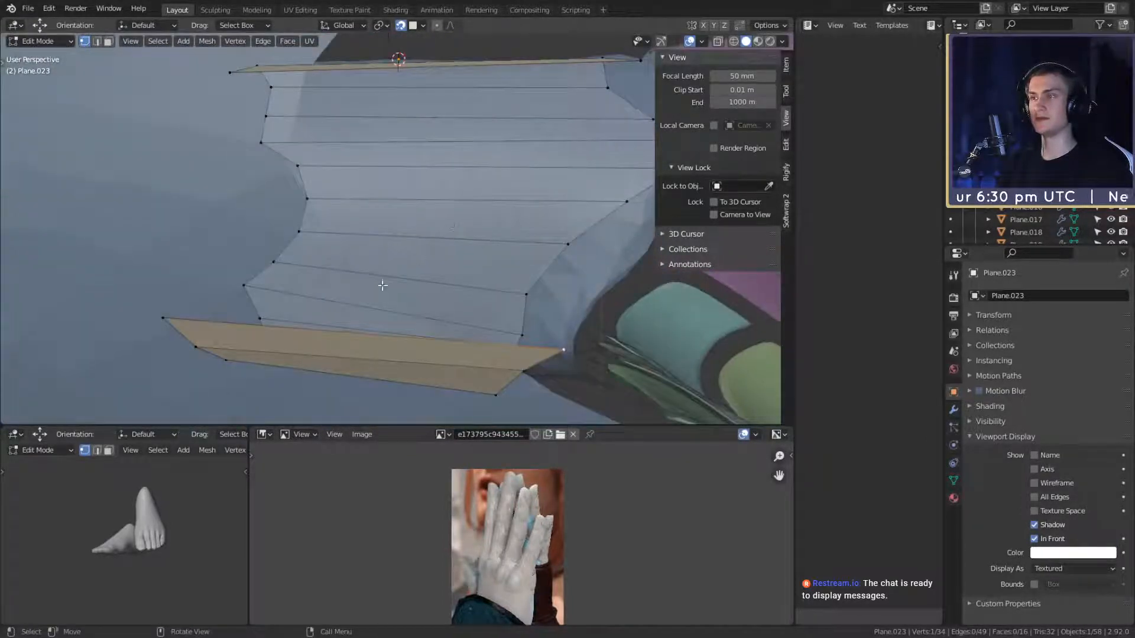
# Step: Extrude the strip's outer boundary vertex at the joint-side end and place the new vertex on the uncovered side of the finger
pyautogui.moveTo(382, 286); pyautogui.dragTo(475, 175, button='middle')
pyautogui.keyDown('shift'); pyautogui.click(297, 312); pyautogui.keyUp('shift')
pyautogui.moveTo(297, 312); pyautogui.dragTo(492, 268, button='middle')
pyautogui.click(592, 248)
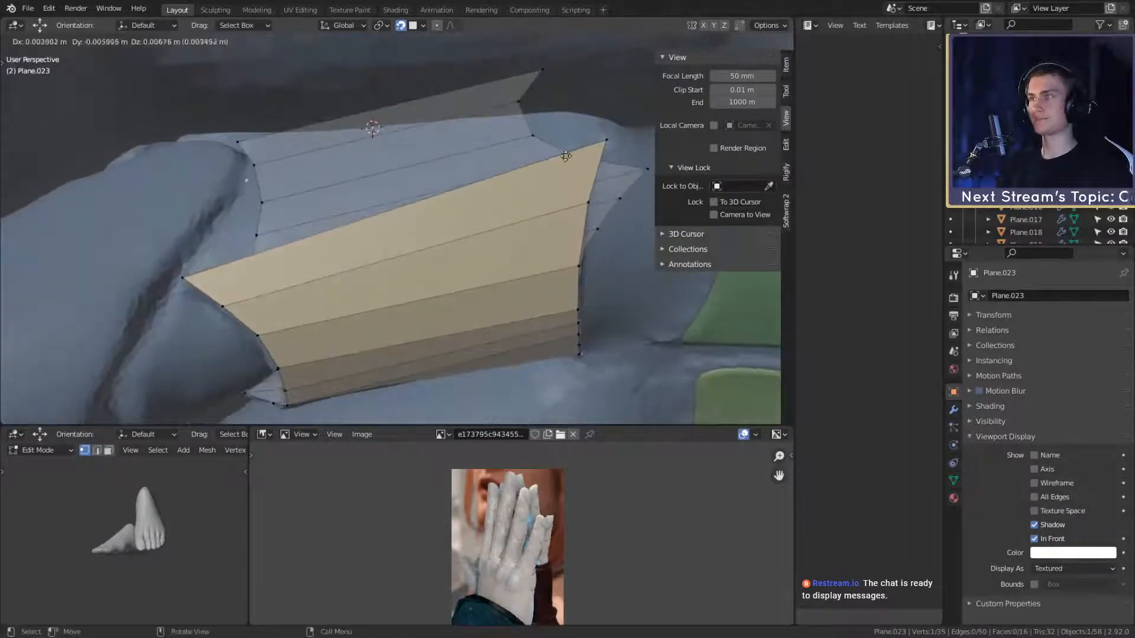
pyautogui.click(580, 125)
pyautogui.moveTo(603, 142); pyautogui.dragTo(456, 225, button='middle')
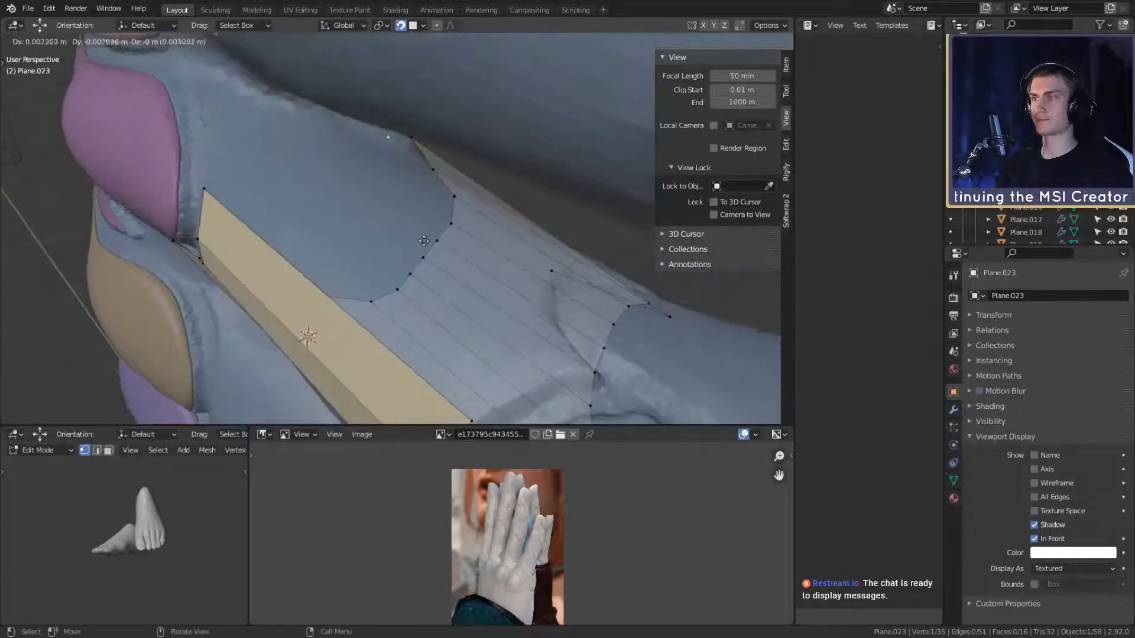
# Step: Place a matching vertex at the hand-side end, fill a face between the four end vertices, and adjust its outer corner
pyautogui.click(378, 236)
pyautogui.moveTo(378, 236); pyautogui.dragTo(444, 219, button='middle')
pyautogui.keyDown('shift'); pyautogui.click(411, 230); pyautogui.keyUp('shift')
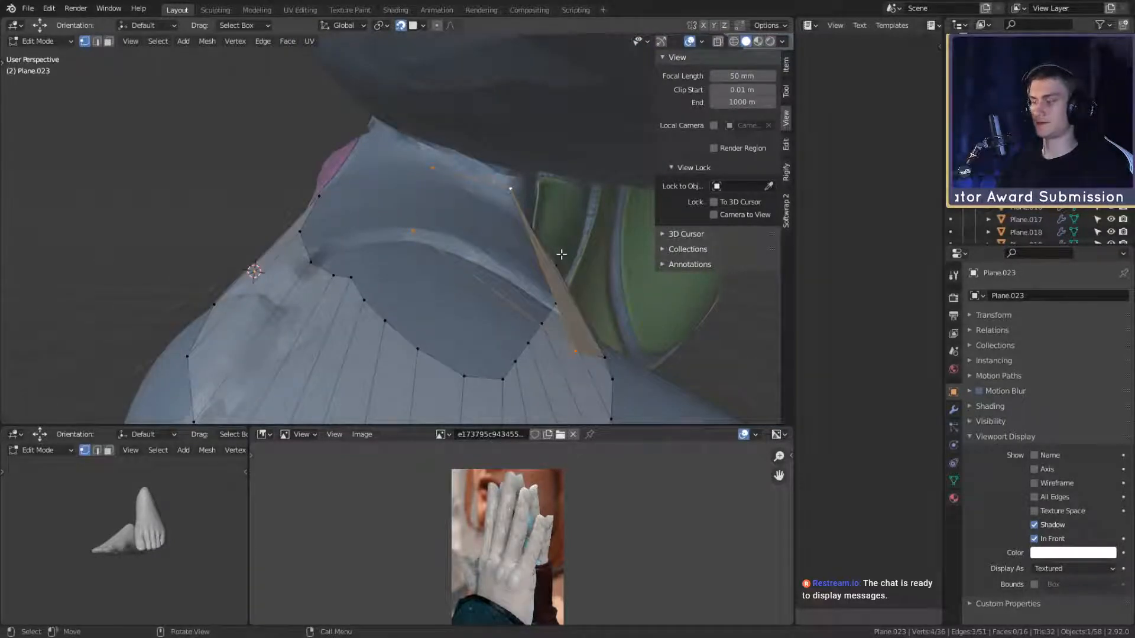
pyautogui.press('f')
pyautogui.moveTo(579, 194); pyautogui.dragTo(471, 212, button='middle')
pyautogui.press('g')
pyautogui.click(539, 195)
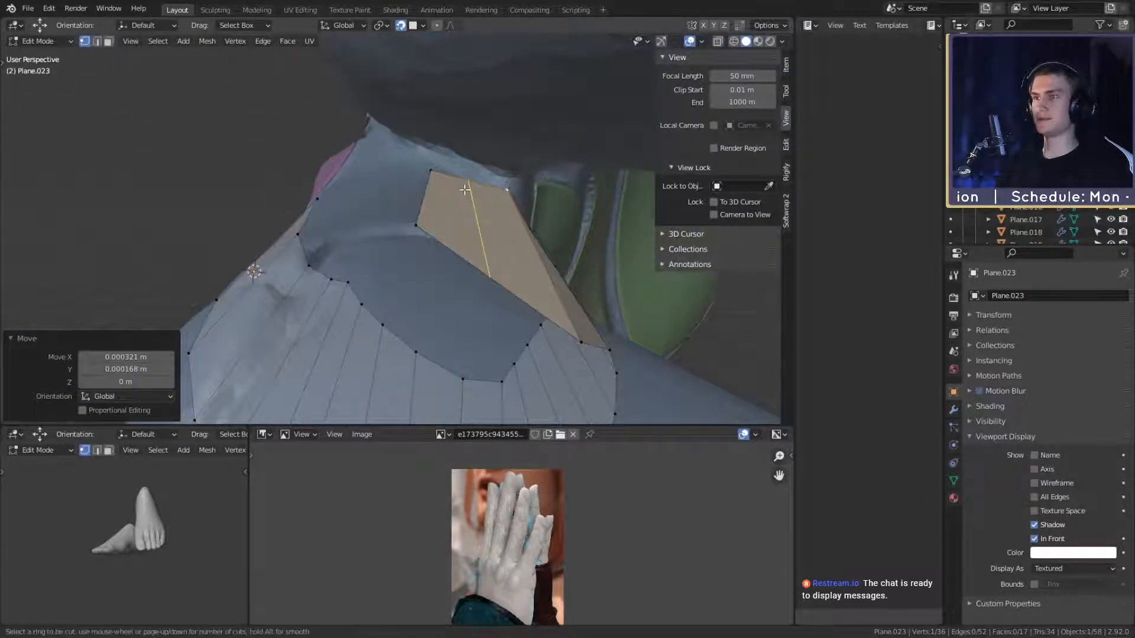
# Step: Add two evenly spaced lengthwise loop cuts through the new wide face
pyautogui.moveTo(465, 189)
pyautogui.mouseDown(button='middle')
pyautogui.moveTo(577, 201)
pyautogui.moveTo(532, 197)
pyautogui.moveTo(498, 213)
pyautogui.moveTo(472, 162)
pyautogui.moveTo(511, 207)
pyautogui.moveTo(503, 198)
pyautogui.moveTo(464, 209)
pyautogui.mouseUp(button='middle')
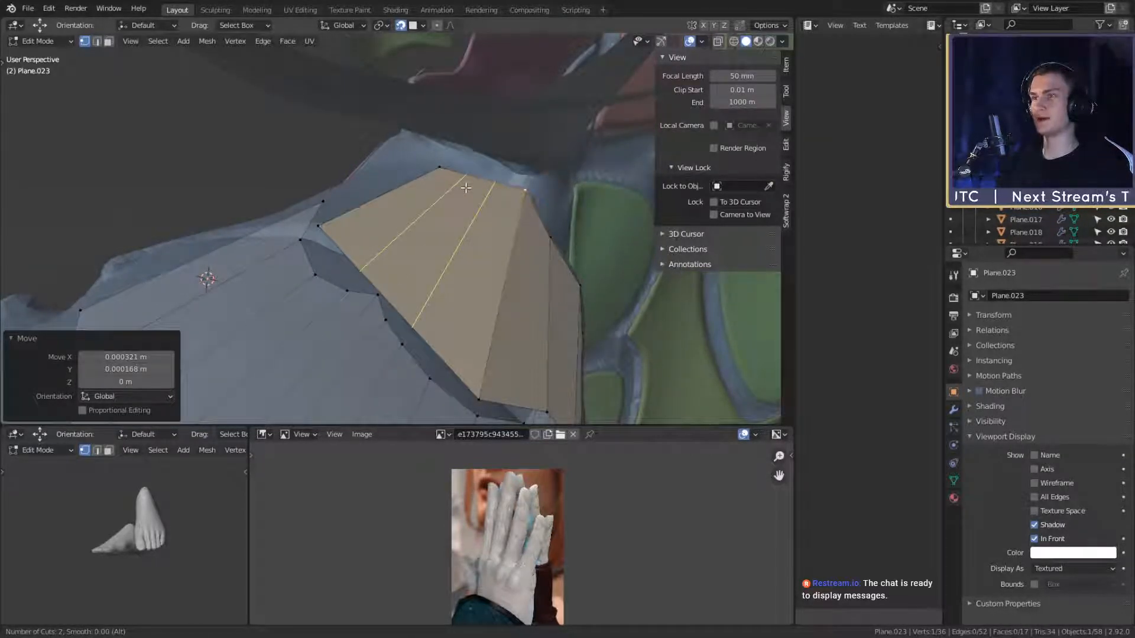
pyautogui.click(466, 188)
pyautogui.rightClick(463, 213)
# Step: Move the two joint-side vertices of the new cuts onto the crease around the joint
pyautogui.click(414, 325)
pyautogui.keyDown('shift'); pyautogui.click(360, 272); pyautogui.keyUp('shift')
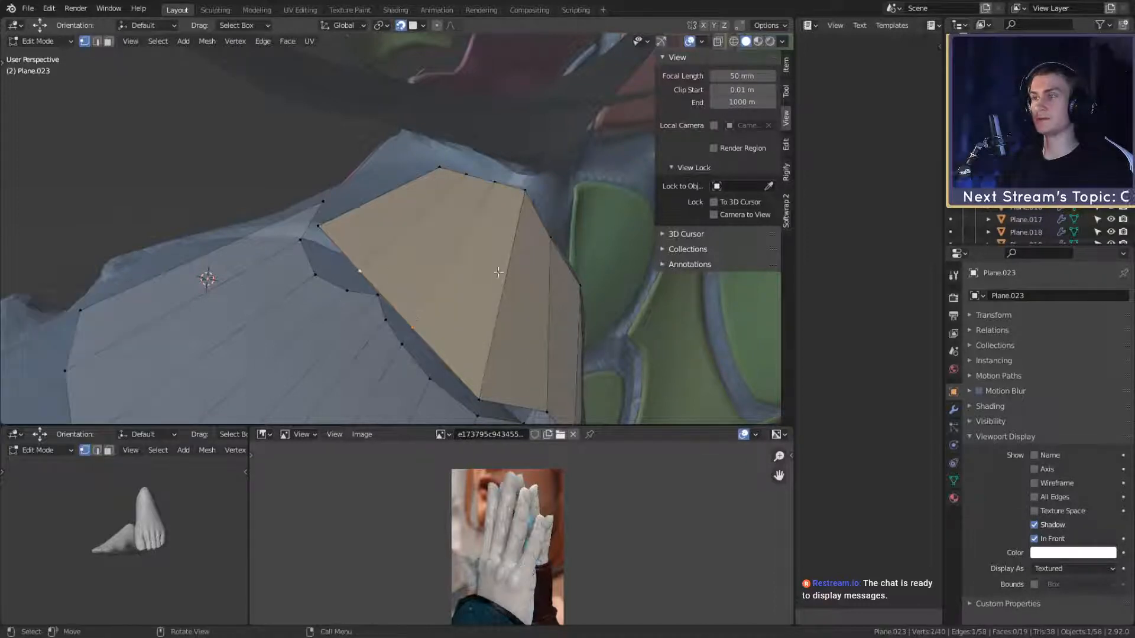
pyautogui.moveTo(499, 272); pyautogui.dragTo(457, 240, button='middle')
pyautogui.press('g')
pyautogui.click(461, 262)
pyautogui.press('g')
pyautogui.click(412, 262)
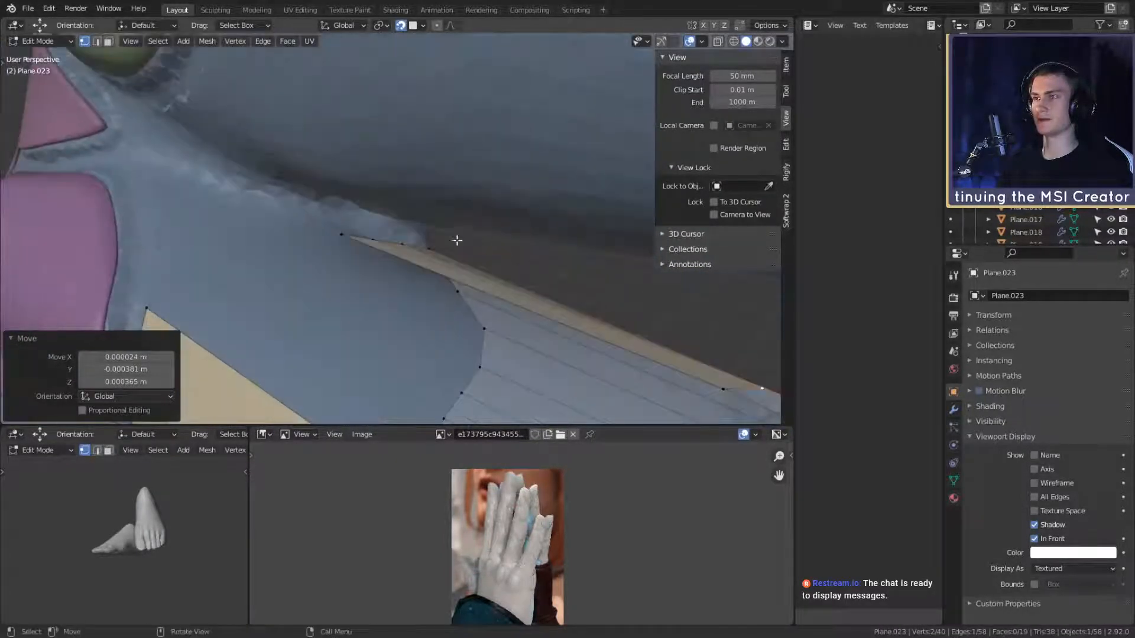
# Step: Move the two hand-side vertices of the new cuts one by one to follow the finger's edge crease
pyautogui.click(406, 243)
pyautogui.keyDown('shift'); pyautogui.click(374, 240); pyautogui.keyUp('shift')
pyautogui.moveTo(388, 248); pyautogui.dragTo(471, 261, button='middle')
pyautogui.press('KP_Decimal')
pyautogui.scroll(-4, 421, 281)
pyautogui.press('g')
pyautogui.click(456, 255)
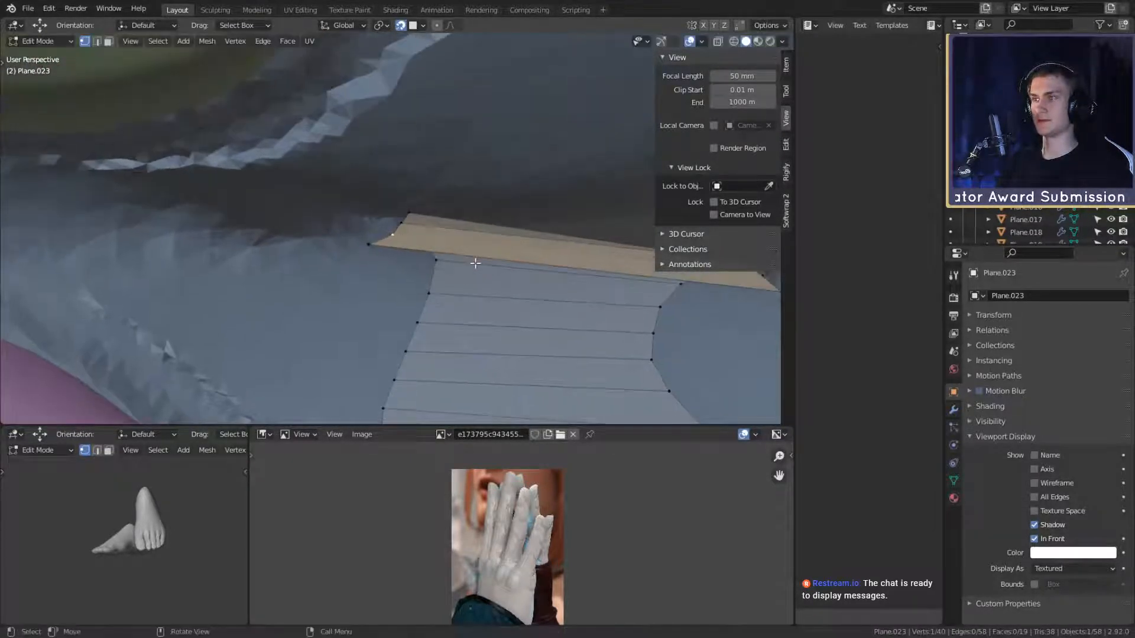
pyautogui.press('g')
pyautogui.click(473, 262)
pyautogui.press('g')
pyautogui.click(450, 238)
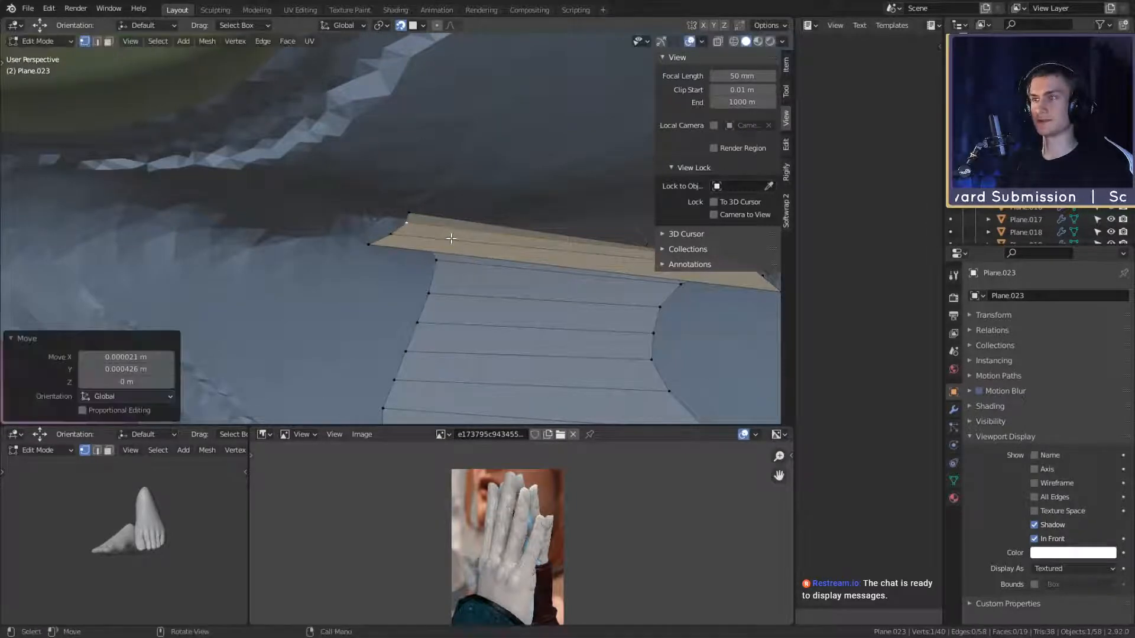
pyautogui.press('g')
pyautogui.click(450, 238)
# Step: Fine-tune the vertices of the newly cut section so its boundary follows the finger's surface
pyautogui.moveTo(450, 238); pyautogui.dragTo(412, 183, button='middle')
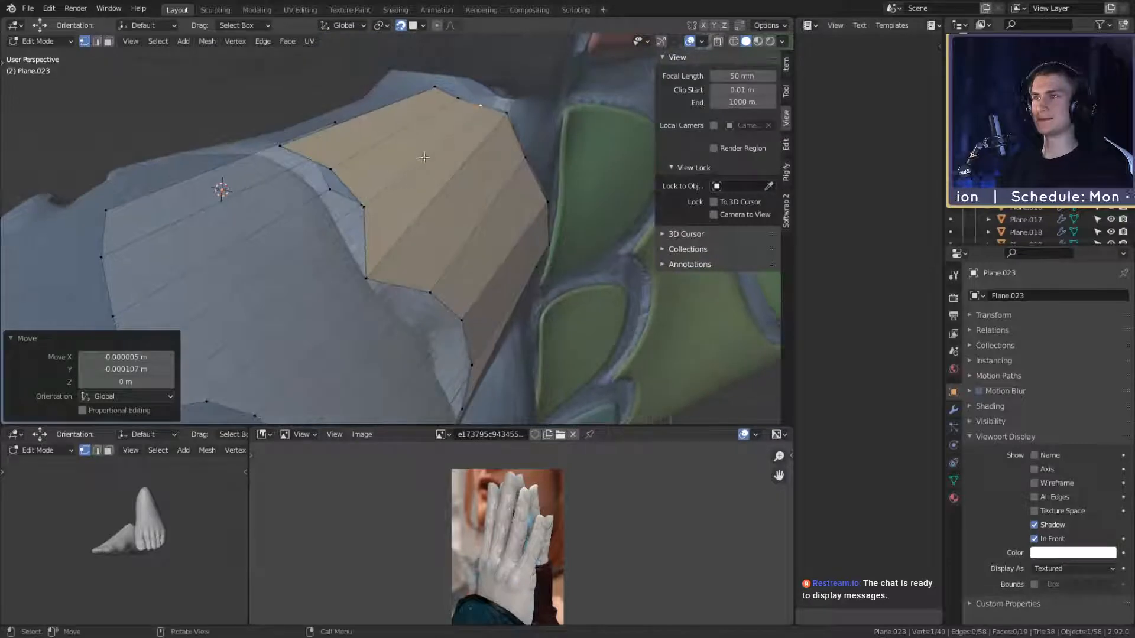
pyautogui.moveTo(342, 166); pyautogui.dragTo(446, 247, button='middle')
pyautogui.press('g')
pyautogui.click(317, 211)
pyautogui.press('g')
pyautogui.click(435, 163)
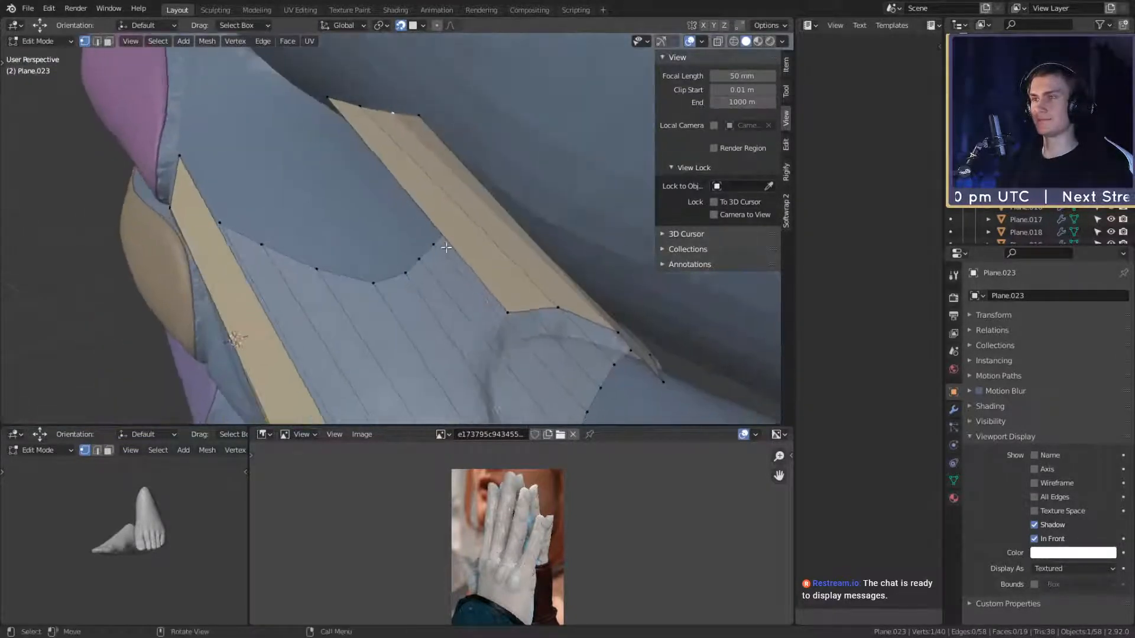
# Step: Extrude a vertex from each end of the strip's open edge and fill another face between them
pyautogui.moveTo(354, 124); pyautogui.dragTo(448, 242, button='middle')
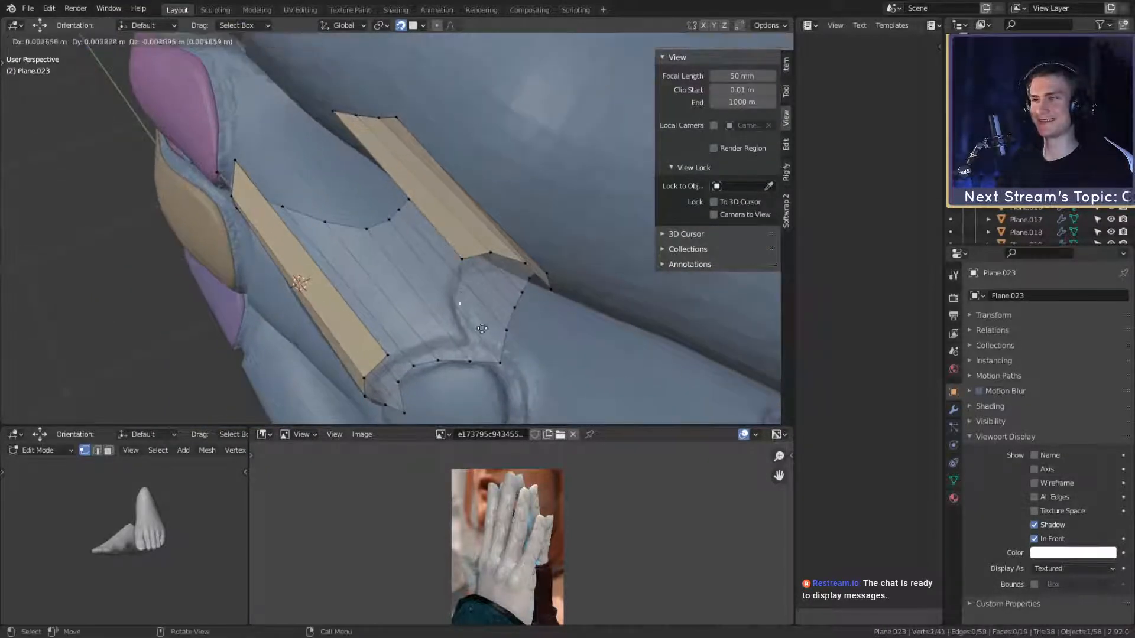
pyautogui.click(482, 353)
pyautogui.moveTo(483, 354); pyautogui.dragTo(460, 233, button='middle')
pyautogui.click(328, 147)
pyautogui.keyDown('shift'); pyautogui.click(509, 373); pyautogui.keyUp('shift')
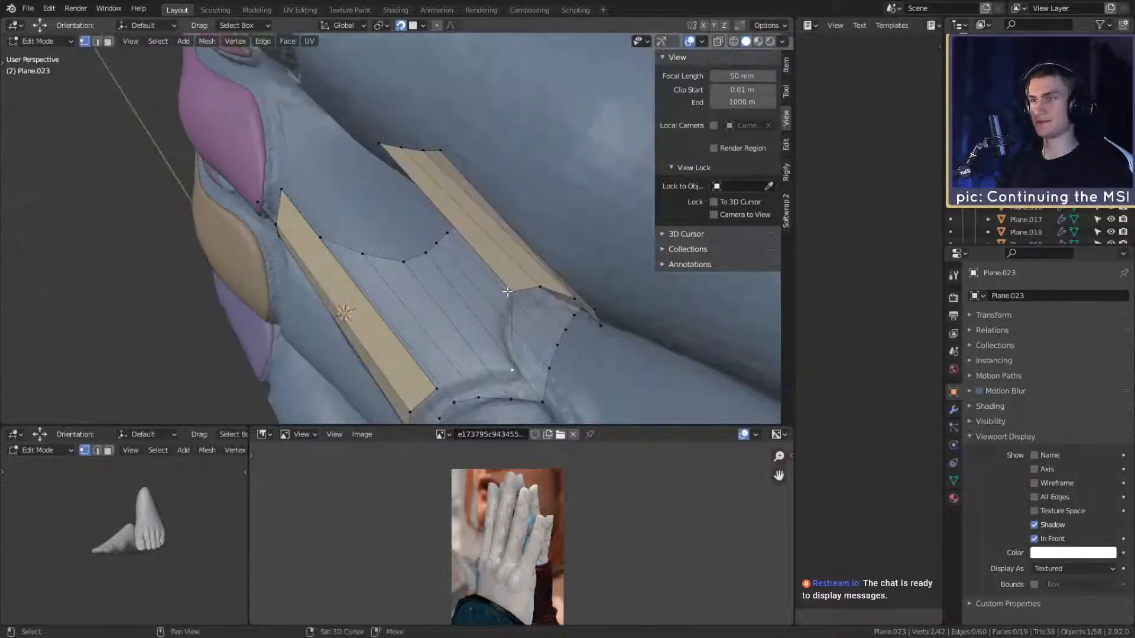
pyautogui.press('f')
# Step: Split the new face lengthwise with one centred loop cut and reposition its end vertices along the creases
pyautogui.moveTo(487, 262); pyautogui.dragTo(531, 271, button='middle')
pyautogui.rightClick(374, 152)
pyautogui.click(493, 294)
pyautogui.press('g')
pyautogui.click(525, 302)
pyautogui.press('g')
pyautogui.click(508, 199)
pyautogui.press('g')
pyautogui.click(542, 266)
pyautogui.press('g')
pyautogui.click(490, 263)
pyautogui.click(525, 238)
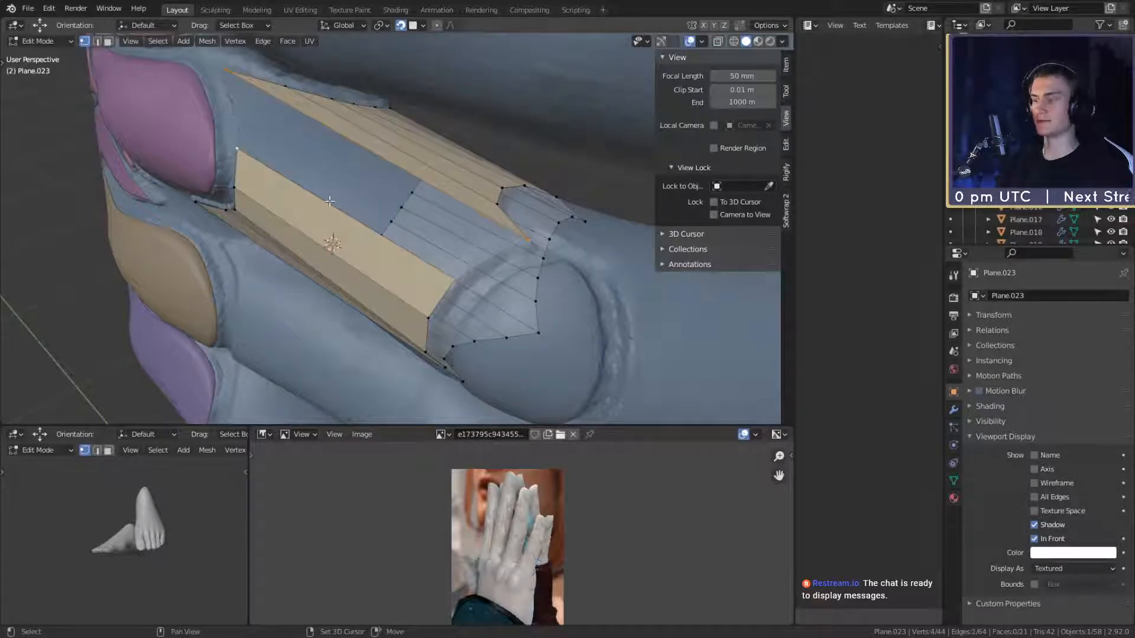
# Step: Close the remaining gap with a face, split it with one centred loop cut, and fit its end vertices to the creases
pyautogui.moveTo(330, 202); pyautogui.dragTo(472, 274, button='middle')
pyautogui.click(280, 107)
pyautogui.rightClick(281, 107)
pyautogui.click(517, 318)
pyautogui.press('g')
pyautogui.click(545, 337)
pyautogui.press('g')
pyautogui.click(415, 257)
# Step: Try smooth shading on the finger strip in Object Mode, then switch it back to flat shading
pyautogui.scroll(-7, 426, 260)
pyautogui.press('Tab')
pyautogui.scroll(4, 470, 320)
pyautogui.scroll(4, 458, 263)
pyautogui.rightClick(409, 222)
pyautogui.click(371, 222)
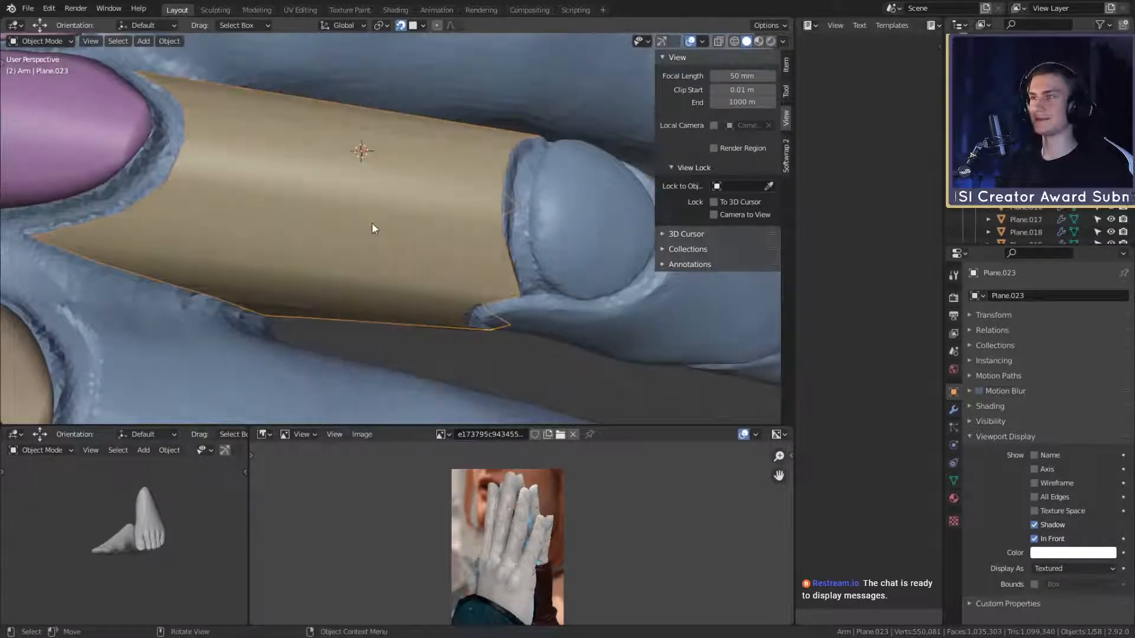
pyautogui.moveTo(371, 223); pyautogui.dragTo(471, 235, button='middle')
pyautogui.rightClick(430, 237)
pyautogui.click(390, 247)
# Step: Reposition boundary vertices of the strip along the joint and knuckle creases in Edit Mode, then return to Object Mode
pyautogui.scroll(-5, 390, 247)
pyautogui.scroll(3, 522, 284)
pyautogui.press('Tab')
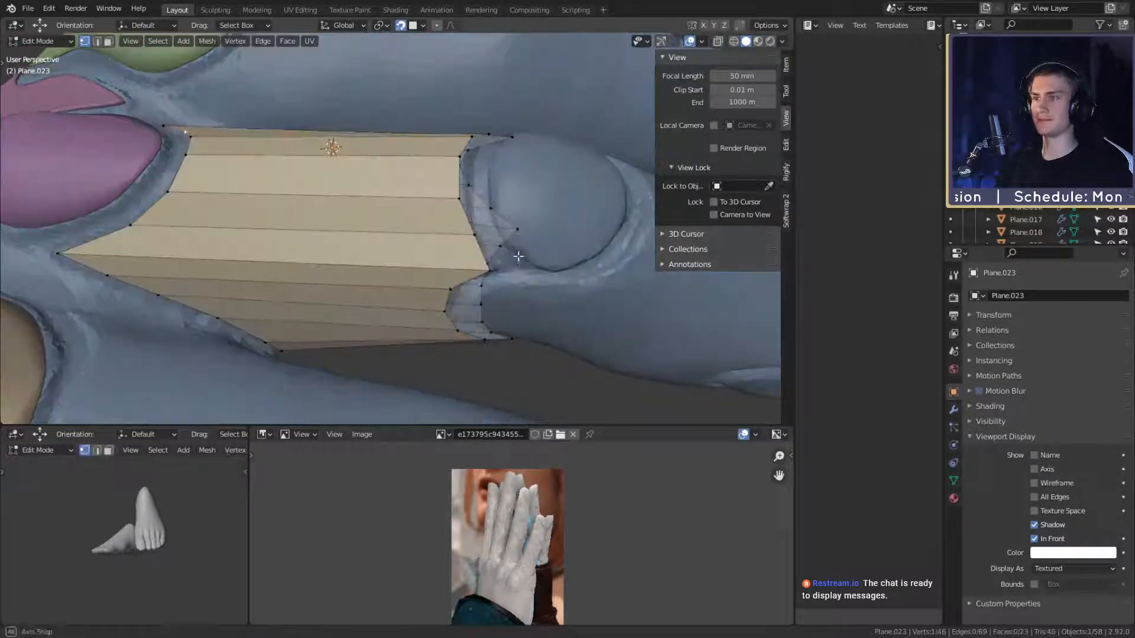
pyautogui.scroll(3, 524, 237)
pyautogui.press('g')
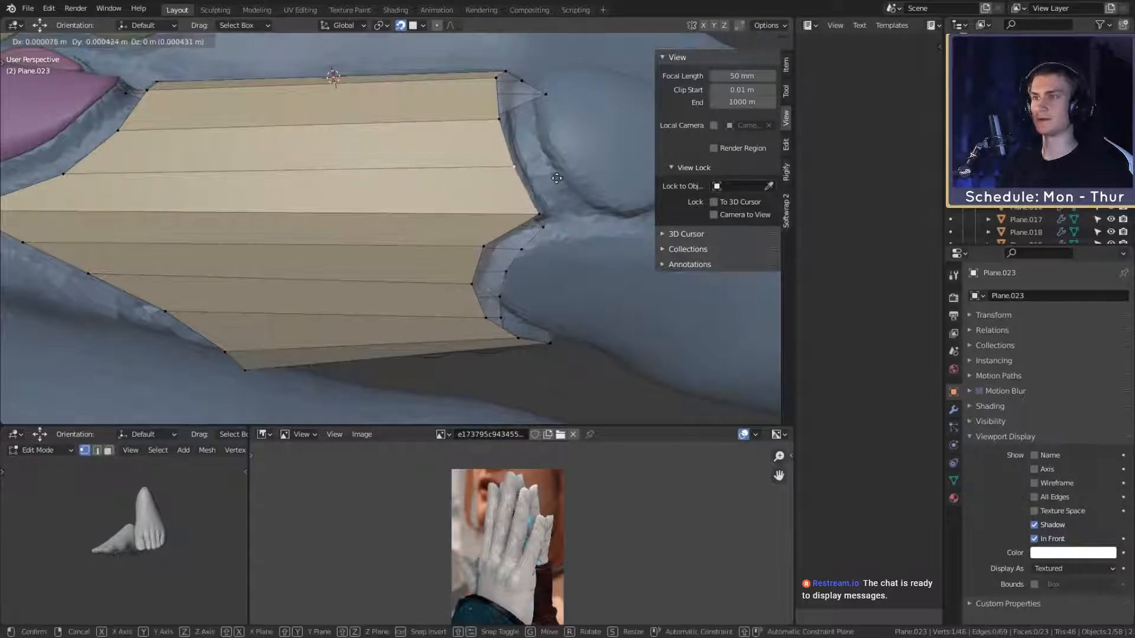
pyautogui.click(557, 178)
pyautogui.keyDown('shift'); pyautogui.moveTo(225, 177); pyautogui.dragTo(502, 266, button='middle'); pyautogui.keyUp('shift')
pyautogui.click(355, 238)
pyautogui.press('g')
pyautogui.click(395, 244)
pyautogui.scroll(-4, 429, 249)
pyautogui.keyDown('shift'); pyautogui.moveTo(503, 266); pyautogui.dragTo(461, 232, button='middle'); pyautogui.keyUp('shift')
pyautogui.press('Tab')
# Step: Try linking modifiers with the finger strip as the active source object, then undo the link
pyautogui.scroll(-4, 468, 306)
pyautogui.scroll(3, 465, 253)
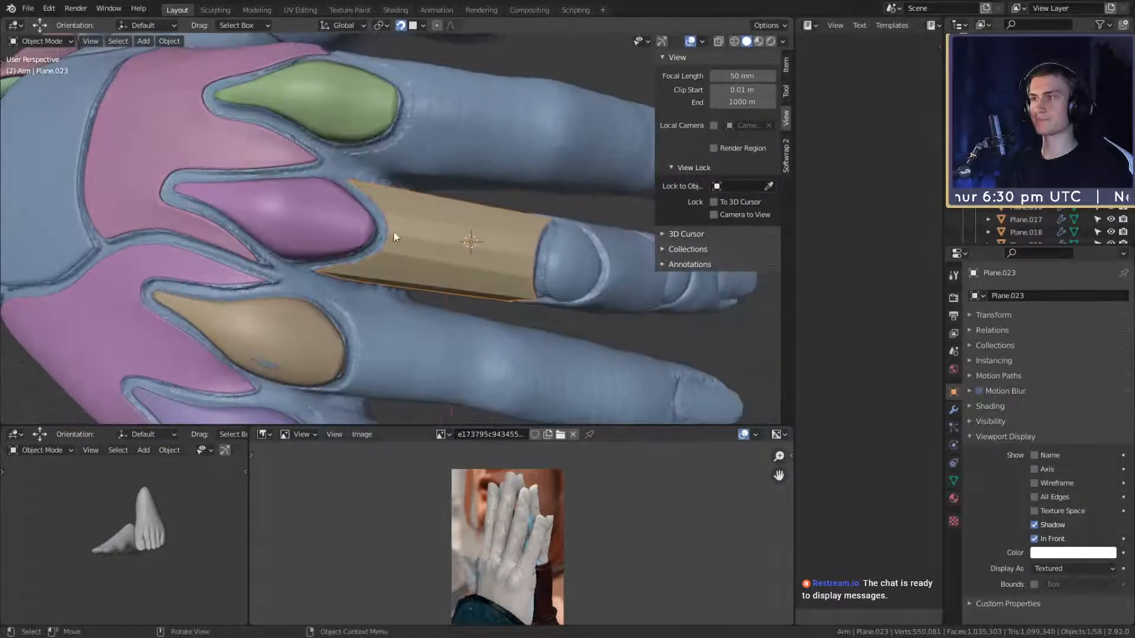
pyautogui.hotkey('ctrl', 'l')
pyautogui.click(454, 238)
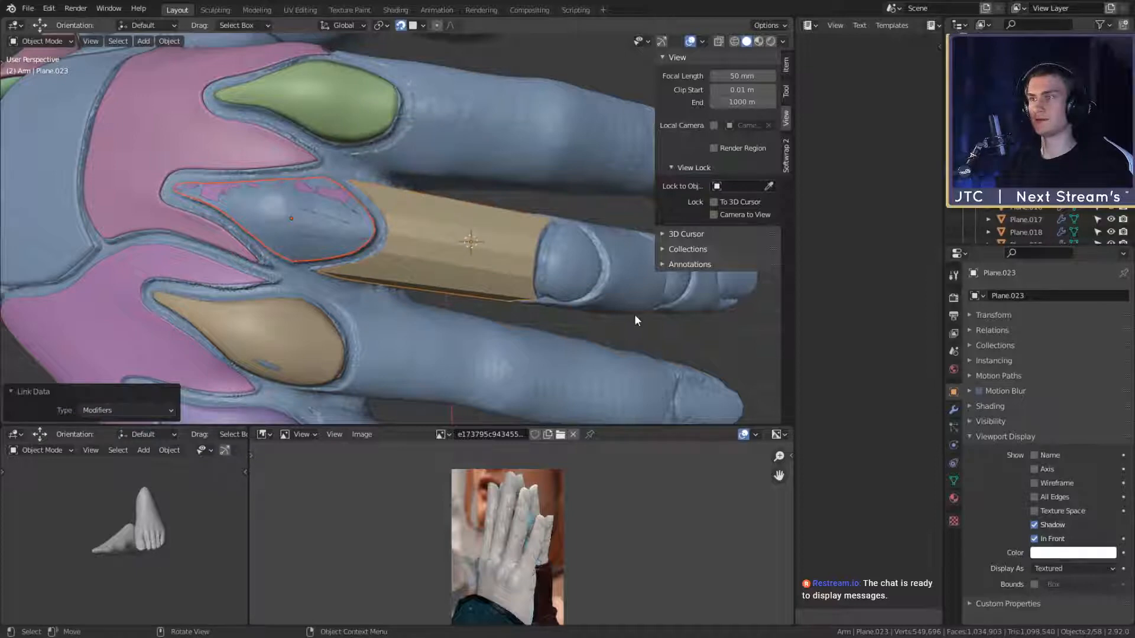
pyautogui.hotkey('ctrl', 'z')
# Step: Make the adjoining pink knuckle panel active and link its modifiers to the finger strip
pyautogui.keyDown('shift'); pyautogui.click(346, 230); pyautogui.keyUp('shift')
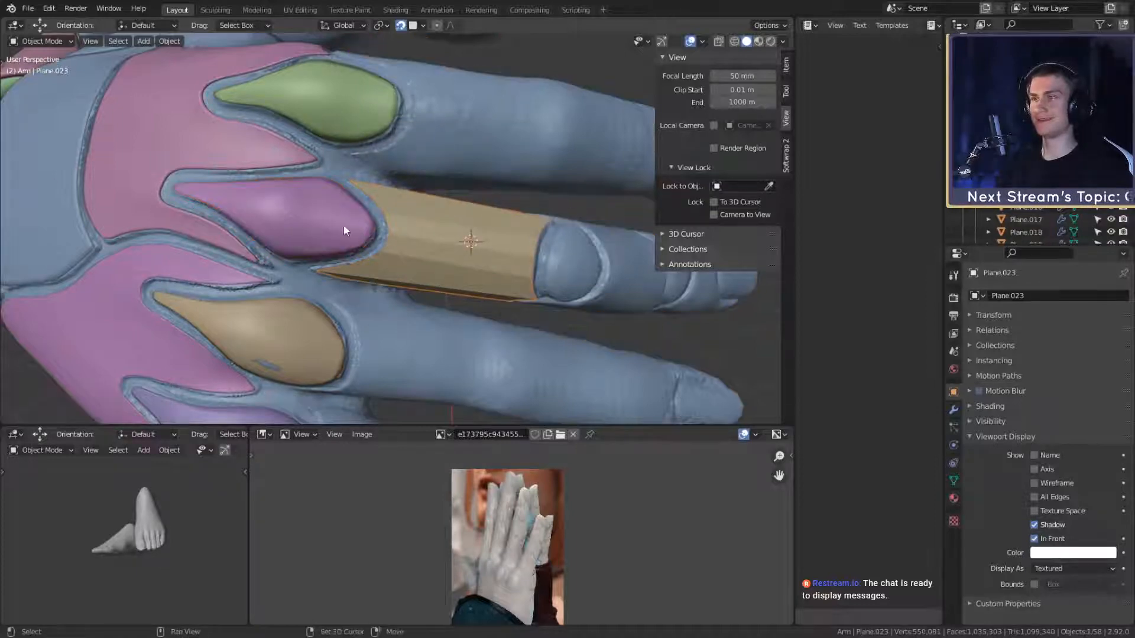
pyautogui.hotkey('ctrl', 'l')
pyautogui.click(340, 224)
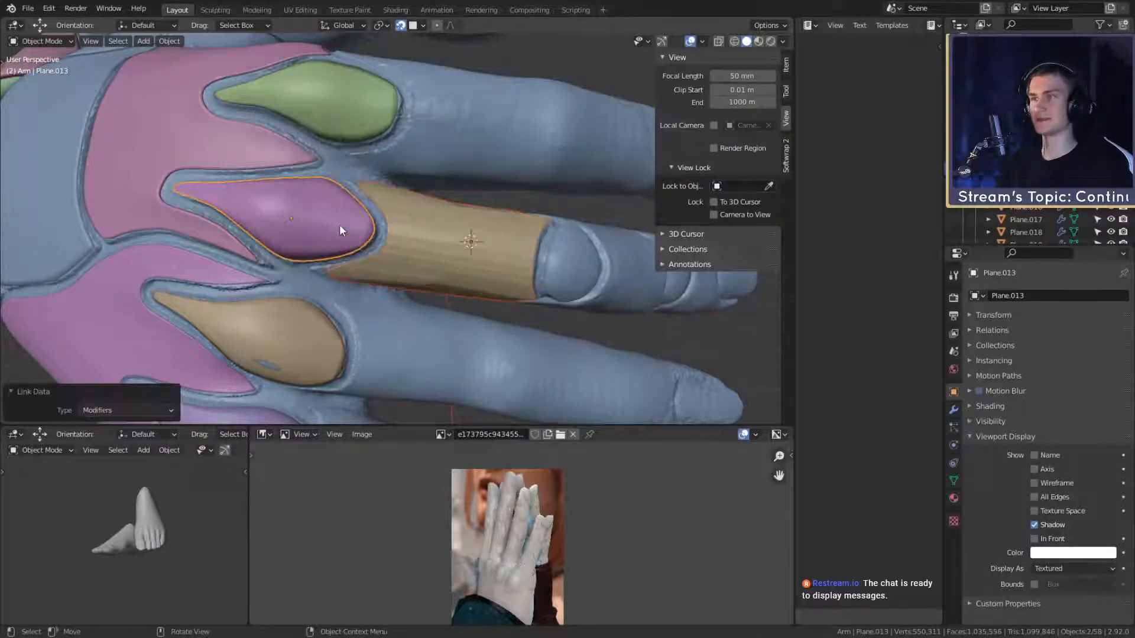
pyautogui.scroll(5, 644, 331)
pyautogui.moveTo(620, 317); pyautogui.dragTo(514, 289, button='middle')
pyautogui.press('Tab')
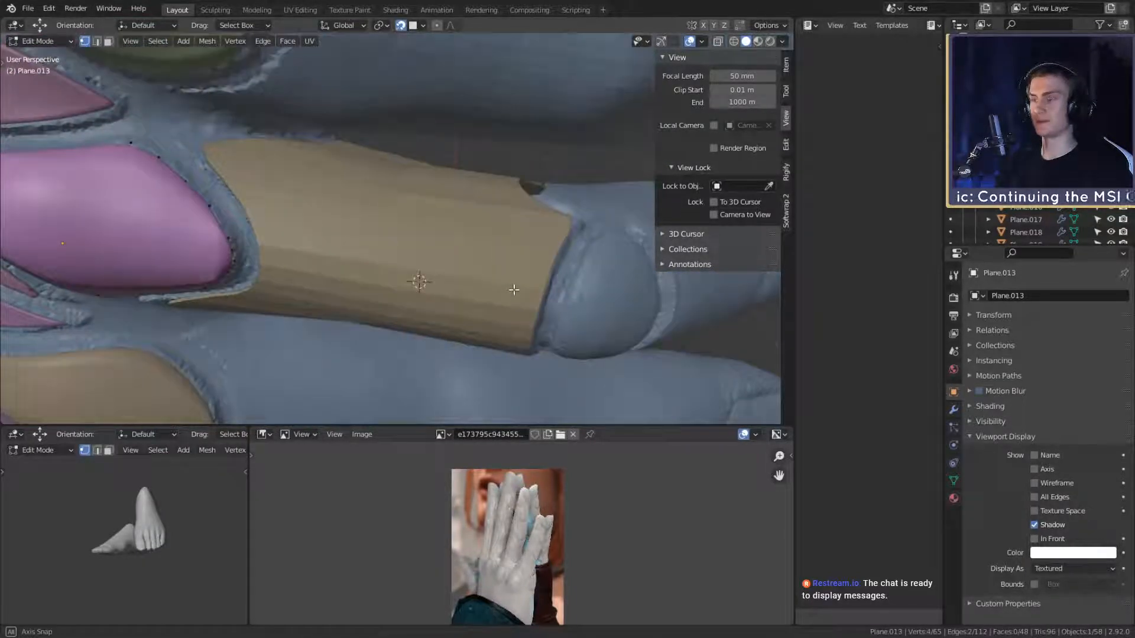
pyautogui.hotkey('alt', 'z')
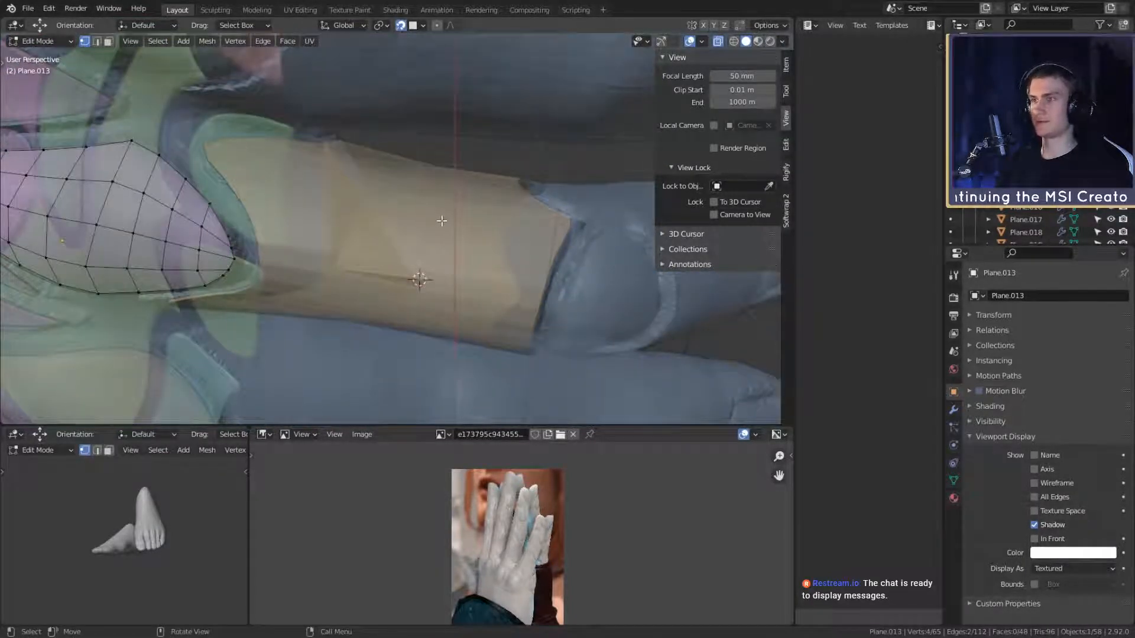
pyautogui.hotkey('alt', 'z')
pyautogui.press('Tab')
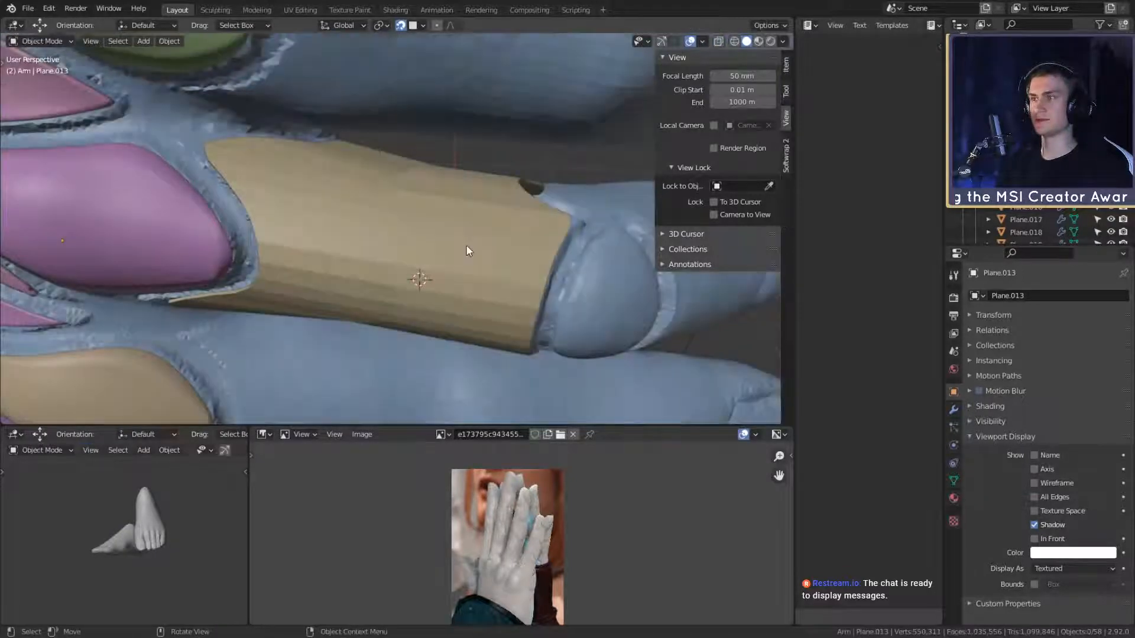
# Step: Add three evenly spaced loop cuts across the finger strip's length and adjust the resulting mesh
pyautogui.click(466, 246)
pyautogui.press('Tab')
pyautogui.moveTo(466, 247); pyautogui.dragTo(469, 233, button='middle')
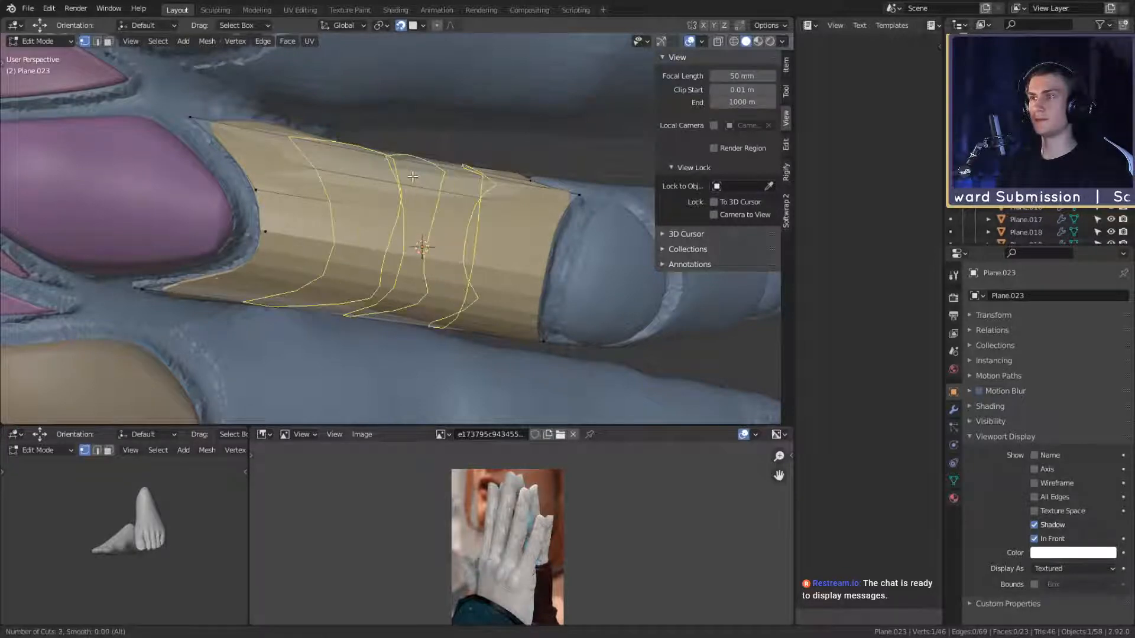
pyautogui.click(413, 176)
pyautogui.rightClick(413, 176)
pyautogui.moveTo(449, 232); pyautogui.dragTo(456, 110, button='middle')
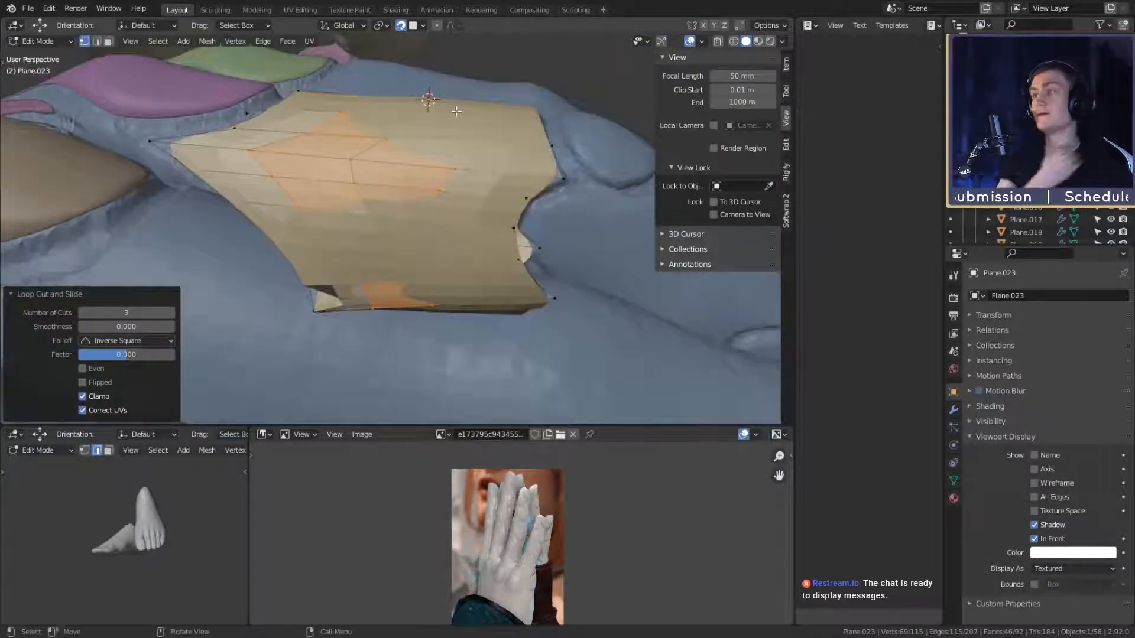
pyautogui.moveTo(416, 240); pyautogui.dragTo(418, 340, button='middle')
pyautogui.click(394, 229)
pyautogui.press('g')
pyautogui.click(488, 227)
pyautogui.scroll(-4, 485, 260)
pyautogui.press('Tab')
# Step: Apply smooth shading to the finger strip
pyautogui.scroll(-1, 446, 283)
pyautogui.moveTo(446, 284); pyautogui.dragTo(394, 336, button='middle')
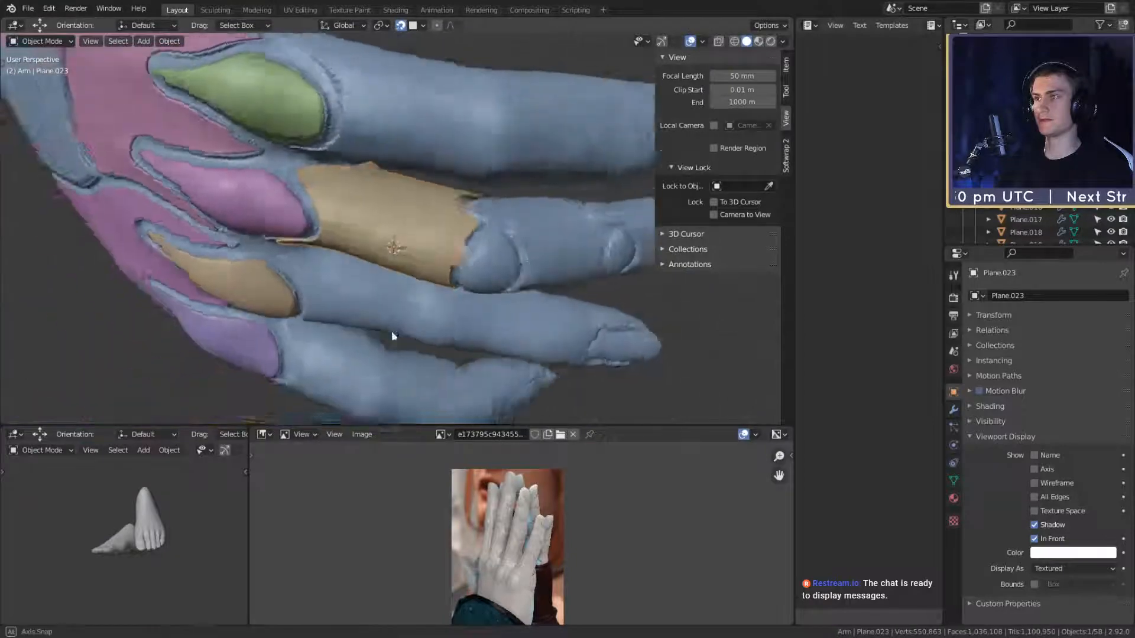
pyautogui.scroll(3, 442, 279)
pyautogui.moveTo(442, 282); pyautogui.dragTo(467, 246, button='middle')
pyautogui.scroll(2, 473, 248)
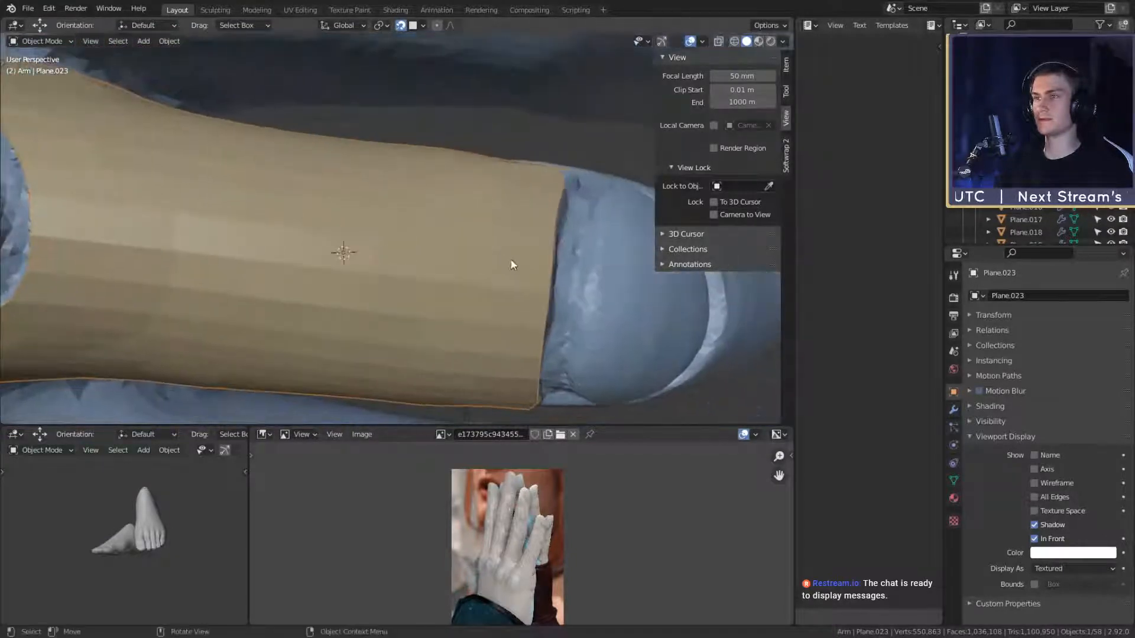
pyautogui.rightClick(410, 205)
pyautogui.click(409, 207)
# Step: Crease the edge that runs out to the strip's pointed corner beside the round joint
pyautogui.moveTo(596, 234)
pyautogui.mouseDown(button='middle')
pyautogui.moveTo(435, 275)
pyautogui.moveTo(516, 251)
pyautogui.moveTo(424, 237)
pyautogui.moveTo(494, 240)
pyautogui.moveTo(576, 262)
pyautogui.moveTo(476, 244)
pyautogui.moveTo(457, 260)
pyautogui.mouseUp(button='middle')
pyautogui.press('Tab')
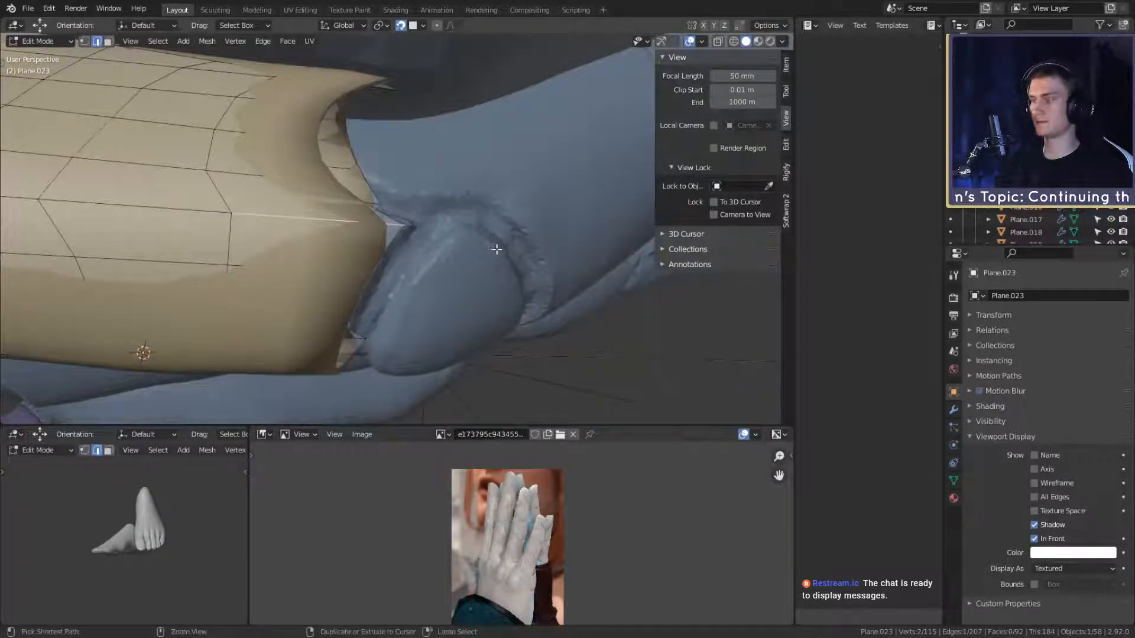
pyautogui.rightClick(496, 249)
pyautogui.press('Escape')
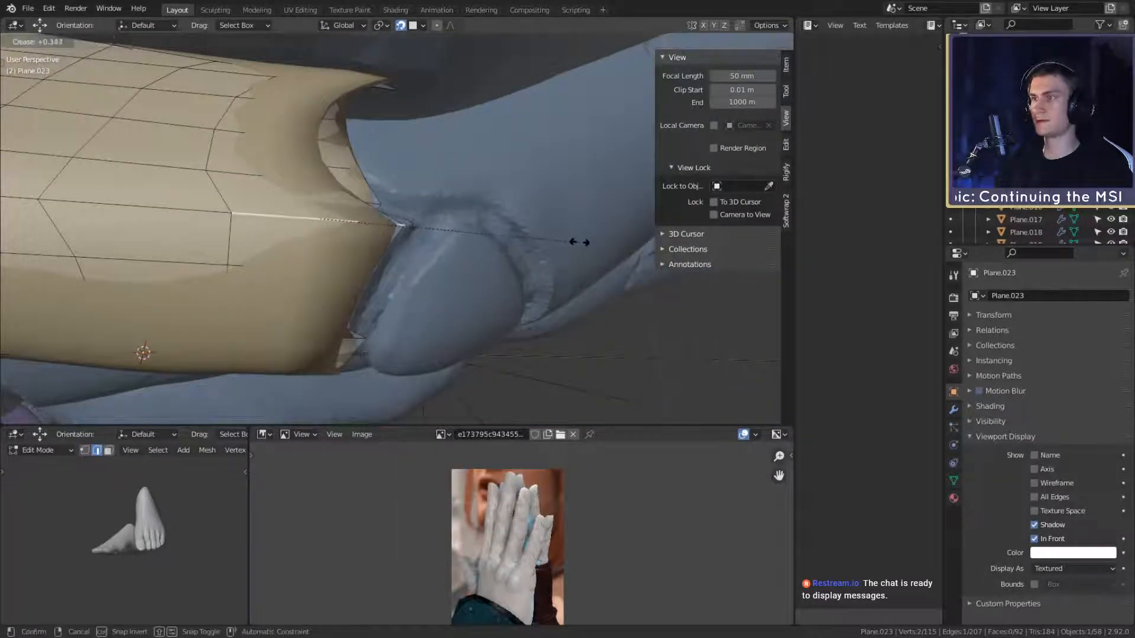
pyautogui.click(606, 240)
# Step: Switch to vertex selection and reposition the vertices around the pointed joint-side corner
pyautogui.press('1')
pyautogui.press('g')
pyautogui.click(473, 233)
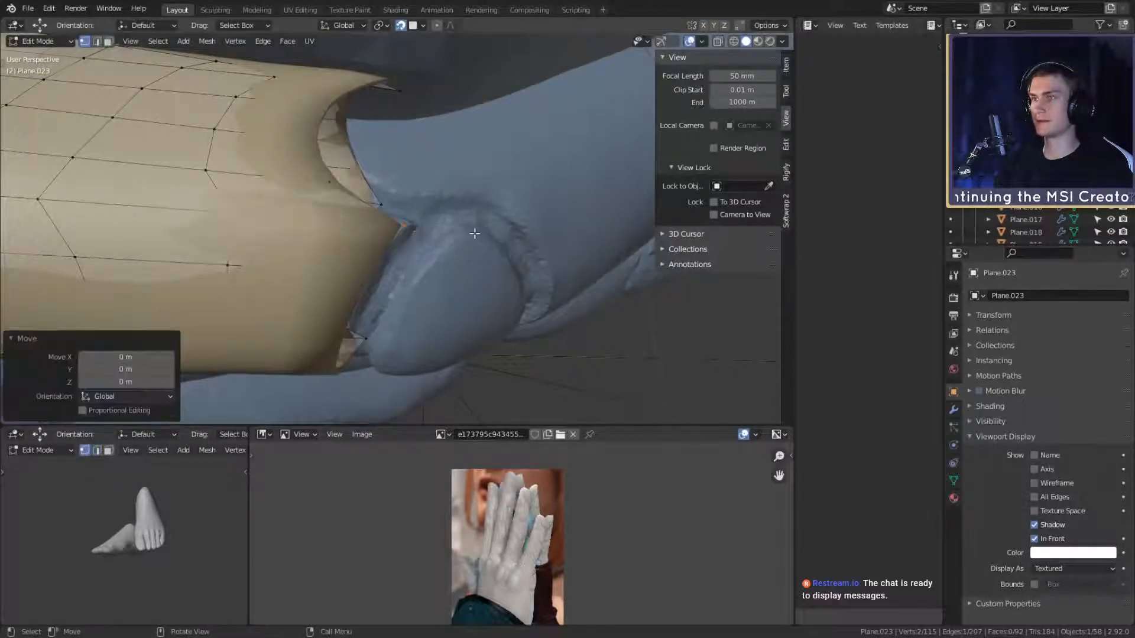
pyautogui.moveTo(474, 233); pyautogui.dragTo(446, 165, button='middle')
pyautogui.press('g')
pyautogui.click(466, 236)
pyautogui.click(394, 172)
pyautogui.press('g')
pyautogui.click(443, 164)
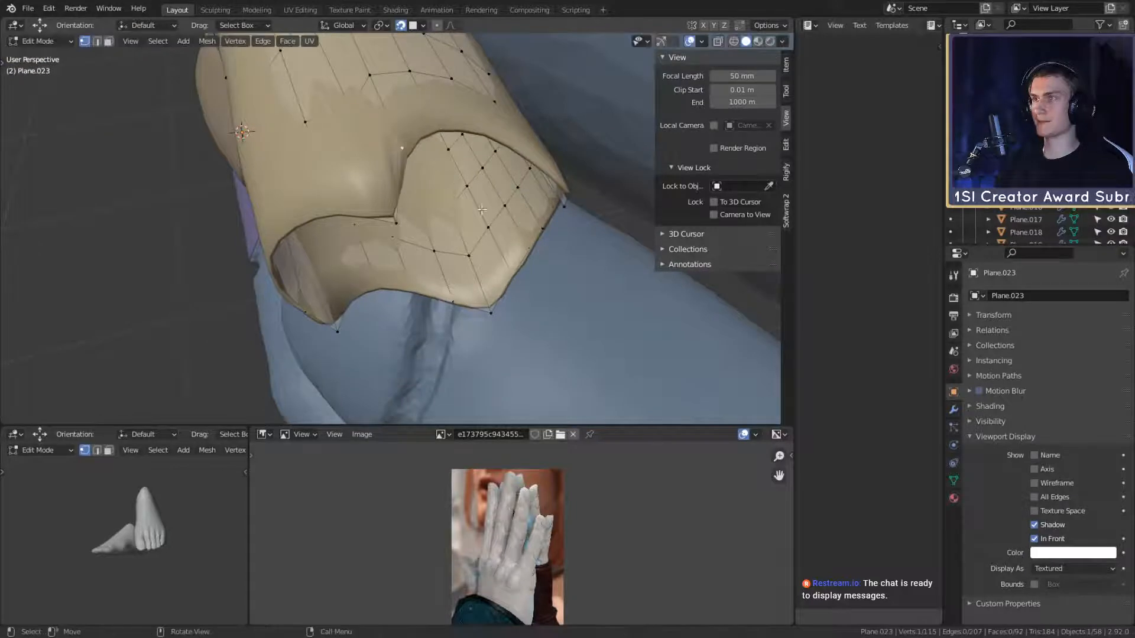
# Step: Return to Object Mode and turn off the strip's In Front display
pyautogui.moveTo(427, 226); pyautogui.dragTo(526, 216, button='middle')
pyautogui.press('Tab')
pyautogui.scroll(-3, 526, 215)
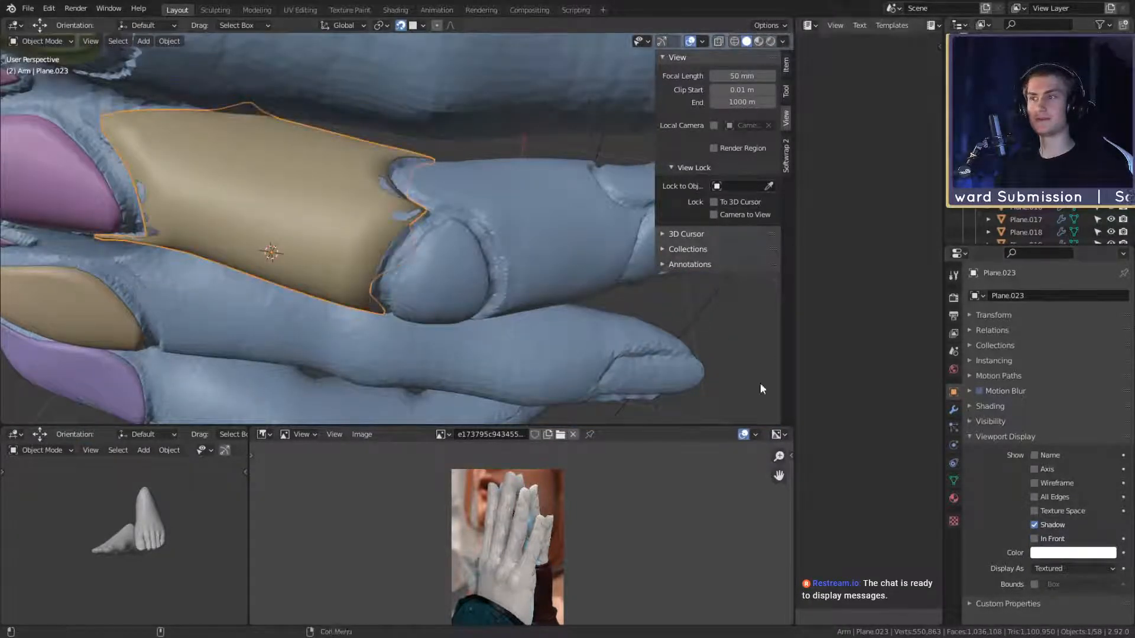
# Step: Reposition the vertex at the strip's pointed joint-side corner to fit the sculpted groove
pyautogui.scroll(7, 492, 212)
pyautogui.moveTo(490, 222)
pyautogui.mouseDown(button='middle')
pyautogui.moveTo(460, 194)
pyautogui.moveTo(414, 198)
pyautogui.moveTo(510, 306)
pyautogui.moveTo(477, 240)
pyautogui.mouseUp(button='middle')
pyautogui.press('Tab')
pyautogui.moveTo(457, 184); pyautogui.dragTo(439, 224, button='middle')
pyautogui.press('g')
pyautogui.click(473, 206)
# Step: Move another joint-side vertex where the sculpt pokes through the strip, checking its location with X-ray
pyautogui.click(434, 200)
pyautogui.hotkey('alt', 'z')
pyautogui.hotkey('alt', 'z')
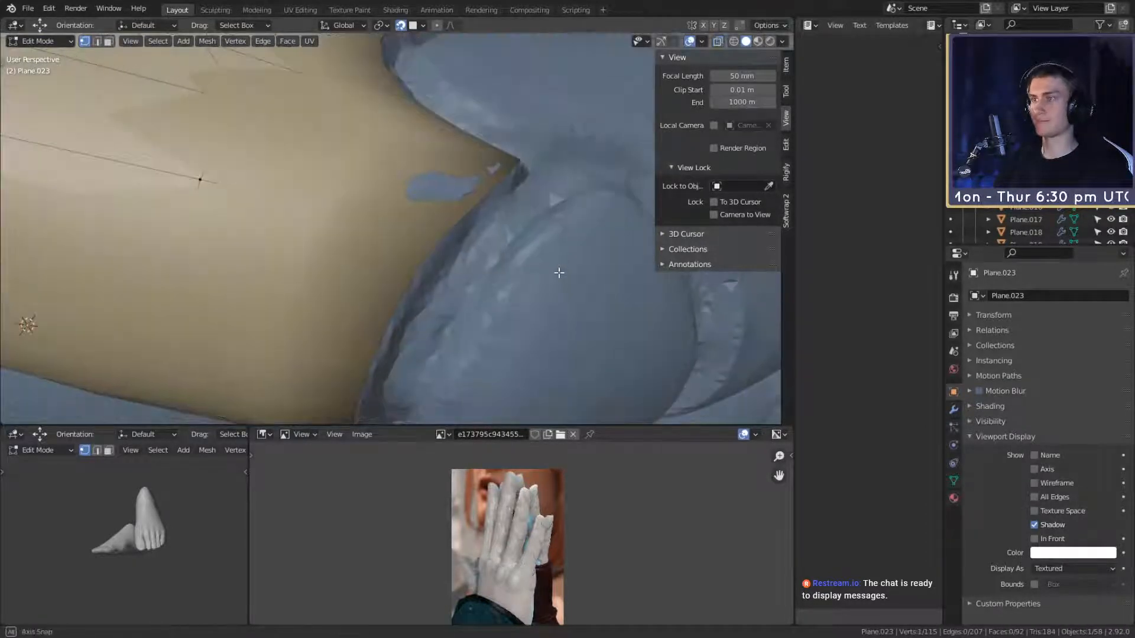
pyautogui.press('g')
pyautogui.moveTo(558, 271); pyautogui.dragTo(482, 120, button='middle')
pyautogui.click(553, 277)
pyautogui.scroll(-2, 546, 277)
pyautogui.scroll(1, 492, 230)
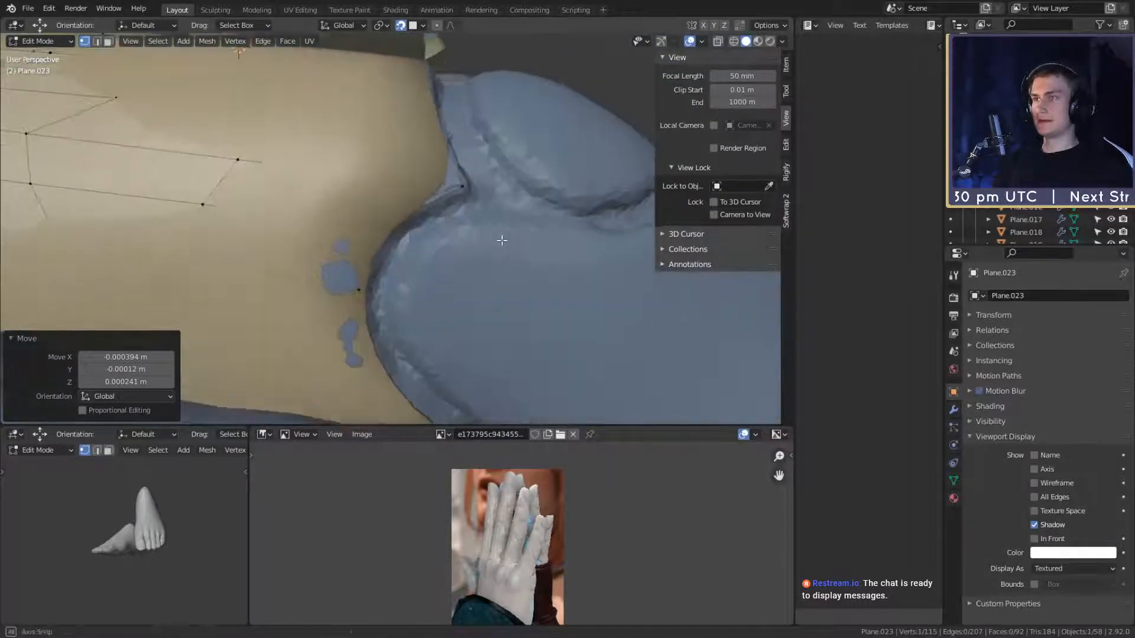
# Step: Crease the edge leading to the joint-side point to about 0.53 and move its tip vertex into the sculpted groove
pyautogui.moveTo(493, 230); pyautogui.dragTo(473, 255, button='middle')
pyautogui.scroll(1, 464, 255)
pyautogui.press('2')
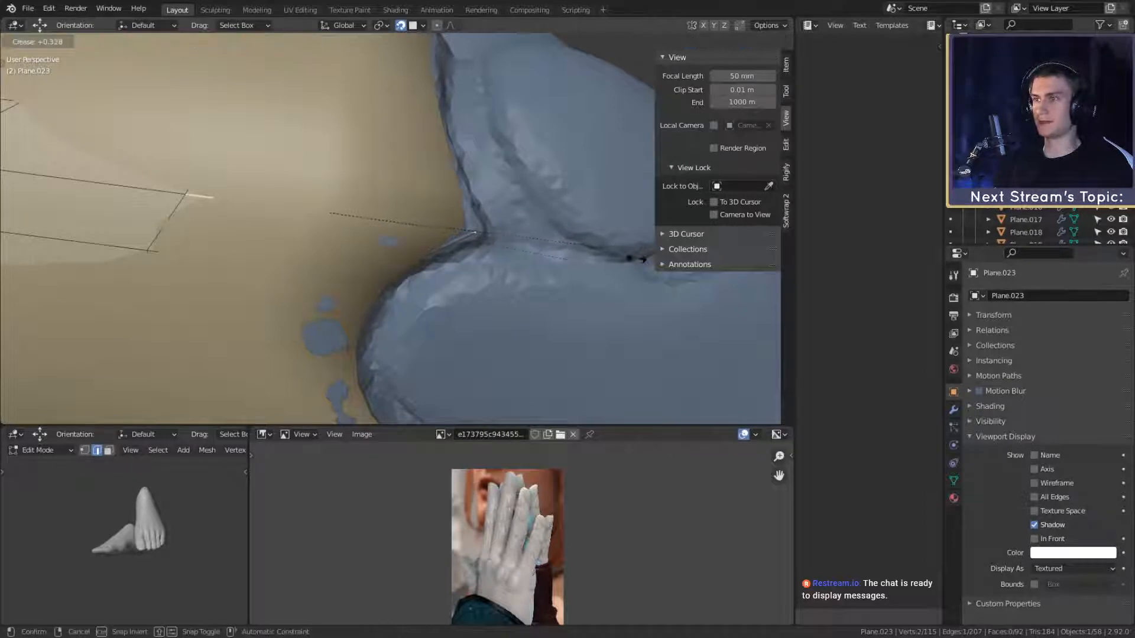
pyautogui.click(667, 296)
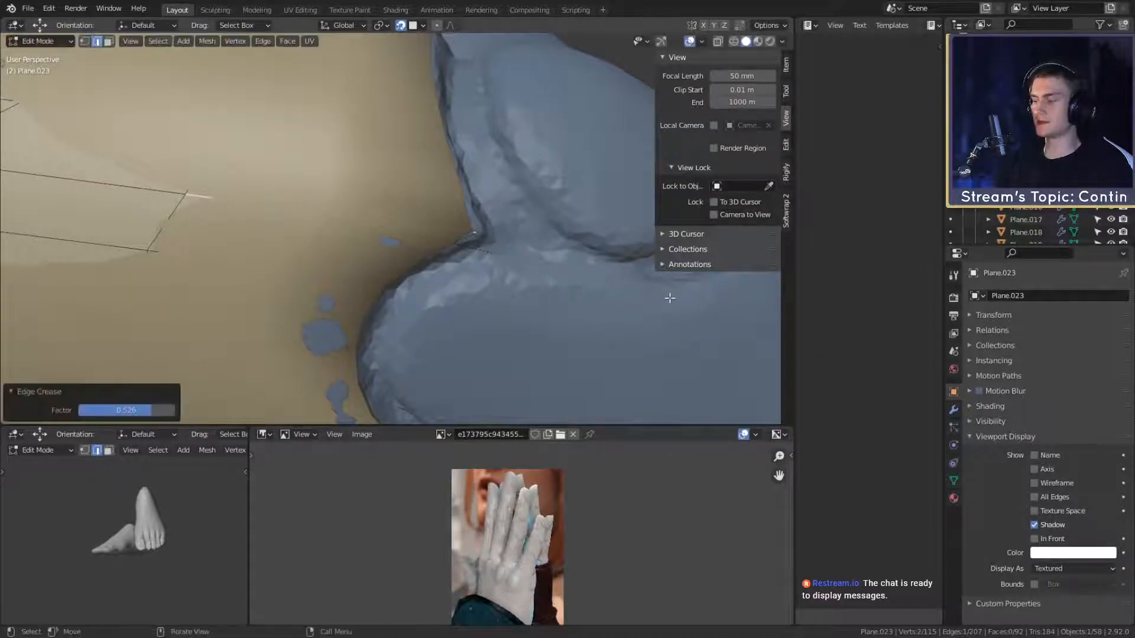
pyautogui.press('1')
pyautogui.press('g')
pyautogui.click(516, 253)
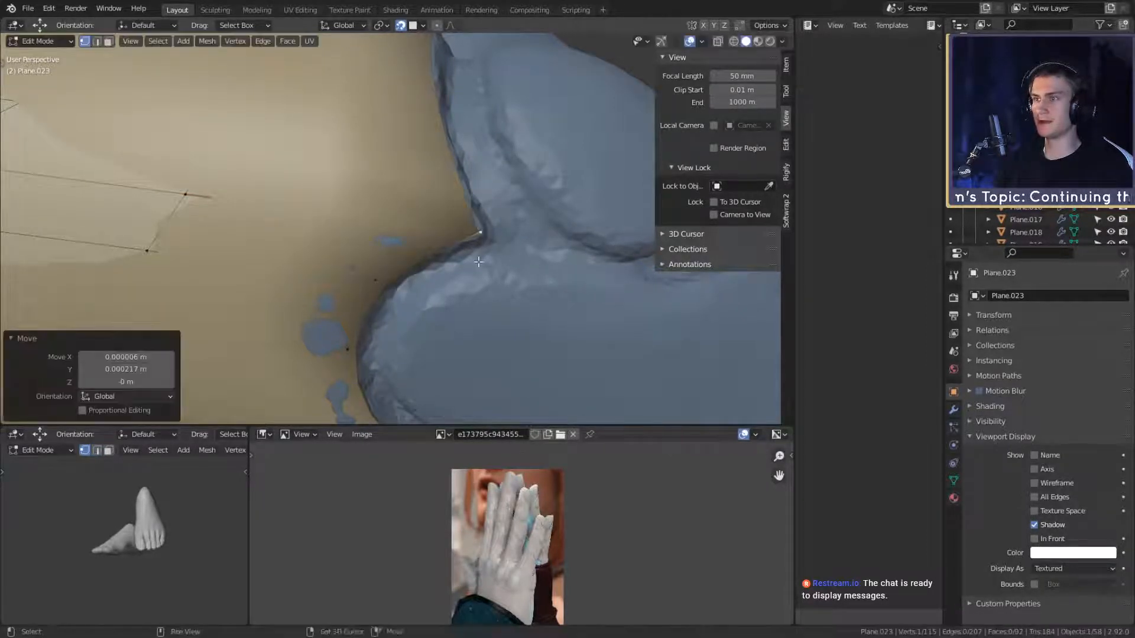
# Step: Pick the rim vertex beside the creased point through X-ray and move it to follow the sculpted groove
pyautogui.moveTo(466, 260); pyautogui.dragTo(472, 250, button='middle')
pyautogui.hotkey('alt', 'z')
pyautogui.click(469, 277)
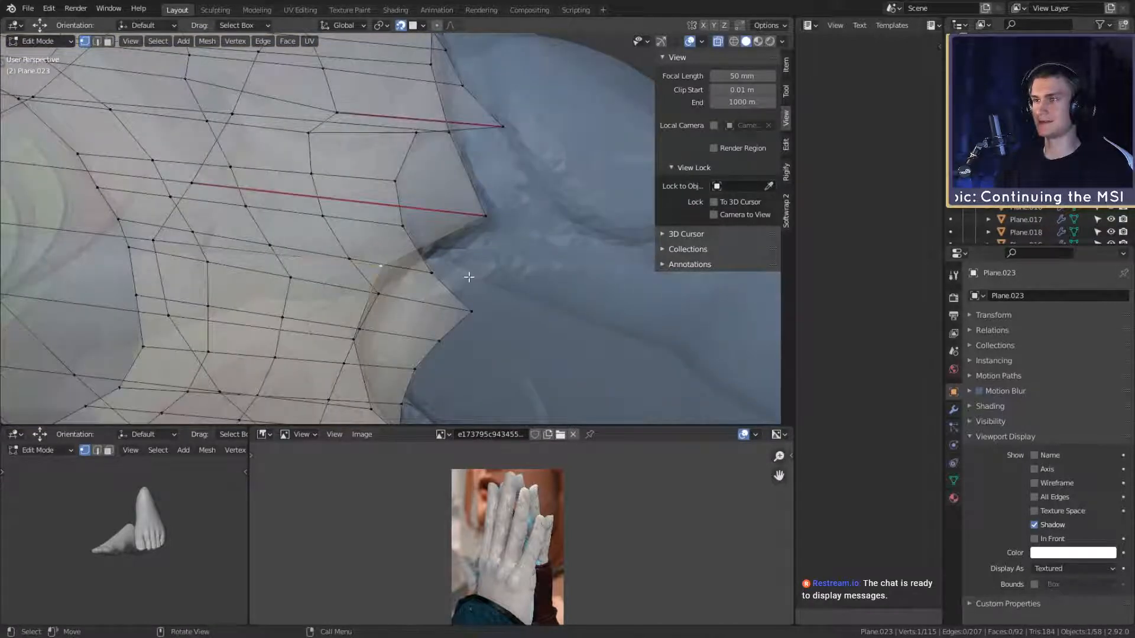
pyautogui.hotkey('alt', 'z')
pyautogui.press('g')
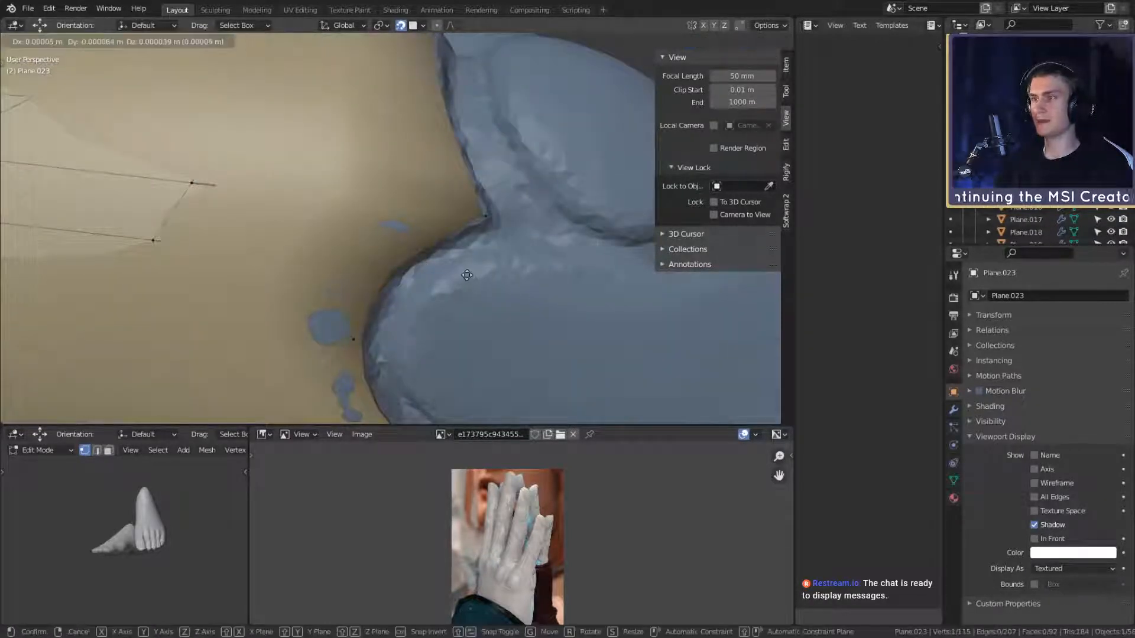
pyautogui.click(457, 269)
# Step: Move the next two vertices along the curved joint-side rim where the sculpt pokes through the strip
pyautogui.moveTo(450, 272); pyautogui.dragTo(488, 260, button='middle')
pyautogui.hotkey('alt', 'z')
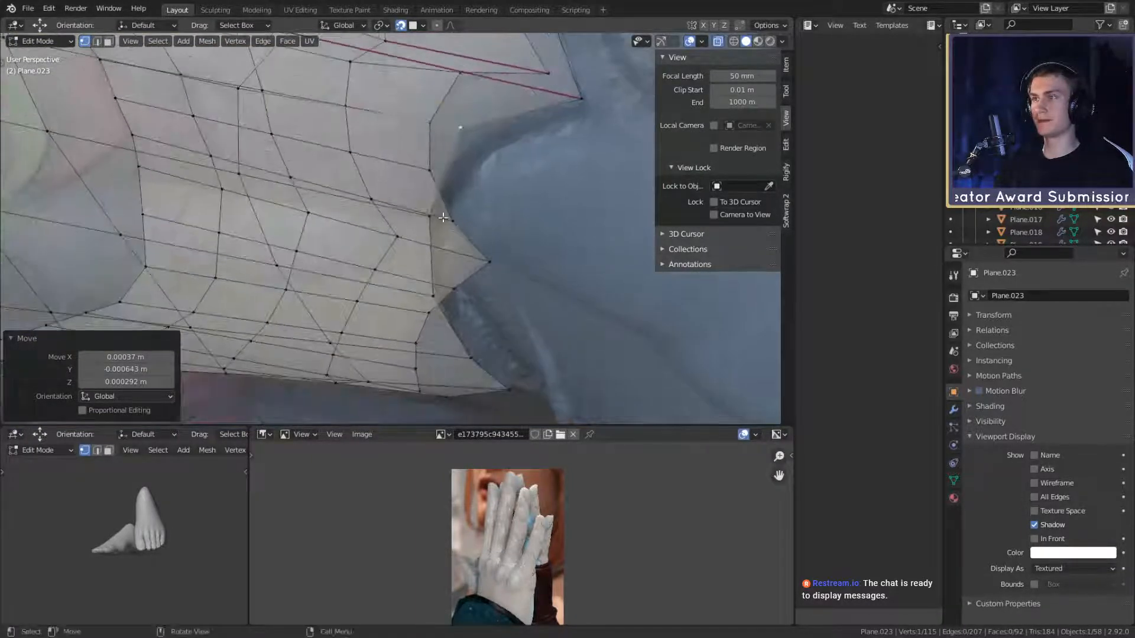
pyautogui.click(437, 217)
pyautogui.hotkey('alt', 'z')
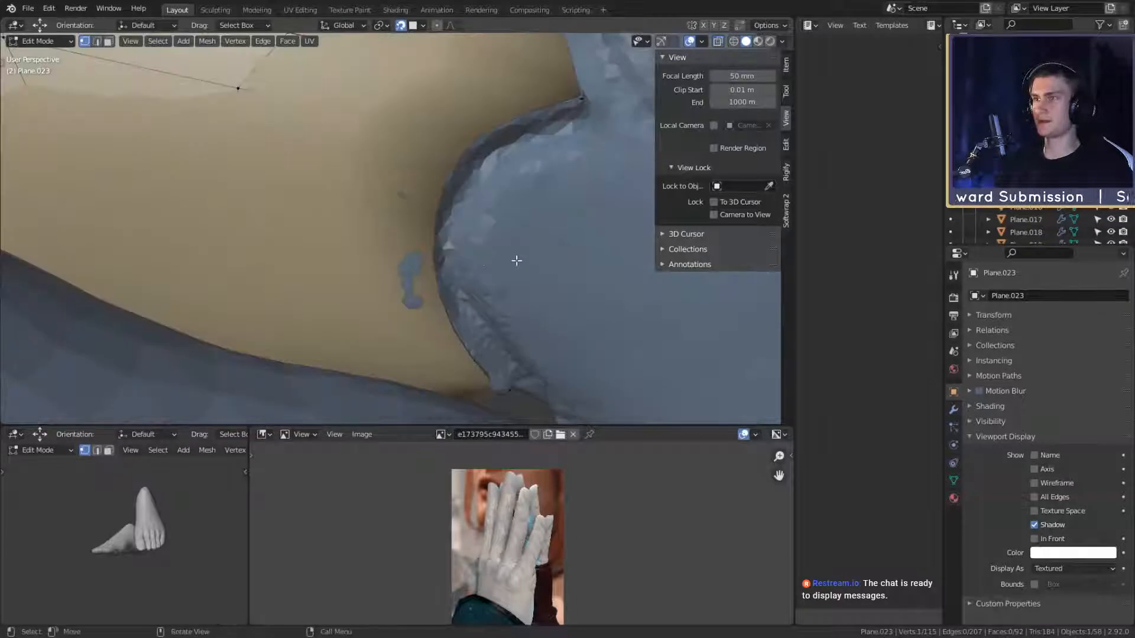
pyautogui.press('g')
pyautogui.click(506, 264)
pyautogui.click(437, 296)
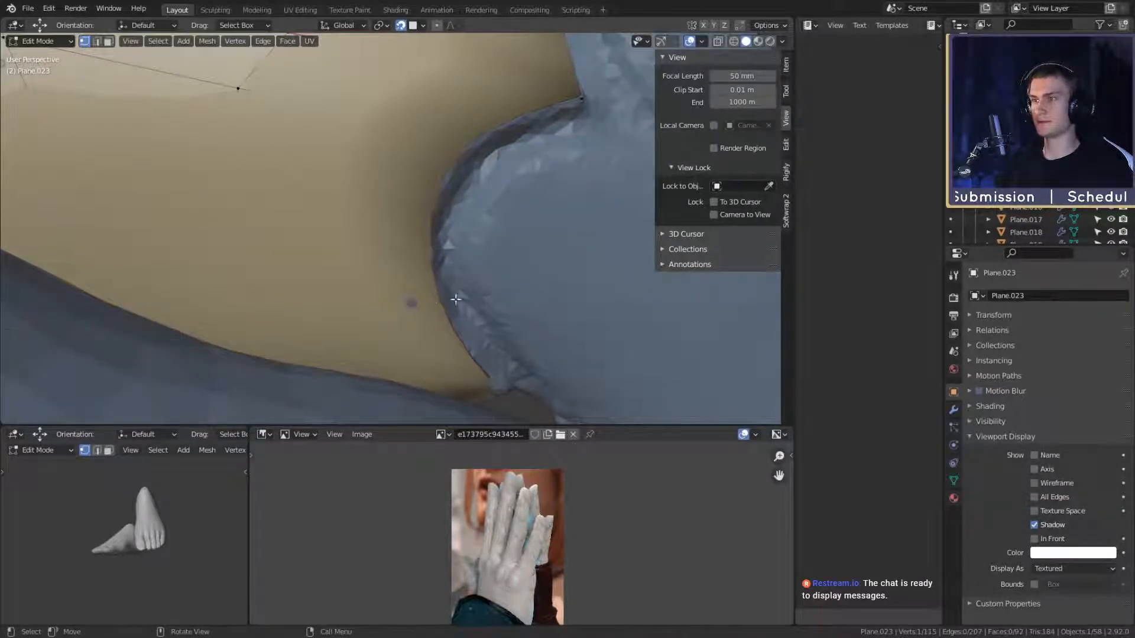
pyautogui.press('g')
pyautogui.click(507, 300)
# Step: Crease the edge at the next joint-side point to about 0.5 and nudge its tip vertex into the groove corner
pyautogui.moveTo(507, 300); pyautogui.dragTo(528, 183, button='middle')
pyautogui.press('2')
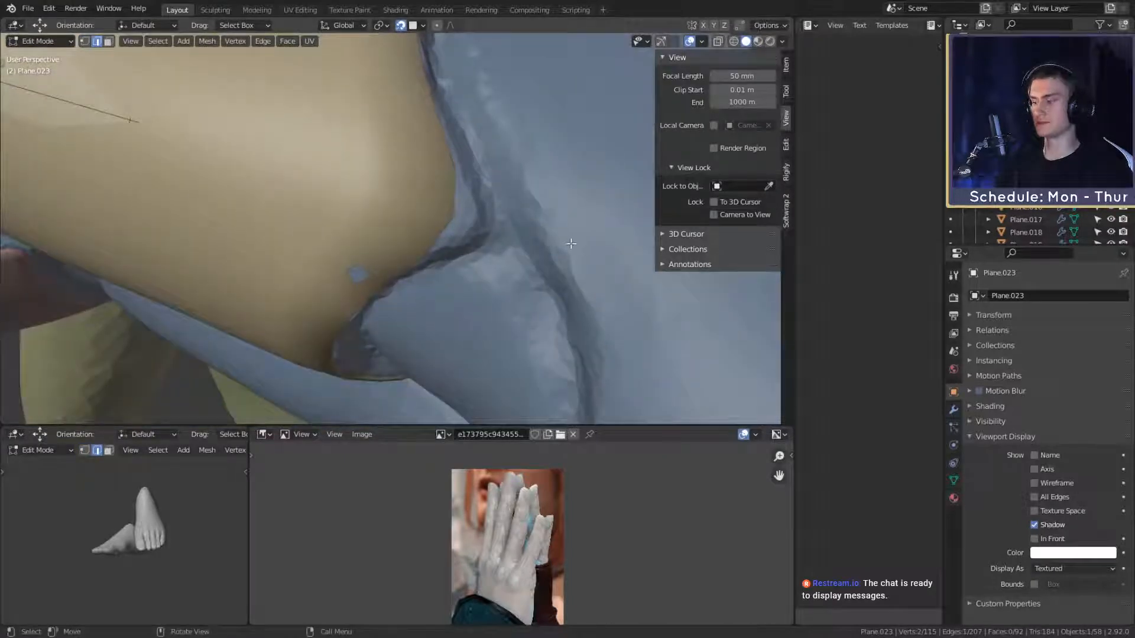
pyautogui.hotkey('shift', 'e')
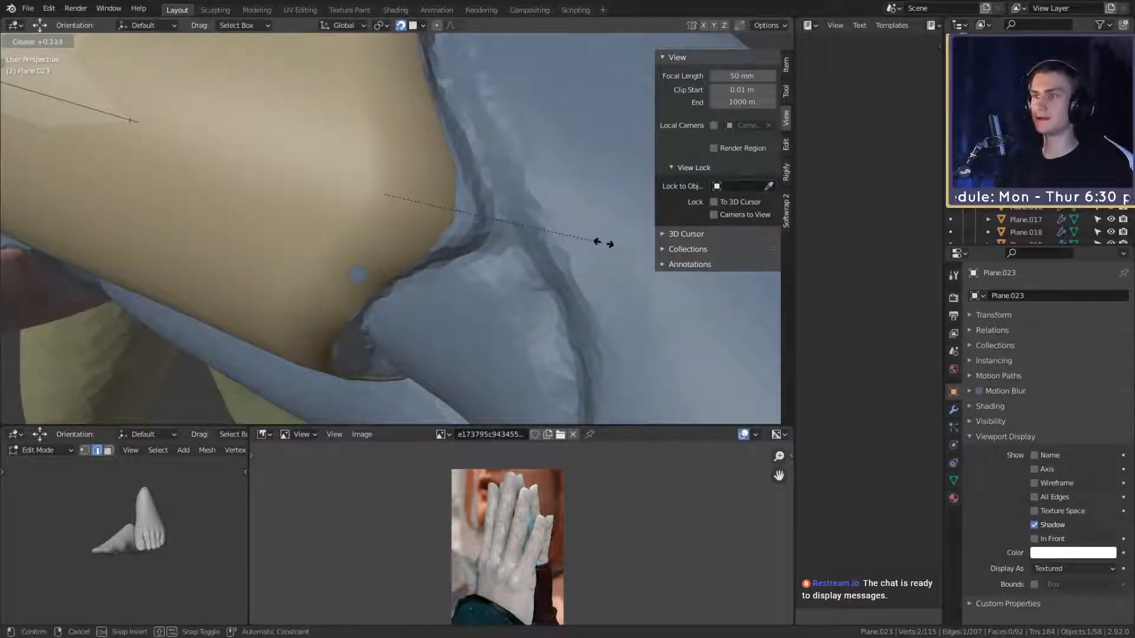
pyautogui.click(664, 280)
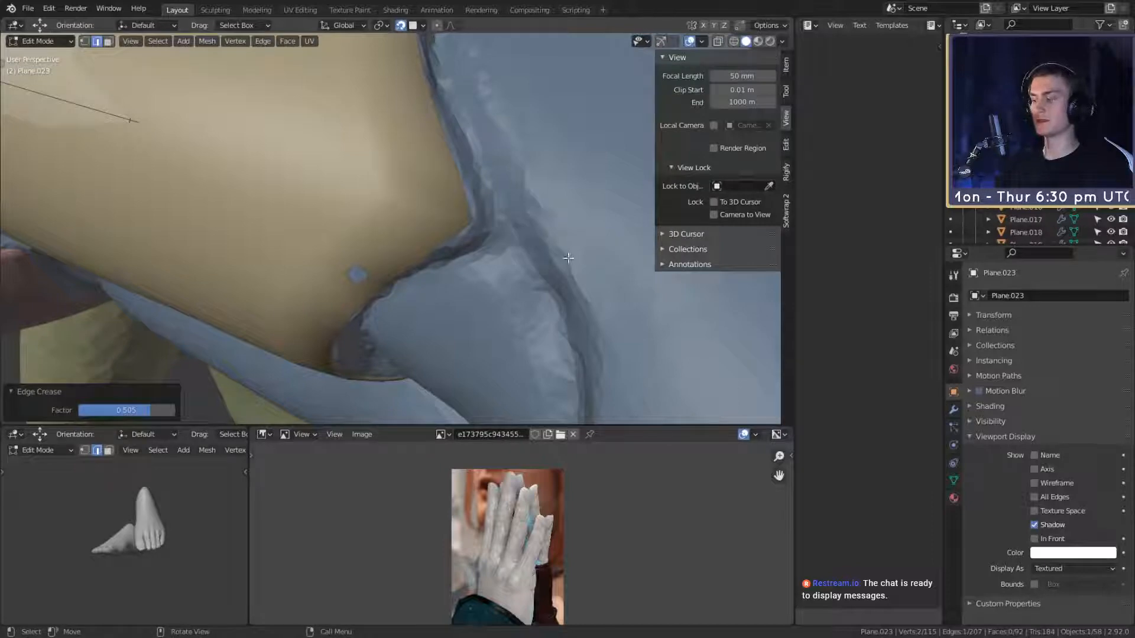
pyautogui.press('1')
pyautogui.press('g')
pyautogui.click(526, 247)
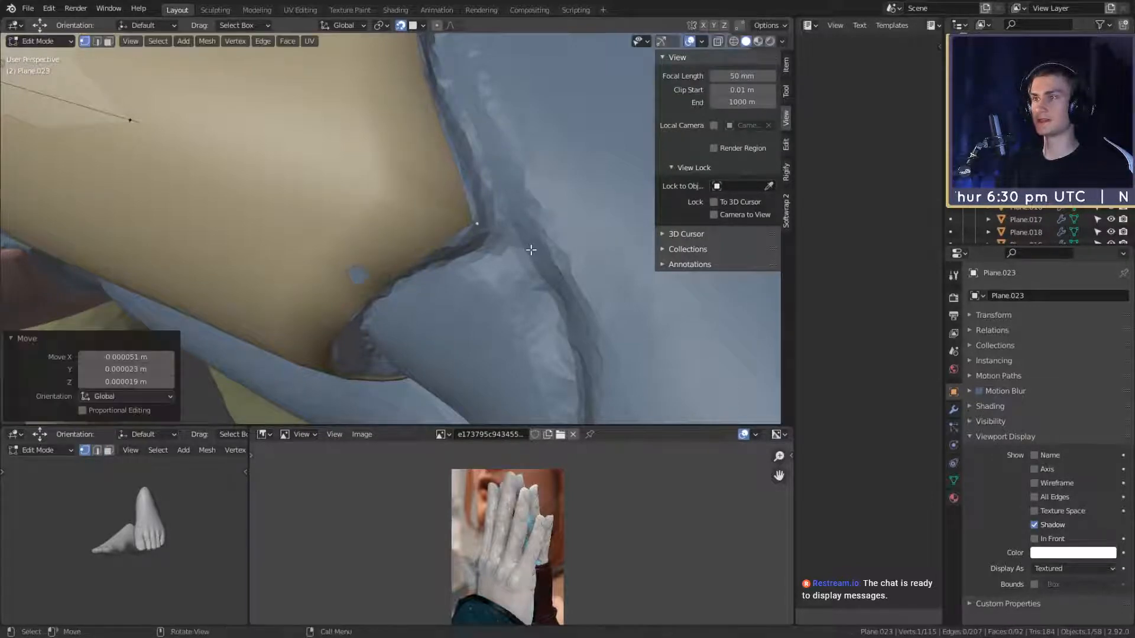
# Step: Pick the vertex between the two creased joint-side points through X-ray and move it onto the groove edge
pyautogui.hotkey('alt', 'z')
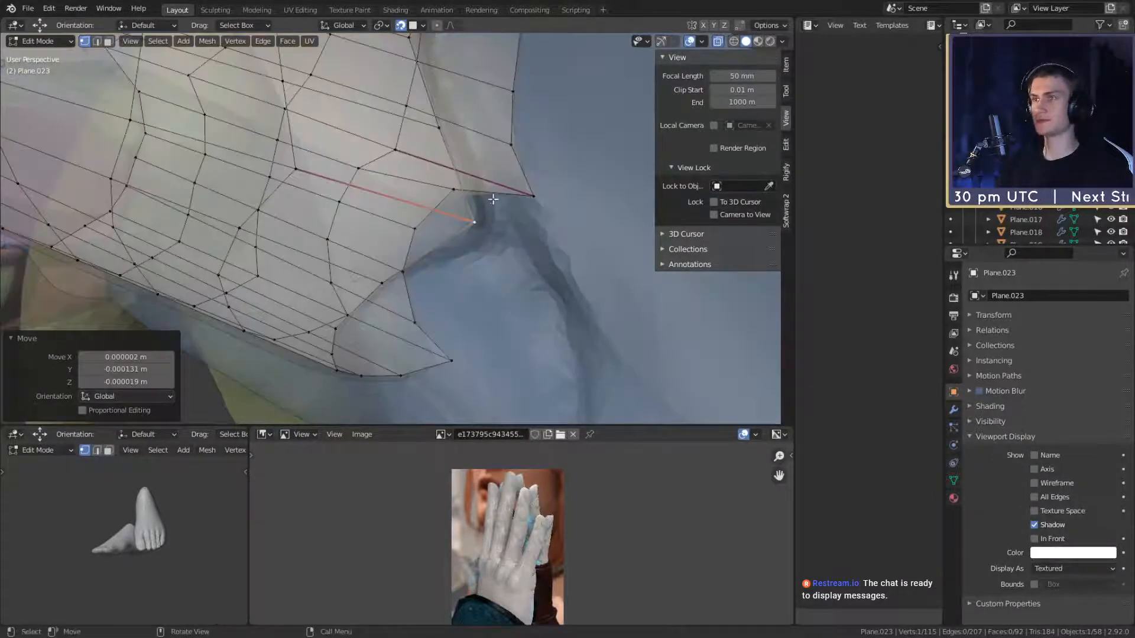
pyautogui.moveTo(502, 216); pyautogui.dragTo(499, 245, button='middle')
pyautogui.click(461, 195)
pyautogui.hotkey('alt', 'z')
pyautogui.hotkey('alt', 'z')
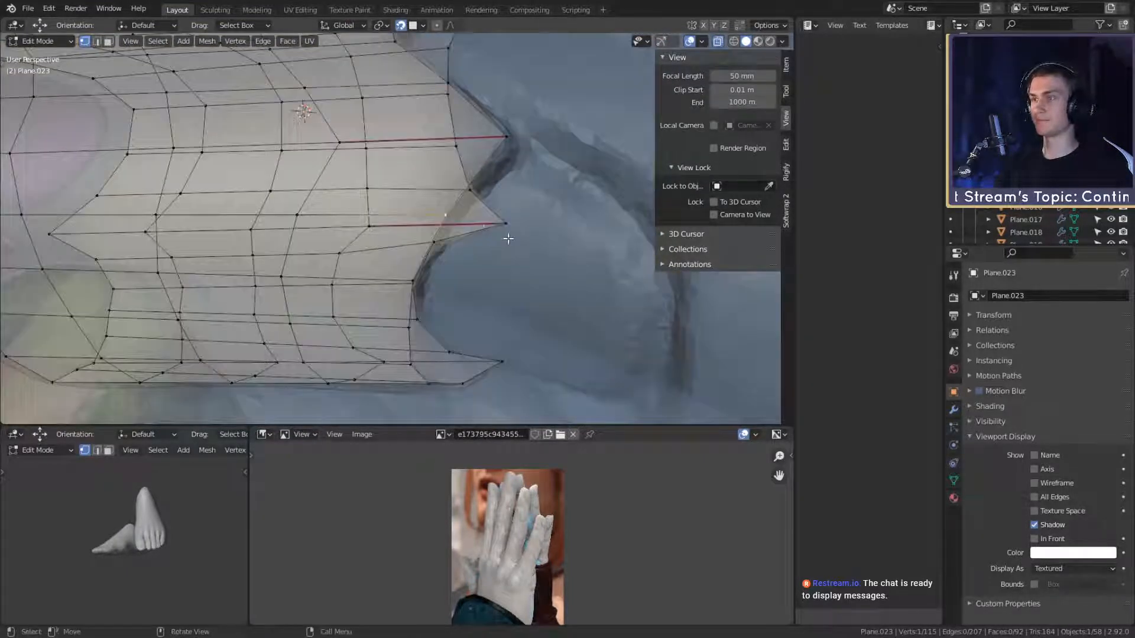
pyautogui.hotkey('alt', 'z')
pyautogui.press('g')
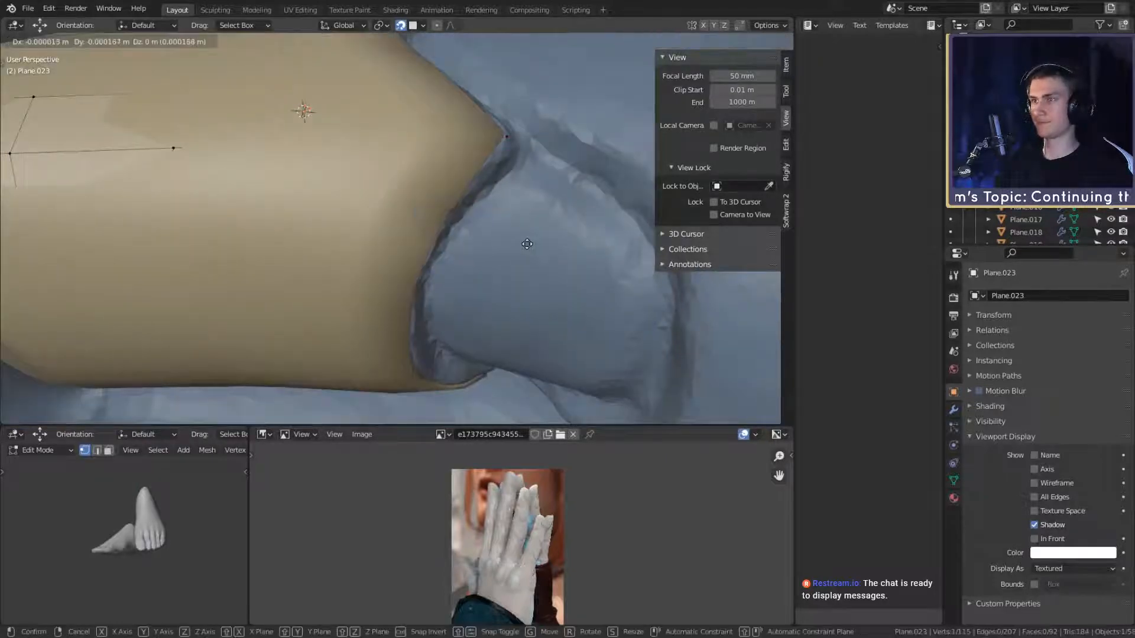
pyautogui.click(525, 246)
# Step: Move the tip vertex of the next joint-side point into the corner of the sculpted groove
pyautogui.moveTo(525, 246); pyautogui.dragTo(449, 239, button='middle')
pyautogui.scroll(3, 494, 275)
pyautogui.scroll(1, 465, 232)
pyautogui.click(468, 231)
pyautogui.press('g')
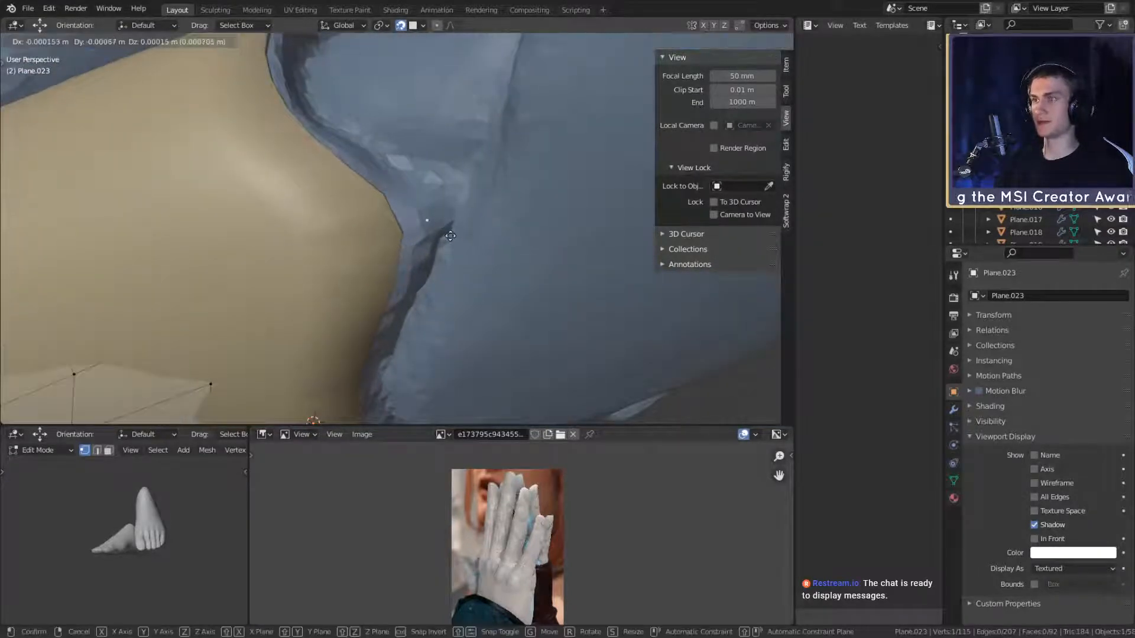
pyautogui.click(449, 241)
# Step: Crease the edge at this joint-side point by about 0.53 and refine the position of its tip vertex
pyautogui.moveTo(448, 241); pyautogui.dragTo(525, 231, button='middle')
pyautogui.press('2')
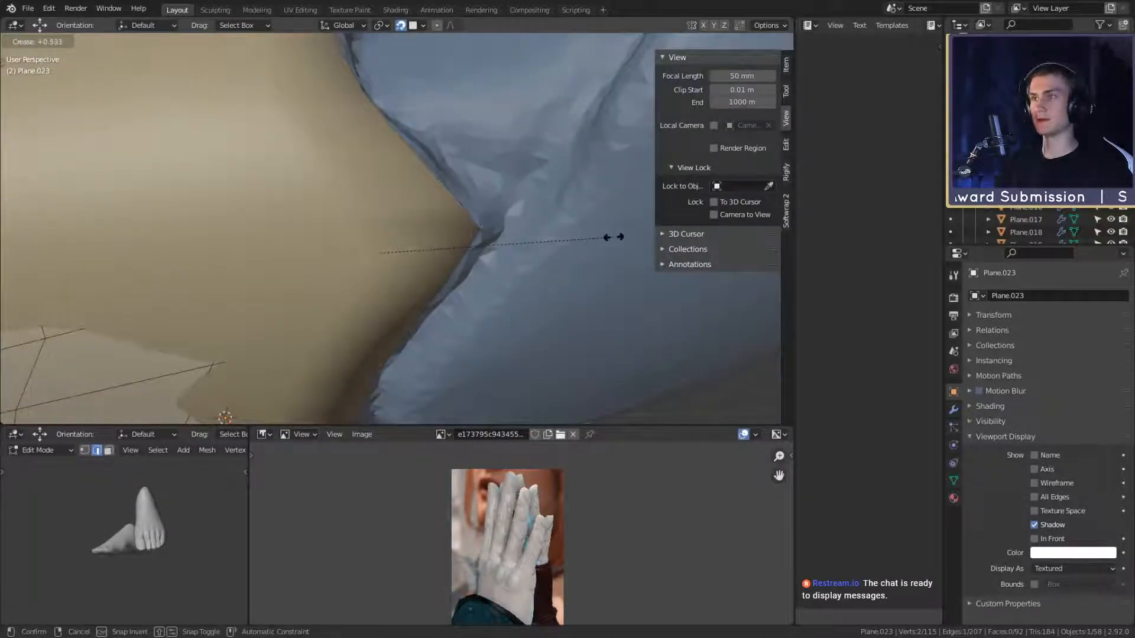
pyautogui.click(619, 239)
pyautogui.press('1')
pyautogui.click(481, 231)
pyautogui.moveTo(509, 236); pyautogui.dragTo(384, 279, button='middle')
pyautogui.press('g')
pyautogui.click(542, 249)
# Step: Reposition the vertices along the curved rim at the joint end to follow the sculpted groove, using X-ray to pick them
pyautogui.hotkey('alt', 'z')
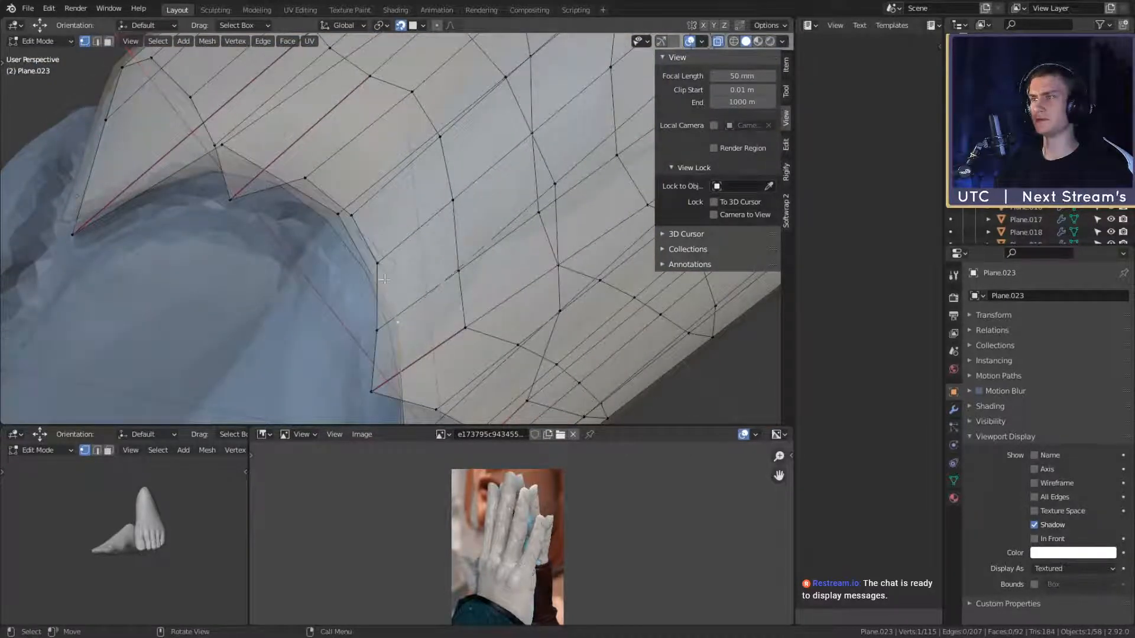
pyautogui.keyDown('shift'); pyautogui.click(406, 239); pyautogui.keyUp('shift')
pyautogui.press('g')
pyautogui.click(450, 240)
pyautogui.hotkey('alt', 'z')
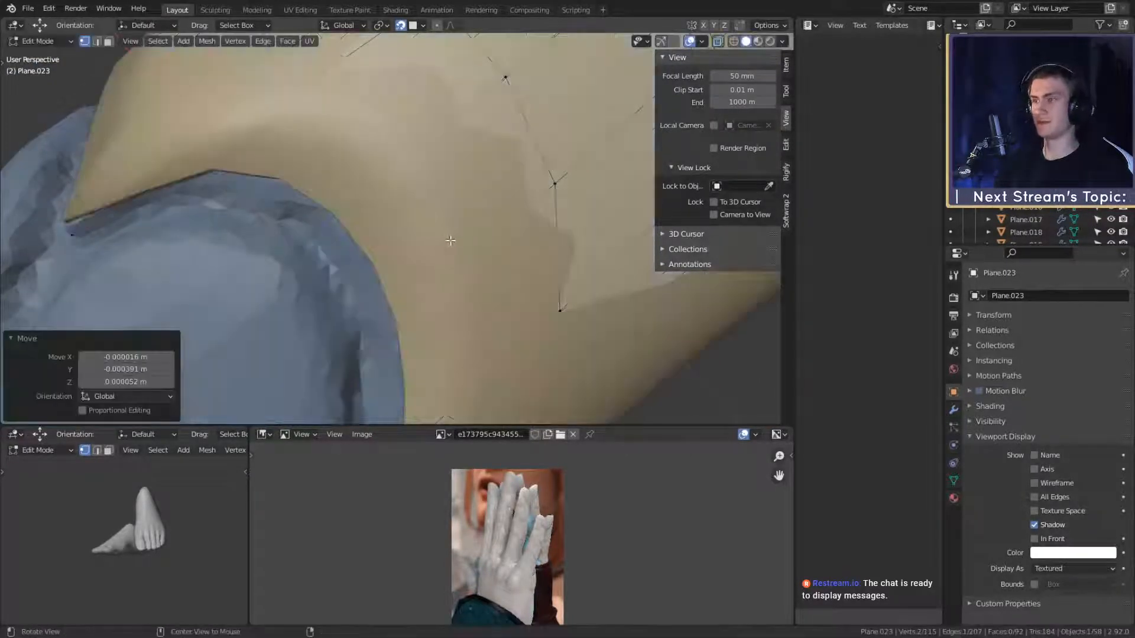
pyautogui.press('g')
pyautogui.click(490, 242)
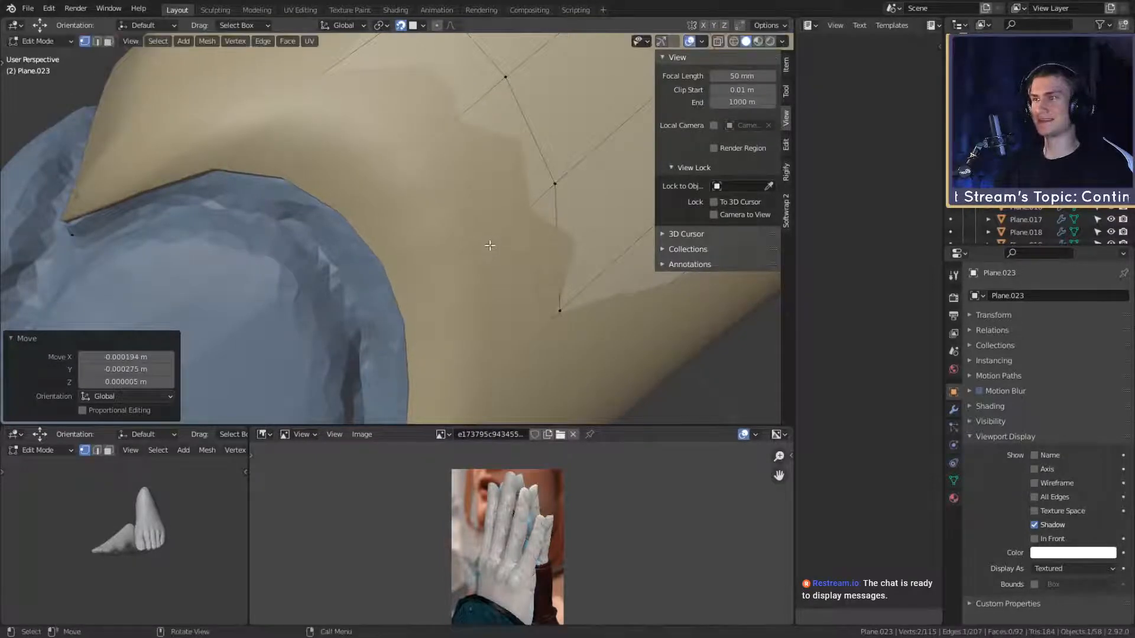
pyautogui.moveTo(491, 243)
pyautogui.mouseDown(button='middle')
pyautogui.moveTo(467, 255)
pyautogui.moveTo(479, 243)
pyautogui.mouseUp(button='middle')
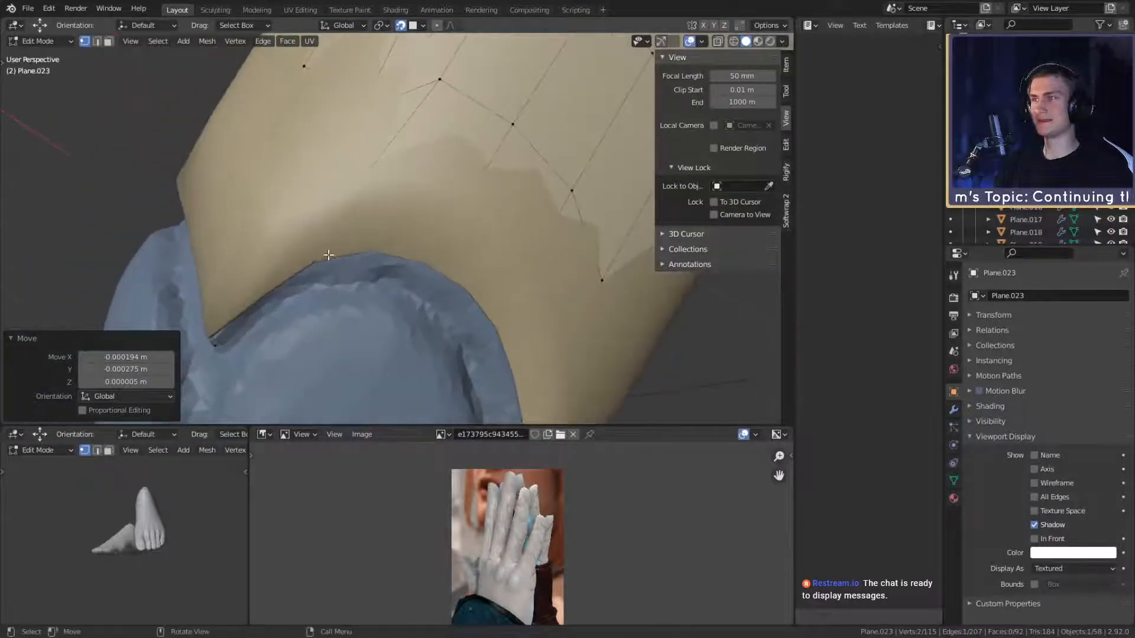
pyautogui.press('g')
pyautogui.click(378, 254)
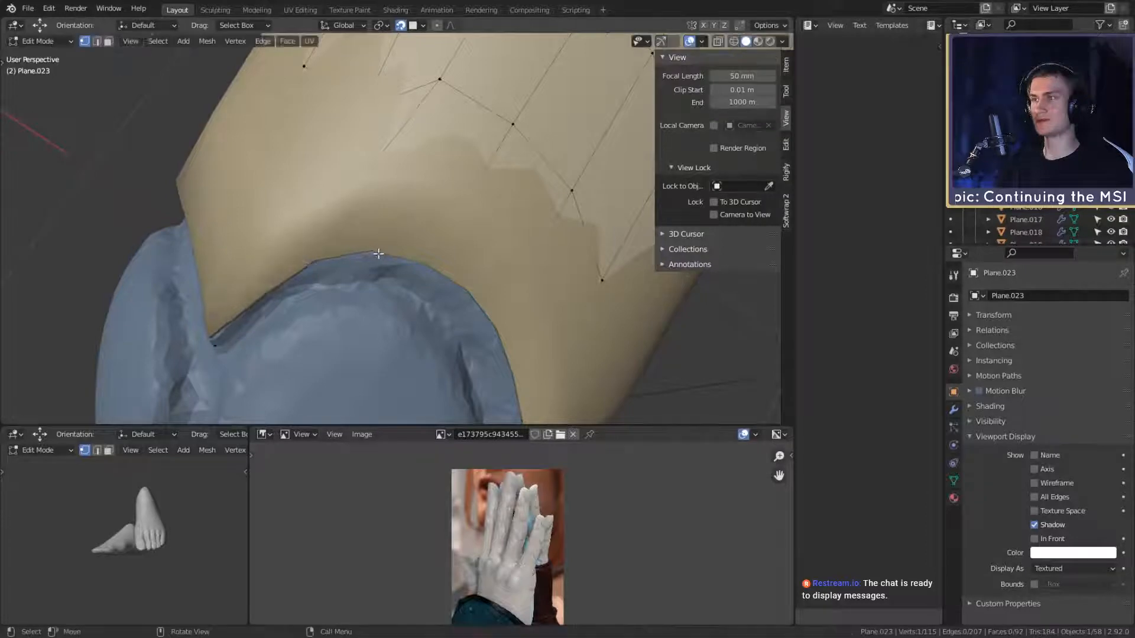
pyautogui.moveTo(379, 253); pyautogui.dragTo(406, 218, button='middle')
pyautogui.scroll(1, 435, 254)
pyautogui.press('g')
pyautogui.rightClick(437, 255)
pyautogui.hotkey('alt', 'z')
pyautogui.hotkey('alt', 'z')
# Step: Move the selected vertices along the middle of the strip in place so they snap onto the sculpted surface
pyautogui.scroll(-4, 481, 243)
pyautogui.scroll(-2, 544, 203)
pyautogui.scroll(3, 406, 198)
pyautogui.scroll(2, 357, 187)
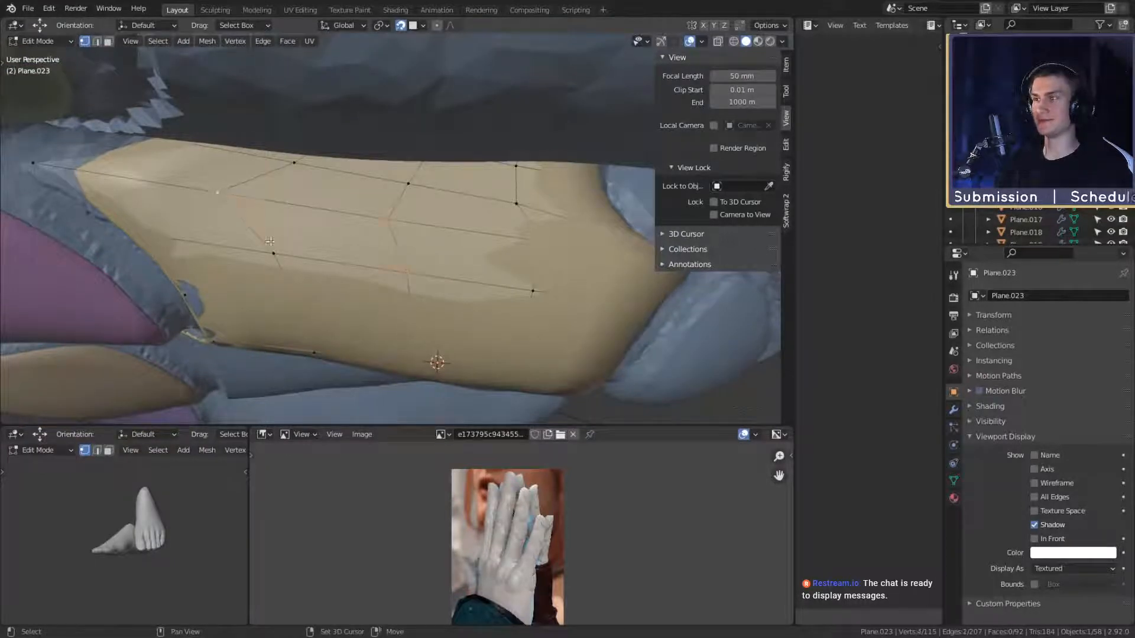
pyautogui.press('g')
pyautogui.click(406, 257)
pyautogui.keyDown('shift'); pyautogui.moveTo(406, 258); pyautogui.dragTo(376, 253, button='middle'); pyautogui.keyUp('shift')
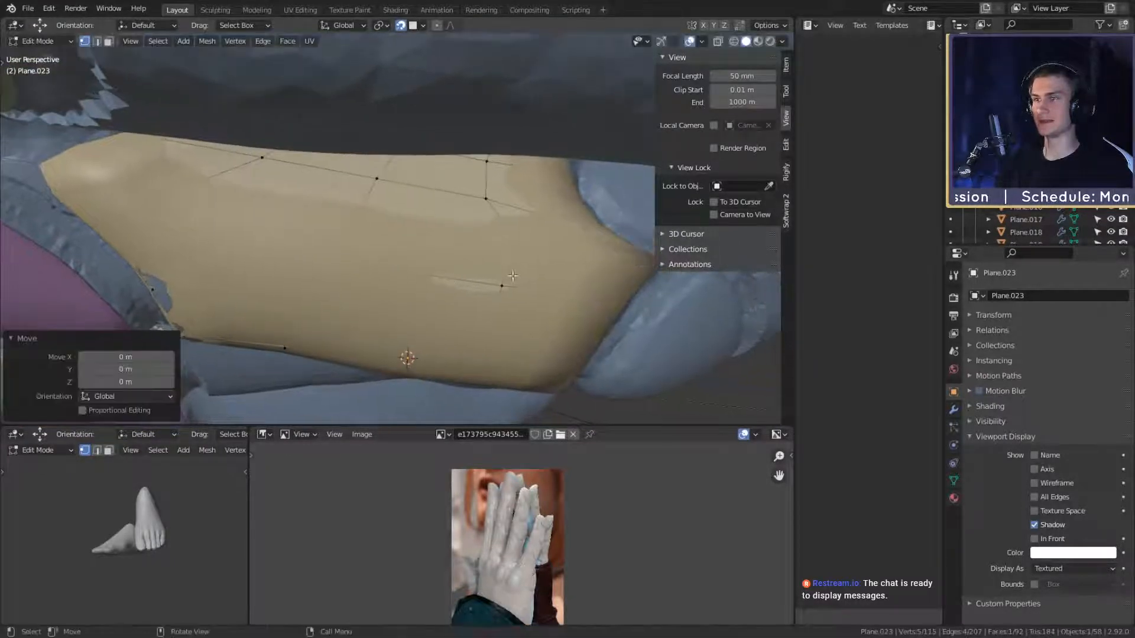
pyautogui.click(513, 278)
pyautogui.press('g')
pyautogui.click(554, 282)
# Step: Select lengthwise rows of interior vertices in X-ray and re-snap them to the sculpt with an in-place move
pyautogui.moveTo(554, 282); pyautogui.dragTo(527, 260, button='middle')
pyautogui.hotkey('alt', 'z')
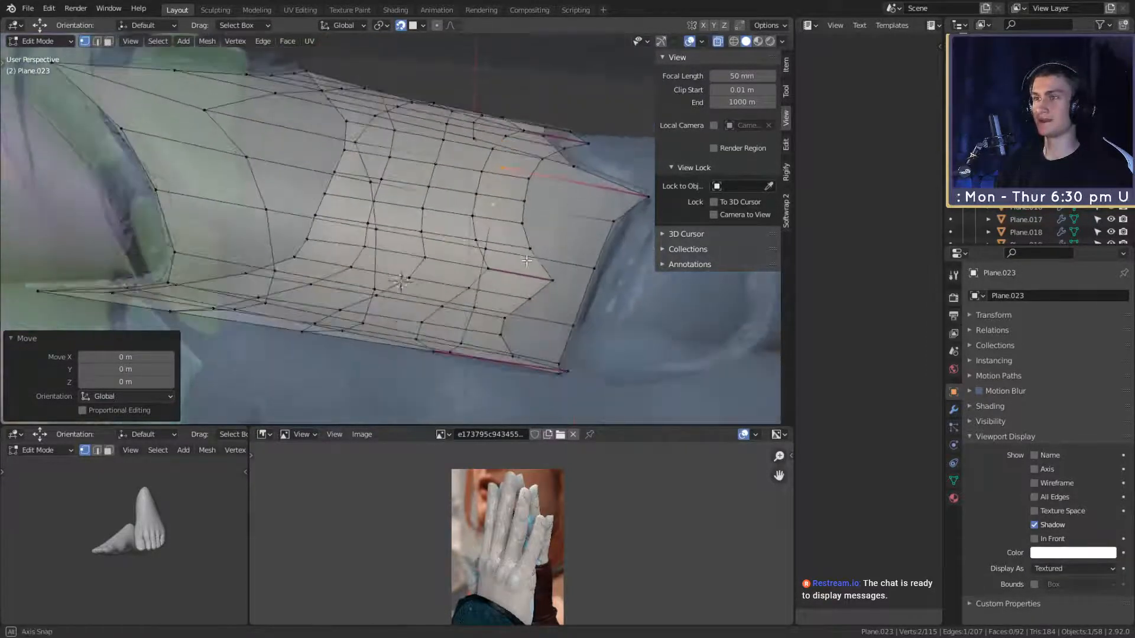
pyautogui.keyDown('shift'); pyautogui.click(470, 247); pyautogui.keyUp('shift')
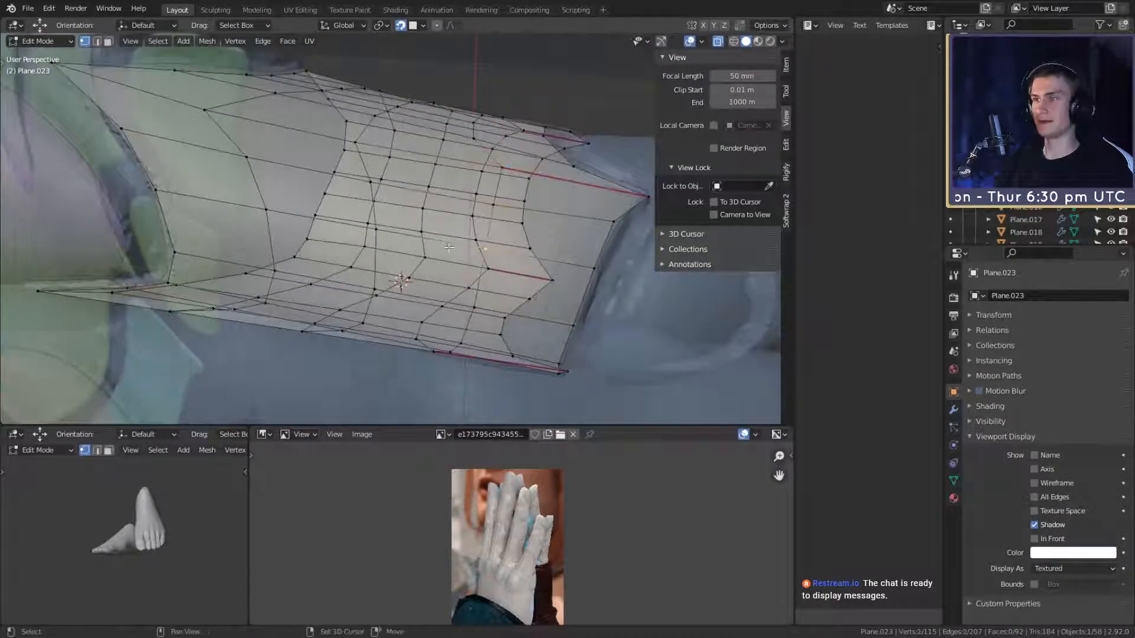
pyautogui.press('g')
pyautogui.click(513, 235)
pyautogui.moveTo(512, 235); pyautogui.dragTo(497, 225, button='middle')
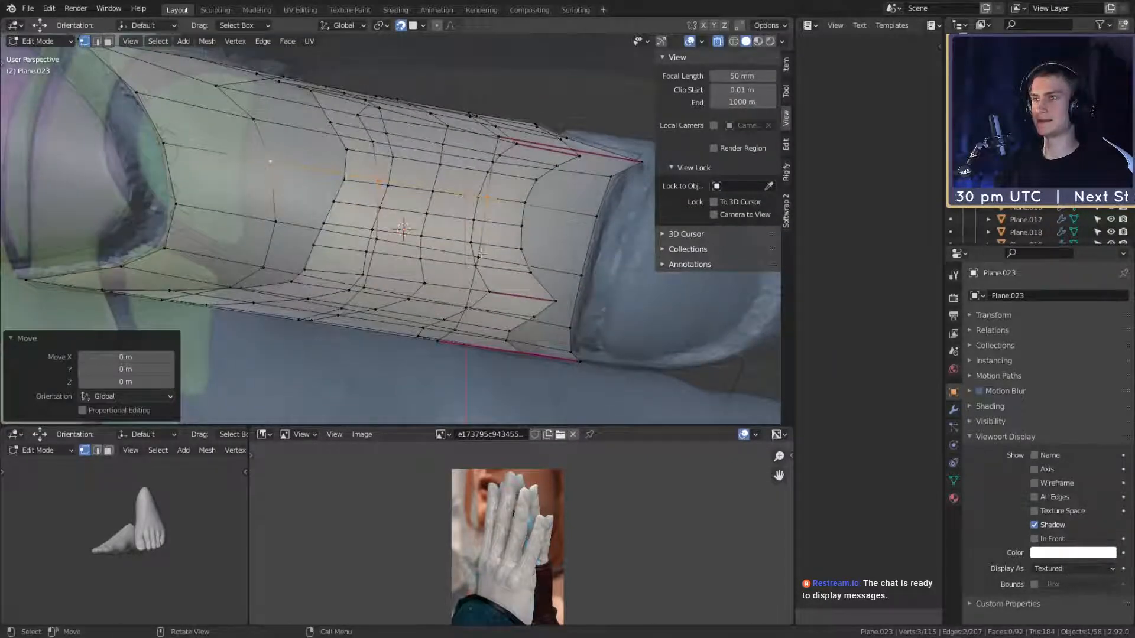
pyautogui.keyDown('shift'); pyautogui.click(377, 241); pyautogui.keyUp('shift')
pyautogui.click(434, 228)
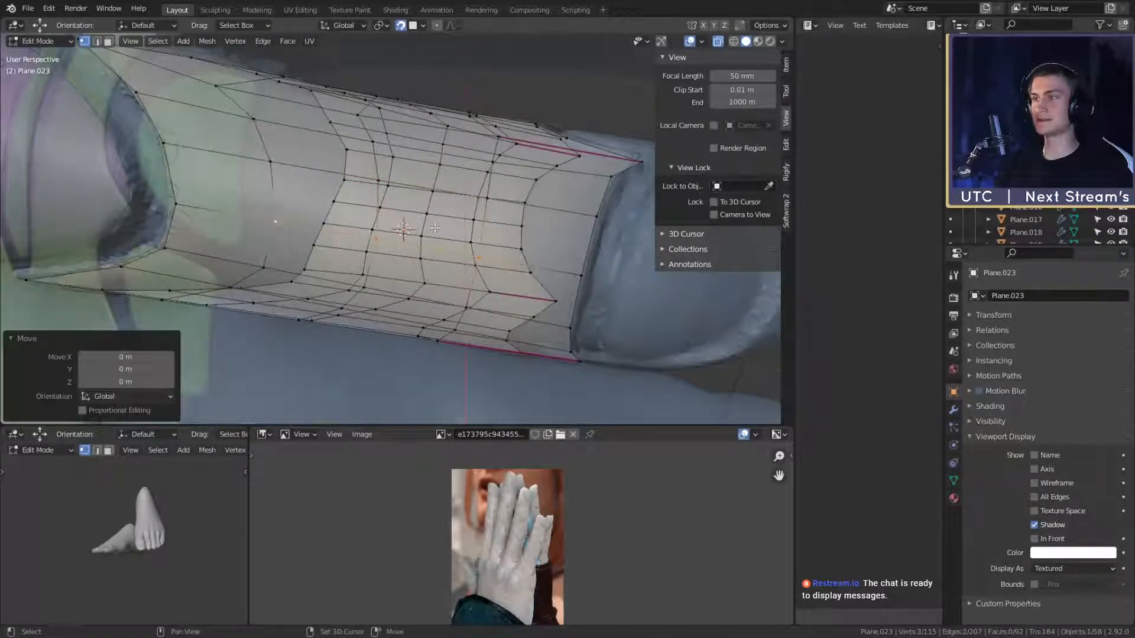
# Step: Continue around the finger, selecting the adjacent rows of interior vertices and moving them slightly to snap onto the sculpt
pyautogui.moveTo(435, 228); pyautogui.dragTo(509, 256, button='middle')
pyautogui.click(482, 256)
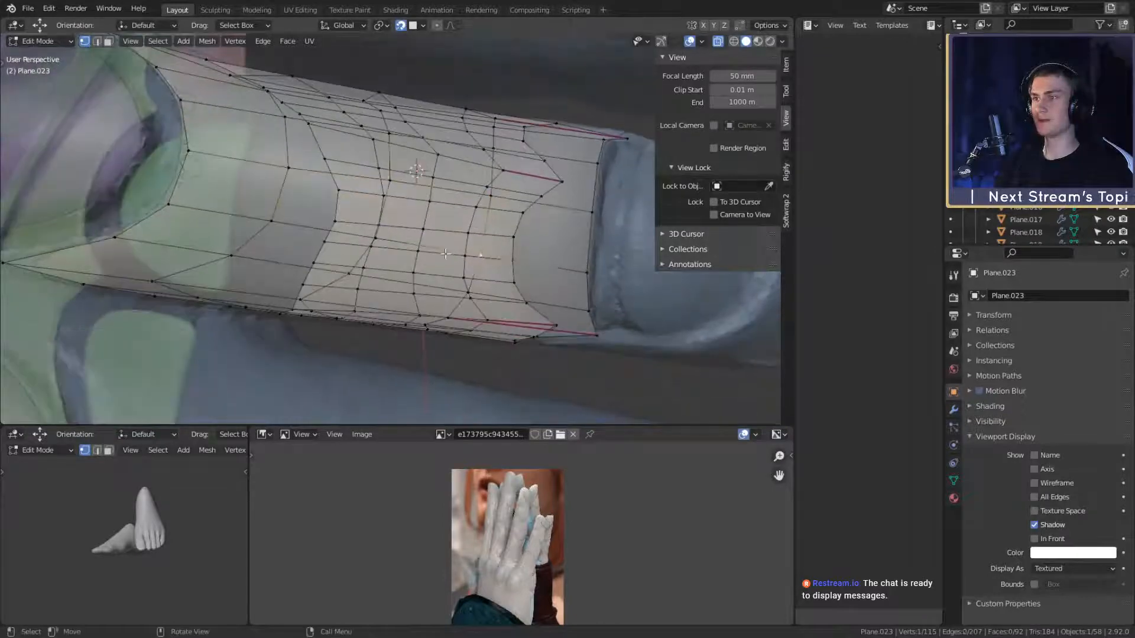
pyautogui.press('g')
pyautogui.click(395, 239)
pyautogui.moveTo(394, 238); pyautogui.dragTo(462, 245, button='middle')
pyautogui.click(463, 264)
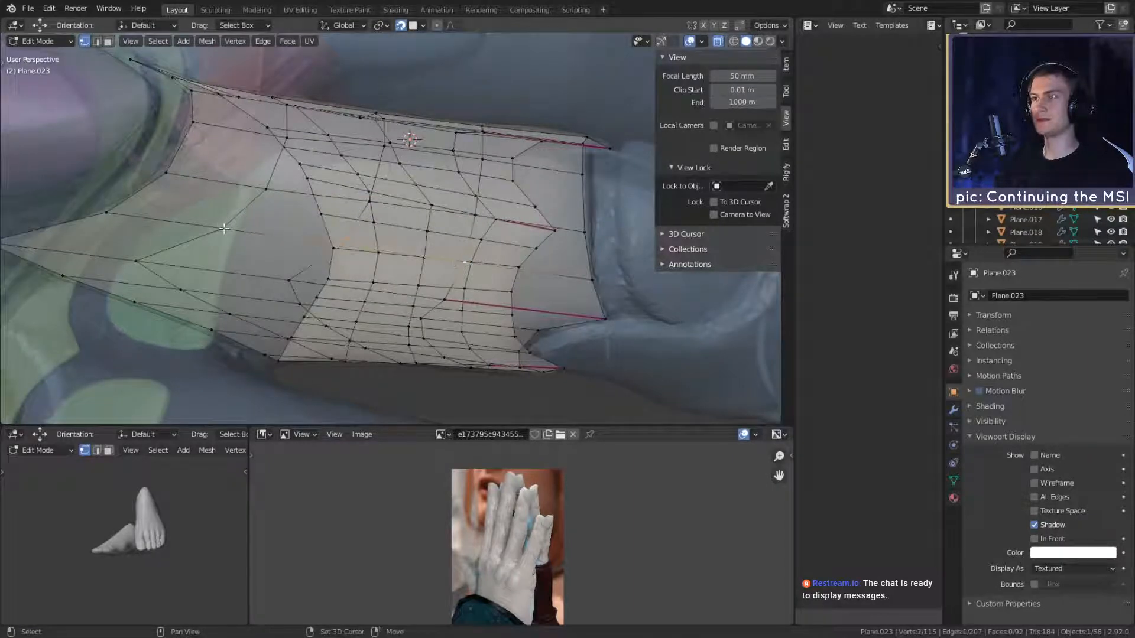
pyautogui.moveTo(397, 227); pyautogui.dragTo(422, 236, button='middle')
pyautogui.press('g')
pyautogui.click(425, 238)
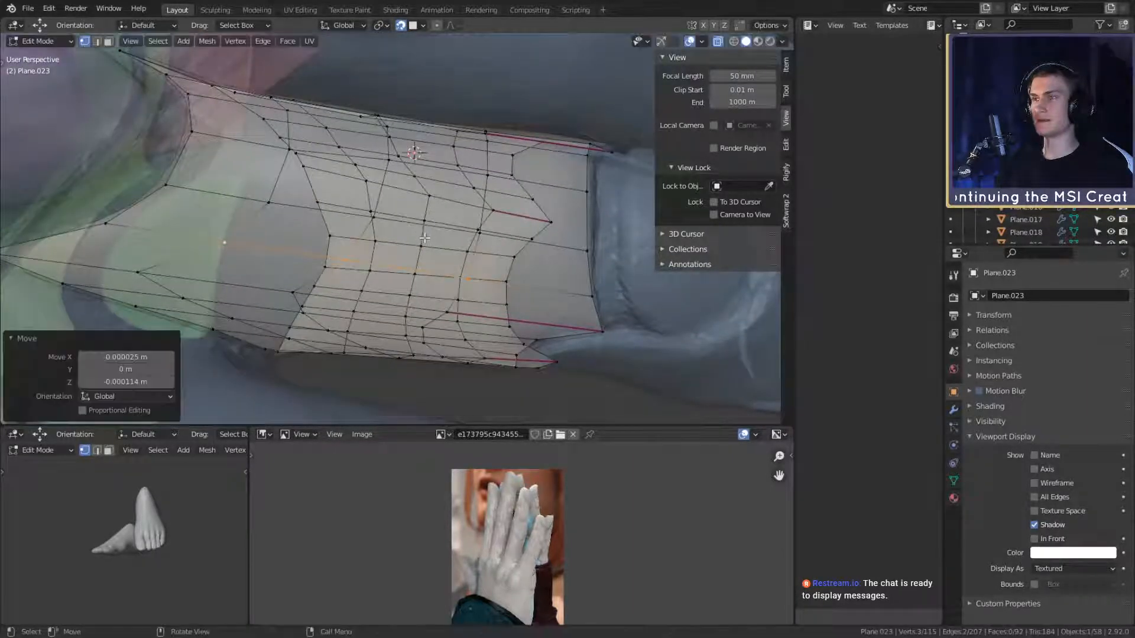
pyautogui.click(512, 242)
# Step: Select the row of three vertices running from the joint-side crease to the opposite pointed end and snap it in place
pyautogui.moveTo(511, 242); pyautogui.dragTo(420, 256, button='middle')
pyautogui.click(472, 238)
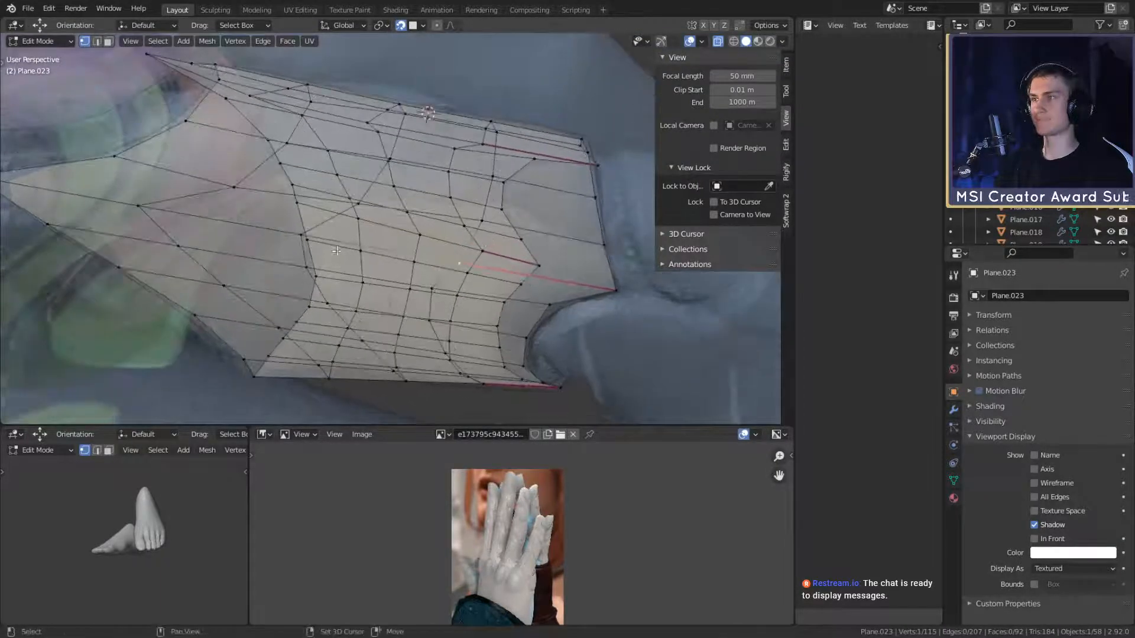
pyautogui.keyDown('shift'); pyautogui.click(151, 215); pyautogui.keyUp('shift')
pyautogui.keyDown('shift'); pyautogui.moveTo(259, 218); pyautogui.dragTo(465, 236, button='middle'); pyautogui.keyUp('shift')
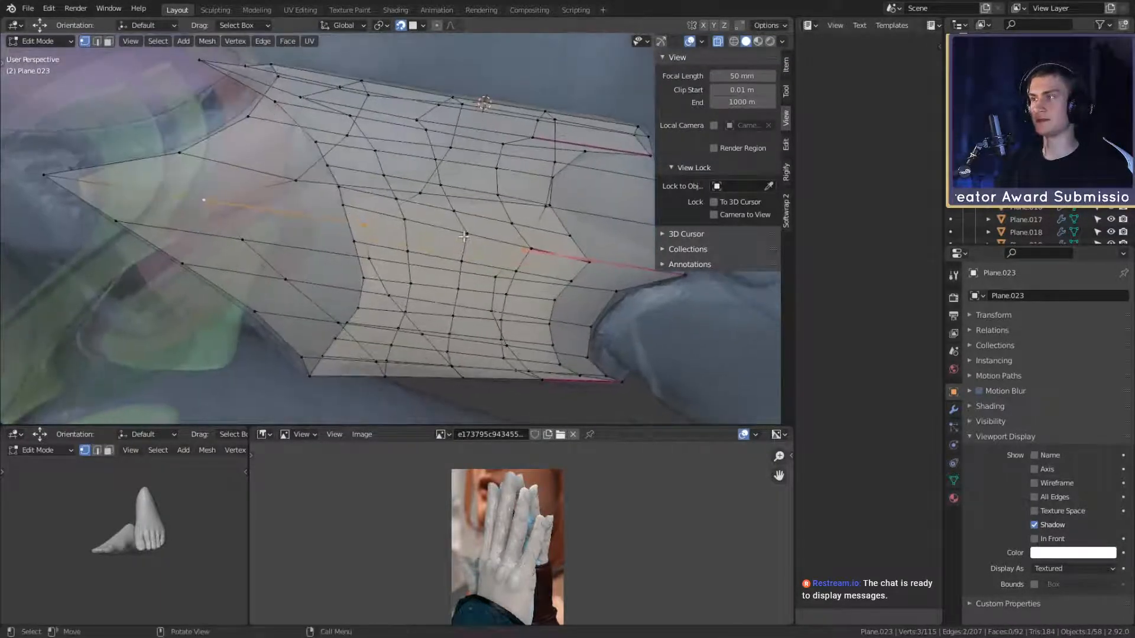
pyautogui.press('g')
pyautogui.click(465, 236)
# Step: Crease the edge at the shell's pointed corner with a factor of about 0.5
pyautogui.keyDown('shift'); pyautogui.moveTo(370, 224); pyautogui.dragTo(472, 239, button='middle'); pyautogui.keyUp('shift')
pyautogui.hotkey('alt', 'z')
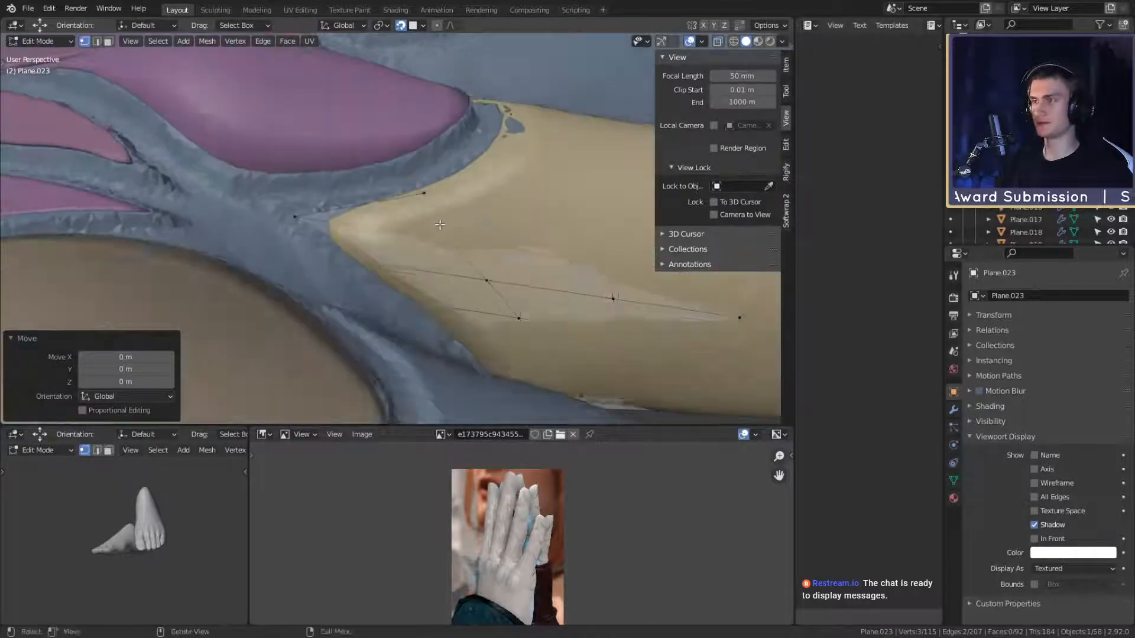
pyautogui.press('2')
pyautogui.hotkey('shift', 'e')
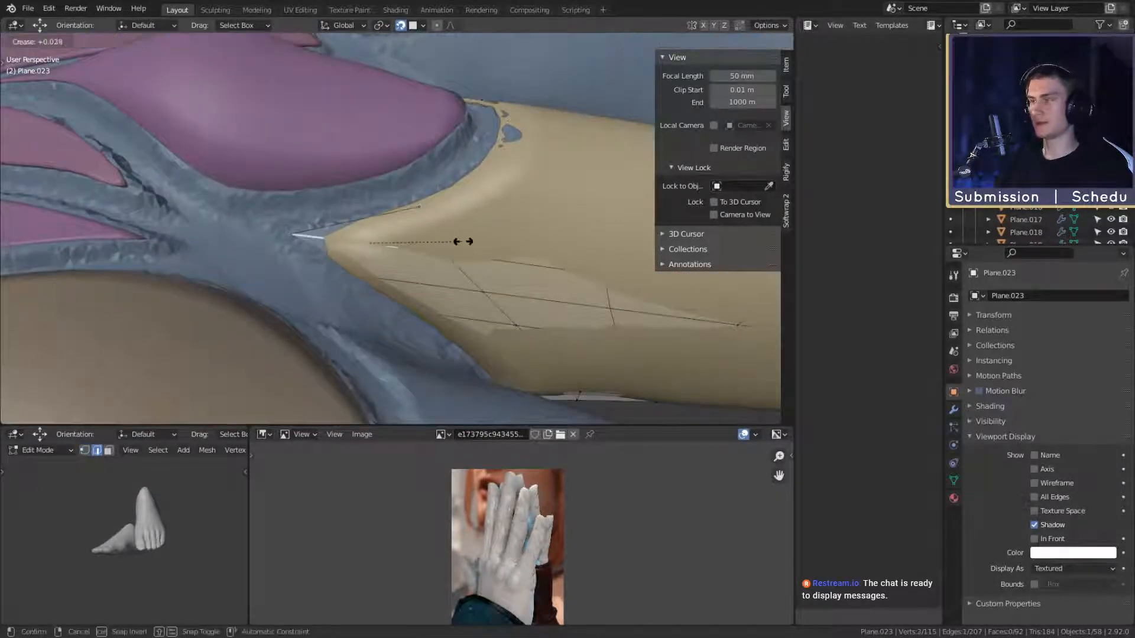
pyautogui.click(505, 237)
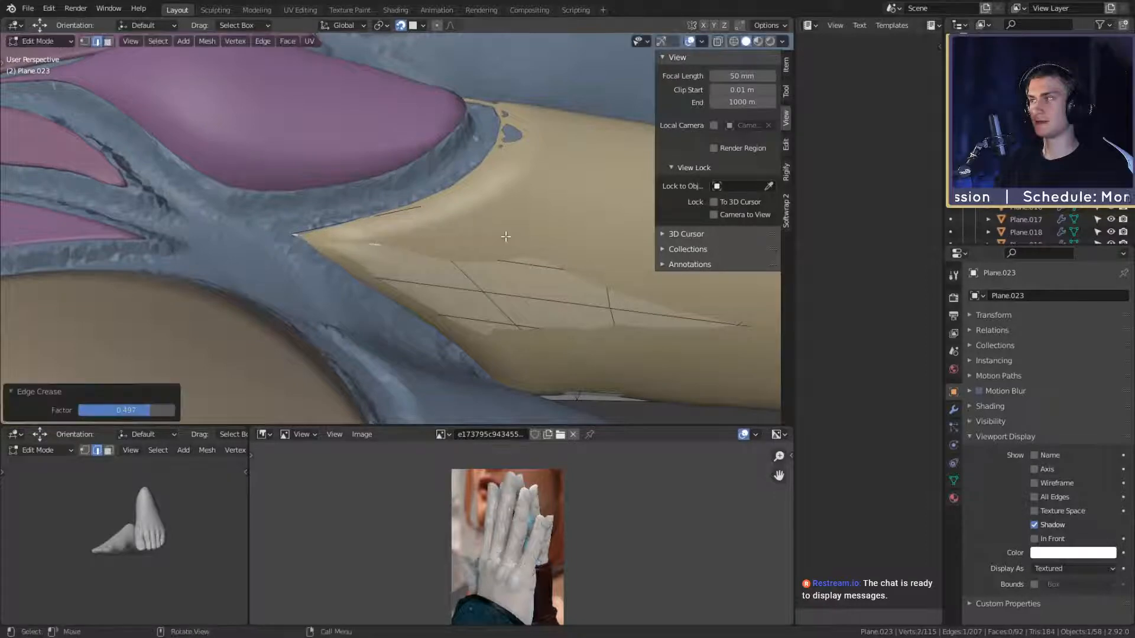
# Step: Move the vertex at the creased pointed tip slightly so it snaps onto the sculpted groove
pyautogui.moveTo(505, 236); pyautogui.dragTo(427, 234, button='middle')
pyautogui.click(289, 180)
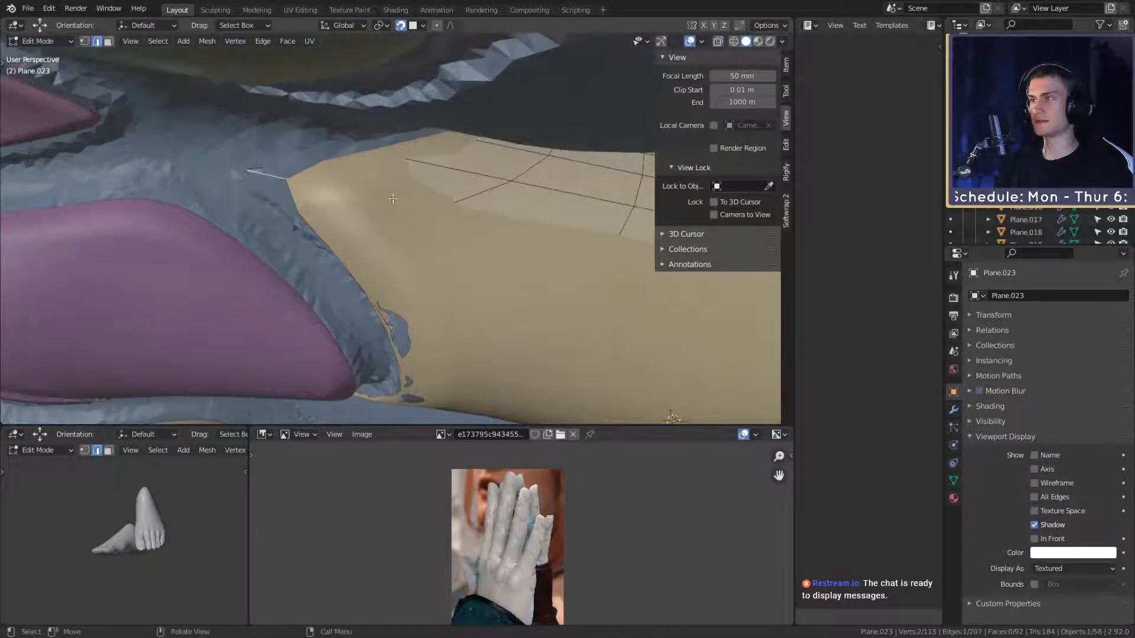
pyautogui.click(432, 200)
pyautogui.press('1')
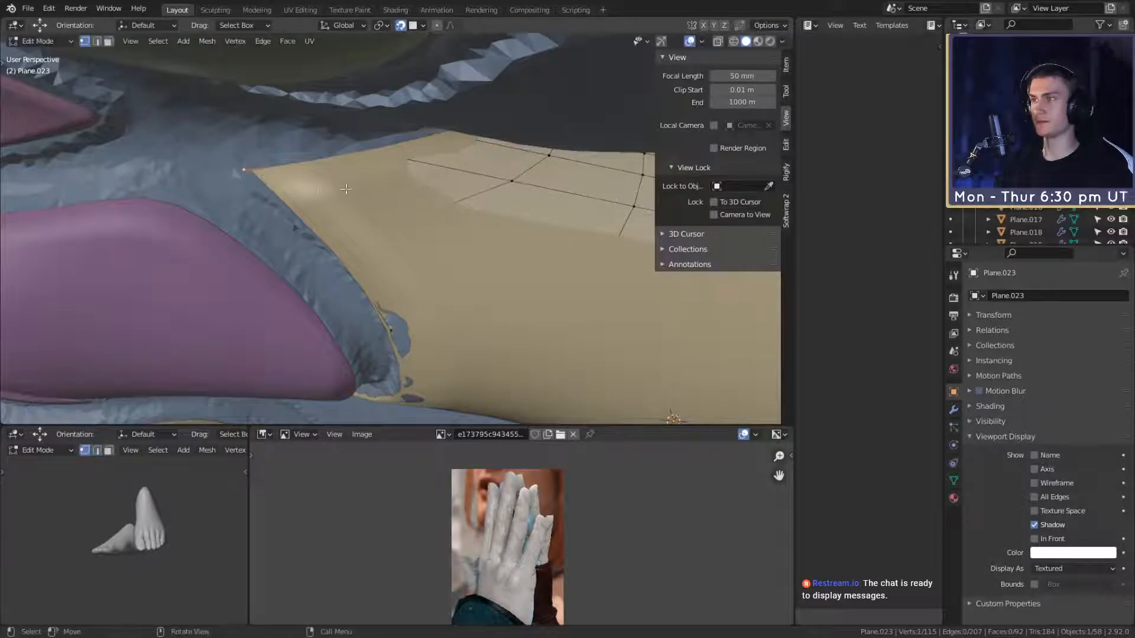
pyautogui.moveTo(346, 188); pyautogui.dragTo(362, 210, button='middle')
pyautogui.press('g')
pyautogui.click(346, 214)
pyautogui.scroll(-3, 443, 228)
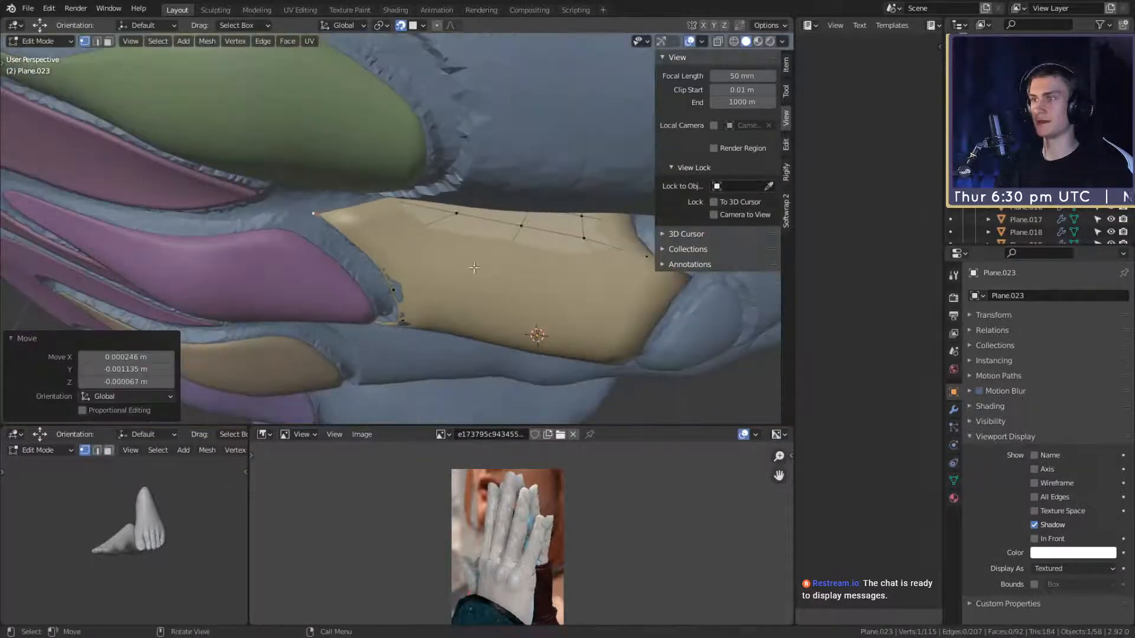
# Step: Select the vertex just inside the curved border around the purple plate and nudge it onto the sculpt in X-ray
pyautogui.moveTo(446, 337); pyautogui.dragTo(493, 252, button='middle')
pyautogui.scroll(3, 456, 279)
pyautogui.click(439, 232)
pyautogui.click(485, 234)
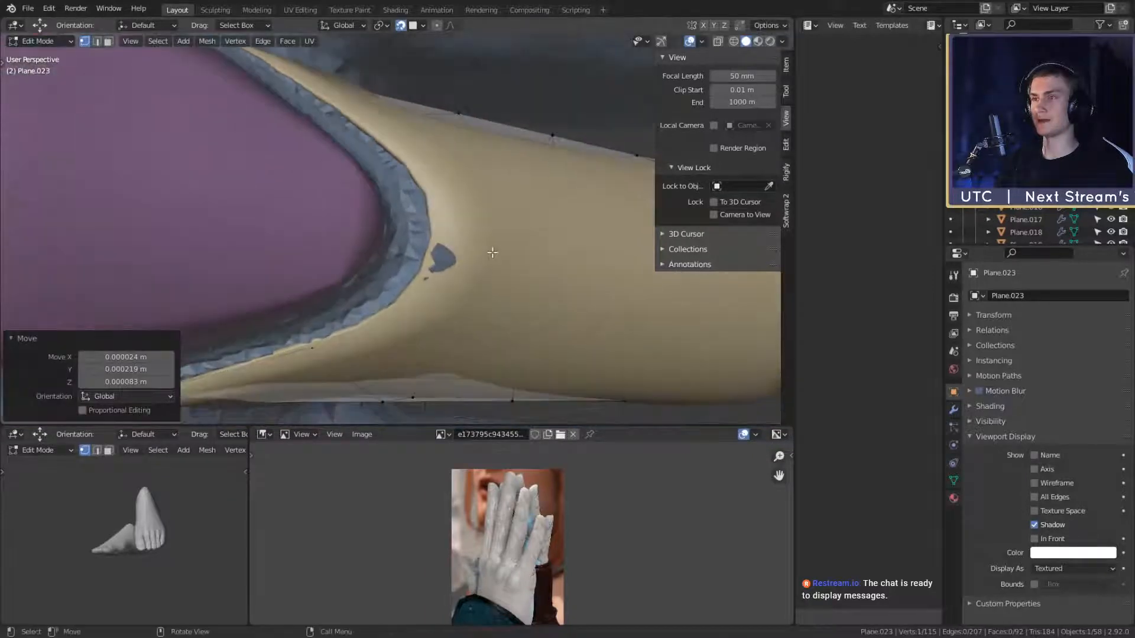
pyautogui.click(451, 268)
pyautogui.hotkey('alt', 'z')
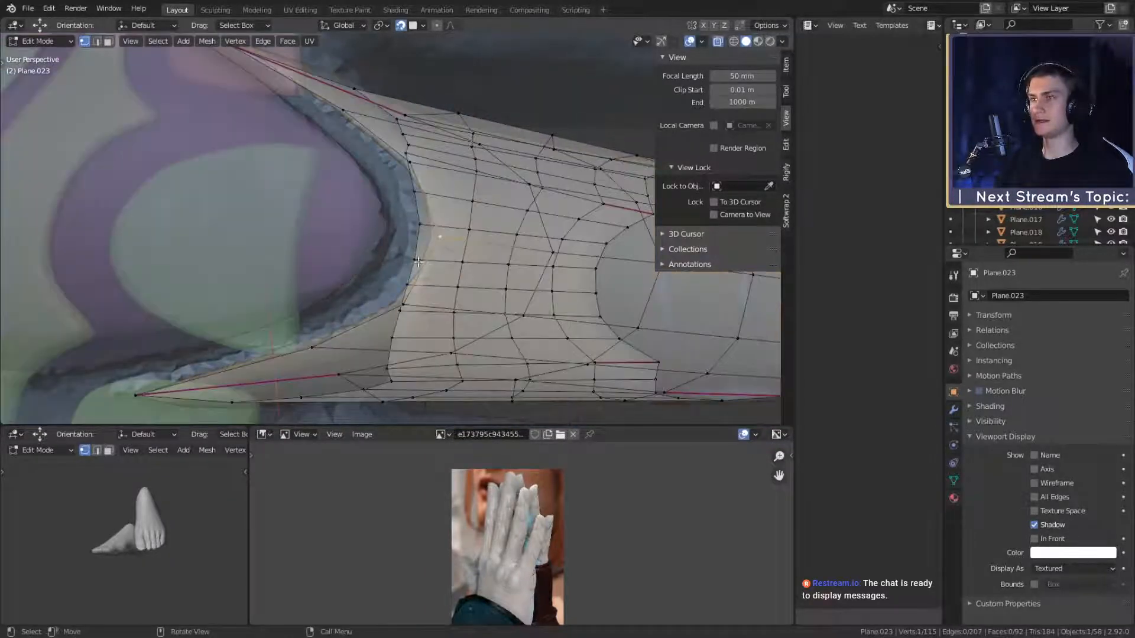
pyautogui.moveTo(418, 262); pyautogui.dragTo(453, 252, button='middle')
pyautogui.moveTo(347, 274); pyautogui.dragTo(597, 254, button='middle')
pyautogui.press('g')
pyautogui.click(453, 258)
# Step: With X-ray off, fine-tune the vertex near the curved border so it sits on the sculpted surface
pyautogui.hotkey('alt', 'z')
pyautogui.moveTo(491, 231); pyautogui.dragTo(453, 221, button='middle')
pyautogui.press('g')
pyautogui.click(398, 266)
pyautogui.click(446, 240)
pyautogui.scroll(-8, 352, 197)
# Step: Add a neighbouring vertex along the finger's side to the selection and snap the vertices onto the sculpt
pyautogui.moveTo(352, 197); pyautogui.dragTo(488, 245, button='middle')
pyautogui.scroll(4, 286, 205)
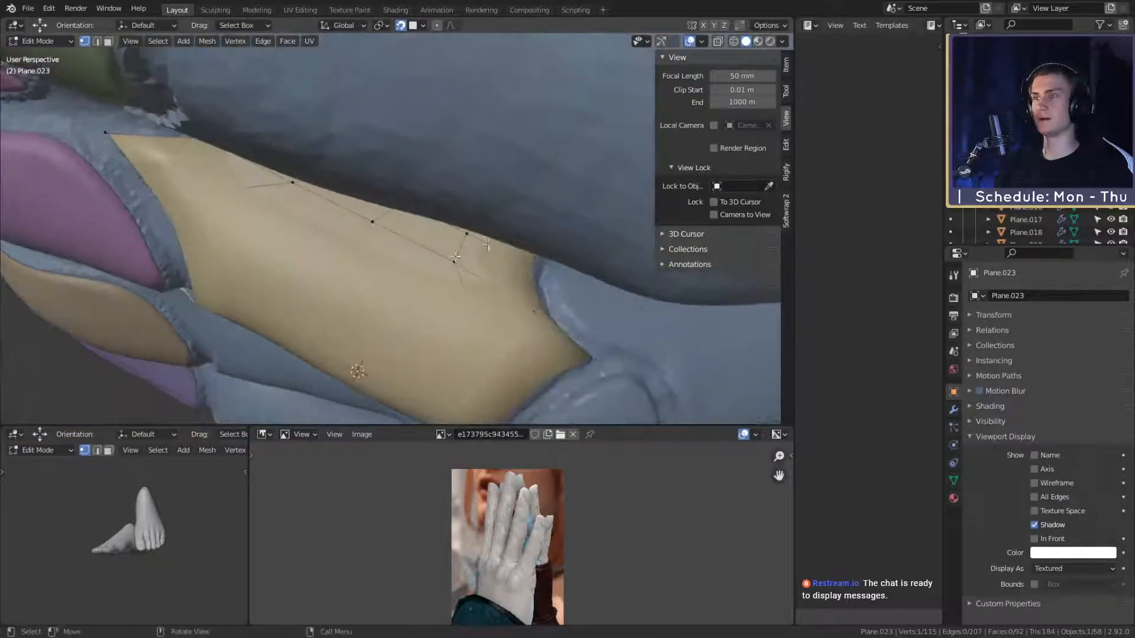
pyautogui.keyDown('shift'); pyautogui.click(304, 191); pyautogui.keyUp('shift')
pyautogui.moveTo(305, 190); pyautogui.dragTo(371, 255, button='middle')
pyautogui.press('g')
pyautogui.click(489, 226)
# Step: Path-select the row of three interior vertices on the finger's side and re-snap it with small moves
pyautogui.hotkey('alt', 'z')
pyautogui.hotkey('alt', 'z')
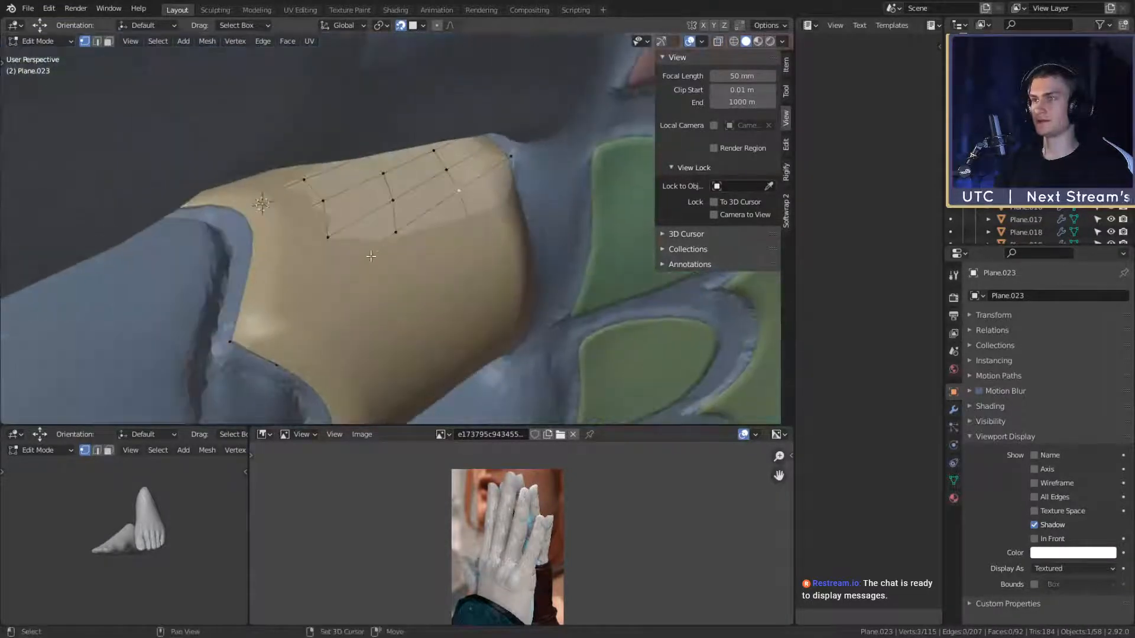
pyautogui.keyDown('ctrl'); pyautogui.click(333, 277); pyautogui.keyUp('ctrl')
pyautogui.moveTo(494, 238)
pyautogui.mouseDown(button='middle')
pyautogui.moveTo(433, 276)
pyautogui.moveTo(495, 271)
pyautogui.moveTo(495, 258)
pyautogui.mouseUp(button='middle')
pyautogui.press('g')
pyautogui.click(432, 277)
pyautogui.press('g')
pyautogui.click(499, 278)
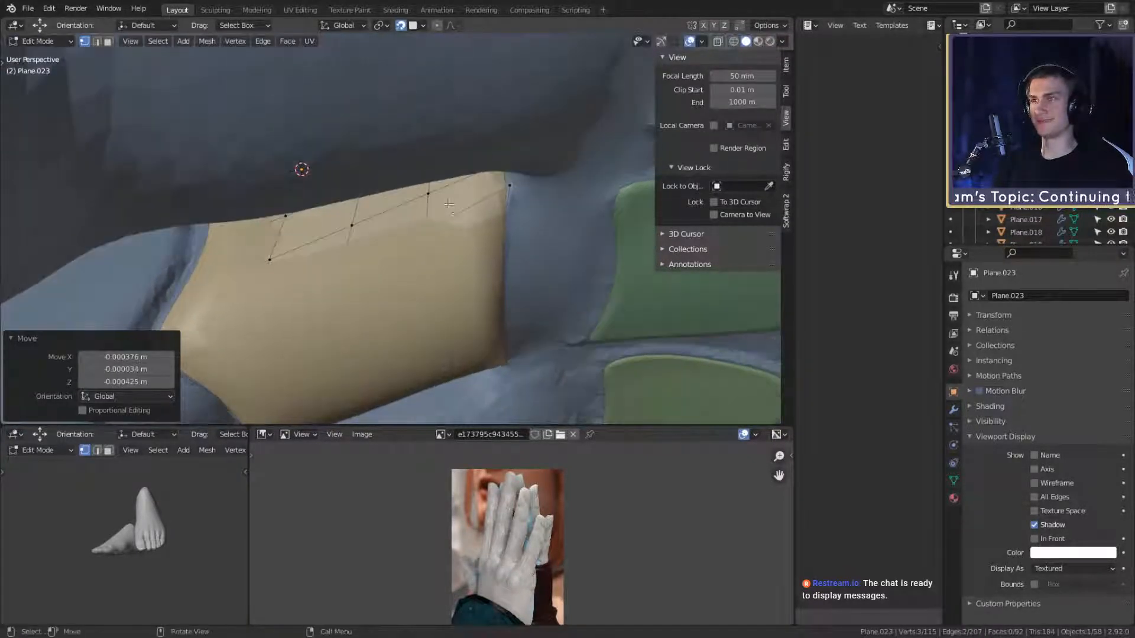
# Step: Select the exposed row of three vertices nearest the straight end and snap it to the sculpt, repeating the move in X-ray
pyautogui.click(429, 193)
pyautogui.keyDown('ctrl'); pyautogui.click(271, 260); pyautogui.keyUp('ctrl')
pyautogui.press('g')
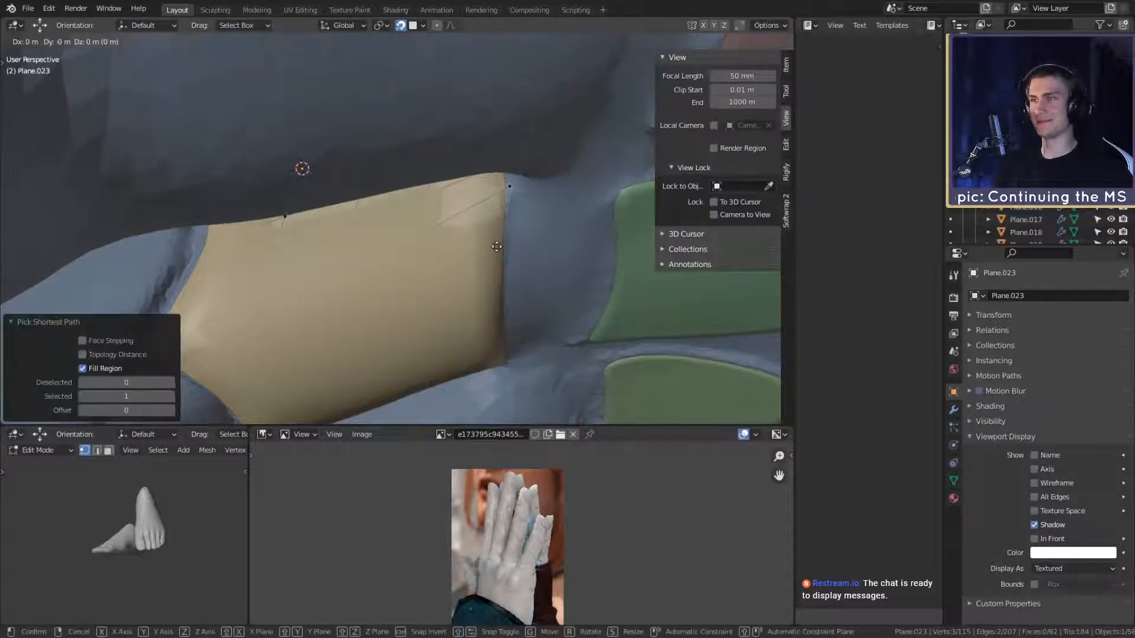
pyautogui.click(497, 247)
pyautogui.hotkey('alt', 'z')
pyautogui.moveTo(496, 247); pyautogui.dragTo(532, 220, button='middle')
pyautogui.press('g')
pyautogui.click(498, 241)
# Step: Select the row of four vertices beside the cutout and move it slightly to snap onto the sculpt
pyautogui.click(452, 198)
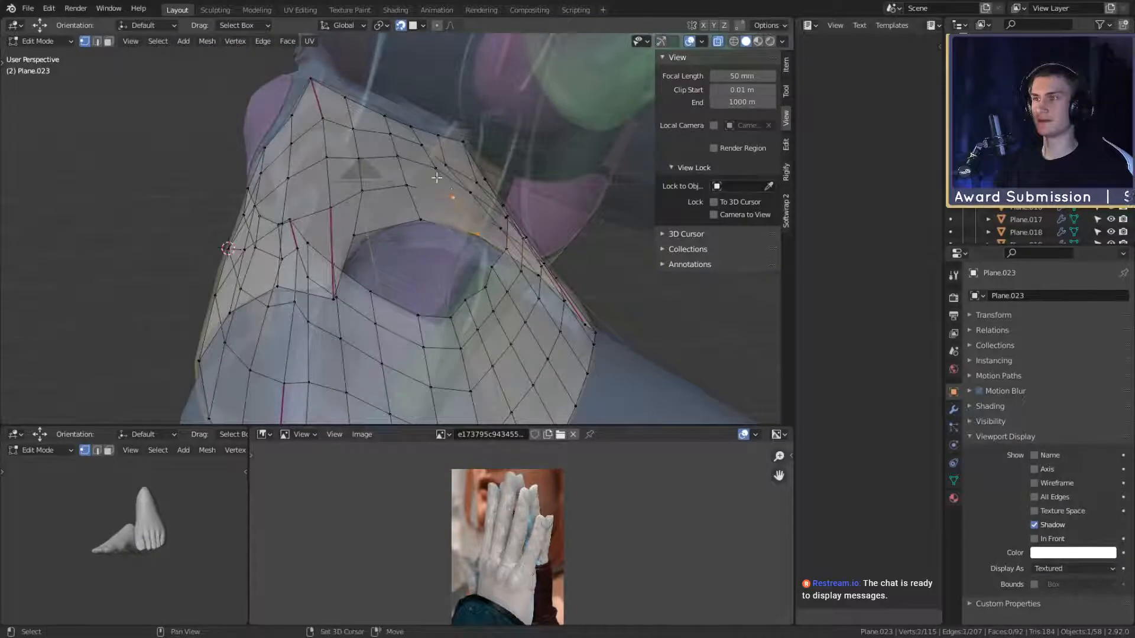
pyautogui.moveTo(425, 151); pyautogui.dragTo(507, 146, button='middle')
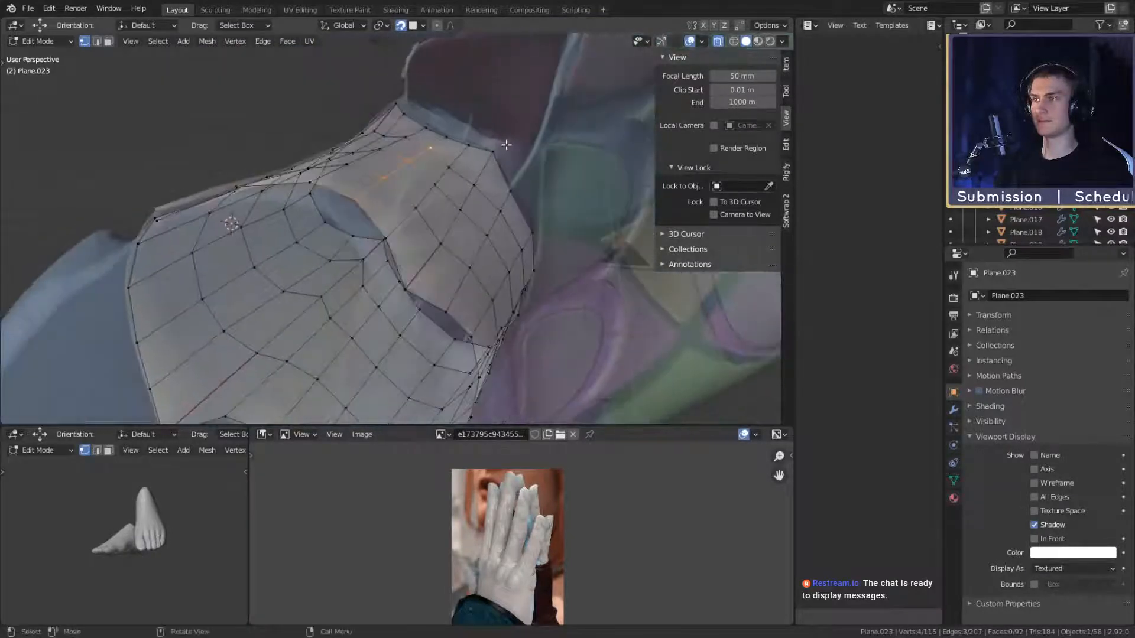
pyautogui.press('g')
pyautogui.click(505, 147)
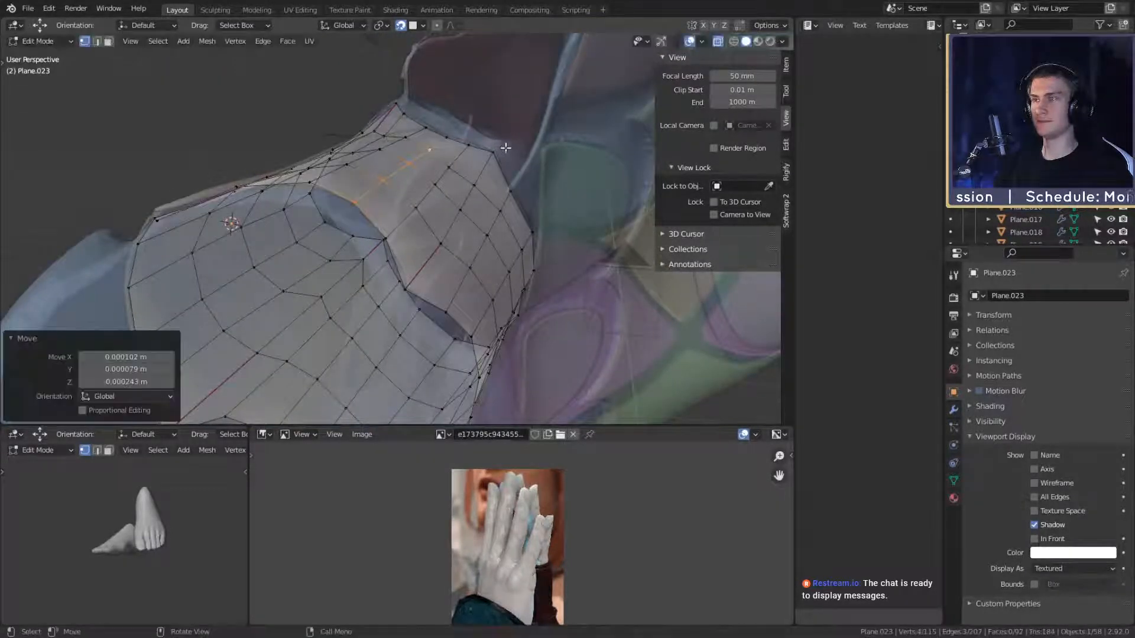
pyautogui.hotkey('alt', 'z')
# Step: Path-select the three protruding vertices on the finger's underside and nudge the row onto the sculpted surface
pyautogui.moveTo(511, 208); pyautogui.dragTo(455, 221, button='middle')
pyautogui.click(384, 136)
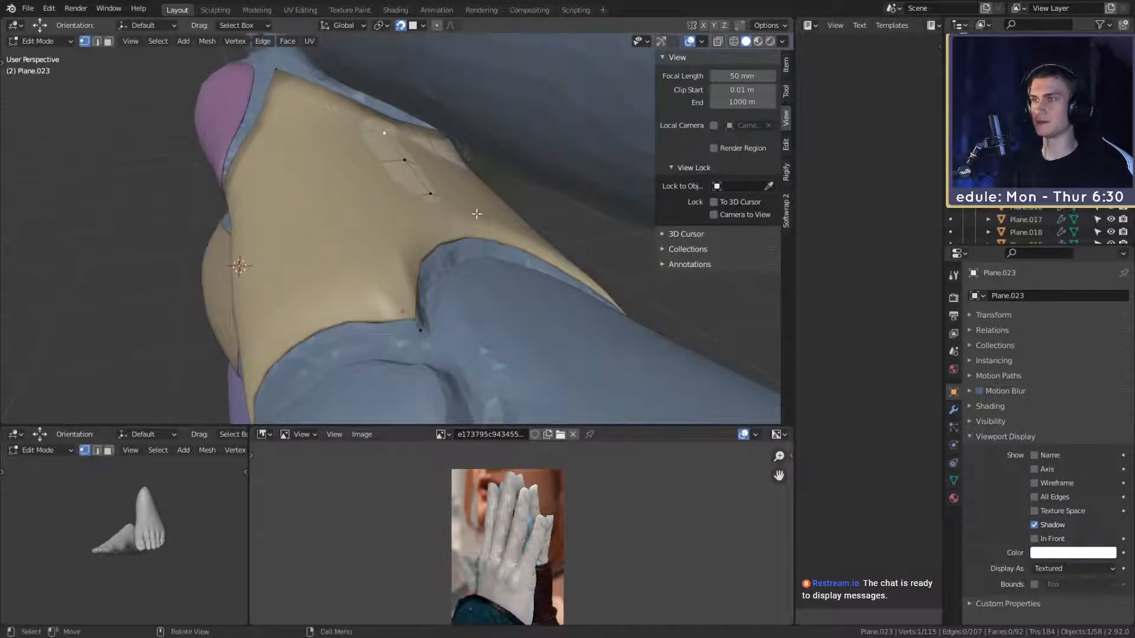
pyautogui.hotkey('alt', 'z')
pyautogui.keyDown('ctrl'); pyautogui.click(428, 191); pyautogui.keyUp('ctrl')
pyautogui.moveTo(428, 192); pyautogui.dragTo(341, 188, button='middle')
pyautogui.press('g')
pyautogui.click(471, 180)
pyautogui.click(648, 255)
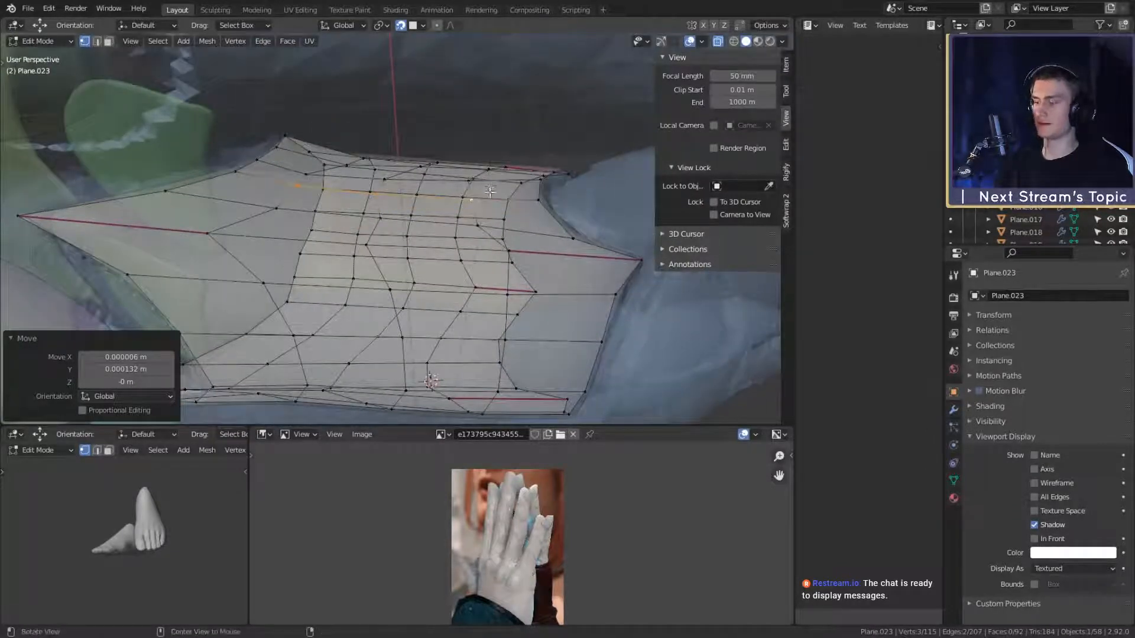
# Step: Path-select the row of three vertices on the long pointed side and move it onto the sculpted surface
pyautogui.hotkey('alt', 'z')
pyautogui.scroll(-5, 490, 191)
pyautogui.moveTo(490, 191); pyautogui.dragTo(413, 197, button='middle')
pyautogui.scroll(5, 511, 254)
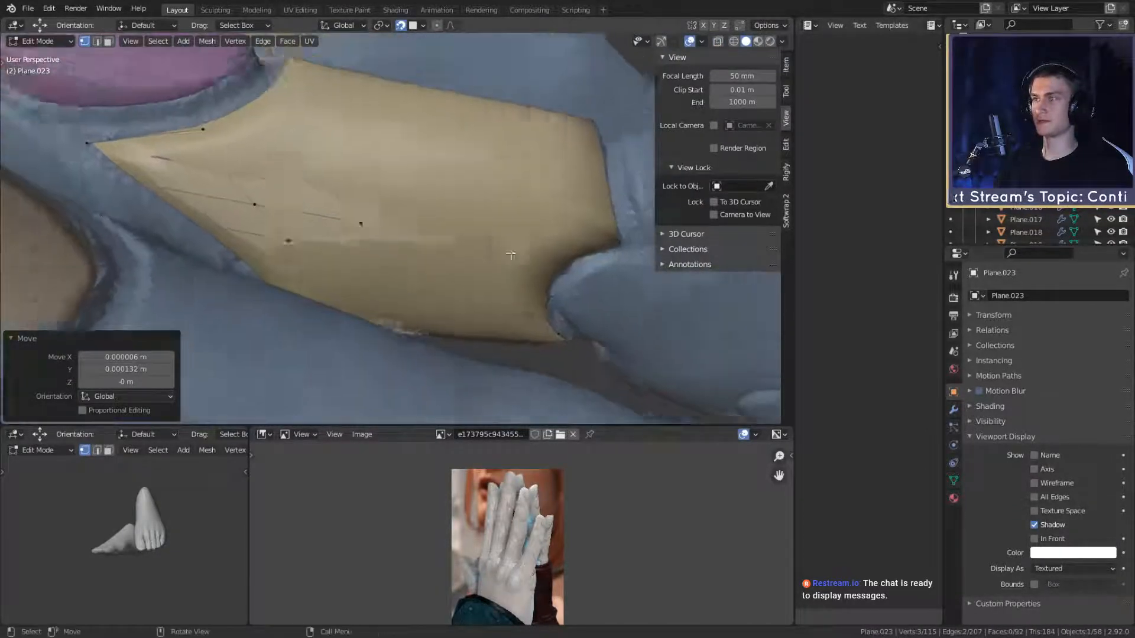
pyautogui.moveTo(511, 254); pyautogui.dragTo(499, 218, button='middle')
pyautogui.click(467, 202)
pyautogui.keyDown('ctrl'); pyautogui.click(258, 163); pyautogui.keyUp('ctrl')
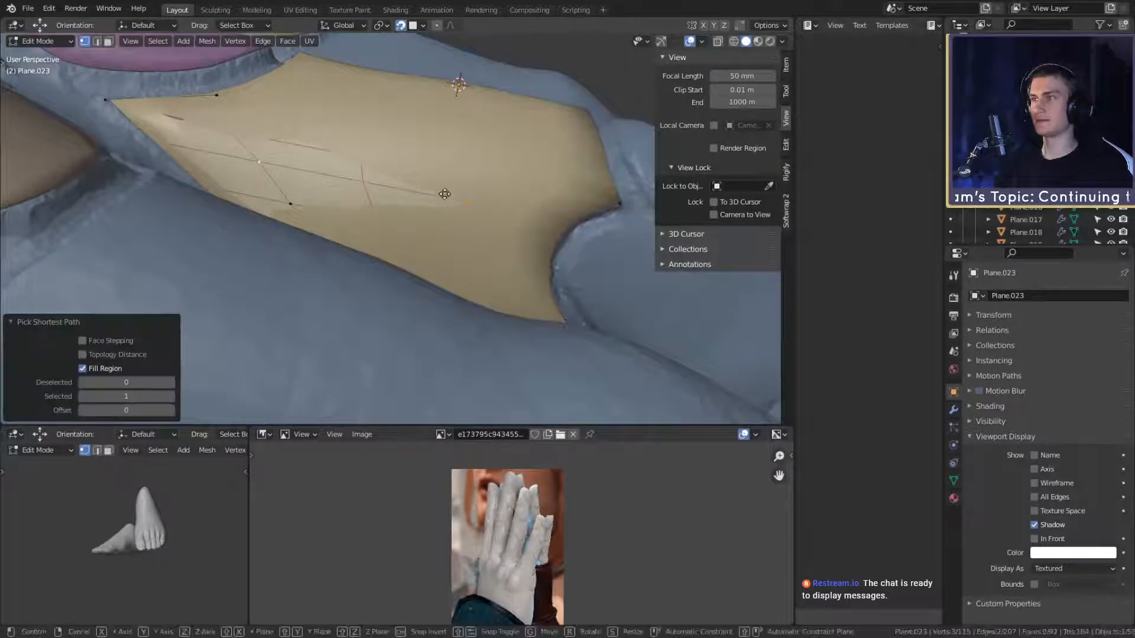
pyautogui.click(445, 194)
# Step: In X-ray, select the vertex row linking the opposite creased points and nudge it to snap onto the sculpt
pyautogui.hotkey('alt', 'z')
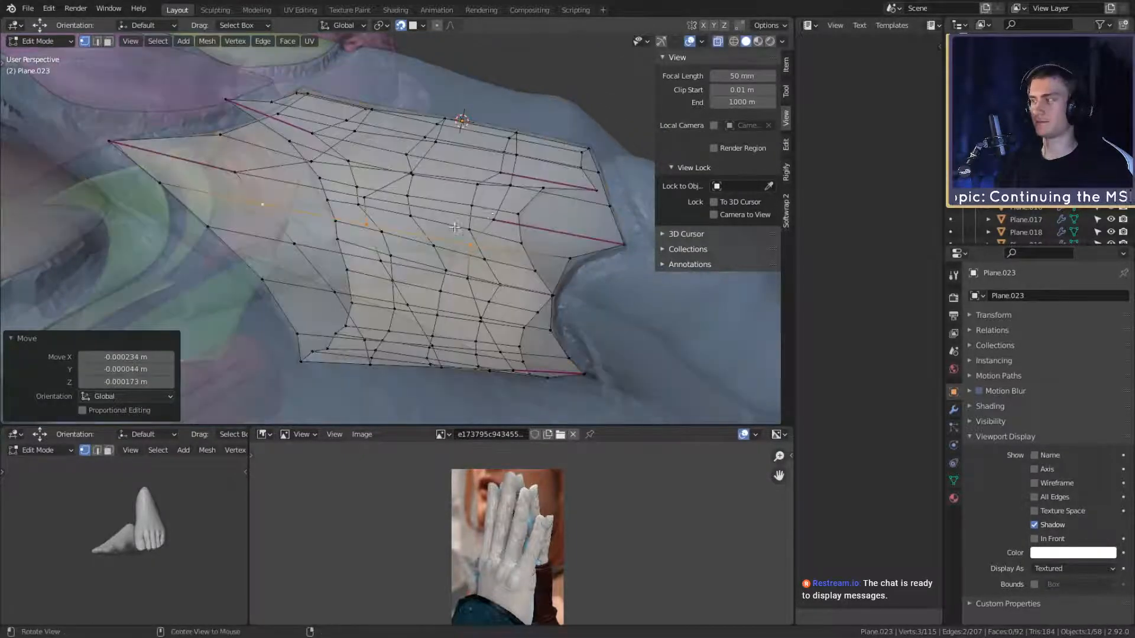
pyautogui.moveTo(453, 227); pyautogui.dragTo(495, 204, button='middle')
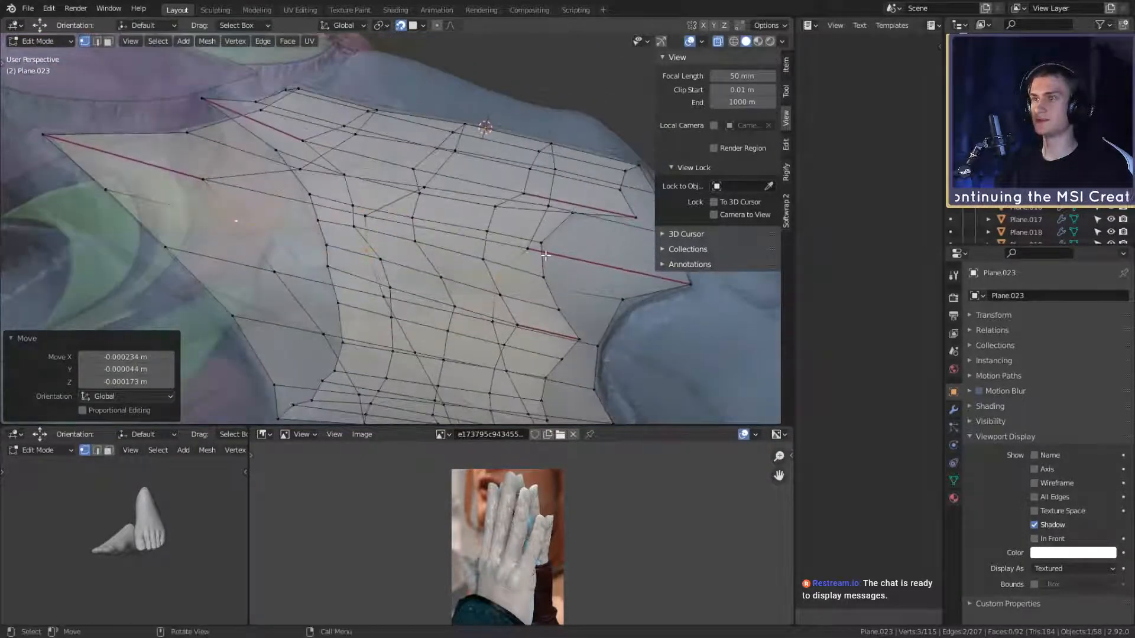
pyautogui.click(541, 242)
pyautogui.click(525, 250)
pyautogui.keyDown('ctrl'); pyautogui.click(203, 179); pyautogui.keyUp('ctrl')
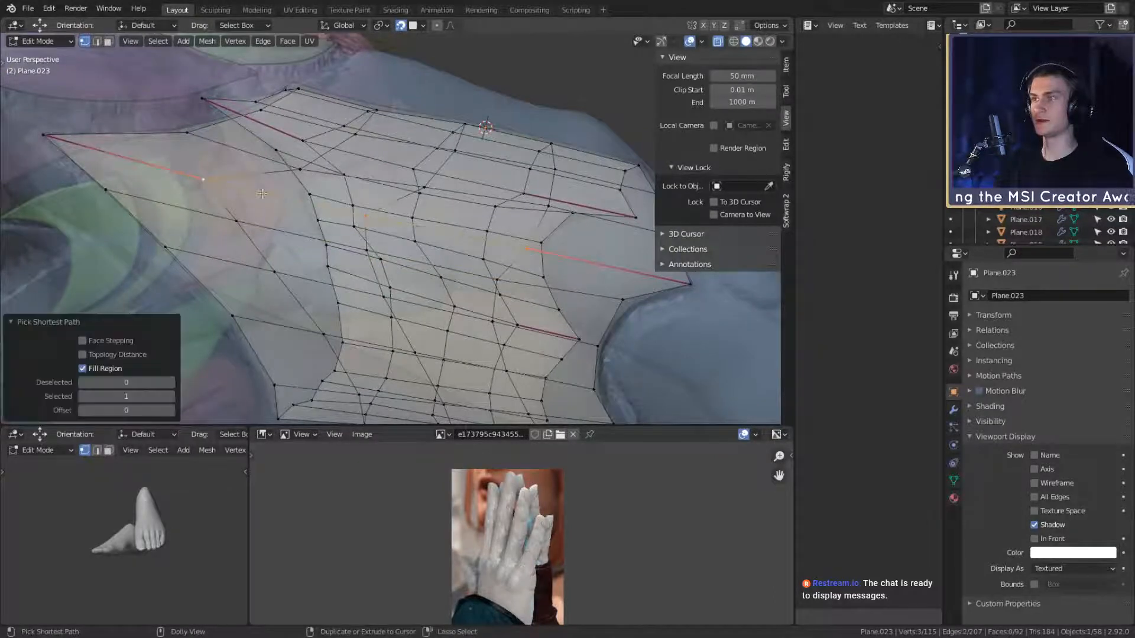
pyautogui.moveTo(413, 196); pyautogui.dragTo(430, 212, button='middle')
pyautogui.press('g')
pyautogui.click(432, 214)
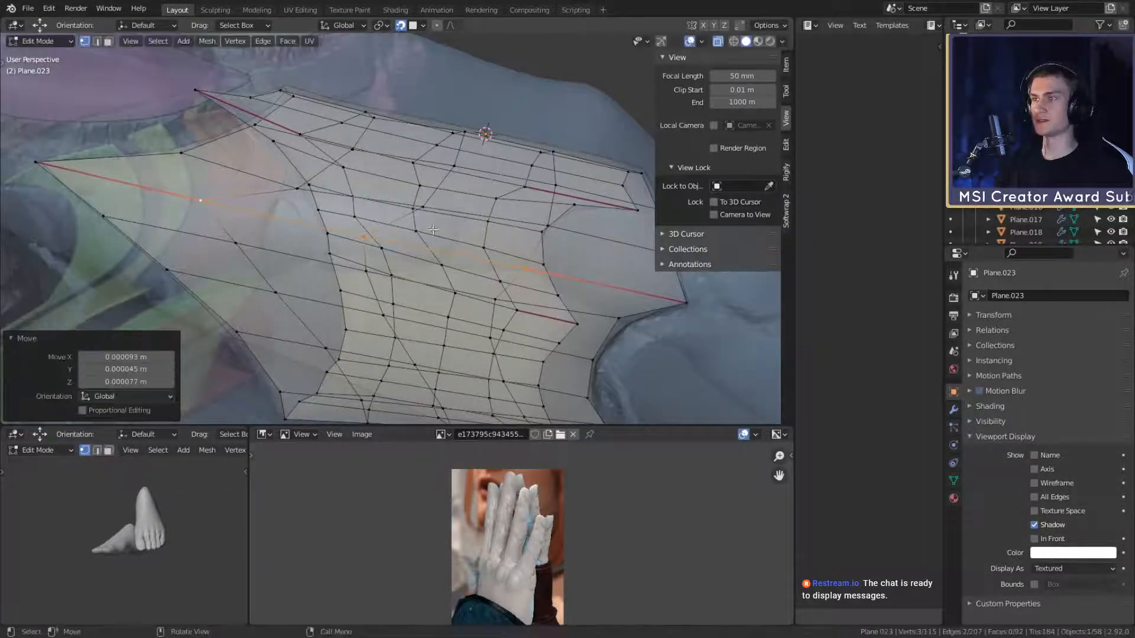
# Step: Select the two vertices in the row above the crease, then move and slightly rotate them to even out the topology
pyautogui.click(423, 206)
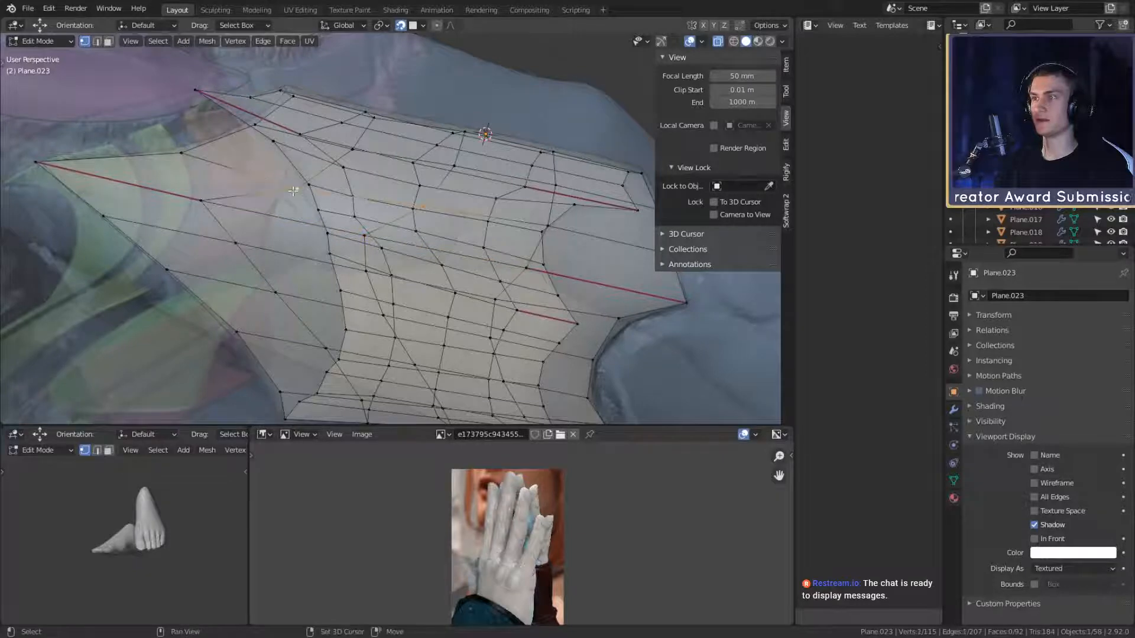
pyautogui.keyDown('shift'); pyautogui.click(293, 191); pyautogui.keyUp('shift')
pyautogui.moveTo(437, 236); pyautogui.dragTo(440, 220, button='middle')
pyautogui.press('g')
pyautogui.click(449, 223)
pyautogui.press('r')
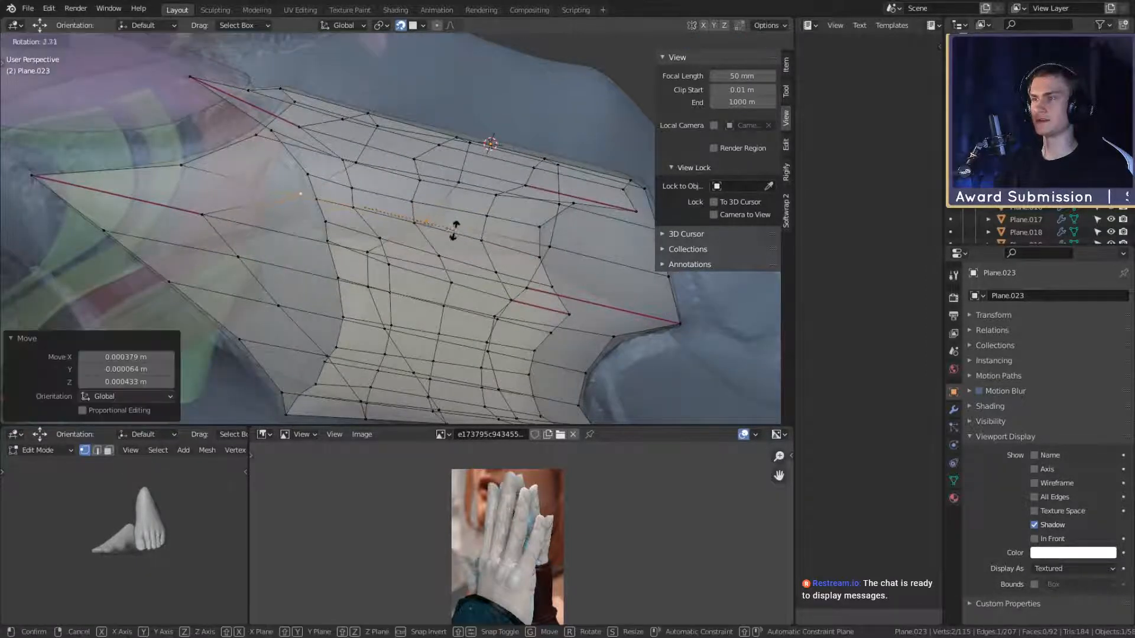
pyautogui.click(454, 232)
pyautogui.press('g')
pyautogui.click(455, 233)
pyautogui.scroll(-2, 455, 232)
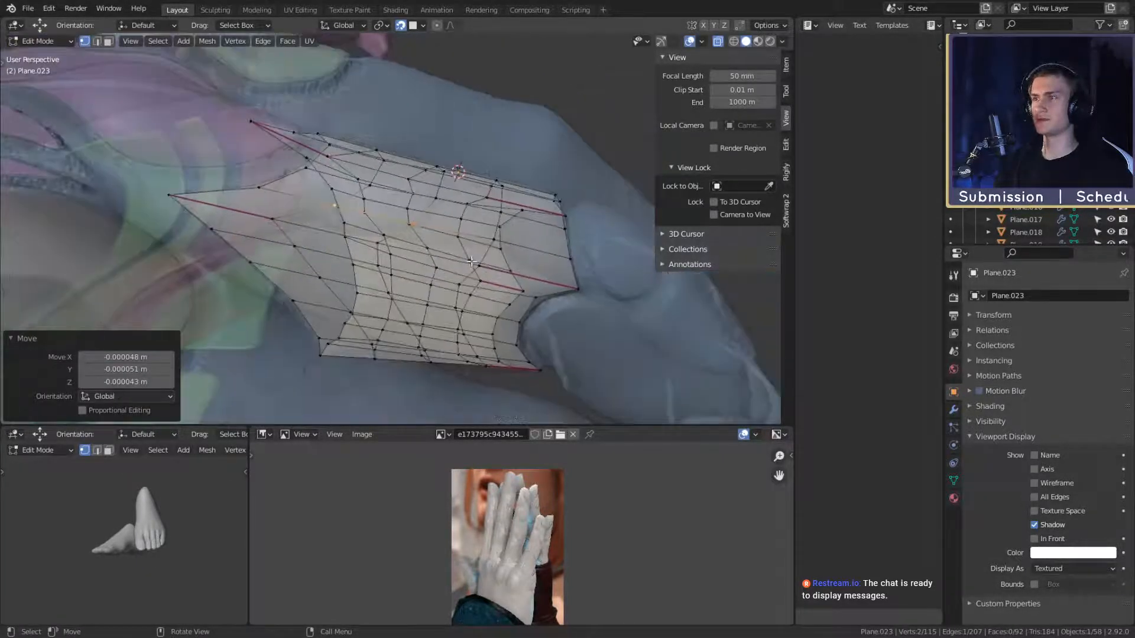
# Step: Select a single interior vertex with X-ray off and nudge it twice to fit the sculpted surface
pyautogui.scroll(2, 461, 228)
pyautogui.moveTo(467, 216); pyautogui.dragTo(475, 266, button='middle')
pyautogui.scroll(3, 396, 245)
pyautogui.hotkey('alt', 'z')
pyautogui.scroll(4, 408, 256)
pyautogui.click(458, 215)
pyautogui.press('g')
pyautogui.click(471, 263)
pyautogui.press('g')
pyautogui.click(481, 238)
# Step: Select two adjacent vertices in the lengthwise row and move them together onto the sculpt
pyautogui.click(458, 259)
pyautogui.keyDown('shift'); pyautogui.click(388, 256); pyautogui.keyUp('shift')
pyautogui.moveTo(388, 255); pyautogui.dragTo(449, 290, button='middle')
pyautogui.press('g')
pyautogui.click(458, 254)
pyautogui.hotkey('alt', 'z')
pyautogui.scroll(2, 459, 246)
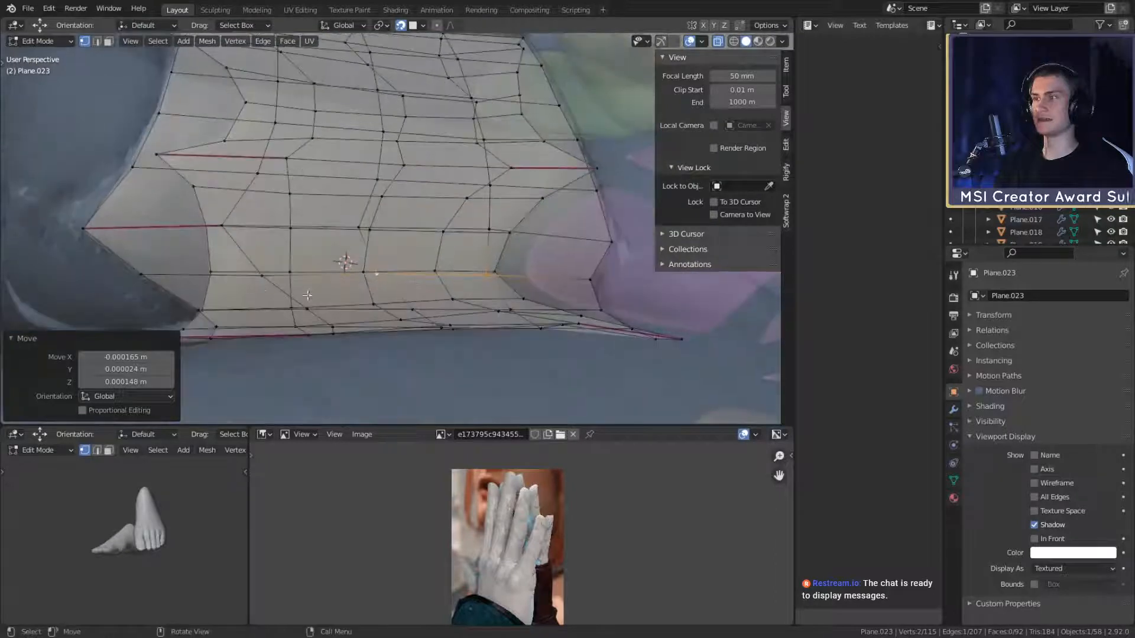
# Step: Move the next vertex in the same lengthwise row slightly so it snaps onto the sculpt
pyautogui.click(261, 286)
pyautogui.press('g')
pyautogui.click(360, 289)
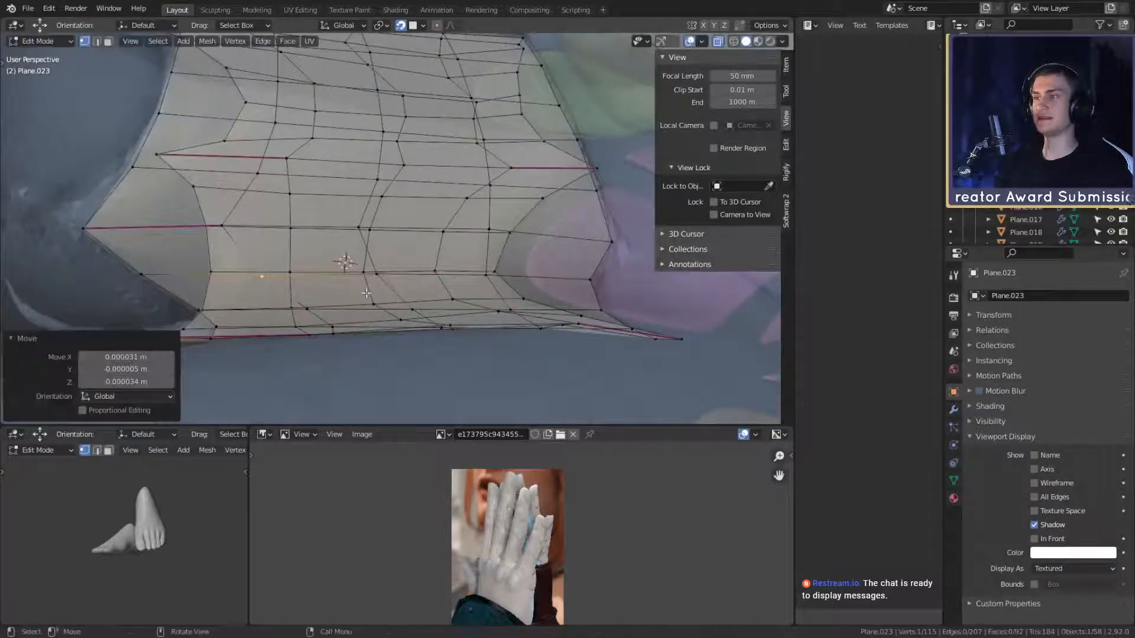
pyautogui.moveTo(359, 290); pyautogui.dragTo(543, 314, button='middle')
pyautogui.hotkey('alt', 'z')
pyautogui.scroll(-5, 519, 304)
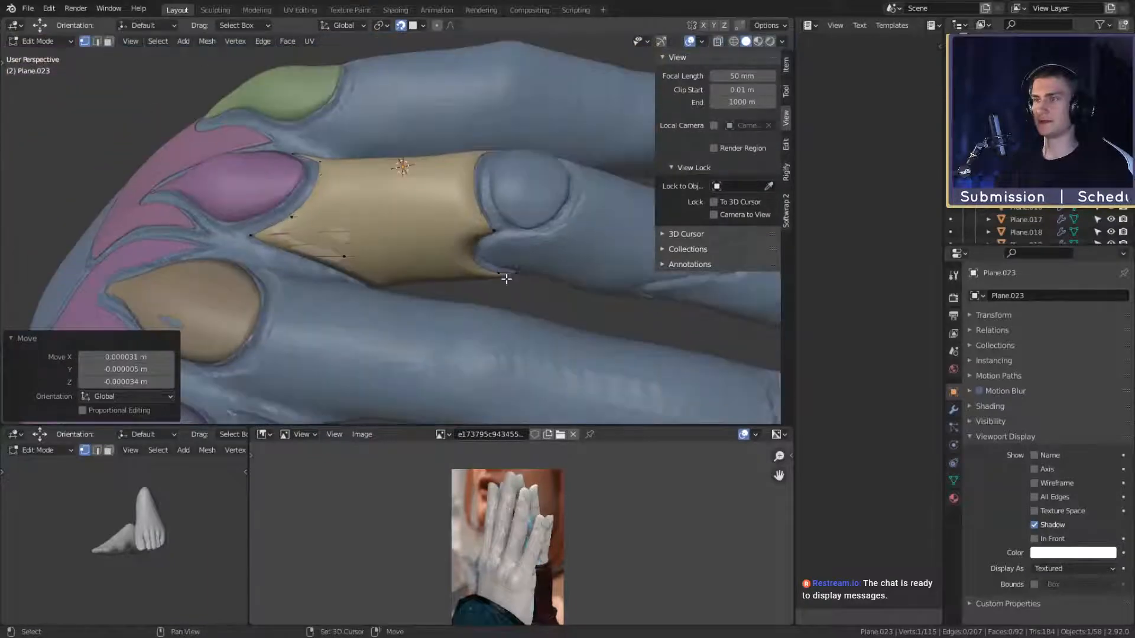
# Step: Adjust the vertex near the long pointed corner so it snaps to the sculpt, checking the shell in X-ray
pyautogui.moveTo(507, 276); pyautogui.dragTo(390, 246, button='middle')
pyautogui.scroll(3, 491, 322)
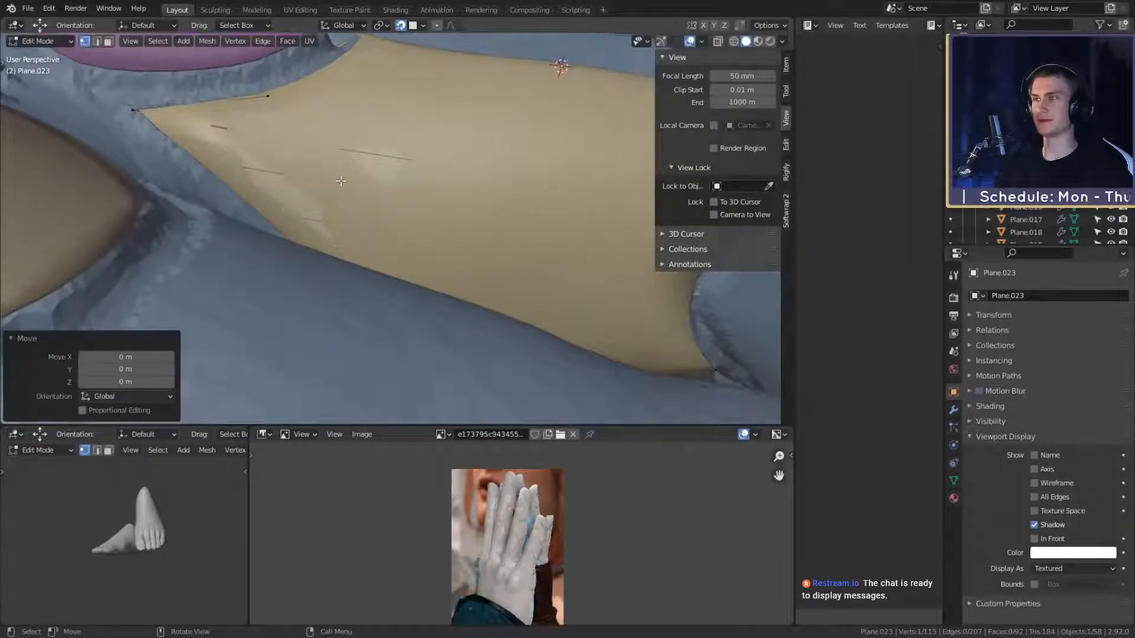
pyautogui.moveTo(393, 207); pyautogui.dragTo(402, 216)
pyautogui.scroll(-6, 505, 248)
pyautogui.moveTo(504, 248); pyautogui.dragTo(481, 303, button='middle')
pyautogui.scroll(-2, 492, 313)
pyautogui.scroll(4, 513, 279)
pyautogui.hotkey('alt', 'z')
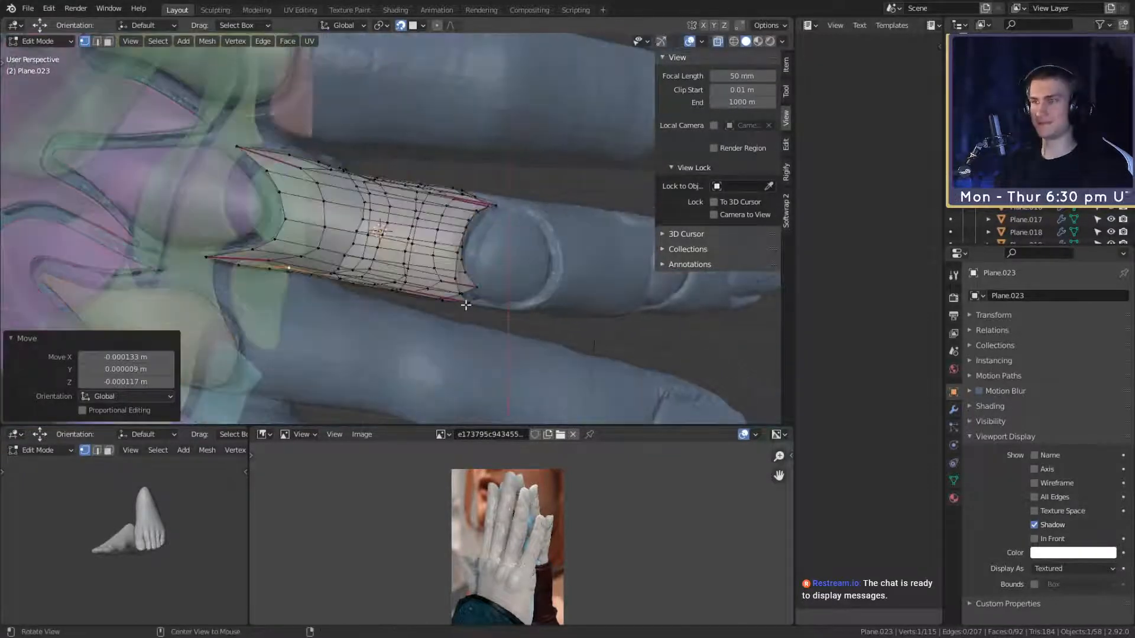
pyautogui.scroll(-3, 466, 304)
pyautogui.hotkey('alt', 'z')
# Step: Leave Edit Mode and examine how the finished shell fits around the finger segment
pyautogui.press('Tab')
pyautogui.scroll(3, 429, 316)
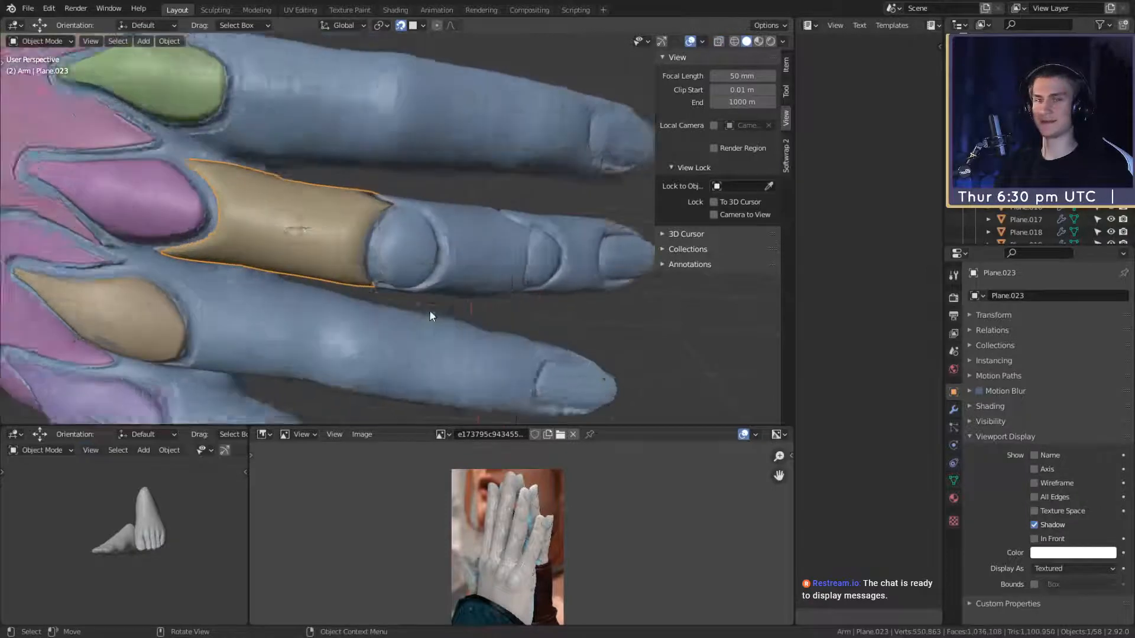
pyautogui.moveTo(429, 310); pyautogui.dragTo(449, 289, button='middle')
pyautogui.scroll(2, 477, 281)
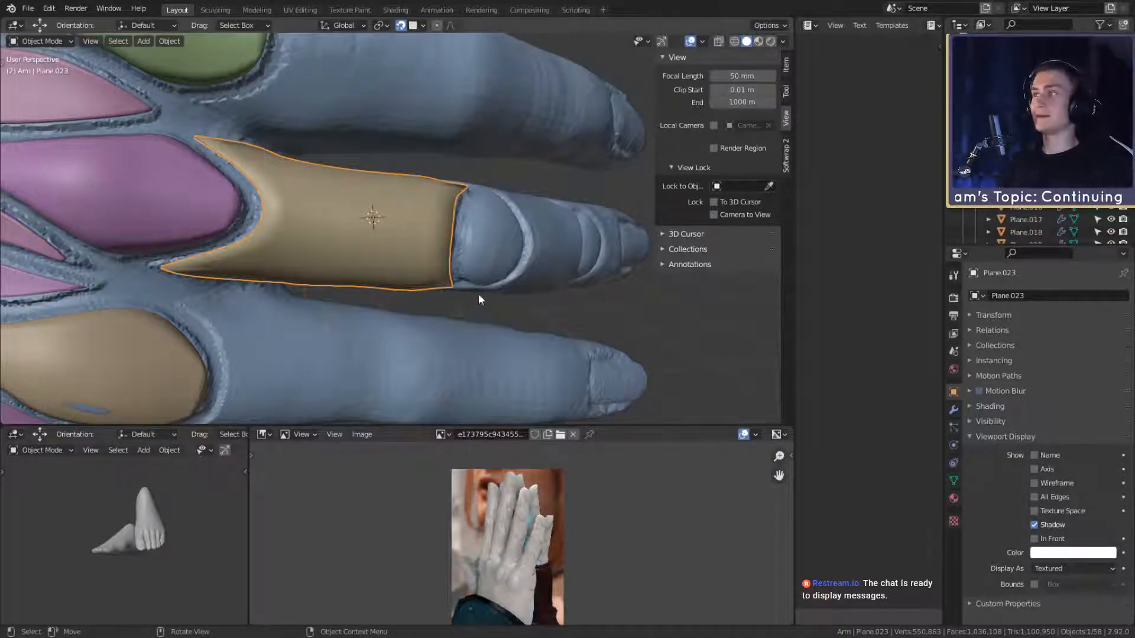
# Step: Select the sculpted hand and place the 3D cursor on the round knuckle beside the shell, centring the view on it
pyautogui.keyDown('shift'); pyautogui.moveTo(537, 299); pyautogui.dragTo(414, 278, button='middle'); pyautogui.keyUp('shift')
pyautogui.moveTo(414, 277); pyautogui.dragTo(392, 272, button='middle')
pyautogui.scroll(2, 451, 239)
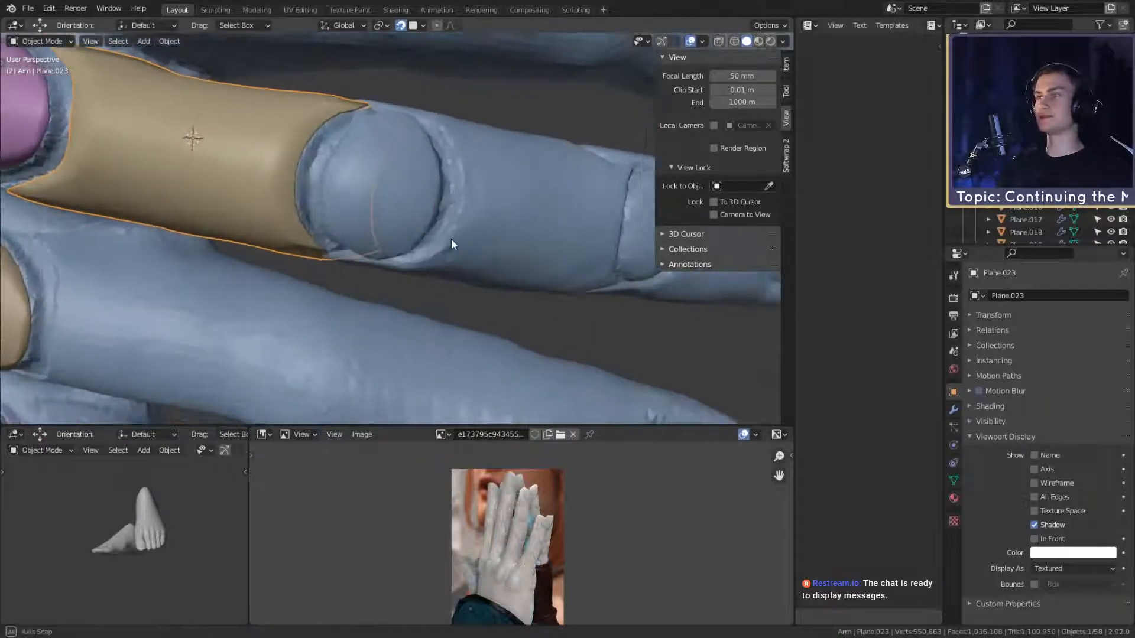
pyautogui.keyDown('shift'); pyautogui.rightClick(386, 176); pyautogui.keyUp('shift')
pyautogui.hotkey('alt', 'Home')
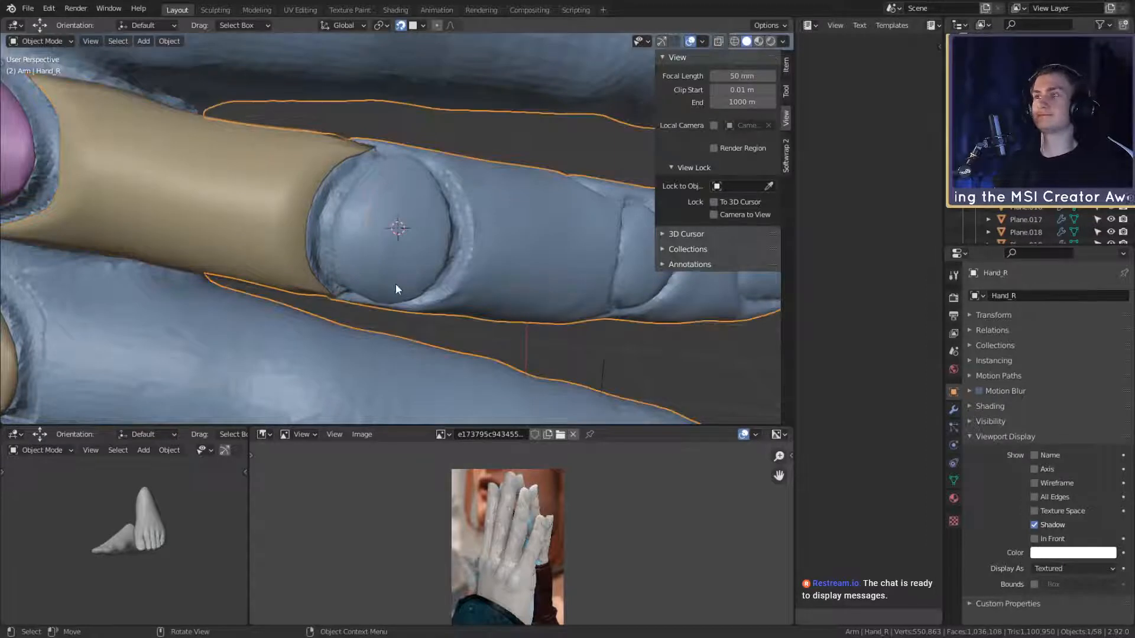
# Step: Deselect the sculpted hand and add a mesh plane at the 3D cursor on the round knuckle
pyautogui.click(381, 257)
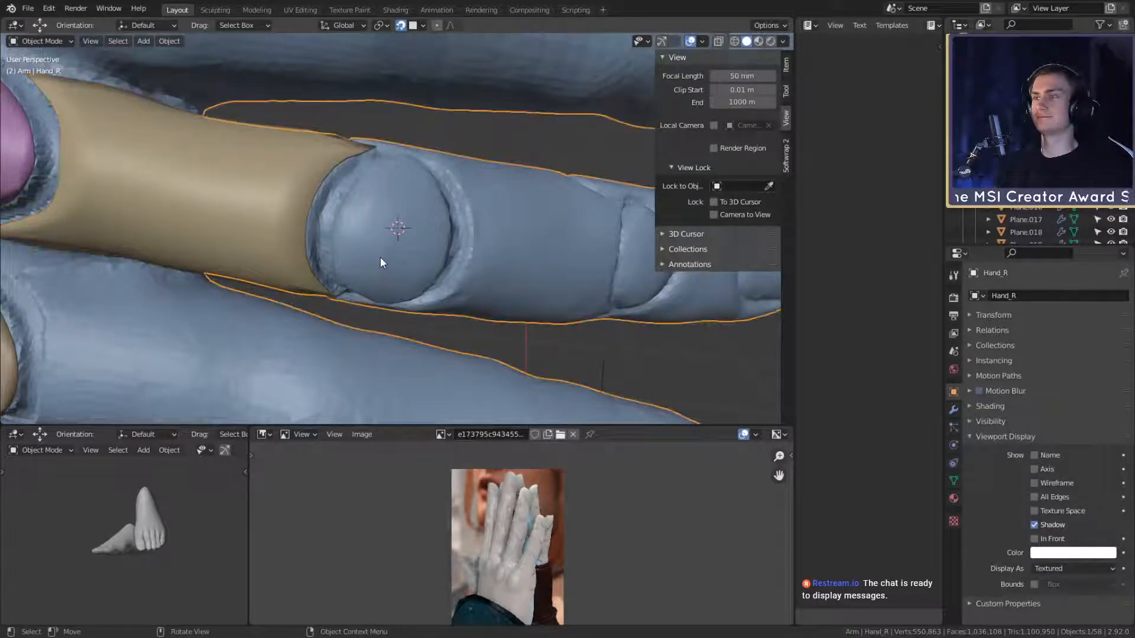
pyautogui.click(513, 135)
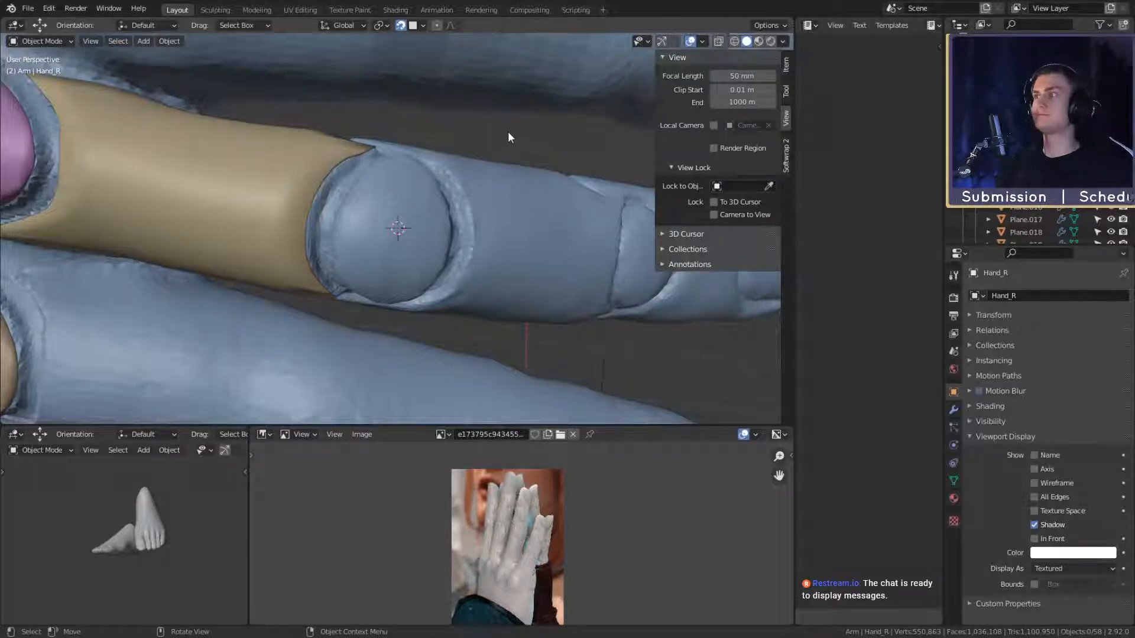
pyautogui.scroll(-8, 313, 221)
pyautogui.moveTo(306, 221); pyautogui.dragTo(487, 254, button='middle')
pyautogui.scroll(11, 379, 280)
pyautogui.scroll(-8, 487, 255)
pyautogui.moveTo(409, 181); pyautogui.dragTo(447, 184, button='middle')
pyautogui.scroll(8, 458, 207)
pyautogui.moveTo(469, 228)
pyautogui.mouseDown(button='middle')
pyautogui.moveTo(469, 335)
pyautogui.moveTo(479, 223)
pyautogui.mouseUp(button='middle')
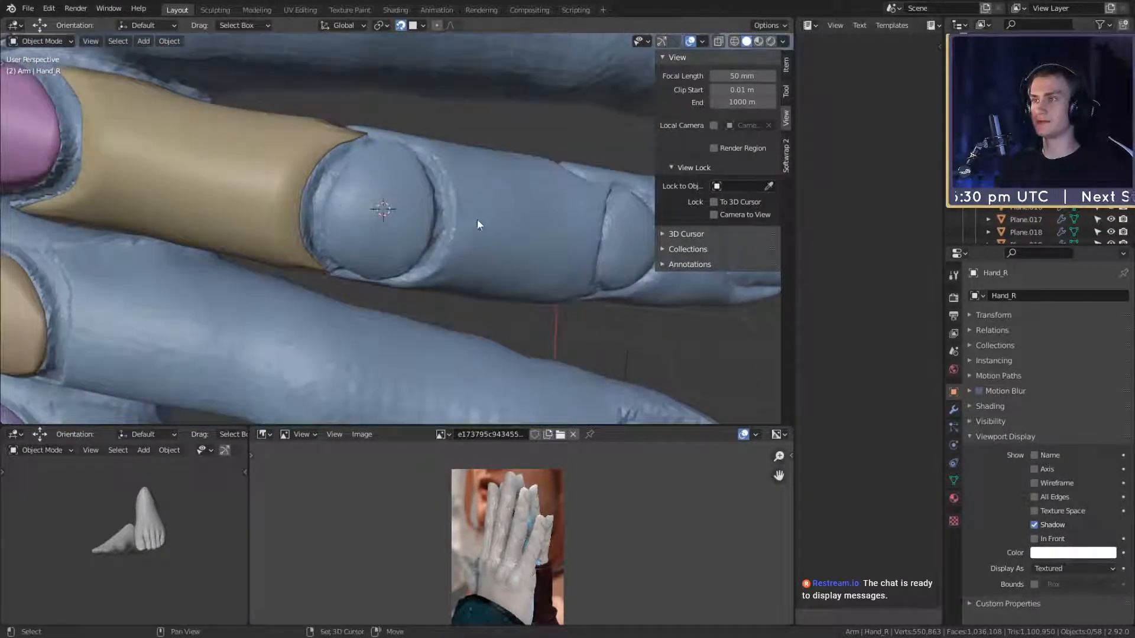
pyautogui.hotkey('shift', 'a')
pyautogui.moveTo(477, 219)
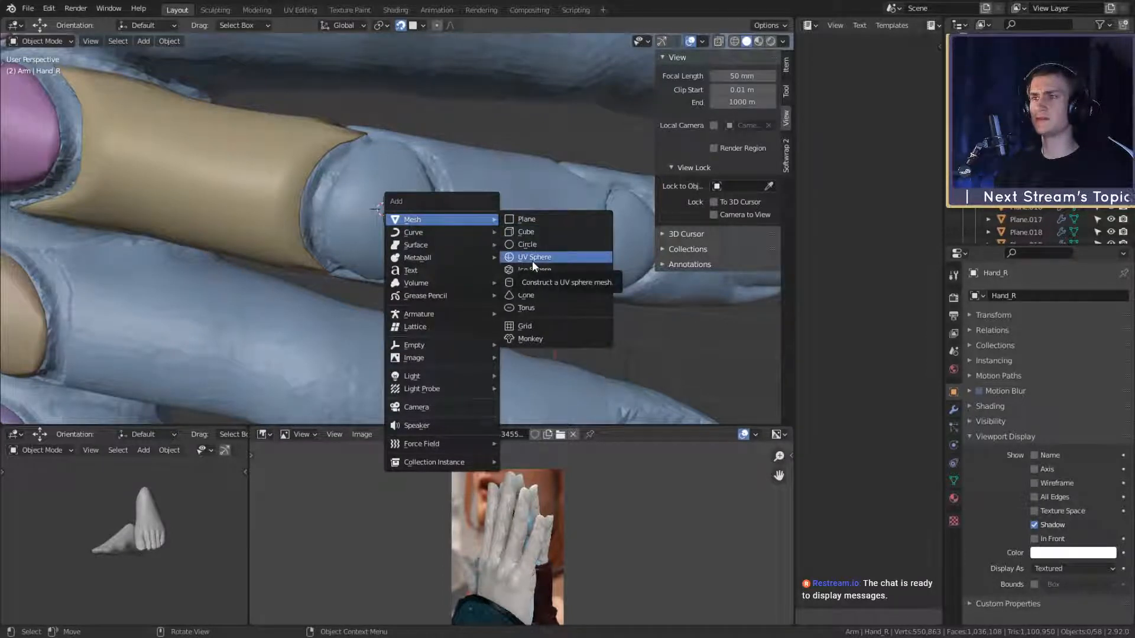
pyautogui.click(527, 218)
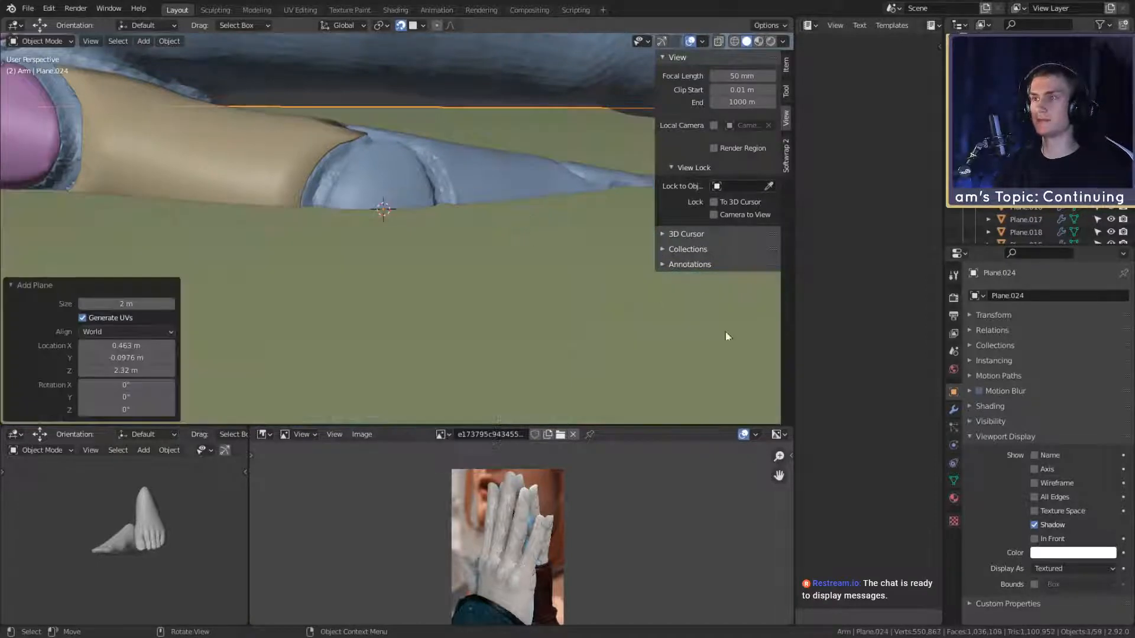
# Step: Scale the new plane down in successive passes until it is smaller than the round knuckle
pyautogui.press('s')
pyautogui.click(477, 271)
pyautogui.press('s')
pyautogui.click(408, 227)
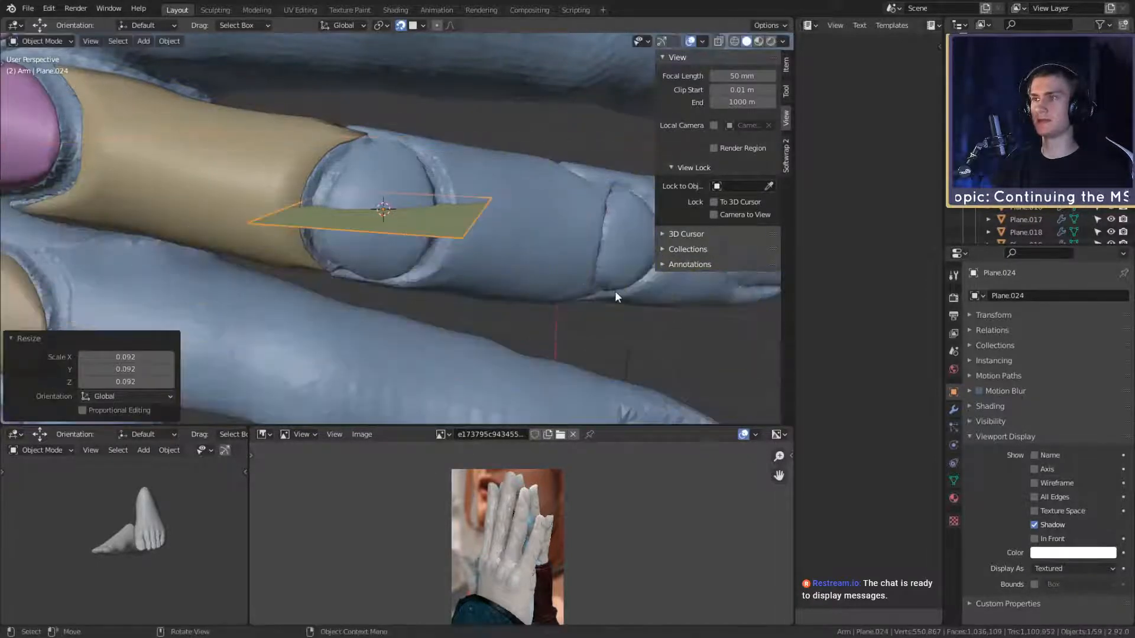
pyautogui.press('s')
pyautogui.click(474, 248)
# Step: Rotate the plane freely to lie against the knuckle's surface, aligned with the finger, and scale it to about 0.511
pyautogui.press('r')
pyautogui.press('r')
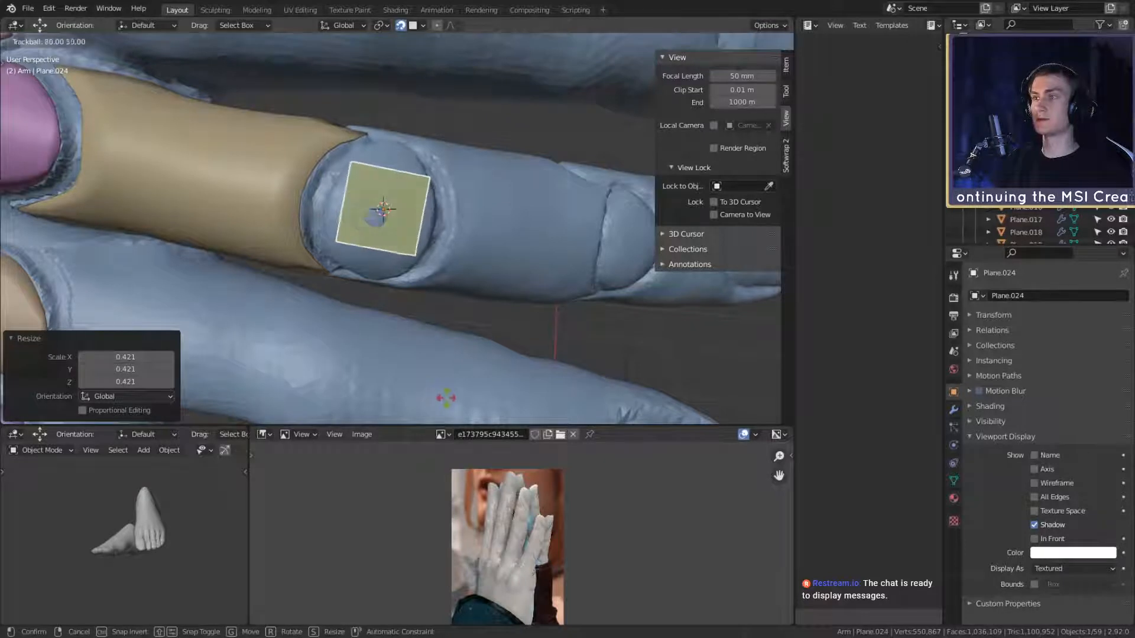
pyautogui.click(459, 396)
pyautogui.scroll(4, 458, 308)
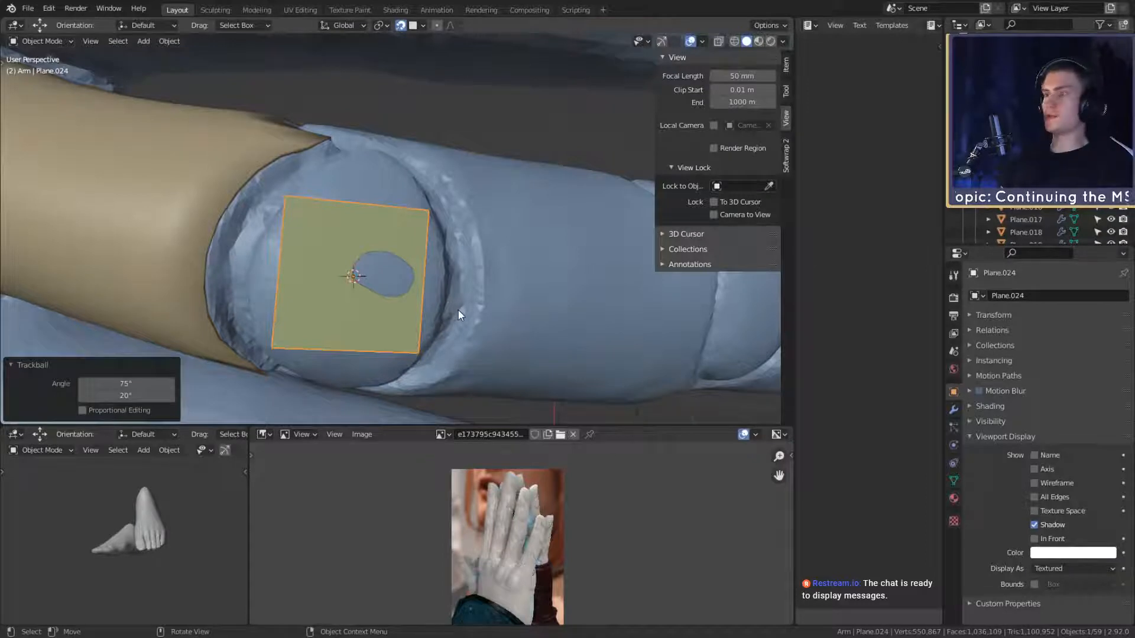
pyautogui.press('r')
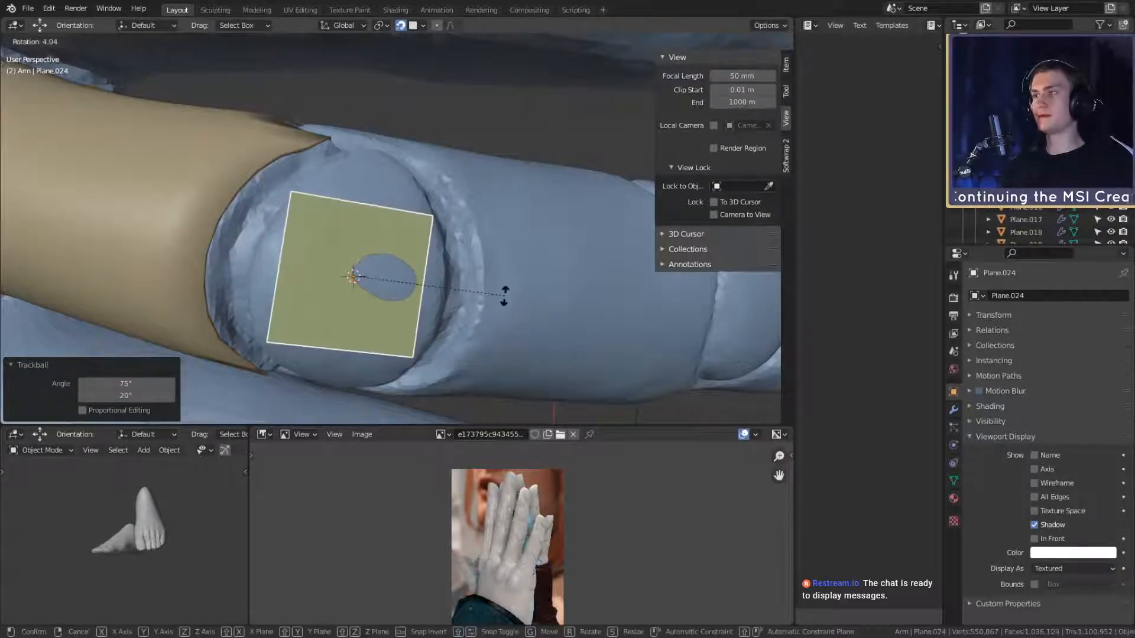
pyautogui.click(504, 296)
pyautogui.press('s')
pyautogui.click(431, 299)
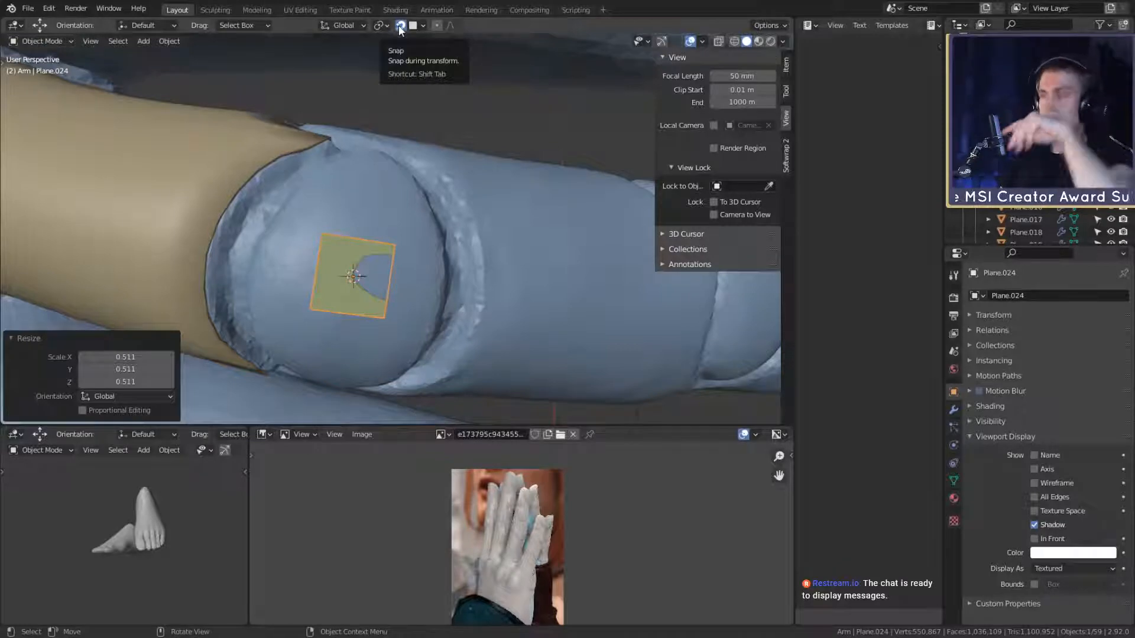
# Step: In Edit Mode, select the plane's upper two vertices and move them up towards the knuckle's upper rim
pyautogui.press('Tab')
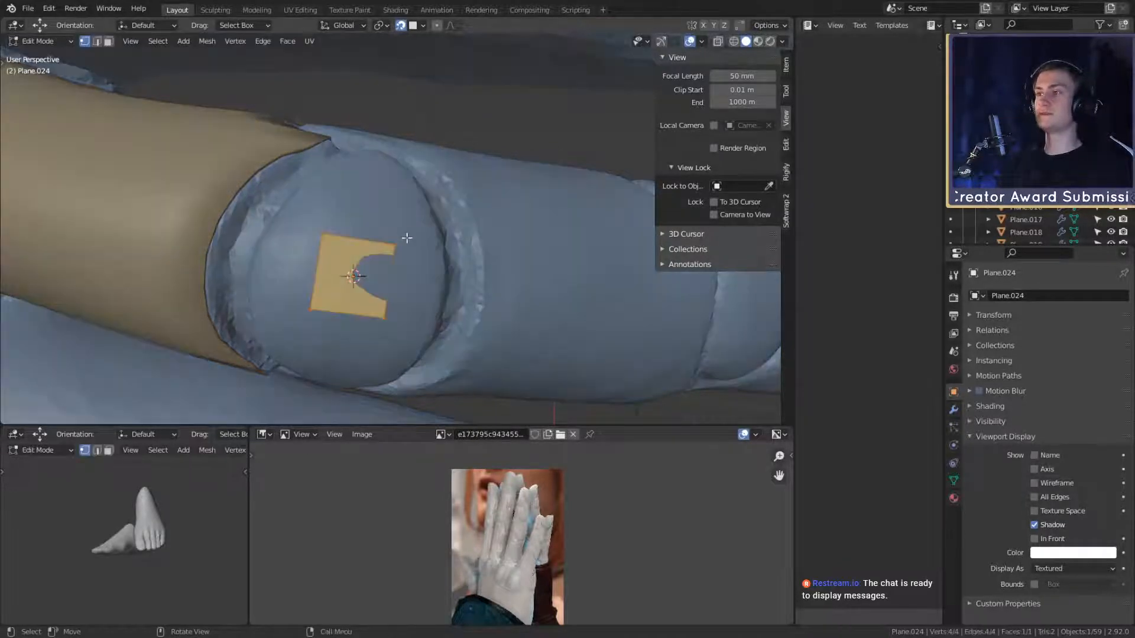
pyautogui.moveTo(419, 250)
pyautogui.mouseDown(button='middle')
pyautogui.moveTo(443, 224)
pyautogui.moveTo(442, 247)
pyautogui.moveTo(449, 203)
pyautogui.moveTo(450, 279)
pyautogui.moveTo(437, 251)
pyautogui.mouseUp(button='middle')
pyautogui.scroll(2, 442, 246)
pyautogui.click(391, 294)
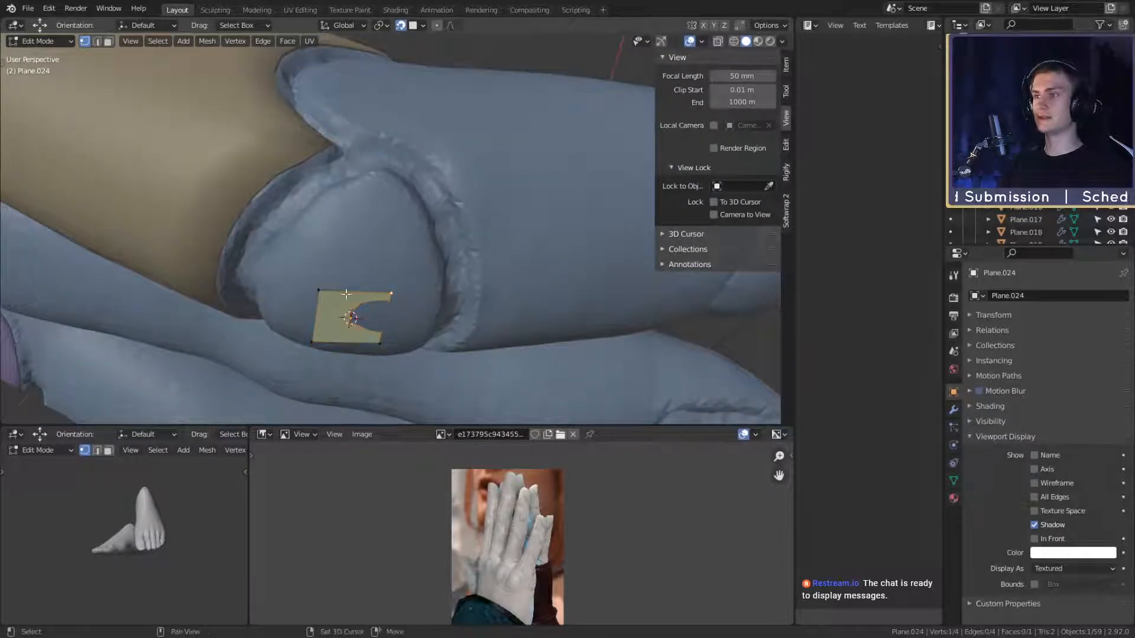
pyautogui.keyDown('shift'); pyautogui.click(319, 291); pyautogui.keyUp('shift')
pyautogui.press('g')
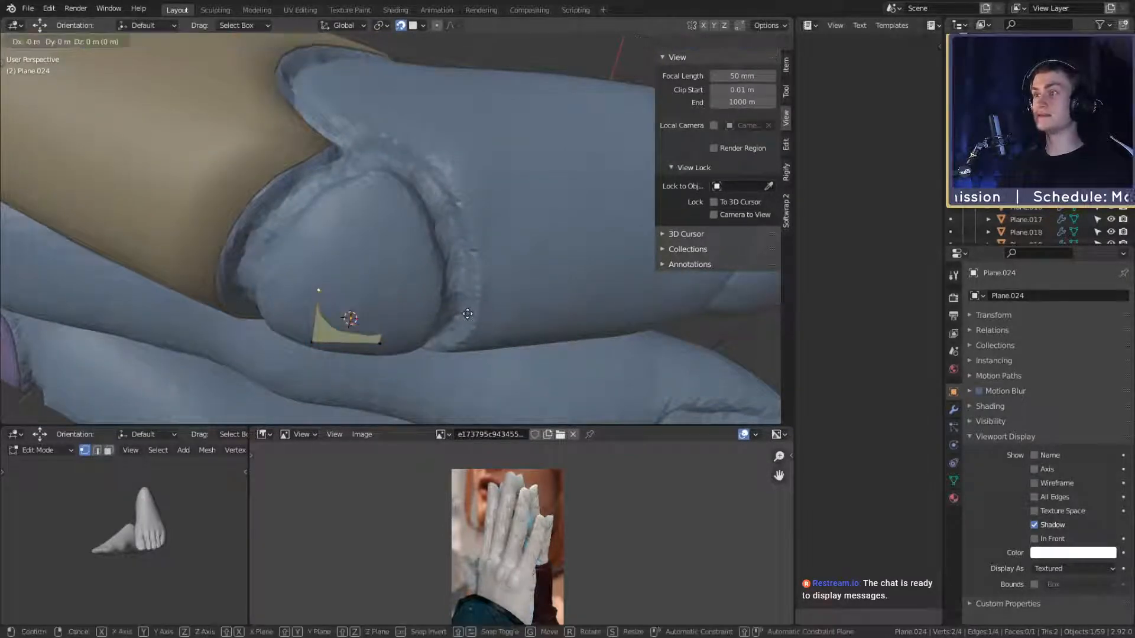
pyautogui.click(488, 227)
# Step: Shrink the selected upper edge slightly, rotate it about 14.5° and move it closer to the knuckle's rim groove
pyautogui.press('s')
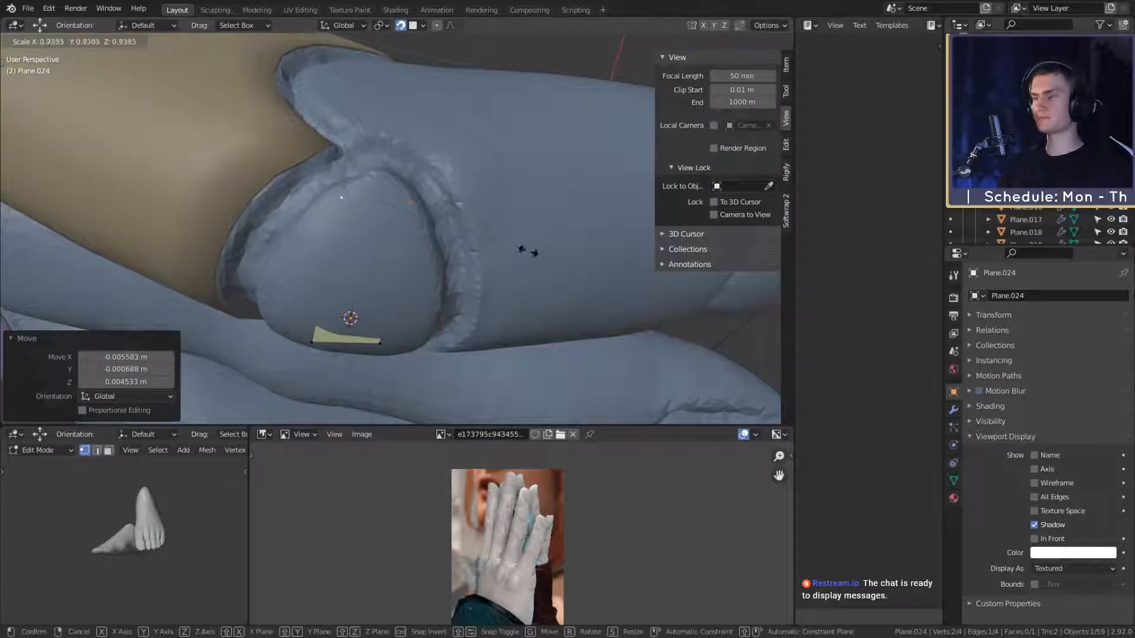
pyautogui.click(493, 247)
pyautogui.press('r')
pyautogui.click(457, 268)
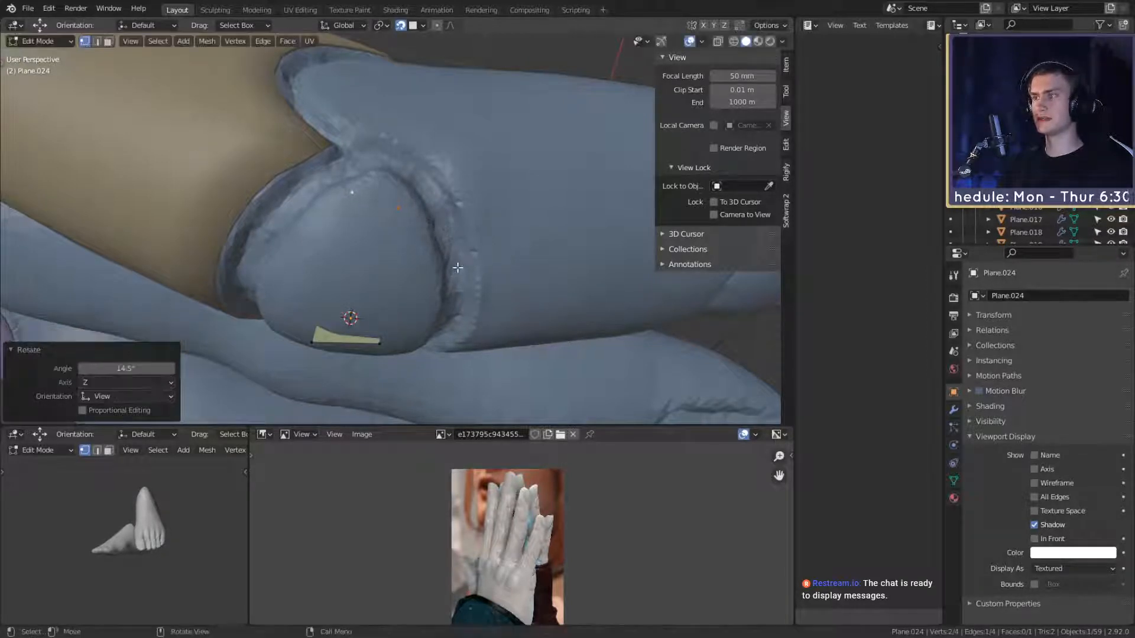
pyautogui.press('g')
pyautogui.click(490, 252)
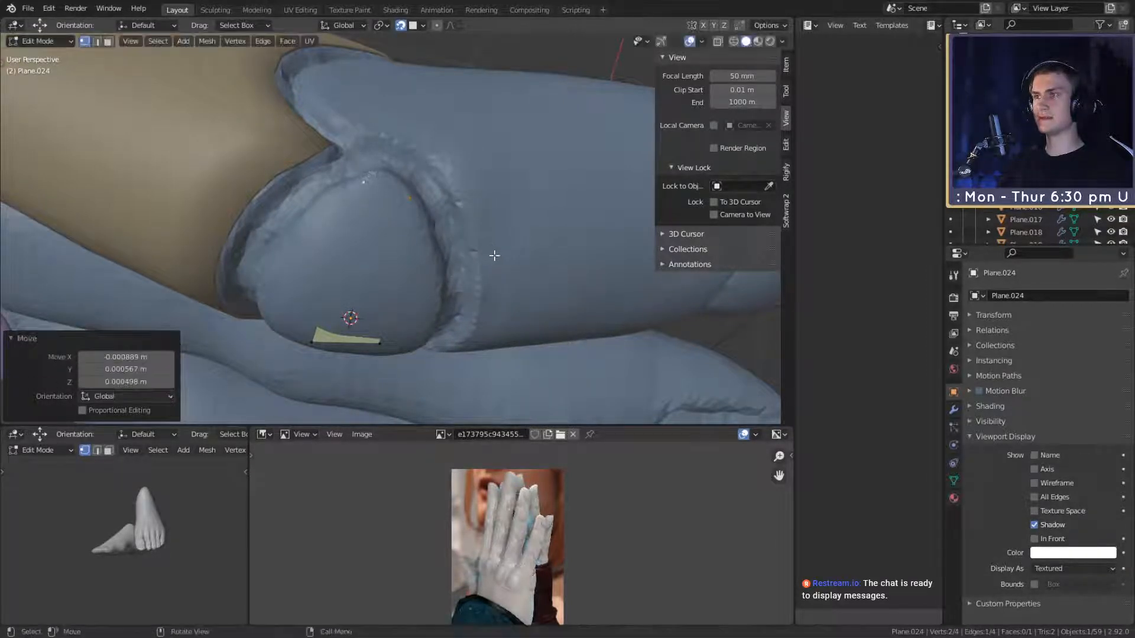
# Step: Refine the upper edge's rotation and position so it follows the curve of the knuckle's rim
pyautogui.moveTo(490, 252)
pyautogui.mouseDown(button='middle')
pyautogui.moveTo(484, 287)
pyautogui.moveTo(492, 256)
pyautogui.mouseUp(button='middle')
pyautogui.press('r')
pyautogui.click(479, 289)
pyautogui.press('g')
pyautogui.click(483, 285)
# Step: Enable In Front display for the plane object, then return to editing its mesh
pyautogui.press('Tab')
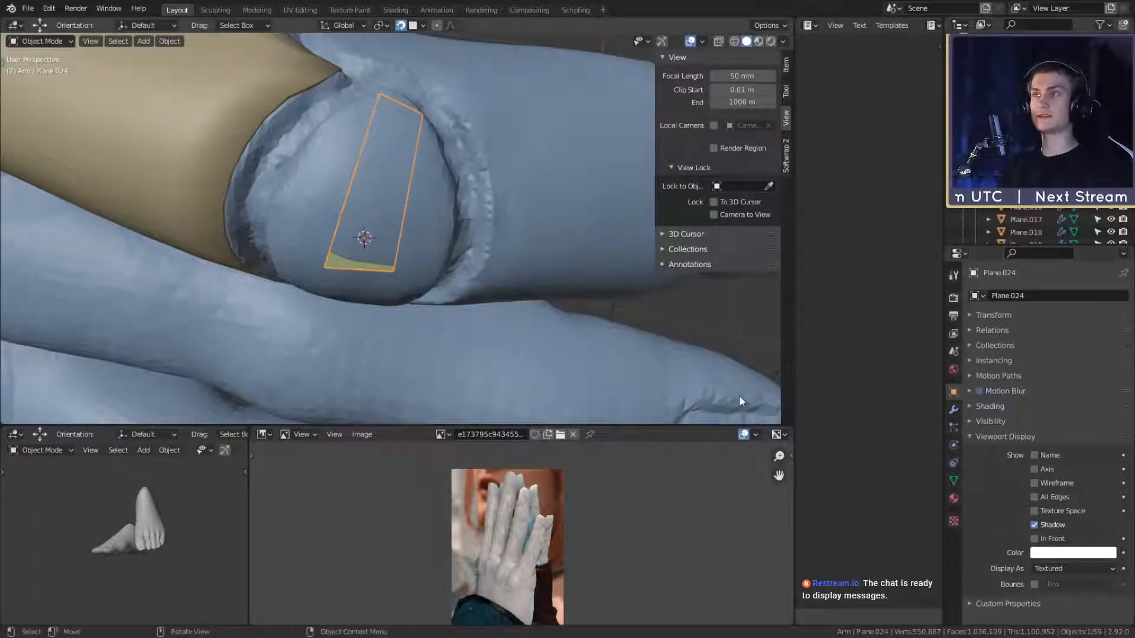
pyautogui.click(1036, 540)
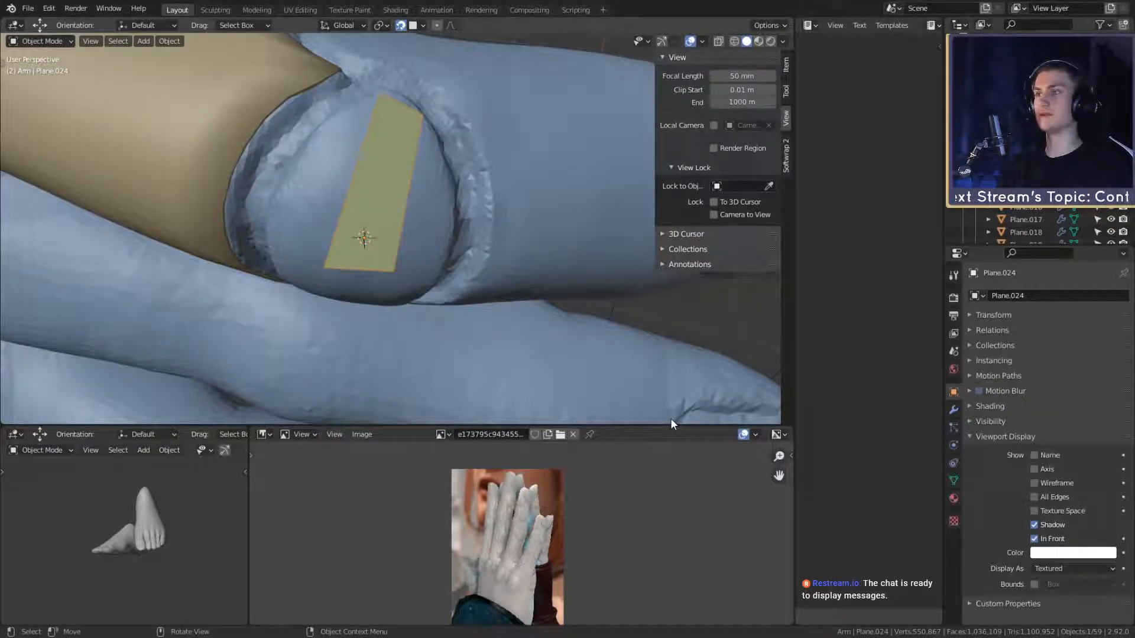
pyautogui.press('Tab')
# Step: Move the plane's lower edge up the knuckle so the face becomes a short quad near the rim
pyautogui.moveTo(385, 289); pyautogui.dragTo(494, 297, button='middle')
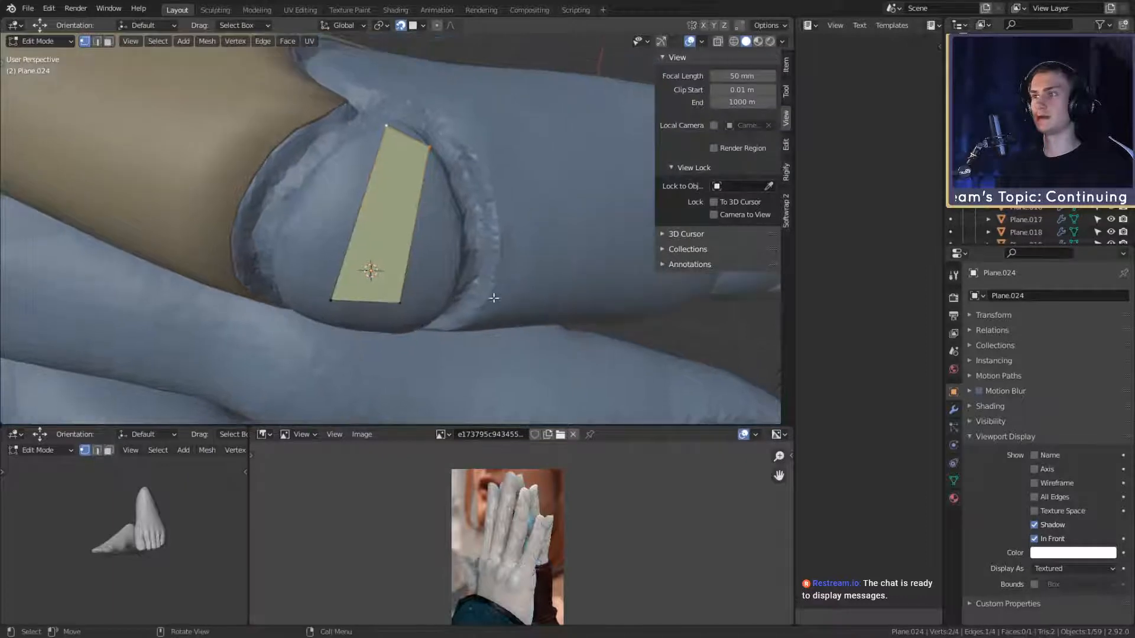
pyautogui.press('g')
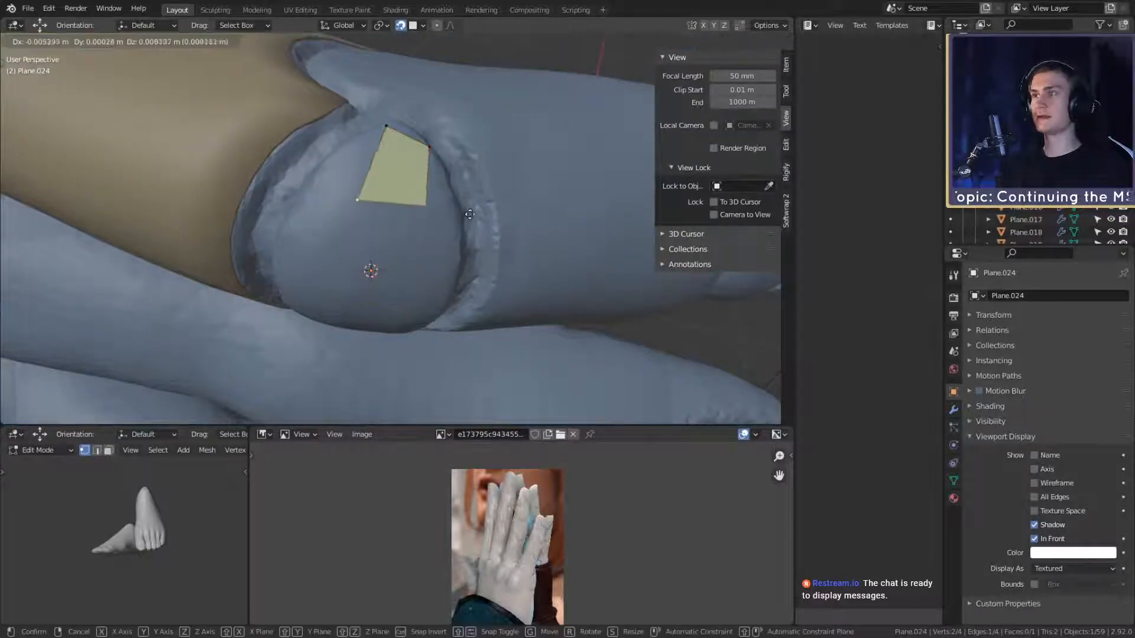
pyautogui.click(467, 200)
pyautogui.keyDown('shift'); pyautogui.moveTo(488, 209); pyautogui.dragTo(479, 237, button='middle'); pyautogui.keyUp('shift')
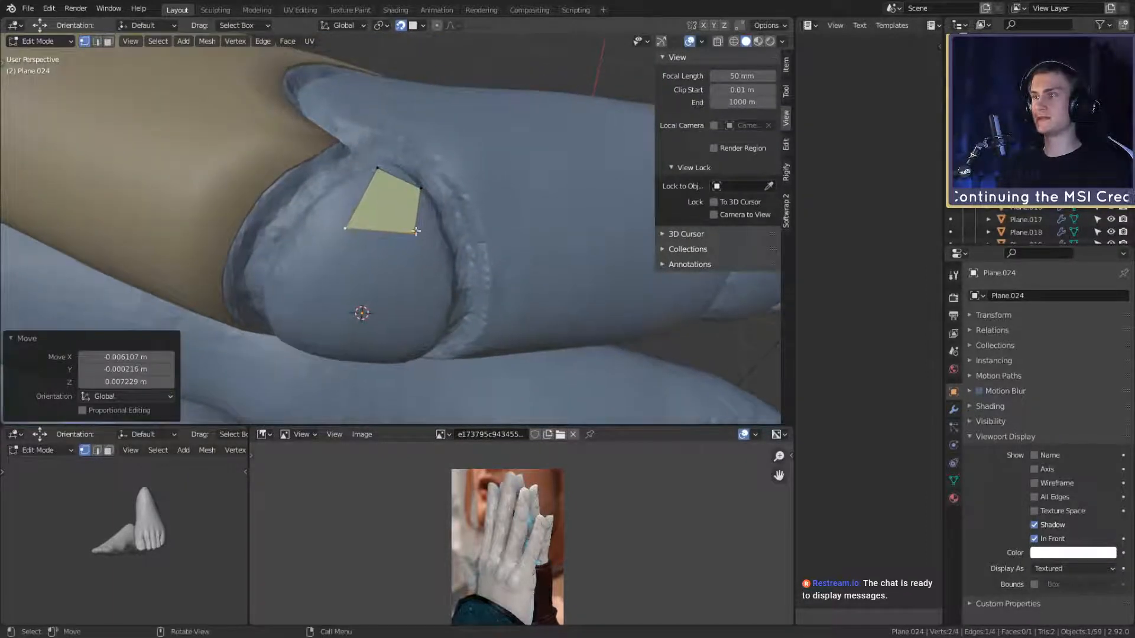
# Step: Scale the quad's lower edge to about 0.628 and rotate it roughly parallel to the upper edge
pyautogui.click(416, 233)
pyautogui.keyDown('shift'); pyautogui.click(348, 227); pyautogui.keyUp('shift')
pyautogui.press('s')
pyautogui.click(455, 237)
pyautogui.press('r')
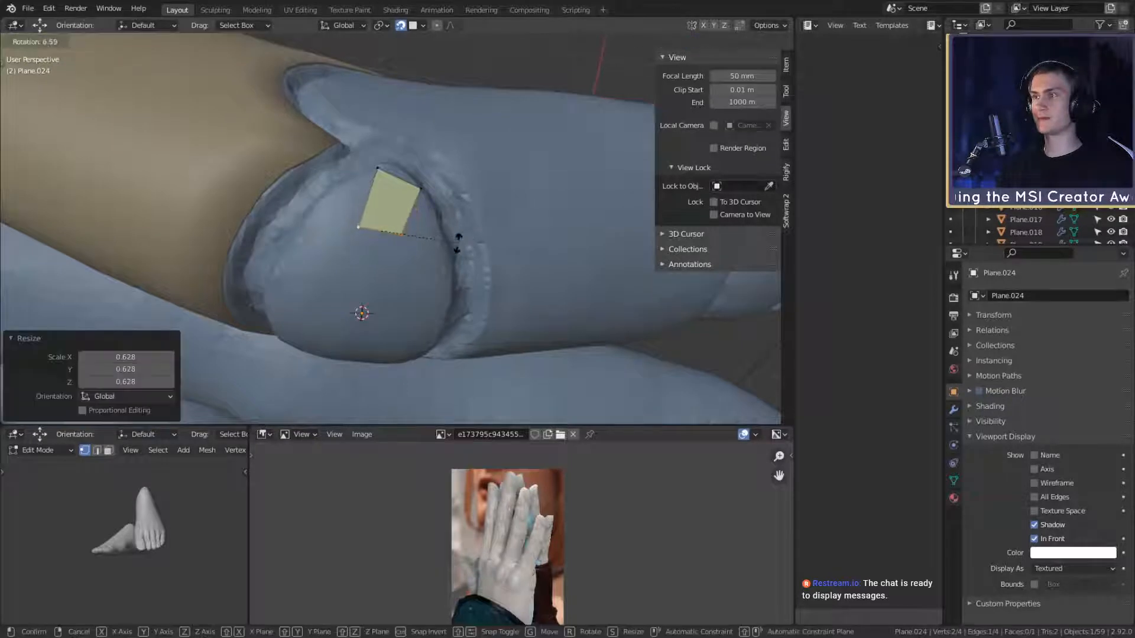
pyautogui.click(443, 228)
# Step: Adjust the quad's two upper corner vertices one at a time so they sit just inside the knuckle's rim
pyautogui.click(379, 172)
pyautogui.click(420, 189)
pyautogui.press('g')
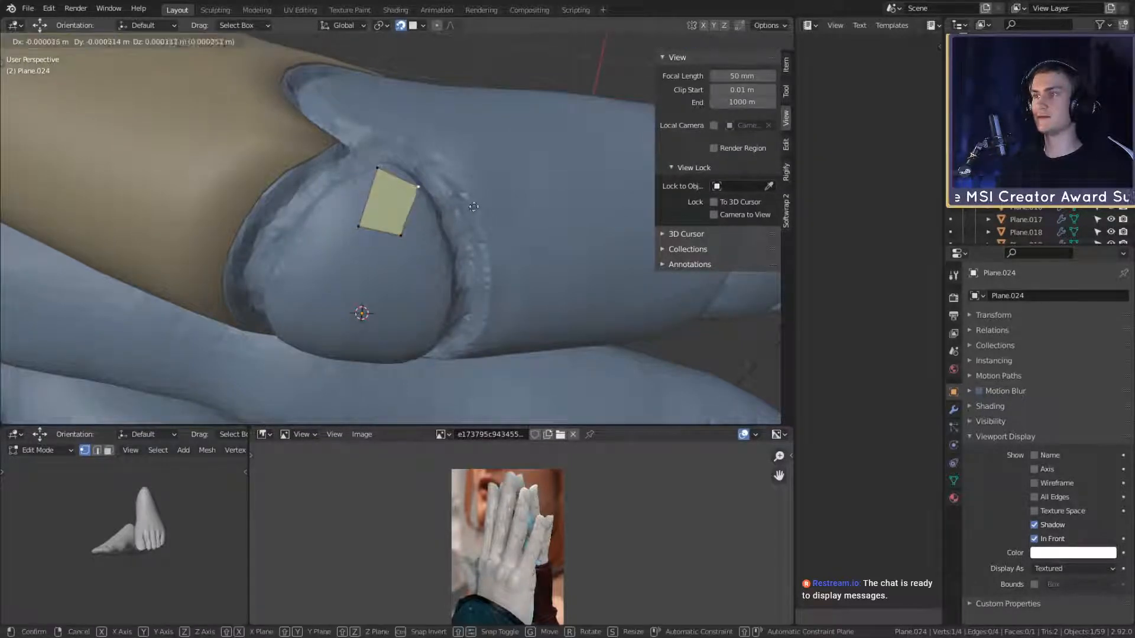
pyautogui.click(469, 204)
pyautogui.click(382, 170)
pyautogui.press('g')
pyautogui.click(418, 184)
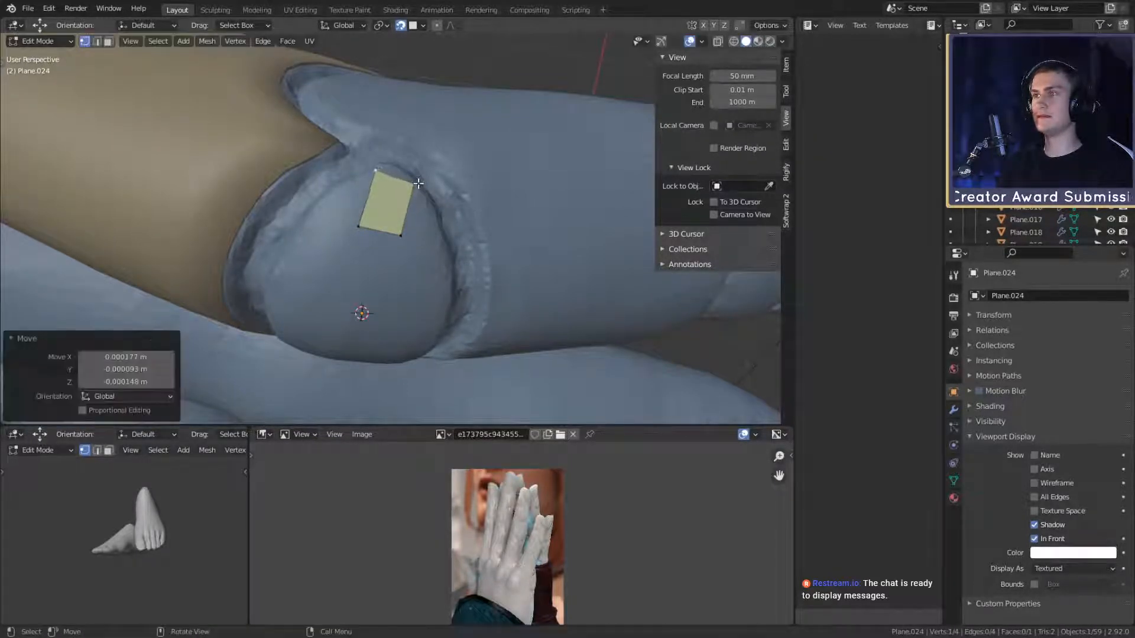
pyautogui.click(417, 183)
pyautogui.press('g')
pyautogui.click(444, 200)
# Step: Move the upper corner vertex nearer the tan shell onto the rim, narrowing the quad's upper edge
pyautogui.moveTo(443, 201)
pyautogui.mouseDown(button='middle')
pyautogui.moveTo(473, 240)
pyautogui.moveTo(476, 183)
pyautogui.moveTo(480, 243)
pyautogui.moveTo(437, 264)
pyautogui.moveTo(448, 219)
pyautogui.mouseUp(button='middle')
pyautogui.scroll(2, 476, 253)
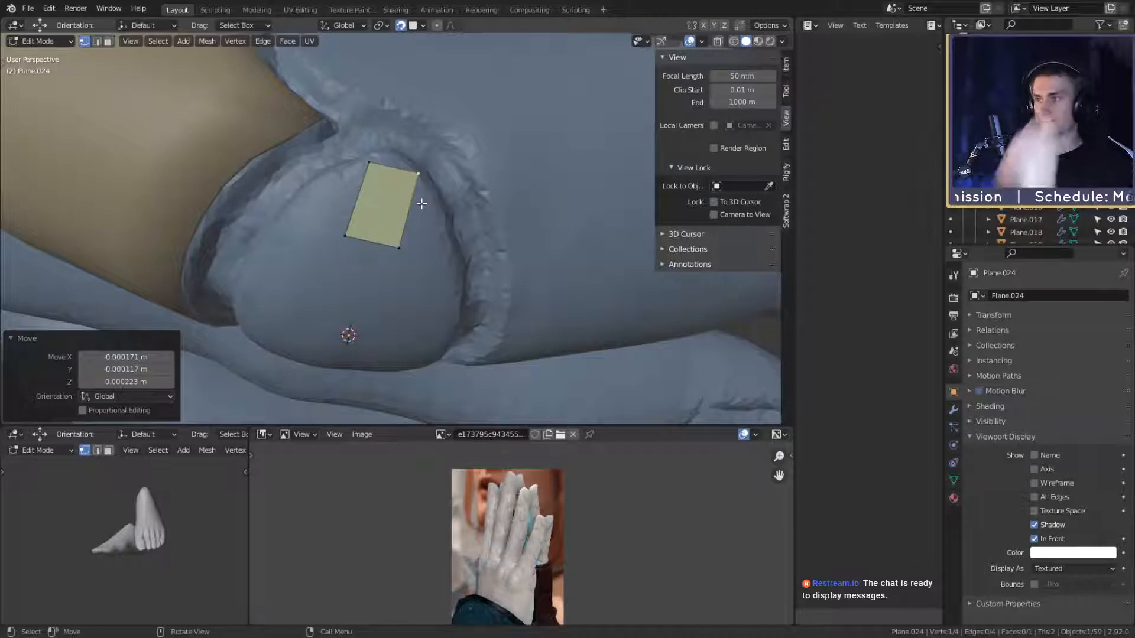
pyautogui.click(369, 163)
pyautogui.press('g')
pyautogui.click(386, 157)
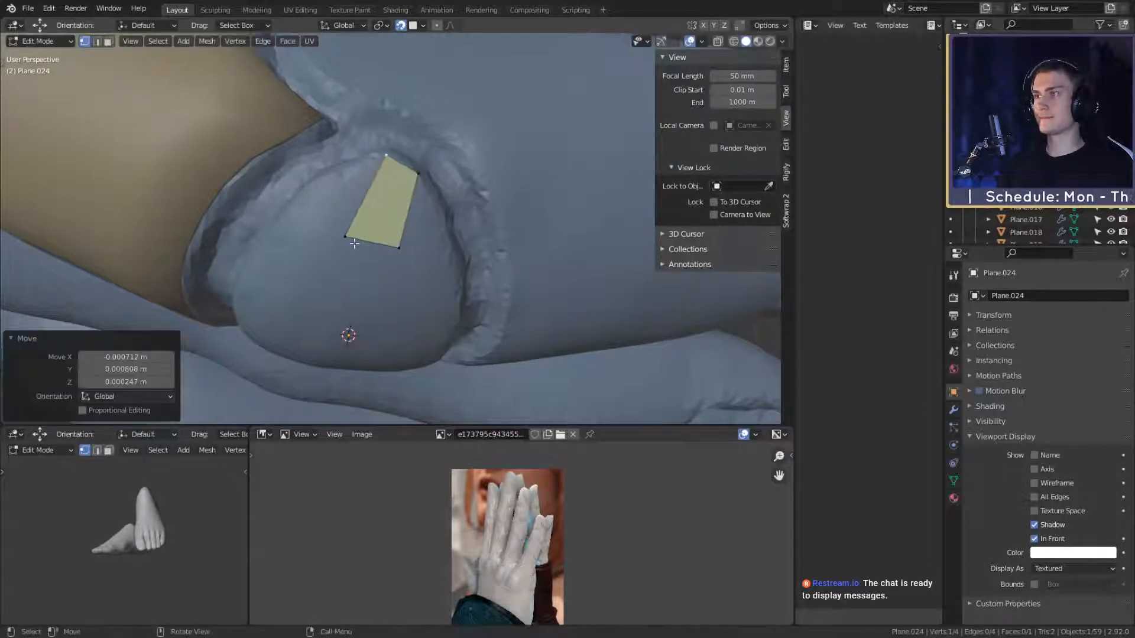
# Step: Shift the quad's two lower corner vertices towards the rim groove facing the fingertip
pyautogui.click(347, 238)
pyautogui.press('g')
pyautogui.click(391, 248)
pyautogui.click(400, 248)
pyautogui.press('g')
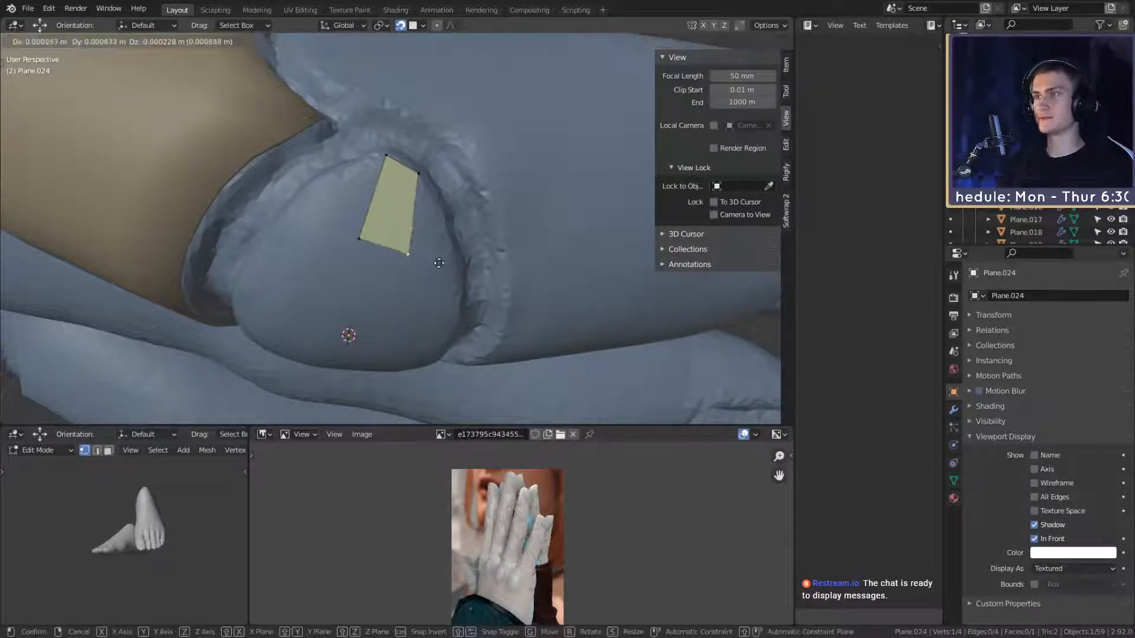
pyautogui.click(440, 252)
# Step: Raise the quad's two lower corner vertices along the knuckle to shorten the face
pyautogui.click(355, 239)
pyautogui.press('g')
pyautogui.click(391, 228)
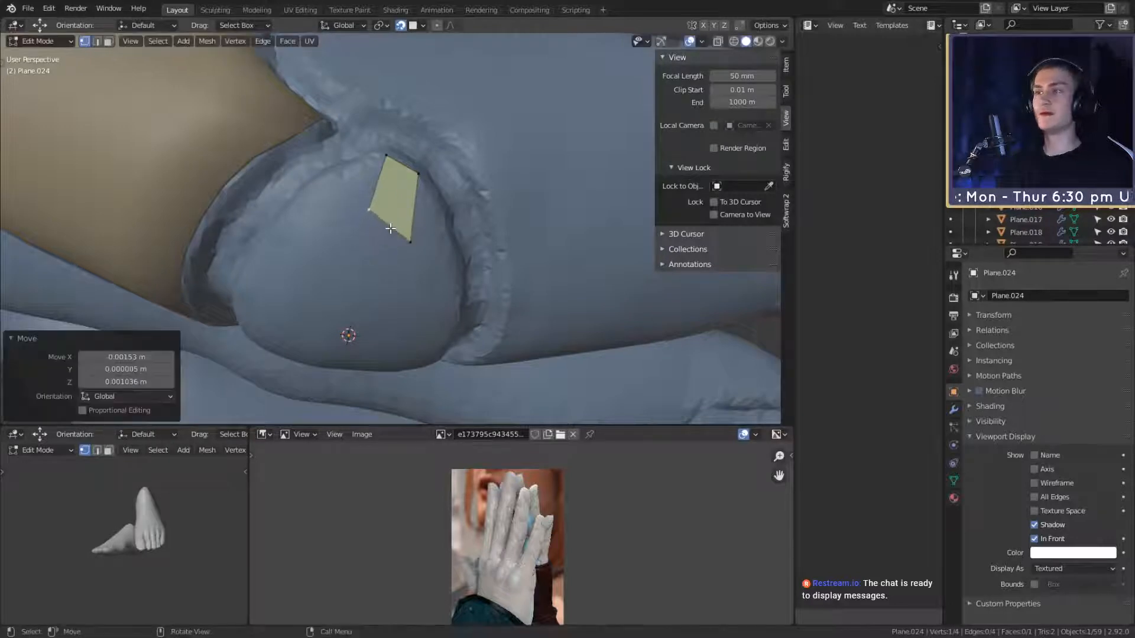
pyautogui.click(406, 242)
pyautogui.press('g')
pyautogui.click(451, 246)
# Step: Select the quad's edge facing down the rim, then move and rotate it to follow the knuckle's curve
pyautogui.moveTo(463, 263); pyautogui.dragTo(452, 235, button='middle')
pyautogui.keyDown('shift'); pyautogui.click(414, 128); pyautogui.keyUp('shift')
pyautogui.press('g')
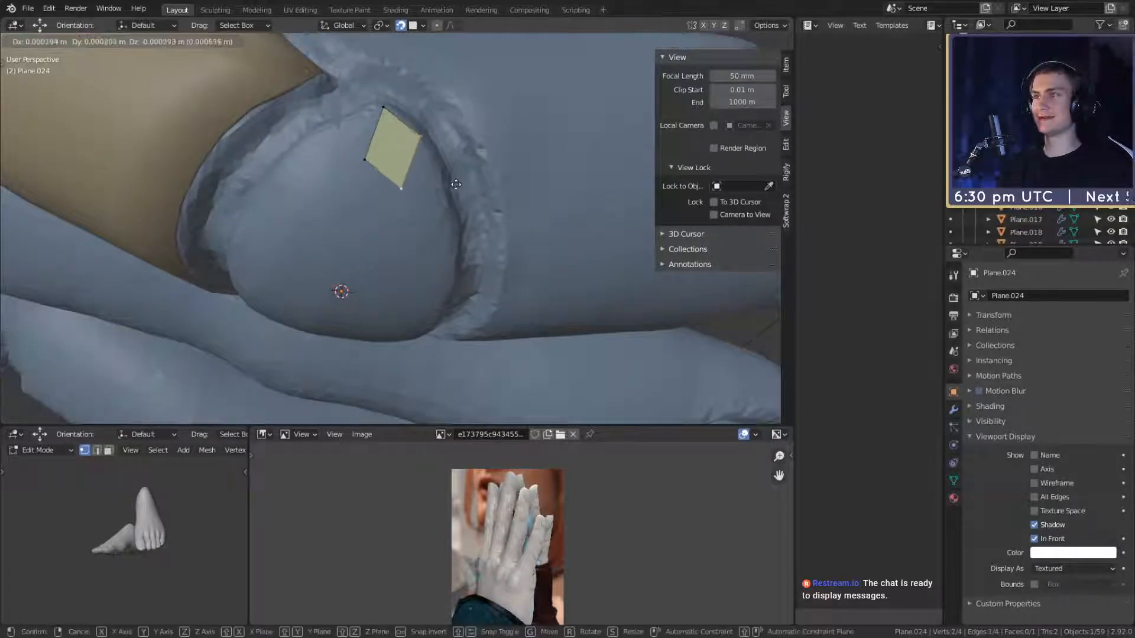
pyautogui.click(461, 197)
pyautogui.press('r')
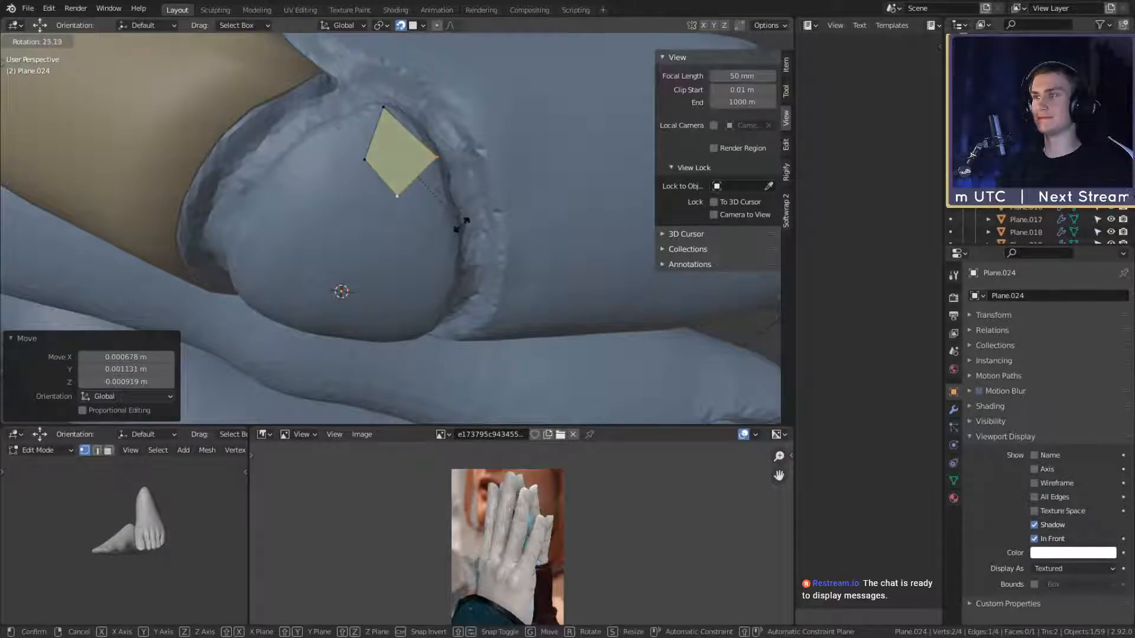
pyautogui.click(462, 223)
pyautogui.press('g')
pyautogui.click(463, 223)
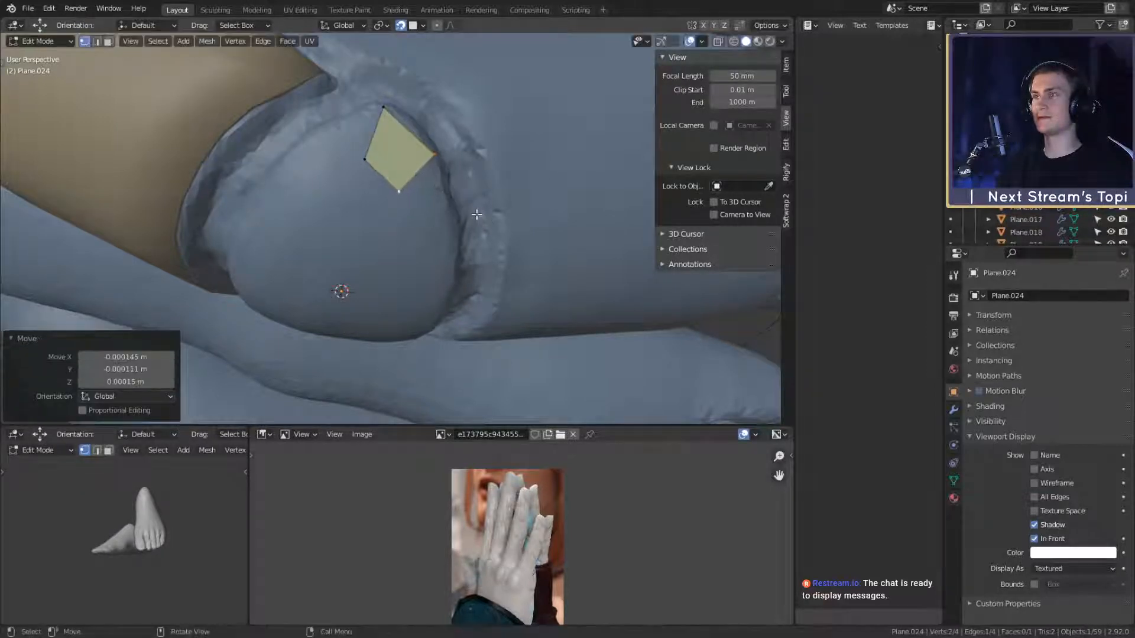
# Step: Rotate the same edge about 13.7° so it runs across the rim, perpendicular to the groove
pyautogui.moveTo(476, 215); pyautogui.dragTo(485, 195, button='middle')
pyautogui.press('r')
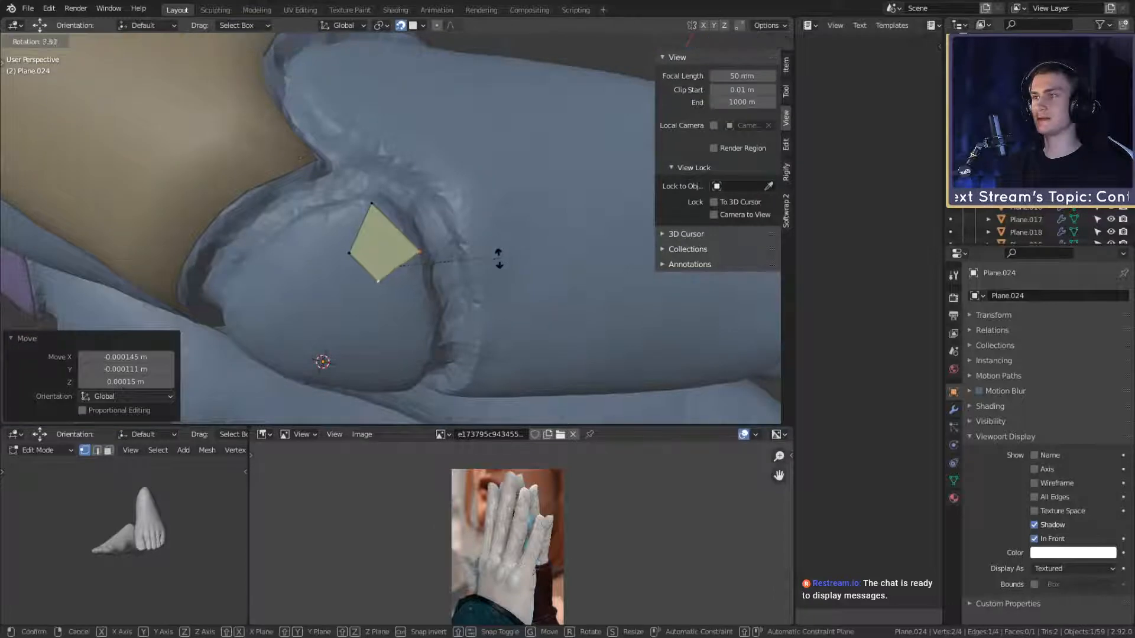
pyautogui.click(495, 266)
pyautogui.moveTo(493, 265); pyautogui.dragTo(503, 239, button='middle')
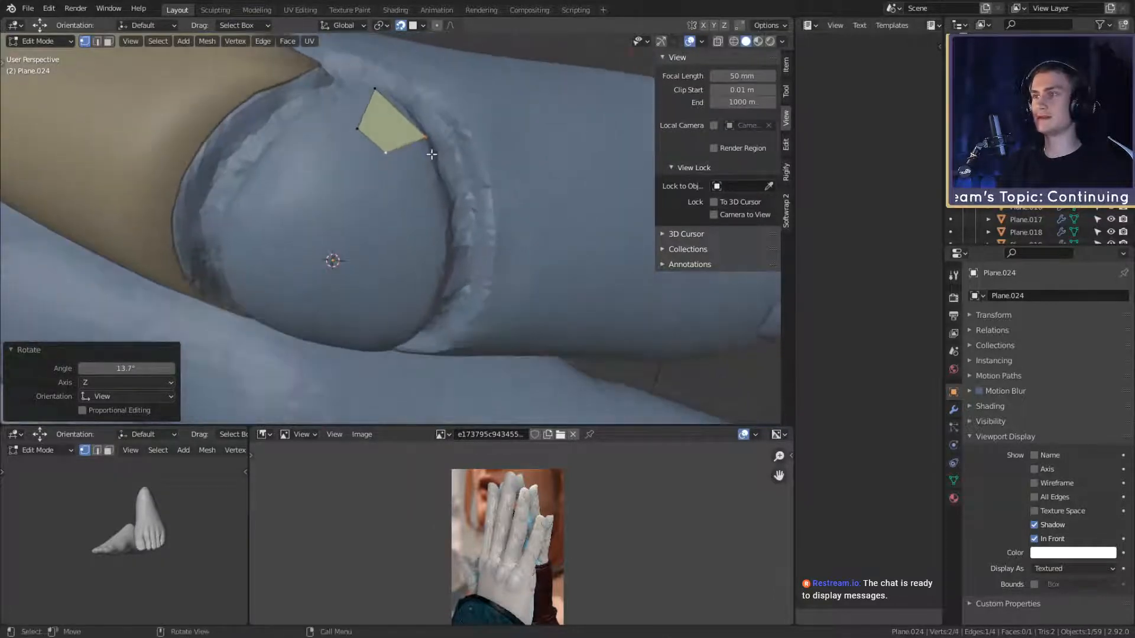
# Step: Extrude the quad's lower edge down the rim, then rotate it, scale it by about 1.323 and move it against the groove
pyautogui.keyDown('shift'); pyautogui.moveTo(432, 154); pyautogui.dragTo(450, 93, button='middle'); pyautogui.keyUp('shift')
pyautogui.moveTo(479, 219); pyautogui.dragTo(498, 160, button='middle')
pyautogui.press('e')
pyautogui.click(500, 283)
pyautogui.press('r')
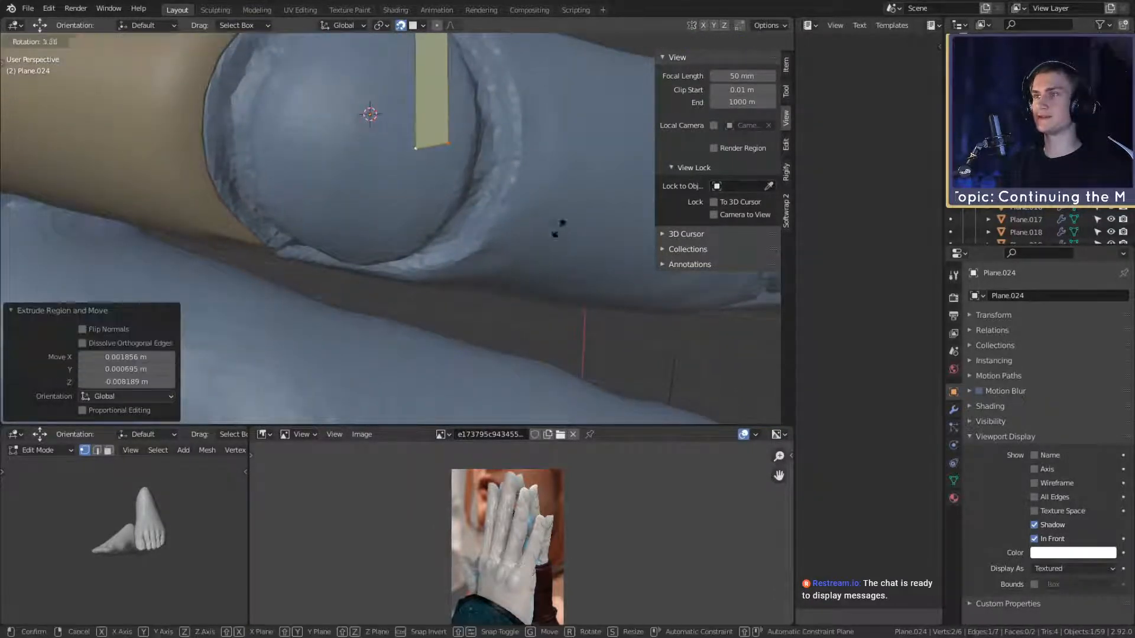
pyautogui.click(608, 256)
pyautogui.press('g')
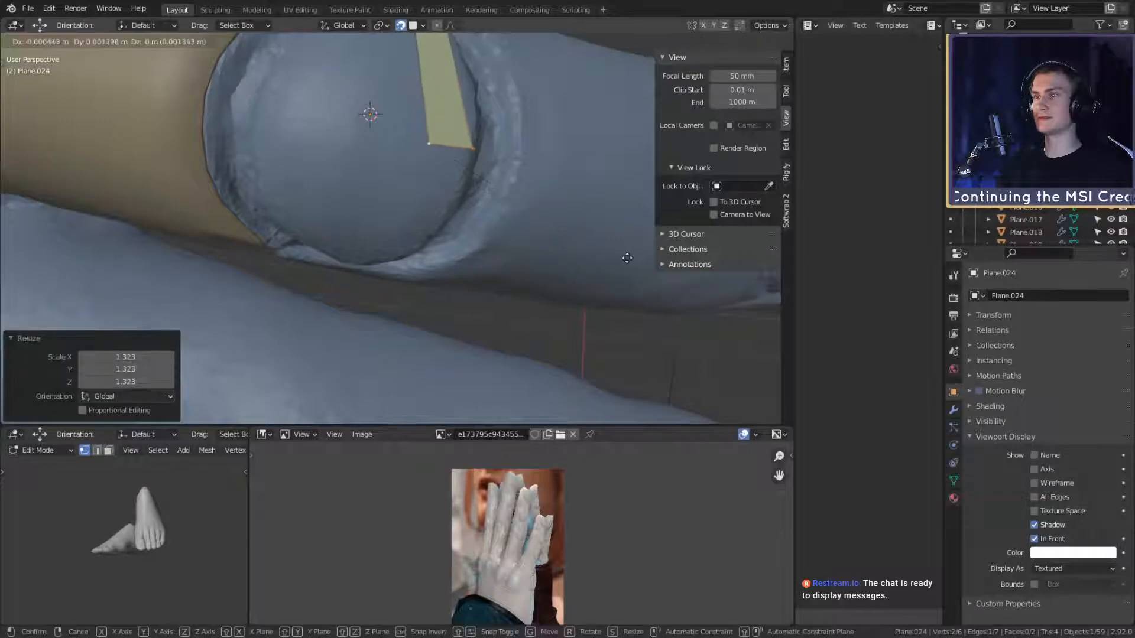
pyautogui.click(568, 138)
pyautogui.keyDown('shift'); pyautogui.moveTo(568, 138); pyautogui.dragTo(551, 213, button='middle'); pyautogui.keyUp('shift')
# Step: Add two loop cuts across the long face and move the new edges outward to follow the groove
pyautogui.hotkey('ctrl', 'r')
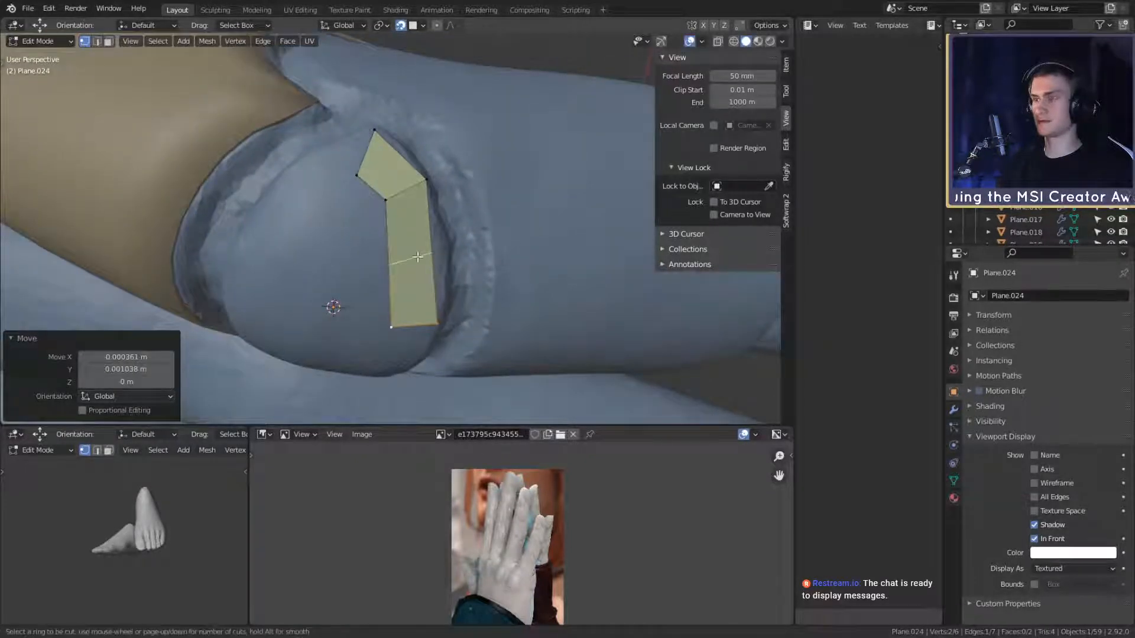
pyautogui.scroll(1, 432, 260)
pyautogui.click(431, 260)
pyautogui.rightClick(496, 256)
pyautogui.press('g')
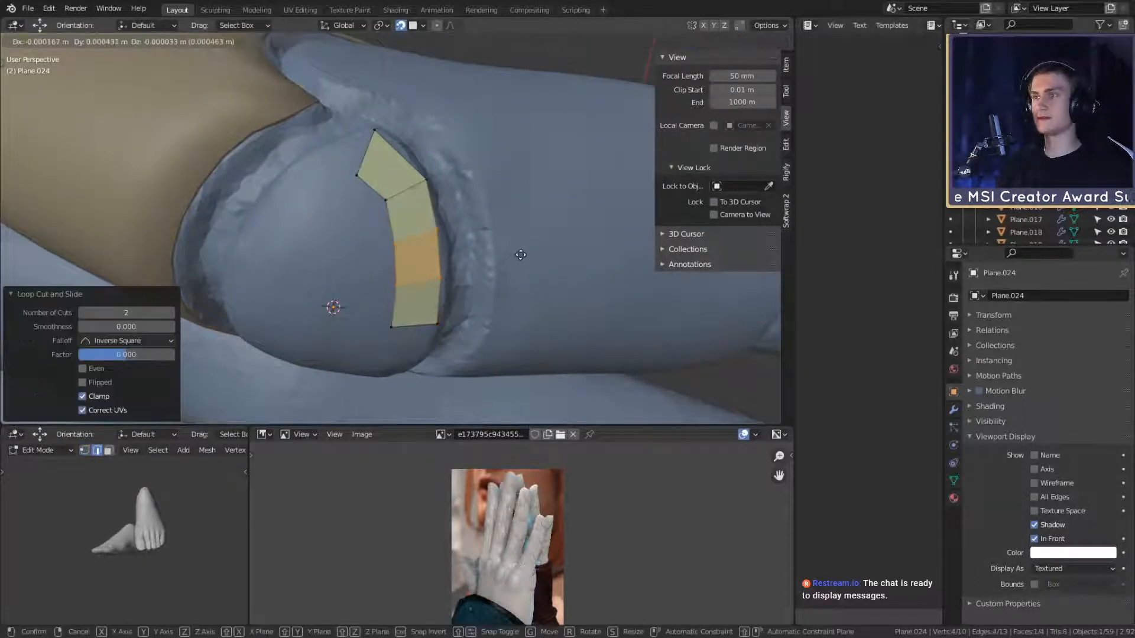
pyautogui.click(522, 255)
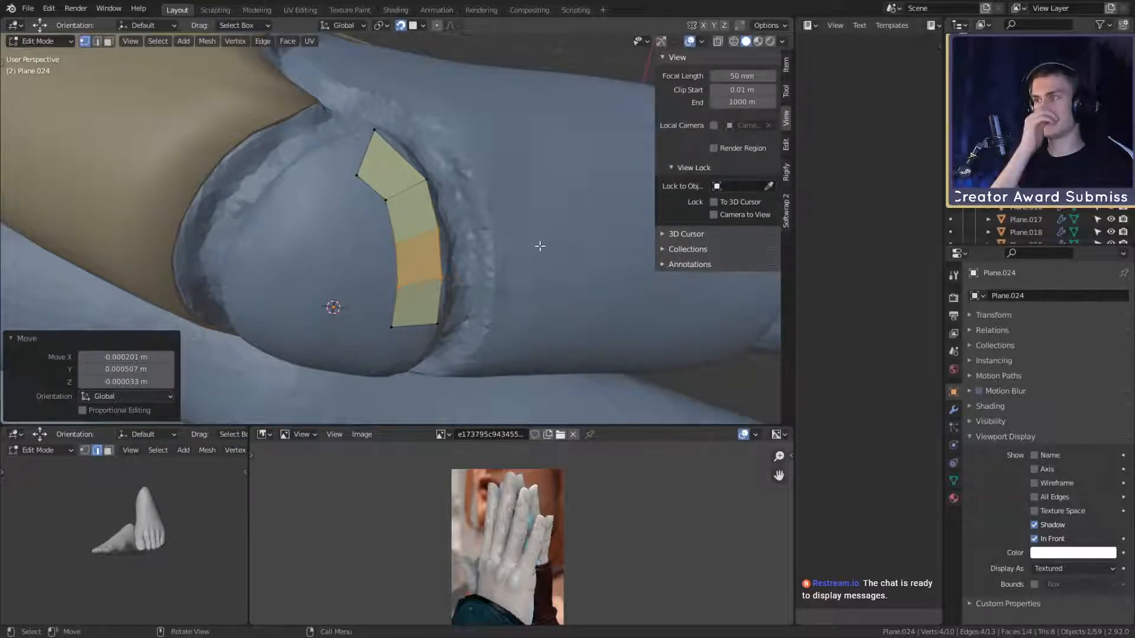
# Step: Extrude the strip's end edge further around the rim, then rotate and move it to lie across the rim
pyautogui.moveTo(510, 260); pyautogui.dragTo(498, 118, button='middle')
pyautogui.click(502, 150)
pyautogui.keyDown('shift'); pyautogui.click(457, 126); pyautogui.keyUp('shift')
pyautogui.press('e')
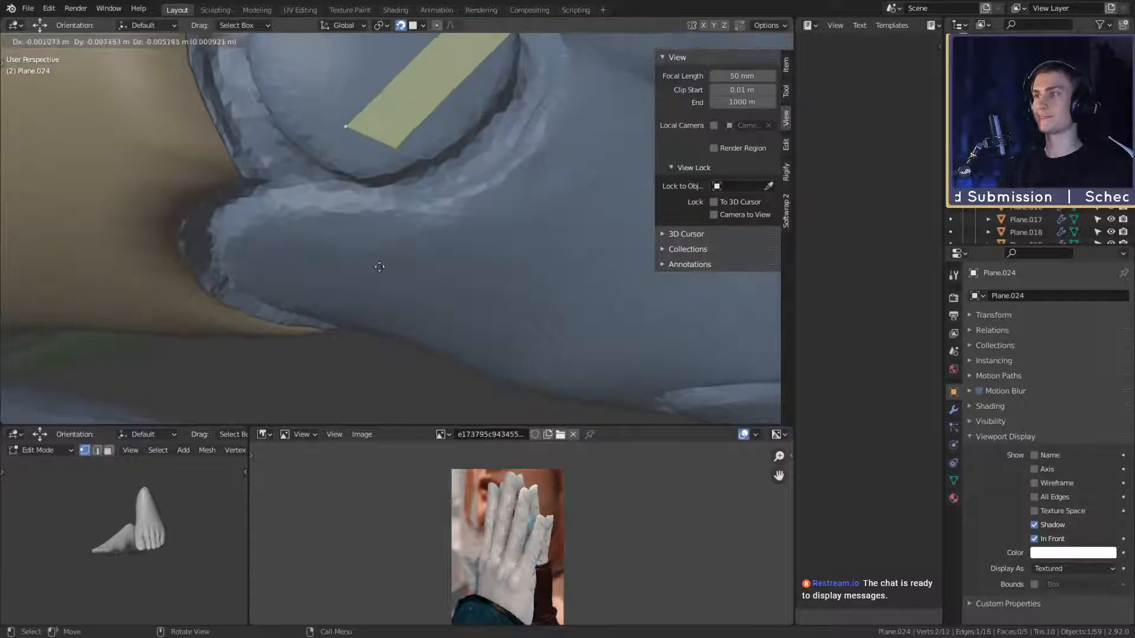
pyautogui.click(545, 261)
pyautogui.press('r')
pyautogui.click(330, 304)
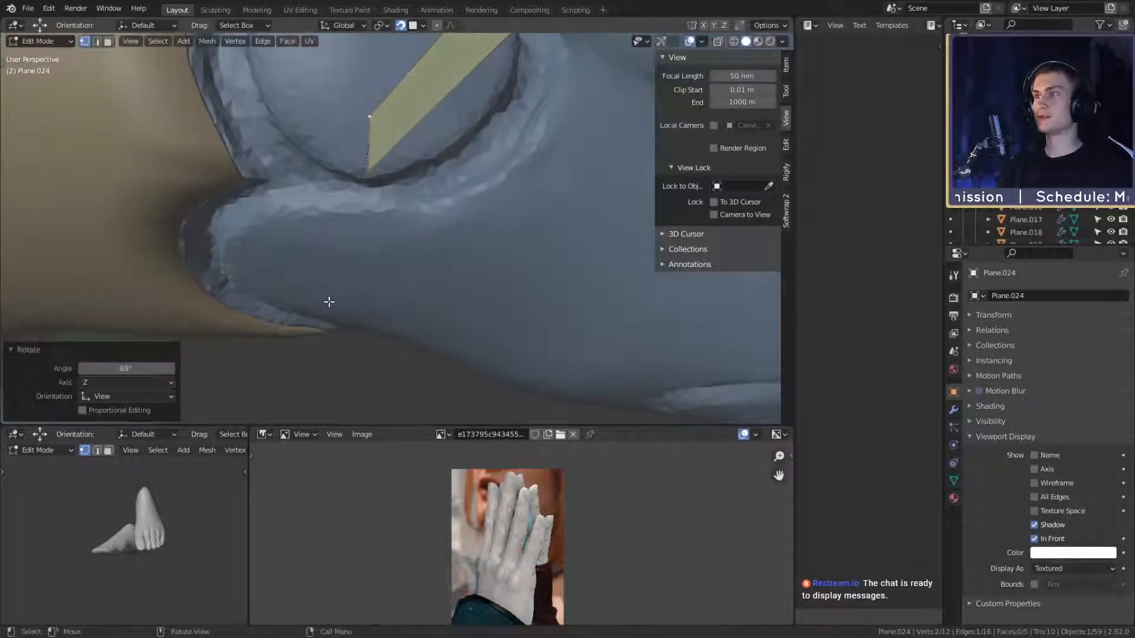
pyautogui.press('g')
pyautogui.click(446, 274)
pyautogui.moveTo(447, 275); pyautogui.dragTo(436, 266, button='middle')
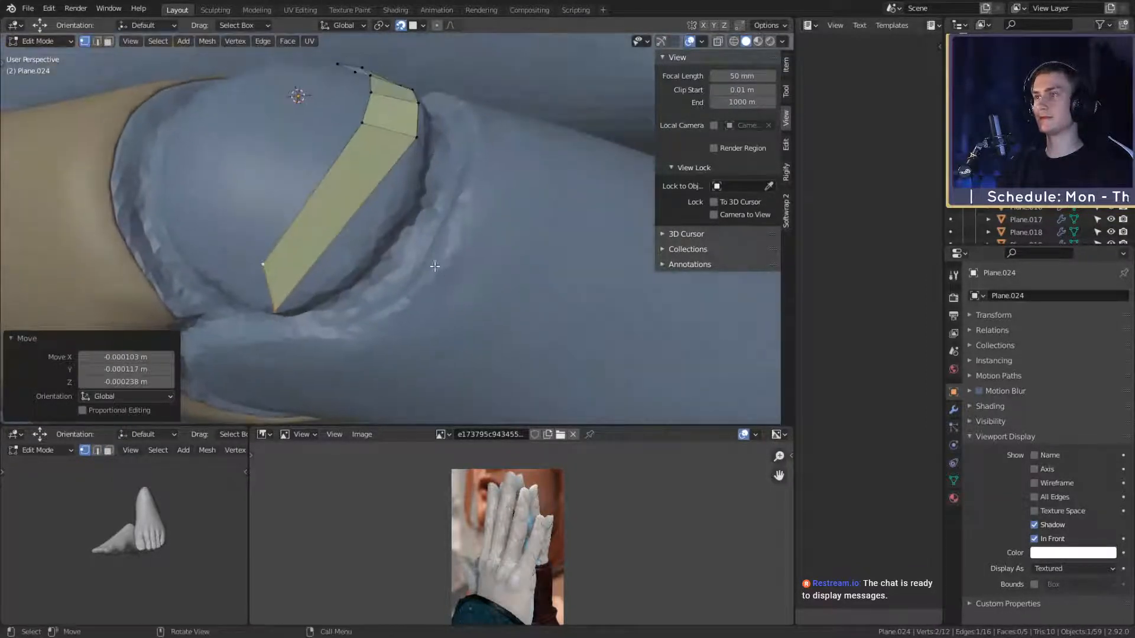
# Step: Cut the newly extruded face with two loops and shift them outward onto the knuckle's curved rim
pyautogui.hotkey('ctrl', 'r')
pyautogui.scroll(1, 331, 217)
pyautogui.click(331, 216)
pyautogui.rightClick(331, 217)
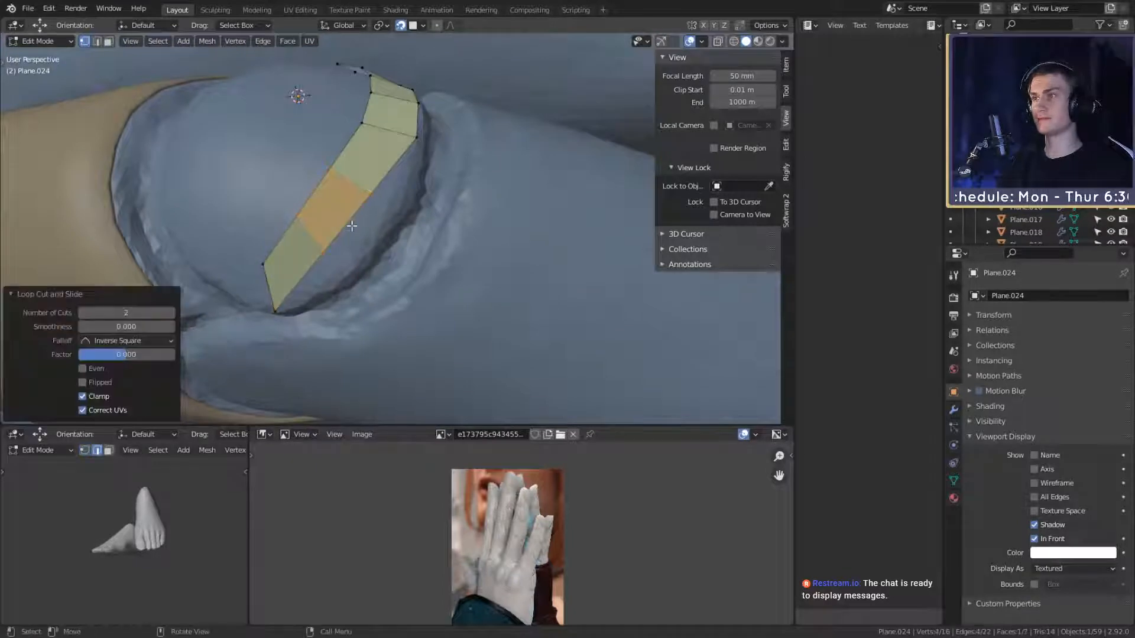
pyautogui.press('g')
pyautogui.click(403, 264)
# Step: Select the cross edge in the middle of the strip and slide it along the rim to even out the faces
pyautogui.press('1')
pyautogui.click(392, 207)
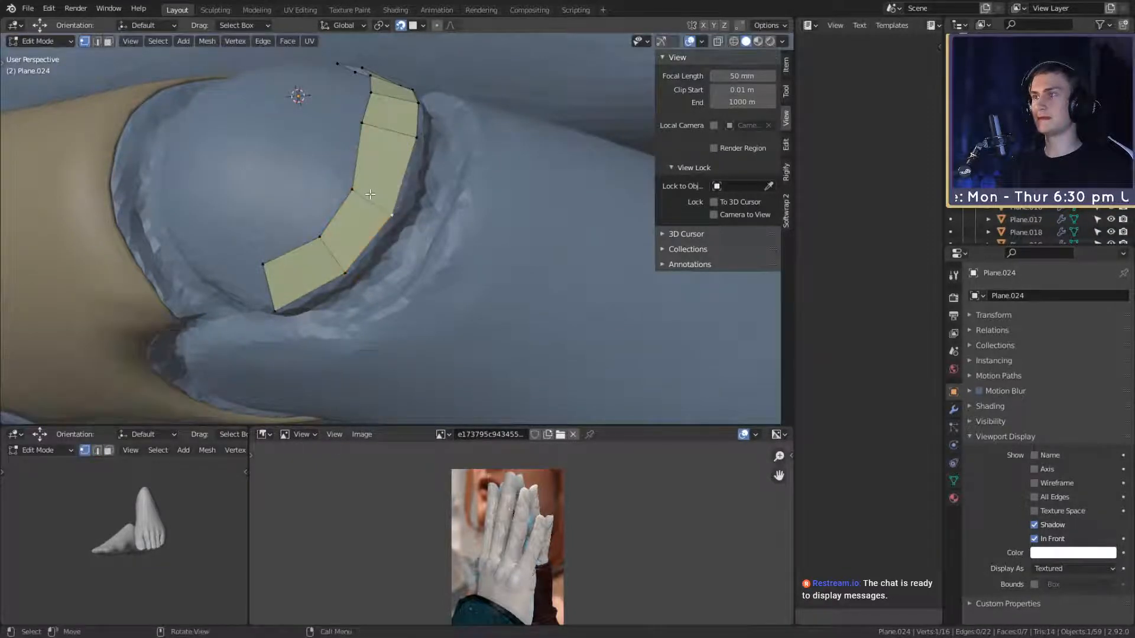
pyautogui.moveTo(449, 210); pyautogui.dragTo(390, 249, button='middle')
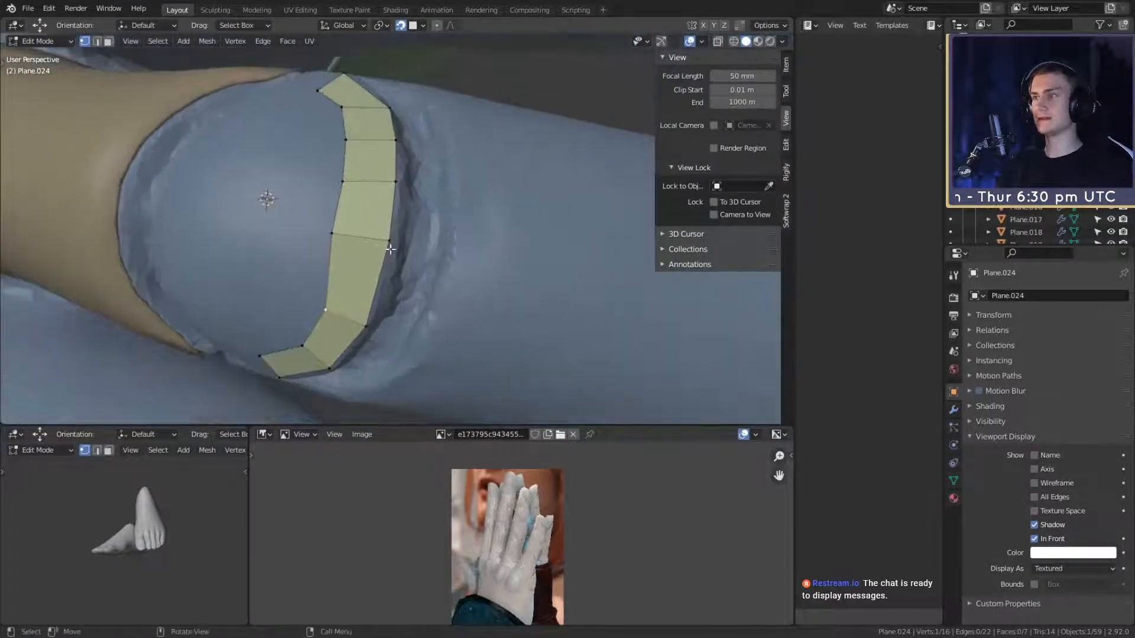
pyautogui.keyDown('shift'); pyautogui.click(328, 229); pyautogui.keyUp('shift')
pyautogui.moveTo(329, 230); pyautogui.dragTo(470, 239, button='middle')
pyautogui.press('g')
pyautogui.click(449, 268)
pyautogui.press('g')
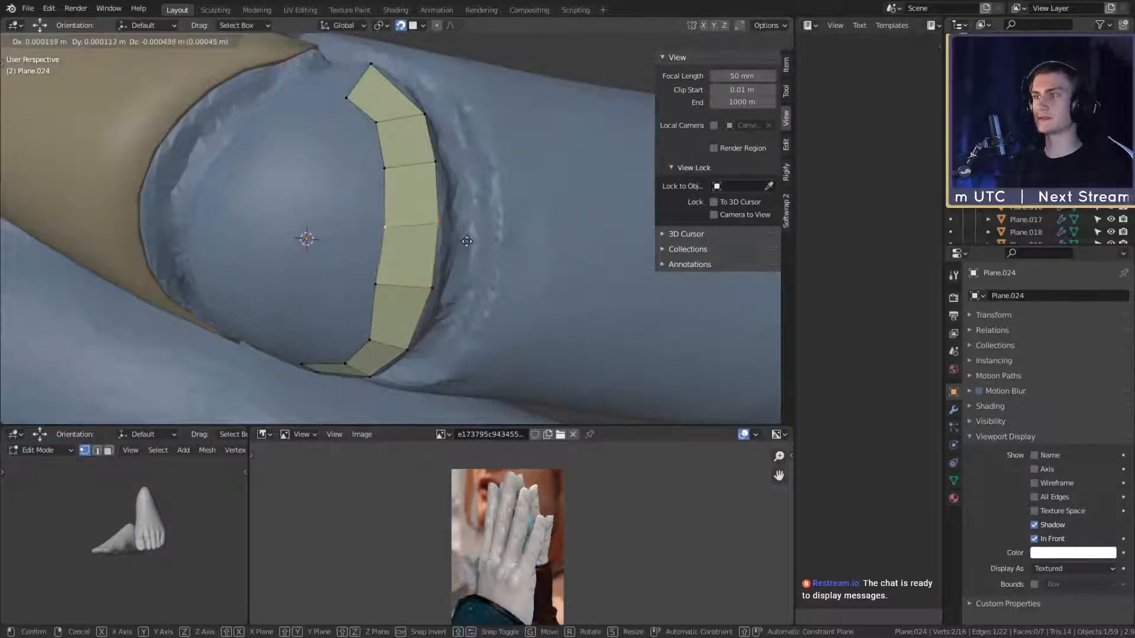
pyautogui.click(466, 244)
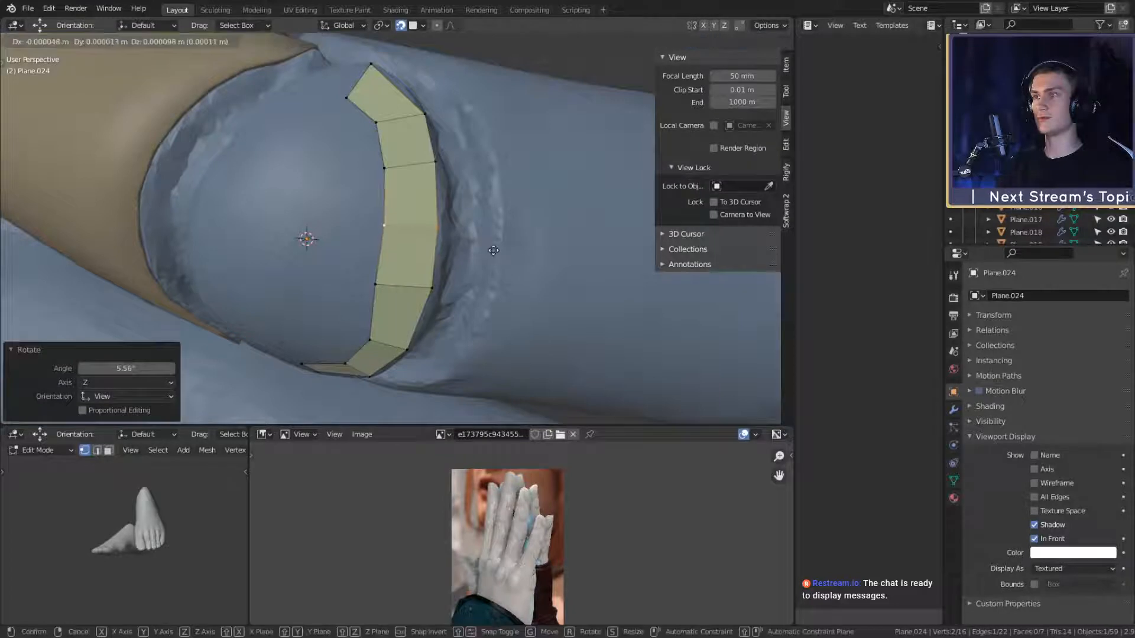
# Step: Rotate the middle cross edge and move it into line with the rim's curve
pyautogui.moveTo(503, 264); pyautogui.dragTo(456, 196, button='middle')
pyautogui.press('r')
pyautogui.click(525, 256)
pyautogui.press('g')
pyautogui.click(525, 255)
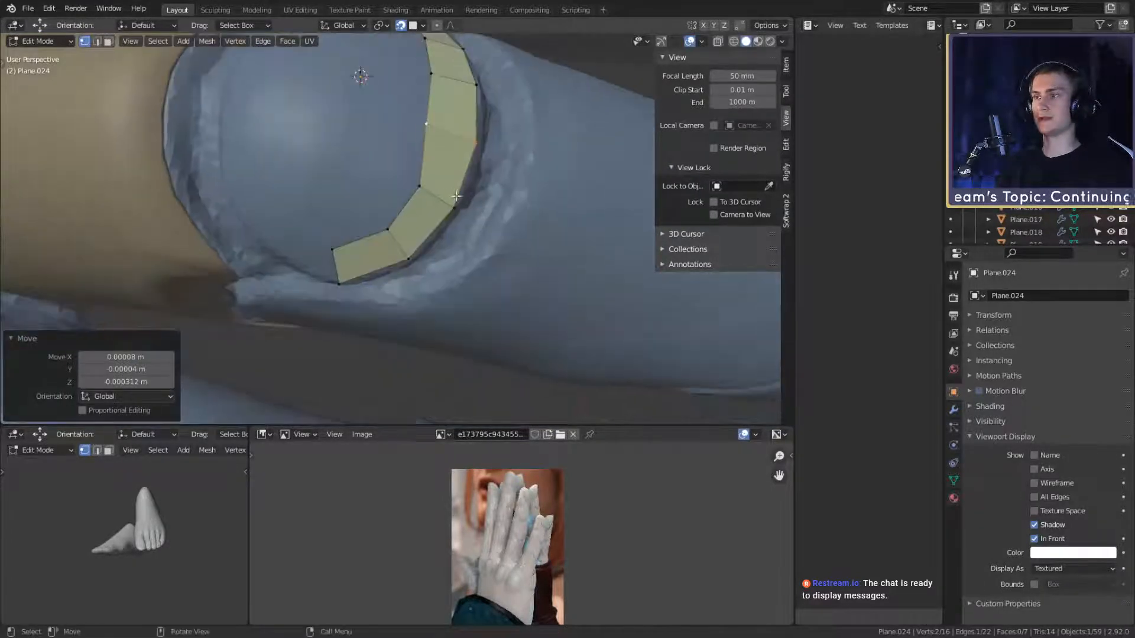
# Step: Scale the next cross edge down the strip by about 1.243 and reposition it beside the groove
pyautogui.press('g')
pyautogui.click(507, 202)
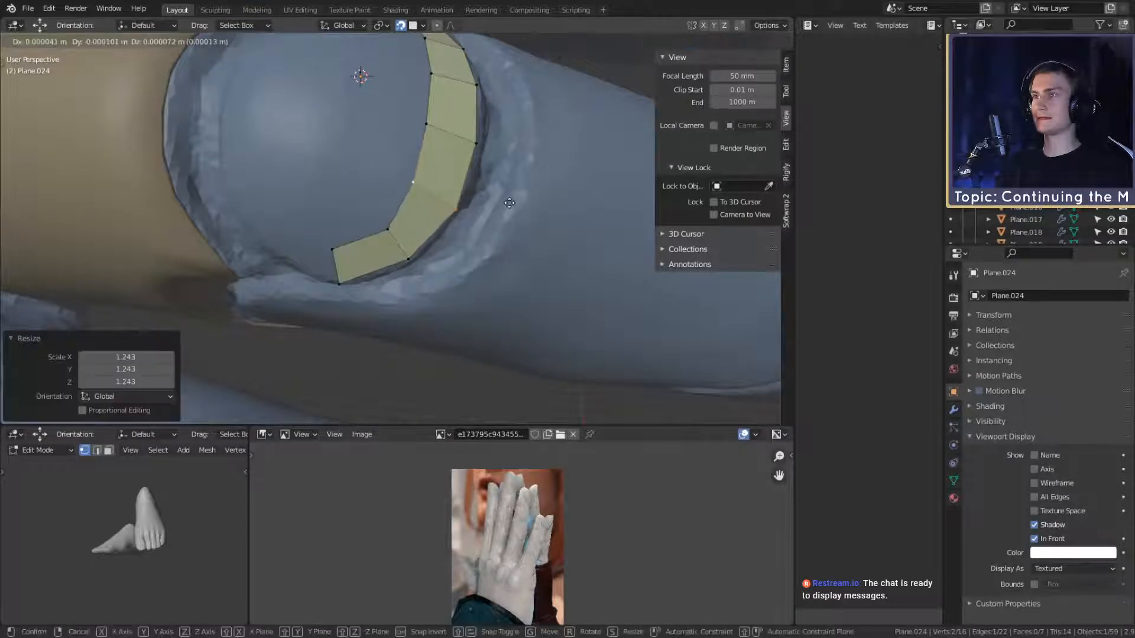
pyautogui.moveTo(507, 202); pyautogui.dragTo(437, 189, button='middle')
pyautogui.press('s')
pyautogui.click(520, 220)
pyautogui.press('g')
pyautogui.click(523, 218)
# Step: Select the cross edge just before the strip's lower end, then scale and move it to match the strip's width
pyautogui.click(407, 245)
pyautogui.keyDown('shift'); pyautogui.click(391, 223); pyautogui.keyUp('shift')
pyautogui.press('s')
pyautogui.click(467, 233)
pyautogui.press('g')
pyautogui.click(473, 228)
# Step: Extrude the strip's lower end edge up the side facing the finger's base, then rotate and move it across the rim
pyautogui.click(377, 244)
pyautogui.press('e')
pyautogui.click(423, 143)
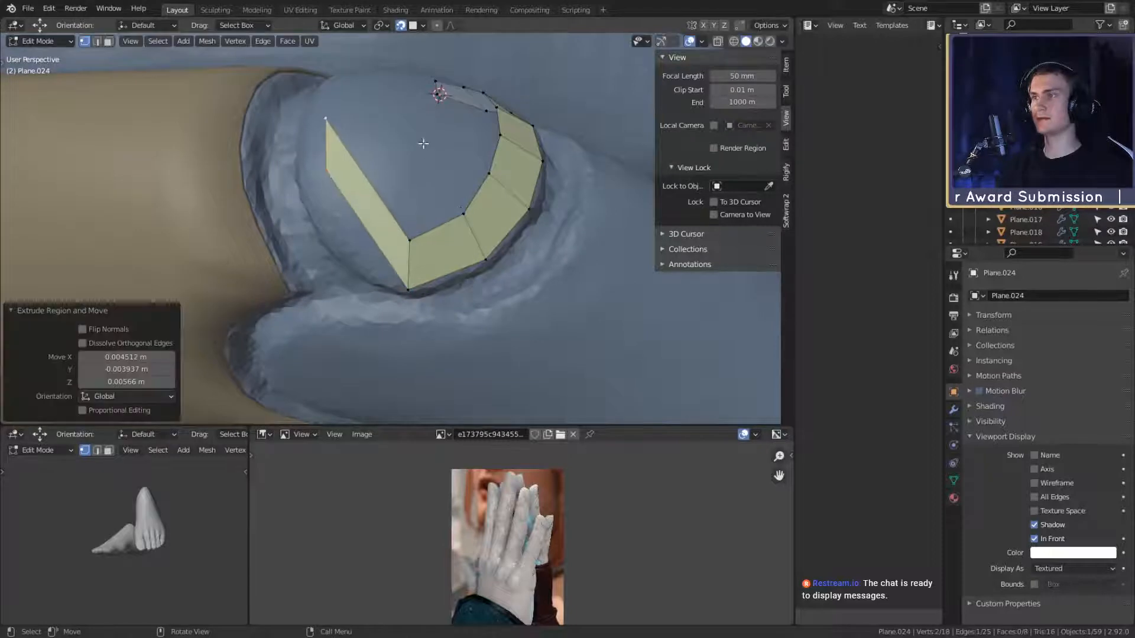
pyautogui.moveTo(424, 143); pyautogui.dragTo(459, 229, button='middle')
pyautogui.press('r')
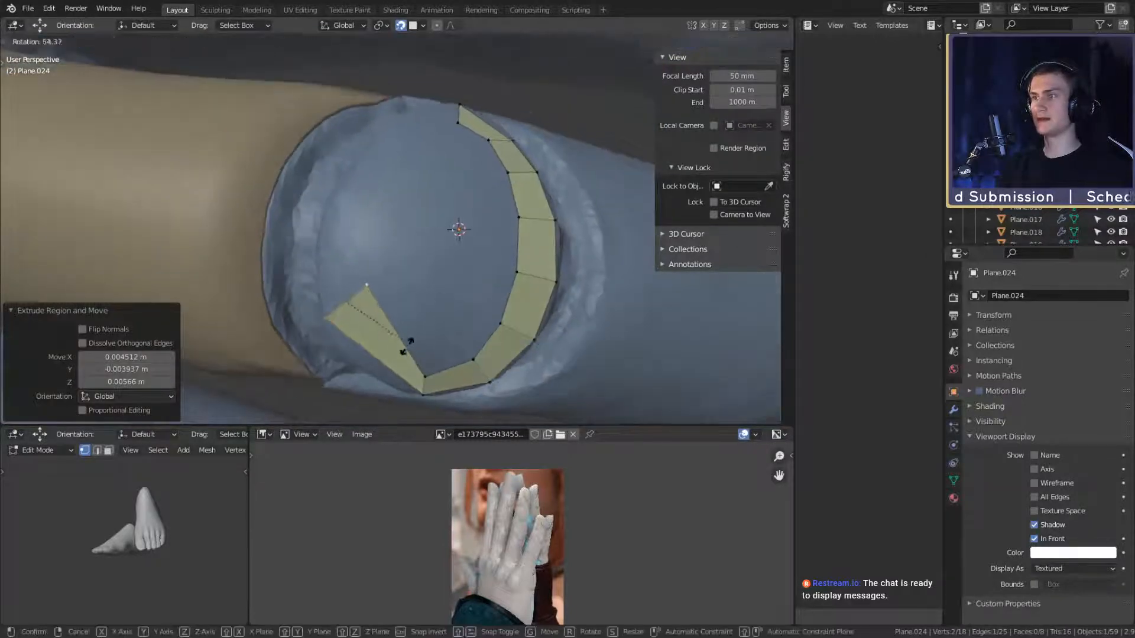
pyautogui.click(367, 369)
pyautogui.press('g')
pyautogui.click(446, 273)
pyautogui.press('r')
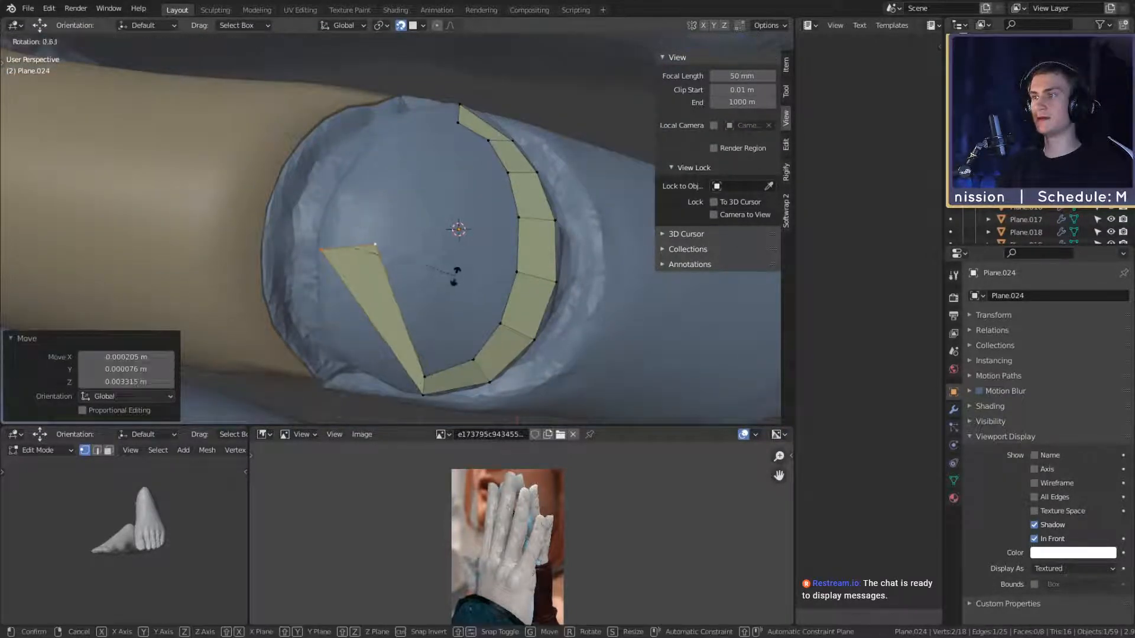
pyautogui.click(456, 273)
pyautogui.moveTo(455, 273); pyautogui.dragTo(426, 210, button='middle')
pyautogui.hotkey('ctrl', 'r')
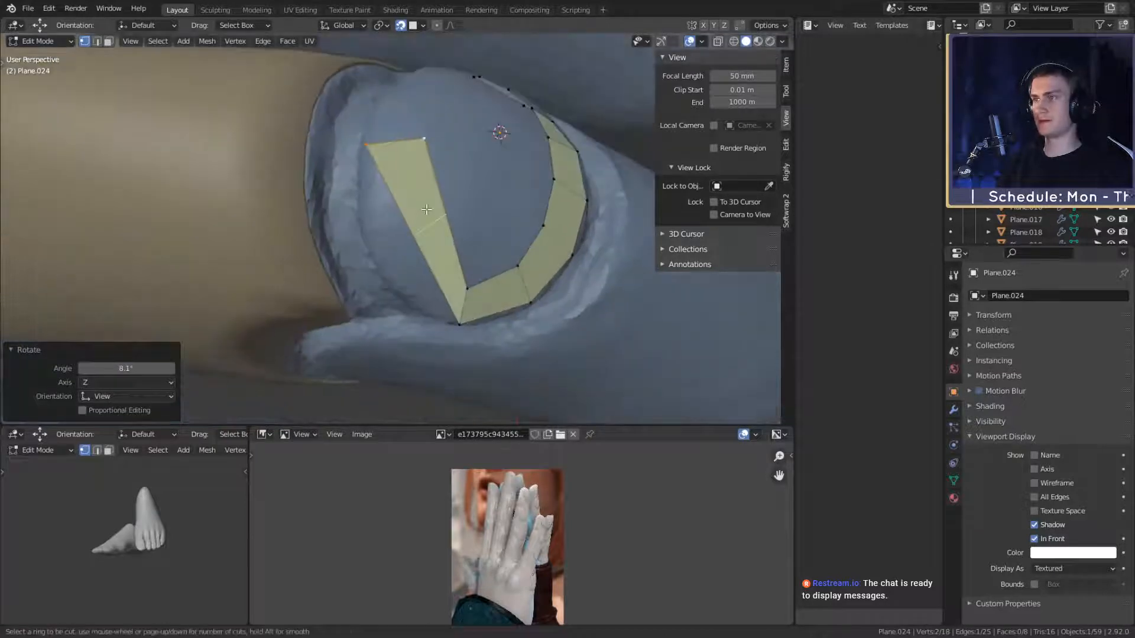
pyautogui.click(426, 209)
pyautogui.rightClick(495, 231)
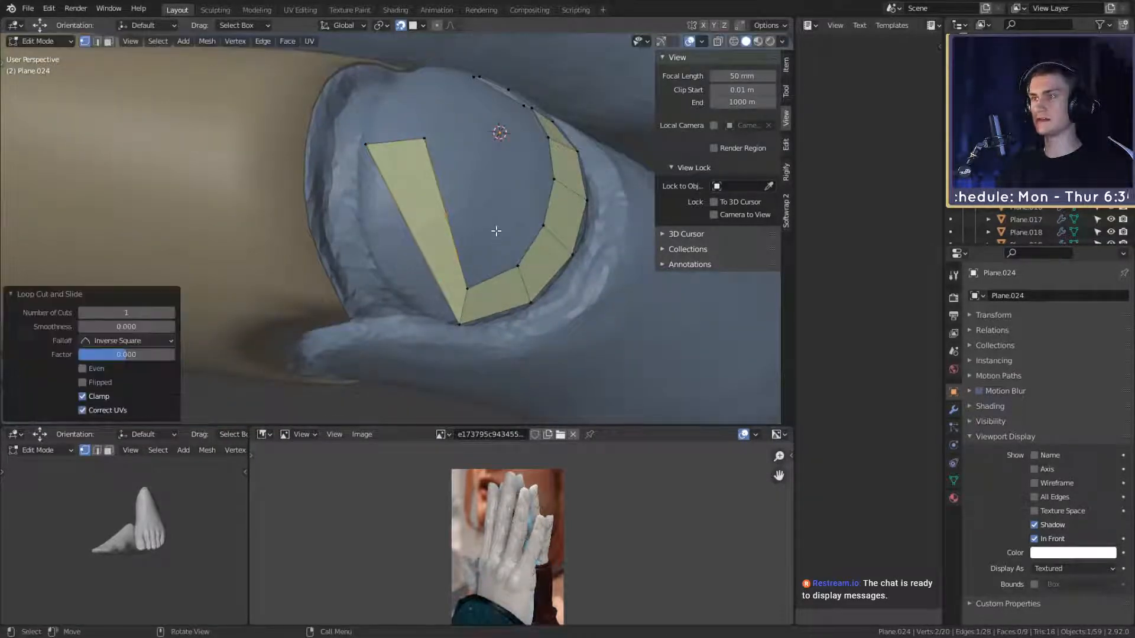
pyautogui.hotkey('ctrl', 'z')
# Step: Add two loop cuts to the long face on the finger-base side and move them outward towards the groove
pyautogui.hotkey('ctrl', 'r')
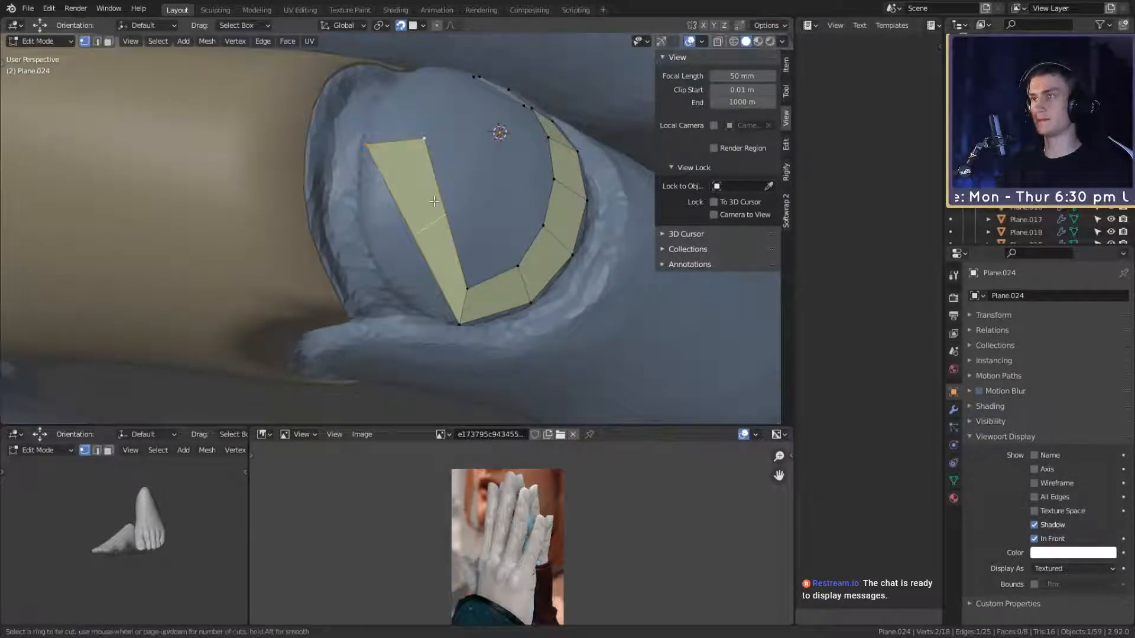
pyautogui.click(434, 201)
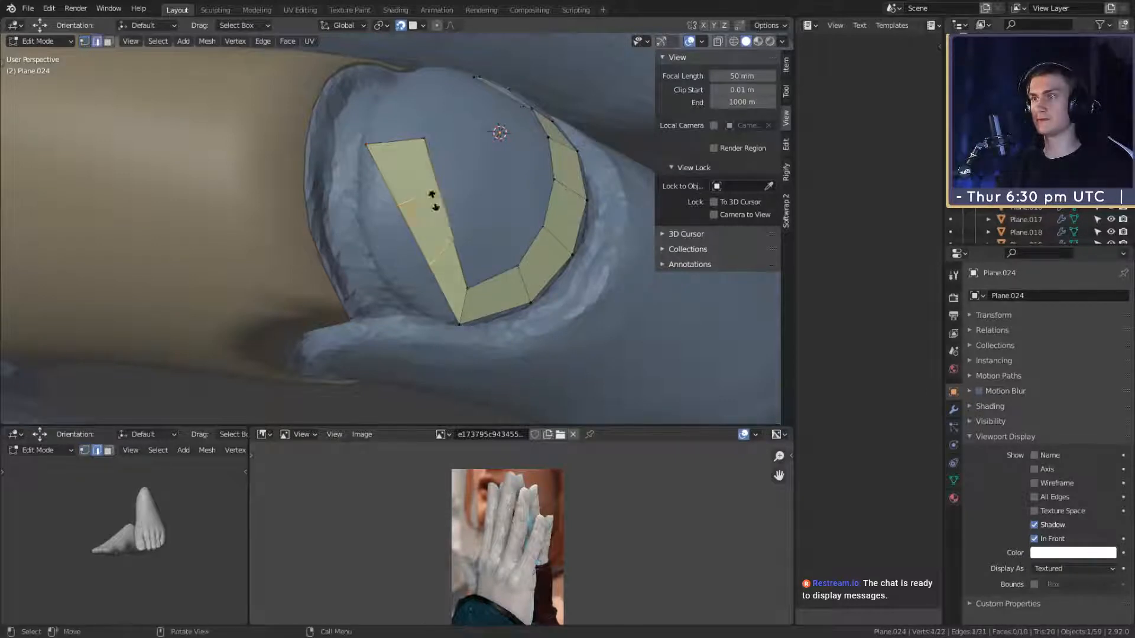
pyautogui.rightClick(435, 203)
pyautogui.press('g')
pyautogui.click(445, 222)
pyautogui.moveTo(472, 222)
pyautogui.mouseDown(button='middle')
pyautogui.moveTo(466, 233)
pyautogui.moveTo(478, 215)
pyautogui.mouseUp(button='middle')
# Step: Move the two inner vertices of the new cuts to even the strip's width
pyautogui.press('1')
pyautogui.click(444, 226)
pyautogui.keyDown('shift'); pyautogui.click(441, 174); pyautogui.keyUp('shift')
pyautogui.press('g')
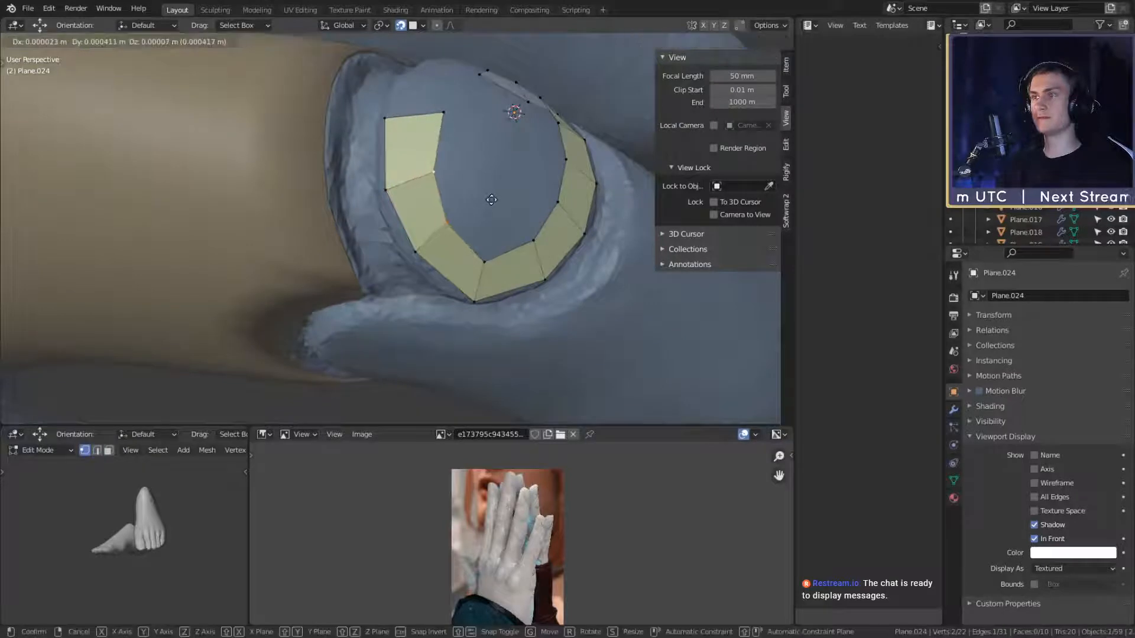
pyautogui.click(493, 200)
# Step: Move and slightly rotate the two outer vertices of the new cuts so they follow the groove
pyautogui.click(415, 248)
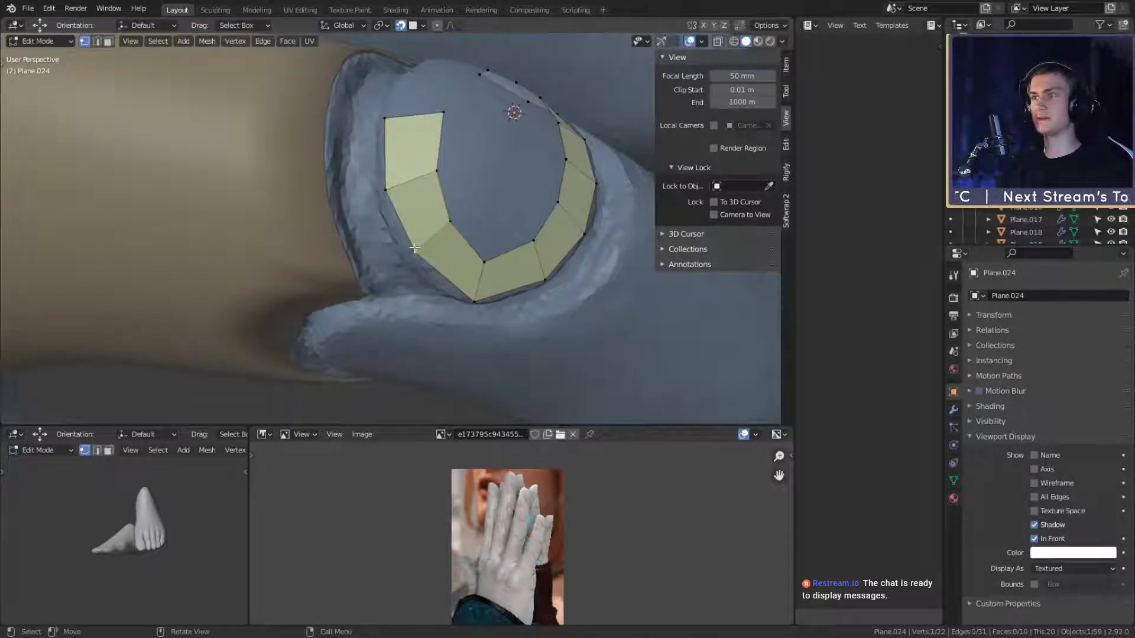
pyautogui.press('g')
pyautogui.click(480, 233)
pyautogui.press('r')
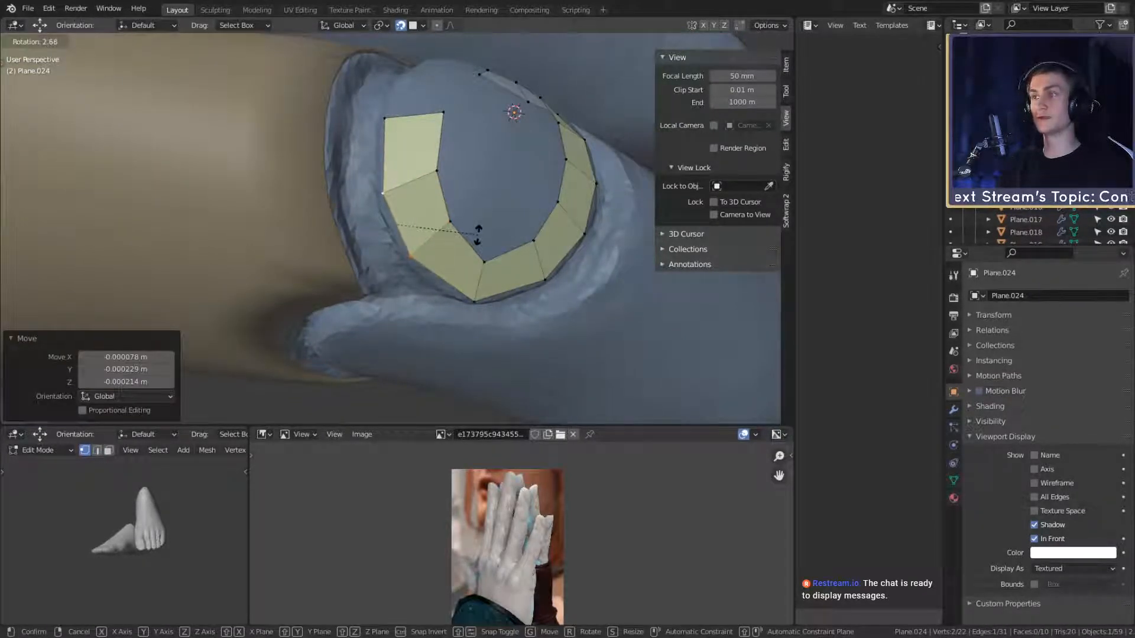
pyautogui.click(479, 234)
pyautogui.press('g')
pyautogui.click(477, 236)
# Step: Move the inner corner vertex at the strip's open end on the finger-base side to narrow the end face
pyautogui.moveTo(501, 242); pyautogui.dragTo(392, 344, button='middle')
pyautogui.click(460, 242)
pyautogui.press('g')
pyautogui.click(471, 258)
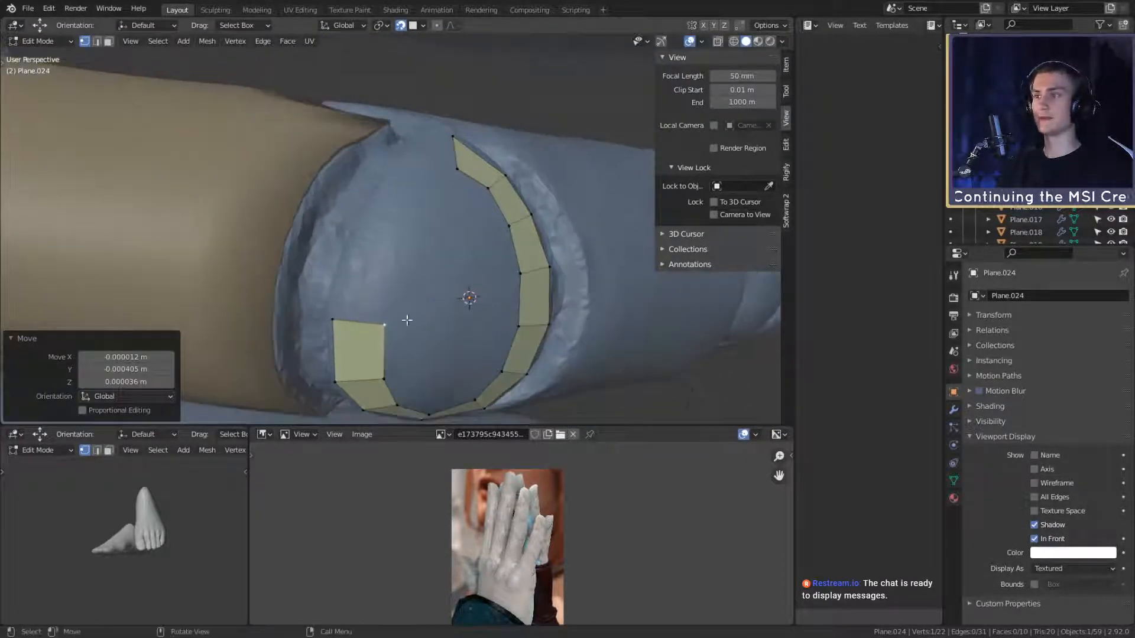
# Step: Select the end edges on both sides of the gap and fill a face between them to close the ring
pyautogui.keyDown('shift'); pyautogui.click(334, 321); pyautogui.keyUp('shift')
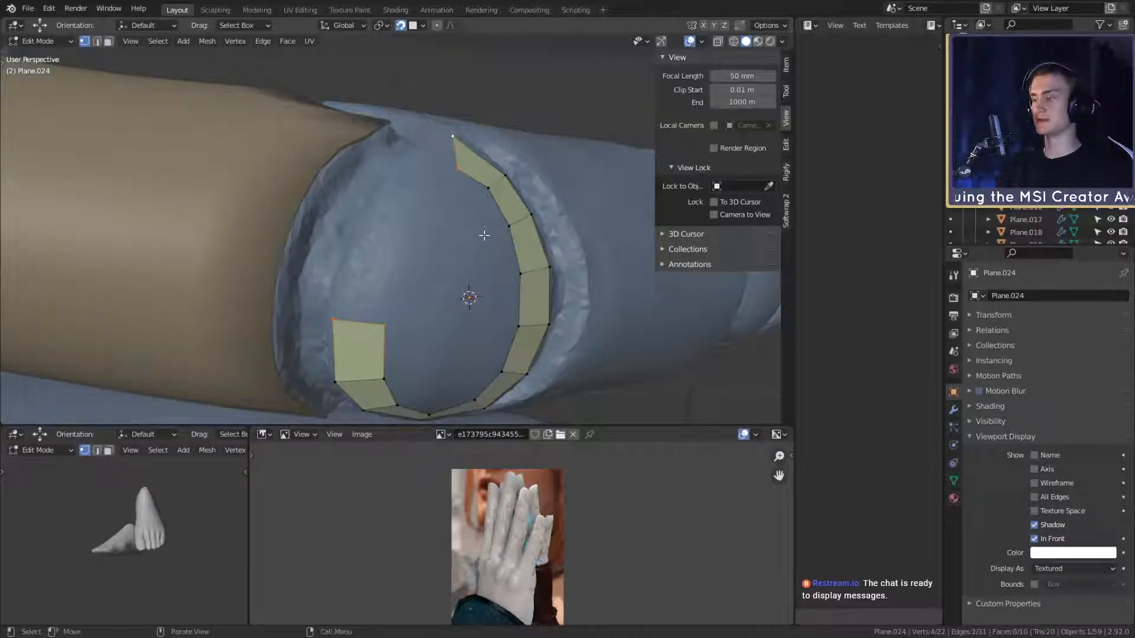
pyautogui.press('f')
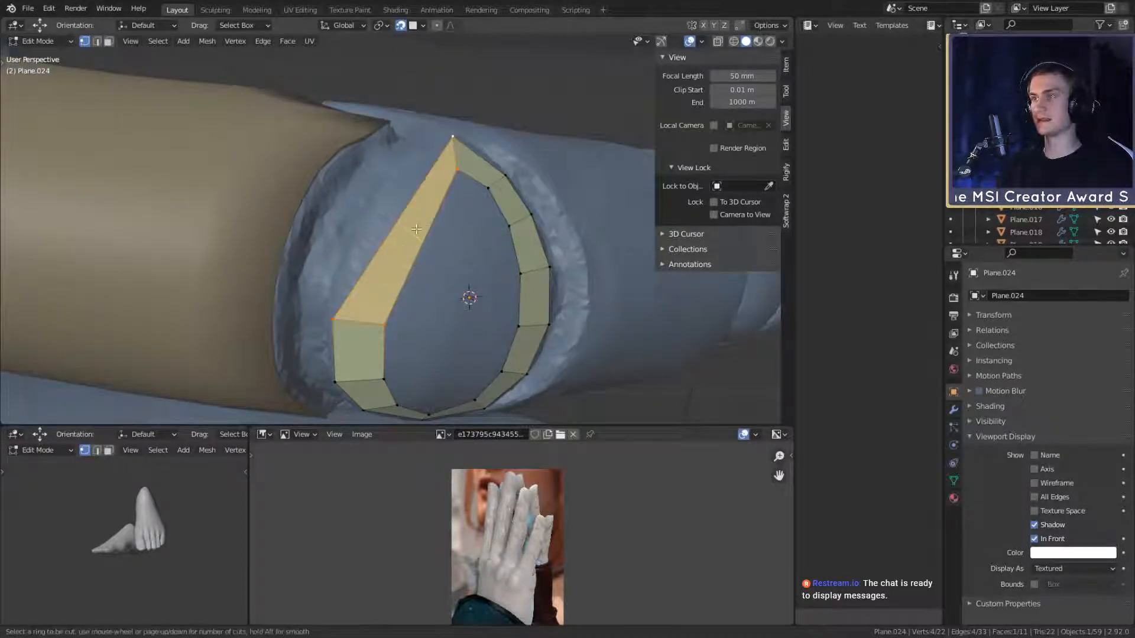
pyautogui.moveTo(471, 261); pyautogui.dragTo(479, 259, button='middle')
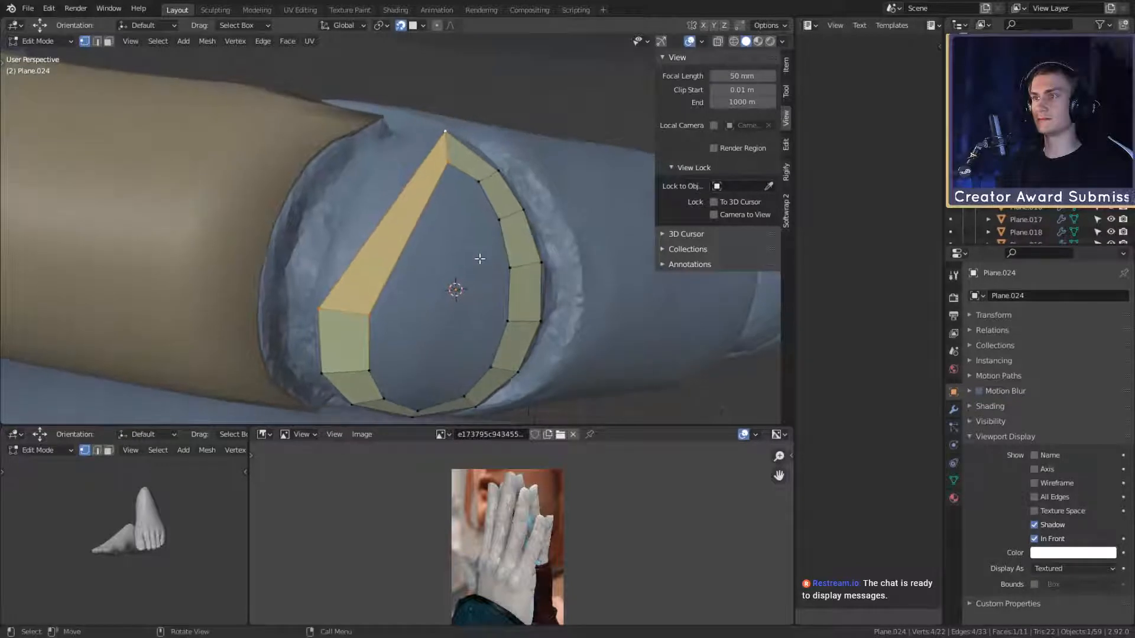
# Step: Cut the closing face with three loops and move them outward along the rim
pyautogui.hotkey('ctrl', 'r')
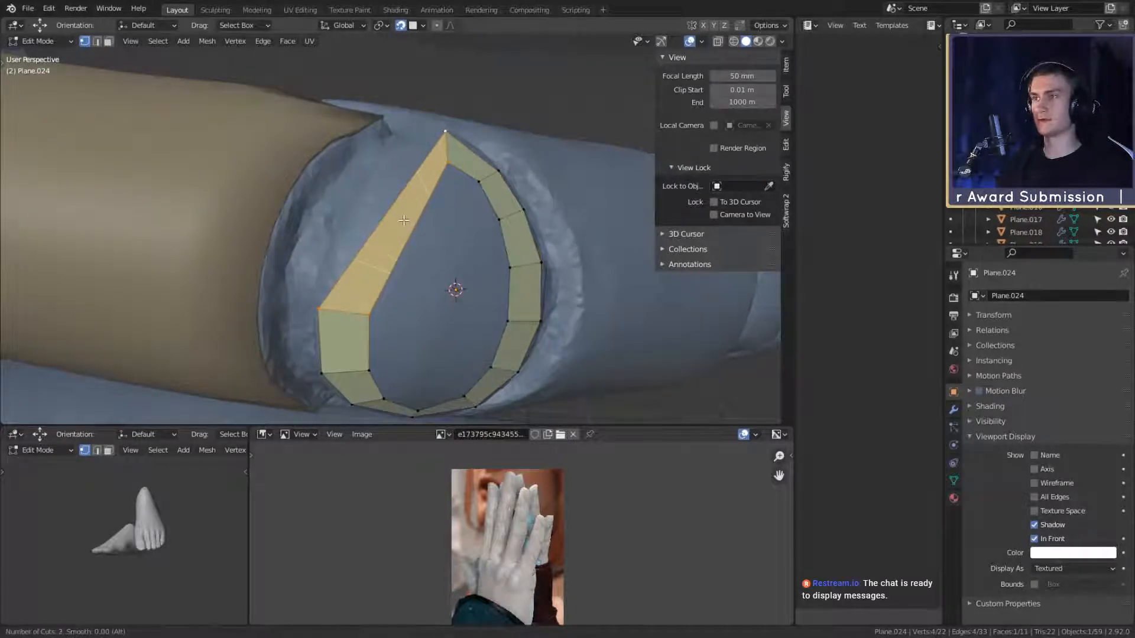
pyautogui.click(403, 220)
pyautogui.rightClick(404, 220)
pyautogui.moveTo(478, 258)
pyautogui.mouseDown(button='middle')
pyautogui.moveTo(461, 260)
pyautogui.moveTo(475, 256)
pyautogui.mouseUp(button='middle')
pyautogui.press('g')
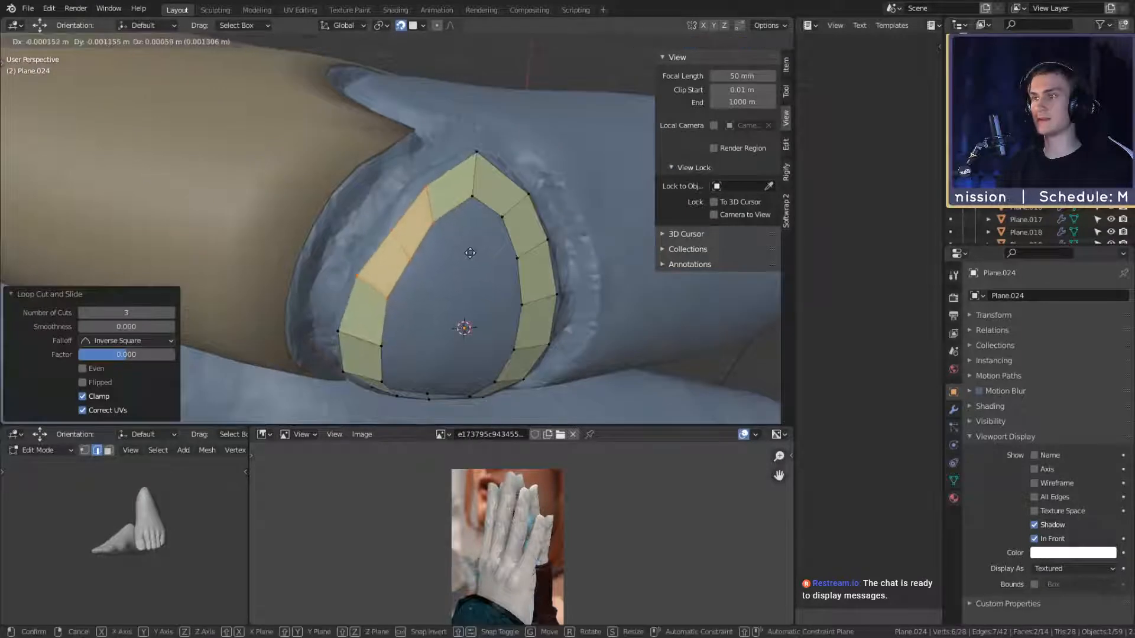
pyautogui.click(473, 255)
# Step: Select the middle cross edge of the closing faces and move it towards the groove
pyautogui.press('1')
pyautogui.click(413, 259)
pyautogui.keyDown('shift'); pyautogui.click(398, 237); pyautogui.keyUp('shift')
pyautogui.press('g')
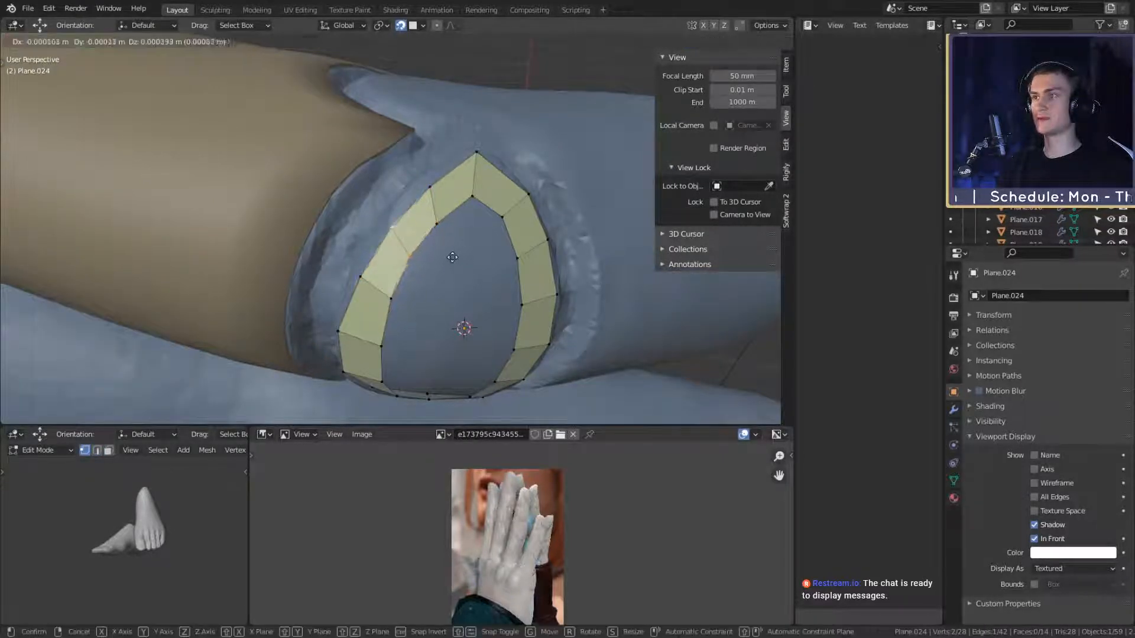
pyautogui.click(448, 242)
# Step: Move and rotate the cross edge nearest the ring's upper tip so it runs perpendicular to the rim
pyautogui.click(448, 242)
pyautogui.keyDown('shift'); pyautogui.click(431, 187); pyautogui.keyUp('shift')
pyautogui.press('g')
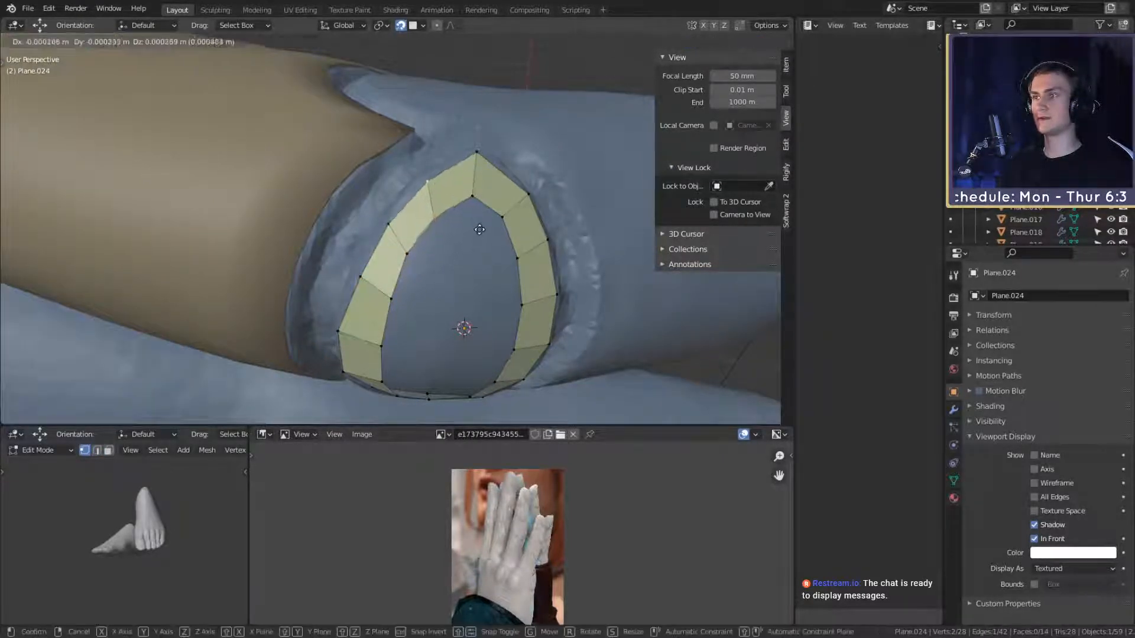
pyautogui.click(483, 223)
pyautogui.moveTo(483, 223)
pyautogui.mouseDown(button='middle')
pyautogui.moveTo(460, 252)
pyautogui.moveTo(432, 240)
pyautogui.moveTo(464, 273)
pyautogui.moveTo(486, 253)
pyautogui.moveTo(456, 247)
pyautogui.moveTo(473, 257)
pyautogui.moveTo(502, 233)
pyautogui.mouseUp(button='middle')
pyautogui.press('r')
pyautogui.click(486, 257)
pyautogui.press('g')
pyautogui.click(497, 244)
# Step: Nudge single vertices near the ring's upper tip to even out the closing quads
pyautogui.click(446, 222)
pyautogui.press('g')
pyautogui.click(460, 247)
pyautogui.click(429, 193)
pyautogui.press('g')
pyautogui.click(457, 213)
# Step: Reposition single inner-rim vertices on the ring's side facing the tan finger mesh to even out its quads
pyautogui.click(400, 243)
pyautogui.press('g')
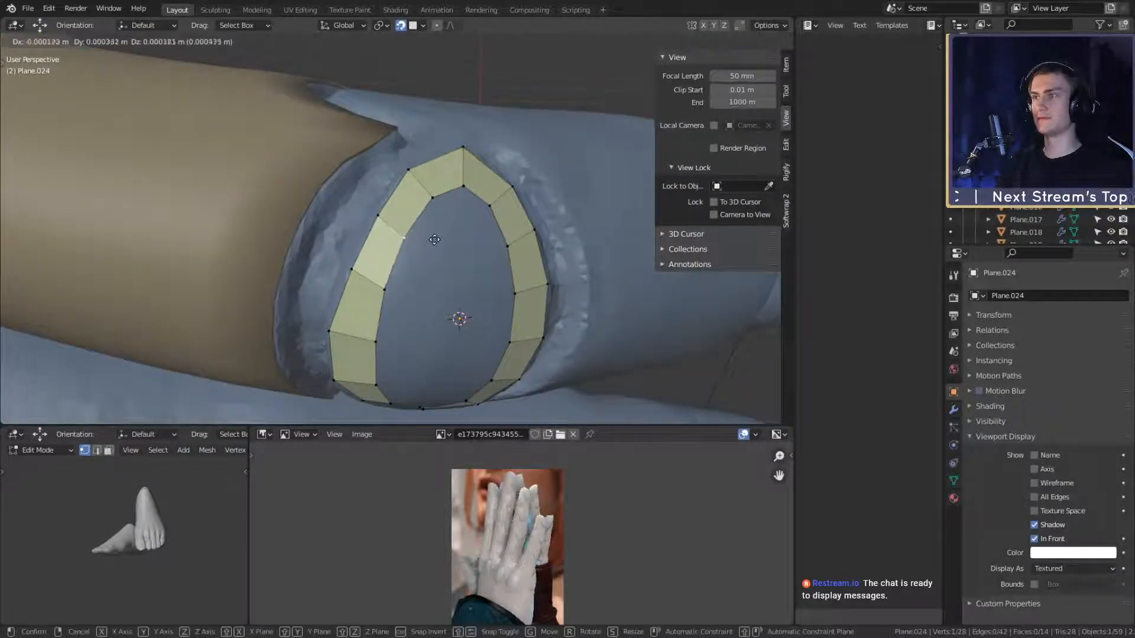
pyautogui.click(427, 245)
pyautogui.moveTo(427, 245)
pyautogui.mouseDown(button='middle')
pyautogui.moveTo(455, 253)
pyautogui.moveTo(449, 278)
pyautogui.moveTo(428, 240)
pyautogui.mouseUp(button='middle')
pyautogui.press('g')
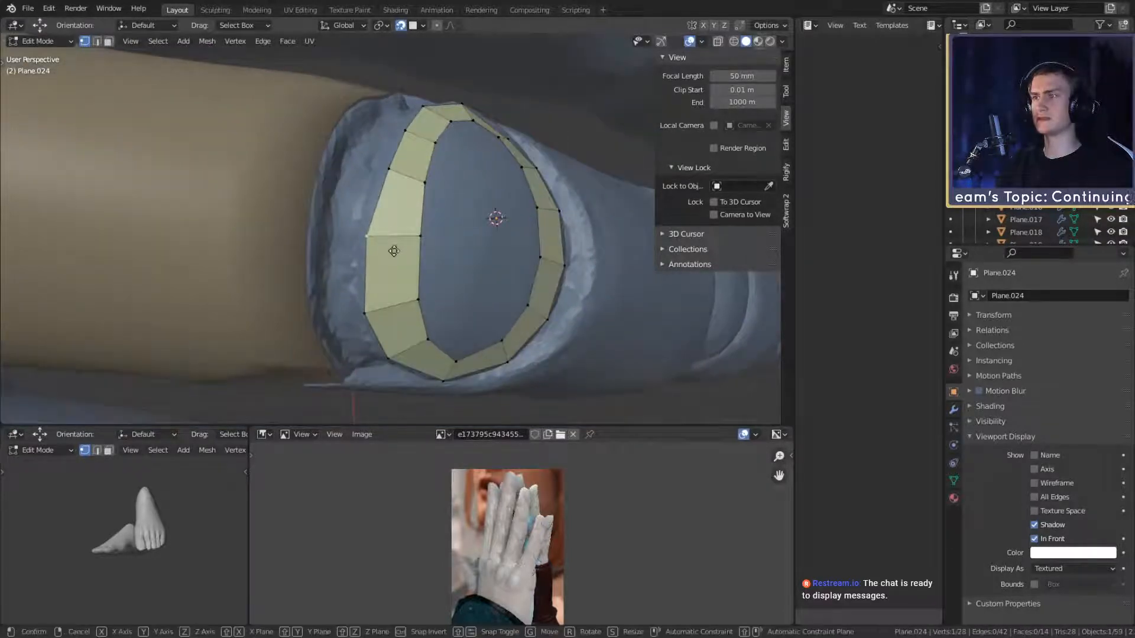
pyautogui.click(397, 246)
# Step: Move the vertices along the lower part of the ring to even out the quads around its lower curve
pyautogui.moveTo(367, 302); pyautogui.dragTo(465, 306, button='middle')
pyautogui.press('g')
pyautogui.click(433, 247)
pyautogui.keyDown('shift'); pyautogui.click(401, 299); pyautogui.keyUp('shift')
pyautogui.press('g')
pyautogui.click(440, 289)
pyautogui.click(391, 244)
pyautogui.press('g')
pyautogui.click(412, 260)
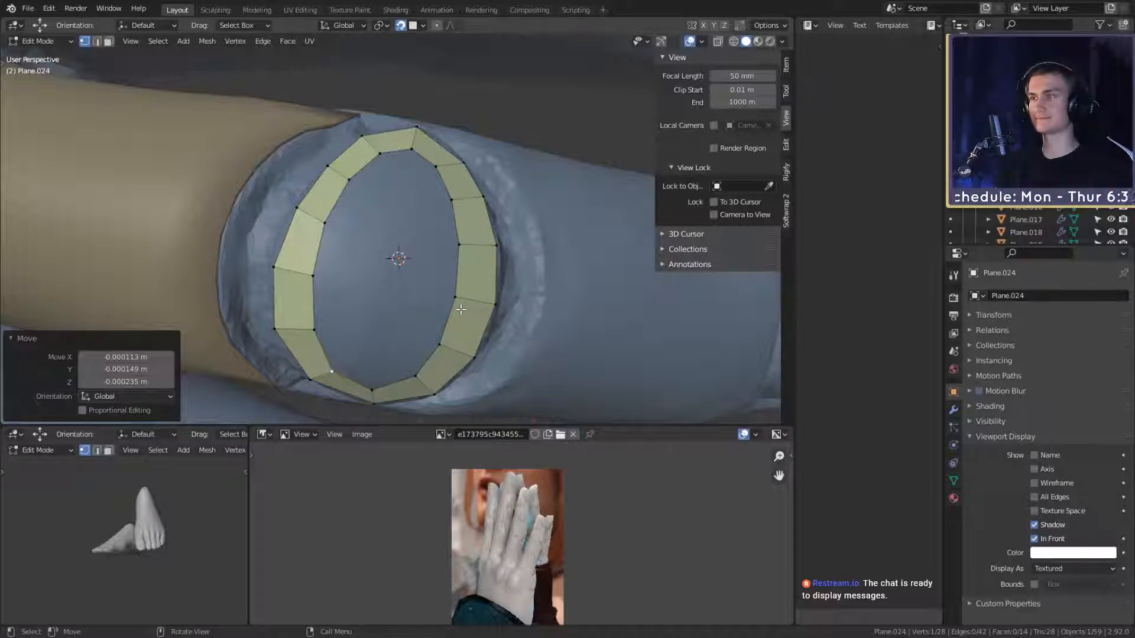
# Step: Extrude a vertex inward from the inner rim at the ring's upper tip and fill a quad there
pyautogui.click(435, 171)
pyautogui.press('e')
pyautogui.click(447, 190)
pyautogui.click(424, 172)
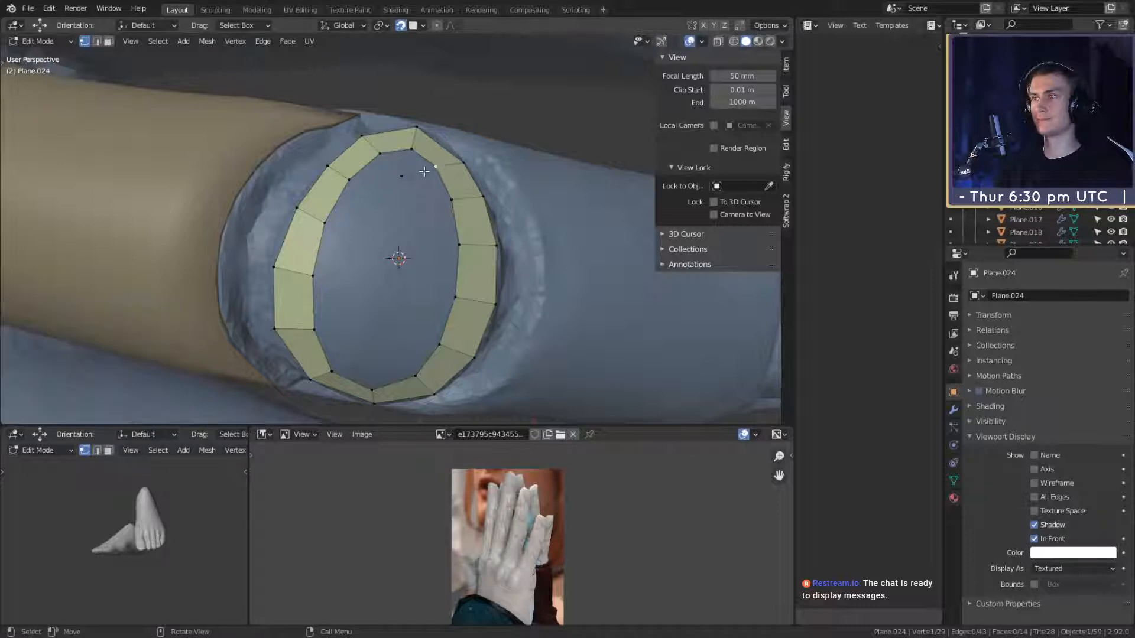
pyautogui.press('f')
# Step: Extrude a vertex inward at the ring's lower tip, fill a quad there, and join the two inner tip vertices with an edge
pyautogui.moveTo(421, 199); pyautogui.dragTo(437, 292, button='middle')
pyautogui.press('e')
pyautogui.click(410, 279)
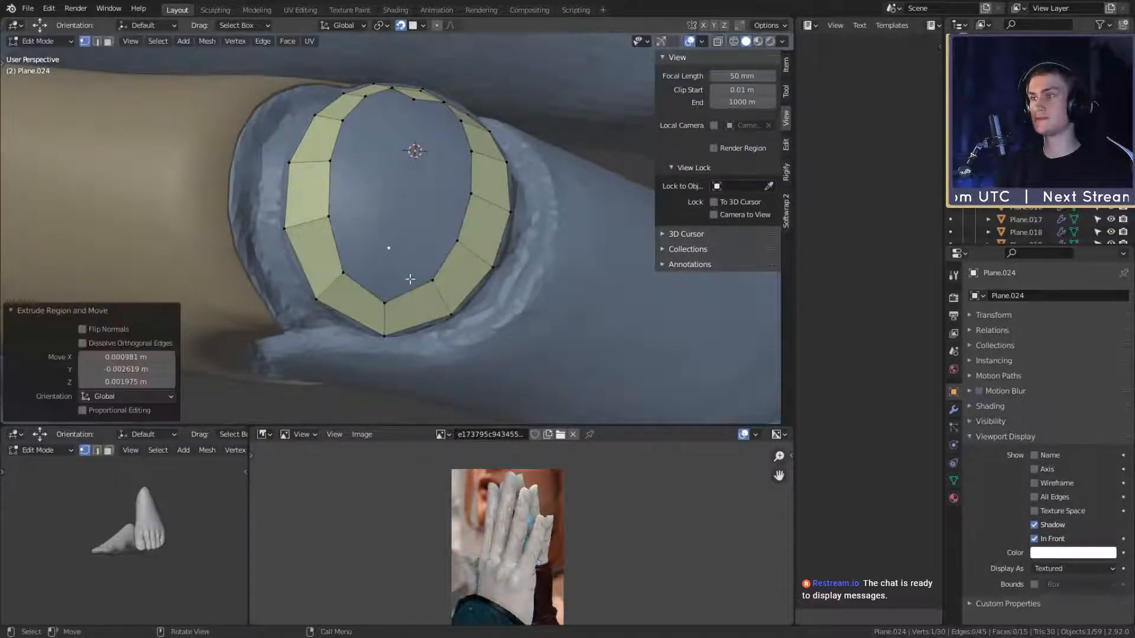
pyautogui.keyDown('shift'); pyautogui.click(385, 304); pyautogui.keyUp('shift')
pyautogui.keyDown('shift'); pyautogui.click(342, 272); pyautogui.keyUp('shift')
pyautogui.keyDown('shift'); pyautogui.click(442, 298); pyautogui.keyUp('shift')
pyautogui.press('f')
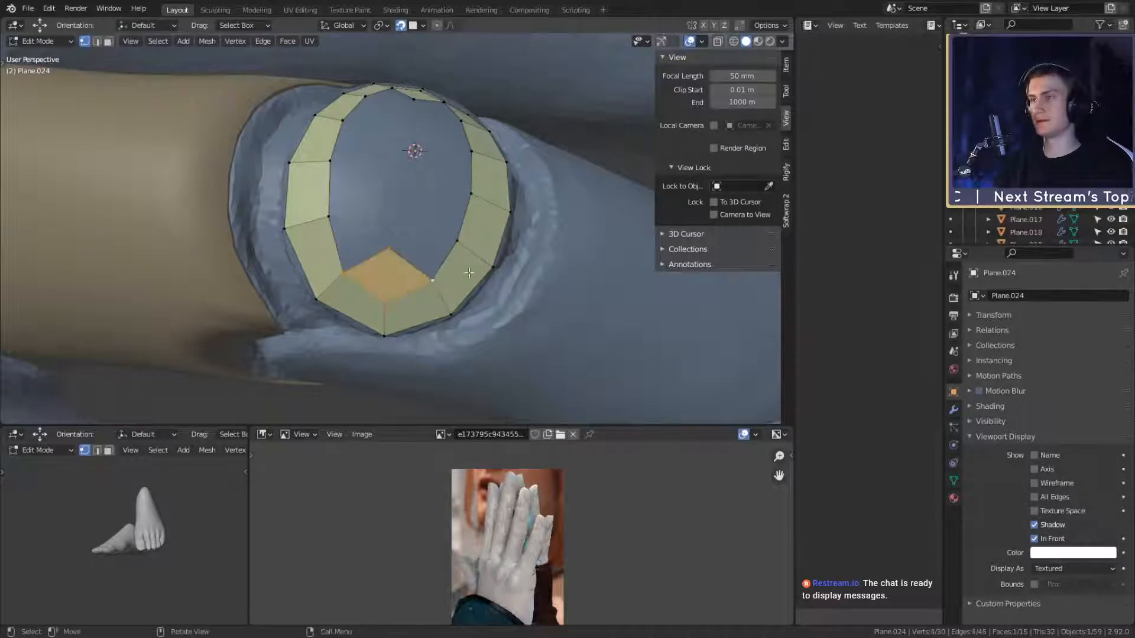
pyautogui.moveTo(442, 297); pyautogui.dragTo(446, 341, button='middle')
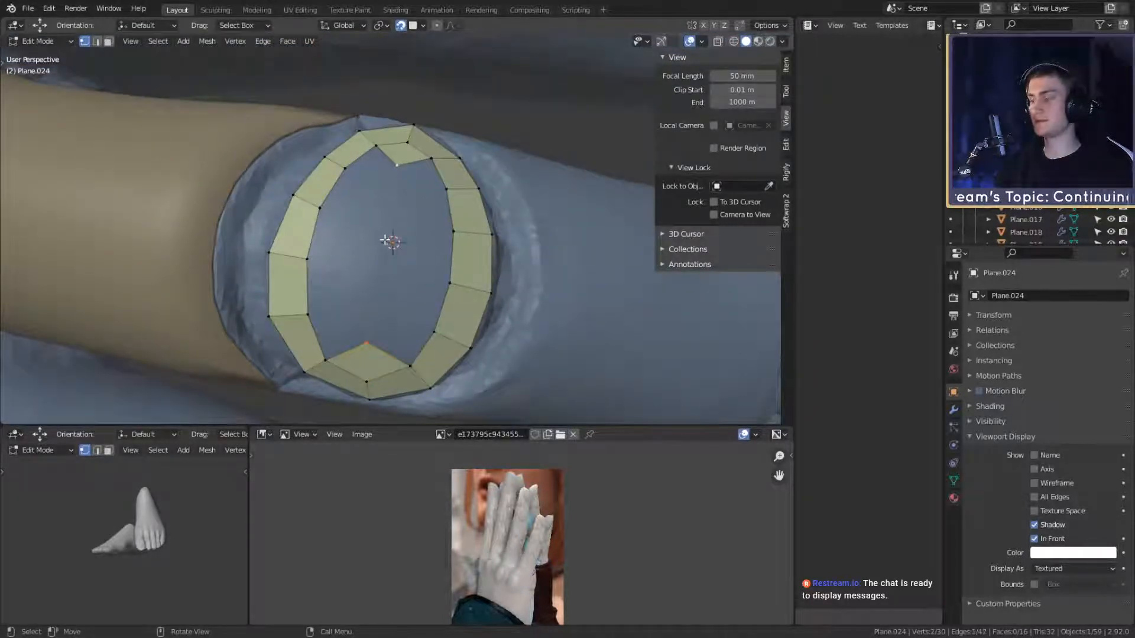
pyautogui.hotkey('ctrl', 'r')
pyautogui.scroll(1, 385, 240)
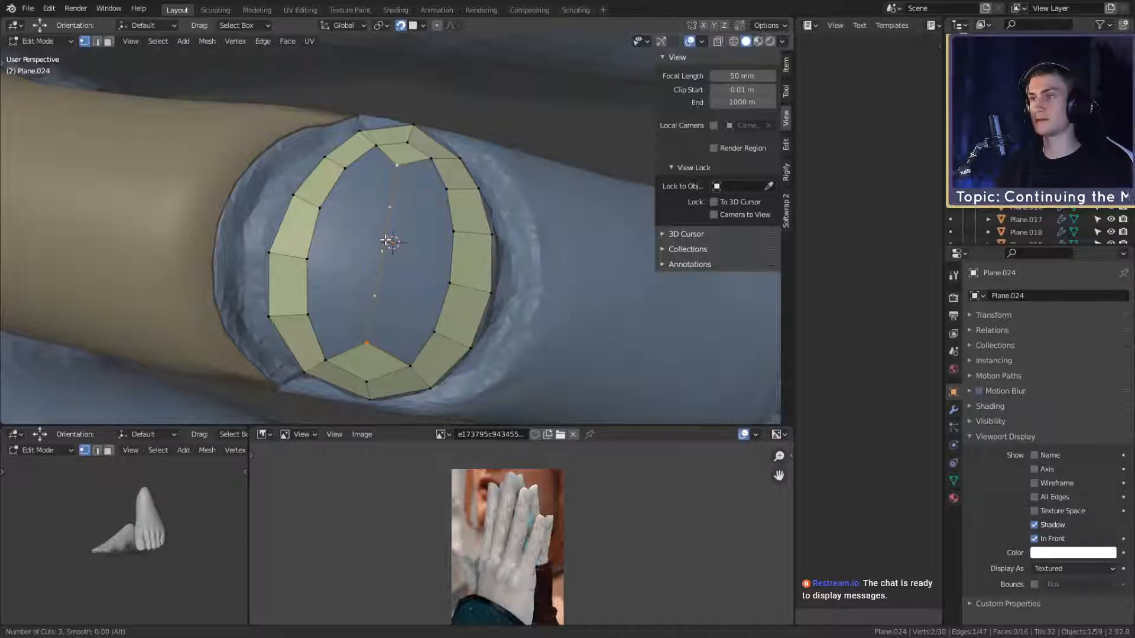
pyautogui.rightClick(386, 241)
pyautogui.moveTo(453, 284); pyautogui.dragTo(456, 262, button='middle')
pyautogui.moveTo(387, 195); pyautogui.dragTo(386, 205, button='middle')
pyautogui.hotkey('ctrl', 'r')
pyautogui.scroll(1, 388, 207)
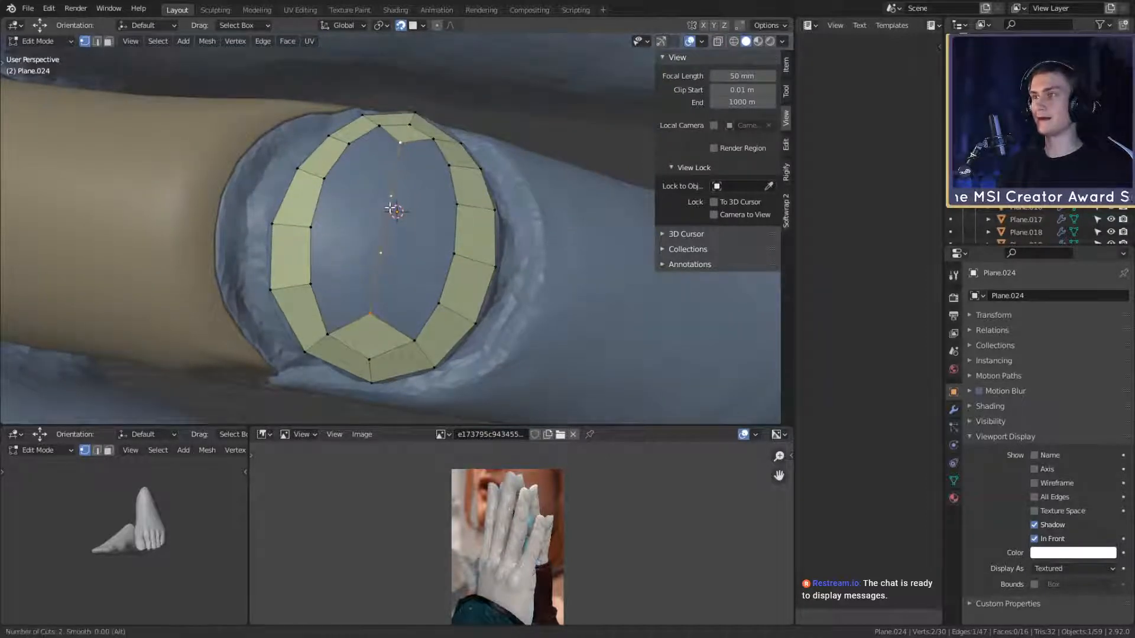
pyautogui.rightClick(391, 208)
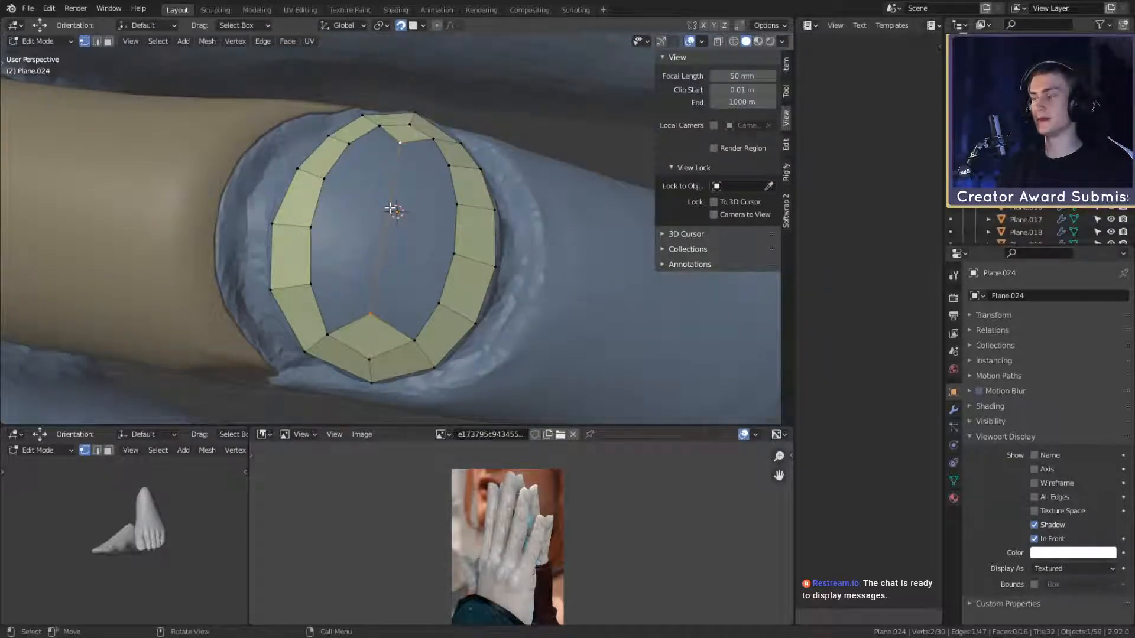
# Step: Add four evenly spaced cuts to the central connecting edge and snap the new vertices onto the knuckle surface
pyautogui.press('ctrl')
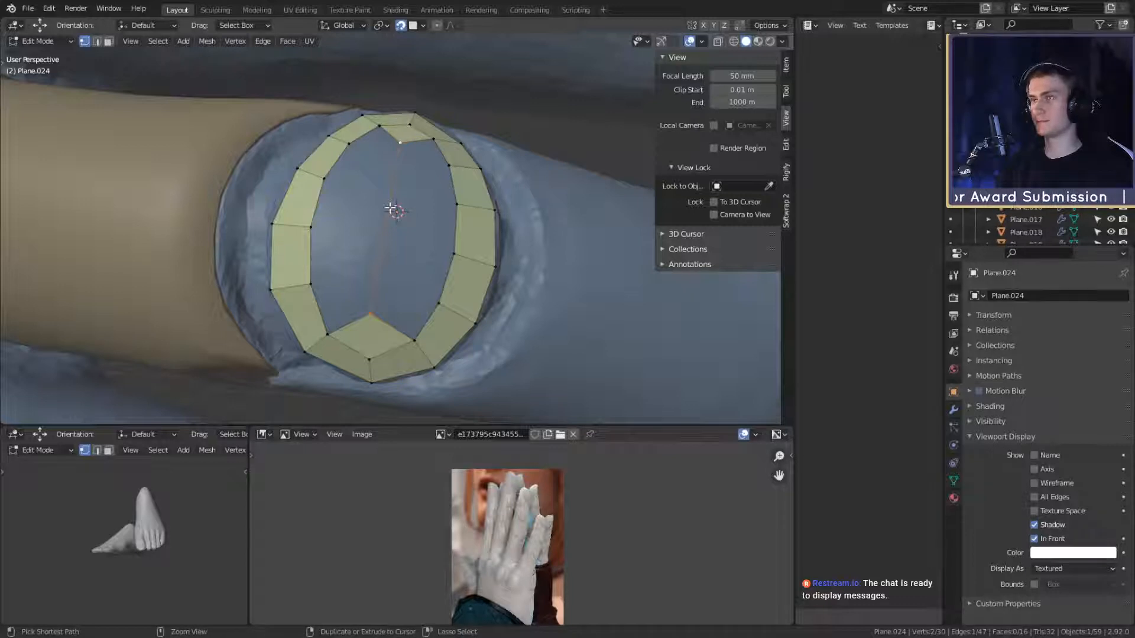
pyautogui.hotkey('ctrl', 'r')
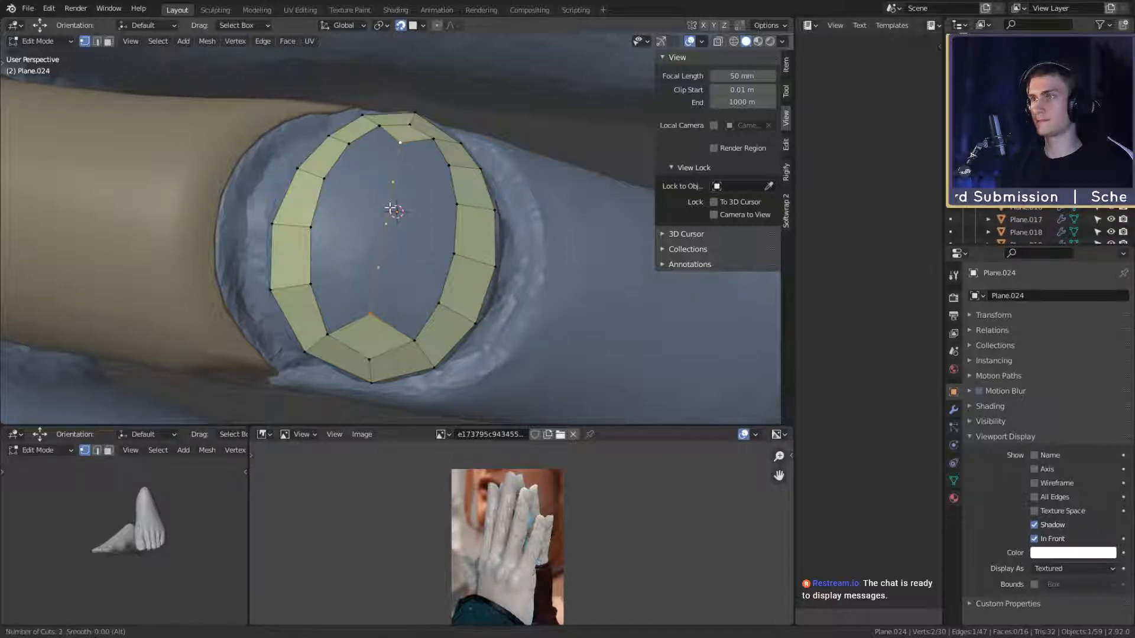
pyautogui.click(391, 208)
pyautogui.rightClick(390, 208)
pyautogui.rightClick(390, 207)
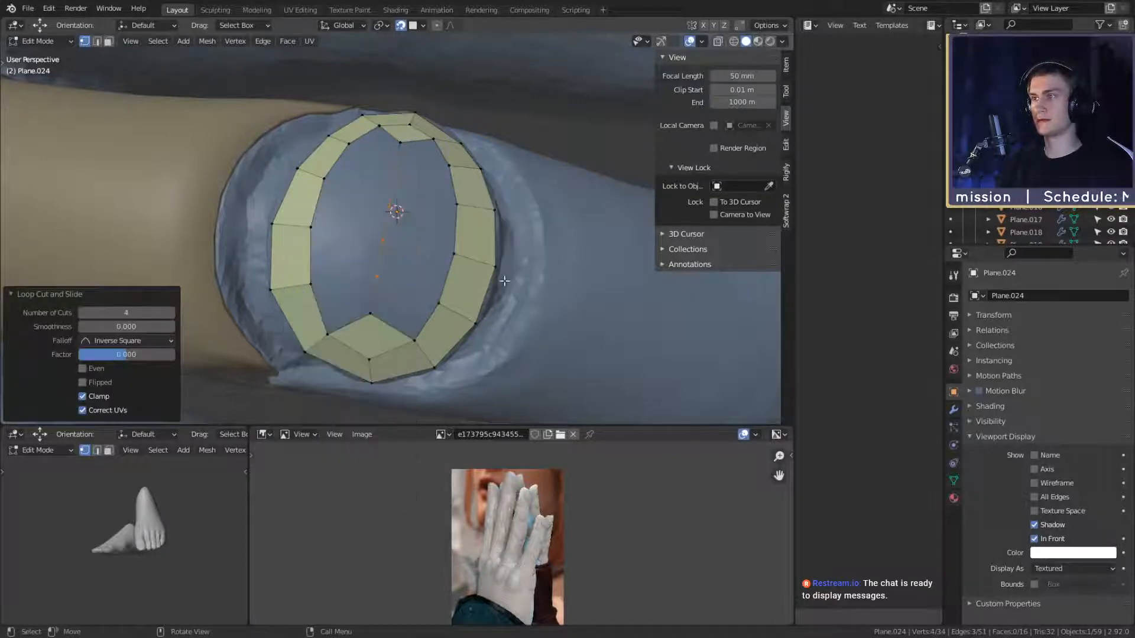
pyautogui.moveTo(507, 236)
pyautogui.mouseDown(button='middle')
pyautogui.moveTo(509, 280)
pyautogui.moveTo(515, 251)
pyautogui.moveTo(493, 221)
pyautogui.moveTo(478, 270)
pyautogui.moveTo(494, 220)
pyautogui.mouseUp(button='middle')
pyautogui.press('g')
pyautogui.click(515, 251)
# Step: Fill five quads between the central vertex line and the ring's fingertip side, from the lower tip to the upper one
pyautogui.click(362, 210)
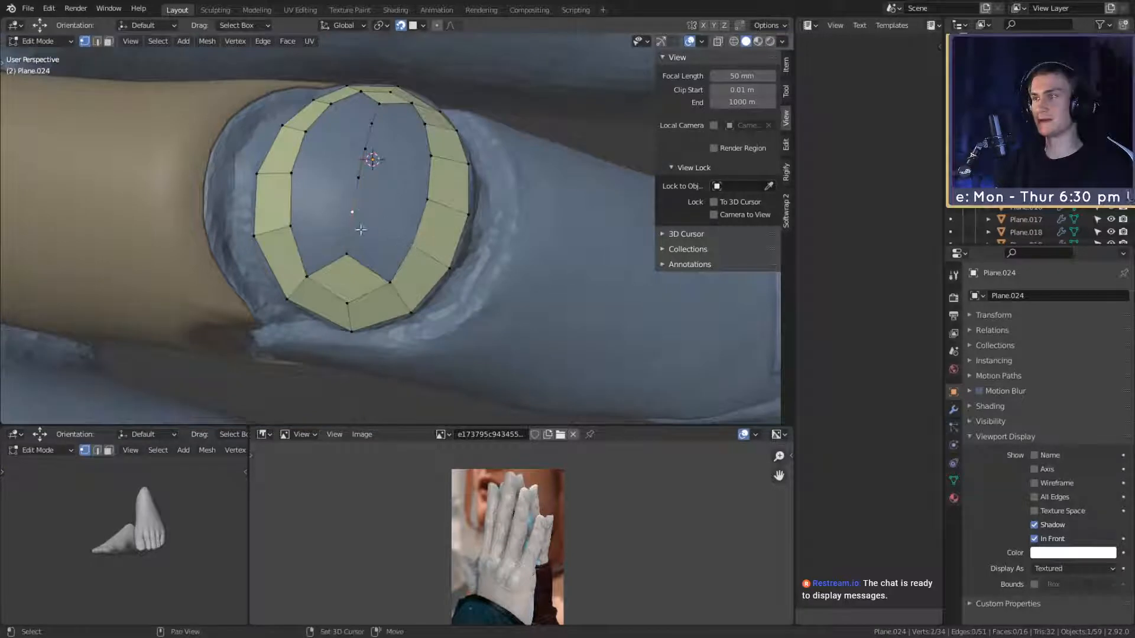
pyautogui.press('f')
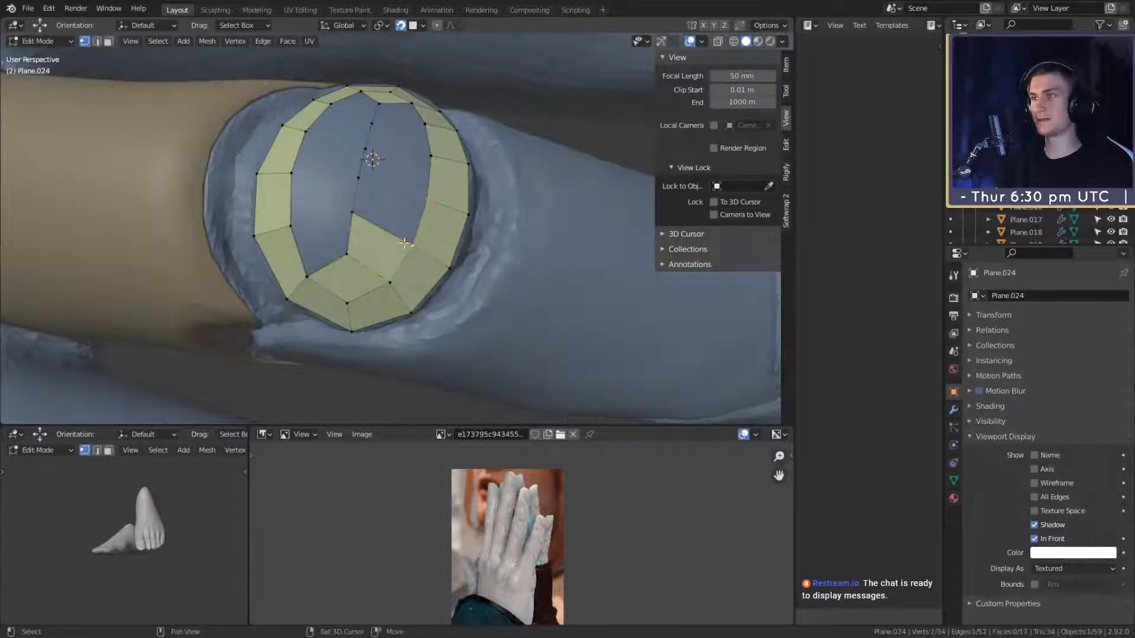
pyautogui.moveTo(358, 182); pyautogui.dragTo(426, 242, button='middle')
pyautogui.press('f')
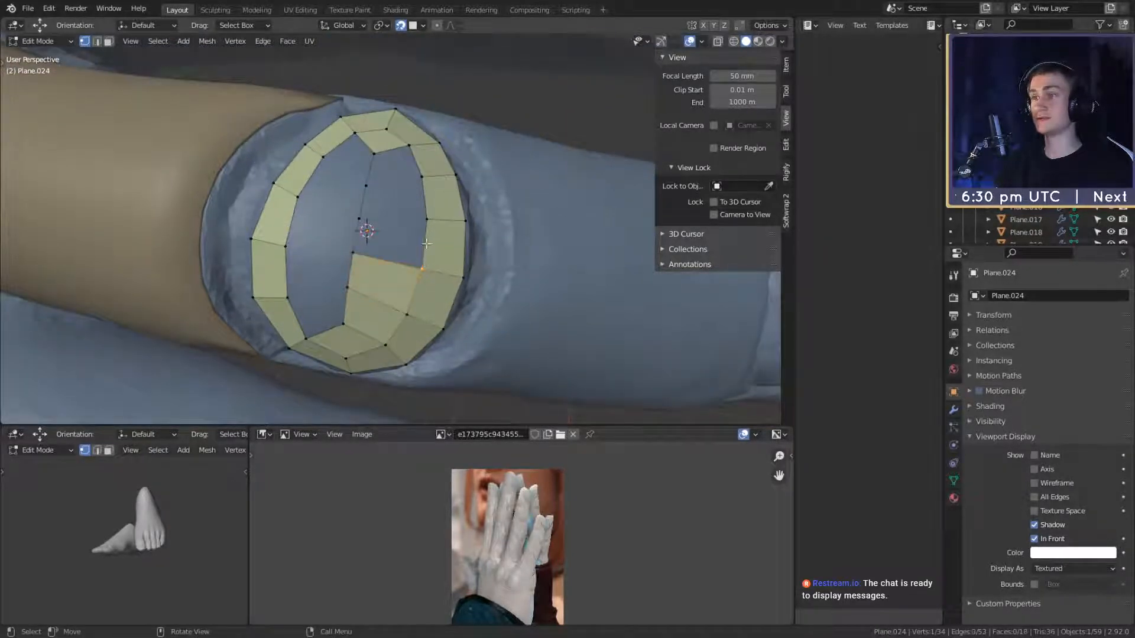
pyautogui.press('f')
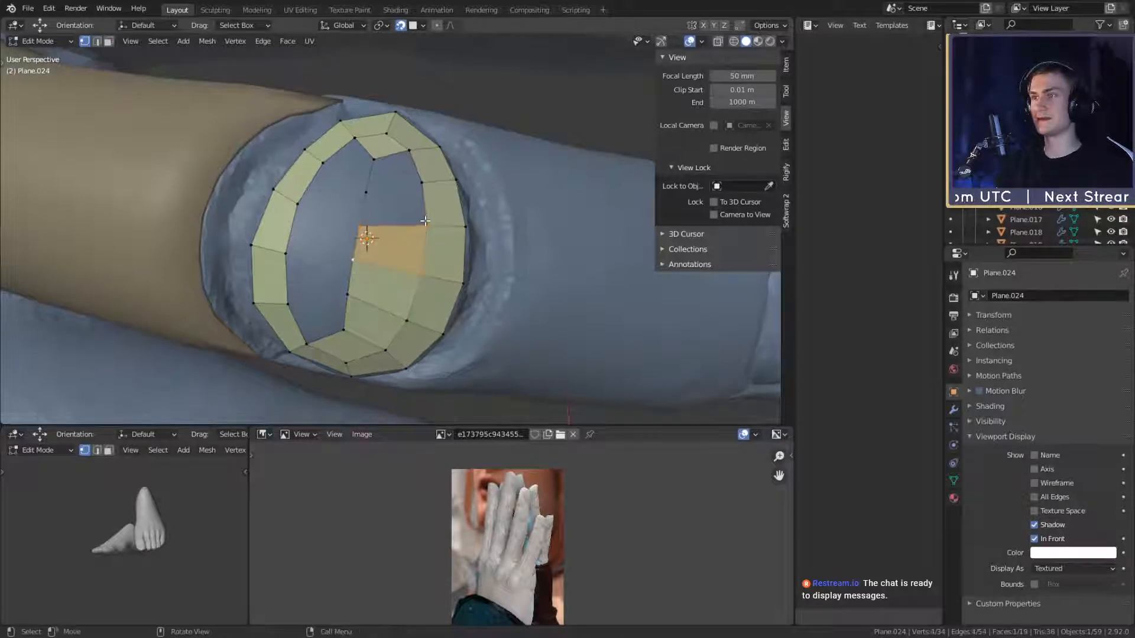
pyautogui.press('f')
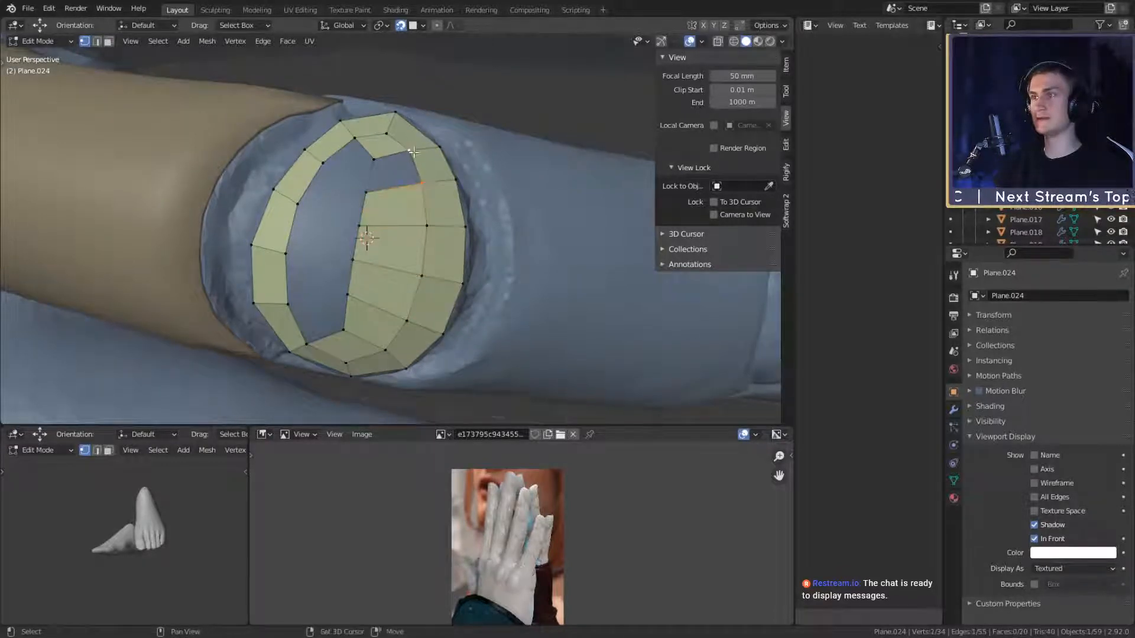
pyautogui.press('f')
pyautogui.hotkey('ctrl', 'z')
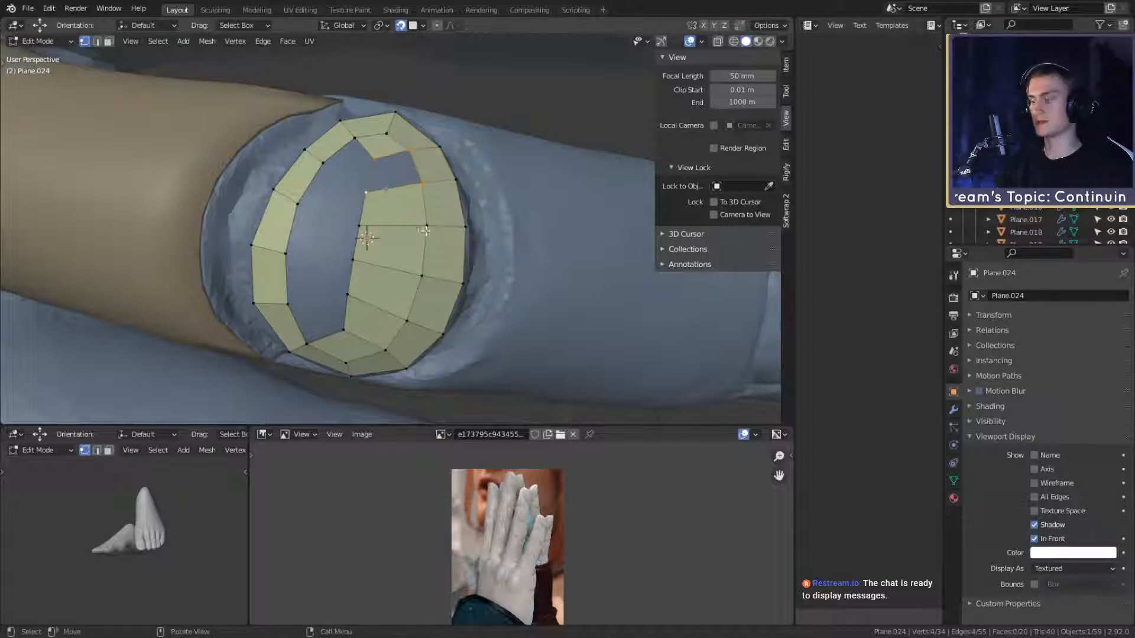
pyautogui.press('f')
pyautogui.moveTo(426, 230); pyautogui.dragTo(408, 272, button='middle')
# Step: Move and rotate the edge of the new quads nearest the ring's upper tip to even out their widths
pyautogui.press('g')
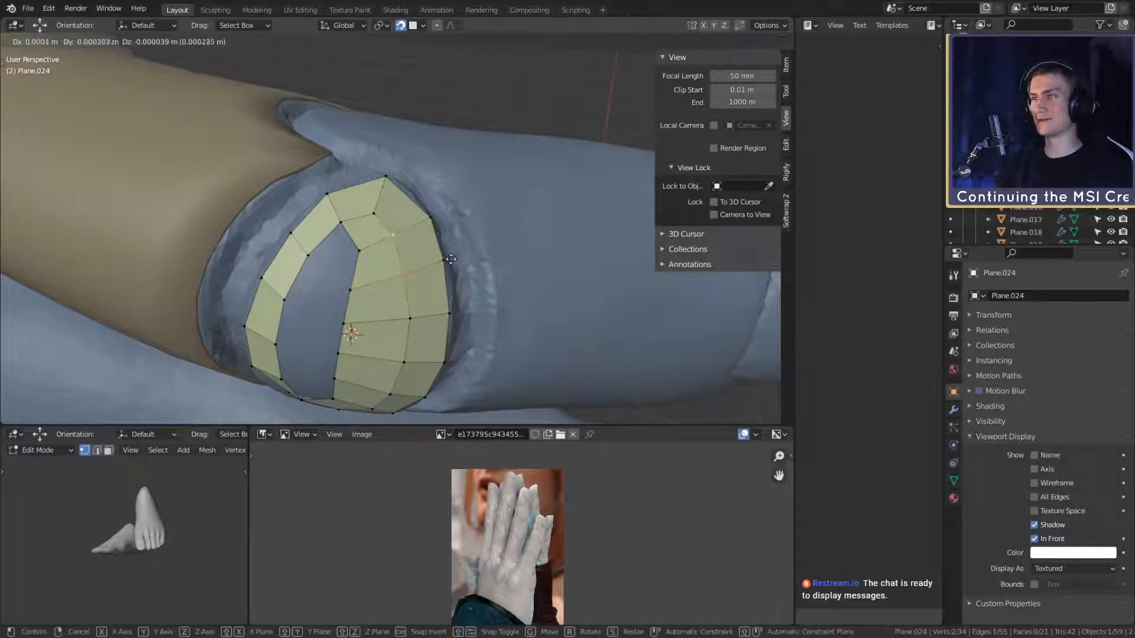
pyautogui.click(421, 251)
pyautogui.press('r')
pyautogui.click(449, 269)
pyautogui.press('g')
pyautogui.click(451, 268)
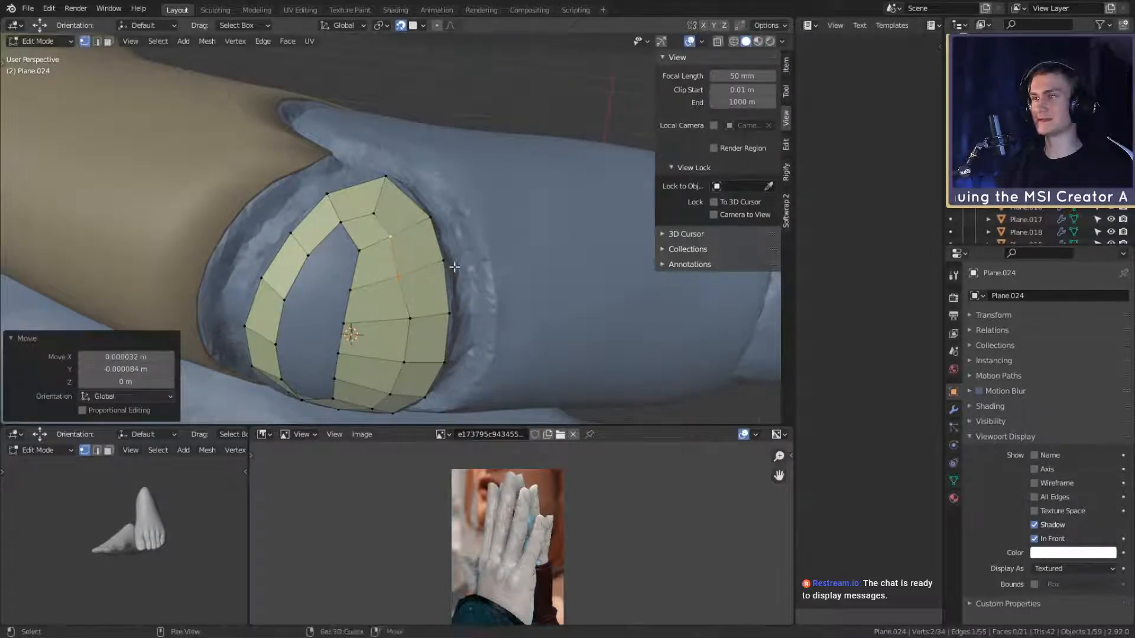
# Step: Select the next pair of vertices down the filled fingertip-side column and move them to even the spacing
pyautogui.moveTo(455, 266); pyautogui.dragTo(459, 253, button='middle')
pyautogui.click(413, 289)
pyautogui.keyDown('shift'); pyautogui.click(408, 331); pyautogui.keyUp('shift')
pyautogui.moveTo(467, 307); pyautogui.dragTo(366, 305, button='middle')
pyautogui.press('g')
pyautogui.click(476, 282)
pyautogui.press('g')
pyautogui.click(450, 242)
# Step: Move the middle inner-rim vertices facing the tan finger mesh inward to widen the rim quads
pyautogui.click(363, 280)
pyautogui.press('g')
pyautogui.click(421, 248)
pyautogui.click(366, 306)
pyautogui.keyDown('shift'); pyautogui.click(372, 257); pyautogui.keyUp('shift')
pyautogui.press('g')
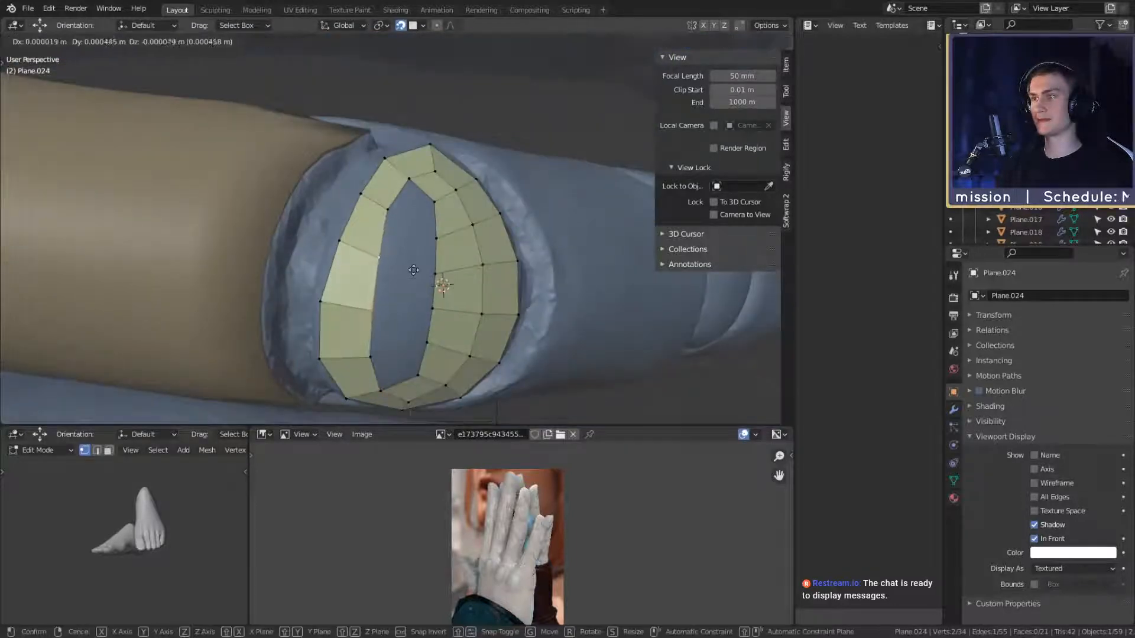
pyautogui.click(395, 264)
# Step: Nudge the inner-rim vertices around the upper end of the remaining gap to smooth its outline
pyautogui.moveTo(392, 256); pyautogui.dragTo(389, 270, button='middle')
pyautogui.click(389, 226)
pyautogui.press('g')
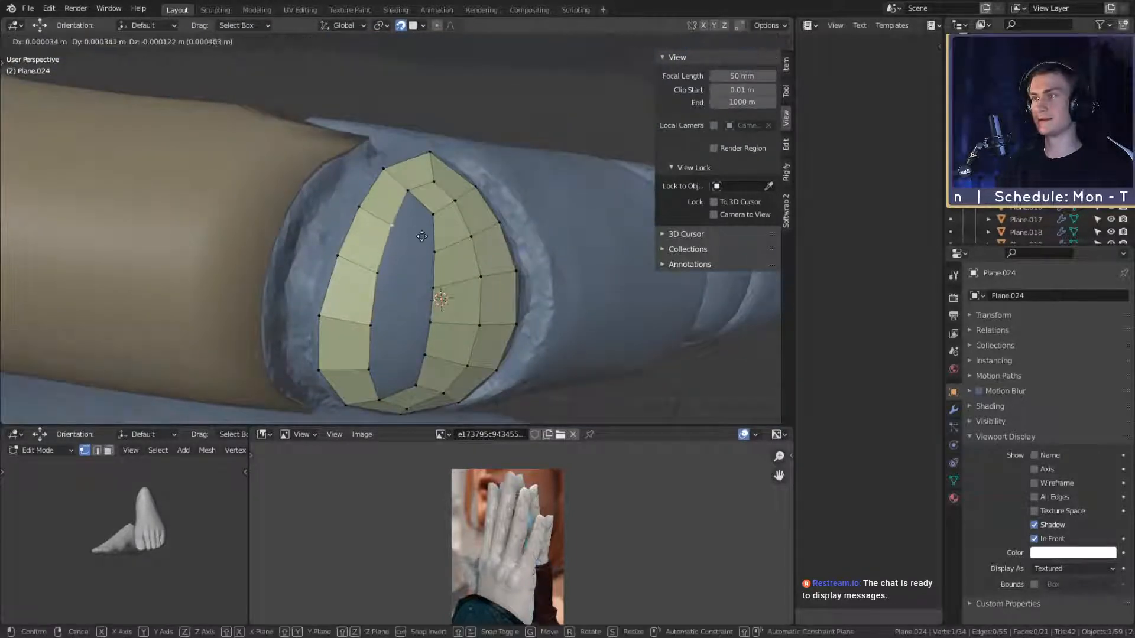
pyautogui.click(419, 235)
pyautogui.click(408, 192)
pyautogui.press('g')
pyautogui.click(436, 218)
pyautogui.moveTo(454, 233); pyautogui.dragTo(450, 227, button='middle')
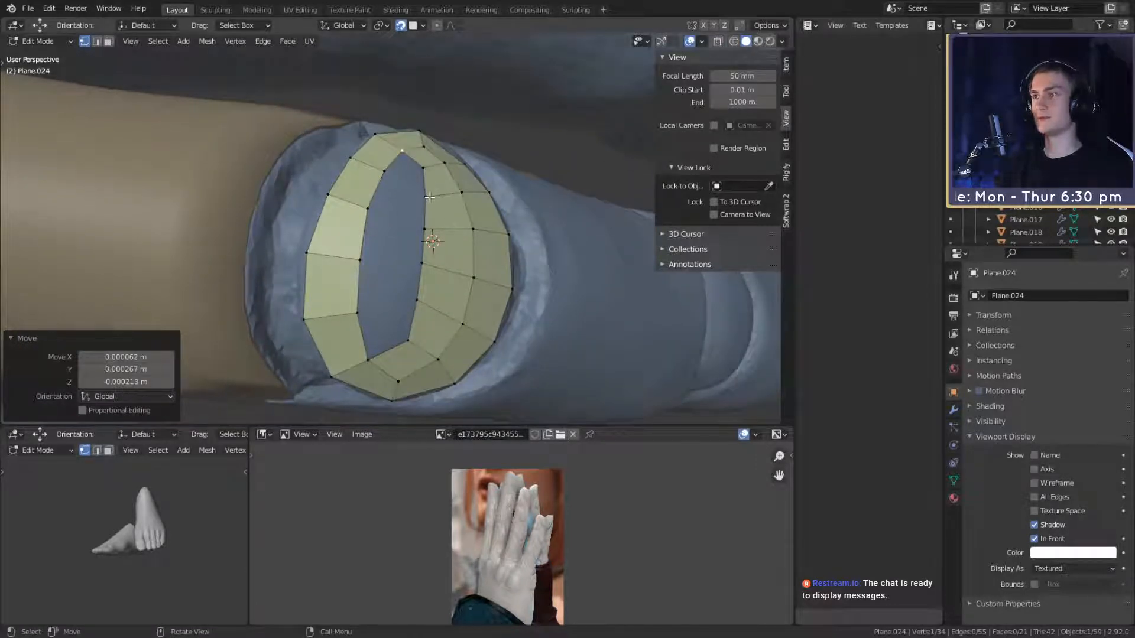
pyautogui.press('g')
pyautogui.click(410, 187)
# Step: Fill one quad at the upper end and one at the lower end of the remaining gap
pyautogui.moveTo(409, 186); pyautogui.dragTo(406, 266, button='middle')
pyautogui.keyDown('shift'); pyautogui.click(403, 267); pyautogui.keyUp('shift')
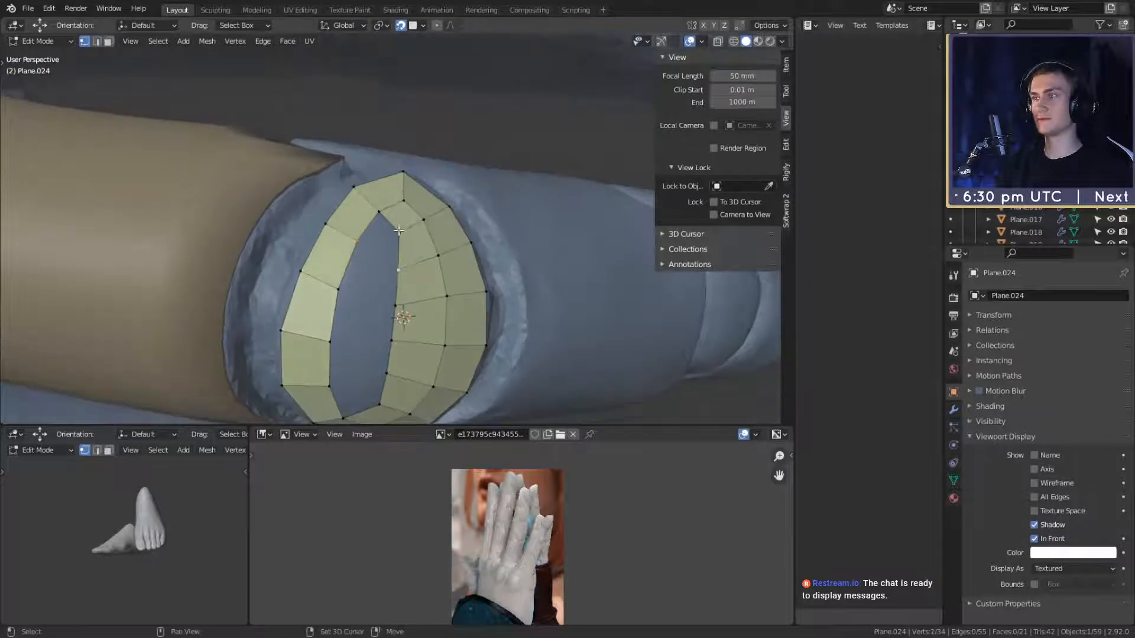
pyautogui.click(428, 259)
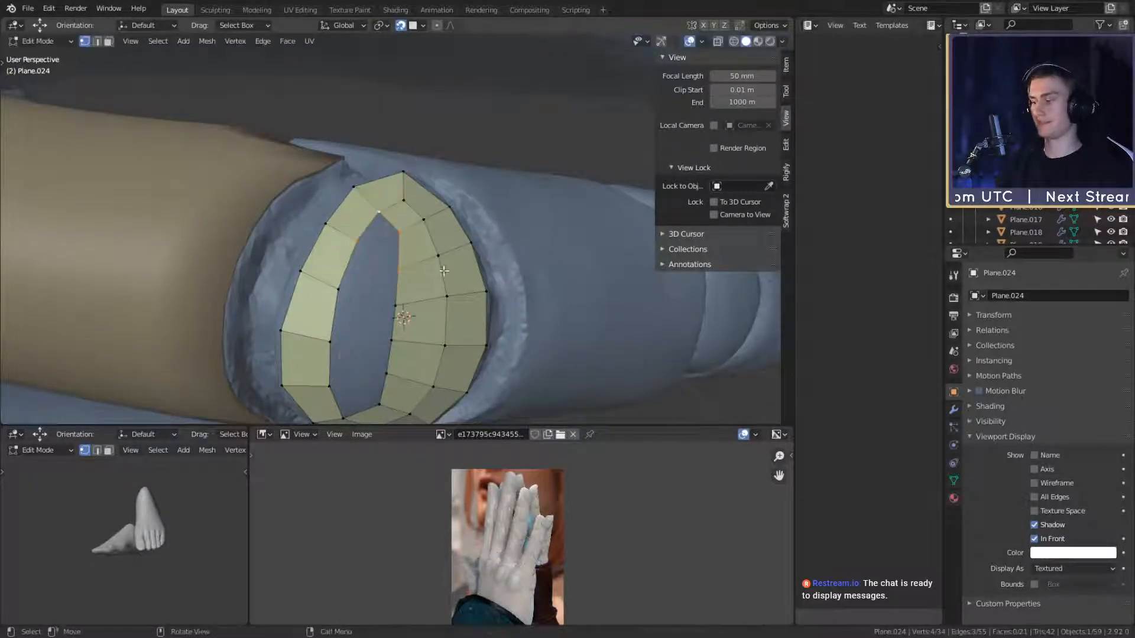
pyautogui.press('f')
pyautogui.moveTo(427, 260); pyautogui.dragTo(435, 227, button='middle')
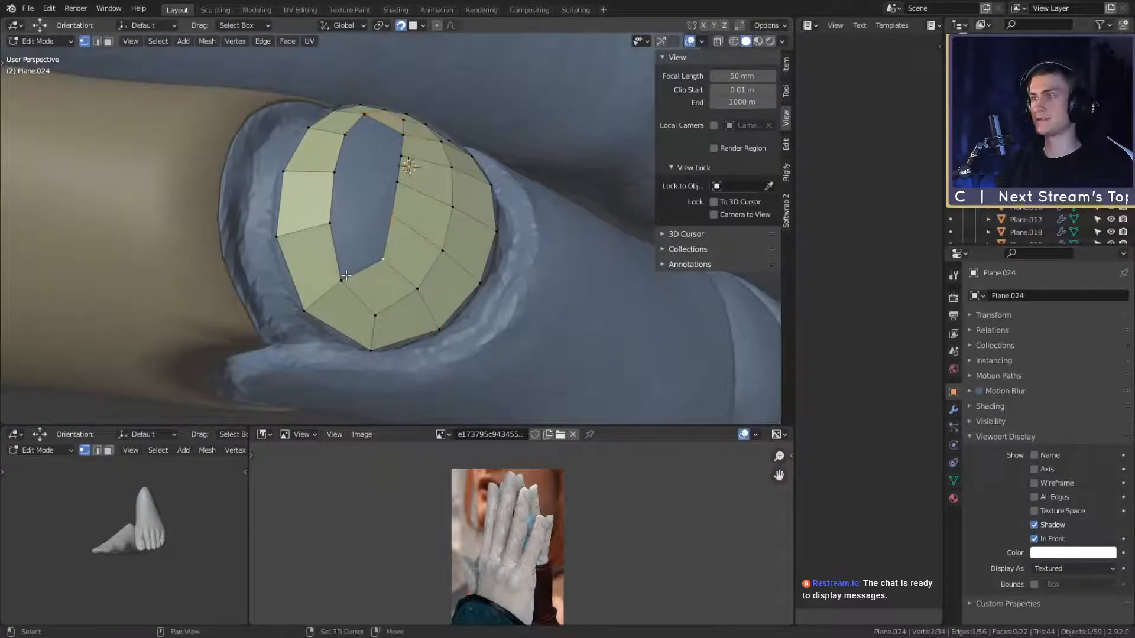
pyautogui.keyDown('shift'); pyautogui.click(342, 279); pyautogui.keyUp('shift')
pyautogui.moveTo(392, 263); pyautogui.dragTo(409, 292, button='middle')
pyautogui.press('f')
# Step: Reposition the vertices bordering the lower part of the remaining gap
pyautogui.click(348, 303)
pyautogui.press('g')
pyautogui.click(405, 282)
pyautogui.press('g')
pyautogui.click(406, 265)
# Step: Fill two more quads upward across the gap, leaving a single four-sided hole
pyautogui.keyDown('shift'); pyautogui.click(392, 298); pyautogui.keyUp('shift')
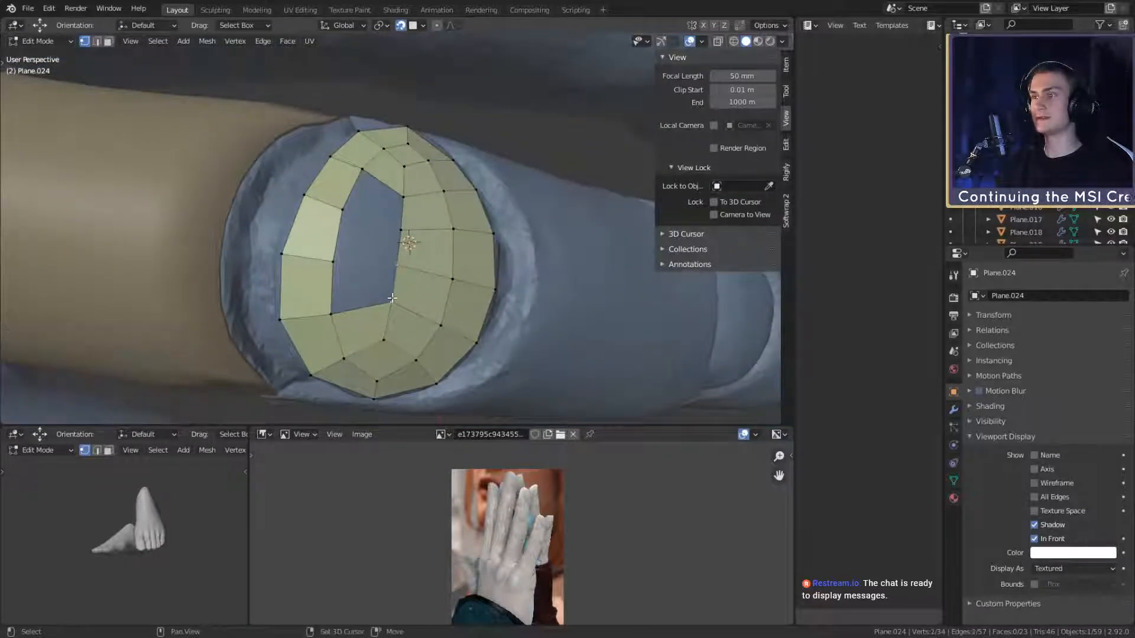
pyautogui.press('g')
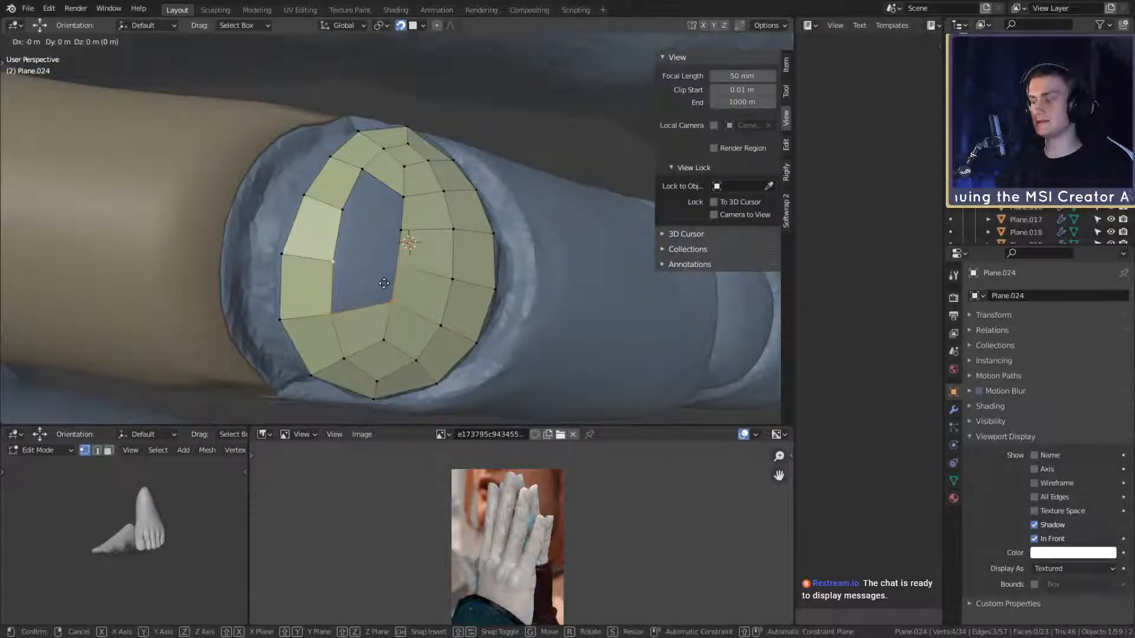
pyautogui.press('Escape')
pyautogui.press('f')
pyautogui.moveTo(385, 284); pyautogui.dragTo(347, 260, button='middle')
pyautogui.press('f')
# Step: Move and rotate the edge of the last hole on the side facing the tan finger mesh
pyautogui.keyDown('shift'); pyautogui.click(366, 208); pyautogui.keyUp('shift')
pyautogui.press('g')
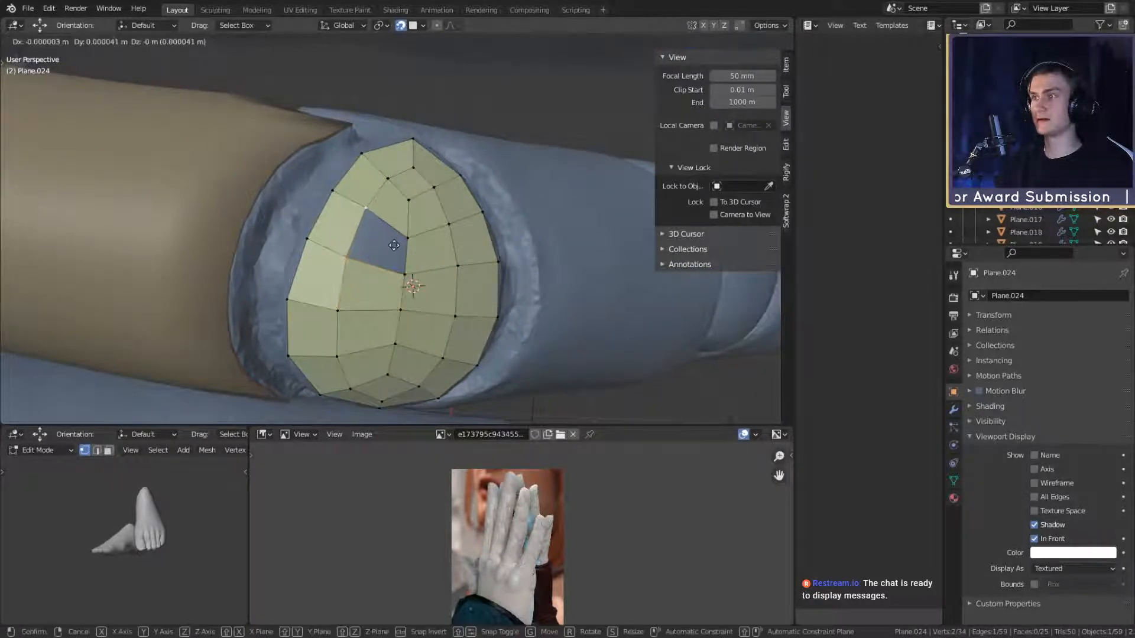
pyautogui.click(417, 254)
pyautogui.press('r')
pyautogui.click(418, 256)
pyautogui.press('g')
pyautogui.click(418, 258)
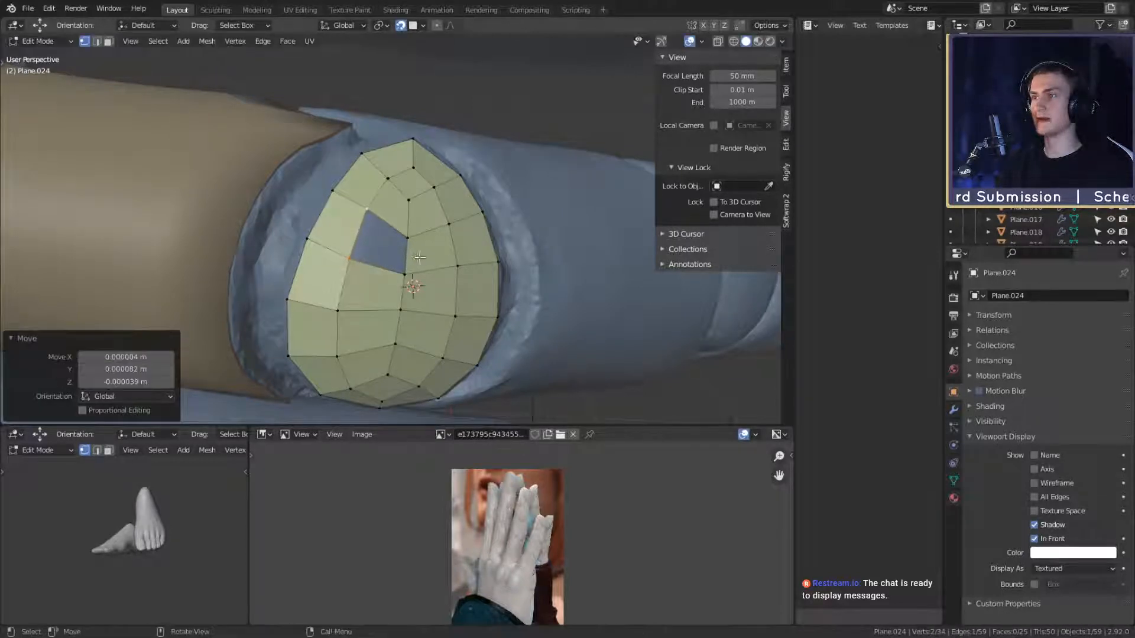
# Step: Fill the last four-sided hole in the knuckle patch and return to Object Mode
pyautogui.click(409, 247)
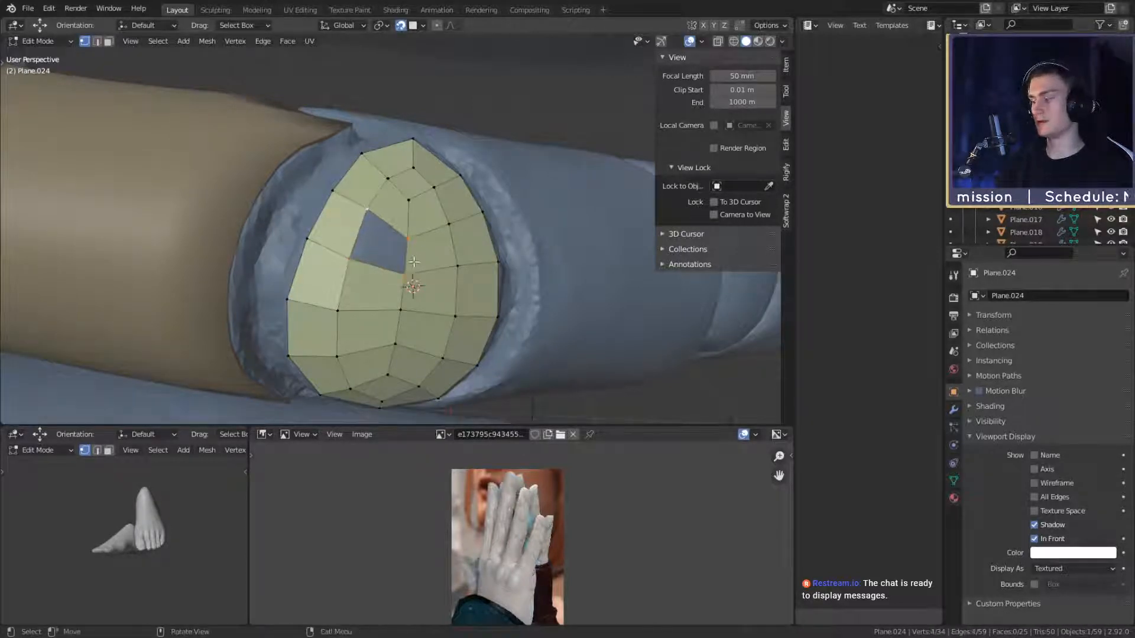
pyautogui.press('f')
pyautogui.scroll(-6, 417, 256)
pyautogui.scroll(5, 456, 289)
pyautogui.moveTo(455, 310); pyautogui.dragTo(469, 270, button='middle')
pyautogui.press('Tab')
pyautogui.scroll(-5, 469, 271)
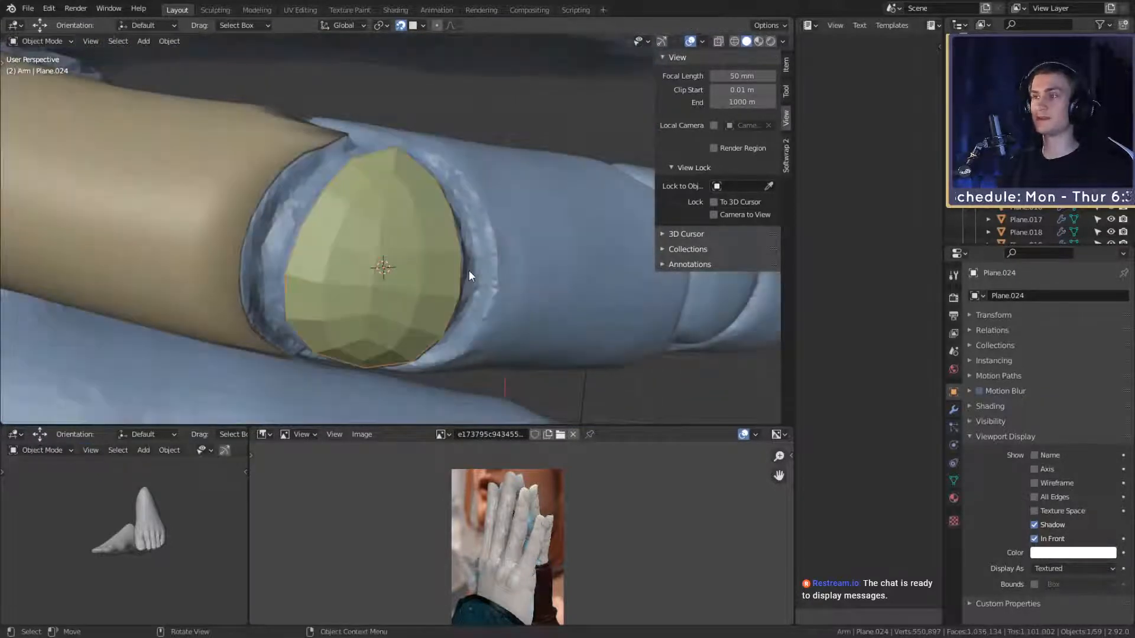
pyautogui.scroll(6, 470, 260)
pyautogui.moveTo(468, 271); pyautogui.dragTo(463, 253, button='middle')
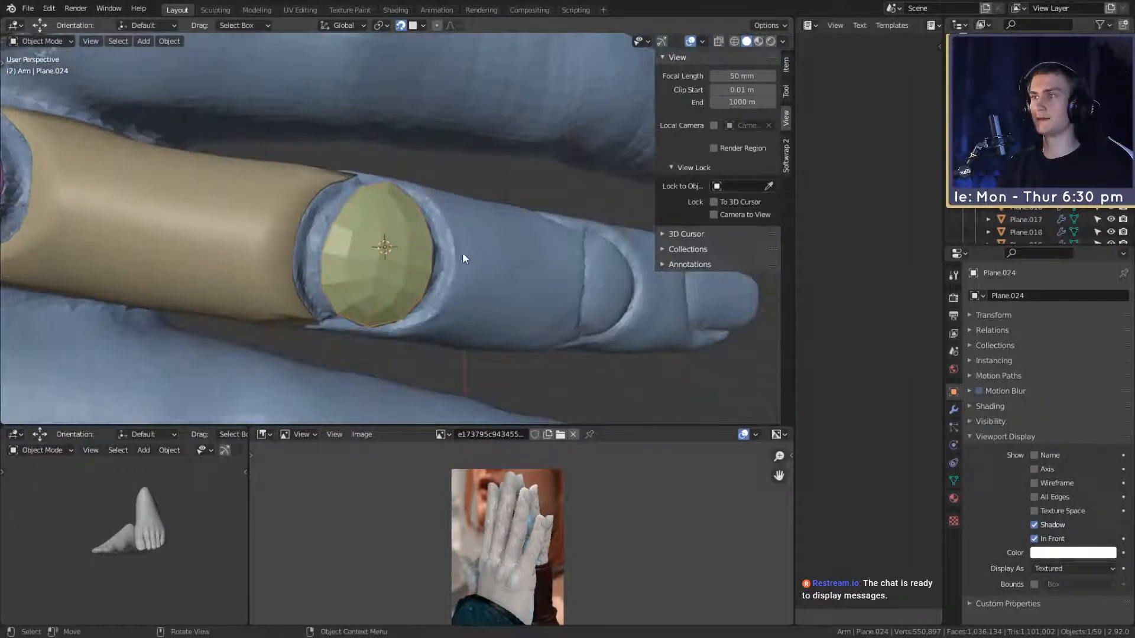
pyautogui.rightClick(463, 260)
pyautogui.moveTo(492, 289)
pyautogui.keyDown('shift'); pyautogui.mouseDown(button='middle')
pyautogui.moveTo(512, 239)
pyautogui.moveTo(506, 276)
pyautogui.mouseUp(button='middle'); pyautogui.keyUp('shift')
pyautogui.scroll(1, 500, 260)
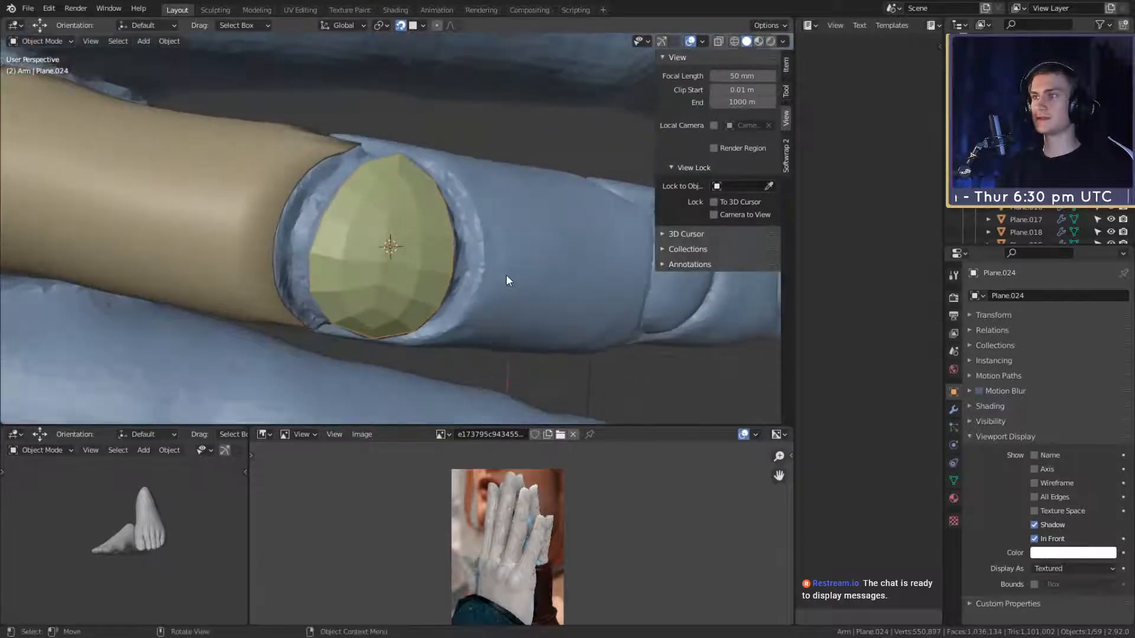
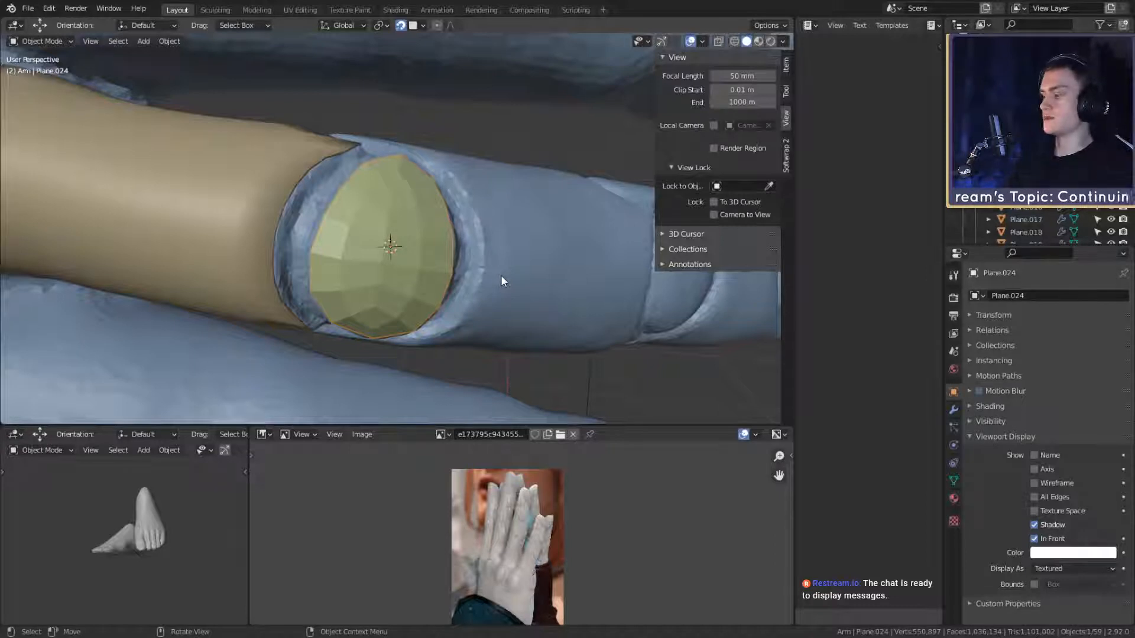
# Step: Try smooth shading on the green knuckle patch and set it back to flat
pyautogui.rightClick(411, 219)
pyautogui.click(411, 219)
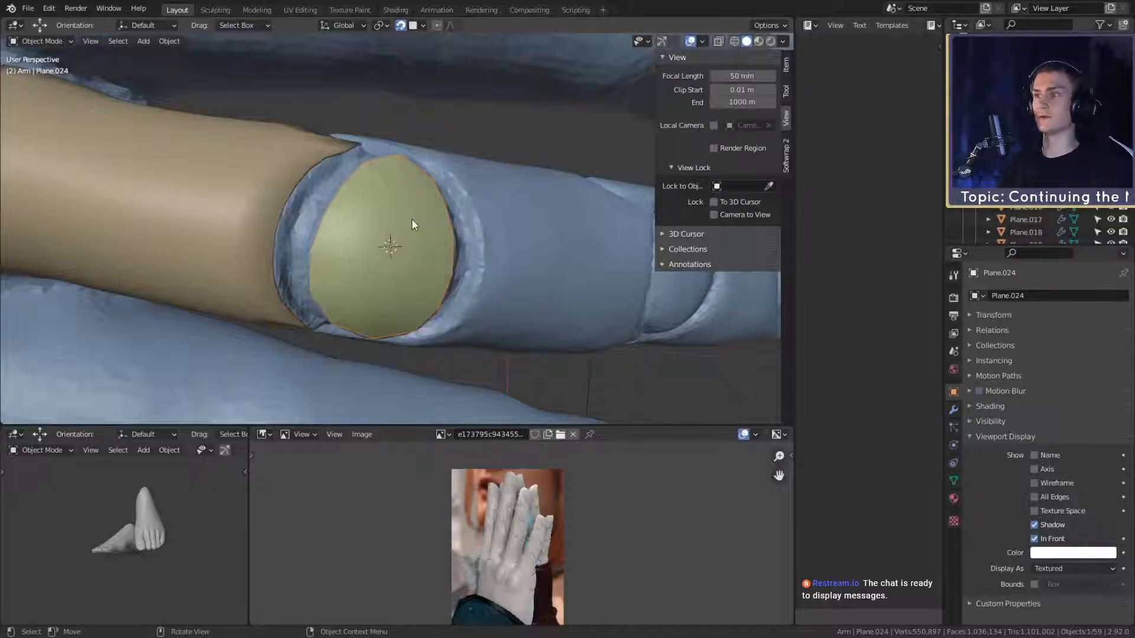
pyautogui.rightClick(408, 284)
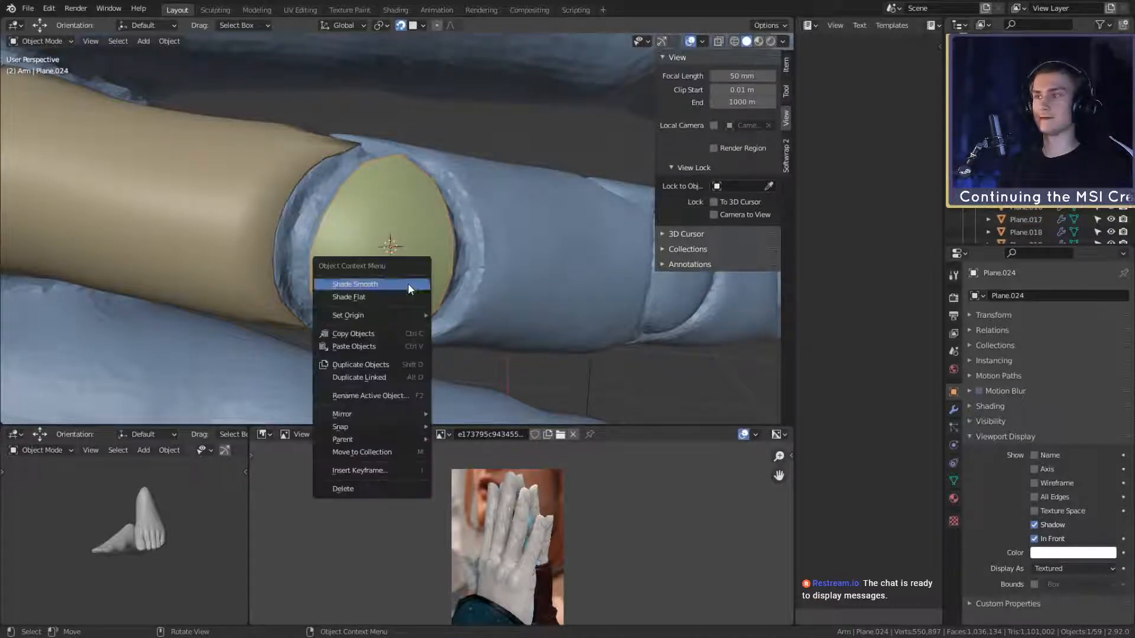
pyautogui.click(381, 295)
# Step: Link the tan finger mesh's modifiers to the green knuckle patch
pyautogui.click(226, 257)
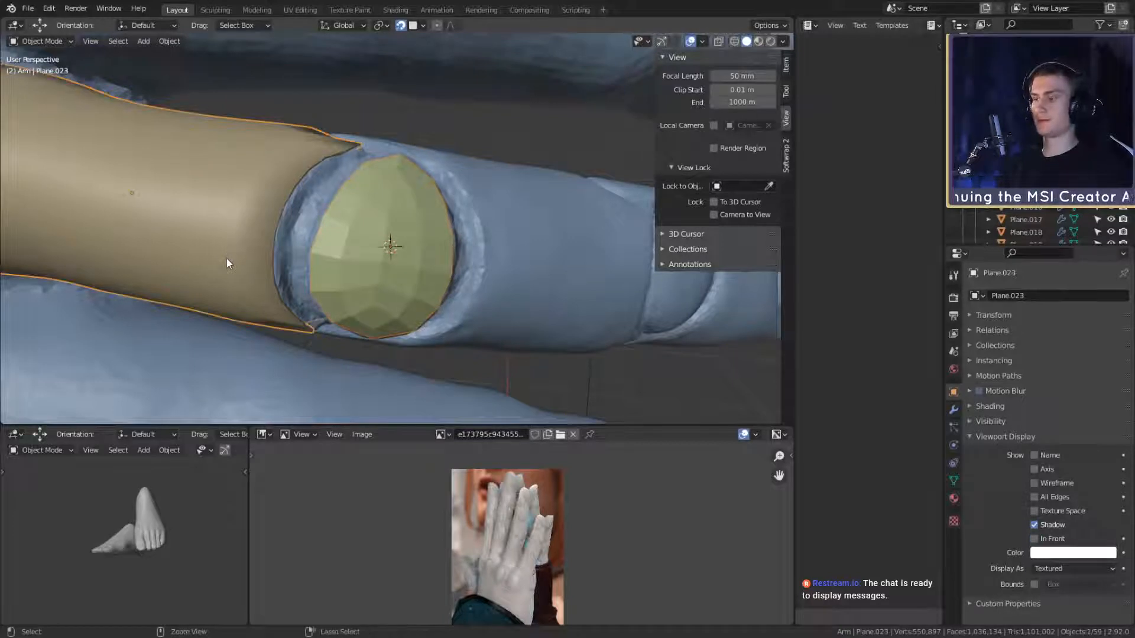
pyautogui.hotkey('ctrl', 'l')
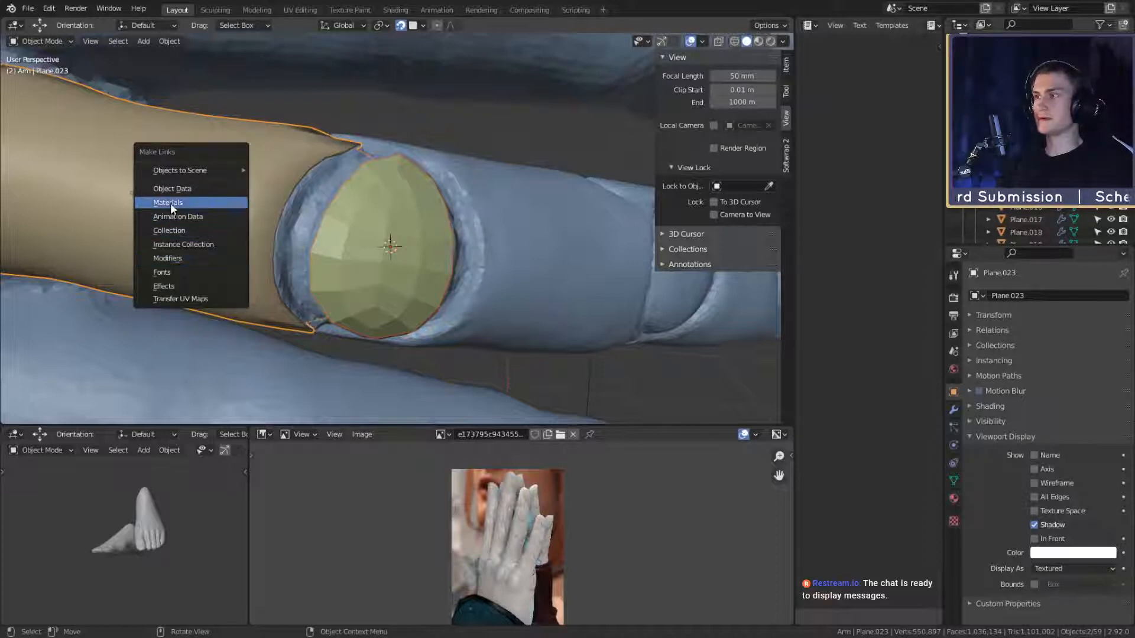
pyautogui.click(169, 259)
# Step: Apply Shade Smooth to the green knuckle patch
pyautogui.click(391, 247)
pyautogui.rightClick(392, 247)
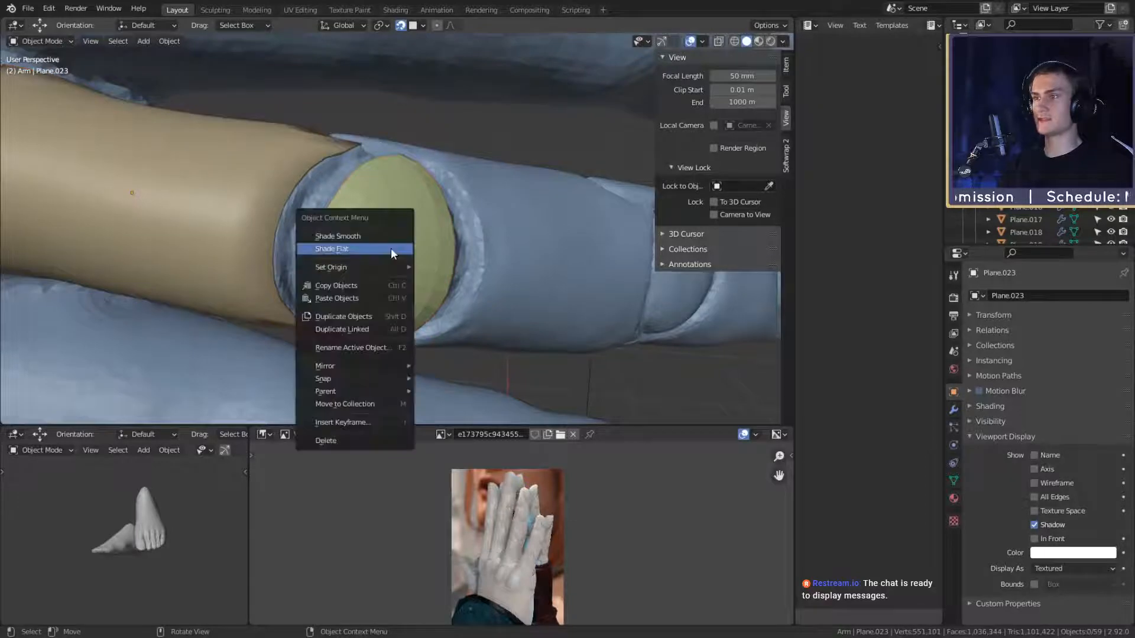
pyautogui.rightClick(419, 275)
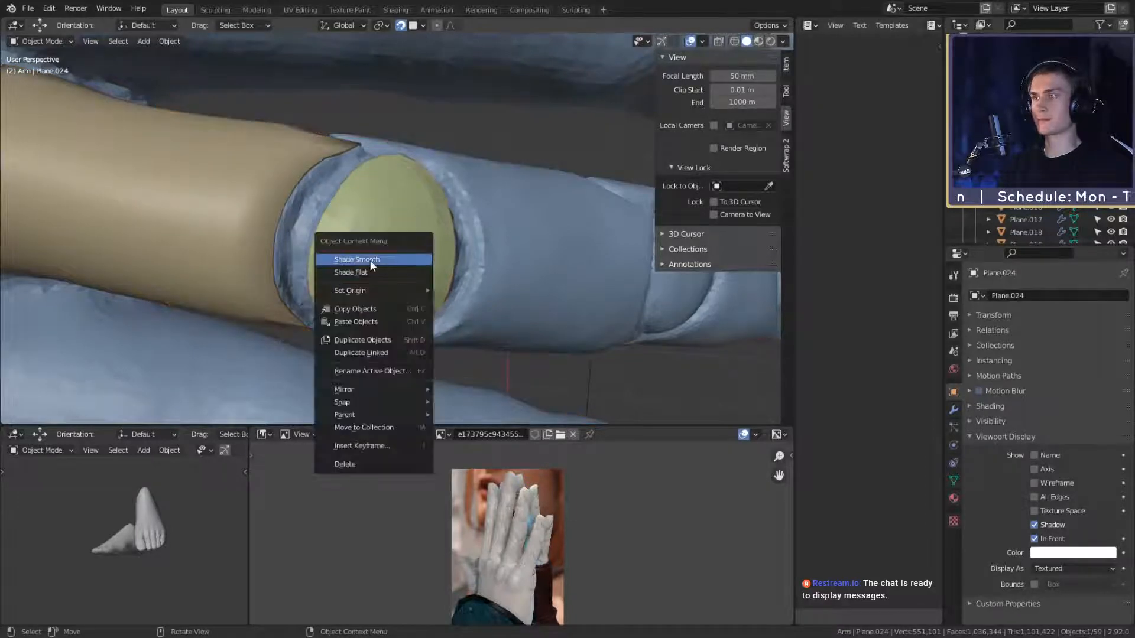
pyautogui.click(370, 261)
# Step: Enter Edit Mode on the green knuckle patch and move one of its vertices to fit the sculpted knuckle
pyautogui.scroll(-7, 370, 261)
pyautogui.scroll(4, 434, 250)
pyautogui.scroll(1, 434, 251)
pyautogui.keyDown('shift'); pyautogui.moveTo(446, 237); pyautogui.dragTo(367, 245, button='middle'); pyautogui.keyUp('shift')
pyautogui.scroll(3, 450, 253)
pyautogui.press('Tab')
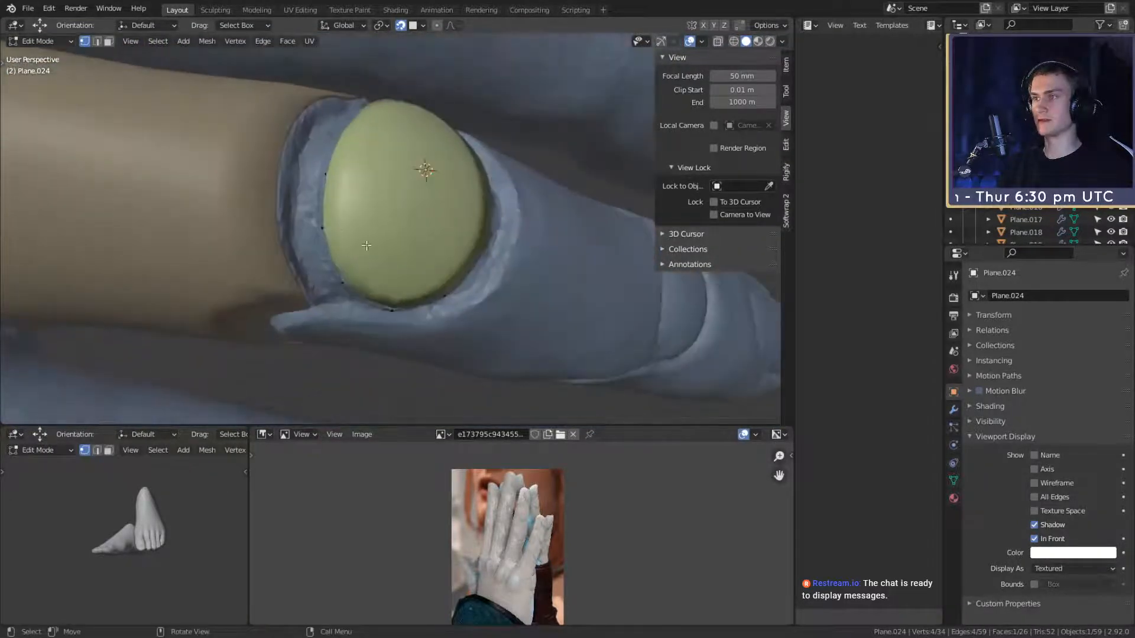
pyautogui.press('g')
pyautogui.click(386, 237)
pyautogui.scroll(-4, 414, 249)
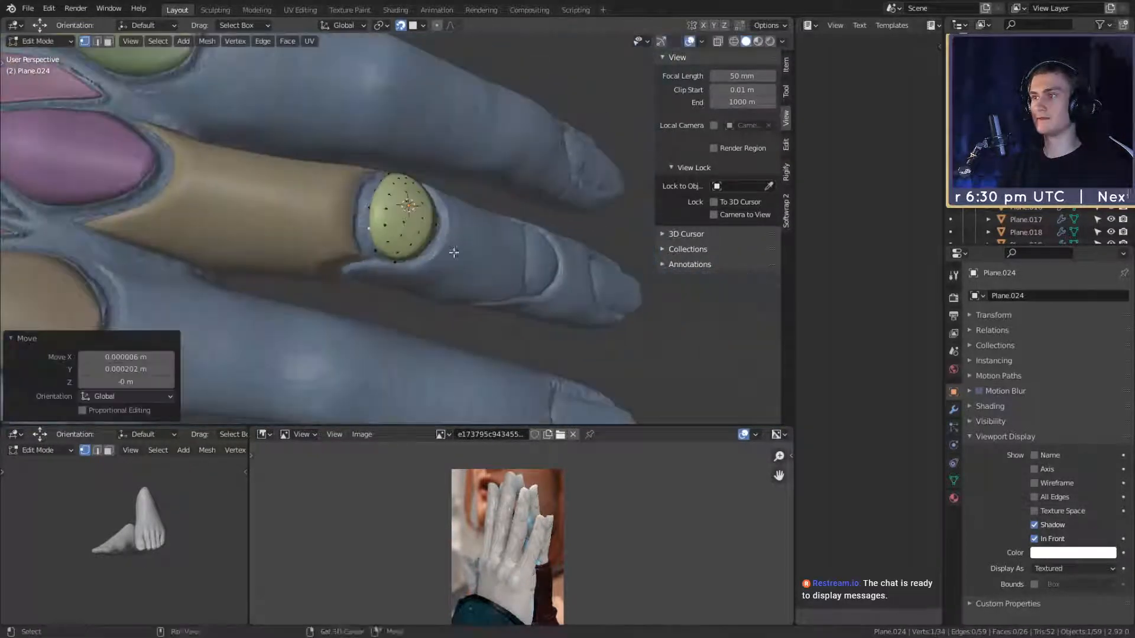
# Step: Move the green patch's topmost border vertex and its fingertip-side neighbour to follow the groove around the knuckle
pyautogui.scroll(1, 411, 297)
pyautogui.moveTo(452, 251)
pyautogui.keyDown('shift'); pyautogui.mouseDown(button='middle')
pyautogui.moveTo(410, 297)
pyautogui.moveTo(436, 314)
pyautogui.moveTo(391, 278)
pyautogui.moveTo(451, 263)
pyautogui.mouseUp(button='middle'); pyautogui.keyUp('shift')
pyautogui.scroll(3, 410, 297)
pyautogui.scroll(3, 390, 278)
pyautogui.click(427, 208)
pyautogui.press('g')
pyautogui.click(439, 213)
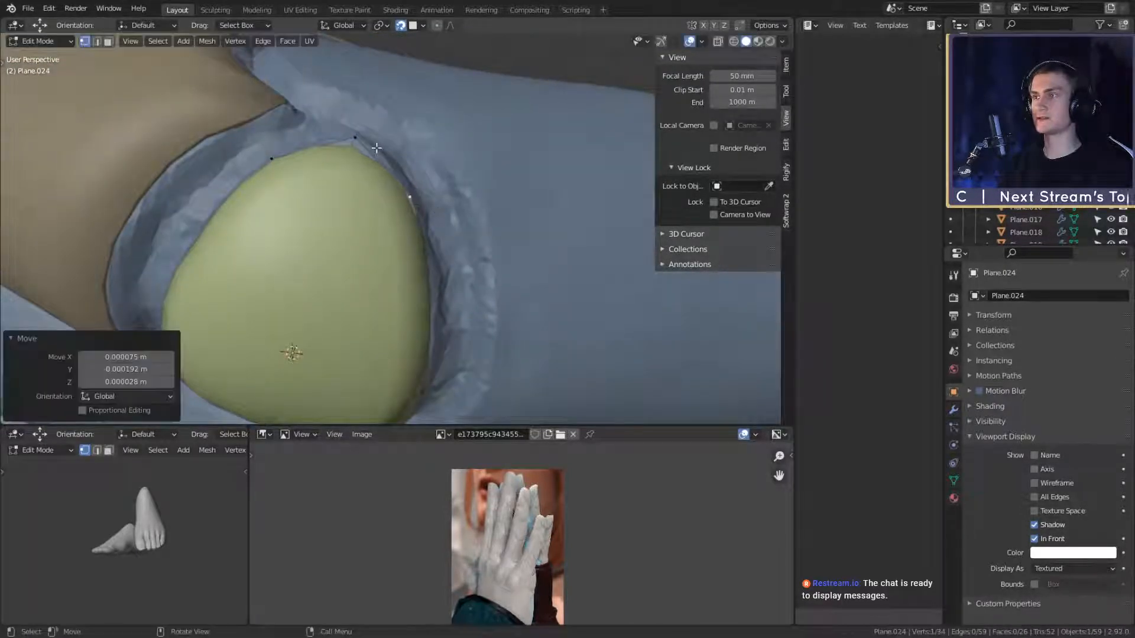
pyautogui.click(376, 147)
pyautogui.moveTo(415, 165); pyautogui.dragTo(423, 171, button='middle')
pyautogui.press('g')
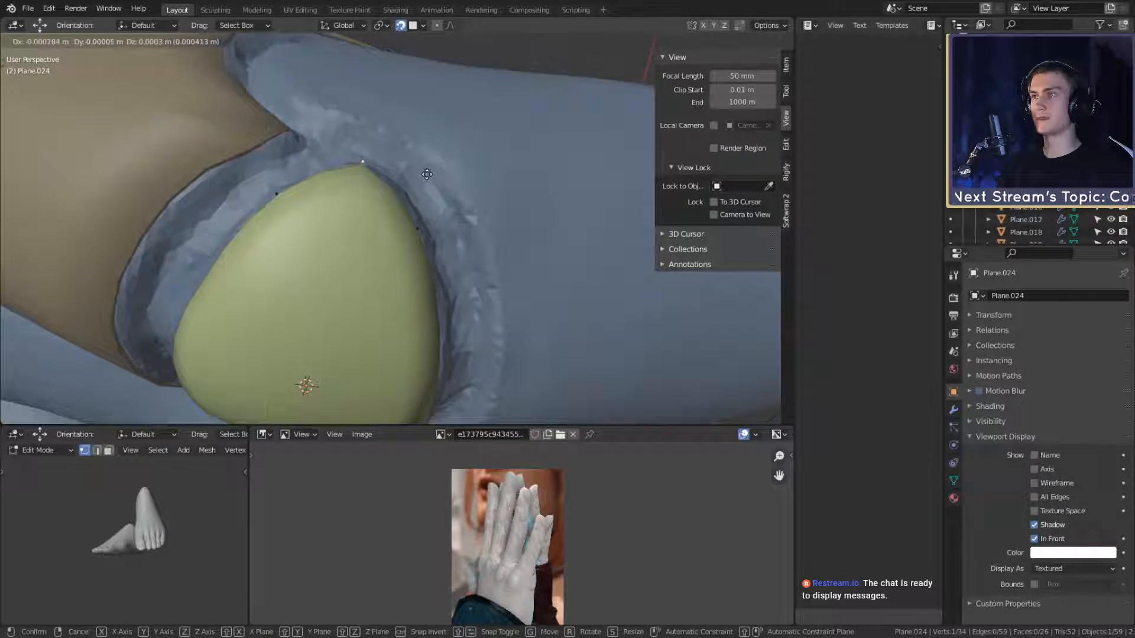
pyautogui.click(427, 177)
pyautogui.scroll(-3, 426, 177)
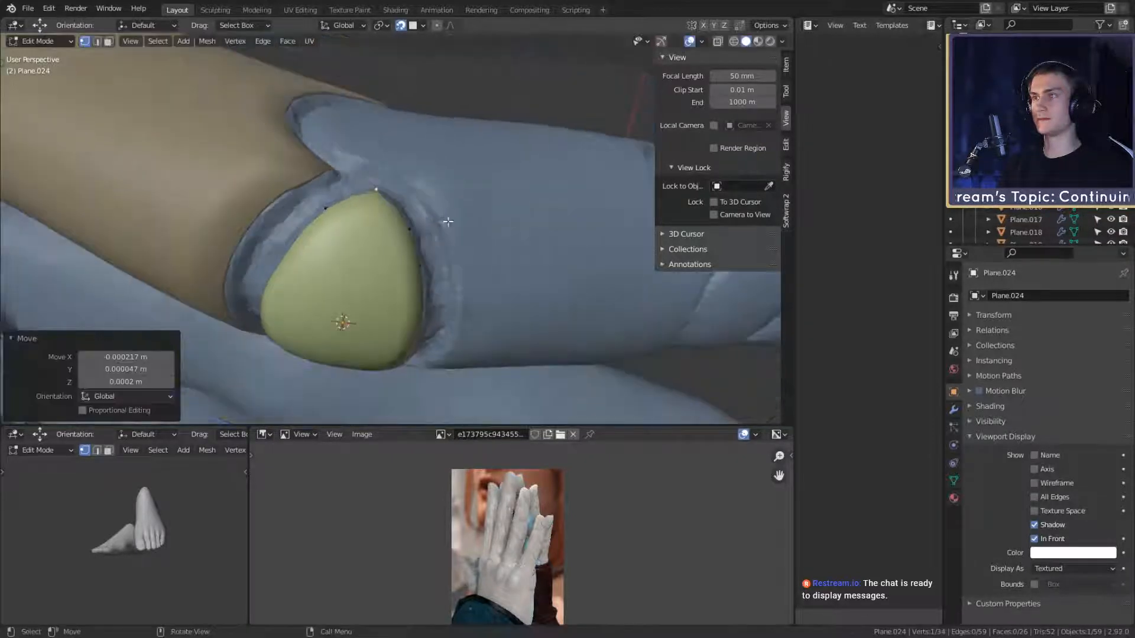
# Step: Move a lower border vertex of the green patch along the groove and return to Object Mode
pyautogui.moveTo(427, 177); pyautogui.dragTo(517, 109, button='middle')
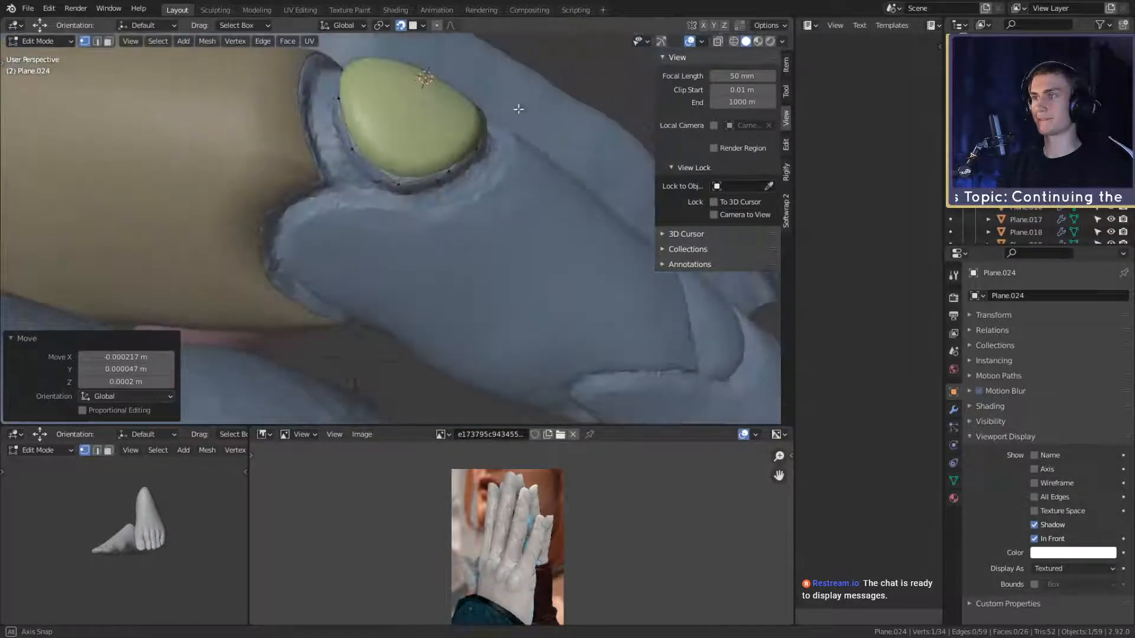
pyautogui.click(407, 186)
pyautogui.keyDown('shift'); pyautogui.moveTo(463, 162); pyautogui.dragTo(459, 307, button='middle'); pyautogui.keyUp('shift')
pyautogui.scroll(2, 462, 188)
pyautogui.press('g')
pyautogui.click(459, 200)
pyautogui.scroll(-4, 459, 200)
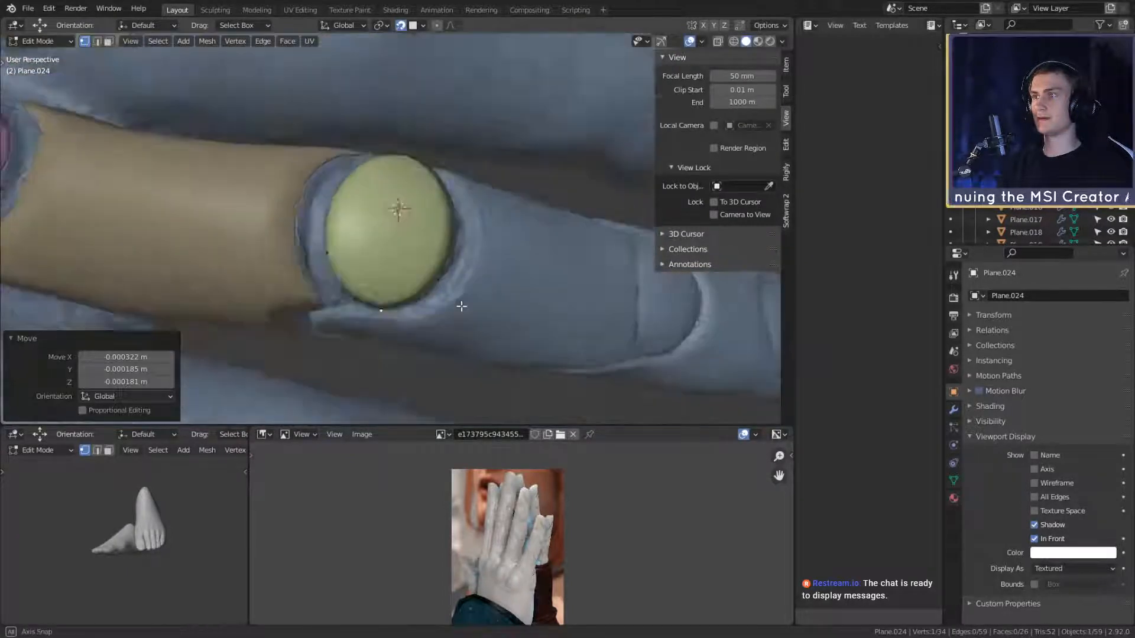
pyautogui.scroll(2, 463, 311)
pyautogui.press('Tab')
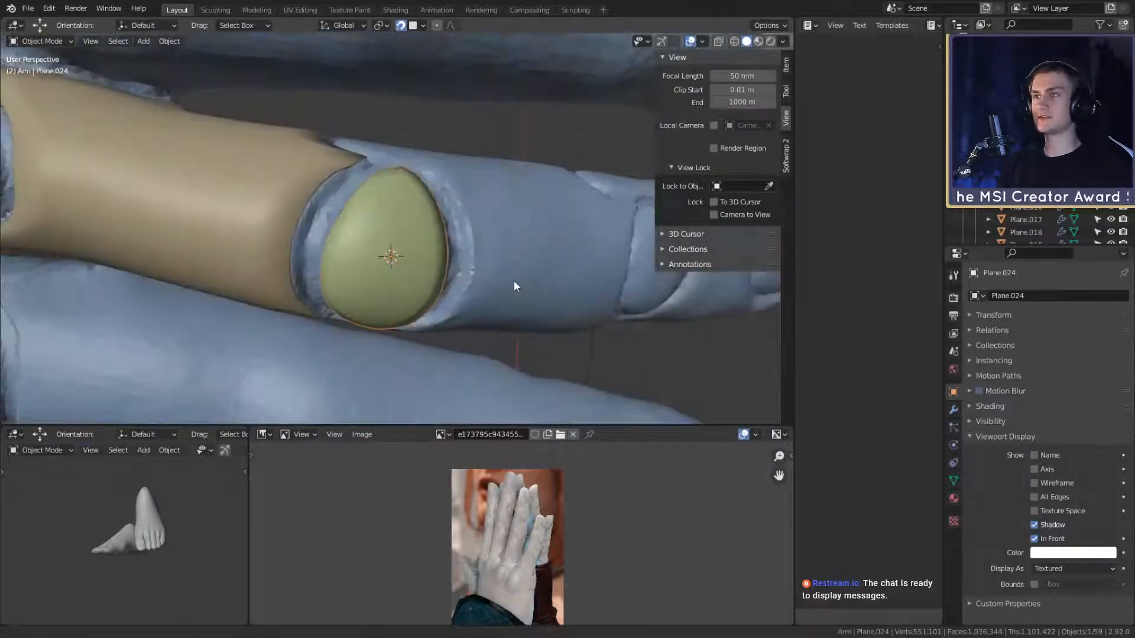
# Step: Duplicate the green patch onto the next knuckle toward the fingertip, rotate it about 14° and scale it down to fit
pyautogui.moveTo(519, 284); pyautogui.dragTo(507, 271, button='middle')
pyautogui.moveTo(392, 223); pyautogui.dragTo(354, 222, button='middle')
pyautogui.scroll(2, 459, 255)
pyautogui.scroll(-4, 405, 236)
pyautogui.moveTo(455, 247); pyautogui.dragTo(465, 276, button='middle')
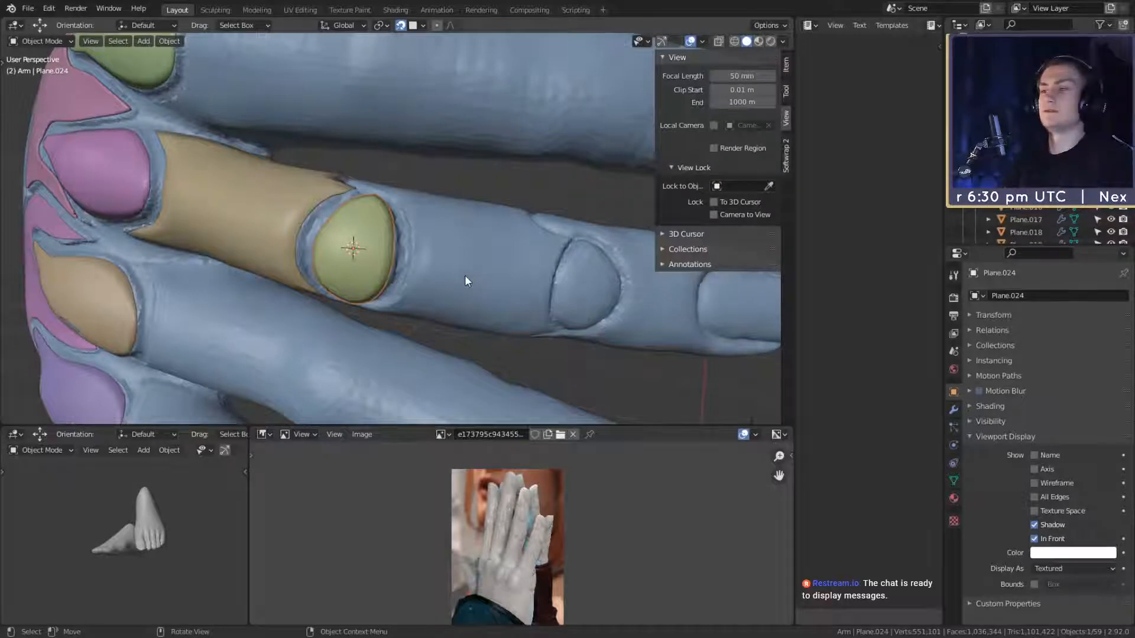
pyautogui.moveTo(420, 289); pyautogui.dragTo(327, 242, button='middle')
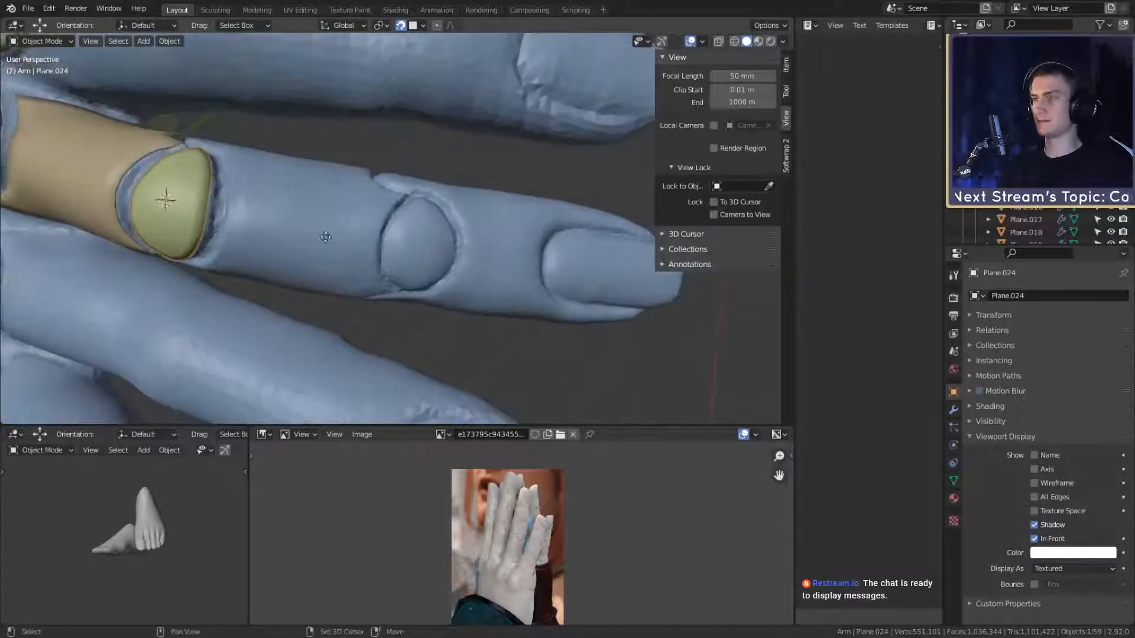
pyautogui.hotkey('shift', 'd')
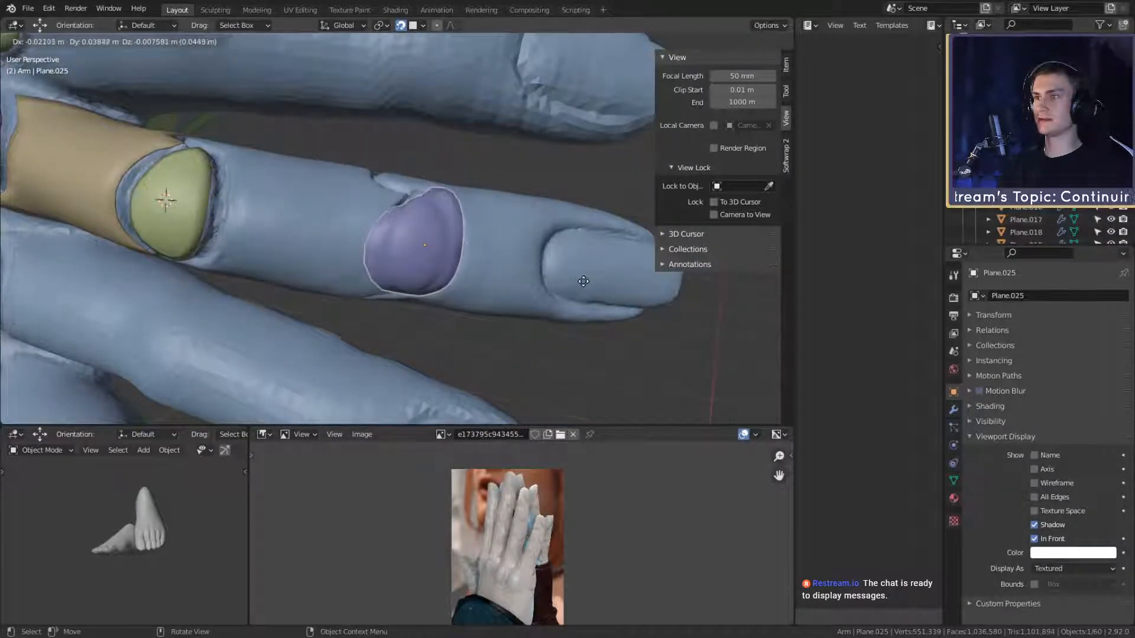
pyautogui.click(580, 281)
pyautogui.press('r')
pyautogui.click(575, 241)
pyautogui.press('s')
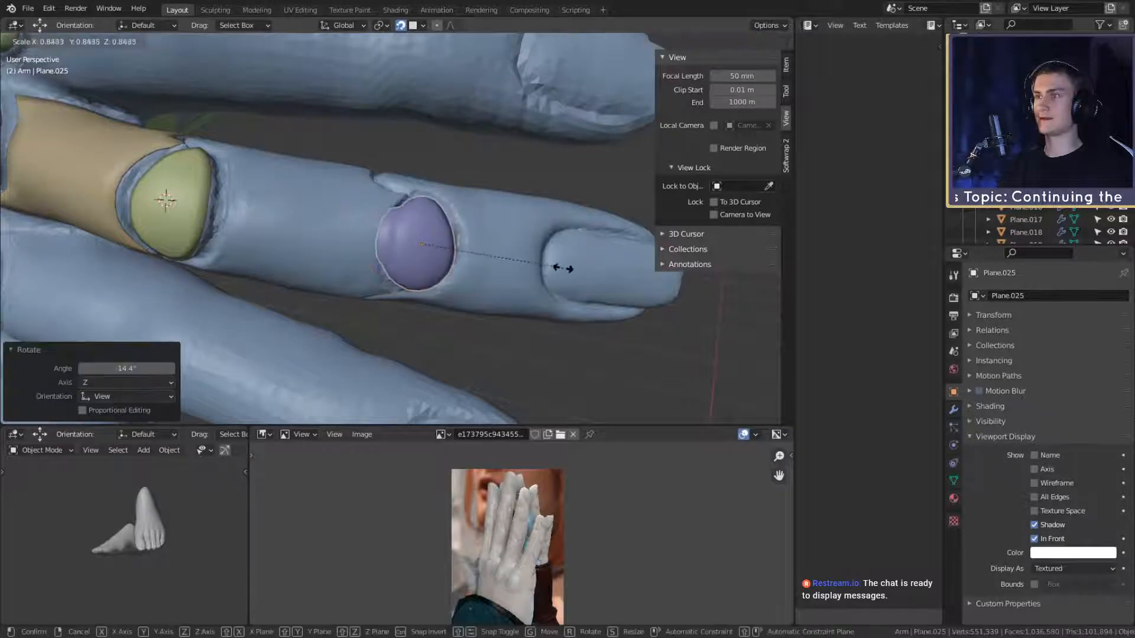
pyautogui.click(549, 268)
# Step: Refine the duplicate's size, rotation and position over the small knuckle and enter Edit Mode
pyautogui.scroll(3, 534, 275)
pyautogui.moveTo(534, 275); pyautogui.dragTo(524, 252, button='middle')
pyautogui.press('s')
pyautogui.click(489, 273)
pyautogui.press('r')
pyautogui.click(521, 254)
pyautogui.press('g')
pyautogui.click(529, 257)
pyautogui.press('s')
pyautogui.click(542, 251)
pyautogui.press('Tab')
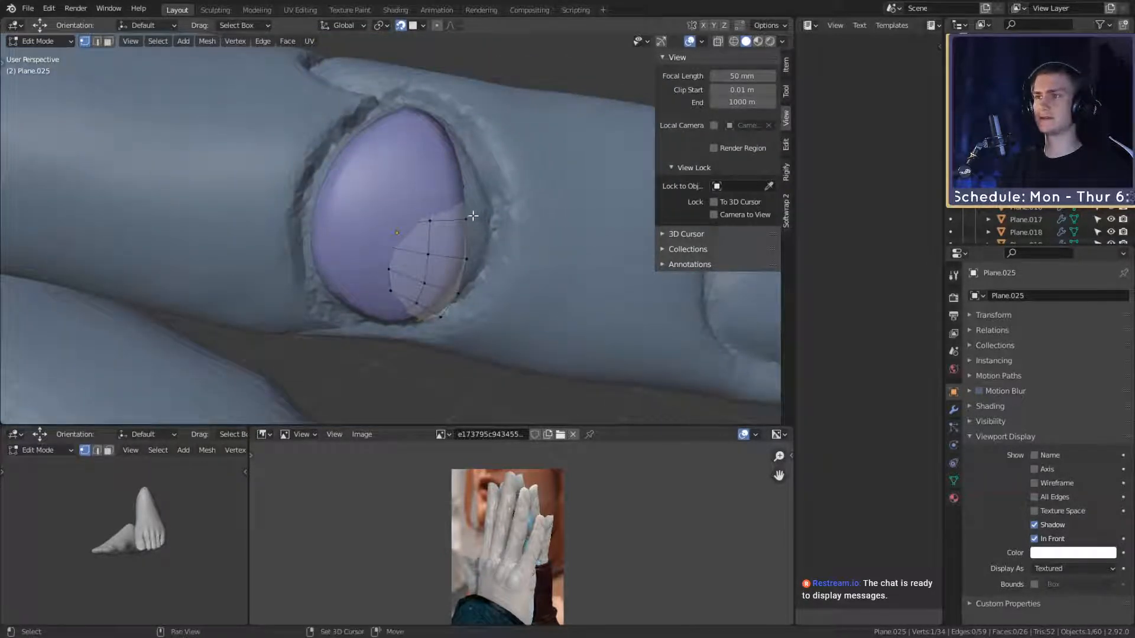
# Step: Try to move the purple patch's fingertip-side border vertices out to the groove
pyautogui.press('g')
pyautogui.click(538, 248)
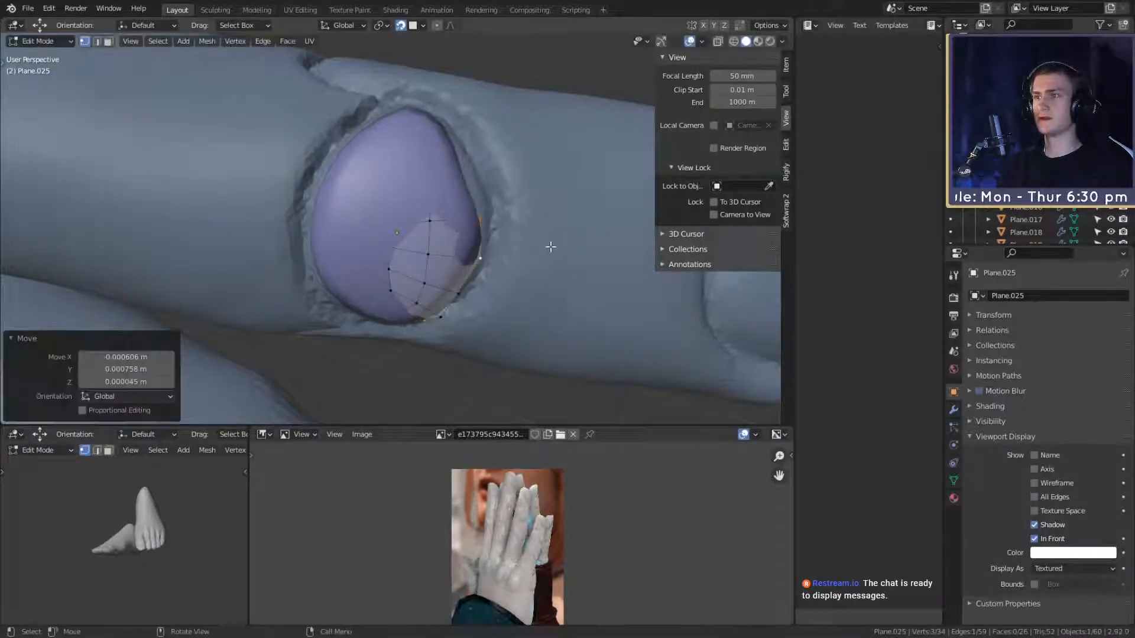
pyautogui.rightClick(553, 253)
pyautogui.moveTo(556, 229)
pyautogui.click(676, 303)
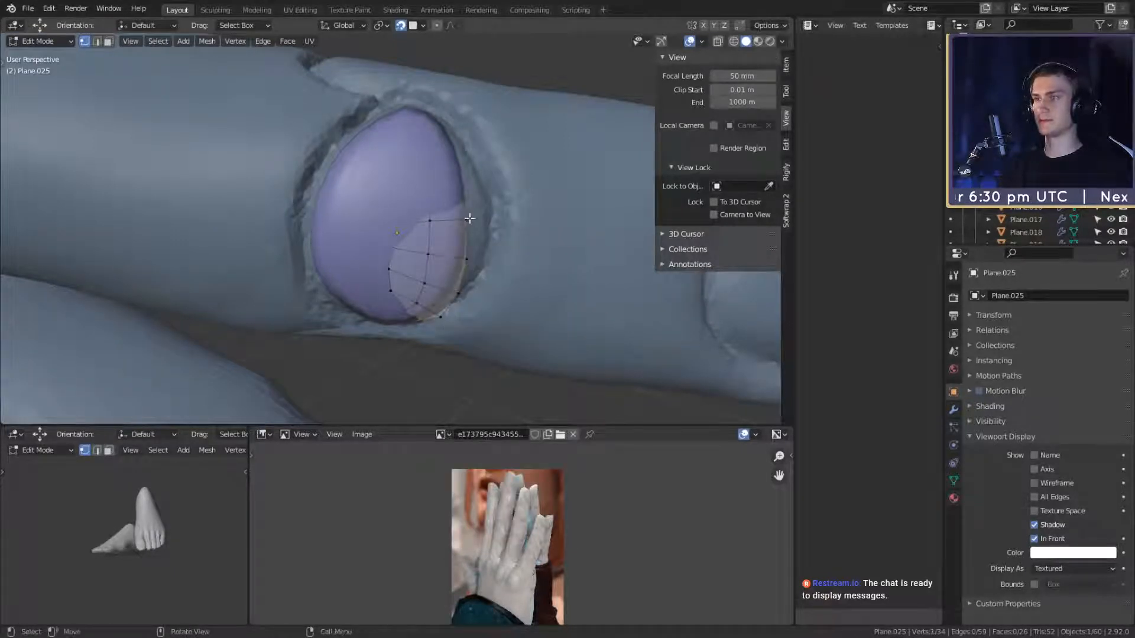
# Step: Move the purple patch's fingertip-side border edge outward and reposition the border vertex below it
pyautogui.press('g')
pyautogui.click(555, 254)
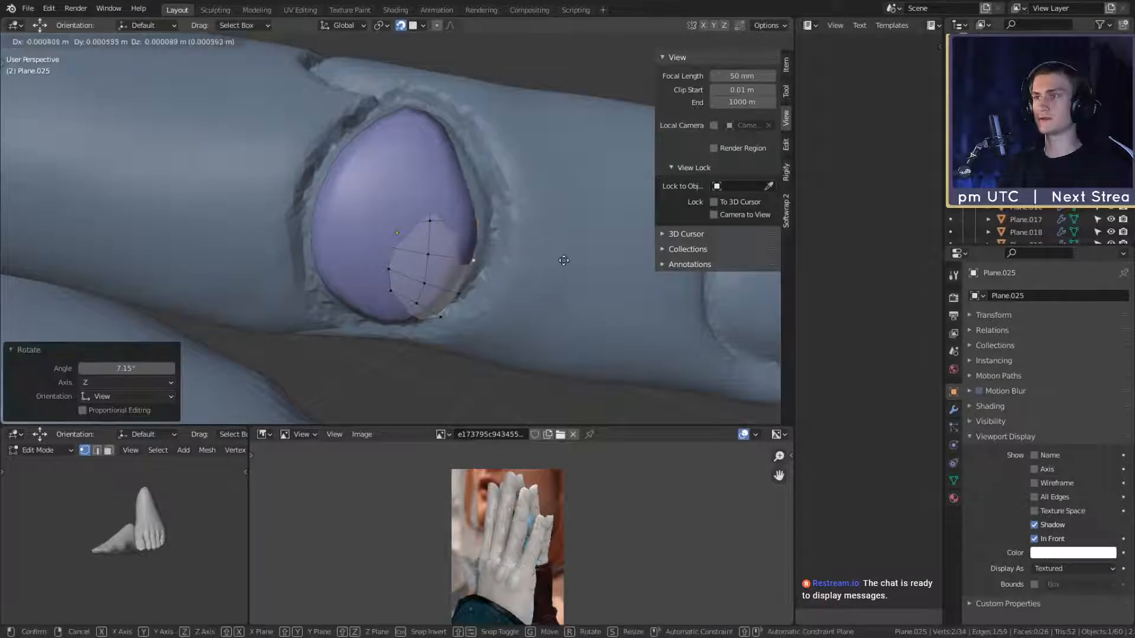
pyautogui.moveTo(567, 261); pyautogui.dragTo(557, 226, button='middle')
pyautogui.click(450, 197)
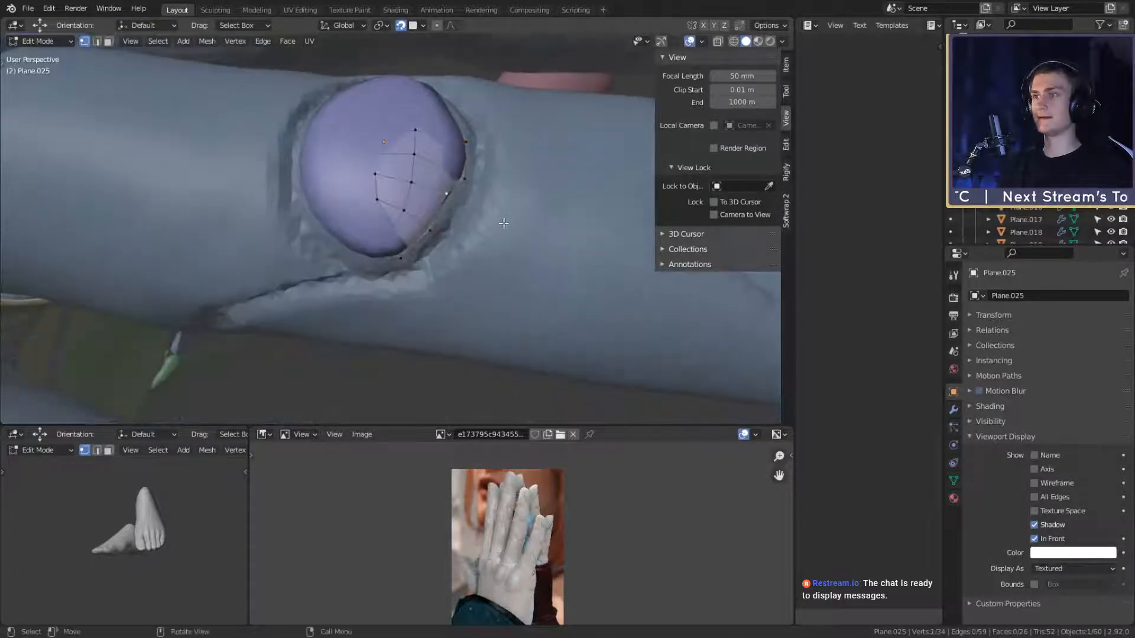
pyautogui.moveTo(451, 197); pyautogui.dragTo(501, 245, button='middle')
pyautogui.press('g')
pyautogui.click(502, 251)
# Step: Adjust a lower border vertex and a nearby interior vertex of the purple patch
pyautogui.click(426, 271)
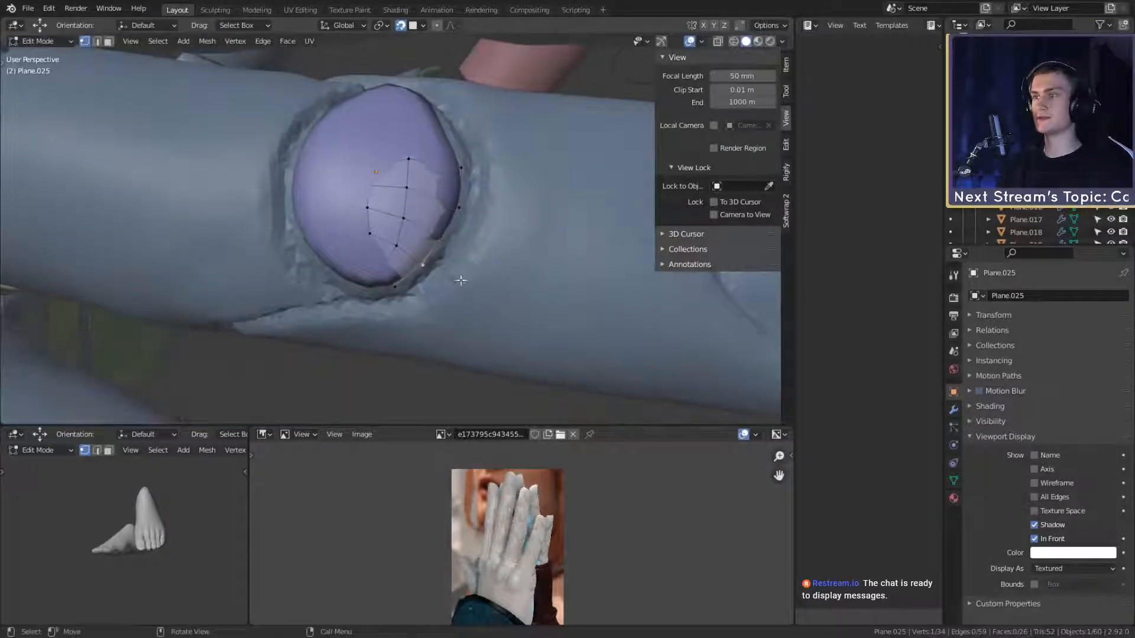
pyautogui.press('g')
pyautogui.click(457, 278)
pyautogui.moveTo(457, 278); pyautogui.dragTo(413, 260, button='middle')
pyautogui.click(409, 260)
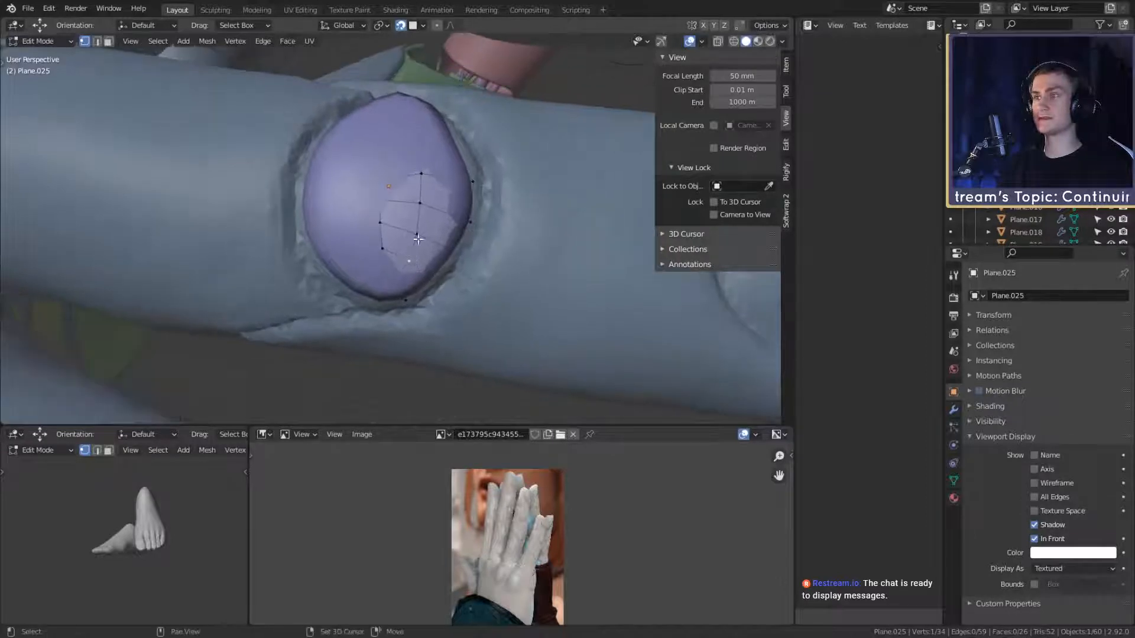
pyautogui.press('g')
pyautogui.click(481, 232)
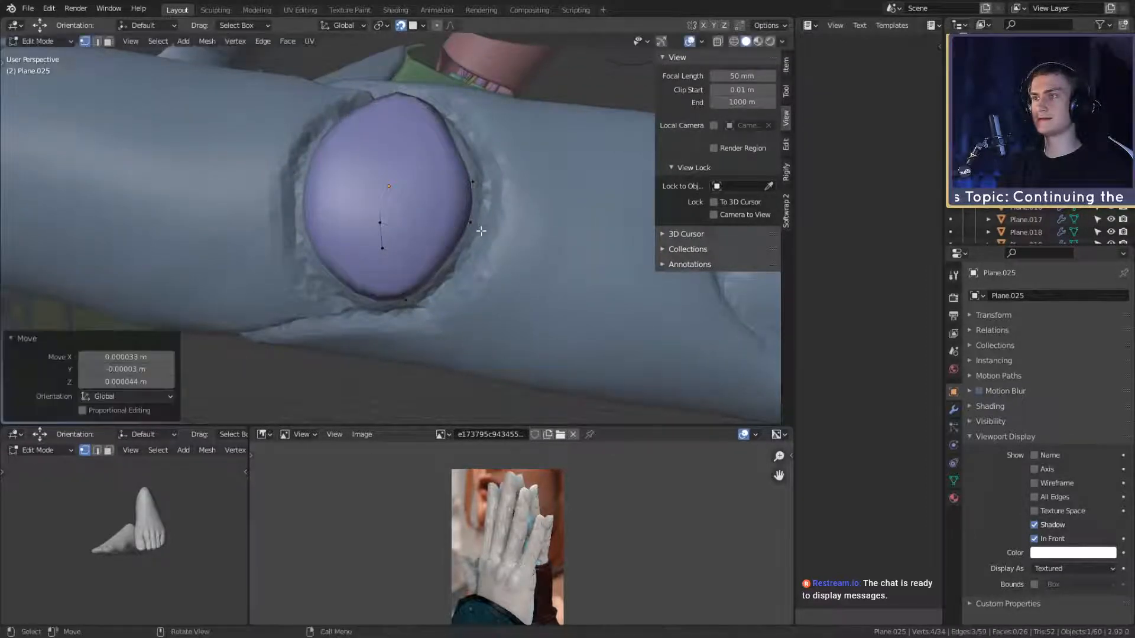
# Step: Turn on X-ray and pull the purple patch's top vertex up into the upper corner of the knuckle
pyautogui.hotkey('alt', 'z')
pyautogui.keyDown('shift'); pyautogui.moveTo(523, 264); pyautogui.dragTo(473, 248, button='middle'); pyautogui.keyUp('shift')
pyautogui.click(437, 200)
pyautogui.press('g')
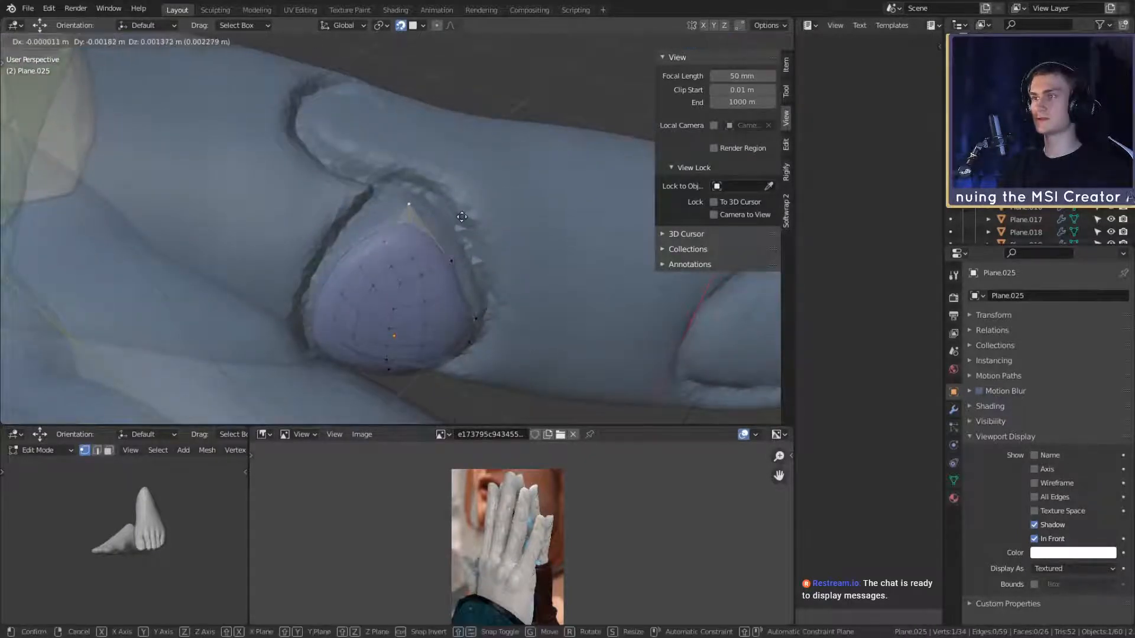
pyautogui.click(463, 220)
# Step: Move the two border vertices below the top corner on the fingertip side out to the knuckle groove
pyautogui.click(415, 257)
pyautogui.press('g')
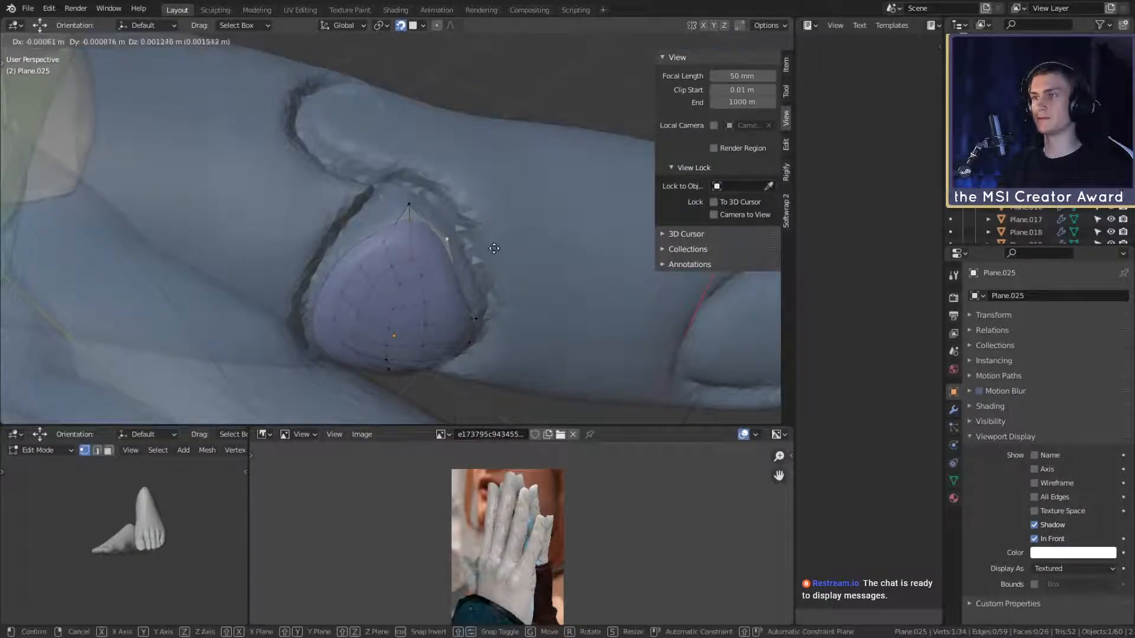
pyautogui.click(495, 249)
pyautogui.moveTo(498, 282); pyautogui.dragTo(451, 201, button='middle')
pyautogui.click(445, 250)
pyautogui.press('g')
pyautogui.click(480, 242)
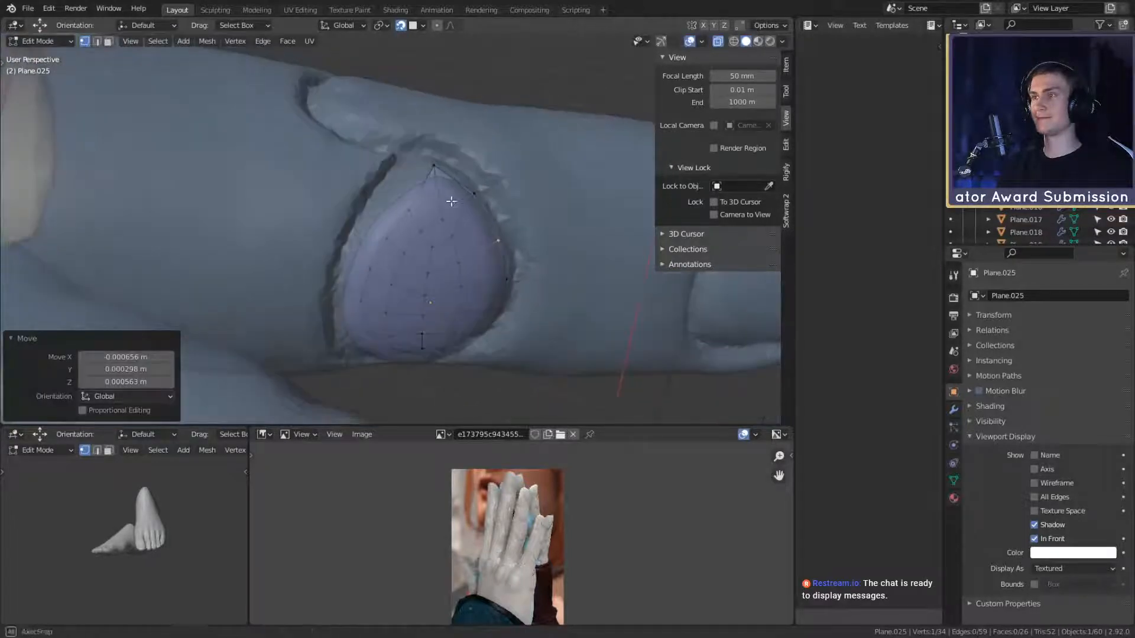
# Step: Move the two upper border vertices on the palm side of the purple patch outward to the knuckle crease
pyautogui.click(405, 208)
pyautogui.press('g')
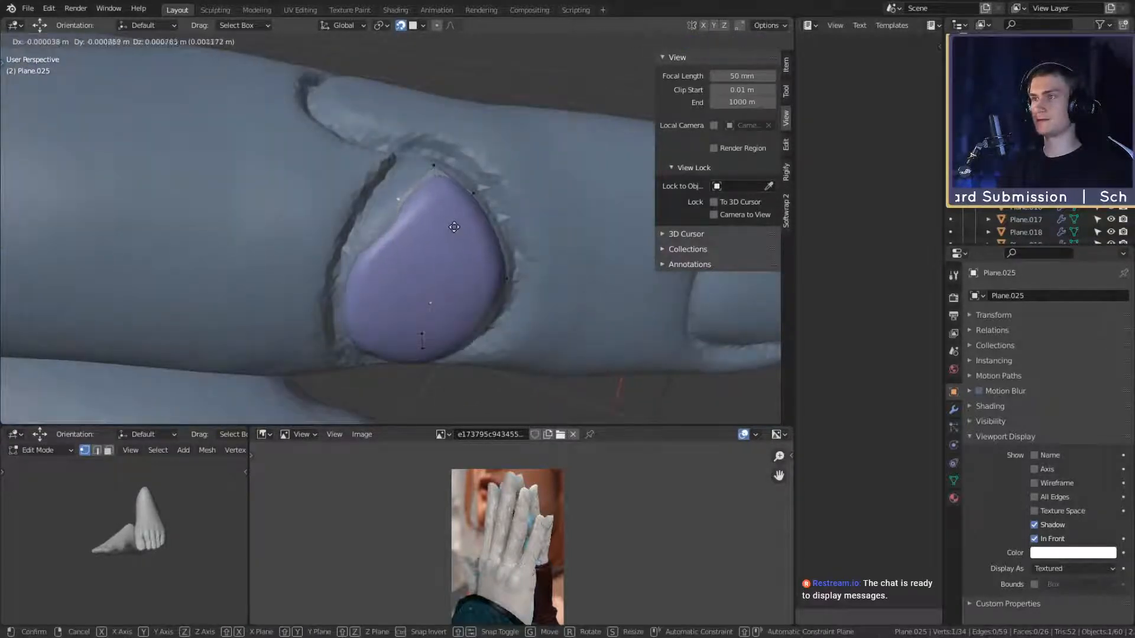
pyautogui.click(456, 232)
pyautogui.hotkey('alt', 'z')
pyautogui.keyDown('shift'); pyautogui.moveTo(461, 278); pyautogui.dragTo(471, 291, button='middle'); pyautogui.keyUp('shift')
pyautogui.click(422, 258)
pyautogui.press('g')
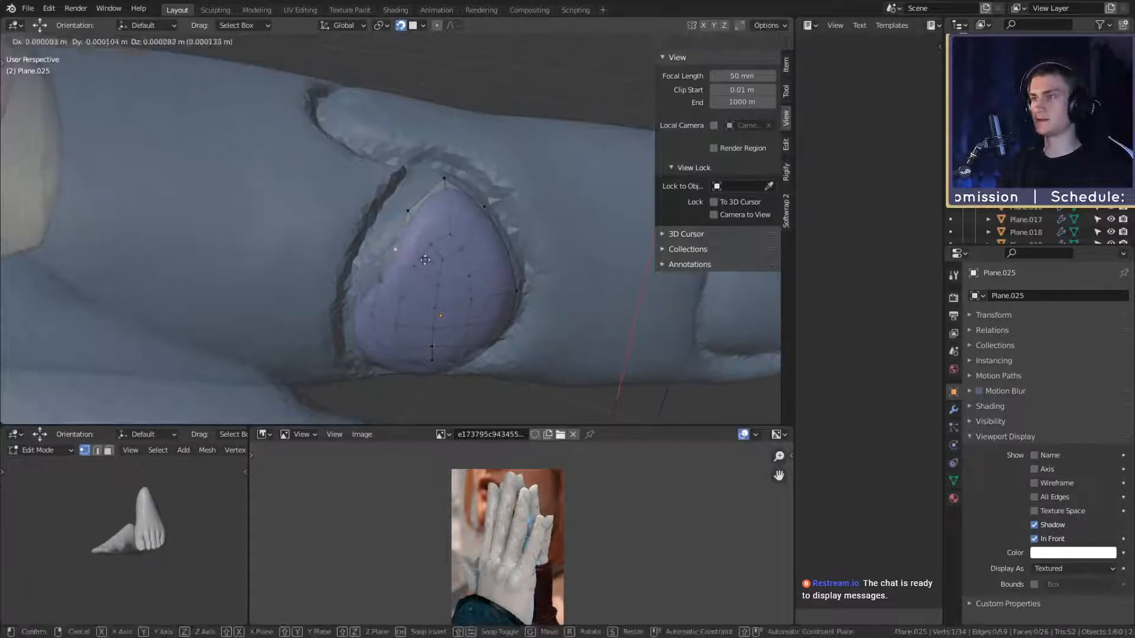
pyautogui.click(415, 255)
# Step: Move the next two border vertices down the palm-side edge of the purple patch out to the crease
pyautogui.moveTo(415, 255); pyautogui.dragTo(407, 238, button='middle')
pyautogui.press('g')
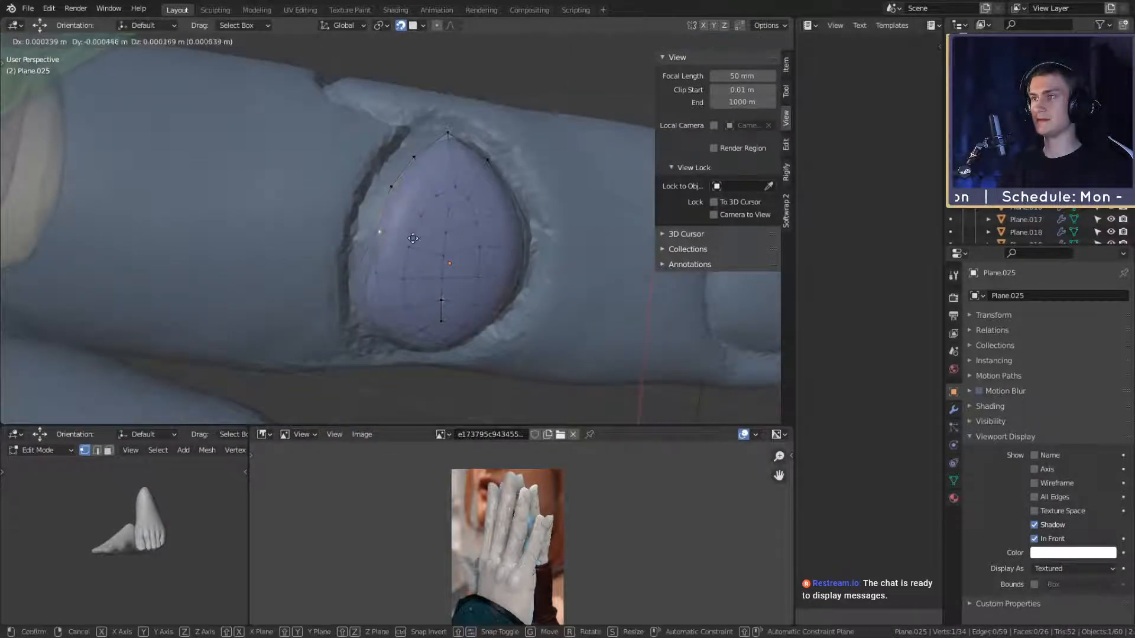
pyautogui.click(408, 237)
pyautogui.press('g')
pyautogui.click(398, 275)
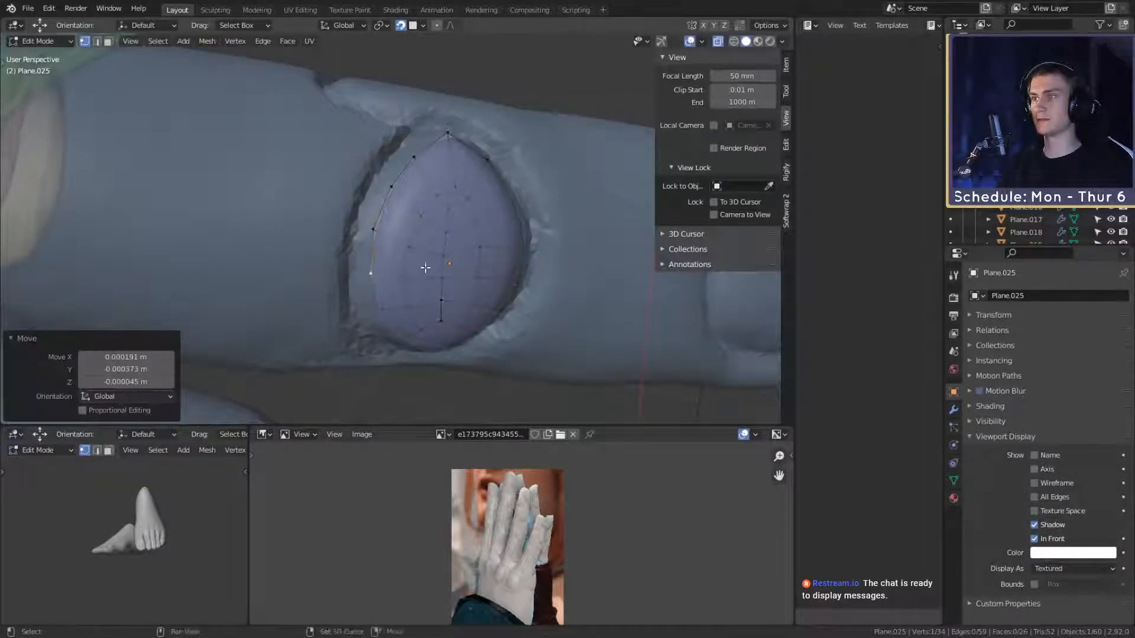
# Step: Reposition the remaining lower border vertices on the palm side along the bottom of the knuckle crease
pyautogui.moveTo(397, 275); pyautogui.dragTo(418, 299, button='middle')
pyautogui.click(378, 246)
pyautogui.press('g')
pyautogui.click(405, 251)
pyautogui.click(395, 247)
pyautogui.press('g')
pyautogui.click(444, 261)
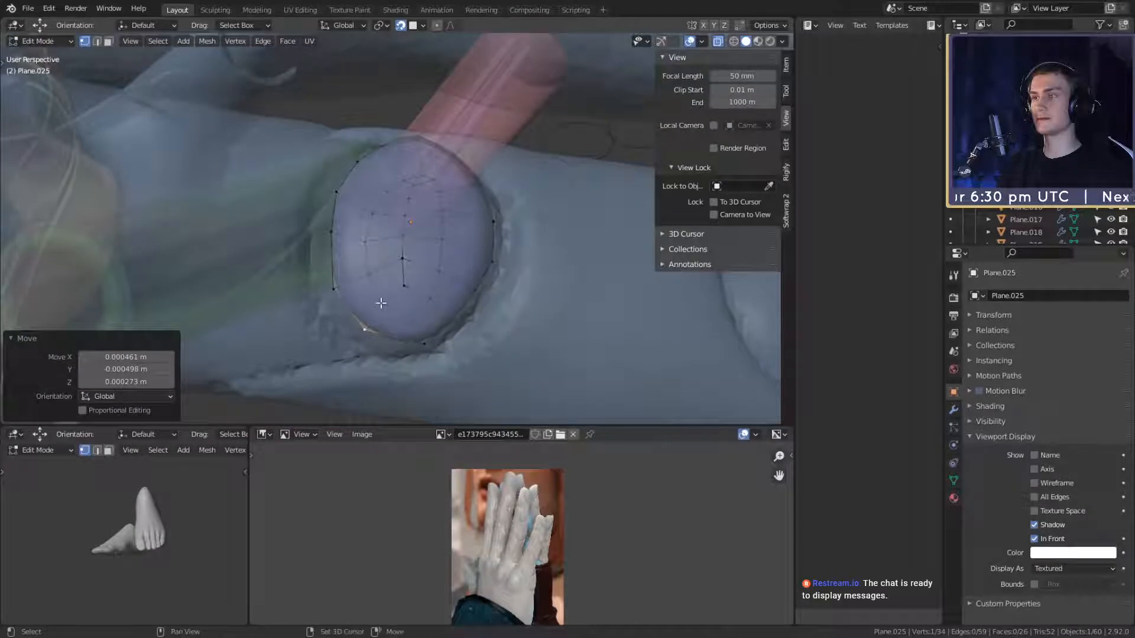
# Step: Reposition the lower interior vertices on the palm side of the purple patch, moving a group of four and a group of three
pyautogui.keyDown('shift'); pyautogui.click(369, 275); pyautogui.keyUp('shift')
pyautogui.press('g')
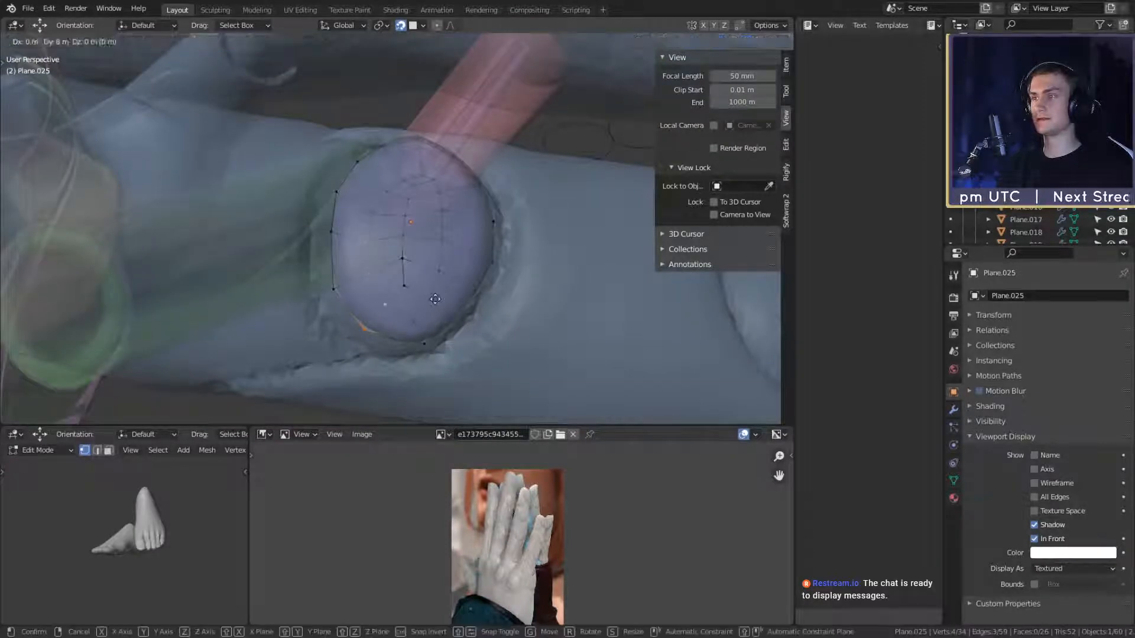
pyautogui.click(434, 300)
pyautogui.rightClick(433, 298)
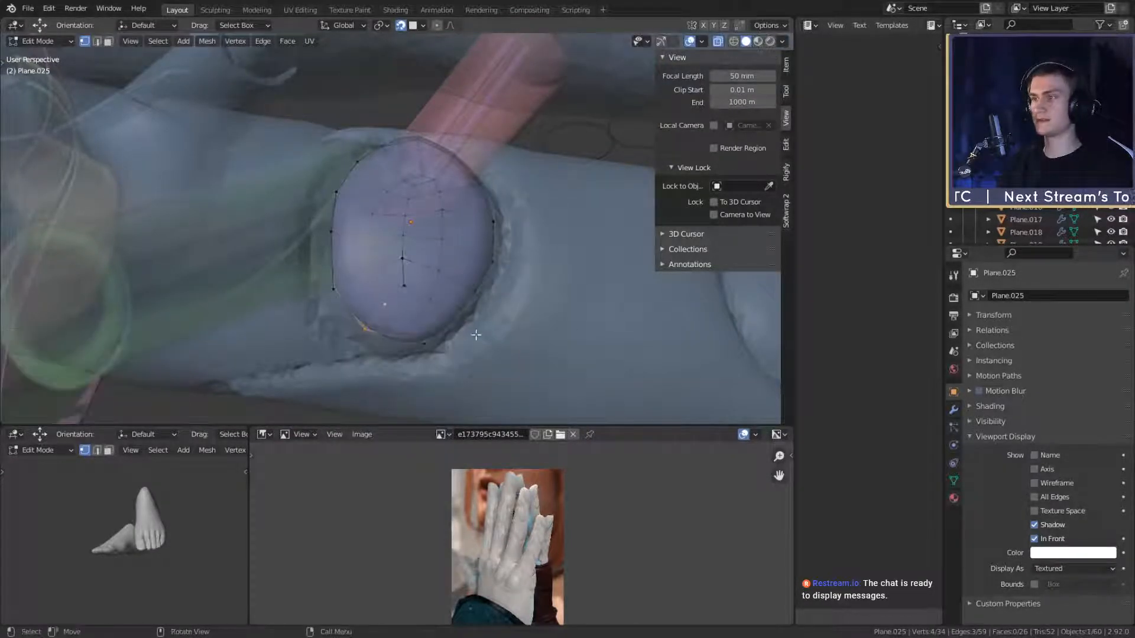
pyautogui.press('g')
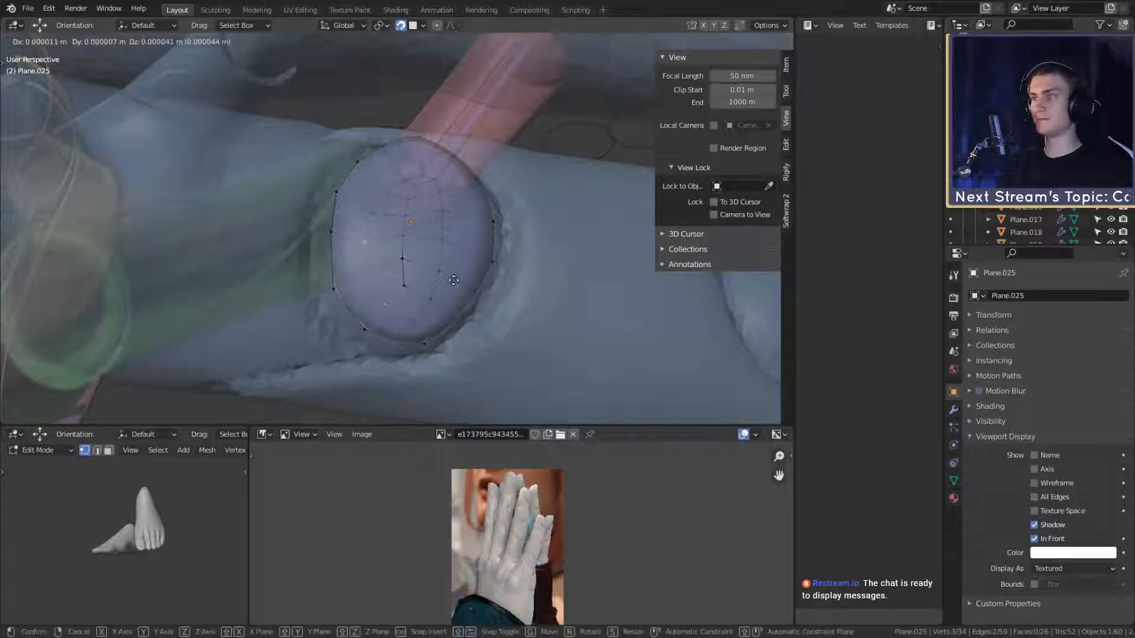
pyautogui.click(454, 281)
pyautogui.moveTo(454, 281); pyautogui.dragTo(479, 278, button='middle')
# Step: Move the connected path of four interior vertices toward the top of the purple patch and rotate it by about 2°
pyautogui.click(400, 250)
pyautogui.keyDown('ctrl'); pyautogui.click(425, 222); pyautogui.keyUp('ctrl')
pyautogui.press('g')
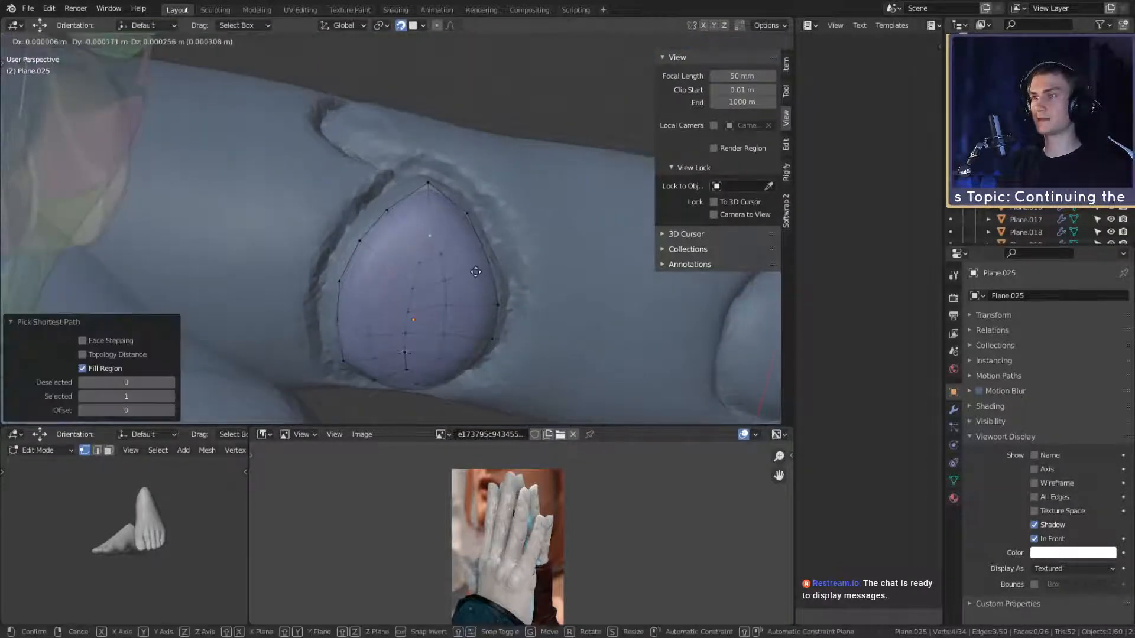
pyautogui.click(478, 269)
pyautogui.press('r')
pyautogui.click(483, 269)
pyautogui.press('g')
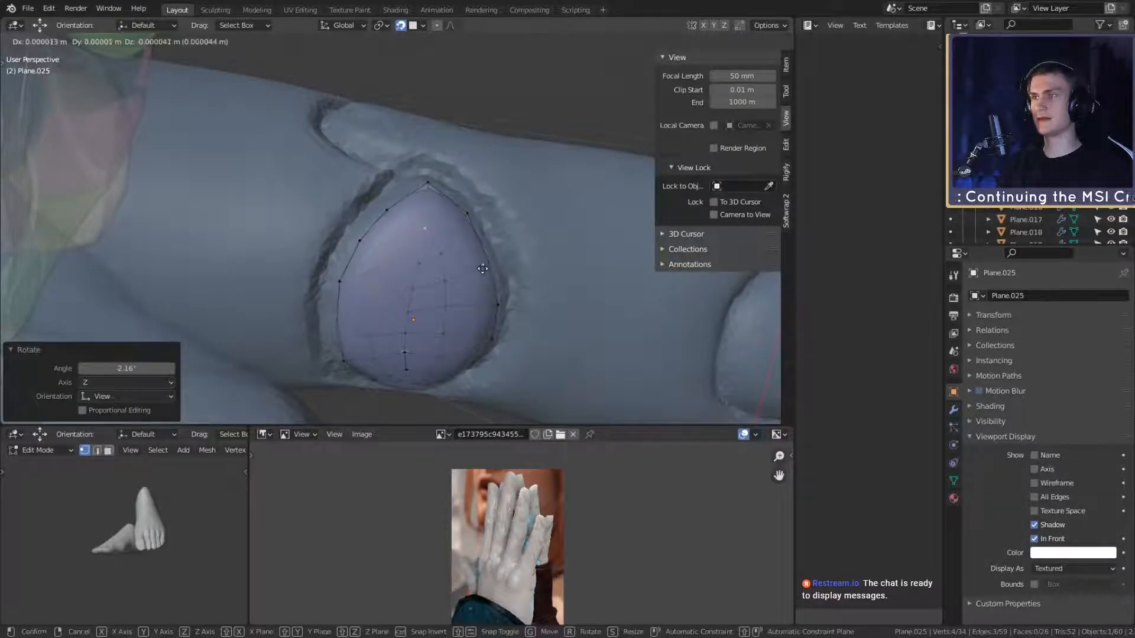
pyautogui.click(483, 271)
# Step: Shift three interior vertices on the fingertip side together, plus the two single vertices above them up toward the patch's top corner
pyautogui.moveTo(483, 270); pyautogui.dragTo(452, 264, button='middle')
pyautogui.click(451, 263)
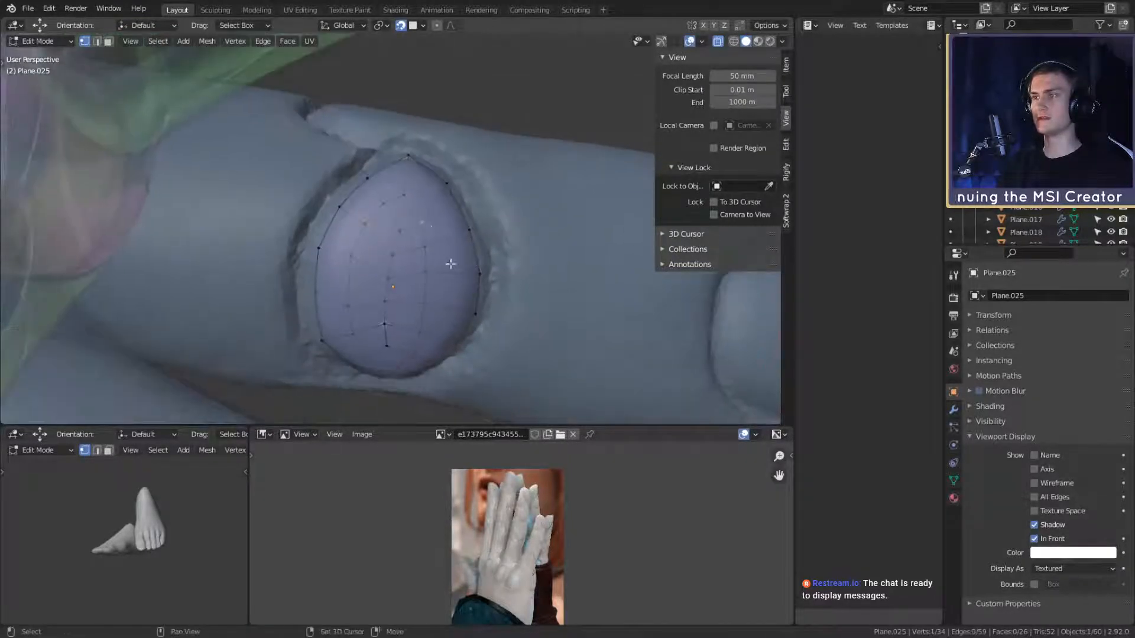
pyautogui.keyDown('shift'); pyautogui.click(429, 255); pyautogui.keyUp('shift')
pyautogui.press('g')
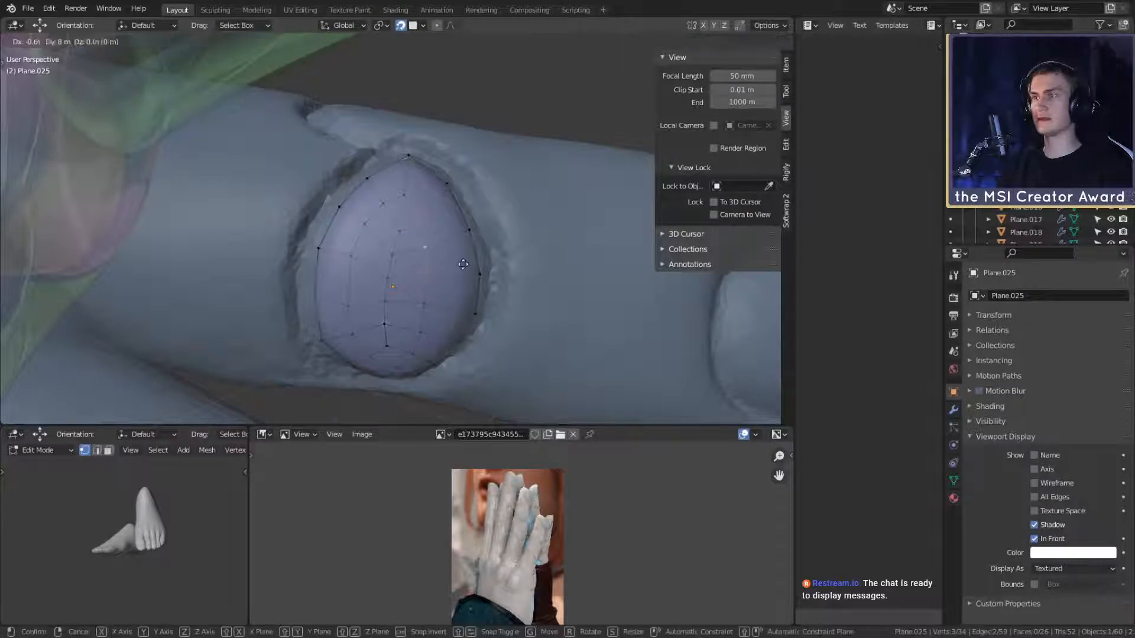
pyautogui.click(466, 262)
pyautogui.click(426, 227)
pyautogui.press('g')
pyautogui.click(461, 236)
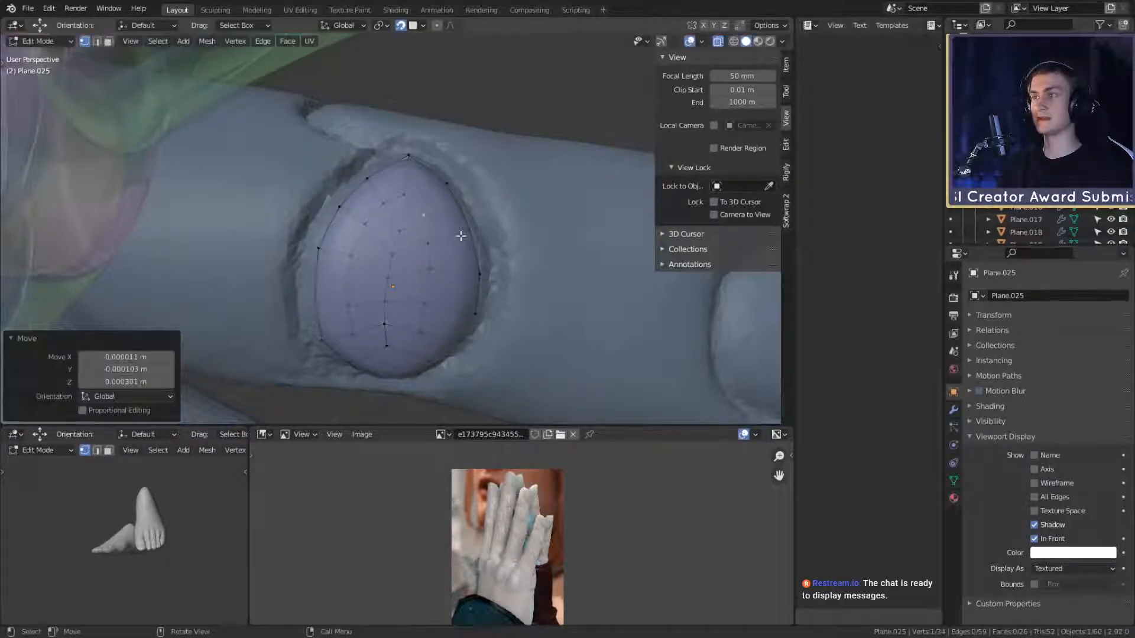
pyautogui.click(408, 201)
pyautogui.press('g')
pyautogui.click(442, 219)
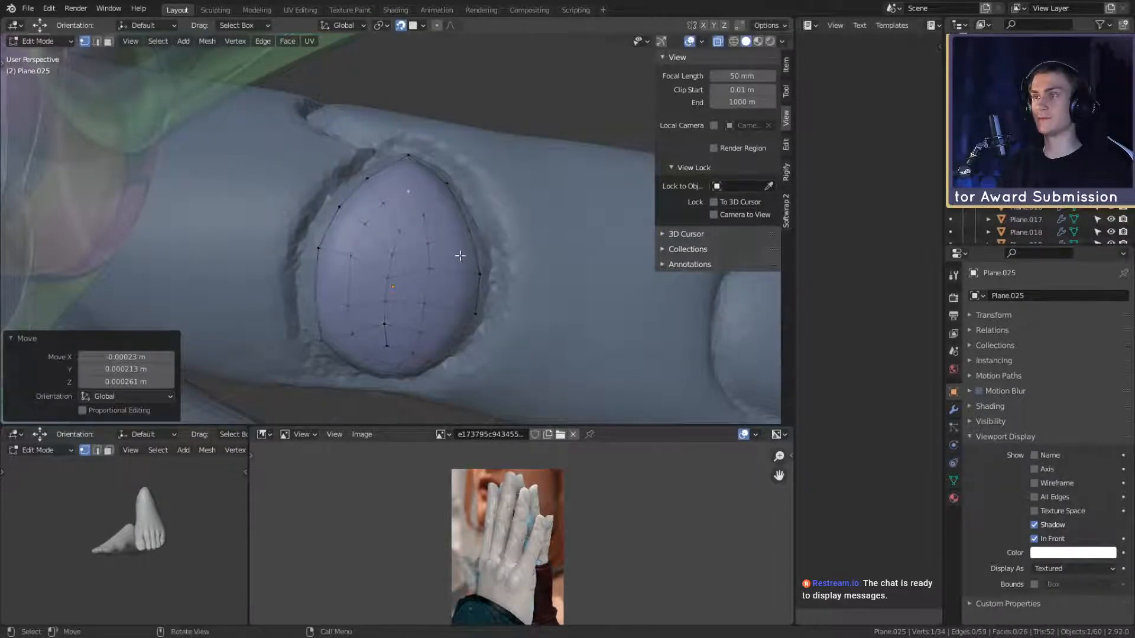
# Step: Nudge the three upper interior vertices on the fingertip side one by one to even out the grid spacing
pyautogui.moveTo(460, 256)
pyautogui.mouseDown(button='middle')
pyautogui.moveTo(433, 214)
pyautogui.moveTo(451, 250)
pyautogui.mouseUp(button='middle')
pyautogui.click(438, 222)
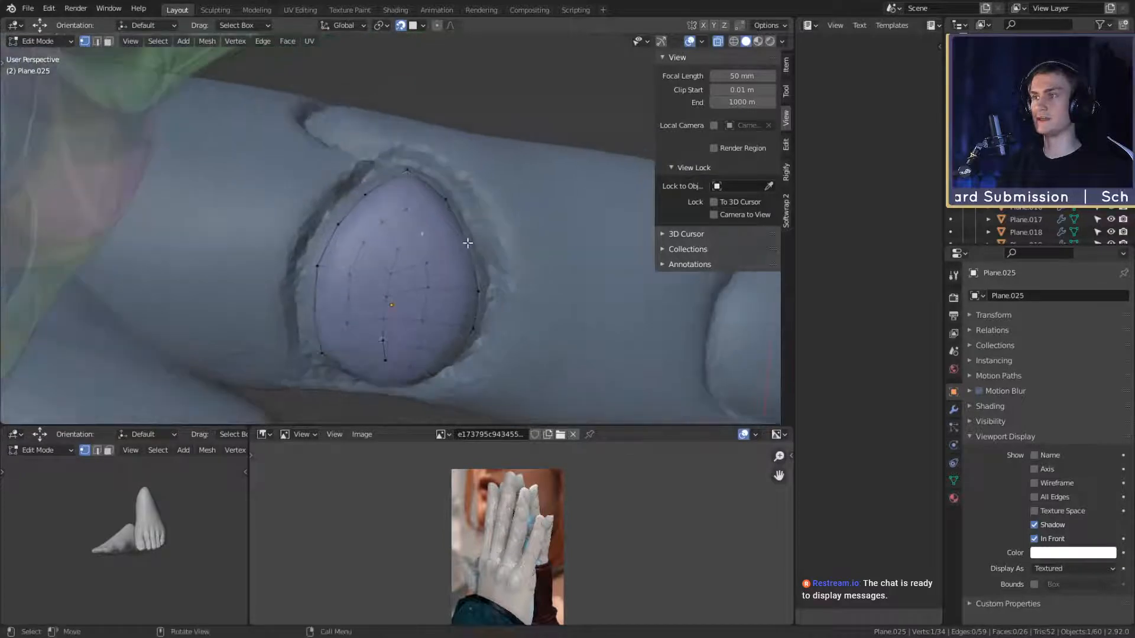
pyautogui.press('g')
pyautogui.click(469, 241)
pyautogui.click(406, 207)
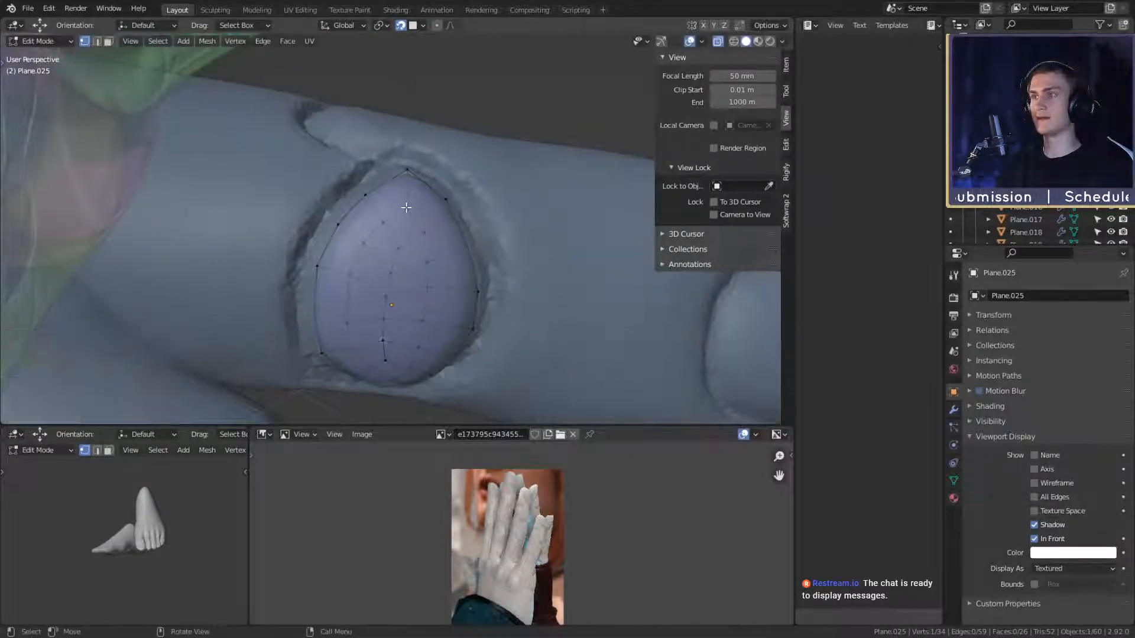
pyautogui.press('g')
pyautogui.click(454, 242)
pyautogui.click(438, 270)
pyautogui.press('g')
pyautogui.click(462, 272)
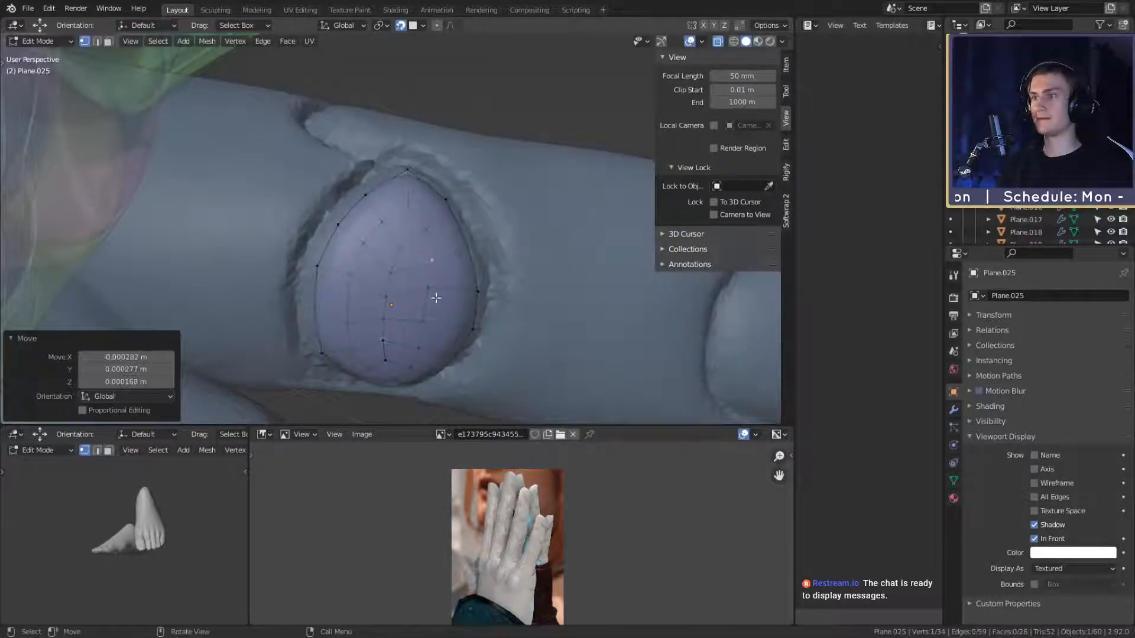
# Step: Move the two lower interior vertices on the fingertip side individually to align them with the column above
pyautogui.click(437, 298)
pyautogui.moveTo(438, 296)
pyautogui.mouseDown(button='middle')
pyautogui.moveTo(460, 266)
pyautogui.moveTo(441, 337)
pyautogui.moveTo(436, 305)
pyautogui.mouseUp(button='middle')
pyautogui.press('g')
pyautogui.click(498, 289)
pyautogui.click(443, 289)
pyautogui.press('g')
pyautogui.click(492, 295)
# Step: Move the central column of six interior vertices together to center it within the purple patch
pyautogui.click(404, 307)
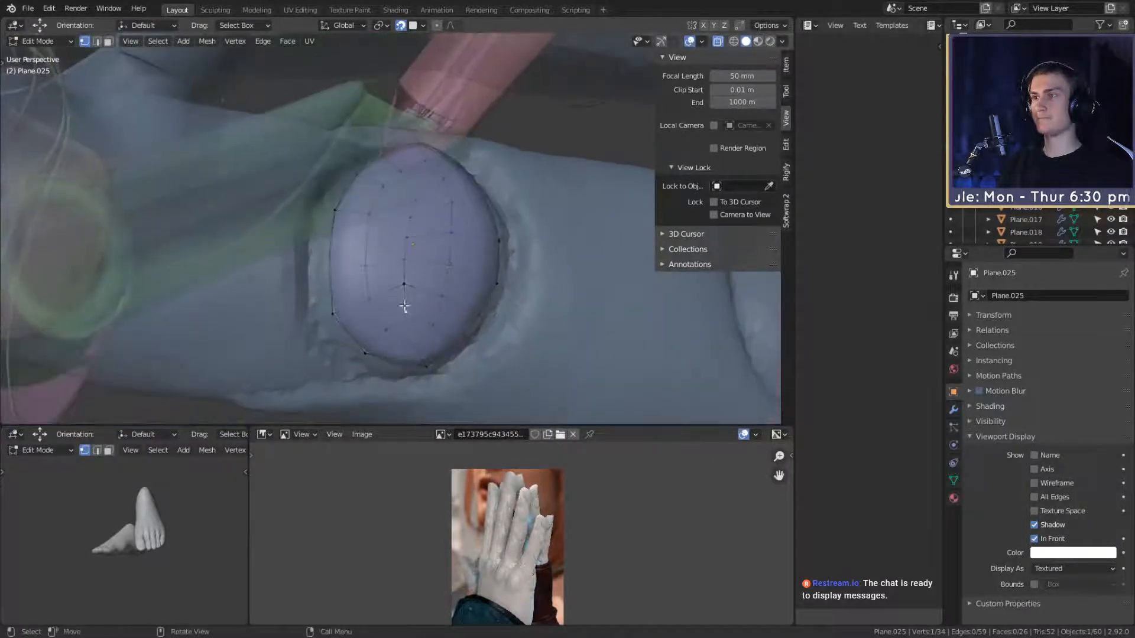
pyautogui.keyDown('ctrl'); pyautogui.click(413, 243); pyautogui.keyUp('ctrl')
pyautogui.moveTo(488, 268); pyautogui.dragTo(493, 291, button='middle')
pyautogui.press('g')
pyautogui.click(496, 281)
pyautogui.press('g')
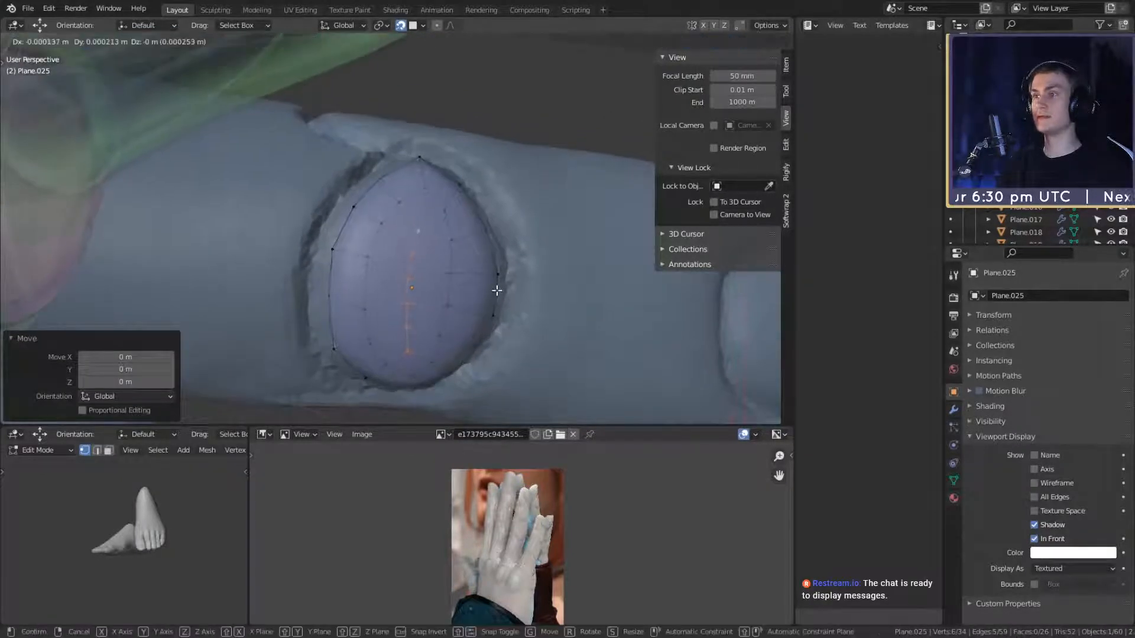
pyautogui.click(498, 291)
pyautogui.scroll(-7, 478, 313)
pyautogui.scroll(6, 477, 314)
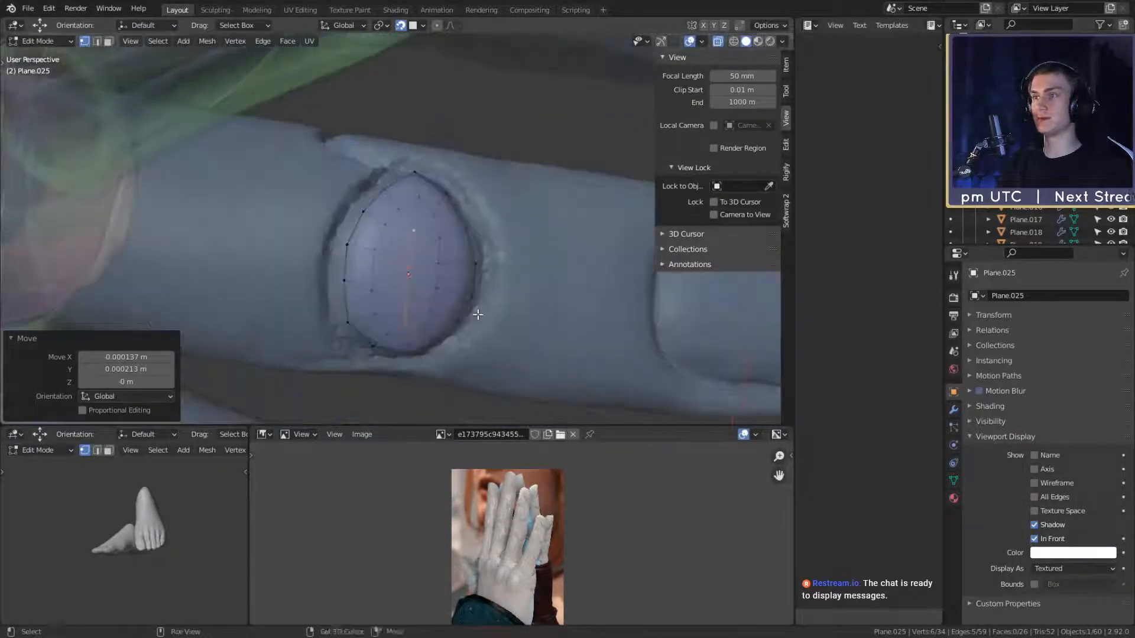
# Step: Move the top corner vertex of the purple patch to the knuckle crease
pyautogui.moveTo(477, 314); pyautogui.dragTo(462, 343, button='middle')
pyautogui.press('Tab')
pyautogui.scroll(-3, 480, 306)
pyautogui.scroll(4, 480, 307)
pyautogui.press('Tab')
pyautogui.click(398, 271)
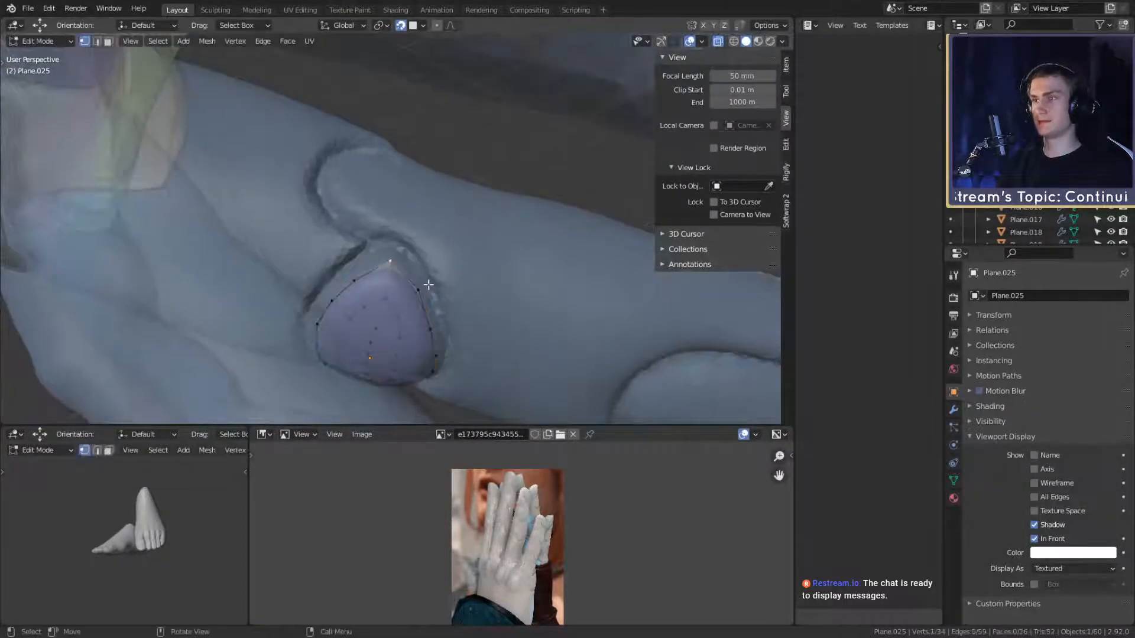
pyautogui.press('g')
pyautogui.click(427, 278)
# Step: Refine the vertices around the purple patch's top corner from the side and return to Object Mode
pyautogui.moveTo(427, 278); pyautogui.dragTo(473, 248, button='middle')
pyautogui.click(428, 249)
pyautogui.press('g')
pyautogui.click(463, 253)
pyautogui.click(412, 215)
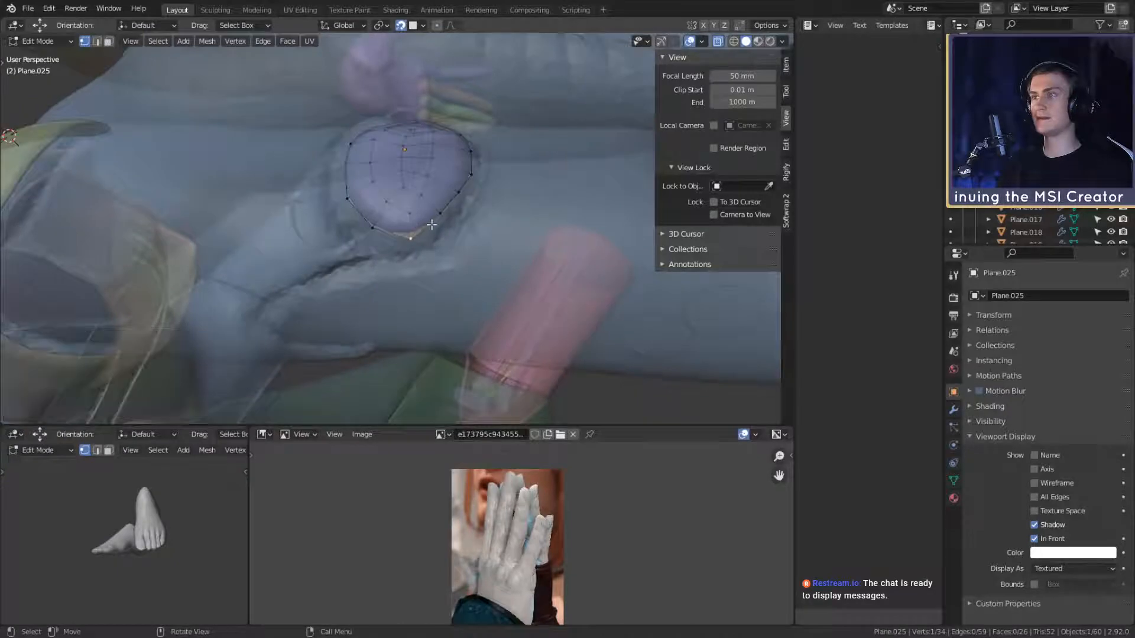
pyautogui.press('g')
pyautogui.click(437, 226)
pyautogui.scroll(-1, 439, 227)
pyautogui.moveTo(439, 228); pyautogui.dragTo(474, 282, button='middle')
pyautogui.press('Tab')
# Step: Inspect the purple patch's fit in the knuckle crease and compare it with the green patch and the other hand pieces
pyautogui.scroll(-5, 506, 314)
pyautogui.scroll(7, 505, 315)
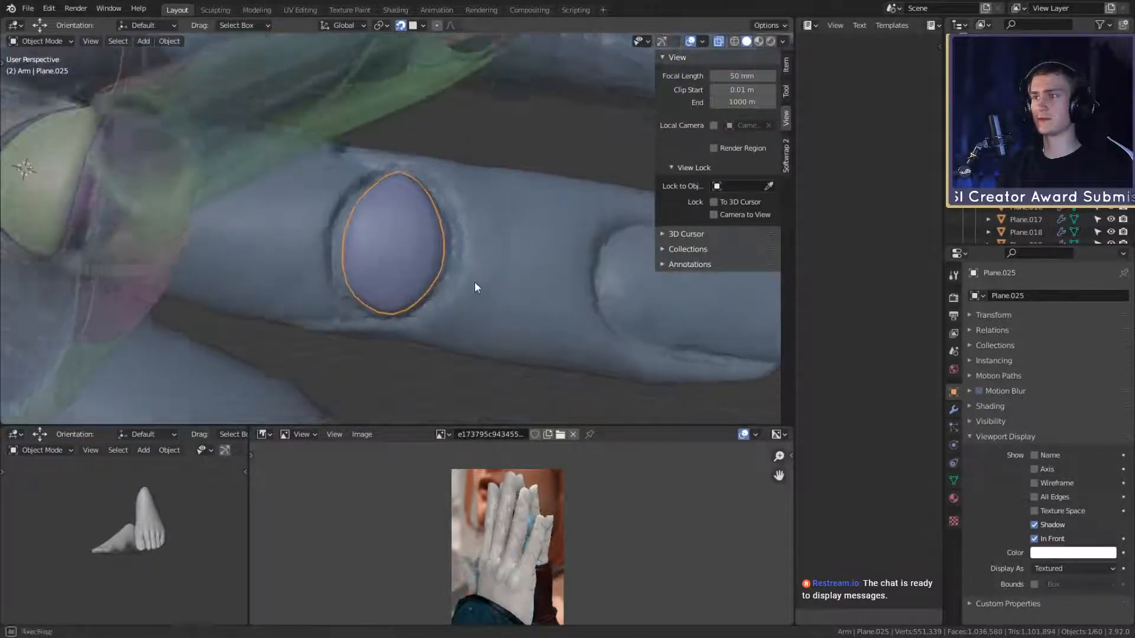
pyautogui.scroll(2, 485, 285)
pyautogui.scroll(-6, 524, 296)
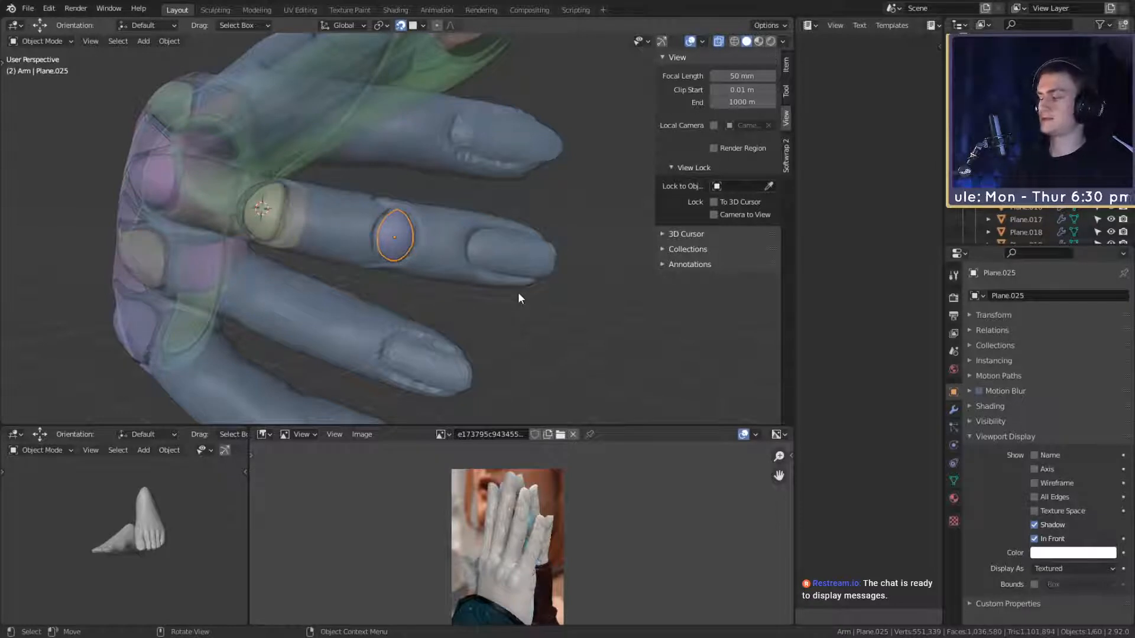
pyautogui.moveTo(512, 256); pyautogui.dragTo(511, 317, button='middle')
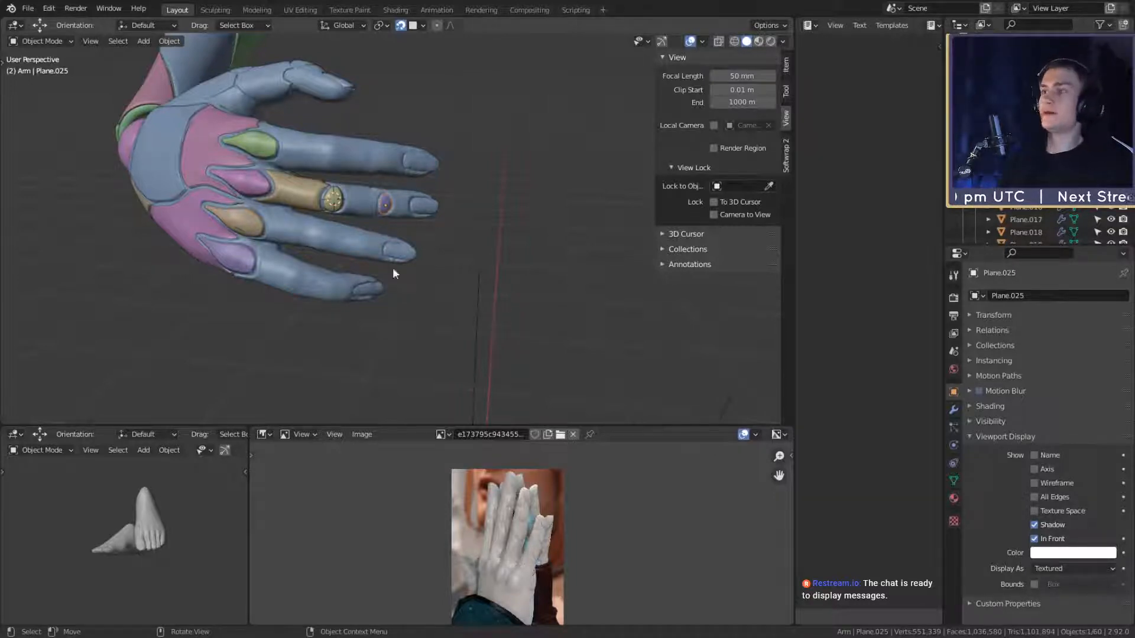
pyautogui.scroll(6, 401, 243)
pyautogui.keyDown('shift'); pyautogui.moveTo(408, 144); pyautogui.dragTo(446, 241, button='middle'); pyautogui.keyUp('shift')
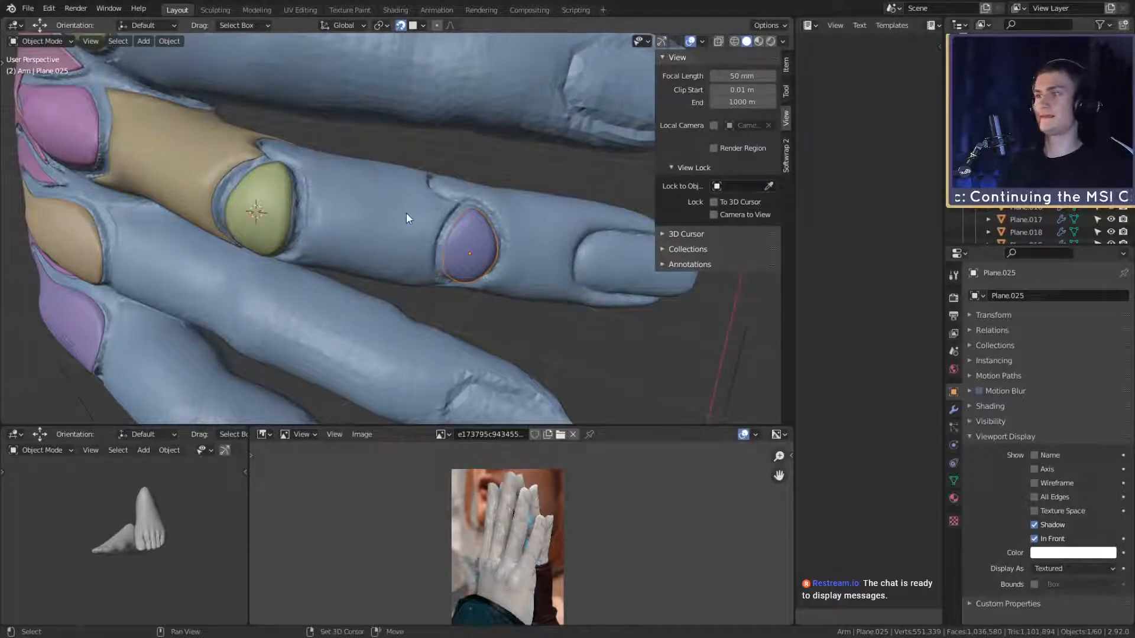
pyautogui.moveTo(408, 218); pyautogui.dragTo(493, 269, button='middle')
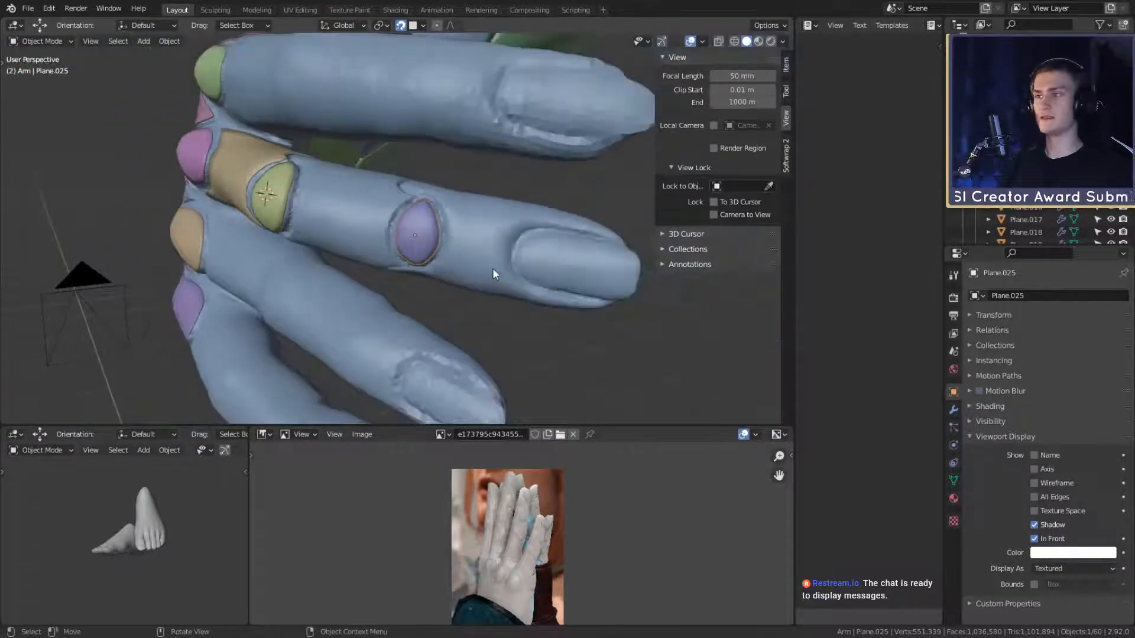
pyautogui.scroll(5, 473, 255)
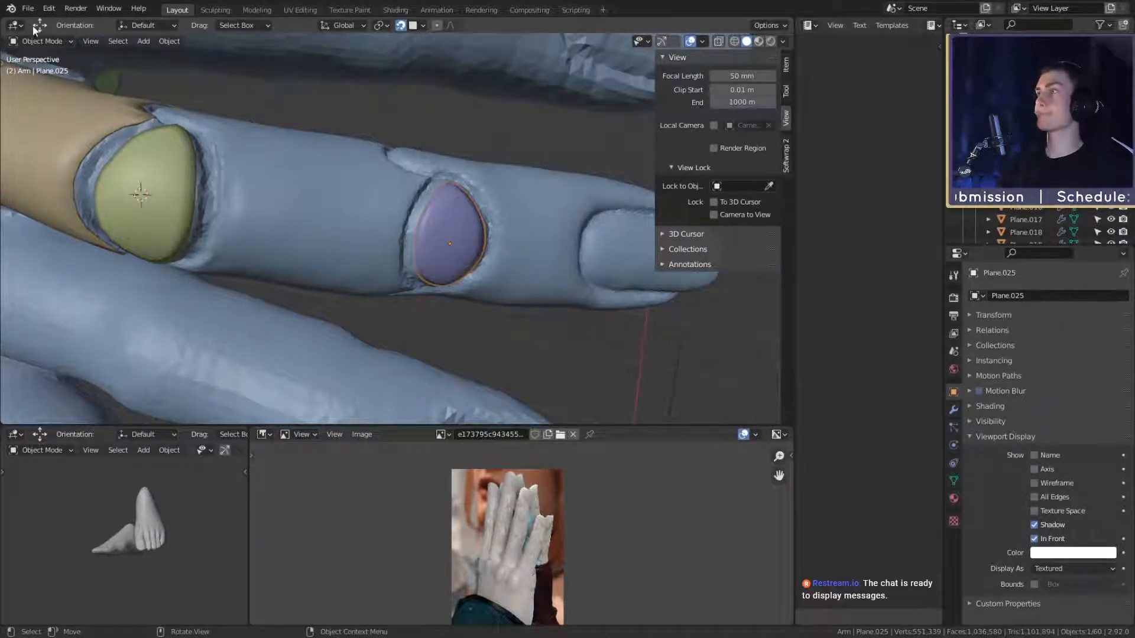
# Step: Save the current project file
pyautogui.click(28, 8)
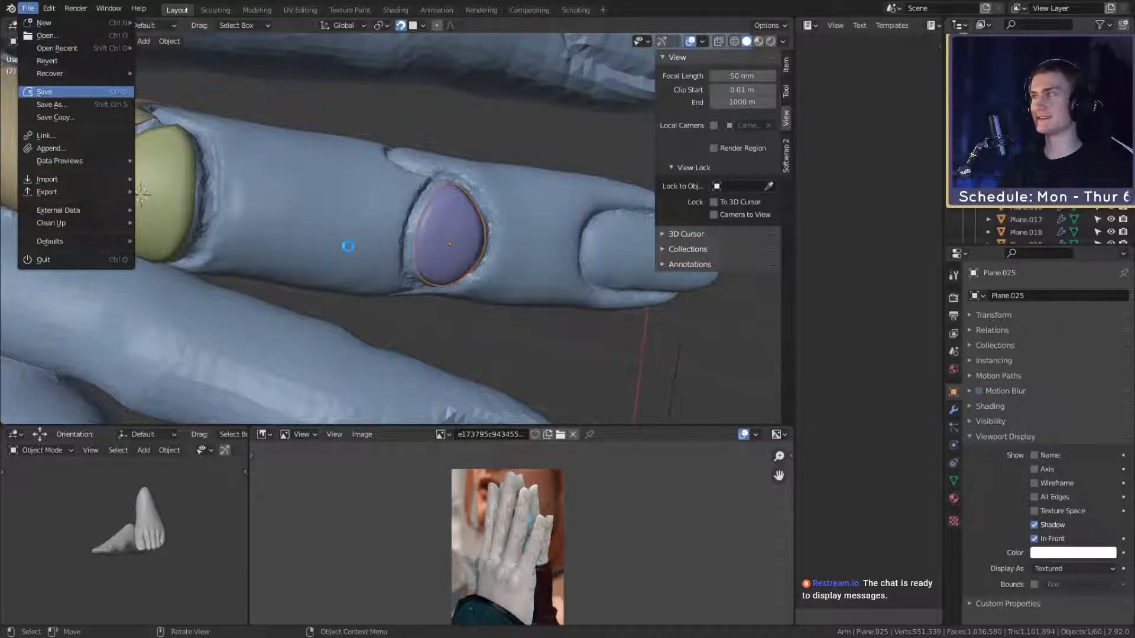
pyautogui.moveTo(348, 245); pyautogui.dragTo(414, 235, button='middle')
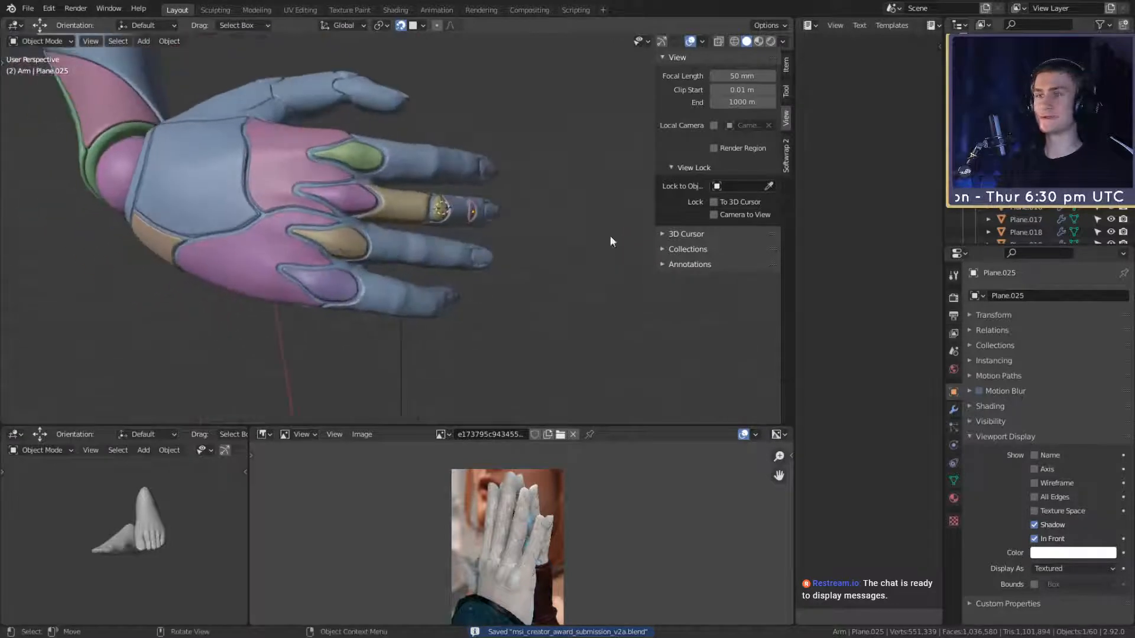
# Step: Look through the scene's object list, including the retopology planes and the backup objects
pyautogui.scroll(-5, 1067, 210)
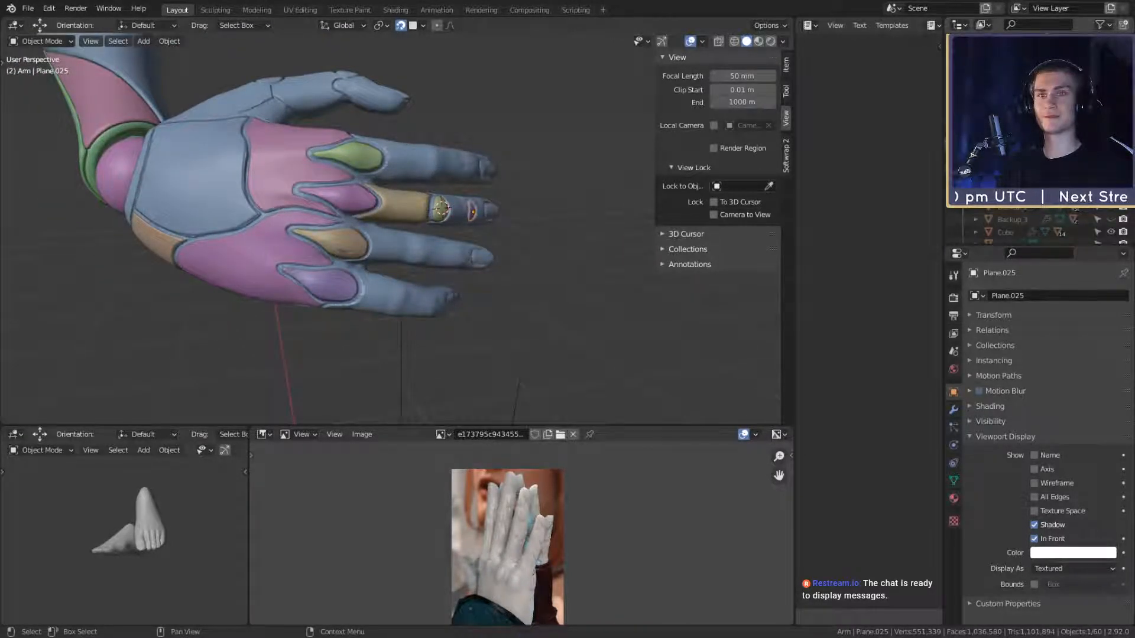
pyautogui.scroll(3, 1041, 228)
pyautogui.scroll(-5, 1041, 228)
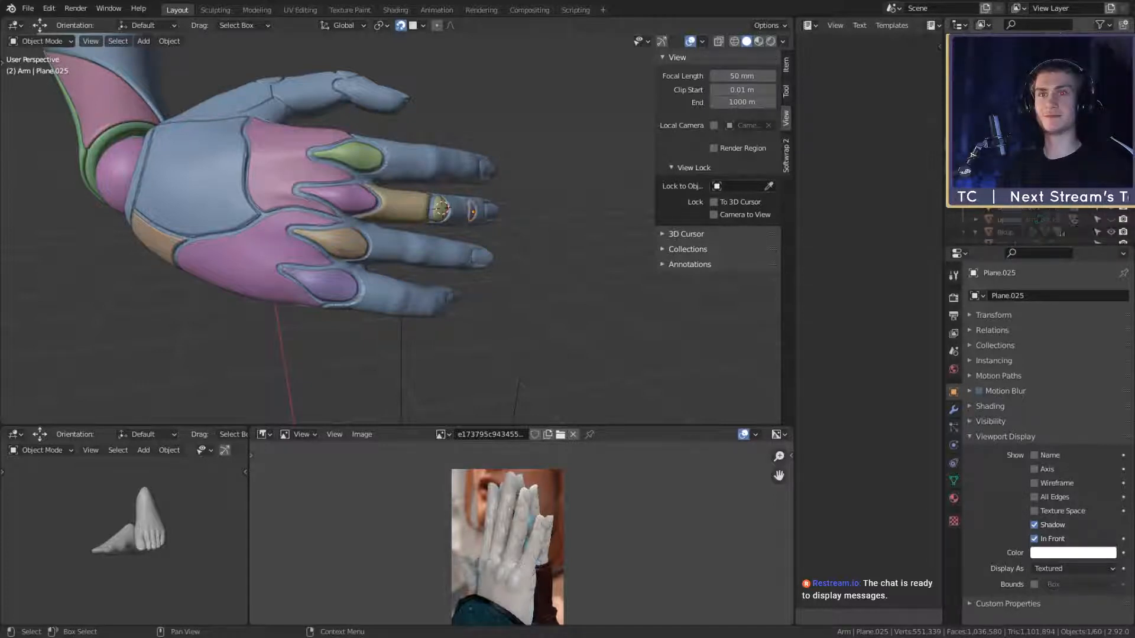
pyautogui.scroll(5, 1040, 227)
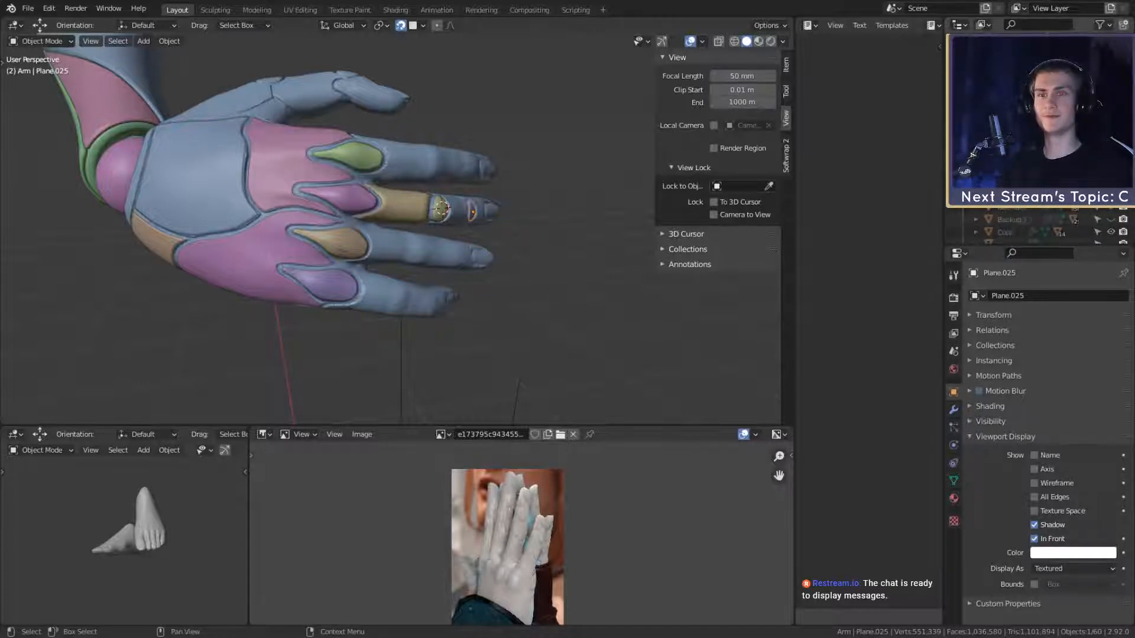
pyautogui.scroll(-3, 1041, 227)
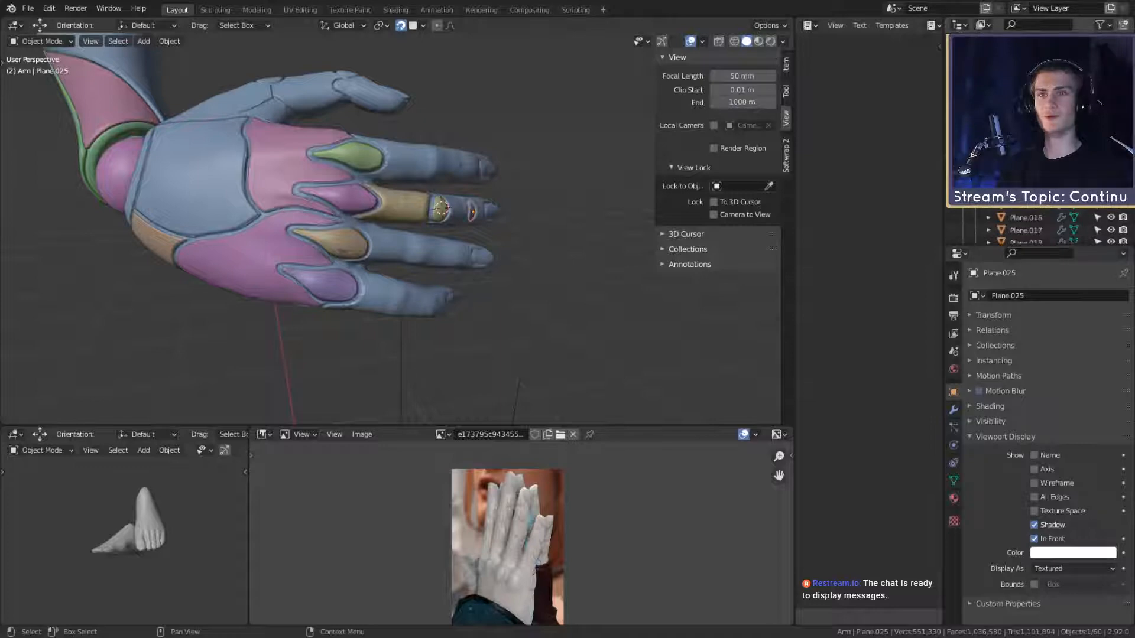
pyautogui.scroll(-3, 1040, 227)
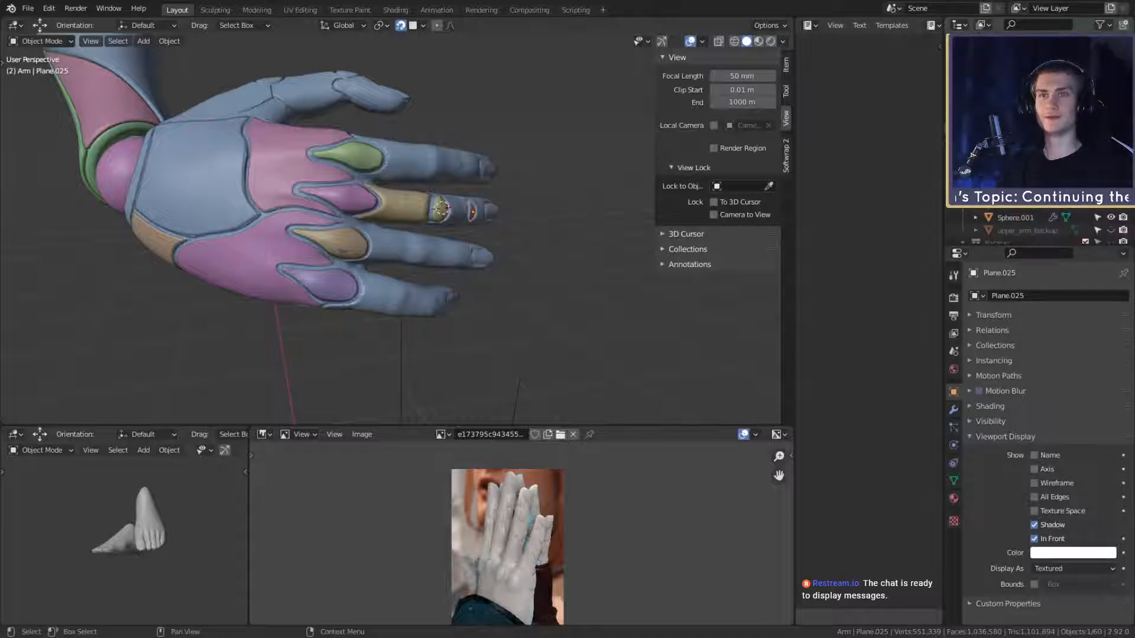
# Step: Hide the sculpted hand Hand_R to inspect the retopologized pieces on their own, and reveal it again
pyautogui.hotkey('ctrl', 'z')
pyautogui.scroll(4, 592, 244)
pyautogui.moveTo(592, 243); pyautogui.dragTo(505, 266, button='middle')
pyautogui.scroll(-3, 1035, 230)
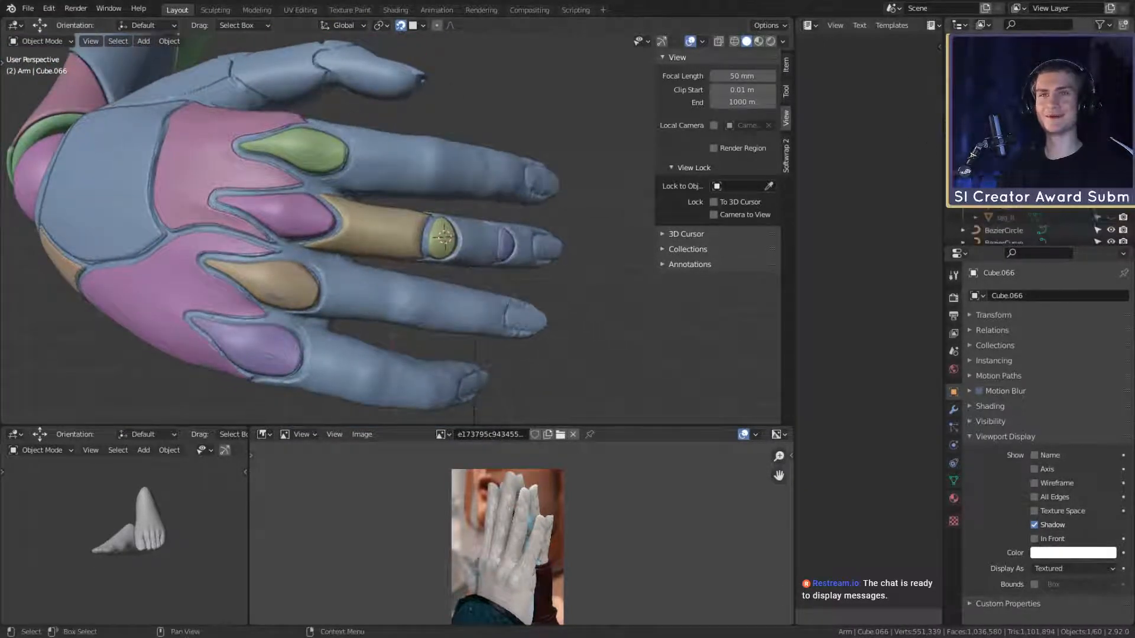
pyautogui.hotkey('ctrl', 'z')
pyautogui.press('h')
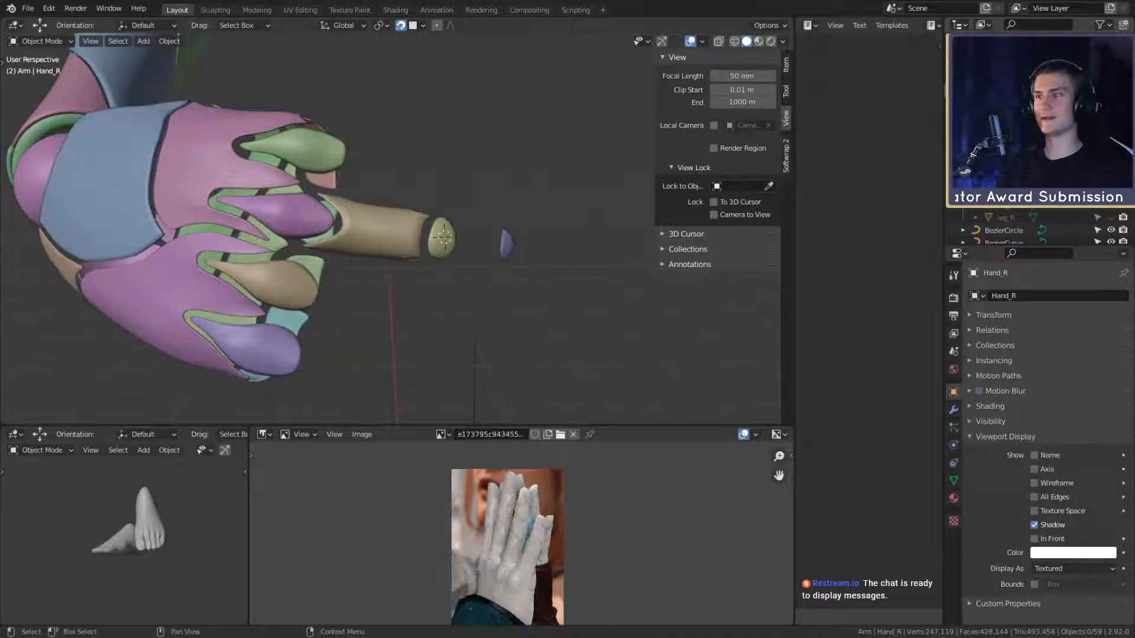
pyautogui.scroll(-2, 456, 266)
pyautogui.moveTo(457, 266); pyautogui.dragTo(484, 267, button='middle')
pyautogui.scroll(2, 485, 267)
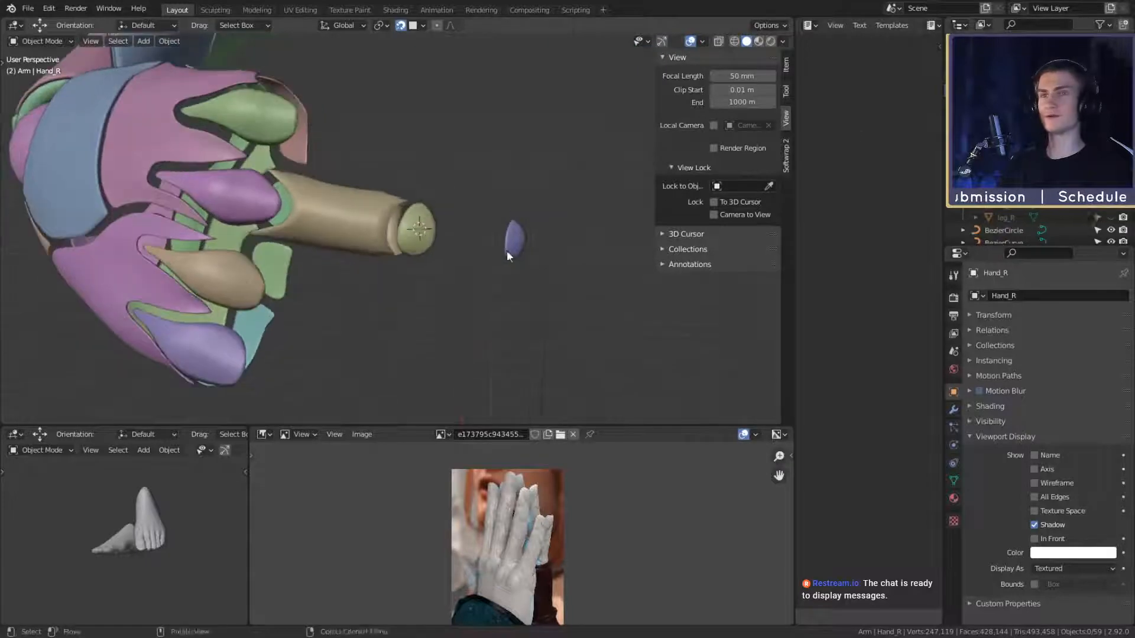
pyautogui.hotkey('alt', 'h')
# Step: Place the 3D cursor on the finger segment between the green and purple knuckle patches
pyautogui.scroll(4, 463, 269)
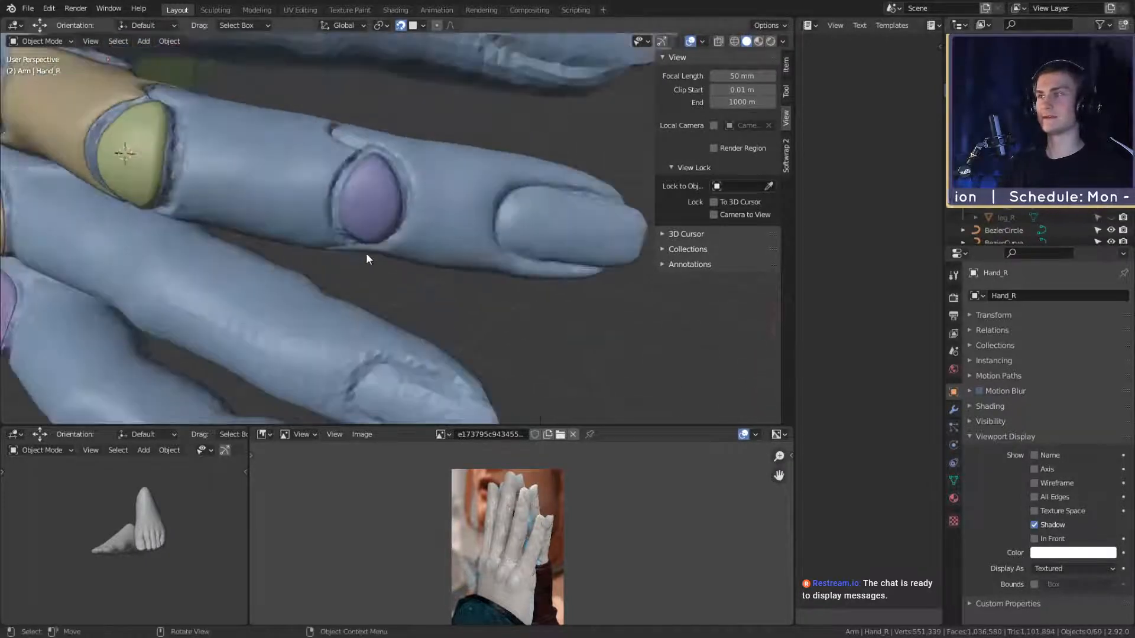
pyautogui.keyDown('shift'); pyautogui.rightClick(373, 215); pyautogui.keyUp('shift')
pyautogui.moveTo(388, 214); pyautogui.dragTo(436, 241, button='middle')
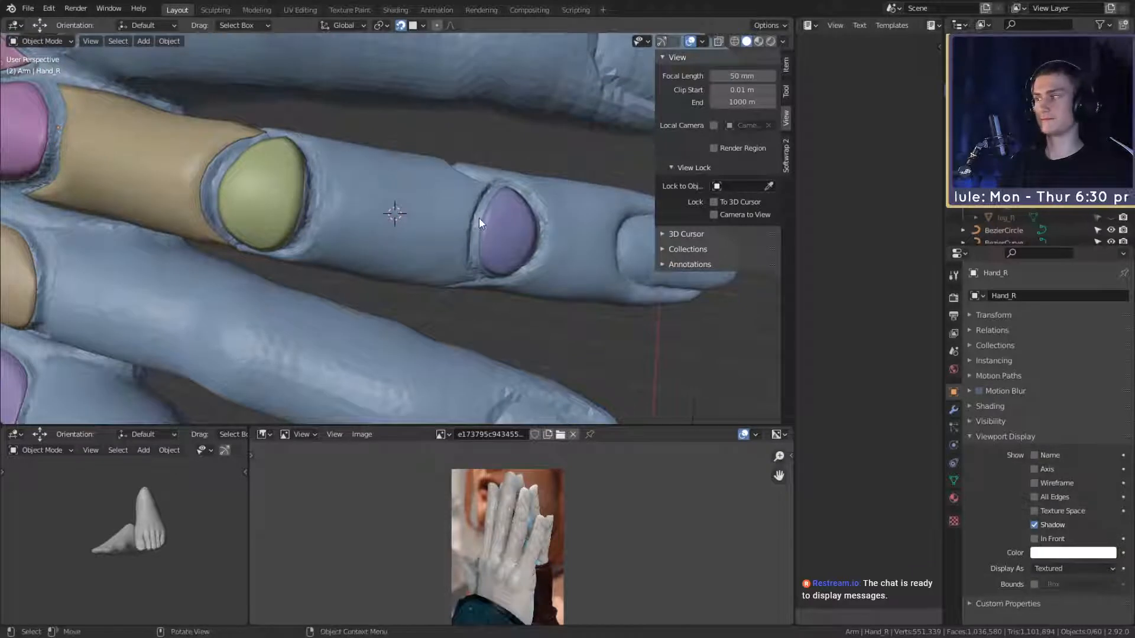
# Step: Add a plane at the 3D cursor, scale it to about 0.073, and trackball-rotate it about 80° and 20° to follow the finger
pyautogui.hotkey('shift', 'a')
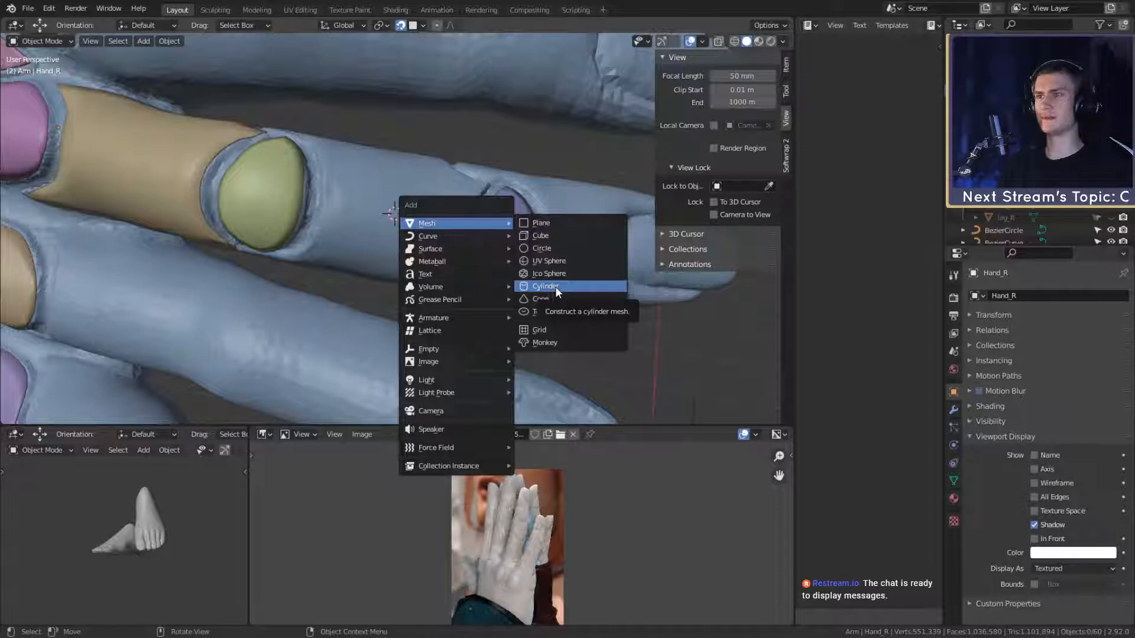
pyautogui.click(541, 223)
pyautogui.press('s')
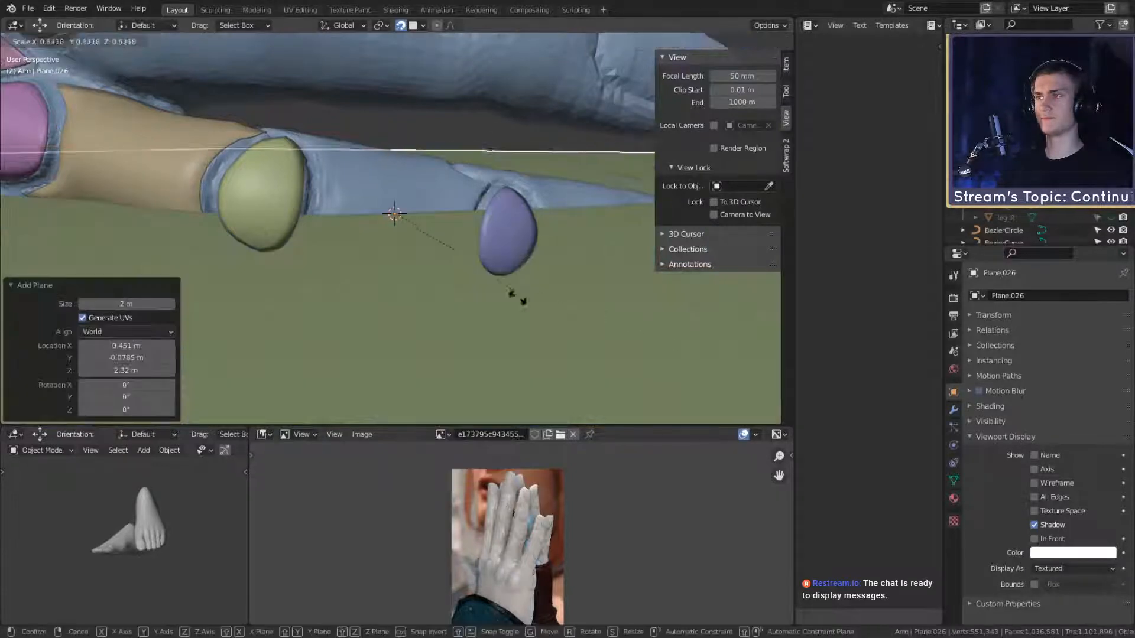
pyautogui.click(437, 236)
pyautogui.press('r')
pyautogui.press('r')
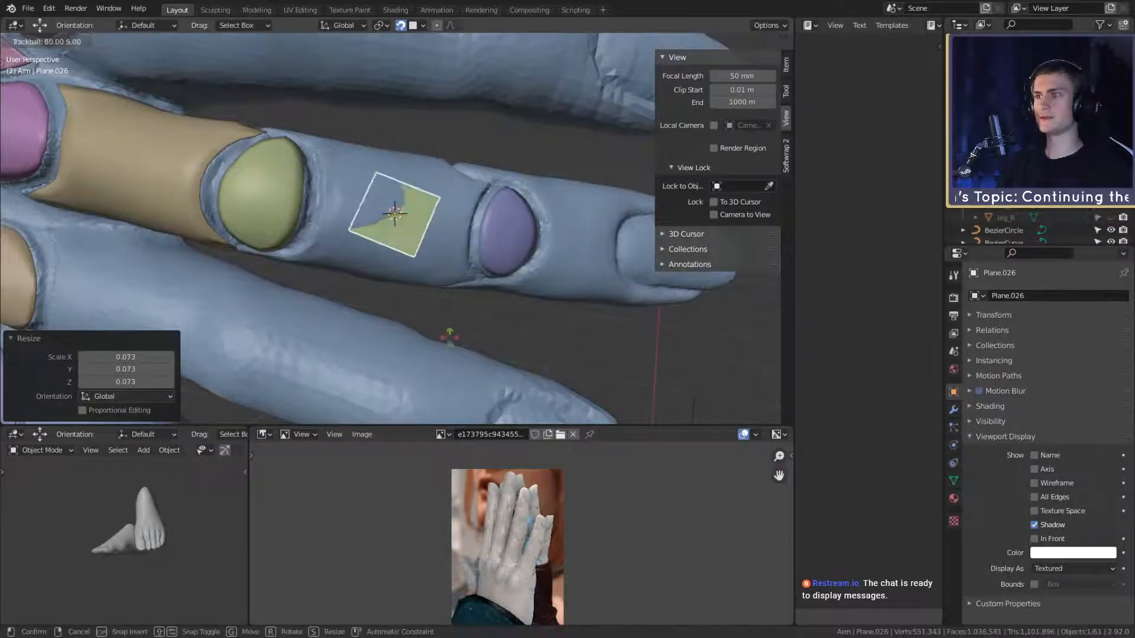
pyautogui.click(463, 353)
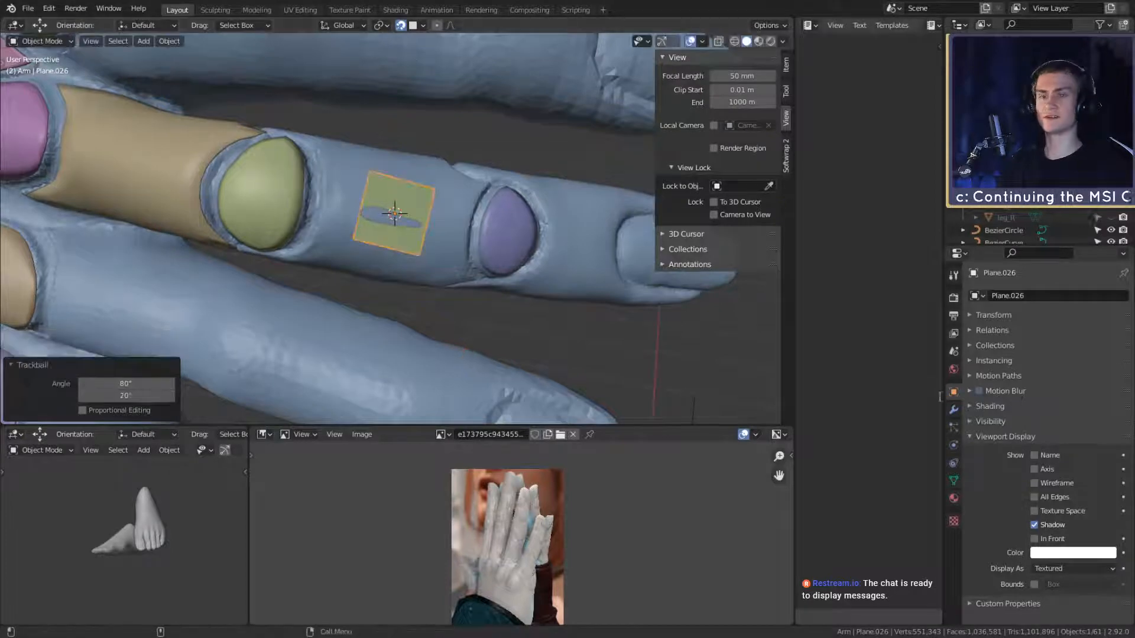
# Step: Turn off In Front for the purple knuckle patch and check the same setting on the green patch
pyautogui.press('Tab')
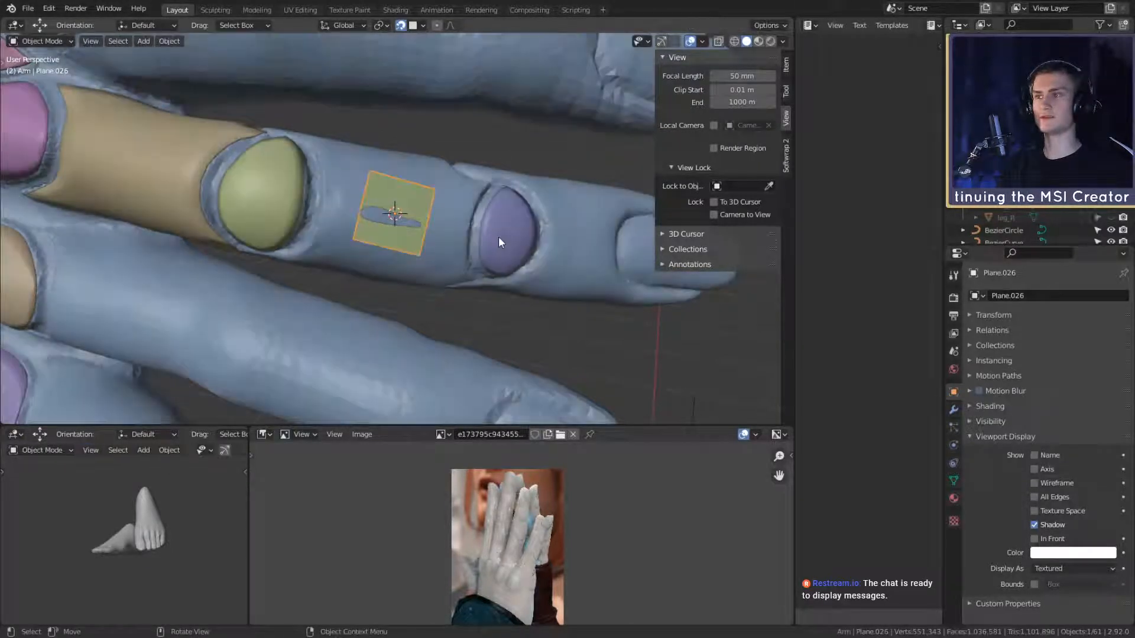
pyautogui.press('Tab')
pyautogui.click(498, 237)
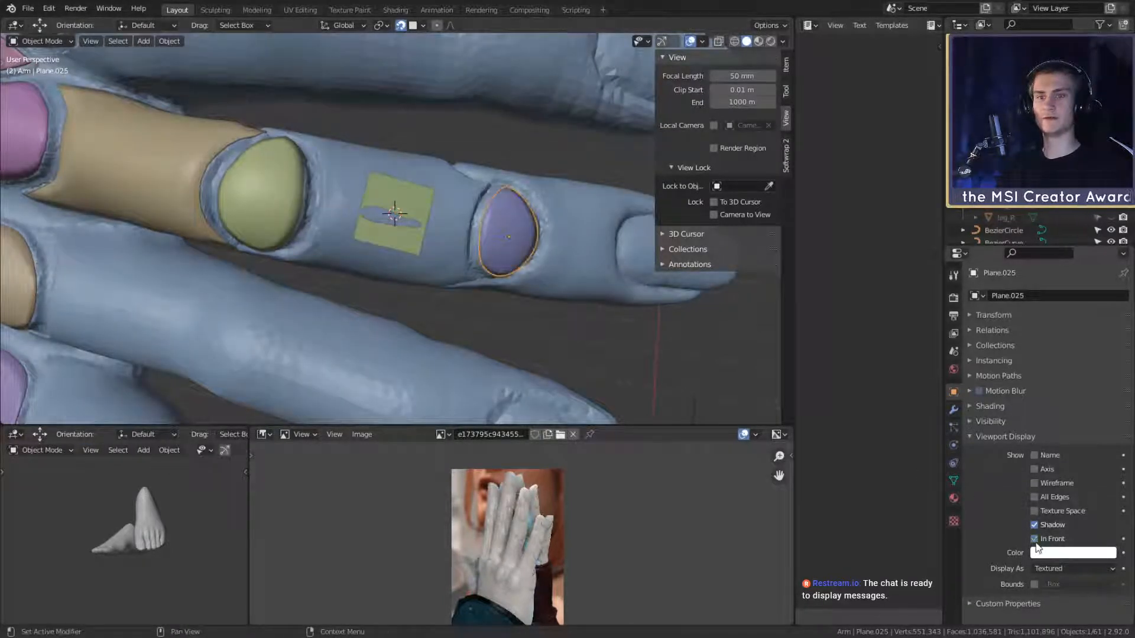
pyautogui.click(300, 184)
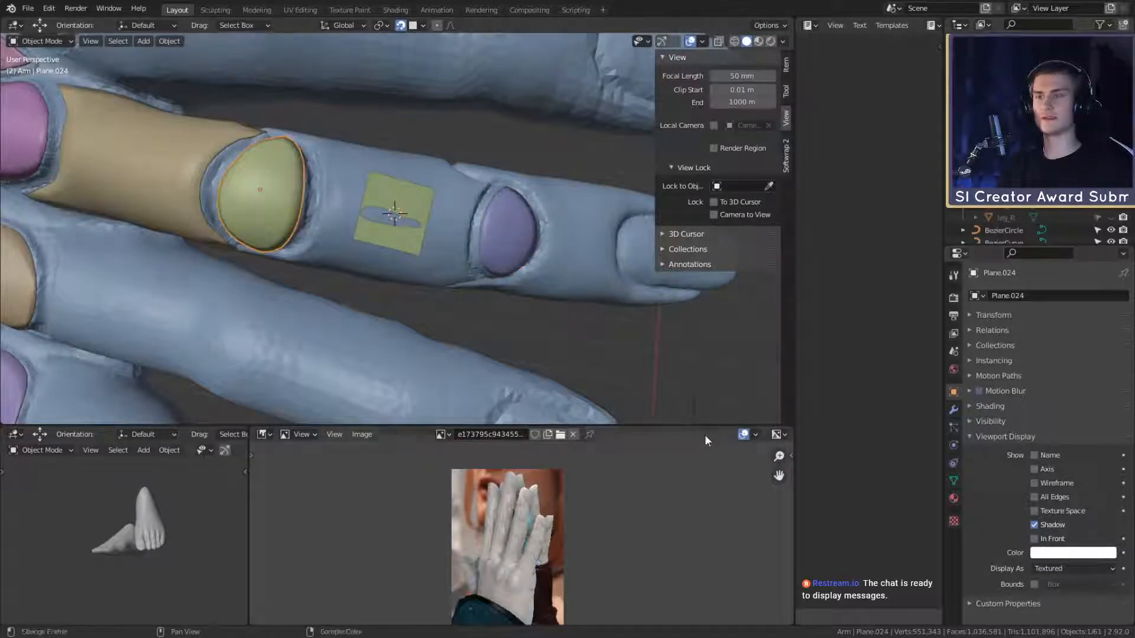
# Step: Snap two corners of the new plane onto the finger, beside the far ends of the purple and green knuckle patches
pyautogui.click(392, 189)
pyautogui.press('Tab')
pyautogui.scroll(3, 474, 230)
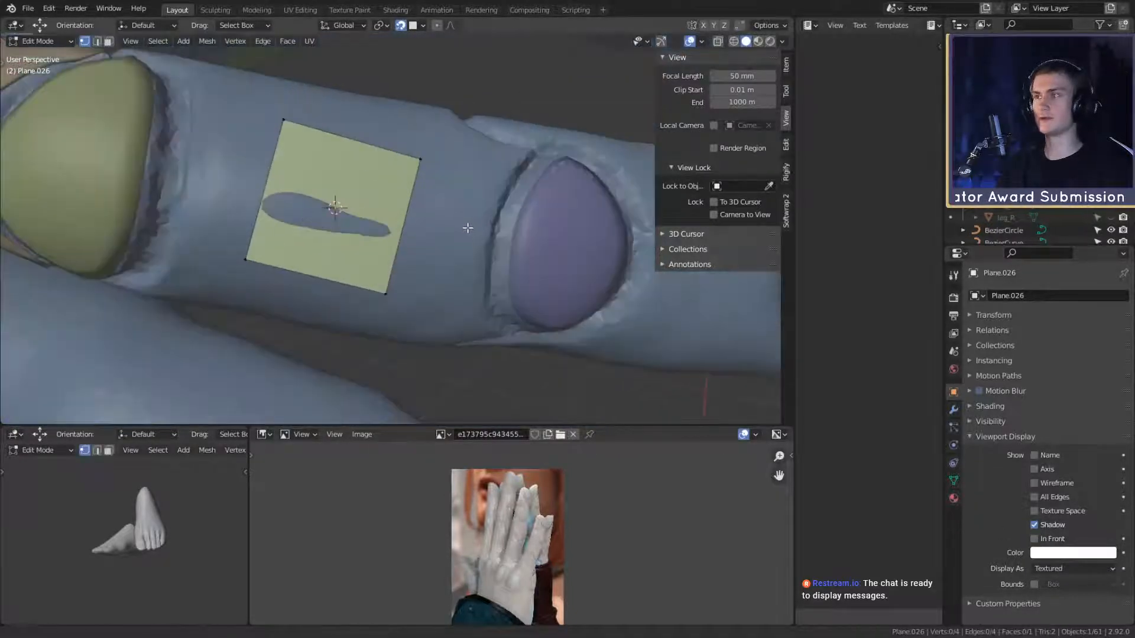
pyautogui.moveTo(466, 228); pyautogui.dragTo(435, 307, button='middle')
pyautogui.scroll(-4, 489, 241)
pyautogui.scroll(2, 472, 221)
pyautogui.click(367, 285)
pyautogui.press('g')
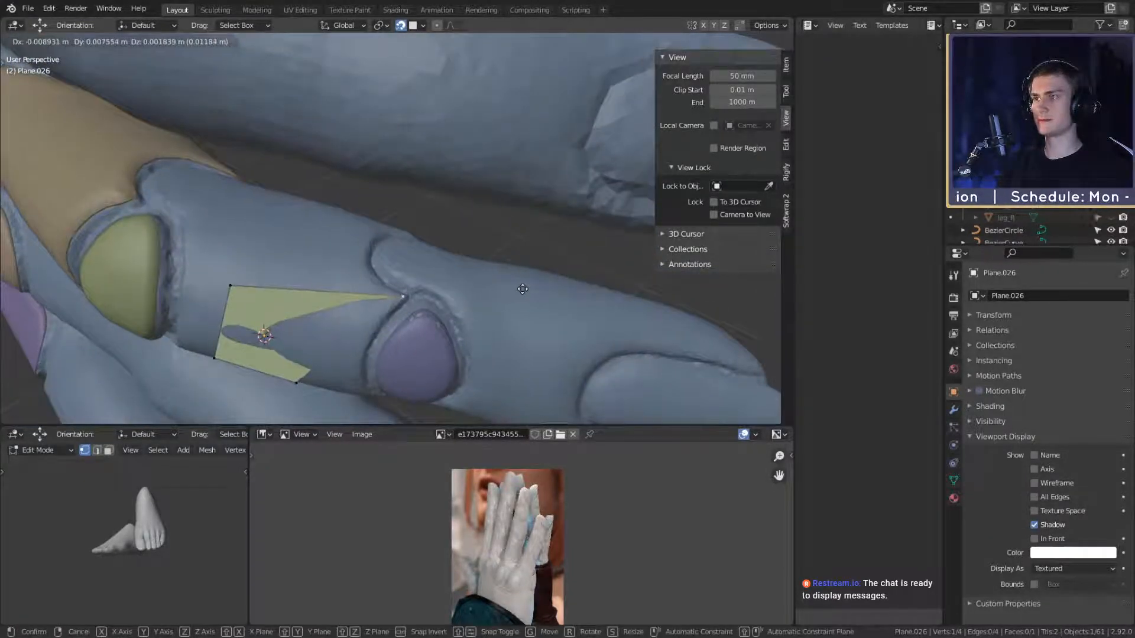
pyautogui.click(519, 289)
pyautogui.click(230, 287)
pyautogui.press('g')
pyautogui.click(212, 218)
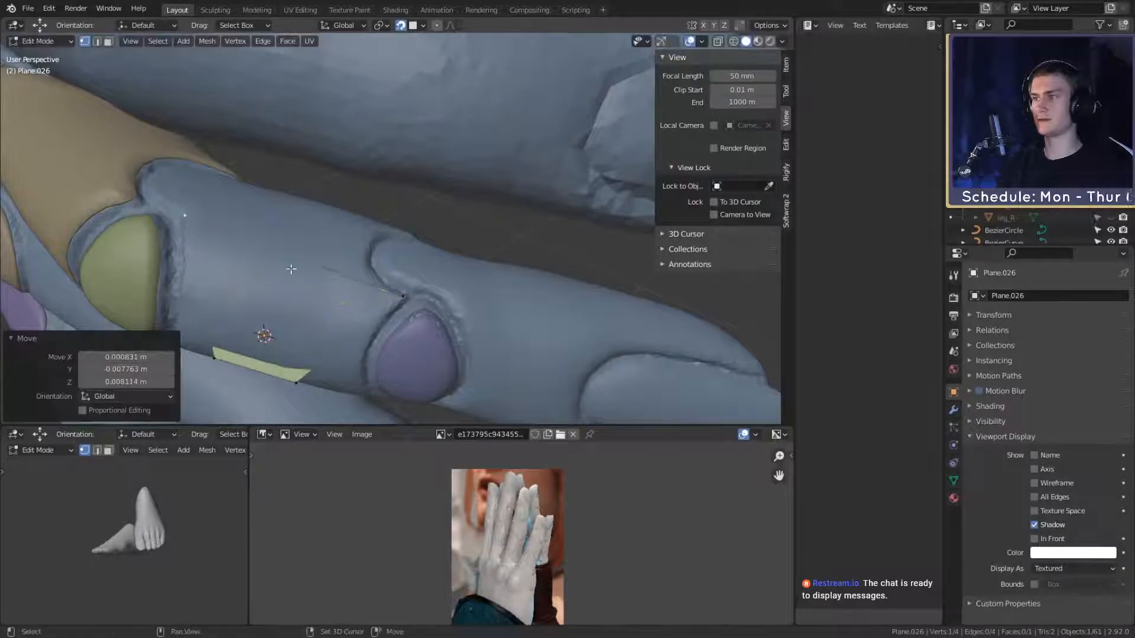
# Step: Snap the plane's remaining two corners onto the finger beside the near ends of the purple and green knuckle patches
pyautogui.moveTo(212, 219); pyautogui.dragTo(530, 247, button='middle')
pyautogui.press('g')
pyautogui.click(558, 273)
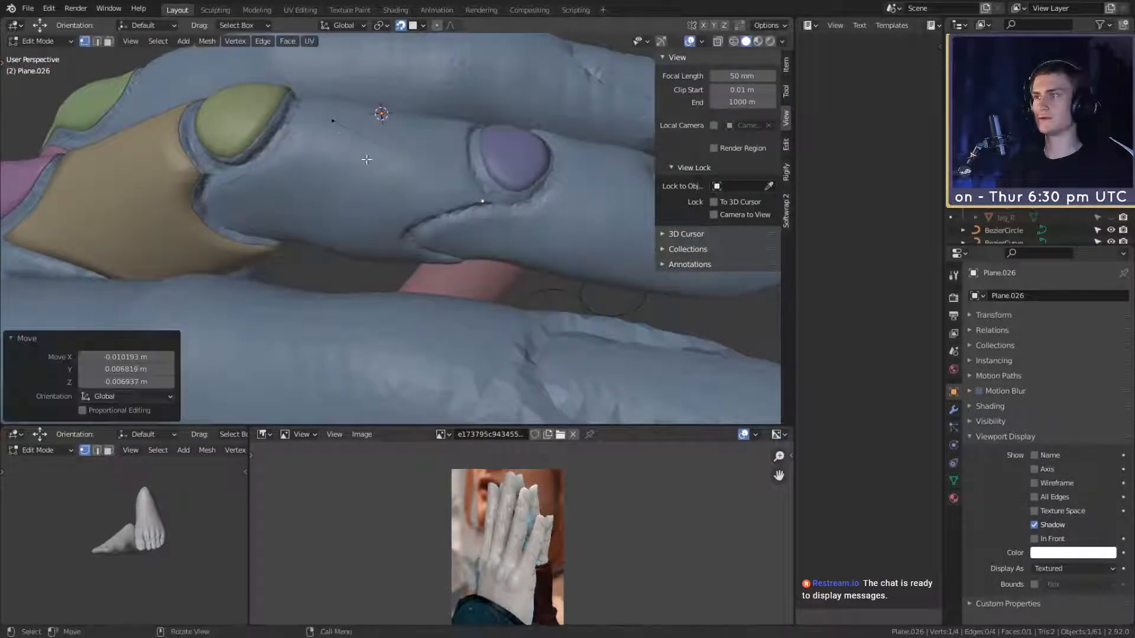
pyautogui.click(334, 123)
pyautogui.press('g')
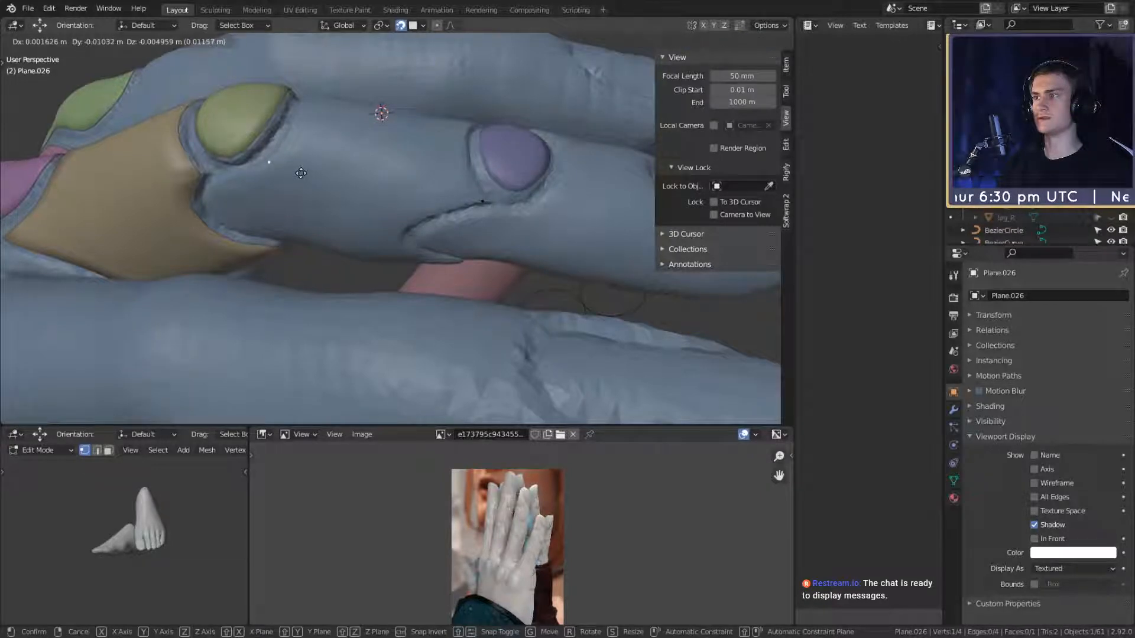
pyautogui.click(299, 172)
# Step: Enable In Front in the viewport display of the new finger segment plane
pyautogui.keyDown('shift'); pyautogui.moveTo(369, 202); pyautogui.dragTo(382, 227, button='middle'); pyautogui.keyUp('shift')
pyautogui.scroll(1, 382, 227)
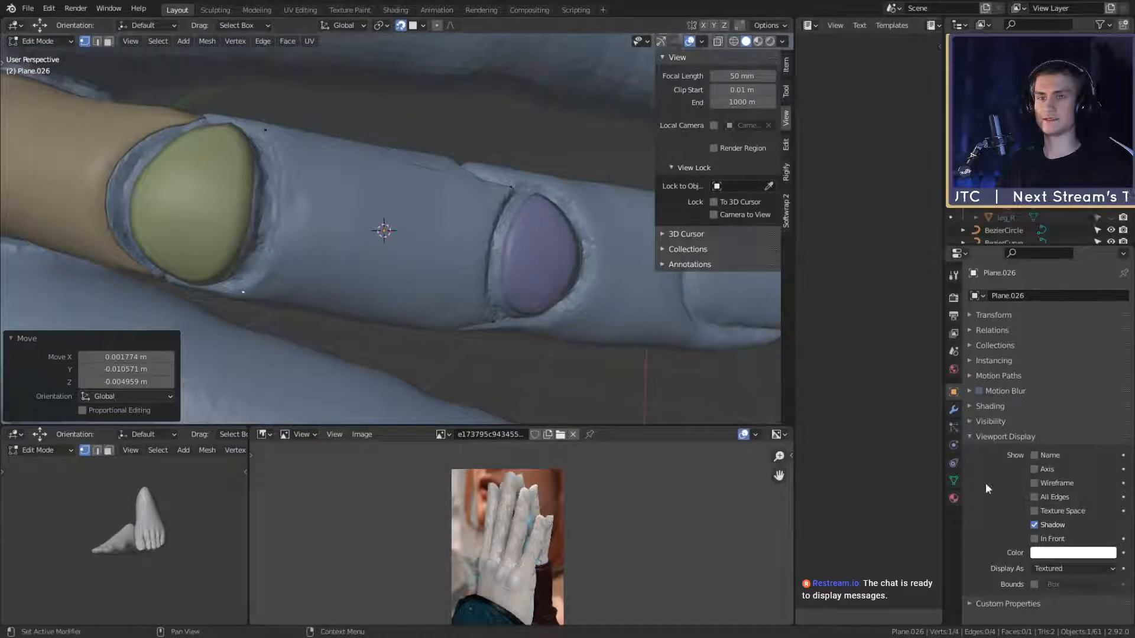
pyautogui.click(1034, 538)
# Step: Extrude the two corner vertices on one long edge of the plane around the side of the finger
pyautogui.moveTo(451, 229)
pyautogui.mouseDown(button='middle')
pyautogui.moveTo(405, 240)
pyautogui.moveTo(367, 326)
pyautogui.moveTo(472, 319)
pyautogui.moveTo(414, 295)
pyautogui.moveTo(391, 301)
pyautogui.mouseUp(button='middle')
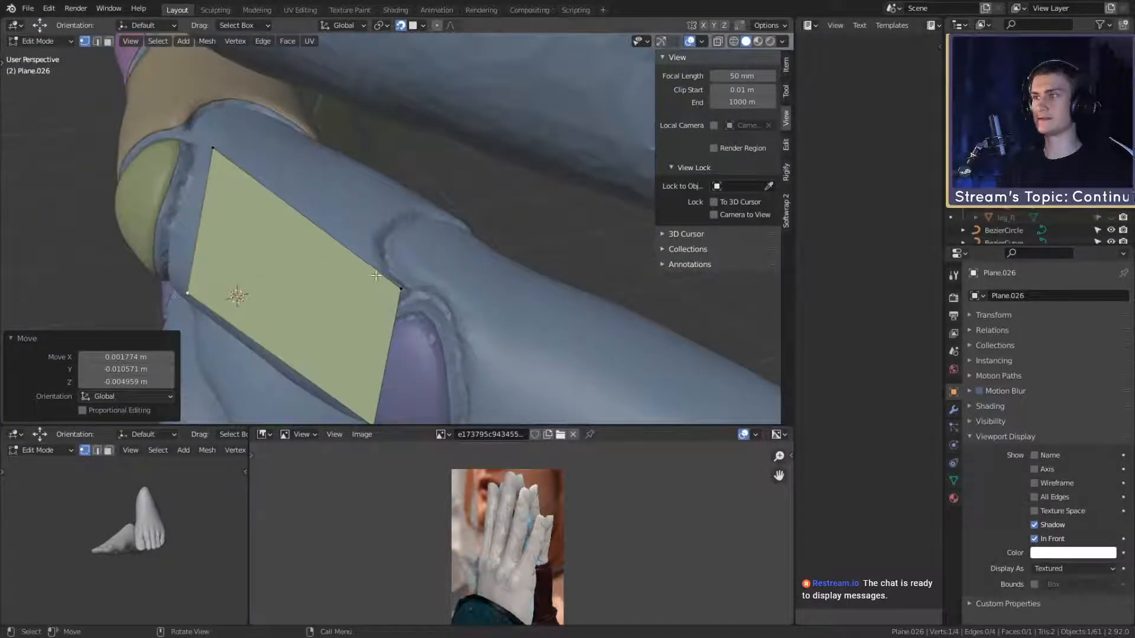
pyautogui.keyDown('shift'); pyautogui.click(391, 285); pyautogui.keyUp('shift')
pyautogui.moveTo(317, 170); pyautogui.dragTo(368, 214, button='middle')
pyautogui.press('e')
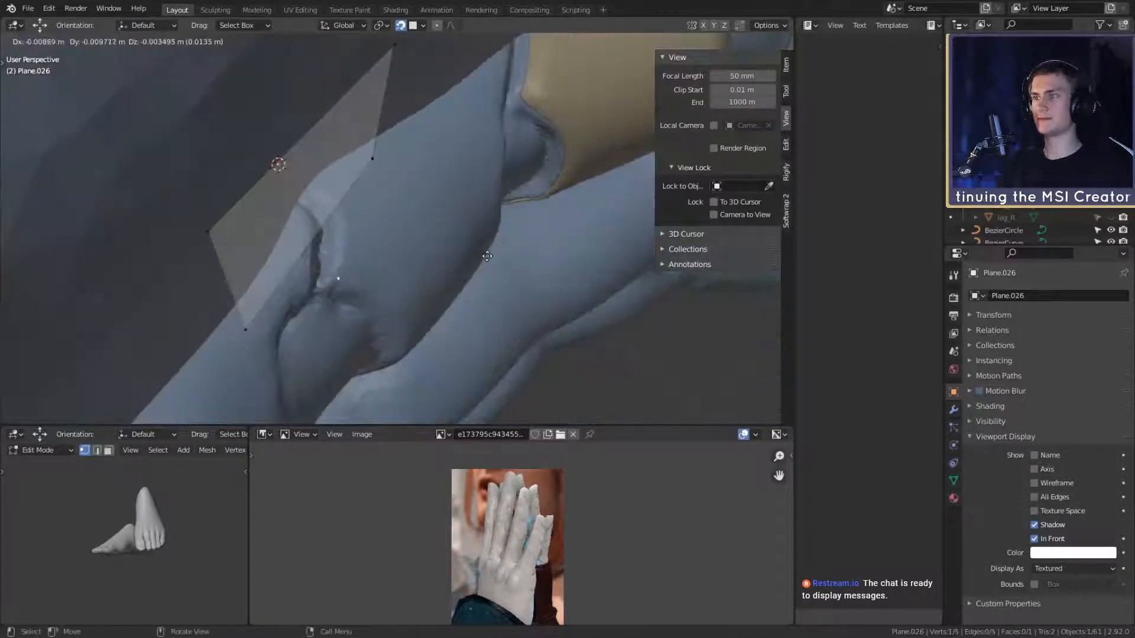
pyautogui.click(494, 258)
pyautogui.moveTo(494, 257); pyautogui.dragTo(435, 219, button='middle')
pyautogui.click(431, 74)
pyautogui.keyDown('shift'); pyautogui.moveTo(486, 109); pyautogui.dragTo(434, 148, button='middle'); pyautogui.keyUp('shift')
pyautogui.press('e')
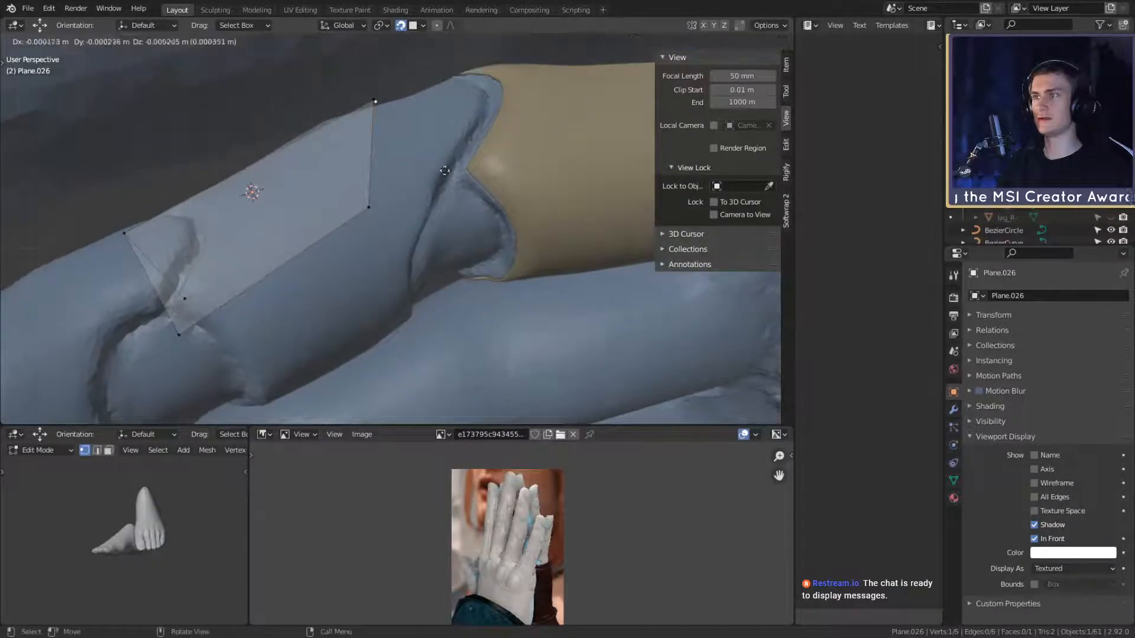
pyautogui.click(520, 219)
# Step: Fill a face between the plane's long edge and the two vertices extruded around the finger's side
pyautogui.moveTo(520, 219); pyautogui.dragTo(367, 254, button='middle')
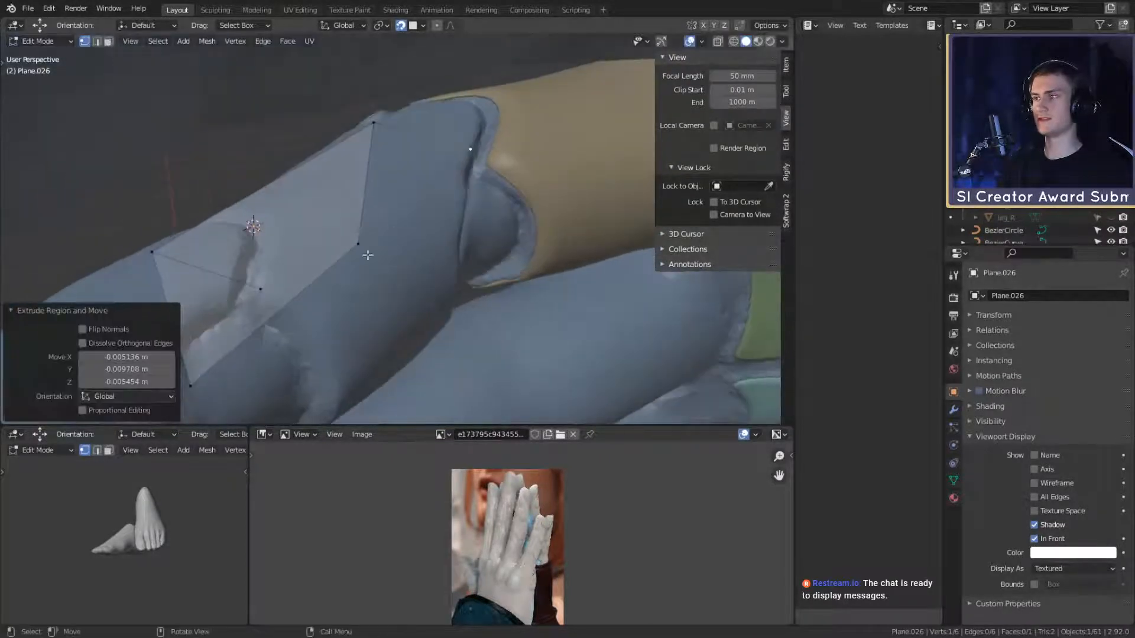
pyautogui.keyDown('shift'); pyautogui.click(266, 295); pyautogui.keyUp('shift')
pyautogui.keyDown('shift'); pyautogui.click(367, 125); pyautogui.keyUp('shift')
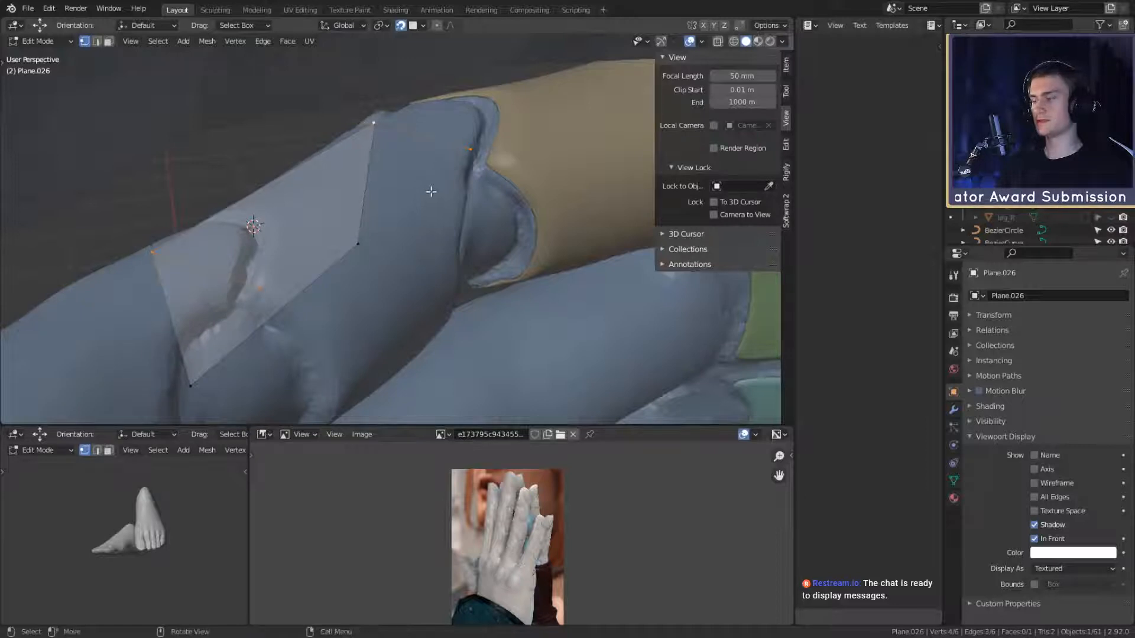
pyautogui.press('f')
# Step: Extrude two more vertices from the segment's open long edge, placing them further around the finger
pyautogui.keyDown('shift'); pyautogui.moveTo(448, 229); pyautogui.dragTo(450, 180, button='middle'); pyautogui.keyUp('shift')
pyautogui.click(506, 141)
pyautogui.keyDown('shift'); pyautogui.click(261, 170); pyautogui.keyUp('shift')
pyautogui.moveTo(268, 175); pyautogui.dragTo(383, 131, button='middle')
pyautogui.click(248, 99)
pyautogui.moveTo(254, 101); pyautogui.dragTo(522, 212, button='middle')
pyautogui.moveTo(435, 202); pyautogui.dragTo(486, 244, button='middle')
pyautogui.press('e')
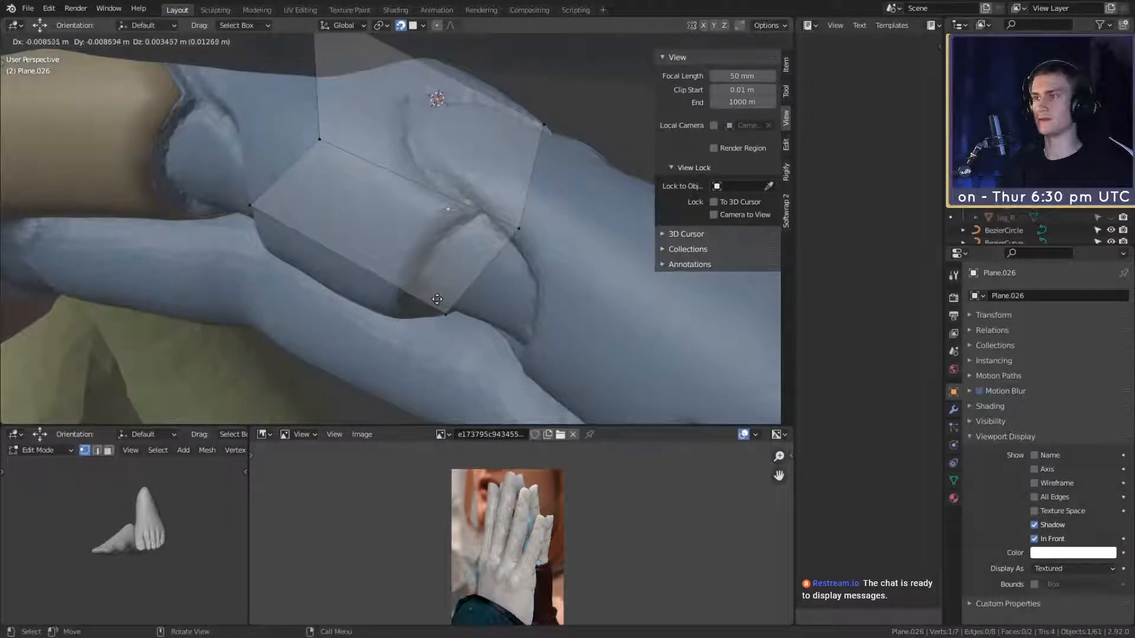
pyautogui.click(437, 299)
pyautogui.moveTo(437, 299); pyautogui.dragTo(400, 162, button='middle')
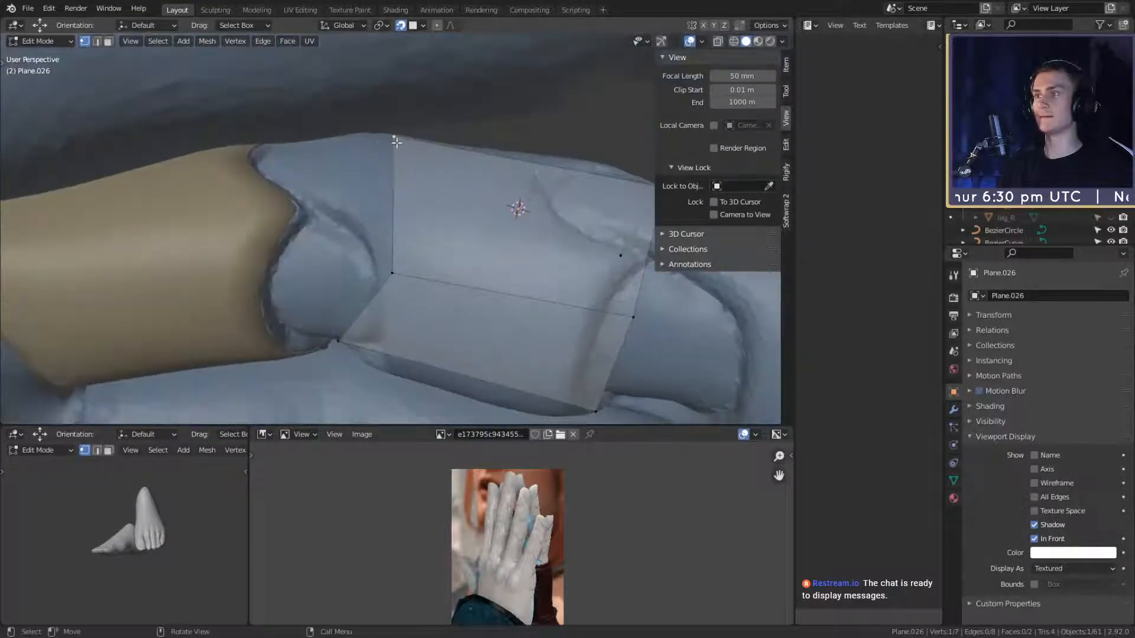
pyautogui.click(403, 265)
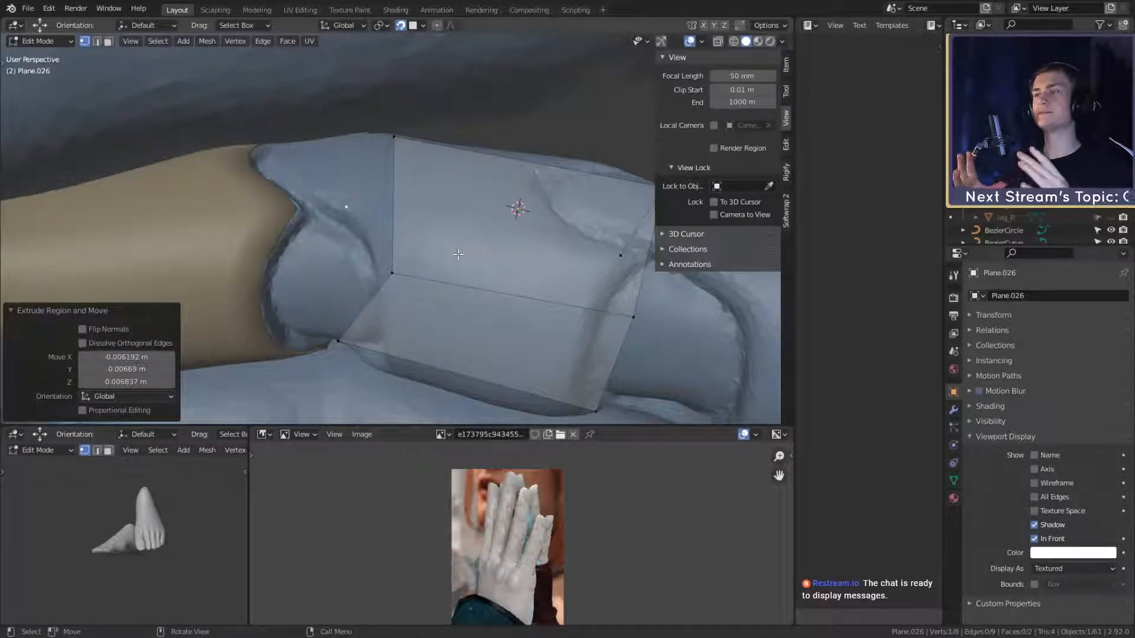
# Step: Fill the segment's third face between the open long edge and the two newest vertices
pyautogui.moveTo(516, 259); pyautogui.dragTo(346, 266, button='middle')
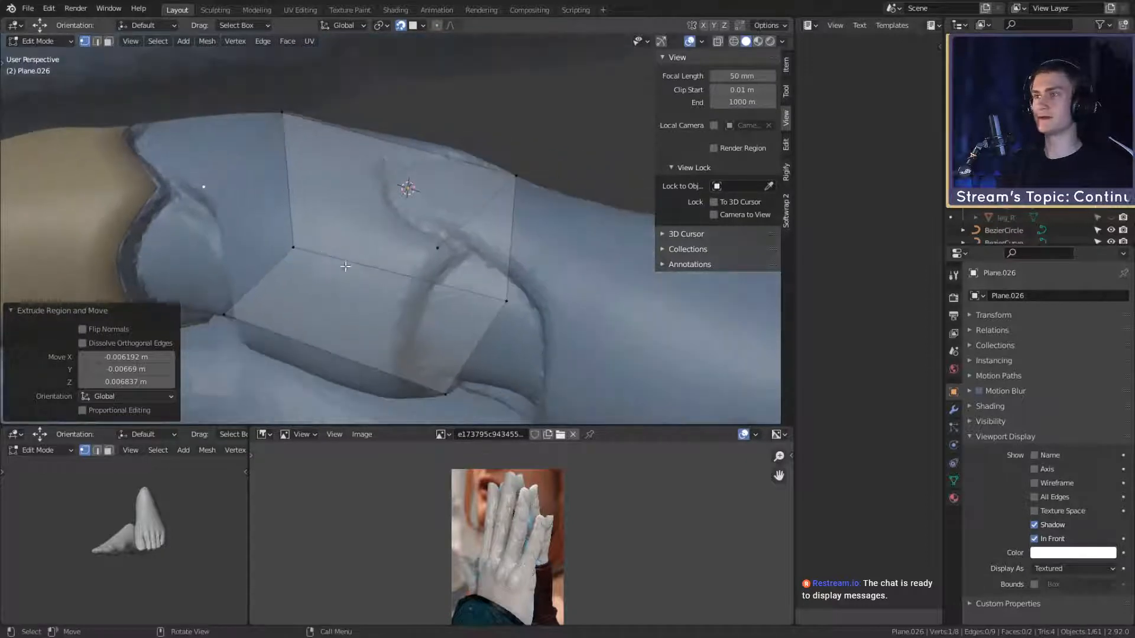
pyautogui.click(434, 247)
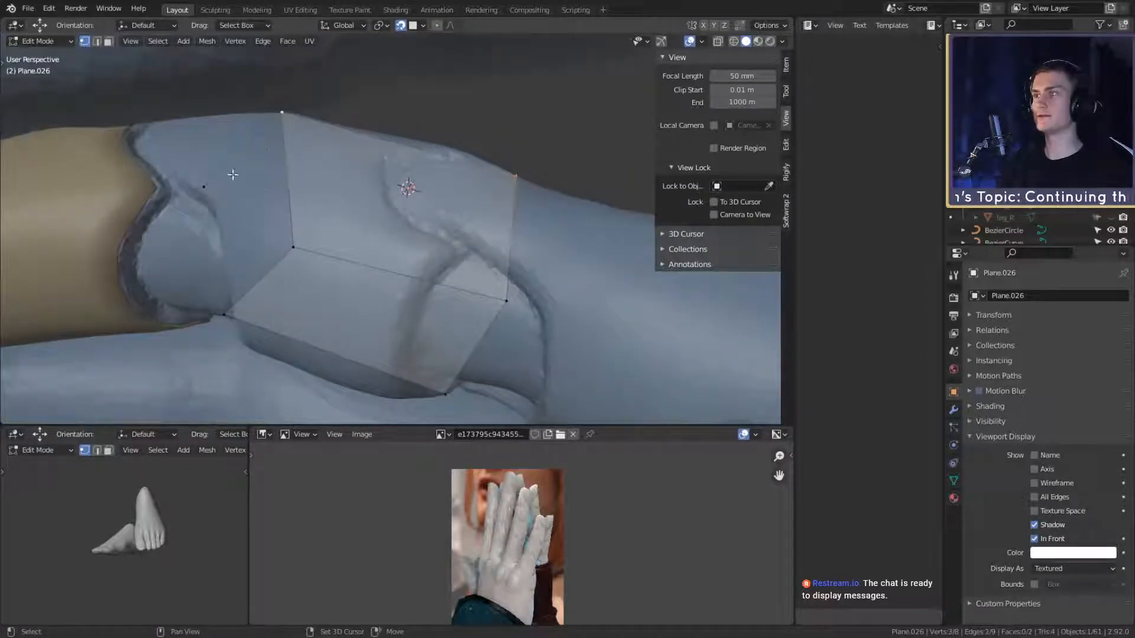
pyautogui.press('f')
# Step: Fill the remaining gap between the two open long edges to close the segment around the finger
pyautogui.moveTo(344, 205); pyautogui.dragTo(489, 182, button='middle')
pyautogui.click(502, 117)
pyautogui.moveTo(502, 117)
pyautogui.mouseDown(button='middle')
pyautogui.moveTo(509, 142)
pyautogui.moveTo(520, 109)
pyautogui.mouseUp(button='middle')
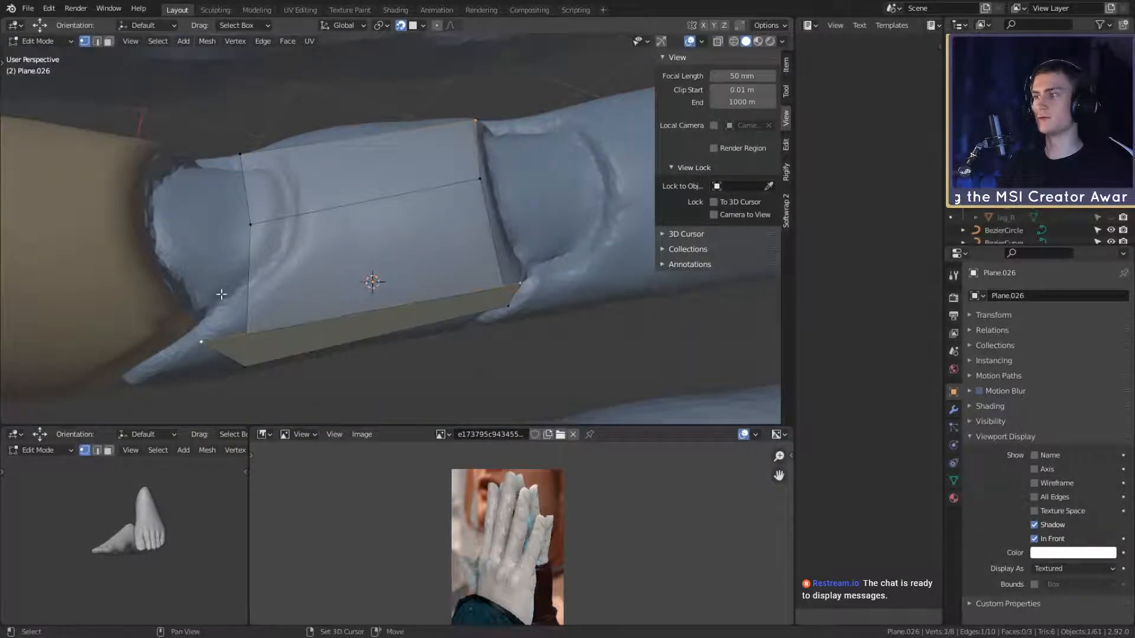
pyautogui.keyDown('shift'); pyautogui.click(241, 156); pyautogui.keyUp('shift')
pyautogui.moveTo(242, 164); pyautogui.dragTo(237, 193, button='middle')
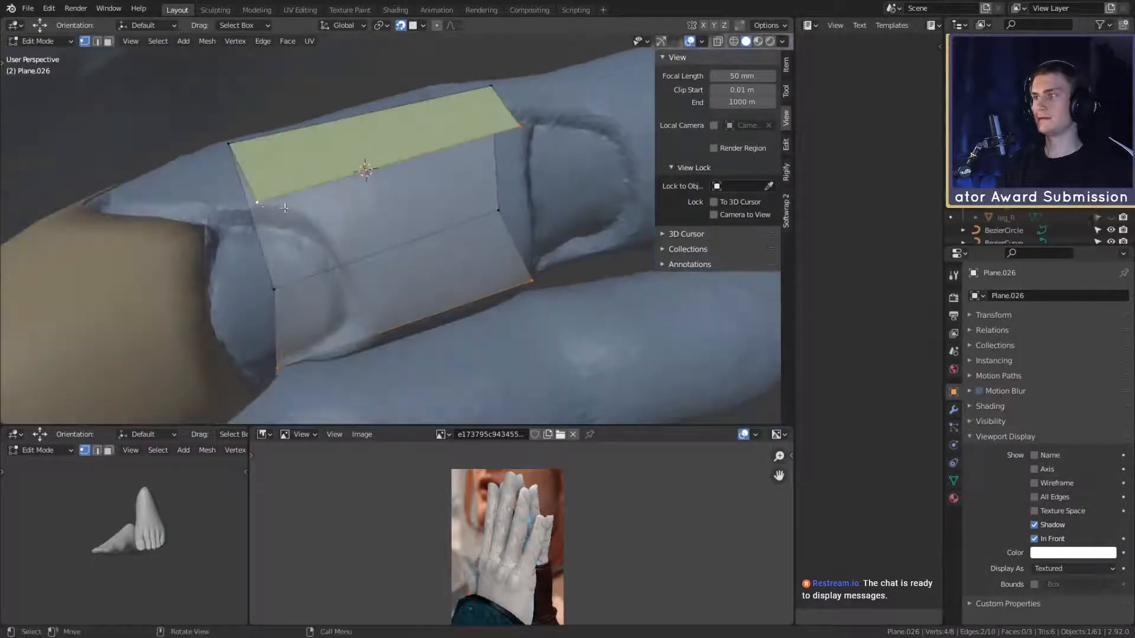
pyautogui.moveTo(351, 213); pyautogui.dragTo(471, 325, button='middle')
pyautogui.press('g')
pyautogui.click(367, 158)
pyautogui.click(470, 316)
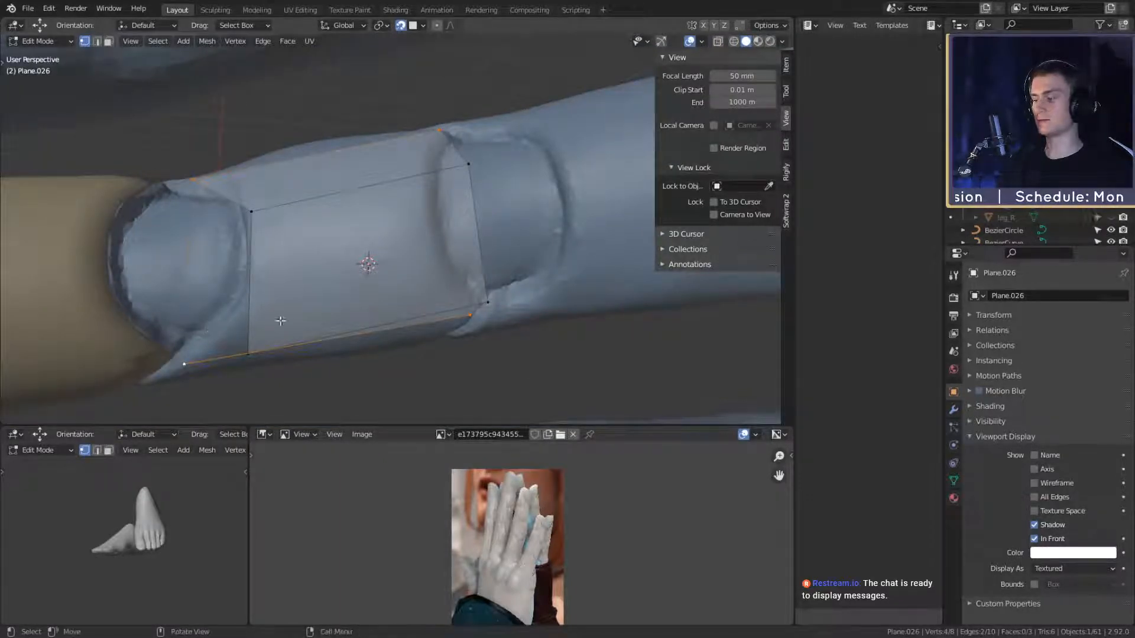
pyautogui.press('f')
pyautogui.moveTo(284, 322); pyautogui.dragTo(337, 243, button='middle')
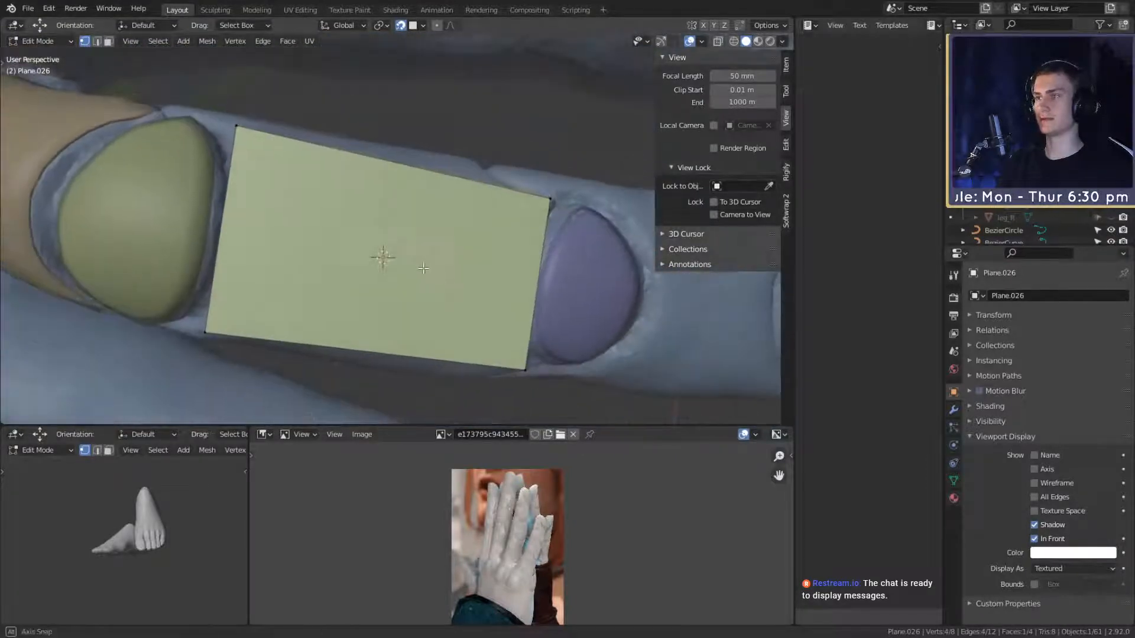
# Step: Cut a centred lengthwise edge into the segment's top face, scale it to about 0.86, and adjust it onto the finger surface
pyautogui.rightClick(242, 220)
pyautogui.press('s')
pyautogui.click(569, 287)
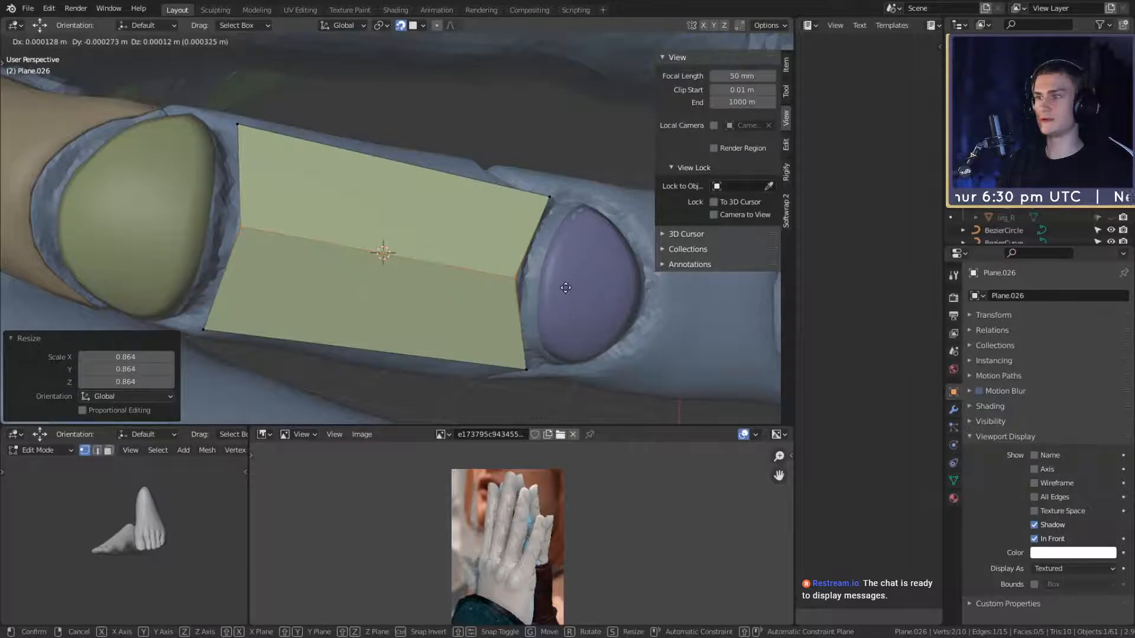
pyautogui.click(566, 288)
pyautogui.press('s')
pyautogui.click(567, 290)
# Step: Cut a centred lengthwise edge into one half of the segment's top and scale it down to clear the knuckle patches
pyautogui.moveTo(529, 257); pyautogui.dragTo(536, 303, button='middle')
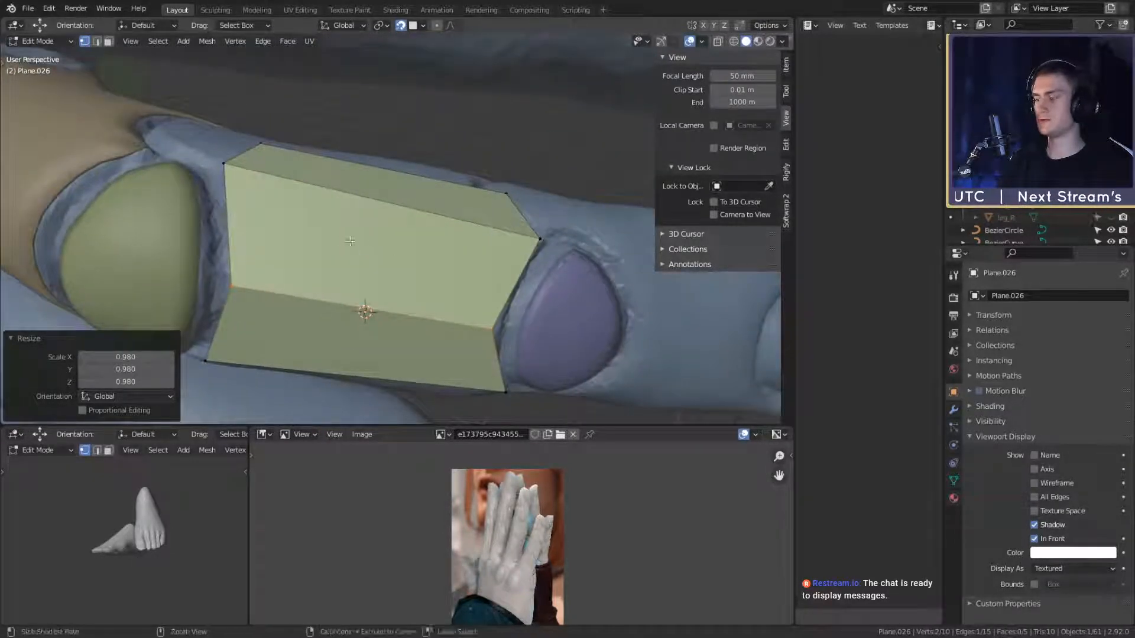
pyautogui.click(243, 224)
pyautogui.rightClick(243, 224)
pyautogui.press('s')
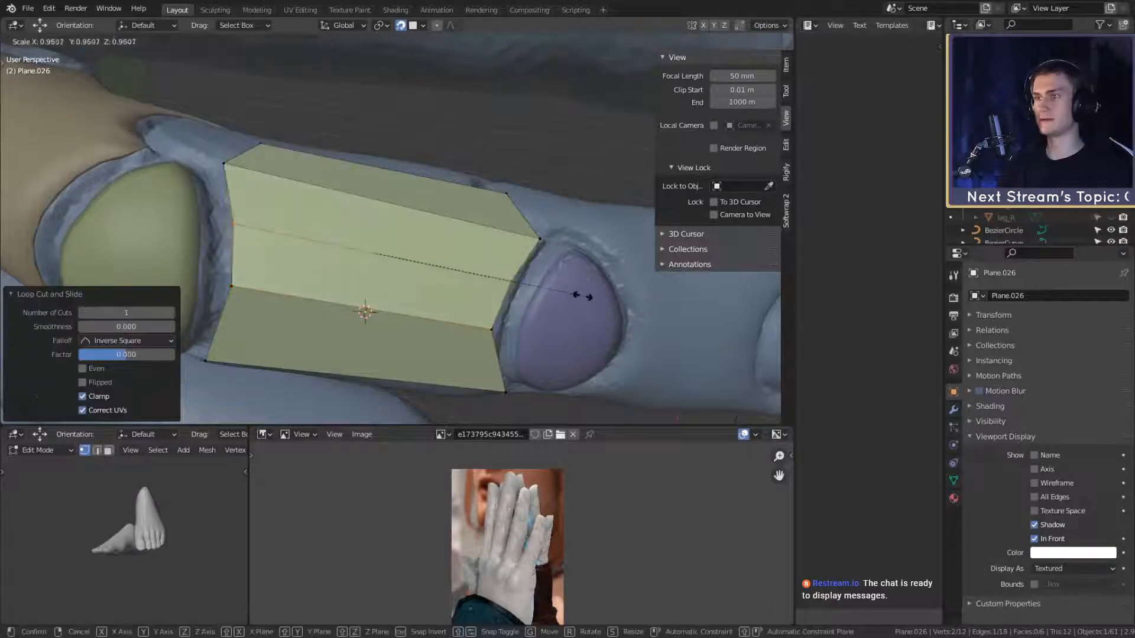
pyautogui.click(580, 297)
# Step: Cut a centred lengthwise edge into the other half of the segment's top, then scale and move it onto the finger
pyautogui.moveTo(581, 296); pyautogui.dragTo(438, 224, button='middle')
pyautogui.click(249, 222)
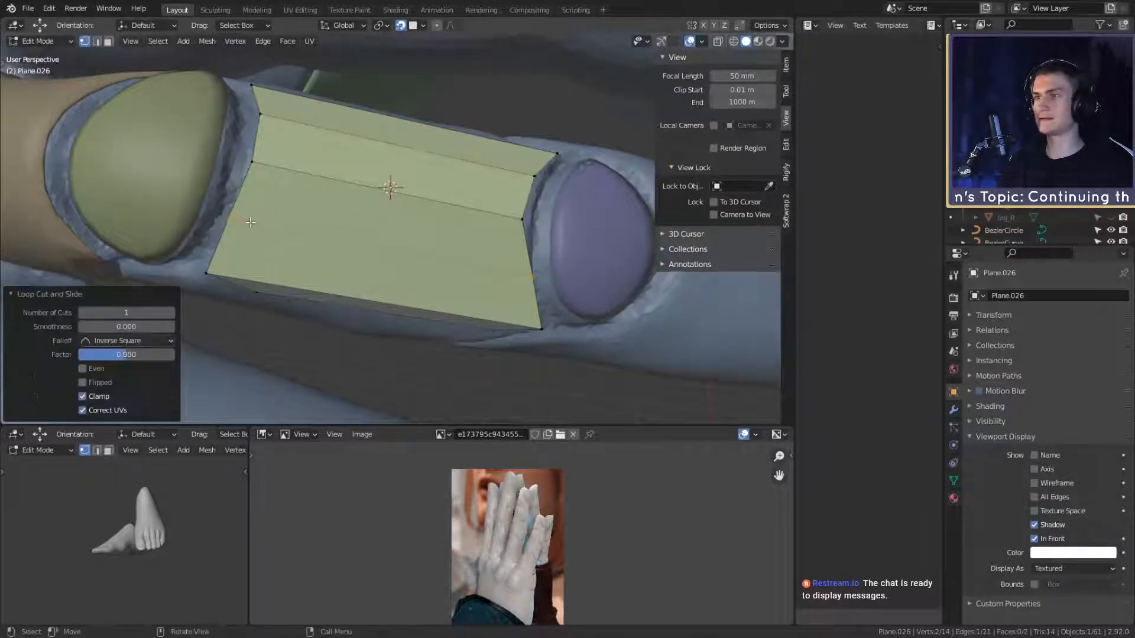
pyautogui.rightClick(590, 262)
pyautogui.press('s')
pyautogui.click(583, 263)
pyautogui.moveTo(583, 263); pyautogui.dragTo(425, 294, button='middle')
pyautogui.press('g')
pyautogui.click(553, 231)
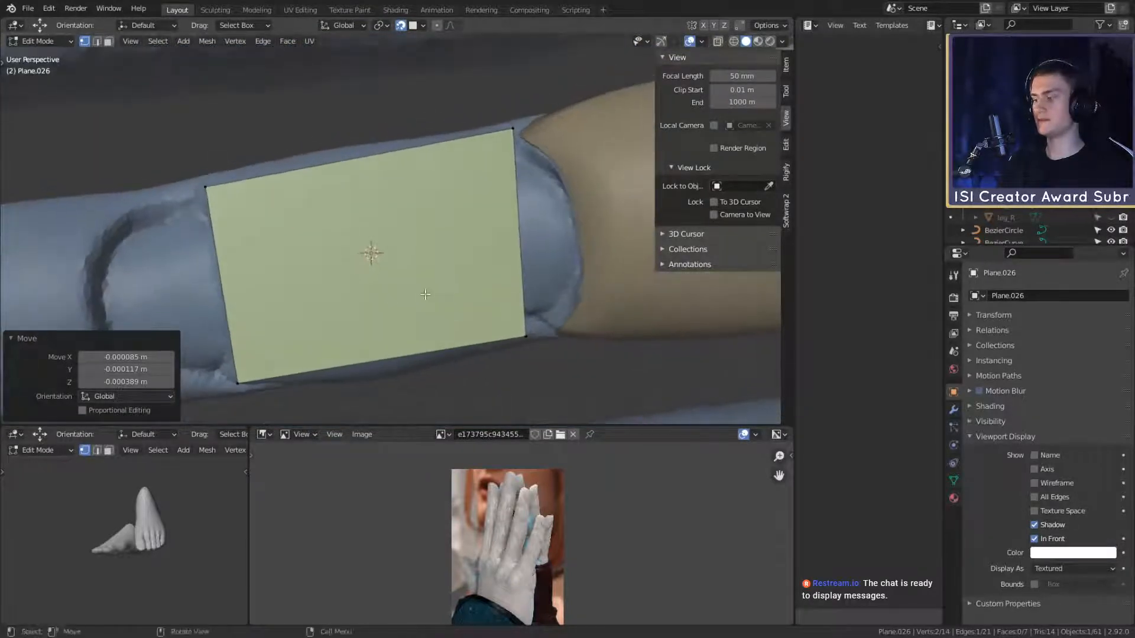
# Step: Cut a centred lengthwise edge into the segment's remaining wide face, scale it to about 0.96, and shift it onto the finger
pyautogui.click(231, 277)
pyautogui.click(523, 277)
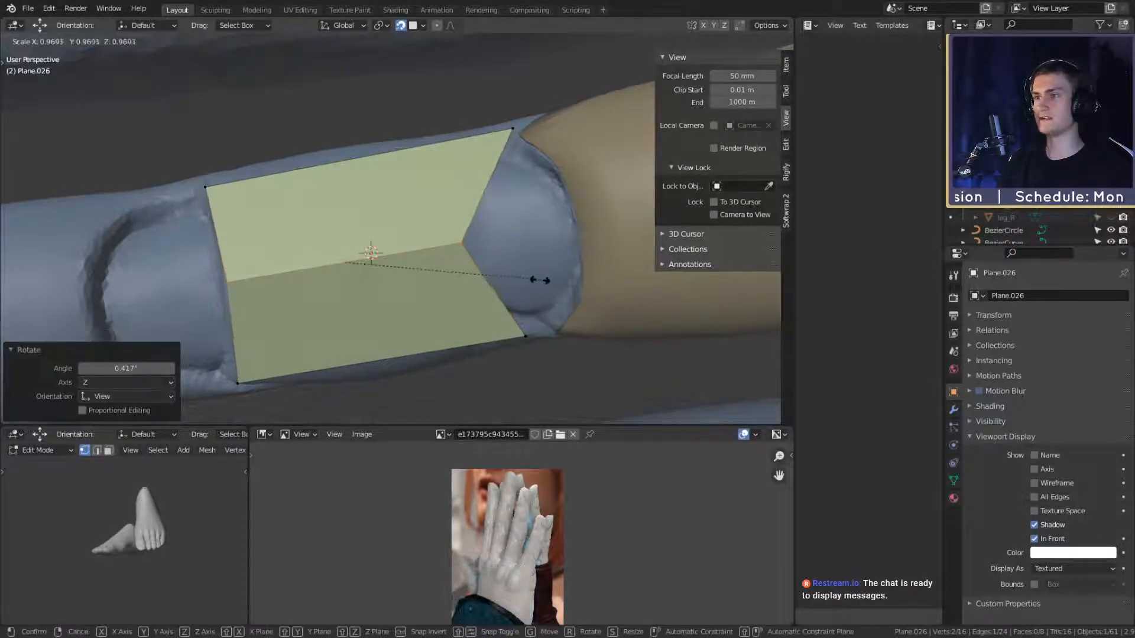
pyautogui.click(533, 281)
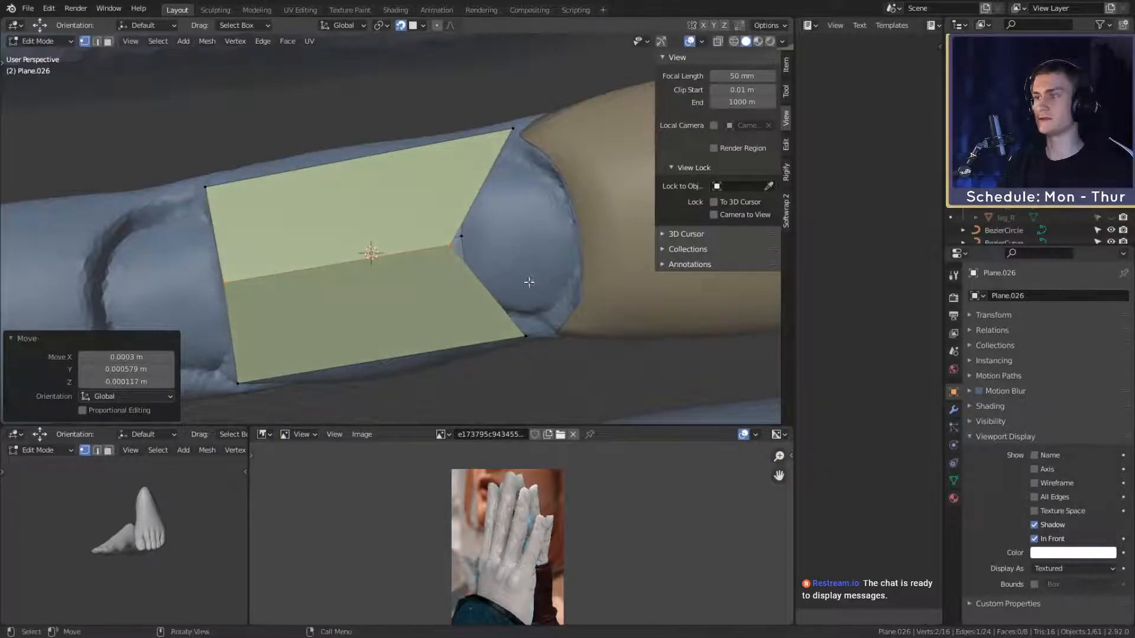
# Step: Pull the new edge's knuckle-side end vertex back along the finger to clear the knuckle patch
pyautogui.moveTo(529, 283); pyautogui.dragTo(512, 243, button='middle')
pyautogui.scroll(-3, 522, 268)
pyautogui.scroll(4, 512, 243)
pyautogui.click(476, 256)
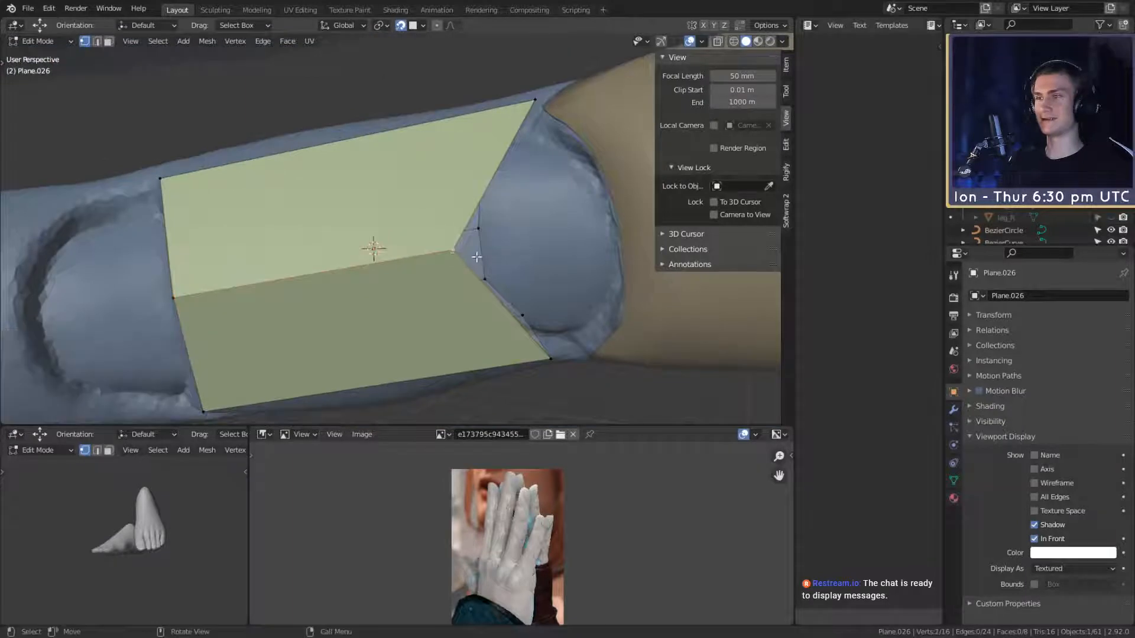
pyautogui.press('g')
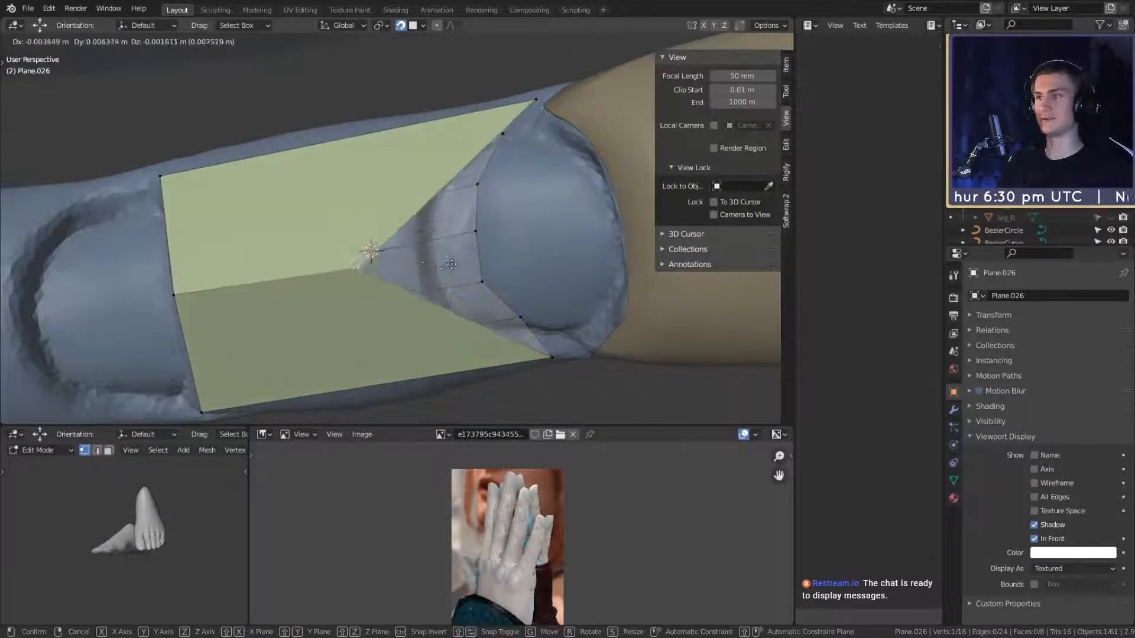
pyautogui.click(504, 248)
# Step: Cut a centred lengthwise edge into the adjacent side face and move it outward onto the finger surface
pyautogui.moveTo(504, 249); pyautogui.dragTo(477, 266, button='middle')
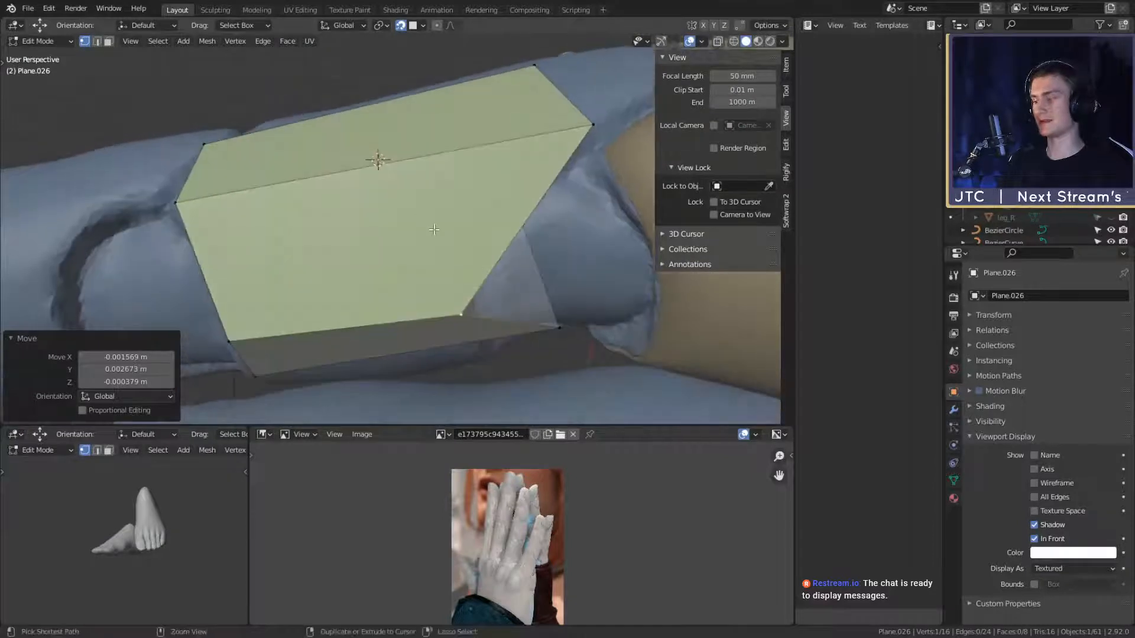
pyautogui.rightClick(505, 206)
pyautogui.moveTo(506, 206); pyautogui.dragTo(540, 196, button='middle')
pyautogui.press('g')
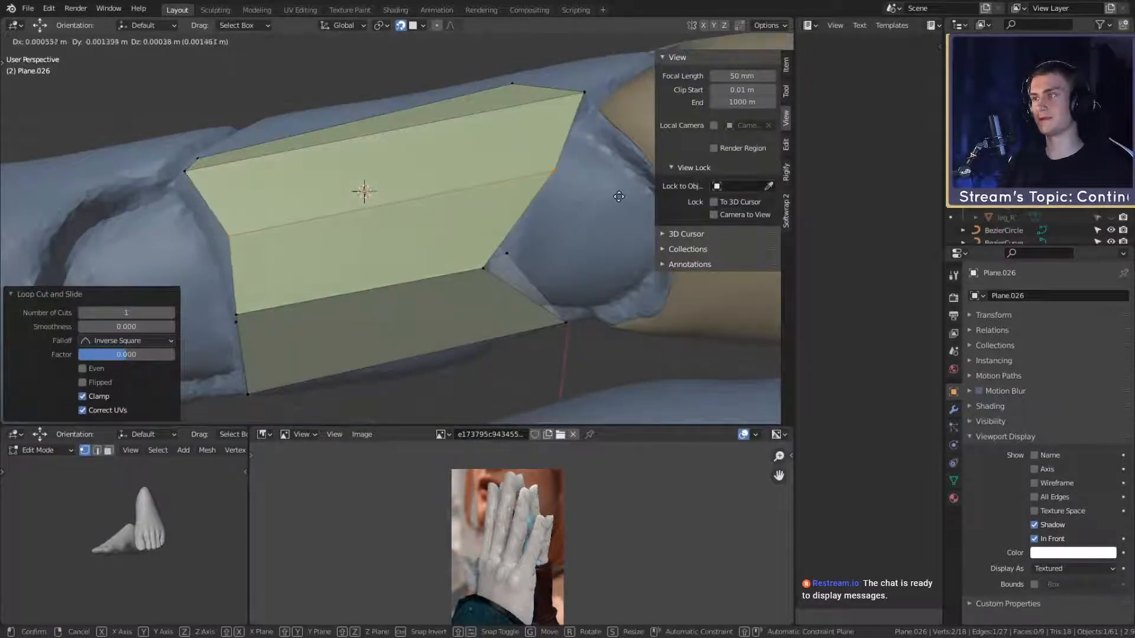
pyautogui.click(554, 210)
# Step: Cut a centred lengthwise edge into the opposite side face, move it onto the finger, and pull its end vertex back from the knuckle
pyautogui.moveTo(554, 210); pyautogui.dragTo(485, 169, button='middle')
pyautogui.click(221, 216)
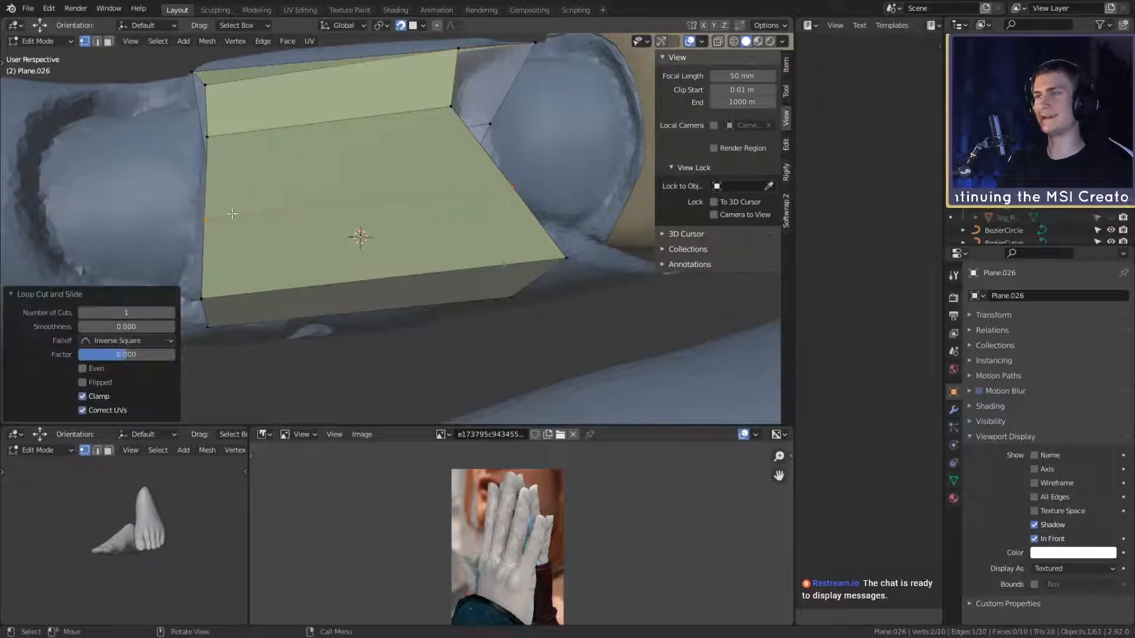
pyautogui.moveTo(222, 216); pyautogui.dragTo(386, 211, button='middle')
pyautogui.press('g')
pyautogui.click(385, 211)
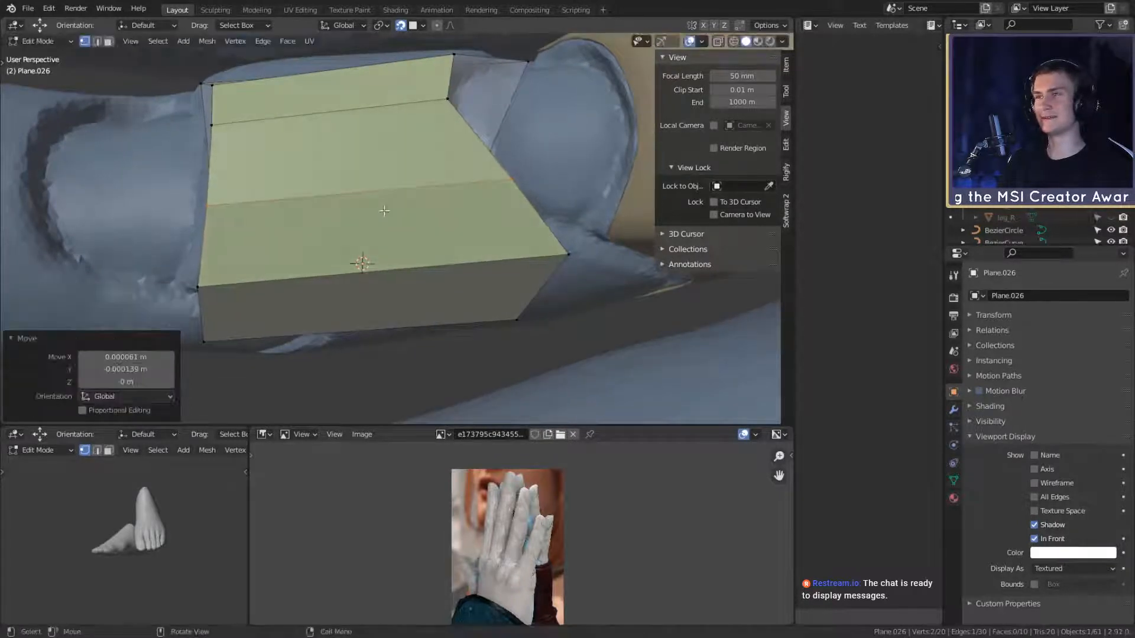
pyautogui.click(533, 199)
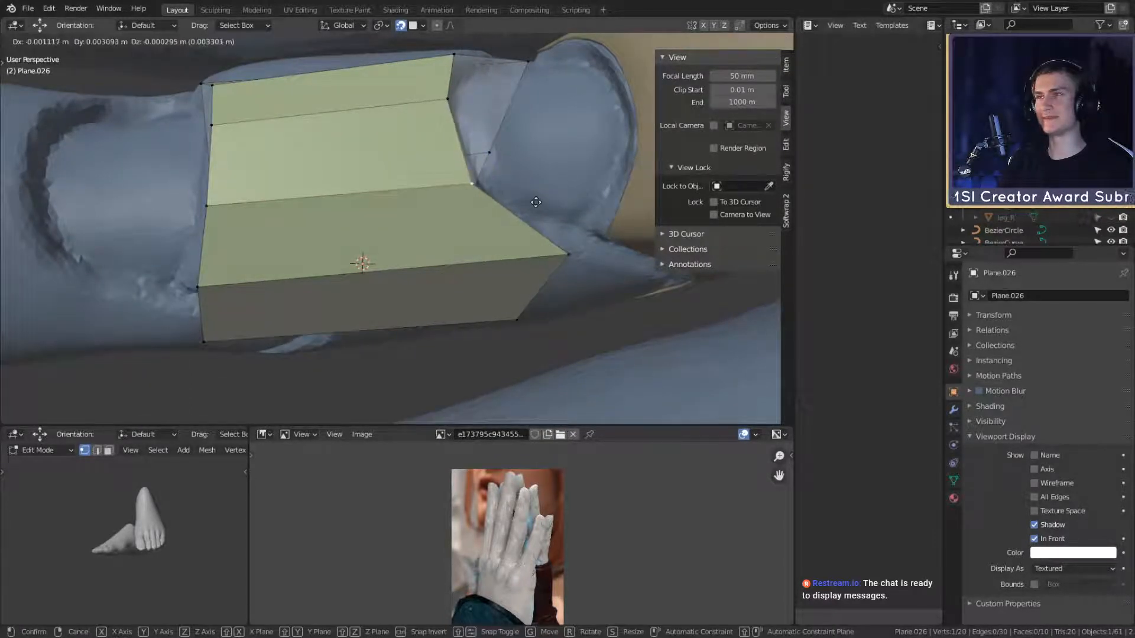
pyautogui.click(537, 201)
# Step: Adjust the segment's end vertices and cut two evenly spaced lengthwise edges into the remaining undivided wide face
pyautogui.moveTo(536, 202); pyautogui.dragTo(457, 159, button='middle')
pyautogui.scroll(1, 583, 228)
pyautogui.press('g')
pyautogui.click(557, 243)
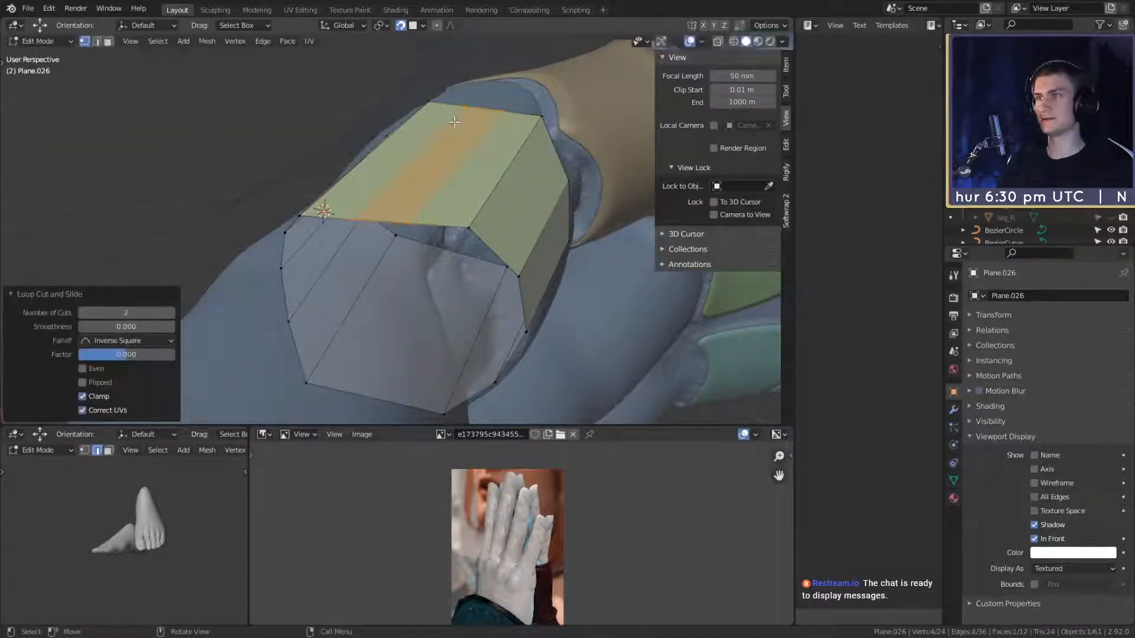
# Step: Move the knuckle-side end vertices of the two new edges outward to the border of the tan finger patch
pyautogui.moveTo(454, 121); pyautogui.dragTo(526, 233, button='middle')
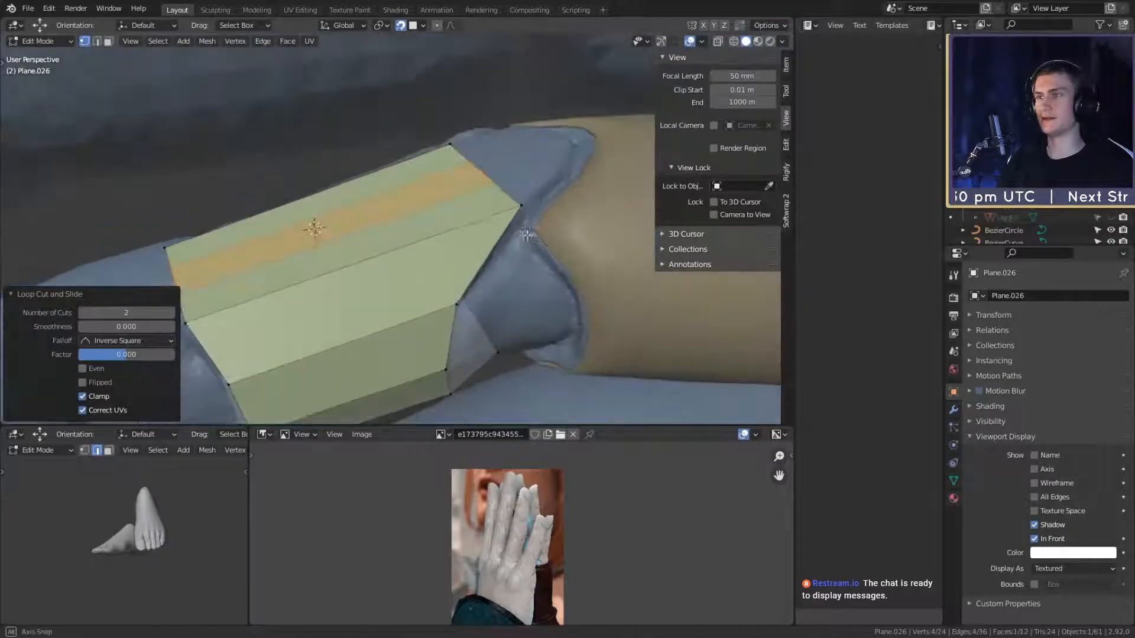
pyautogui.moveTo(469, 168); pyautogui.dragTo(361, 145, button='middle')
pyautogui.scroll(2, 468, 197)
pyautogui.press('g')
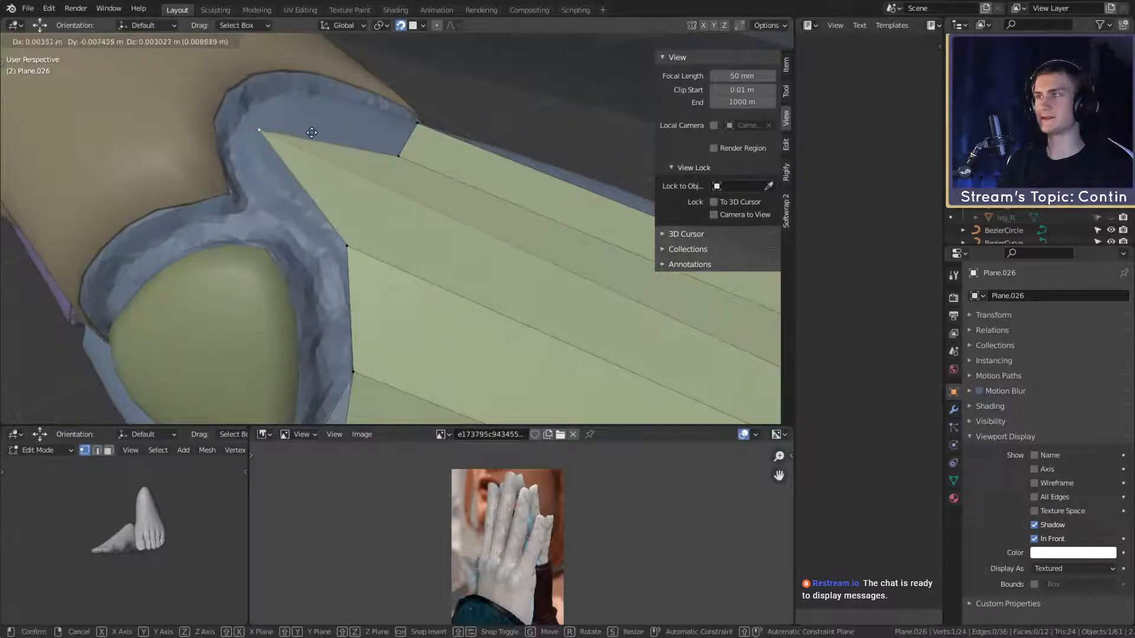
pyautogui.click(357, 140)
pyautogui.press('g')
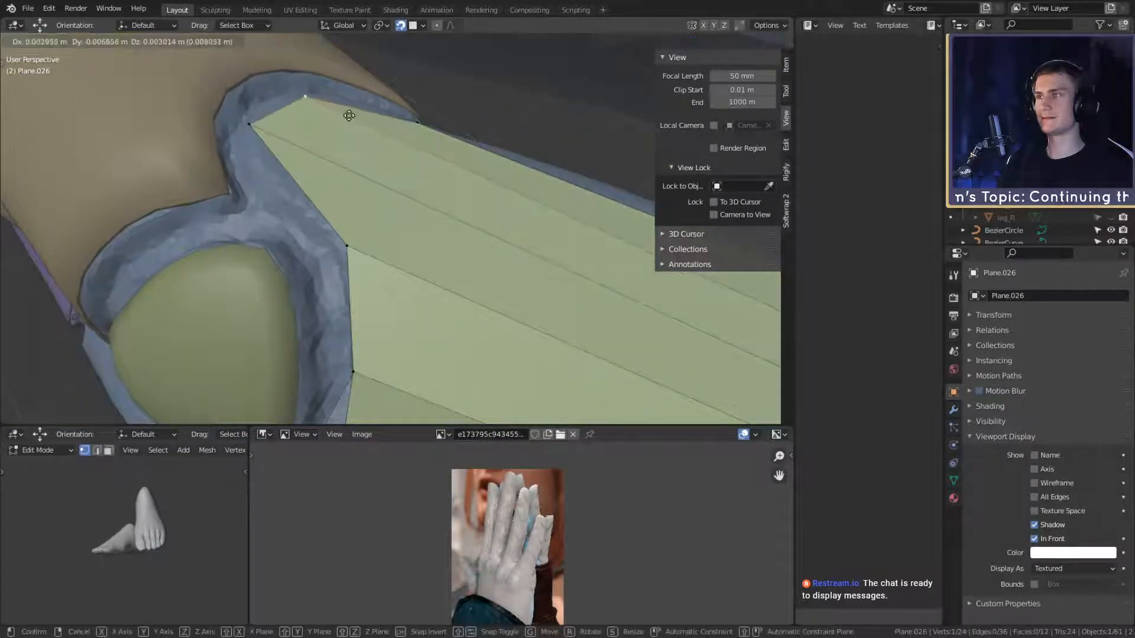
pyautogui.click(349, 115)
# Step: Try to reposition one of the extended end vertices on the finger surface, then undo the move
pyautogui.moveTo(349, 115); pyautogui.dragTo(623, 301, button='middle')
pyautogui.scroll(3, 525, 261)
pyautogui.scroll(-5, 591, 302)
pyautogui.scroll(5, 559, 303)
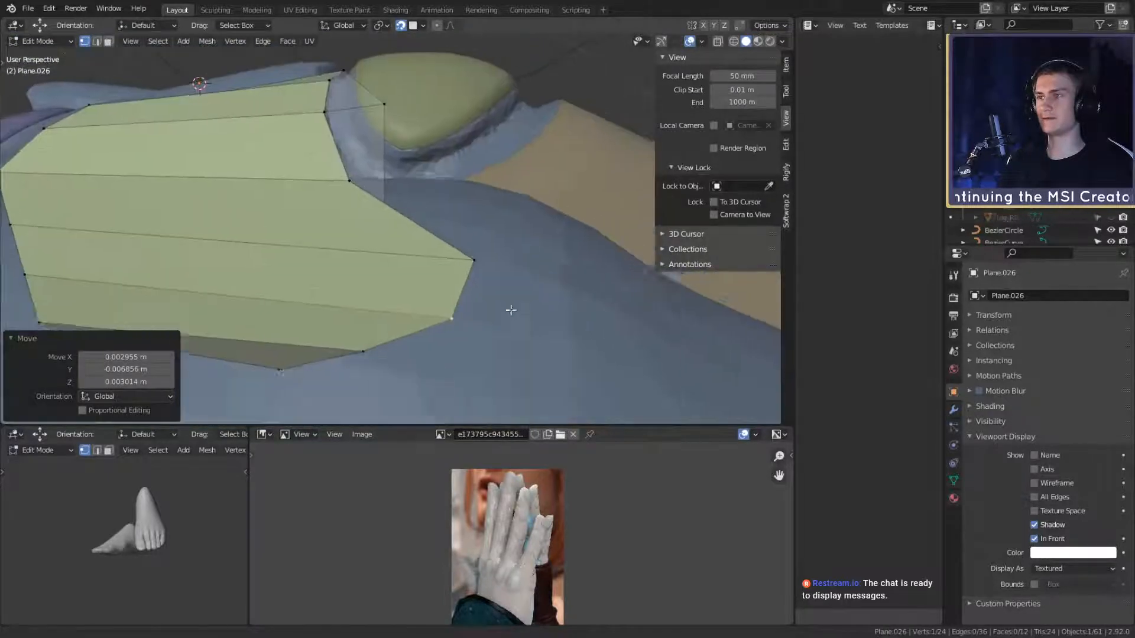
pyautogui.moveTo(511, 310); pyautogui.dragTo(463, 222, button='middle')
pyautogui.scroll(-4, 527, 289)
pyautogui.click(548, 281)
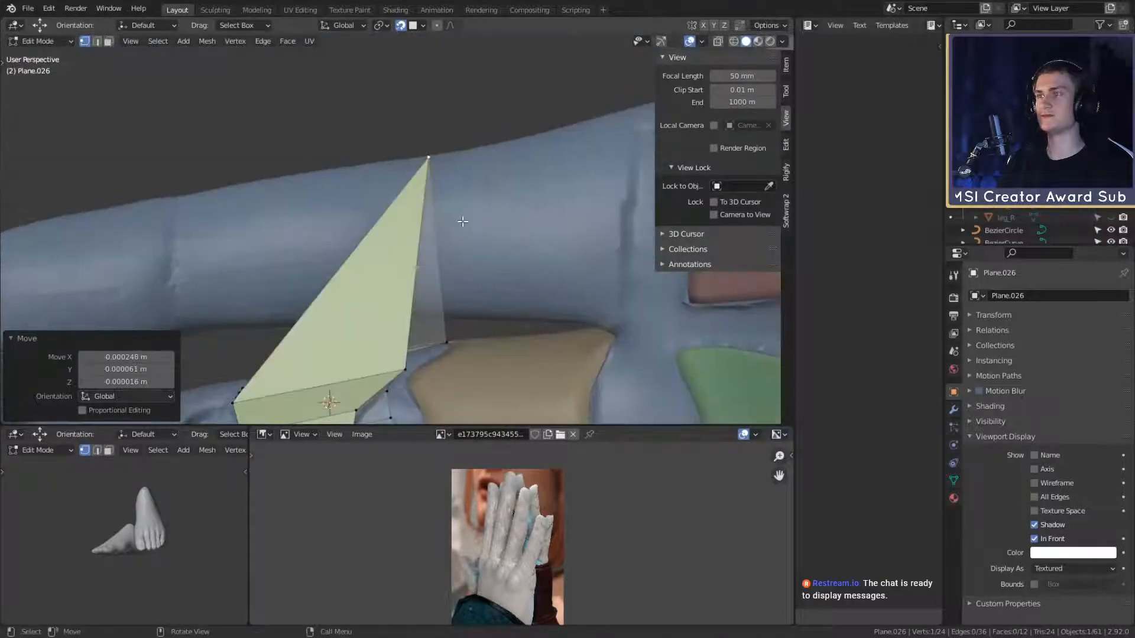
pyautogui.hotkey('ctrl', 'z')
pyautogui.scroll(-3, 489, 282)
pyautogui.moveTo(489, 282); pyautogui.dragTo(532, 272, button='middle')
pyautogui.scroll(4, 532, 272)
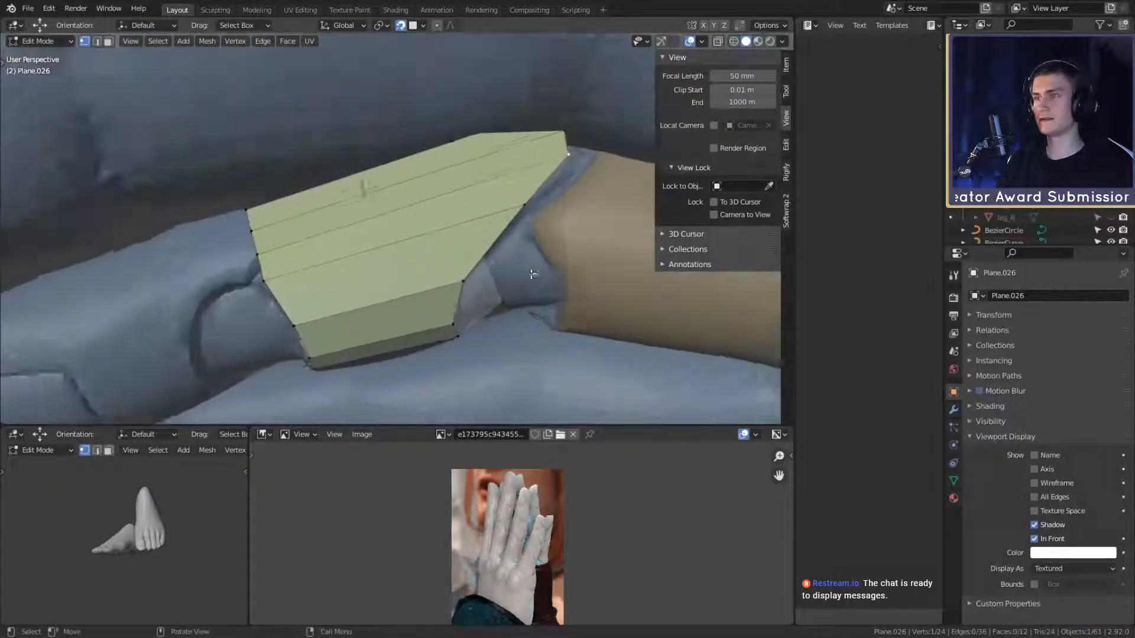
# Step: Reposition the selected vertex at the end of the finger armour plate and add a lengthwise loop cut through it
pyautogui.scroll(3, 538, 237)
pyautogui.keyDown('shift'); pyautogui.moveTo(538, 231); pyautogui.dragTo(514, 240, button='middle'); pyautogui.keyUp('shift')
pyautogui.press('g')
pyautogui.click(511, 255)
pyautogui.hotkey('ctrl', 'r')
pyautogui.click(358, 207)
pyautogui.rightClick(359, 207)
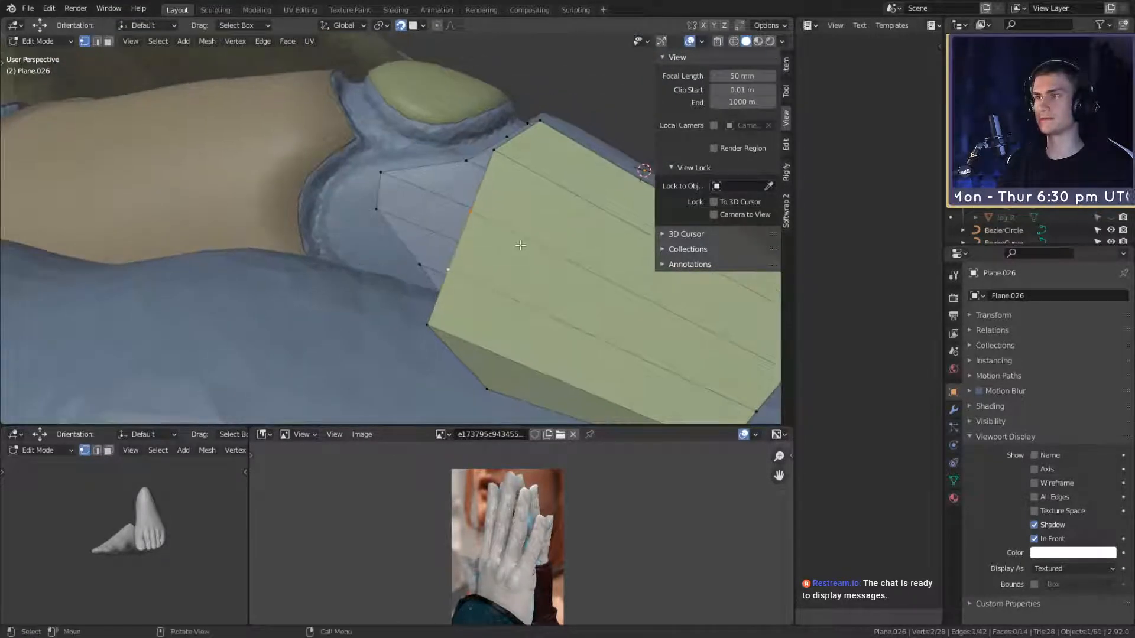
# Step: Extend the new cut's edge toward the tan hand plate and shift the two matching rim vertices at the fingertip end
pyautogui.click(399, 215)
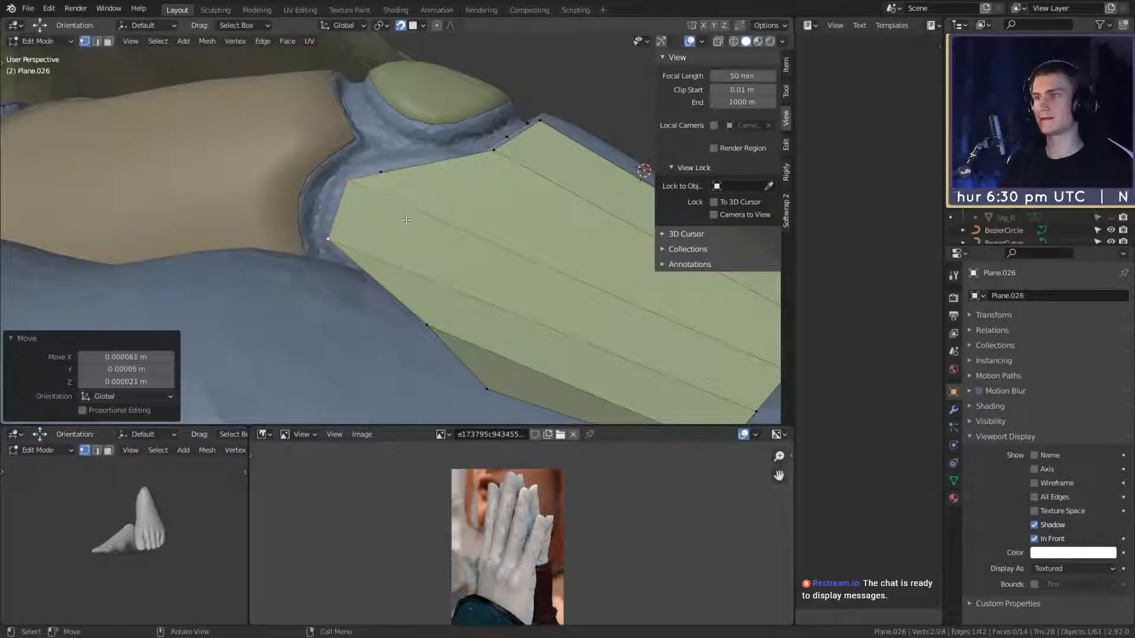
pyautogui.moveTo(407, 220); pyautogui.dragTo(545, 221, button='middle')
pyautogui.keyDown('shift'); pyautogui.click(474, 225); pyautogui.keyUp('shift')
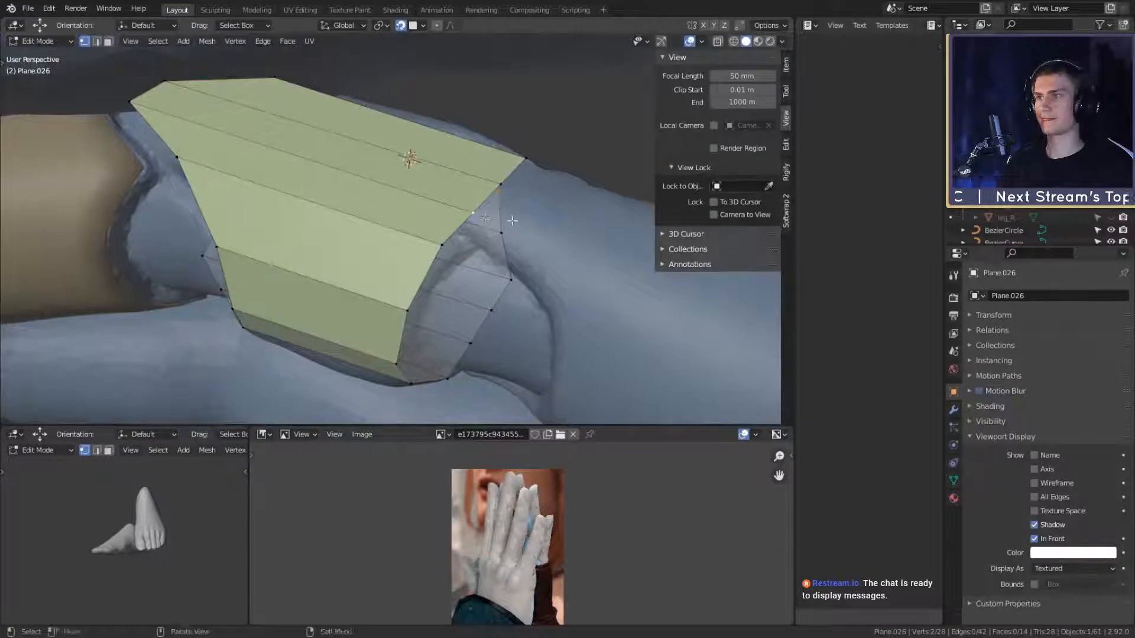
pyautogui.keyDown('shift'); pyautogui.click(474, 224); pyautogui.keyUp('shift')
pyautogui.moveTo(475, 224); pyautogui.dragTo(542, 241, button='middle')
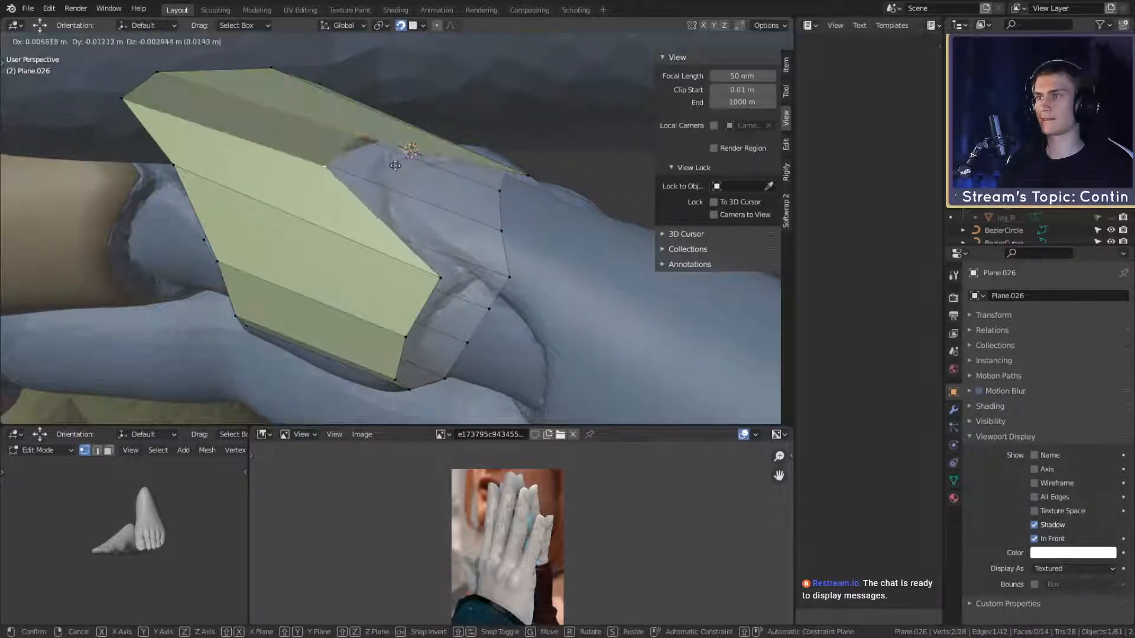
pyautogui.click(438, 172)
# Step: Move and rotate the selected fingertip-end edge to shape a notch in the plate's rim
pyautogui.moveTo(439, 172); pyautogui.dragTo(556, 295, button='middle')
pyautogui.click(500, 277)
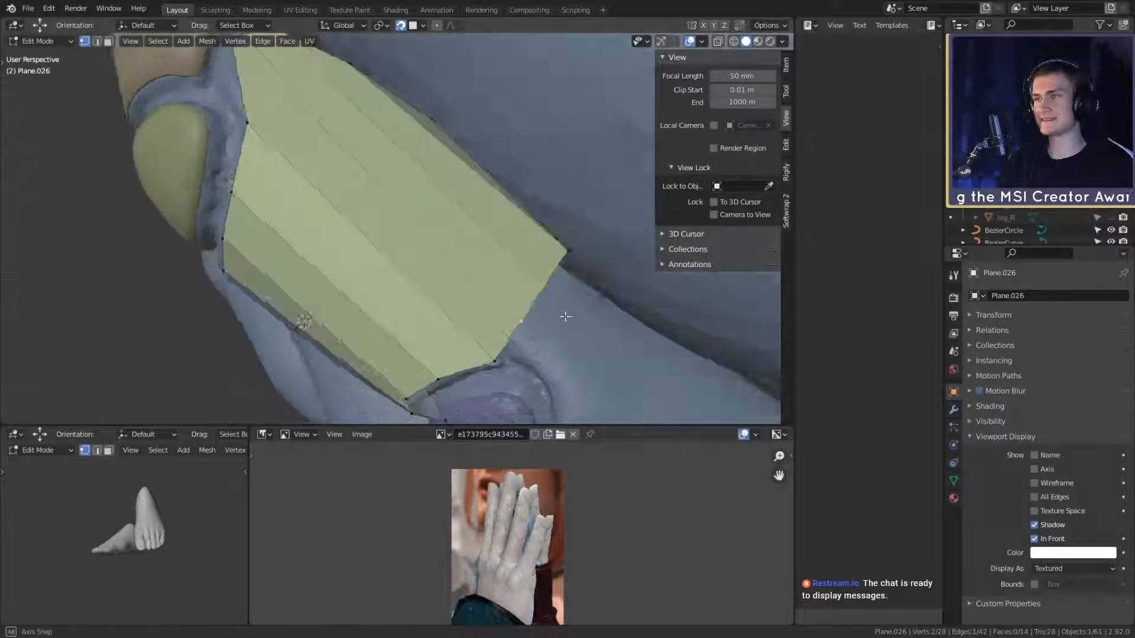
pyautogui.press('g')
pyautogui.click(534, 282)
pyautogui.press('r')
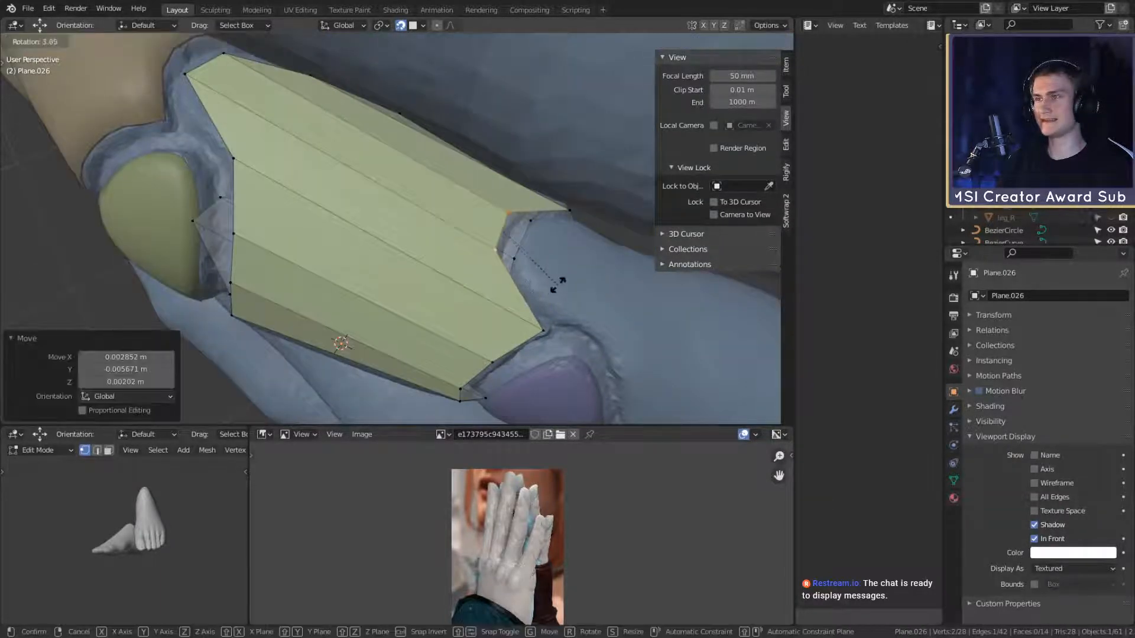
pyautogui.click(557, 288)
# Step: Add two evenly spaced loop cuts across the length of the finger plate
pyautogui.moveTo(556, 288); pyautogui.dragTo(667, 316, button='middle')
pyautogui.moveTo(544, 307); pyautogui.dragTo(718, 239, button='middle')
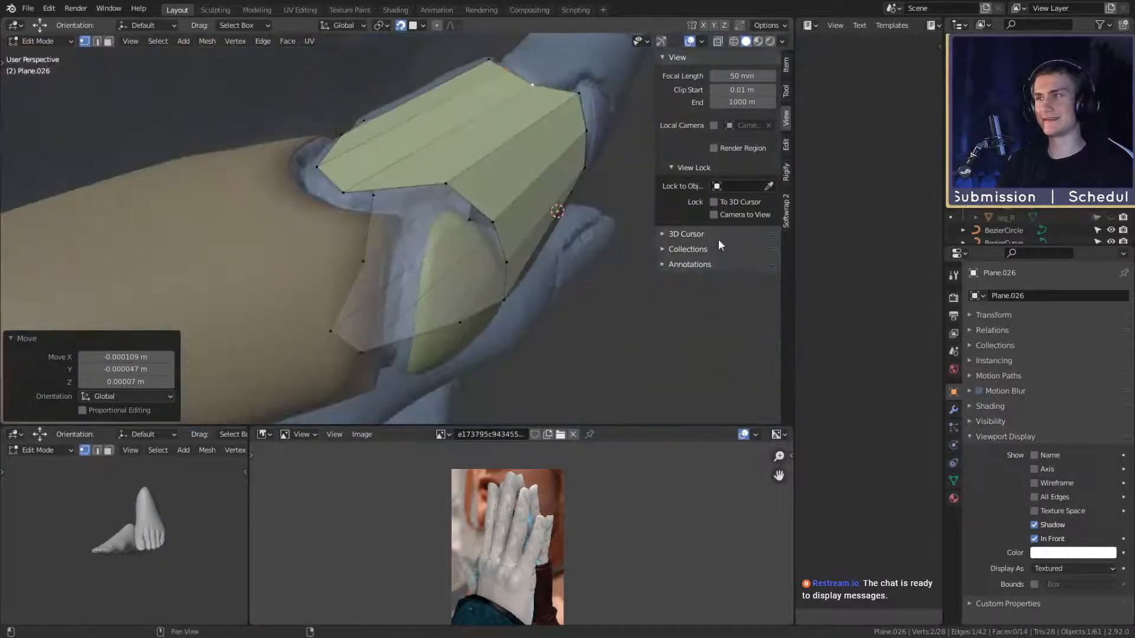
pyautogui.moveTo(461, 237); pyautogui.dragTo(532, 273, button='middle')
pyautogui.scroll(3, 408, 245)
pyautogui.scroll(2, 380, 232)
pyautogui.scroll(-4, 460, 289)
pyautogui.scroll(3, 532, 273)
pyautogui.moveTo(455, 260); pyautogui.dragTo(422, 308, button='middle')
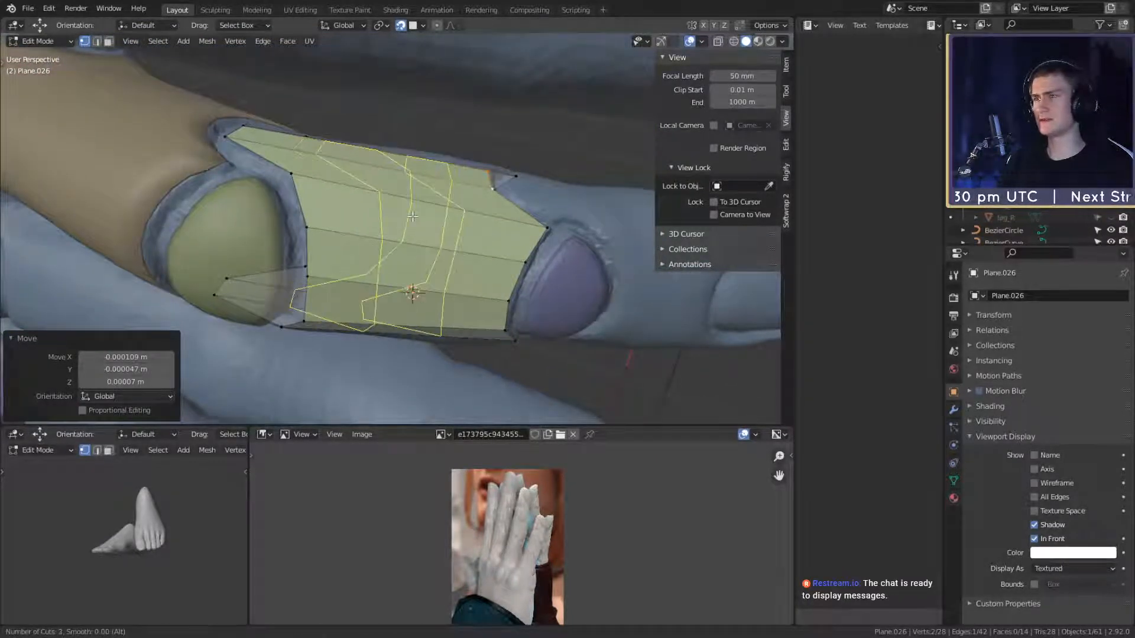
pyautogui.rightClick(412, 216)
# Step: Link the modifiers of the tan hand plate to the finger plate, then select only the finger plate again
pyautogui.press('Tab')
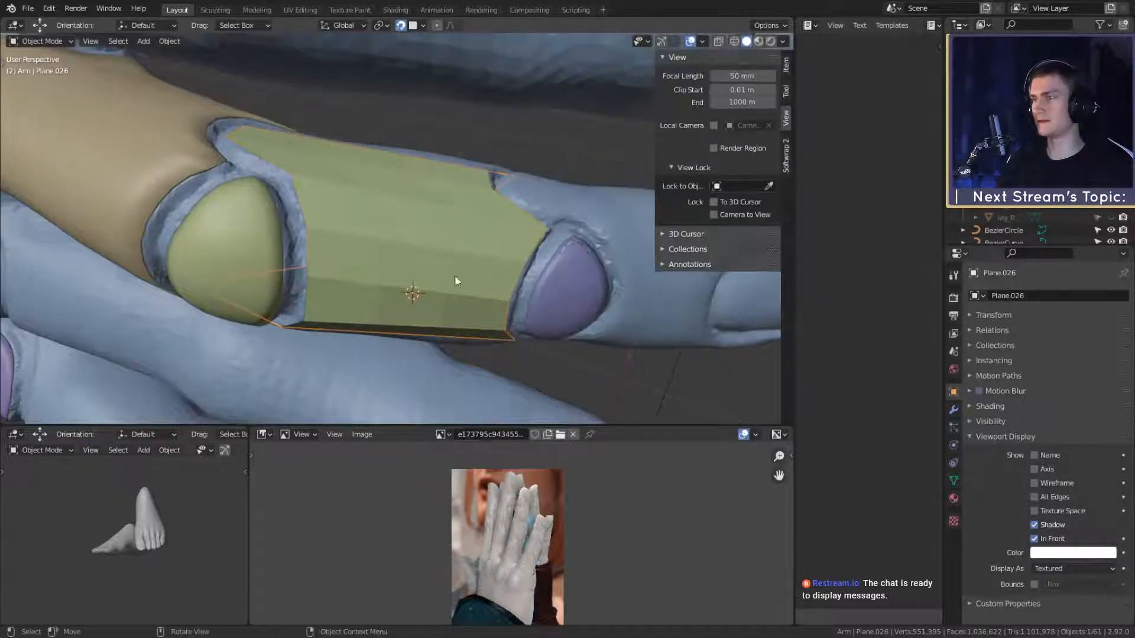
pyautogui.hotkey('ctrl', 'l')
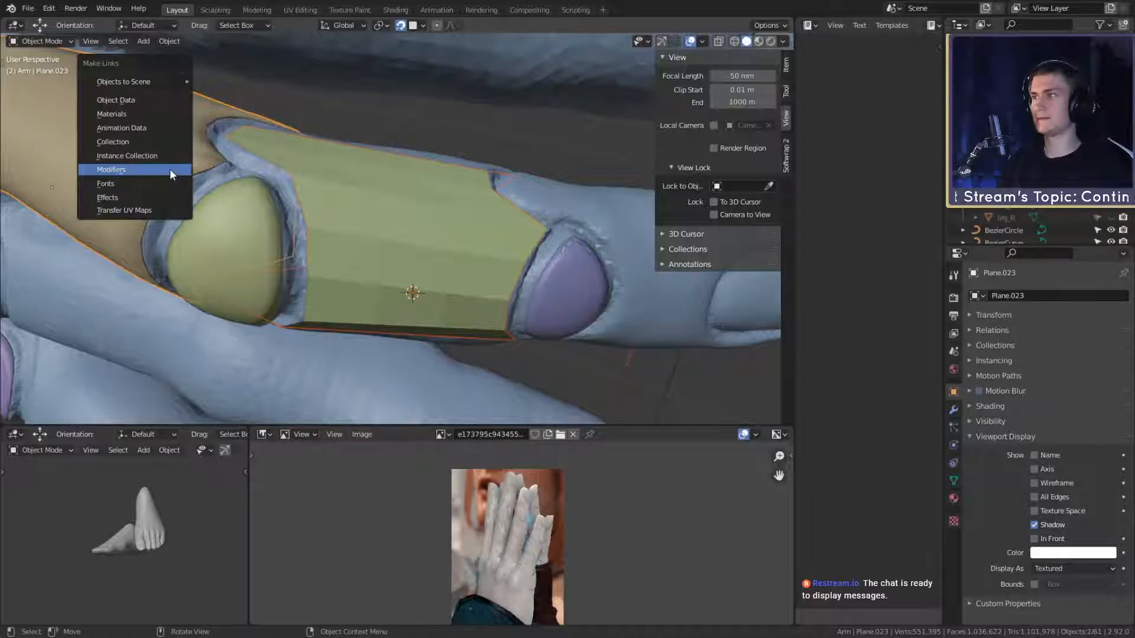
pyautogui.click(169, 171)
pyautogui.click(665, 394)
pyautogui.click(452, 223)
# Step: Turn off the In Front display for the finger plate and return to editing its mesh
pyautogui.moveTo(473, 231); pyautogui.dragTo(526, 231, button='middle')
pyautogui.scroll(1, 488, 290)
pyautogui.press('Tab')
pyautogui.hotkey('alt', 'z')
pyautogui.hotkey('alt', 'z')
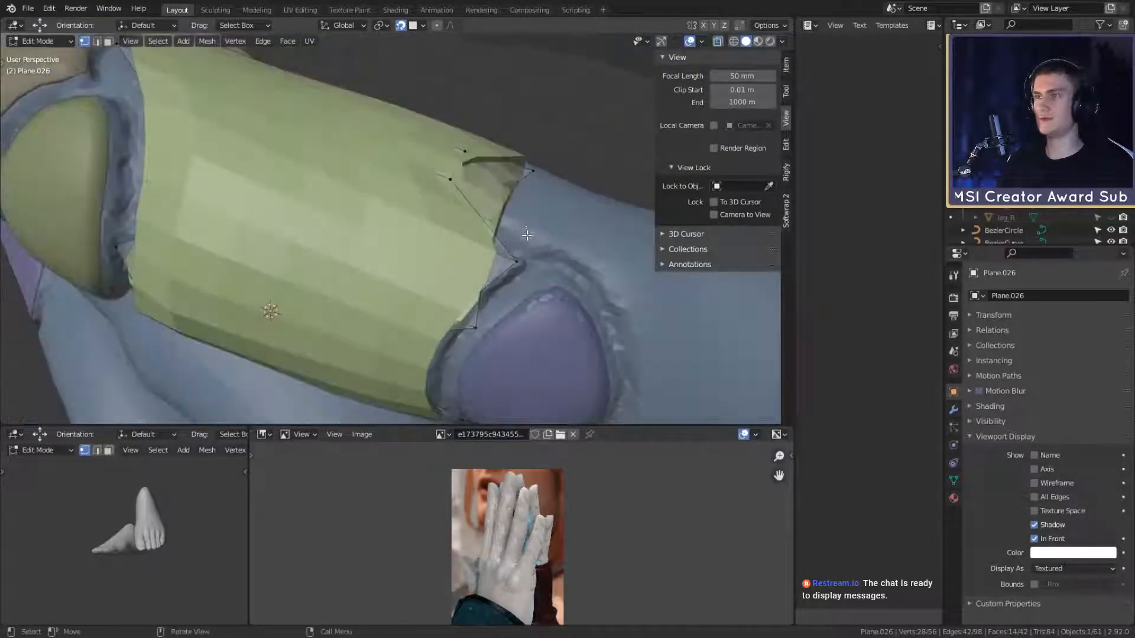
pyautogui.press('Tab')
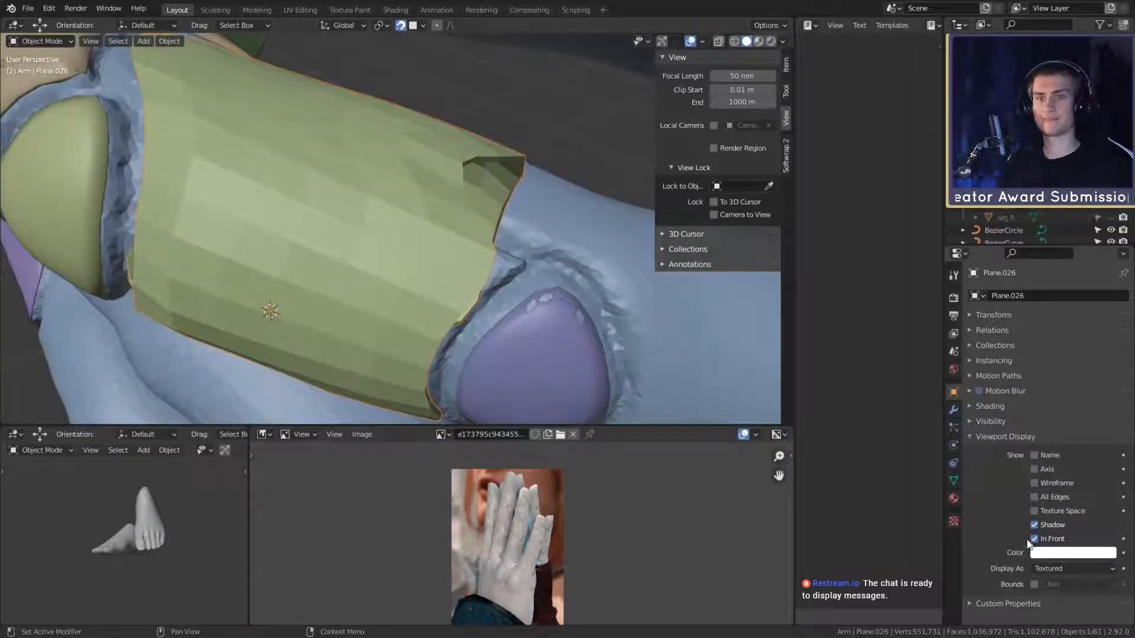
pyautogui.click(1033, 539)
pyautogui.press('Tab')
# Step: Move the notch vertex and the rim vertex above the purple pad to fit the plate's fingertip end to the finger
pyautogui.moveTo(570, 252); pyautogui.dragTo(471, 232, button='middle')
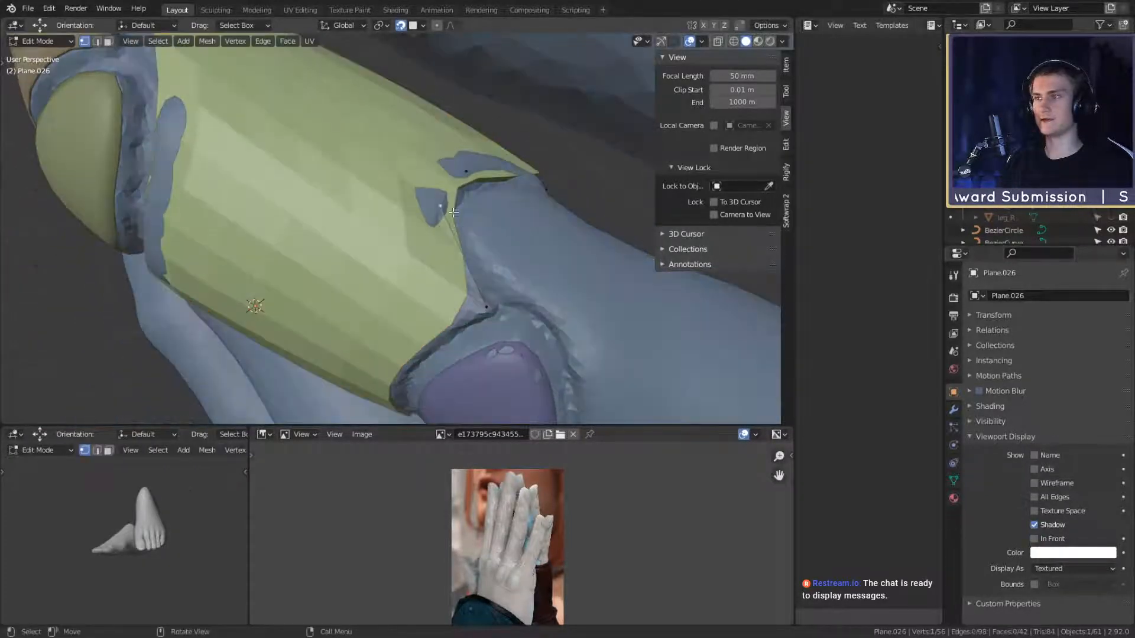
pyautogui.press('g')
pyautogui.click(491, 253)
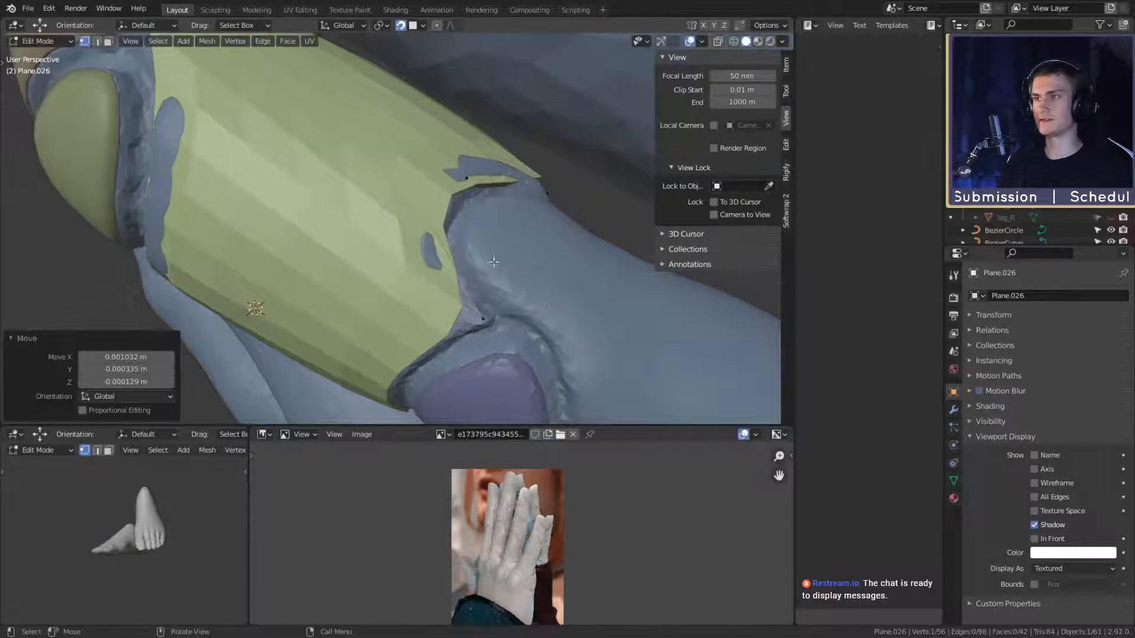
pyautogui.moveTo(493, 255); pyautogui.dragTo(536, 301, button='middle')
pyautogui.press('g')
pyautogui.press('g')
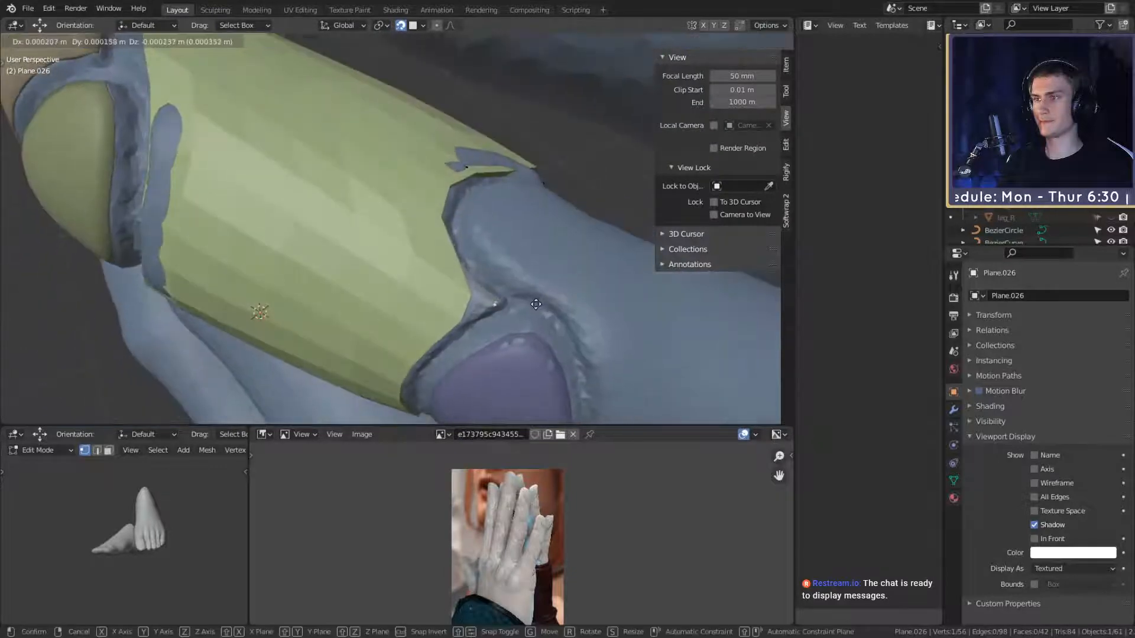
pyautogui.click(536, 304)
# Step: Move two rim vertices on the far side of the fingertip end to close the gaps where the finger pokes through
pyautogui.moveTo(585, 257); pyautogui.dragTo(419, 211, button='middle')
pyautogui.click(355, 197)
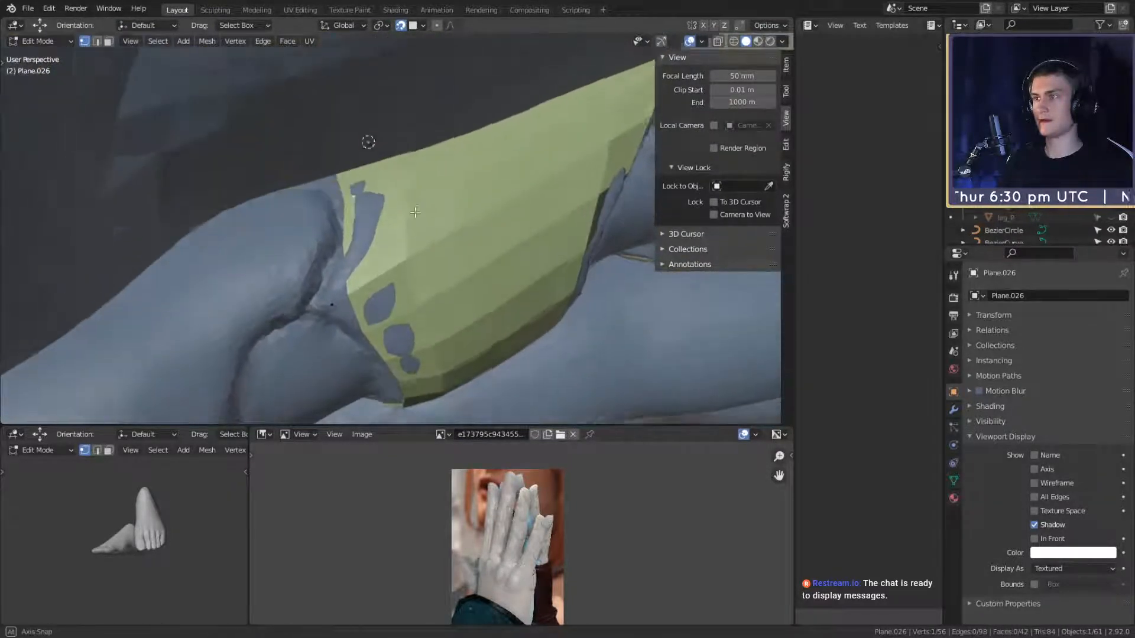
pyautogui.press('g')
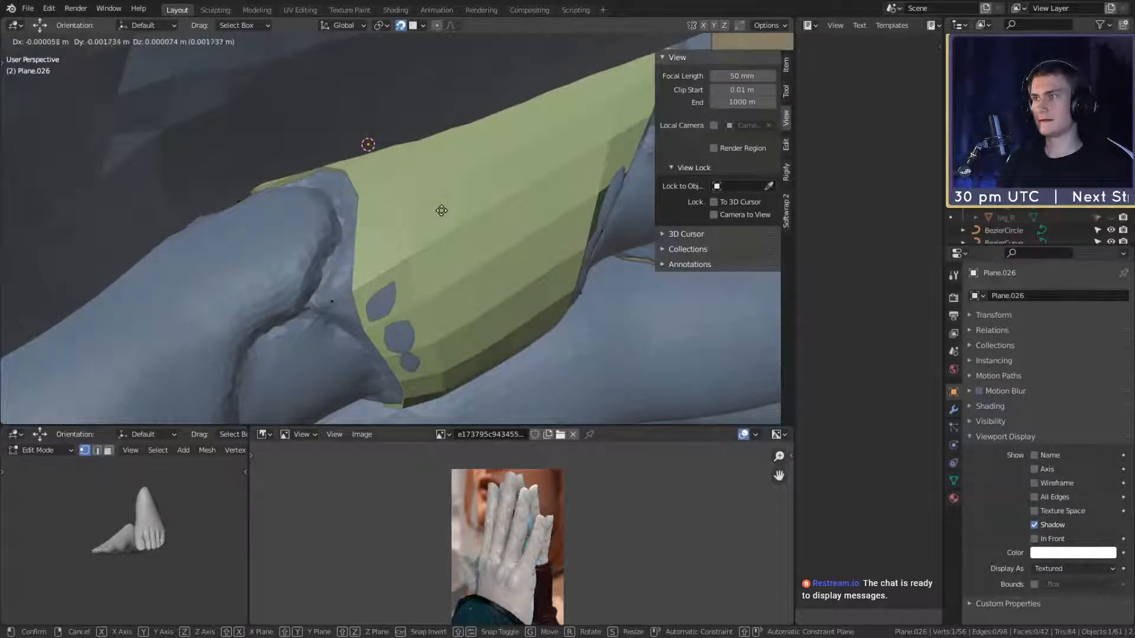
pyautogui.click(432, 212)
pyautogui.moveTo(432, 211); pyautogui.dragTo(442, 211, button='middle')
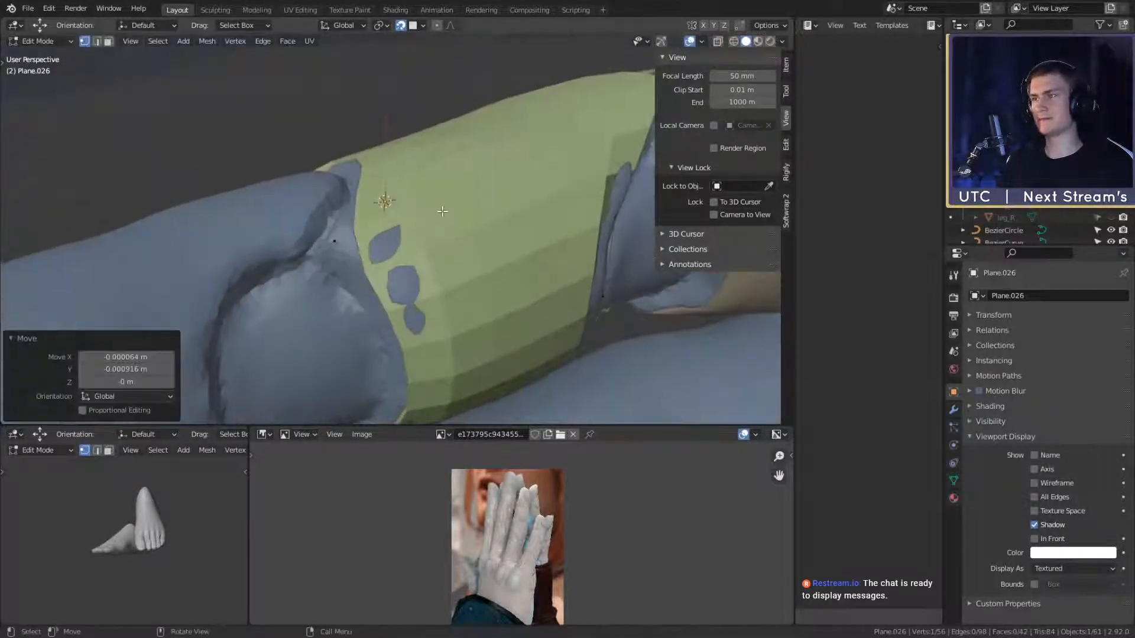
pyautogui.click(334, 253)
pyautogui.moveTo(334, 252); pyautogui.dragTo(415, 269, button='middle')
pyautogui.press('g')
pyautogui.click(397, 263)
# Step: Use X-ray to reach the hidden rim vertices and reposition one beside the far-side finger pad
pyautogui.hotkey('alt', 'z')
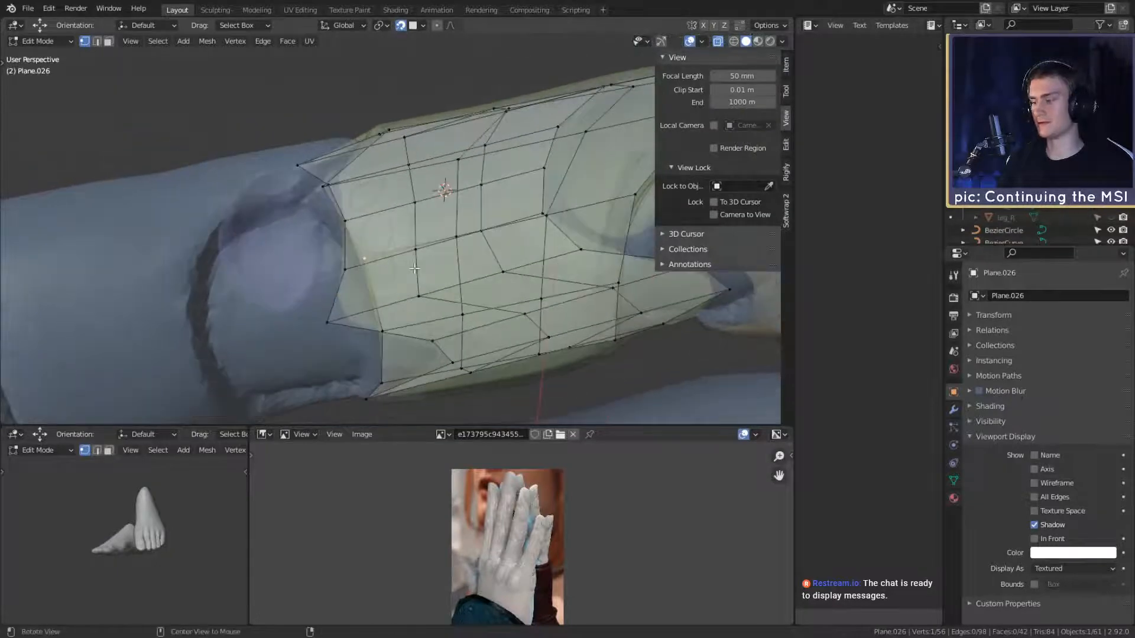
pyautogui.hotkey('alt', 'z')
pyautogui.click(441, 263)
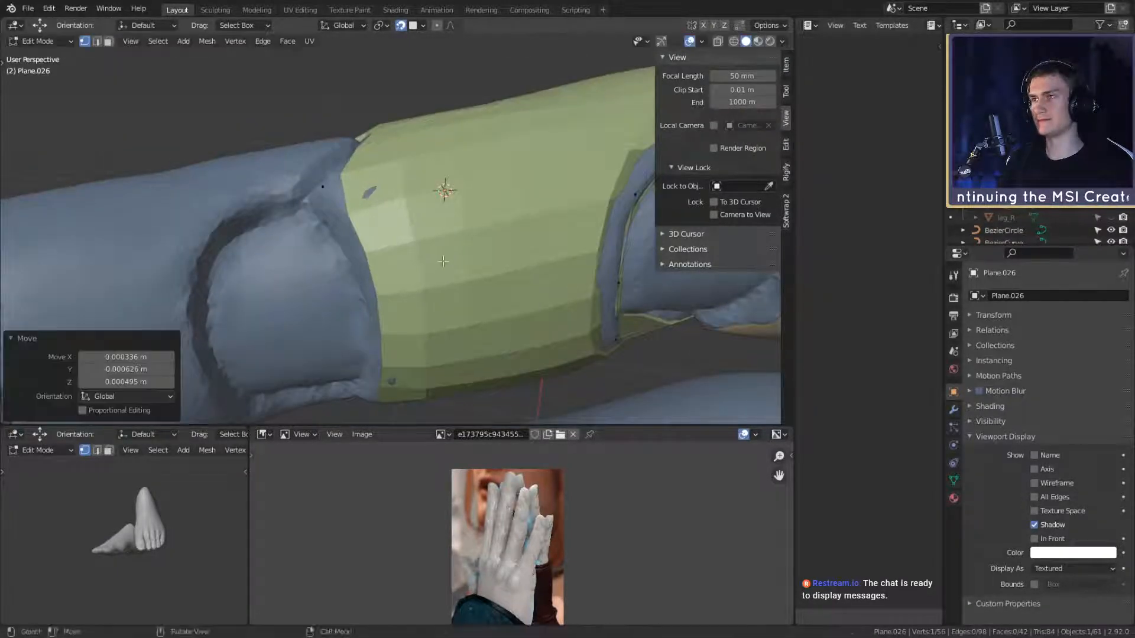
pyautogui.moveTo(441, 262); pyautogui.dragTo(399, 230, button='middle')
pyautogui.hotkey('alt', 'z')
pyautogui.press('g')
pyautogui.click(400, 267)
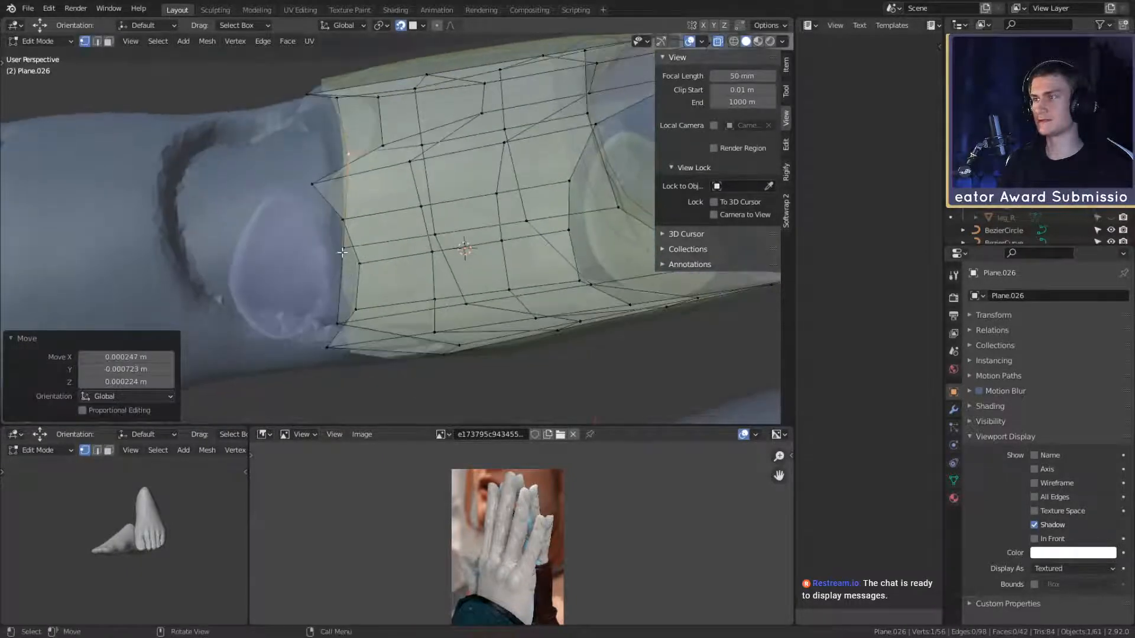
# Step: Move the fingertip-end rim vertex at the finger crease on the plate's underside
pyautogui.moveTo(343, 252); pyautogui.dragTo(345, 219, button='middle')
pyautogui.click(406, 270)
pyautogui.hotkey('alt', 'z')
pyautogui.press('g')
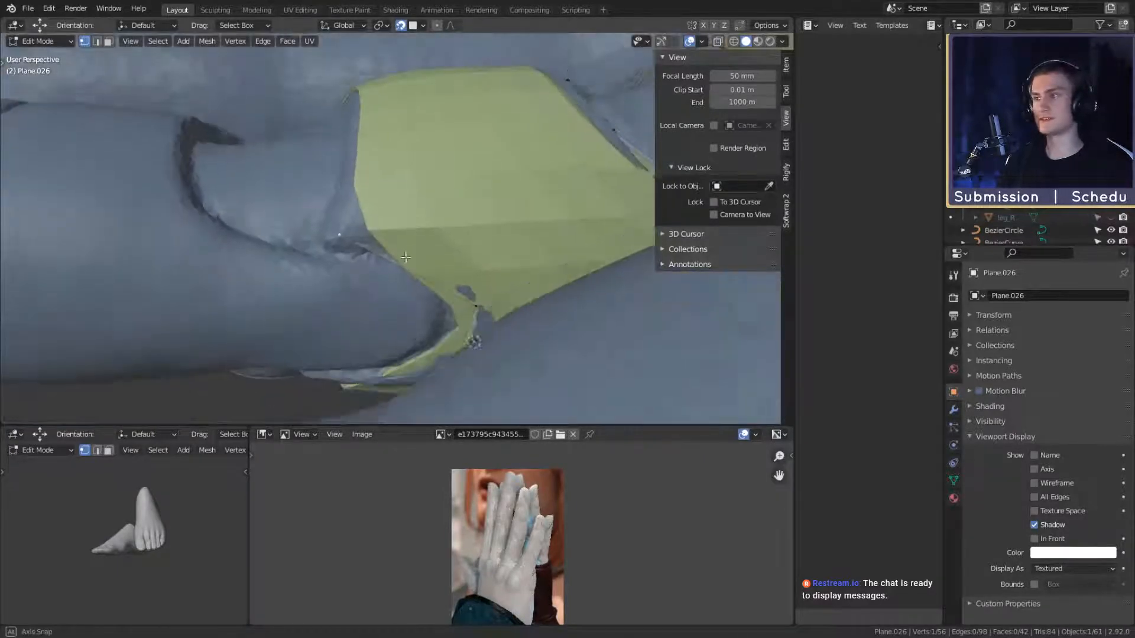
pyautogui.click(401, 266)
# Step: Reshape the top notch at the fingertip end by moving its corner vertex and the neighbouring rim vertex
pyautogui.moveTo(454, 229)
pyautogui.mouseDown(button='middle')
pyautogui.moveTo(454, 190)
pyautogui.moveTo(489, 246)
pyautogui.moveTo(449, 231)
pyautogui.mouseUp(button='middle')
pyautogui.hotkey('alt', 'z')
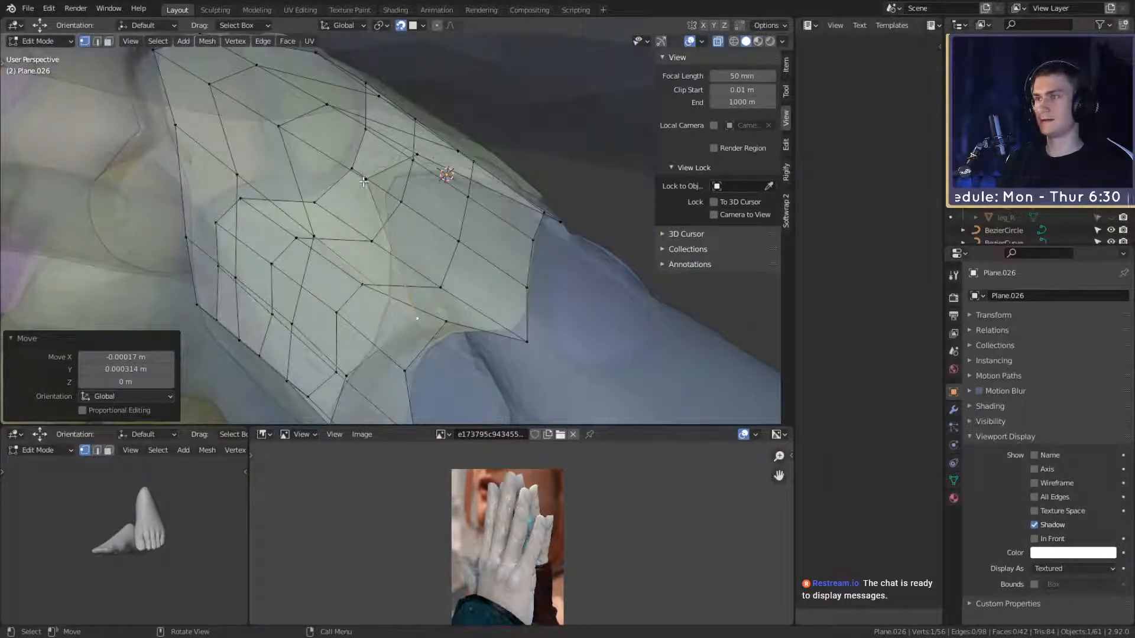
pyautogui.moveTo(364, 181); pyautogui.dragTo(494, 241, button='middle')
pyautogui.hotkey('alt', 'z')
pyautogui.press('g')
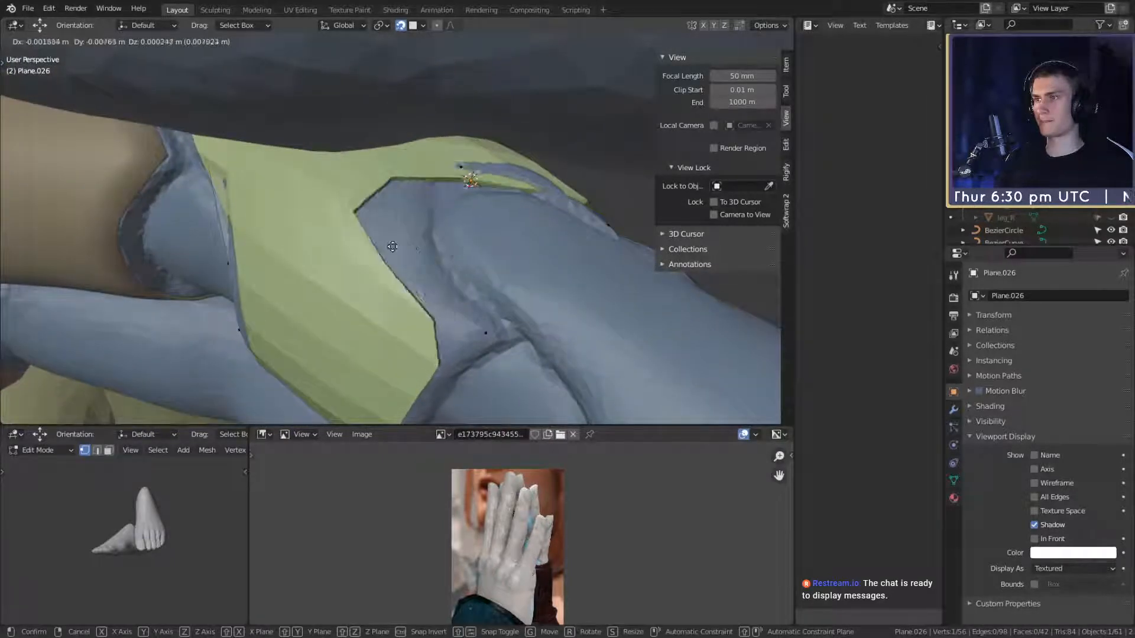
pyautogui.click(477, 244)
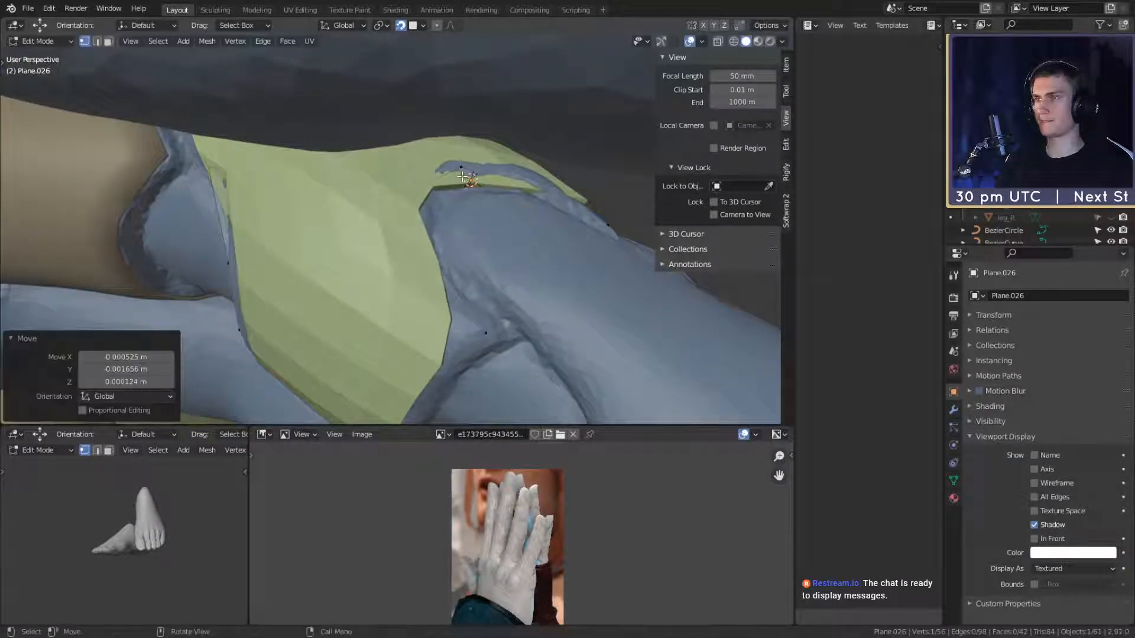
pyautogui.moveTo(477, 243); pyautogui.dragTo(529, 204, button='middle')
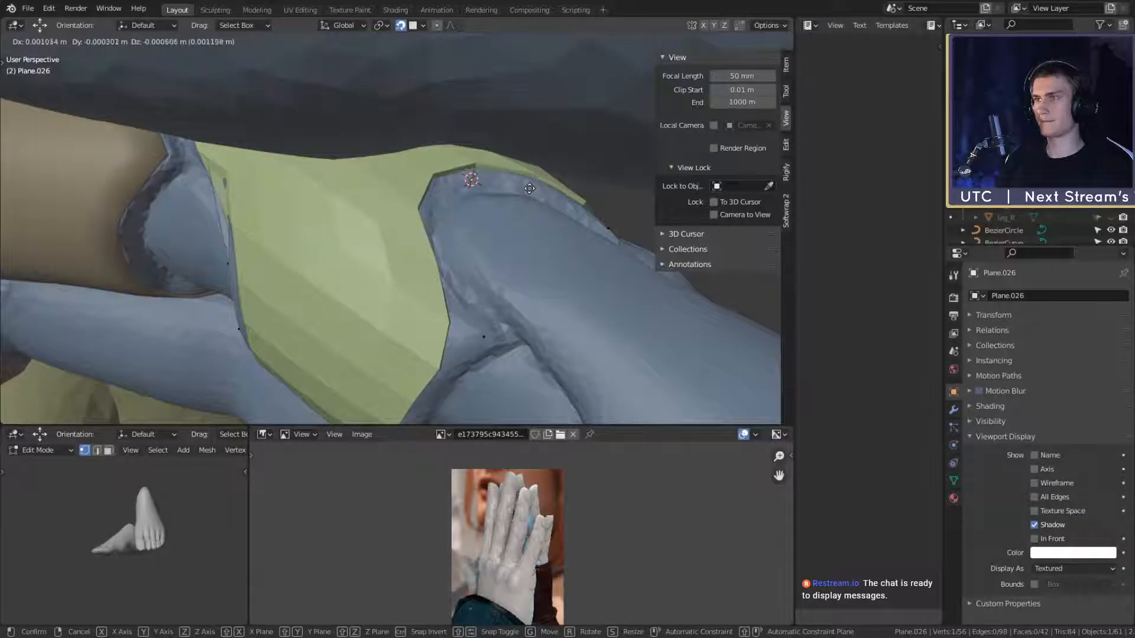
pyautogui.click(528, 187)
pyautogui.moveTo(528, 186); pyautogui.dragTo(452, 241, button='middle')
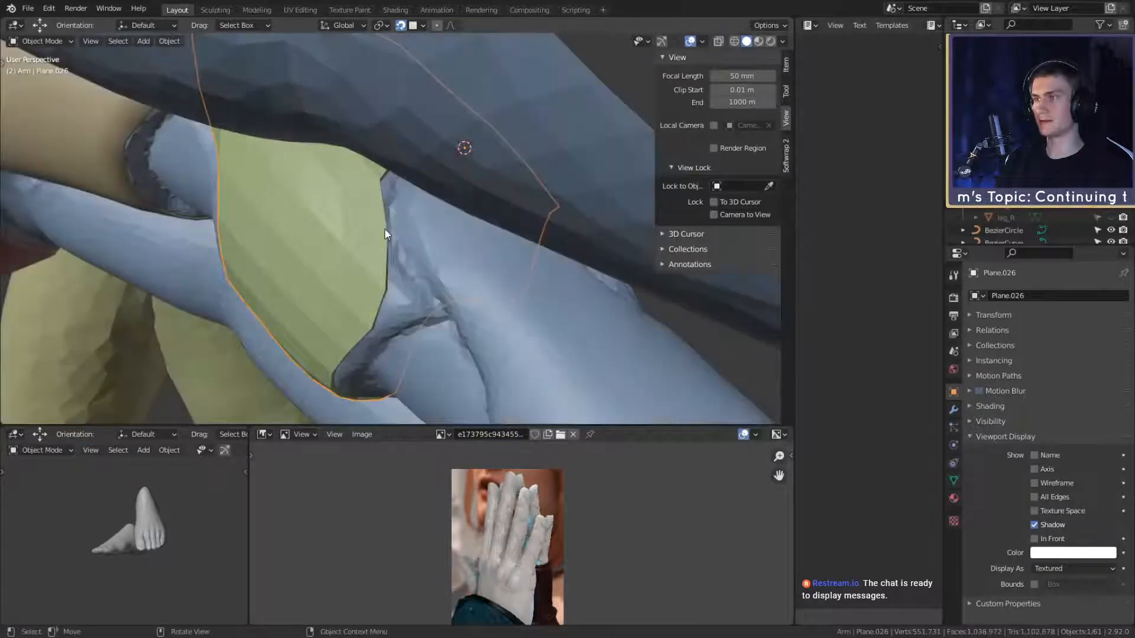
# Step: With X-ray on, adjust a vertex of the fingertip-side loop near the top of the finger plate
pyautogui.hotkey('alt', 'z')
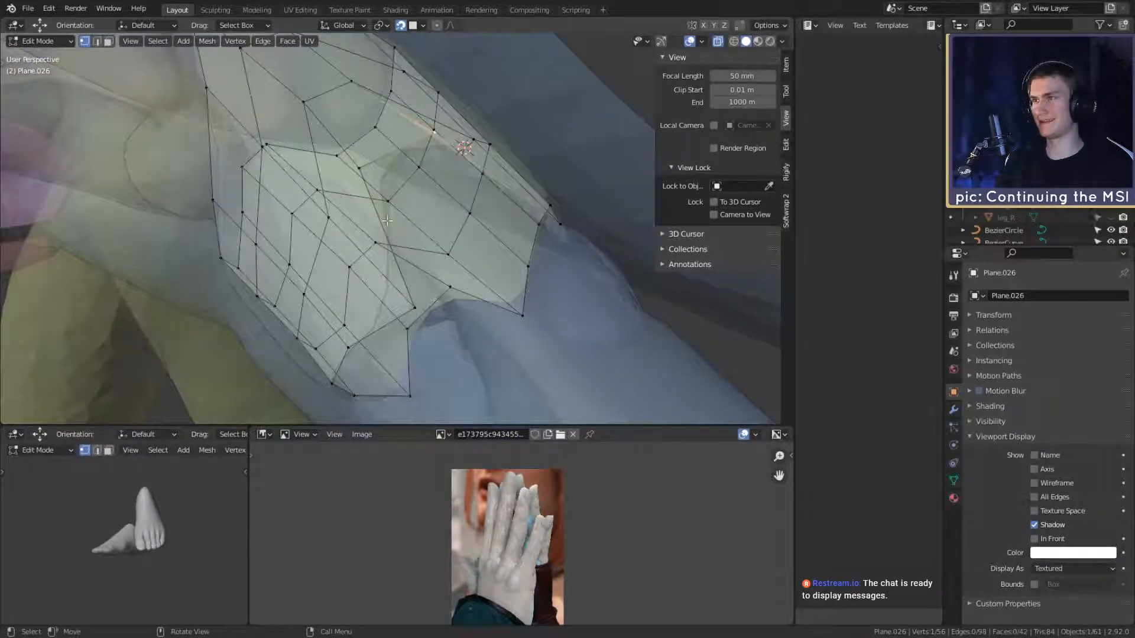
pyautogui.moveTo(387, 221); pyautogui.dragTo(486, 201, button='middle')
pyautogui.press('g')
pyautogui.click(479, 203)
pyautogui.click(408, 149)
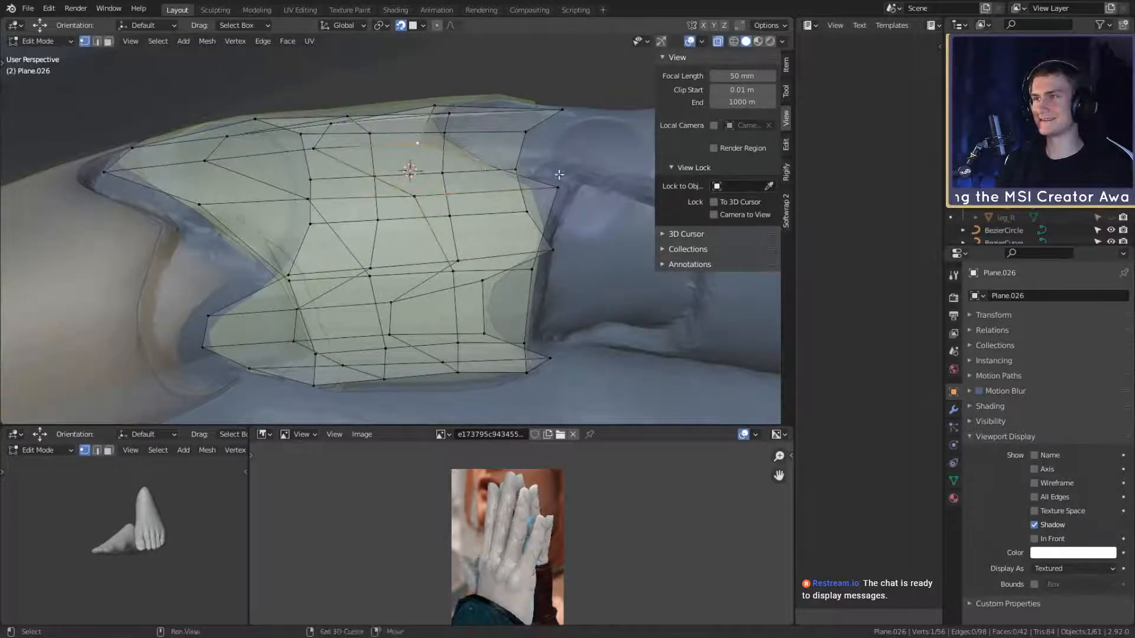
# Step: Turn off X-ray and adjust a vertex near the side opening at the plate's hand end
pyautogui.moveTo(558, 173); pyautogui.dragTo(301, 235, button='middle')
pyautogui.click(491, 220)
pyautogui.hotkey('alt', 'z')
pyautogui.press('g')
pyautogui.moveTo(385, 241)
pyautogui.mouseDown(button='middle')
pyautogui.moveTo(442, 269)
pyautogui.moveTo(423, 251)
pyautogui.moveTo(459, 241)
pyautogui.moveTo(271, 203)
pyautogui.moveTo(447, 244)
pyautogui.moveTo(519, 180)
pyautogui.moveTo(481, 248)
pyautogui.moveTo(597, 293)
pyautogui.moveTo(544, 299)
pyautogui.moveTo(458, 224)
pyautogui.moveTo(414, 234)
pyautogui.moveTo(384, 218)
pyautogui.mouseUp(button='middle')
pyautogui.click(427, 262)
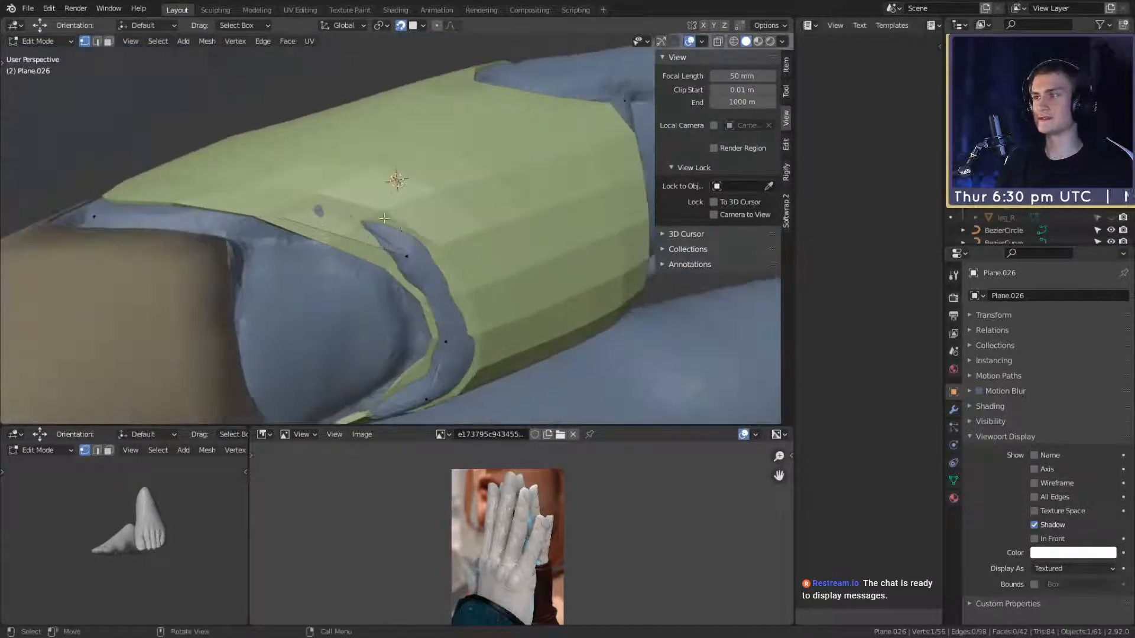
# Step: Move the hand-end tip vertex and the upper rim vertex so the plate follows the side opening around the pad
pyautogui.moveTo(272, 228); pyautogui.dragTo(393, 241, button='middle')
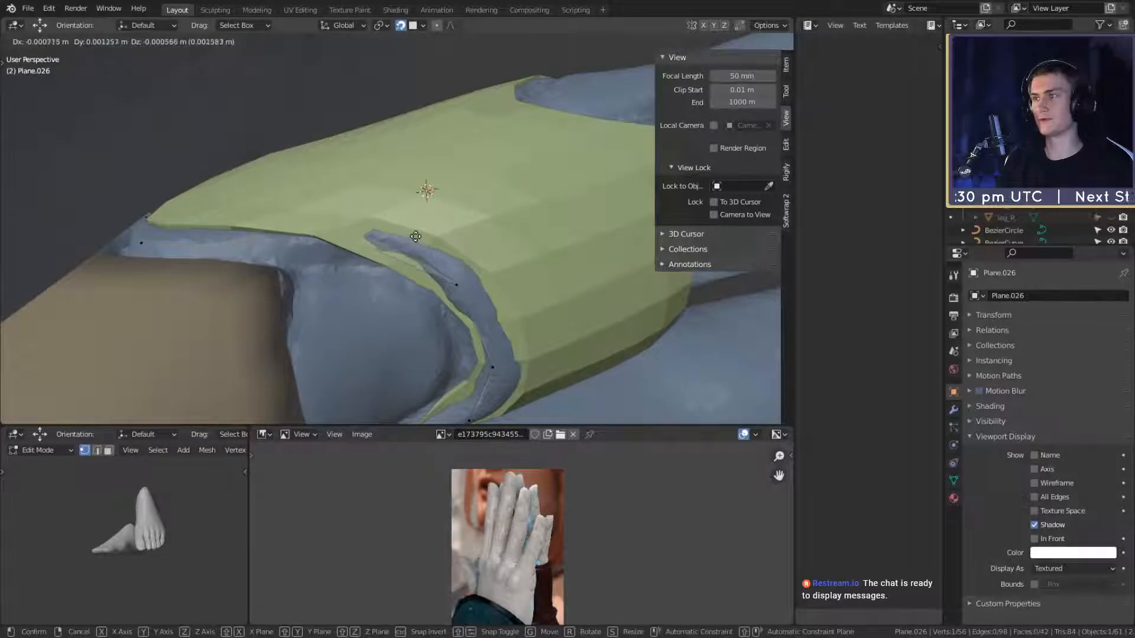
pyautogui.click(412, 235)
pyautogui.moveTo(349, 231)
pyautogui.mouseDown(button='middle')
pyautogui.moveTo(372, 221)
pyautogui.moveTo(369, 211)
pyautogui.moveTo(430, 232)
pyautogui.moveTo(435, 265)
pyautogui.moveTo(329, 235)
pyautogui.moveTo(387, 221)
pyautogui.mouseUp(button='middle')
pyautogui.hotkey('alt', 'z')
pyautogui.hotkey('alt', 'z')
pyautogui.click(435, 200)
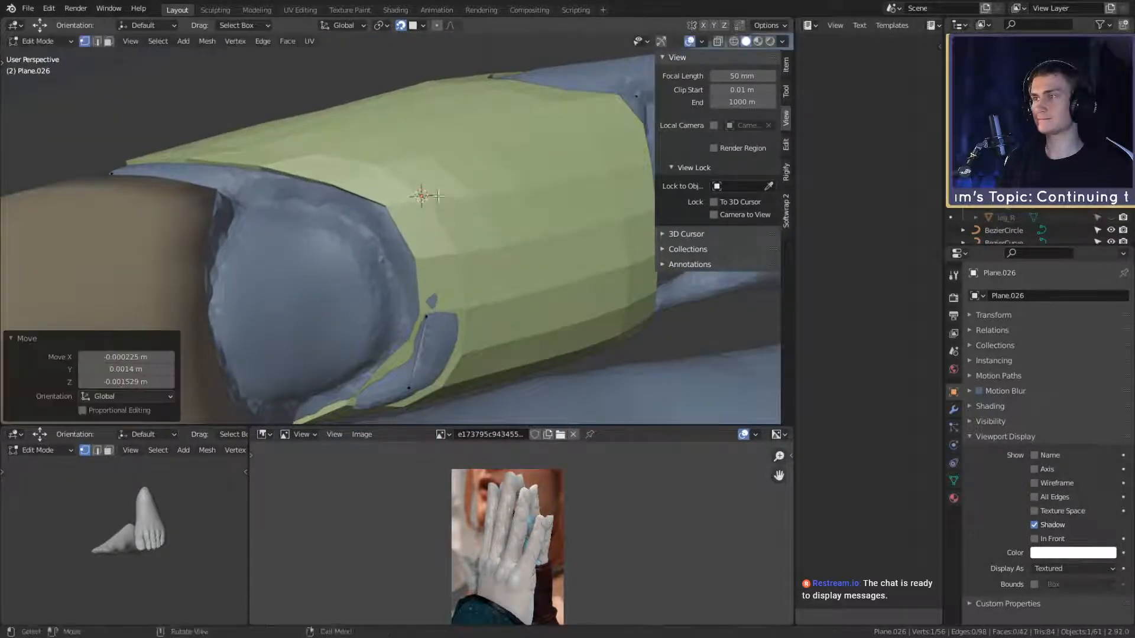
# Step: Move the lower rim vertices of the side opening and a hand-end vertex beside the green knuckle pad
pyautogui.moveTo(431, 189); pyautogui.dragTo(438, 252, button='middle')
pyautogui.click(461, 233)
pyautogui.click(484, 261)
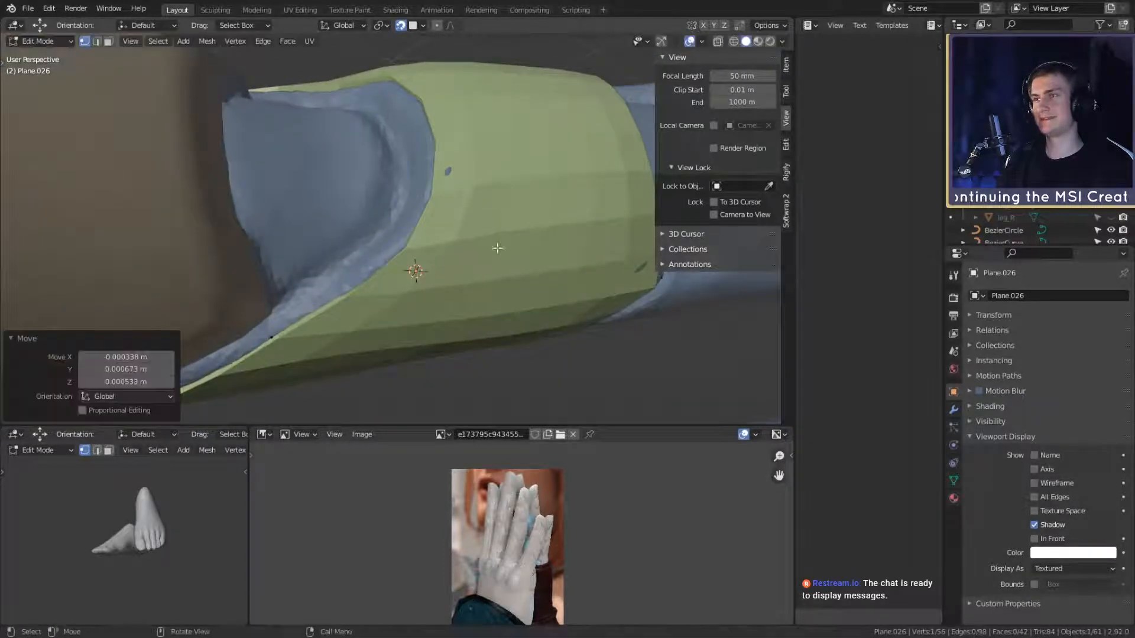
pyautogui.moveTo(523, 197); pyautogui.dragTo(464, 264, button='middle')
pyautogui.press('g')
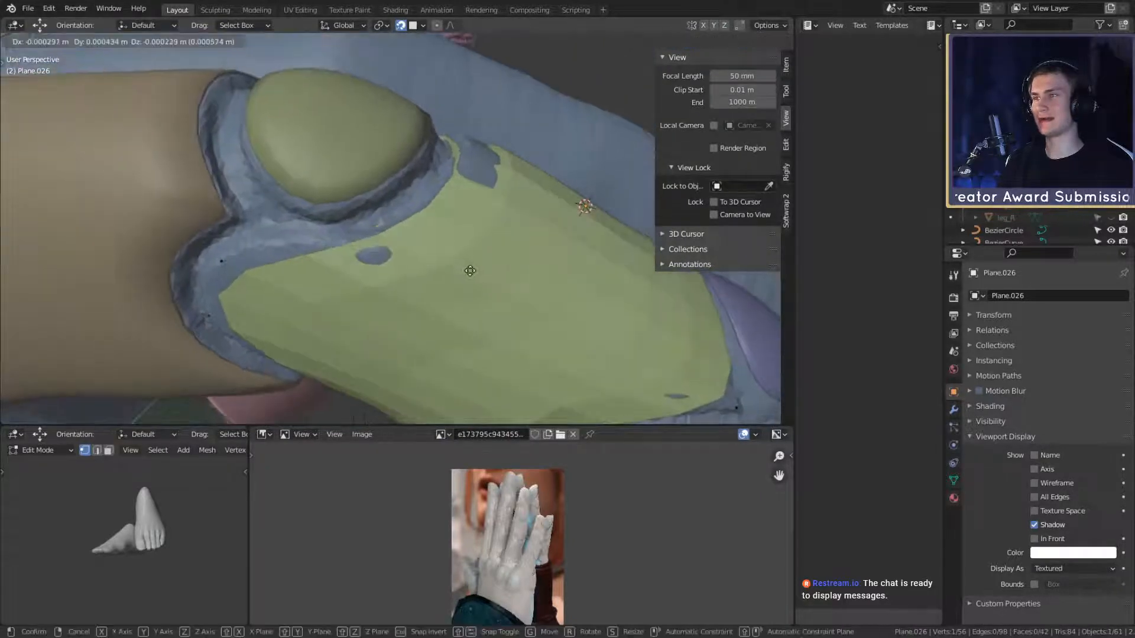
pyautogui.click(474, 275)
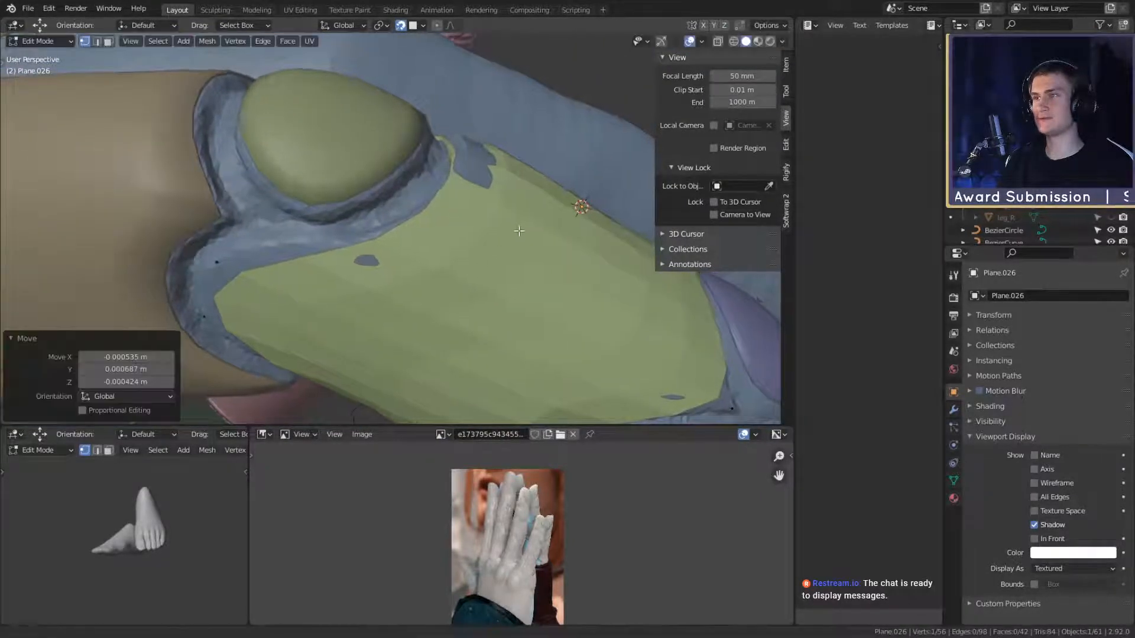
# Step: Reposition the finger plate's rim vertex facing the green knuckle pad so the side opening follows the groove
pyautogui.moveTo(474, 275); pyautogui.dragTo(397, 239, button='middle')
pyautogui.hotkey('alt', 'z')
pyautogui.click(479, 246)
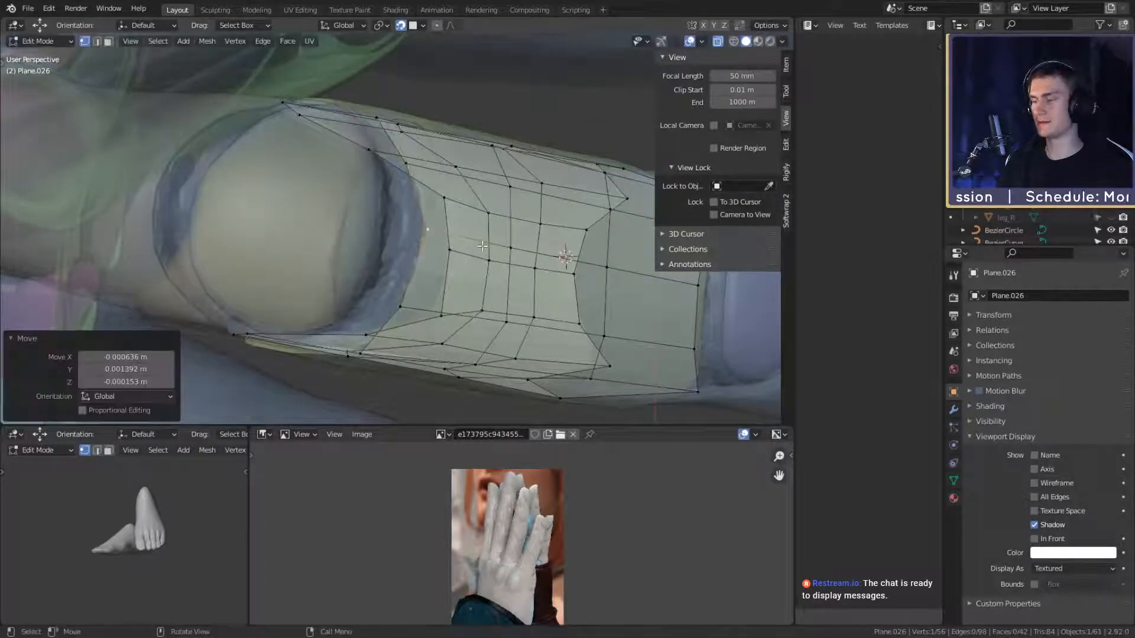
pyautogui.hotkey('alt', 'z')
pyautogui.moveTo(480, 246); pyautogui.dragTo(379, 230, button='middle')
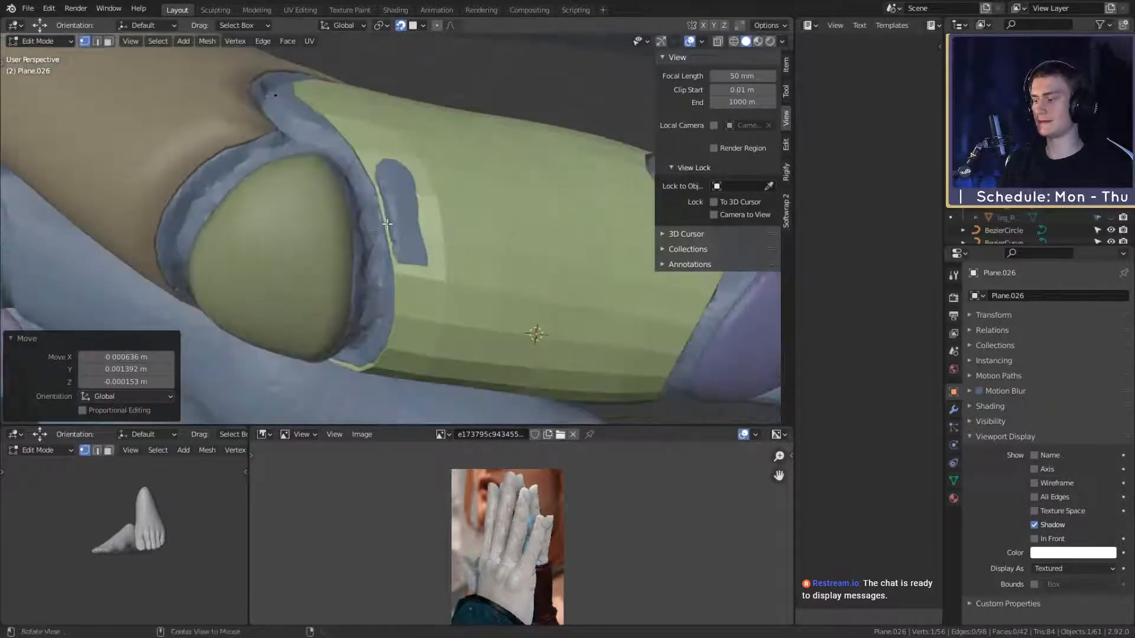
pyautogui.hotkey('alt', 'z')
pyautogui.click(468, 229)
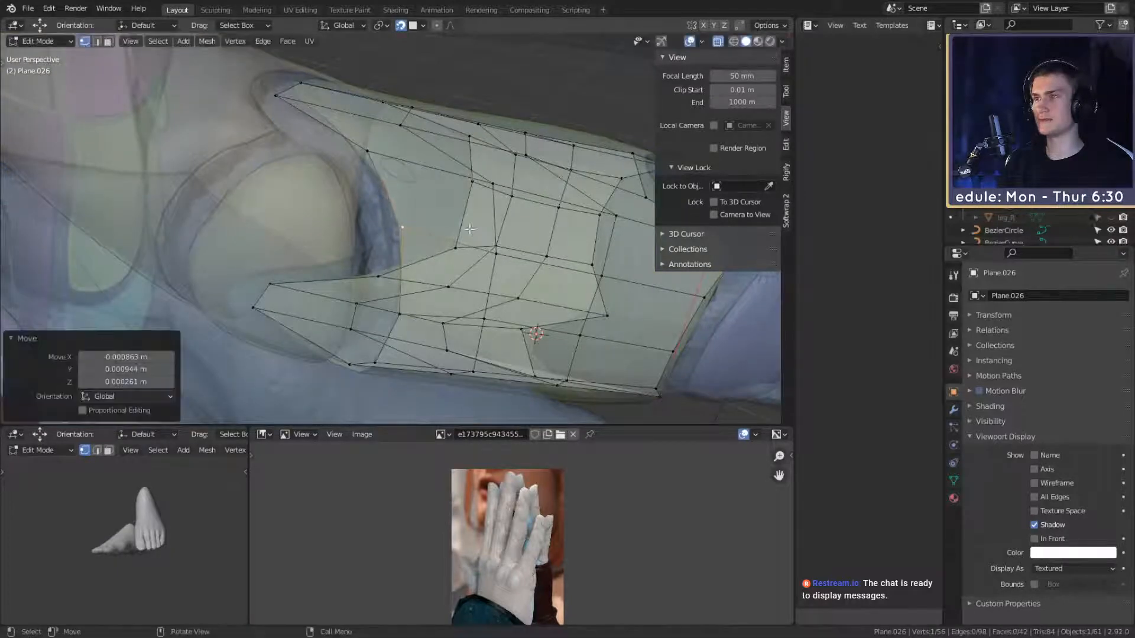
# Step: Nudge a vertex beside the side opening and insert one centred edge loop through the finger plate
pyautogui.moveTo(467, 228); pyautogui.dragTo(383, 257, button='middle')
pyautogui.click(436, 218)
pyautogui.hotkey('alt', 'z')
pyautogui.scroll(5, 445, 200)
pyautogui.hotkey('alt', 'z')
pyautogui.click(447, 173)
pyautogui.rightClick(447, 172)
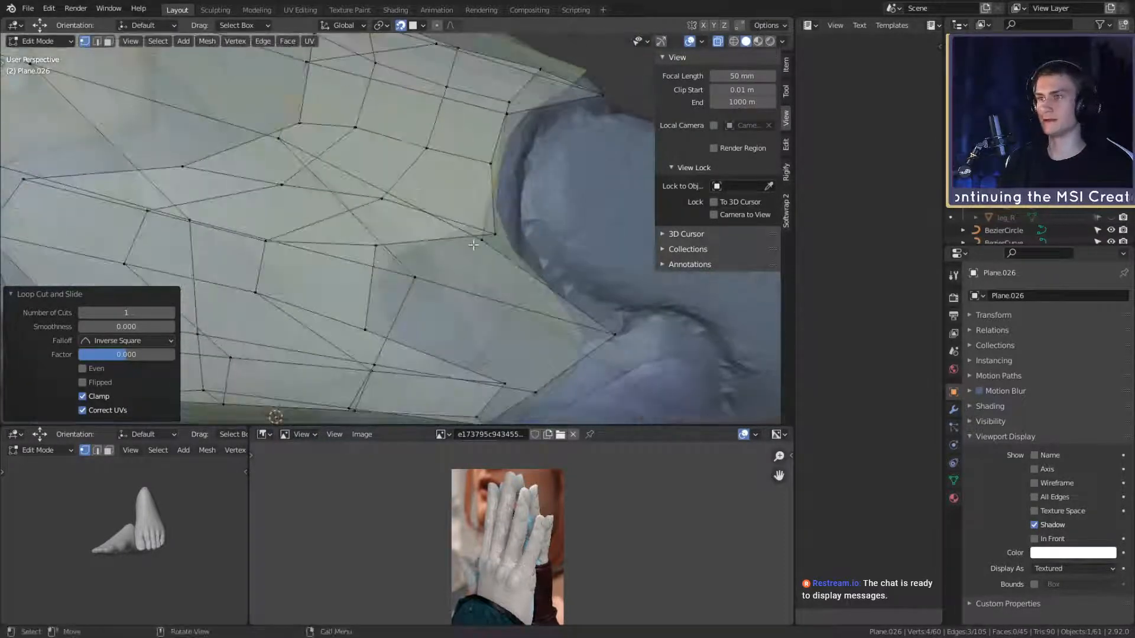
# Step: Move individual vertices of the new edge loop to even out the plate's middle section
pyautogui.moveTo(480, 241); pyautogui.dragTo(535, 256)
pyautogui.keyDown('shift'); pyautogui.moveTo(535, 255); pyautogui.dragTo(608, 279, button='middle'); pyautogui.keyUp('shift')
pyautogui.click(483, 223)
pyautogui.moveTo(483, 223); pyautogui.dragTo(458, 212, button='middle')
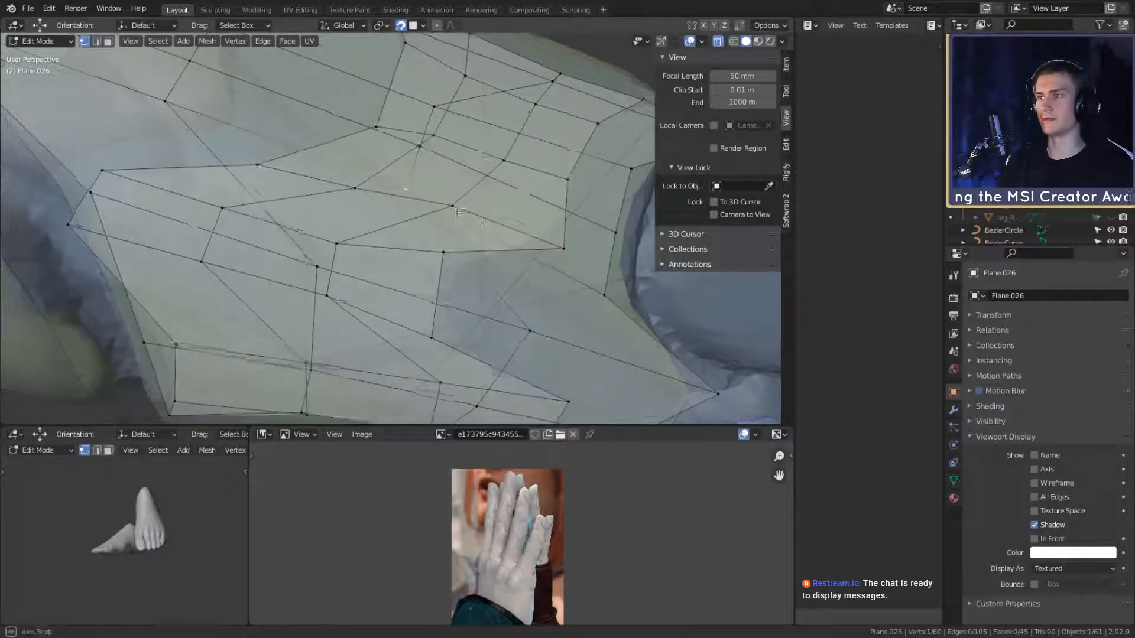
pyautogui.moveTo(490, 258); pyautogui.dragTo(494, 263)
pyautogui.moveTo(494, 263); pyautogui.dragTo(512, 282, button='middle')
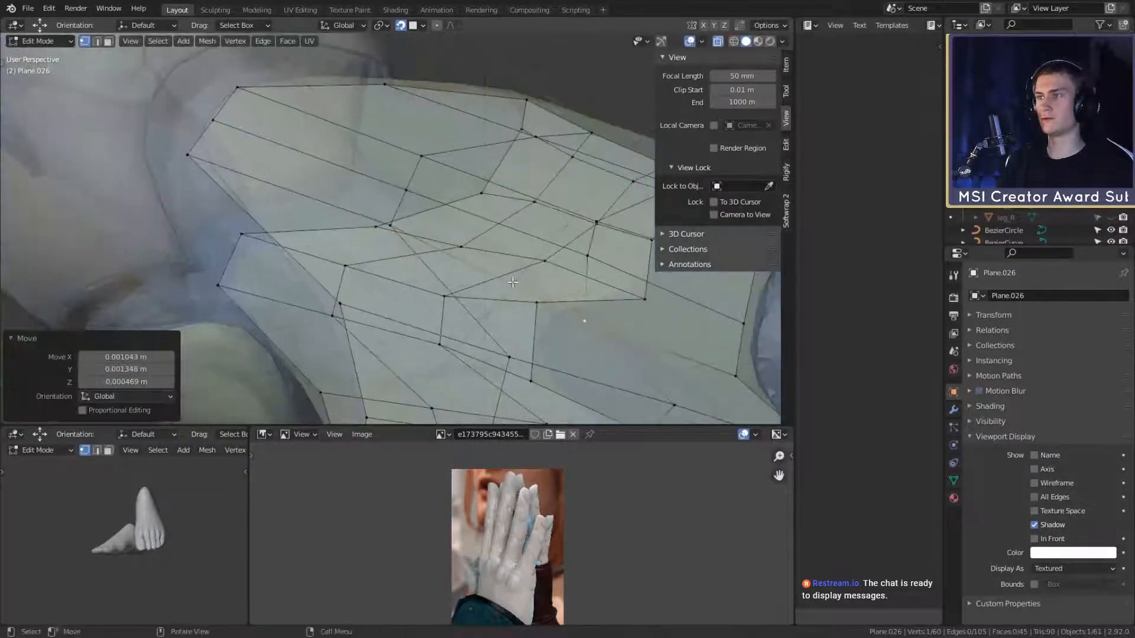
# Step: Move the hand-end tongue's corner vertices outward toward the groove beside the green knuckle pad
pyautogui.click(434, 244)
pyautogui.moveTo(434, 244)
pyautogui.mouseDown(button='middle')
pyautogui.moveTo(402, 251)
pyautogui.moveTo(413, 244)
pyautogui.mouseUp(button='middle')
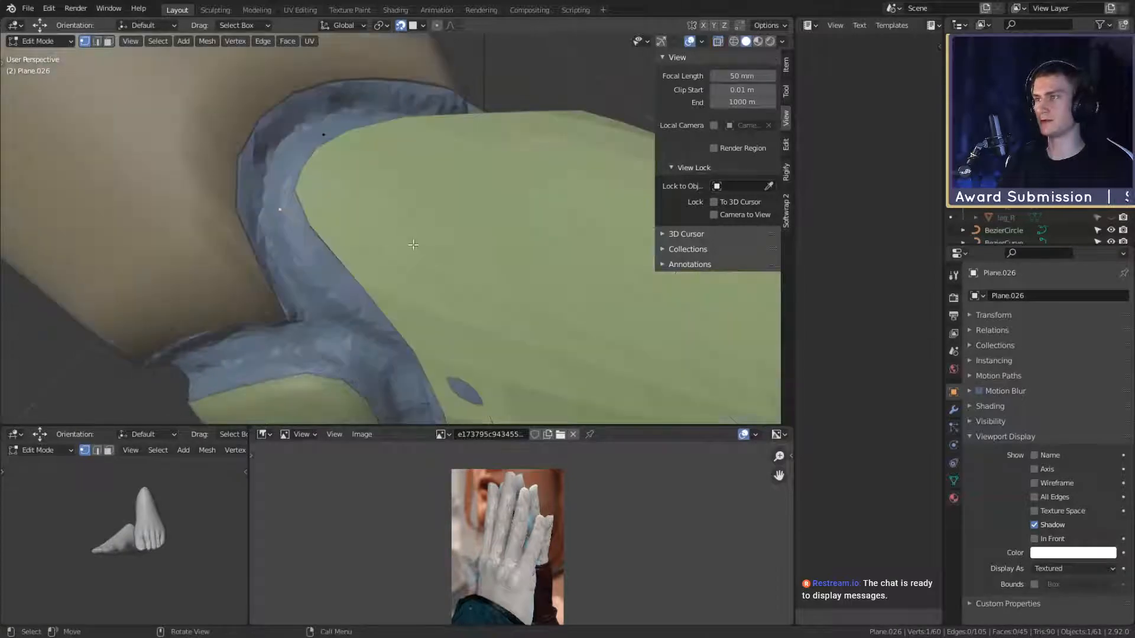
pyautogui.click(421, 279)
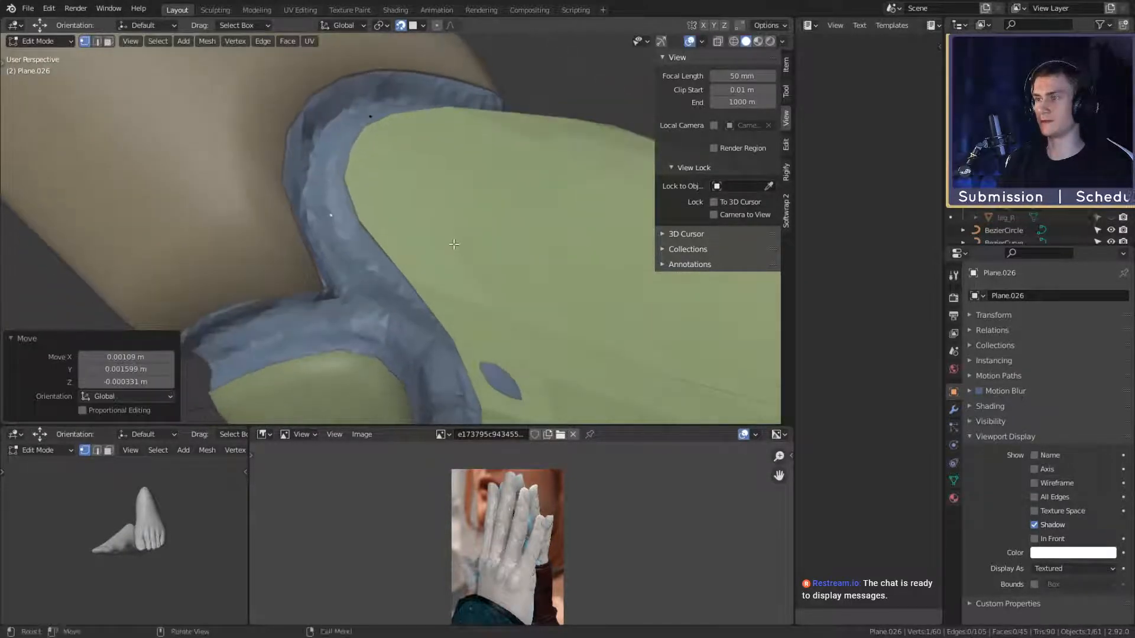
pyautogui.hotkey('alt', 'z')
pyautogui.moveTo(453, 244); pyautogui.dragTo(488, 208, button='middle')
pyautogui.click(435, 189)
pyautogui.click(386, 279)
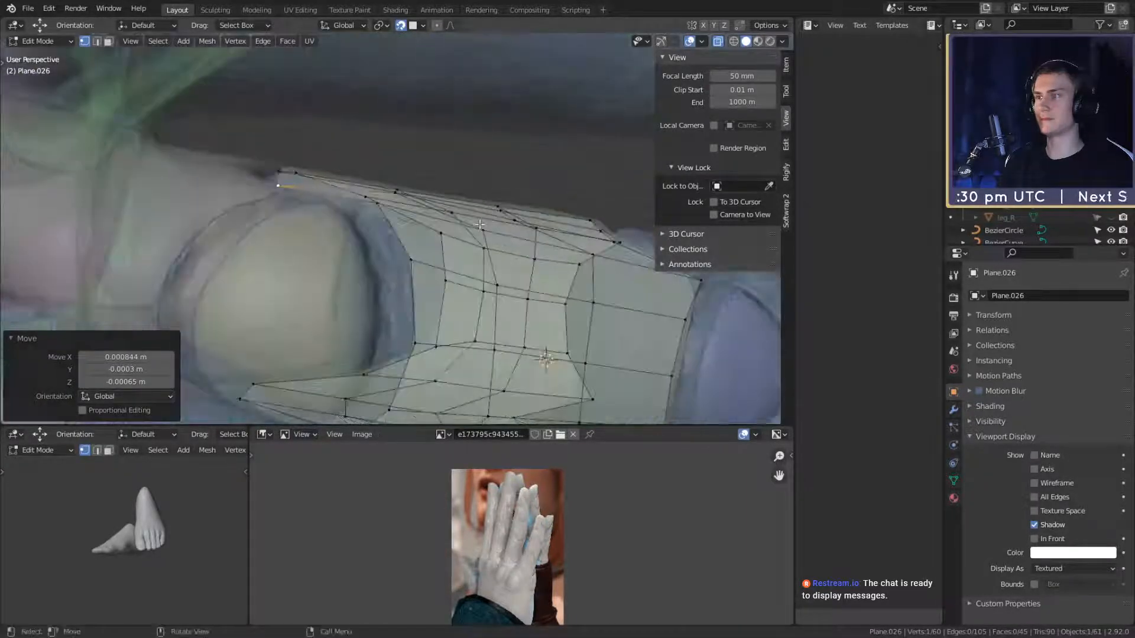
# Step: Inspect the plate's other side and adjust an interior vertex there with X-ray on
pyautogui.hotkey('alt', 'z')
pyautogui.moveTo(544, 357); pyautogui.dragTo(514, 140, button='middle')
pyautogui.scroll(2, 355, 264)
pyautogui.press('Tab')
pyautogui.press('Tab')
pyautogui.moveTo(548, 187); pyautogui.dragTo(571, 192, button='middle')
pyautogui.hotkey('alt', 'z')
pyautogui.click(526, 194)
pyautogui.press('g')
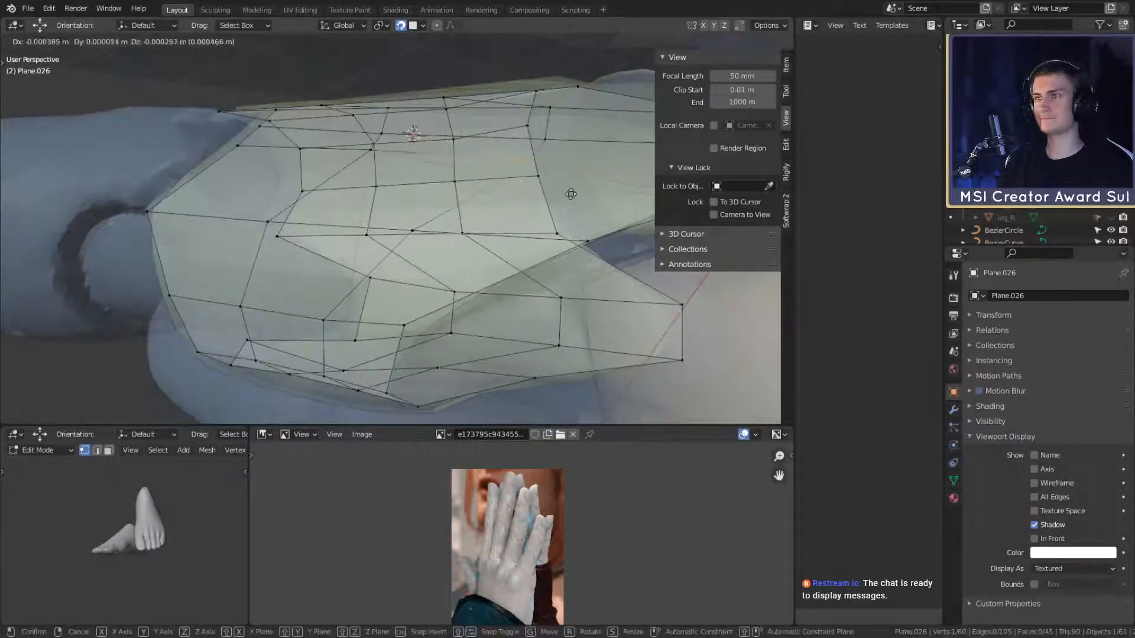
pyautogui.moveTo(403, 181); pyautogui.dragTo(372, 181, button='middle')
pyautogui.click(463, 201)
# Step: Add a second edge loop through the hand-end tongue and reposition nearby interior vertices
pyautogui.hotkey('alt', 'z')
pyautogui.click(476, 205)
pyautogui.hotkey('alt', 'z')
pyautogui.hotkey('alt', 'z')
pyautogui.scroll(-3, 474, 209)
pyautogui.hotkey('alt', 'z')
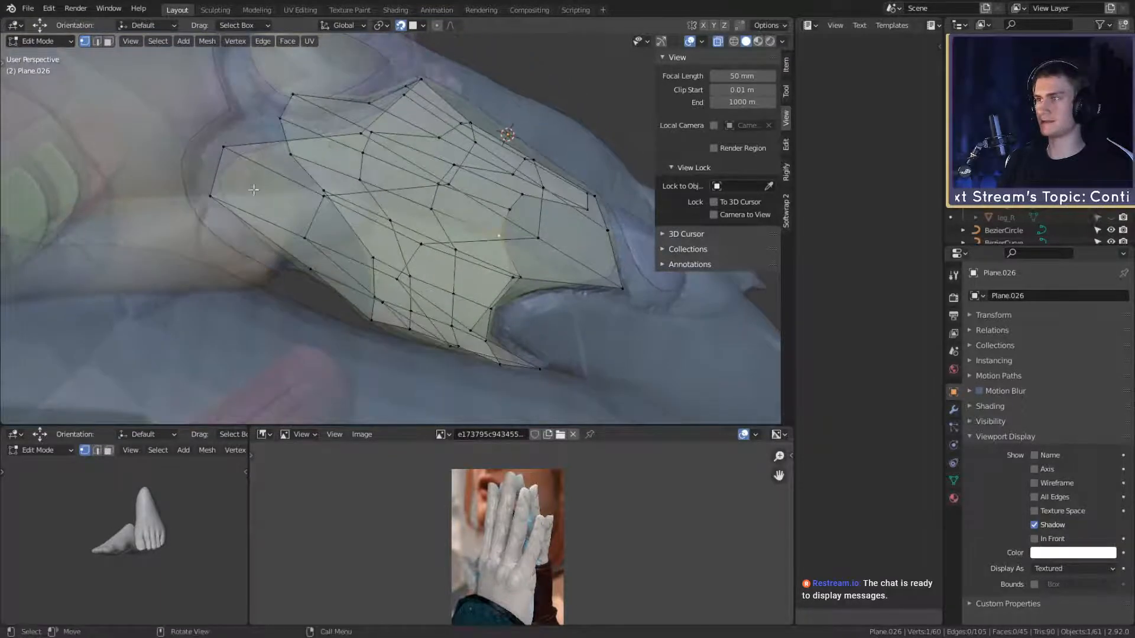
pyautogui.moveTo(225, 176); pyautogui.dragTo(437, 245, button='middle')
pyautogui.moveTo(475, 278); pyautogui.dragTo(383, 209, button='middle')
pyautogui.press('g')
pyautogui.click(381, 220)
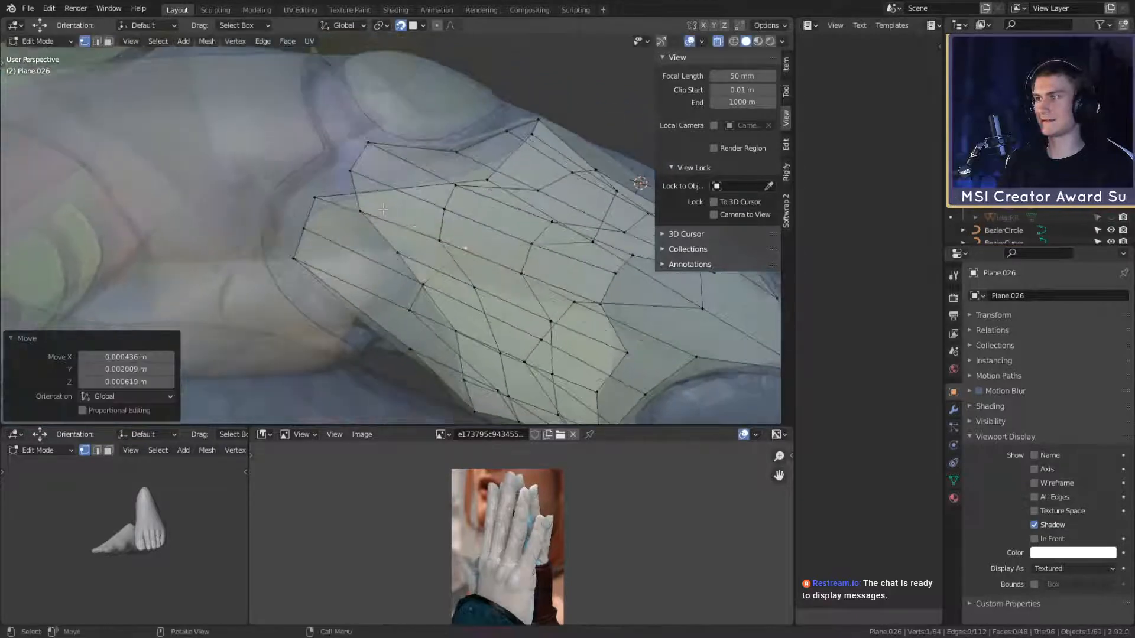
# Step: Move the upper corner vertices of the hand-end tongue so its outline follows the surrounding groove
pyautogui.hotkey('alt', 'z')
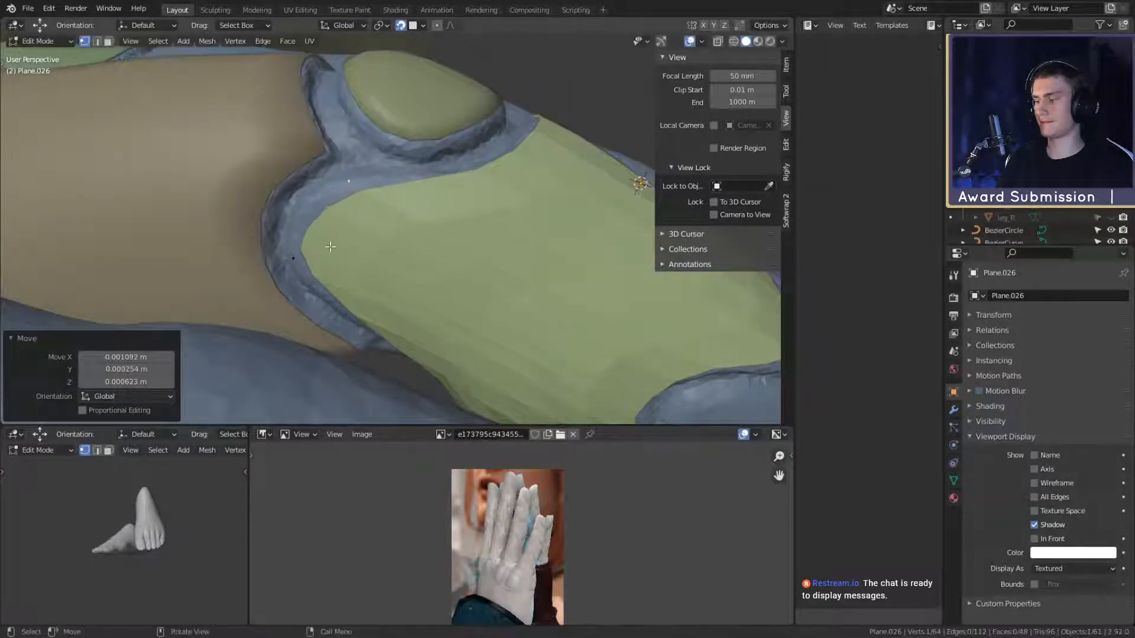
pyautogui.hotkey('alt', 'z')
pyautogui.click(336, 226)
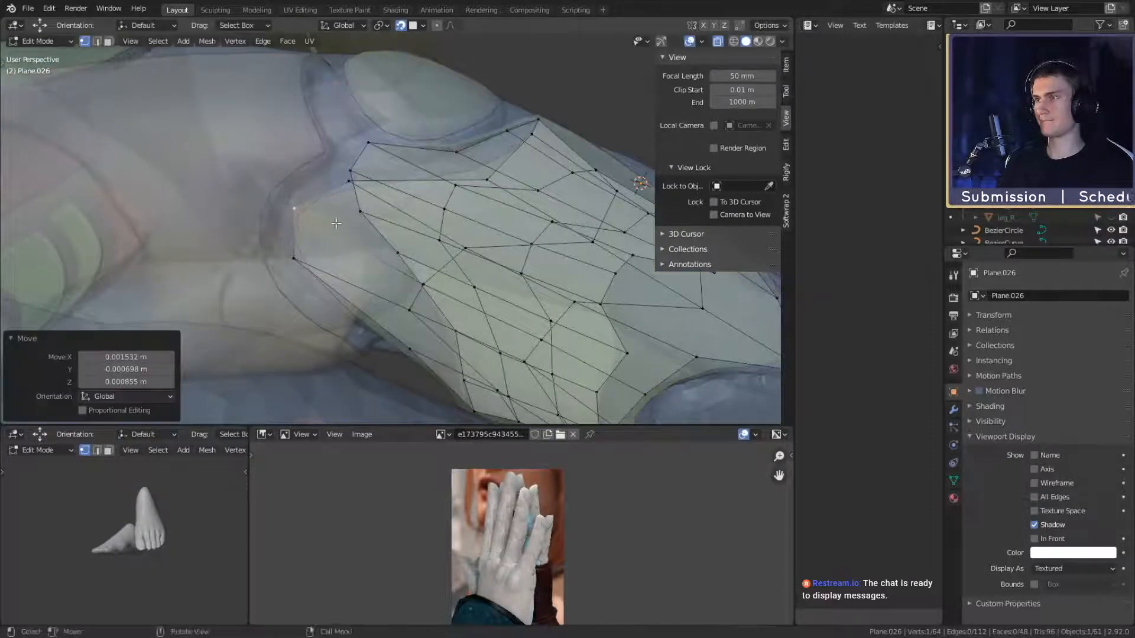
pyautogui.moveTo(337, 227); pyautogui.dragTo(498, 243, button='middle')
# Step: Spread the vertices around the new edge loop evenly over the hand-end half of the plate
pyautogui.click(404, 235)
pyautogui.press('g')
pyautogui.click(454, 254)
pyautogui.click(386, 267)
pyautogui.click(391, 267)
pyautogui.click(473, 308)
pyautogui.press('g')
pyautogui.click(485, 290)
pyautogui.hotkey('alt', 'z')
pyautogui.hotkey('alt', 'z')
# Step: Move four more interior vertices to even out the rows across the middle of the plate
pyautogui.press('g')
pyautogui.click(376, 206)
pyautogui.click(384, 226)
pyautogui.click(417, 227)
pyautogui.press('g')
pyautogui.click(450, 220)
pyautogui.click(404, 183)
pyautogui.press('g')
pyautogui.click(466, 205)
pyautogui.click(499, 242)
pyautogui.press('g')
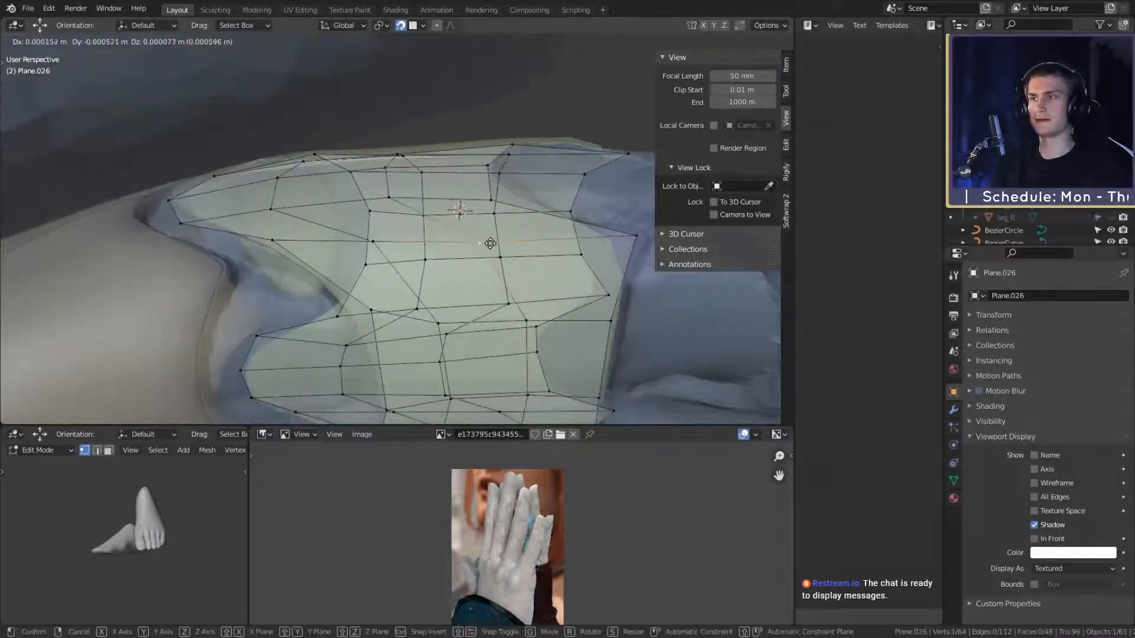
pyautogui.click(490, 243)
# Step: Reposition one more interior vertex of the plate from another side of the finger
pyautogui.moveTo(490, 243); pyautogui.dragTo(432, 204, button='middle')
pyautogui.moveTo(288, 208); pyautogui.dragTo(417, 275, button='middle')
pyautogui.click(396, 211)
pyautogui.press('g')
pyautogui.click(497, 208)
# Step: Crease the edge running into the fingertip-end point beside the purple pad to sharpen that corner
pyautogui.scroll(2, 521, 284)
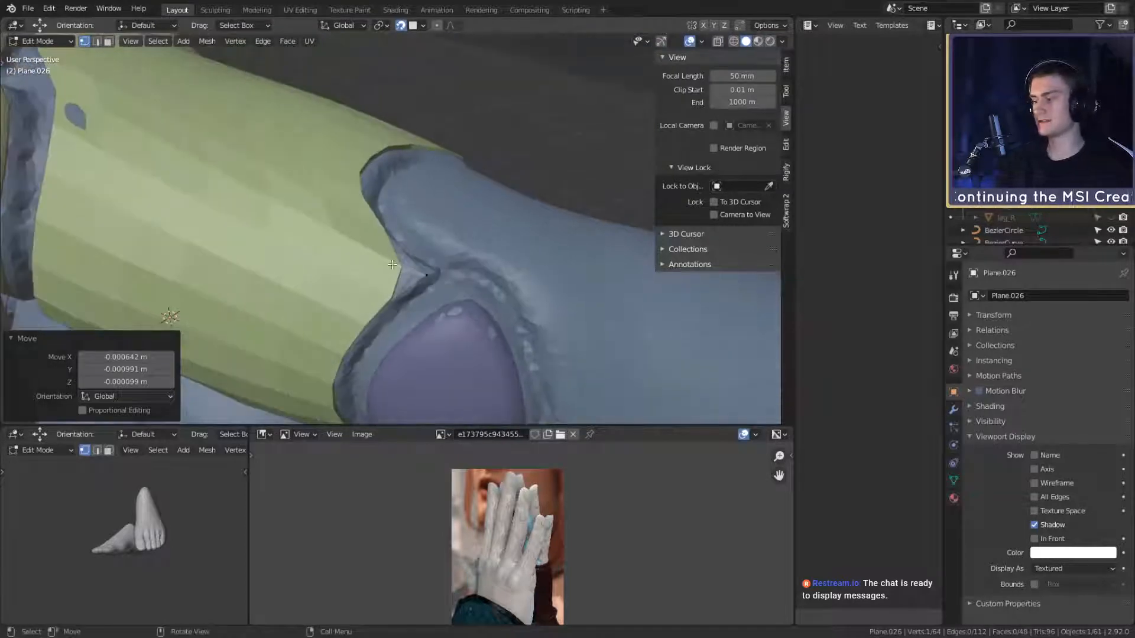
pyautogui.press('2')
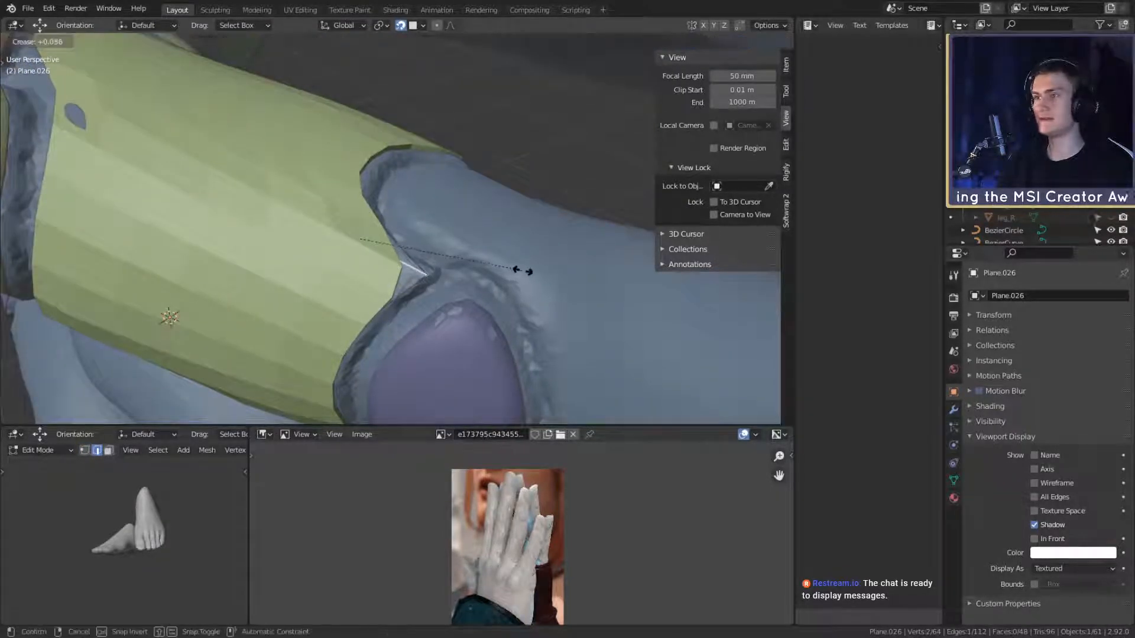
pyautogui.click(595, 275)
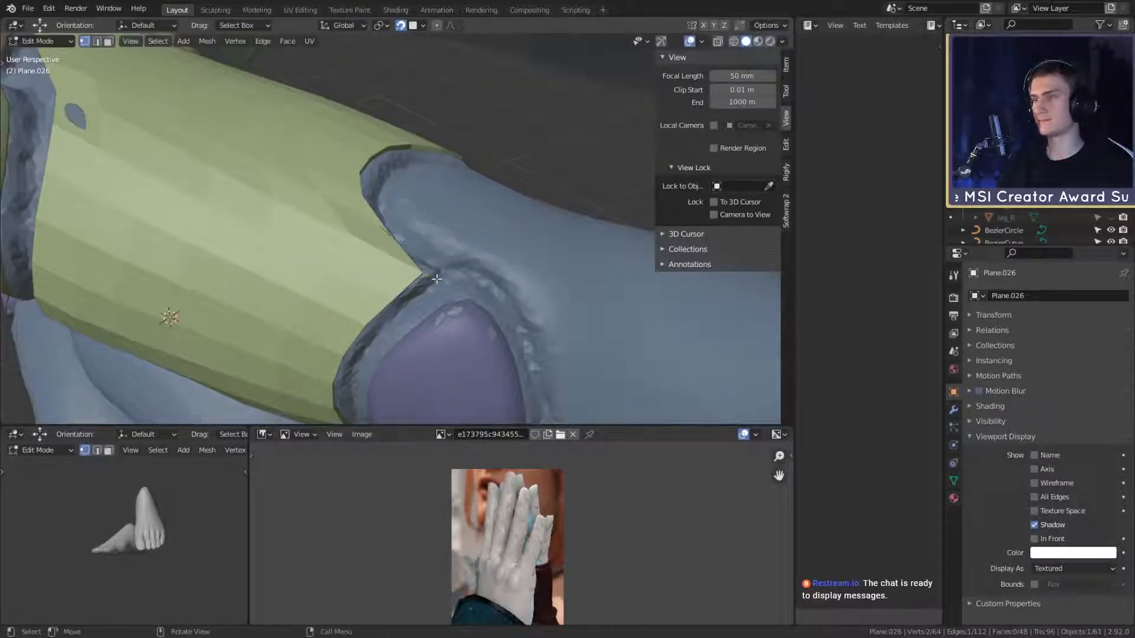
# Step: Move the creased point's tip vertex into the groove junction beside the purple pad
pyautogui.click(502, 279)
pyautogui.moveTo(502, 280)
pyautogui.mouseDown(button='middle')
pyautogui.moveTo(419, 286)
pyautogui.moveTo(428, 266)
pyautogui.moveTo(486, 254)
pyautogui.moveTo(496, 269)
pyautogui.moveTo(486, 253)
pyautogui.moveTo(495, 242)
pyautogui.mouseUp(button='middle')
pyautogui.hotkey('alt', 'z')
pyautogui.hotkey('alt', 'z')
pyautogui.click(487, 282)
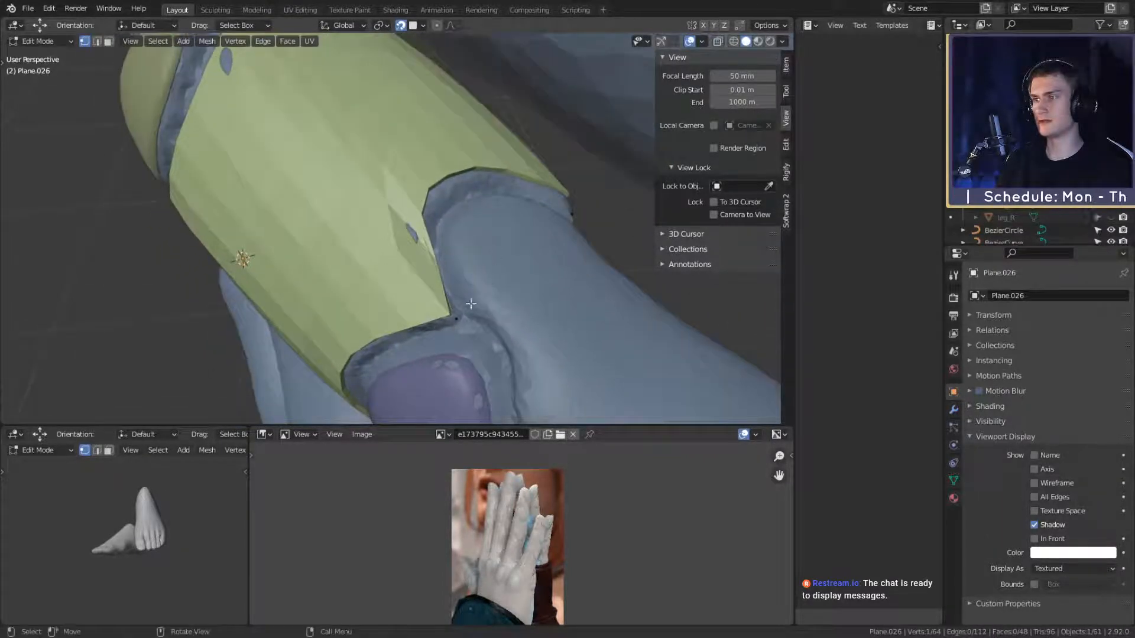
pyautogui.press('g')
pyautogui.click(482, 304)
pyautogui.moveTo(482, 304); pyautogui.dragTo(535, 283, button='middle')
pyautogui.press('g')
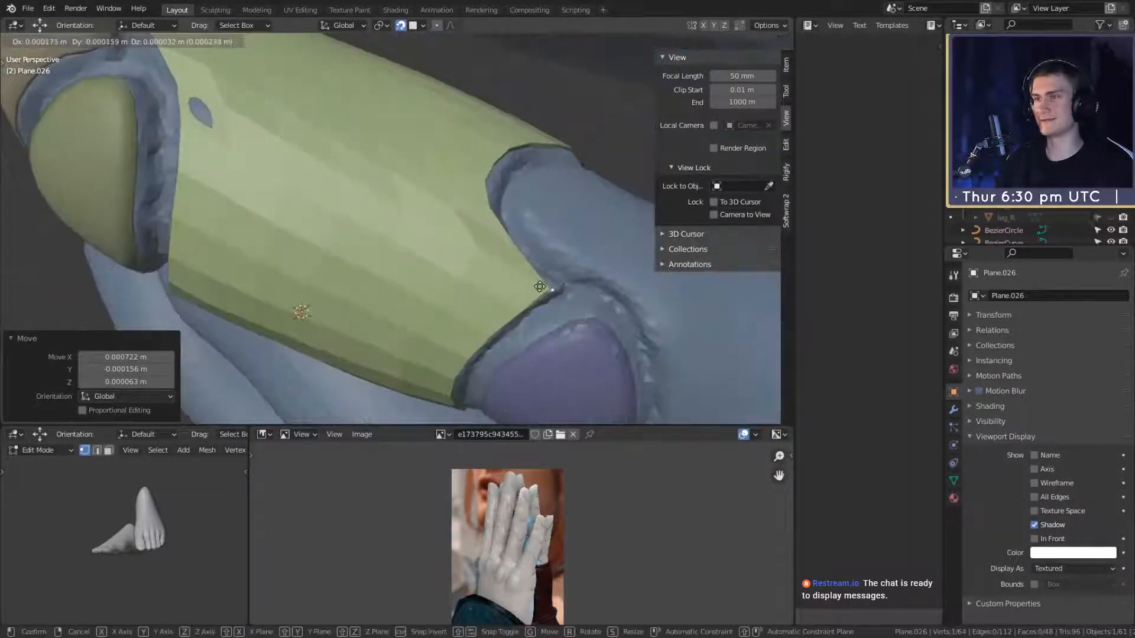
pyautogui.rightClick(545, 289)
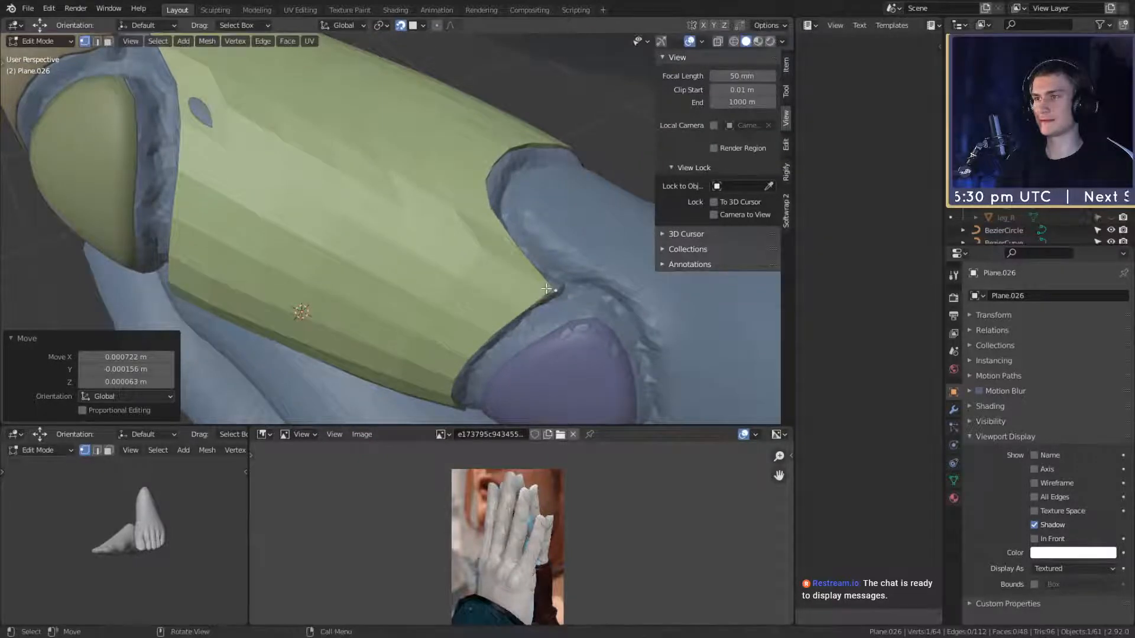
# Step: Shift the interior vertex behind the creased edge to keep the plate above the finger surface
pyautogui.moveTo(546, 290); pyautogui.dragTo(523, 252, button='middle')
pyautogui.hotkey('alt', 'z')
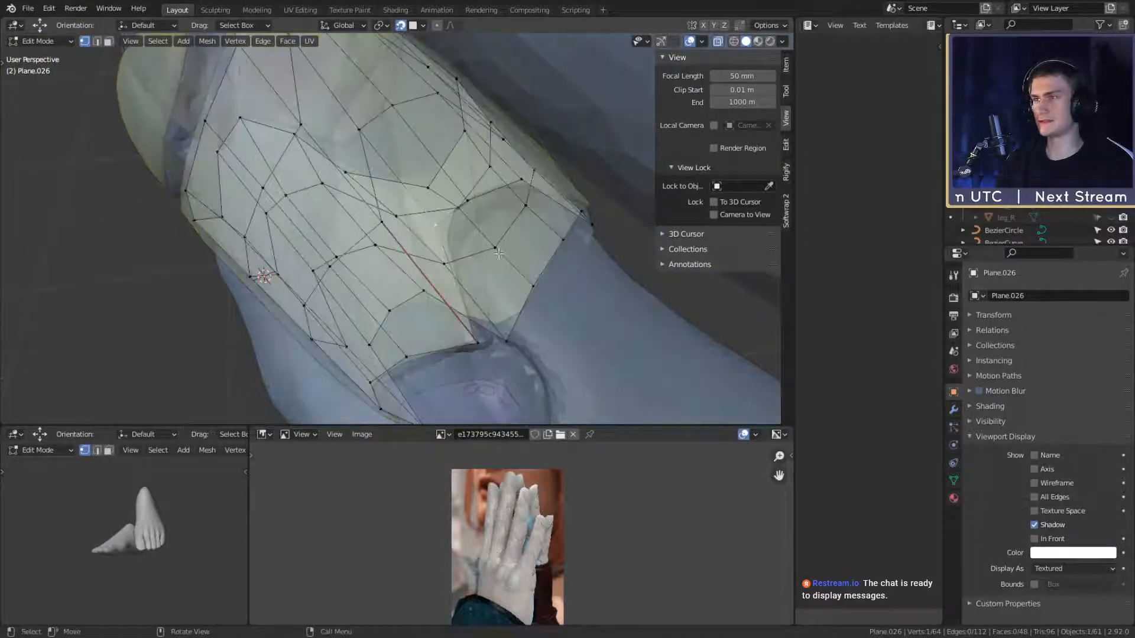
pyautogui.press('g')
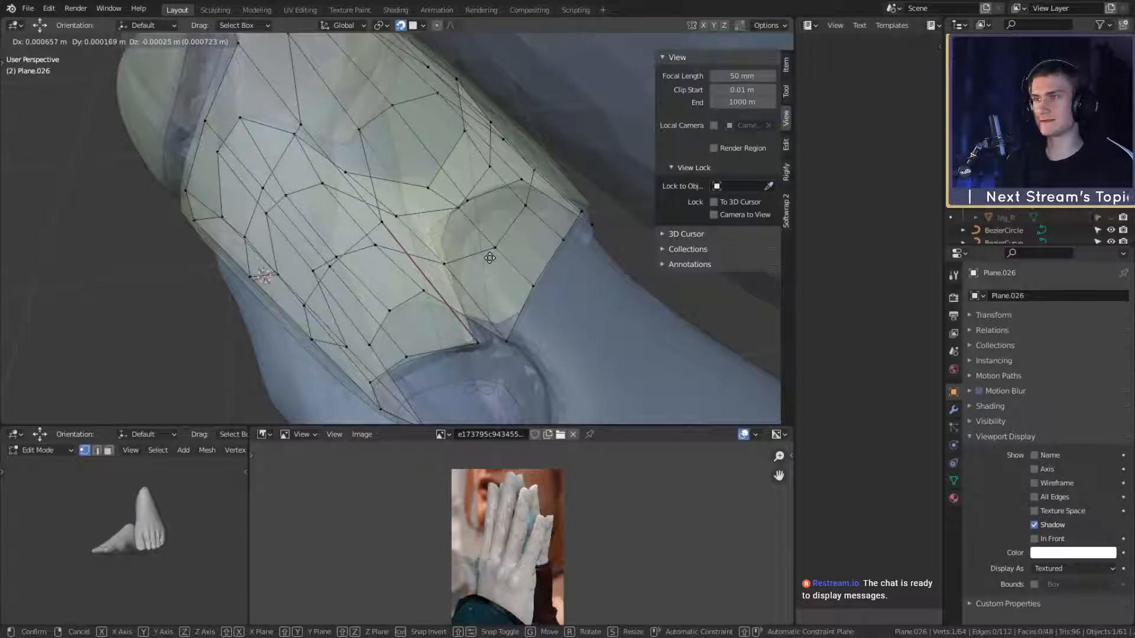
pyautogui.click(490, 258)
pyautogui.hotkey('alt', 'z')
# Step: Crease the edge leading into the fingertip-end point above the blue joint pad on the finger's opposite side
pyautogui.scroll(-5, 490, 257)
pyautogui.moveTo(489, 256); pyautogui.dragTo(182, 284, button='middle')
pyautogui.scroll(-2, 519, 268)
pyautogui.moveTo(399, 222); pyautogui.dragTo(409, 232, button='middle')
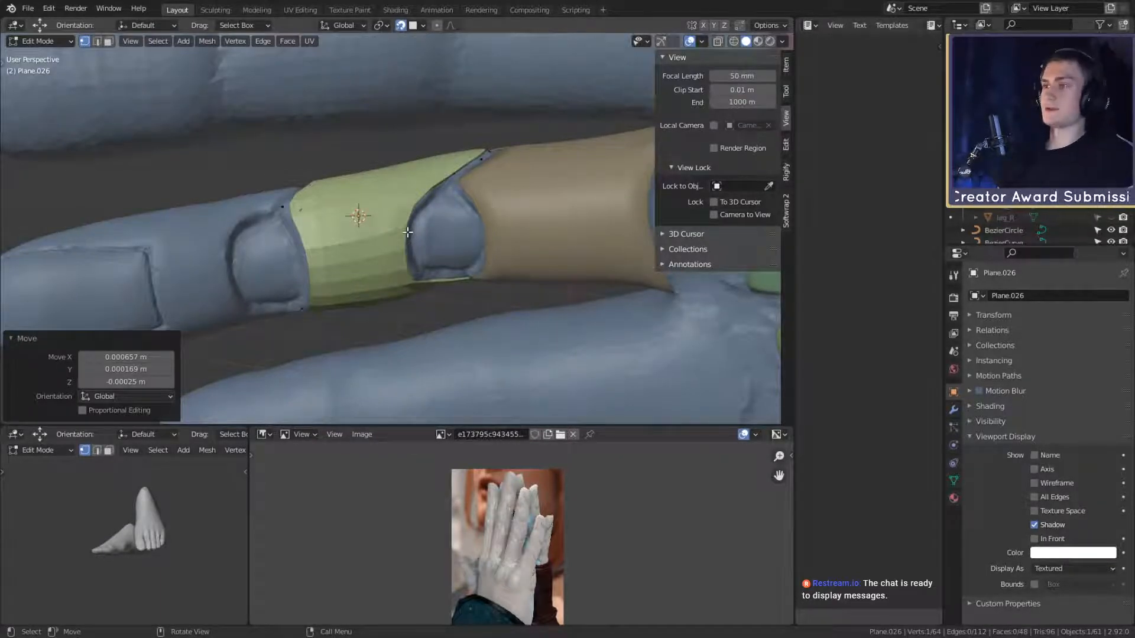
pyautogui.keyDown('shift'); pyautogui.moveTo(407, 228); pyautogui.dragTo(437, 252, button='middle'); pyautogui.keyUp('shift')
pyautogui.scroll(5, 472, 223)
pyautogui.press('Tab')
pyautogui.press('Tab')
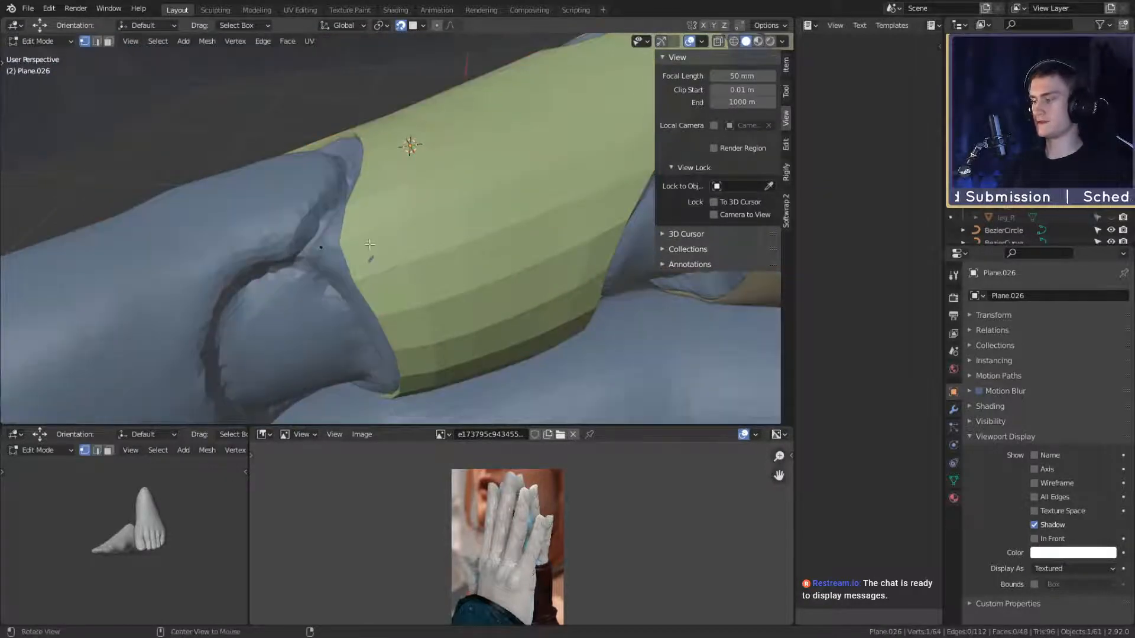
pyautogui.hotkey('alt', 'z')
pyautogui.press('2')
pyautogui.moveTo(392, 247); pyautogui.dragTo(349, 253, button='middle')
pyautogui.moveTo(418, 263); pyautogui.dragTo(448, 258, button='middle')
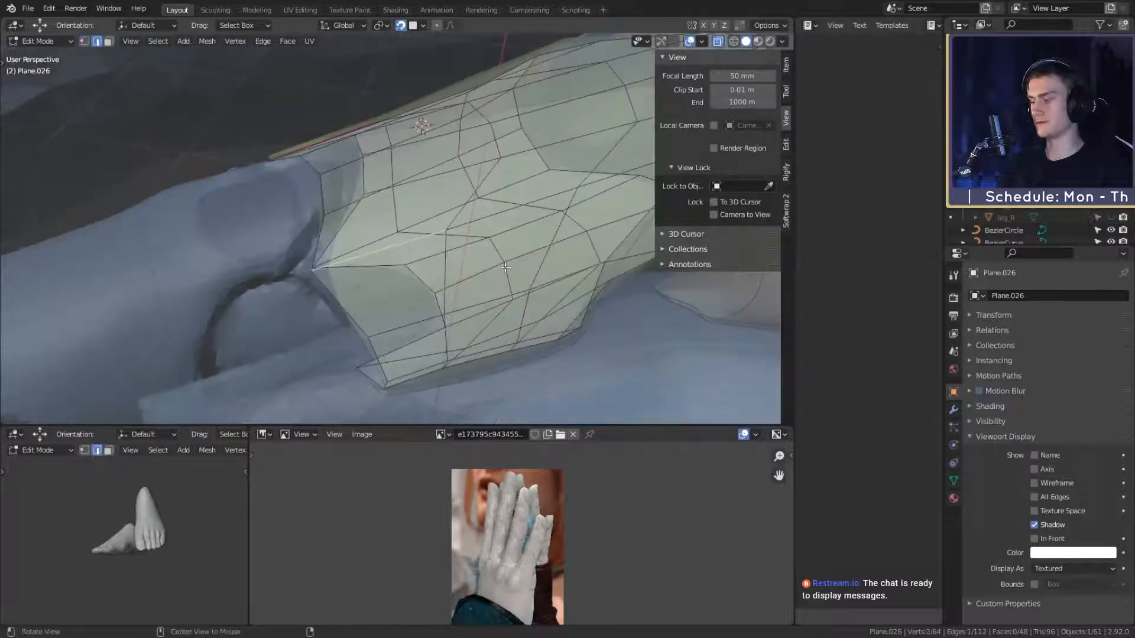
pyautogui.hotkey('alt', 'z')
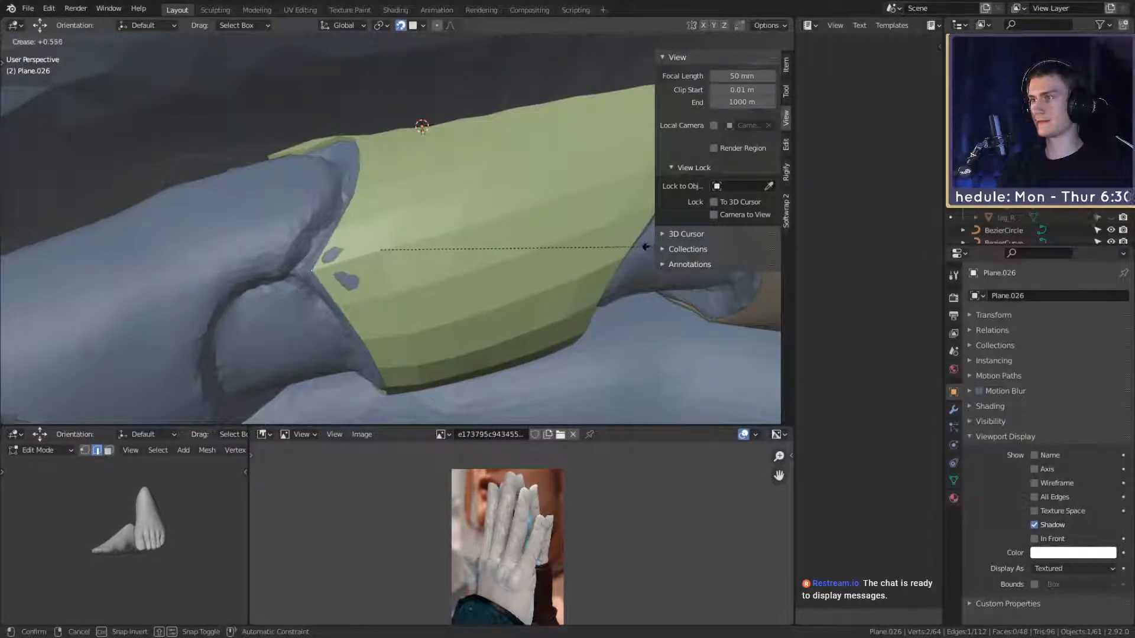
pyautogui.click(648, 247)
# Step: Crease the edge running into the next fingertip-end point, on the far side of the blue joint pad
pyautogui.moveTo(648, 246); pyautogui.dragTo(423, 263, button='middle')
pyautogui.hotkey('alt', 'z')
pyautogui.click(382, 274)
pyautogui.hotkey('alt', 'z')
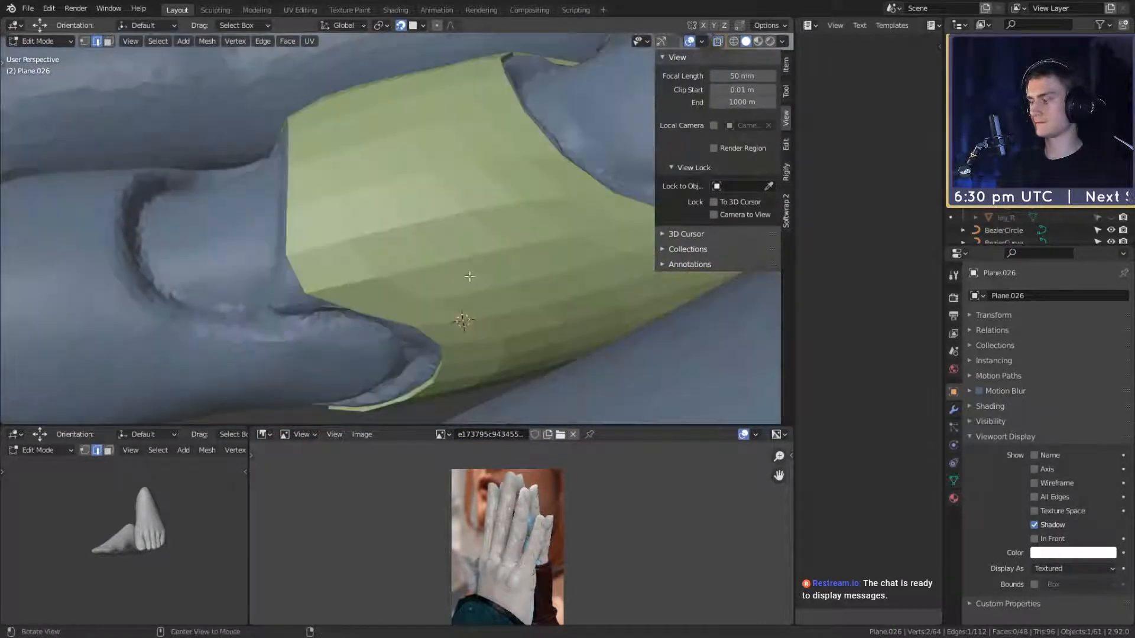
pyautogui.hotkey('shift', 'e')
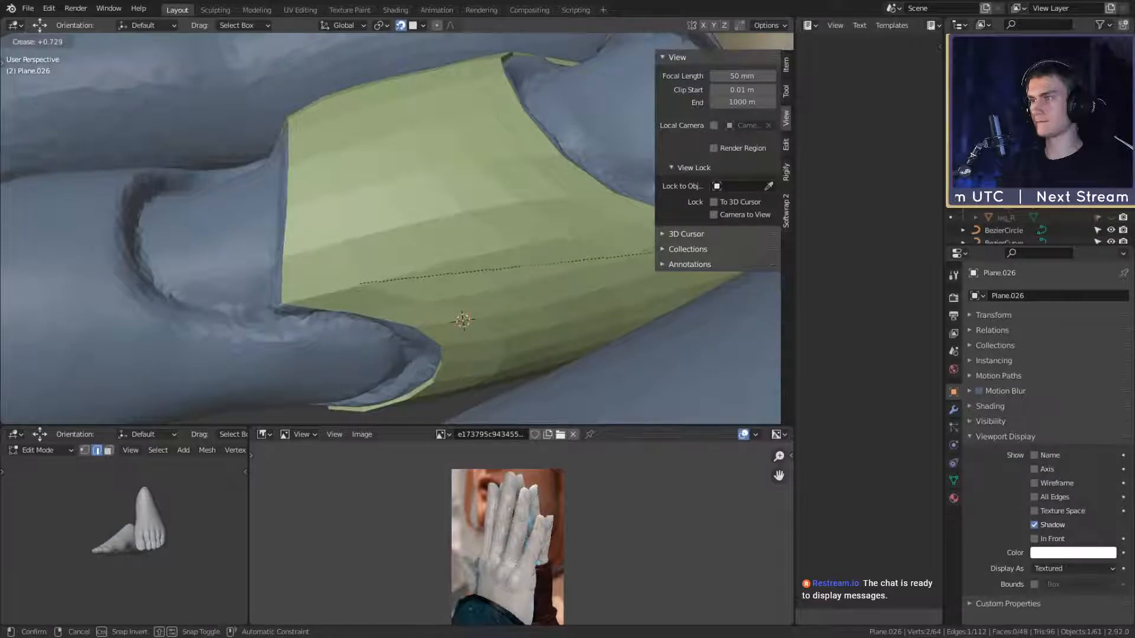
pyautogui.click(360, 283)
# Step: Crease the edge into the remaining fingertip-end point below the purple pad with a factor of 0.53
pyautogui.moveTo(359, 284); pyautogui.dragTo(432, 267, button='middle')
pyautogui.hotkey('alt', 'z')
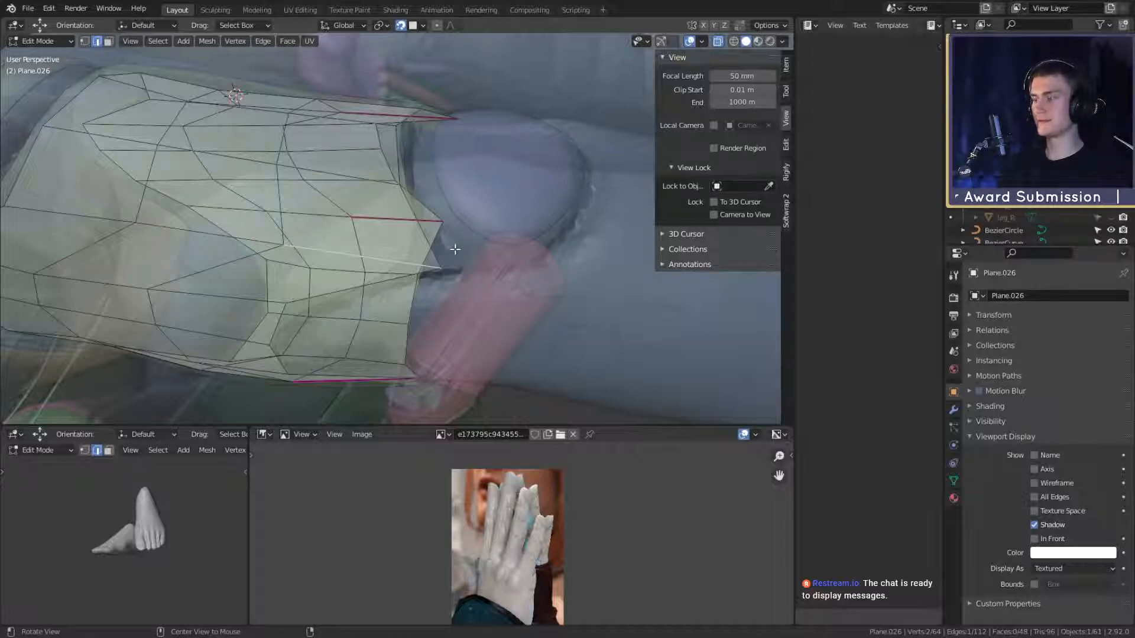
pyautogui.hotkey('alt', 'z')
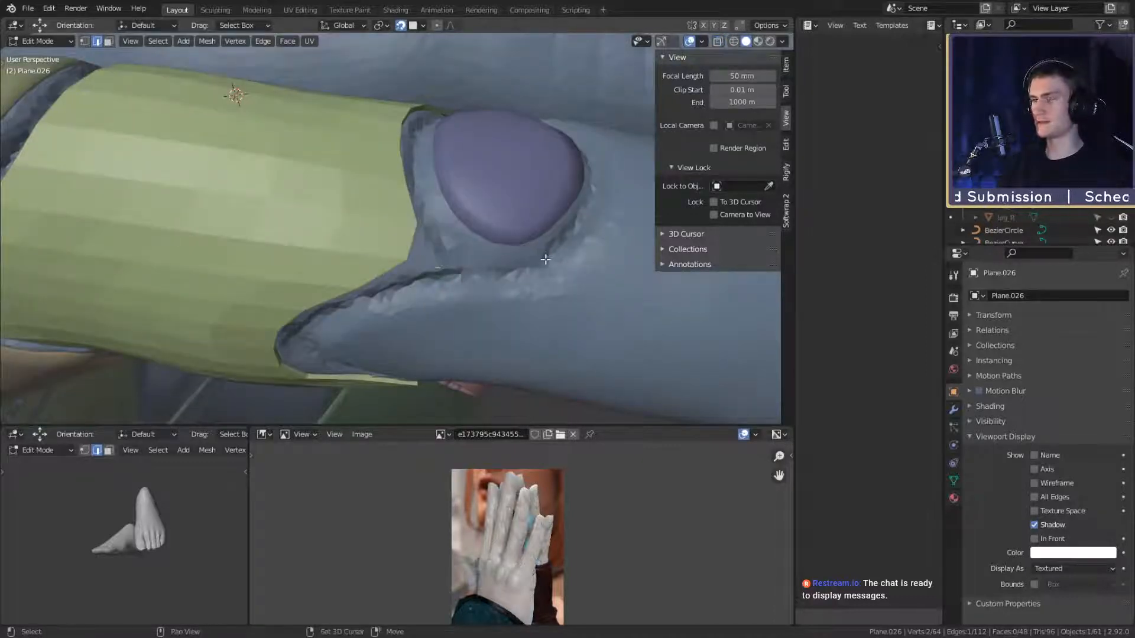
pyautogui.hotkey('shift', 'e')
pyautogui.click(640, 254)
# Step: Move the tip vertex of the creased point below the purple pad to fit the groove junction
pyautogui.scroll(-4, 420, 274)
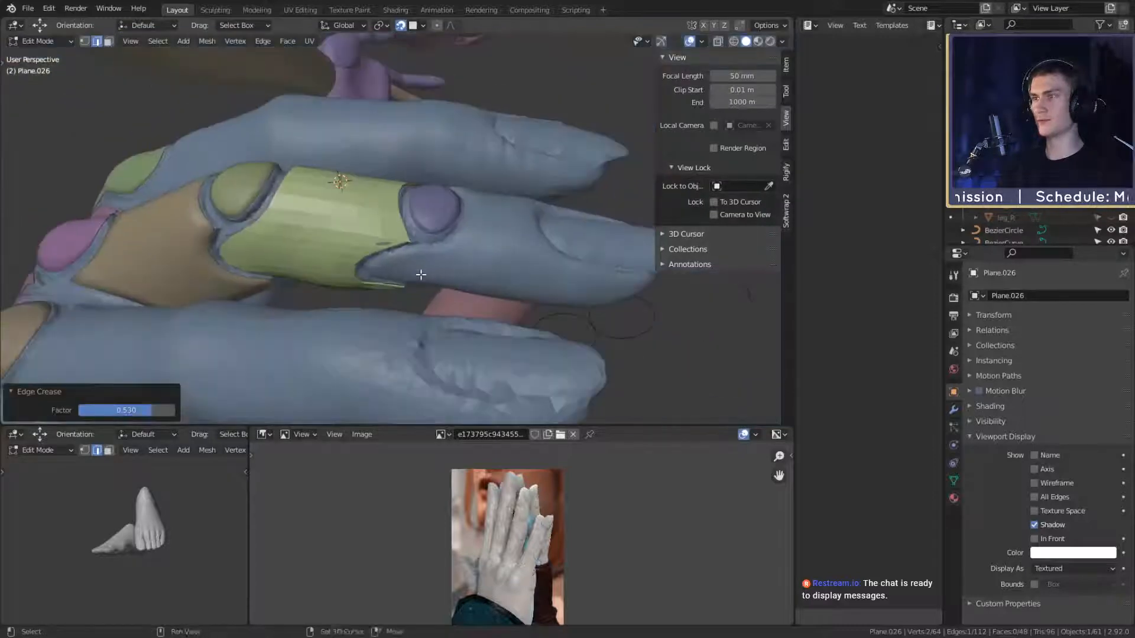
pyautogui.scroll(3, 420, 274)
pyautogui.moveTo(420, 274); pyautogui.dragTo(459, 272, button='middle')
pyautogui.scroll(3, 459, 272)
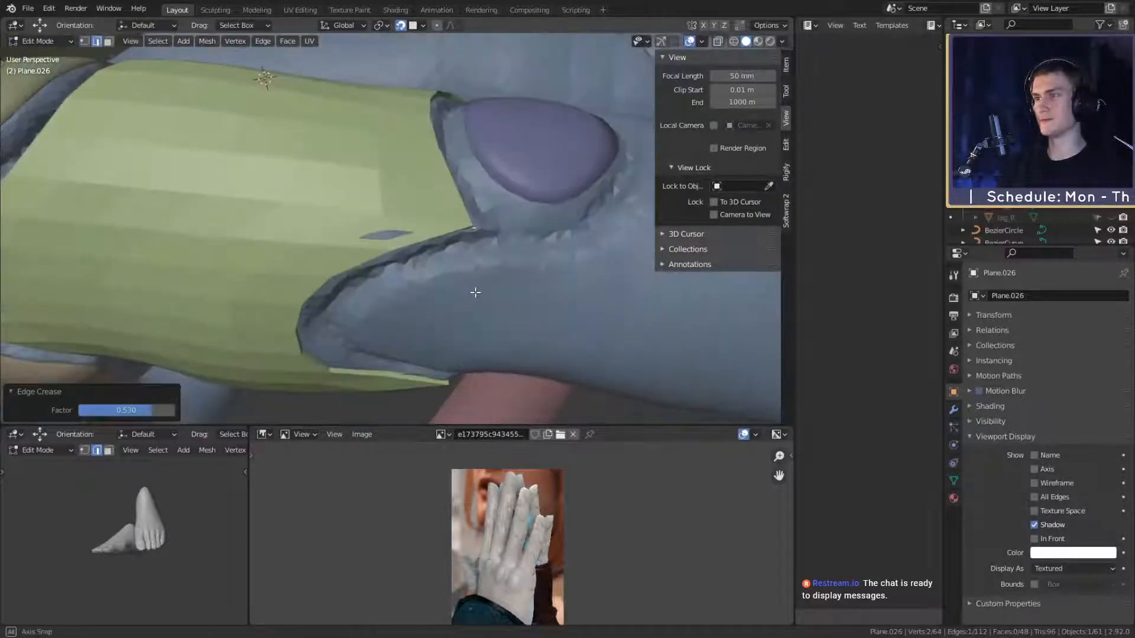
pyautogui.scroll(-5, 476, 294)
pyautogui.moveTo(398, 278); pyautogui.dragTo(494, 250, button='middle')
pyautogui.scroll(4, 428, 304)
pyautogui.click(495, 256)
pyautogui.scroll(3, 494, 260)
pyautogui.press('g')
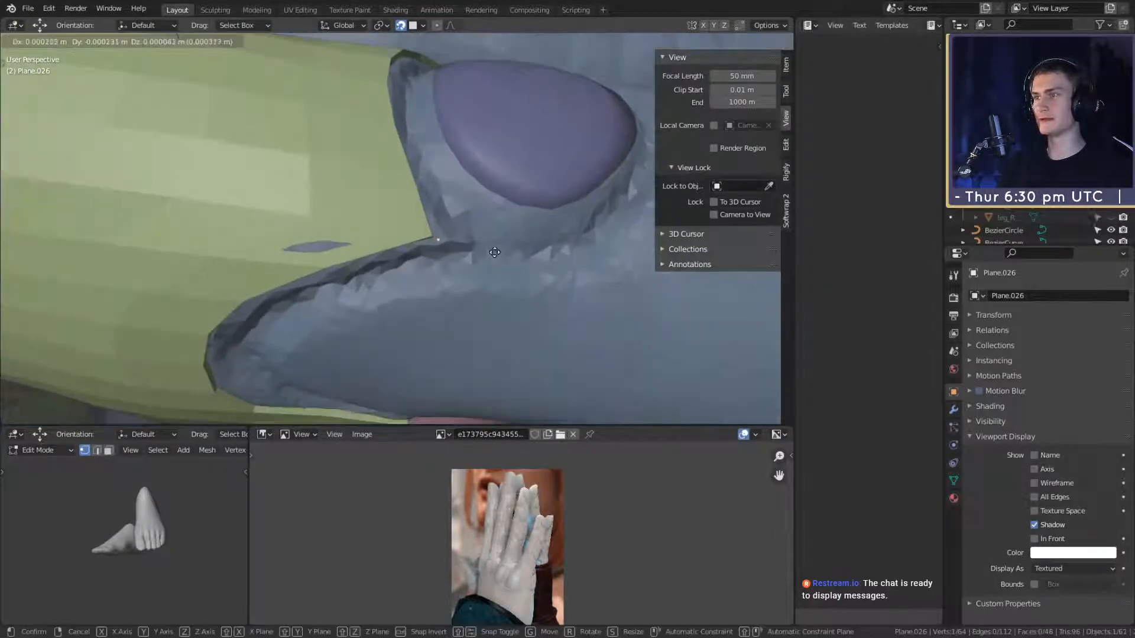
pyautogui.click(496, 253)
pyautogui.scroll(-4, 497, 253)
pyautogui.moveTo(514, 308); pyautogui.dragTo(452, 275, button='middle')
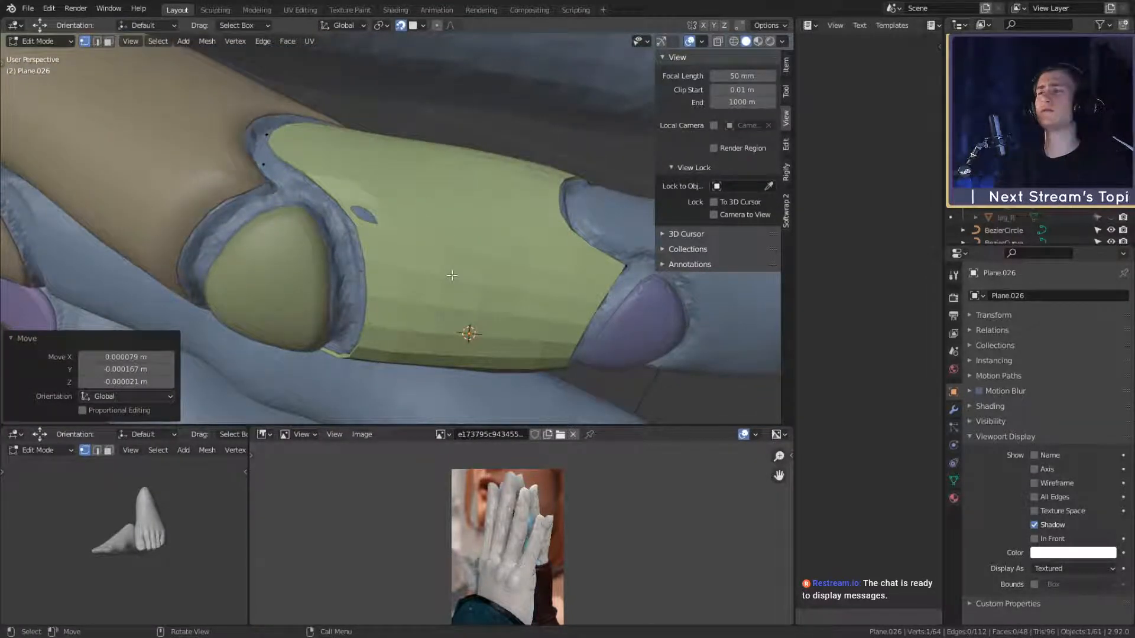
# Step: Nudge individual vertices of the green finger plate so it covers the spots where the sculpted finger pokes through
pyautogui.scroll(3, 417, 248)
pyautogui.moveTo(414, 248); pyautogui.dragTo(420, 225, button='middle')
pyautogui.hotkey('alt', 'z')
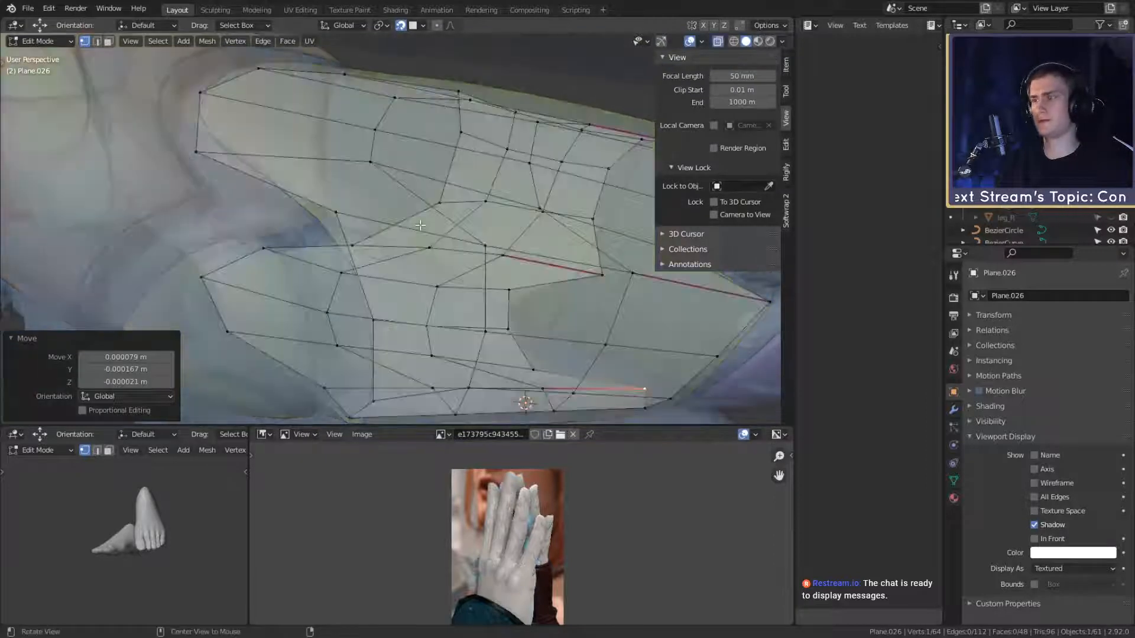
pyautogui.hotkey('alt', 'a')
pyautogui.hotkey('alt', 'z')
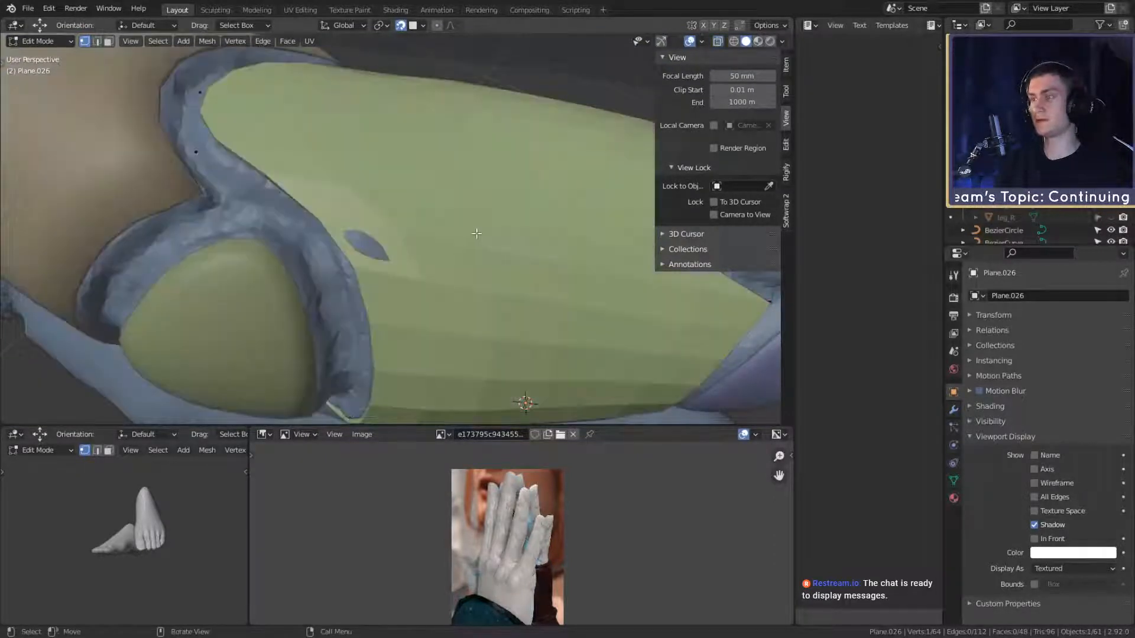
pyautogui.click(491, 236)
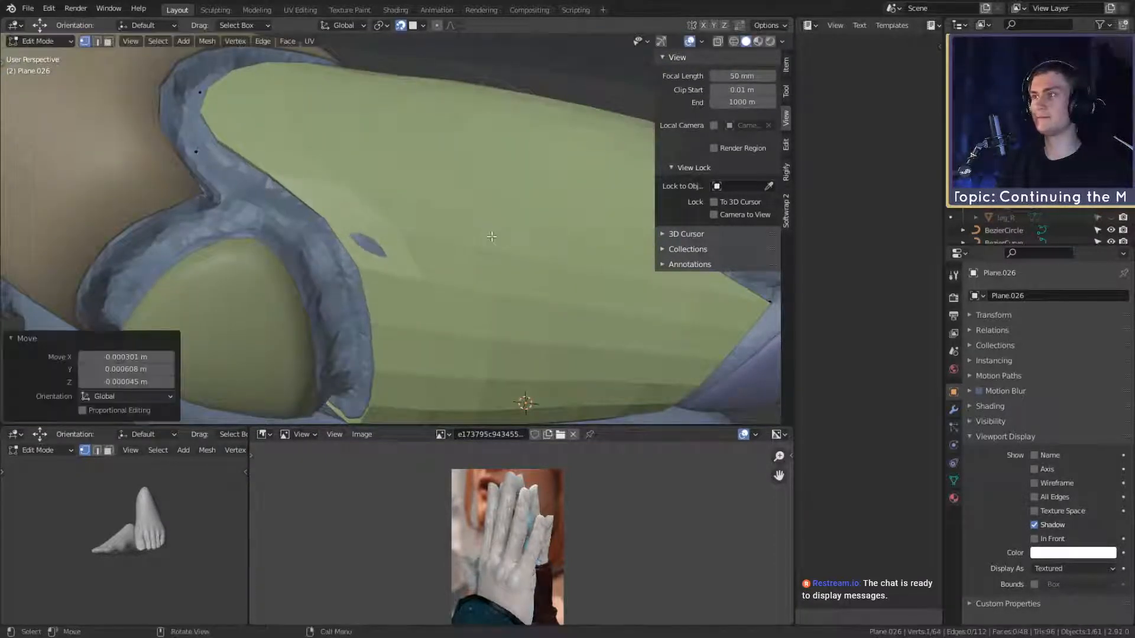
pyautogui.moveTo(491, 236); pyautogui.dragTo(288, 256, button='middle')
pyautogui.press('g')
pyautogui.click(422, 234)
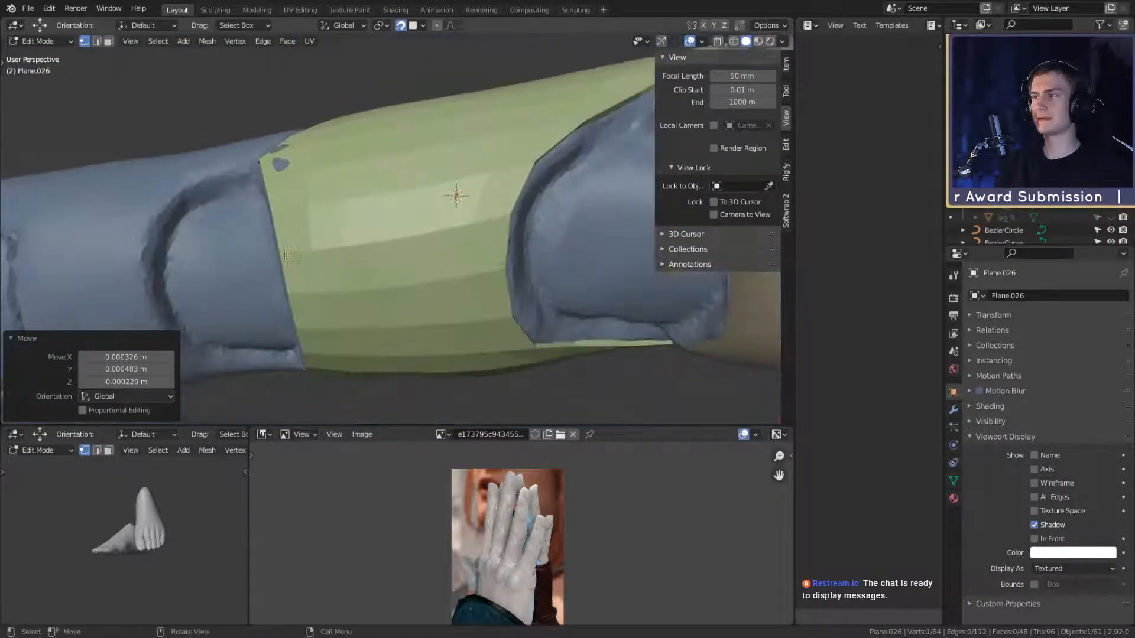
# Step: Leave Edit Mode on the finished plate, deselect everything and save the file
pyautogui.moveTo(377, 261); pyautogui.dragTo(436, 317, button='middle')
pyautogui.press('Tab')
pyautogui.scroll(-3, 520, 293)
pyautogui.scroll(4, 455, 293)
pyautogui.keyDown('shift'); pyautogui.moveTo(520, 293); pyautogui.dragTo(424, 264, button='middle'); pyautogui.keyUp('shift')
pyautogui.click(481, 338)
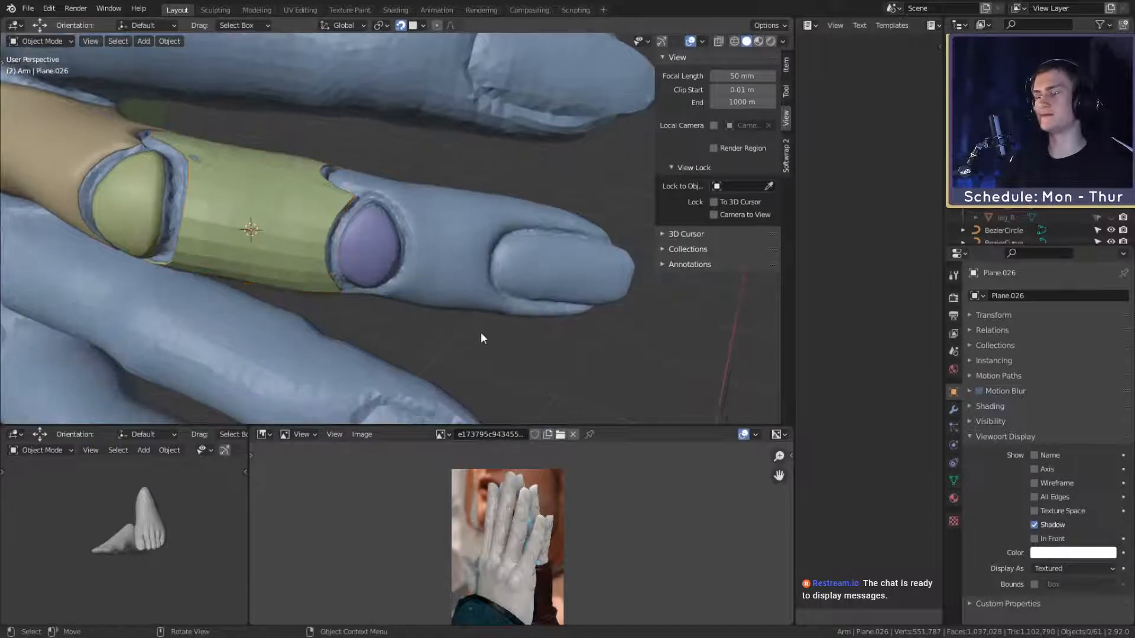
pyautogui.click(27, 7)
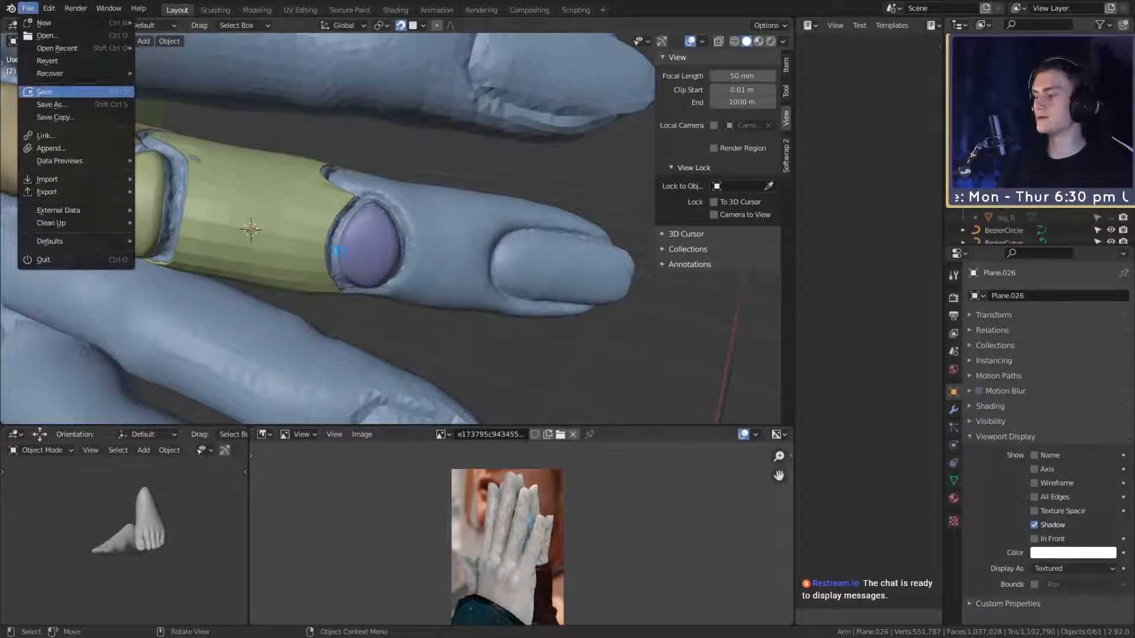
pyautogui.click(52, 92)
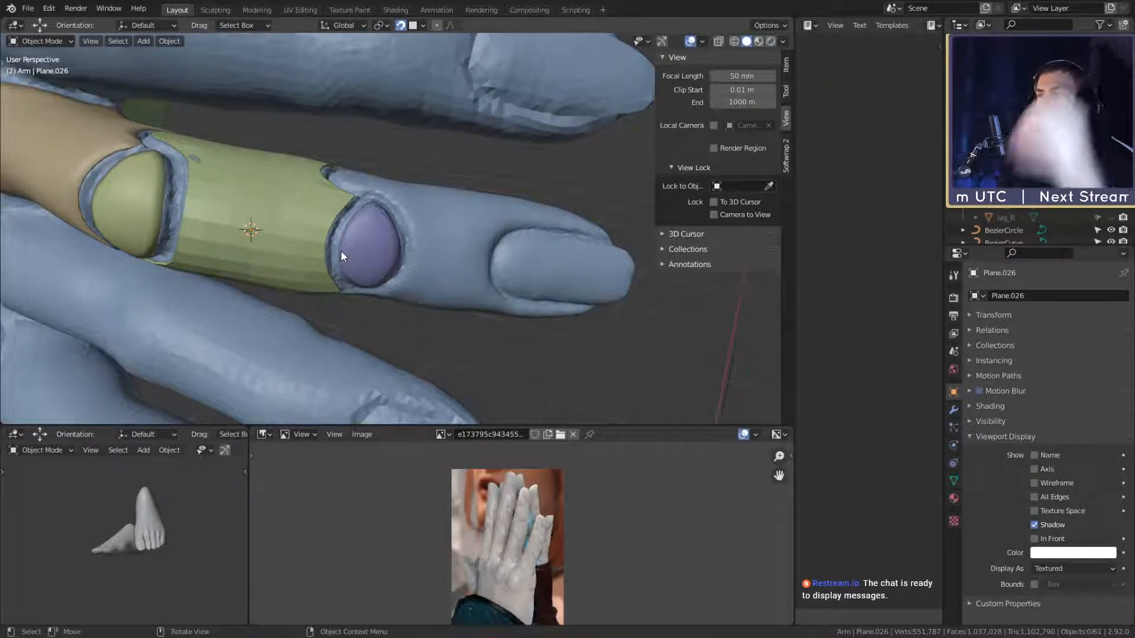
# Step: Add a plane mesh on the finger segment between the purple pad and the fingernail and scale it down to the segment's size
pyautogui.moveTo(380, 169); pyautogui.dragTo(452, 225, button='middle')
pyautogui.hotkey('shift', 'a')
pyautogui.moveTo(452, 220)
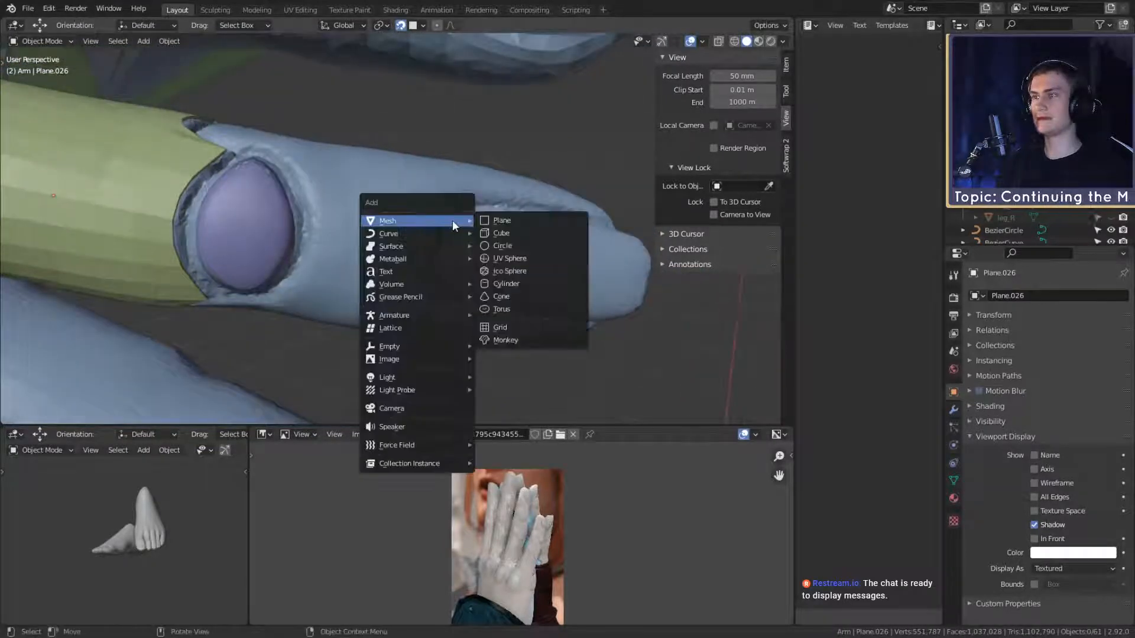
pyautogui.click(503, 224)
pyautogui.press('s')
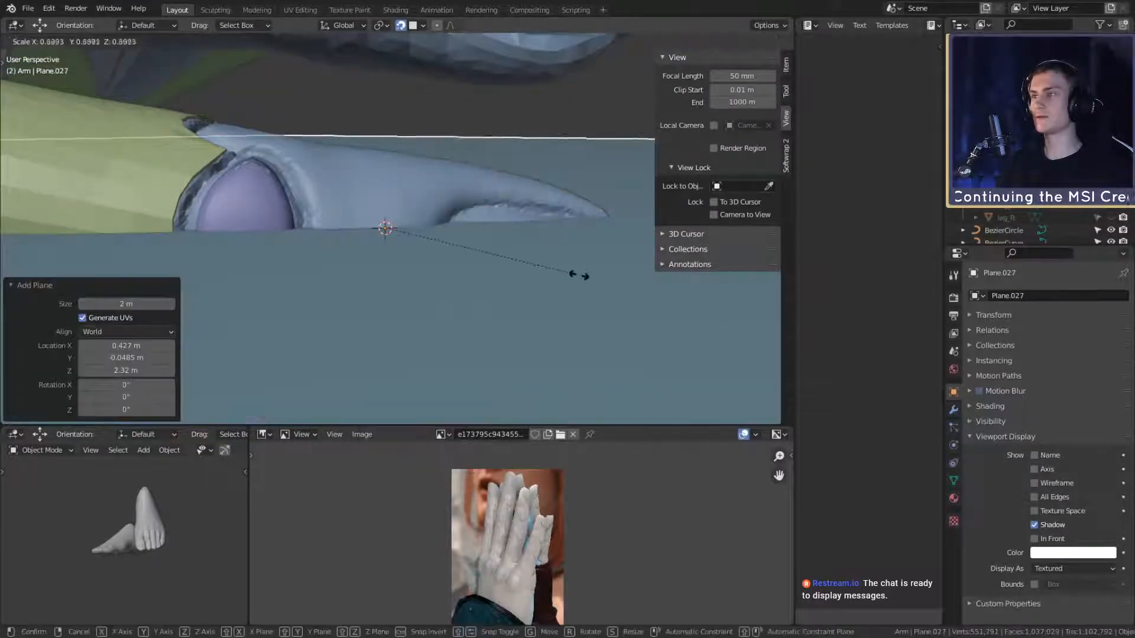
pyautogui.click(573, 286)
pyautogui.press('s')
# Step: Rotate the plane freely to face along the finger surface, turn it 30.7° in view, and scale it by 0.432
pyautogui.press('r')
pyautogui.press('r')
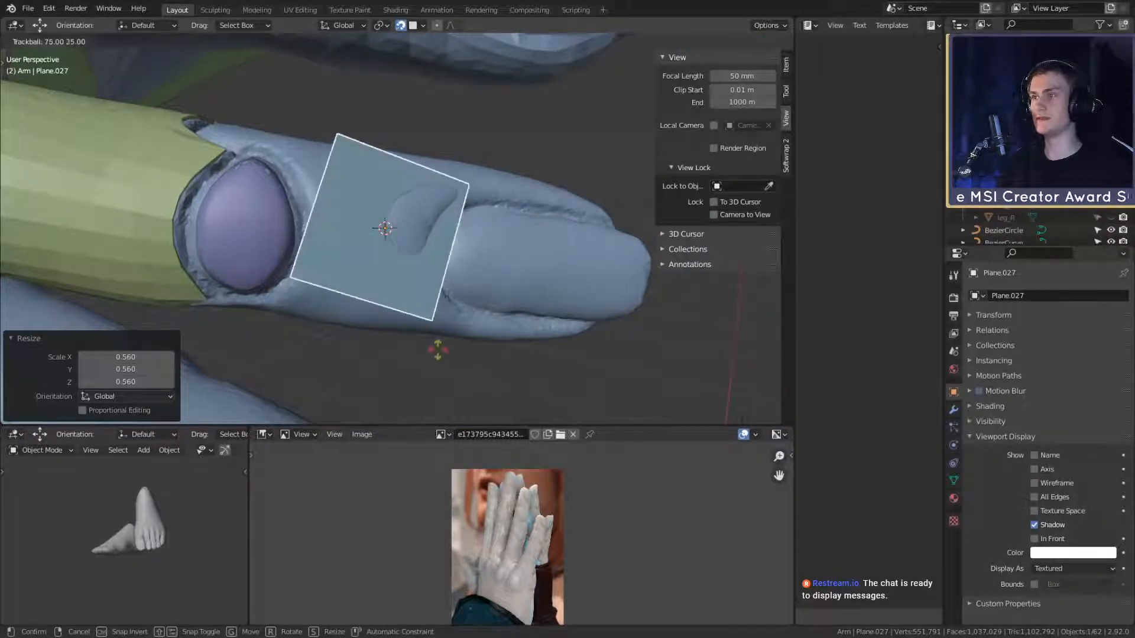
pyautogui.click(487, 341)
pyautogui.press('r')
pyautogui.click(545, 243)
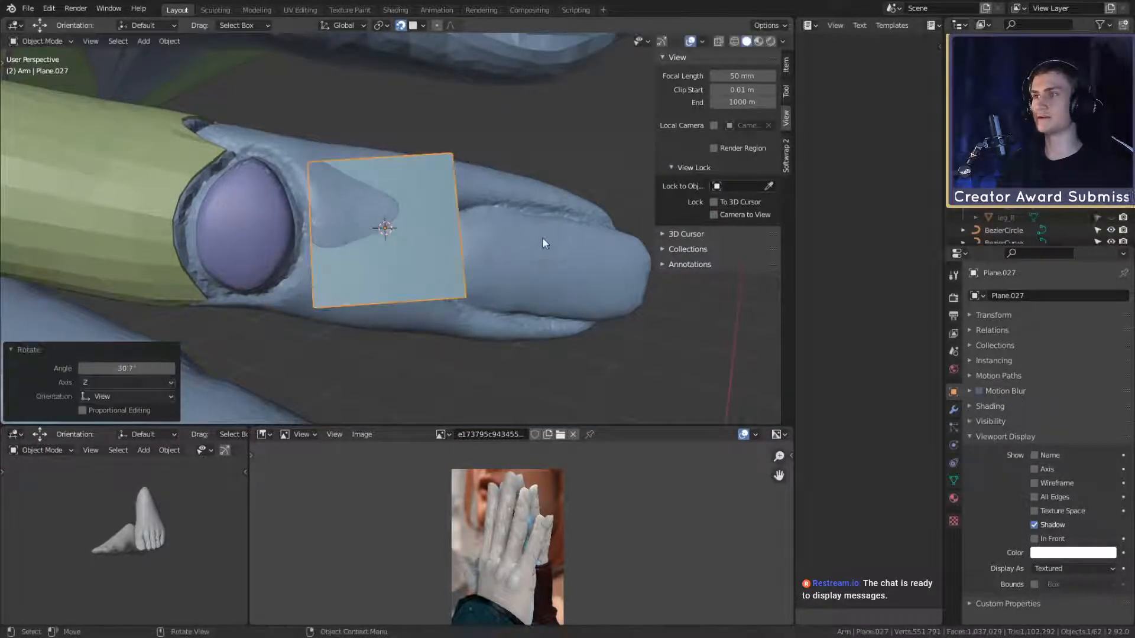
pyautogui.press('s')
pyautogui.click(534, 264)
# Step: Fine-tune the plane's rotation to follow the finger's direction, finishing with a trackball rotation of 5.73° and 3.44°
pyautogui.press('r')
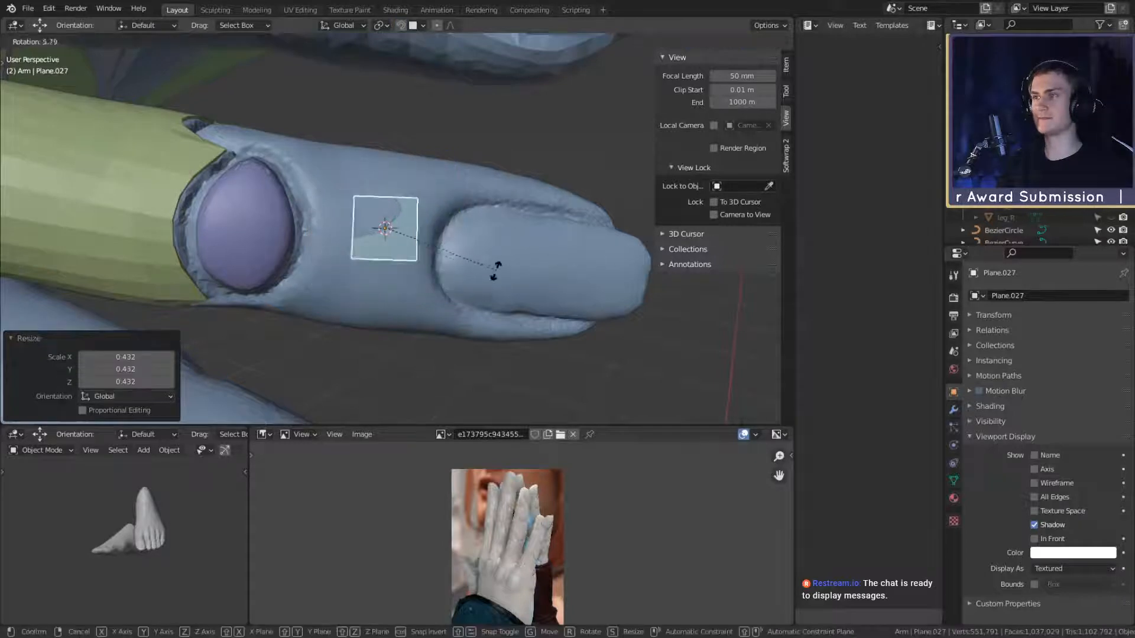
pyautogui.click(484, 286)
pyautogui.press('r')
pyautogui.click(501, 279)
pyautogui.scroll(5, 500, 260)
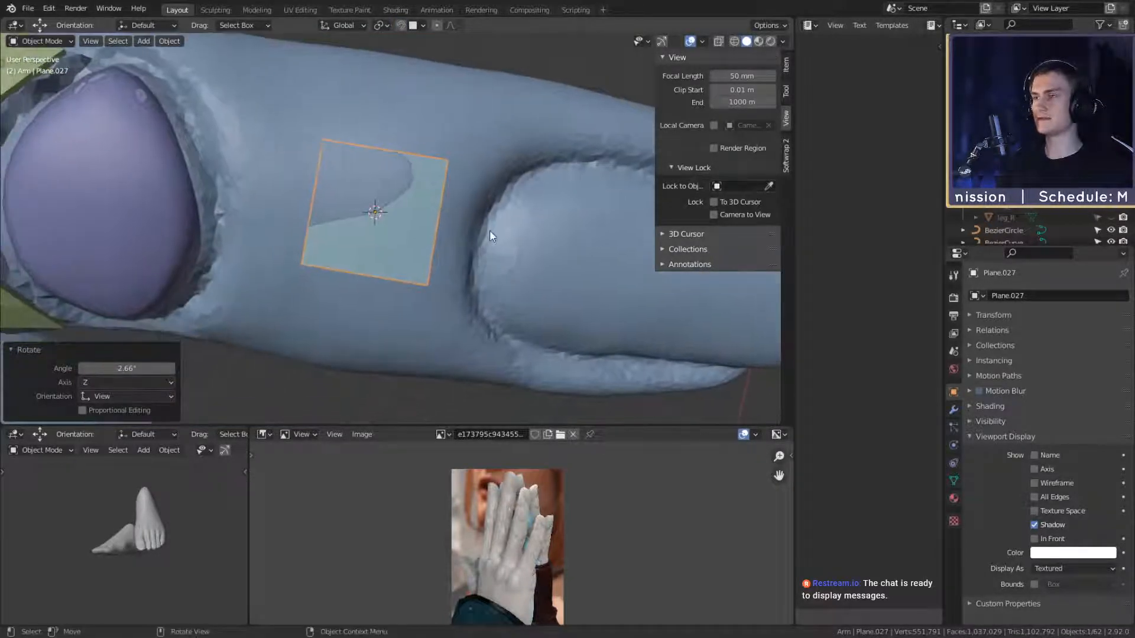
pyautogui.press('r')
pyautogui.press('r')
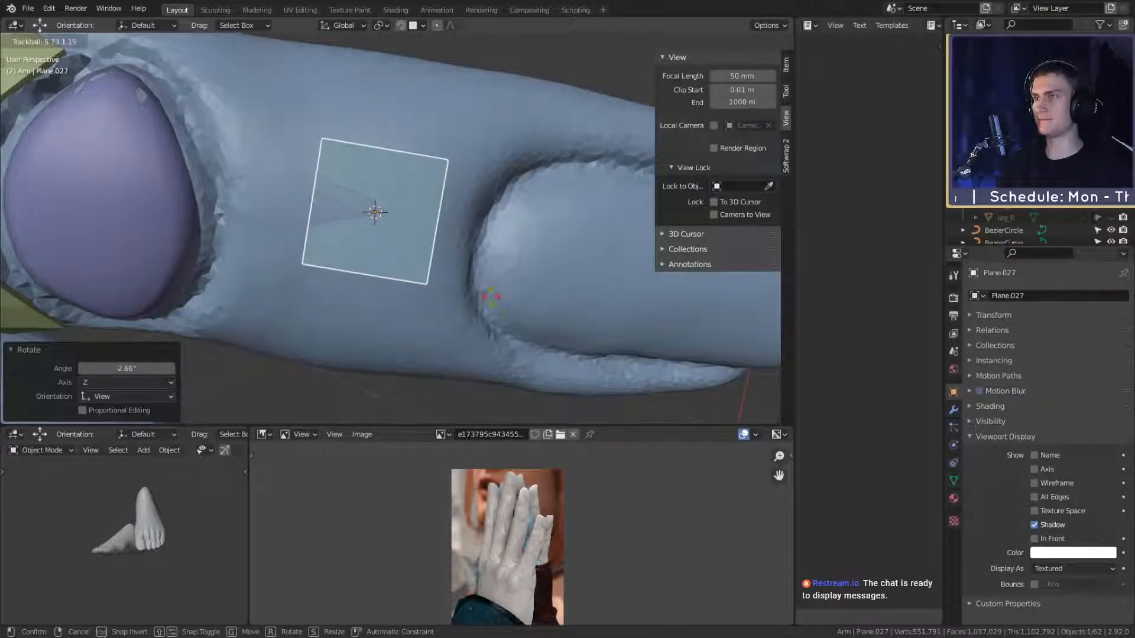
pyautogui.click(400, 193)
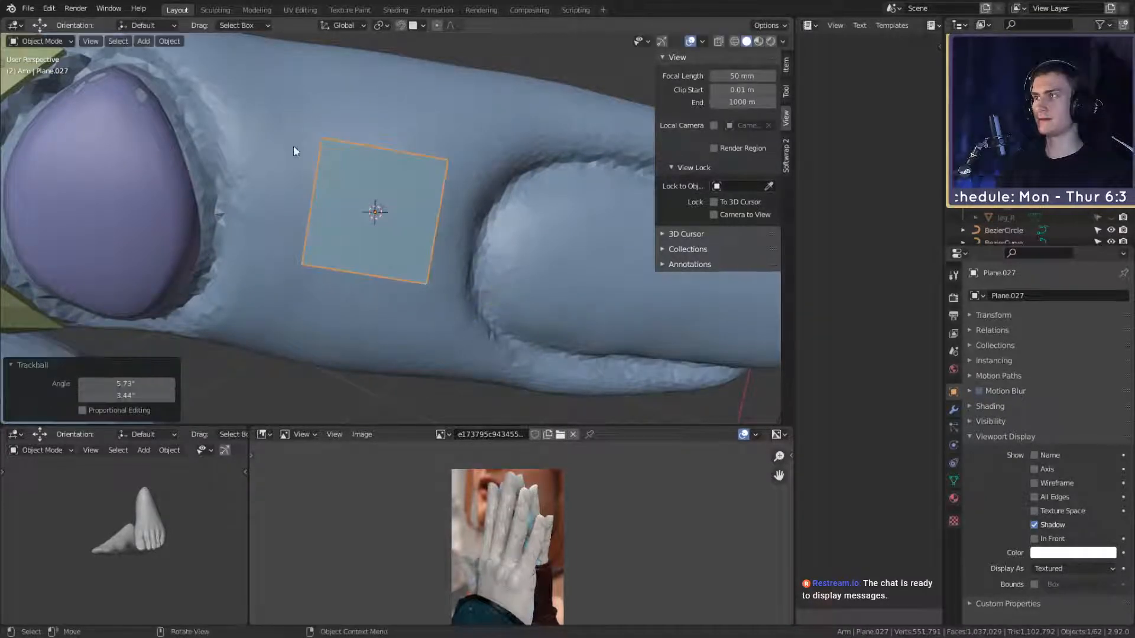
# Step: Save the file as it stands with the new plane
pyautogui.click(27, 10)
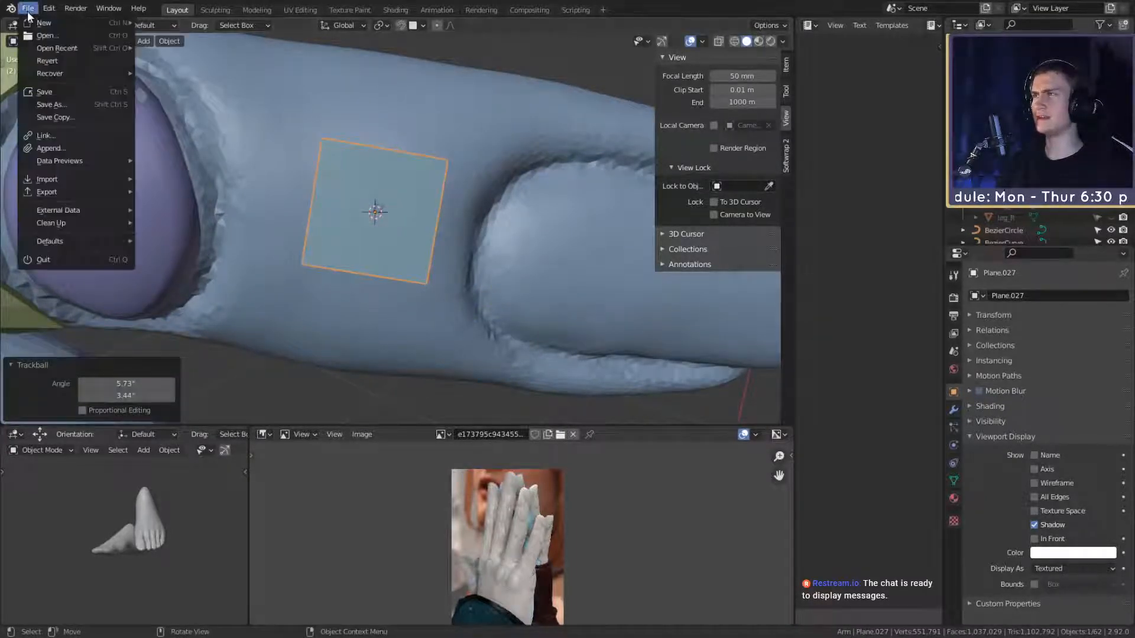
pyautogui.click(55, 92)
pyautogui.scroll(-3, 285, 183)
pyautogui.scroll(-2, 285, 185)
pyautogui.moveTo(285, 185); pyautogui.dragTo(274, 192, button='middle')
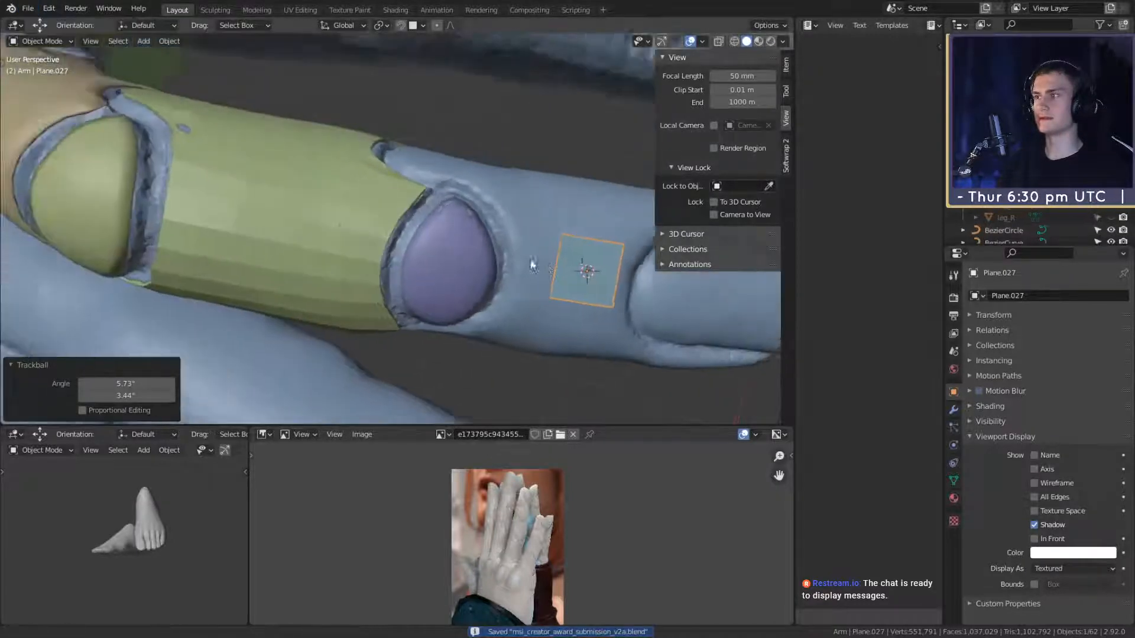
# Step: Select the green finger plate and shade it smooth
pyautogui.click(274, 193)
pyautogui.rightClick(270, 189)
pyautogui.click(270, 189)
pyautogui.scroll(-2, 417, 218)
pyautogui.scroll(2, 417, 219)
pyautogui.keyDown('shift'); pyautogui.moveTo(601, 249); pyautogui.dragTo(366, 203, button='middle'); pyautogui.keyUp('shift')
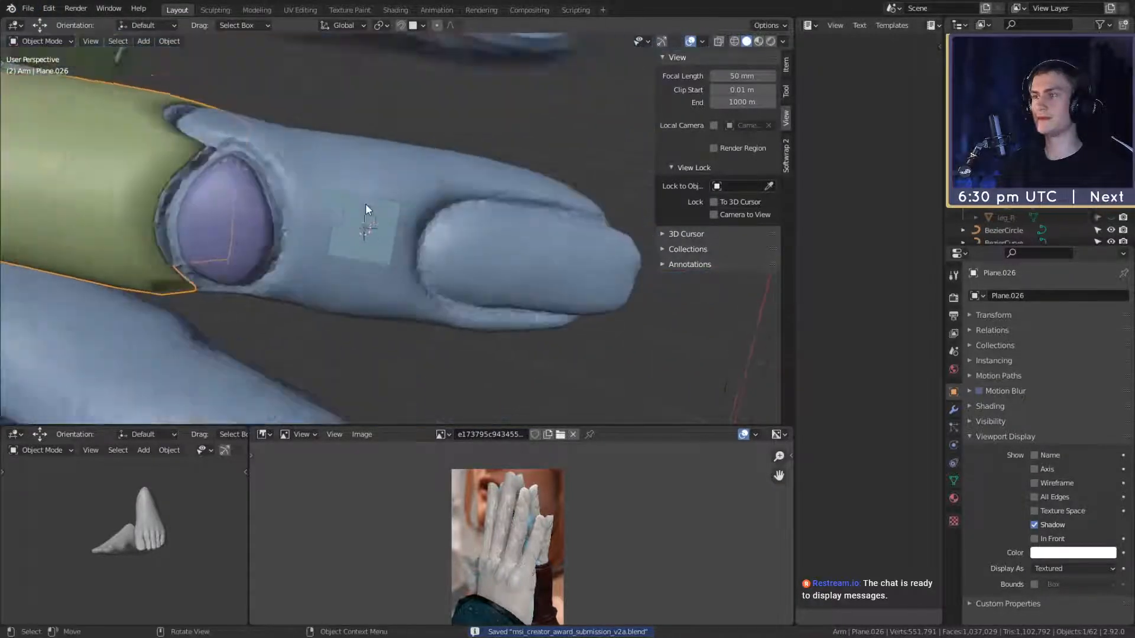
pyautogui.scroll(1, 365, 204)
# Step: Rotate the small plane slightly, enable snapping, and move the plane onto the finger surface between pad and nail
pyautogui.click(374, 220)
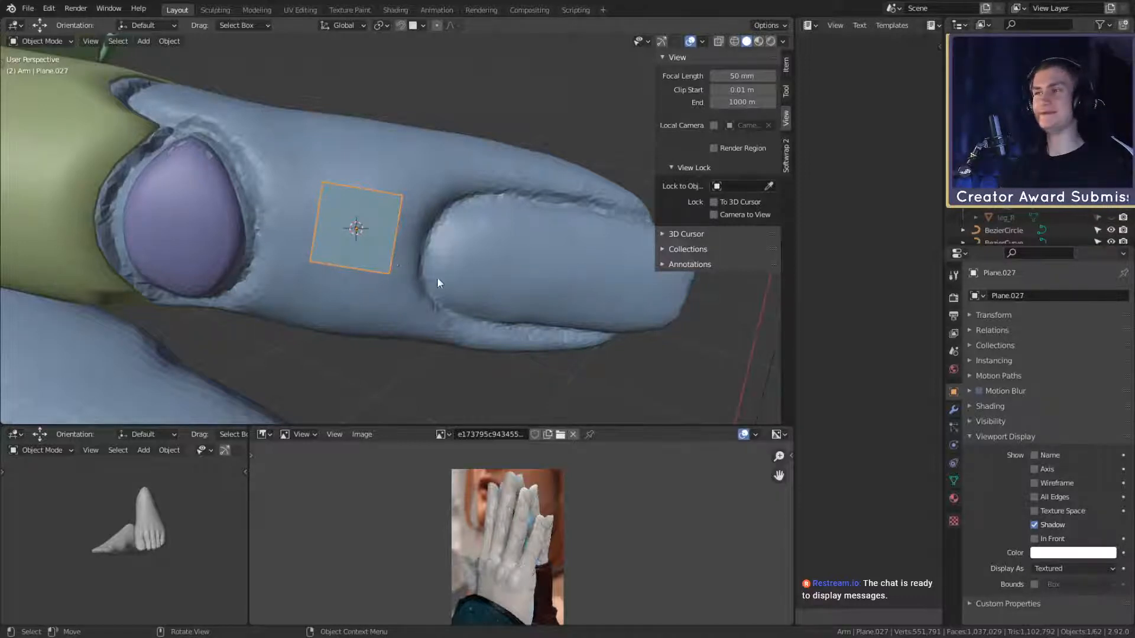
pyautogui.moveTo(437, 282)
pyautogui.mouseDown(button='middle')
pyautogui.moveTo(445, 242)
pyautogui.moveTo(471, 222)
pyautogui.moveTo(528, 234)
pyautogui.moveTo(532, 204)
pyautogui.moveTo(538, 240)
pyautogui.mouseUp(button='middle')
pyautogui.press('r')
pyautogui.click(485, 231)
pyautogui.click(400, 26)
pyautogui.press('g')
pyautogui.click(513, 207)
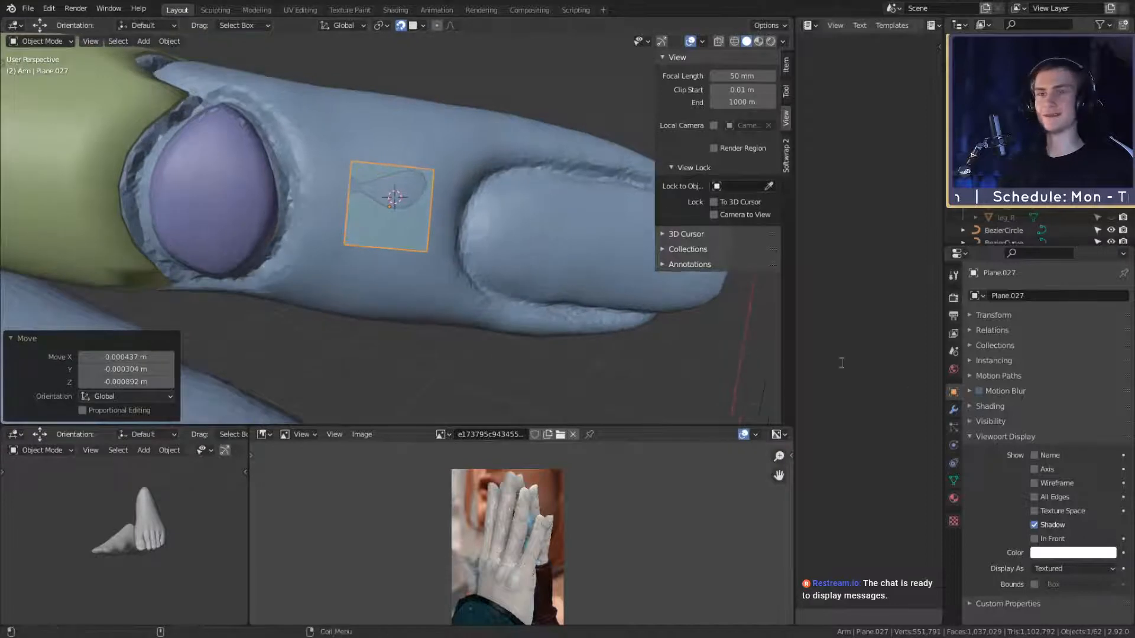
# Step: Set the small plane to display in front of the hand and enter Edit Mode on it
pyautogui.click(1034, 539)
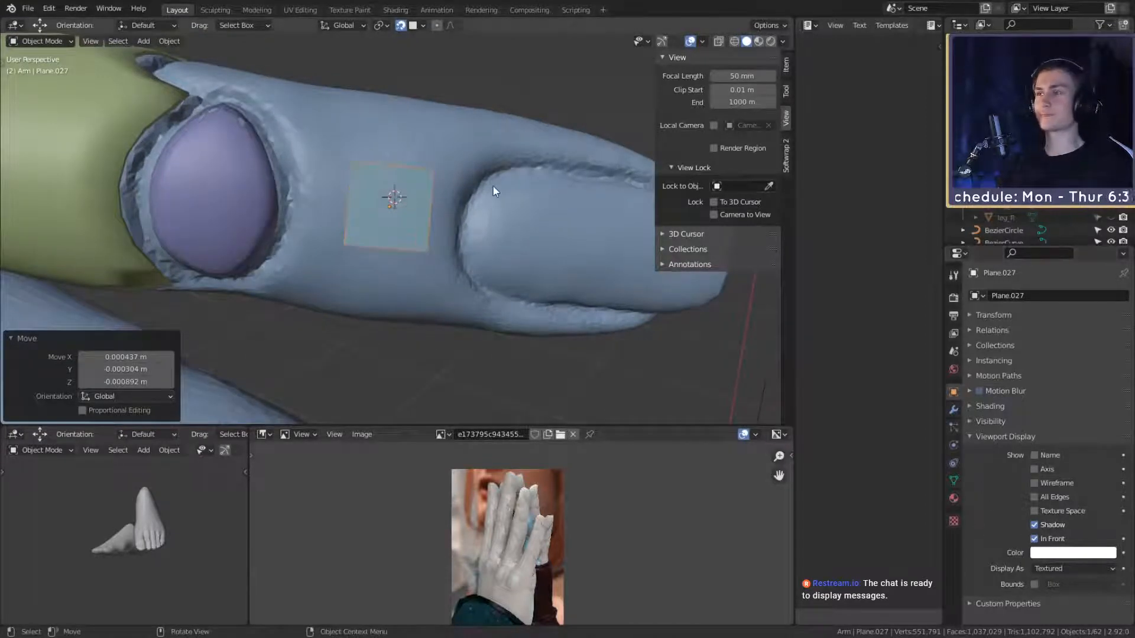
pyautogui.press('Tab')
pyautogui.moveTo(492, 185); pyautogui.dragTo(500, 257, button='middle')
pyautogui.scroll(1, 509, 245)
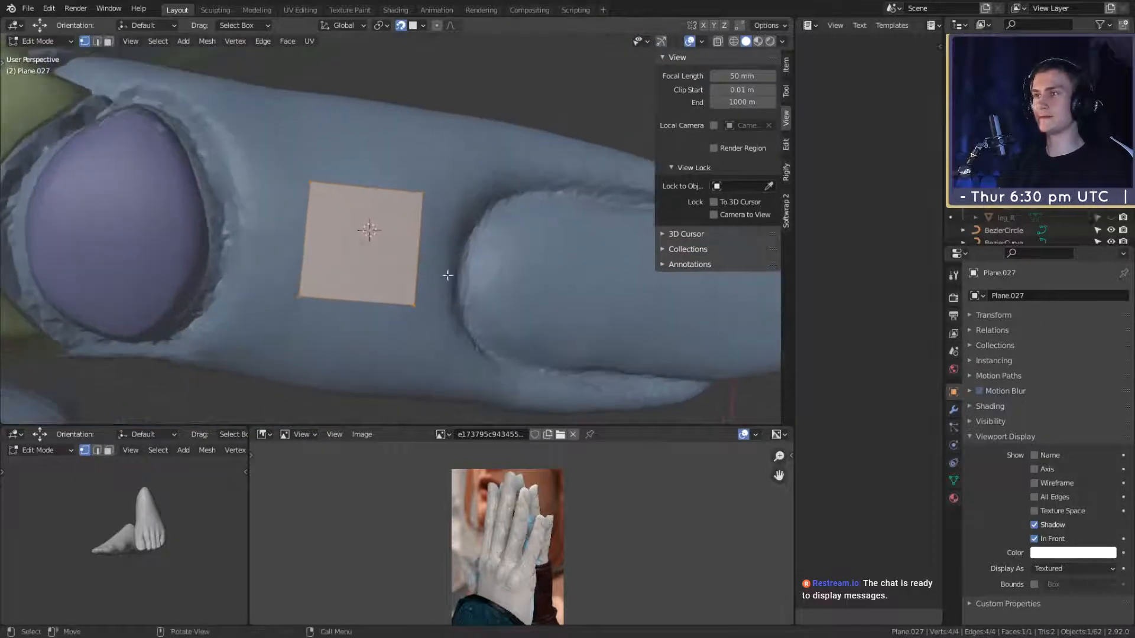
# Step: Select the plane's two lower vertices and move that edge down the side of the finger
pyautogui.click(413, 299)
pyautogui.keyDown('shift'); pyautogui.click(314, 290); pyautogui.keyUp('shift')
pyautogui.keyDown('shift'); pyautogui.moveTo(424, 313); pyautogui.dragTo(514, 204, button='middle'); pyautogui.keyUp('shift')
pyautogui.scroll(-2, 484, 282)
pyautogui.scroll(2, 484, 251)
pyautogui.press('g')
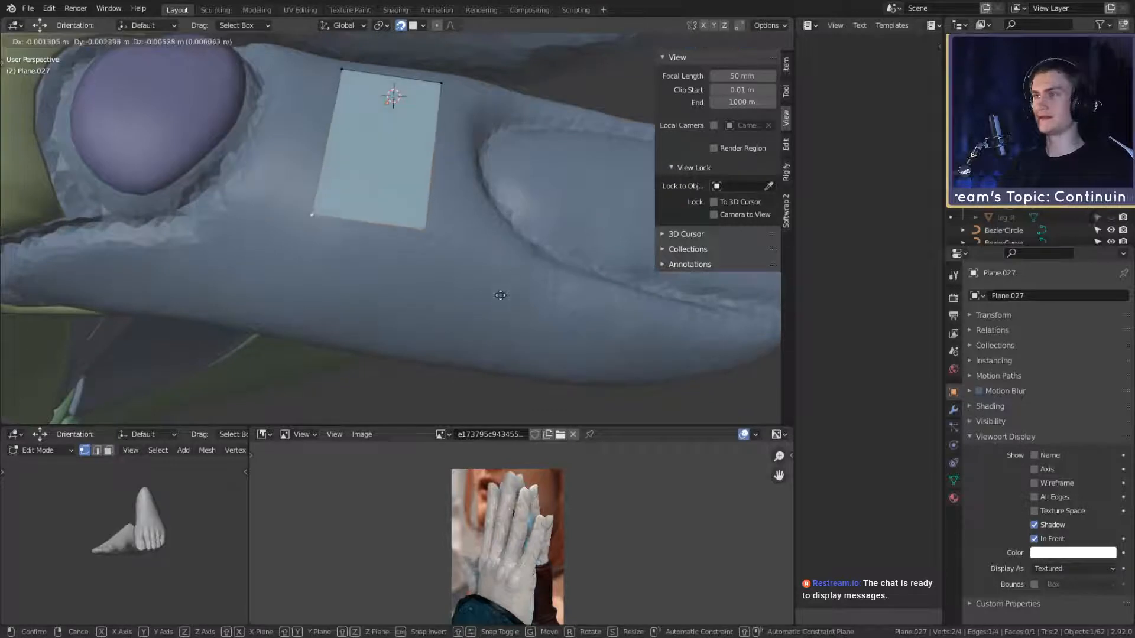
pyautogui.click(499, 309)
# Step: Rotate the lower edge by -2.49°, scale it by 2.864 to span from pad groove to nail groove, and reposition it
pyautogui.press('r')
pyautogui.click(503, 301)
pyautogui.press('s')
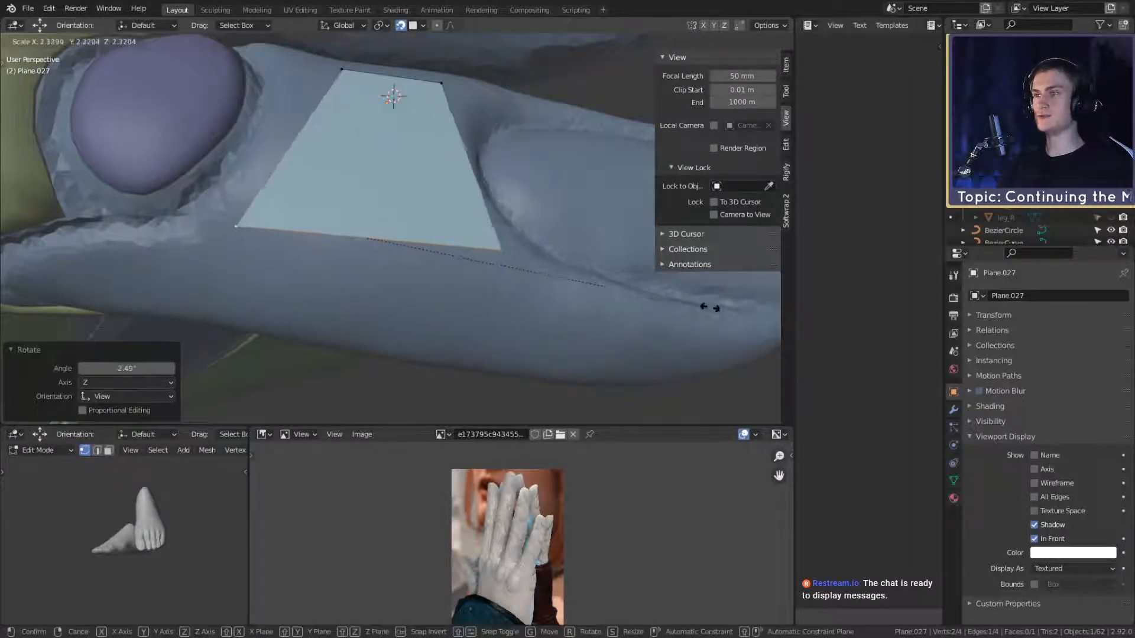
pyautogui.click(788, 324)
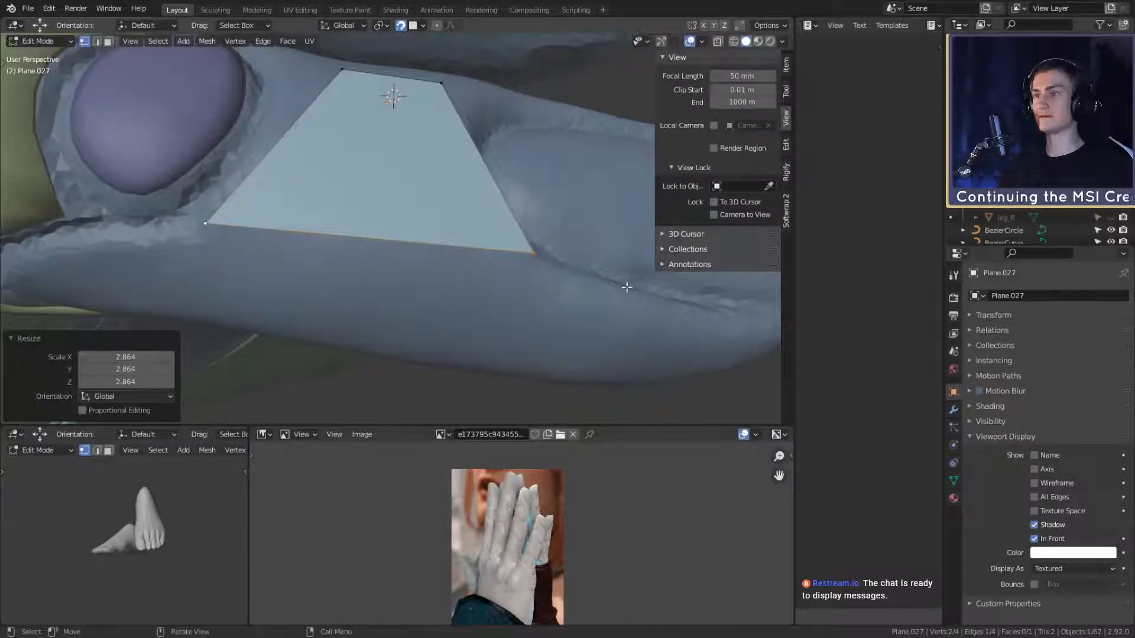
pyautogui.moveTo(627, 286); pyautogui.dragTo(560, 294, button='middle')
pyautogui.press('g')
pyautogui.click(623, 305)
pyautogui.scroll(-3, 580, 336)
pyautogui.scroll(3, 560, 293)
pyautogui.moveTo(523, 234); pyautogui.dragTo(526, 260, button='middle')
# Step: Select the plane's two upper vertices and move that edge higher up the finger
pyautogui.click(425, 207)
pyautogui.moveTo(426, 207); pyautogui.dragTo(405, 232, button='middle')
pyautogui.keyDown('shift'); pyautogui.click(337, 239); pyautogui.keyUp('shift')
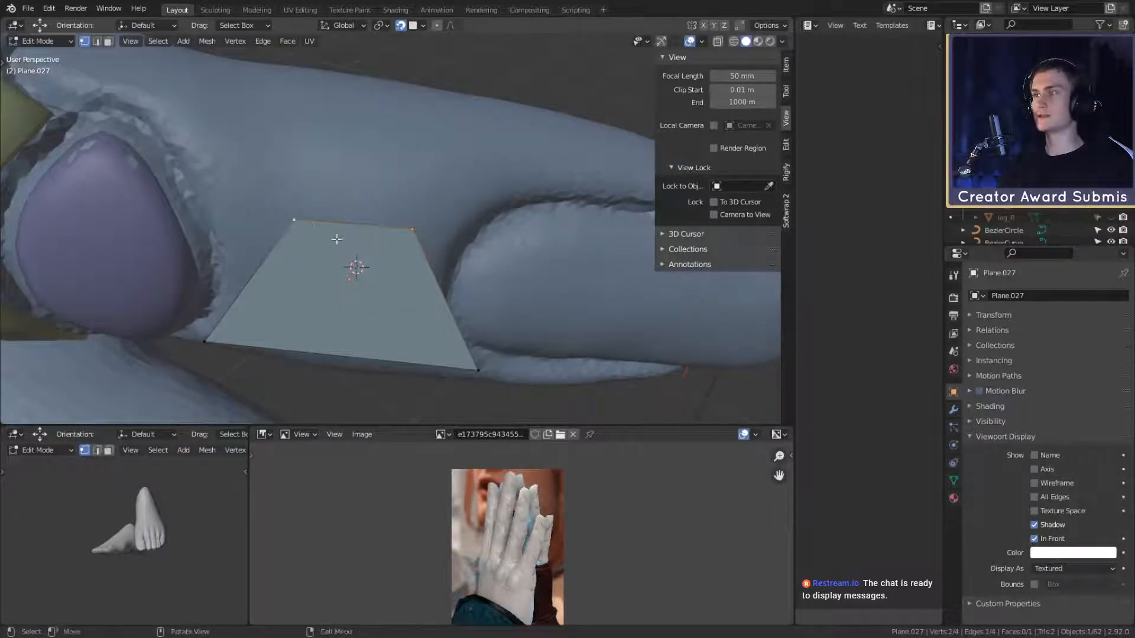
pyautogui.press('g')
pyautogui.click(463, 214)
# Step: Rotate the upper edge by 4.03°, widen it to reach from the purple pad to the nail groove, and reposition it
pyautogui.keyDown('shift'); pyautogui.moveTo(490, 213); pyautogui.dragTo(516, 238, button='middle'); pyautogui.keyUp('shift')
pyautogui.press('r')
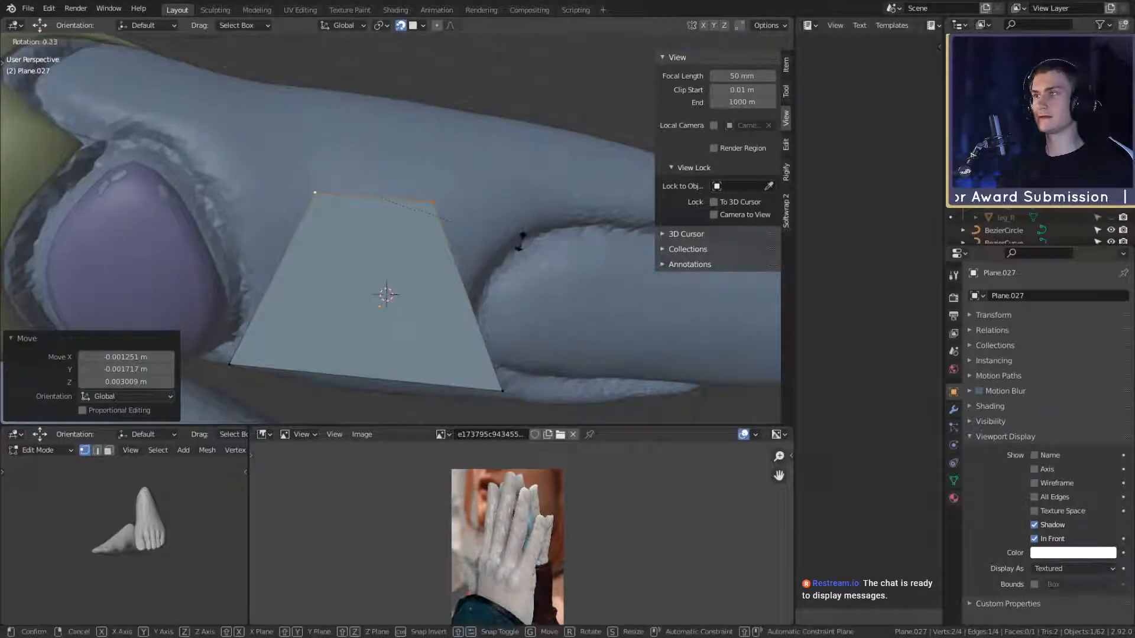
pyautogui.click(518, 251)
pyautogui.press('s')
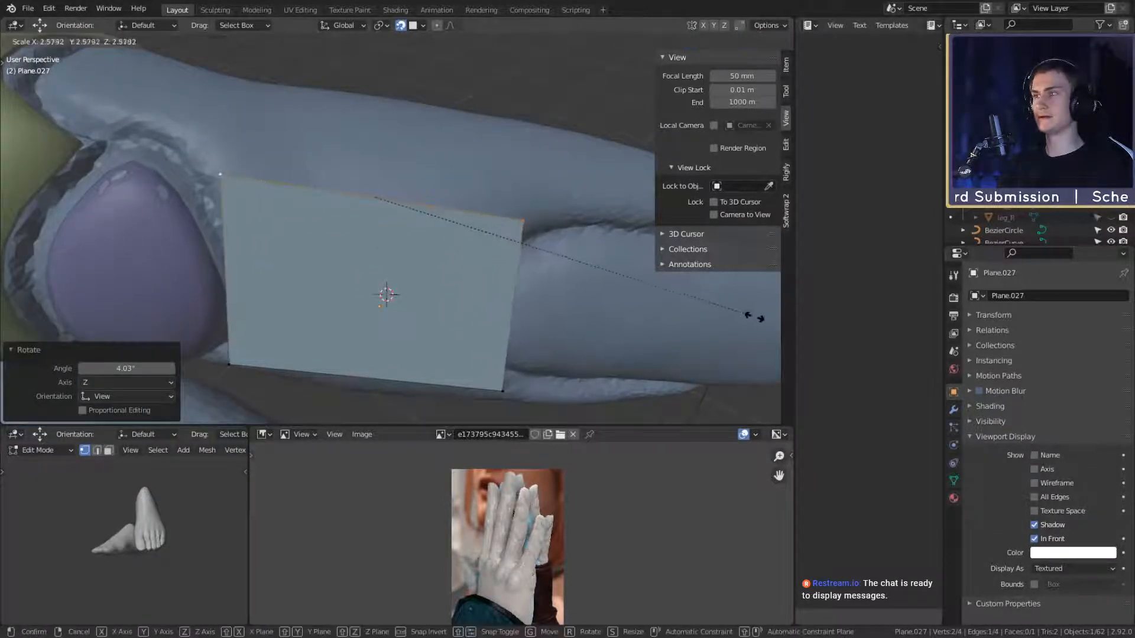
pyautogui.click(767, 320)
pyautogui.press('g')
pyautogui.click(609, 316)
pyautogui.moveTo(608, 307)
pyautogui.mouseDown(button='middle')
pyautogui.moveTo(596, 320)
pyautogui.moveTo(595, 291)
pyautogui.mouseUp(button='middle')
pyautogui.press('g')
pyautogui.click(593, 297)
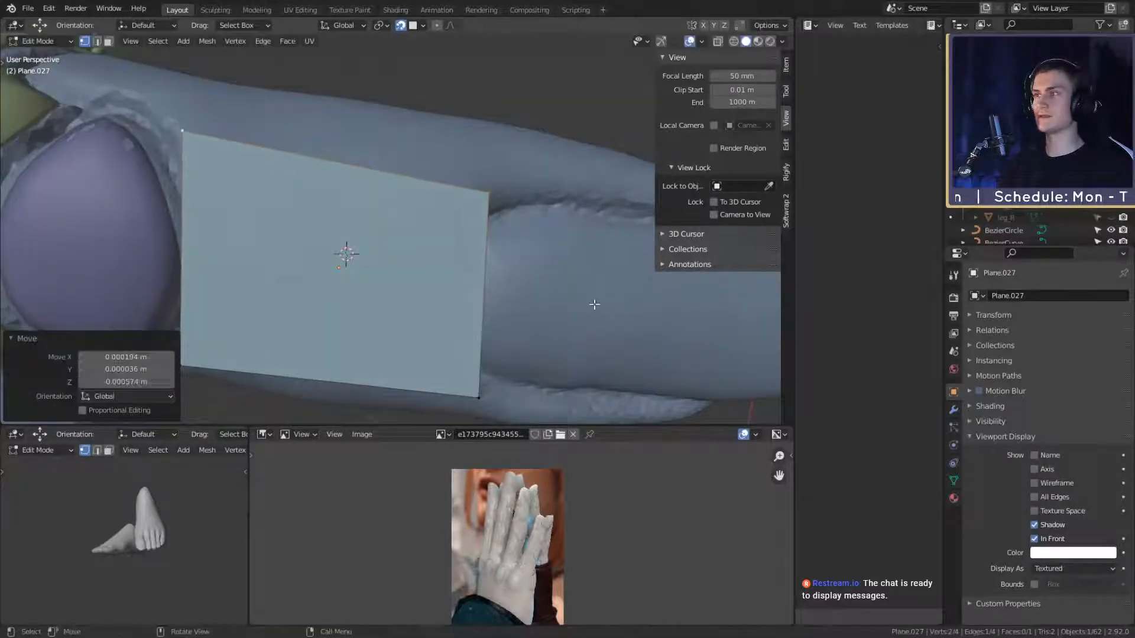
# Step: Scale the upper edge by 1.094, then fine-tune its position and rotation to fit between the pad and nail grooves
pyautogui.press('s')
pyautogui.click(619, 314)
pyautogui.press('g')
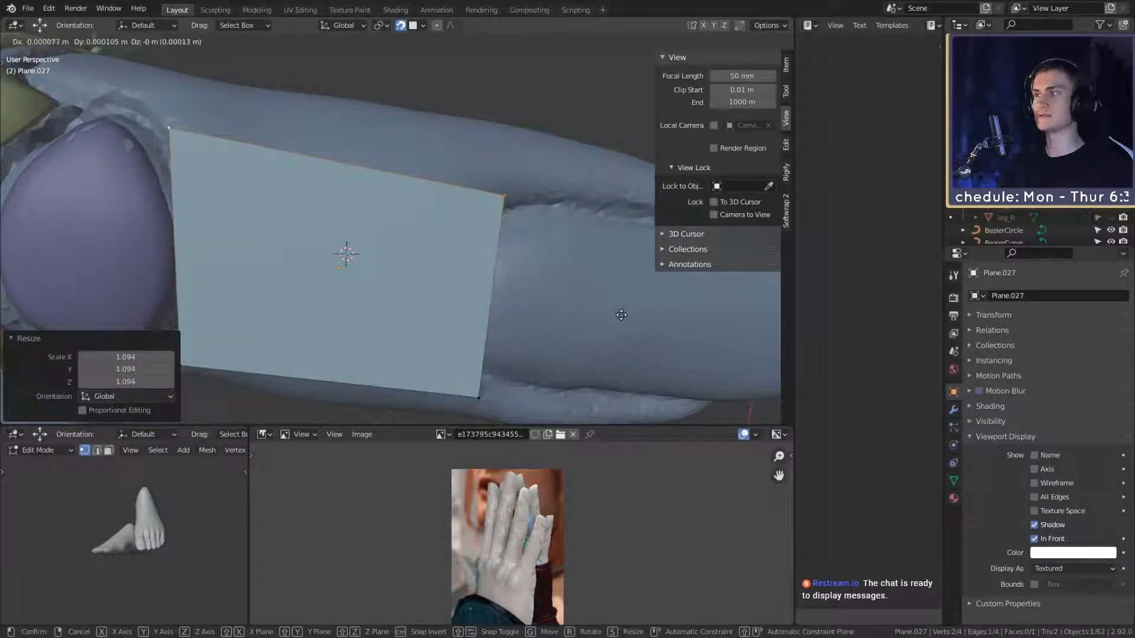
pyautogui.click(622, 315)
pyautogui.scroll(-3, 569, 315)
pyautogui.moveTo(502, 311); pyautogui.dragTo(375, 294, button='middle')
pyautogui.scroll(2, 471, 309)
pyautogui.press('r')
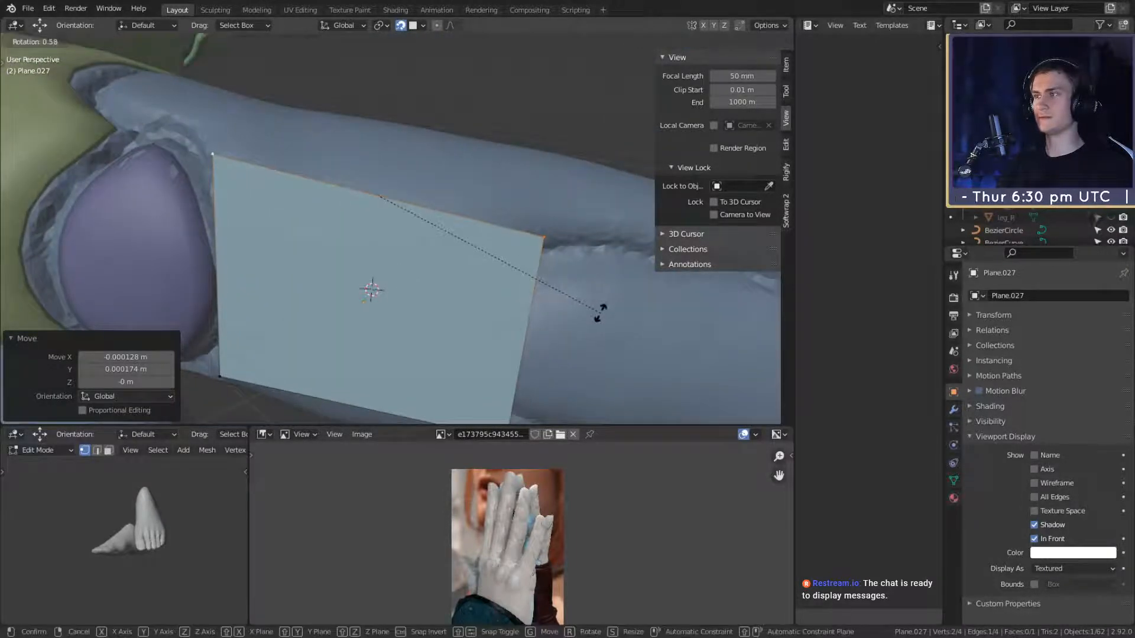
pyautogui.click(600, 314)
pyautogui.press('g')
pyautogui.click(600, 313)
# Step: Add four evenly spaced lengthwise loop cuts across the plane with a slide factor of 0
pyautogui.moveTo(588, 314); pyautogui.dragTo(492, 246, button='middle')
pyautogui.scroll(-7, 497, 300)
pyautogui.keyDown('shift'); pyautogui.moveTo(497, 299); pyautogui.dragTo(456, 250, button='middle'); pyautogui.keyUp('shift')
pyautogui.scroll(4, 497, 239)
pyautogui.scroll(5, 484, 239)
pyautogui.hotkey('ctrl', 'r')
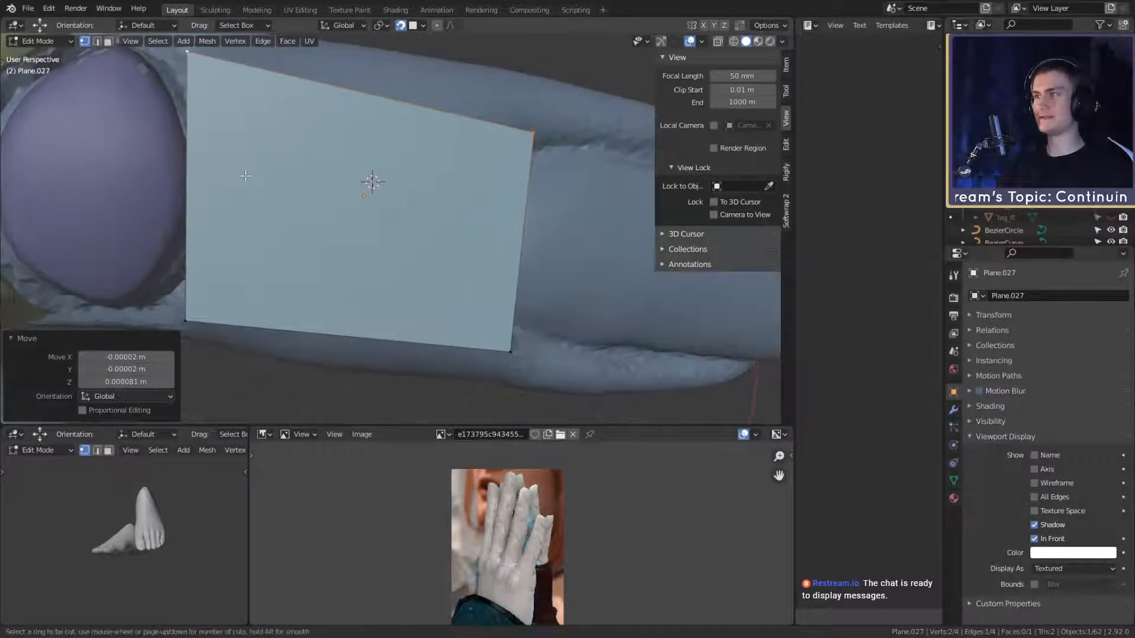
pyautogui.scroll(1, 197, 172)
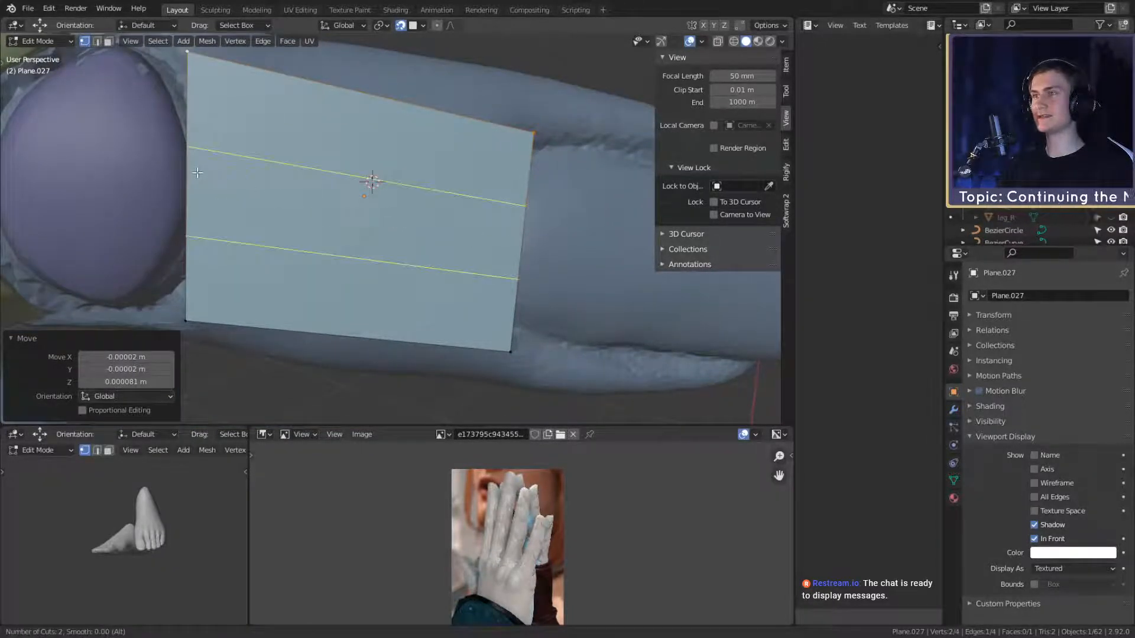
pyautogui.scroll(1, 198, 173)
pyautogui.scroll(1, 198, 172)
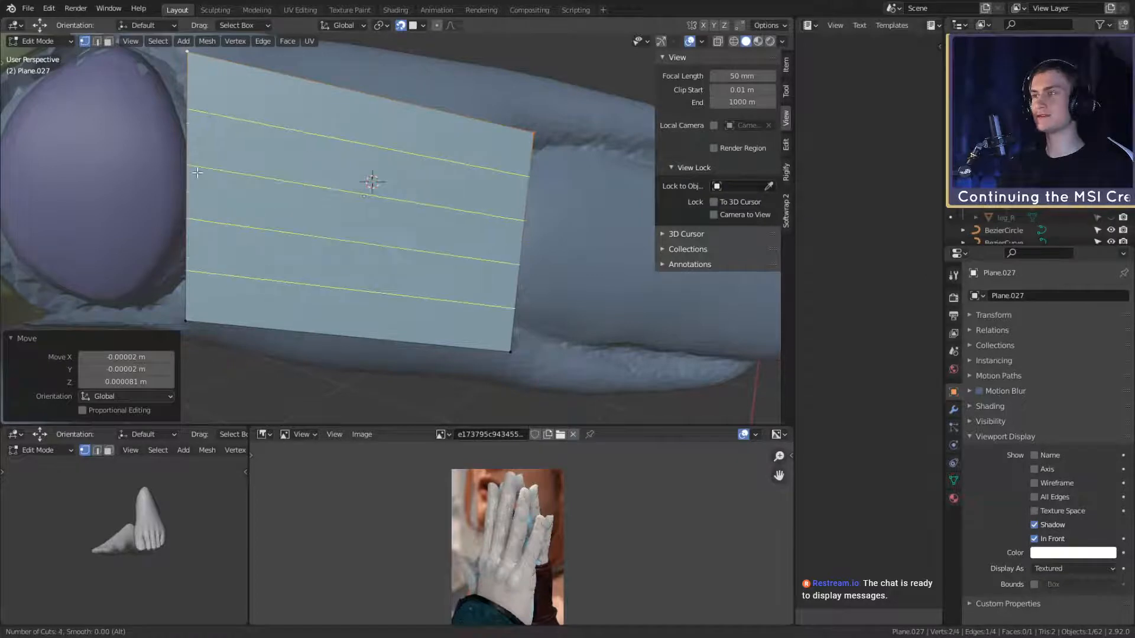
pyautogui.click(197, 169)
pyautogui.moveTo(346, 206); pyautogui.dragTo(359, 221, button='middle')
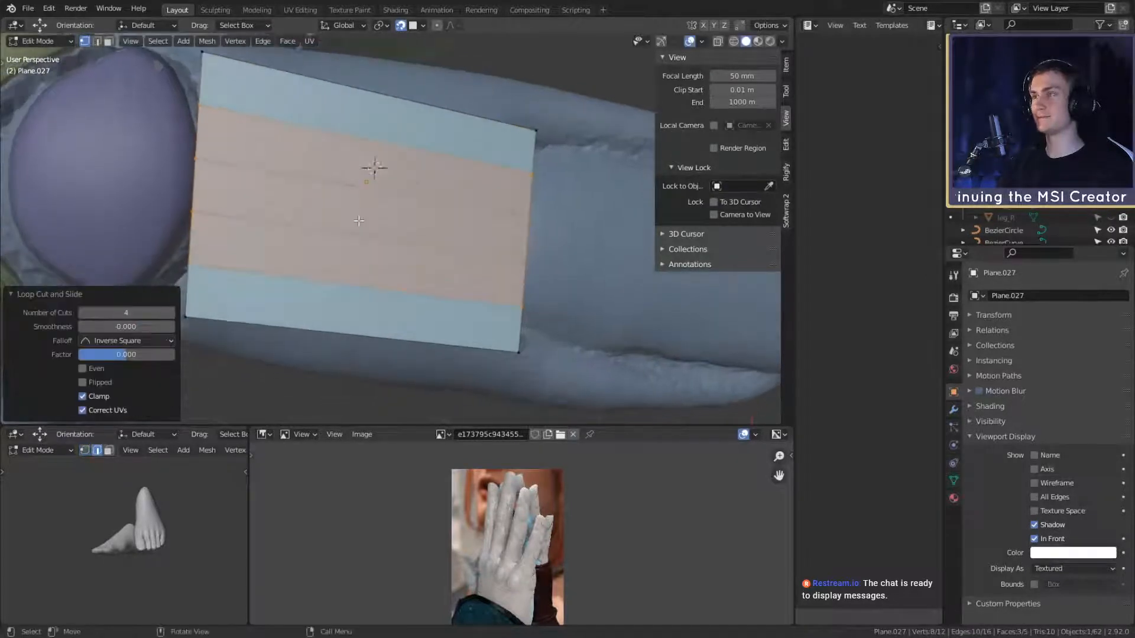
# Step: Scale the plate's third interior lengthwise edge to about 0.72 and move its nail-side vertex back from the nail
pyautogui.press('s')
pyautogui.rightClick(641, 274)
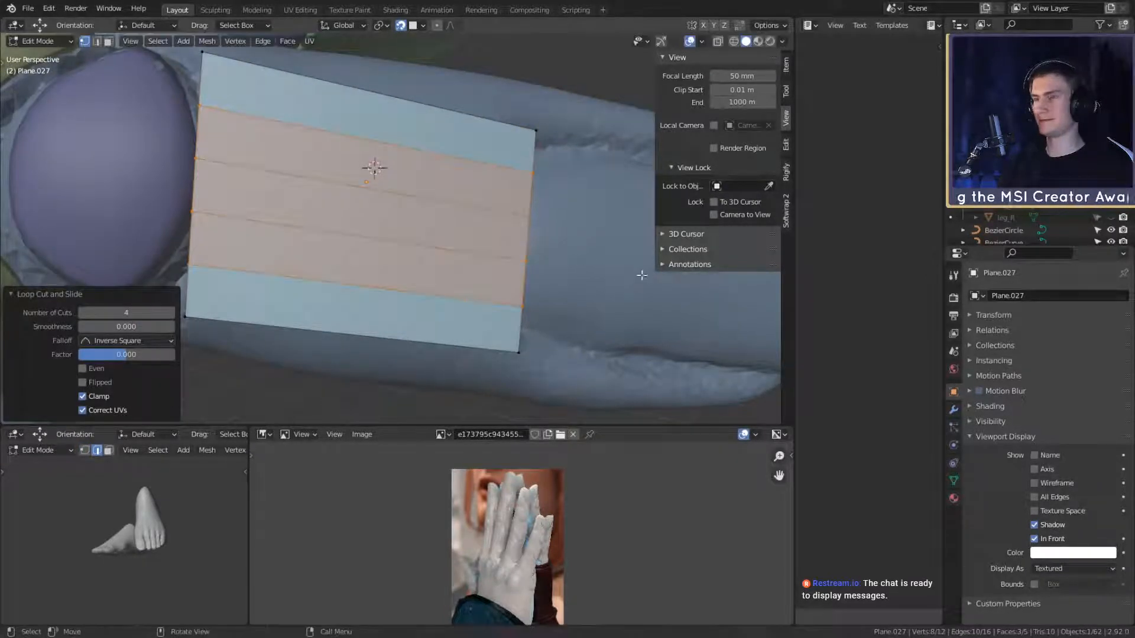
pyautogui.click(527, 259)
pyautogui.press('s')
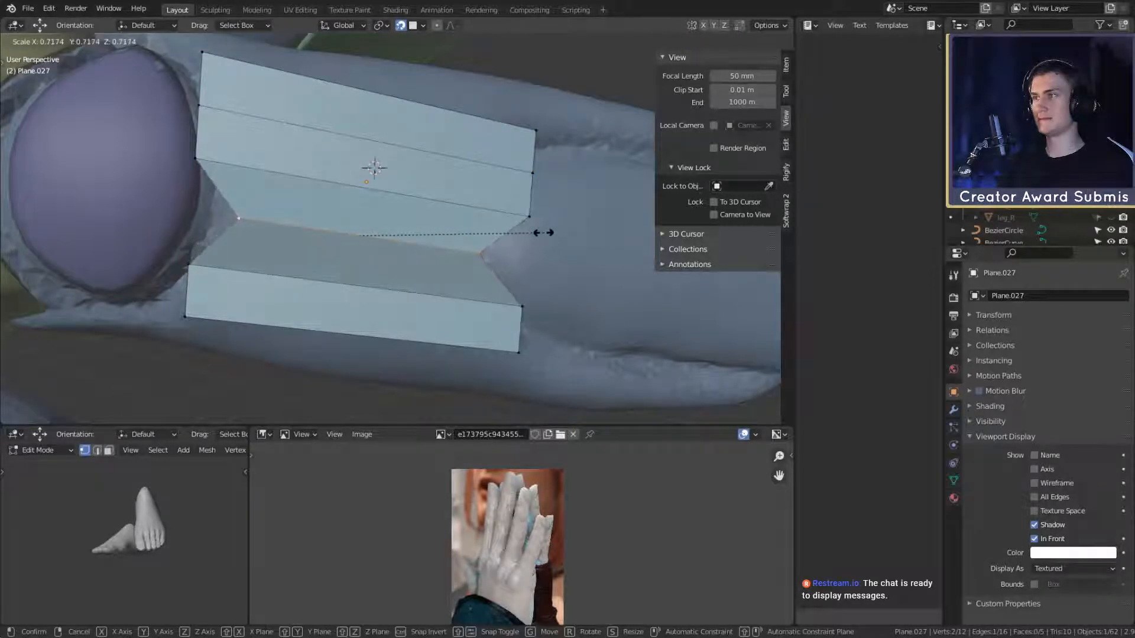
pyautogui.click(540, 234)
pyautogui.moveTo(572, 256); pyautogui.dragTo(563, 252, button='middle')
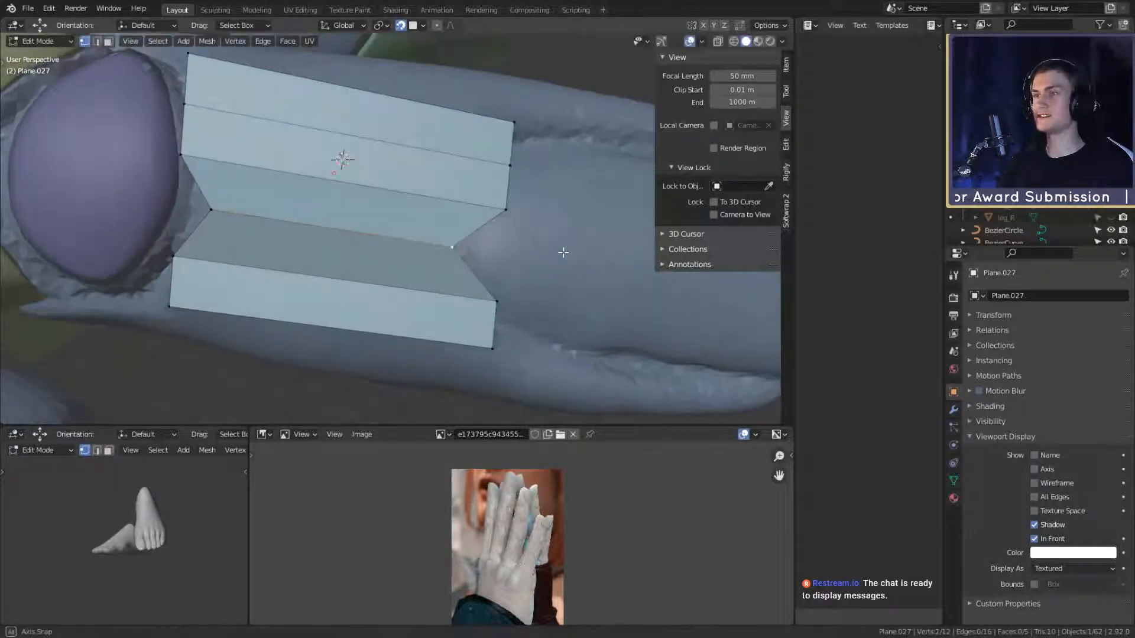
pyautogui.press('g')
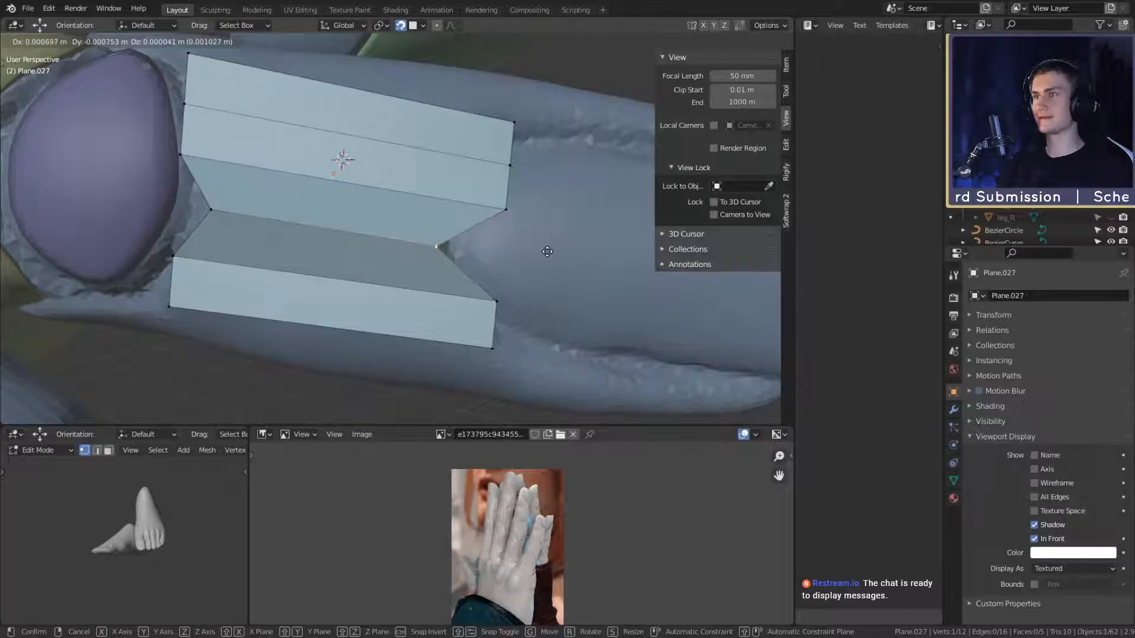
pyautogui.click(547, 252)
# Step: Shorten the second interior lengthwise edge by scaling it and move its nail-side vertex to the edge of the nail groove
pyautogui.click(497, 211)
pyautogui.moveTo(503, 219); pyautogui.dragTo(514, 245, button='middle')
pyautogui.keyDown('alt'); pyautogui.click(510, 248); pyautogui.keyUp('alt')
pyautogui.press('s')
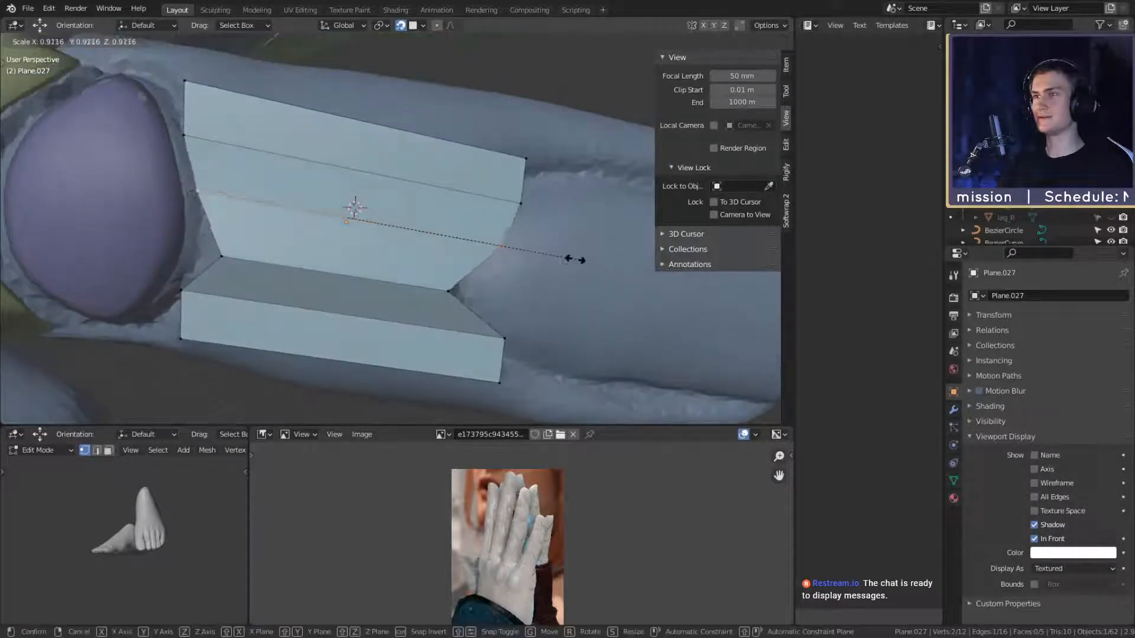
pyautogui.click(541, 256)
pyautogui.press('g')
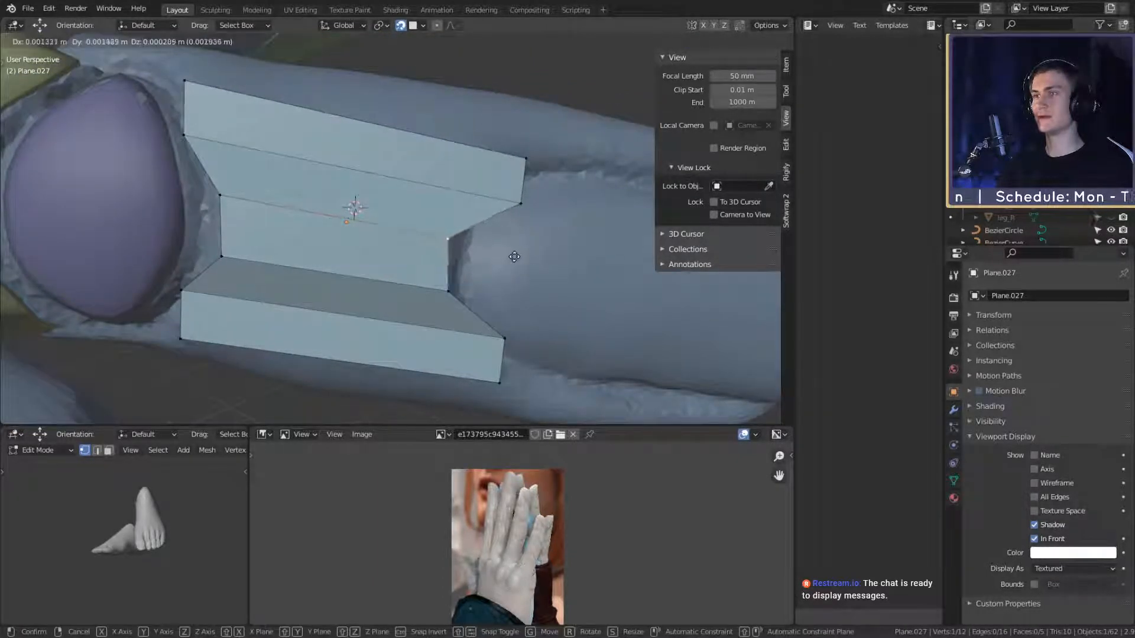
pyautogui.click(518, 255)
# Step: Scale down the uppermost interior lengthwise edge and move its nail-side vertex to follow the curved nail groove
pyautogui.keyDown('shift'); pyautogui.moveTo(520, 215); pyautogui.dragTo(552, 243, button='middle'); pyautogui.keyUp('shift')
pyautogui.click(526, 230)
pyautogui.keyDown('shift'); pyautogui.click(214, 165); pyautogui.keyUp('shift')
pyautogui.press('s')
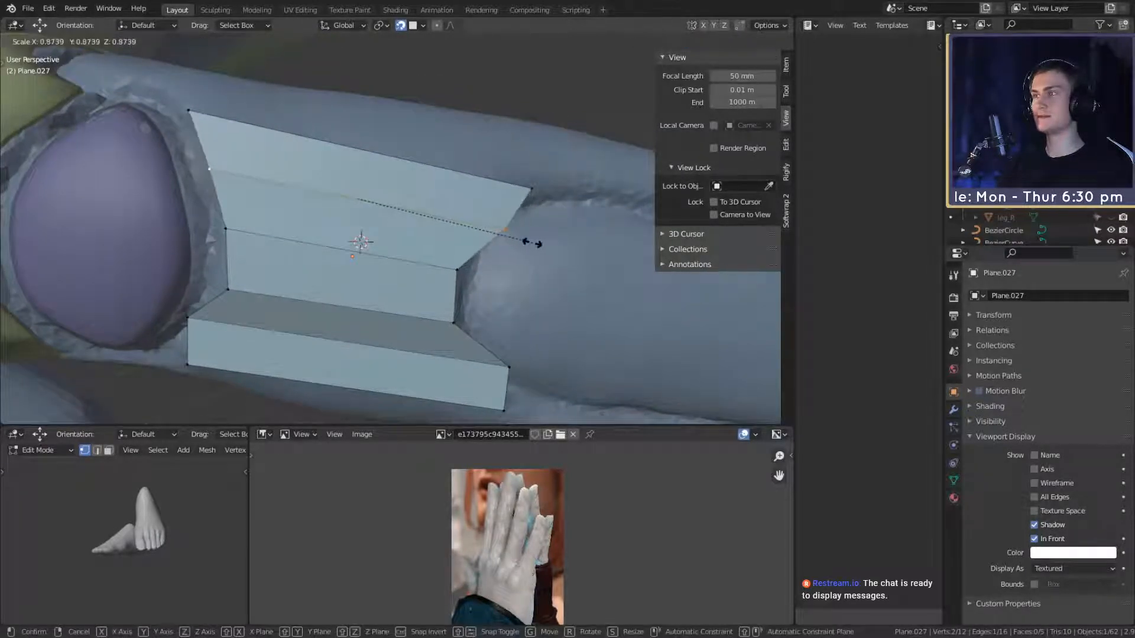
pyautogui.click(529, 243)
pyautogui.press('g')
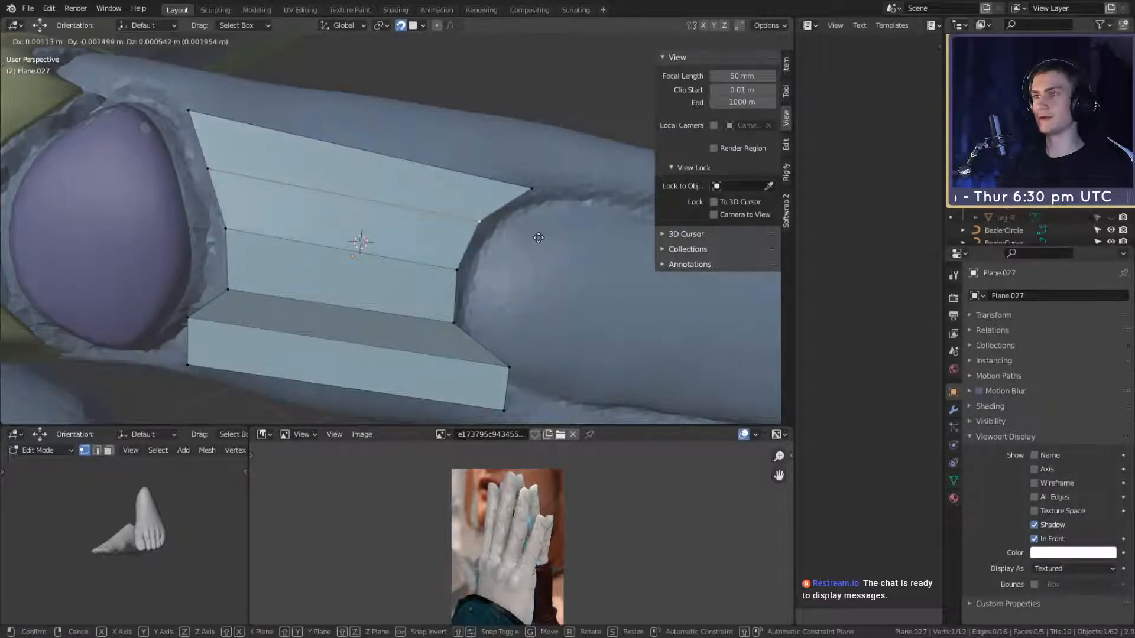
pyautogui.click(543, 249)
# Step: Scale down the lowest interior lengthwise edge, then move and rotate it to fit between the purple pad and the nail groove
pyautogui.moveTo(530, 296); pyautogui.dragTo(534, 223, button='middle')
pyautogui.click(533, 224)
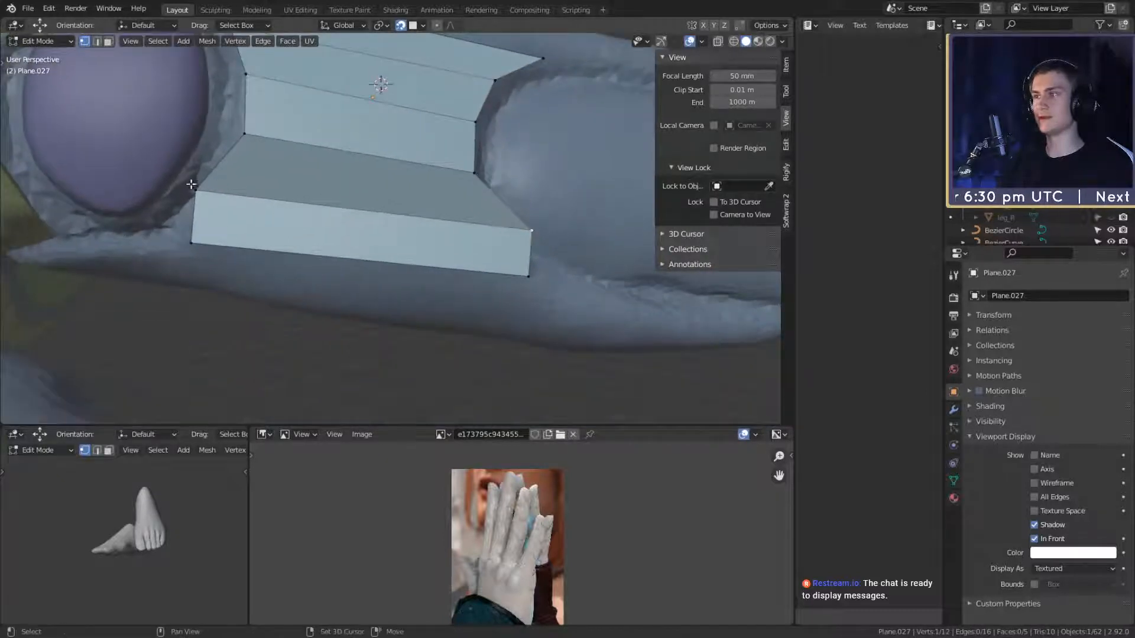
pyautogui.moveTo(424, 178)
pyautogui.keyDown('shift'); pyautogui.mouseDown(button='middle')
pyautogui.moveTo(430, 240)
pyautogui.moveTo(428, 198)
pyautogui.mouseUp(button='middle'); pyautogui.keyUp('shift')
pyautogui.keyDown('shift'); pyautogui.click(202, 205); pyautogui.keyUp('shift')
pyautogui.press('s')
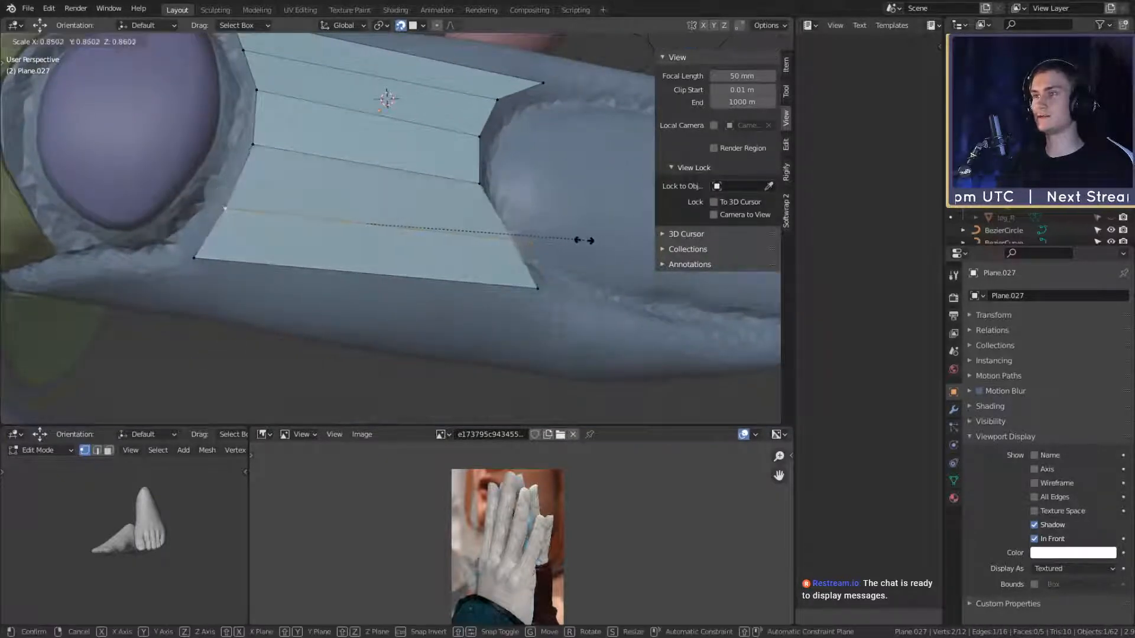
pyautogui.click(559, 240)
pyautogui.keyDown('shift'); pyautogui.moveTo(562, 239); pyautogui.dragTo(511, 255, button='middle'); pyautogui.keyUp('shift')
pyautogui.press('g')
pyautogui.click(568, 237)
pyautogui.press('r')
pyautogui.click(557, 253)
pyautogui.press('r')
pyautogui.click(557, 251)
# Step: Fine-tune the third interior lengthwise edge with a slight rotation and move so it sits evenly between the pad and nail
pyautogui.scroll(-4, 528, 280)
pyautogui.scroll(4, 507, 267)
pyautogui.click(469, 293)
pyautogui.keyDown('shift'); pyautogui.click(233, 272); pyautogui.keyUp('shift')
pyautogui.press('r')
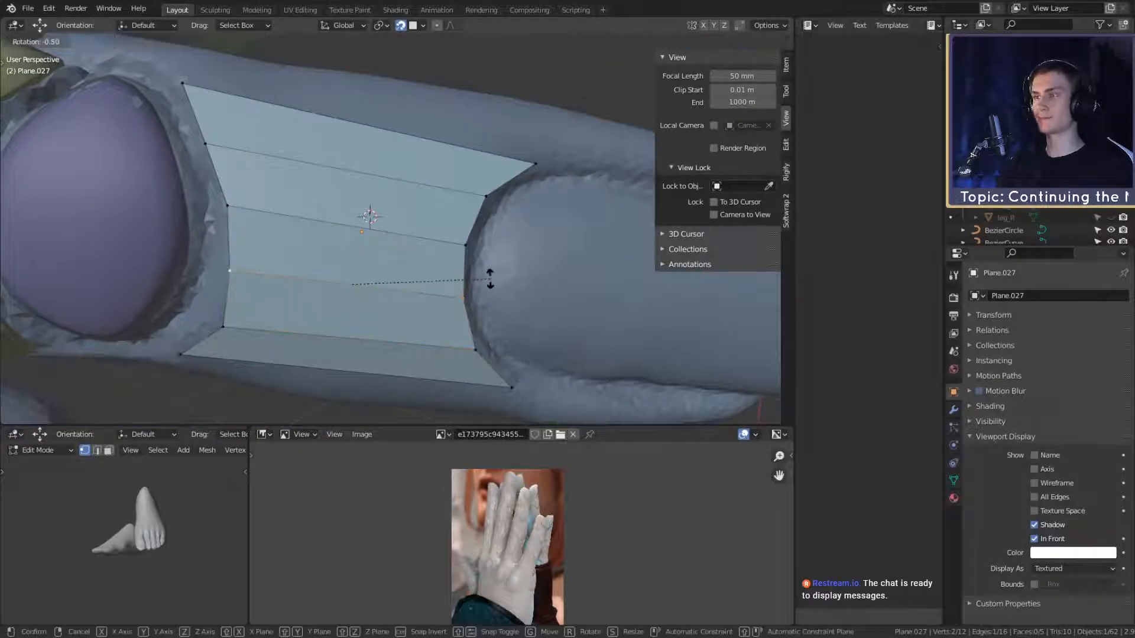
pyautogui.click(490, 271)
pyautogui.press('g')
pyautogui.click(492, 278)
pyautogui.scroll(-4, 488, 265)
pyautogui.moveTo(488, 261); pyautogui.dragTo(484, 215, button='middle')
pyautogui.scroll(3, 496, 236)
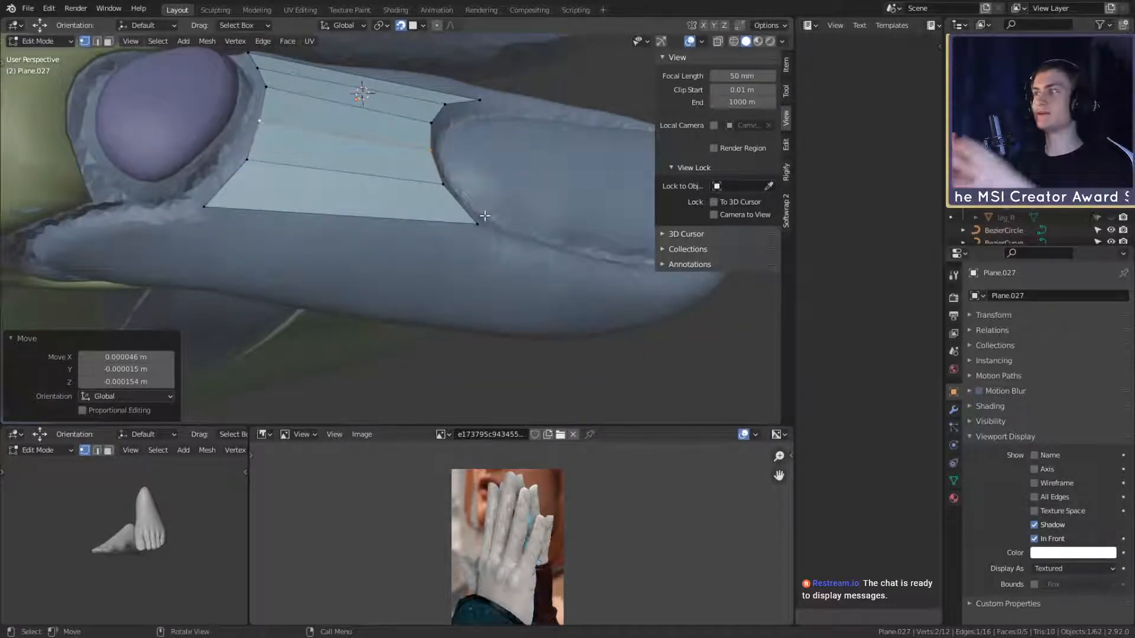
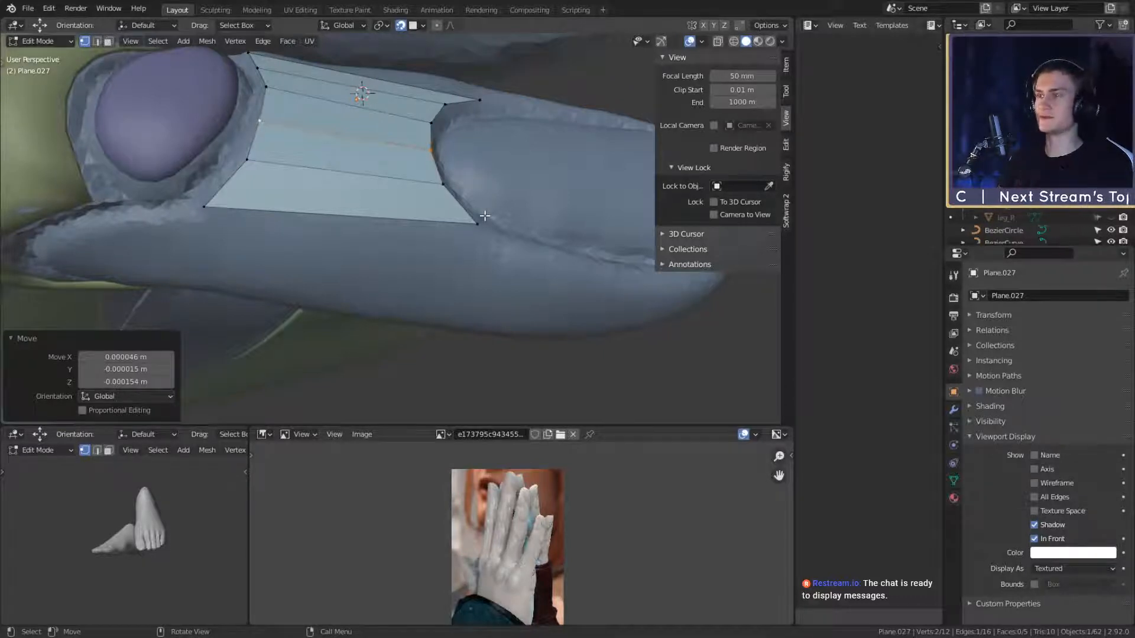
# Step: Move the plate's upper nail-side corner vertex to fit against the start of the nail groove
pyautogui.moveTo(506, 139); pyautogui.dragTo(509, 275, button='middle')
pyautogui.scroll(1, 509, 274)
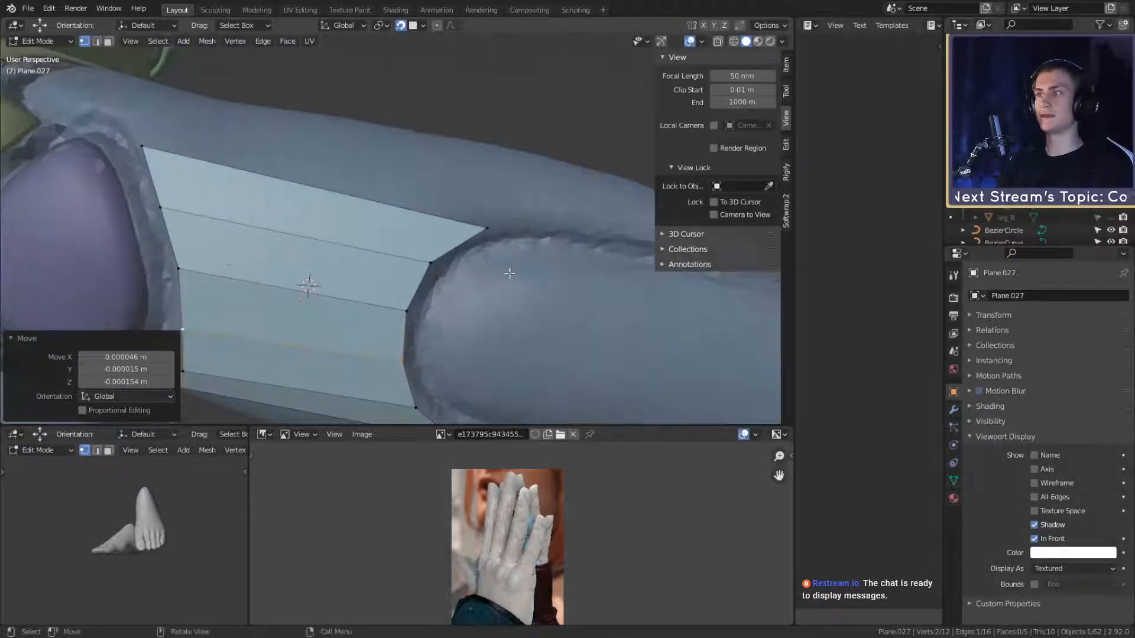
pyautogui.click(499, 235)
pyautogui.moveTo(499, 234); pyautogui.dragTo(518, 258, button='middle')
pyautogui.press('g')
pyautogui.click(545, 258)
pyautogui.scroll(-3, 538, 293)
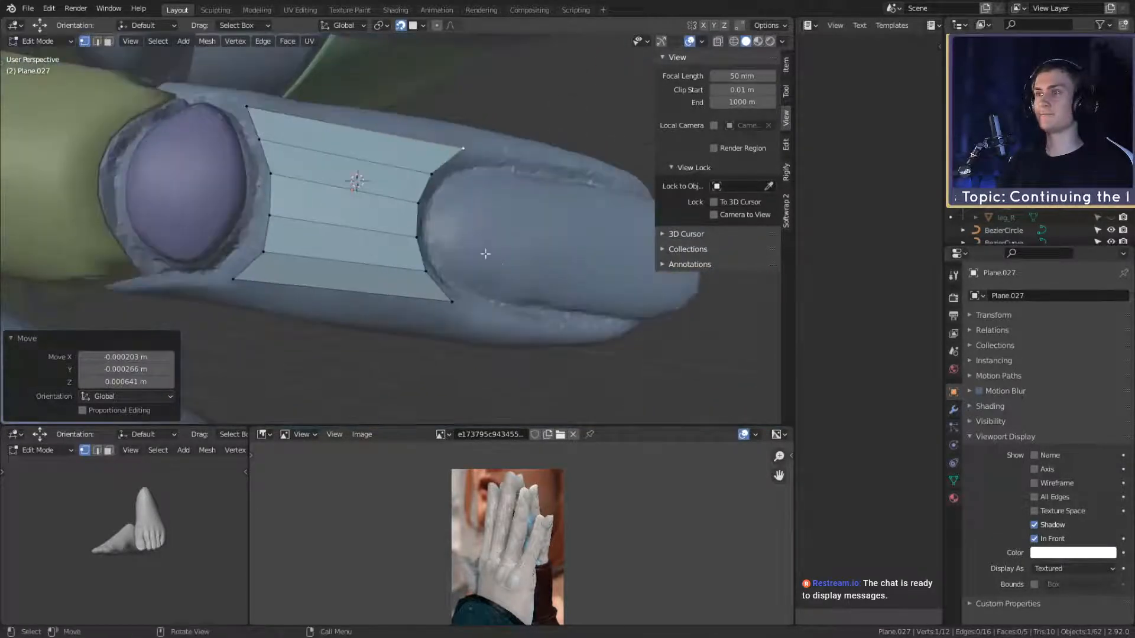
# Step: Extrude one long side edge of the plate around the side of the finger
pyautogui.moveTo(278, 377); pyautogui.dragTo(497, 203, button='middle')
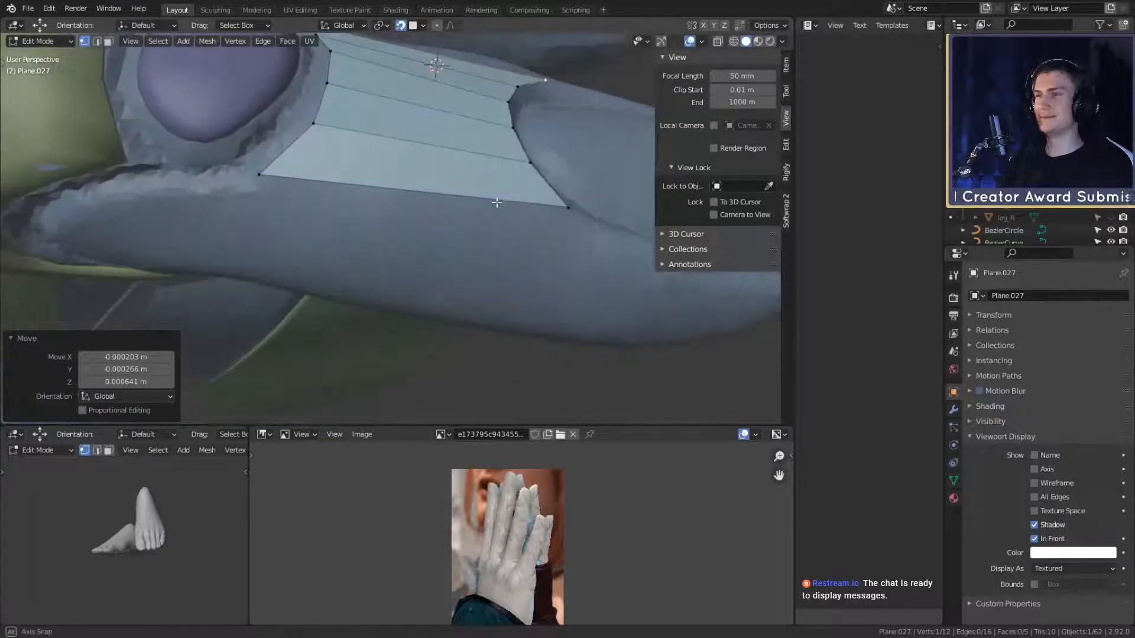
pyautogui.keyDown('shift'); pyautogui.click(568, 204); pyautogui.keyUp('shift')
pyautogui.moveTo(568, 204); pyautogui.dragTo(505, 315, button='middle')
pyautogui.click(570, 254)
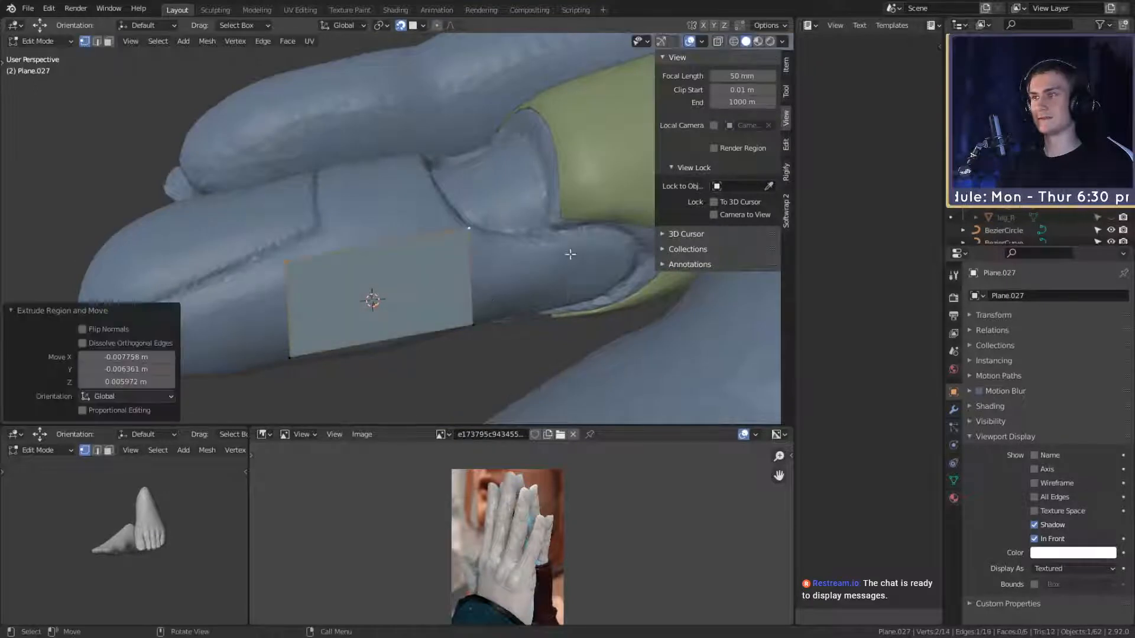
# Step: Scale the extruded side edge to 0.791 and reposition it on the side of the finger
pyautogui.click(540, 259)
pyautogui.click(560, 264)
pyautogui.press('g')
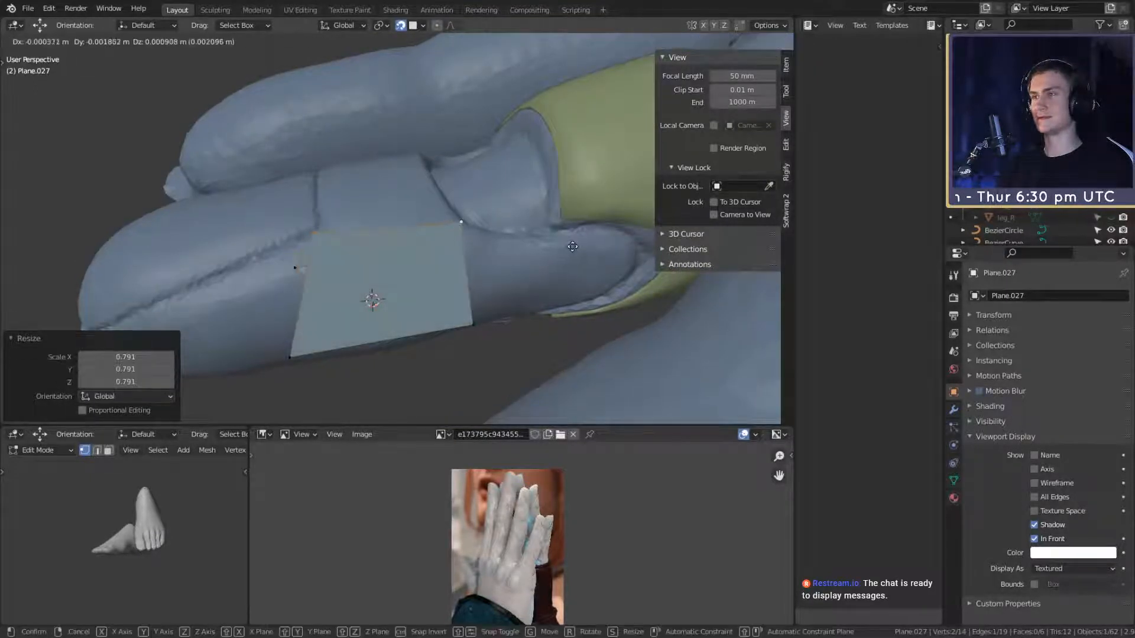
pyautogui.moveTo(576, 253); pyautogui.dragTo(613, 222, button='middle')
pyautogui.click(558, 259)
pyautogui.press('g')
pyautogui.click(555, 258)
# Step: Extrude the plate's opposite long edge around the finger, scale it to 0.842 and reposition it
pyautogui.moveTo(518, 273); pyautogui.dragTo(370, 220, button='middle')
pyautogui.press('e')
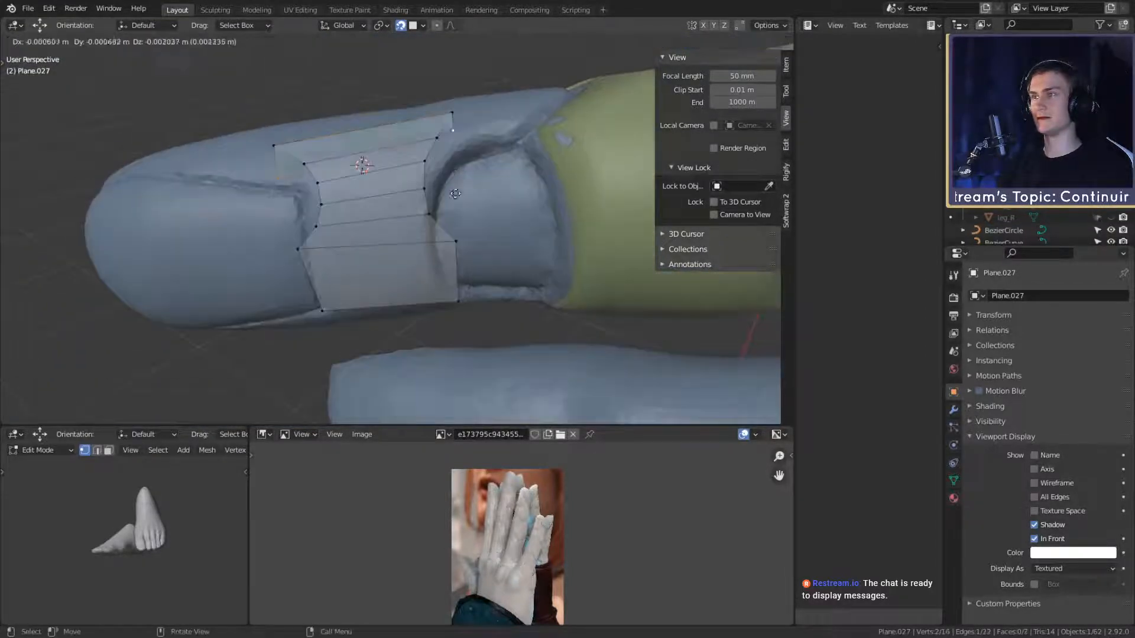
pyautogui.click(499, 207)
pyautogui.moveTo(499, 206); pyautogui.dragTo(607, 236, button='middle')
pyautogui.click(548, 230)
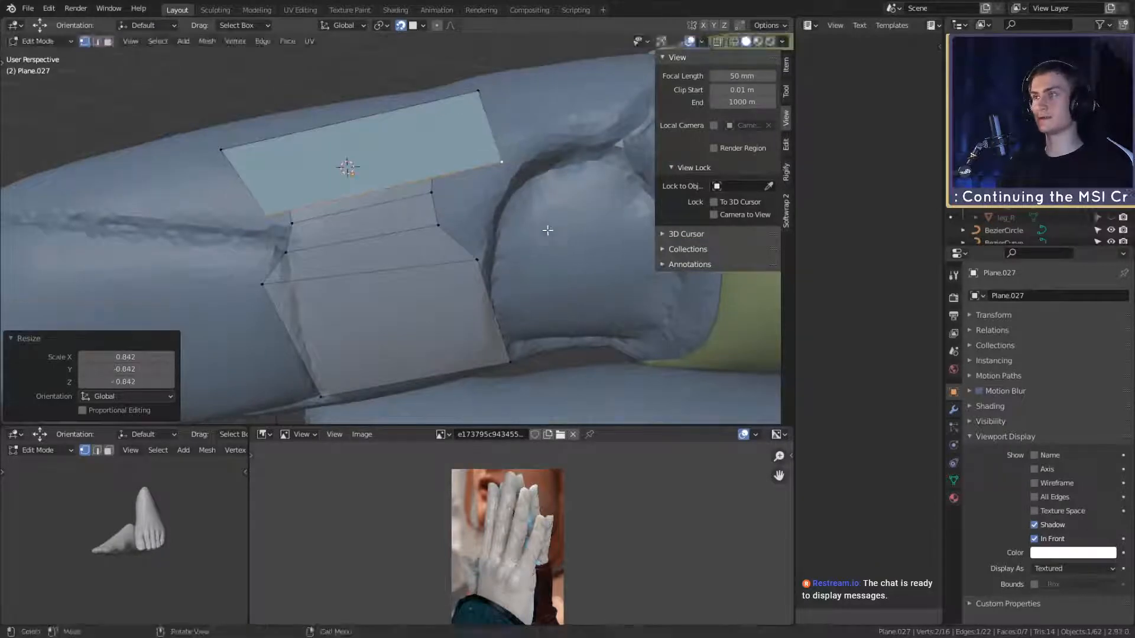
pyautogui.moveTo(561, 242); pyautogui.dragTo(479, 202, button='middle')
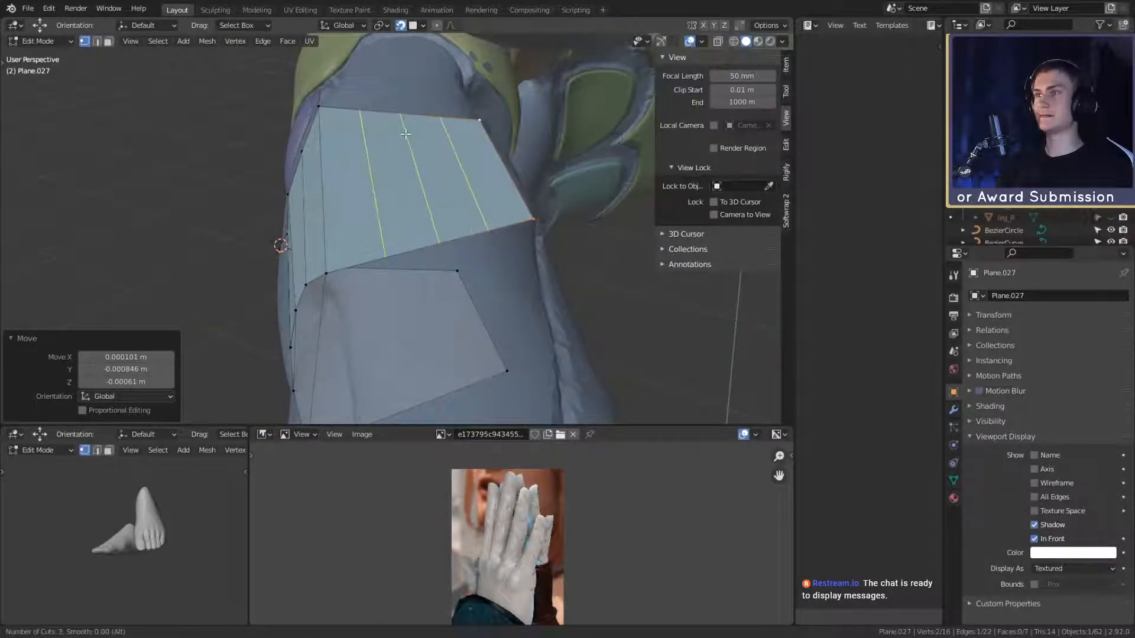
# Step: Add three evenly spaced lengthwise loop cuts to the newly extruded side panel and shape them to the finger's curve
pyautogui.rightClick(404, 134)
pyautogui.moveTo(405, 134); pyautogui.dragTo(399, 93, button='middle')
pyautogui.keyDown('shift'); pyautogui.click(403, 87); pyautogui.keyUp('shift')
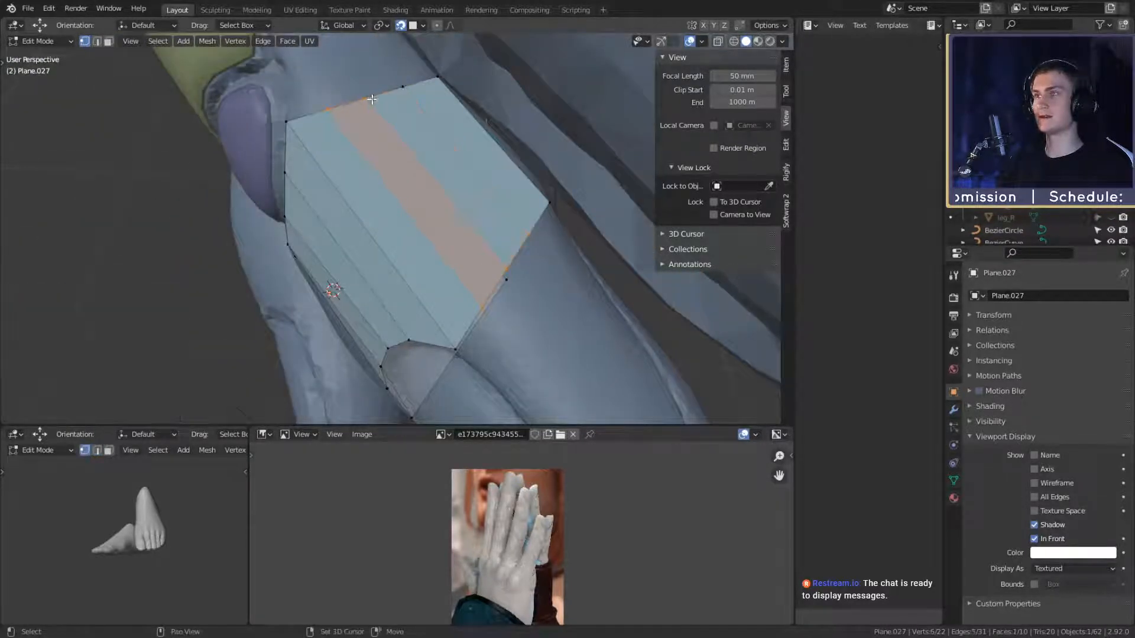
pyautogui.moveTo(374, 147); pyautogui.dragTo(512, 194, button='middle')
pyautogui.click(504, 172)
pyautogui.click(486, 197)
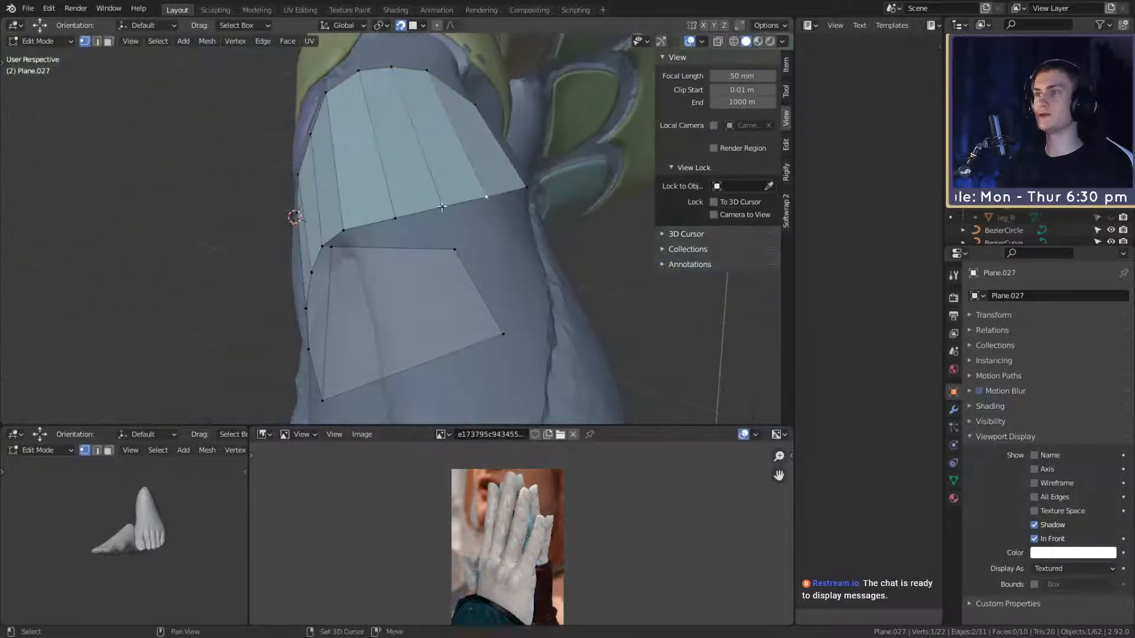
# Step: Move individual end vertices of the three new cuts so the side panel follows the finger's surface
pyautogui.moveTo(418, 219); pyautogui.dragTo(500, 186, button='middle')
pyautogui.press('g')
pyautogui.click(355, 224)
pyautogui.click(430, 179)
pyautogui.moveTo(430, 178); pyautogui.dragTo(484, 214, button='middle')
pyautogui.click(500, 258)
pyautogui.click(441, 198)
pyautogui.press('g')
pyautogui.click(437, 206)
pyautogui.press('g')
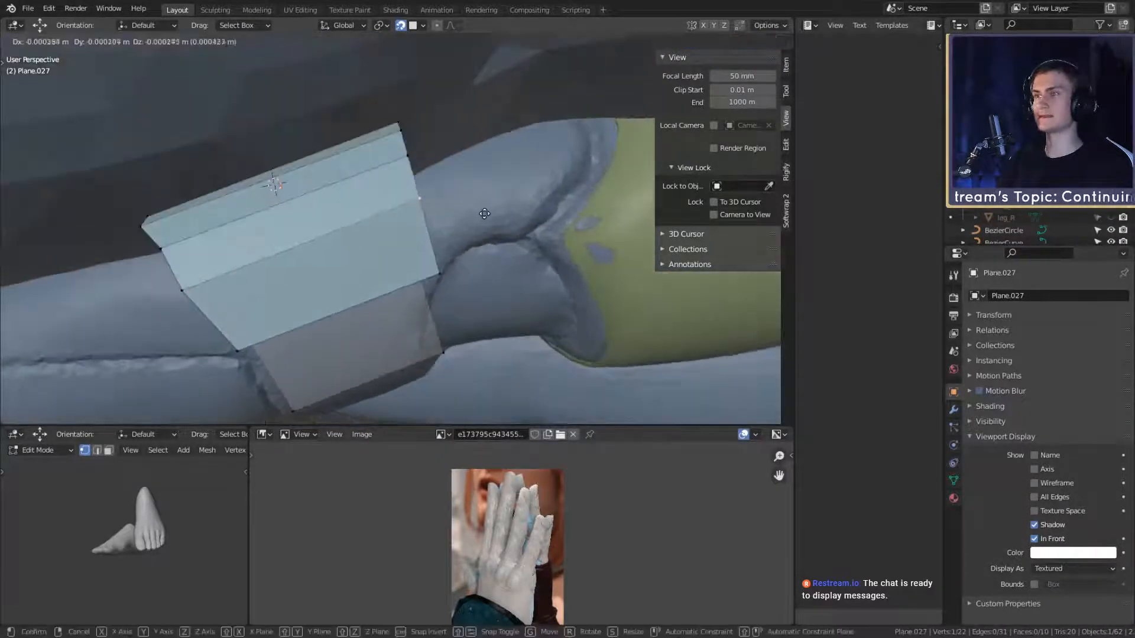
pyautogui.click(488, 226)
# Step: Adjust neighbouring vertices along the side panel's base-side border to even out the edge facing the green plate
pyautogui.moveTo(473, 220); pyautogui.dragTo(650, 236, button='middle')
pyautogui.click(388, 166)
pyautogui.moveTo(414, 148); pyautogui.dragTo(318, 191, button='middle')
pyautogui.moveTo(496, 199); pyautogui.dragTo(580, 221, button='middle')
pyautogui.click(480, 187)
pyautogui.click(582, 130)
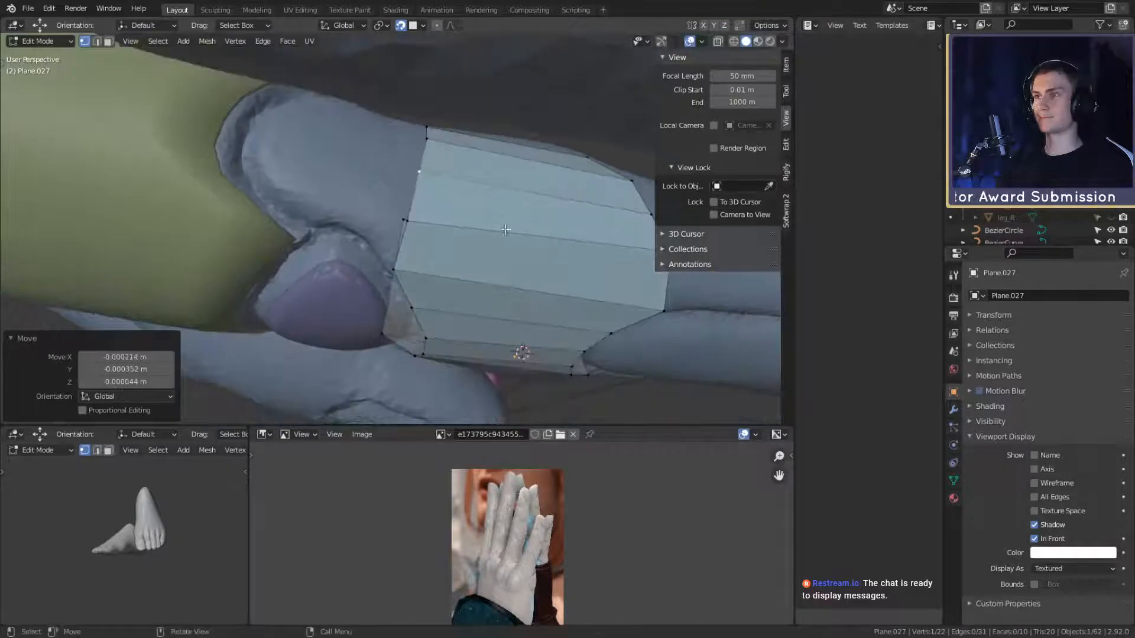
pyautogui.click(406, 221)
pyautogui.moveTo(407, 220); pyautogui.dragTo(473, 225, button='middle')
pyautogui.press('g')
pyautogui.click(485, 230)
pyautogui.scroll(-3, 512, 240)
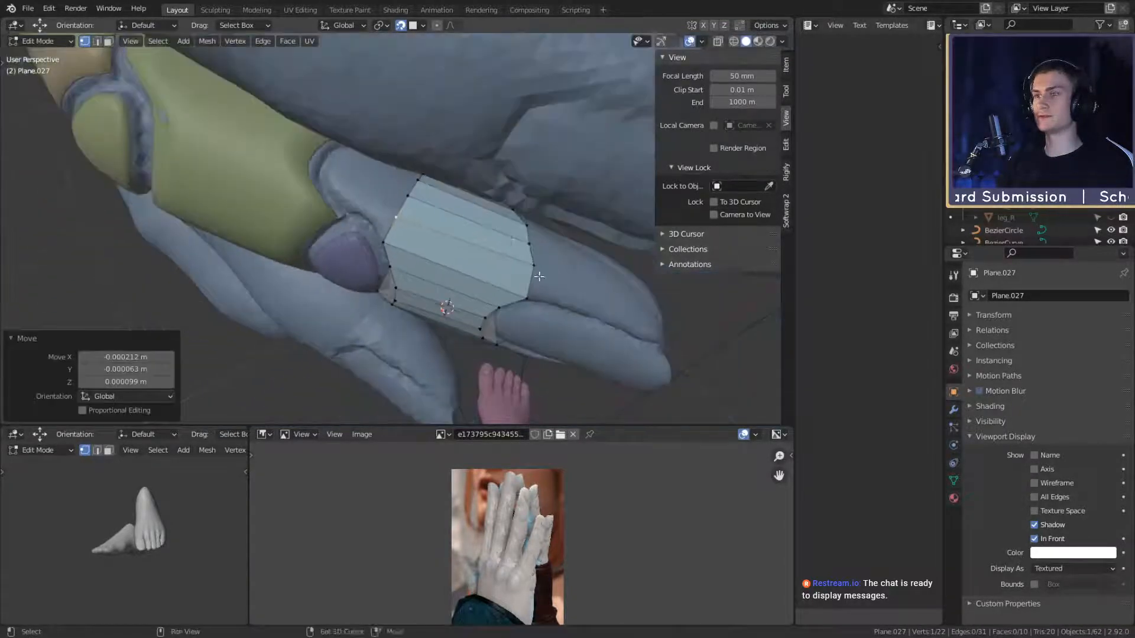
# Step: Add three evenly spaced lengthwise loop cuts to the opposite side panel and begin shaping them around the finger
pyautogui.scroll(3, 574, 235)
pyautogui.keyDown('shift'); pyautogui.moveTo(539, 277); pyautogui.dragTo(487, 219, button='middle'); pyautogui.keyUp('shift')
pyautogui.click(565, 268)
pyautogui.click(583, 277)
pyautogui.click(471, 263)
pyautogui.rightClick(472, 263)
pyautogui.press('g')
pyautogui.click(528, 183)
pyautogui.click(487, 218)
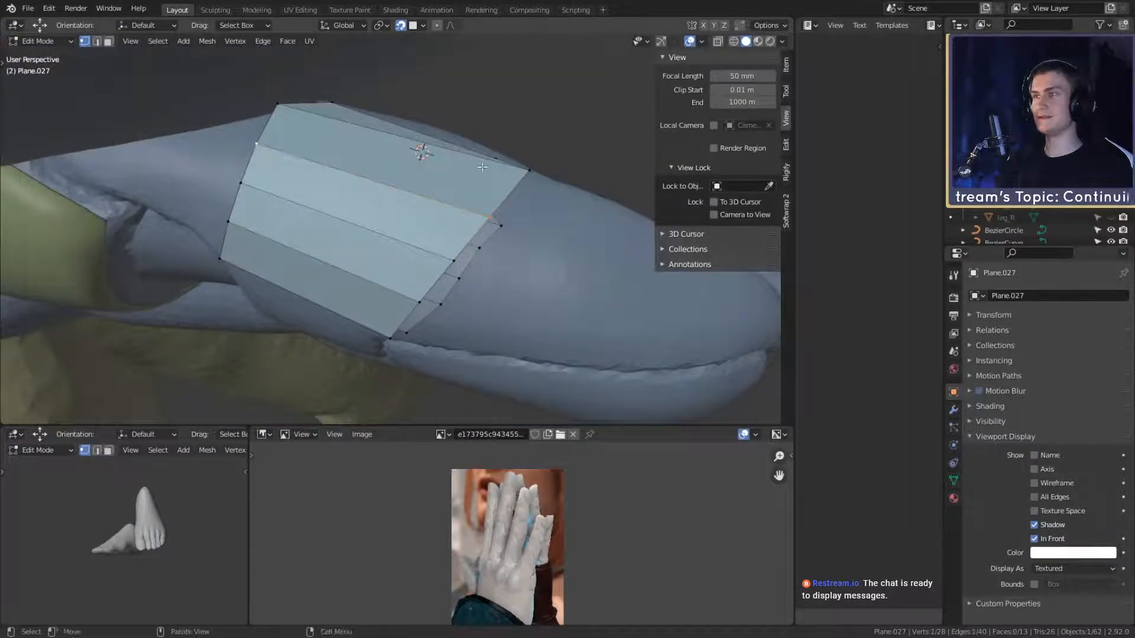
# Step: Rotate the selected lengthwise cut edge on this side panel by 3.12° and scale it by 1.064
pyautogui.moveTo(483, 168); pyautogui.dragTo(486, 229, button='middle')
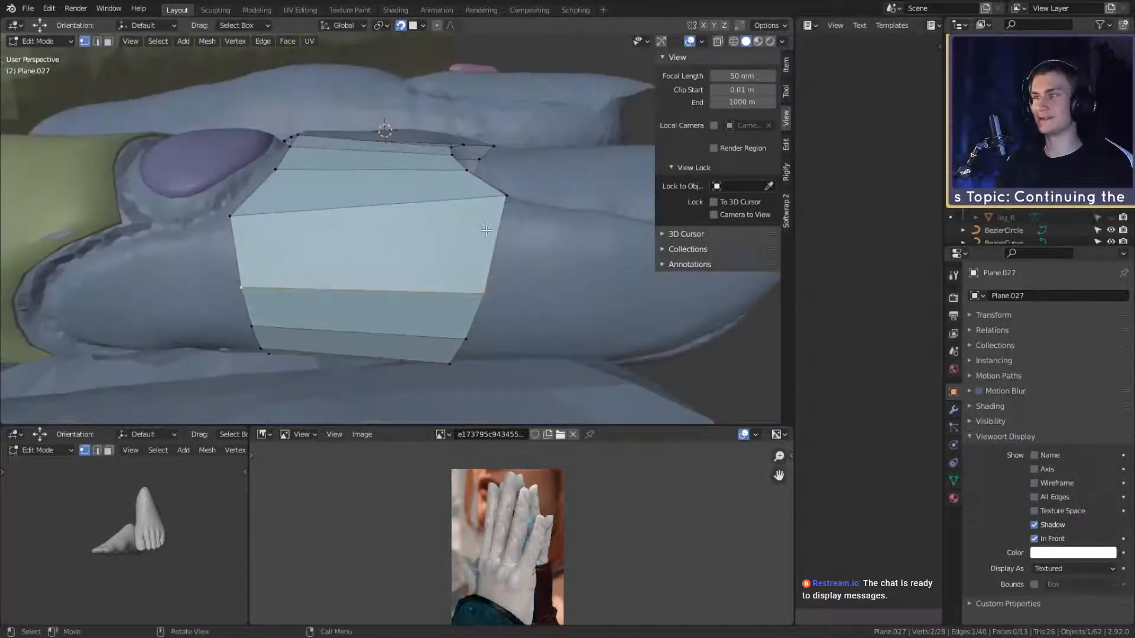
pyautogui.click(485, 222)
pyautogui.press('r')
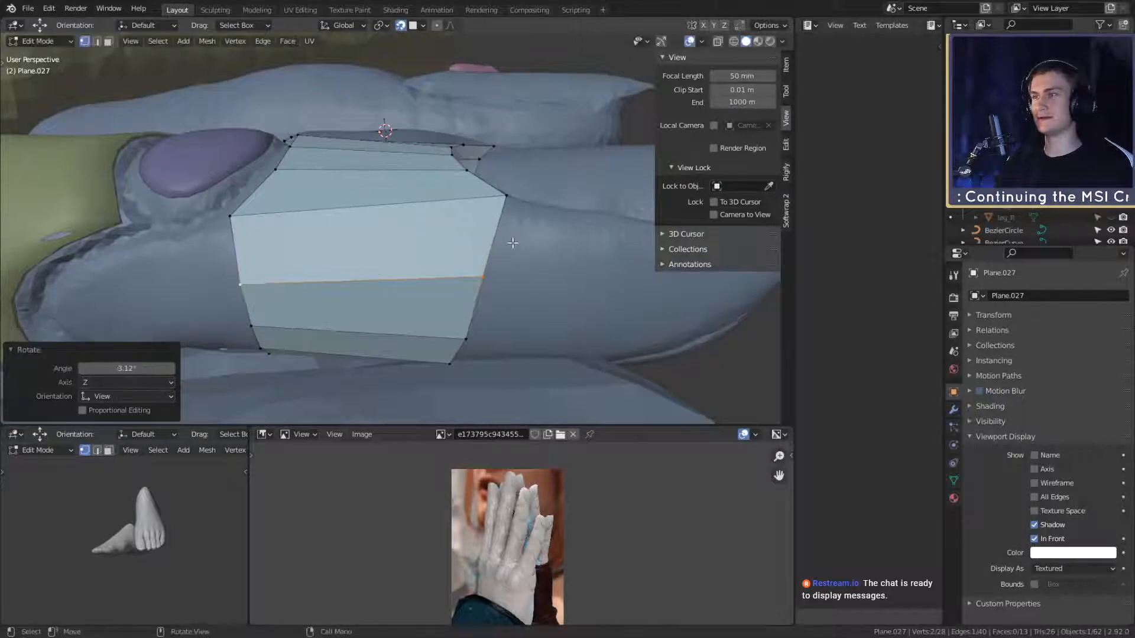
pyautogui.click(513, 232)
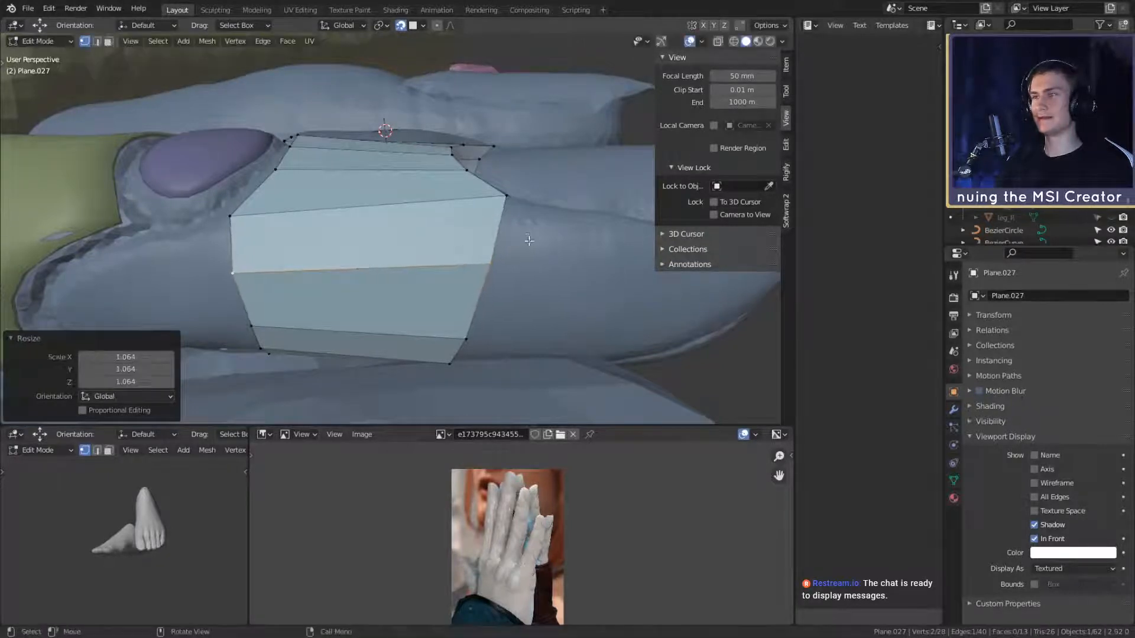
# Step: Move the adjacent lower cut edge and scale it by 1.060, then nudge the cut edge above it outward
pyautogui.moveTo(529, 240); pyautogui.dragTo(526, 271, button='middle')
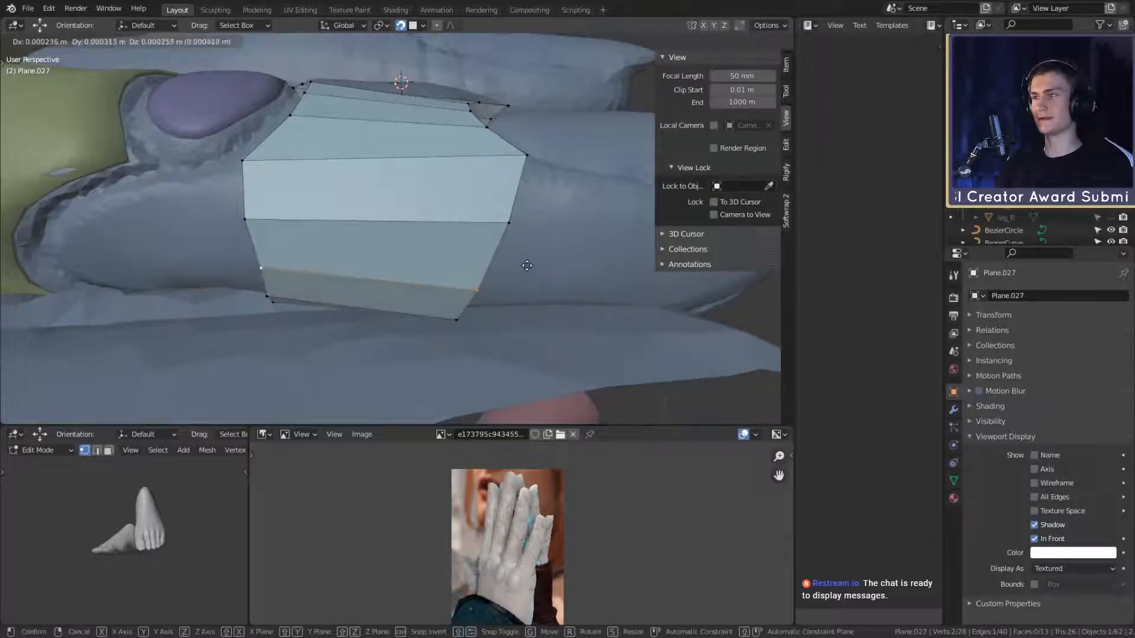
pyautogui.click(526, 266)
pyautogui.click(529, 258)
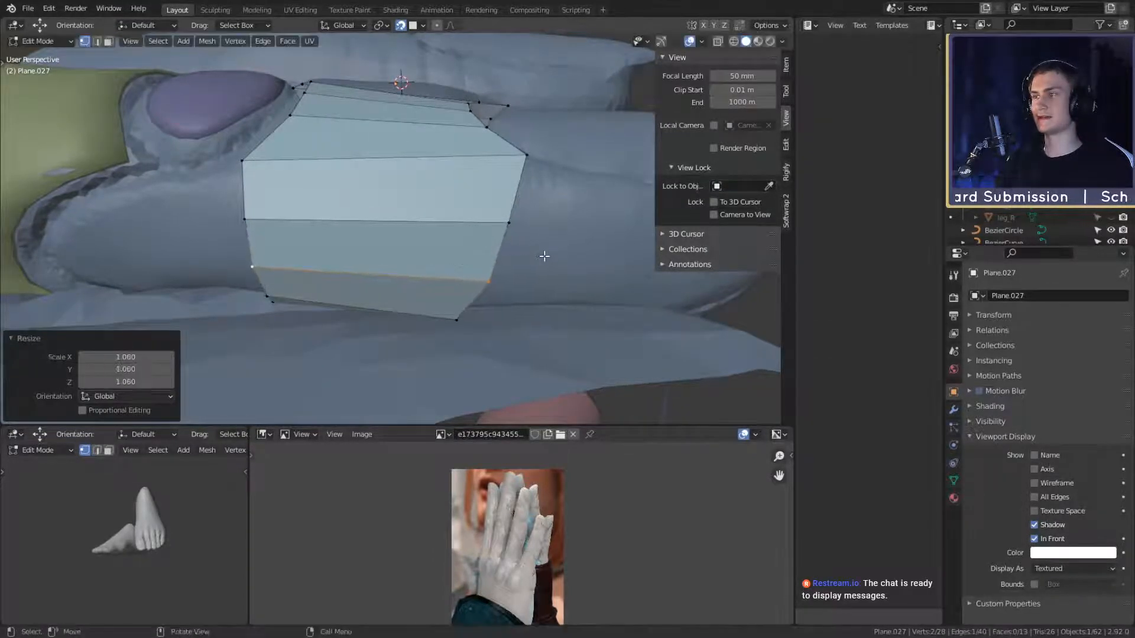
pyautogui.click(509, 223)
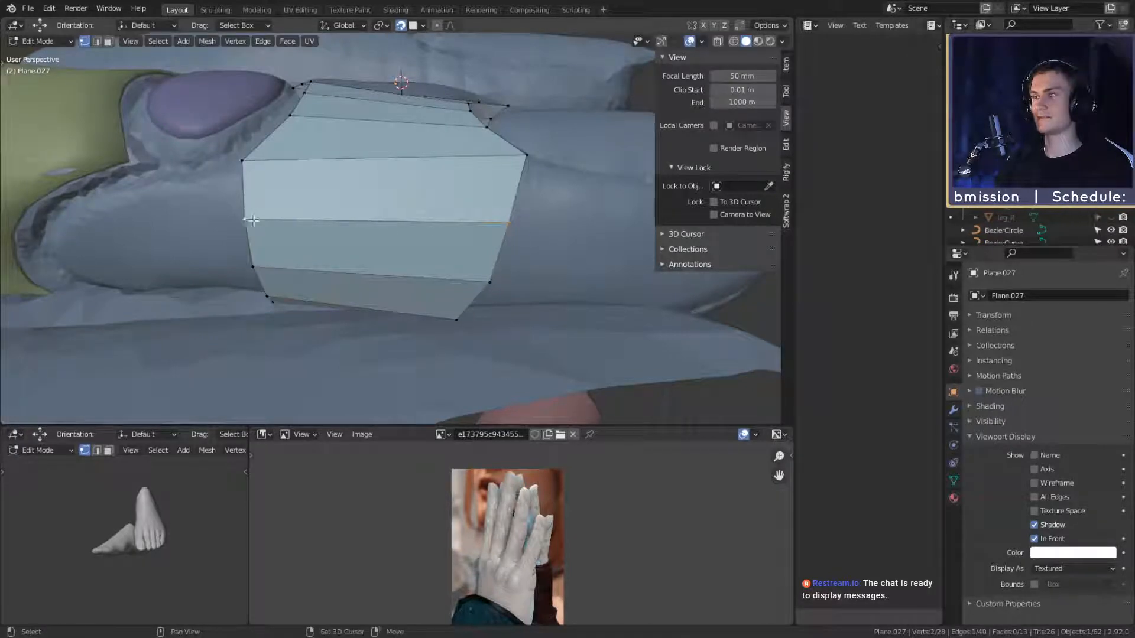
pyautogui.click(502, 244)
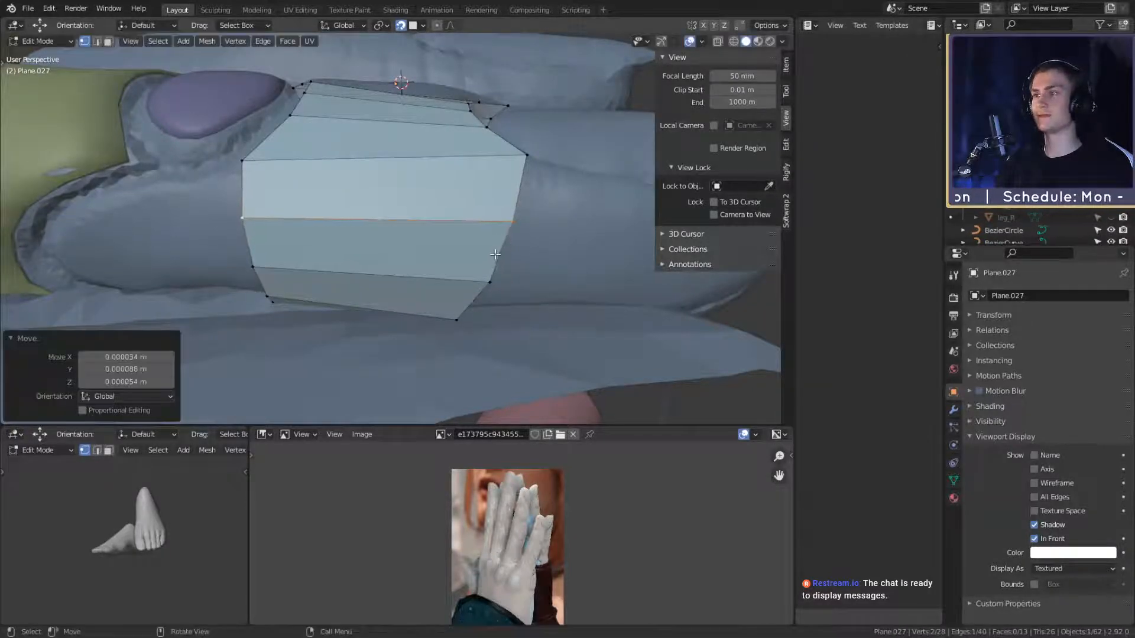
pyautogui.moveTo(495, 254); pyautogui.dragTo(540, 236, button='middle')
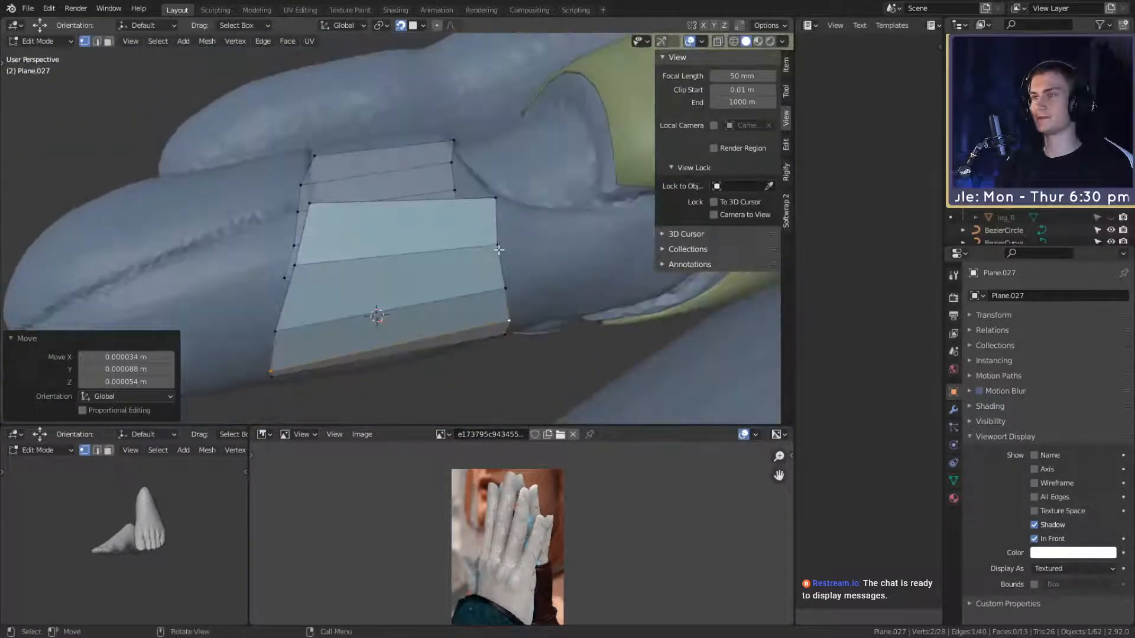
# Step: Select the side panel's upper lengthwise cut edge and scale it by 1.067
pyautogui.click(295, 266)
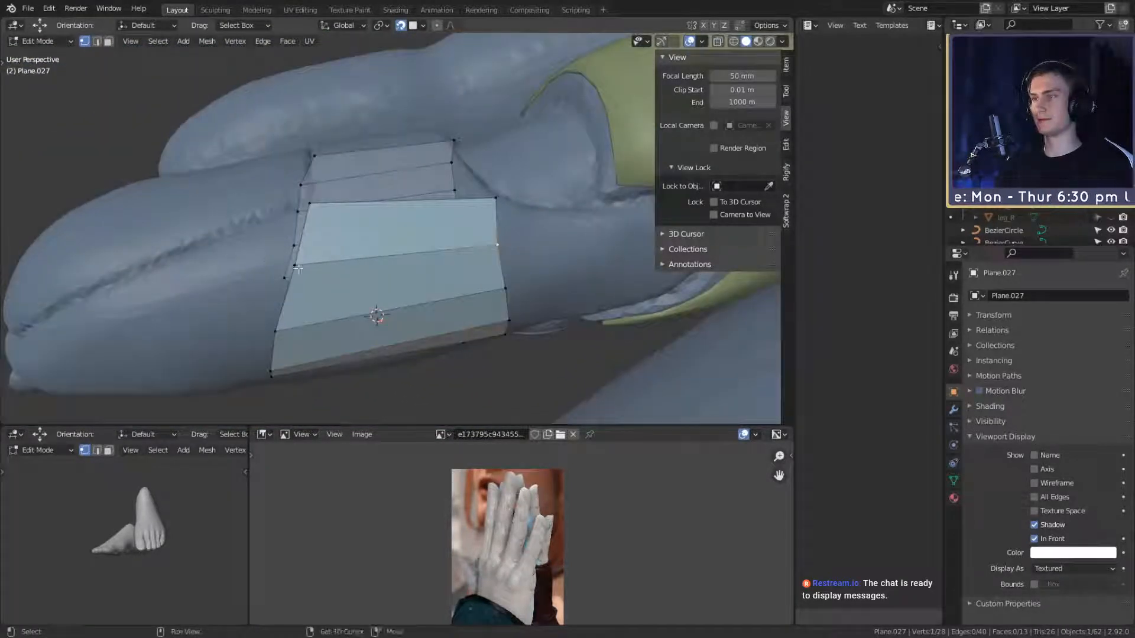
pyautogui.click(448, 283)
pyautogui.press('r')
pyautogui.click(542, 282)
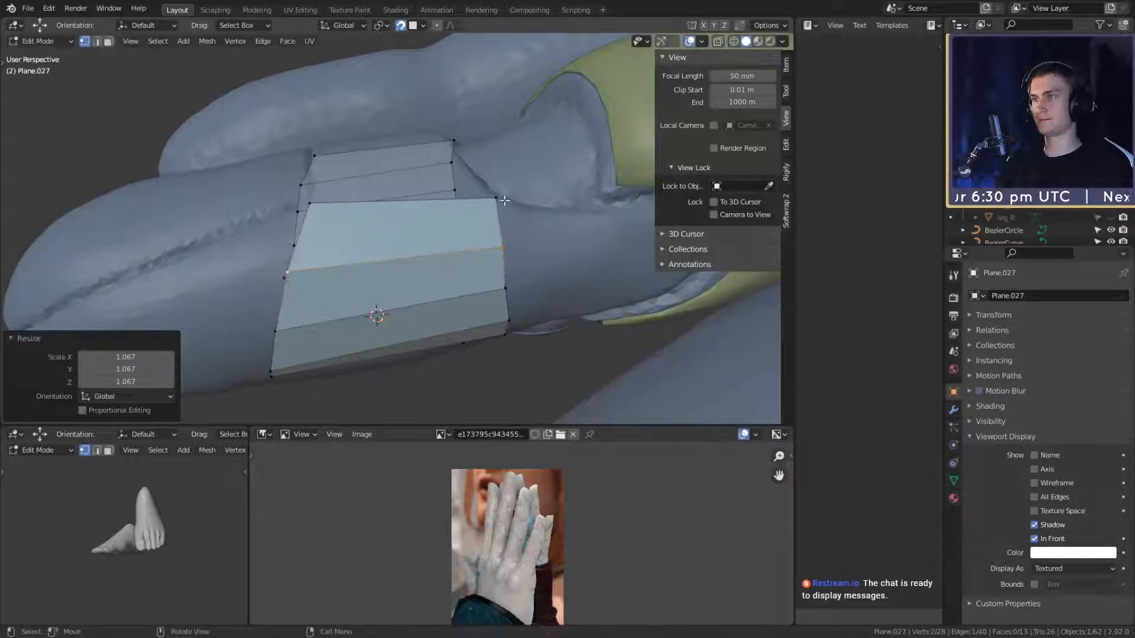
# Step: Extrude the side panel's upper edge across the finger toward the opposite panel, then rotate, scale and position the new edge
pyautogui.moveTo(542, 281); pyautogui.dragTo(513, 236, button='middle')
pyautogui.click(497, 286)
pyautogui.press('e')
pyautogui.click(508, 192)
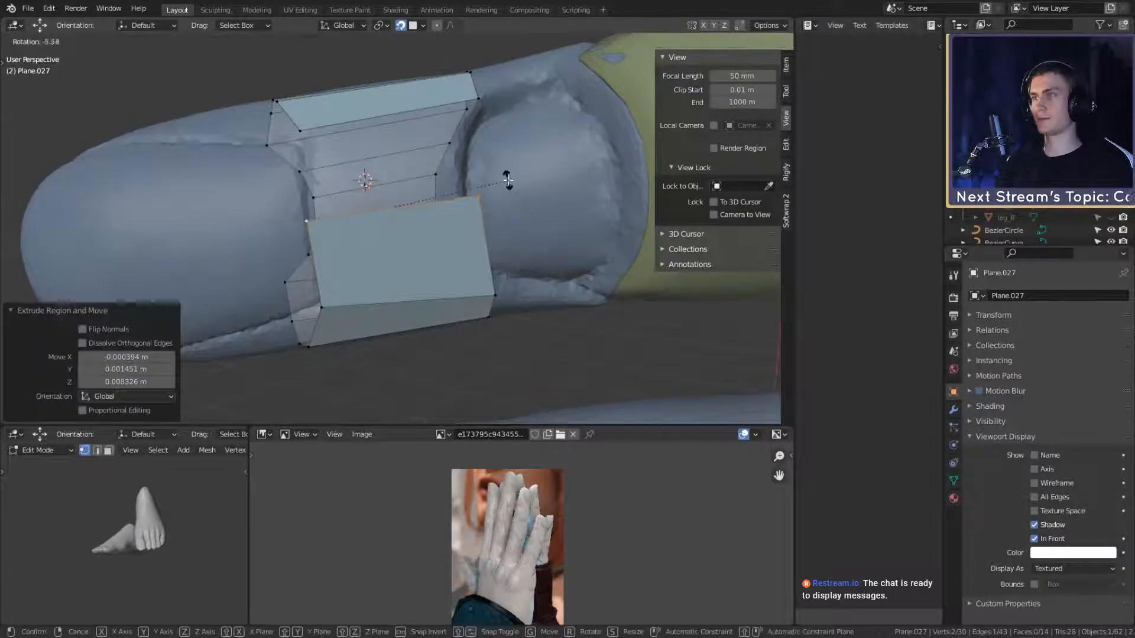
pyautogui.click(508, 180)
pyautogui.press('s')
pyautogui.click(523, 199)
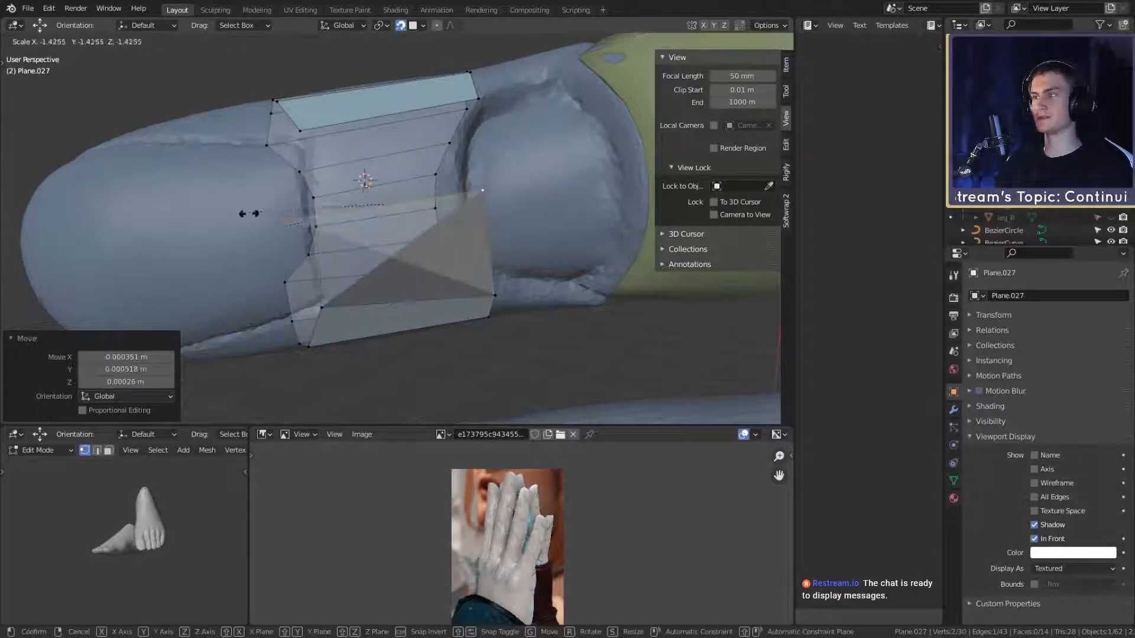
pyautogui.moveTo(414, 203); pyautogui.dragTo(430, 224, button='middle')
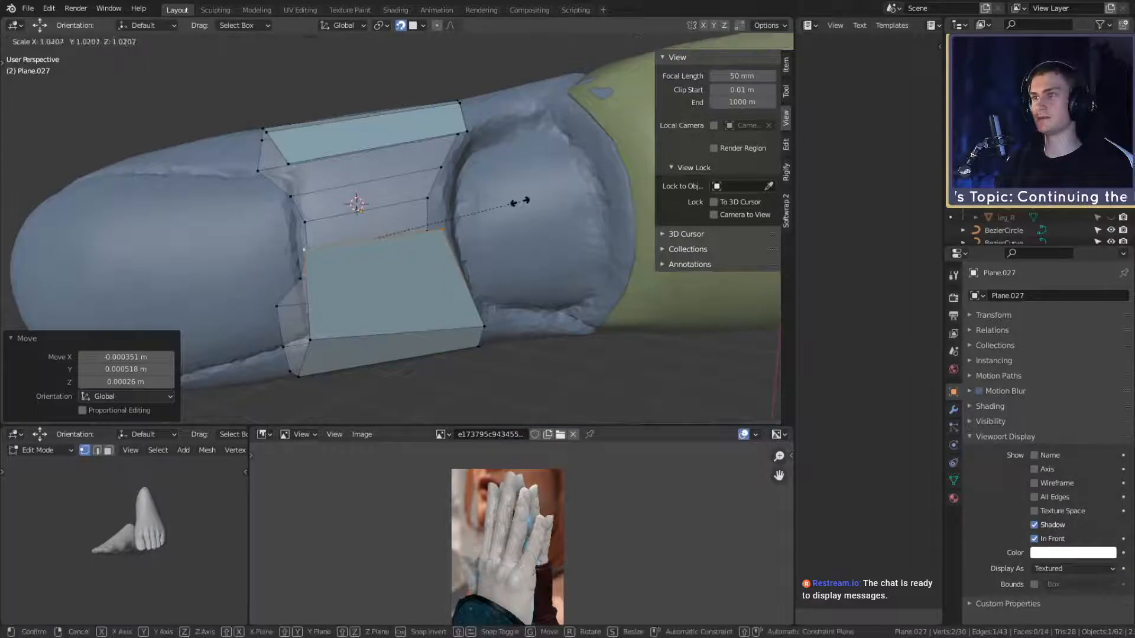
pyautogui.moveTo(526, 202); pyautogui.dragTo(490, 209, button='middle')
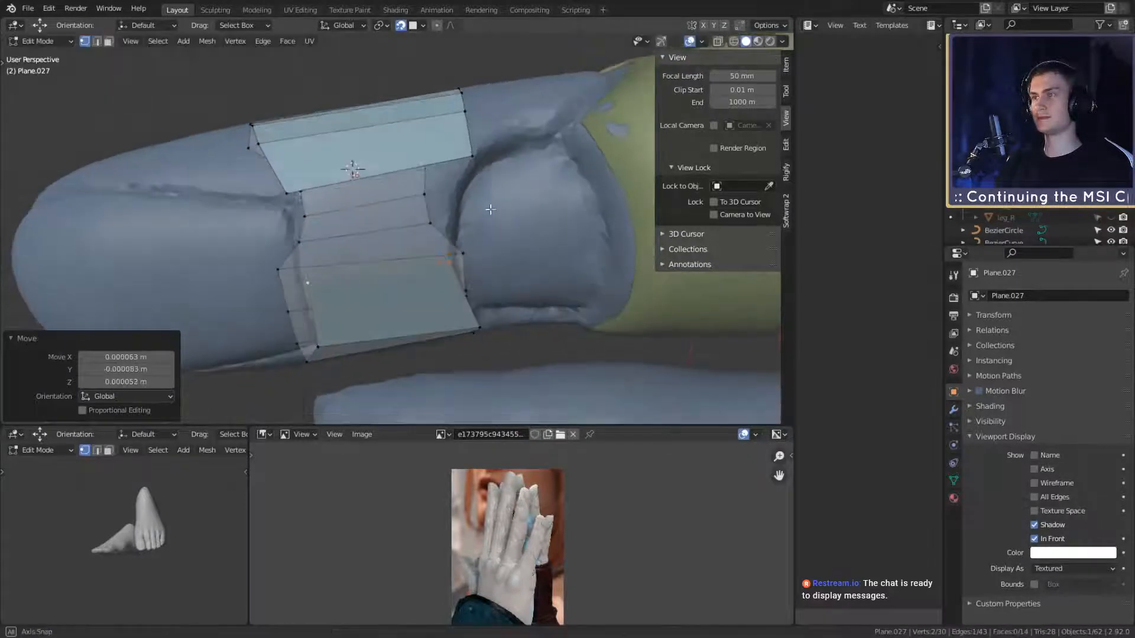
# Step: Fill the gap between the extruded edge and the opposite side panel with a face and add one centred lengthwise loop cut
pyautogui.keyDown('shift'); pyautogui.click(473, 163); pyautogui.keyUp('shift')
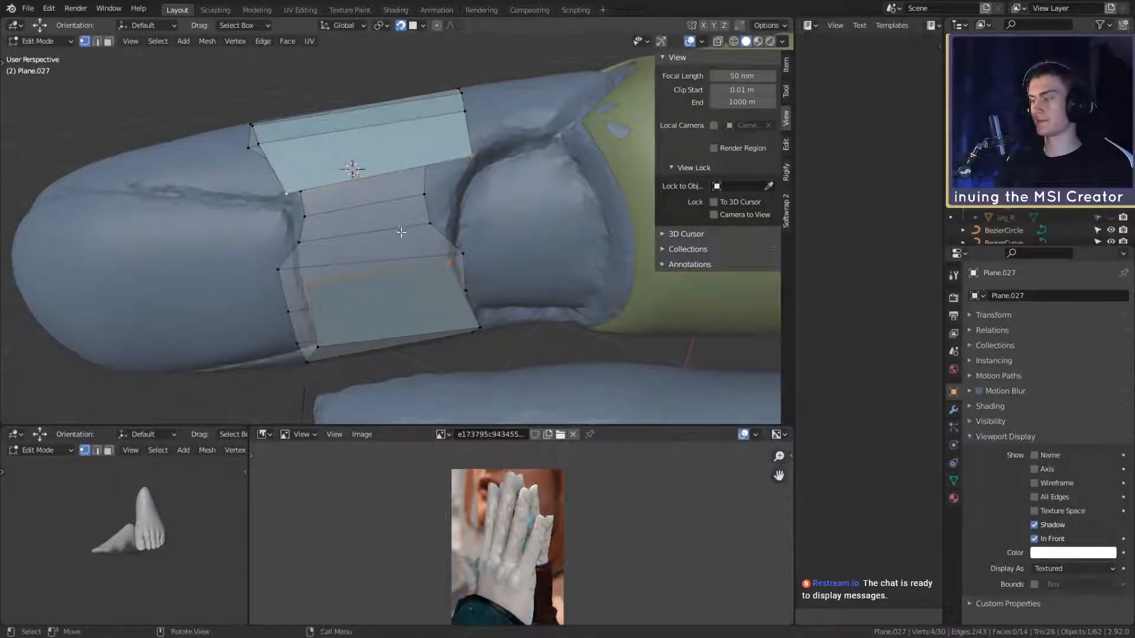
pyautogui.press('f')
pyautogui.moveTo(402, 232); pyautogui.dragTo(447, 192, button='middle')
pyautogui.click(447, 192)
pyautogui.rightClick(447, 192)
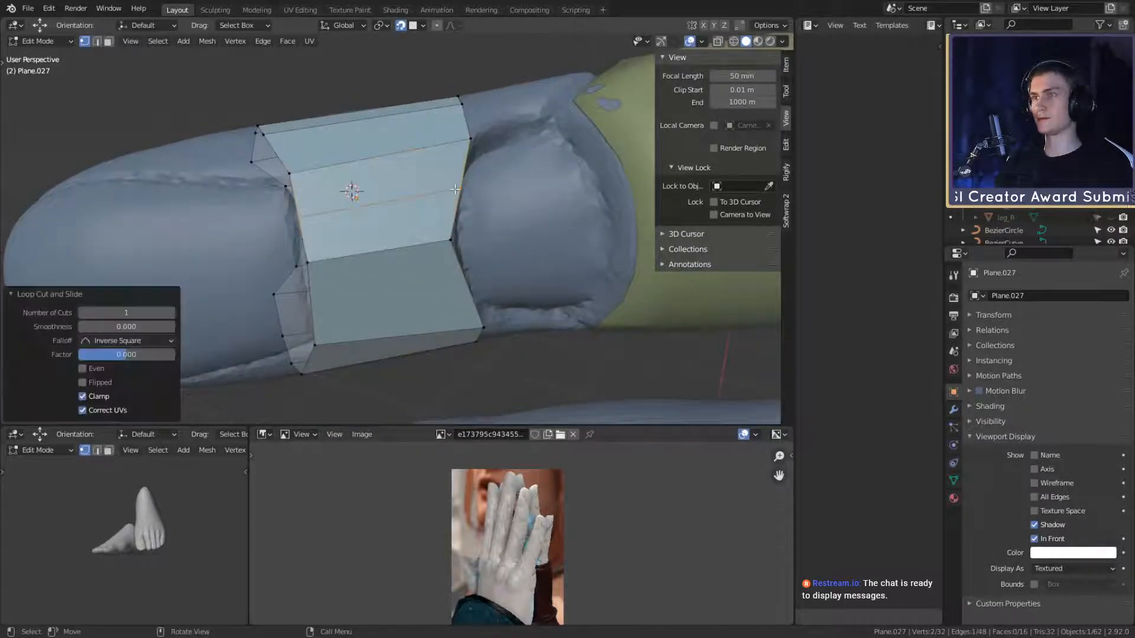
# Step: Move the new cut's base-side vertex, then add a centred loop cut to the neighbouring extruded face and reposition its base-side vertex
pyautogui.press('g')
pyautogui.click(507, 193)
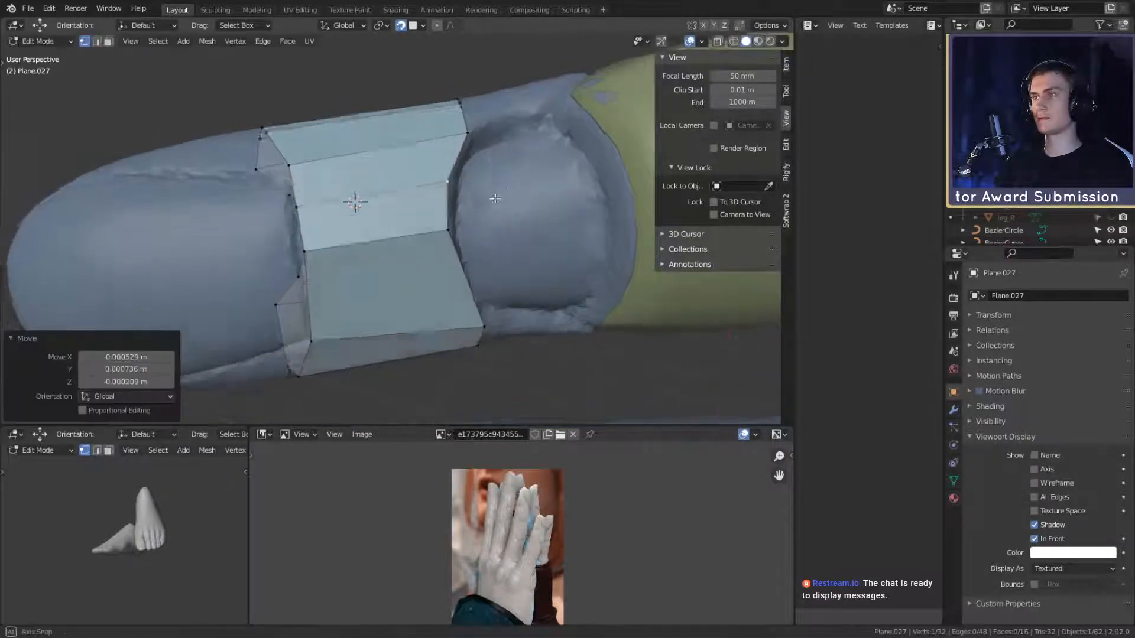
pyautogui.moveTo(507, 193); pyautogui.dragTo(420, 260, button='middle')
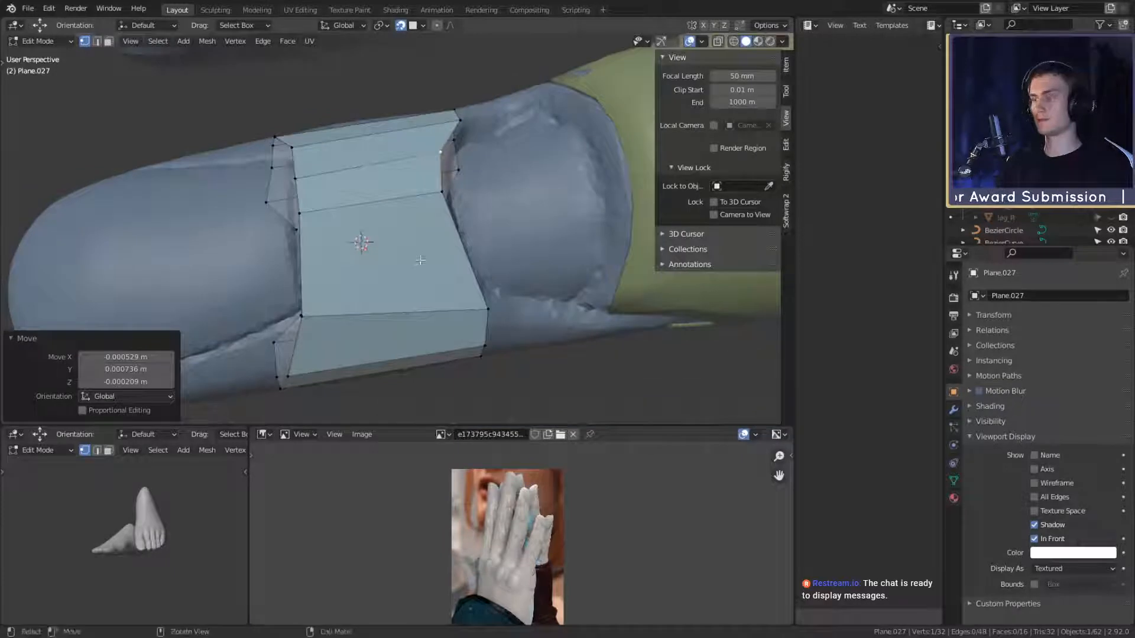
pyautogui.click(312, 253)
pyautogui.press('g')
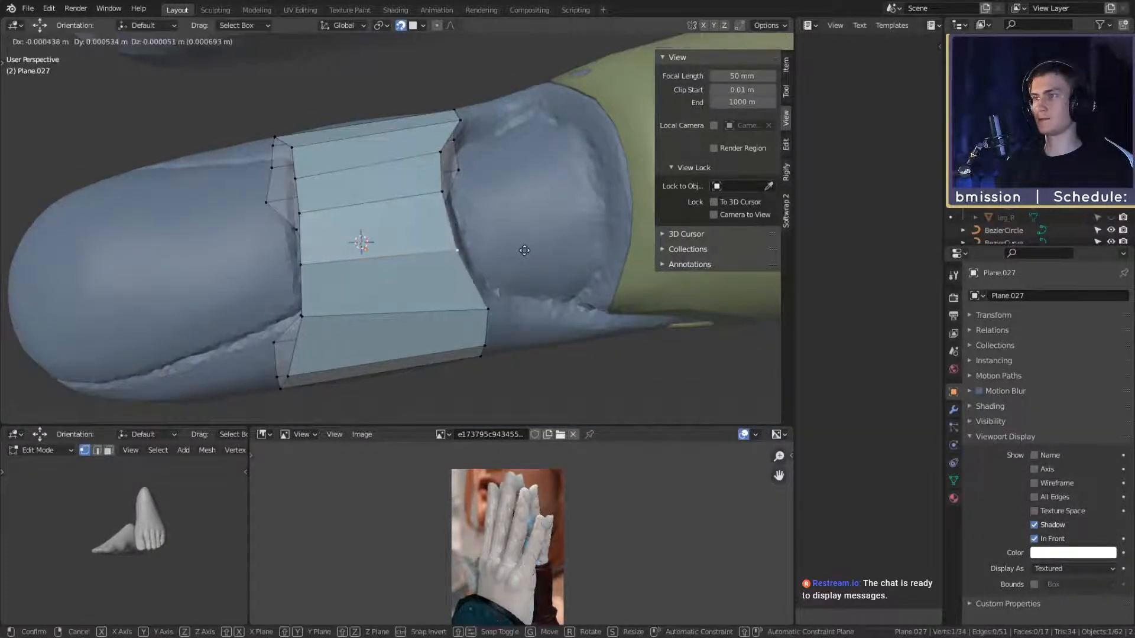
pyautogui.click(526, 253)
# Step: Adjust individual vertices along the wrapped plate's borders to follow the finger's contour
pyautogui.moveTo(526, 253); pyautogui.dragTo(441, 225, button='middle')
pyautogui.rightClick(387, 185)
pyautogui.click(407, 209)
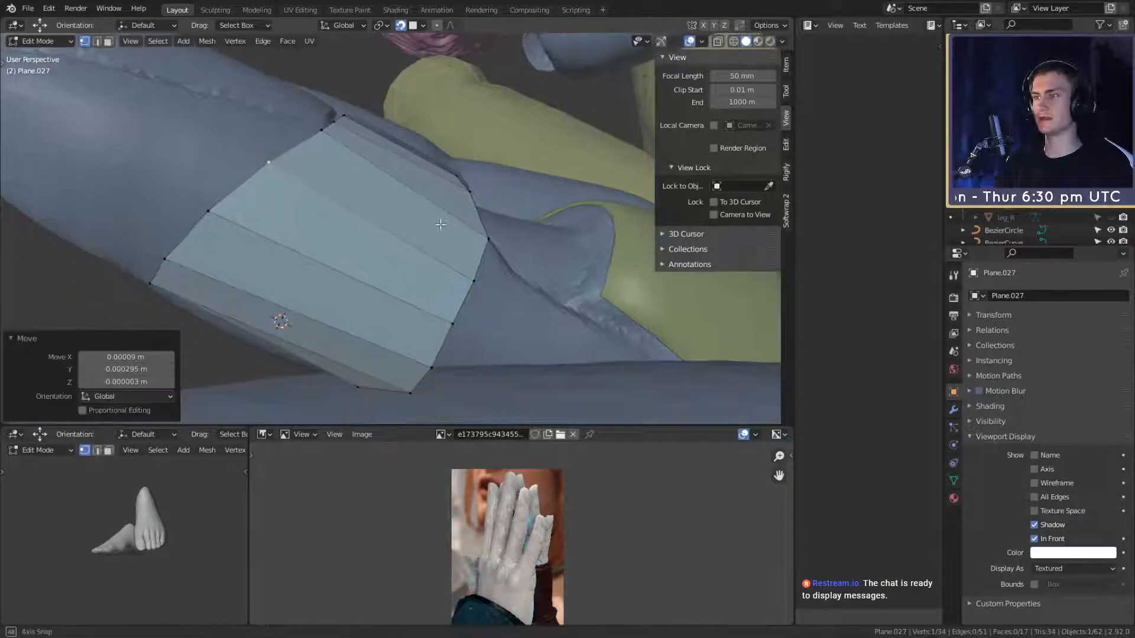
pyautogui.moveTo(245, 213); pyautogui.dragTo(290, 240, button='middle')
pyautogui.click(441, 204)
pyautogui.click(357, 276)
pyautogui.press('g')
pyautogui.click(516, 257)
pyautogui.click(558, 190)
pyautogui.scroll(3, 431, 261)
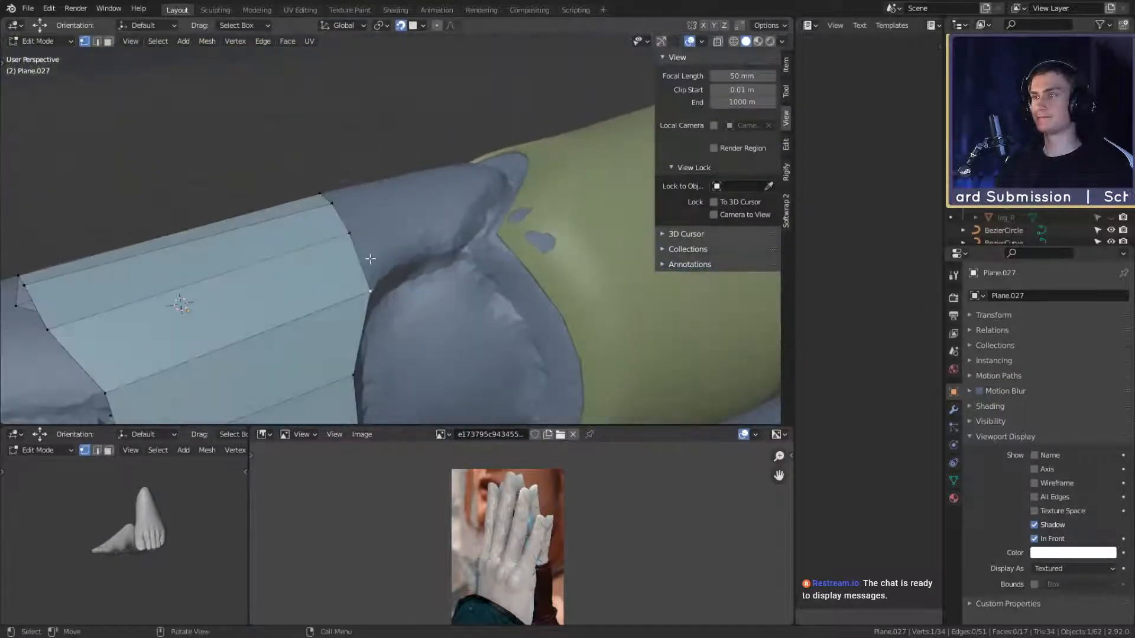
# Step: Extrude one side's base-side border edges toward the green plate and start tapering the new flap by moving its end vertices
pyautogui.moveTo(370, 259); pyautogui.dragTo(256, 242, button='middle')
pyautogui.keyDown('ctrl'); pyautogui.click(468, 269); pyautogui.keyUp('ctrl')
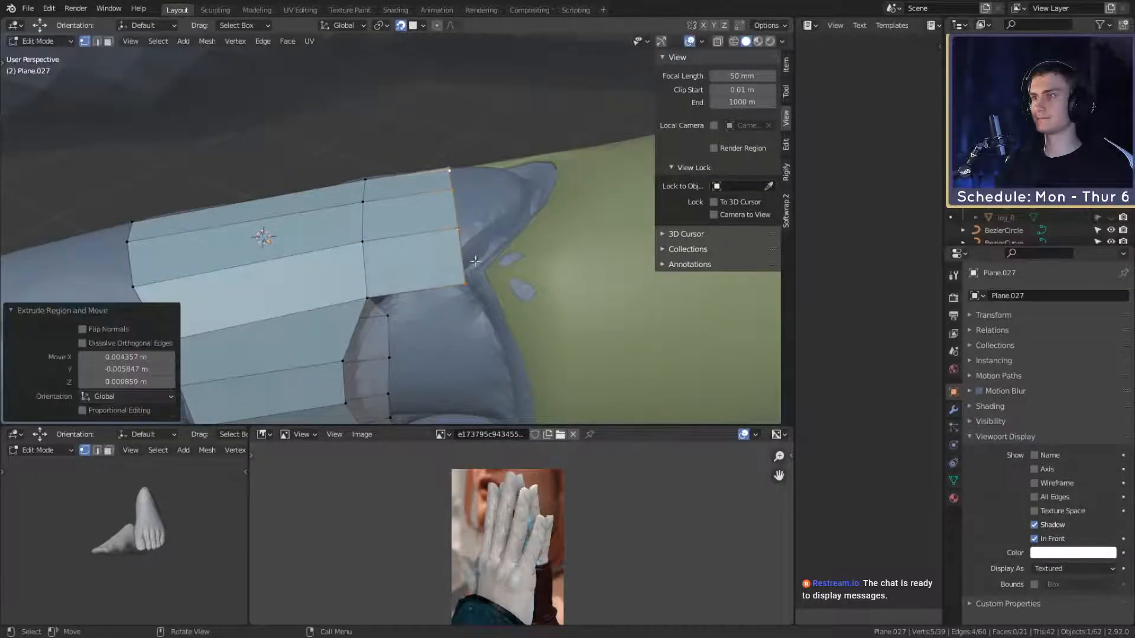
pyautogui.click(475, 261)
pyautogui.moveTo(513, 261); pyautogui.dragTo(531, 247, button='middle')
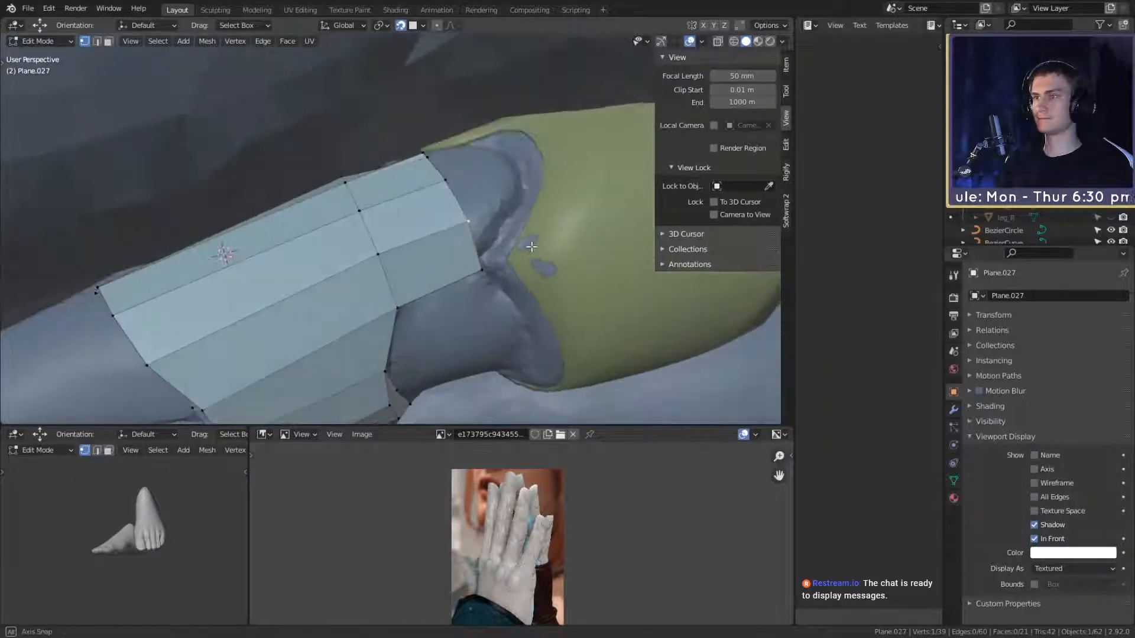
pyautogui.click(514, 222)
pyautogui.press('g')
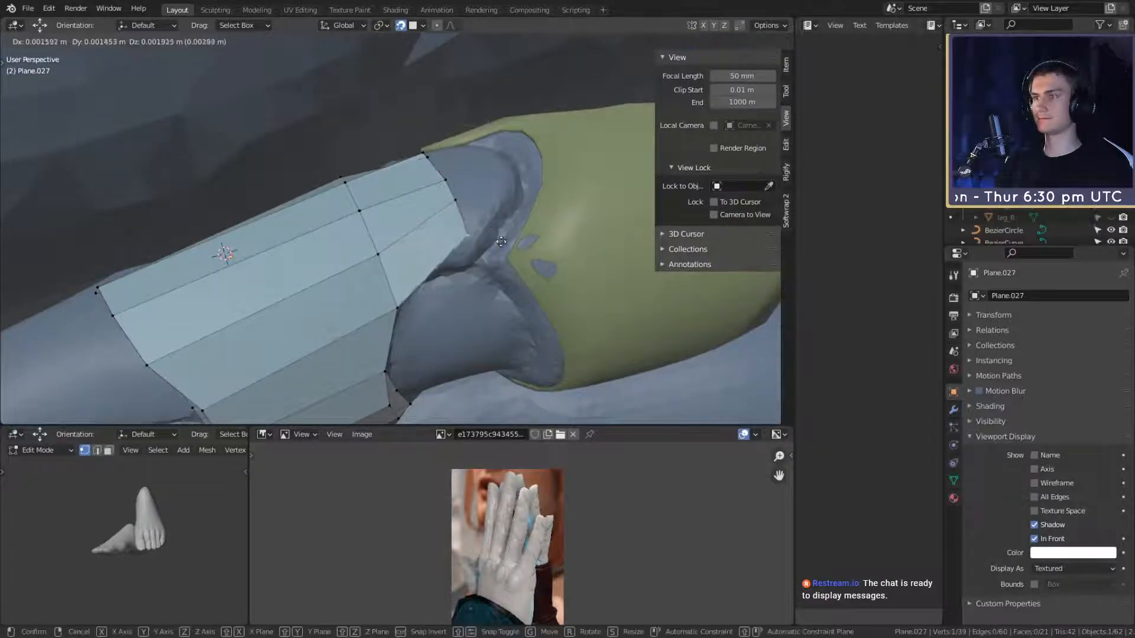
pyautogui.click(509, 251)
pyautogui.moveTo(507, 245); pyautogui.dragTo(528, 225, button='middle')
# Step: Reposition the flap's end vertices one by one to narrow it and fit it to the side of the finger
pyautogui.moveTo(412, 290); pyautogui.dragTo(347, 233, button='middle')
pyautogui.press('g')
pyautogui.click(454, 256)
pyautogui.moveTo(398, 233); pyautogui.dragTo(515, 252, button='middle')
pyautogui.press('g')
pyautogui.click(437, 208)
pyautogui.click(409, 240)
pyautogui.click(425, 210)
pyautogui.press('g')
pyautogui.click(474, 286)
pyautogui.press('g')
pyautogui.click(461, 241)
pyautogui.click(406, 258)
# Step: Select the flap's end edges and extrude a second row of faces toward the groove beside the green plate
pyautogui.moveTo(406, 258); pyautogui.dragTo(608, 279, button='middle')
pyautogui.keyDown('ctrl'); pyautogui.click(383, 274); pyautogui.keyUp('ctrl')
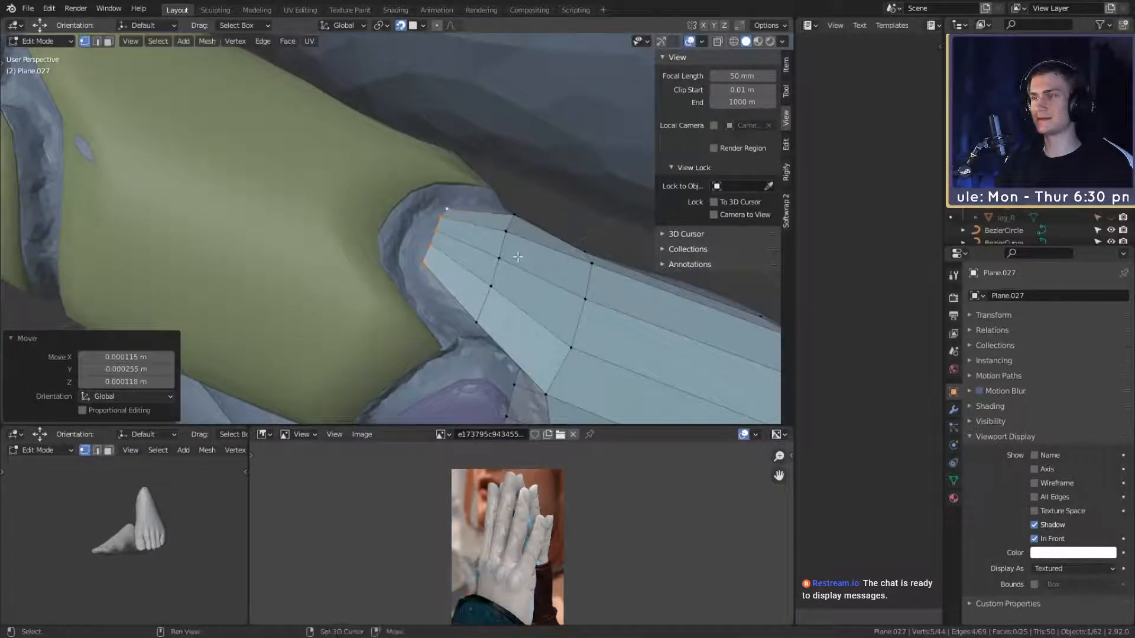
pyautogui.moveTo(517, 257); pyautogui.dragTo(481, 245, button='middle')
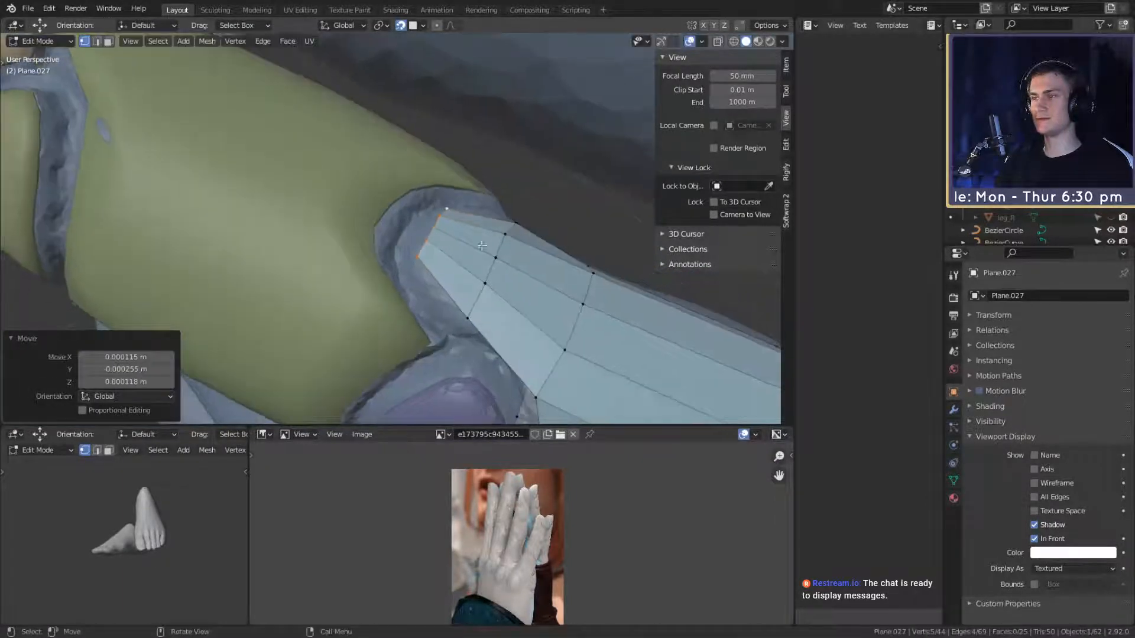
# Step: Move the second row's lower end vertices to start rounding the flap's tip
pyautogui.click(420, 264)
pyautogui.press('g')
pyautogui.click(463, 277)
pyautogui.click(430, 242)
pyautogui.press('g')
pyautogui.click(457, 249)
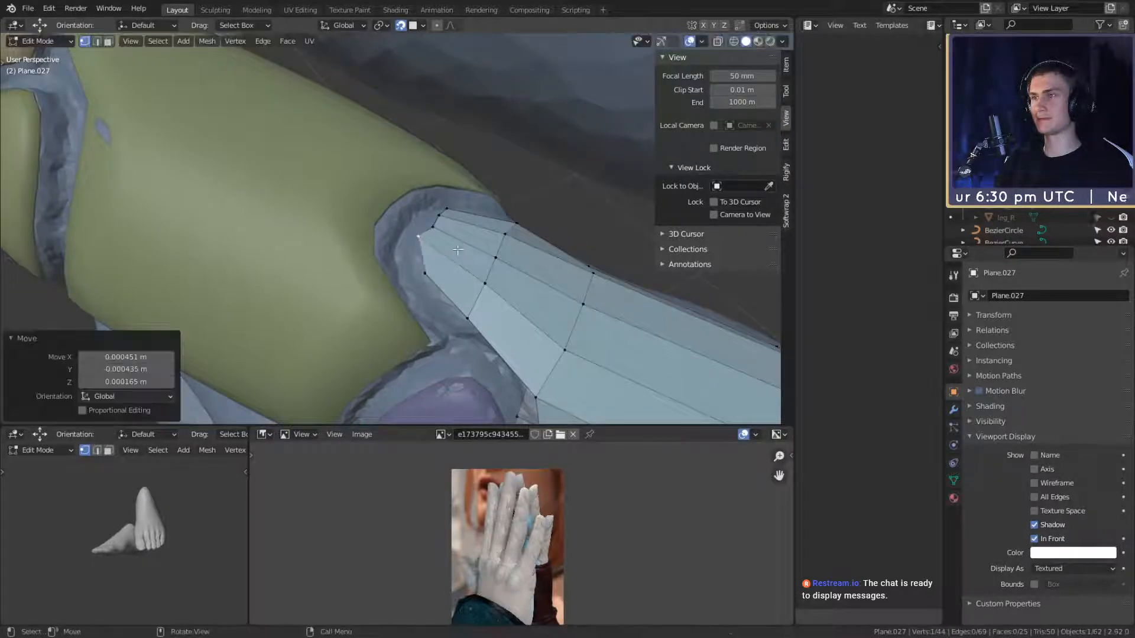
pyautogui.click(462, 242)
pyautogui.click(454, 236)
# Step: Fine-tune the remaining tip vertices from both sides so the flap's end follows the curved groove
pyautogui.moveTo(453, 236)
pyautogui.mouseDown(button='middle')
pyautogui.moveTo(480, 243)
pyautogui.moveTo(500, 231)
pyautogui.moveTo(437, 257)
pyautogui.moveTo(456, 247)
pyautogui.mouseUp(button='middle')
pyautogui.click(479, 240)
pyautogui.click(519, 227)
pyautogui.click(434, 260)
pyautogui.click(457, 265)
pyautogui.click(454, 254)
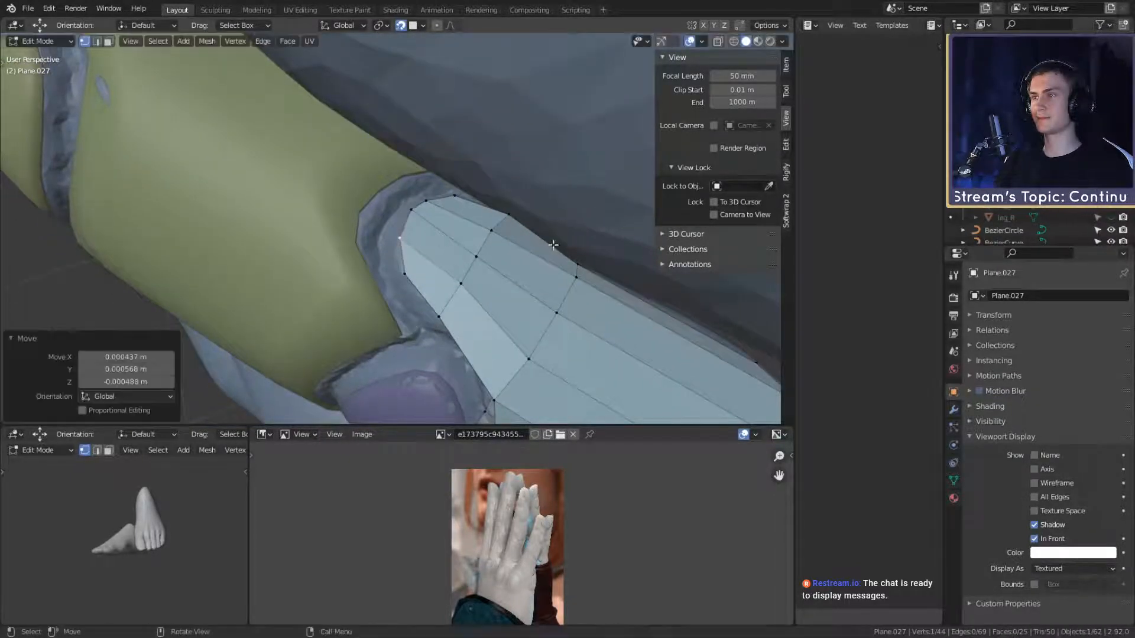
pyautogui.moveTo(553, 243); pyautogui.dragTo(431, 221, button='middle')
pyautogui.press('g')
pyautogui.click(446, 258)
pyautogui.click(384, 207)
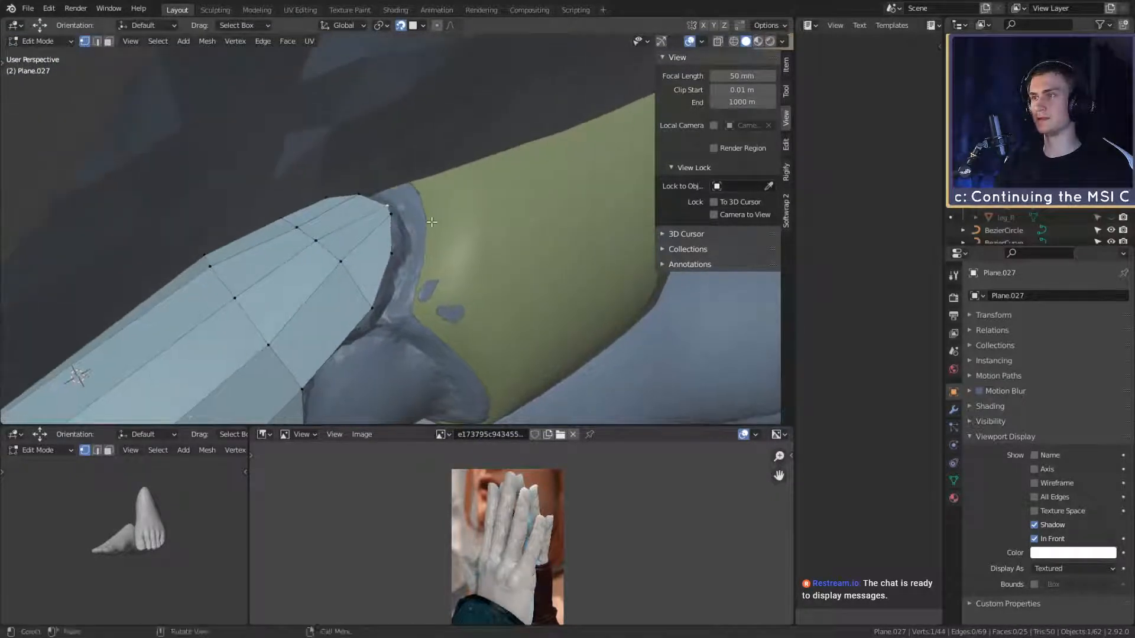
pyautogui.click(425, 219)
pyautogui.click(428, 225)
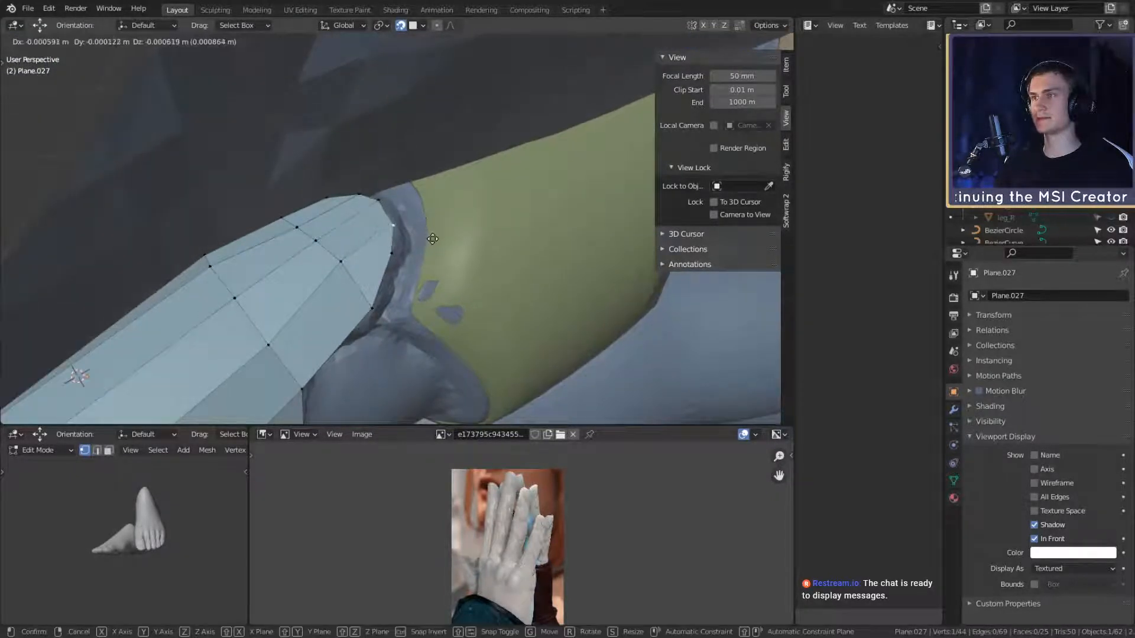
pyautogui.click(432, 237)
# Step: Select the cross edges between the flap's two rows and edge-slide them by a factor of 0.153
pyautogui.moveTo(432, 237); pyautogui.dragTo(511, 324, button='middle')
pyautogui.scroll(4, 510, 325)
pyautogui.keyDown('shift'); pyautogui.moveTo(452, 257); pyautogui.dragTo(476, 263, button='middle'); pyautogui.keyUp('shift')
pyautogui.scroll(2, 476, 264)
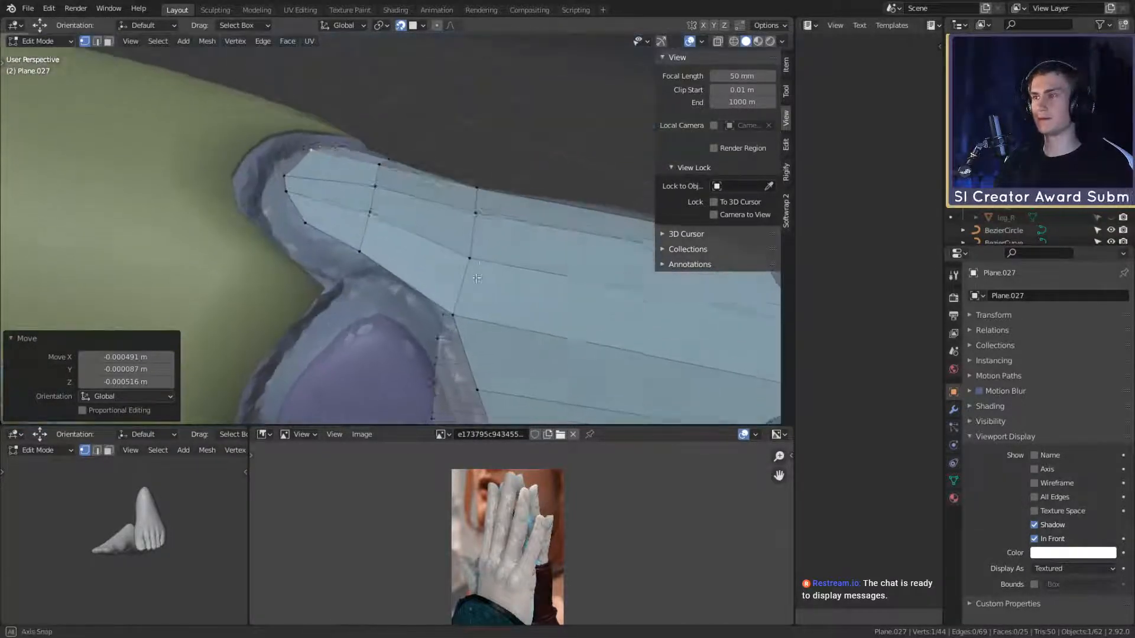
pyautogui.click(356, 255)
pyautogui.keyDown('shift'); pyautogui.click(369, 215); pyautogui.keyUp('shift')
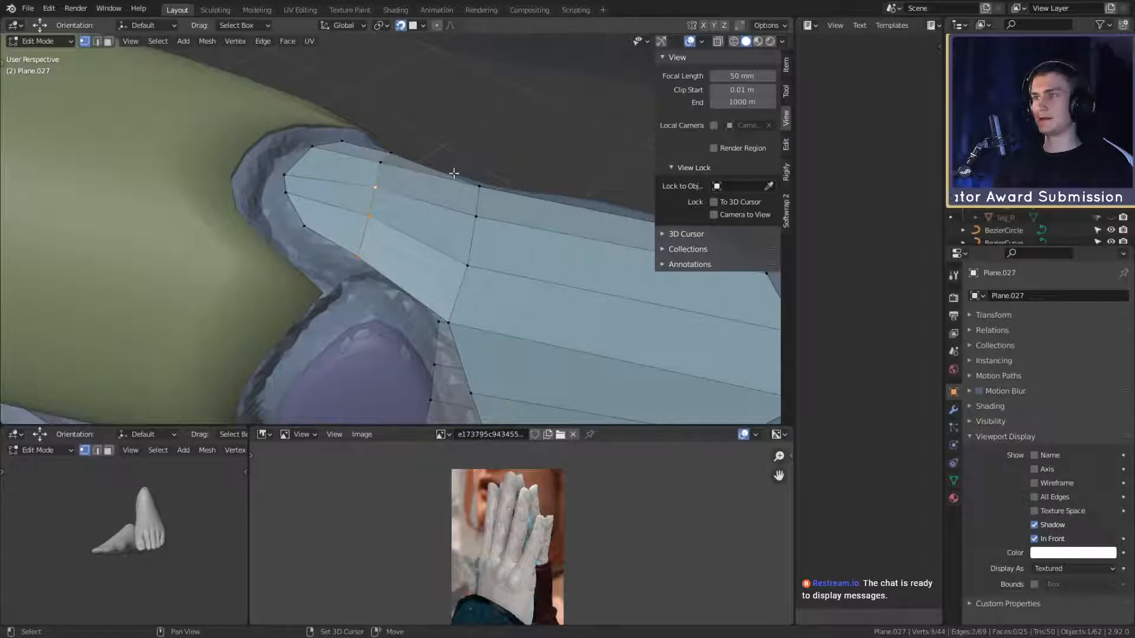
pyautogui.keyDown('shift'); pyautogui.click(383, 163); pyautogui.keyUp('shift')
pyautogui.moveTo(438, 198); pyautogui.dragTo(477, 210, button='middle')
pyautogui.press('g')
pyautogui.press('g')
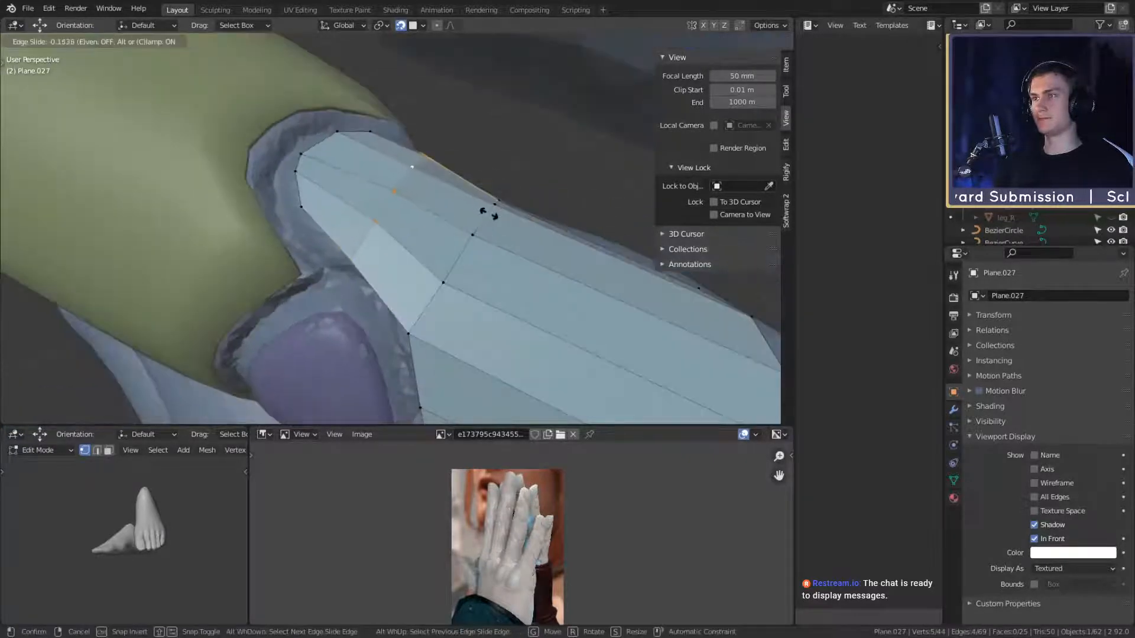
pyautogui.click(488, 215)
# Step: Move the slid row's lower border vertex to smooth the flap's lower outline
pyautogui.scroll(-2, 482, 222)
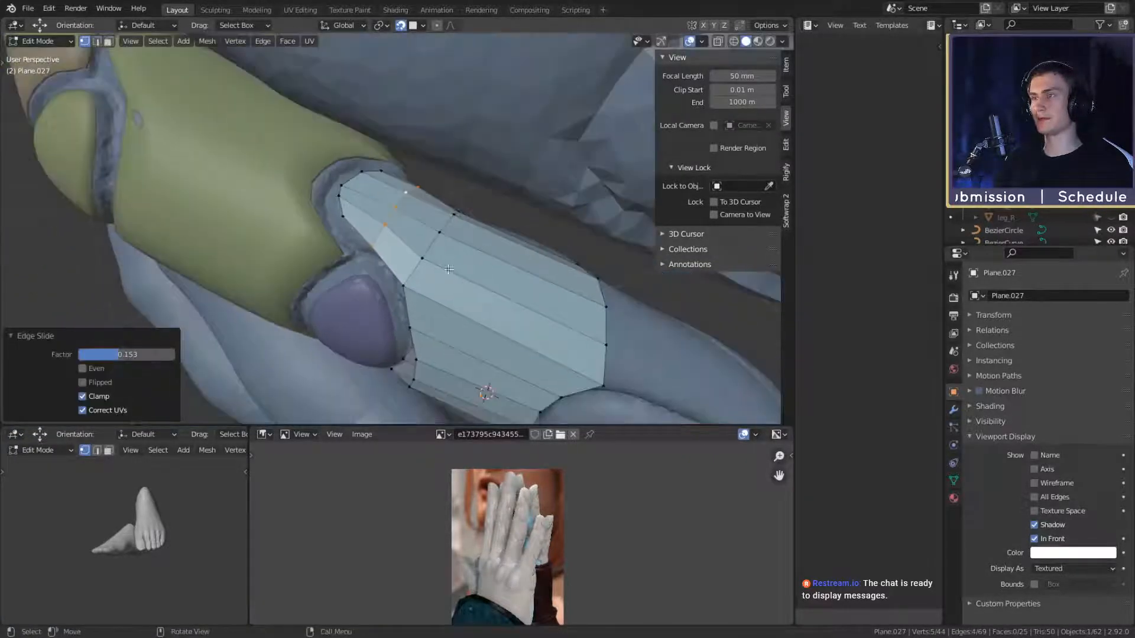
pyautogui.scroll(2, 481, 221)
pyautogui.click(353, 261)
pyautogui.press('g')
pyautogui.click(439, 271)
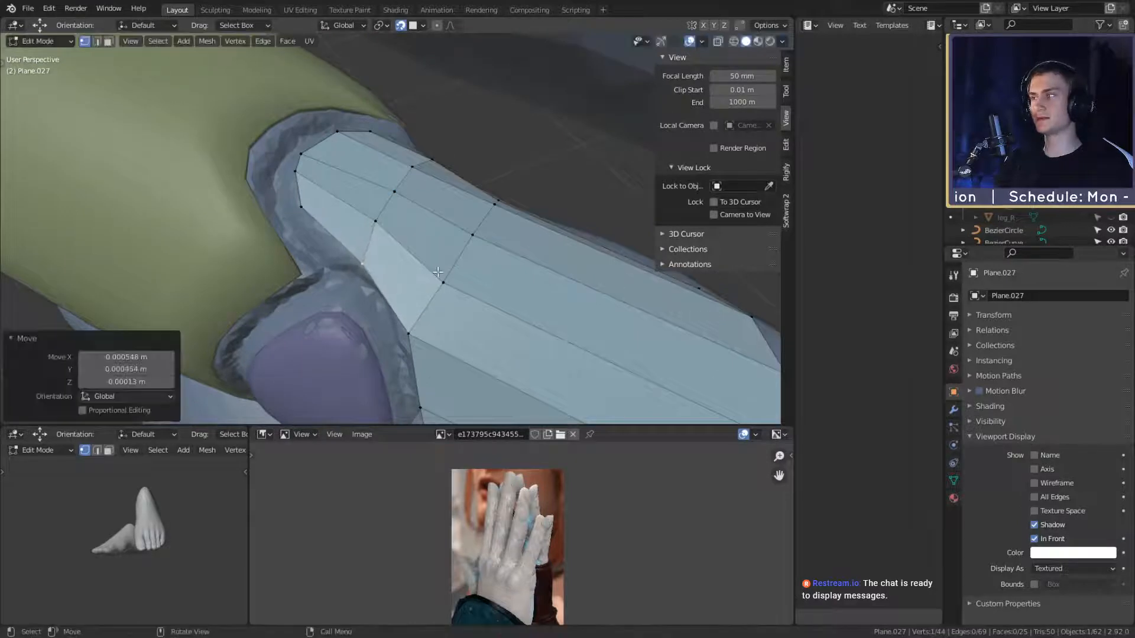
# Step: Adjust the vertices in the flap's middle row to even out its surface and lower border
pyautogui.moveTo(400, 233); pyautogui.dragTo(266, 255, button='middle')
pyautogui.click(448, 266)
pyautogui.click(443, 227)
pyautogui.moveTo(443, 228); pyautogui.dragTo(465, 269, button='middle')
pyautogui.click(439, 263)
pyautogui.click(463, 271)
pyautogui.click(414, 224)
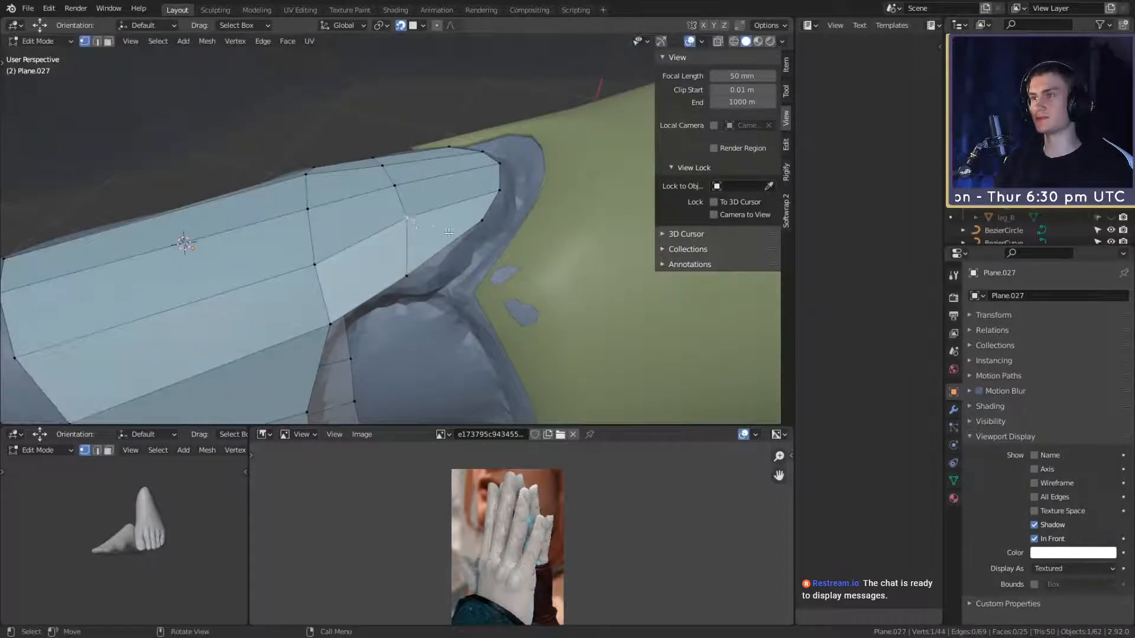
pyautogui.press('g')
pyautogui.moveTo(413, 236); pyautogui.dragTo(457, 128, button='middle')
pyautogui.click(412, 280)
# Step: Extrude the opposite side's base-side border edges toward the green plate and scale the new edges down
pyautogui.scroll(-3, 412, 280)
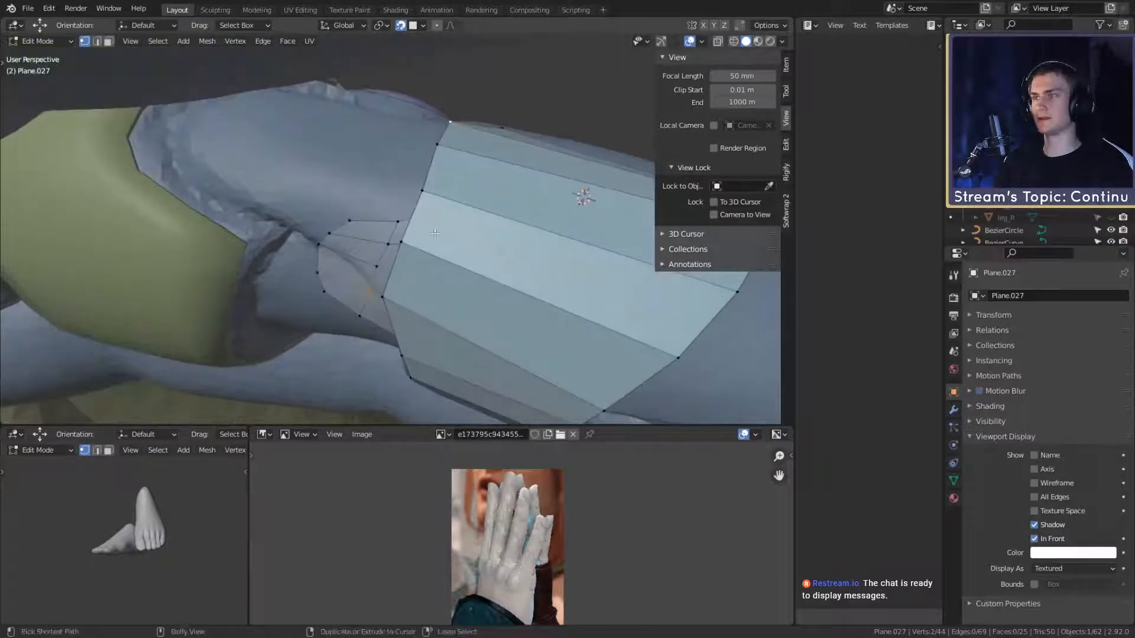
pyautogui.moveTo(398, 304); pyautogui.dragTo(469, 255, button='middle')
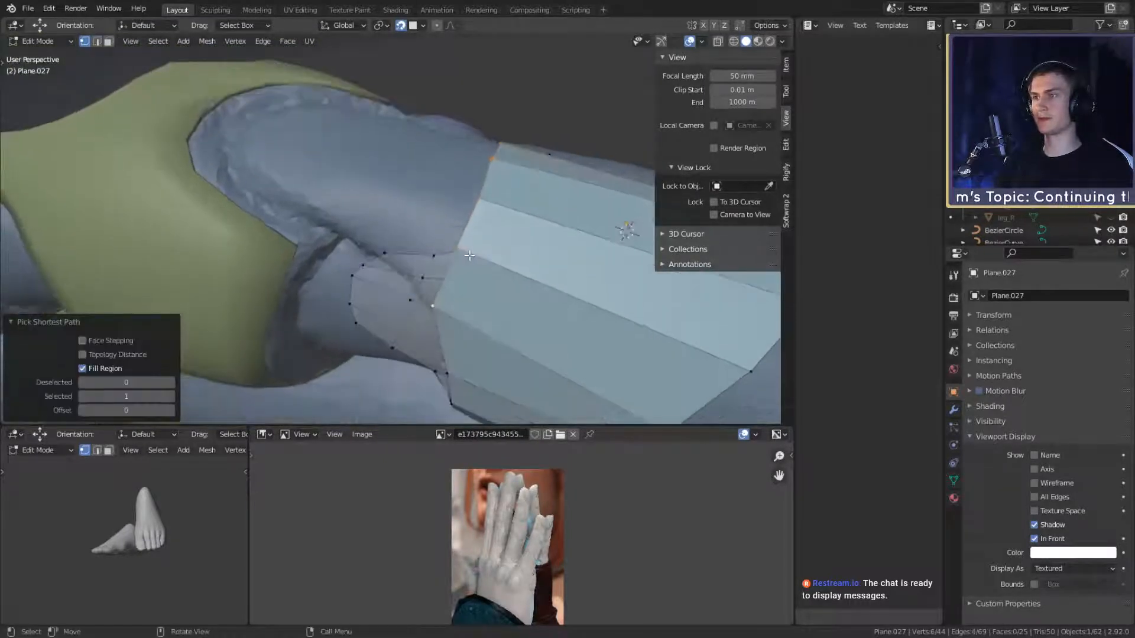
pyautogui.click(435, 303)
pyautogui.moveTo(435, 303); pyautogui.dragTo(528, 271, button='middle')
pyautogui.moveTo(571, 177); pyautogui.dragTo(553, 219, button='middle')
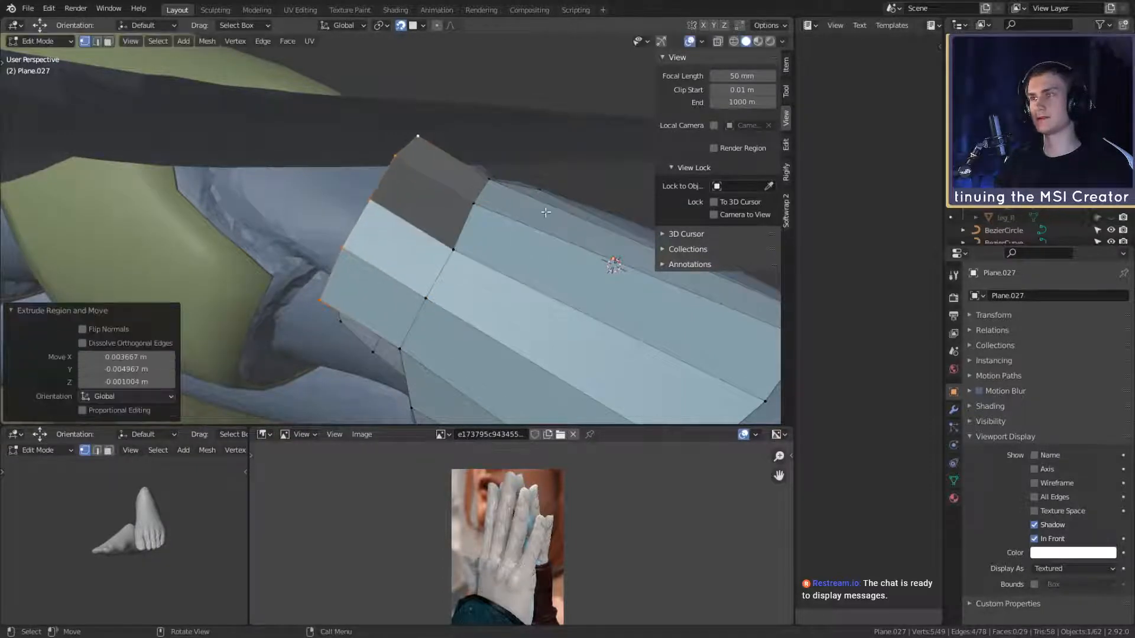
pyautogui.hotkey('ctrl', 'z')
pyautogui.moveTo(544, 210); pyautogui.dragTo(543, 196, button='middle')
pyautogui.press('e')
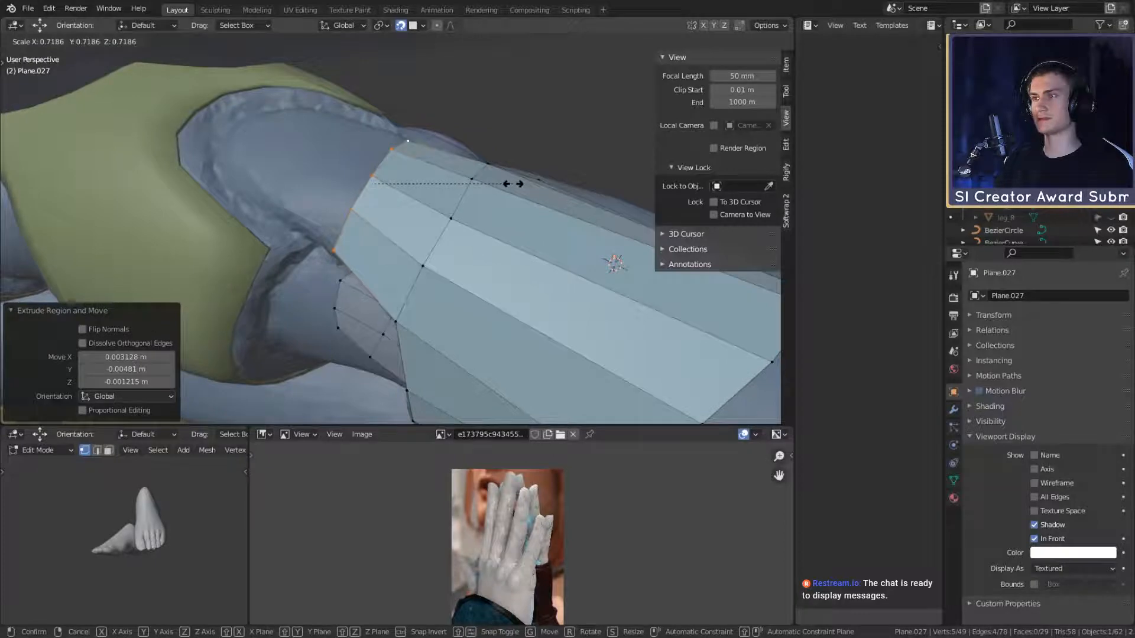
# Step: Move individual vertices of the newly extruded row to align the second flap's end with the finger
pyautogui.moveTo(470, 190); pyautogui.dragTo(496, 260, button='middle')
pyautogui.press('g')
pyautogui.click(421, 218)
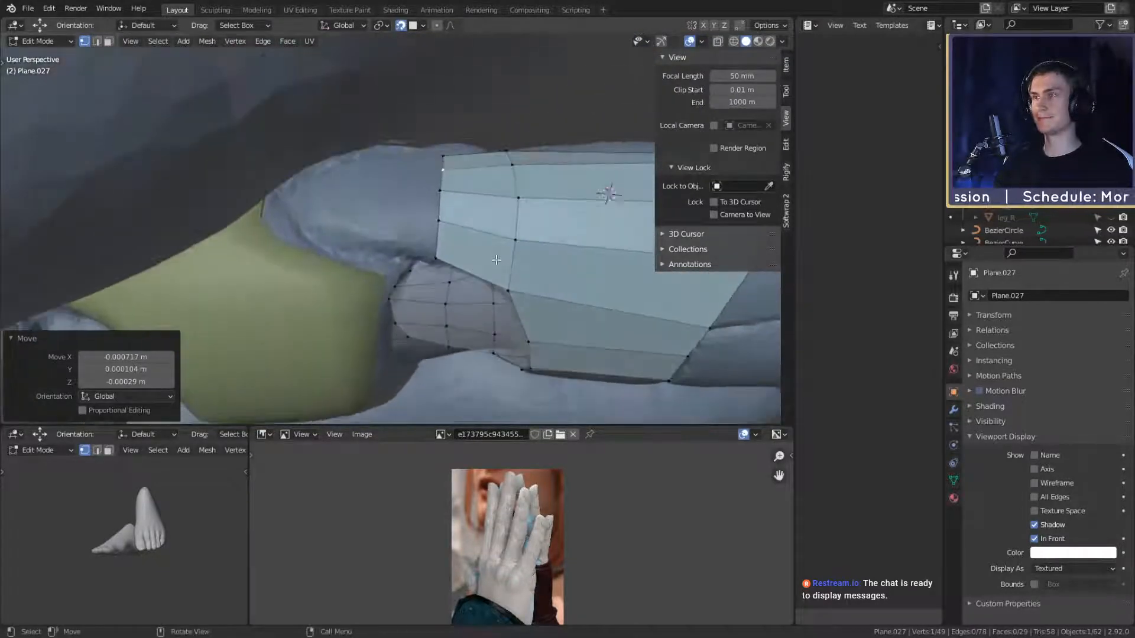
# Step: Extrude the second flap's end edges farther toward the green plate, scale them to 0.68 and shift them into line with the finger
pyautogui.click(442, 158)
pyautogui.keyDown('ctrl'); pyautogui.click(436, 257); pyautogui.keyUp('ctrl')
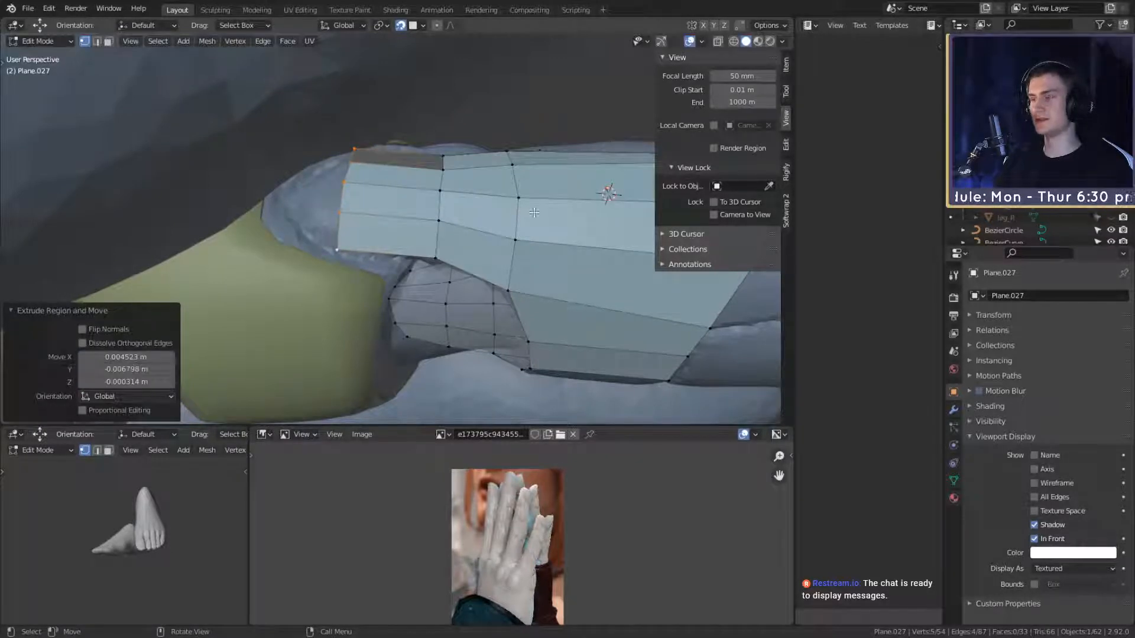
pyautogui.moveTo(503, 198); pyautogui.dragTo(536, 218, button='middle')
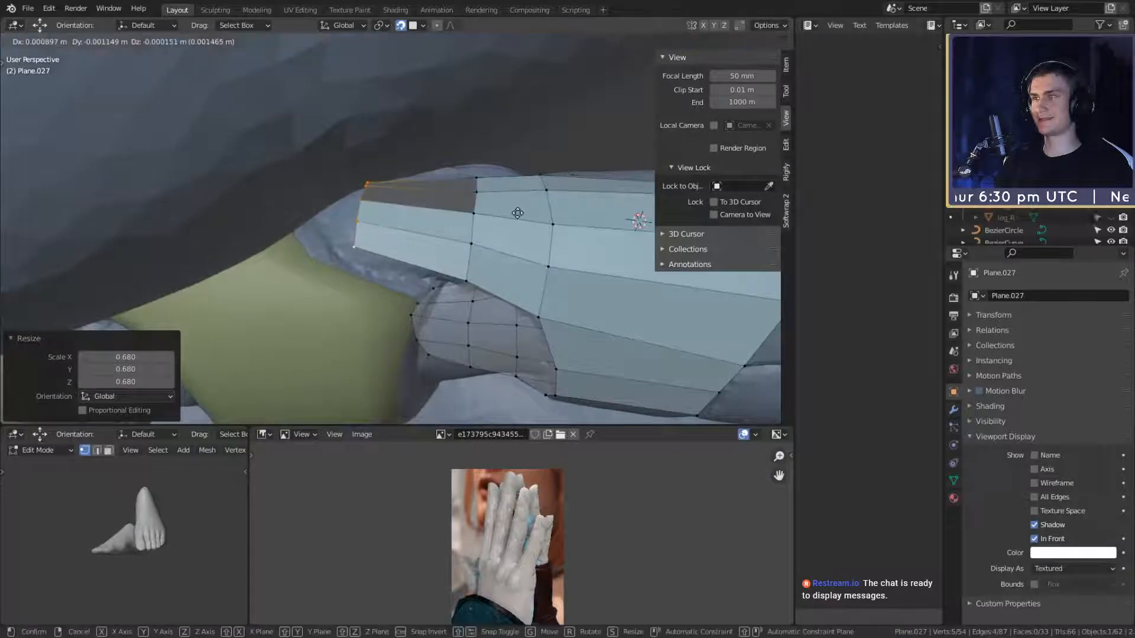
pyautogui.click(526, 213)
# Step: Reposition the outer vertices of the newly extruded end row to round off the second flap's tip
pyautogui.moveTo(449, 210); pyautogui.dragTo(487, 237, button='middle')
pyautogui.hotkey('ctrl', 'z')
pyautogui.click(398, 183)
pyautogui.click(479, 259)
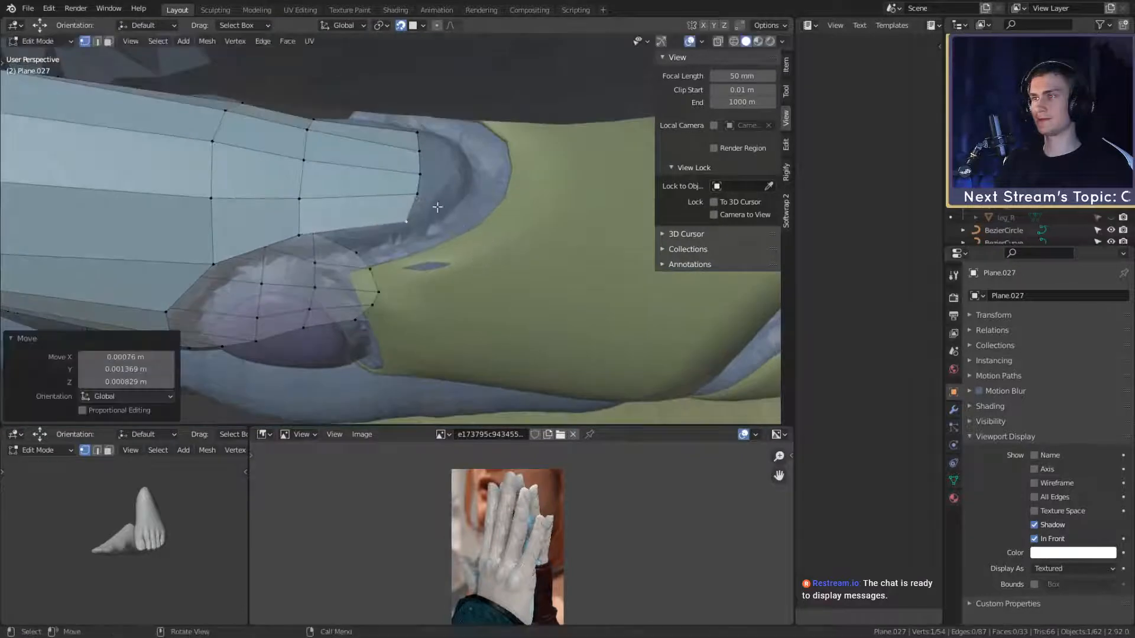
pyautogui.click(418, 194)
pyautogui.moveTo(418, 194); pyautogui.dragTo(507, 214, button='middle')
pyautogui.press('g')
pyautogui.click(520, 216)
pyautogui.click(419, 188)
pyautogui.moveTo(418, 188); pyautogui.dragTo(462, 190, button='middle')
pyautogui.press('g')
pyautogui.click(506, 191)
# Step: Adjust the vertices in the rows behind the flap's tip to even out its surface and outline
pyautogui.click(414, 172)
pyautogui.click(524, 202)
pyautogui.click(452, 211)
pyautogui.click(481, 224)
pyautogui.click(464, 213)
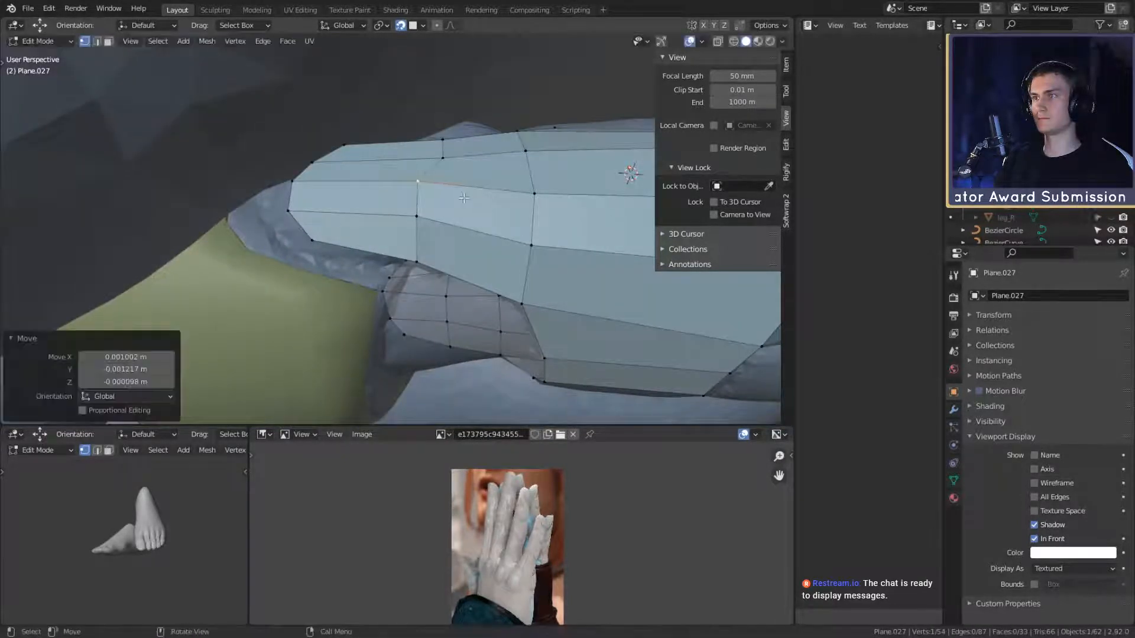
pyautogui.click(445, 160)
pyautogui.moveTo(547, 162); pyautogui.dragTo(368, 229, button='middle')
pyautogui.click(531, 244)
pyautogui.press('g')
pyautogui.click(491, 219)
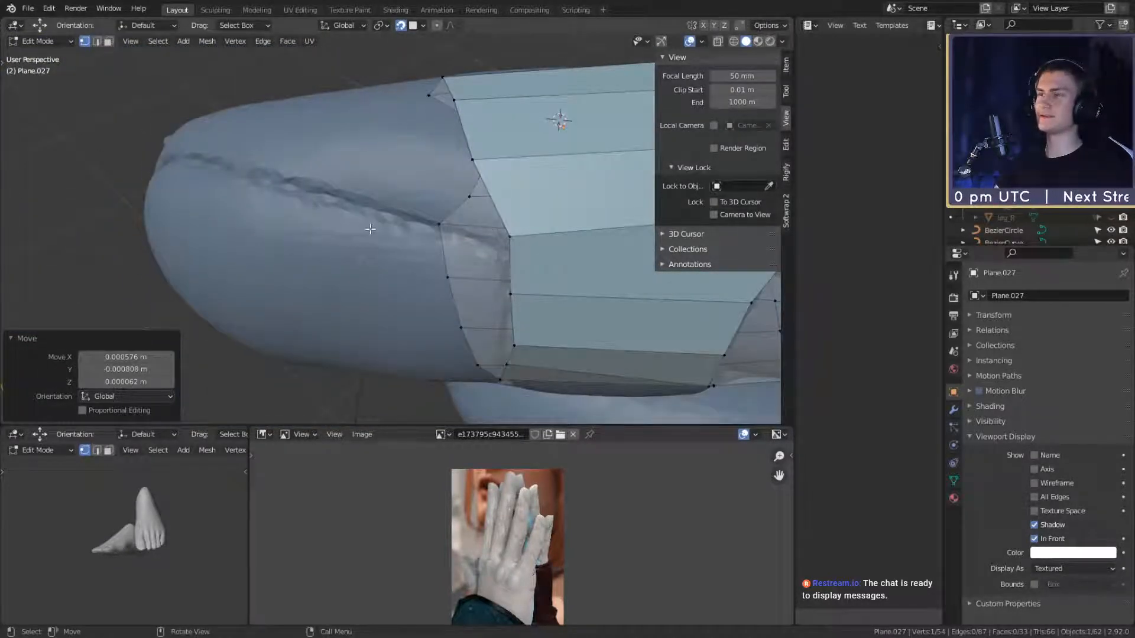
# Step: Extrude one border edge at the plate's fingertip end along the finger, rotate it -14.4° and nudge it onto the surface
pyautogui.moveTo(416, 182); pyautogui.dragTo(317, 231, button='middle')
pyautogui.click(263, 238)
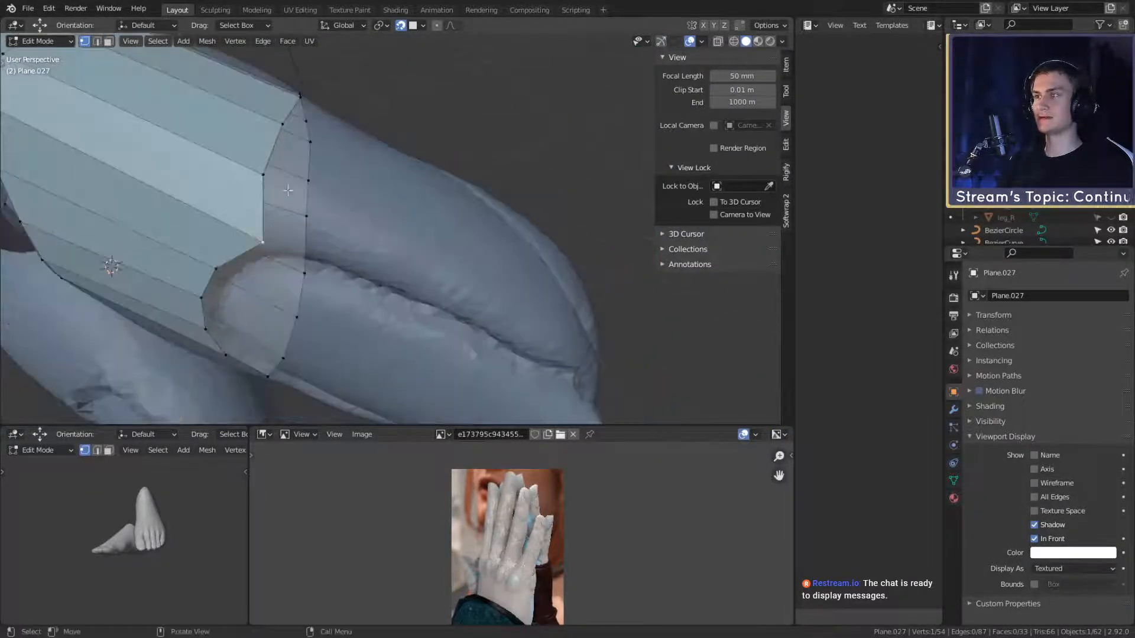
pyautogui.keyDown('shift'); pyautogui.moveTo(440, 225); pyautogui.dragTo(378, 180, button='middle'); pyautogui.keyUp('shift')
pyautogui.click(550, 233)
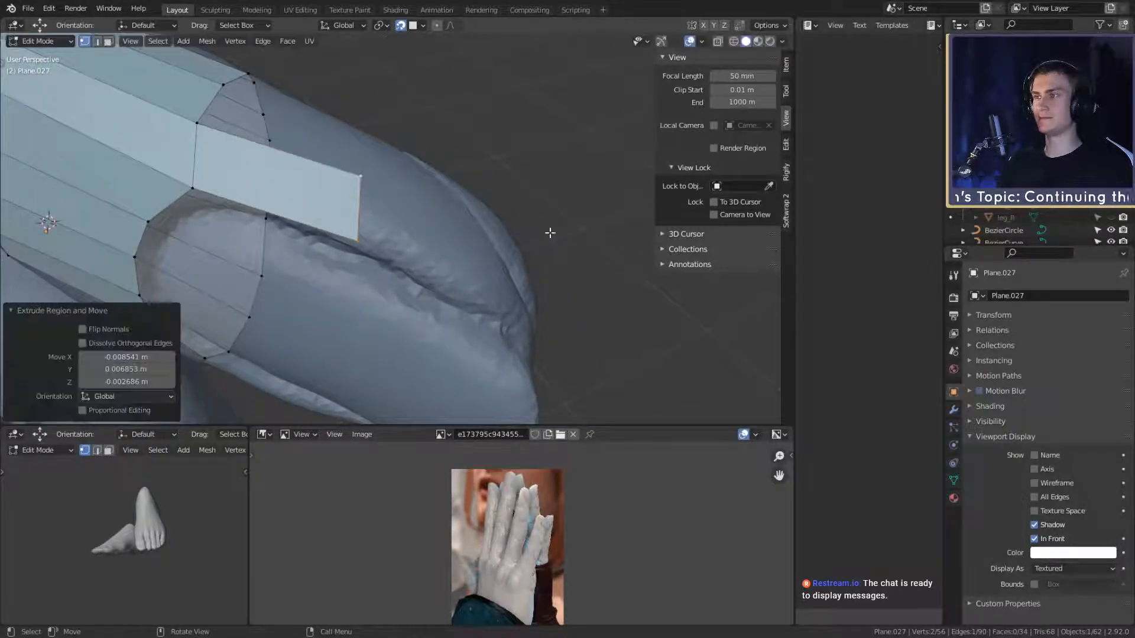
pyautogui.click(517, 189)
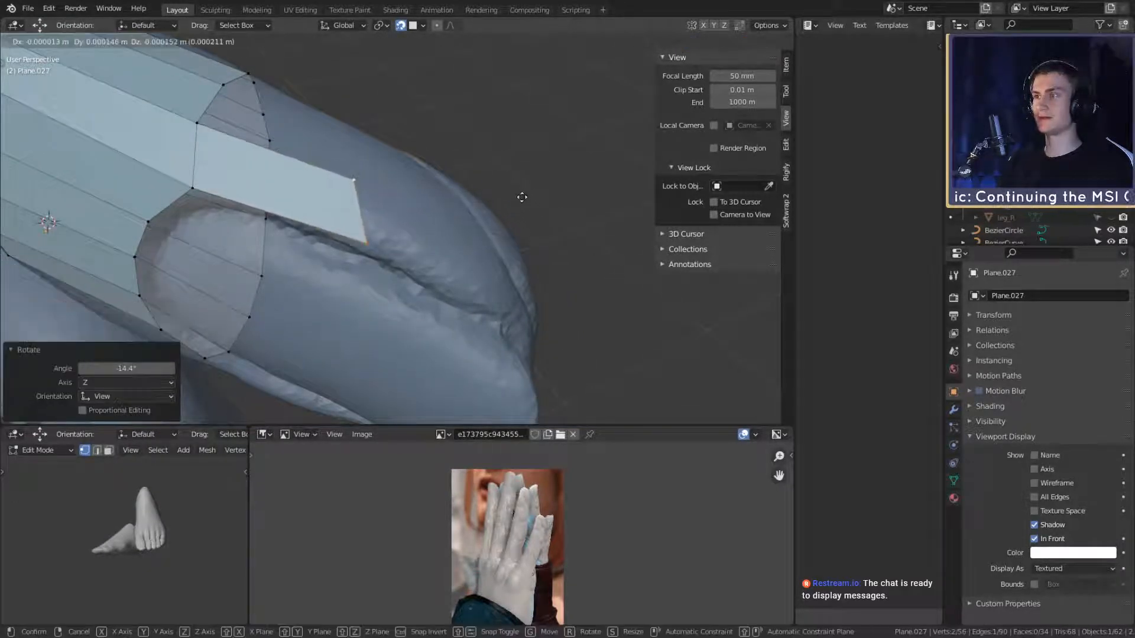
pyautogui.click(522, 197)
# Step: Extrude a second fingertip-side border edge along the finger, leaving a one-face gap, and rotate and move it to match the first strip
pyautogui.moveTo(517, 197); pyautogui.dragTo(503, 143, button='middle')
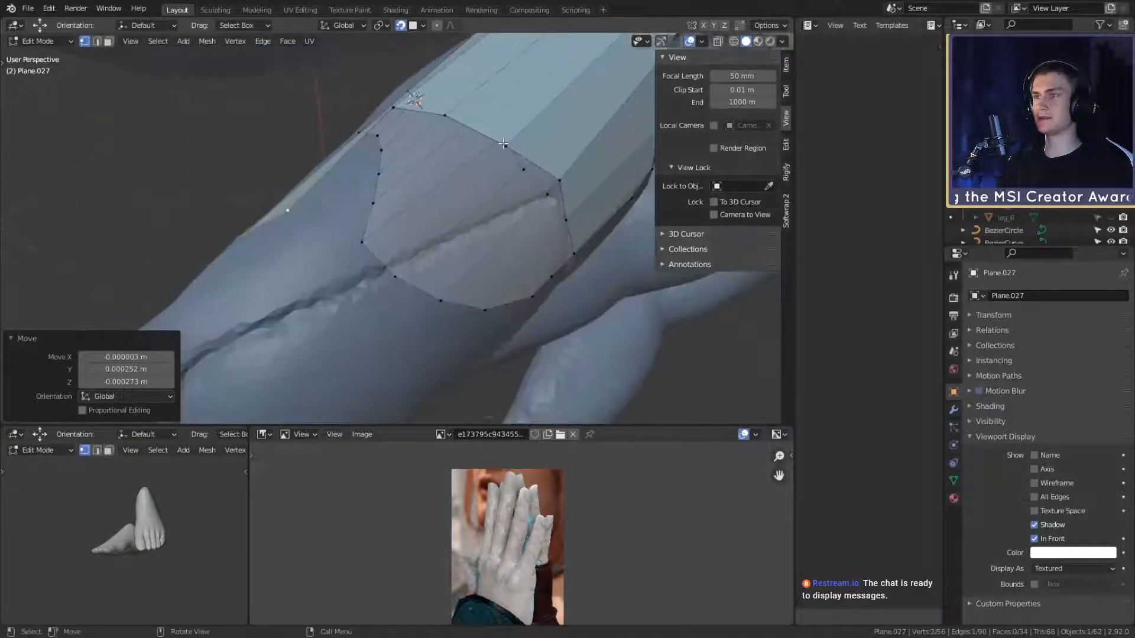
pyautogui.click(503, 144)
pyautogui.keyDown('shift'); pyautogui.click(450, 117); pyautogui.keyUp('shift')
pyautogui.click(408, 240)
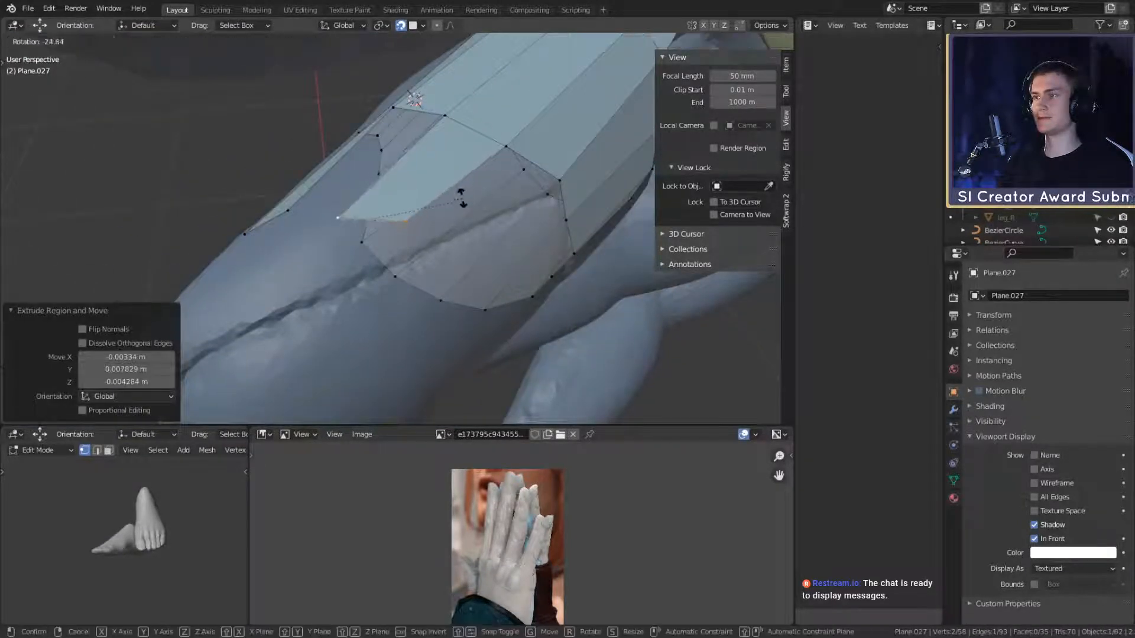
pyautogui.click(464, 181)
pyautogui.press('g')
pyautogui.click(458, 179)
# Step: Fill the gap between the two extruded fingertip strips with a face
pyautogui.moveTo(438, 172); pyautogui.dragTo(467, 190, button='middle')
pyautogui.click(372, 247)
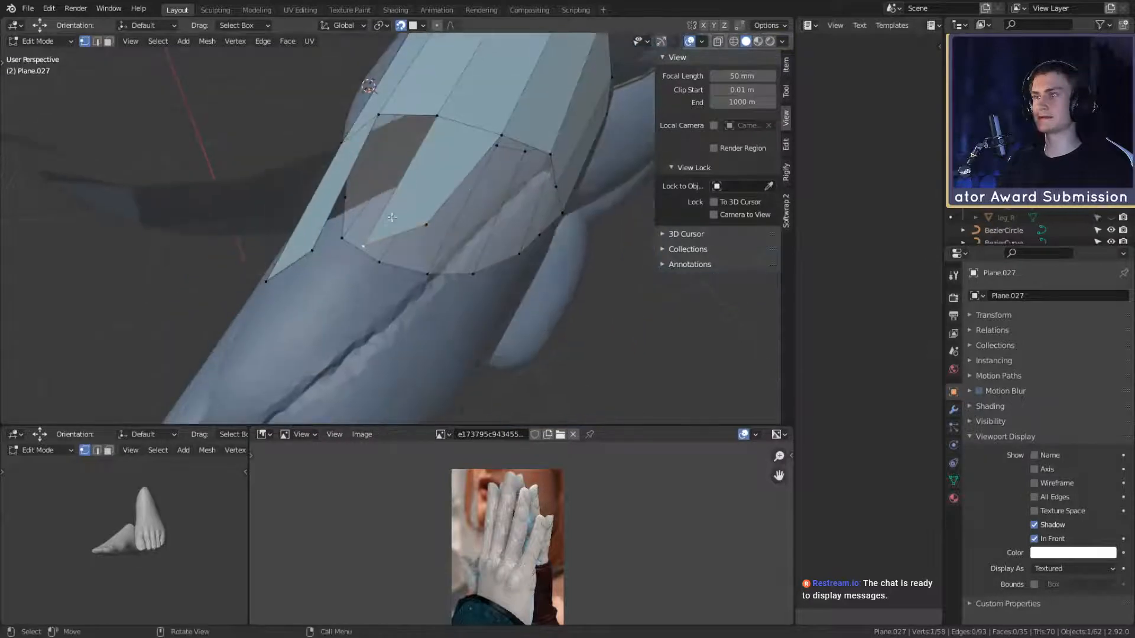
pyautogui.moveTo(392, 218); pyautogui.dragTo(425, 104, button='middle')
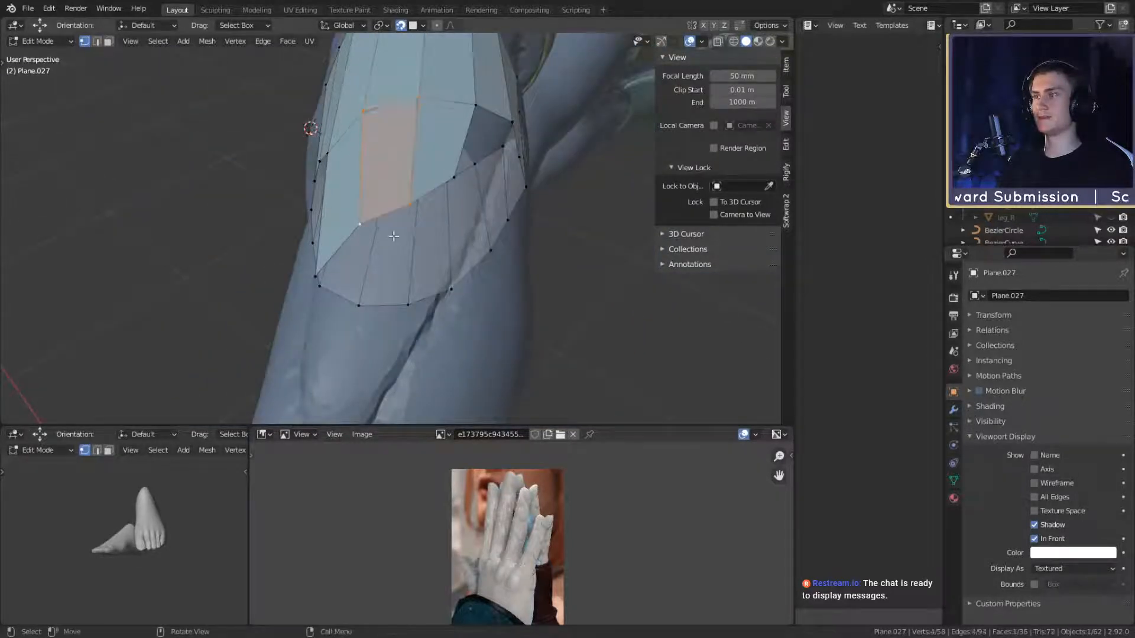
# Step: Extrude the next border vertex along the finger's side crease and fill the face beside the existing strips
pyautogui.moveTo(393, 236); pyautogui.dragTo(429, 281, button='middle')
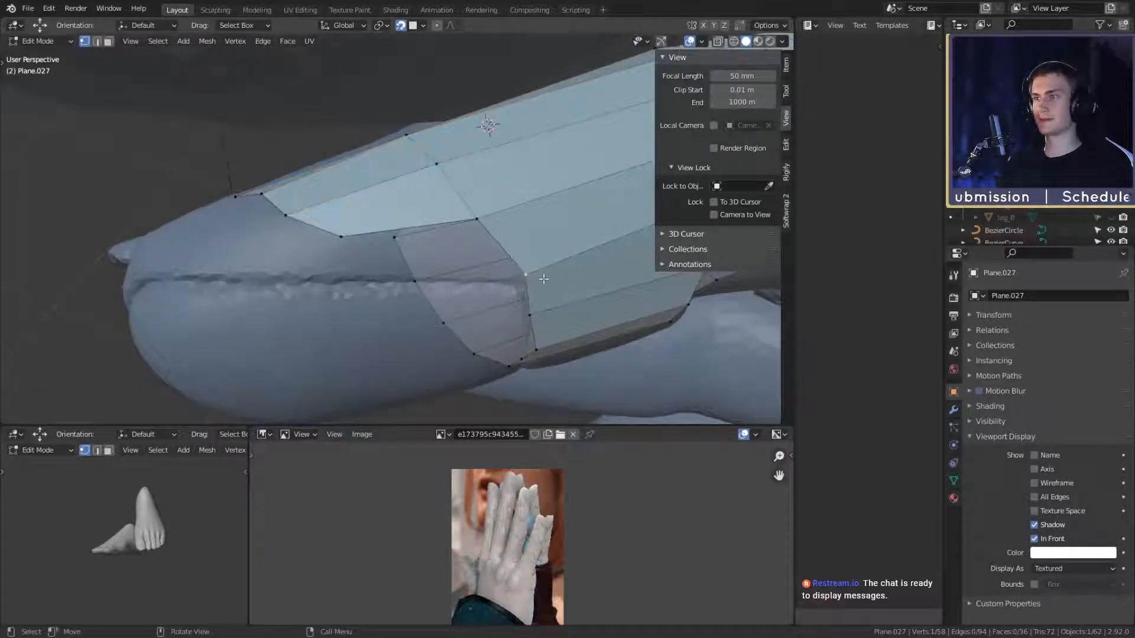
pyautogui.click(368, 277)
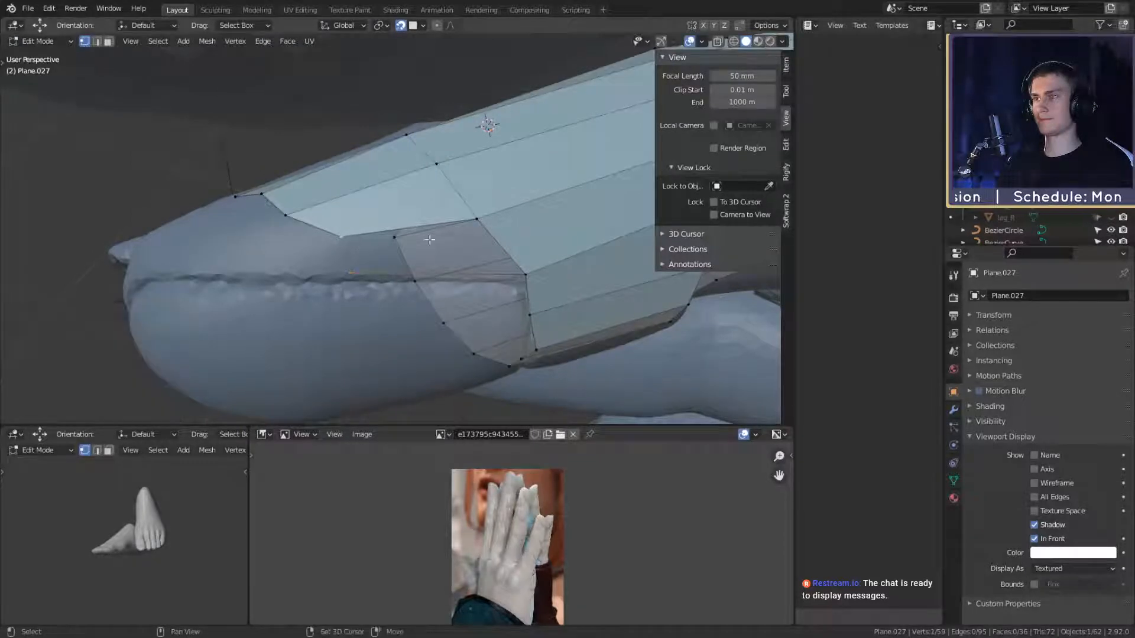
pyautogui.moveTo(386, 248); pyautogui.dragTo(378, 232, button='middle')
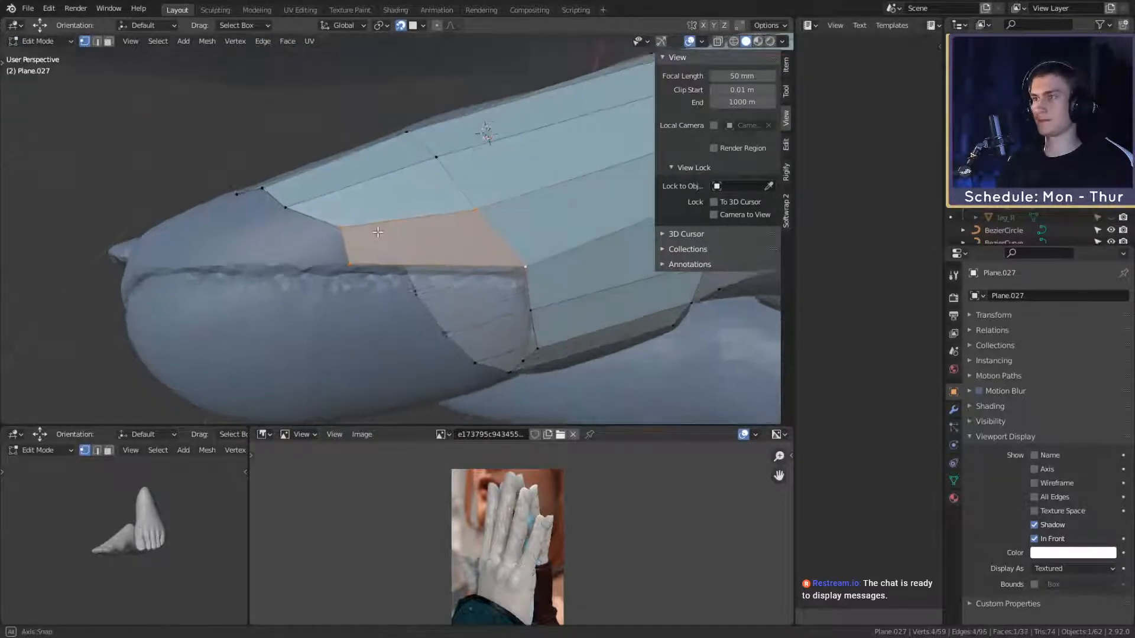
pyautogui.click(382, 269)
# Step: Move the new faces' front-edge and base vertices to fit them along the finger's side crease
pyautogui.click(348, 228)
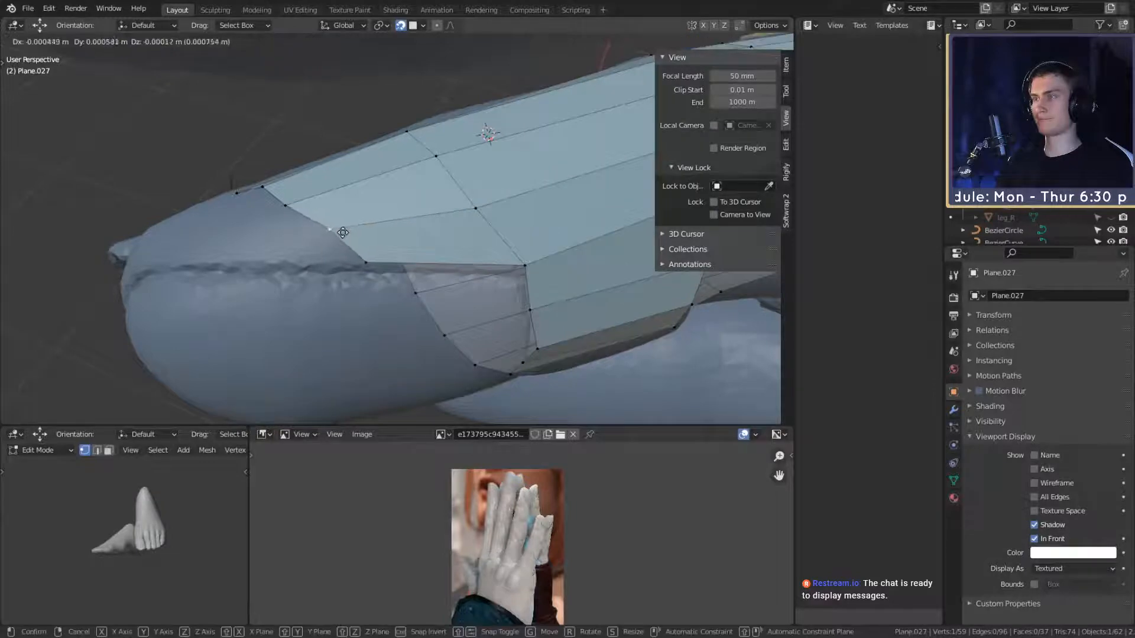
pyautogui.click(343, 232)
pyautogui.moveTo(342, 232); pyautogui.dragTo(459, 253, button='middle')
pyautogui.click(464, 193)
pyautogui.press('g')
pyautogui.moveTo(499, 205); pyautogui.dragTo(469, 213, button='middle')
pyautogui.click(442, 208)
pyautogui.press('g')
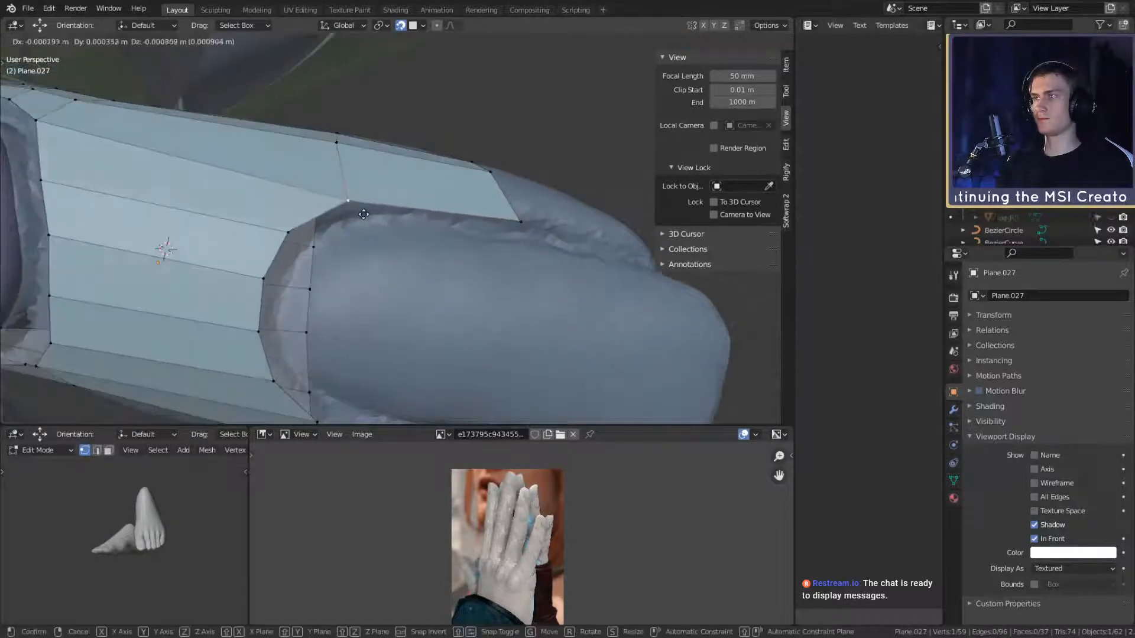
pyautogui.click(353, 193)
# Step: Shift another front-edge vertex of the fingertip extension to smooth the row's curve over the finger
pyautogui.scroll(-4, 423, 262)
pyautogui.scroll(3, 423, 262)
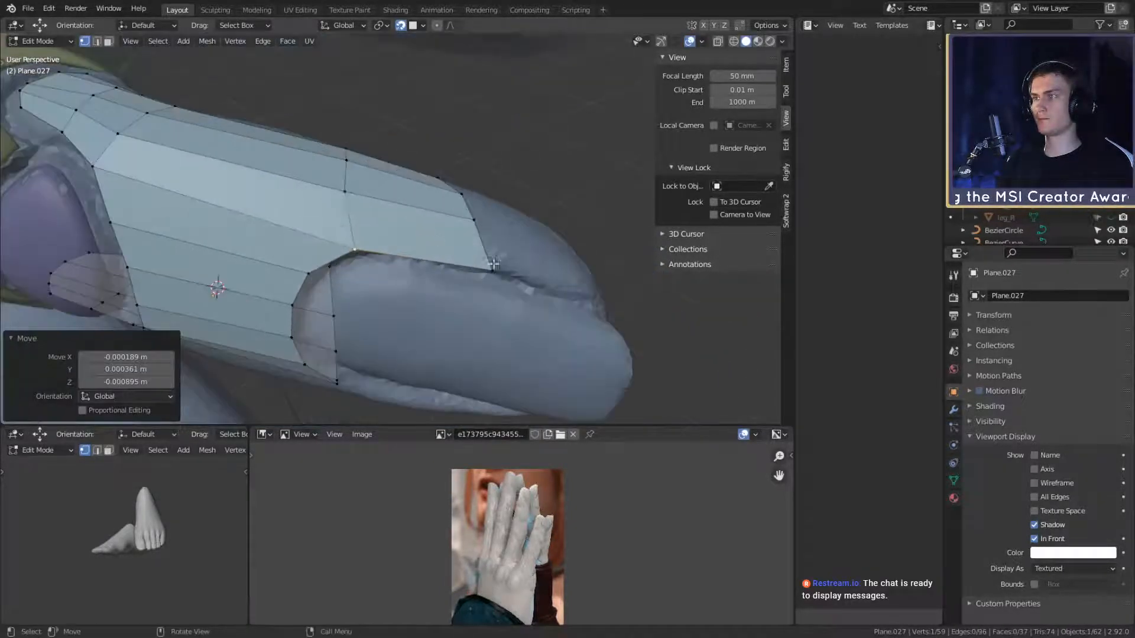
pyautogui.moveTo(423, 262); pyautogui.dragTo(452, 311, button='middle')
pyautogui.click(399, 253)
pyautogui.press('g')
pyautogui.click(469, 269)
pyautogui.scroll(-4, 530, 271)
pyautogui.scroll(4, 329, 269)
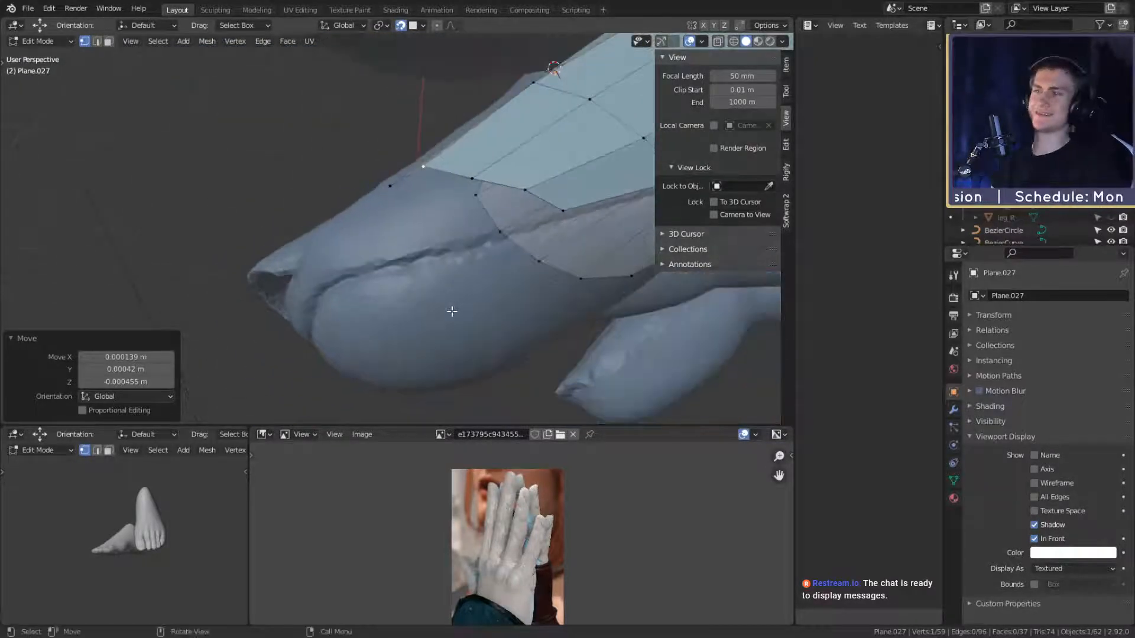
# Step: Move and rotate the lengthwise edge between the fingertip extension's two rows to even out the neighbouring faces
pyautogui.moveTo(442, 240)
pyautogui.mouseDown(button='middle')
pyautogui.moveTo(552, 258)
pyautogui.moveTo(451, 239)
pyautogui.mouseUp(button='middle')
pyautogui.click(364, 150)
pyautogui.moveTo(364, 150); pyautogui.dragTo(406, 212, button='middle')
pyautogui.click(487, 187)
pyautogui.keyDown('shift'); pyautogui.click(356, 187); pyautogui.keyUp('shift')
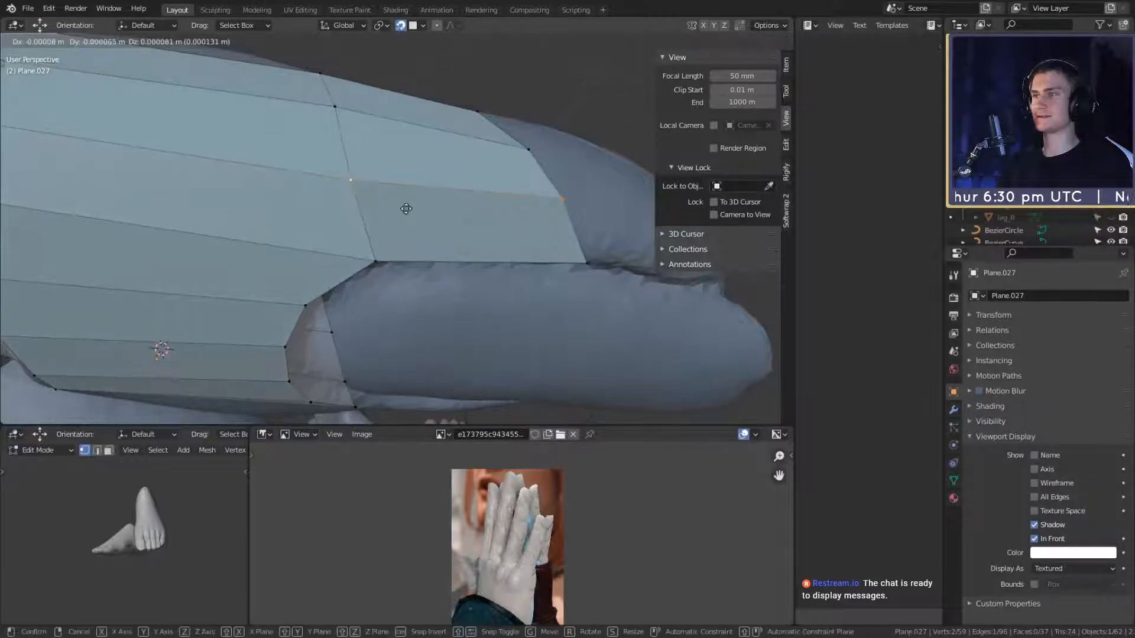
pyautogui.click(406, 209)
pyautogui.press('r')
pyautogui.moveTo(585, 225); pyautogui.dragTo(533, 240, button='middle')
pyautogui.click(528, 246)
# Step: Extrude a side edge of the extension toward the fingertip, rotate it 30.2°, scale it down and position it on the finger
pyautogui.moveTo(327, 237); pyautogui.dragTo(453, 231, button='middle')
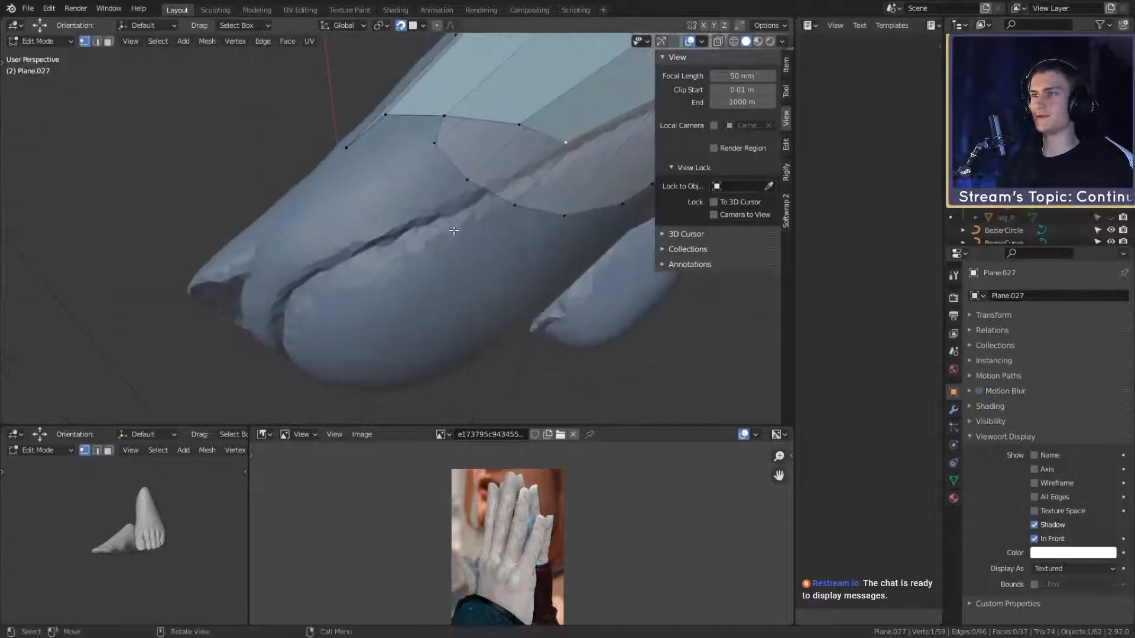
pyautogui.moveTo(530, 163); pyautogui.dragTo(401, 202, button='middle')
pyautogui.moveTo(354, 129); pyautogui.dragTo(489, 193, button='middle')
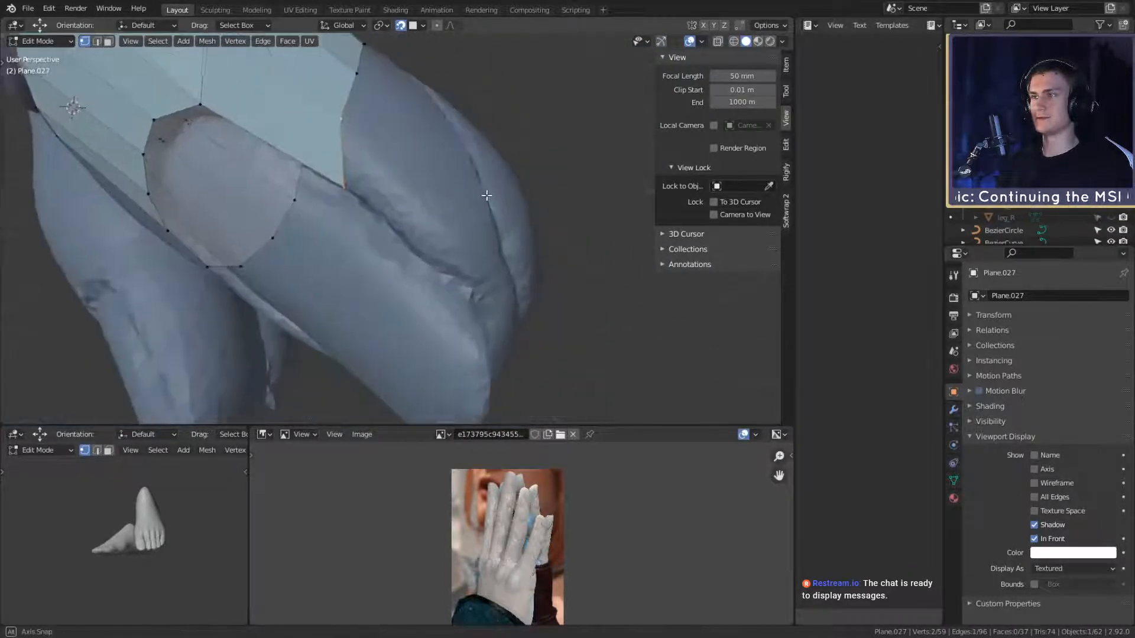
pyautogui.press('e')
pyautogui.click(609, 282)
pyautogui.press('r')
pyautogui.click(555, 325)
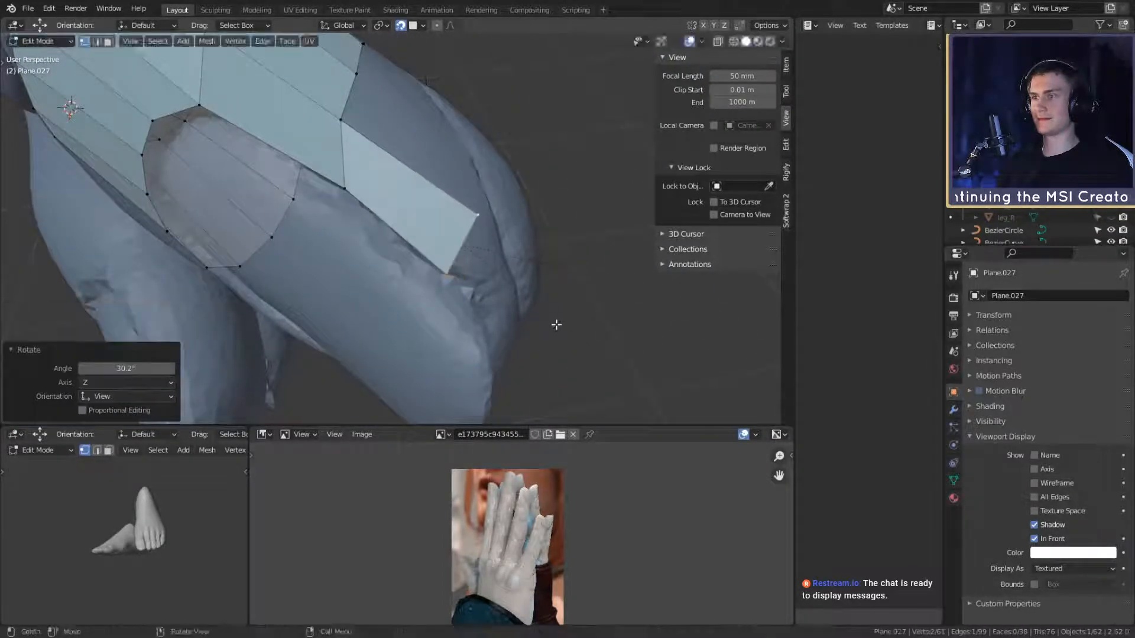
pyautogui.press('s')
pyautogui.click(551, 271)
pyautogui.moveTo(550, 271); pyautogui.dragTo(490, 259, button='middle')
pyautogui.press('g')
pyautogui.click(556, 279)
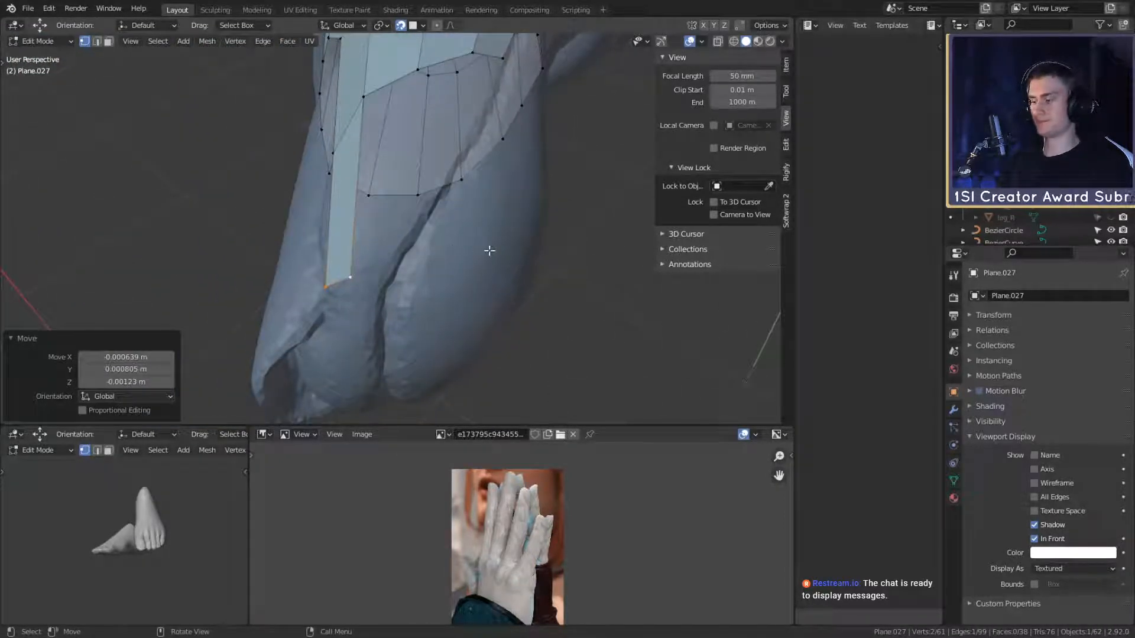
# Step: Extrude the narrow strip's end vertex across the fingertip and divide the new edge with two cuts
pyautogui.click(352, 279)
pyautogui.moveTo(352, 279); pyautogui.dragTo(440, 269, button='middle')
pyautogui.press('g')
pyautogui.click(395, 267)
pyautogui.press('e')
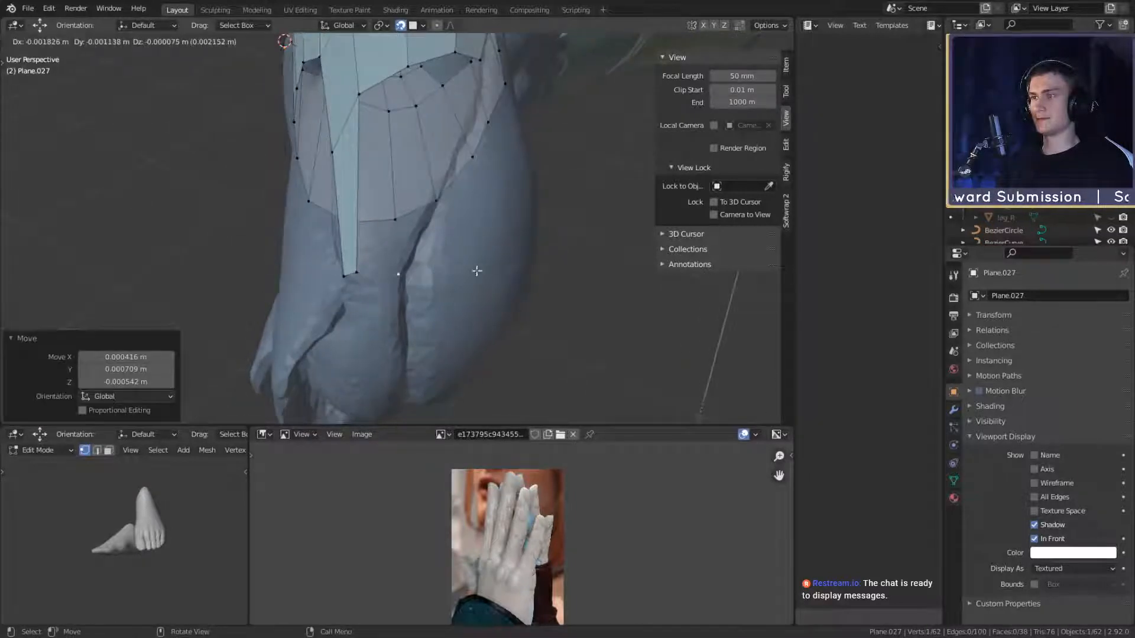
pyautogui.click(477, 271)
pyautogui.click(380, 274)
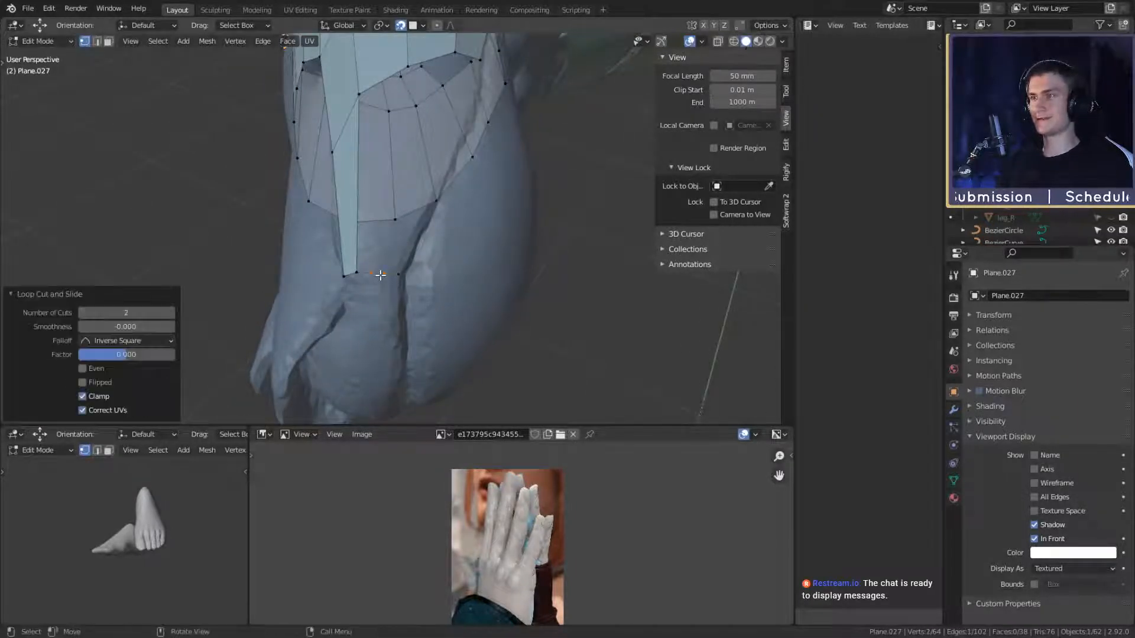
pyautogui.rightClick(380, 276)
# Step: Fill faces between the divided fingertip edge and the extension's front border to close the tapered plate
pyautogui.moveTo(445, 269); pyautogui.dragTo(397, 286, button='middle')
pyautogui.click(346, 292)
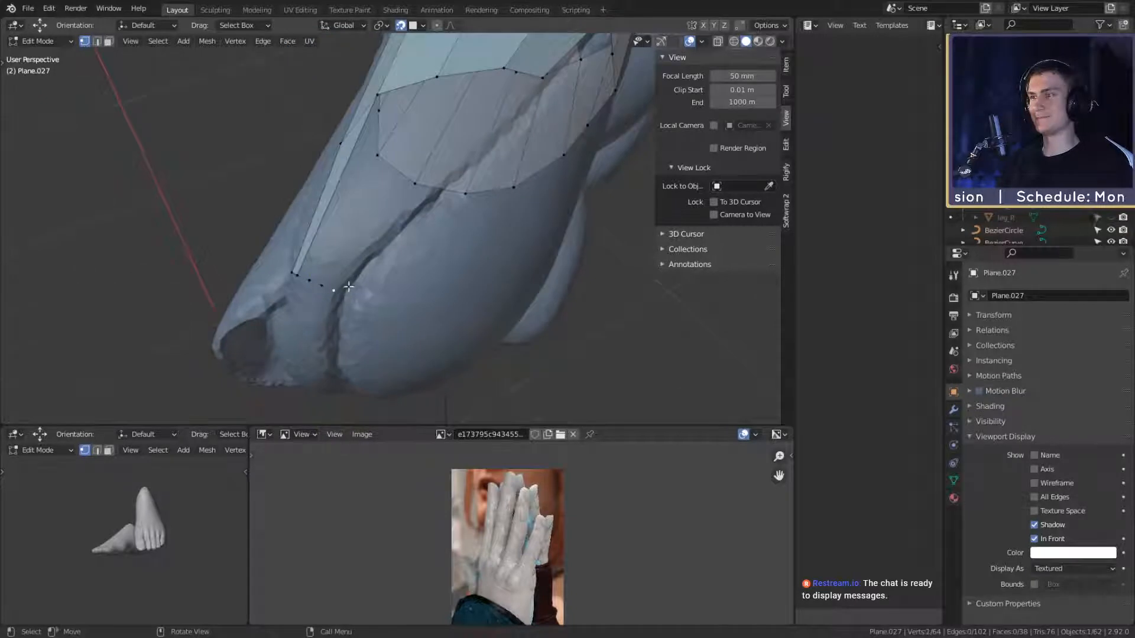
pyautogui.keyDown('shift'); pyautogui.moveTo(533, 104); pyautogui.dragTo(516, 139, button='middle'); pyautogui.keyUp('shift')
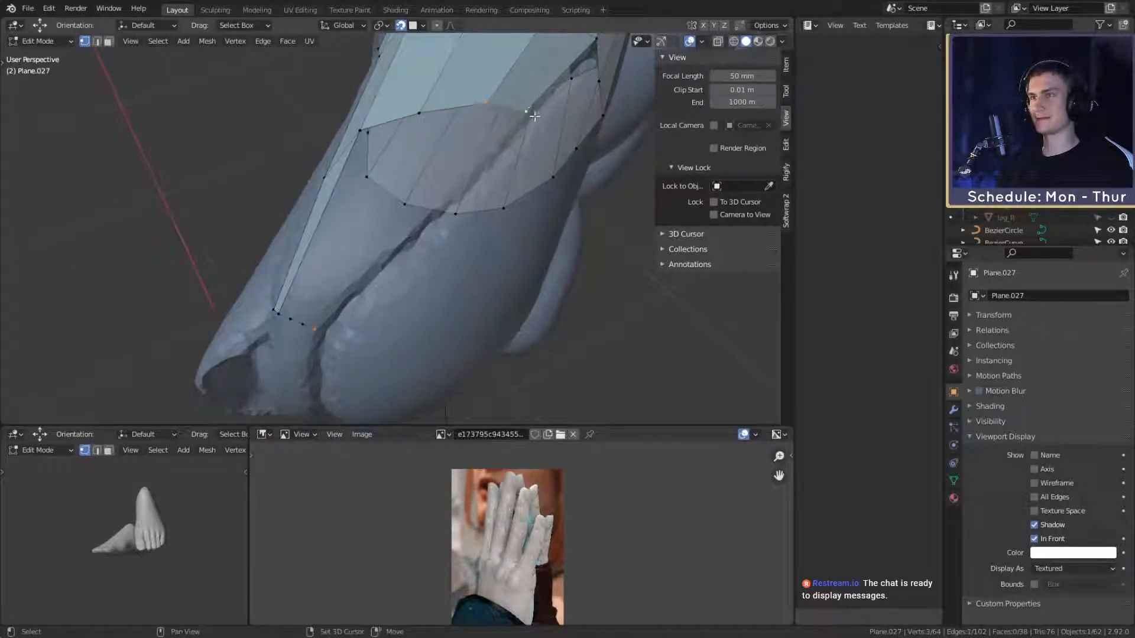
pyautogui.moveTo(449, 307); pyautogui.dragTo(464, 291, button='middle')
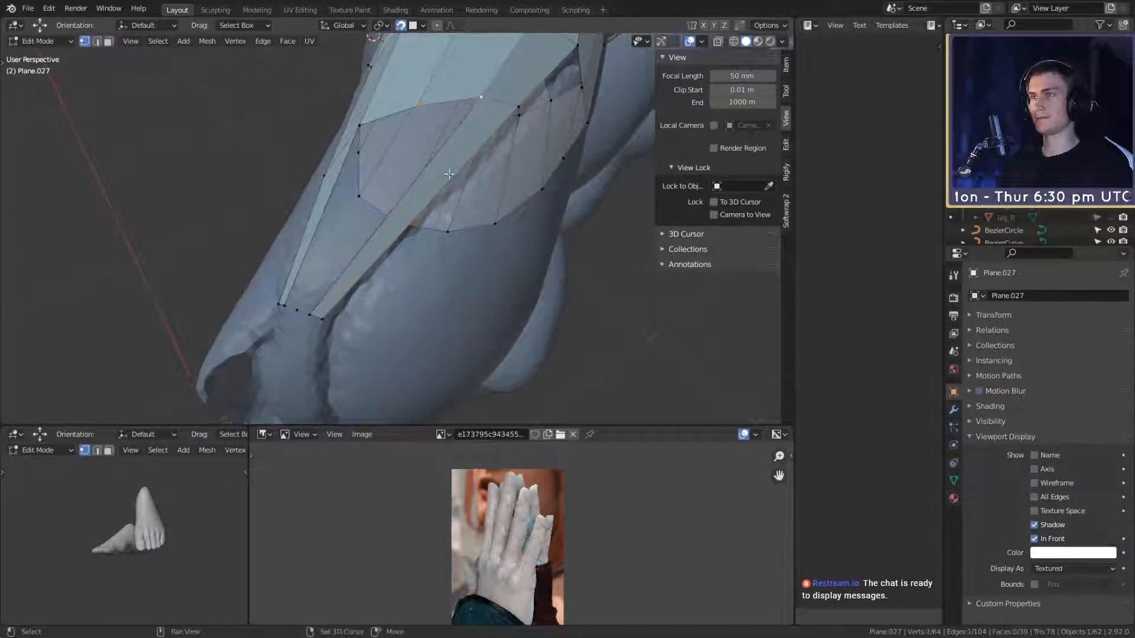
pyautogui.press('f')
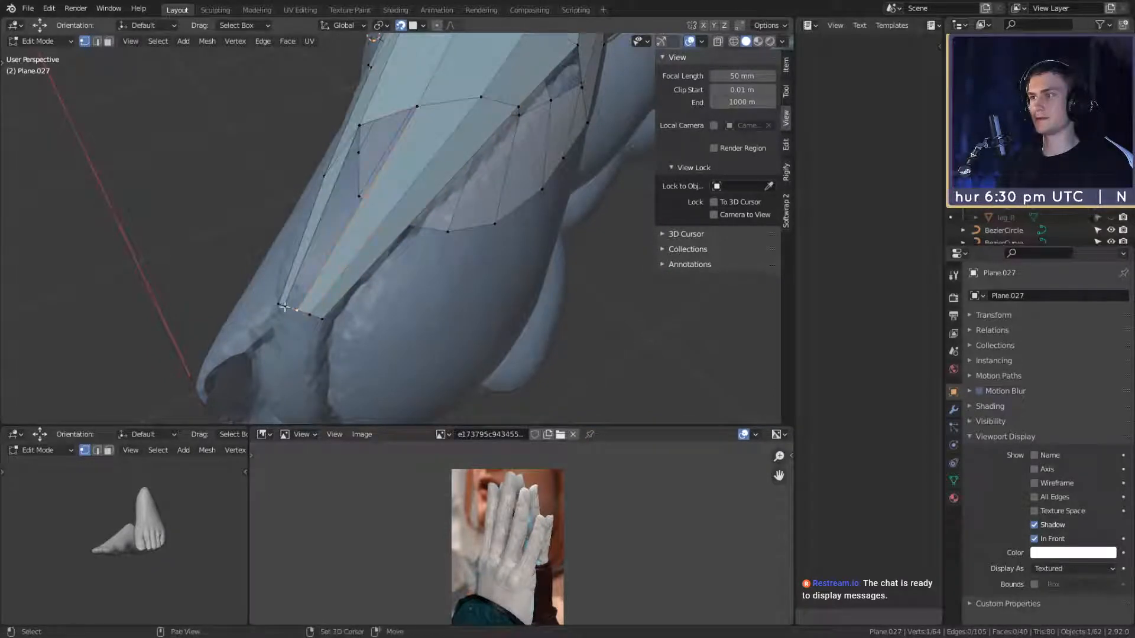
pyautogui.keyDown('shift'); pyautogui.click(417, 107); pyautogui.keyUp('shift')
pyautogui.press('f')
pyautogui.moveTo(418, 106); pyautogui.dragTo(348, 276, button='middle')
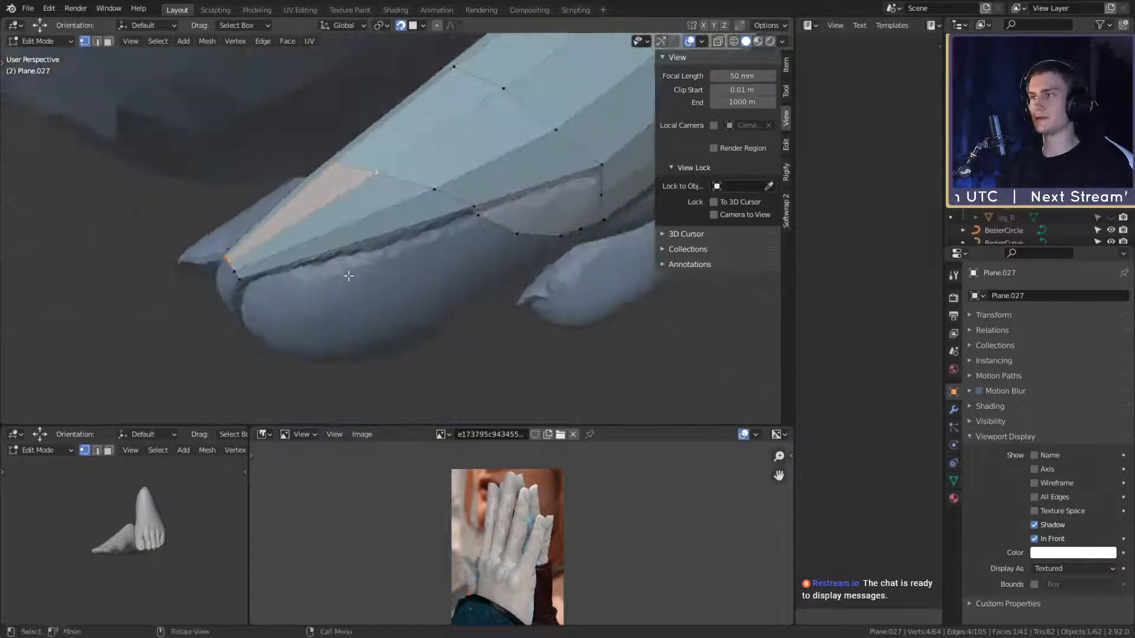
# Step: Add two centred loop cuts across the long faces leading to the fingertip
pyautogui.click(315, 212)
pyautogui.rightClick(315, 213)
pyautogui.moveTo(315, 212); pyautogui.dragTo(408, 209, button='middle')
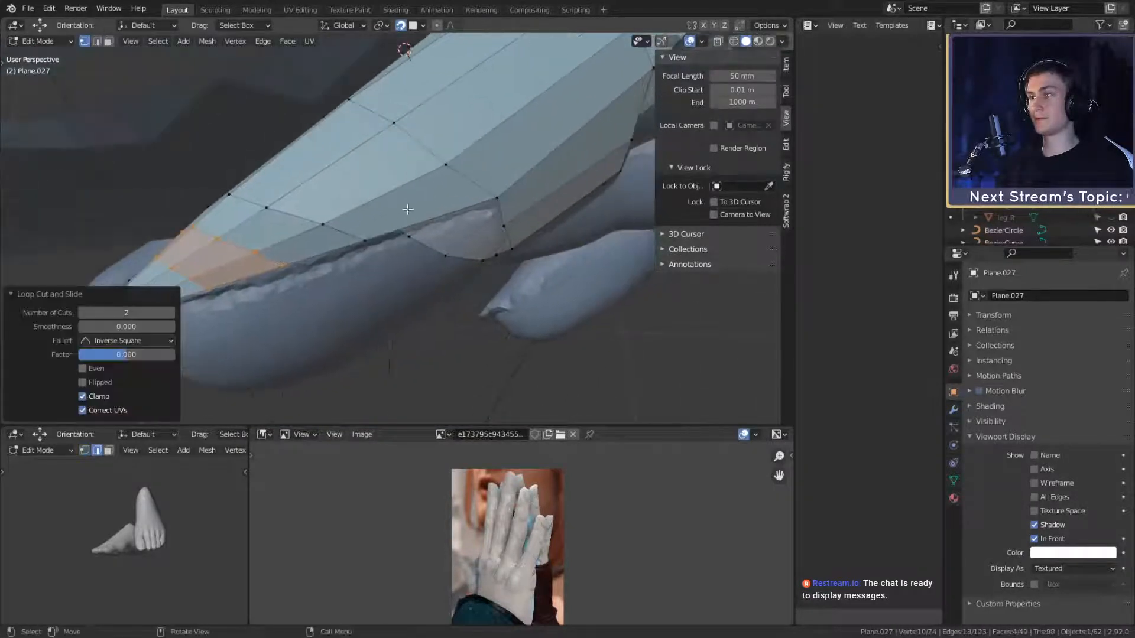
pyautogui.moveTo(343, 168); pyautogui.dragTo(408, 208, button='middle')
# Step: Move the two loop-cut vertices on the plate's crease-side border outward to widen the taper
pyautogui.click(398, 205)
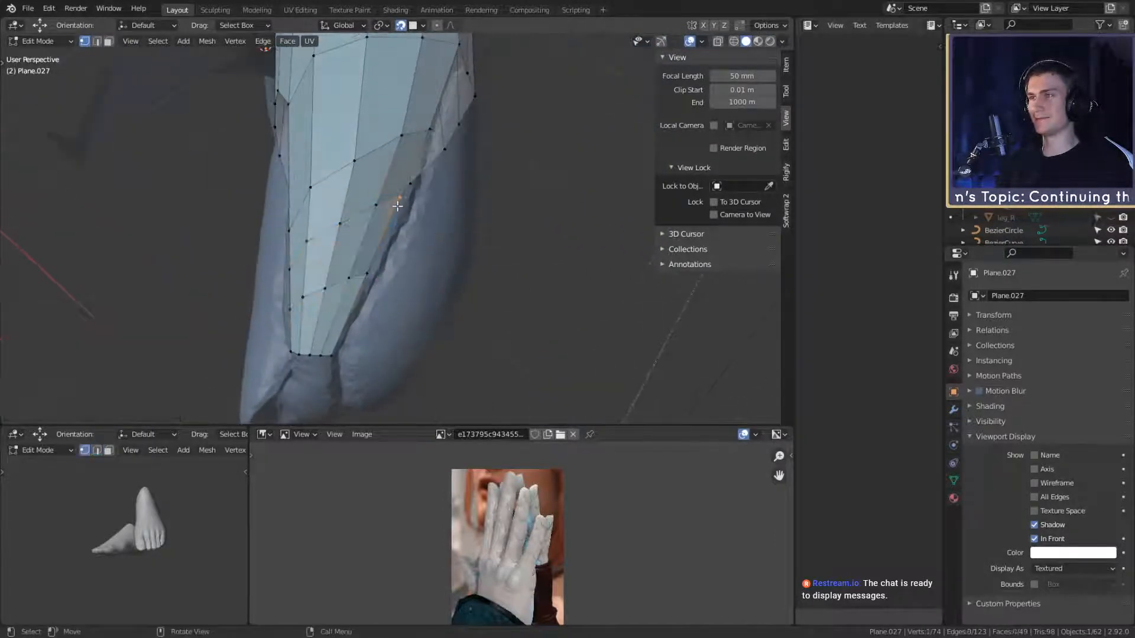
pyautogui.keyDown('shift'); pyautogui.click(368, 274); pyautogui.keyUp('shift')
pyautogui.press('g')
pyautogui.click(444, 261)
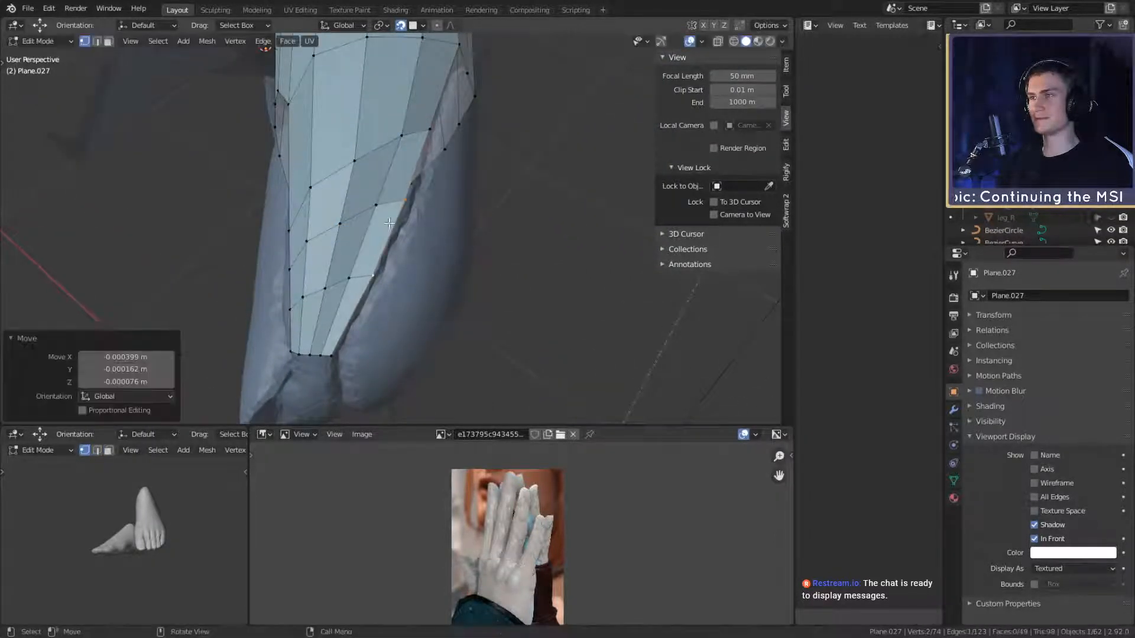
# Step: Move the adjacent inner pair of loop-cut vertices to even out the column spacing beside the border
pyautogui.click(377, 206)
pyautogui.keyDown('shift'); pyautogui.click(355, 265); pyautogui.keyUp('shift')
pyautogui.press('g')
pyautogui.click(424, 256)
pyautogui.moveTo(423, 255); pyautogui.dragTo(434, 246, button='middle')
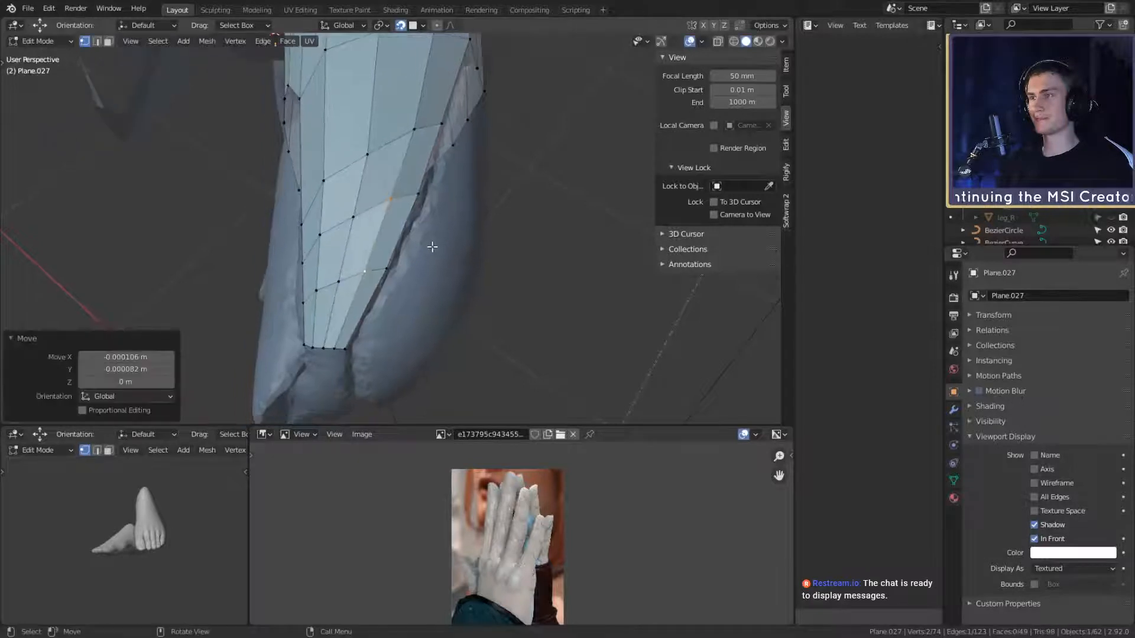
# Step: Move the taper's inner loop-cut vertices and the first crease-side border vertex outward to even out the grid
pyautogui.moveTo(352, 218); pyautogui.dragTo(452, 236, button='middle')
pyautogui.keyDown('shift'); pyautogui.click(386, 251); pyautogui.keyUp('shift')
pyautogui.press('g')
pyautogui.click(421, 244)
pyautogui.click(371, 268)
pyautogui.press('g')
pyautogui.click(368, 241)
pyautogui.click(354, 279)
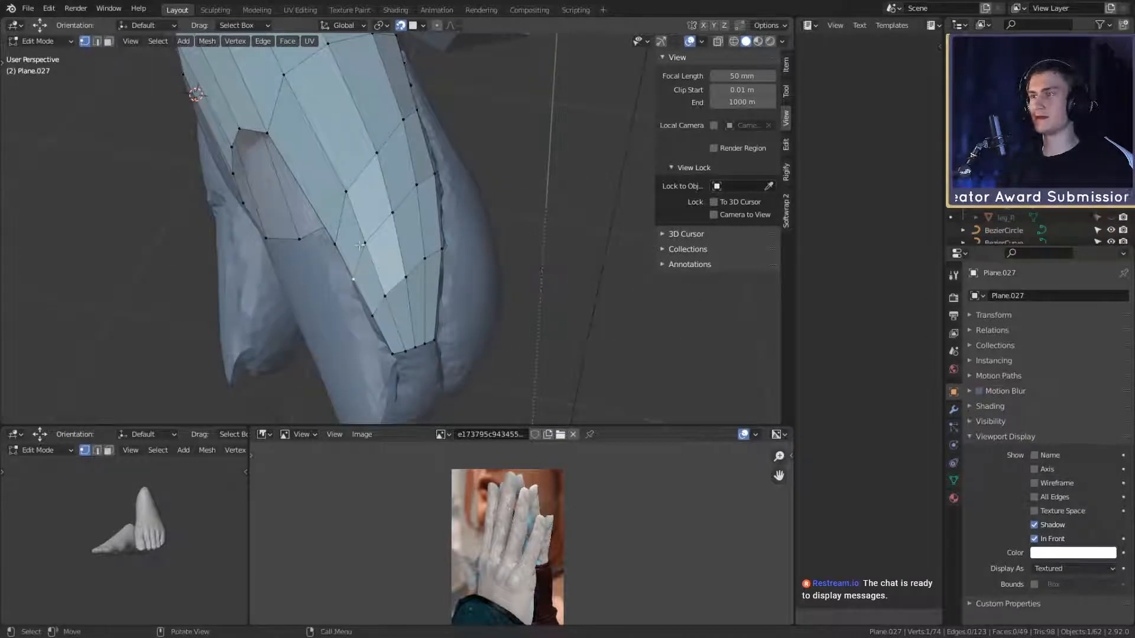
pyautogui.press('g')
pyautogui.click(438, 278)
# Step: Move the loop-cut vertices nearest the tip, including the crease-side border vertex, to follow the finger's outline
pyautogui.keyDown('shift'); pyautogui.click(380, 301); pyautogui.keyUp('shift')
pyautogui.keyDown('shift'); pyautogui.click(370, 307); pyautogui.keyUp('shift')
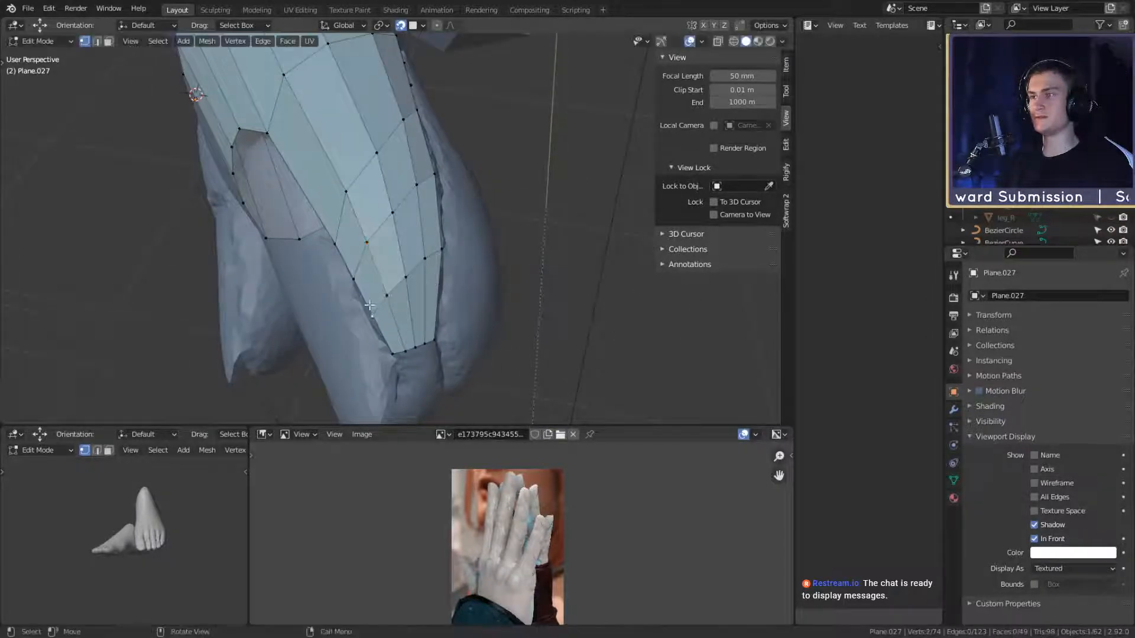
pyautogui.moveTo(417, 267); pyautogui.dragTo(482, 260, button='middle')
pyautogui.press('g')
pyautogui.click(458, 218)
pyautogui.click(470, 238)
pyautogui.press('g')
pyautogui.click(463, 226)
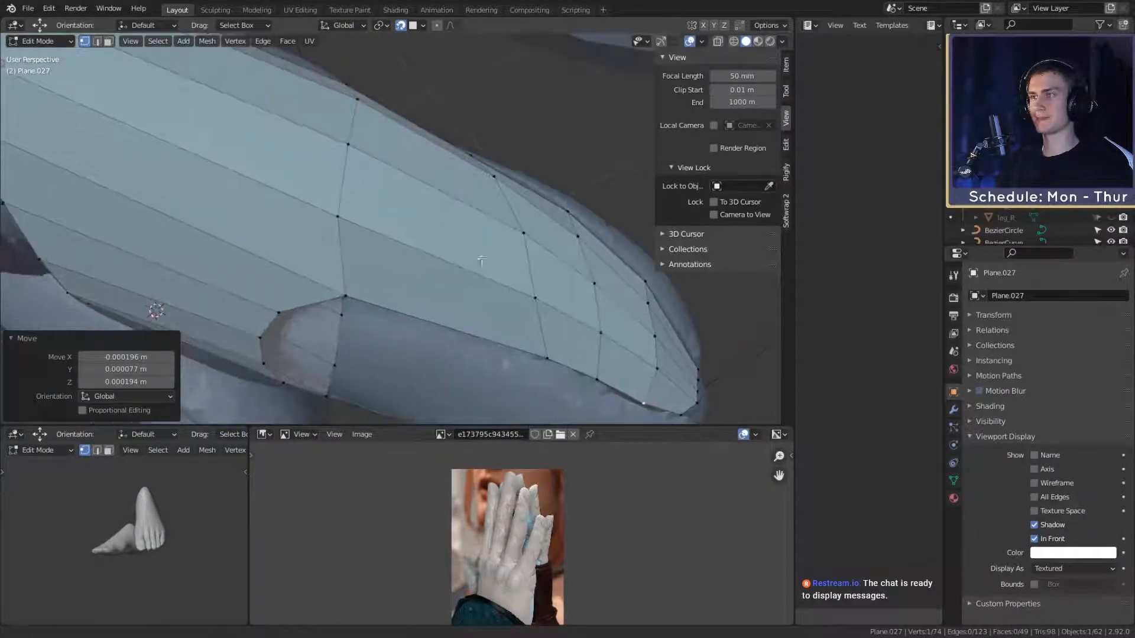
# Step: Add one loop cut across the long faces between the knuckle and the taper's first row, and reposition its first vertices
pyautogui.click(415, 162)
pyautogui.moveTo(416, 162); pyautogui.dragTo(455, 281, button='middle')
pyautogui.click(438, 252)
pyautogui.press('g')
pyautogui.click(451, 238)
pyautogui.click(440, 239)
pyautogui.press('g')
pyautogui.click(467, 241)
# Step: Move the new loop's inner vertices and its opposite border vertex to space the columns evenly over the finger
pyautogui.moveTo(468, 241); pyautogui.dragTo(454, 261, button='middle')
pyautogui.click(433, 207)
pyautogui.press('g')
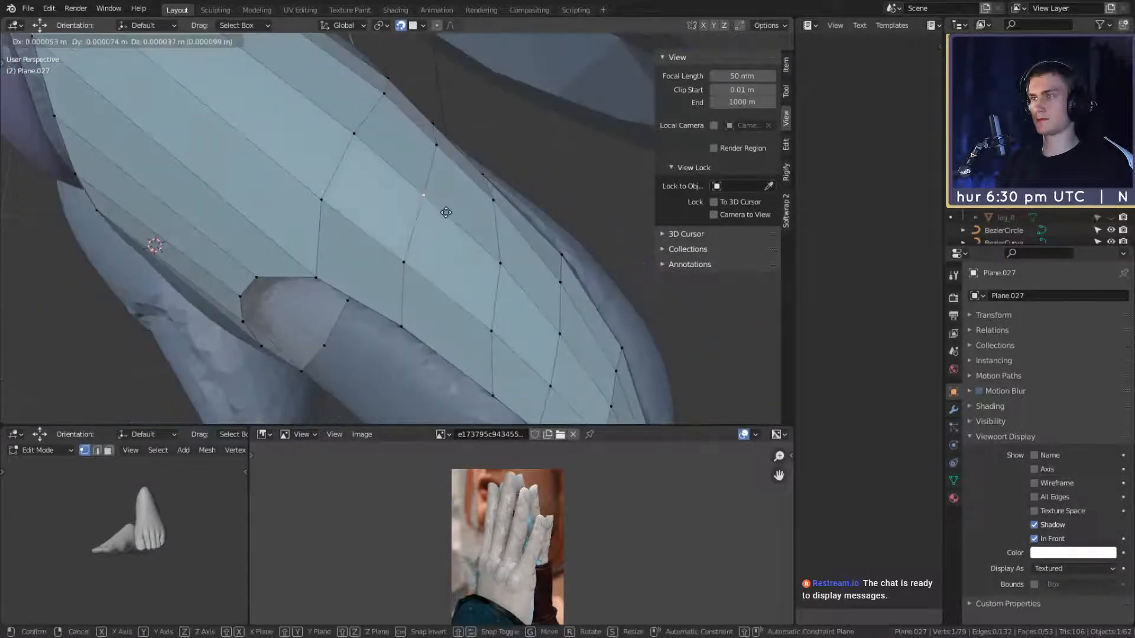
pyautogui.click(446, 211)
pyautogui.moveTo(446, 211); pyautogui.dragTo(390, 190, button='middle')
pyautogui.press('g')
pyautogui.click(358, 219)
pyautogui.press('g')
pyautogui.click(412, 237)
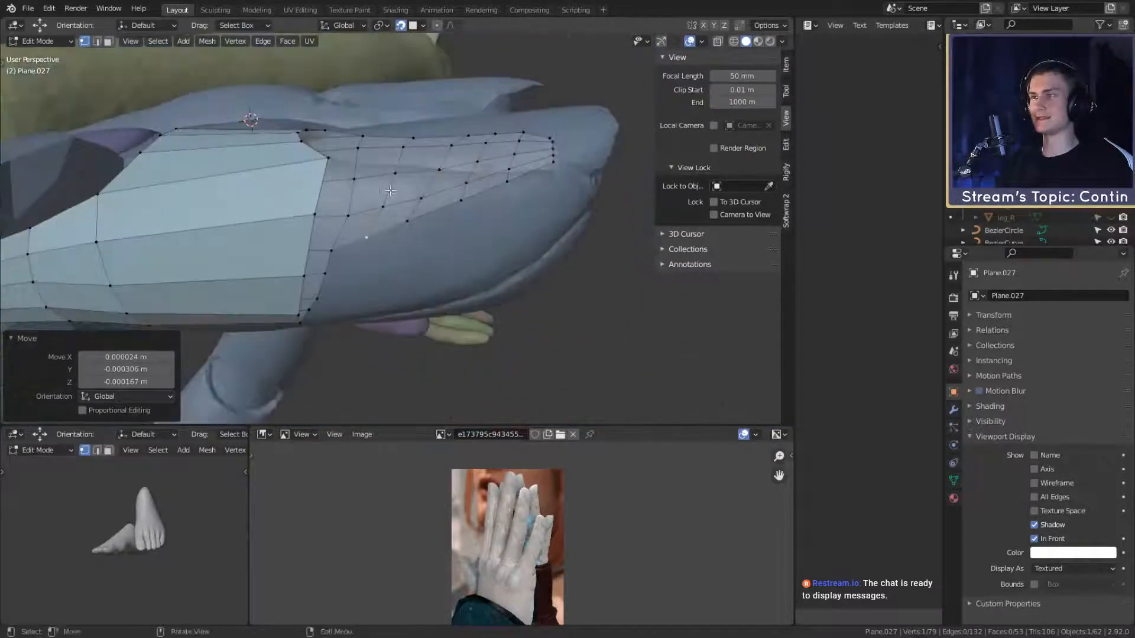
# Step: Extrude the plate's open front corner to the fingertip, add a short edge along the tip, and divide it with three centred cuts
pyautogui.moveTo(327, 158); pyautogui.dragTo(458, 174, button='middle')
pyautogui.keyDown('ctrl'); pyautogui.click(284, 210); pyautogui.keyUp('ctrl')
pyautogui.click(240, 239)
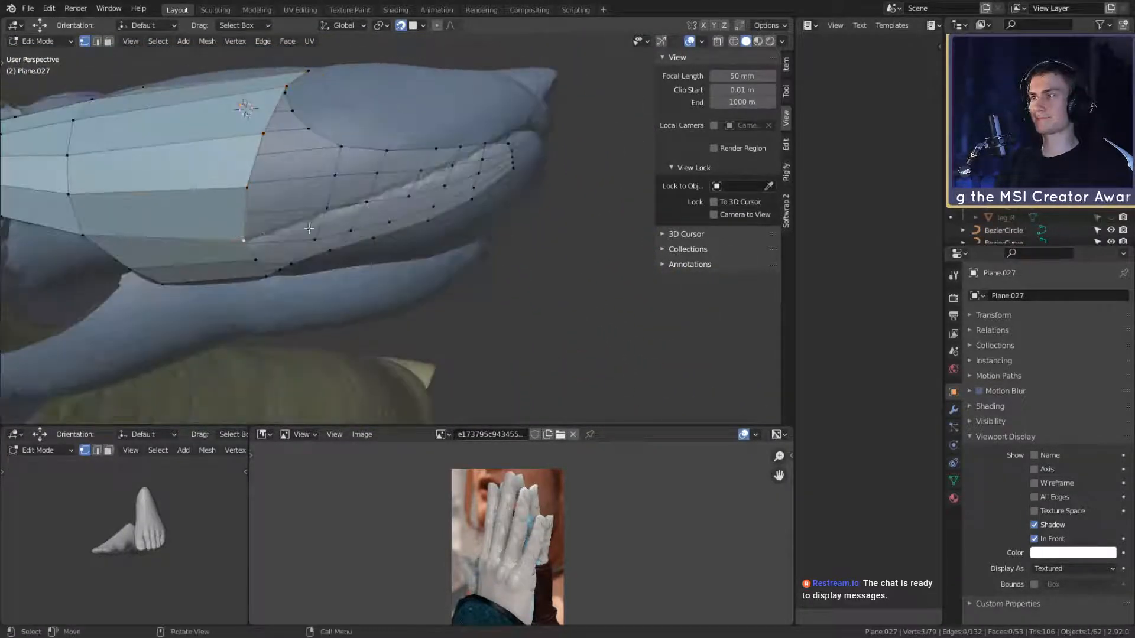
pyautogui.moveTo(310, 228); pyautogui.dragTo(463, 266, button='middle')
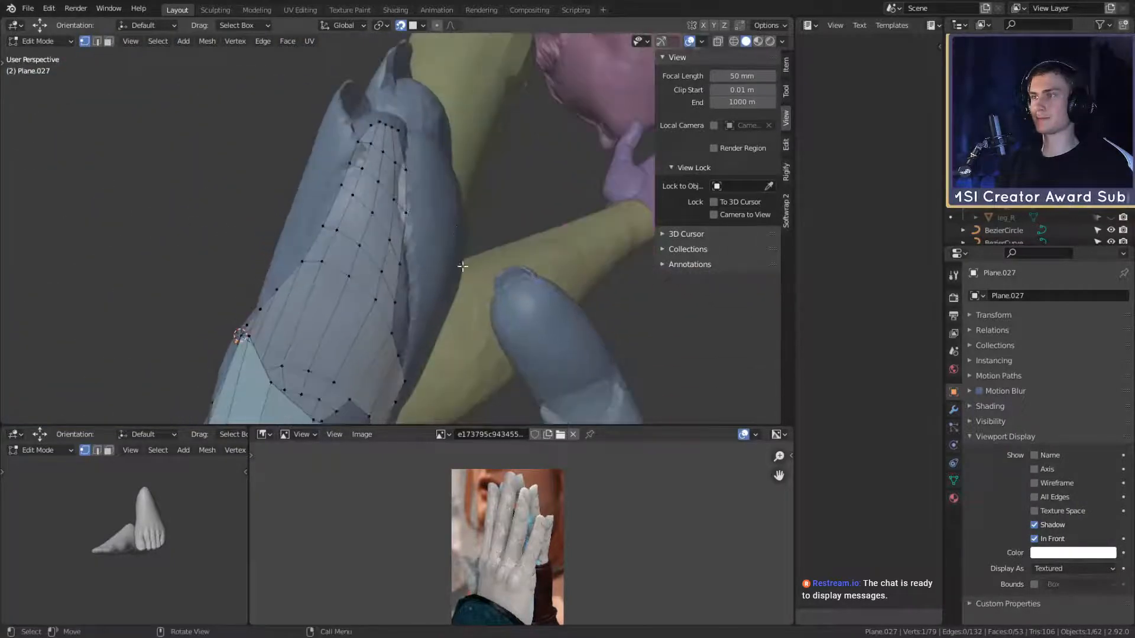
pyautogui.click(470, 47)
pyautogui.moveTo(470, 47); pyautogui.dragTo(514, 192, button='middle')
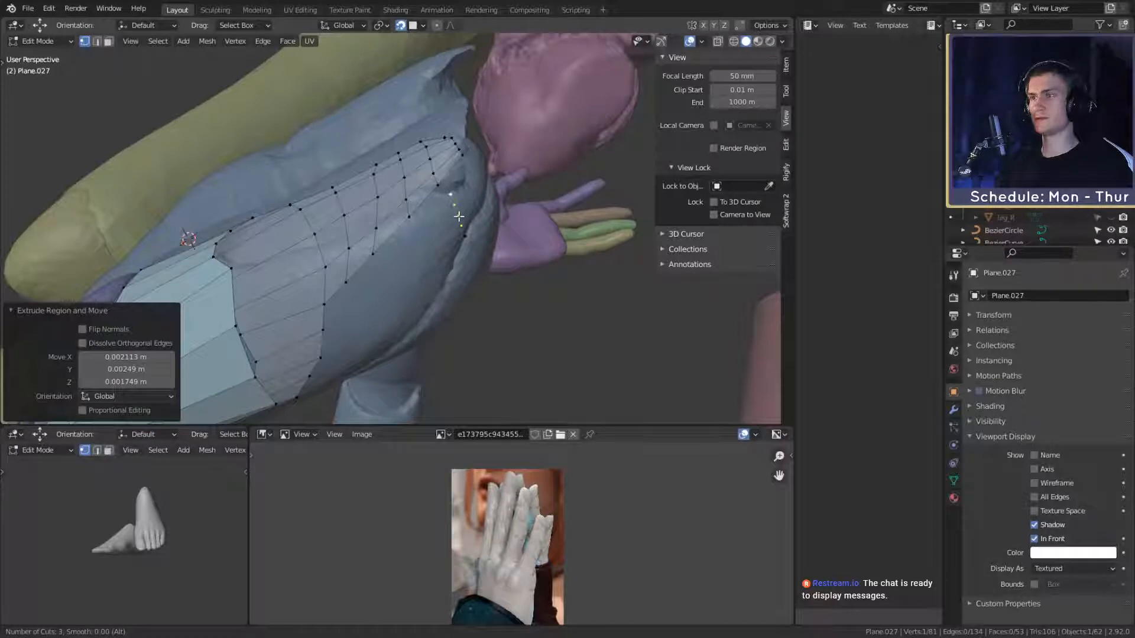
pyautogui.moveTo(459, 216); pyautogui.dragTo(472, 189, button='middle')
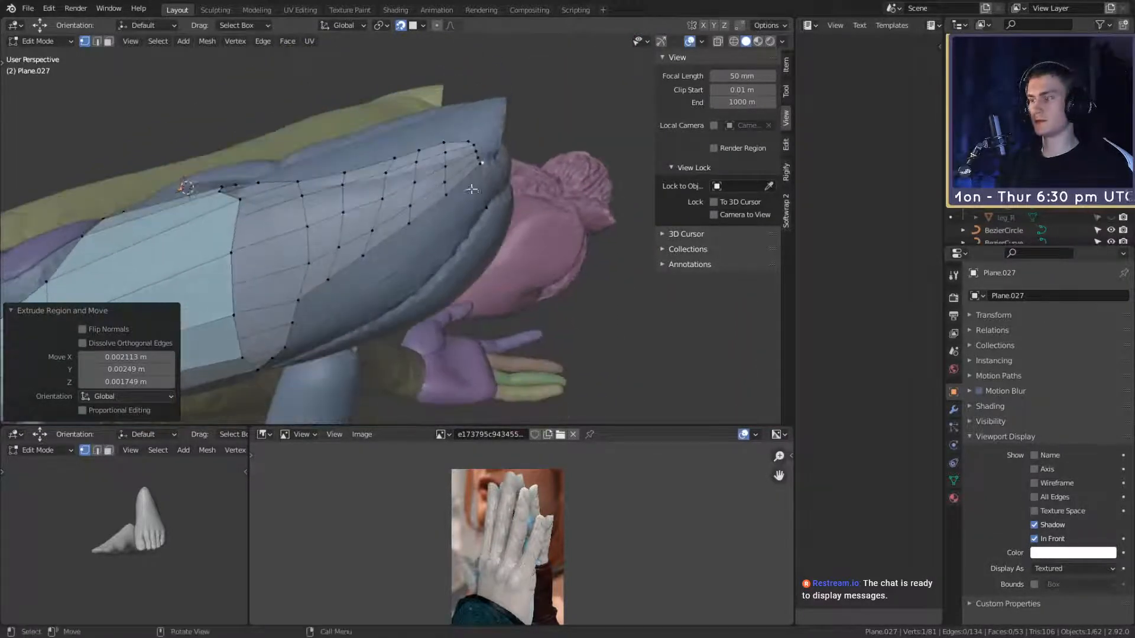
pyautogui.click(483, 183)
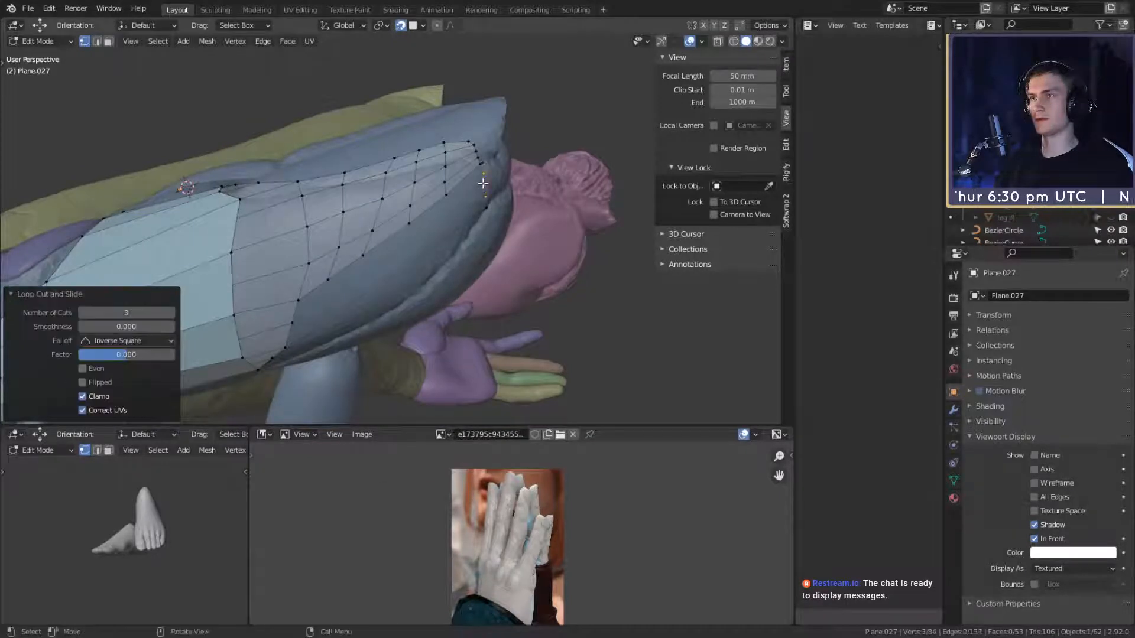
pyautogui.rightClick(483, 180)
# Step: Fill long faces between the plate's open front border and the divided edge at the fingertip
pyautogui.moveTo(502, 181); pyautogui.dragTo(531, 227, button='middle')
pyautogui.click(531, 231)
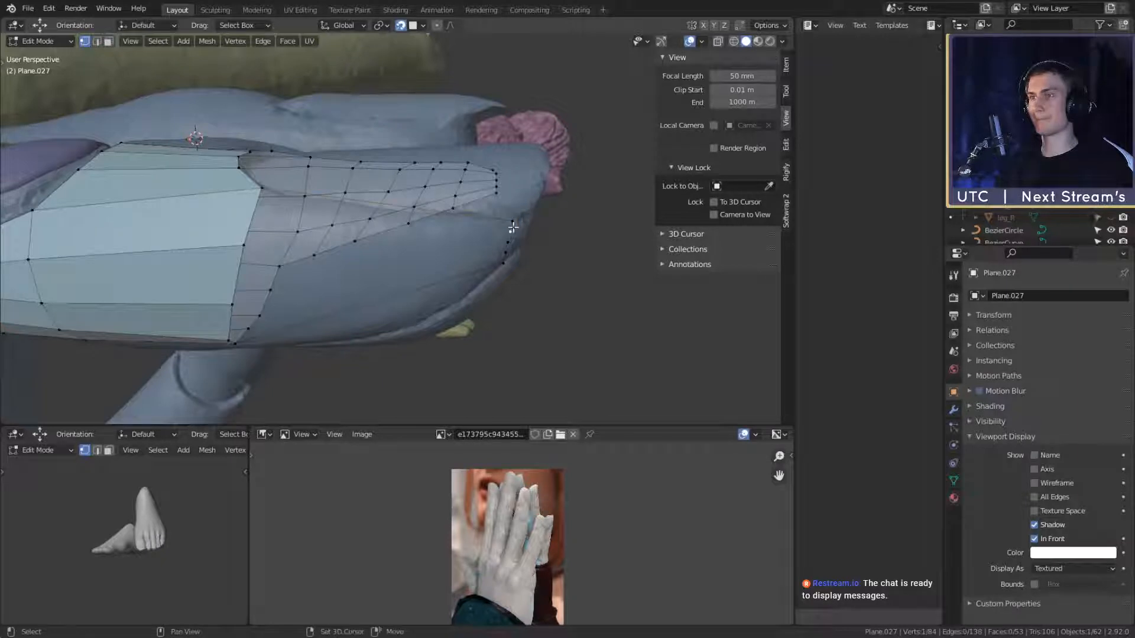
pyautogui.keyDown('shift'); pyautogui.click(259, 193); pyautogui.keyUp('shift')
pyautogui.press('f')
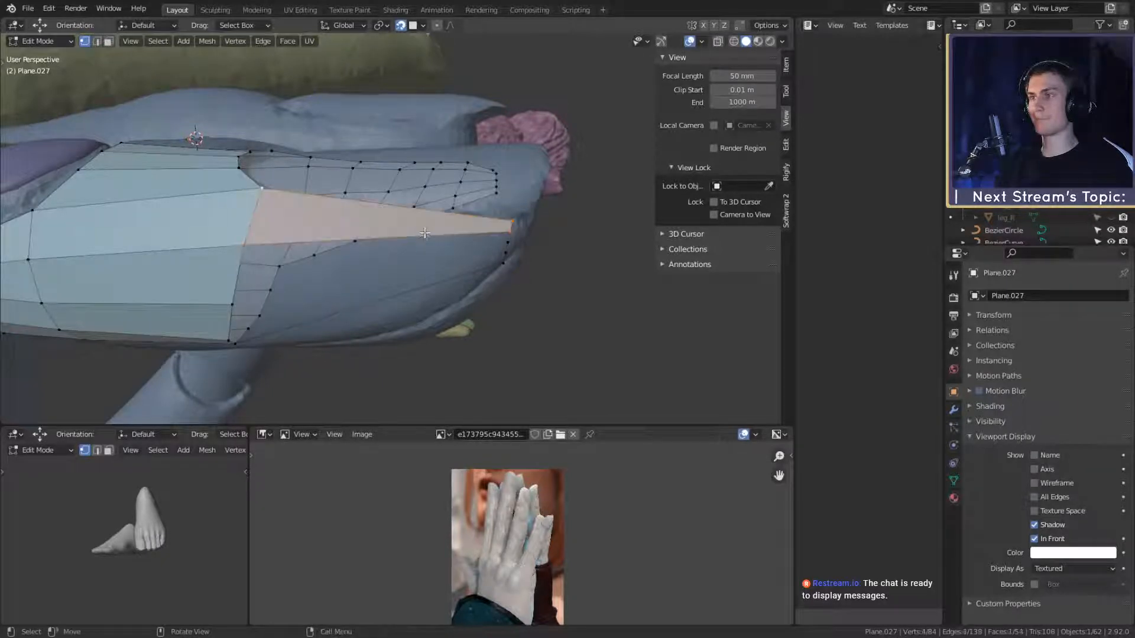
pyautogui.moveTo(259, 193); pyautogui.dragTo(507, 211, button='middle')
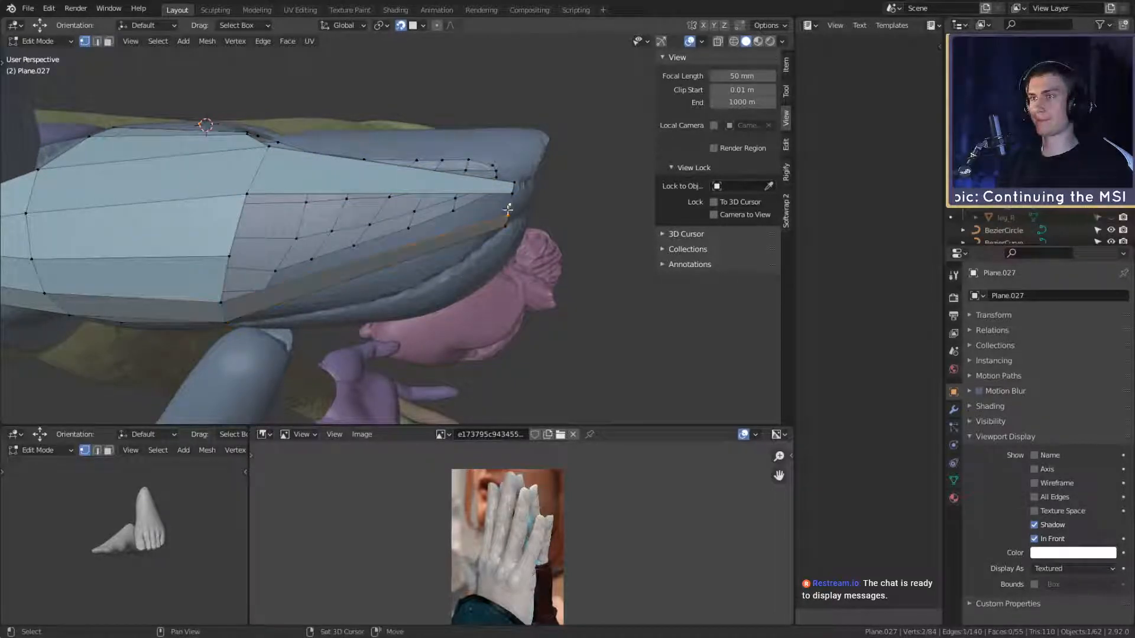
pyautogui.keyDown('shift'); pyautogui.click(227, 255); pyautogui.keyUp('shift')
pyautogui.press('f')
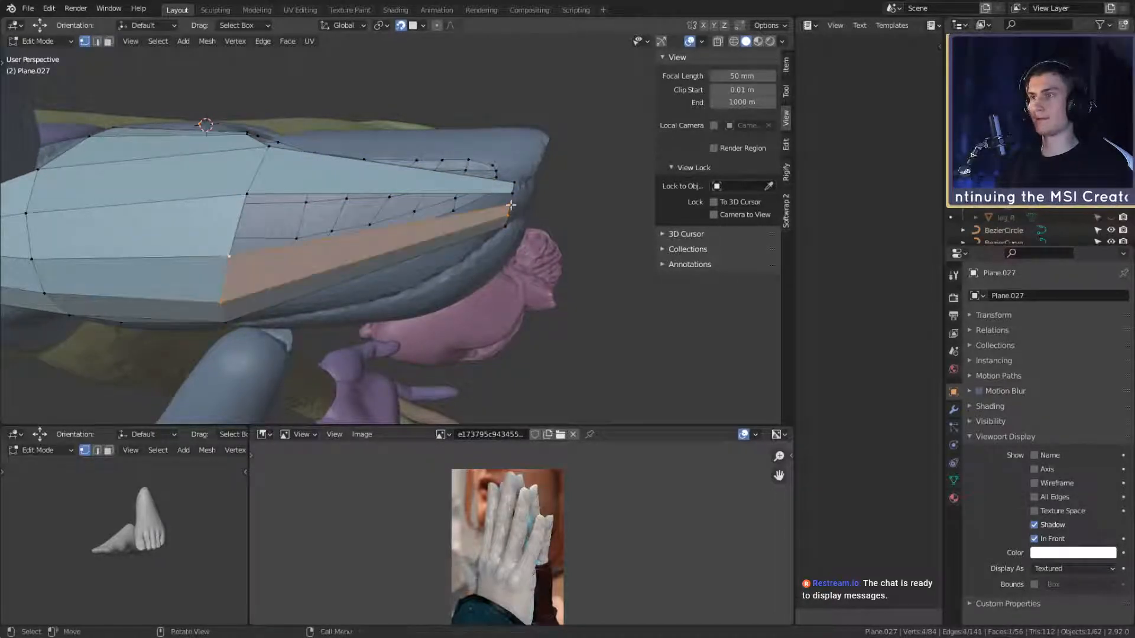
pyautogui.keyDown('shift'); pyautogui.click(229, 256); pyautogui.keyUp('shift')
pyautogui.press('f')
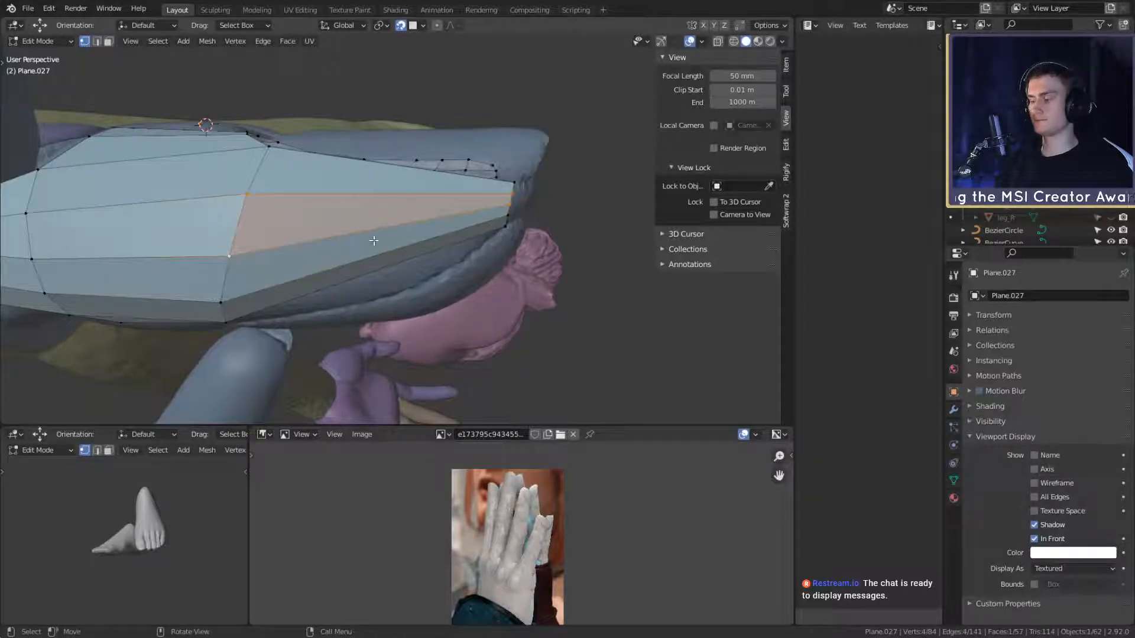
# Step: Add four centred loop cuts across the newly filled long faces on the finger's side
pyautogui.moveTo(456, 221)
pyautogui.mouseDown(button='middle')
pyautogui.moveTo(473, 201)
pyautogui.moveTo(474, 140)
pyautogui.moveTo(456, 197)
pyautogui.moveTo(380, 278)
pyautogui.moveTo(331, 291)
pyautogui.moveTo(472, 216)
pyautogui.mouseUp(button='middle')
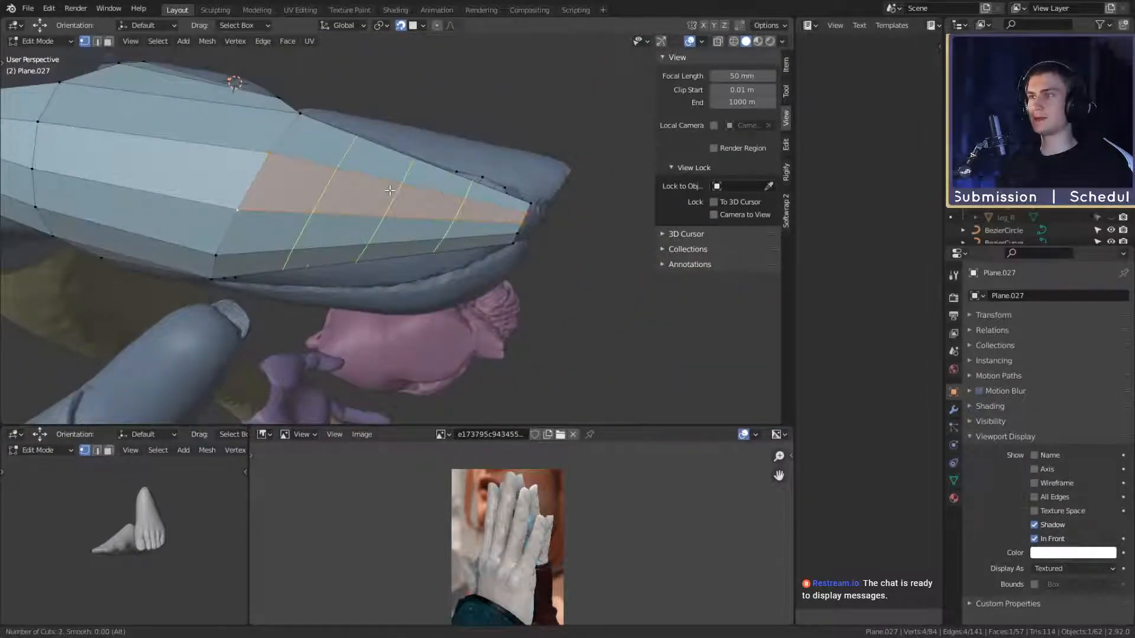
pyautogui.moveTo(390, 190); pyautogui.dragTo(434, 221, button='middle')
pyautogui.moveTo(337, 236); pyautogui.dragTo(385, 200, button='middle')
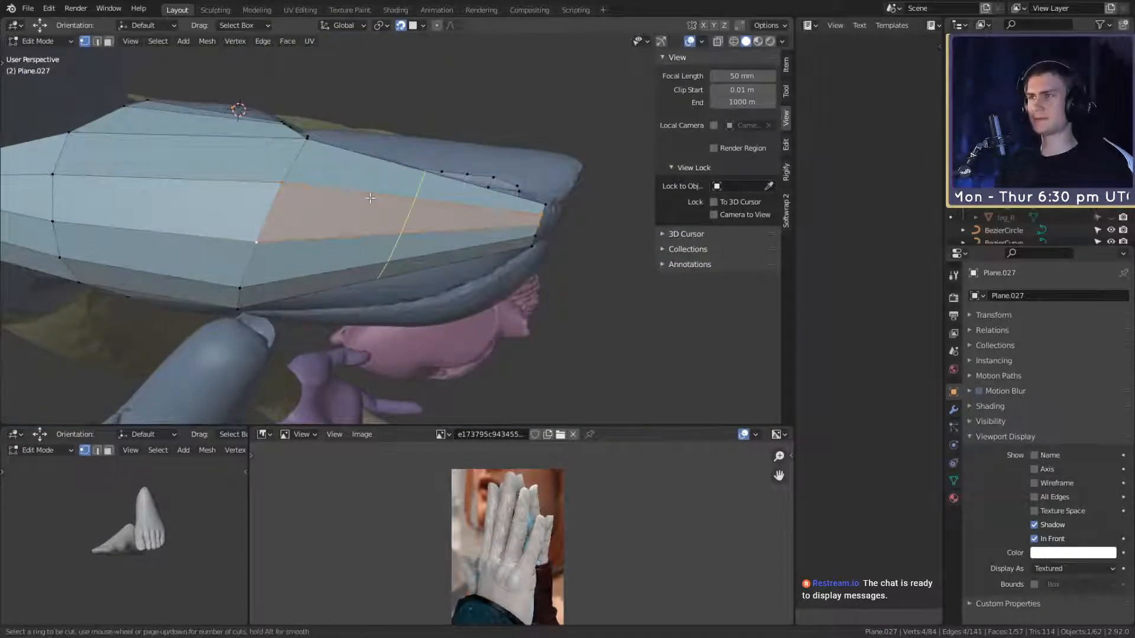
pyautogui.click(370, 197)
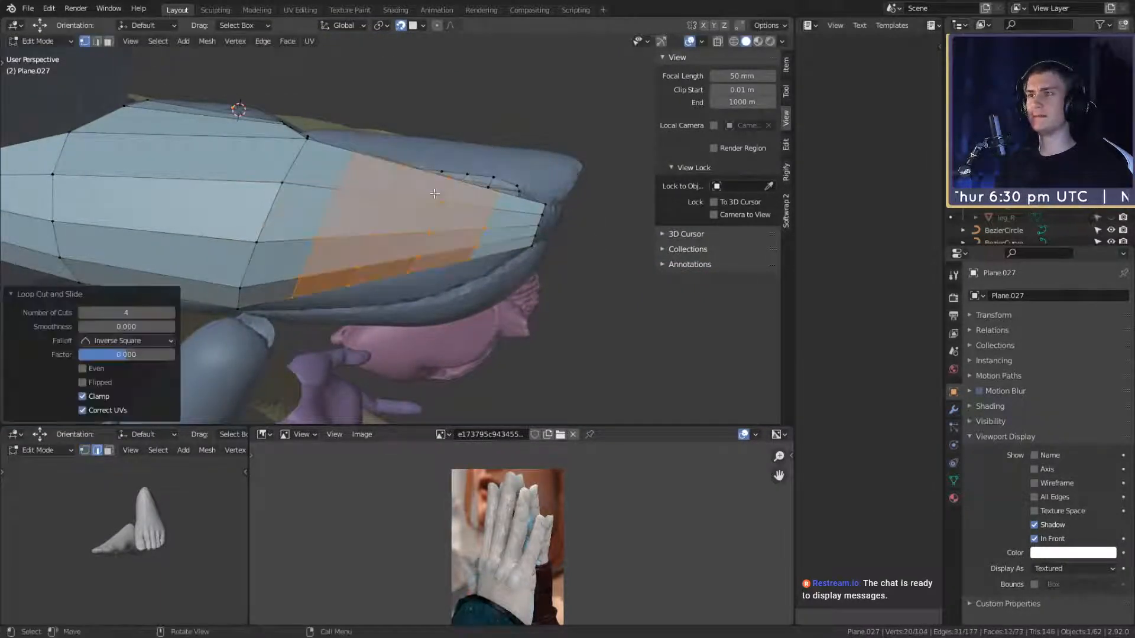
pyautogui.moveTo(370, 197); pyautogui.dragTo(512, 173, button='middle')
pyautogui.moveTo(420, 173); pyautogui.dragTo(389, 168, button='middle')
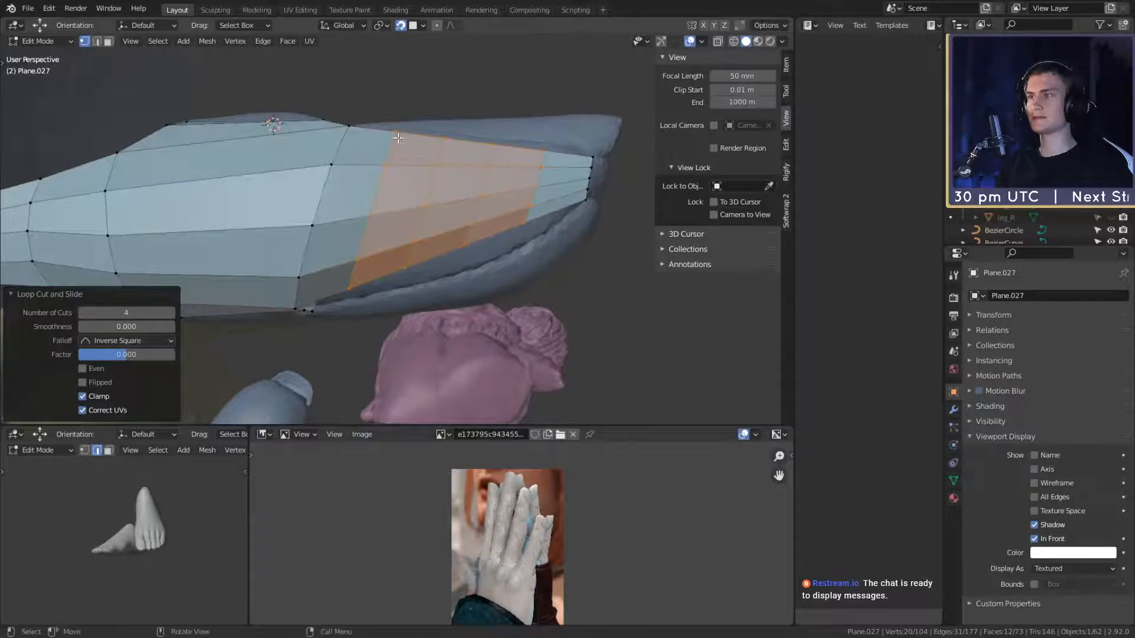
# Step: Select the loop nearest the knuckle on the new side faces and move its vertices outward over the finger
pyautogui.click(389, 168)
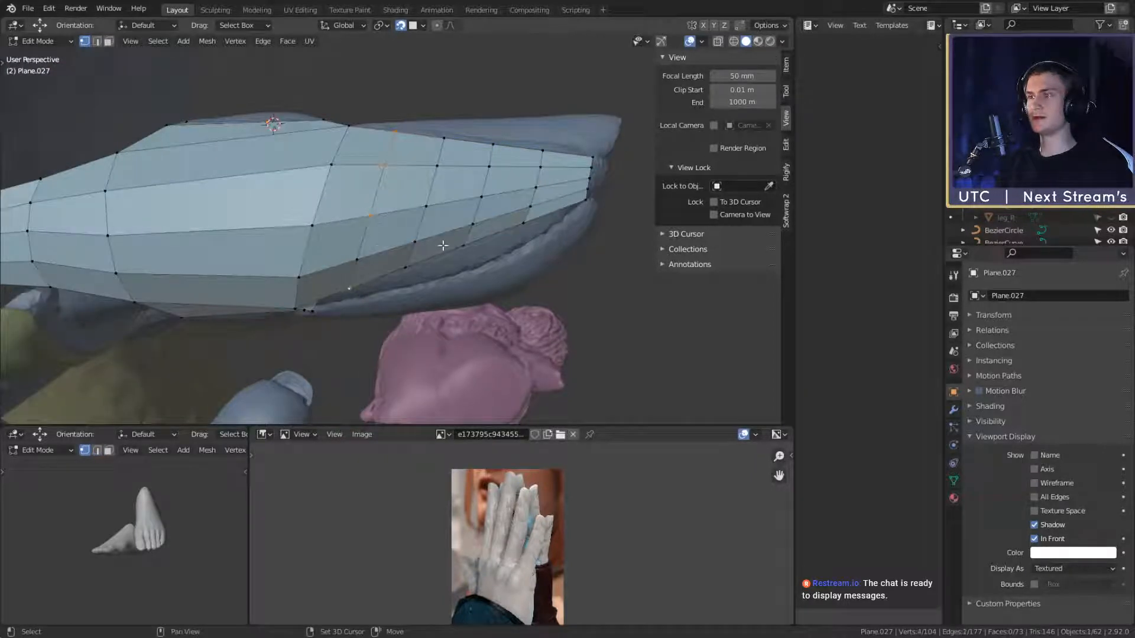
pyautogui.moveTo(424, 237); pyautogui.dragTo(497, 198, button='middle')
pyautogui.press('g')
pyautogui.click(454, 249)
pyautogui.press('g')
pyautogui.click(453, 192)
# Step: Reposition further individual loop-cut vertices on the side faces to round the plate around the finger
pyautogui.press('g')
pyautogui.click(432, 237)
pyautogui.press('g')
pyautogui.click(443, 262)
pyautogui.click(407, 270)
pyautogui.press('g')
pyautogui.click(442, 221)
# Step: Move the middle loop's border vertex and its neighbouring inner vertices to widen the side faces toward the crease
pyautogui.click(424, 166)
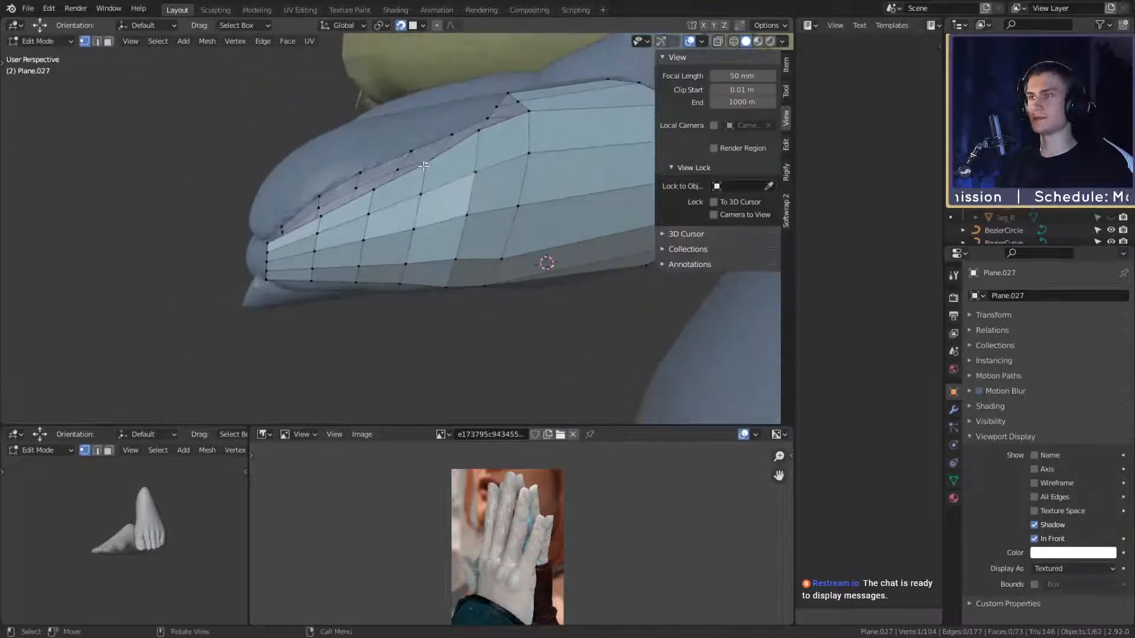
pyautogui.moveTo(480, 247); pyautogui.dragTo(428, 208, button='middle')
pyautogui.click(433, 209)
pyautogui.press('g')
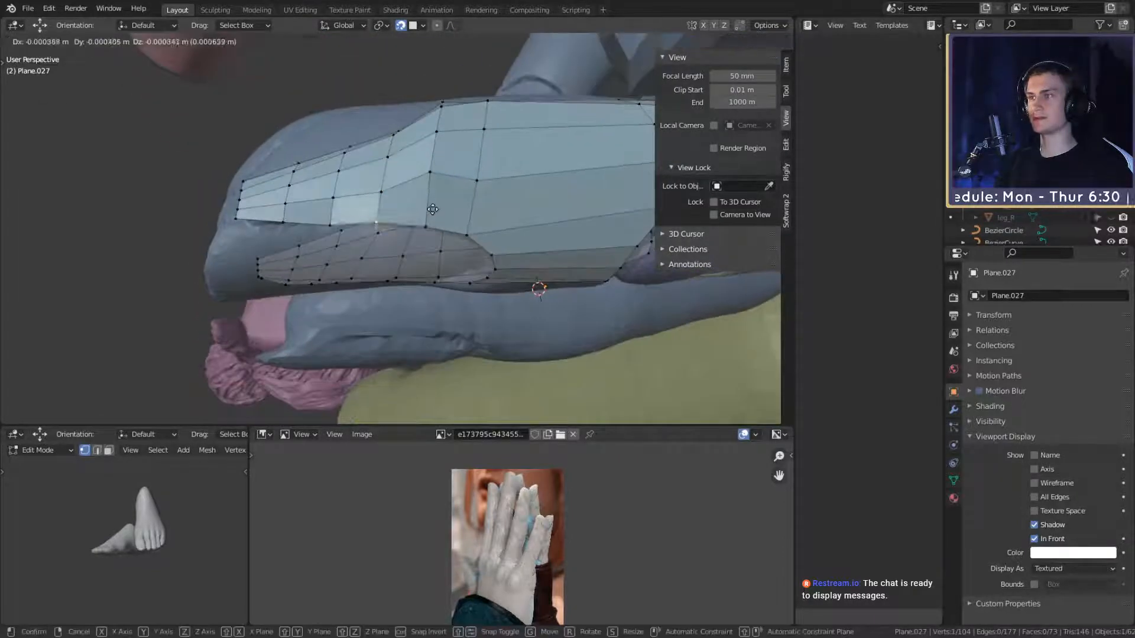
pyautogui.click(432, 209)
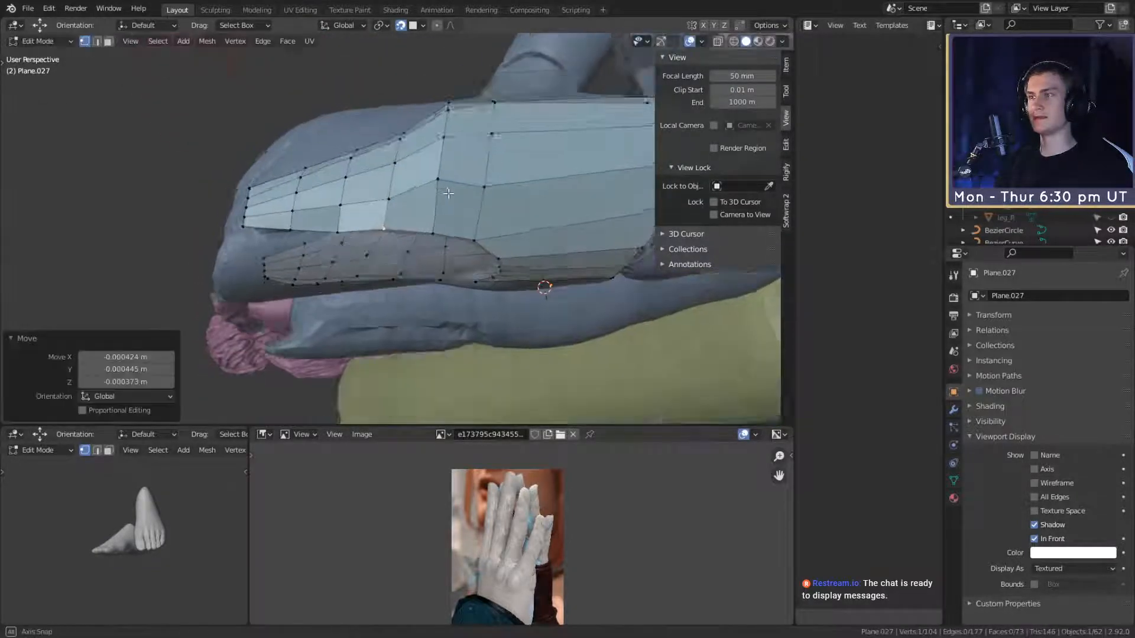
pyautogui.moveTo(432, 209); pyautogui.dragTo(400, 259, button='middle')
pyautogui.keyDown('shift'); pyautogui.click(396, 224); pyautogui.keyUp('shift')
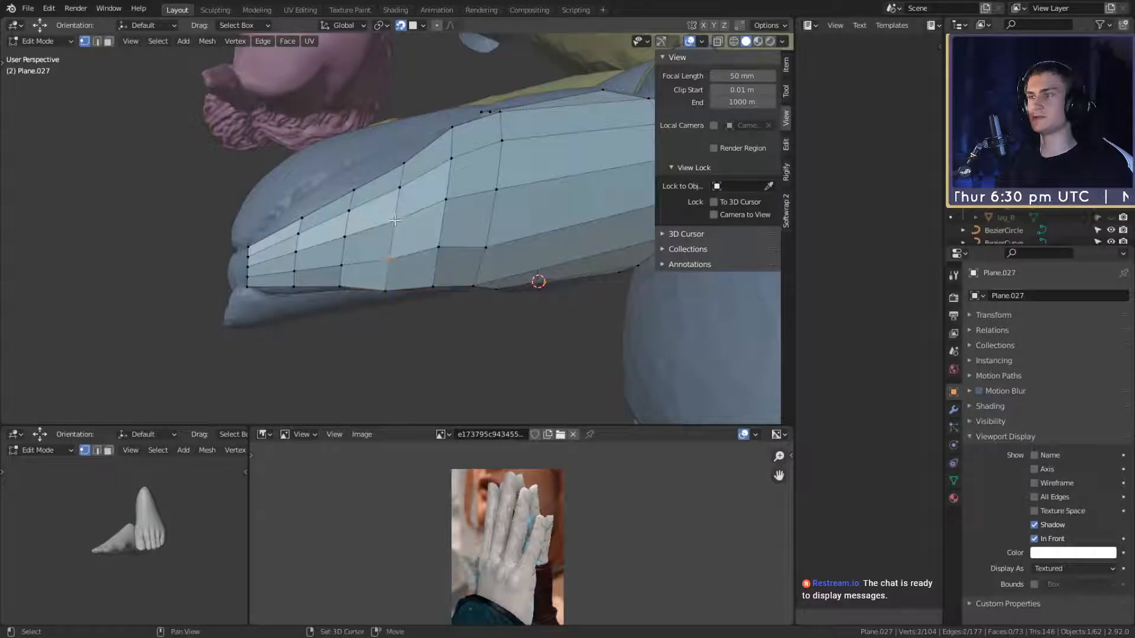
pyautogui.press('g')
pyautogui.click(446, 213)
# Step: Move the lower vertices of the third loop outward so the side border follows the finger's crease
pyautogui.moveTo(445, 213)
pyautogui.mouseDown(button='middle')
pyautogui.moveTo(376, 269)
pyautogui.moveTo(429, 195)
pyautogui.moveTo(428, 221)
pyautogui.moveTo(461, 207)
pyautogui.moveTo(441, 250)
pyautogui.mouseUp(button='middle')
pyautogui.click(410, 238)
pyautogui.press('g')
pyautogui.click(415, 240)
pyautogui.click(389, 260)
pyautogui.press('g')
pyautogui.click(476, 200)
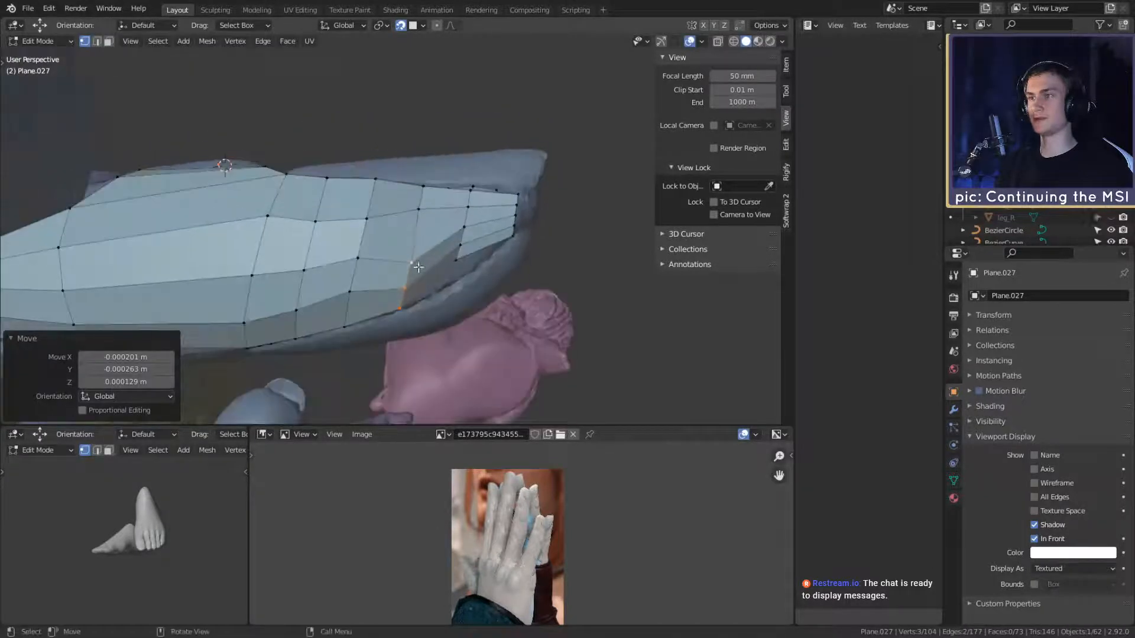
pyautogui.click(412, 287)
pyautogui.moveTo(412, 287); pyautogui.dragTo(445, 260, button='middle')
pyautogui.press('g')
pyautogui.click(453, 235)
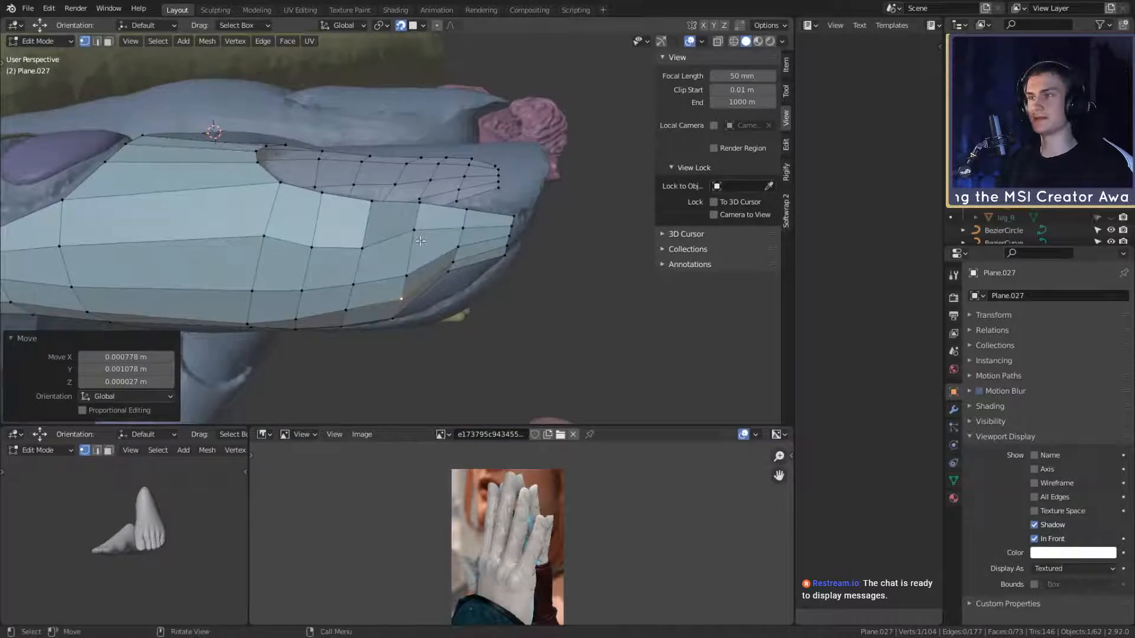
# Step: Move the upper inner vertices of the side faces' middle loops to even out their row
pyautogui.click(419, 225)
pyautogui.moveTo(419, 225)
pyautogui.mouseDown(button='middle')
pyautogui.moveTo(441, 213)
pyautogui.moveTo(458, 234)
pyautogui.moveTo(434, 237)
pyautogui.mouseUp(button='middle')
pyautogui.keyDown('shift'); pyautogui.click(420, 195); pyautogui.keyUp('shift')
pyautogui.press('g')
pyautogui.click(471, 225)
pyautogui.keyDown('shift'); pyautogui.click(421, 241); pyautogui.keyUp('shift')
pyautogui.click(427, 249)
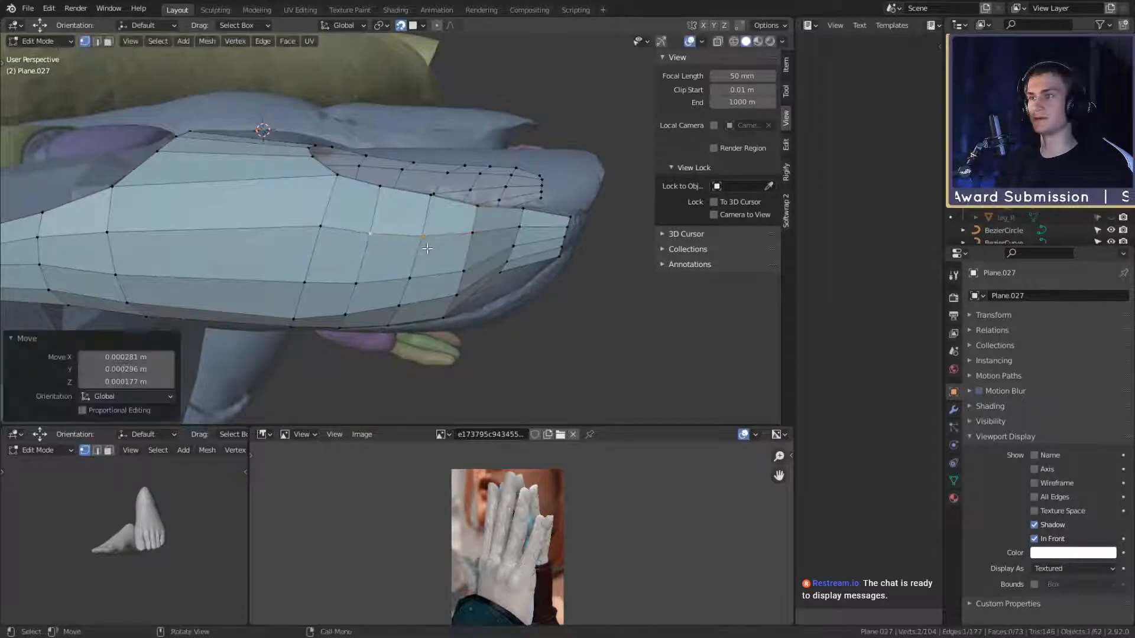
pyautogui.click(451, 261)
pyautogui.press('g')
pyautogui.click(450, 260)
# Step: Raise the two adjacent vertices in the row below and adjust the neighbouring vertex at the knuckle end
pyautogui.moveTo(450, 259); pyautogui.dragTo(453, 234, button='middle')
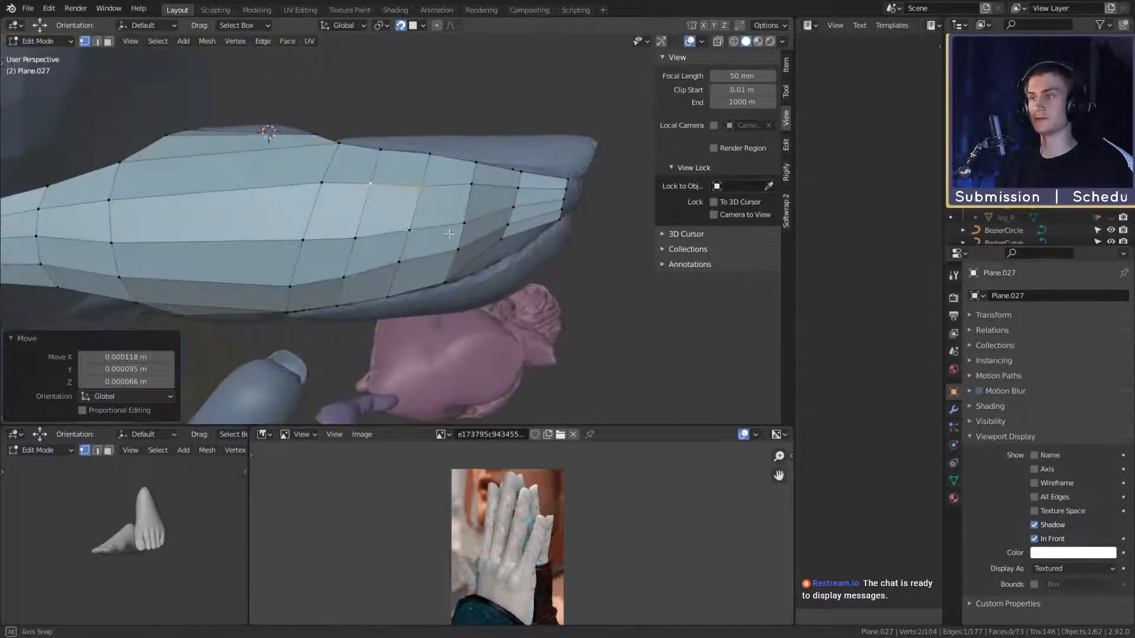
pyautogui.click(410, 231)
pyautogui.press('g')
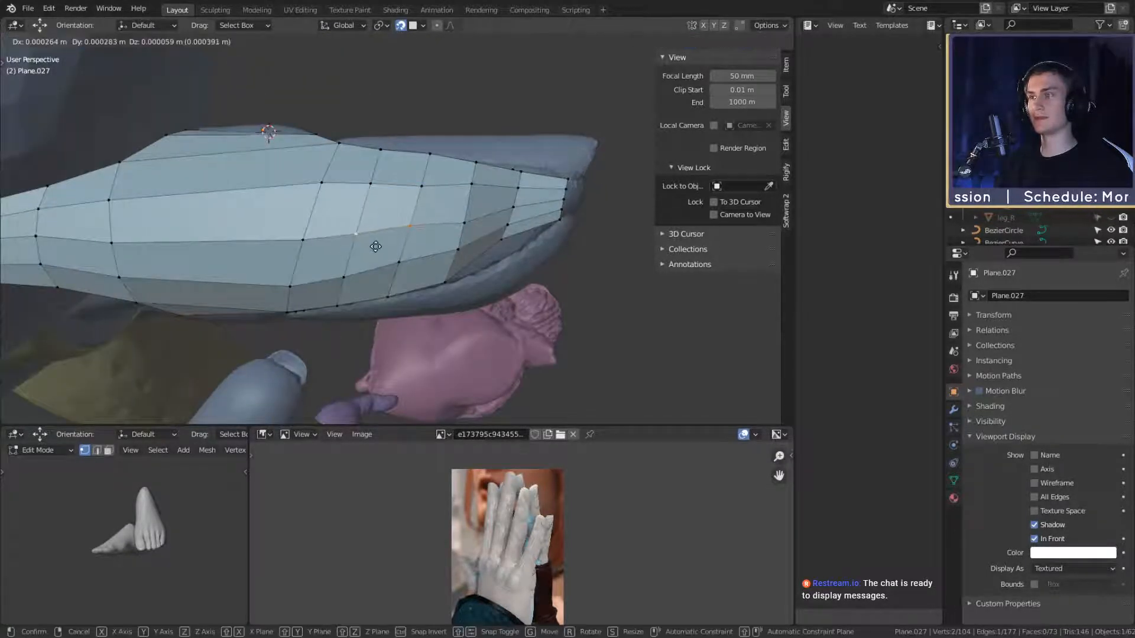
pyautogui.press('Escape')
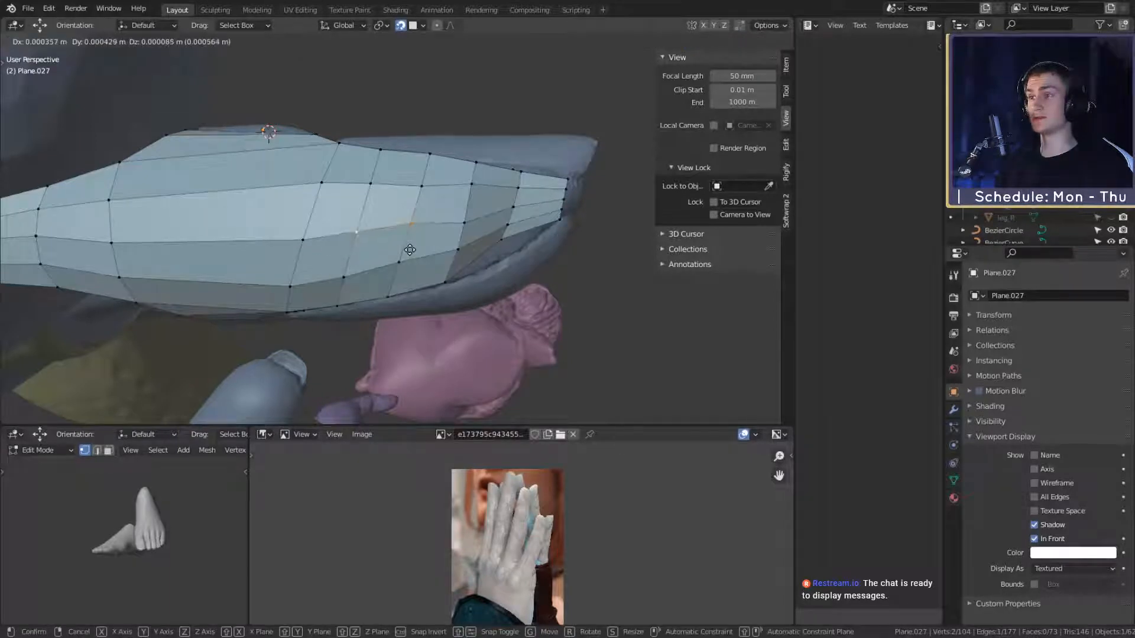
pyautogui.click(409, 249)
pyautogui.click(304, 244)
pyautogui.press('g')
pyautogui.click(318, 254)
# Step: Select the five-vertex loop nearest the fingertip, scale it by about 1.283, and move it to fit the finger's width
pyautogui.moveTo(318, 253); pyautogui.dragTo(422, 214, button='middle')
pyautogui.click(430, 158)
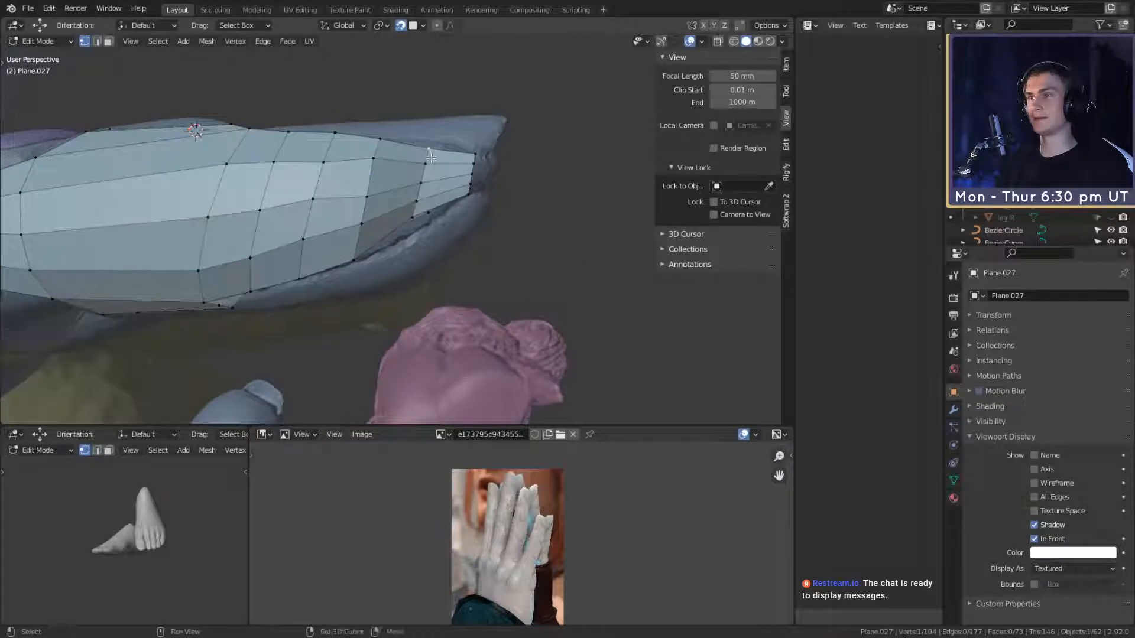
pyautogui.keyDown('ctrl'); pyautogui.click(413, 216); pyautogui.keyUp('ctrl')
pyautogui.press('g')
pyautogui.click(467, 223)
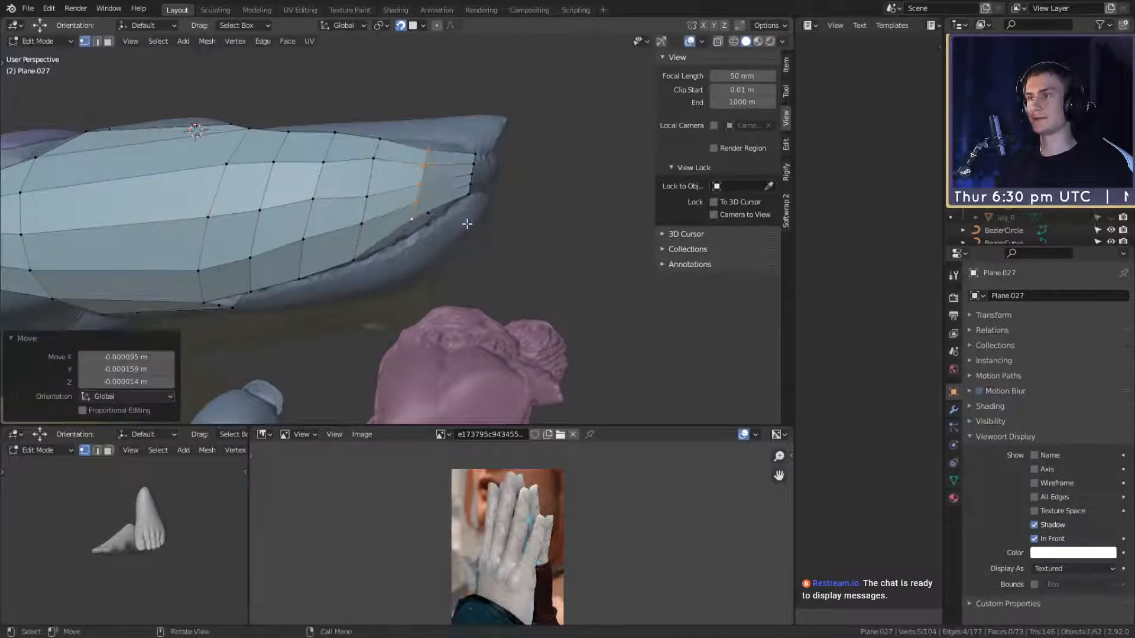
pyautogui.click(515, 217)
pyautogui.press('g')
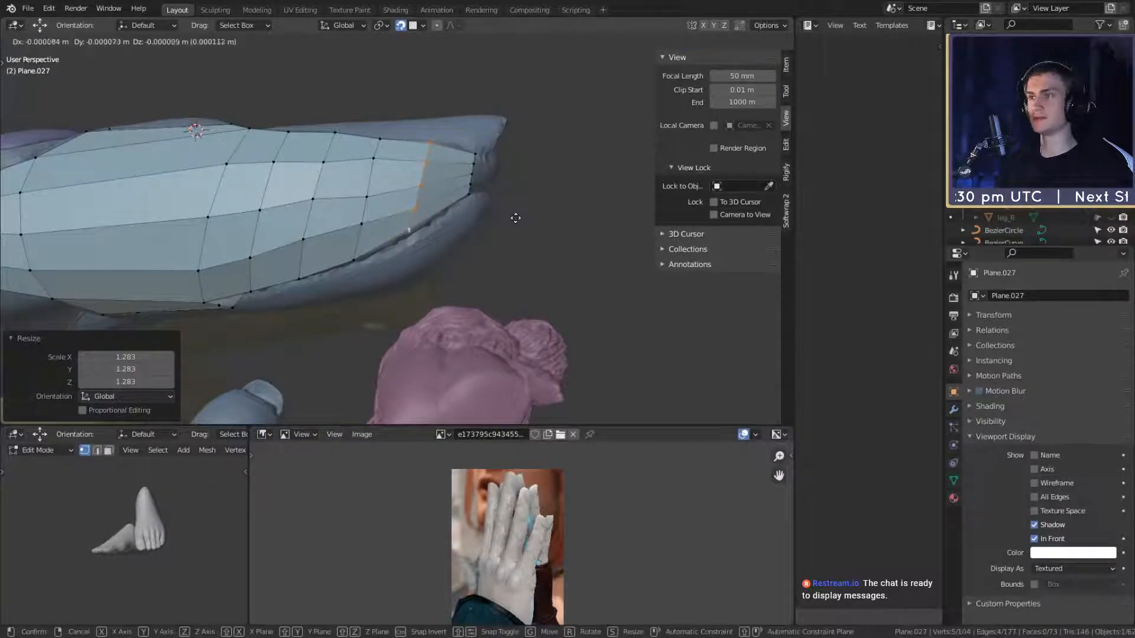
pyautogui.click(516, 220)
# Step: Reposition individual vertices around the plate's fingertip end so its borders follow the rounded surface
pyautogui.moveTo(516, 220); pyautogui.dragTo(450, 306, button='middle')
pyautogui.click(415, 277)
pyautogui.press('g')
pyautogui.click(431, 274)
pyautogui.click(410, 231)
pyautogui.press('g')
pyautogui.click(418, 233)
pyautogui.click(362, 213)
pyautogui.press('g')
pyautogui.click(372, 229)
pyautogui.press('g')
# Step: Select the five-vertex end row at the fingertip, scale it by 0.873, and move it over the tip's surface
pyautogui.click(367, 331)
pyautogui.keyDown('ctrl'); pyautogui.click(389, 326); pyautogui.keyUp('ctrl')
pyautogui.press('g')
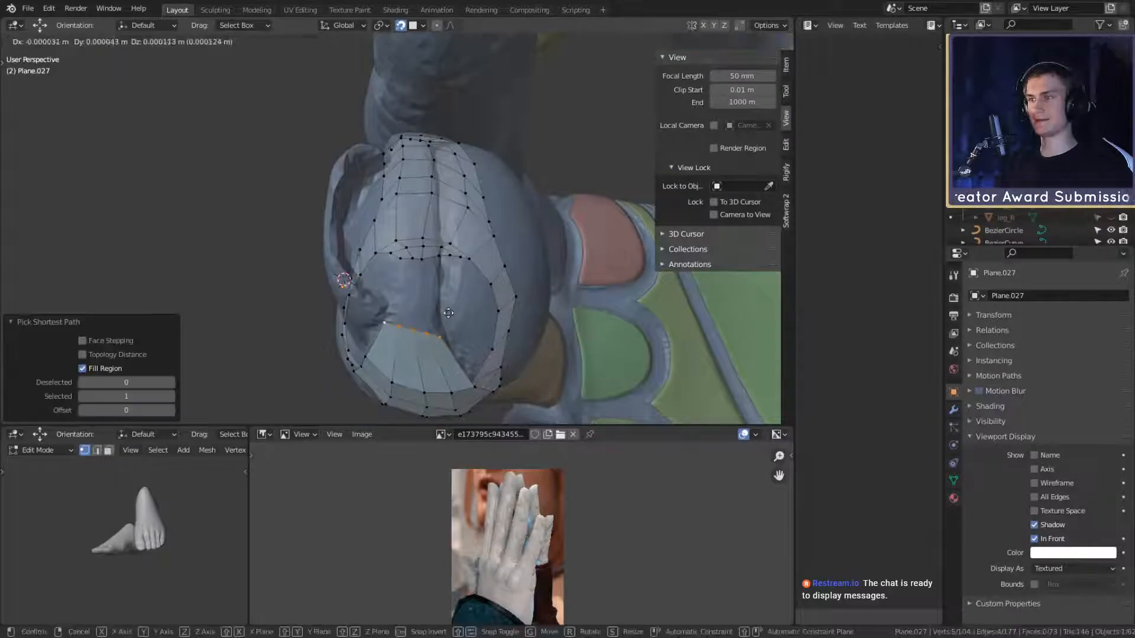
pyautogui.click(448, 297)
pyautogui.press('s')
pyautogui.click(469, 296)
pyautogui.press('g')
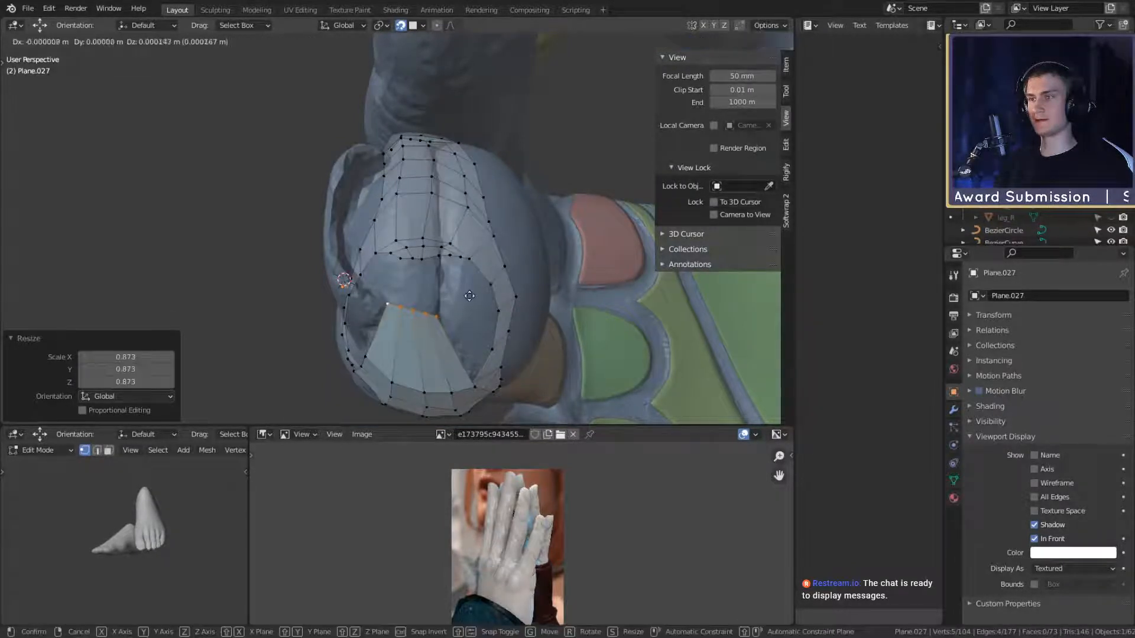
pyautogui.click(468, 293)
# Step: Rotate the five-vertex end row, starting with -13° about the view axis, and shift it to level it across the fingertip
pyautogui.press('r')
pyautogui.click(470, 281)
pyautogui.press('g')
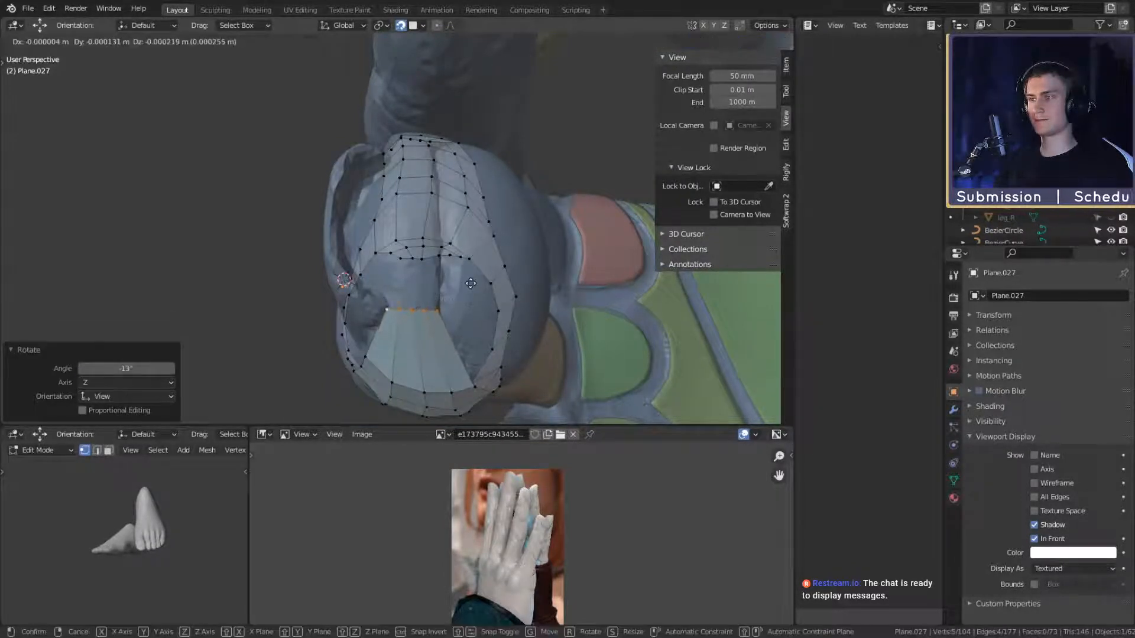
pyautogui.click(470, 284)
pyautogui.press('r')
pyautogui.click(480, 274)
pyautogui.press('g')
pyautogui.click(480, 273)
# Step: Select the five-vertex end row on the opposite side of the finger and extend it towards the fingertip
pyautogui.moveTo(479, 273); pyautogui.dragTo(467, 354, button='middle')
pyautogui.click(404, 231)
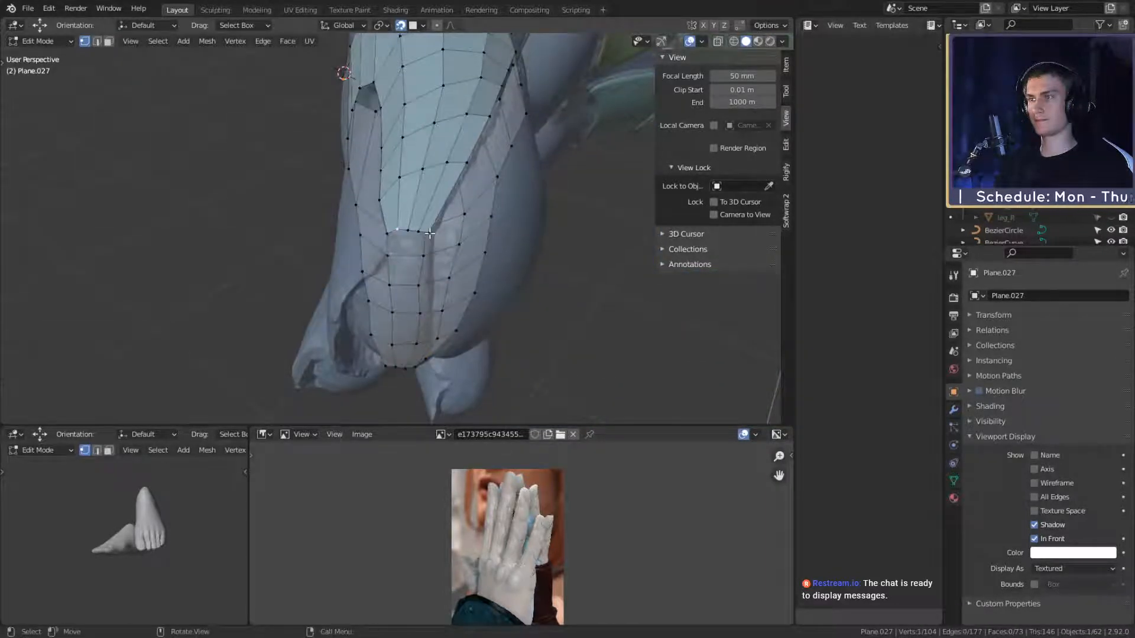
pyautogui.keyDown('ctrl'); pyautogui.keyDown('shift'); pyautogui.click(391, 235); pyautogui.keyUp('shift'); pyautogui.keyUp('ctrl')
pyautogui.moveTo(391, 234); pyautogui.dragTo(469, 248, button='middle')
pyautogui.press('g')
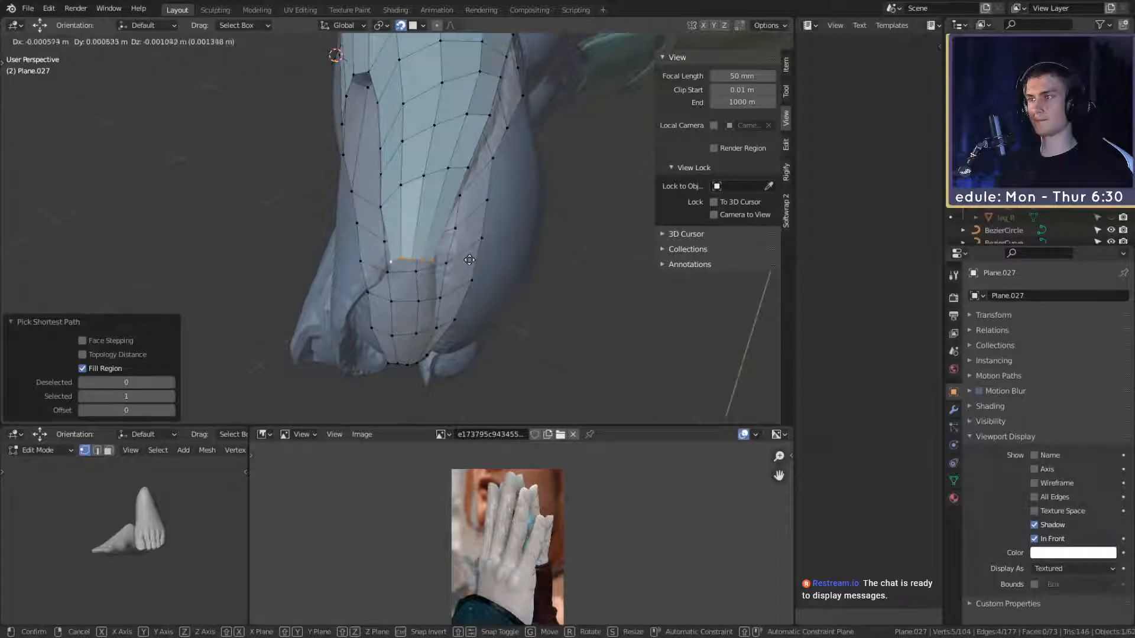
pyautogui.click(470, 260)
# Step: Adjust the individual vertices near the corner of the opposite end row to even out their spacing
pyautogui.click(391, 260)
pyautogui.press('g')
pyautogui.click(392, 265)
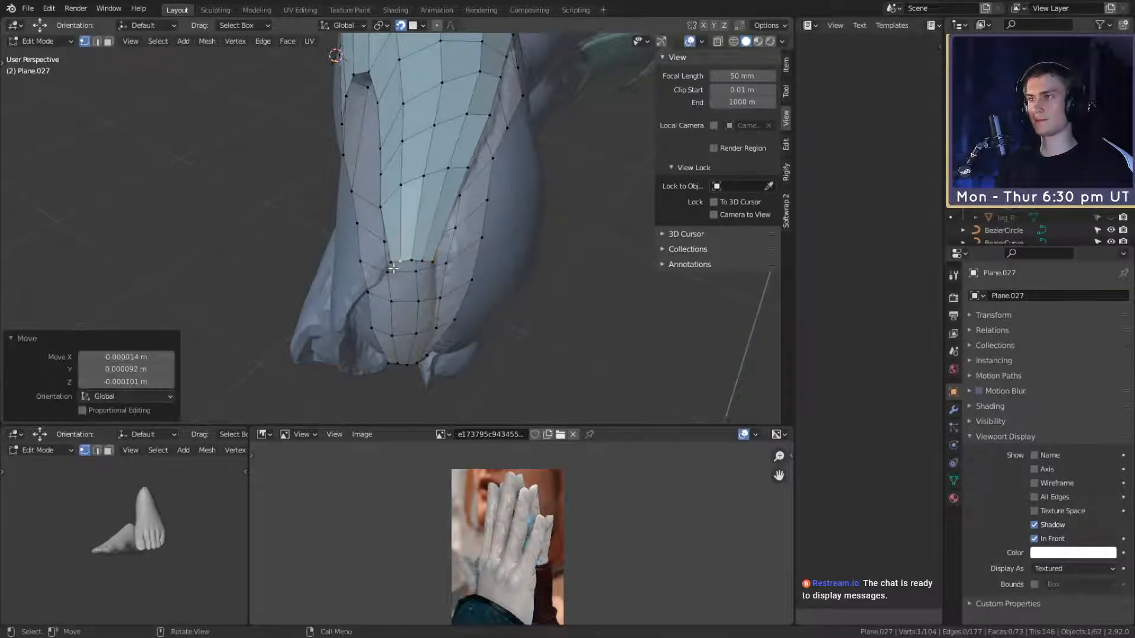
pyautogui.click(389, 270)
pyautogui.press('g')
pyautogui.rightClick(389, 267)
pyautogui.press('g')
pyautogui.click(388, 267)
pyautogui.press('g')
pyautogui.rightClick(391, 268)
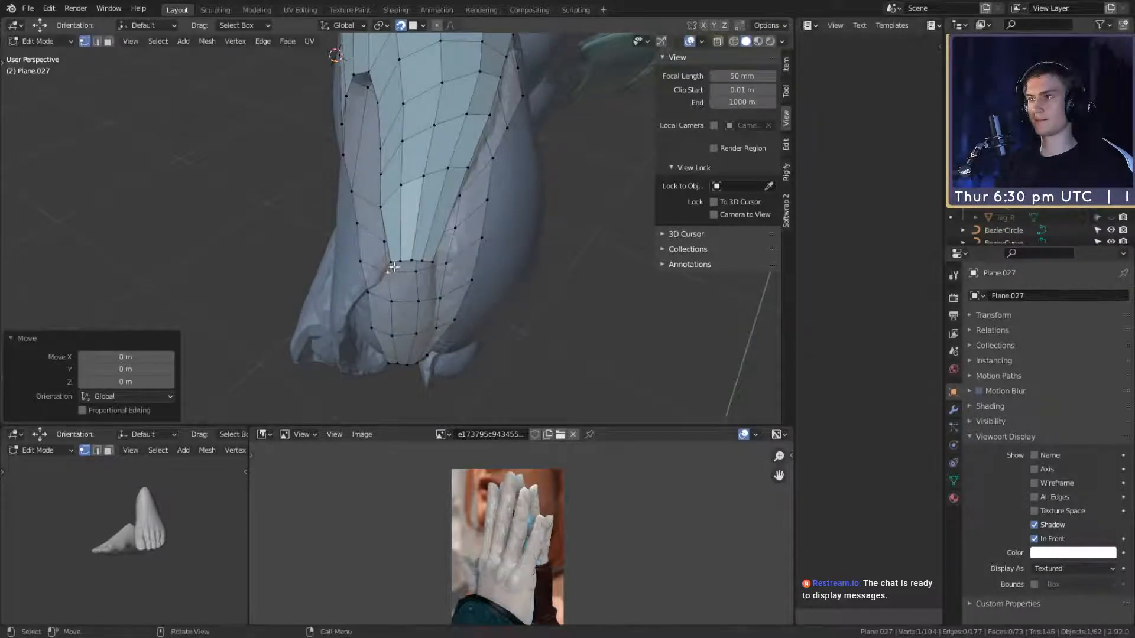
pyautogui.click(391, 263)
pyautogui.press('g')
pyautogui.click(401, 266)
pyautogui.press('g')
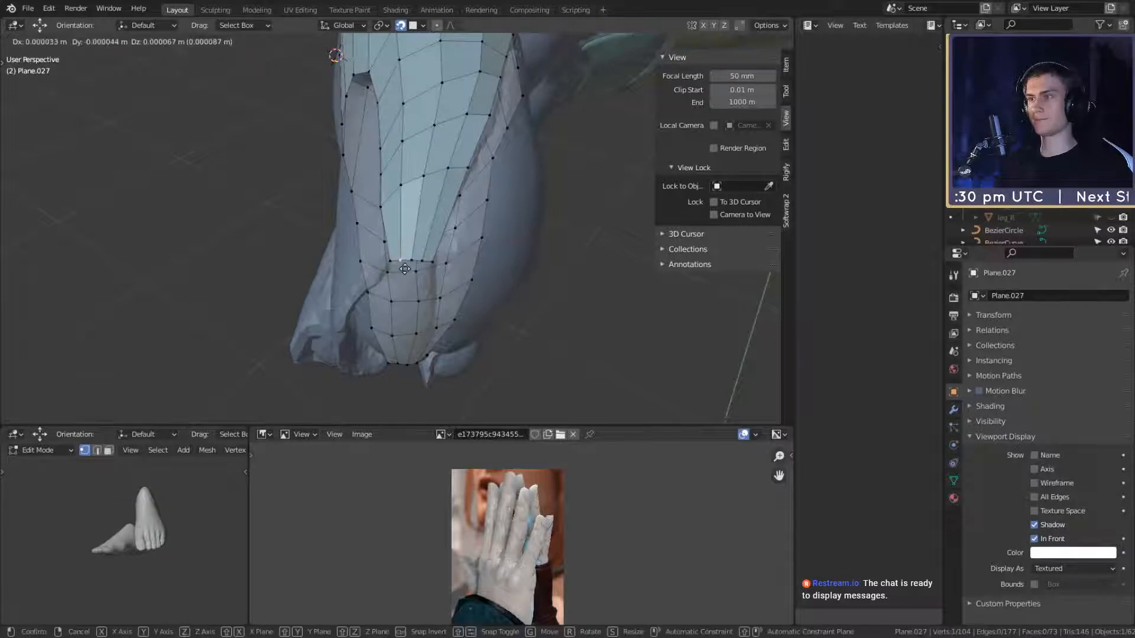
pyautogui.click(405, 269)
# Step: Reposition a corner vertex at the plate's fingertip end so the border follows the surface
pyautogui.moveTo(504, 254); pyautogui.dragTo(555, 221, button='middle')
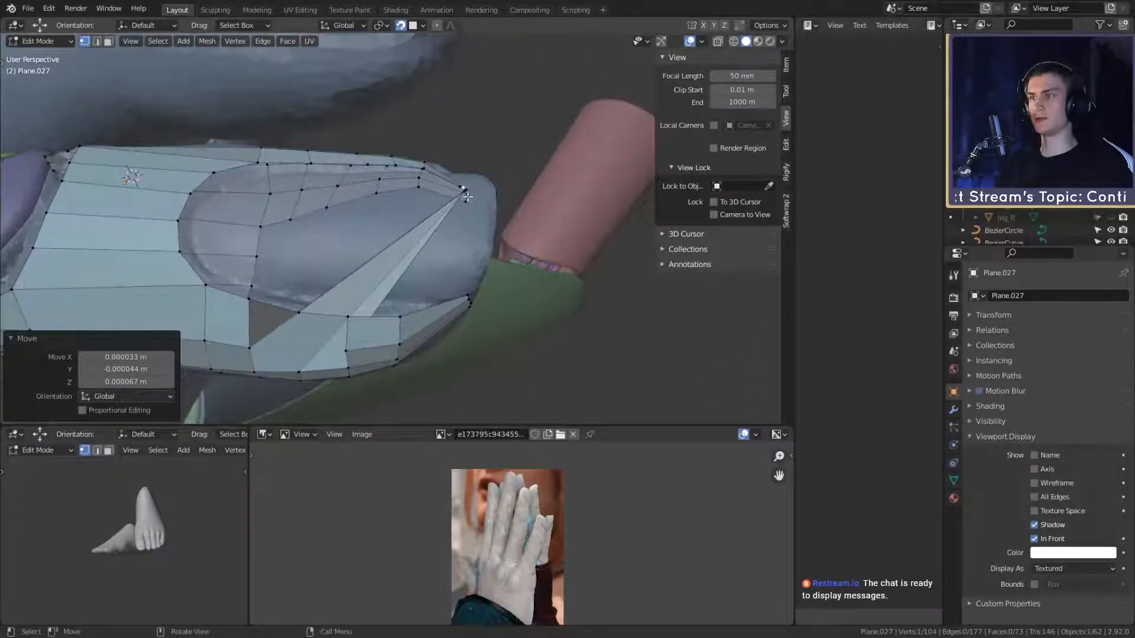
pyautogui.moveTo(467, 197); pyautogui.dragTo(557, 177, button='middle')
pyautogui.moveTo(516, 203); pyautogui.dragTo(510, 210)
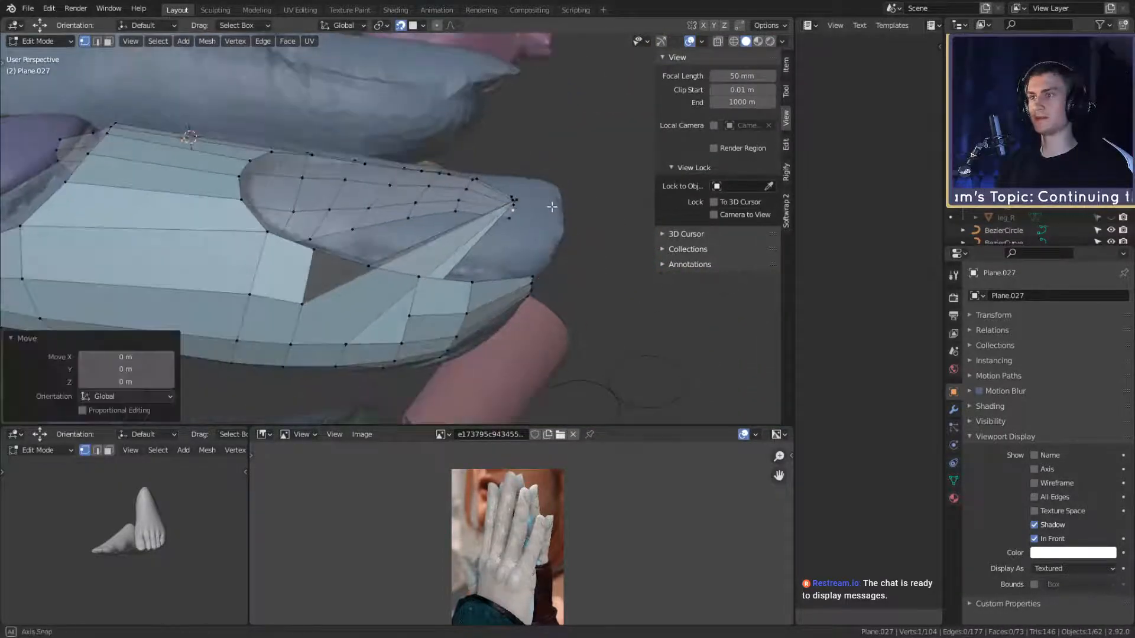
pyautogui.click(516, 203)
pyautogui.moveTo(516, 202); pyautogui.dragTo(597, 195, button='middle')
pyautogui.moveTo(570, 242); pyautogui.dragTo(349, 318, button='middle')
pyautogui.click(532, 269)
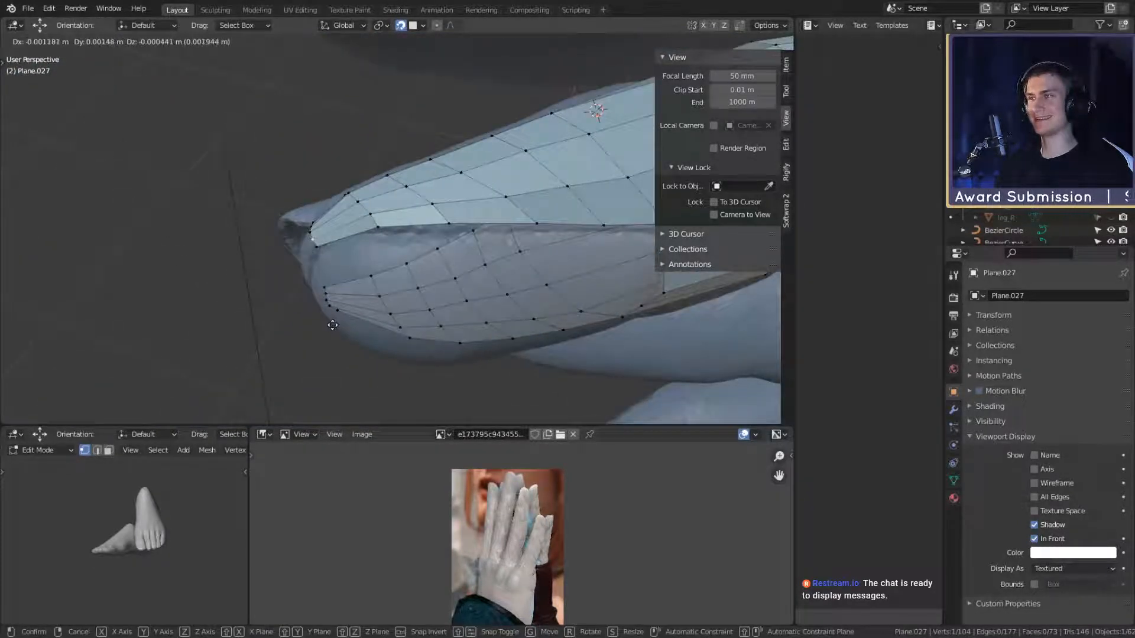
pyautogui.click(332, 325)
# Step: Connect the facing corner vertices of the two end rows with an edge across the fingertip
pyautogui.moveTo(337, 263); pyautogui.dragTo(426, 291, button='middle')
pyautogui.click(406, 337)
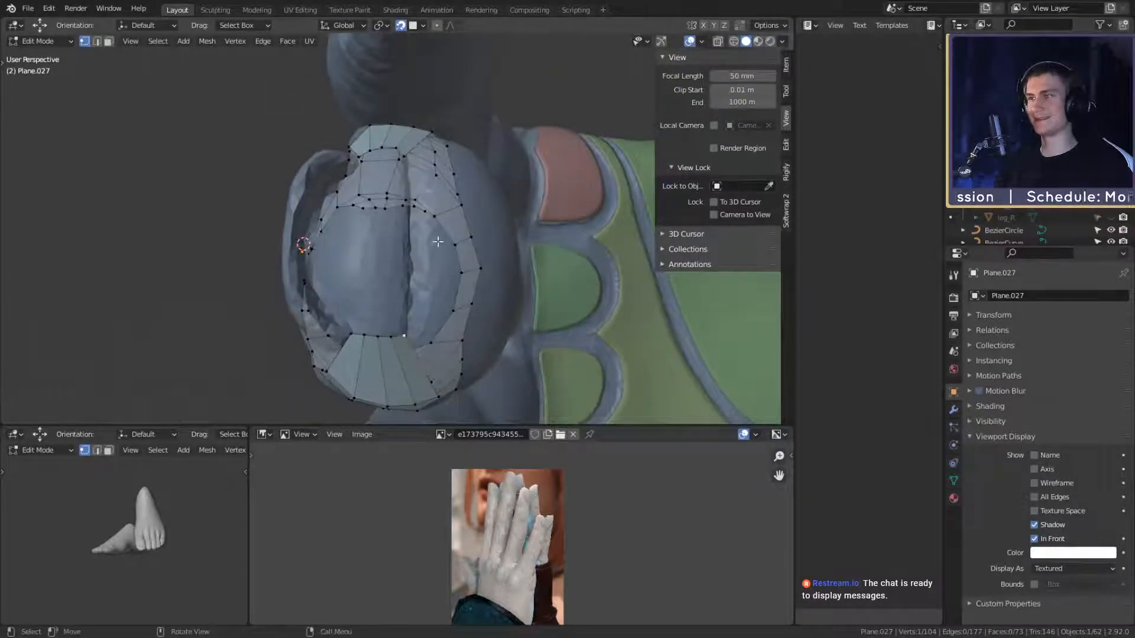
pyautogui.moveTo(437, 242)
pyautogui.mouseDown(button='middle')
pyautogui.moveTo(426, 236)
pyautogui.moveTo(441, 254)
pyautogui.mouseUp(button='middle')
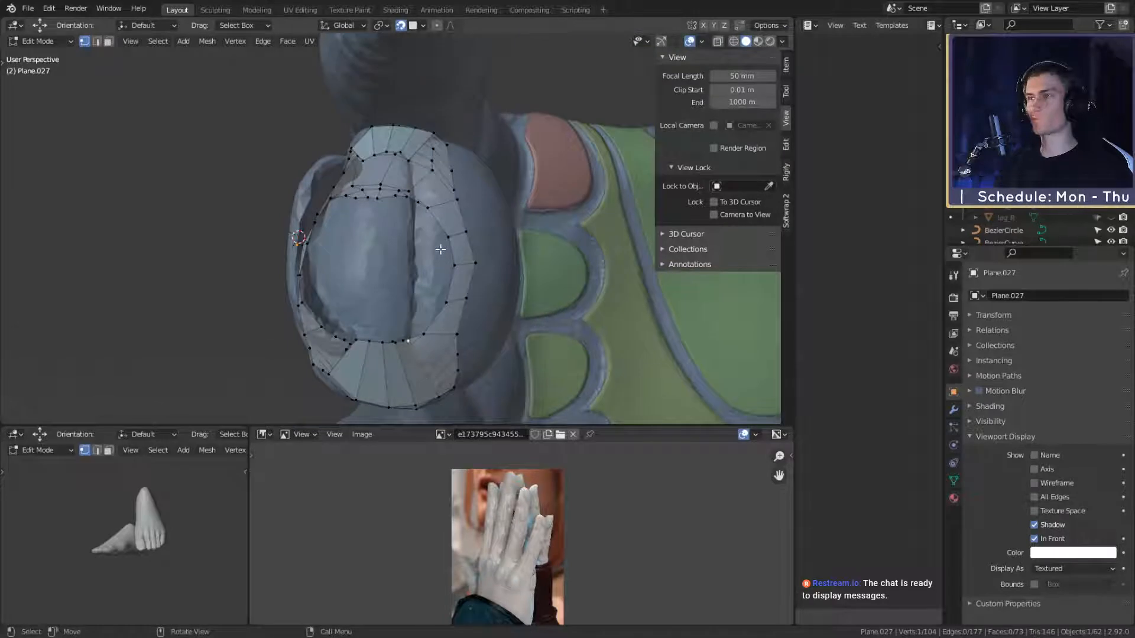
pyautogui.moveTo(369, 347); pyautogui.dragTo(421, 187, button='middle')
pyautogui.keyDown('ctrl'); pyautogui.keyDown('shift'); pyautogui.click(360, 327); pyautogui.keyUp('shift'); pyautogui.keyUp('ctrl')
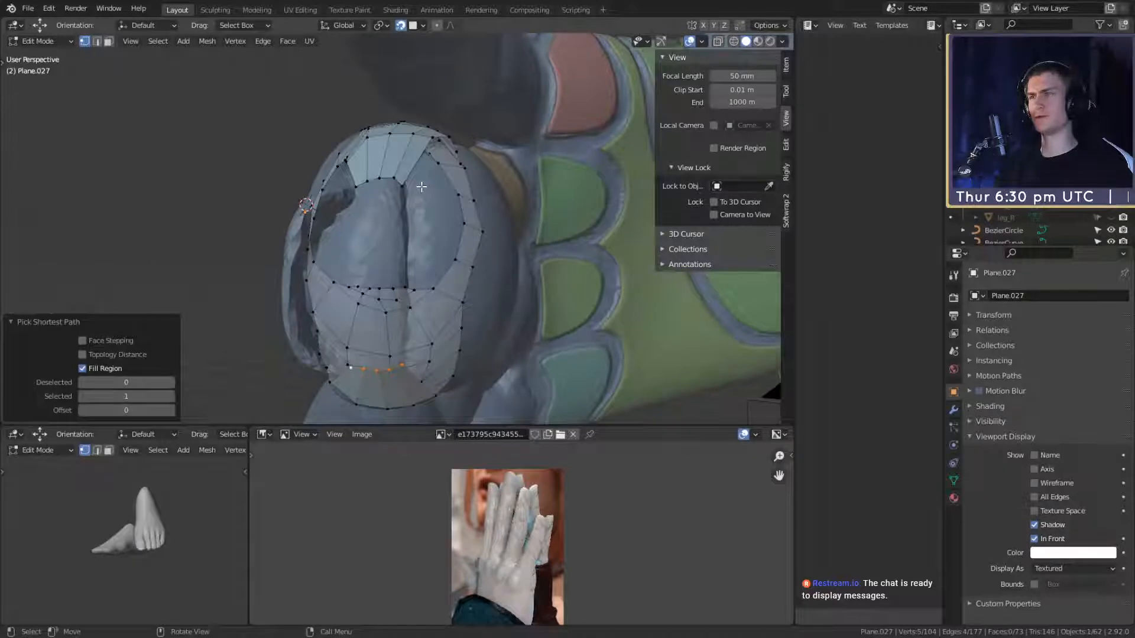
pyautogui.moveTo(401, 320); pyautogui.dragTo(418, 211, button='middle')
pyautogui.click(403, 328)
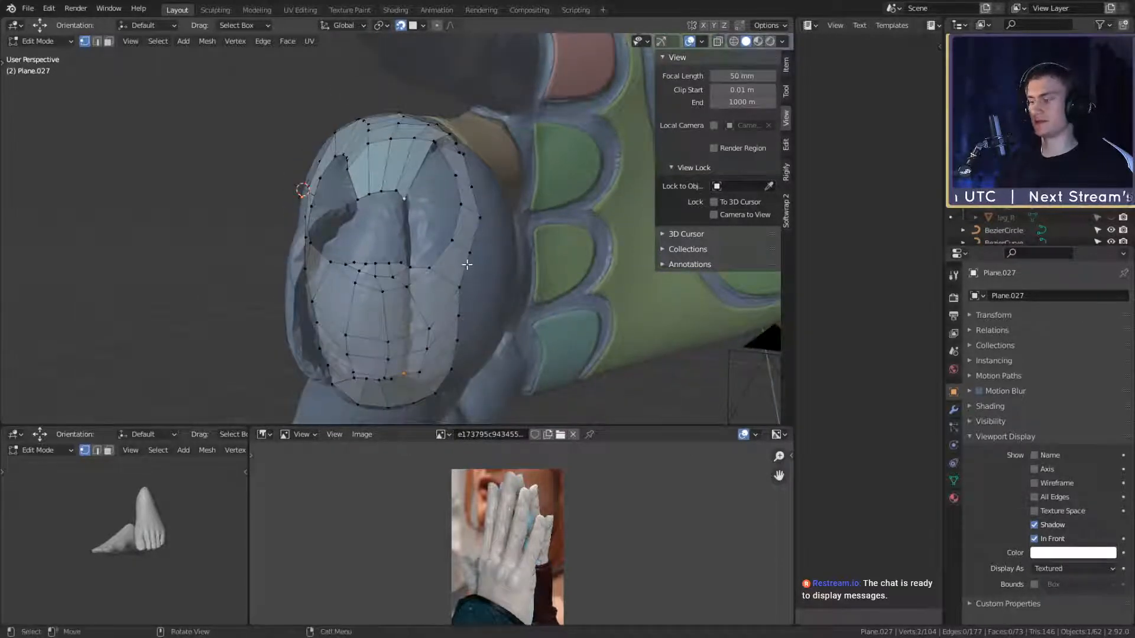
pyautogui.press('j')
# Step: Divide the new fingertip edge with three loop cuts and snap the resulting vertices to the surface
pyautogui.moveTo(467, 264); pyautogui.dragTo(402, 223, button='middle')
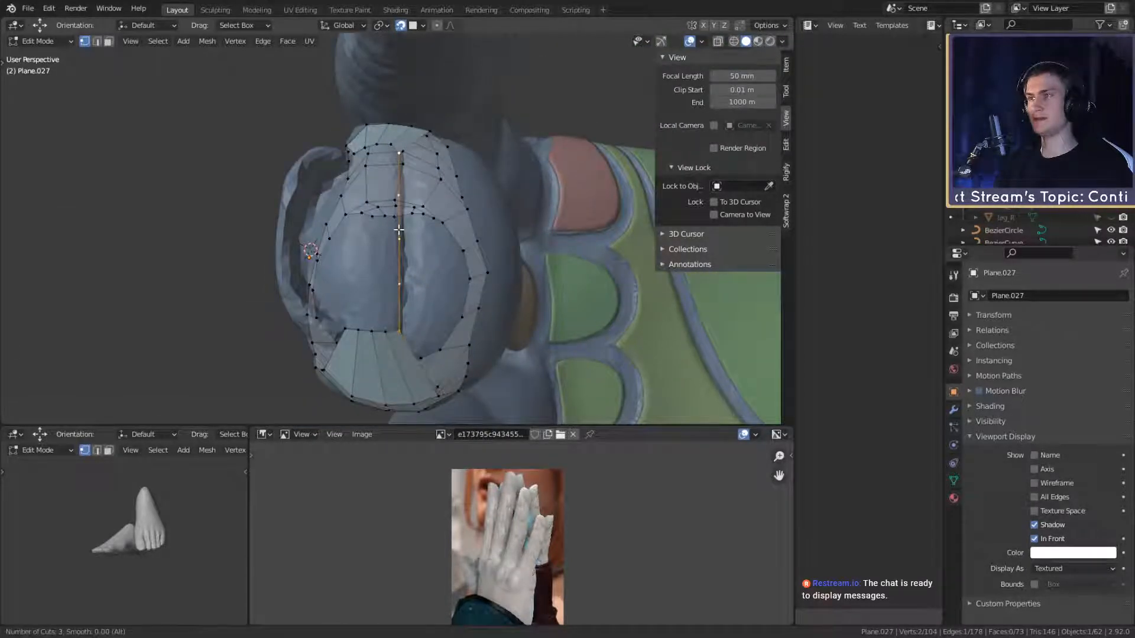
pyautogui.click(399, 230)
pyautogui.rightClick(401, 231)
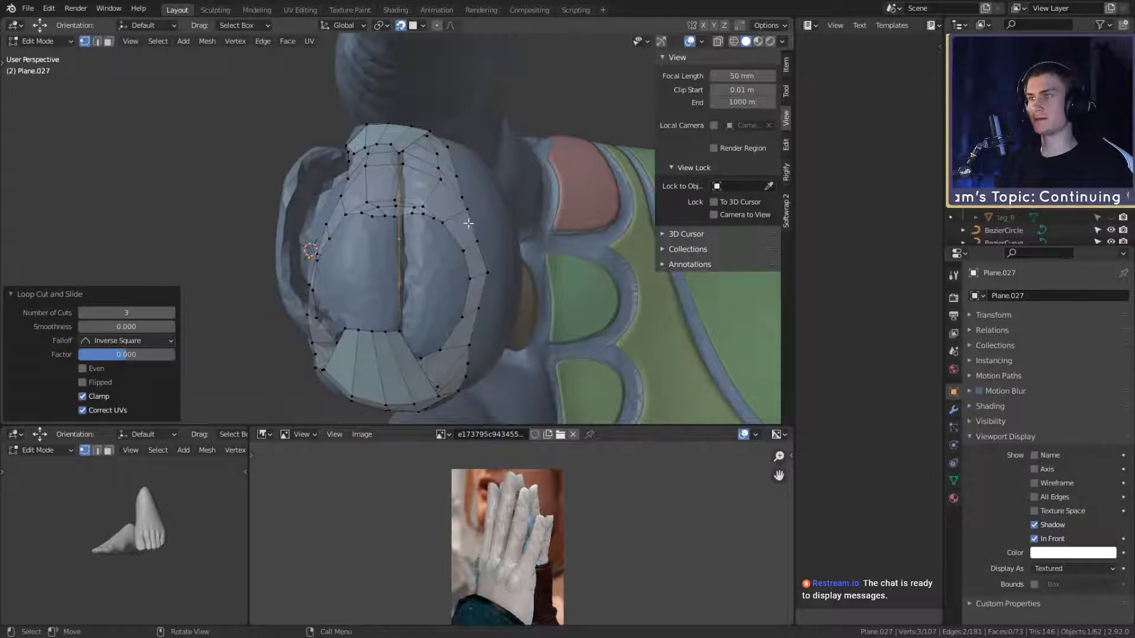
pyautogui.moveTo(469, 224); pyautogui.dragTo(481, 260, button='middle')
pyautogui.press('g')
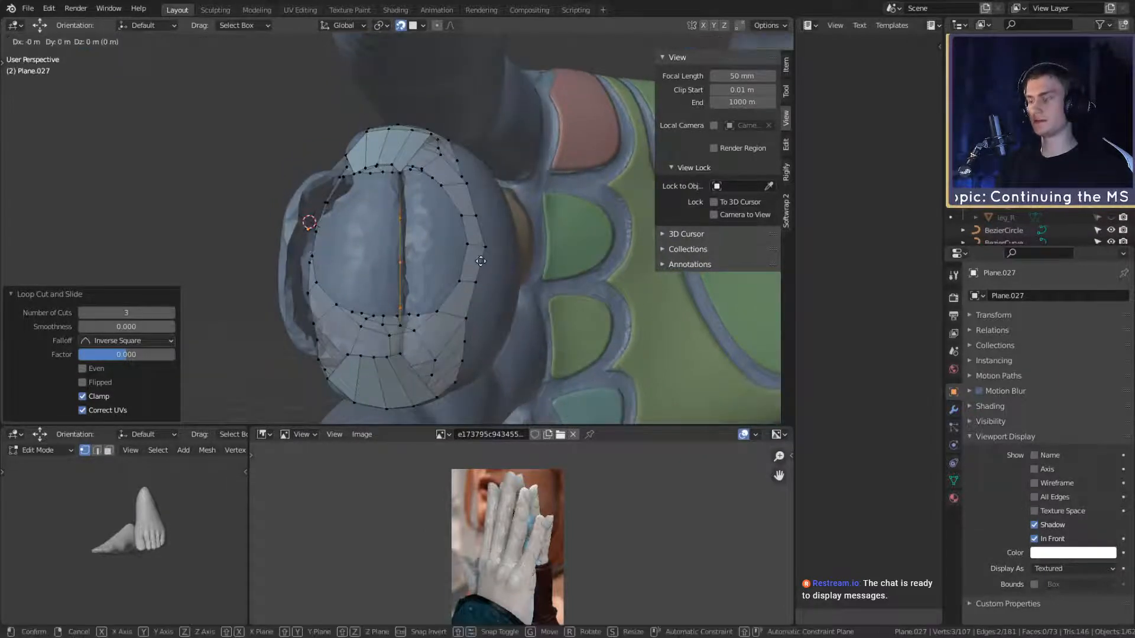
pyautogui.click(480, 260)
# Step: Connect the other pair of facing corner vertices of the end rows with a second edge across the fingertip
pyautogui.moveTo(479, 260); pyautogui.dragTo(451, 282, button='middle')
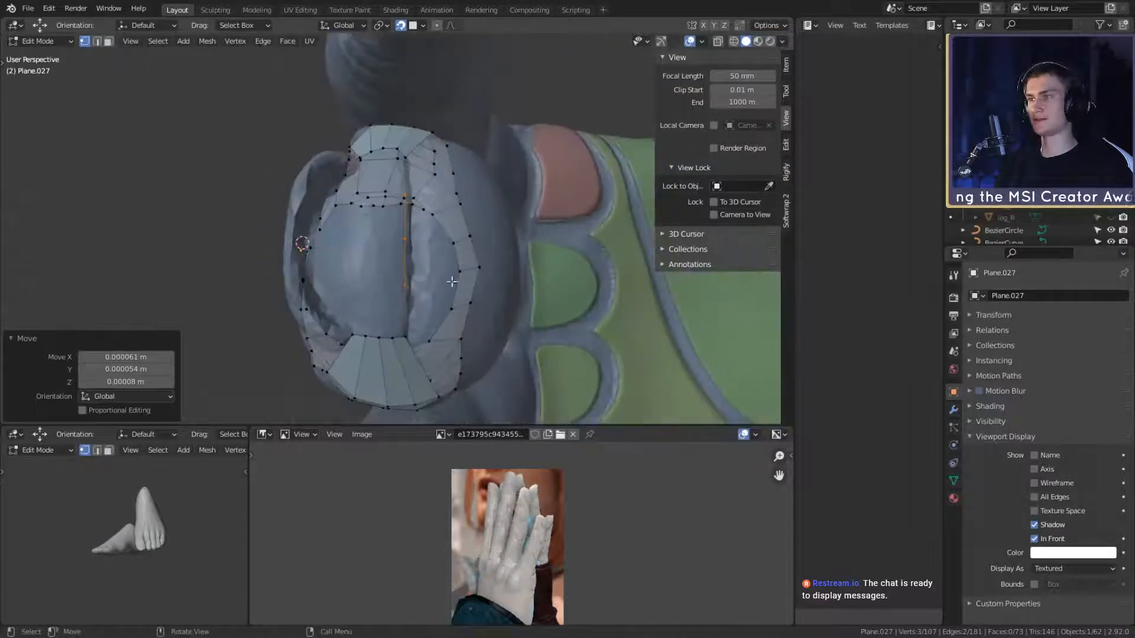
pyautogui.click(352, 333)
pyautogui.moveTo(352, 333); pyautogui.dragTo(401, 296, button='middle')
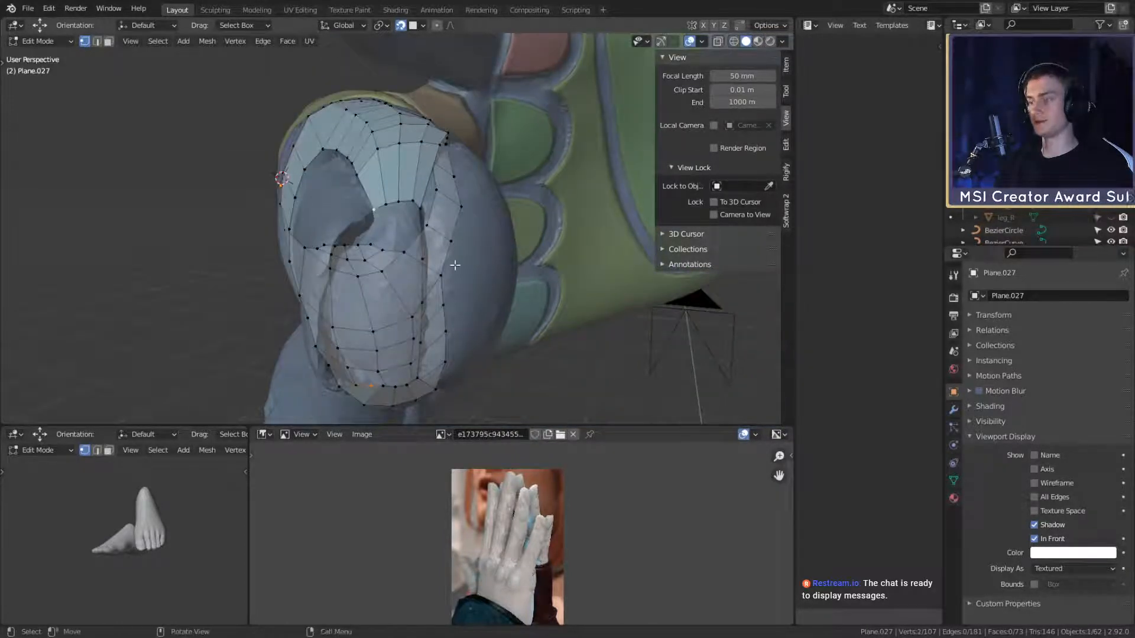
pyautogui.press('f')
# Step: Divide the second fingertip edge with three cuts and snap its new vertices to the surface
pyautogui.moveTo(455, 266); pyautogui.dragTo(448, 245, button='middle')
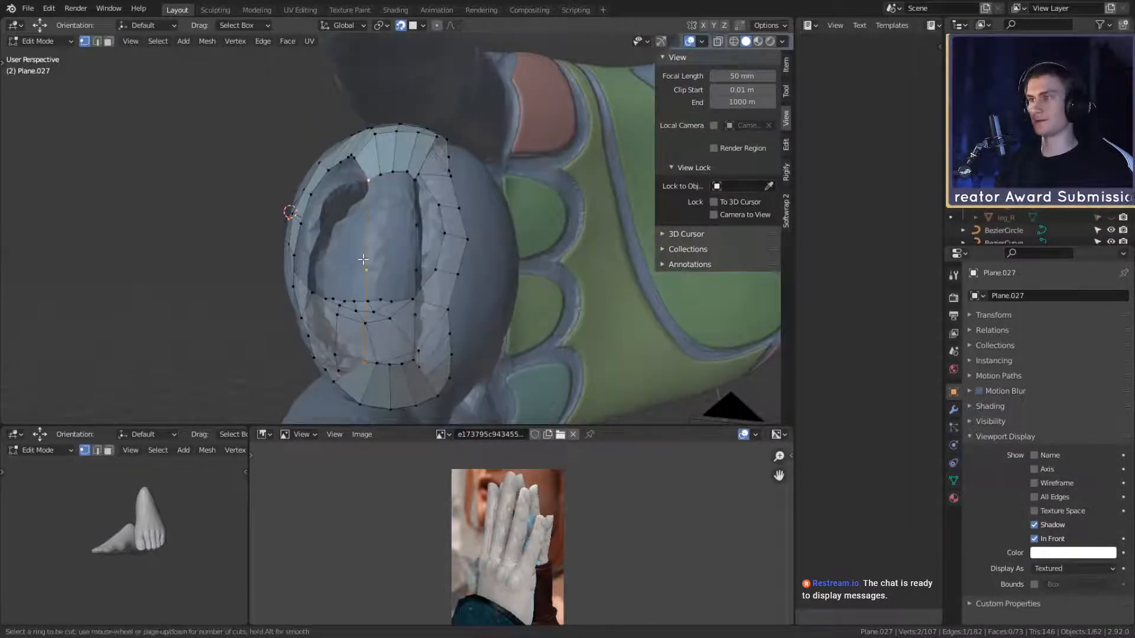
pyautogui.click(363, 259)
pyautogui.rightClick(363, 258)
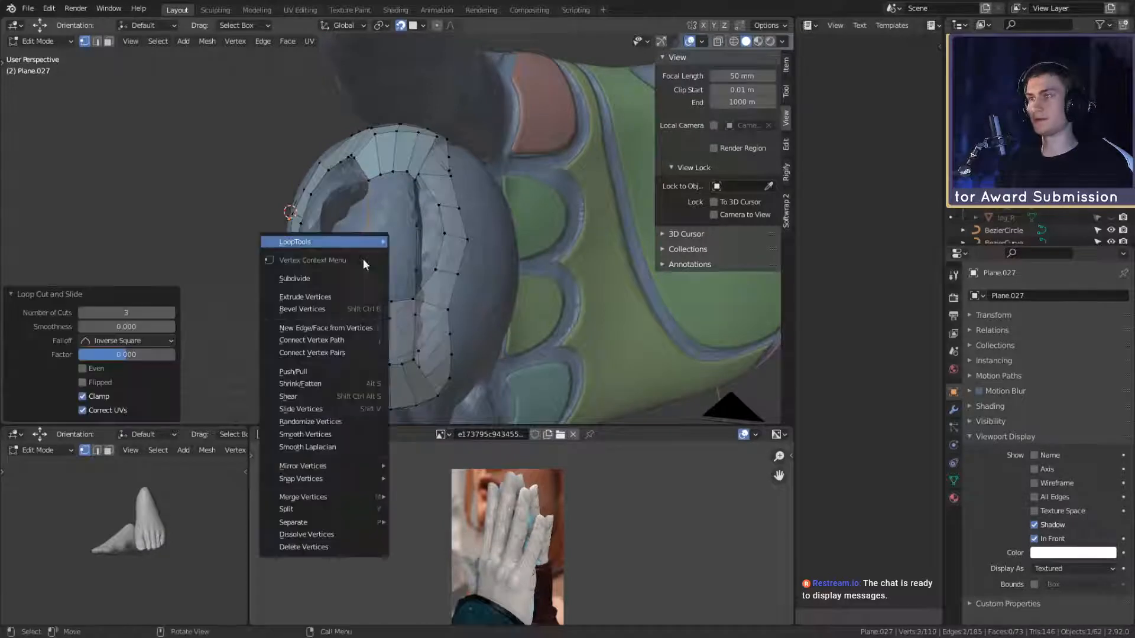
pyautogui.moveTo(496, 276); pyautogui.dragTo(472, 252, button='middle')
pyautogui.press('g')
pyautogui.click(495, 272)
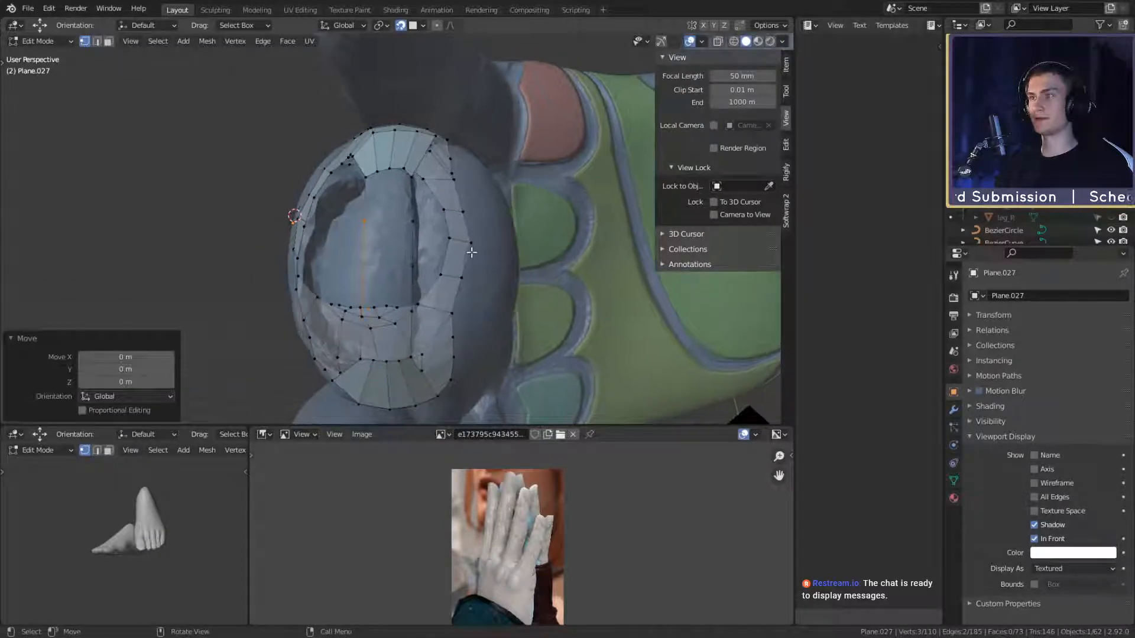
# Step: Select the closed loop around the fingertip gap and apply Grid Fill with a span of 4, adjusting the offset to straighten the grid
pyautogui.keyDown('alt'); pyautogui.click(413, 231); pyautogui.keyUp('alt')
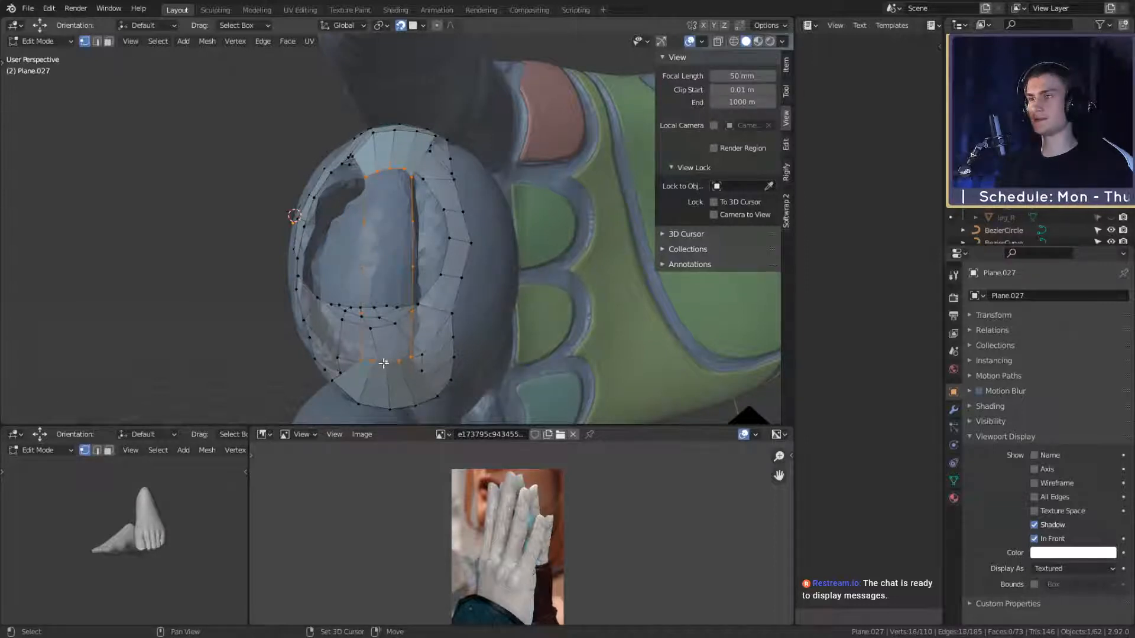
pyautogui.press('F3')
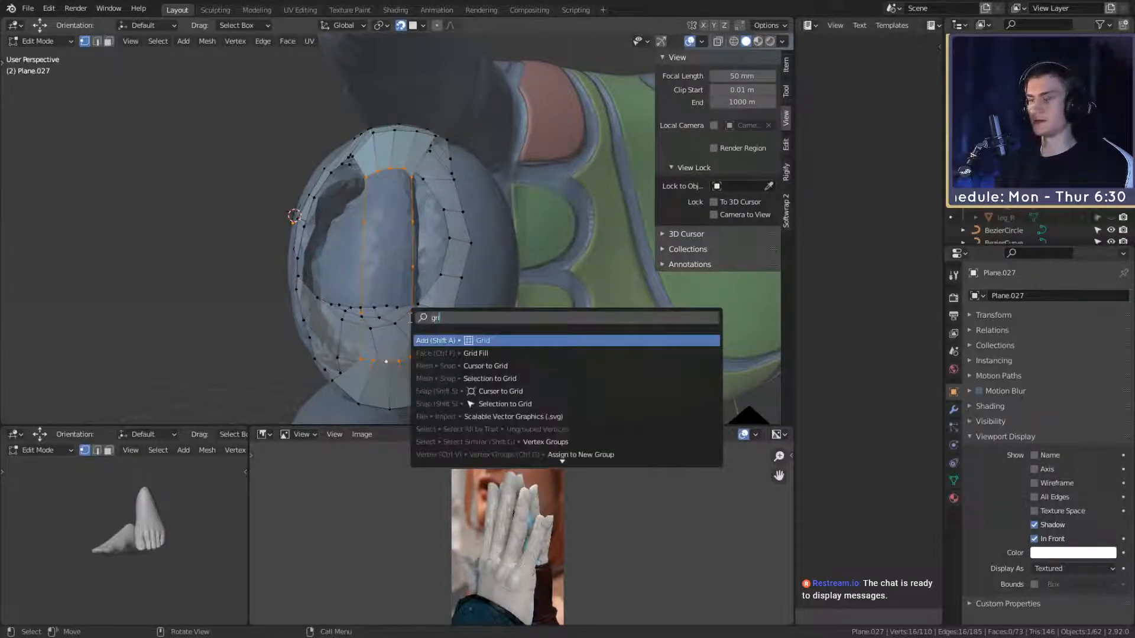
pyautogui.write('grid')
pyautogui.click(475, 353)
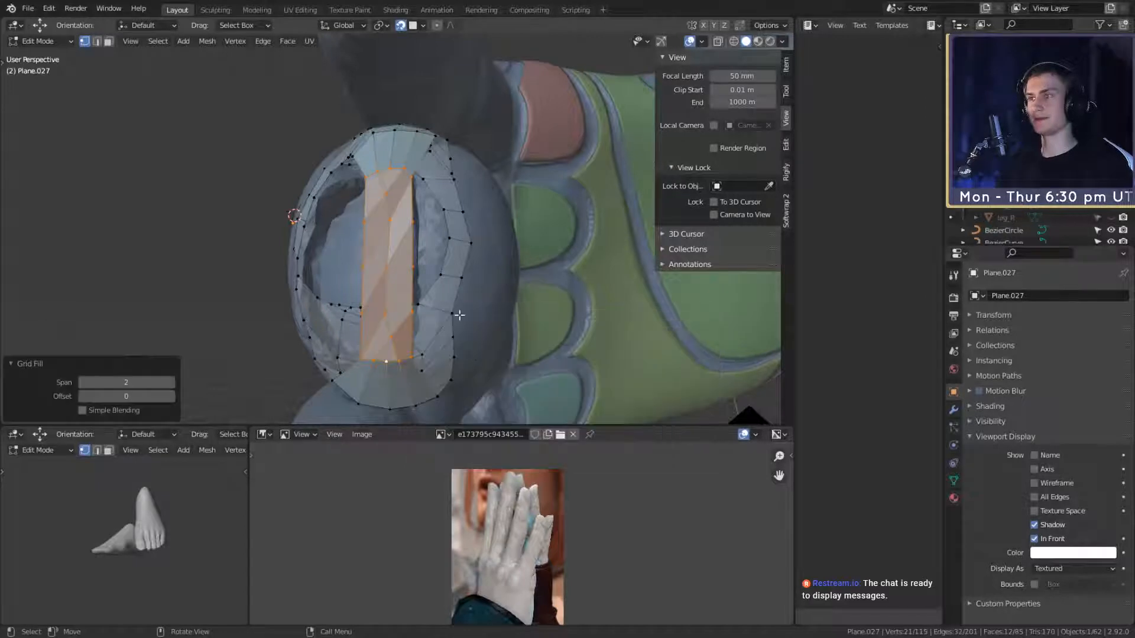
pyautogui.click(170, 383)
pyautogui.click(170, 382)
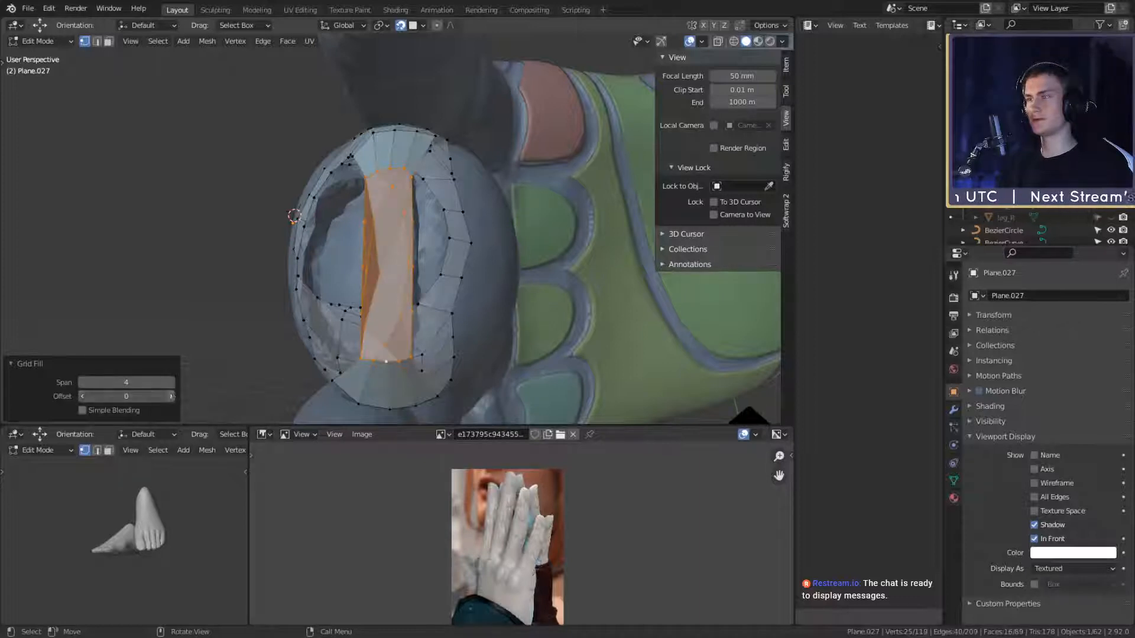
pyautogui.click(171, 396)
pyautogui.click(170, 396)
# Step: Move the three vertices along one side border of the filled strip outward to widen it over the fingertip
pyautogui.moveTo(425, 254); pyautogui.dragTo(432, 227, button='middle')
pyautogui.click(391, 188)
pyautogui.moveTo(395, 191); pyautogui.dragTo(416, 238, button='middle')
pyautogui.press('g')
pyautogui.click(425, 234)
pyautogui.click(388, 233)
pyautogui.press('g')
pyautogui.click(373, 239)
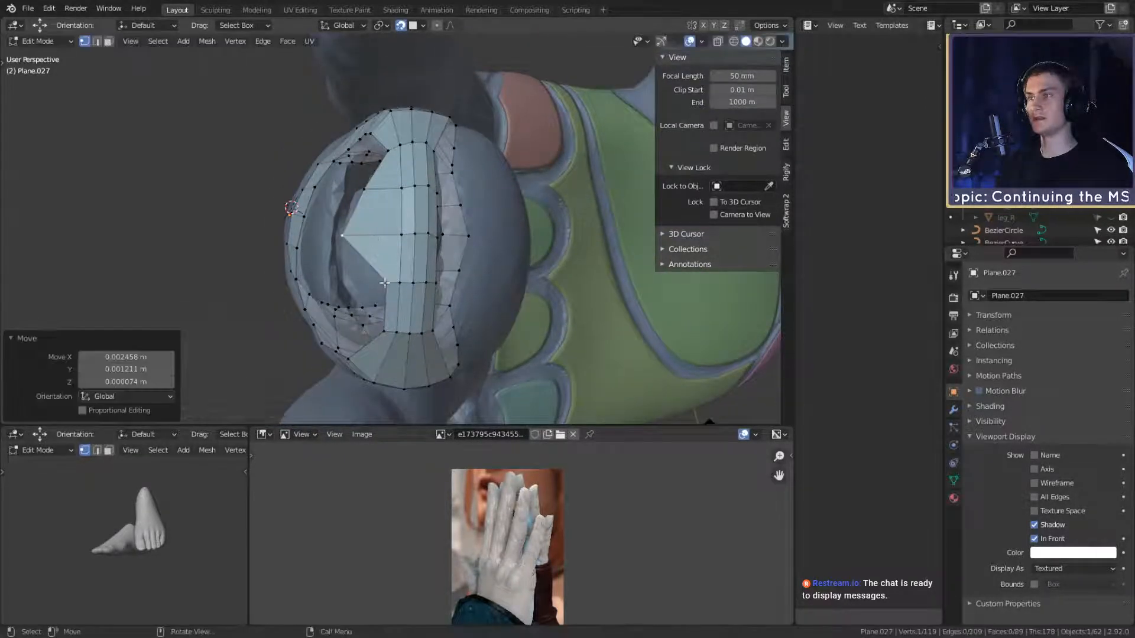
pyautogui.click(387, 283)
pyautogui.moveTo(401, 287)
pyautogui.mouseDown(button='middle')
pyautogui.moveTo(418, 249)
pyautogui.moveTo(411, 282)
pyautogui.mouseUp(button='middle')
pyautogui.press('g')
pyautogui.click(392, 277)
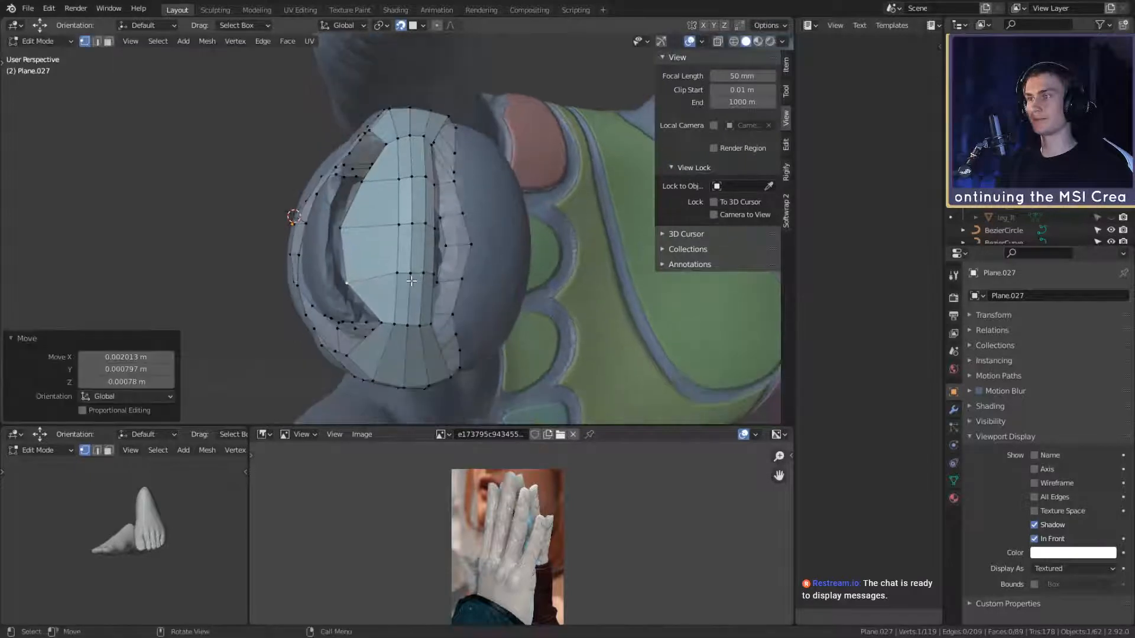
# Step: Shift the three vertices of the column next to the widened border to even out the faces
pyautogui.click(402, 276)
pyautogui.press('g')
pyautogui.click(407, 276)
pyautogui.click(387, 225)
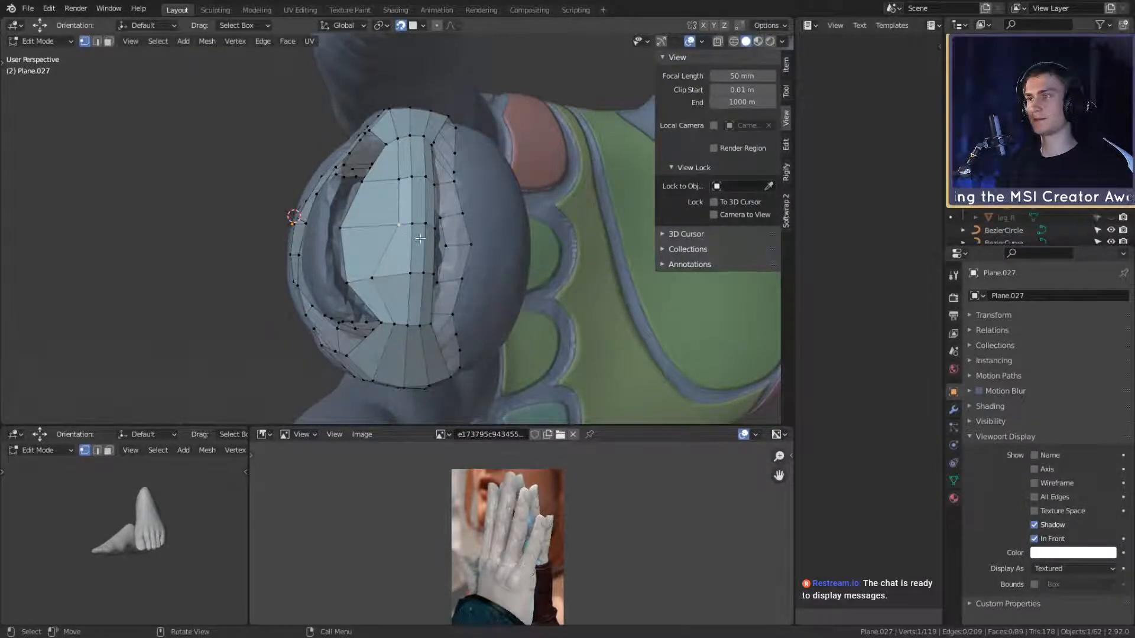
pyautogui.press('g')
pyautogui.click(395, 241)
pyautogui.click(387, 204)
pyautogui.moveTo(394, 240); pyautogui.dragTo(395, 205, button='middle')
pyautogui.press('g')
pyautogui.click(402, 212)
# Step: Move the upper, middle and lower vertices of the fill's central column towards the widened side
pyautogui.click(402, 194)
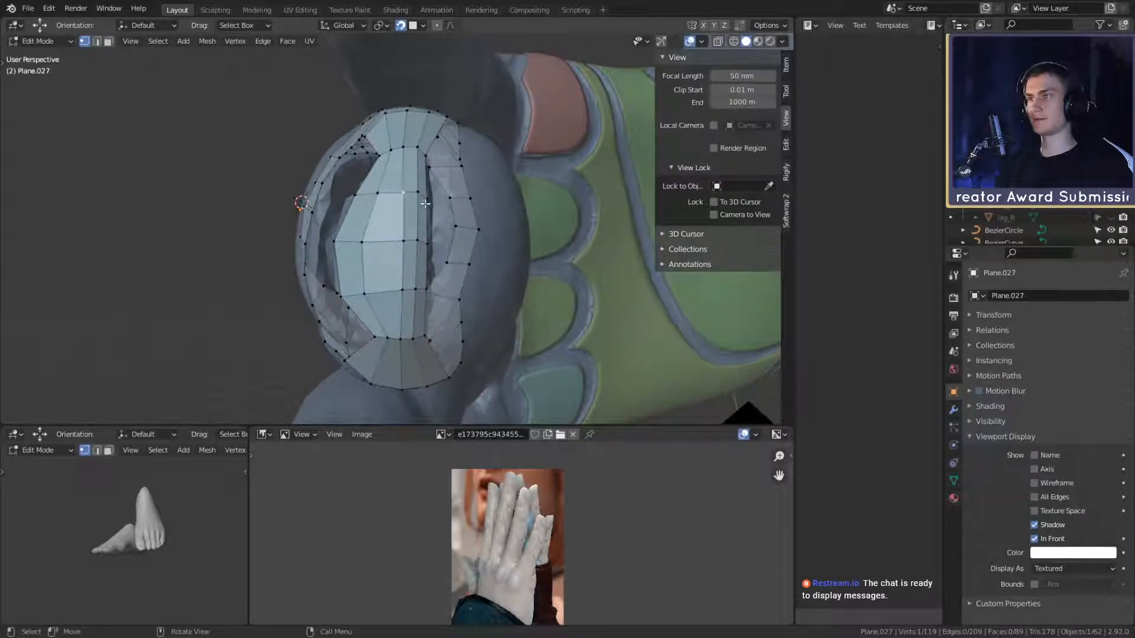
pyautogui.press('g')
pyautogui.click(396, 195)
pyautogui.click(402, 238)
pyautogui.press('g')
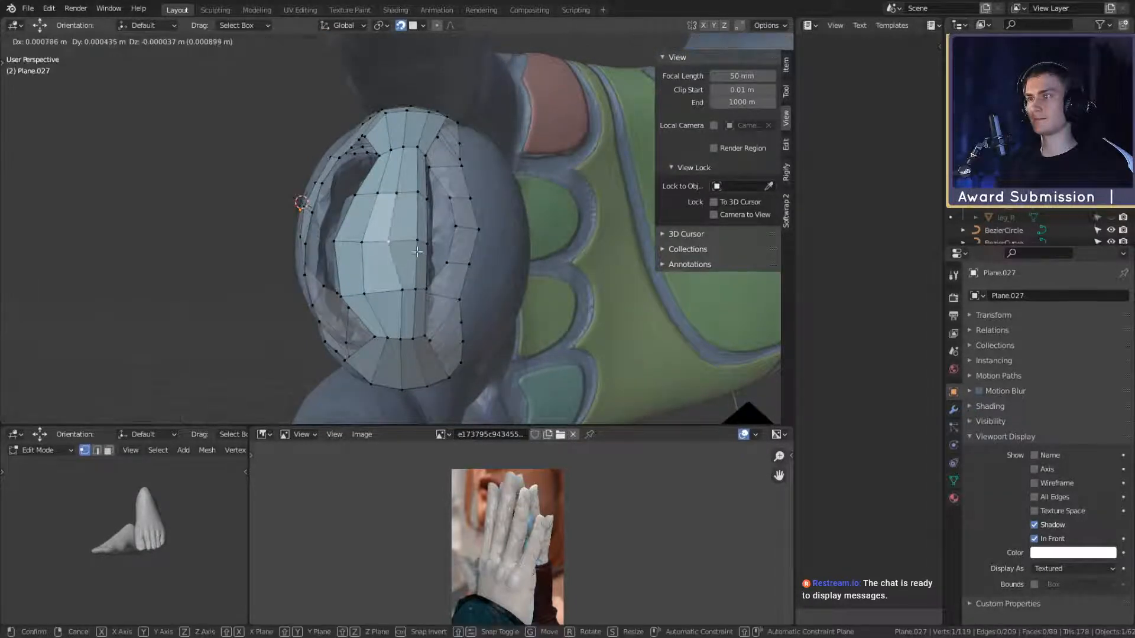
pyautogui.click(418, 252)
pyautogui.moveTo(417, 252)
pyautogui.mouseDown(button='middle')
pyautogui.moveTo(396, 284)
pyautogui.moveTo(398, 246)
pyautogui.mouseUp(button='middle')
pyautogui.click(396, 286)
pyautogui.press('g')
pyautogui.click(393, 292)
# Step: Adjust the vertices of the remaining inner column to space the fill's grid evenly
pyautogui.click(399, 245)
pyautogui.press('g')
pyautogui.click(412, 252)
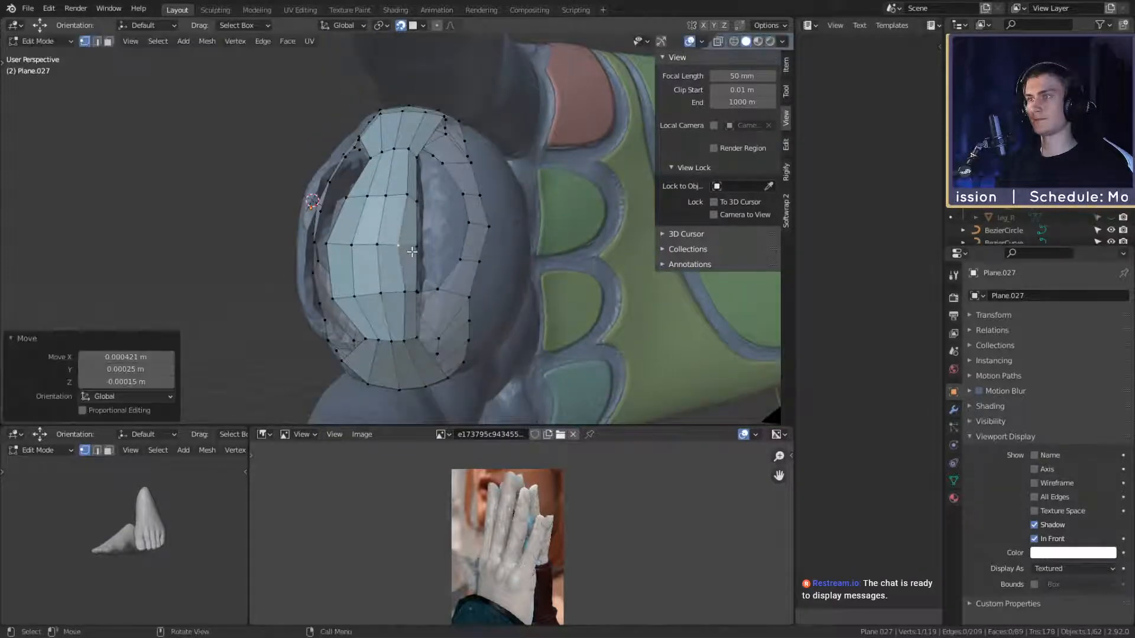
pyautogui.click(406, 203)
pyautogui.moveTo(451, 212); pyautogui.dragTo(432, 273, button='middle')
pyautogui.click(442, 235)
pyautogui.press('g')
pyautogui.click(439, 257)
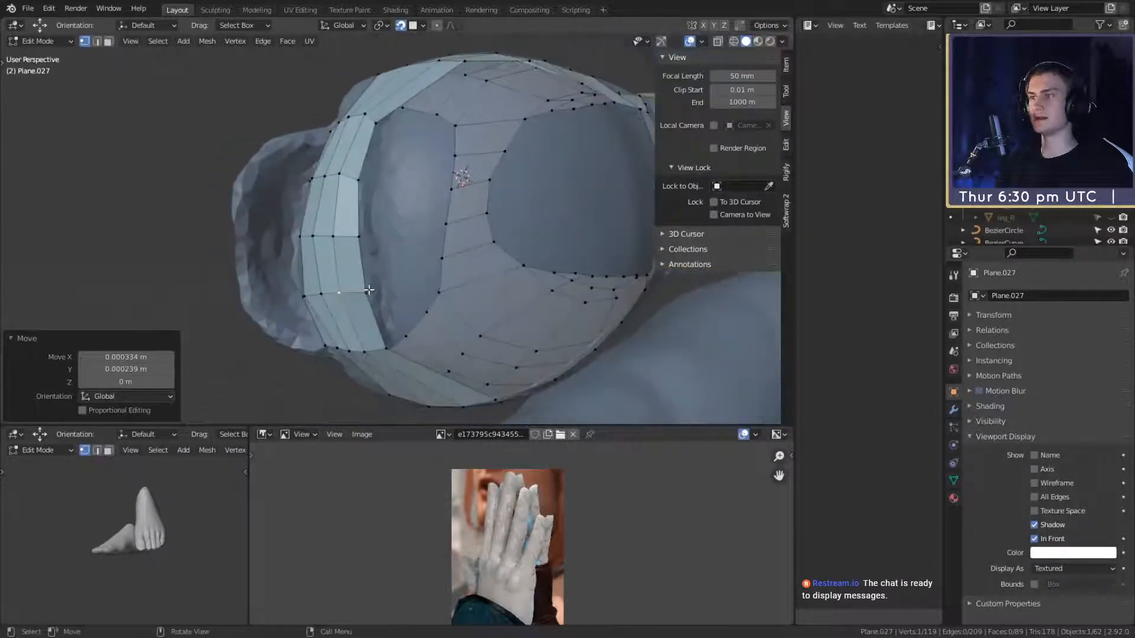
# Step: Select the three vertices along the fill's opposite side border and shift them together to fit the surface
pyautogui.click(367, 292)
pyautogui.keyDown('shift'); pyautogui.click(359, 237); pyautogui.keyUp('shift')
pyautogui.click(416, 216)
pyautogui.moveTo(417, 216); pyautogui.dragTo(464, 250, button='middle')
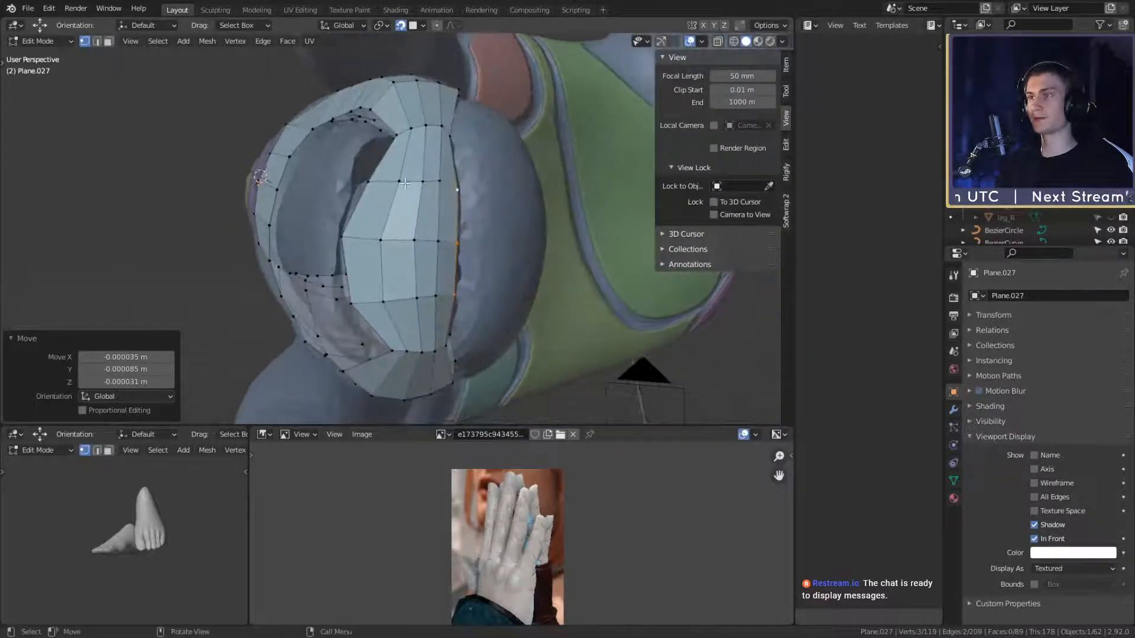
# Step: Select three vertices of the fingertip fill's inner column and shift them together to even out the faces
pyautogui.click(400, 182)
pyautogui.keyDown('shift'); pyautogui.click(381, 239); pyautogui.keyUp('shift')
pyautogui.press('g')
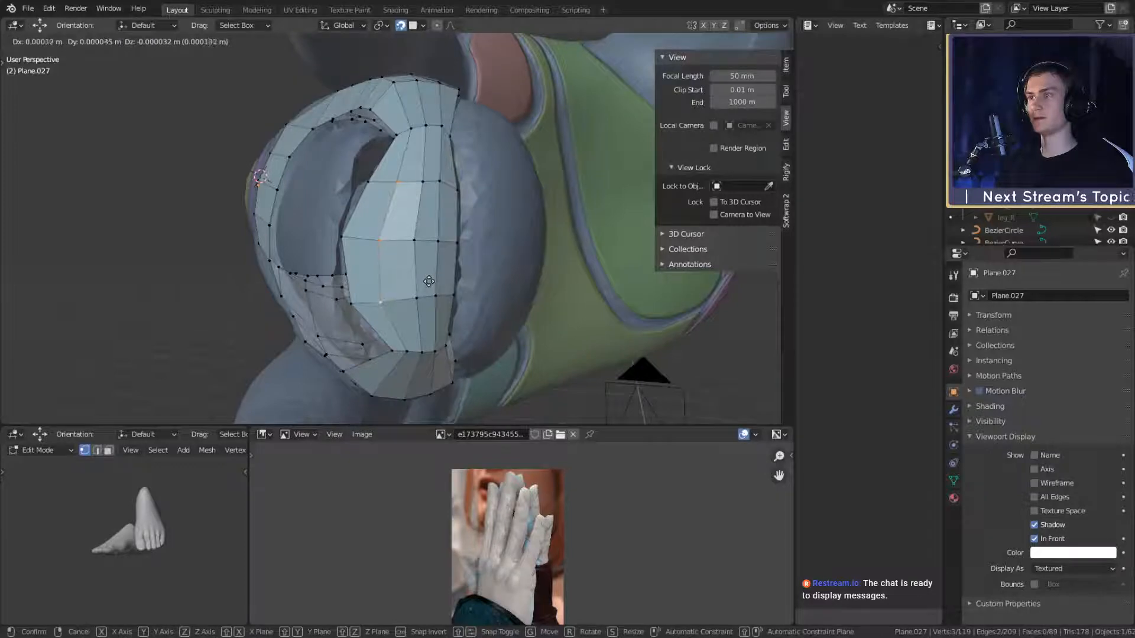
pyautogui.click(429, 281)
# Step: Adjust the remaining vertices of the fill's inner columns so the fingertip grid follows the surface evenly
pyautogui.moveTo(429, 281); pyautogui.dragTo(417, 220, button='middle')
pyautogui.keyDown('shift'); pyautogui.click(392, 290); pyautogui.keyUp('shift')
pyautogui.press('g')
pyautogui.click(462, 258)
pyautogui.keyDown('shift'); pyautogui.click(395, 292); pyautogui.keyUp('shift')
pyautogui.press('g')
pyautogui.click(435, 259)
pyautogui.click(360, 244)
pyautogui.press('g')
pyautogui.click(409, 273)
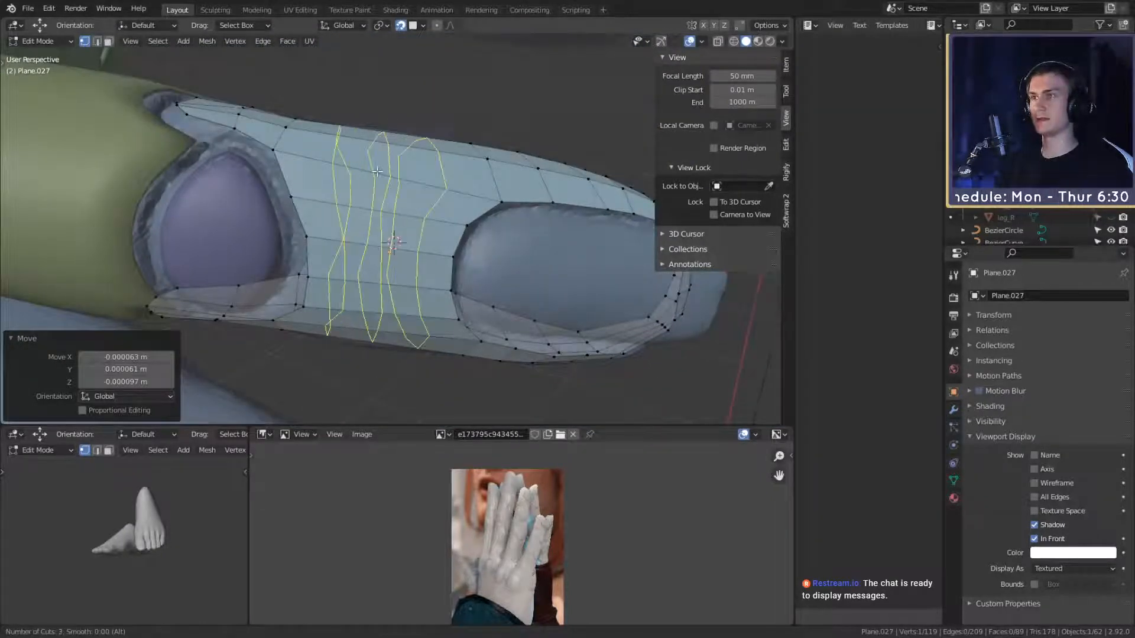
# Step: Add three centred loop cuts around the finger plate's band between the openings
pyautogui.click(376, 172)
pyautogui.rightClick(414, 187)
pyautogui.scroll(3, 445, 201)
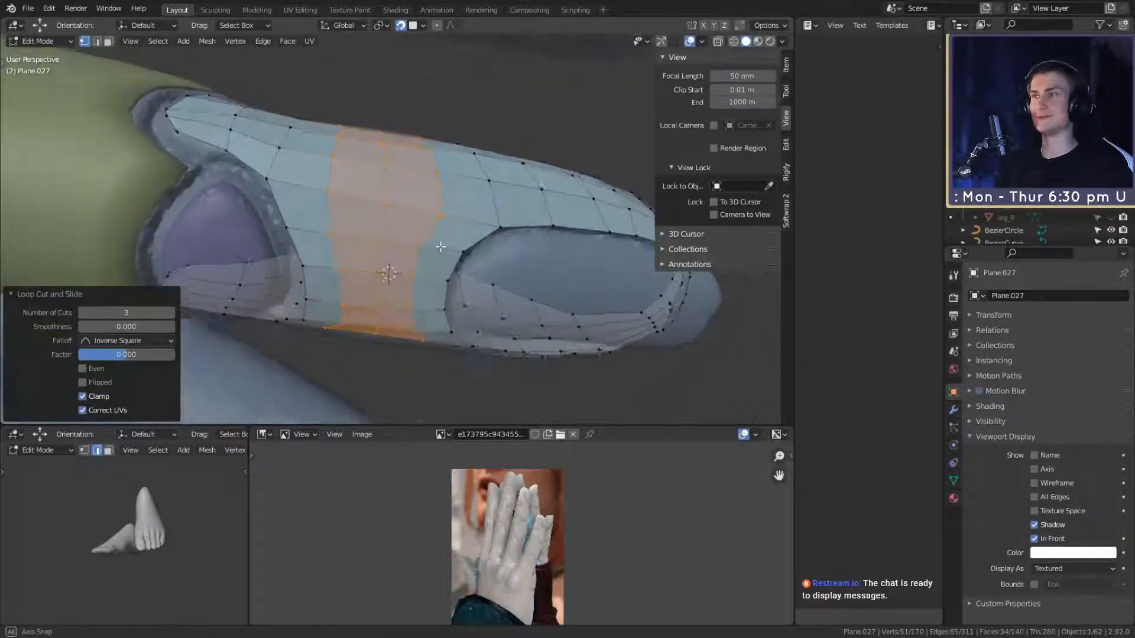
# Step: Select the first row of three new vertices between the openings and move it onto the finger surface
pyautogui.click(367, 177)
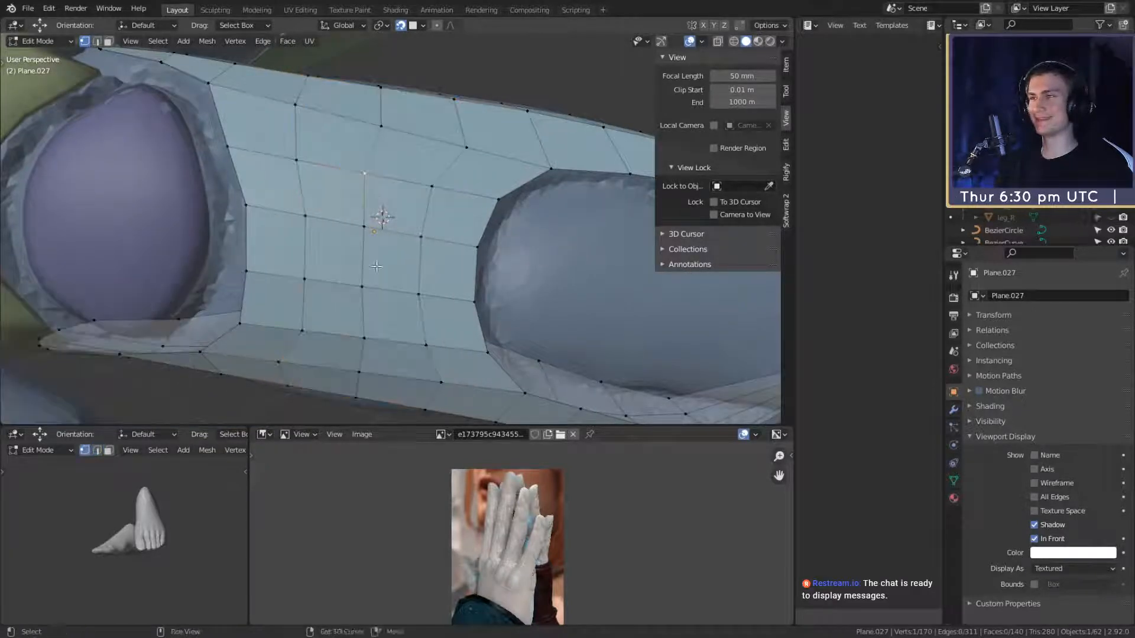
pyautogui.keyDown('ctrl'); pyautogui.click(364, 328); pyautogui.keyUp('ctrl')
pyautogui.click(432, 187)
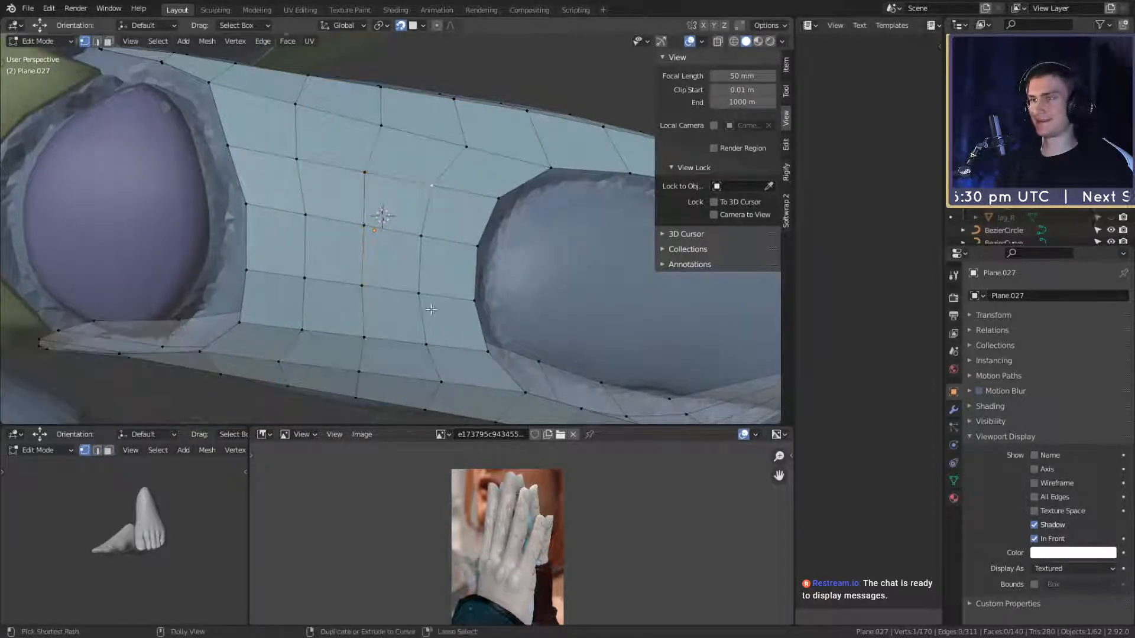
pyautogui.keyDown('ctrl'); pyautogui.keyDown('shift'); pyautogui.click(299, 331); pyautogui.keyUp('shift'); pyautogui.keyUp('ctrl')
pyautogui.press('g')
pyautogui.click(472, 184)
# Step: Select the adjacent row of three new vertices and move it to fit the finger
pyautogui.moveTo(473, 183); pyautogui.dragTo(460, 218, button='middle')
pyautogui.click(459, 218)
pyautogui.keyDown('ctrl'); pyautogui.keyDown('shift'); pyautogui.click(279, 172); pyautogui.keyUp('shift'); pyautogui.keyUp('ctrl')
pyautogui.moveTo(514, 187); pyautogui.dragTo(504, 231, button='middle')
pyautogui.press('g')
pyautogui.click(518, 221)
# Step: Move the two following three-vertex rows of the new cuts to fit the back of the finger
pyautogui.click(459, 216)
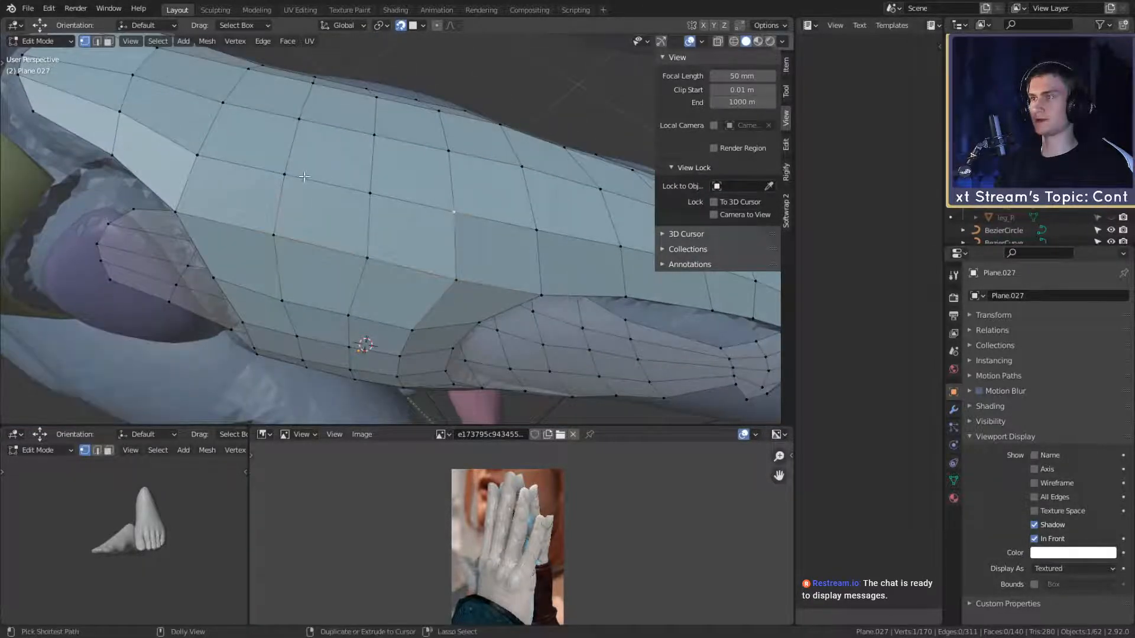
pyautogui.keyDown('ctrl'); pyautogui.keyDown('shift'); pyautogui.click(305, 177); pyautogui.keyUp('shift'); pyautogui.keyUp('ctrl')
pyautogui.moveTo(508, 191); pyautogui.dragTo(457, 193, button='middle')
pyautogui.press('g')
pyautogui.click(523, 199)
pyautogui.click(469, 203)
pyautogui.keyDown('ctrl'); pyautogui.keyDown('shift'); pyautogui.click(329, 168); pyautogui.keyUp('shift'); pyautogui.keyUp('ctrl')
pyautogui.press('g')
pyautogui.click(461, 195)
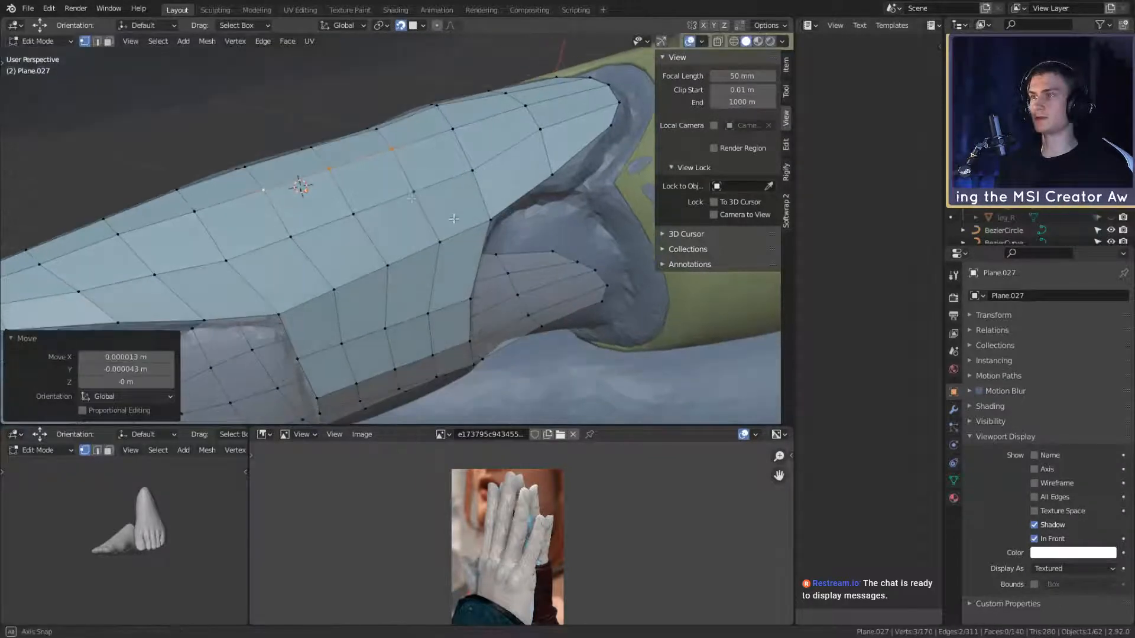
# Step: Select the new three-vertex rows on the plate's opposite side and adjust them against the finger surface
pyautogui.click(413, 193)
pyautogui.keyDown('ctrl'); pyautogui.keyDown('shift'); pyautogui.click(291, 237); pyautogui.keyUp('shift'); pyautogui.keyUp('ctrl')
pyautogui.moveTo(428, 241); pyautogui.dragTo(455, 190, button='middle')
pyautogui.click(413, 216)
pyautogui.keyDown('ctrl'); pyautogui.keyDown('shift'); pyautogui.click(311, 236); pyautogui.keyUp('shift'); pyautogui.keyUp('ctrl')
pyautogui.click(413, 214)
pyautogui.keyDown('ctrl'); pyautogui.keyDown('shift'); pyautogui.click(322, 233); pyautogui.keyUp('shift'); pyautogui.keyUp('ctrl')
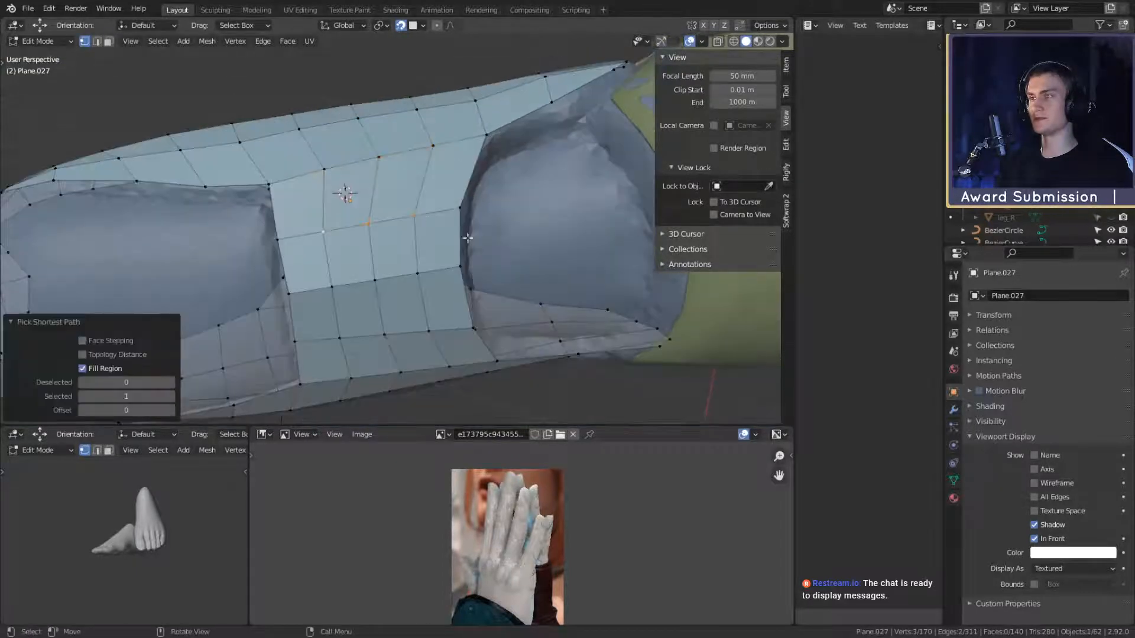
pyautogui.press('g')
pyautogui.moveTo(460, 235); pyautogui.dragTo(444, 198, button='middle')
pyautogui.rightClick(474, 223)
# Step: Select the next three-vertex row on the opposite side and re-snap it to the surface in place
pyautogui.click(411, 234)
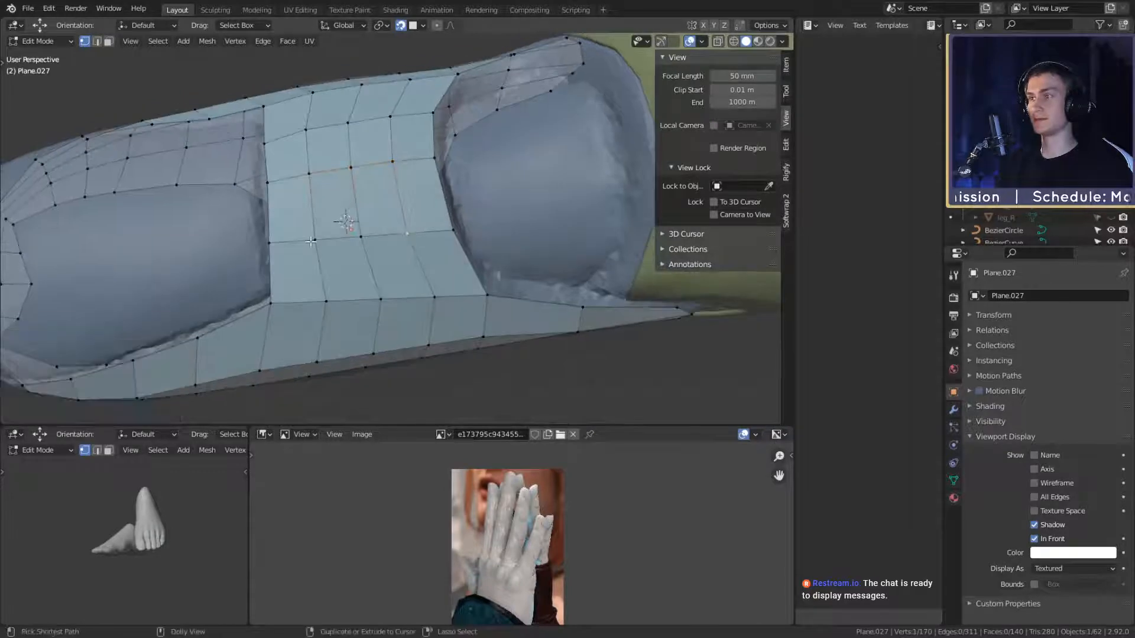
pyautogui.keyDown('ctrl'); pyautogui.keyDown('shift'); pyautogui.click(315, 240); pyautogui.keyUp('shift'); pyautogui.keyUp('ctrl')
pyautogui.press('g')
pyautogui.click(315, 240)
pyautogui.moveTo(464, 245); pyautogui.dragTo(457, 201, button='middle')
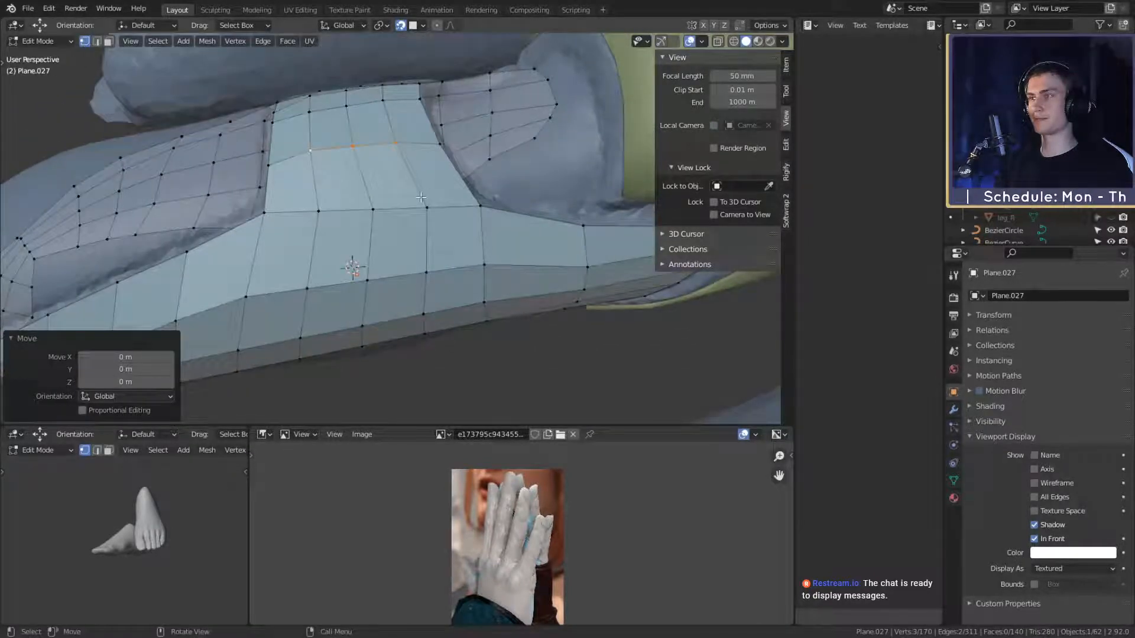
pyautogui.moveTo(421, 197); pyautogui.dragTo(434, 198, button='middle')
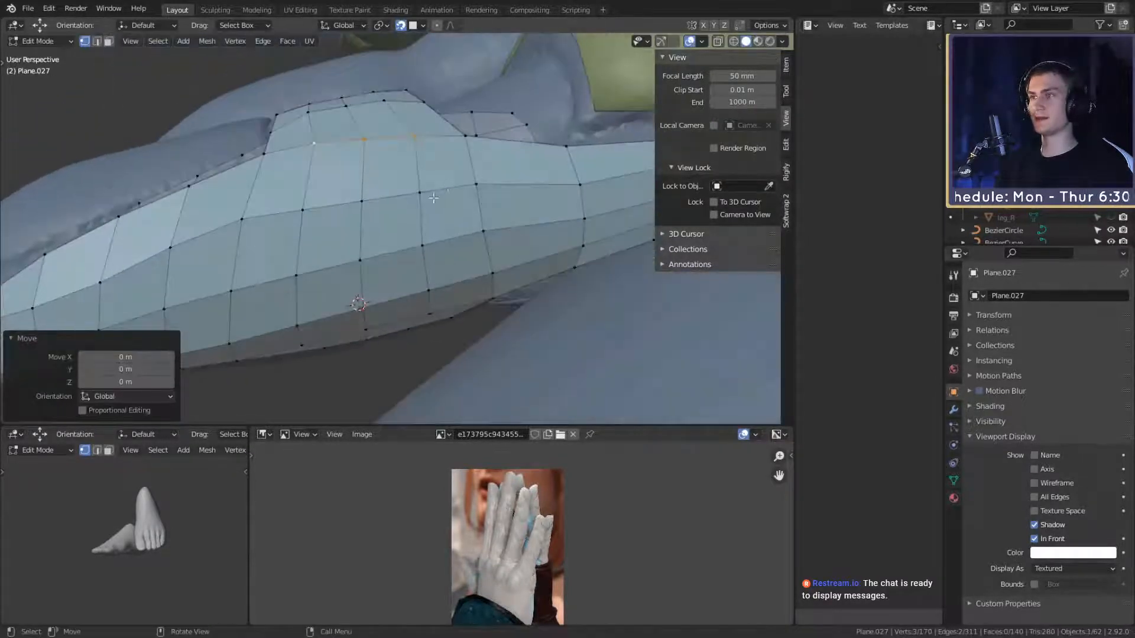
# Step: Move two more three-vertex rows of the loop cuts along the finger's underside to fit its surface
pyautogui.click(450, 215)
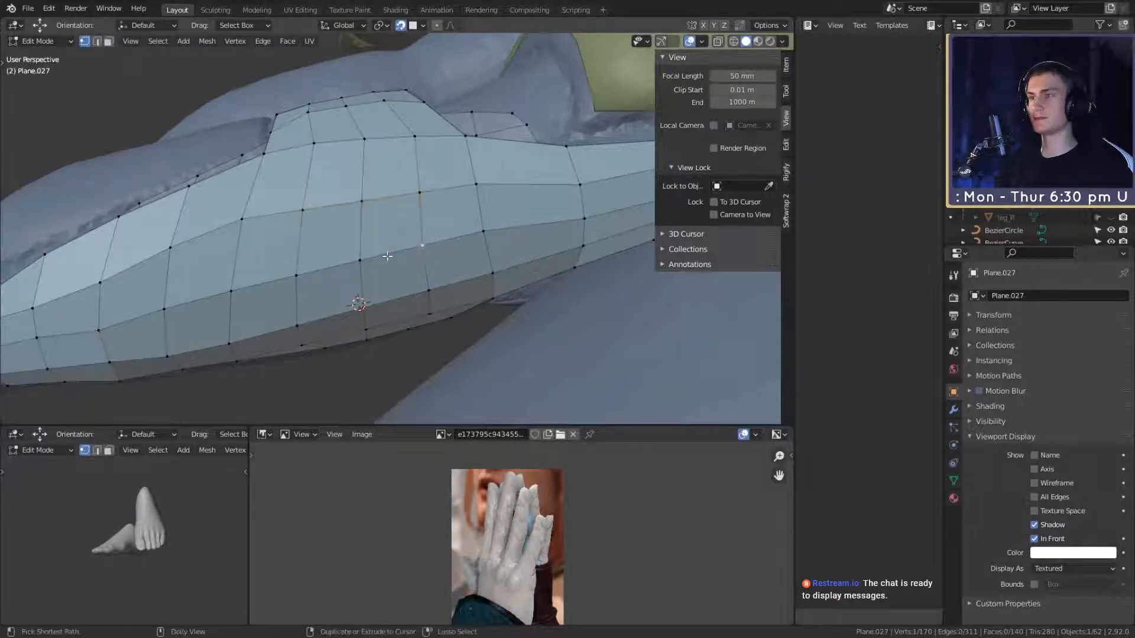
pyautogui.keyDown('ctrl'); pyautogui.click(319, 270); pyautogui.keyUp('ctrl')
pyautogui.press('g')
pyautogui.click(454, 266)
pyautogui.moveTo(454, 266); pyautogui.dragTo(369, 225, button='middle')
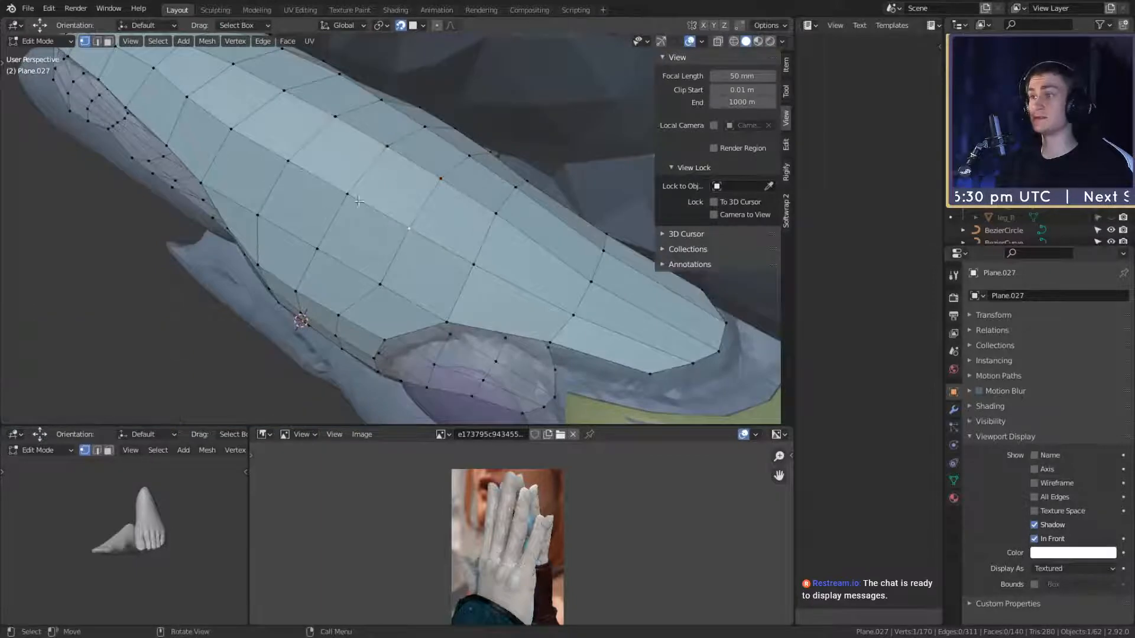
pyautogui.keyDown('ctrl'); pyautogui.click(290, 162); pyautogui.keyUp('ctrl')
pyautogui.moveTo(290, 162); pyautogui.dragTo(465, 183, button='middle')
pyautogui.press('g')
pyautogui.click(476, 240)
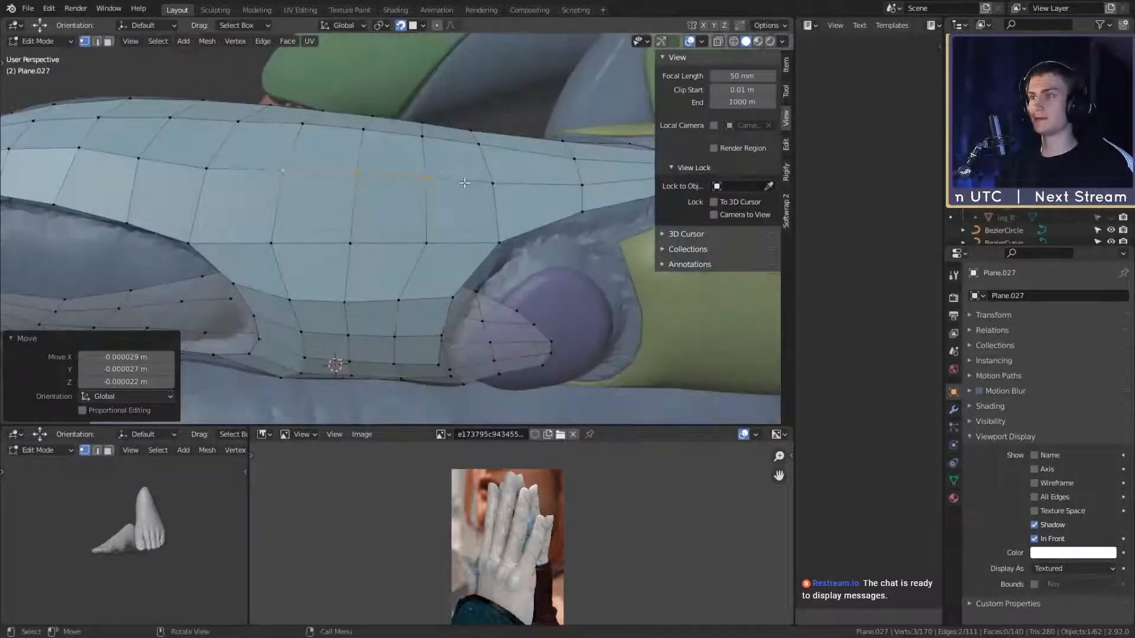
# Step: Select the three-vertex row level with the upper corners of the openings and re-snap it in place
pyautogui.click(428, 243)
pyautogui.keyDown('ctrl'); pyautogui.click(271, 243); pyautogui.keyUp('ctrl')
pyautogui.press('g')
pyautogui.click(271, 243)
# Step: Re-snap the last three-vertex row in the narrow band between the openings onto the surface
pyautogui.scroll(-3, 484, 243)
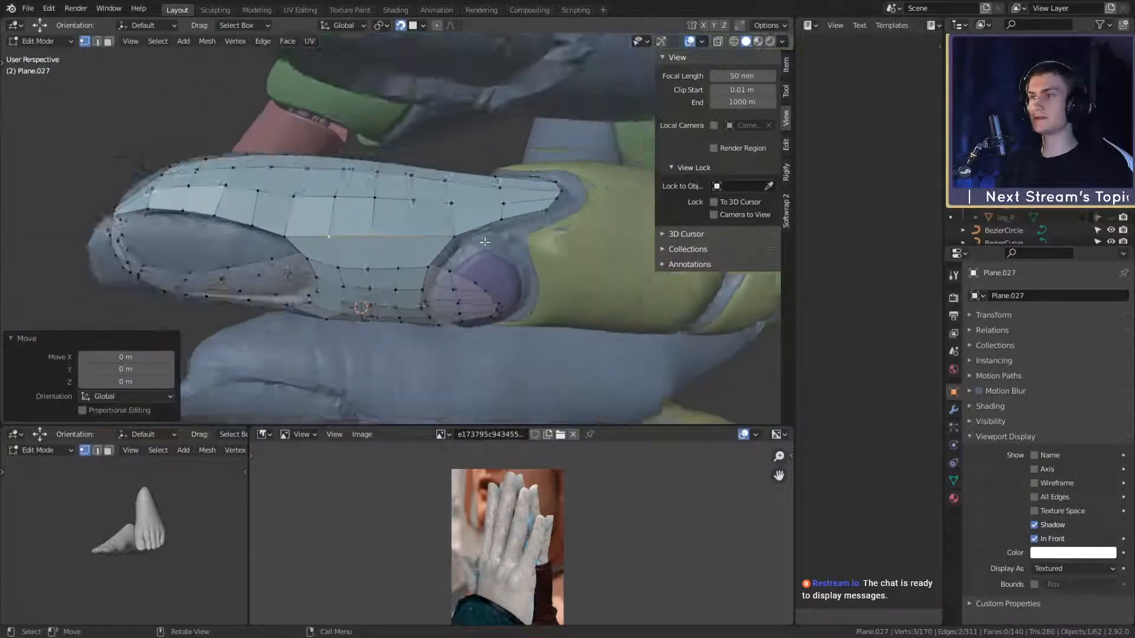
pyautogui.moveTo(485, 242); pyautogui.dragTo(473, 177, button='middle')
pyautogui.scroll(3, 473, 177)
pyautogui.keyDown('shift'); pyautogui.moveTo(445, 285); pyautogui.dragTo(469, 219, button='middle'); pyautogui.keyUp('shift')
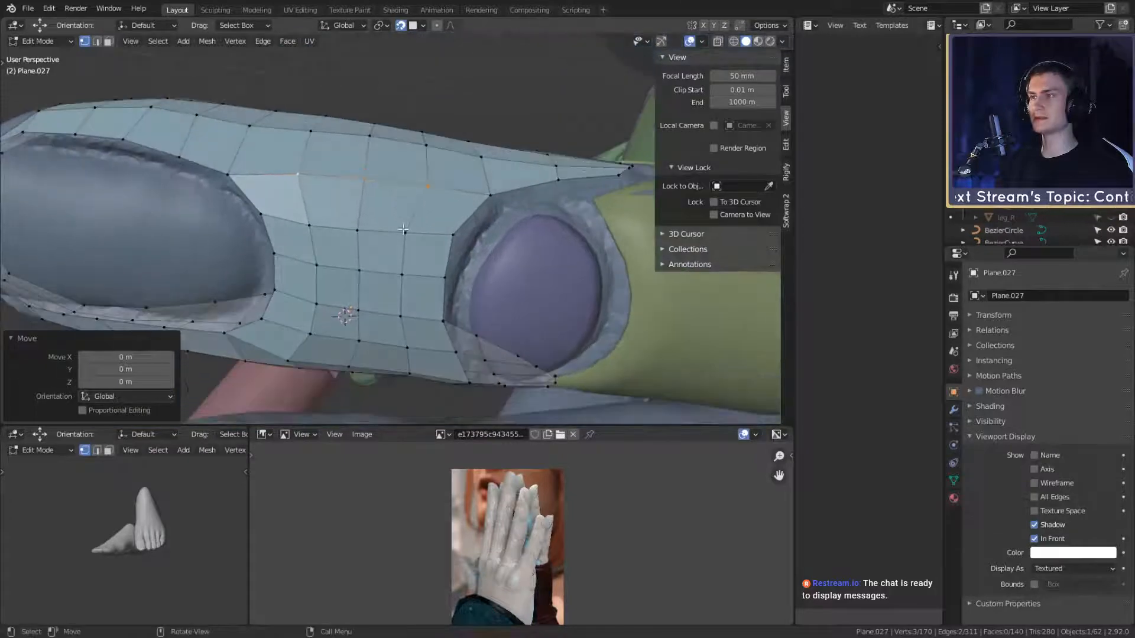
pyautogui.click(404, 229)
pyautogui.keyDown('ctrl'); pyautogui.click(326, 230); pyautogui.keyUp('ctrl')
pyautogui.click(487, 228)
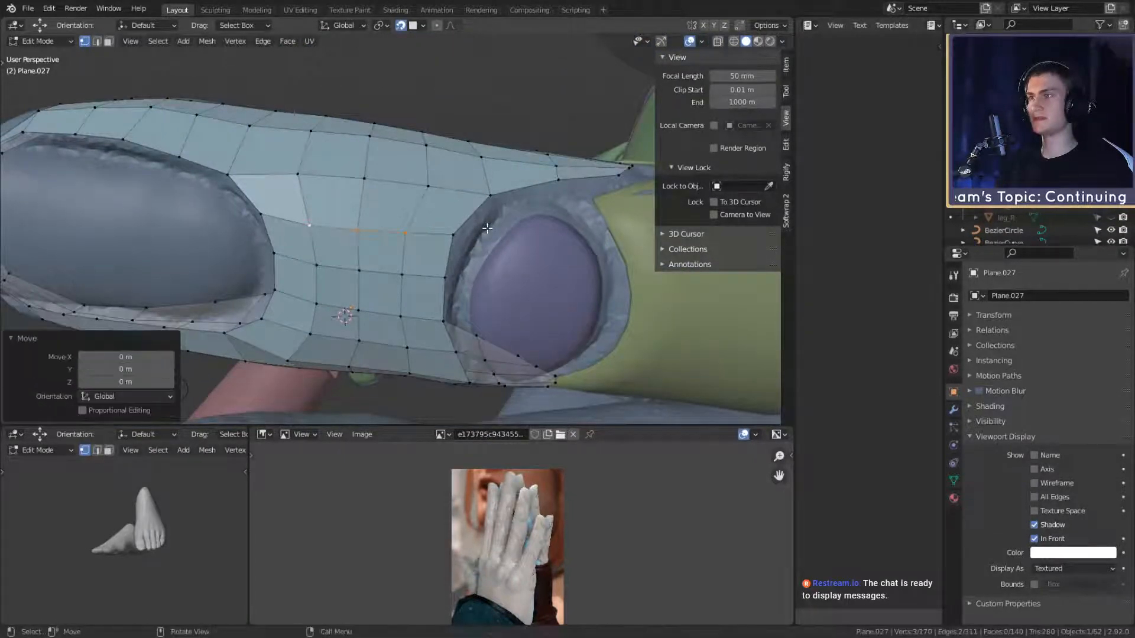
# Step: Leave mesh editing, copy the modifiers from the neighbouring green plate to the fingertip plate, and select the fingertip plate
pyautogui.scroll(-3, 487, 230)
pyautogui.moveTo(487, 230); pyautogui.dragTo(434, 238, button='middle')
pyautogui.scroll(-3, 583, 272)
pyautogui.scroll(3, 534, 352)
pyautogui.press('Tab')
pyautogui.keyDown('shift'); pyautogui.click(598, 196); pyautogui.keyUp('shift')
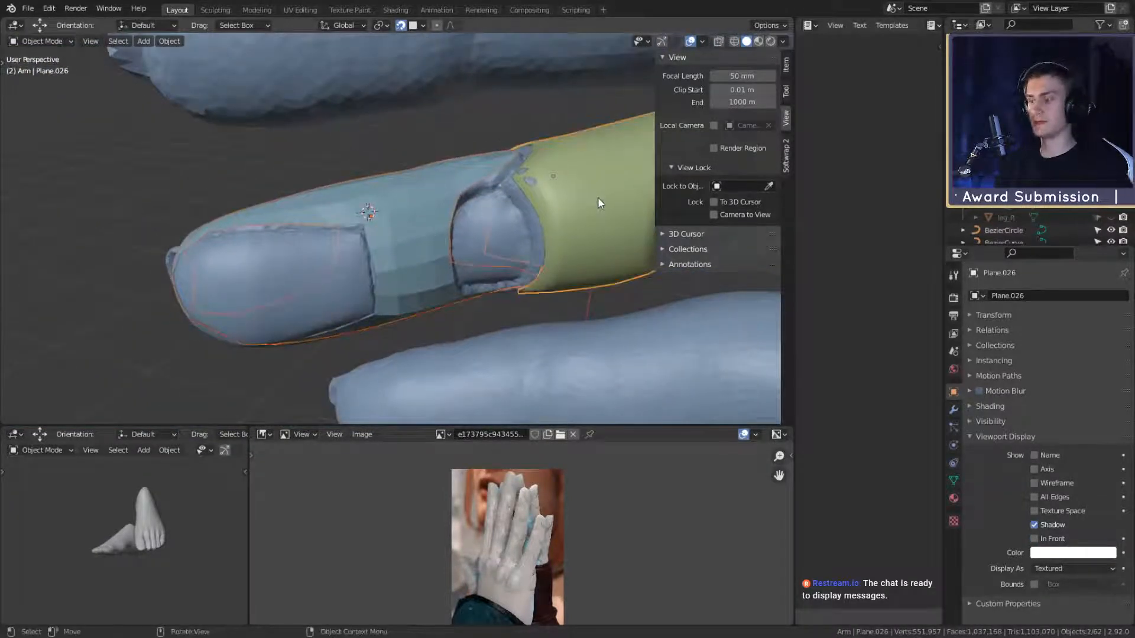
pyautogui.hotkey('ctrl', 'l')
pyautogui.click(598, 197)
pyautogui.click(397, 219)
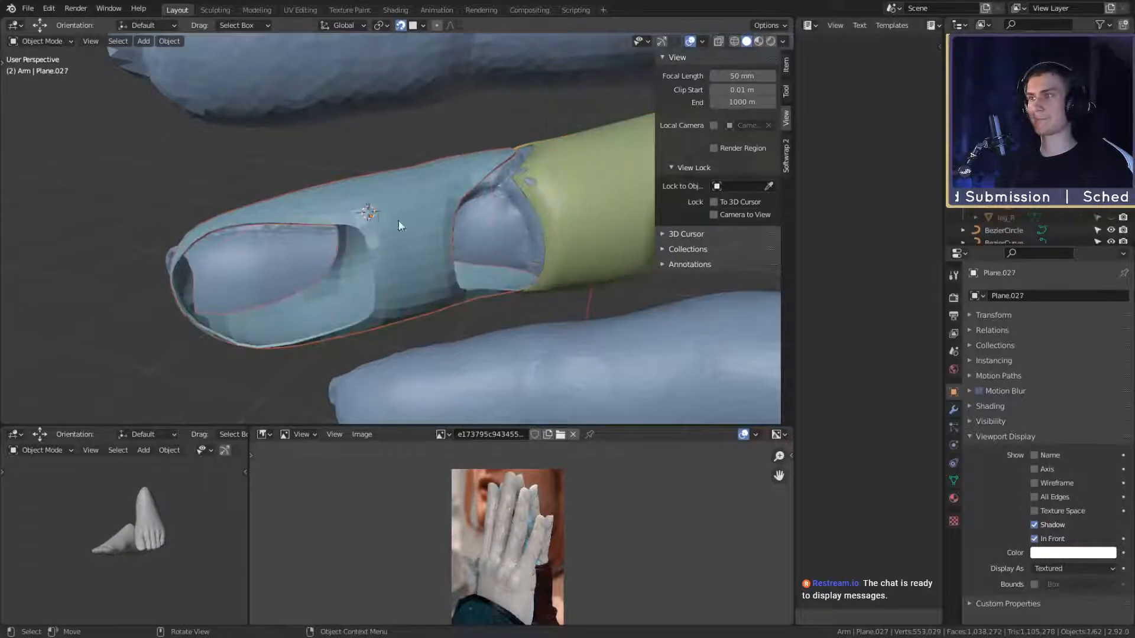
# Step: Edit the fingertip plate's mesh with X-ray display on and reposition two vertices along the side opening's rim
pyautogui.moveTo(398, 220); pyautogui.dragTo(505, 259, button='middle')
pyautogui.scroll(3, 505, 258)
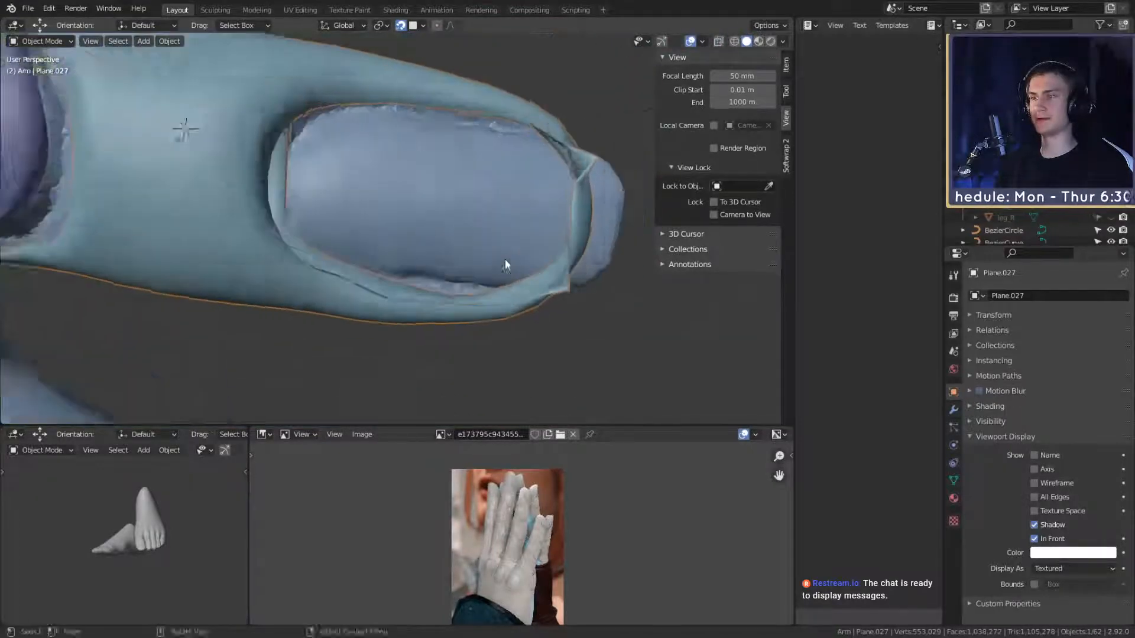
pyautogui.press('Tab')
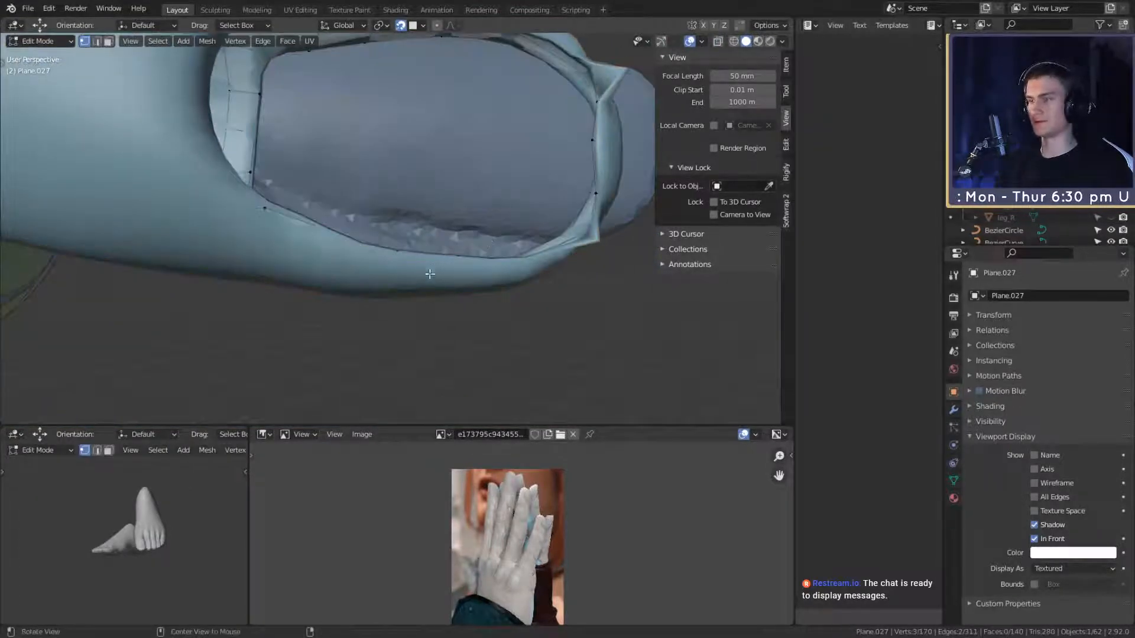
pyautogui.hotkey('alt', 'z')
pyautogui.press('g')
pyautogui.click(430, 249)
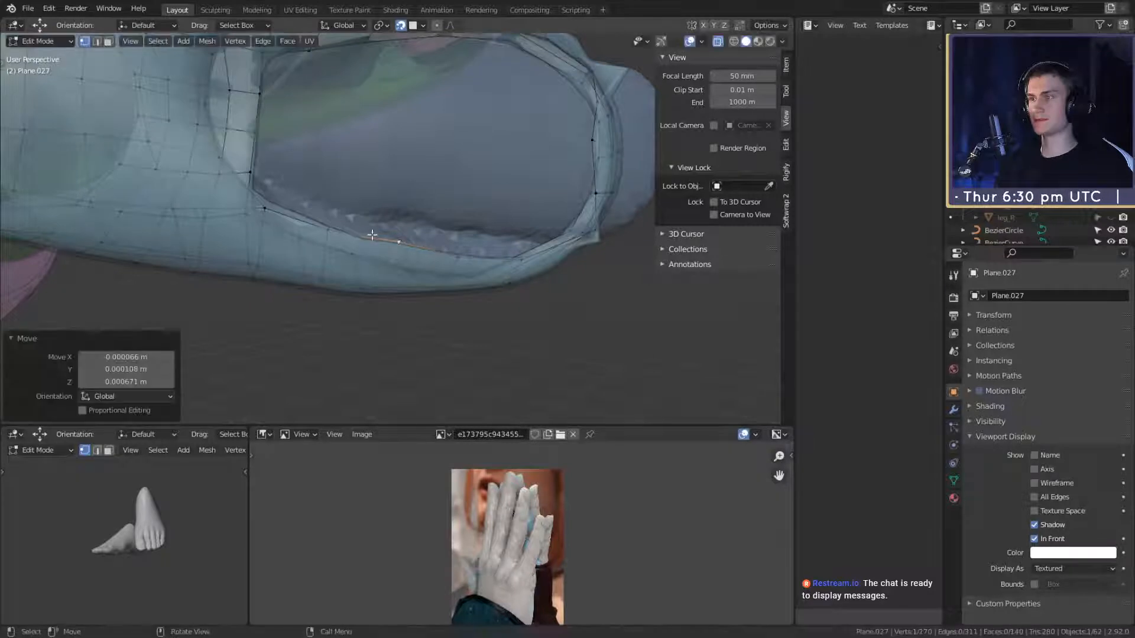
pyautogui.click(332, 225)
pyautogui.press('g')
pyautogui.click(359, 237)
# Step: Reposition the next rim vertex of the side opening, closer to the fingertip
pyautogui.click(467, 259)
pyautogui.press('g')
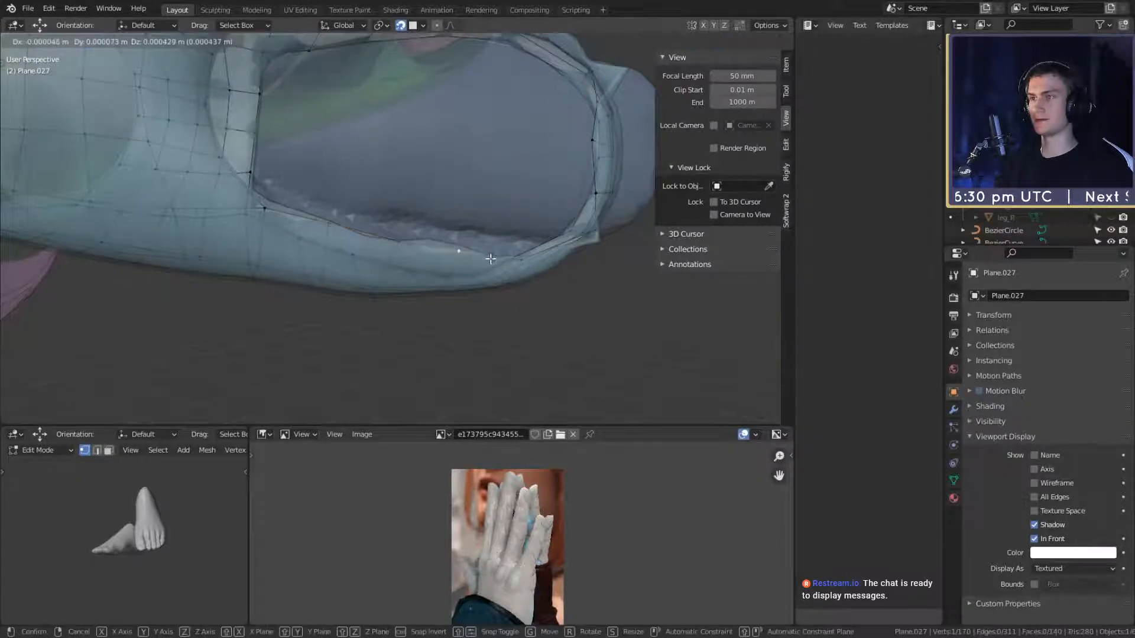
pyautogui.click(490, 259)
pyautogui.press('g')
pyautogui.click(491, 263)
# Step: Viewing the plate from the fingertip, shift the opening's rim vertices to narrow the tip strip
pyautogui.moveTo(491, 263); pyautogui.dragTo(385, 255, button='middle')
pyautogui.press('g')
pyautogui.click(436, 242)
pyautogui.click(327, 248)
pyautogui.hotkey('alt', 'z')
pyautogui.press('g')
pyautogui.click(393, 258)
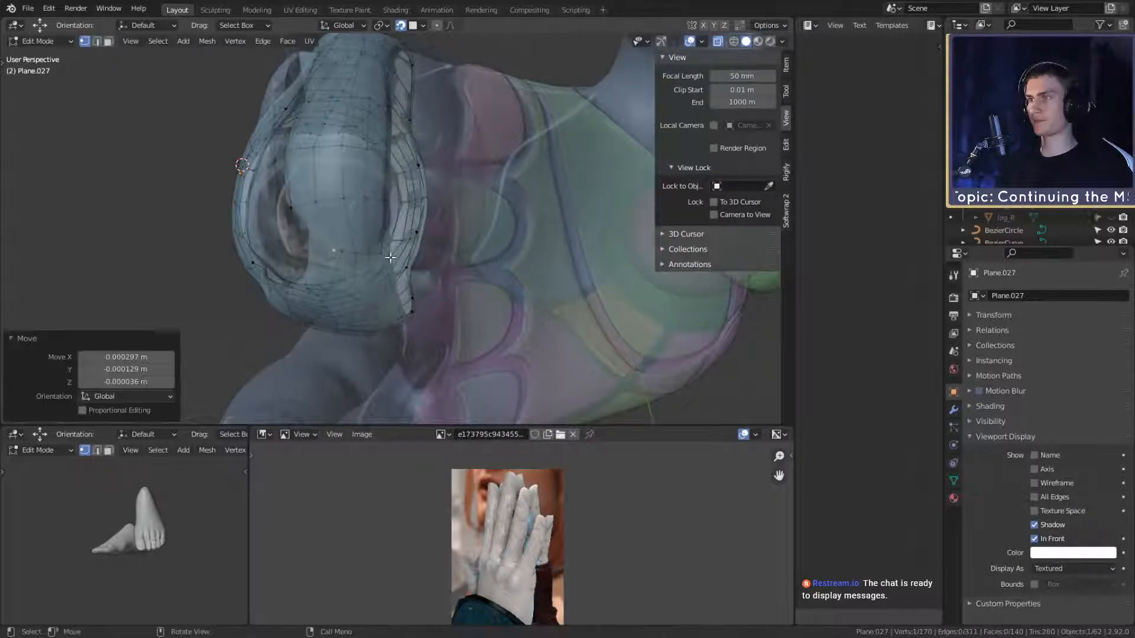
# Step: Try scaling the vertex row across the fingertip strip to 0.697, and undo the scaling
pyautogui.click(354, 254)
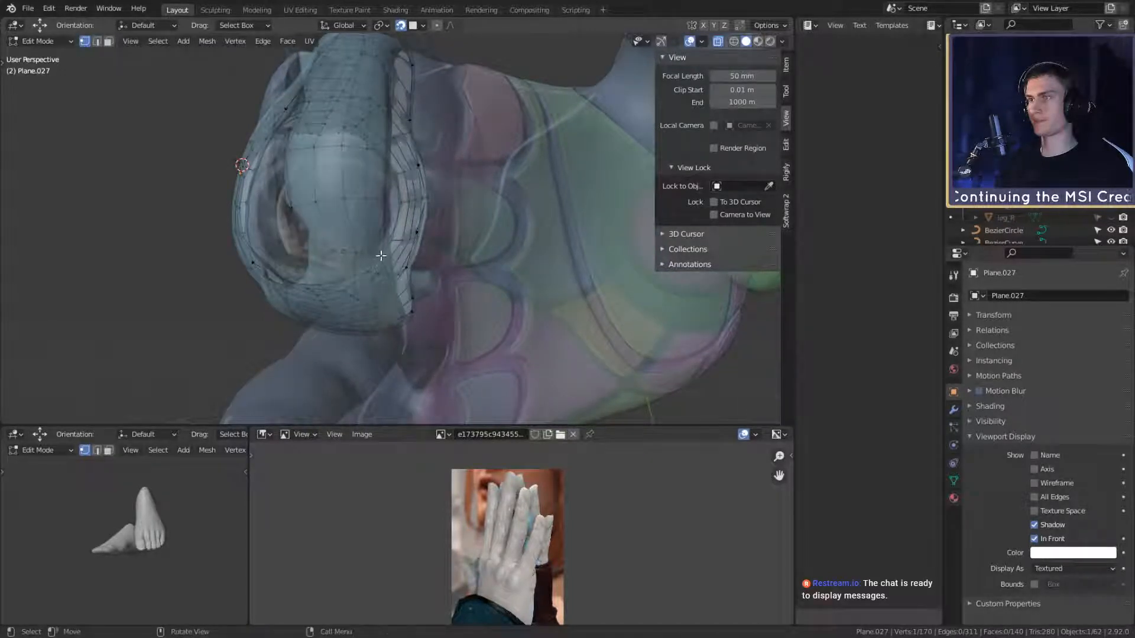
pyautogui.keyDown('ctrl'); pyautogui.click(381, 256); pyautogui.keyUp('ctrl')
pyautogui.press('s')
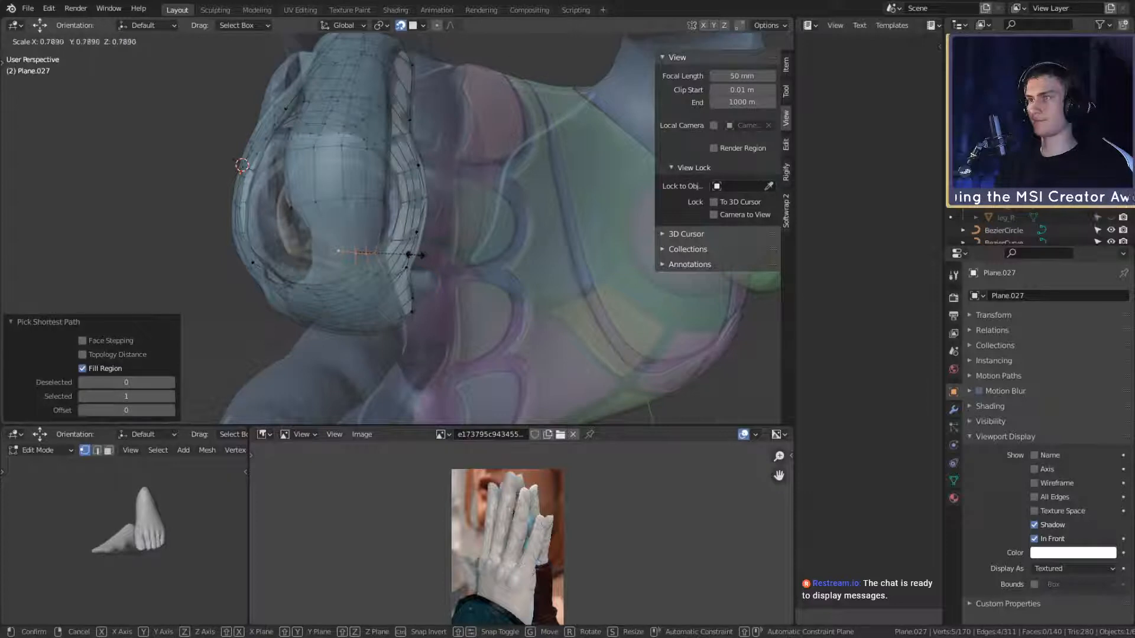
pyautogui.click(408, 255)
pyautogui.press('g')
pyautogui.press('Escape')
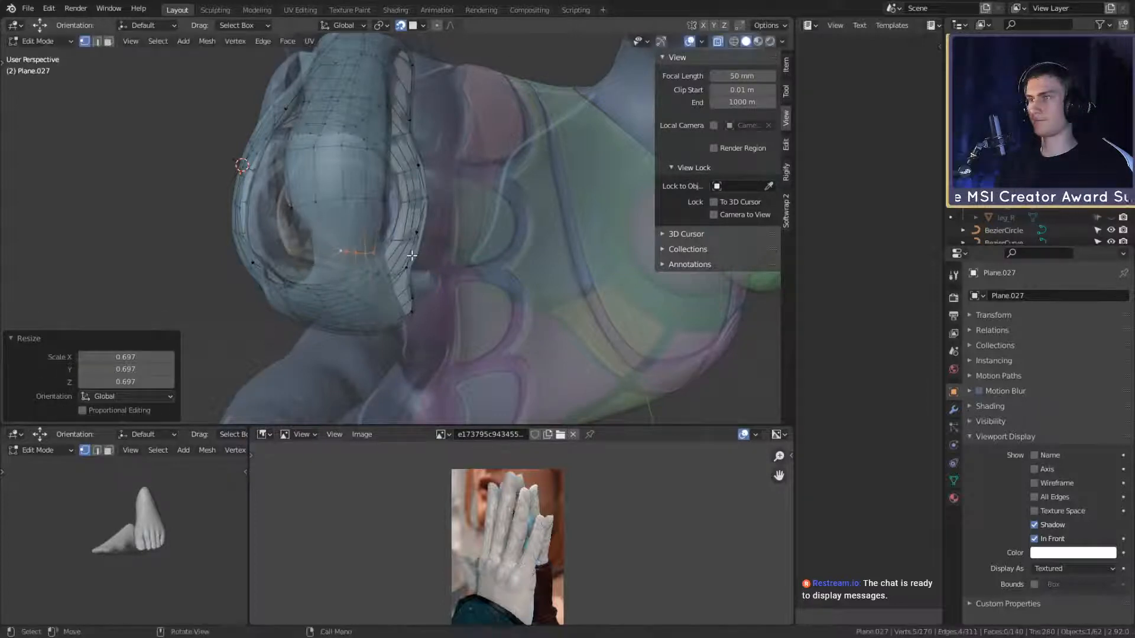
pyautogui.hotkey('ctrl', 'z')
# Step: Try adding one loop cut across the fingertip strip with a slide factor of 0.882, and undo it
pyautogui.moveTo(448, 226); pyautogui.dragTo(389, 209, button='middle')
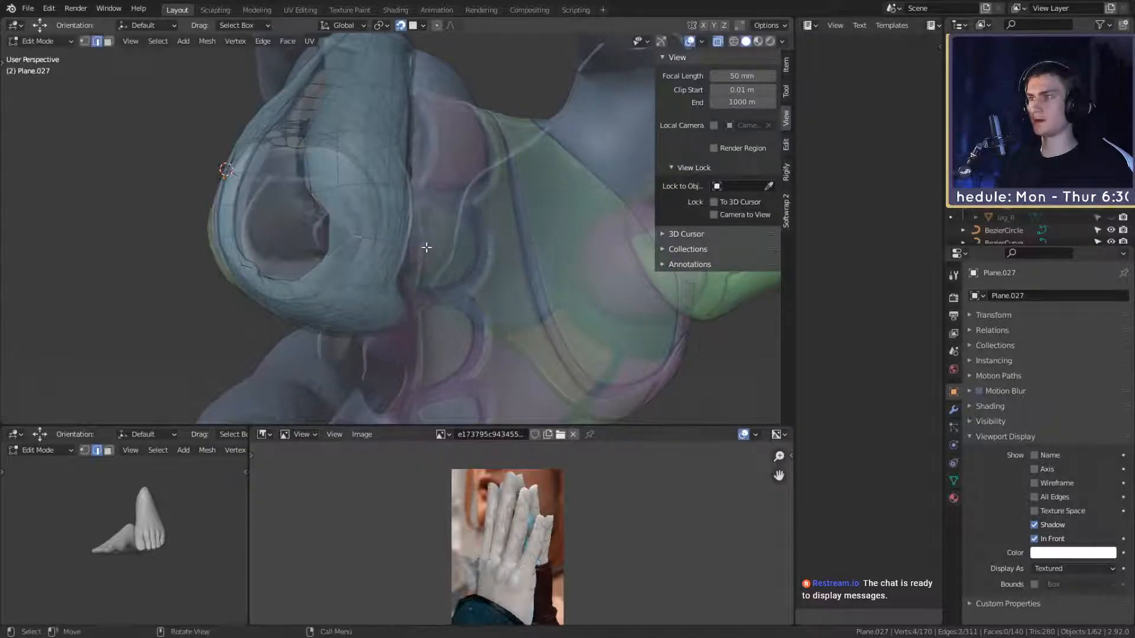
pyautogui.moveTo(431, 227); pyautogui.dragTo(415, 245, button='middle')
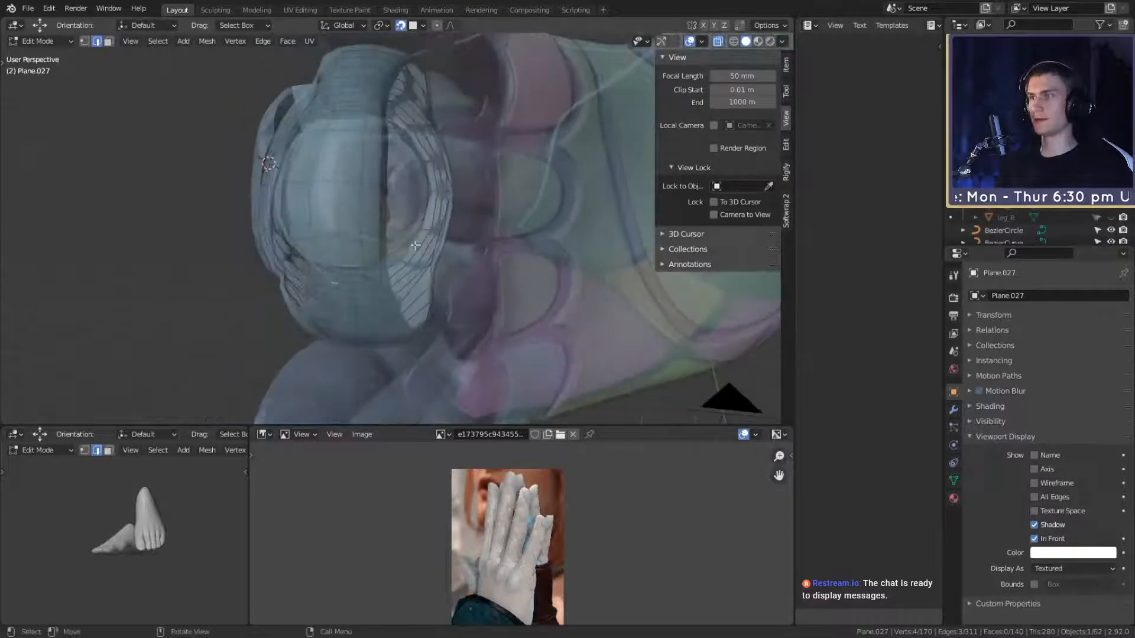
pyautogui.moveTo(373, 176); pyautogui.dragTo(395, 243, button='middle')
pyautogui.press('Tab')
pyautogui.press('Tab')
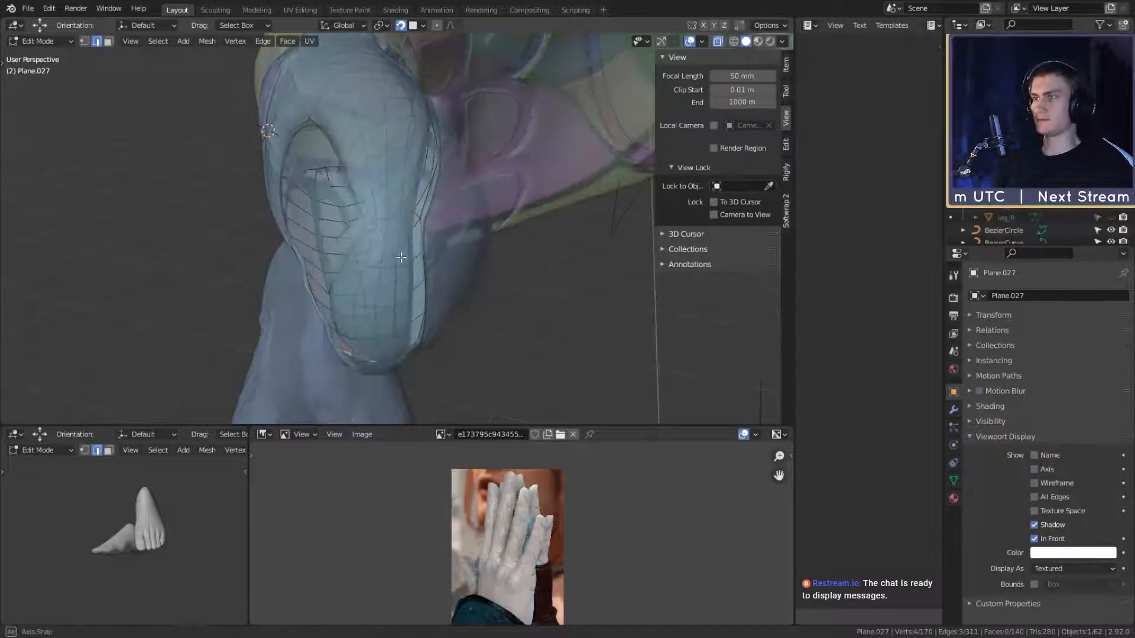
pyautogui.hotkey('alt', 'z')
pyautogui.click(376, 202)
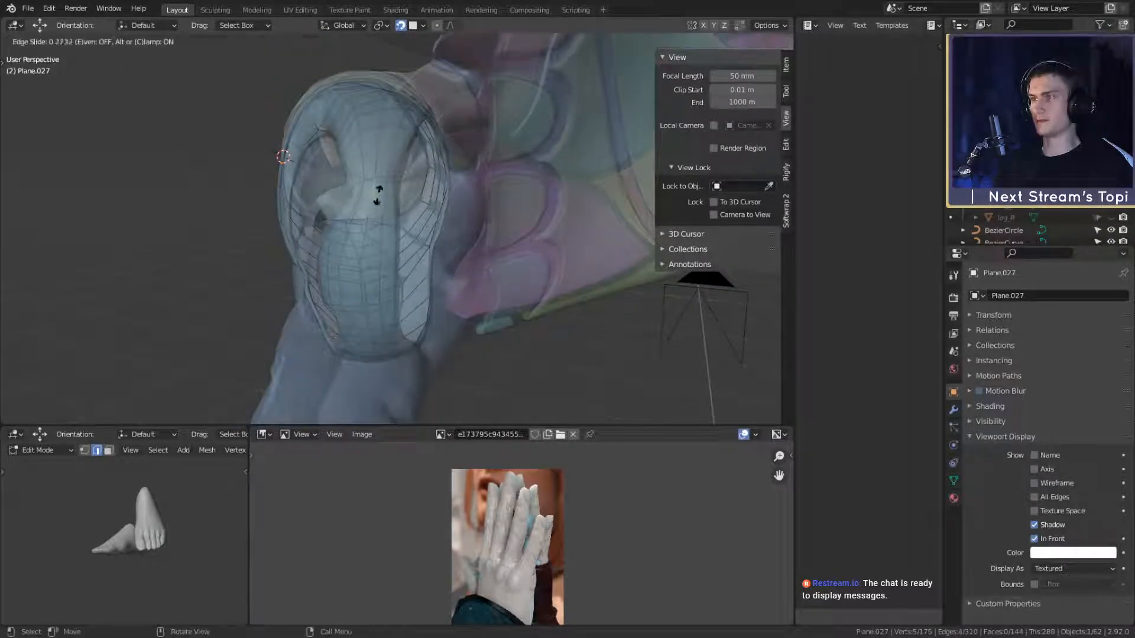
pyautogui.click(385, 182)
pyautogui.moveTo(386, 182); pyautogui.dragTo(410, 187, button='middle')
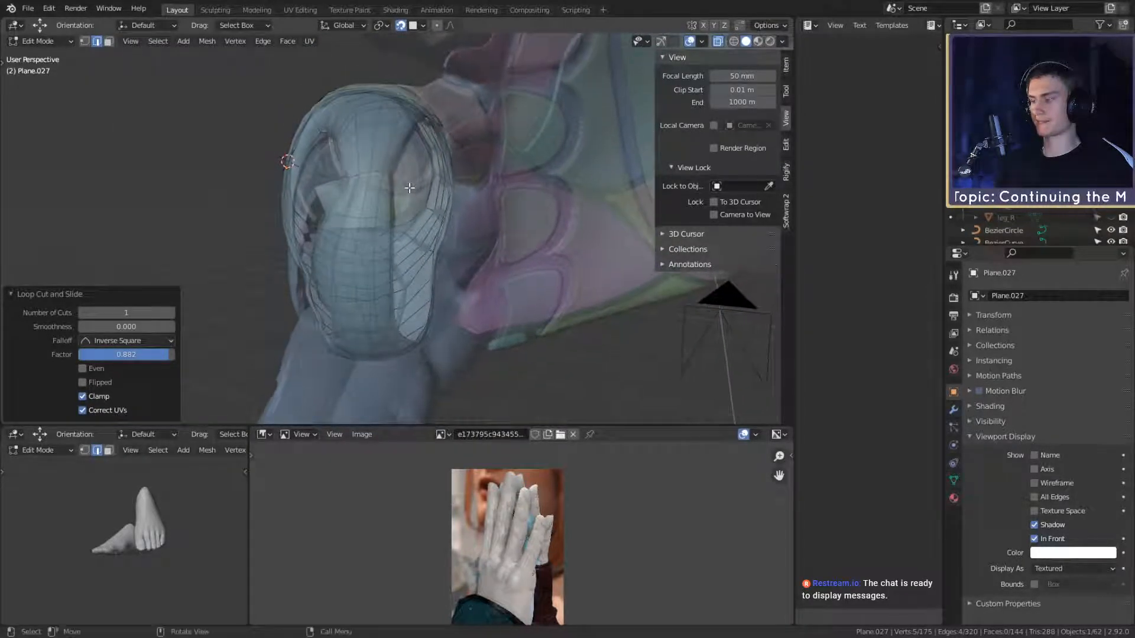
pyautogui.hotkey('ctrl', 'z')
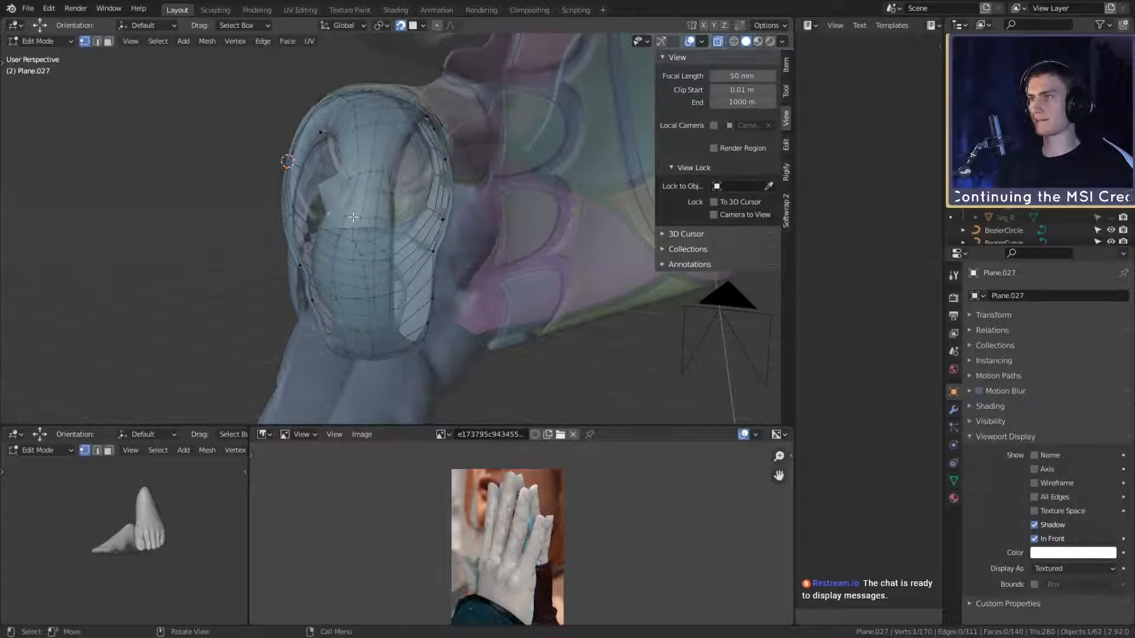
# Step: Move the single vertex on the fingertip strip's border to reshape the edge of the opening
pyautogui.moveTo(353, 216); pyautogui.dragTo(387, 206, button='middle')
pyautogui.press('g')
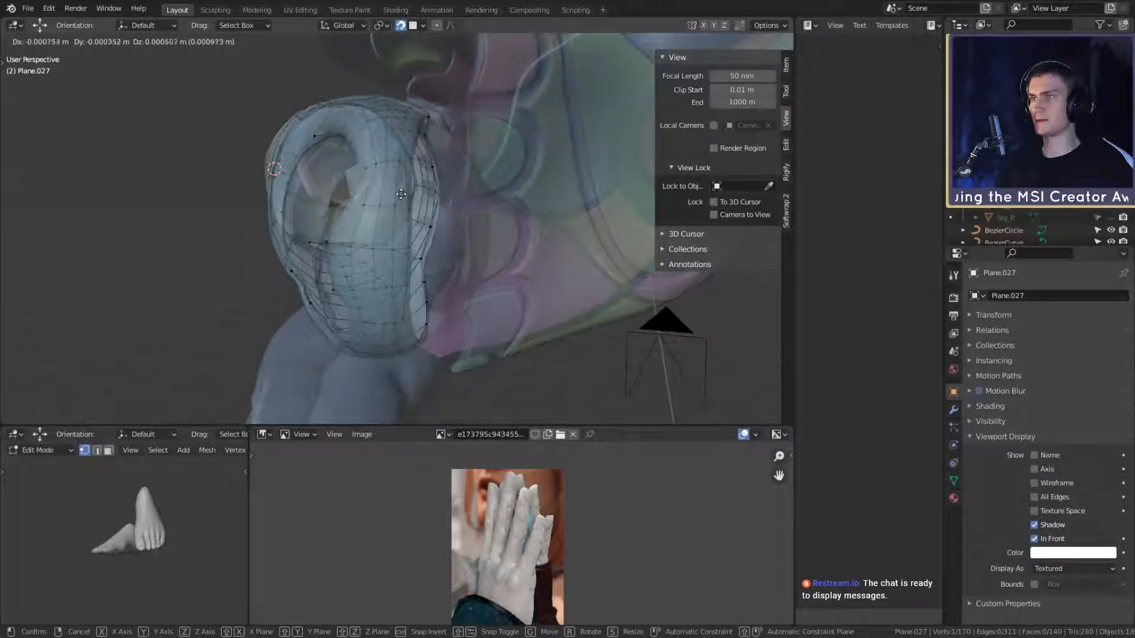
pyautogui.click(399, 205)
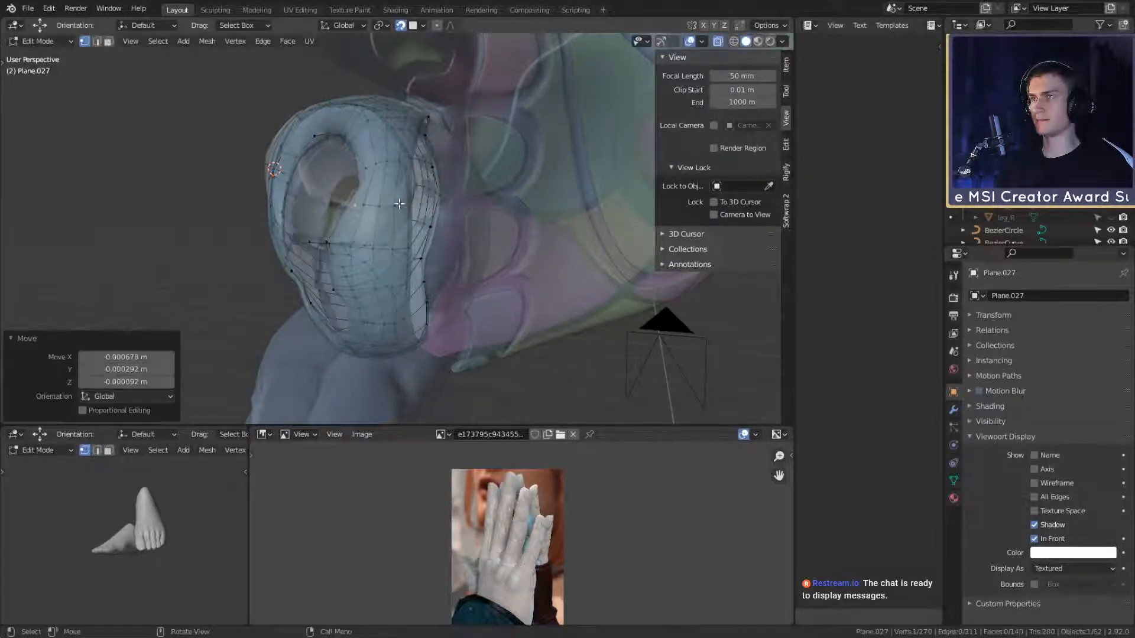
# Step: Move two vertices in the strip beside the fingertip opening to even out the plate's grid
pyautogui.moveTo(400, 205); pyautogui.dragTo(388, 228, button='middle')
pyautogui.click(407, 202)
pyautogui.press('g')
pyautogui.click(414, 207)
pyautogui.click(348, 254)
pyautogui.press('g')
pyautogui.click(393, 249)
# Step: Reposition three vertices around the fingertip opening's rim and the adjoining row, spacing them evenly over the side strip
pyautogui.click(332, 257)
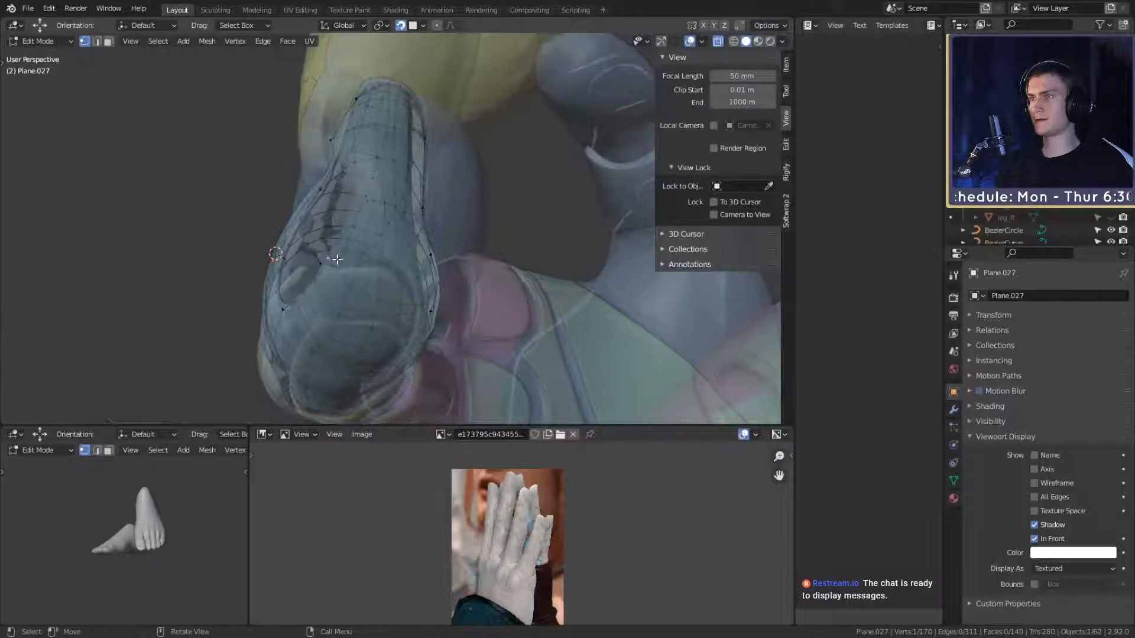
pyautogui.moveTo(332, 259); pyautogui.dragTo(421, 258, button='middle')
pyautogui.press('g')
pyautogui.click(459, 236)
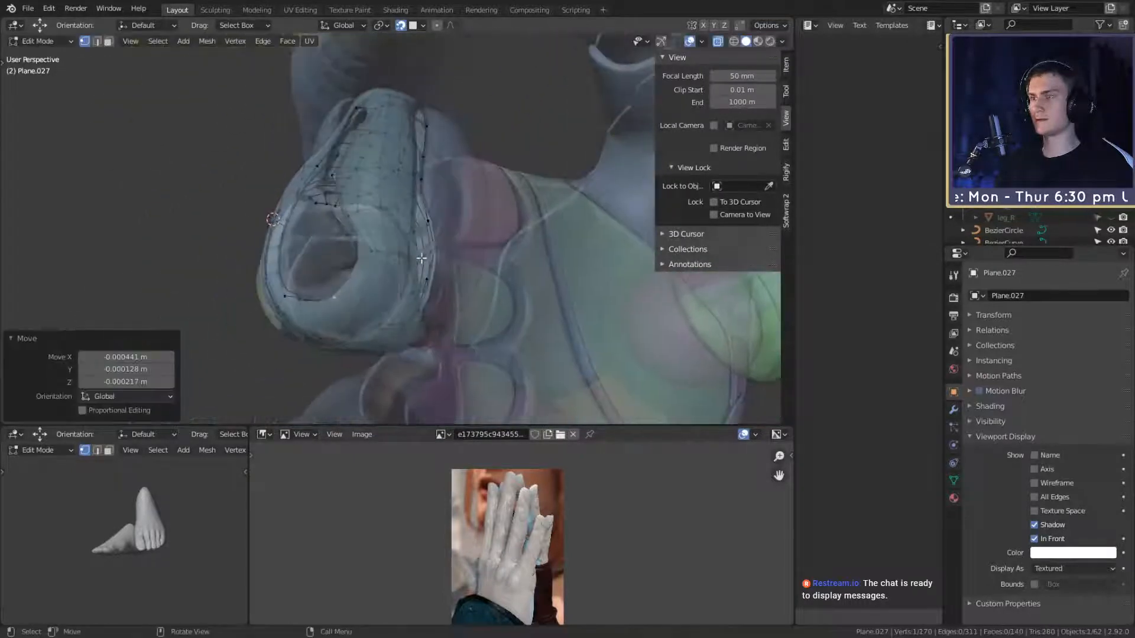
pyautogui.click(371, 252)
pyautogui.press('g')
pyautogui.click(367, 232)
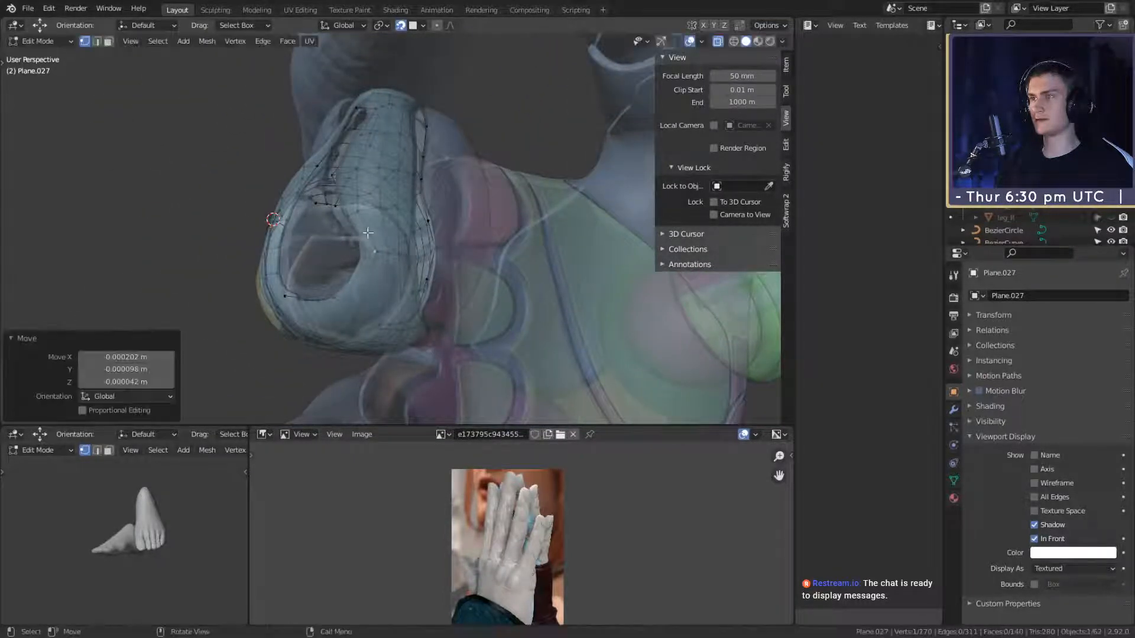
pyautogui.click(386, 254)
pyautogui.press('g')
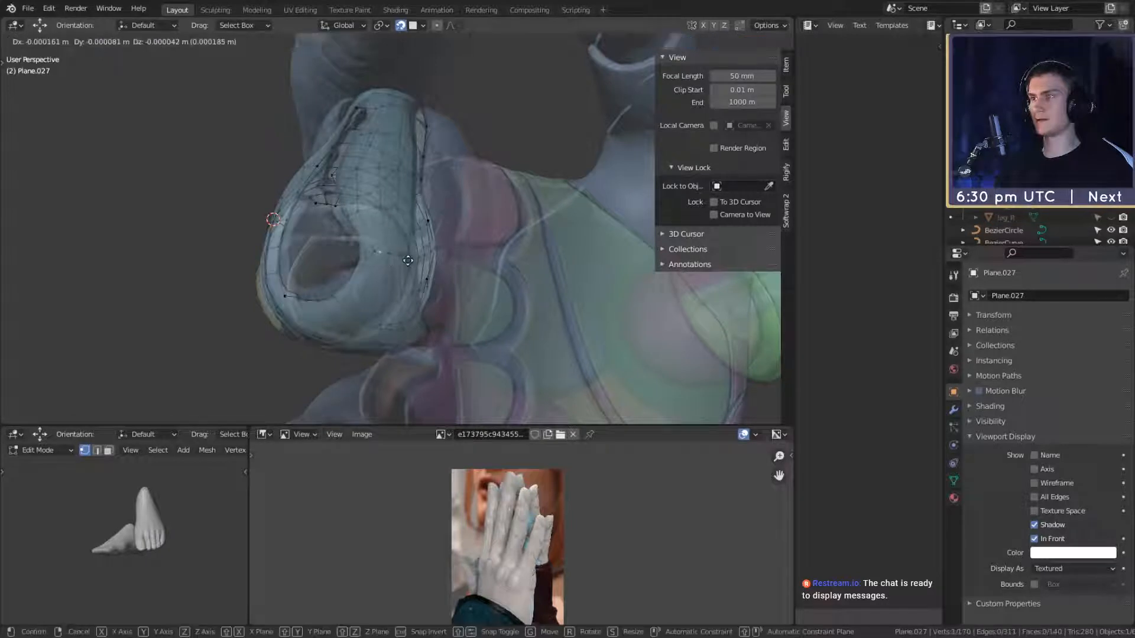
pyautogui.click(402, 256)
# Step: Shift the opening's rim vertex and its inner neighbour towards the plate's outer border to widen the rounded opening
pyautogui.moveTo(416, 218); pyautogui.dragTo(420, 240, button='middle')
pyautogui.click(370, 254)
pyautogui.press('g')
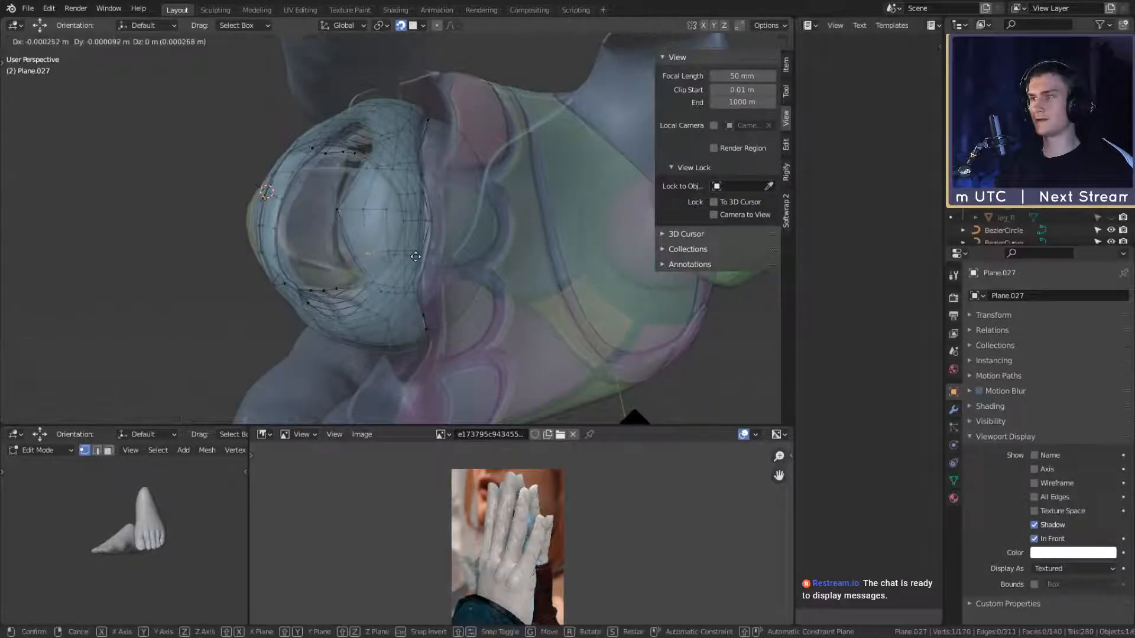
pyautogui.click(418, 256)
pyautogui.click(359, 256)
pyautogui.press('g')
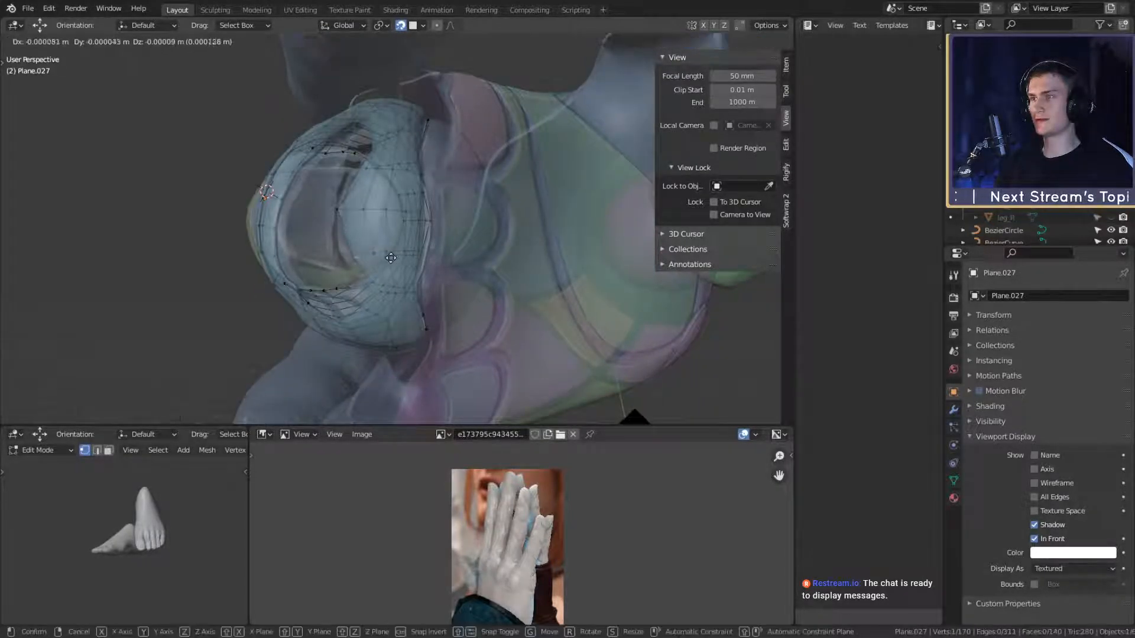
pyautogui.click(391, 258)
pyautogui.moveTo(391, 258); pyautogui.dragTo(411, 296, button='middle')
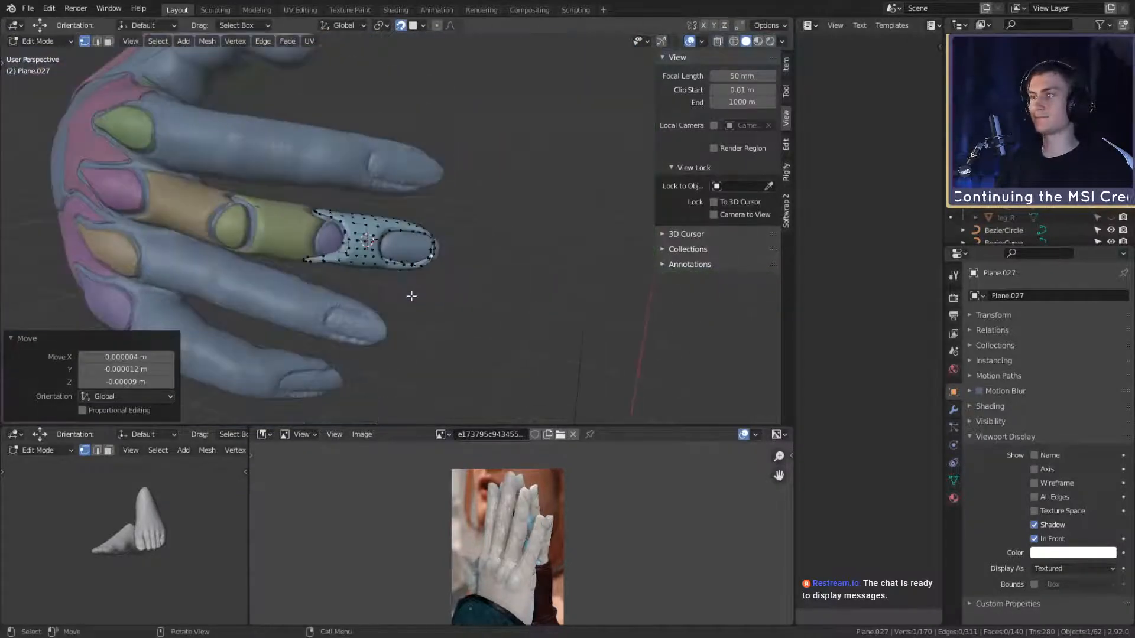
# Step: Turn off the plate's In Front display, leave mesh editing and check how its openings sit on the finger
pyautogui.scroll(5, 411, 296)
pyautogui.press('Tab')
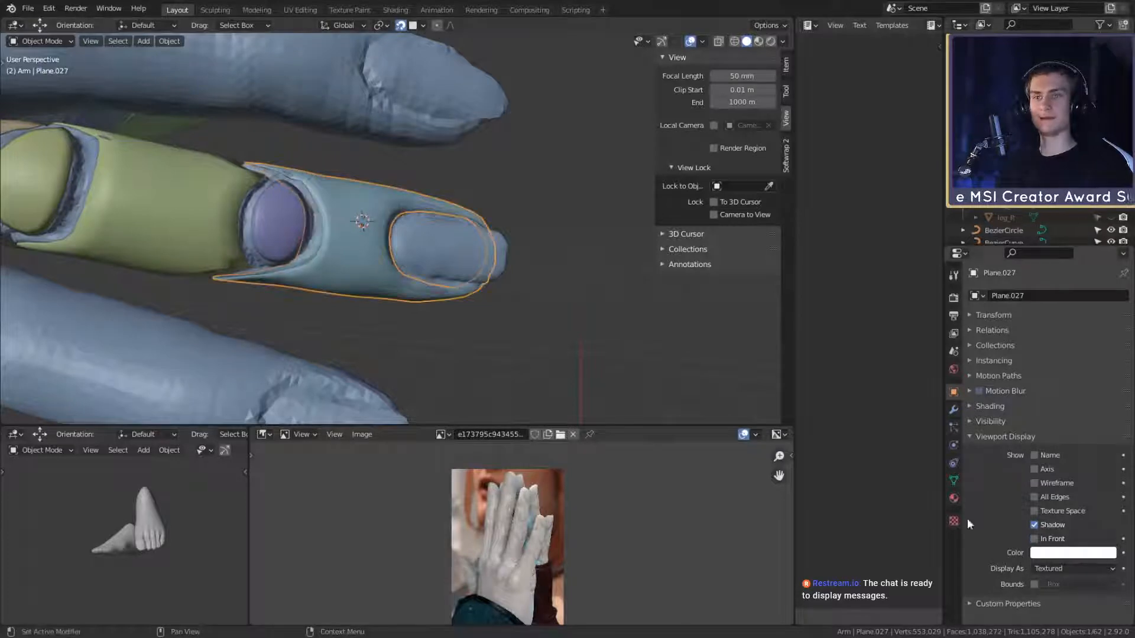
pyautogui.scroll(-3, 430, 253)
pyautogui.scroll(4, 438, 267)
pyautogui.moveTo(444, 281); pyautogui.dragTo(460, 274, button='middle')
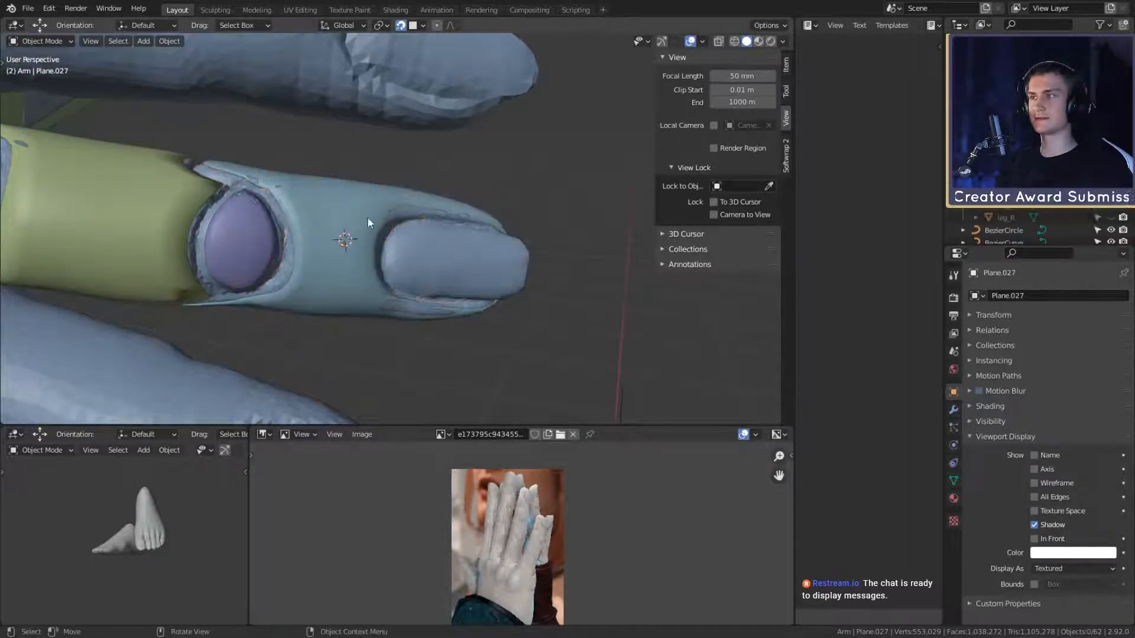
pyautogui.moveTo(367, 222); pyautogui.dragTo(408, 213, button='middle')
# Step: Move two border vertices along the long side of the fingertip opening so its edge follows the finger smoothly
pyautogui.press('Tab')
pyautogui.press('g')
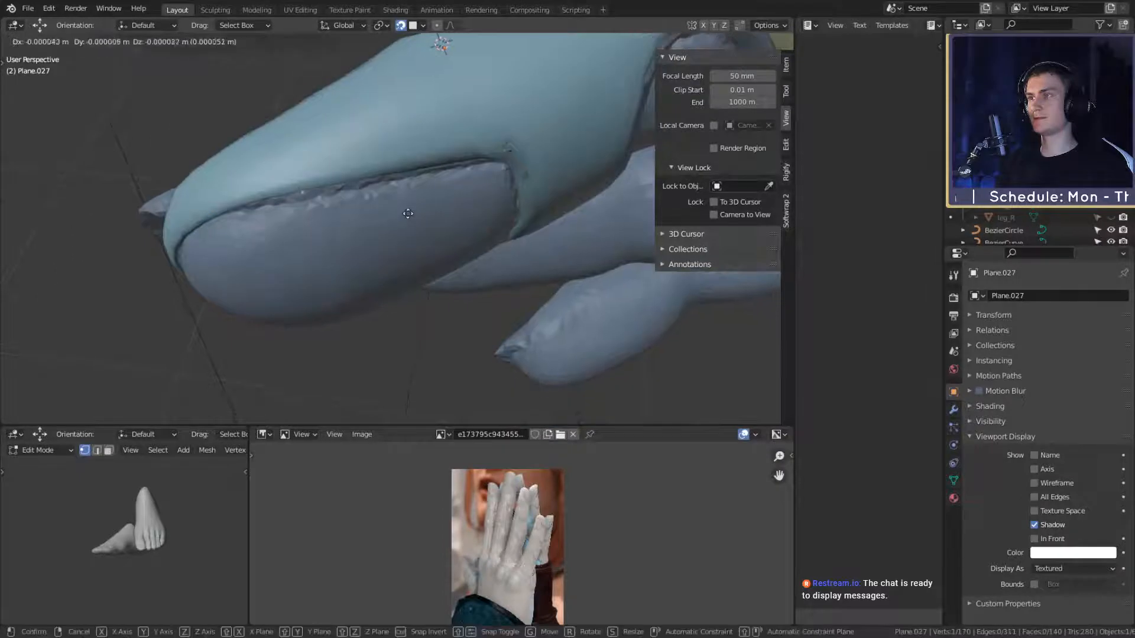
pyautogui.click(408, 217)
pyautogui.hotkey('alt', 'z')
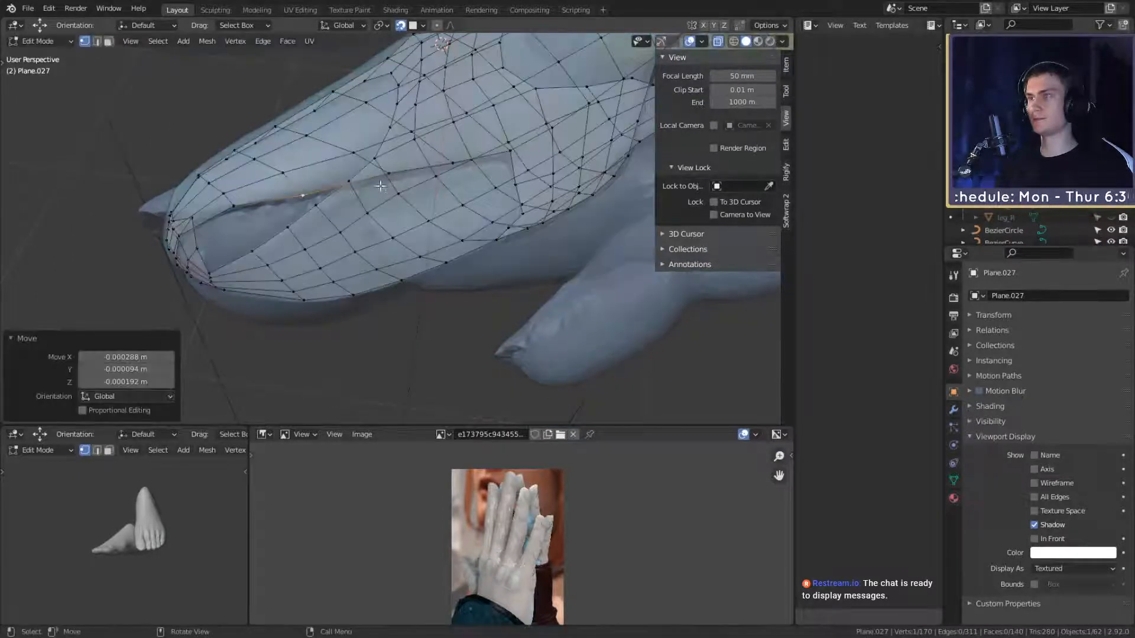
pyautogui.click(386, 179)
pyautogui.press('g')
pyautogui.click(430, 187)
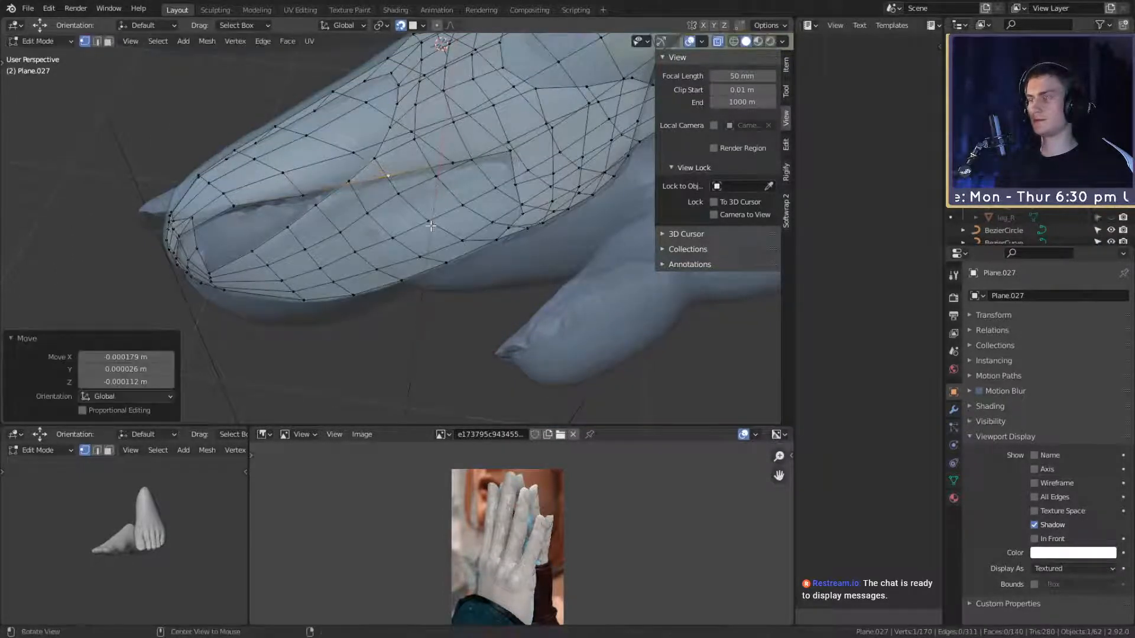
# Step: Move the border vertex at the corner of the finger joint cutout to smooth the plate's edge there
pyautogui.hotkey('alt', 'z')
pyautogui.scroll(-3, 431, 188)
pyautogui.moveTo(430, 187); pyautogui.dragTo(385, 282, button='middle')
pyautogui.scroll(10, 384, 283)
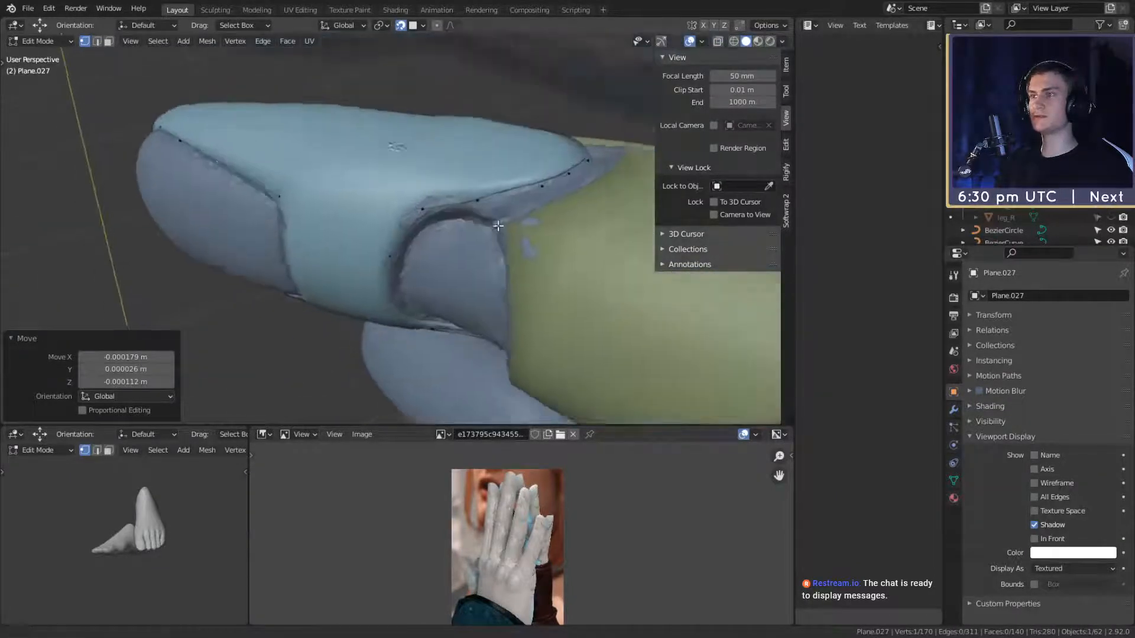
pyautogui.click(249, 203)
pyautogui.press('g')
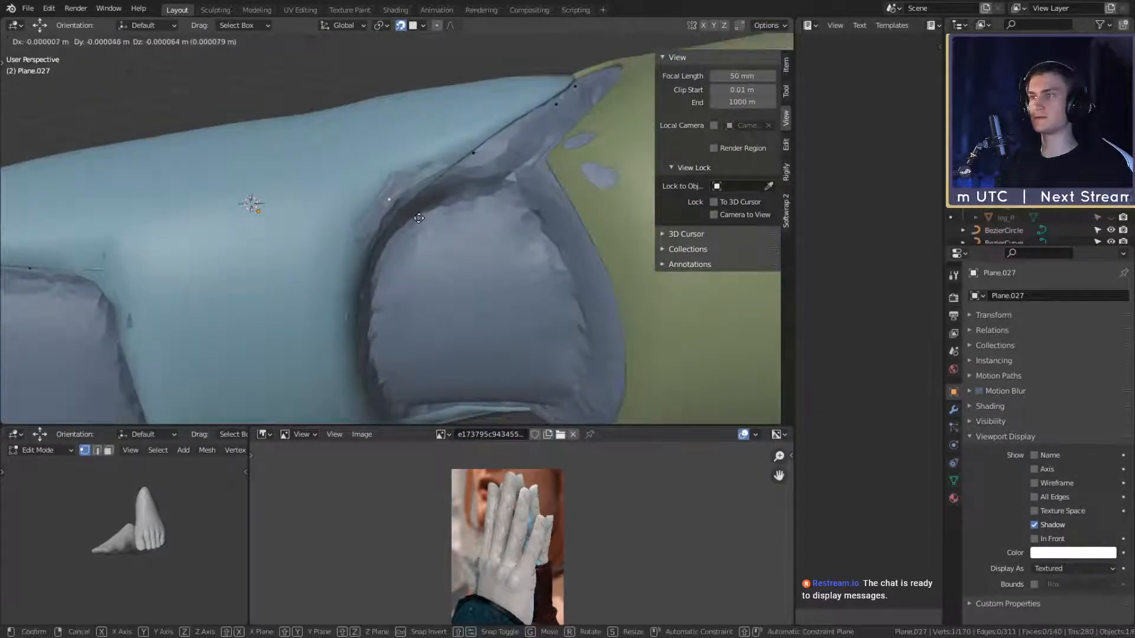
pyautogui.click(411, 214)
# Step: Adjust the border vertices along the pointed side flap at the finger joint so its edge covers the poking skin
pyautogui.moveTo(412, 214); pyautogui.dragTo(381, 187, button='middle')
pyautogui.click(457, 252)
pyautogui.press('g')
pyautogui.click(529, 269)
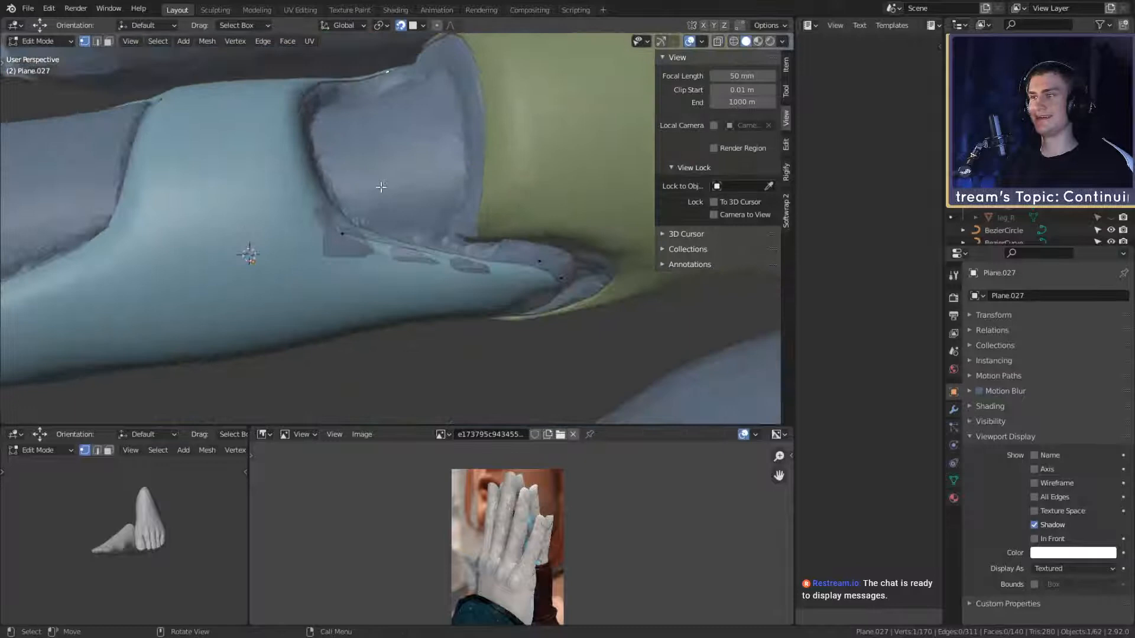
pyautogui.press('g')
pyautogui.click(372, 251)
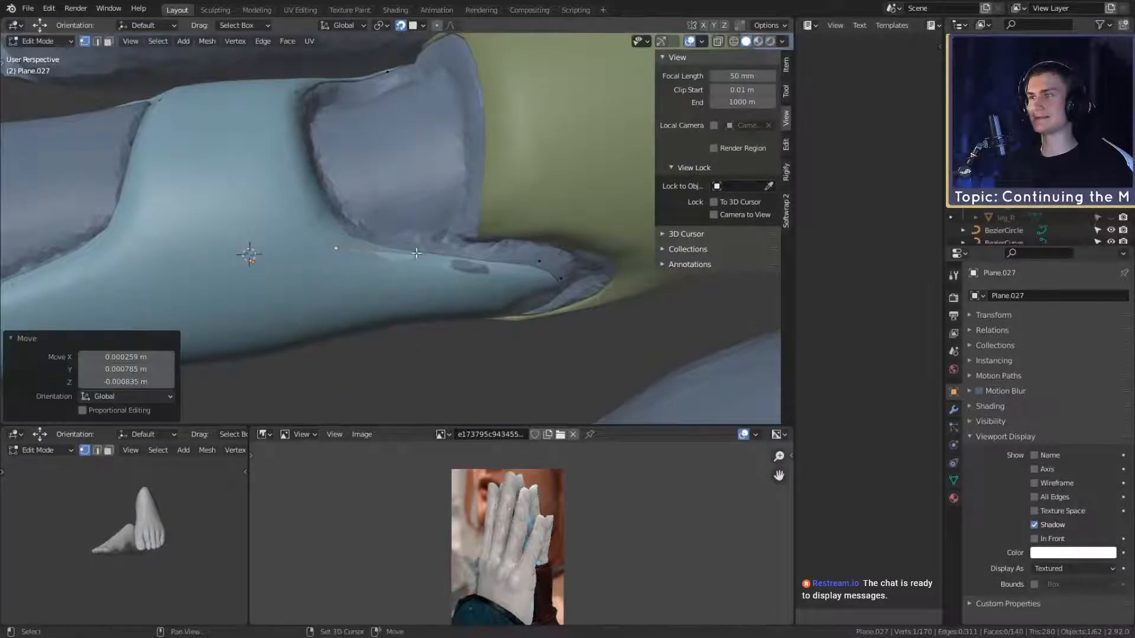
pyautogui.moveTo(373, 251); pyautogui.dragTo(375, 225, button='middle')
pyautogui.hotkey('alt', 'z')
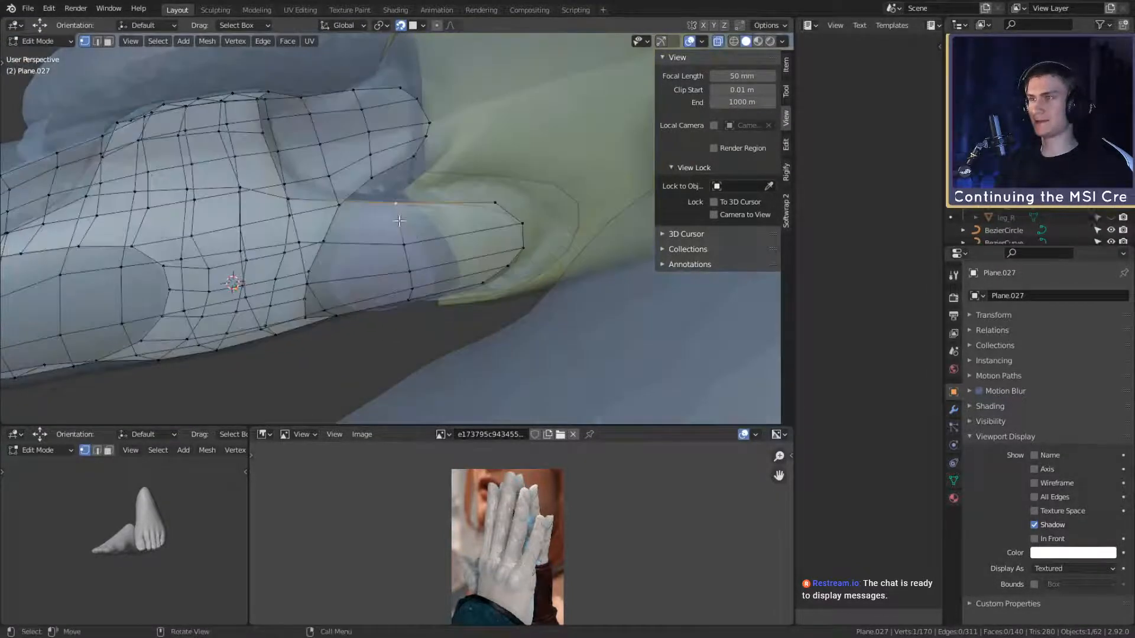
pyautogui.click(449, 235)
# Step: In X-ray view, move the inner corner vertex and its neighbour on the fingertip opening's base edge
pyautogui.press('Tab')
pyautogui.scroll(-3, 416, 240)
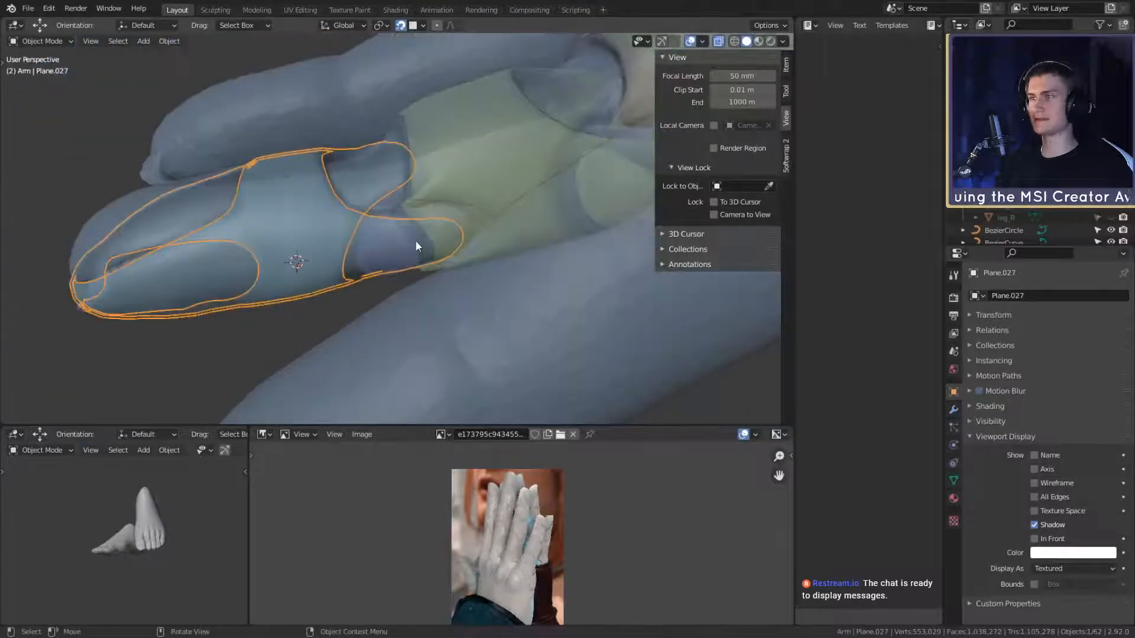
pyautogui.moveTo(417, 239)
pyautogui.mouseDown(button='middle')
pyautogui.moveTo(424, 263)
pyautogui.moveTo(445, 218)
pyautogui.moveTo(455, 268)
pyautogui.moveTo(456, 215)
pyautogui.moveTo(410, 236)
pyautogui.moveTo(423, 303)
pyautogui.mouseUp(button='middle')
pyautogui.hotkey('alt', 'z')
pyautogui.scroll(3, 455, 216)
pyautogui.press('Tab')
pyautogui.hotkey('alt', 'z')
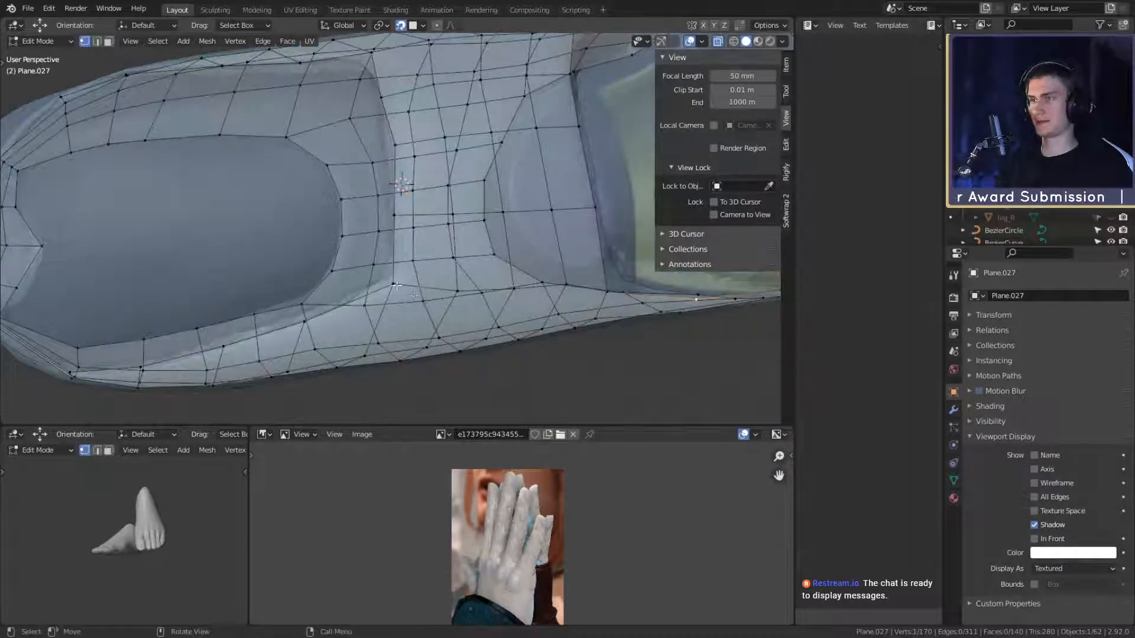
pyautogui.press('g')
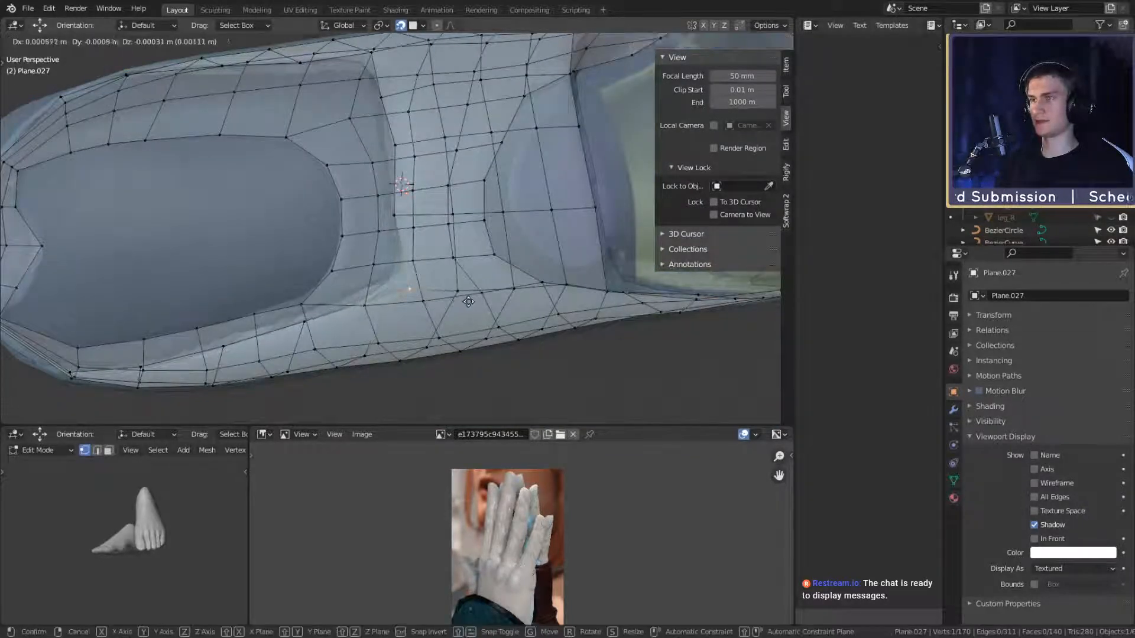
pyautogui.click(451, 297)
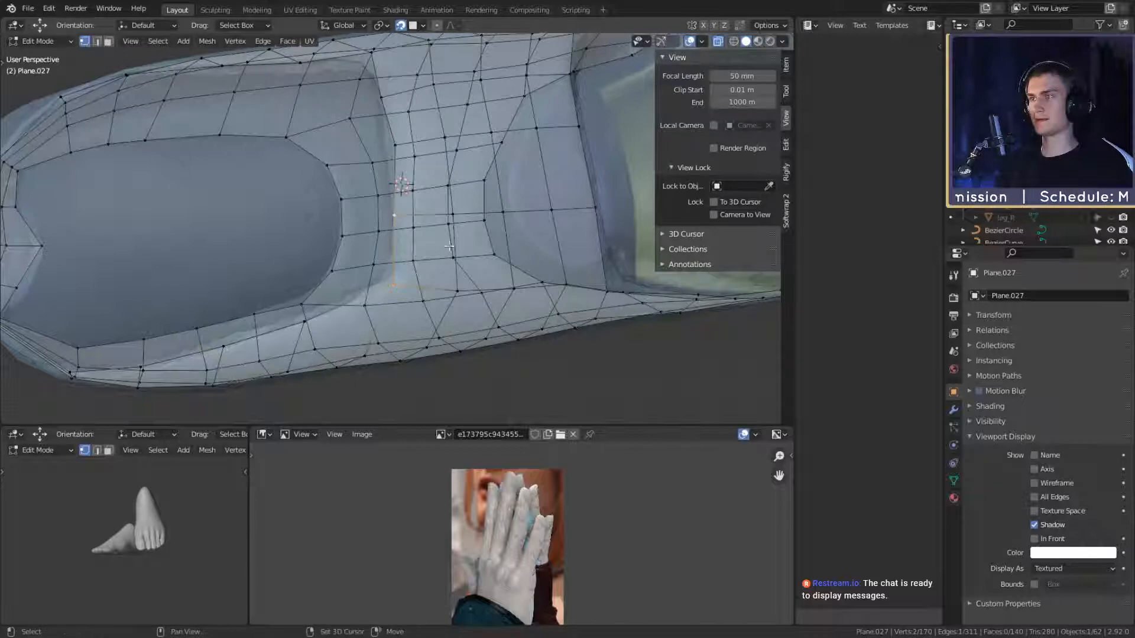
pyautogui.press('g')
pyautogui.click(489, 269)
# Step: Leave mesh editing and examine the fingertip plate's fit around the nail and joint openings
pyautogui.press('Tab')
pyautogui.press('KP_Divide')
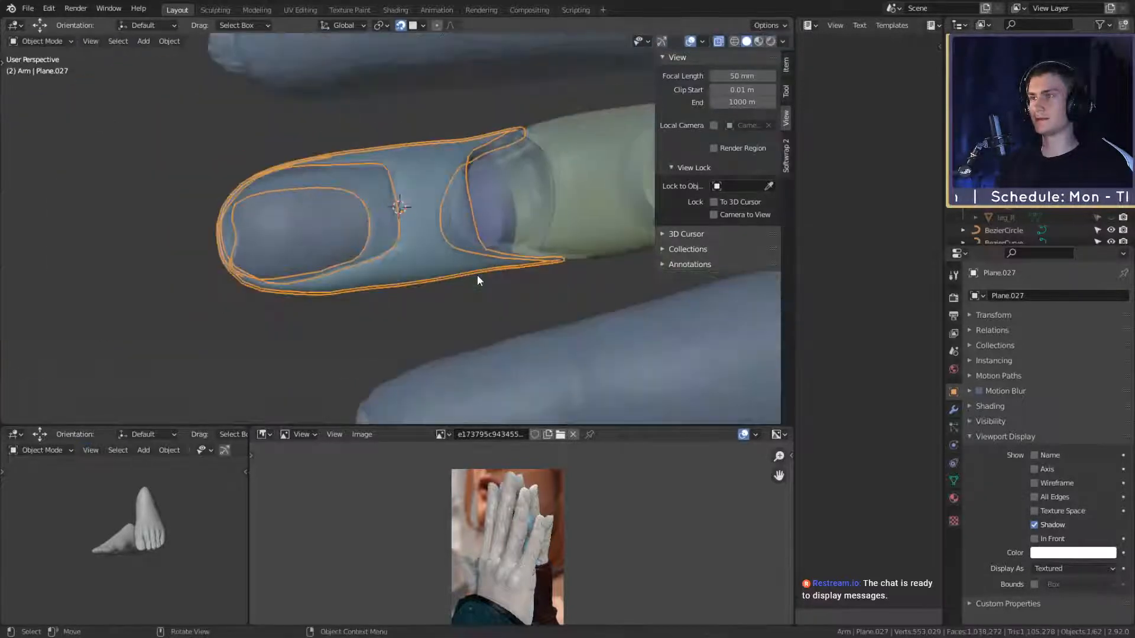
pyautogui.moveTo(466, 271); pyautogui.dragTo(494, 274, button='middle')
pyautogui.scroll(5, 522, 274)
pyautogui.moveTo(494, 274); pyautogui.dragTo(544, 309, button='middle')
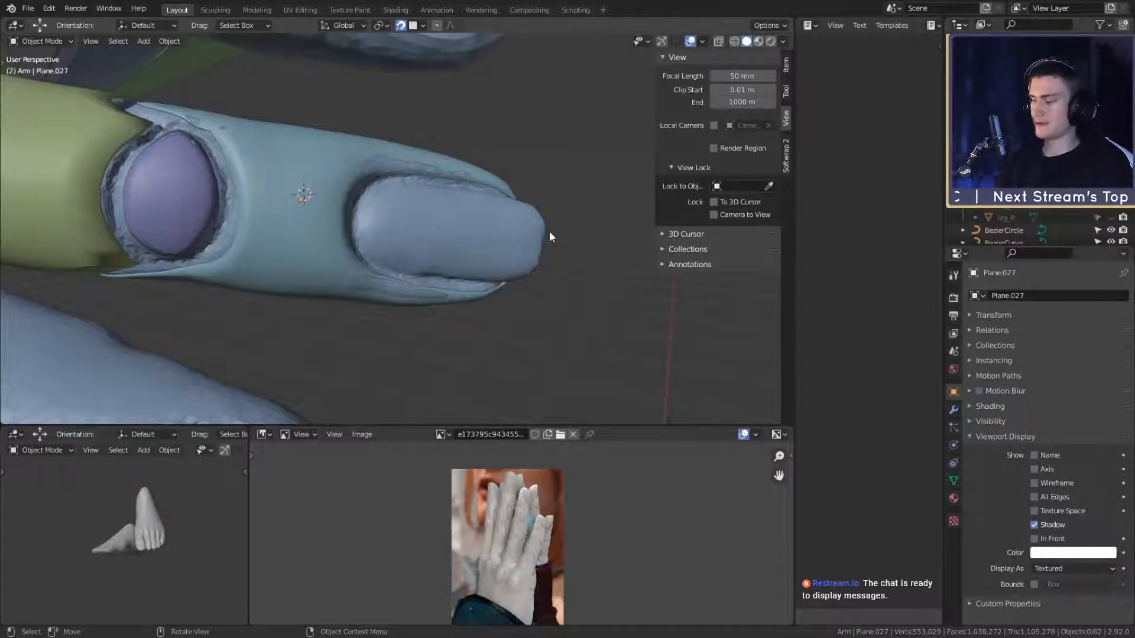
pyautogui.keyDown('shift'); pyautogui.moveTo(596, 279); pyautogui.dragTo(501, 267, button='middle'); pyautogui.keyUp('shift')
pyautogui.scroll(3, 446, 226)
pyautogui.moveTo(445, 227); pyautogui.dragTo(509, 278, button='middle')
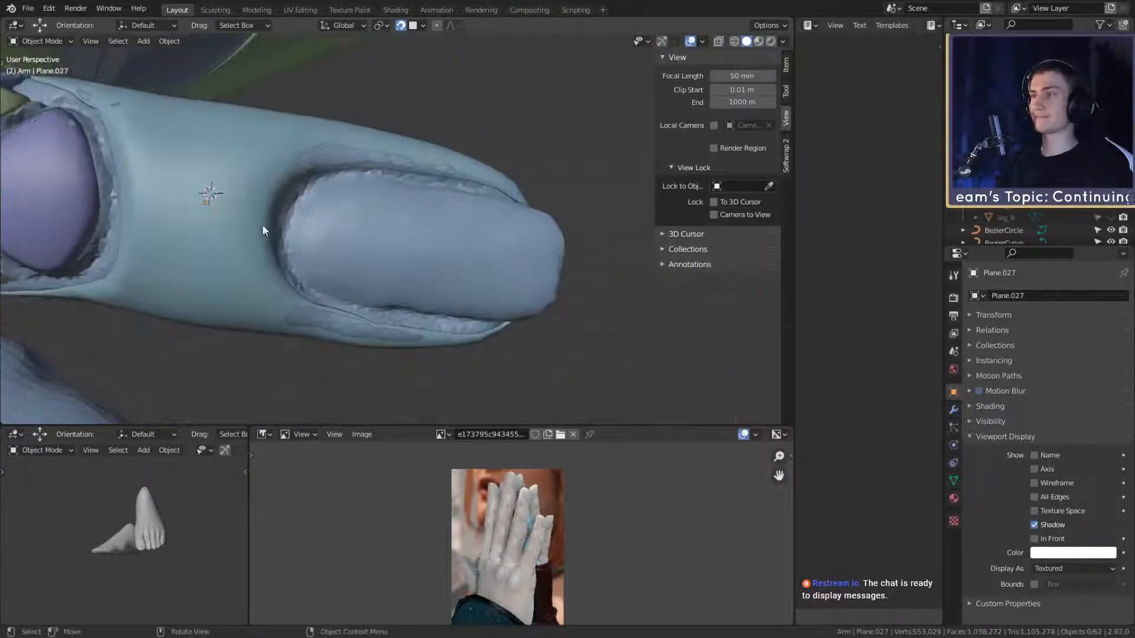
# Step: Place the 3D cursor on the fingernail area inside the opening and add a plane there
pyautogui.click(240, 222)
pyautogui.scroll(-2, 534, 289)
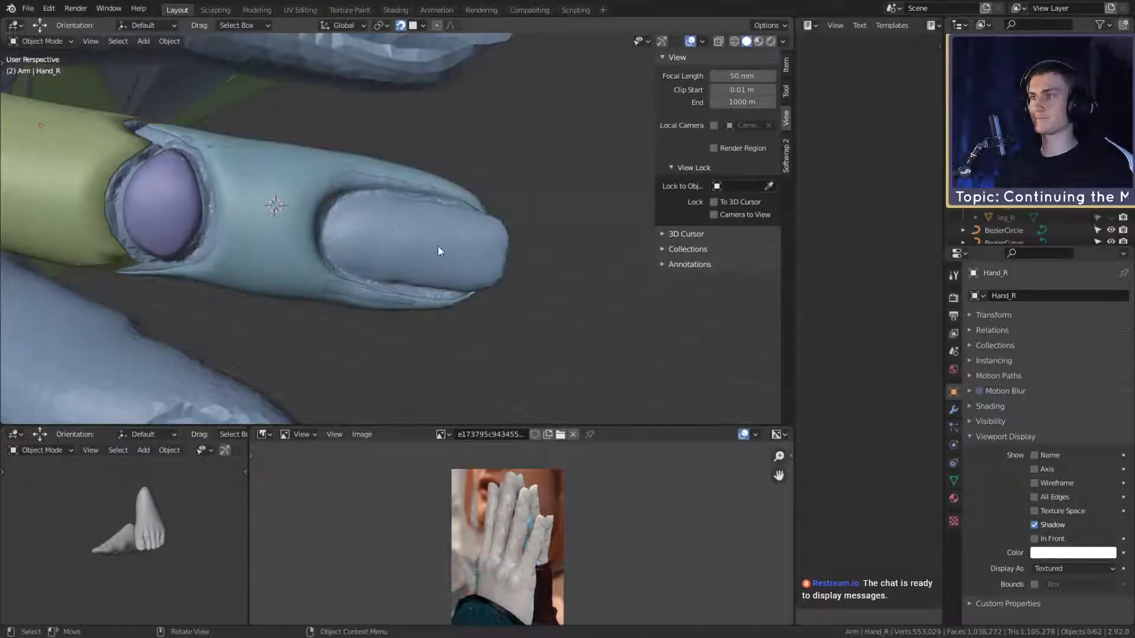
pyautogui.keyDown('shift'); pyautogui.rightClick(429, 258); pyautogui.keyUp('shift')
pyautogui.hotkey('shift', 'a')
pyautogui.moveTo(369, 260)
pyautogui.click(477, 262)
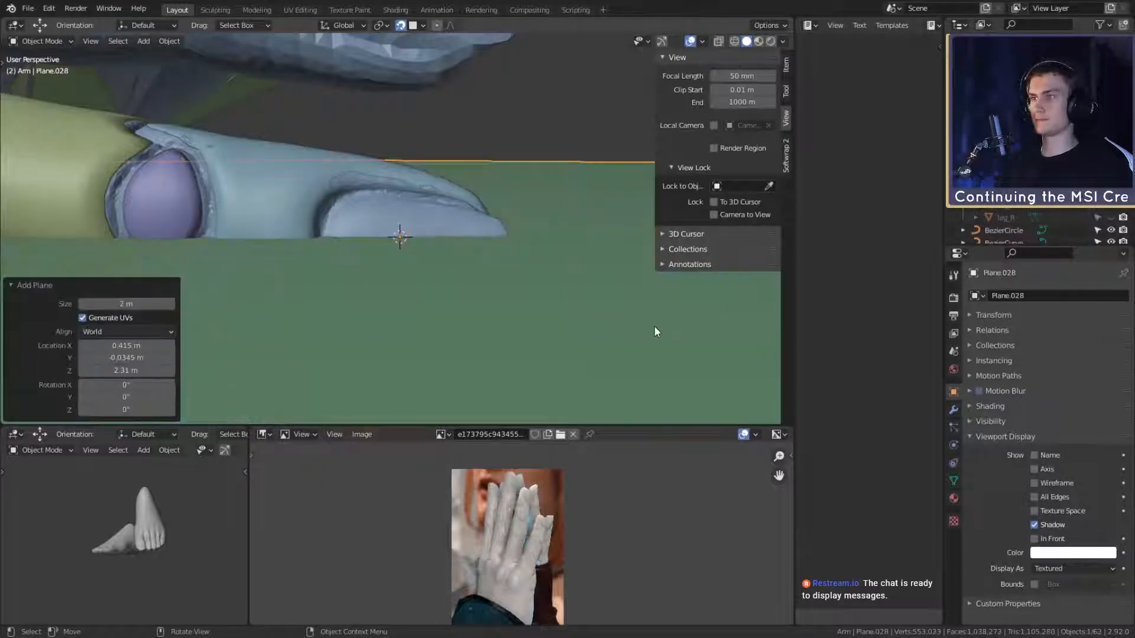
# Step: Scale the new plane down to nail size and rotate it by 75° and 15°, aligning it with the fingernail
pyautogui.press('s')
pyautogui.click(441, 275)
pyautogui.press('s')
pyautogui.click(425, 261)
pyautogui.press('r')
pyautogui.press('r')
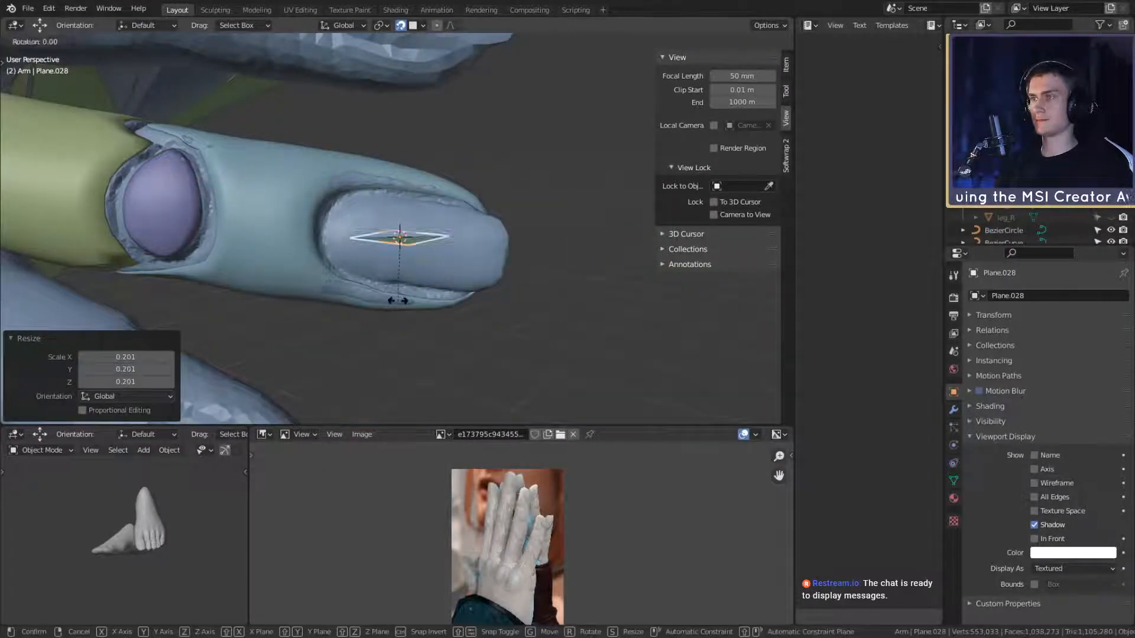
pyautogui.click(416, 387)
pyautogui.scroll(3, 463, 343)
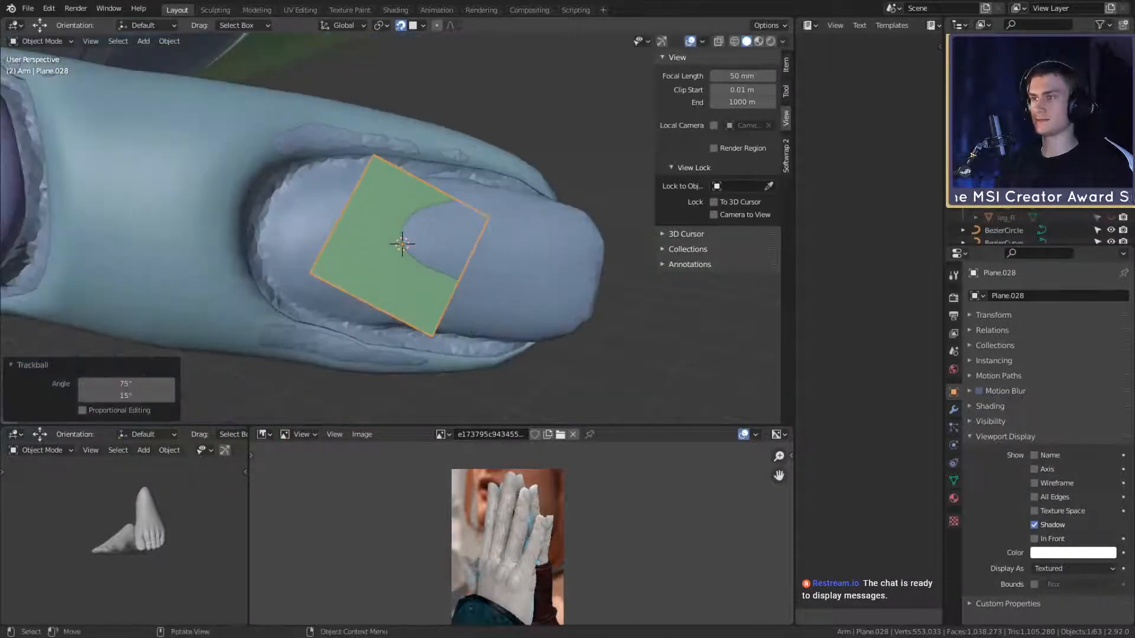
pyautogui.press('r')
pyautogui.click(542, 263)
# Step: Turn off snapping and move the plane's two base corners towards the rounded end of the nail opening
pyautogui.moveTo(477, 167); pyautogui.dragTo(495, 253, button='middle')
pyautogui.press('Tab')
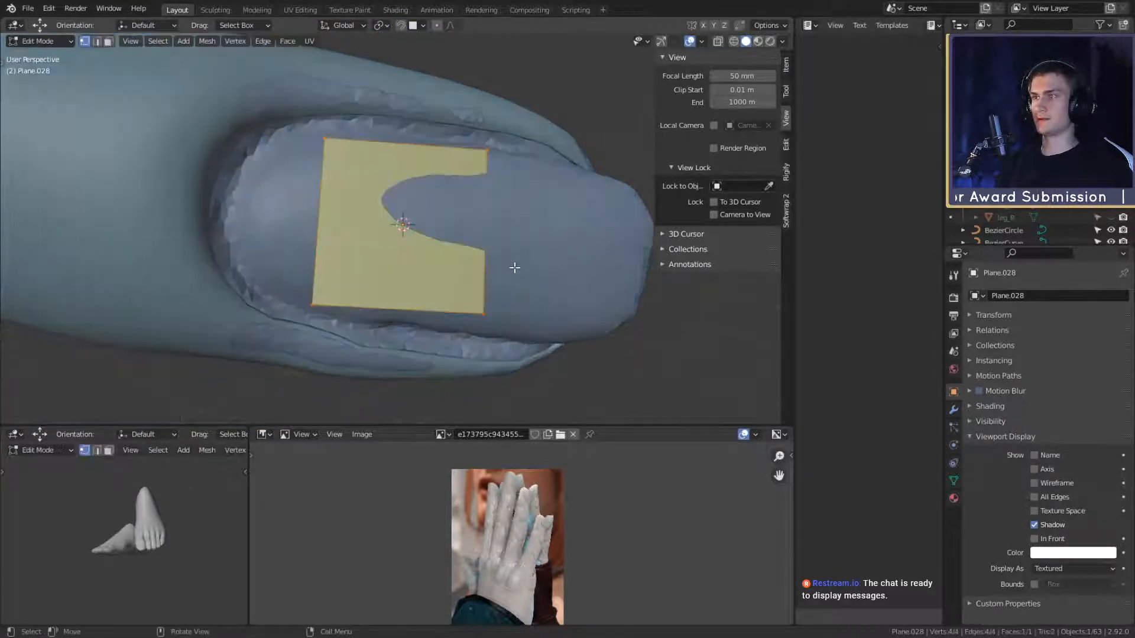
pyautogui.moveTo(523, 204); pyautogui.dragTo(414, 174, button='middle')
pyautogui.press('g')
pyautogui.click(416, 203)
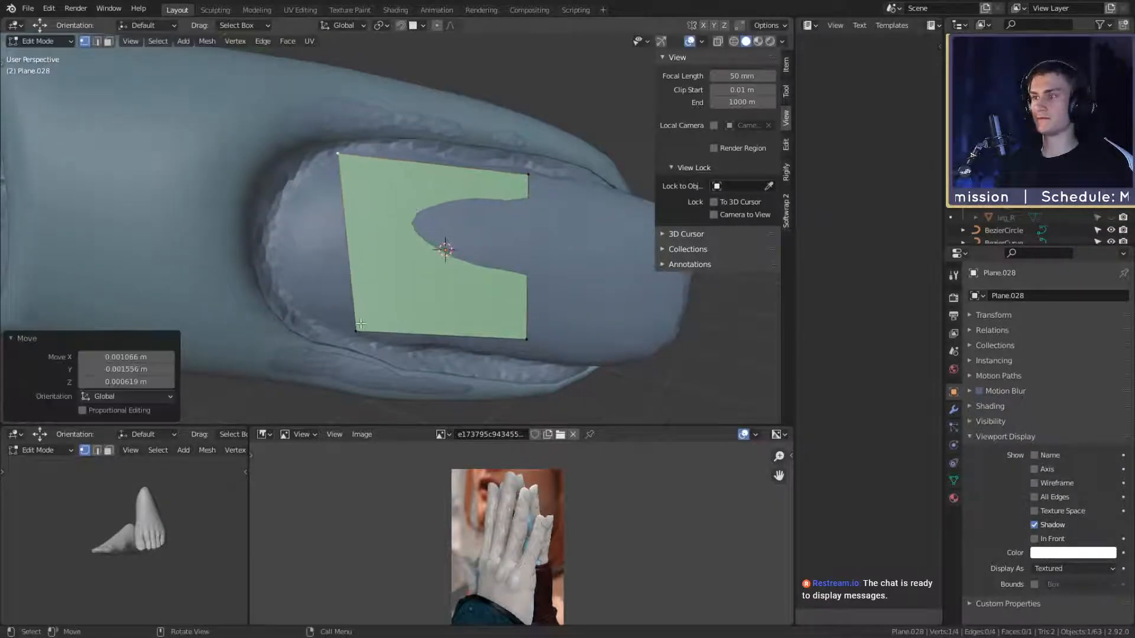
pyautogui.click(359, 327)
pyautogui.moveTo(413, 314); pyautogui.dragTo(435, 307, button='middle')
pyautogui.press('g')
pyautogui.click(401, 304)
# Step: Move the plane's corner nearest the fingertip out to the end of the nail opening's side edge
pyautogui.click(535, 341)
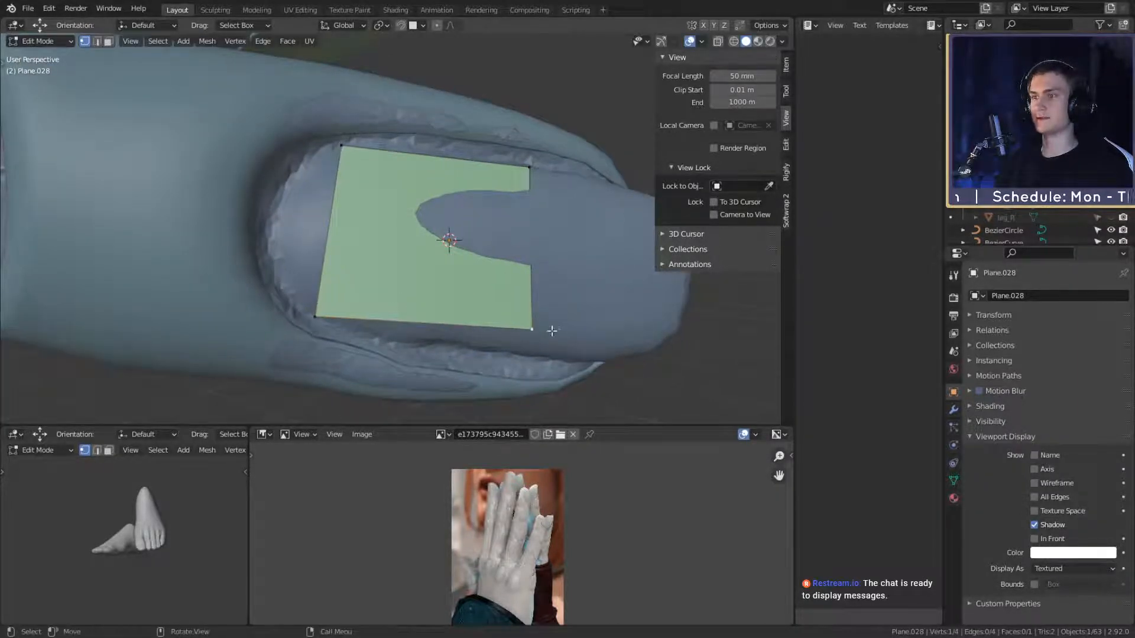
pyautogui.moveTo(552, 331); pyautogui.dragTo(543, 308, button='middle')
pyautogui.press('g')
pyautogui.click(629, 362)
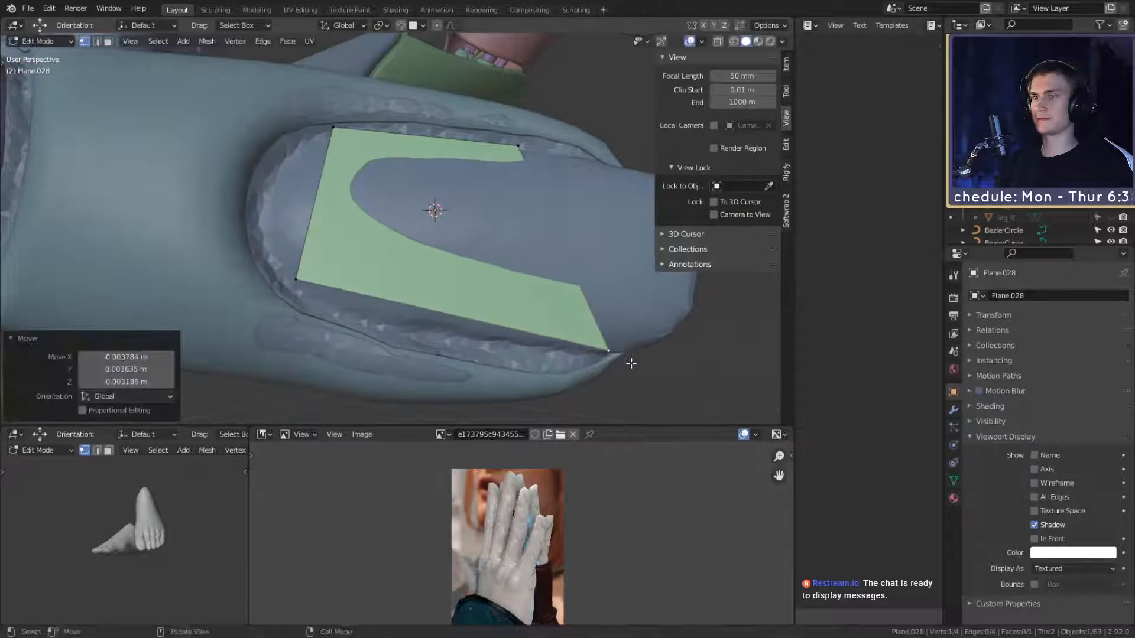
pyautogui.moveTo(629, 362); pyautogui.dragTo(552, 285, button='middle')
pyautogui.press('g')
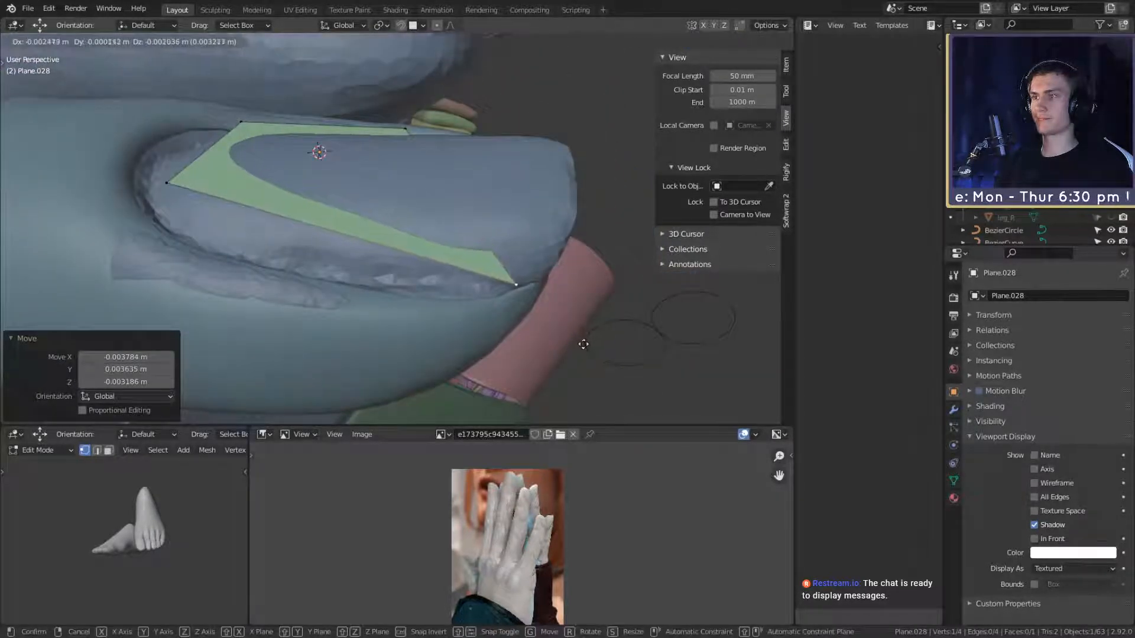
pyautogui.click(583, 342)
# Step: Turn snapping back on and move the plane's near base corner onto the nail surface beside the opening's edge
pyautogui.moveTo(583, 342); pyautogui.dragTo(614, 353, button='middle')
pyautogui.click(273, 225)
pyautogui.moveTo(274, 225); pyautogui.dragTo(326, 239, button='middle')
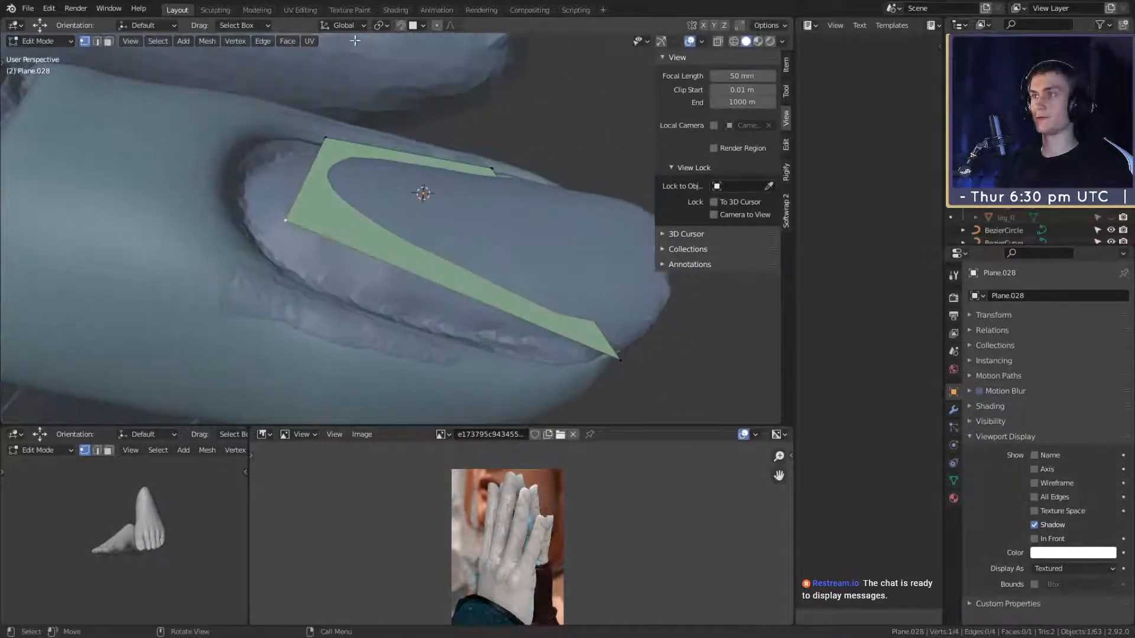
pyautogui.click(401, 25)
pyautogui.press('g')
pyautogui.click(520, 290)
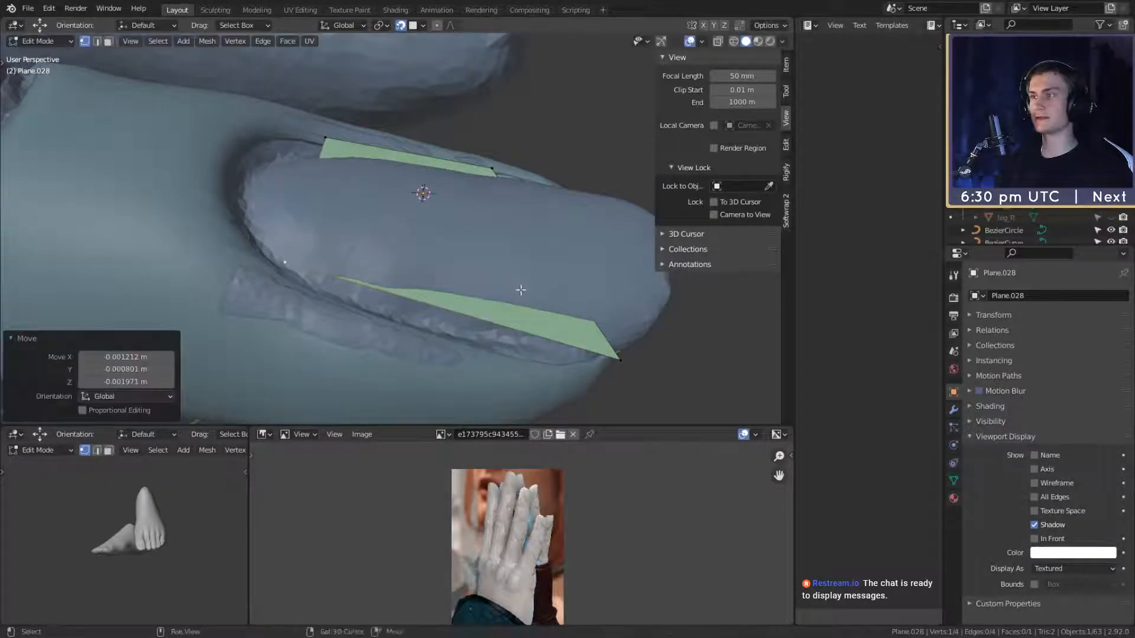
# Step: Set the nail plane to display in front of other objects and resume editing its mesh
pyautogui.press('Tab')
pyautogui.moveTo(520, 289); pyautogui.dragTo(653, 294, button='middle')
pyautogui.click(1043, 540)
pyautogui.press('Tab')
# Step: Snap the plane's corners onto the nail surface along both side edges of the nail opening
pyautogui.press('g')
pyautogui.click(573, 328)
pyautogui.click(408, 273)
pyautogui.moveTo(413, 269); pyautogui.dragTo(317, 291, button='middle')
pyautogui.press('g')
pyautogui.click(549, 347)
pyautogui.click(262, 240)
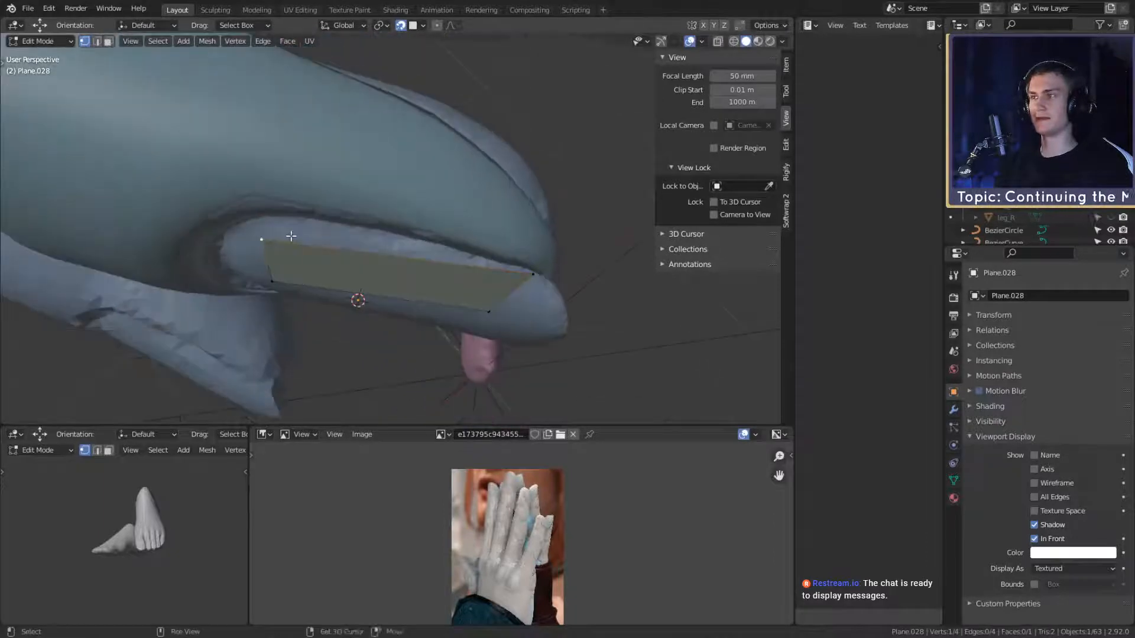
pyautogui.moveTo(319, 243); pyautogui.dragTo(478, 272, button='middle')
pyautogui.press('g')
pyautogui.click(372, 230)
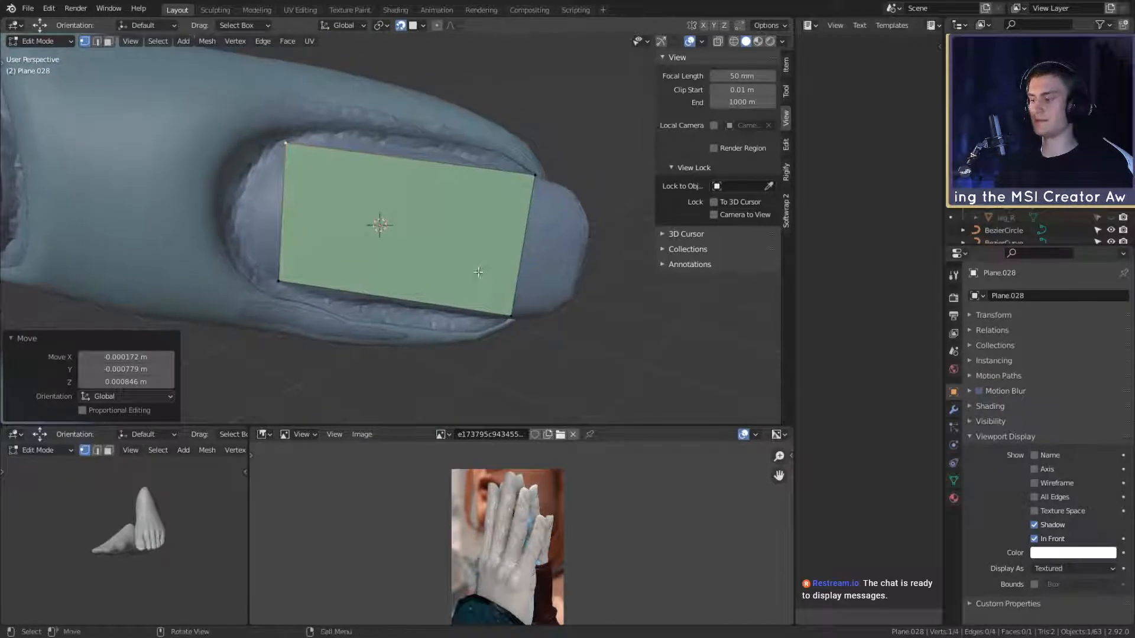
# Step: Add two evenly spaced lengthwise loop cuts to the nail plane
pyautogui.click(304, 210)
pyautogui.moveTo(330, 243); pyautogui.dragTo(534, 293, button='middle')
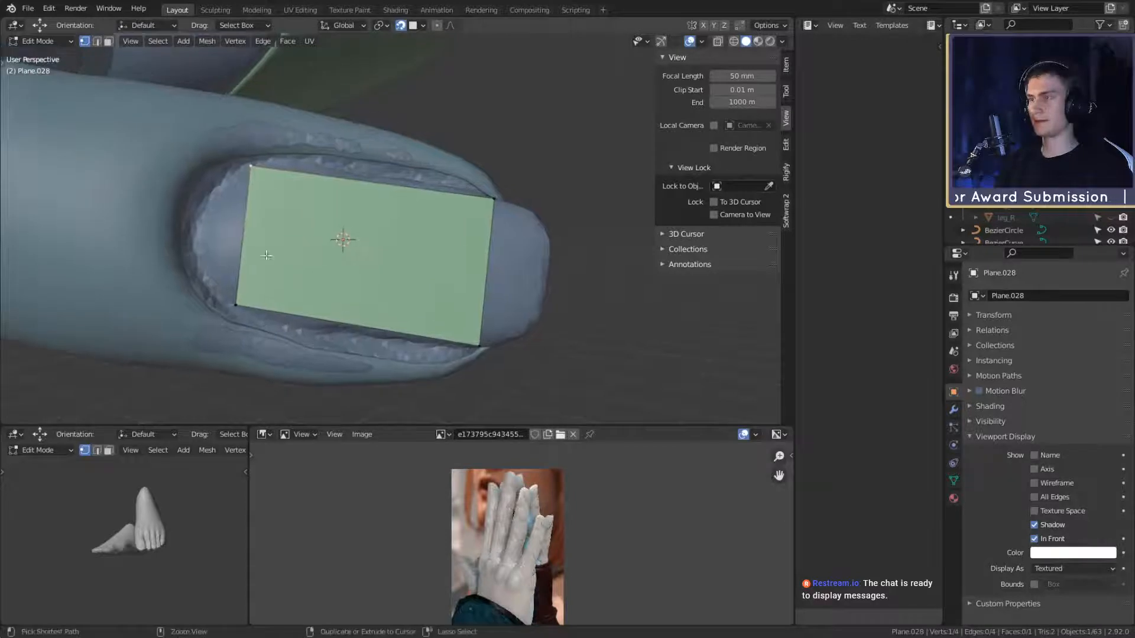
pyautogui.click(247, 225)
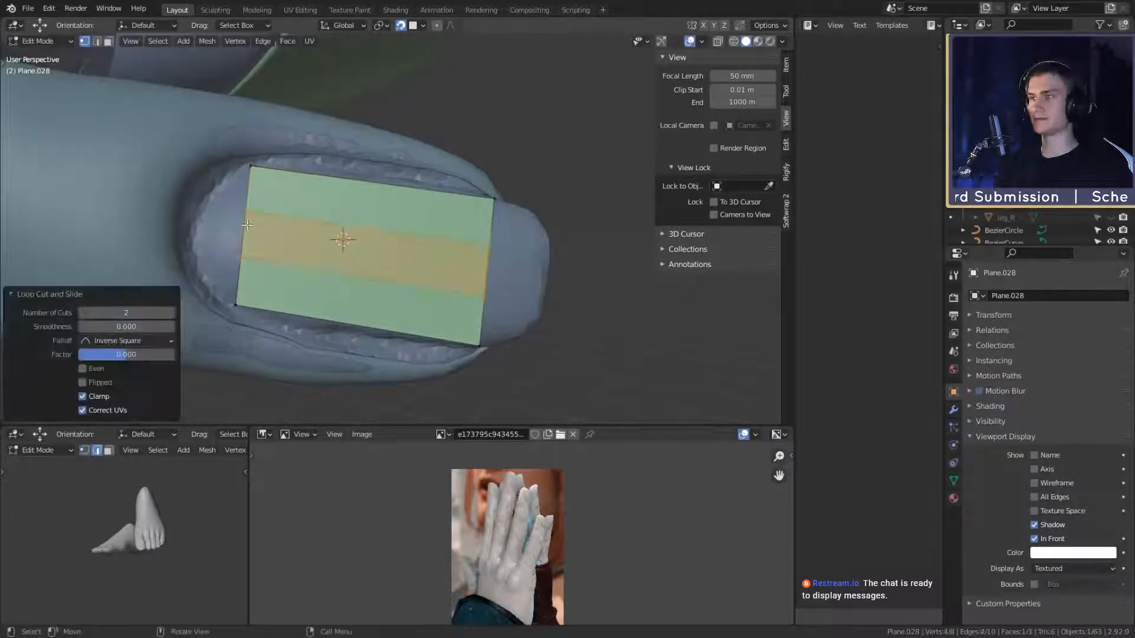
# Step: Move the two inner vertices at the plane's fingertip end out to the rounded tip of the finger
pyautogui.moveTo(247, 225); pyautogui.dragTo(409, 243, button='middle')
pyautogui.press('g')
pyautogui.click(514, 243)
pyautogui.click(480, 253)
pyautogui.press('g')
pyautogui.click(568, 257)
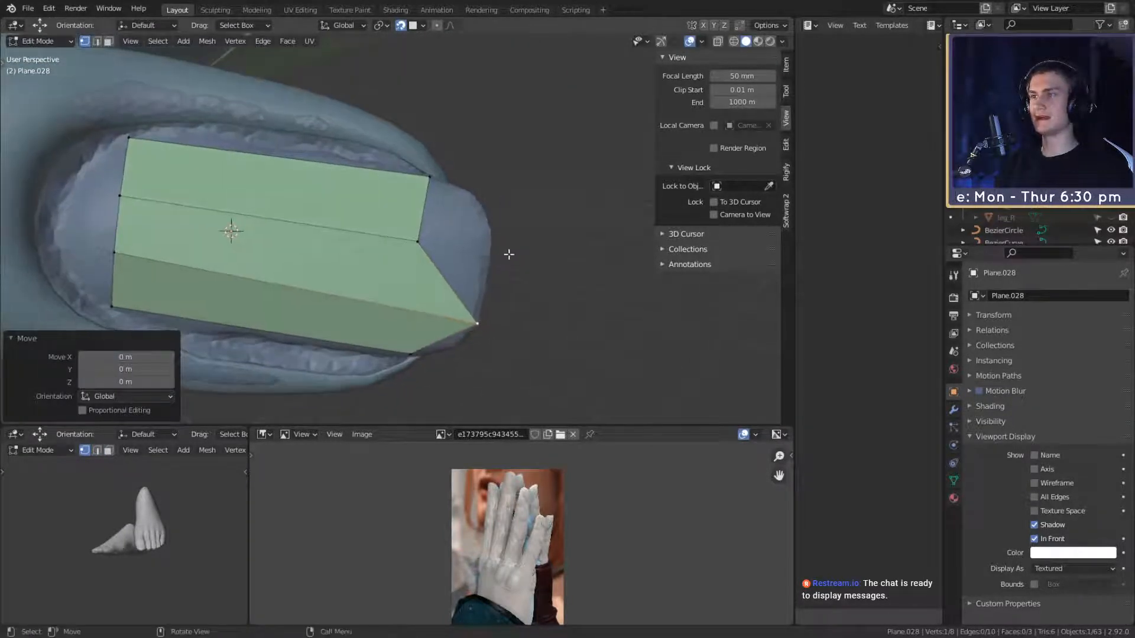
pyautogui.click(431, 243)
pyautogui.press('g')
pyautogui.click(556, 246)
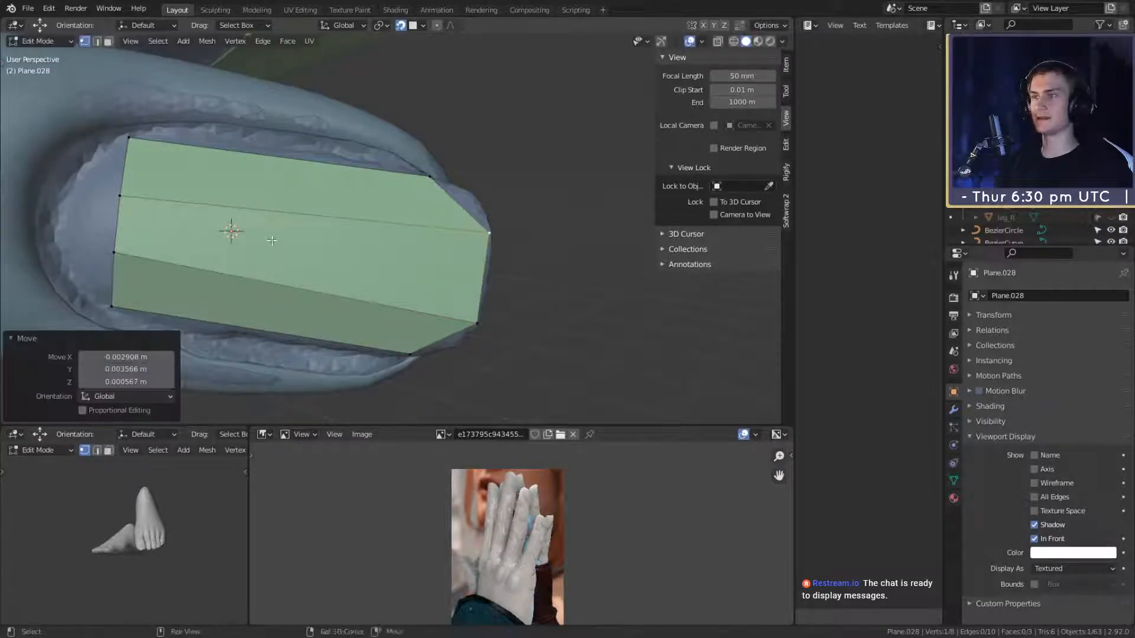
# Step: Move the two inner vertices at the plane's base end out to the rounded edge of the nail opening
pyautogui.moveTo(272, 240); pyautogui.dragTo(447, 237, button='middle')
pyautogui.press('g')
pyautogui.click(453, 226)
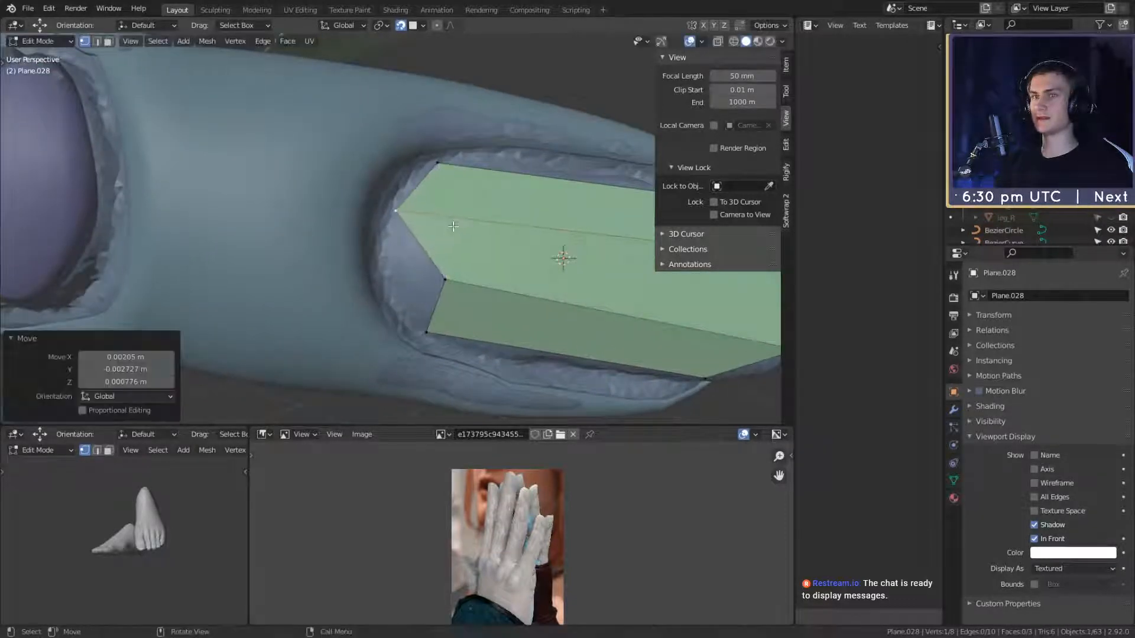
pyautogui.press('g')
pyautogui.rightClick(481, 282)
pyautogui.click(451, 285)
pyautogui.press('g')
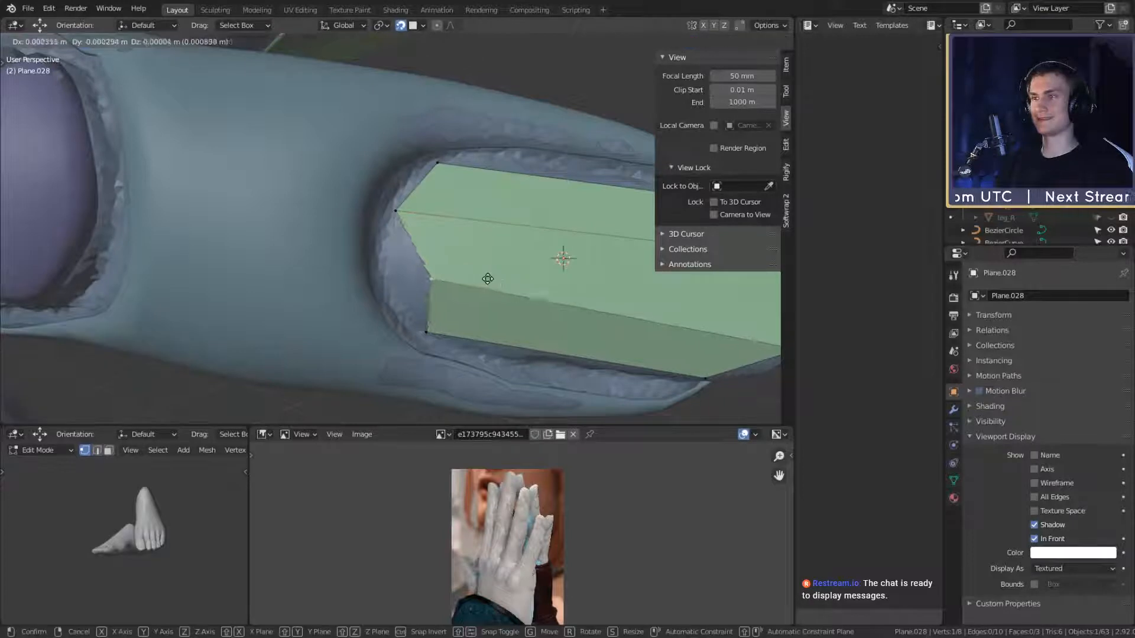
pyautogui.click(447, 281)
pyautogui.moveTo(448, 281); pyautogui.dragTo(436, 289, button='middle')
pyautogui.click(395, 231)
pyautogui.press('g')
pyautogui.click(394, 230)
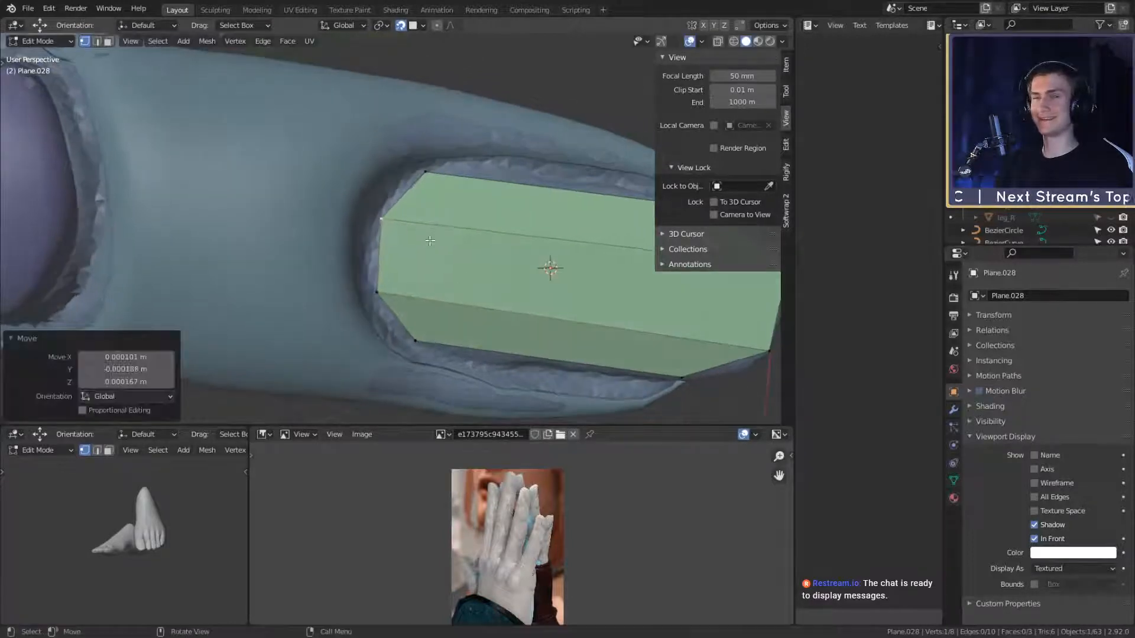
# Step: Add three evenly spaced loop cuts across the width of the nail plate
pyautogui.scroll(-5, 428, 238)
pyautogui.scroll(4, 418, 259)
pyautogui.keyDown('shift'); pyautogui.moveTo(532, 264); pyautogui.dragTo(384, 201, button='middle'); pyautogui.keyUp('shift')
pyautogui.hotkey('ctrl', 'r')
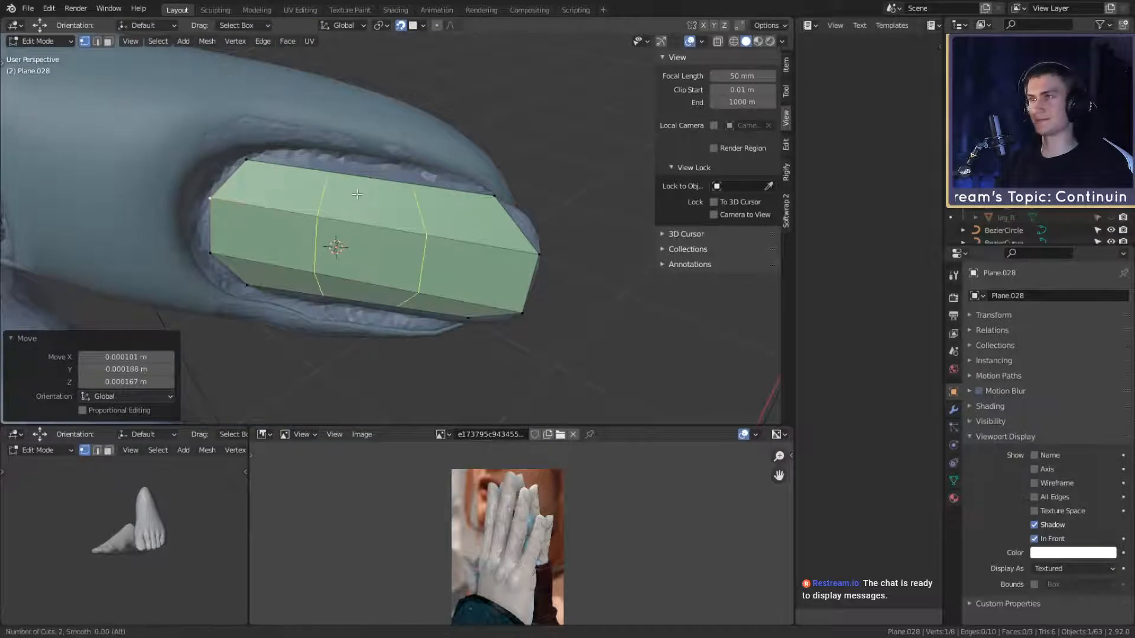
pyautogui.click(357, 194)
pyautogui.rightClick(357, 194)
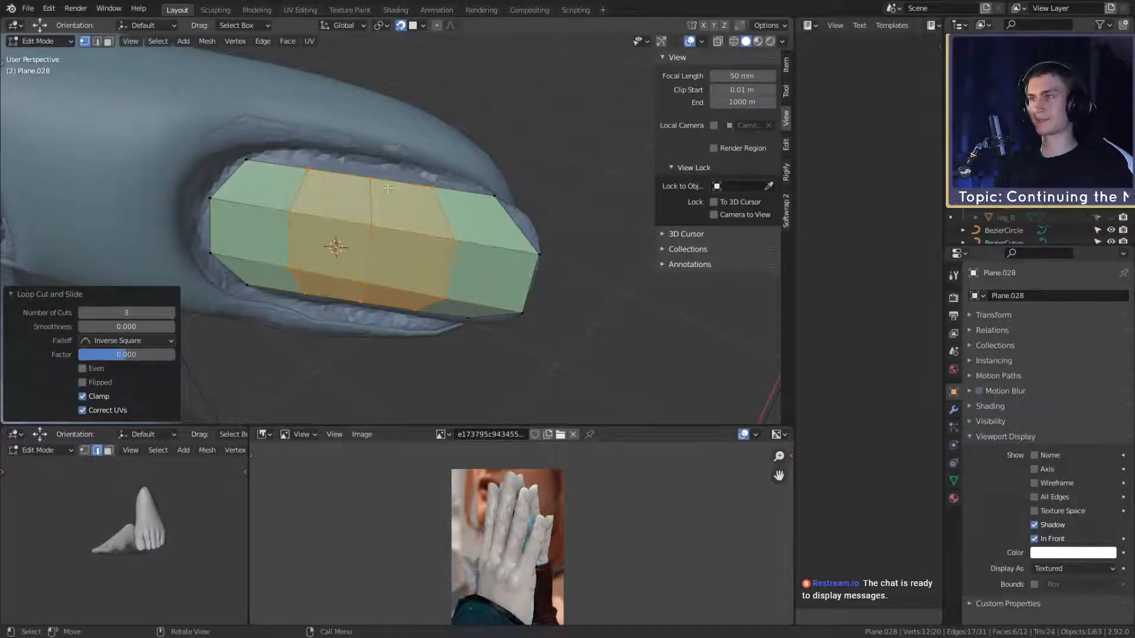
pyautogui.click(428, 190)
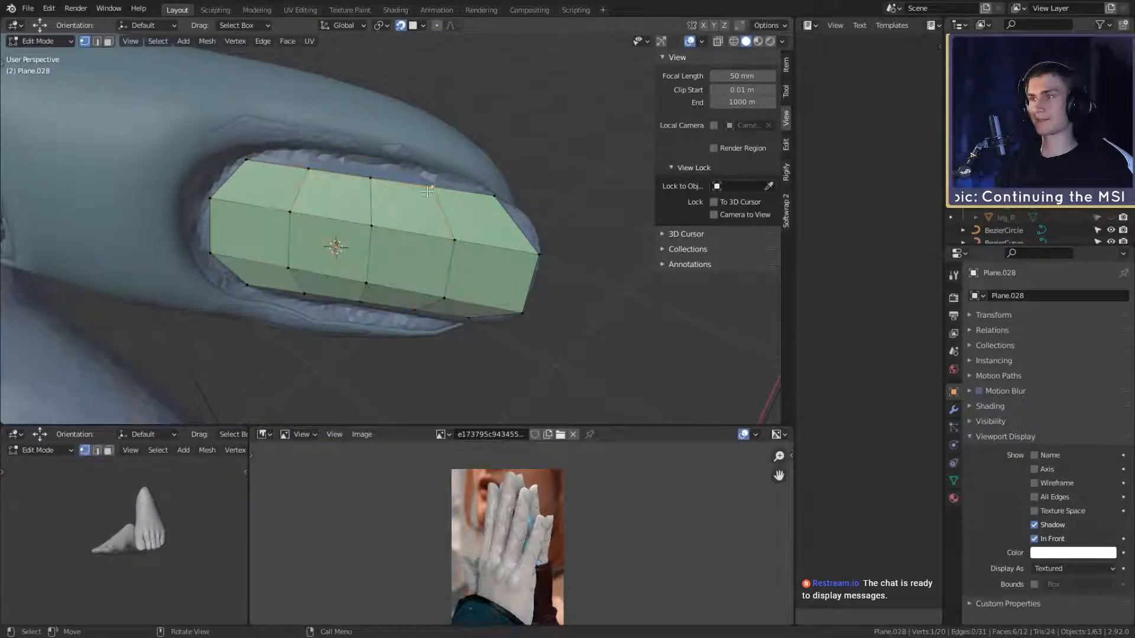
# Step: Move the three middle vertices on the nail mesh's upper edge outward to fit the nail bed, fine-tuning the centre one
pyautogui.keyDown('ctrl'); pyautogui.click(370, 178); pyautogui.keyUp('ctrl')
pyautogui.keyDown('shift'); pyautogui.click(313, 174); pyautogui.keyUp('shift')
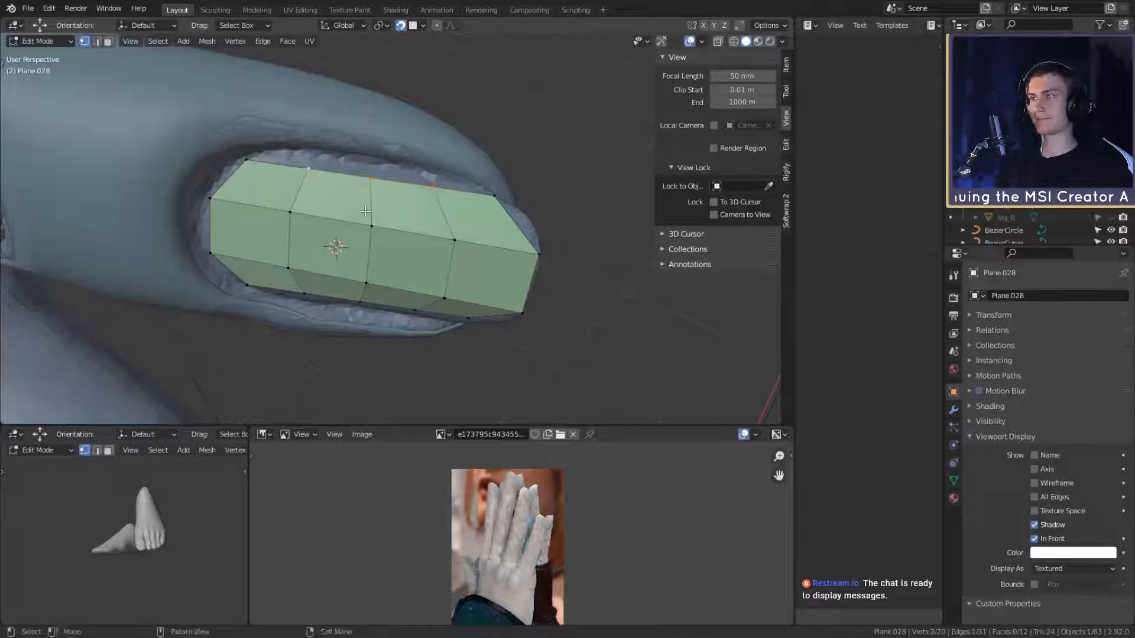
pyautogui.press('g')
pyautogui.click(364, 203)
pyautogui.click(380, 194)
pyautogui.press('g')
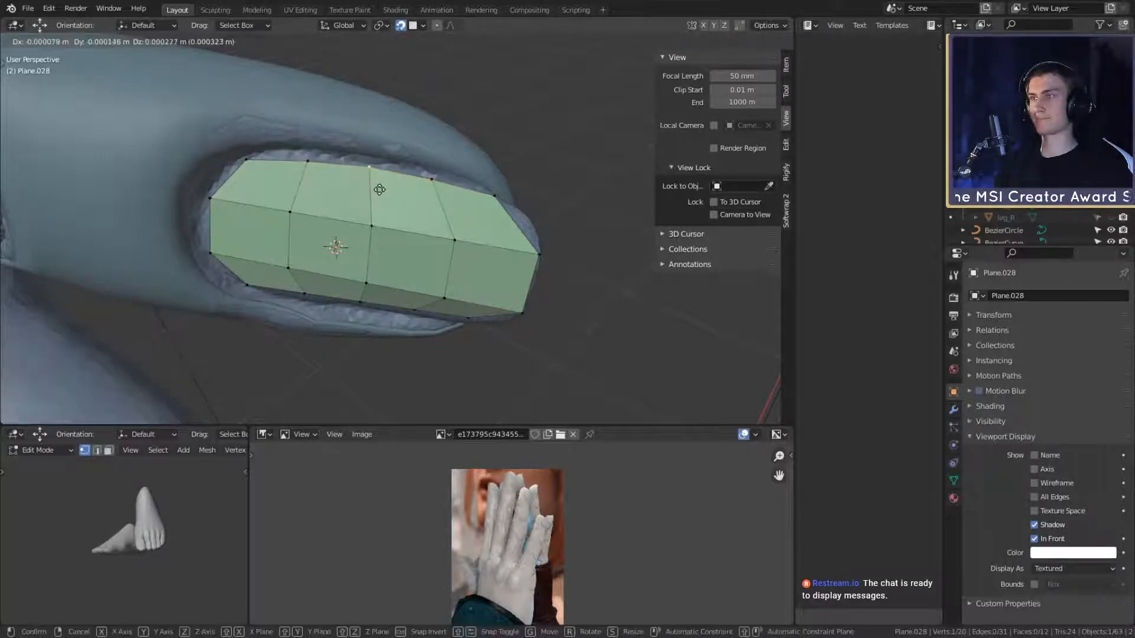
pyautogui.click(379, 191)
pyautogui.keyDown('shift'); pyautogui.moveTo(379, 191); pyautogui.dragTo(401, 155, button='middle'); pyautogui.keyUp('shift')
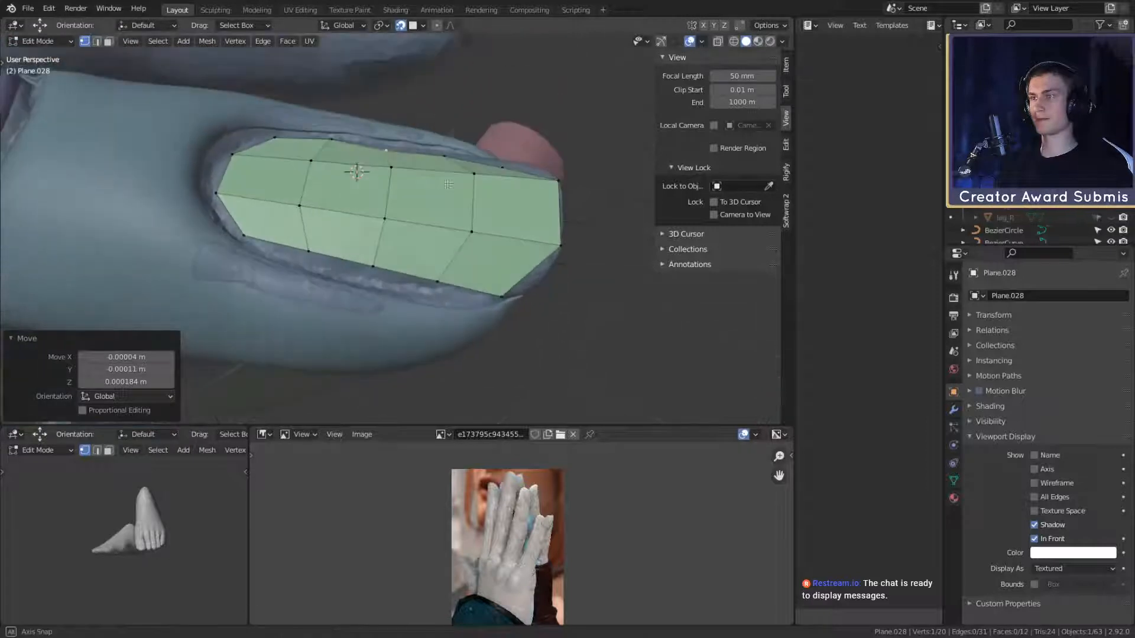
# Step: Move and slightly rotate the three middle vertices of the nail's lower edge to follow the nail bed
pyautogui.click(435, 282)
pyautogui.keyDown('ctrl'); pyautogui.click(305, 247); pyautogui.keyUp('ctrl')
pyautogui.moveTo(421, 245); pyautogui.dragTo(432, 258, button='middle')
pyautogui.press('g')
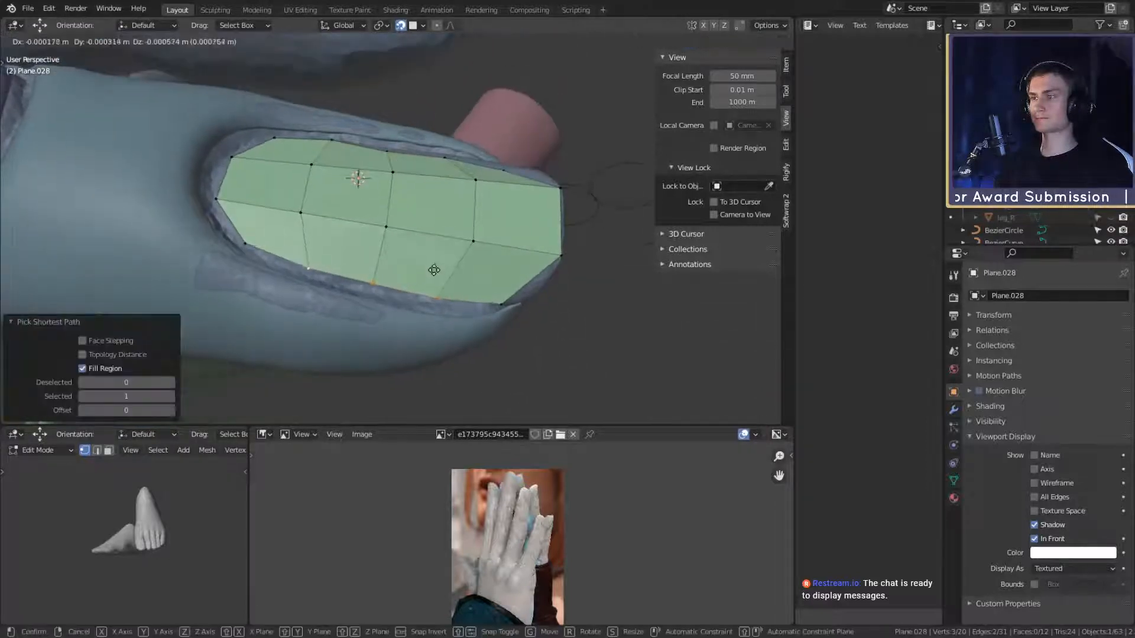
pyautogui.click(433, 270)
pyautogui.press('r')
pyautogui.click(474, 275)
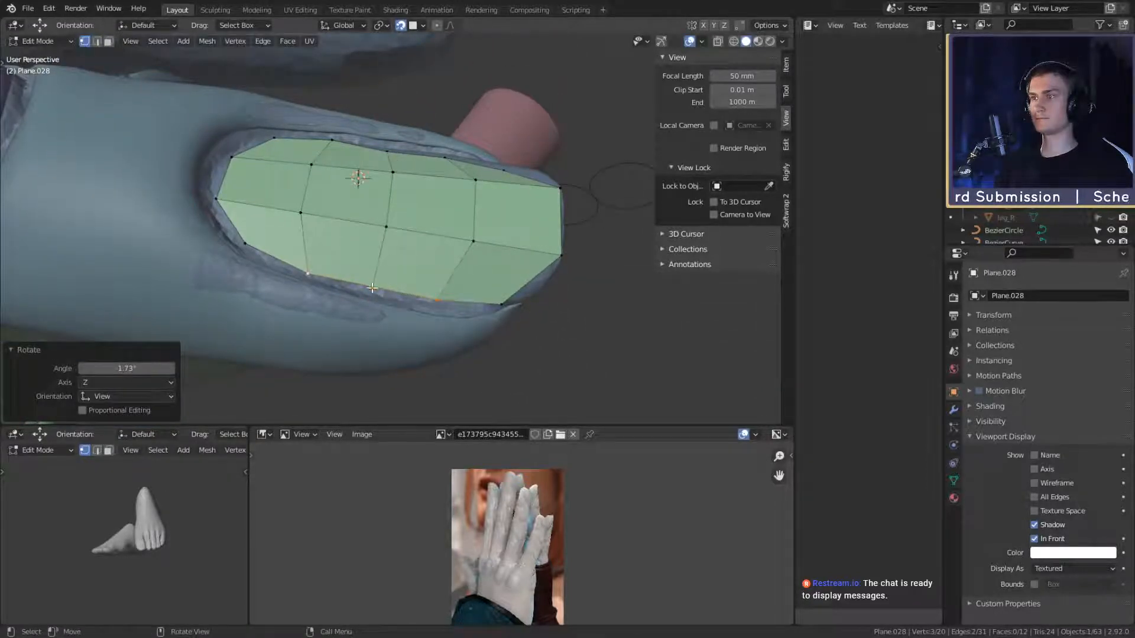
pyautogui.press('g')
pyautogui.click(412, 281)
# Step: Move the three middle vertices of the nail's lower inner row to round the surface
pyautogui.click(471, 244)
pyautogui.moveTo(471, 244); pyautogui.dragTo(489, 278, button='middle')
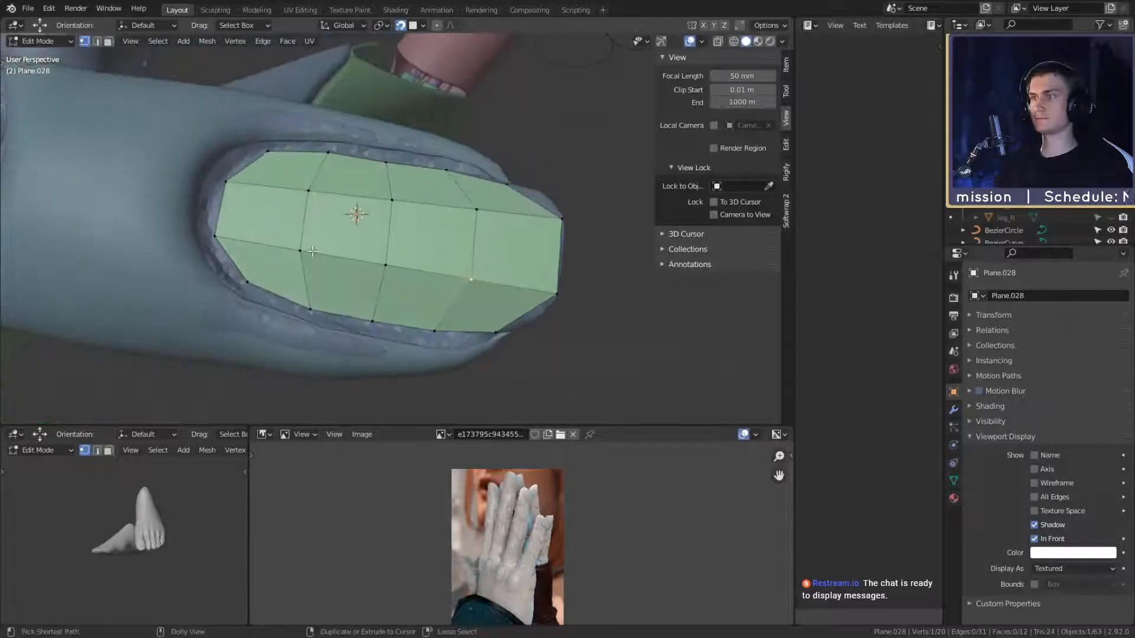
pyautogui.keyDown('ctrl'); pyautogui.click(309, 251); pyautogui.keyUp('ctrl')
pyautogui.press('g')
pyautogui.click(461, 257)
pyautogui.moveTo(461, 225); pyautogui.dragTo(474, 255, button='middle')
# Step: Move the three middle vertices of the nail's upper inner row to match the curvature and leave Edit Mode
pyautogui.click(474, 255)
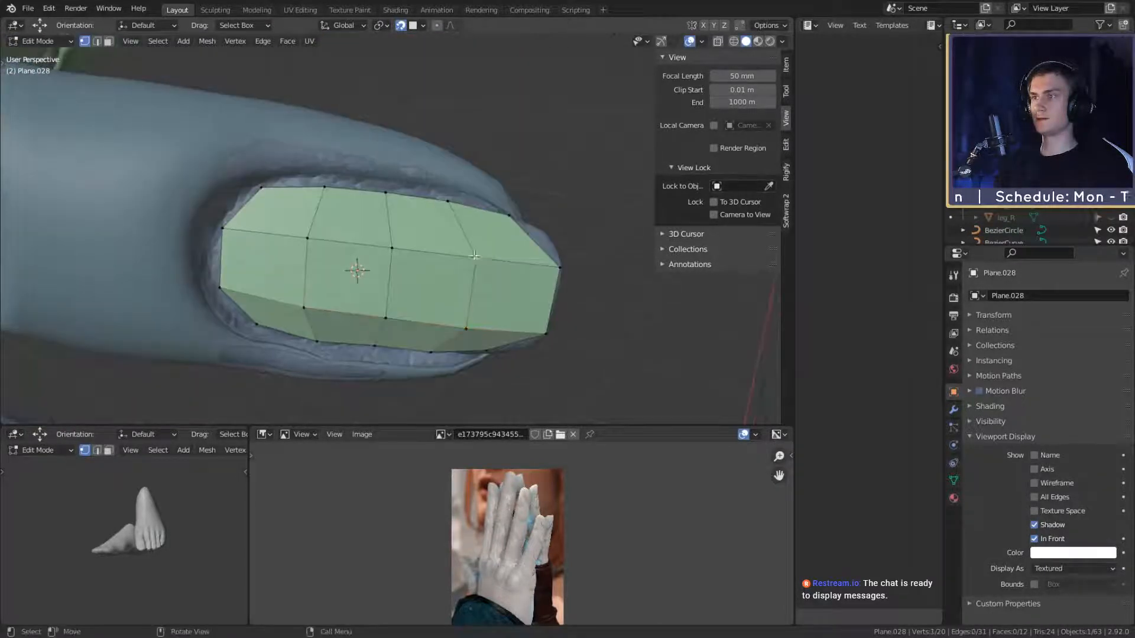
pyautogui.keyDown('ctrl'); pyautogui.click(308, 241); pyautogui.keyUp('ctrl')
pyautogui.press('g')
pyautogui.click(392, 258)
pyautogui.press('Tab')
pyautogui.scroll(-4, 503, 321)
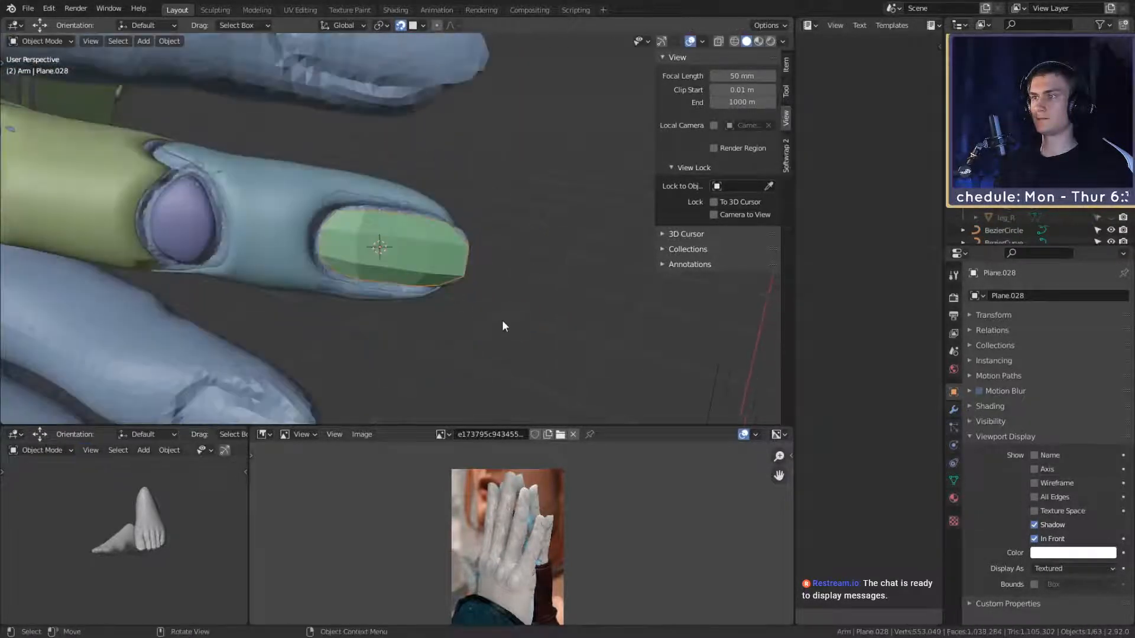
# Step: In Edit Mode, add three centred lengthwise loop cuts to the nail mesh, one through each row of faces
pyautogui.moveTo(502, 321); pyautogui.dragTo(467, 272, button='middle')
pyautogui.scroll(4, 515, 285)
pyautogui.press('Tab')
pyautogui.hotkey('ctrl', 'r')
pyautogui.click(464, 273)
pyautogui.rightClick(463, 274)
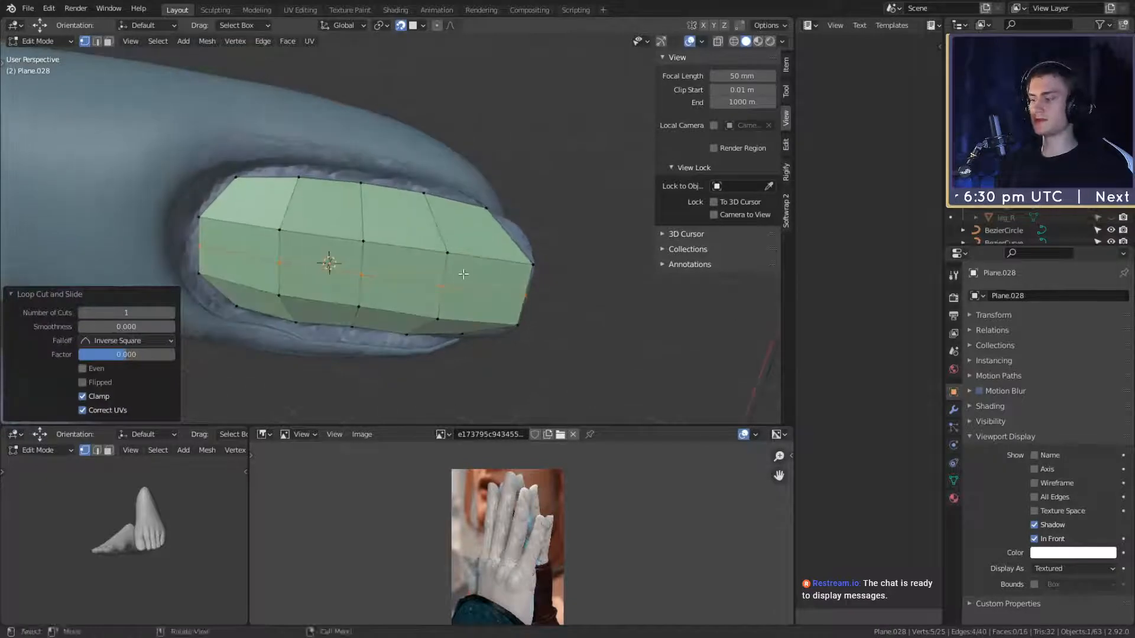
pyautogui.moveTo(438, 238); pyautogui.dragTo(440, 194, button='middle')
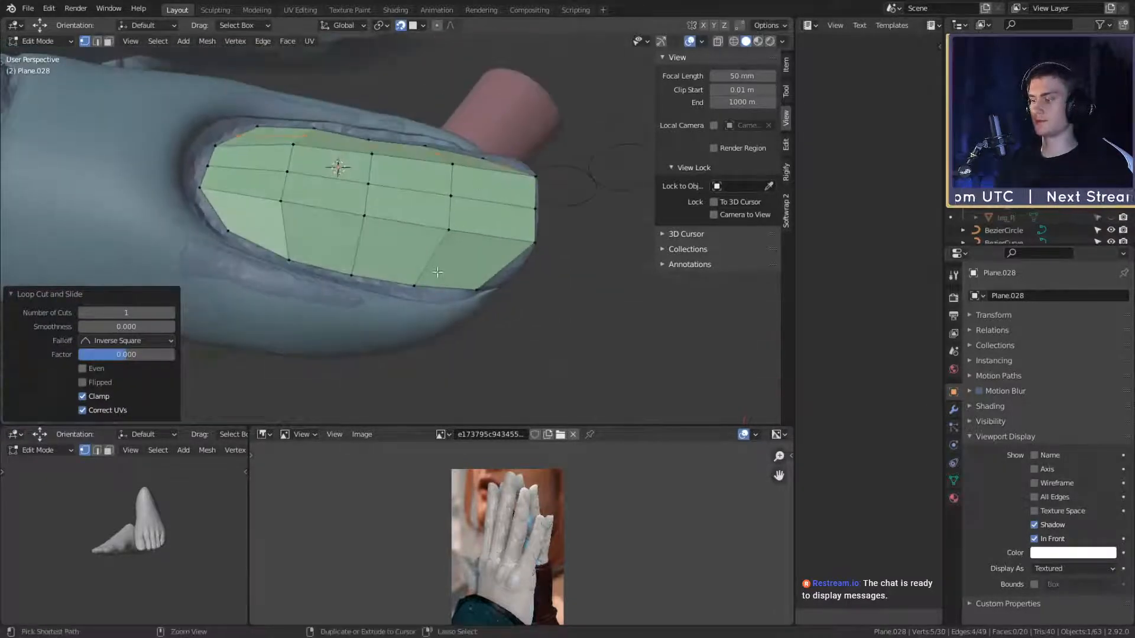
pyautogui.hotkey('ctrl', 'r')
pyautogui.click(432, 266)
pyautogui.rightClick(433, 266)
pyautogui.moveTo(481, 251); pyautogui.dragTo(470, 251, button='middle')
# Step: Move the new lower lengthwise edge loop outward, and reposition its vertex at the nail tip
pyautogui.click(435, 248)
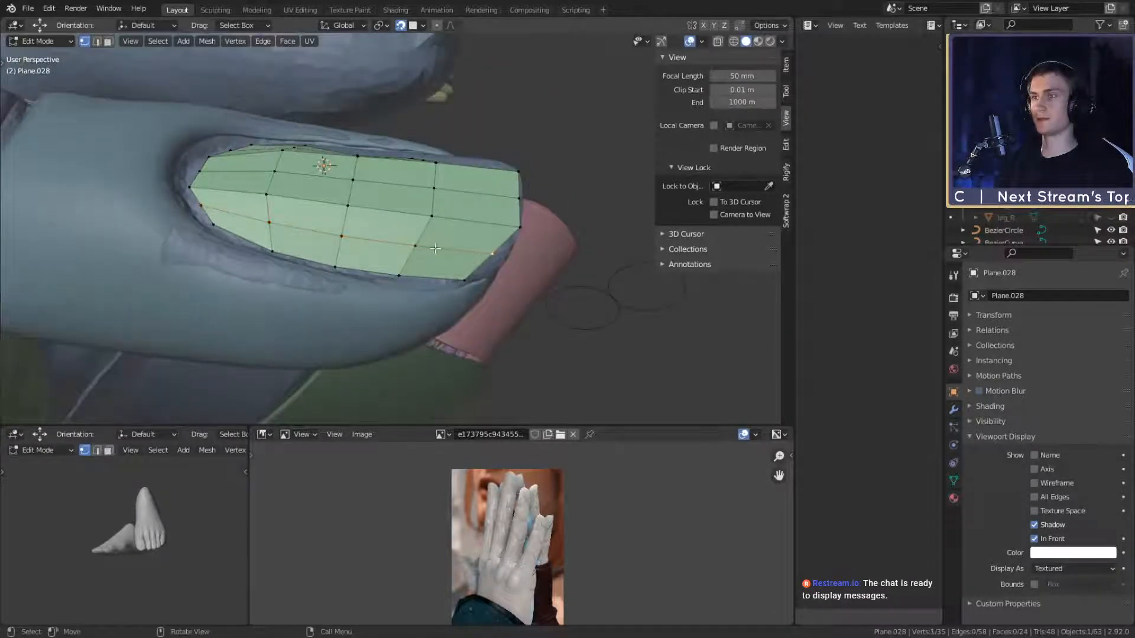
pyautogui.keyDown('ctrl'); pyautogui.click(203, 204); pyautogui.keyUp('ctrl')
pyautogui.press('g')
pyautogui.click(459, 254)
pyautogui.click(493, 254)
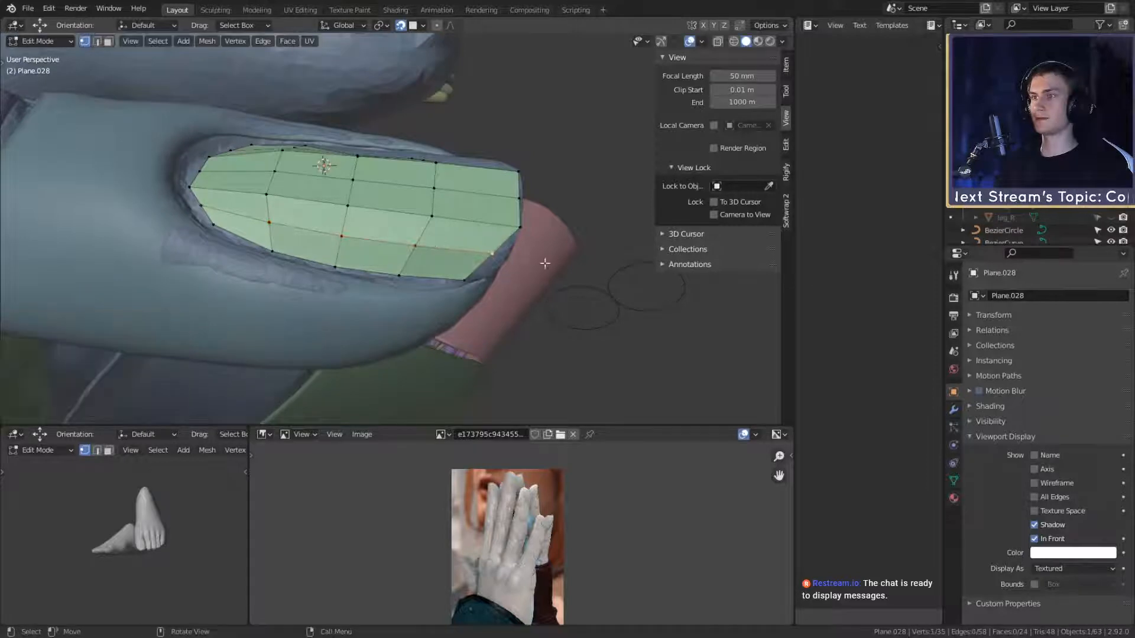
pyautogui.moveTo(545, 263); pyautogui.dragTo(537, 238, button='middle')
pyautogui.press('g')
pyautogui.click(569, 258)
# Step: Reposition the vertices around the lower corner of the nail tip to round its outline
pyautogui.click(466, 270)
pyautogui.press('g')
pyautogui.click(548, 210)
pyautogui.click(500, 225)
pyautogui.press('g')
pyautogui.click(532, 236)
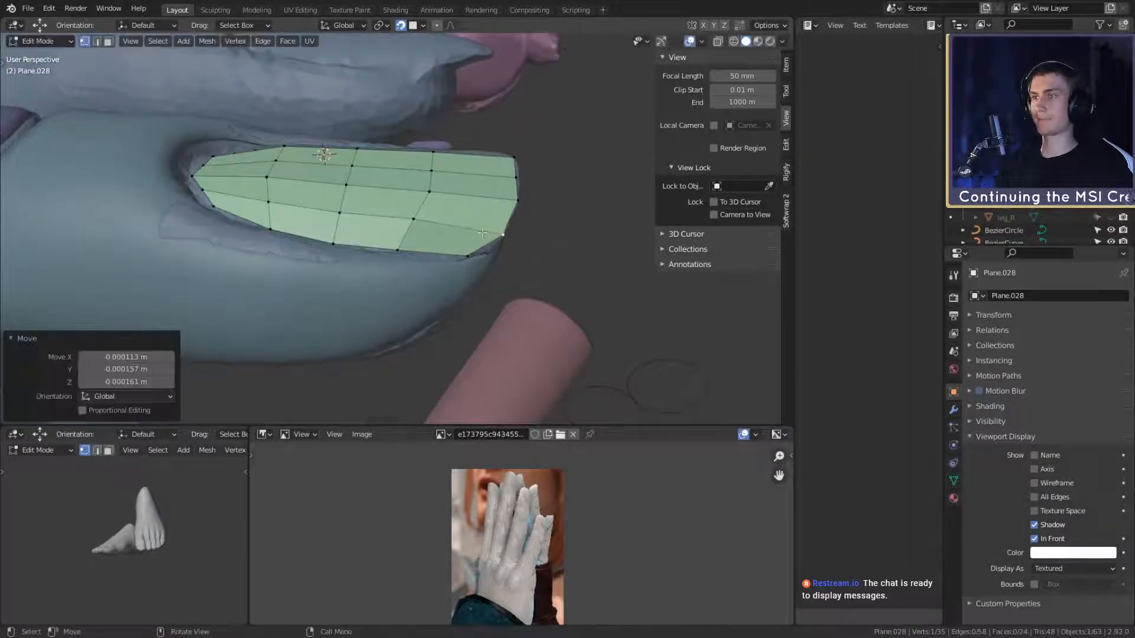
# Step: Adjust the inner vertices of the lower added edge loop to even out the nail's side curvature
pyautogui.click(425, 221)
pyautogui.press('g')
pyautogui.click(444, 228)
pyautogui.moveTo(443, 228); pyautogui.dragTo(379, 353, button='middle')
pyautogui.press('g')
pyautogui.click(458, 245)
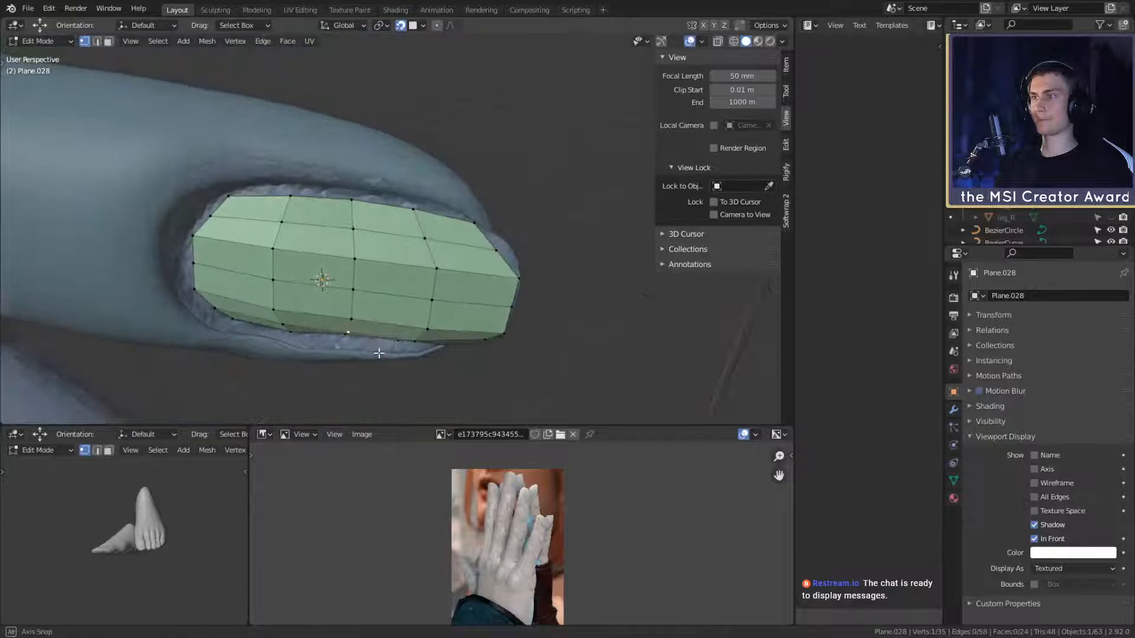
# Step: Raise the nail's central lengthwise edge loop and pull its base and tip vertices outward to round both ends
pyautogui.click(510, 308)
pyautogui.moveTo(509, 289); pyautogui.dragTo(488, 246, button='middle')
pyautogui.keyDown('ctrl'); pyautogui.click(194, 237); pyautogui.keyUp('ctrl')
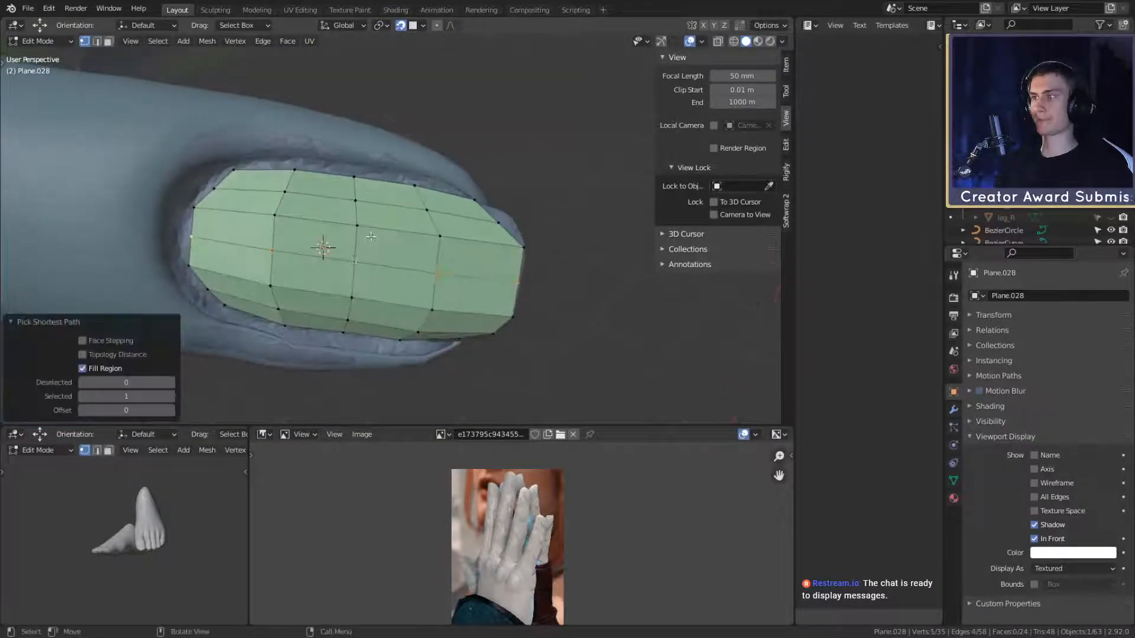
pyautogui.moveTo(349, 241); pyautogui.dragTo(371, 227, button='middle')
pyautogui.click(216, 239)
pyautogui.press('g')
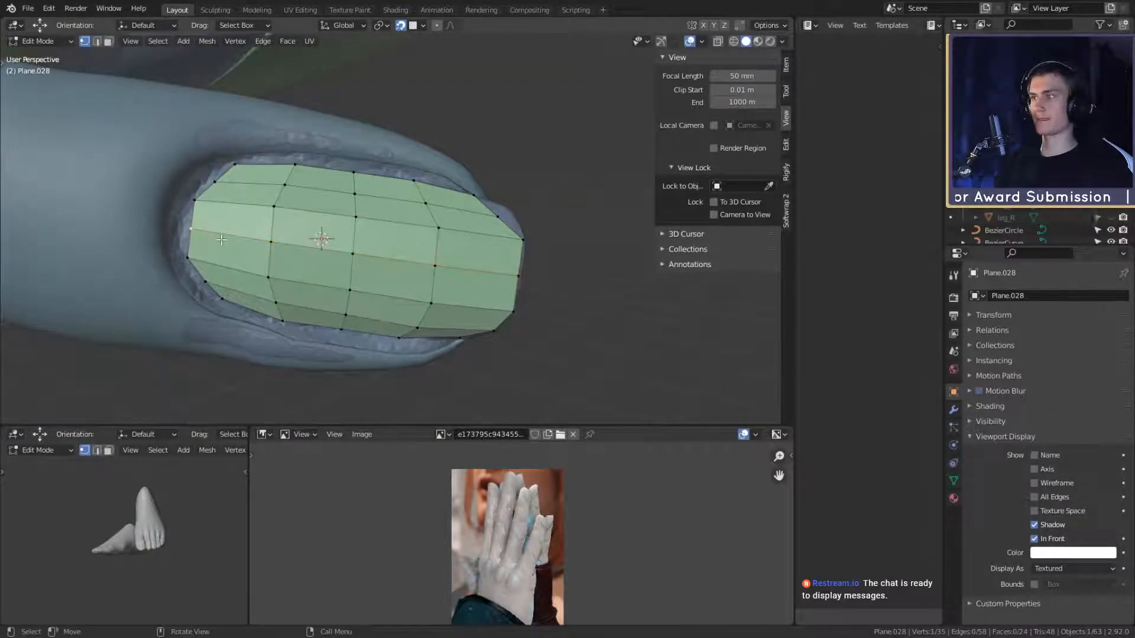
pyautogui.click(217, 239)
pyautogui.moveTo(438, 261); pyautogui.dragTo(448, 258, button='middle')
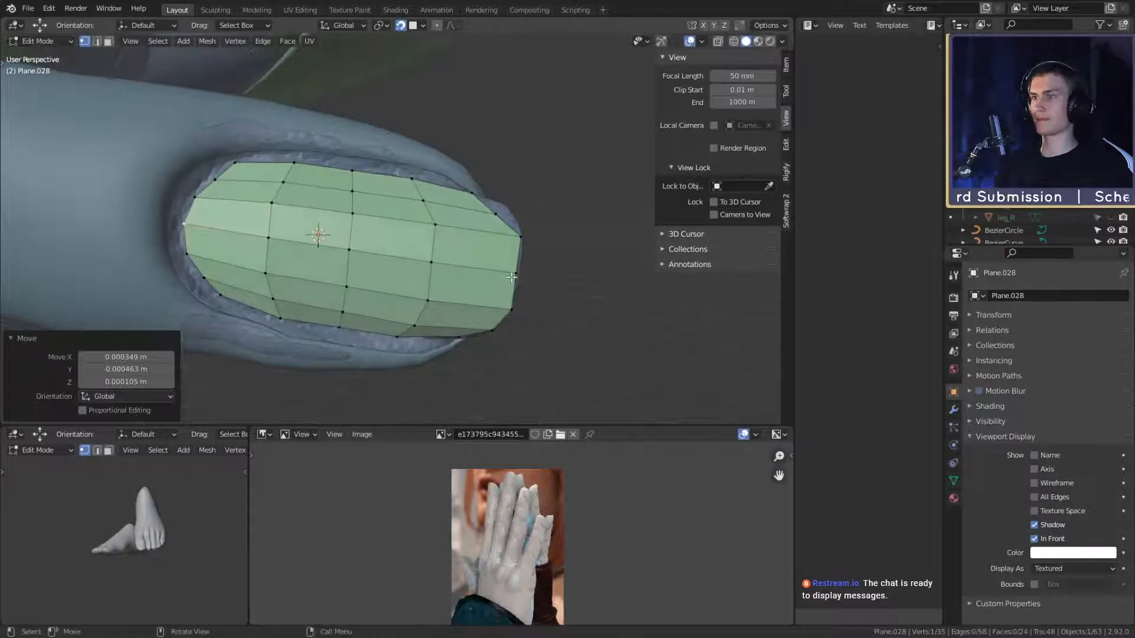
pyautogui.click(511, 277)
pyautogui.press('g')
pyautogui.click(545, 281)
pyautogui.moveTo(540, 254); pyautogui.dragTo(521, 282, button='middle')
# Step: Move the upper added edge loop outward and pull its tip vertex out to round the nail's upper corner
pyautogui.click(501, 257)
pyautogui.keyDown('ctrl'); pyautogui.click(229, 242); pyautogui.keyUp('ctrl')
pyautogui.moveTo(229, 242); pyautogui.dragTo(395, 258, button='middle')
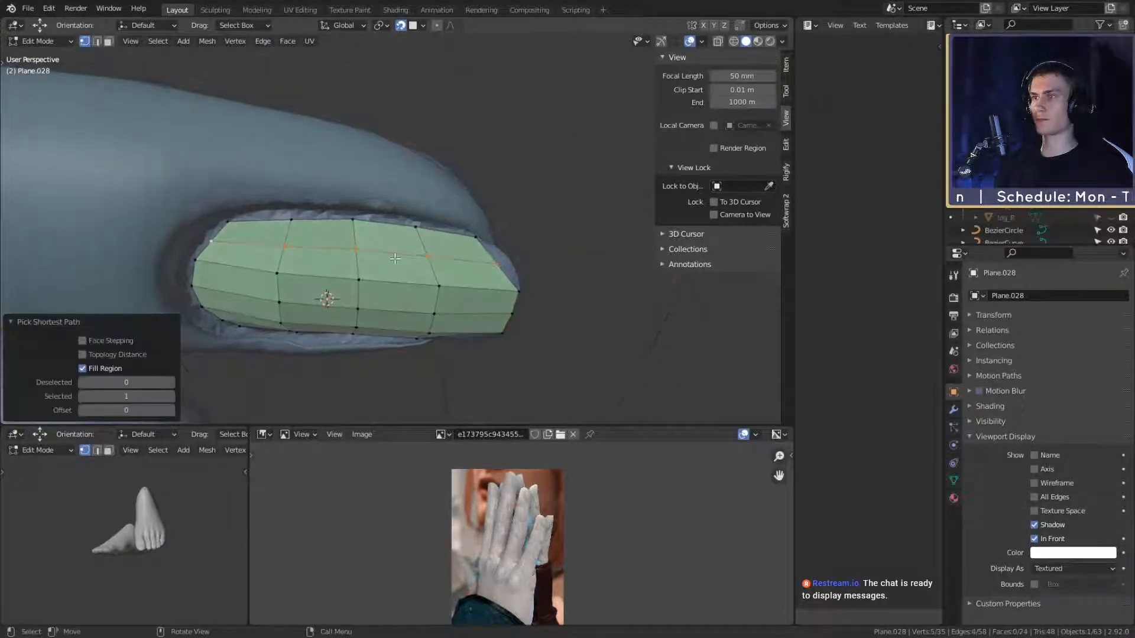
pyautogui.press('g')
pyautogui.click(394, 260)
pyautogui.click(510, 264)
pyautogui.press('g')
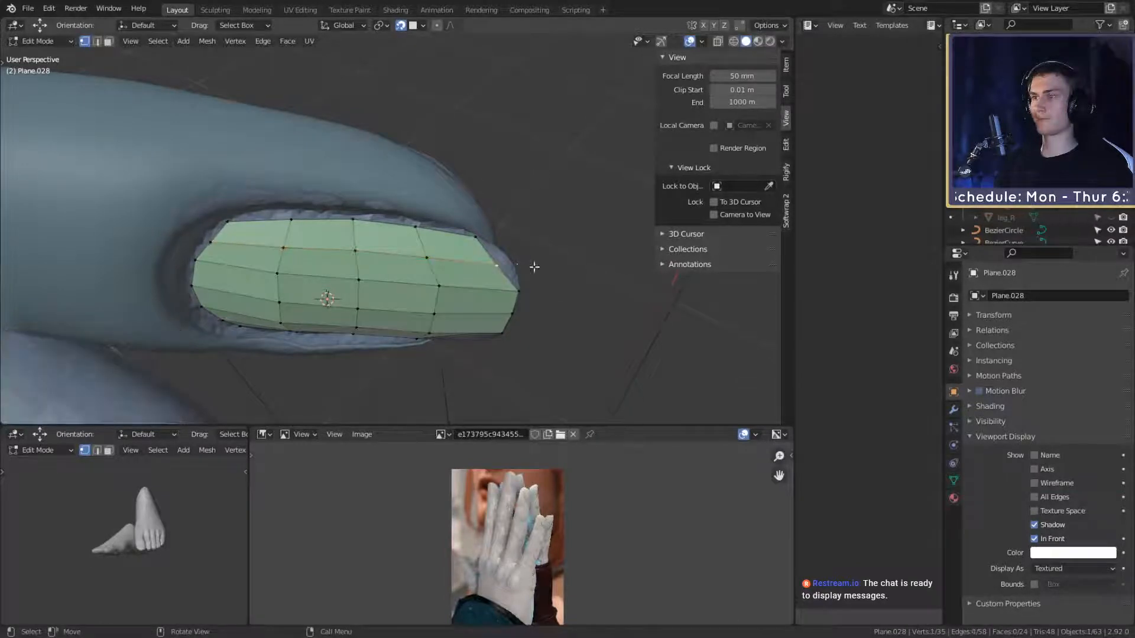
pyautogui.click(548, 265)
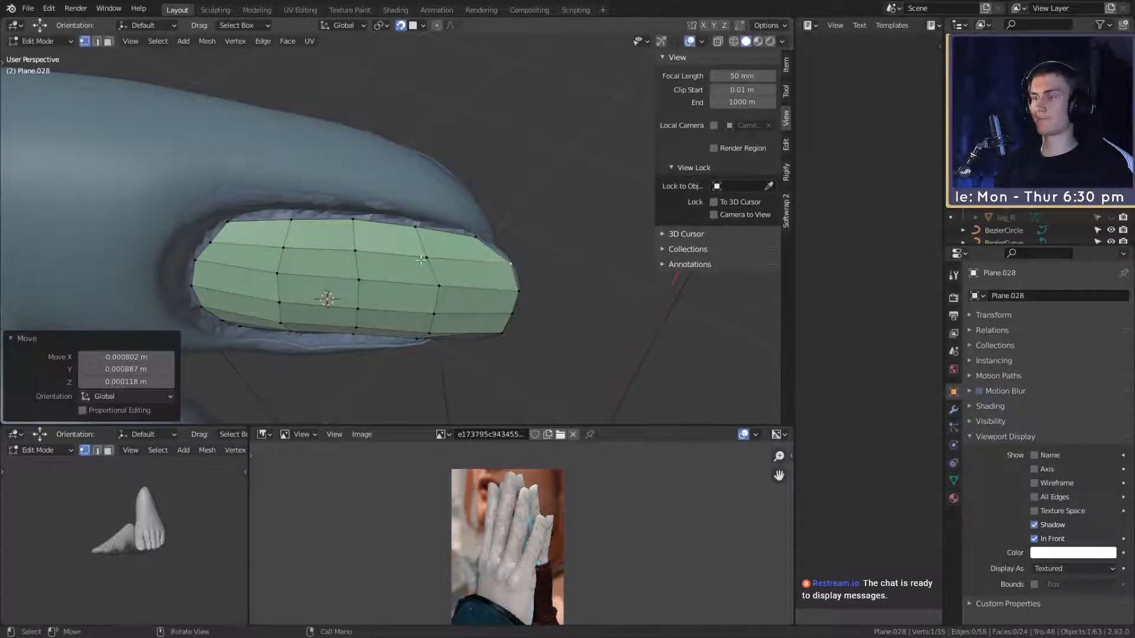
# Step: Adjust the remaining vertices of the upper added edge loop one by one towards the nail base, and leave Edit Mode
pyautogui.click(430, 259)
pyautogui.press('g')
pyautogui.click(467, 260)
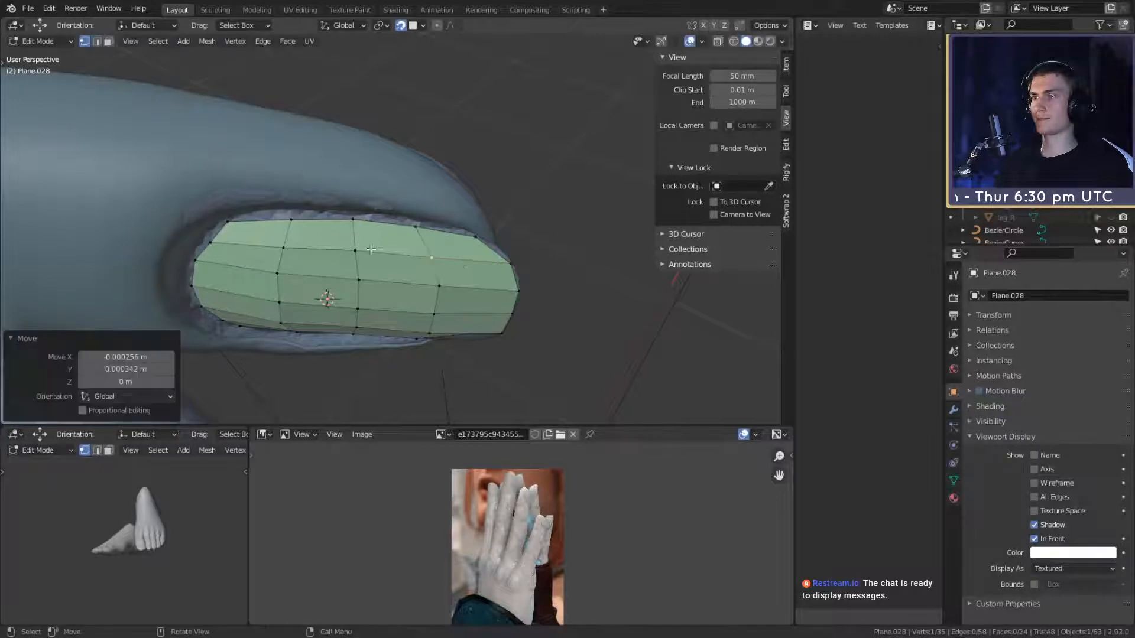
pyautogui.click(357, 249)
pyautogui.press('g')
pyautogui.click(310, 248)
pyautogui.click(284, 247)
pyautogui.press('g')
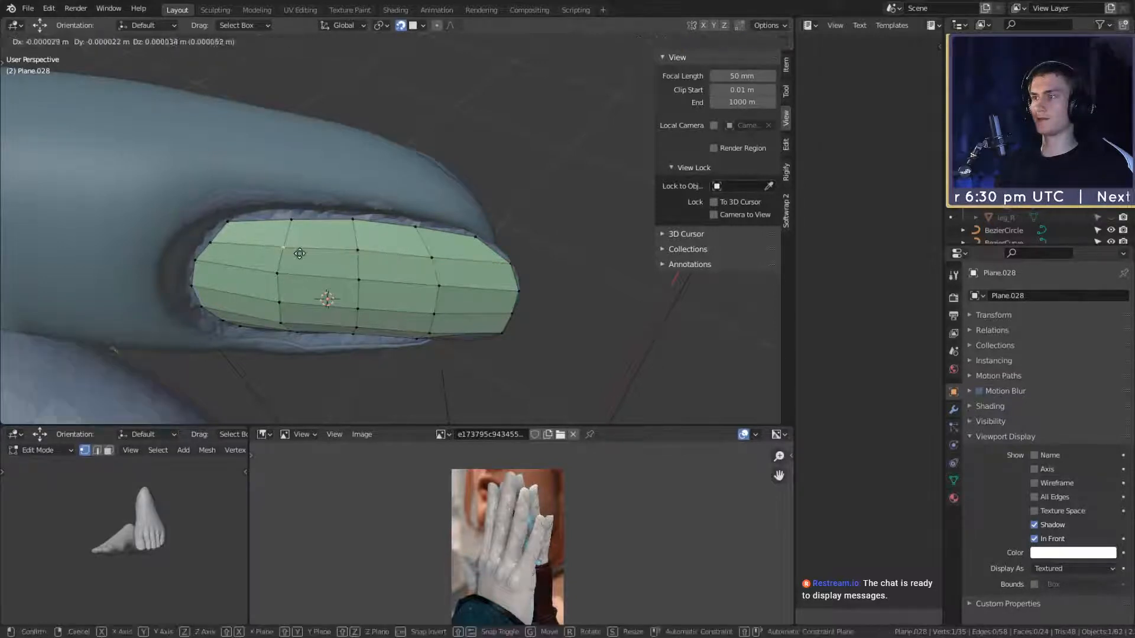
pyautogui.click(300, 251)
pyautogui.click(210, 241)
pyautogui.press('g')
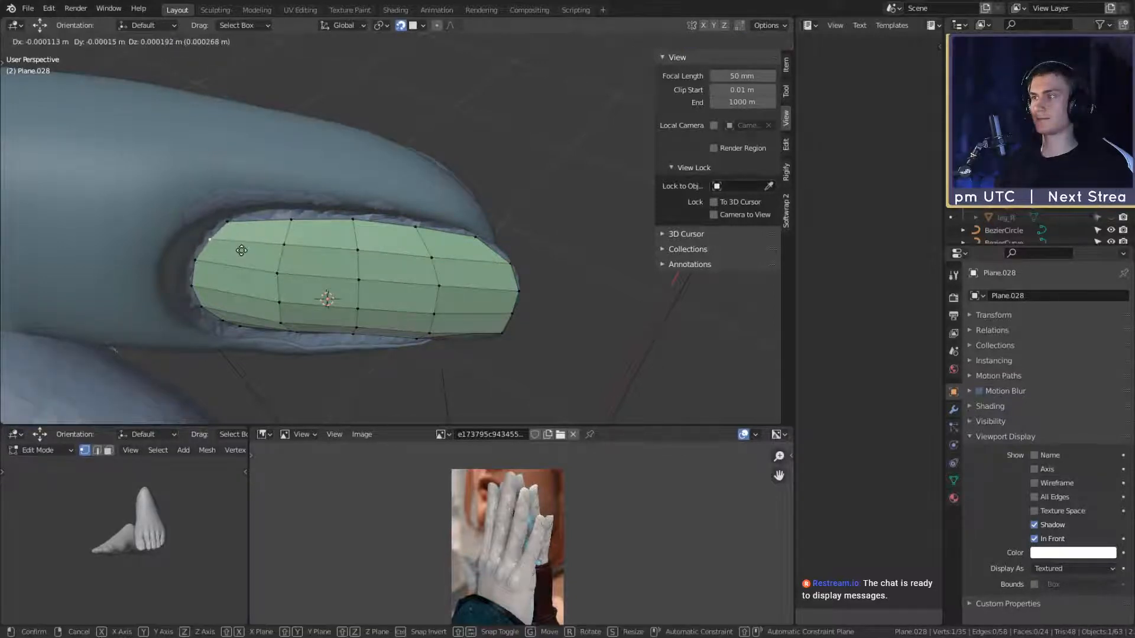
pyautogui.click(241, 251)
pyautogui.moveTo(242, 251); pyautogui.dragTo(385, 240, button='middle')
pyautogui.press('Tab')
# Step: Examine the nail's shape and fit on the fingertip from several angles and distances
pyautogui.scroll(-8, 459, 280)
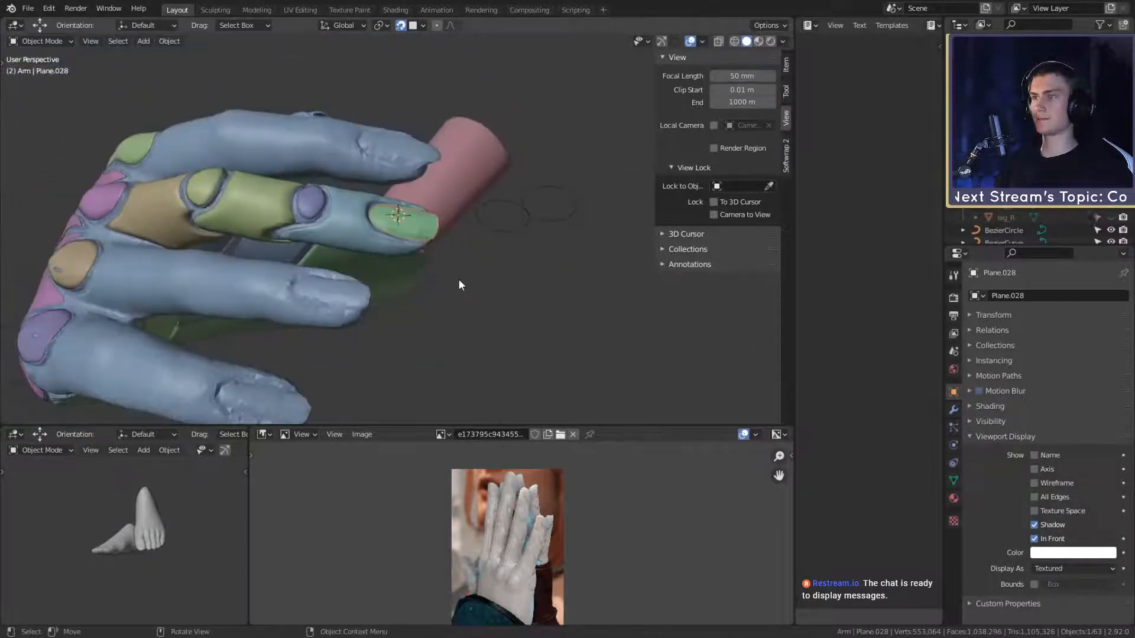
pyautogui.moveTo(459, 280); pyautogui.dragTo(391, 328, button='middle')
pyautogui.scroll(5, 414, 284)
pyautogui.moveTo(422, 255); pyautogui.dragTo(510, 301, button='middle')
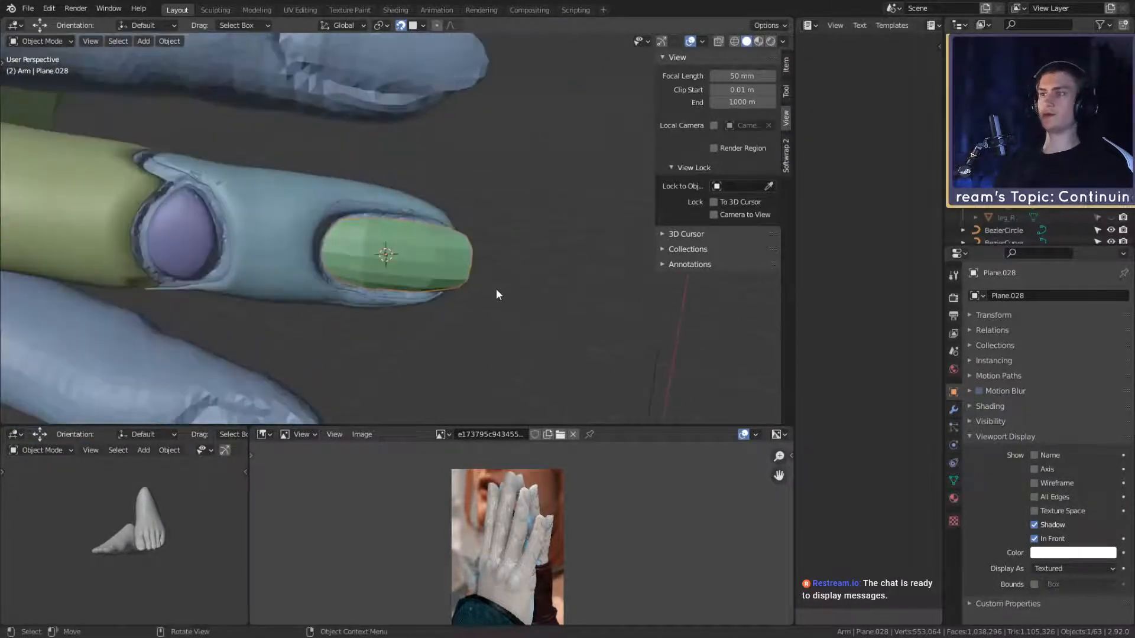
pyautogui.scroll(-6, 495, 289)
pyautogui.scroll(6, 444, 308)
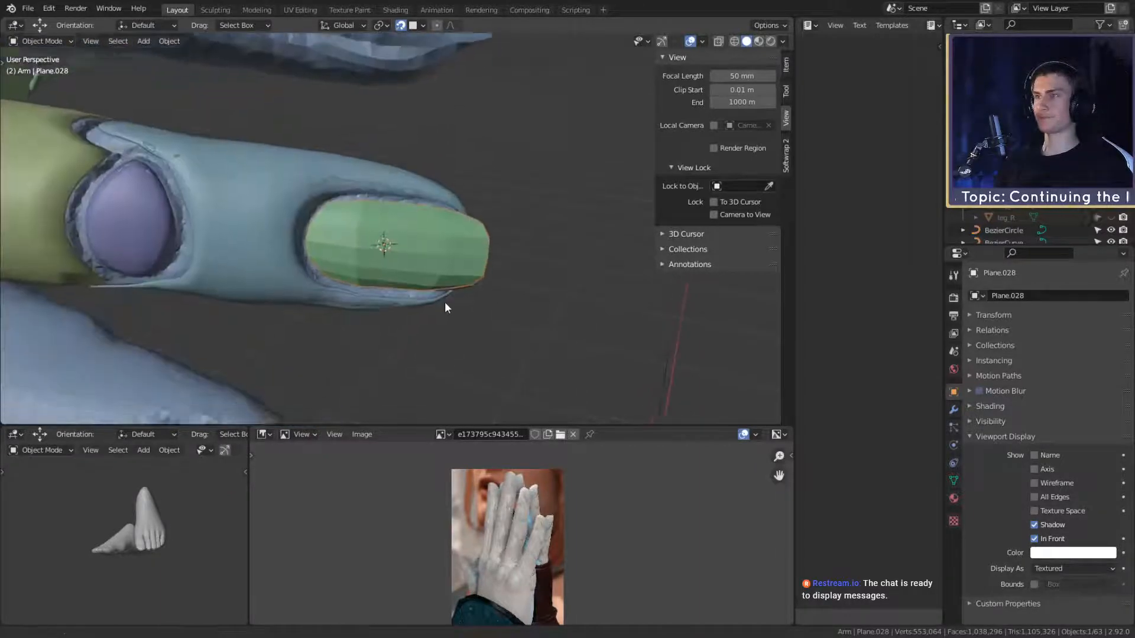
pyautogui.moveTo(445, 303); pyautogui.dragTo(461, 282, button='middle')
pyautogui.scroll(2, 463, 288)
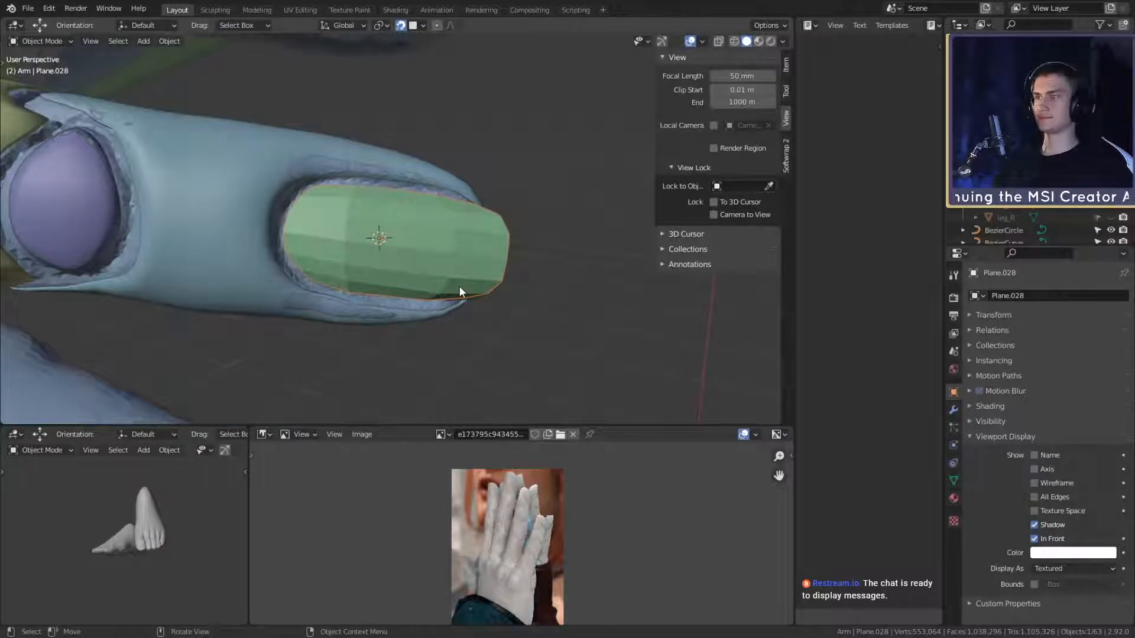
# Step: Copy the fingertip piece's modifiers to the nail object and shade the nail smooth
pyautogui.keyDown('shift'); pyautogui.click(261, 223); pyautogui.keyUp('shift')
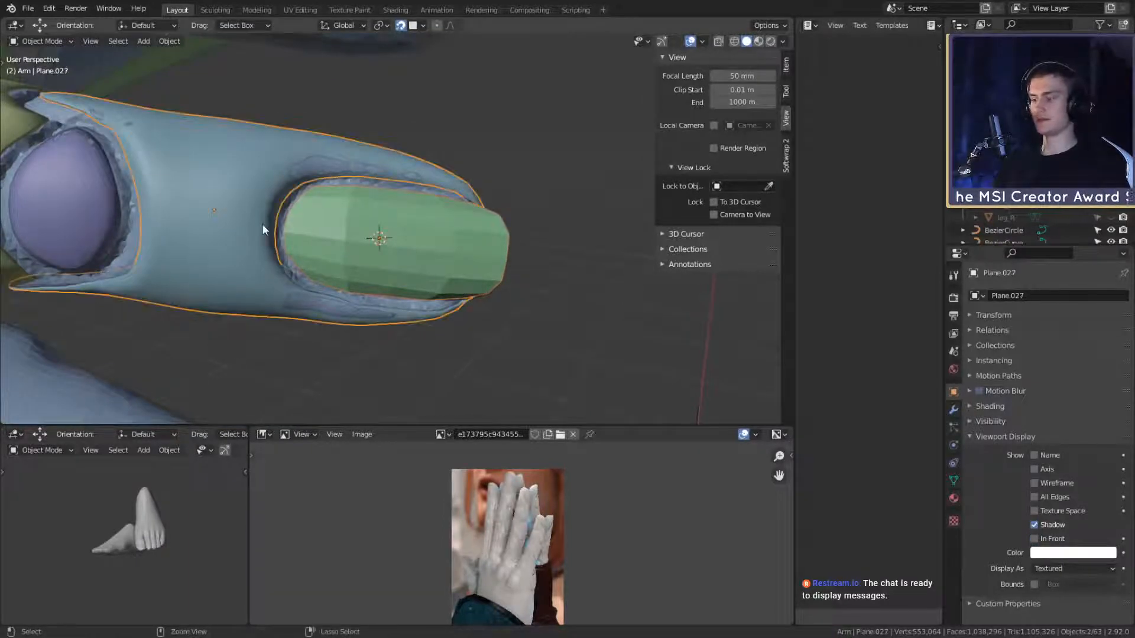
pyautogui.hotkey('ctrl', 'l')
pyautogui.click(261, 224)
pyautogui.click(552, 287)
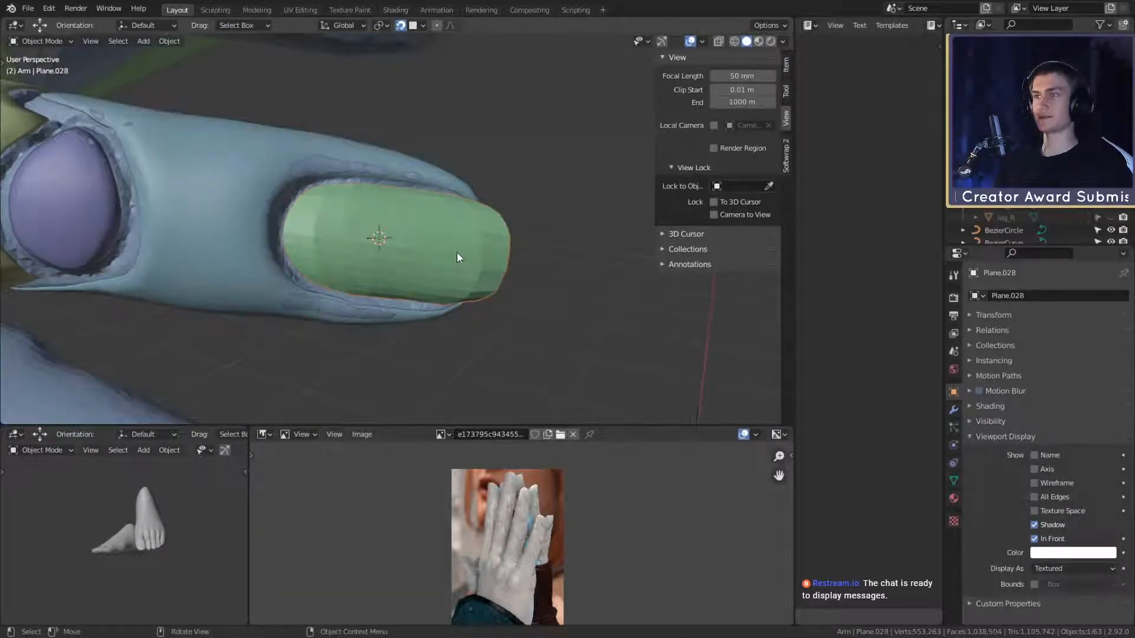
pyautogui.rightClick(421, 254)
pyautogui.click(421, 254)
# Step: Examine the smoothed nail together with the finger and knuckle armour pieces across the hand
pyautogui.moveTo(465, 265)
pyautogui.mouseDown(button='middle')
pyautogui.moveTo(380, 214)
pyautogui.moveTo(325, 240)
pyautogui.moveTo(347, 328)
pyautogui.moveTo(511, 291)
pyautogui.moveTo(495, 258)
pyautogui.moveTo(472, 255)
pyautogui.moveTo(459, 309)
pyautogui.moveTo(417, 300)
pyautogui.moveTo(466, 292)
pyautogui.moveTo(455, 272)
pyautogui.mouseUp(button='middle')
pyautogui.scroll(-8, 473, 255)
pyautogui.scroll(3, 418, 299)
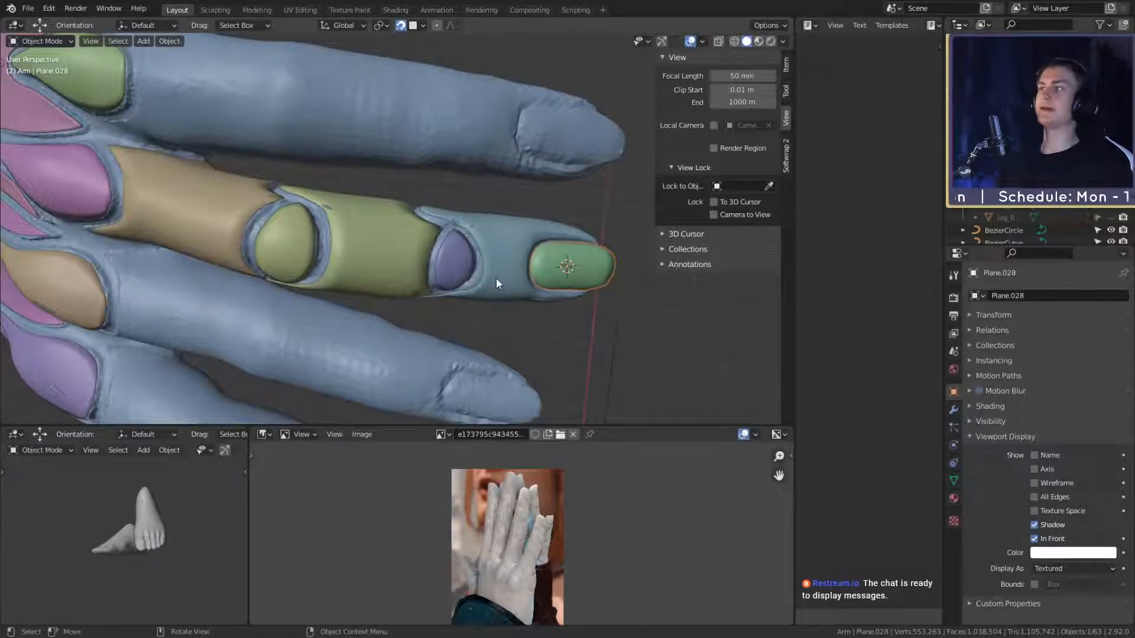
pyautogui.scroll(-5, 437, 279)
pyautogui.scroll(4, 419, 274)
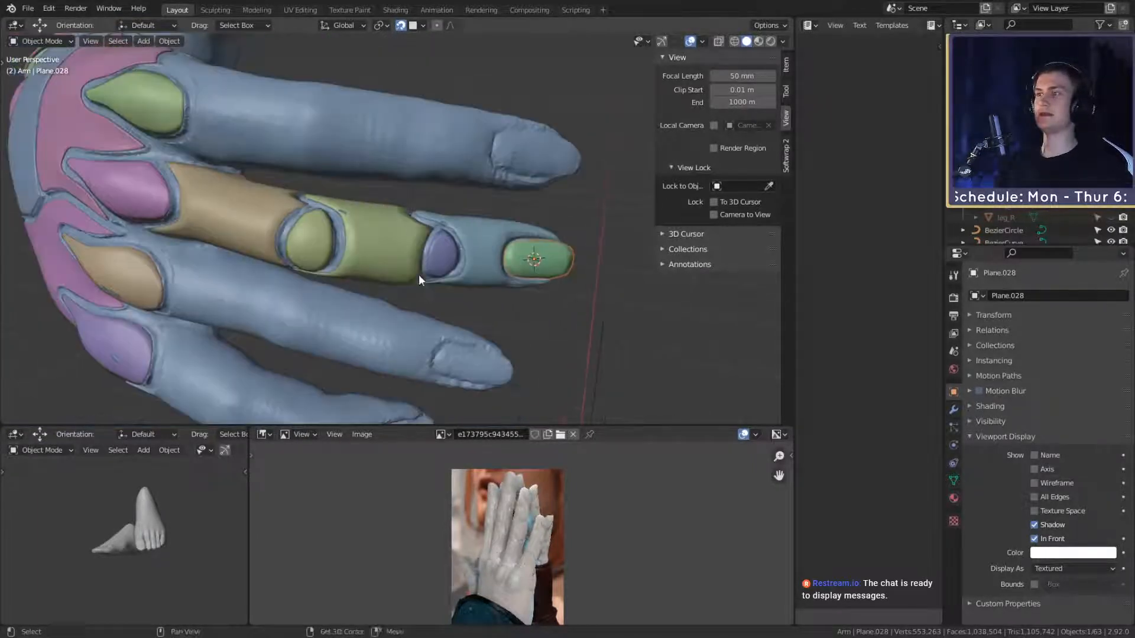
pyautogui.moveTo(418, 274); pyautogui.dragTo(546, 297, button='middle')
pyautogui.scroll(-2, 462, 237)
pyautogui.scroll(1, 453, 290)
pyautogui.scroll(4, 490, 266)
# Step: Save the current file, then save it under a new version name, msi_creator_award_submission_v3a.blend
pyautogui.click(415, 253)
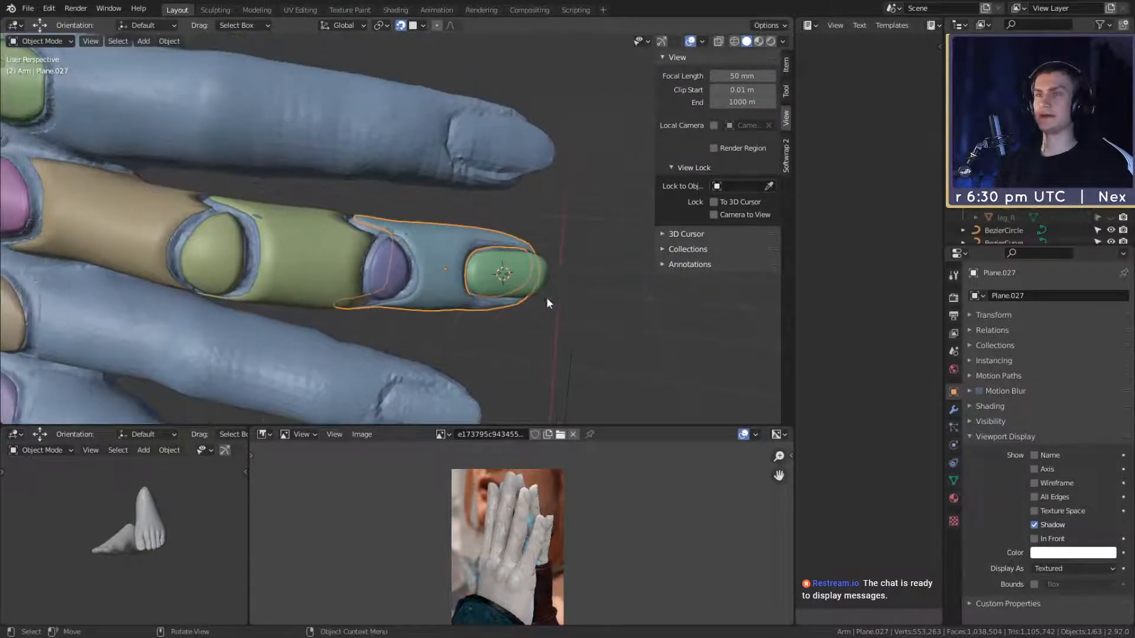
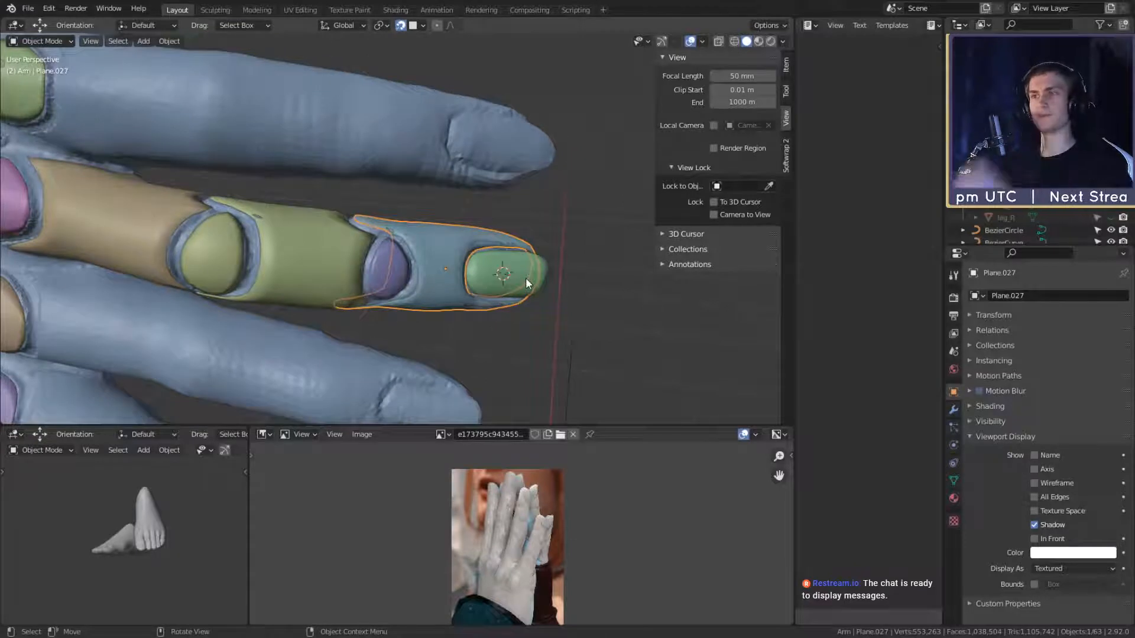
pyautogui.click(527, 278)
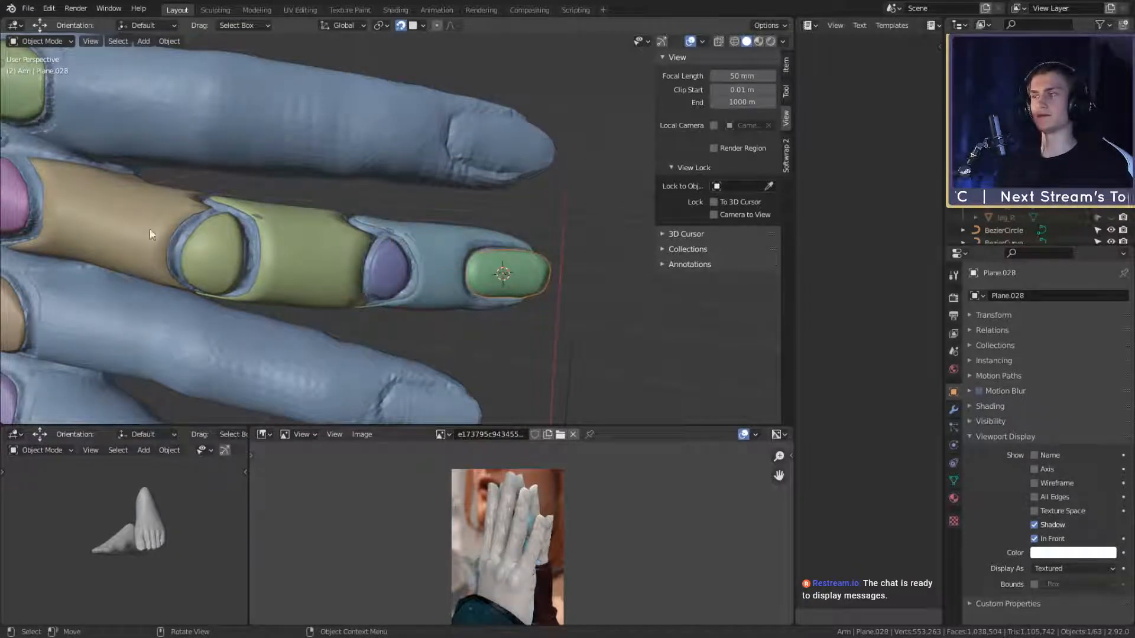
pyautogui.click(28, 8)
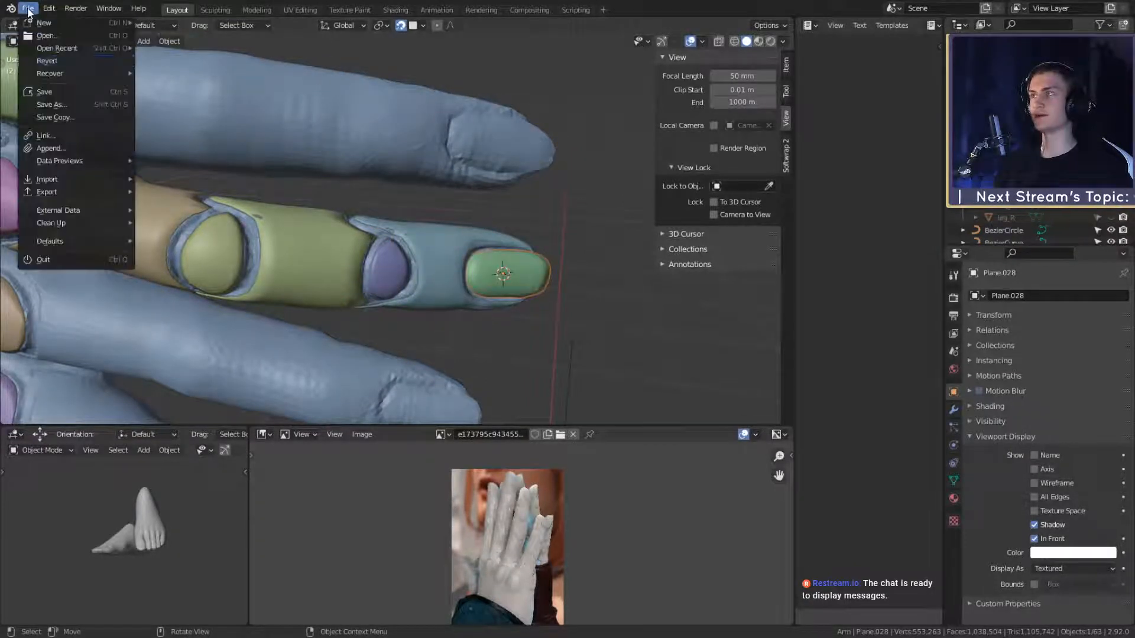
pyautogui.click(45, 87)
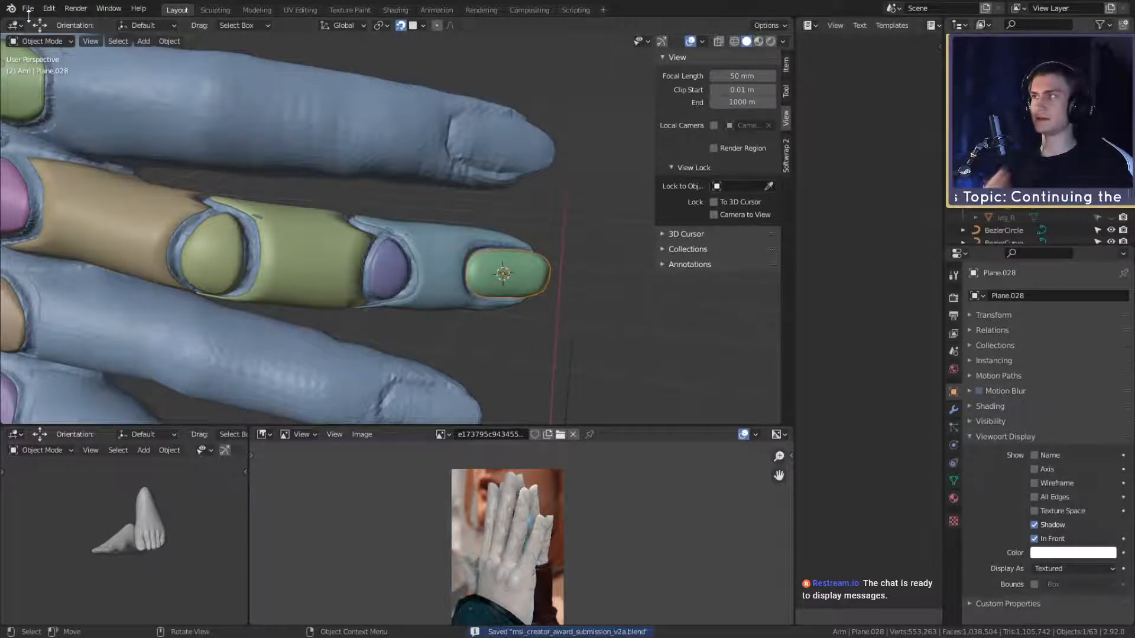
pyautogui.click(28, 8)
pyautogui.click(45, 102)
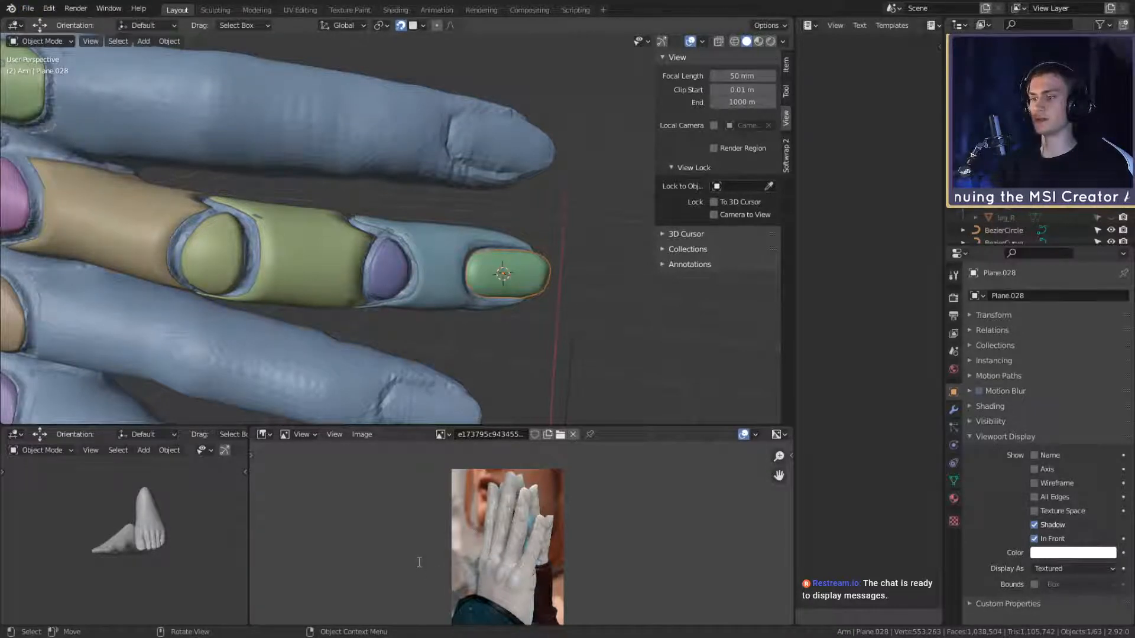
pyautogui.click(852, 566)
# Step: Apply the Subdivision, Shrinkwrap and Solidify modifiers on the green nail piece
pyautogui.scroll(-3, 473, 297)
pyautogui.scroll(3, 476, 278)
pyautogui.moveTo(452, 294)
pyautogui.keyDown('shift'); pyautogui.mouseDown(button='middle')
pyautogui.moveTo(475, 274)
pyautogui.moveTo(466, 296)
pyautogui.mouseUp(button='middle'); pyautogui.keyUp('shift')
pyautogui.scroll(1, 475, 281)
pyautogui.click(598, 268)
pyautogui.click(610, 262)
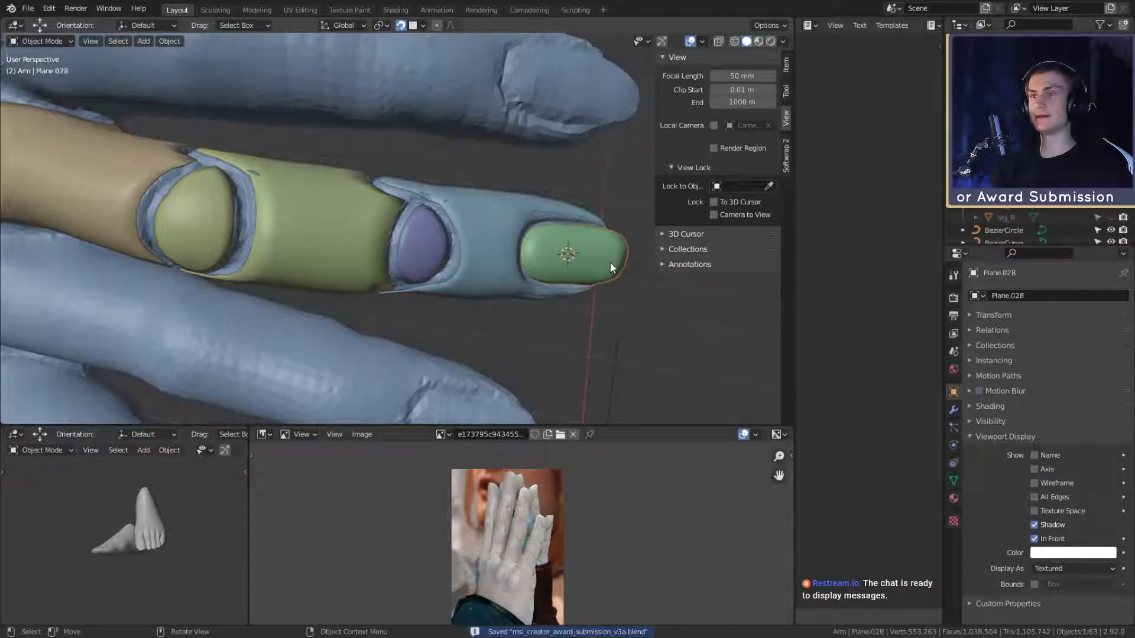
pyautogui.click(953, 409)
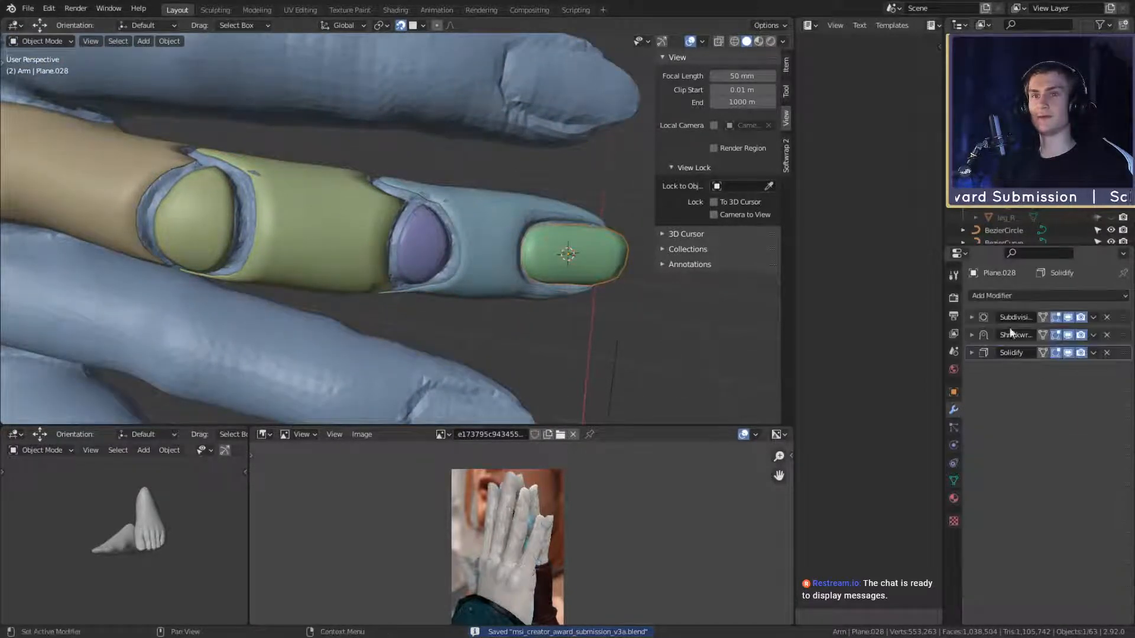
pyautogui.click(971, 317)
pyautogui.click(971, 417)
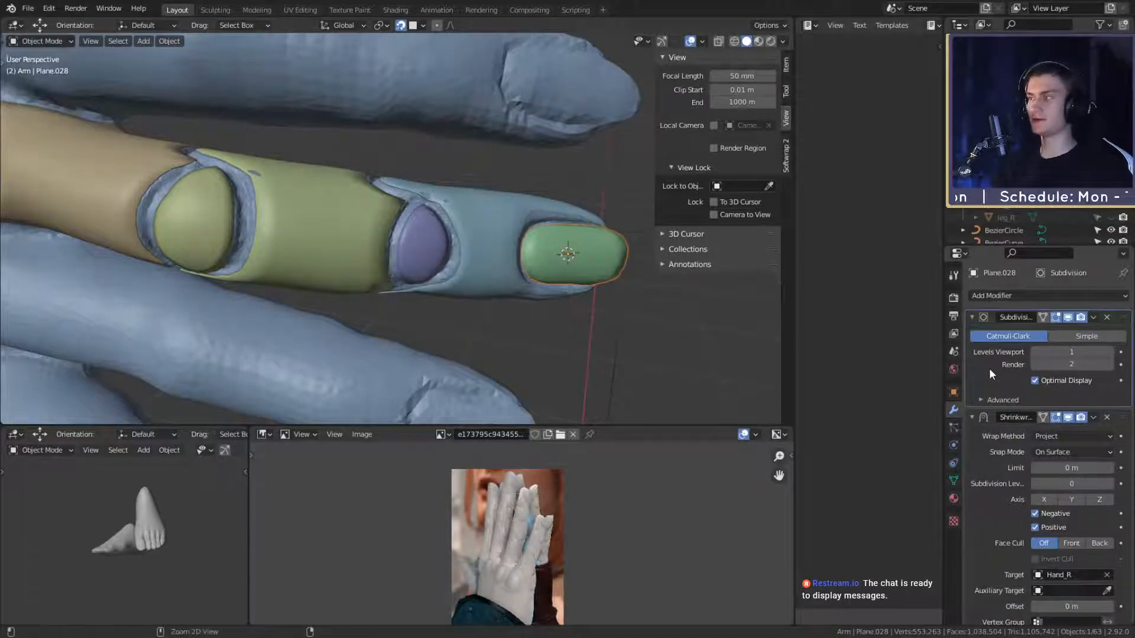
pyautogui.hotkey('ctrl', 'a')
pyautogui.hotkey('ctrl', 'a')
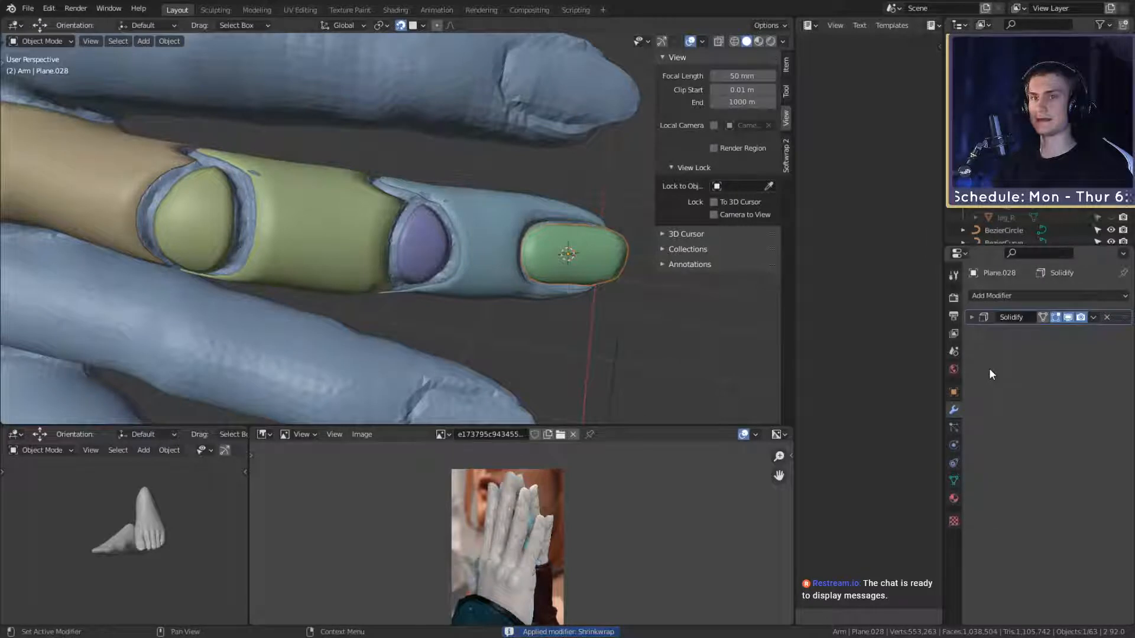
pyautogui.hotkey('ctrl', 'a')
# Step: Apply all three modifiers on the blue fingertip piece and on the small purple joint piece
pyautogui.click(493, 264)
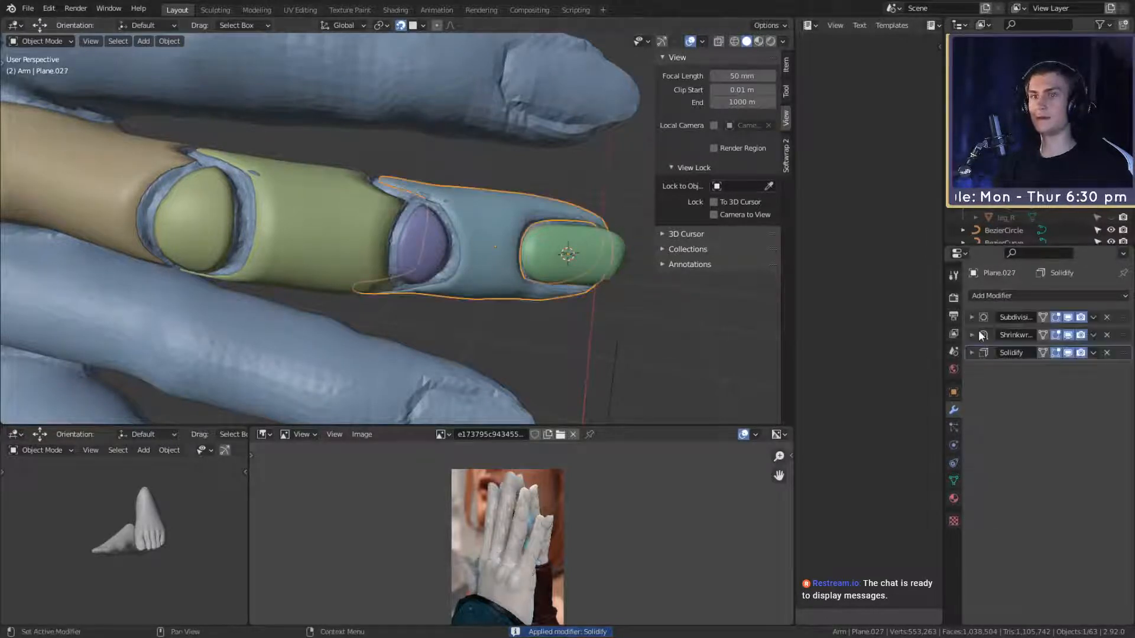
pyautogui.hotkey('ctrl', 'a')
pyautogui.hotkey('ctrl', 'a')
pyautogui.hotkey('ctrl', 'a')
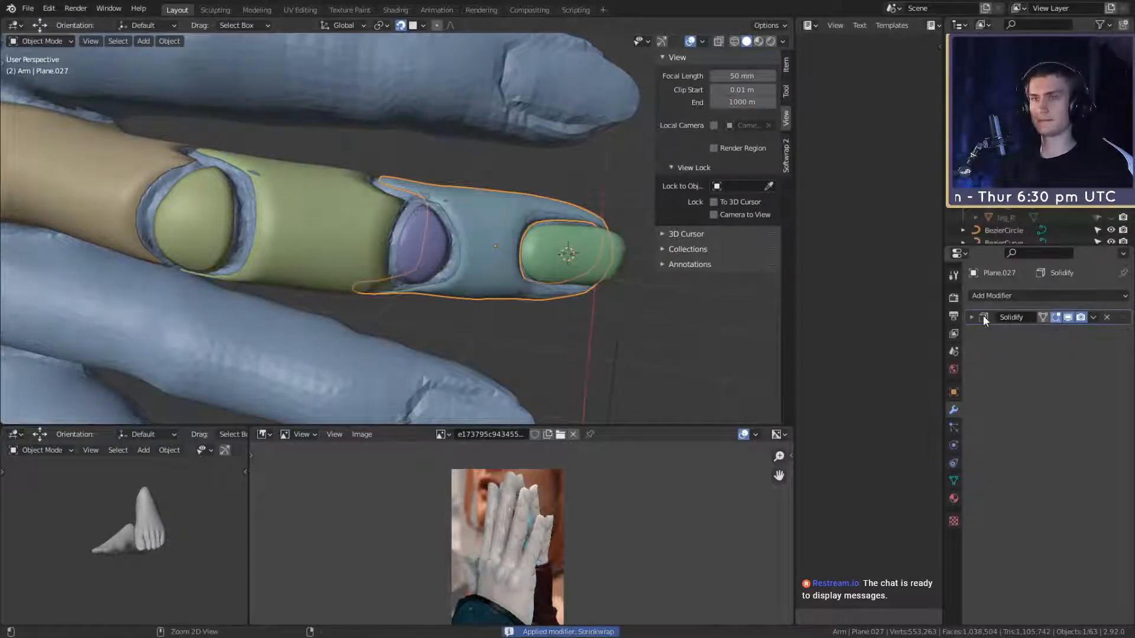
pyautogui.click(424, 248)
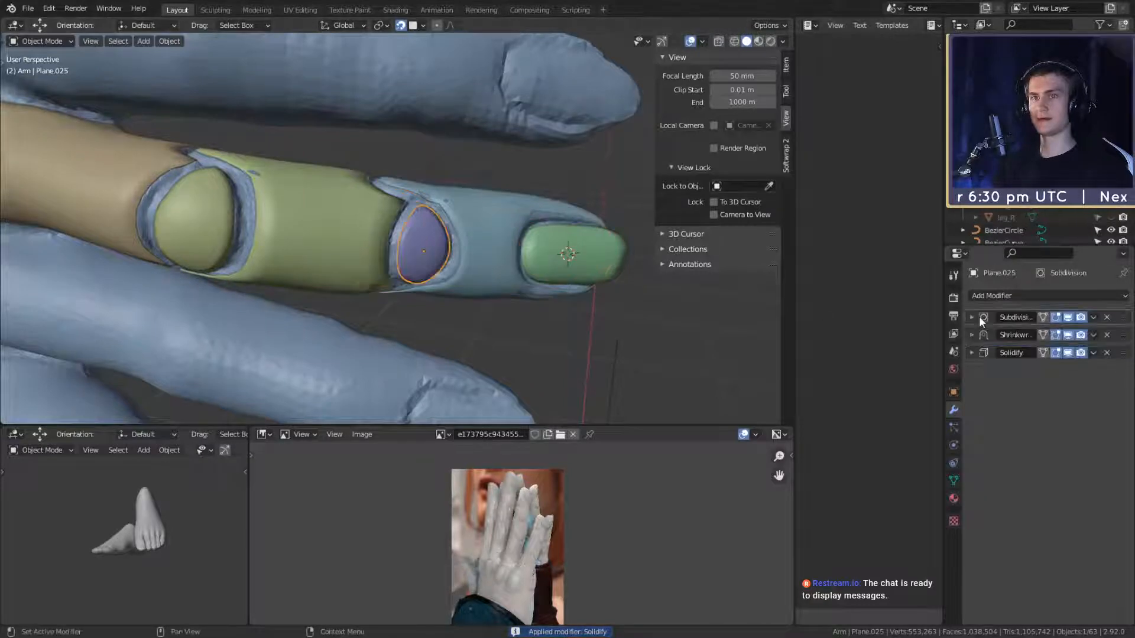
pyautogui.hotkey('ctrl', 'a')
pyautogui.hotkey('ctrl', 'a')
pyautogui.hotkey('ctrl', 'a')
# Step: Apply the Subdivision, Shrinkwrap and Solidify modifiers on the green middle finger segment
pyautogui.click(381, 263)
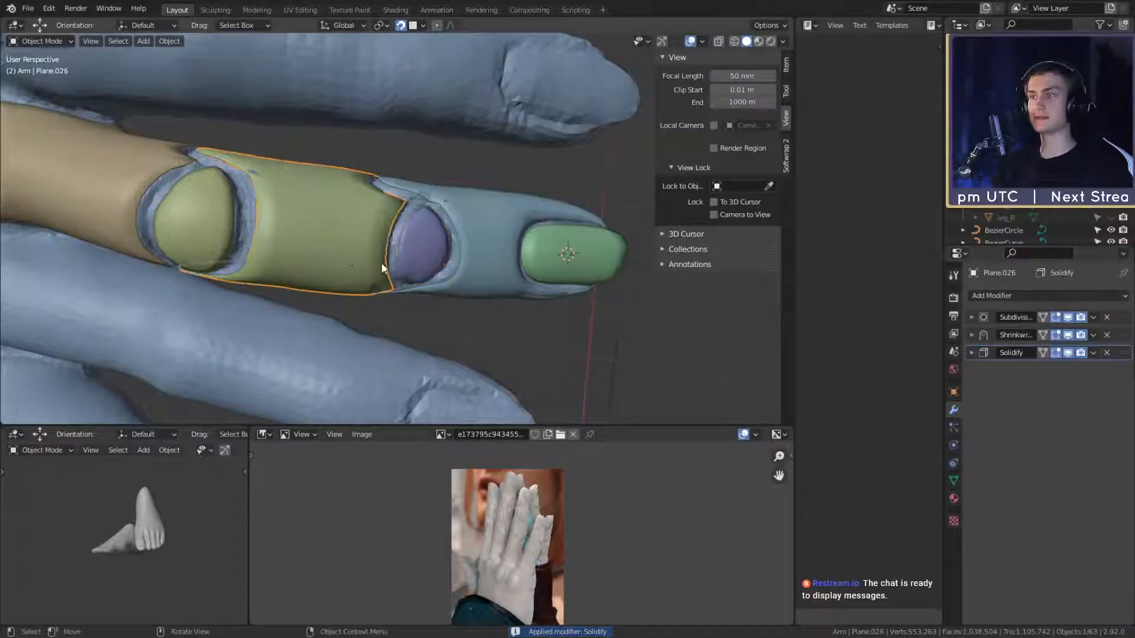
pyautogui.scroll(-1, 381, 264)
pyautogui.hotkey('ctrl', 'a')
pyautogui.hotkey('ctrl', 'a')
pyautogui.hotkey('ctrl', 'a')
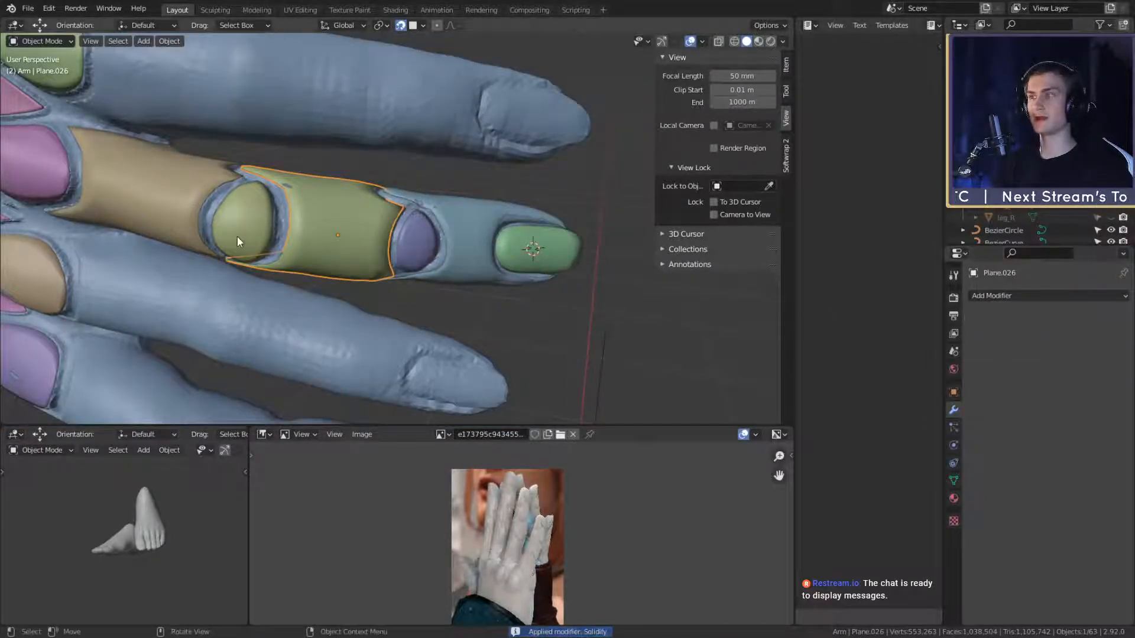
# Step: Apply all three modifiers on the round green knuckle piece and on the beige base segment
pyautogui.click(237, 238)
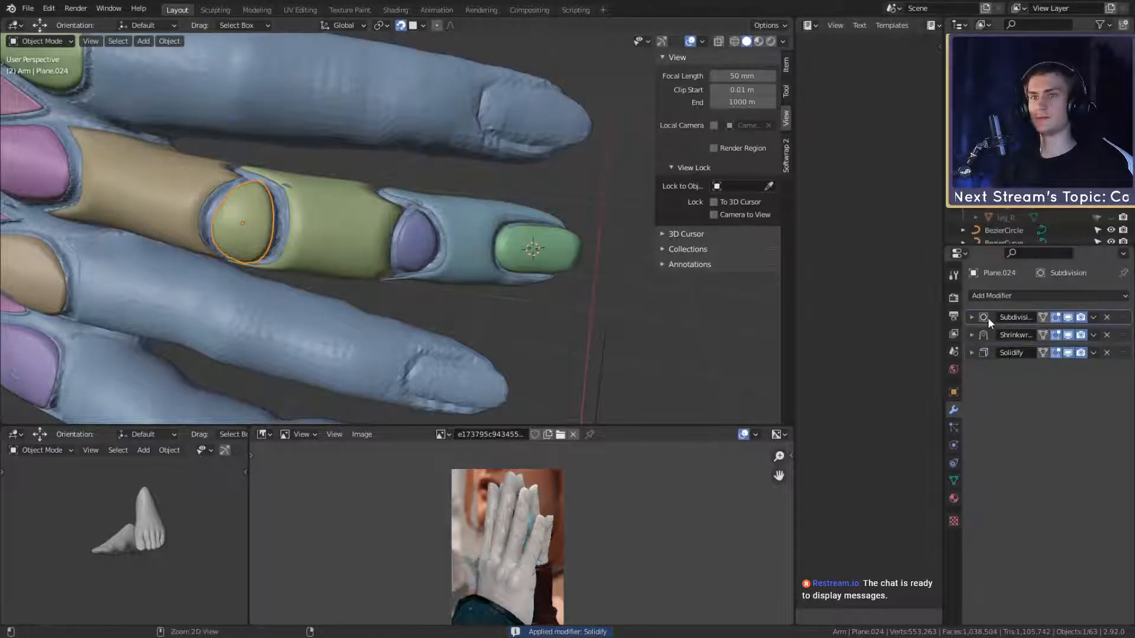
pyautogui.hotkey('ctrl', 'a')
pyautogui.hotkey('ctrl', 'a')
pyautogui.hotkey('ctrl', 'a')
pyautogui.click(204, 200)
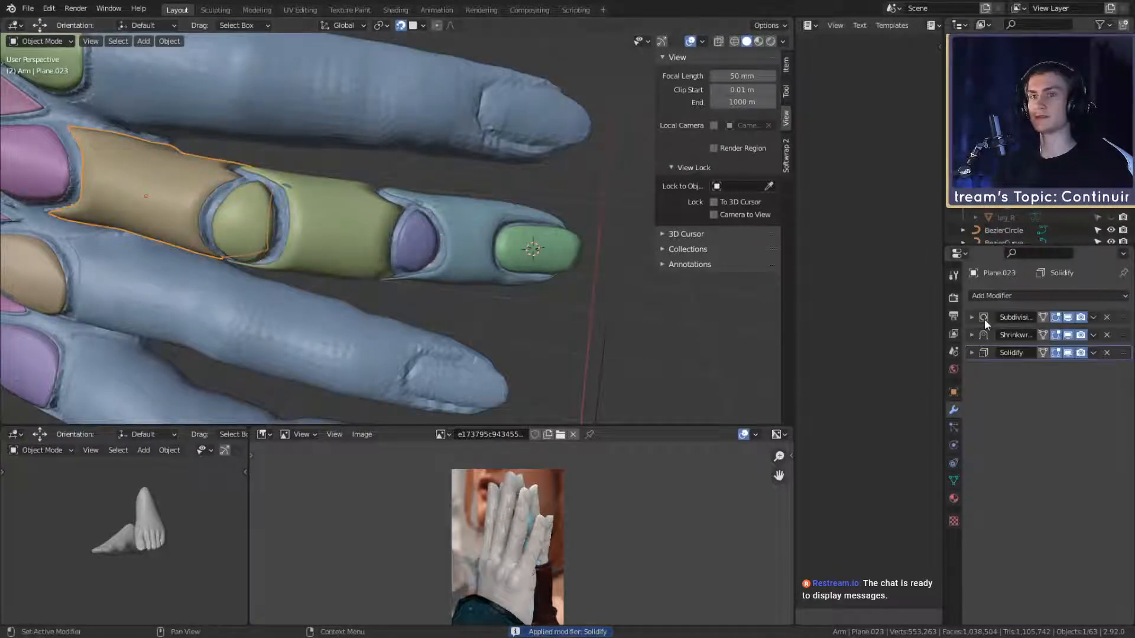
pyautogui.hotkey('ctrl', 'a')
pyautogui.hotkey('ctrl', 'a')
pyautogui.hotkey('ctrl', 'a')
# Step: Duplicate the finger's six armour pieces and move and rotate the copies onto the neighbouring index finger
pyautogui.moveTo(488, 333); pyautogui.dragTo(463, 295, button='middle')
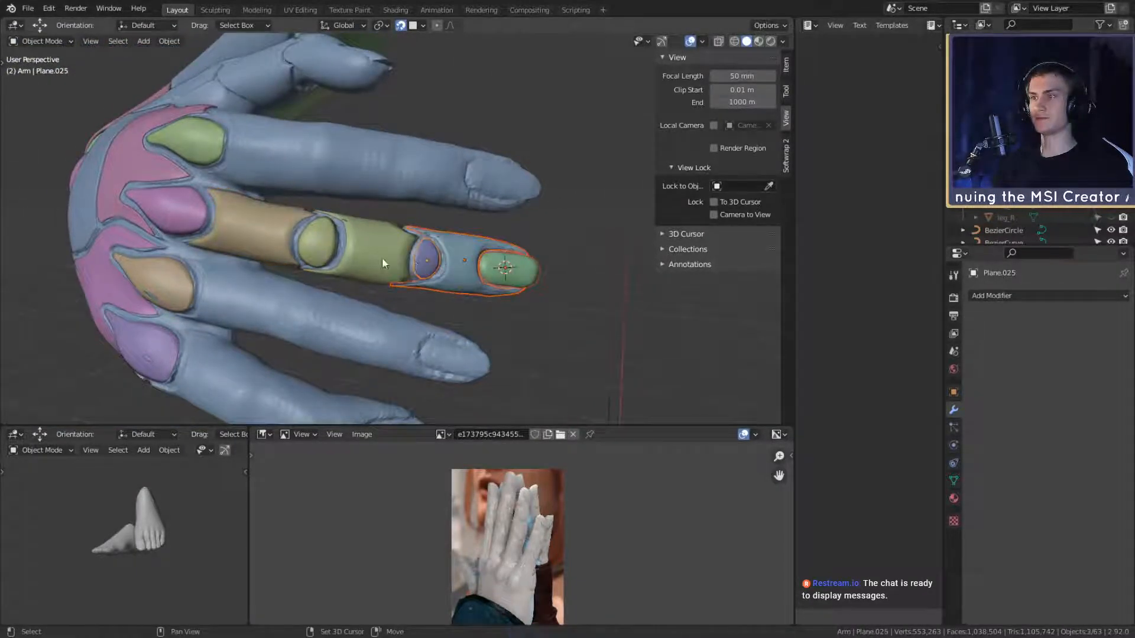
pyautogui.hotkey('shift', 'd')
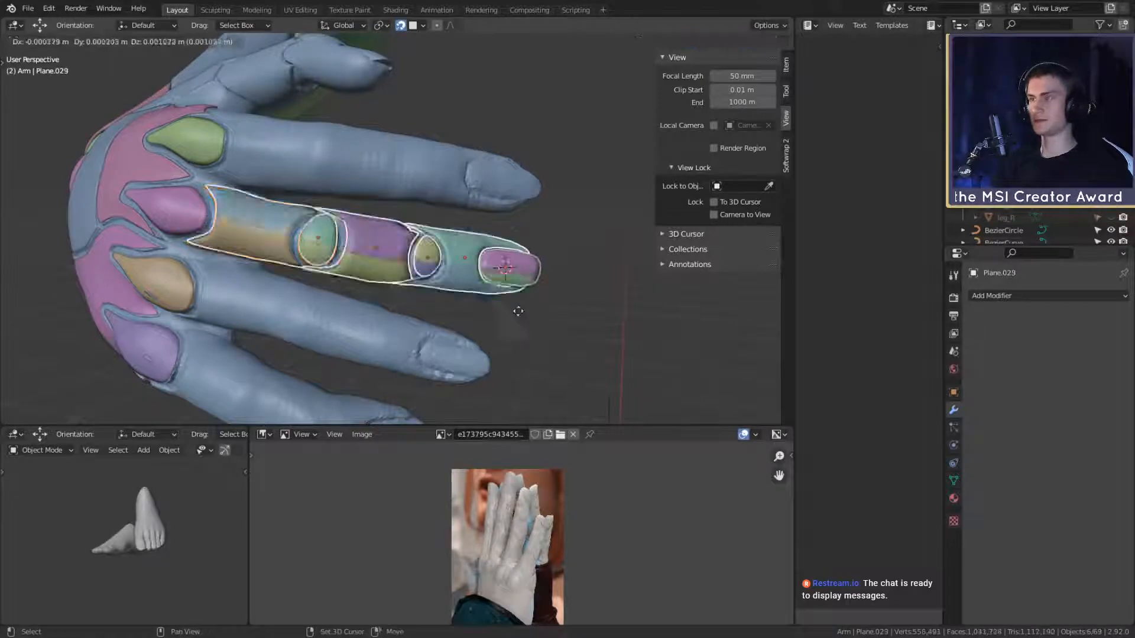
pyautogui.click(534, 228)
pyautogui.moveTo(521, 260); pyautogui.dragTo(402, 118, button='middle')
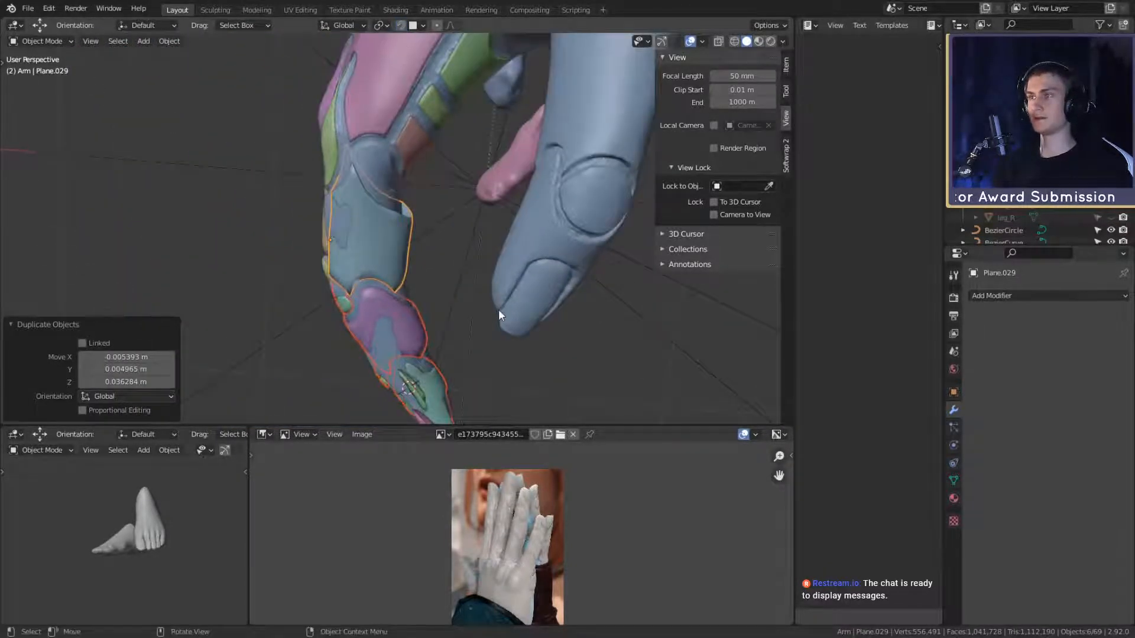
pyautogui.moveTo(499, 310); pyautogui.dragTo(527, 292, button='middle')
pyautogui.press('g')
pyautogui.click(496, 289)
pyautogui.press('r')
pyautogui.click(463, 321)
# Step: Turn off the In Front display for the copied nail piece on the index finger
pyautogui.click(554, 254)
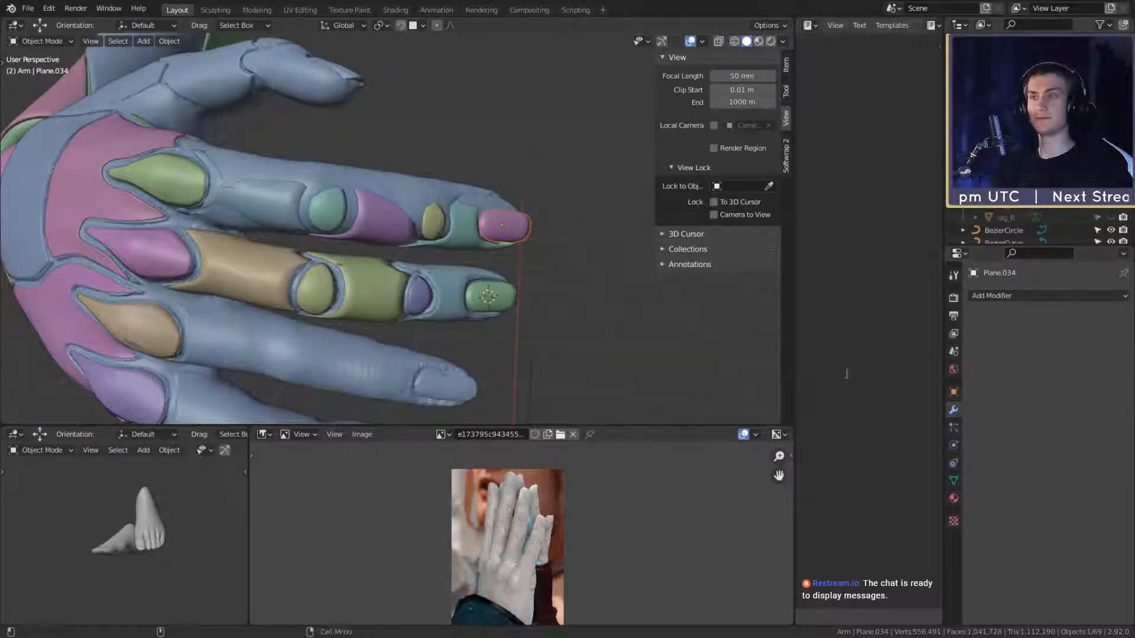
pyautogui.click(953, 392)
pyautogui.click(1035, 539)
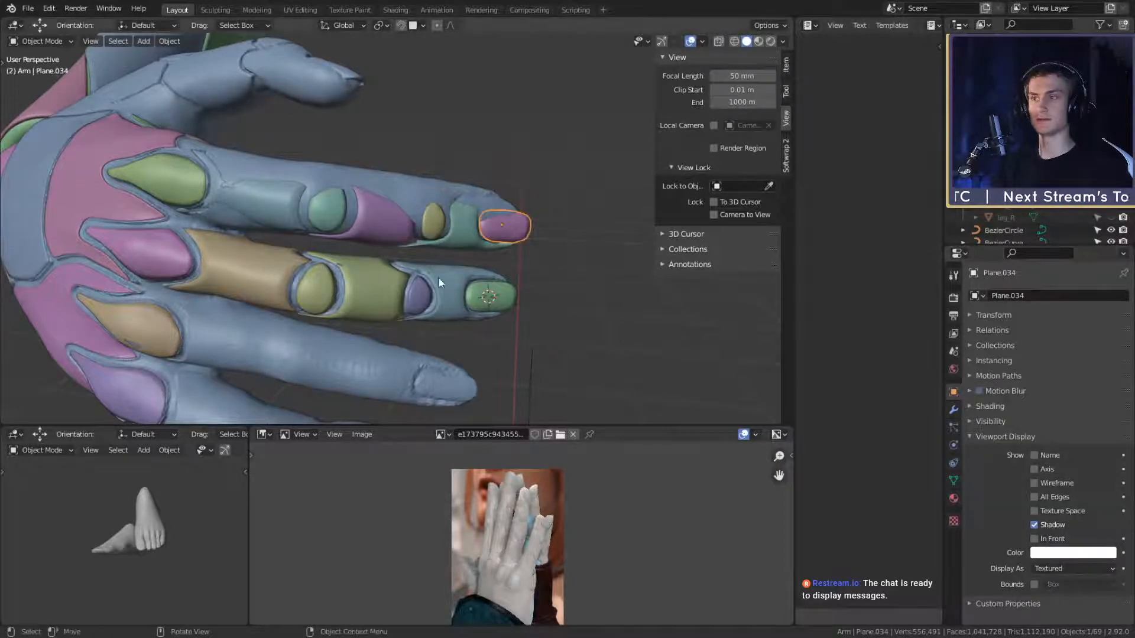
# Step: Rotate the copied base segment on the index finger by -3.39° to line up with the sculpt
pyautogui.scroll(2, 438, 269)
pyautogui.keyDown('shift'); pyautogui.moveTo(435, 265); pyautogui.dragTo(595, 322, button='middle'); pyautogui.keyUp('shift')
pyautogui.moveTo(398, 260); pyautogui.dragTo(355, 248, button='middle')
pyautogui.click(470, 278)
pyautogui.press('r')
pyautogui.click(483, 251)
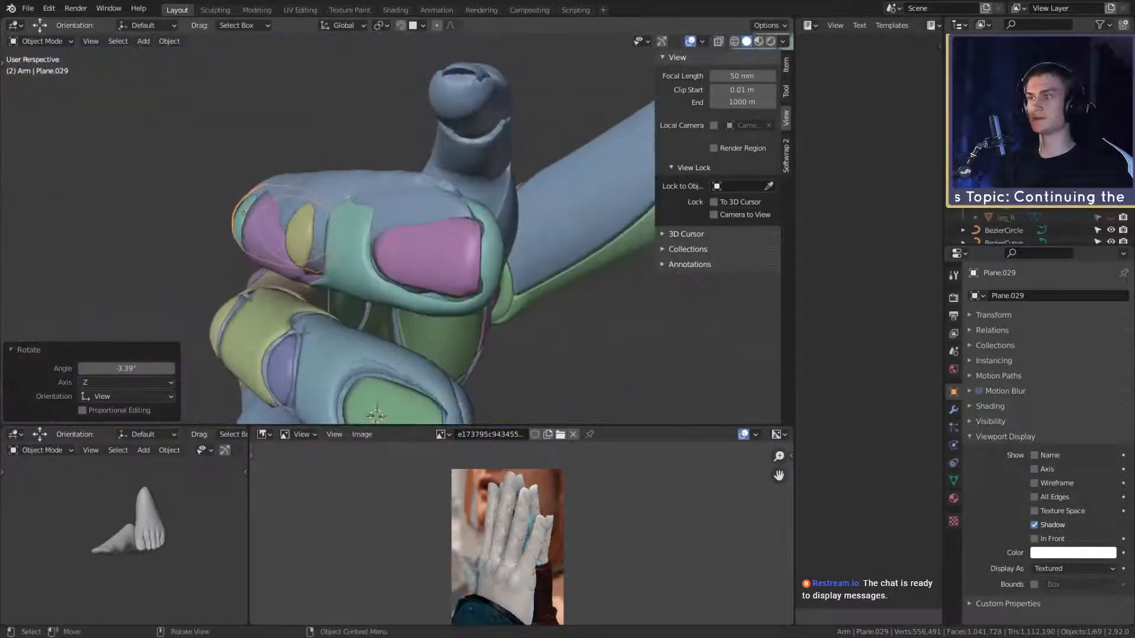
pyautogui.press('r')
pyautogui.rightClick(378, 251)
# Step: Scale the copied base segment along the global Y axis to 0.846
pyautogui.moveTo(311, 211); pyautogui.dragTo(520, 258, button='middle')
pyautogui.press('s')
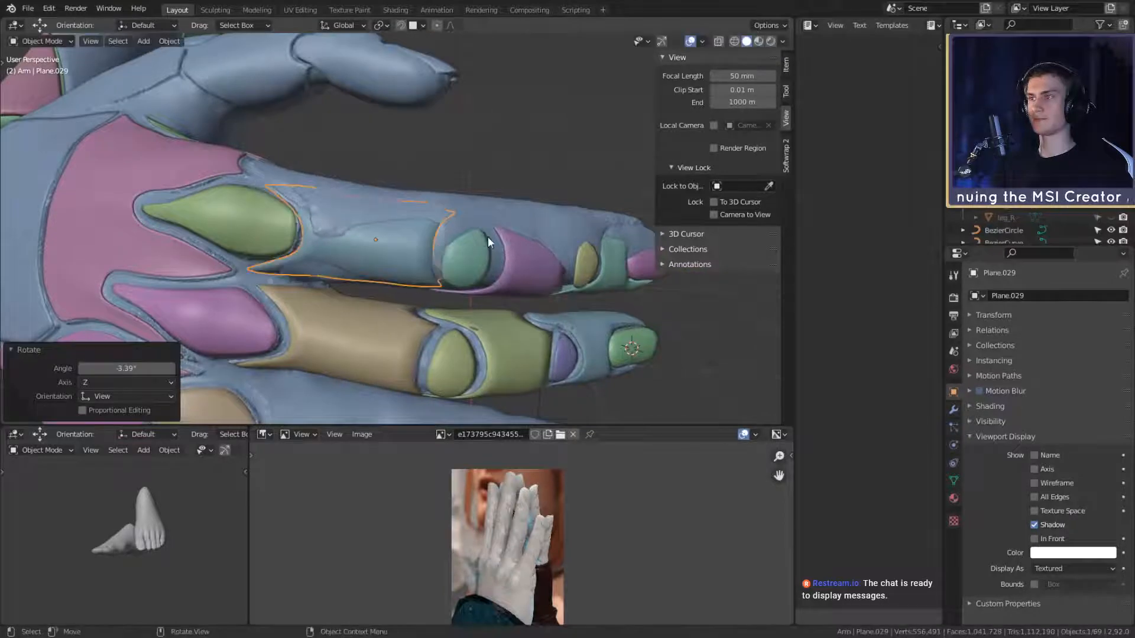
pyautogui.press('y')
pyautogui.click(520, 270)
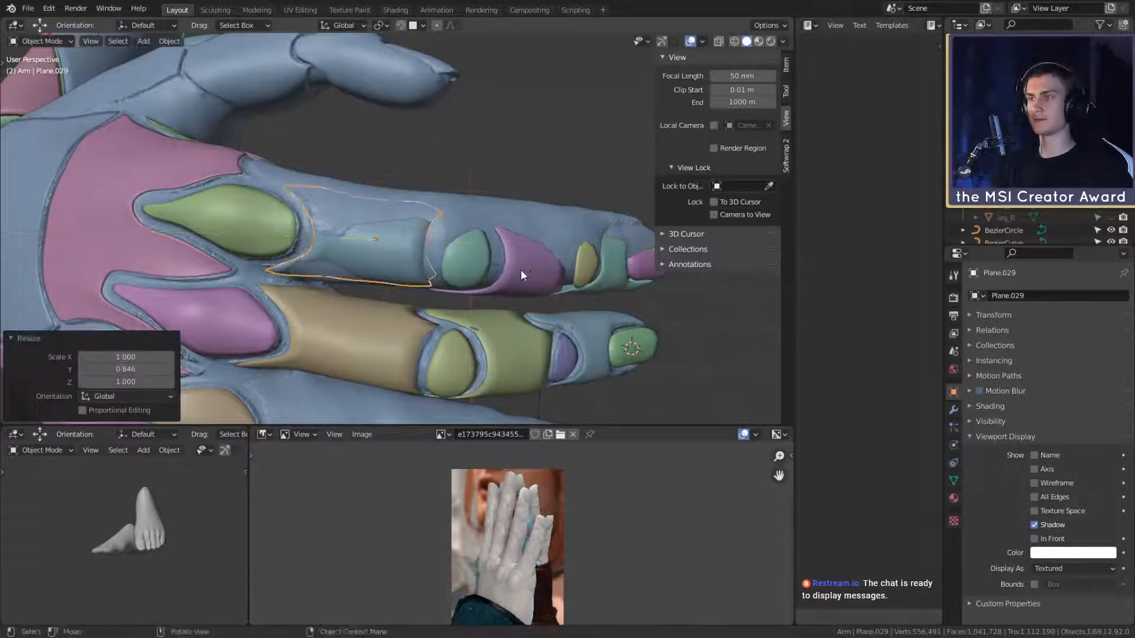
# Step: Rotate the shortened base segment slightly and move it to sit around the index finger
pyautogui.moveTo(520, 270); pyautogui.dragTo(444, 347, button='middle')
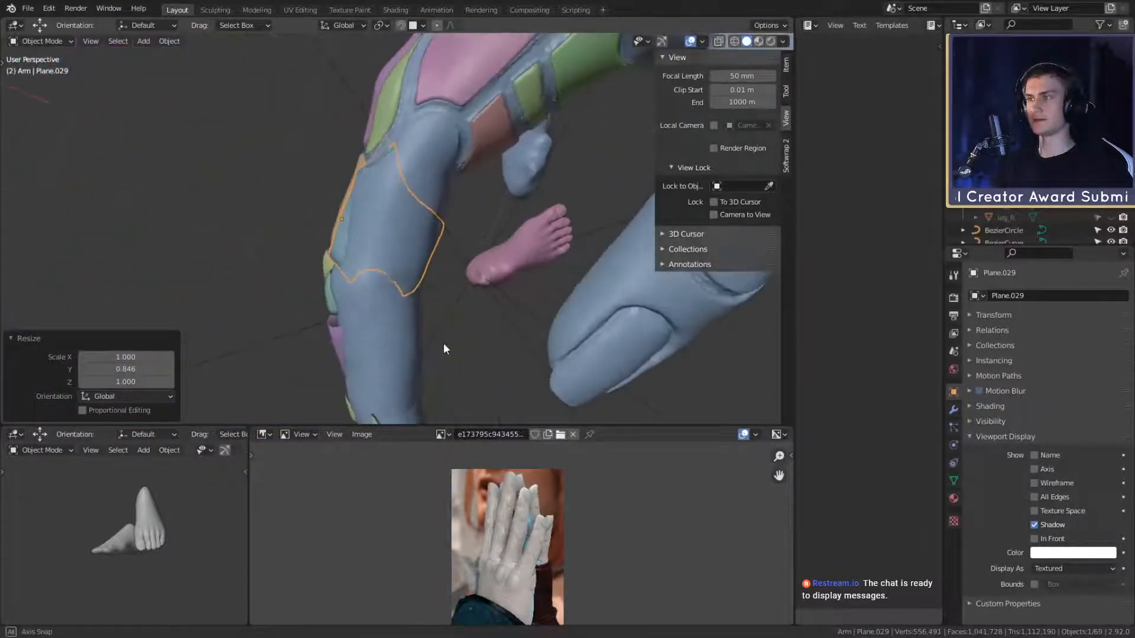
pyautogui.moveTo(461, 307); pyautogui.dragTo(587, 310, button='middle')
pyautogui.press('r')
pyautogui.click(609, 298)
pyautogui.press('g')
pyautogui.click(610, 296)
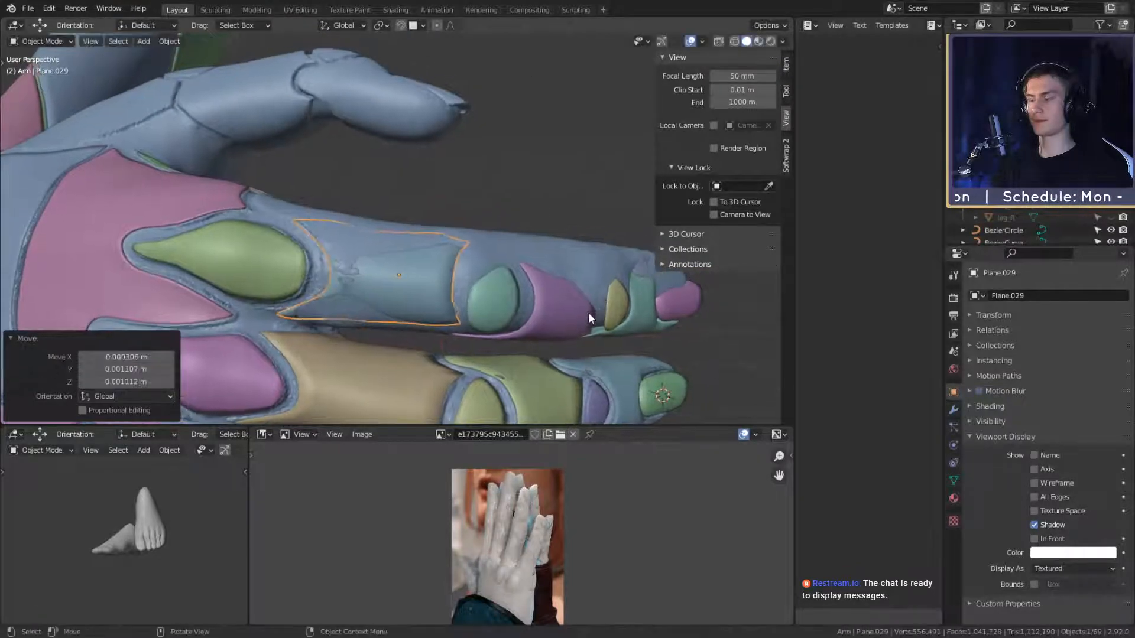
# Step: Enlarge the base segment slightly on all axes except global X and rotate it to follow the finger
pyautogui.press('s')
pyautogui.hotkey('shift', 'x')
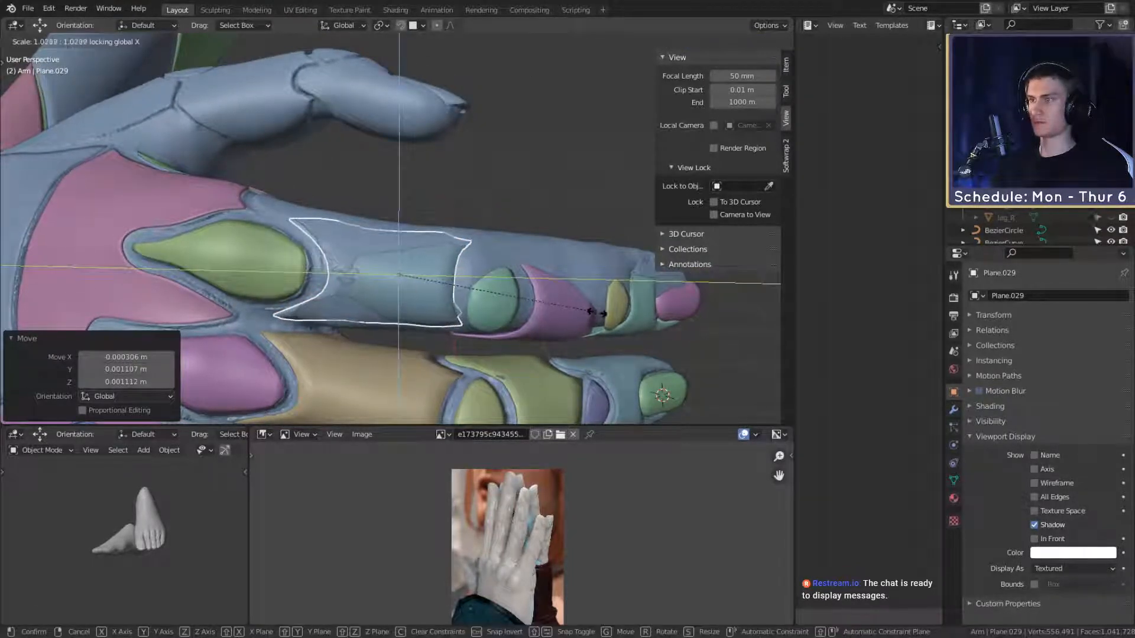
pyautogui.click(616, 311)
pyautogui.moveTo(617, 310); pyautogui.dragTo(647, 301, button='middle')
pyautogui.press('r')
pyautogui.click(587, 275)
# Step: Move, scale and rotate the next copied piece beyond the base segment to fit the index finger
pyautogui.click(460, 309)
pyautogui.press('g')
pyautogui.click(476, 292)
pyautogui.press('g')
pyautogui.click(377, 328)
pyautogui.press('s')
pyautogui.click(520, 288)
pyautogui.press('g')
pyautogui.click(527, 191)
pyautogui.press('r')
pyautogui.click(516, 342)
pyautogui.press('g')
pyautogui.click(519, 336)
# Step: Refine the position and rotation of another copied piece further along the index finger
pyautogui.click(432, 264)
pyautogui.press('g')
pyautogui.click(497, 275)
pyautogui.press('r')
pyautogui.click(467, 308)
pyautogui.press('g')
pyautogui.click(520, 278)
pyautogui.press('g')
pyautogui.click(520, 280)
# Step: Shift and rotate a further copied piece so it lines up with its neighbours on the index finger
pyautogui.click(392, 257)
pyautogui.press('g')
pyautogui.click(466, 279)
pyautogui.press('g')
pyautogui.click(482, 182)
pyautogui.press('r')
pyautogui.click(437, 288)
# Step: Move and rotate the copied piece near the index fingertip to follow the end of the sculpted finger
pyautogui.click(453, 322)
pyautogui.press('g')
pyautogui.click(540, 310)
pyautogui.press('g')
pyautogui.click(486, 344)
pyautogui.scroll(3, 565, 245)
pyautogui.press('r')
pyautogui.click(593, 295)
# Step: Hide the Hand_R sculpt and select the purple middle segment of the index finger
pyautogui.click(349, 283)
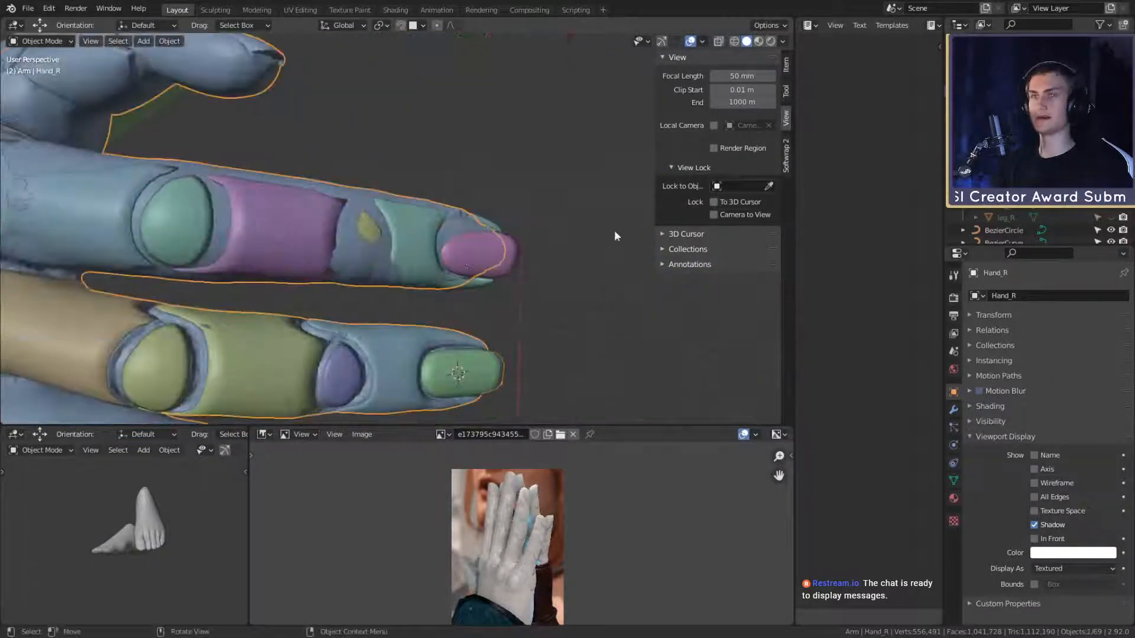
pyautogui.press('h')
pyautogui.scroll(-4, 361, 271)
pyautogui.keyDown('shift'); pyautogui.moveTo(360, 271); pyautogui.dragTo(473, 338, button='middle'); pyautogui.keyUp('shift')
pyautogui.scroll(4, 437, 266)
pyautogui.click(420, 279)
pyautogui.moveTo(419, 281); pyautogui.dragTo(466, 197, button='middle')
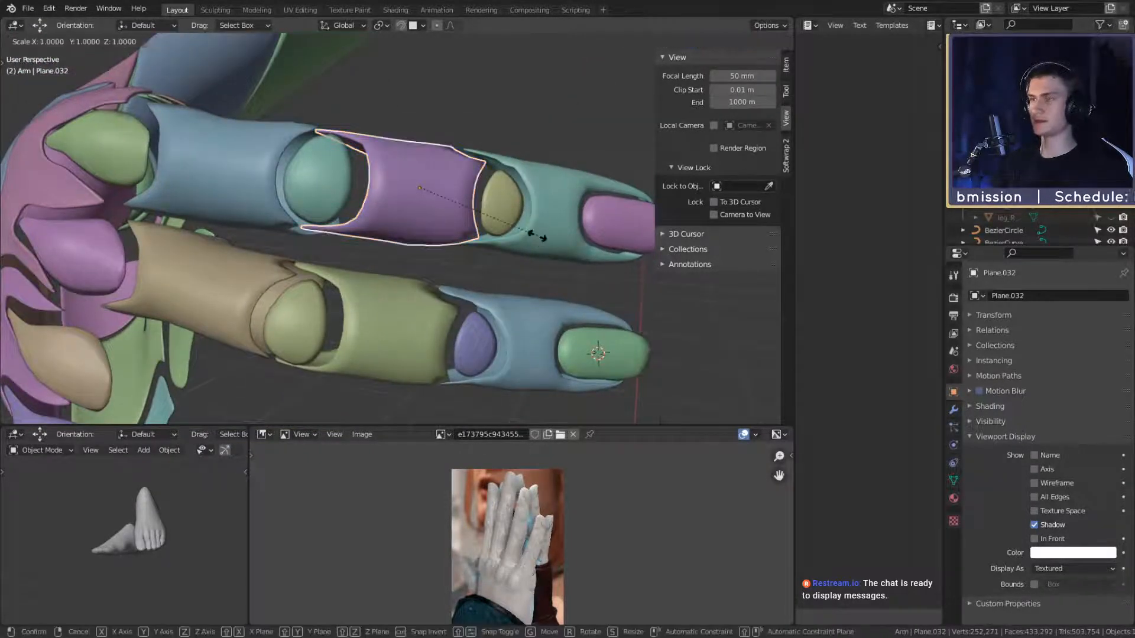
pyautogui.moveTo(535, 237); pyautogui.dragTo(504, 267, button='middle')
pyautogui.press('s')
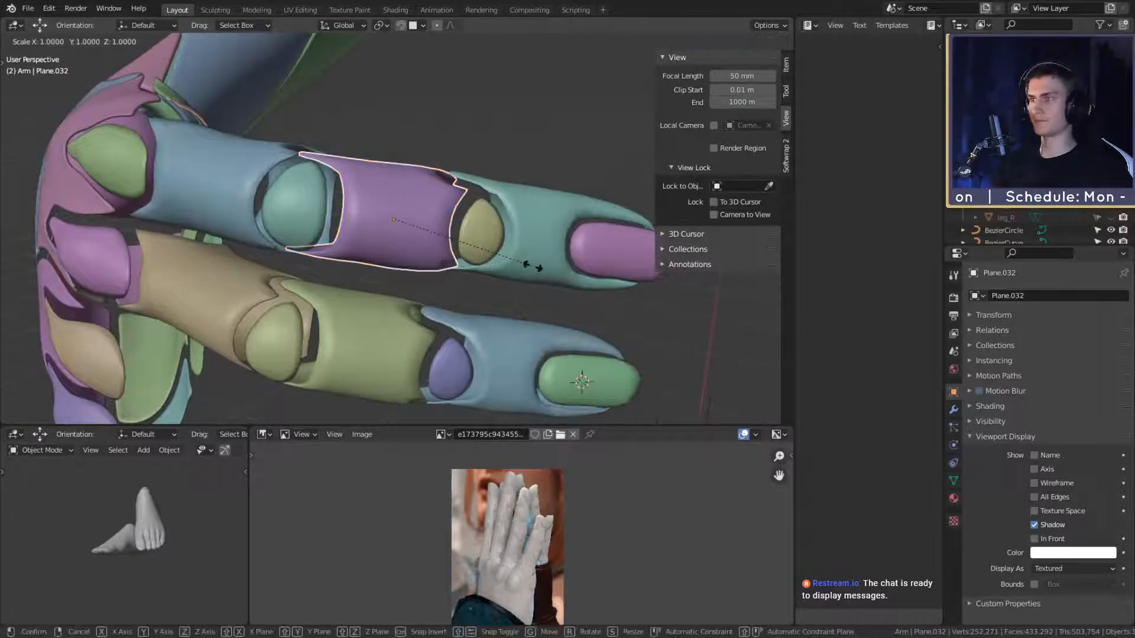
pyautogui.hotkey('shift', 'x')
pyautogui.rightClick(537, 266)
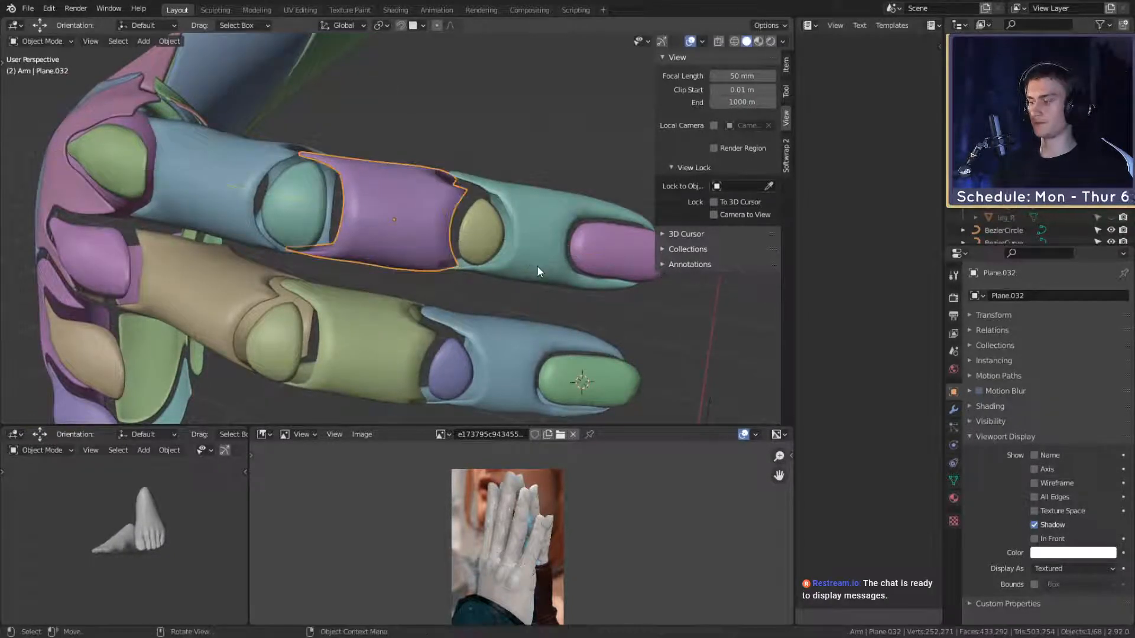
# Step: Scale the purple middle segment by about 1.05 on all axes except its local Y
pyautogui.press('s')
pyautogui.hotkey('shift', 'y')
pyautogui.hotkey('shift', 'y')
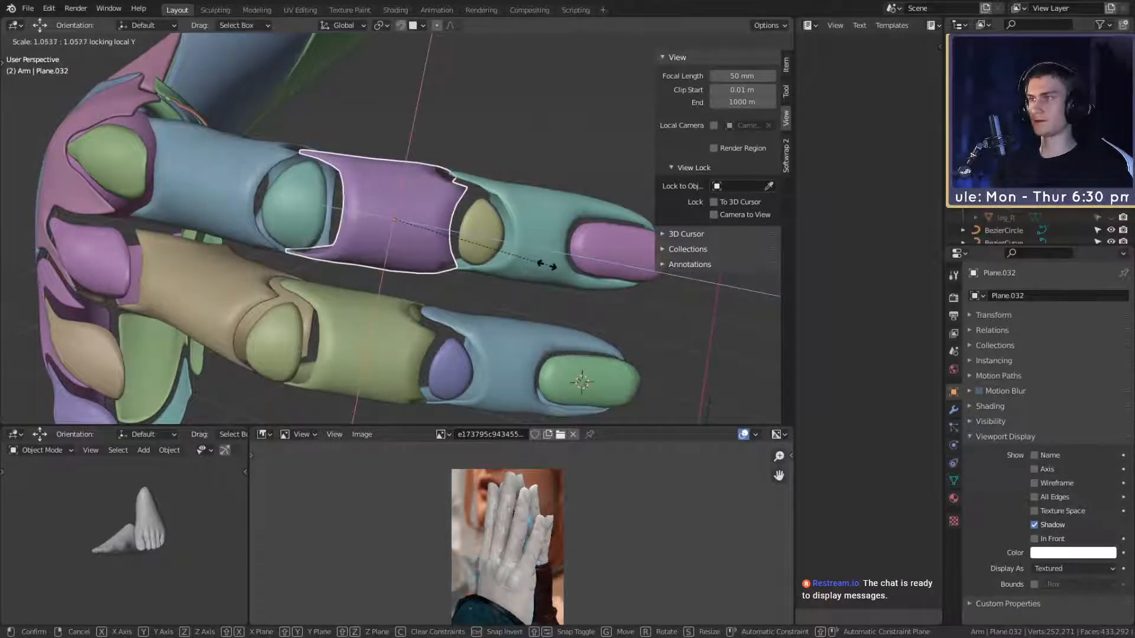
pyautogui.click(547, 266)
# Step: Move and rotate the purple middle segment to centre it between the adjoining index-finger pieces
pyautogui.moveTo(516, 226); pyautogui.dragTo(356, 275, button='middle')
pyautogui.press('g')
pyautogui.click(468, 334)
pyautogui.scroll(1, 434, 257)
pyautogui.press('r')
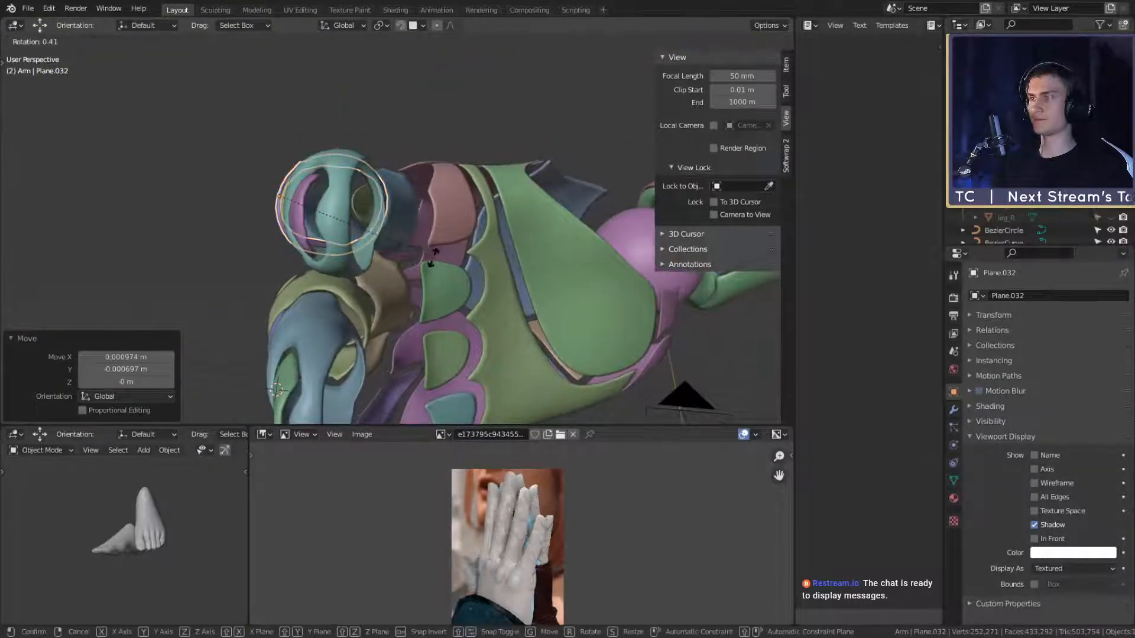
pyautogui.click(433, 259)
pyautogui.press('g')
pyautogui.click(433, 257)
pyautogui.moveTo(340, 250); pyautogui.dragTo(462, 315, button='middle')
pyautogui.press('g')
pyautogui.click(534, 135)
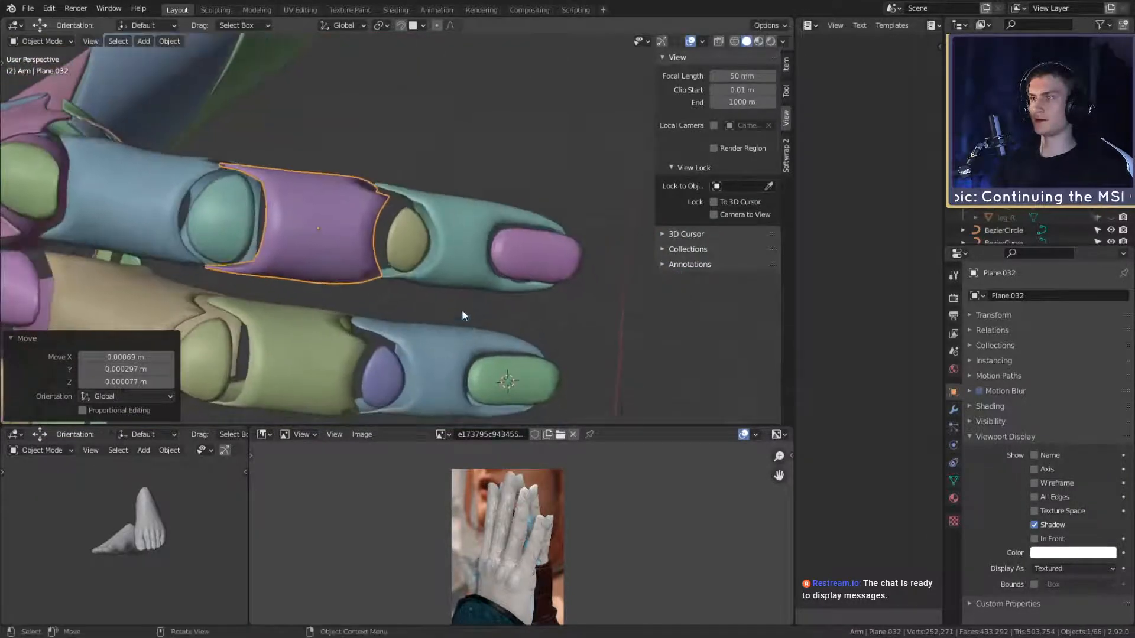
# Step: Select the teal fingertip segment and purple nail of the index finger and adjust their position and angle together
pyautogui.click(470, 248)
pyautogui.moveTo(470, 248); pyautogui.dragTo(469, 291, button='middle')
pyautogui.keyDown('shift'); pyautogui.click(498, 266); pyautogui.keyUp('shift')
pyautogui.press('g')
pyautogui.click(488, 263)
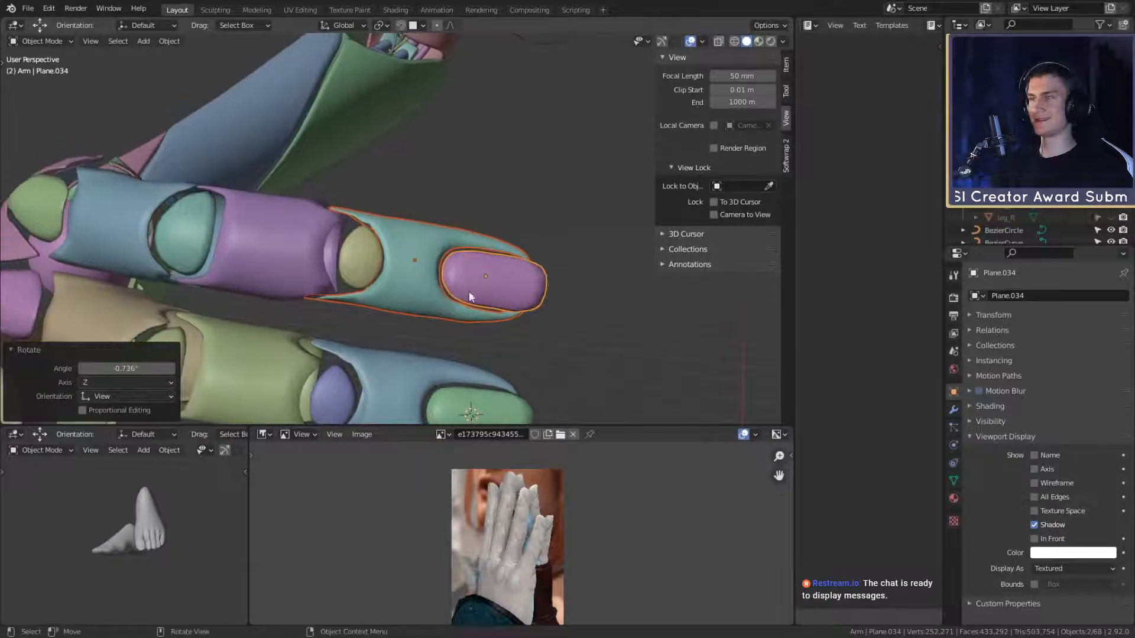
# Step: Move the olive oval joint near the index fingertip into its socket and rotate it about 4.3° in the view
pyautogui.click(413, 267)
pyautogui.press('g')
pyautogui.moveTo(413, 267); pyautogui.dragTo(462, 256, button='middle')
pyautogui.click(421, 273)
pyautogui.press('r')
pyautogui.click(520, 207)
pyautogui.scroll(4, 459, 329)
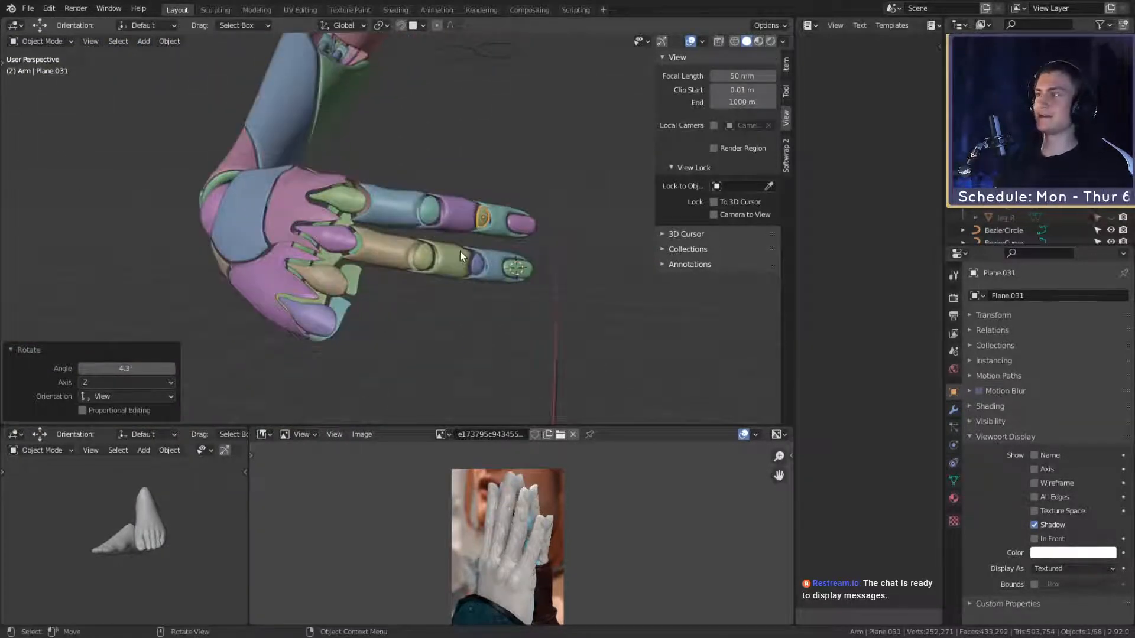
# Step: Save the current file and review the fit of the finished index- and middle-finger pieces
pyautogui.click(28, 9)
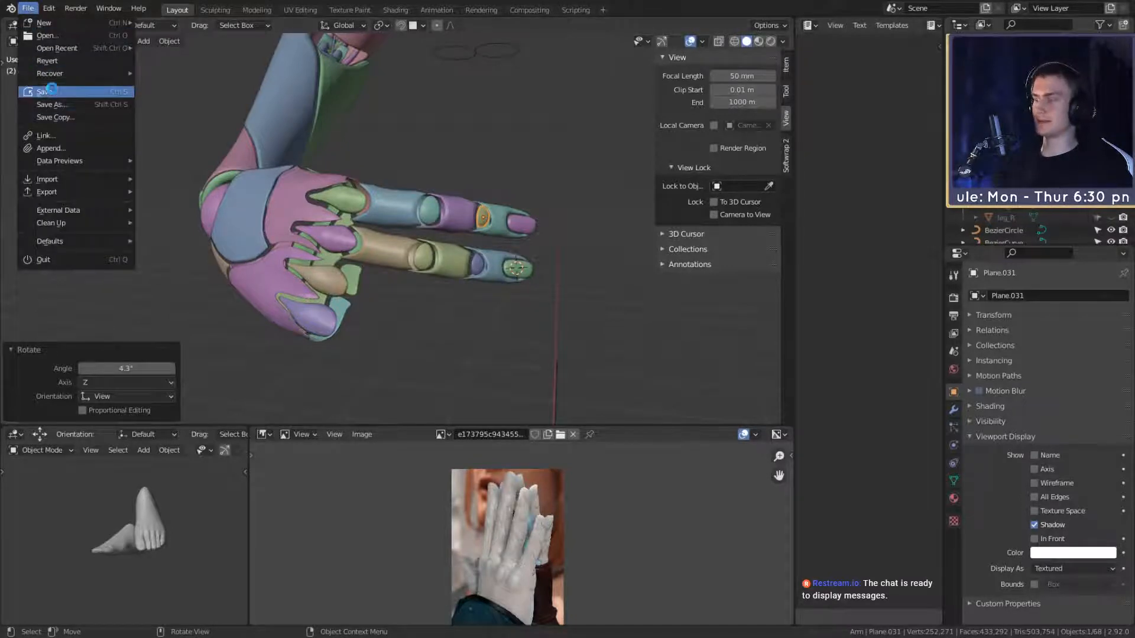
pyautogui.click(51, 89)
pyautogui.scroll(-2, 419, 293)
pyautogui.keyDown('shift'); pyautogui.moveTo(430, 293); pyautogui.dragTo(419, 270, button='middle'); pyautogui.keyUp('shift')
pyautogui.scroll(5, 433, 250)
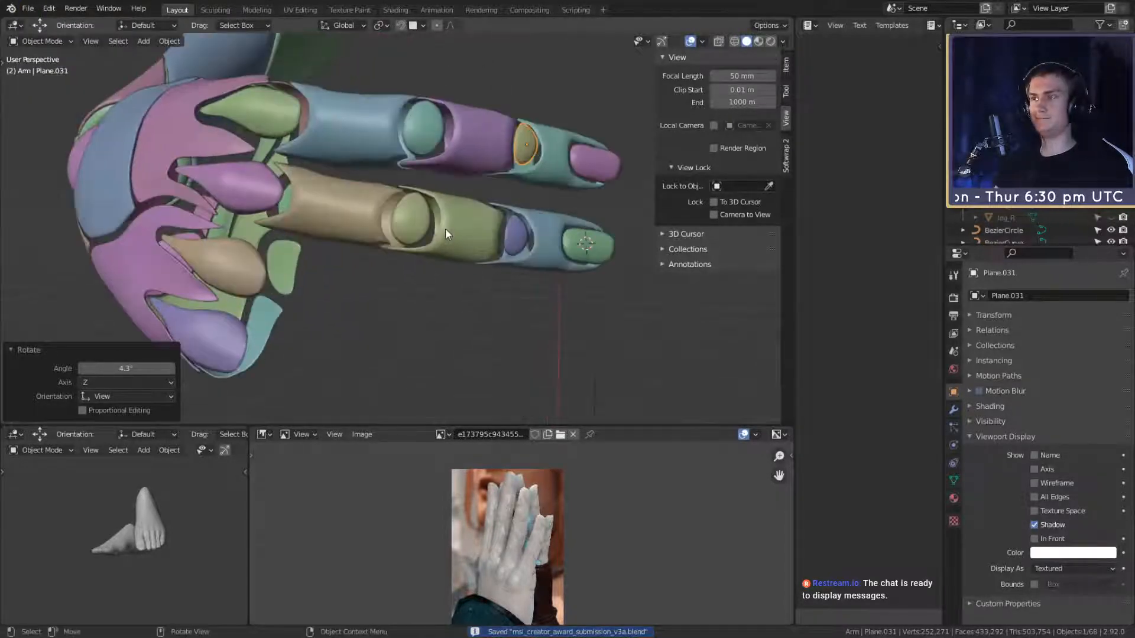
pyautogui.moveTo(445, 228); pyautogui.dragTo(429, 260, button='middle')
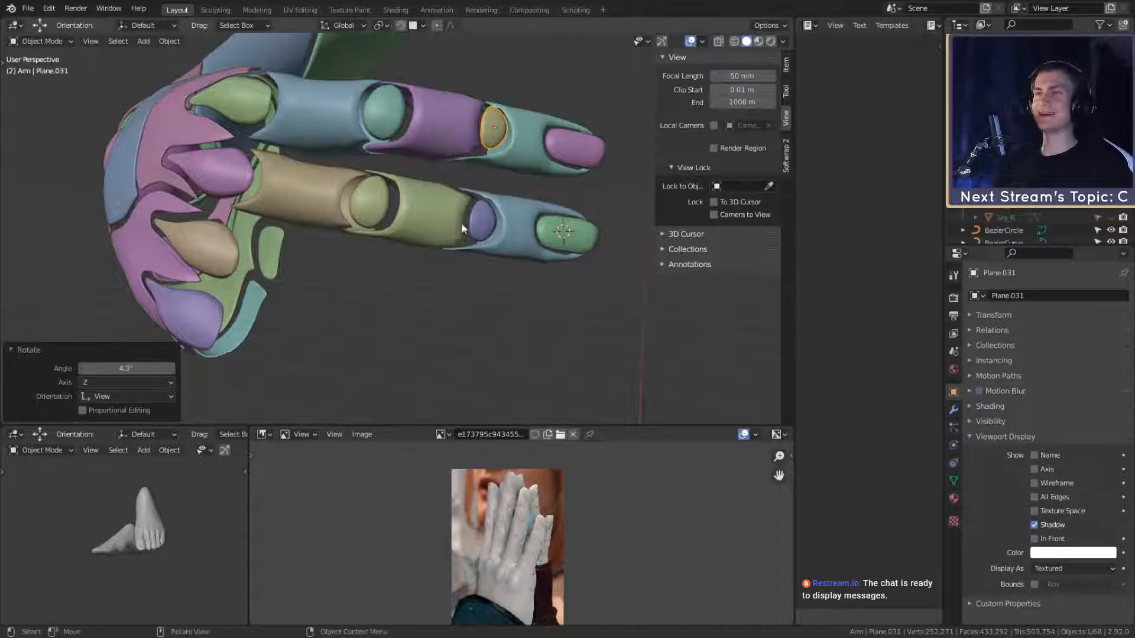
pyautogui.scroll(3, 443, 247)
pyautogui.keyDown('shift'); pyautogui.moveTo(443, 247); pyautogui.dragTo(448, 305, button='middle'); pyautogui.keyUp('shift')
pyautogui.scroll(-4, 472, 299)
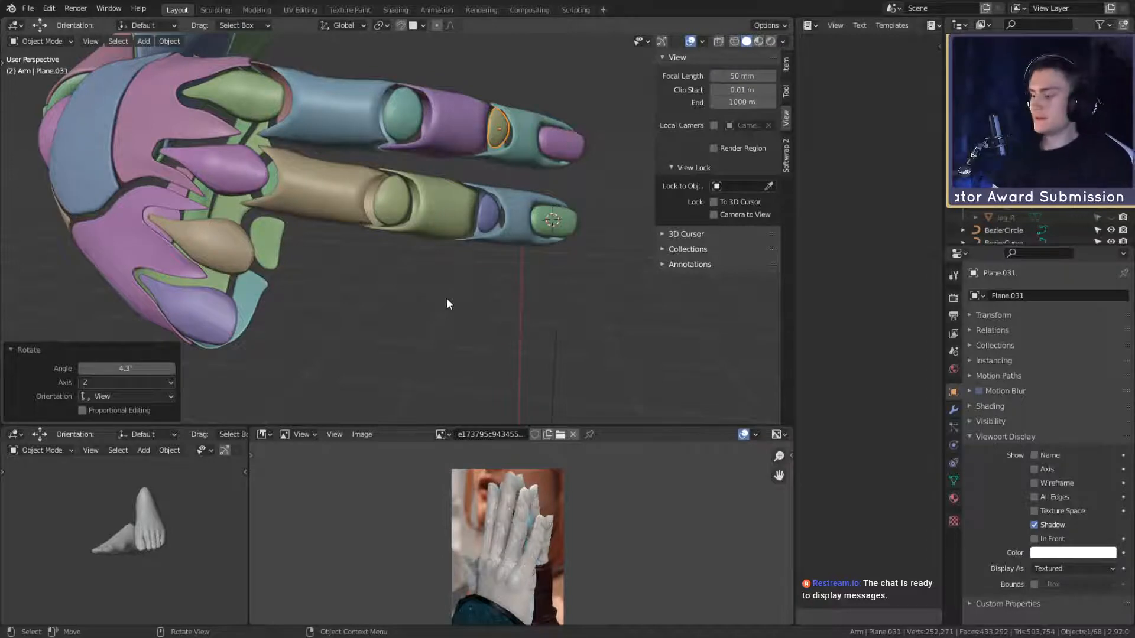
pyautogui.moveTo(483, 298); pyautogui.dragTo(301, 302, button='middle')
pyautogui.scroll(2, 440, 335)
pyautogui.moveTo(353, 193); pyautogui.dragTo(519, 249, button='middle')
pyautogui.press('g')
pyautogui.press('Escape')
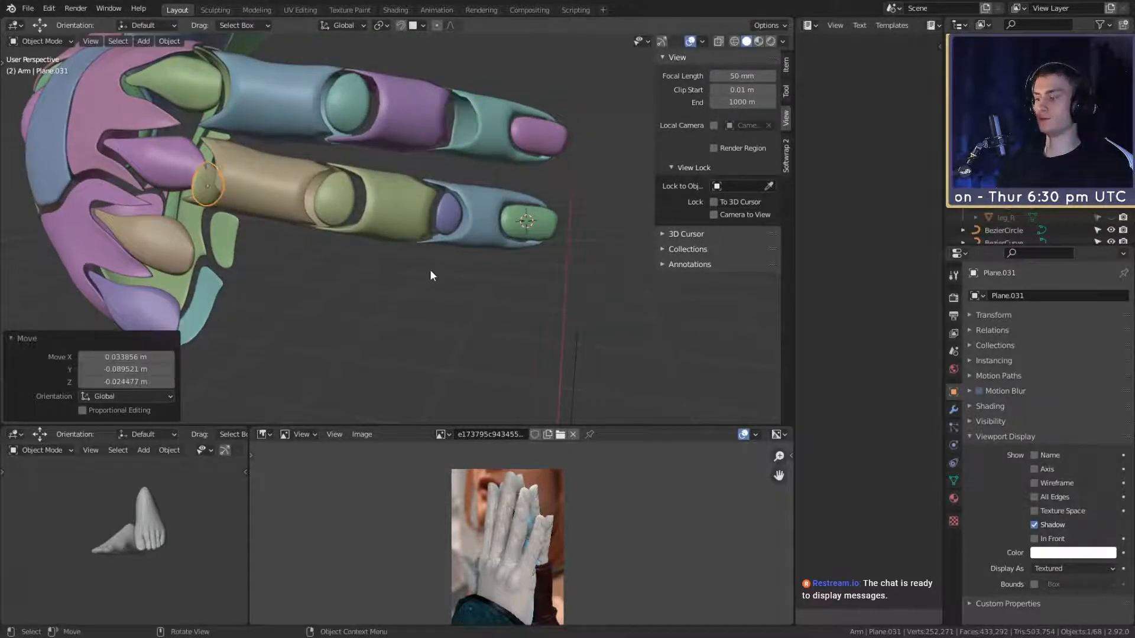
pyautogui.hotkey('ctrl', 'z')
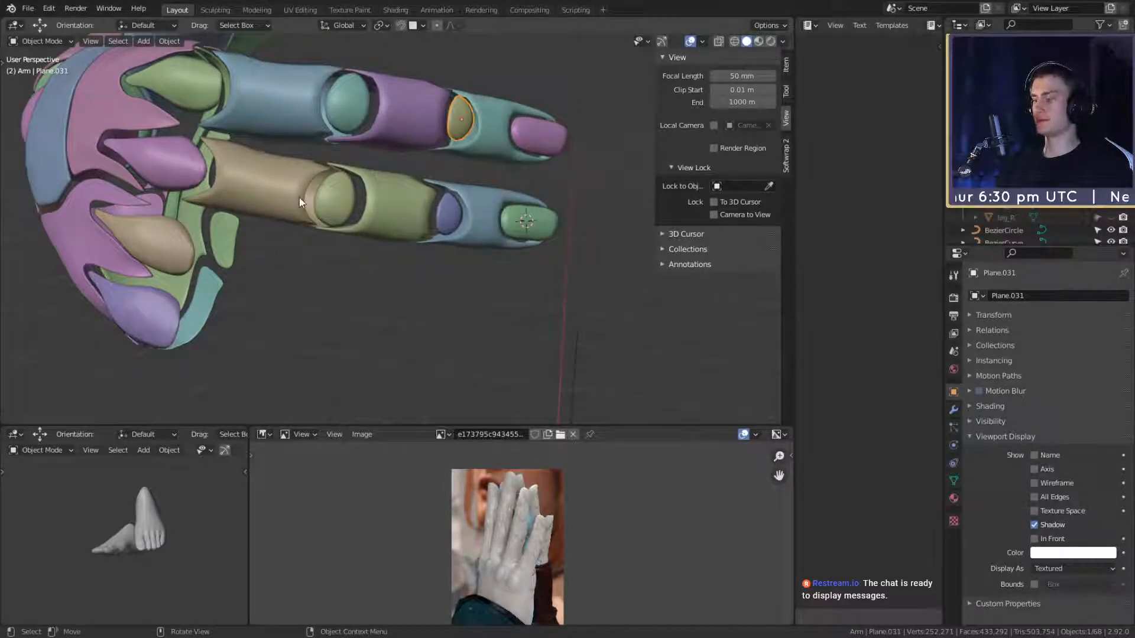
# Step: Select the six armour pieces of the middle finger and unhide the hand sculpt
pyautogui.moveTo(383, 264); pyautogui.dragTo(525, 263, button='middle')
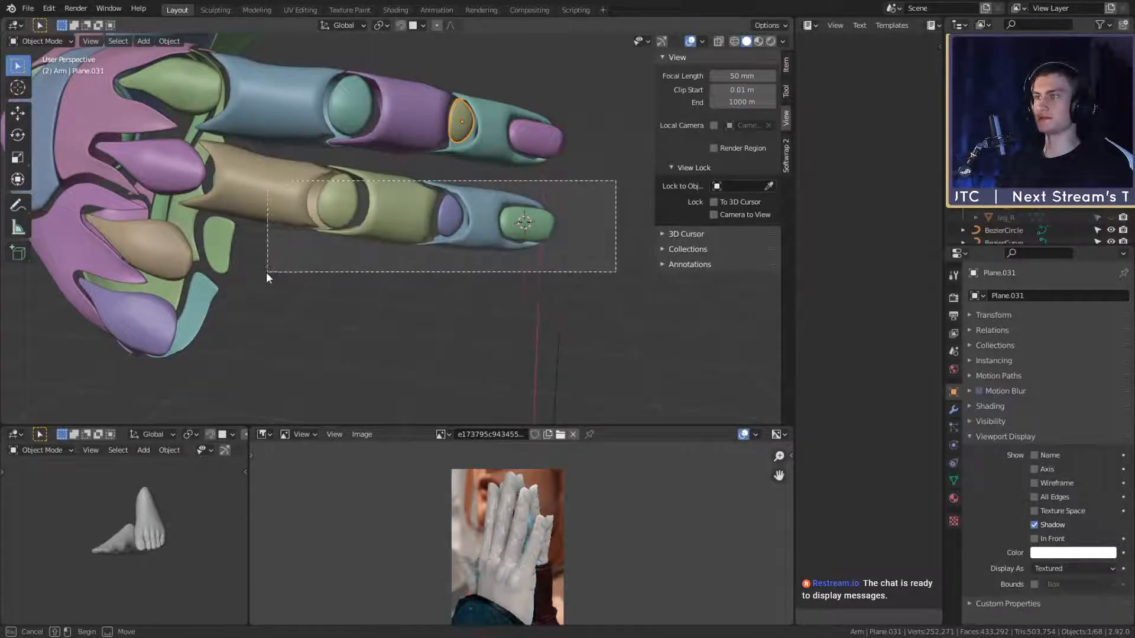
pyautogui.moveTo(266, 272); pyautogui.dragTo(266, 272)
pyautogui.moveTo(266, 272); pyautogui.dragTo(410, 268, button='middle')
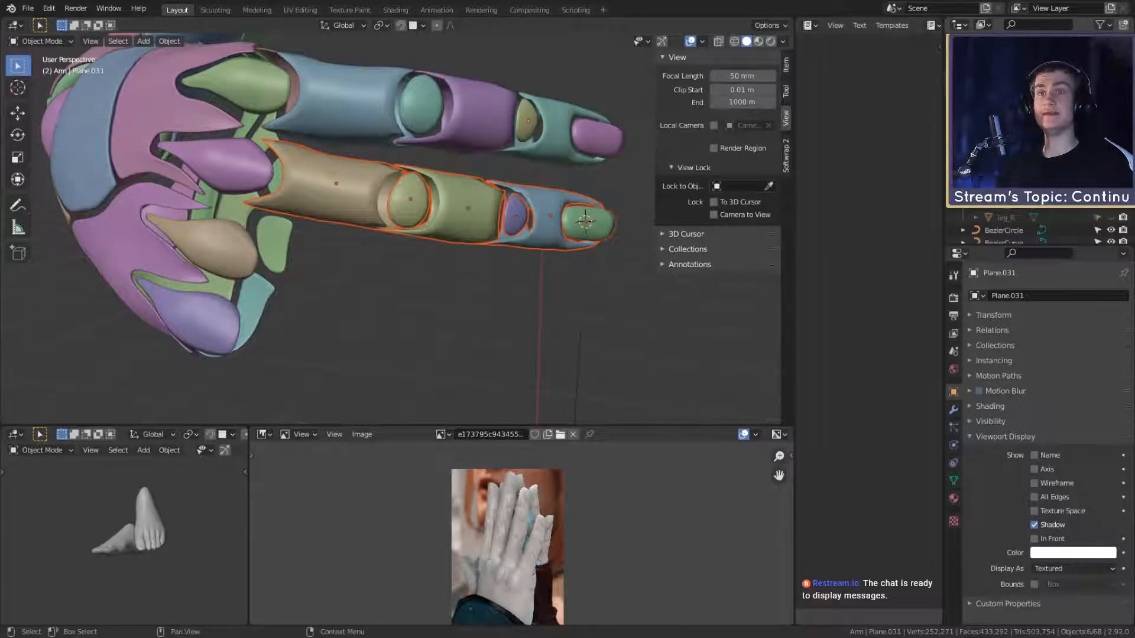
pyautogui.hotkey('alt', 'h')
pyautogui.keyDown('shift'); pyautogui.moveTo(555, 238); pyautogui.dragTo(513, 224, button='middle'); pyautogui.keyUp('shift')
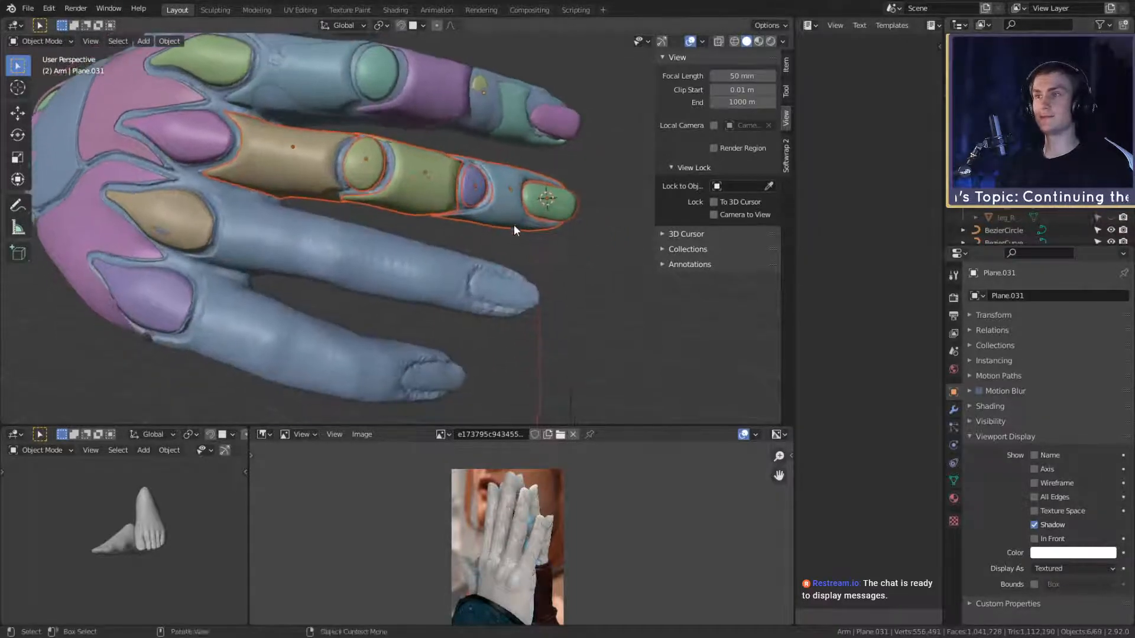
# Step: Duplicate the six pieces onto the ring finger, scale them down slightly and rotate them about 2.1° to follow it
pyautogui.hotkey('shift', 'd')
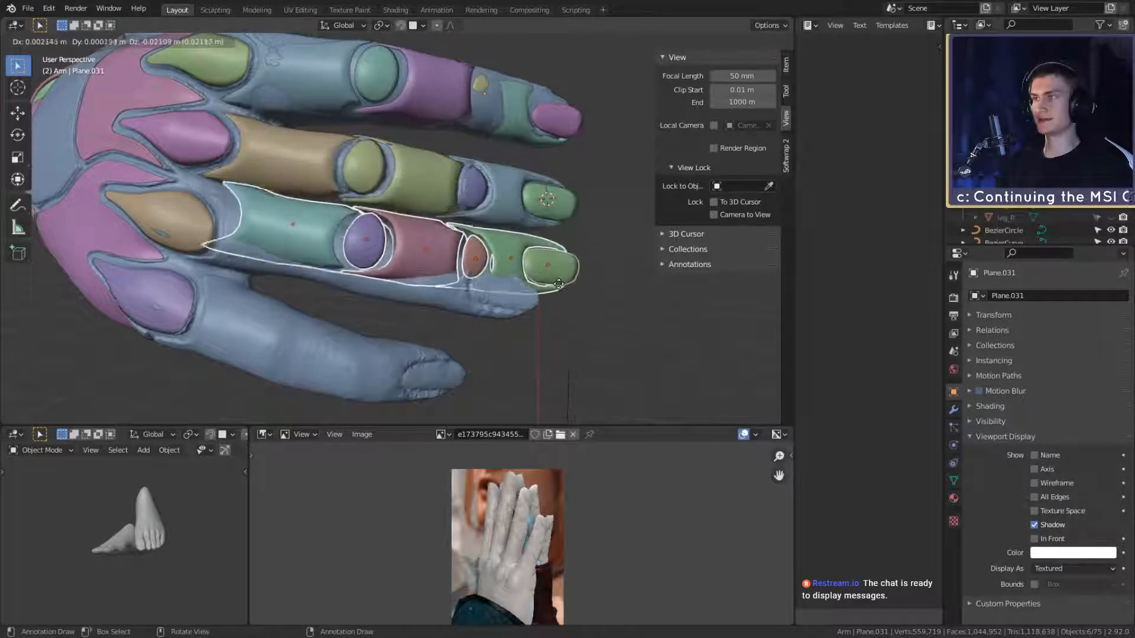
pyautogui.click(554, 298)
pyautogui.press('s')
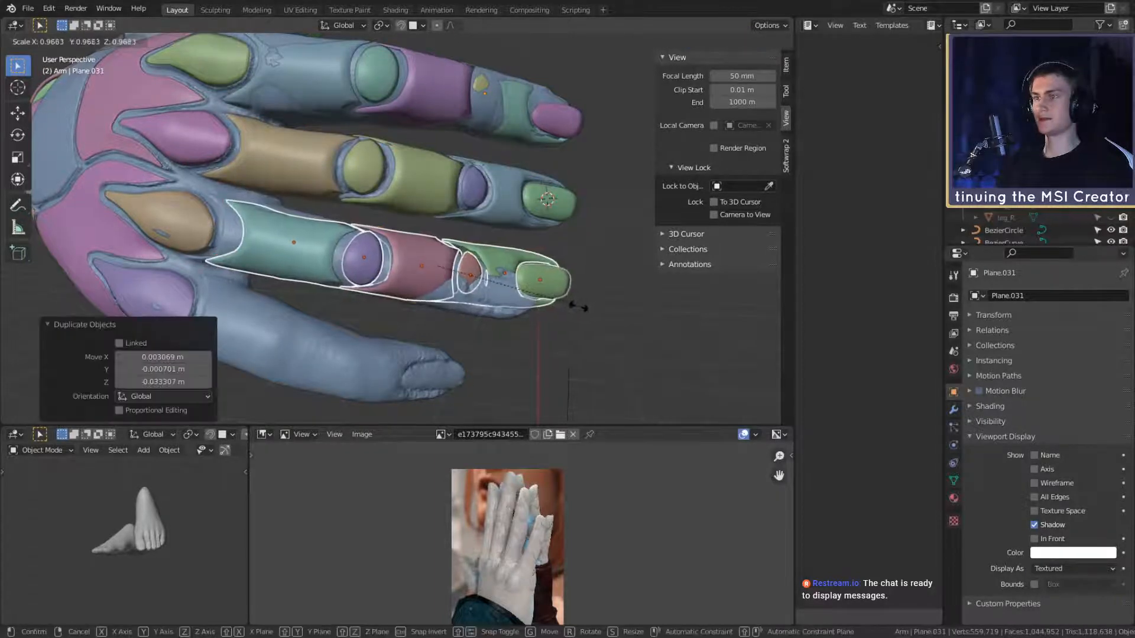
pyautogui.click(593, 307)
pyautogui.press('r')
pyautogui.click(594, 303)
pyautogui.press('g')
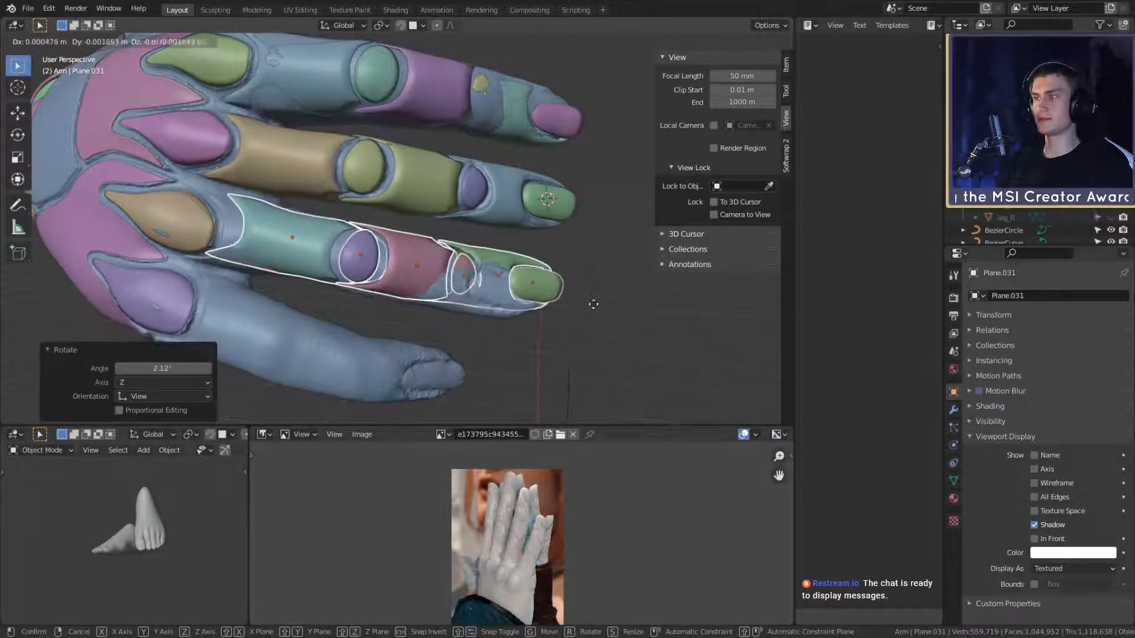
pyautogui.click(589, 307)
# Step: Select the teal base segment of the ring finger and rotate and move it to follow the sculpted finger
pyautogui.moveTo(587, 302); pyautogui.dragTo(510, 261, button='middle')
pyautogui.click(506, 223)
pyautogui.click(405, 263)
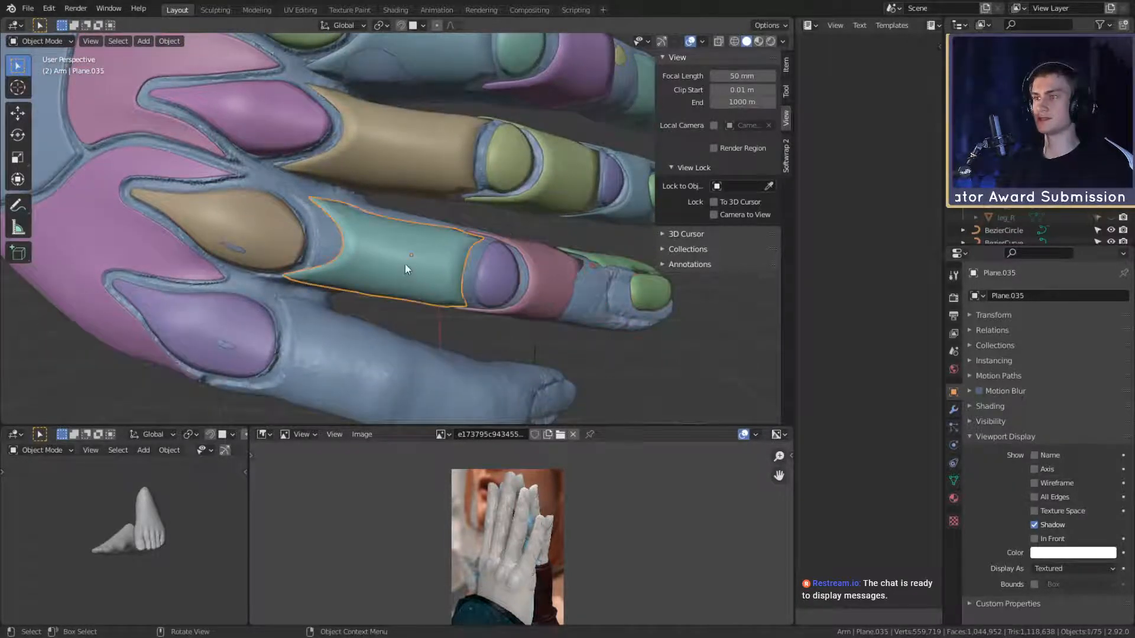
pyautogui.scroll(1, 428, 263)
pyautogui.moveTo(428, 263); pyautogui.dragTo(478, 136, button='middle')
pyautogui.moveTo(559, 172); pyautogui.dragTo(366, 211, button='middle')
pyautogui.press('r')
pyautogui.click(604, 249)
pyautogui.press('g')
pyautogui.click(575, 216)
# Step: Refine the teal base segment's position and angle, finishing with a rotation of about 1.3° in the view
pyautogui.press('r')
pyautogui.click(548, 301)
pyautogui.press('g')
pyautogui.click(549, 297)
pyautogui.moveTo(372, 259); pyautogui.dragTo(456, 266, button='middle')
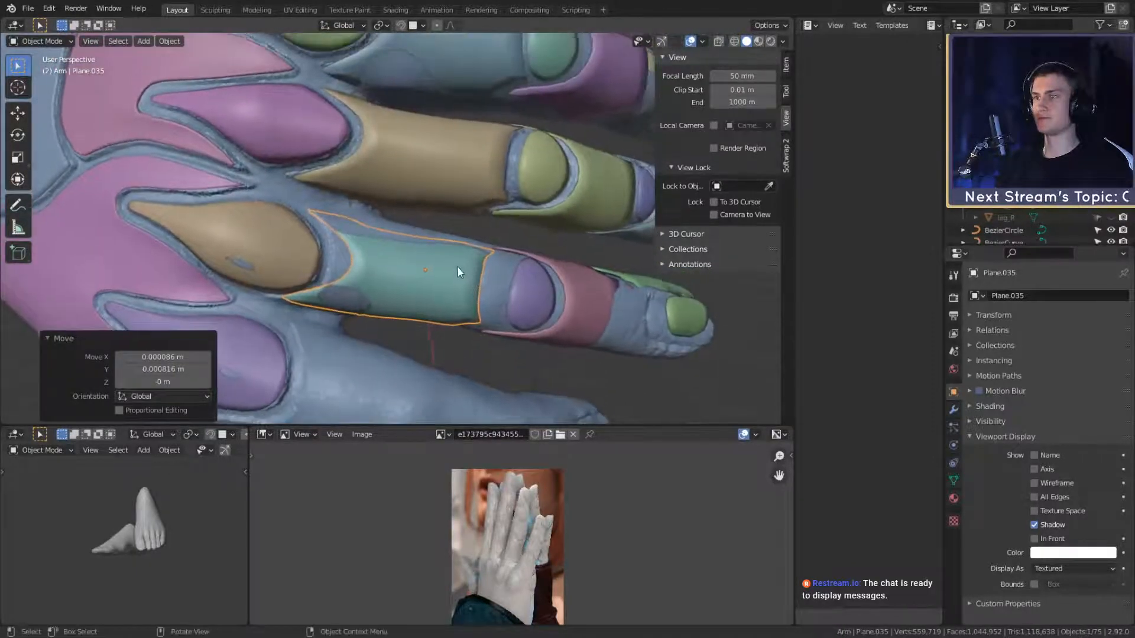
pyautogui.press('r')
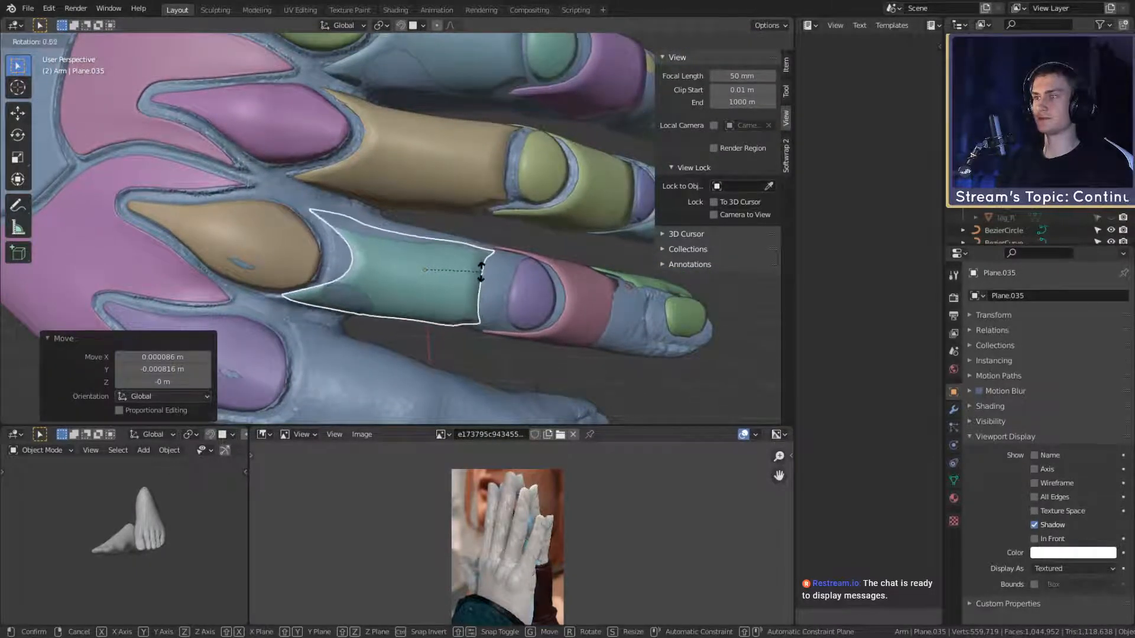
pyautogui.click(480, 272)
pyautogui.moveTo(480, 272); pyautogui.dragTo(470, 294, button='middle')
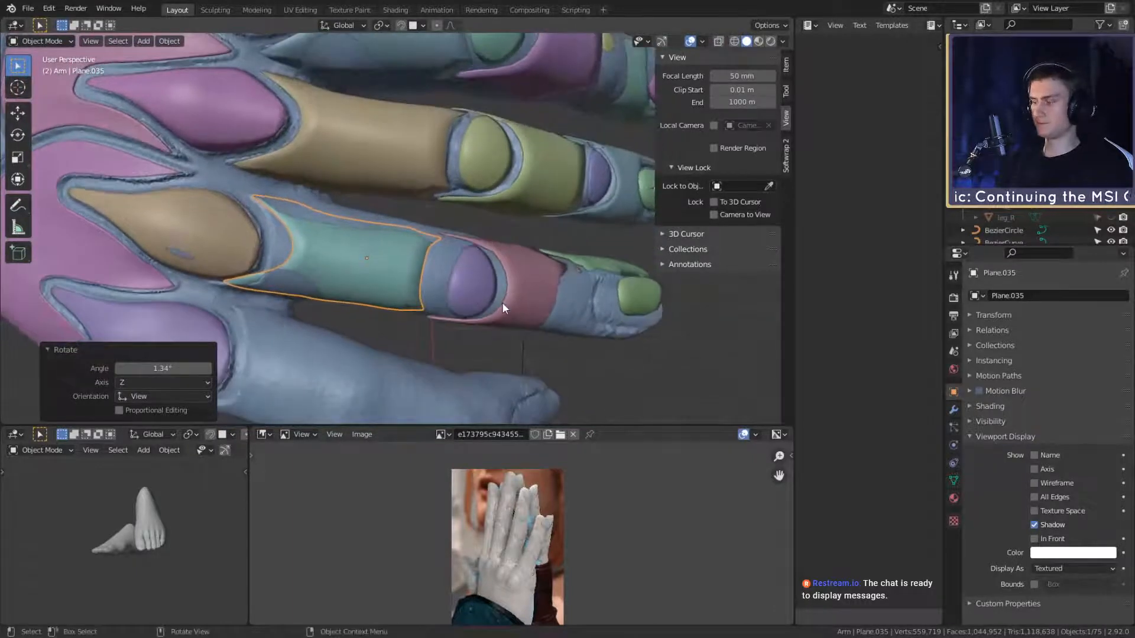
# Step: Scale the teal base segment by about 1.11 on all axes except its local Y
pyautogui.press('s')
pyautogui.hotkey('shift', 'x')
pyautogui.hotkey('shift', 'x')
pyautogui.hotkey('shift', 'y')
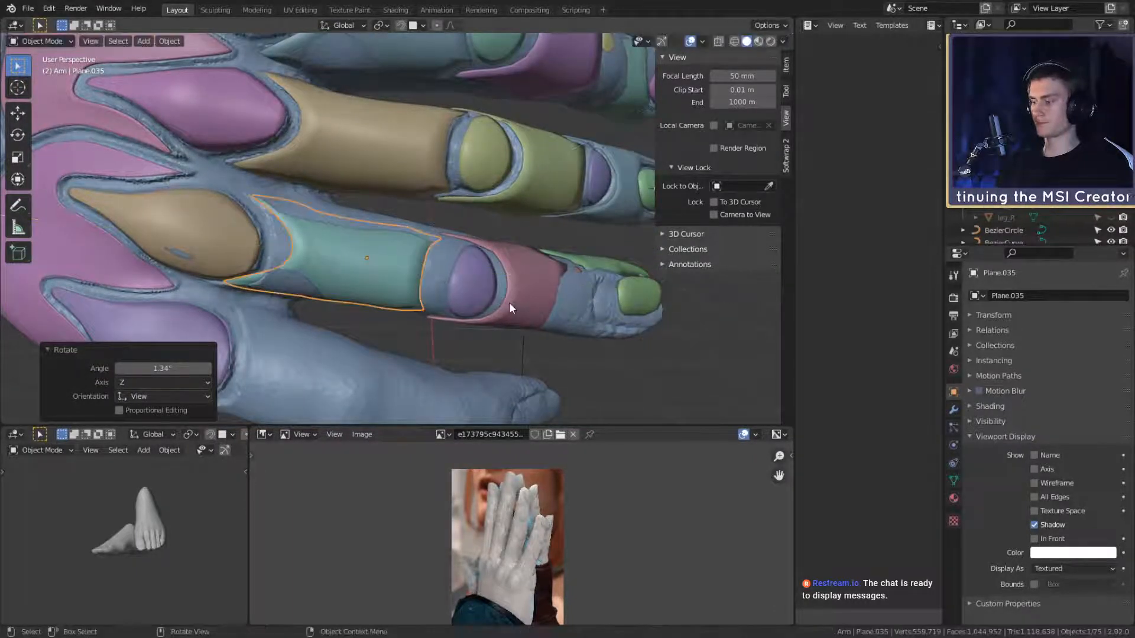
pyautogui.hotkey('shift', 'y')
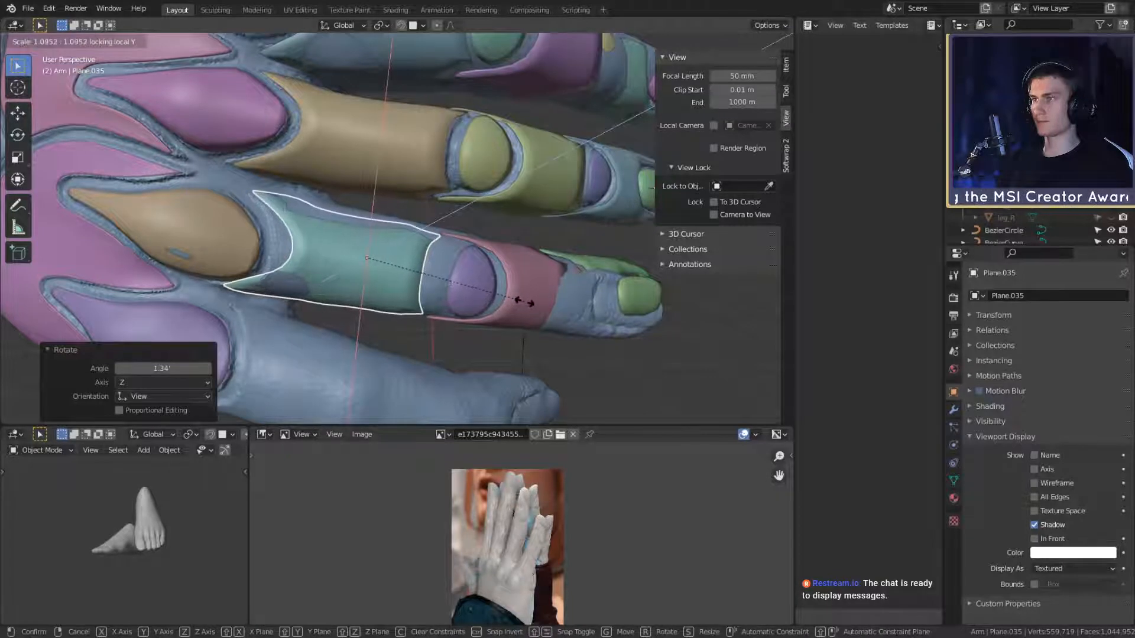
pyautogui.click(523, 302)
# Step: Rotate and move the widened teal base segment so it wraps evenly around the ring finger from several angles
pyautogui.moveTo(514, 298); pyautogui.dragTo(452, 293, button='middle')
pyautogui.press('r')
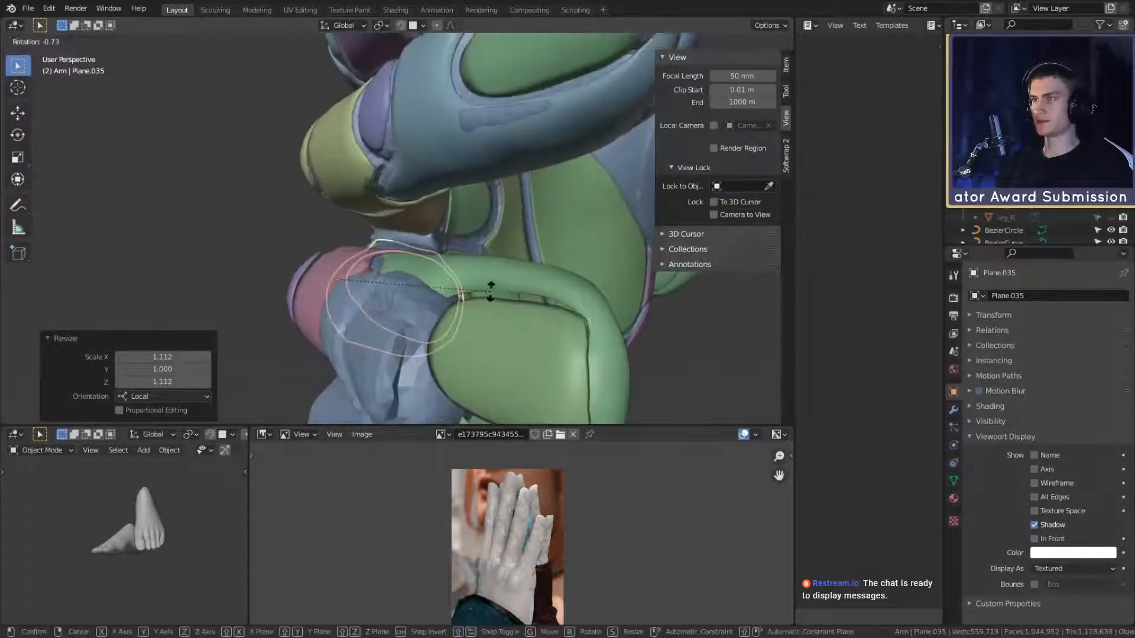
pyautogui.click(490, 280)
pyautogui.moveTo(355, 260); pyautogui.dragTo(432, 278, button='middle')
pyautogui.press('g')
pyautogui.click(483, 323)
pyautogui.press('r')
pyautogui.click(510, 237)
pyautogui.press('g')
pyautogui.click(509, 235)
pyautogui.press('g')
pyautogui.click(544, 219)
# Step: Move the copied purple oval joint into the ring finger's knuckle beside the teal base segment
pyautogui.click(433, 278)
pyautogui.moveTo(512, 306); pyautogui.dragTo(594, 293, button='middle')
pyautogui.press('g')
pyautogui.click(496, 206)
pyautogui.click(519, 219)
pyautogui.click(445, 283)
pyautogui.press('g')
pyautogui.click(393, 289)
pyautogui.press('g')
pyautogui.click(459, 314)
pyautogui.press('g')
pyautogui.click(498, 240)
# Step: Select the pink middle segment of the ring finger and move it towards the bend of the sculpted finger
pyautogui.click(487, 299)
pyautogui.scroll(-3, 488, 329)
pyautogui.press('g')
pyautogui.click(478, 275)
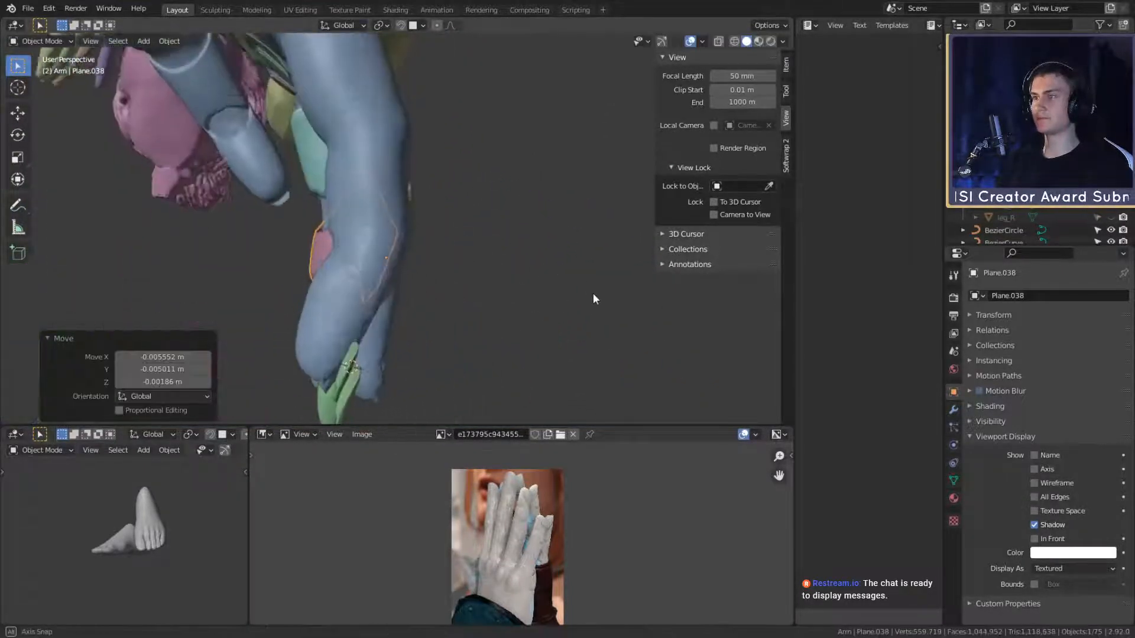
pyautogui.click(559, 210)
pyautogui.press('g')
pyautogui.click(565, 201)
pyautogui.moveTo(565, 201); pyautogui.dragTo(581, 301, button='middle')
# Step: Rotate and reposition the pink middle segment so its curved end fits around the purple oval joint
pyautogui.scroll(2, 406, 359)
pyautogui.click(473, 301)
pyautogui.press('r')
pyautogui.click(474, 306)
pyautogui.press('g')
pyautogui.click(474, 300)
pyautogui.click(467, 287)
pyautogui.press('g')
pyautogui.click(525, 313)
pyautogui.press('g')
pyautogui.click(513, 301)
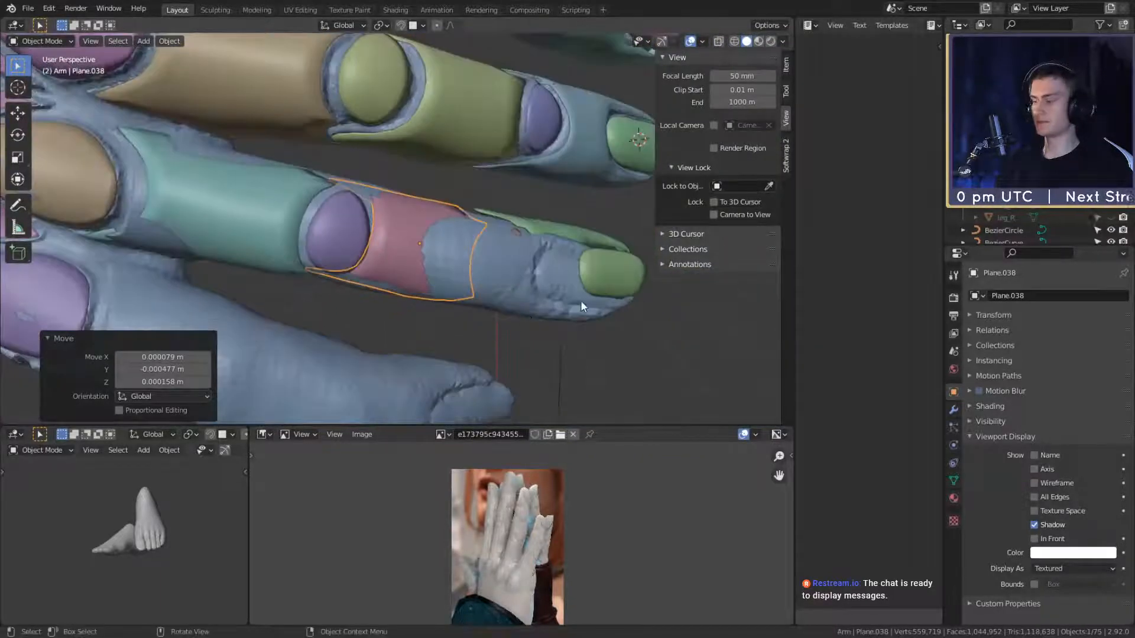
# Step: Scale the pink middle segment by about 1.05 except along its local Y, and shift it within the XY plane
pyautogui.press('s')
pyautogui.hotkey('shift', 'y')
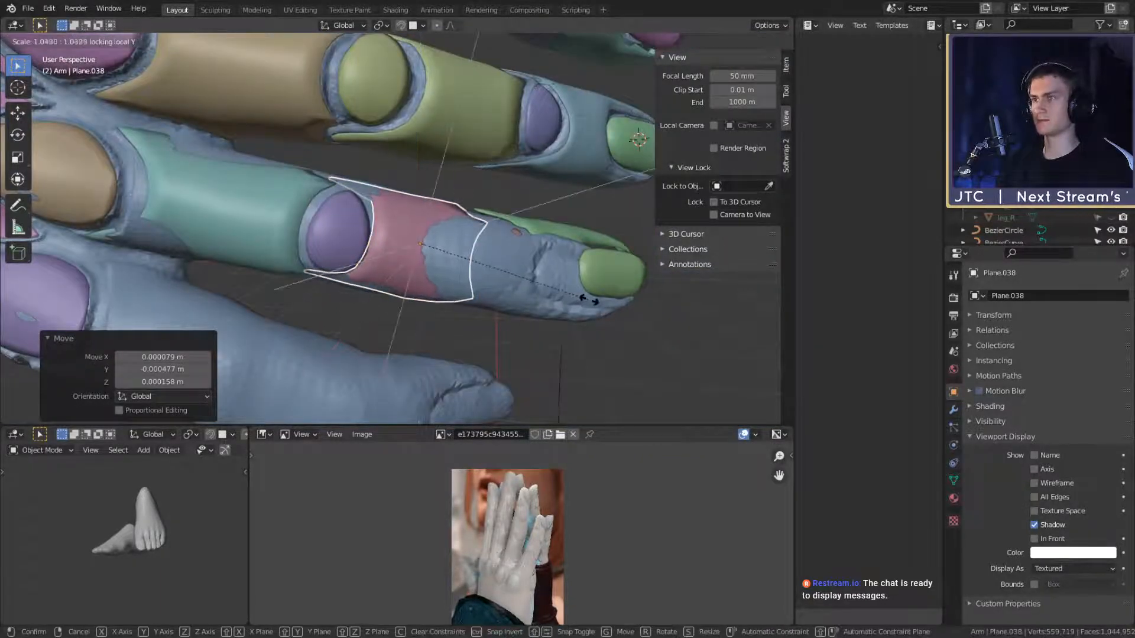
pyautogui.click(590, 299)
pyautogui.moveTo(520, 263); pyautogui.dragTo(541, 221, button='middle')
pyautogui.press('g')
pyautogui.hotkey('shift', 'z')
pyautogui.click(485, 278)
# Step: Rotate and move the pink middle segment to centre it around the ring finger as seen from the fingertip
pyautogui.click(545, 316)
pyautogui.press('r')
pyautogui.click(580, 292)
pyautogui.press('r')
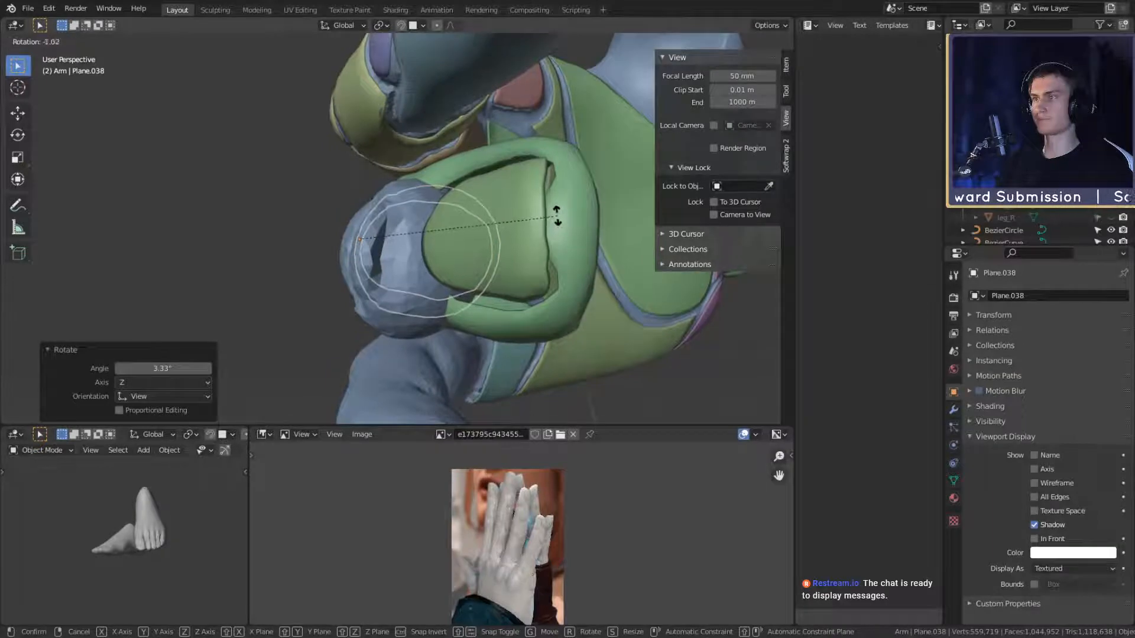
pyautogui.click(557, 215)
pyautogui.press('g')
pyautogui.click(552, 215)
# Step: Make small rotations and moves of the pink middle segment to align it along the finger in top and side views
pyautogui.moveTo(551, 215); pyautogui.dragTo(534, 255, button='middle')
pyautogui.press('r')
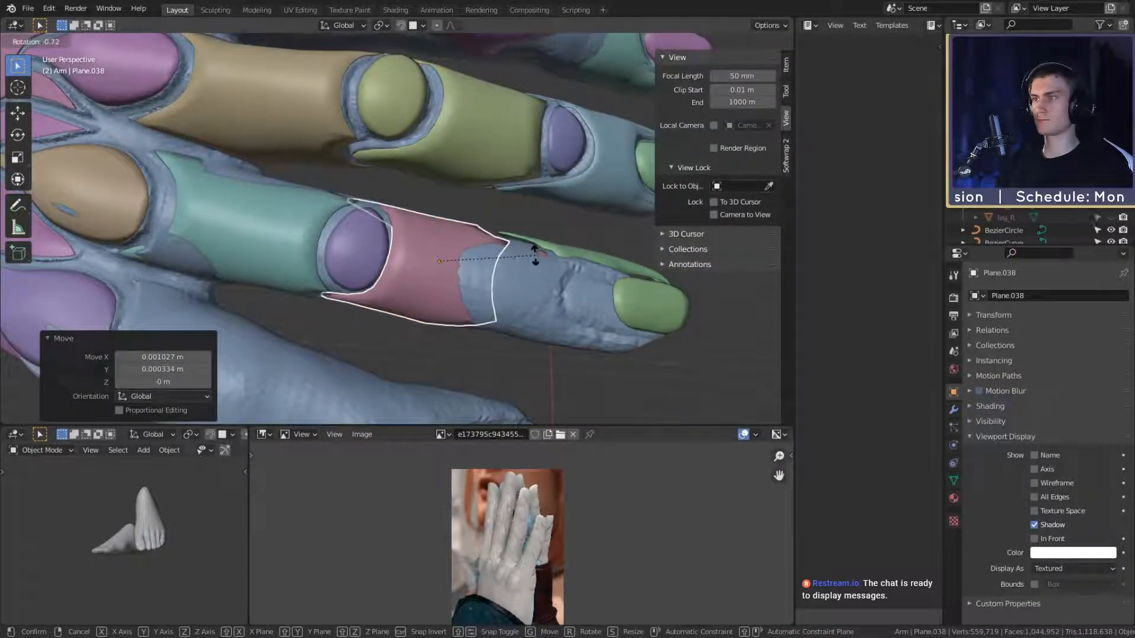
pyautogui.click(535, 255)
pyautogui.press('g')
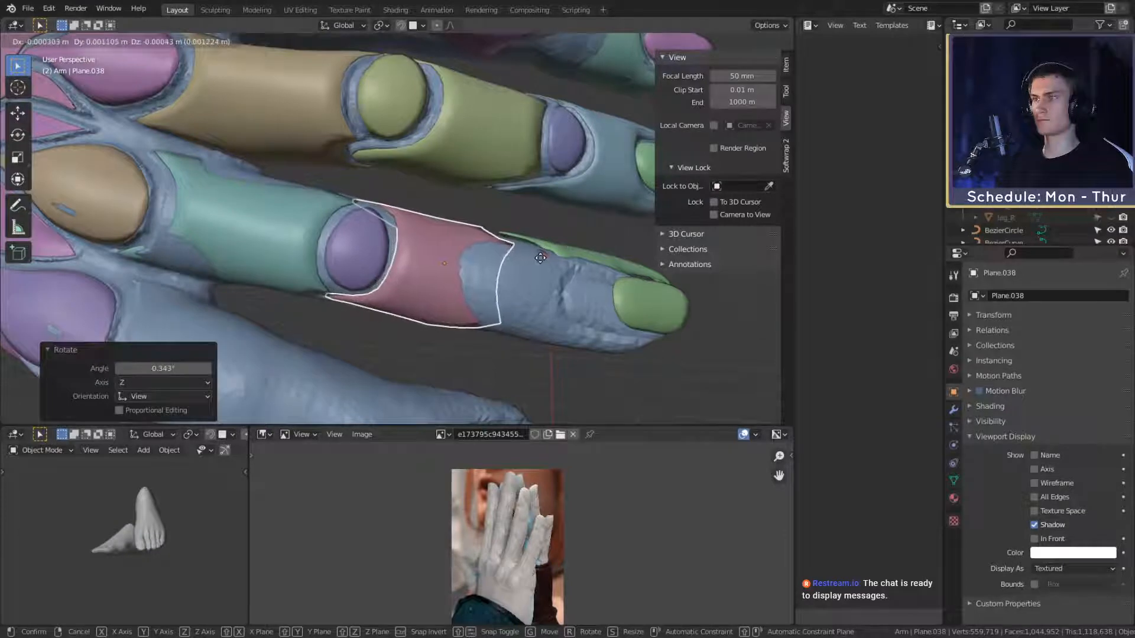
pyautogui.click(540, 258)
pyautogui.moveTo(541, 259); pyautogui.dragTo(413, 214, button='middle')
pyautogui.press('r')
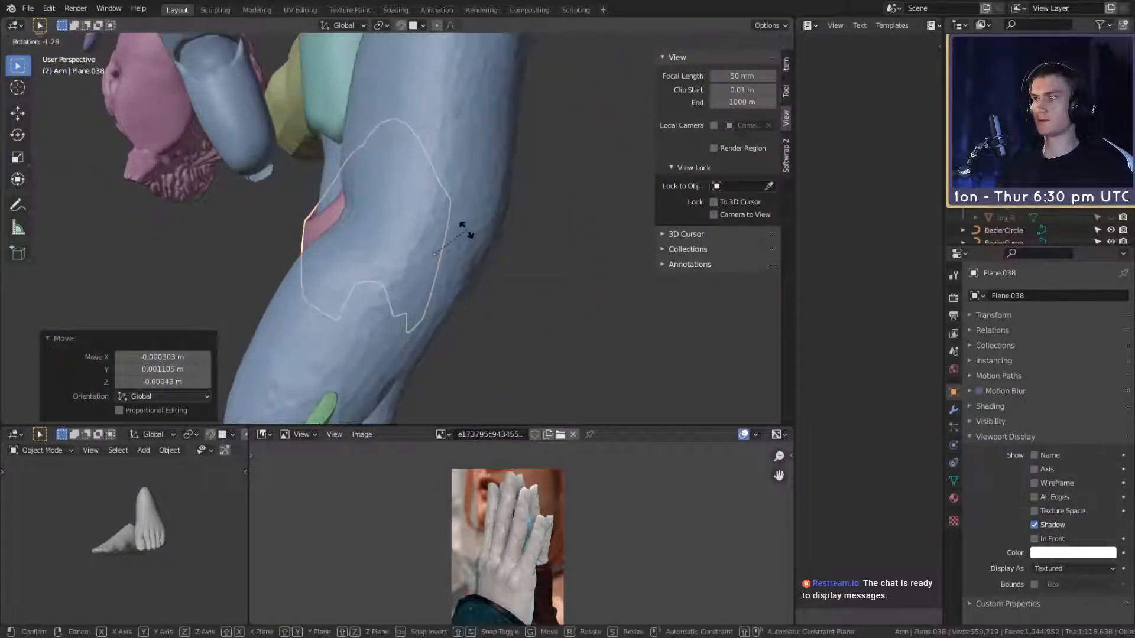
pyautogui.click(466, 231)
pyautogui.press('g')
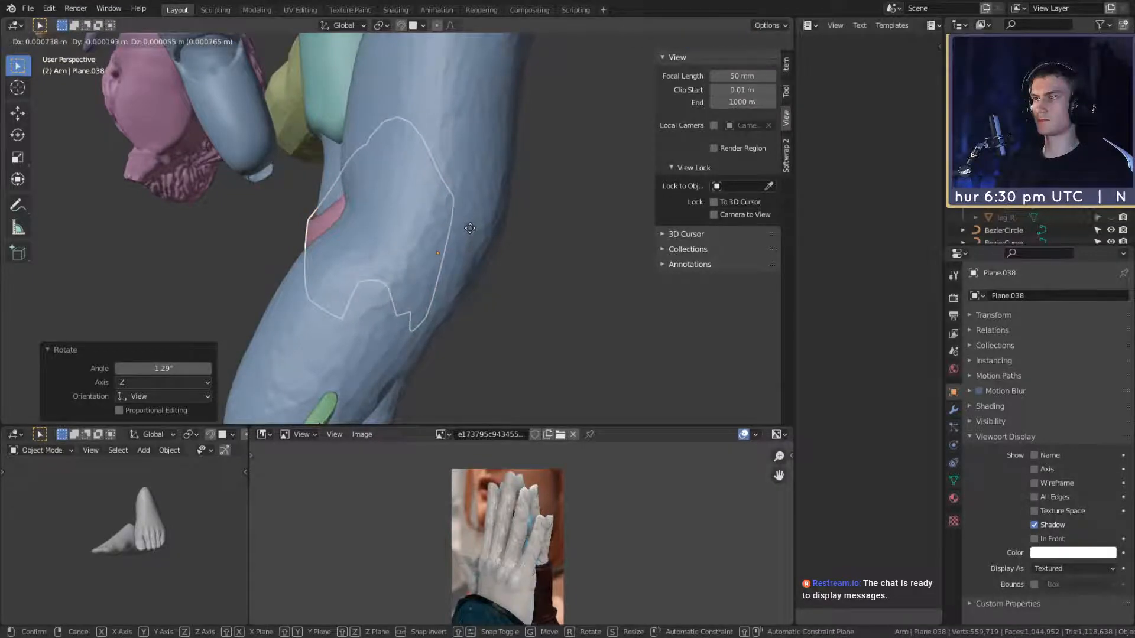
pyautogui.click(470, 228)
# Step: Rotate and move the pink middle segment once more to finish seating it on the ring finger
pyautogui.moveTo(488, 232)
pyautogui.mouseDown(button='middle')
pyautogui.moveTo(403, 292)
pyautogui.moveTo(344, 369)
pyautogui.moveTo(473, 306)
pyautogui.moveTo(480, 318)
pyautogui.moveTo(515, 262)
pyautogui.moveTo(406, 253)
pyautogui.moveTo(436, 256)
pyautogui.moveTo(441, 306)
pyautogui.moveTo(473, 317)
pyautogui.moveTo(484, 260)
pyautogui.moveTo(575, 165)
pyautogui.moveTo(573, 190)
pyautogui.moveTo(287, 245)
pyautogui.moveTo(467, 257)
pyautogui.moveTo(477, 219)
pyautogui.mouseUp(button='middle')
pyautogui.press('r')
pyautogui.click(487, 310)
pyautogui.click(397, 250)
pyautogui.click(397, 250)
pyautogui.press('g')
pyautogui.click(440, 273)
pyautogui.click(287, 244)
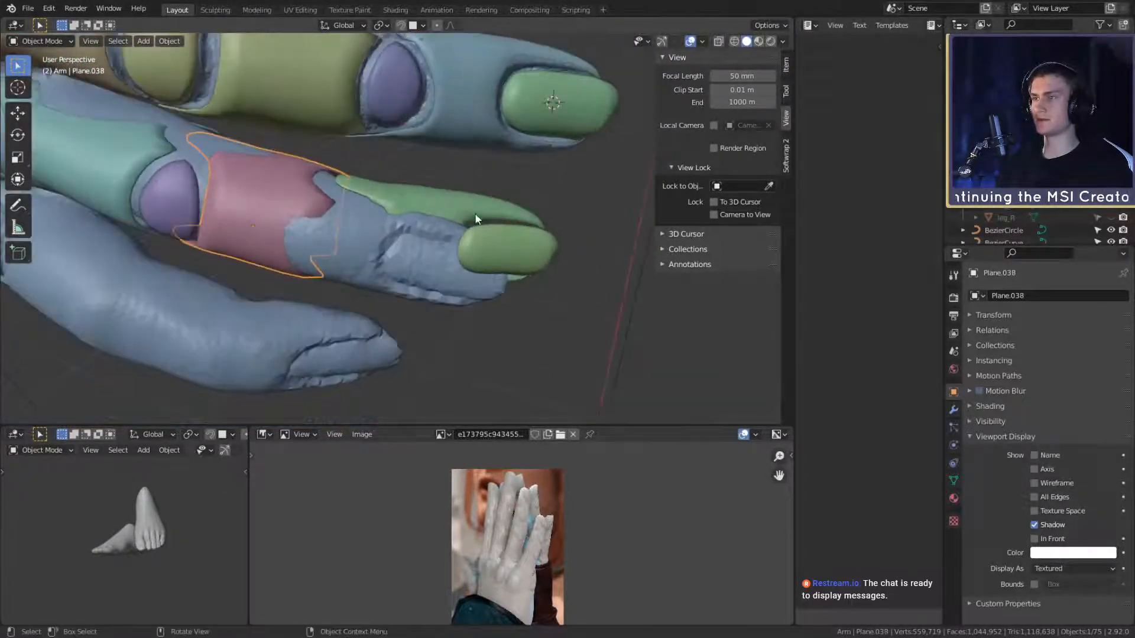
# Step: Select the green fingertip segment and its nail on the ring finger, move them and rotate them about 13°
pyautogui.keyDown('shift'); pyautogui.click(524, 256); pyautogui.keyUp('shift')
pyautogui.moveTo(524, 256); pyautogui.dragTo(519, 379, button='middle')
pyautogui.press('g')
pyautogui.click(406, 243)
pyautogui.press('r')
pyautogui.click(583, 316)
# Step: Move the green fingertip segment and nail over the end of the sculpted ring finger
pyautogui.moveTo(583, 317); pyautogui.dragTo(571, 177, button='middle')
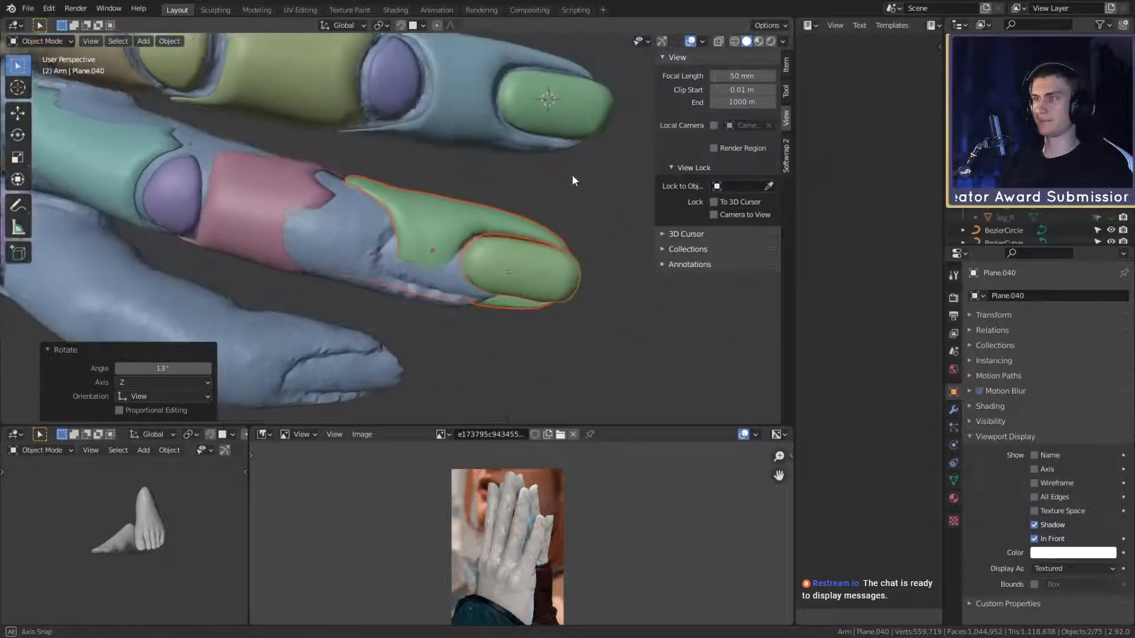
pyautogui.press('g')
pyautogui.click(513, 236)
pyautogui.moveTo(513, 235); pyautogui.dragTo(602, 337, button='middle')
pyautogui.press('g')
pyautogui.click(531, 193)
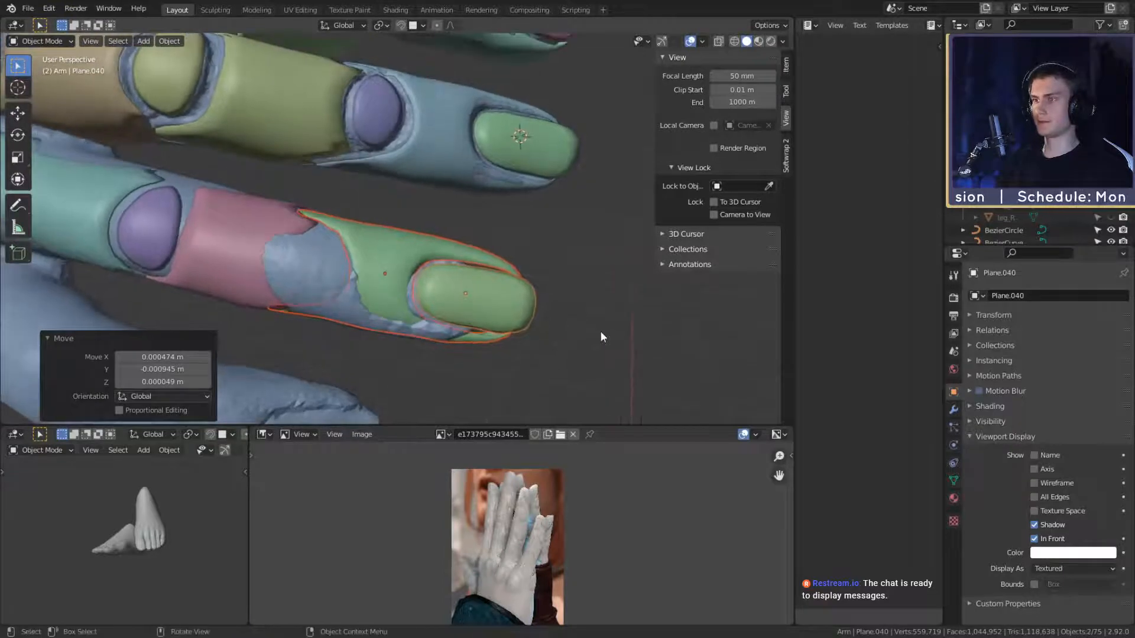
# Step: Scale the green fingertip segment and nail to about 0.9 along their local Y axis
pyautogui.press('s')
pyautogui.press('y')
pyautogui.press('y')
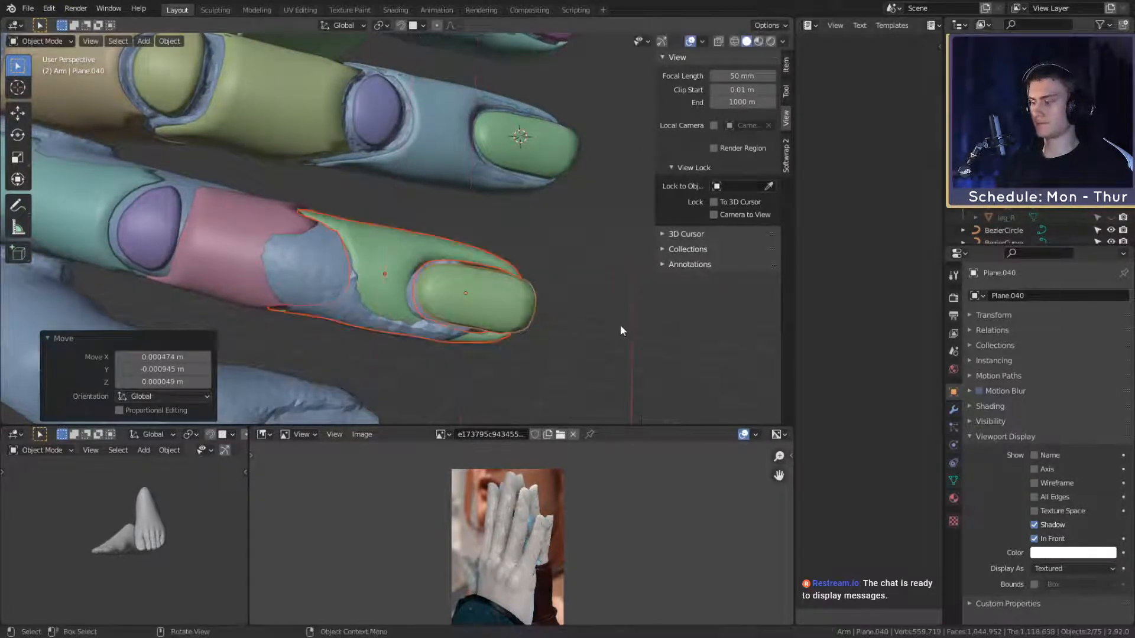
pyautogui.click(600, 324)
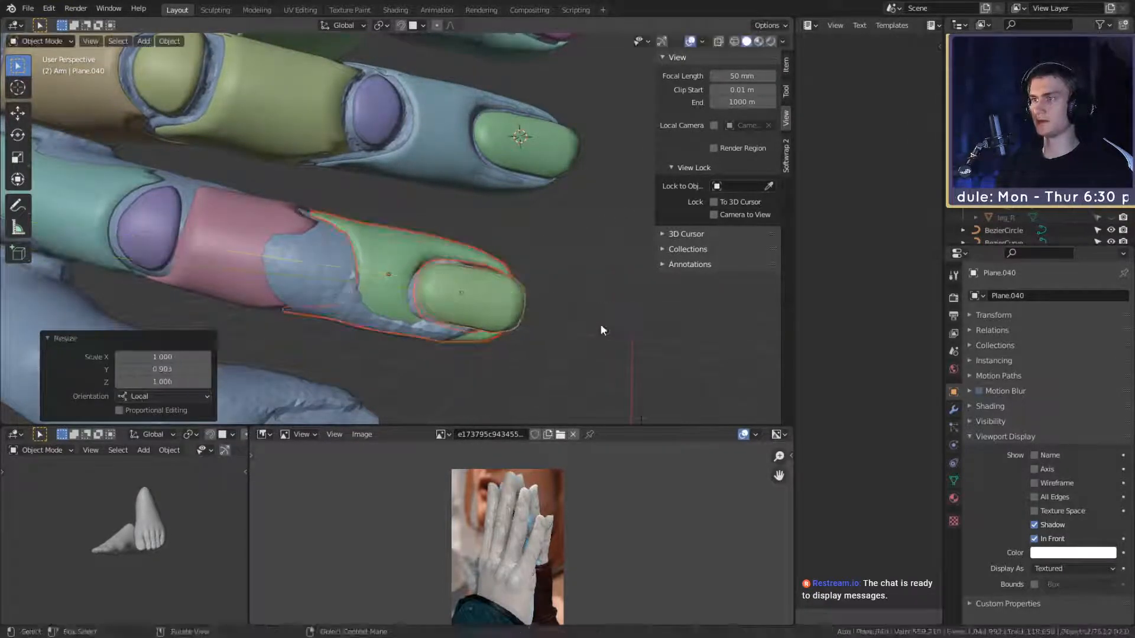
# Step: Move the green fingertip segment and nail closer onto the end of the sculpted ring finger
pyautogui.press('g')
pyautogui.click(588, 321)
pyautogui.moveTo(587, 321); pyautogui.dragTo(565, 292, button='middle')
pyautogui.press('g')
pyautogui.click(584, 330)
pyautogui.press('g')
pyautogui.click(565, 292)
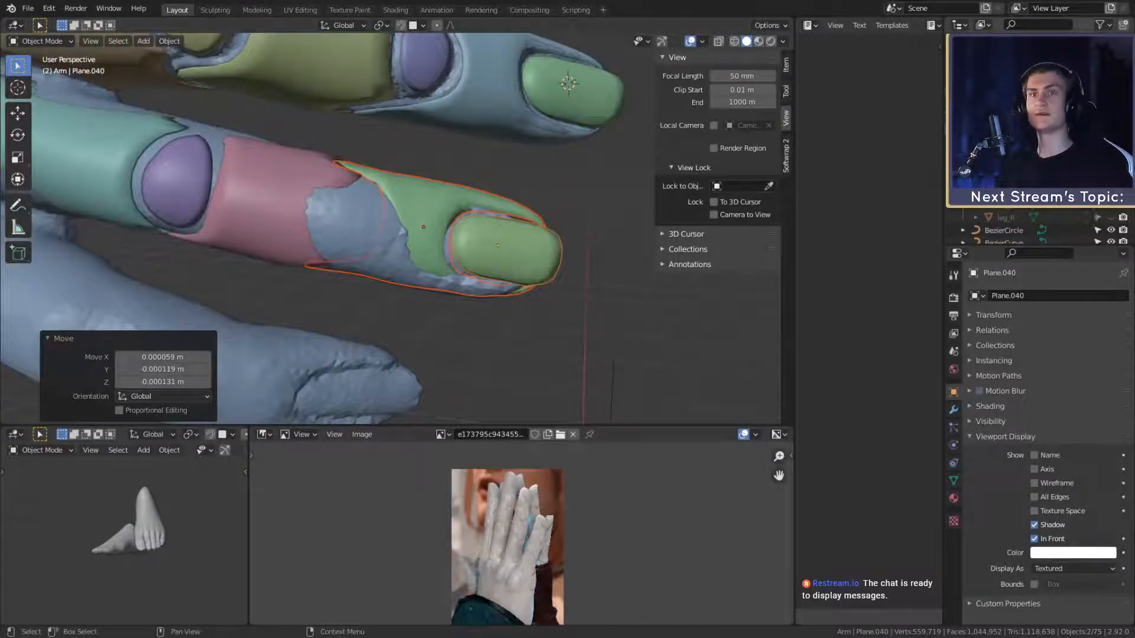
# Step: Alternately move and rotate the green fingertip segment and nail until they sit on the ring finger from several angles
pyautogui.moveTo(484, 317); pyautogui.dragTo(440, 208, button='middle')
pyautogui.moveTo(525, 229); pyautogui.dragTo(486, 321, button='middle')
pyautogui.press('g')
pyautogui.click(532, 175)
pyautogui.press('r')
pyautogui.click(561, 195)
pyautogui.press('g')
pyautogui.click(540, 208)
pyautogui.press('r')
pyautogui.click(542, 319)
pyautogui.press('g')
pyautogui.click(546, 318)
# Step: Select the purple knuckle piece on the ring finger and move it into the joint between the teal and pink segments
pyautogui.scroll(5, 521, 288)
pyautogui.moveTo(521, 288); pyautogui.dragTo(486, 277, button='middle')
pyautogui.click(428, 299)
pyautogui.press('g')
pyautogui.click(478, 299)
pyautogui.scroll(-5, 488, 303)
pyautogui.scroll(5, 466, 292)
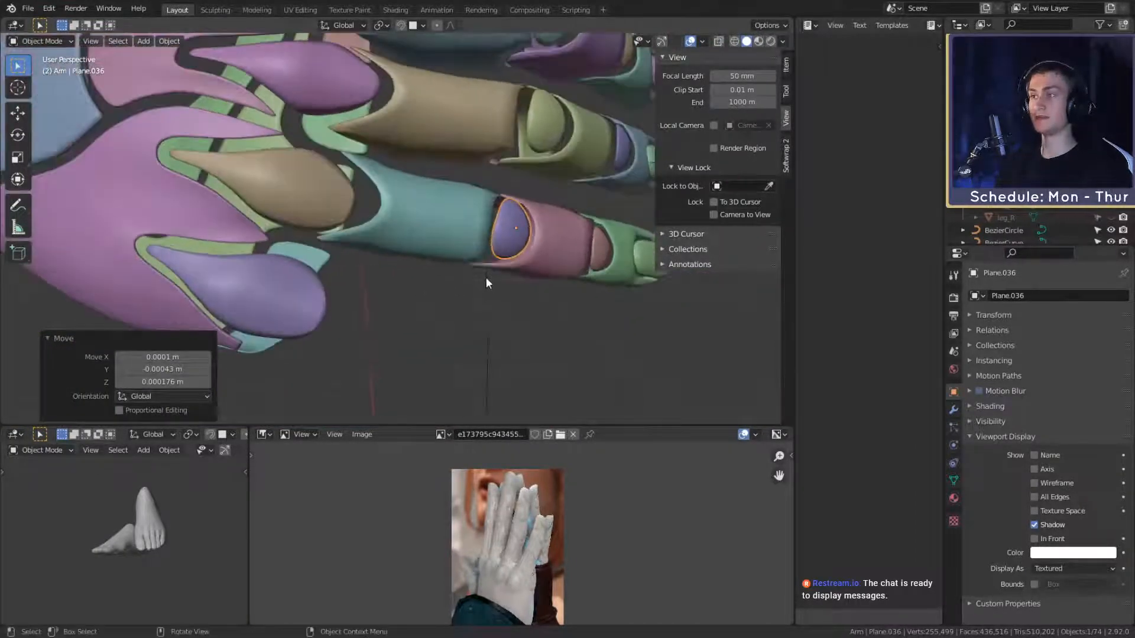
# Step: Save the current Blender file under its existing name
pyautogui.click(28, 8)
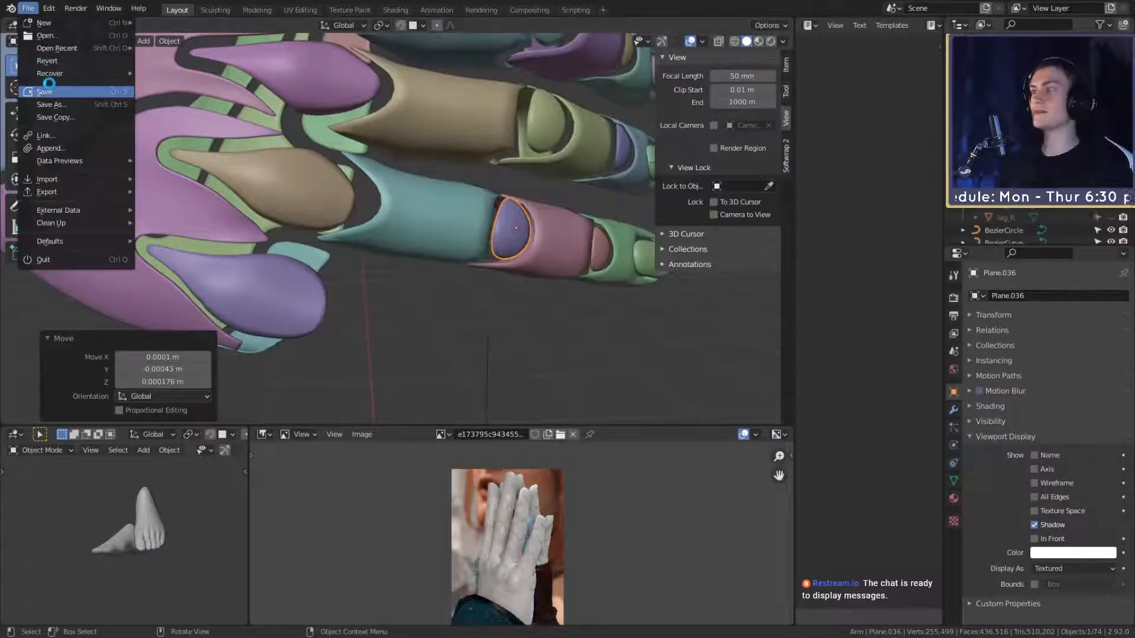
pyautogui.click(47, 90)
pyautogui.scroll(-4, 292, 299)
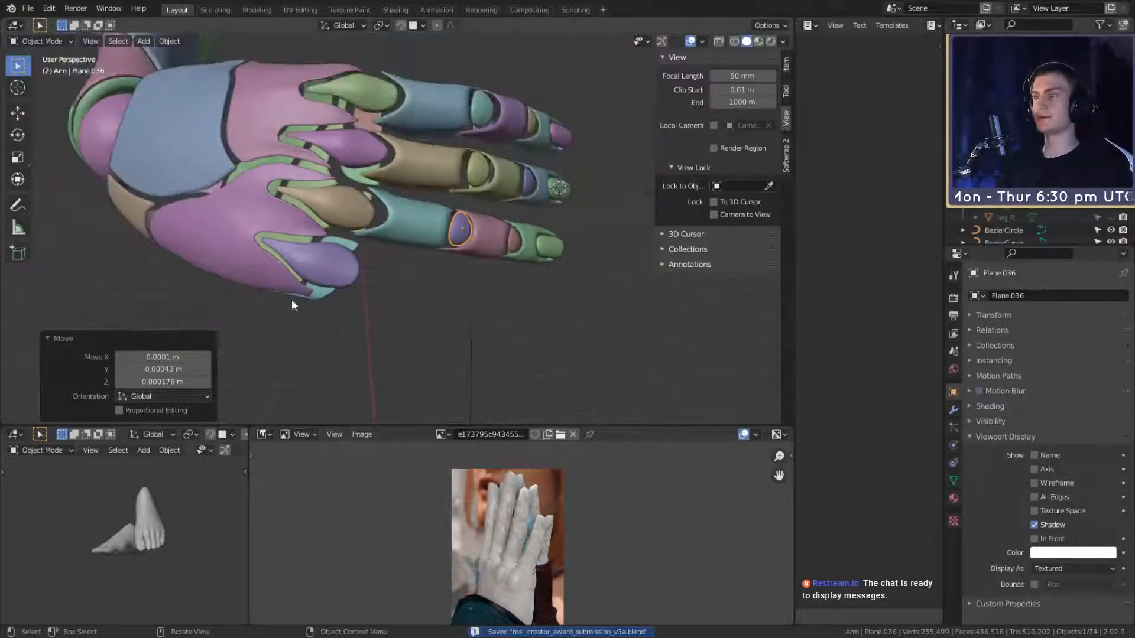
# Step: Examine how the armour pieces fit on the hand and fingers from different angles and distances
pyautogui.moveTo(292, 299); pyautogui.dragTo(449, 251, button='middle')
pyautogui.scroll(5, 441, 232)
pyautogui.scroll(-5, 425, 243)
pyautogui.scroll(-5, 448, 250)
pyautogui.scroll(6, 444, 295)
pyautogui.moveTo(443, 318); pyautogui.dragTo(438, 292, button='middle')
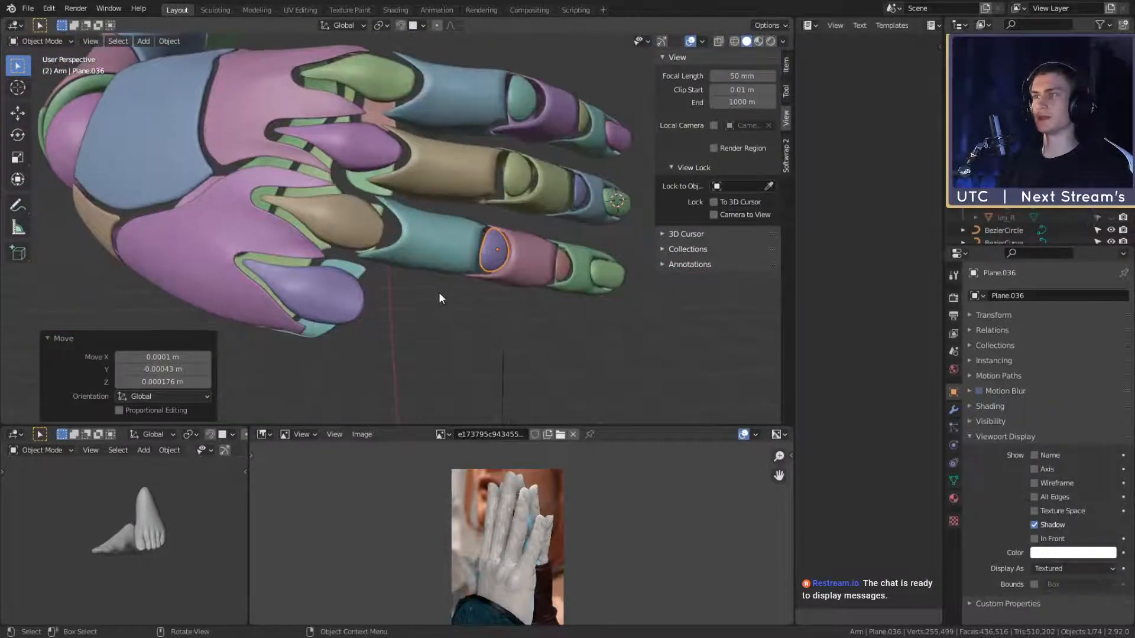
pyautogui.scroll(-4, 438, 290)
pyautogui.scroll(7, 397, 235)
pyautogui.moveTo(397, 237); pyautogui.dragTo(414, 297, button='middle')
pyautogui.moveTo(505, 302); pyautogui.dragTo(611, 212, button='middle')
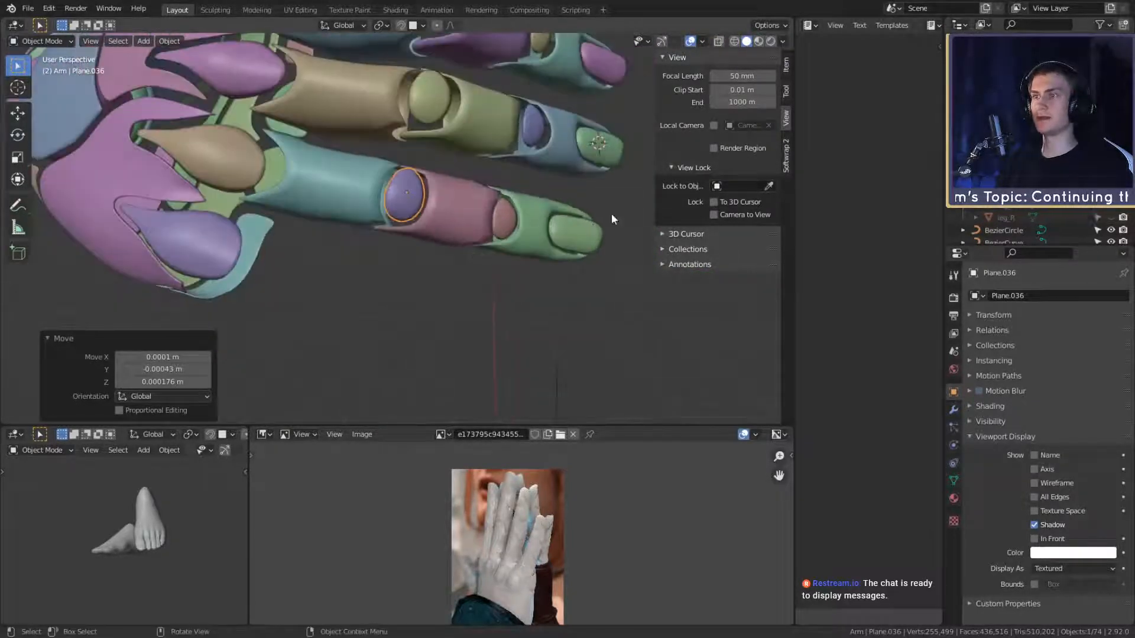
# Step: Duplicate the six ring-finger pieces and place the copies, scaled down, over the little finger
pyautogui.moveTo(625, 207); pyautogui.dragTo(308, 239)
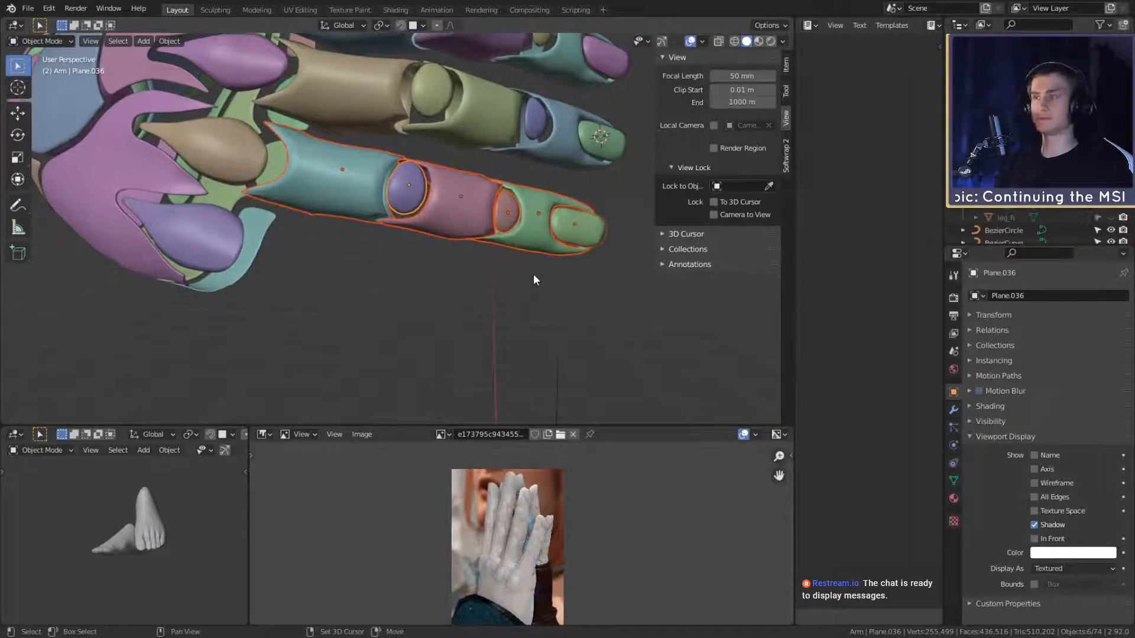
pyautogui.hotkey('shift', 'd')
pyautogui.click(509, 374)
pyautogui.moveTo(508, 377); pyautogui.dragTo(566, 296, button='middle')
pyautogui.press('s')
pyautogui.click(578, 325)
pyautogui.press('g')
pyautogui.click(557, 297)
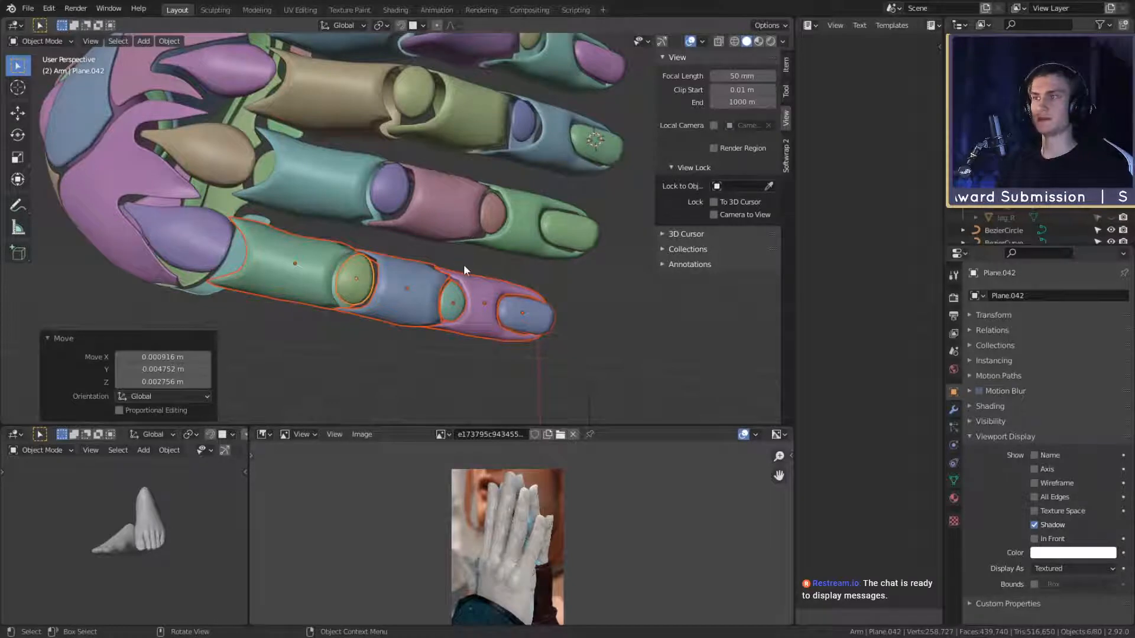
# Step: Shorten the six little-finger pieces along their local Y axis and move them back toward the knuckle of the hand
pyautogui.moveTo(463, 265)
pyautogui.mouseDown(button='middle')
pyautogui.moveTo(488, 275)
pyautogui.moveTo(479, 270)
pyautogui.mouseUp(button='middle')
pyautogui.press('s')
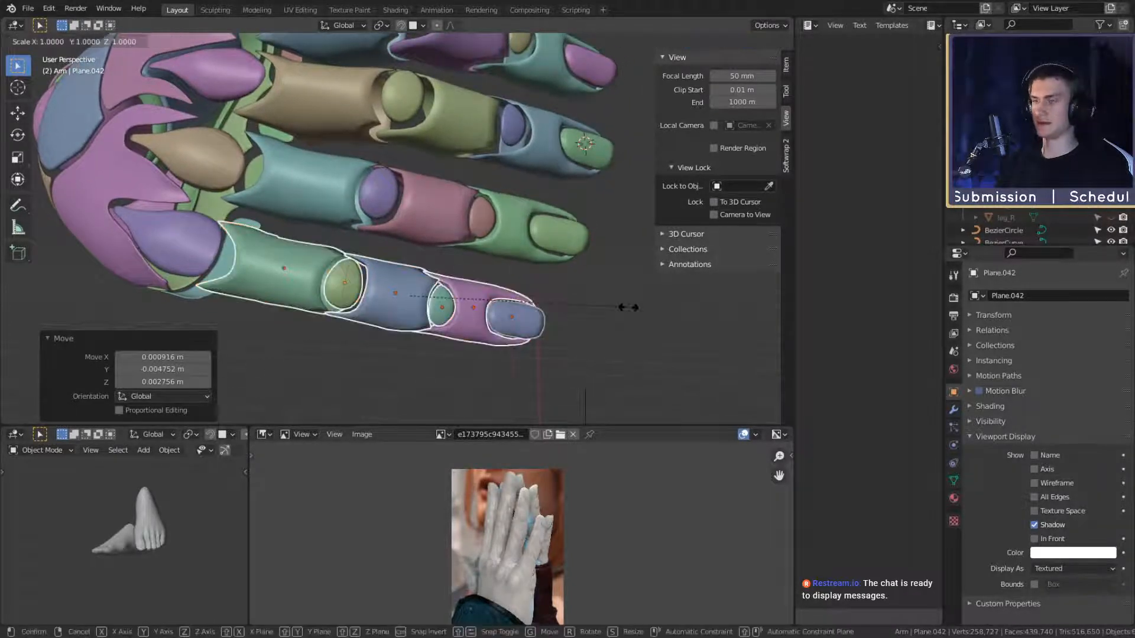
pyautogui.press('y')
pyautogui.press('y')
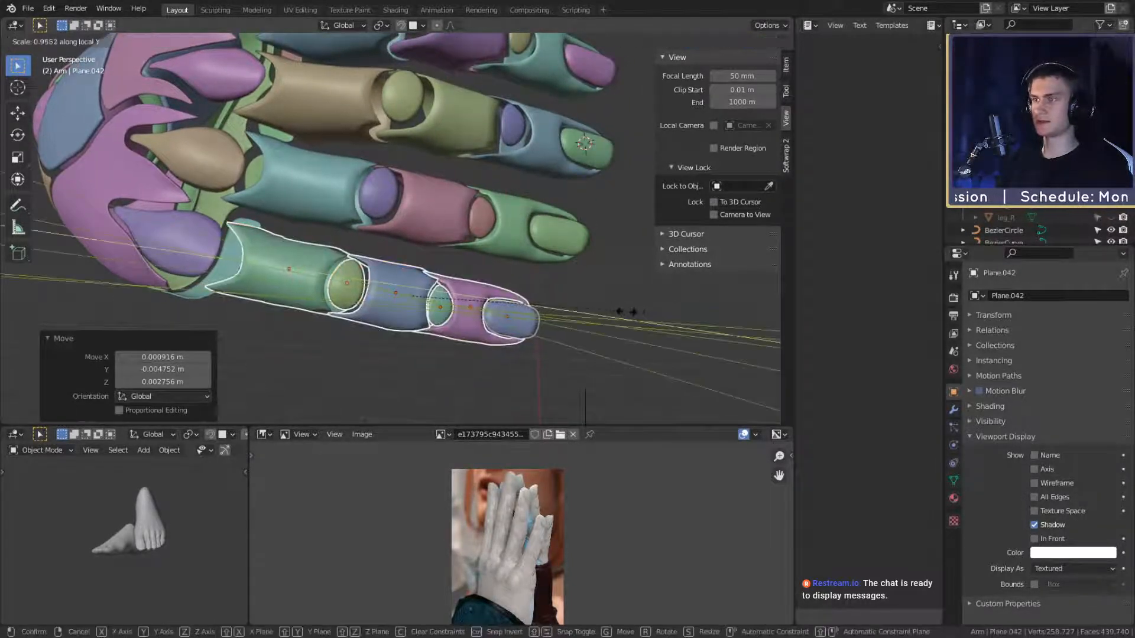
pyautogui.click(550, 290)
pyautogui.moveTo(548, 289); pyautogui.dragTo(558, 313, button='middle')
pyautogui.press('g')
pyautogui.click(535, 299)
# Step: Scale the little-finger pieces twice more along local Y, moving the set against the little finger's base after each scaling
pyautogui.press('s')
pyautogui.press('y')
pyautogui.press('y')
pyautogui.click(588, 319)
pyautogui.press('g')
pyautogui.click(578, 315)
pyautogui.press('s')
pyautogui.press('y')
pyautogui.press('y')
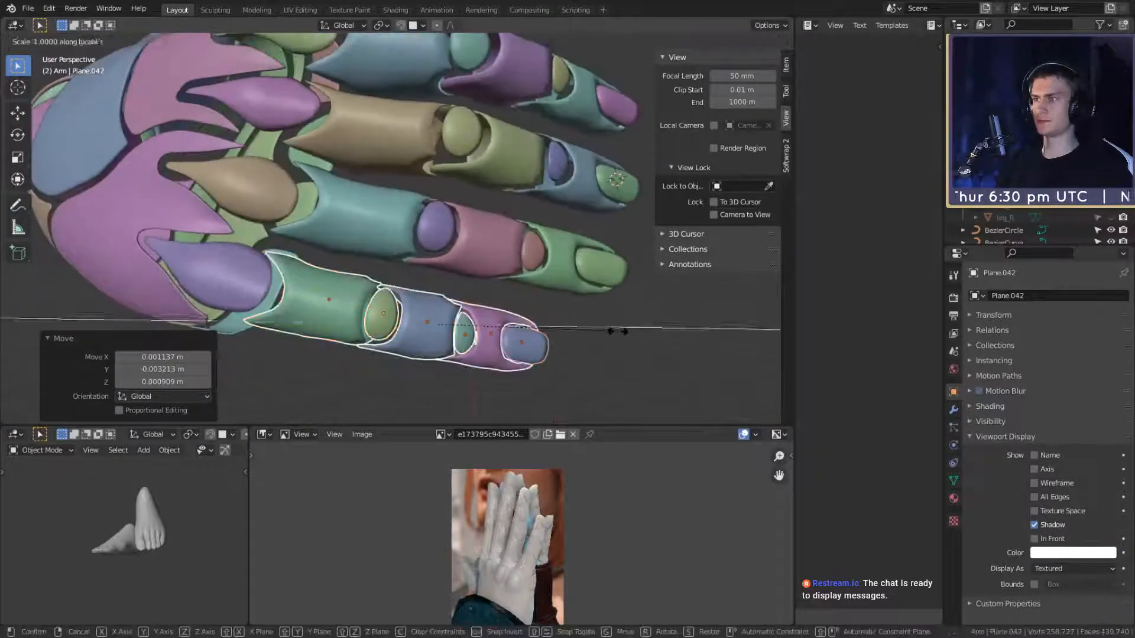
pyautogui.click(602, 329)
pyautogui.press('g')
pyautogui.click(597, 326)
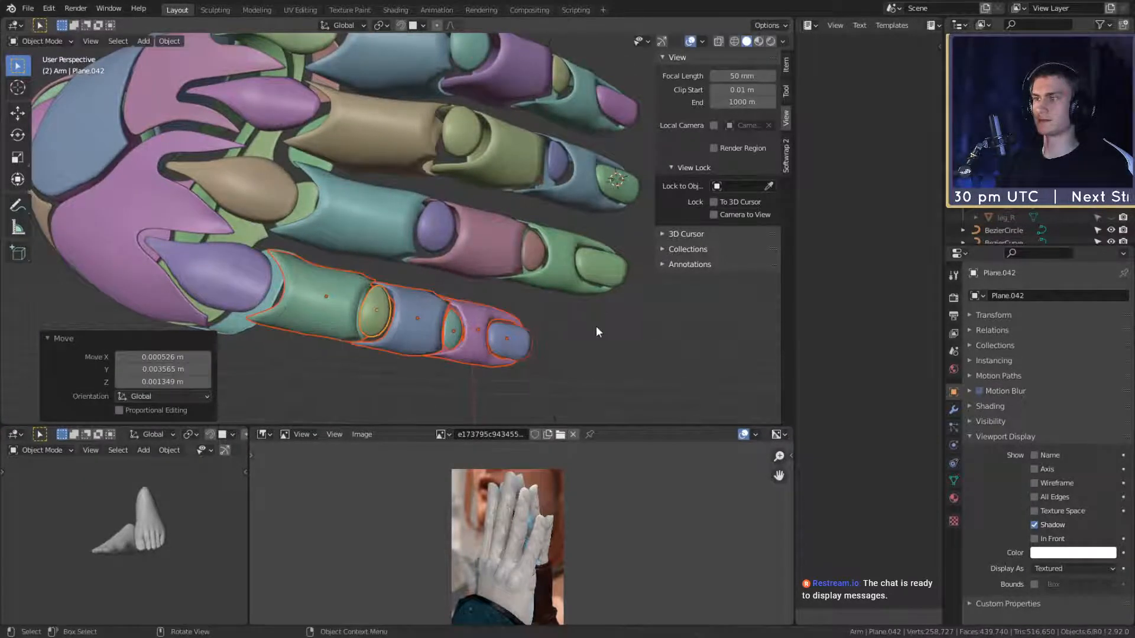
pyautogui.moveTo(596, 325); pyautogui.dragTo(555, 328, button='middle')
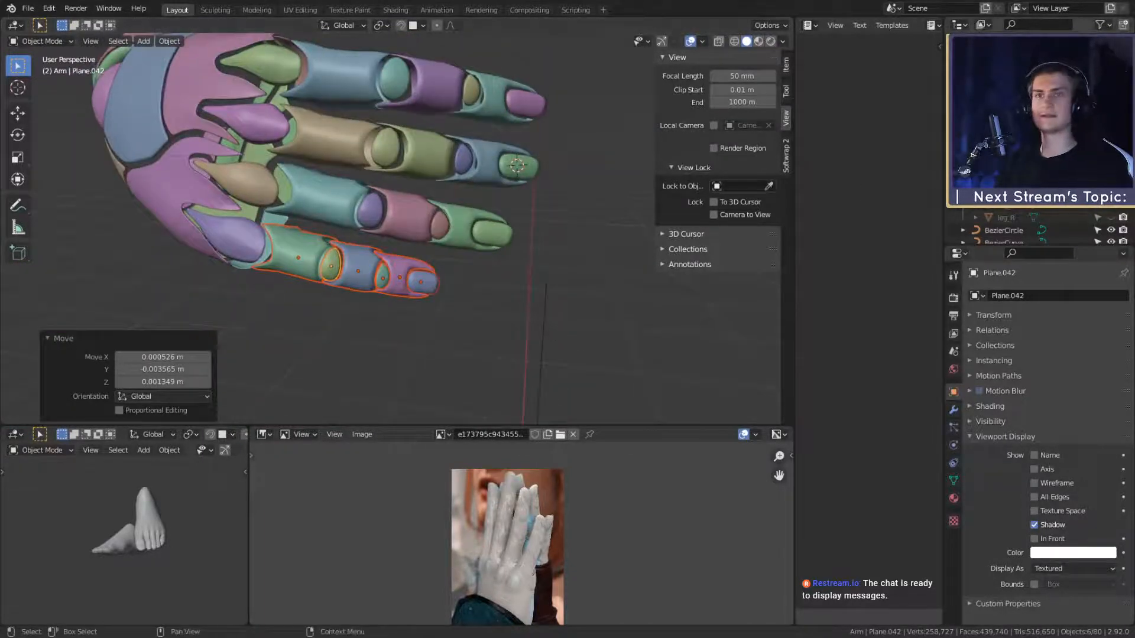
# Step: Show the sculpted arm, then rotate and move the six pieces to align with the sculpted little finger
pyautogui.click(1111, 193)
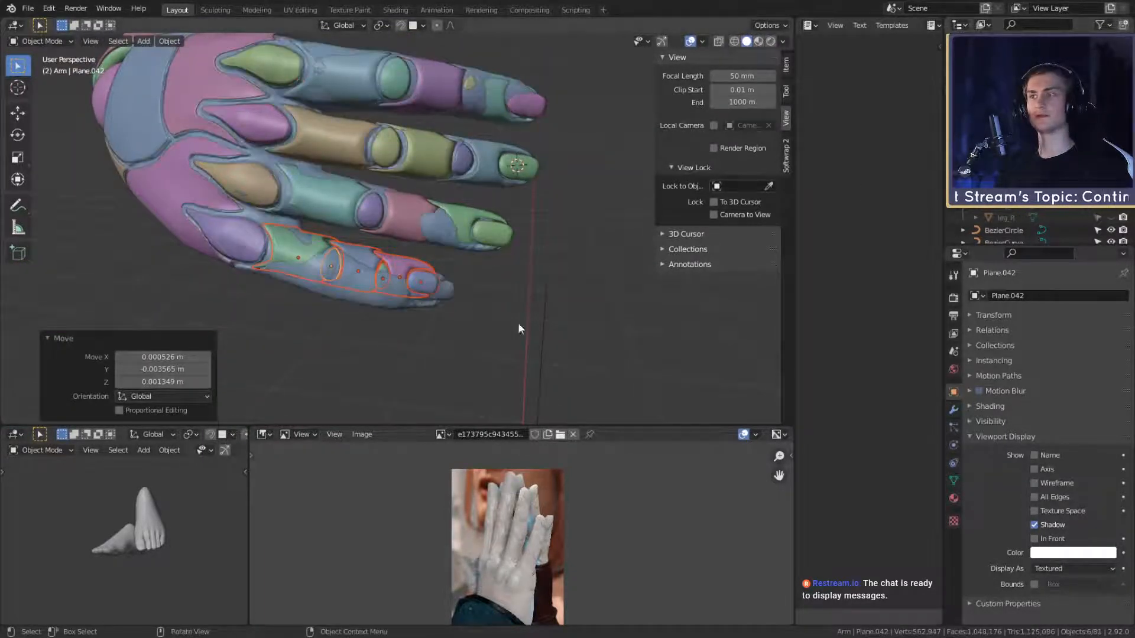
pyautogui.scroll(3, 509, 311)
pyautogui.moveTo(501, 299); pyautogui.dragTo(420, 280, button='middle')
pyautogui.press('r')
pyautogui.click(544, 322)
pyautogui.press('g')
pyautogui.click(540, 313)
pyautogui.press('r')
pyautogui.click(541, 307)
pyautogui.press('g')
pyautogui.click(541, 306)
# Step: Select the green base segment of the little finger, move it onto the sculpt and rotate it about -1.07°
pyautogui.click(439, 254)
pyautogui.click(459, 246)
pyautogui.press('g')
pyautogui.click(472, 248)
pyautogui.press('r')
pyautogui.click(463, 318)
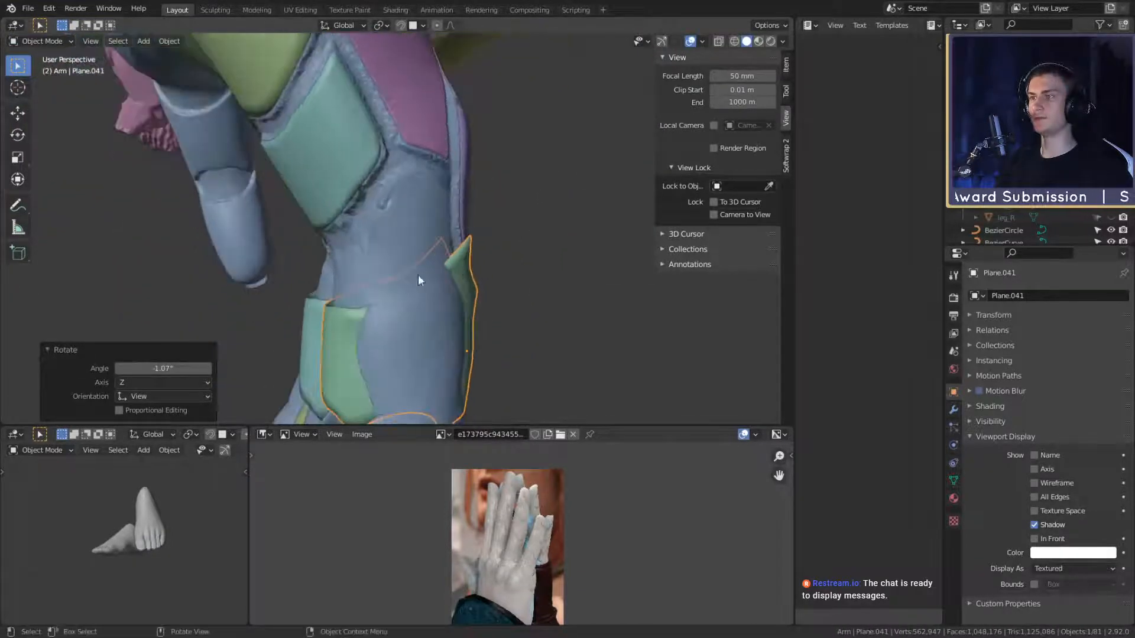
pyautogui.moveTo(417, 190); pyautogui.dragTo(326, 155, button='middle')
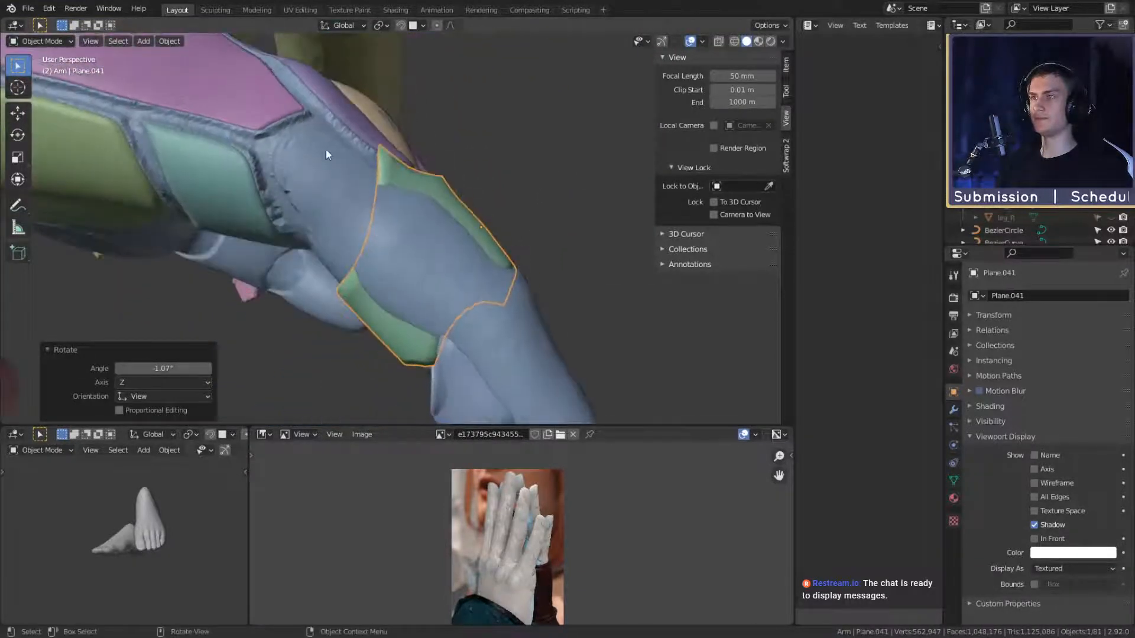
pyautogui.moveTo(396, 219); pyautogui.dragTo(626, 222, button='middle')
pyautogui.press('s')
pyautogui.press('y')
pyautogui.press('y')
pyautogui.rightClick(627, 220)
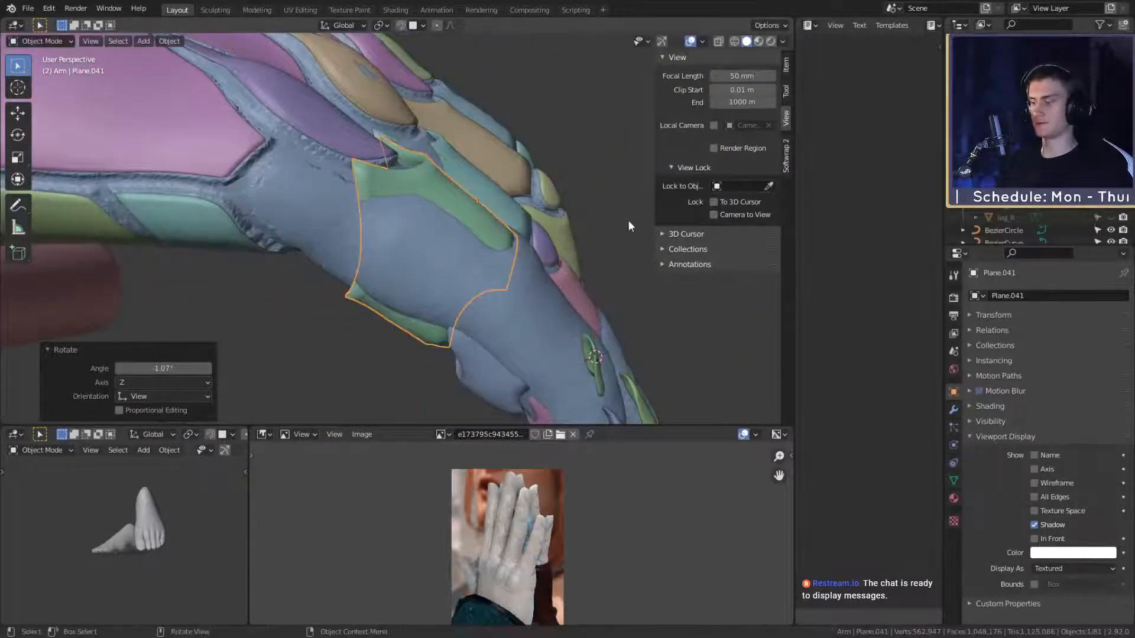
pyautogui.press('s')
pyautogui.press('x')
pyautogui.press('x')
pyautogui.rightClick(629, 222)
# Step: Scale the green base segment slightly along the X axis and move it across the sculpted little finger
pyautogui.press('s')
pyautogui.press('x')
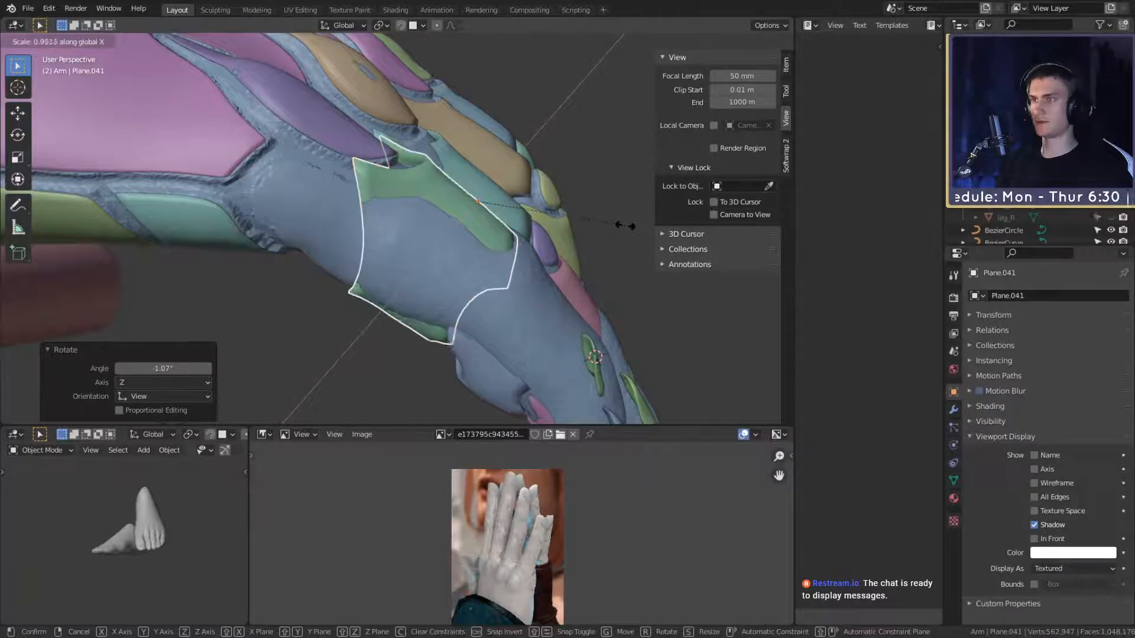
pyautogui.click(616, 228)
pyautogui.moveTo(615, 228); pyautogui.dragTo(593, 212, button='middle')
pyautogui.press('g')
pyautogui.click(627, 205)
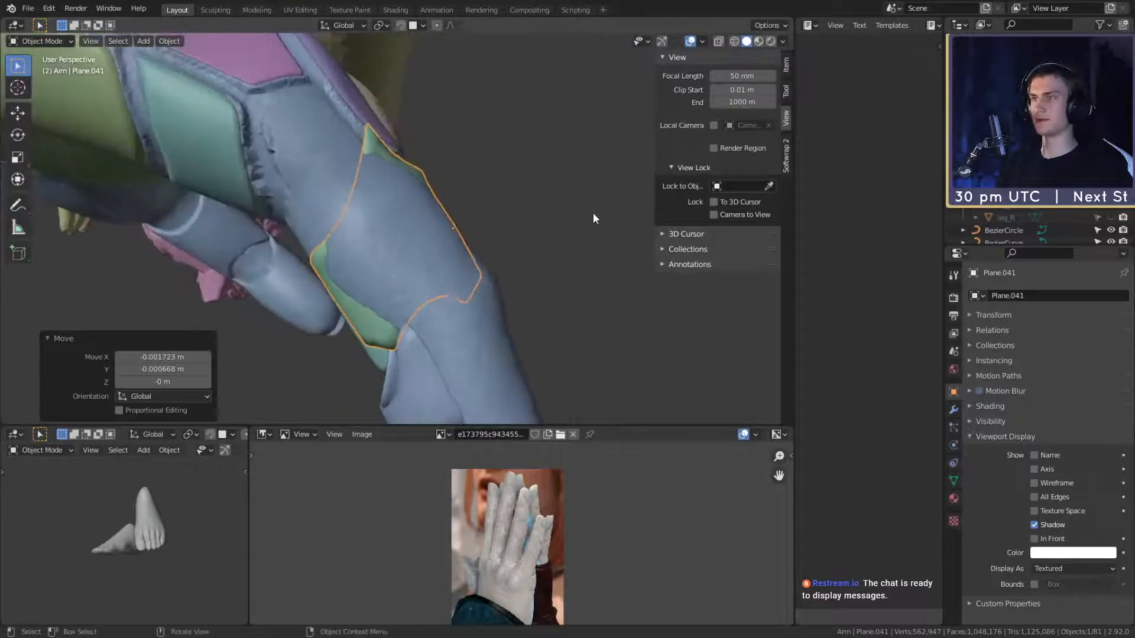
# Step: Rotate the green base segment about -2.39°, move it over the sculpted finger and rotate it about 3.21°
pyautogui.press('r')
pyautogui.click(593, 204)
pyautogui.press('g')
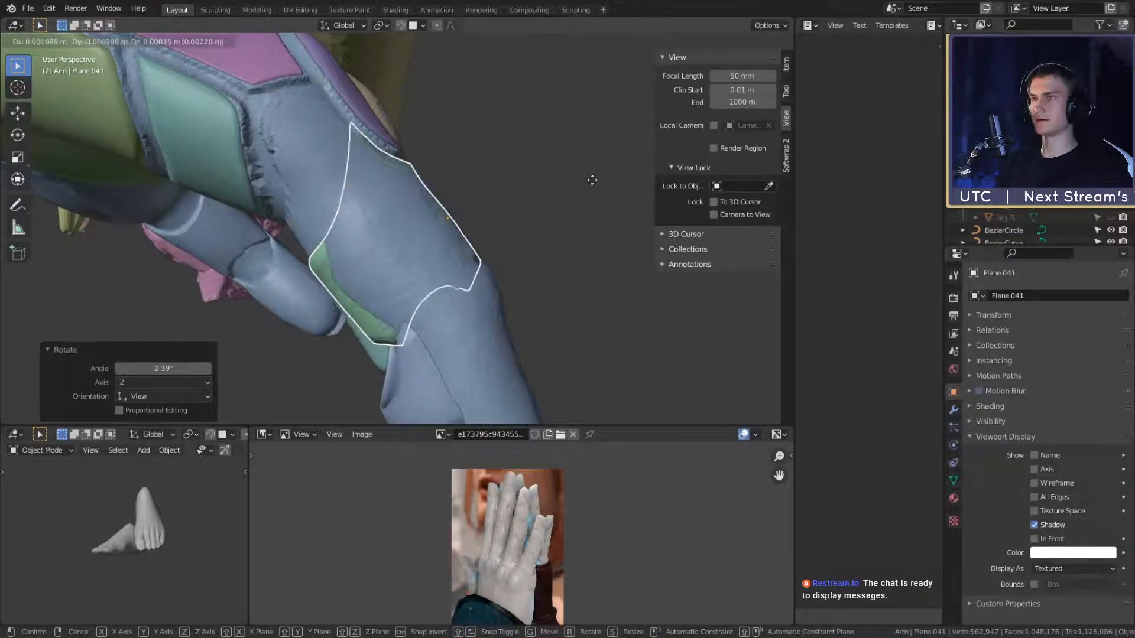
pyautogui.click(593, 177)
pyautogui.press('r')
pyautogui.click(587, 192)
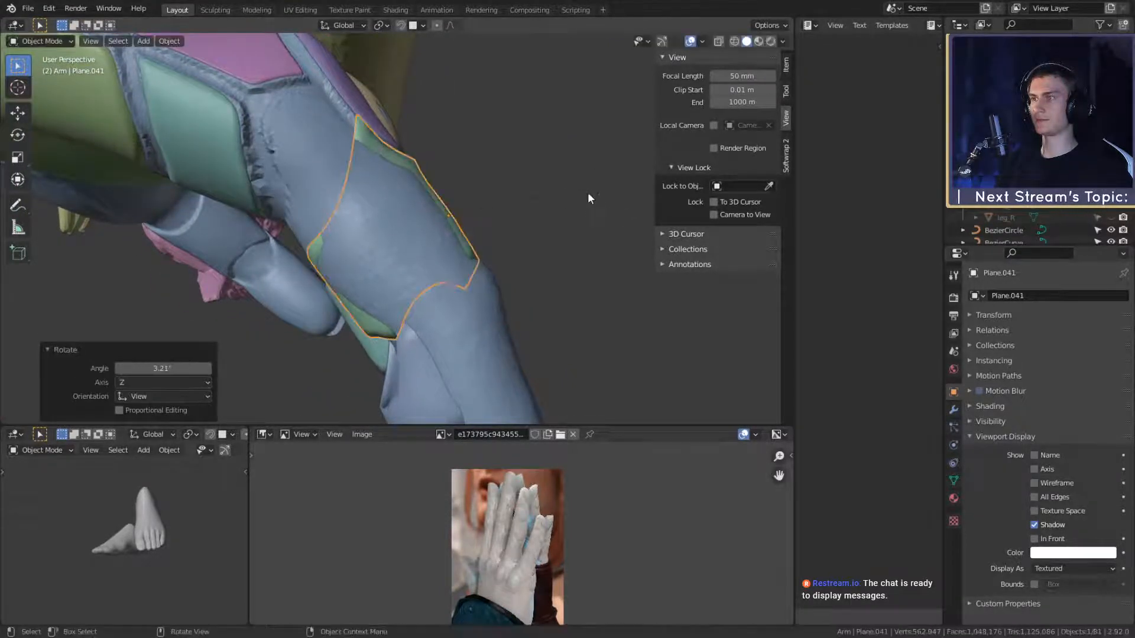
pyautogui.scroll(-4, 491, 270)
pyautogui.moveTo(488, 271); pyautogui.dragTo(441, 368, button='middle')
pyautogui.scroll(4, 464, 331)
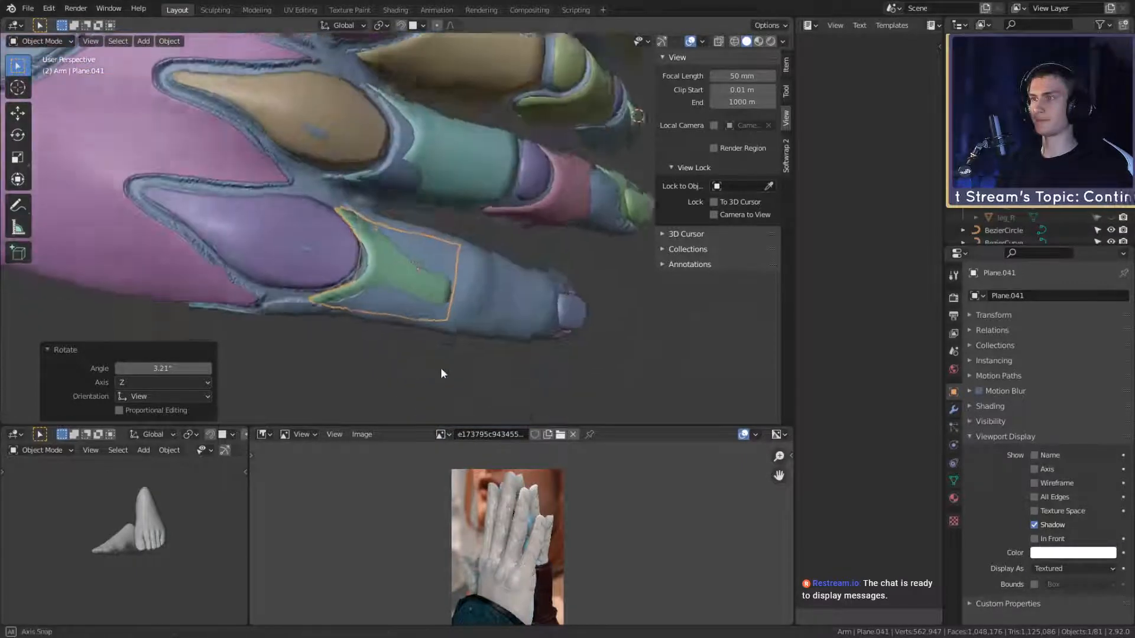
# Step: Move the next little-finger piece toward the sculpted finger and rotate it, with X-ray display switched on
pyautogui.scroll(4, 470, 288)
pyautogui.keyDown('shift'); pyautogui.moveTo(470, 288); pyautogui.dragTo(573, 272, button='middle'); pyautogui.keyUp('shift')
pyautogui.scroll(-4, 515, 328)
pyautogui.click(445, 261)
pyautogui.scroll(2, 498, 228)
pyautogui.press('g')
pyautogui.click(487, 226)
pyautogui.hotkey('alt', 'z')
pyautogui.press('r')
pyautogui.click(559, 329)
# Step: Select the middle segment of the little finger, then move and rotate it over the sculpted finger's middle section
pyautogui.click(449, 316)
pyautogui.press('g')
pyautogui.click(503, 278)
pyautogui.press('r')
pyautogui.click(541, 272)
pyautogui.hotkey('alt', 'z')
pyautogui.press('g')
pyautogui.click(580, 256)
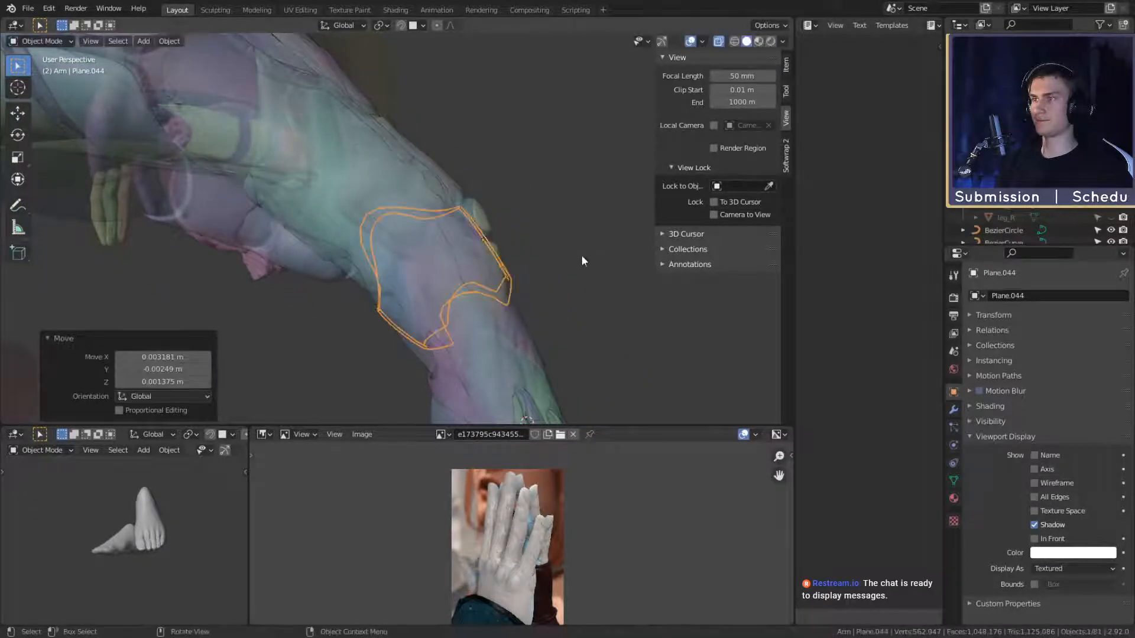
# Step: Fine-tune the middle segment's placement by rotating and moving it, then rotate it about 1.21° from another angle
pyautogui.press('r')
pyautogui.click(574, 261)
pyautogui.press('g')
pyautogui.click(576, 272)
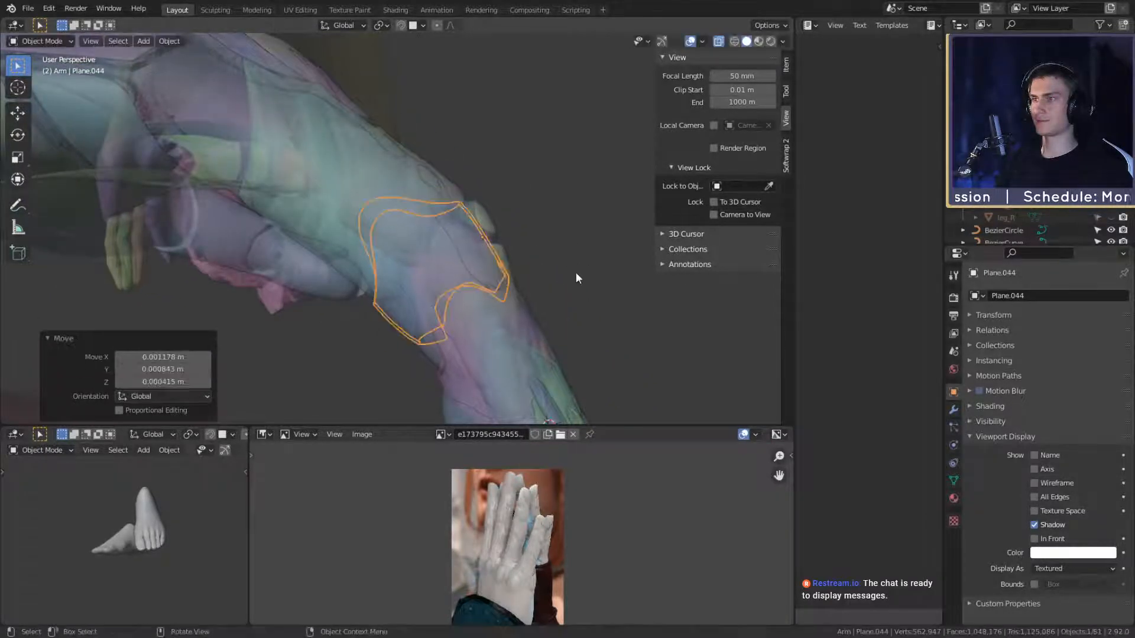
pyautogui.moveTo(576, 272); pyautogui.dragTo(625, 221, button='middle')
pyautogui.press('r')
pyautogui.click(542, 348)
# Step: Scale the middle segment slightly along its local Z axis and turn off X-ray display
pyautogui.press('s')
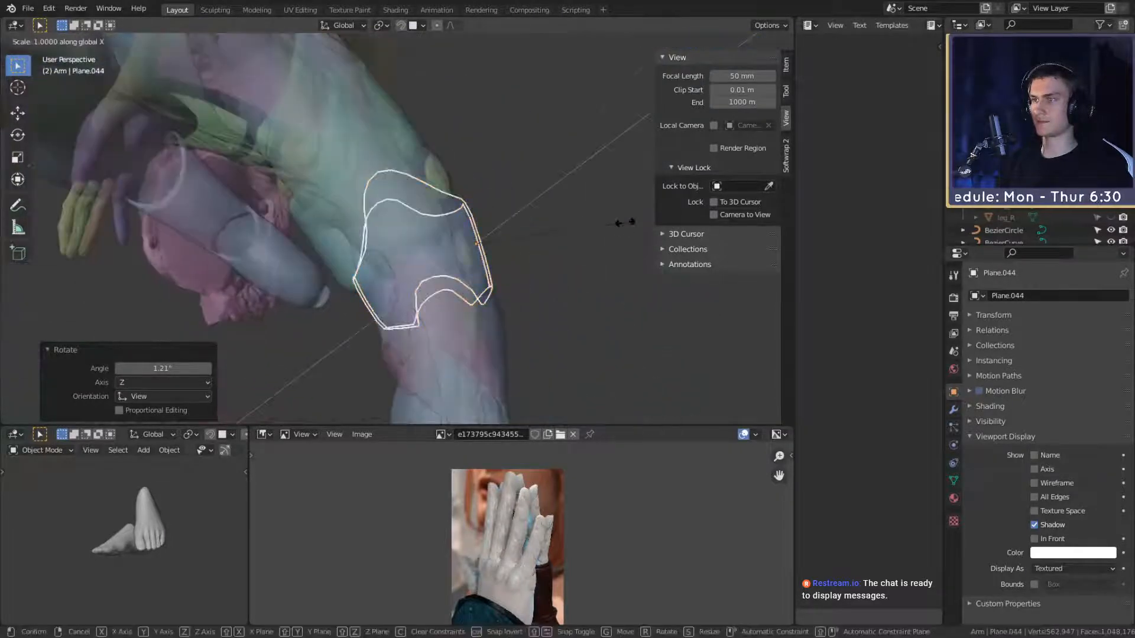
pyautogui.press('y')
pyautogui.press('z')
pyautogui.press('z')
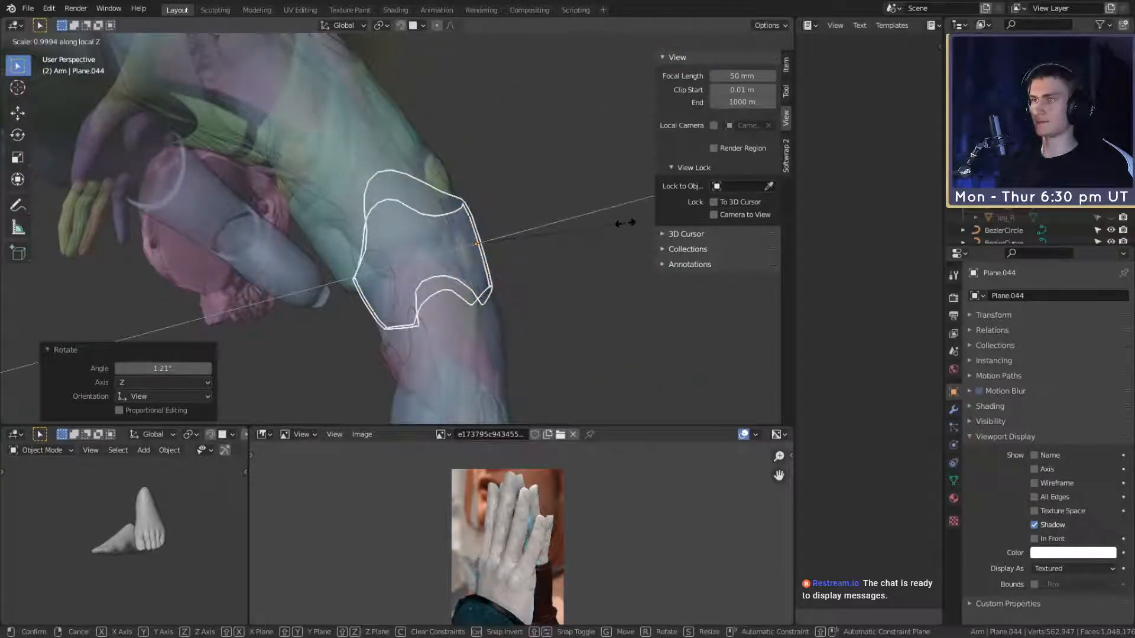
pyautogui.click(618, 225)
pyautogui.moveTo(566, 237); pyautogui.dragTo(540, 247, button='middle')
pyautogui.hotkey('alt', 'z')
# Step: Select the little finger's fingertip segment and nail, rotate them and move them toward the end of the sculpted finger
pyautogui.click(524, 295)
pyautogui.keyDown('shift'); pyautogui.click(524, 295); pyautogui.keyUp('shift')
pyautogui.press('r')
pyautogui.click(514, 267)
pyautogui.press('g')
pyautogui.click(561, 295)
# Step: Scale the little finger's fingertip segment and nail slightly along local Y, rotate them about 9.8° and move them over the sculpted fingertip
pyautogui.press('s')
pyautogui.press('y')
pyautogui.press('y')
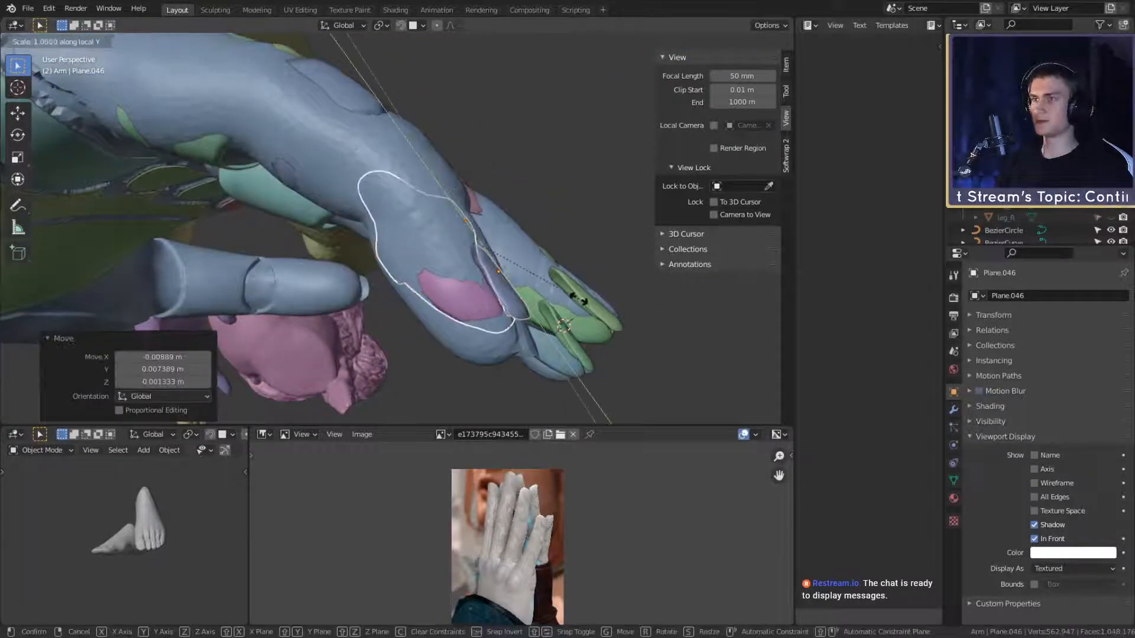
pyautogui.click(589, 300)
pyautogui.press('r')
pyautogui.click(582, 319)
pyautogui.press('g')
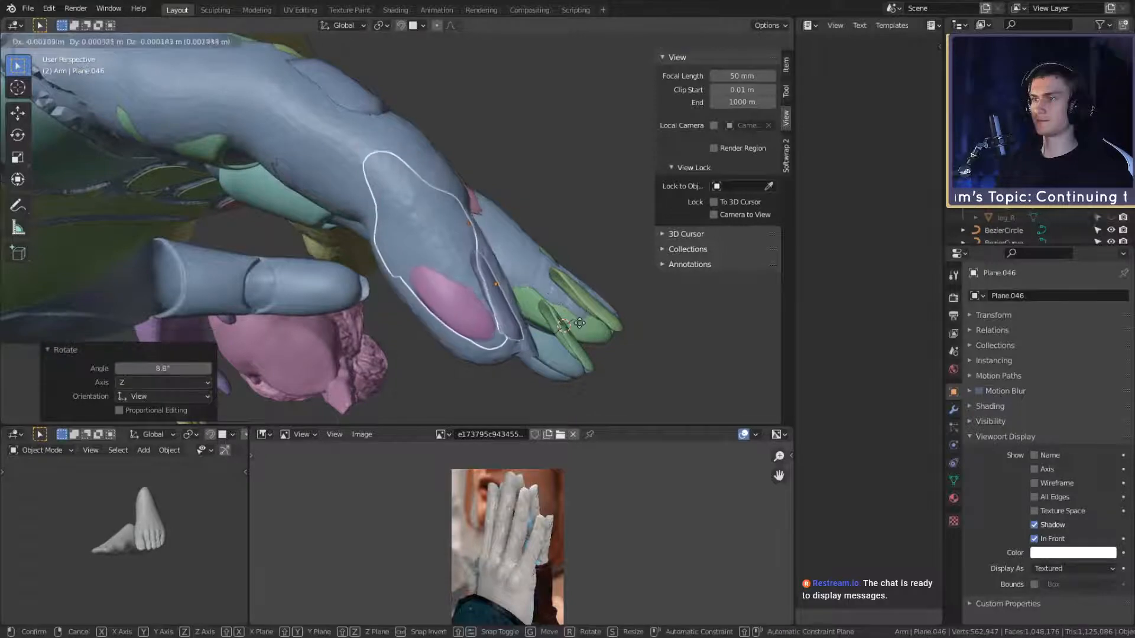
pyautogui.click(579, 321)
# Step: Rotate the fingertip segment and nail from another angle, and move them along the sculpted fingertip using X-ray display
pyautogui.moveTo(580, 321); pyautogui.dragTo(662, 217, button='middle')
pyautogui.scroll(3, 502, 385)
pyautogui.press('r')
pyautogui.click(536, 343)
pyautogui.hotkey('alt', 'z')
pyautogui.press('g')
pyautogui.click(567, 321)
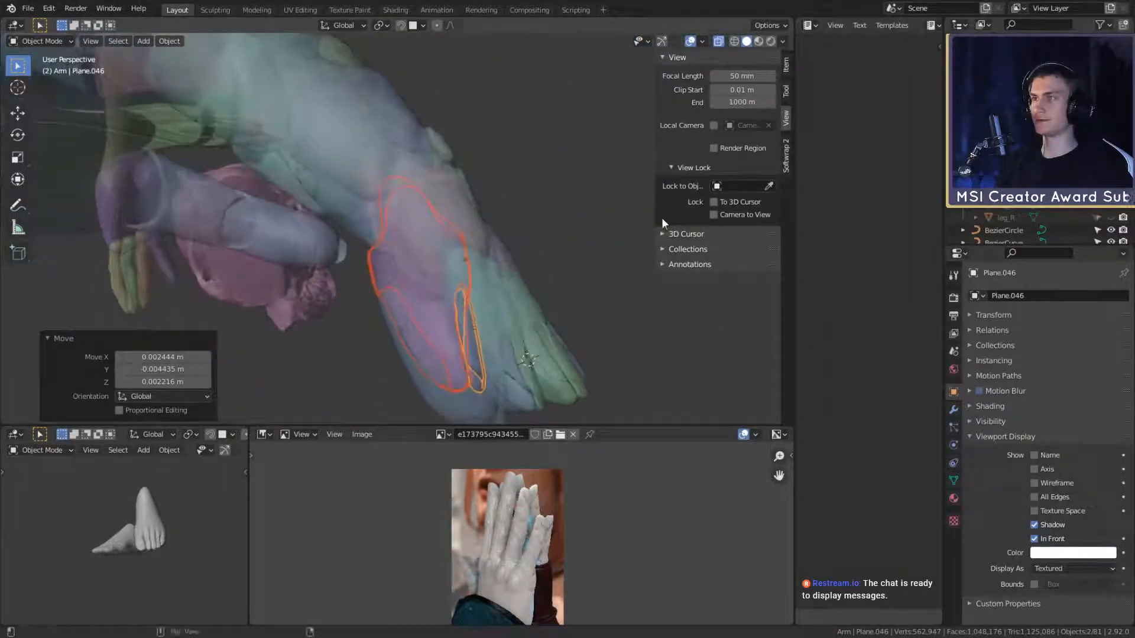
# Step: Refine the fingertip segment and nail by moving them, rotating them about 5.94° and moving them closer to the middle segment
pyautogui.press('g')
pyautogui.click(655, 204)
pyautogui.moveTo(587, 243)
pyautogui.mouseDown(button='middle')
pyautogui.moveTo(480, 378)
pyautogui.moveTo(535, 341)
pyautogui.moveTo(527, 384)
pyautogui.moveTo(577, 271)
pyautogui.moveTo(562, 305)
pyautogui.moveTo(556, 244)
pyautogui.moveTo(580, 211)
pyautogui.moveTo(598, 242)
pyautogui.mouseUp(button='middle')
pyautogui.press('r')
pyautogui.click(603, 225)
pyautogui.press('g')
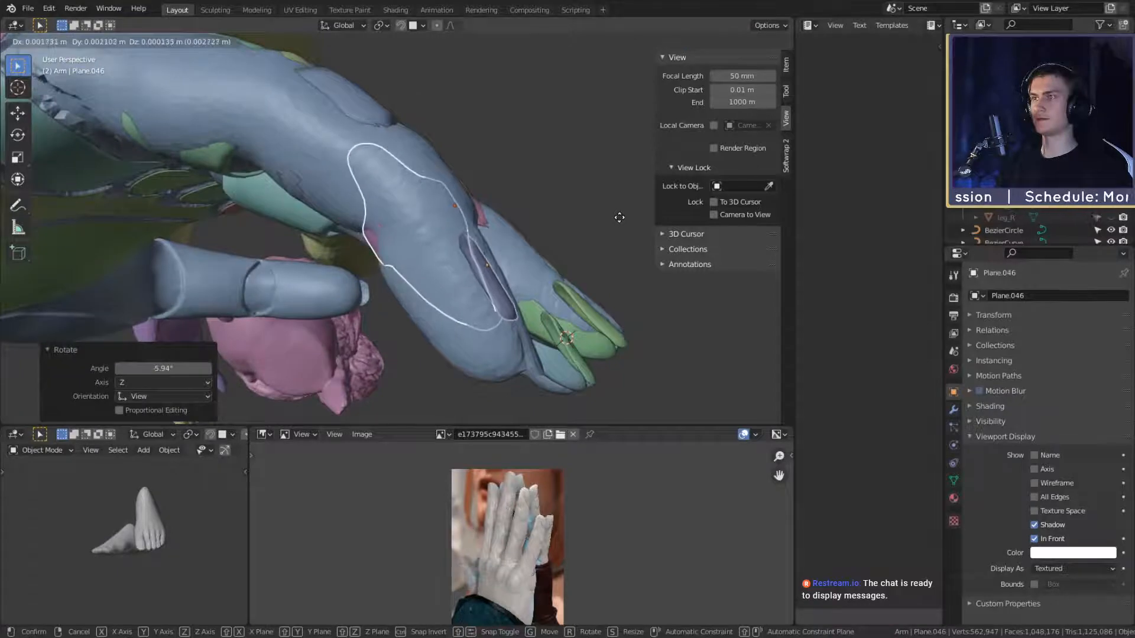
pyautogui.click(619, 217)
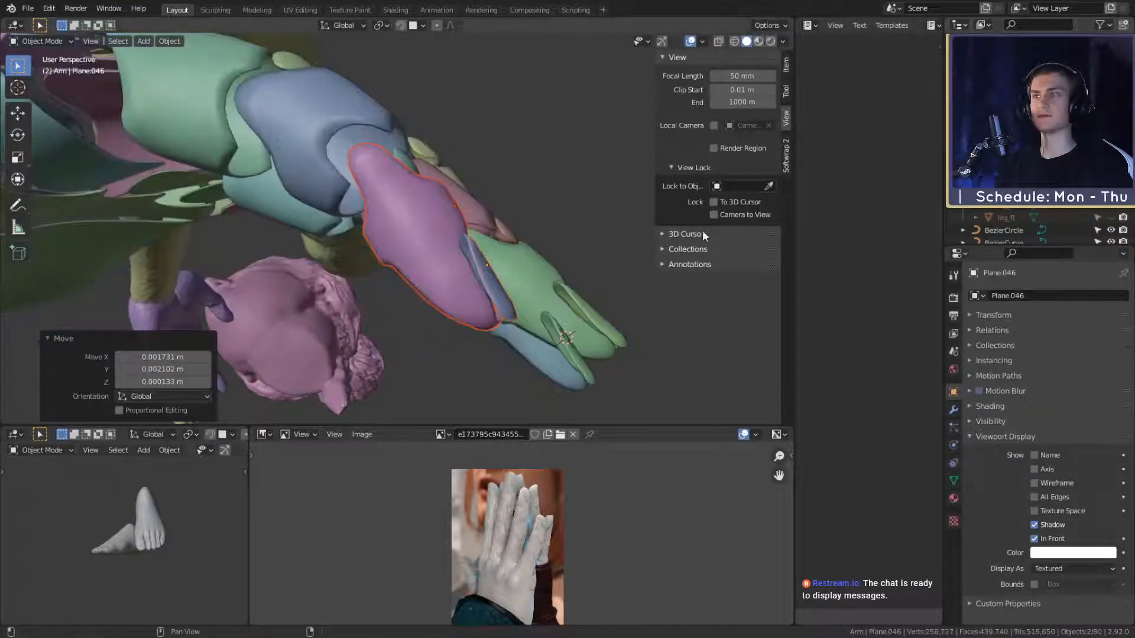
# Step: Align the fingertip segment and nail with the middle segment as seen from above the finger, rotating them about 4.07°
pyautogui.moveTo(547, 260); pyautogui.dragTo(513, 289, button='middle')
pyautogui.press('g')
pyautogui.click(509, 219)
pyautogui.press('r')
pyautogui.click(562, 270)
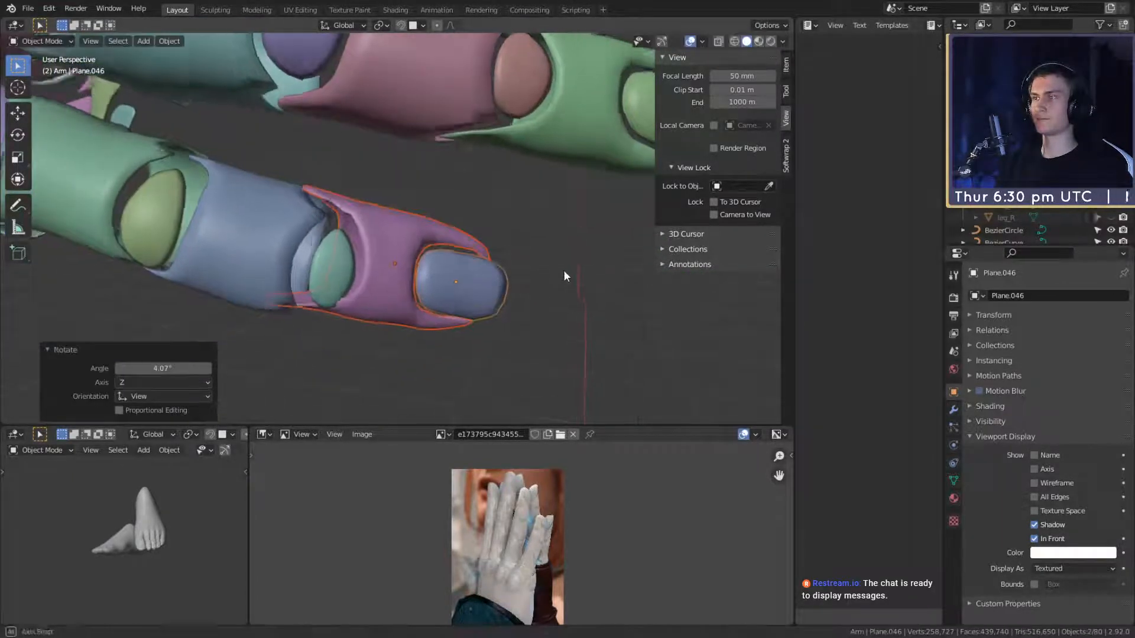
pyautogui.press('g')
pyautogui.click(571, 267)
# Step: Select the oval knuckle piece between the little finger's middle and fingertip segments and move it slightly
pyautogui.moveTo(572, 268); pyautogui.dragTo(533, 277, button='middle')
pyautogui.click(346, 261)
pyautogui.moveTo(345, 261); pyautogui.dragTo(519, 283, button='middle')
pyautogui.press('g')
pyautogui.click(593, 177)
# Step: Select the little finger's nail together with its fingertip segment and rotate them slightly to follow the finger's direction
pyautogui.click(483, 332)
pyautogui.keyDown('shift'); pyautogui.click(429, 316); pyautogui.keyUp('shift')
pyautogui.press('g')
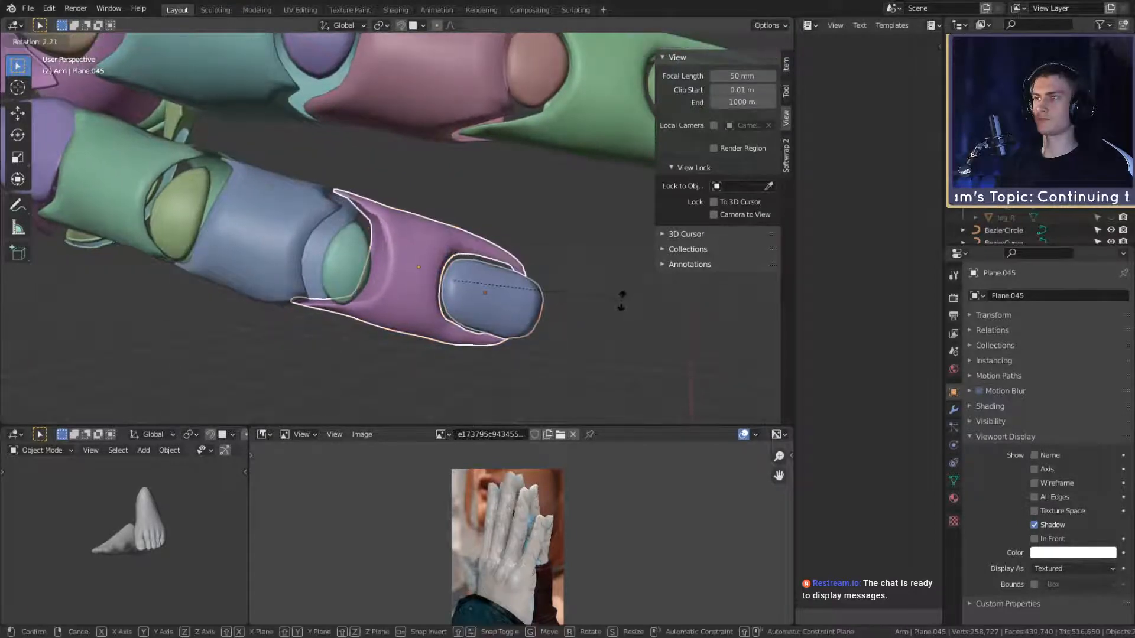
pyautogui.click(622, 307)
pyautogui.moveTo(620, 309); pyautogui.dragTo(598, 299, button='middle')
# Step: Move the little finger's oval knuckle piece into the gap before the fingertip segment and check the whole hand
pyautogui.click(322, 272)
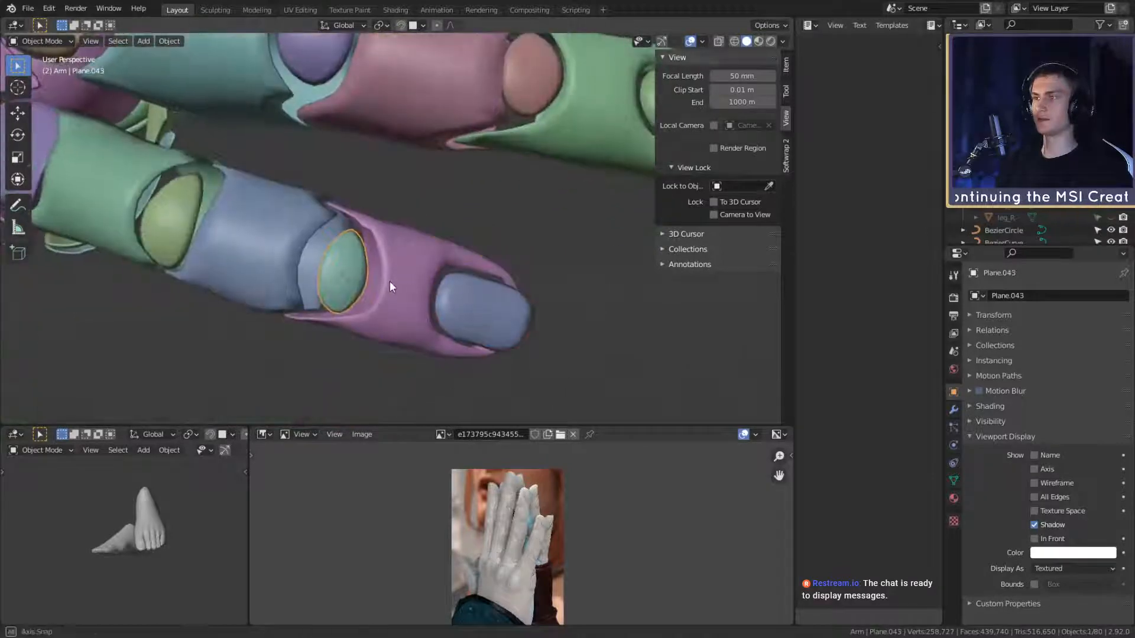
pyautogui.press('g')
pyautogui.click(406, 280)
pyautogui.scroll(-6, 414, 266)
pyautogui.moveTo(436, 253); pyautogui.dragTo(412, 289, button='middle')
pyautogui.scroll(5, 410, 283)
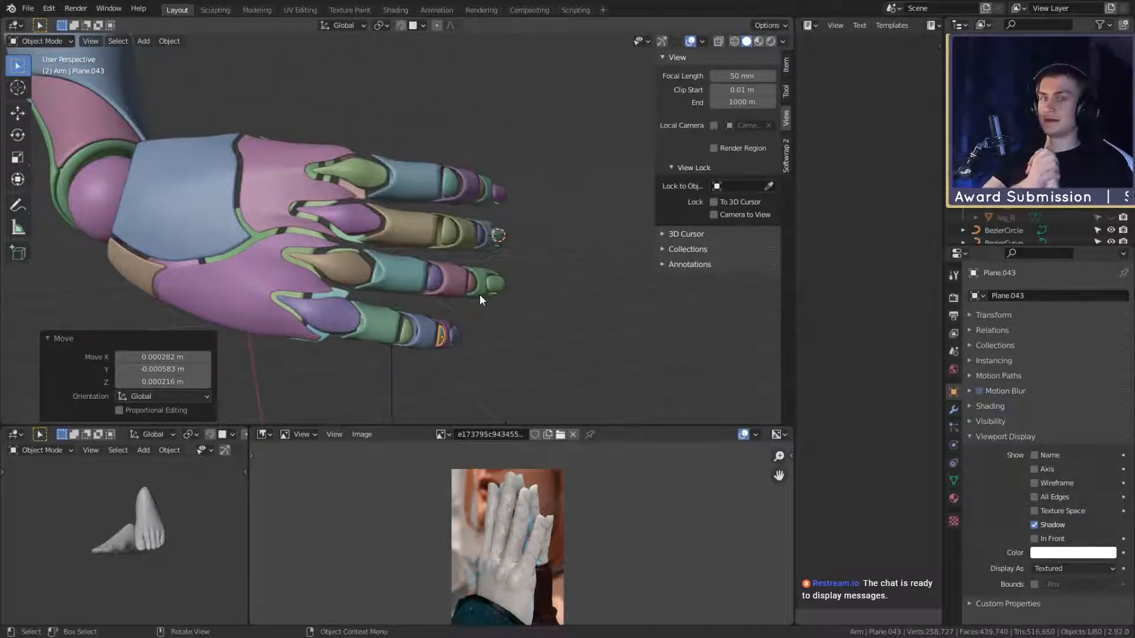
pyautogui.click(27, 8)
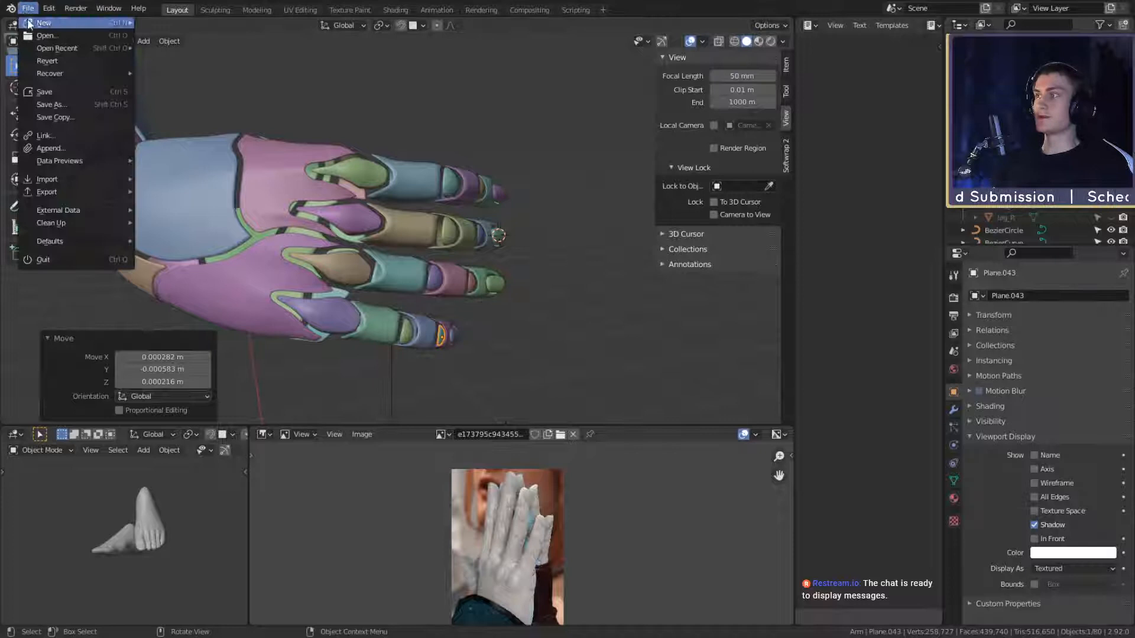
pyautogui.click(41, 79)
# Step: Unhide the sculpture, place the 3D cursor on the bare round joint, and add a small plane there, scaled by 0.131 and 0.259
pyautogui.moveTo(216, 172); pyautogui.dragTo(463, 227, button='middle')
pyautogui.hotkey('alt', 'h')
pyautogui.keyDown('shift'); pyautogui.rightClick(404, 218); pyautogui.keyUp('shift')
pyautogui.hotkey('shift', 'a')
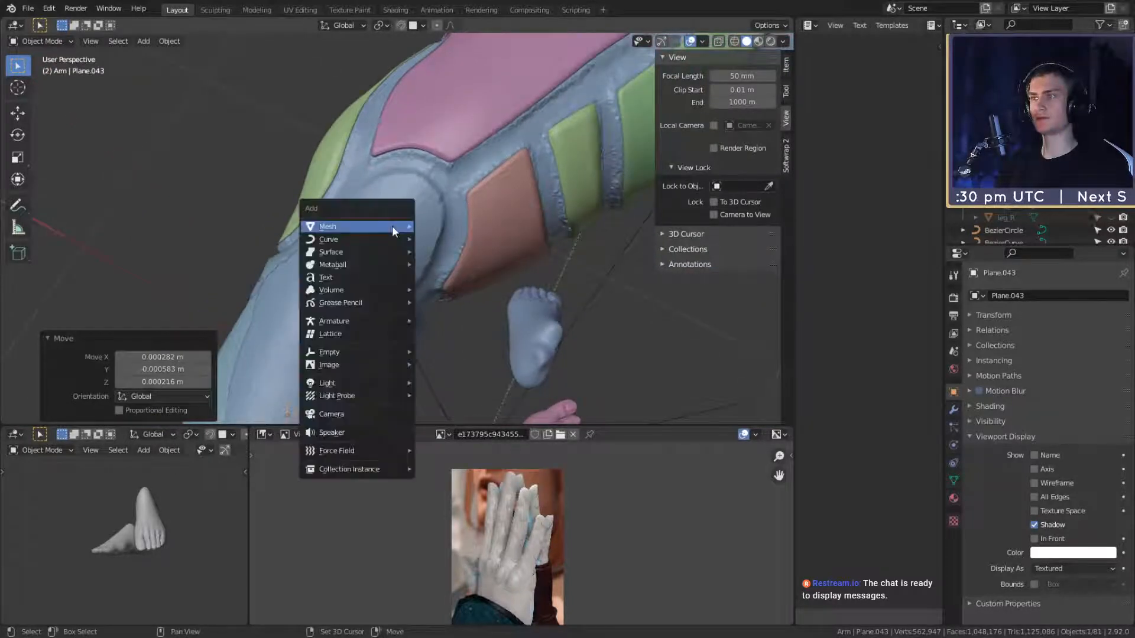
pyautogui.moveTo(360, 225)
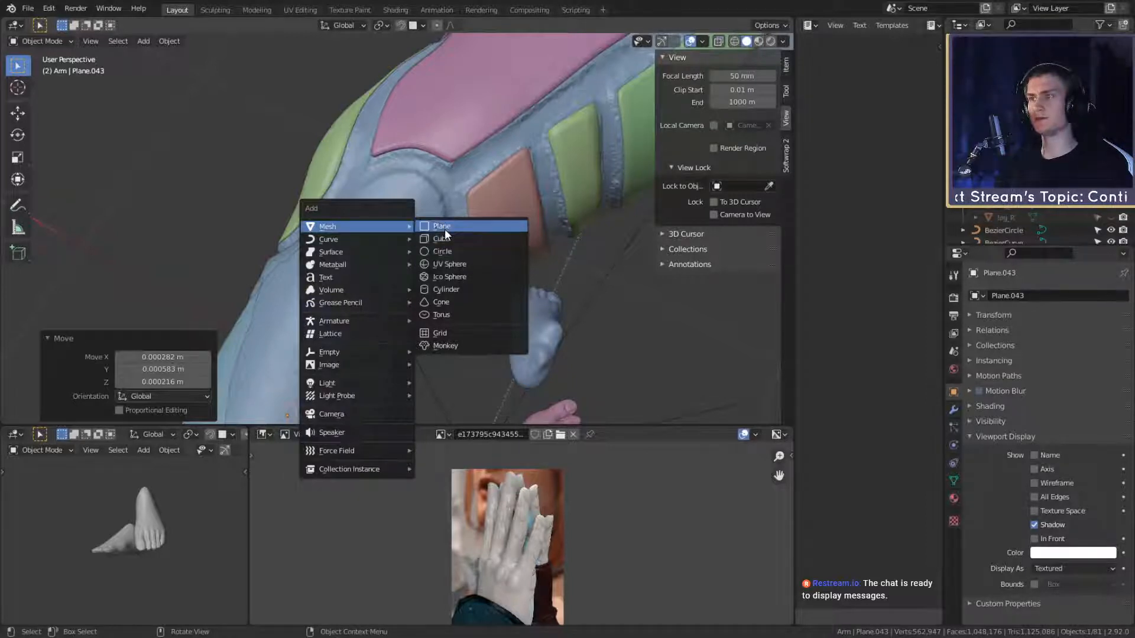
pyautogui.click(444, 228)
pyautogui.press('s')
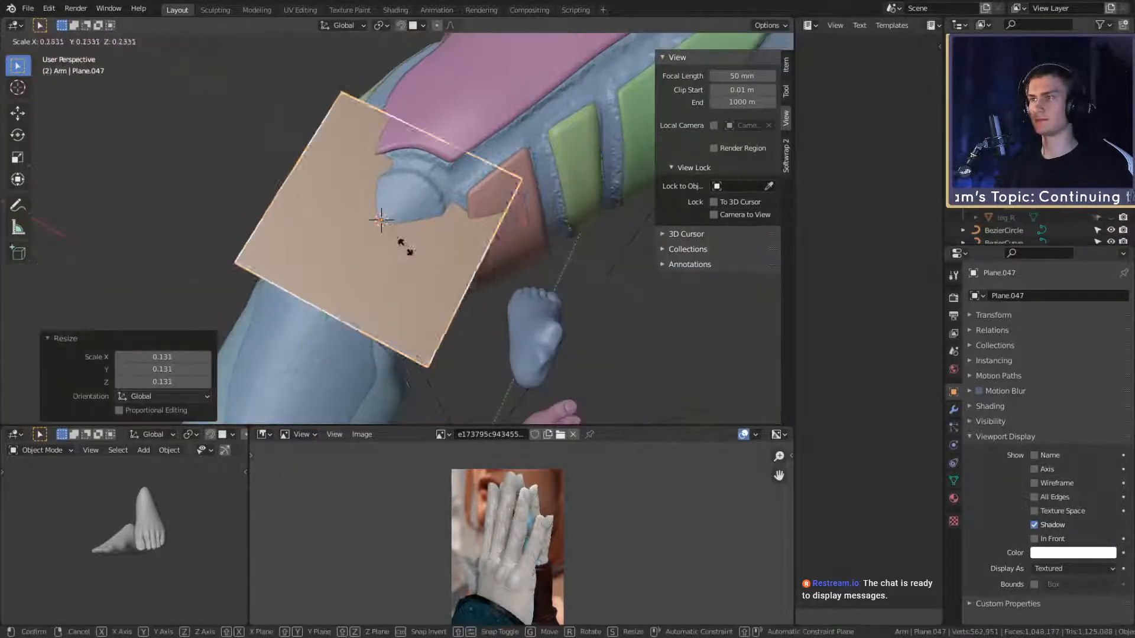
pyautogui.click(432, 269)
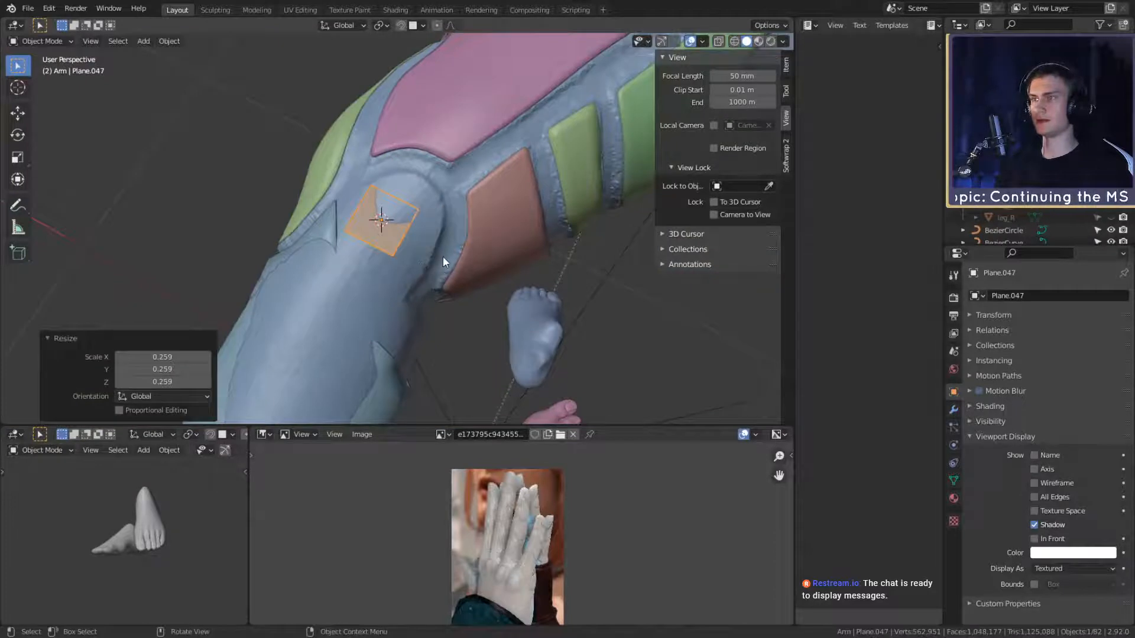
# Step: Link the modifiers of the neighbouring large pink armour plate to the new plane
pyautogui.keyDown('shift'); pyautogui.click(451, 148); pyautogui.keyUp('shift')
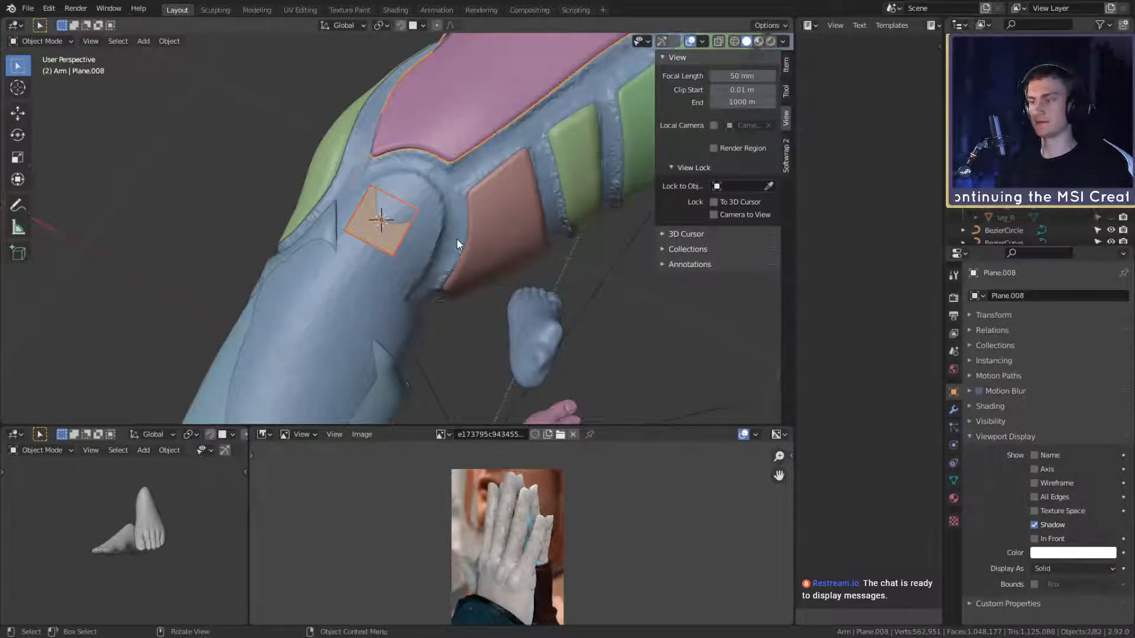
pyautogui.hotkey('ctrl', 'l')
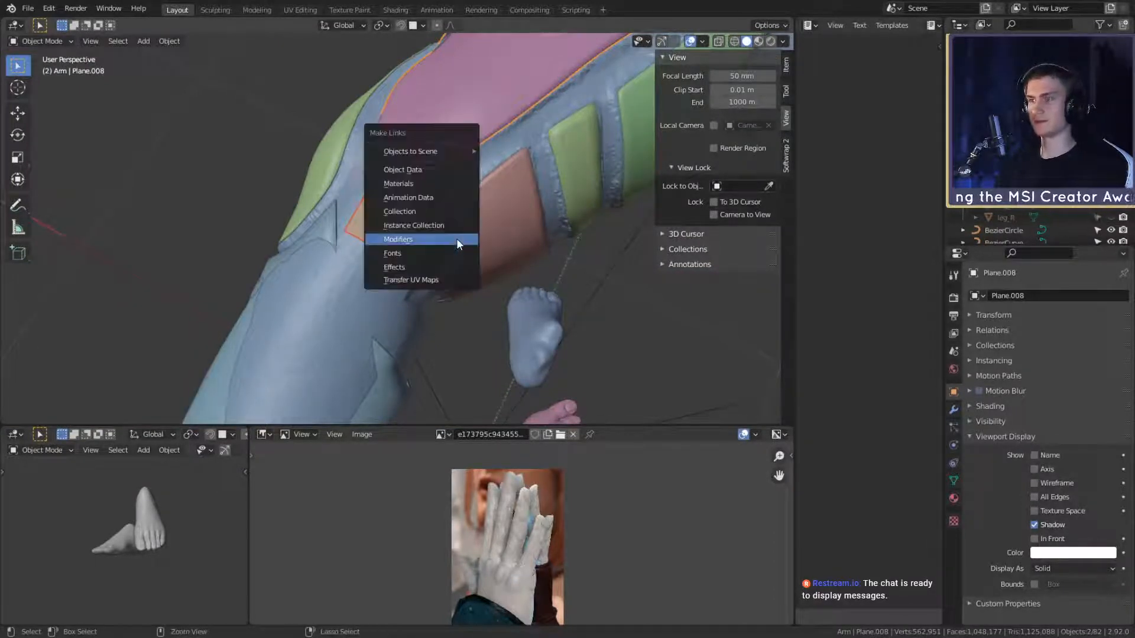
pyautogui.click(456, 238)
# Step: Select the new round plate, scale it up and move it toward the centre of the sculpted joint
pyautogui.click(395, 230)
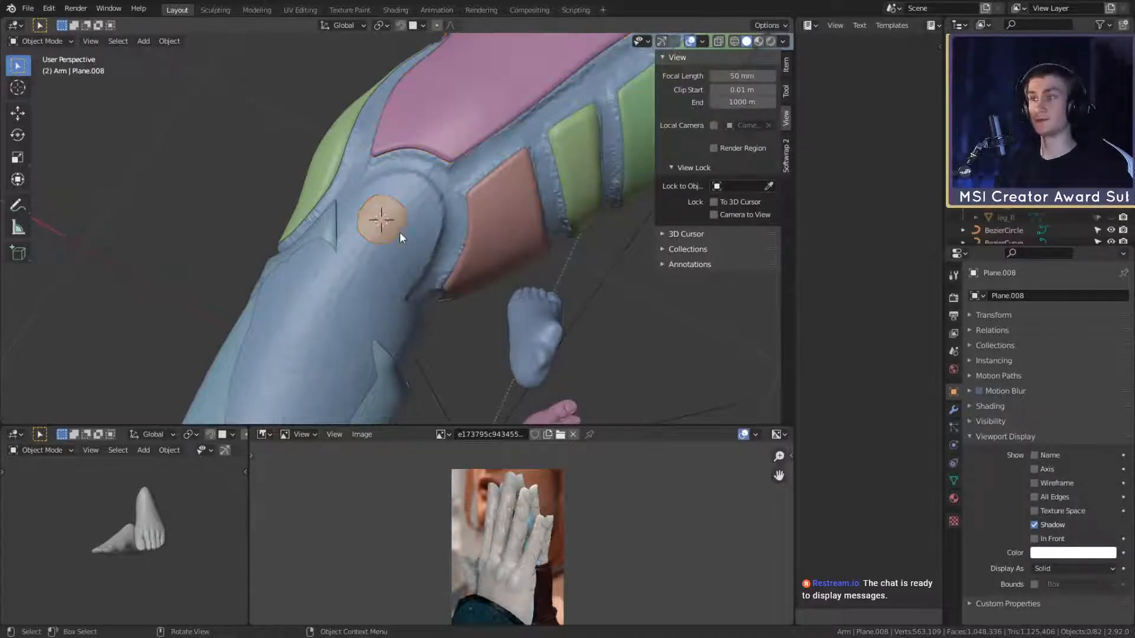
pyautogui.moveTo(467, 258); pyautogui.dragTo(482, 266, button='middle')
pyautogui.press('s')
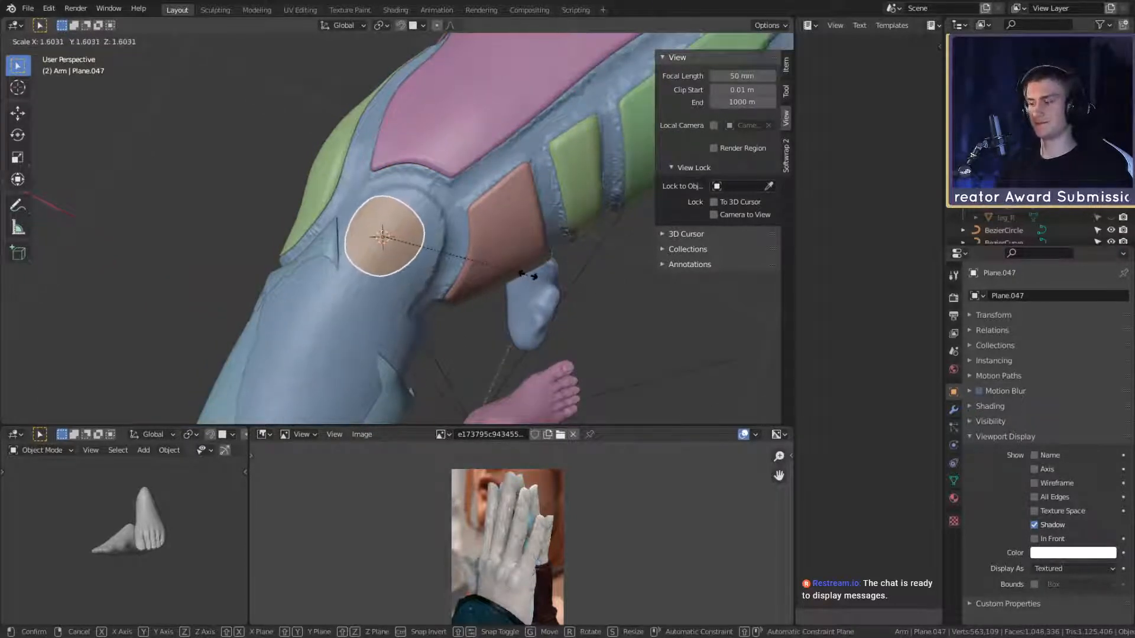
pyautogui.click(508, 267)
pyautogui.press('g')
pyautogui.click(502, 271)
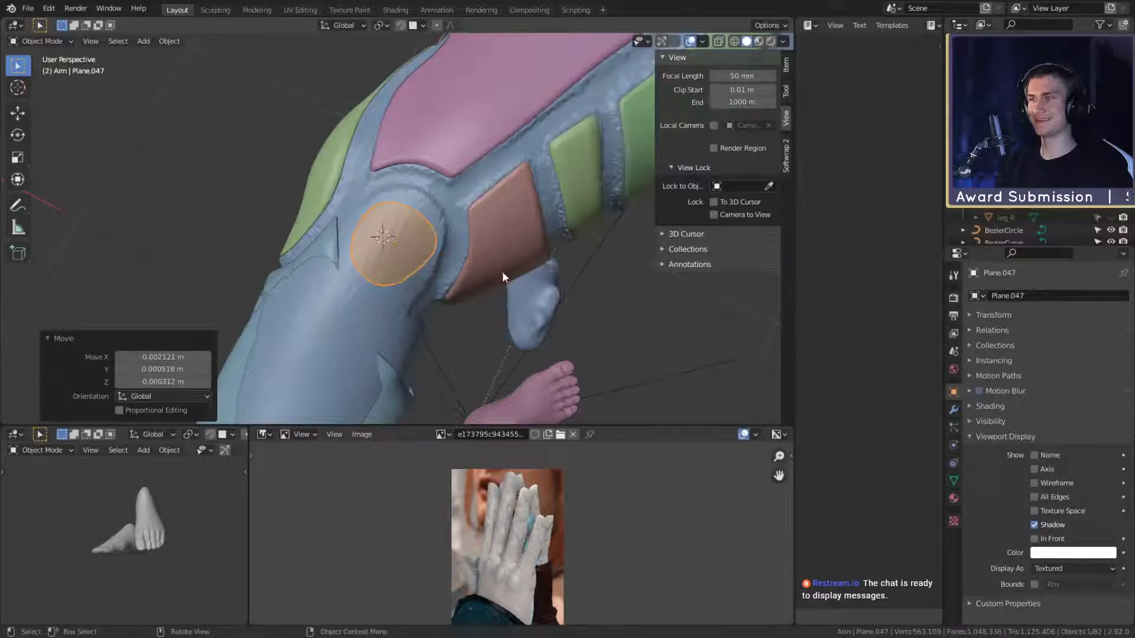
# Step: Rotate the round plate to follow the joint's outline, enlarge it slightly, rotate it about 4.92° more and nudge it into position
pyautogui.press('r')
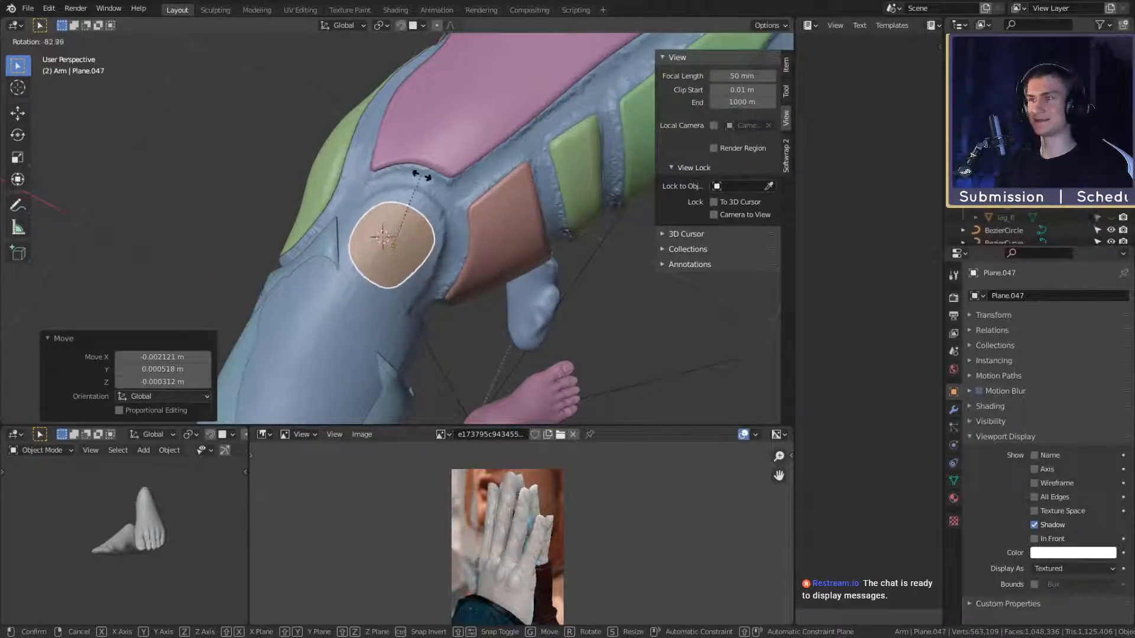
pyautogui.click(424, 177)
pyautogui.press('s')
pyautogui.click(510, 238)
pyautogui.press('r')
pyautogui.click(510, 229)
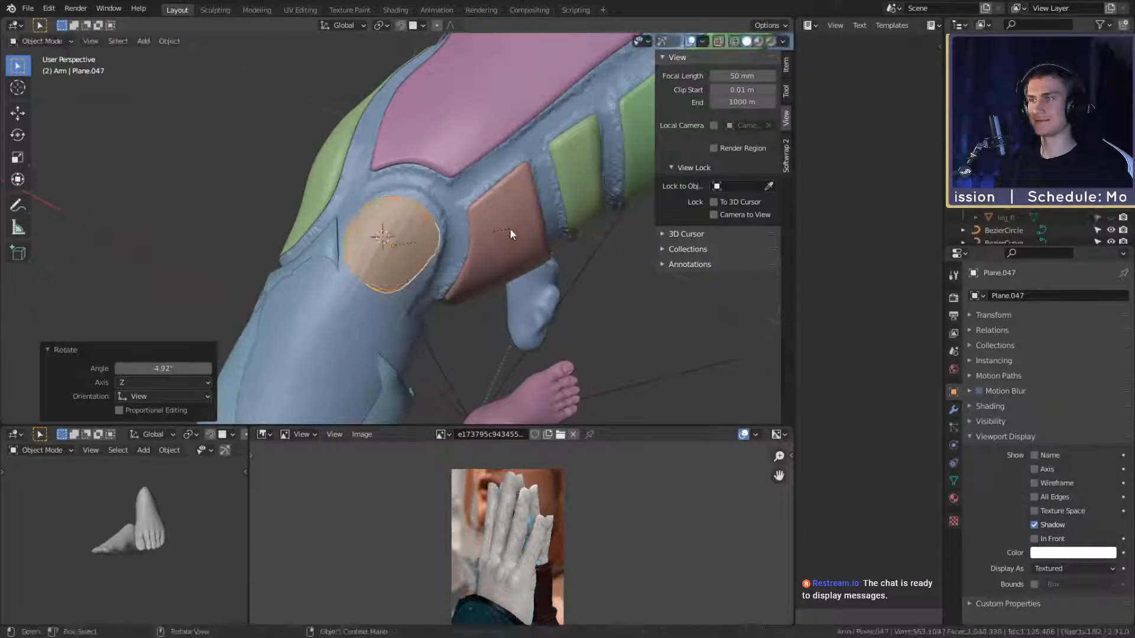
pyautogui.press('g')
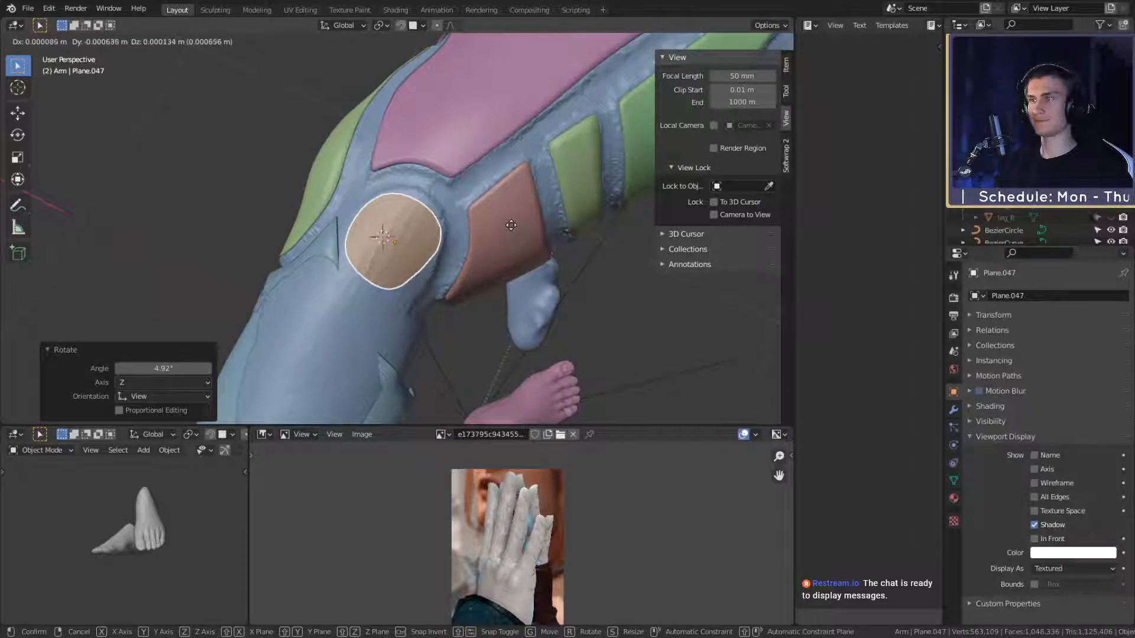
pyautogui.click(510, 225)
# Step: Turn on snapping and shift the round plate slightly on the sculpted joint
pyautogui.click(401, 25)
pyautogui.press('g')
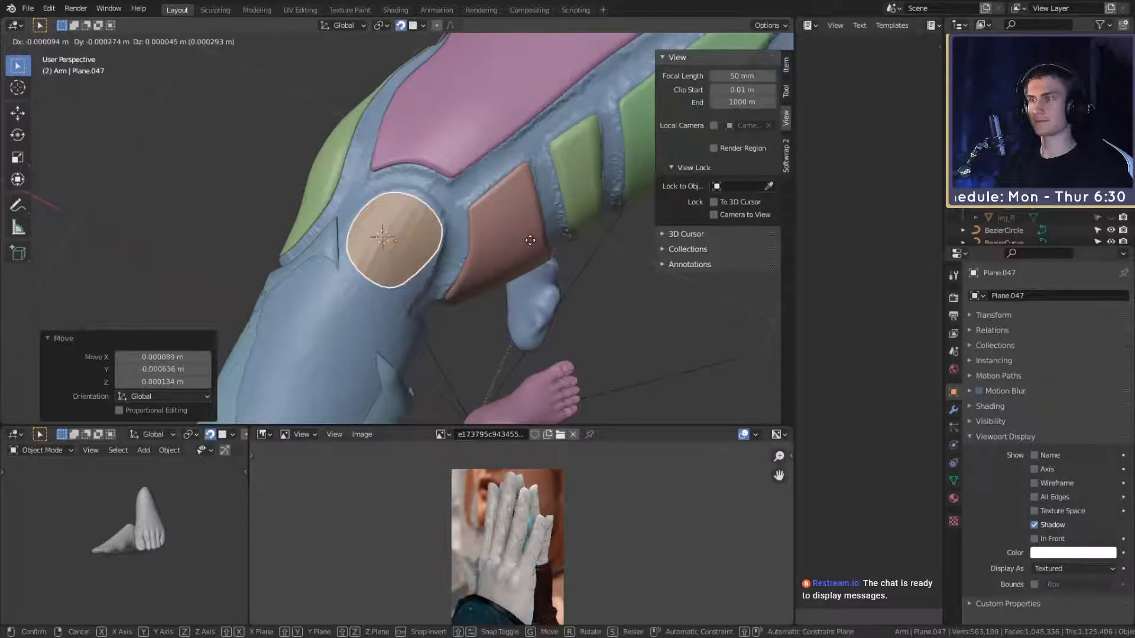
pyautogui.click(530, 240)
pyautogui.moveTo(526, 241); pyautogui.dragTo(390, 311, button='middle')
pyautogui.press('Tab')
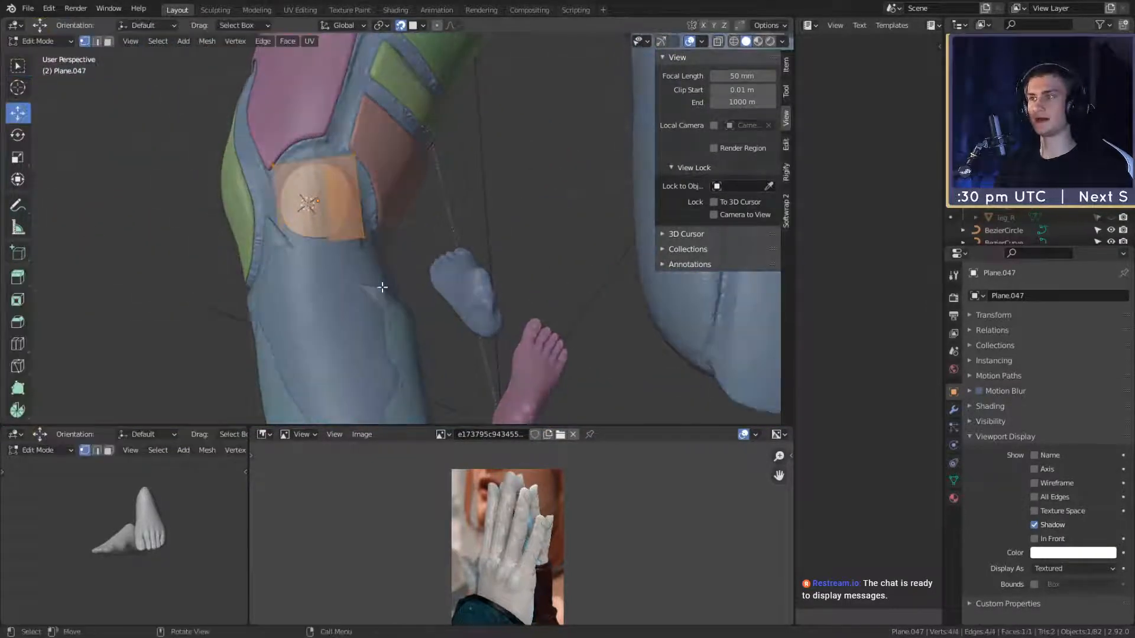
pyautogui.press('Tab')
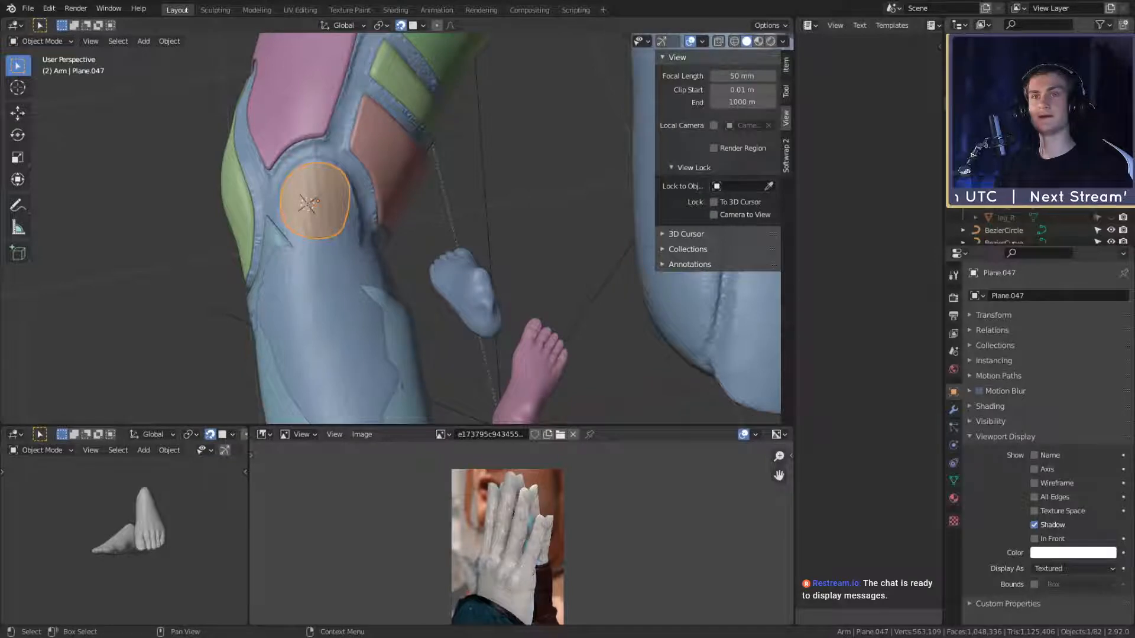
# Step: Check the round plate with the sculpture hidden, then scale it by 1.124 and rotate it about 7.4°
pyautogui.press('h')
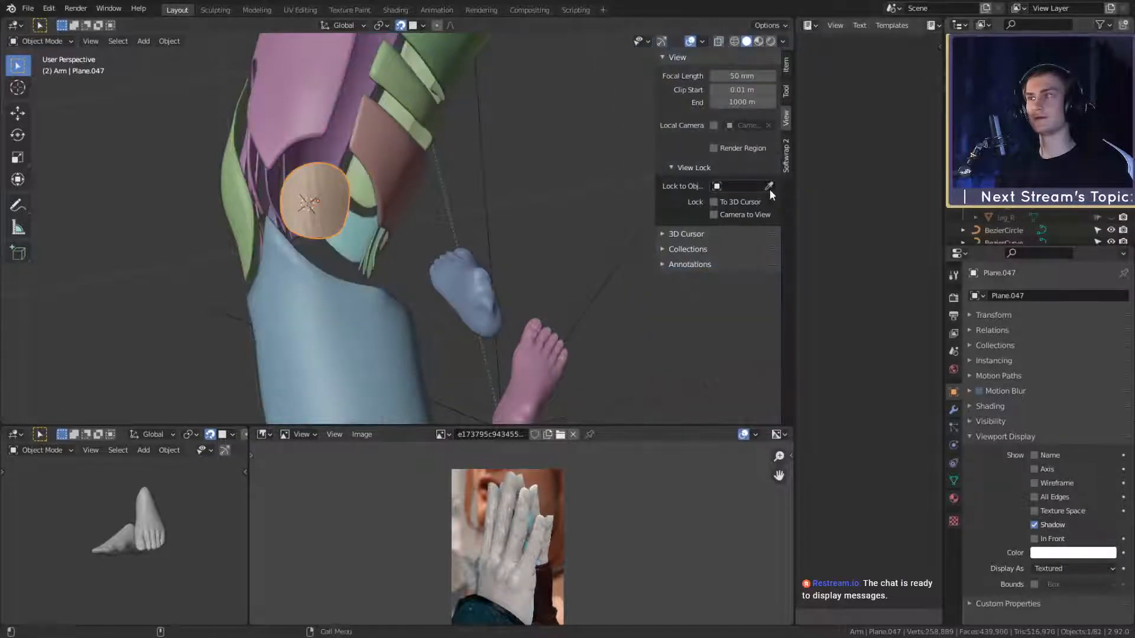
pyautogui.moveTo(438, 225); pyautogui.dragTo(438, 249, button='middle')
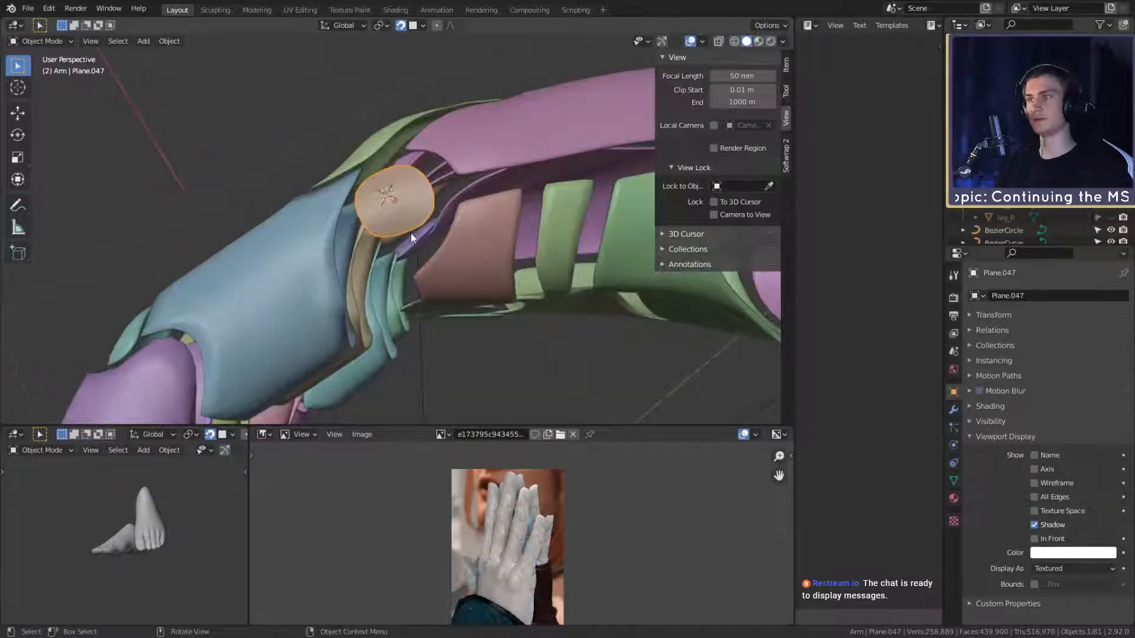
pyautogui.moveTo(361, 223); pyautogui.dragTo(551, 221, button='middle')
pyautogui.press('s')
pyautogui.click(559, 242)
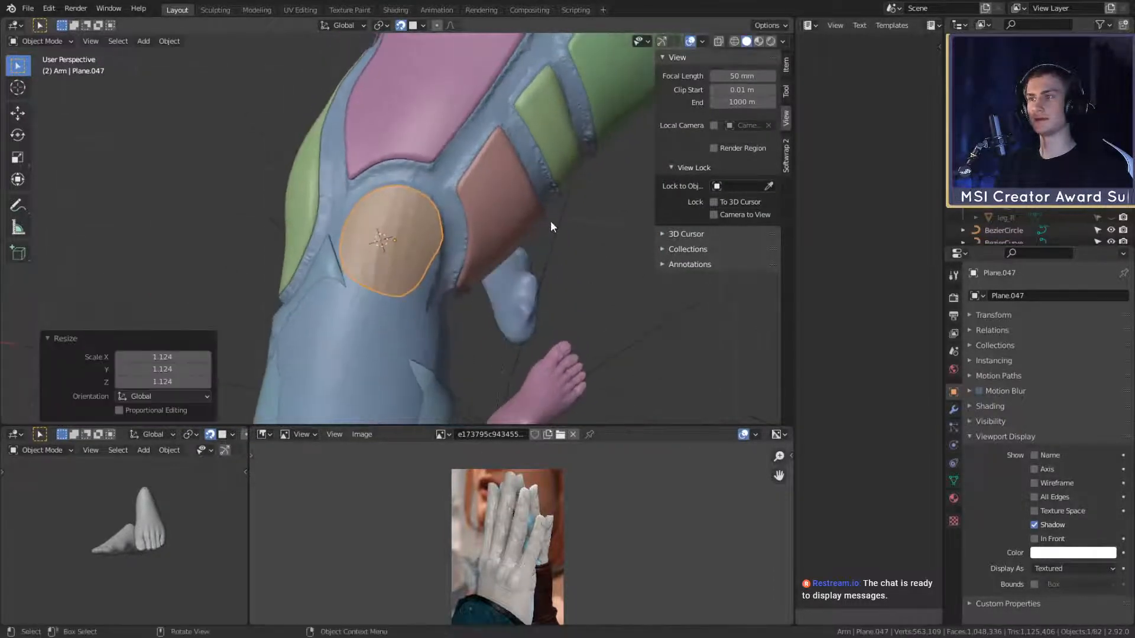
pyautogui.press('r')
pyautogui.click(552, 208)
pyautogui.moveTo(505, 264); pyautogui.dragTo(453, 240, button='middle')
pyautogui.hotkey('shift', 'a')
pyautogui.moveTo(454, 243)
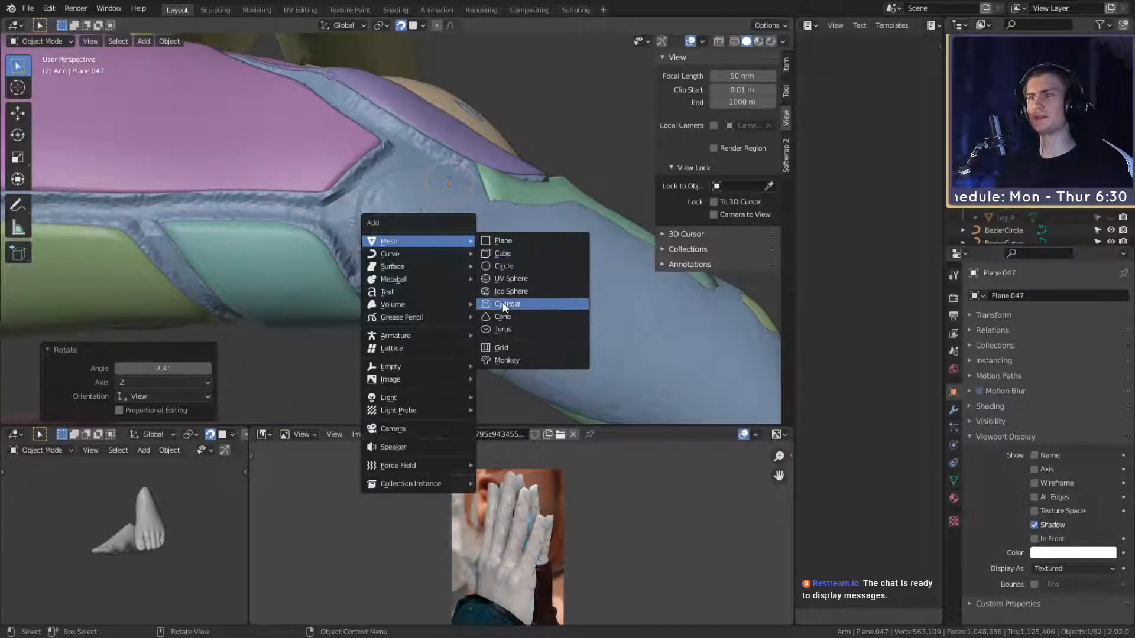
pyautogui.click(506, 240)
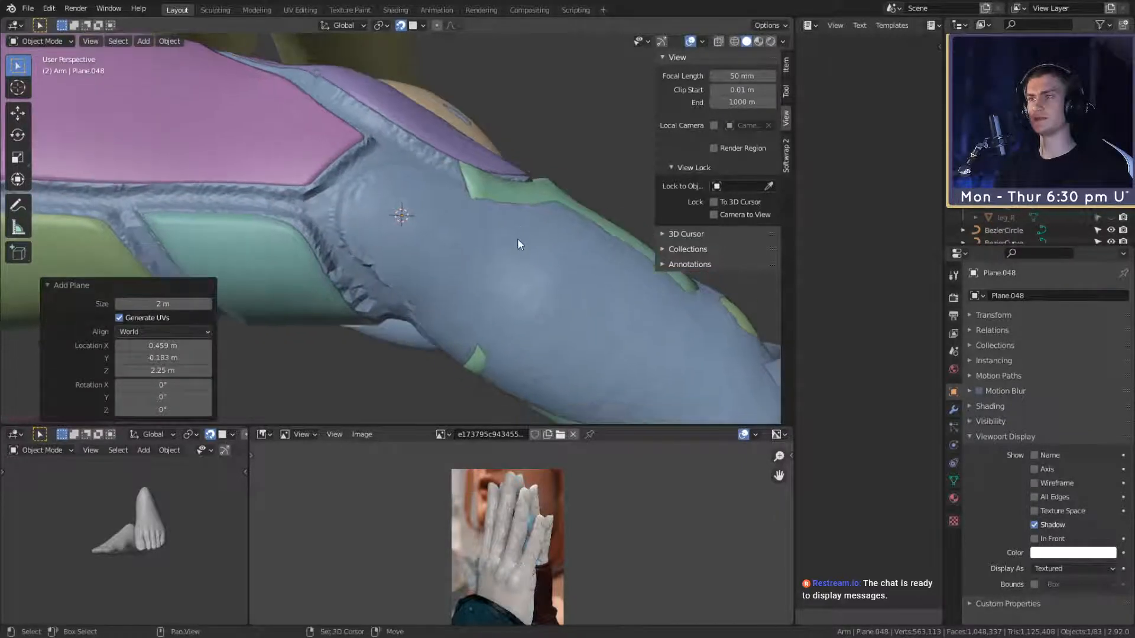
pyautogui.hotkey('shift', 'a')
pyautogui.press('Escape')
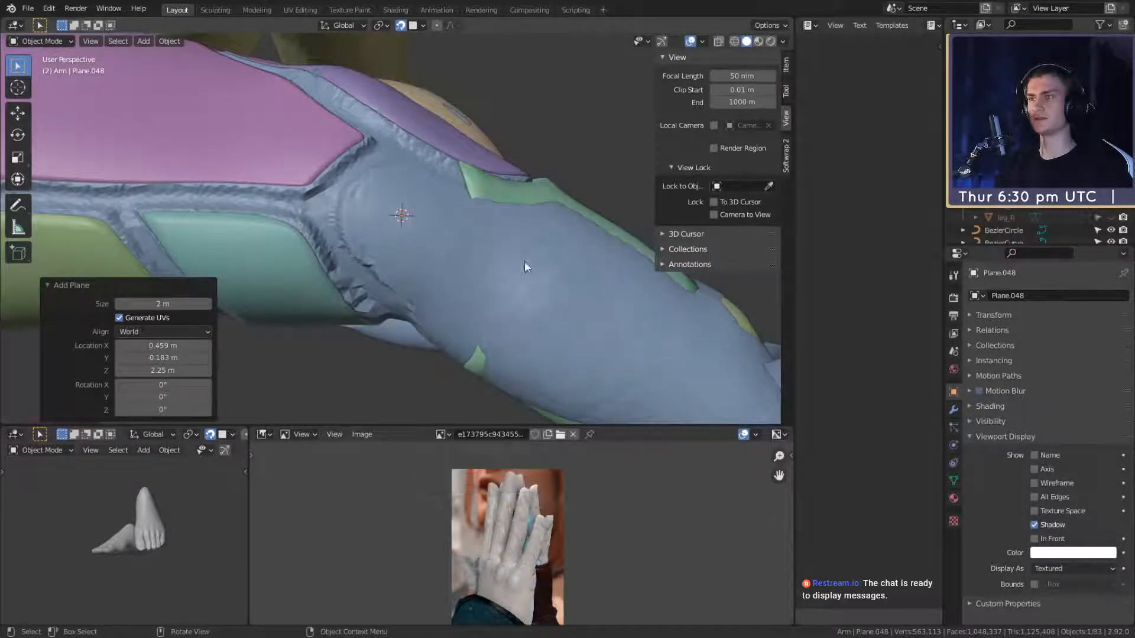
pyautogui.hotkey('shift', 'a')
pyautogui.moveTo(538, 194); pyautogui.dragTo(348, 391, button='middle')
pyautogui.press('s')
pyautogui.click(391, 308)
pyautogui.press('s')
pyautogui.click(397, 319)
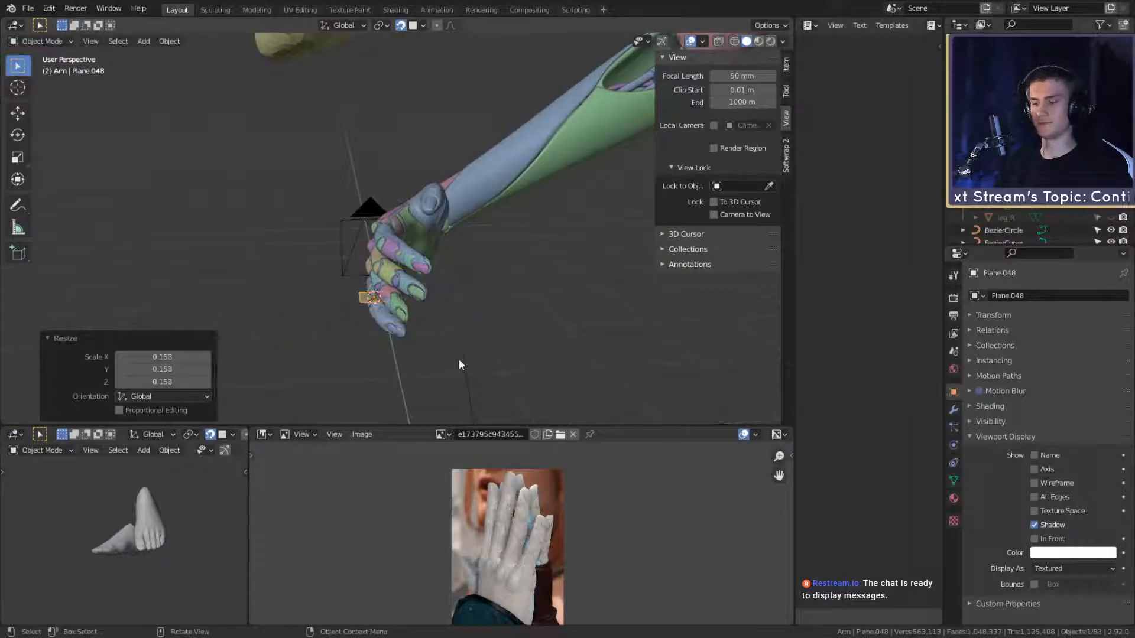
pyautogui.press('KP_Decimal')
pyautogui.moveTo(384, 335); pyautogui.dragTo(457, 264, button='middle')
pyautogui.press('Delete')
# Step: Add a plane at the little finger's bare base knuckle and scale it down by 0.068, then by 0.382
pyautogui.hotkey('shift', 'a')
pyautogui.moveTo(456, 264)
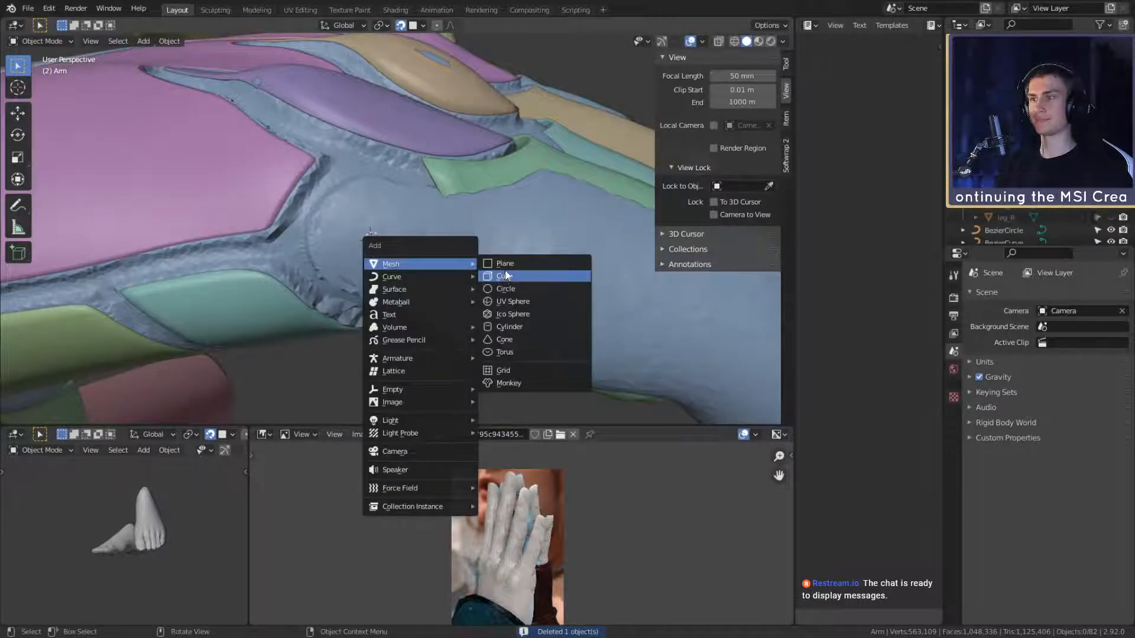
pyautogui.click(506, 264)
pyautogui.scroll(-8, 605, 287)
pyautogui.moveTo(604, 286); pyautogui.dragTo(528, 376, button='middle')
pyautogui.press('s')
pyautogui.click(388, 280)
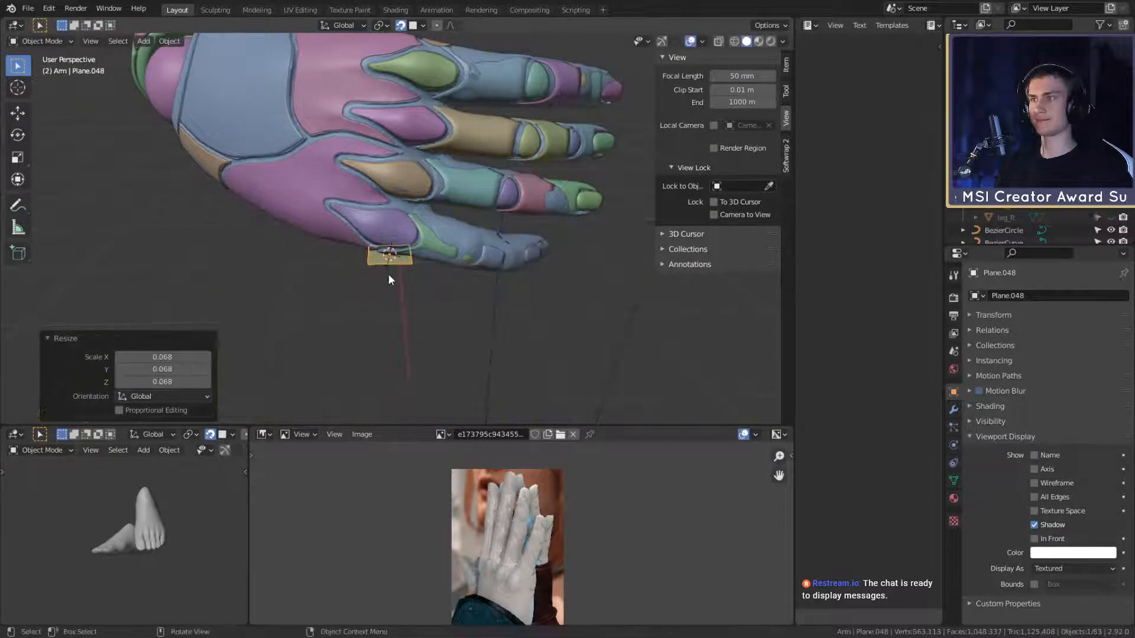
pyautogui.press('s')
pyautogui.click(402, 280)
pyautogui.scroll(7, 403, 283)
pyautogui.moveTo(408, 292); pyautogui.dragTo(434, 163, button='middle')
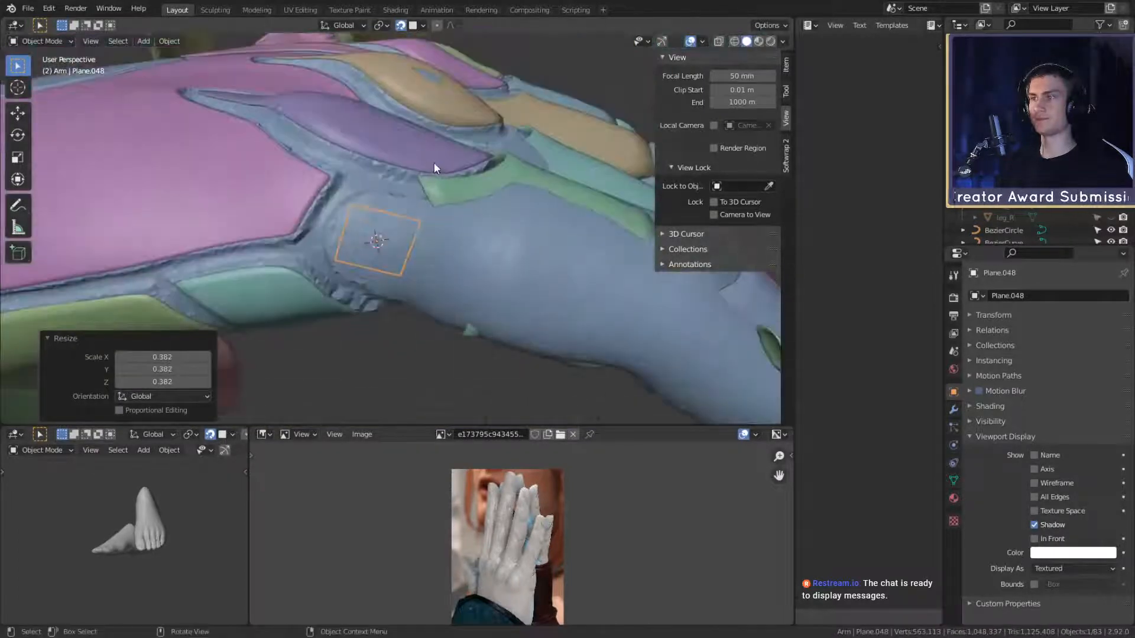
# Step: Rotate the new plane freely by 145° and 25° so that it faces outward on the little finger's base knuckle
pyautogui.press('r')
pyautogui.press('r')
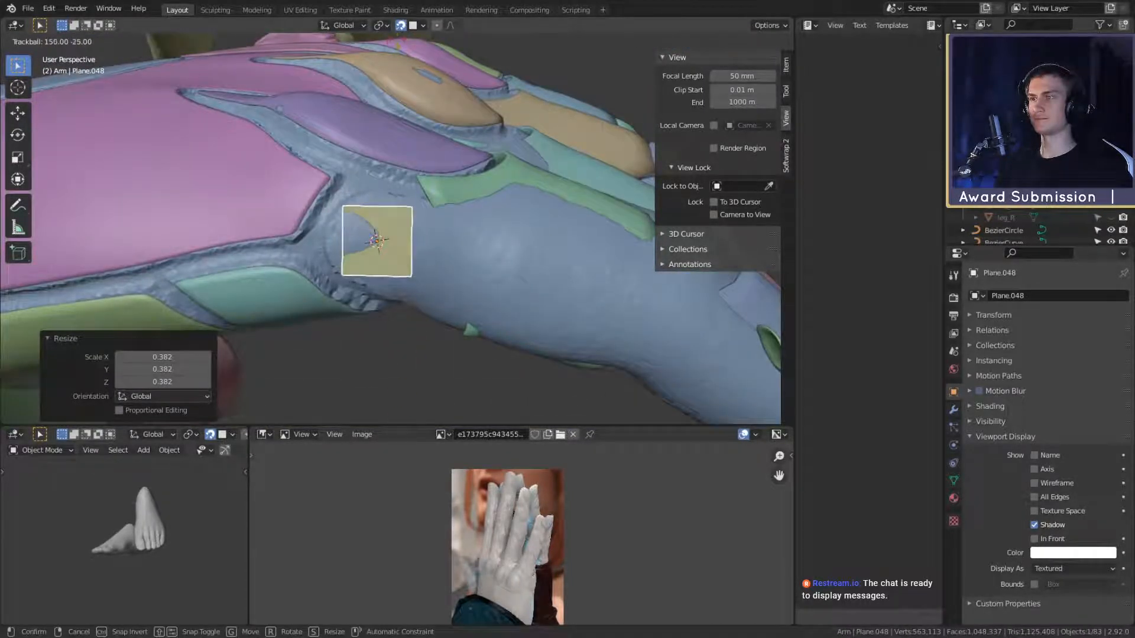
pyautogui.click(399, 421)
pyautogui.moveTo(430, 274); pyautogui.dragTo(439, 283, button='middle')
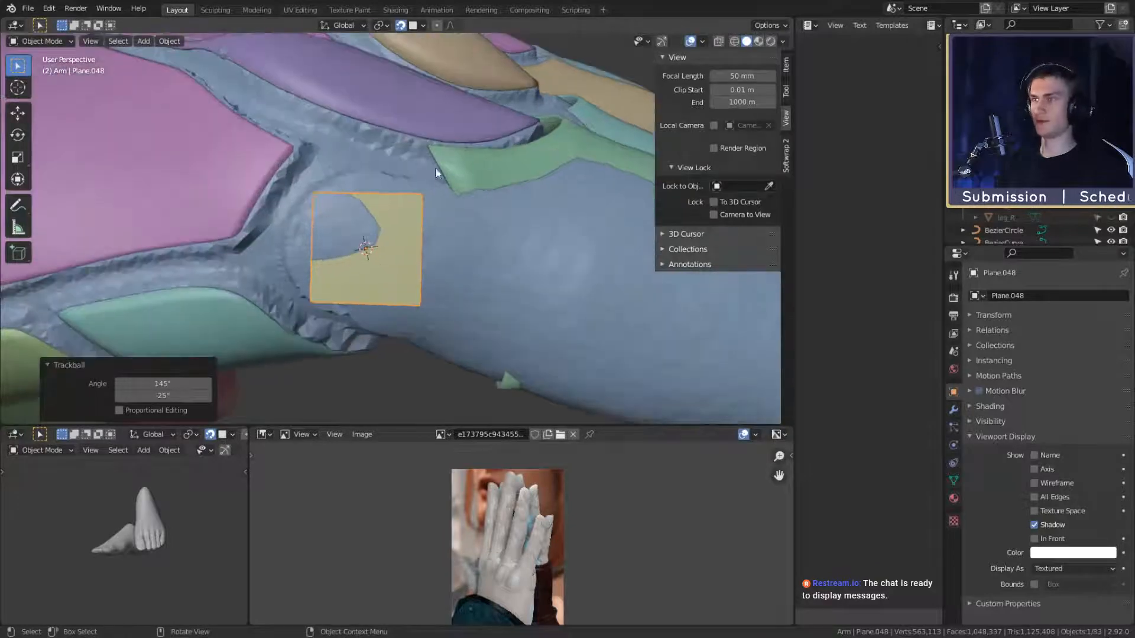
# Step: Try to copy the modifiers of the little finger's green base plate onto the new plane
pyautogui.keyDown('shift'); pyautogui.click(486, 166); pyautogui.keyUp('shift')
pyautogui.hotkey('ctrl', 'l')
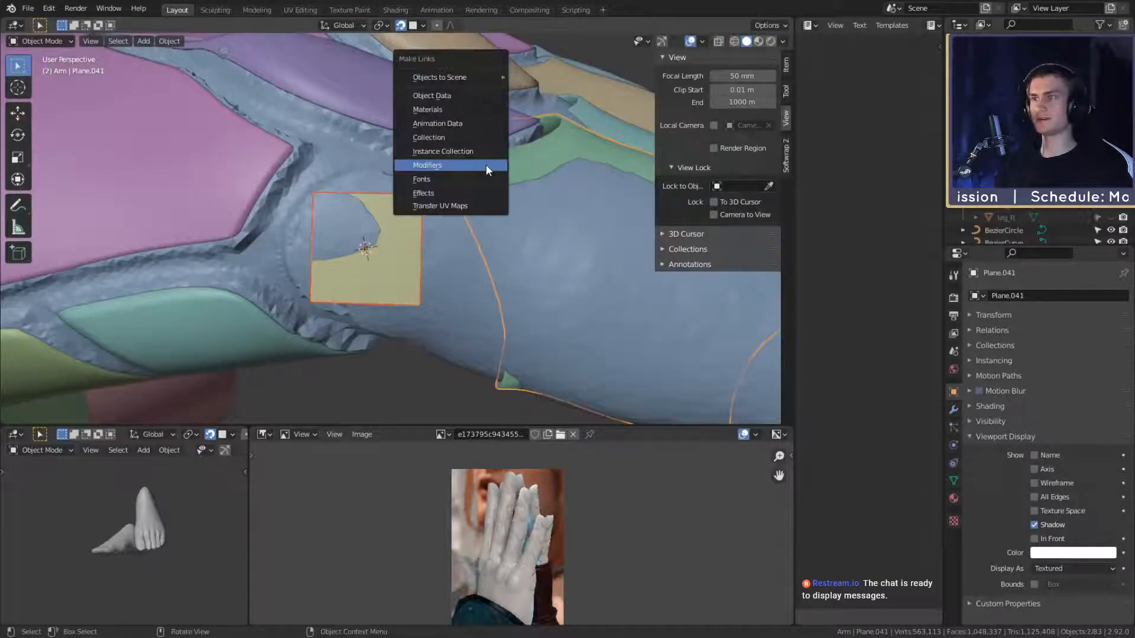
pyautogui.click(486, 164)
pyautogui.moveTo(474, 230); pyautogui.dragTo(499, 217, button='middle')
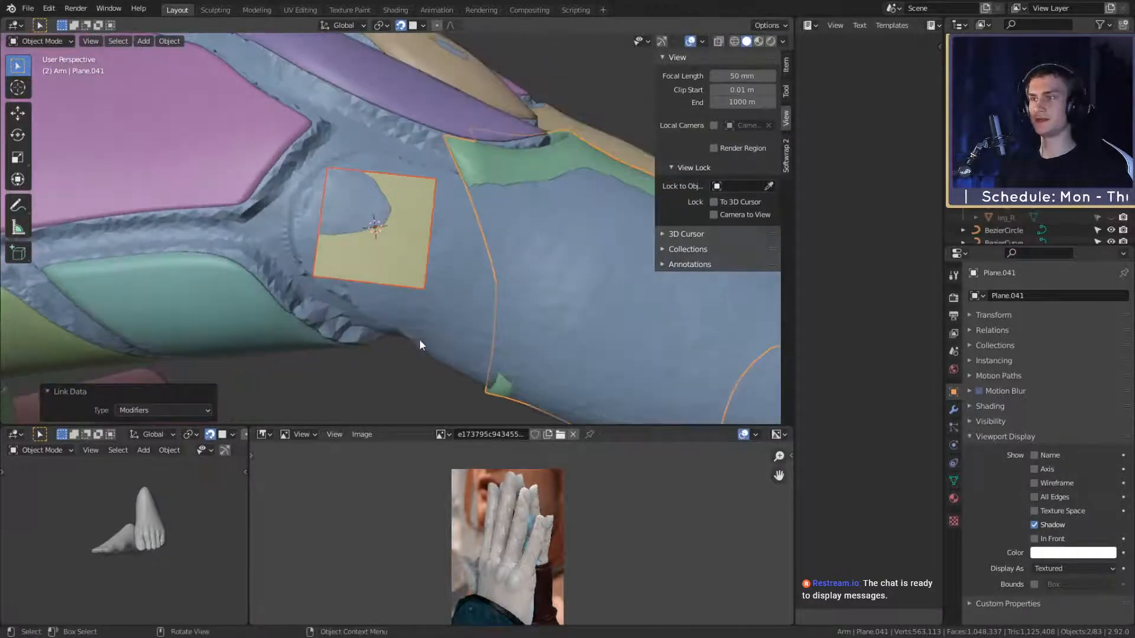
pyautogui.hotkey('ctrl', 'l')
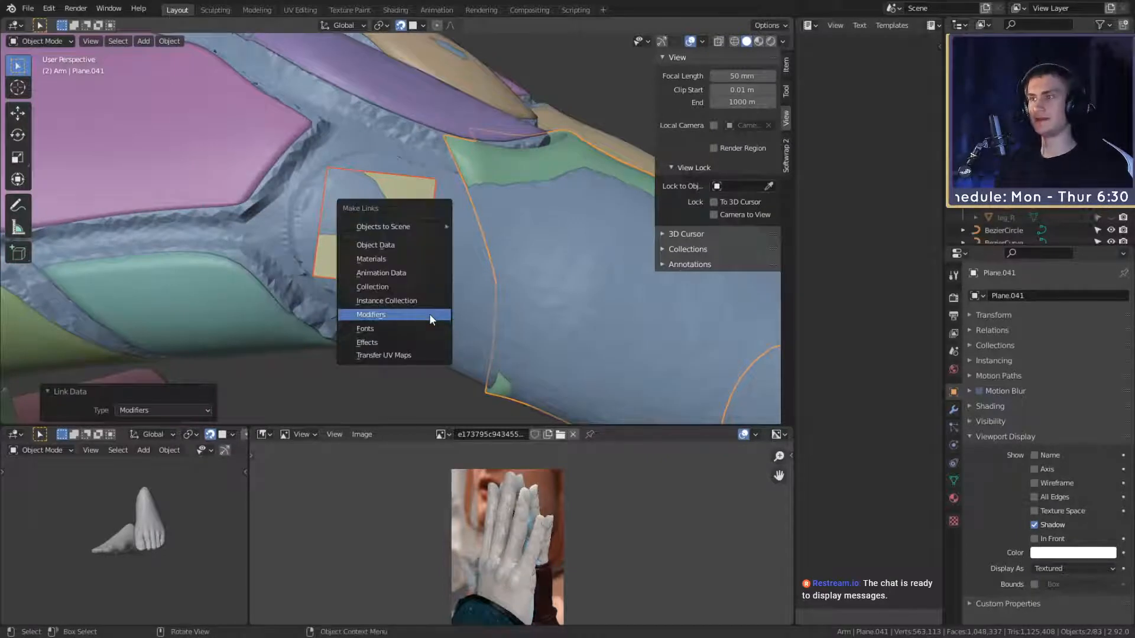
pyautogui.click(430, 314)
pyautogui.click(396, 299)
pyautogui.keyDown('shift'); pyautogui.click(481, 172); pyautogui.keyUp('shift')
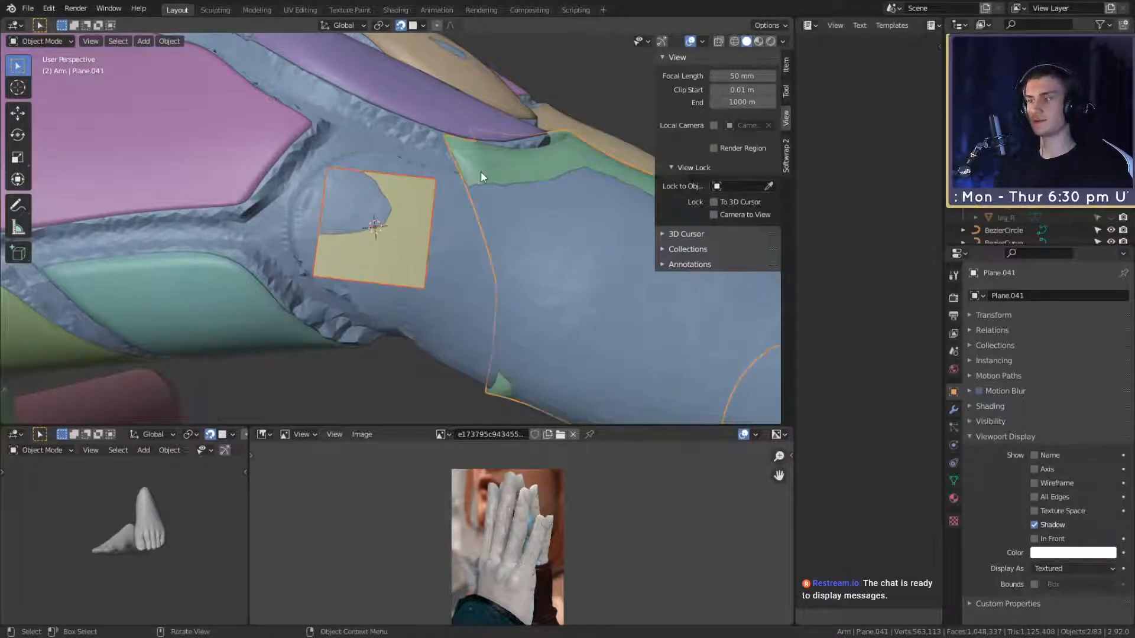
pyautogui.hotkey('ctrl', 'l')
pyautogui.click(481, 172)
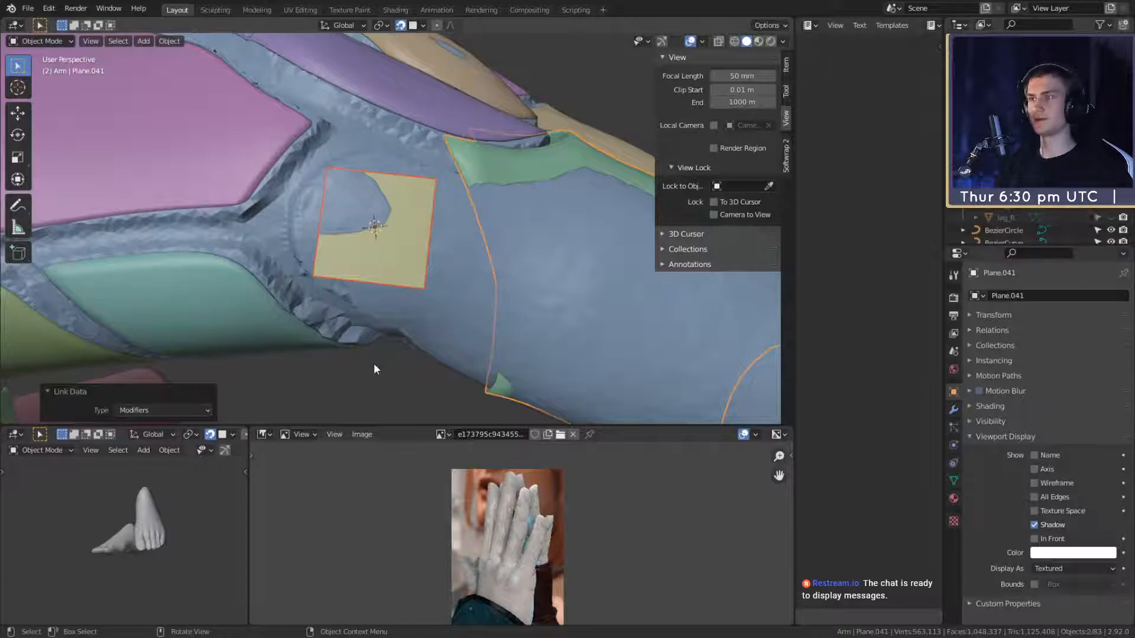
# Step: Copy the modifiers of the large pink back-of-hand plate onto the new plane at the knuckle
pyautogui.keyDown('shift'); pyautogui.click(413, 233); pyautogui.keyUp('shift')
pyautogui.click(413, 233)
pyautogui.keyDown('shift'); pyautogui.click(186, 159); pyautogui.keyUp('shift')
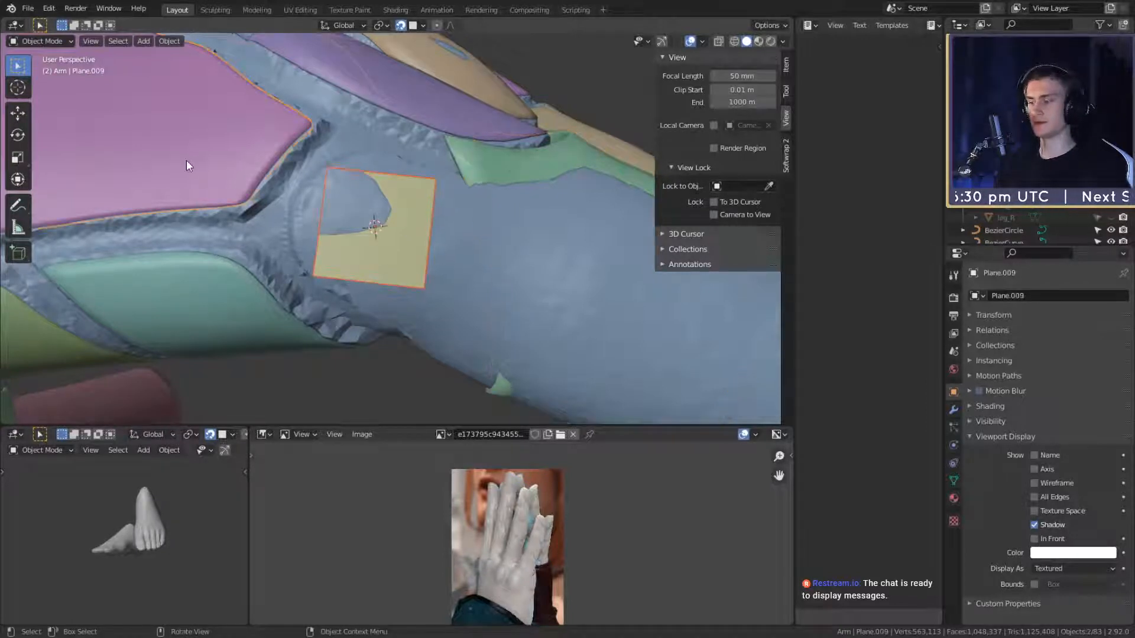
pyautogui.hotkey('ctrl', 'l')
pyautogui.click(187, 161)
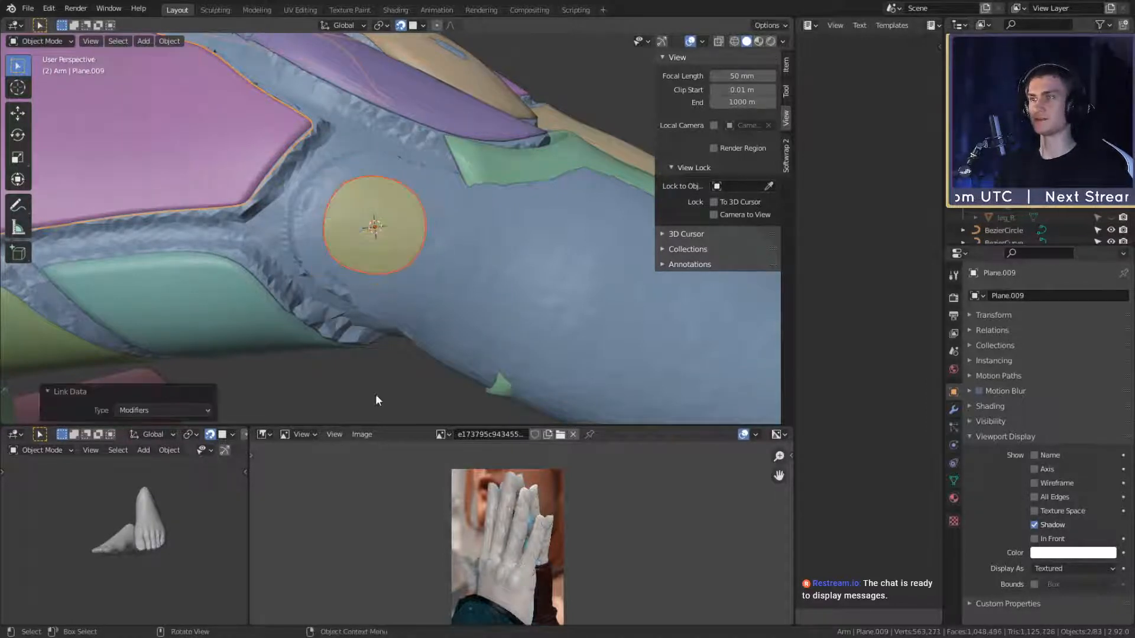
# Step: Scale the little finger's round knuckle plate by 1.390, rotate it to follow the joint, and nudge and resize it slightly
pyautogui.click(392, 240)
pyautogui.moveTo(392, 240); pyautogui.dragTo(477, 274, button='middle')
pyautogui.press('s')
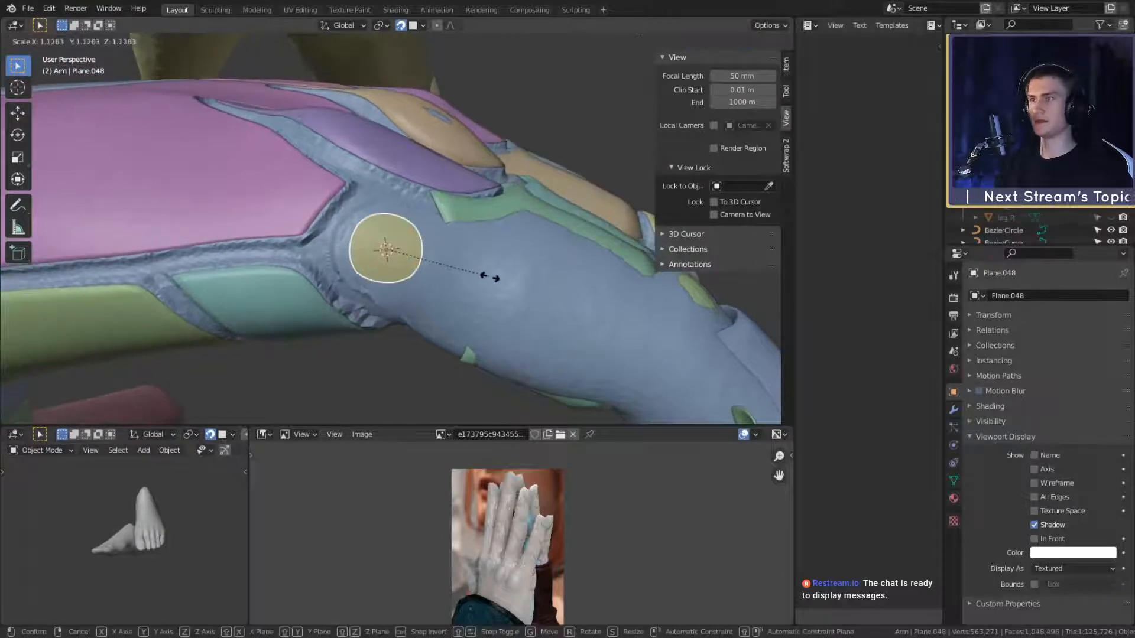
pyautogui.click(514, 278)
pyautogui.press('r')
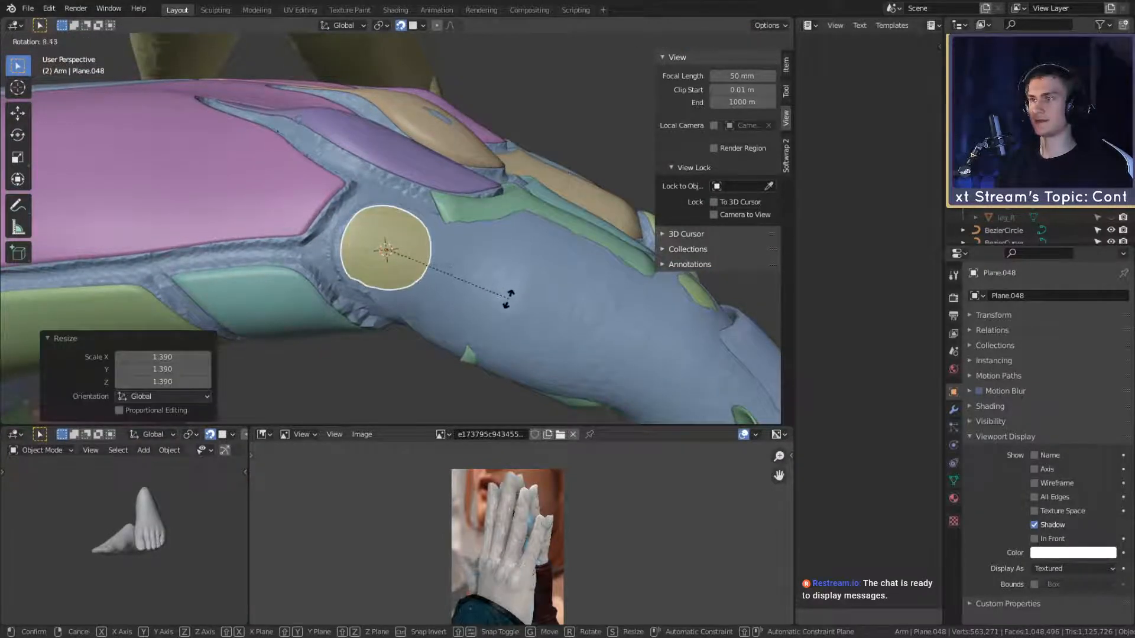
pyautogui.click(508, 299)
pyautogui.moveTo(507, 263); pyautogui.dragTo(445, 269, button='middle')
pyautogui.press('g')
pyautogui.click(509, 265)
pyautogui.press('s')
pyautogui.click(518, 267)
# Step: Examine the mesh of the index finger's base plate and how the plates sit across all the fingers
pyautogui.scroll(-3, 499, 261)
pyautogui.click(421, 268)
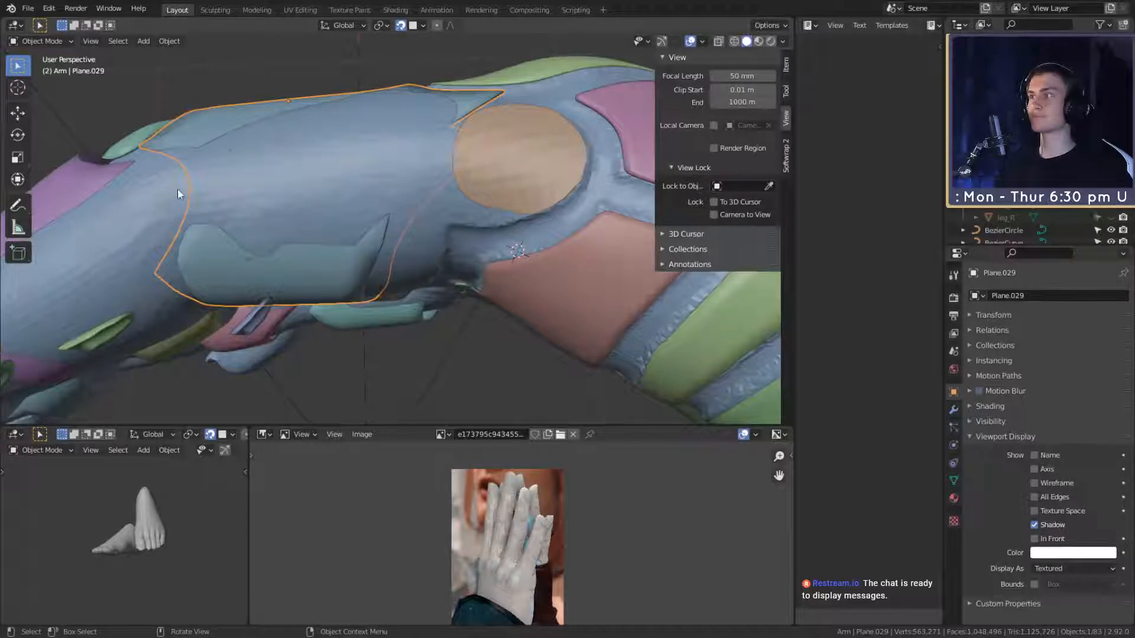
pyautogui.press('Tab')
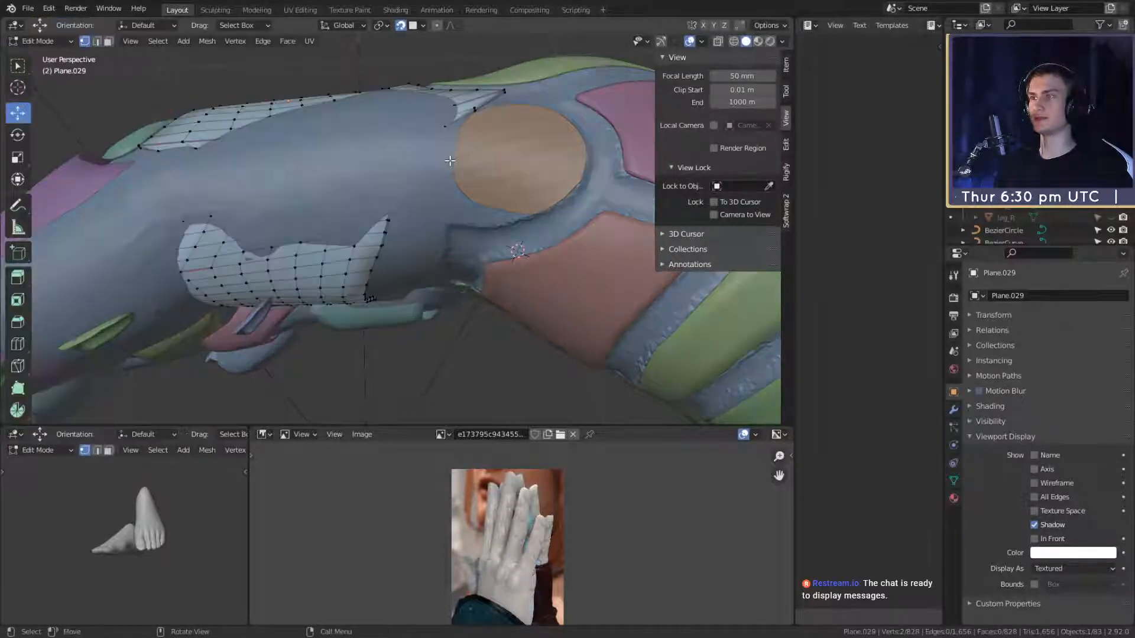
pyautogui.moveTo(441, 120); pyautogui.dragTo(504, 291, button='middle')
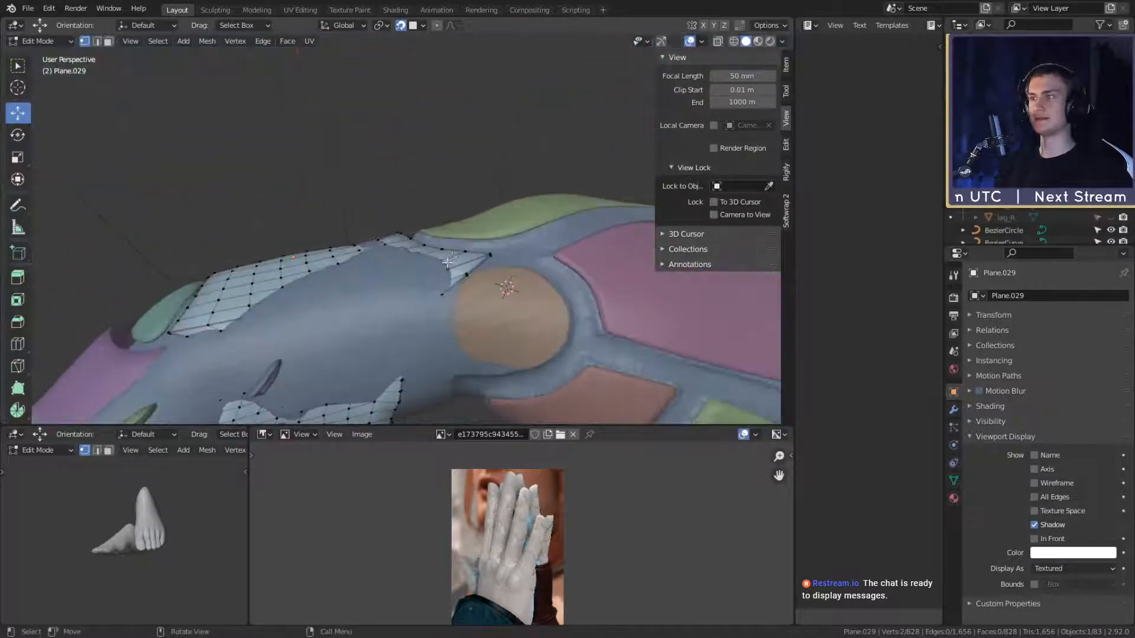
pyautogui.scroll(-7, 504, 292)
pyautogui.scroll(6, 426, 268)
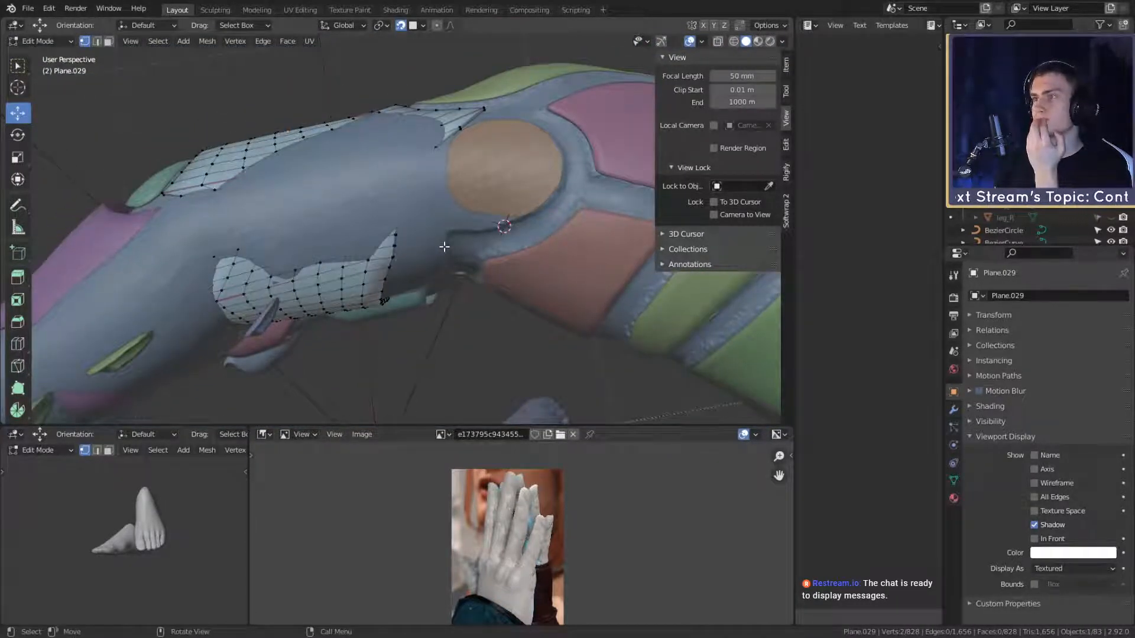
pyautogui.press('Tab')
pyautogui.scroll(-7, 444, 245)
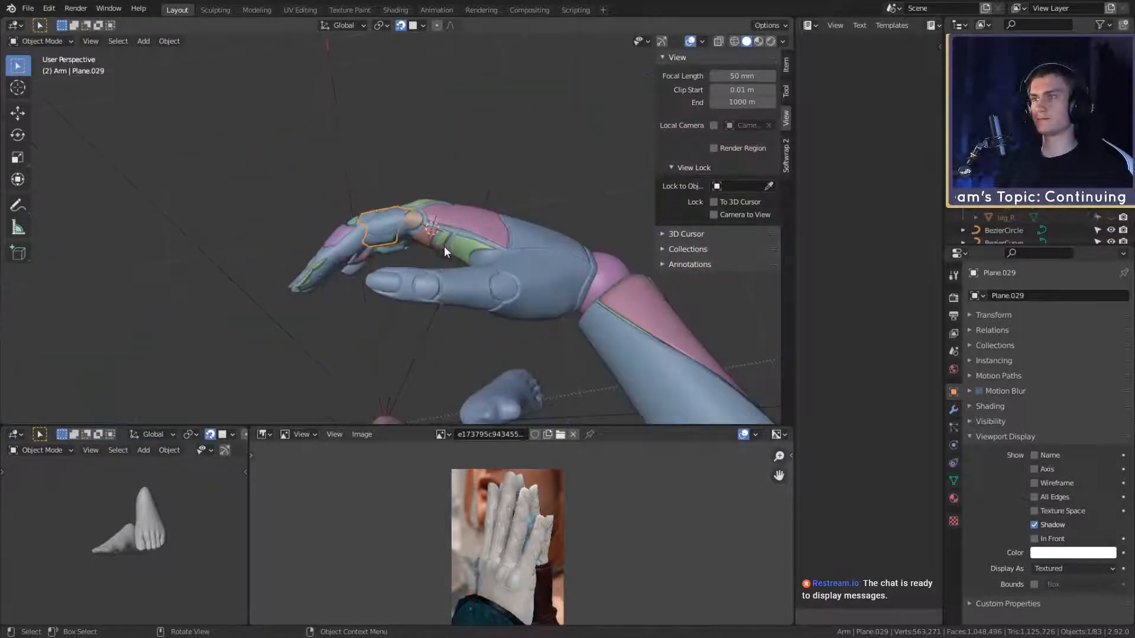
pyautogui.moveTo(444, 246); pyautogui.dragTo(504, 204, button='middle')
pyautogui.scroll(6, 437, 229)
pyautogui.scroll(-4, 513, 183)
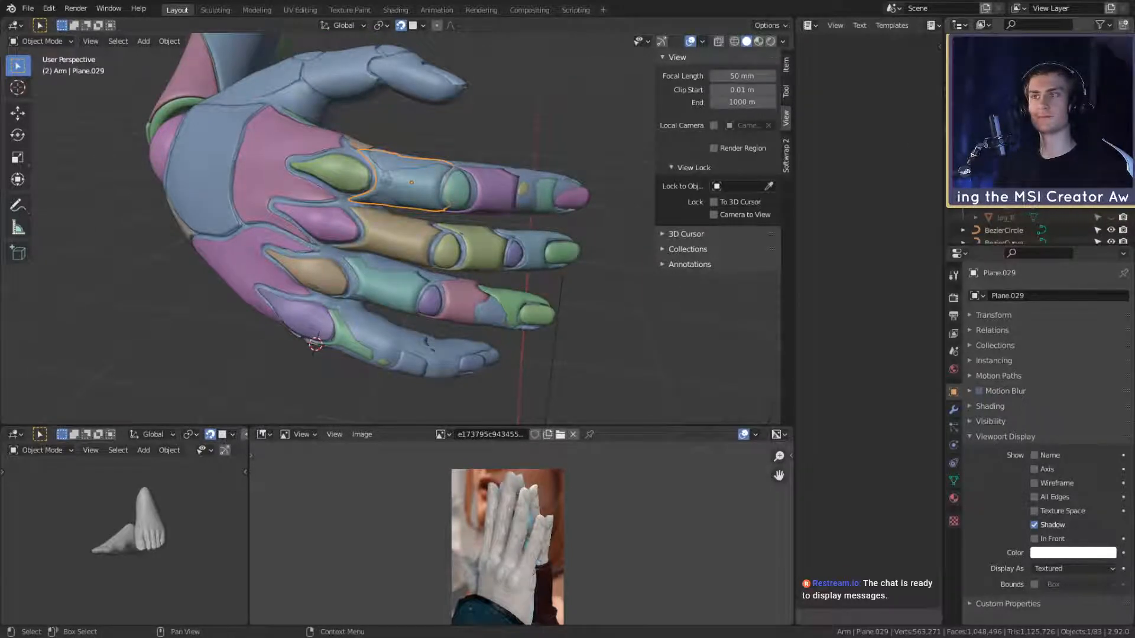
pyautogui.moveTo(504, 204); pyautogui.dragTo(391, 207, button='middle')
# Step: Delete the index finger's base plate and duplicate a teal plate from another finger as a replacement
pyautogui.click(338, 157)
pyautogui.click(378, 167)
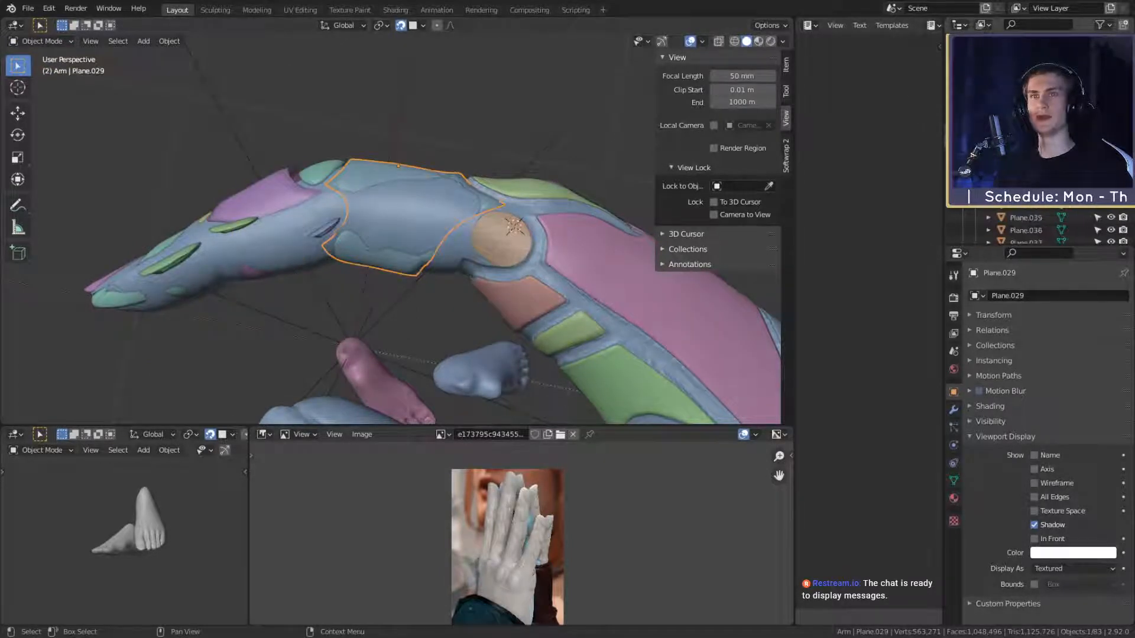
pyautogui.press('Delete')
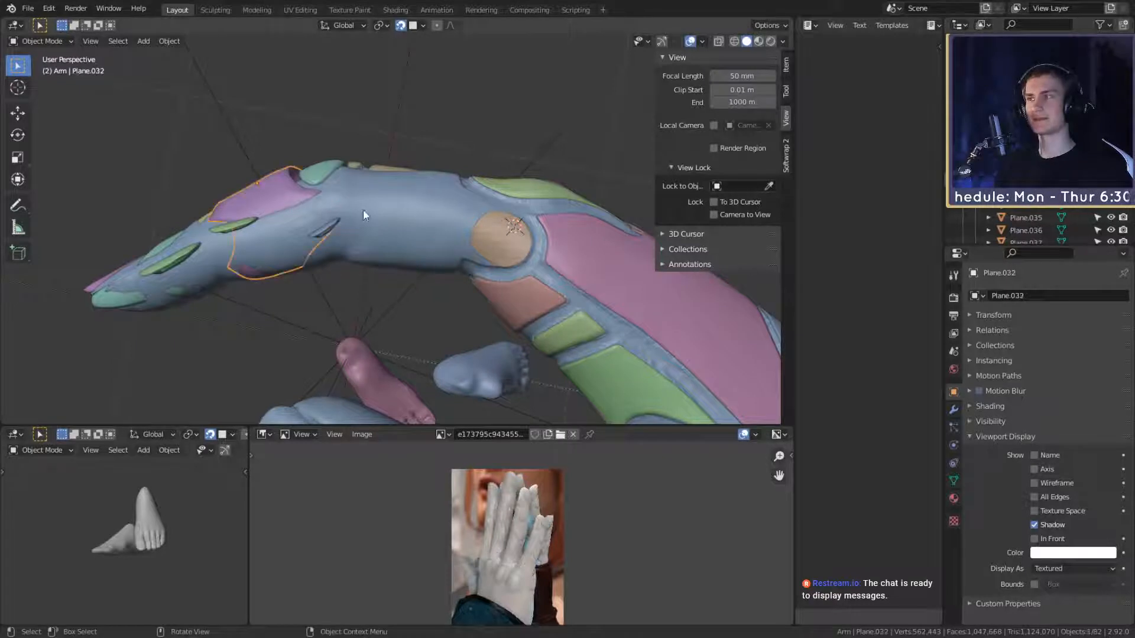
pyautogui.moveTo(363, 216); pyautogui.dragTo(505, 204, button='middle')
pyautogui.hotkey('shift', 'd')
pyautogui.click(545, 187)
# Step: Rotate the duplicated teal plate over the index finger's base segment and nudge it into place with snapping off
pyautogui.press('r')
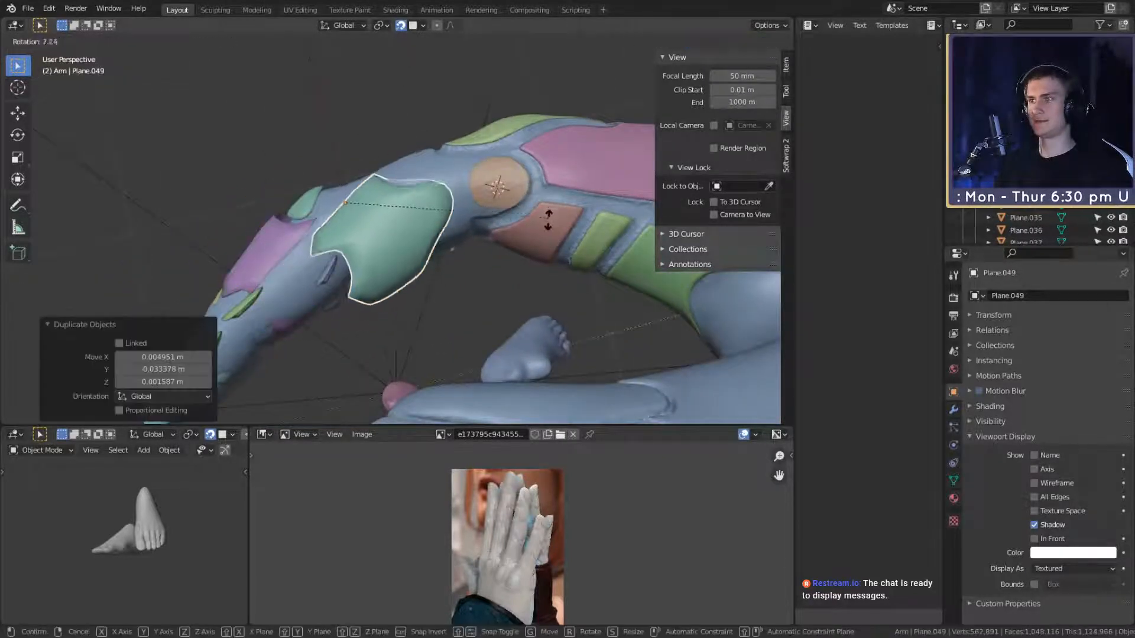
pyautogui.click(507, 276)
pyautogui.press('g')
pyautogui.click(520, 240)
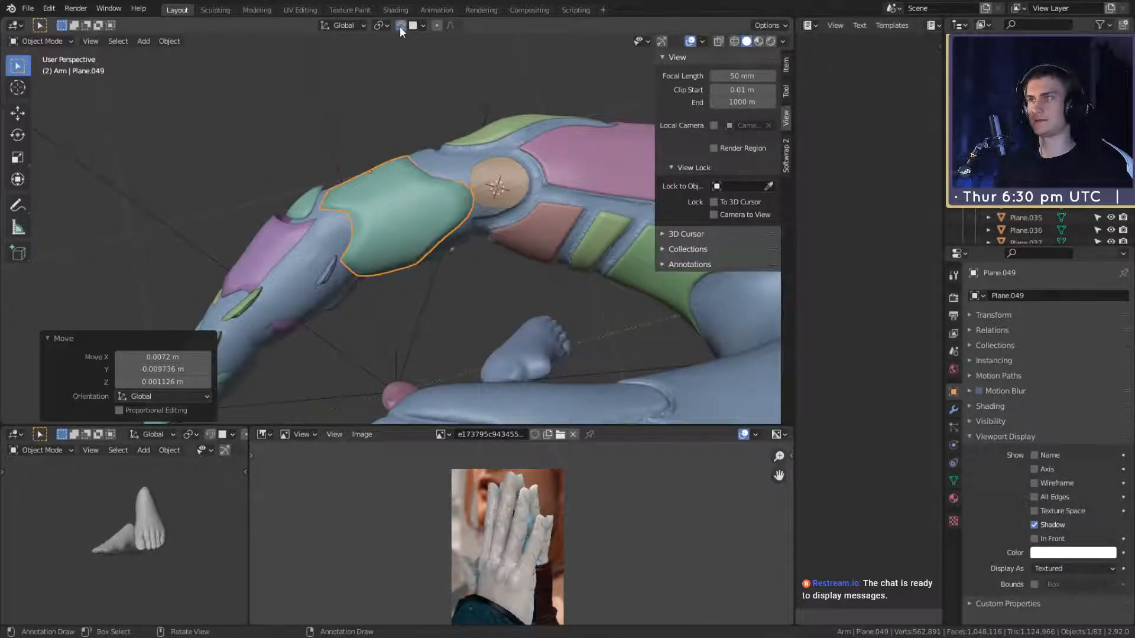
pyautogui.press('g')
pyautogui.click(516, 184)
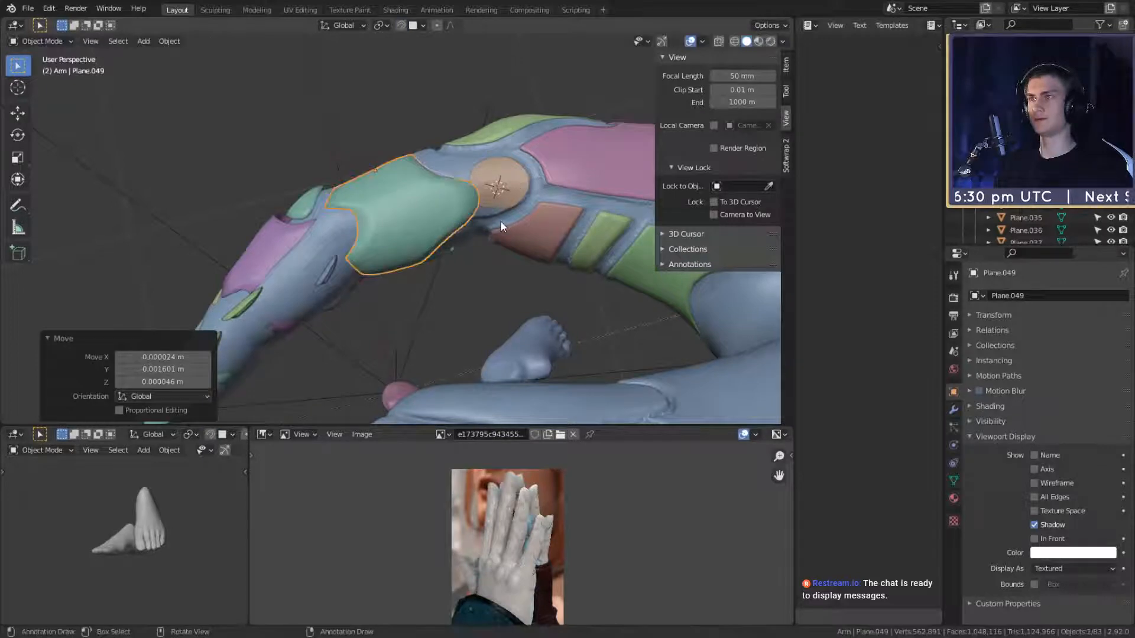
pyautogui.moveTo(500, 222); pyautogui.dragTo(478, 236, button='middle')
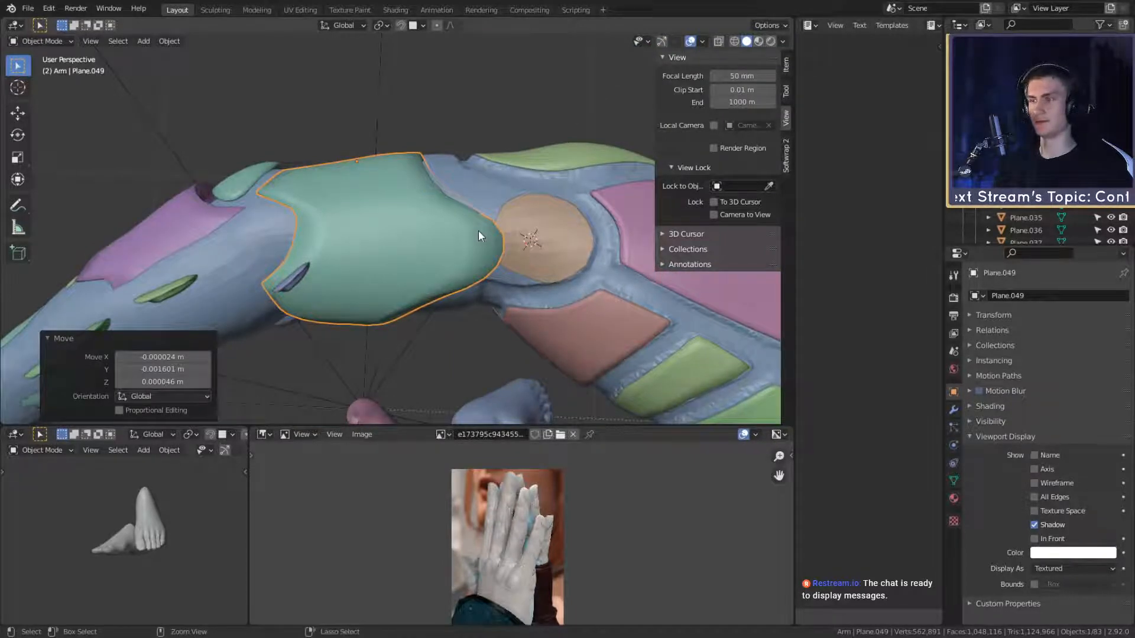
# Step: Discard the duplicated teal plate and undo the deletion of the index finger's original base plate
pyautogui.hotkey('ctrl', 'z')
pyautogui.press('Delete')
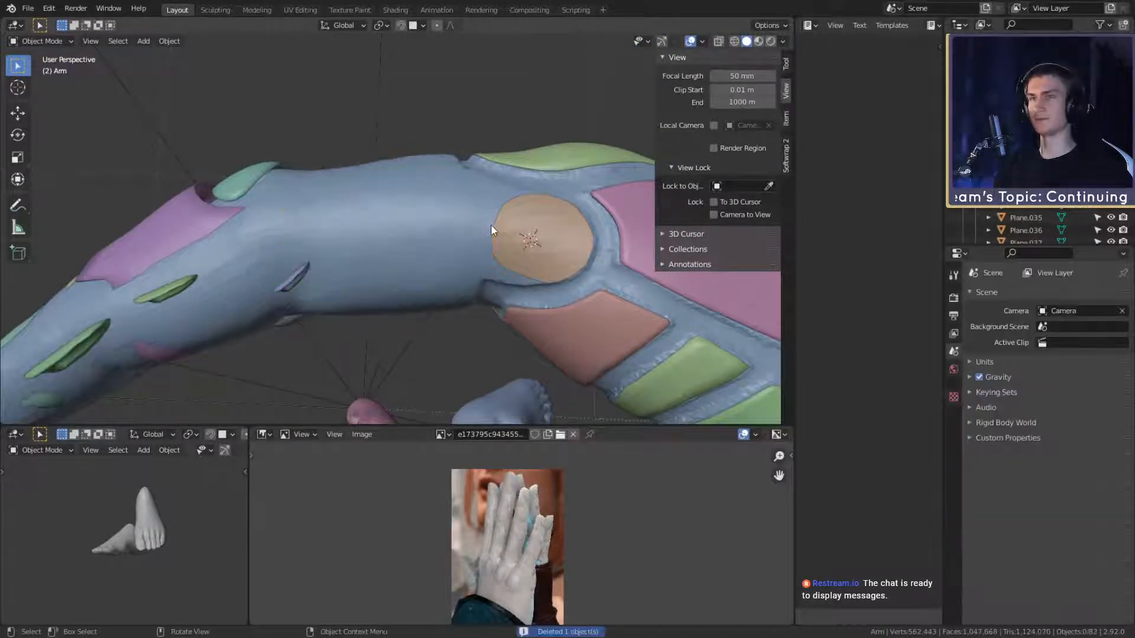
pyautogui.hotkey('ctrl', 'z')
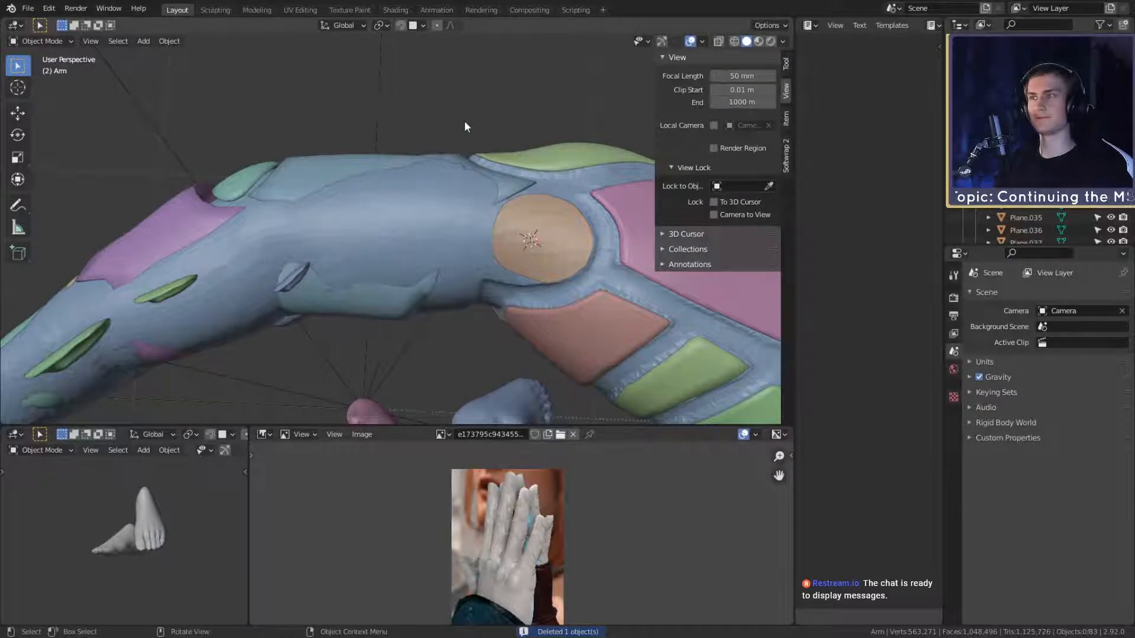
# Step: Hide the arm sculpture and inspect the plates around the index finger's base knuckle from several sides
pyautogui.scroll(-5, 464, 123)
pyautogui.moveTo(420, 195); pyautogui.dragTo(602, 156, button='middle')
pyautogui.scroll(1, 602, 156)
pyautogui.moveTo(556, 198); pyautogui.dragTo(486, 260, button='middle')
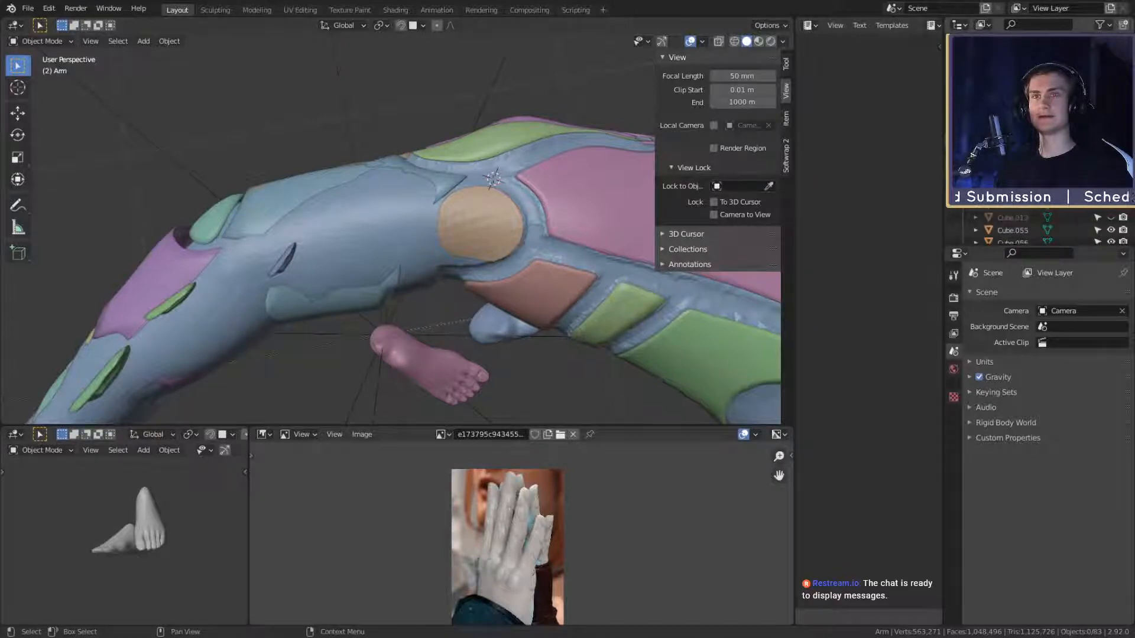
pyautogui.click(1110, 139)
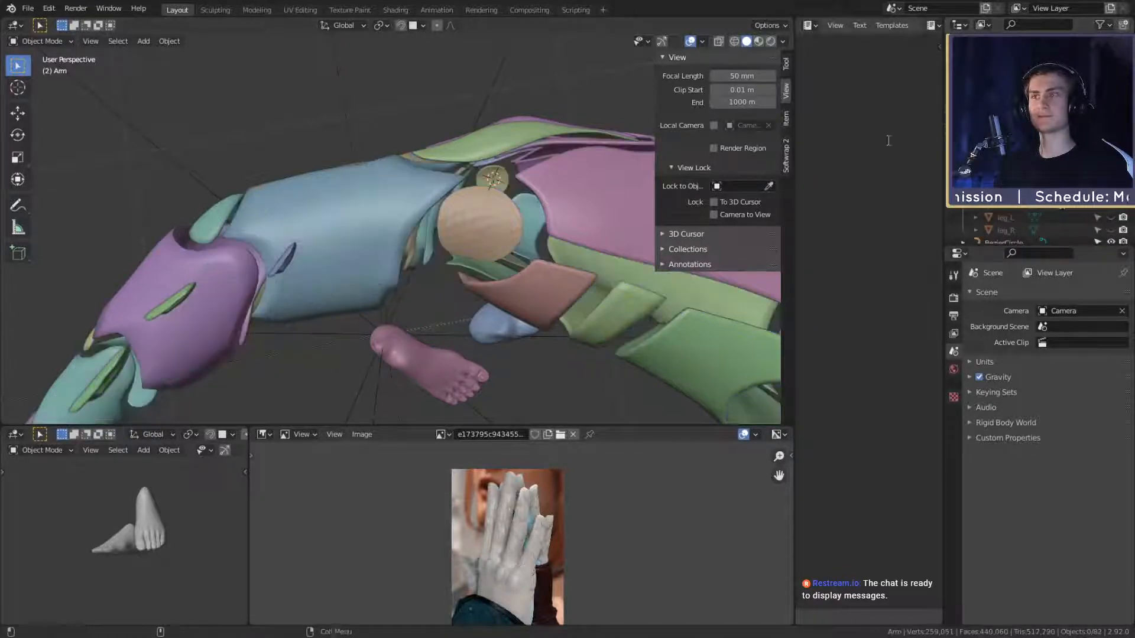
pyautogui.click(357, 141)
pyautogui.scroll(-4, 414, 190)
pyautogui.moveTo(449, 219); pyautogui.dragTo(498, 221, button='middle')
pyautogui.scroll(1, 390, 122)
pyautogui.scroll(2, 451, 180)
pyautogui.scroll(-2, 423, 195)
pyautogui.scroll(-2, 391, 195)
pyautogui.scroll(-4, 472, 309)
pyautogui.click(441, 222)
pyautogui.press('g')
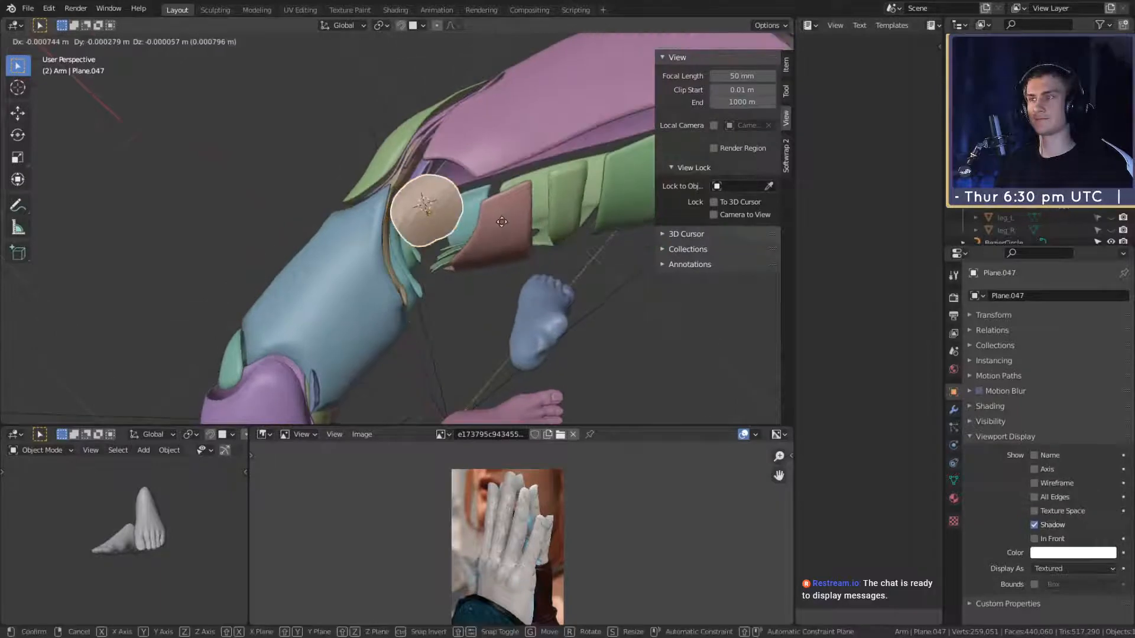
pyautogui.rightClick(501, 221)
# Step: Rotate the index finger's base plate by -1.42° and nudge it slightly along the finger
pyautogui.moveTo(458, 286); pyautogui.dragTo(337, 239, button='middle')
pyautogui.scroll(2, 337, 240)
pyautogui.moveTo(471, 191); pyautogui.dragTo(534, 223, button='middle')
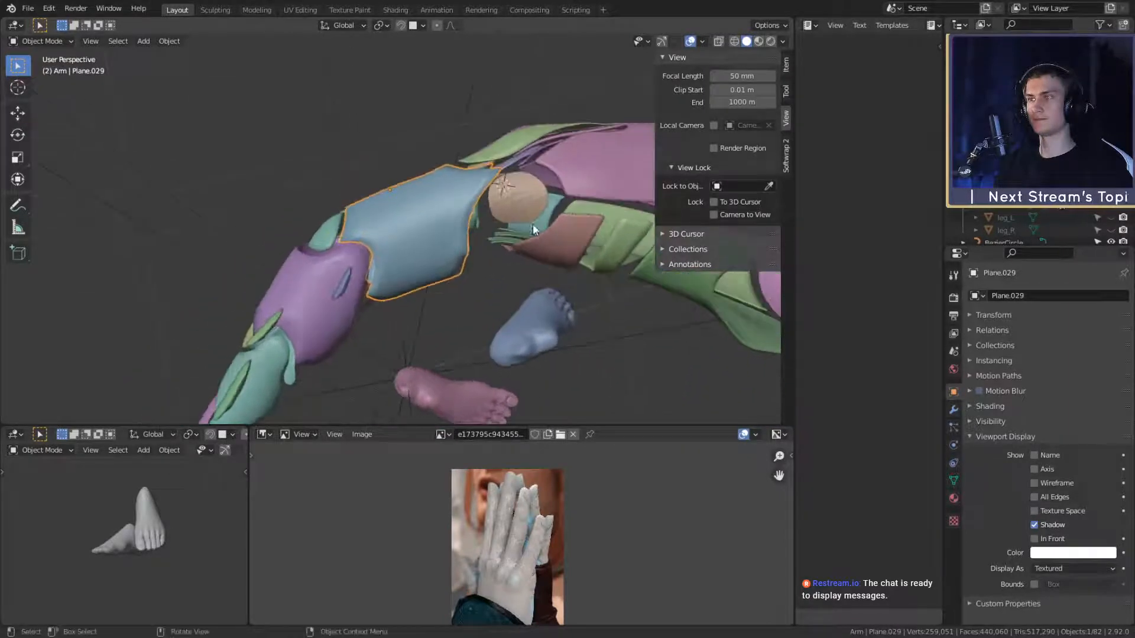
pyautogui.press('r')
pyautogui.click(535, 220)
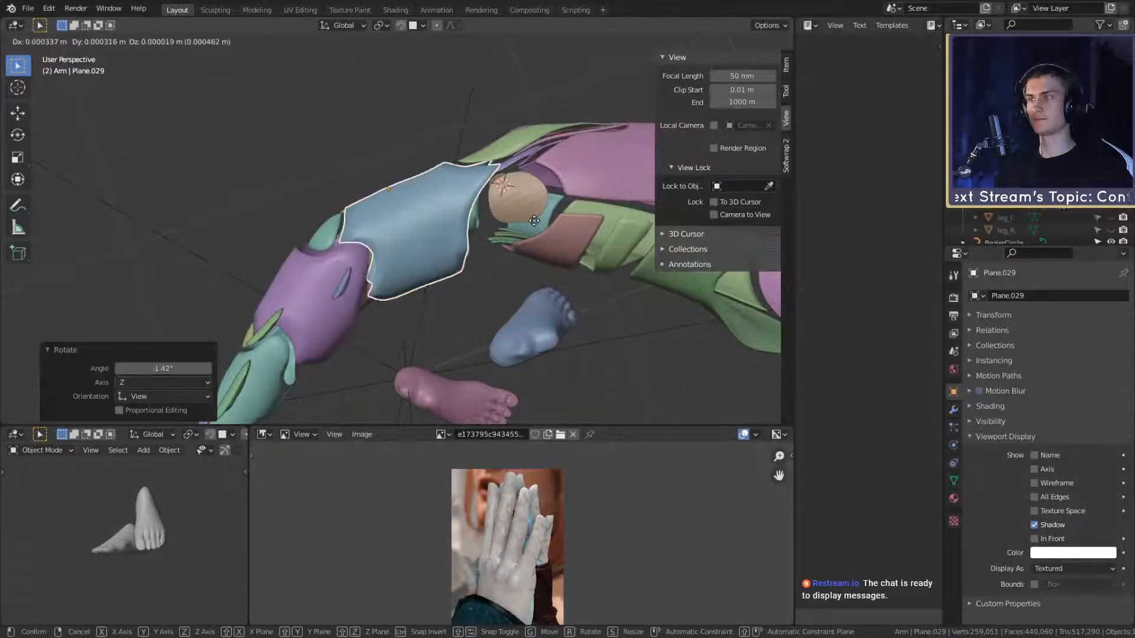
pyautogui.click(534, 220)
# Step: Rotate the little finger's green base plate by -1.73° in the view plane
pyautogui.moveTo(368, 258); pyautogui.dragTo(639, 162, button='middle')
pyautogui.keyDown('ctrl'); pyautogui.moveTo(504, 207); pyautogui.dragTo(414, 242, button='middle'); pyautogui.keyUp('ctrl')
pyautogui.click(490, 173)
pyautogui.press('r')
pyautogui.click(515, 198)
# Step: Examine the plates and nails of all the fingers with the arm sculpture hidden
pyautogui.scroll(-3, 543, 224)
pyautogui.moveTo(543, 224); pyautogui.dragTo(348, 320, button='middle')
pyautogui.scroll(4, 349, 320)
pyautogui.moveTo(400, 287); pyautogui.dragTo(434, 221, button='middle')
pyautogui.scroll(-4, 474, 272)
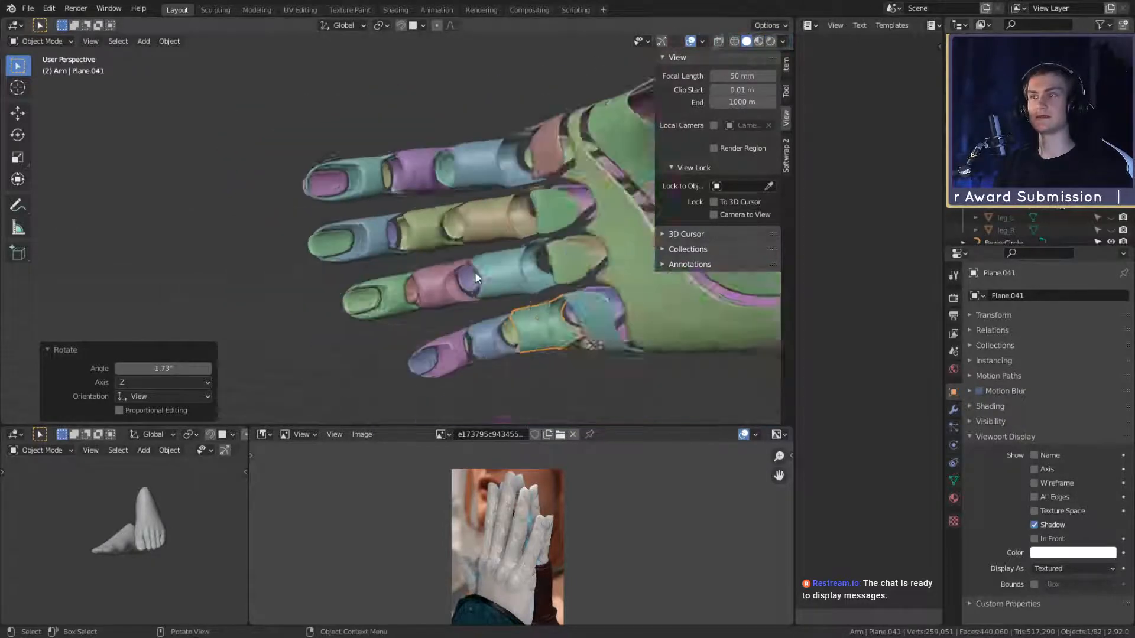
pyautogui.moveTo(474, 272); pyautogui.dragTo(402, 288, button='middle')
pyautogui.scroll(4, 463, 268)
pyautogui.scroll(3, 462, 268)
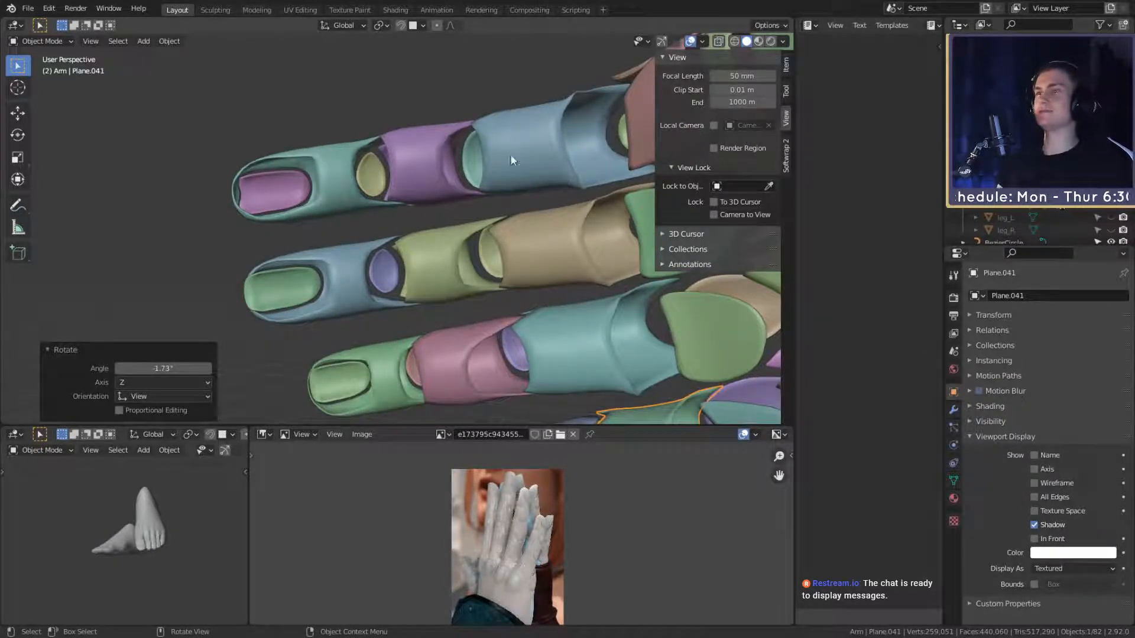
pyautogui.moveTo(509, 157); pyautogui.dragTo(472, 208, button='middle')
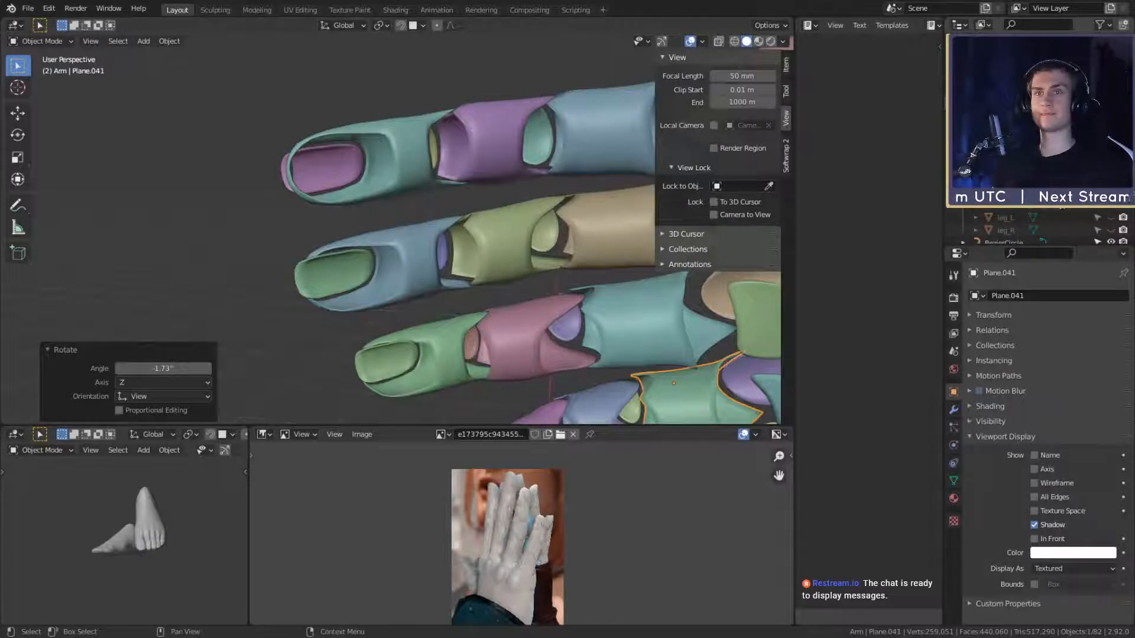
# Step: Unhide the arm sculpture and turn off In Front display for the middle finger's nail plate
pyautogui.click(1111, 205)
pyautogui.moveTo(435, 219); pyautogui.dragTo(481, 224, button='middle')
pyautogui.scroll(2, 443, 191)
pyautogui.scroll(2, 473, 210)
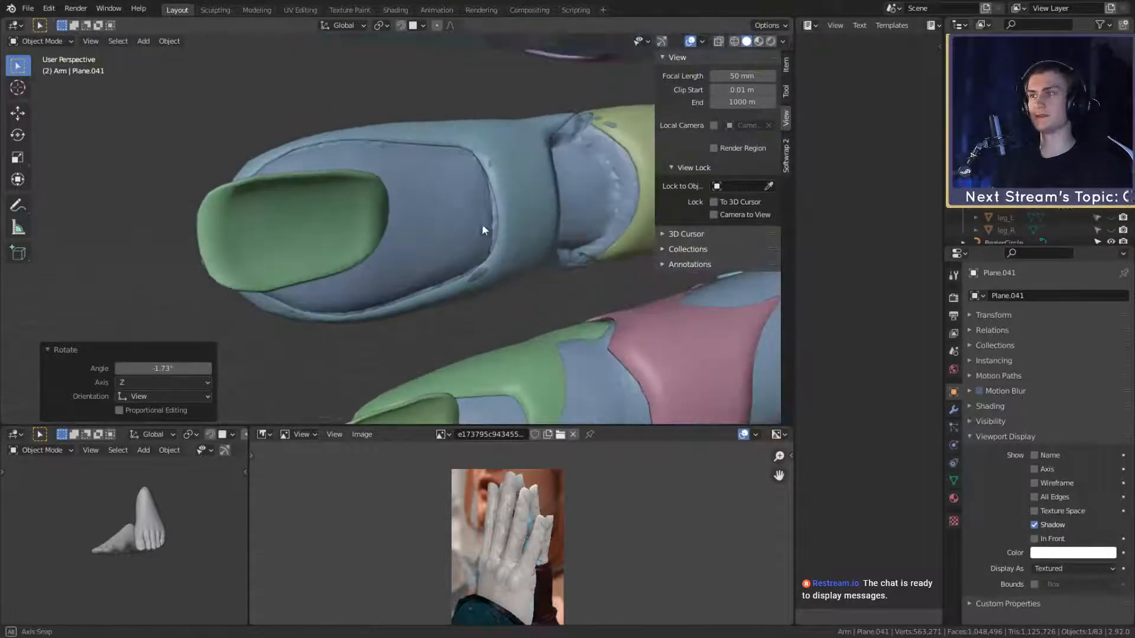
pyautogui.click(221, 227)
pyautogui.rightClick(216, 231)
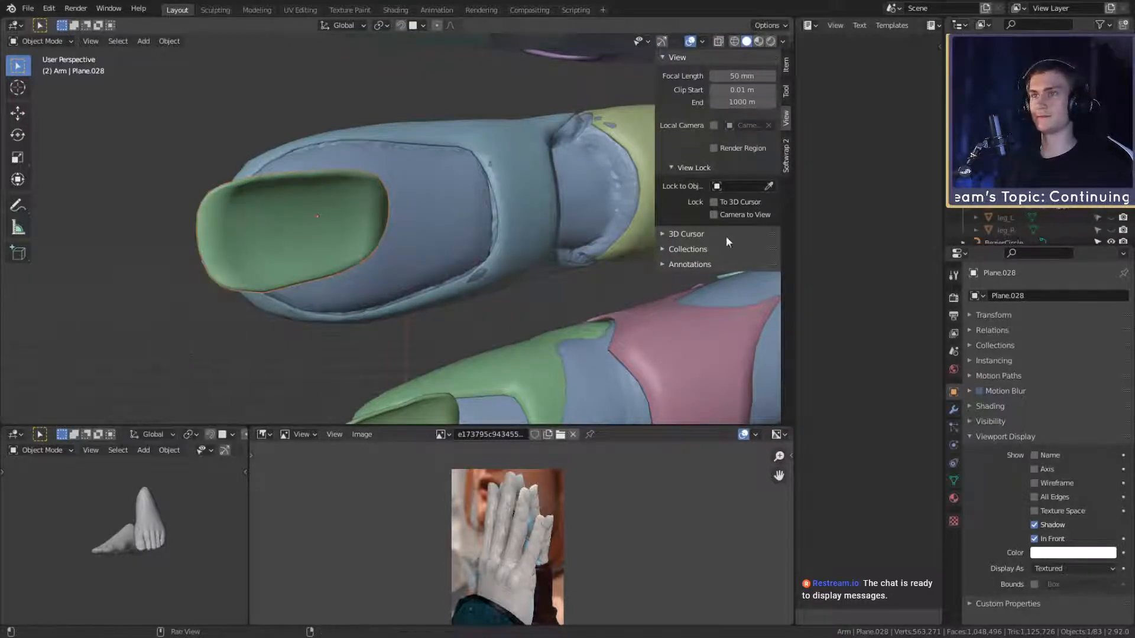
pyautogui.click(1034, 541)
pyautogui.scroll(-7, 519, 208)
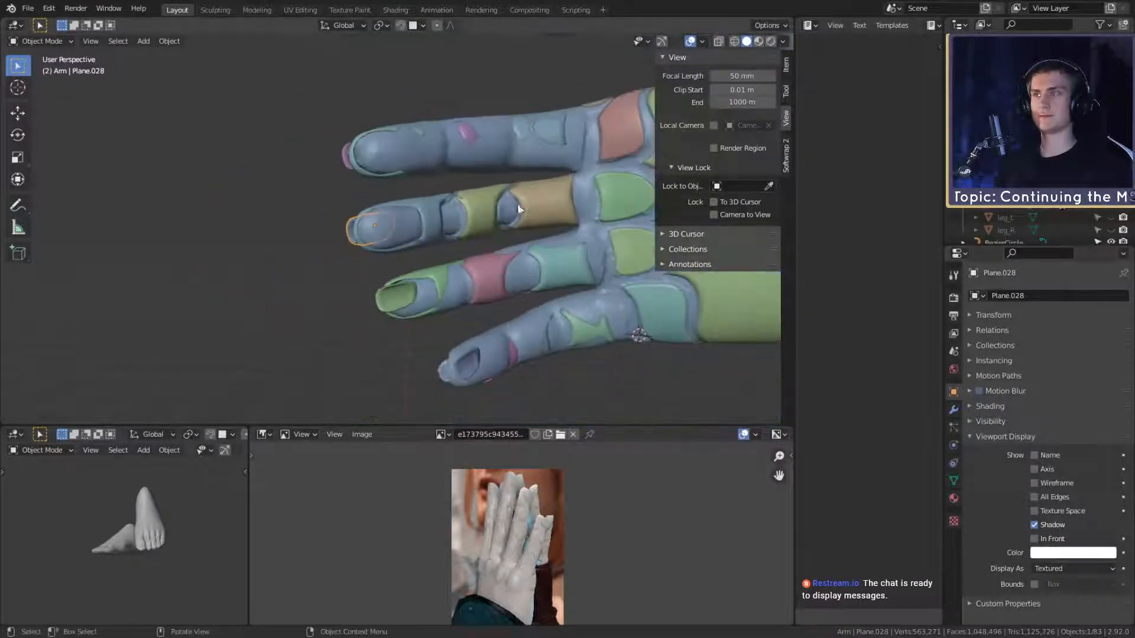
# Step: Turn off In Front display for the nail plates of the ring and little fingers
pyautogui.moveTo(519, 207); pyautogui.dragTo(519, 234, button='middle')
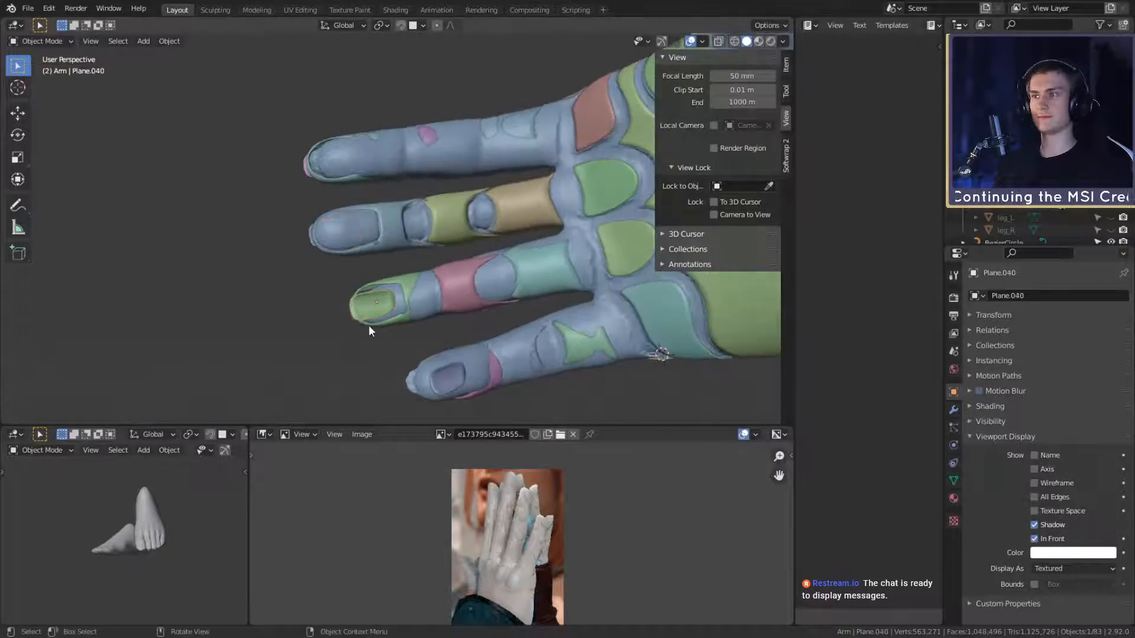
pyautogui.click(441, 389)
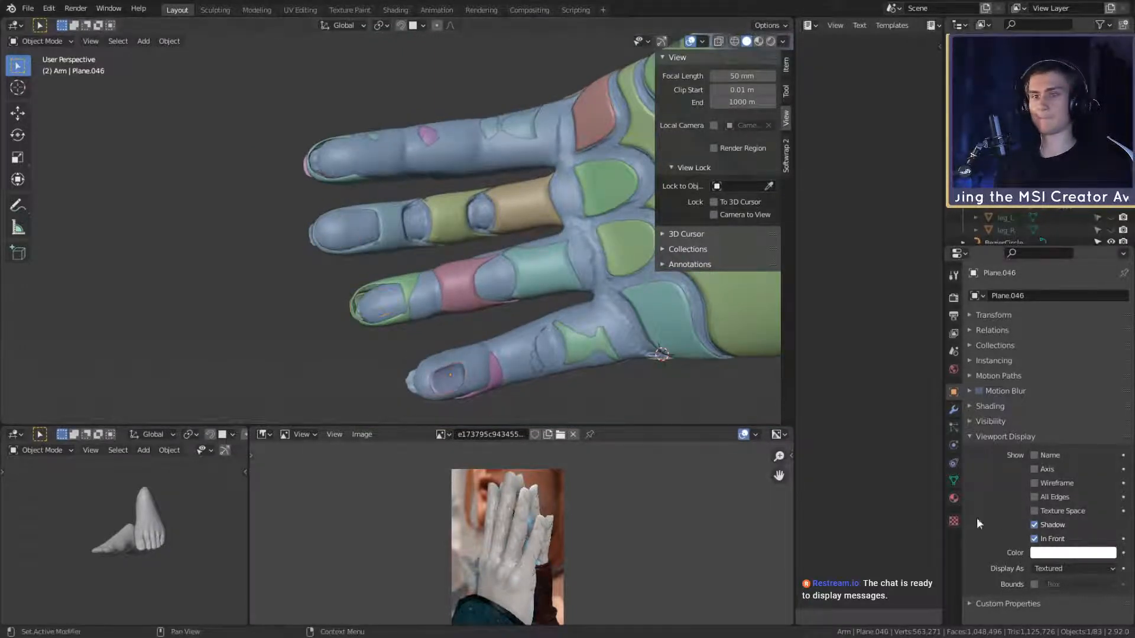
pyautogui.click(1034, 540)
pyautogui.moveTo(451, 333); pyautogui.dragTo(436, 200, button='middle')
pyautogui.scroll(3, 446, 339)
pyautogui.moveTo(436, 200); pyautogui.dragTo(413, 267, button='middle')
pyautogui.scroll(-4, 473, 212)
pyautogui.scroll(3, 413, 268)
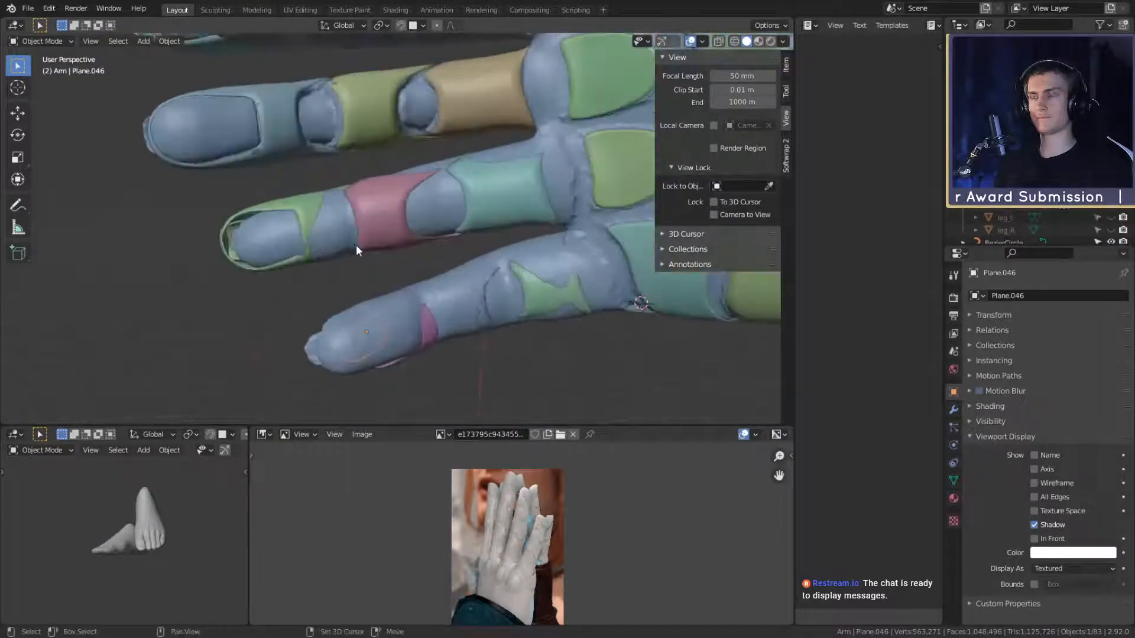
# Step: Add a plane on the middle finger's nail bed and scale it down to a small square
pyautogui.keyDown('shift'); pyautogui.moveTo(356, 245); pyautogui.dragTo(461, 247, button='middle'); pyautogui.keyUp('shift')
pyautogui.keyDown('shift'); pyautogui.moveTo(370, 122); pyautogui.dragTo(516, 303, button='middle'); pyautogui.keyUp('shift')
pyautogui.scroll(4, 470, 226)
pyautogui.scroll(2, 474, 247)
pyautogui.hotkey('shift', 'a')
pyautogui.moveTo(366, 244)
pyautogui.click(423, 239)
pyautogui.scroll(-3, 437, 248)
pyautogui.press('s')
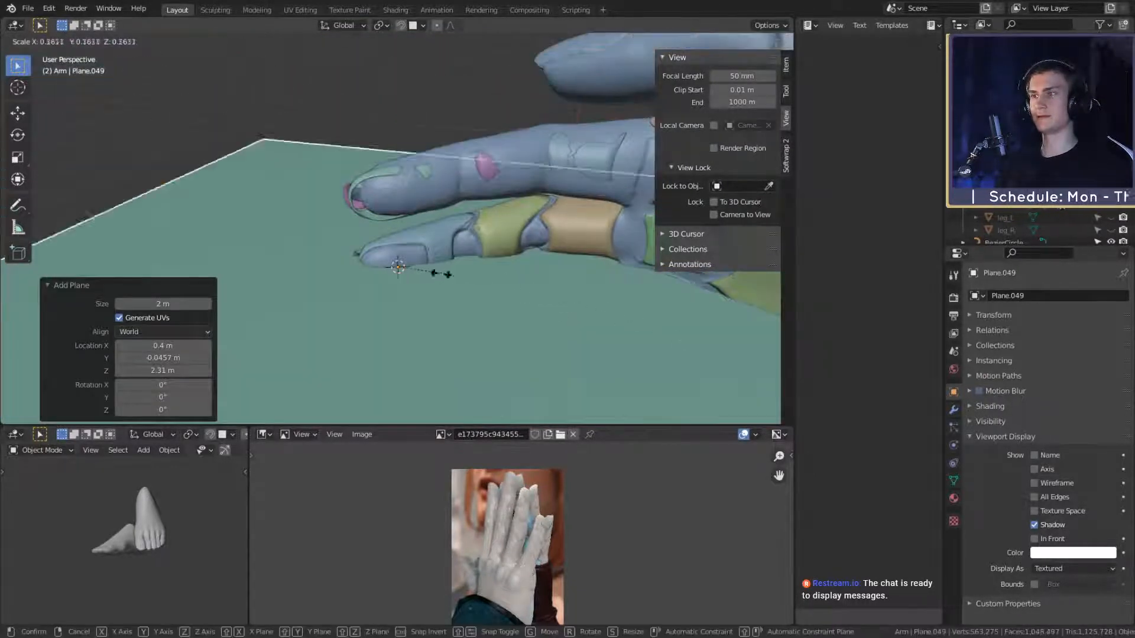
pyautogui.click(410, 271)
pyautogui.press('s')
pyautogui.click(398, 269)
pyautogui.scroll(5, 418, 296)
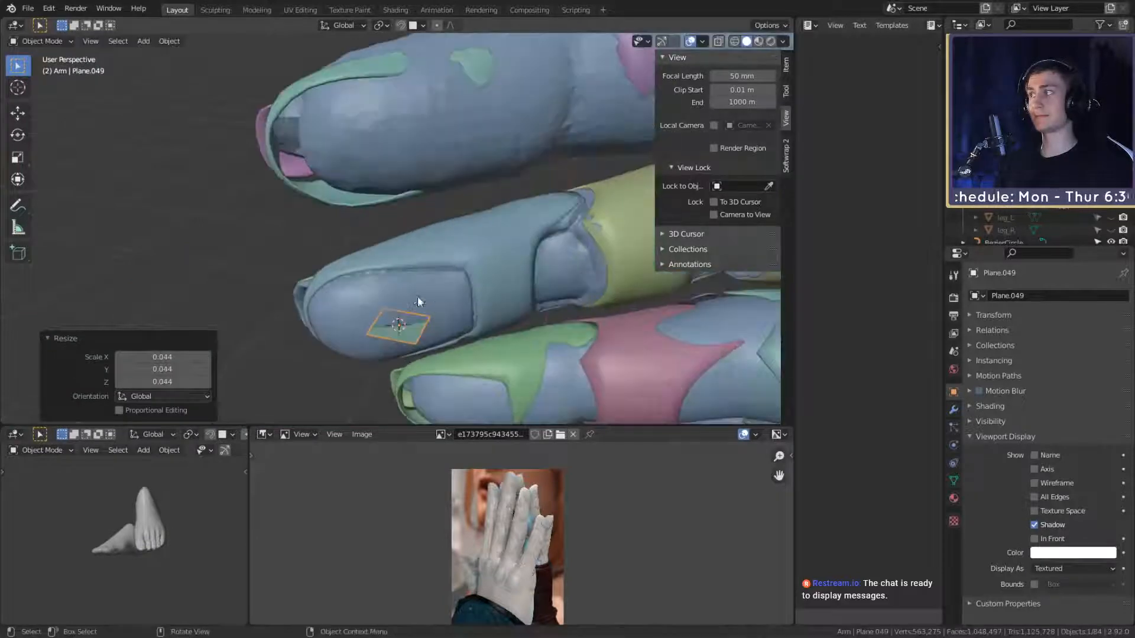
# Step: Rotate the new plane to lie flat over the nail bed, finishing with view-plane turns of 30.1° and 10.2°
pyautogui.press('r')
pyautogui.press('r')
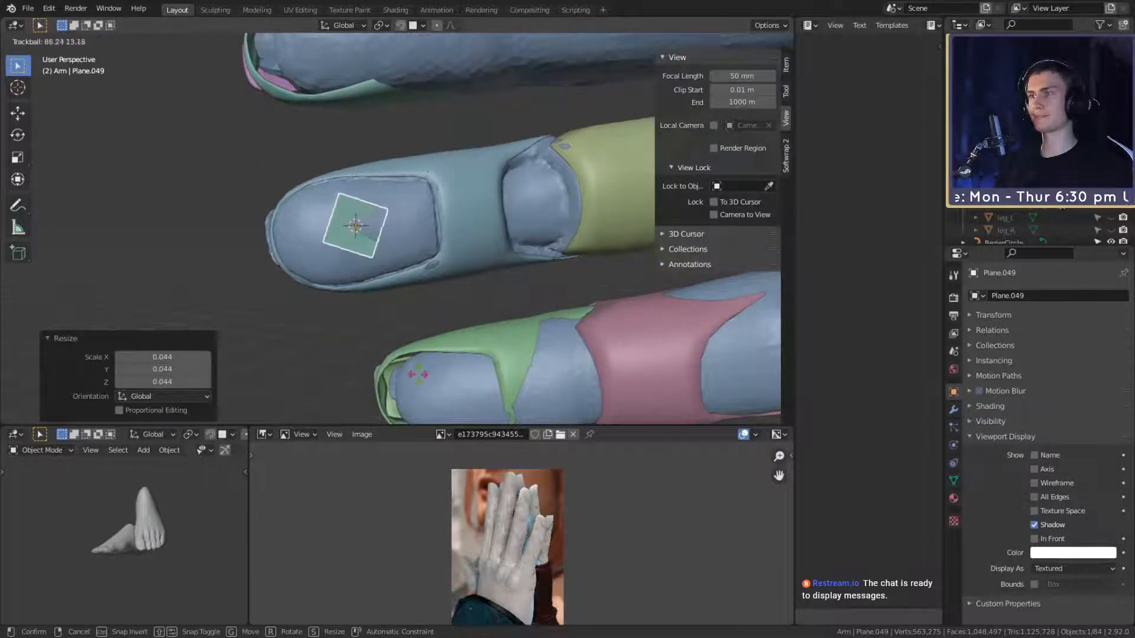
pyautogui.click(419, 375)
pyautogui.scroll(3, 408, 349)
pyautogui.keyDown('shift'); pyautogui.moveTo(404, 338); pyautogui.dragTo(449, 287, button='middle'); pyautogui.keyUp('shift')
pyautogui.press('r')
pyautogui.click(508, 218)
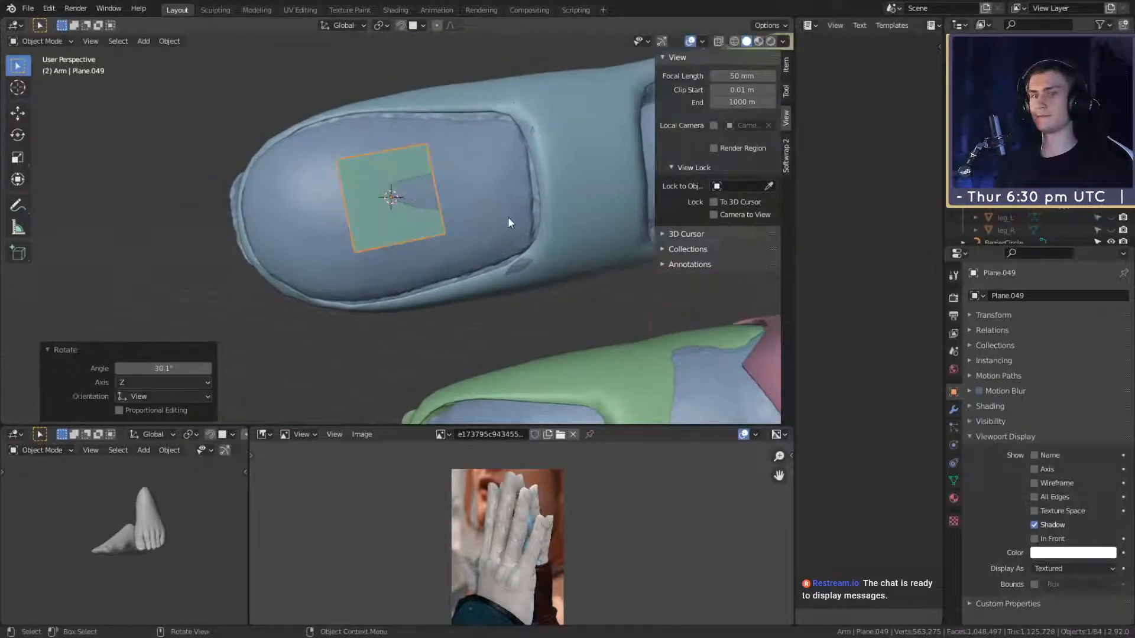
pyautogui.press('r')
pyautogui.click(511, 249)
pyautogui.scroll(4, 512, 248)
pyautogui.keyDown('shift'); pyautogui.moveTo(393, 108); pyautogui.dragTo(523, 248, button='middle'); pyautogui.keyUp('shift')
pyautogui.scroll(-4, 492, 260)
pyautogui.scroll(4, 498, 255)
pyautogui.scroll(-4, 500, 252)
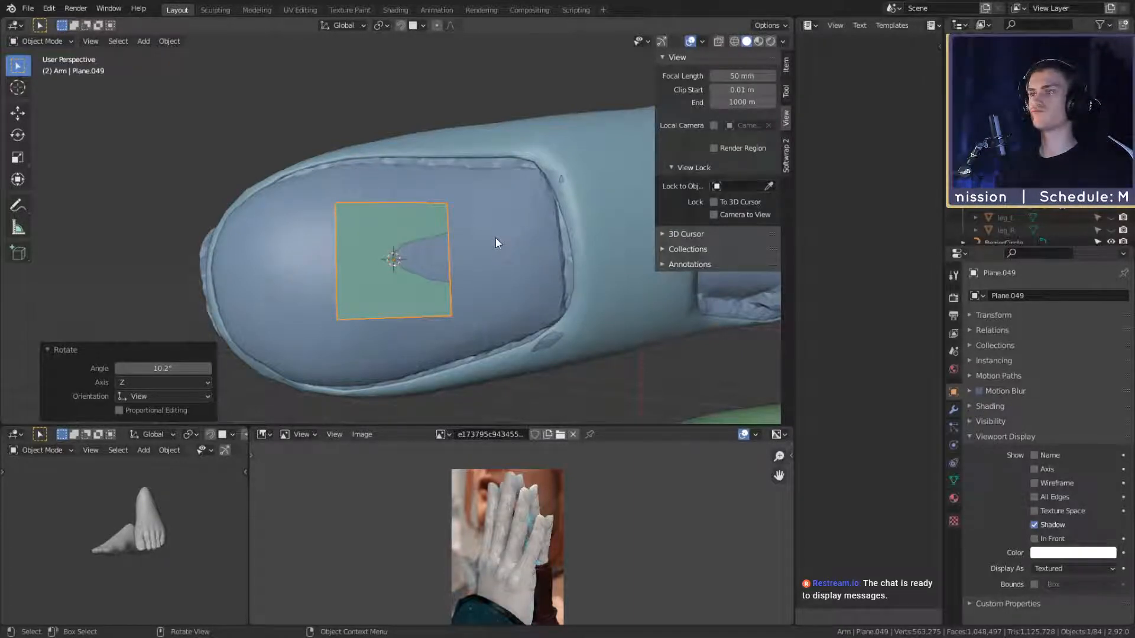
# Step: Open the plane's mesh for editing, with snapping enabled and In Front display switched on
pyautogui.moveTo(495, 236); pyautogui.dragTo(526, 229, button='middle')
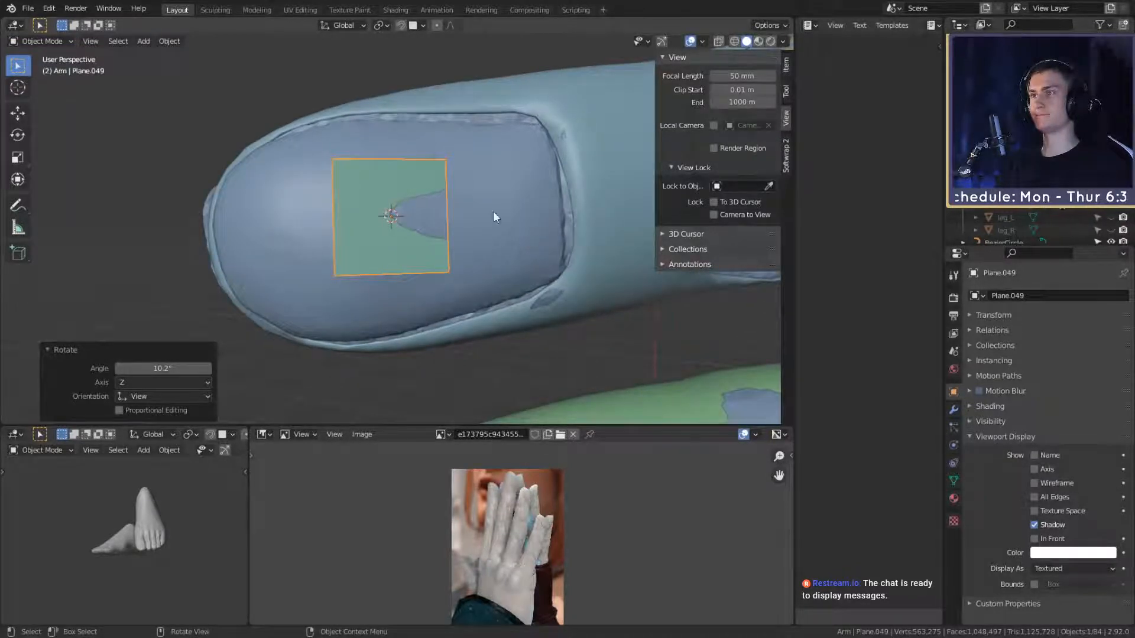
pyautogui.press('Tab')
pyautogui.press('Tab')
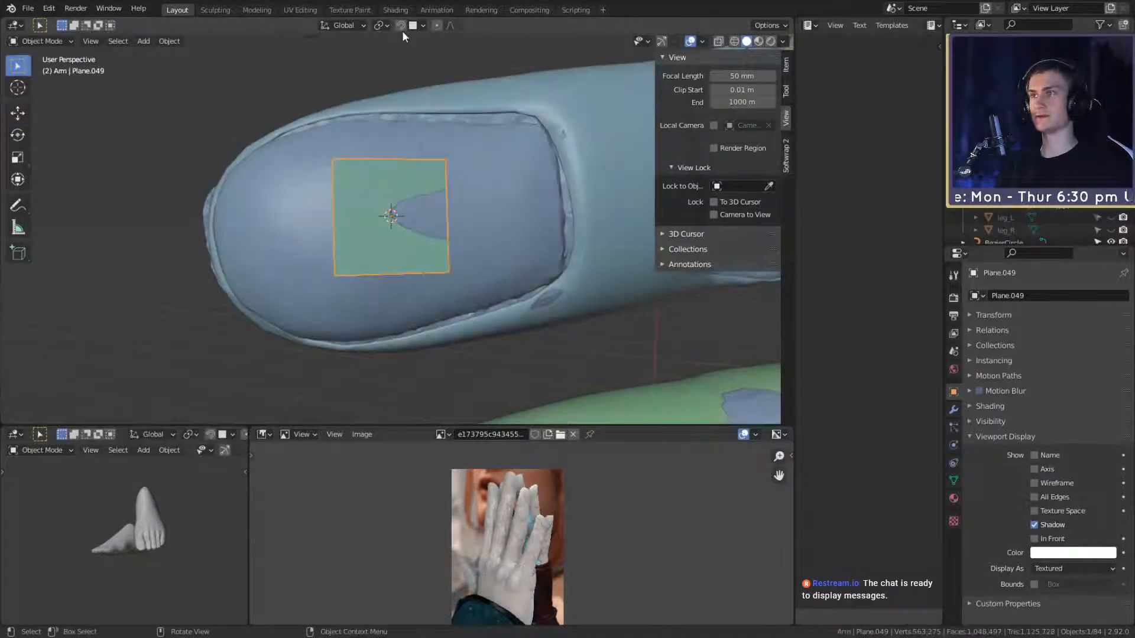
pyautogui.press('Tab')
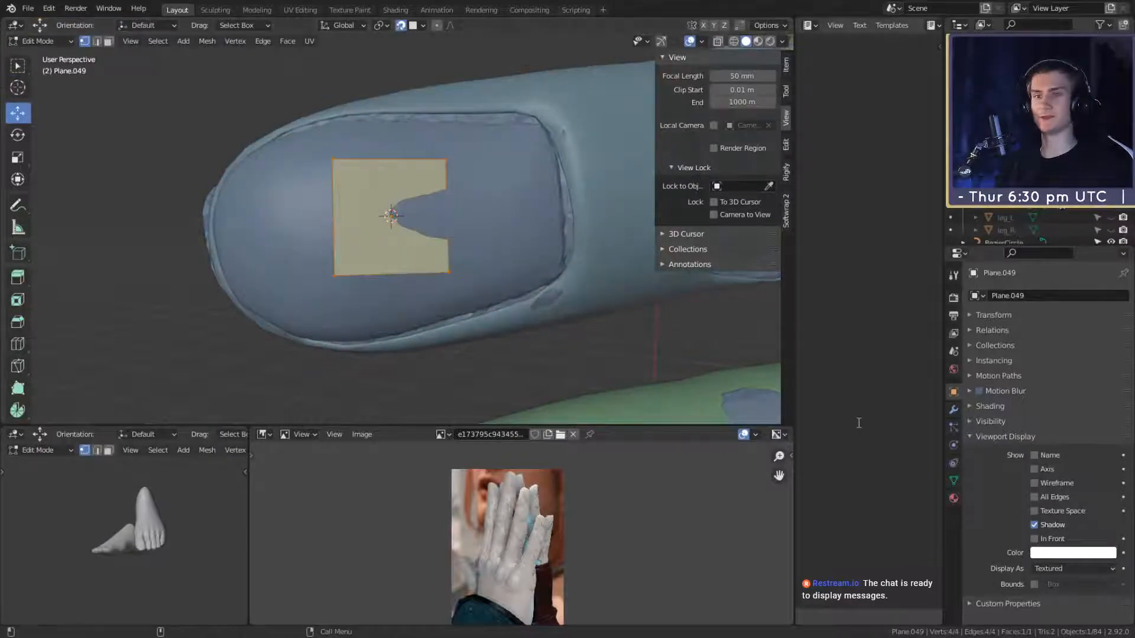
pyautogui.moveTo(521, 253); pyautogui.dragTo(405, 260, button='middle')
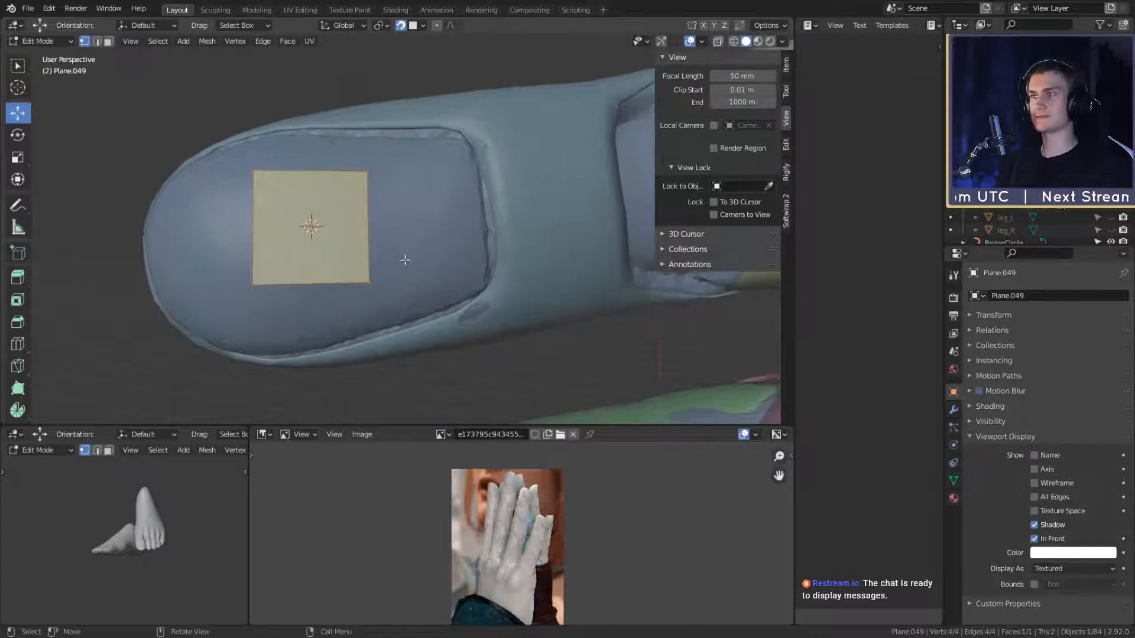
# Step: Stretch the plane's rear edge to the base of the nail bed and fit its two corners to the outline
pyautogui.click(553, 243)
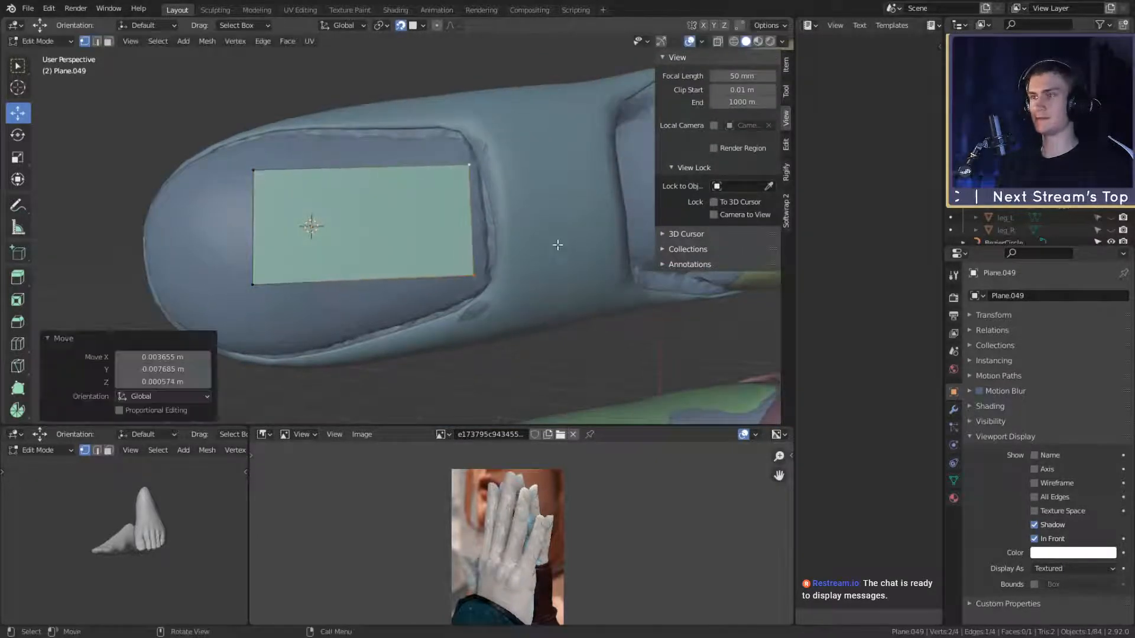
pyautogui.press('r')
pyautogui.click(558, 236)
pyautogui.moveTo(558, 236); pyautogui.dragTo(481, 216, button='middle')
pyautogui.click(476, 285)
pyautogui.press('g')
pyautogui.click(538, 271)
pyautogui.press('g')
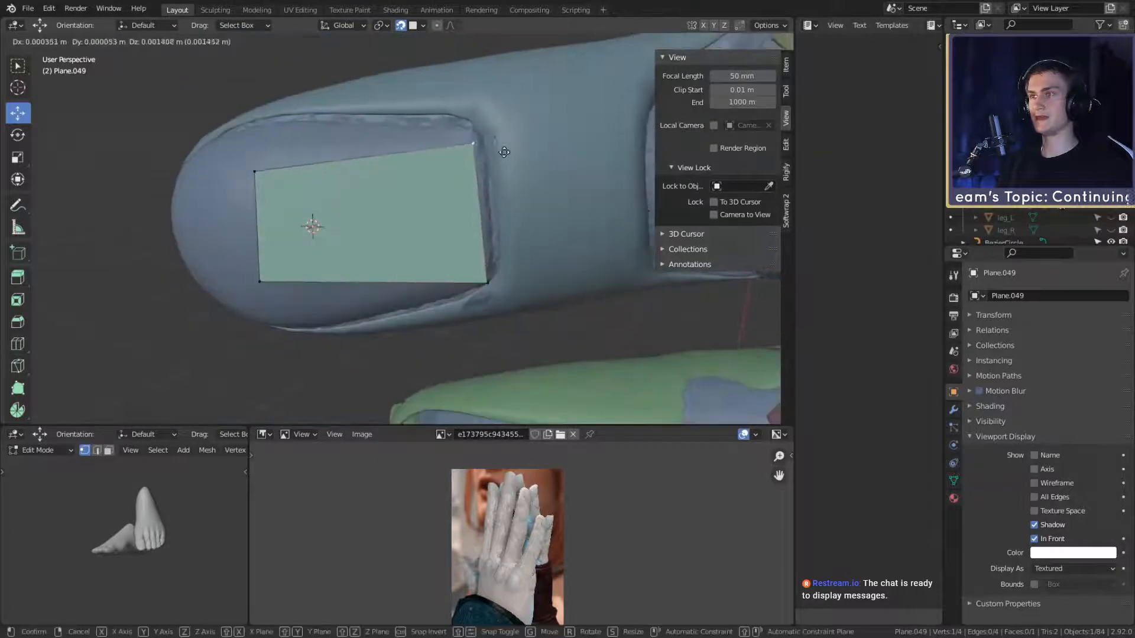
pyautogui.click(473, 169)
# Step: Move the plane's two front corners out to the side edges of the nail bed
pyautogui.moveTo(473, 168); pyautogui.dragTo(402, 265, button='middle')
pyautogui.click(396, 284)
pyautogui.moveTo(464, 284); pyautogui.dragTo(411, 358, button='middle')
pyautogui.click(422, 270)
pyautogui.press('g')
pyautogui.click(464, 187)
pyautogui.click(418, 129)
pyautogui.press('g')
pyautogui.click(397, 170)
# Step: Extrude the front edge towards the fingertip, narrow it and fit its corners to the nail bed's tip
pyautogui.keyDown('shift'); pyautogui.click(411, 361); pyautogui.keyUp('shift')
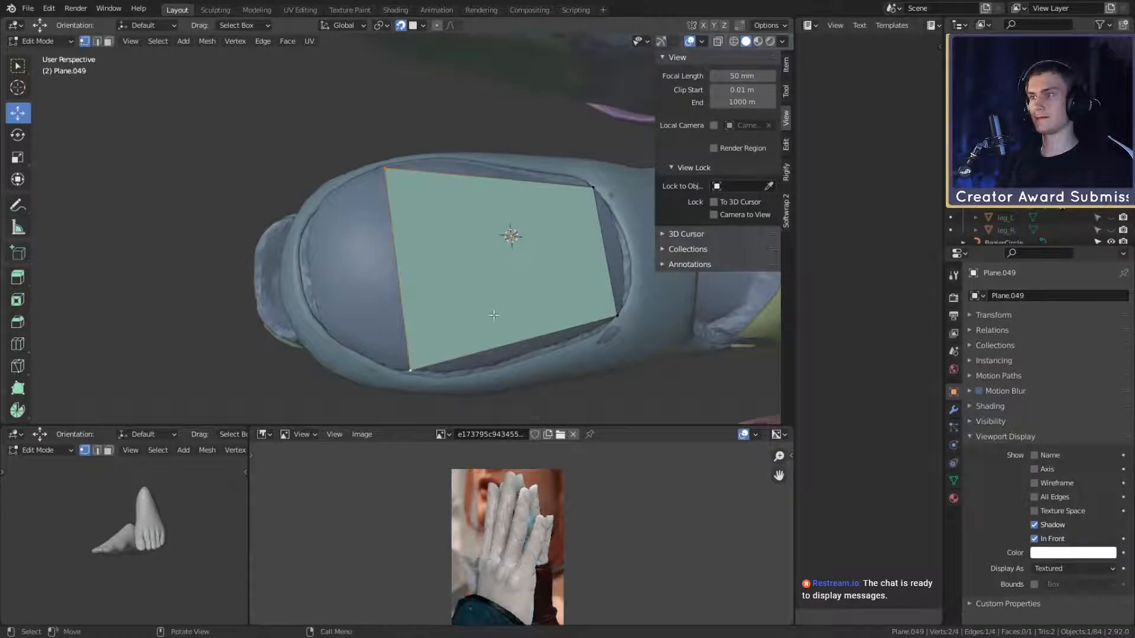
pyautogui.press('e')
pyautogui.click(463, 312)
pyautogui.press('s')
pyautogui.click(425, 295)
pyautogui.press('g')
pyautogui.click(385, 279)
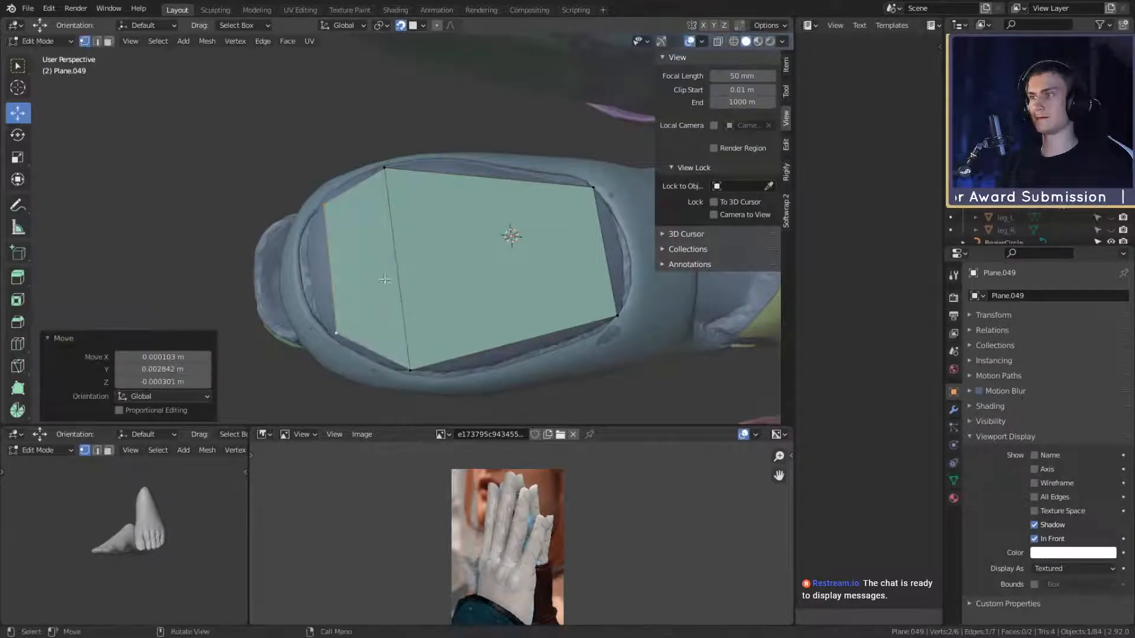
pyautogui.moveTo(385, 279); pyautogui.dragTo(461, 265, button='middle')
pyautogui.press('g')
pyautogui.click(453, 242)
pyautogui.press('g')
pyautogui.click(477, 283)
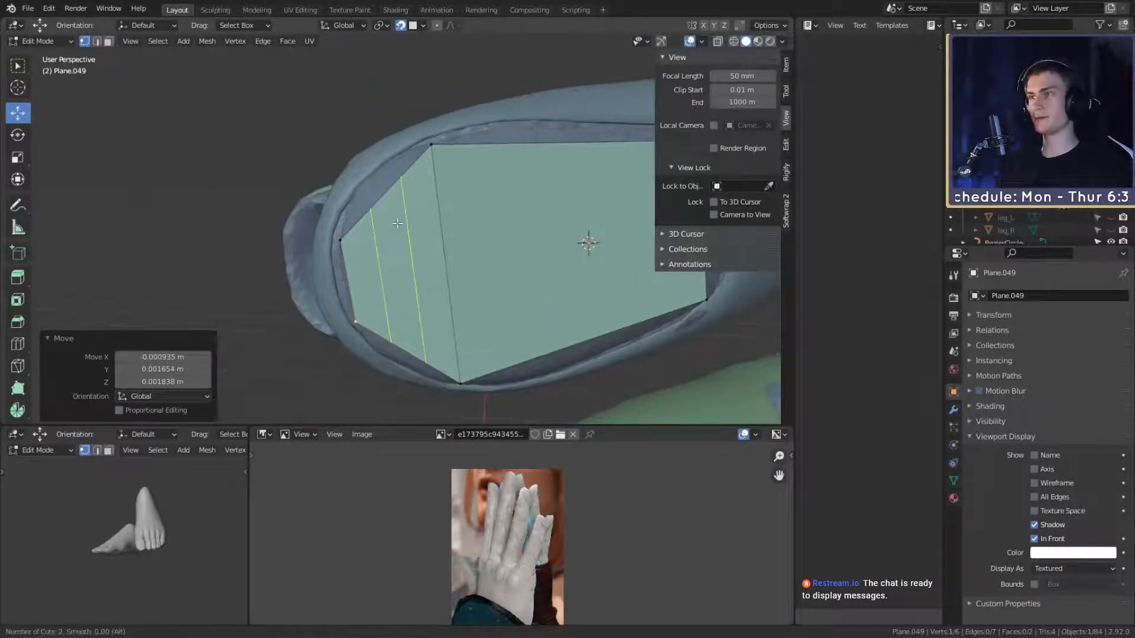
# Step: Add two loop cuts across the tip section and move the new vertices on one side onto the nail outline
pyautogui.click(397, 223)
pyautogui.rightClick(397, 223)
pyautogui.moveTo(397, 223); pyautogui.dragTo(479, 264, button='middle')
pyautogui.click(417, 215)
pyautogui.press('g')
pyautogui.click(473, 253)
pyautogui.press('g')
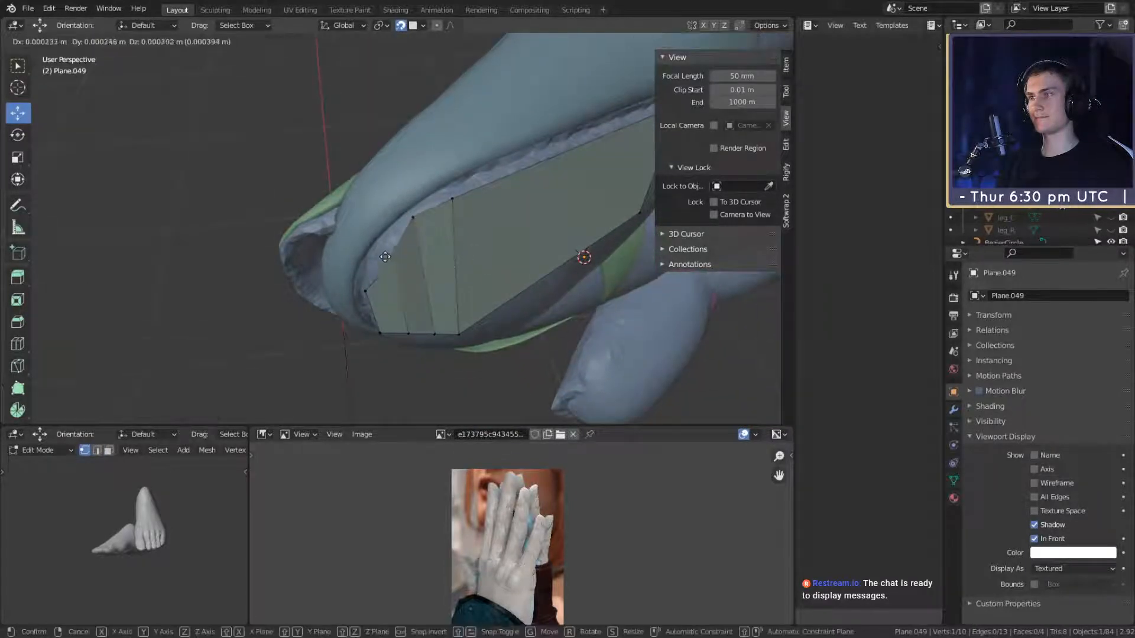
pyautogui.click(390, 260)
# Step: Move the tip section's new vertices on the opposite side out to the nail outline
pyautogui.moveTo(425, 282); pyautogui.dragTo(427, 304, button='middle')
pyautogui.click(427, 304)
pyautogui.press('g')
pyautogui.click(445, 305)
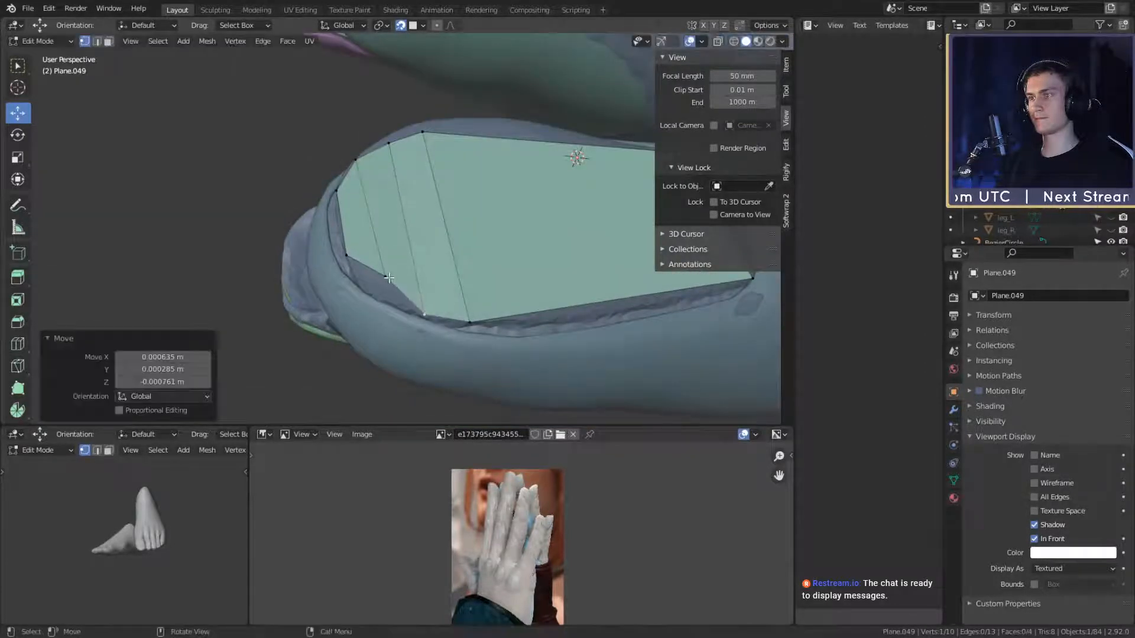
pyautogui.click(400, 276)
pyautogui.press('g')
pyautogui.click(396, 299)
pyautogui.moveTo(396, 299); pyautogui.dragTo(427, 204, button='middle')
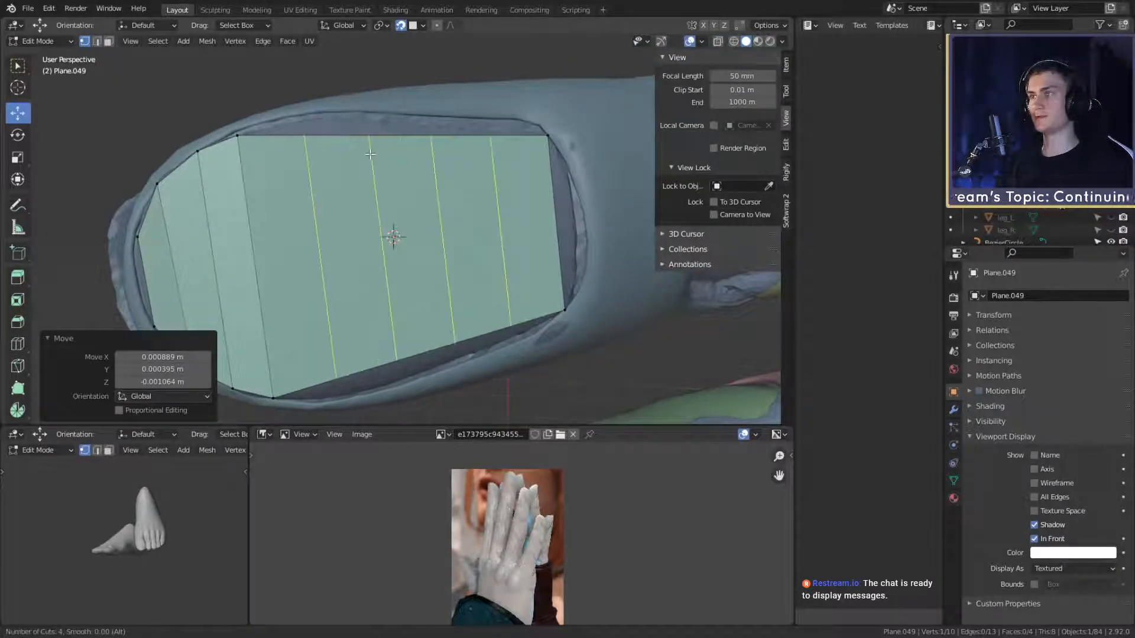
# Step: Add six loop cuts across the main section and move the middle vertices of its upper edge to the nail outline
pyautogui.click(370, 154)
pyautogui.rightClick(370, 155)
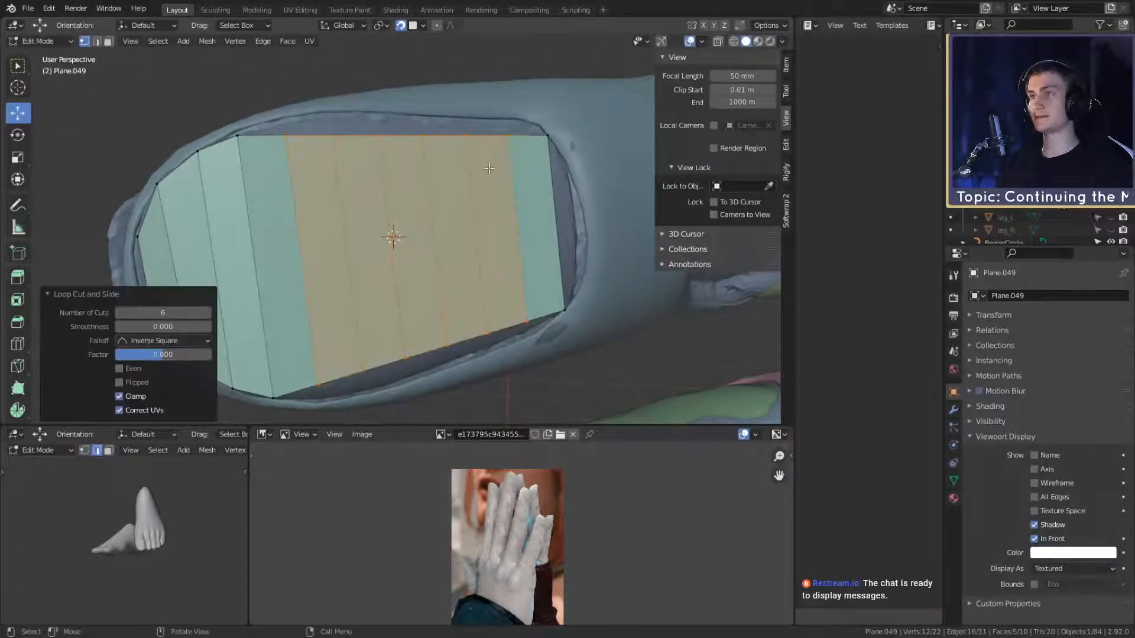
pyautogui.moveTo(370, 155); pyautogui.dragTo(378, 204, button='middle')
pyautogui.click(361, 145)
pyautogui.press('g')
pyautogui.click(423, 208)
pyautogui.click(427, 192)
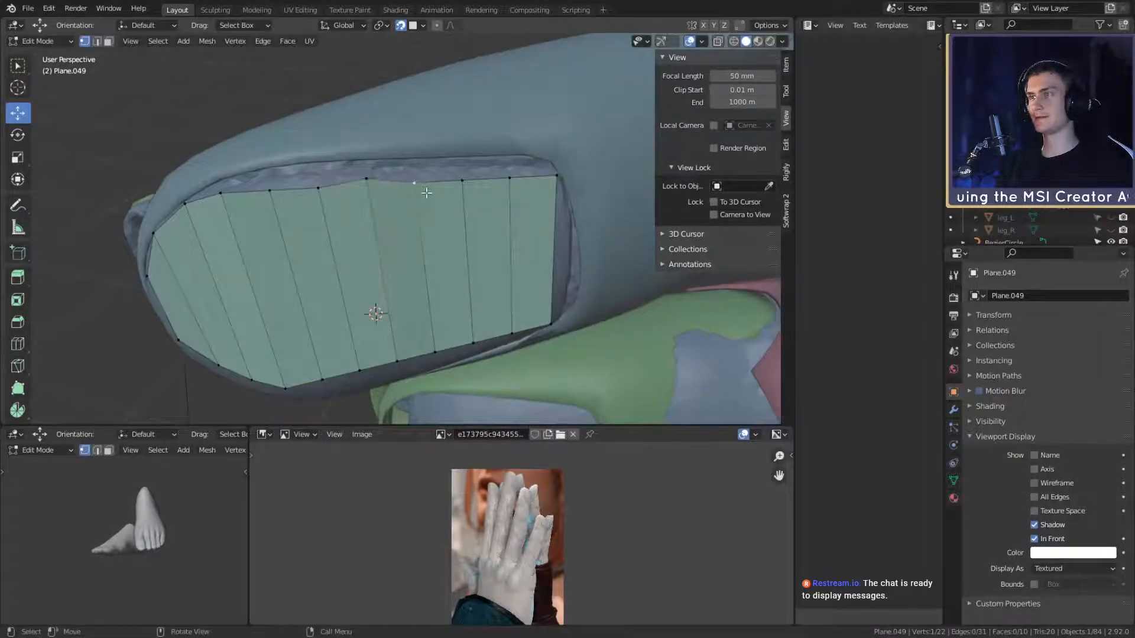
pyautogui.press('g')
pyautogui.click(425, 187)
pyautogui.click(465, 193)
pyautogui.press('g')
pyautogui.click(472, 192)
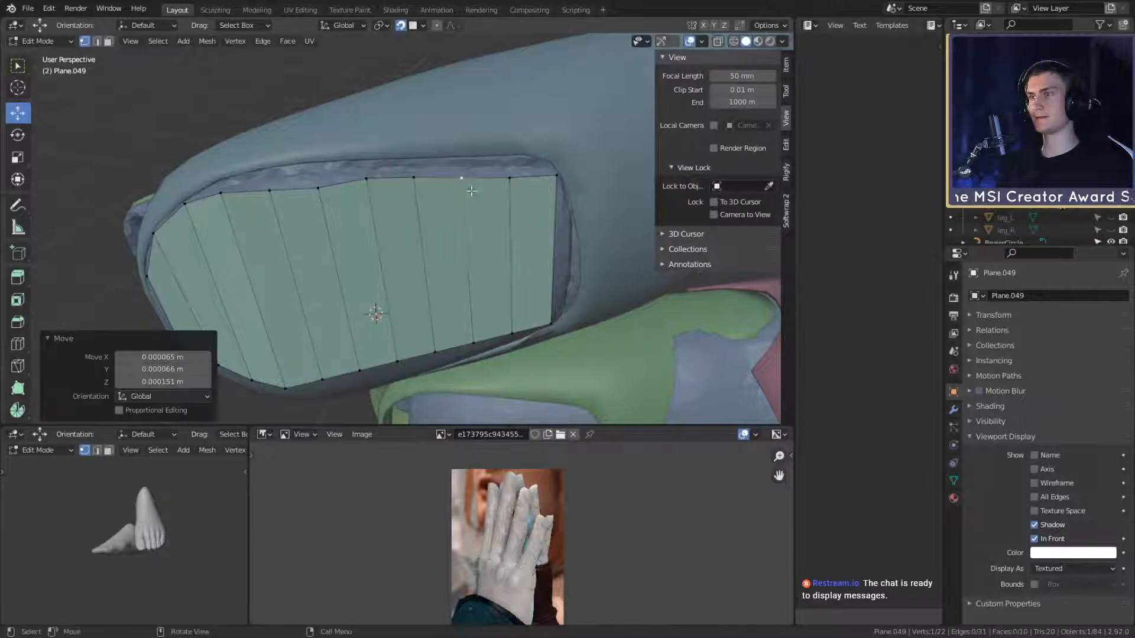
# Step: Fit the upper edge's vertices nearer the fingertip to the nail outline
pyautogui.moveTo(288, 201); pyautogui.dragTo(401, 213, button='middle')
pyautogui.click(386, 199)
pyautogui.press('g')
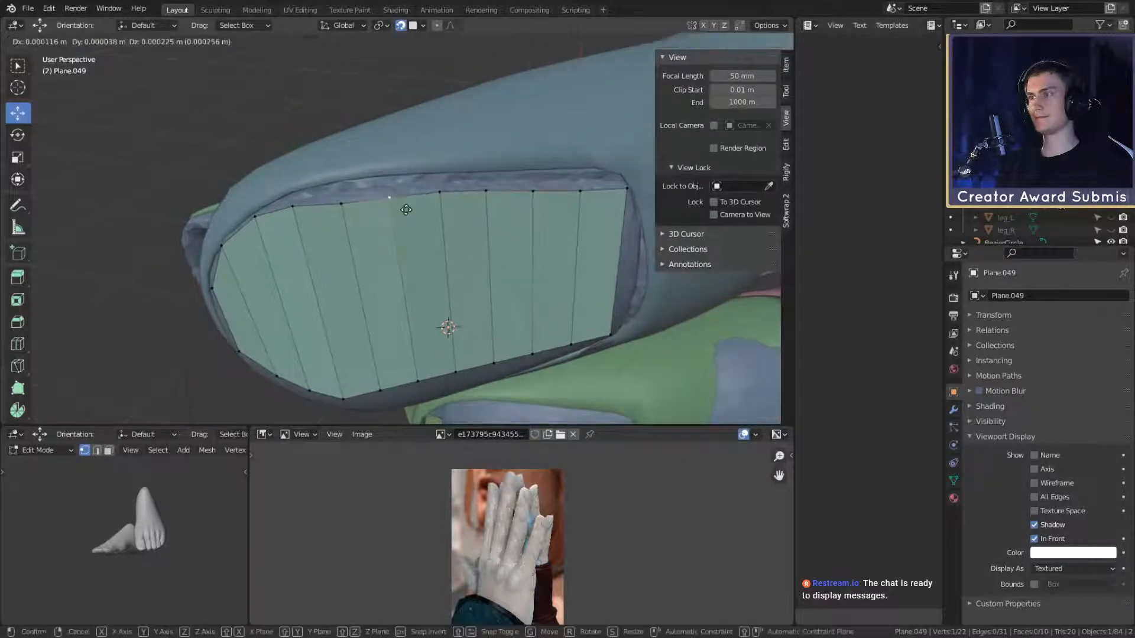
pyautogui.click(406, 209)
pyautogui.click(343, 203)
pyautogui.press('g')
pyautogui.click(351, 213)
# Step: Move the first lower-edge vertices behind the tip section out to the nail outline
pyautogui.moveTo(435, 294); pyautogui.dragTo(357, 212, button='middle')
pyautogui.click(357, 213)
pyautogui.press('g')
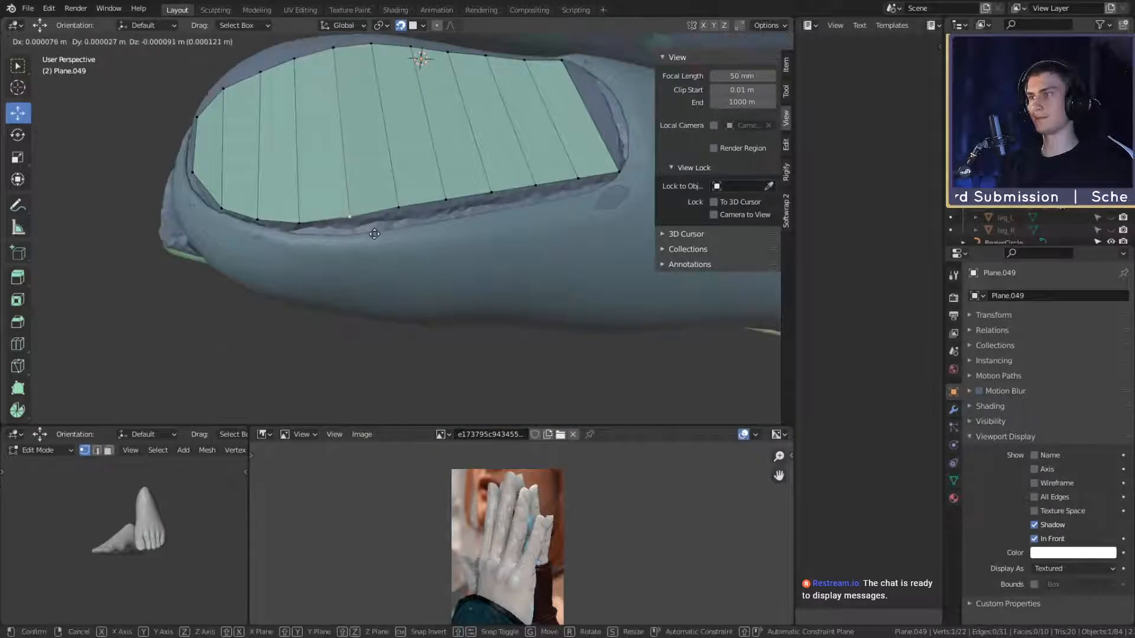
pyautogui.click(378, 231)
pyautogui.click(398, 207)
pyautogui.press('g')
pyautogui.click(412, 211)
# Step: Fit the remaining lower-edge vertices towards the nail base to the nail outline
pyautogui.moveTo(459, 210); pyautogui.dragTo(429, 235, button='middle')
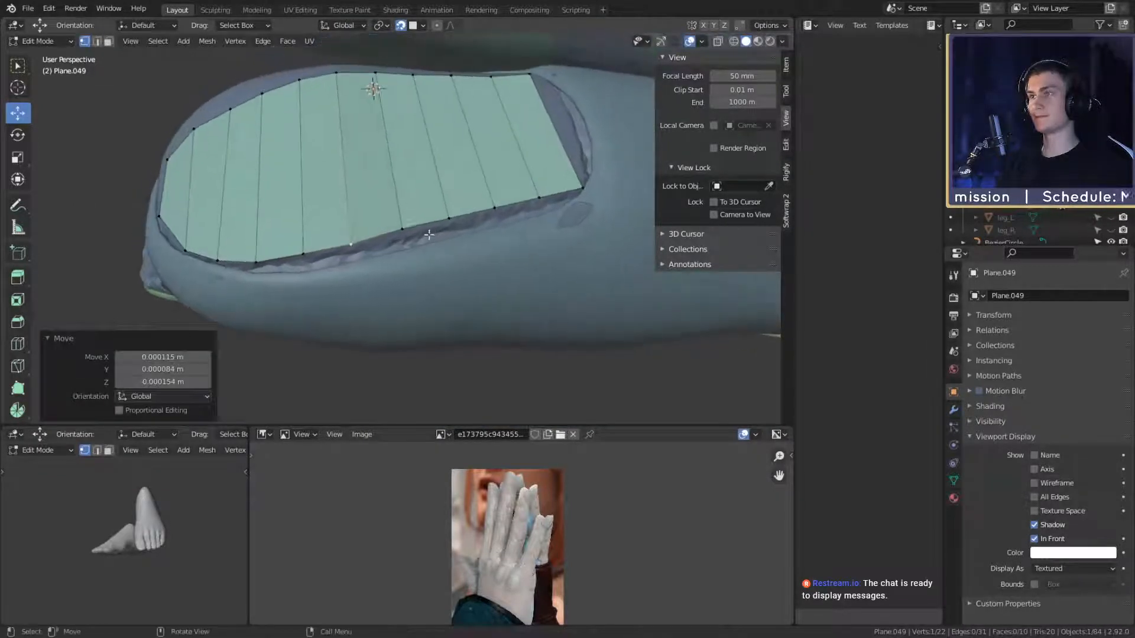
pyautogui.click(403, 229)
pyautogui.press('g')
pyautogui.click(424, 242)
pyautogui.click(449, 219)
pyautogui.press('g')
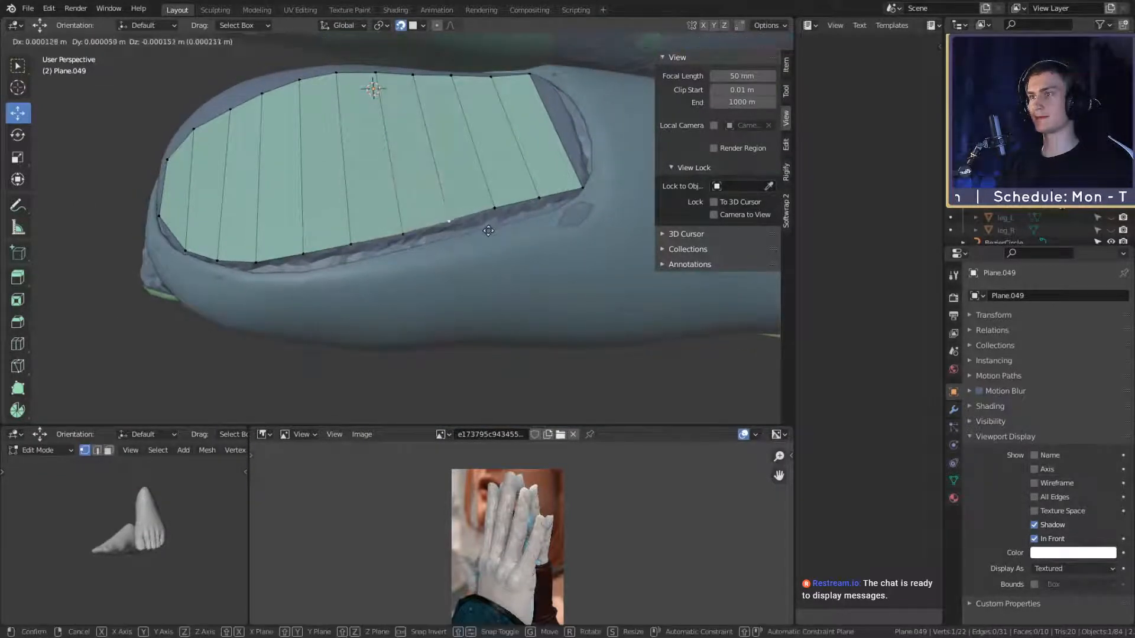
pyautogui.click(490, 230)
pyautogui.click(495, 209)
pyautogui.moveTo(495, 209); pyautogui.dragTo(462, 236, button='middle')
pyautogui.press('g')
pyautogui.click(498, 221)
pyautogui.click(467, 219)
pyautogui.press('g')
pyautogui.click(490, 227)
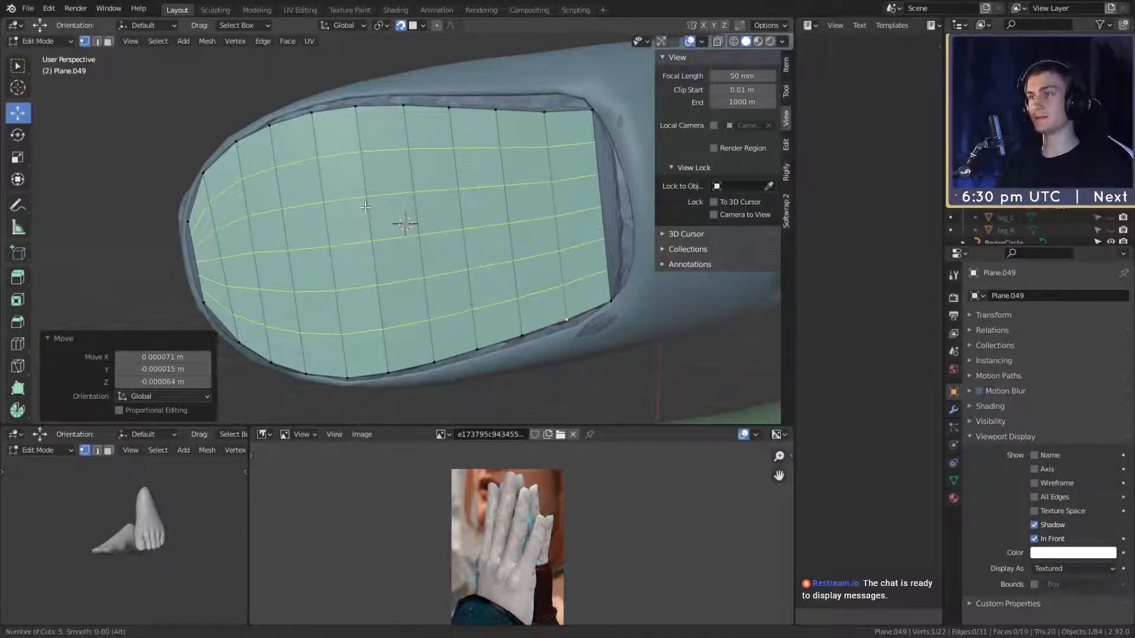
# Step: Add five evenly spaced lengthwise loop cuts along the nail mesh
pyautogui.scroll(2, 365, 207)
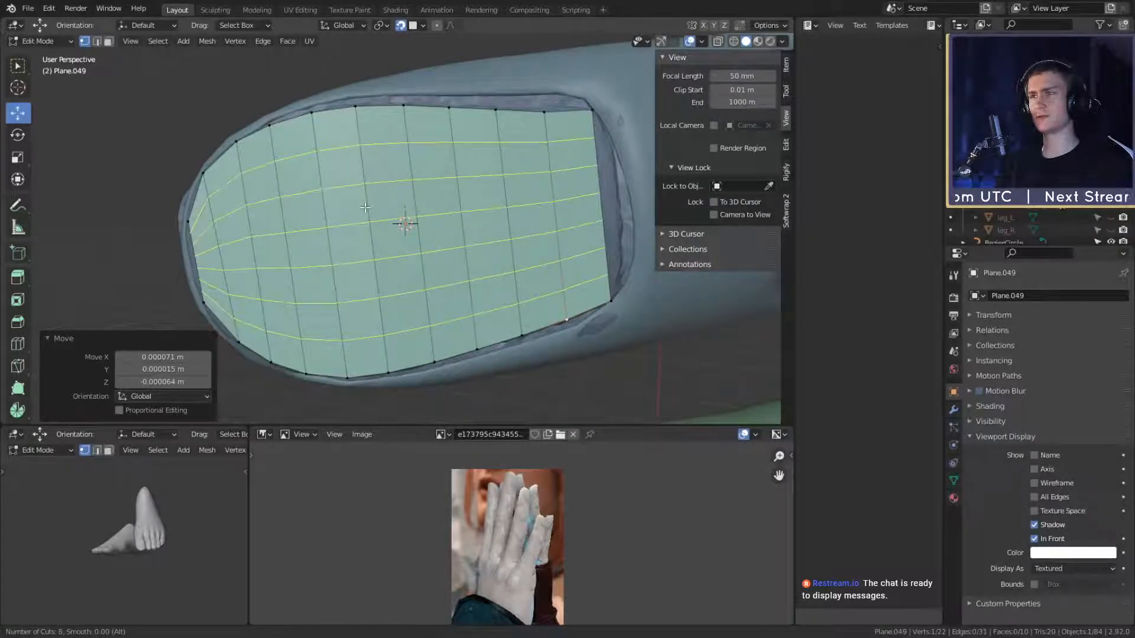
pyautogui.scroll(-1, 365, 207)
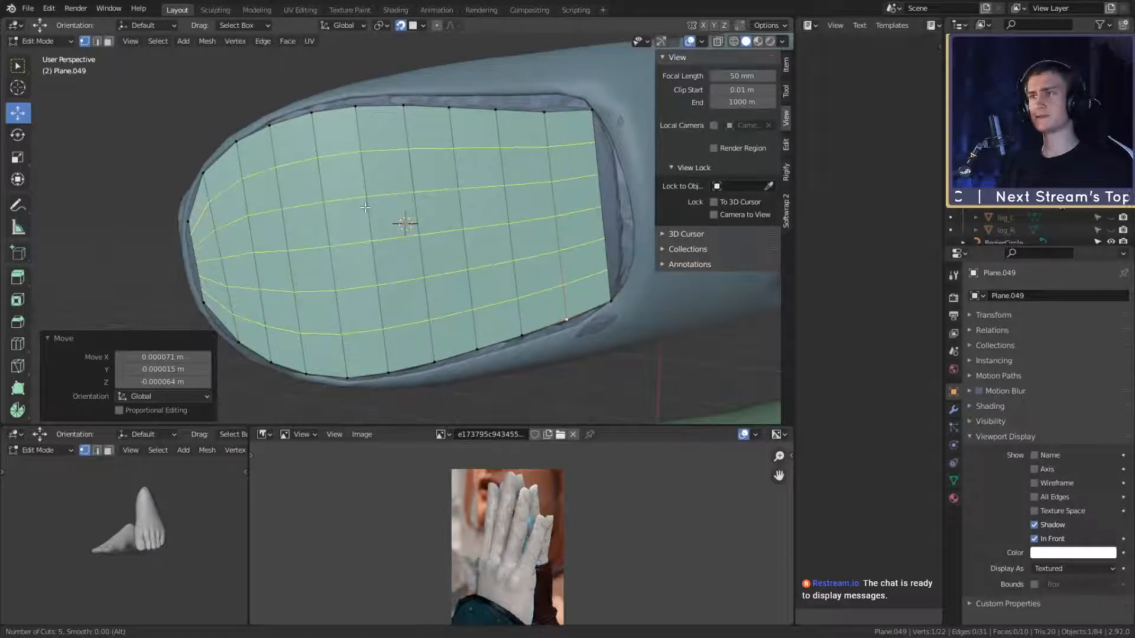
pyautogui.click(366, 208)
pyautogui.rightClick(365, 207)
pyautogui.keyDown('shift'); pyautogui.moveTo(366, 207); pyautogui.dragTo(260, 227, button='middle'); pyautogui.keyUp('shift')
pyautogui.moveTo(390, 234); pyautogui.dragTo(464, 235, button='middle')
pyautogui.keyDown('shift'); pyautogui.moveTo(354, 257); pyautogui.dragTo(450, 212, button='middle'); pyautogui.keyUp('shift')
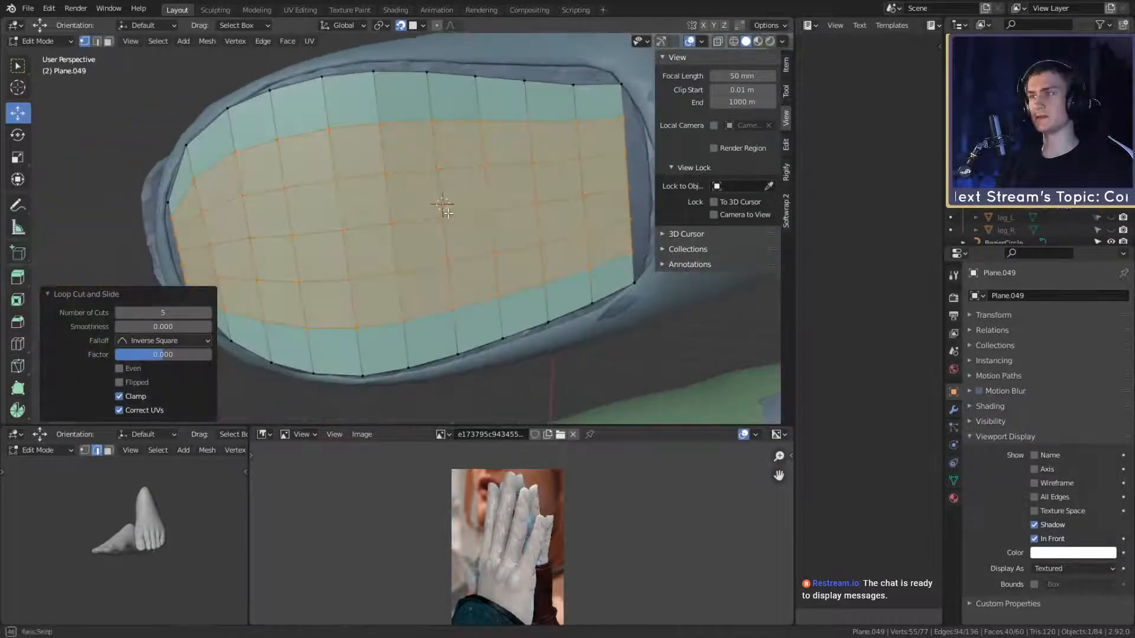
pyautogui.scroll(-1, 450, 213)
pyautogui.click(462, 147)
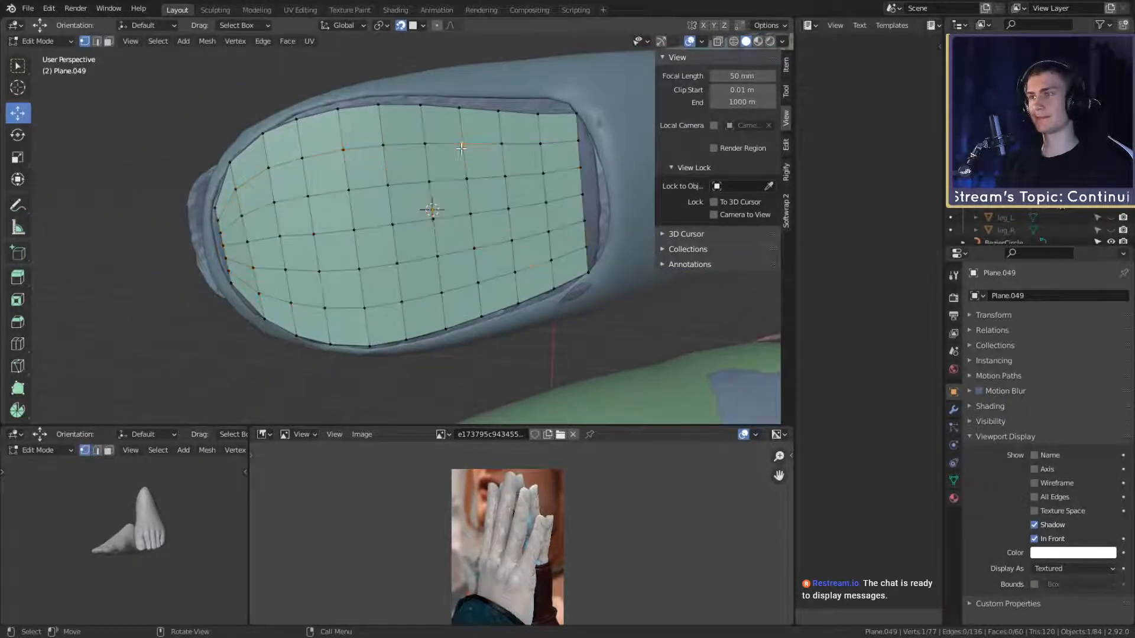
# Step: Snap the nail mesh's central block of interior vertices and the neighbouring columns towards the base onto the finger surface
pyautogui.keyDown('ctrl'); pyautogui.keyDown('shift'); pyautogui.click(291, 306); pyautogui.keyUp('shift'); pyautogui.keyUp('ctrl')
pyautogui.press('g')
pyautogui.click(492, 278)
pyautogui.keyDown('shift'); pyautogui.moveTo(542, 260); pyautogui.dragTo(420, 279, button='middle'); pyautogui.keyUp('shift')
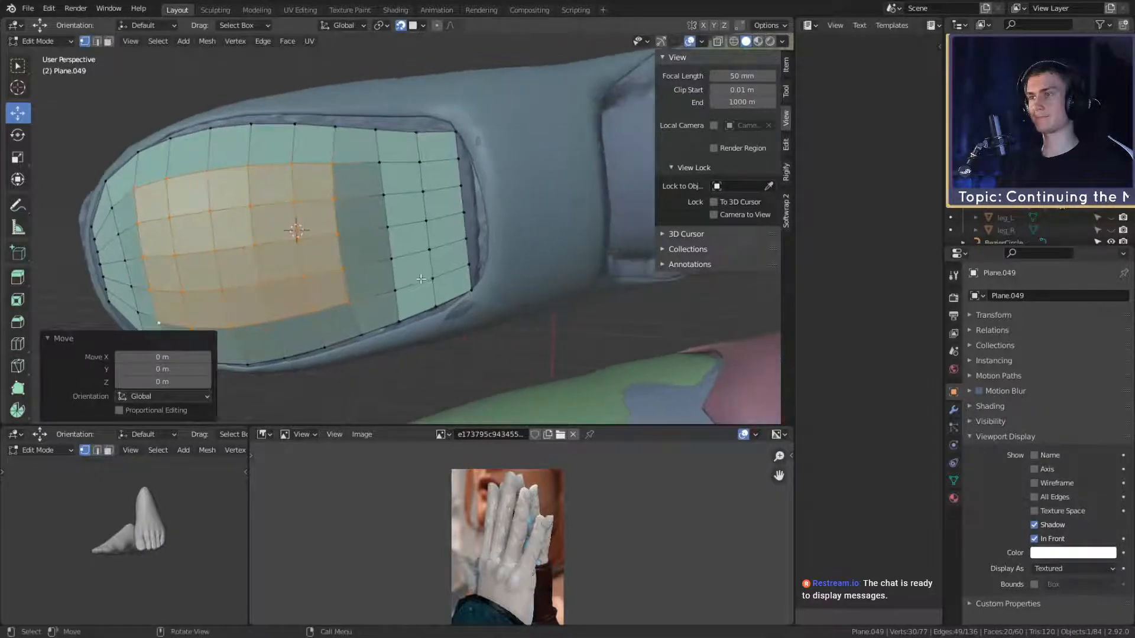
pyautogui.click(431, 278)
pyautogui.keyDown('ctrl'); pyautogui.keyDown('shift'); pyautogui.click(397, 291); pyautogui.keyUp('shift'); pyautogui.keyUp('ctrl')
pyautogui.click(396, 289)
pyautogui.keyDown('ctrl'); pyautogui.keyDown('shift'); pyautogui.click(419, 163); pyautogui.keyUp('shift'); pyautogui.keyUp('ctrl')
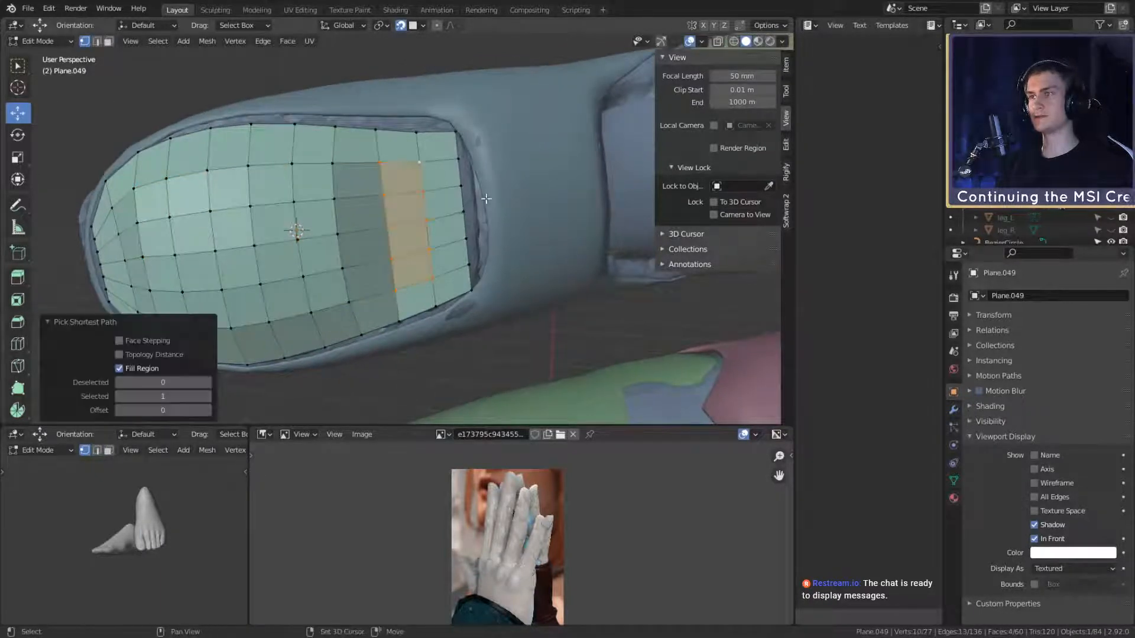
pyautogui.press('g')
pyautogui.click(486, 198)
# Step: Snap the inner vertices of the nail's base edge and of the column beside the fingertip edge onto the surface
pyautogui.click(469, 264)
pyautogui.keyDown('ctrl'); pyautogui.keyDown('shift'); pyautogui.click(458, 158); pyautogui.keyUp('shift'); pyautogui.keyUp('ctrl')
pyautogui.press('g')
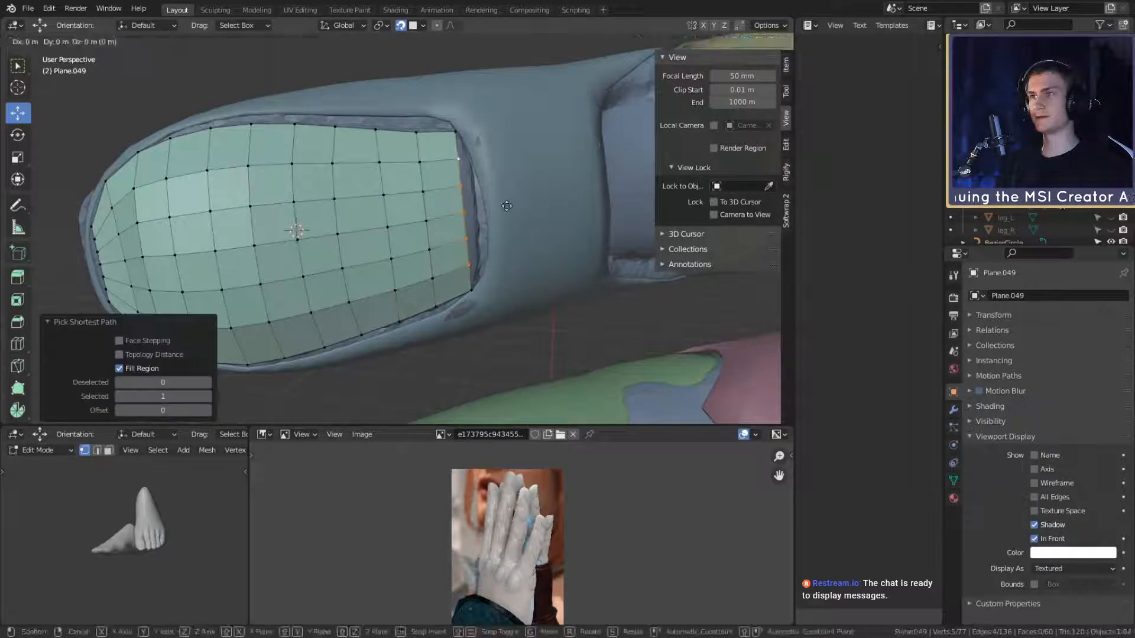
pyautogui.click(459, 165)
pyautogui.moveTo(343, 229); pyautogui.dragTo(385, 257, button='middle')
pyautogui.click(360, 290)
pyautogui.keyDown('ctrl'); pyautogui.keyDown('shift'); pyautogui.click(343, 204); pyautogui.keyUp('shift'); pyautogui.keyUp('ctrl')
pyautogui.press('g')
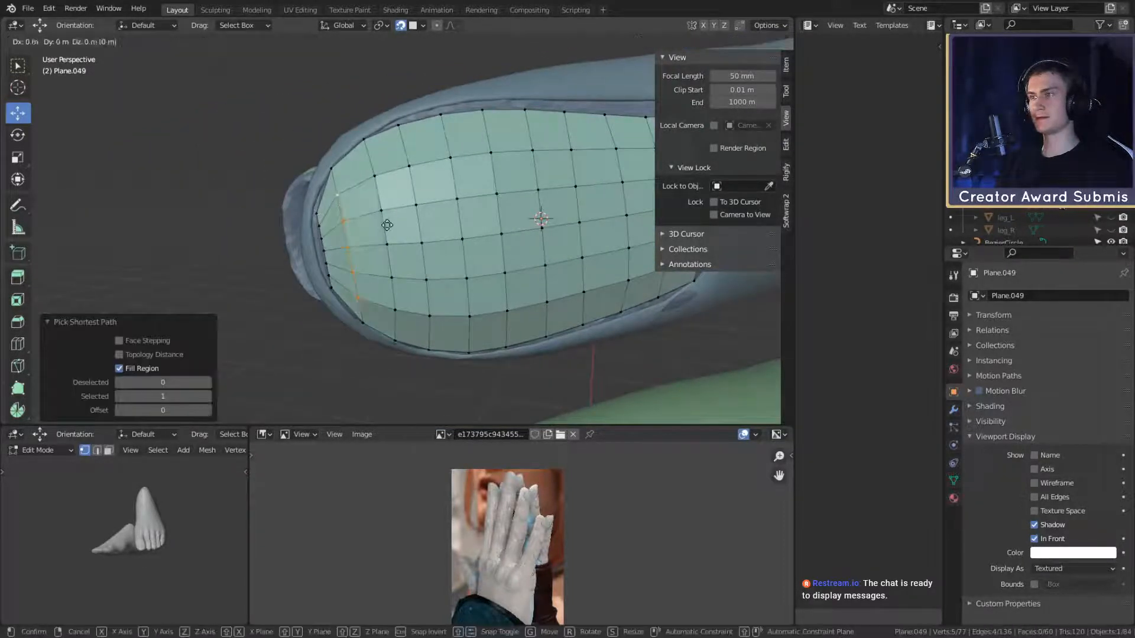
pyautogui.click(388, 225)
# Step: Move the two lower inner vertices of the nail's base edge out to the nail outline
pyautogui.moveTo(388, 225); pyautogui.dragTo(409, 263, button='middle')
pyautogui.click(402, 281)
pyautogui.press('g')
pyautogui.click(438, 278)
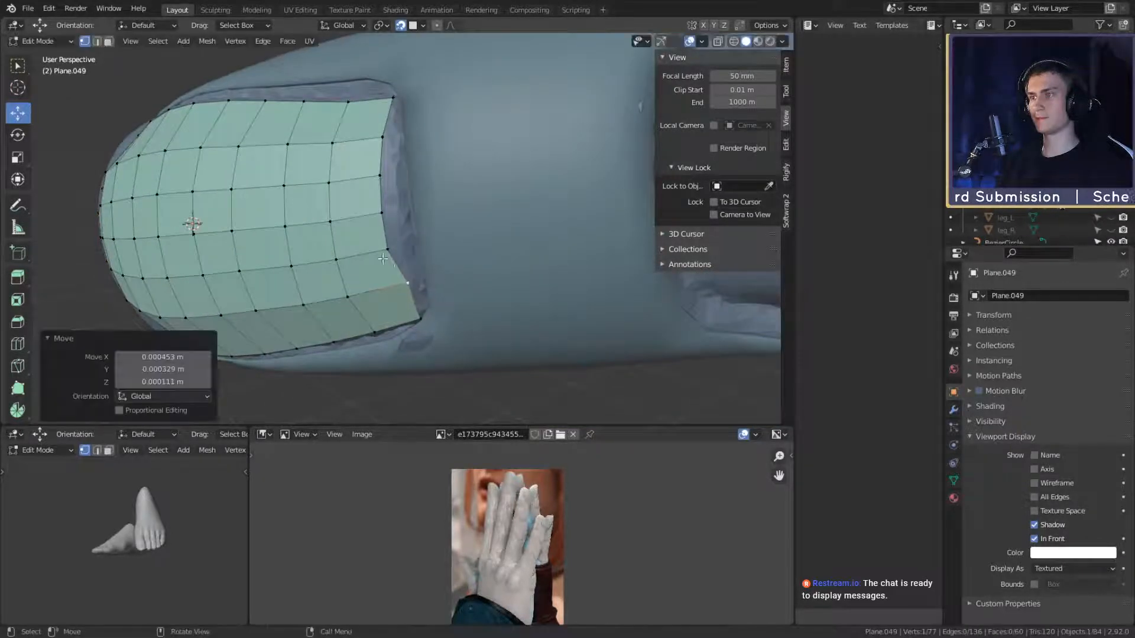
pyautogui.click(406, 256)
pyautogui.press('g')
pyautogui.click(448, 250)
# Step: Move the three upper inner vertices of the nail's base edge out to the nail outline
pyautogui.click(382, 213)
pyautogui.press('g')
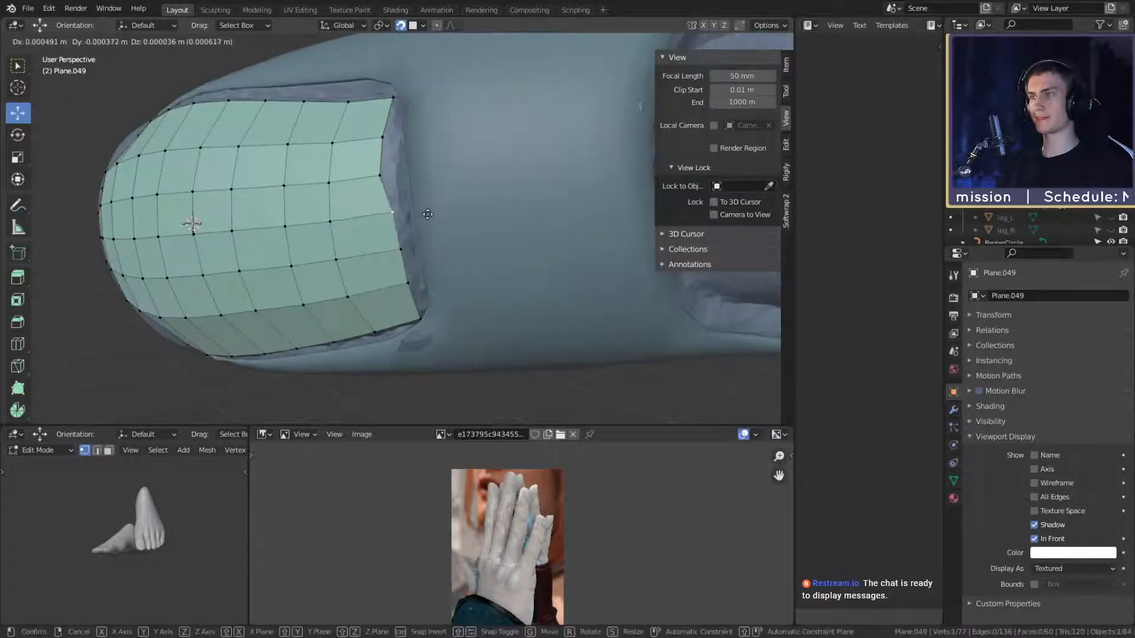
pyautogui.click(430, 214)
pyautogui.click(388, 175)
pyautogui.press('g')
pyautogui.click(427, 178)
pyautogui.click(385, 139)
pyautogui.press('g')
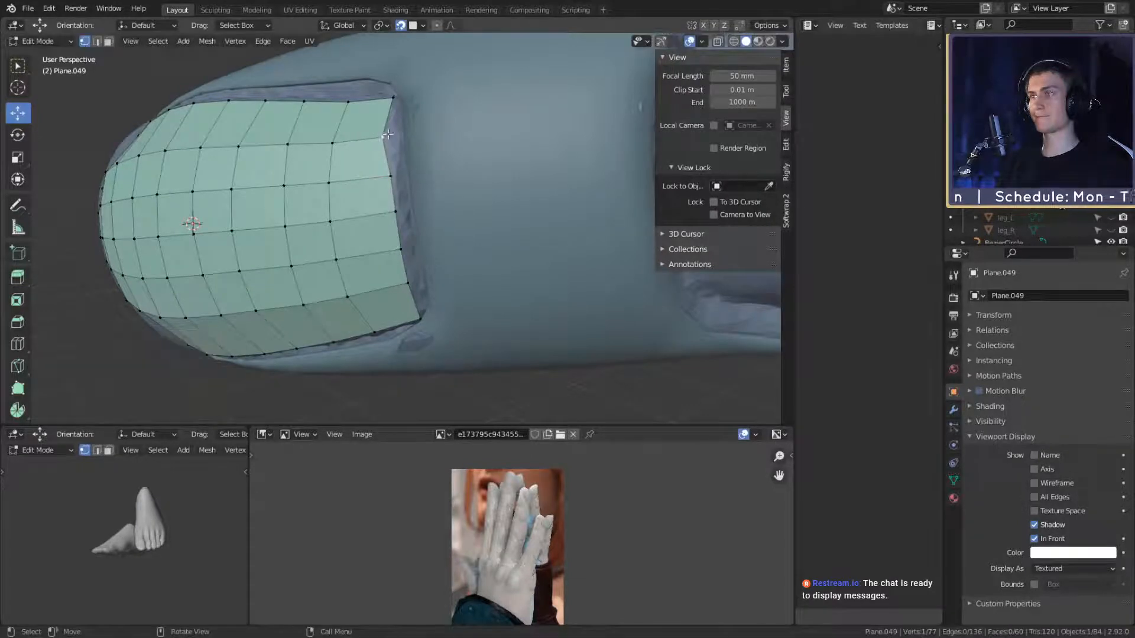
pyautogui.click(434, 146)
# Step: Shift the inner vertices of the column beside the base edge towards the nail base
pyautogui.moveTo(395, 158); pyautogui.dragTo(429, 146, button='middle')
pyautogui.click(428, 147)
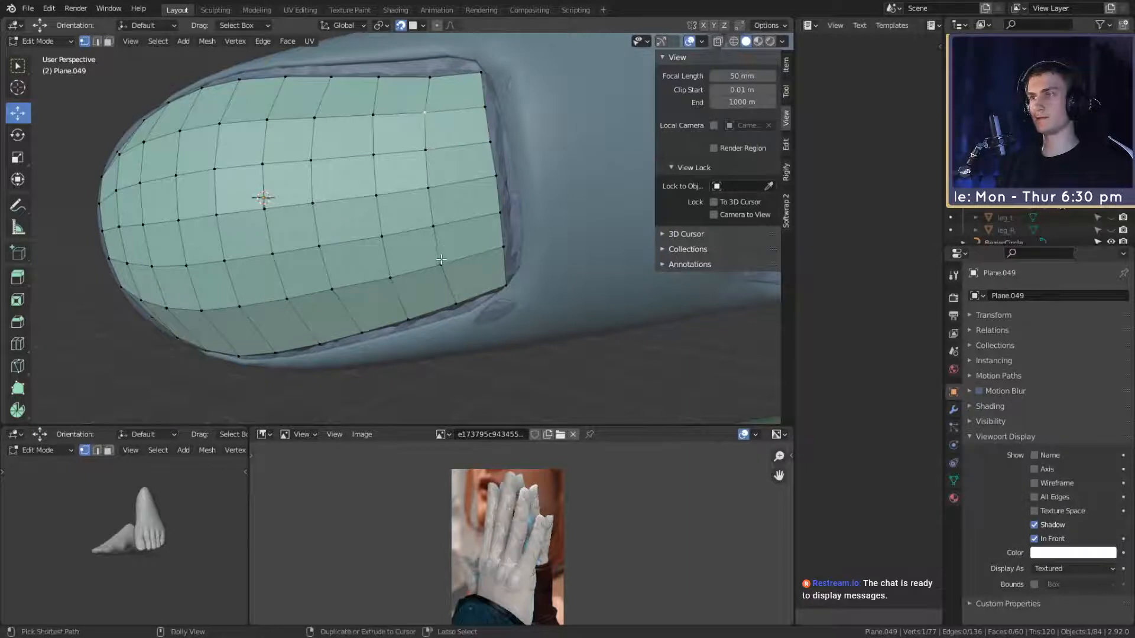
pyautogui.keyDown('ctrl'); pyautogui.click(442, 261); pyautogui.keyUp('ctrl')
pyautogui.press('g')
pyautogui.click(484, 232)
pyautogui.moveTo(485, 232); pyautogui.dragTo(401, 238, button='middle')
# Step: Fit the inner vertices of the nail's fingertip edge to the rounded nail outline
pyautogui.click(381, 252)
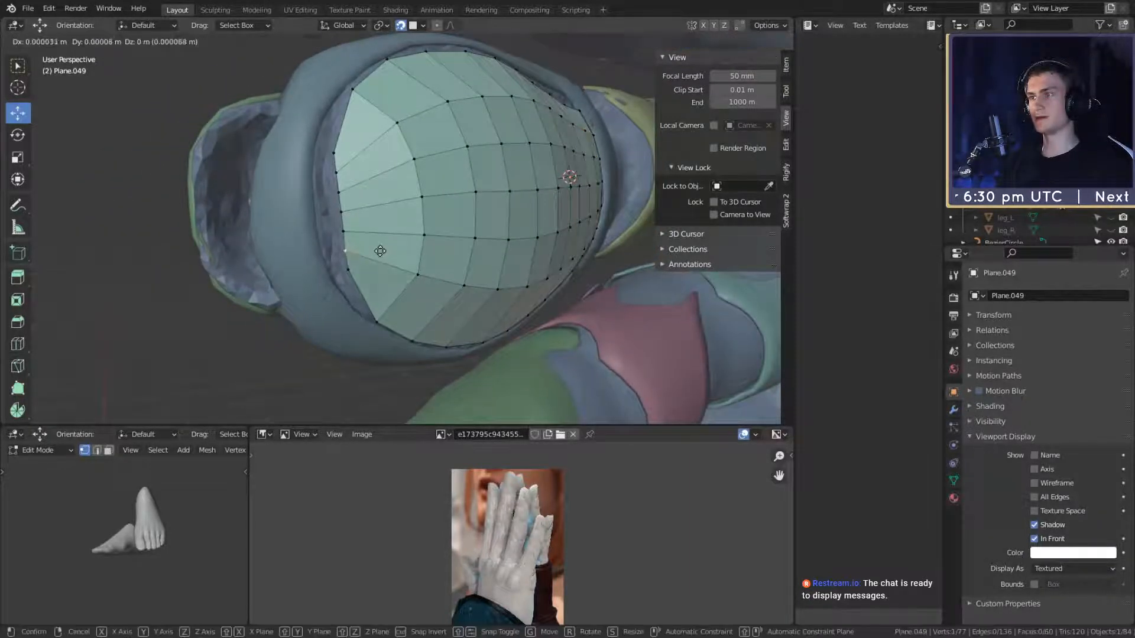
pyautogui.moveTo(380, 252); pyautogui.dragTo(355, 181)
pyautogui.click(373, 206)
pyautogui.click(340, 174)
pyautogui.click(341, 159)
pyautogui.moveTo(358, 165); pyautogui.dragTo(365, 184, button='middle')
pyautogui.moveTo(365, 184); pyautogui.dragTo(366, 170)
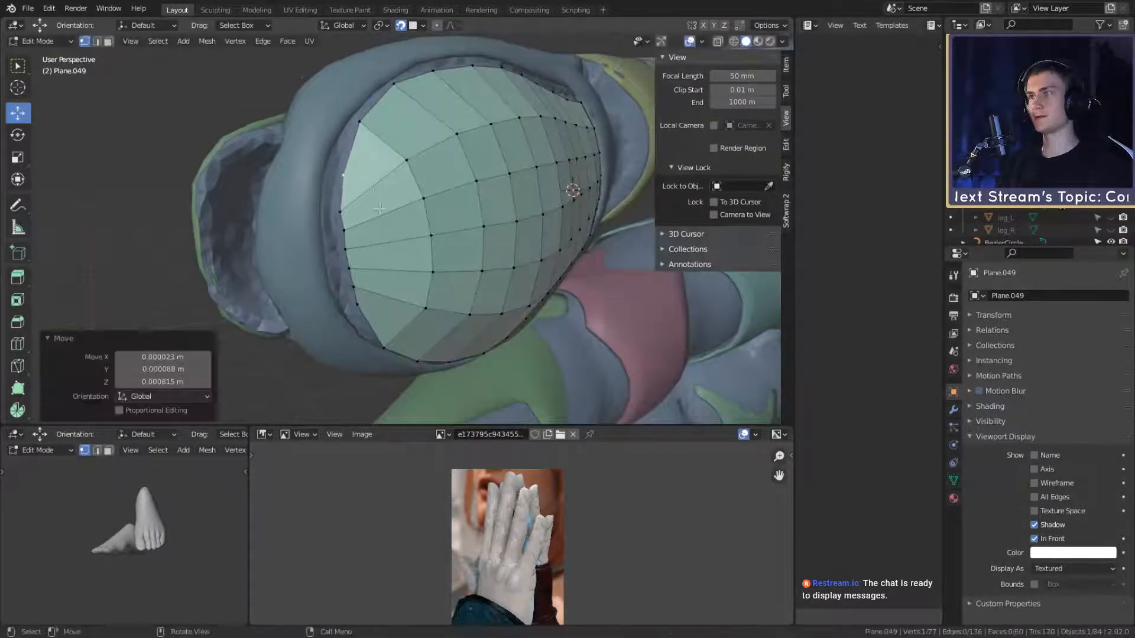
# Step: Fine-tune the spacing of the upper vertices along the fingertip edge
pyautogui.moveTo(365, 170); pyautogui.dragTo(353, 205, button='middle')
pyautogui.click(336, 176)
pyautogui.press('g')
pyautogui.click(356, 181)
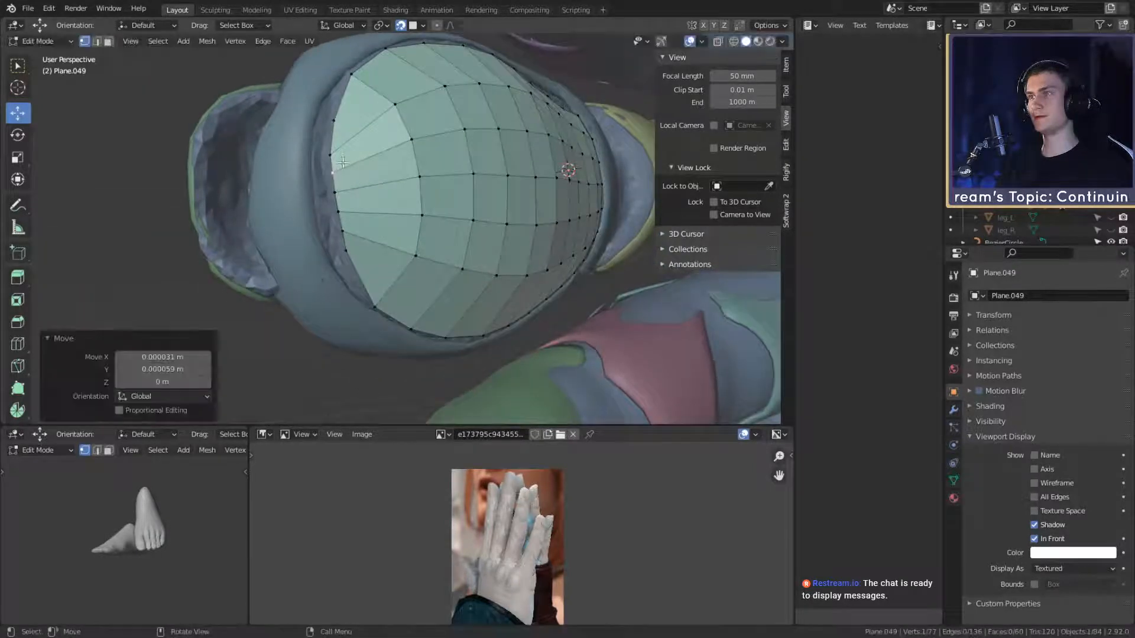
pyautogui.click(338, 158)
pyautogui.moveTo(349, 162); pyautogui.dragTo(384, 203, button='middle')
pyautogui.press('g')
pyautogui.click(380, 182)
# Step: Move the upper and middle vertices of the first column behind the fingertip edge closer to the tip
pyautogui.press('g')
pyautogui.click(388, 176)
pyautogui.click(417, 197)
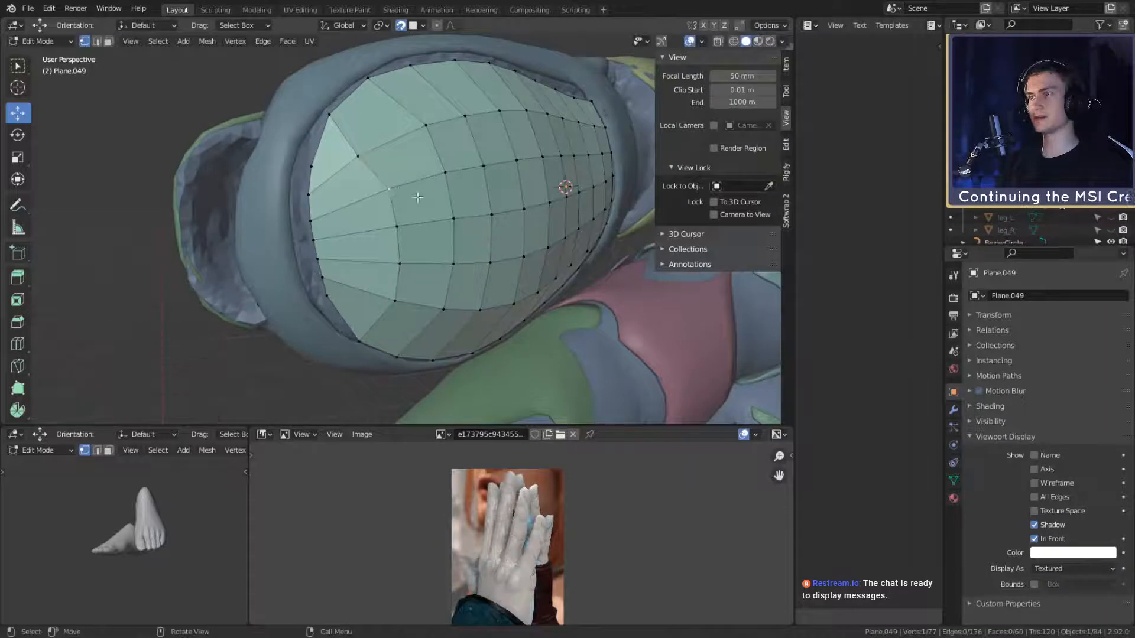
pyautogui.press('g')
pyautogui.click(398, 206)
pyautogui.click(402, 238)
pyautogui.press('g')
pyautogui.click(372, 235)
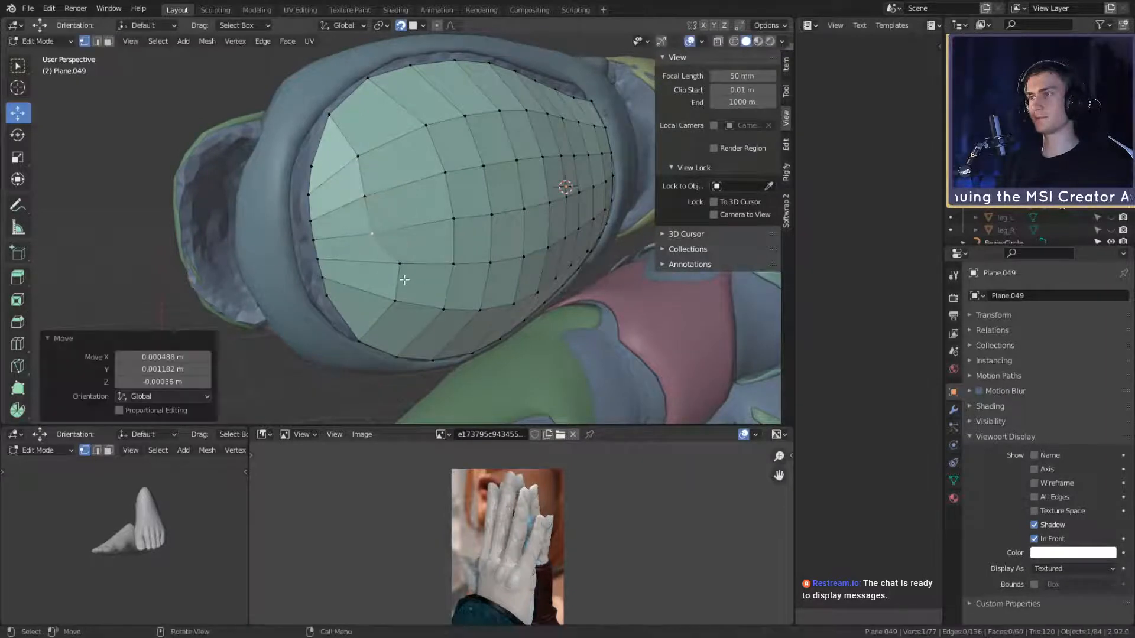
# Step: Reposition the two lower vertices of the first column behind the fingertip edge to continue its curve
pyautogui.click(420, 278)
pyautogui.press('g')
pyautogui.click(398, 280)
pyautogui.click(399, 297)
pyautogui.press('g')
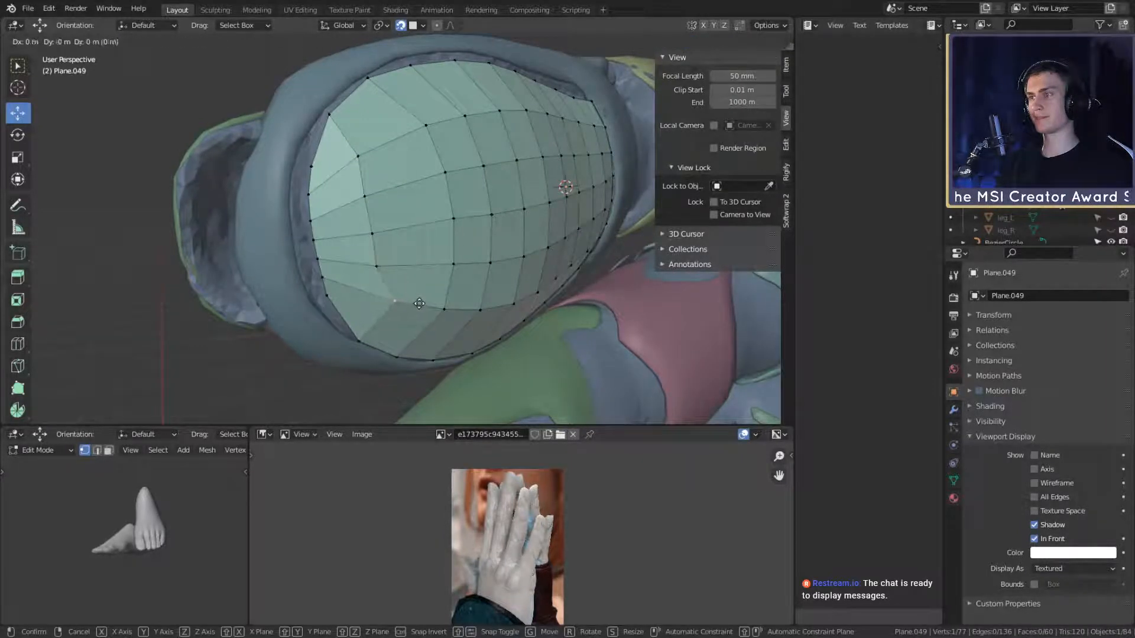
pyautogui.click(424, 306)
# Step: Even out the first column behind the fingertip edge by nudging its individual vertices
pyautogui.click(373, 267)
pyautogui.press('g')
pyautogui.click(373, 267)
pyautogui.click(388, 239)
pyautogui.press('g')
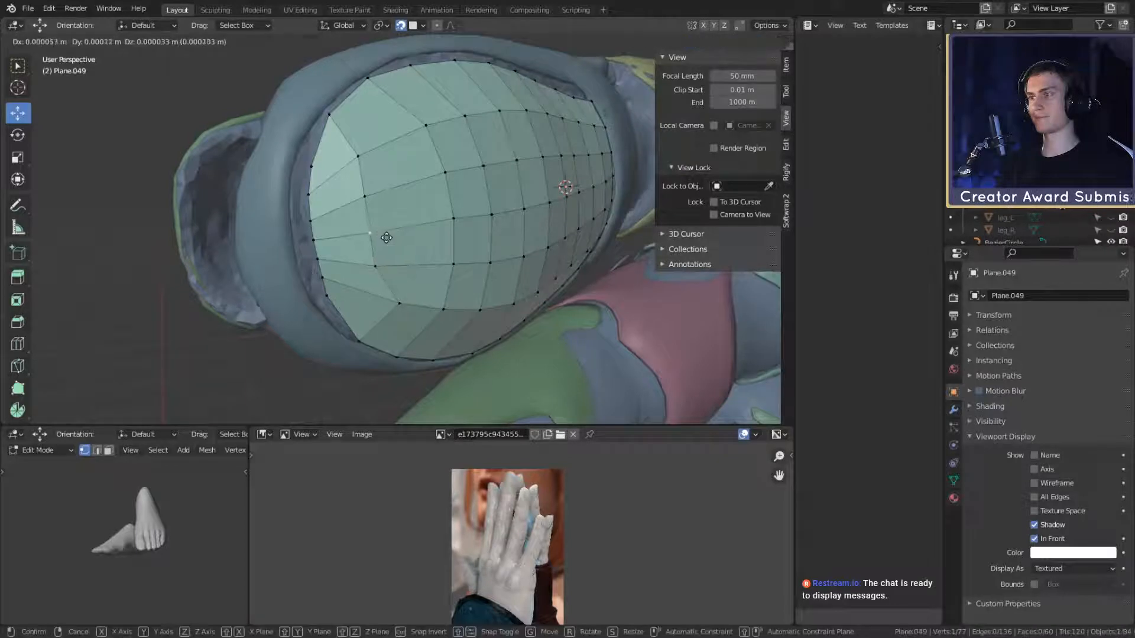
pyautogui.click(386, 238)
pyautogui.click(394, 181)
pyautogui.press('g')
pyautogui.click(397, 180)
# Step: Shift the upper vertices of the second column behind the fingertip edge towards the tip
pyautogui.click(414, 143)
pyautogui.moveTo(482, 161); pyautogui.dragTo(413, 185, button='middle')
pyautogui.press('g')
pyautogui.click(400, 185)
pyautogui.click(330, 223)
pyautogui.press('g')
pyautogui.click(338, 233)
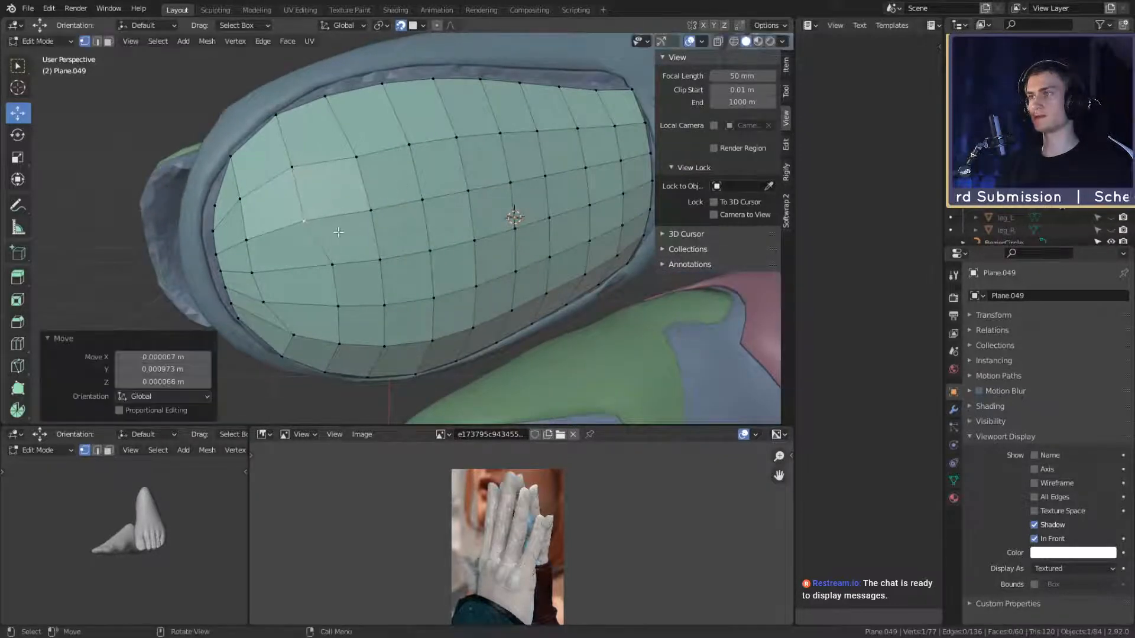
# Step: Shift the lower vertices of the second column behind the fingertip edge towards the tip
pyautogui.click(335, 263)
pyautogui.press('g')
pyautogui.click(331, 266)
pyautogui.moveTo(334, 269); pyautogui.dragTo(415, 140, button='middle')
pyautogui.click(337, 245)
pyautogui.press('g')
pyautogui.click(345, 251)
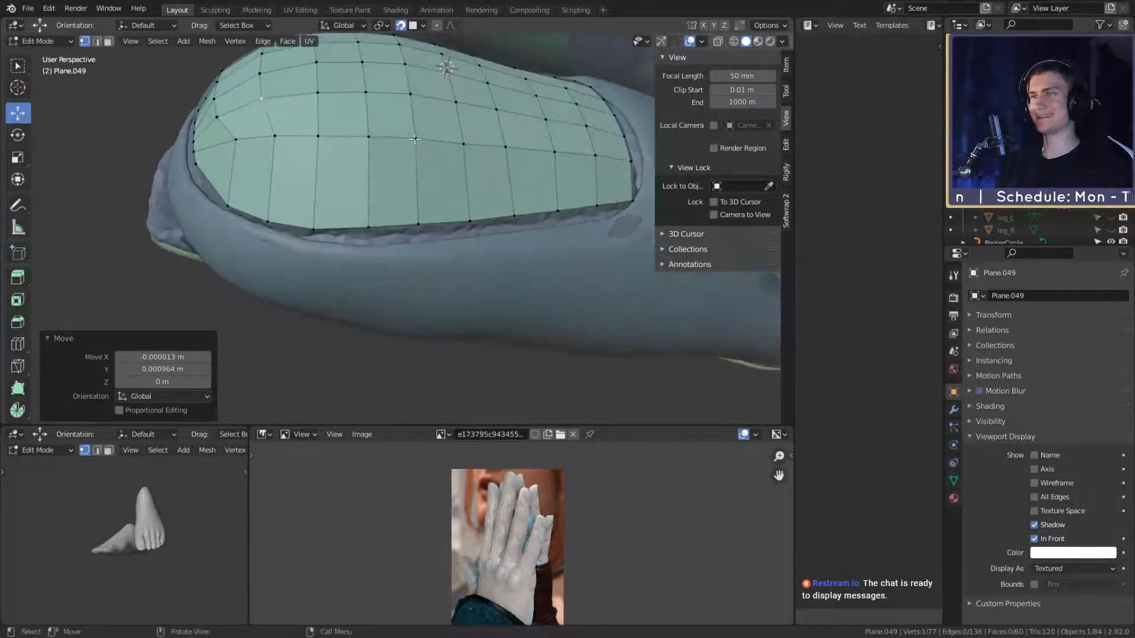
# Step: Adjust the tip-side vertex of the lowest interior row and move its next four vertices towards the lower edge
pyautogui.click(415, 138)
pyautogui.click(266, 161)
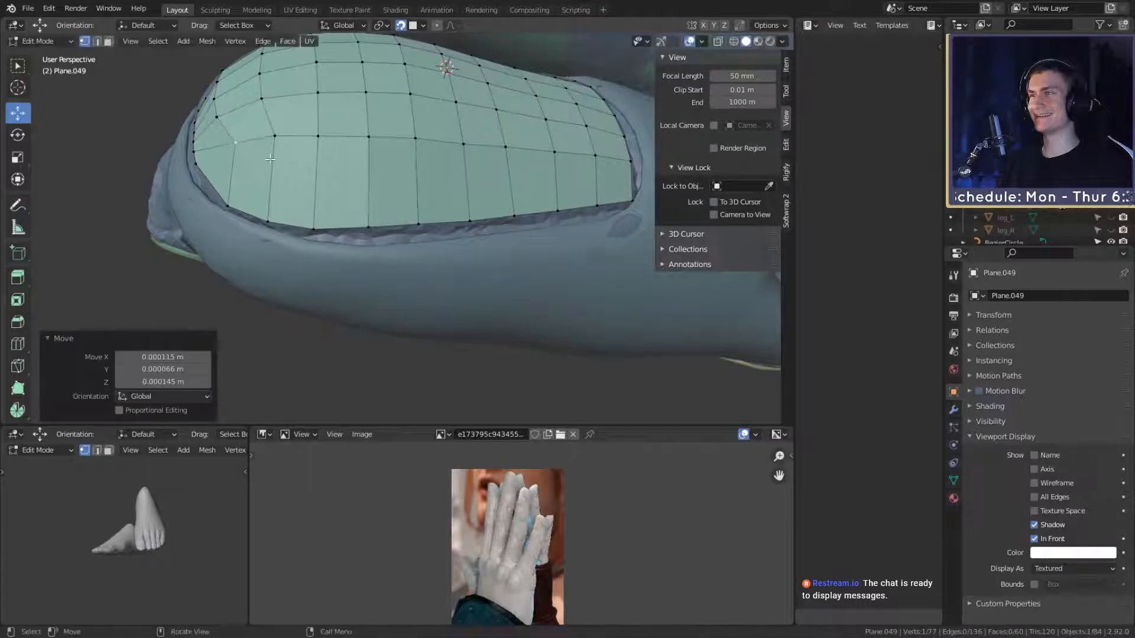
pyautogui.click(275, 136)
pyautogui.keyDown('ctrl'); pyautogui.click(408, 144); pyautogui.keyUp('ctrl')
pyautogui.press('g')
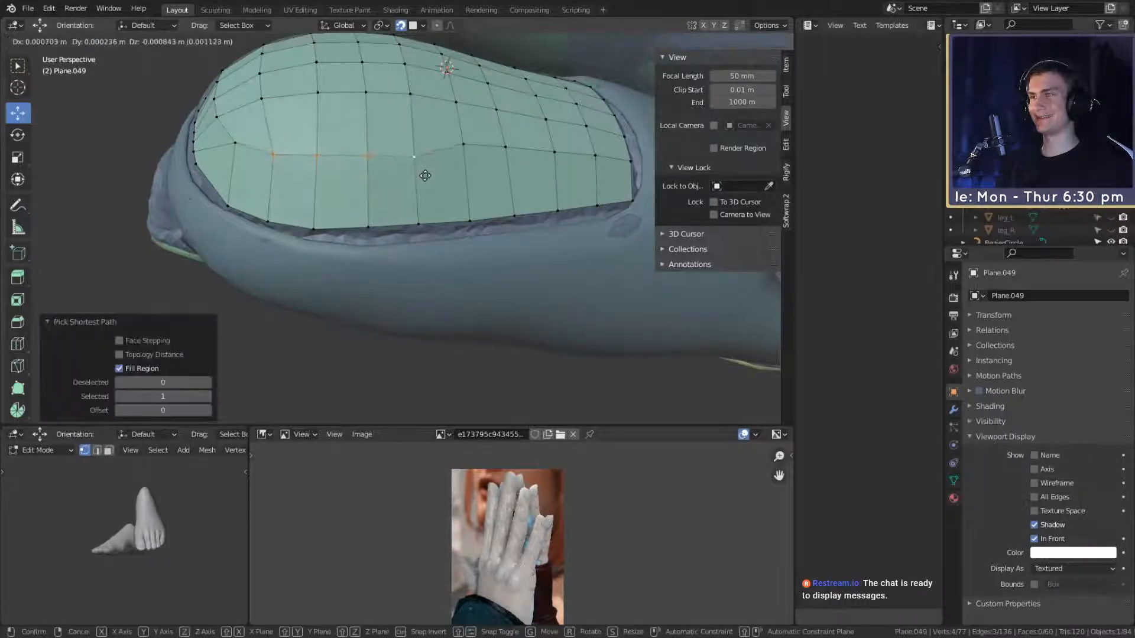
pyautogui.click(425, 175)
# Step: Lower the two middle vertices of that four-vertex stretch further to round the row
pyautogui.moveTo(425, 175); pyautogui.dragTo(391, 202, button='middle')
pyautogui.press('g')
pyautogui.click(275, 190)
pyautogui.keyDown('shift'); pyautogui.click(227, 184); pyautogui.keyUp('shift')
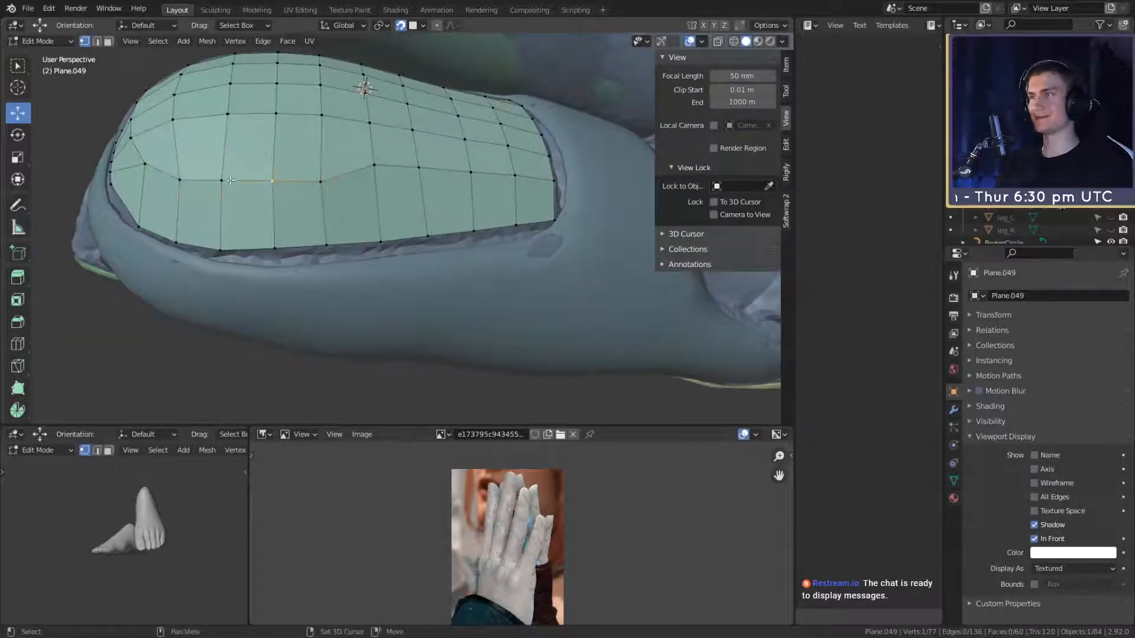
pyautogui.press('g')
pyautogui.click(327, 198)
# Step: Lower the next two vertices towards the base in the lowest interior row to smooth its line
pyautogui.keyDown('shift'); pyautogui.moveTo(376, 195); pyautogui.dragTo(347, 204, button='middle'); pyautogui.keyUp('shift')
pyautogui.click(347, 186)
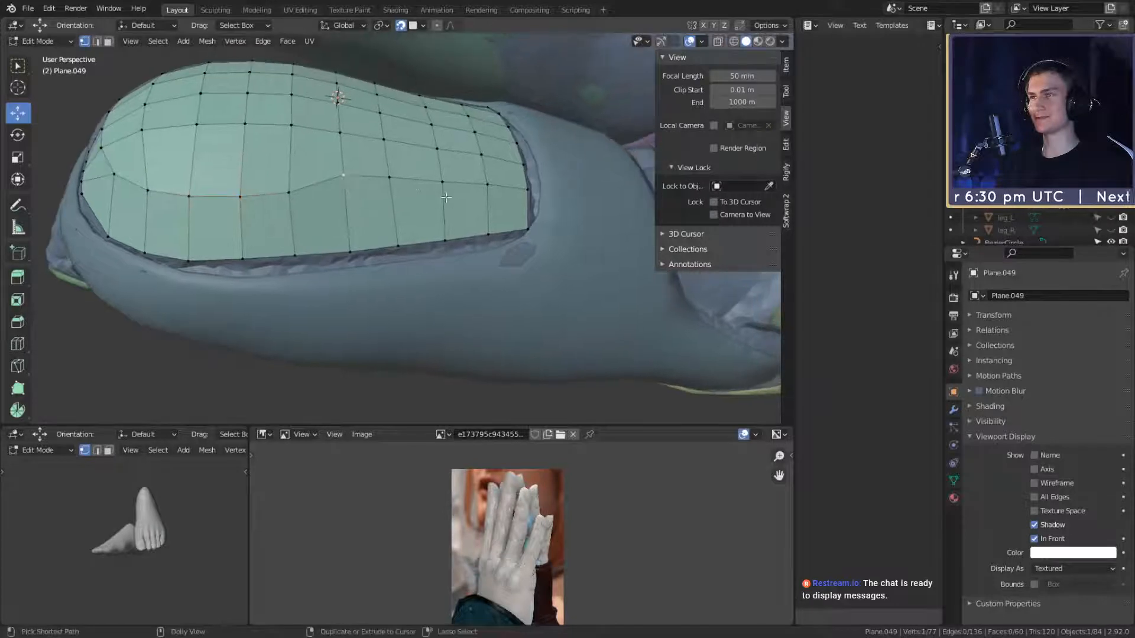
pyautogui.press('g')
pyautogui.click(404, 222)
pyautogui.click(389, 178)
pyautogui.press('g')
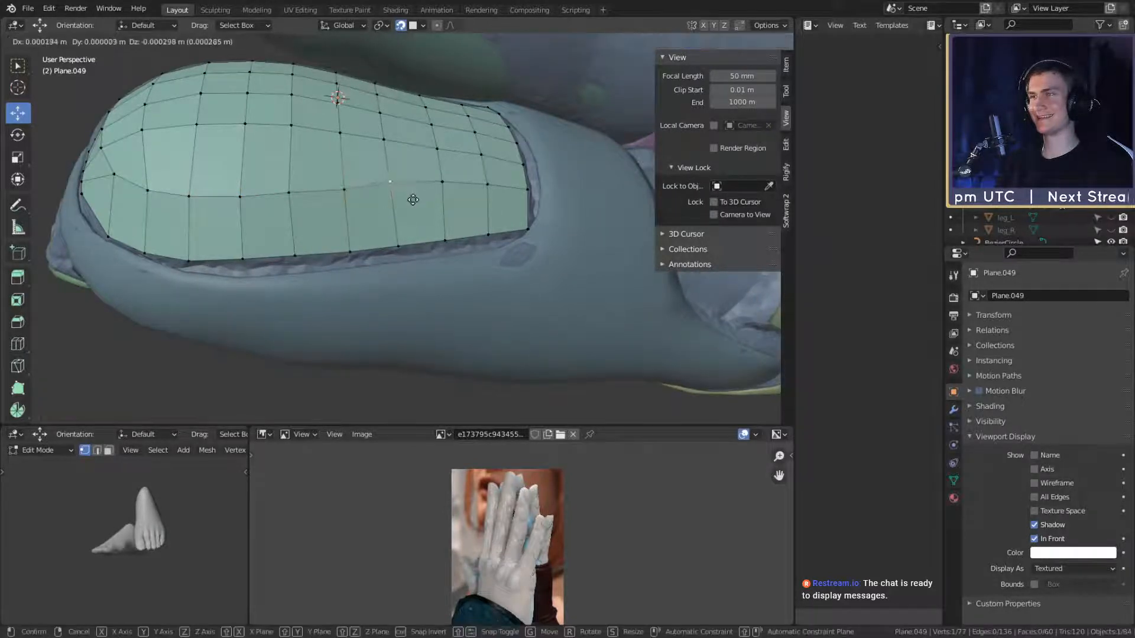
pyautogui.click(413, 201)
# Step: Lower the remaining vertices near the base in the lowest interior row to straighten it
pyautogui.click(442, 182)
pyautogui.press('g')
pyautogui.click(453, 200)
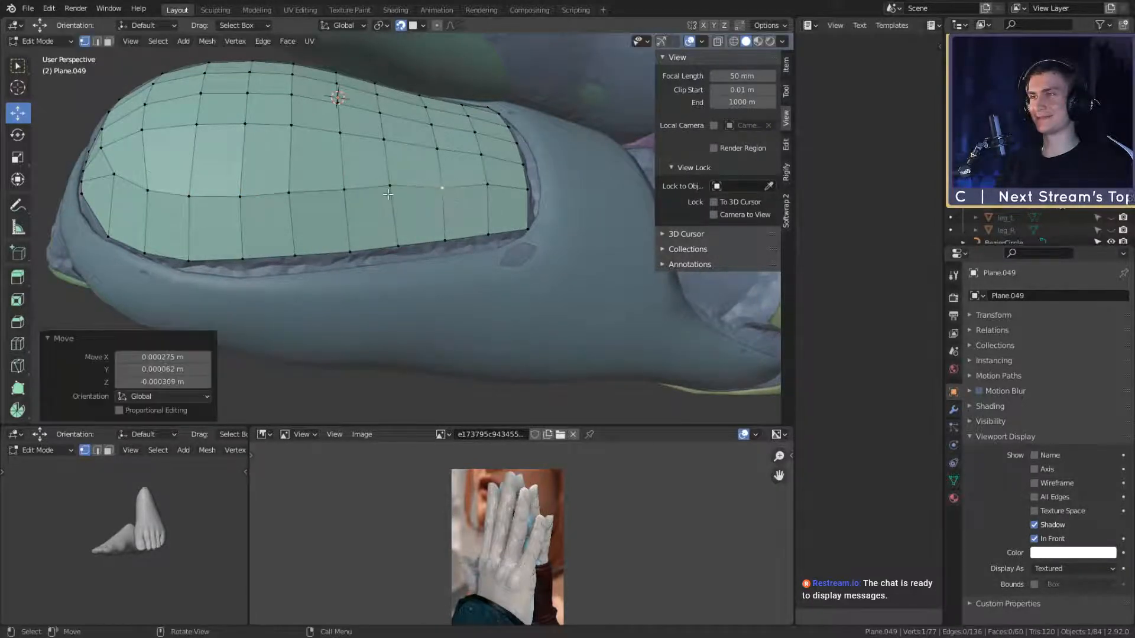
pyautogui.moveTo(390, 198); pyautogui.dragTo(391, 204)
pyautogui.moveTo(486, 190); pyautogui.dragTo(486, 195)
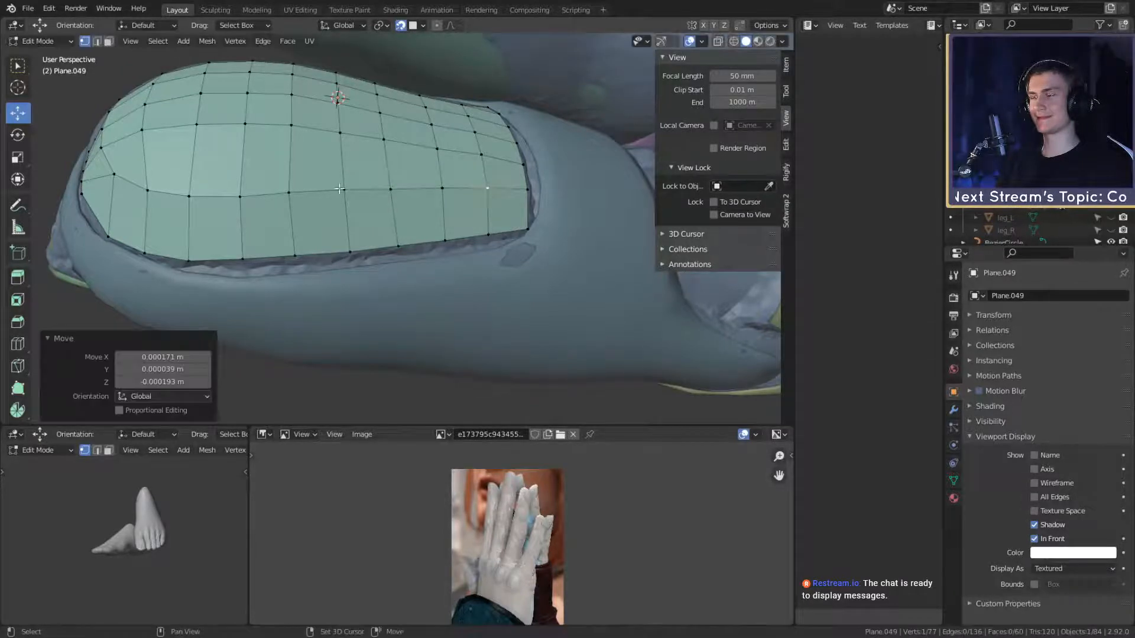
# Step: Move the fingertip-side vertices of the interior row next to the upper edge closer to that edge
pyautogui.moveTo(338, 189); pyautogui.dragTo(357, 251, button='middle')
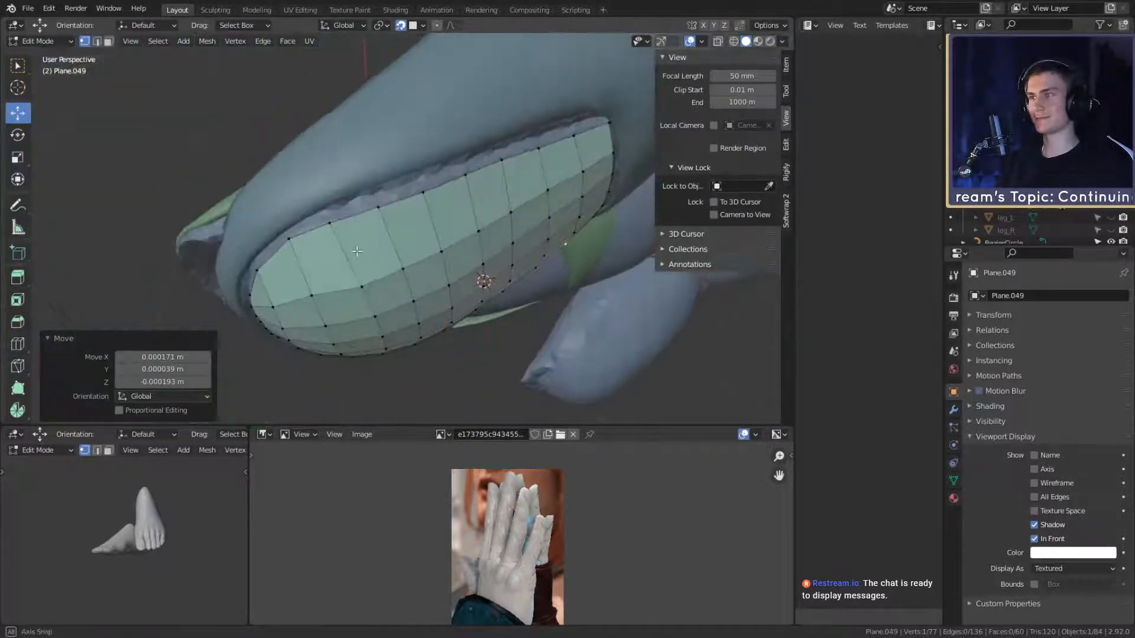
pyautogui.click(316, 294)
pyautogui.press('g')
pyautogui.click(344, 281)
pyautogui.click(363, 286)
pyautogui.press('g')
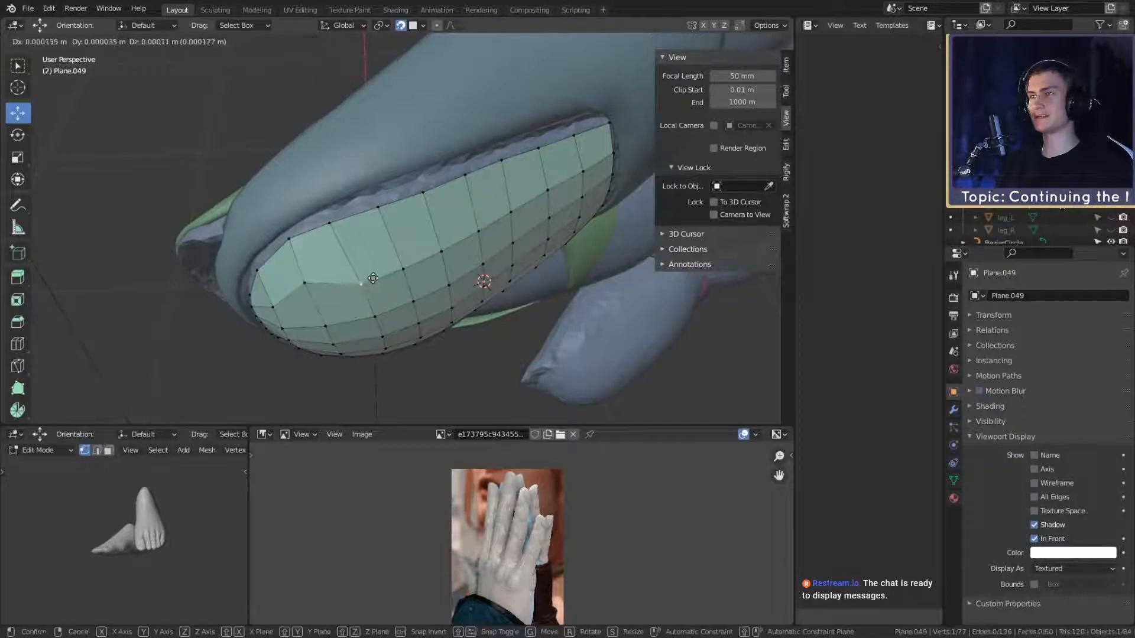
pyautogui.click(364, 262)
pyautogui.moveTo(406, 270); pyautogui.dragTo(400, 262)
pyautogui.moveTo(399, 263); pyautogui.dragTo(382, 255, button='middle')
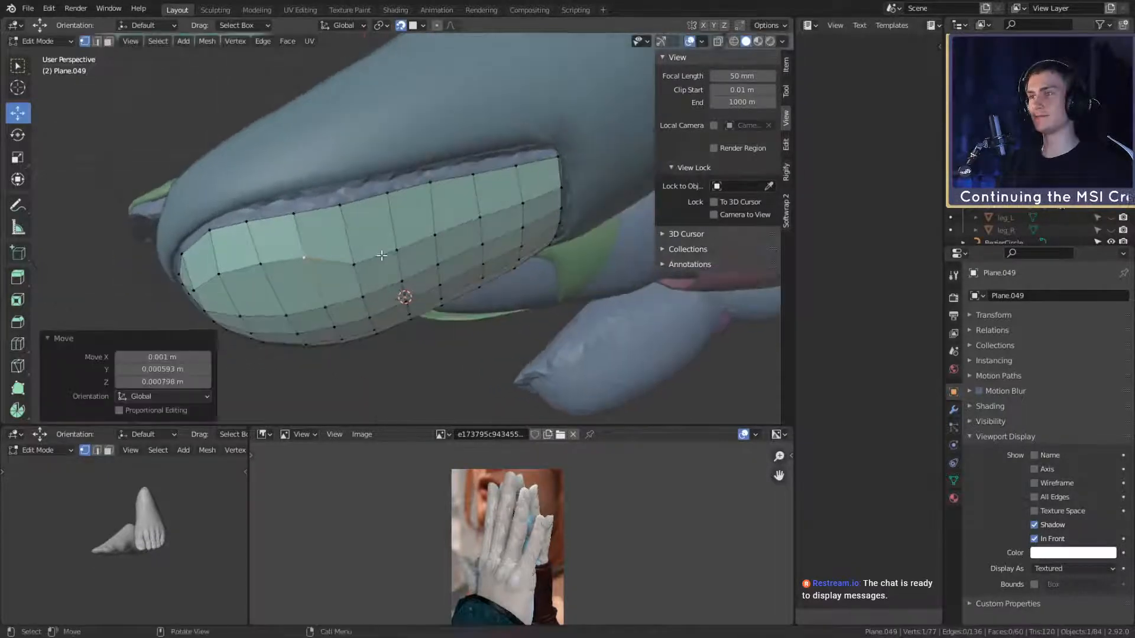
# Step: Move the remaining vertices towards the base in that uppermost interior row closer to the upper edge and smooth its line
pyautogui.moveTo(346, 263); pyautogui.dragTo(510, 219)
pyautogui.click(403, 257)
pyautogui.click(436, 247)
pyautogui.click(479, 222)
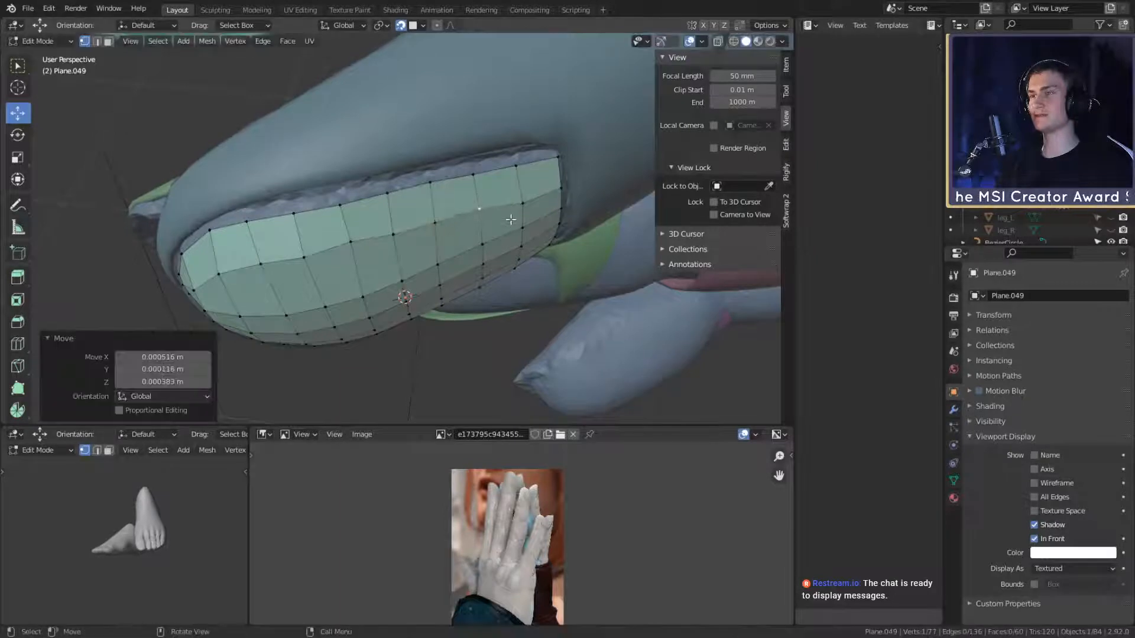
pyautogui.click(529, 207)
pyautogui.click(532, 201)
pyautogui.moveTo(532, 201); pyautogui.dragTo(416, 226, button='middle')
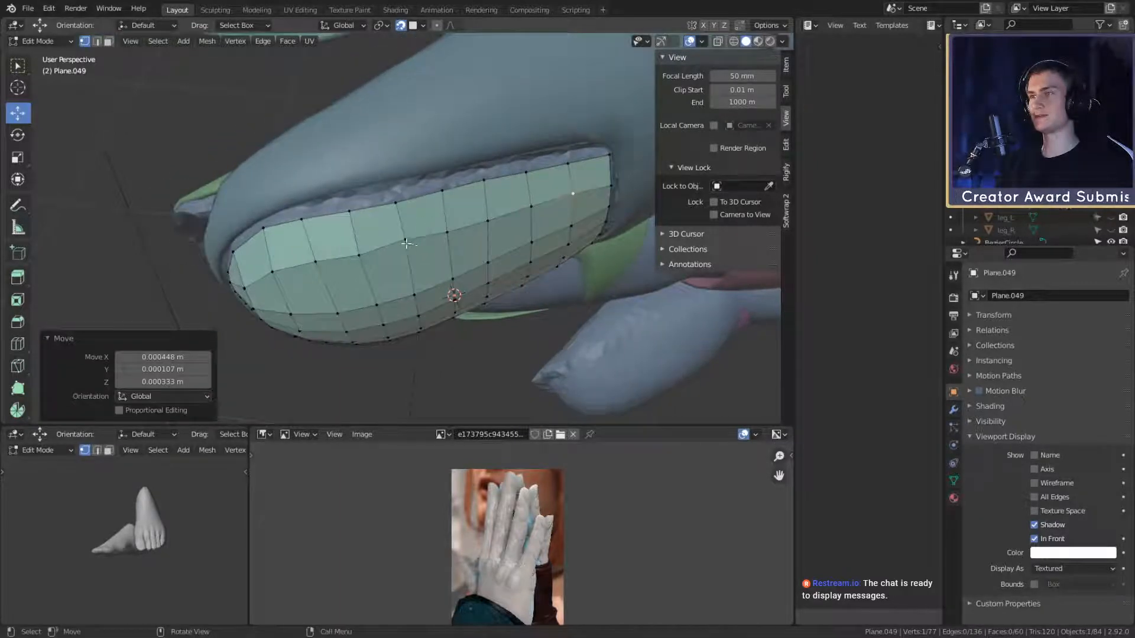
pyautogui.moveTo(406, 243); pyautogui.dragTo(406, 254)
pyautogui.moveTo(391, 251); pyautogui.dragTo(532, 205, button='middle')
# Step: Raise the second interior row from the upper edge, from base to fingertip, to even out the row spacing
pyautogui.click(534, 205)
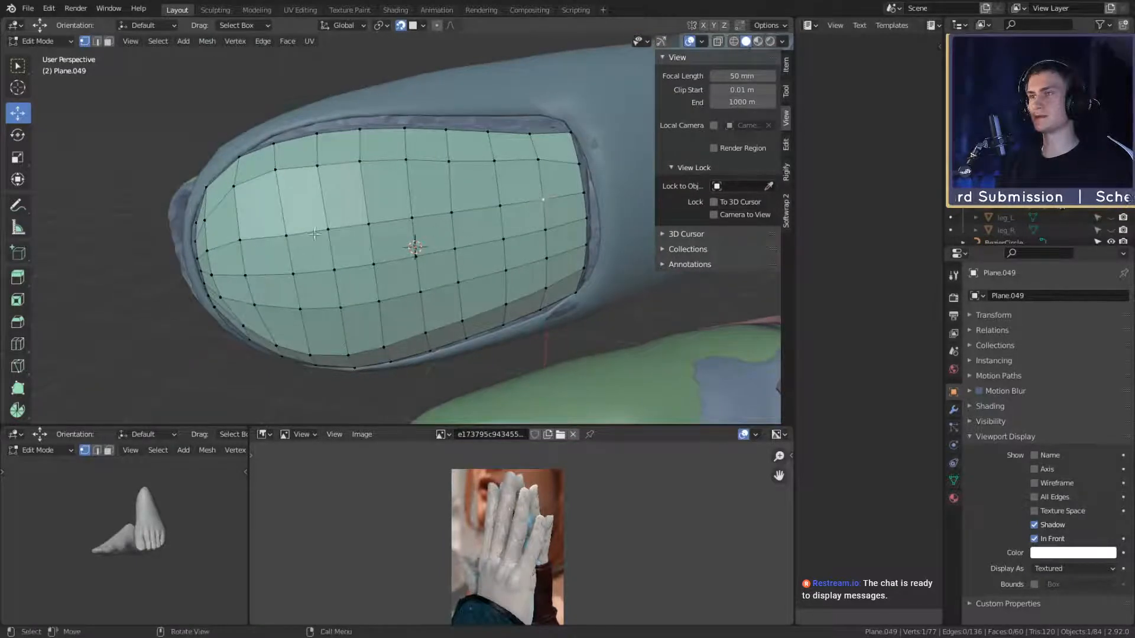
pyautogui.click(335, 214)
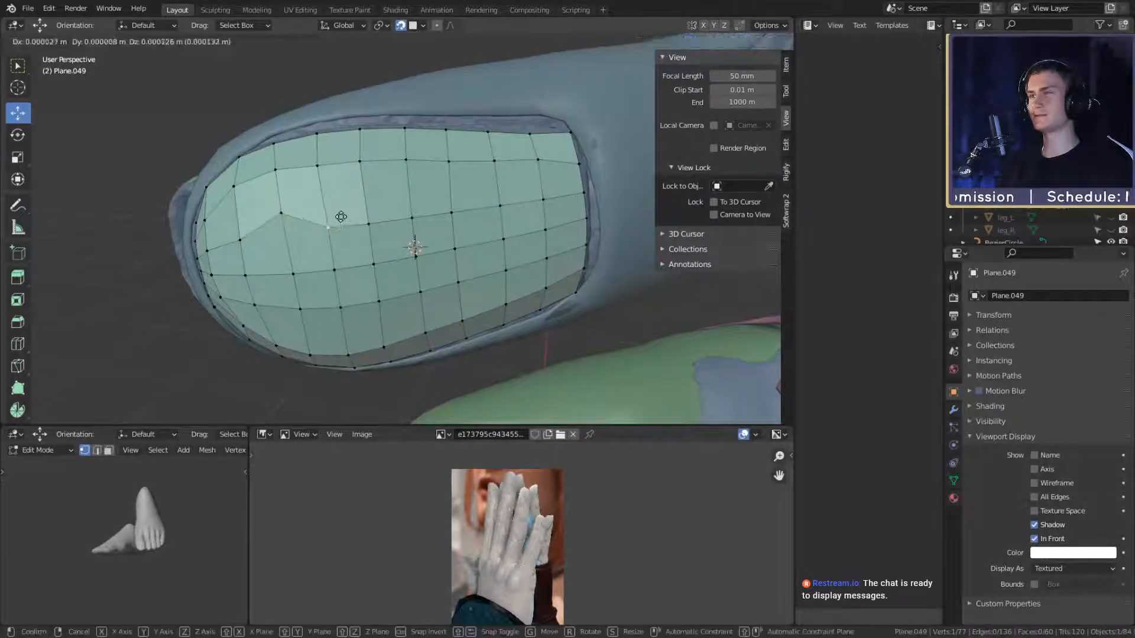
pyautogui.moveTo(340, 216); pyautogui.dragTo(335, 198)
pyautogui.moveTo(383, 233); pyautogui.dragTo(384, 219)
pyautogui.moveTo(428, 231); pyautogui.dragTo(542, 190)
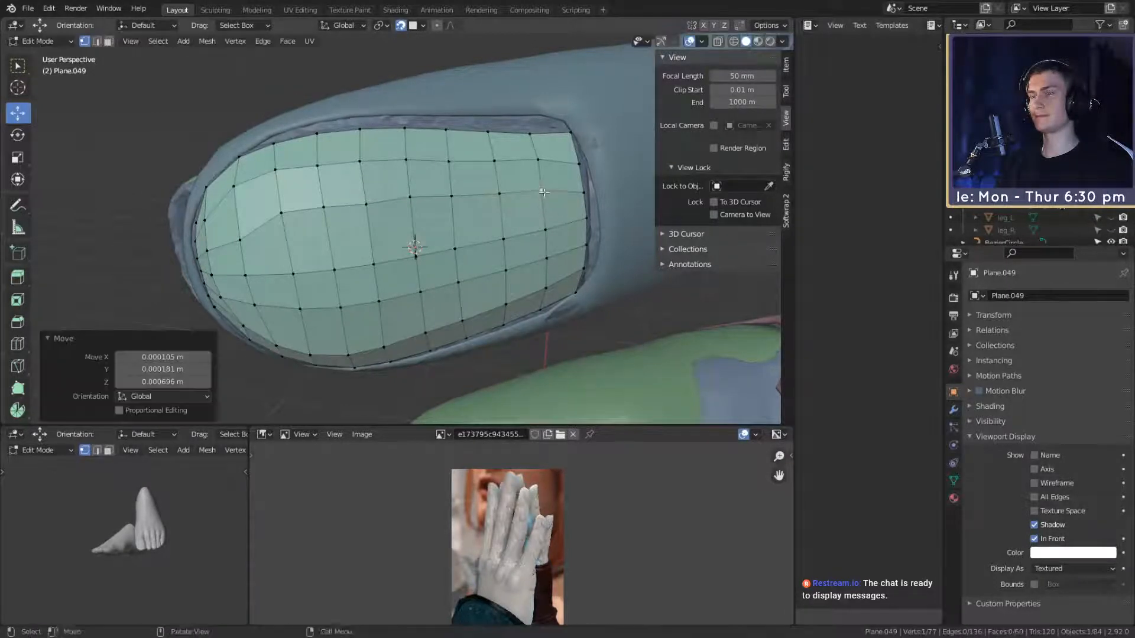
pyautogui.keyDown('shift'); pyautogui.moveTo(331, 217); pyautogui.dragTo(384, 212, button='middle'); pyautogui.keyUp('shift')
pyautogui.moveTo(302, 236); pyautogui.dragTo(303, 224)
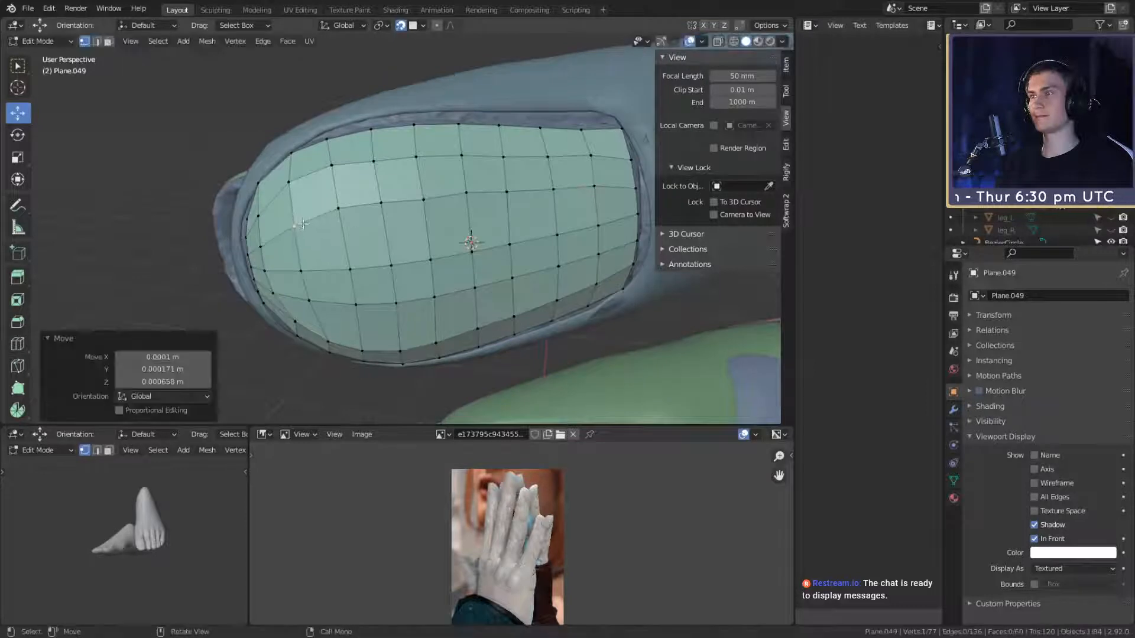
# Step: Raise the fingertip-half vertices of the middle lengthwise row to even out the spacing
pyautogui.moveTo(397, 240); pyautogui.dragTo(401, 223, button='middle')
pyautogui.moveTo(354, 259); pyautogui.dragTo(267, 264)
pyautogui.click(267, 268)
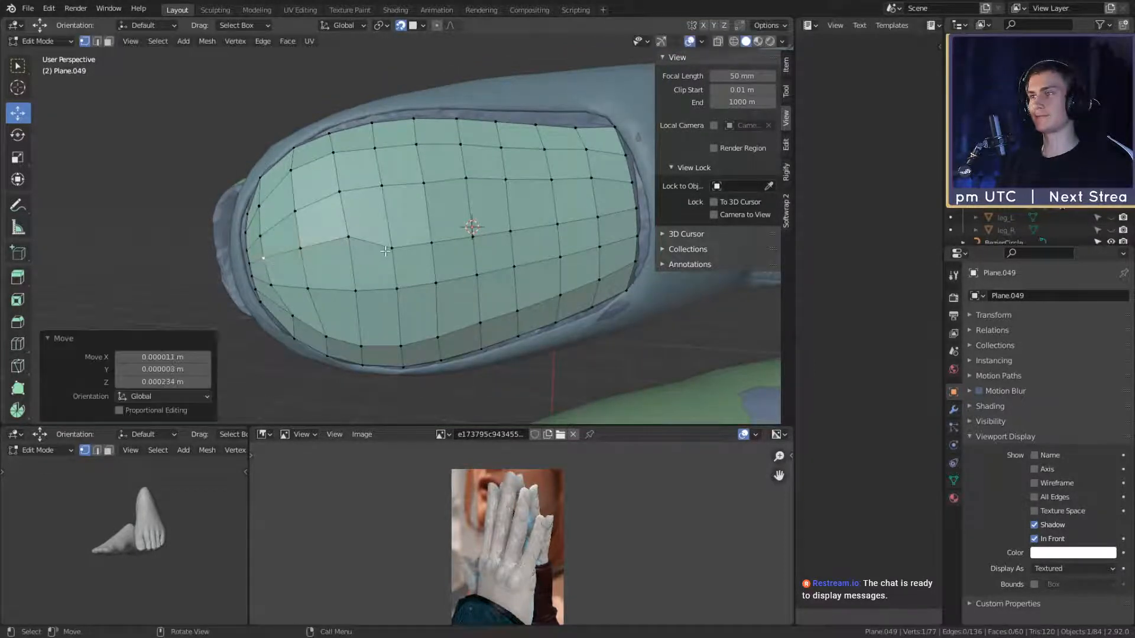
pyautogui.moveTo(402, 259); pyautogui.dragTo(443, 249)
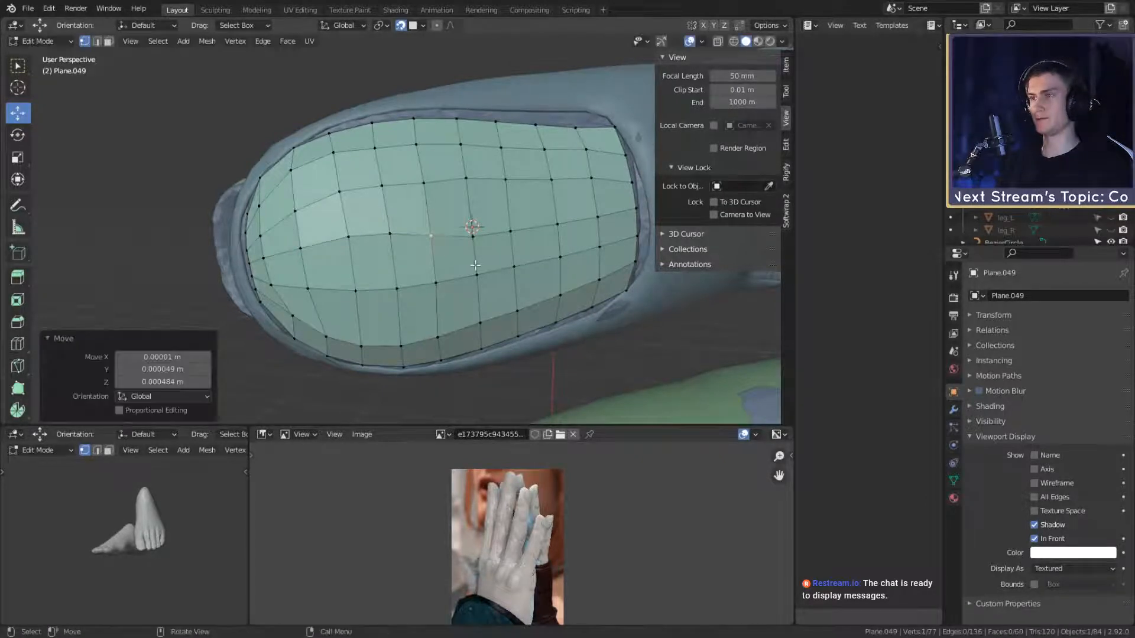
# Step: Adjust the base-half vertices of the nail plate's second and middle lengthwise rows to even out their spacing
pyautogui.moveTo(480, 186); pyautogui.dragTo(482, 190)
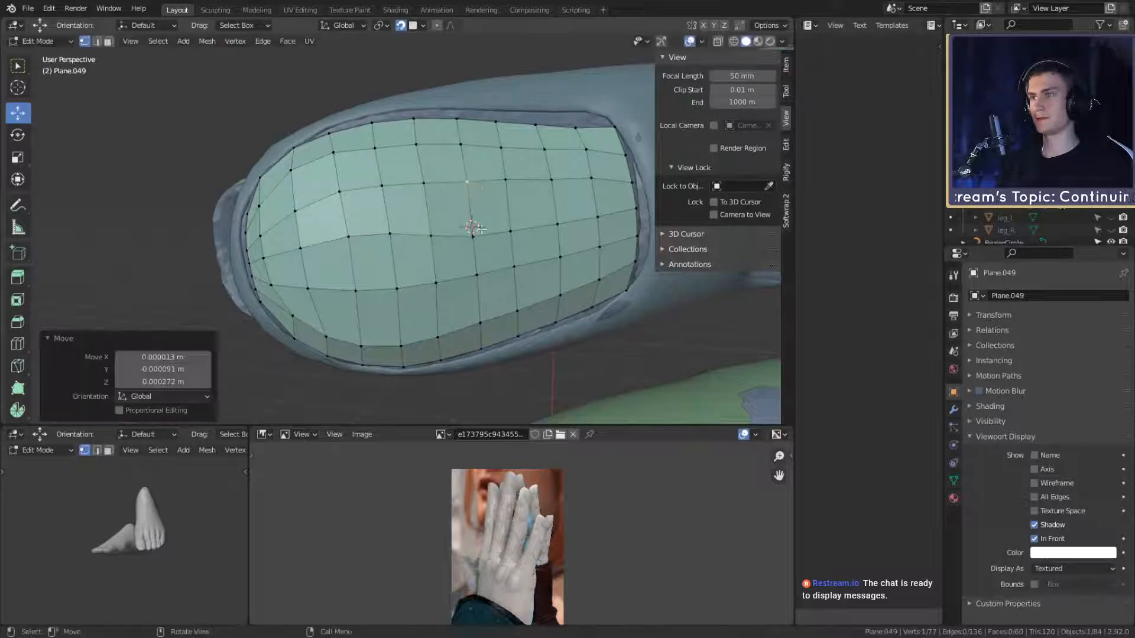
pyautogui.moveTo(487, 253); pyautogui.dragTo(567, 230)
pyautogui.moveTo(550, 263); pyautogui.dragTo(547, 245, button='middle')
# Step: Lower the vertices of the second interior row from the lower edge, from fingertip towards base, to even out the spacing
pyautogui.click(354, 281)
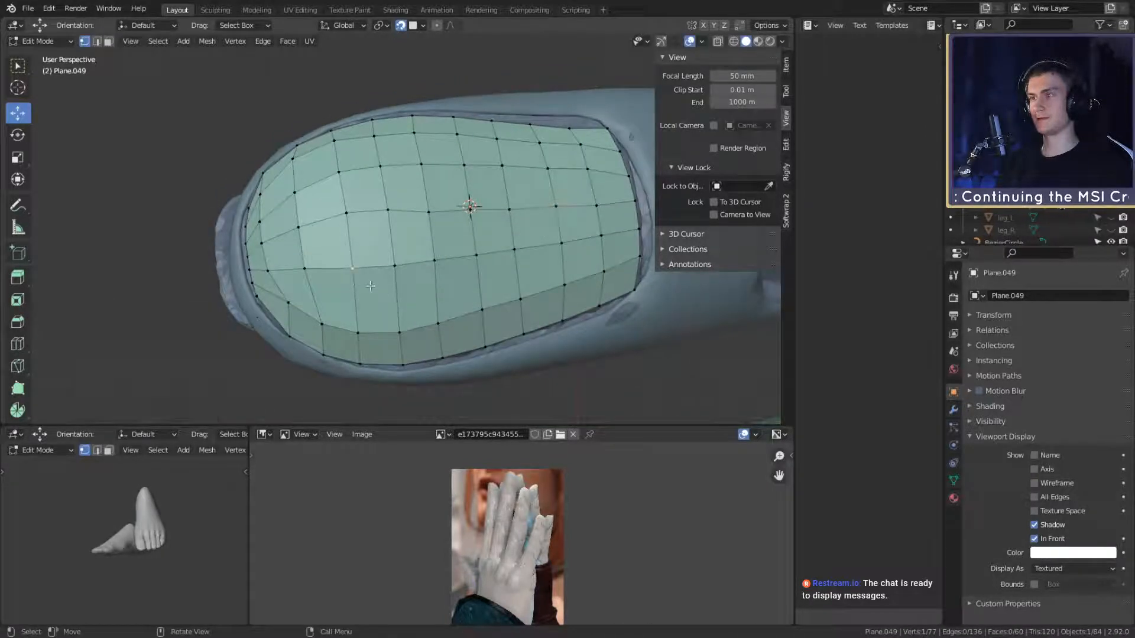
pyautogui.moveTo(372, 300); pyautogui.dragTo(372, 300)
pyautogui.moveTo(406, 279); pyautogui.dragTo(407, 294)
pyautogui.moveTo(444, 272); pyautogui.dragTo(444, 285)
pyautogui.moveTo(487, 262); pyautogui.dragTo(521, 263)
pyautogui.click(305, 272)
pyautogui.press('g')
pyautogui.click(337, 279)
# Step: Lower the fingertip-side vertices of the middle lengthwise row to smooth the nail plate's row flow
pyautogui.scroll(-3, 473, 265)
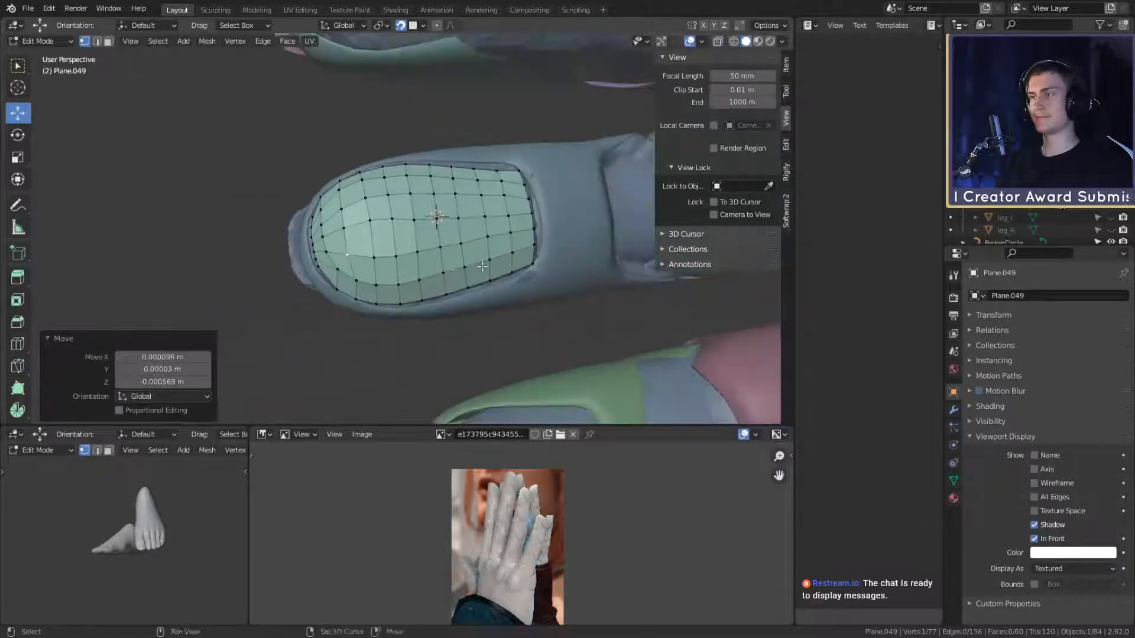
pyautogui.moveTo(486, 262); pyautogui.dragTo(488, 284, button='middle')
pyautogui.scroll(3, 464, 275)
pyautogui.moveTo(397, 256); pyautogui.dragTo(352, 264)
pyautogui.scroll(-5, 479, 272)
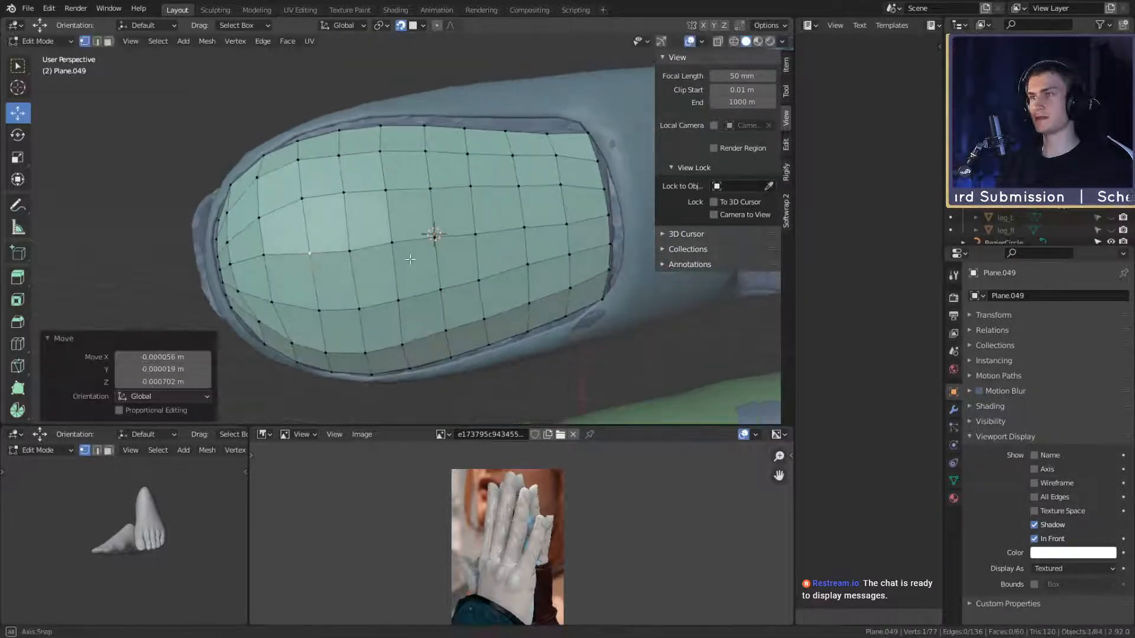
pyautogui.scroll(5, 480, 272)
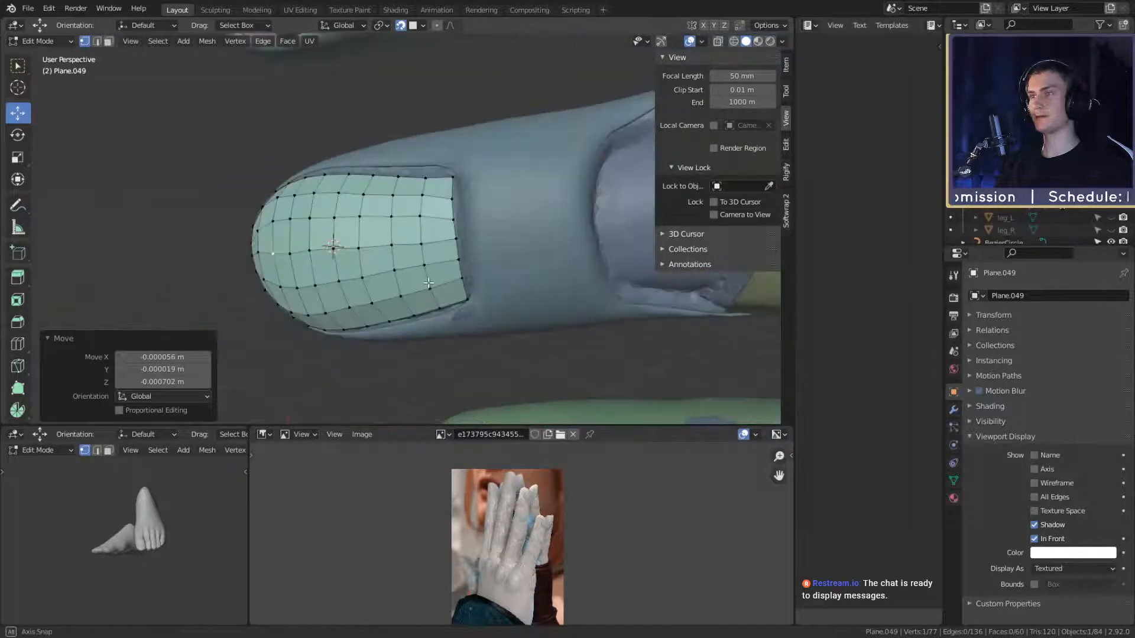
pyautogui.scroll(2, 433, 280)
# Step: Copy the modifiers from the surrounding blue fingertip piece to the nail plate
pyautogui.press('Tab')
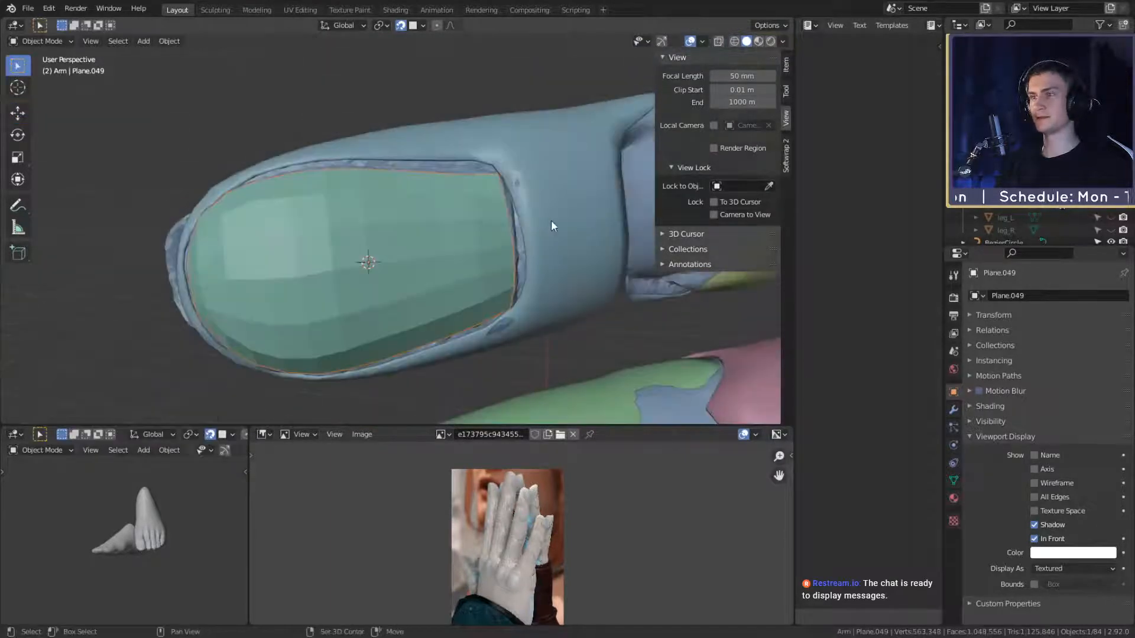
pyautogui.keyDown('shift'); pyautogui.click(551, 219); pyautogui.keyUp('shift')
pyautogui.hotkey('ctrl', 'l')
pyautogui.click(551, 223)
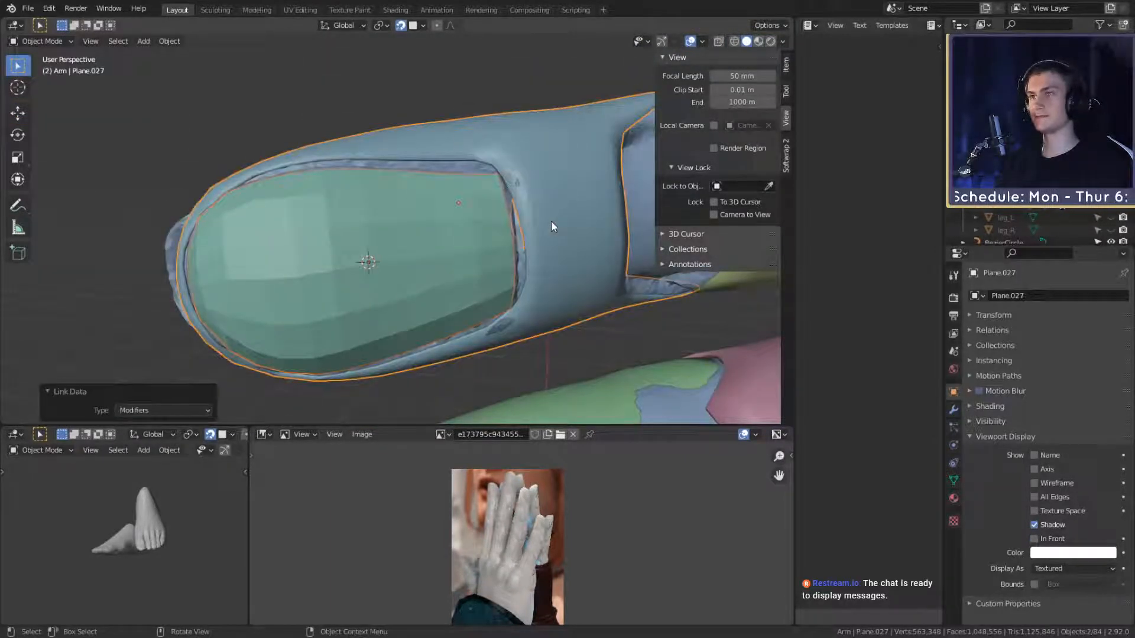
# Step: Copy the modifiers from the green knuckle plate at the base of the same finger to the nail plate
pyautogui.click(336, 63)
pyautogui.click(371, 230)
pyautogui.scroll(-7, 372, 231)
pyautogui.keyDown('shift'); pyautogui.moveTo(487, 264); pyautogui.dragTo(254, 275, button='middle'); pyautogui.keyUp('shift')
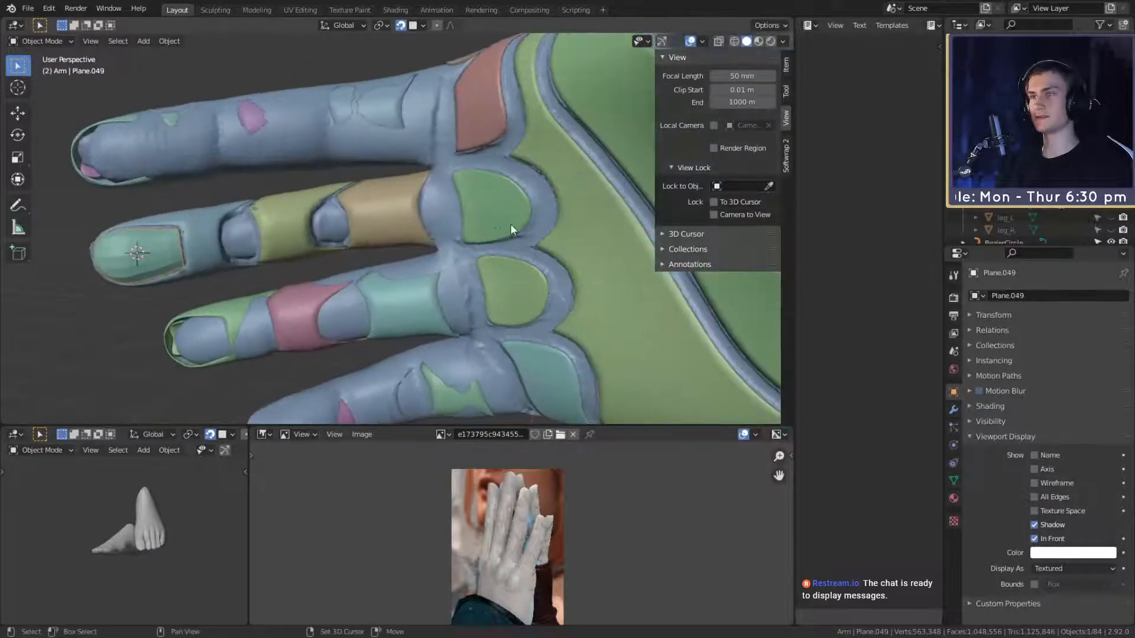
pyautogui.hotkey('ctrl', 'l')
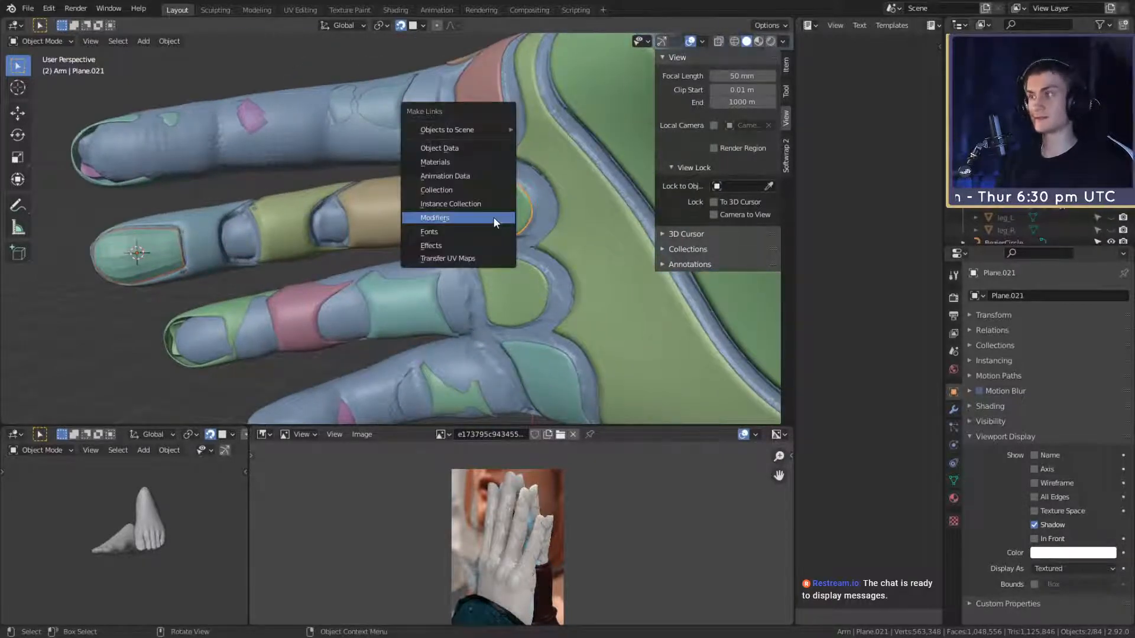
pyautogui.click(493, 218)
# Step: Reposition vertices at the base end of the nail plate to fit the surrounding fingertip piece
pyautogui.scroll(7, 501, 264)
pyautogui.keyDown('shift'); pyautogui.moveTo(268, 258); pyautogui.dragTo(518, 146, button='middle'); pyautogui.keyUp('shift')
pyautogui.click(279, 146)
pyautogui.click(479, 251)
pyautogui.press('Tab')
pyautogui.press('g')
pyautogui.click(530, 190)
pyautogui.press('g')
pyautogui.click(542, 237)
# Step: Slide the vertices along one long side edge of the nail plate to follow the rim of the fingertip opening
pyautogui.moveTo(542, 237); pyautogui.dragTo(502, 295, button='middle')
pyautogui.scroll(4, 410, 309)
pyautogui.scroll(-5, 414, 304)
pyautogui.scroll(3, 475, 326)
pyautogui.keyDown('shift'); pyautogui.moveTo(503, 296); pyautogui.dragTo(479, 314, button='middle'); pyautogui.keyUp('shift')
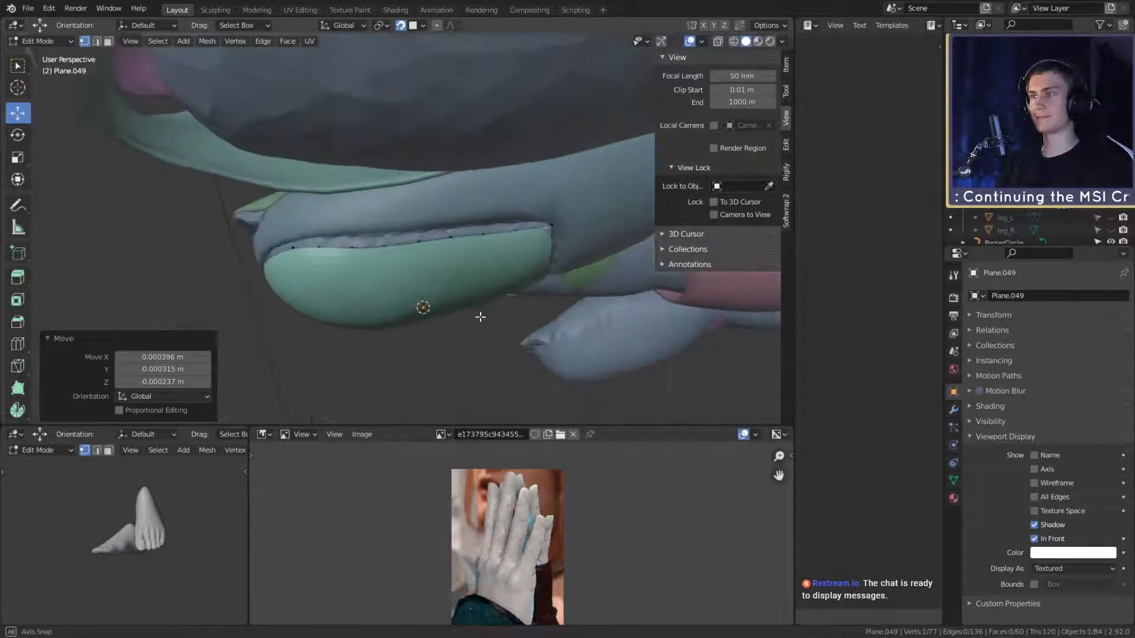
pyautogui.scroll(1, 478, 315)
pyautogui.click(343, 256)
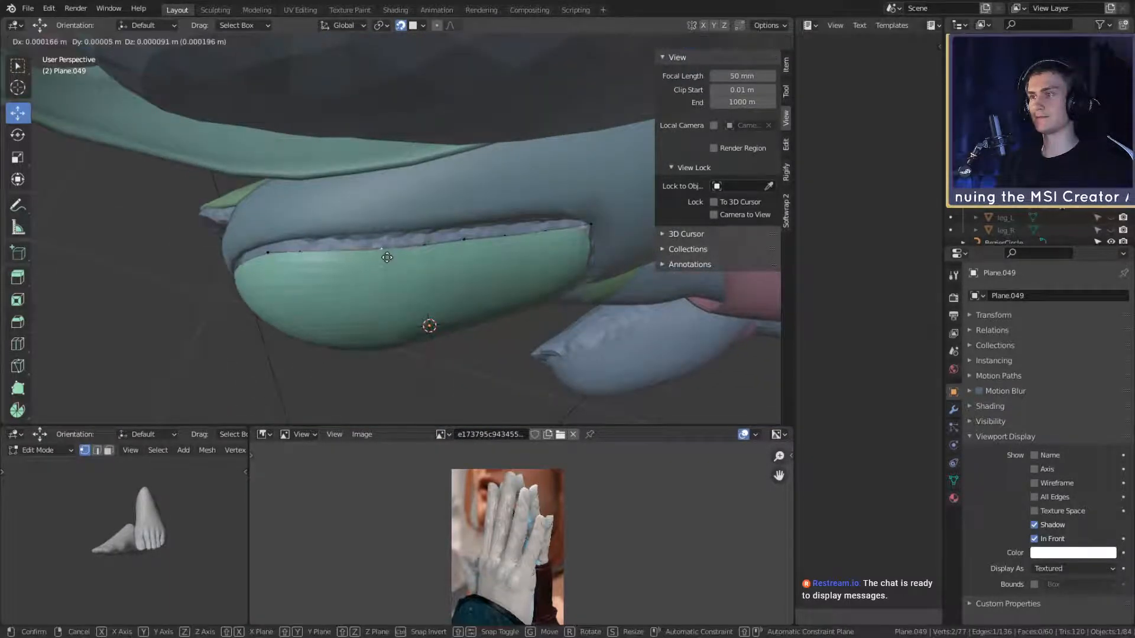
pyautogui.click(387, 256)
pyautogui.click(427, 245)
pyautogui.press('g')
pyautogui.click(428, 252)
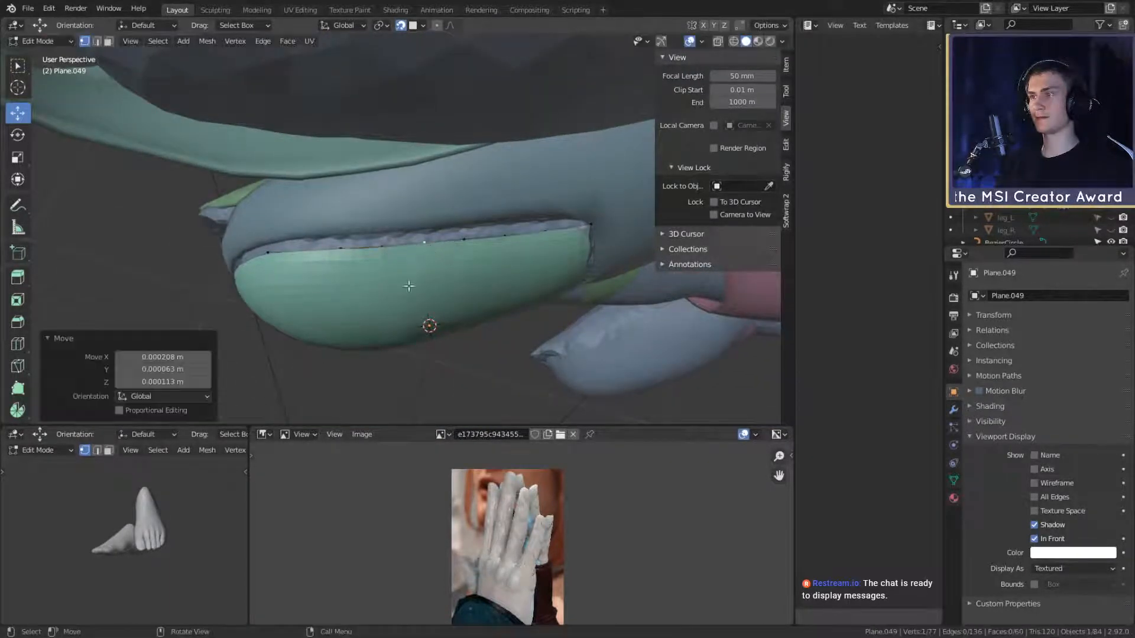
# Step: Slide the vertices on the opposite long side edge along the rim and finish editing the nail plate mesh
pyautogui.moveTo(408, 286); pyautogui.dragTo(362, 184, button='middle')
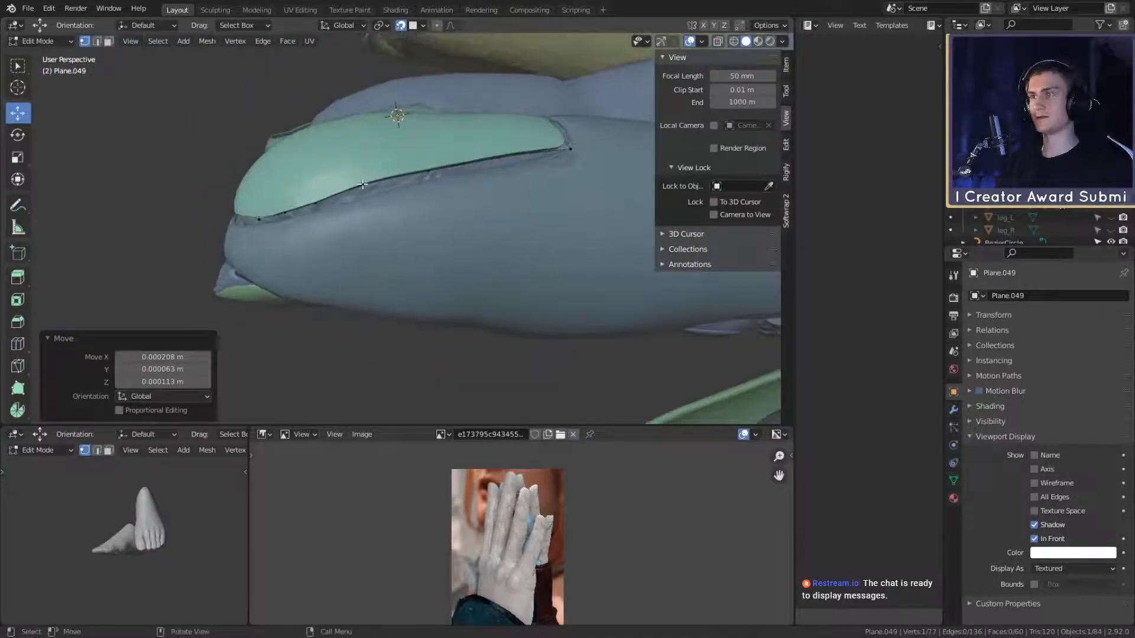
pyautogui.press('g')
pyautogui.click(384, 201)
pyautogui.click(392, 187)
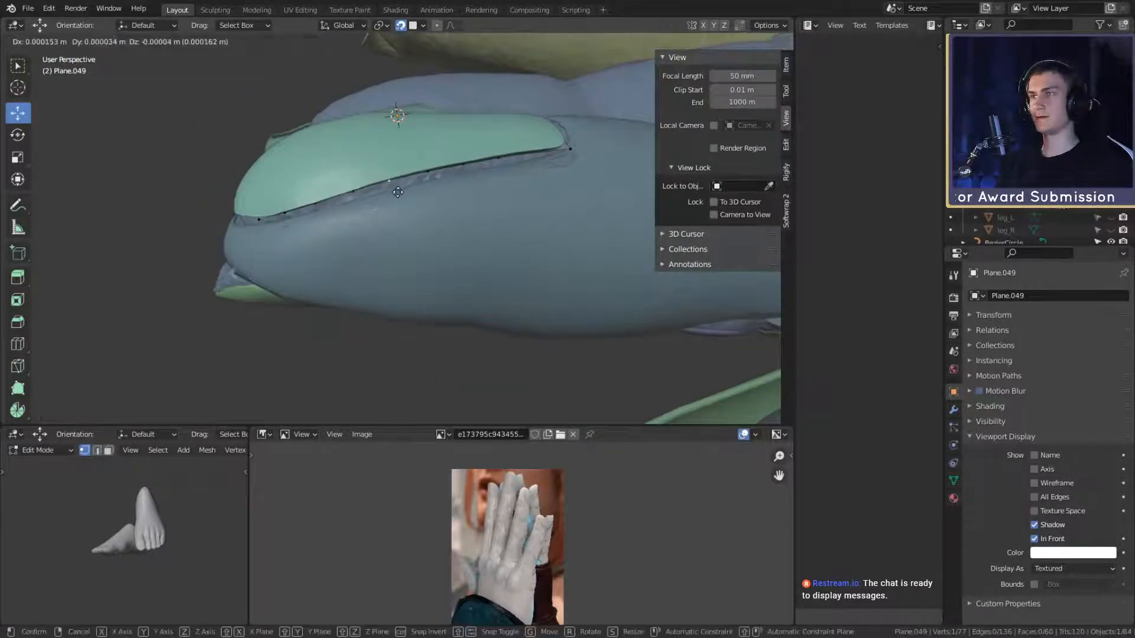
pyautogui.click(398, 192)
pyautogui.moveTo(502, 189); pyautogui.dragTo(482, 328, button='middle')
pyautogui.press('Tab')
pyautogui.scroll(-5, 449, 250)
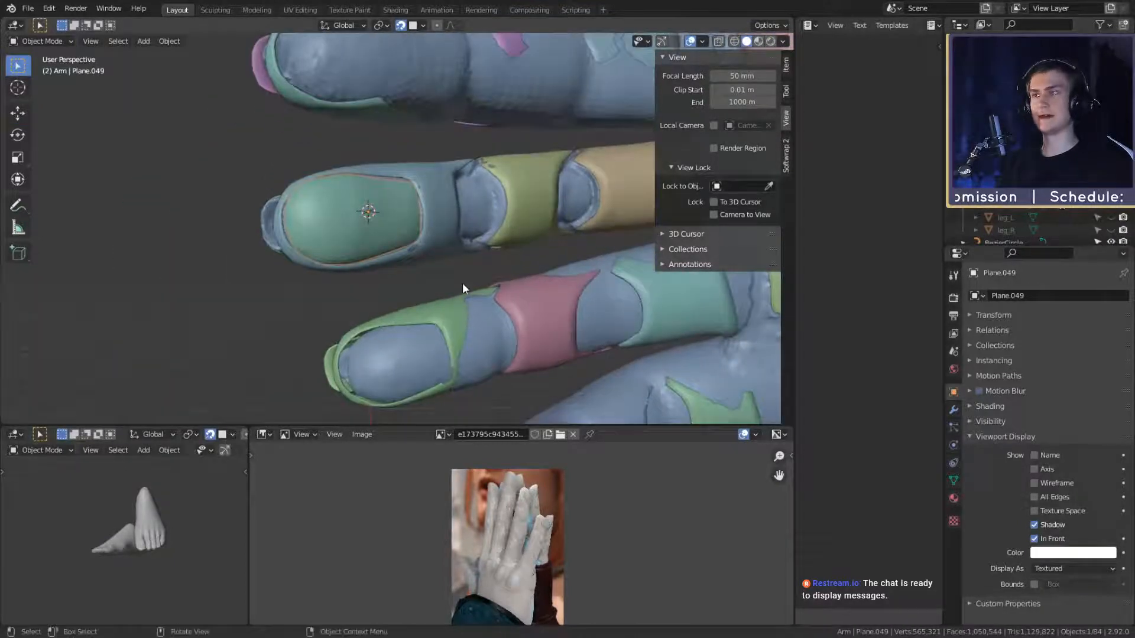
pyautogui.keyDown('shift'); pyautogui.moveTo(418, 229); pyautogui.dragTo(452, 264, button='middle'); pyautogui.keyUp('shift')
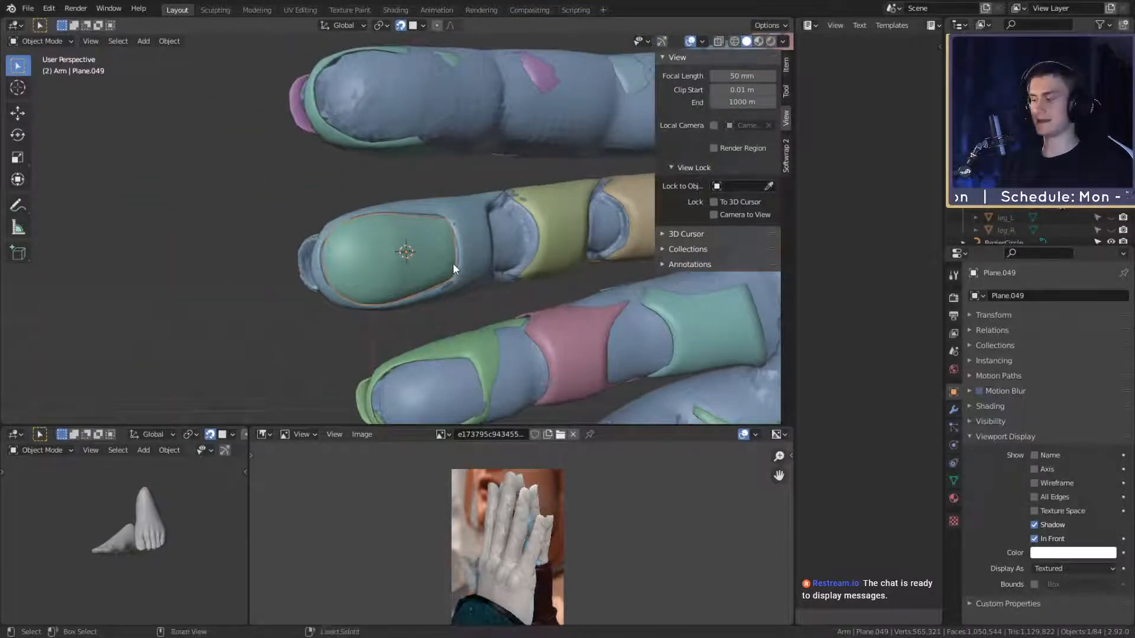
# Step: Apply the nail plate's Subdivision, Shrinkwrap and Solidify modifiers
pyautogui.click(953, 409)
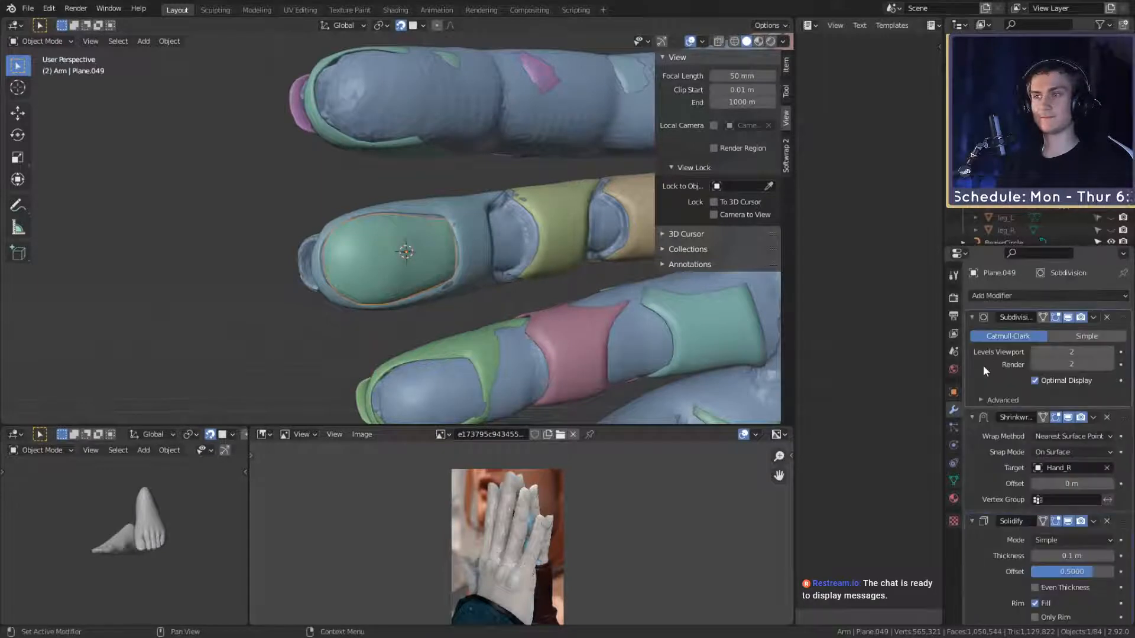
pyautogui.rightClick(405, 287)
pyautogui.click(406, 286)
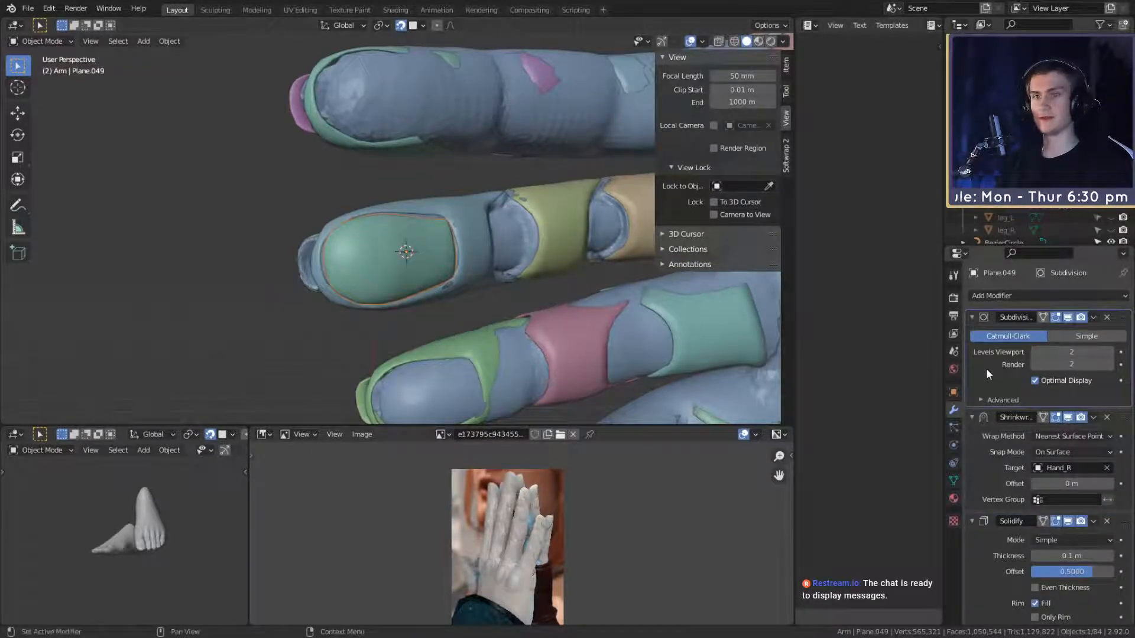
pyautogui.hotkey('ctrl', 'a')
pyautogui.hotkey('ctrl', 'a')
pyautogui.hotkey('ctrl', 'a')
# Step: Duplicate the finished nail plate and place the copy over the opening of the neighbouring green fingertip piece
pyautogui.keyDown('shift'); pyautogui.moveTo(547, 335); pyautogui.dragTo(459, 238, button='middle'); pyautogui.keyUp('shift')
pyautogui.hotkey('shift', 'd')
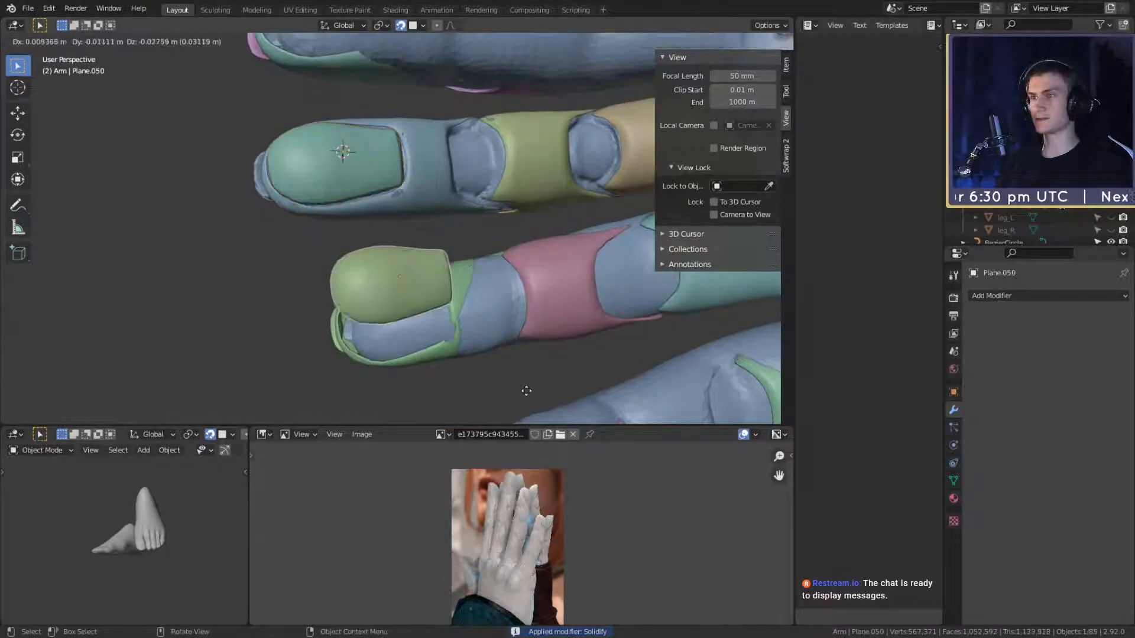
pyautogui.click(549, 21)
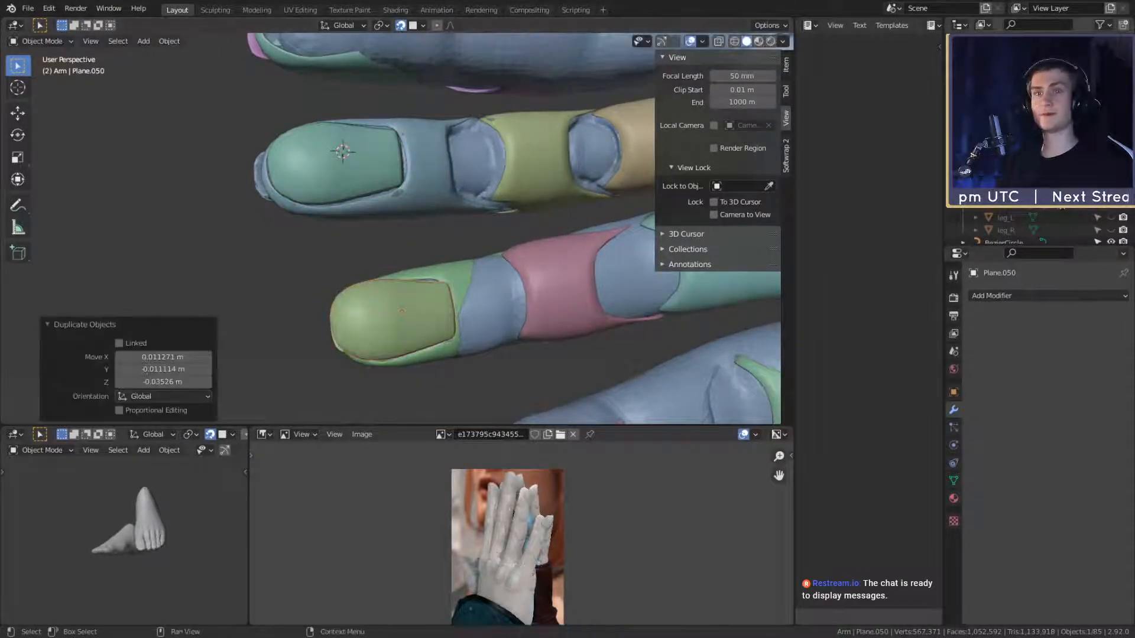
# Step: Hide the sculpted hand and turn off snapping
pyautogui.moveTo(605, 248); pyautogui.dragTo(505, 251, button='middle')
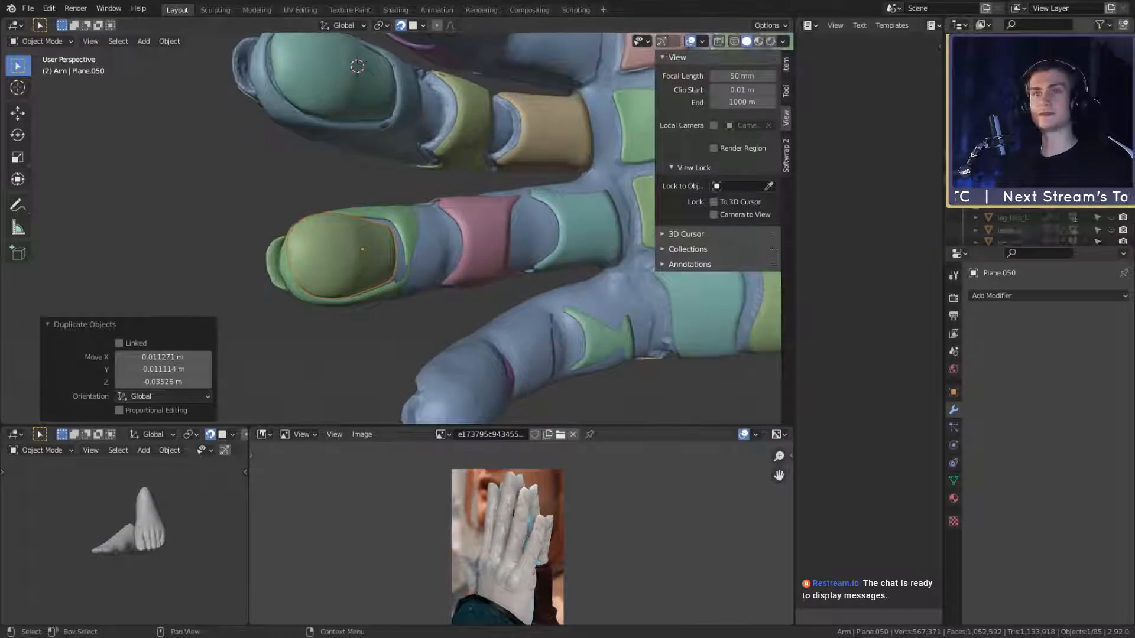
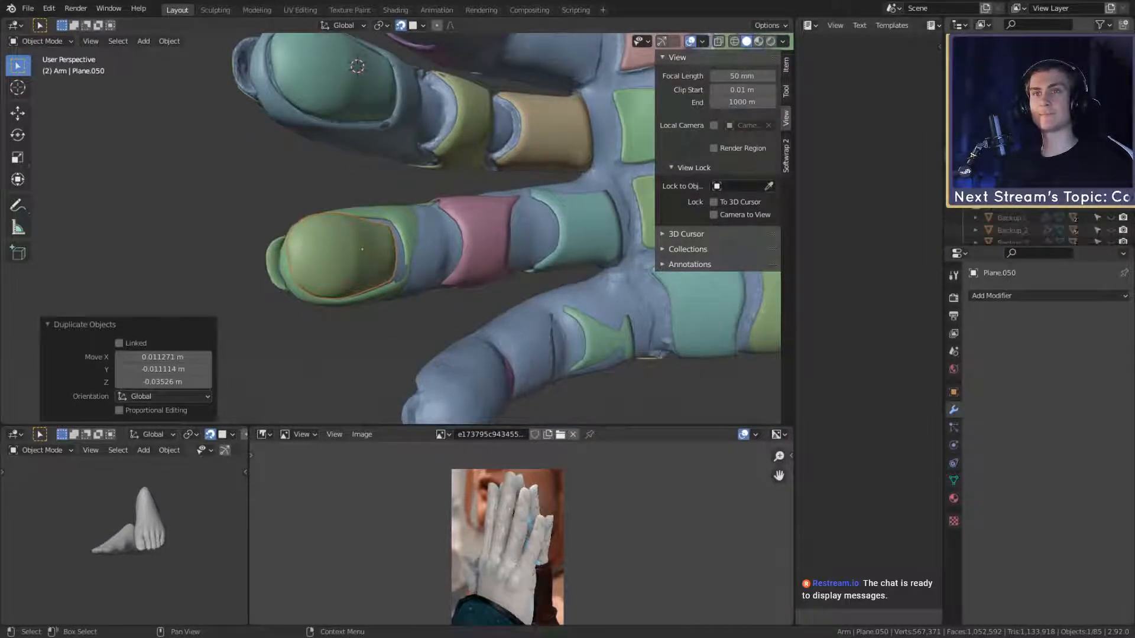
pyautogui.click(1110, 148)
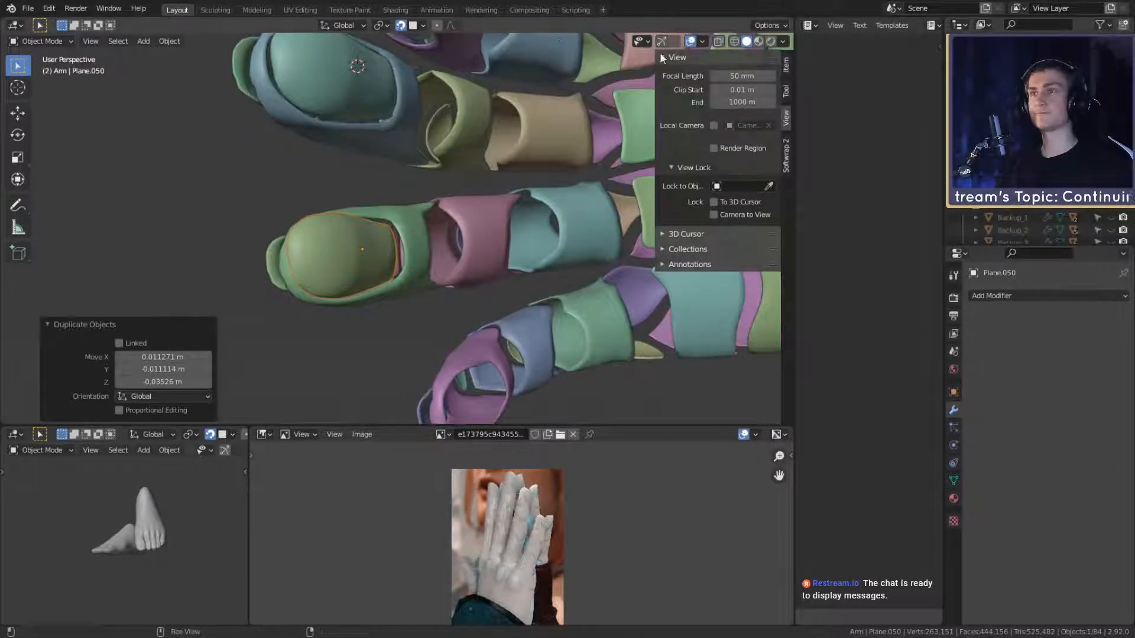
pyautogui.click(401, 26)
# Step: Rotate the duplicated nail plate by about -13.9° in side view and scale it down slightly to match the green fingertip
pyautogui.scroll(4, 427, 272)
pyautogui.moveTo(427, 272); pyautogui.dragTo(515, 125, button='middle')
pyautogui.press('r')
pyautogui.click(494, 104)
pyautogui.press('s')
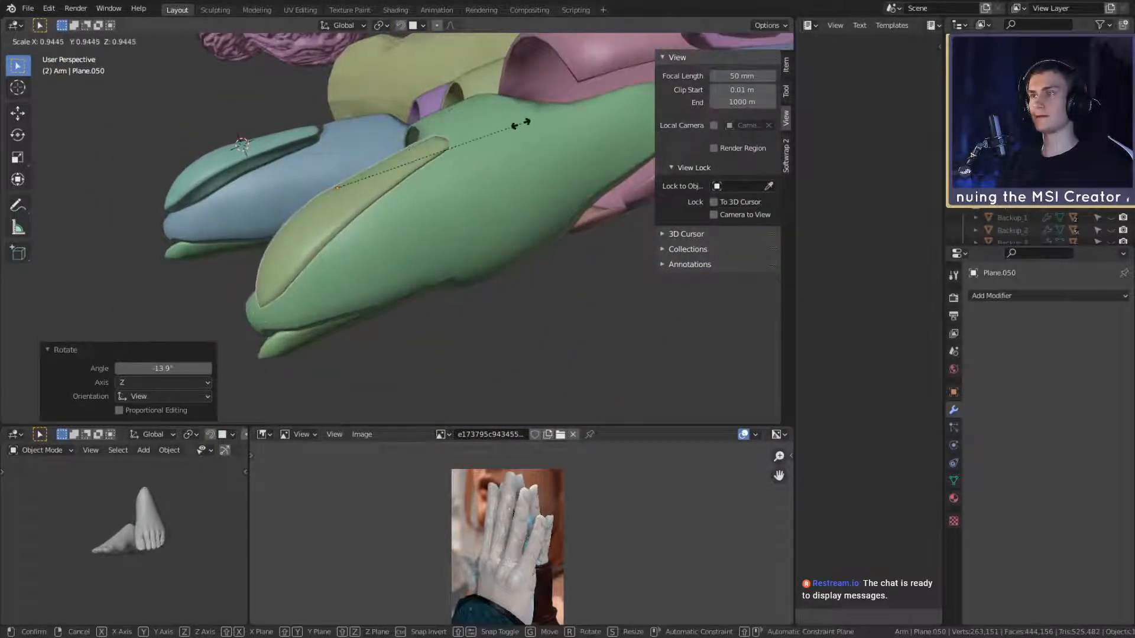
pyautogui.click(510, 124)
# Step: Move and rotate the duplicated nail plate from the side and from above to seat it in the green fingertip's opening
pyautogui.press('g')
pyautogui.click(491, 119)
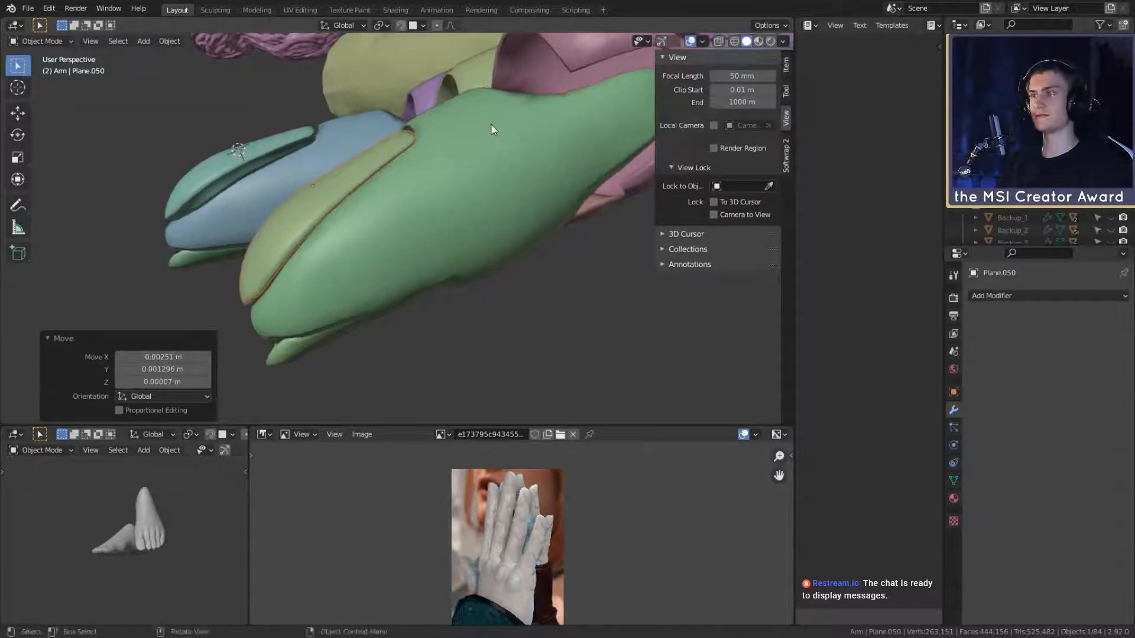
pyautogui.press('r')
pyautogui.click(469, 118)
pyautogui.moveTo(468, 118); pyautogui.dragTo(524, 197, button='middle')
pyautogui.press('r')
pyautogui.click(521, 185)
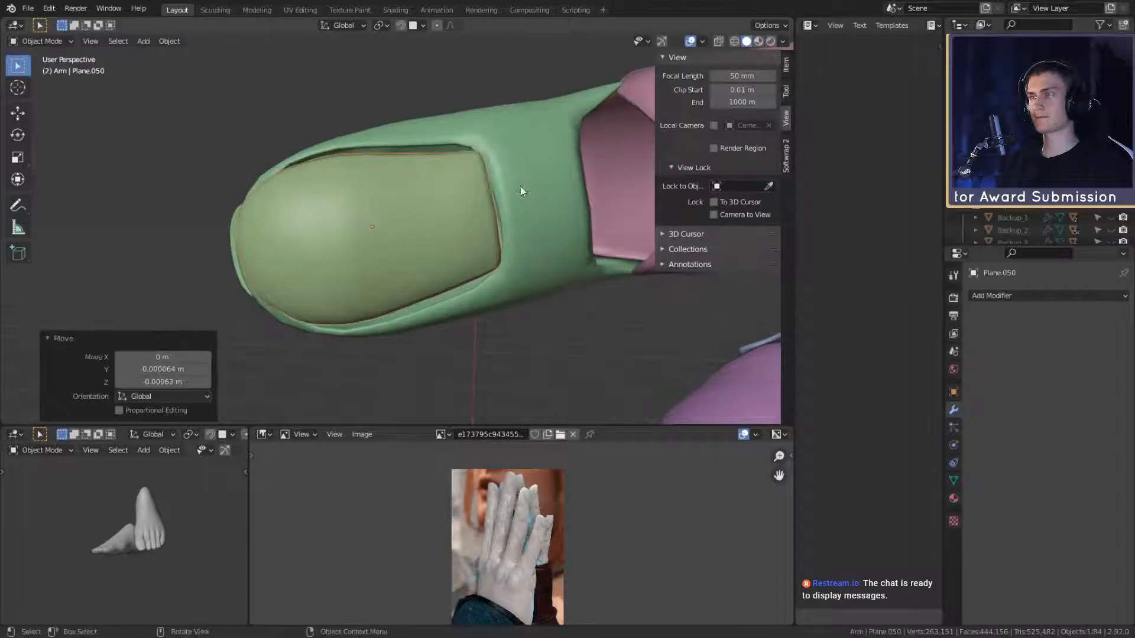
# Step: Shorten the duplicated nail plate by scaling it to about 0.928 along its local Y axis
pyautogui.press('s')
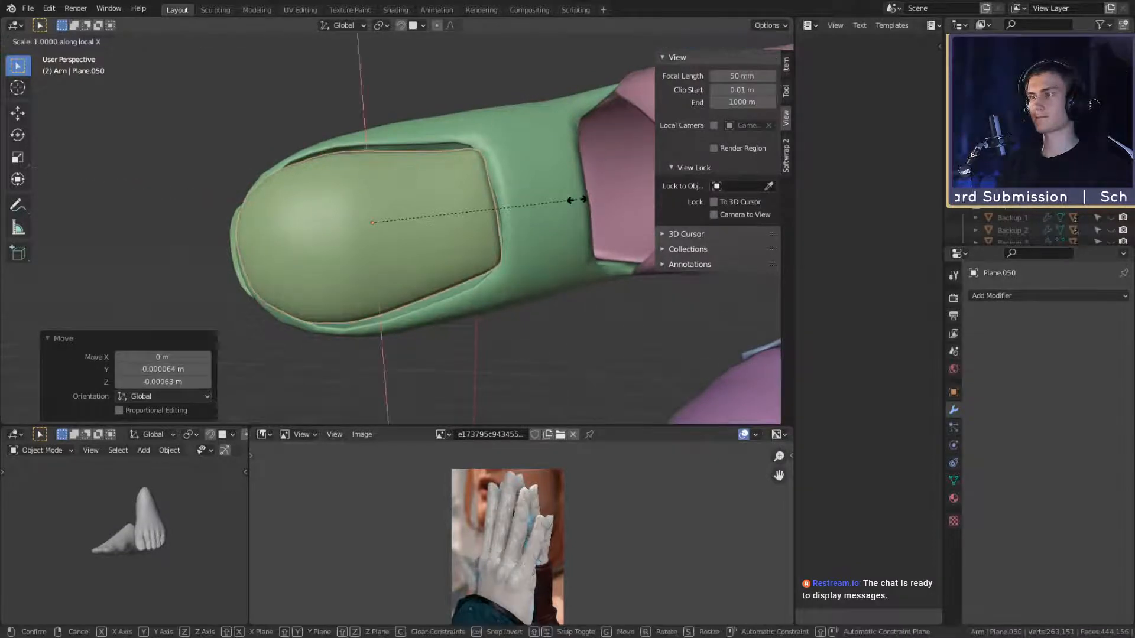
pyautogui.click(561, 203)
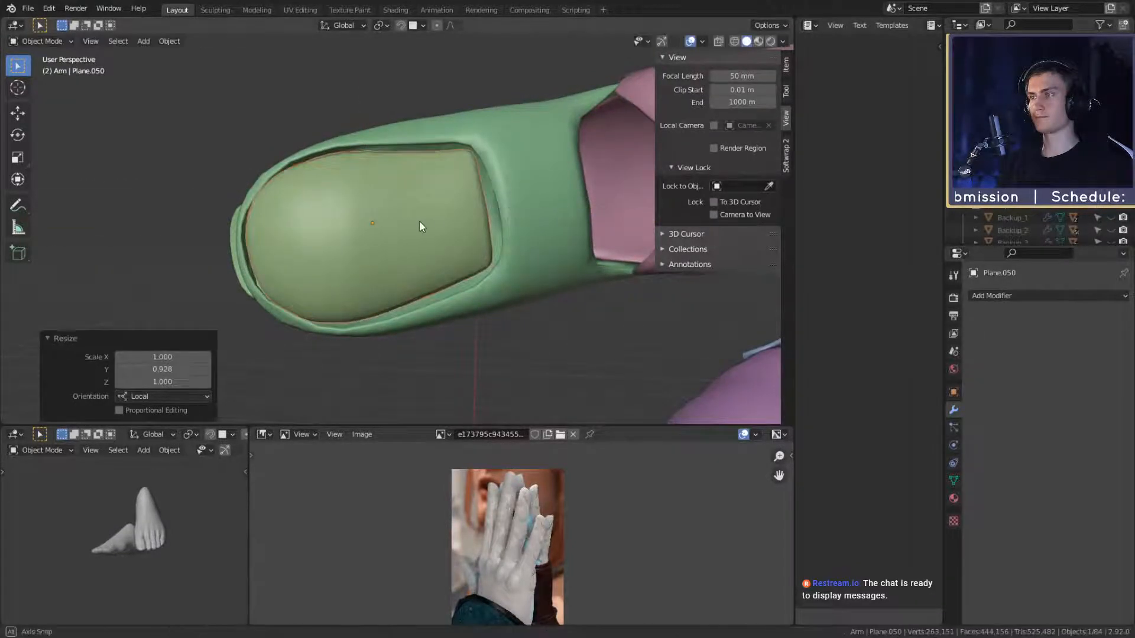
pyautogui.moveTo(419, 221); pyautogui.dragTo(456, 235, button='middle')
# Step: Pull the duplicated nail plate's upper side edge towards the rim of the opening with proportional editing
pyautogui.press('Tab')
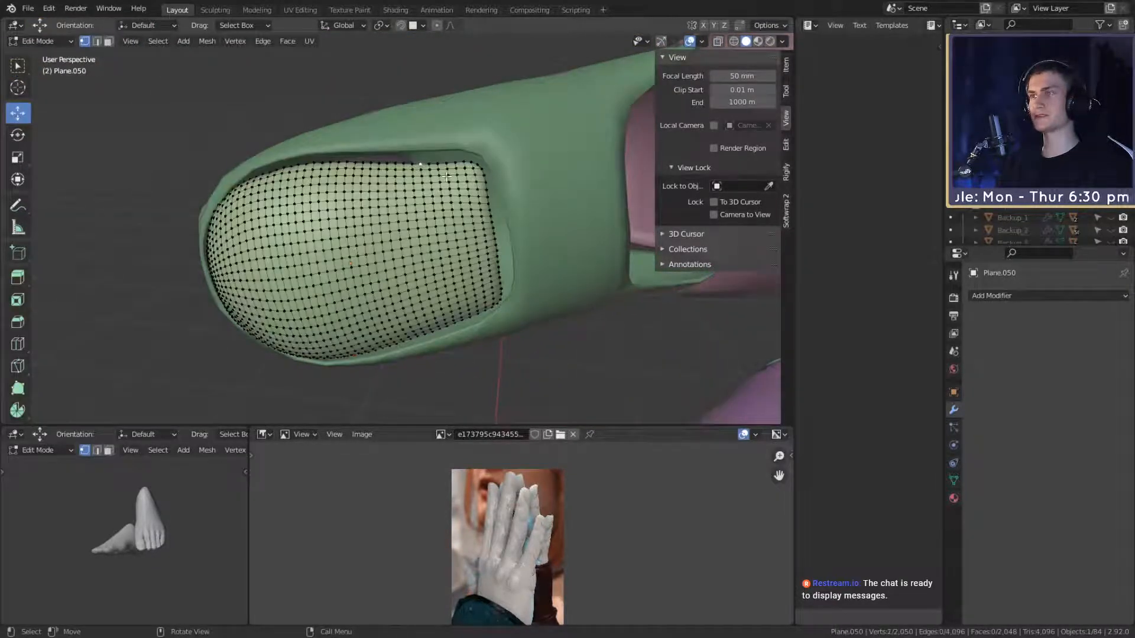
pyautogui.moveTo(498, 161); pyautogui.dragTo(503, 180, button='middle')
pyautogui.press('g')
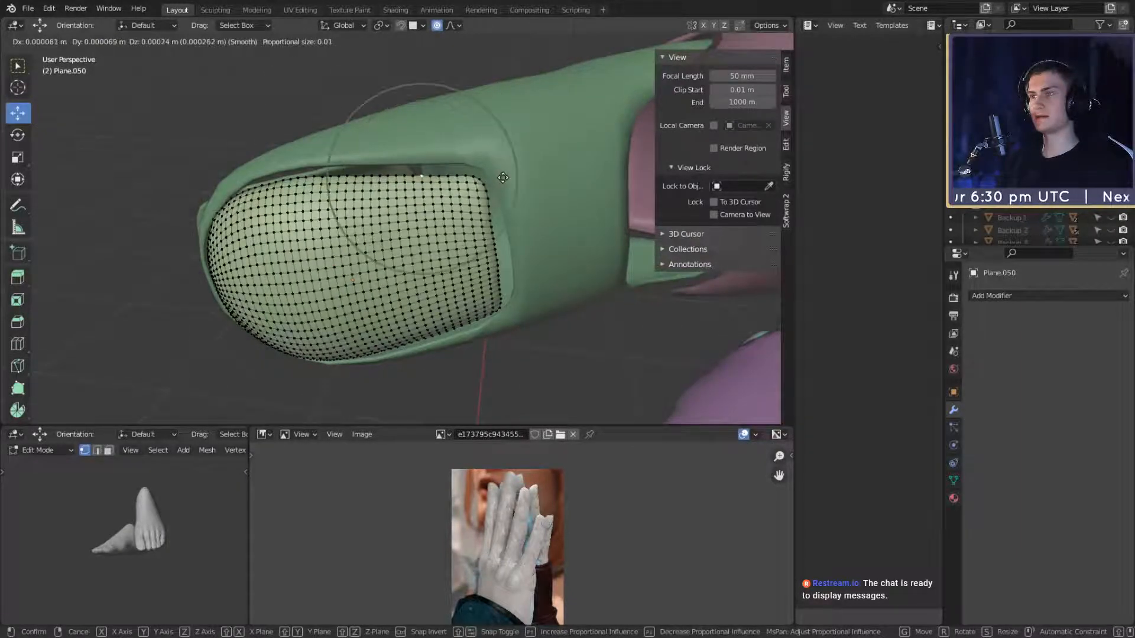
pyautogui.click(503, 175)
pyautogui.moveTo(515, 222); pyautogui.dragTo(519, 190, button='middle')
pyautogui.press('Tab')
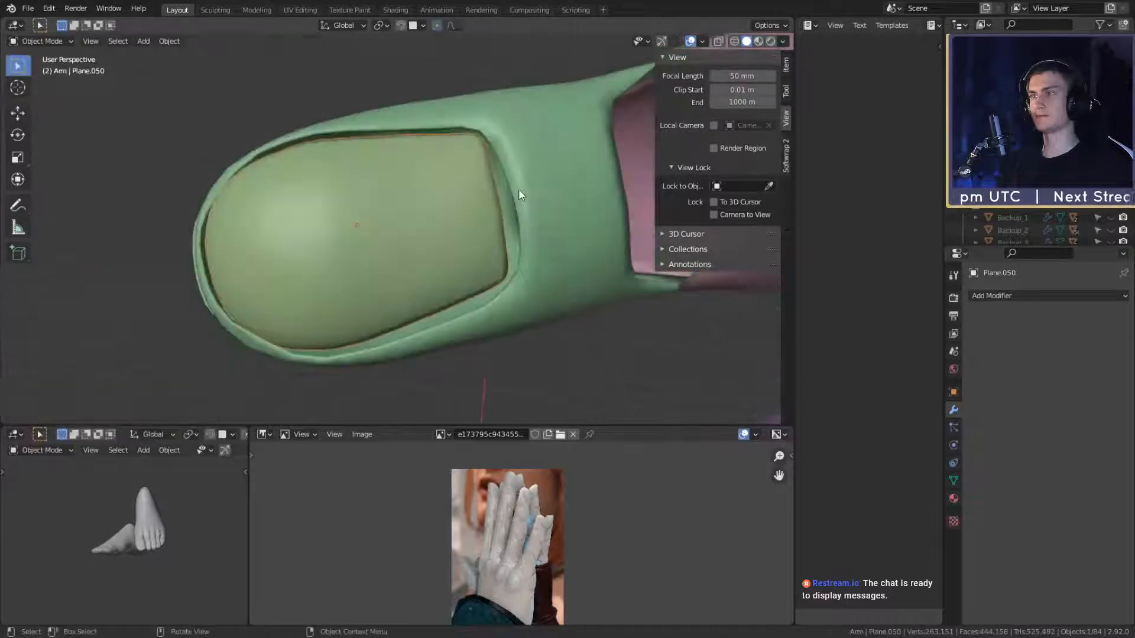
# Step: Pull the duplicated nail plate's lower side edge outward in two places with proportional editing to narrow the gap to the rim
pyautogui.scroll(-4, 519, 191)
pyautogui.moveTo(499, 266); pyautogui.dragTo(500, 214, button='middle')
pyautogui.scroll(5, 499, 219)
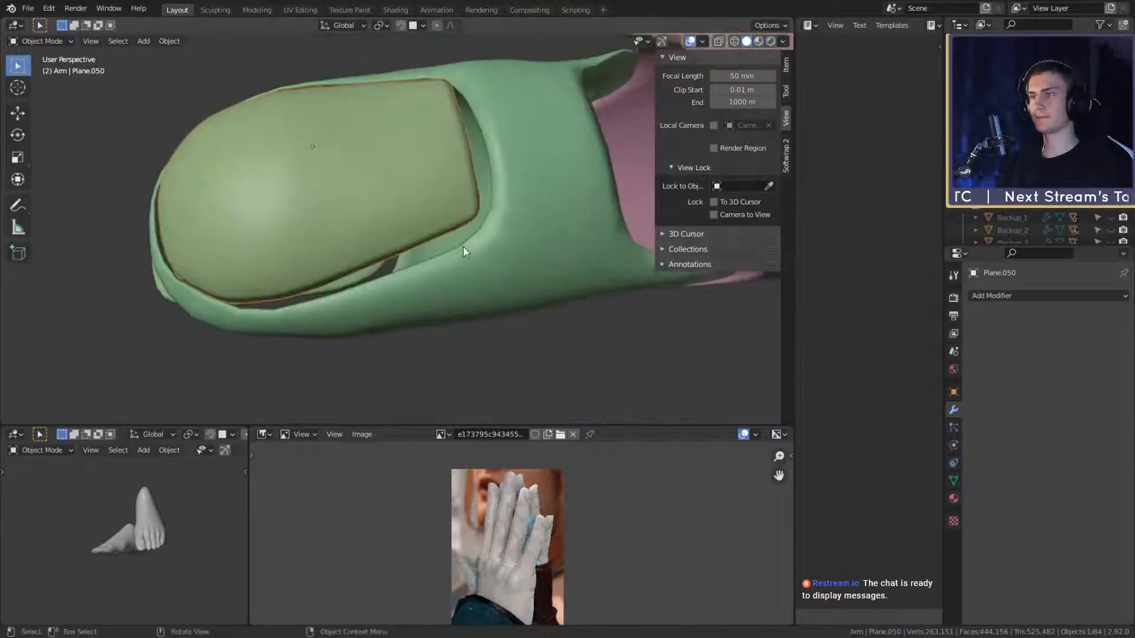
pyautogui.press('Tab')
pyautogui.press('g')
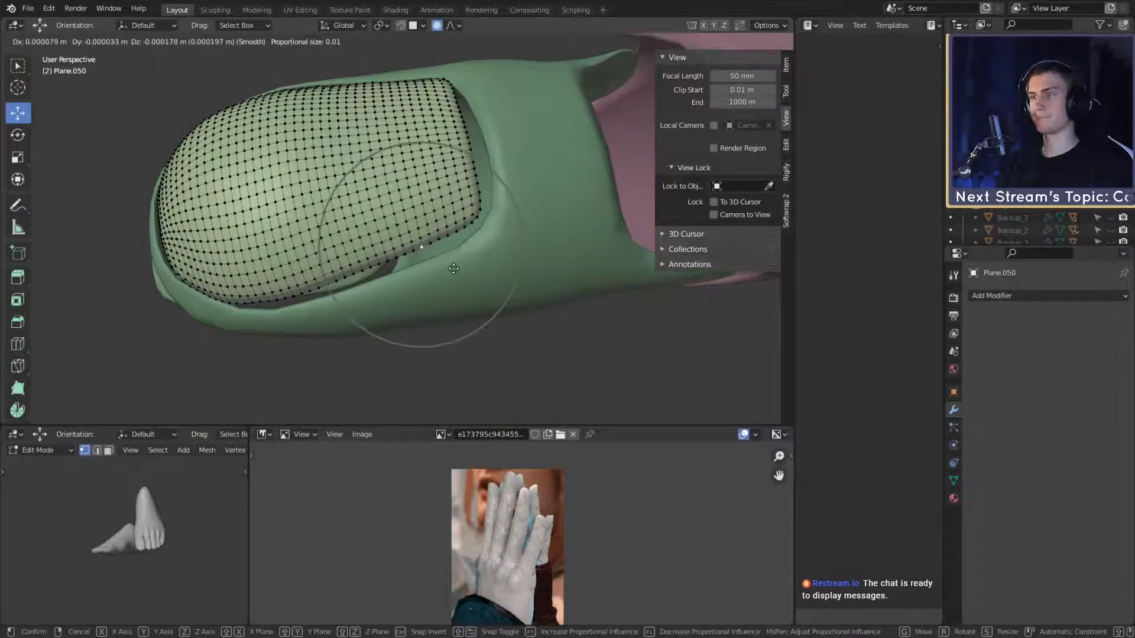
pyautogui.click(455, 272)
pyautogui.click(354, 278)
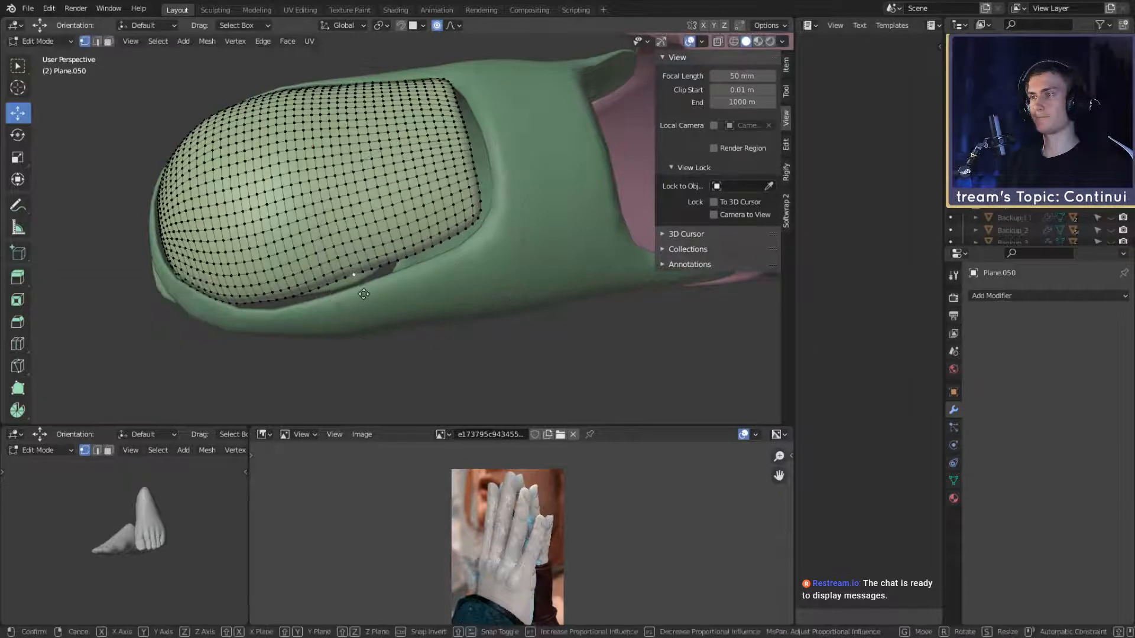
pyautogui.press('g')
pyautogui.click(364, 298)
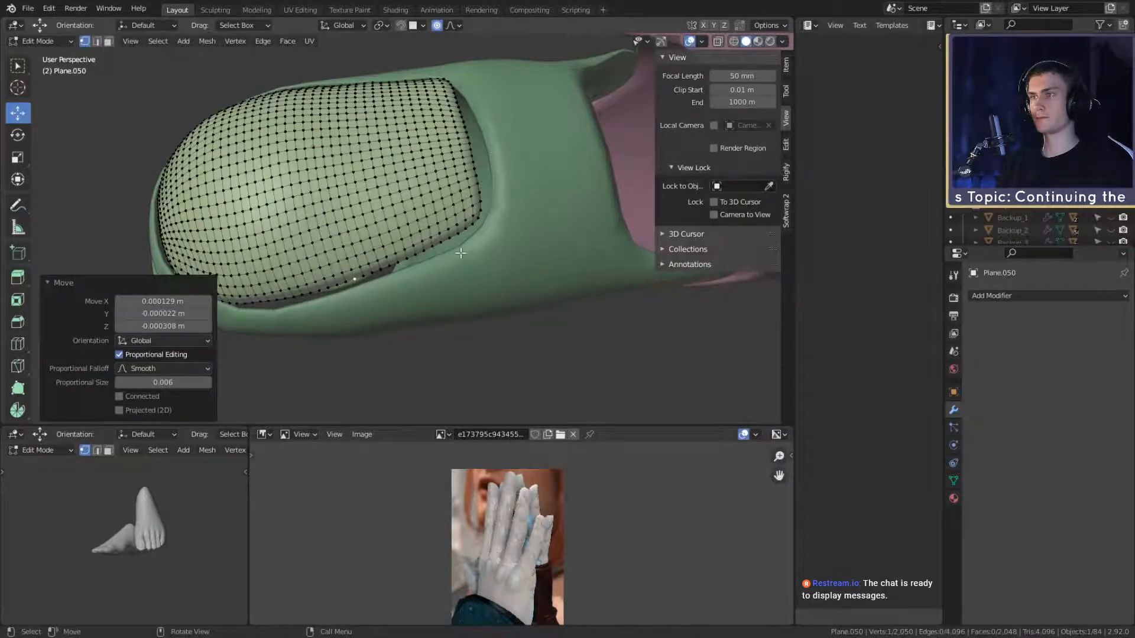
# Step: Switch the proportional falloff to Inverse Square and pull the middle of the nail plate's inner edge towards the rim of the opening
pyautogui.moveTo(460, 253); pyautogui.dragTo(466, 213, button='middle')
pyautogui.click(464, 208)
pyautogui.press('g')
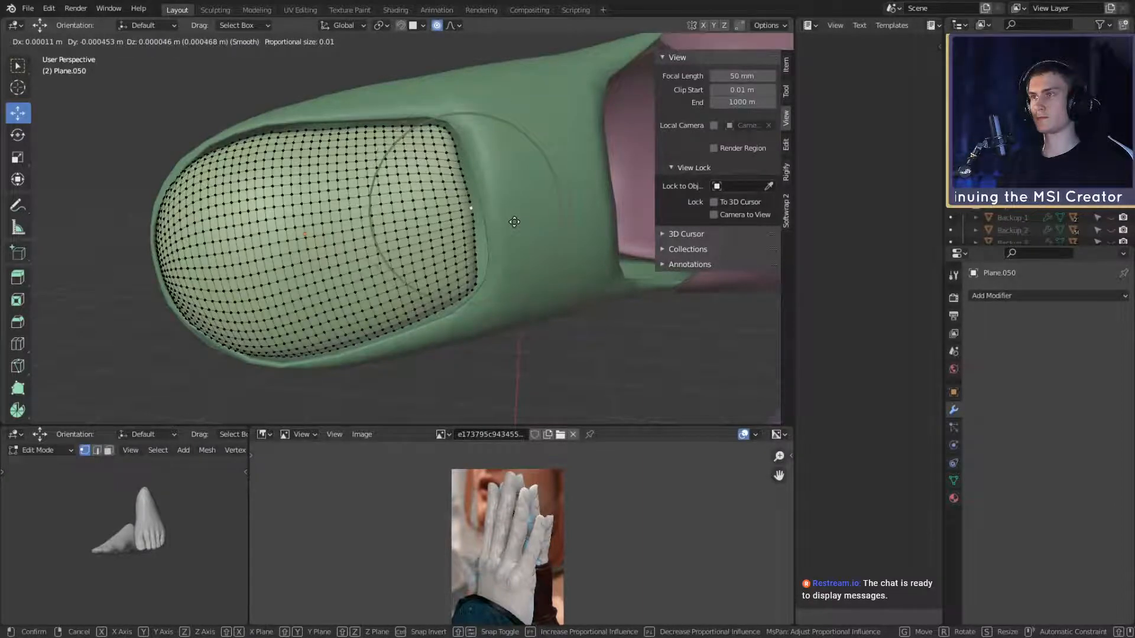
pyautogui.rightClick(514, 221)
pyautogui.click(453, 25)
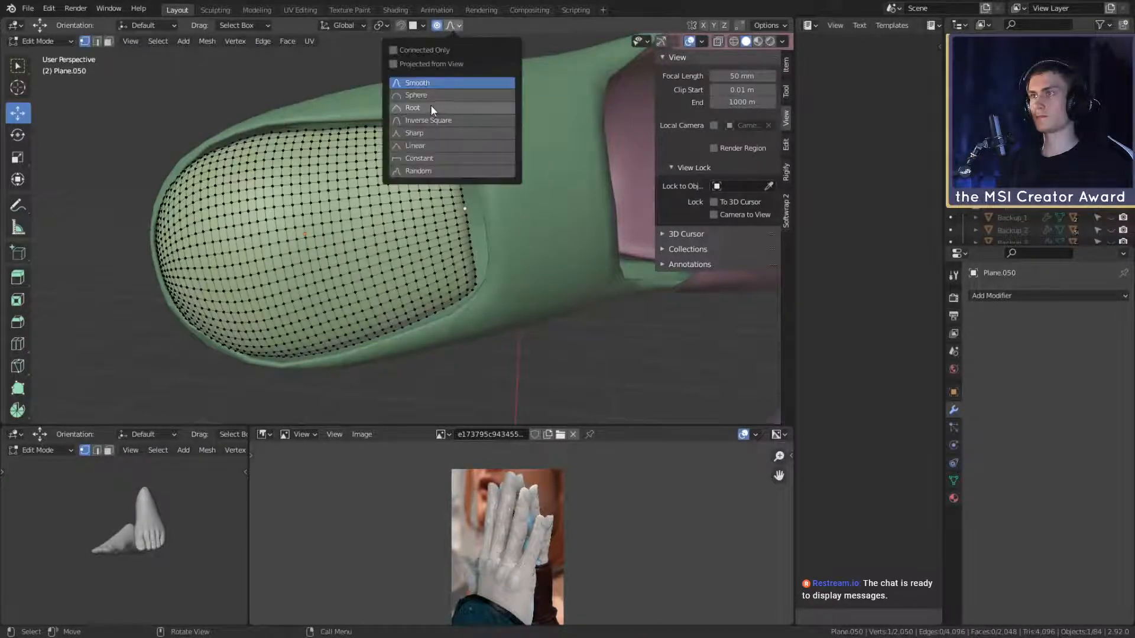
pyautogui.press('g')
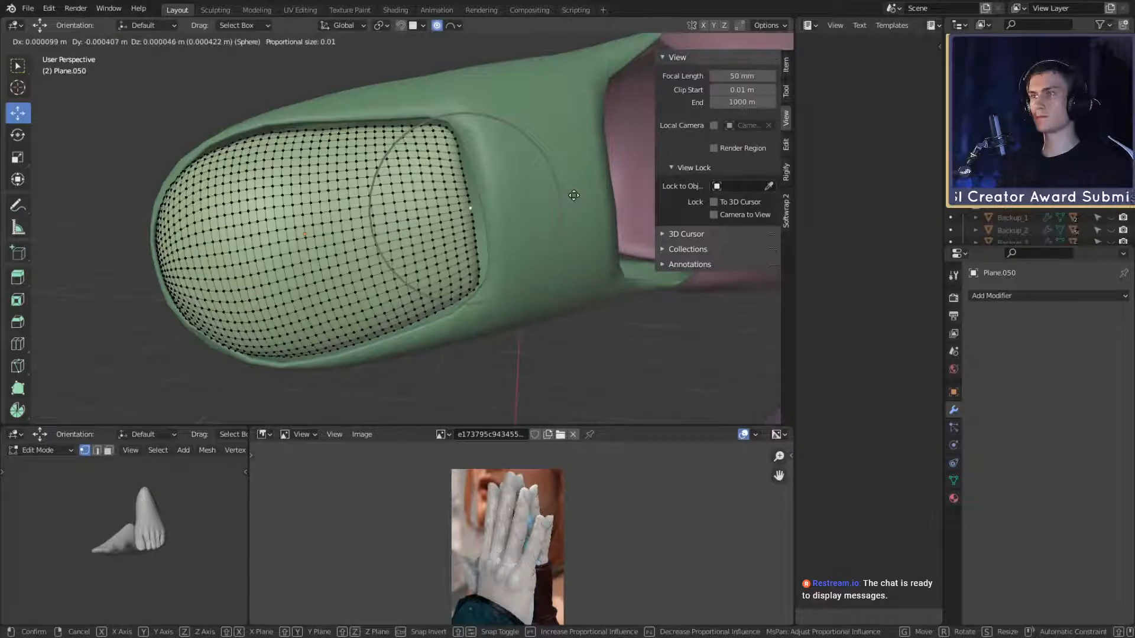
pyautogui.rightClick(573, 195)
pyautogui.click(458, 24)
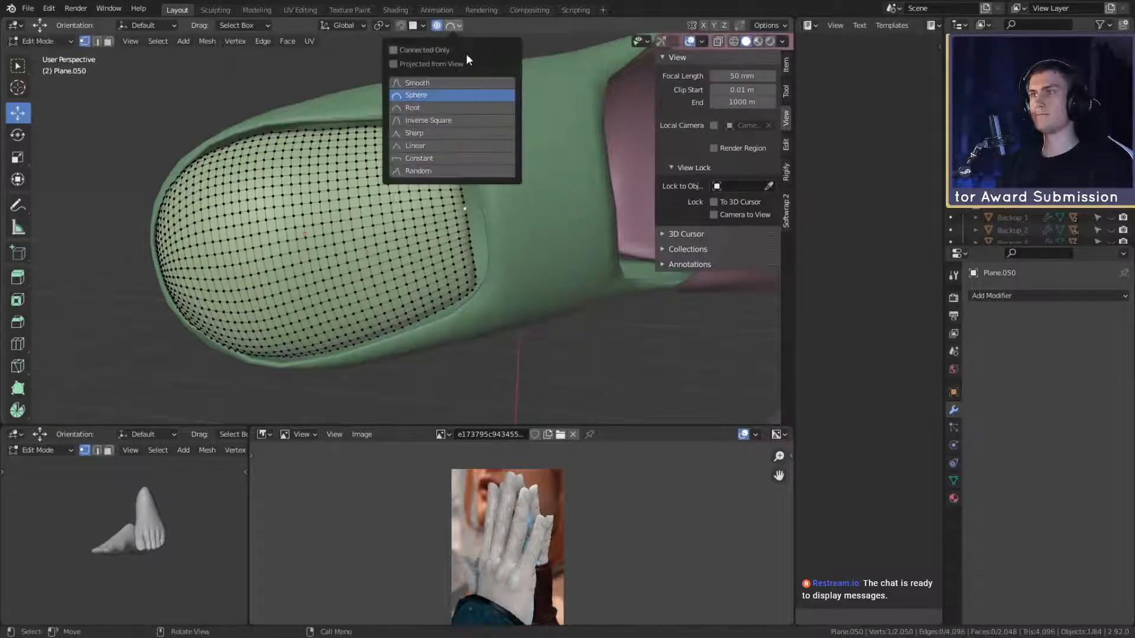
pyautogui.click(432, 121)
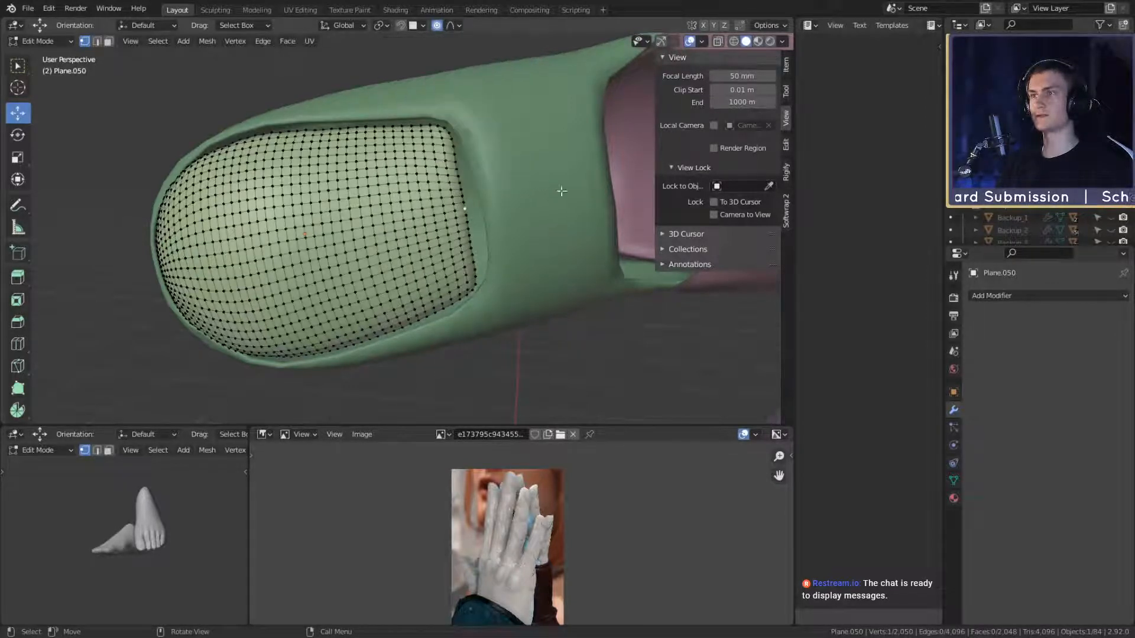
pyautogui.press('g')
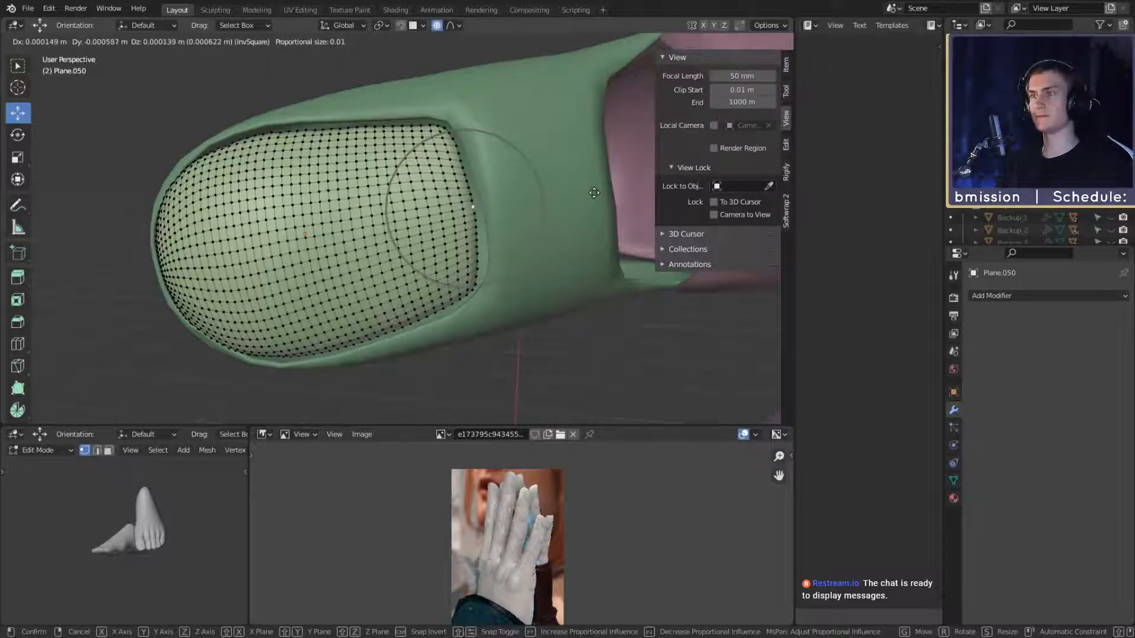
pyautogui.click(594, 192)
# Step: Nudge the middle of the nail plate's inner edge closer to the rim from the fingertip side and leave mesh editing
pyautogui.moveTo(580, 192); pyautogui.dragTo(376, 222, button='middle')
pyautogui.press('g')
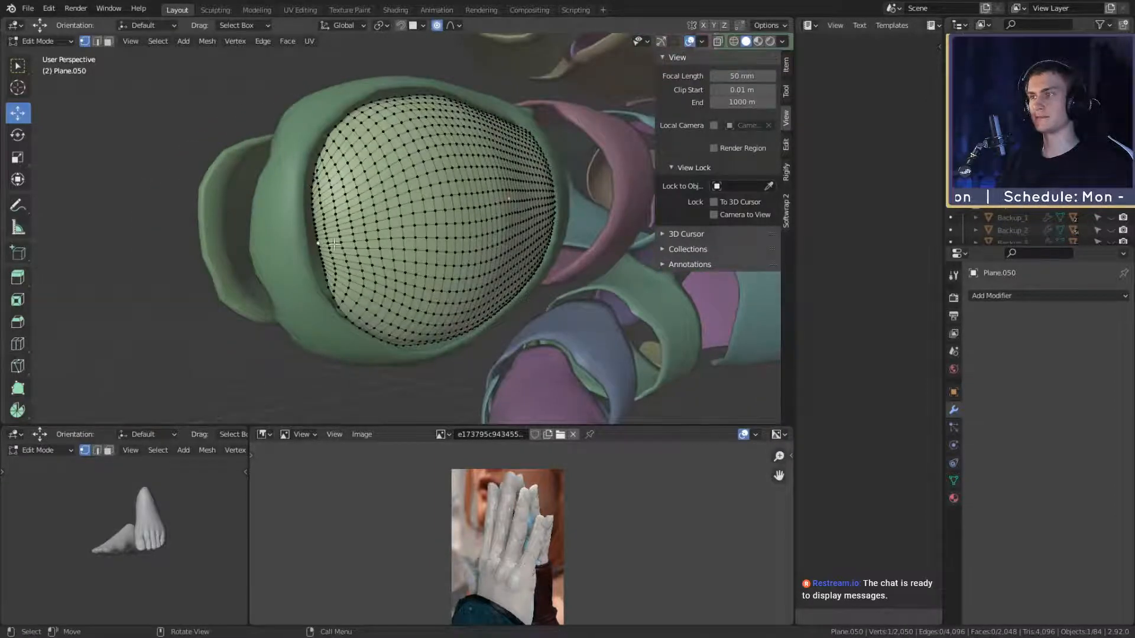
pyautogui.click(352, 242)
pyautogui.scroll(-3, 414, 241)
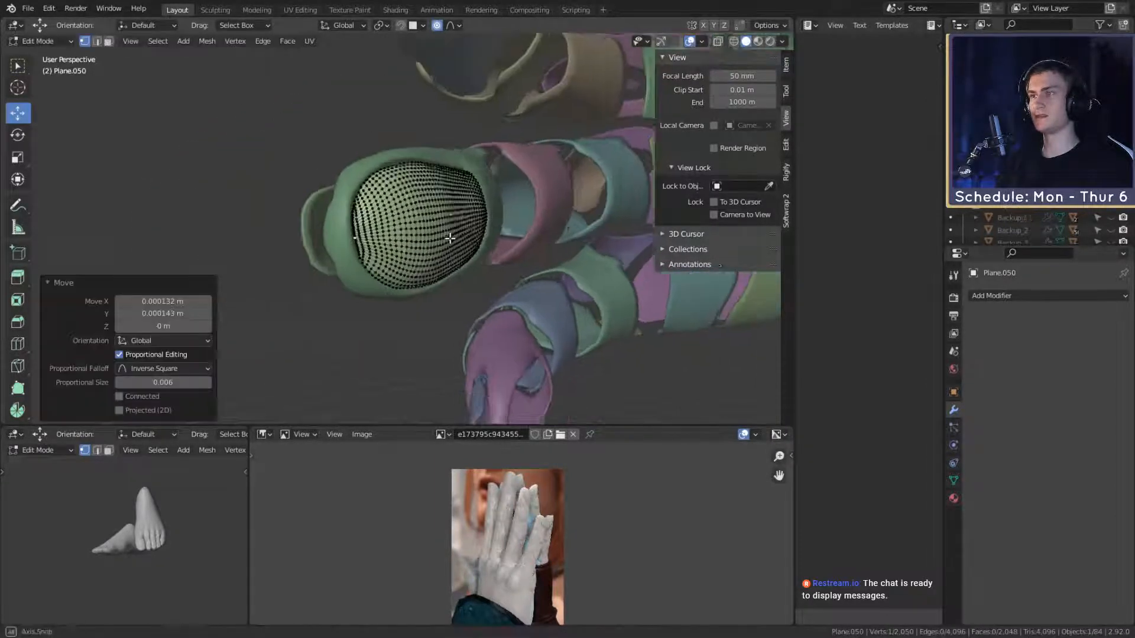
pyautogui.moveTo(448, 238); pyautogui.dragTo(428, 267, button='middle')
pyautogui.press('Tab')
# Step: Duplicate the fitted nail plate and place the copy near the teal fingertip
pyautogui.scroll(-4, 442, 220)
pyautogui.click(367, 171)
pyautogui.hotkey('shift', 'd')
pyautogui.click(414, 139)
# Step: Move and rotate the copied nail plate to seat it in the teal fingertip's opening and open its mesh for editing
pyautogui.moveTo(408, 139); pyautogui.dragTo(493, 307, button='middle')
pyautogui.press('g')
pyautogui.click(491, 232)
pyautogui.press('r')
pyautogui.click(450, 246)
pyautogui.press('g')
pyautogui.click(450, 246)
pyautogui.press('KP_Decimal')
pyautogui.press('Tab')
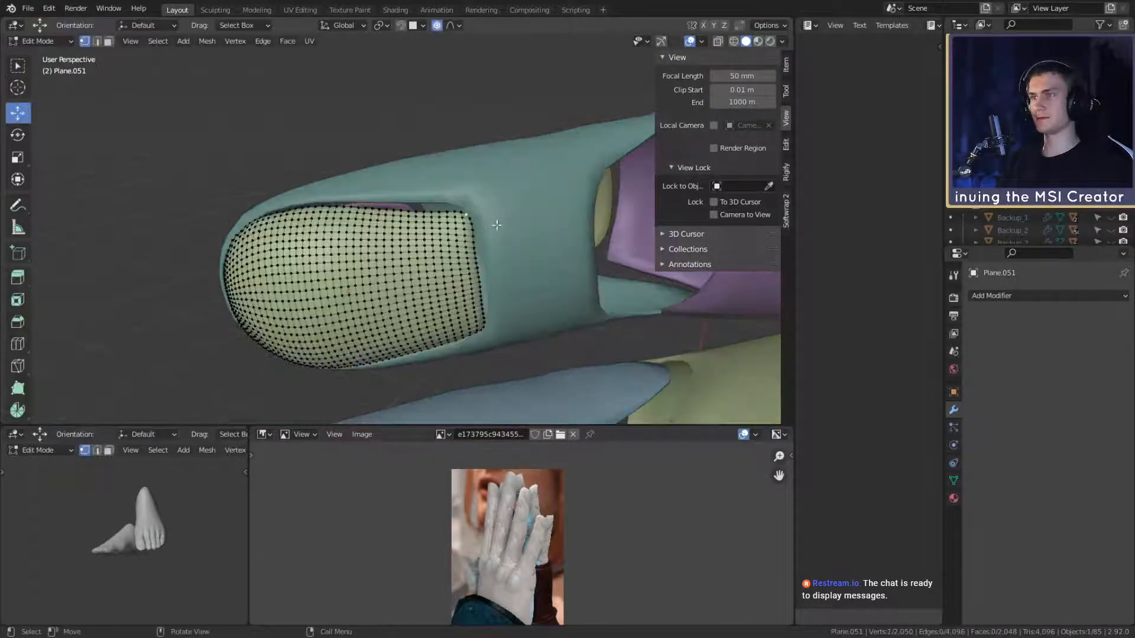
# Step: Try to pull the copied plate's upper inner corner into the rim's corner with Inverse Square falloff
pyautogui.press('g')
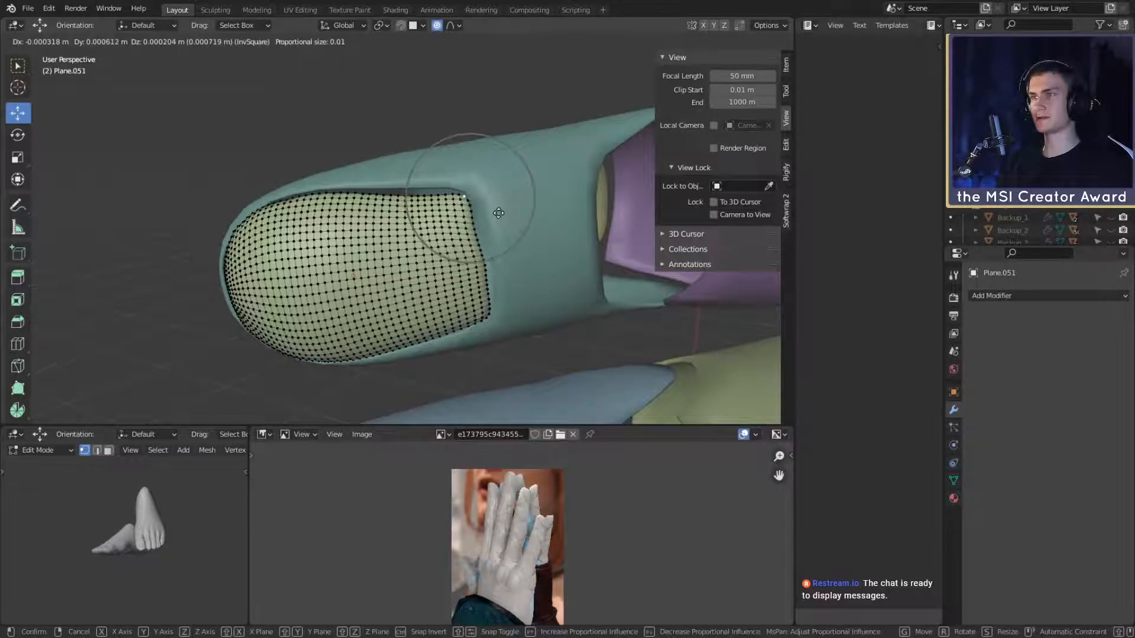
pyautogui.click(499, 213)
pyautogui.moveTo(498, 213)
pyautogui.mouseDown(button='middle')
pyautogui.moveTo(513, 215)
pyautogui.moveTo(504, 211)
pyautogui.mouseUp(button='middle')
pyautogui.press('g')
pyautogui.click(510, 214)
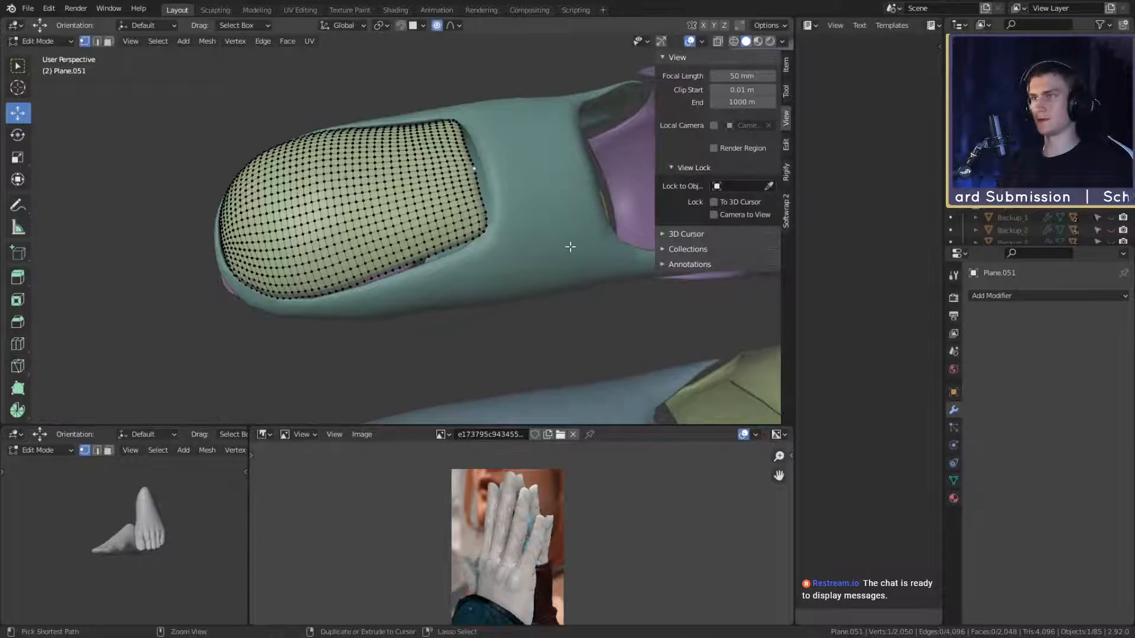
# Step: Switch the proportional falloff to Sharp and pull the plate's upper inner corner towards the corner of the teal rim
pyautogui.moveTo(570, 246); pyautogui.dragTo(523, 213, button='middle')
pyautogui.click(453, 25)
pyautogui.click(420, 134)
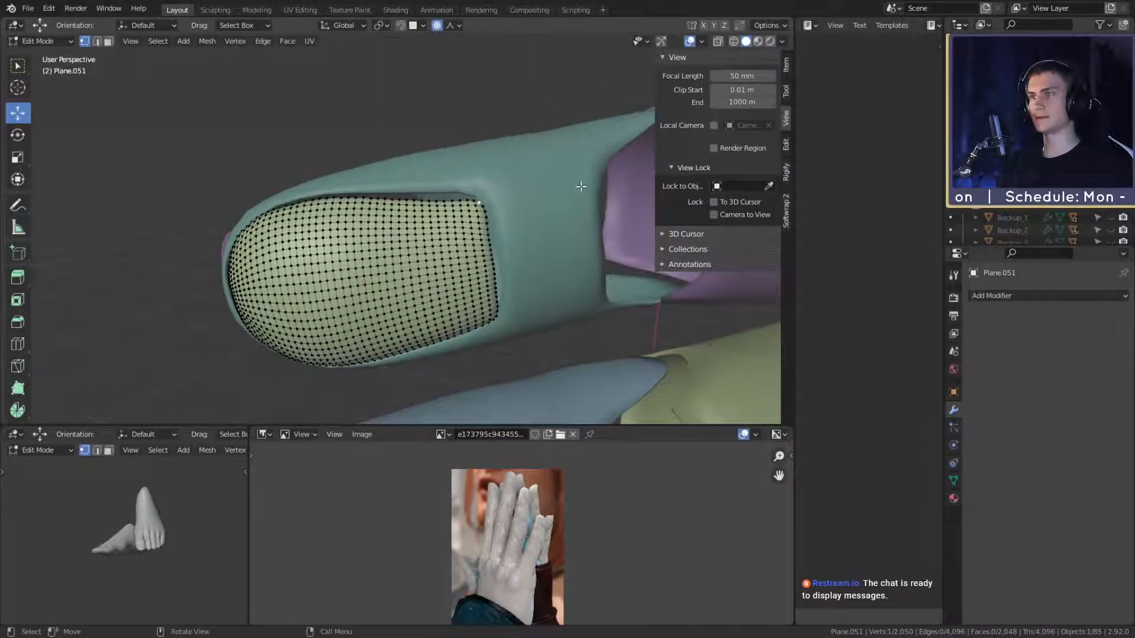
pyautogui.press('g')
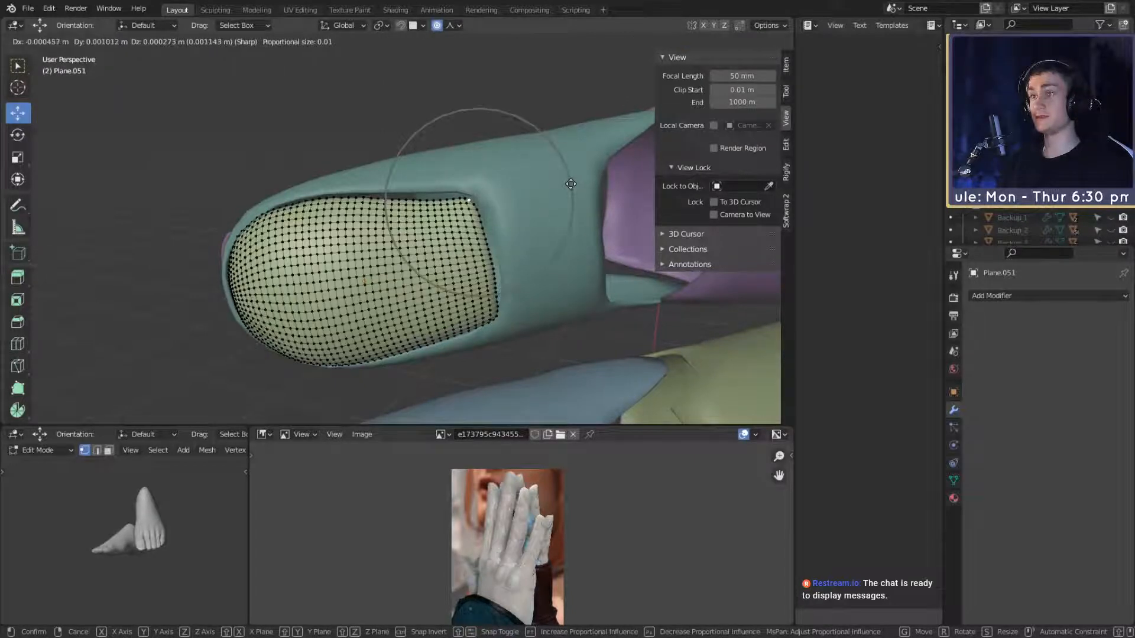
pyautogui.click(570, 183)
pyautogui.moveTo(571, 184); pyautogui.dragTo(451, 28, button='middle')
pyautogui.click(453, 26)
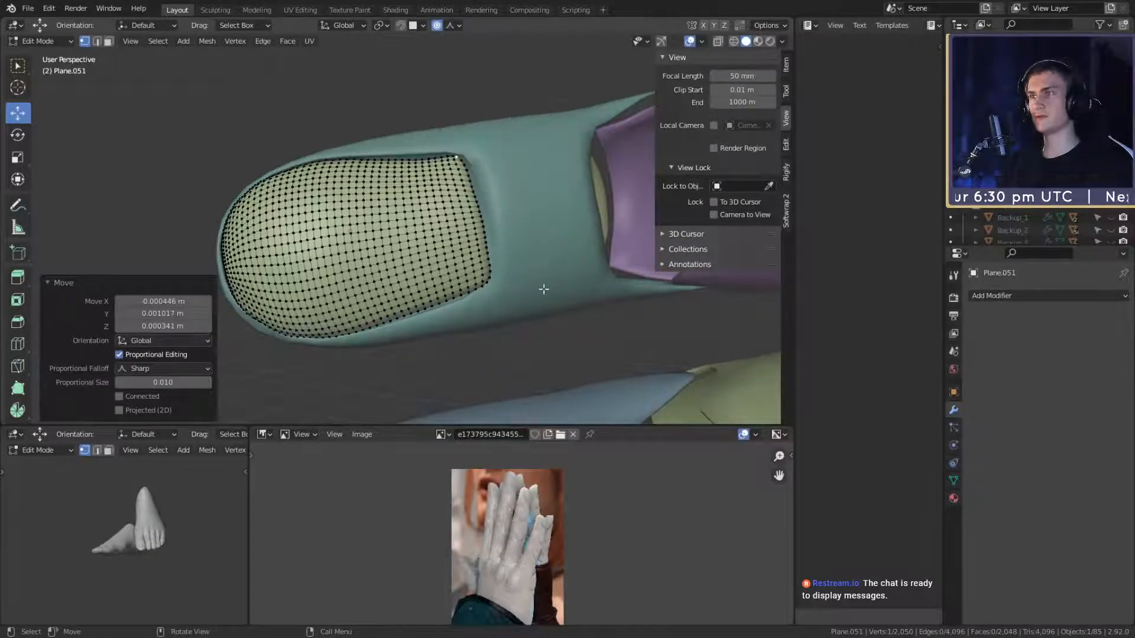
# Step: Adjust the plate's lower inner corner against the teal rim with proportional editing and Sharp falloff
pyautogui.moveTo(542, 289); pyautogui.dragTo(515, 236, button='middle')
pyautogui.click(481, 215)
pyautogui.press('g')
pyautogui.click(527, 267)
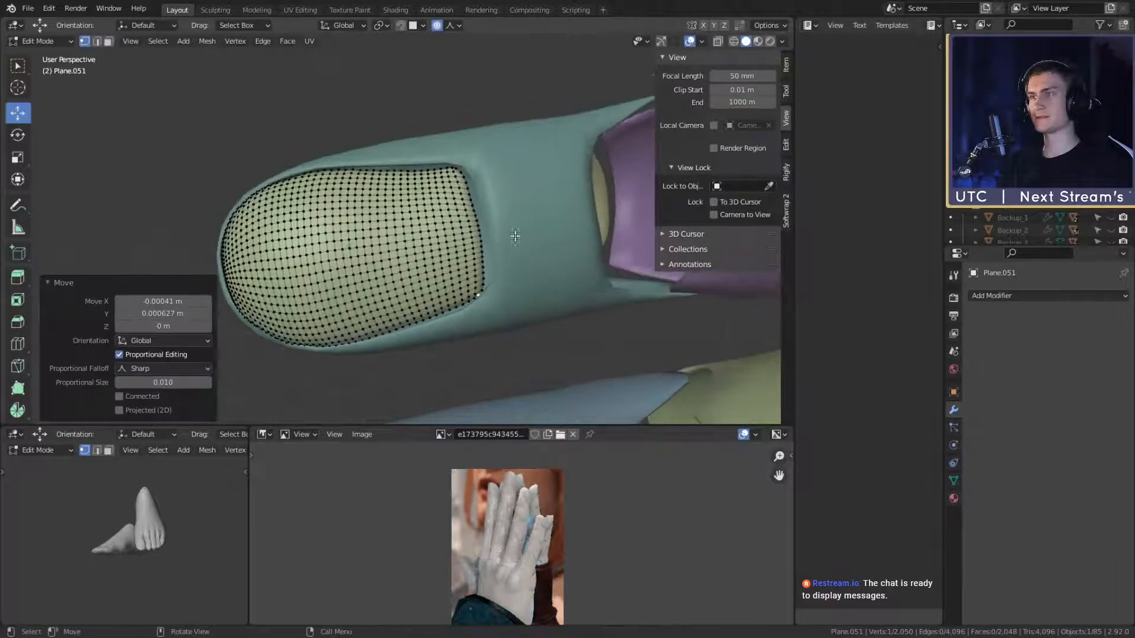
# Step: Set the proportional falloff to Inverse Square and pull the middle of the plate's inner edge towards the teal rim
pyautogui.click(451, 25)
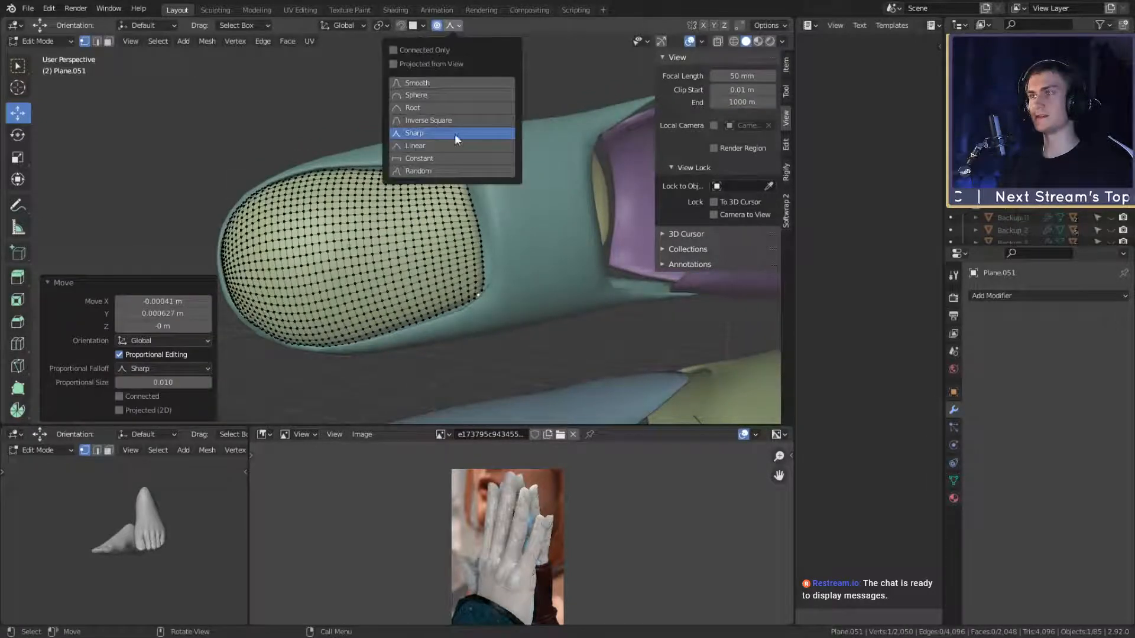
pyautogui.click(477, 224)
pyautogui.moveTo(484, 223); pyautogui.dragTo(515, 235, button='middle')
pyautogui.press('g')
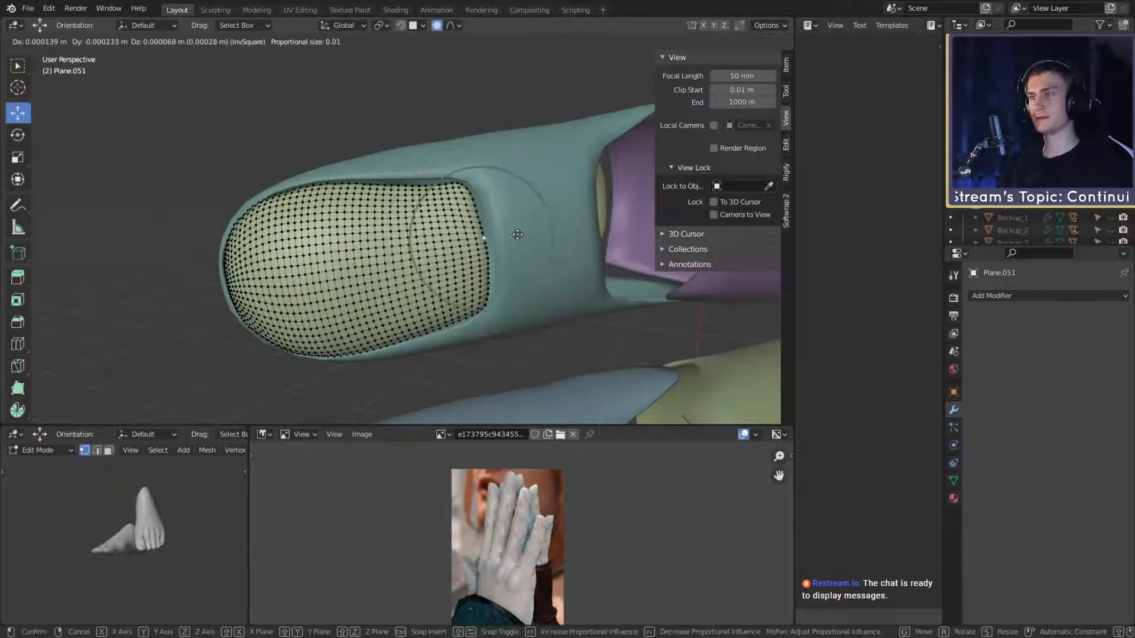
pyautogui.click(518, 234)
# Step: Pull the plate's upper side edge towards the teal rim in two places with proportional editing
pyautogui.moveTo(518, 235); pyautogui.dragTo(432, 215, button='middle')
pyautogui.click(431, 212)
pyautogui.press('g')
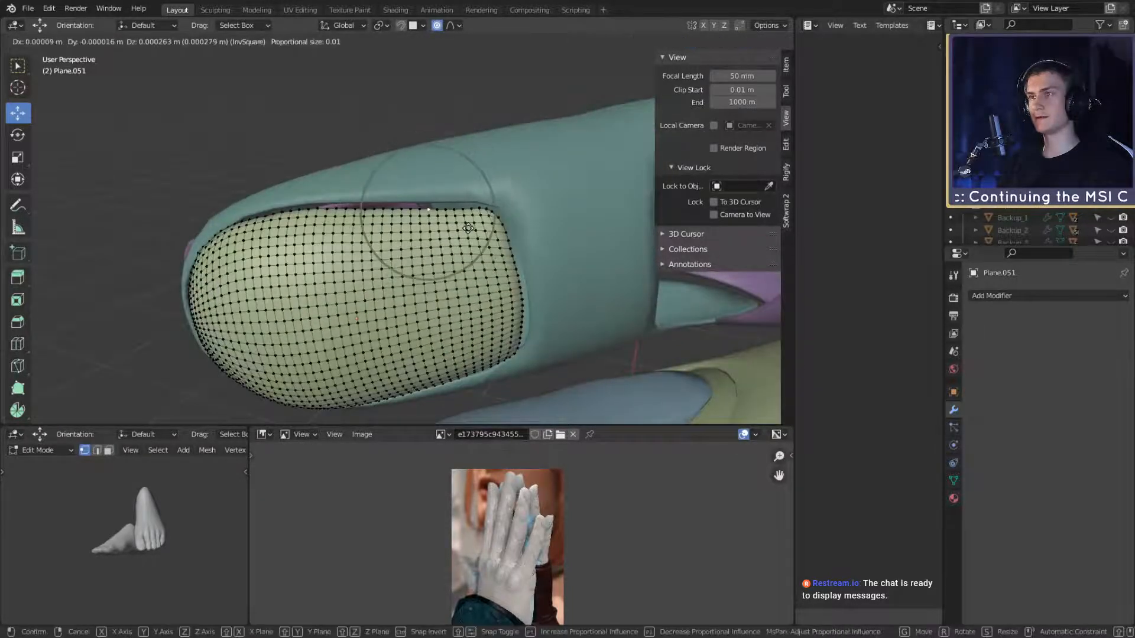
pyautogui.click(468, 225)
pyautogui.moveTo(408, 231); pyautogui.dragTo(438, 211, button='middle')
pyautogui.click(415, 192)
pyautogui.press('g')
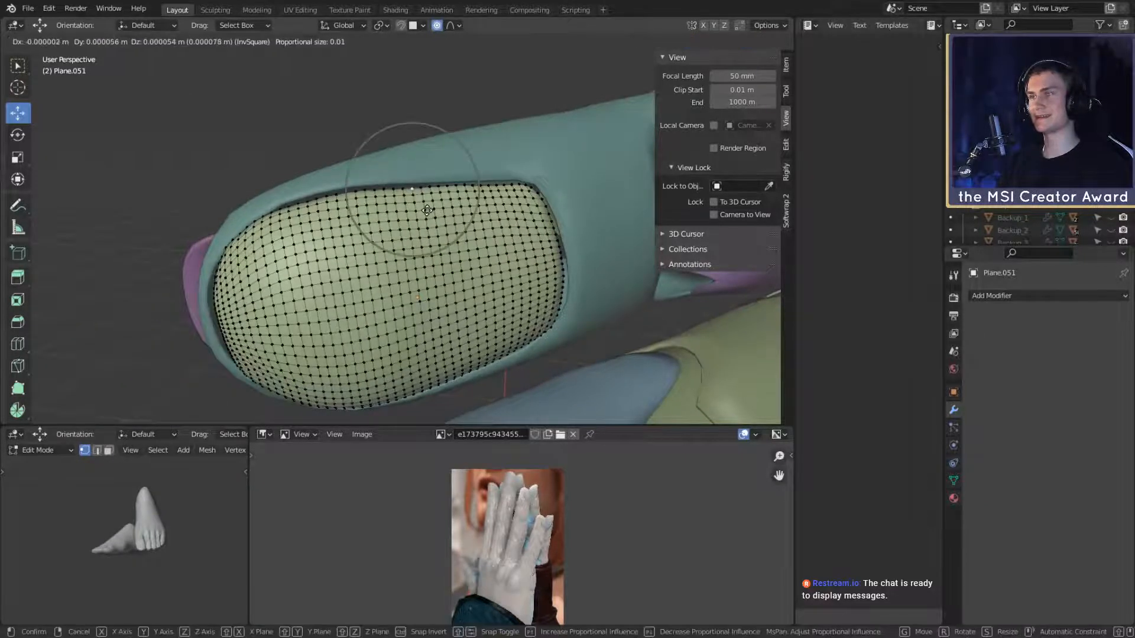
pyautogui.click(426, 210)
# Step: Pull the plate's lower side edge outward in two places to narrow the gap to the teal rim
pyautogui.moveTo(507, 298); pyautogui.dragTo(514, 219, button='middle')
pyautogui.click(484, 217)
pyautogui.press('g')
pyautogui.click(514, 219)
pyautogui.click(400, 235)
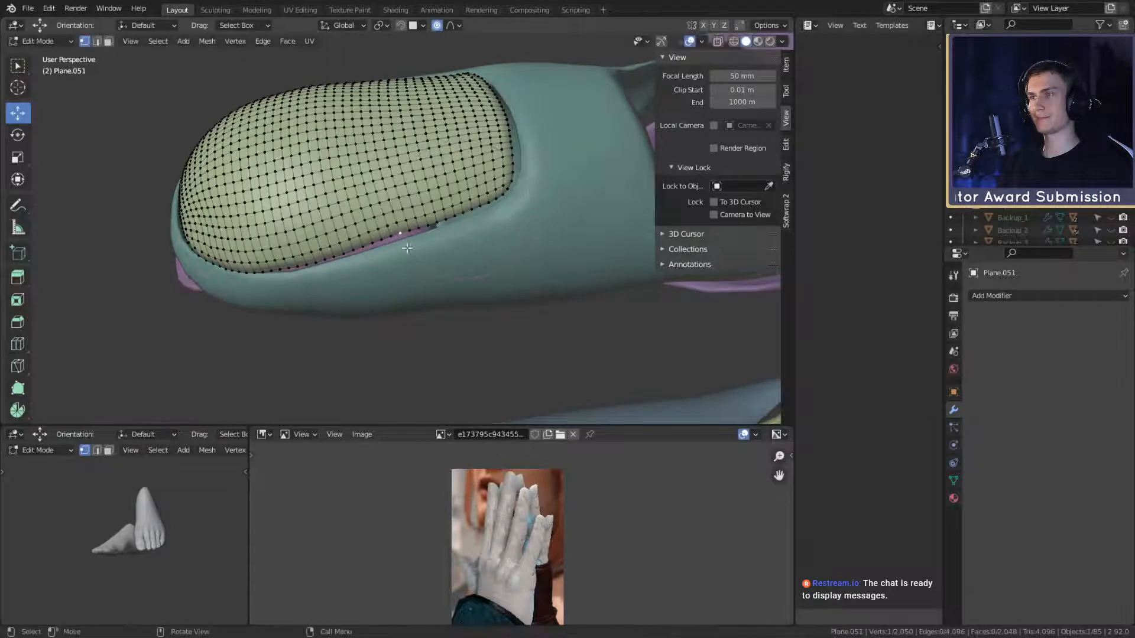
pyautogui.press('g')
pyautogui.click(406, 250)
# Step: Nudge the plate's inner edge towards the teal rim as seen from the fingertip and leave mesh editing
pyautogui.moveTo(289, 251); pyautogui.dragTo(452, 251, button='middle')
pyautogui.click(406, 250)
pyautogui.press('g')
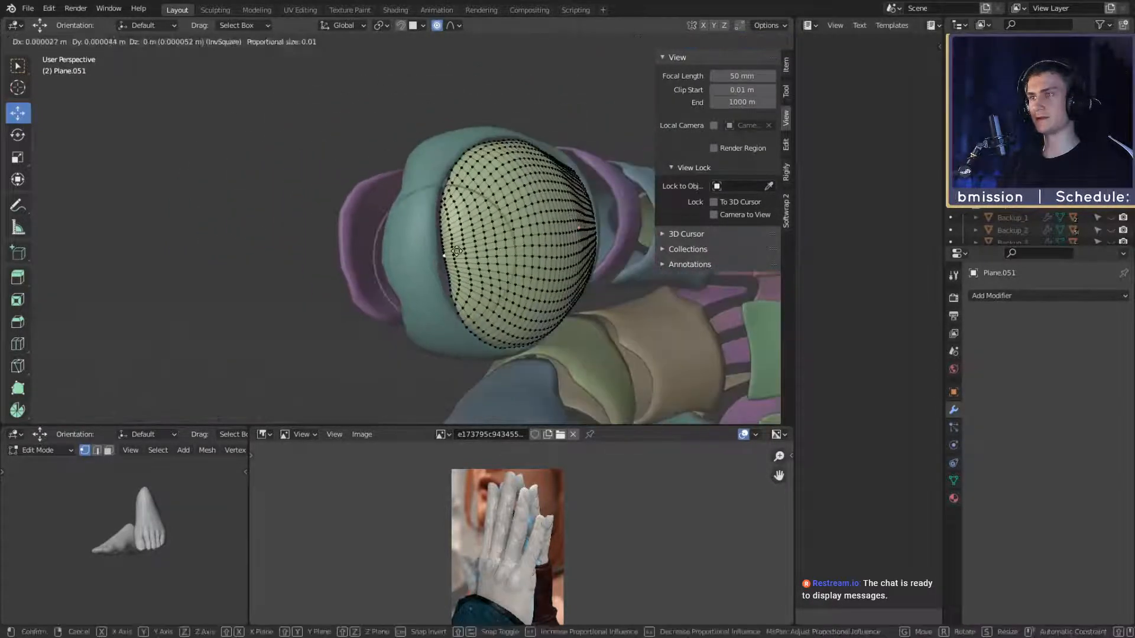
pyautogui.click(455, 251)
pyautogui.scroll(-8, 455, 251)
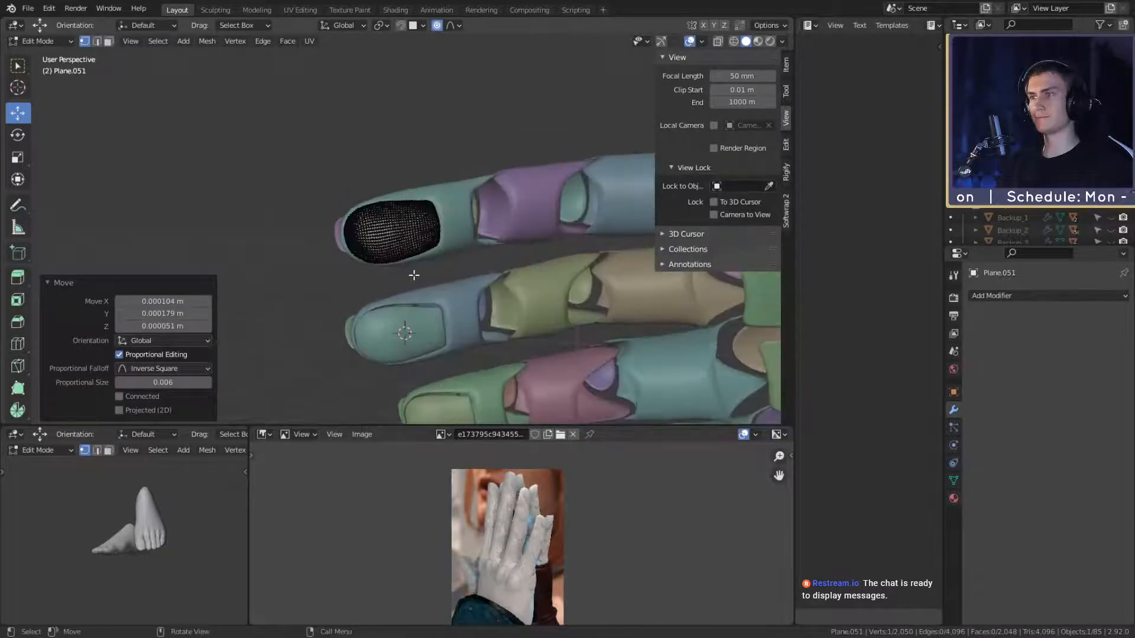
pyautogui.press('Tab')
# Step: Duplicate the green fingertip's nail plate and place the copy over the smallest finger's purple opening
pyautogui.scroll(6, 424, 261)
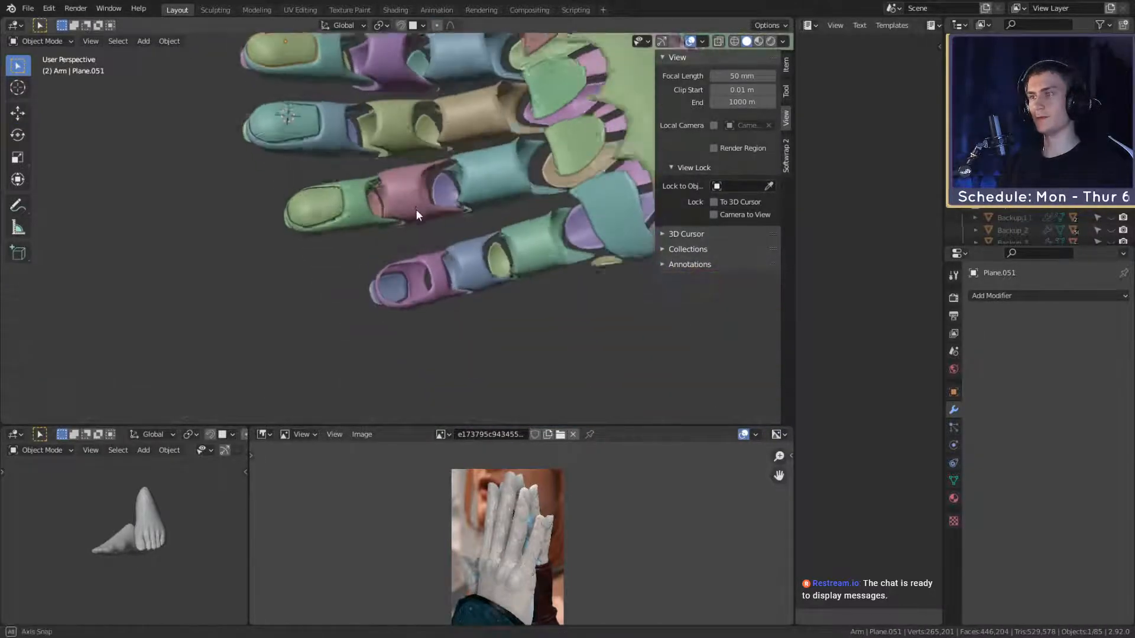
pyautogui.click(272, 165)
pyautogui.hotkey('shift', 'd')
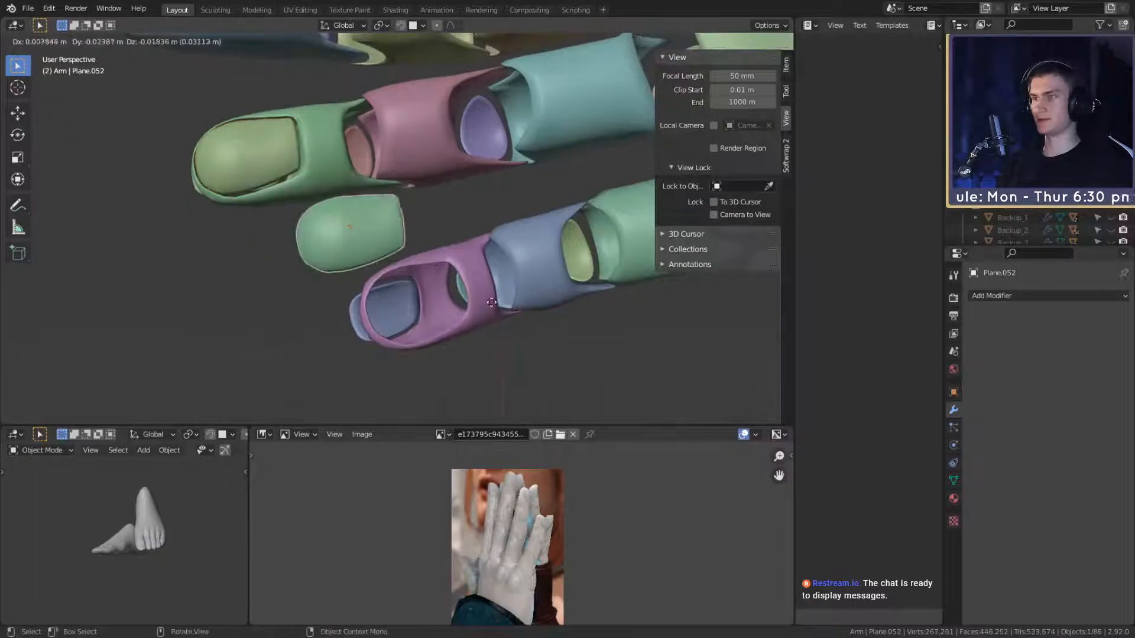
pyautogui.click(549, 372)
pyautogui.keyDown('shift'); pyautogui.moveTo(555, 347); pyautogui.dragTo(526, 322, button='middle'); pyautogui.keyUp('shift')
pyautogui.scroll(4, 451, 307)
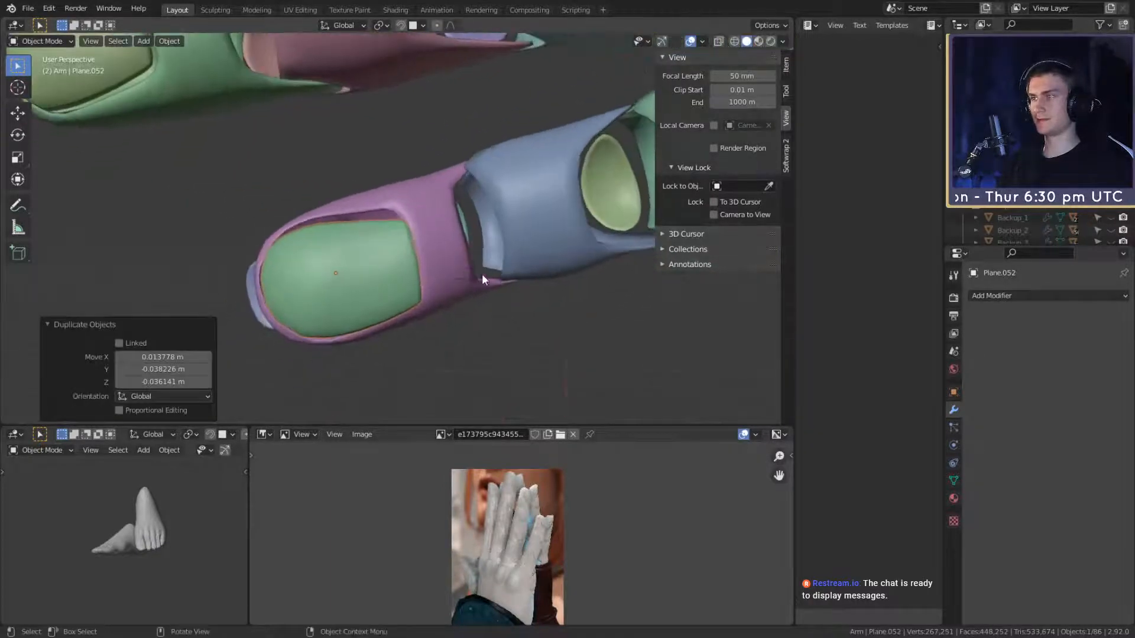
# Step: Scale the new copy to about 0.943 along its local Y axis, and rotate and move it to align with the purple opening
pyautogui.press('s')
pyautogui.press('y')
pyautogui.press('y')
pyautogui.click(520, 280)
pyautogui.press('r')
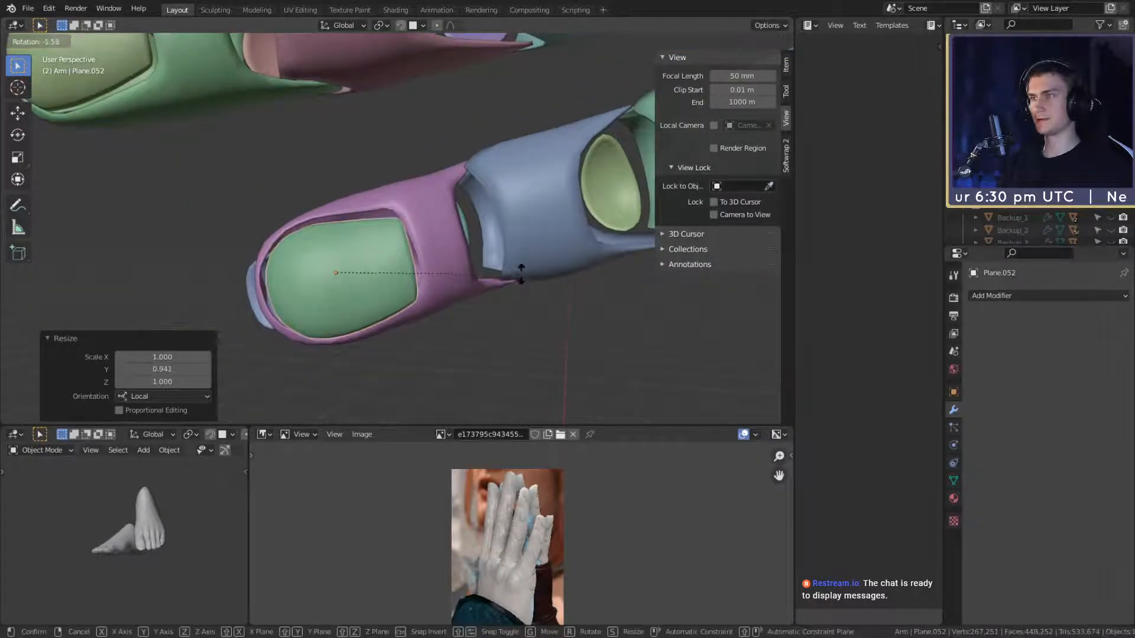
pyautogui.click(519, 271)
pyautogui.press('g')
pyautogui.click(515, 262)
# Step: Rotate the small finger's nail plate about 17.6° from the side and move it onto the purple fingertip
pyautogui.moveTo(515, 260); pyautogui.dragTo(384, 229, button='middle')
pyautogui.press('r')
pyautogui.click(487, 293)
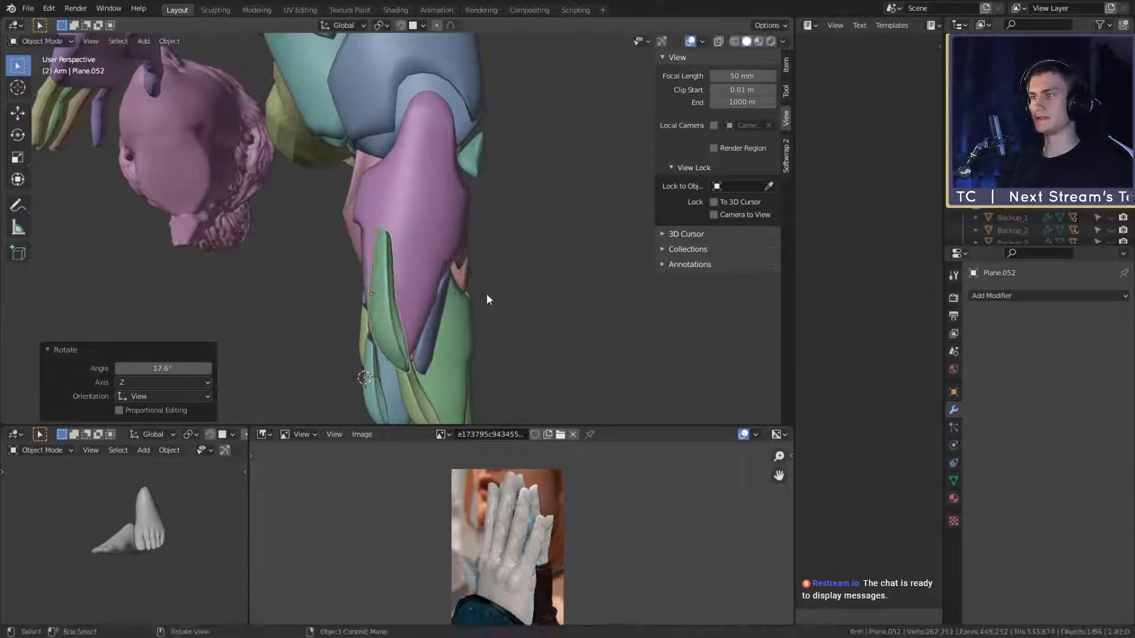
pyautogui.press('g')
pyautogui.click(463, 286)
# Step: Rotate and shift the small finger's nail plate from an oblique side view and scale it down to about 0.95
pyautogui.moveTo(481, 290); pyautogui.dragTo(521, 279, button='middle')
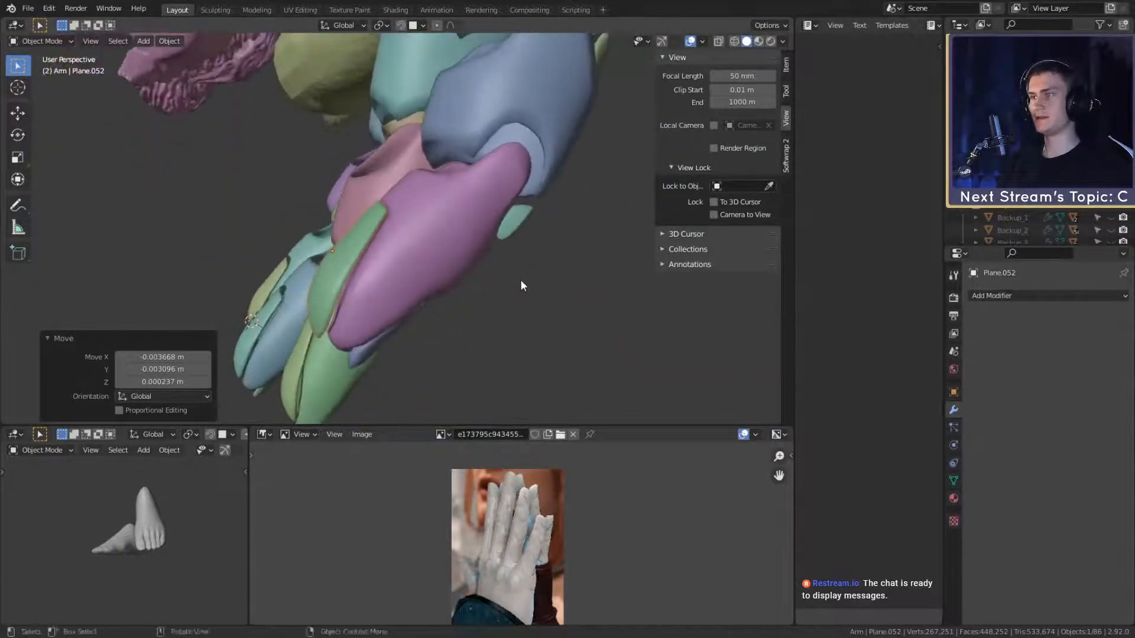
pyautogui.press('r')
pyautogui.click(525, 267)
pyautogui.press('g')
pyautogui.click(528, 266)
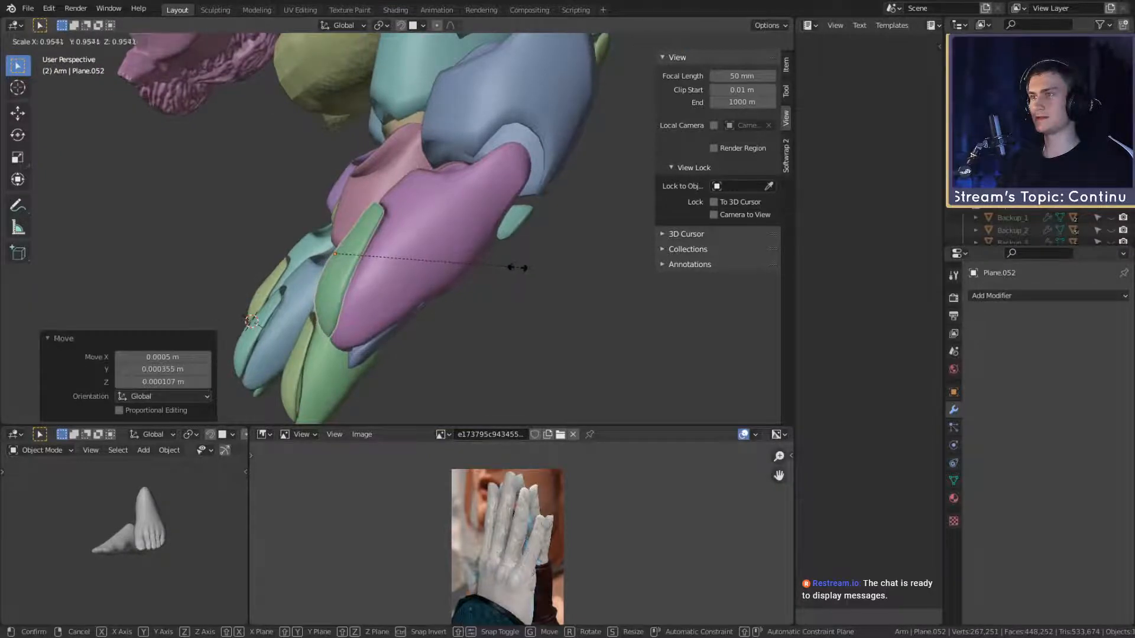
pyautogui.press('r')
pyautogui.click(520, 266)
# Step: Scale, move and slightly rotate the nail plate from above to fit inside the purple rim
pyautogui.moveTo(520, 266); pyautogui.dragTo(473, 232, button='middle')
pyautogui.press('s')
pyautogui.click(472, 243)
pyautogui.press('g')
pyautogui.click(472, 242)
pyautogui.press('r')
pyautogui.click(473, 232)
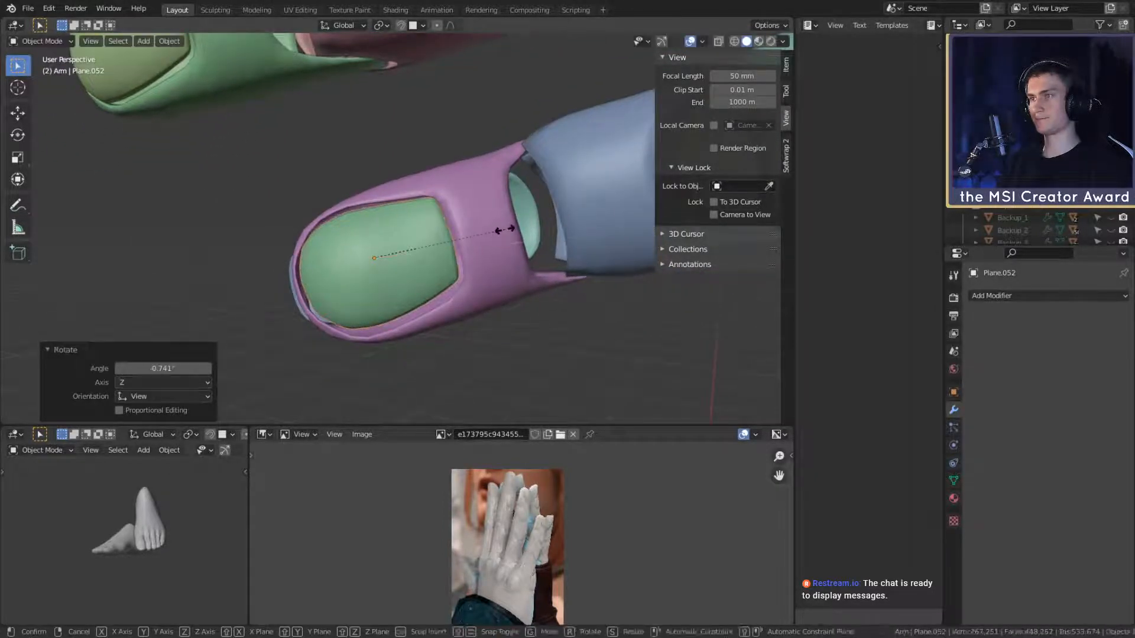
# Step: Widen the nail plate to about 1.071 along its local X axis and realign it in the purple opening
pyautogui.press('s')
pyautogui.press('x')
pyautogui.press('x')
pyautogui.click(513, 228)
pyautogui.press('r')
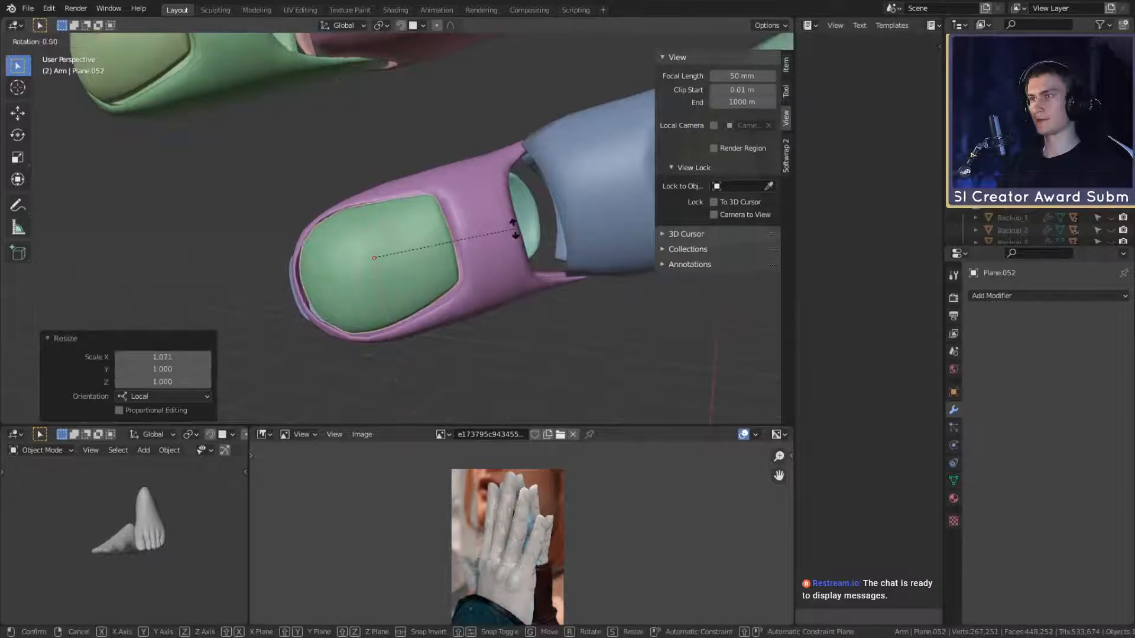
pyautogui.click(514, 228)
pyautogui.press('g')
pyautogui.click(514, 228)
# Step: Rotate and move the small finger's nail plate from another angle to refine its seating in the purple rim
pyautogui.moveTo(477, 235); pyautogui.dragTo(442, 288, button='middle')
pyautogui.press('r')
pyautogui.click(502, 261)
pyautogui.press('g')
pyautogui.click(503, 262)
# Step: Pull the small nail plate's lower side edge and inner edge towards the purple rim with proportional editing
pyautogui.press('Tab')
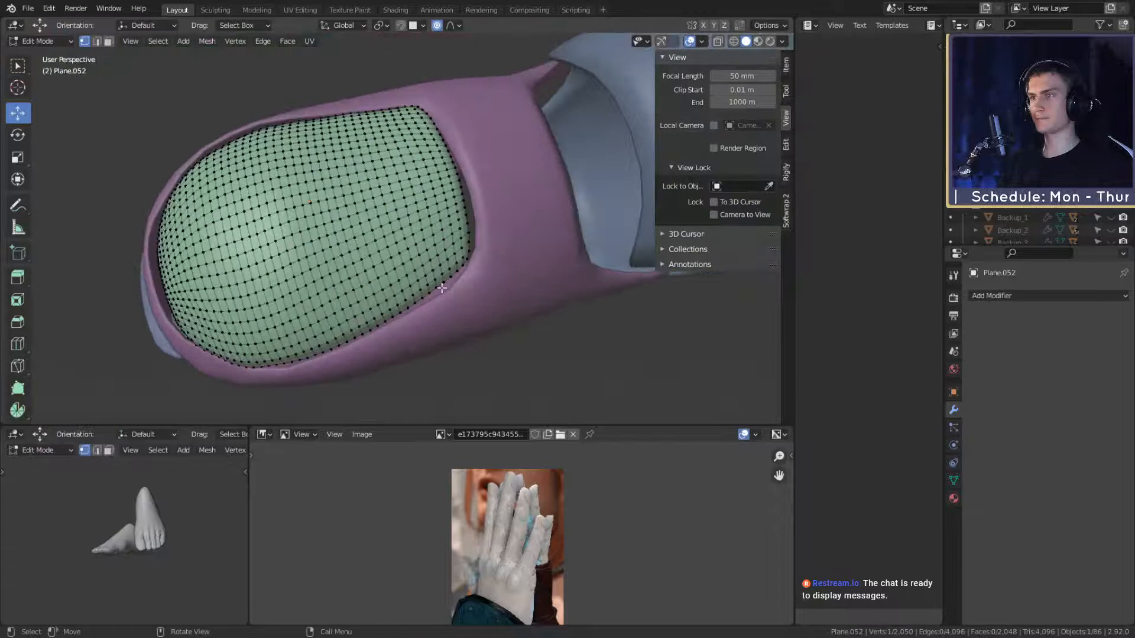
pyautogui.press('g')
pyautogui.click(479, 303)
pyautogui.moveTo(495, 249); pyautogui.dragTo(435, 364, button='middle')
pyautogui.click(465, 224)
pyautogui.press('g')
pyautogui.click(494, 228)
pyautogui.press('Tab')
# Step: Turn off the In Front viewport display for the nail plates on all four fingertips
pyautogui.scroll(-5, 481, 258)
pyautogui.scroll(-3, 453, 246)
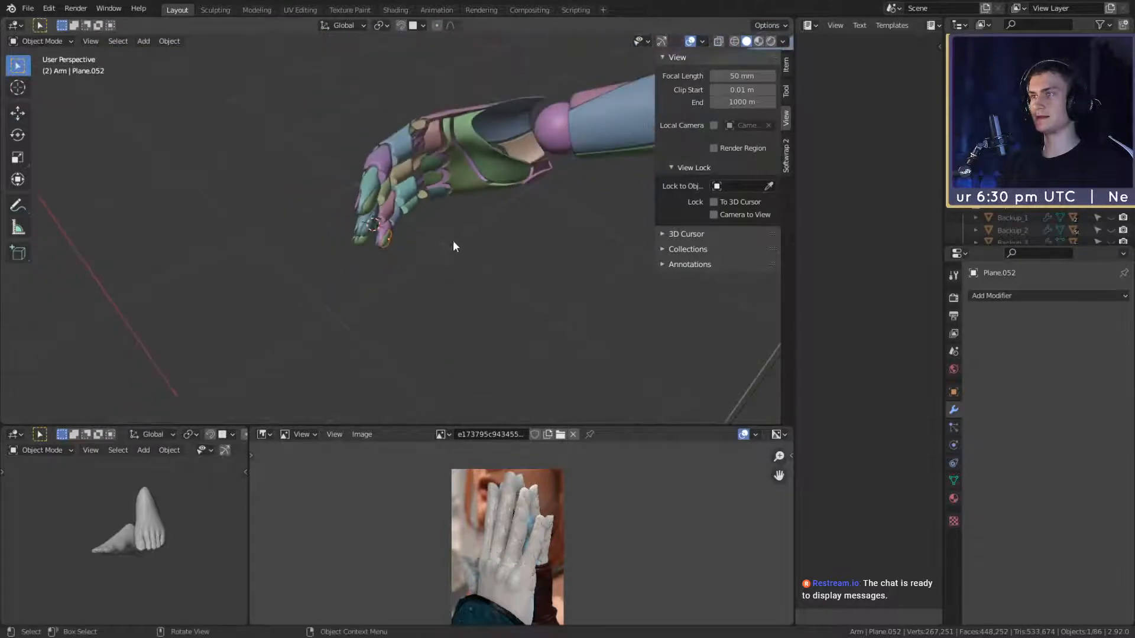
pyautogui.moveTo(454, 246); pyautogui.dragTo(531, 272, button='middle')
pyautogui.scroll(6, 532, 271)
pyautogui.moveTo(438, 274); pyautogui.dragTo(340, 284, button='middle')
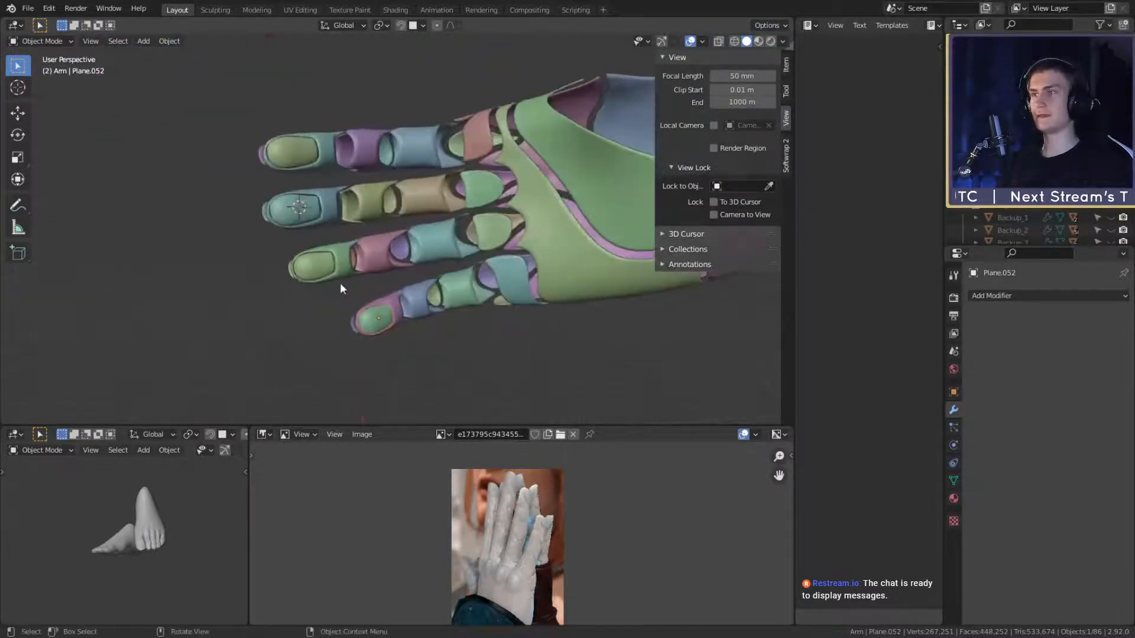
pyautogui.click(953, 393)
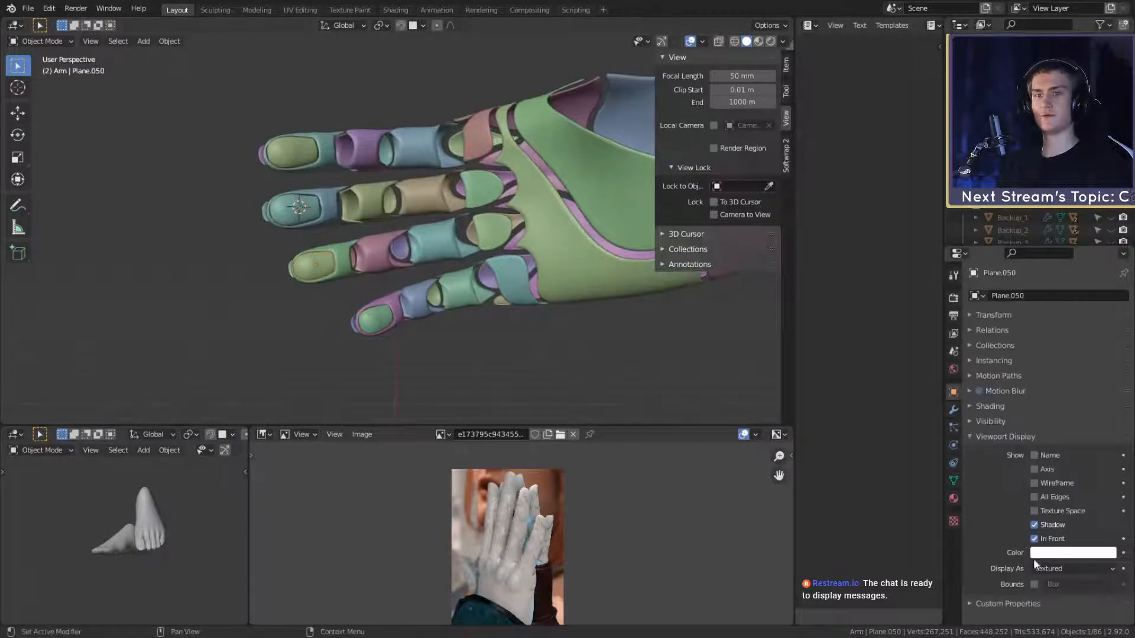
pyautogui.click(1033, 539)
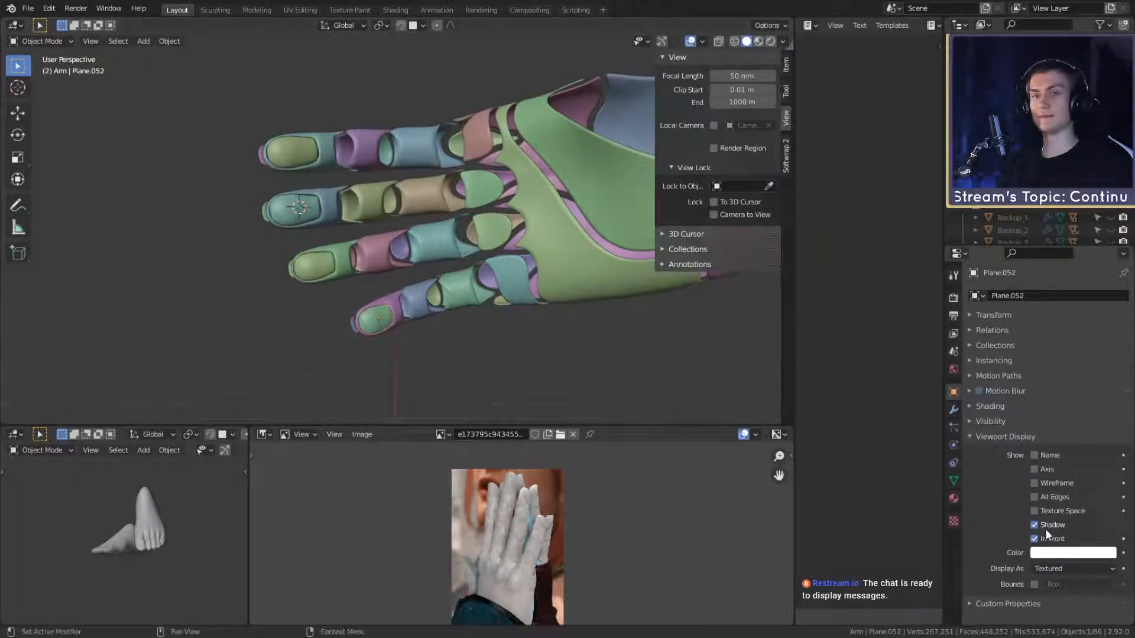
pyautogui.click(300, 210)
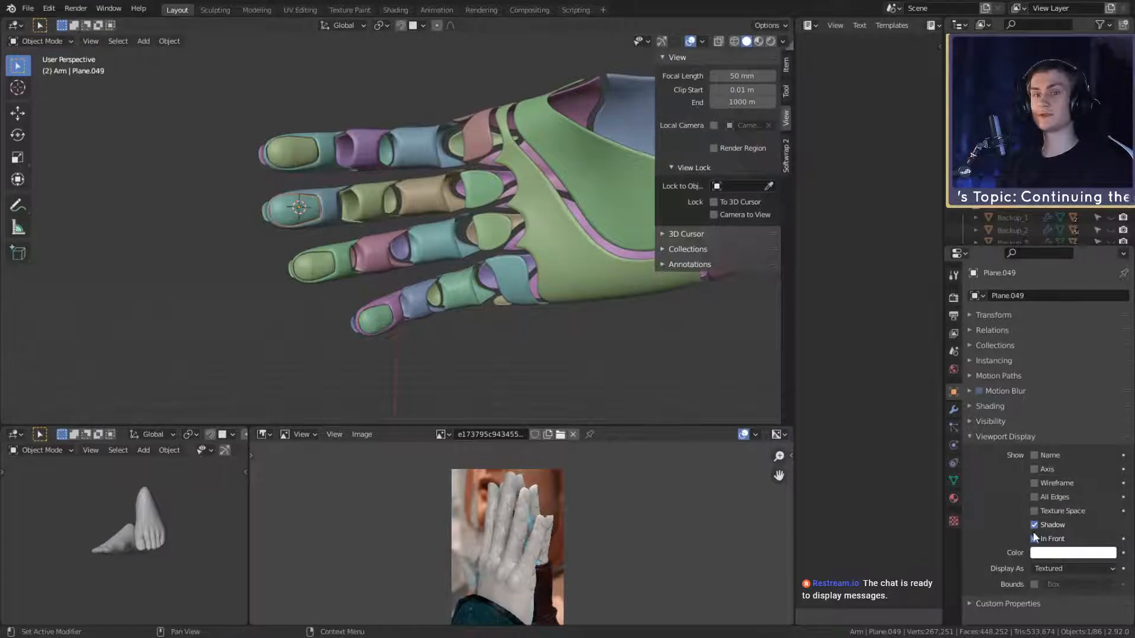
pyautogui.click(292, 158)
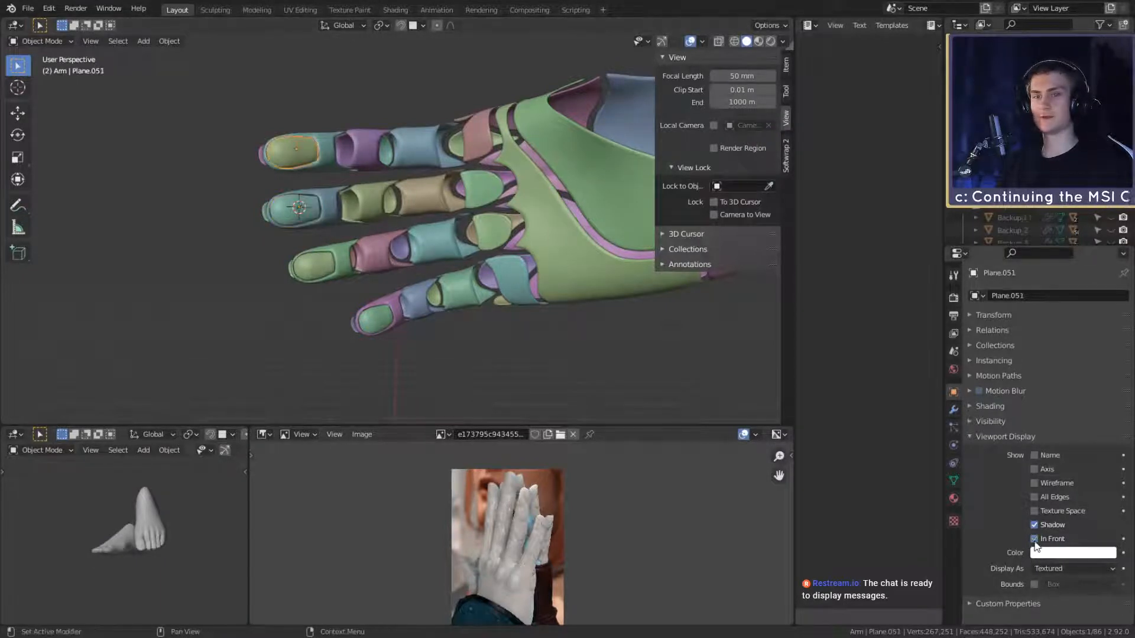
pyautogui.click(418, 320)
# Step: Save the Blender file with the fitted fingertip nail plates
pyautogui.moveTo(418, 320); pyautogui.dragTo(325, 279, button='middle')
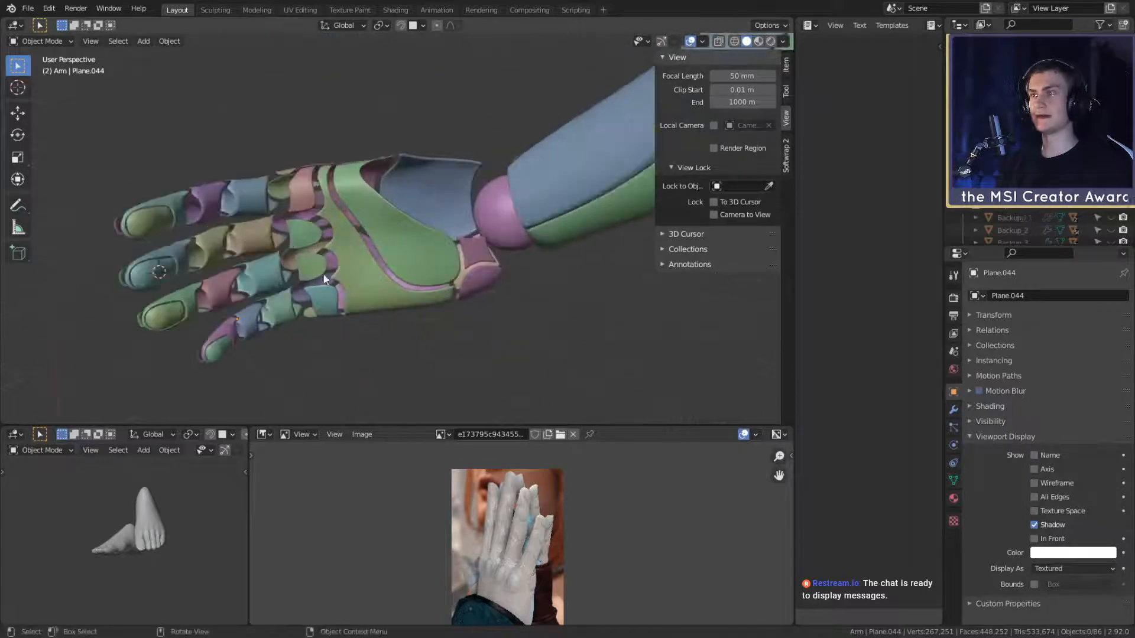
pyautogui.click(28, 8)
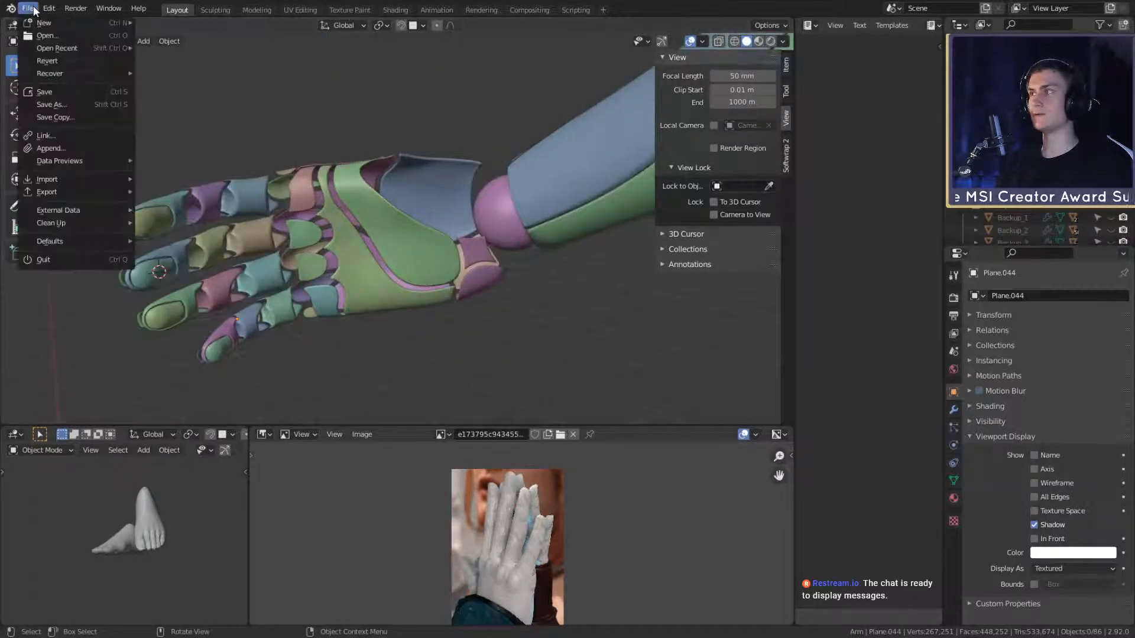
pyautogui.click(45, 92)
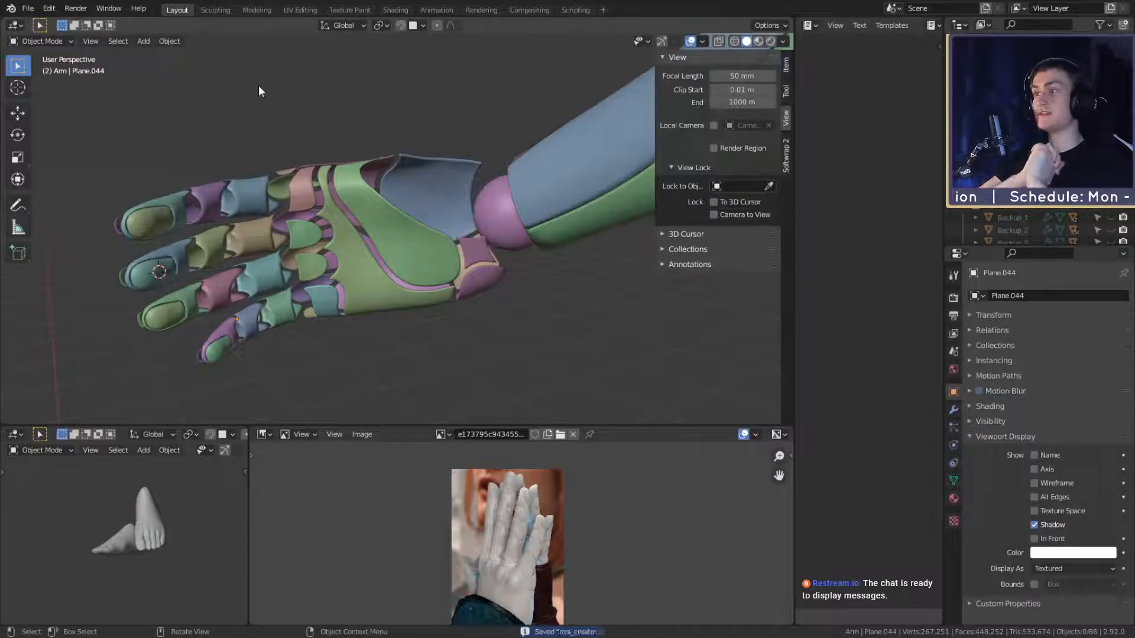
# Step: Select the upper arm and forearm armour pieces to review them from several angles, clearing the selection again
pyautogui.scroll(-3, 263, 88)
pyautogui.moveTo(268, 90); pyautogui.dragTo(508, 219, button='middle')
pyautogui.click(273, 207)
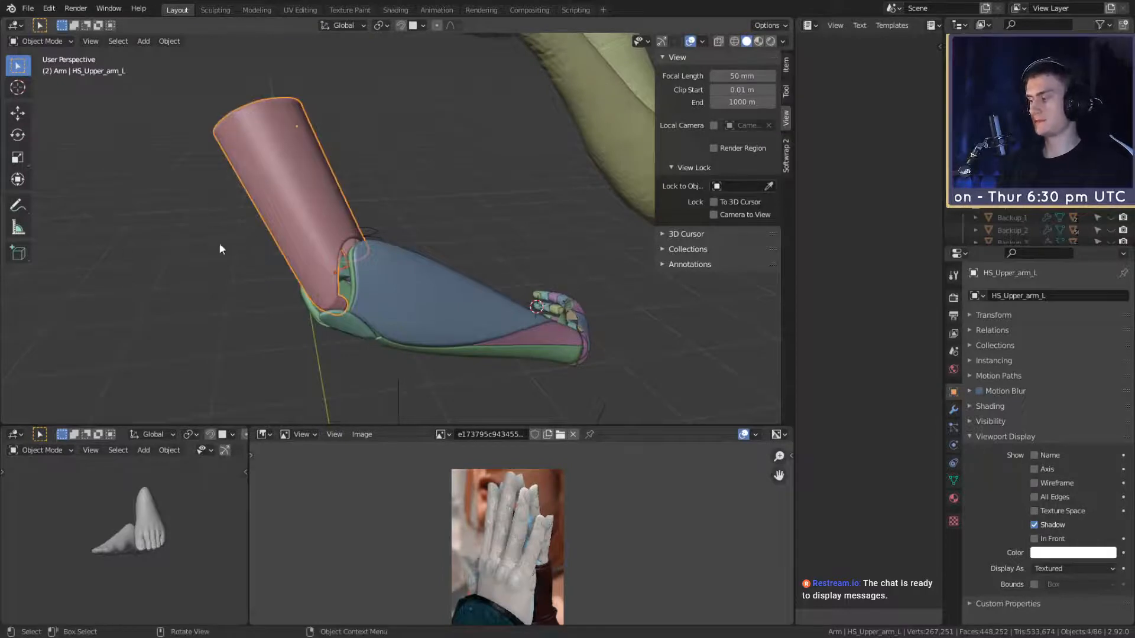
pyautogui.moveTo(546, 257)
pyautogui.mouseDown(button='middle')
pyautogui.moveTo(398, 200)
pyautogui.moveTo(474, 203)
pyautogui.moveTo(471, 296)
pyautogui.moveTo(484, 251)
pyautogui.moveTo(443, 266)
pyautogui.mouseUp(button='middle')
pyautogui.moveTo(486, 218)
pyautogui.mouseDown()
pyautogui.moveTo(400, 273)
pyautogui.moveTo(417, 260)
pyautogui.mouseUp()
pyautogui.moveTo(417, 260); pyautogui.dragTo(475, 235, button='middle')
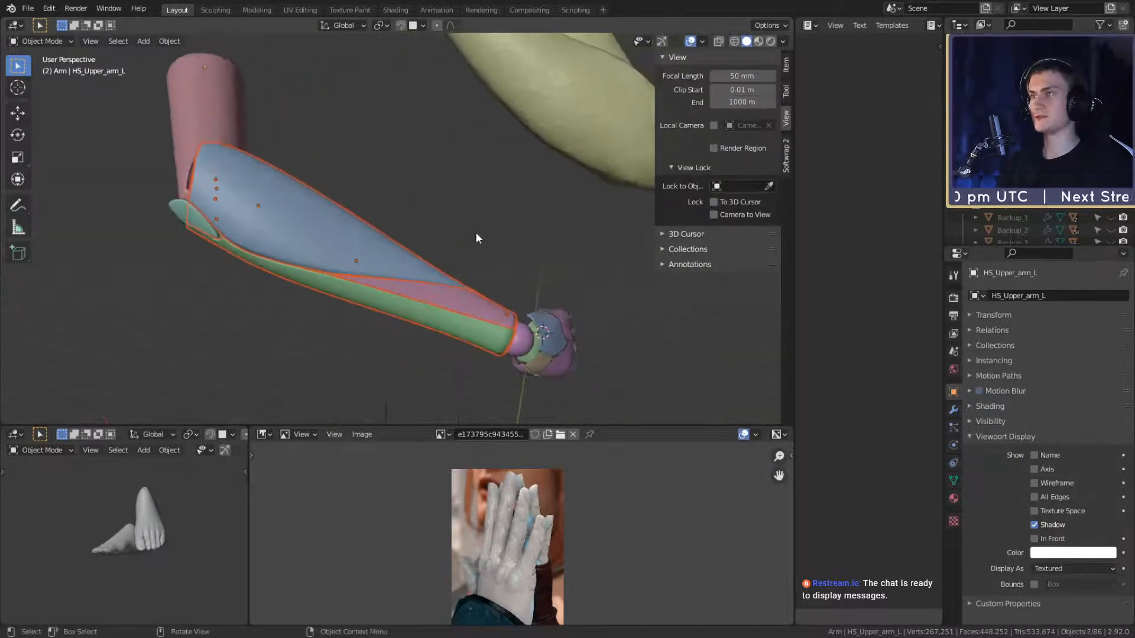
pyautogui.moveTo(468, 219); pyautogui.dragTo(352, 327)
pyautogui.scroll(-4, 379, 313)
pyautogui.moveTo(449, 284); pyautogui.dragTo(427, 226, button='middle')
pyautogui.click(427, 226)
pyautogui.scroll(3, 428, 225)
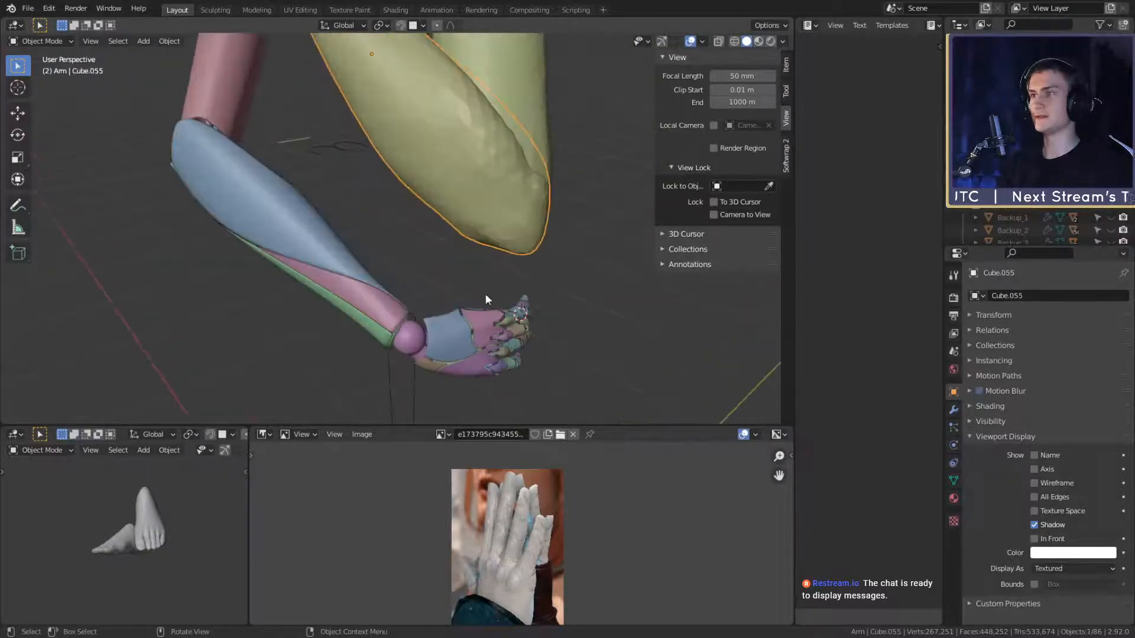
pyautogui.moveTo(485, 293); pyautogui.dragTo(386, 243, button='middle')
pyautogui.click(433, 219)
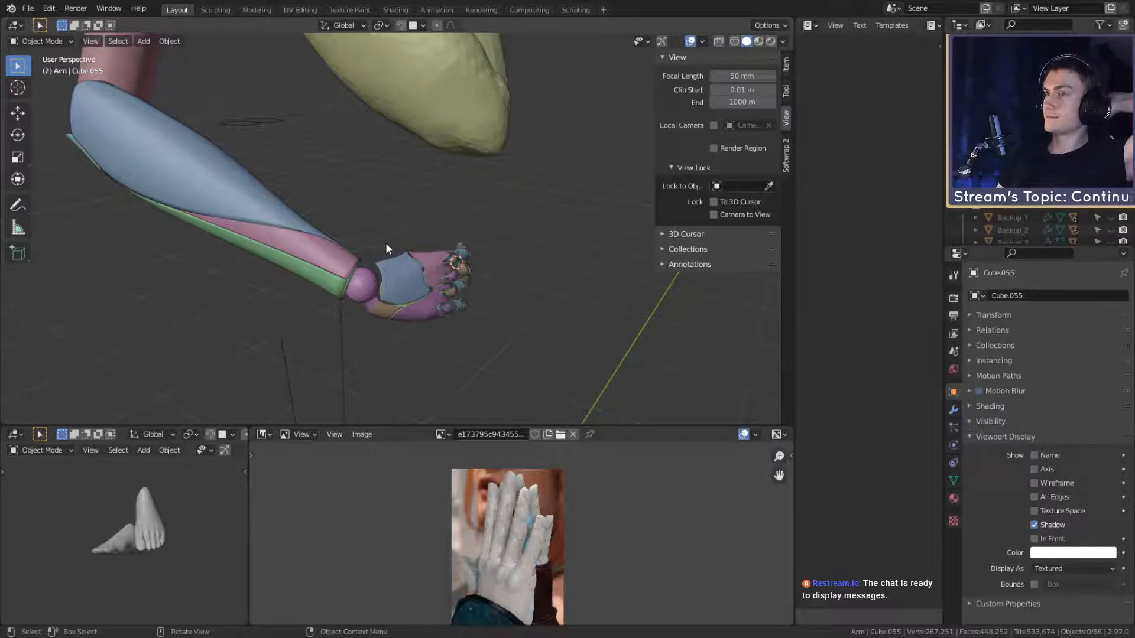
# Step: Compare the segmented armoured arm and hand with the original sculpted arm beside it
pyautogui.moveTo(382, 237); pyautogui.dragTo(421, 218, button='middle')
pyautogui.scroll(4, 473, 248)
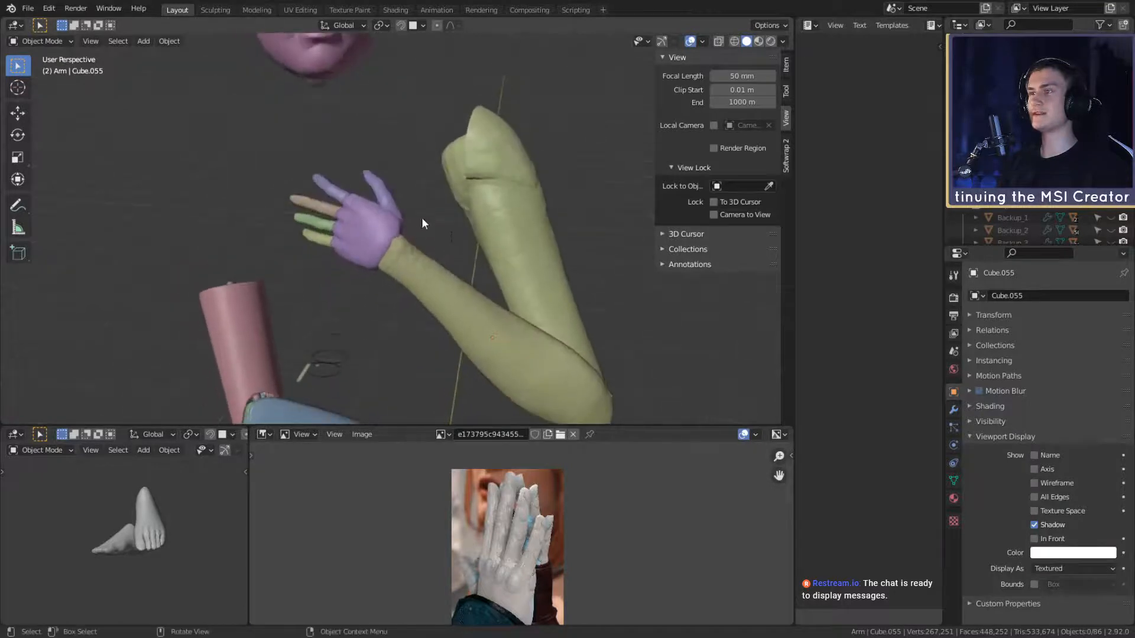
pyautogui.scroll(-5, 450, 260)
pyautogui.scroll(7, 427, 239)
pyautogui.keyDown('shift'); pyautogui.moveTo(480, 305); pyautogui.dragTo(463, 286, button='middle'); pyautogui.keyUp('shift')
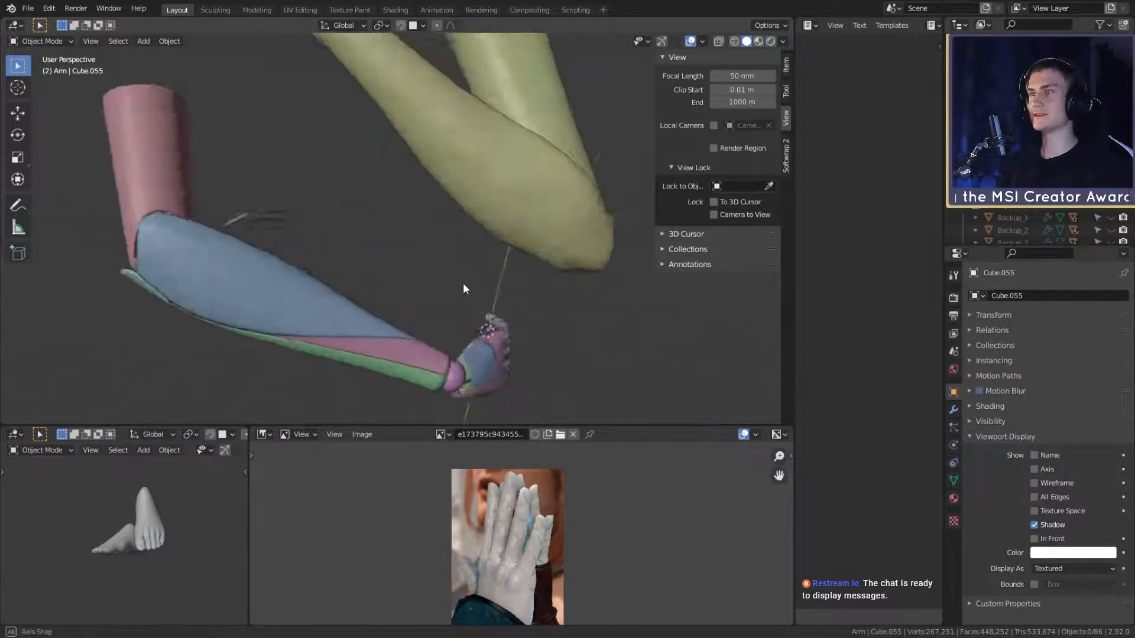
pyautogui.scroll(-3, 466, 200)
pyautogui.moveTo(466, 196); pyautogui.dragTo(462, 235, button='middle')
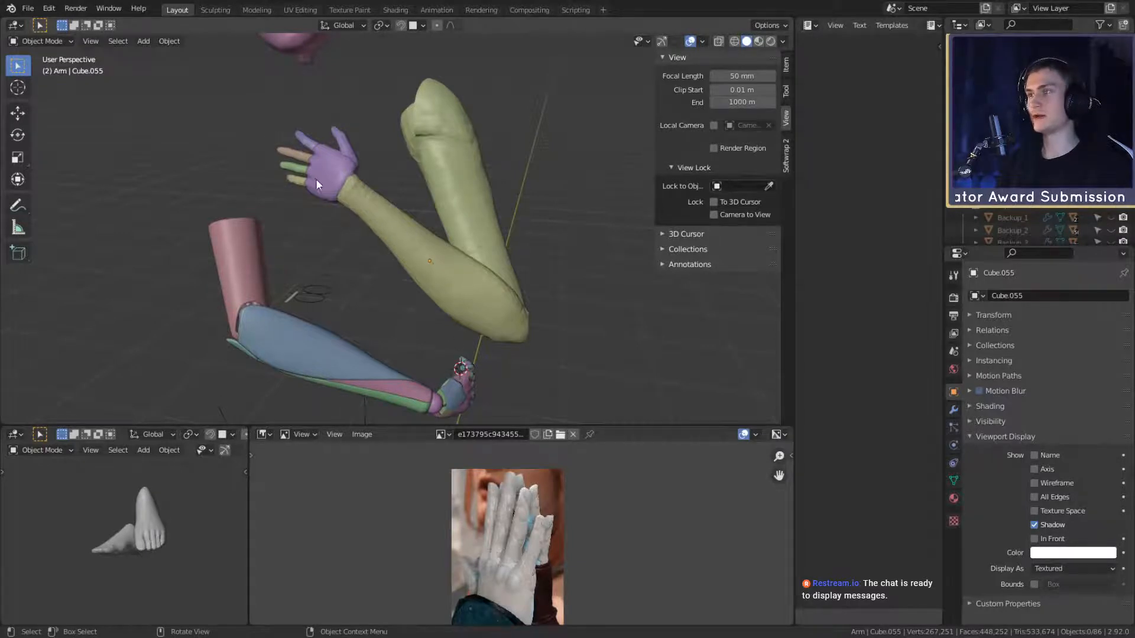
pyautogui.scroll(-4, 431, 287)
pyautogui.scroll(3, 460, 179)
pyautogui.keyDown('shift'); pyautogui.moveTo(451, 342); pyautogui.dragTo(400, 204, button='middle'); pyautogui.keyUp('shift')
pyautogui.scroll(3, 417, 200)
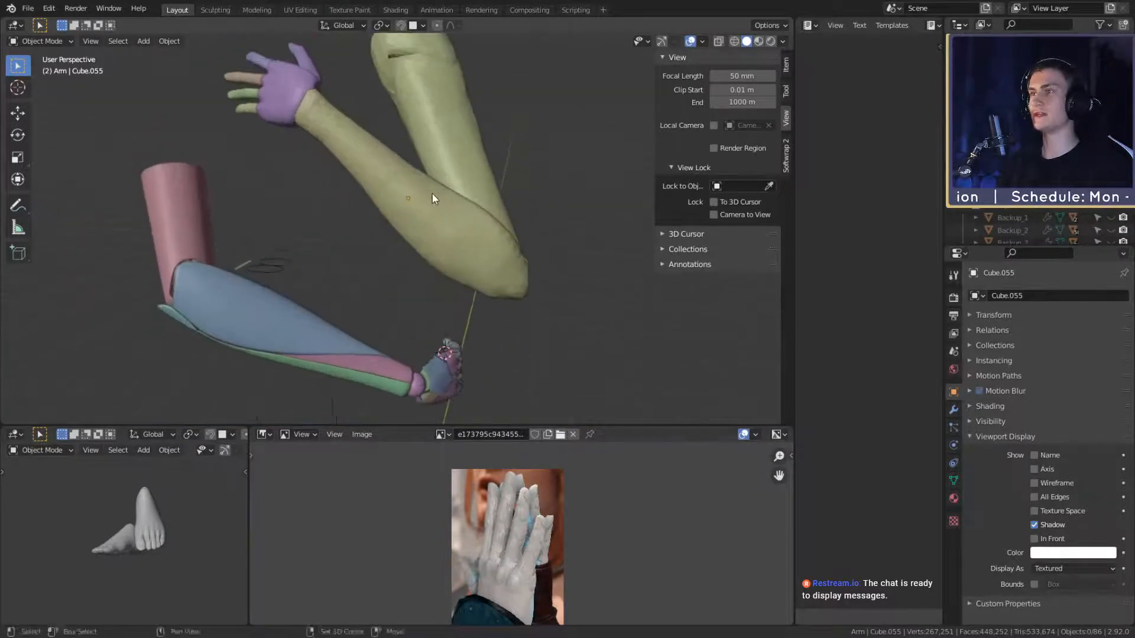
# Step: Save the current state of msi_creator_award_submission_v3a.blend
pyautogui.moveTo(416, 53); pyautogui.dragTo(488, 241, button='middle')
pyautogui.click(28, 8)
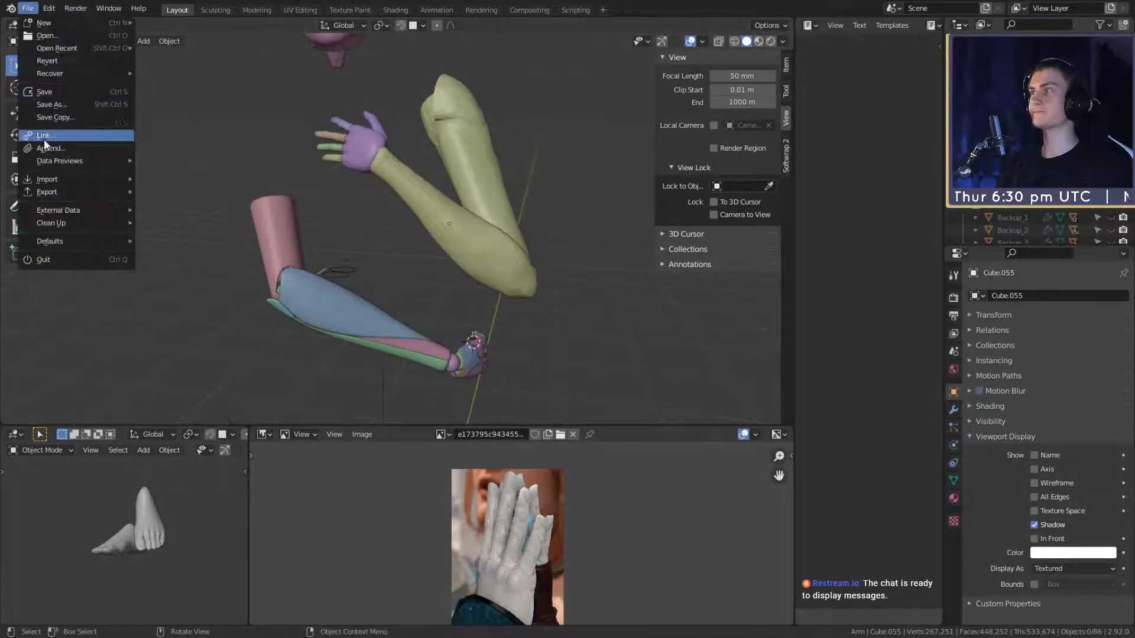
pyautogui.click(44, 91)
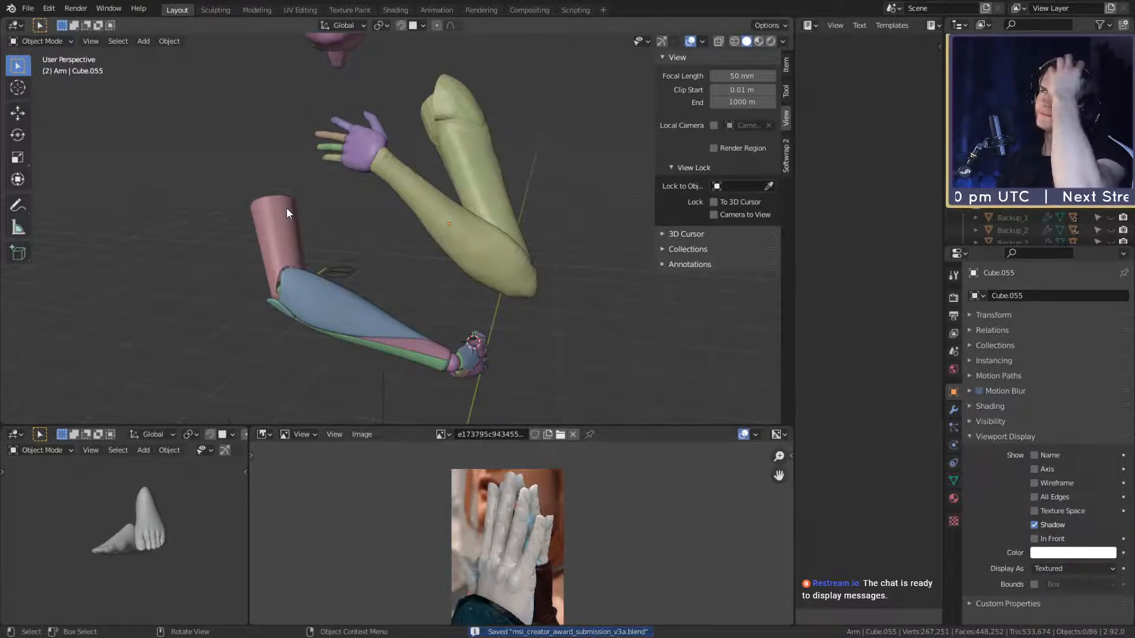
# Step: Examine the segmented hand from the palm side and the back, checking the finger joints, wrist and nail plates
pyautogui.moveTo(286, 208); pyautogui.dragTo(443, 263, button='middle')
pyautogui.scroll(-3, 443, 263)
pyautogui.keyDown('shift'); pyautogui.moveTo(476, 338); pyautogui.dragTo(365, 251, button='middle'); pyautogui.keyUp('shift')
pyautogui.scroll(4, 457, 293)
pyautogui.scroll(3, 446, 259)
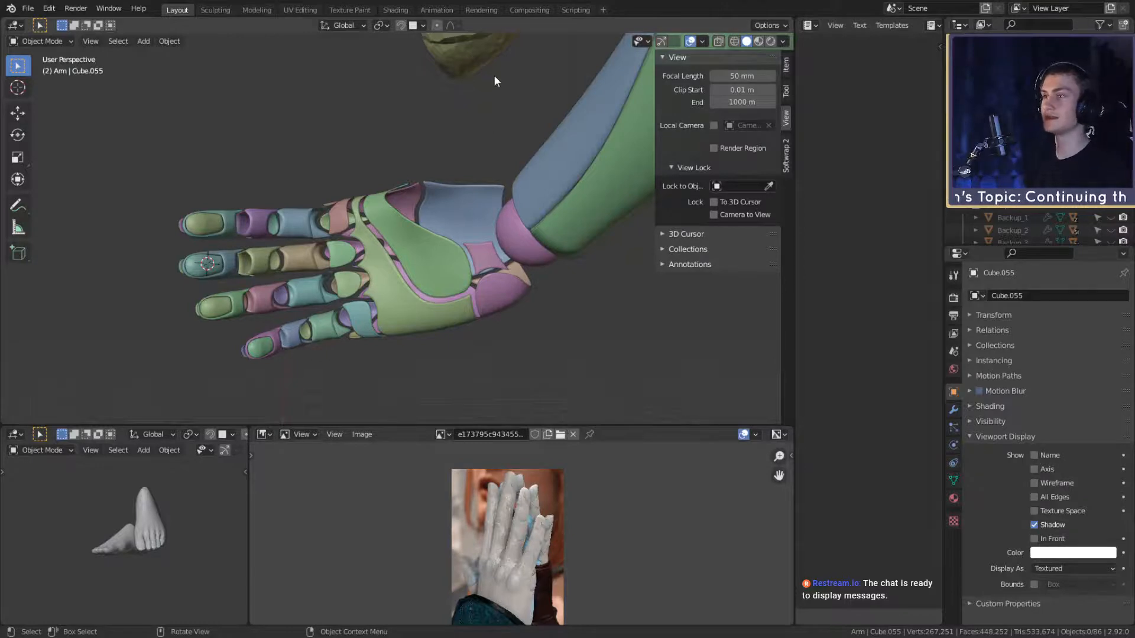
pyautogui.scroll(-6, 415, 220)
pyautogui.moveTo(415, 220); pyautogui.dragTo(206, 229, button='middle')
pyautogui.scroll(-5, 499, 217)
pyautogui.scroll(4, 487, 264)
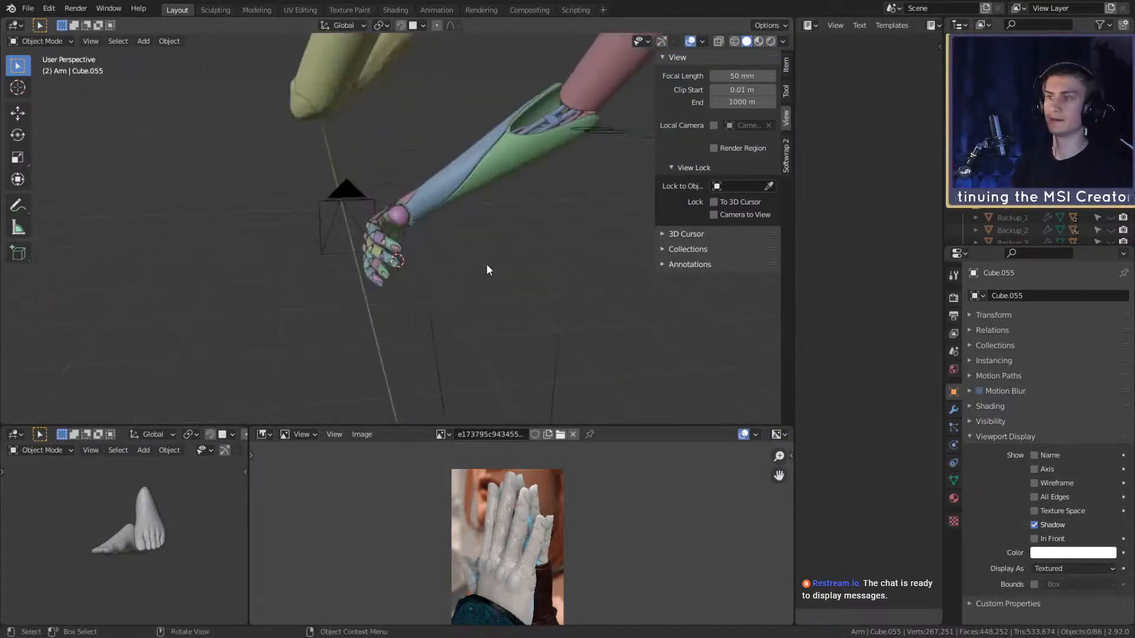
pyautogui.moveTo(487, 264)
pyautogui.mouseDown(button='middle')
pyautogui.moveTo(450, 247)
pyautogui.moveTo(491, 266)
pyautogui.mouseUp(button='middle')
pyautogui.scroll(5, 454, 248)
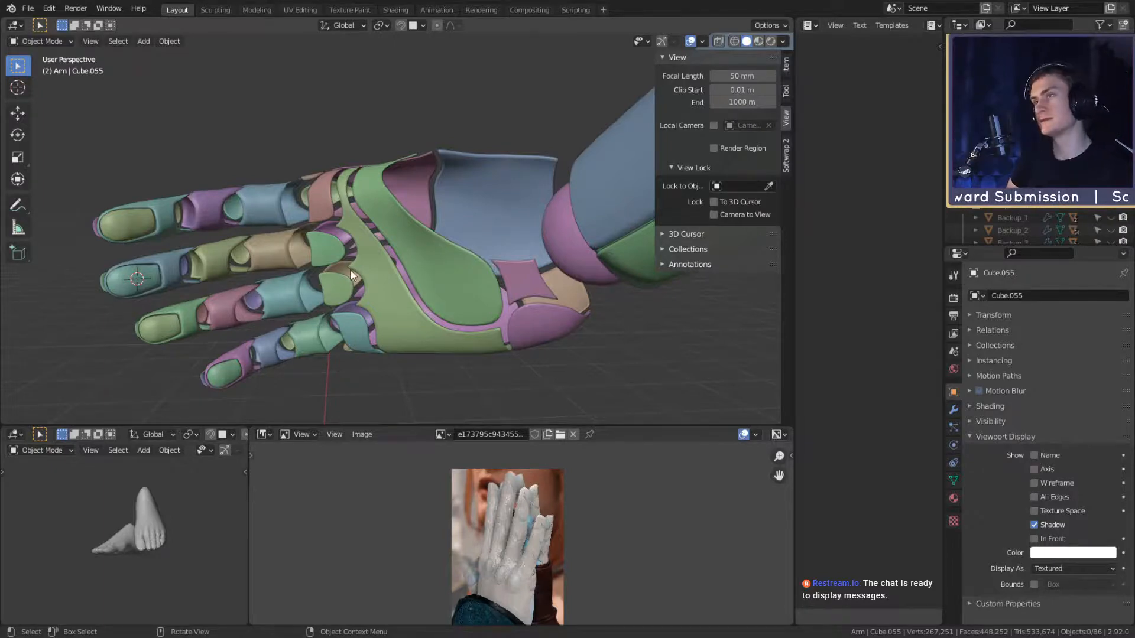
pyautogui.moveTo(490, 262); pyautogui.dragTo(535, 264, button='middle')
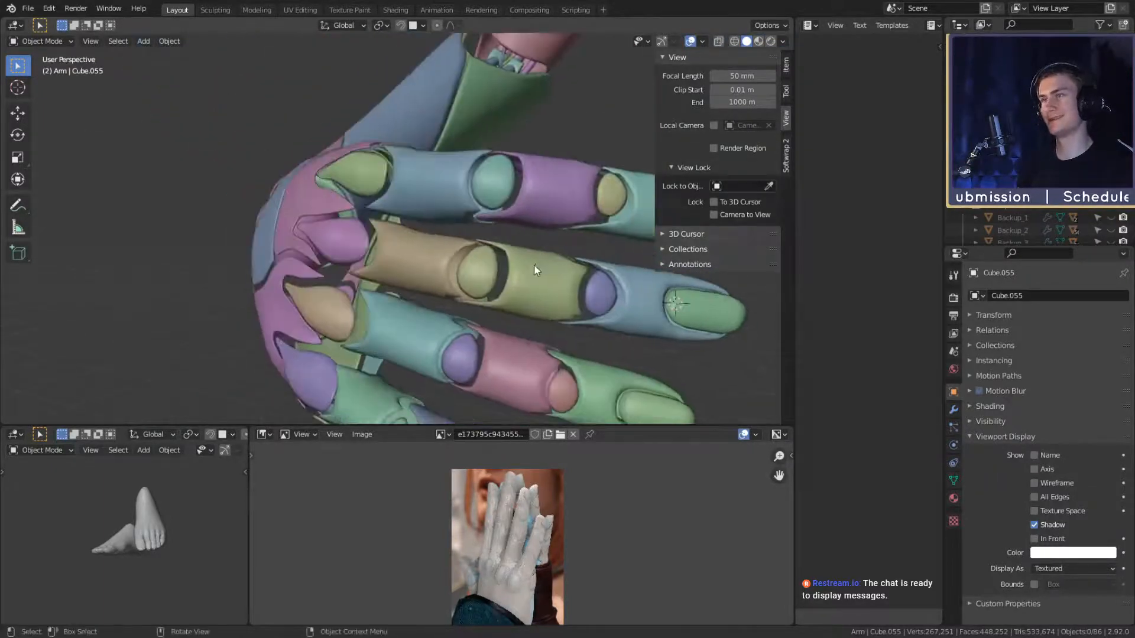
pyautogui.scroll(-5, 536, 267)
pyautogui.moveTo(582, 305); pyautogui.dragTo(464, 306, button='middle')
pyautogui.scroll(5, 347, 314)
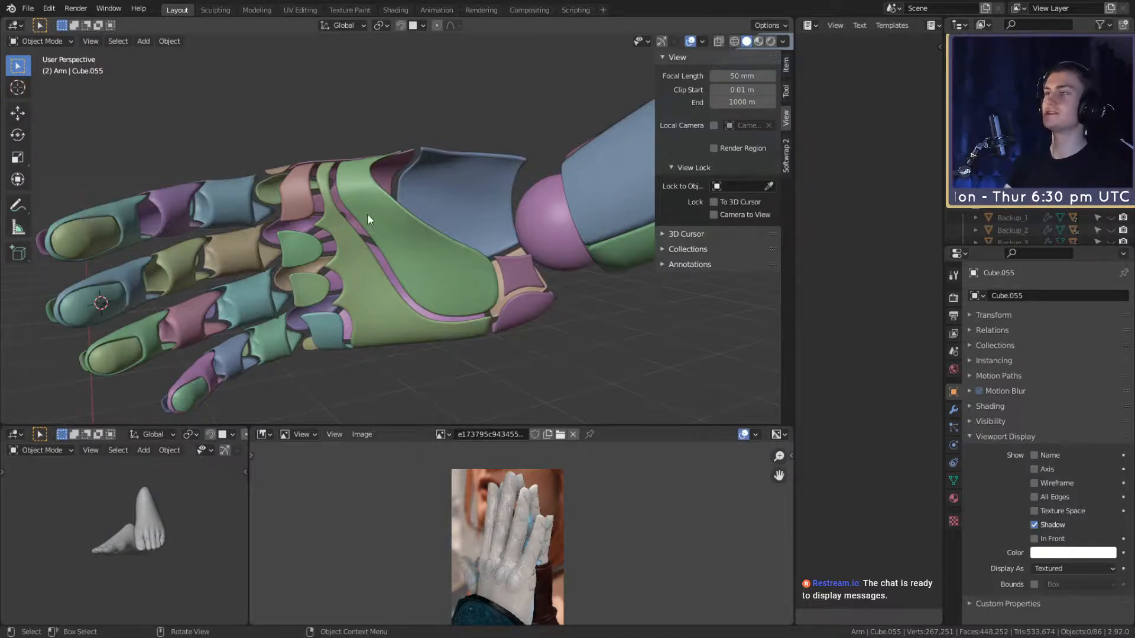
pyautogui.moveTo(367, 215); pyautogui.dragTo(383, 290, button='middle')
pyautogui.click(227, 236)
pyautogui.rightClick(209, 225)
pyautogui.click(193, 230)
pyautogui.click(482, 98)
pyautogui.rightClick(481, 99)
pyautogui.click(477, 105)
pyautogui.scroll(-4, 473, 127)
pyautogui.scroll(3, 502, 288)
pyautogui.scroll(2, 502, 293)
# Step: Save msi_creator_award_submission_v3a.blend again after reviewing the hand
pyautogui.scroll(3, 384, 290)
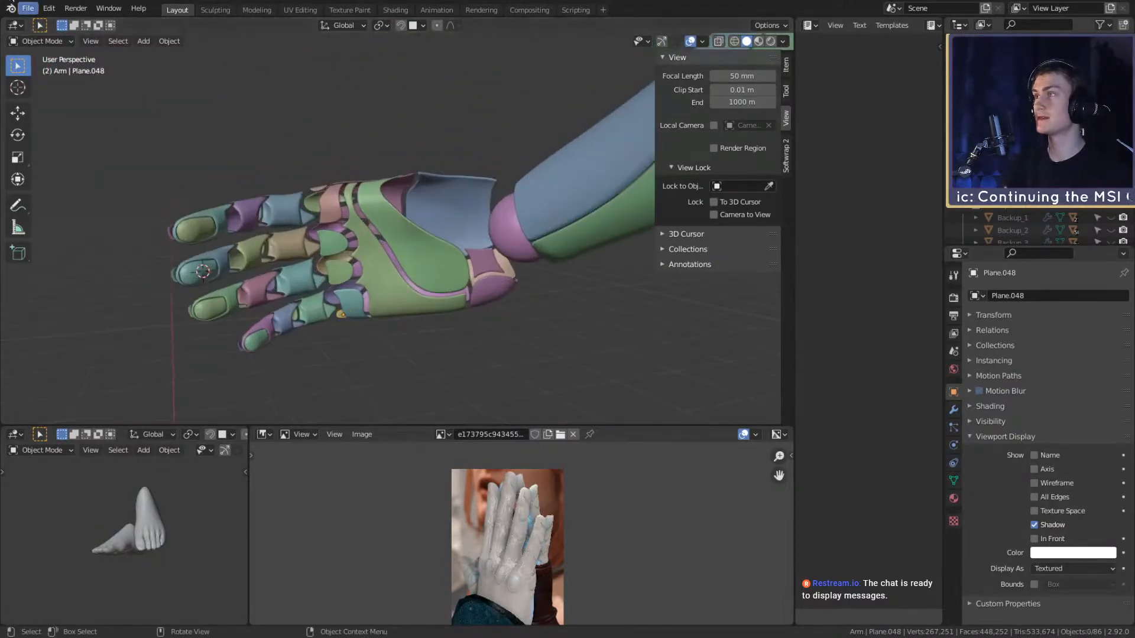
pyautogui.click(28, 9)
pyautogui.click(35, 92)
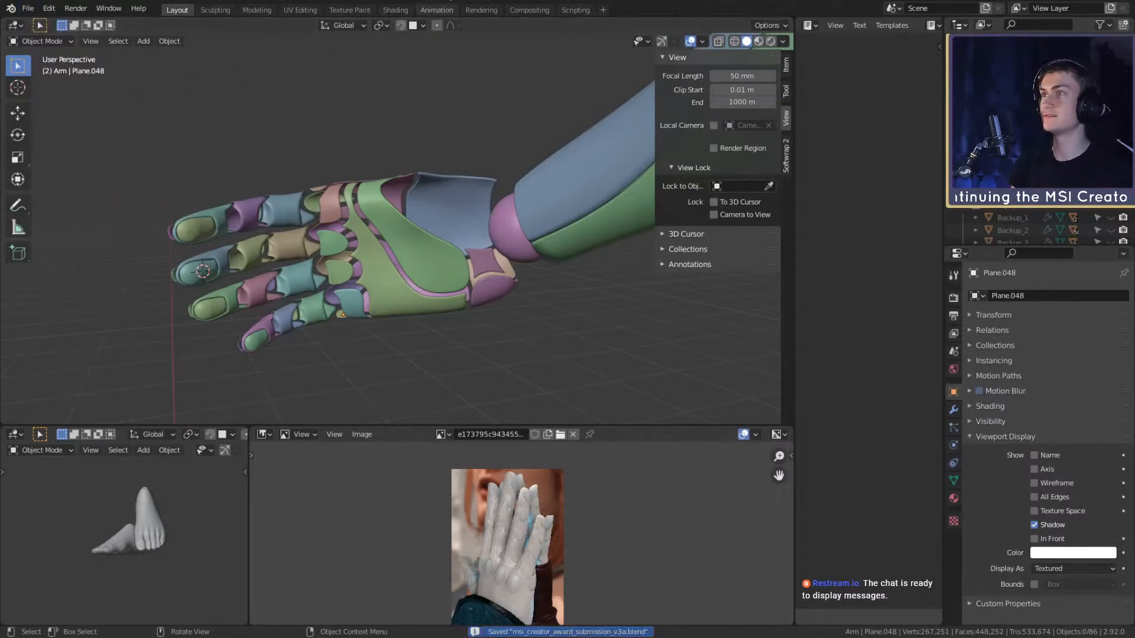